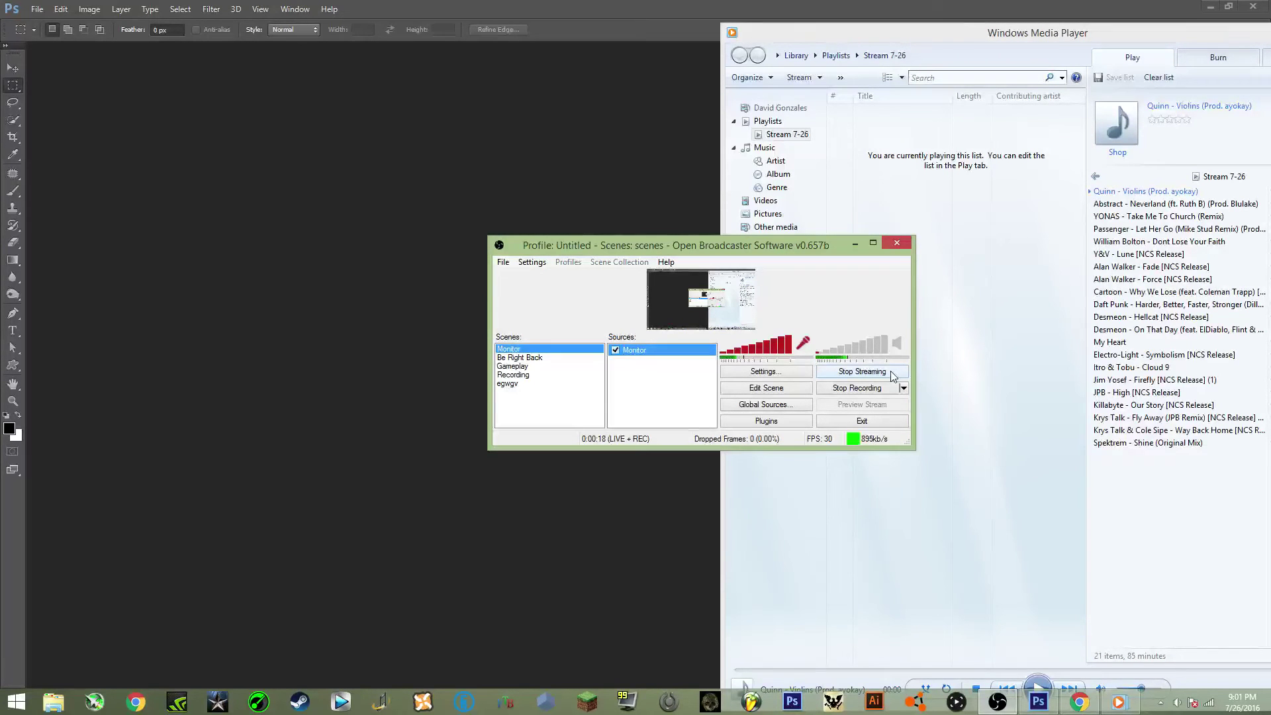
Mute the ad on the live stream page, return to the desktop and restore the volume
{"action": "left_click", "coordinate": [1079, 702]}
{"action": "key", "text": "XF86AudioMute"}
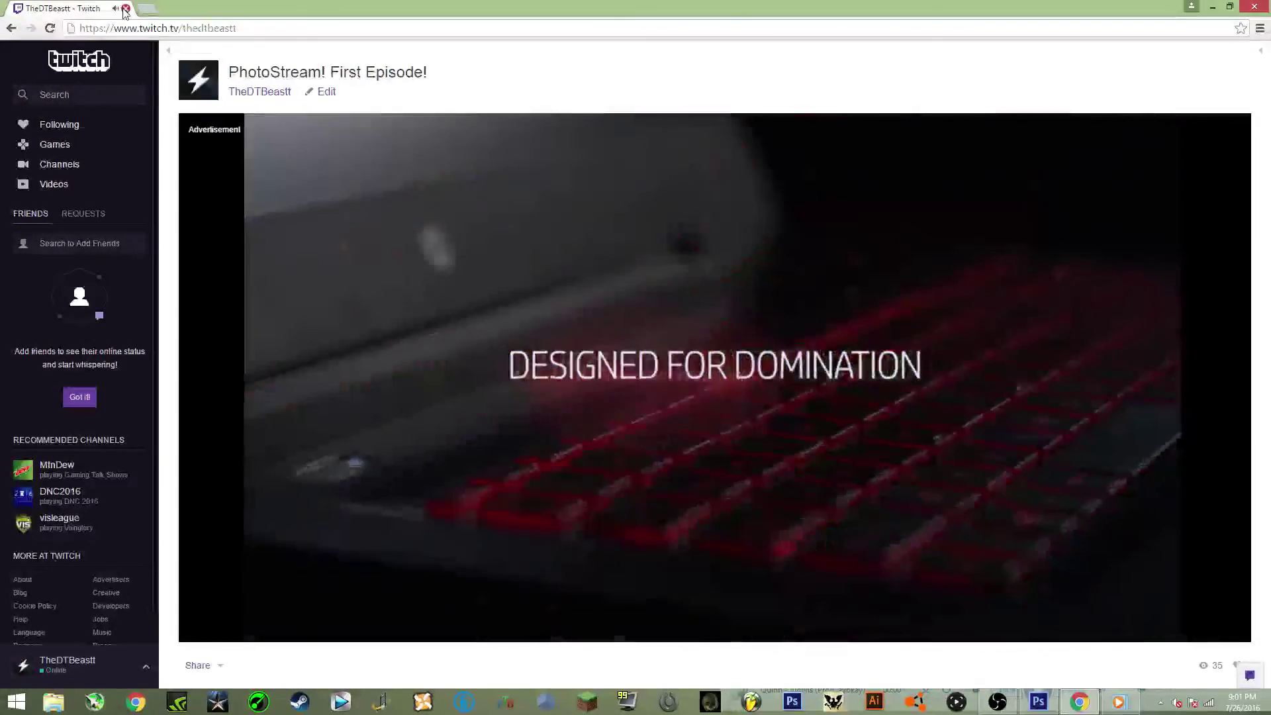
{"action": "key", "text": "alt+Tab"}
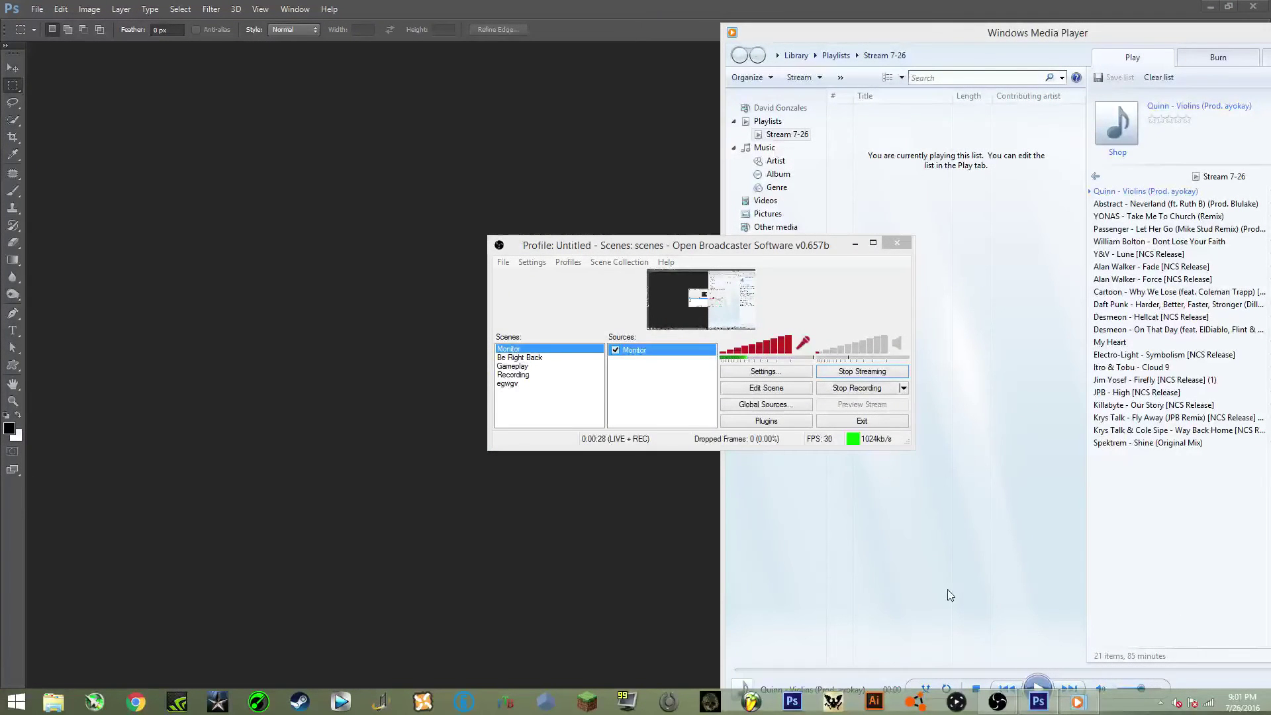
{"action": "key", "text": "XF86AudioMute"}
Hide OBS, start the music playlist in the media player and move the player aside
{"action": "left_click", "coordinate": [853, 244]}
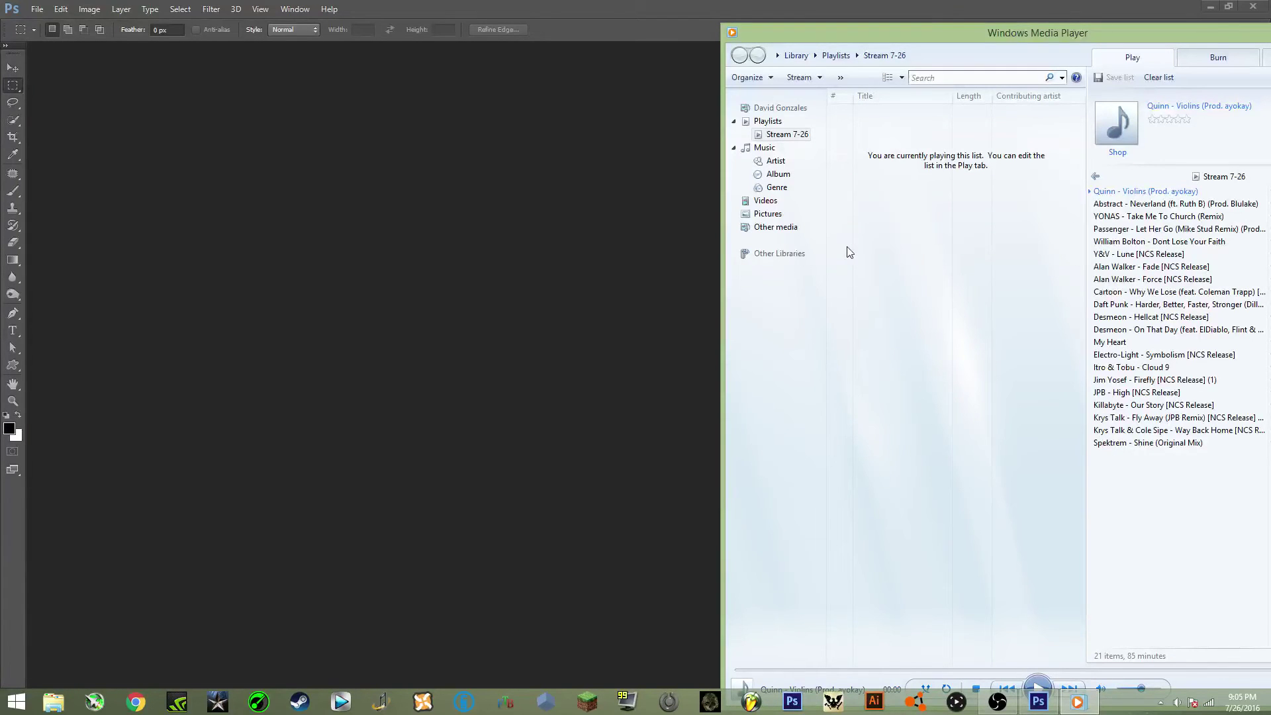
{"action": "left_click", "coordinate": [1038, 688]}
{"action": "left_click_drag", "start_coordinate": [1077, 34], "coordinate": [892, 34]}
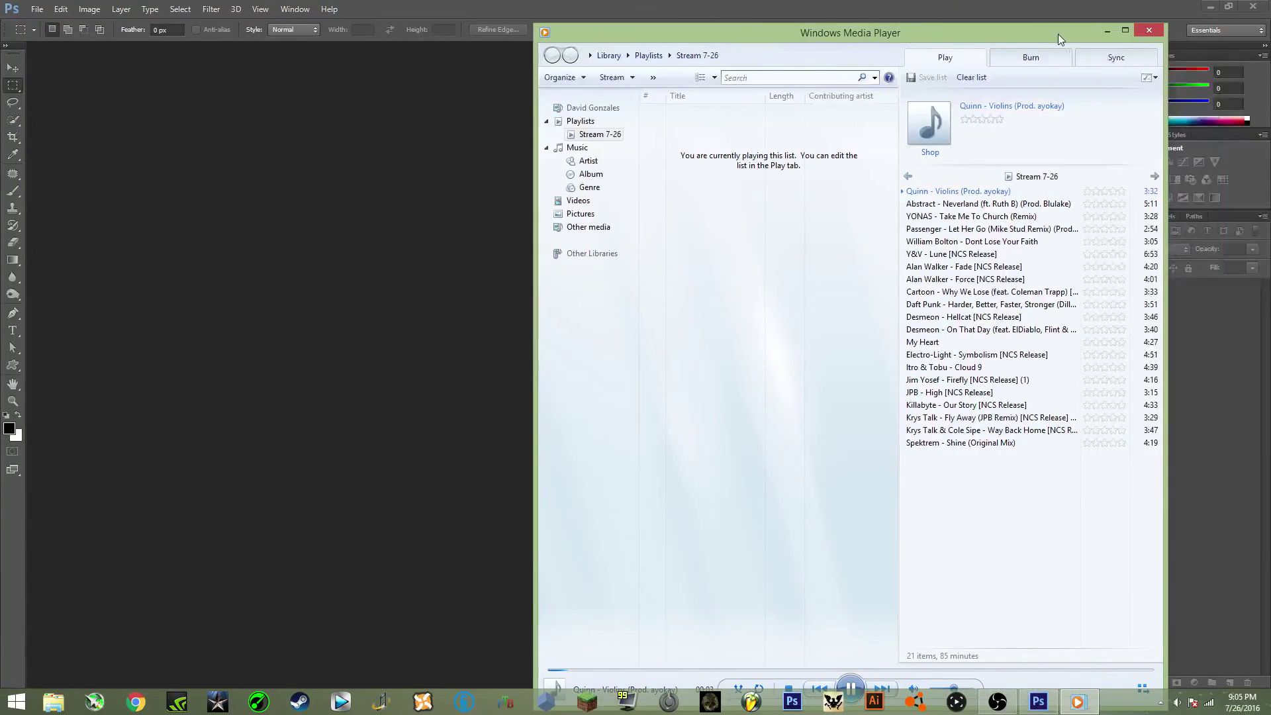
{"action": "left_click", "coordinate": [1078, 702]}
Open Channing_Tatum_July_2015.jpg from the PS Materials folder in Photoshop
{"action": "left_click", "coordinate": [37, 8]}
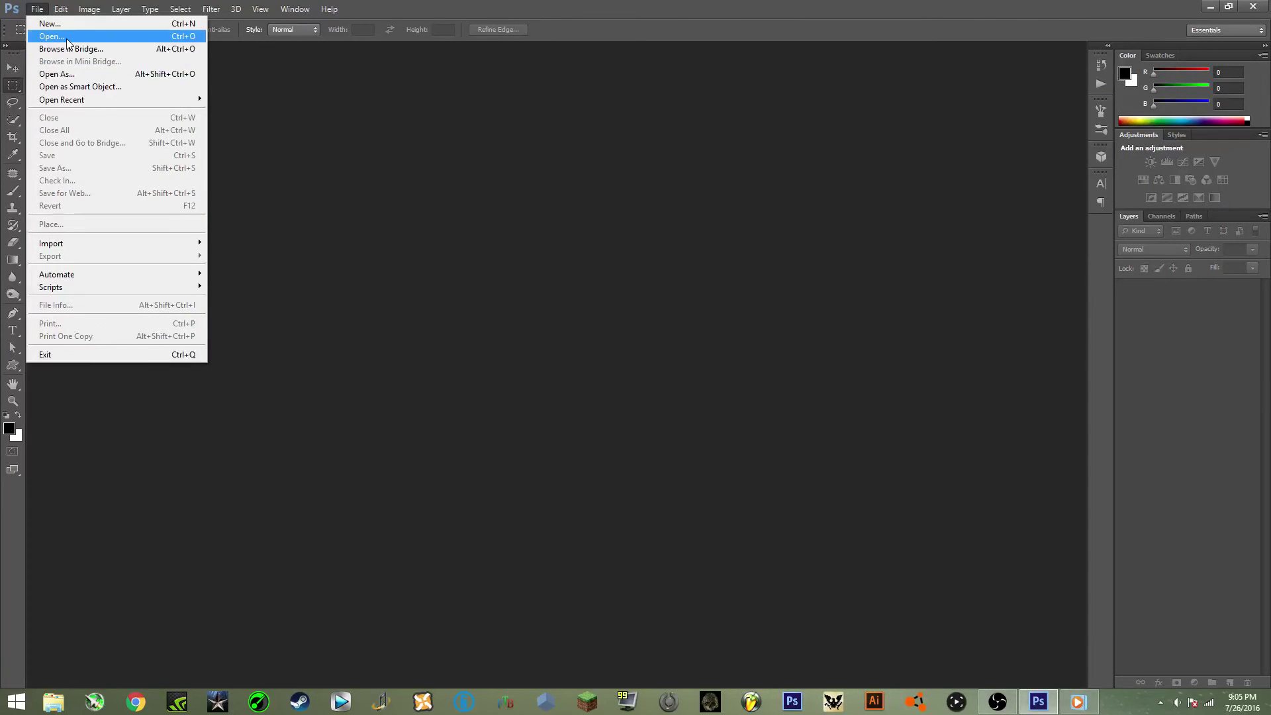
{"action": "left_click", "coordinate": [30, 36]}
{"action": "left_click", "coordinate": [681, 159]}
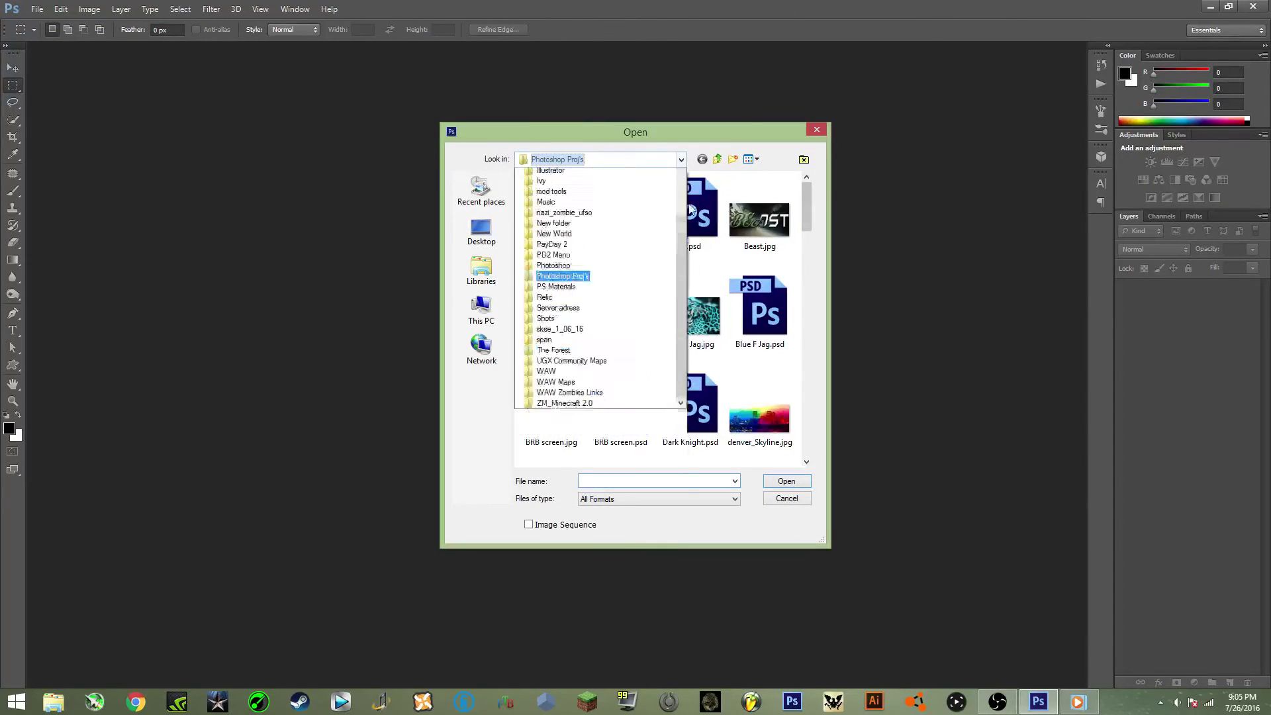
{"action": "left_click", "coordinate": [629, 371]}
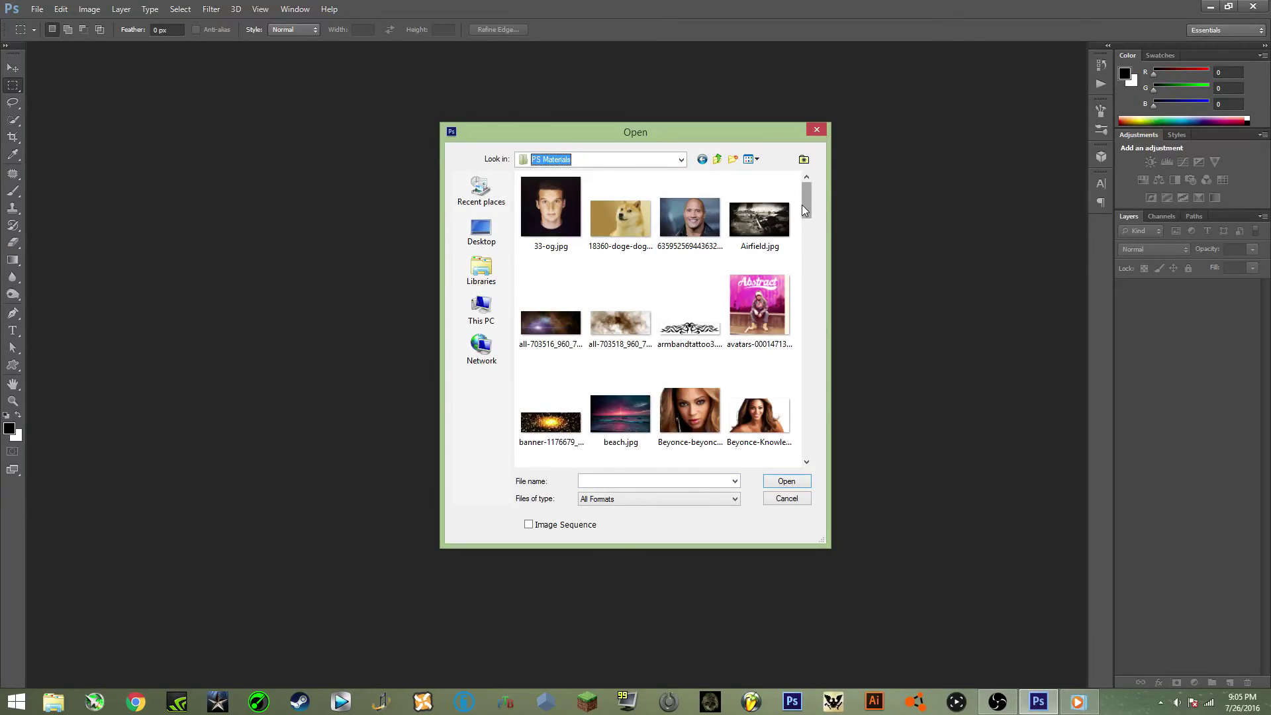
{"action": "left_click_drag", "start_coordinate": [806, 205], "coordinate": [808, 229]}
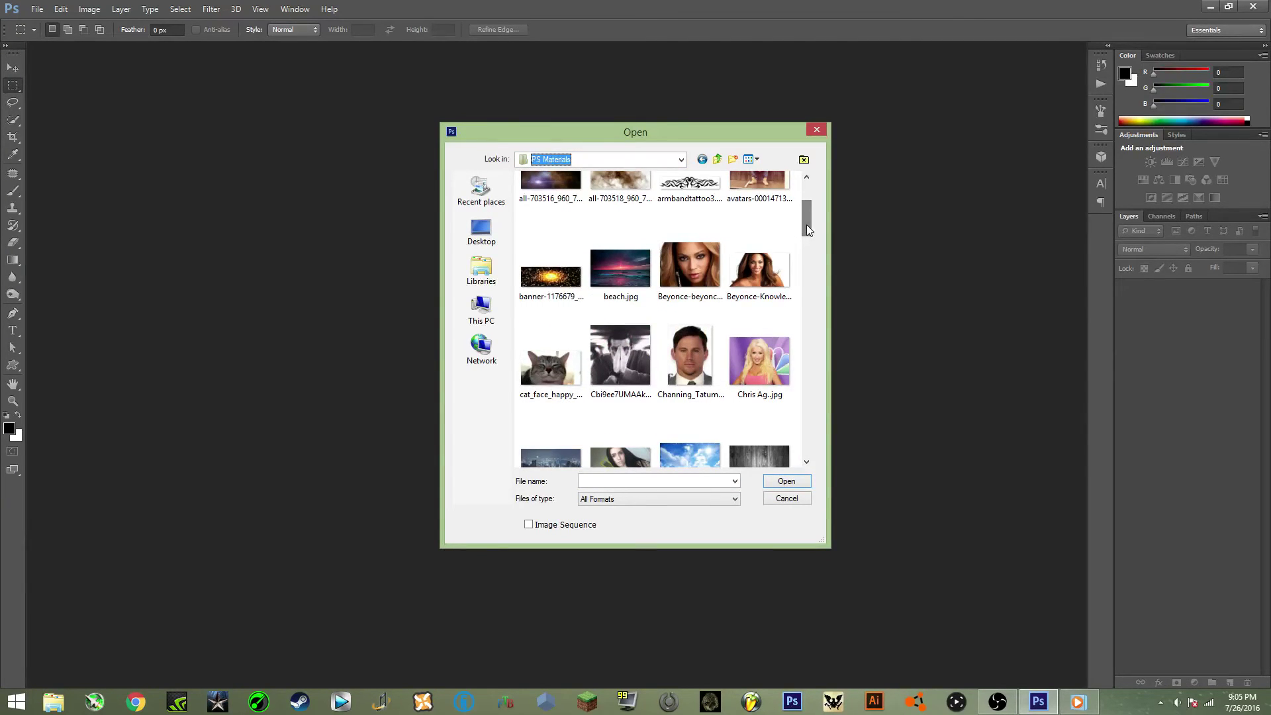
{"action": "double_click", "coordinate": [685, 343]}
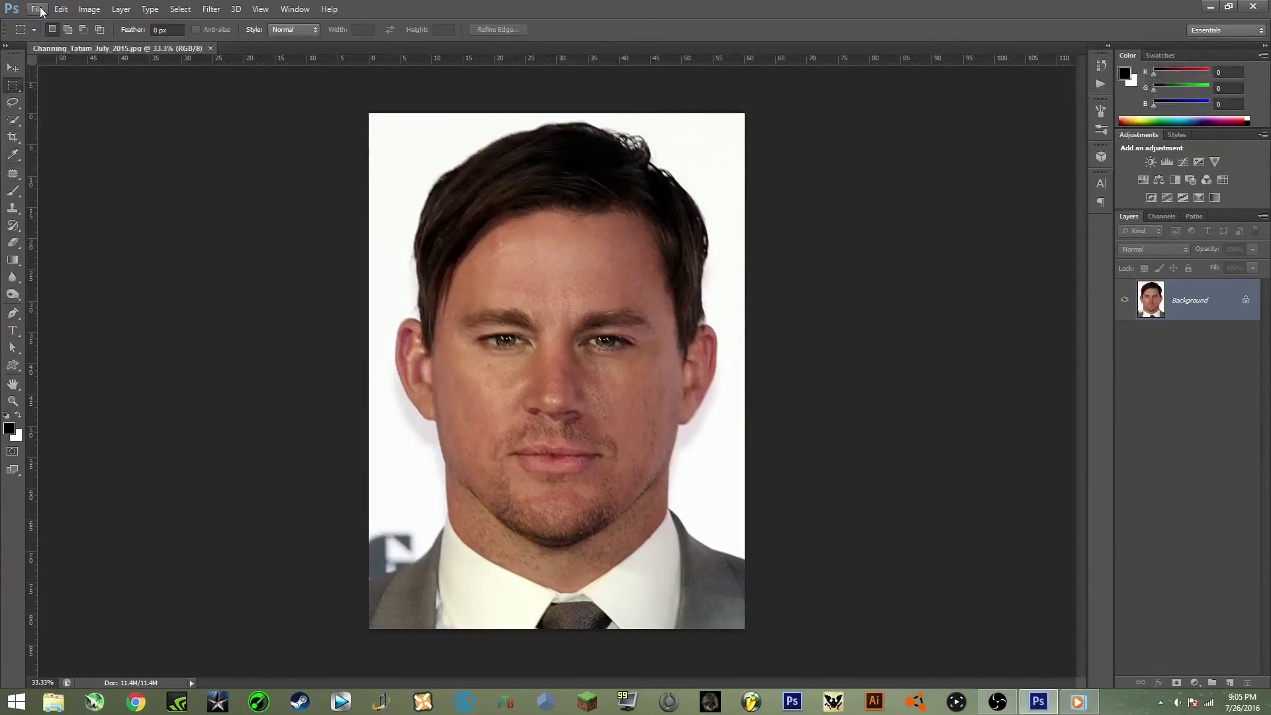
{"action": "left_click", "coordinate": [37, 9]}
Open the long-named fce727… portrait from PS Materials as a second document
{"action": "left_click", "coordinate": [52, 36]}
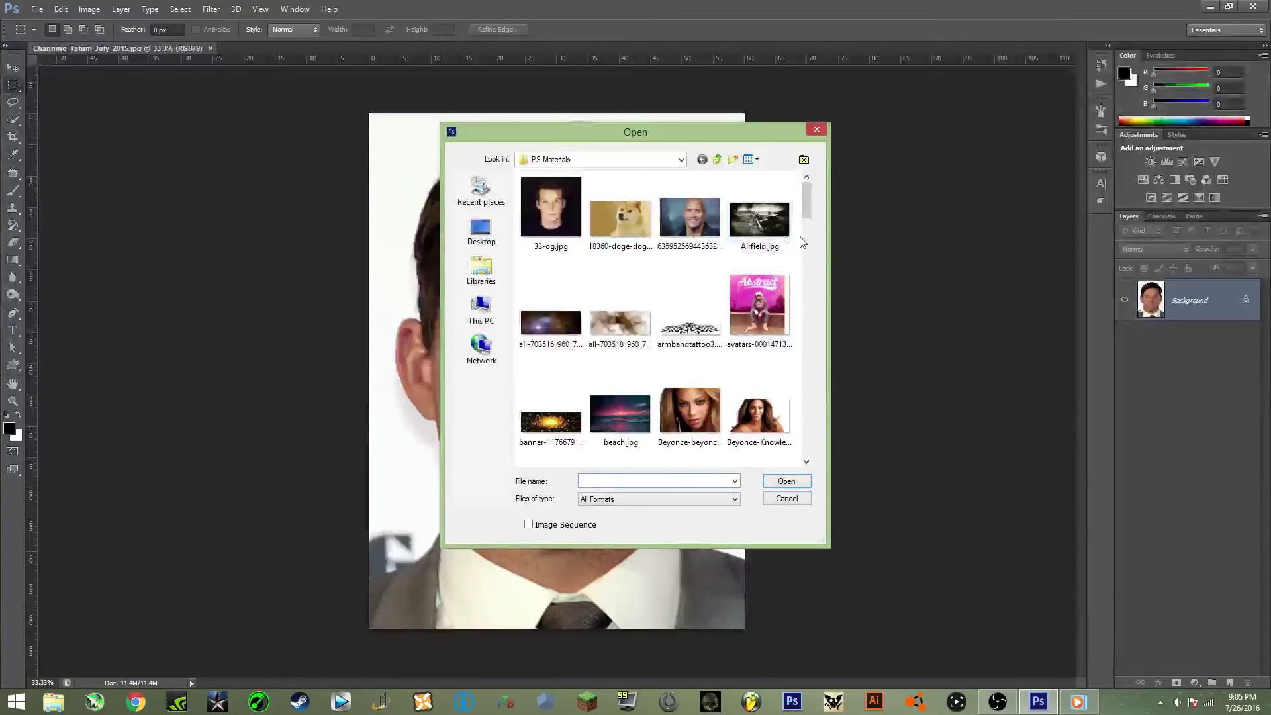
{"action": "mouse_move", "coordinate": [807, 198]}
{"action": "left_mouse_down"}
{"action": "mouse_move", "coordinate": [808, 457]}
{"action": "mouse_move", "coordinate": [808, 207]}
{"action": "mouse_move", "coordinate": [808, 280]}
{"action": "left_mouse_up"}
{"action": "double_click", "coordinate": [546, 374]}
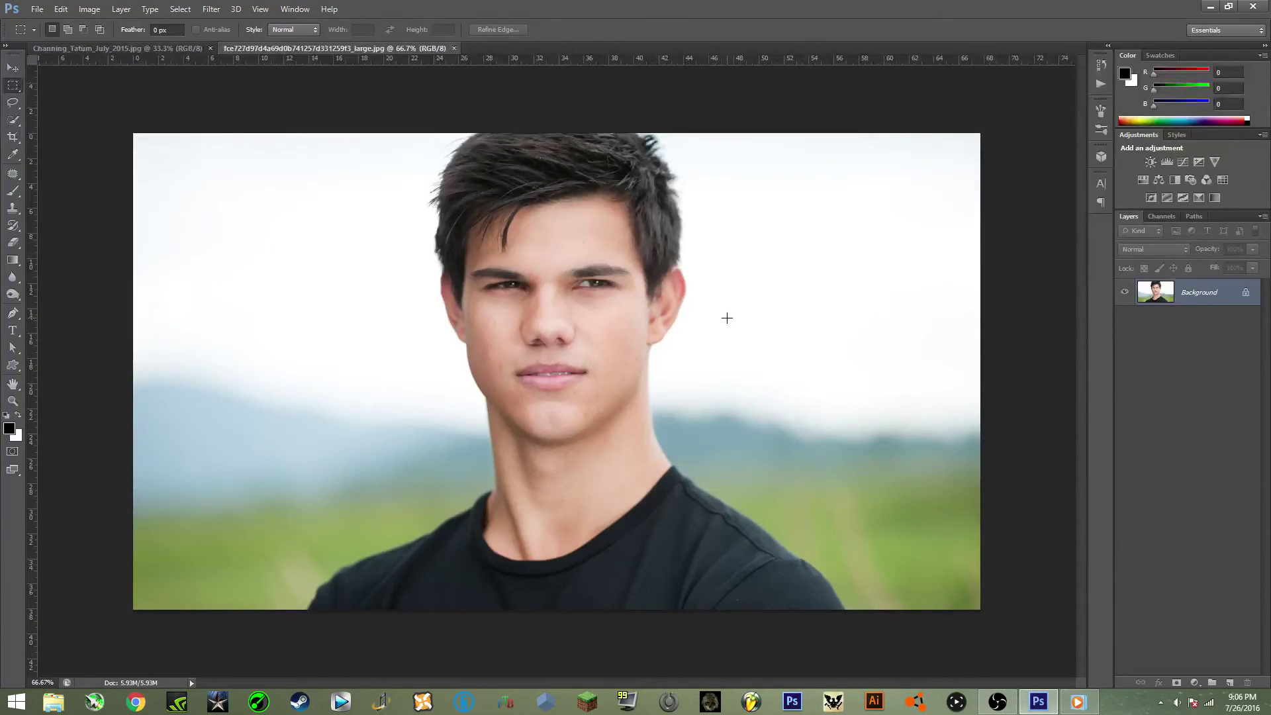
Unmute and raise the OBS desktop audio level, then minimize OBS
{"action": "left_click", "coordinate": [1001, 702]}
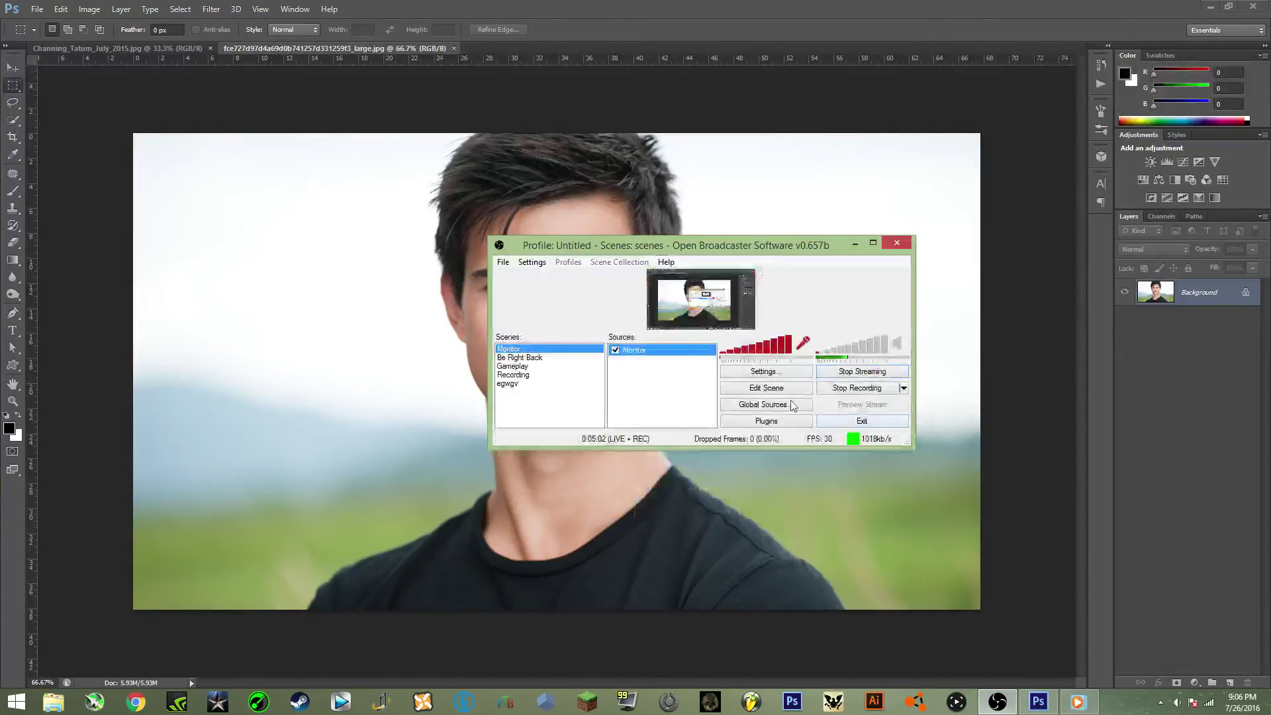
{"action": "left_click", "coordinate": [830, 351]}
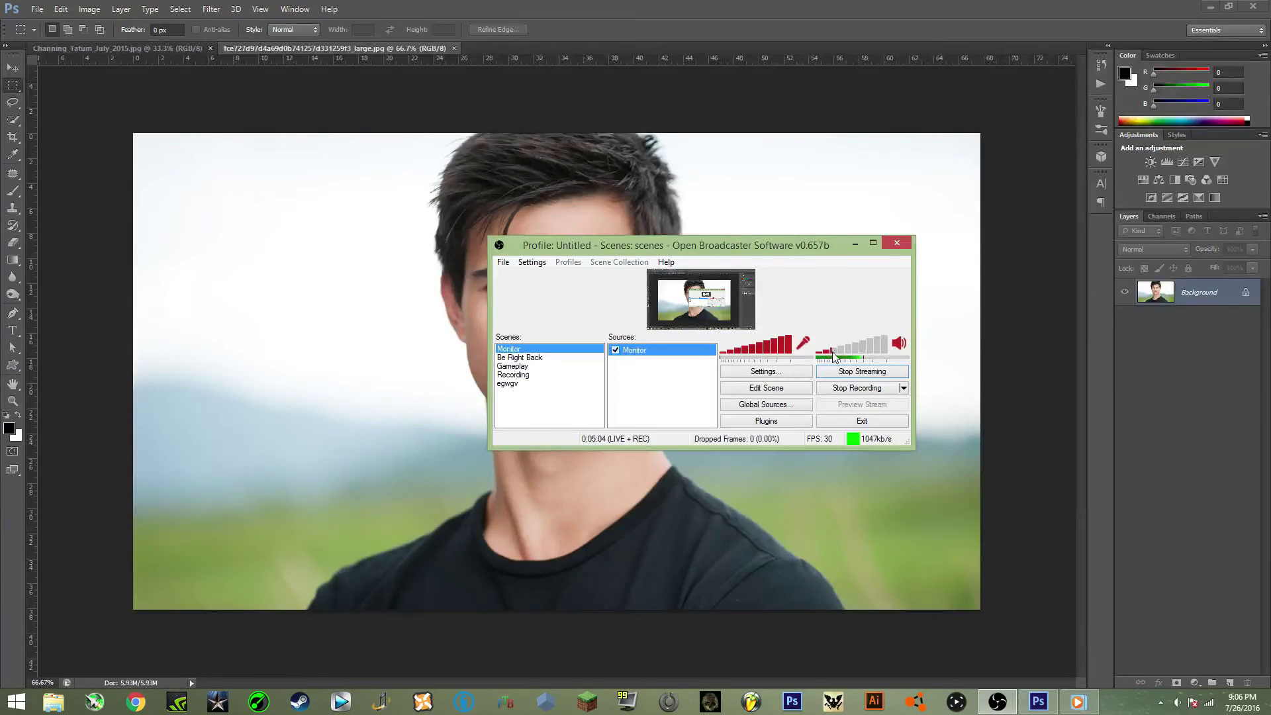
{"action": "left_click", "coordinate": [841, 351]}
{"action": "left_click", "coordinate": [854, 242]}
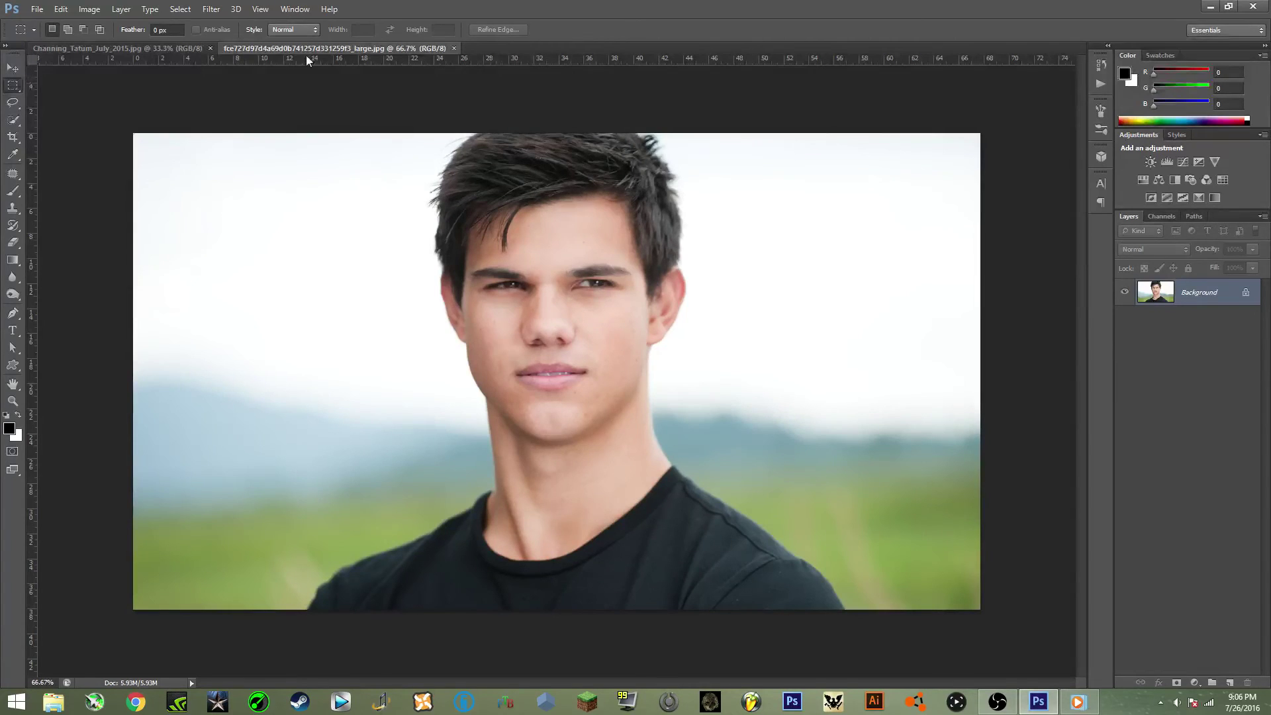
Lasso the young man's face and drag it onto the Channing_Tatum portrait as Layer 1
{"action": "double_click", "coordinate": [1215, 299]}
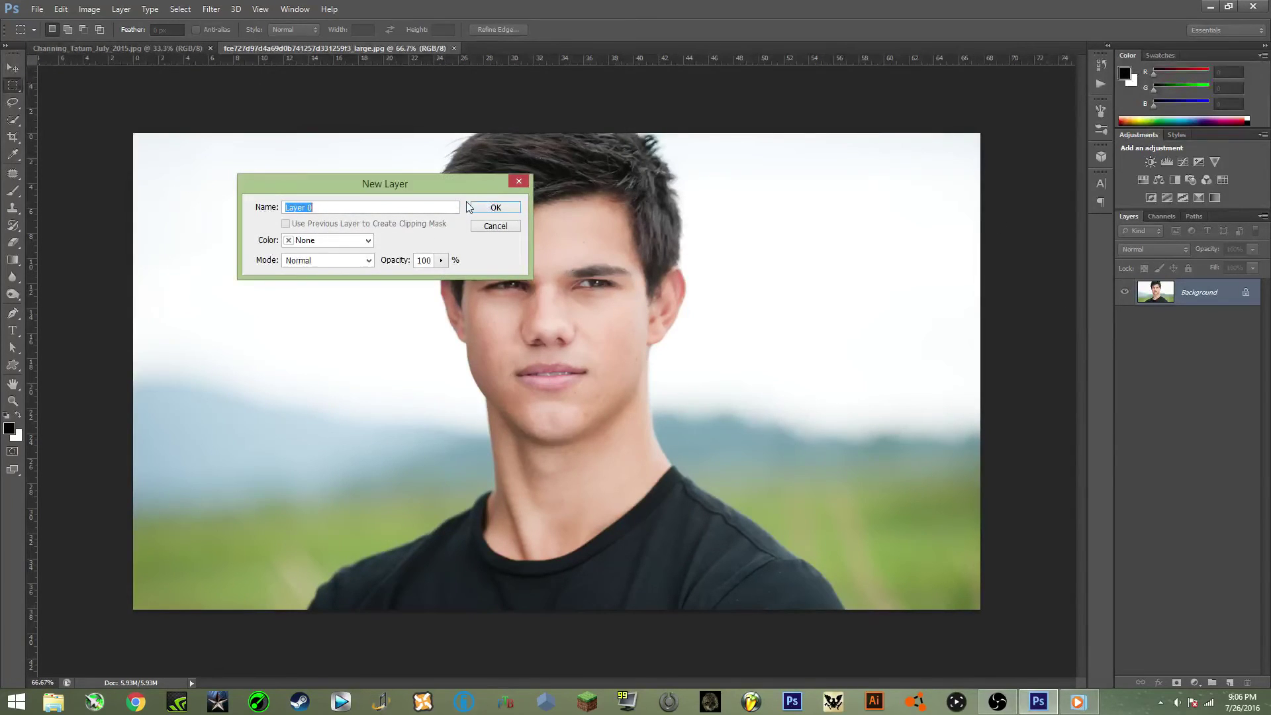
{"action": "key", "text": "Escape"}
{"action": "left_click", "coordinate": [12, 102]}
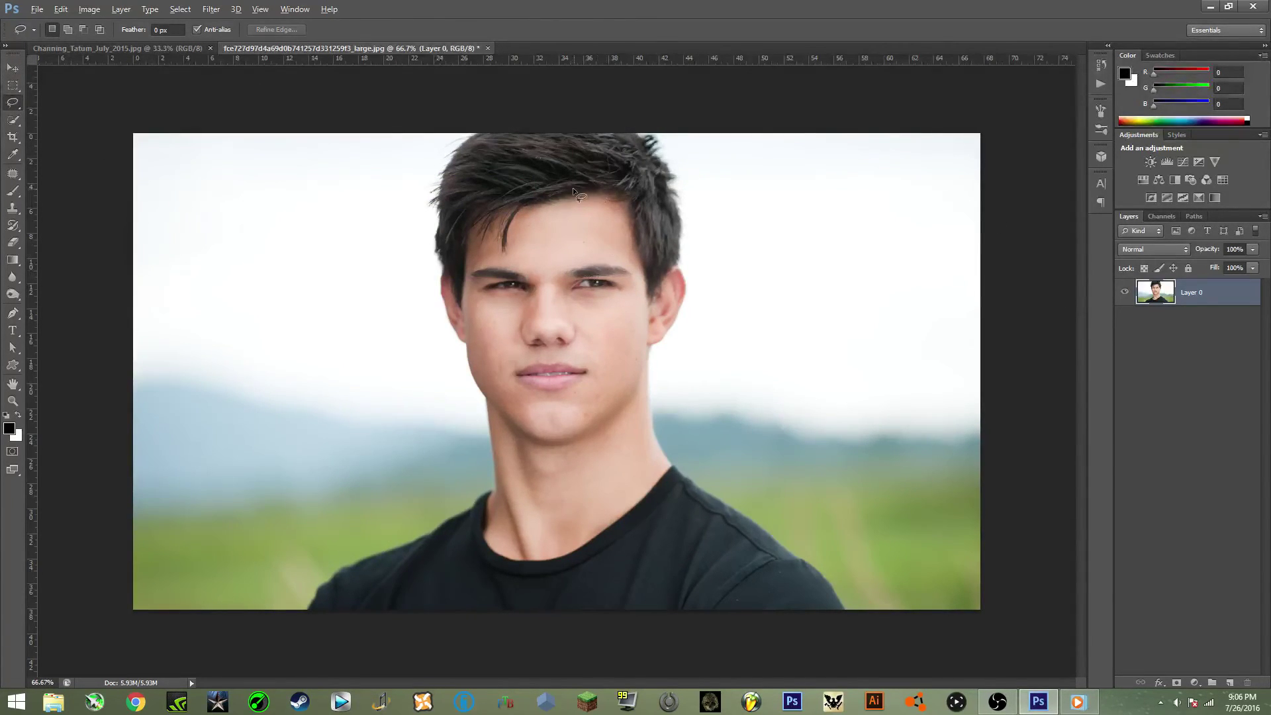
{"action": "scroll", "coordinate": [569, 199], "scroll_direction": "up", "scroll_amount": 2}
{"action": "scroll", "coordinate": [561, 204], "scroll_direction": "up", "scroll_amount": 2}
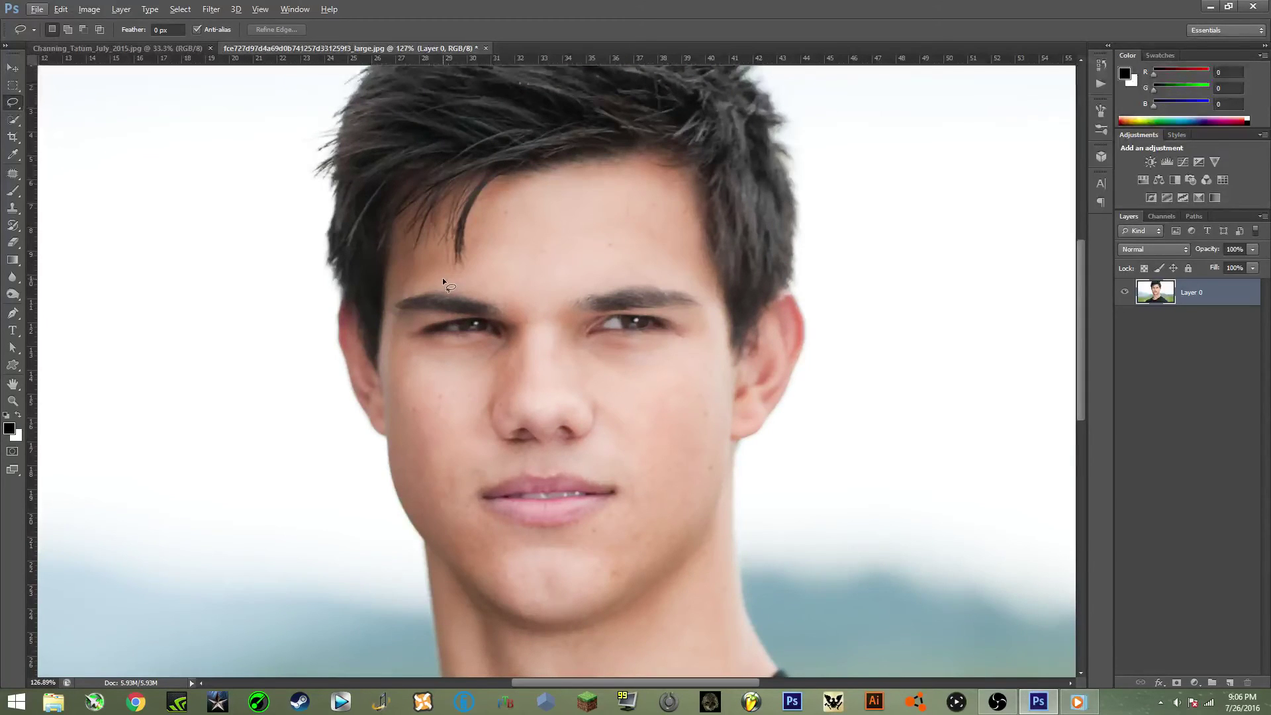
{"action": "left_click_drag", "start_coordinate": [442, 277], "coordinate": [411, 280]}
{"action": "left_click_drag", "start_coordinate": [546, 247], "coordinate": [437, 278]}
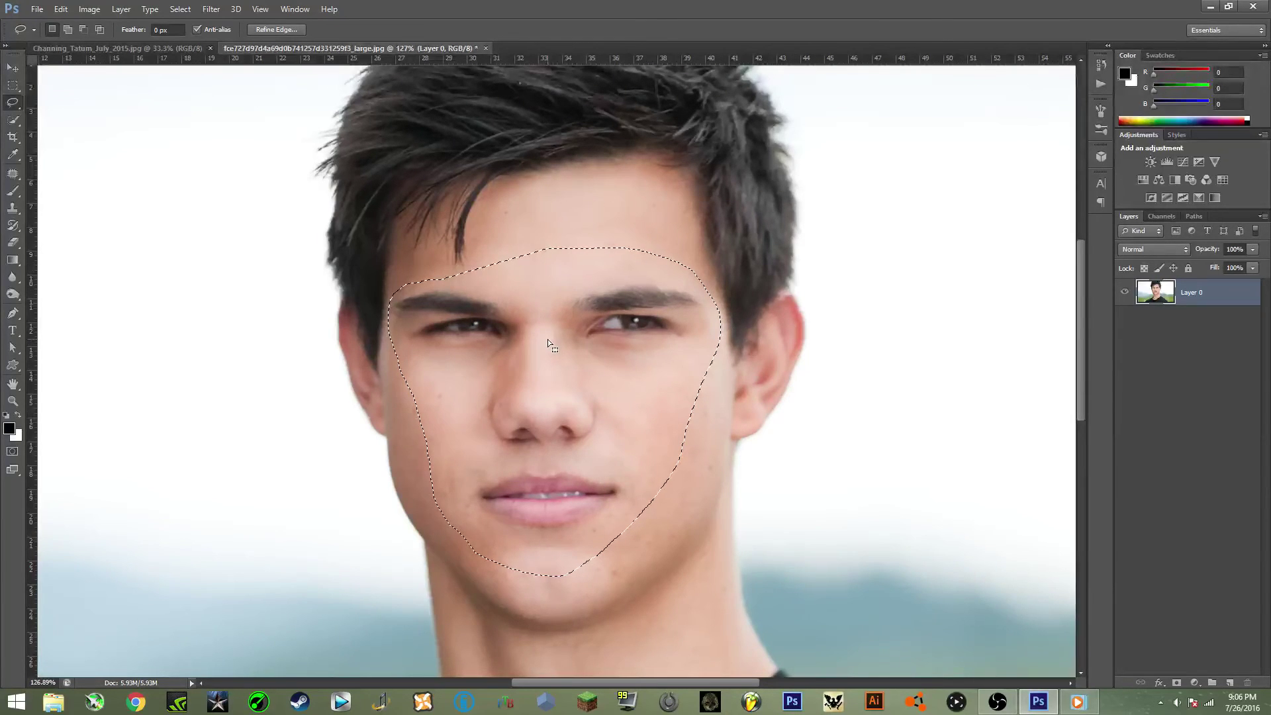
{"action": "key", "text": "v"}
{"action": "mouse_move", "coordinate": [623, 286]}
{"action": "left_mouse_down"}
{"action": "mouse_move", "coordinate": [250, 110]}
{"action": "mouse_move", "coordinate": [574, 300]}
{"action": "mouse_move", "coordinate": [528, 382]}
{"action": "left_mouse_up"}
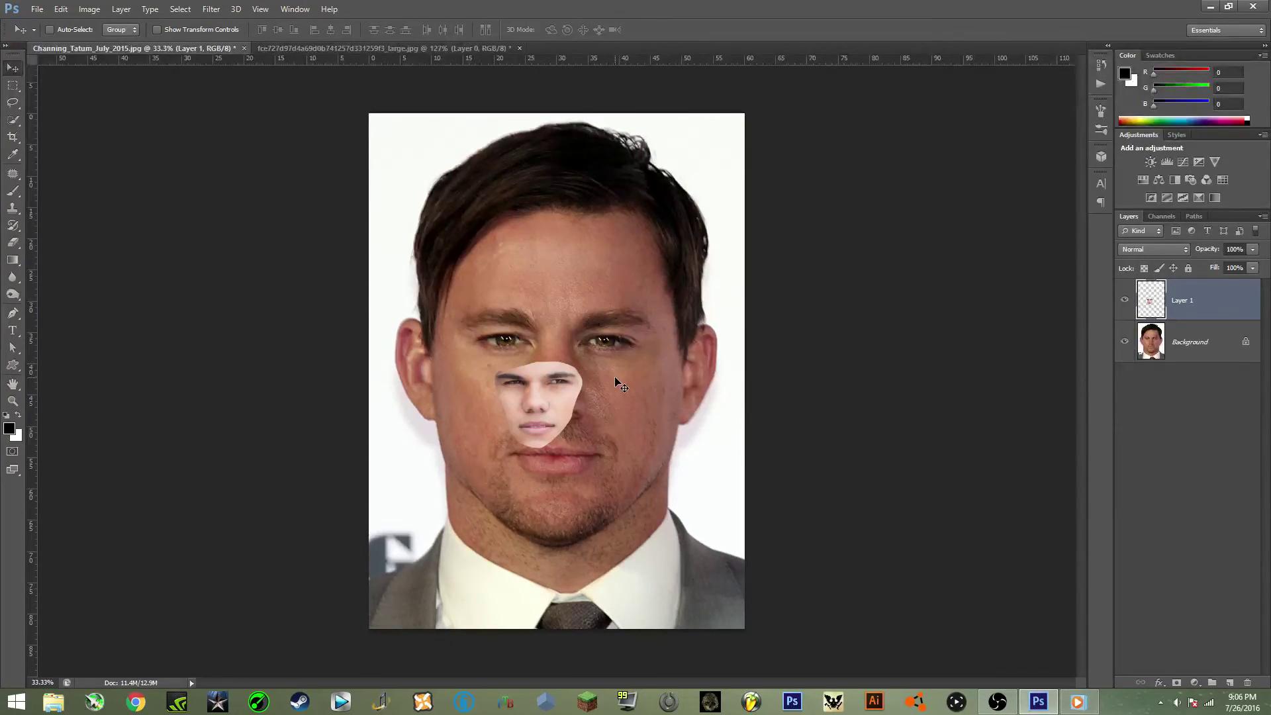
Undo an accidental merge, then scale the pasted face about 330% over the original face
{"action": "key", "text": "ctrl+r"}
{"action": "key", "text": "ctrl+r"}
{"action": "key", "text": "ctrl+e"}
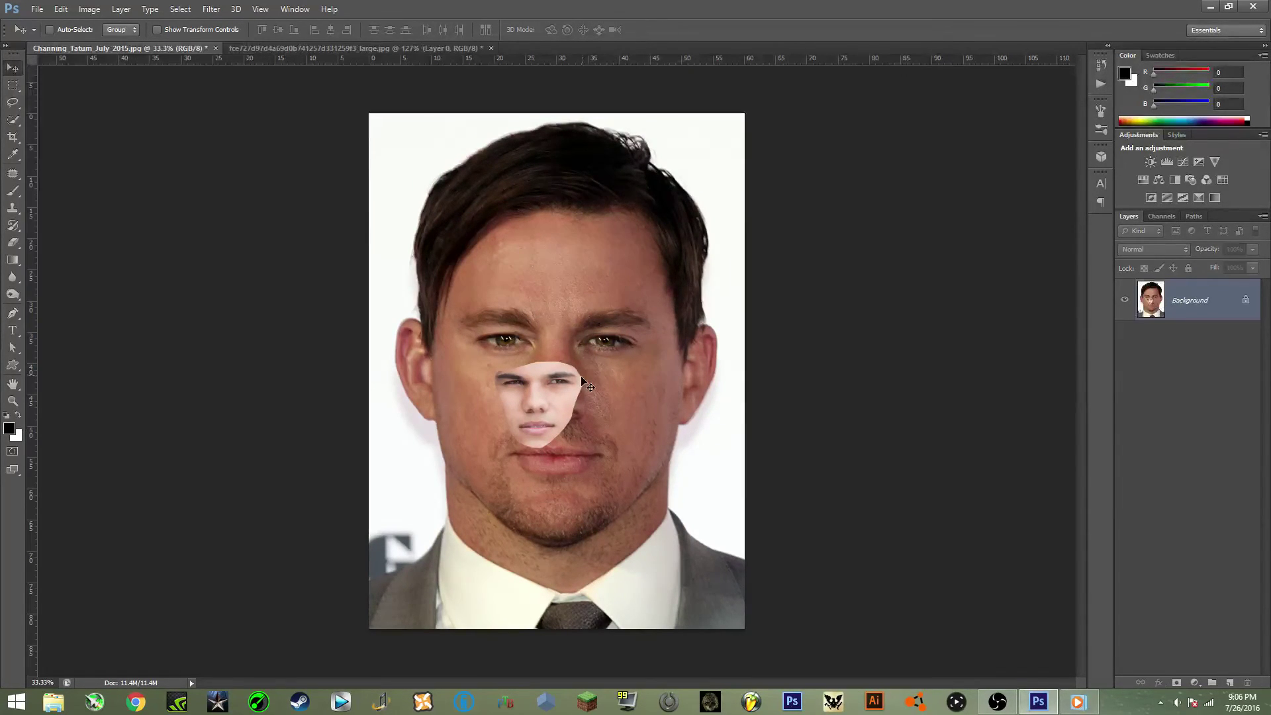
{"action": "key", "text": "ctrl+z"}
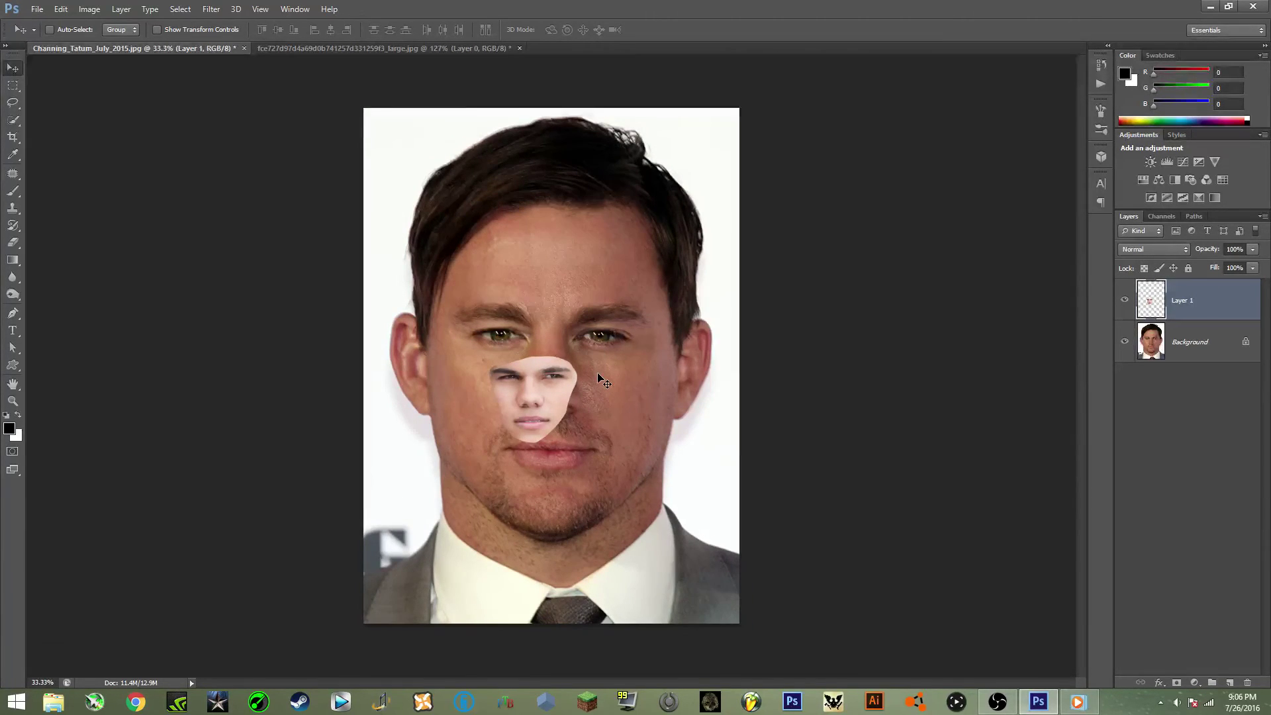
{"action": "key", "text": "ctrl+t"}
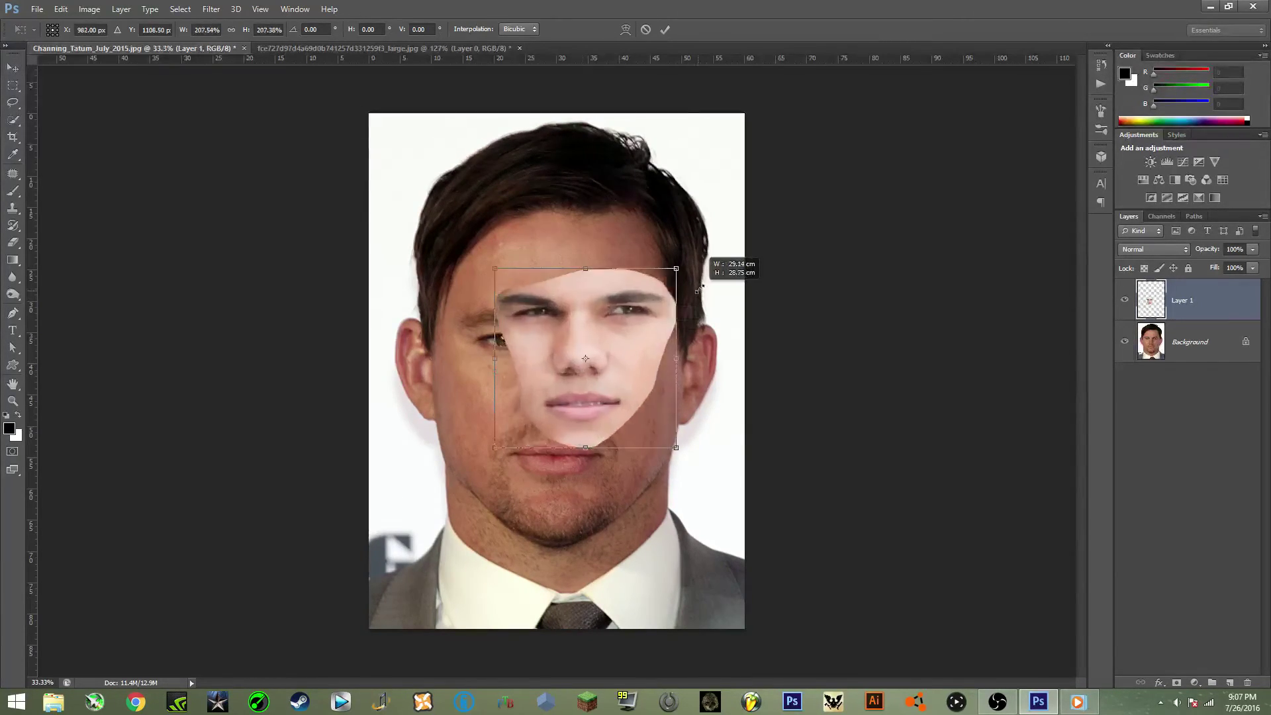
{"action": "left_click_drag", "start_coordinate": [582, 362], "coordinate": [693, 250]}
{"action": "left_click_drag", "start_coordinate": [496, 449], "coordinate": [407, 530]}
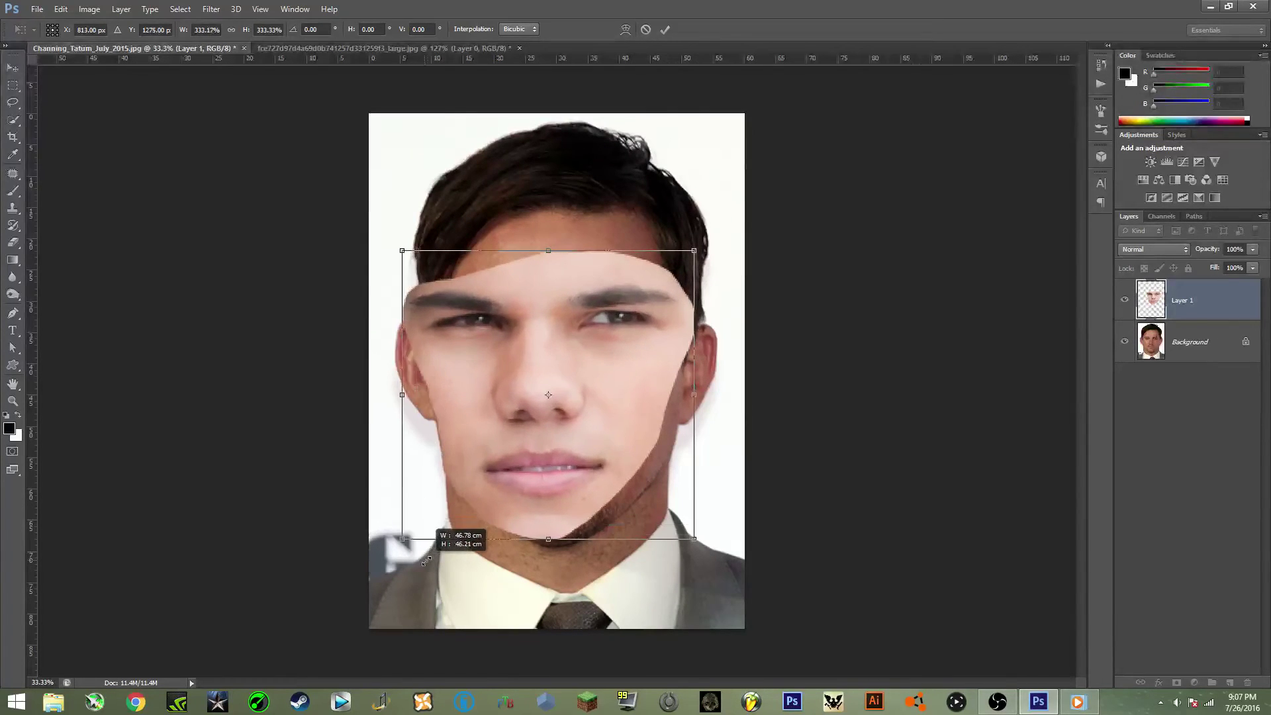
{"action": "left_click_drag", "start_coordinate": [489, 489], "coordinate": [496, 490]}
{"action": "key", "text": "Return"}
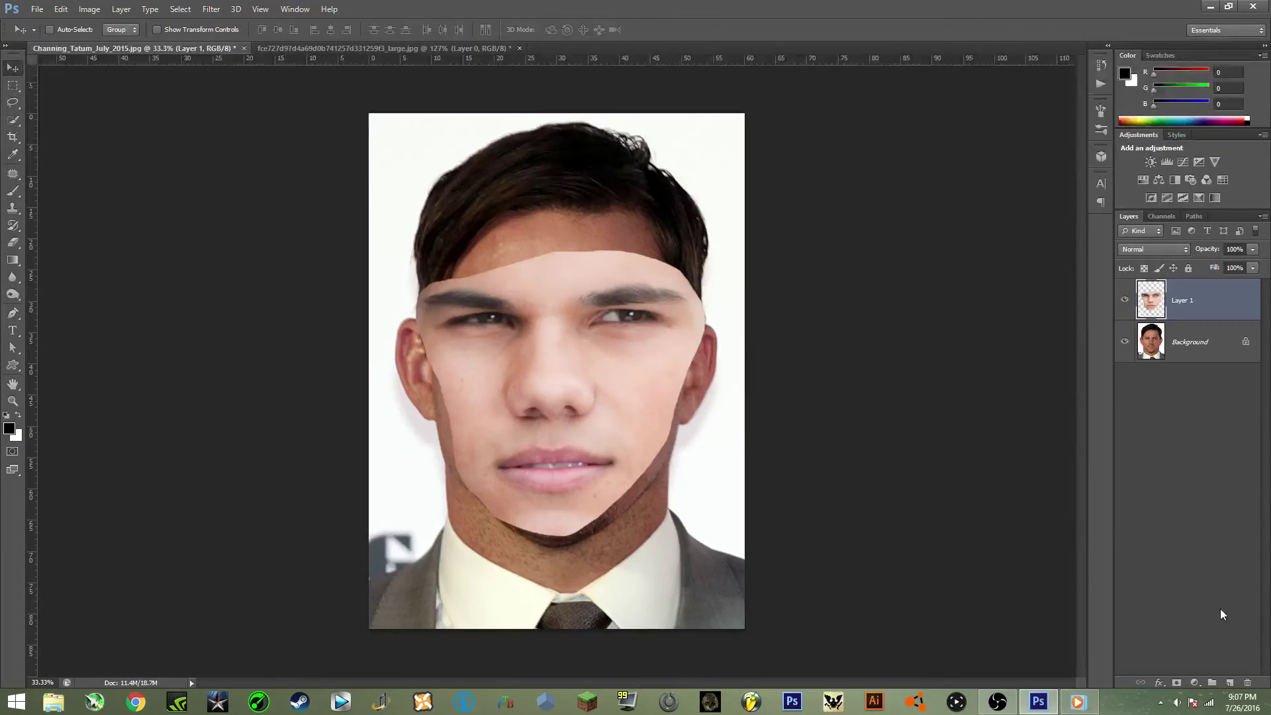
Mask Layer 1 and brush its edges into the hair, forehead and left cheek
{"action": "left_click", "coordinate": [1177, 683]}
{"action": "key", "text": "b"}
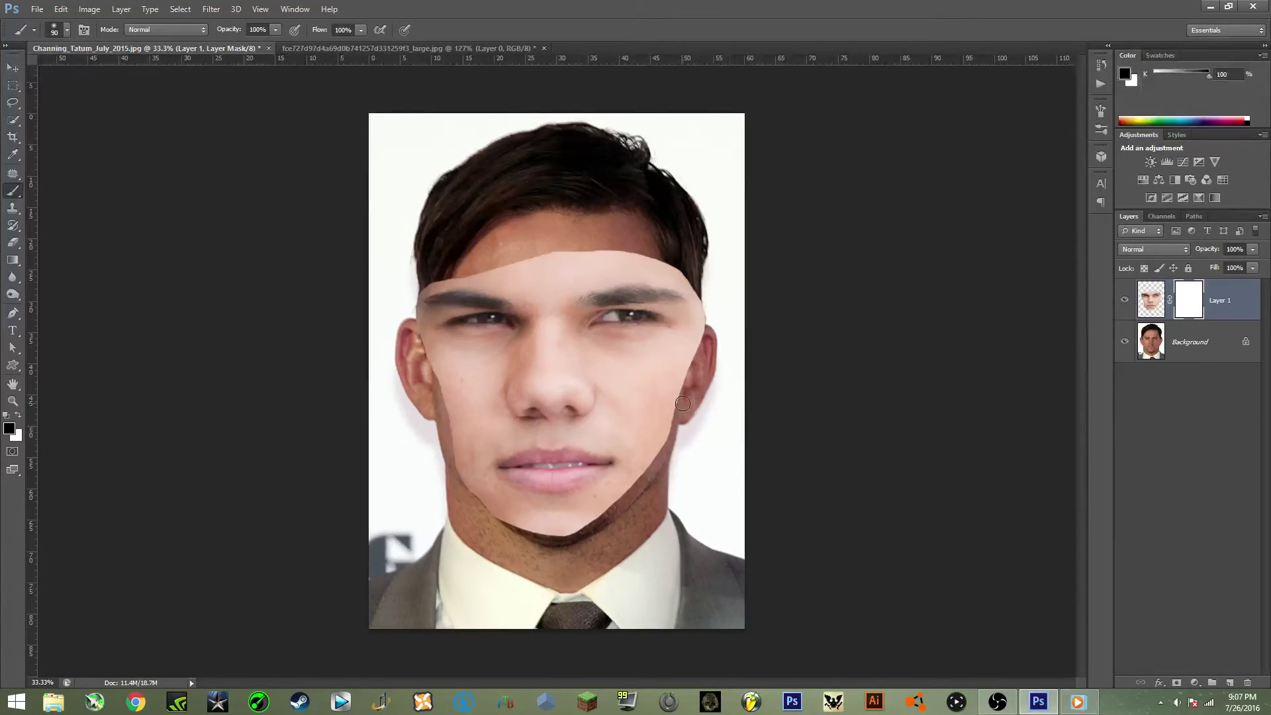
{"action": "key", "text": "bracketright"}
{"action": "key", "text": "bracketright"}
{"action": "key", "text": "bracketright"}
{"action": "key", "text": "bracketright"}
{"action": "key", "text": "bracketright"}
{"action": "key", "text": "bracketright"}
{"action": "key", "text": "bracketright"}
{"action": "mouse_move", "coordinate": [715, 375]}
{"action": "left_mouse_down"}
{"action": "mouse_move", "coordinate": [710, 441]}
{"action": "mouse_move", "coordinate": [733, 420]}
{"action": "mouse_move", "coordinate": [732, 275]}
{"action": "mouse_move", "coordinate": [688, 206]}
{"action": "mouse_move", "coordinate": [454, 176]}
{"action": "mouse_move", "coordinate": [594, 177]}
{"action": "left_mouse_up"}
{"action": "key", "text": "p"}
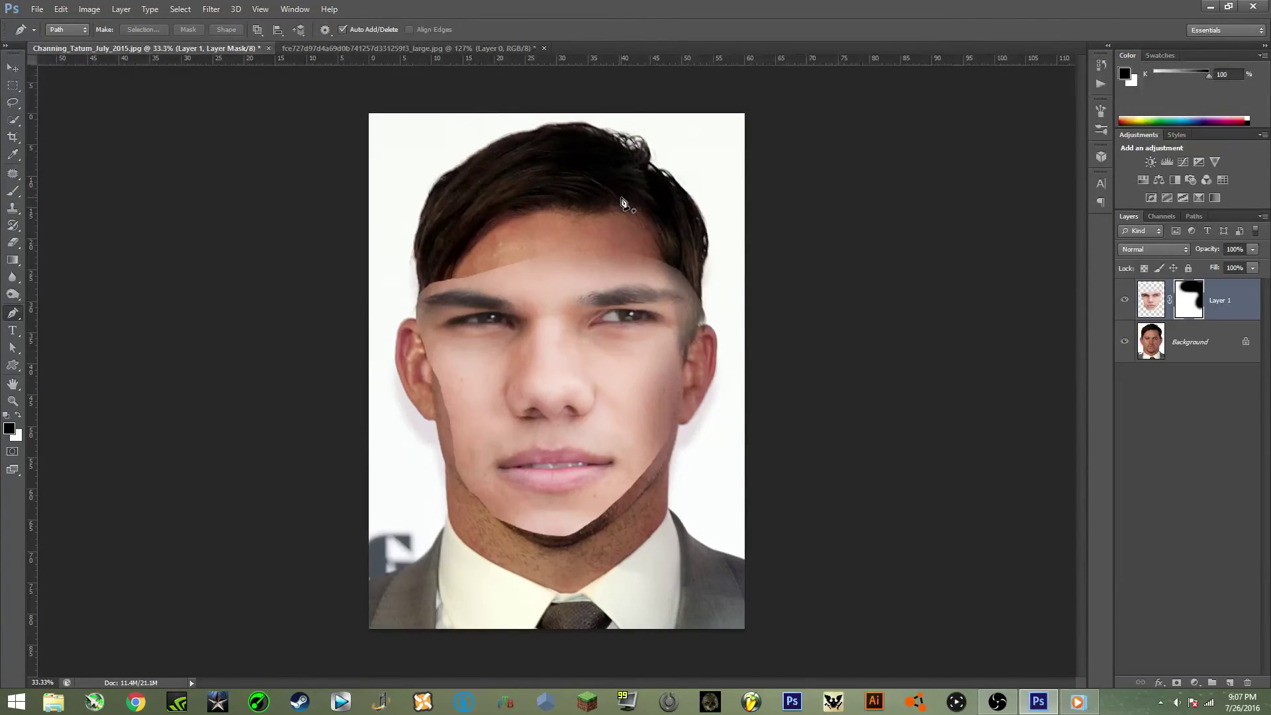
{"action": "key", "text": "b"}
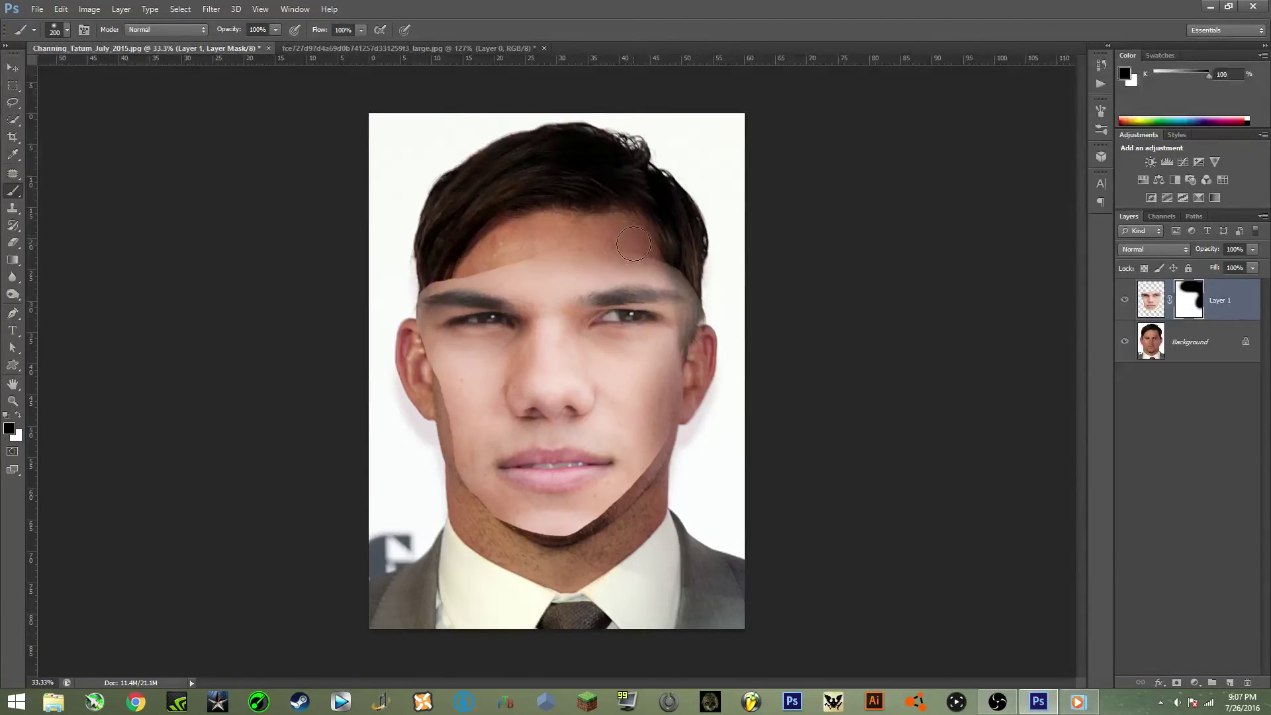
{"action": "left_click_drag", "start_coordinate": [630, 239], "coordinate": [689, 272]}
{"action": "key", "text": "bracketleft"}
{"action": "key", "text": "bracketleft"}
{"action": "left_click_drag", "start_coordinate": [551, 258], "coordinate": [384, 261]}
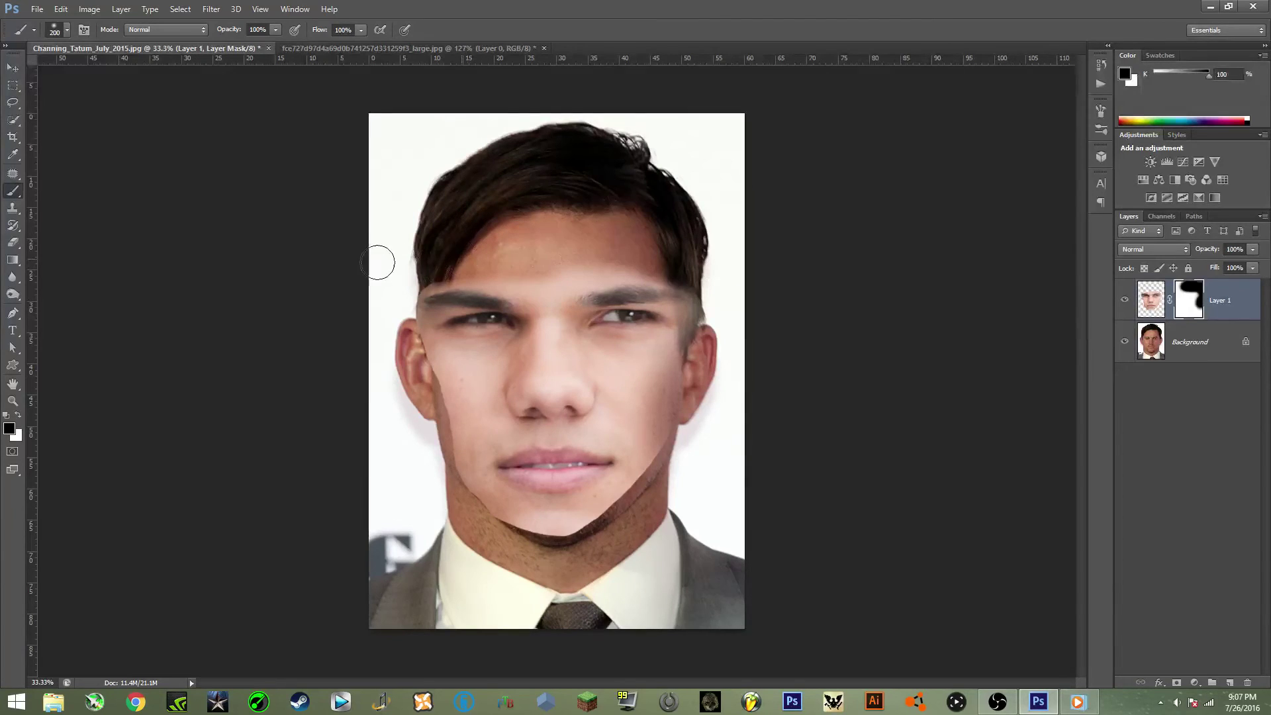
{"action": "mouse_move", "coordinate": [407, 309]}
{"action": "left_mouse_down"}
{"action": "mouse_move", "coordinate": [481, 495]}
{"action": "mouse_move", "coordinate": [595, 513]}
{"action": "mouse_move", "coordinate": [676, 455]}
{"action": "mouse_move", "coordinate": [636, 480]}
{"action": "mouse_move", "coordinate": [517, 510]}
{"action": "left_mouse_up"}
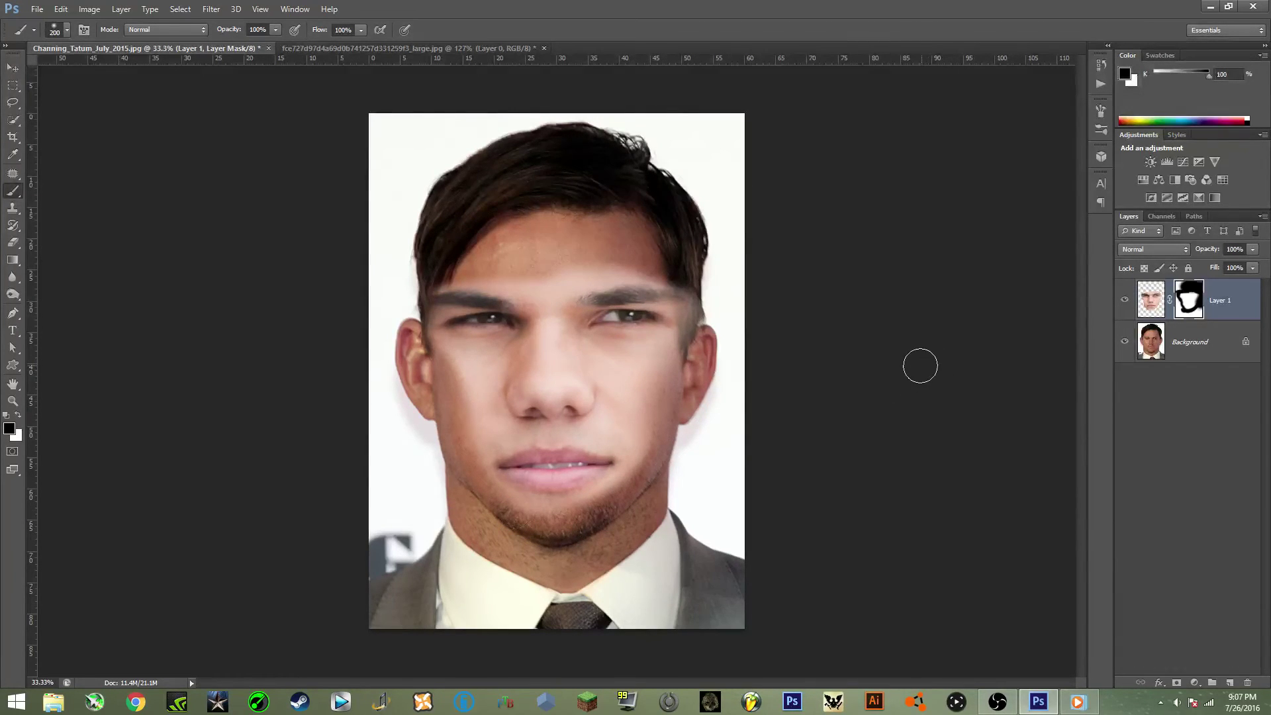
Nudge the face into position and apply Layer 1's mask permanently
{"action": "key", "text": "v"}
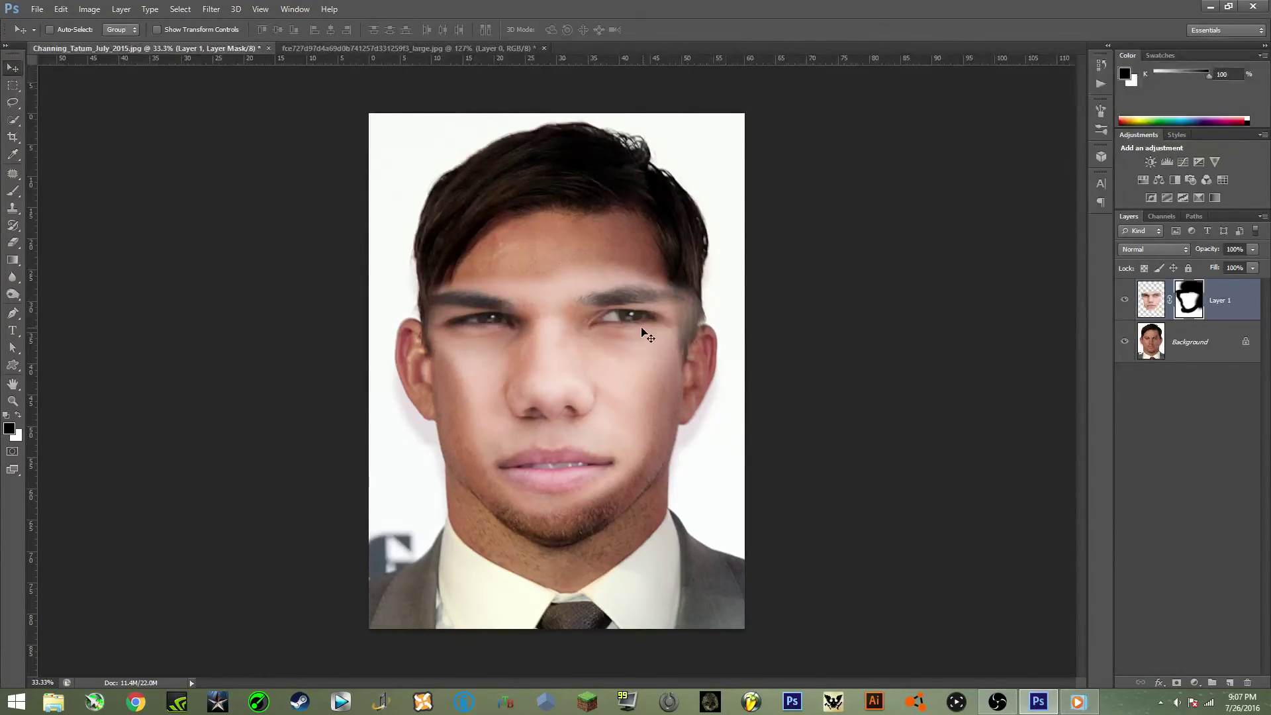
{"action": "left_click_drag", "start_coordinate": [647, 331], "coordinate": [635, 342]}
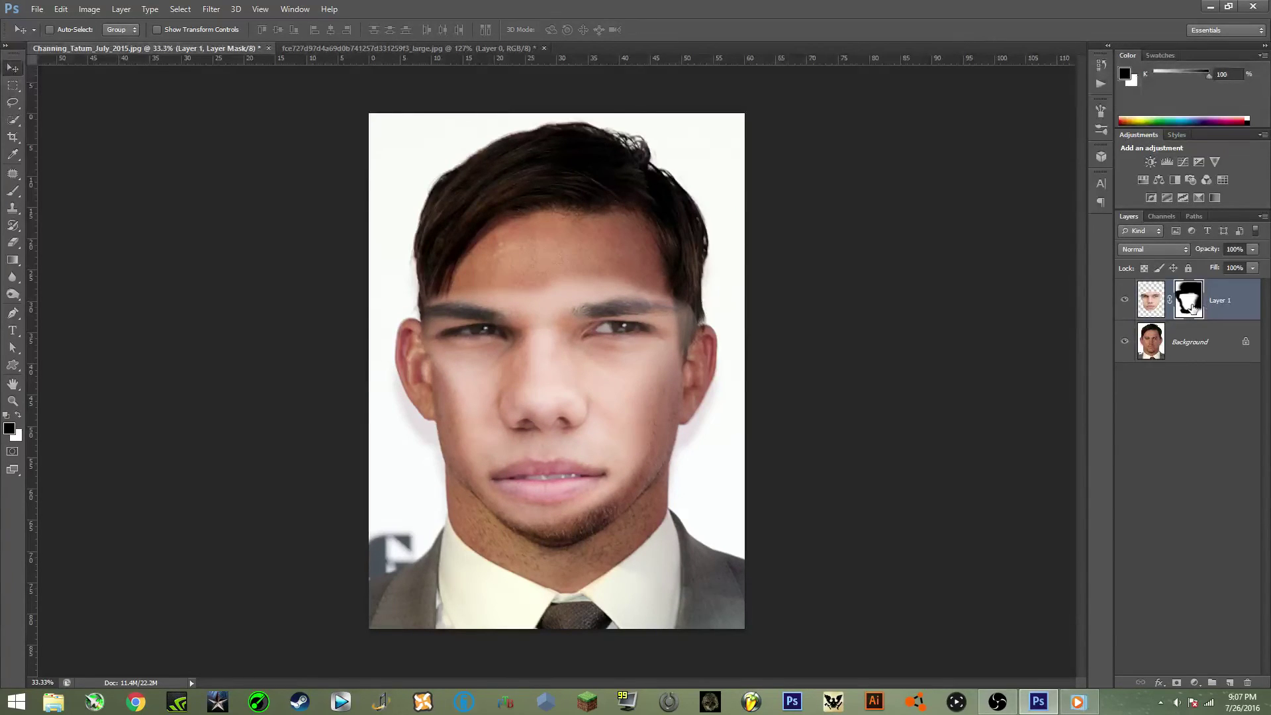
{"action": "right_click", "coordinate": [1190, 301]}
{"action": "left_click", "coordinate": [1162, 348]}
{"action": "left_click_drag", "start_coordinate": [644, 389], "coordinate": [633, 388]}
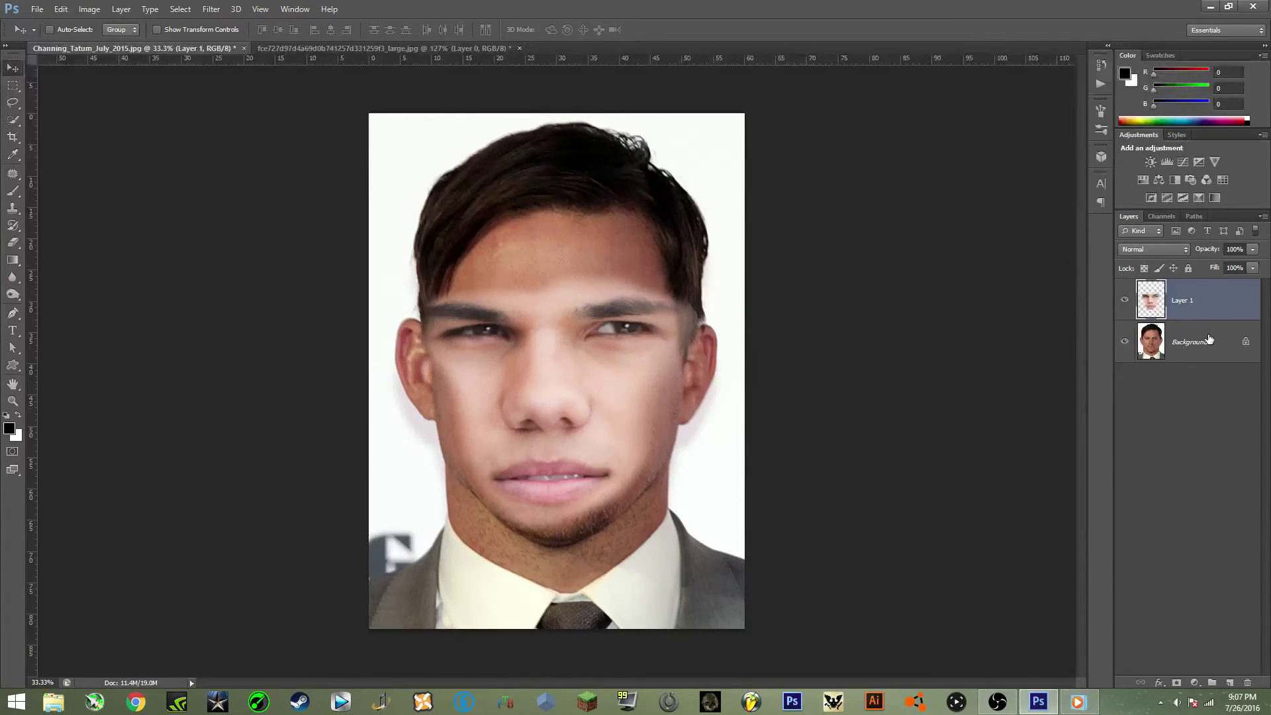
Convert the Background to Layer 0 and shift Layer 1 sideways into alignment
{"action": "double_click", "coordinate": [1196, 355]}
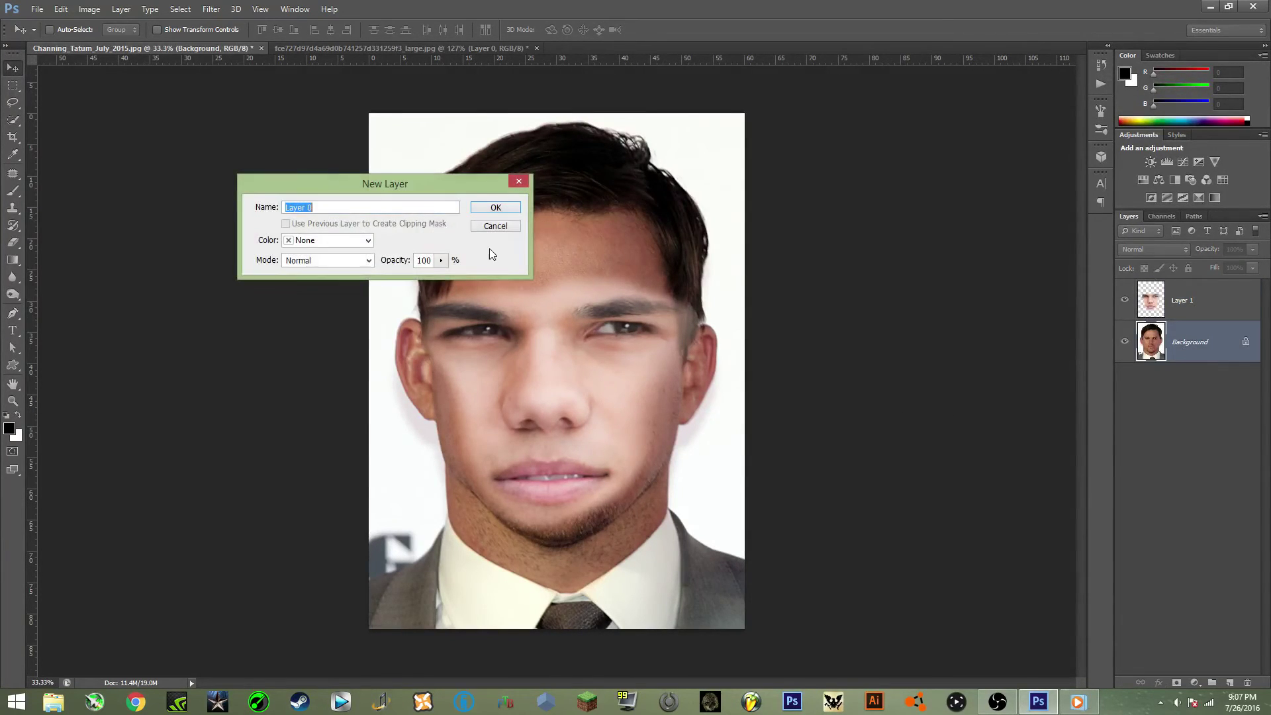
{"action": "left_click", "coordinate": [507, 203]}
{"action": "left_click", "coordinate": [1190, 289]}
{"action": "left_click_drag", "start_coordinate": [576, 358], "coordinate": [688, 324]}
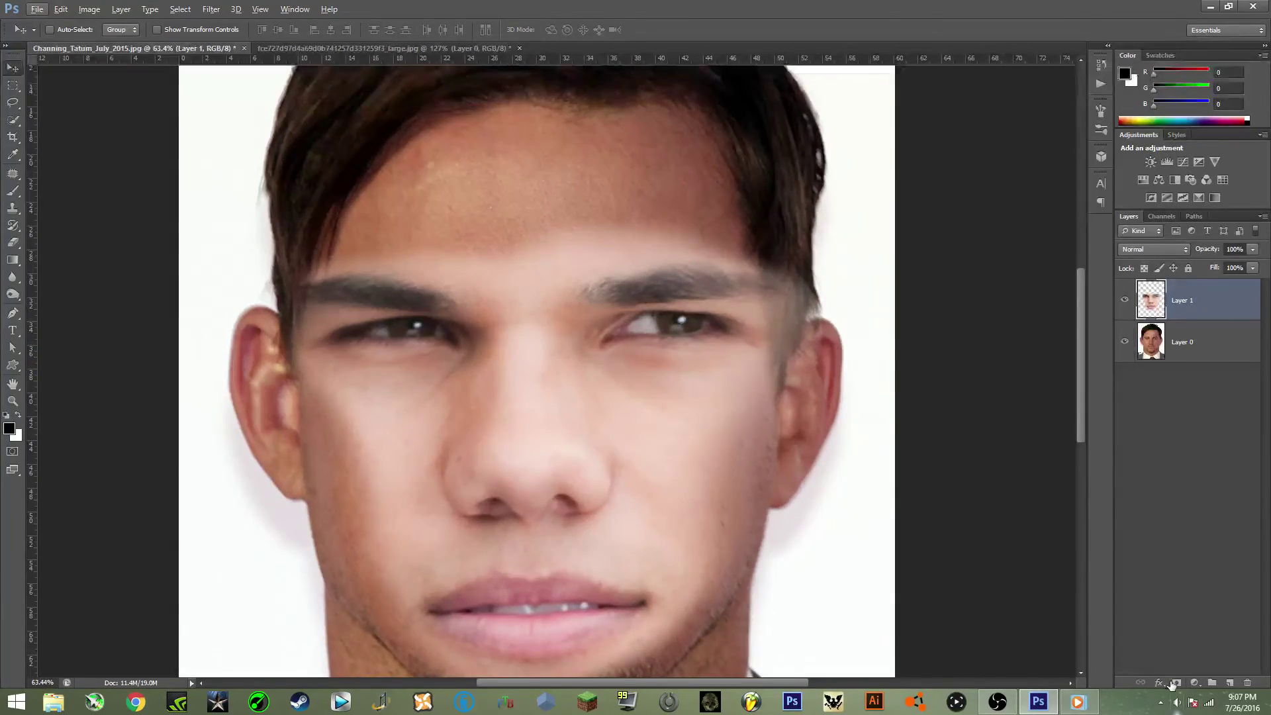
Add a mask to Layer 1, paint out the right temple, then undo it
{"action": "left_click", "coordinate": [1177, 683]}
{"action": "key", "text": "b"}
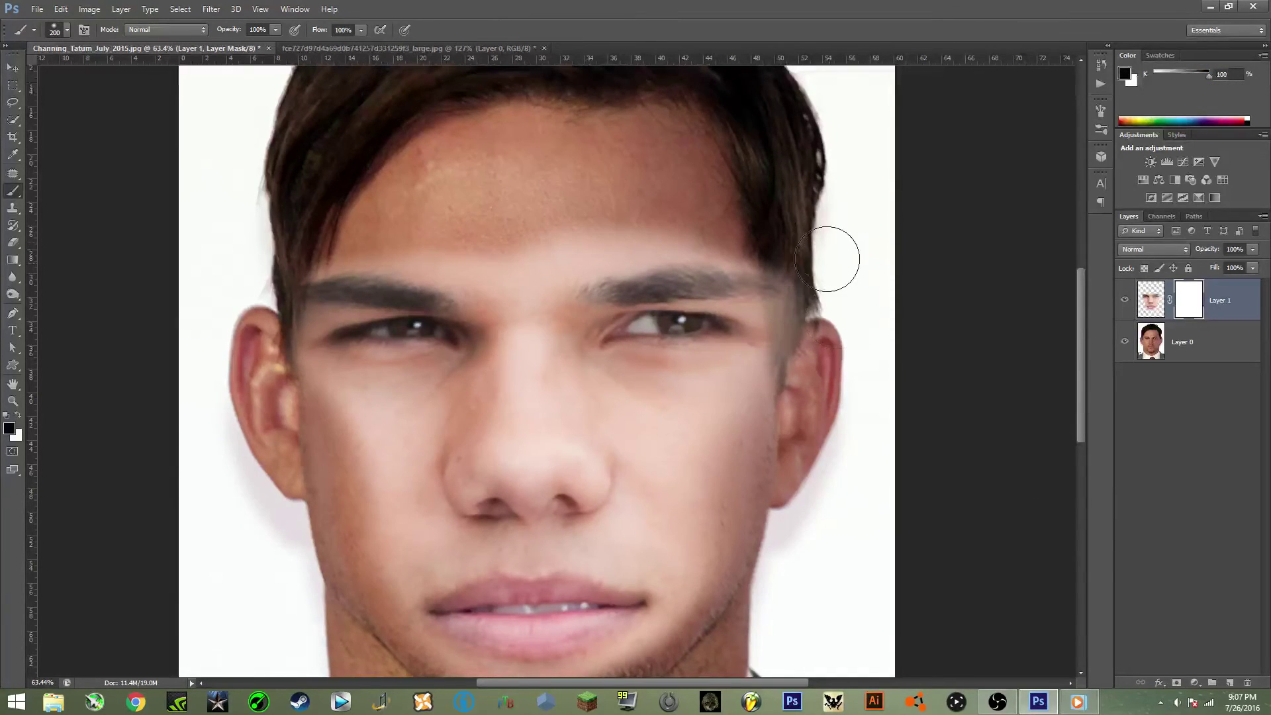
{"action": "left_click_drag", "start_coordinate": [814, 317], "coordinate": [837, 335]}
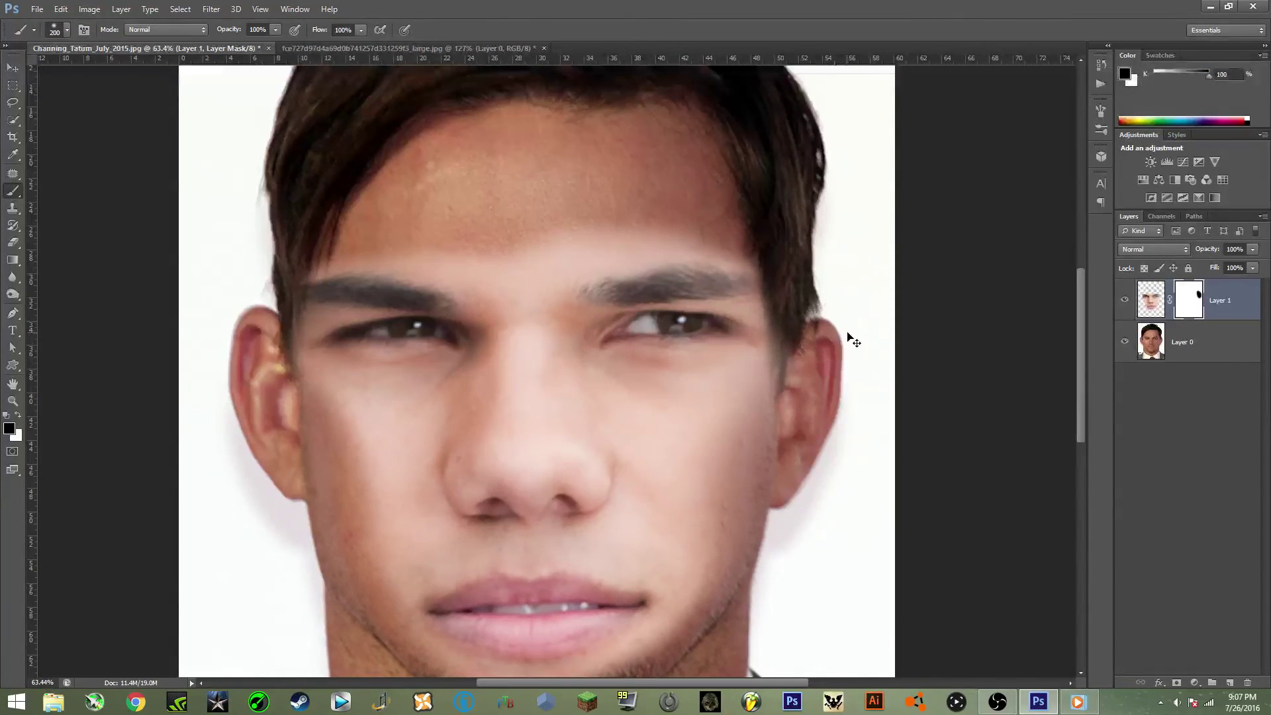
{"action": "key", "text": "ctrl+alt+z"}
{"action": "key", "text": "ctrl+alt+z"}
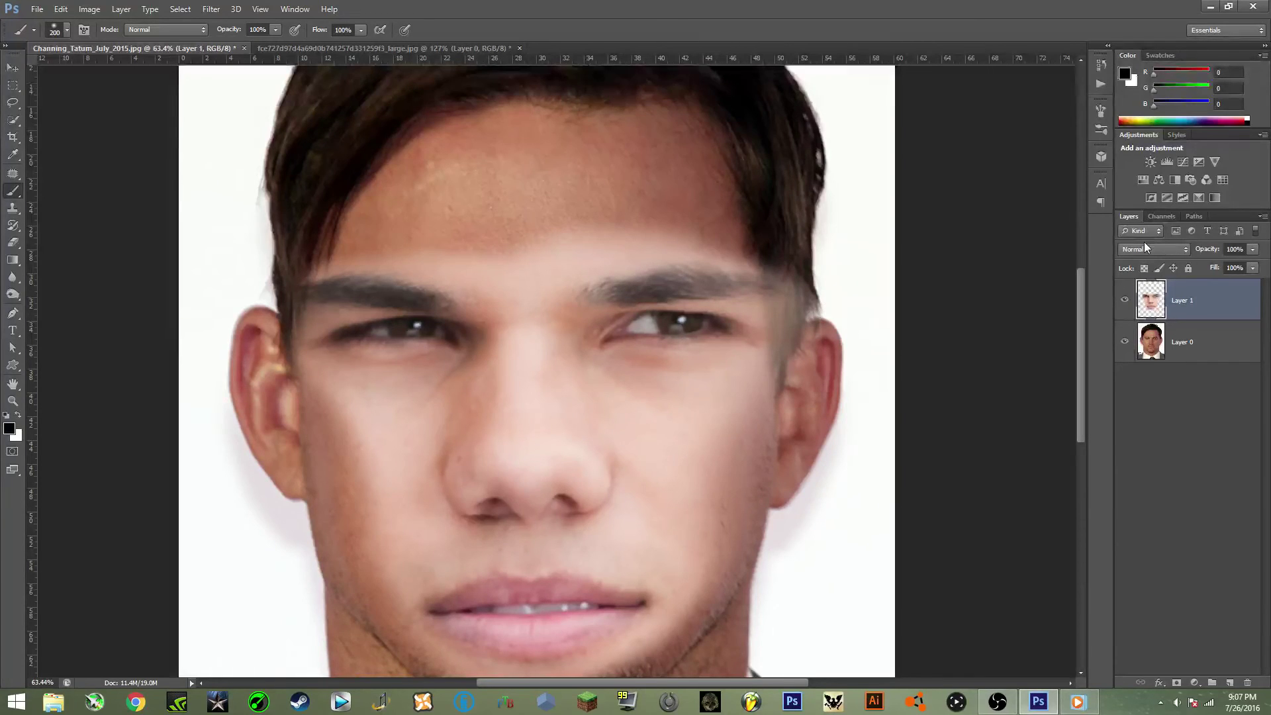
Lower Layer 1's opacity and switch its free transform to Warp
{"action": "left_click", "coordinate": [1175, 250]}
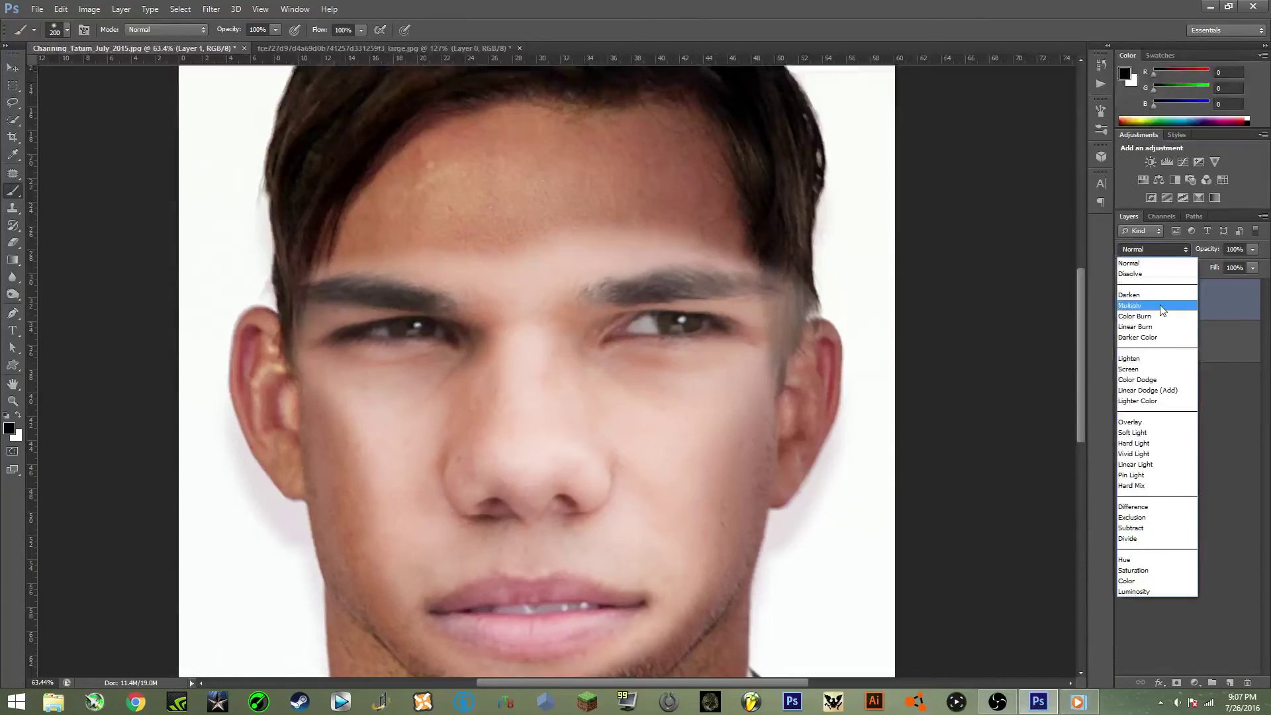
{"action": "left_click", "coordinate": [1151, 250]}
{"action": "left_click_drag", "start_coordinate": [1206, 250], "coordinate": [1167, 263]}
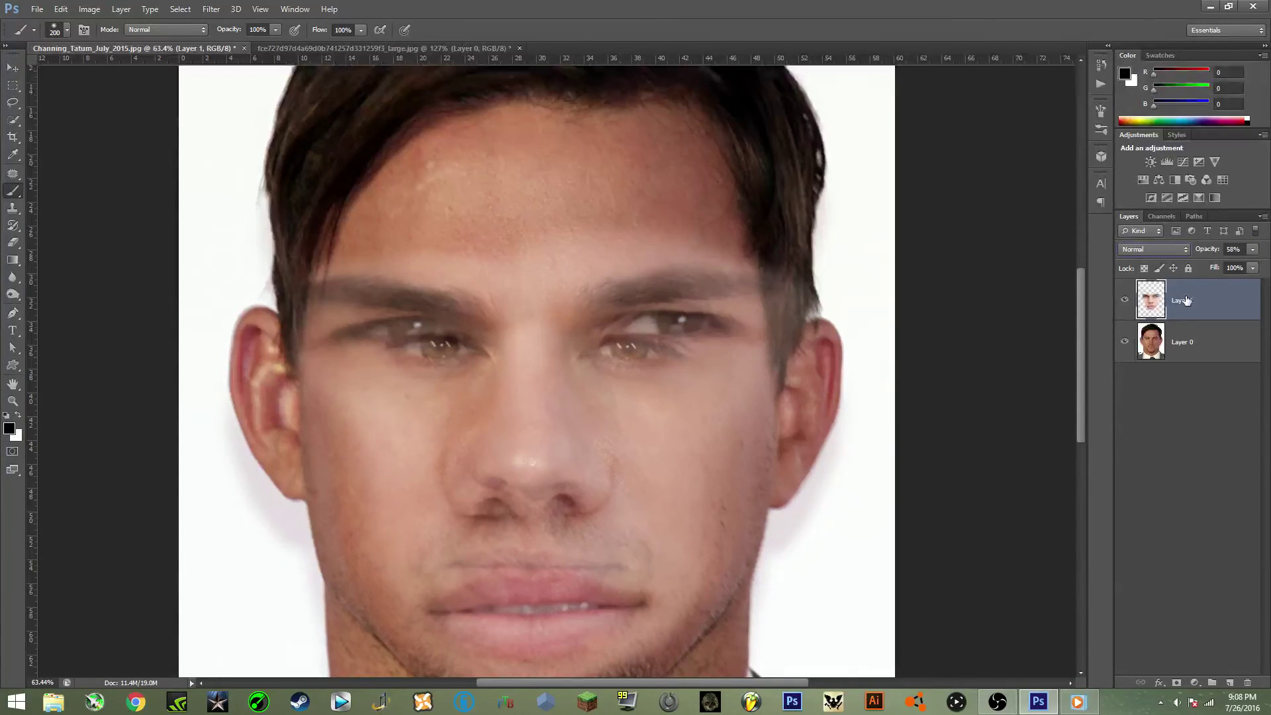
{"action": "key", "text": "ctrl+t"}
{"action": "right_click", "coordinate": [635, 347]}
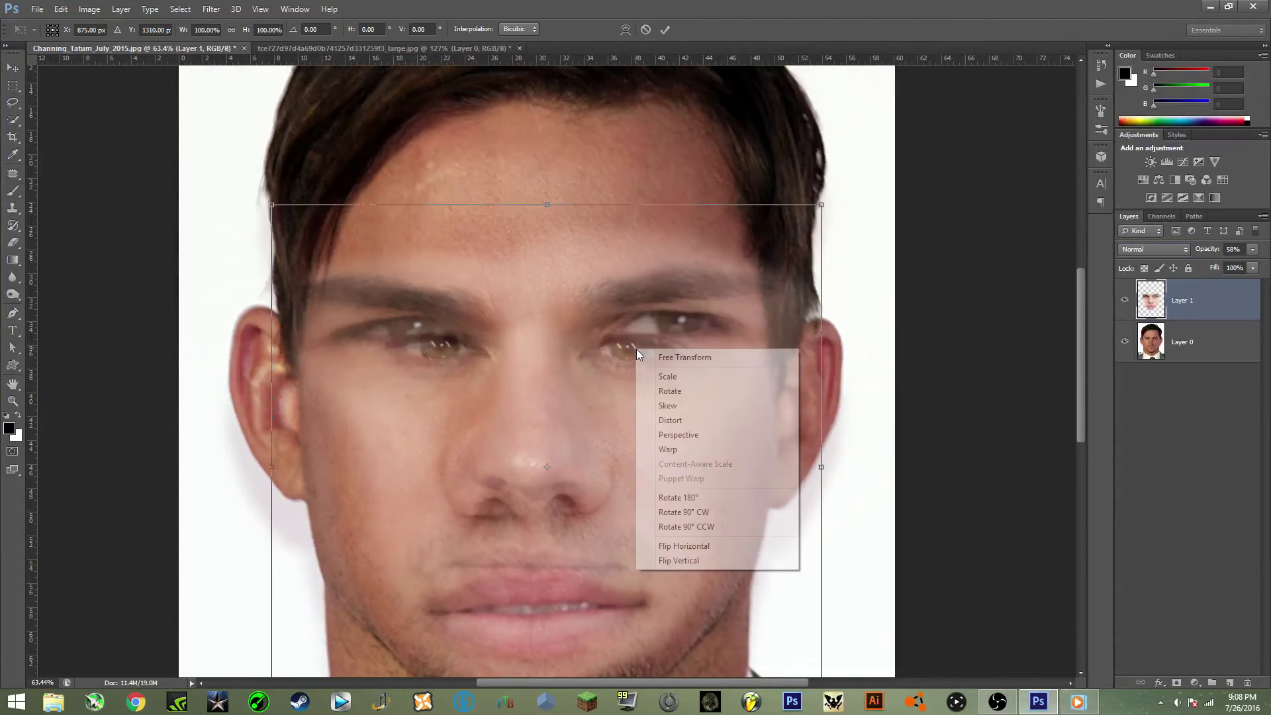
{"action": "left_click", "coordinate": [672, 450]}
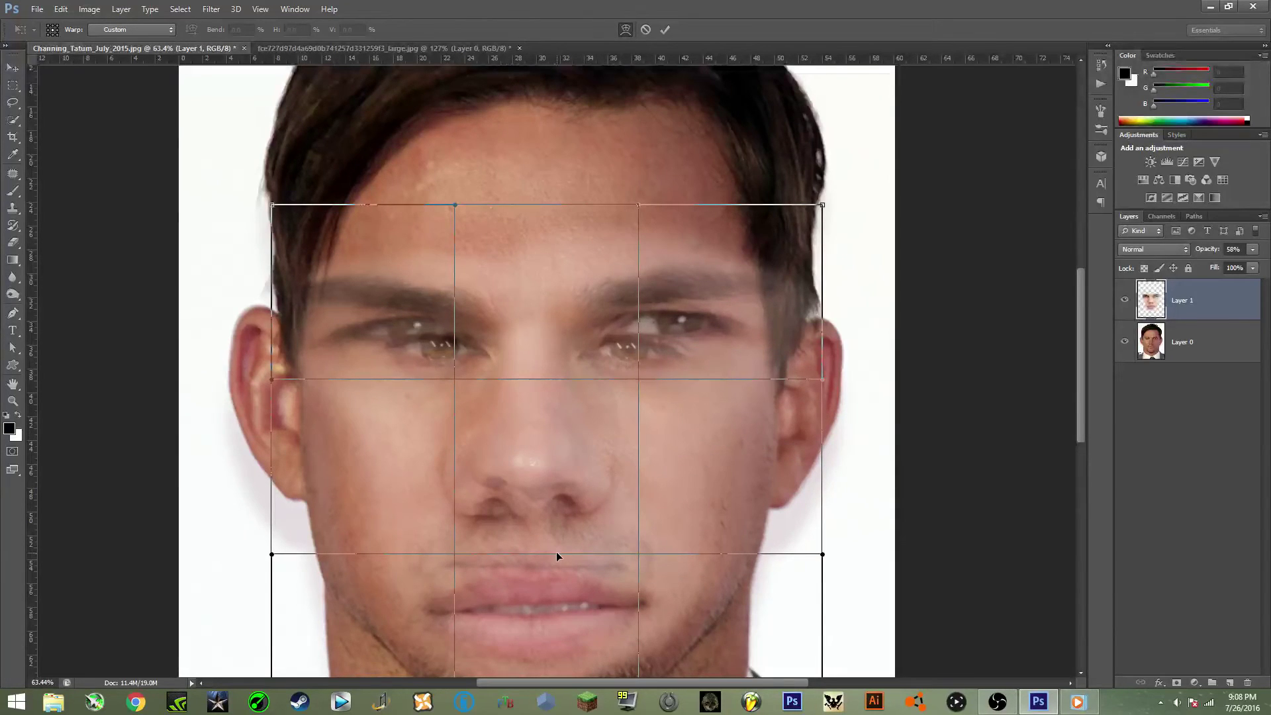
Warp the face's eyes, nose and lips into line, then restore 100% opacity
{"action": "left_click_drag", "start_coordinate": [558, 555], "coordinate": [555, 513]}
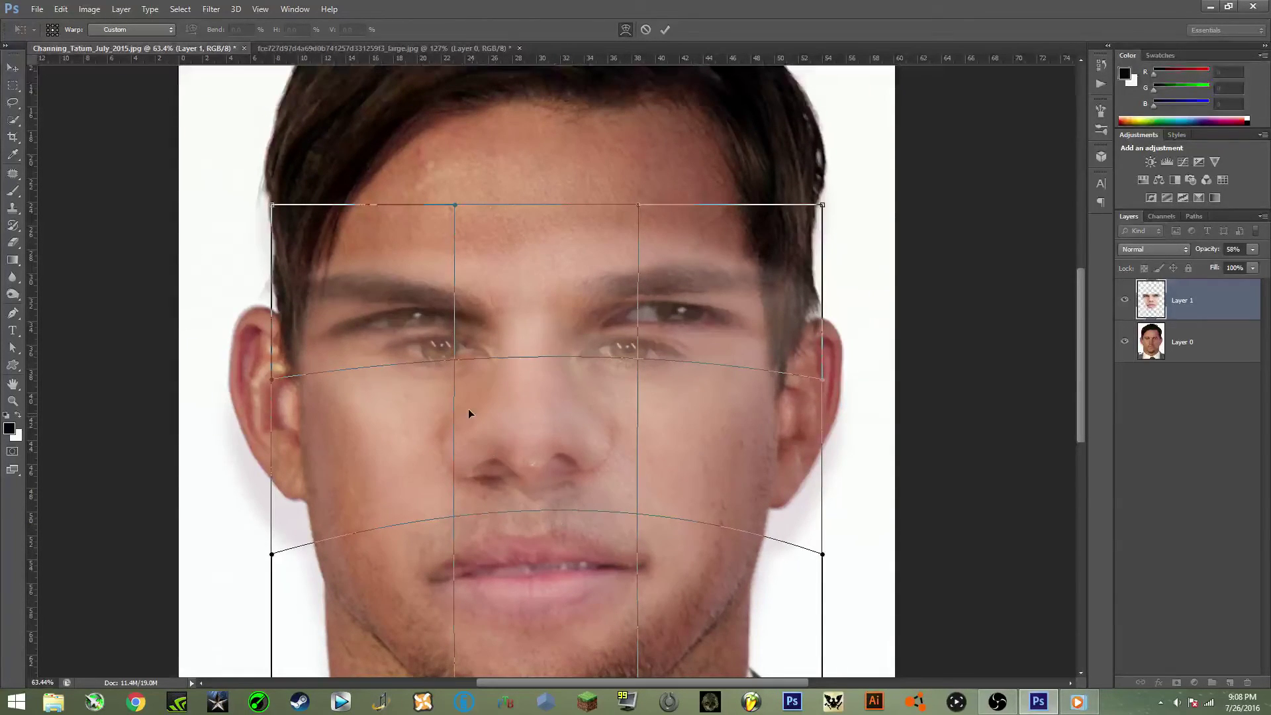
{"action": "mouse_move", "coordinate": [469, 414]}
{"action": "left_mouse_down"}
{"action": "mouse_move", "coordinate": [439, 391]}
{"action": "mouse_move", "coordinate": [454, 397]}
{"action": "left_mouse_up"}
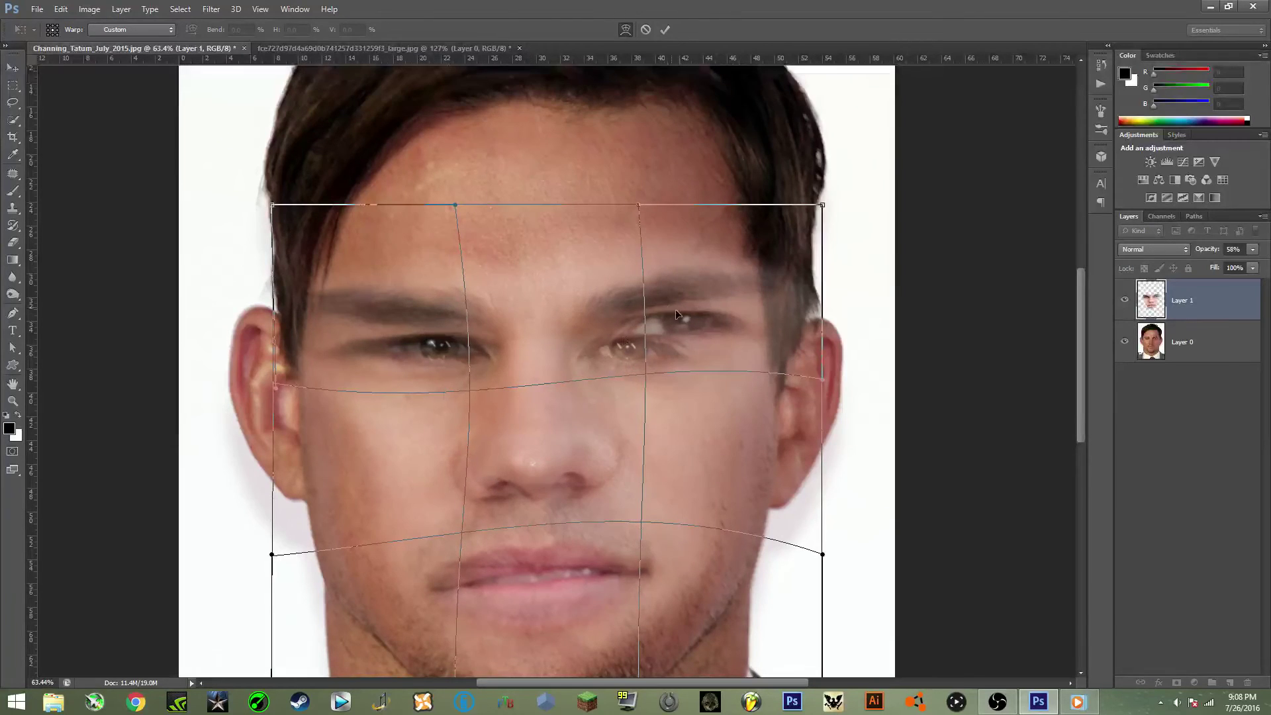
{"action": "mouse_move", "coordinate": [676, 308]}
{"action": "left_mouse_down"}
{"action": "mouse_move", "coordinate": [656, 339]}
{"action": "mouse_move", "coordinate": [634, 344]}
{"action": "mouse_move", "coordinate": [694, 332]}
{"action": "left_mouse_up"}
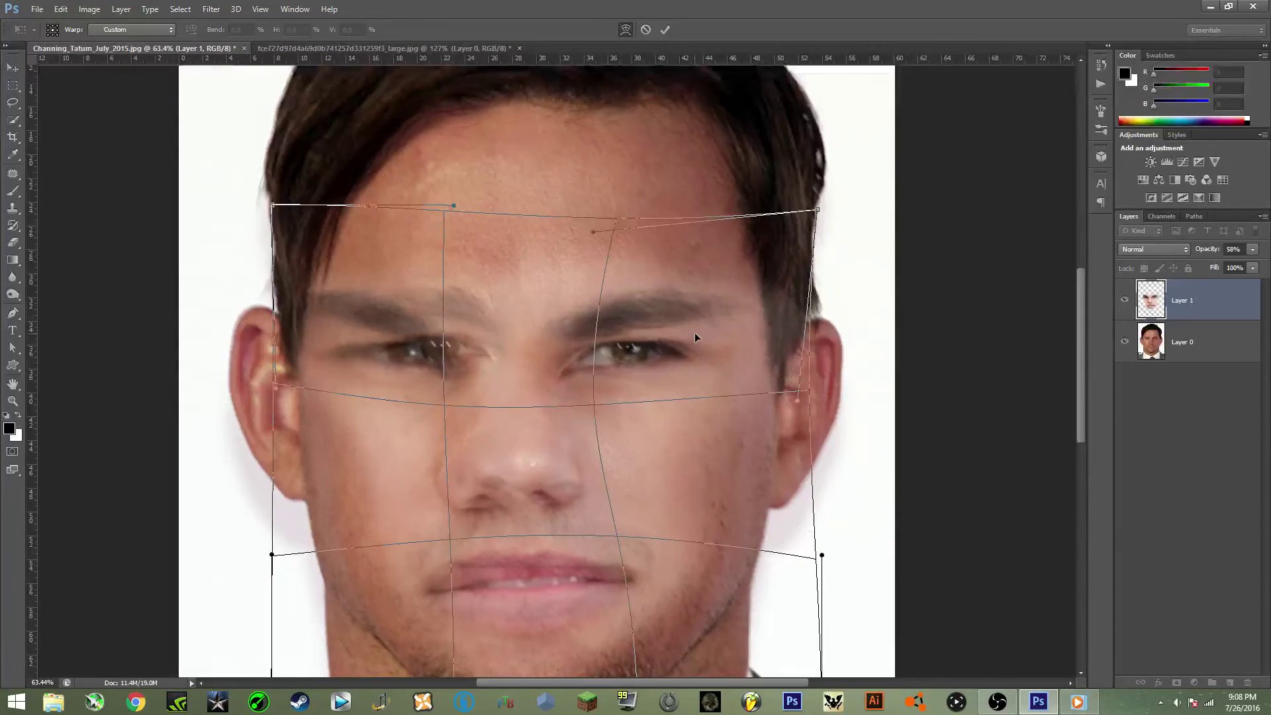
{"action": "left_click_drag", "start_coordinate": [462, 356], "coordinate": [406, 344]}
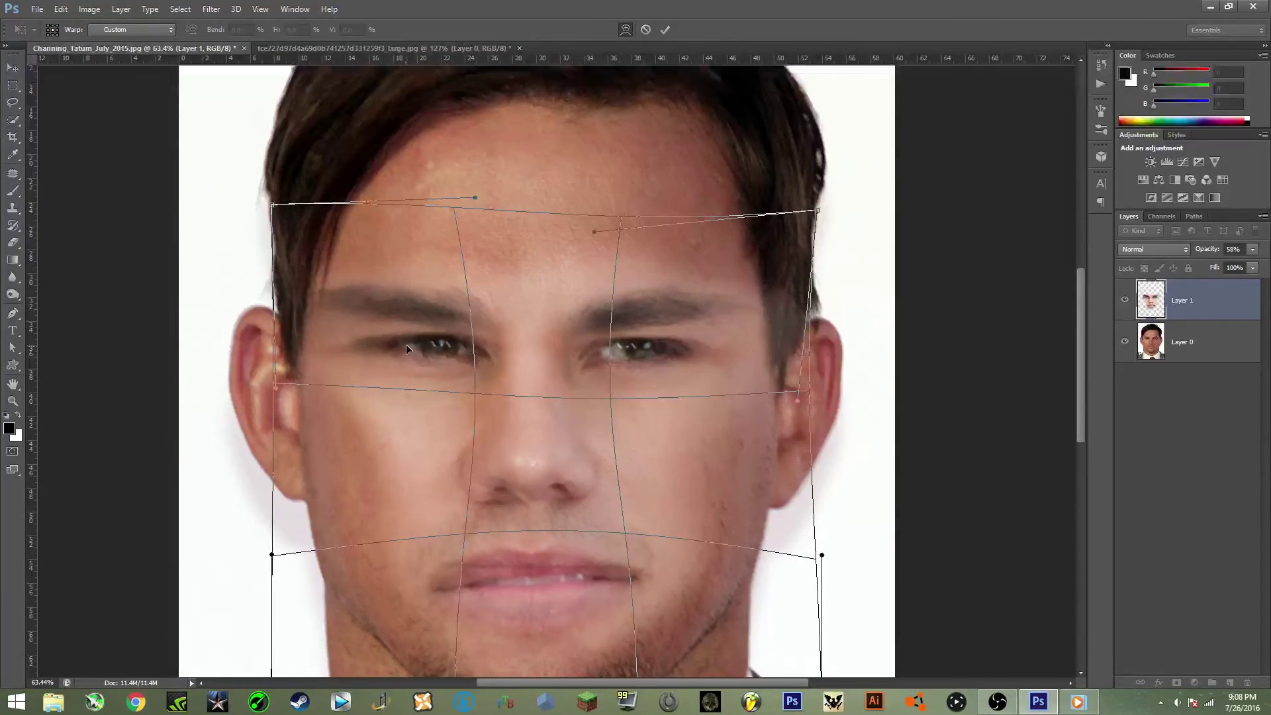
{"action": "left_click_drag", "start_coordinate": [645, 358], "coordinate": [630, 355]}
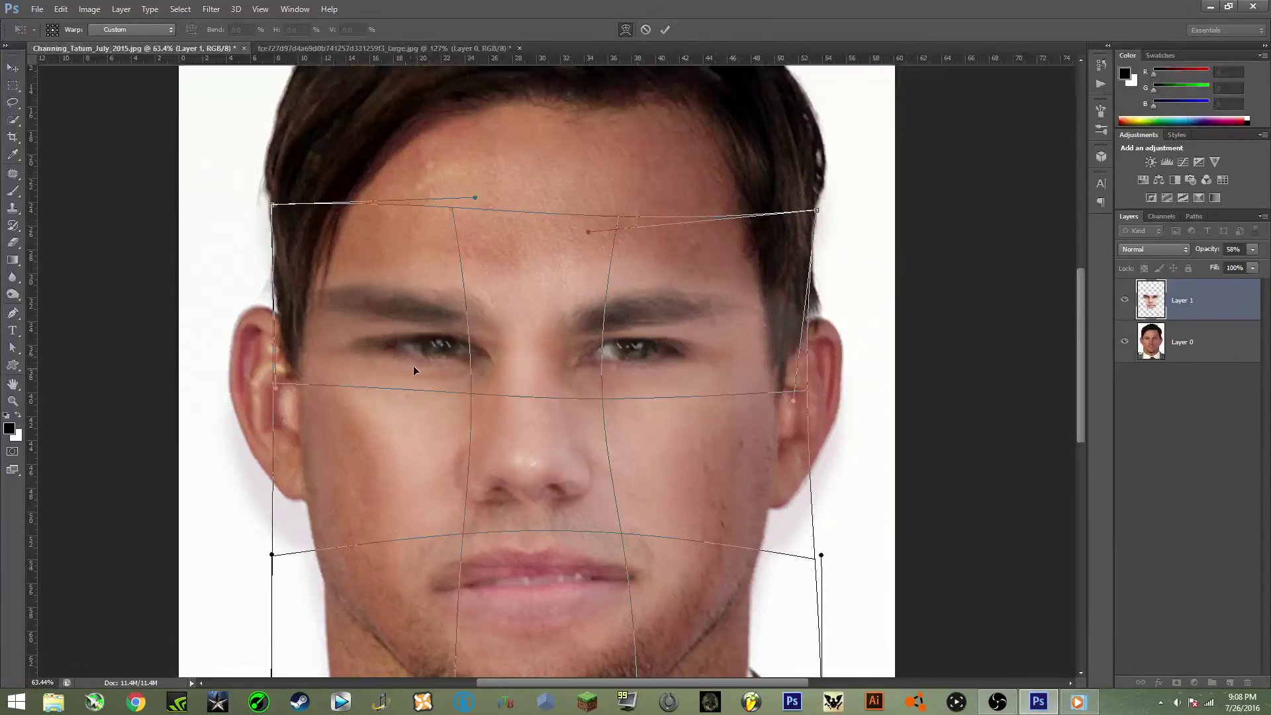
{"action": "left_click_drag", "start_coordinate": [415, 367], "coordinate": [431, 368]}
{"action": "left_click_drag", "start_coordinate": [542, 486], "coordinate": [535, 482]}
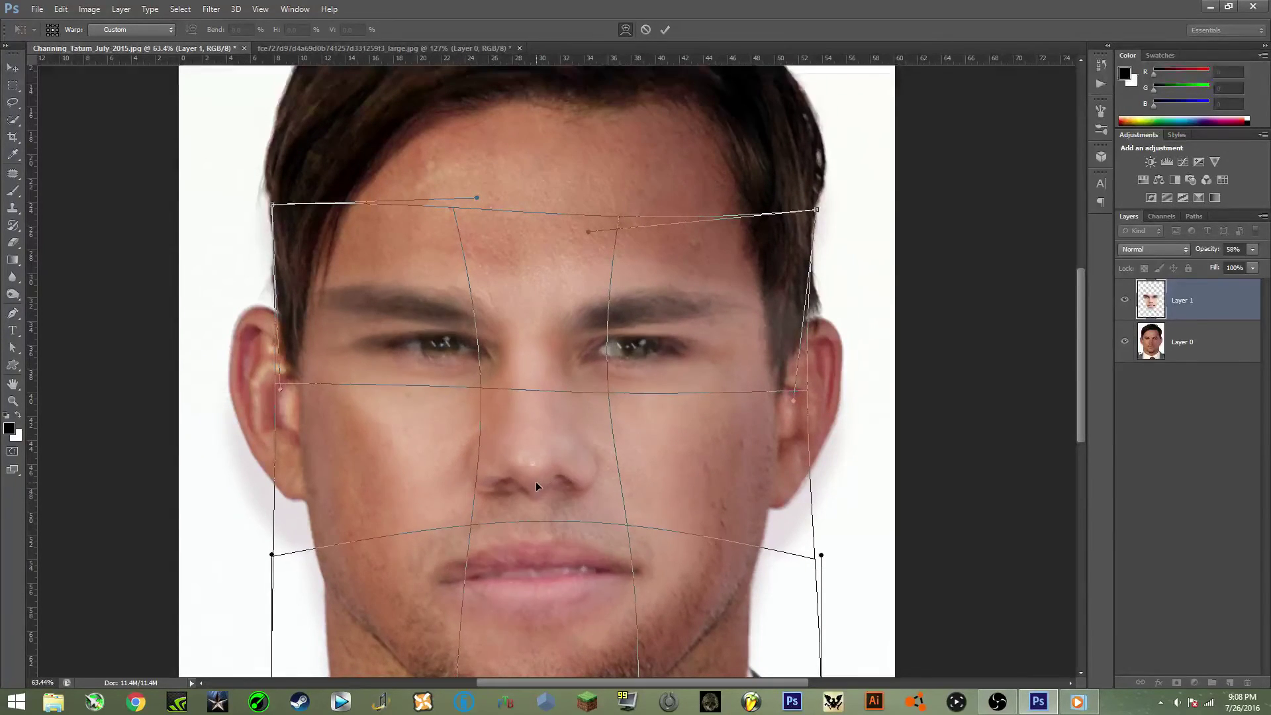
{"action": "left_click_drag", "start_coordinate": [539, 567], "coordinate": [541, 547]}
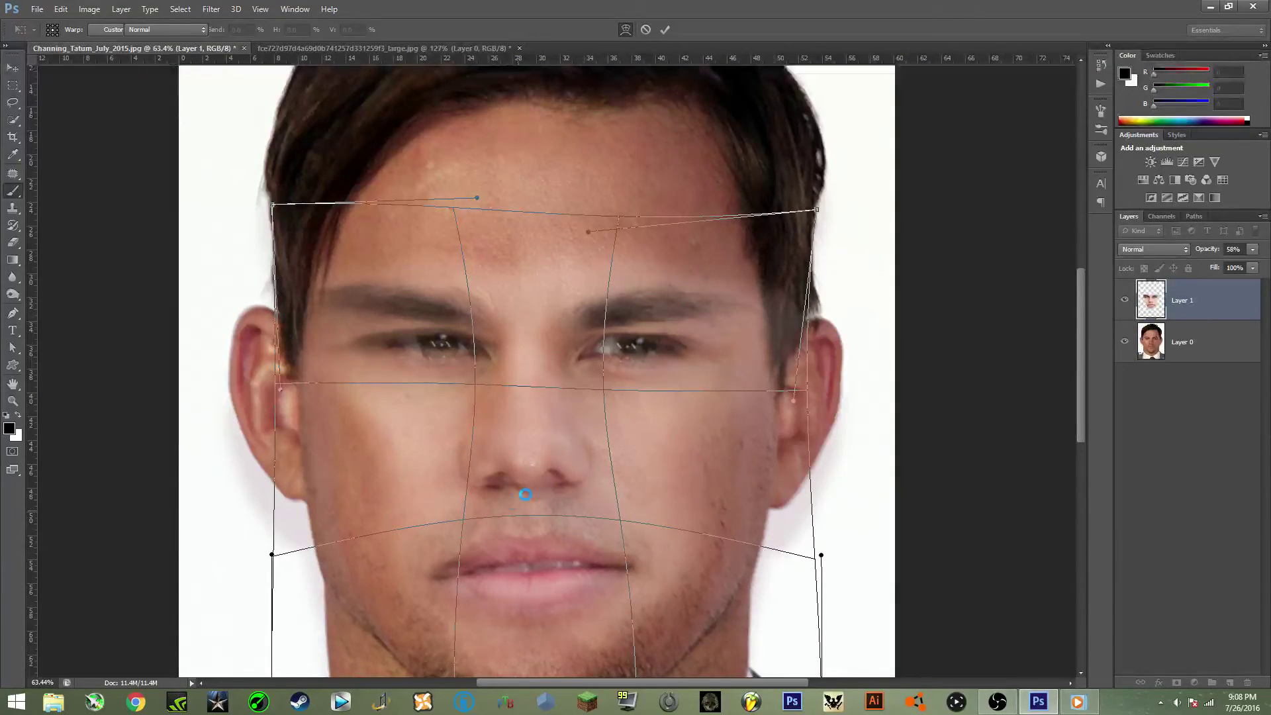
{"action": "key", "text": "Return"}
{"action": "left_click_drag", "start_coordinate": [1198, 249], "coordinate": [1239, 249]}
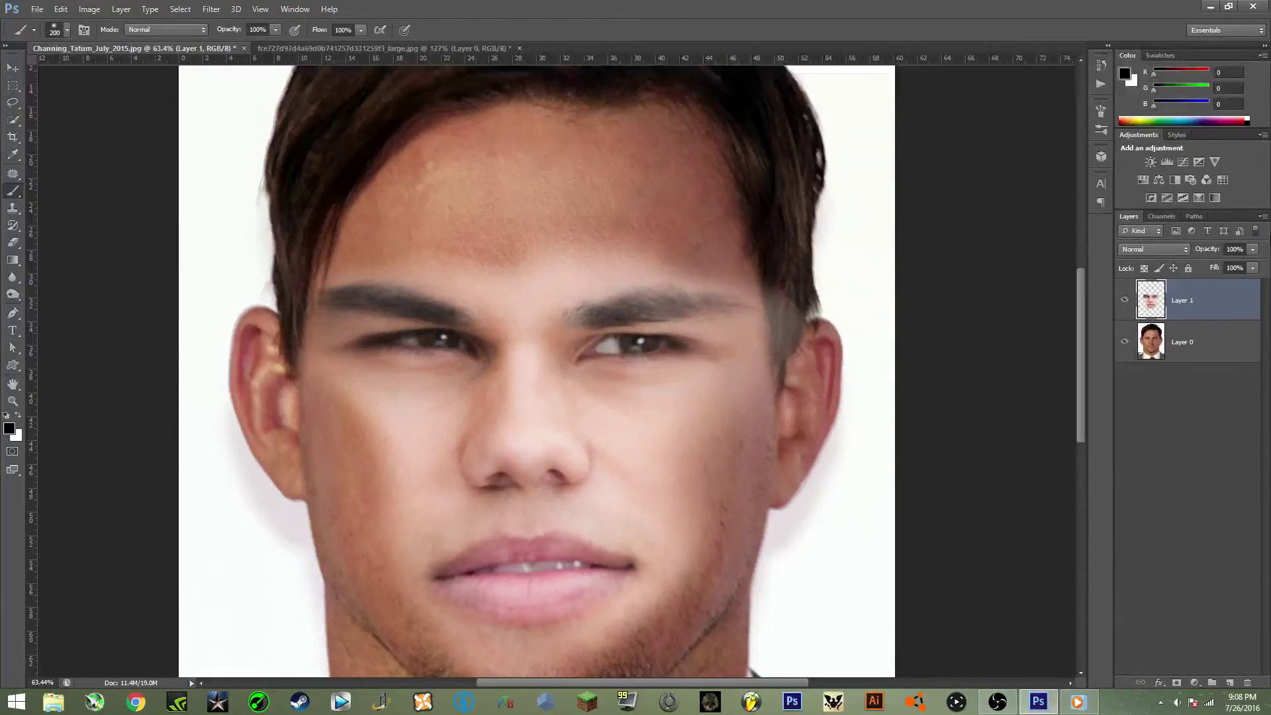
Mask Layer 1 to reveal the temple hair and left cheek stubble, then apply it
{"action": "left_click", "coordinate": [1177, 683]}
{"action": "mouse_move", "coordinate": [782, 265]}
{"action": "left_mouse_down"}
{"action": "mouse_move", "coordinate": [805, 275]}
{"action": "mouse_move", "coordinate": [823, 340]}
{"action": "mouse_move", "coordinate": [806, 264]}
{"action": "left_mouse_up"}
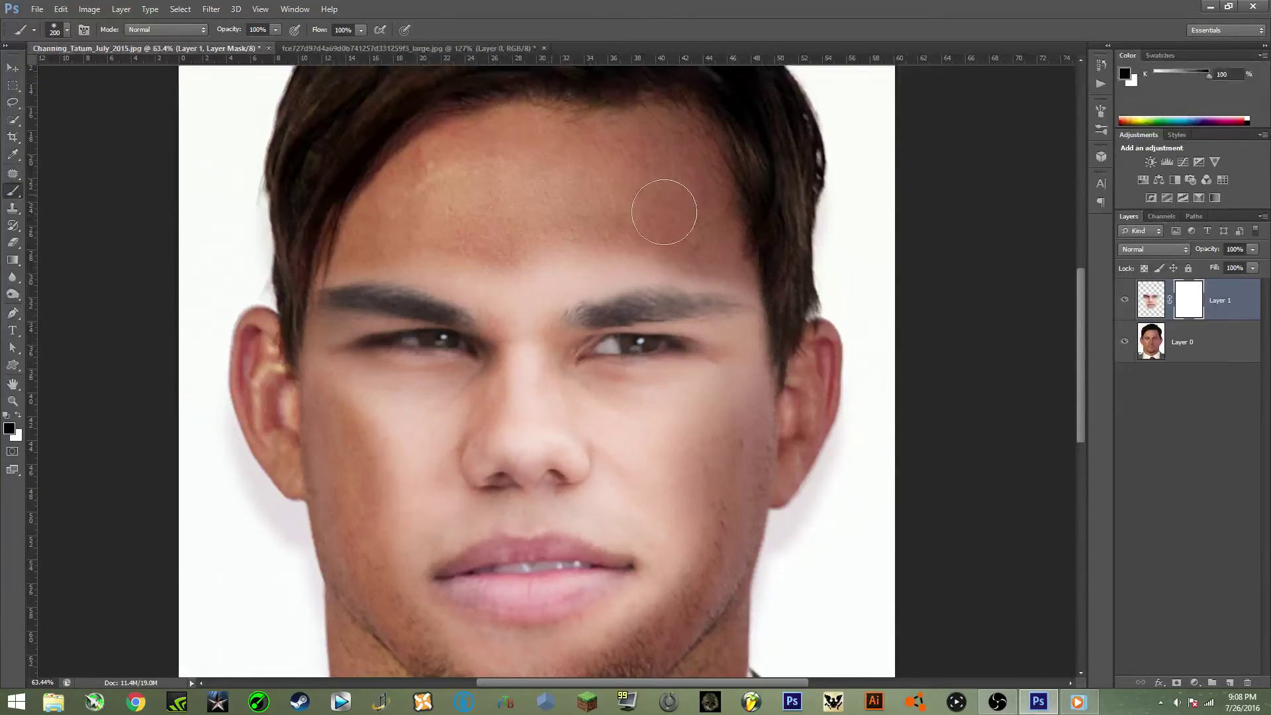
{"action": "left_click_drag", "start_coordinate": [661, 207], "coordinate": [576, 249]}
{"action": "mouse_move", "coordinate": [305, 377]}
{"action": "left_mouse_down"}
{"action": "mouse_move", "coordinate": [390, 510]}
{"action": "mouse_move", "coordinate": [401, 616]}
{"action": "mouse_move", "coordinate": [457, 669]}
{"action": "mouse_move", "coordinate": [619, 693]}
{"action": "mouse_move", "coordinate": [435, 659]}
{"action": "mouse_move", "coordinate": [681, 610]}
{"action": "mouse_move", "coordinate": [735, 404]}
{"action": "left_mouse_up"}
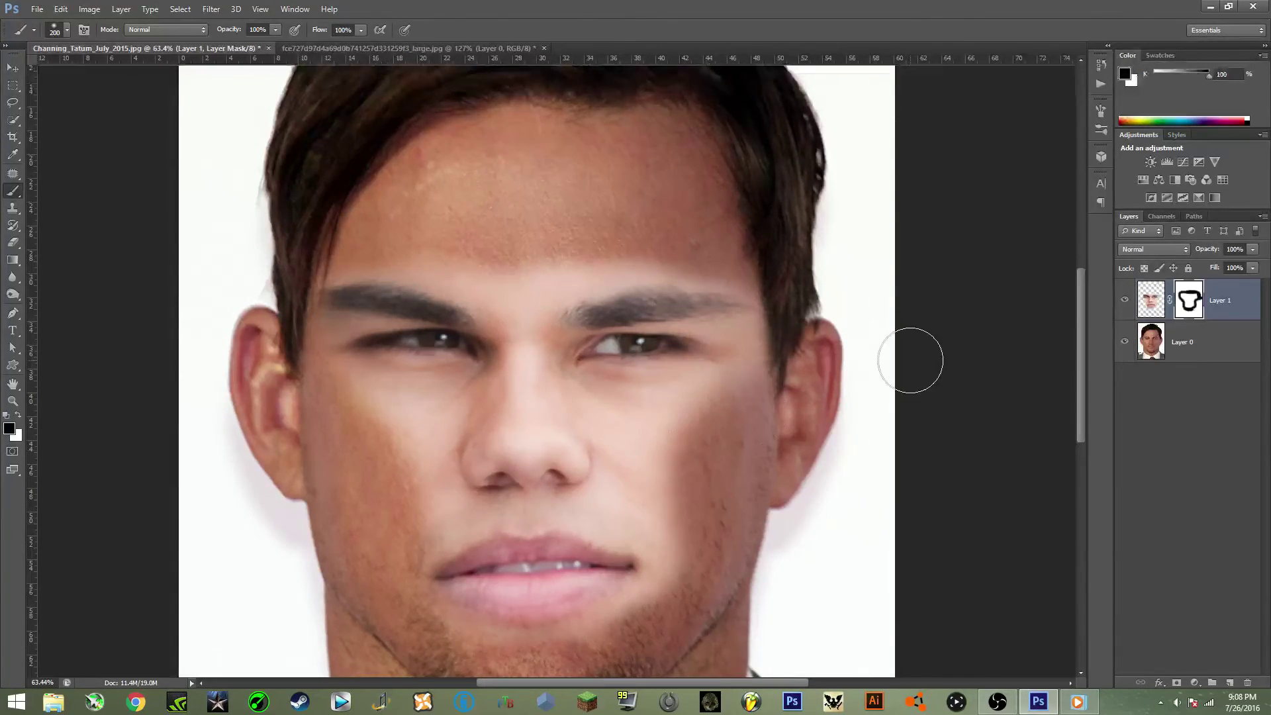
{"action": "right_click", "coordinate": [1195, 306]}
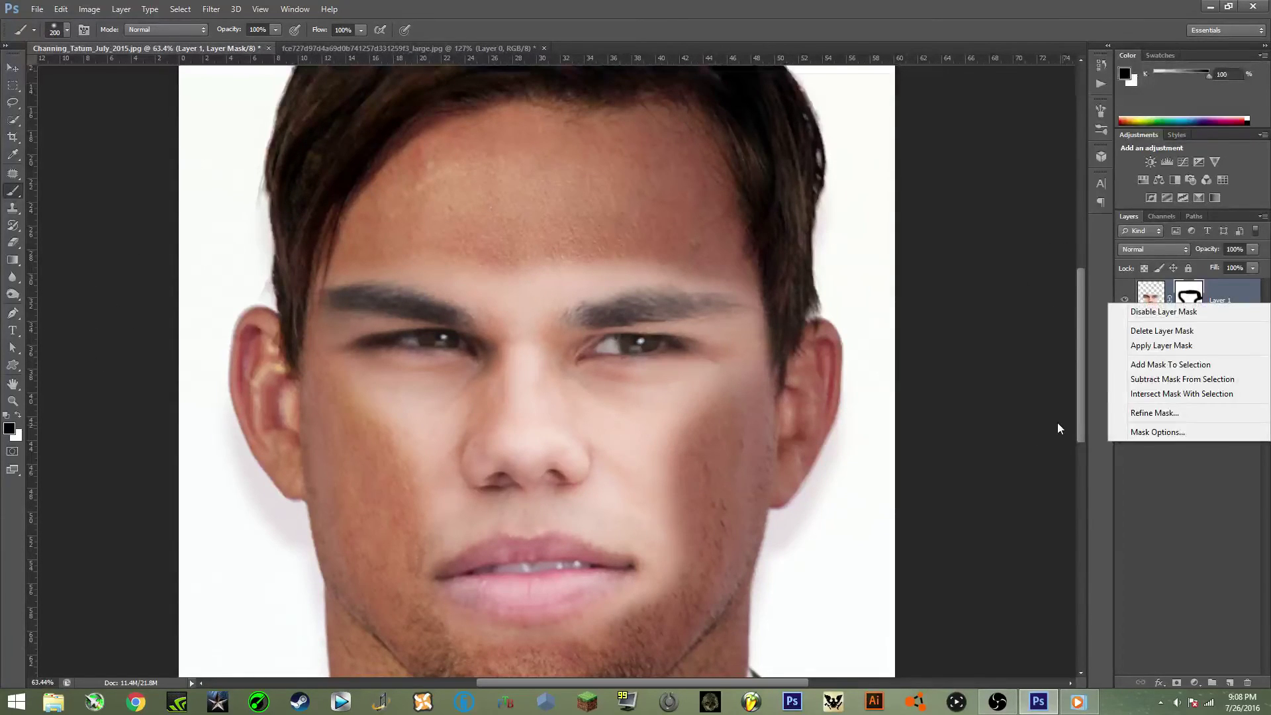
{"action": "left_click", "coordinate": [1165, 343]}
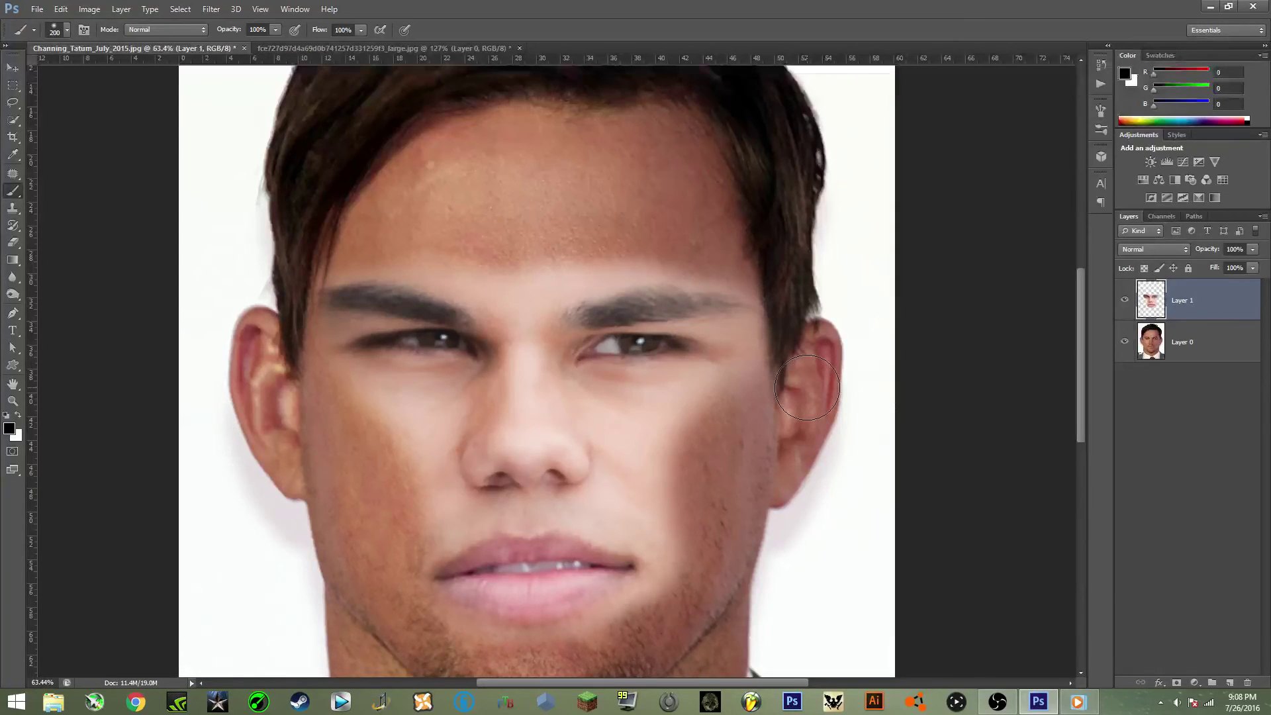
Undo a stray jaw stroke, then mask in the right jaw stubble and apply it
{"action": "scroll", "coordinate": [807, 388], "scroll_direction": "down", "scroll_amount": 1}
{"action": "scroll", "coordinate": [807, 387], "scroll_direction": "down", "scroll_amount": 1}
{"action": "scroll", "coordinate": [801, 384], "scroll_direction": "down", "scroll_amount": 2}
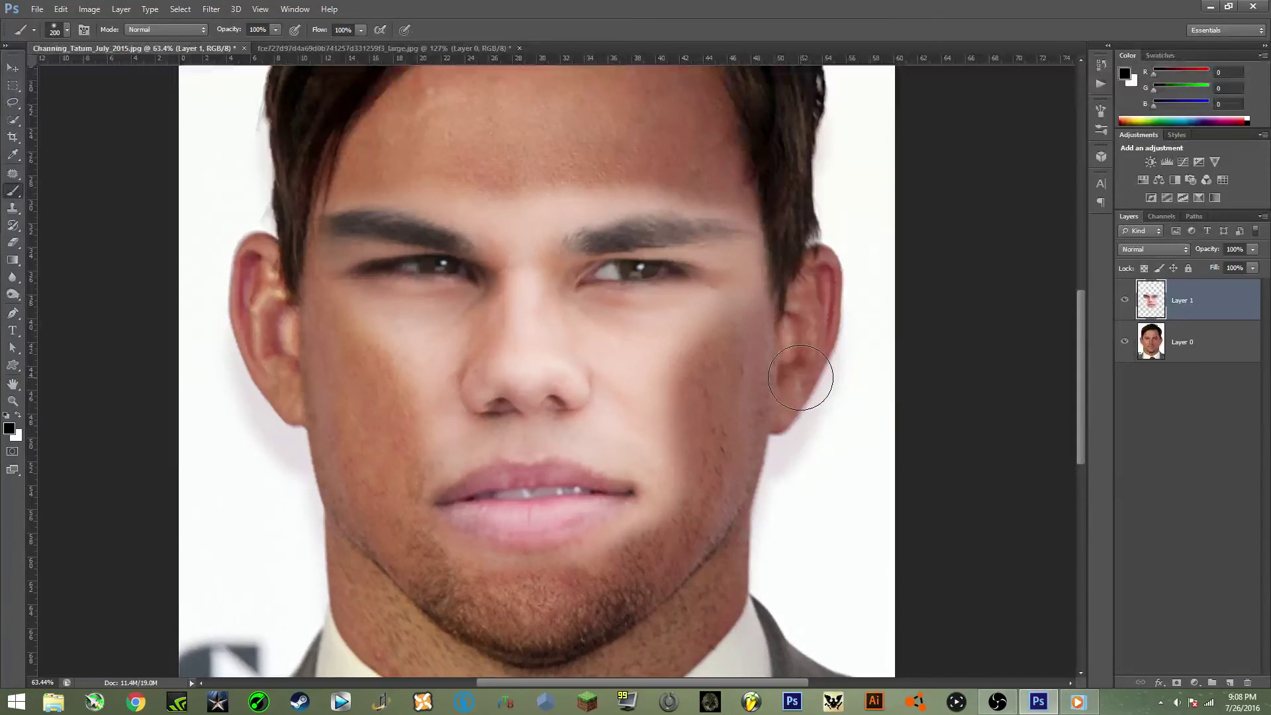
{"action": "left_click_drag", "start_coordinate": [752, 460], "coordinate": [692, 540]}
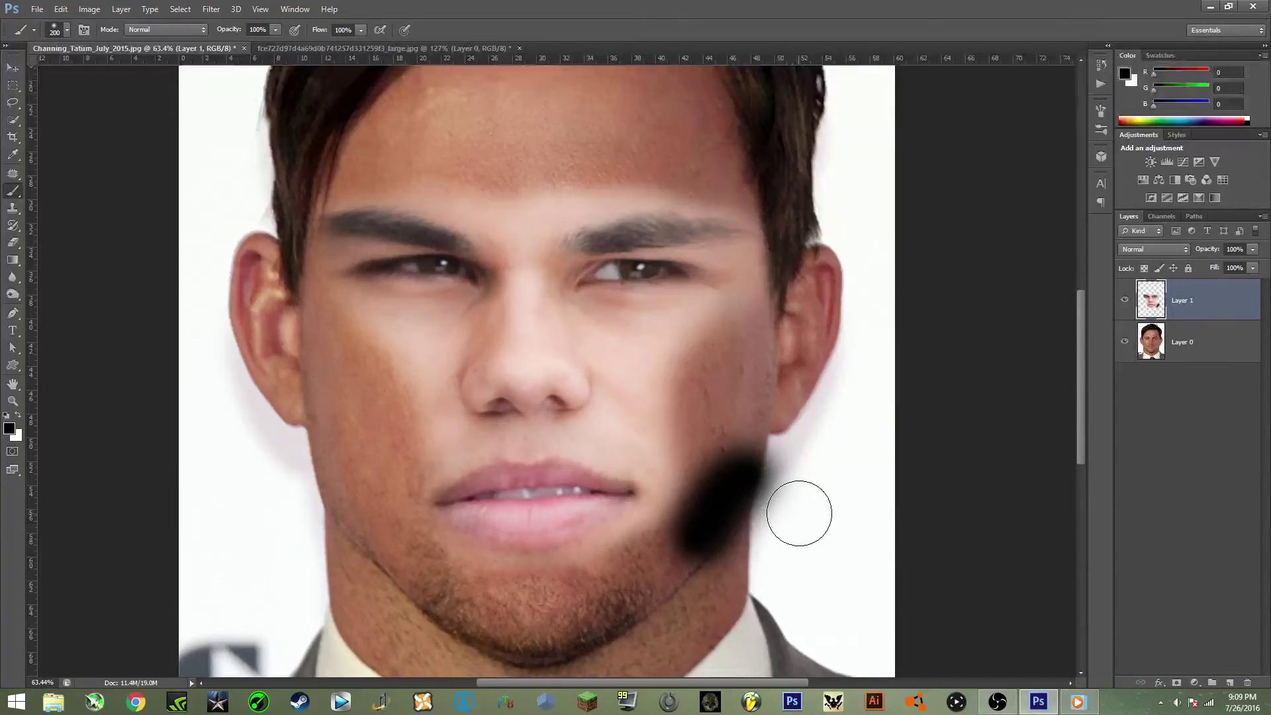
{"action": "key", "text": "ctrl+z"}
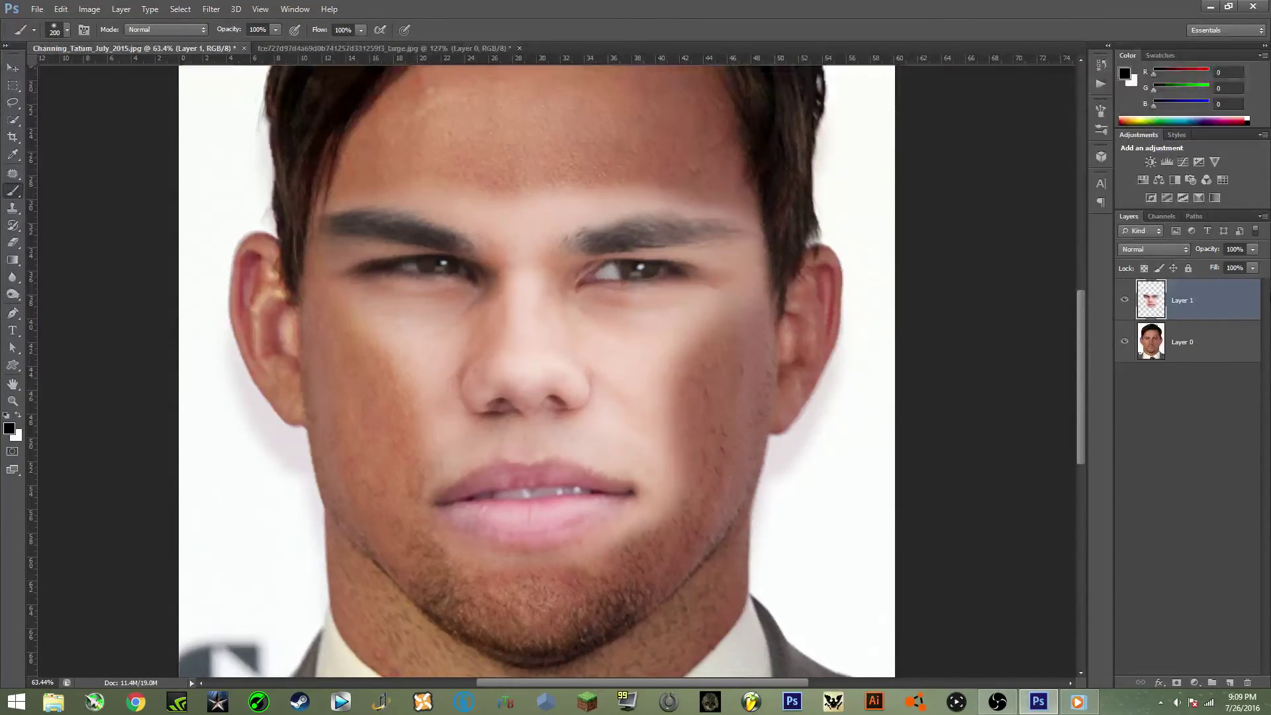
{"action": "left_click", "coordinate": [1177, 682]}
{"action": "mouse_move", "coordinate": [692, 484]}
{"action": "left_mouse_down"}
{"action": "mouse_move", "coordinate": [702, 525]}
{"action": "mouse_move", "coordinate": [788, 278]}
{"action": "left_mouse_up"}
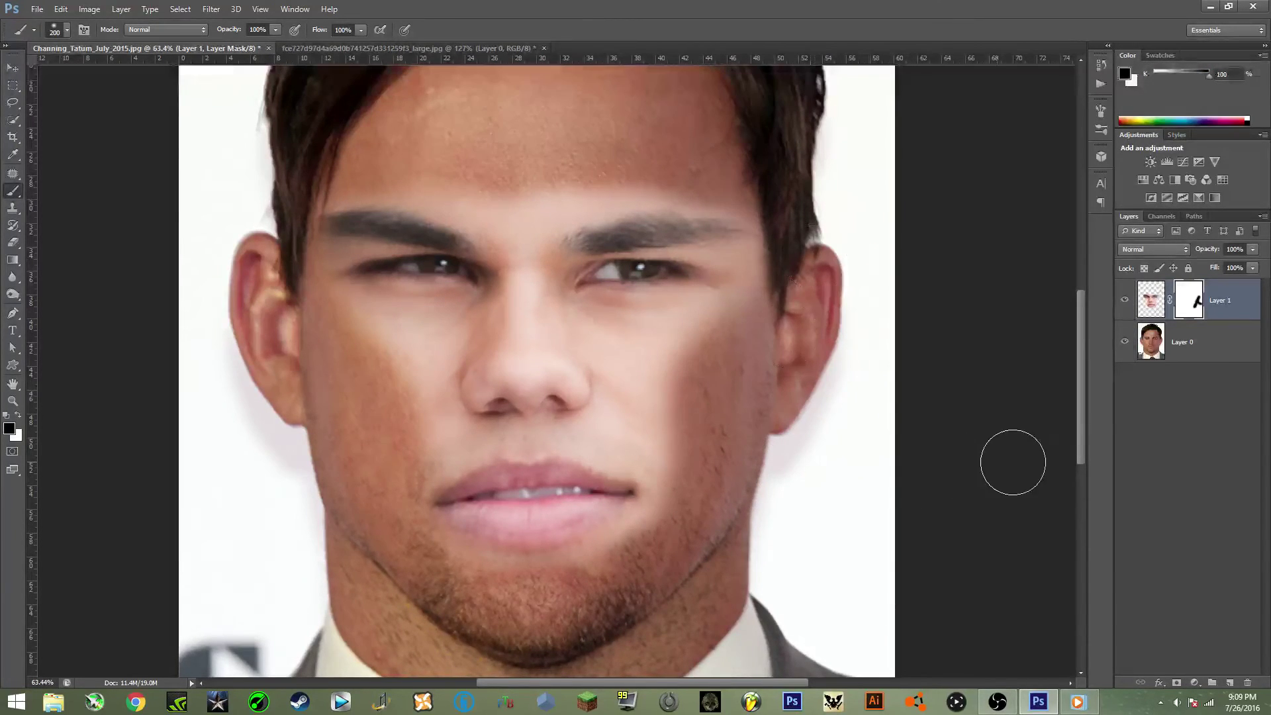
{"action": "right_click", "coordinate": [1190, 301]}
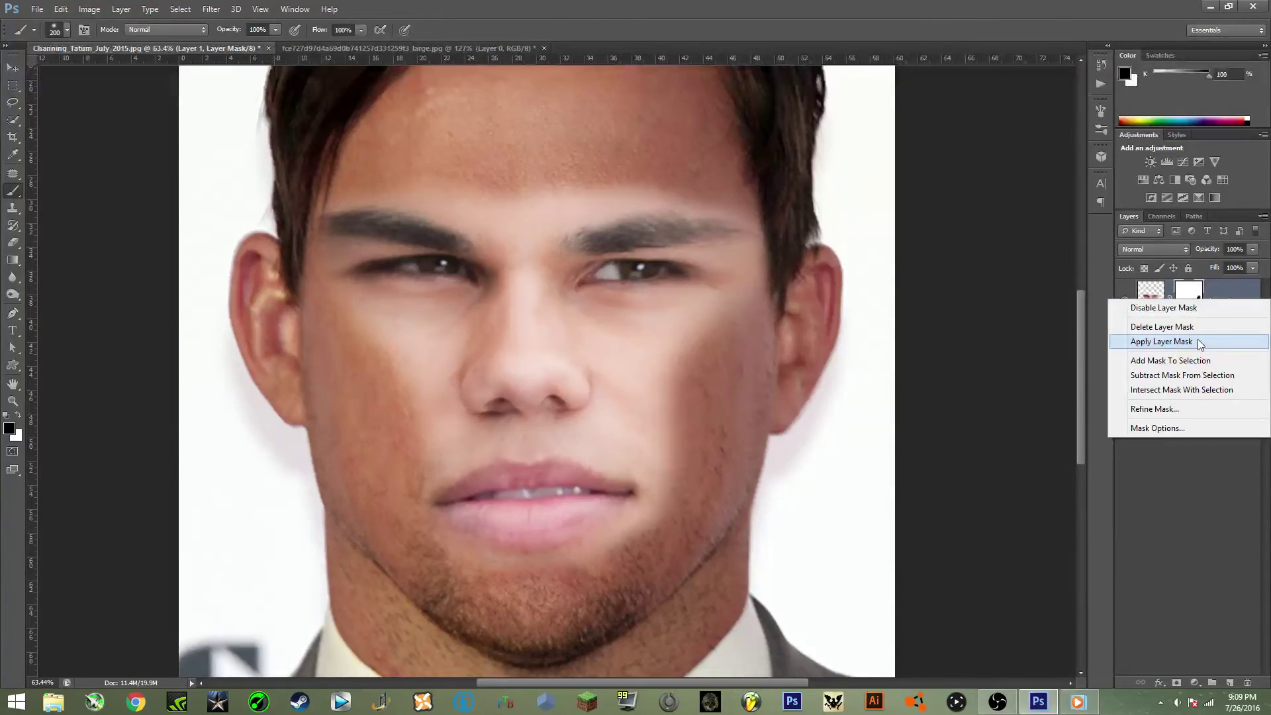
{"action": "left_click", "coordinate": [1200, 344]}
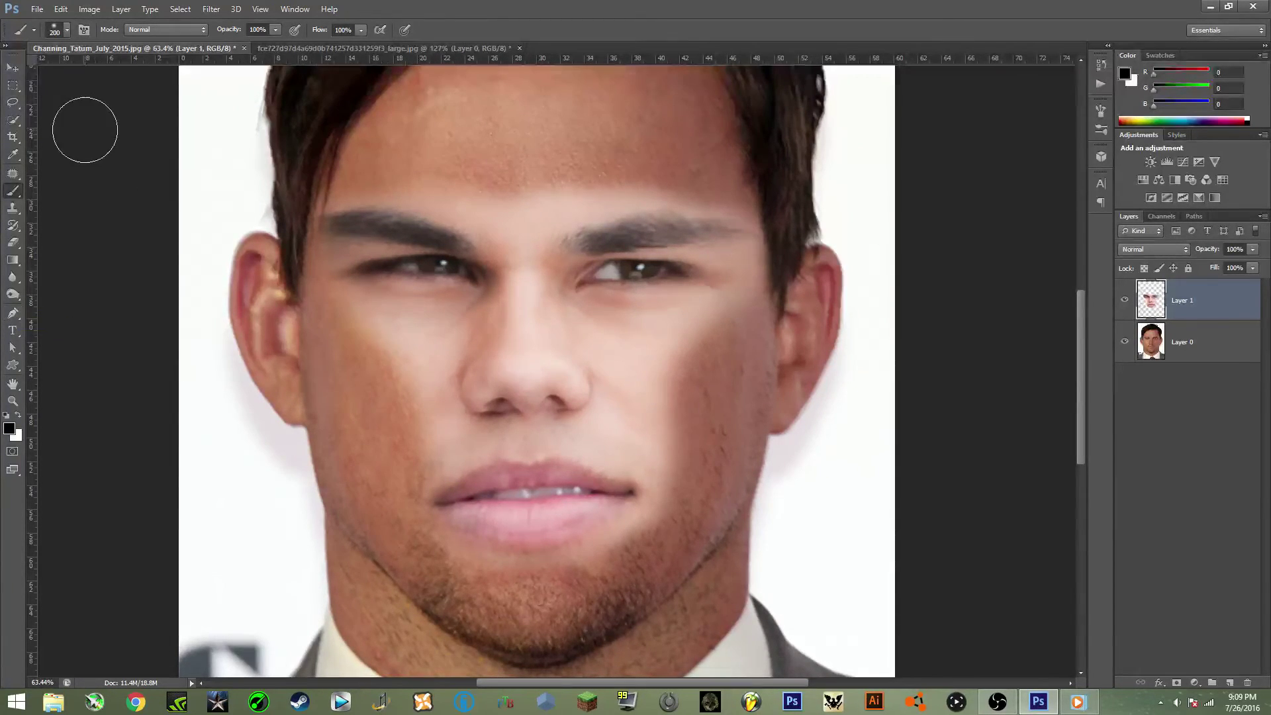
Select both face layers, try Auto-Blend Layers, then undo it
{"action": "left_click", "coordinate": [1215, 346], "text": "shift"}
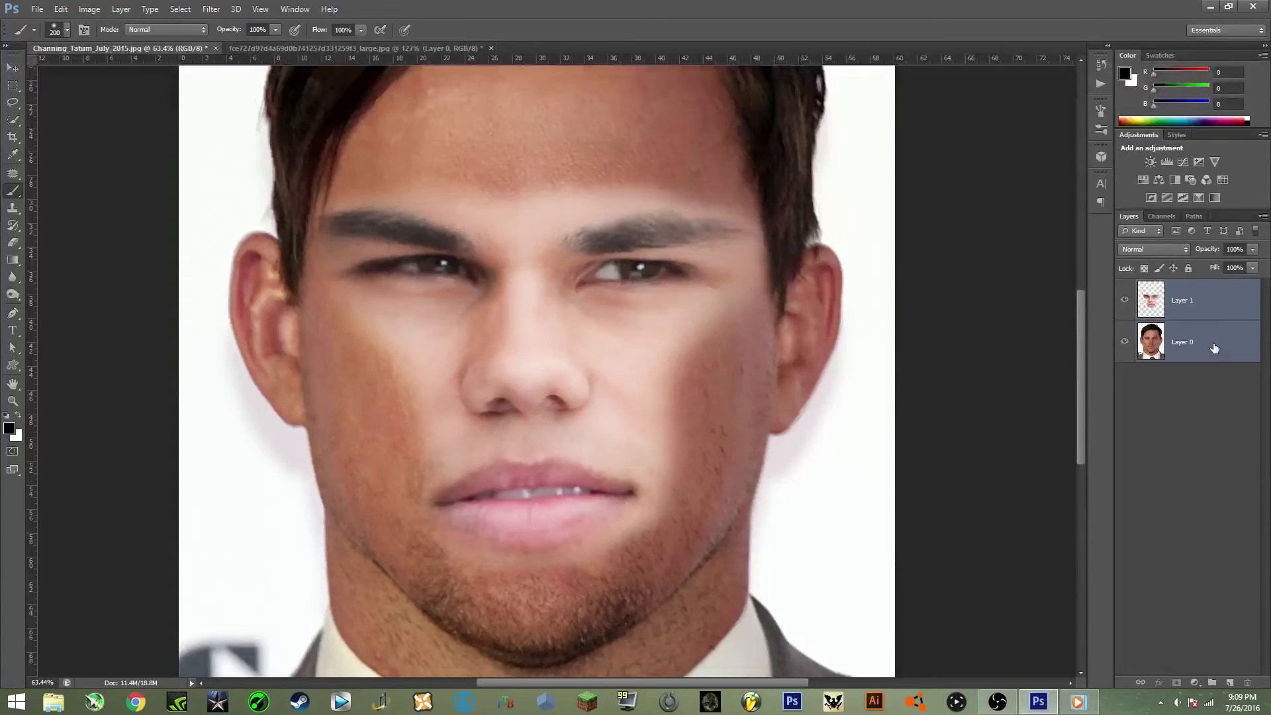
{"action": "right_click", "coordinate": [1214, 343]}
{"action": "key", "text": "Escape"}
{"action": "left_click", "coordinate": [60, 10]}
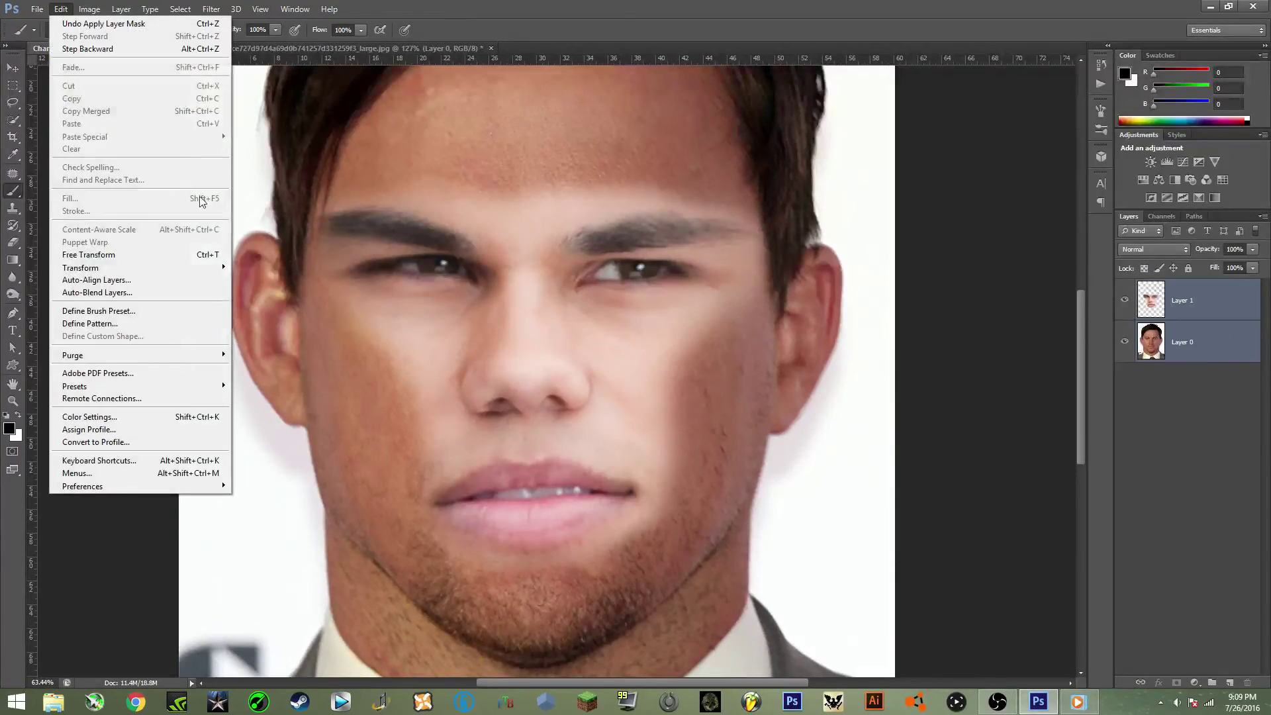
{"action": "left_click", "coordinate": [176, 292]}
{"action": "left_click", "coordinate": [697, 199]}
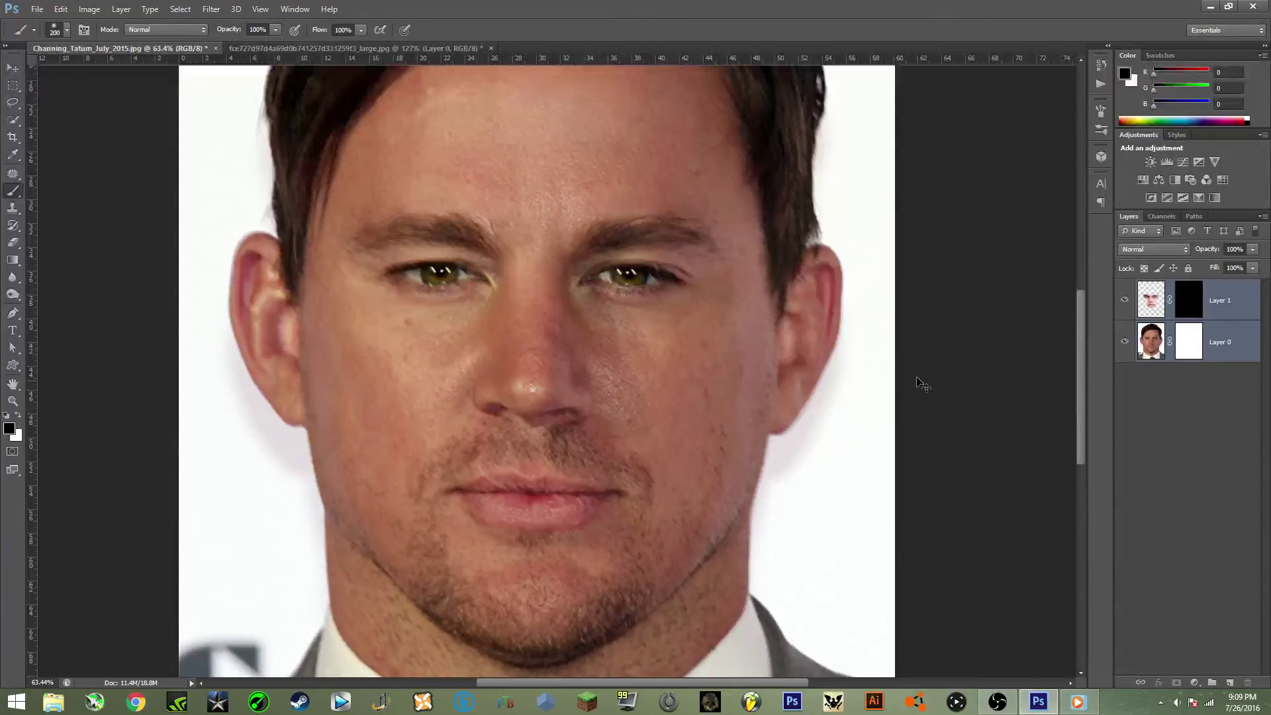
{"action": "key", "text": "ctrl+z"}
Retry Auto-Blend Layers as Stack Images with seamless tones, then undo it
{"action": "left_click", "coordinate": [61, 9]}
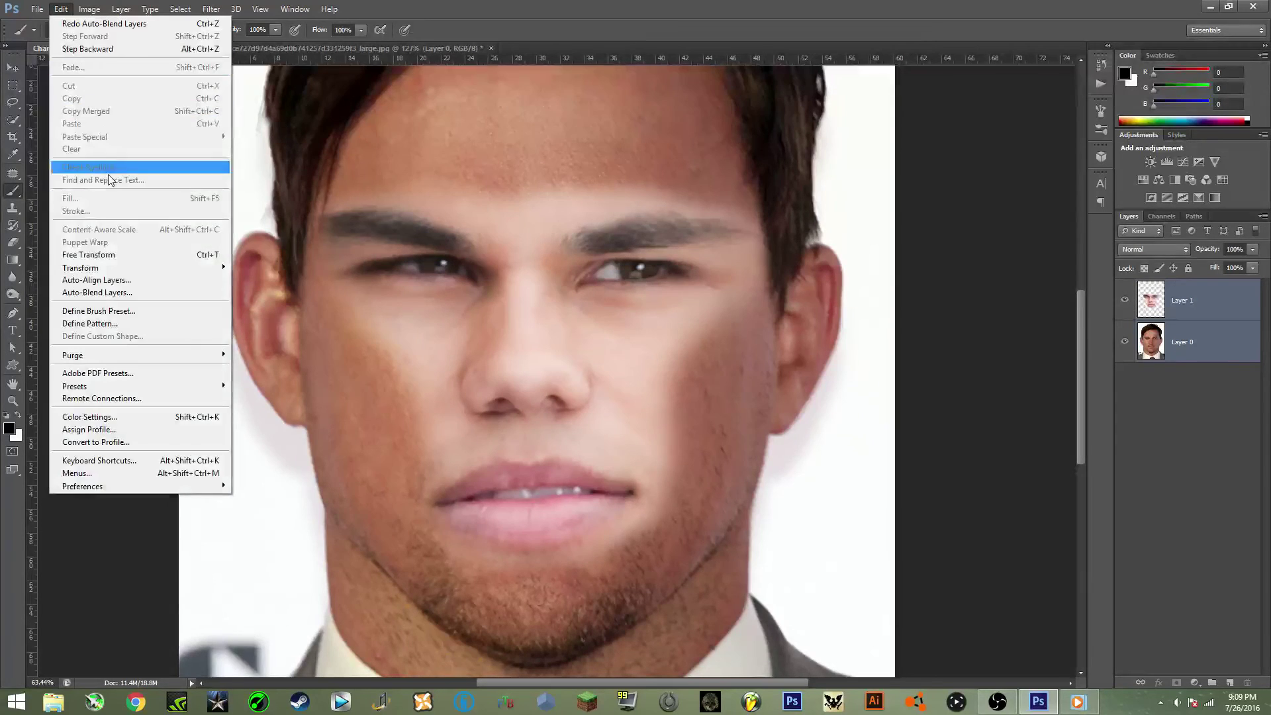
{"action": "left_click", "coordinate": [176, 289]}
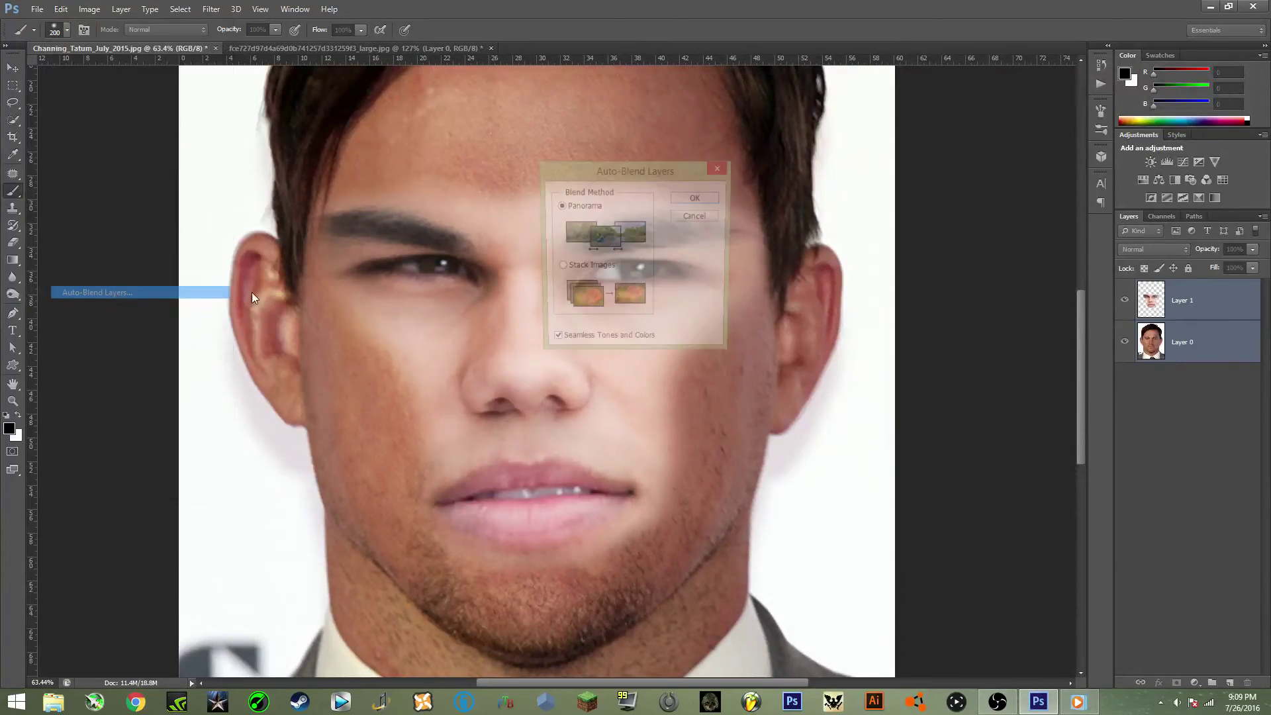
{"action": "left_click", "coordinate": [697, 197]}
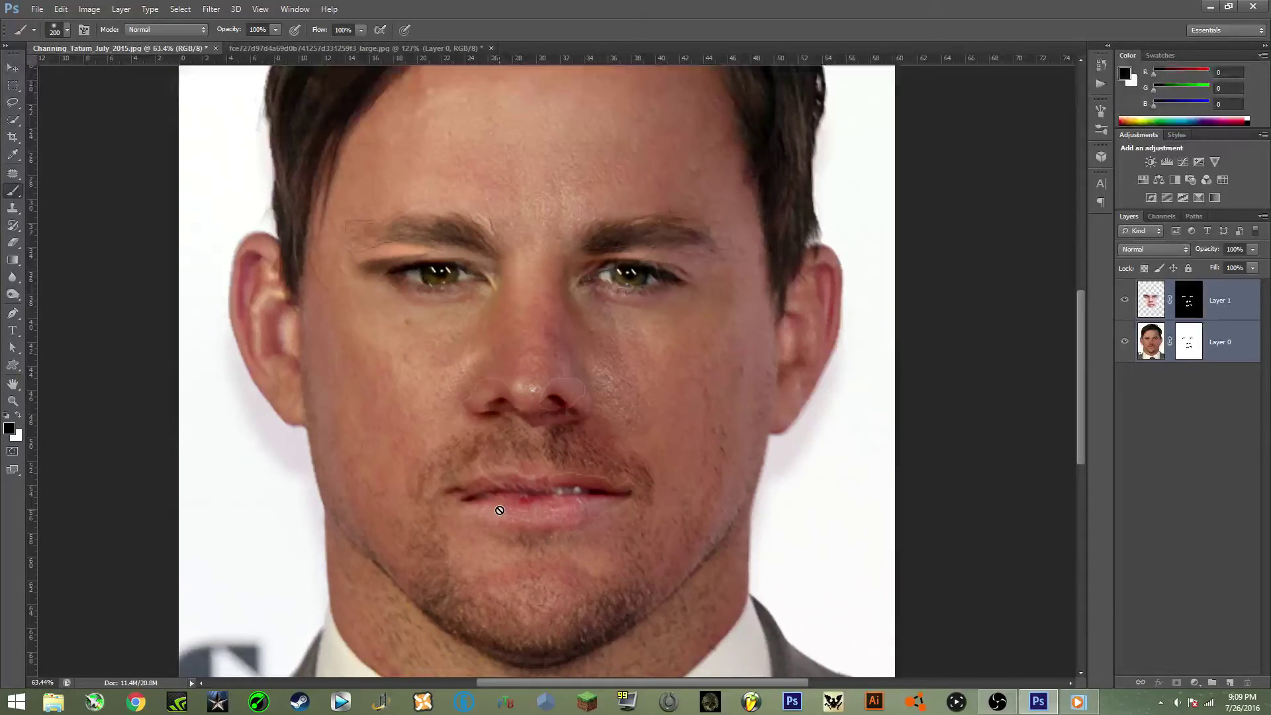
{"action": "key", "text": "ctrl+z"}
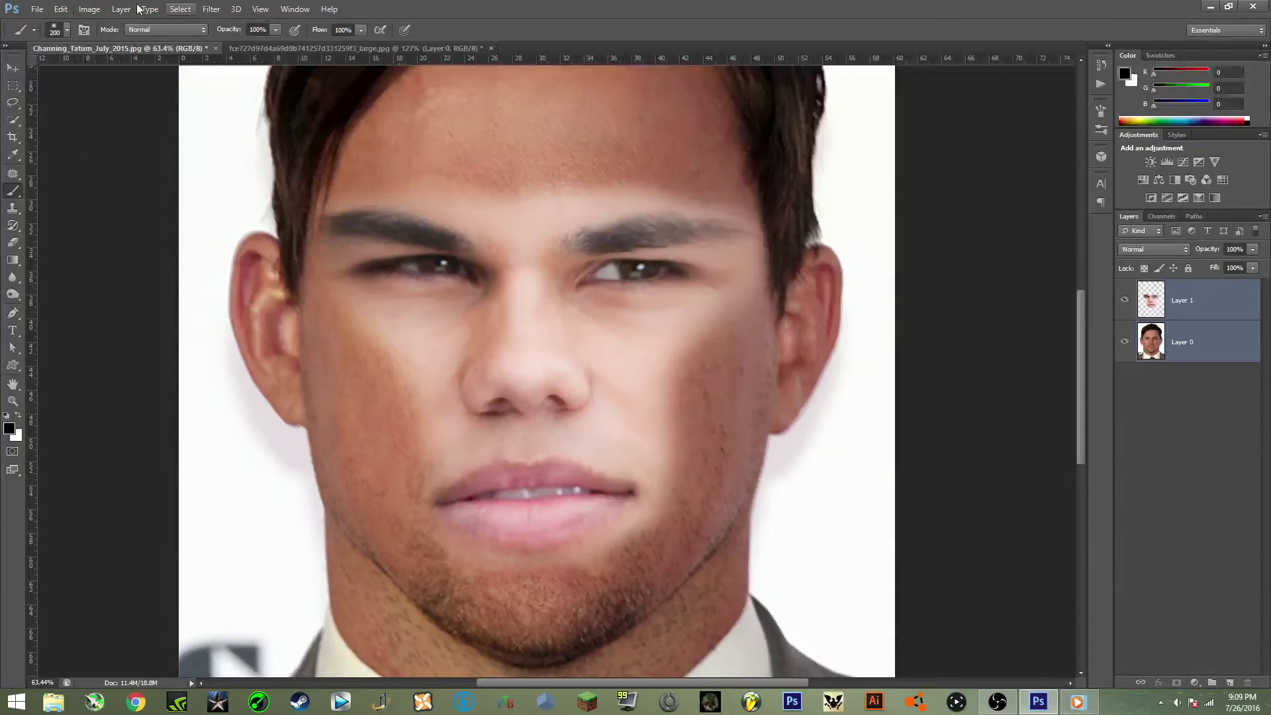
Auto-blend within the loaded face selection, undo, deselect, and reselect only Layer 1
{"action": "left_click", "coordinate": [1153, 311], "text": "ctrl"}
{"action": "left_click", "coordinate": [60, 9]}
{"action": "left_click", "coordinate": [154, 291]}
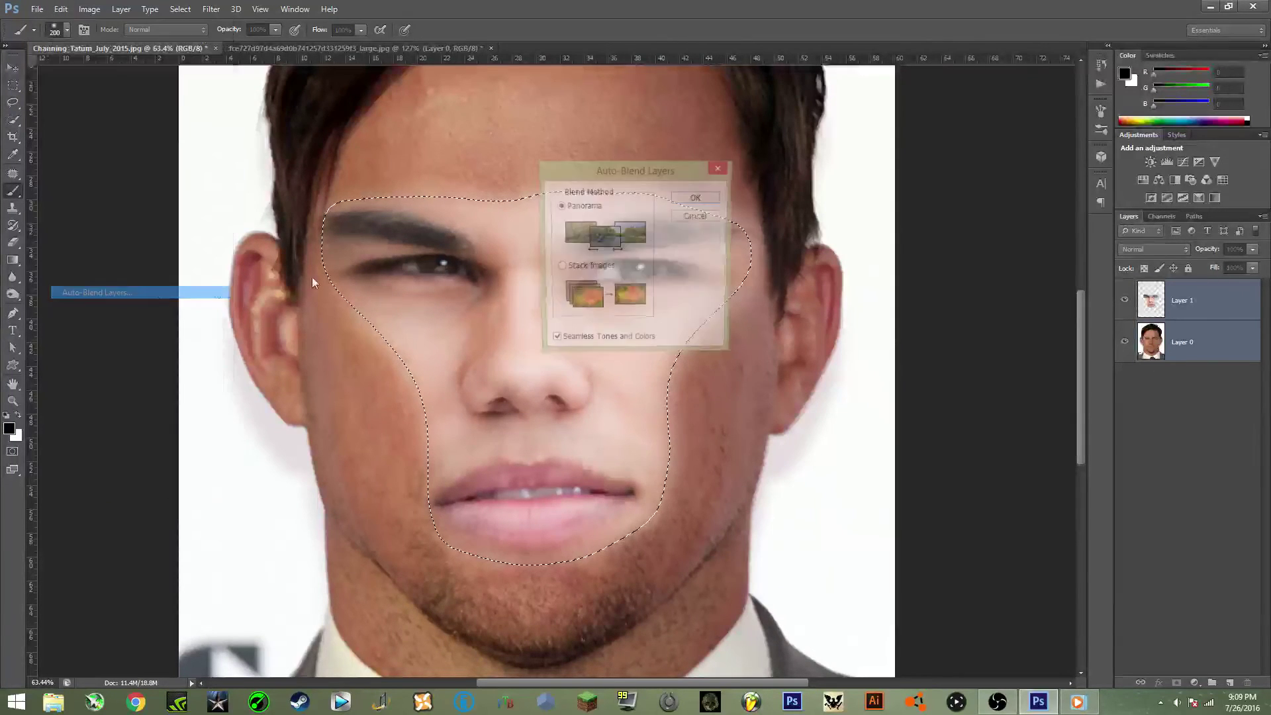
{"action": "left_click", "coordinate": [697, 194]}
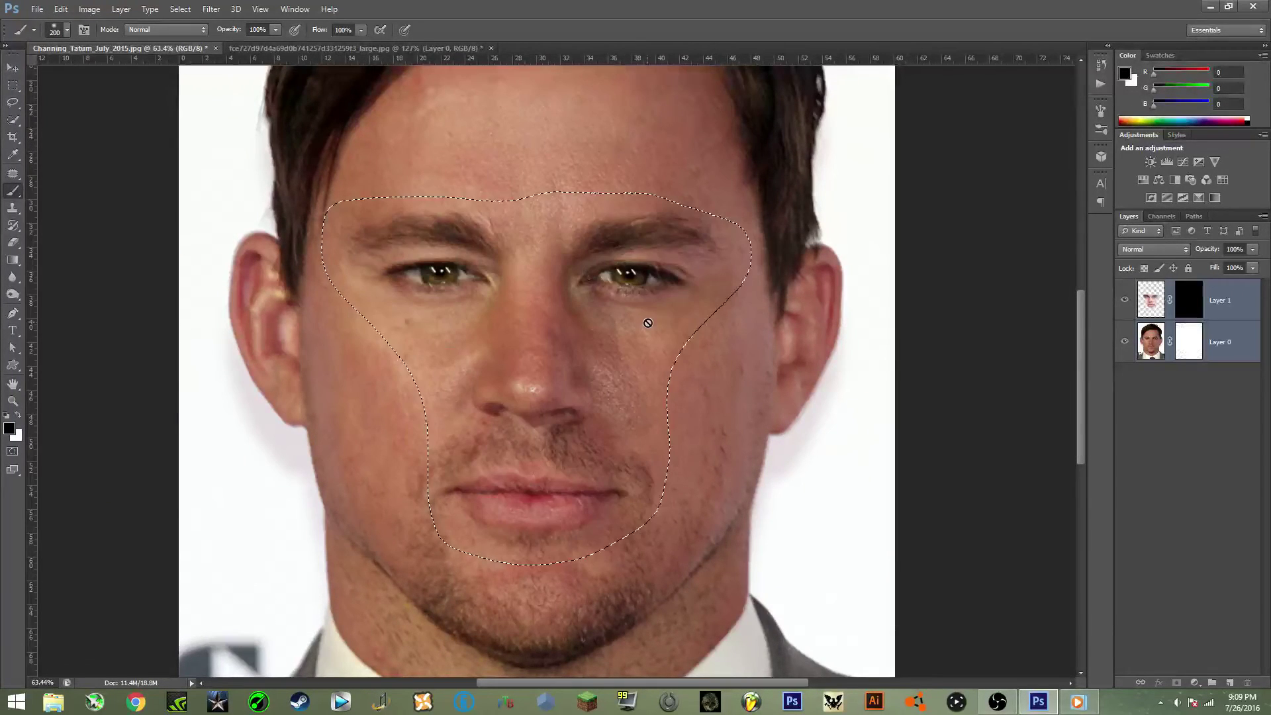
{"action": "key", "text": "ctrl+z"}
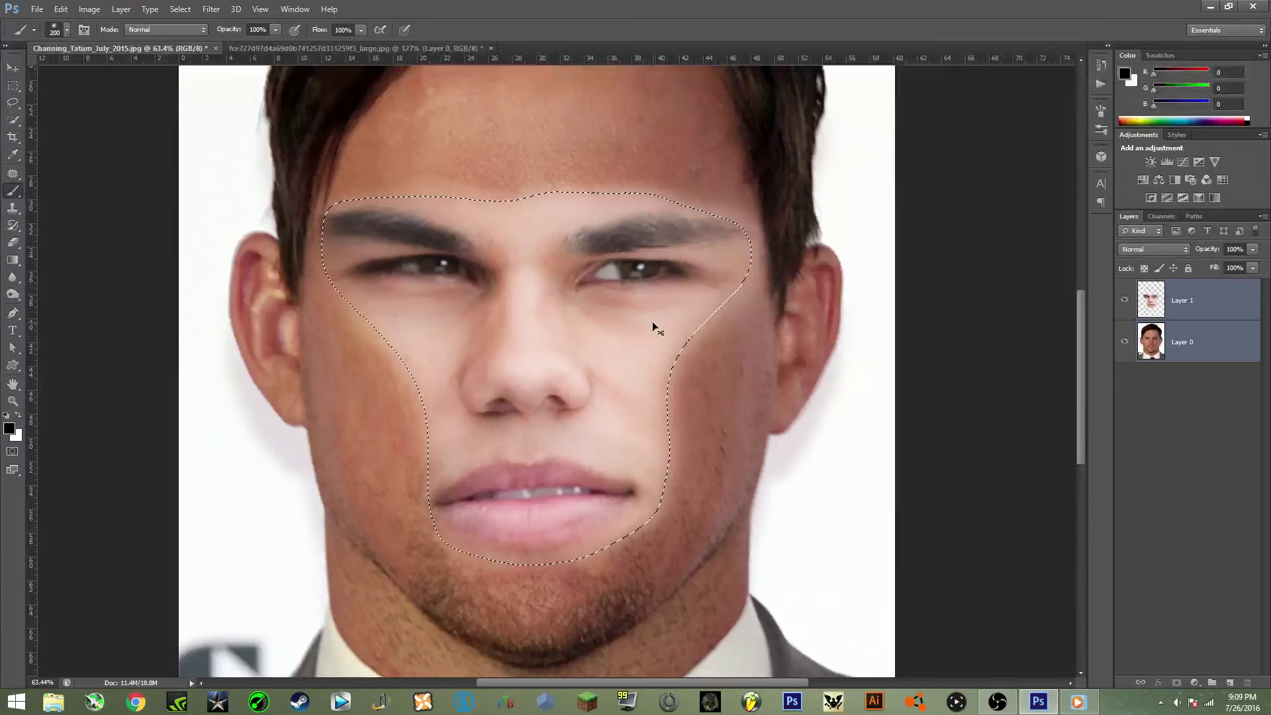
{"action": "key", "text": "ctrl+d"}
{"action": "left_click", "coordinate": [1206, 313]}
{"action": "left_click", "coordinate": [1195, 683]}
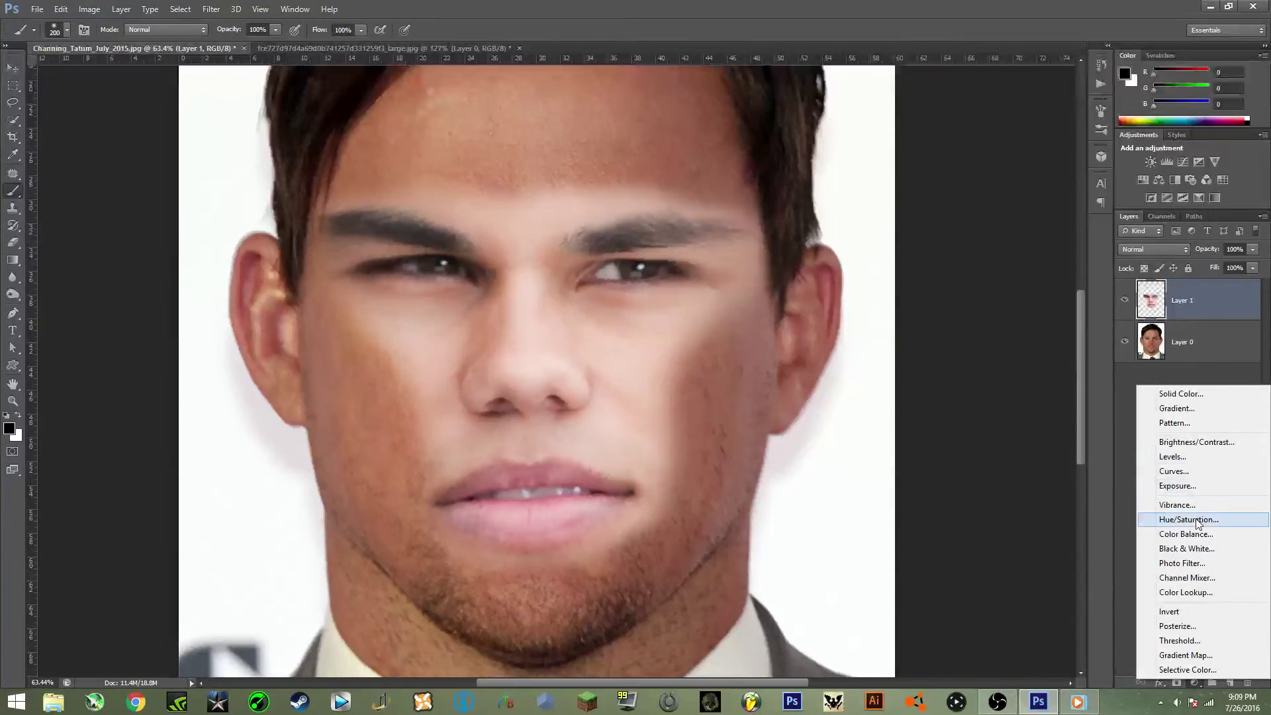
Add a trial Curves layer that brightens the image, then delete that Curves 1 layer
{"action": "left_click", "coordinate": [1194, 470]}
{"action": "left_click_drag", "start_coordinate": [844, 230], "coordinate": [899, 106]}
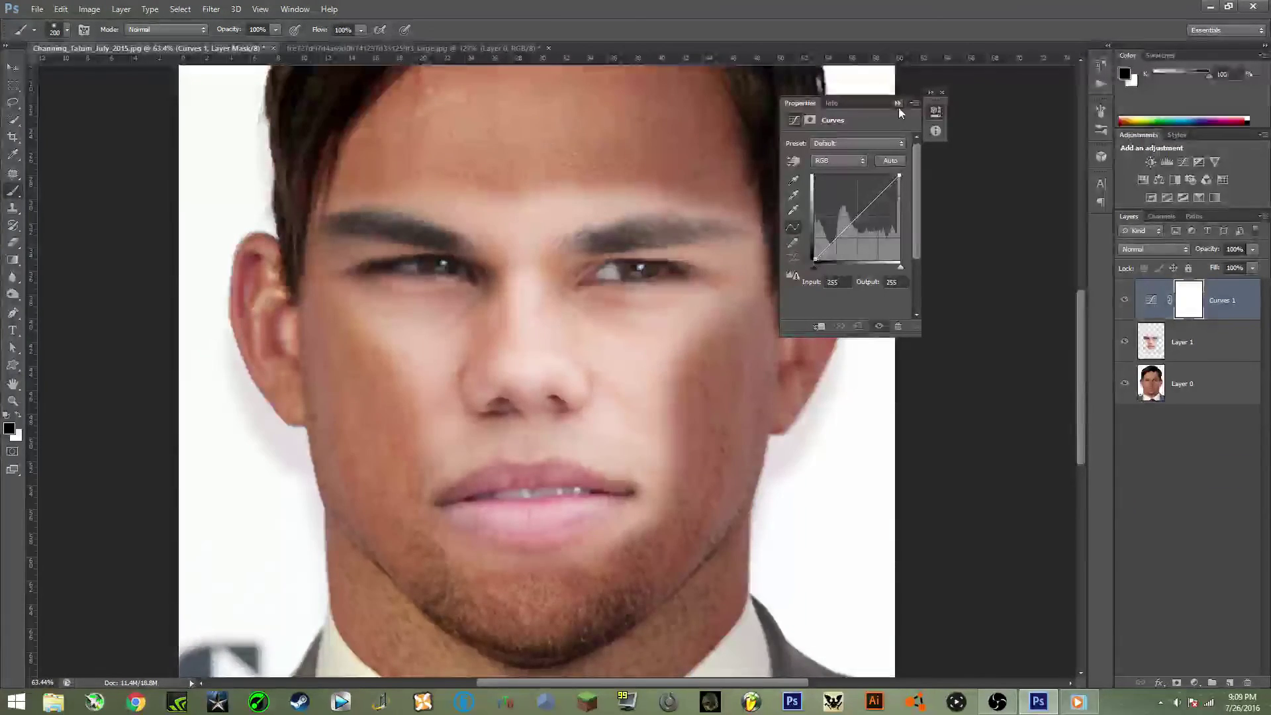
{"action": "left_click", "coordinate": [898, 103]}
{"action": "mouse_move", "coordinate": [1211, 302]}
{"action": "left_mouse_down"}
{"action": "mouse_move", "coordinate": [1263, 664]}
{"action": "mouse_move", "coordinate": [1248, 683]}
{"action": "left_mouse_up"}
Load Layer 1's face outline as a selection and add a Curves layer bent down to darken it
{"action": "left_click", "coordinate": [1152, 299], "text": "ctrl"}
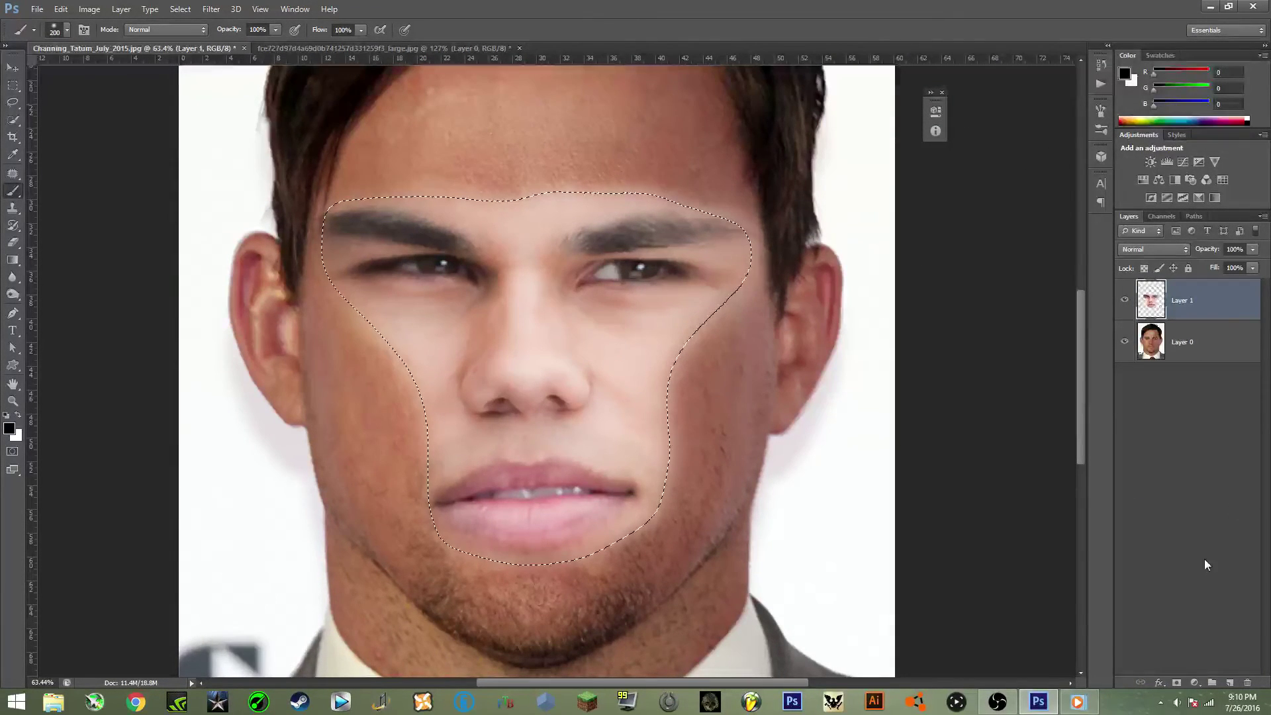
{"action": "left_click", "coordinate": [1195, 682]}
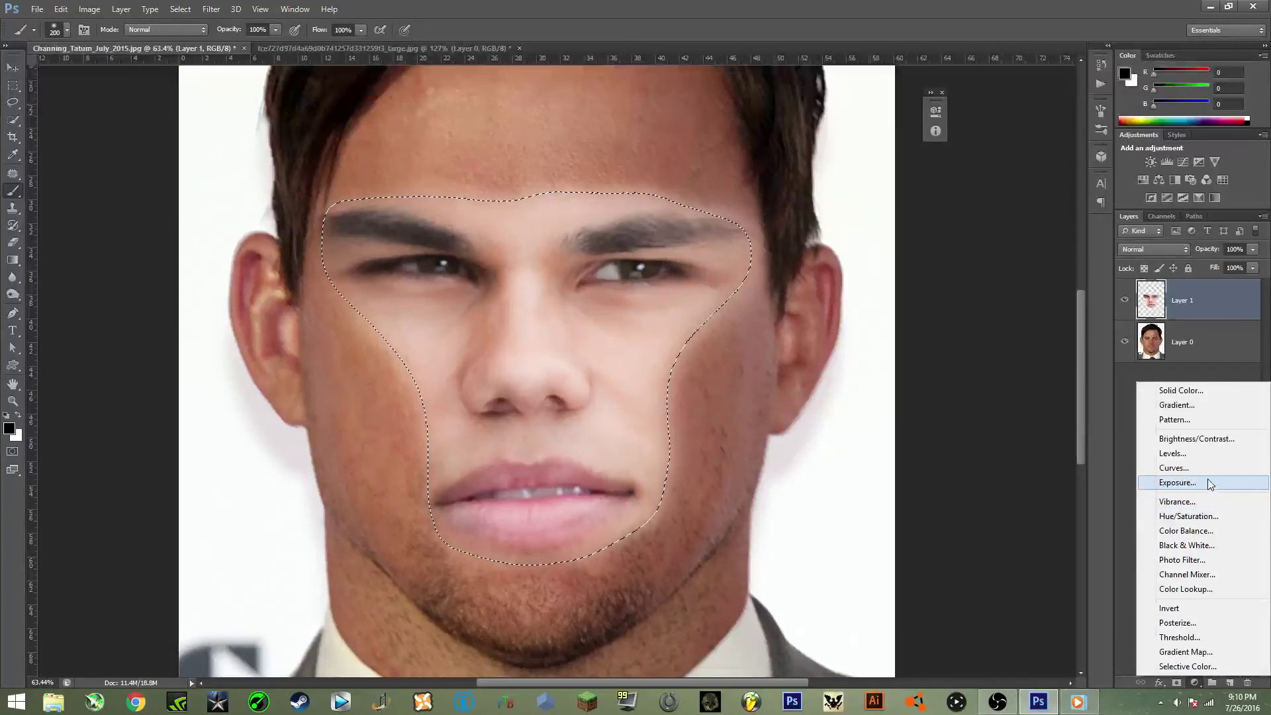
{"action": "left_click", "coordinate": [1185, 467]}
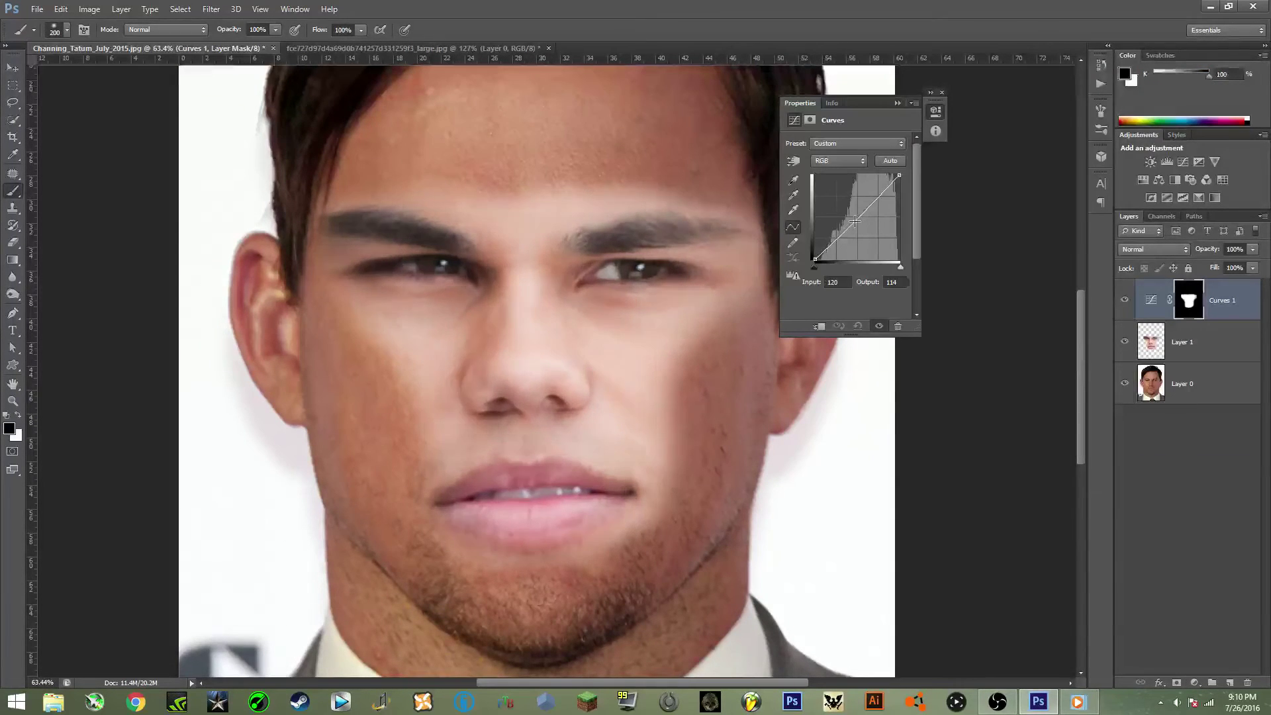
{"action": "left_click_drag", "start_coordinate": [843, 228], "coordinate": [858, 242]}
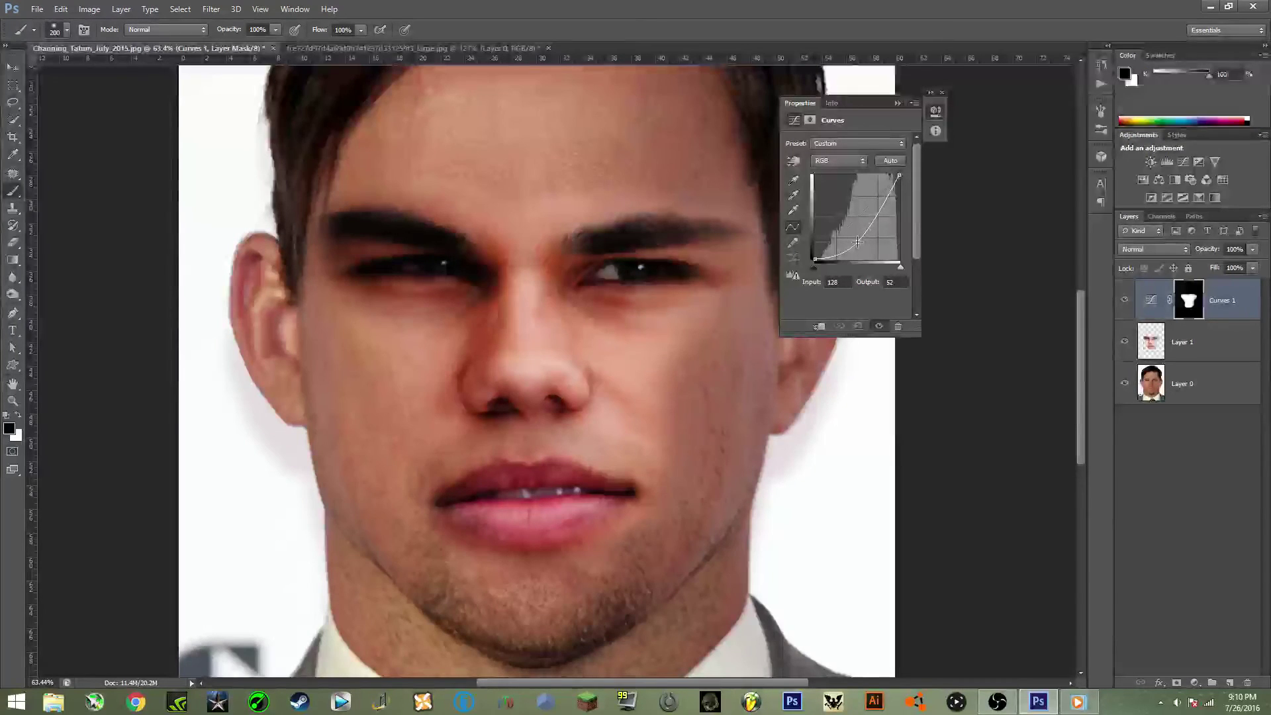
Collapse the Curves settings, then merge Curves 1 into Layer 1 and undo the merge
{"action": "left_click", "coordinate": [899, 104]}
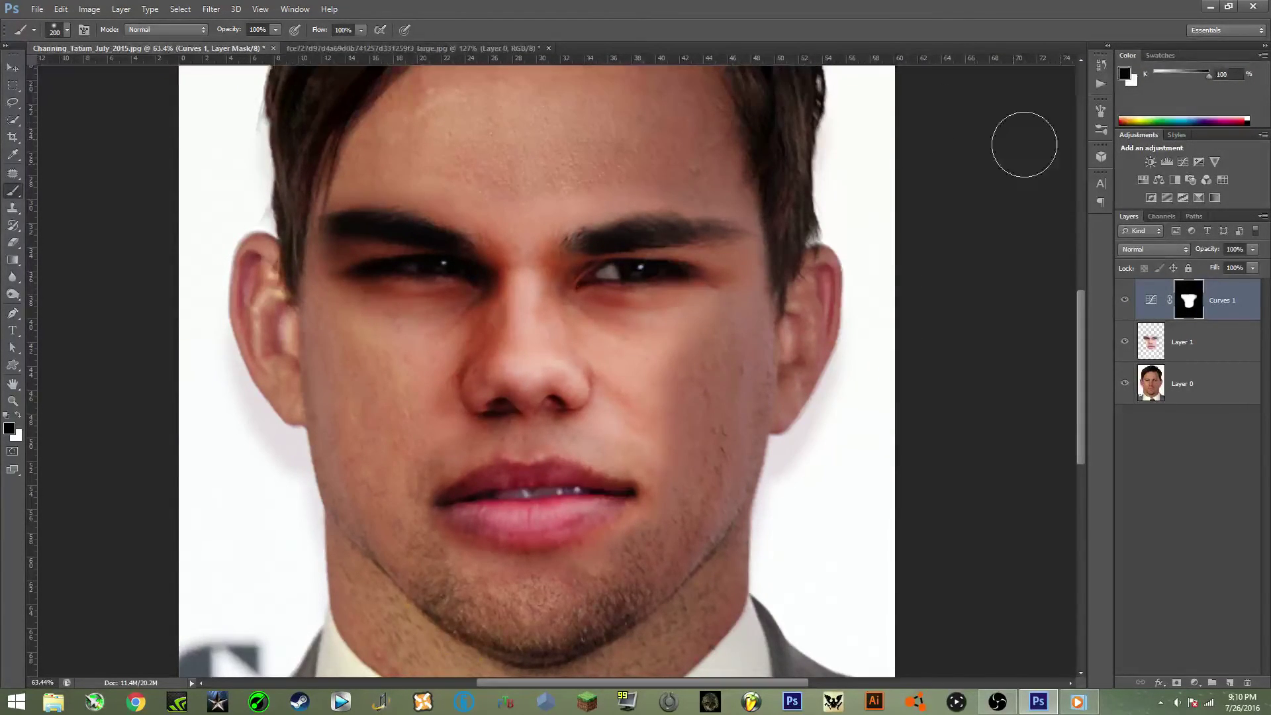
{"action": "right_click", "coordinate": [1216, 353]}
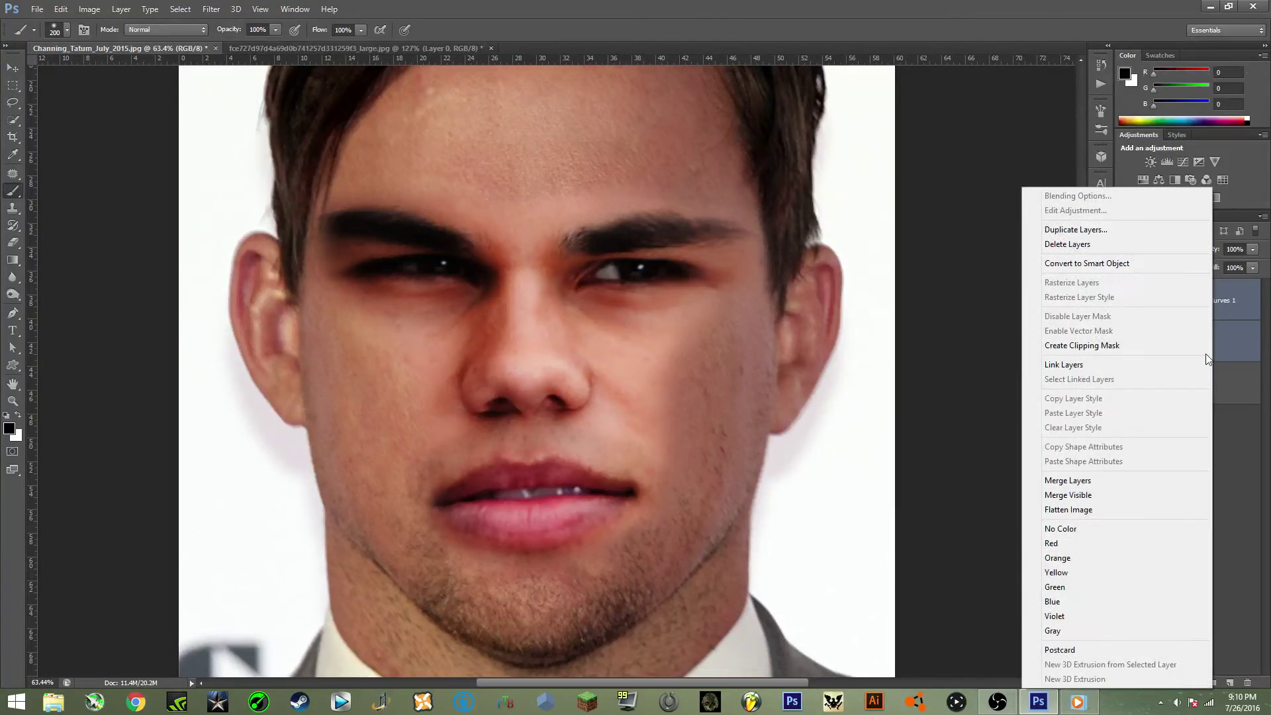
{"action": "left_click", "coordinate": [1115, 481]}
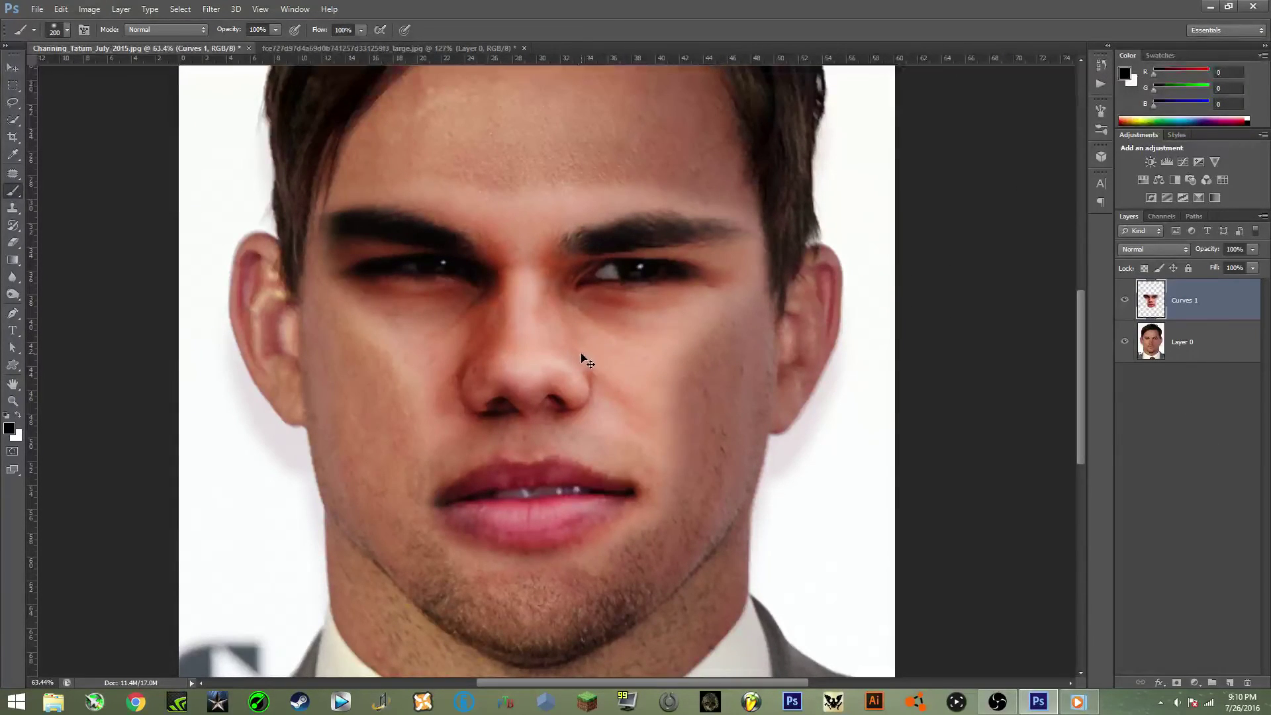
{"action": "key", "text": "ctrl+z"}
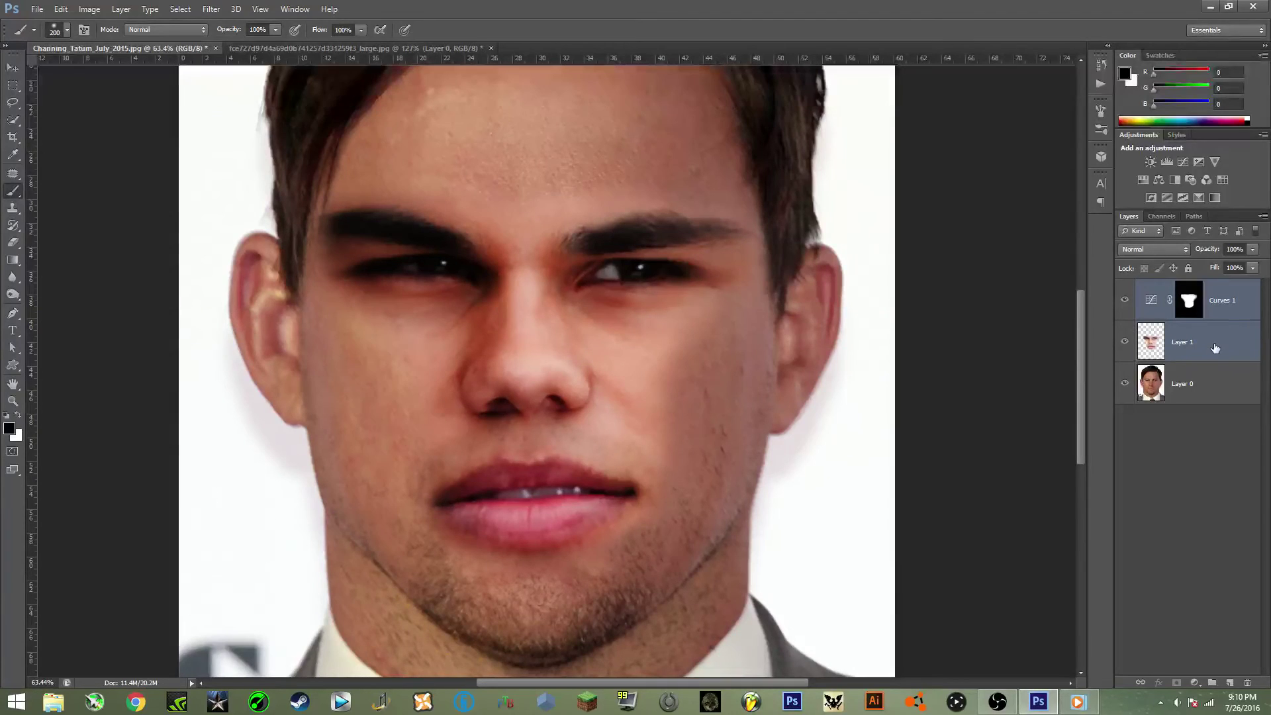
Select Curves 1 with Layer 1, try merging them again, and undo to keep them separate
{"action": "left_click", "coordinate": [1215, 347]}
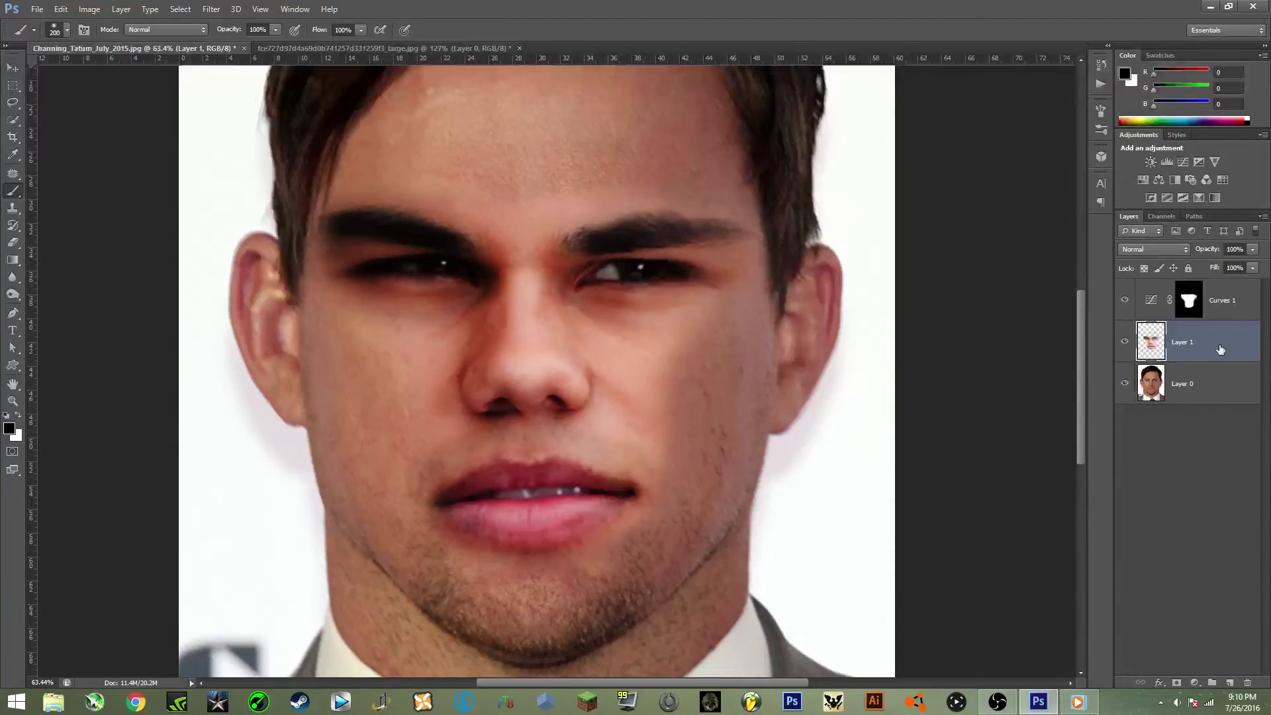
{"action": "left_click", "coordinate": [1223, 308], "text": "shift"}
{"action": "right_click", "coordinate": [1224, 308]}
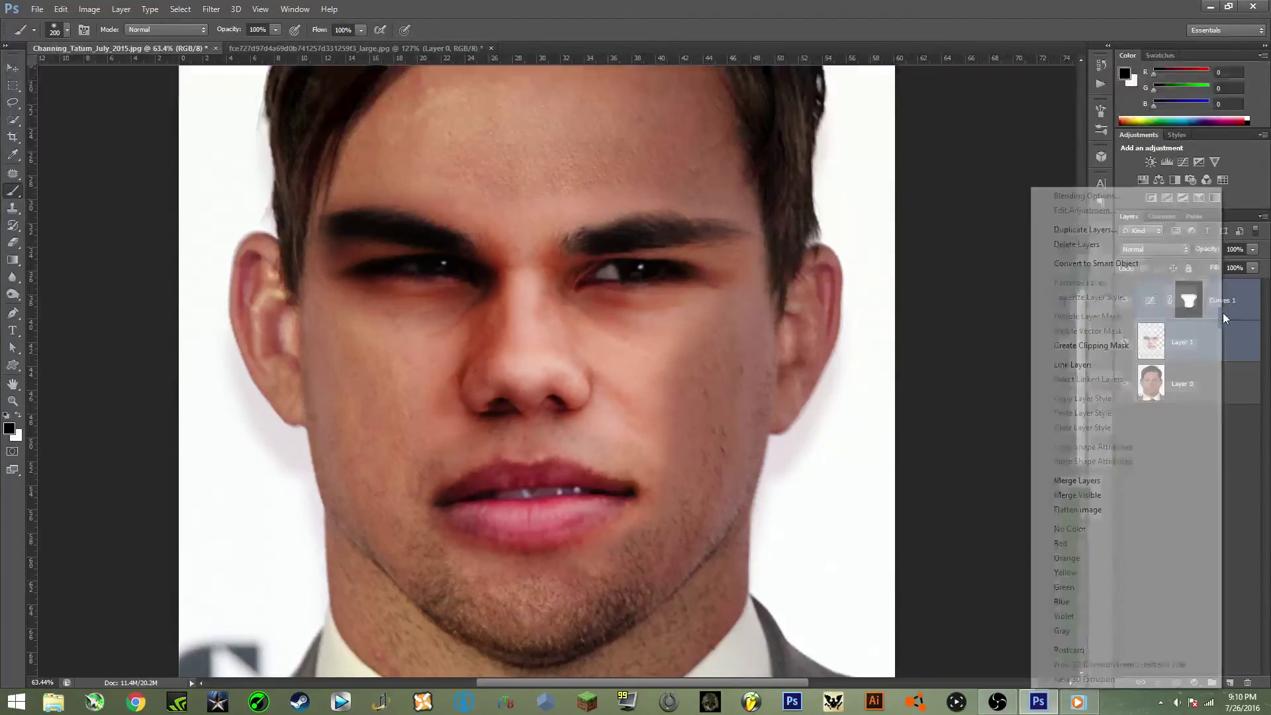
{"action": "left_click", "coordinate": [1142, 483]}
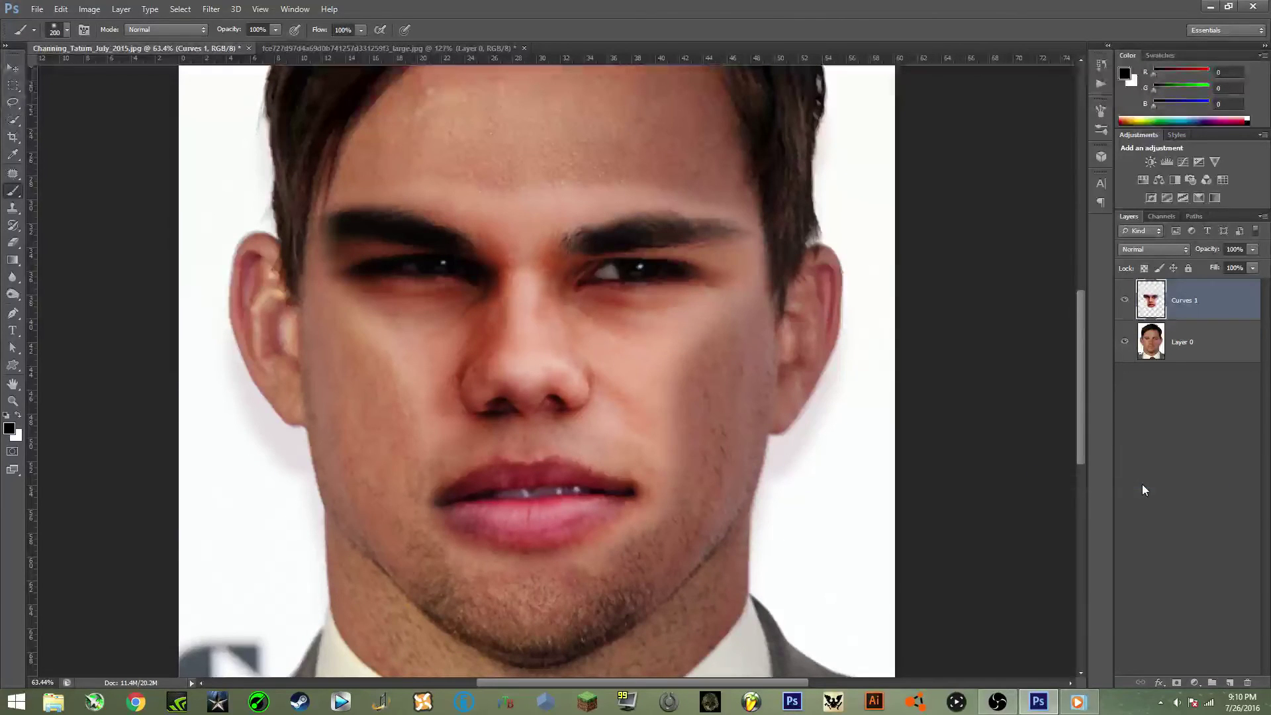
{"action": "key", "text": "ctrl+z"}
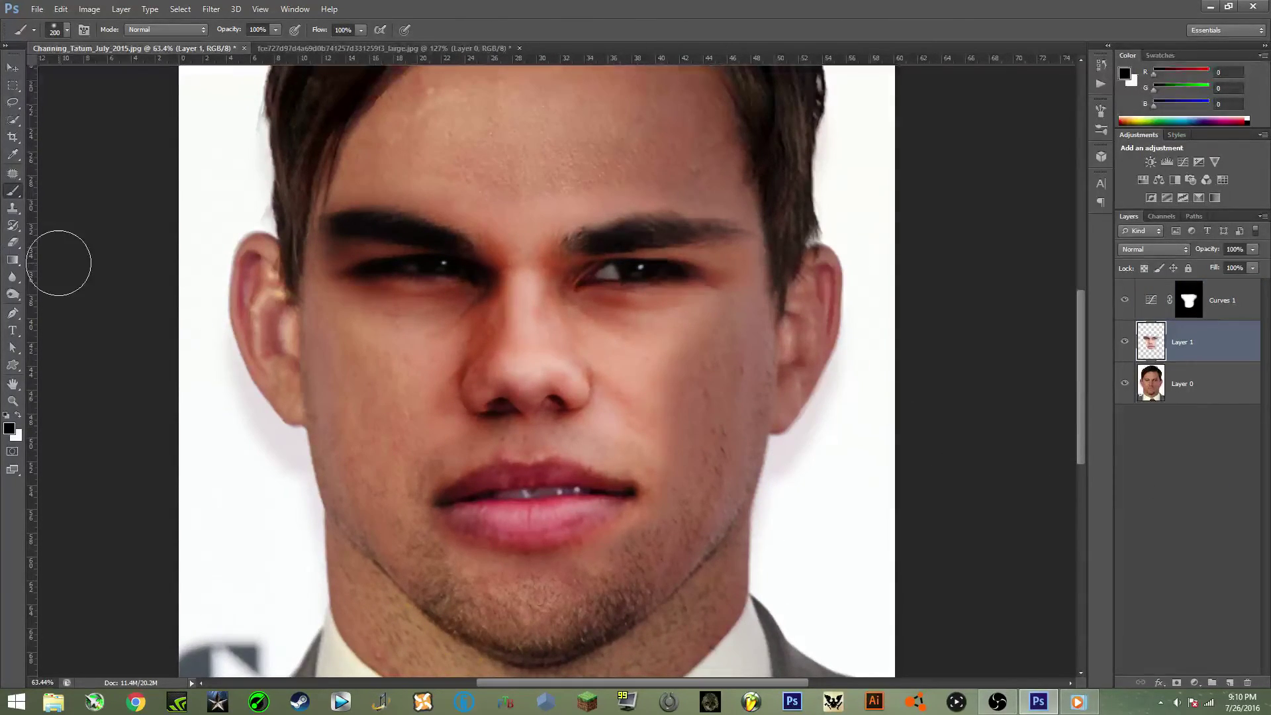
Patch the dark area on the right cheek with nearby lighter skin and deselect
{"action": "left_click", "coordinate": [12, 173]}
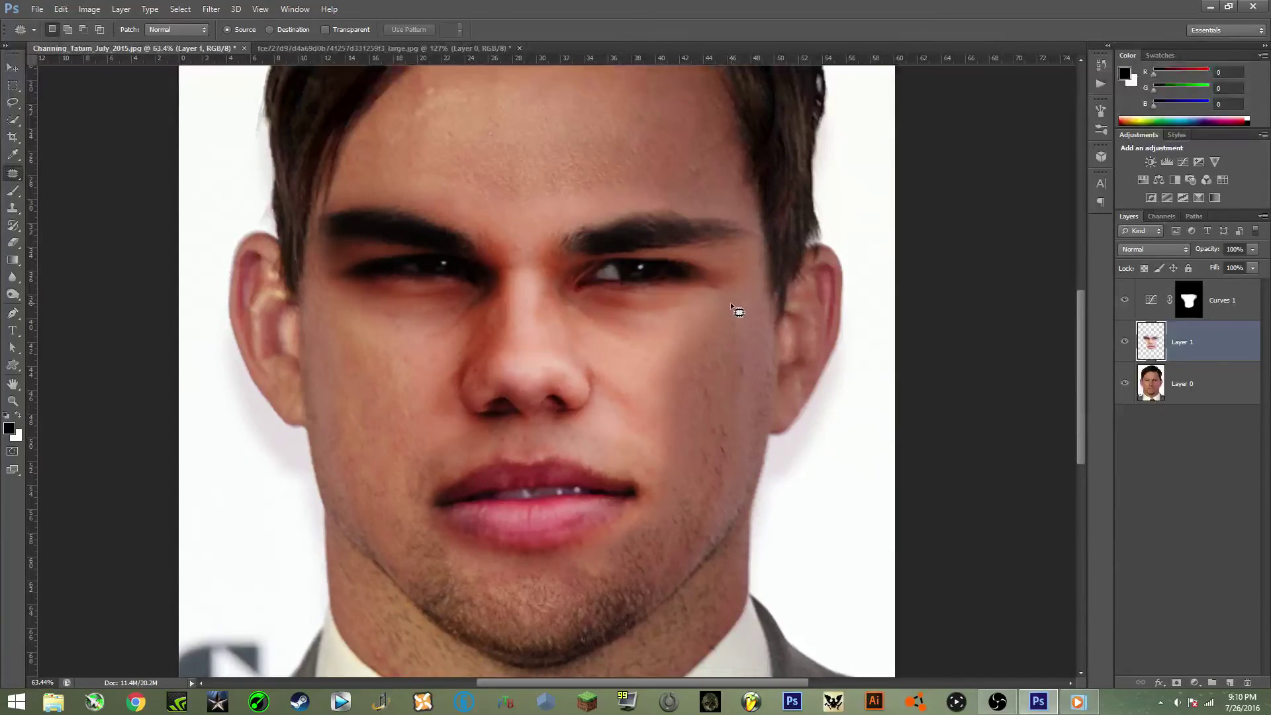
{"action": "left_click_drag", "start_coordinate": [679, 478], "coordinate": [751, 324]}
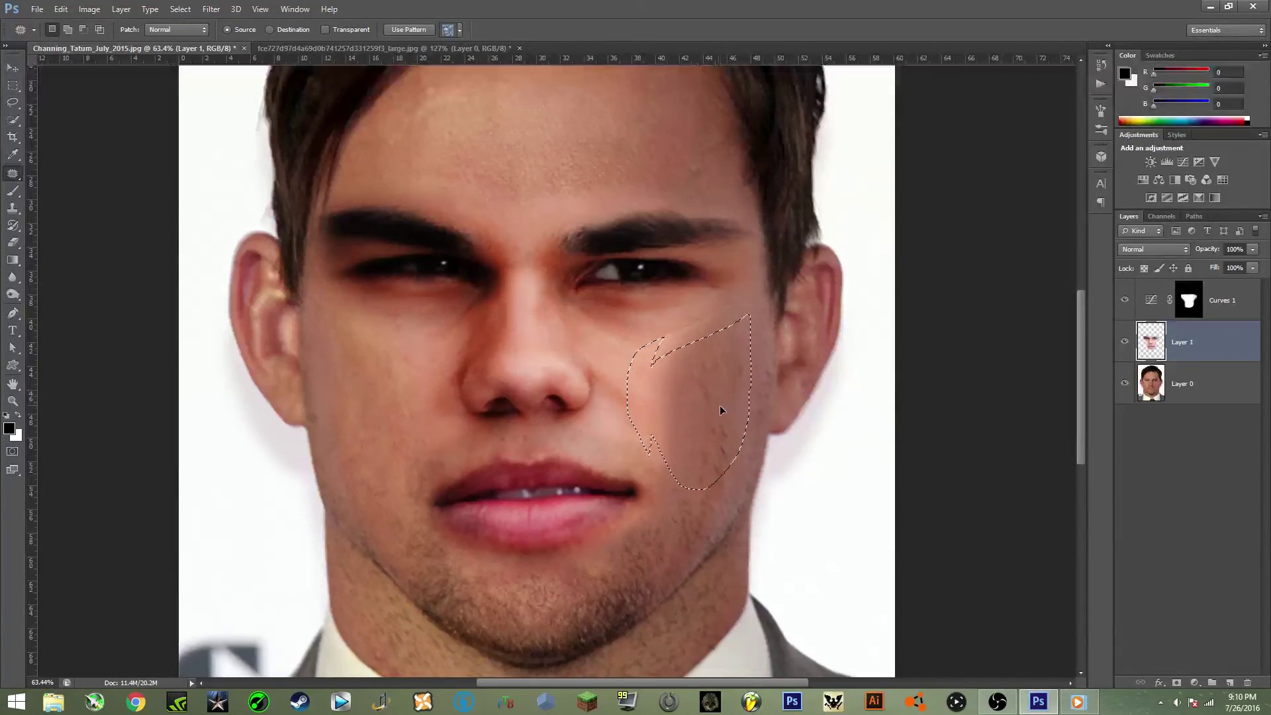
{"action": "left_click_drag", "start_coordinate": [713, 412], "coordinate": [688, 394]}
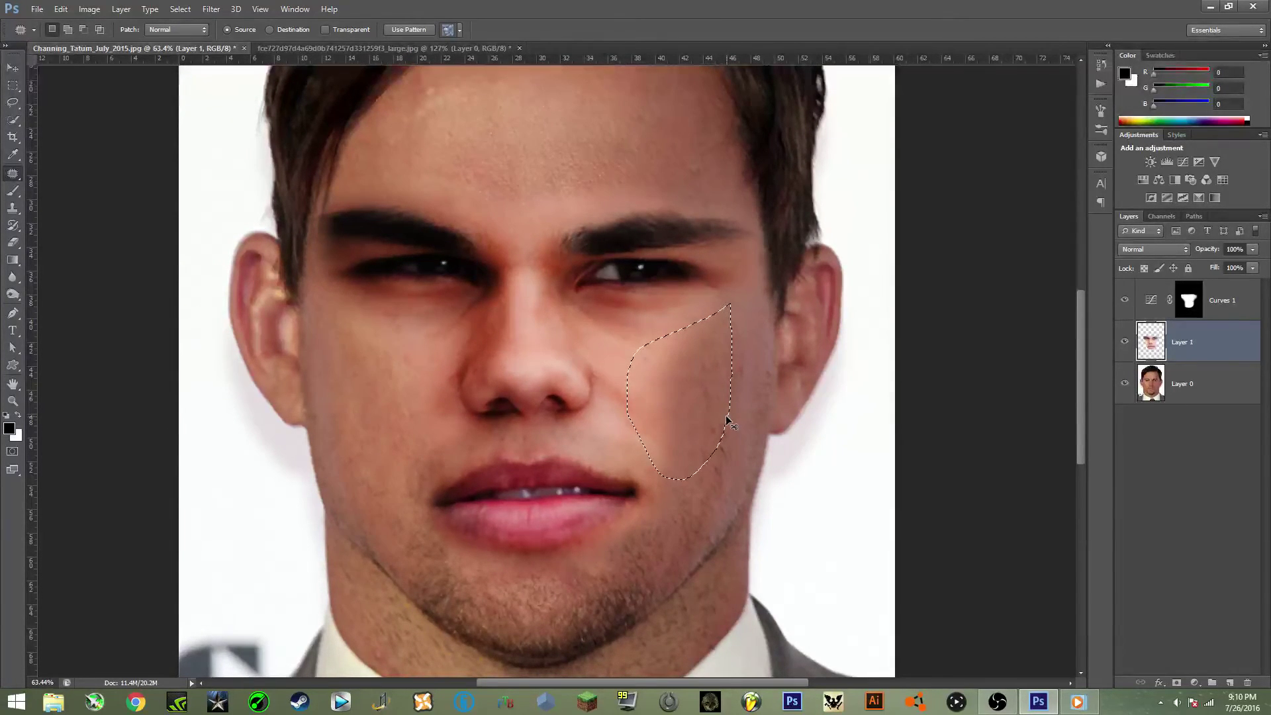
{"action": "key", "text": "ctrl+shift+s"}
{"action": "left_click", "coordinate": [793, 387]}
{"action": "key", "text": "ctrl+d"}
{"action": "scroll", "coordinate": [696, 340], "scroll_direction": "up", "scroll_amount": 3}
{"action": "scroll", "coordinate": [723, 321], "scroll_direction": "up", "scroll_amount": 2}
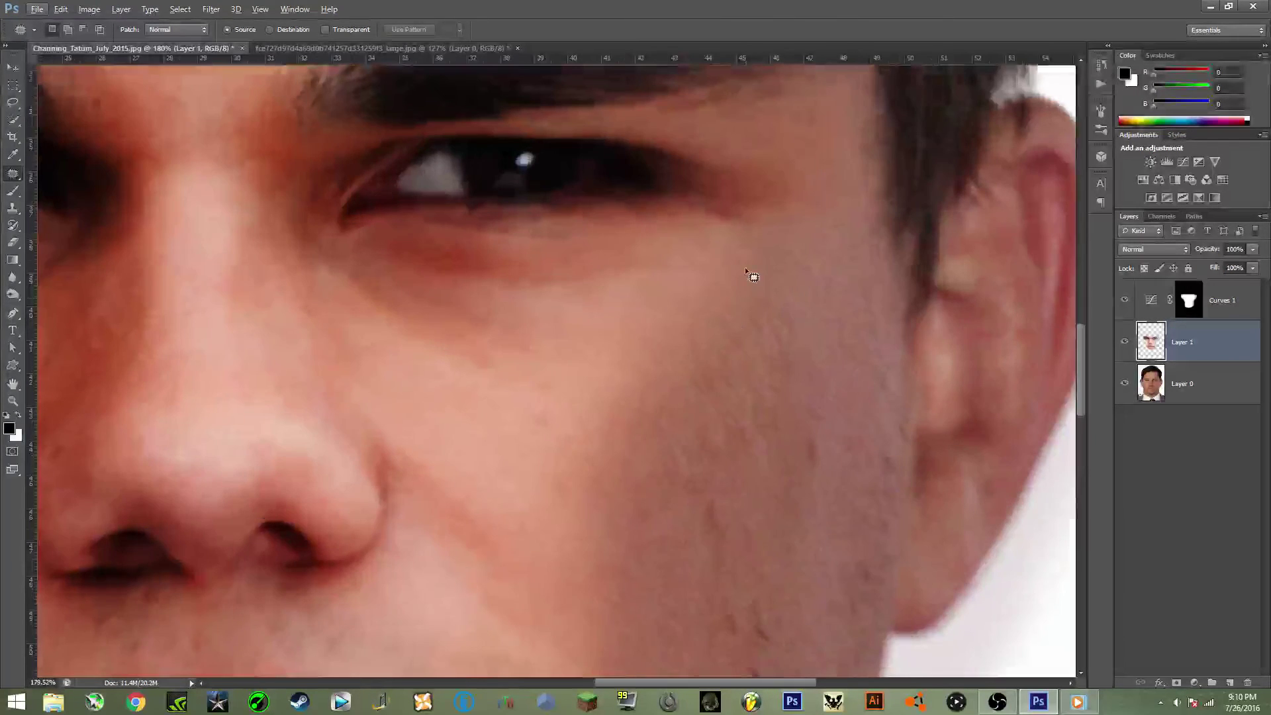
Try patching a teardrop cheek area from two sources, then undo the attempts and deselect
{"action": "left_click_drag", "start_coordinate": [744, 263], "coordinate": [704, 472]}
{"action": "left_click_drag", "start_coordinate": [682, 376], "coordinate": [776, 474]}
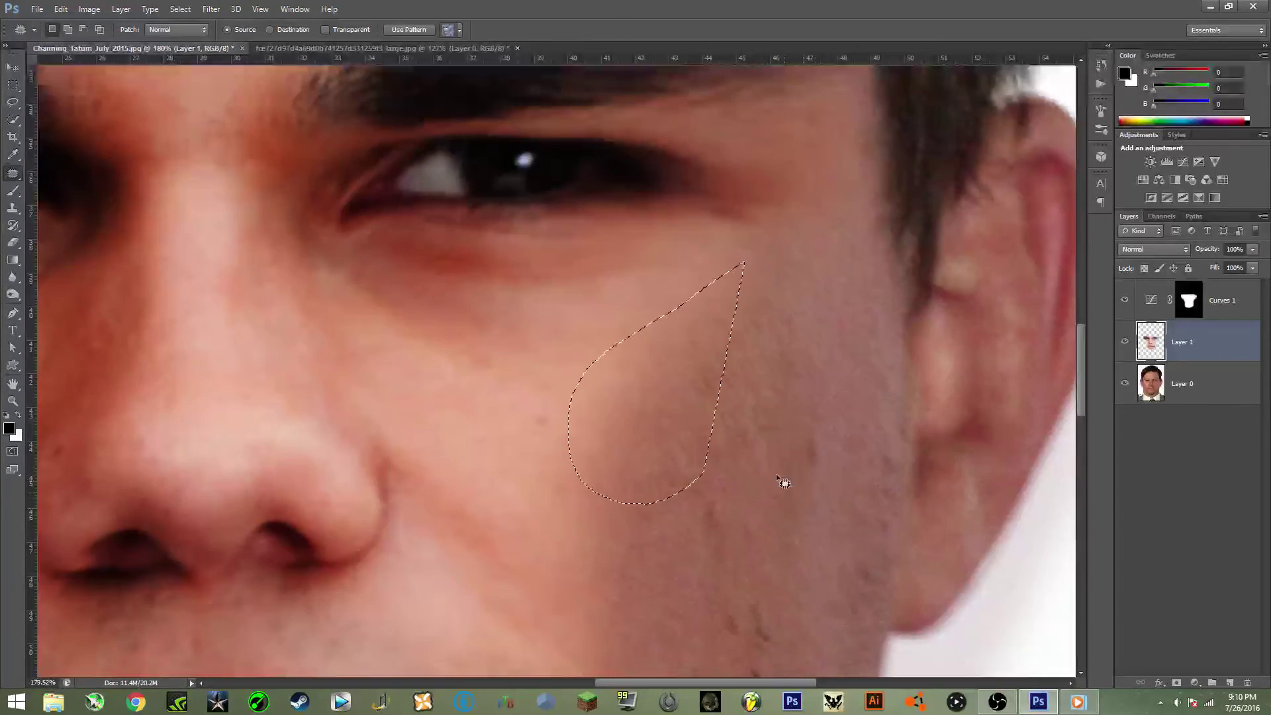
{"action": "left_click_drag", "start_coordinate": [648, 332], "coordinate": [704, 394]}
{"action": "key", "text": "ctrl+alt+z"}
{"action": "key", "text": "ctrl+alt+z"}
{"action": "key", "text": "ctrl+alt+z"}
{"action": "key", "text": "ctrl+alt+z"}
{"action": "key", "text": "ctrl+d"}
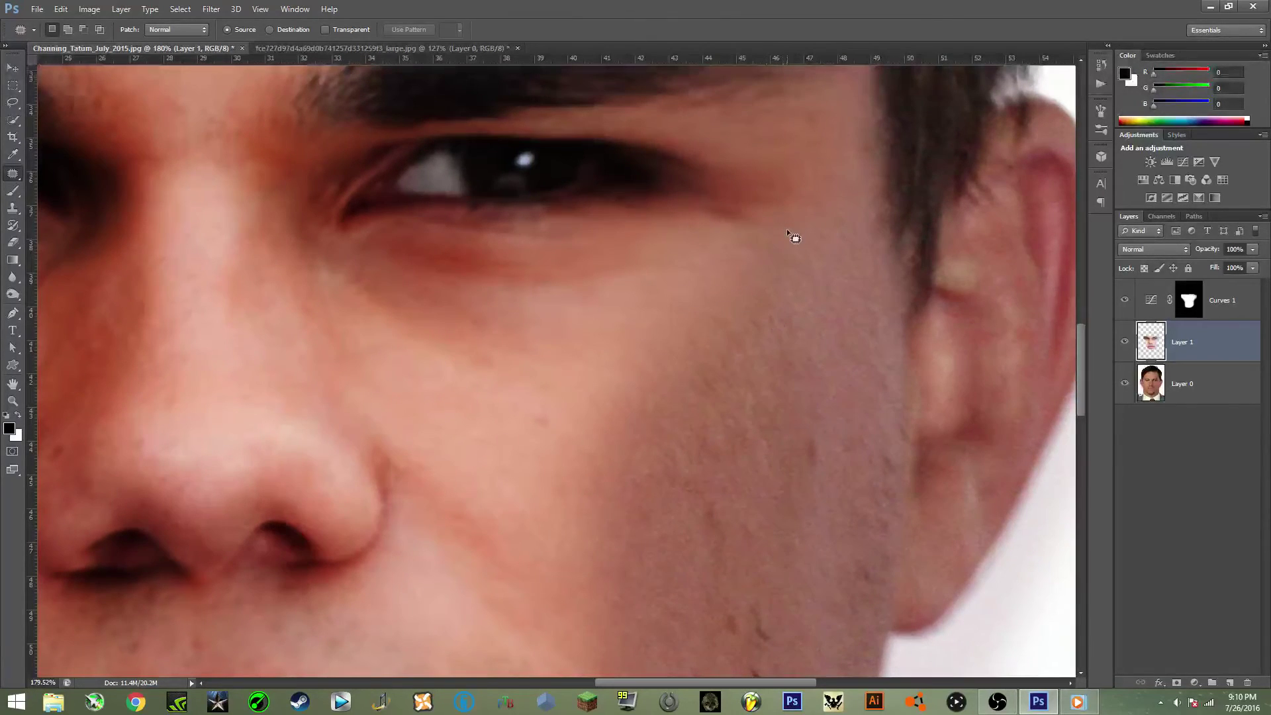
On Layer 0, patch the cheek with skin from the right, repatching from another source
{"action": "left_click_drag", "start_coordinate": [658, 601], "coordinate": [659, 592]}
{"action": "left_click", "coordinate": [1136, 387]}
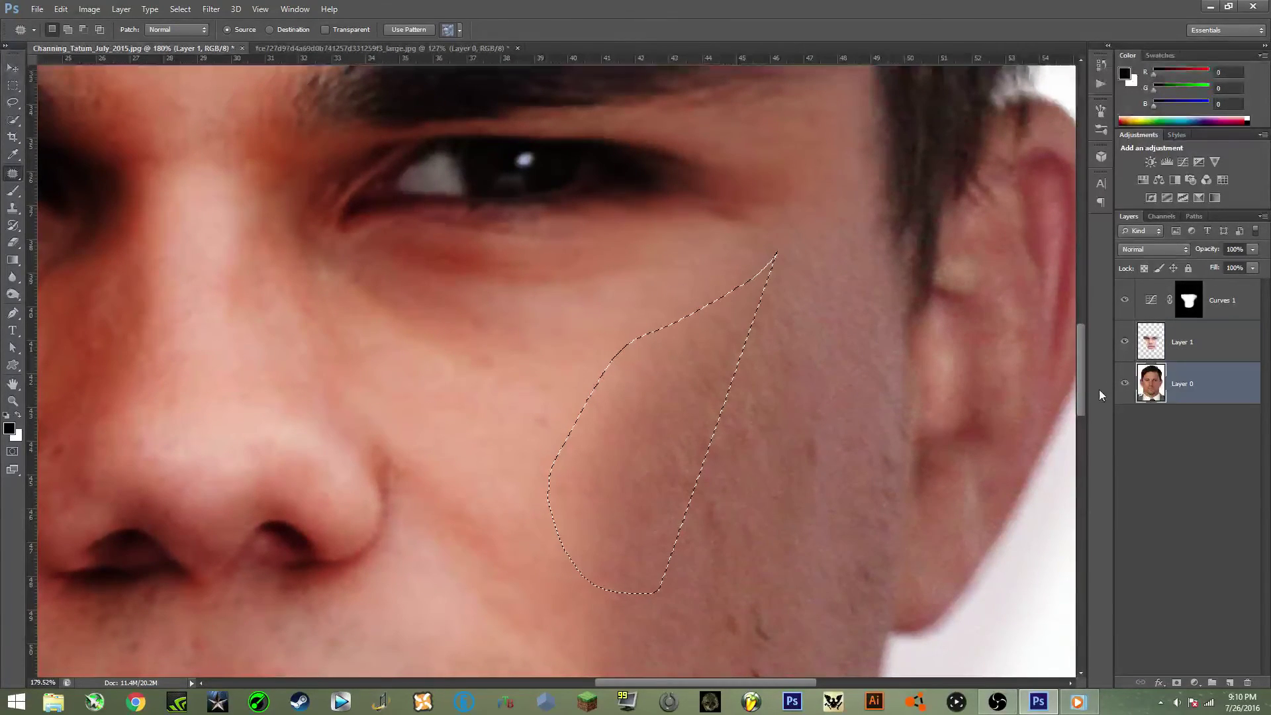
{"action": "left_click_drag", "start_coordinate": [664, 428], "coordinate": [765, 455]}
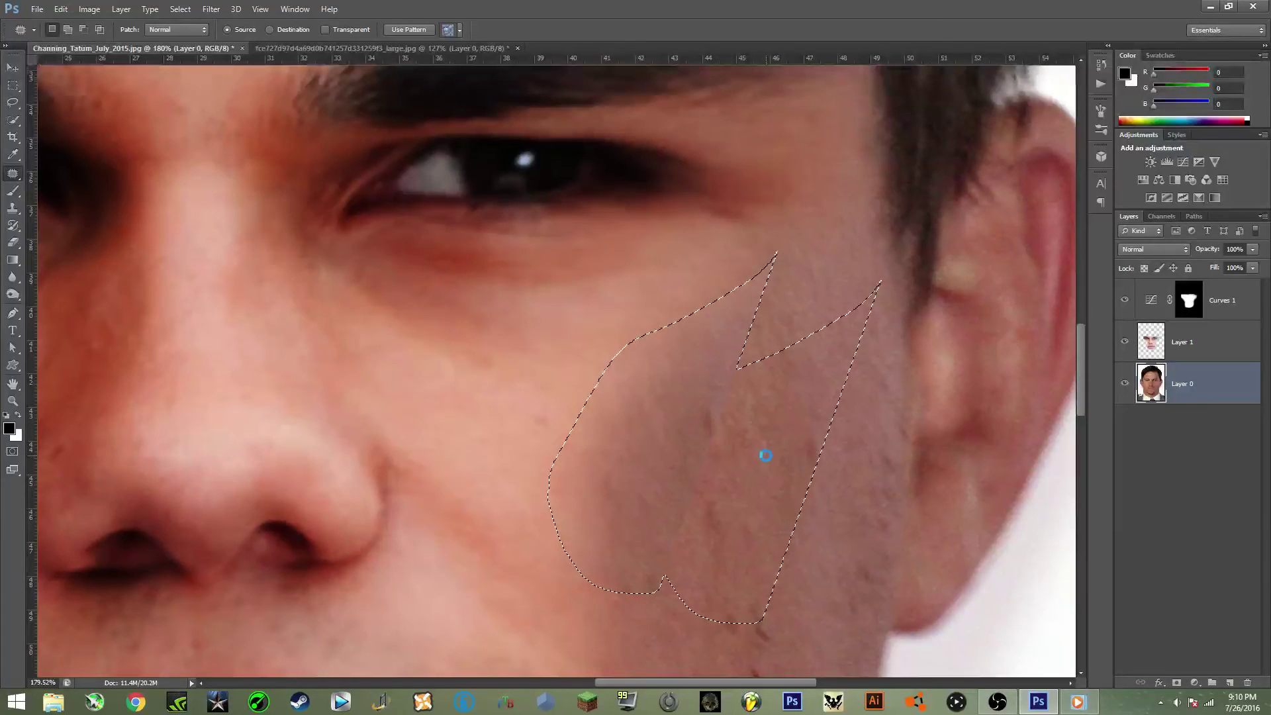
{"action": "left_click_drag", "start_coordinate": [636, 473], "coordinate": [778, 497]}
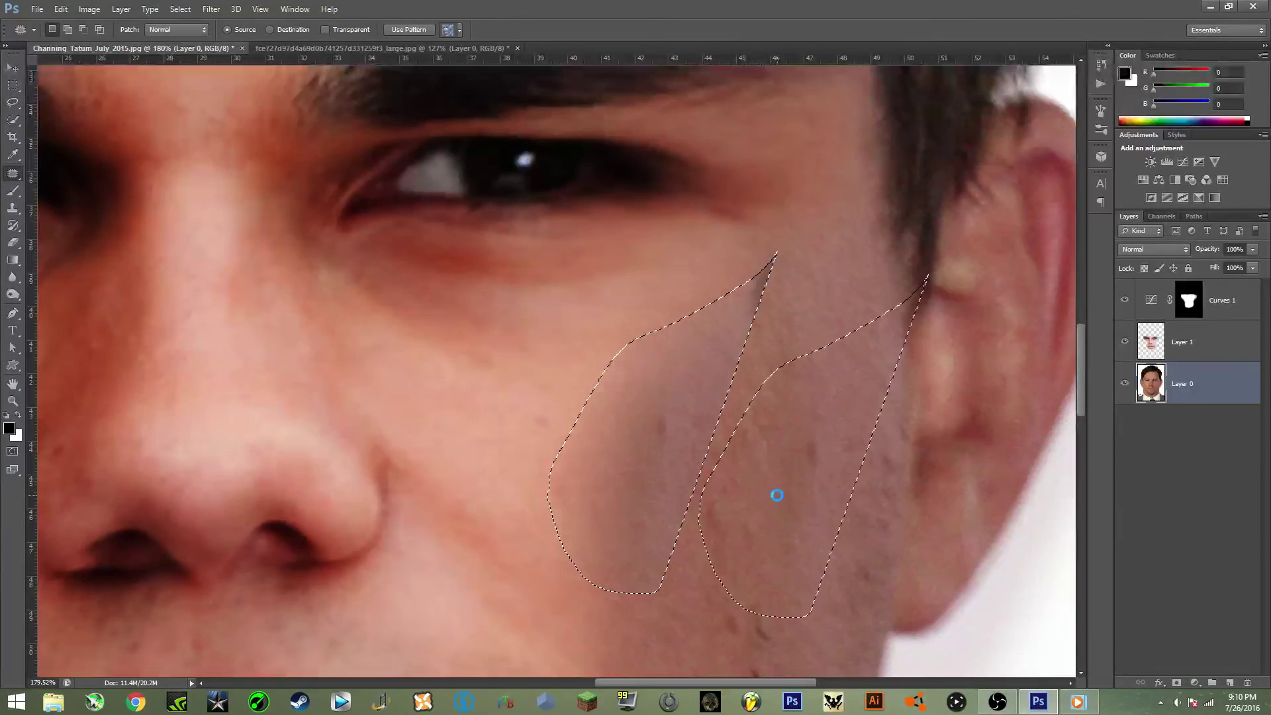
{"action": "key", "text": "ctrl+d"}
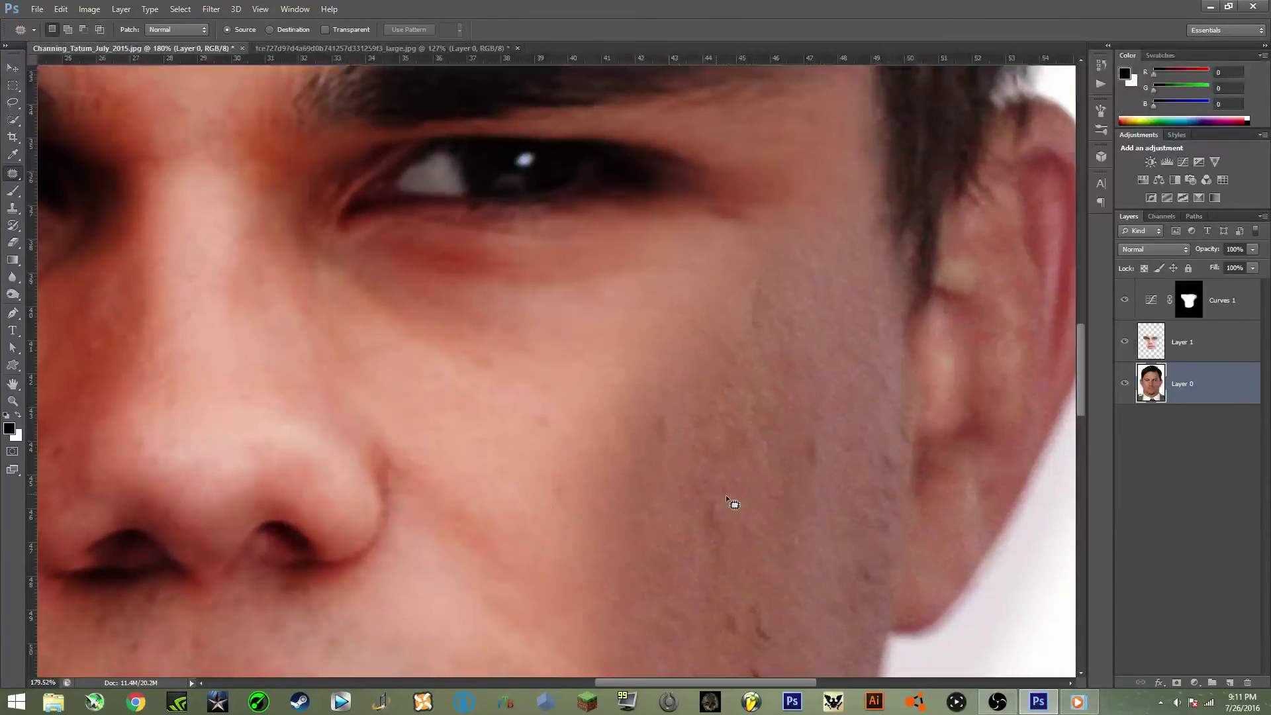
Patch the lower cheek on Layer 0 with skin further right and deselect
{"action": "left_click_drag", "start_coordinate": [746, 393], "coordinate": [772, 236]}
{"action": "left_click", "coordinate": [1187, 360]}
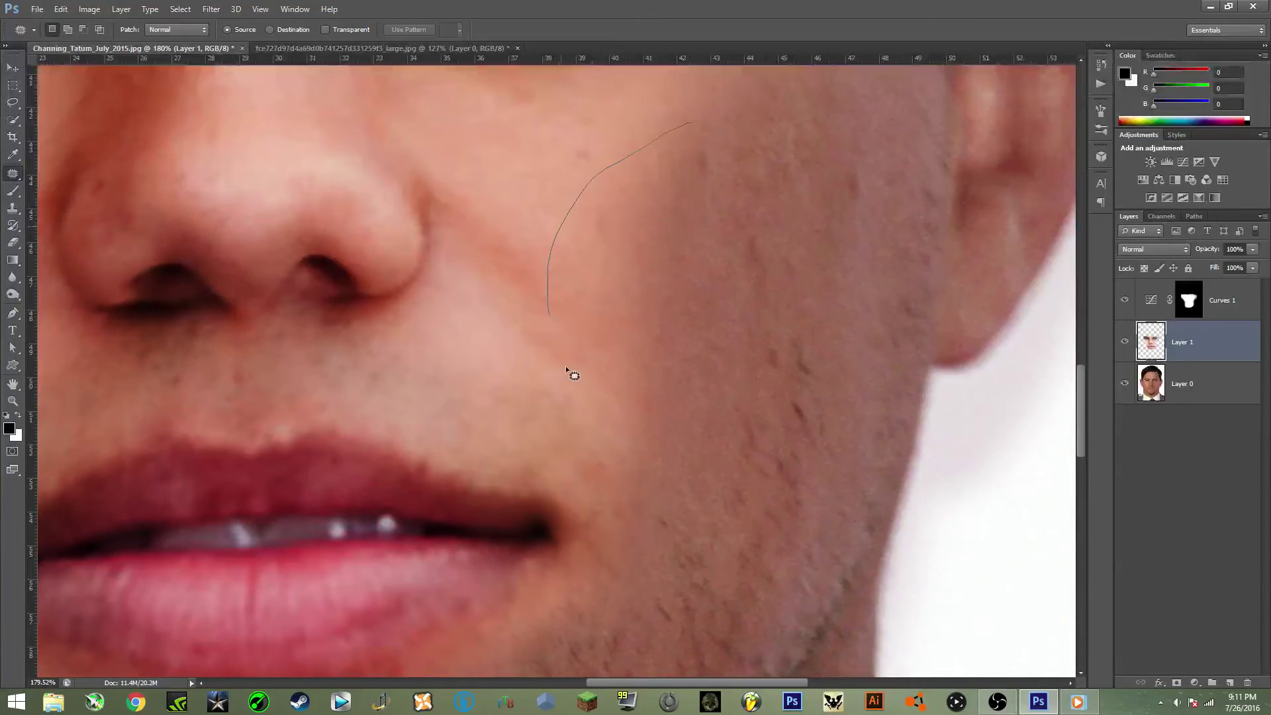
{"action": "left_click_drag", "start_coordinate": [659, 507], "coordinate": [720, 410]}
{"action": "left_click", "coordinate": [1181, 384]}
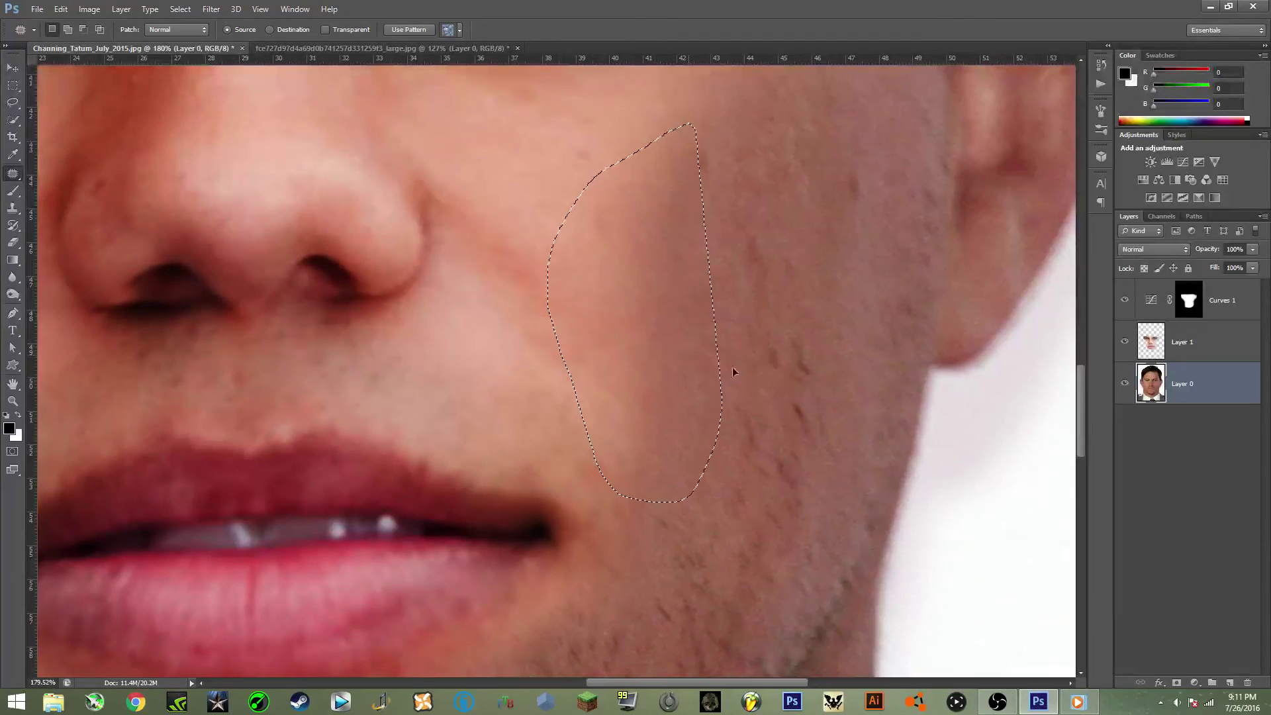
{"action": "left_click_drag", "start_coordinate": [657, 341], "coordinate": [820, 401]}
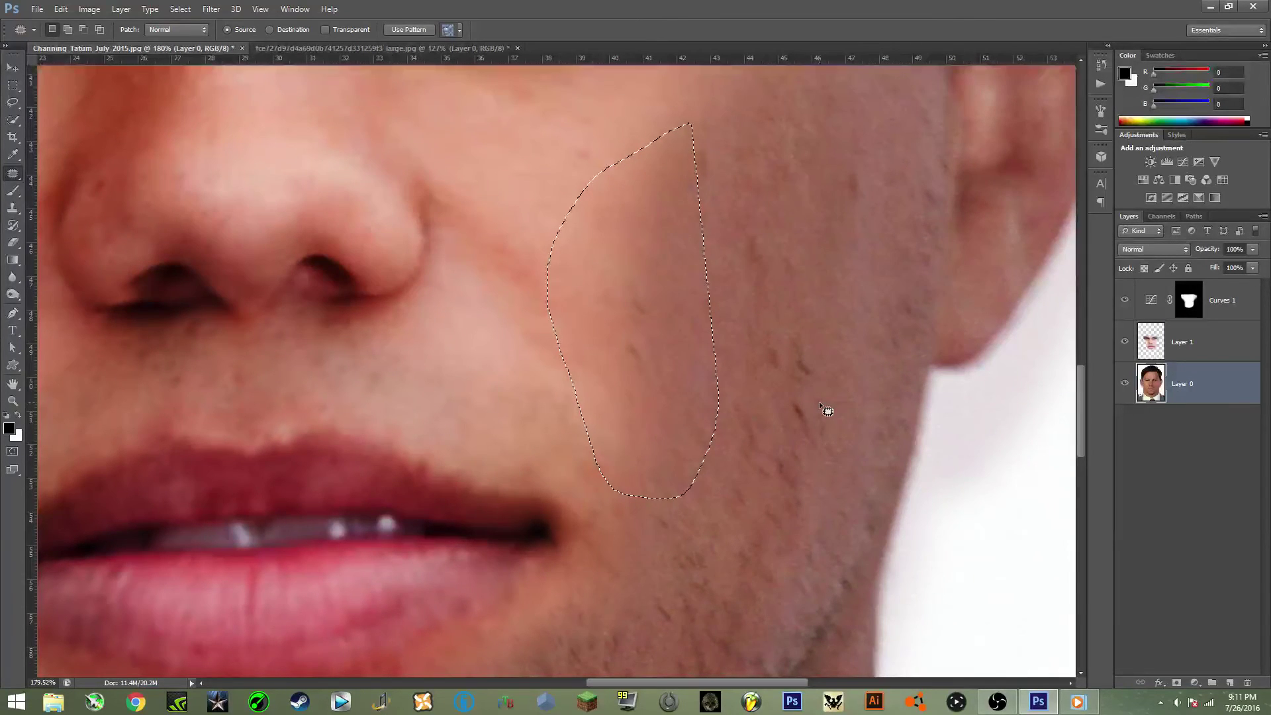
{"action": "left_click_drag", "start_coordinate": [646, 371], "coordinate": [830, 297]}
{"action": "key", "text": "ctrl+d"}
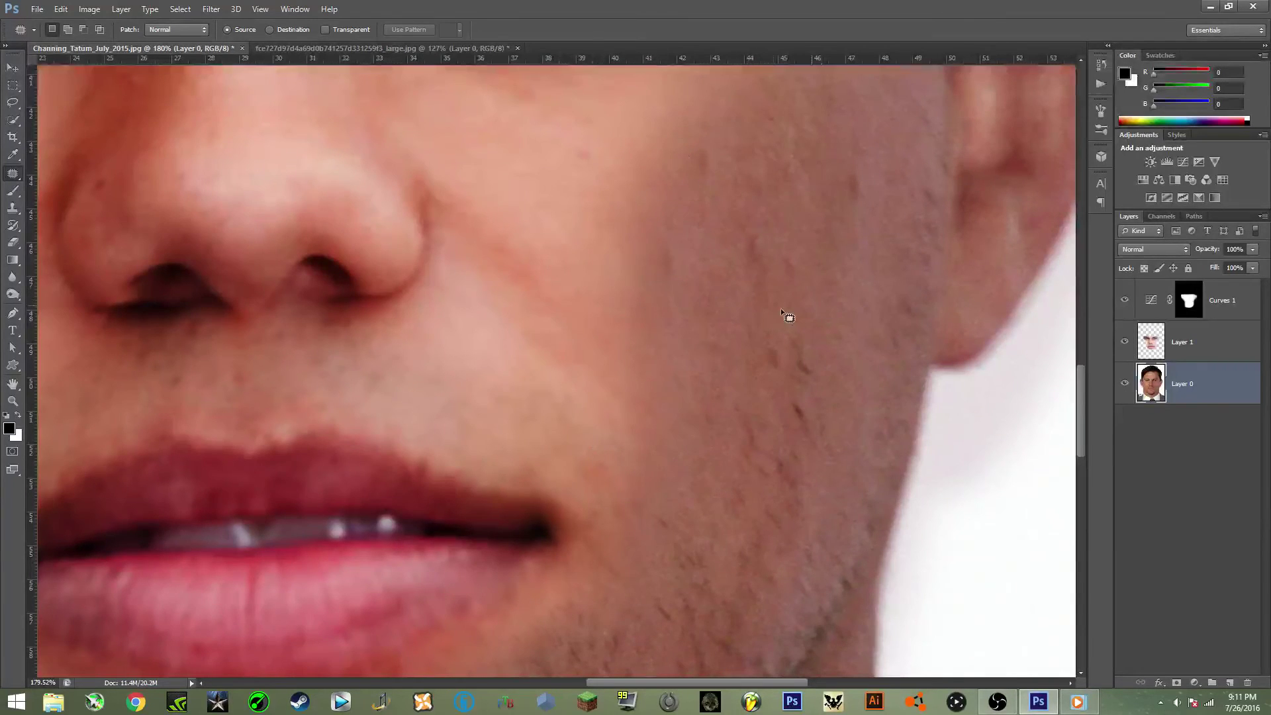
Select Layer 1 together with Layer 0
{"action": "scroll", "coordinate": [761, 311], "scroll_direction": "up", "scroll_amount": 2}
{"action": "scroll", "coordinate": [749, 325], "scroll_direction": "up", "scroll_amount": 2}
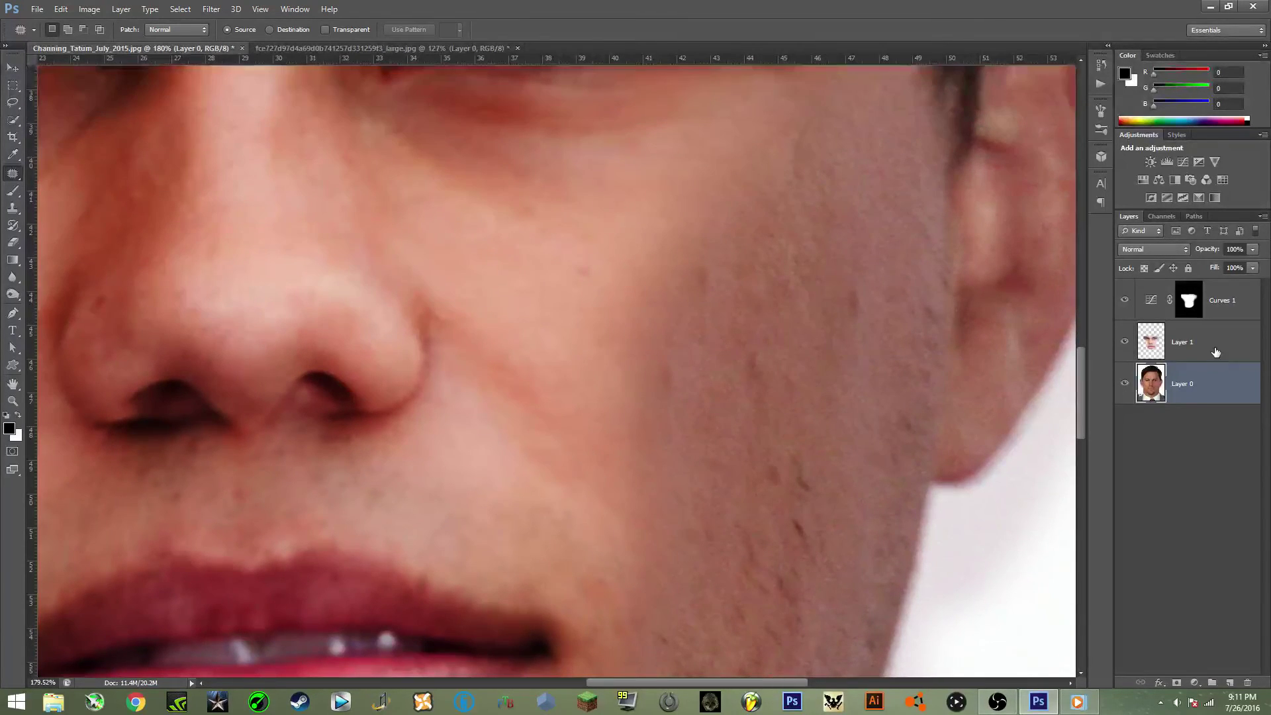
{"action": "left_click", "coordinate": [1216, 351], "text": "ctrl"}
Merge Layer 0 and Layer 1, then patch a cheek area with nearby skin
{"action": "right_click", "coordinate": [1215, 352]}
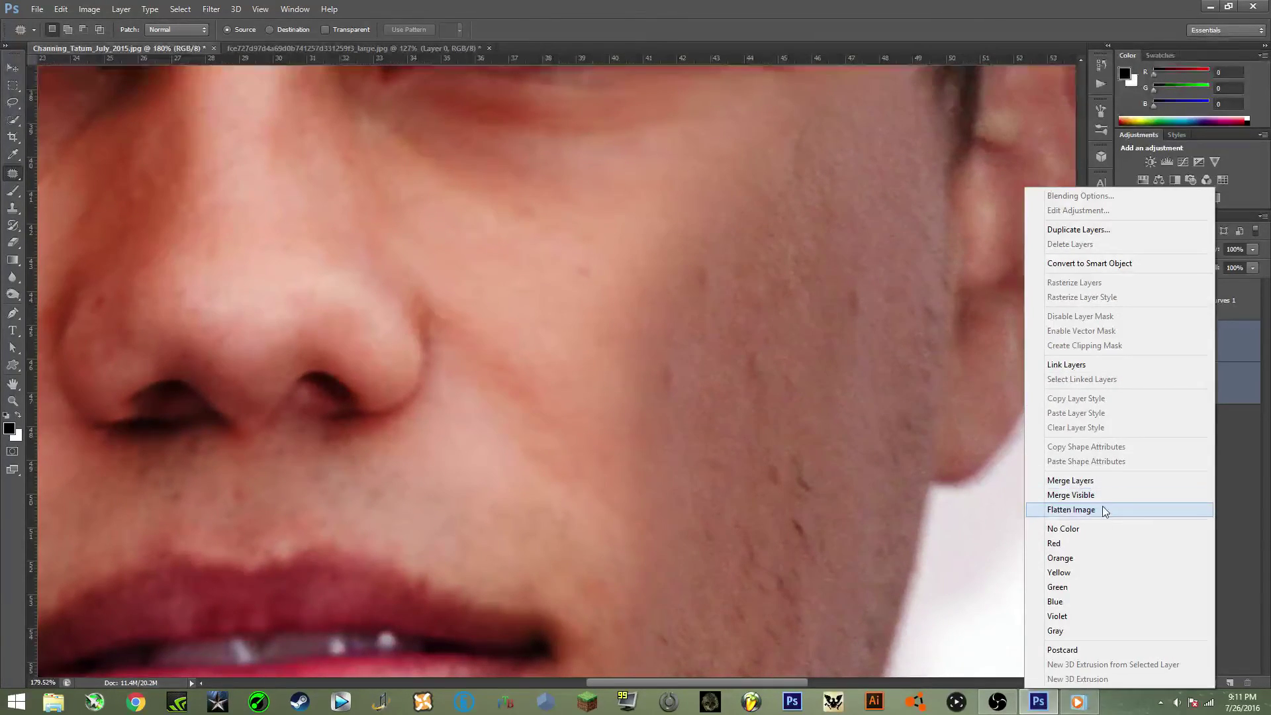
{"action": "left_click", "coordinate": [1106, 486]}
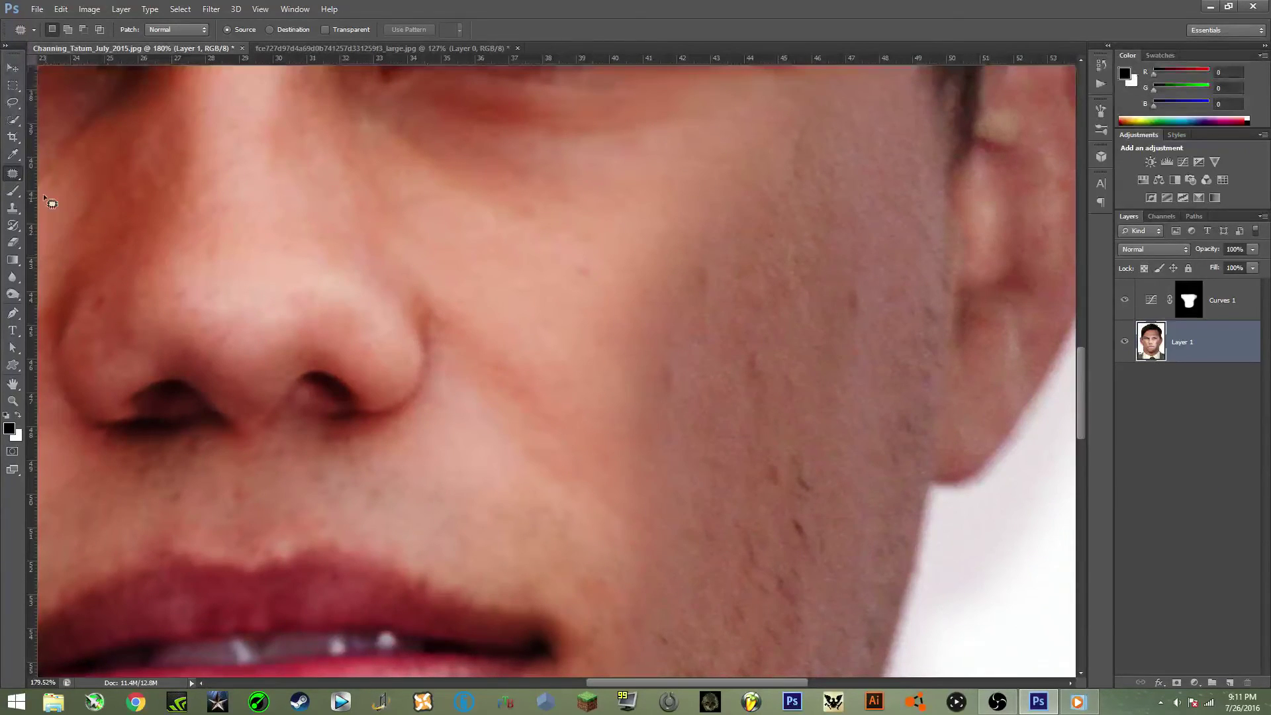
{"action": "mouse_move", "coordinate": [609, 442]}
{"action": "left_mouse_down"}
{"action": "mouse_move", "coordinate": [695, 395]}
{"action": "mouse_move", "coordinate": [849, 429]}
{"action": "left_mouse_up"}
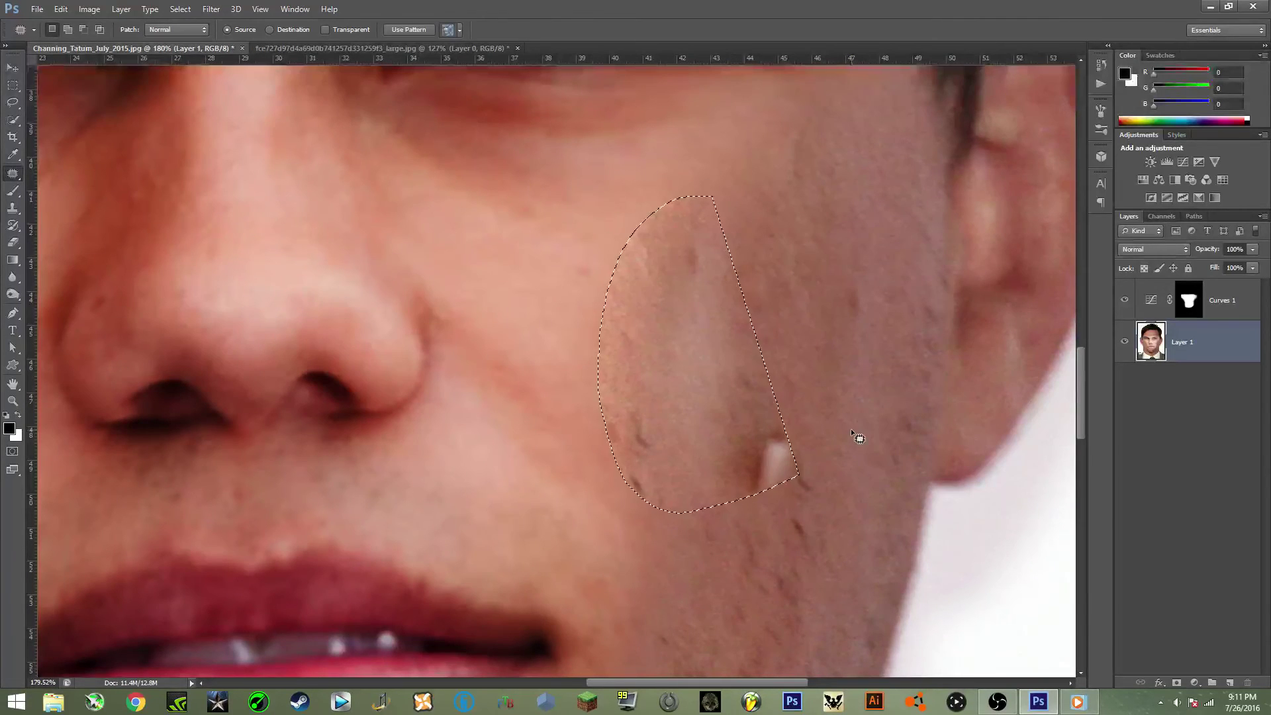
{"action": "left_click_drag", "start_coordinate": [715, 351], "coordinate": [761, 341]}
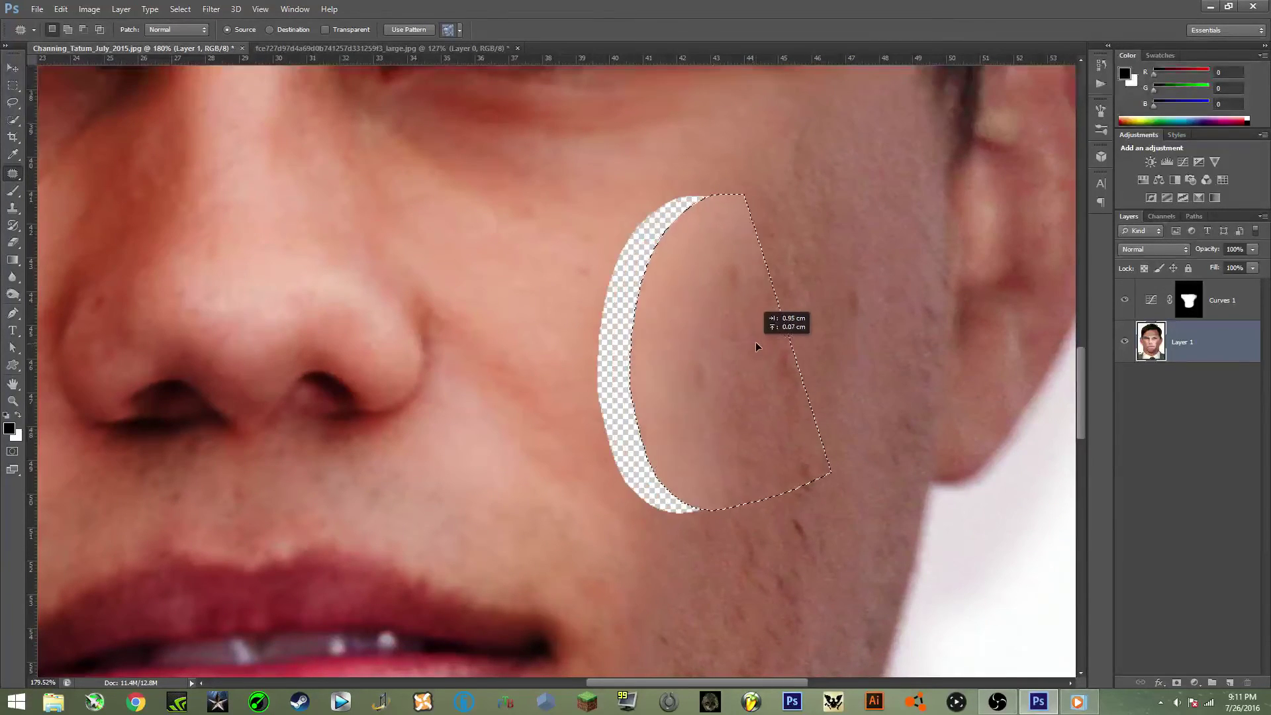
{"action": "key", "text": "ctrl+d"}
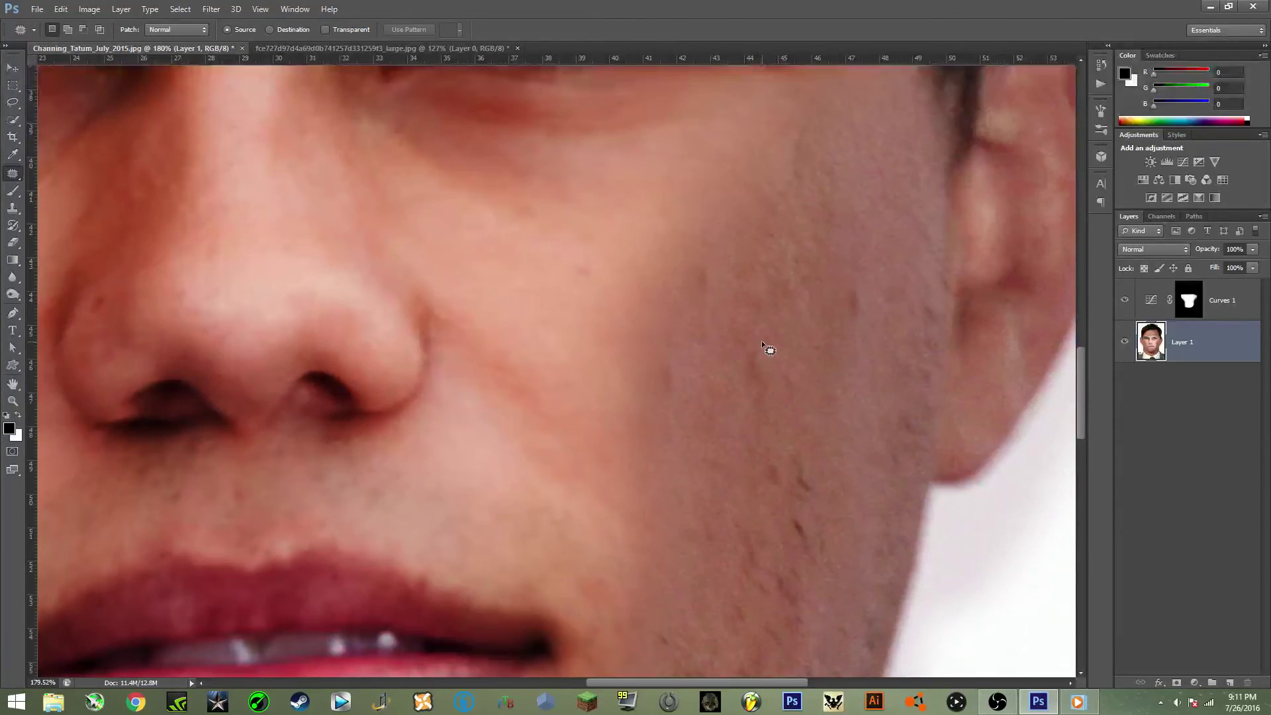
Patch two more cheek areas using skin from the right and from below
{"action": "left_click_drag", "start_coordinate": [573, 433], "coordinate": [743, 458]}
{"action": "left_click_drag", "start_coordinate": [669, 420], "coordinate": [795, 417]}
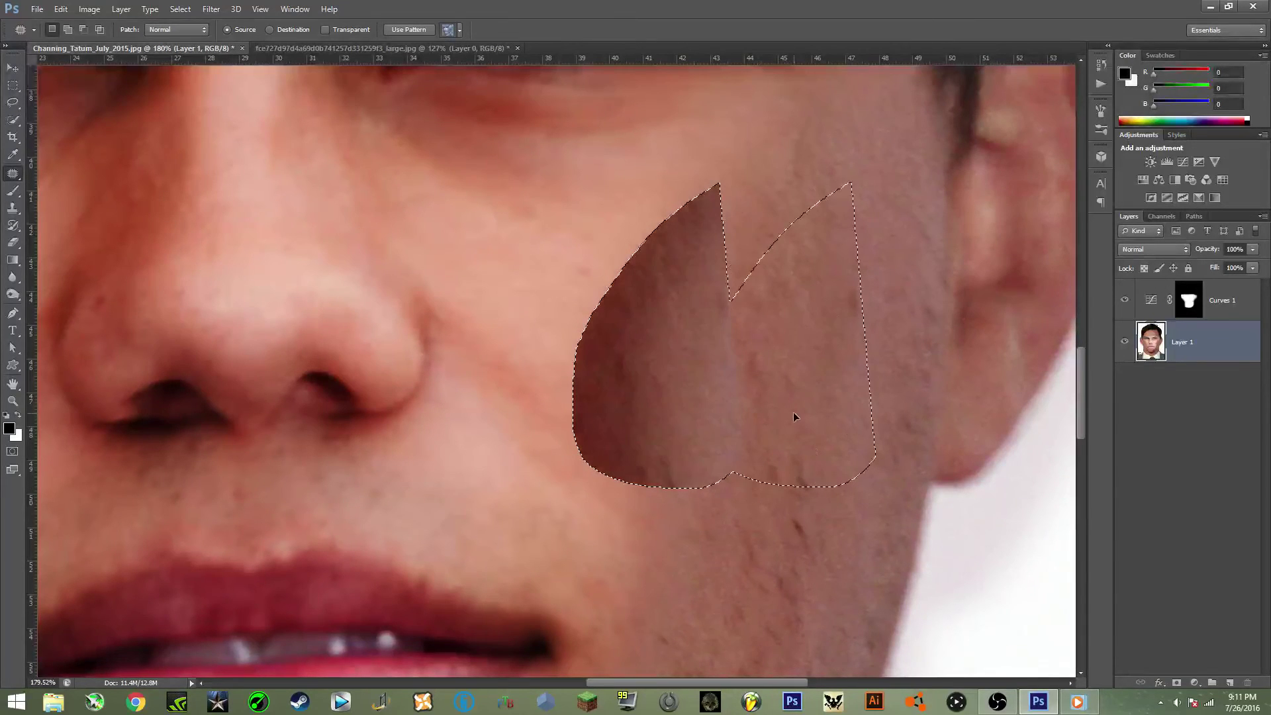
{"action": "key", "text": "ctrl+d"}
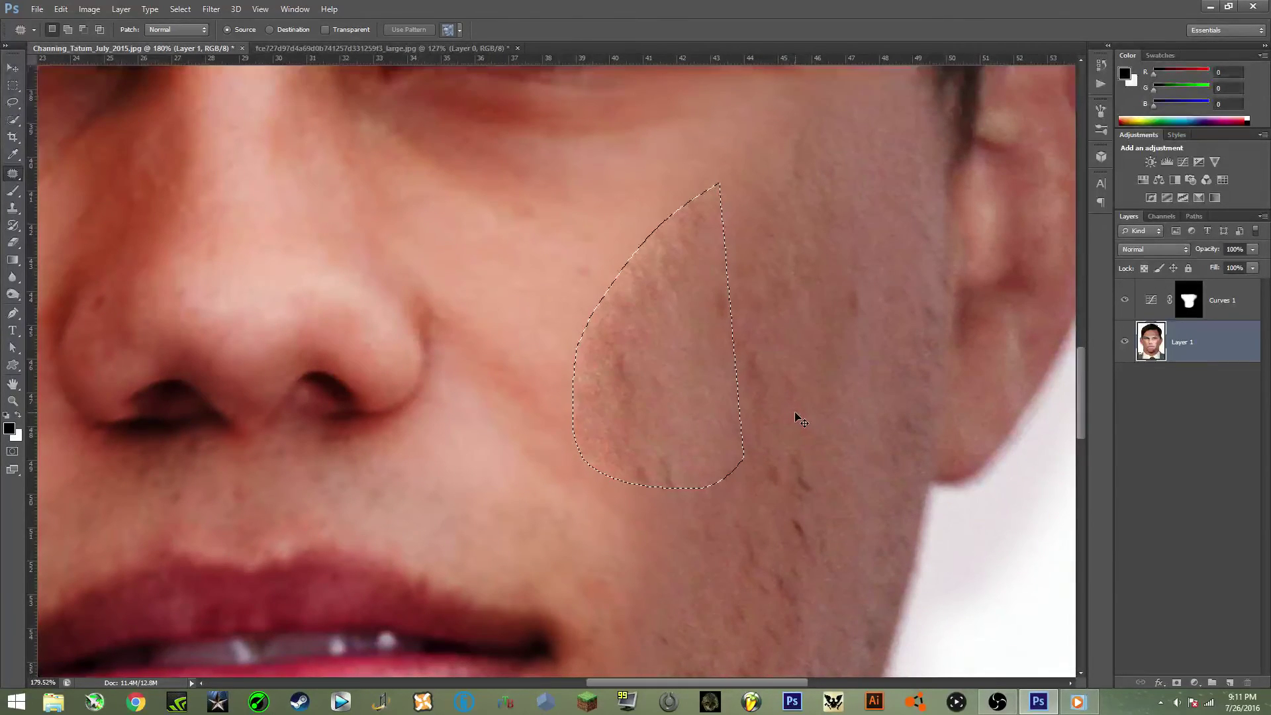
{"action": "mouse_move", "coordinate": [621, 457]}
{"action": "left_mouse_down"}
{"action": "mouse_move", "coordinate": [733, 533]}
{"action": "mouse_move", "coordinate": [725, 563]}
{"action": "left_mouse_up"}
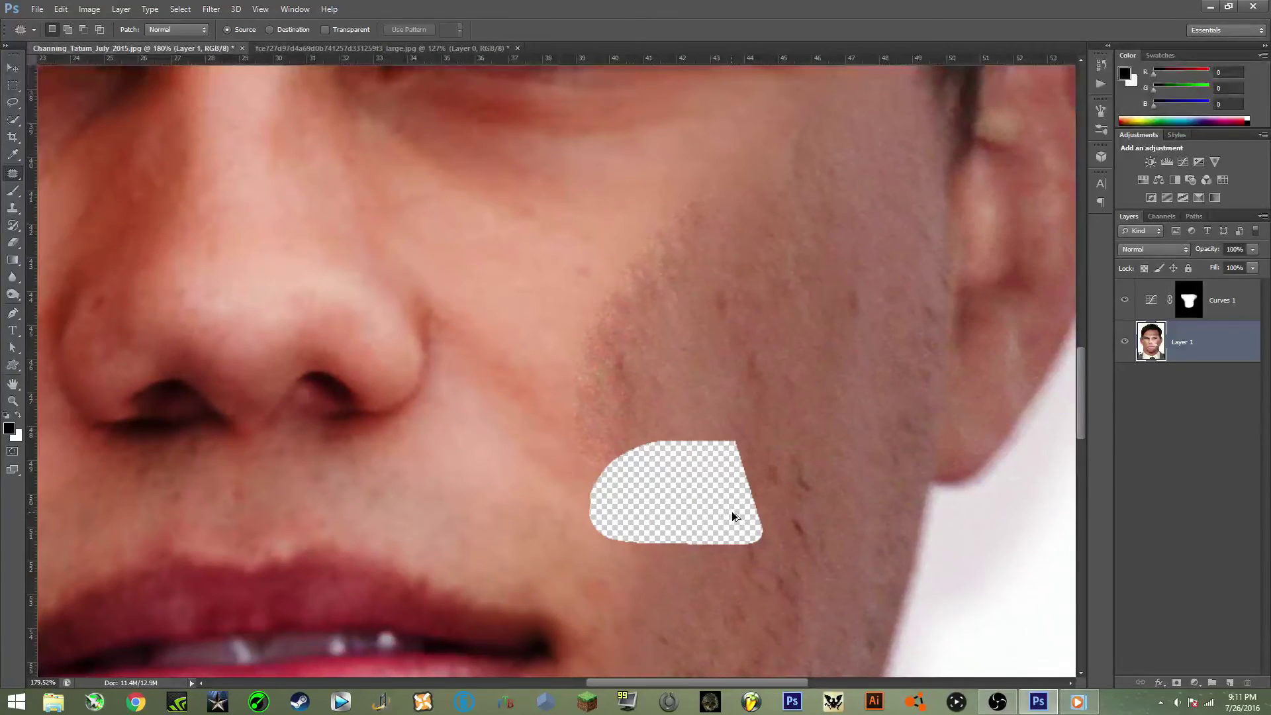
{"action": "key", "text": "ctrl+d"}
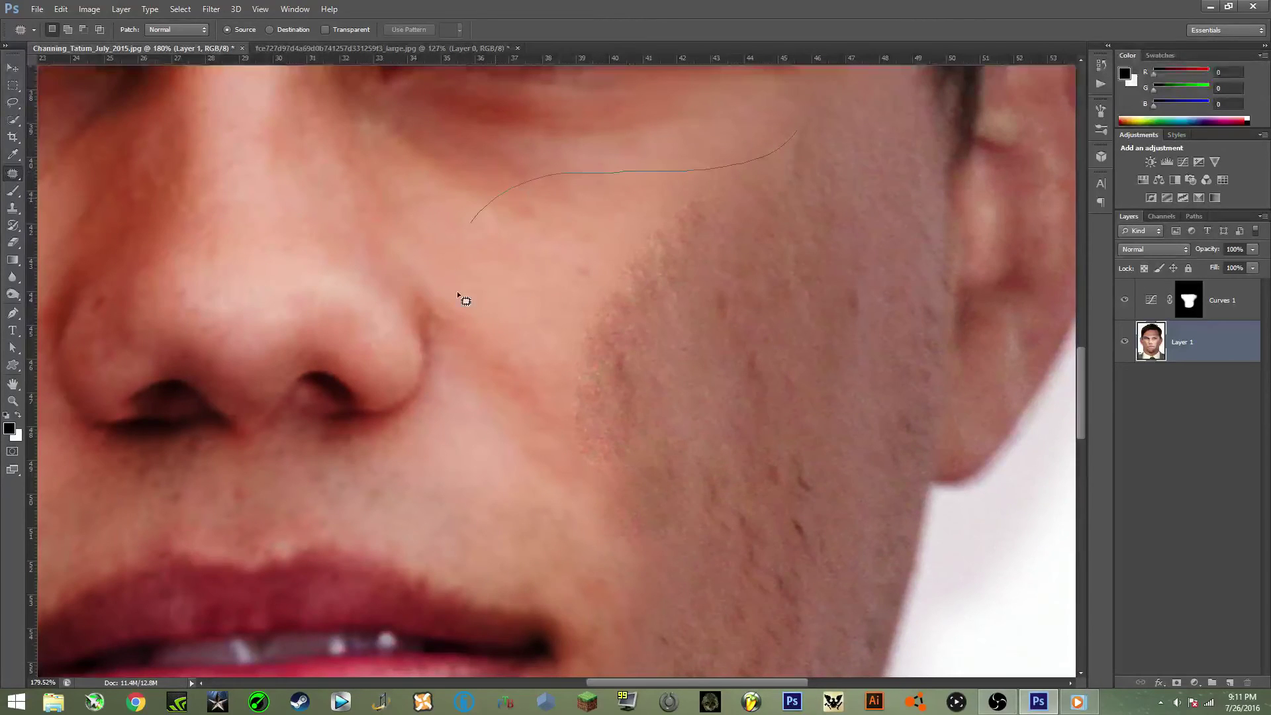
Repeatedly patch the upper cheek beside the nose with skin from the right
{"action": "left_click_drag", "start_coordinate": [457, 291], "coordinate": [500, 355]}
{"action": "left_click_drag", "start_coordinate": [590, 284], "coordinate": [749, 324]}
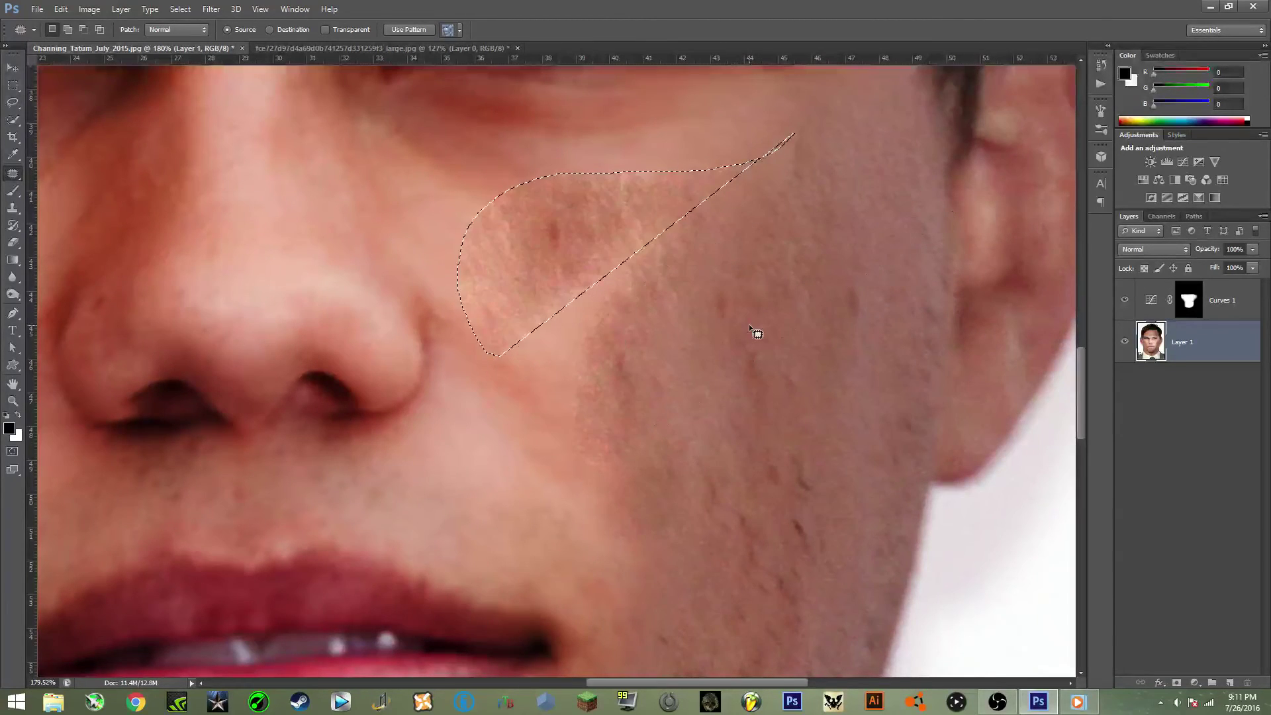
{"action": "key", "text": "ctrl+d"}
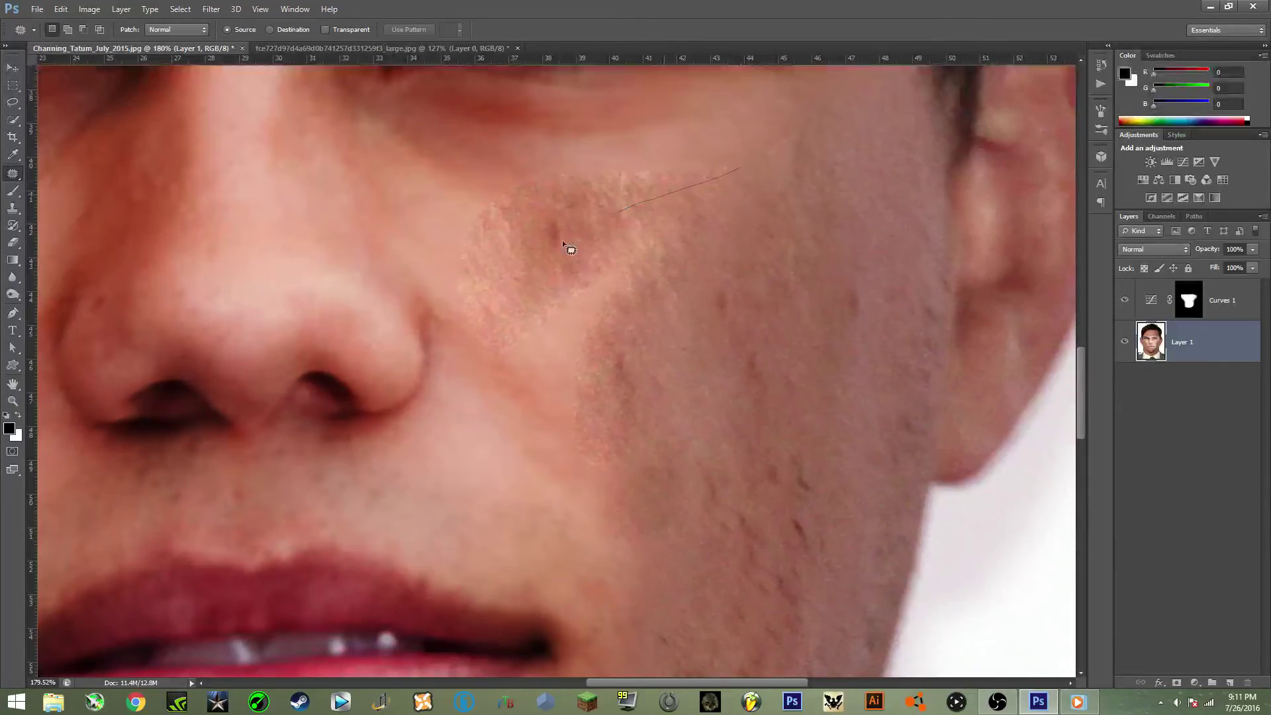
{"action": "left_click_drag", "start_coordinate": [522, 391], "coordinate": [606, 449]}
{"action": "left_click_drag", "start_coordinate": [596, 326], "coordinate": [724, 359]}
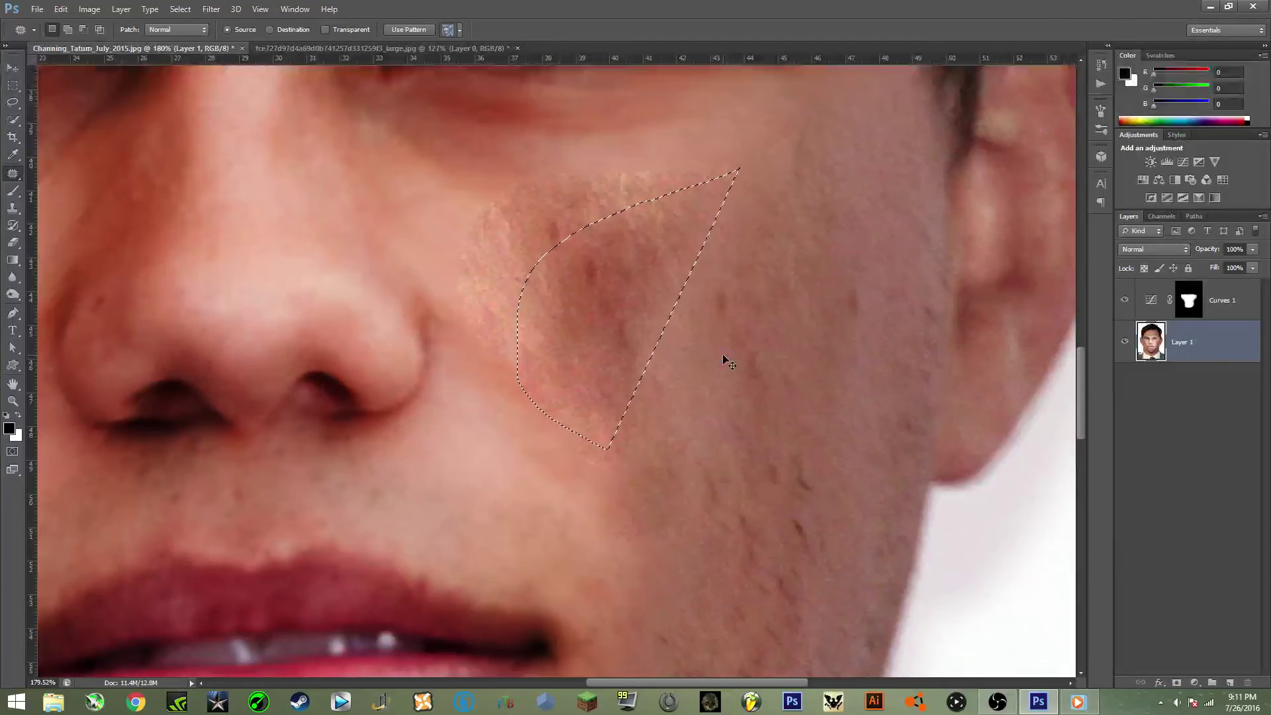
{"action": "key", "text": "ctrl+shift+s"}
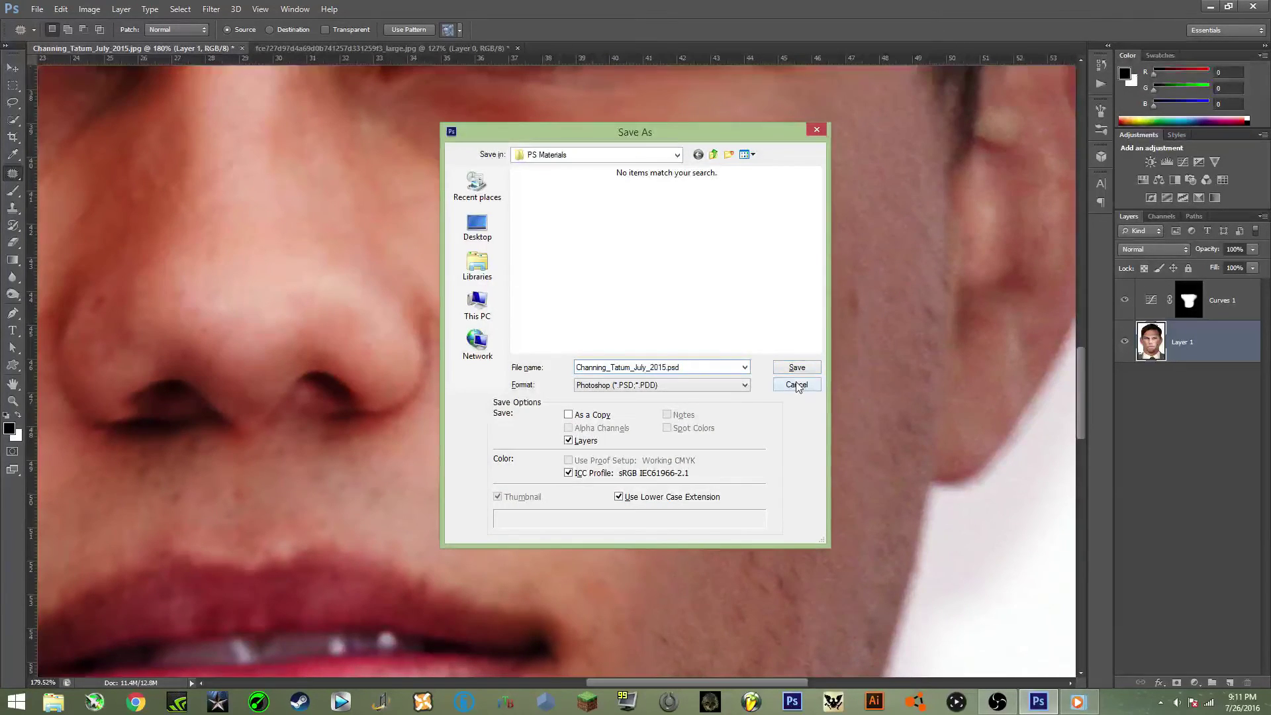
{"action": "left_click", "coordinate": [794, 398]}
{"action": "key", "text": "ctrl+d"}
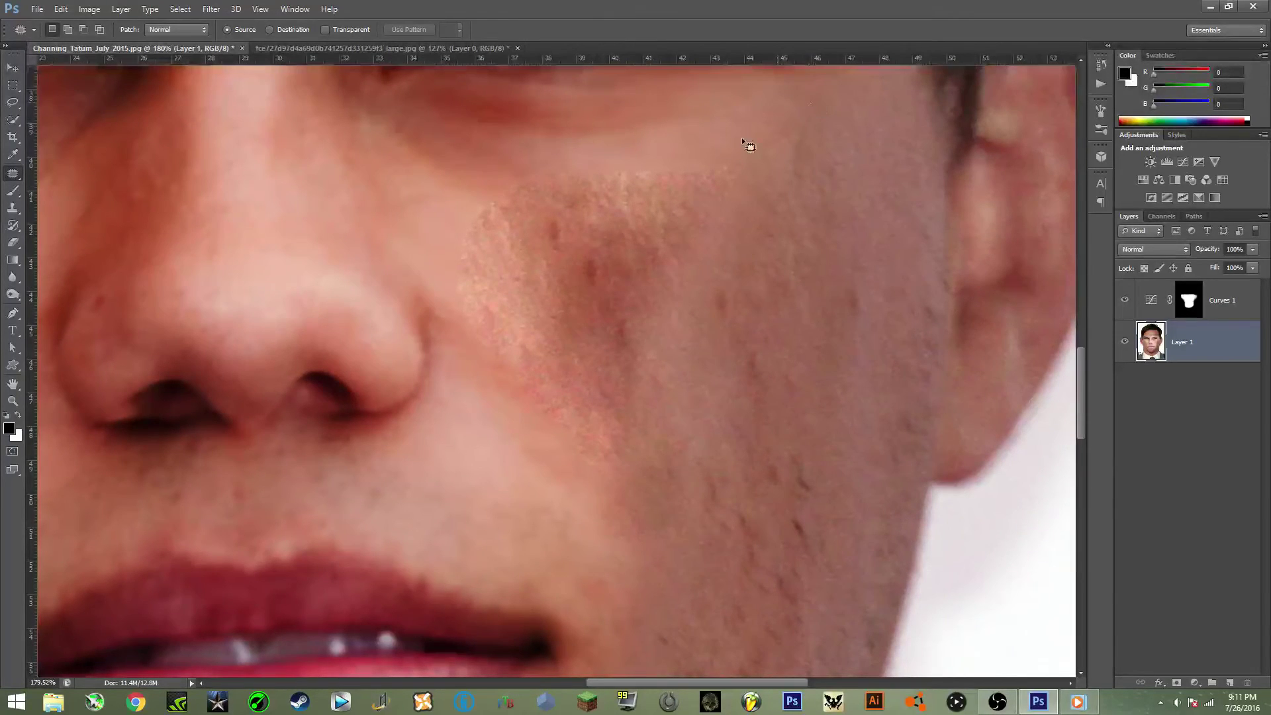
{"action": "left_click_drag", "start_coordinate": [499, 329], "coordinate": [498, 329]}
{"action": "left_click_drag", "start_coordinate": [459, 292], "coordinate": [601, 348]}
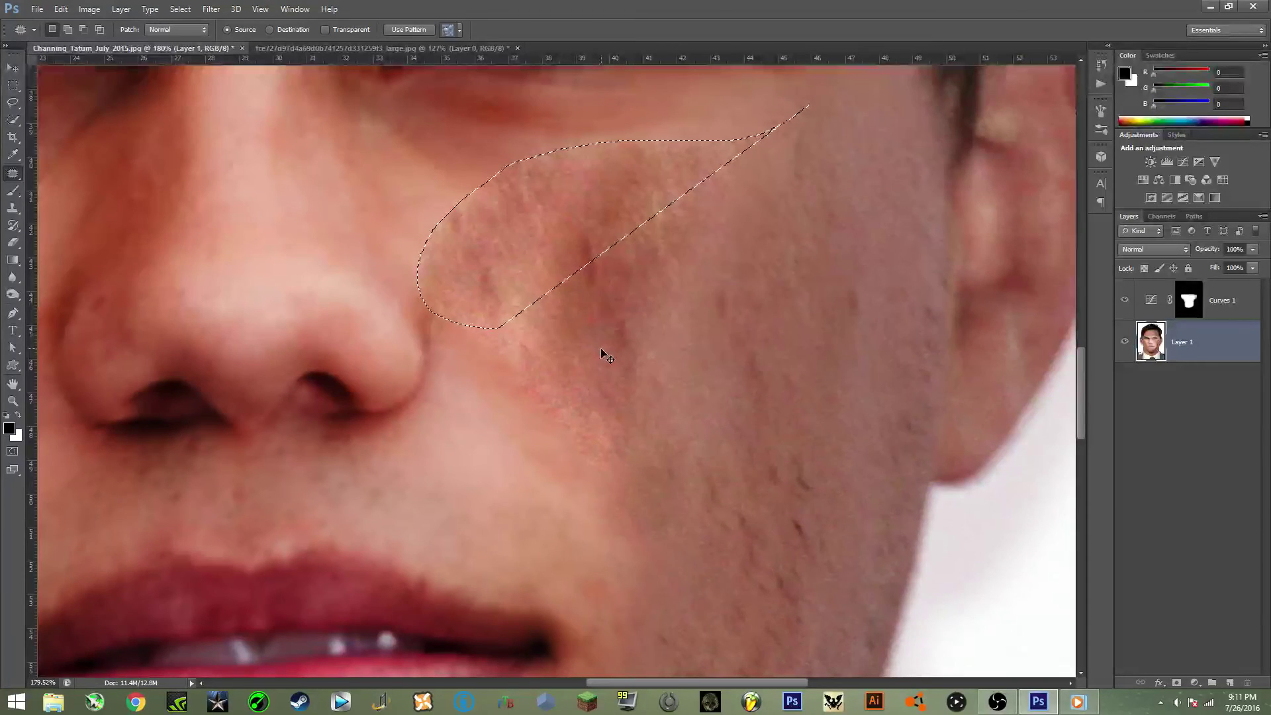
{"action": "key", "text": "ctrl+d"}
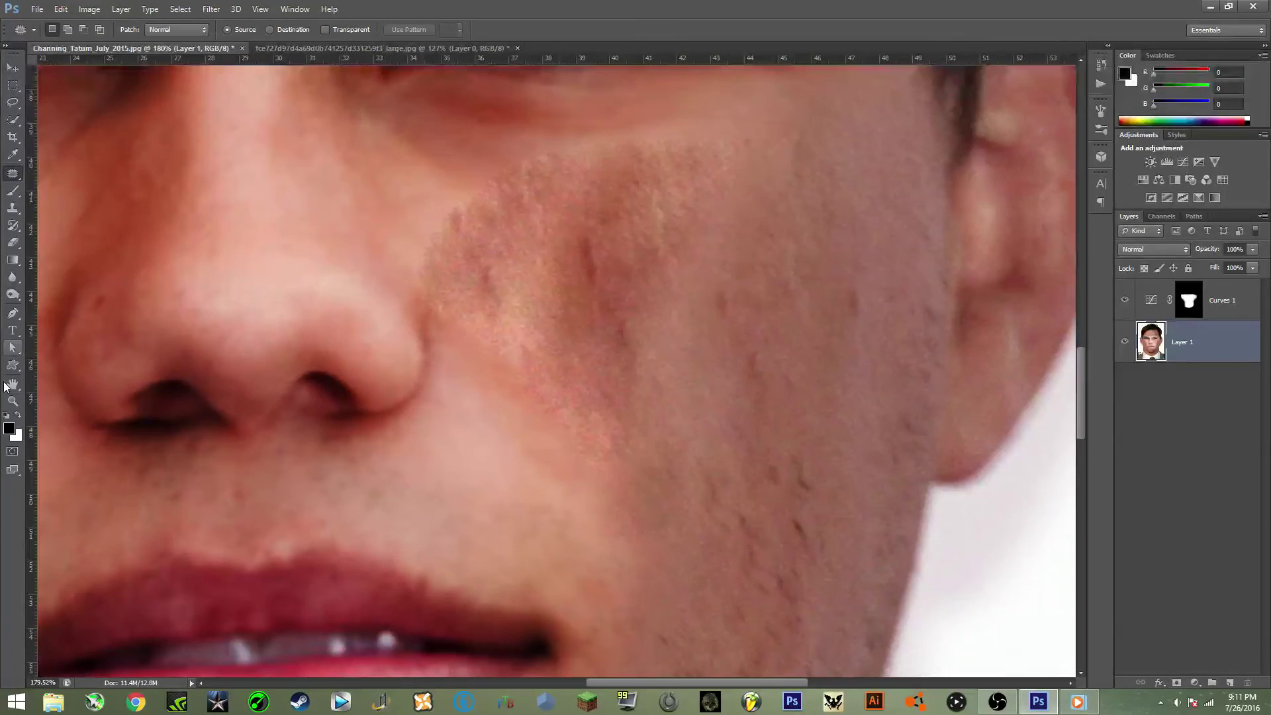
Fit the face in the window and load the pasted face's outline as a selection
{"action": "double_click", "coordinate": [12, 385]}
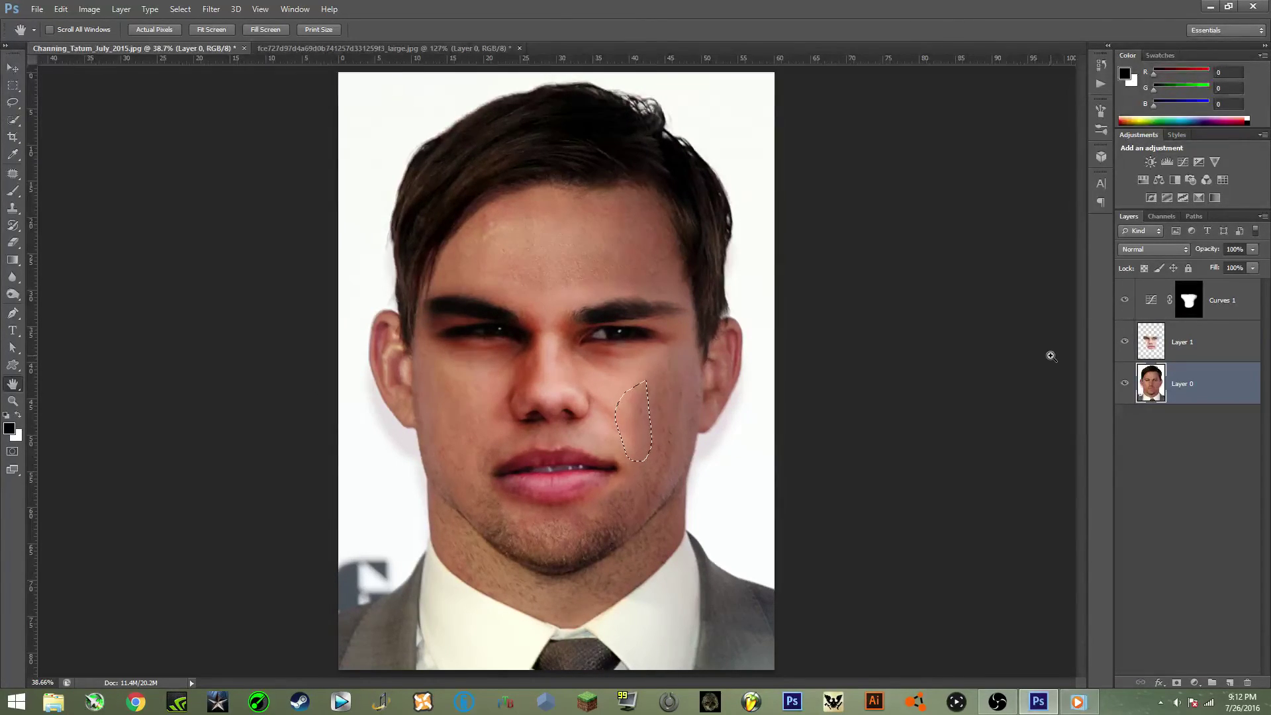
{"action": "scroll", "coordinate": [618, 399], "scroll_direction": "up", "scroll_amount": 2}
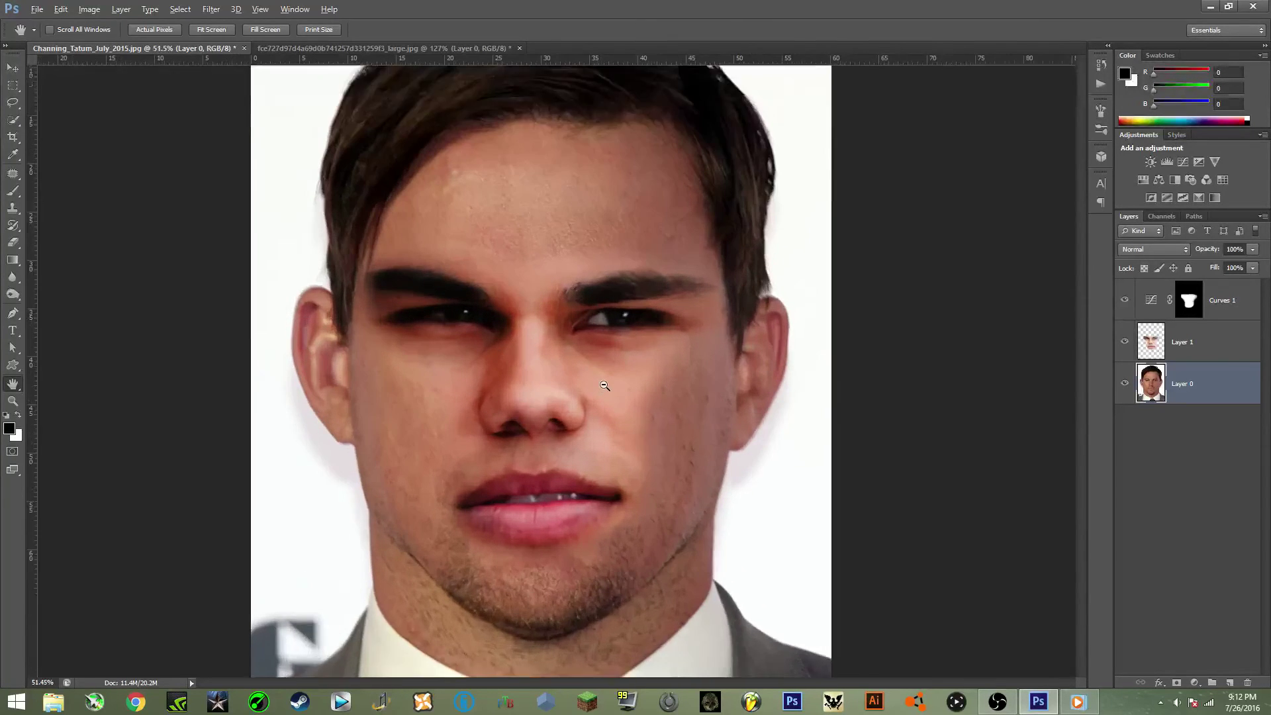
{"action": "scroll", "coordinate": [605, 385], "scroll_direction": "up", "scroll_amount": 2}
{"action": "left_click", "coordinate": [1142, 351], "text": "ctrl"}
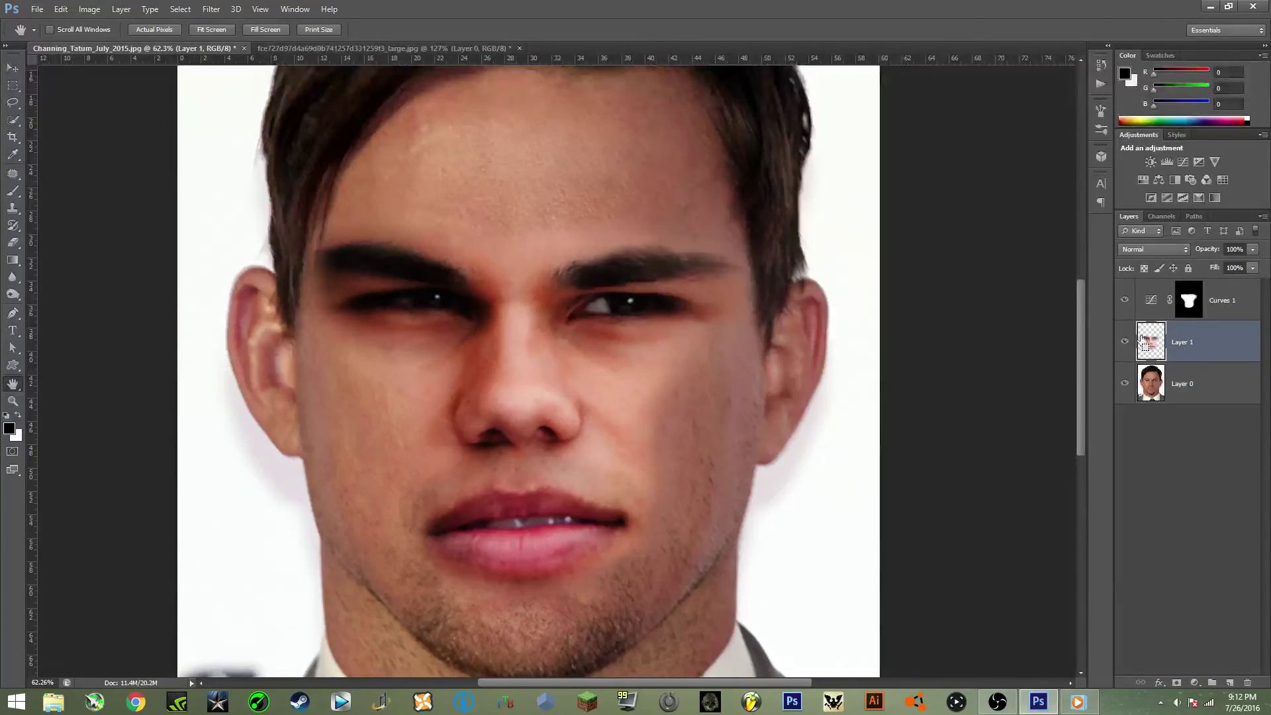
Add a face-masked Levels layer with input 48/1.42/255 and output 0–230
{"action": "left_click", "coordinate": [1197, 684]}
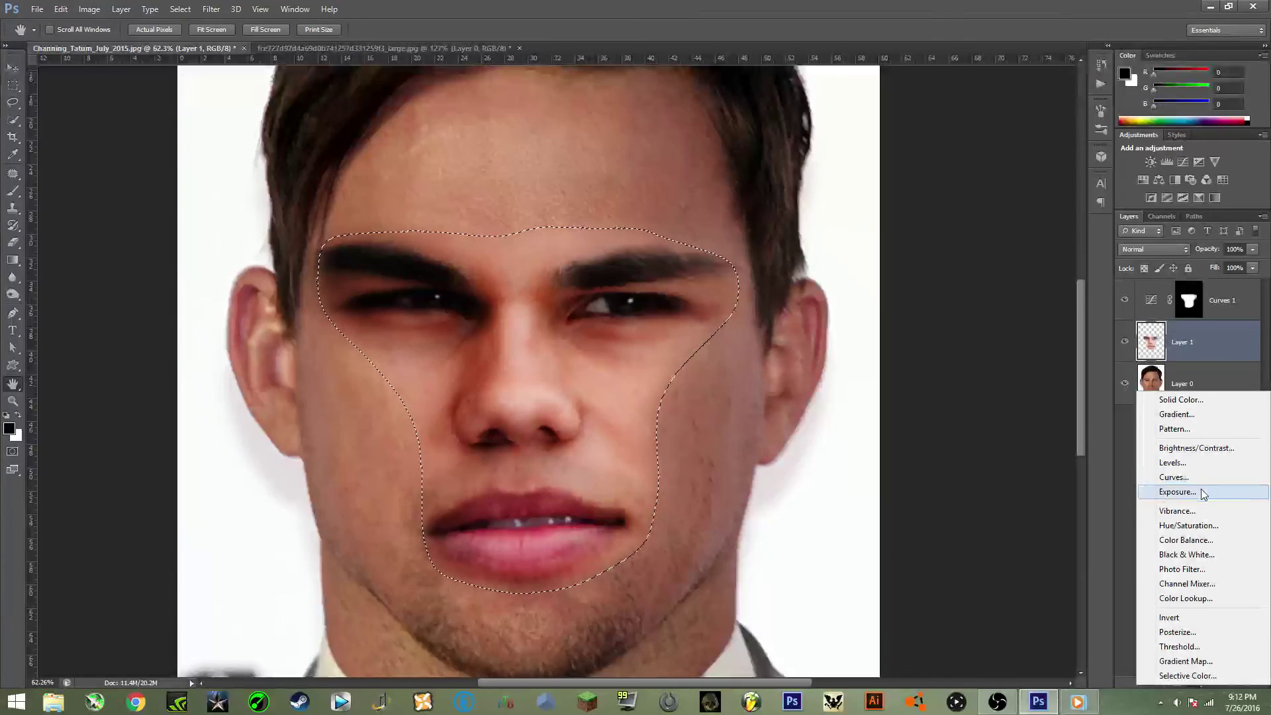
{"action": "left_click", "coordinate": [1204, 466]}
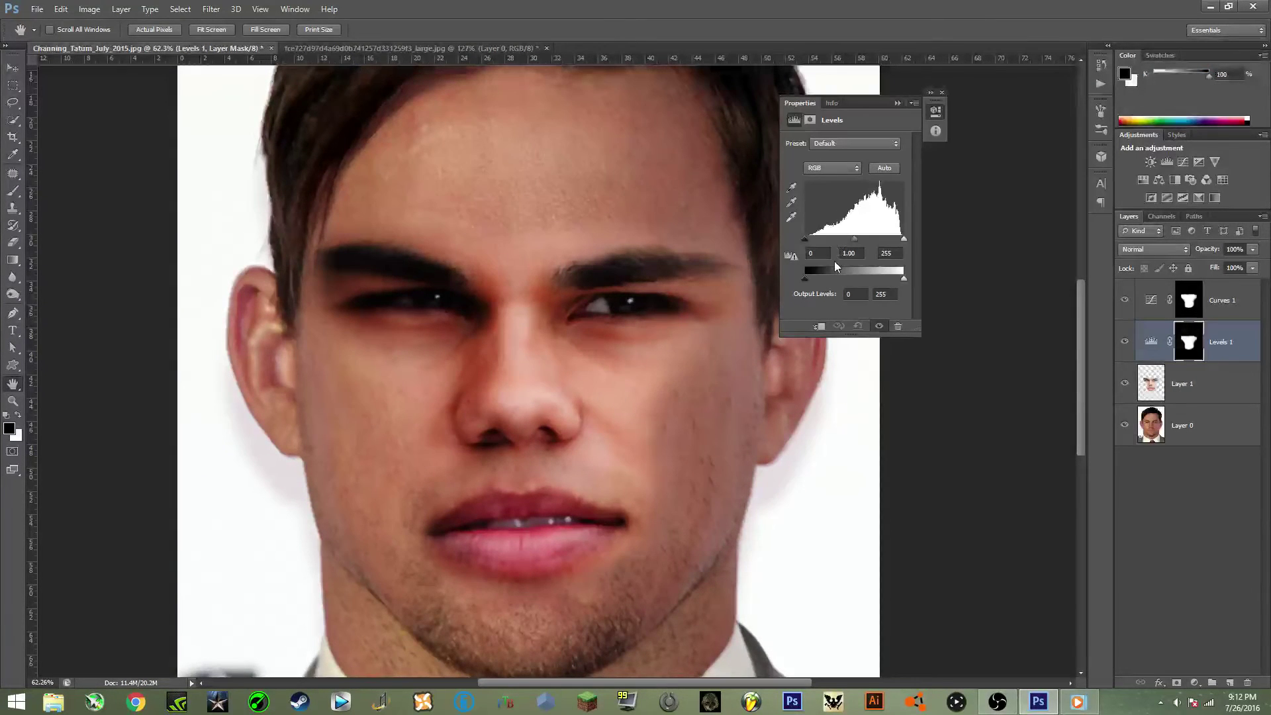
{"action": "mouse_move", "coordinate": [805, 239]}
{"action": "left_mouse_down"}
{"action": "mouse_move", "coordinate": [904, 239]}
{"action": "mouse_move", "coordinate": [894, 279]}
{"action": "left_mouse_up"}
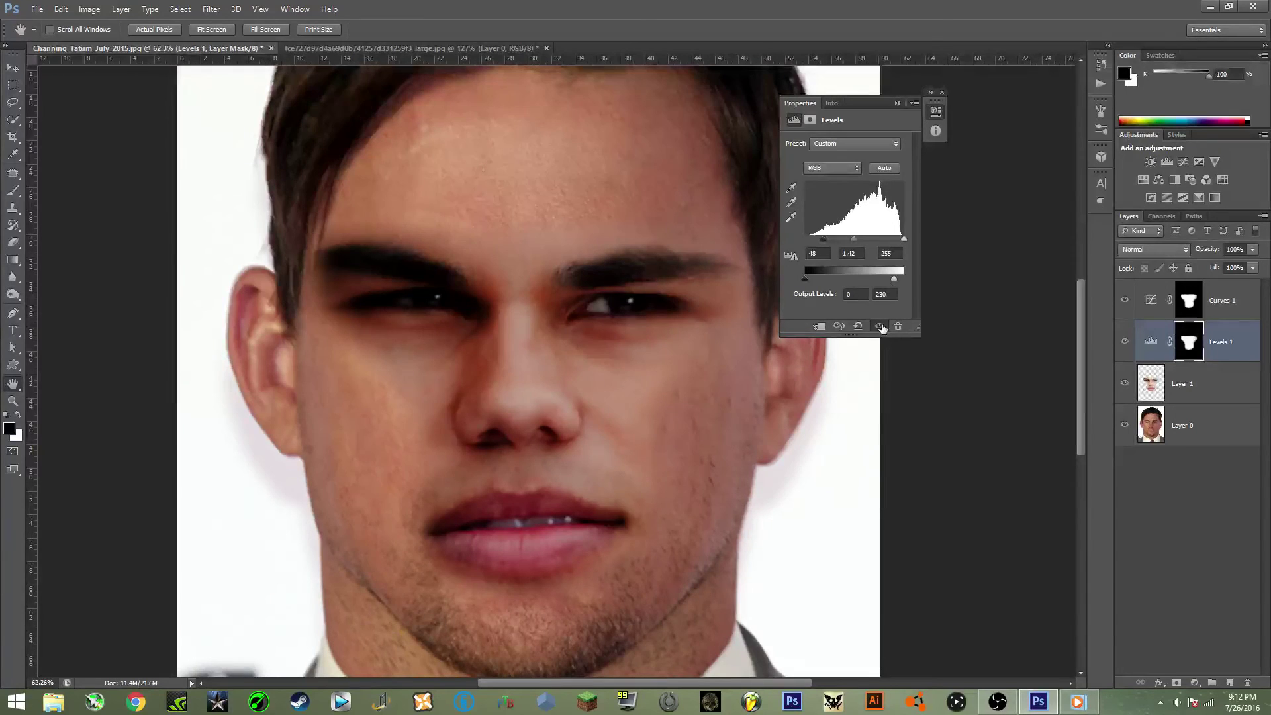
{"action": "left_click", "coordinate": [895, 100]}
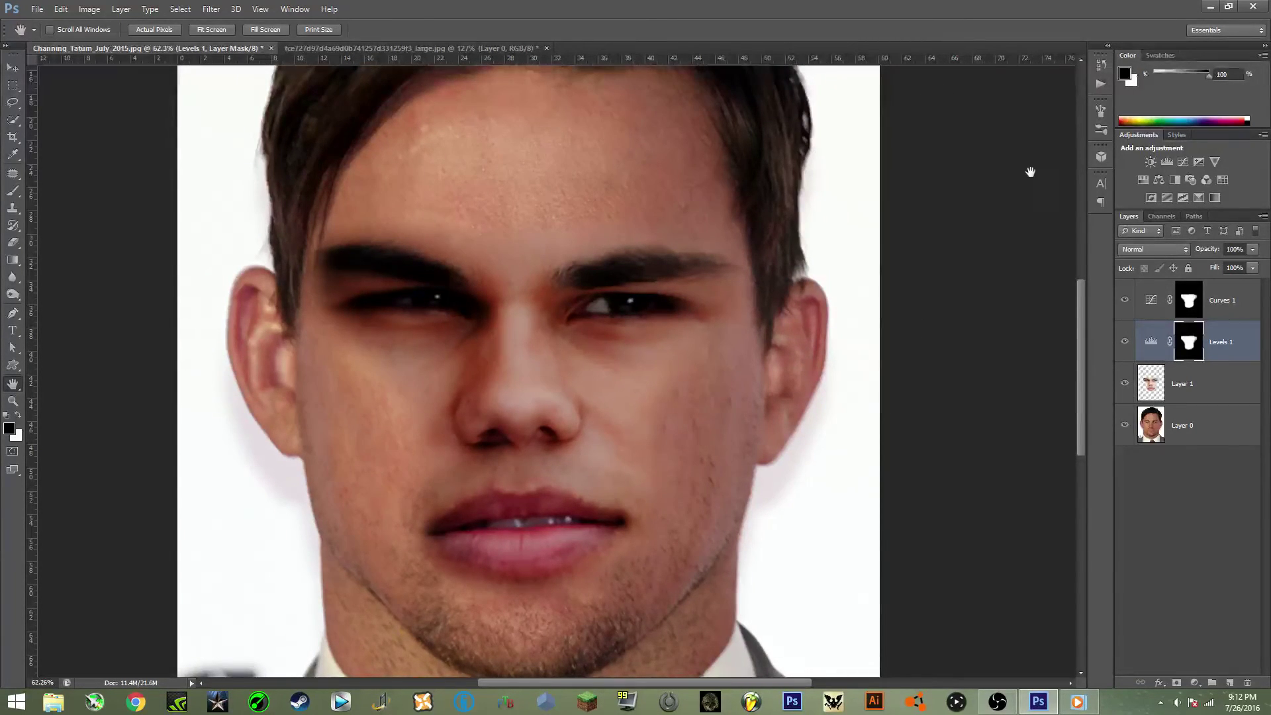
{"action": "left_click", "coordinate": [1185, 388]}
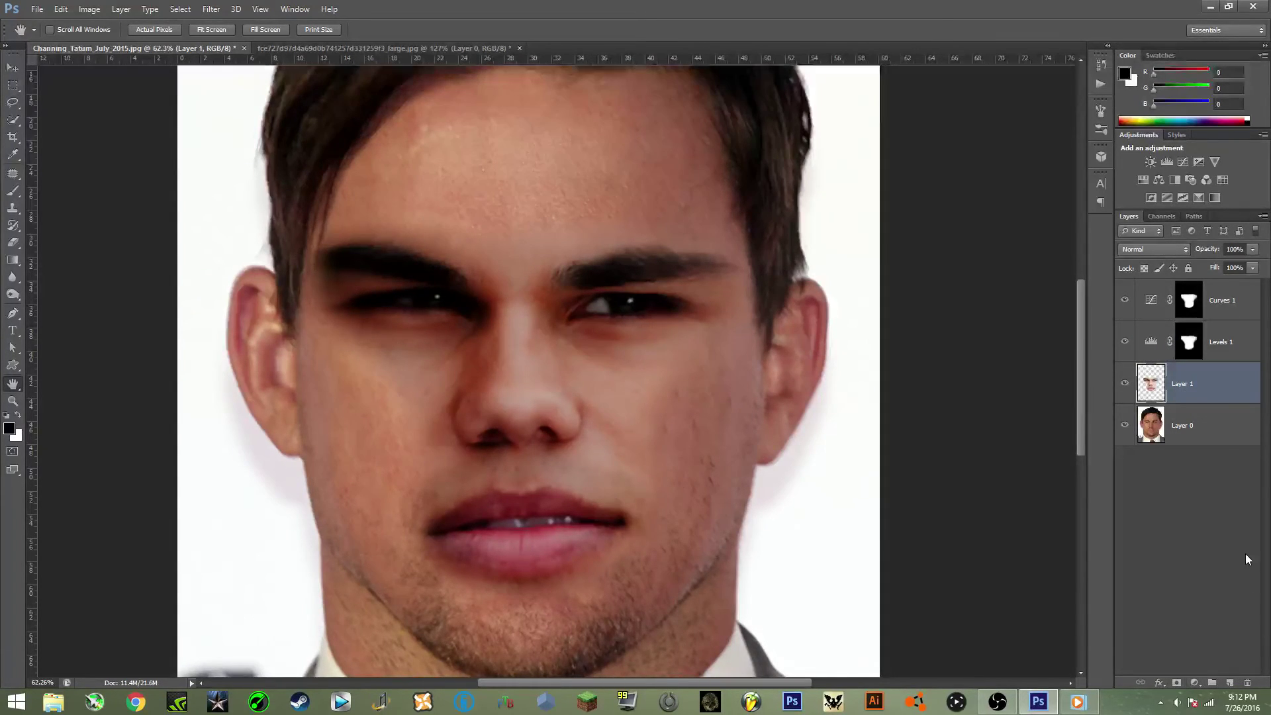
Create a new layer above Layer 0, fill it white, and set it to Screen blending
{"action": "key", "text": "alt+bracketleft"}
{"action": "left_click", "coordinate": [1218, 682]}
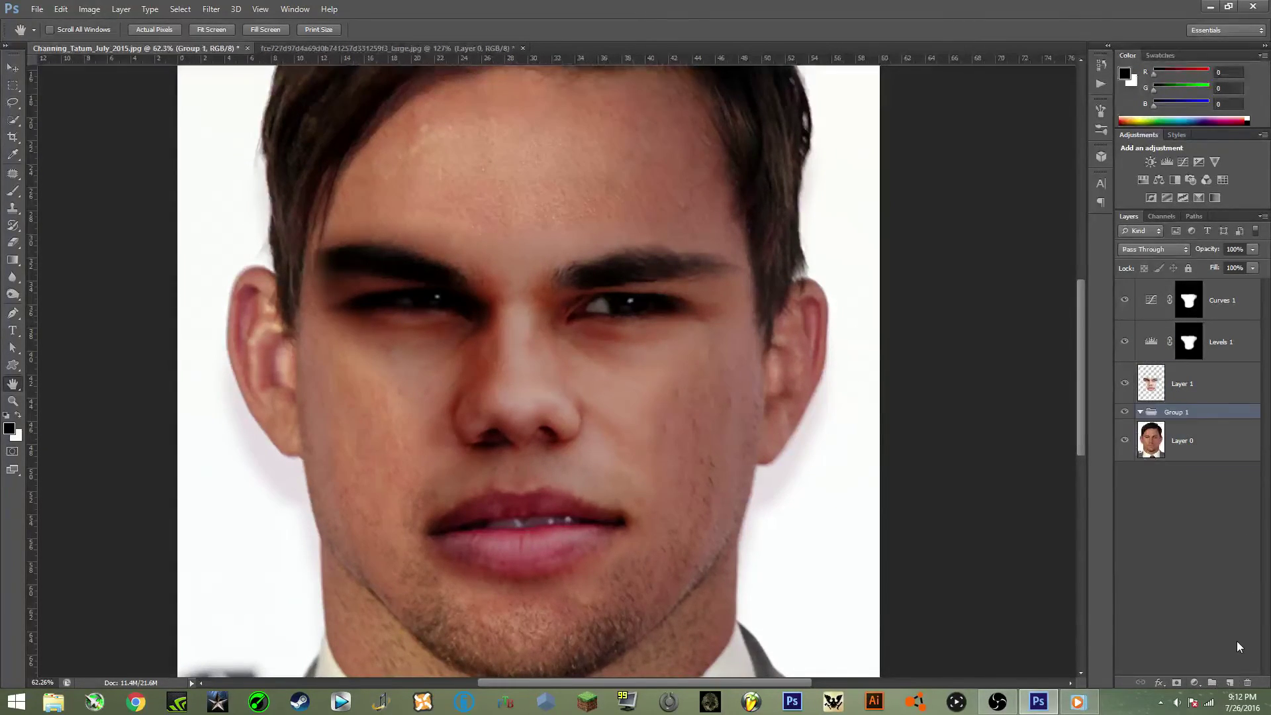
{"action": "key", "text": "ctrl+z"}
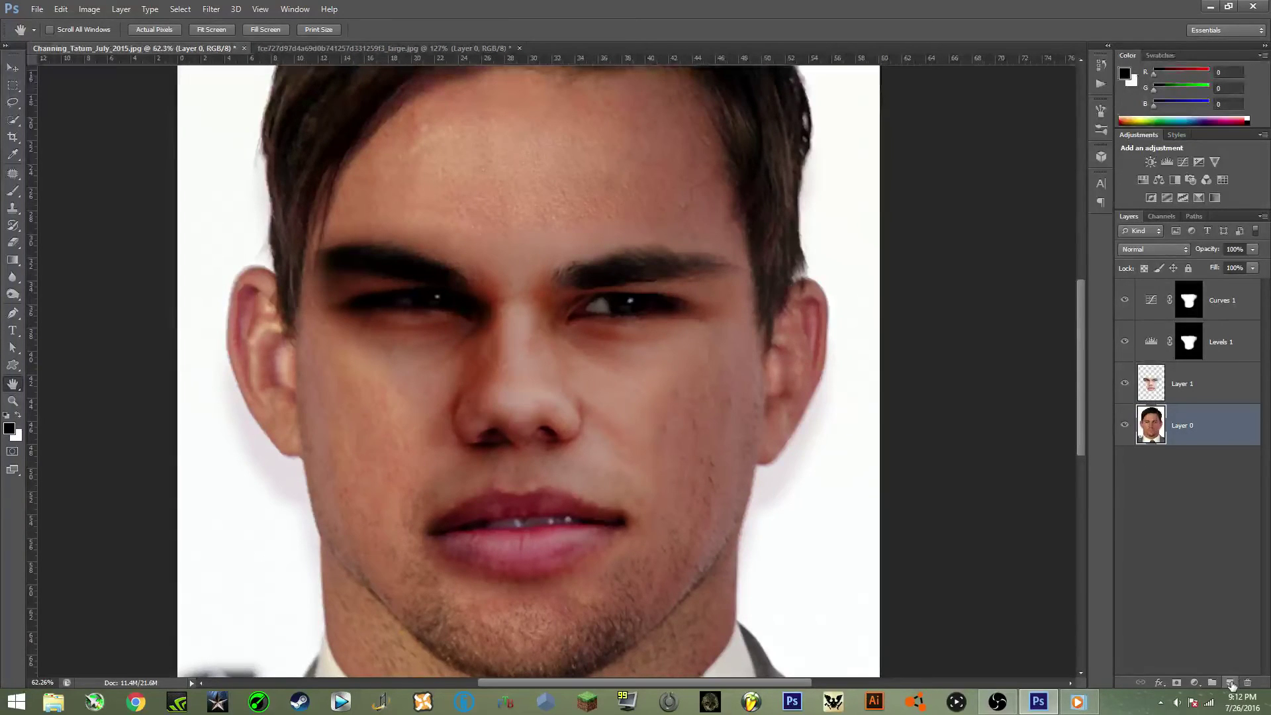
{"action": "left_click", "coordinate": [1230, 683]}
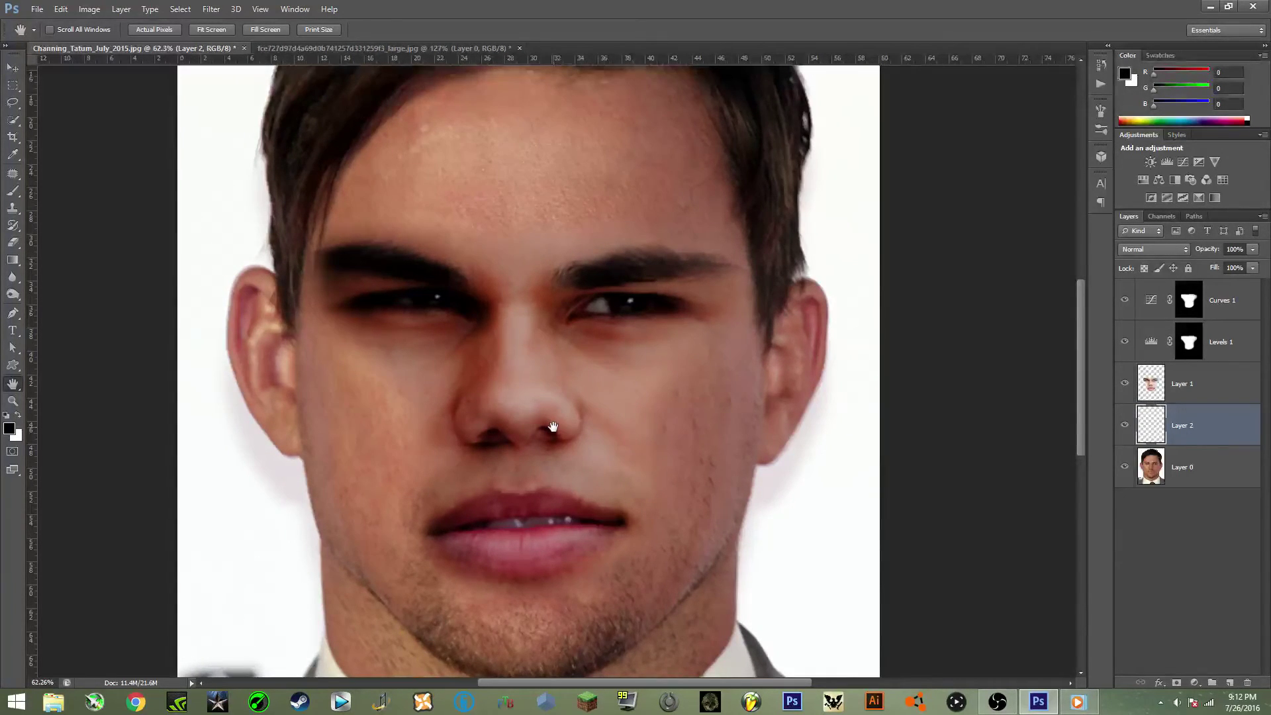
{"action": "key", "text": "x"}
{"action": "key", "text": "alt+BackSpace"}
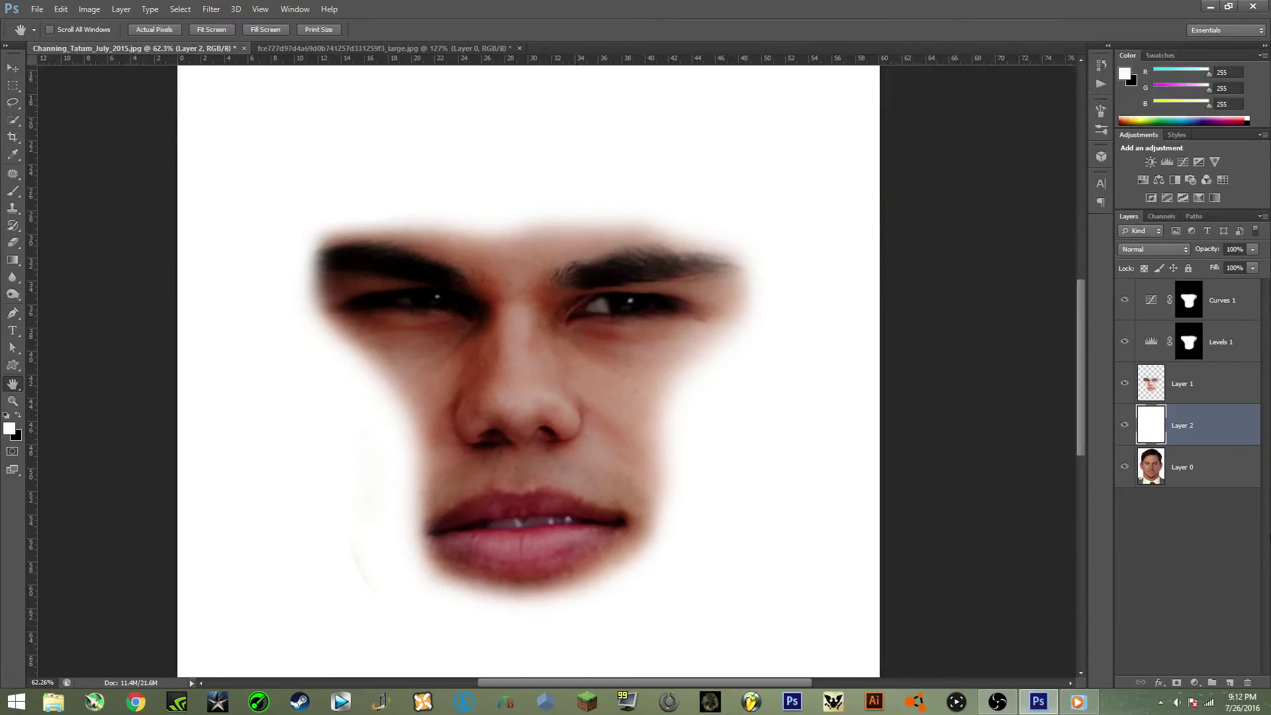
{"action": "left_click", "coordinate": [1150, 245]}
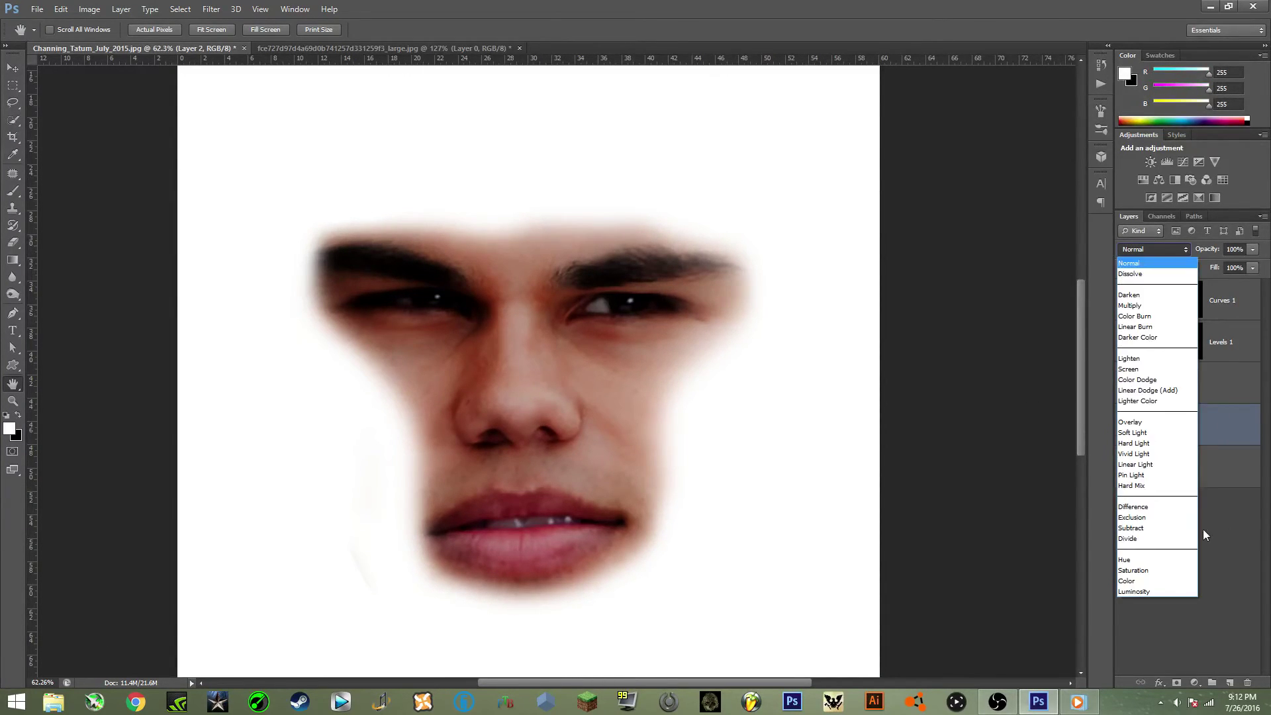
{"action": "left_click", "coordinate": [1156, 369]}
Move the white Layer 2 below Layer 0, then merge Layer 0 and Layer 1
{"action": "left_click_drag", "start_coordinate": [1201, 437], "coordinate": [1201, 486]}
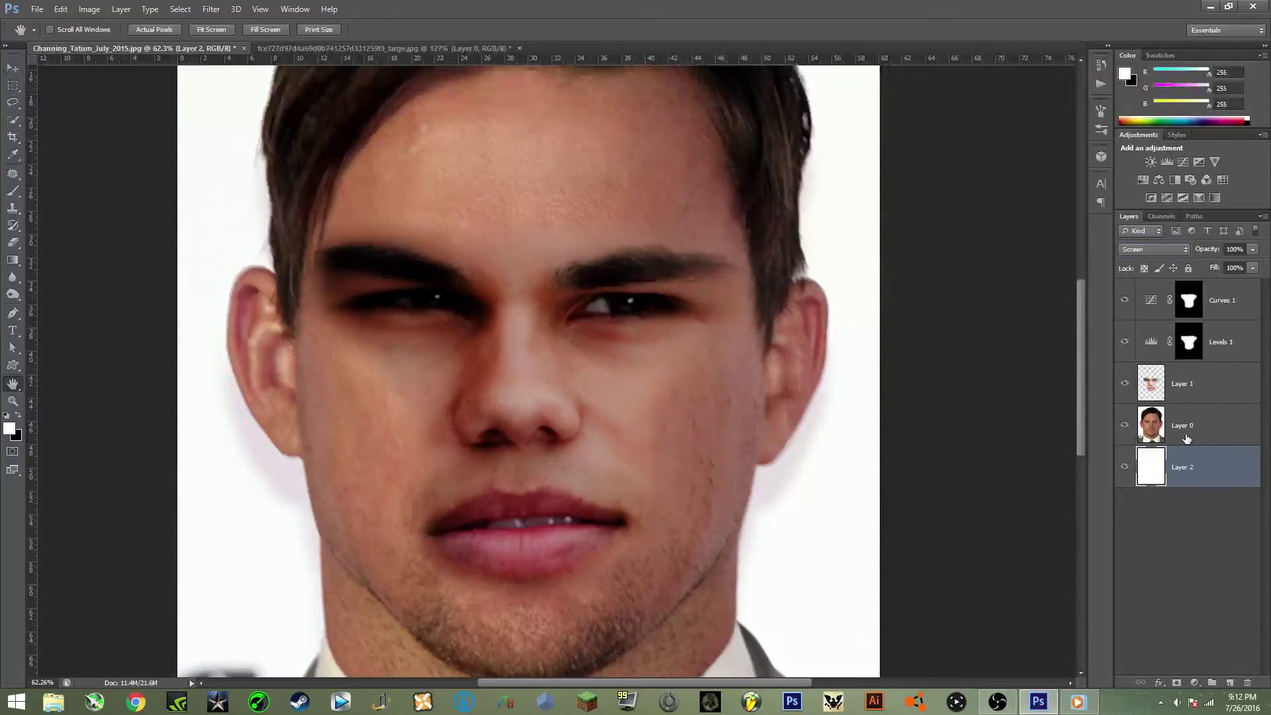
{"action": "left_click", "coordinate": [1192, 384]}
{"action": "left_click", "coordinate": [1202, 420], "text": "shift"}
{"action": "right_click", "coordinate": [1205, 423]}
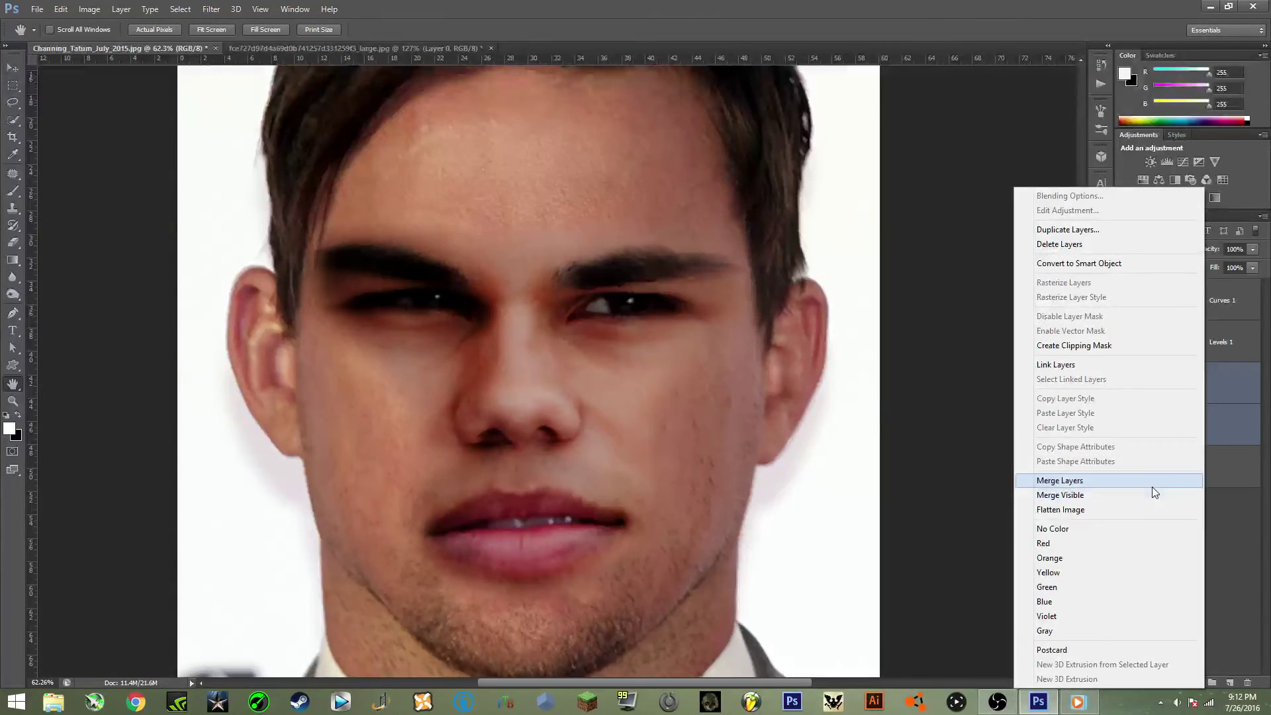
{"action": "left_click", "coordinate": [1152, 485]}
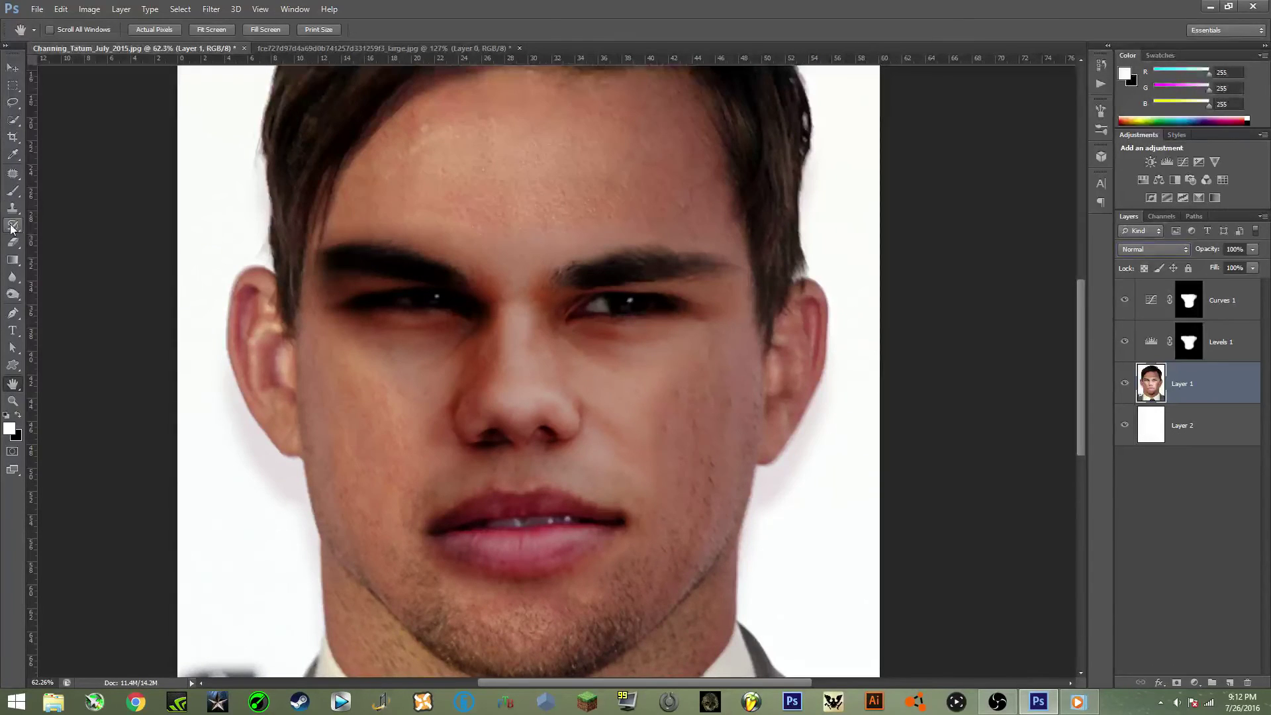
Dodge the highlights around the left eye and eyebrow, undoing a stroke down the nose
{"action": "left_click", "coordinate": [12, 294]}
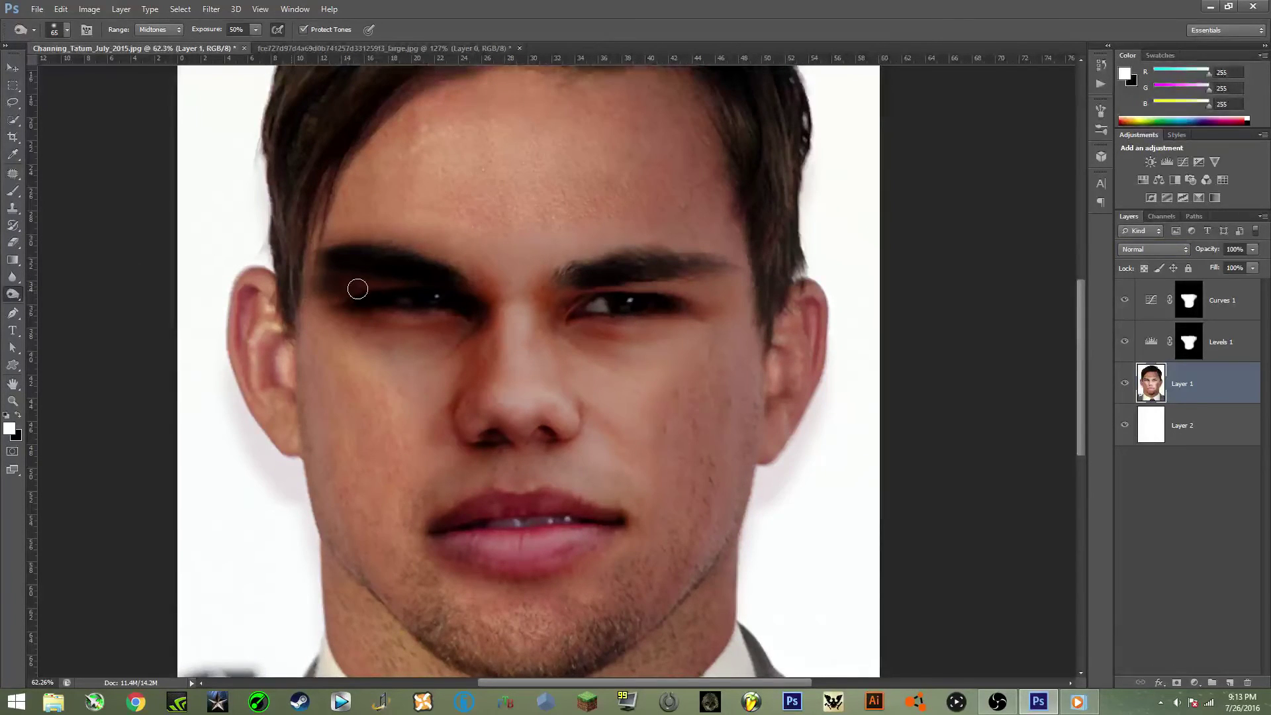
{"action": "left_click_drag", "start_coordinate": [399, 307], "coordinate": [311, 286]}
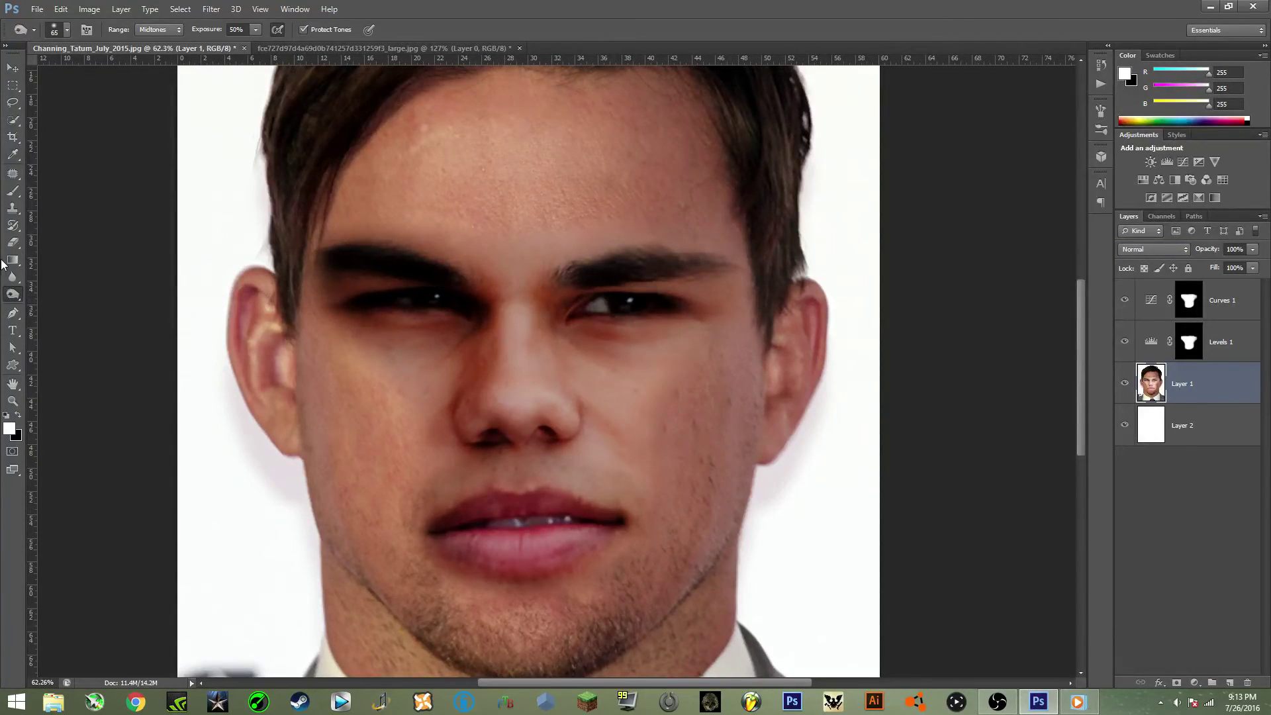
{"action": "right_click", "coordinate": [12, 299]}
{"action": "left_click", "coordinate": [69, 292]}
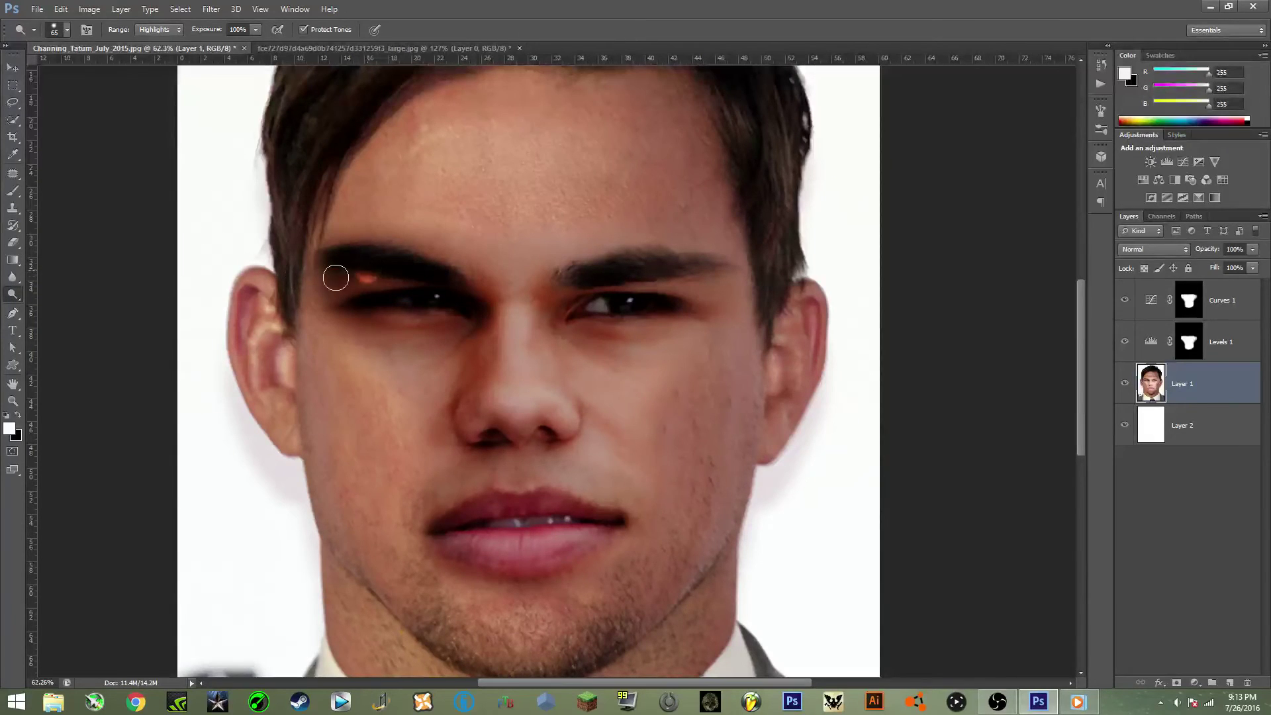
{"action": "mouse_move", "coordinate": [335, 278]}
{"action": "left_mouse_down"}
{"action": "mouse_move", "coordinate": [465, 356]}
{"action": "mouse_move", "coordinate": [482, 411]}
{"action": "left_mouse_up"}
{"action": "key", "text": "ctrl+z"}
{"action": "scroll", "coordinate": [354, 308], "scroll_direction": "up", "scroll_amount": 1}
{"action": "scroll", "coordinate": [354, 308], "scroll_direction": "up", "scroll_amount": 6}
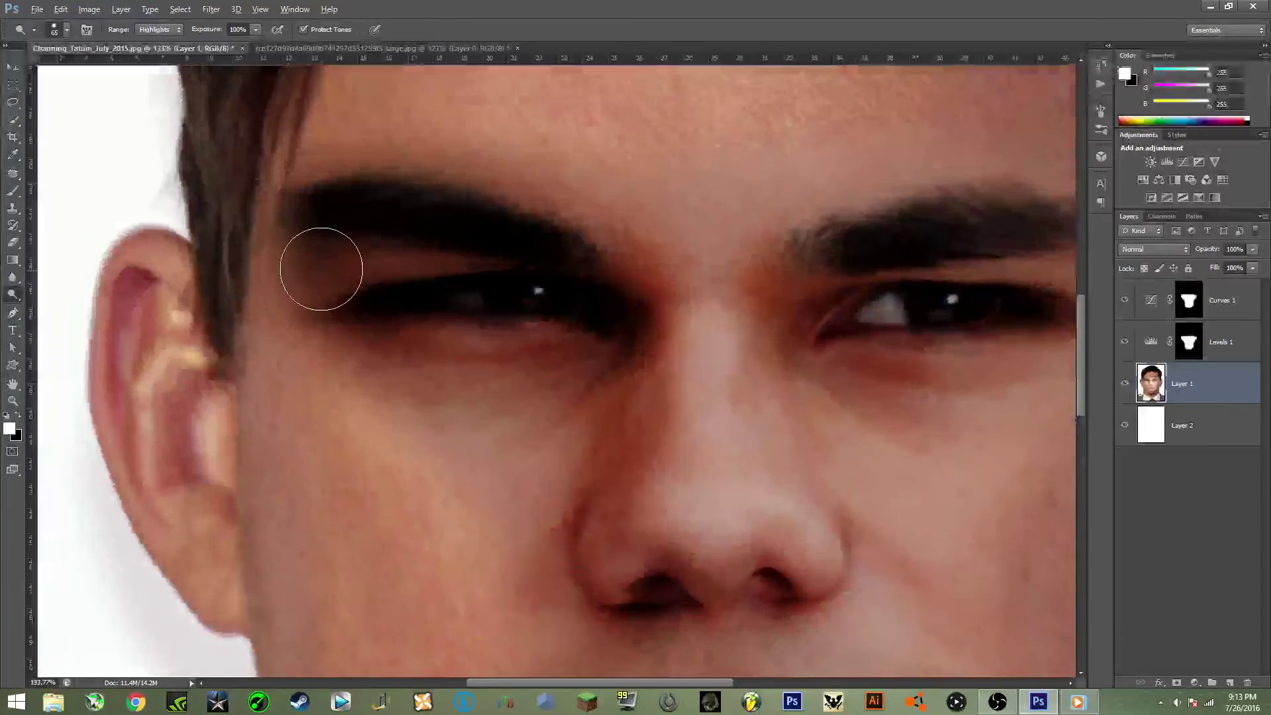
{"action": "scroll", "coordinate": [321, 270], "scroll_direction": "up", "scroll_amount": 5}
{"action": "left_click", "coordinate": [313, 270]}
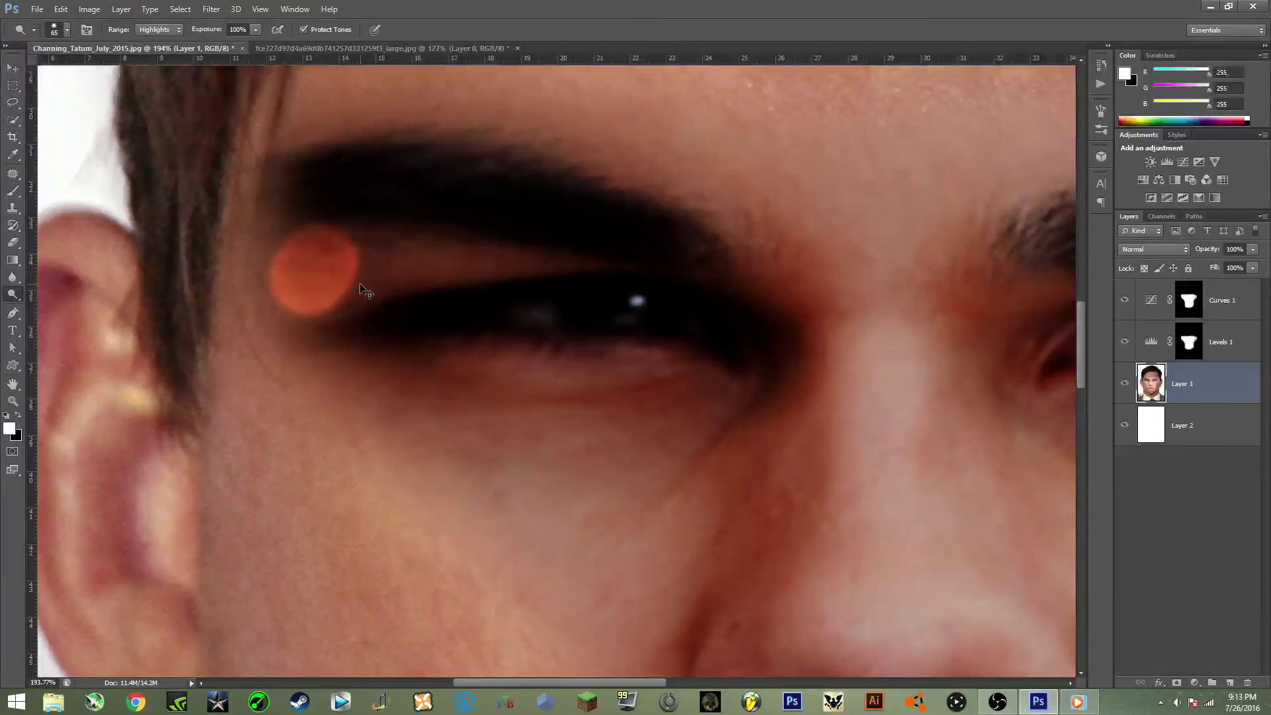
With Layer 2 active, set the foreground colour to mid grey #666666
{"action": "left_click", "coordinate": [1209, 435]}
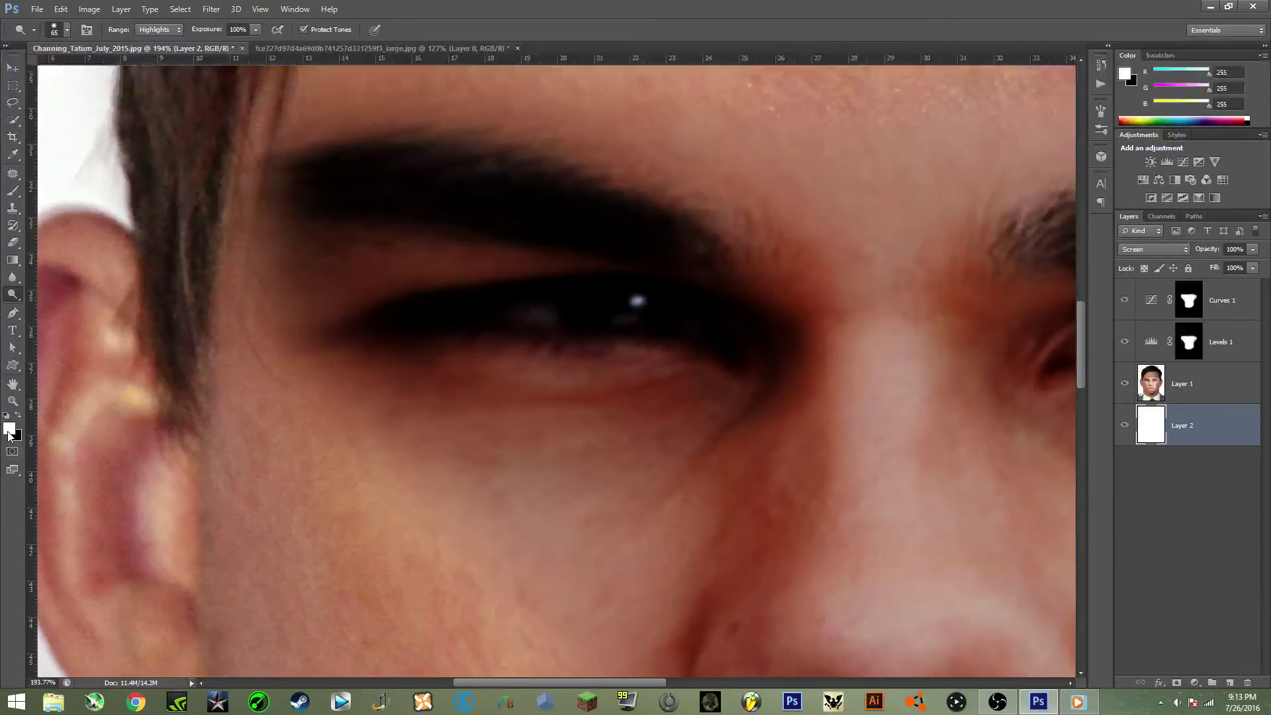
{"action": "left_click", "coordinate": [10, 430]}
{"action": "left_click_drag", "start_coordinate": [658, 304], "coordinate": [573, 281]}
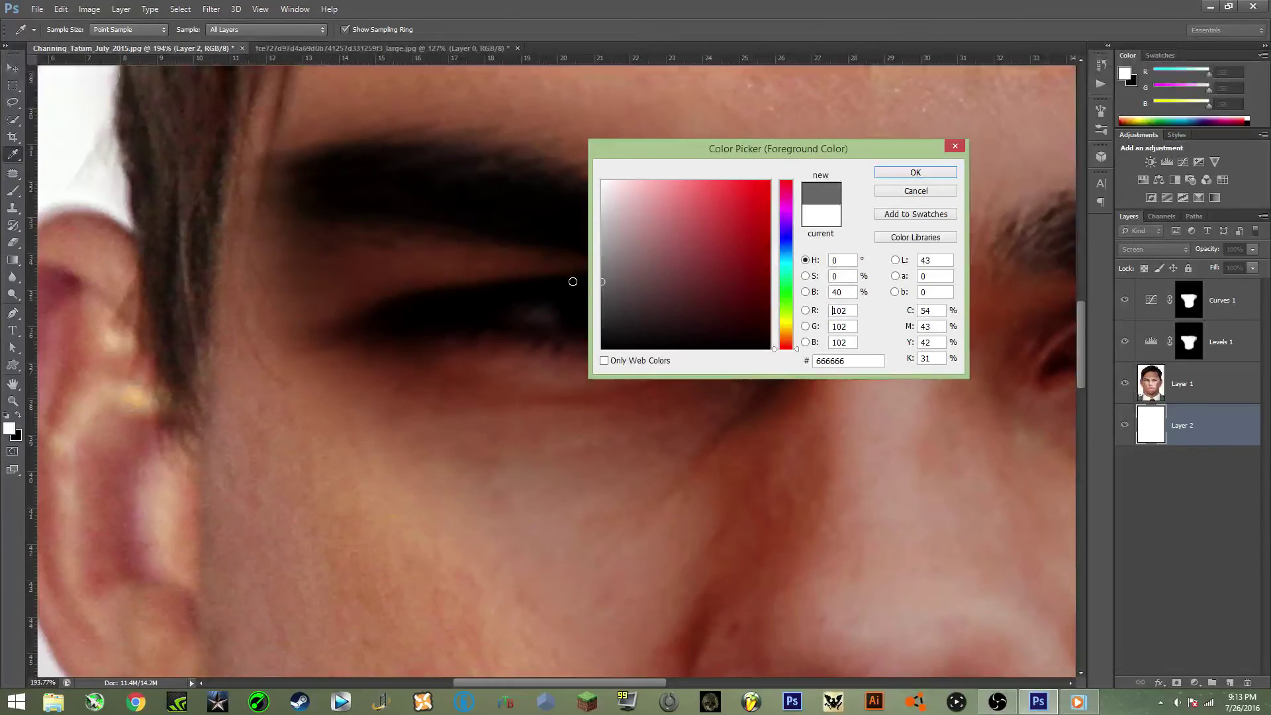
{"action": "left_click", "coordinate": [881, 175]}
Dodge under the eyebrow and across the ear on Layer 1, then fit the image in view
{"action": "key", "text": "o"}
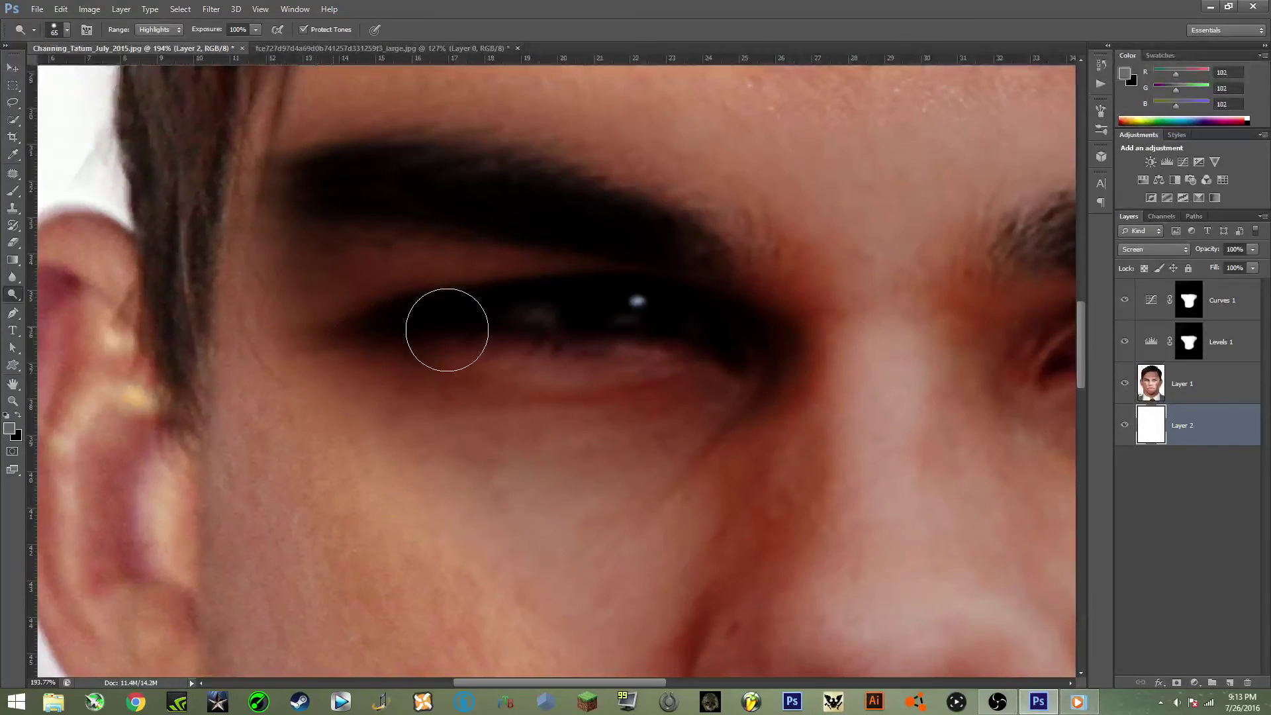
{"action": "left_click", "coordinate": [1233, 390]}
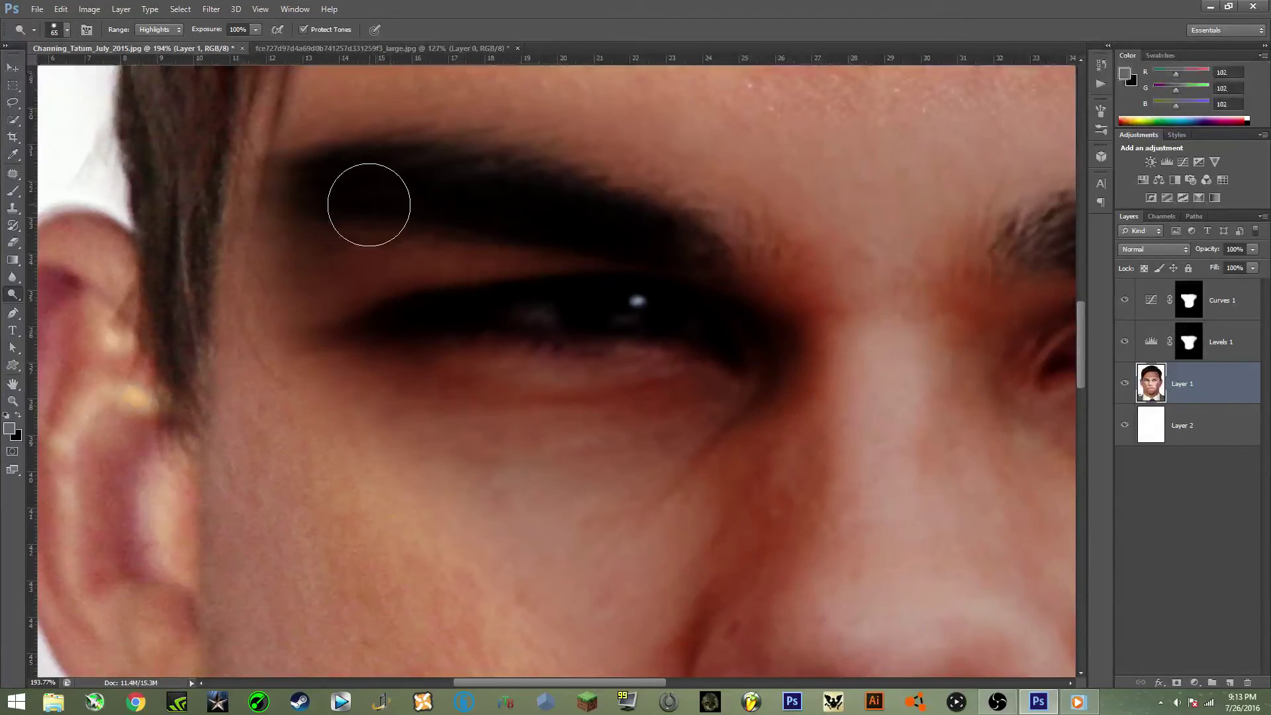
{"action": "mouse_move", "coordinate": [369, 205]}
{"action": "left_mouse_down"}
{"action": "mouse_move", "coordinate": [369, 227]}
{"action": "mouse_move", "coordinate": [488, 278]}
{"action": "mouse_move", "coordinate": [160, 339]}
{"action": "mouse_move", "coordinate": [397, 423]}
{"action": "mouse_move", "coordinate": [698, 400]}
{"action": "mouse_move", "coordinate": [927, 437]}
{"action": "mouse_move", "coordinate": [785, 214]}
{"action": "mouse_move", "coordinate": [335, 133]}
{"action": "mouse_move", "coordinate": [391, 238]}
{"action": "mouse_move", "coordinate": [1186, 291]}
{"action": "mouse_move", "coordinate": [732, 340]}
{"action": "mouse_move", "coordinate": [1135, 397]}
{"action": "mouse_move", "coordinate": [530, 570]}
{"action": "mouse_move", "coordinate": [968, 688]}
{"action": "mouse_move", "coordinate": [431, 652]}
{"action": "mouse_move", "coordinate": [1020, 636]}
{"action": "mouse_move", "coordinate": [206, 563]}
{"action": "mouse_move", "coordinate": [190, 348]}
{"action": "left_mouse_up"}
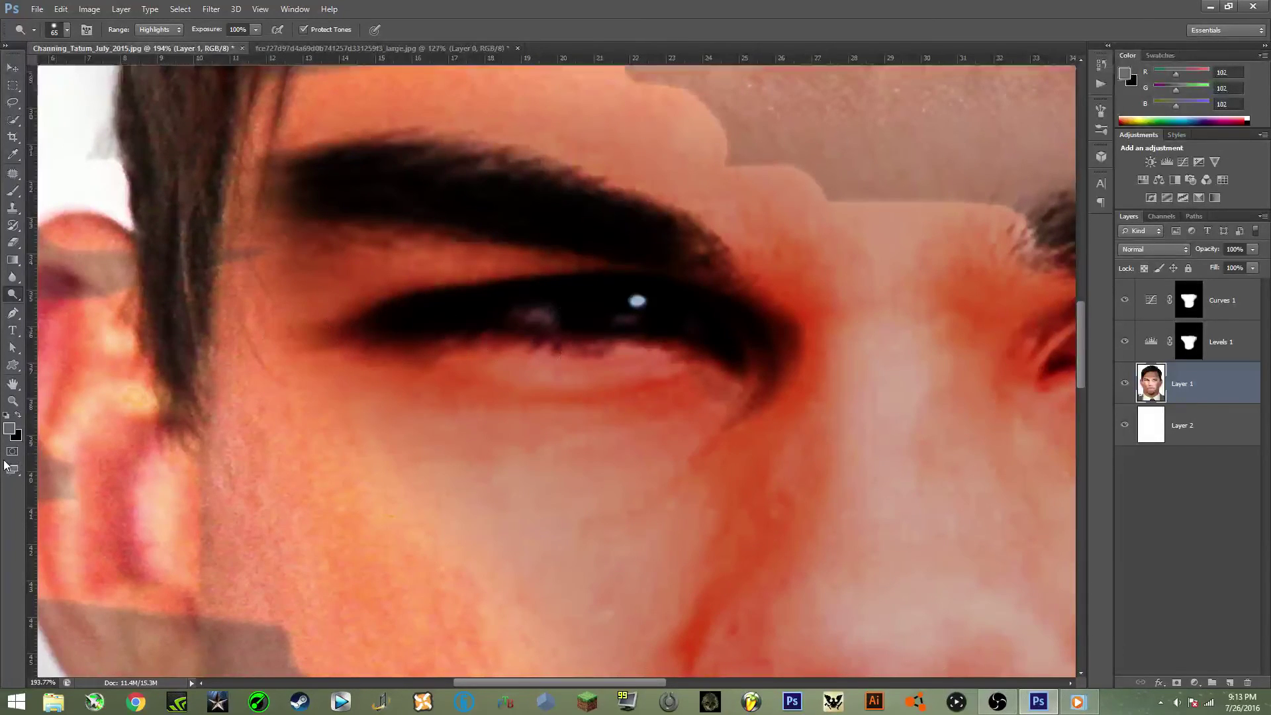
{"action": "double_click", "coordinate": [12, 384]}
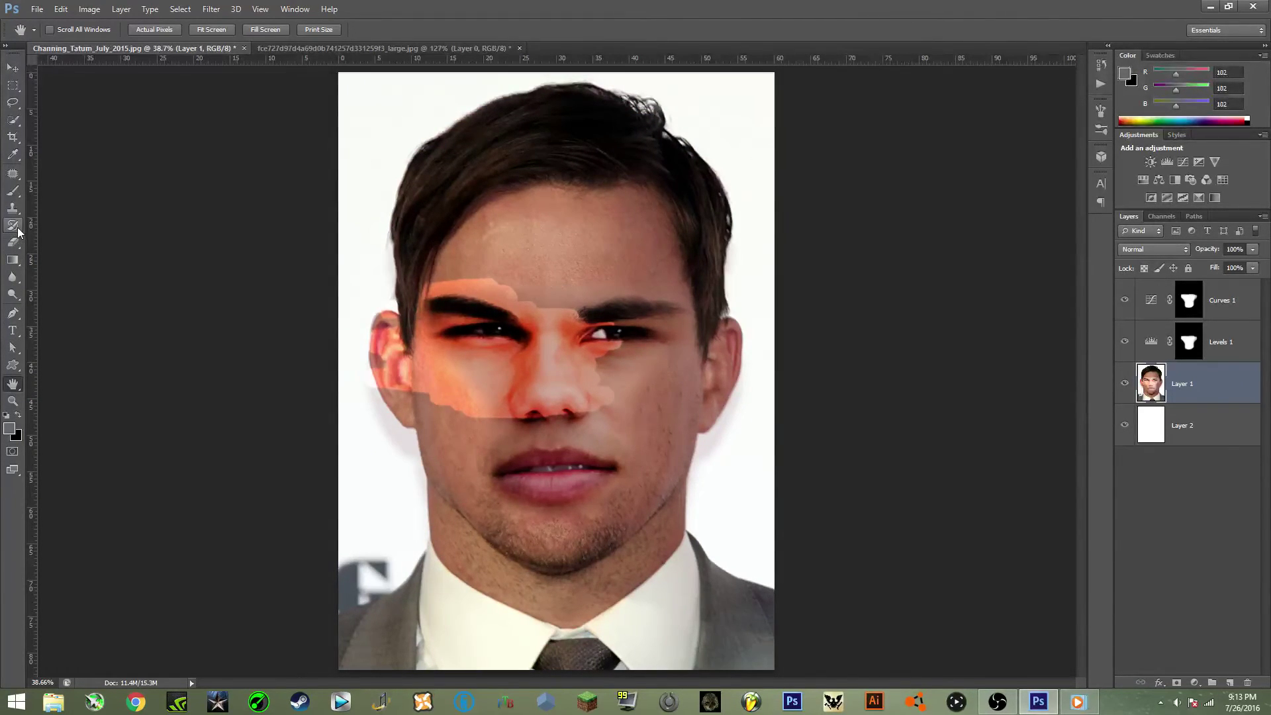
Dodge the right eye, cheeks, mouth, chin, hairline, forehead and jaw on Layer 1
{"action": "left_click", "coordinate": [13, 295]}
{"action": "left_click_drag", "start_coordinate": [579, 328], "coordinate": [669, 331]}
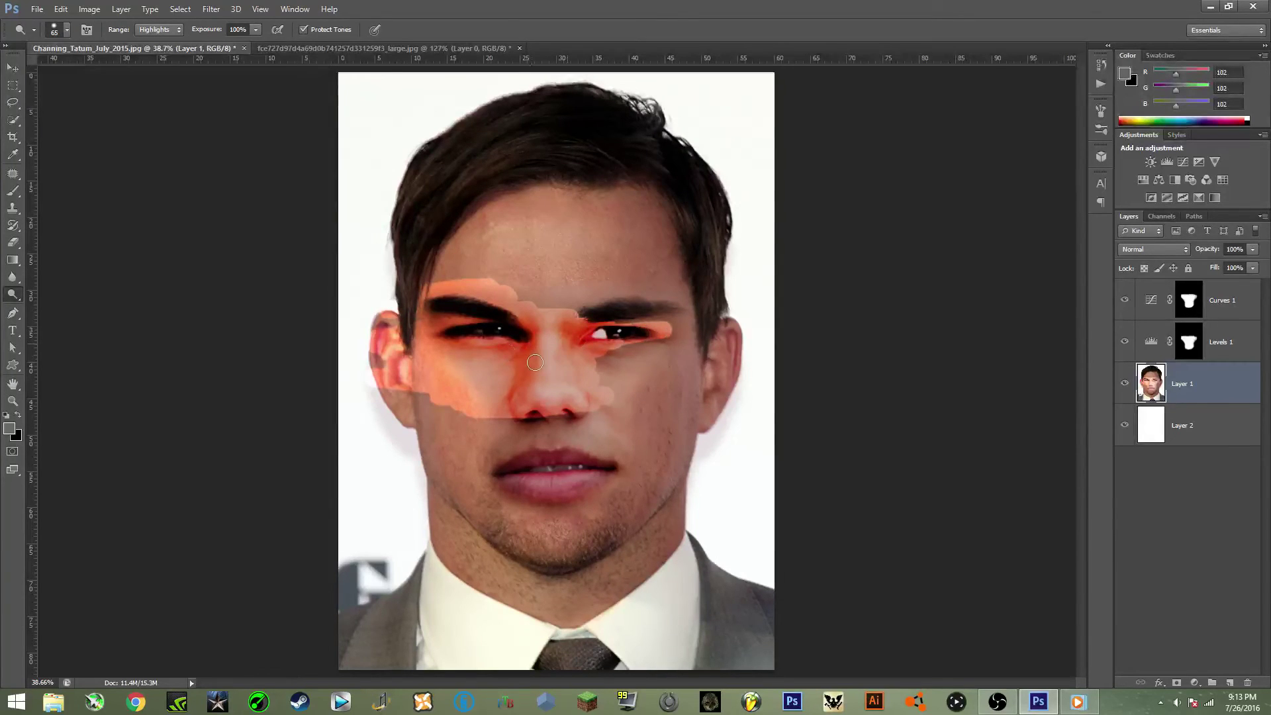
{"action": "mouse_move", "coordinate": [535, 362]}
{"action": "left_mouse_down"}
{"action": "mouse_move", "coordinate": [586, 503]}
{"action": "mouse_move", "coordinate": [554, 278]}
{"action": "mouse_move", "coordinate": [407, 190]}
{"action": "mouse_move", "coordinate": [535, 538]}
{"action": "mouse_move", "coordinate": [425, 376]}
{"action": "left_mouse_up"}
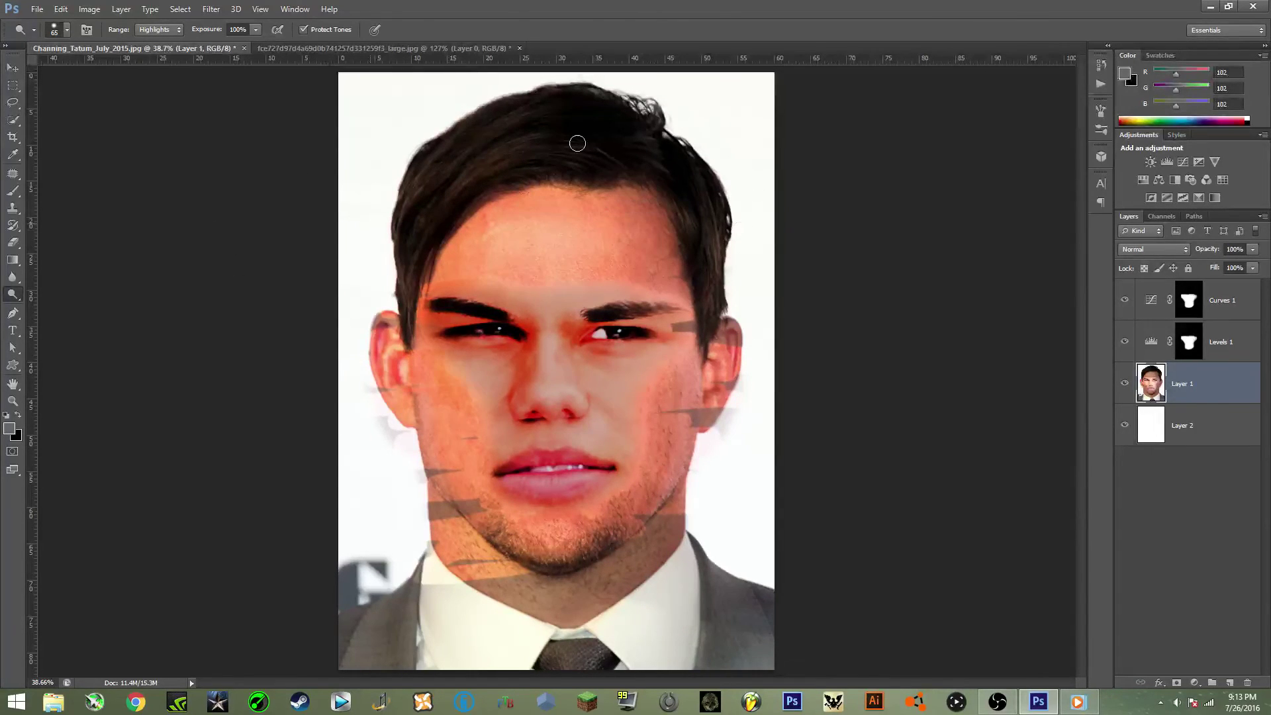
{"action": "mouse_move", "coordinate": [415, 314]}
{"action": "left_mouse_down"}
{"action": "mouse_move", "coordinate": [252, 152]}
{"action": "mouse_move", "coordinate": [396, 457]}
{"action": "left_mouse_up"}
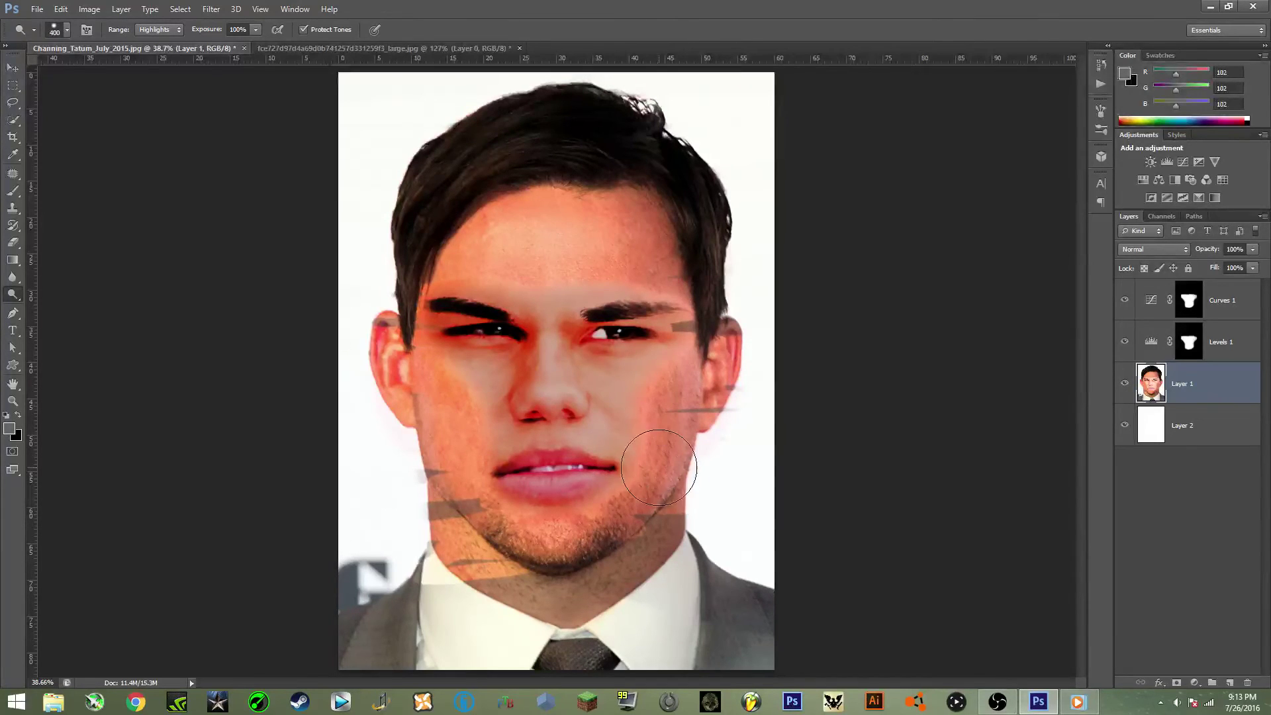
{"action": "left_click_drag", "start_coordinate": [659, 468], "coordinate": [468, 283]}
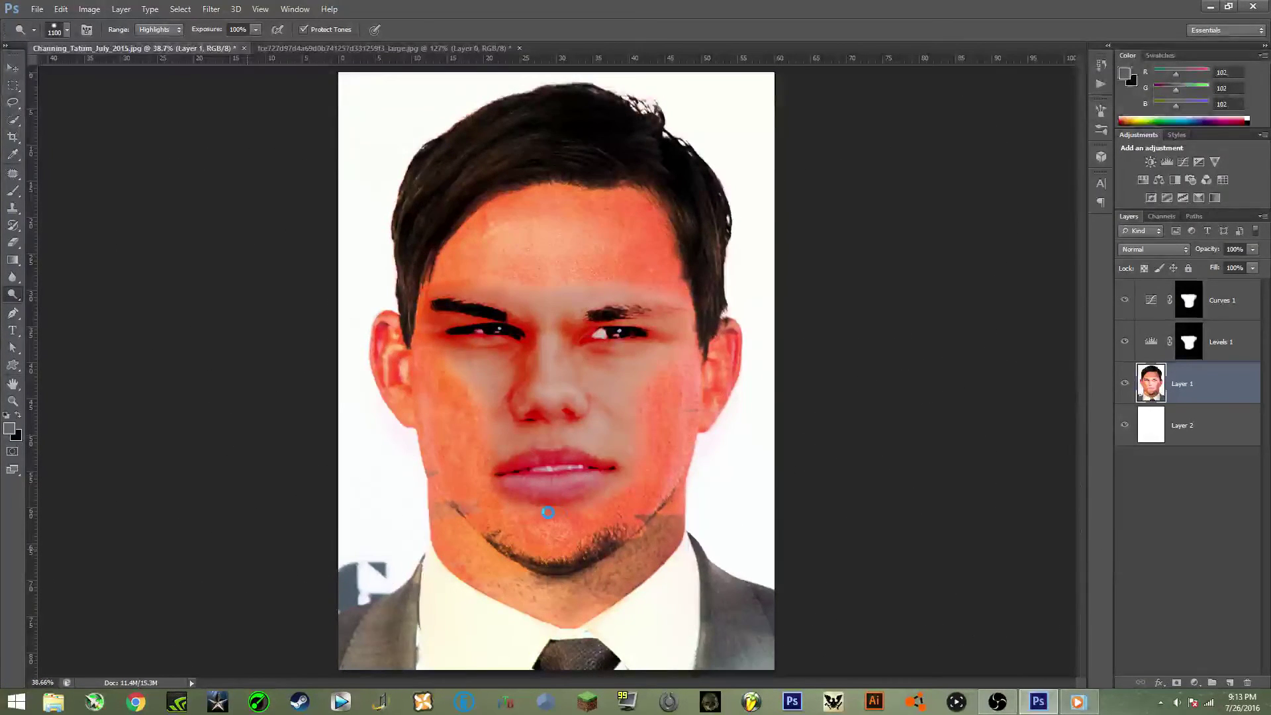
{"action": "left_click_drag", "start_coordinate": [559, 545], "coordinate": [559, 530]}
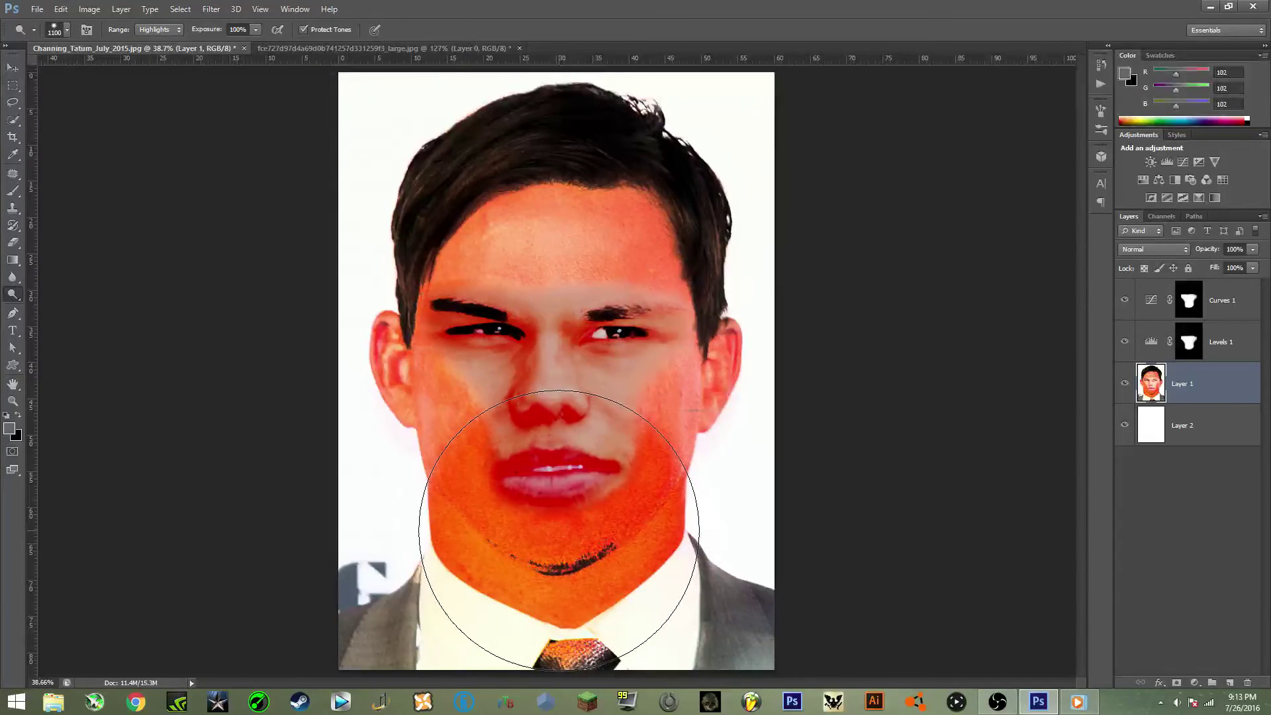
Undo the orange dodge strokes, shrink the brush, and bring up Layer 2's foreground colour picker
{"action": "key", "text": "ctrl+alt+z"}
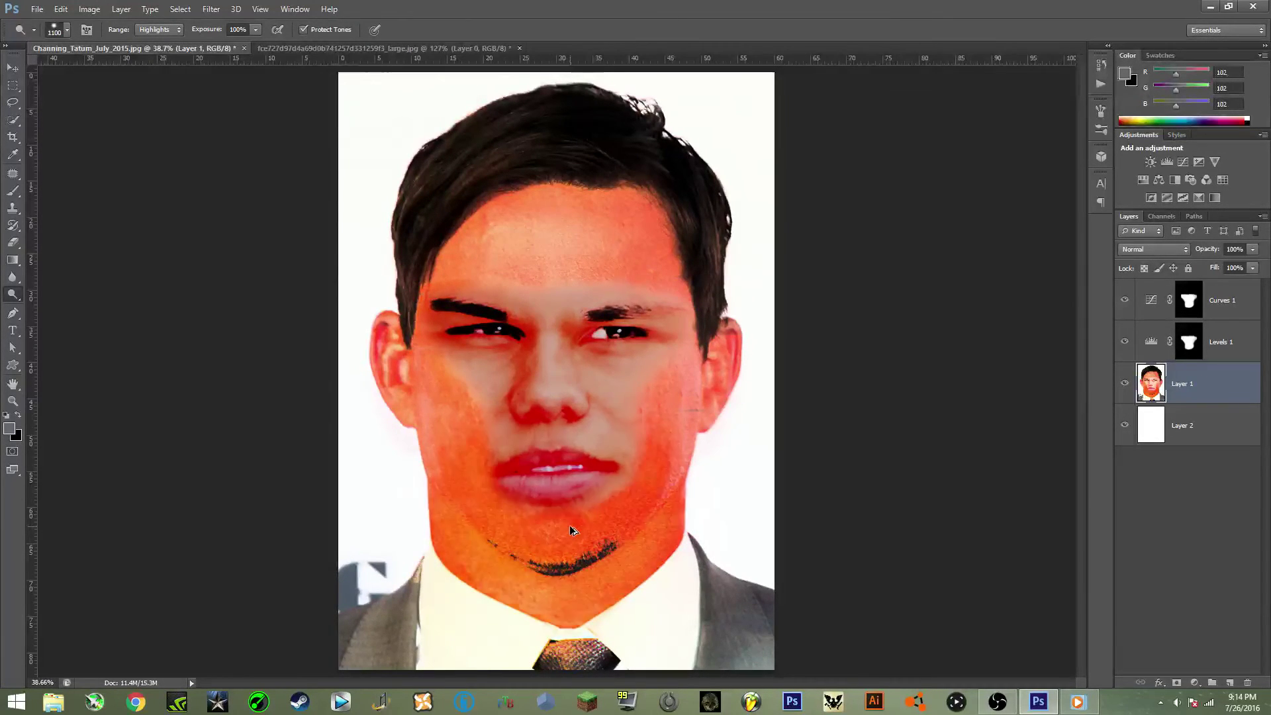
{"action": "key", "text": "ctrl+alt+z"}
{"action": "key", "text": "ctrl+alt+z"}
{"action": "key", "text": "ctrl+alt+z"}
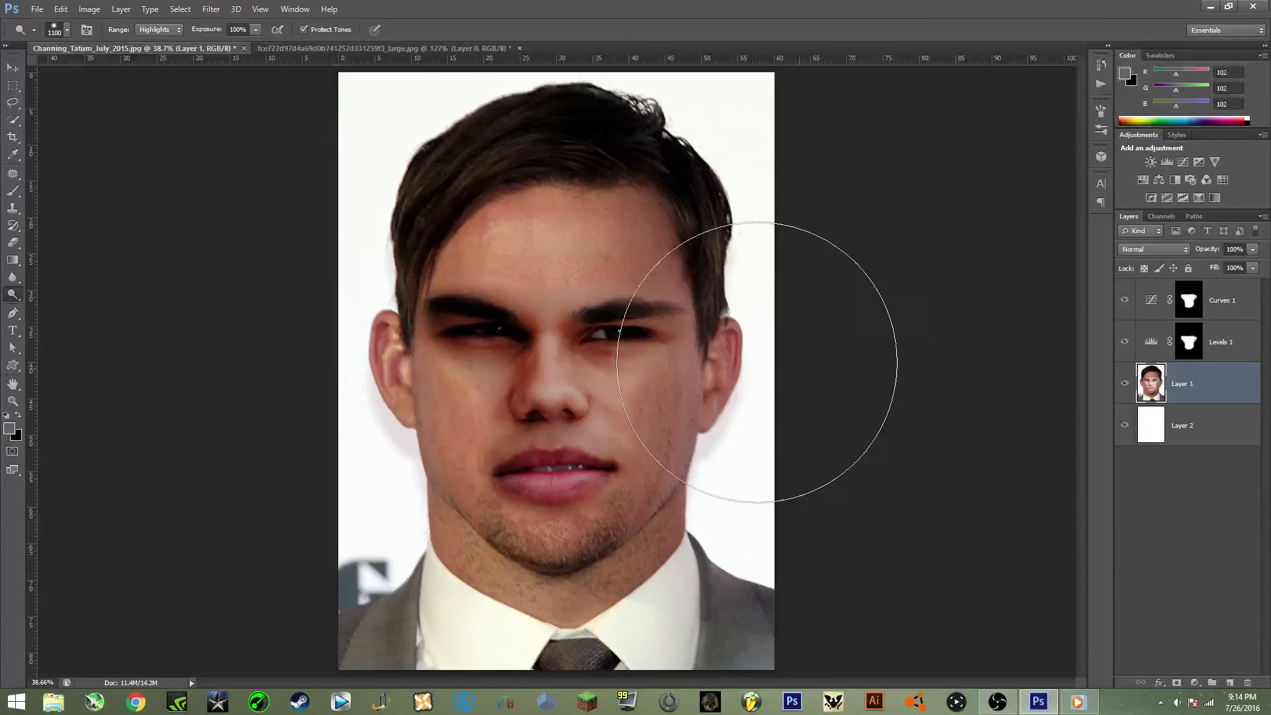
{"action": "scroll", "coordinate": [424, 311], "scroll_direction": "up", "scroll_amount": 2}
{"action": "scroll", "coordinate": [410, 332], "scroll_direction": "up", "scroll_amount": 3}
{"action": "scroll", "coordinate": [410, 331], "scroll_direction": "up", "scroll_amount": 1}
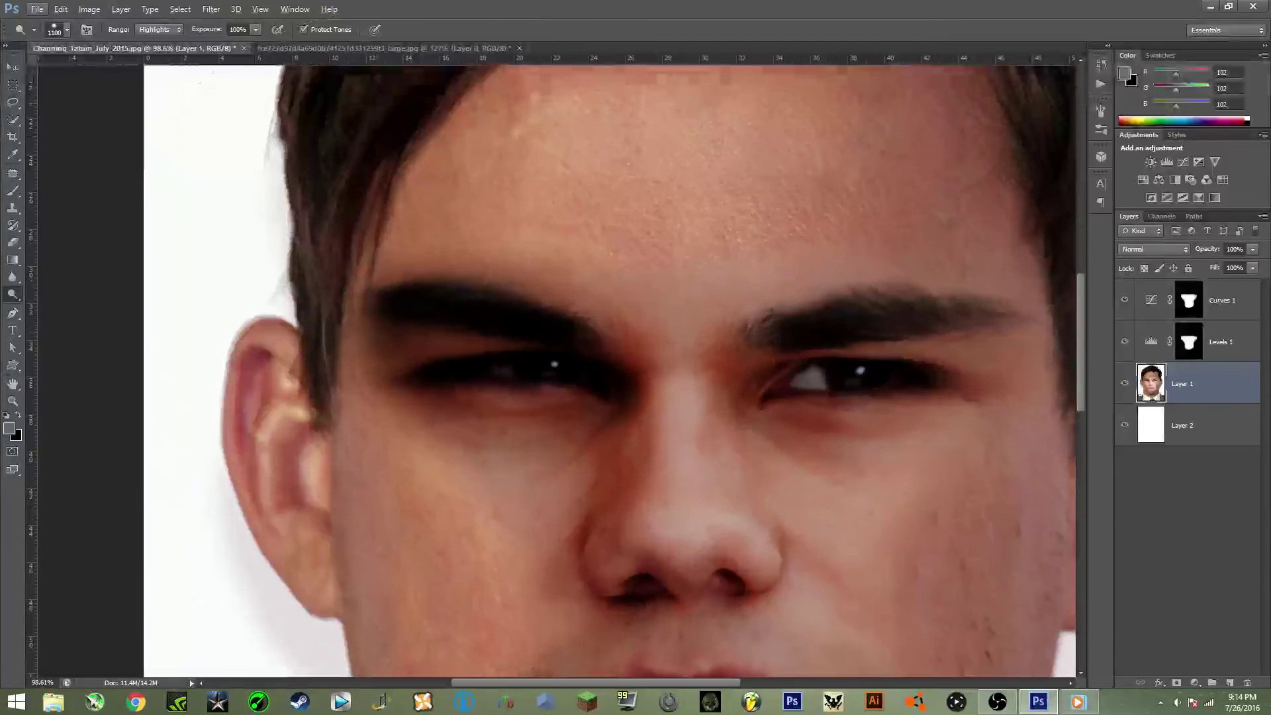
{"action": "key", "text": "bracketleft"}
{"action": "key", "text": "bracketleft"}
{"action": "key", "text": "bracketleft"}
{"action": "key", "text": "bracketleft"}
{"action": "key", "text": "bracketleft"}
{"action": "key", "text": "bracketleft"}
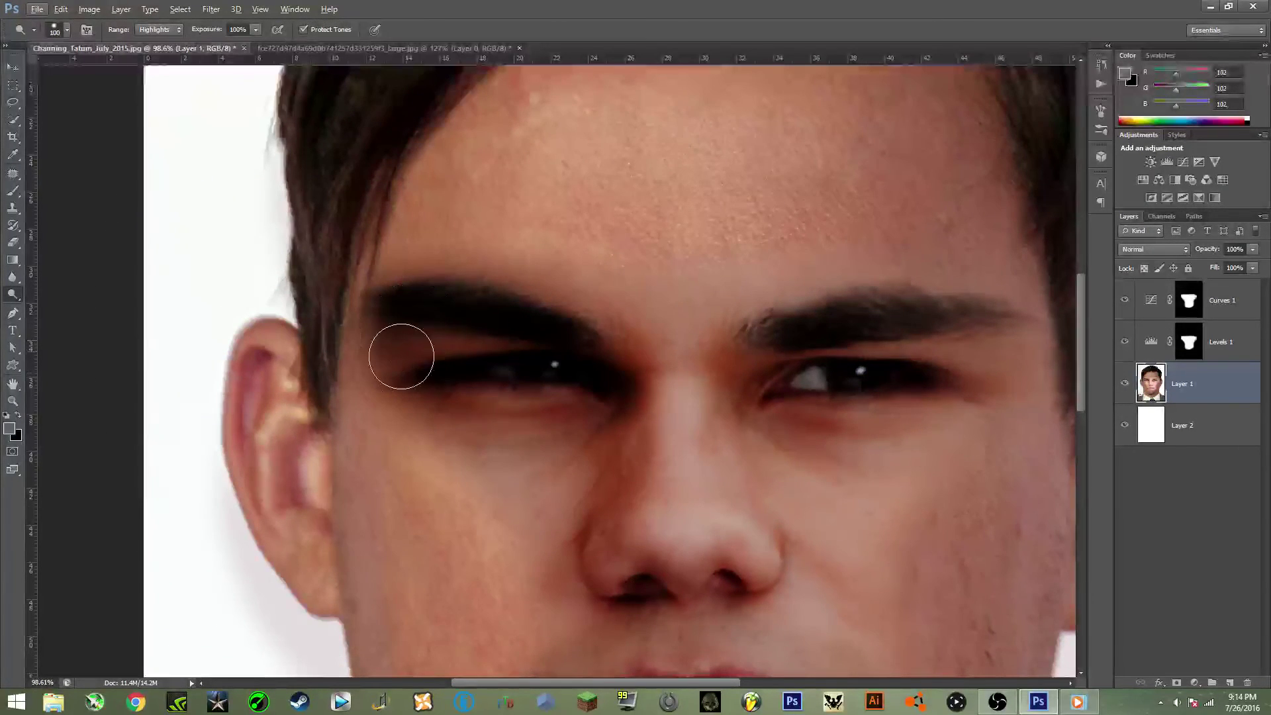
{"action": "left_click", "coordinate": [1222, 433]}
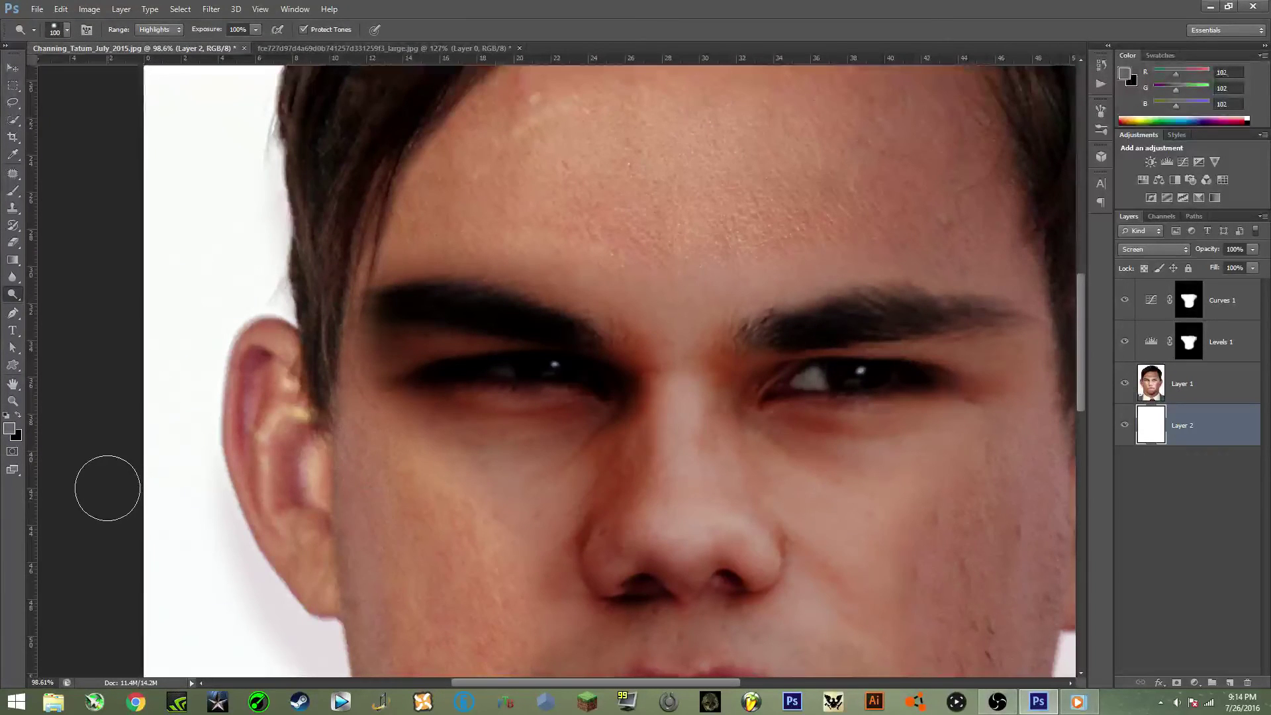
{"action": "left_click", "coordinate": [9, 428]}
Set the foreground to dark grey 40/40/40 and dodge the skin above and below the left eye
{"action": "left_click", "coordinate": [134, 423]}
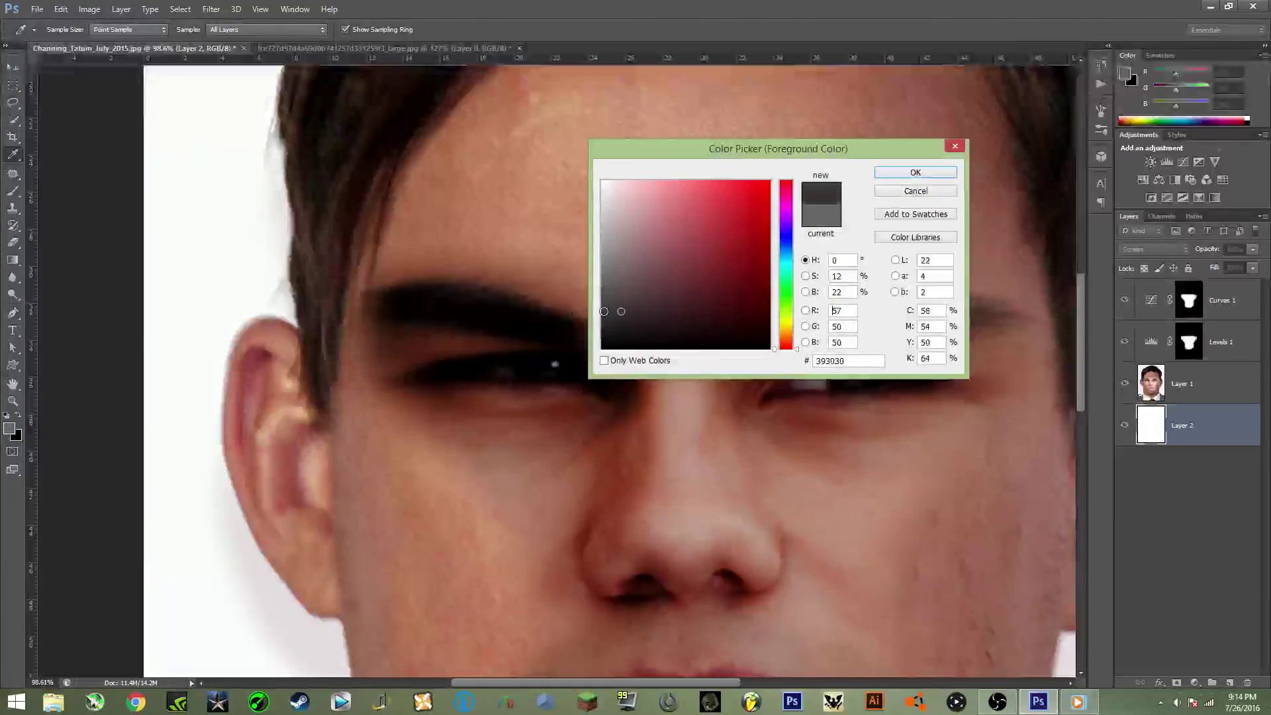
{"action": "left_click", "coordinate": [908, 171]}
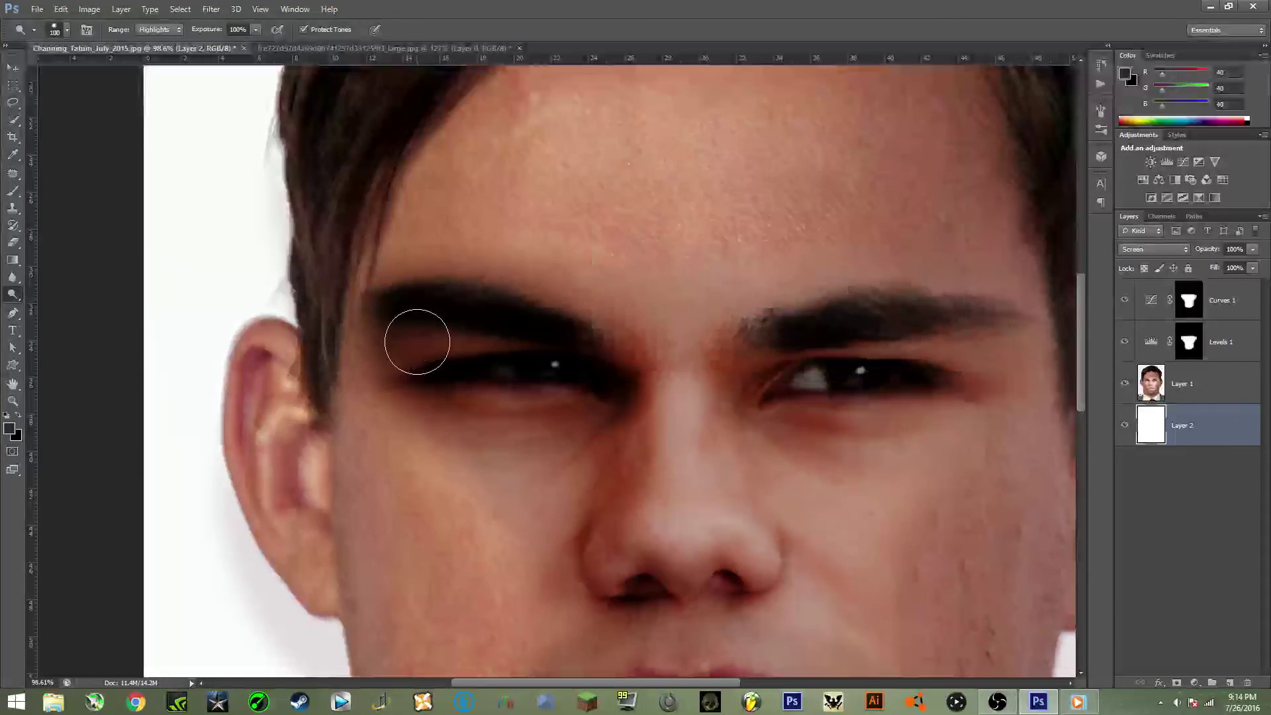
{"action": "left_click", "coordinate": [1245, 388]}
{"action": "mouse_move", "coordinate": [361, 348]}
{"action": "left_mouse_down"}
{"action": "mouse_move", "coordinate": [426, 347]}
{"action": "mouse_move", "coordinate": [497, 369]}
{"action": "left_mouse_up"}
{"action": "left_click_drag", "start_coordinate": [394, 416], "coordinate": [552, 452]}
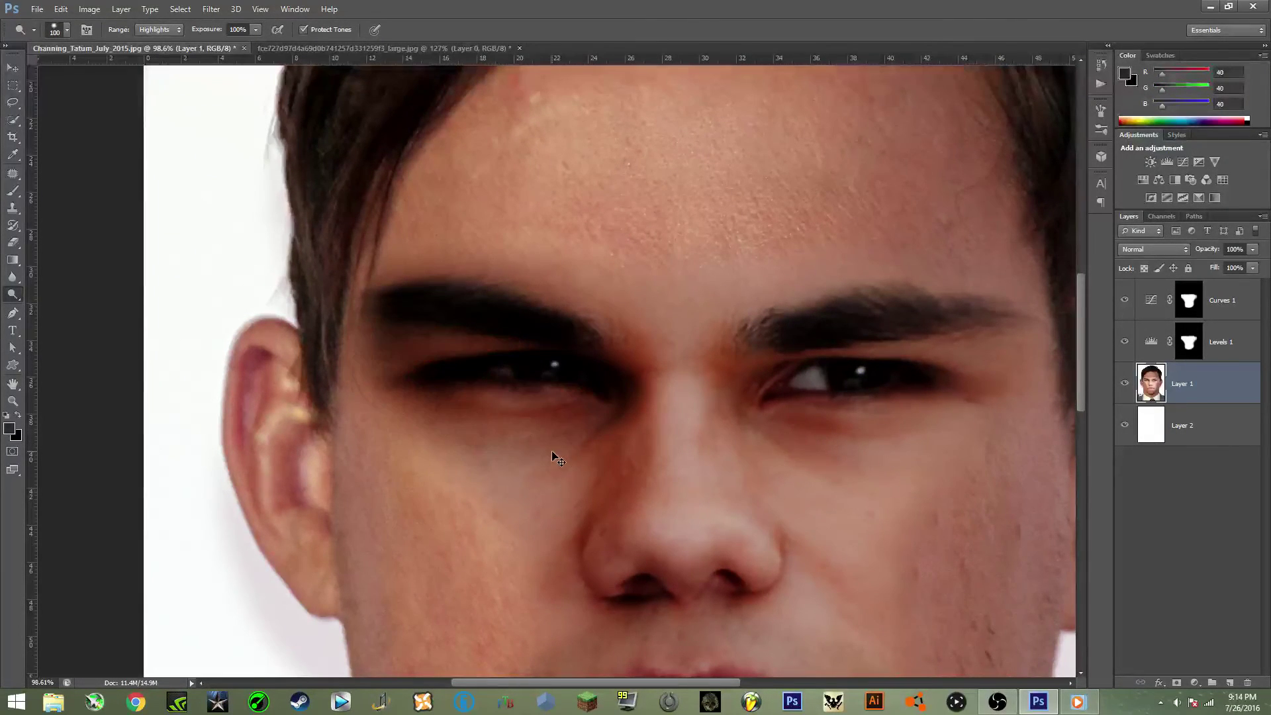
Delete the white Layer 2, then undo a further dodge stroke on the left eye
{"action": "left_click", "coordinate": [1185, 419]}
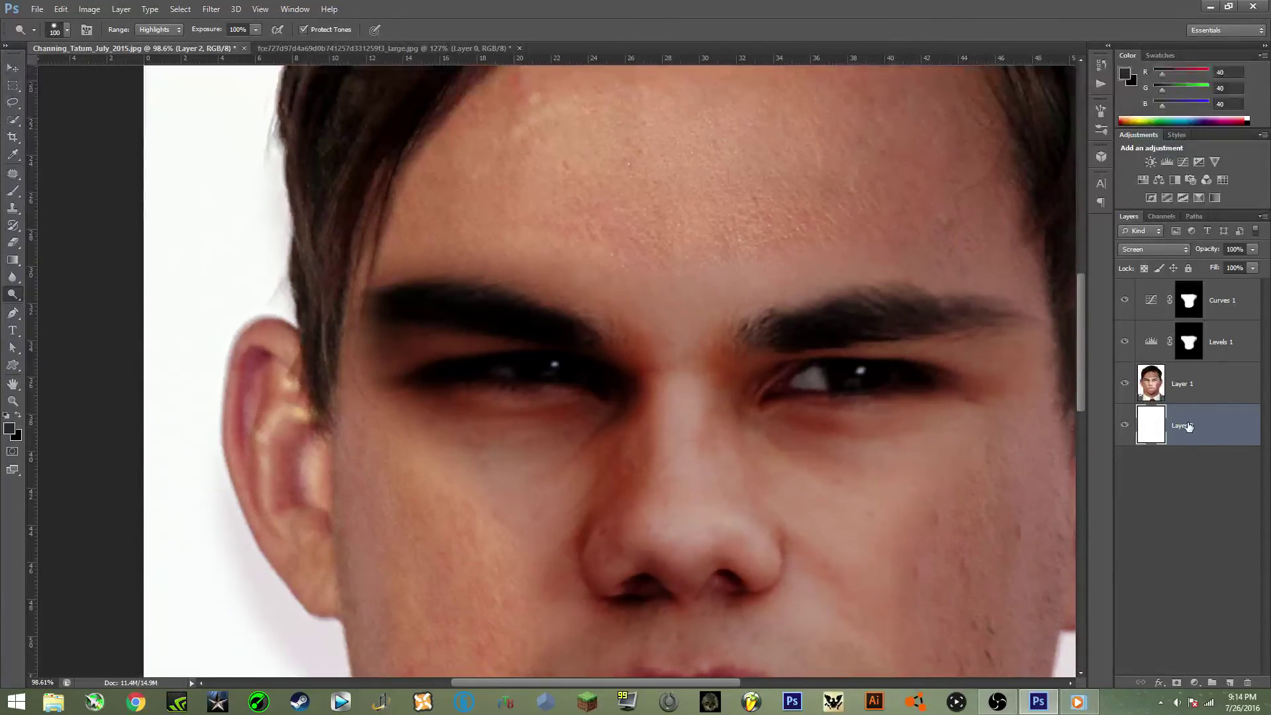
{"action": "left_click_drag", "start_coordinate": [1185, 425], "coordinate": [1248, 682]}
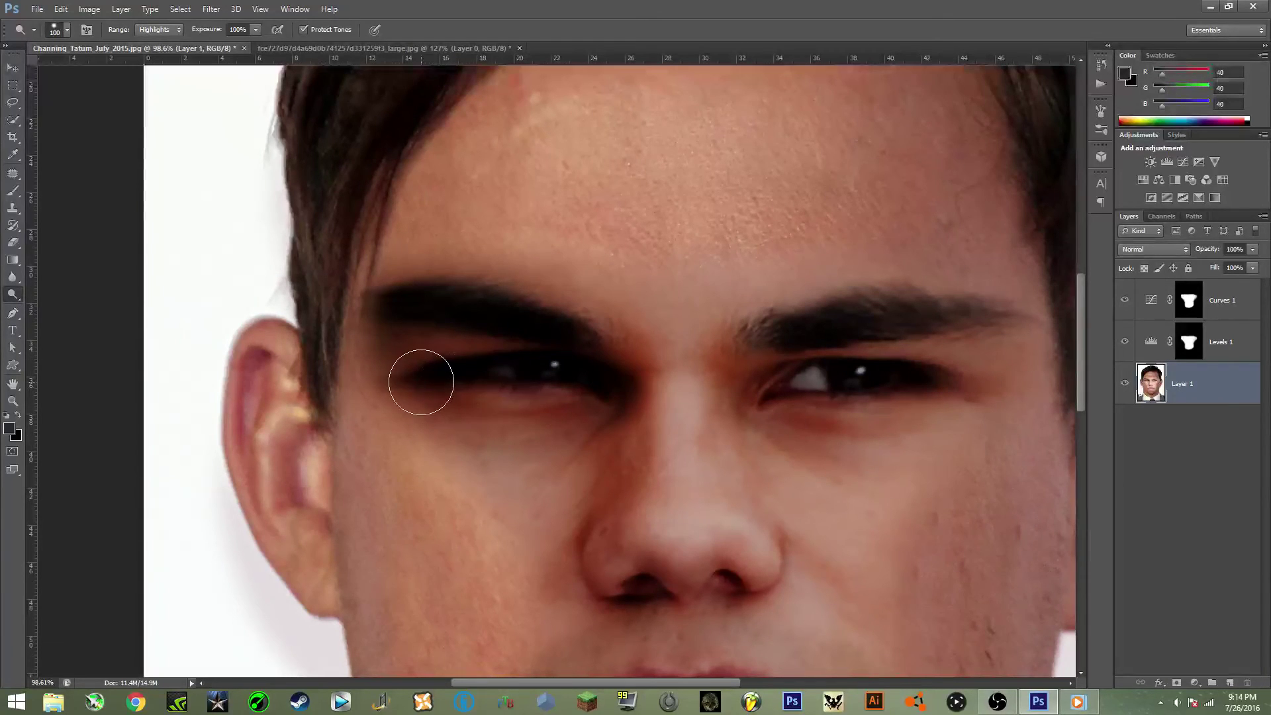
{"action": "left_click_drag", "start_coordinate": [398, 374], "coordinate": [476, 369]}
{"action": "key", "text": "ctrl+z"}
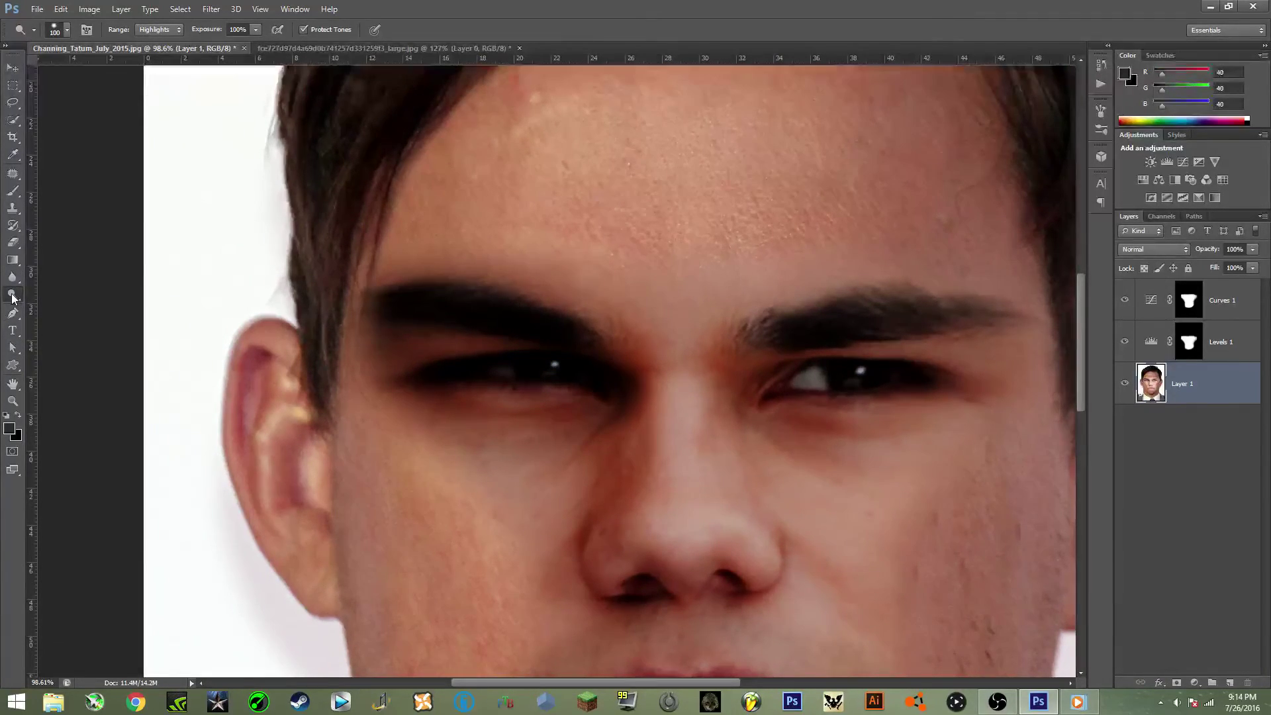
Burn the right eyebrow, its inner end, and the outer corner of the right eye darker
{"action": "right_click", "coordinate": [12, 296]}
{"action": "left_click", "coordinate": [68, 305]}
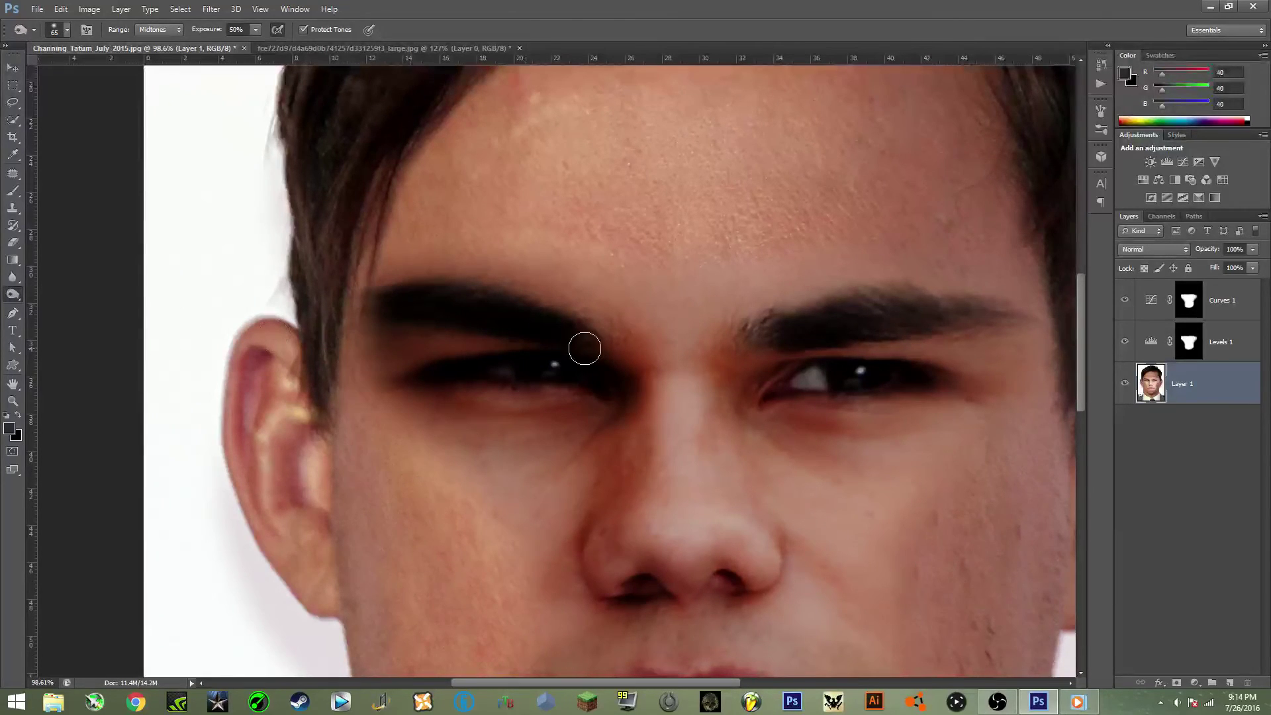
{"action": "left_click_drag", "start_coordinate": [735, 296], "coordinate": [1019, 311]}
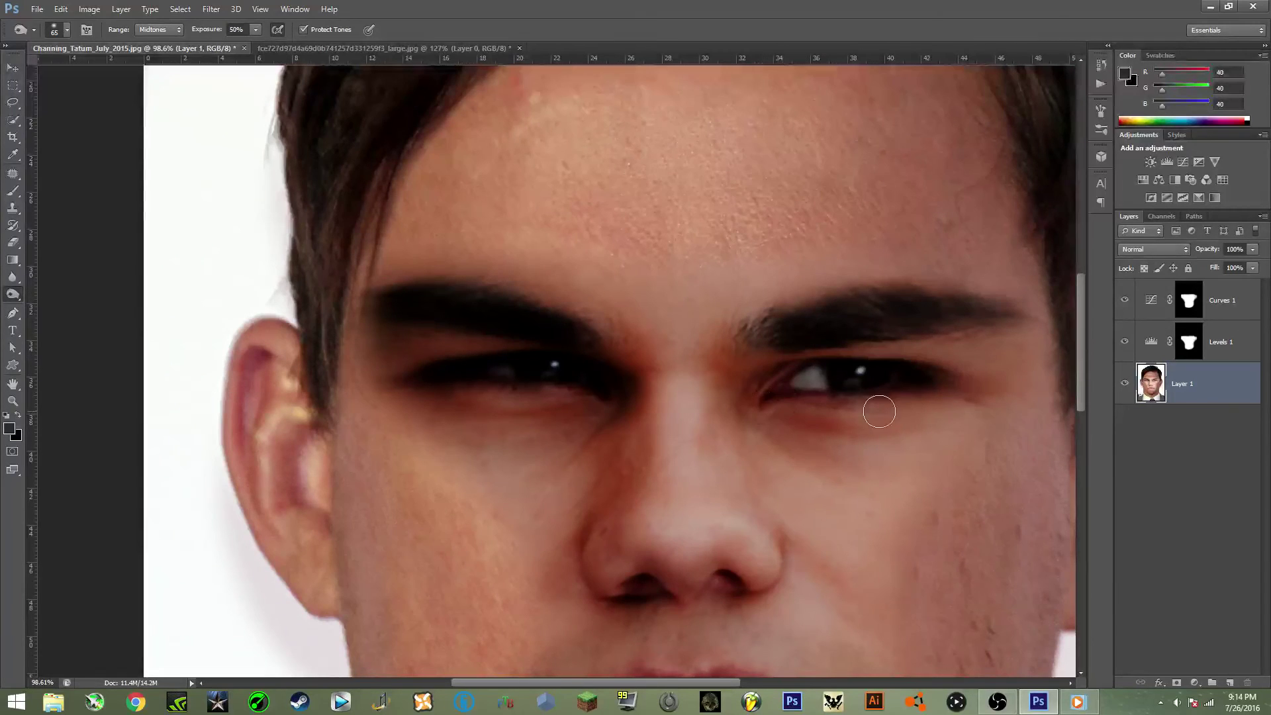
{"action": "mouse_move", "coordinate": [879, 412]}
{"action": "left_mouse_down"}
{"action": "mouse_move", "coordinate": [959, 389]}
{"action": "mouse_move", "coordinate": [907, 375]}
{"action": "mouse_move", "coordinate": [990, 383]}
{"action": "left_mouse_up"}
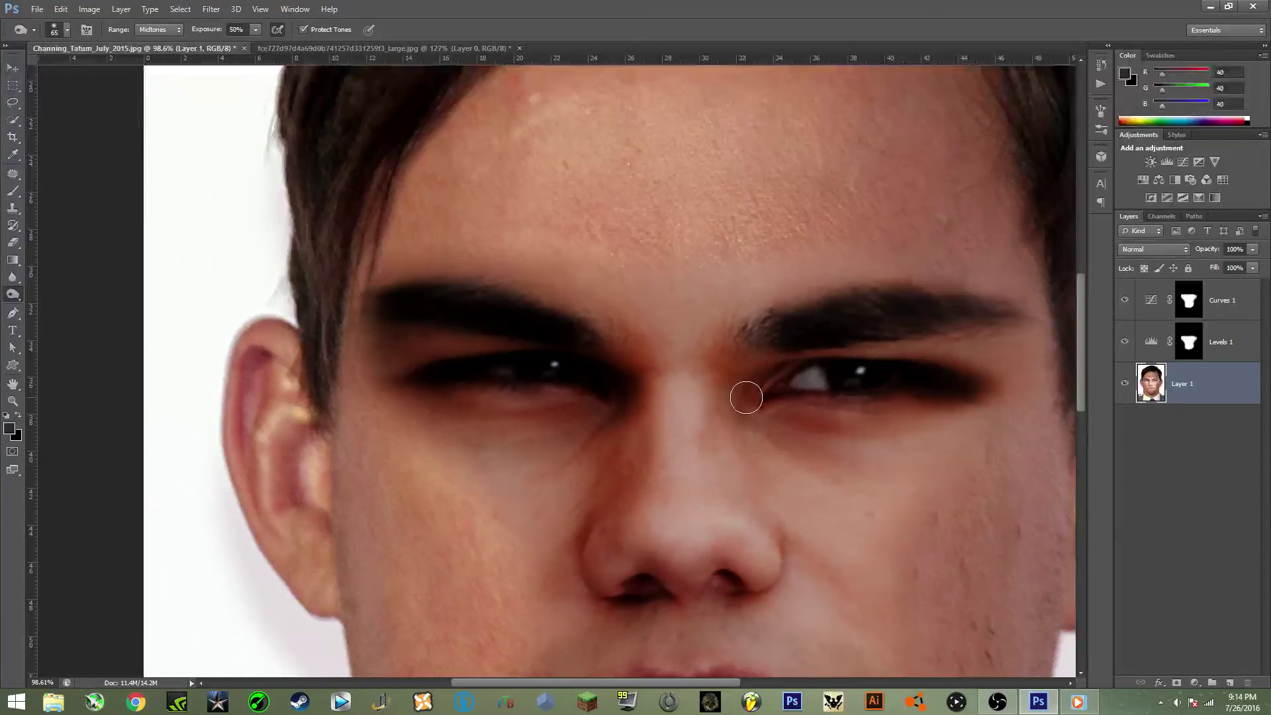
{"action": "left_click_drag", "start_coordinate": [410, 303], "coordinate": [367, 312]}
Try desaturating the inner left eye socket with the Sponge tool, then undo it
{"action": "right_click", "coordinate": [12, 294]}
{"action": "left_click", "coordinate": [60, 319]}
{"action": "mouse_move", "coordinate": [424, 344]}
{"action": "left_mouse_down"}
{"action": "mouse_move", "coordinate": [371, 369]}
{"action": "mouse_move", "coordinate": [456, 349]}
{"action": "left_mouse_up"}
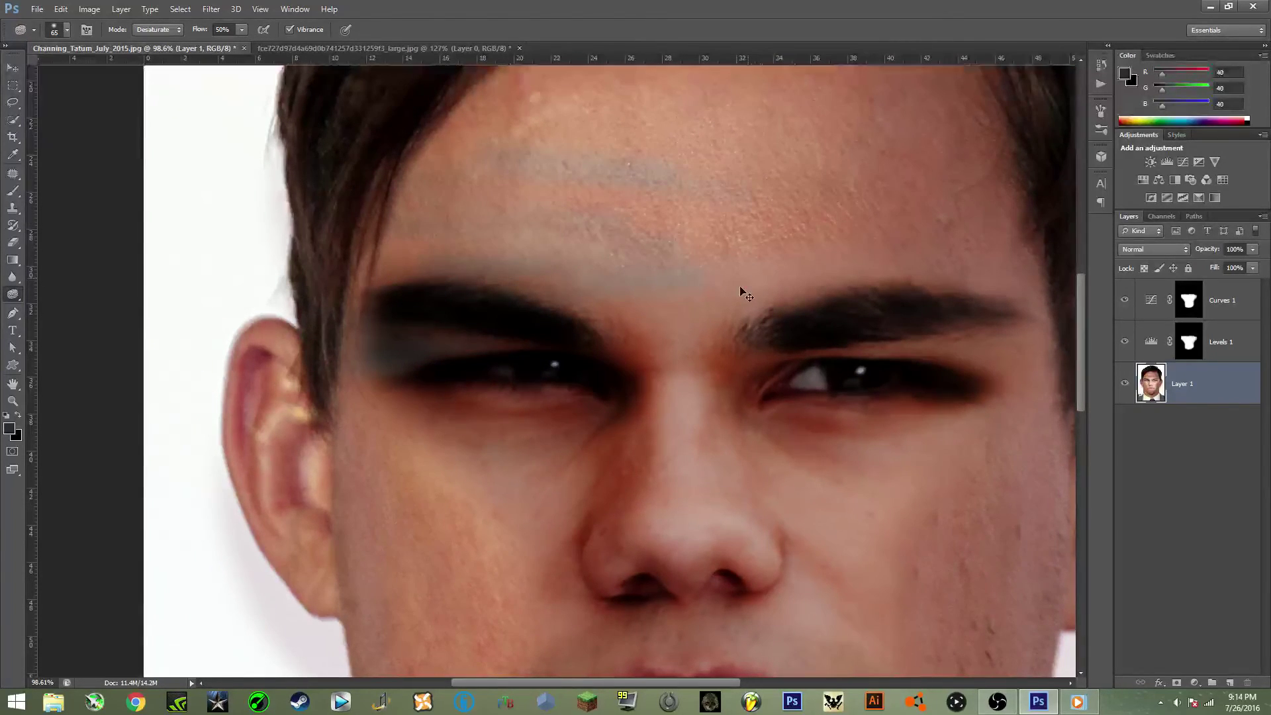
{"action": "key", "text": "ctrl+z"}
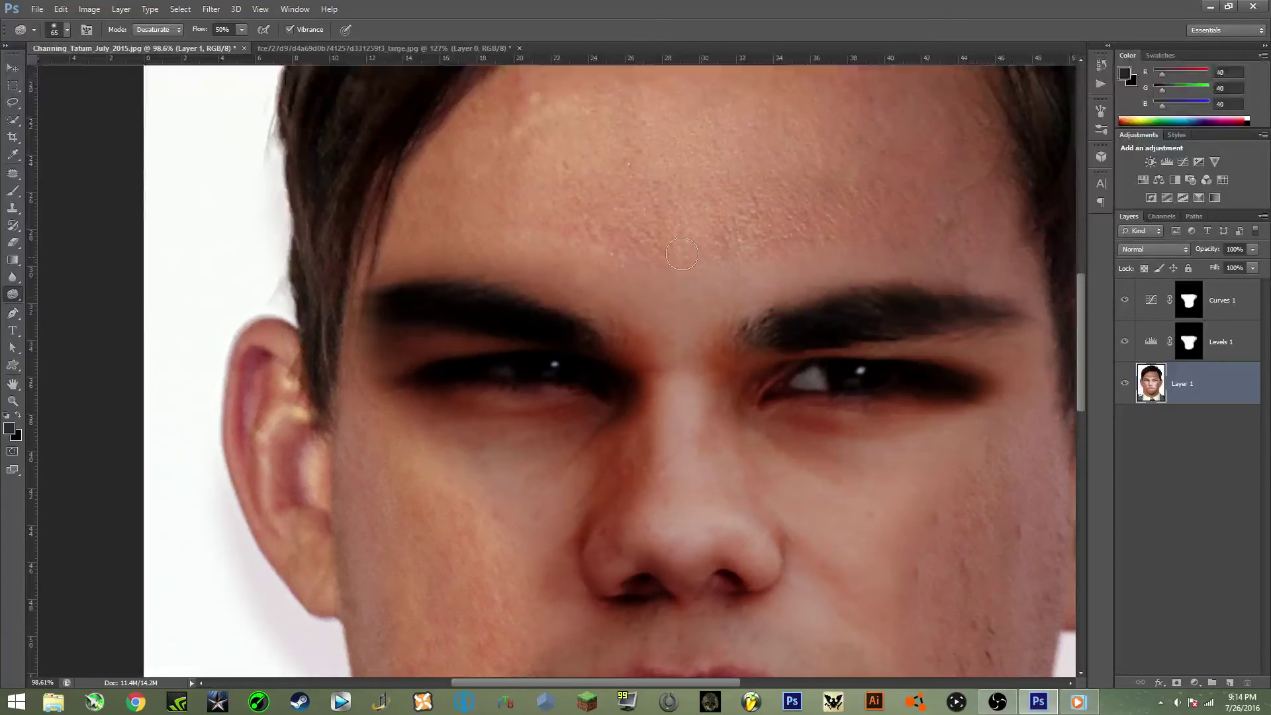
Switch to the Dodge tool and undo a trial lightening stroke near the left eyebrow
{"action": "right_click", "coordinate": [11, 296]}
{"action": "left_click", "coordinate": [53, 294]}
{"action": "left_click_drag", "start_coordinate": [368, 334], "coordinate": [397, 351]}
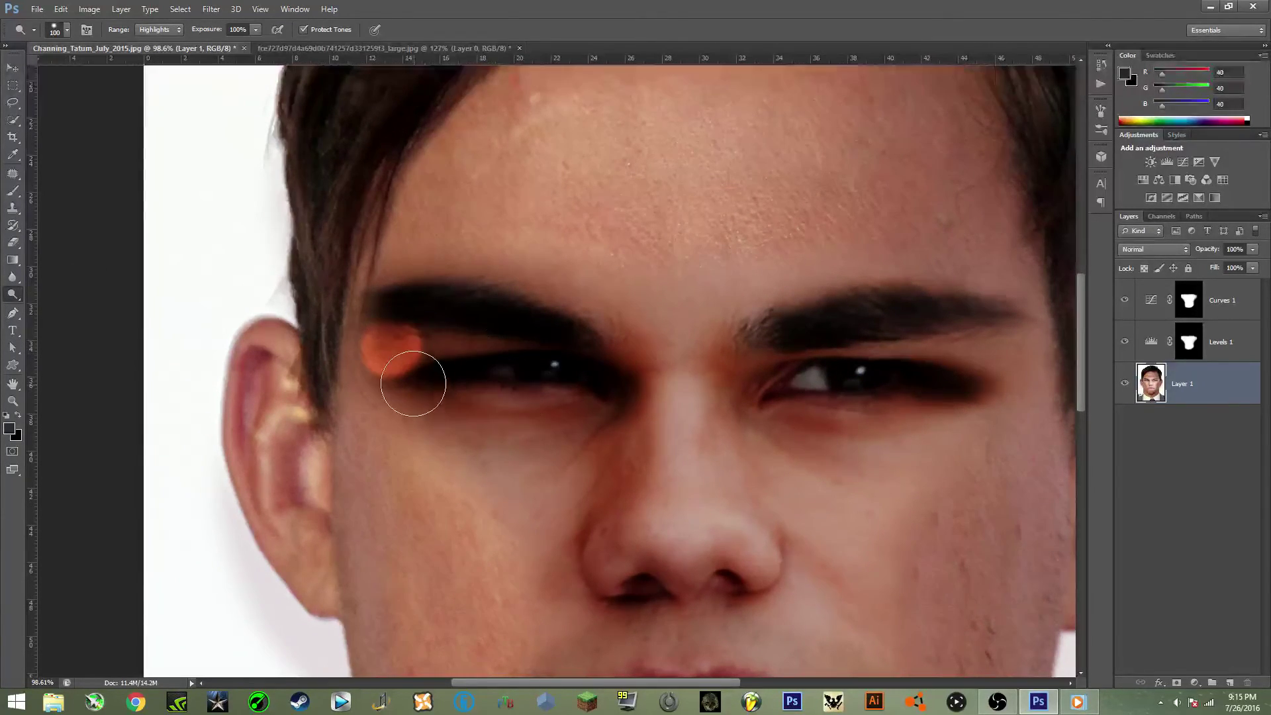
{"action": "key", "text": "ctrl+z"}
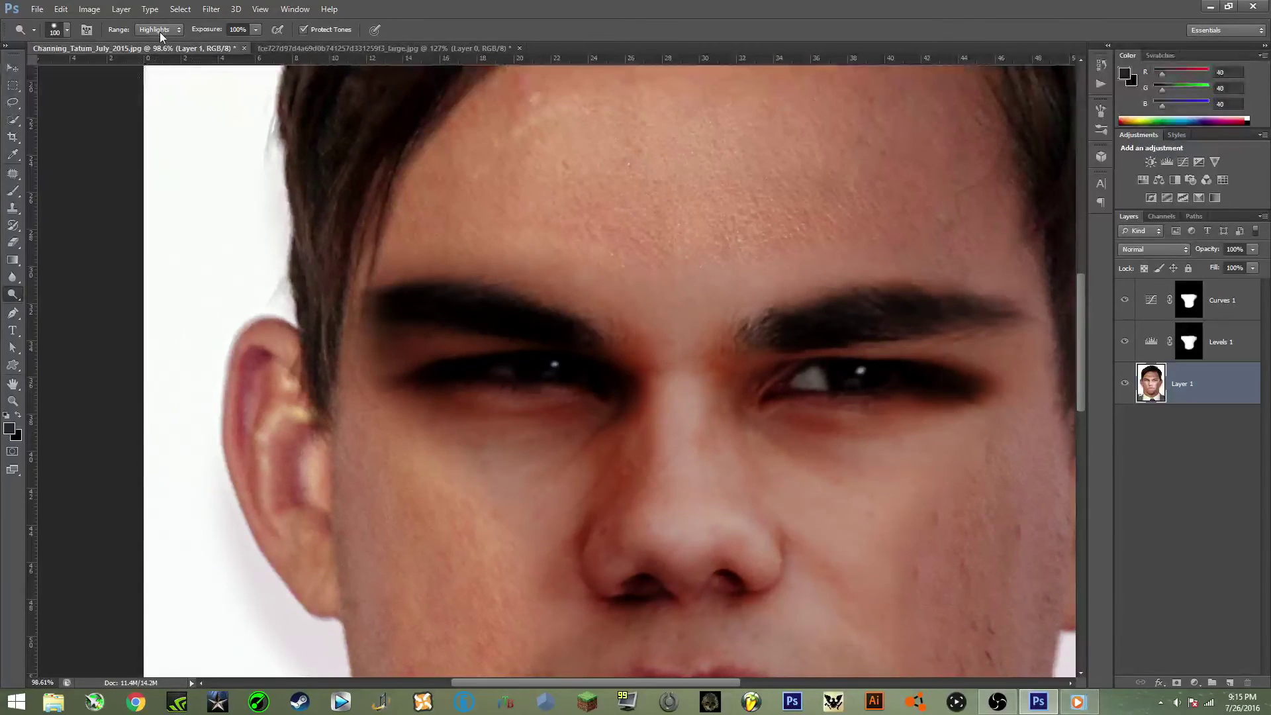
Set the Dodge range to Midtones, undo a test under the left eye, and shrink the brush
{"action": "left_click", "coordinate": [160, 31]}
{"action": "left_click", "coordinate": [149, 54]}
{"action": "left_click_drag", "start_coordinate": [461, 377], "coordinate": [429, 363]}
{"action": "key", "text": "ctrl+z"}
{"action": "scroll", "coordinate": [397, 354], "scroll_direction": "up", "scroll_amount": 3, "text": "alt"}
{"action": "scroll", "coordinate": [394, 357], "scroll_direction": "up", "scroll_amount": 2, "text": "alt"}
{"action": "key", "text": "bracketleft"}
Shrink the dodge brush to 40 and undo trial strokes on the temple, cheek and eye corner
{"action": "key", "text": "bracketleft"}
{"action": "key", "text": "bracketleft"}
{"action": "key", "text": "bracketleft"}
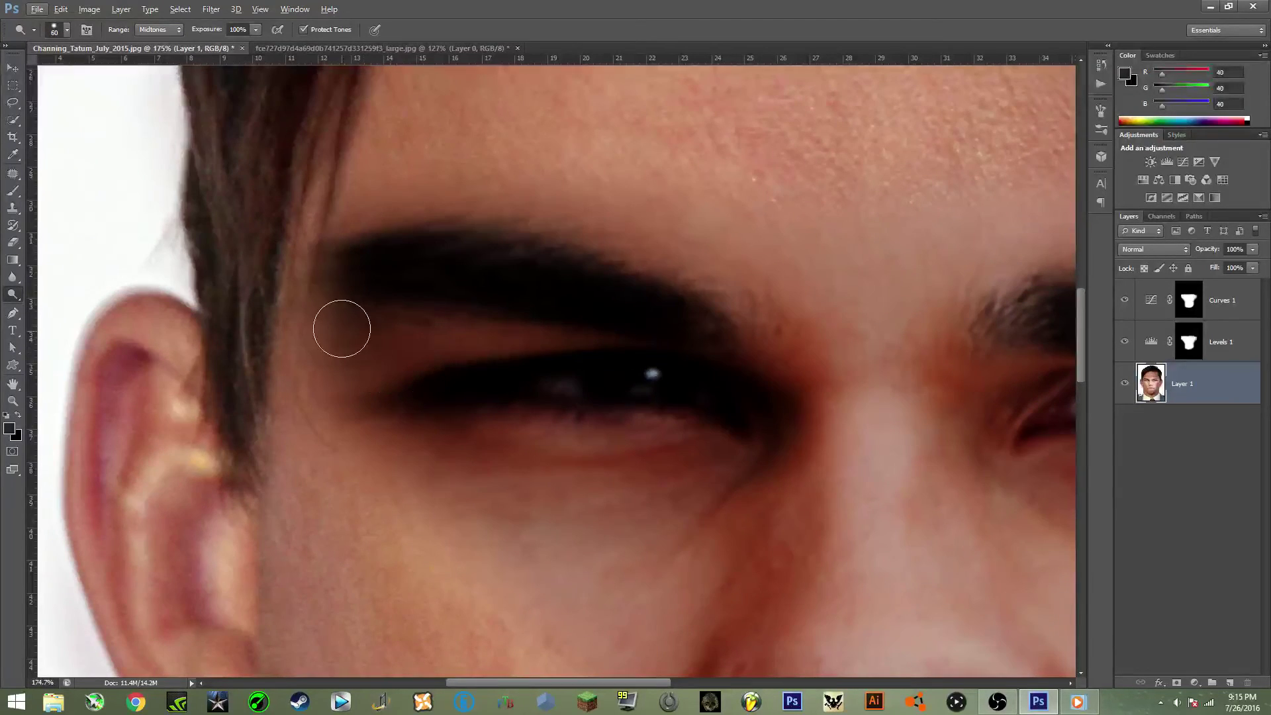
{"action": "key", "text": "bracketleft"}
{"action": "key", "text": "bracketleft"}
{"action": "mouse_move", "coordinate": [316, 195]}
{"action": "left_mouse_down"}
{"action": "mouse_move", "coordinate": [304, 341]}
{"action": "mouse_move", "coordinate": [410, 576]}
{"action": "left_mouse_up"}
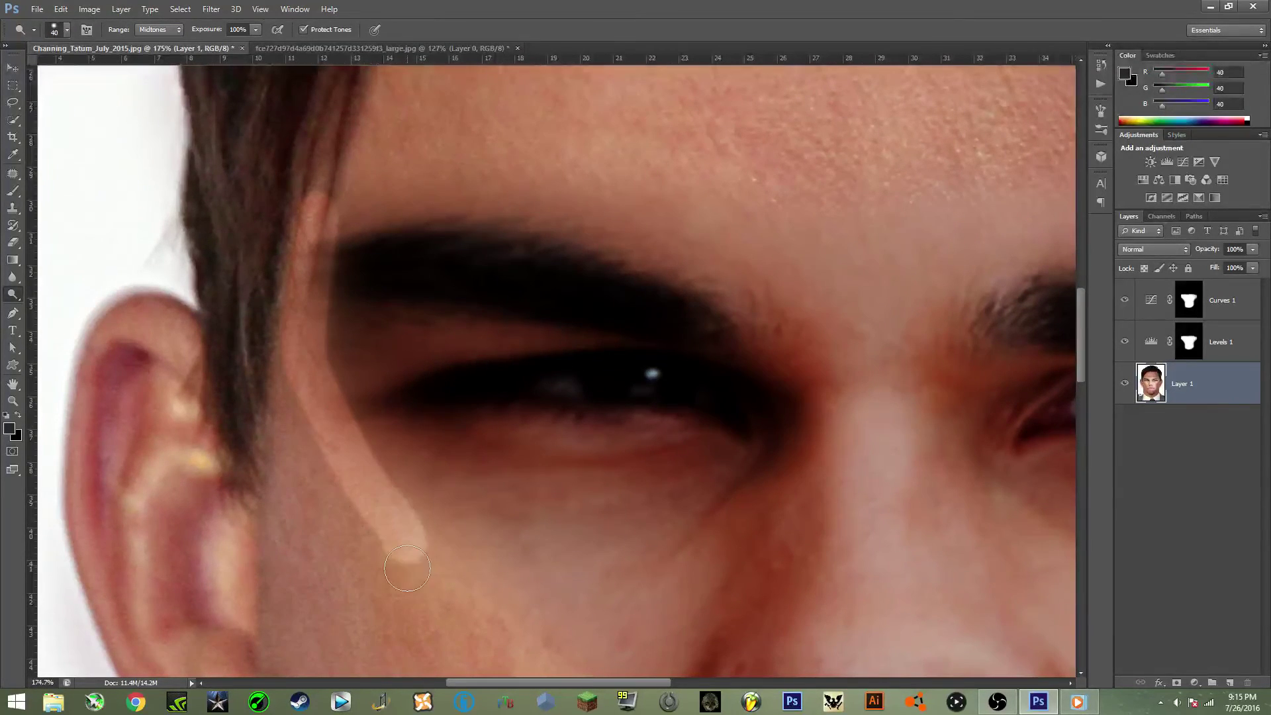
{"action": "left_click_drag", "start_coordinate": [270, 341], "coordinate": [359, 601]}
{"action": "key", "text": "ctrl+alt+z"}
{"action": "key", "text": "ctrl+alt+z"}
{"action": "key", "text": "ctrl+alt+z"}
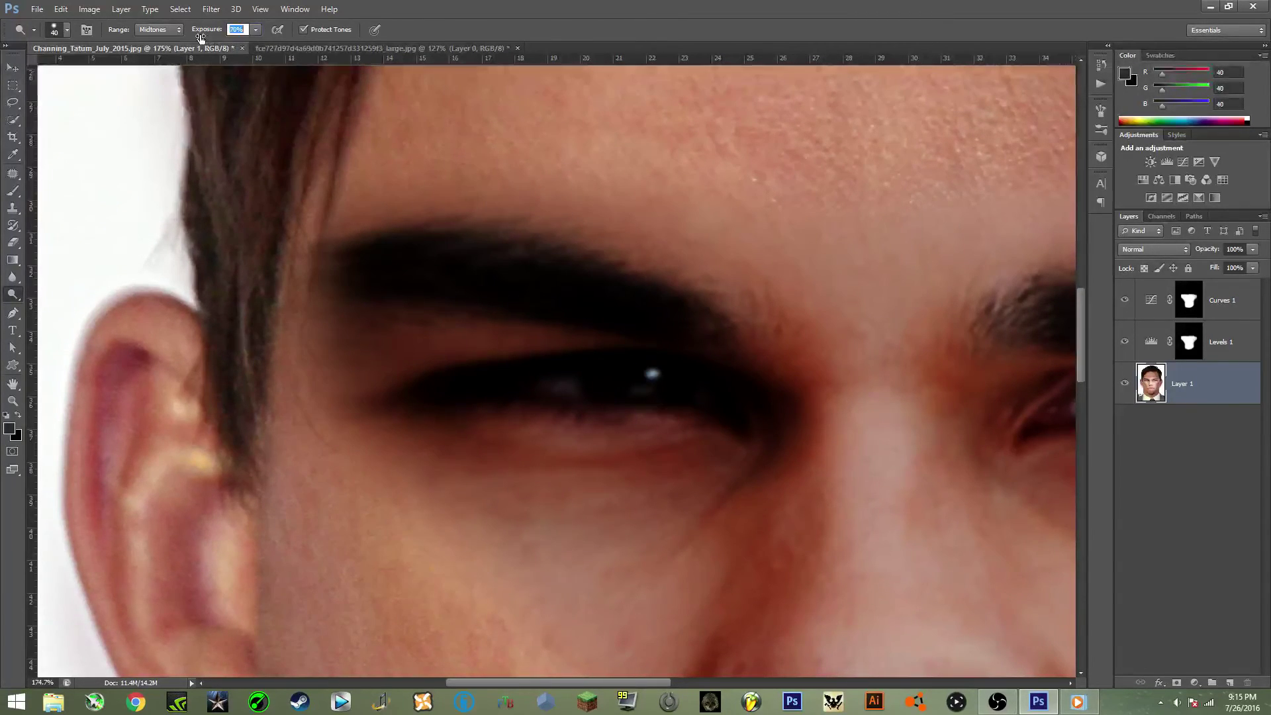
{"action": "left_click_drag", "start_coordinate": [341, 272], "coordinate": [371, 451]}
{"action": "key", "text": "ctrl+alt+z"}
{"action": "left_click_drag", "start_coordinate": [334, 228], "coordinate": [354, 490]}
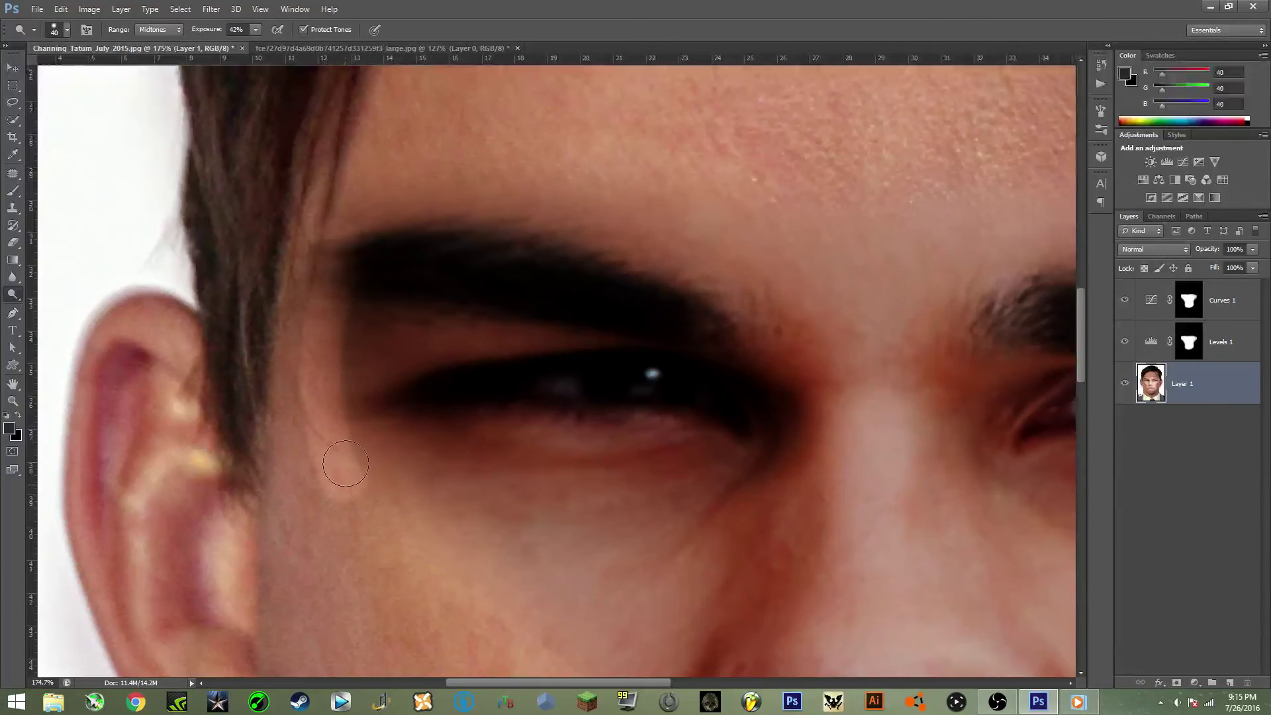
{"action": "key", "text": "ctrl+alt+z"}
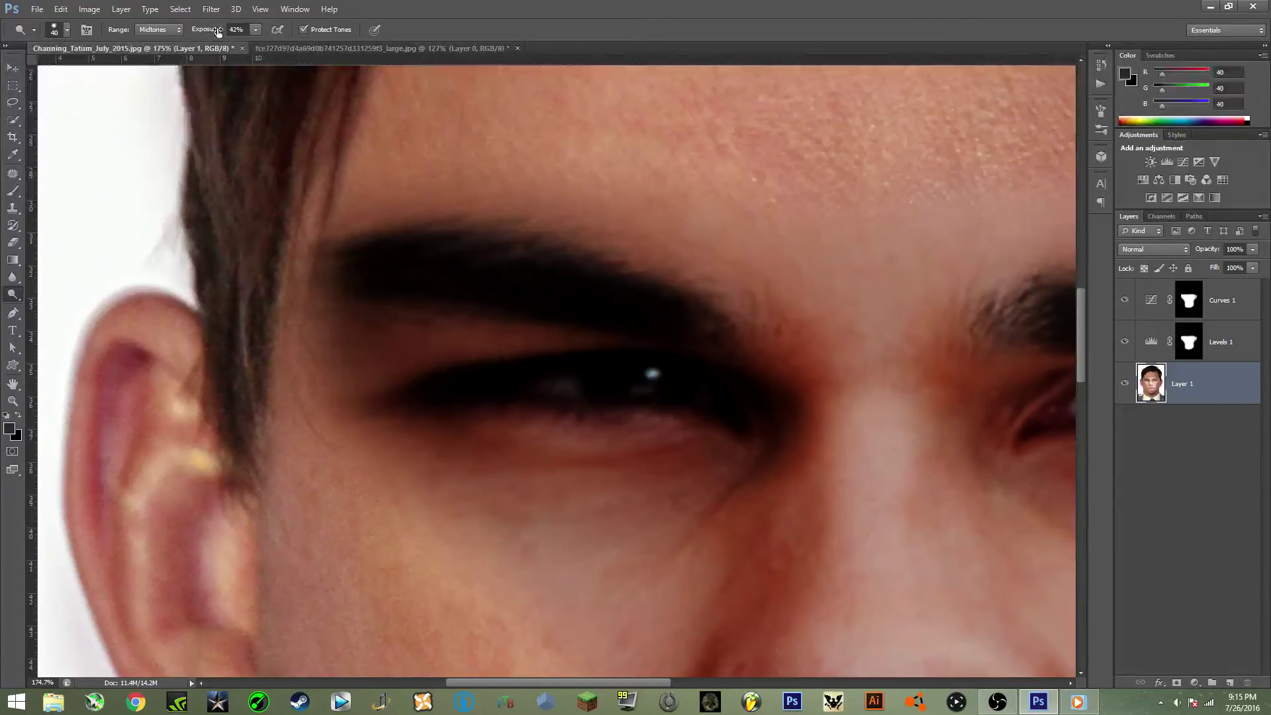
Lower the dodge exposure to 19% and undo a test stroke above the eyelid
{"action": "left_click_drag", "start_coordinate": [207, 33], "coordinate": [200, 33]}
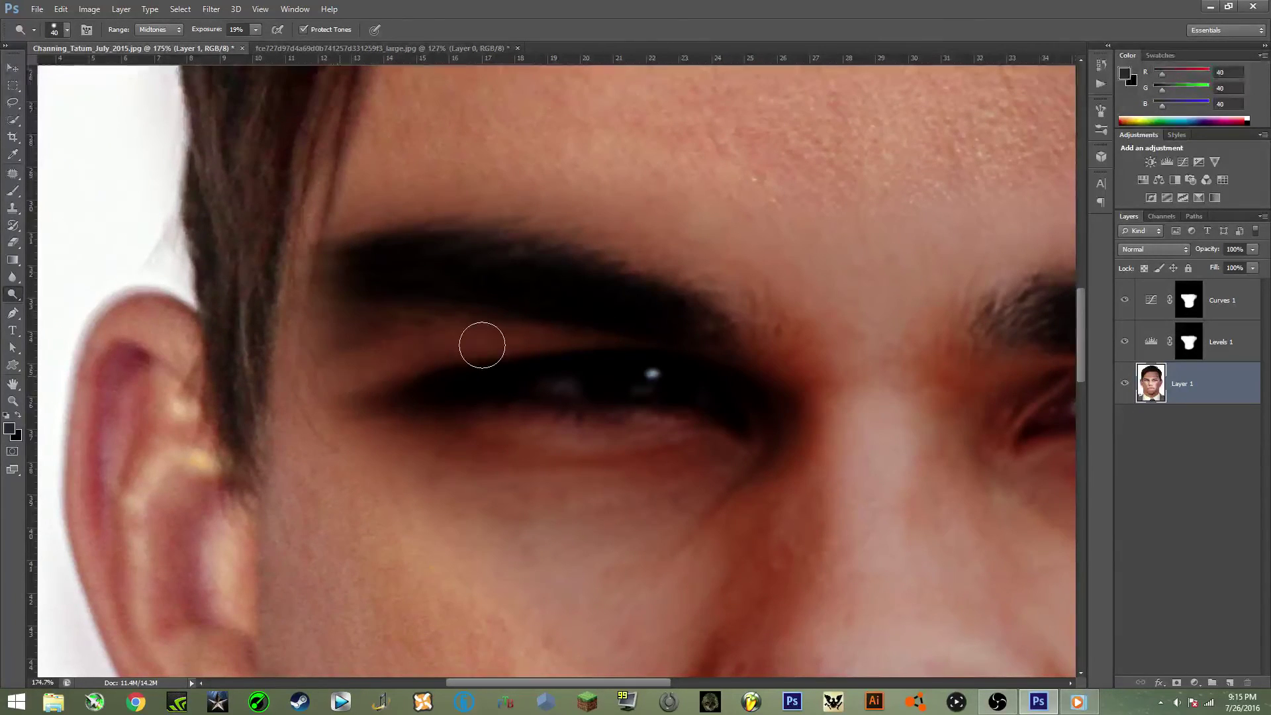
{"action": "left_click_drag", "start_coordinate": [324, 363], "coordinate": [338, 335]}
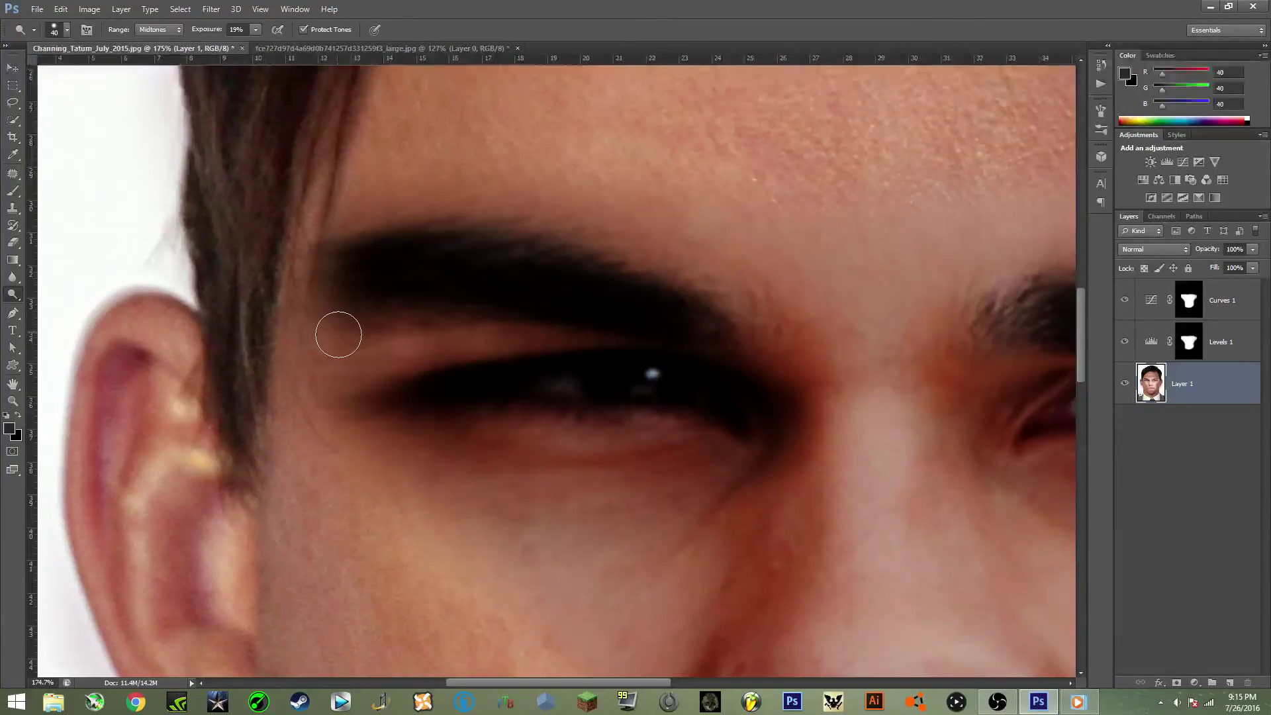
{"action": "key", "text": "ctrl+z"}
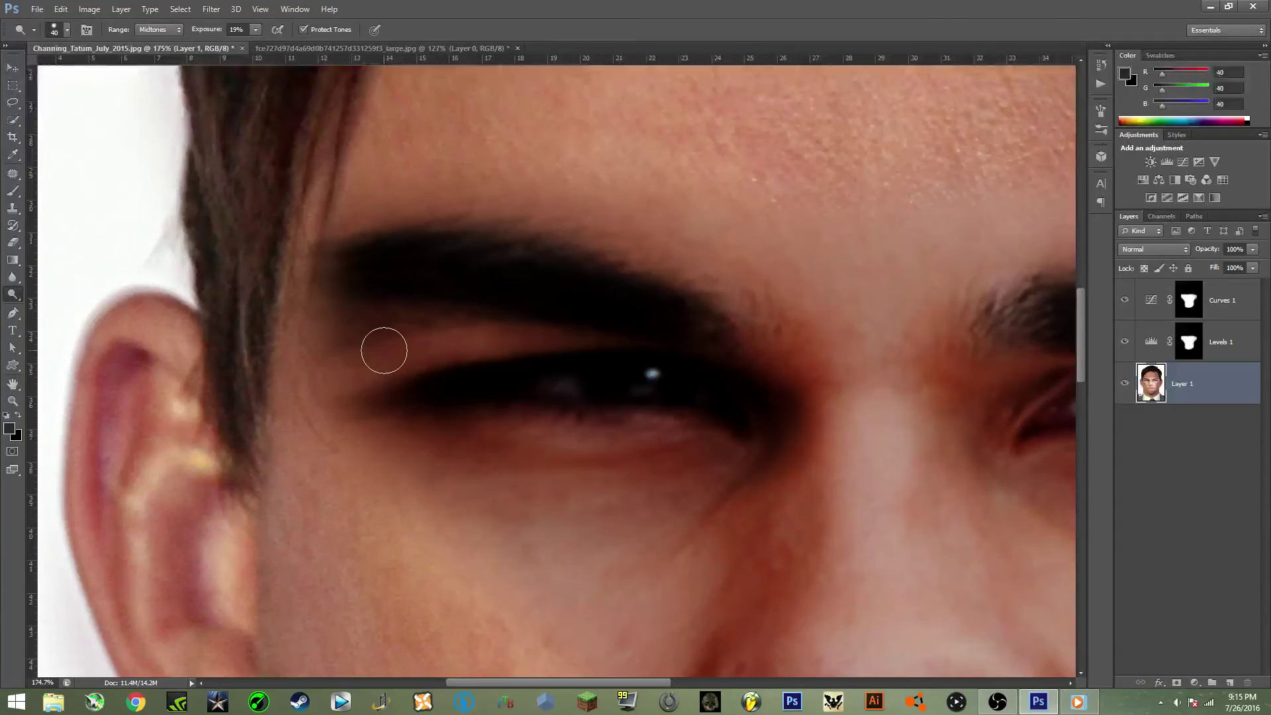
{"action": "scroll", "coordinate": [344, 331], "scroll_direction": "up", "scroll_amount": 5}
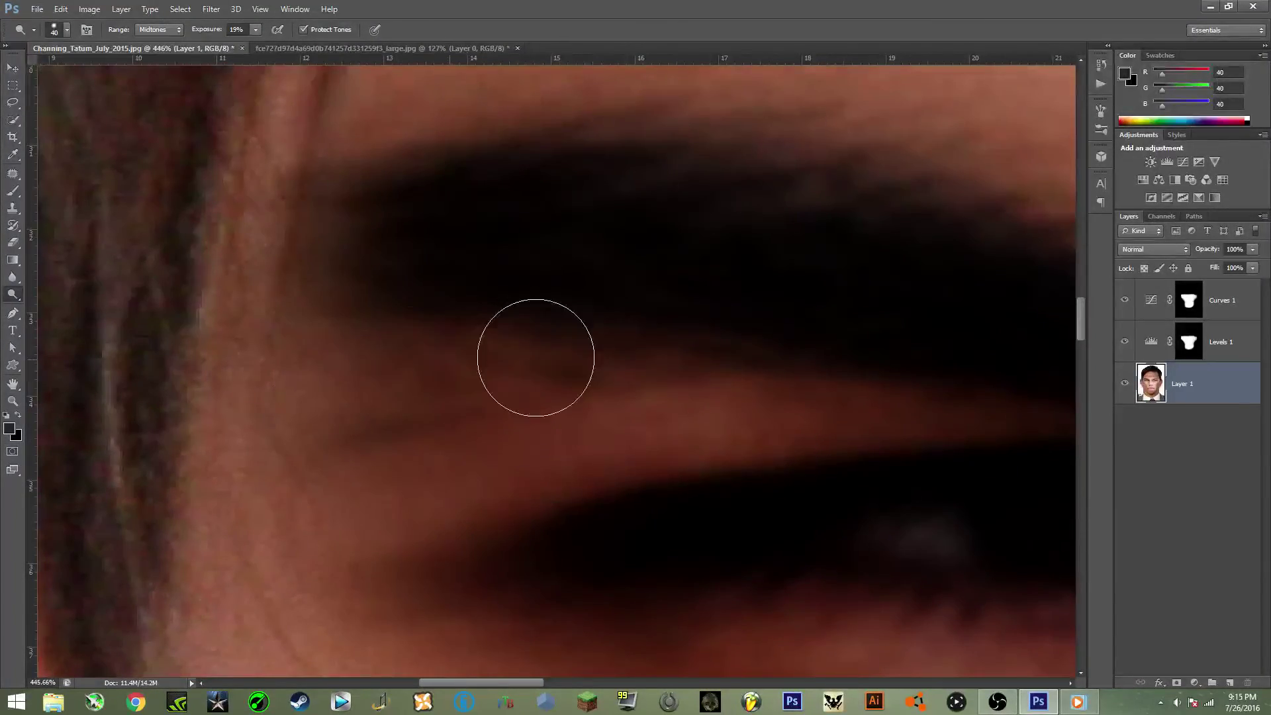
Dodge the left eye's lower crease, lid edge and upper crease at brush size 9
{"action": "mouse_move", "coordinate": [523, 366]}
{"action": "left_mouse_down"}
{"action": "mouse_move", "coordinate": [255, 477]}
{"action": "mouse_move", "coordinate": [825, 440]}
{"action": "left_mouse_up"}
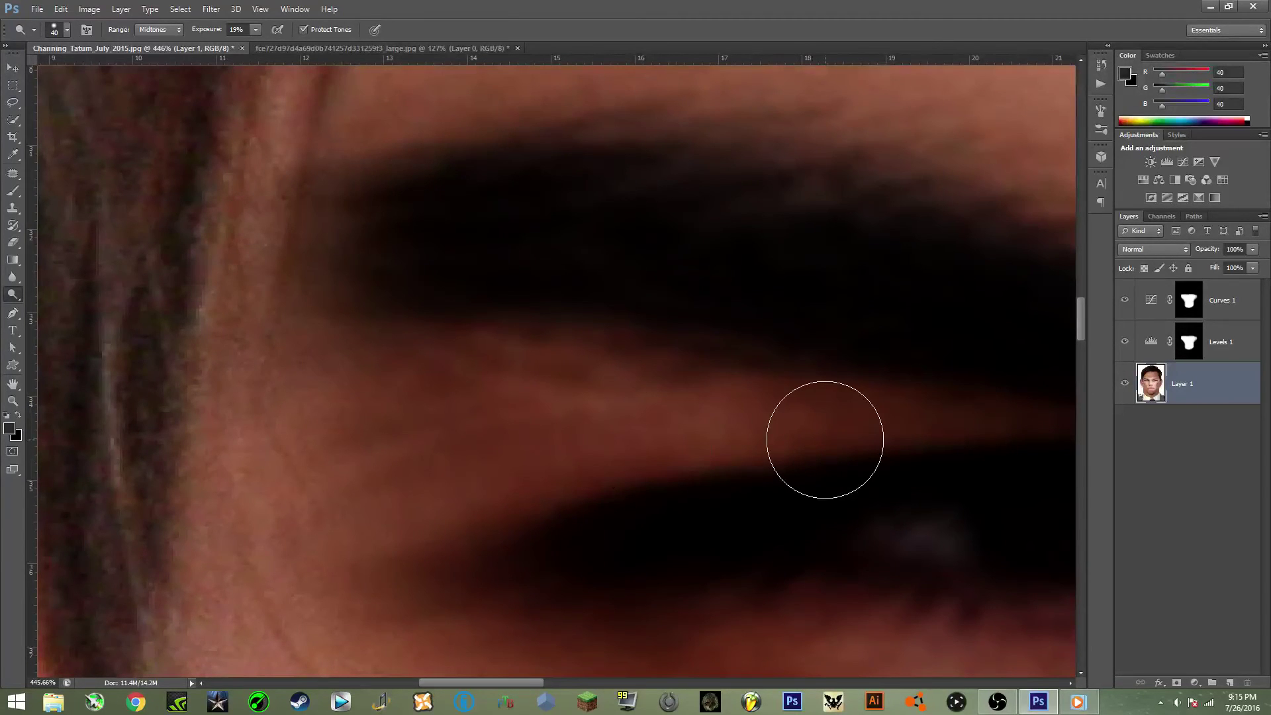
{"action": "key", "text": "bracketleft"}
{"action": "key", "text": "bracketleft"}
{"action": "key", "text": "bracketleft"}
{"action": "key", "text": "bracketleft"}
{"action": "mouse_move", "coordinate": [927, 430]}
{"action": "left_mouse_down"}
{"action": "mouse_move", "coordinate": [757, 437]}
{"action": "mouse_move", "coordinate": [961, 425]}
{"action": "left_mouse_up"}
{"action": "mouse_move", "coordinate": [1057, 426]}
{"action": "left_mouse_down"}
{"action": "mouse_move", "coordinate": [854, 383]}
{"action": "mouse_move", "coordinate": [616, 360]}
{"action": "mouse_move", "coordinate": [312, 371]}
{"action": "left_mouse_up"}
{"action": "mouse_move", "coordinate": [944, 433]}
{"action": "left_mouse_down"}
{"action": "mouse_move", "coordinate": [514, 500]}
{"action": "mouse_move", "coordinate": [263, 568]}
{"action": "left_mouse_up"}
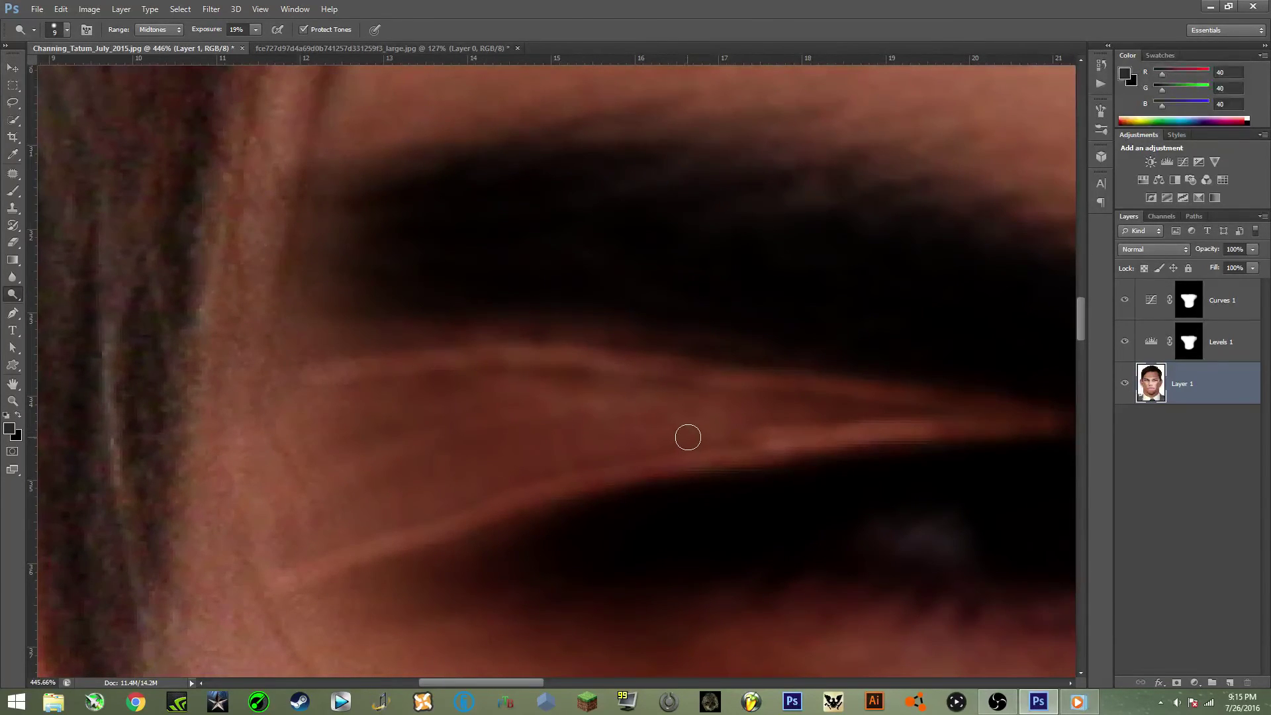
{"action": "mouse_move", "coordinate": [933, 417]}
{"action": "left_mouse_down"}
{"action": "mouse_move", "coordinate": [501, 437]}
{"action": "mouse_move", "coordinate": [585, 432]}
{"action": "left_mouse_up"}
Brighten the upper eyelid fold with repeated dodge strokes, then fit the whole face in view
{"action": "left_click_drag", "start_coordinate": [849, 404], "coordinate": [434, 374]}
{"action": "mouse_move", "coordinate": [785, 399]}
{"action": "left_mouse_down"}
{"action": "mouse_move", "coordinate": [537, 369]}
{"action": "mouse_move", "coordinate": [444, 428]}
{"action": "left_mouse_up"}
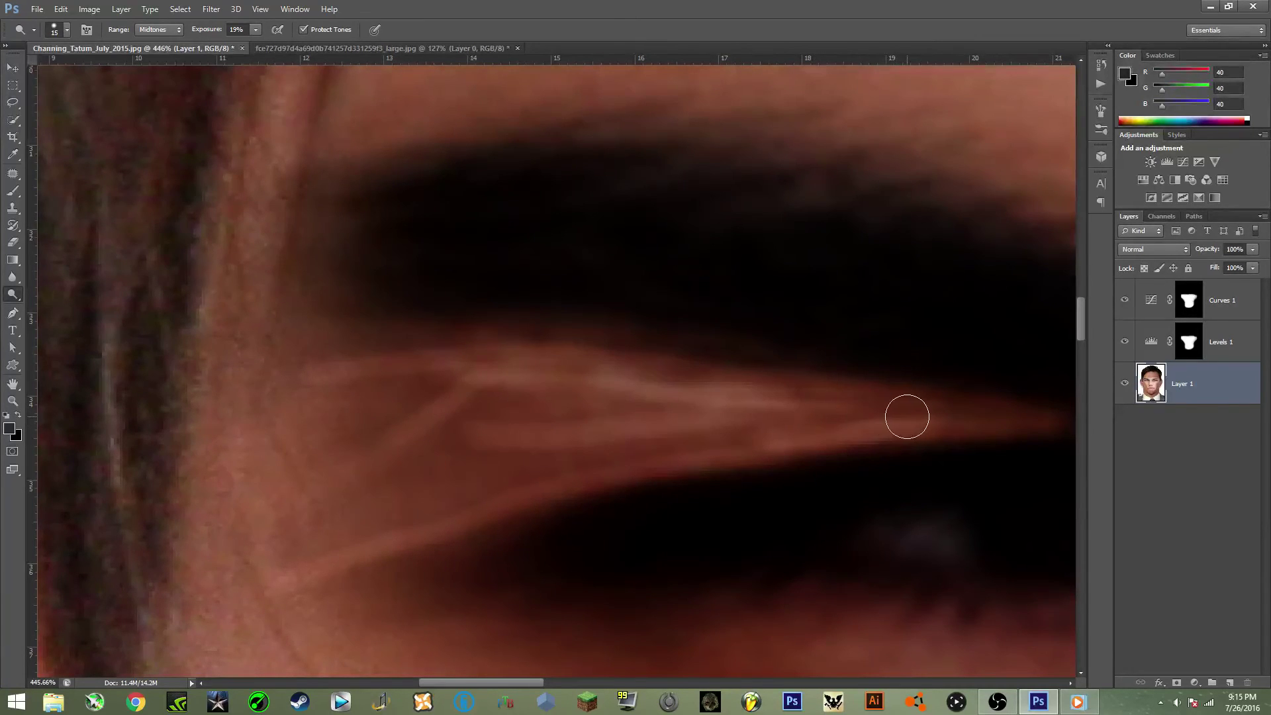
{"action": "mouse_move", "coordinate": [905, 417]}
{"action": "left_mouse_down"}
{"action": "mouse_move", "coordinate": [701, 425]}
{"action": "mouse_move", "coordinate": [302, 473]}
{"action": "left_mouse_up"}
{"action": "key", "text": "["}
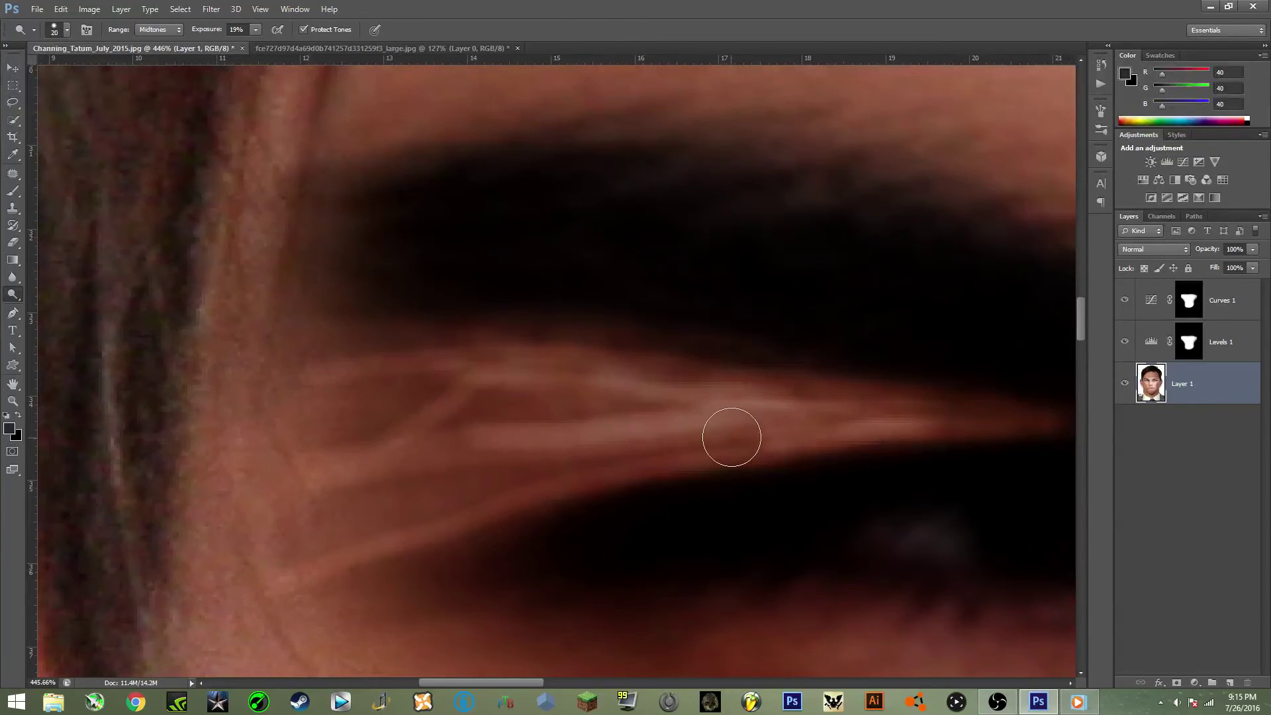
{"action": "key", "text": "]"}
{"action": "mouse_move", "coordinate": [731, 437]}
{"action": "left_mouse_down"}
{"action": "mouse_move", "coordinate": [479, 440]}
{"action": "mouse_move", "coordinate": [618, 440]}
{"action": "mouse_move", "coordinate": [341, 505]}
{"action": "mouse_move", "coordinate": [569, 391]}
{"action": "mouse_move", "coordinate": [499, 400]}
{"action": "mouse_move", "coordinate": [298, 502]}
{"action": "mouse_move", "coordinate": [254, 563]}
{"action": "left_mouse_up"}
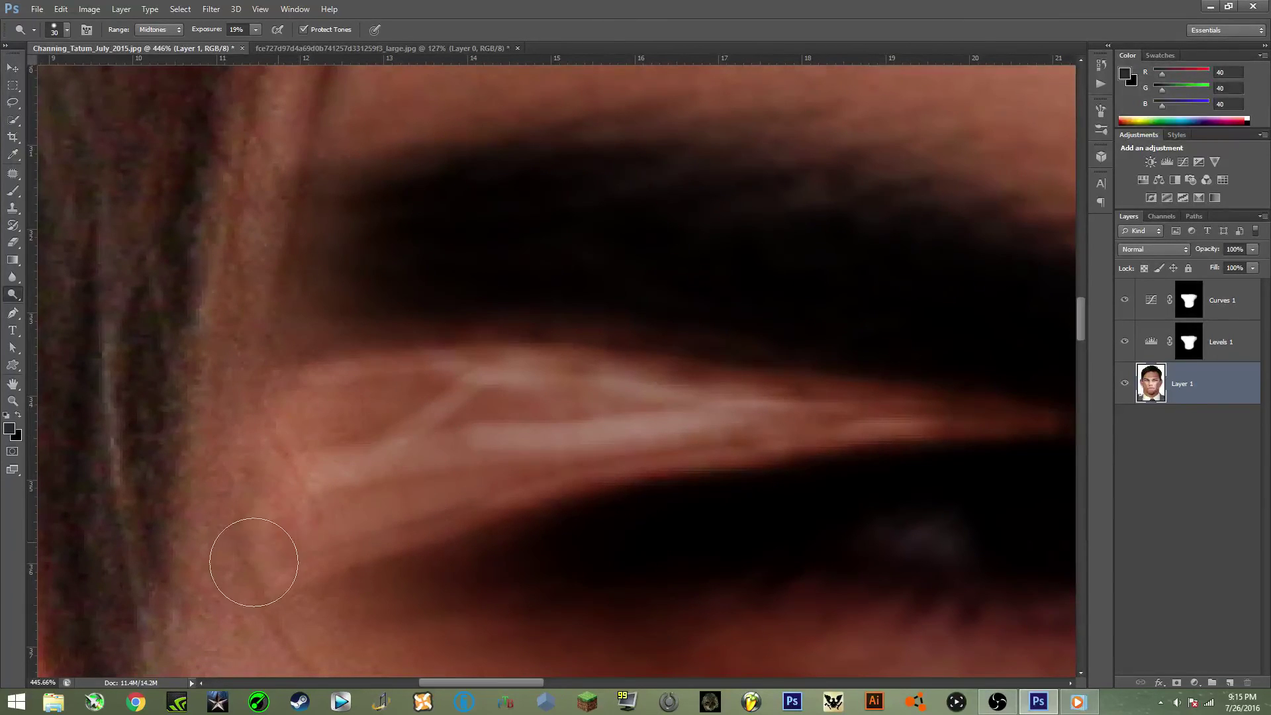
{"action": "mouse_move", "coordinate": [830, 405]}
{"action": "left_mouse_down"}
{"action": "mouse_move", "coordinate": [604, 372]}
{"action": "mouse_move", "coordinate": [659, 403]}
{"action": "mouse_move", "coordinate": [382, 409]}
{"action": "left_mouse_up"}
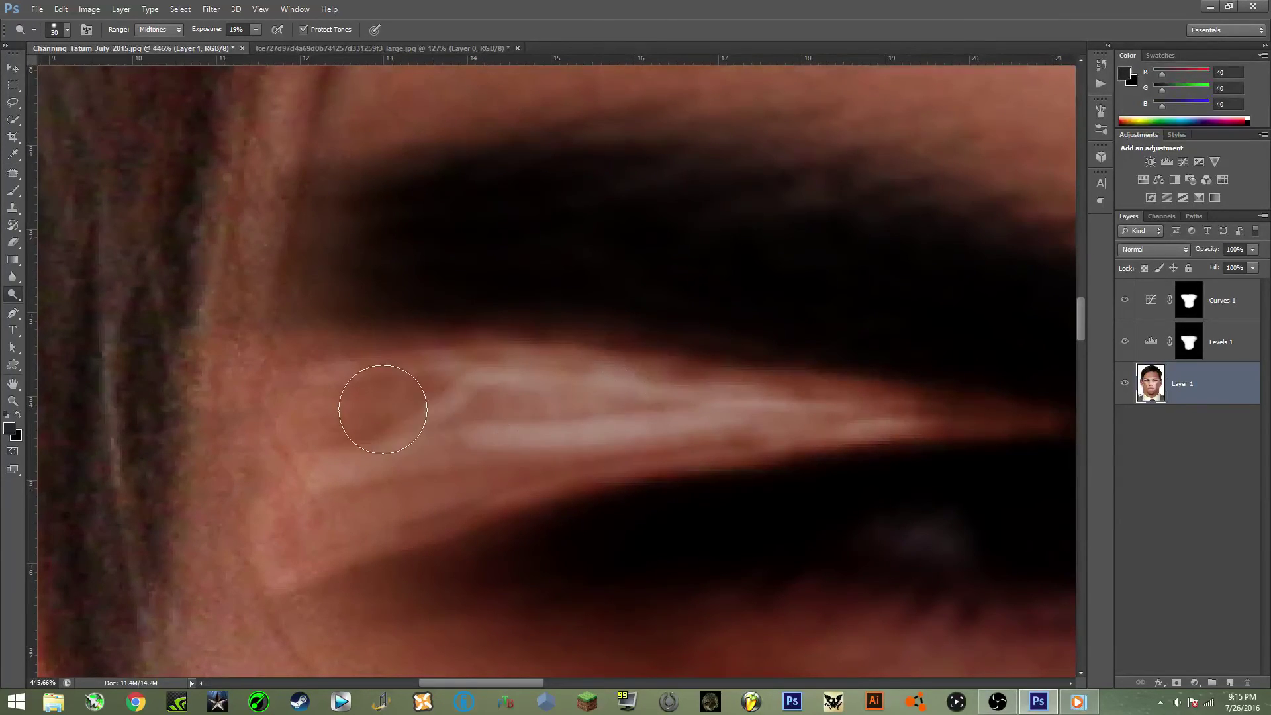
{"action": "double_click", "coordinate": [13, 384]}
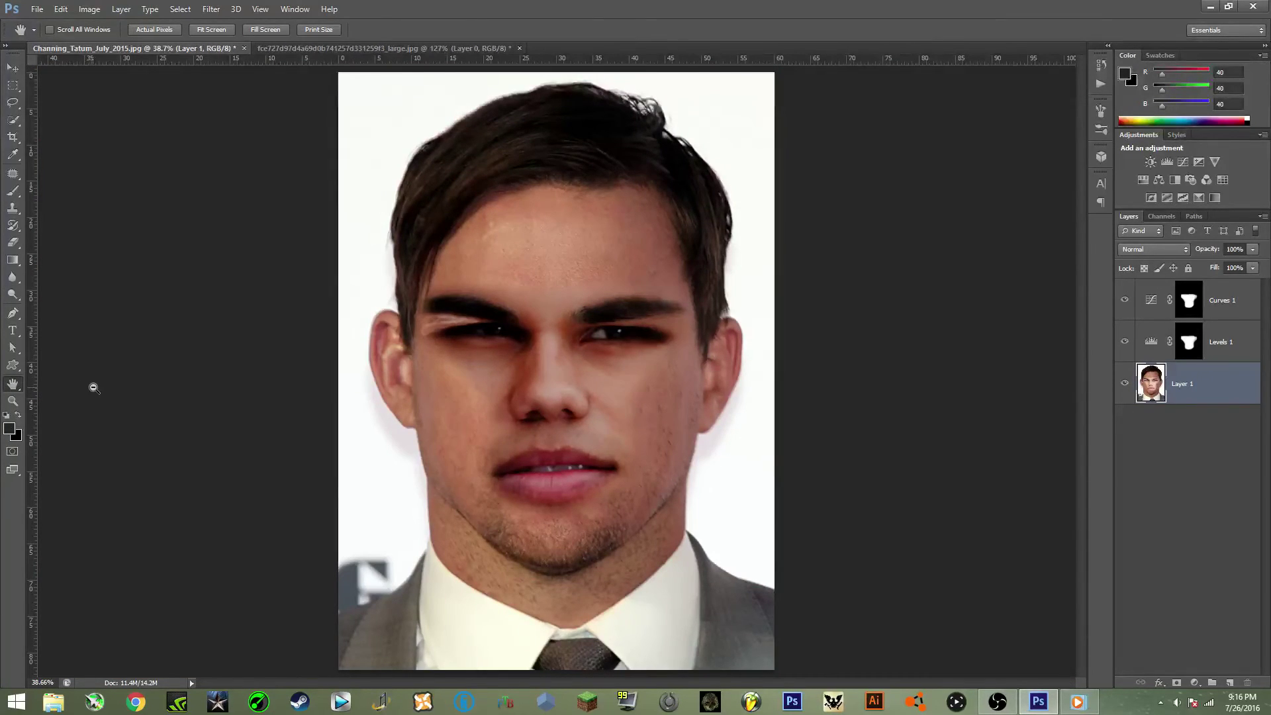
Undo the last two upper-lid strokes, zoom in, and dodge the skin between brow and eyelid
{"action": "key", "text": "ctrl+alt+z"}
{"action": "key", "text": "ctrl+alt+z"}
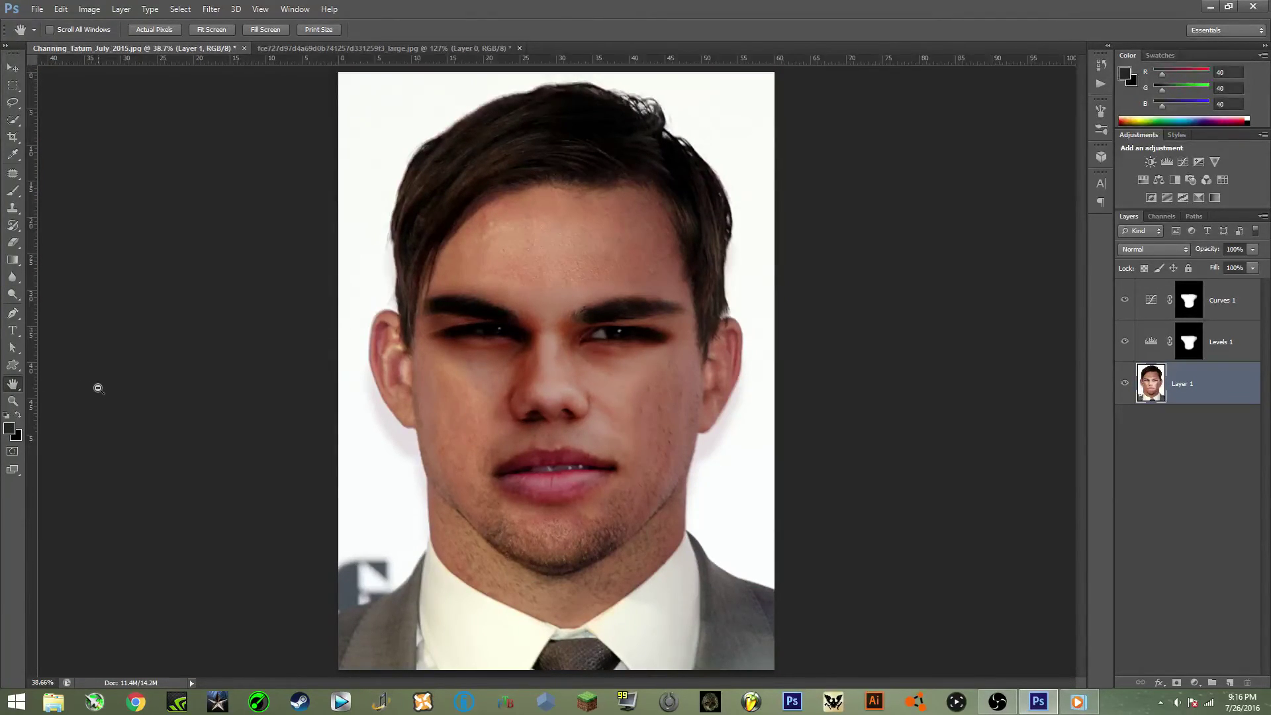
{"action": "key", "text": "ctrl+alt+z"}
{"action": "scroll", "coordinate": [490, 323], "scroll_direction": "up", "scroll_amount": 3}
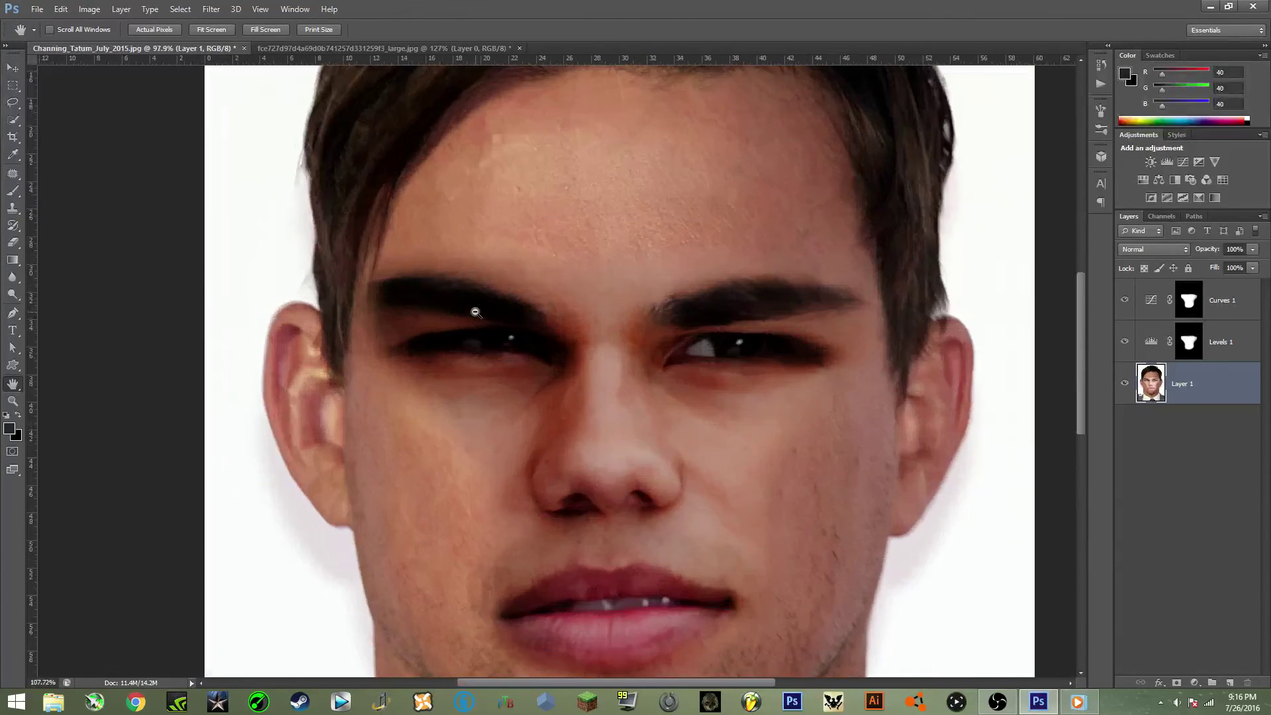
{"action": "scroll", "coordinate": [490, 322], "scroll_direction": "up", "scroll_amount": 3}
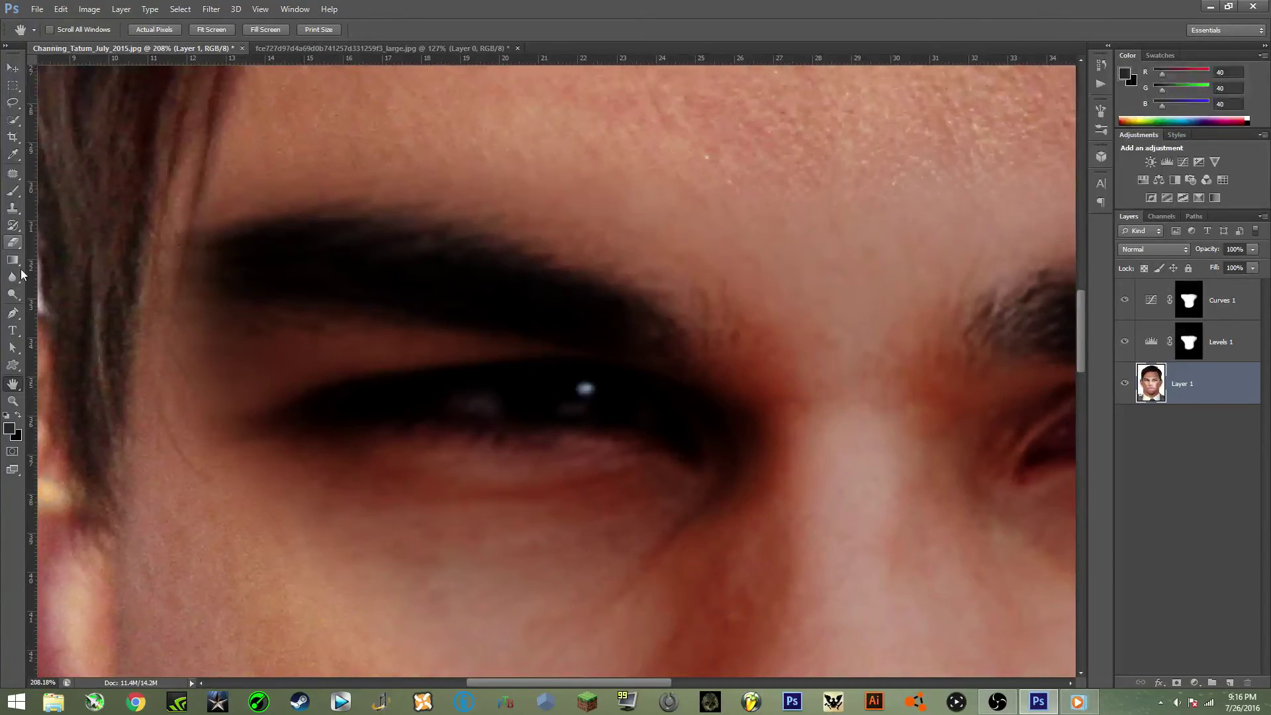
{"action": "left_click", "coordinate": [15, 295]}
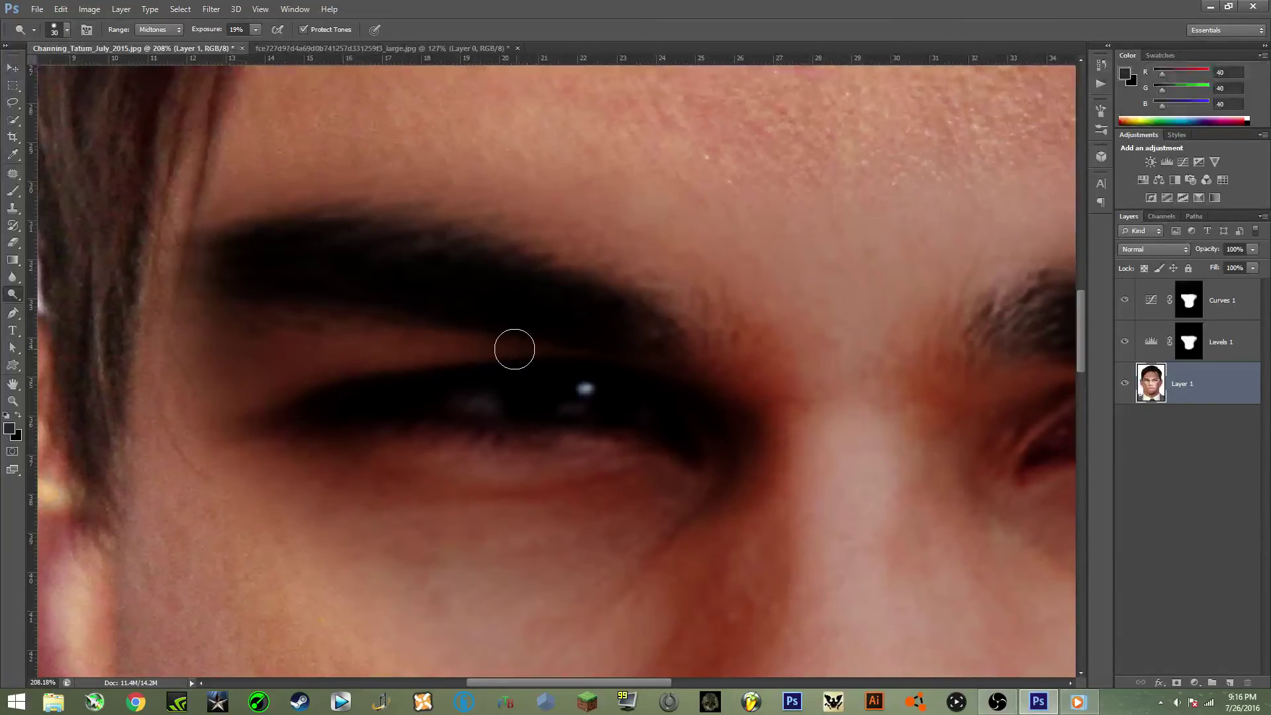
{"action": "mouse_move", "coordinate": [515, 349]}
{"action": "left_mouse_down"}
{"action": "mouse_move", "coordinate": [358, 349]}
{"action": "mouse_move", "coordinate": [238, 377]}
{"action": "left_mouse_up"}
Dodge more brow skin and the under-eye area, fit the view, then undo the last under-eye stroke
{"action": "mouse_move", "coordinate": [530, 340]}
{"action": "left_mouse_down"}
{"action": "mouse_move", "coordinate": [207, 329]}
{"action": "mouse_move", "coordinate": [193, 344]}
{"action": "mouse_move", "coordinate": [267, 340]}
{"action": "mouse_move", "coordinate": [223, 406]}
{"action": "mouse_move", "coordinate": [474, 352]}
{"action": "mouse_move", "coordinate": [454, 331]}
{"action": "mouse_move", "coordinate": [230, 316]}
{"action": "mouse_move", "coordinate": [196, 253]}
{"action": "mouse_move", "coordinate": [289, 216]}
{"action": "mouse_move", "coordinate": [462, 216]}
{"action": "mouse_move", "coordinate": [715, 331]}
{"action": "mouse_move", "coordinate": [761, 415]}
{"action": "mouse_move", "coordinate": [715, 554]}
{"action": "mouse_move", "coordinate": [662, 557]}
{"action": "mouse_move", "coordinate": [744, 451]}
{"action": "mouse_move", "coordinate": [582, 559]}
{"action": "mouse_move", "coordinate": [682, 490]}
{"action": "mouse_move", "coordinate": [482, 515]}
{"action": "mouse_move", "coordinate": [644, 485]}
{"action": "mouse_move", "coordinate": [366, 440]}
{"action": "mouse_move", "coordinate": [238, 463]}
{"action": "mouse_move", "coordinate": [612, 454]}
{"action": "mouse_move", "coordinate": [233, 463]}
{"action": "mouse_move", "coordinate": [488, 507]}
{"action": "mouse_move", "coordinate": [193, 499]}
{"action": "mouse_move", "coordinate": [542, 551]}
{"action": "mouse_move", "coordinate": [241, 550]}
{"action": "mouse_move", "coordinate": [587, 587]}
{"action": "mouse_move", "coordinate": [724, 539]}
{"action": "mouse_move", "coordinate": [766, 443]}
{"action": "mouse_move", "coordinate": [744, 332]}
{"action": "mouse_move", "coordinate": [579, 232]}
{"action": "mouse_move", "coordinate": [376, 173]}
{"action": "mouse_move", "coordinate": [173, 210]}
{"action": "mouse_move", "coordinate": [341, 147]}
{"action": "mouse_move", "coordinate": [570, 202]}
{"action": "mouse_move", "coordinate": [733, 287]}
{"action": "mouse_move", "coordinate": [788, 426]}
{"action": "mouse_move", "coordinate": [786, 613]}
{"action": "left_mouse_up"}
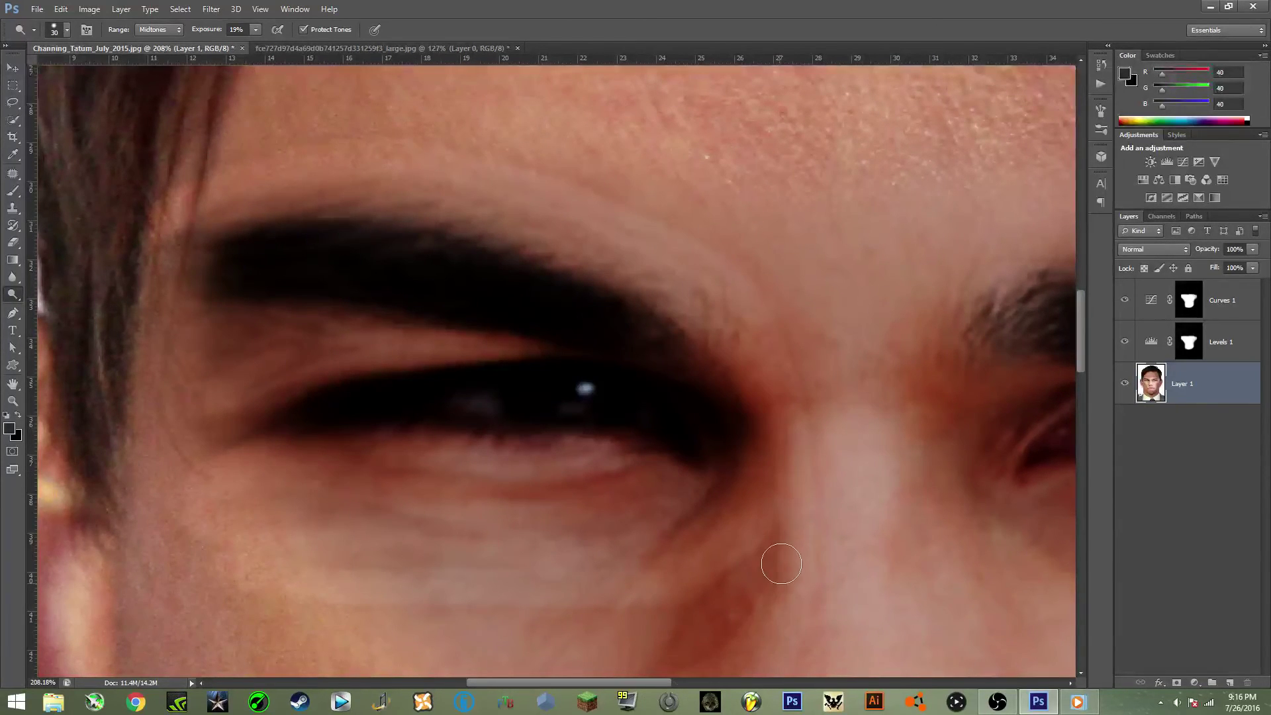
{"action": "mouse_move", "coordinate": [781, 564]}
{"action": "left_mouse_down"}
{"action": "mouse_move", "coordinate": [706, 644]}
{"action": "mouse_move", "coordinate": [678, 616]}
{"action": "mouse_move", "coordinate": [724, 596]}
{"action": "mouse_move", "coordinate": [364, 666]}
{"action": "mouse_move", "coordinate": [358, 646]}
{"action": "mouse_move", "coordinate": [656, 618]}
{"action": "mouse_move", "coordinate": [239, 589]}
{"action": "mouse_move", "coordinate": [542, 626]}
{"action": "mouse_move", "coordinate": [516, 573]}
{"action": "mouse_move", "coordinate": [233, 519]}
{"action": "left_mouse_up"}
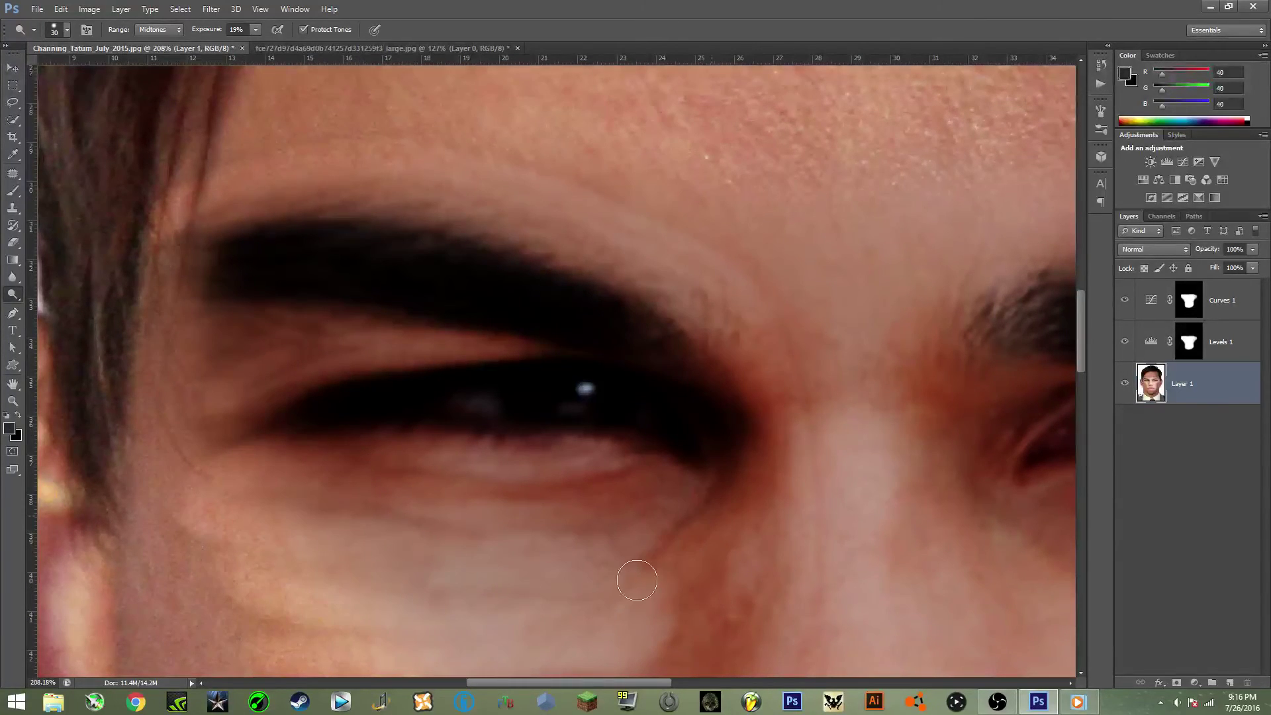
{"action": "mouse_move", "coordinate": [637, 580]}
{"action": "left_mouse_down"}
{"action": "mouse_move", "coordinate": [424, 596]}
{"action": "mouse_move", "coordinate": [100, 520]}
{"action": "mouse_move", "coordinate": [417, 556]}
{"action": "mouse_move", "coordinate": [135, 450]}
{"action": "mouse_move", "coordinate": [260, 577]}
{"action": "left_mouse_up"}
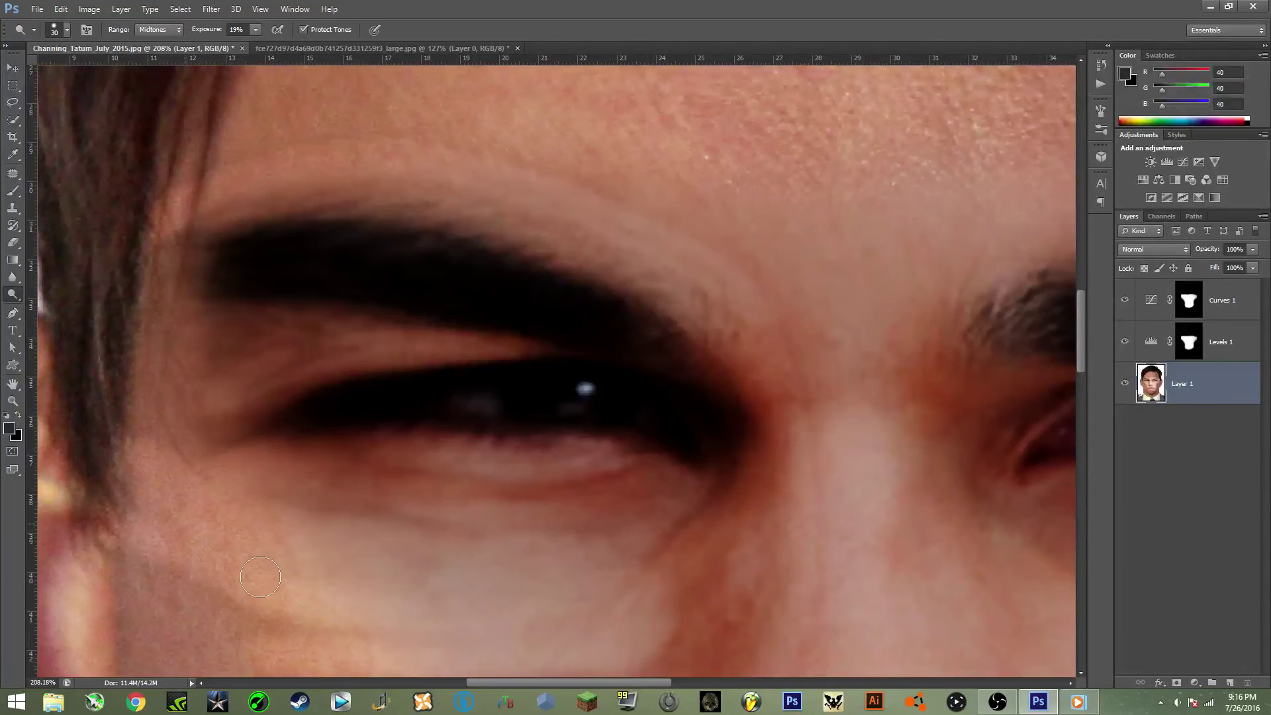
{"action": "double_click", "coordinate": [12, 382]}
{"action": "key", "text": "ctrl+z"}
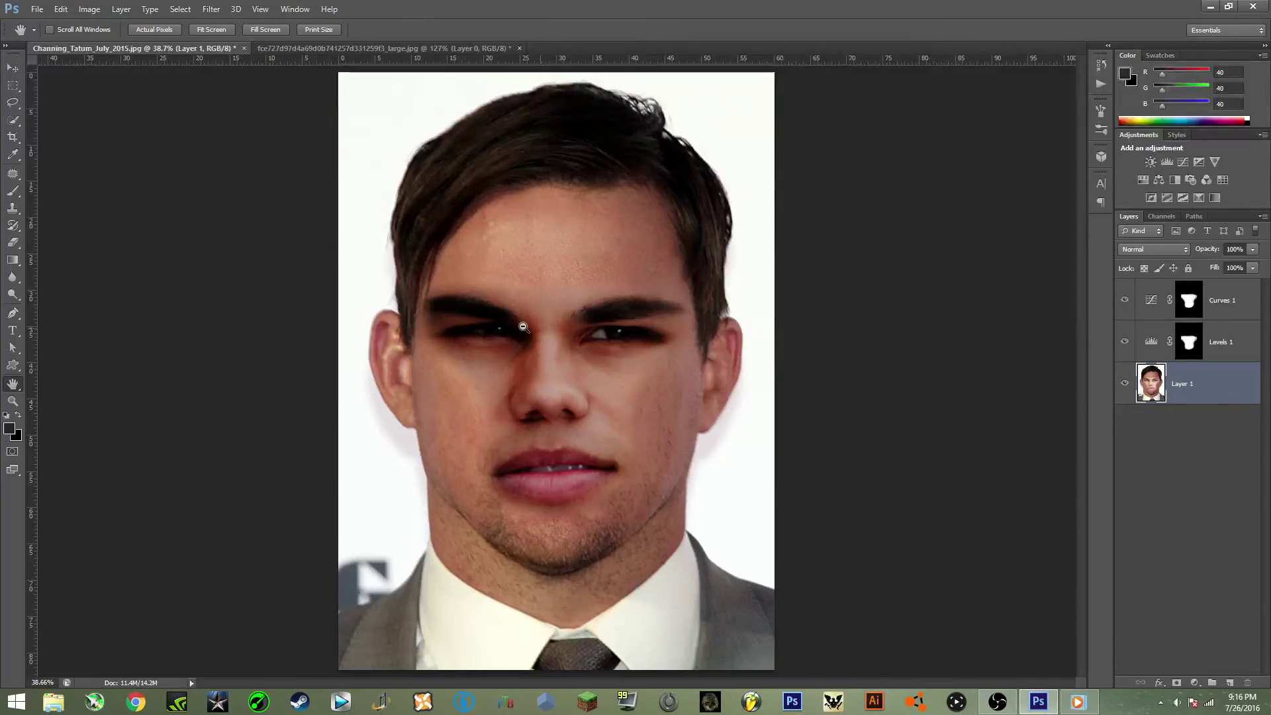
Switch to the Brush and sample the under-eye skin as foreground colour 6e2c1b (R110 G44 B27)
{"action": "scroll", "coordinate": [523, 326], "scroll_direction": "up", "scroll_amount": 2}
{"action": "scroll", "coordinate": [503, 351], "scroll_direction": "up", "scroll_amount": 2}
{"action": "scroll", "coordinate": [476, 372], "scroll_direction": "up", "scroll_amount": 2}
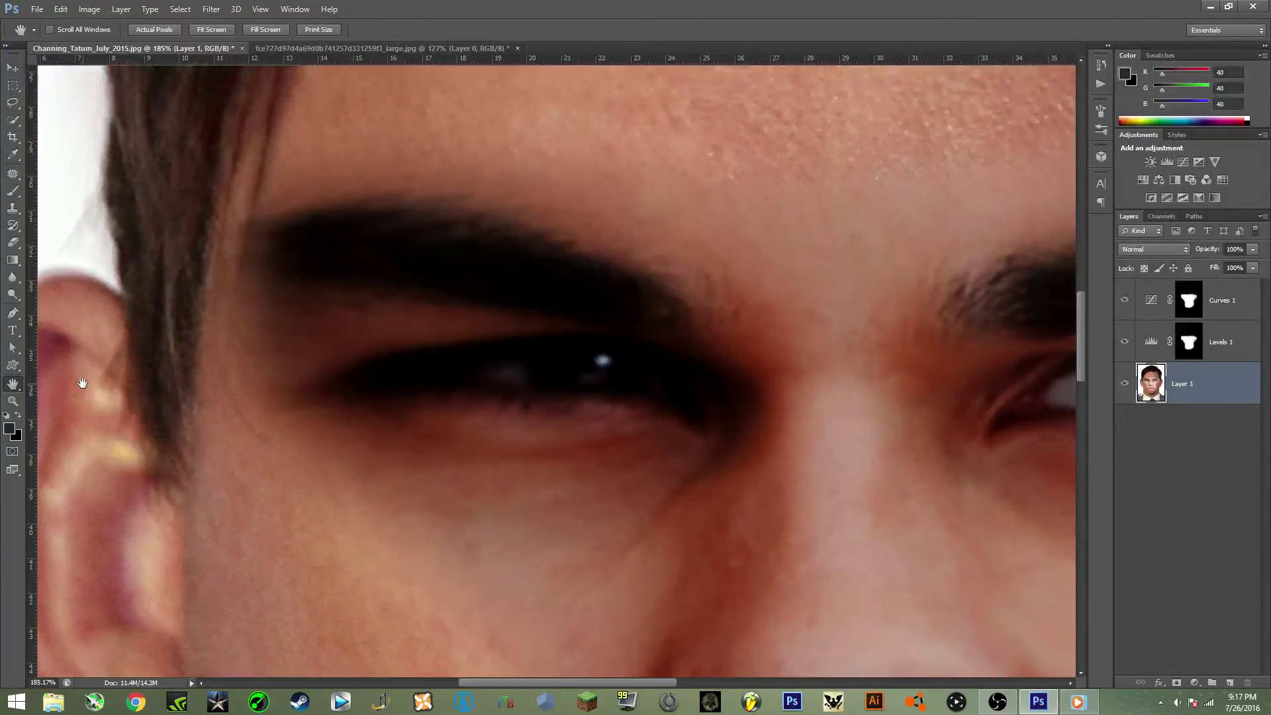
{"action": "key", "text": "b"}
{"action": "left_click", "coordinate": [11, 427]}
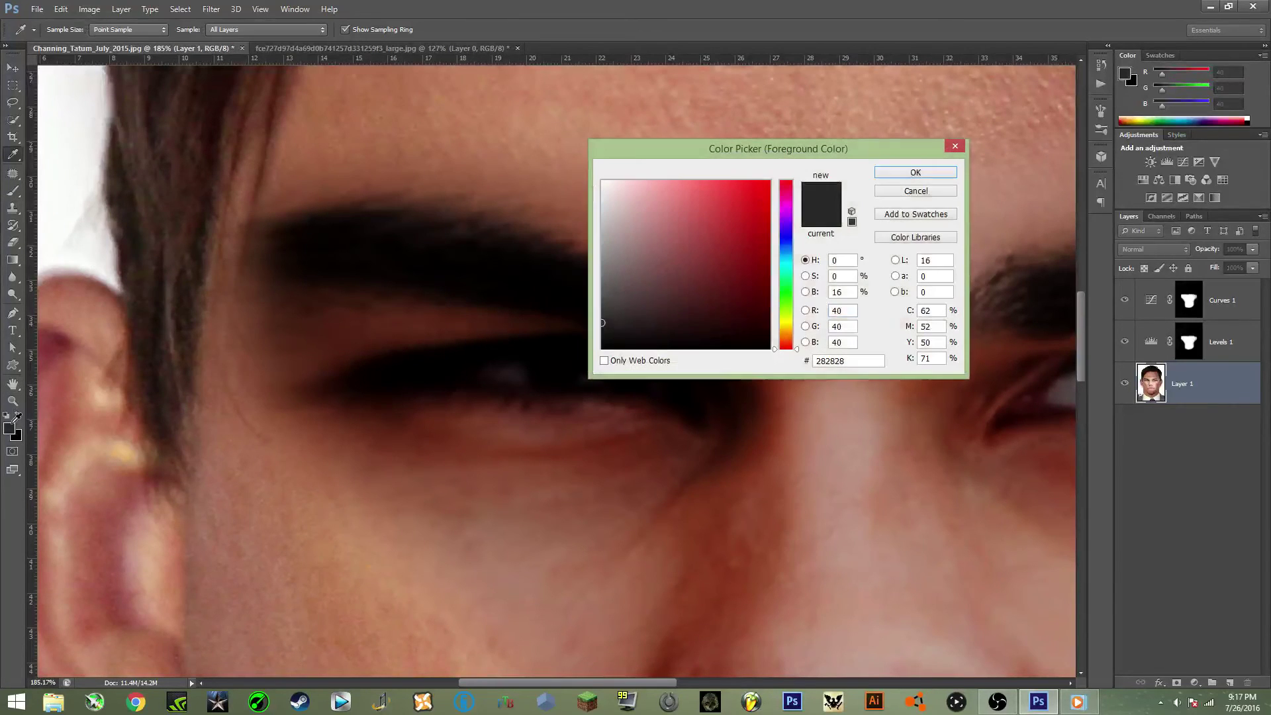
{"action": "left_click", "coordinate": [927, 191]}
{"action": "scroll", "coordinate": [728, 341], "scroll_direction": "down", "scroll_amount": 5}
{"action": "left_click_drag", "start_coordinate": [778, 449], "coordinate": [731, 378]}
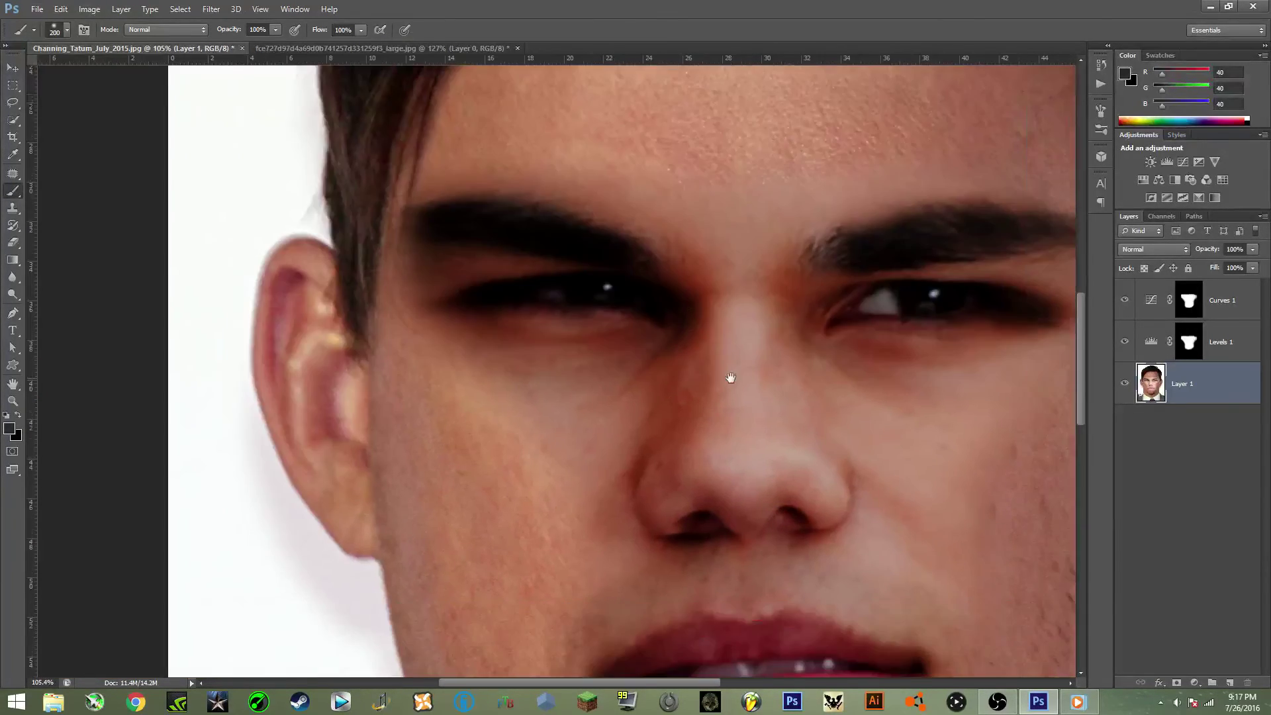
{"action": "left_click", "coordinate": [9, 427]}
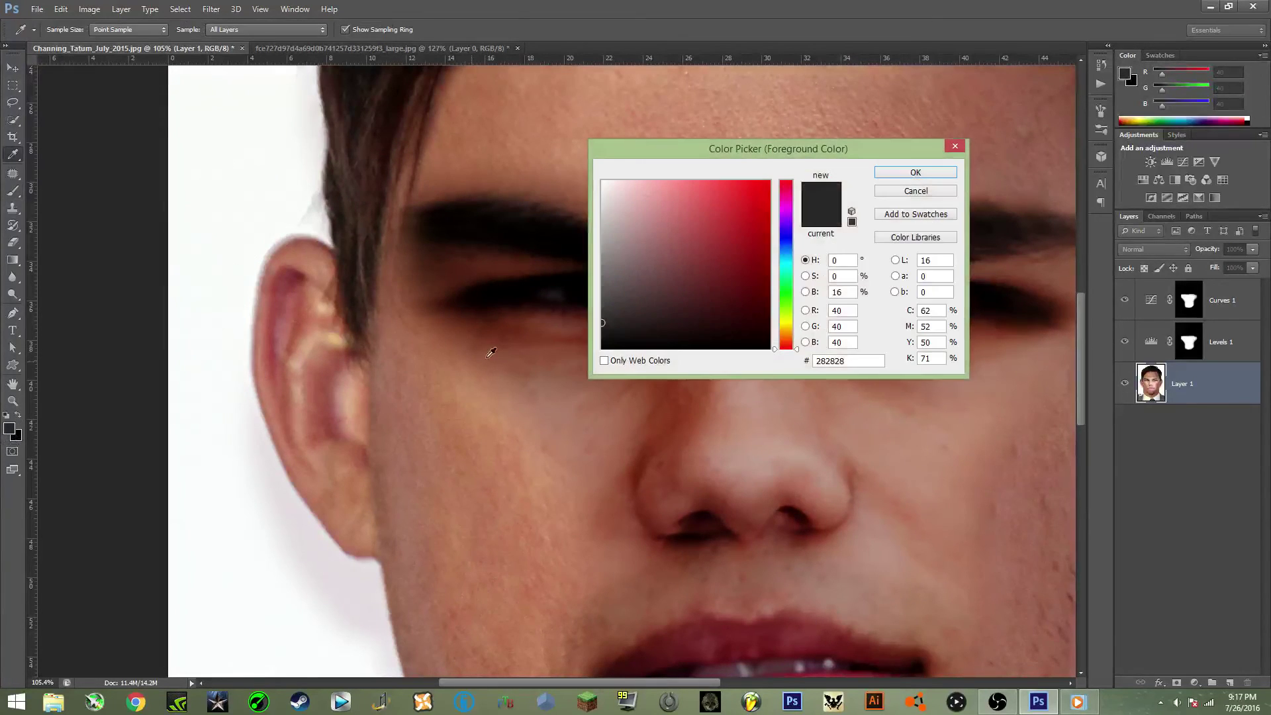
{"action": "left_click_drag", "start_coordinate": [798, 158], "coordinate": [215, 203]}
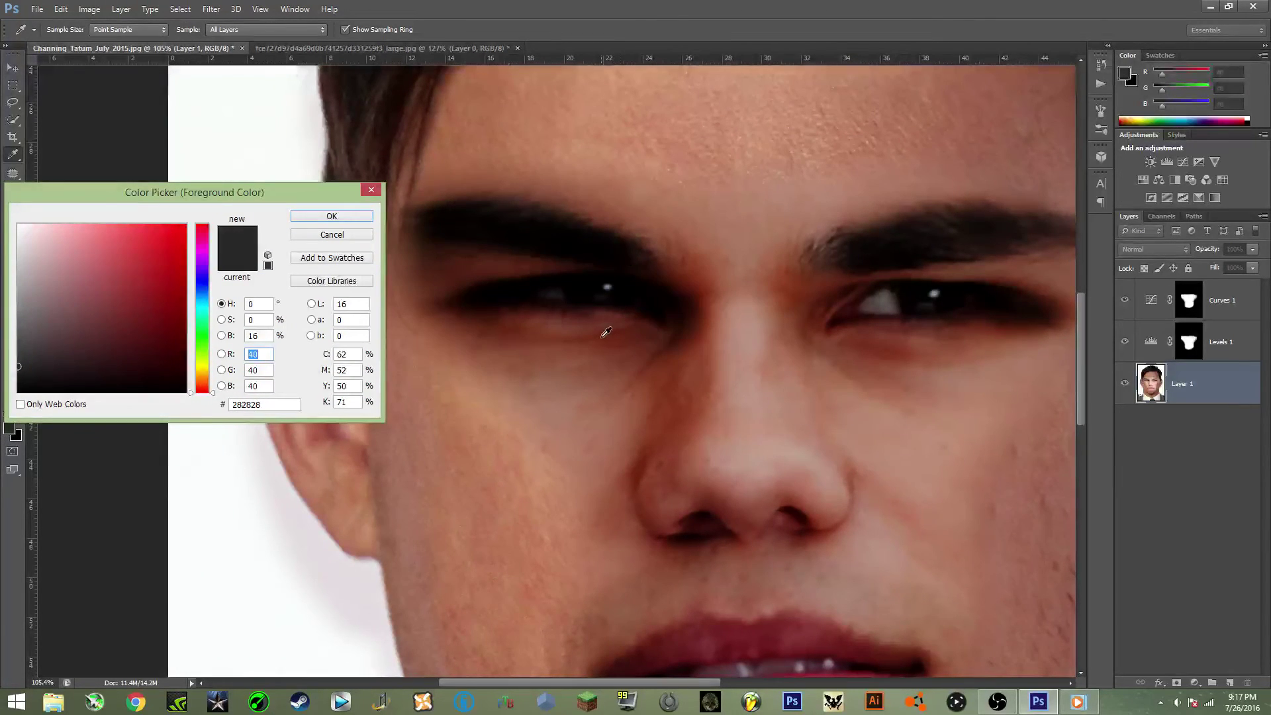
{"action": "left_click", "coordinate": [605, 341]}
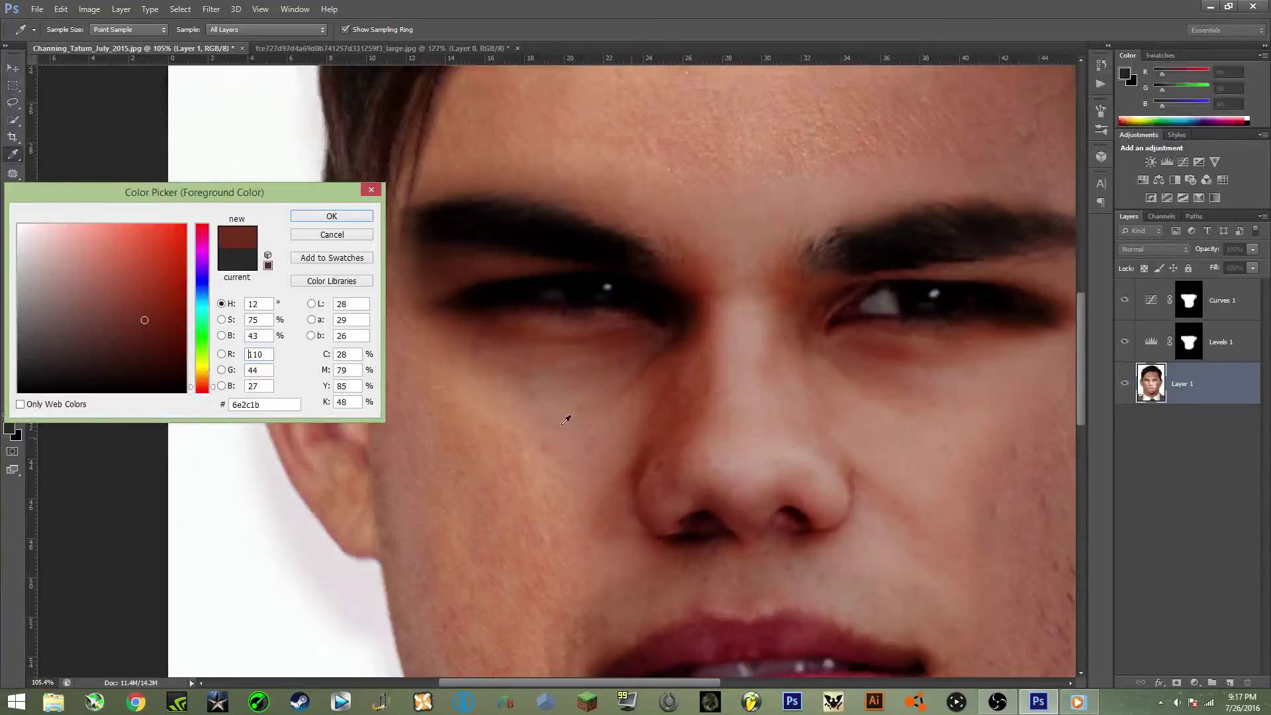
{"action": "left_click", "coordinate": [295, 216]}
Add a new Layer 2 and paint reddish-brown strokes along the upper eyelid at brush size 40
{"action": "key", "text": "b"}
{"action": "scroll", "coordinate": [512, 258], "scroll_direction": "up", "scroll_amount": 3}
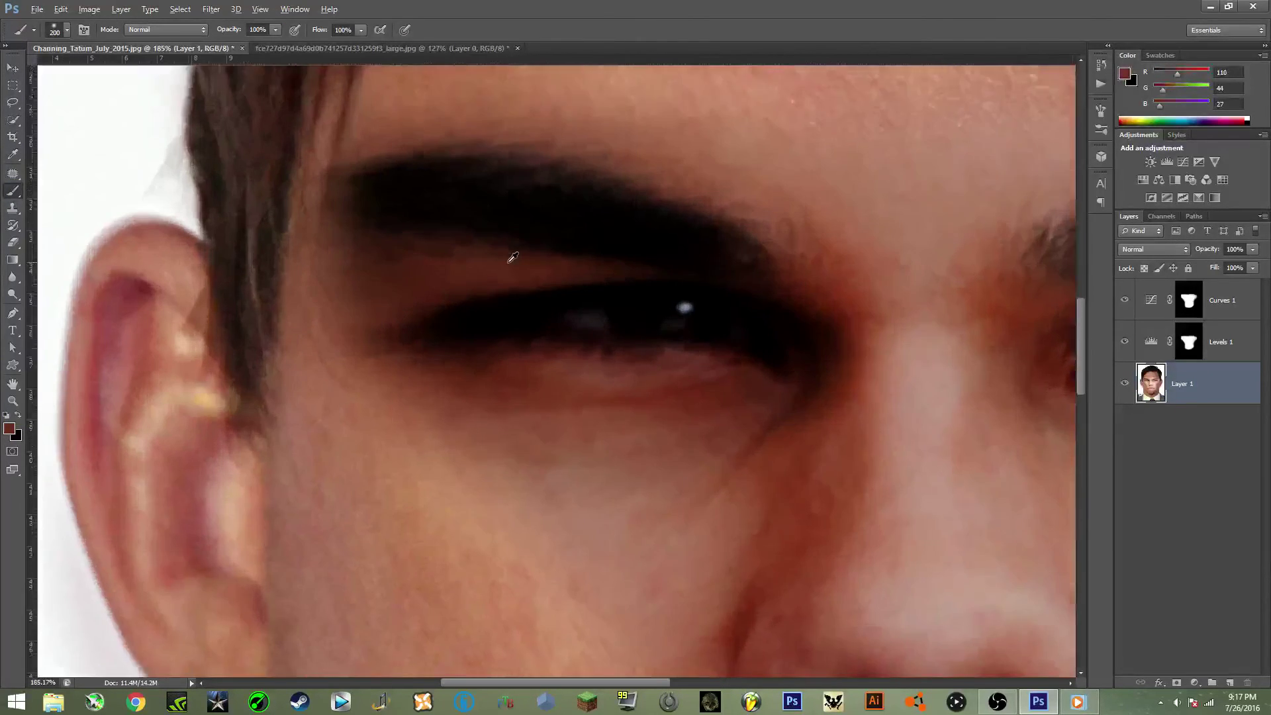
{"action": "scroll", "coordinate": [512, 258], "scroll_direction": "up", "scroll_amount": 2}
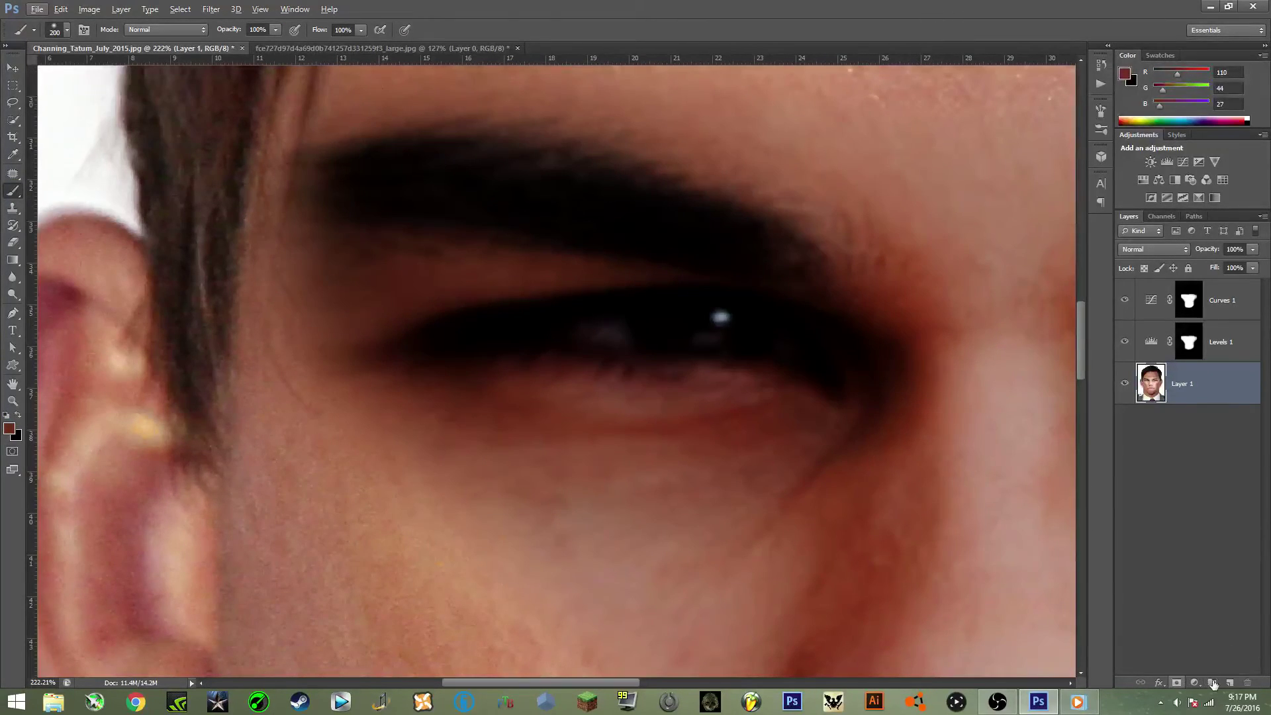
{"action": "left_click", "coordinate": [1212, 683]}
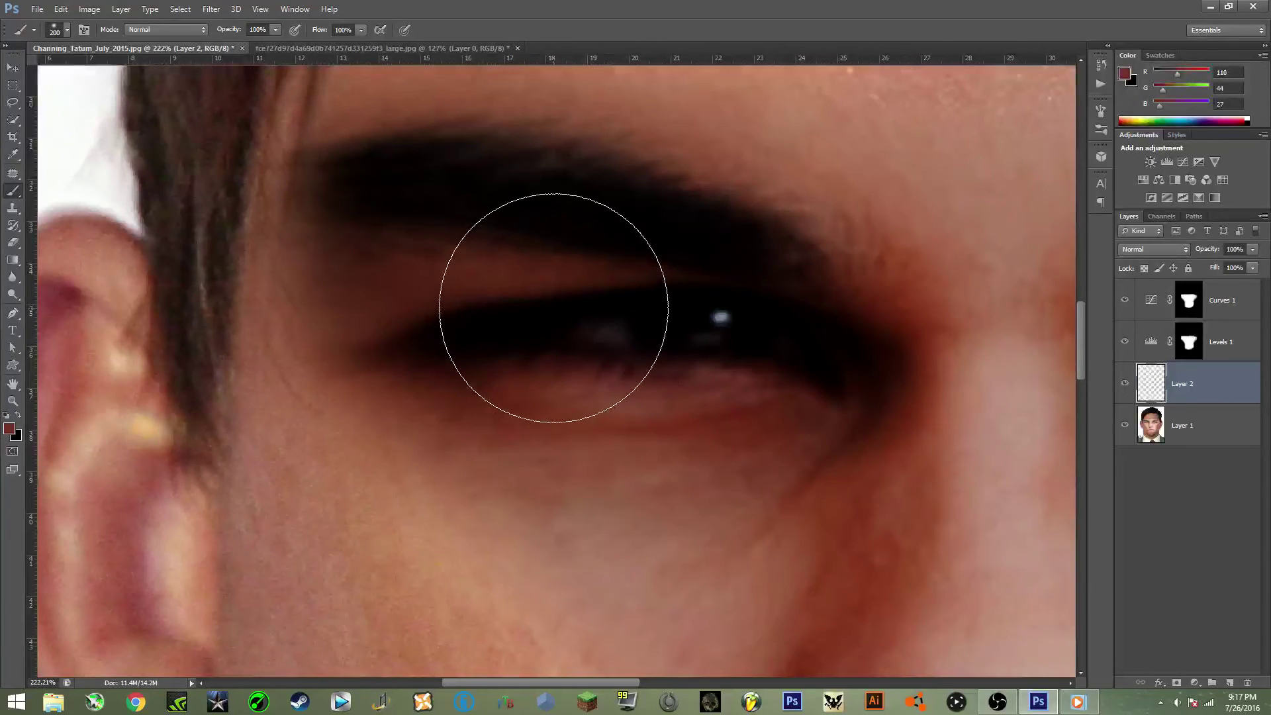
{"action": "key", "text": "bracketleft"}
{"action": "key", "text": "bracketleft"}
{"action": "key", "text": "bracketleft"}
{"action": "key", "text": "bracketleft"}
{"action": "key", "text": "bracketleft"}
{"action": "key", "text": "bracketleft"}
{"action": "key", "text": "bracketleft"}
{"action": "key", "text": "bracketleft"}
{"action": "key", "text": "bracketleft"}
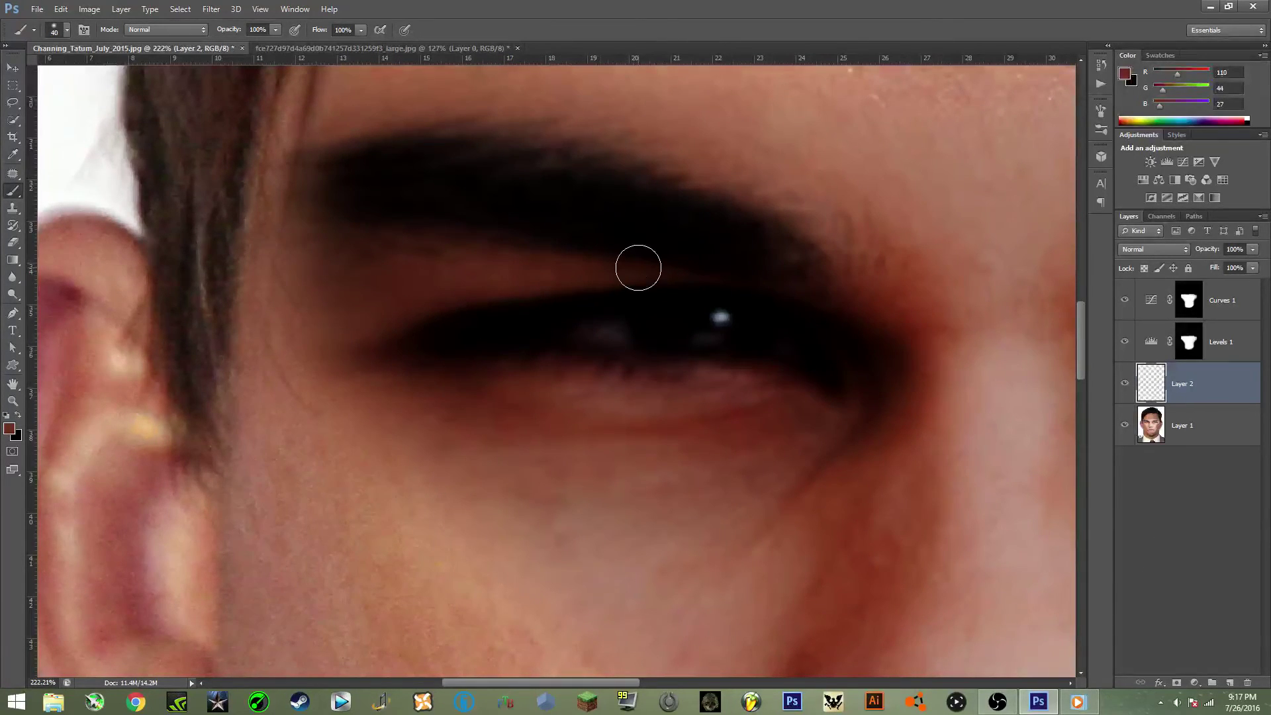
{"action": "mouse_move", "coordinate": [647, 268]}
{"action": "left_mouse_down"}
{"action": "mouse_move", "coordinate": [520, 269]}
{"action": "mouse_move", "coordinate": [335, 298]}
{"action": "mouse_move", "coordinate": [311, 334]}
{"action": "mouse_move", "coordinate": [318, 278]}
{"action": "mouse_move", "coordinate": [505, 247]}
{"action": "mouse_move", "coordinate": [653, 265]}
{"action": "left_mouse_up"}
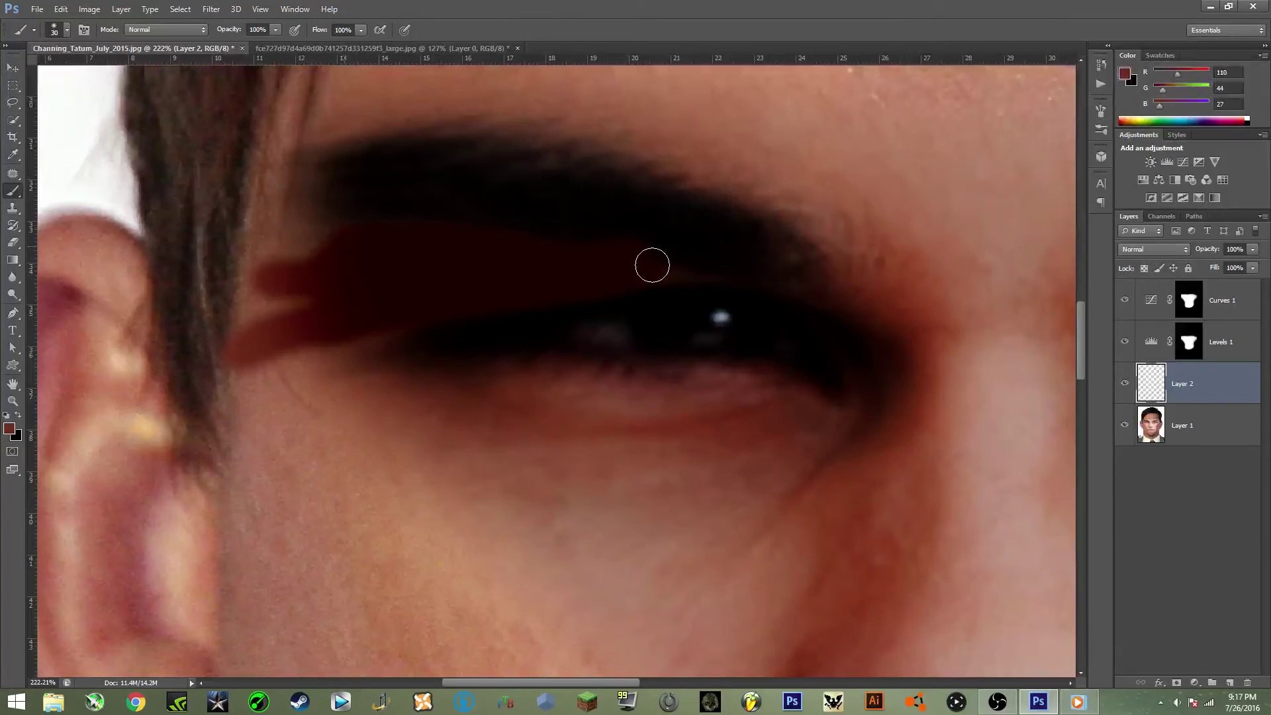
{"action": "left_click_drag", "start_coordinate": [400, 331], "coordinate": [288, 351]}
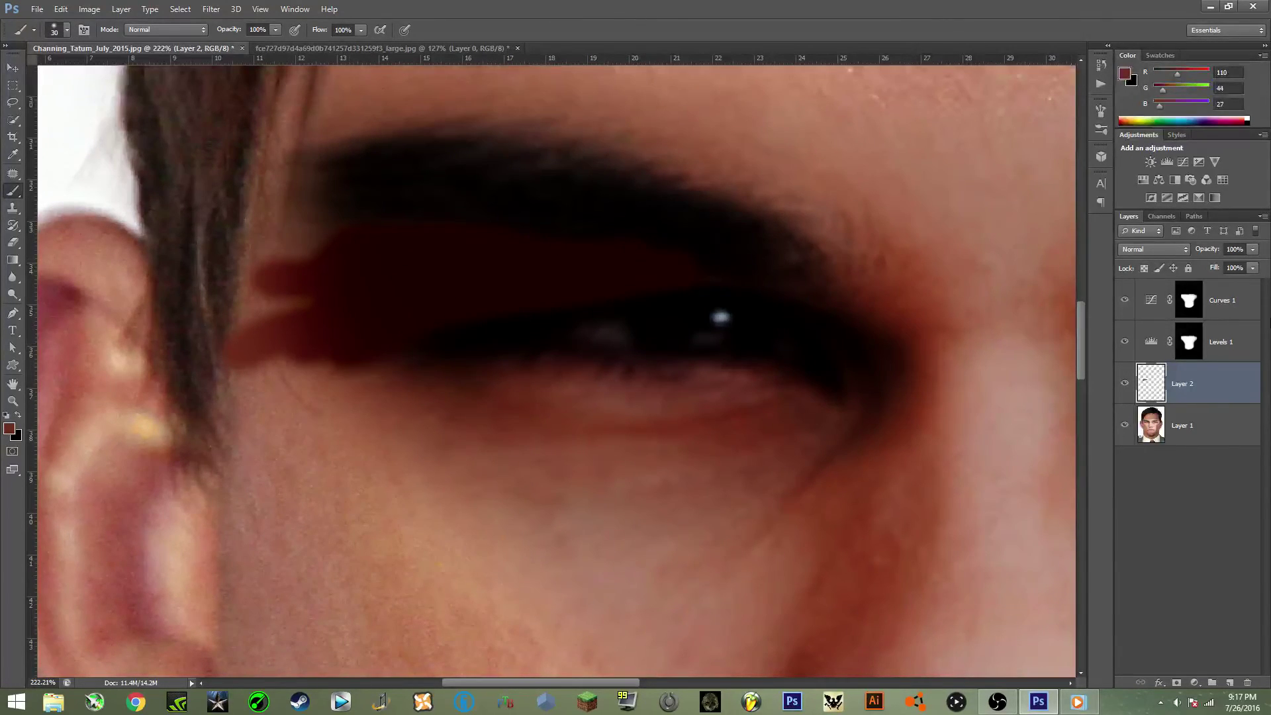
Try Overlay then Screen blend modes on Layer 2, undoing the light eyelid paint
{"action": "left_click", "coordinate": [1154, 249]}
{"action": "left_click", "coordinate": [1157, 426]}
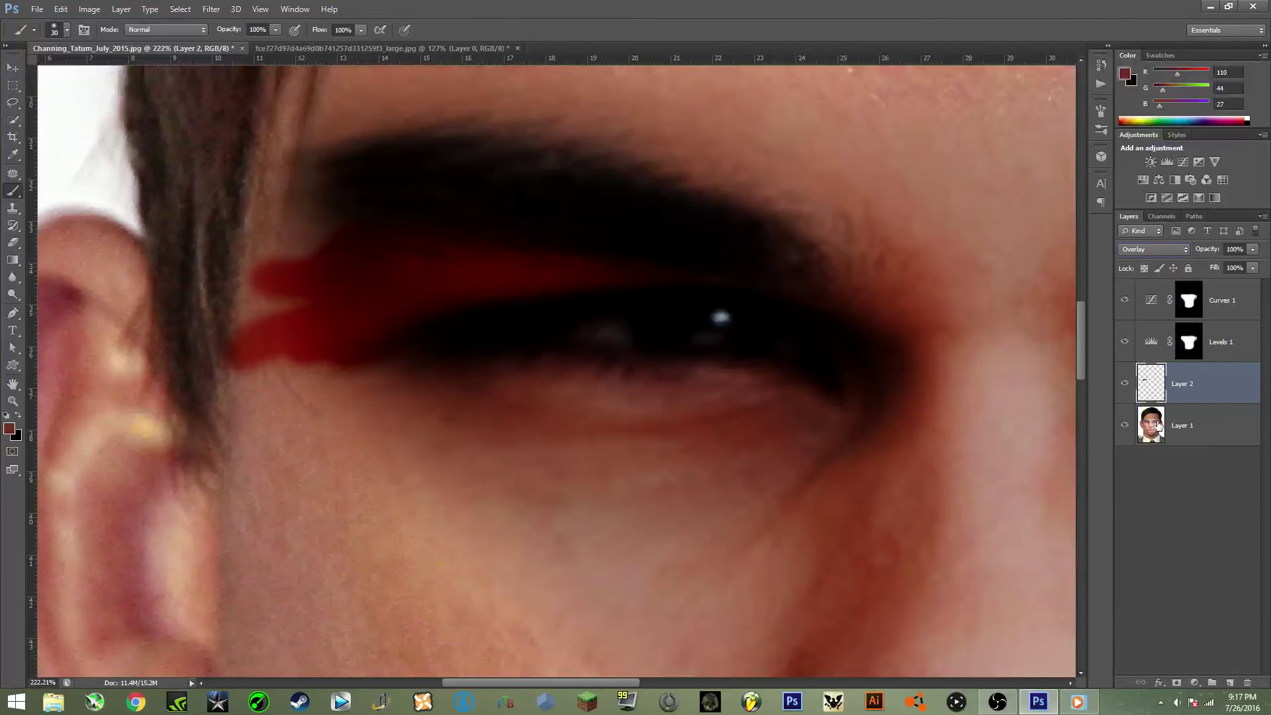
{"action": "left_click", "coordinate": [1167, 251]}
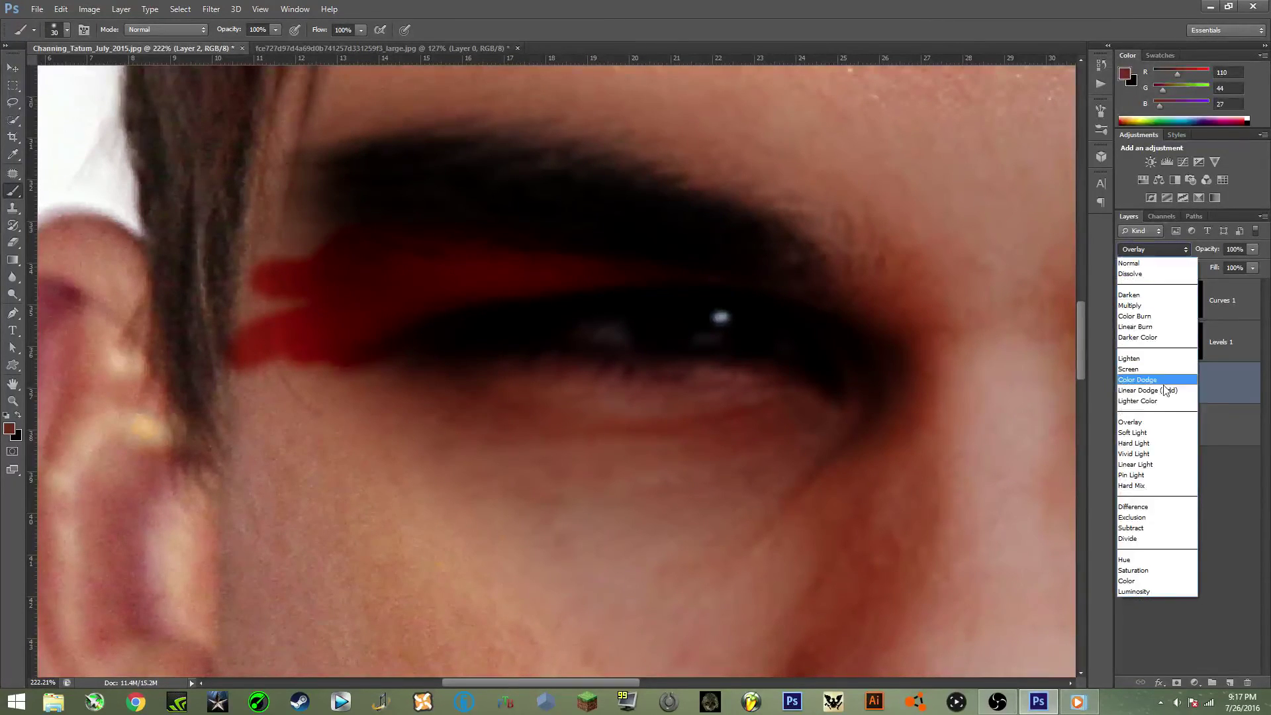
{"action": "left_click", "coordinate": [1170, 369]}
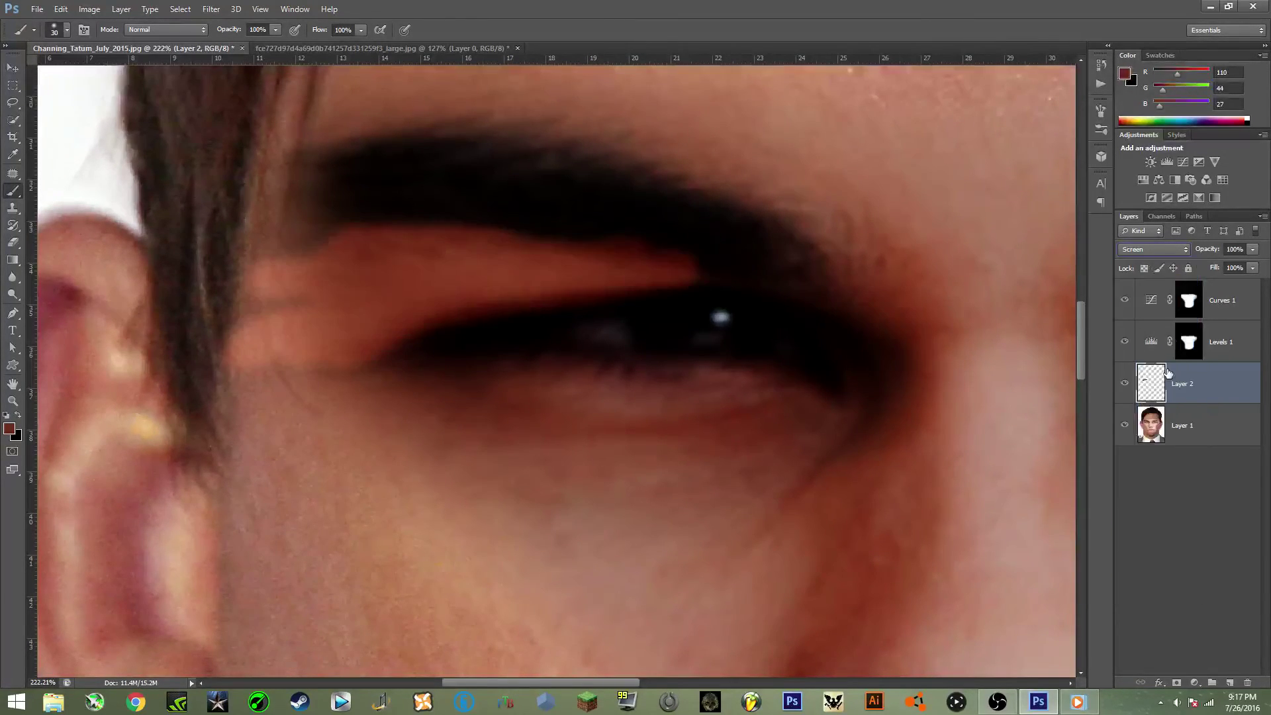
{"action": "mouse_move", "coordinate": [300, 282]}
{"action": "left_mouse_down"}
{"action": "mouse_move", "coordinate": [284, 276]}
{"action": "mouse_move", "coordinate": [337, 244]}
{"action": "mouse_move", "coordinate": [252, 298]}
{"action": "mouse_move", "coordinate": [258, 374]}
{"action": "left_mouse_up"}
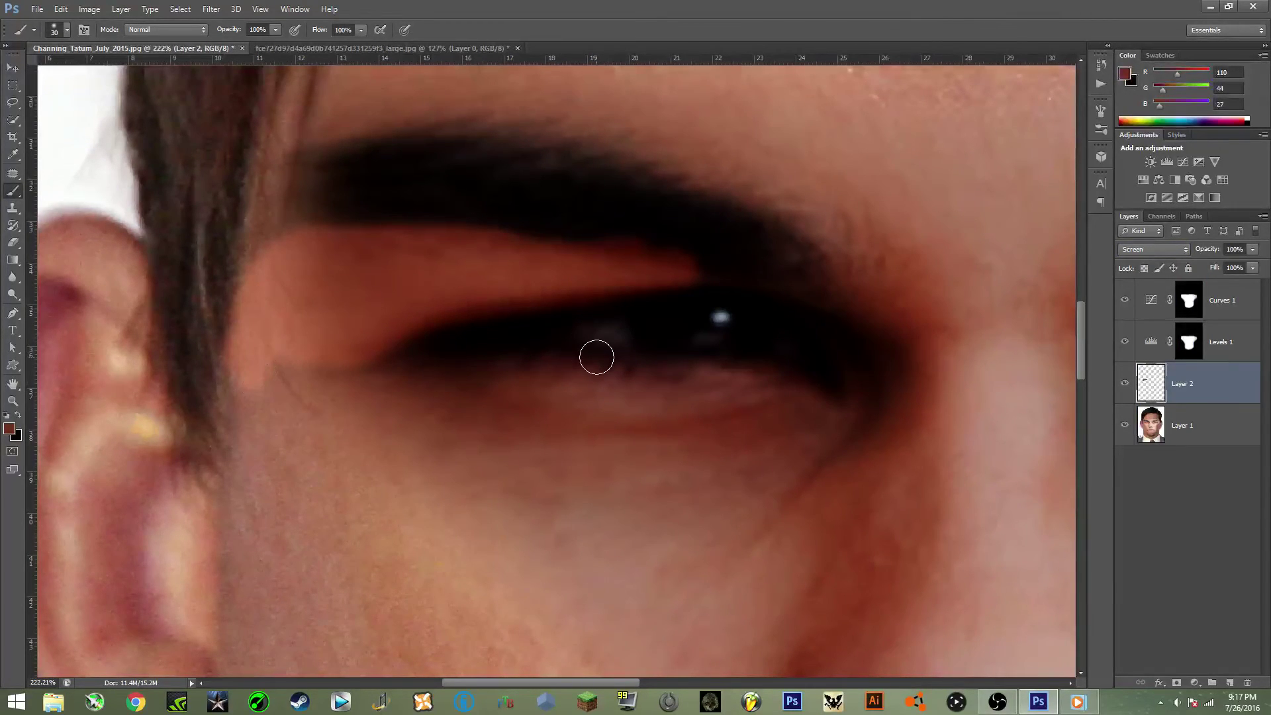
{"action": "key", "text": "ctrl+alt+z"}
{"action": "key", "text": "ctrl+alt+z"}
{"action": "key", "text": "ctrl+alt+z"}
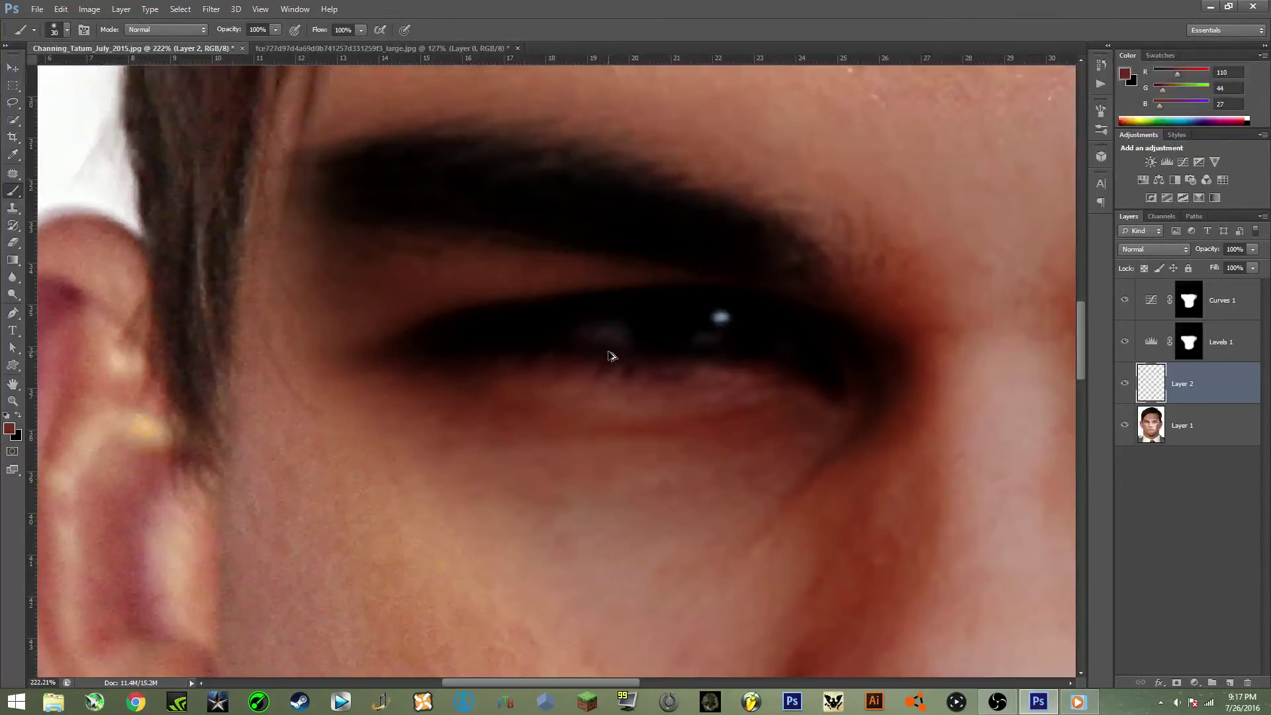
Zoom out to the whole face, select Layer 1, and drag the empty Layer 2 to the trash
{"action": "scroll", "coordinate": [949, 362], "scroll_direction": "down", "scroll_amount": 2}
{"action": "scroll", "coordinate": [866, 332], "scroll_direction": "down", "scroll_amount": 2}
{"action": "scroll", "coordinate": [861, 334], "scroll_direction": "down", "scroll_amount": 1}
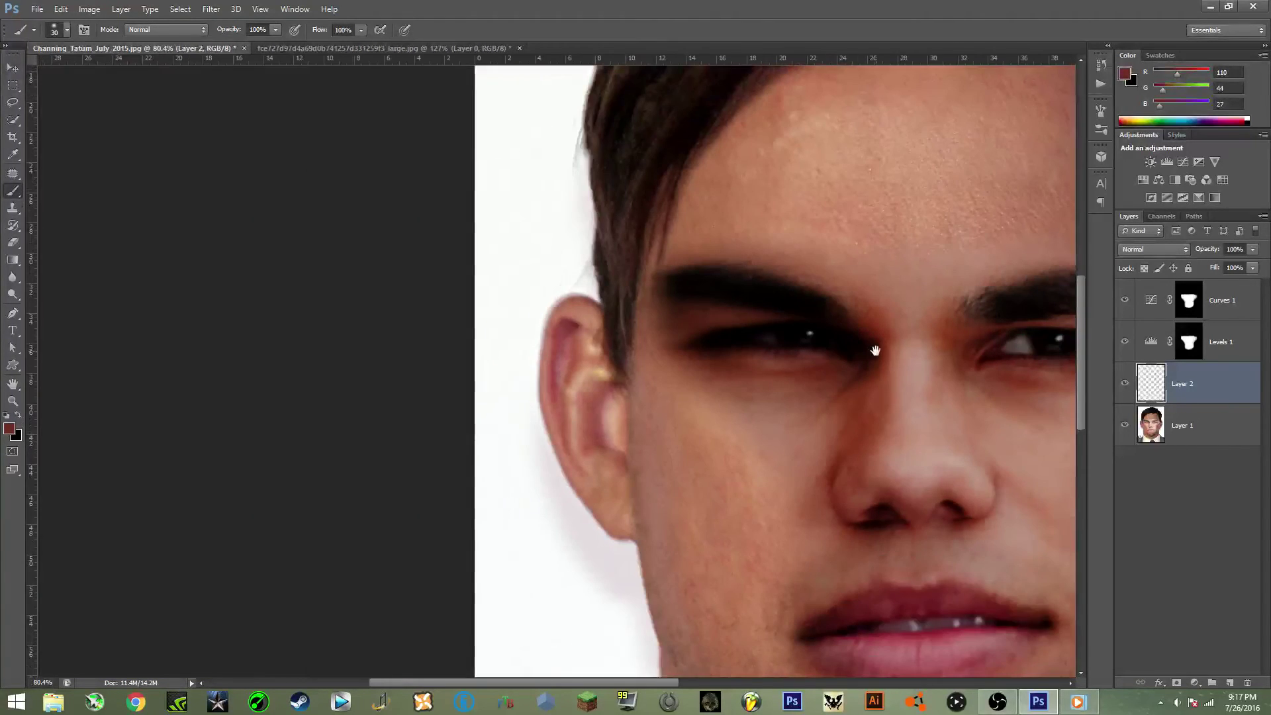
{"action": "left_click_drag", "start_coordinate": [871, 341], "coordinate": [622, 301]}
{"action": "scroll", "coordinate": [738, 307], "scroll_direction": "down", "scroll_amount": 1}
{"action": "scroll", "coordinate": [761, 318], "scroll_direction": "down", "scroll_amount": 2}
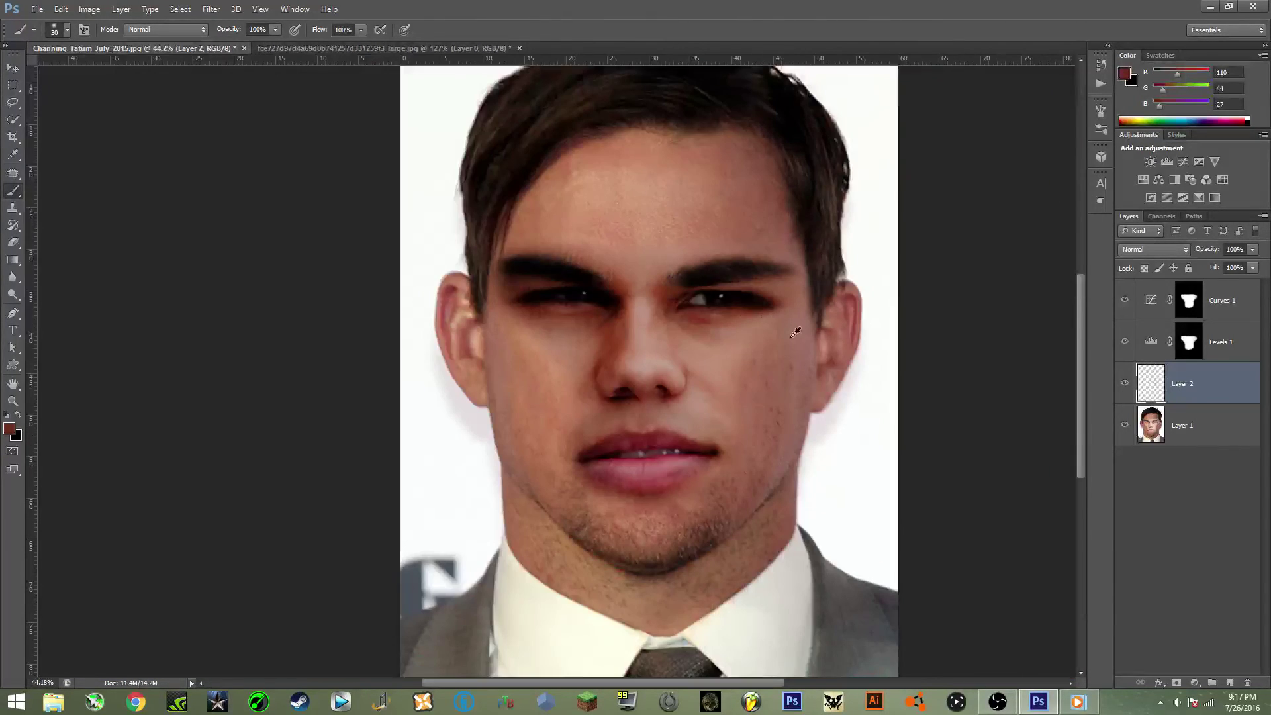
{"action": "left_click_drag", "start_coordinate": [794, 351], "coordinate": [760, 363]}
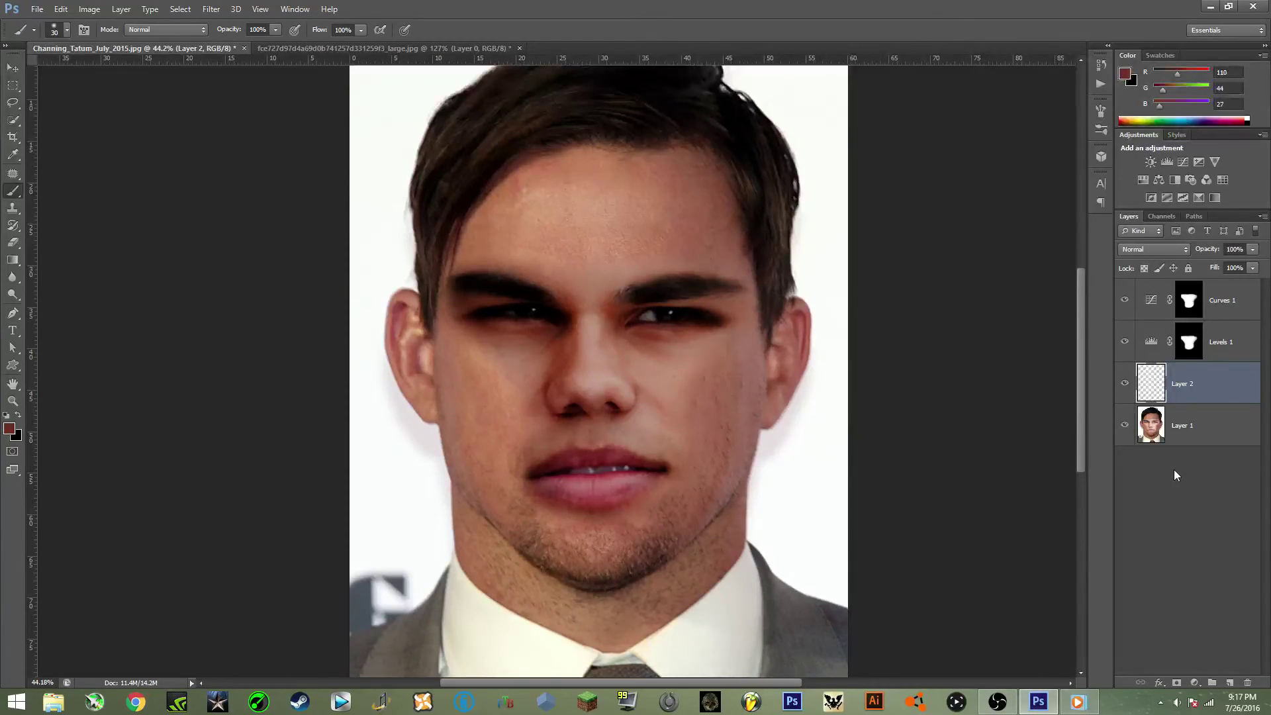
{"action": "left_click", "coordinate": [1197, 442]}
{"action": "left_click_drag", "start_coordinate": [1187, 390], "coordinate": [1248, 683]}
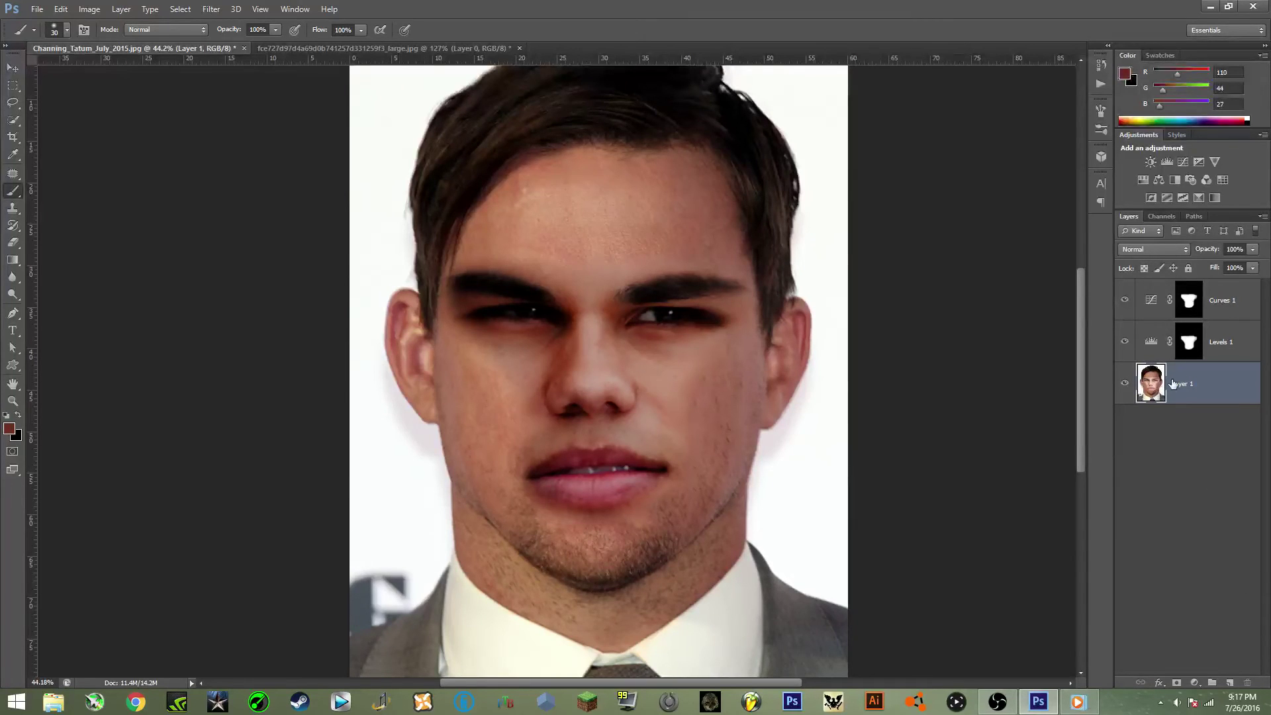
Select Layer 1 with Levels 1 and Curves 1 and add a Black & White adjustment layer
{"action": "left_click", "coordinate": [1244, 298], "text": "shift"}
{"action": "left_click_drag", "start_coordinate": [1244, 298], "coordinate": [1156, 389]}
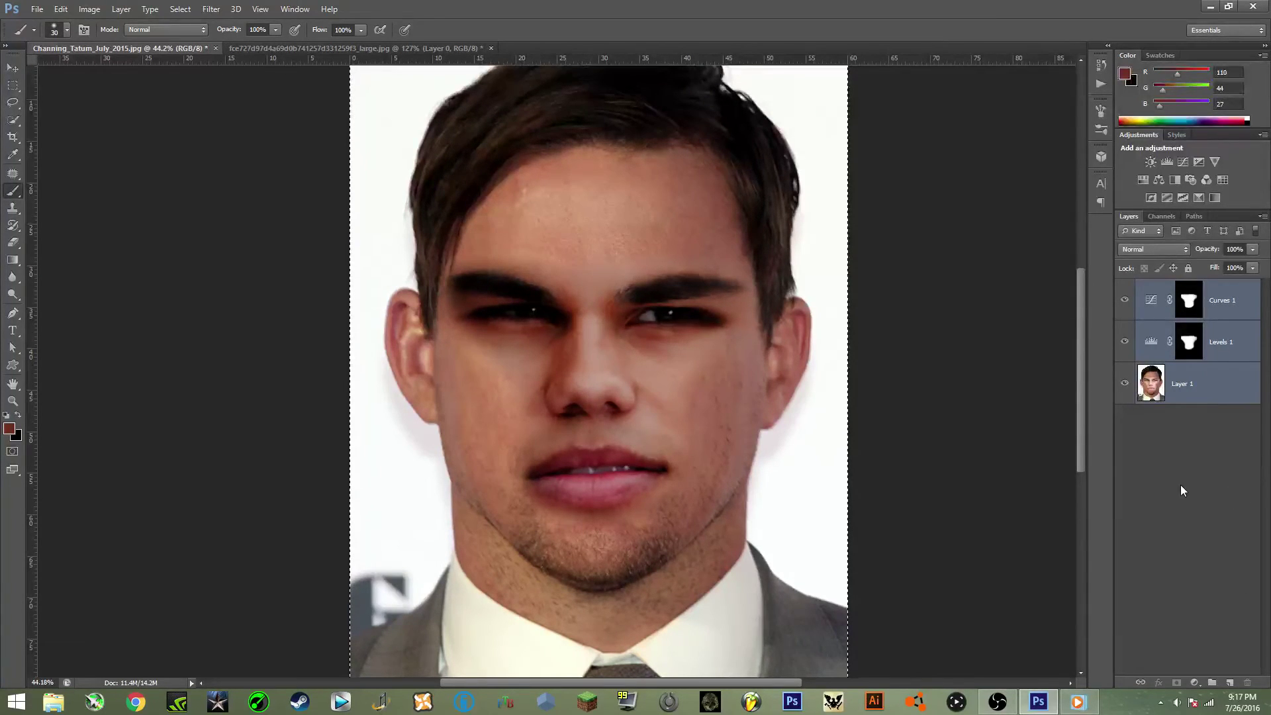
{"action": "left_click", "coordinate": [1195, 682]}
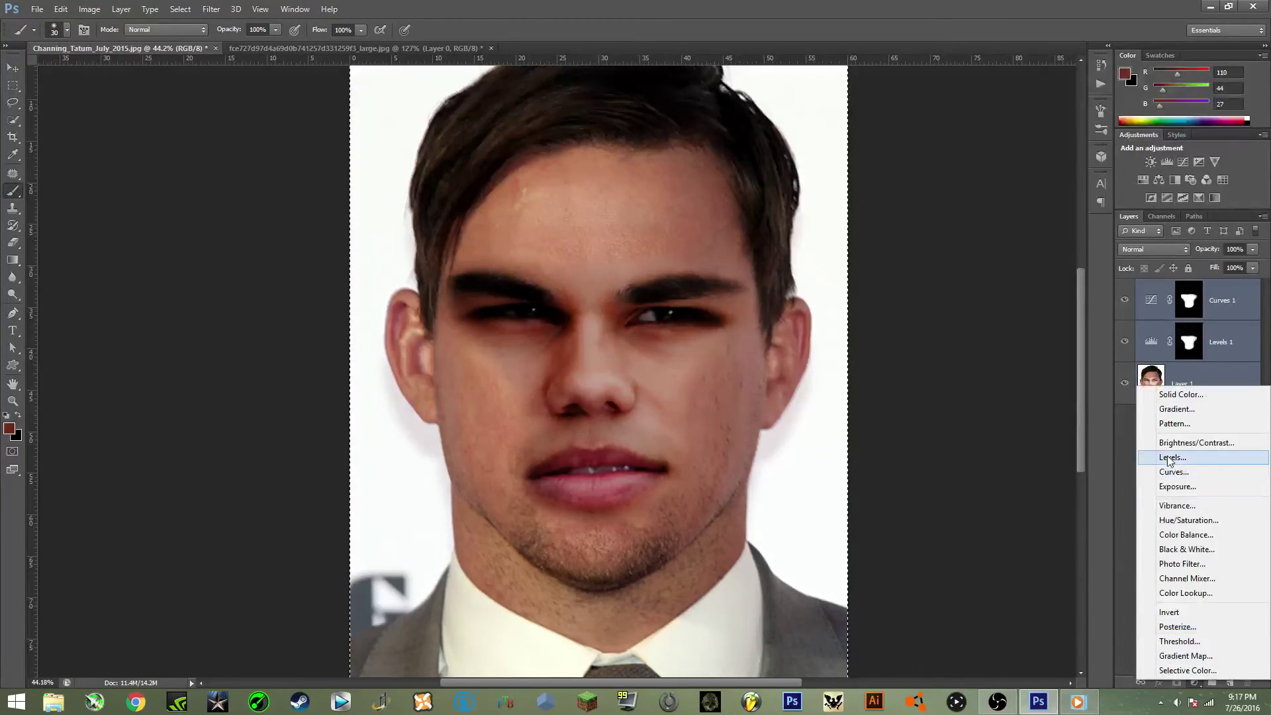
{"action": "left_click", "coordinate": [1188, 549]}
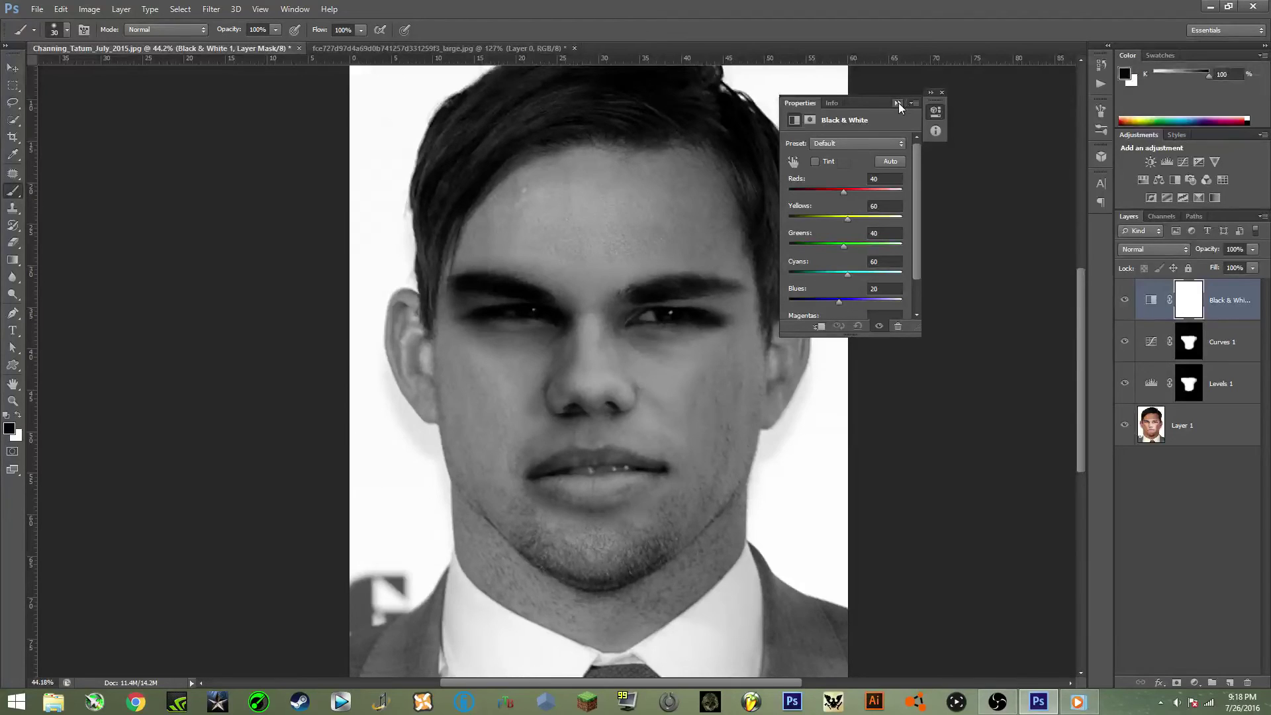
Try the Blue Filter and Darker presets, settle on Green Filter, and collapse the Properties panel
{"action": "left_click", "coordinate": [860, 144]}
{"action": "left_click", "coordinate": [860, 180]}
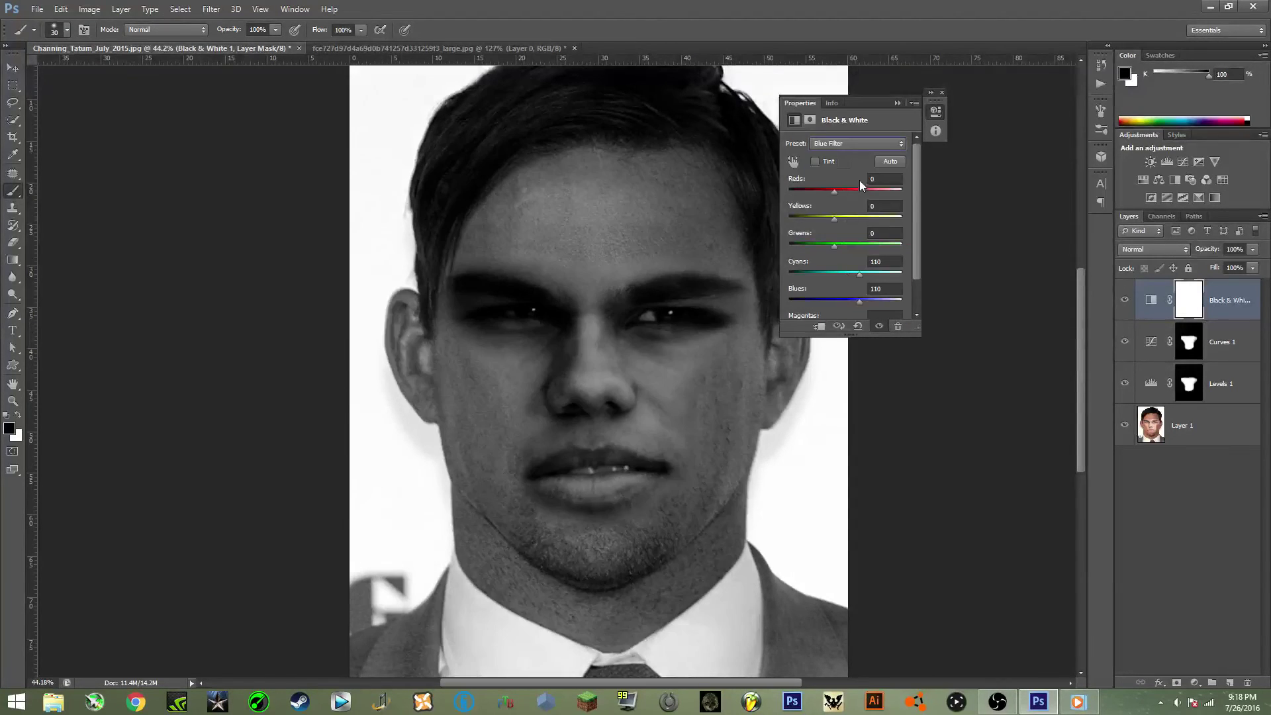
{"action": "left_click", "coordinate": [855, 147]}
{"action": "left_click", "coordinate": [855, 176]}
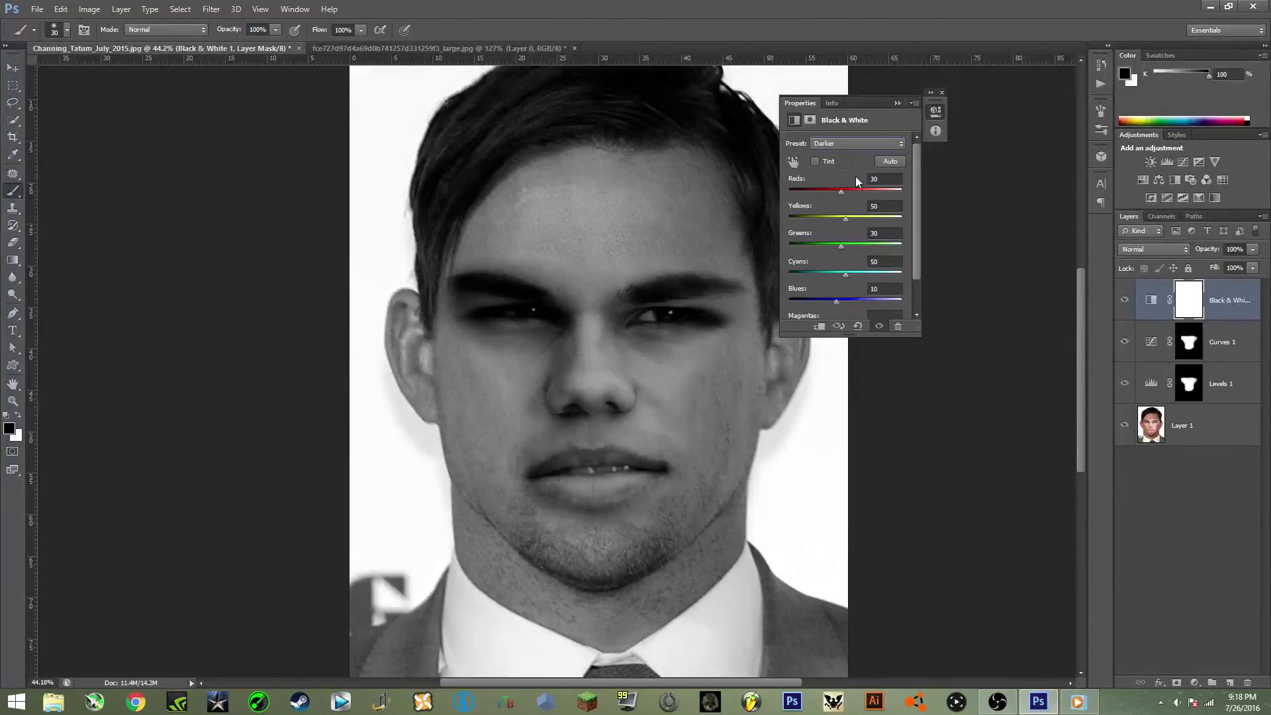
{"action": "left_click", "coordinate": [855, 144]}
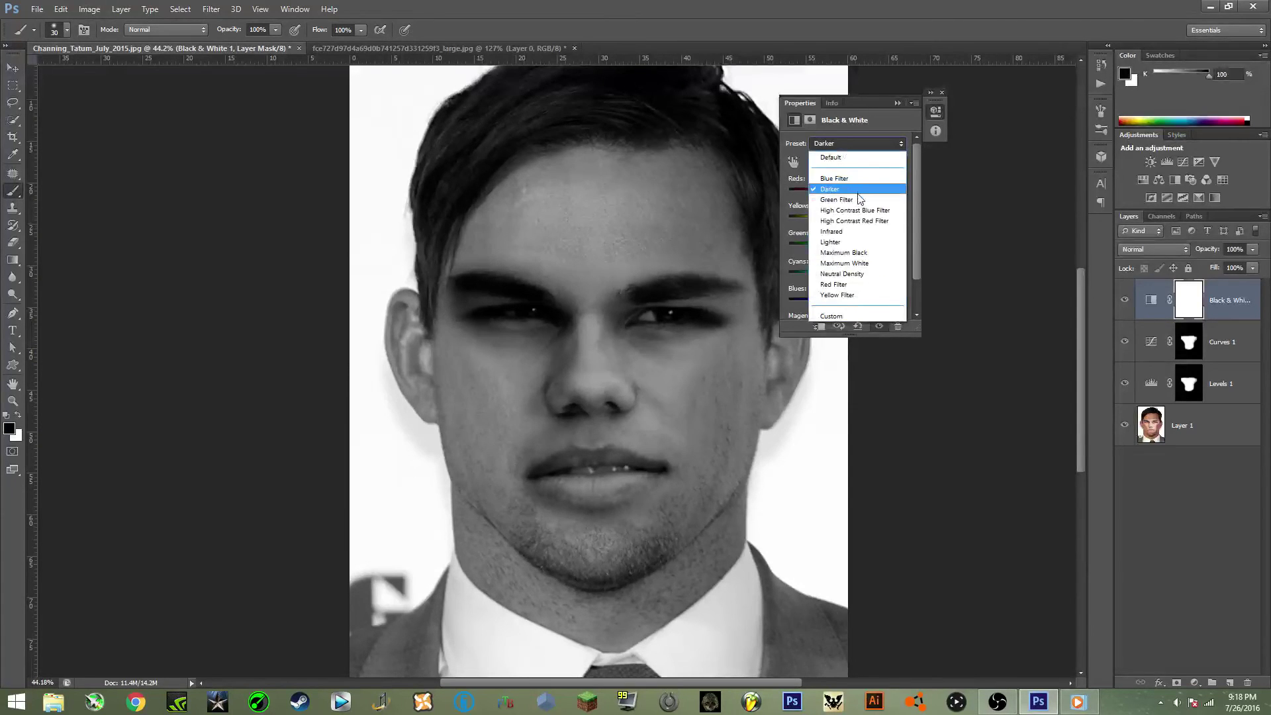
{"action": "left_click", "coordinate": [858, 196]}
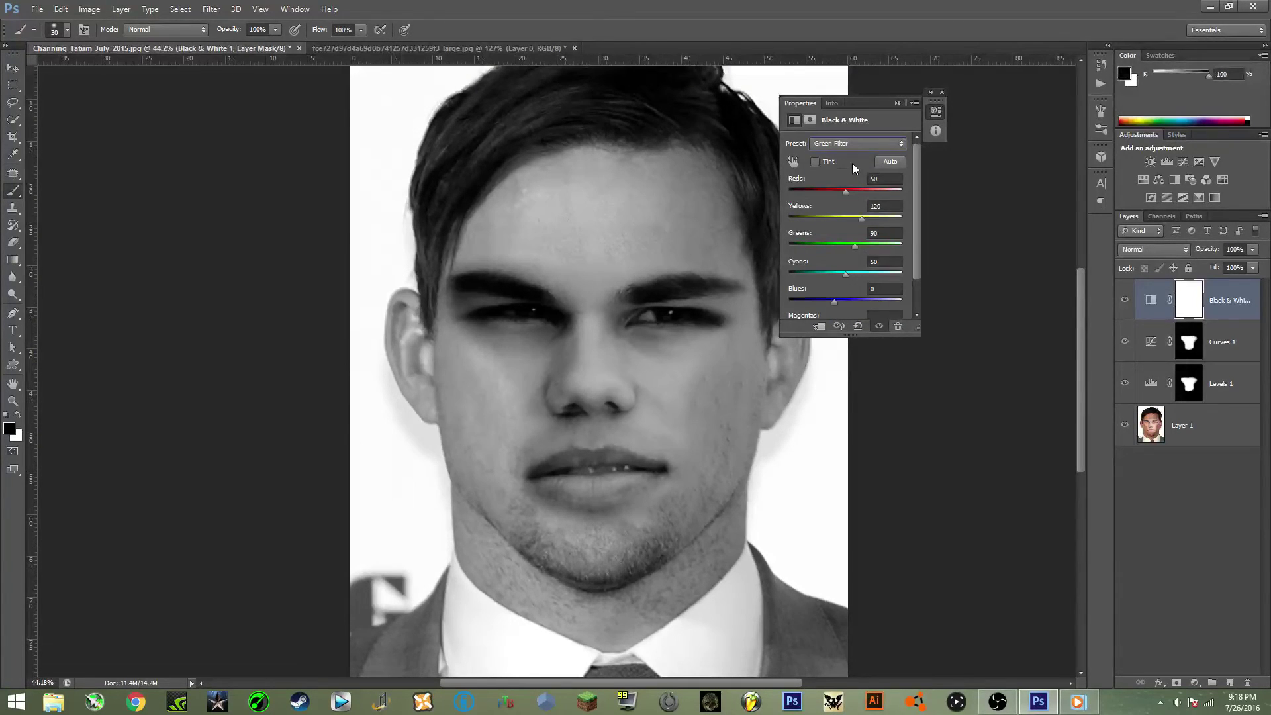
{"action": "left_click", "coordinate": [935, 112]}
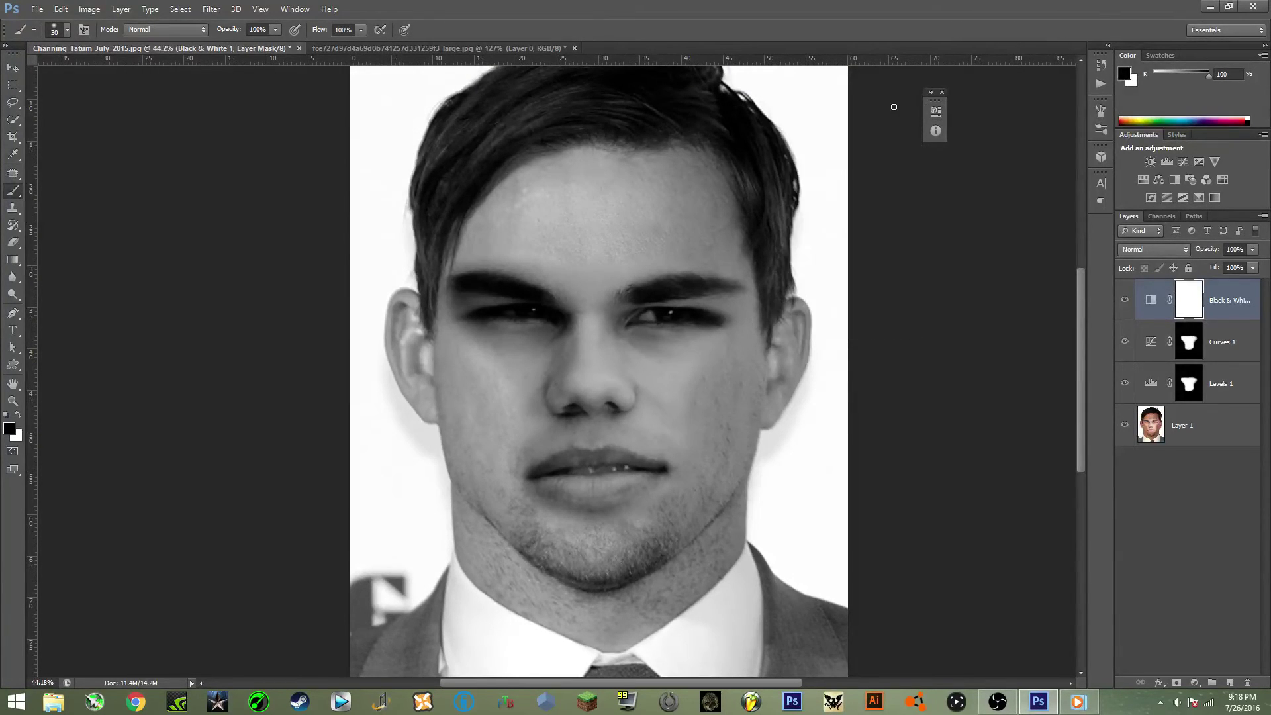
{"action": "left_click", "coordinate": [941, 92]}
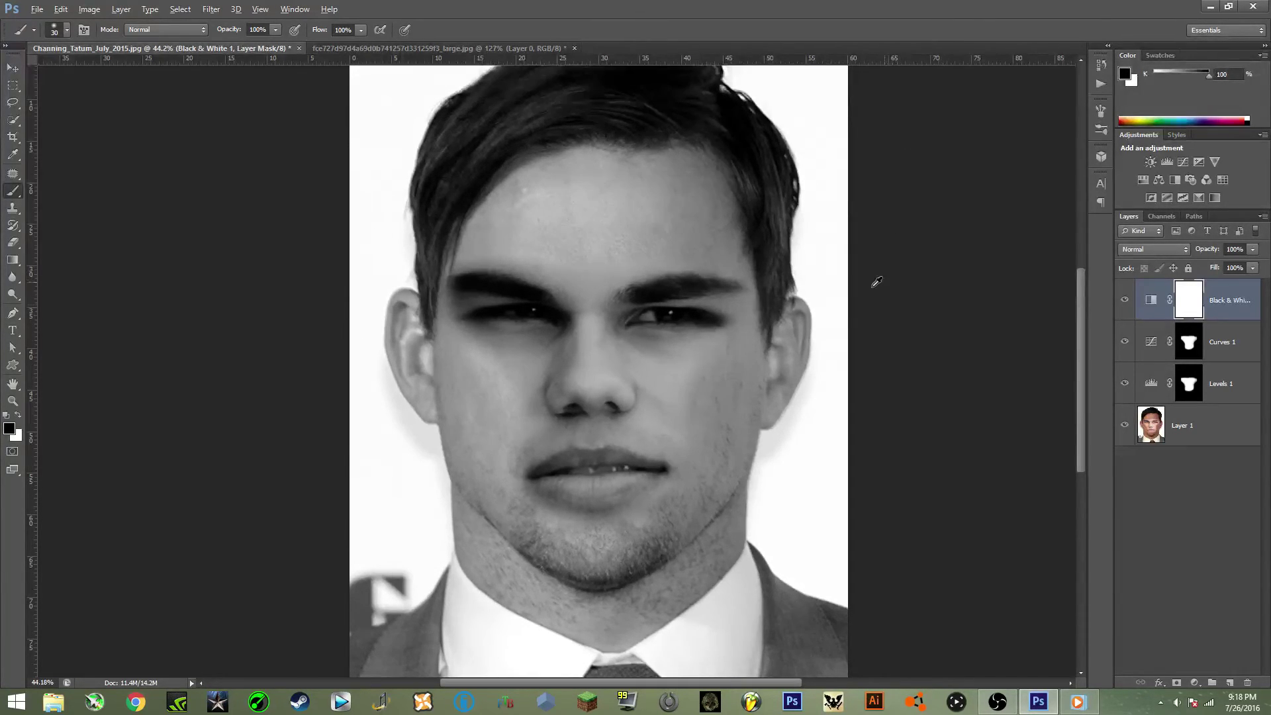
Zoom in and paint black mask strokes down the left cheek to reveal colour
{"action": "scroll", "coordinate": [653, 417], "scroll_direction": "up", "scroll_amount": 1}
{"action": "scroll", "coordinate": [581, 425], "scroll_direction": "up", "scroll_amount": 3}
{"action": "scroll", "coordinate": [575, 443], "scroll_direction": "up", "scroll_amount": 2}
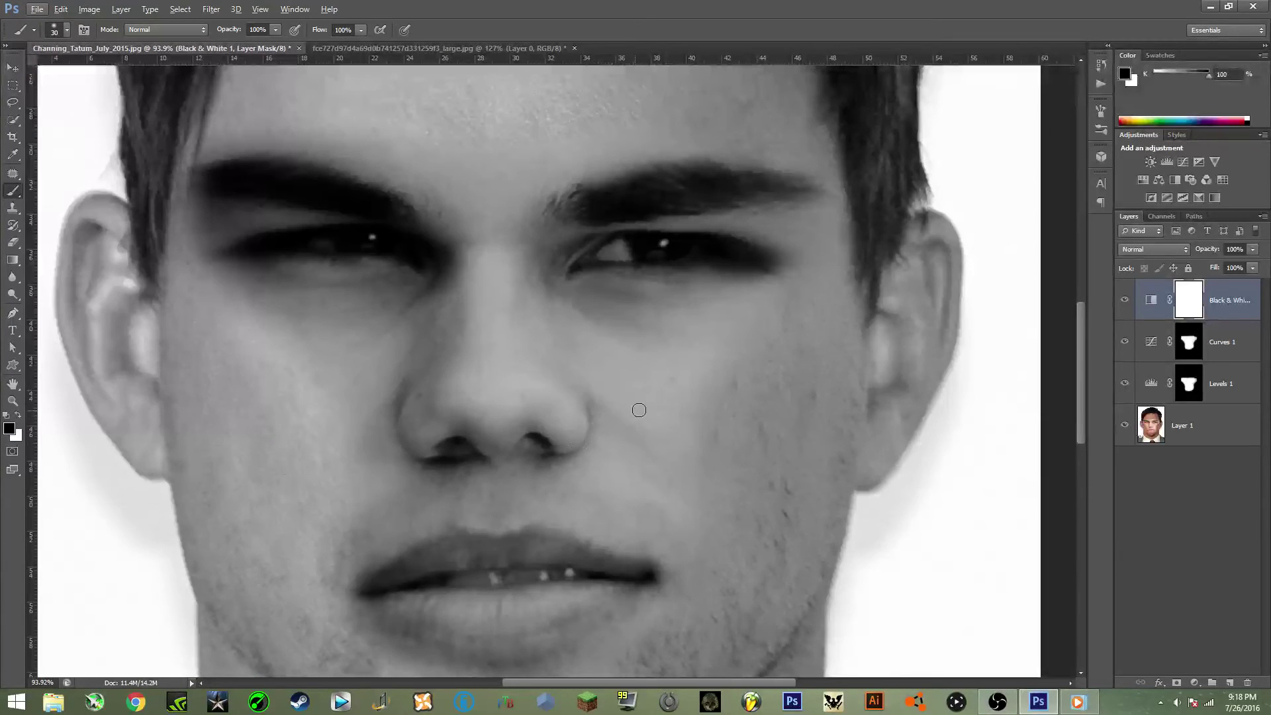
{"action": "left_click_drag", "start_coordinate": [767, 322], "coordinate": [666, 513]}
{"action": "left_click_drag", "start_coordinate": [219, 393], "coordinate": [215, 465]}
{"action": "left_click", "coordinate": [180, 420]}
{"action": "left_click", "coordinate": [364, 335], "text": "shift"}
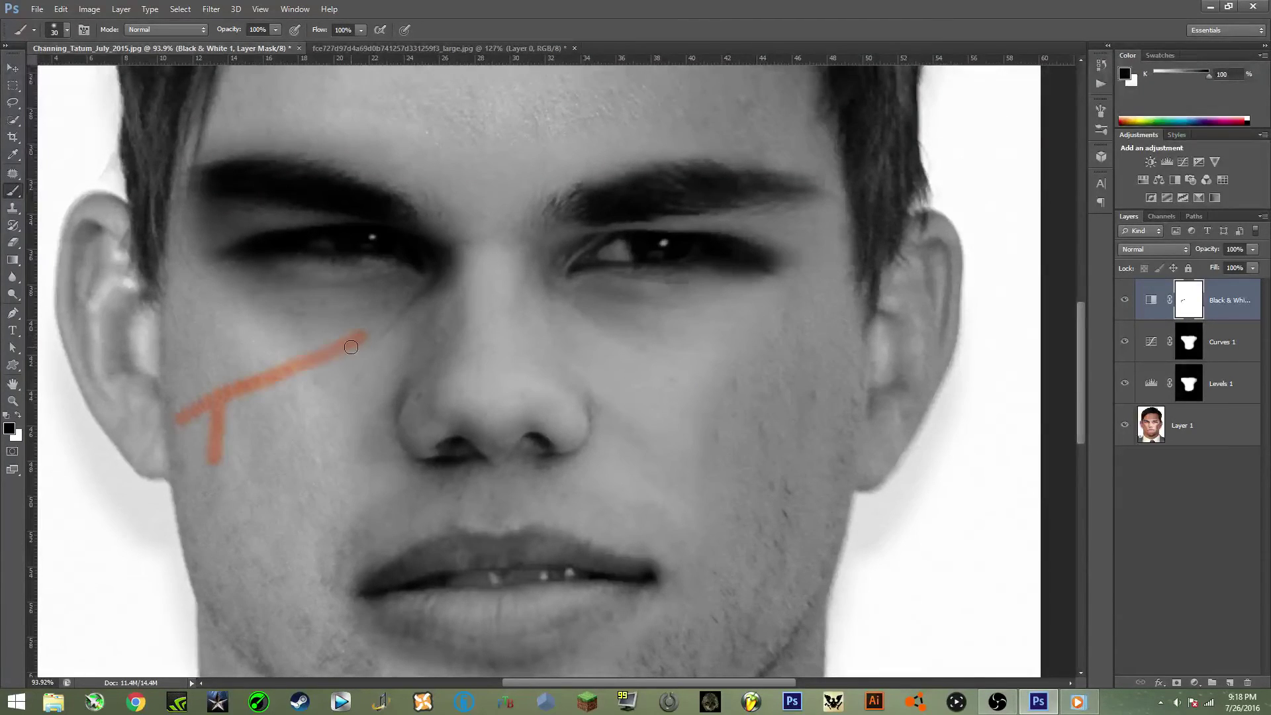
{"action": "left_click_drag", "start_coordinate": [364, 335], "coordinate": [185, 549]}
Extend the colour zigzag across the nose to the lip, redoing one stroke, then fit the image
{"action": "left_click", "coordinate": [272, 562], "text": "shift"}
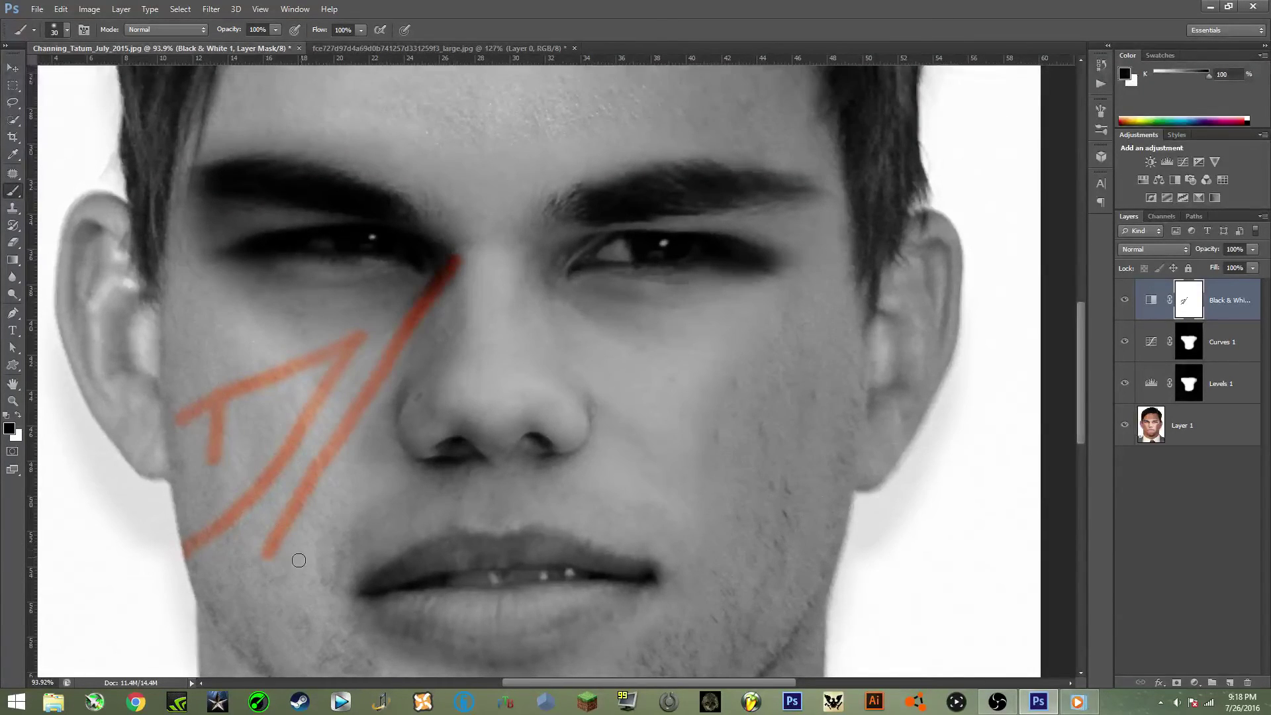
{"action": "left_click", "coordinate": [453, 458], "text": "shift"}
{"action": "left_click_drag", "start_coordinate": [394, 472], "coordinate": [468, 562]}
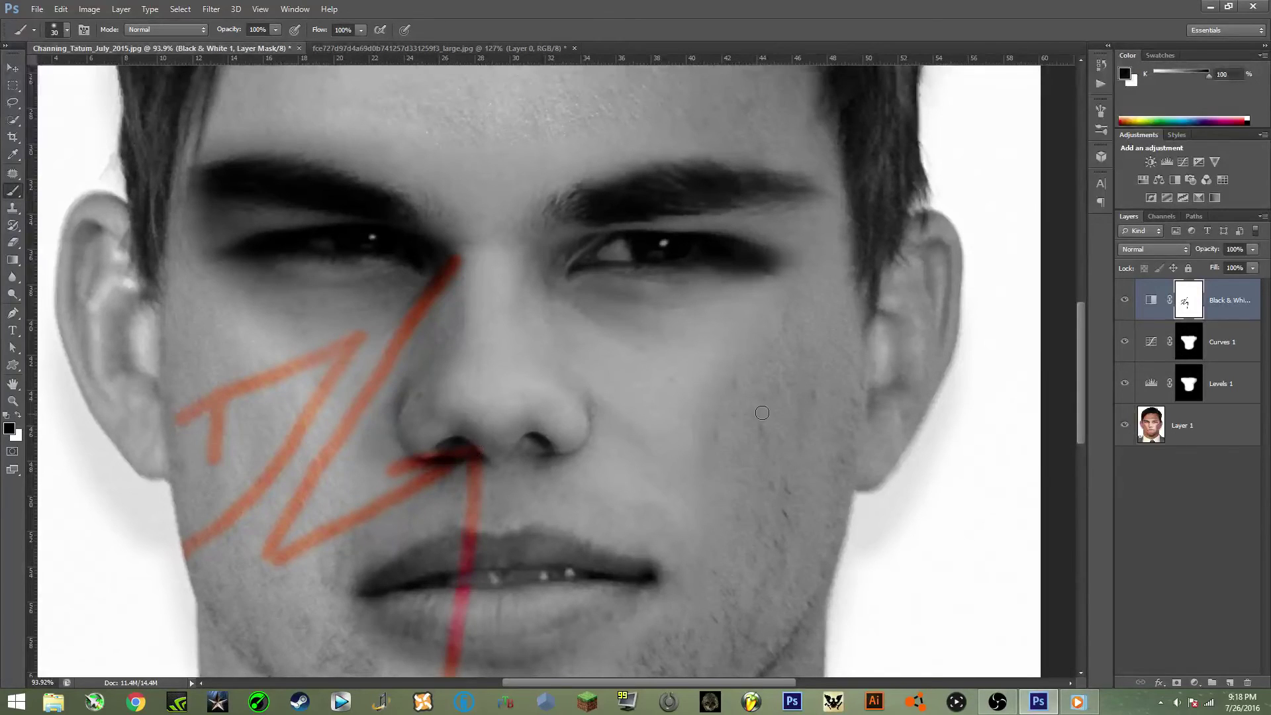
{"action": "key", "text": "ctrl+z"}
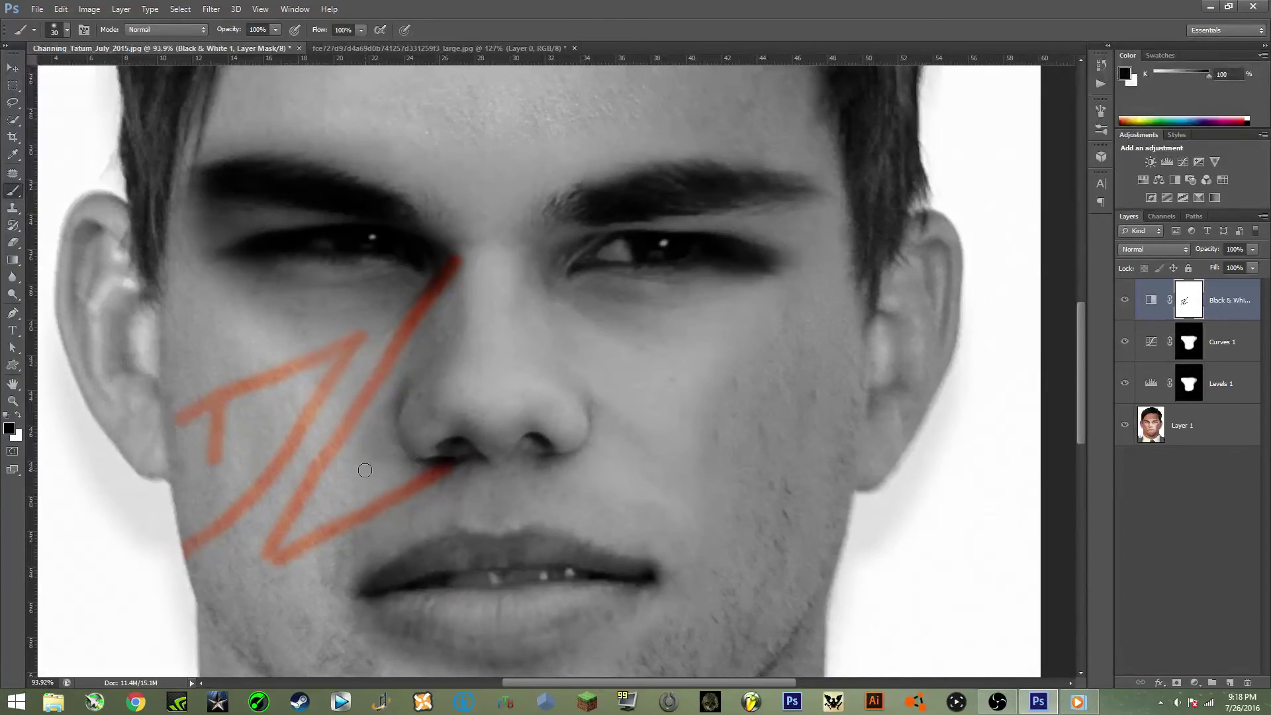
{"action": "left_click_drag", "start_coordinate": [367, 469], "coordinate": [494, 431]}
{"action": "left_click", "coordinate": [384, 568], "text": "shift"}
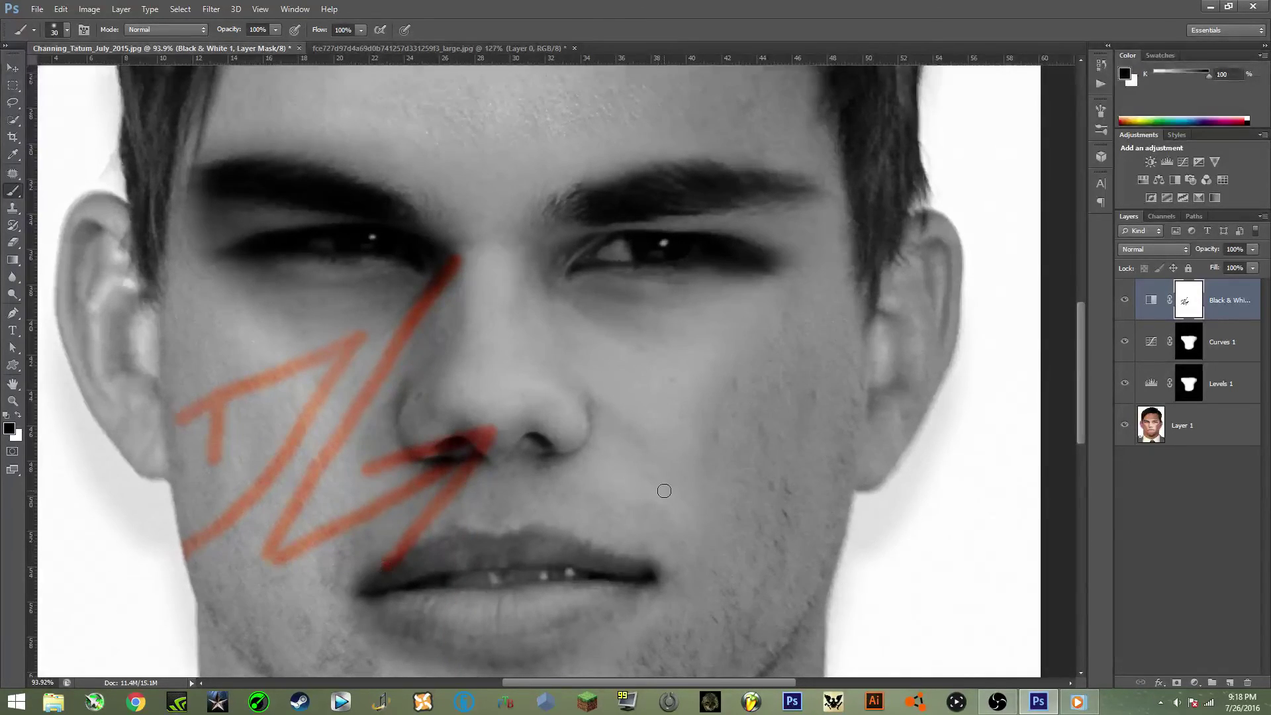
{"action": "double_click", "coordinate": [13, 384]}
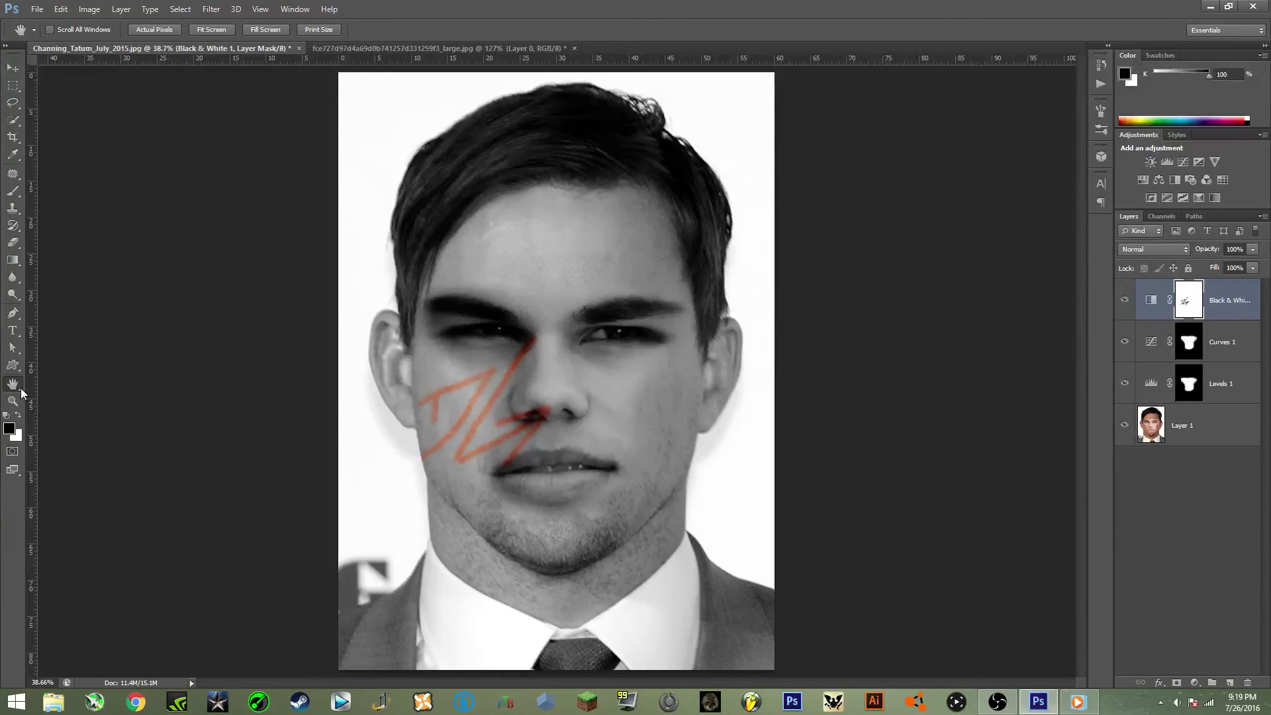
Undo the two stray brush strokes on the Black & White mask and zoom in on the face
{"action": "key", "text": "ctrl+alt+z"}
{"action": "key", "text": "ctrl+alt+z"}
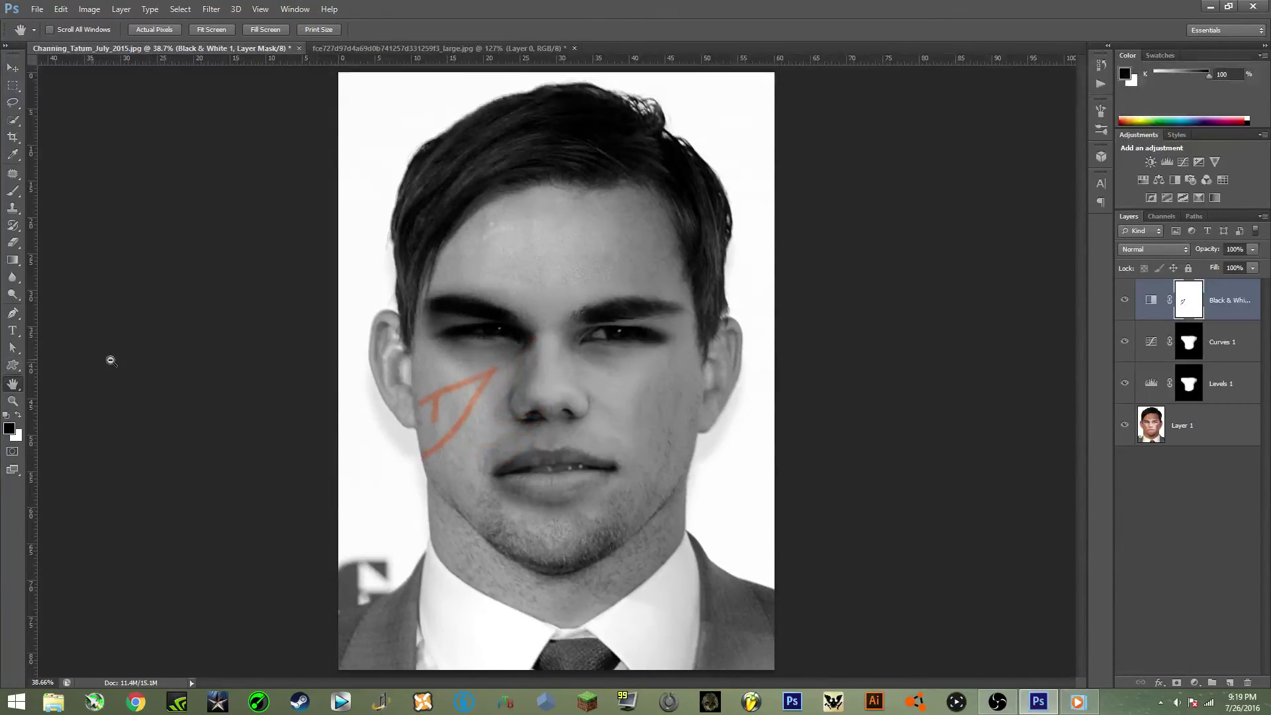
{"action": "key", "text": "ctrl+alt+z"}
{"action": "key", "text": "ctrl+alt+z"}
{"action": "key", "text": "ctrl+alt+z"}
{"action": "scroll", "coordinate": [457, 345], "scroll_direction": "up", "scroll_amount": 1}
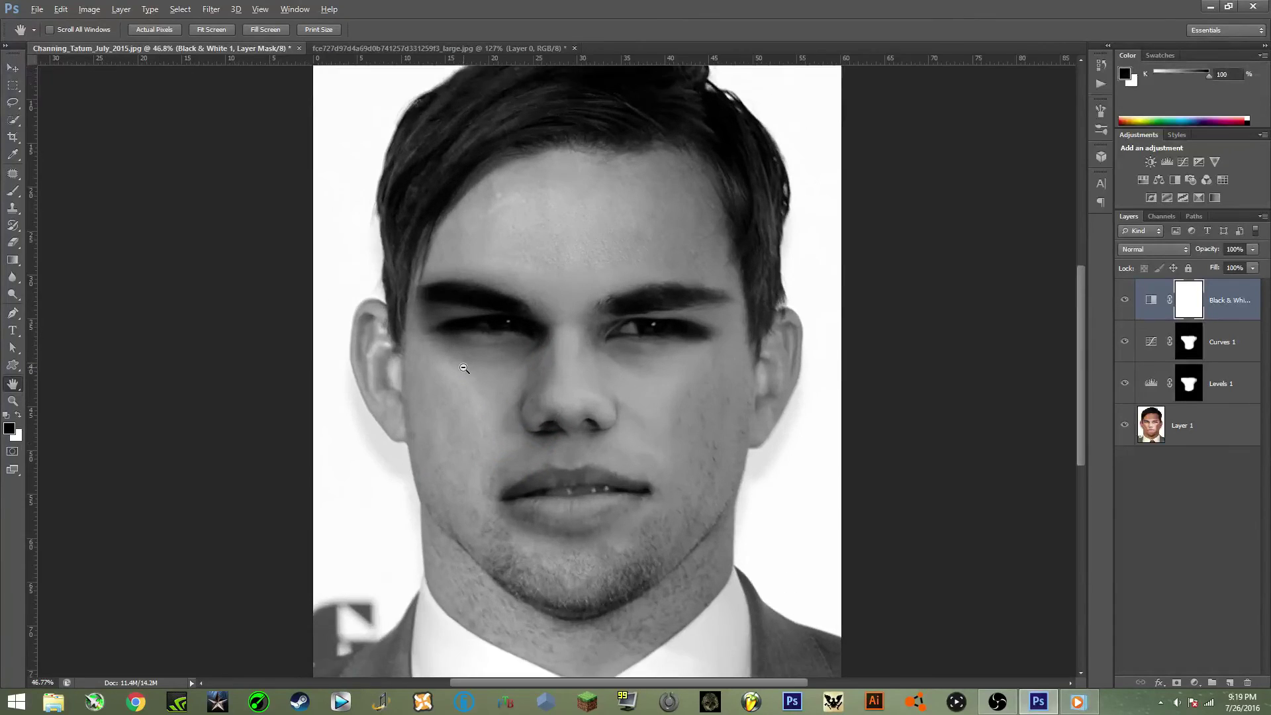
{"action": "scroll", "coordinate": [456, 344], "scroll_direction": "up", "scroll_amount": 2}
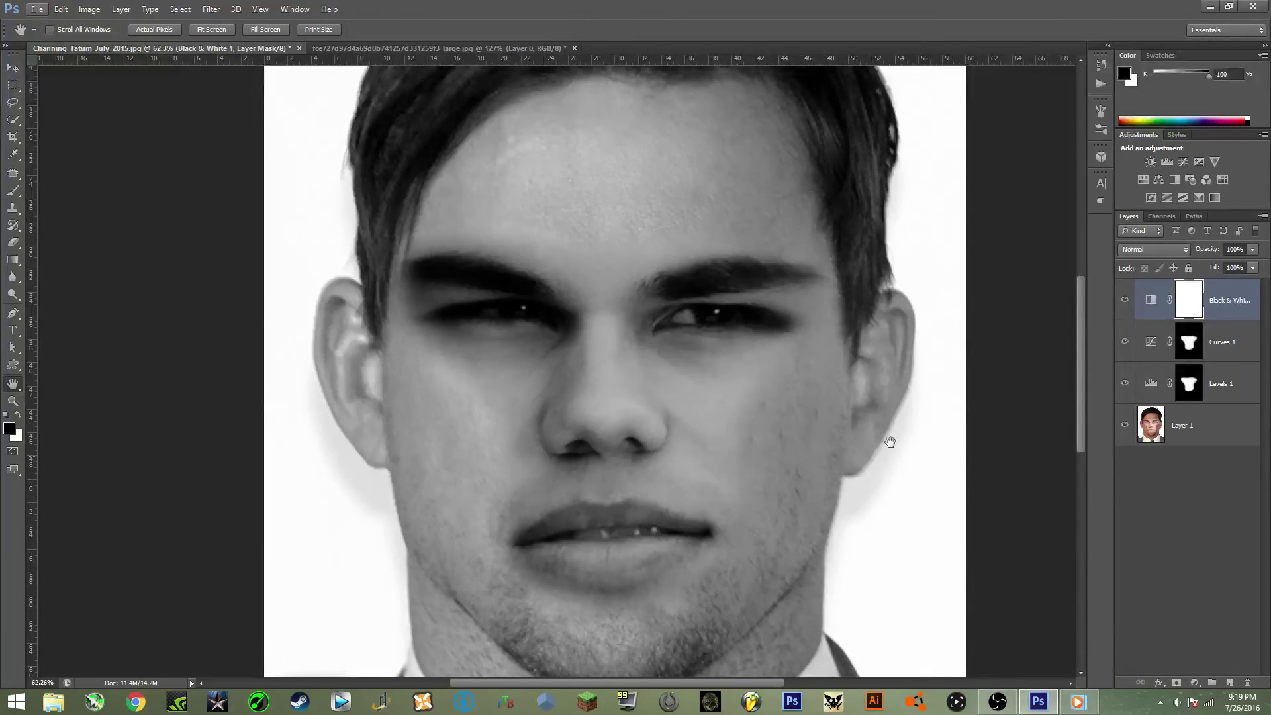
On Layer 1, patch the first cheek area with skin from the jaw using the Patch tool
{"action": "left_click", "coordinate": [1235, 439]}
{"action": "left_click", "coordinate": [12, 174]}
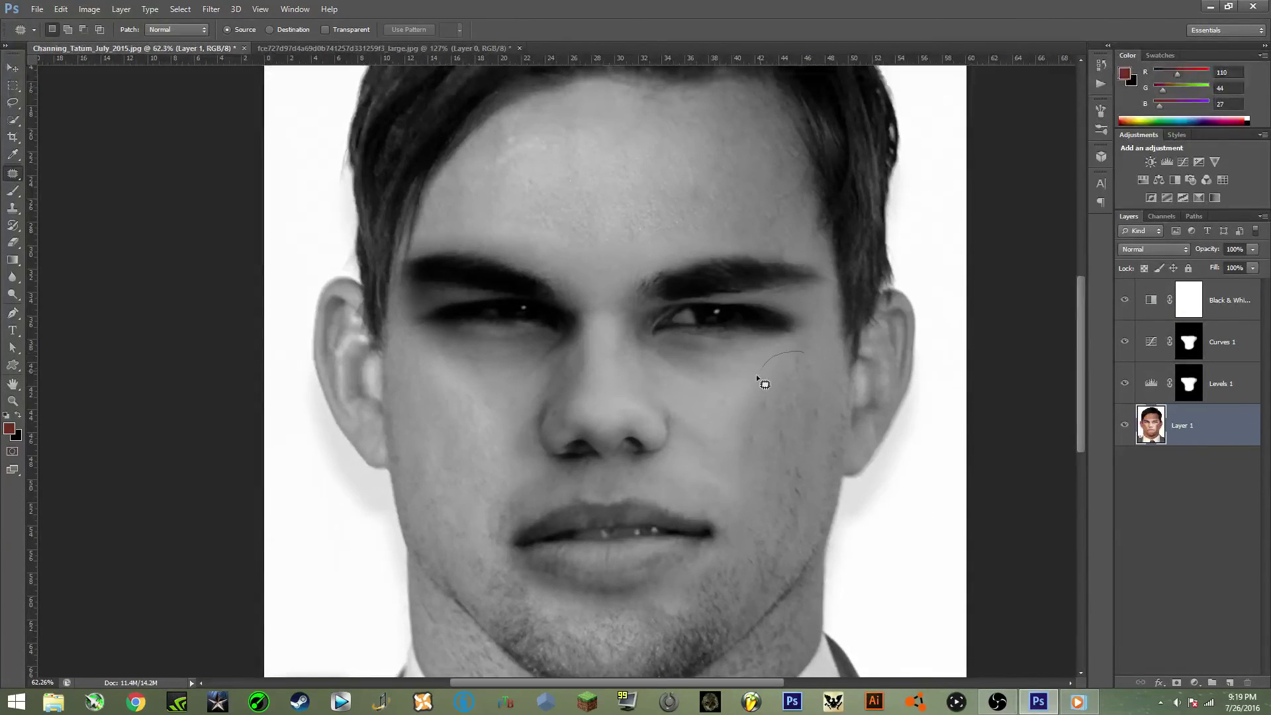
{"action": "left_click_drag", "start_coordinate": [746, 389], "coordinate": [731, 469]}
{"action": "left_click_drag", "start_coordinate": [743, 531], "coordinate": [742, 529]}
{"action": "left_click_drag", "start_coordinate": [752, 440], "coordinate": [777, 534]}
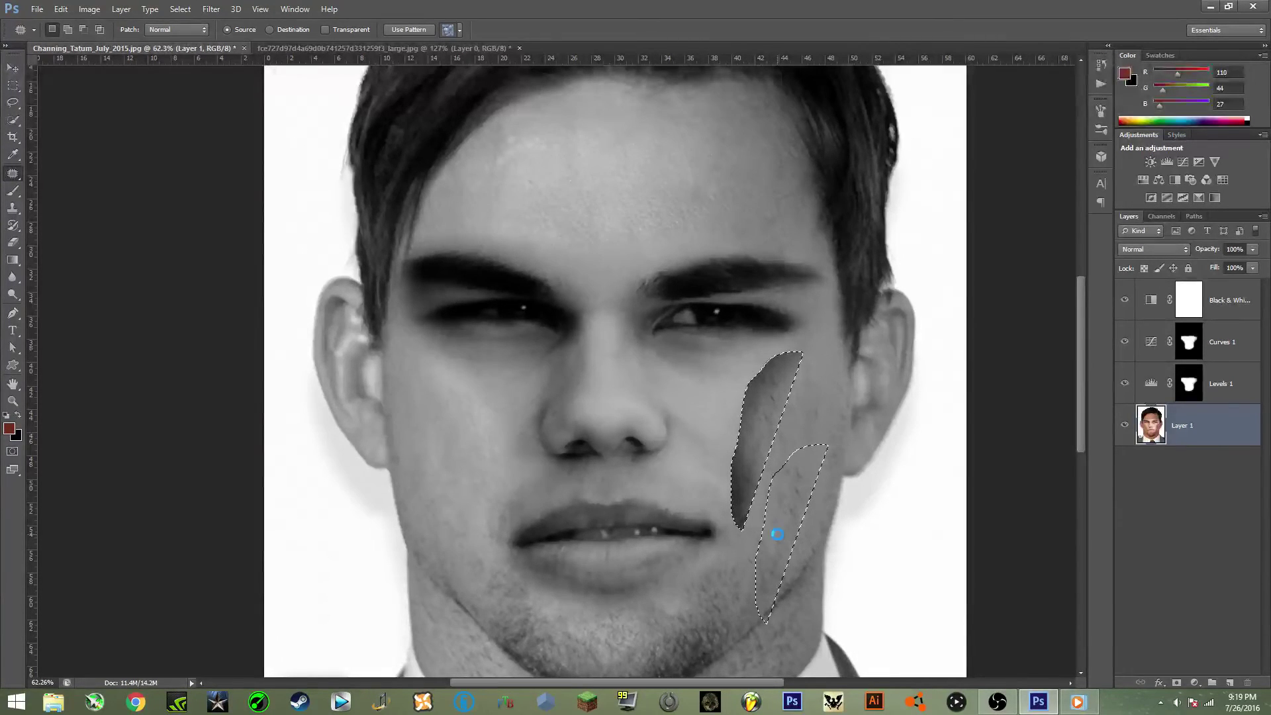
{"action": "key", "text": "ctrl+d"}
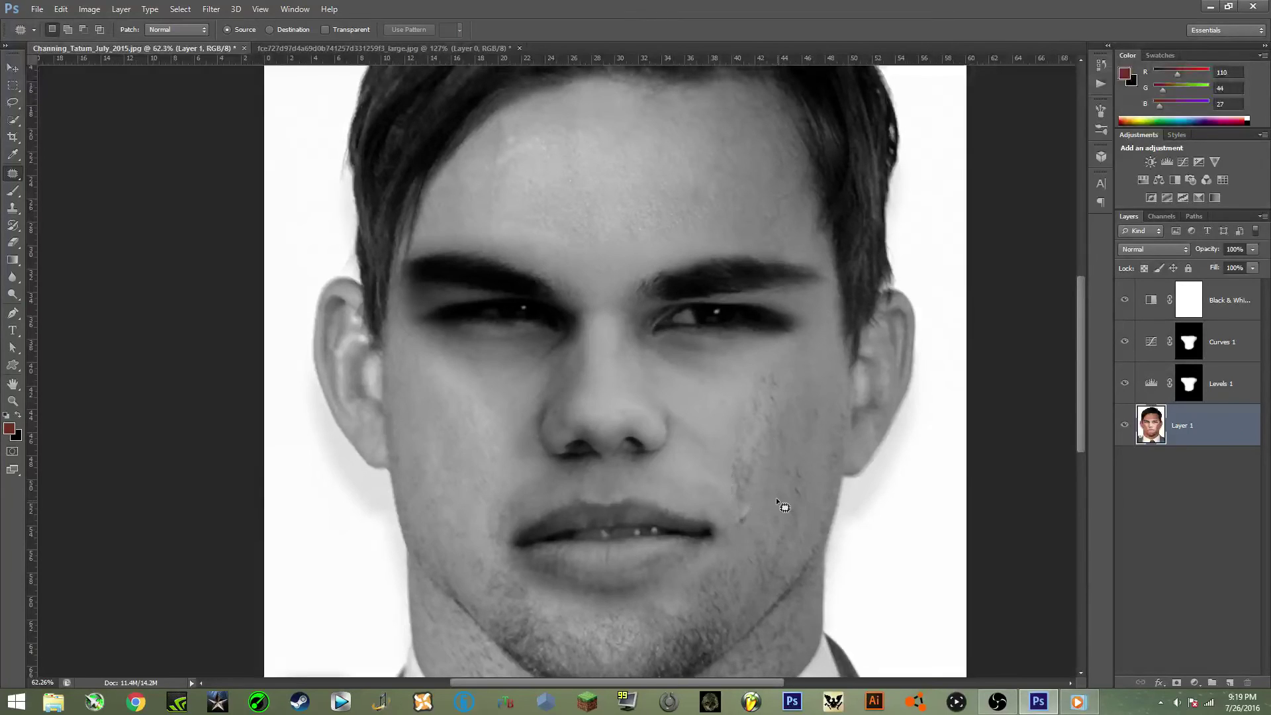
Patch the mouth corner, a long cheek strip, and another cheek area with skin near the nose
{"action": "left_click_drag", "start_coordinate": [746, 496], "coordinate": [761, 548]}
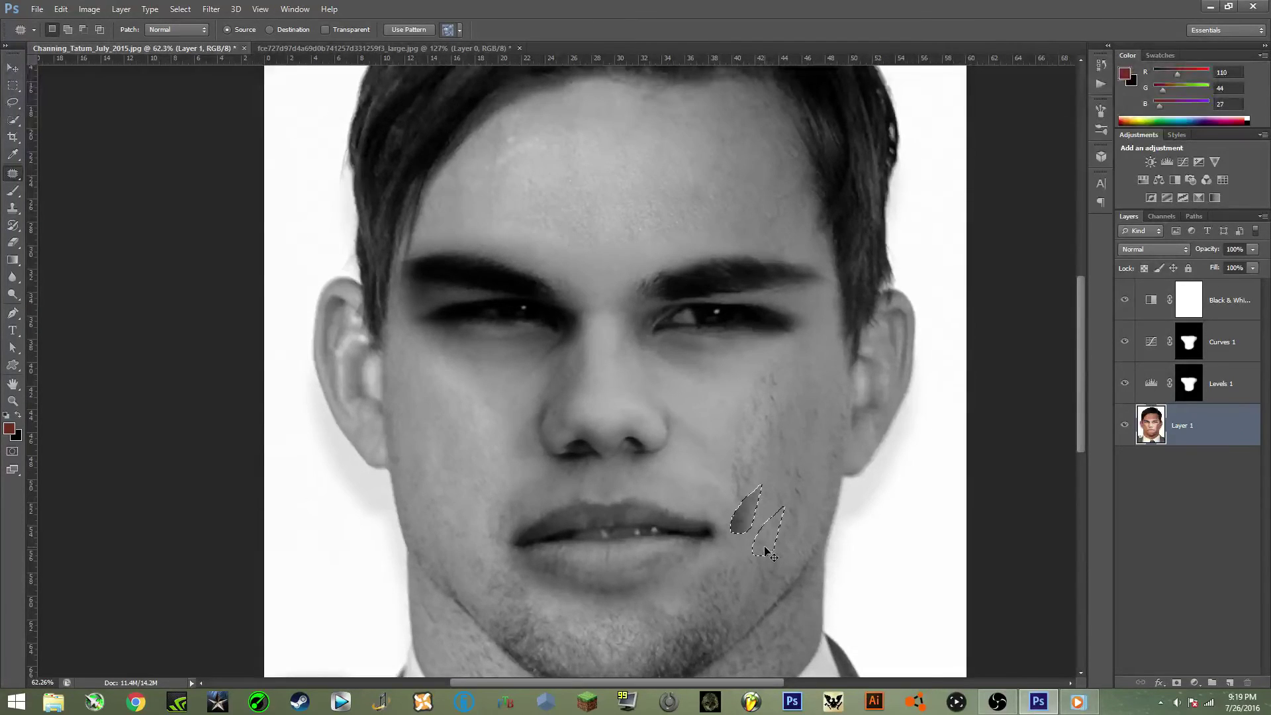
{"action": "key", "text": "ctrl+d"}
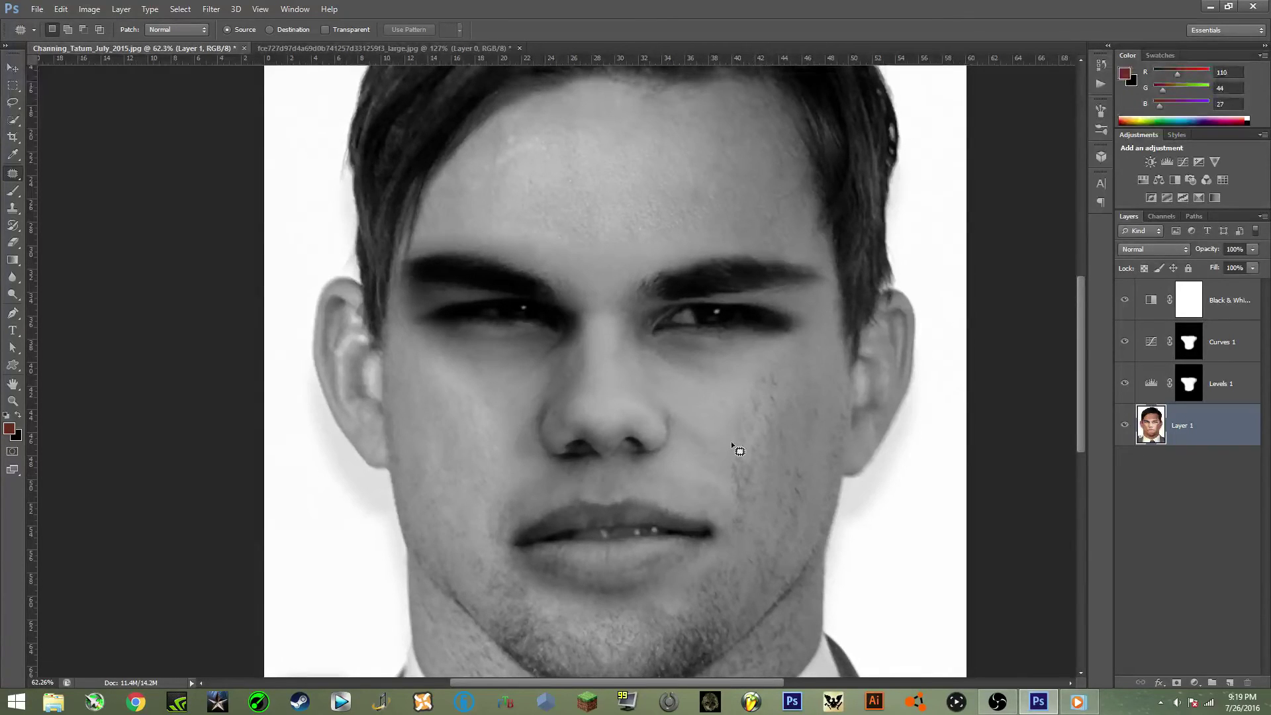
{"action": "left_click_drag", "start_coordinate": [741, 528], "coordinate": [803, 355]}
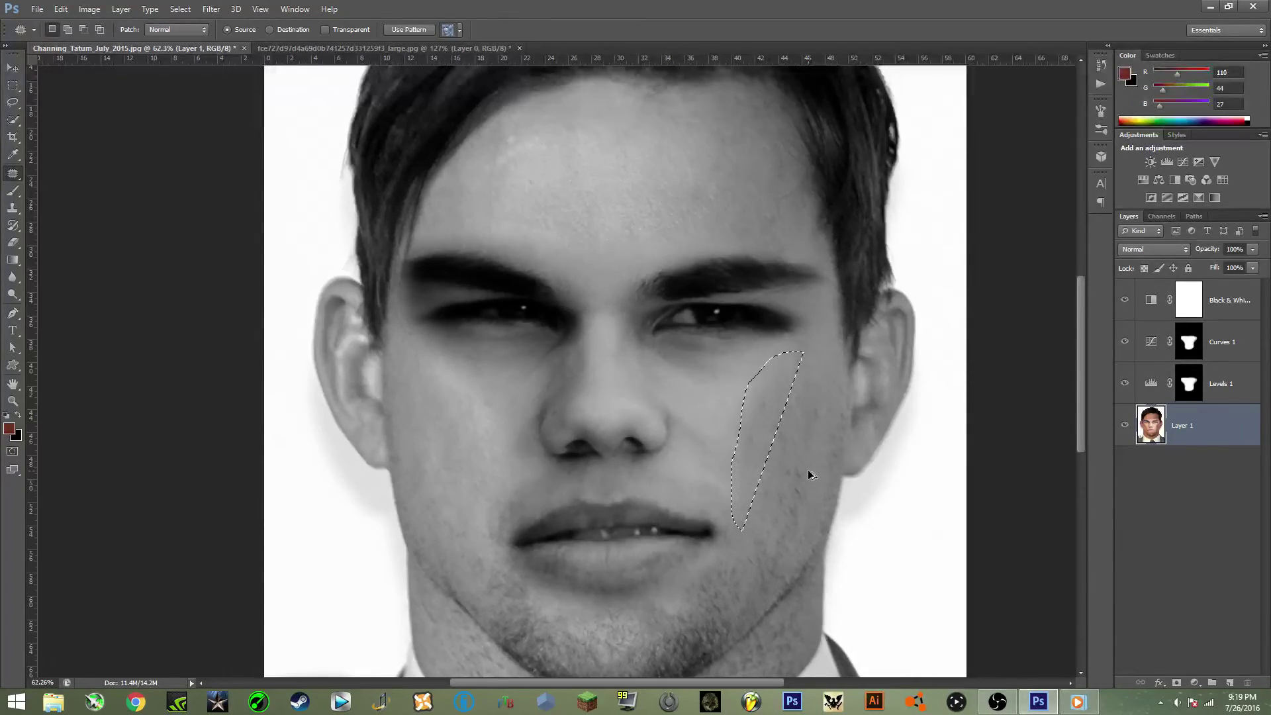
{"action": "key", "text": "ctrl+d"}
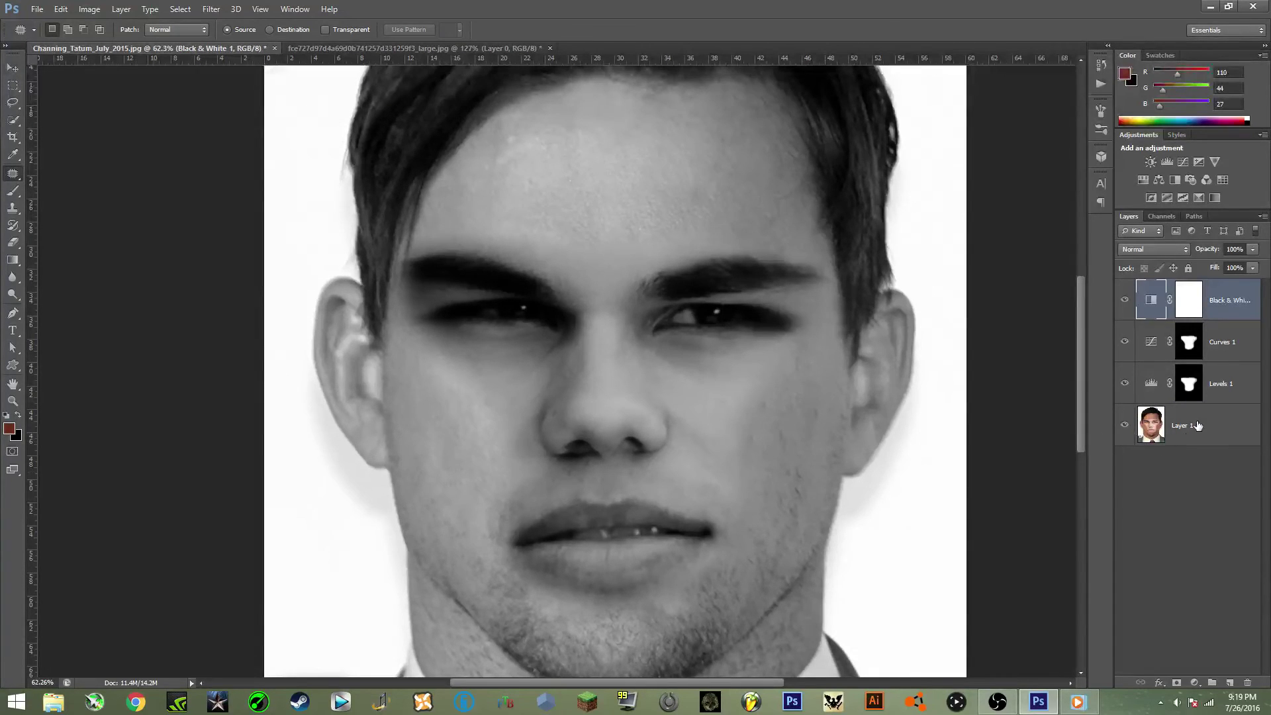
{"action": "mouse_move", "coordinate": [807, 353]}
{"action": "left_mouse_down"}
{"action": "mouse_move", "coordinate": [776, 402]}
{"action": "mouse_move", "coordinate": [755, 509]}
{"action": "left_mouse_up"}
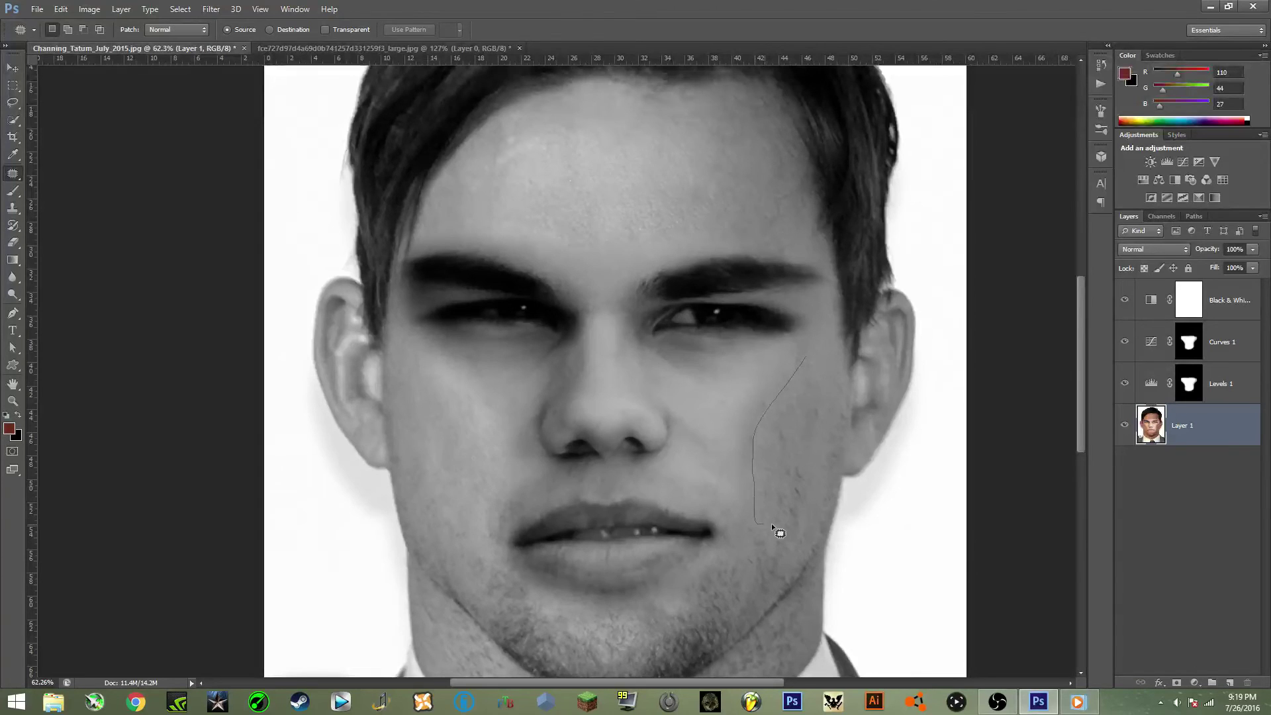
{"action": "left_click_drag", "start_coordinate": [818, 416], "coordinate": [826, 384]}
{"action": "left_click_drag", "start_coordinate": [789, 431], "coordinate": [706, 405]}
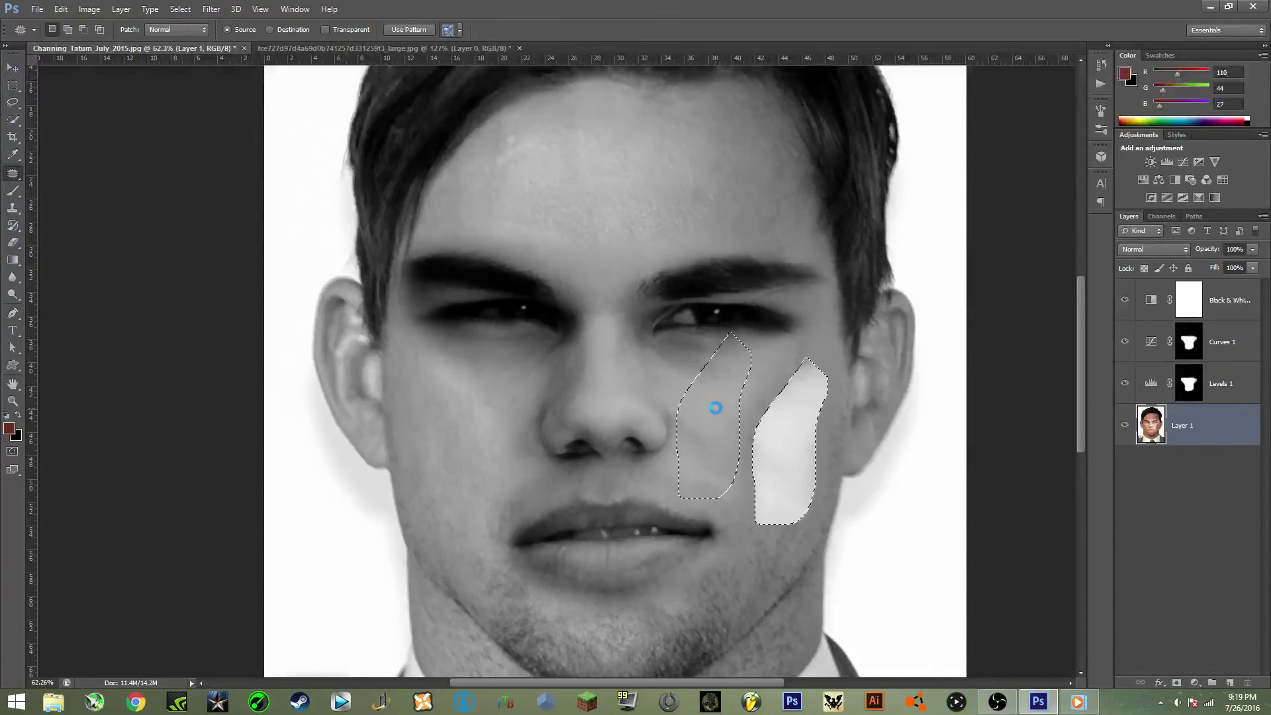
{"action": "key", "text": "ctrl+d"}
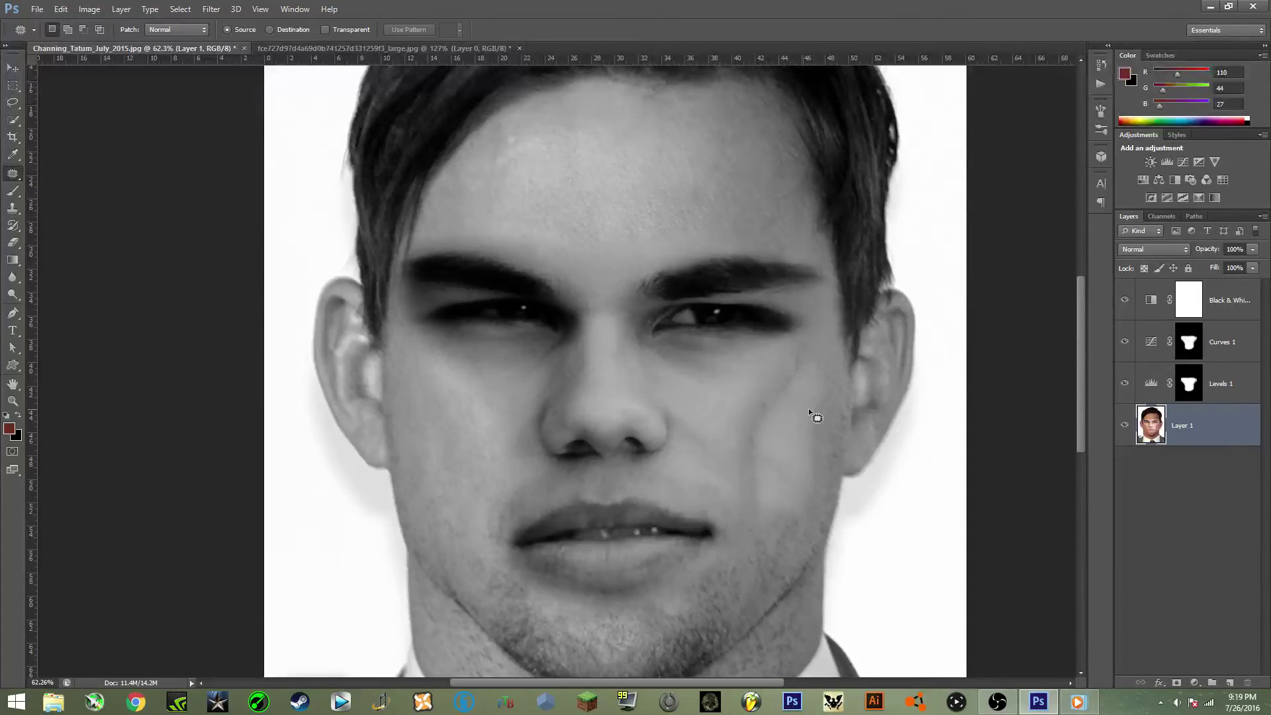
Patch the cheek with skin from up and left, then cover the bright stripe
{"action": "left_click_drag", "start_coordinate": [767, 371], "coordinate": [733, 471]}
{"action": "left_click_drag", "start_coordinate": [741, 521], "coordinate": [820, 355]}
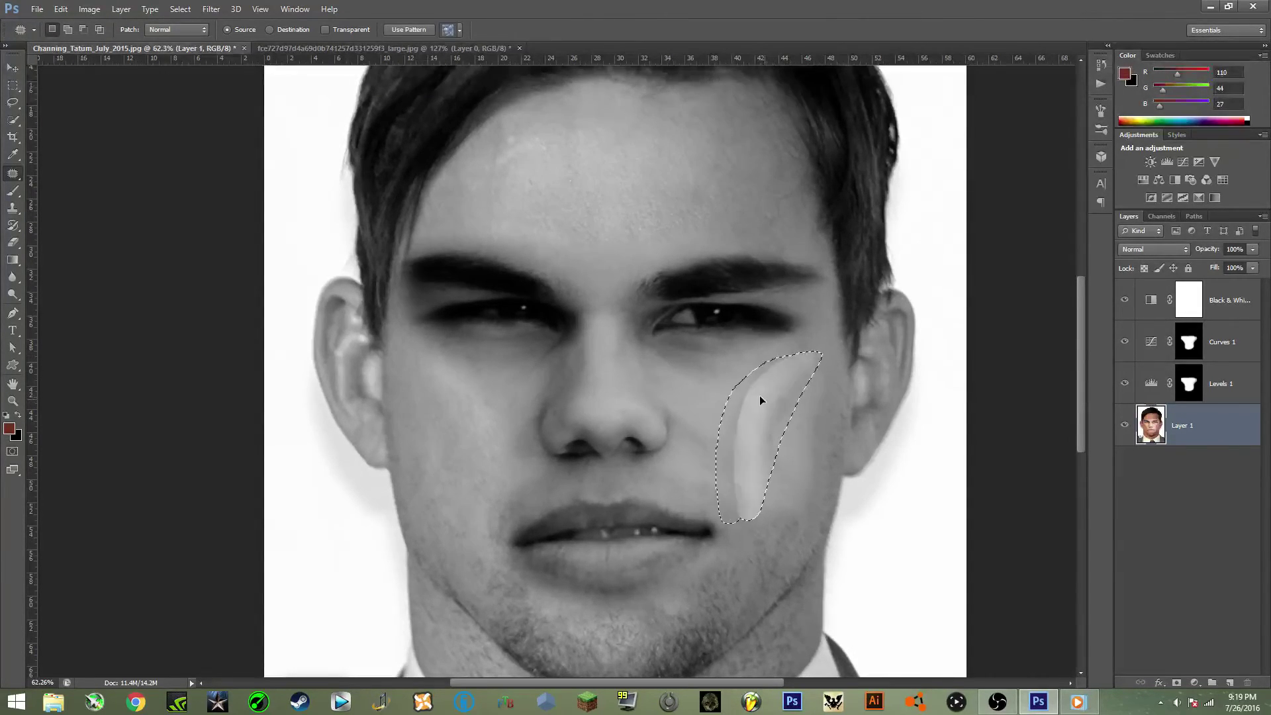
{"action": "left_click_drag", "start_coordinate": [760, 395], "coordinate": [742, 387]}
{"action": "key", "text": "ctrl+d"}
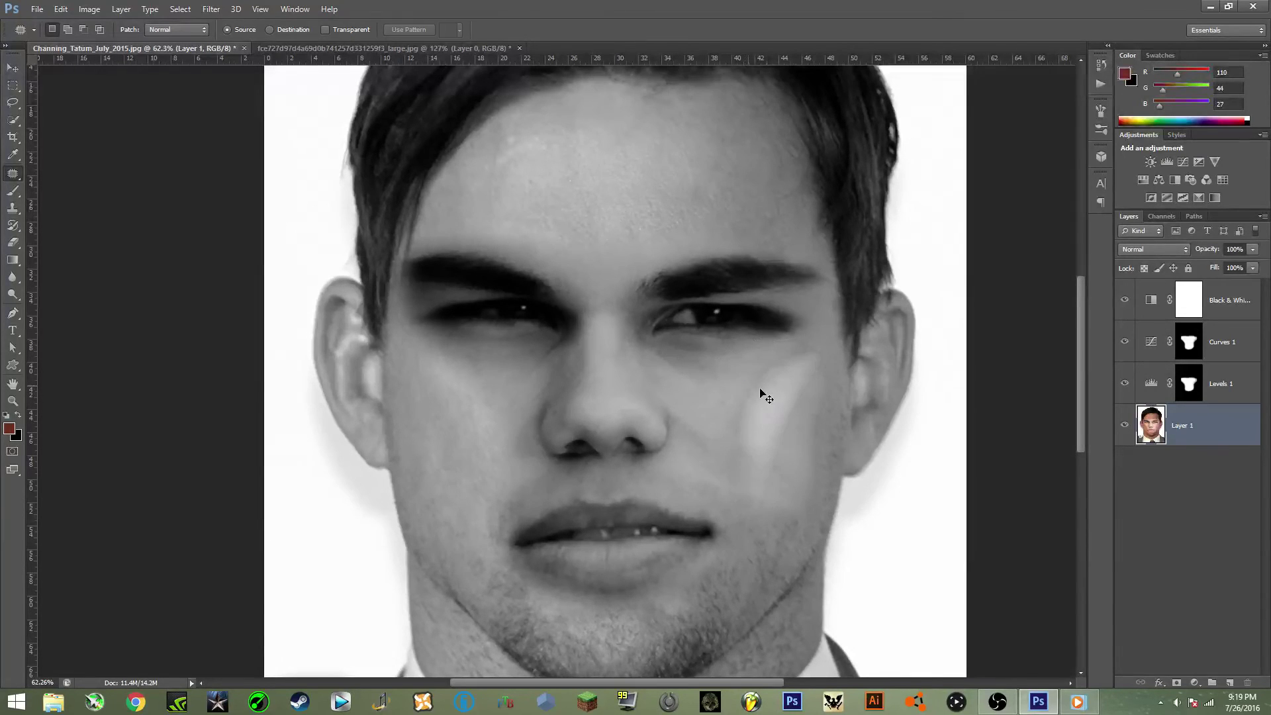
{"action": "mouse_move", "coordinate": [722, 368]}
{"action": "left_mouse_down"}
{"action": "mouse_move", "coordinate": [766, 434]}
{"action": "mouse_move", "coordinate": [729, 451]}
{"action": "left_mouse_up"}
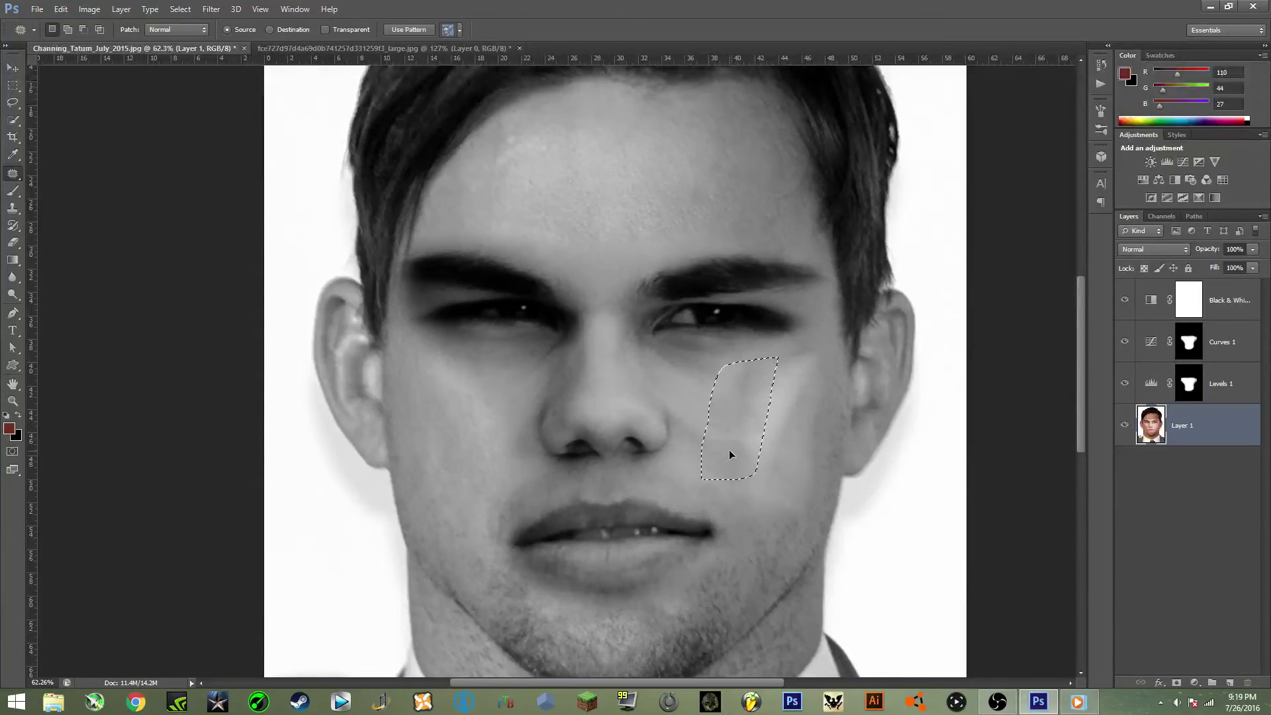
{"action": "key", "text": "ctrl+d"}
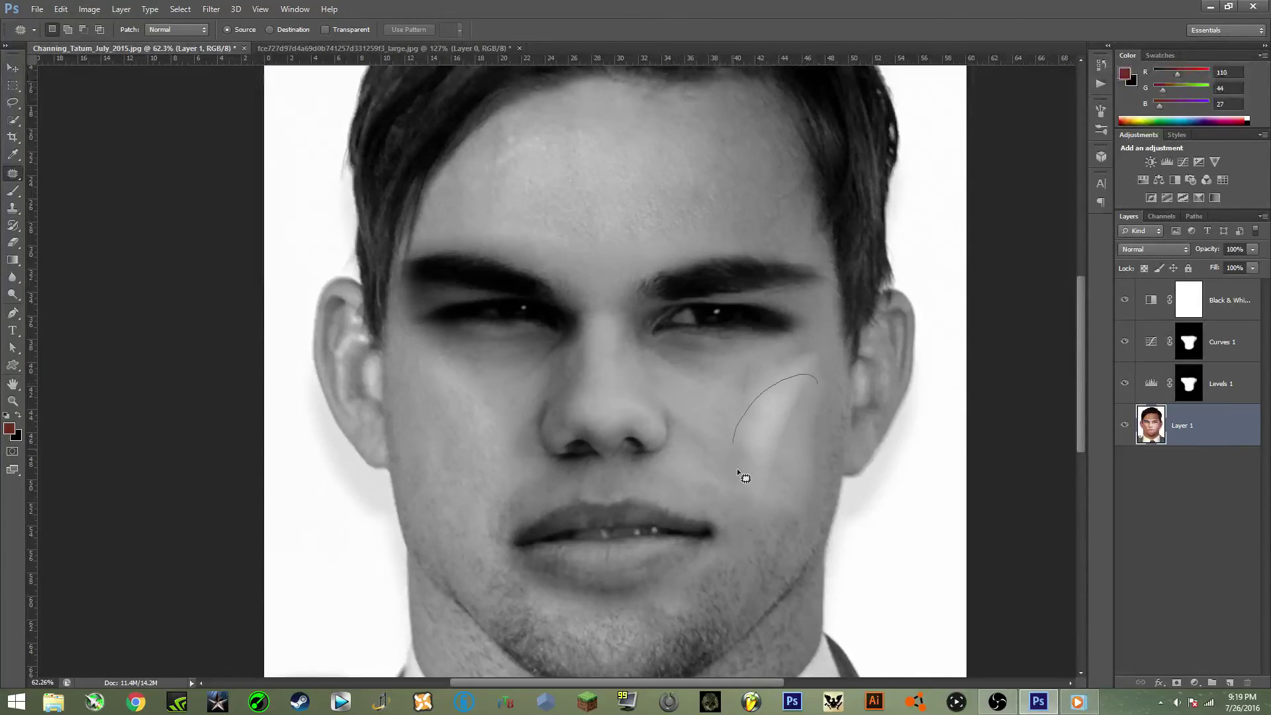
Patch the remaining cheek spots and a narrow vertical strip with clear skin from the left and below
{"action": "left_click_drag", "start_coordinate": [738, 470], "coordinate": [752, 475]}
{"action": "left_click_drag", "start_coordinate": [761, 429], "coordinate": [701, 455]}
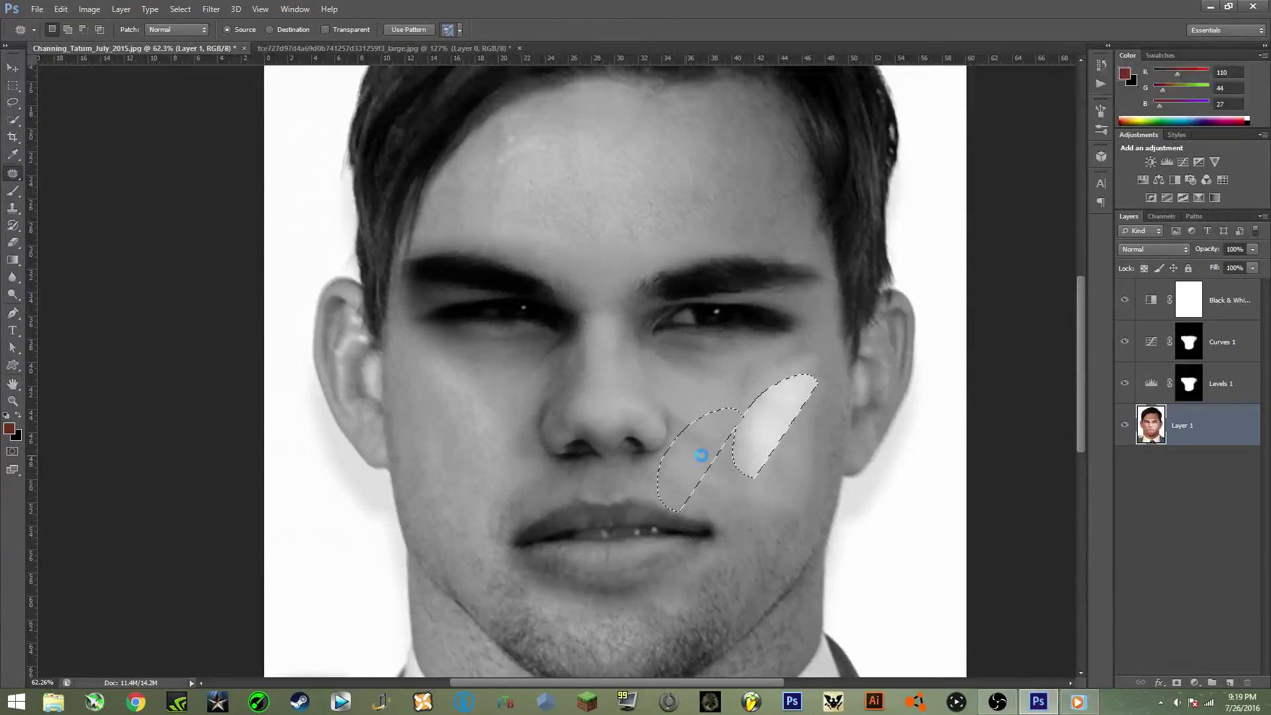
{"action": "key", "text": "ctrl+d"}
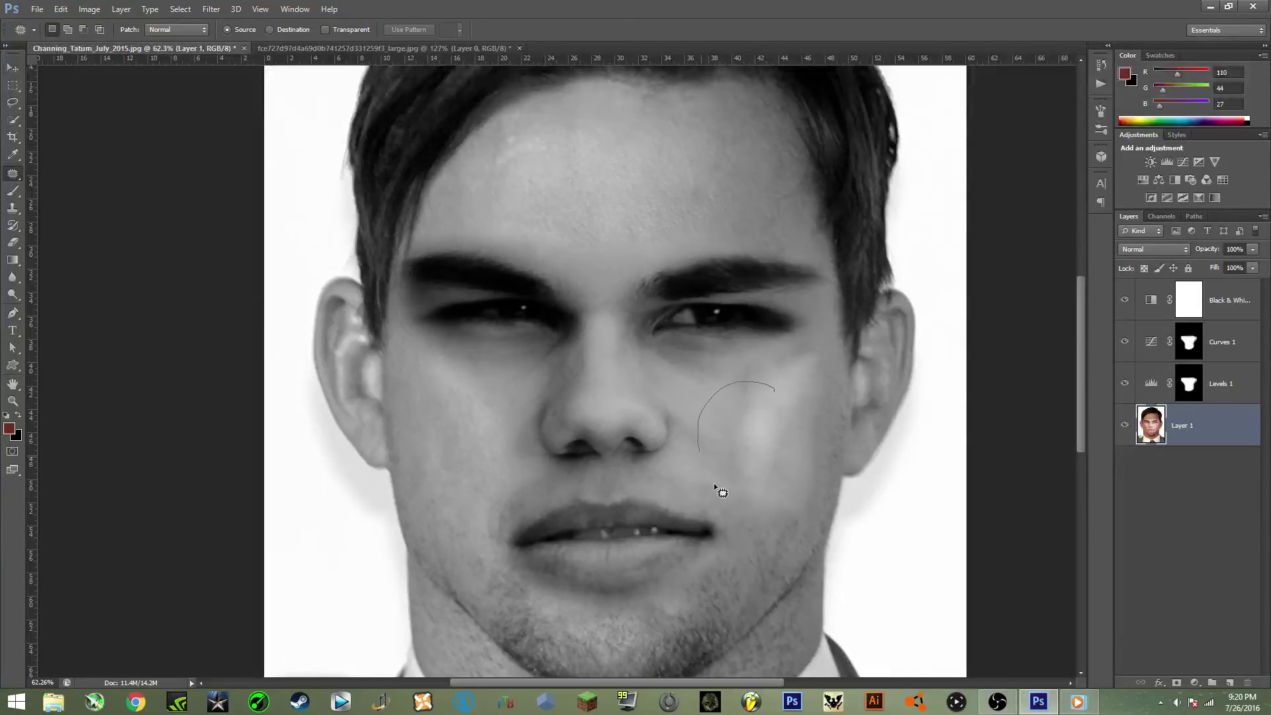
{"action": "mouse_move", "coordinate": [714, 485]}
{"action": "left_mouse_down"}
{"action": "mouse_move", "coordinate": [772, 394]}
{"action": "mouse_move", "coordinate": [754, 480]}
{"action": "left_mouse_up"}
{"action": "key", "text": "ctrl+d"}
{"action": "mouse_move", "coordinate": [824, 399]}
{"action": "left_mouse_down"}
{"action": "mouse_move", "coordinate": [821, 381]}
{"action": "mouse_move", "coordinate": [783, 440]}
{"action": "left_mouse_up"}
{"action": "key", "text": "ctrl+d"}
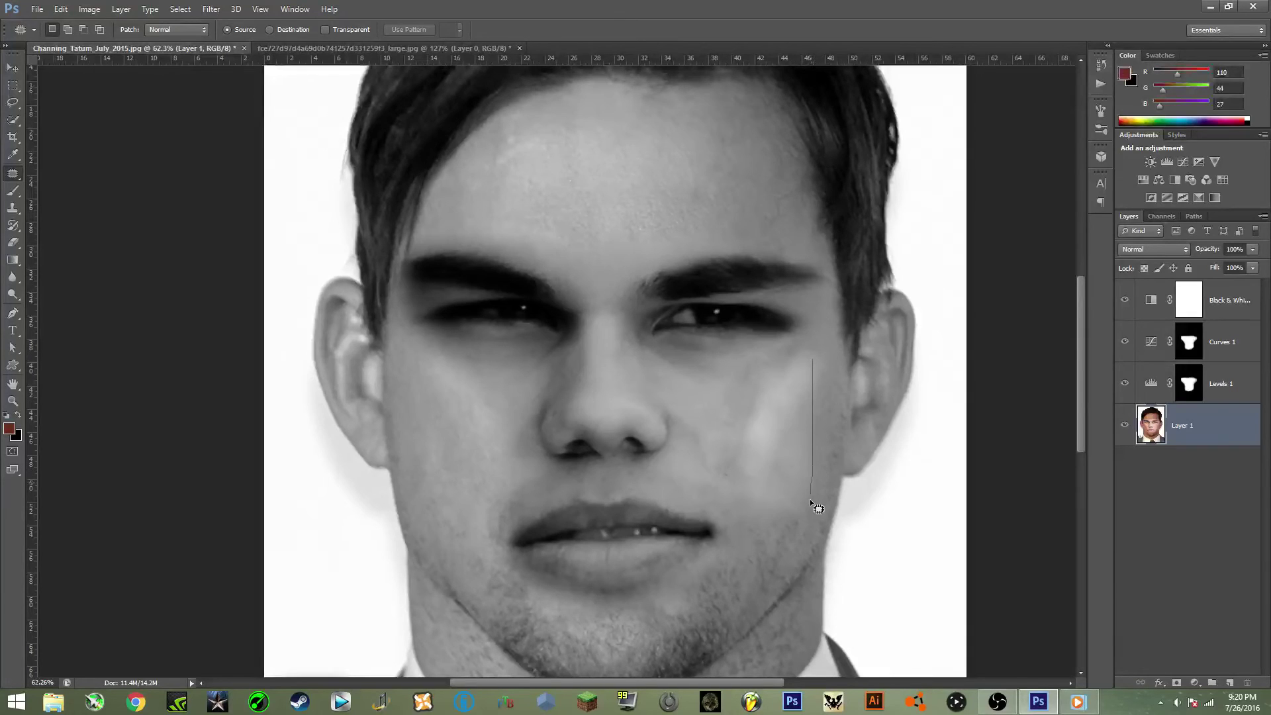
{"action": "left_click_drag", "start_coordinate": [810, 500], "coordinate": [825, 463]}
{"action": "left_click_drag", "start_coordinate": [827, 373], "coordinate": [813, 361]}
{"action": "left_click_drag", "start_coordinate": [819, 414], "coordinate": [752, 418]}
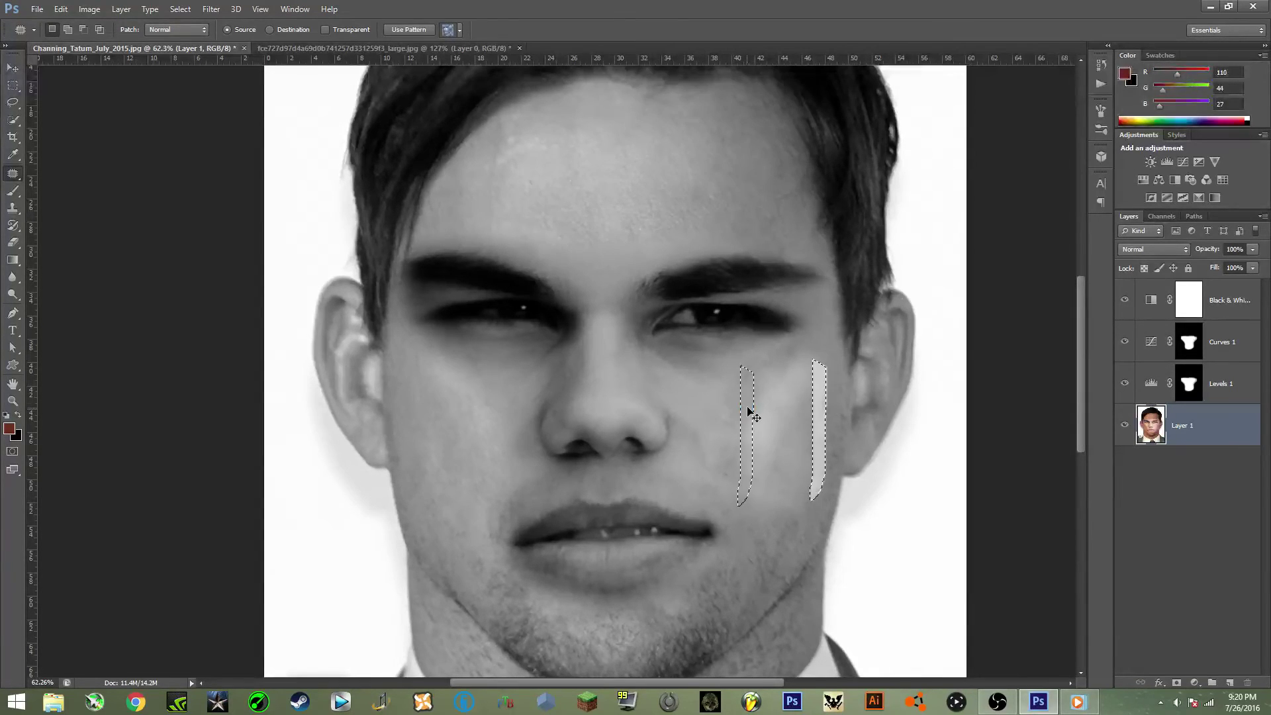
{"action": "key", "text": "ctrl+d"}
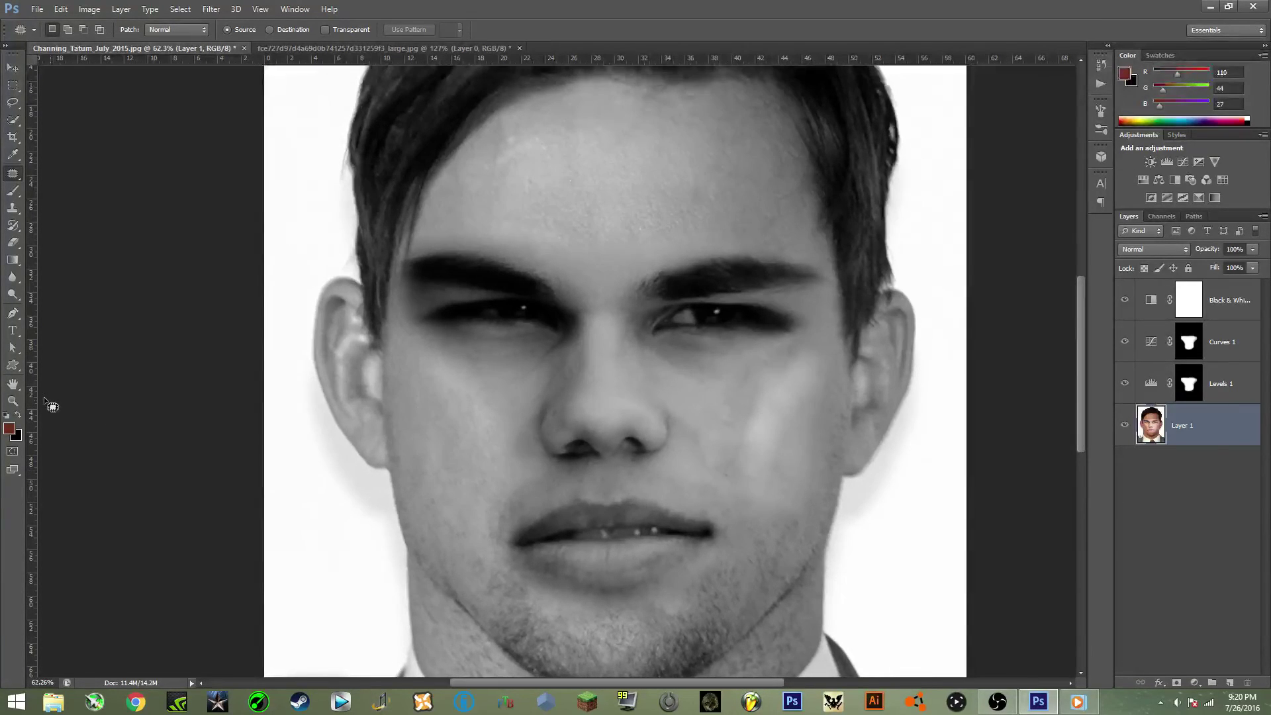
Fit the image on screen, undo several earlier cheek patches, and zoom back in
{"action": "double_click", "coordinate": [18, 384]}
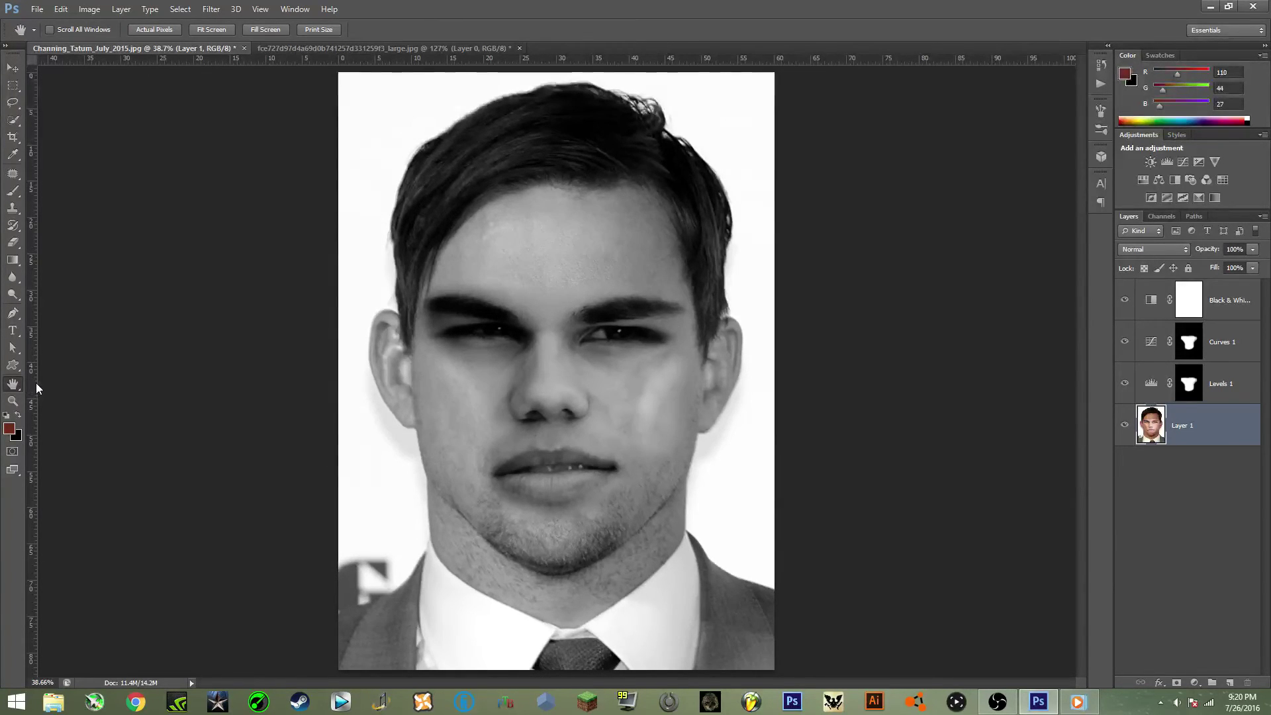
{"action": "key", "text": "ctrl+alt+z"}
{"action": "key", "text": "ctrl+alt+z"}
{"action": "key", "text": "ctrl+alt+z"}
{"action": "key", "text": "ctrl+alt+z"}
{"action": "key", "text": "ctrl+alt+z"}
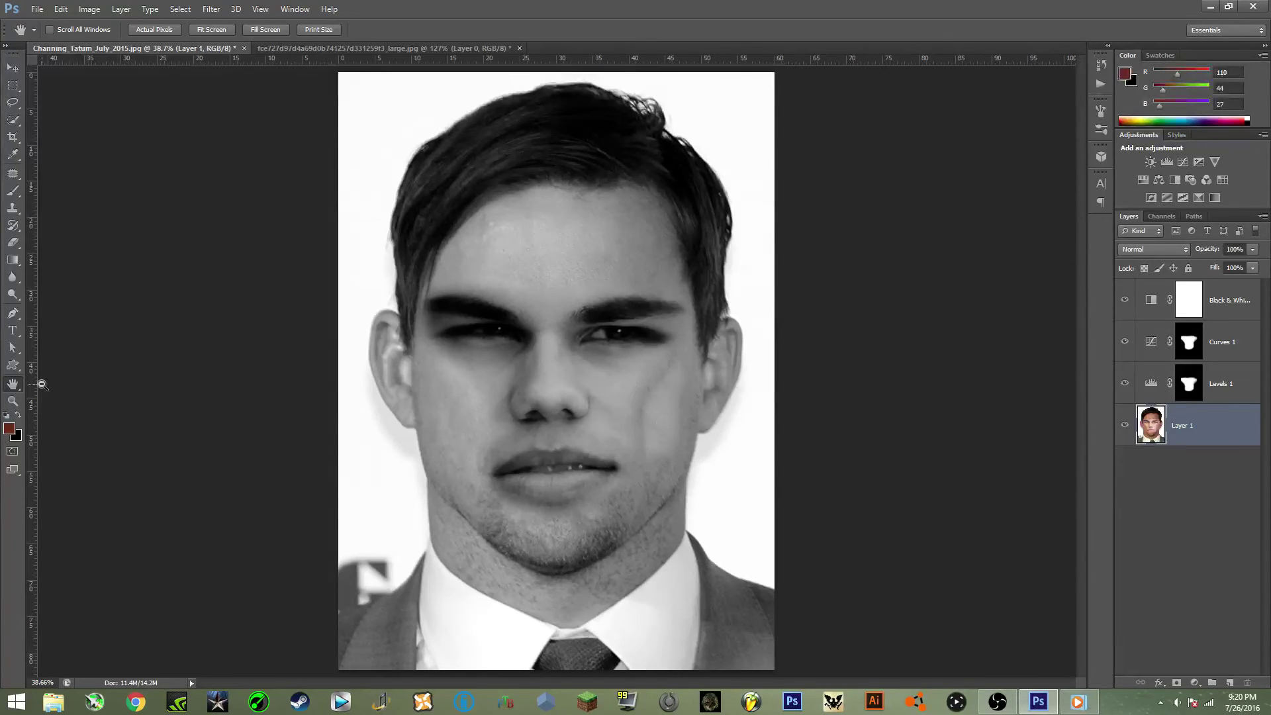
{"action": "key", "text": "ctrl+alt+z"}
{"action": "key", "text": "ctrl+alt+z"}
{"action": "key", "text": "ctrl+alt+z"}
{"action": "key", "text": "ctrl+alt+z"}
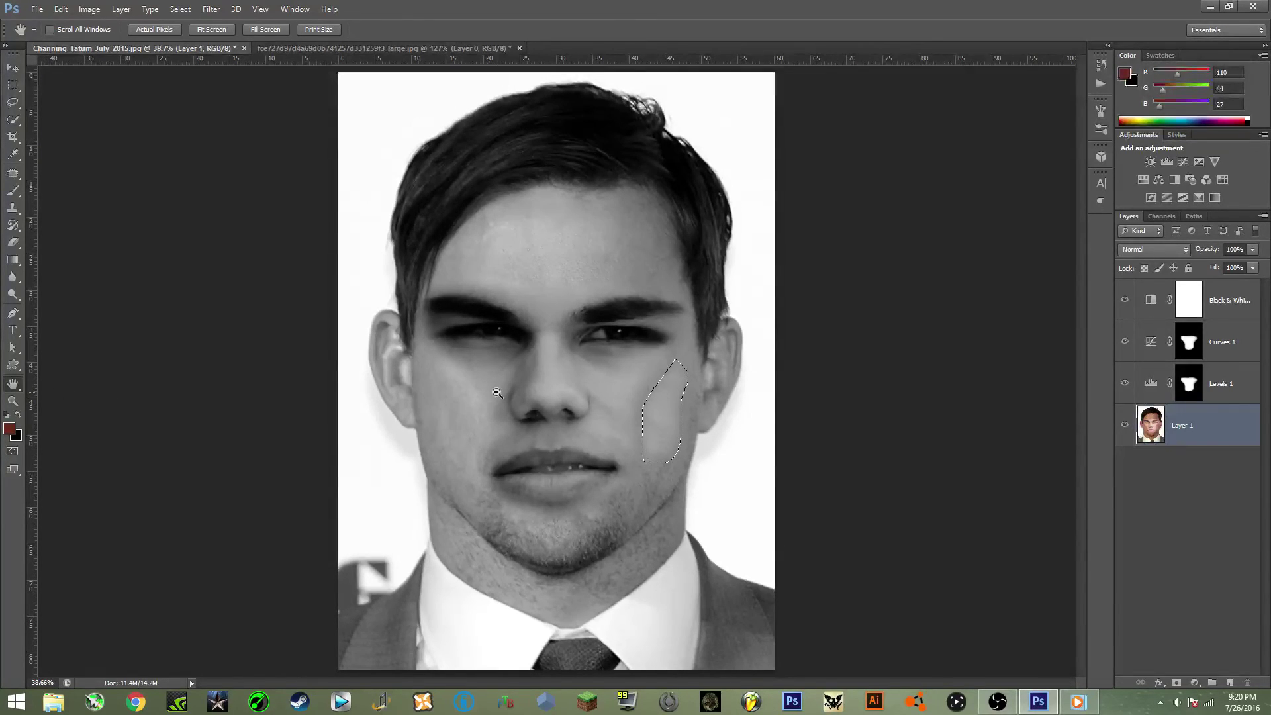
{"action": "key", "text": "ctrl+alt+z"}
{"action": "key", "text": "ctrl+alt+z"}
{"action": "scroll", "coordinate": [679, 409], "scroll_direction": "up", "scroll_amount": 3}
{"action": "scroll", "coordinate": [679, 409], "scroll_direction": "up", "scroll_amount": 2}
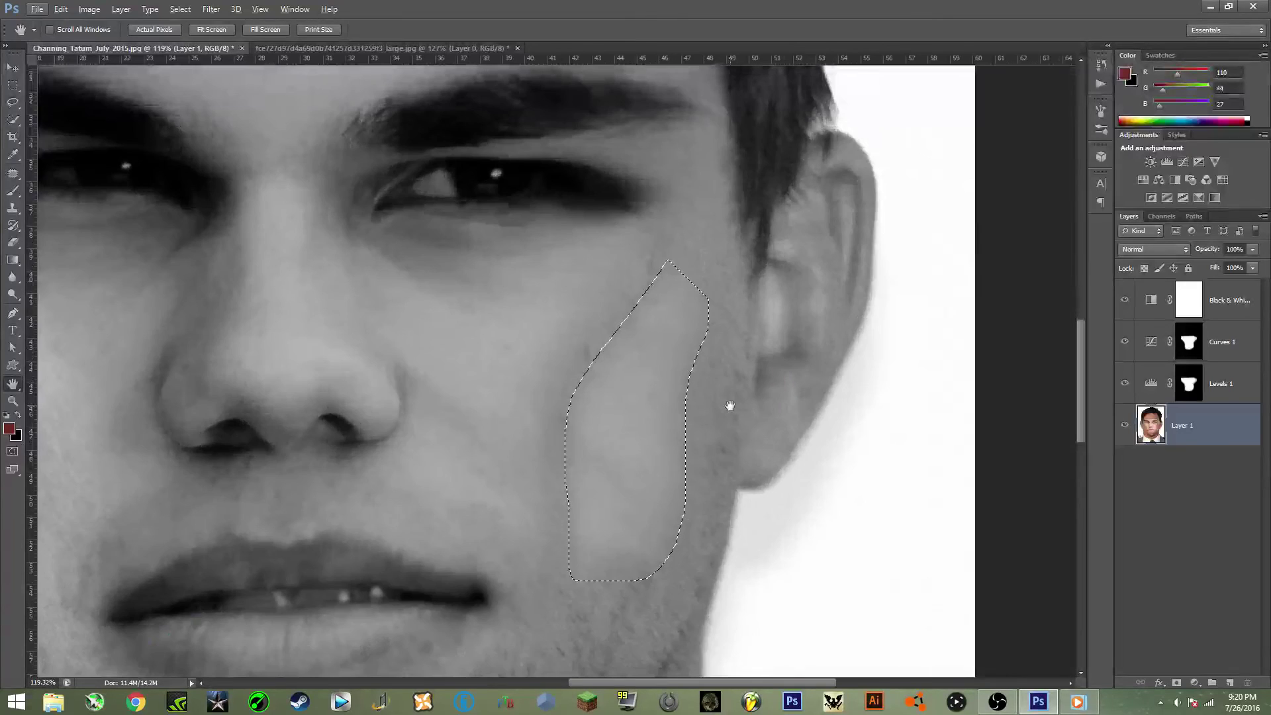
{"action": "key", "text": "ctrl+alt+z"}
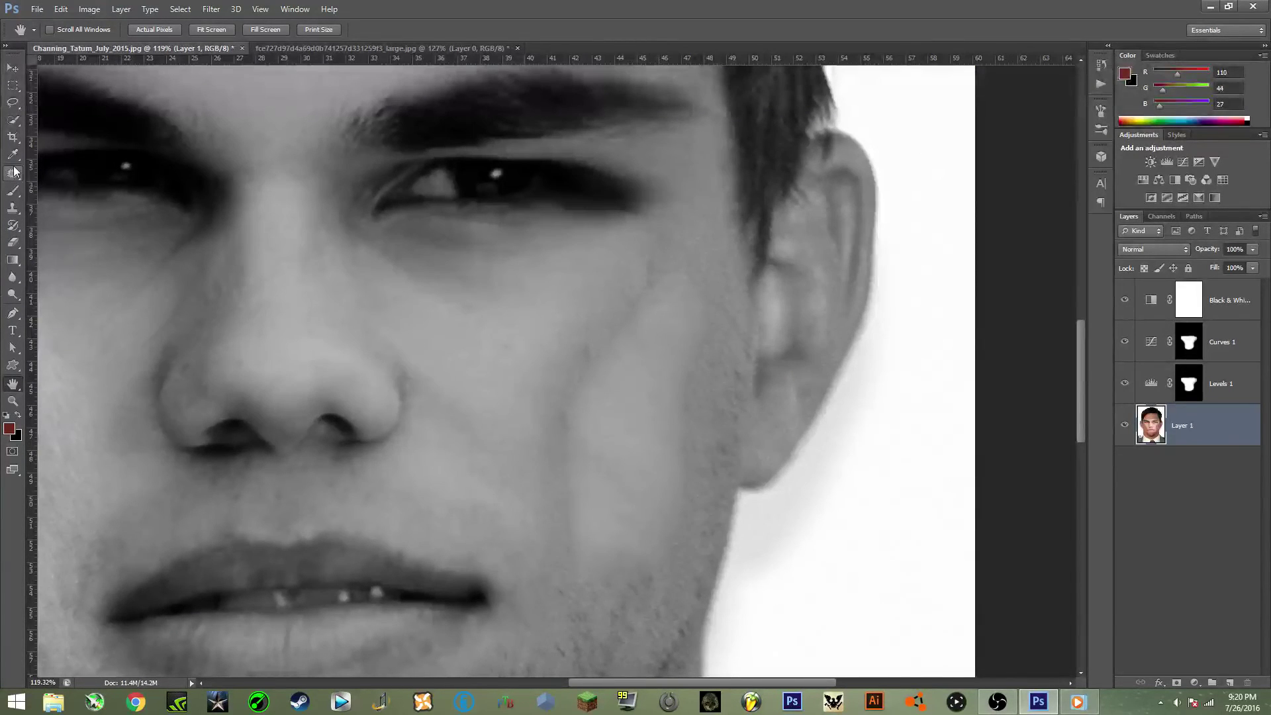
Patch a large cheek area and a light streak with nearby smooth skin
{"action": "left_click", "coordinate": [14, 173]}
{"action": "left_click_drag", "start_coordinate": [699, 262], "coordinate": [551, 534]}
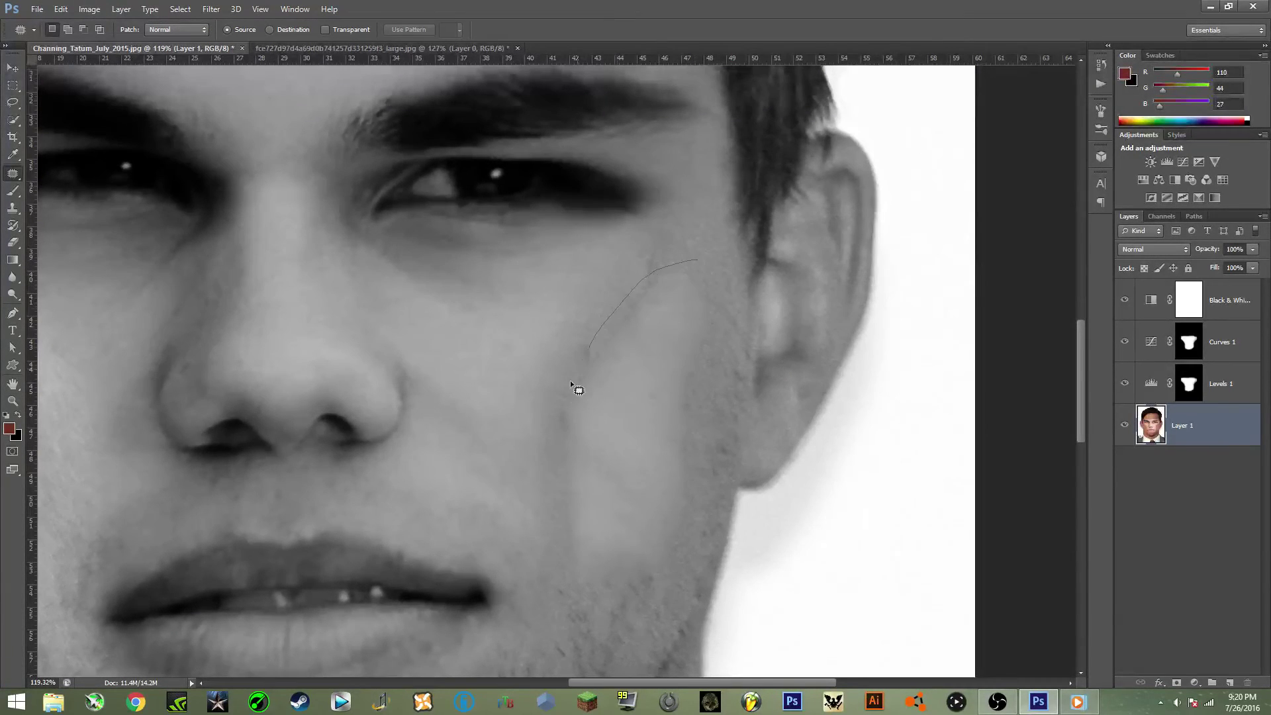
{"action": "mouse_move", "coordinate": [662, 602]}
{"action": "left_mouse_down"}
{"action": "mouse_move", "coordinate": [709, 443]}
{"action": "mouse_move", "coordinate": [547, 393]}
{"action": "mouse_move", "coordinate": [559, 401]}
{"action": "left_mouse_up"}
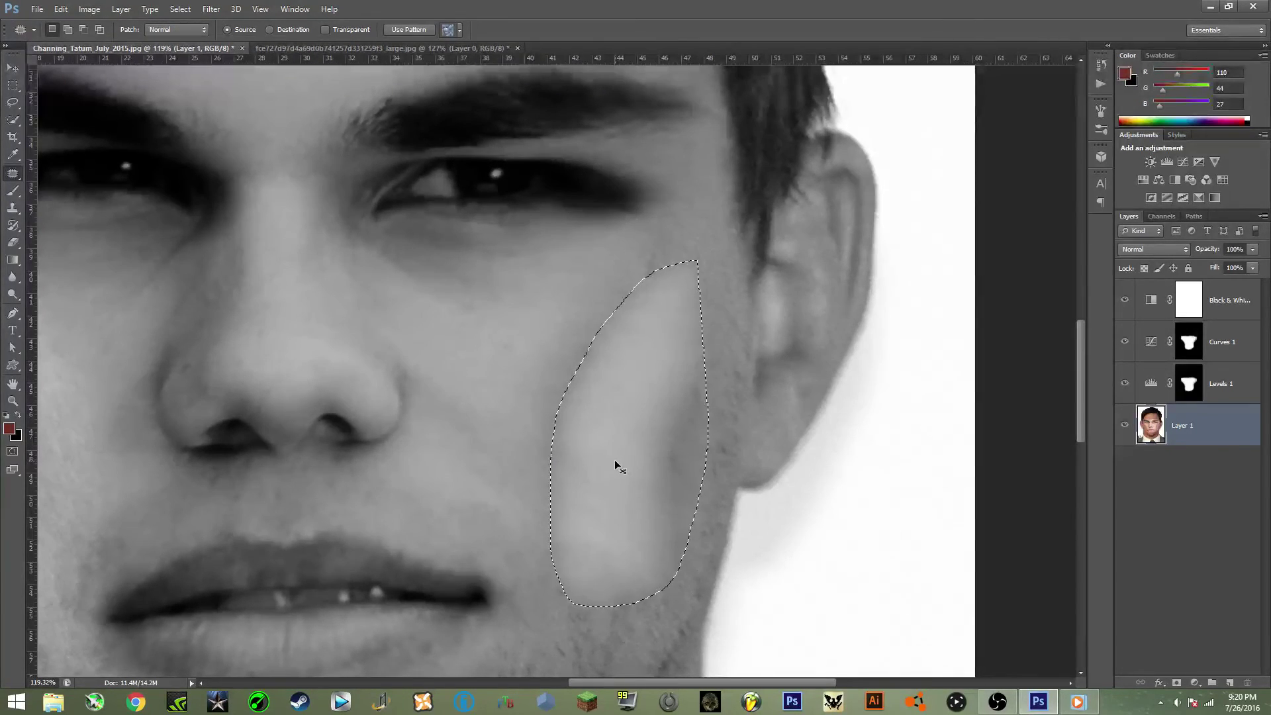
{"action": "key", "text": "ctrl+d"}
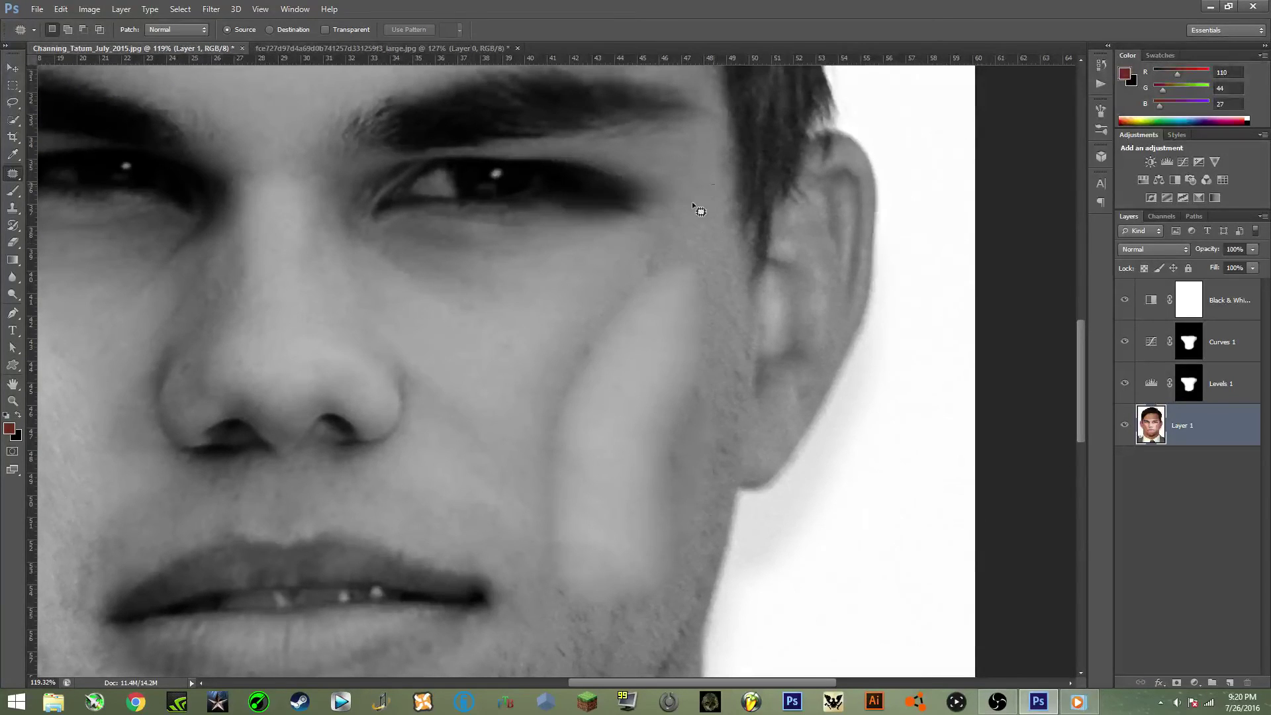
{"action": "left_click_drag", "start_coordinate": [517, 574], "coordinate": [559, 572]}
{"action": "left_click_drag", "start_coordinate": [647, 389], "coordinate": [565, 355]}
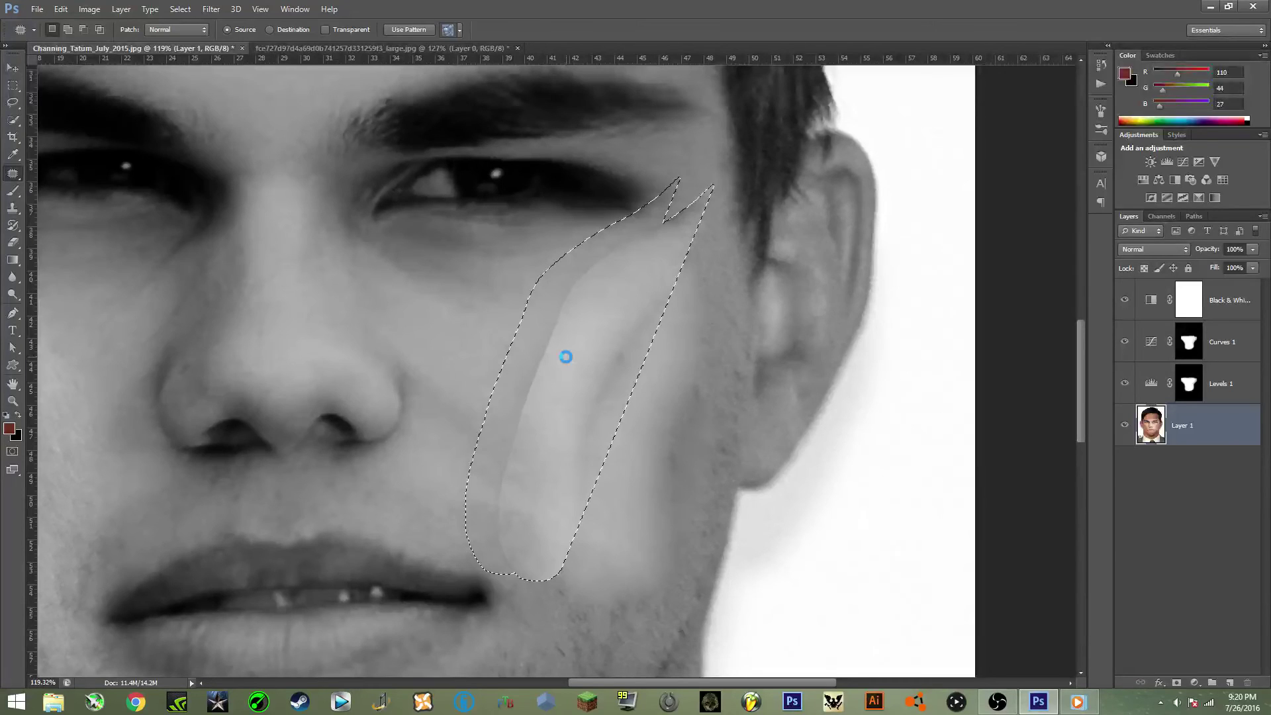
{"action": "key", "text": "ctrl+d"}
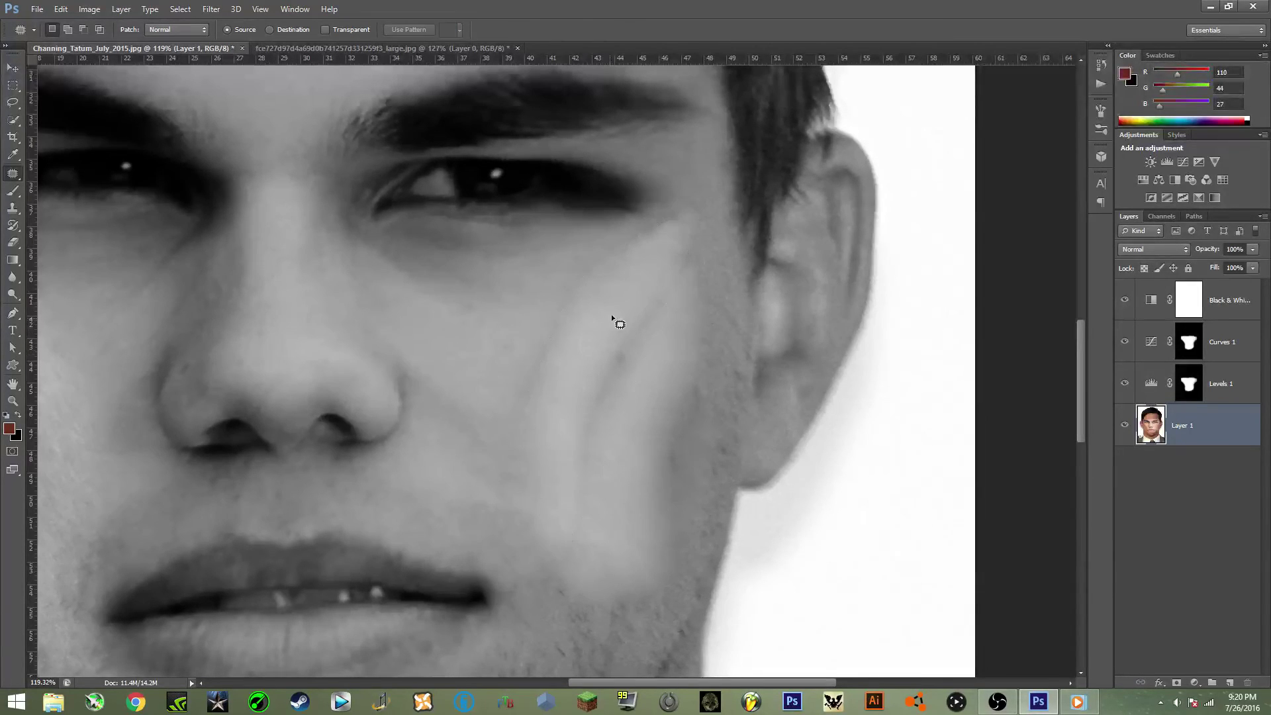
Patch the remaining cheek streaks and lines with smooth skin from below and nearby
{"action": "left_click_drag", "start_coordinate": [595, 251], "coordinate": [670, 210]}
{"action": "left_click_drag", "start_coordinate": [749, 291], "coordinate": [548, 343]}
{"action": "key", "text": "ctrl+d"}
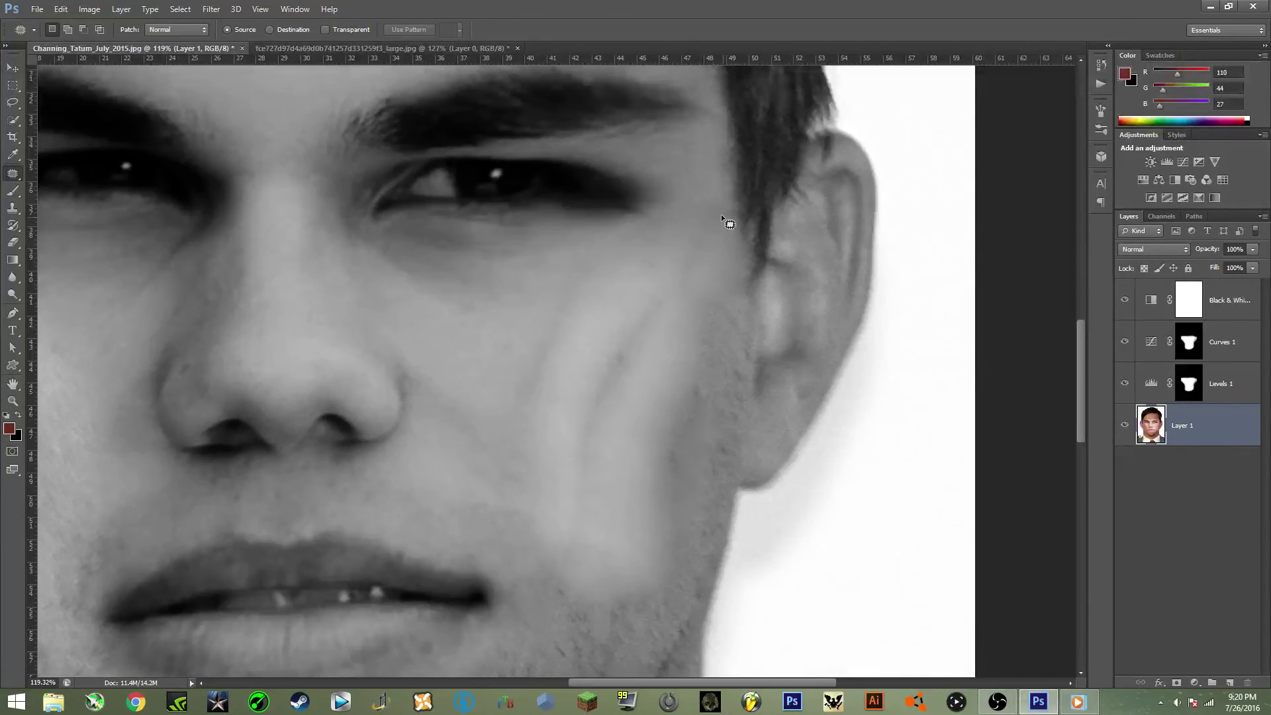
{"action": "mouse_move", "coordinate": [621, 292]}
{"action": "left_mouse_down"}
{"action": "mouse_move", "coordinate": [674, 264]}
{"action": "mouse_move", "coordinate": [630, 408]}
{"action": "left_mouse_up"}
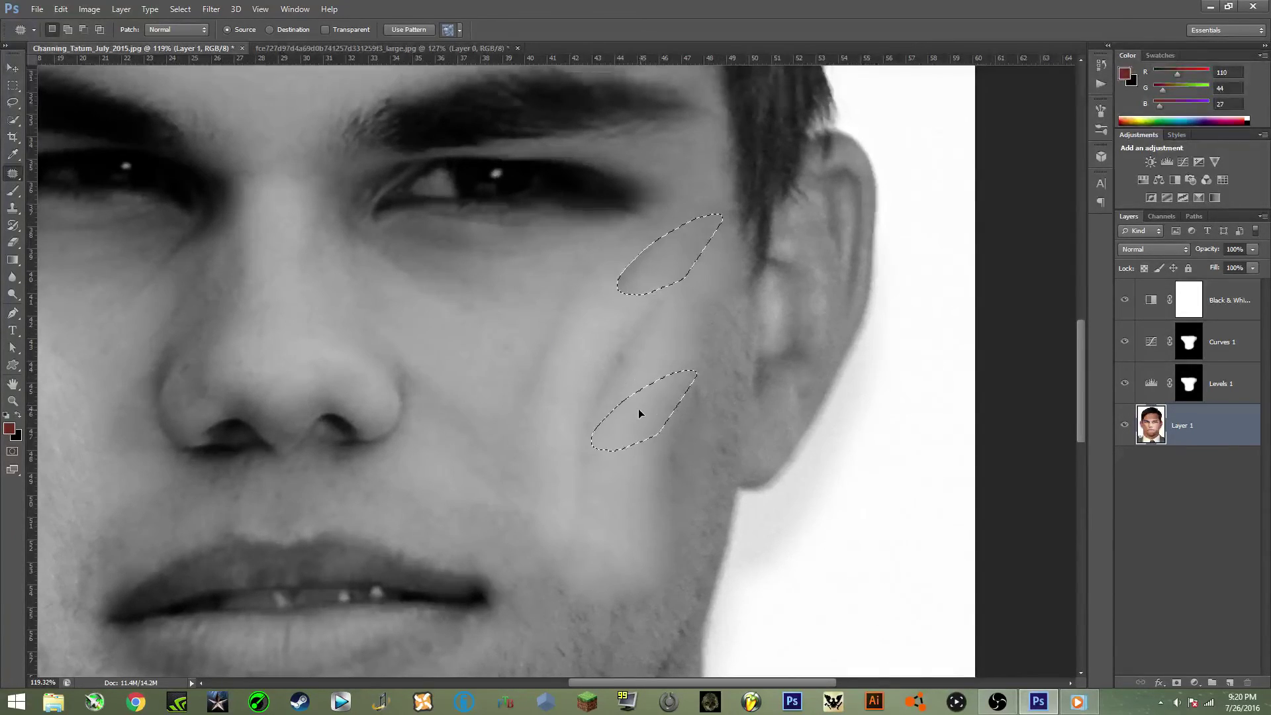
{"action": "key", "text": "ctrl+d"}
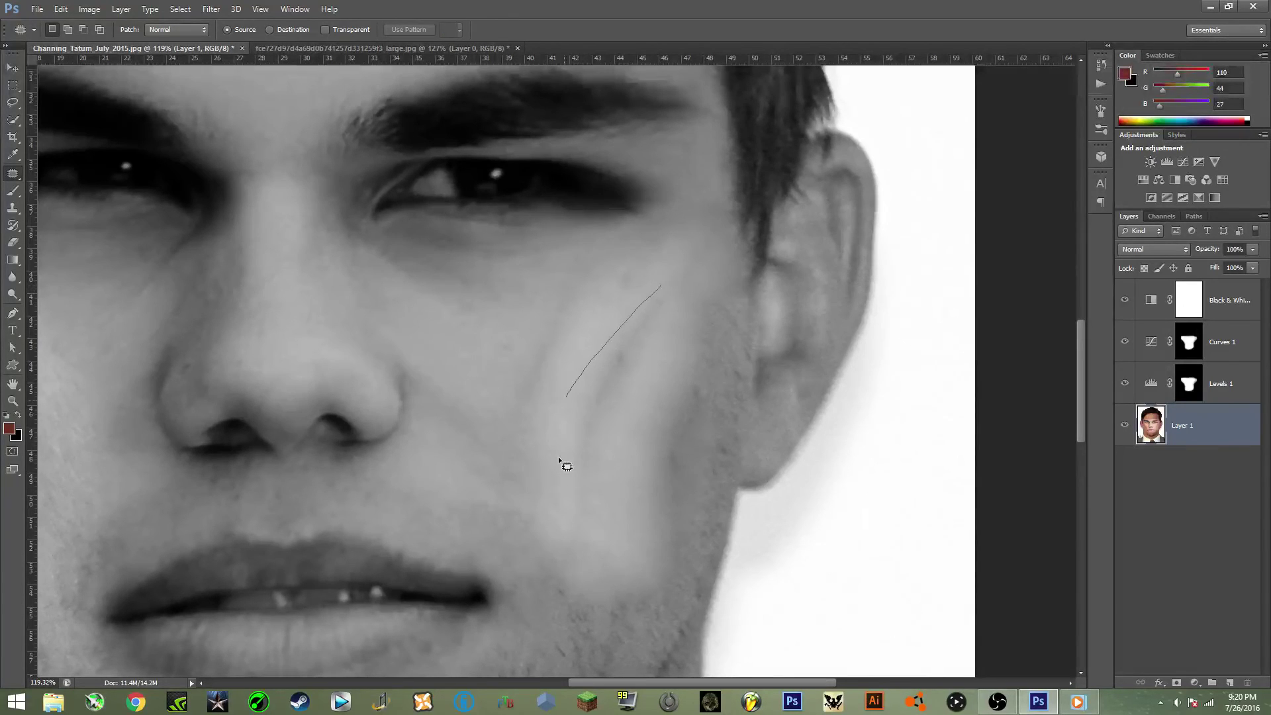
{"action": "left_click_drag", "start_coordinate": [595, 485], "coordinate": [595, 488]}
{"action": "mouse_move", "coordinate": [601, 397]}
{"action": "left_mouse_down"}
{"action": "mouse_move", "coordinate": [616, 446]}
{"action": "mouse_move", "coordinate": [645, 418]}
{"action": "mouse_move", "coordinate": [623, 452]}
{"action": "left_mouse_up"}
{"action": "key", "text": "ctrl+d"}
{"action": "key", "text": "ctrl+d"}
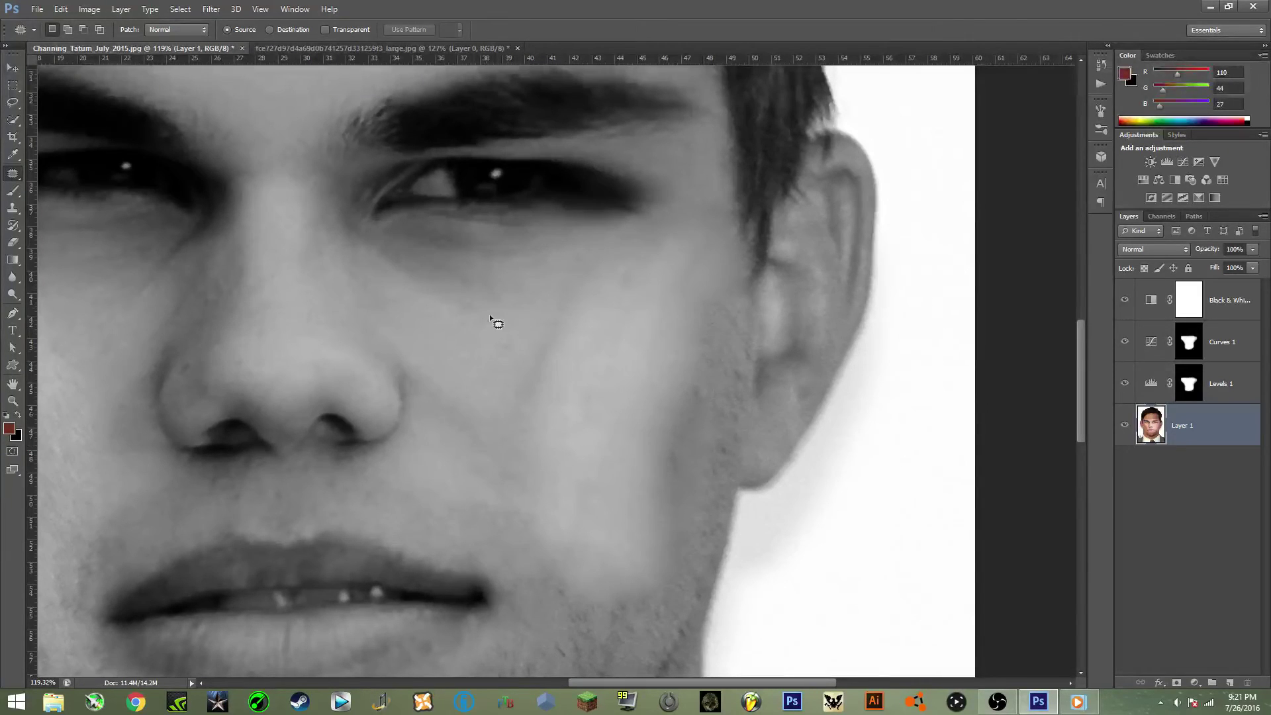
{"action": "mouse_move", "coordinate": [559, 260]}
{"action": "left_mouse_down"}
{"action": "mouse_move", "coordinate": [547, 417]}
{"action": "mouse_move", "coordinate": [582, 433]}
{"action": "left_mouse_up"}
{"action": "key", "text": "ctrl+d"}
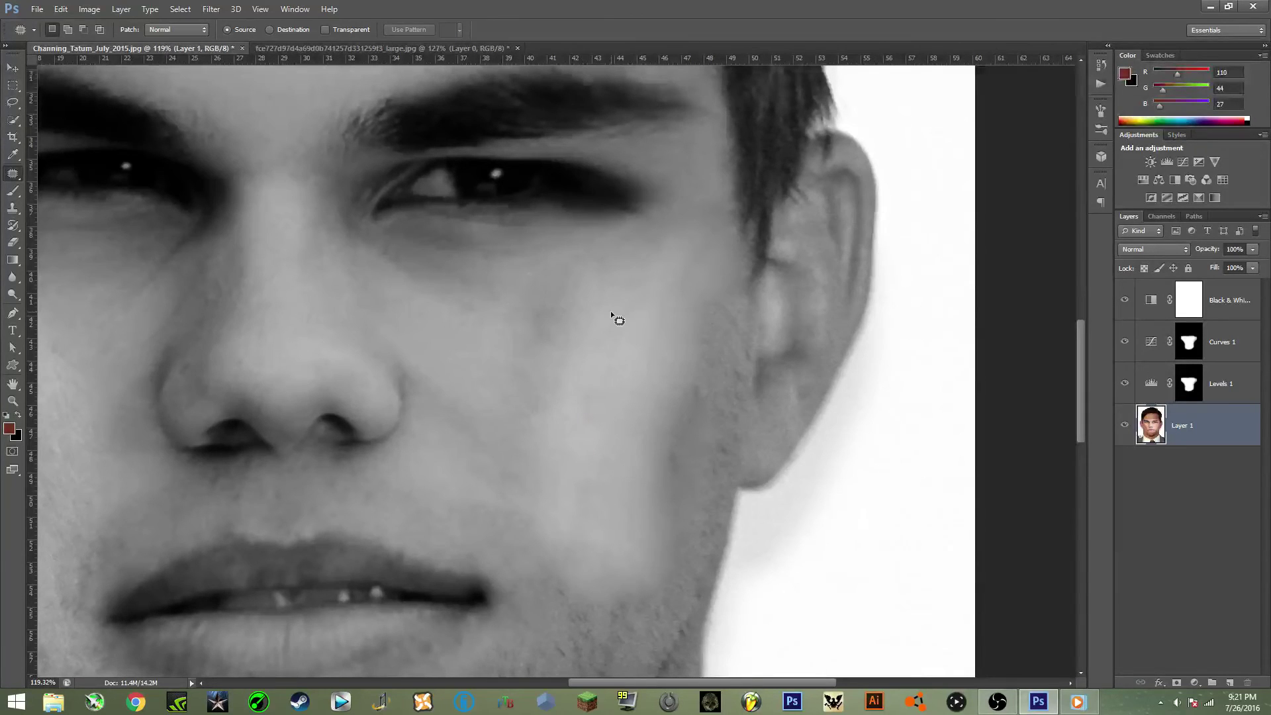
Patch the rough area on the lower jaw with smoother cheek skin
{"action": "scroll", "coordinate": [626, 539], "scroll_direction": "down", "scroll_amount": 2}
{"action": "scroll", "coordinate": [616, 514], "scroll_direction": "down", "scroll_amount": 1}
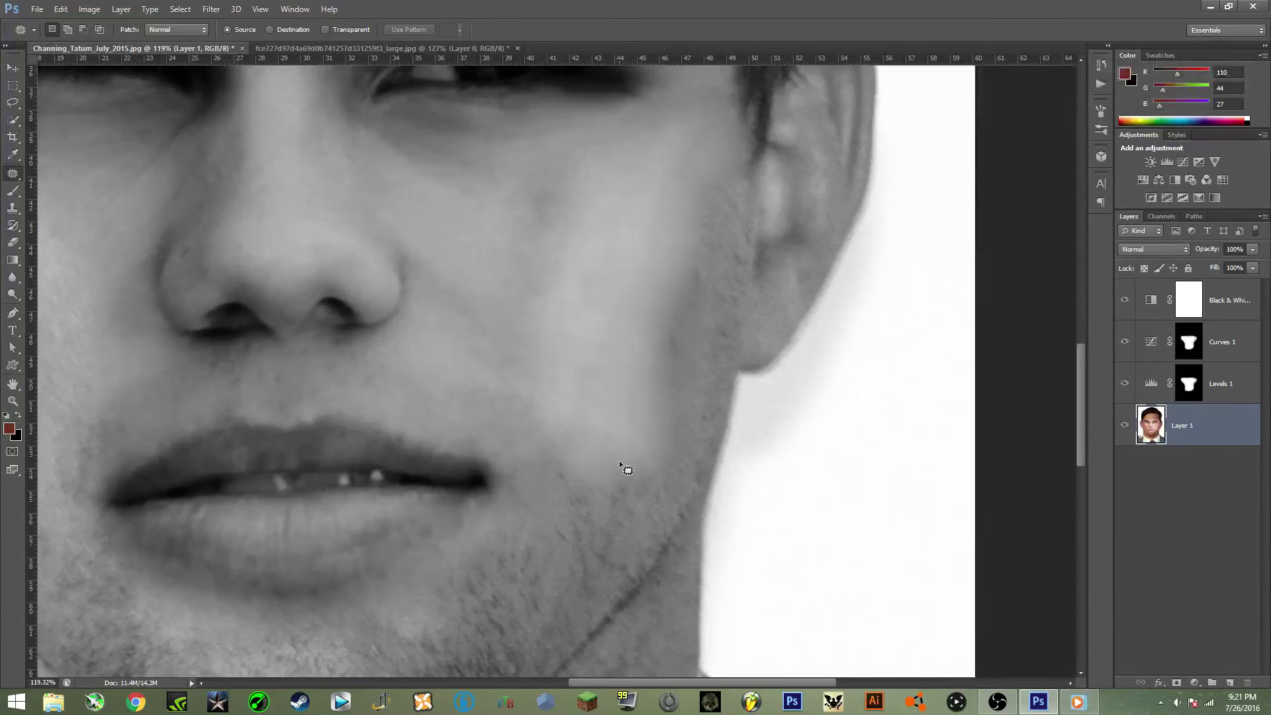
{"action": "left_click_drag", "start_coordinate": [665, 442], "coordinate": [515, 527]}
{"action": "mouse_move", "coordinate": [533, 430]}
{"action": "left_mouse_down"}
{"action": "mouse_move", "coordinate": [536, 450]}
{"action": "mouse_move", "coordinate": [527, 288]}
{"action": "left_mouse_up"}
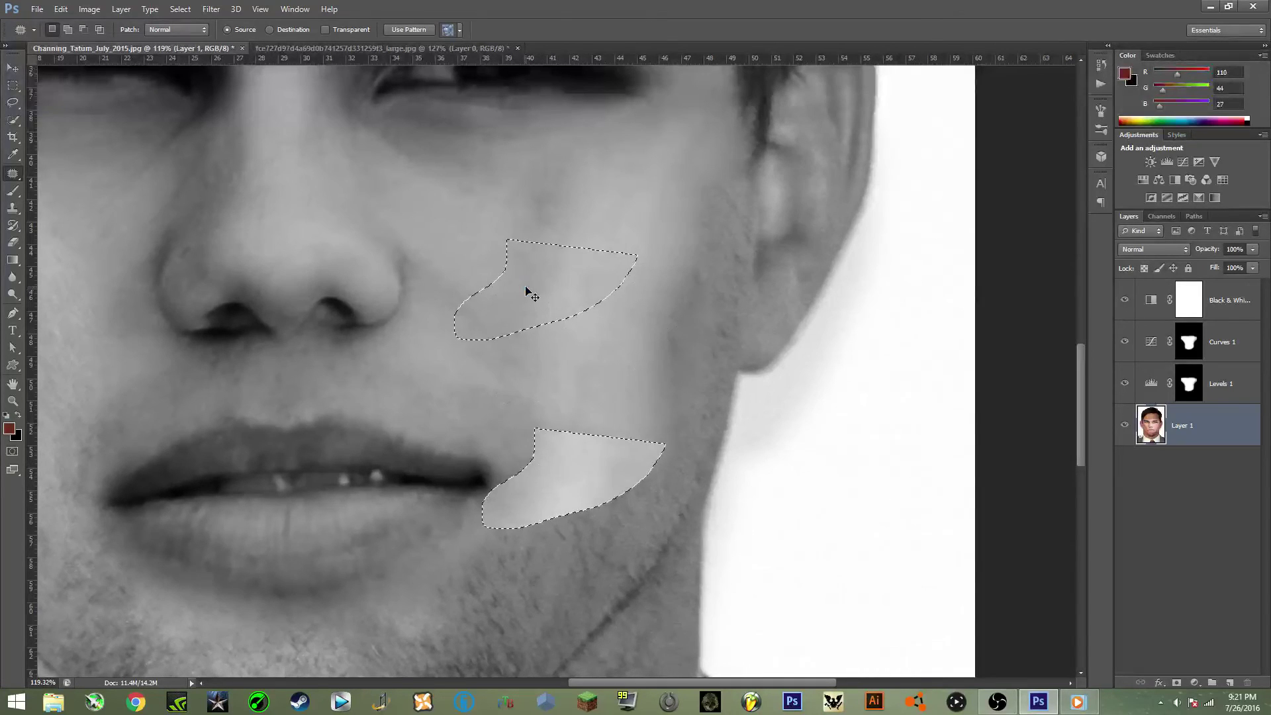
{"action": "key", "text": "ctrl+d"}
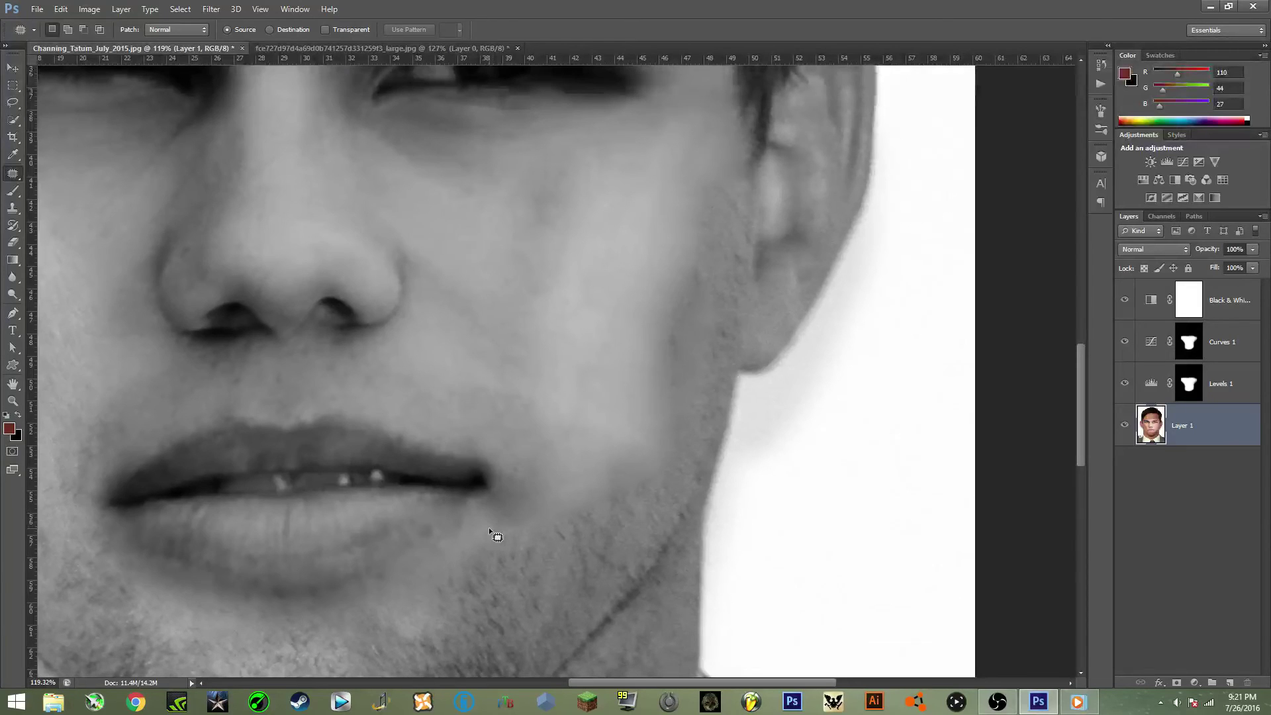
Patch the cheek edge beside the ear with skin from up-left, then fit the image on screen
{"action": "scroll", "coordinate": [489, 527], "scroll_direction": "down", "scroll_amount": 2}
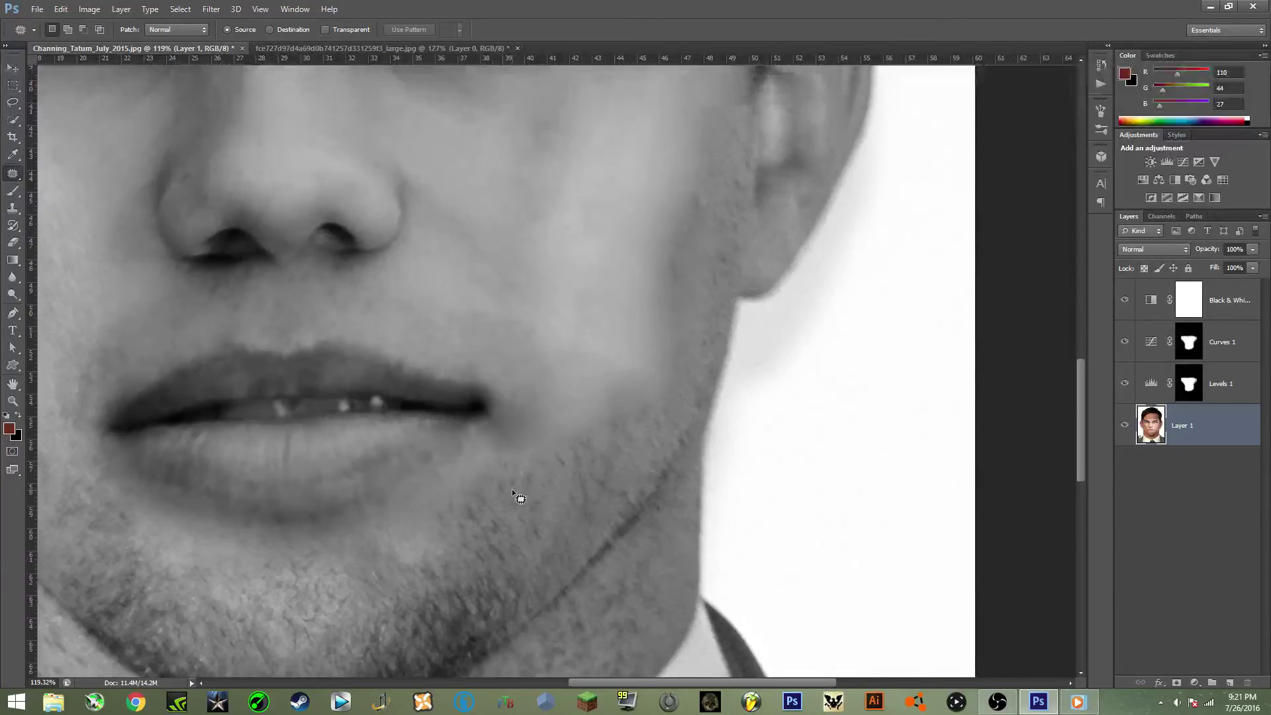
{"action": "scroll", "coordinate": [615, 452], "scroll_direction": "up", "scroll_amount": 1}
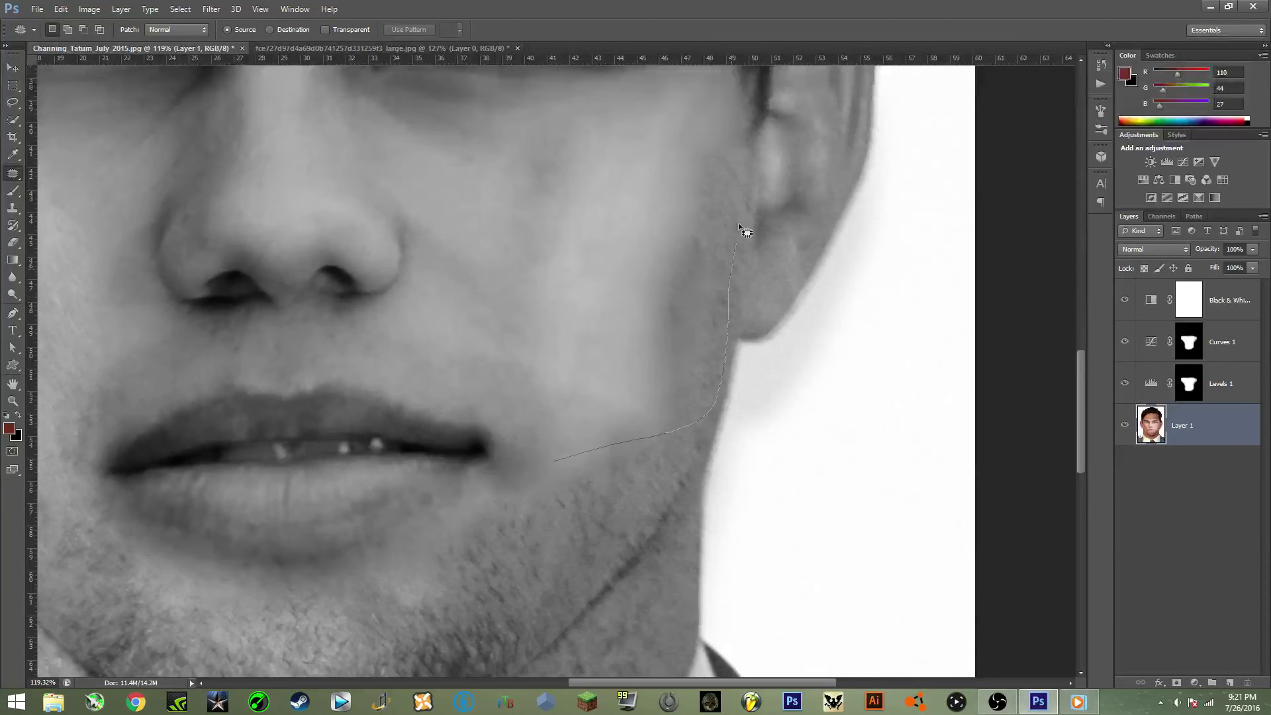
{"action": "left_click_drag", "start_coordinate": [715, 132], "coordinate": [675, 142]}
{"action": "left_click_drag", "start_coordinate": [649, 349], "coordinate": [582, 284]}
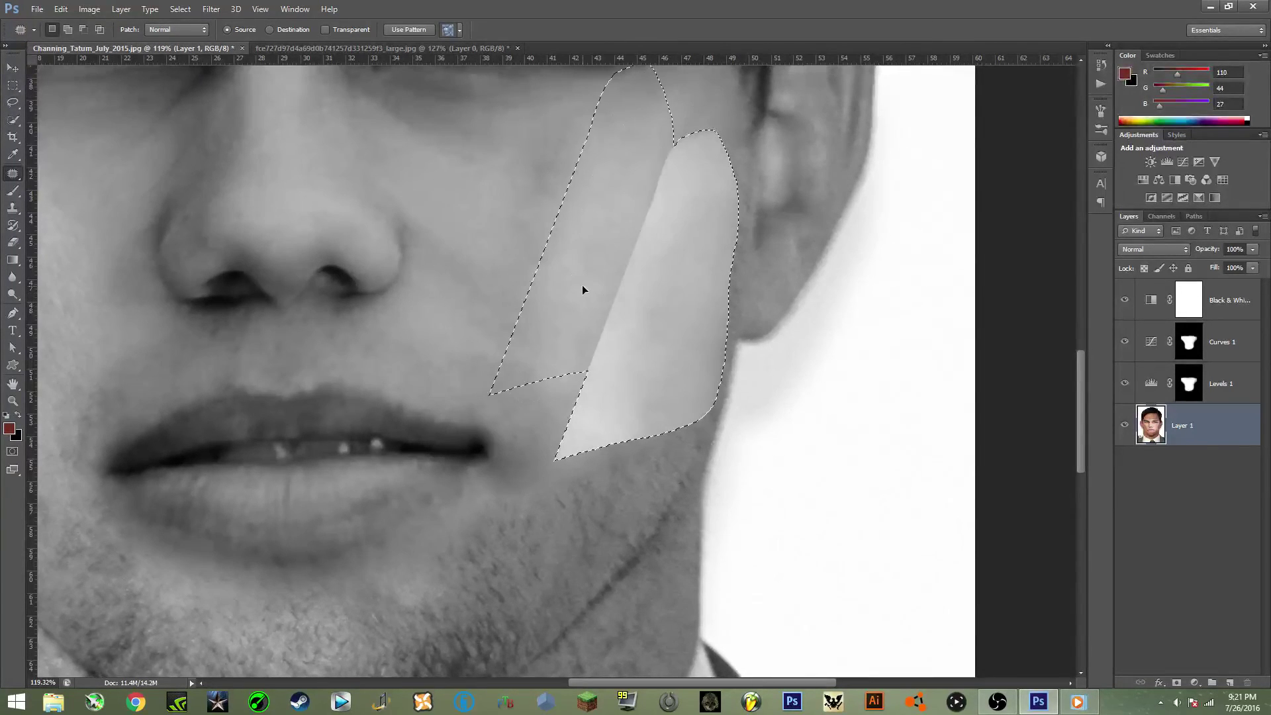
{"action": "key", "text": "ctrl+d"}
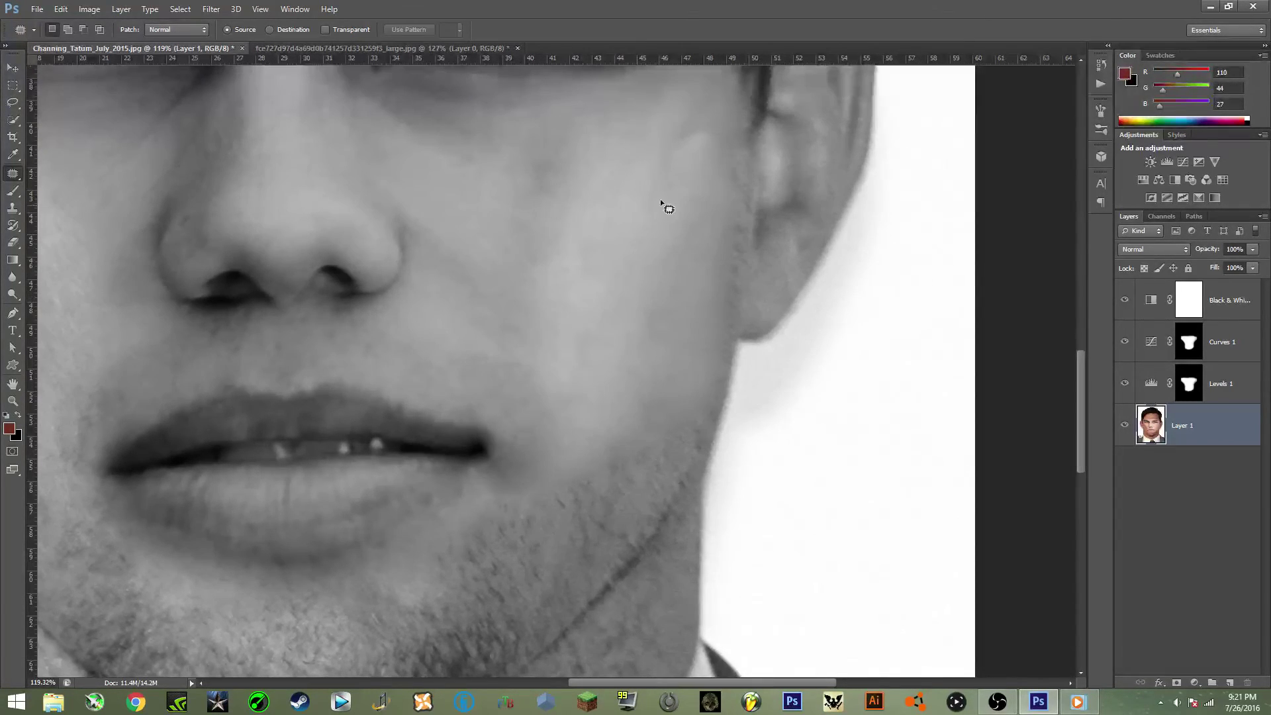
{"action": "left_click_drag", "start_coordinate": [658, 129], "coordinate": [624, 235]}
{"action": "key", "text": "ctrl+d"}
{"action": "double_click", "coordinate": [15, 387]}
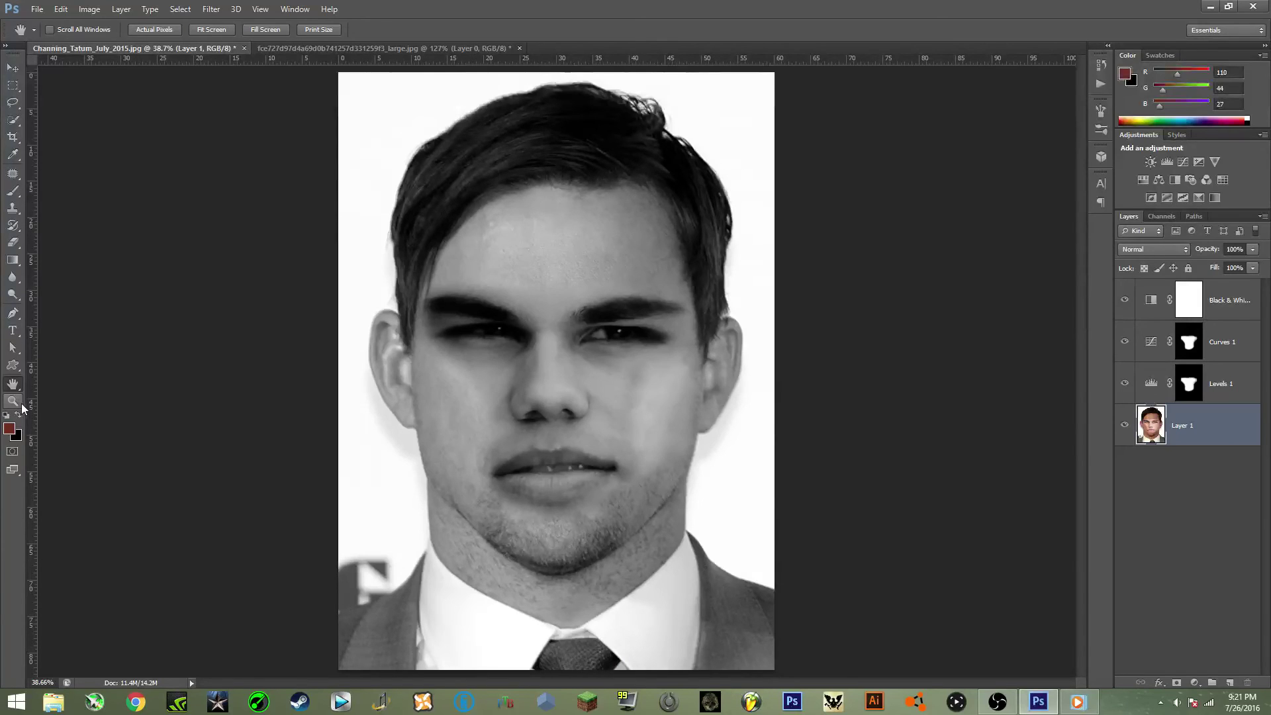
Patch the shadowed upper left cheek twice with lighter skin from below
{"action": "scroll", "coordinate": [491, 400], "scroll_direction": "up", "scroll_amount": 5}
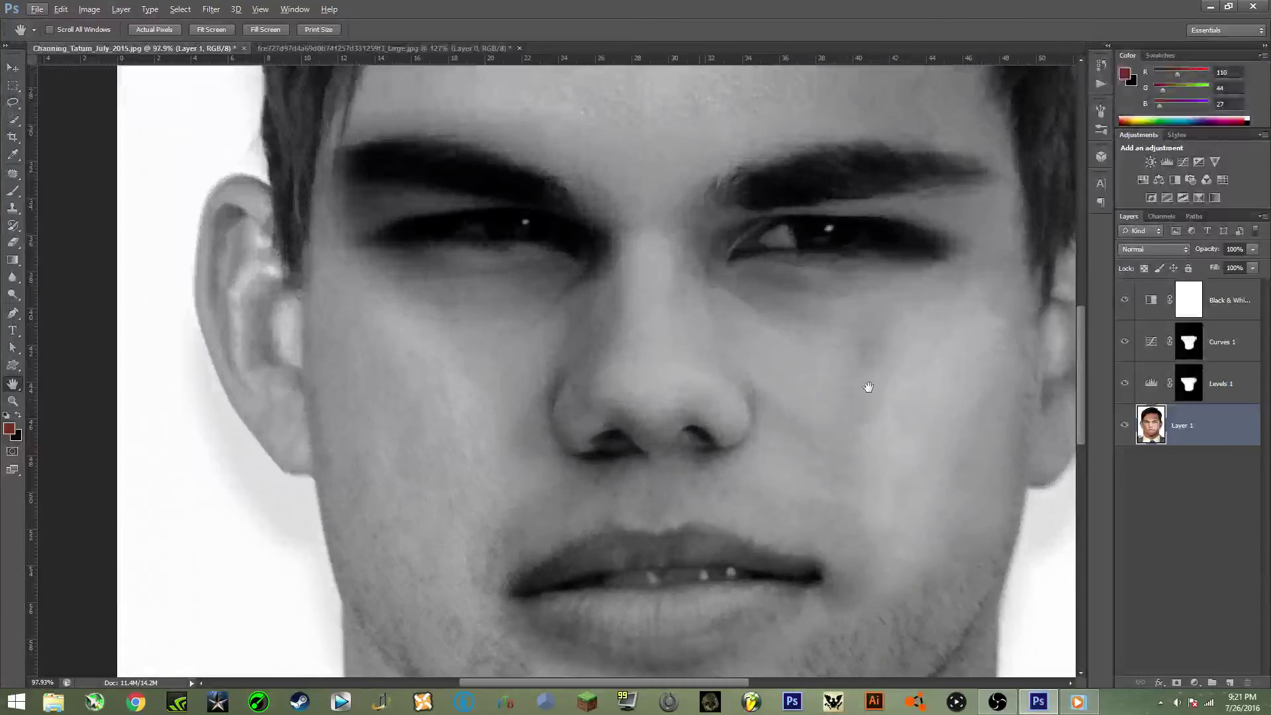
{"action": "key", "text": "j"}
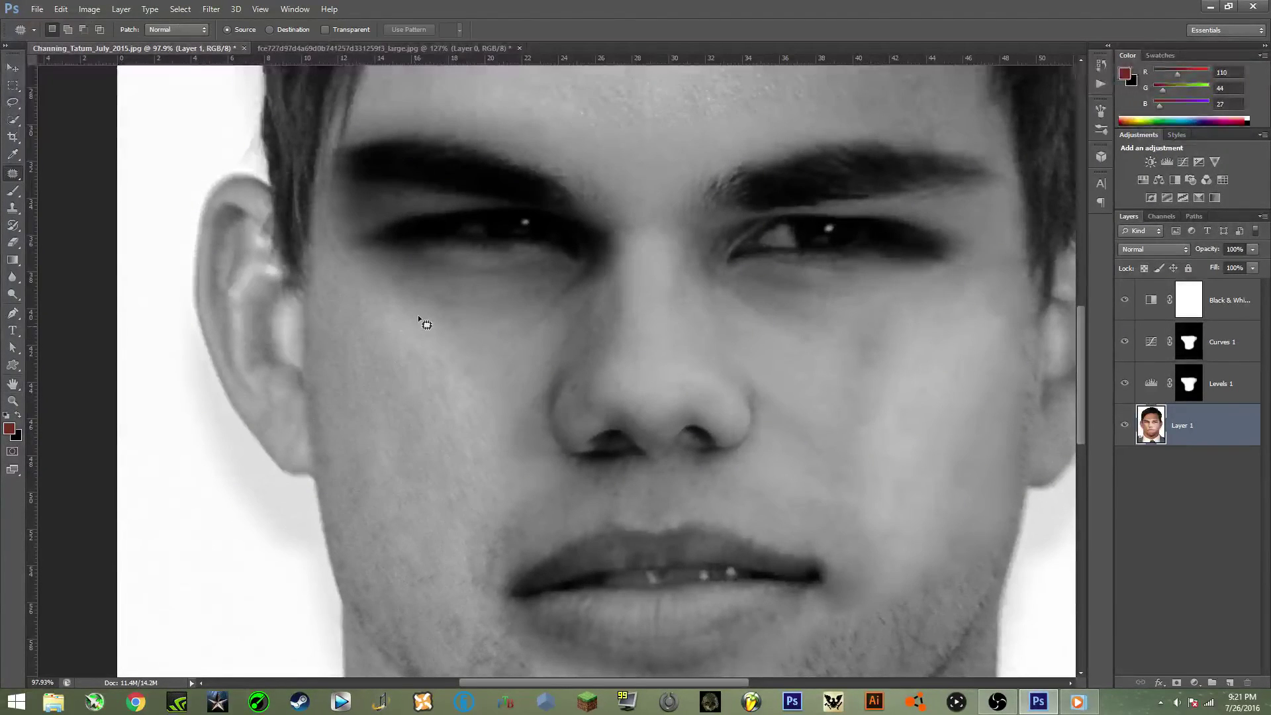
{"action": "mouse_move", "coordinate": [517, 416]}
{"action": "left_mouse_down"}
{"action": "mouse_move", "coordinate": [476, 369]}
{"action": "mouse_move", "coordinate": [426, 454]}
{"action": "left_mouse_up"}
{"action": "key", "text": "ctrl+d"}
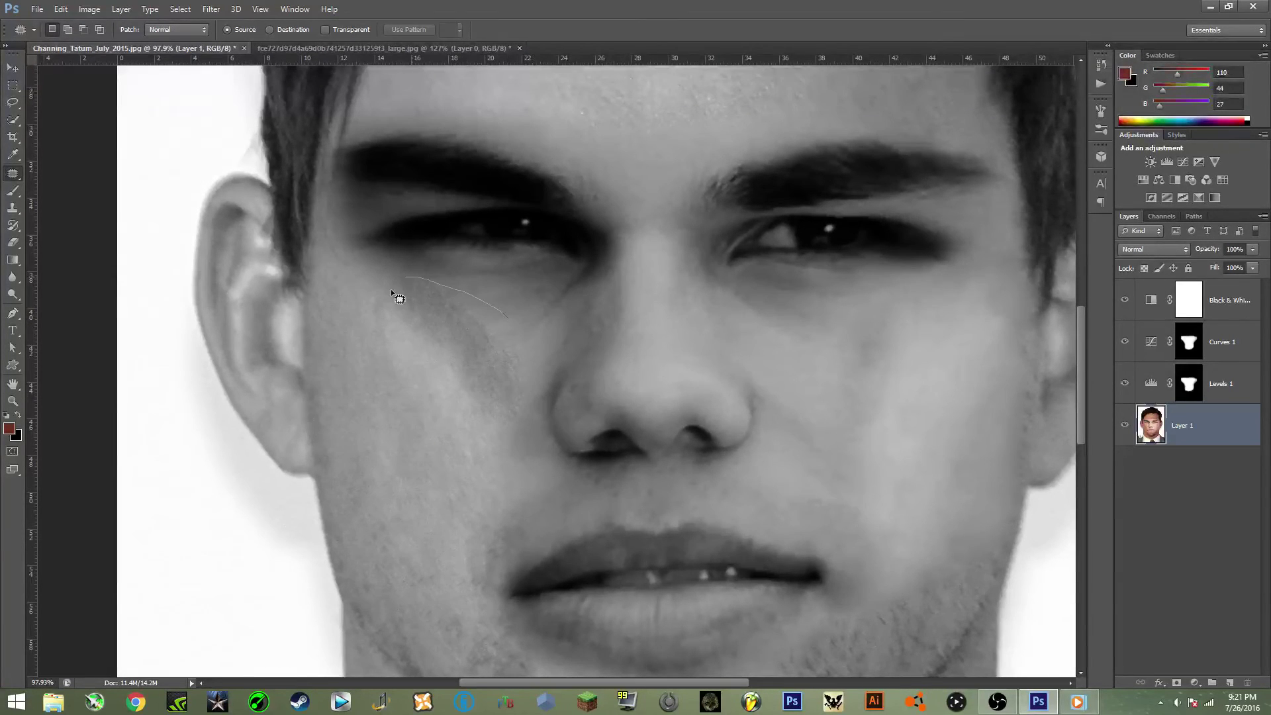
{"action": "left_click_drag", "start_coordinate": [508, 390], "coordinate": [475, 509]}
{"action": "key", "text": "ctrl+d"}
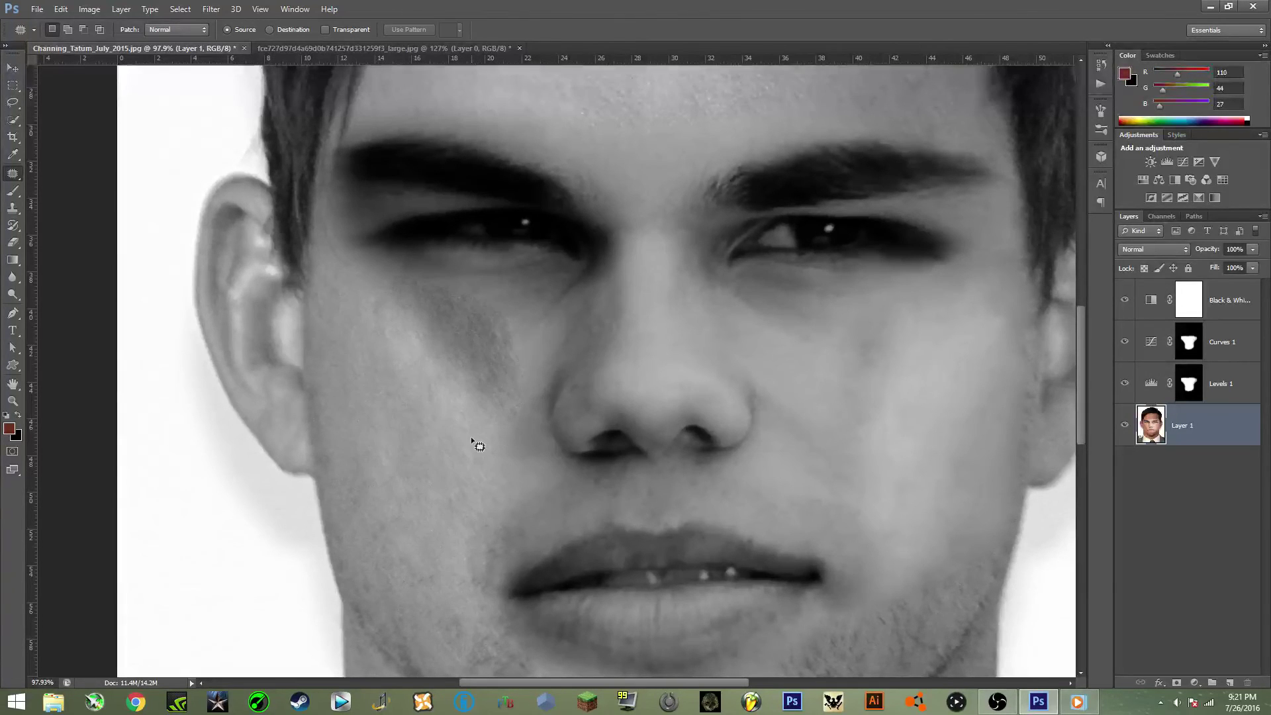
Fill the dark area beside the nose with lighter skin, then pan over to the right cheek
{"action": "left_click_drag", "start_coordinate": [550, 341], "coordinate": [543, 371]}
{"action": "left_click_drag", "start_coordinate": [490, 377], "coordinate": [465, 488]}
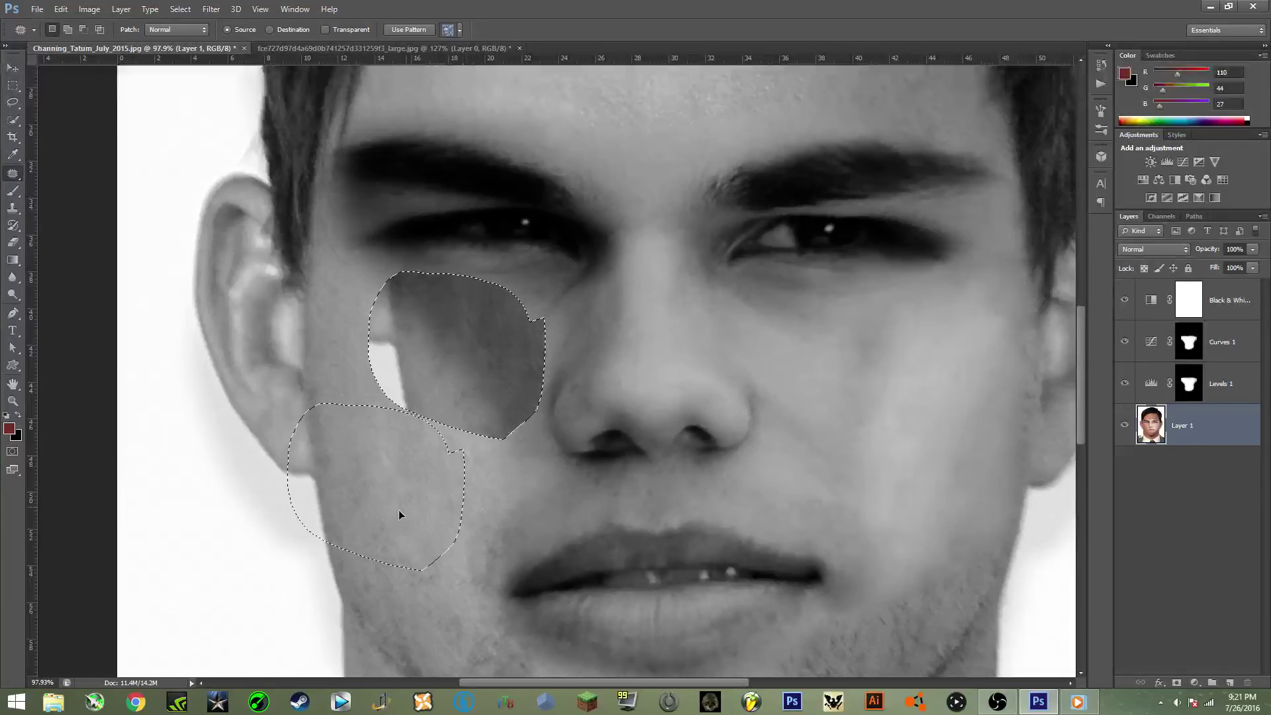
{"action": "mouse_move", "coordinate": [465, 488]}
{"action": "left_mouse_down"}
{"action": "mouse_move", "coordinate": [457, 508]}
{"action": "mouse_move", "coordinate": [456, 472]}
{"action": "left_mouse_up"}
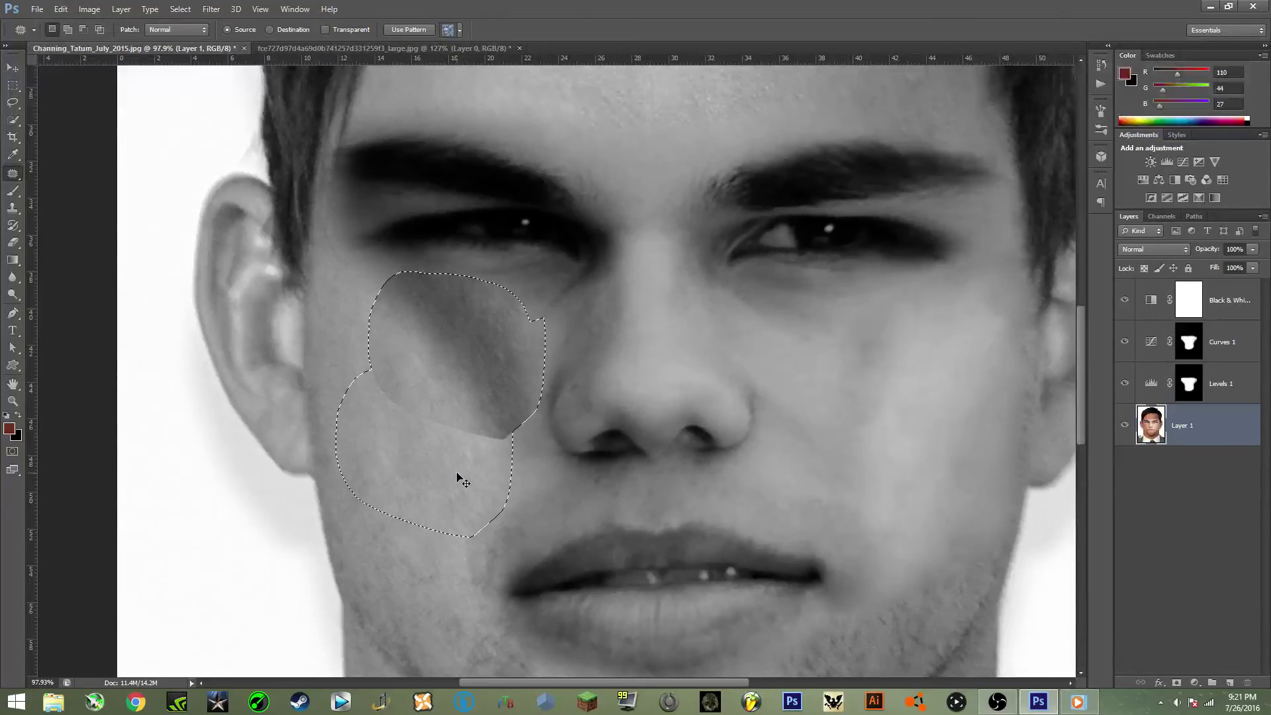
{"action": "key", "text": "ctrl+d"}
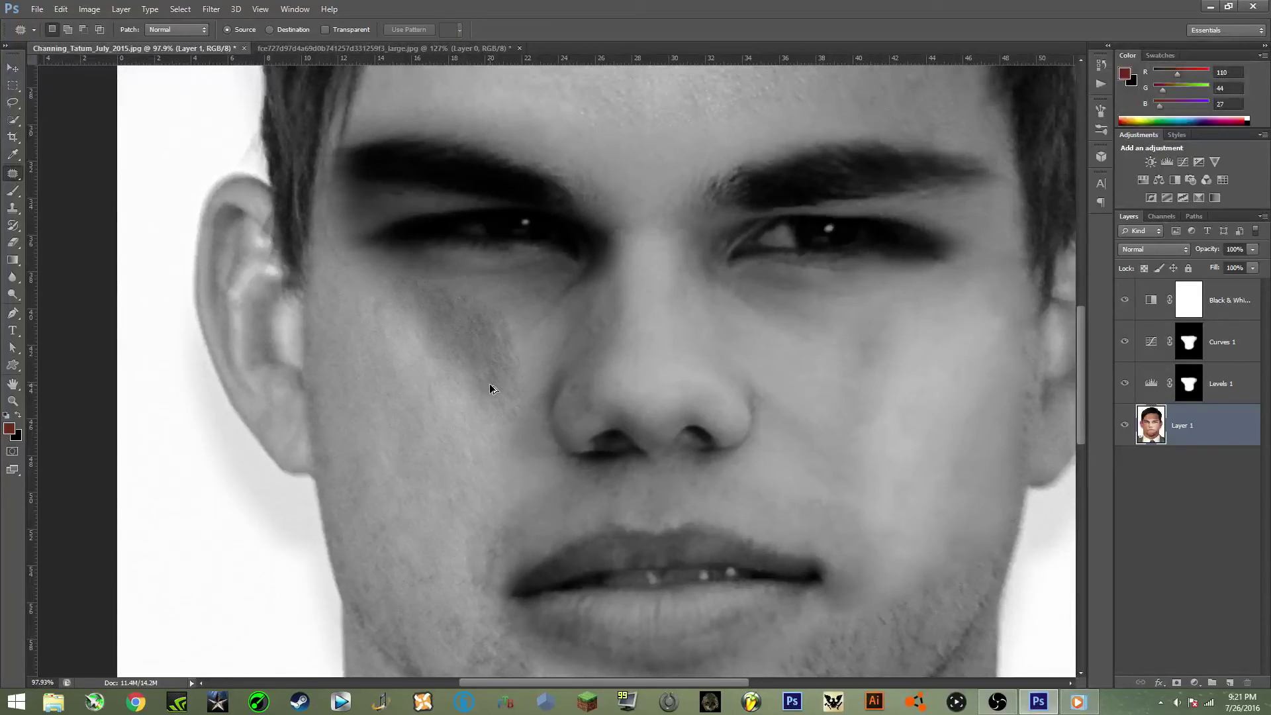
{"action": "key", "text": "ctrl+shift+d"}
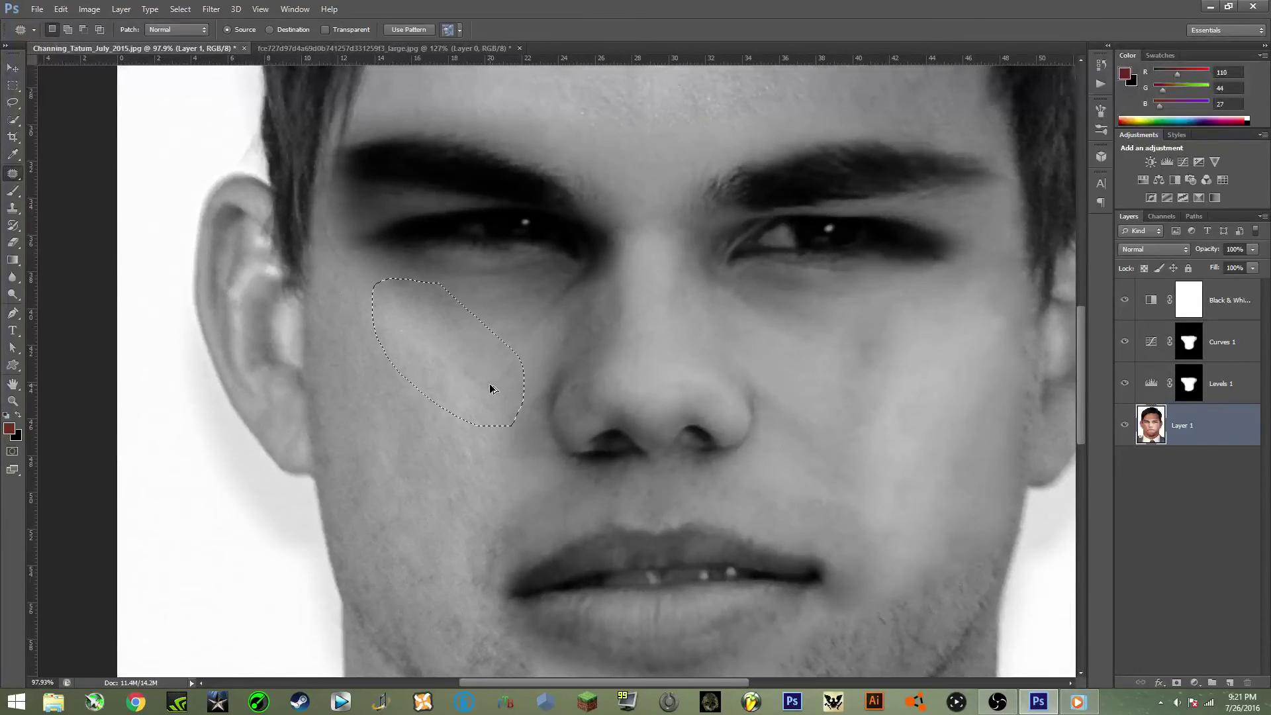
{"action": "key", "text": "ctrl+d"}
{"action": "left_click_drag", "start_coordinate": [870, 392], "coordinate": [340, 276]}
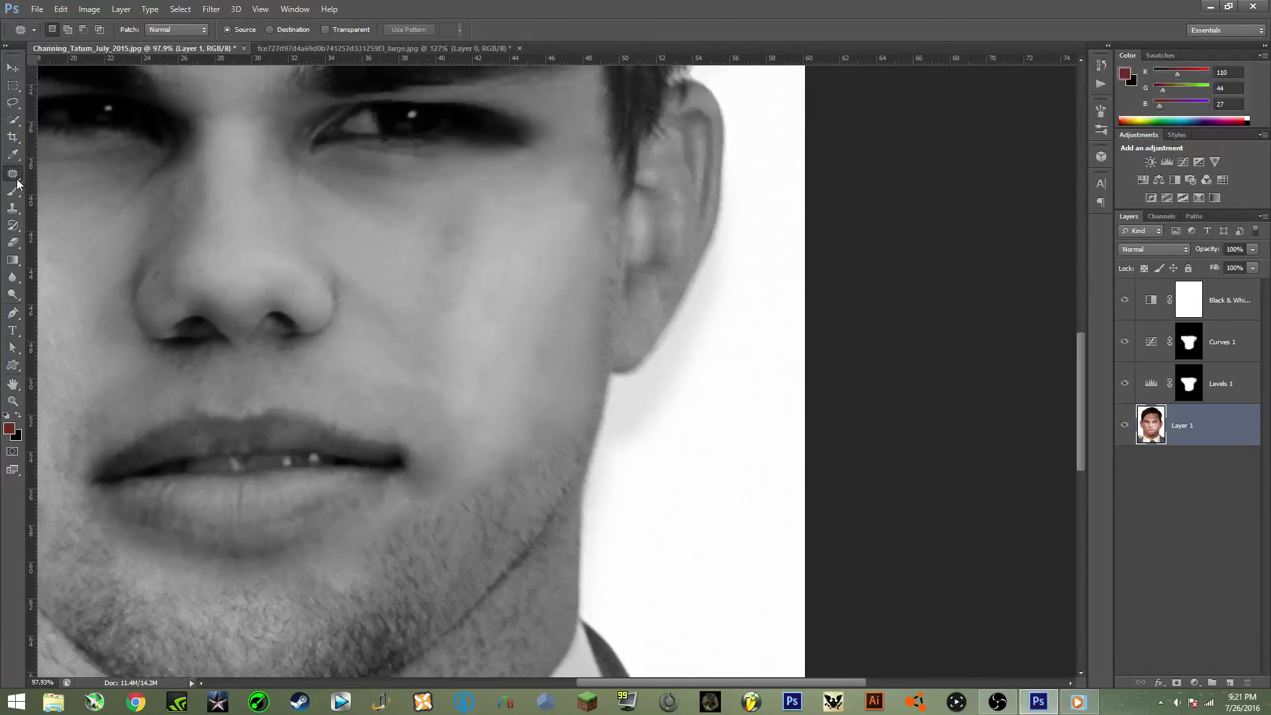
{"action": "right_click", "coordinate": [15, 178]}
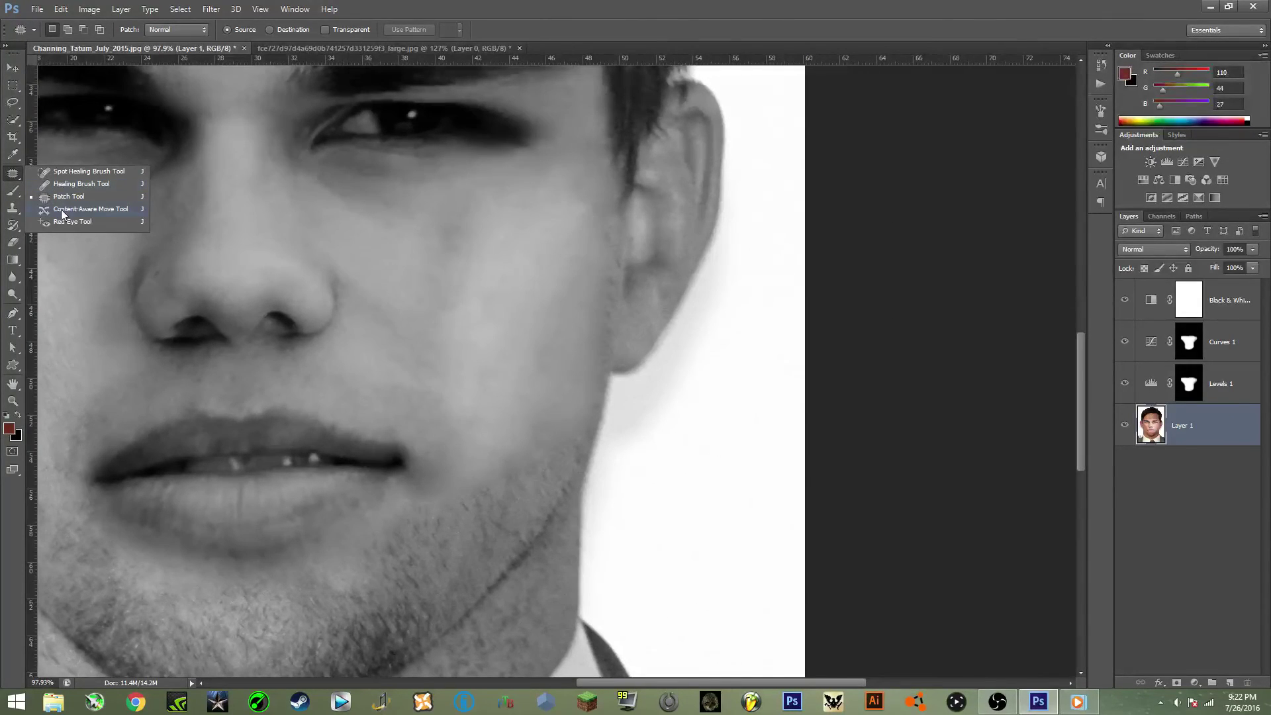
Clone smoother skin along the jaw with an 80 px Clone Stamp, undoing bad strokes
{"action": "left_click", "coordinate": [13, 208]}
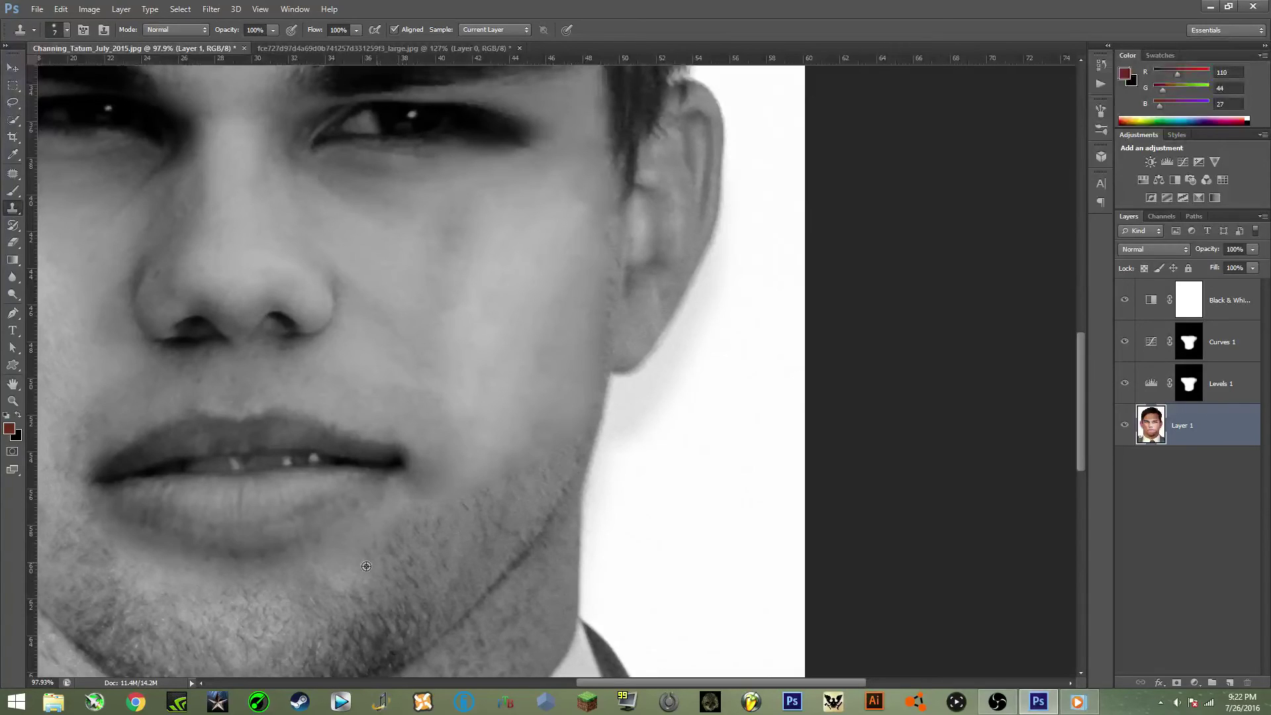
{"action": "left_click_drag", "start_coordinate": [447, 513], "coordinate": [536, 424]}
{"action": "key", "text": "ctrl+z"}
{"action": "key", "text": "bracketright"}
{"action": "key", "text": "bracketright"}
{"action": "mouse_move", "coordinate": [452, 532]}
{"action": "left_mouse_down"}
{"action": "mouse_move", "coordinate": [570, 419]}
{"action": "mouse_move", "coordinate": [451, 535]}
{"action": "left_mouse_up"}
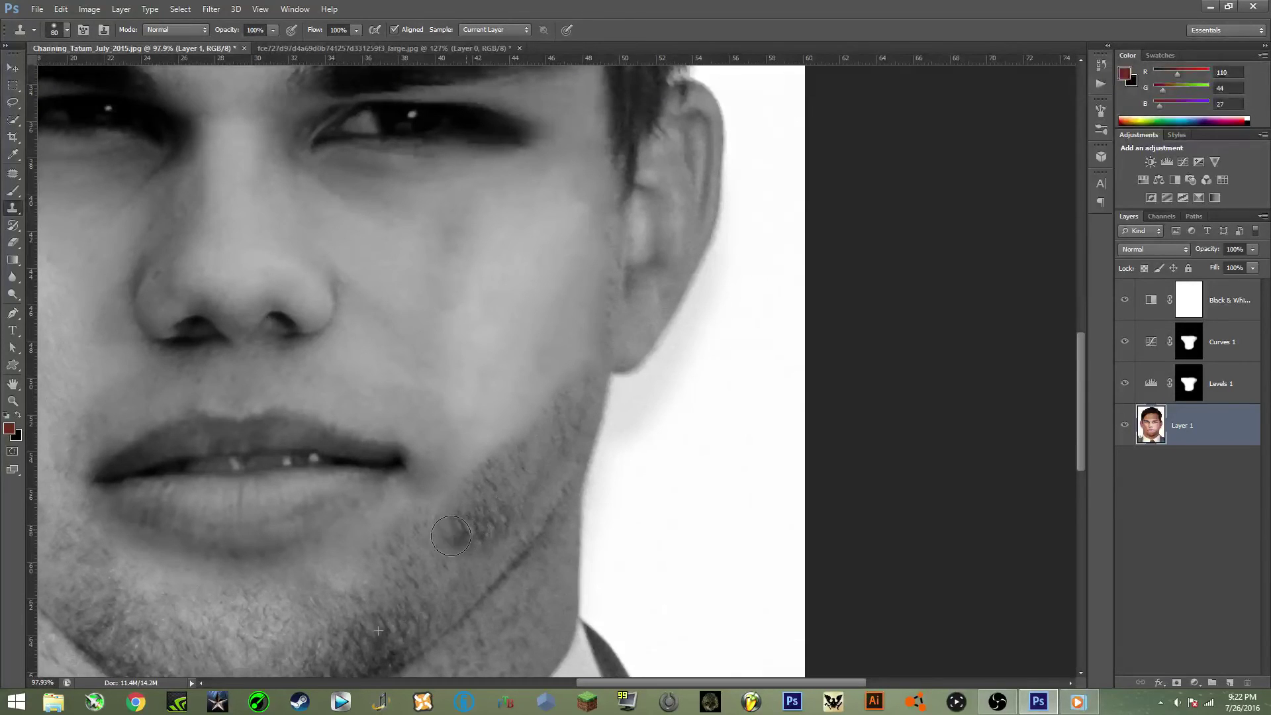
{"action": "left_click_drag", "start_coordinate": [359, 575], "coordinate": [362, 607]}
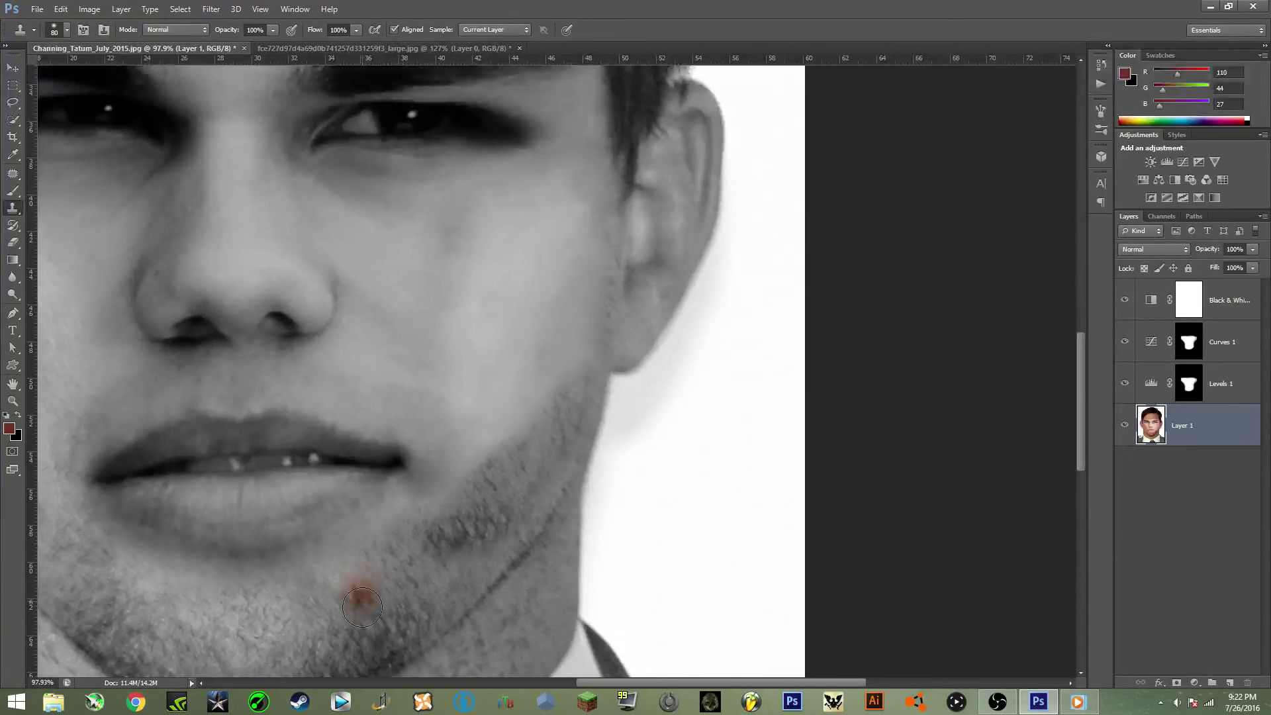
{"action": "key", "text": "ctrl+z"}
{"action": "mouse_move", "coordinate": [427, 540]}
{"action": "left_mouse_down"}
{"action": "mouse_move", "coordinate": [488, 525]}
{"action": "mouse_move", "coordinate": [454, 530]}
{"action": "mouse_move", "coordinate": [505, 511]}
{"action": "mouse_move", "coordinate": [512, 494]}
{"action": "left_mouse_up"}
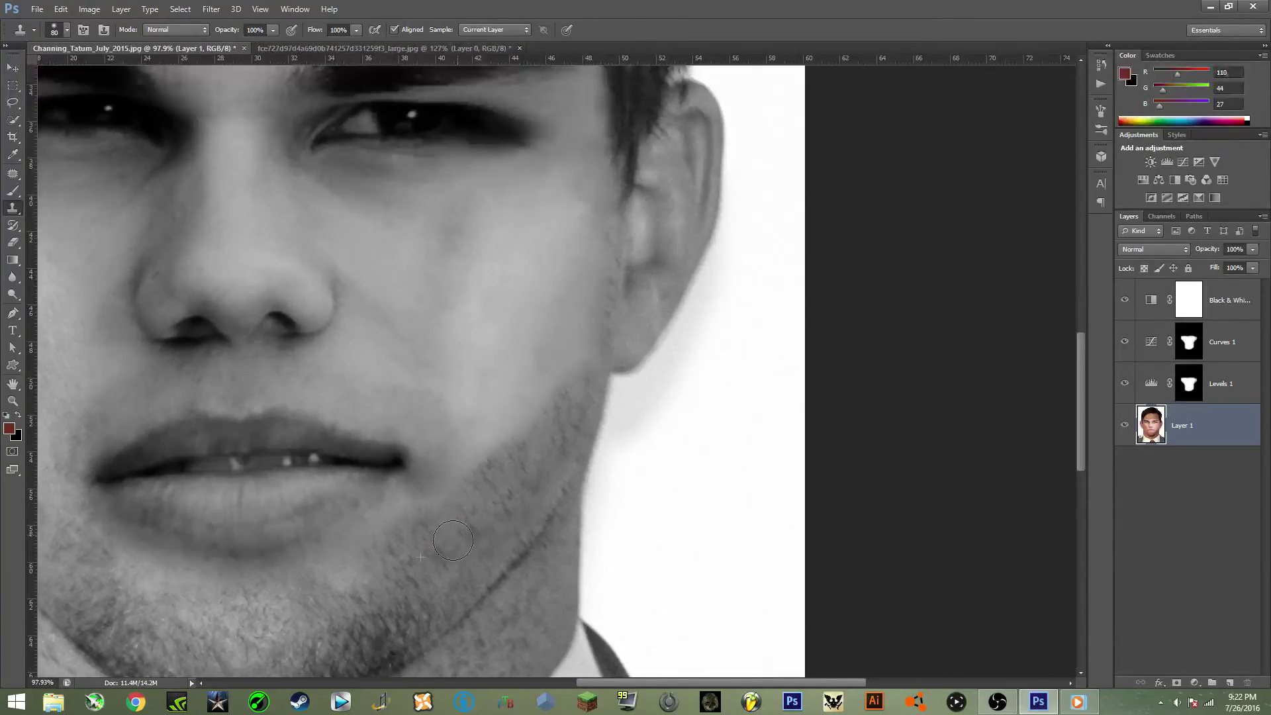
Clone darker stubble up the right cheek toward the ear, undoing unwanted strokes
{"action": "left_click_drag", "start_coordinate": [581, 355], "coordinate": [607, 414]}
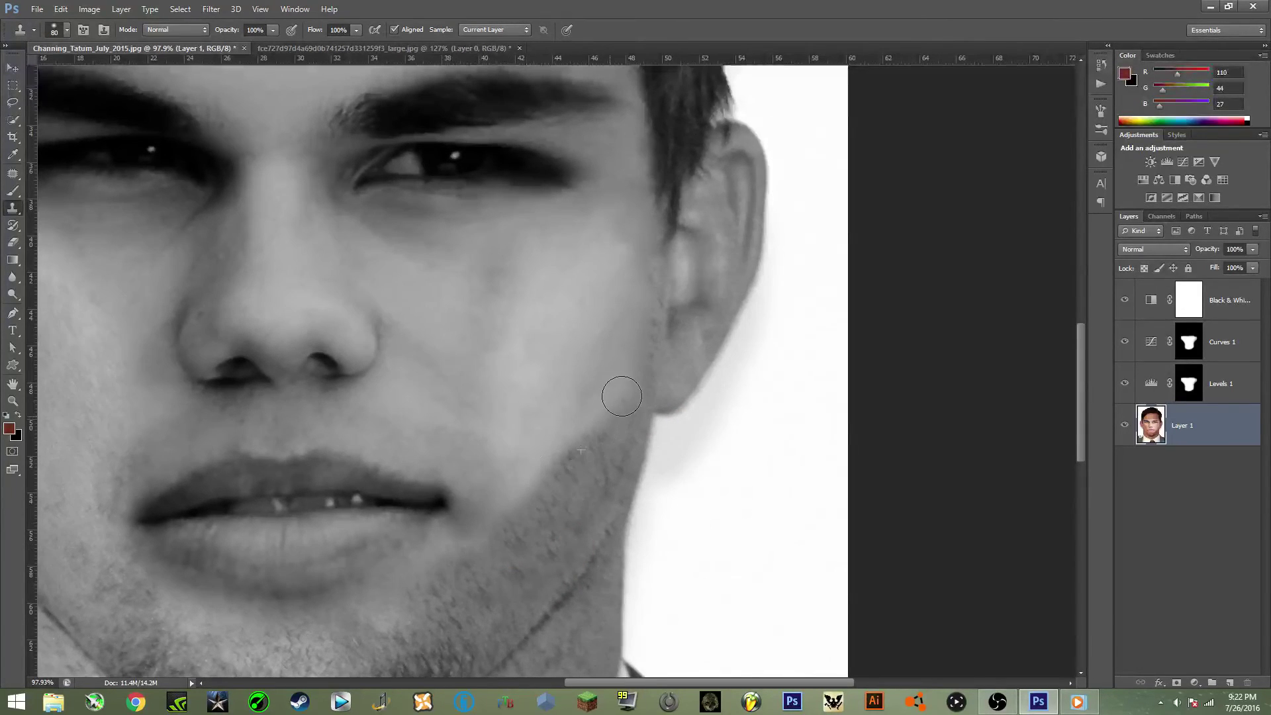
{"action": "left_click", "coordinate": [547, 555], "text": "alt"}
{"action": "left_click_drag", "start_coordinate": [604, 410], "coordinate": [604, 453]}
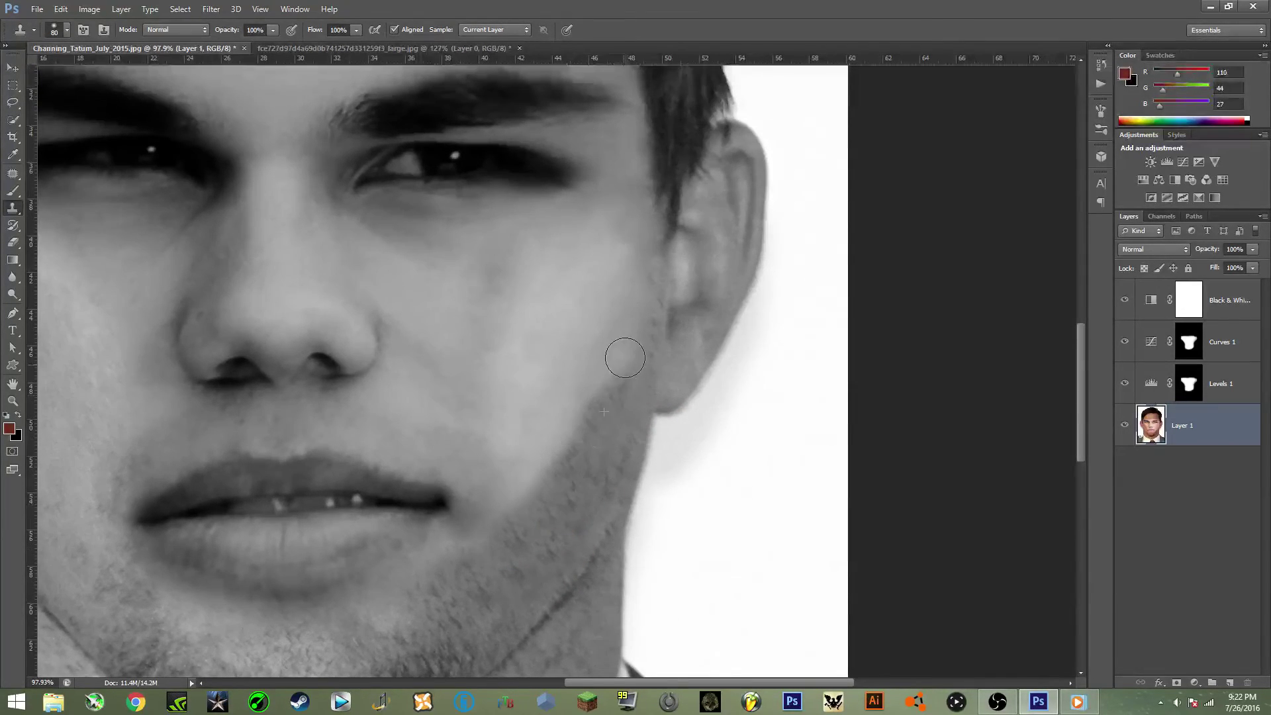
{"action": "mouse_move", "coordinate": [529, 523]}
{"action": "left_mouse_down"}
{"action": "mouse_move", "coordinate": [547, 454]}
{"action": "mouse_move", "coordinate": [590, 382]}
{"action": "left_mouse_up"}
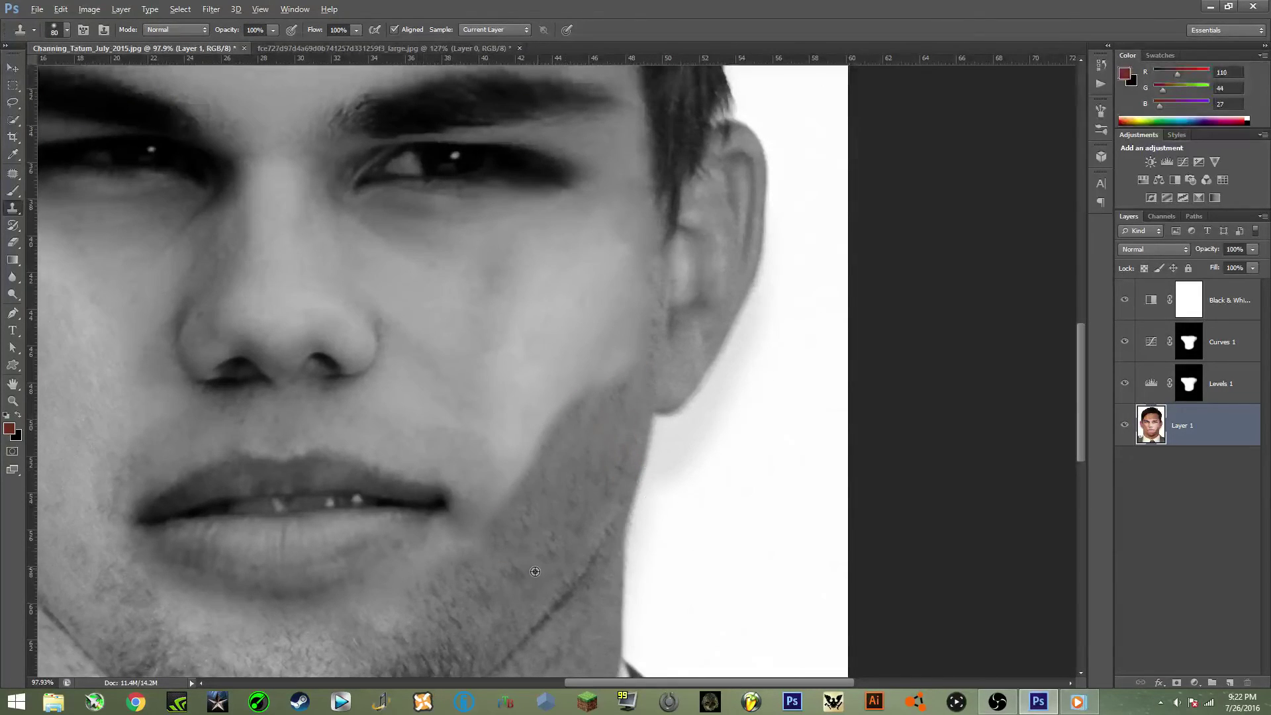
{"action": "mouse_move", "coordinate": [524, 582]}
{"action": "left_mouse_down"}
{"action": "mouse_move", "coordinate": [511, 559]}
{"action": "mouse_move", "coordinate": [524, 482]}
{"action": "mouse_move", "coordinate": [593, 397]}
{"action": "left_mouse_up"}
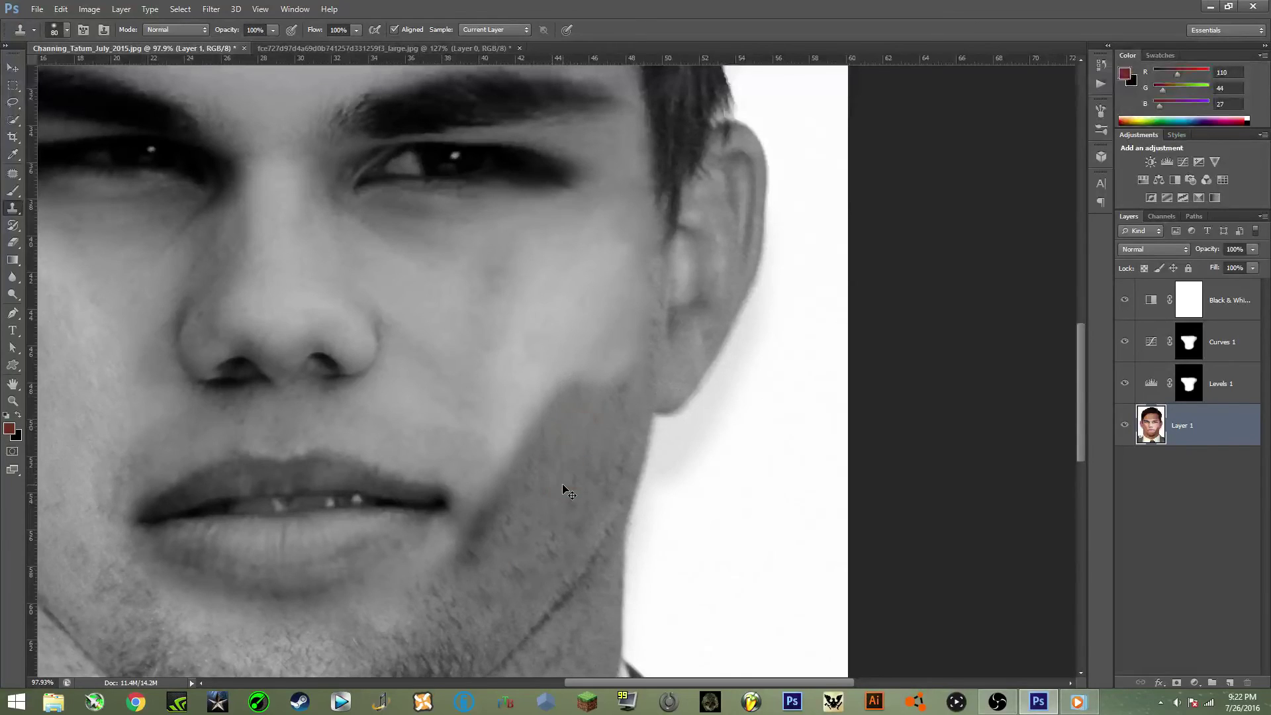
{"action": "key", "text": "ctrl+alt+z"}
{"action": "left_click", "coordinate": [506, 582], "text": "alt"}
{"action": "left_click_drag", "start_coordinate": [562, 446], "coordinate": [606, 364]}
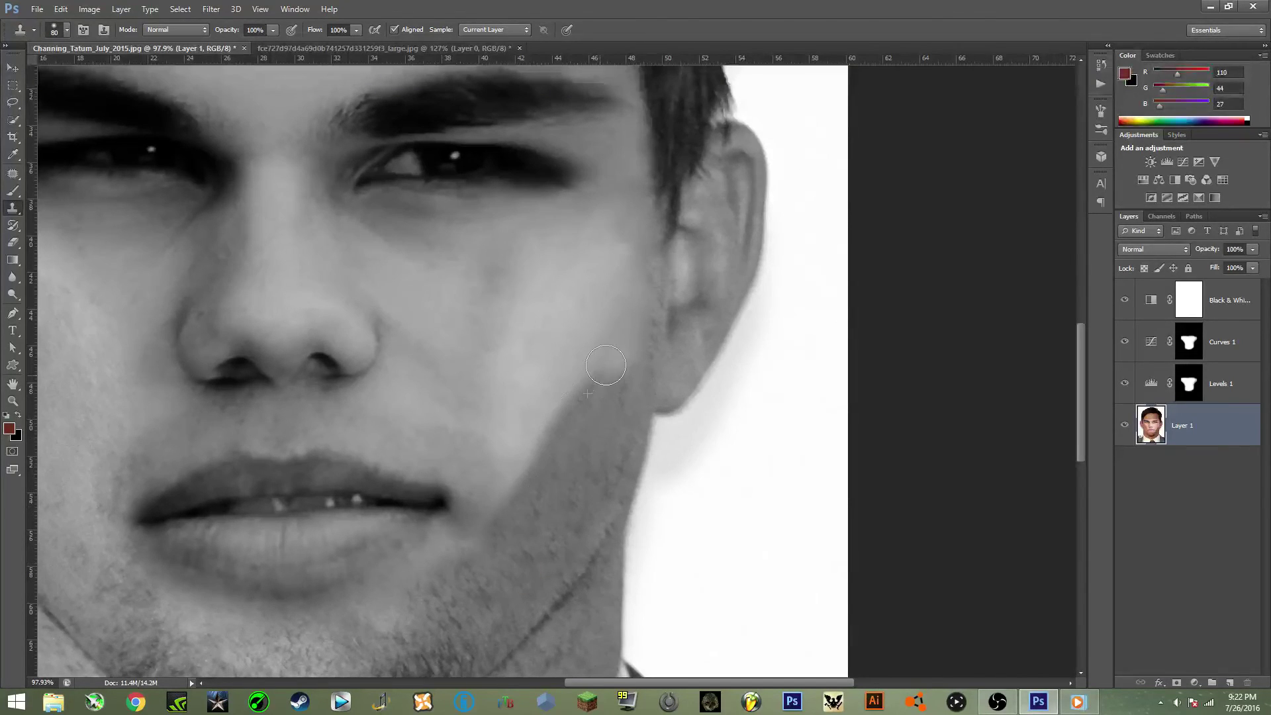
{"action": "left_click", "coordinate": [595, 467], "text": "alt"}
{"action": "mouse_move", "coordinate": [607, 429]}
{"action": "left_mouse_down"}
{"action": "mouse_move", "coordinate": [629, 340]}
{"action": "mouse_move", "coordinate": [495, 538]}
{"action": "mouse_move", "coordinate": [619, 339]}
{"action": "left_mouse_up"}
{"action": "key", "text": "ctrl+z"}
{"action": "left_click", "coordinate": [483, 559], "text": "alt"}
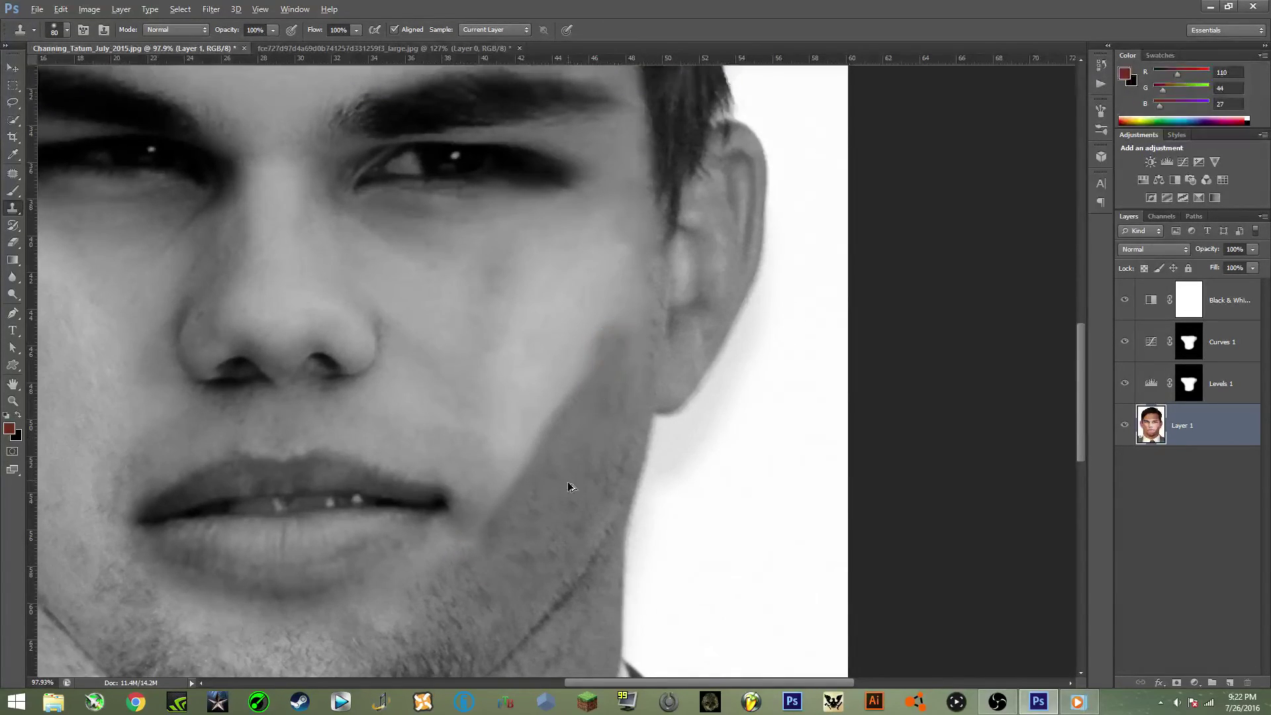
Clone darker stubble along the jaw and up into the cheek, undoing the last stroke
{"action": "left_click_drag", "start_coordinate": [499, 568], "coordinate": [549, 496]}
{"action": "left_click_drag", "start_coordinate": [482, 546], "coordinate": [478, 576]}
{"action": "left_click_drag", "start_coordinate": [518, 505], "coordinate": [536, 457]}
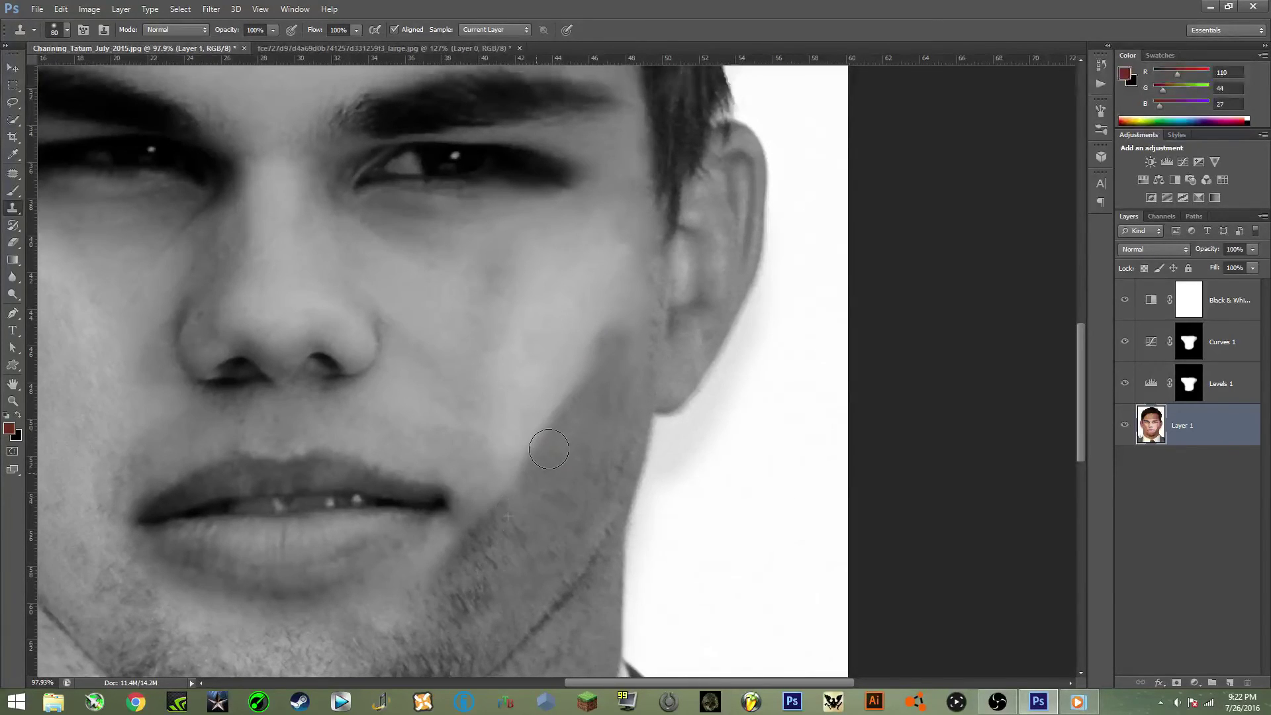
{"action": "mouse_move", "coordinate": [503, 516]}
{"action": "left_mouse_down"}
{"action": "mouse_move", "coordinate": [511, 454]}
{"action": "mouse_move", "coordinate": [545, 470]}
{"action": "left_mouse_up"}
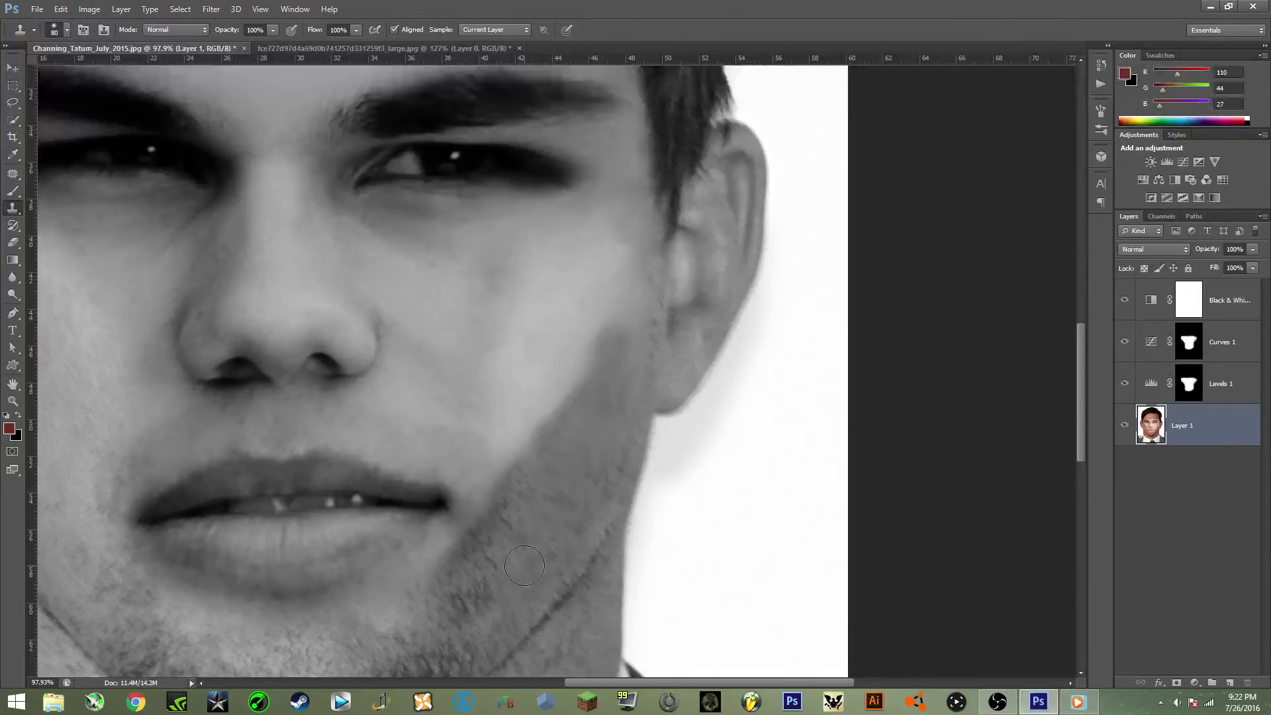
{"action": "left_click_drag", "start_coordinate": [524, 566], "coordinate": [562, 392]}
{"action": "left_click_drag", "start_coordinate": [516, 477], "coordinate": [630, 318]}
{"action": "mouse_move", "coordinate": [581, 358]}
{"action": "left_mouse_down"}
{"action": "mouse_move", "coordinate": [612, 316]}
{"action": "mouse_move", "coordinate": [622, 403]}
{"action": "mouse_move", "coordinate": [624, 298]}
{"action": "mouse_move", "coordinate": [525, 411]}
{"action": "mouse_move", "coordinate": [486, 538]}
{"action": "left_mouse_up"}
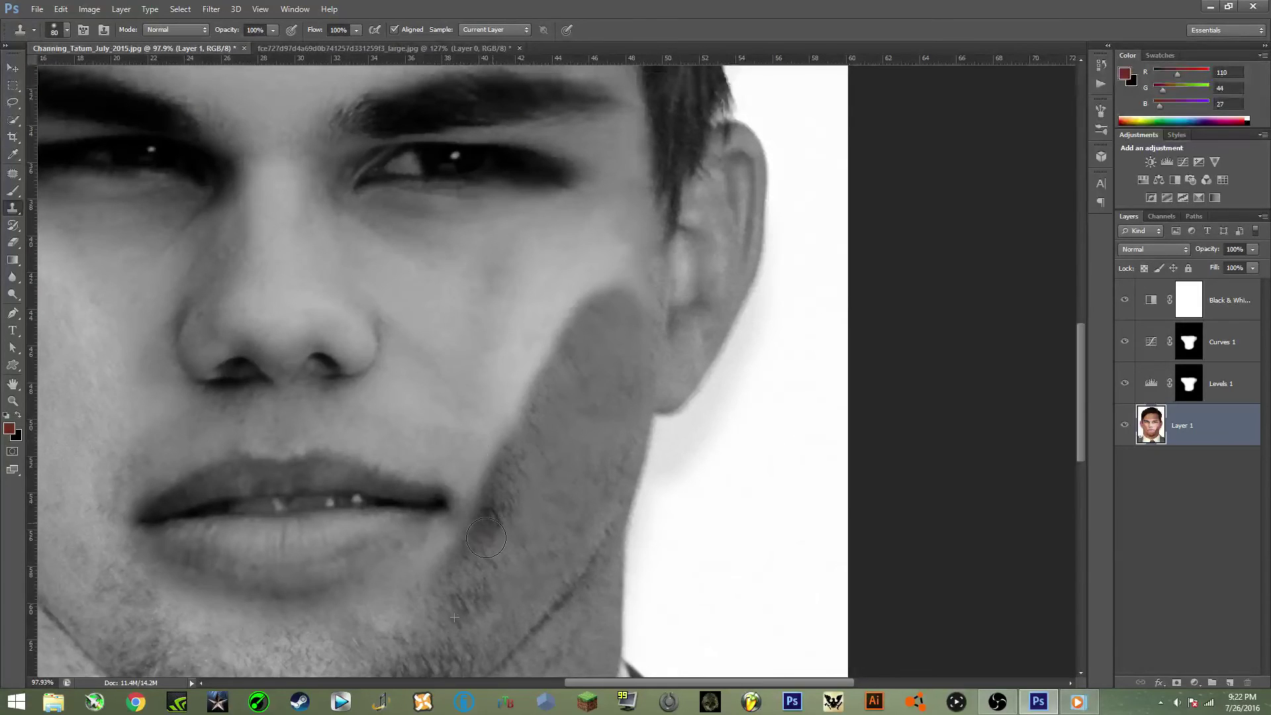
{"action": "key", "text": "ctrl+z"}
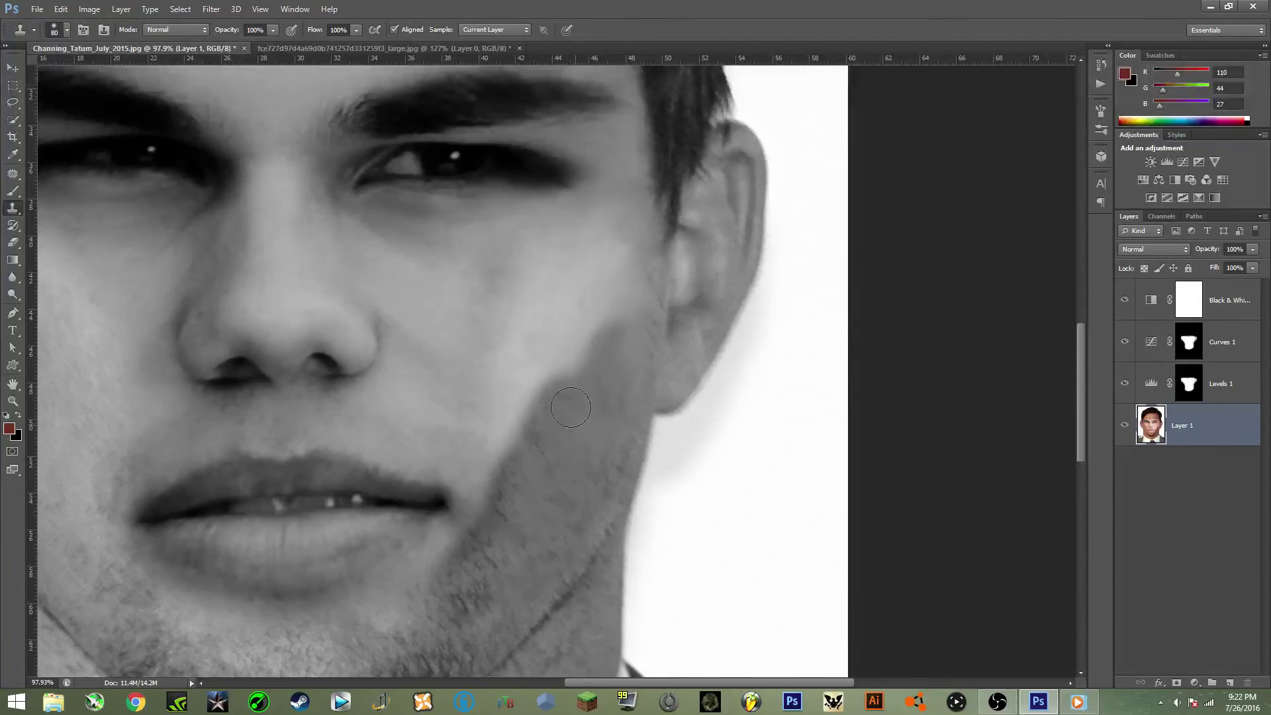
Extend the dark cloned patch up the cheek toward the temple, then fit the image on screen
{"action": "left_click_drag", "start_coordinate": [571, 407], "coordinate": [619, 295]}
{"action": "key", "text": "ctrl+z"}
{"action": "left_click_drag", "start_coordinate": [573, 487], "coordinate": [600, 348]}
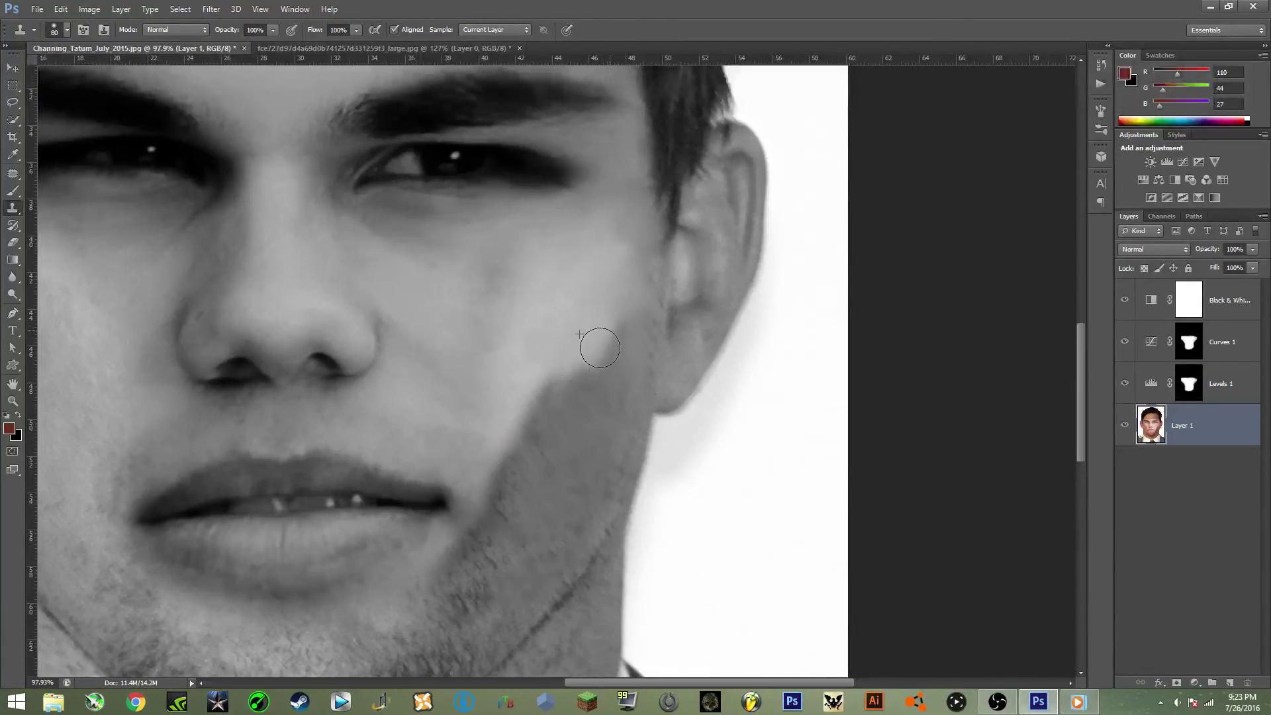
{"action": "mouse_move", "coordinate": [583, 424]}
{"action": "left_mouse_down"}
{"action": "mouse_move", "coordinate": [564, 400]}
{"action": "mouse_move", "coordinate": [538, 459]}
{"action": "mouse_move", "coordinate": [622, 329]}
{"action": "mouse_move", "coordinate": [533, 542]}
{"action": "mouse_move", "coordinate": [560, 441]}
{"action": "mouse_move", "coordinate": [539, 514]}
{"action": "mouse_move", "coordinate": [494, 510]}
{"action": "left_mouse_up"}
{"action": "left_click", "coordinate": [533, 542], "text": "alt"}
{"action": "left_click", "coordinate": [532, 520], "text": "alt"}
{"action": "mouse_move", "coordinate": [562, 408]}
{"action": "left_mouse_down"}
{"action": "mouse_move", "coordinate": [504, 483]}
{"action": "mouse_move", "coordinate": [562, 378]}
{"action": "mouse_move", "coordinate": [517, 440]}
{"action": "mouse_move", "coordinate": [584, 355]}
{"action": "mouse_move", "coordinate": [509, 422]}
{"action": "mouse_move", "coordinate": [556, 442]}
{"action": "mouse_move", "coordinate": [618, 278]}
{"action": "mouse_move", "coordinate": [592, 406]}
{"action": "mouse_move", "coordinate": [608, 249]}
{"action": "left_mouse_up"}
{"action": "mouse_move", "coordinate": [581, 355]}
{"action": "left_mouse_down"}
{"action": "mouse_move", "coordinate": [592, 317]}
{"action": "mouse_move", "coordinate": [548, 344]}
{"action": "mouse_move", "coordinate": [568, 292]}
{"action": "mouse_move", "coordinate": [615, 255]}
{"action": "mouse_move", "coordinate": [636, 313]}
{"action": "mouse_move", "coordinate": [593, 245]}
{"action": "mouse_move", "coordinate": [622, 192]}
{"action": "left_mouse_up"}
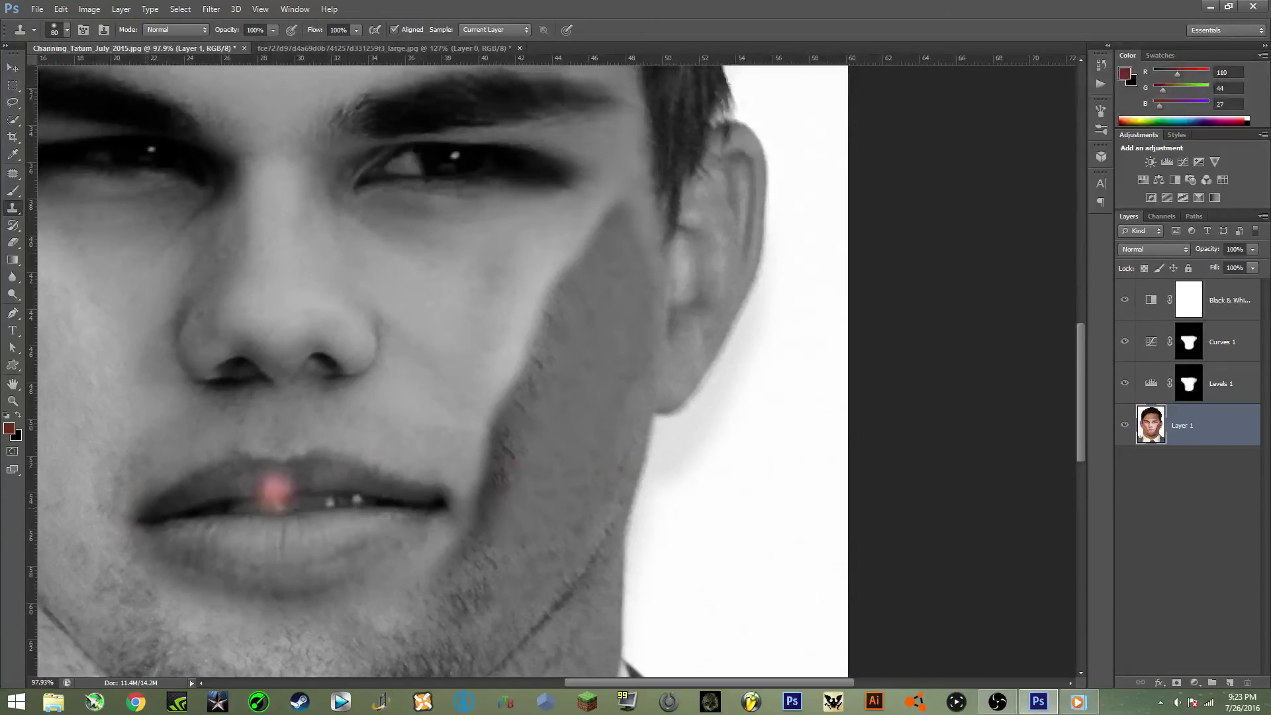
{"action": "double_click", "coordinate": [12, 385]}
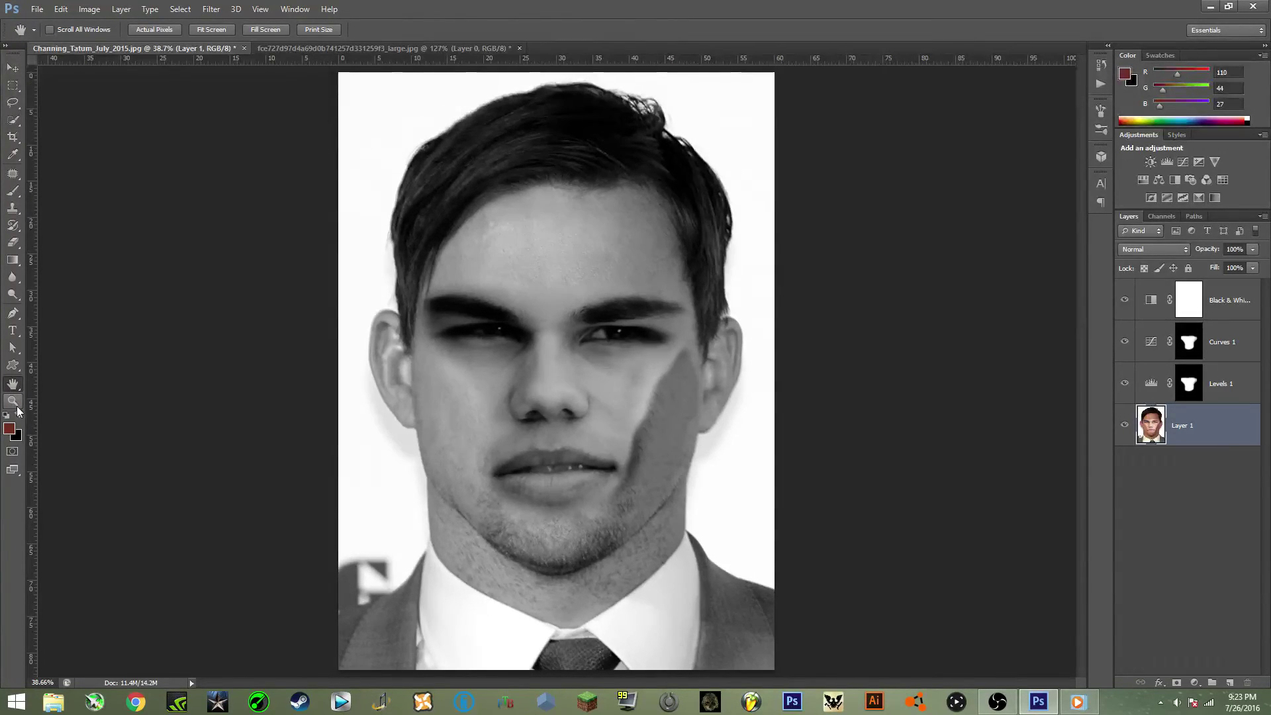
Undo the last two clone strokes on the upper dark patch near the ear
{"action": "key", "text": "ctrl+alt+z"}
{"action": "key", "text": "ctrl+alt+z"}
{"action": "key", "text": "ctrl+alt+z"}
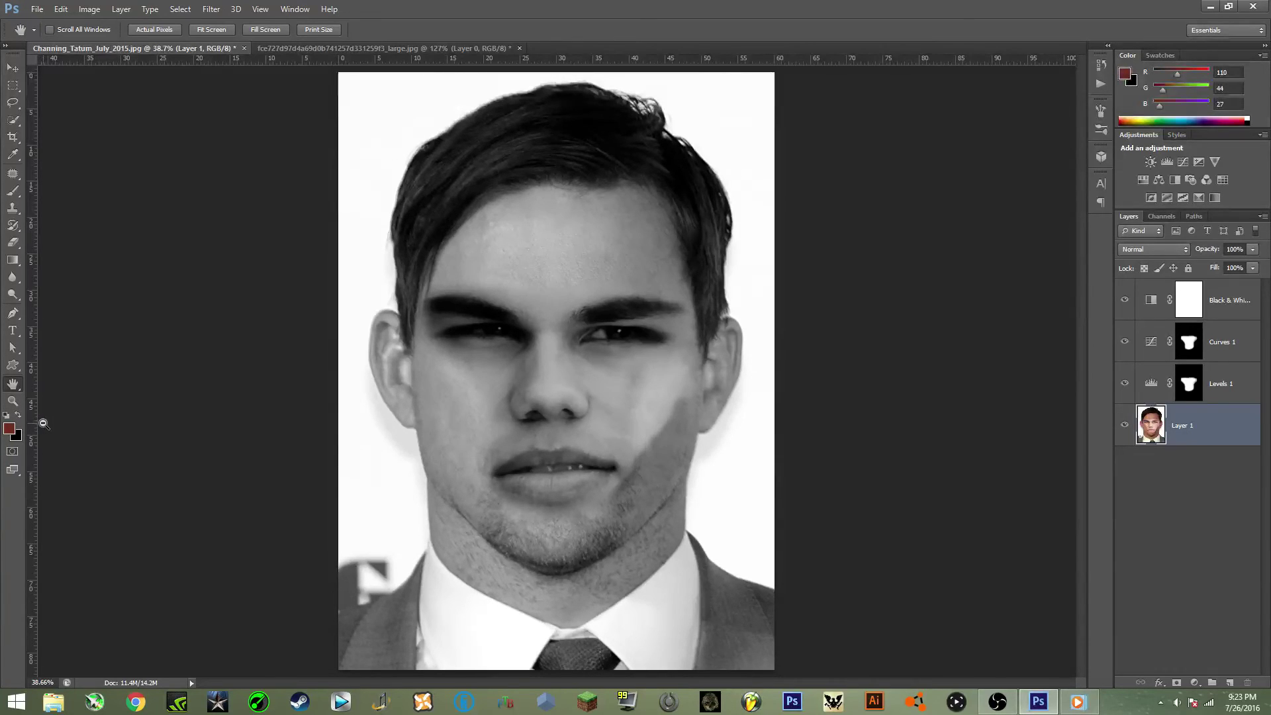
{"action": "key", "text": "ctrl+alt+z"}
{"action": "key", "text": "ctrl+alt+z"}
{"action": "key", "text": "ctrl+alt+z"}
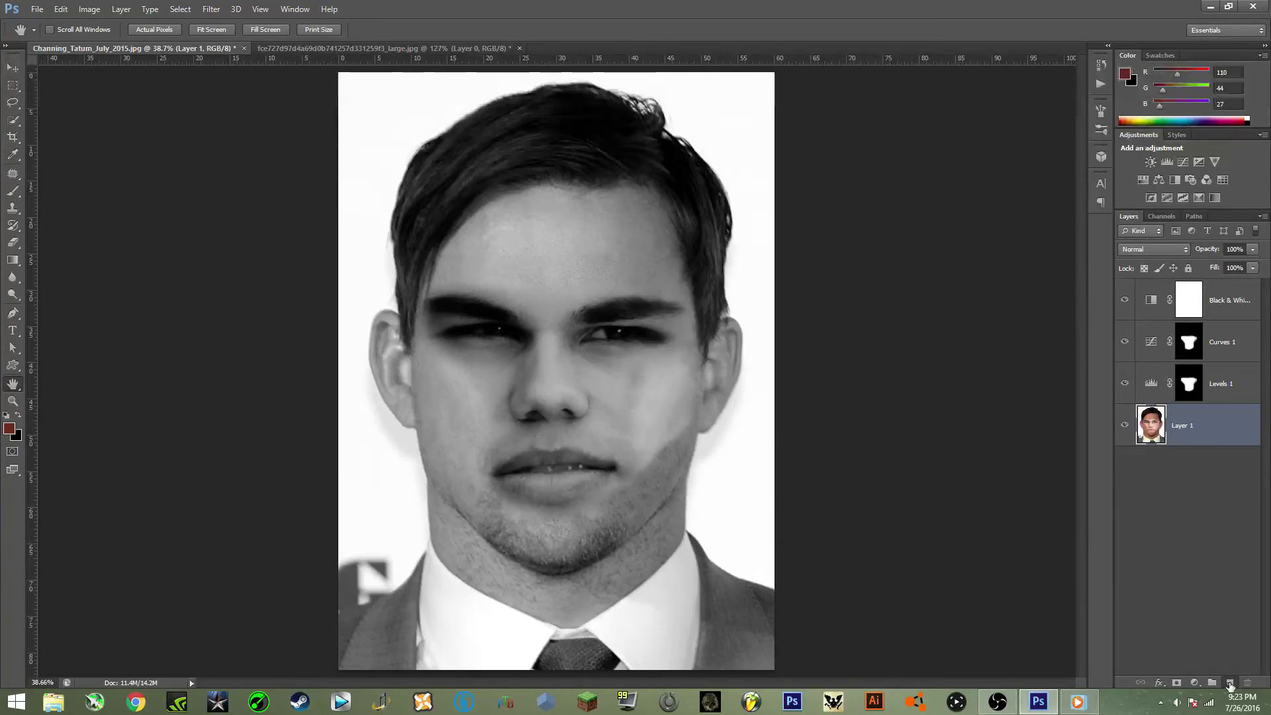
{"action": "left_click", "coordinate": [1230, 683]}
{"action": "key", "text": "b"}
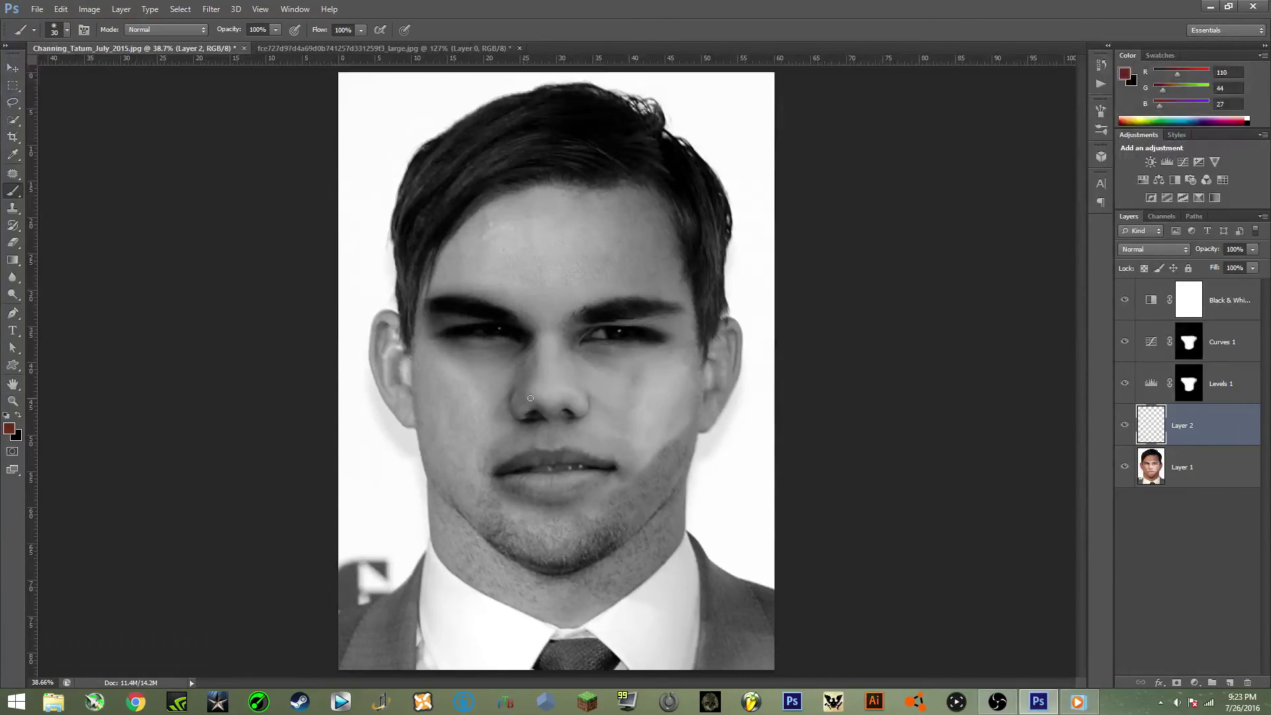
{"action": "mouse_move", "coordinate": [690, 422]}
{"action": "left_mouse_down"}
{"action": "mouse_move", "coordinate": [639, 457]}
{"action": "mouse_move", "coordinate": [682, 407]}
{"action": "mouse_move", "coordinate": [637, 467]}
{"action": "mouse_move", "coordinate": [695, 354]}
{"action": "left_mouse_up"}
{"action": "left_click", "coordinate": [1185, 250]}
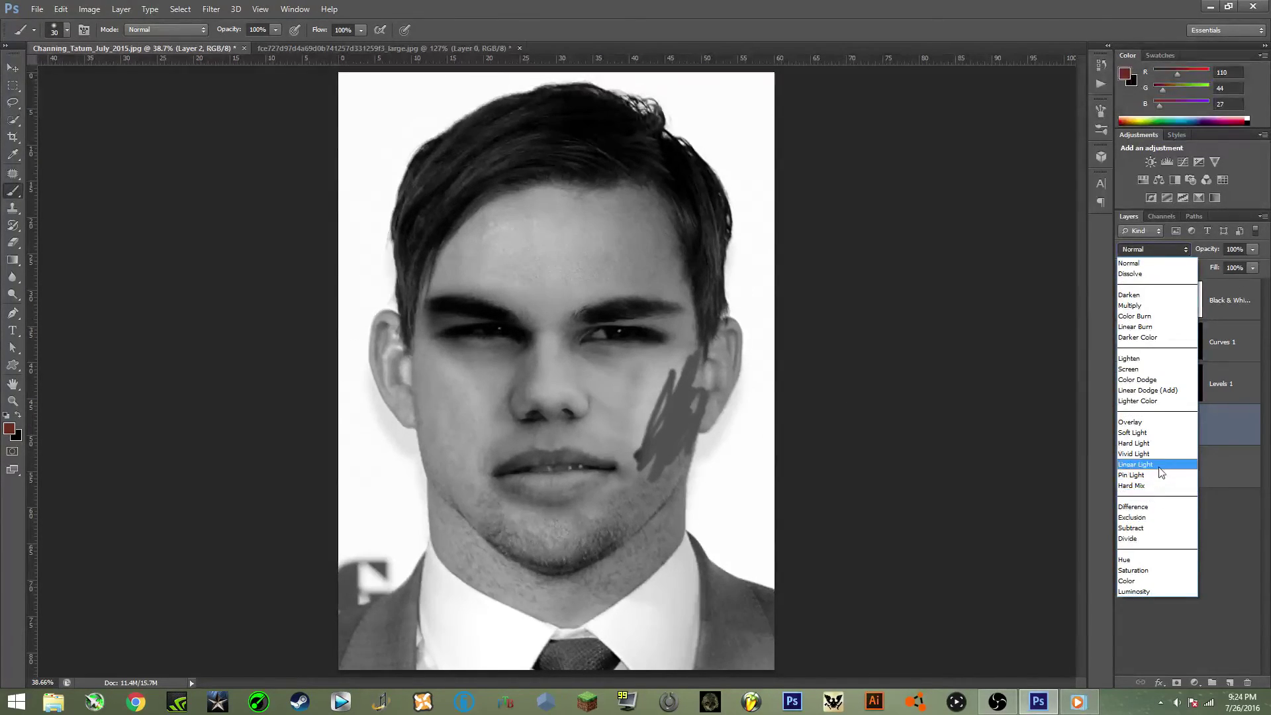
{"action": "left_click", "coordinate": [1159, 369]}
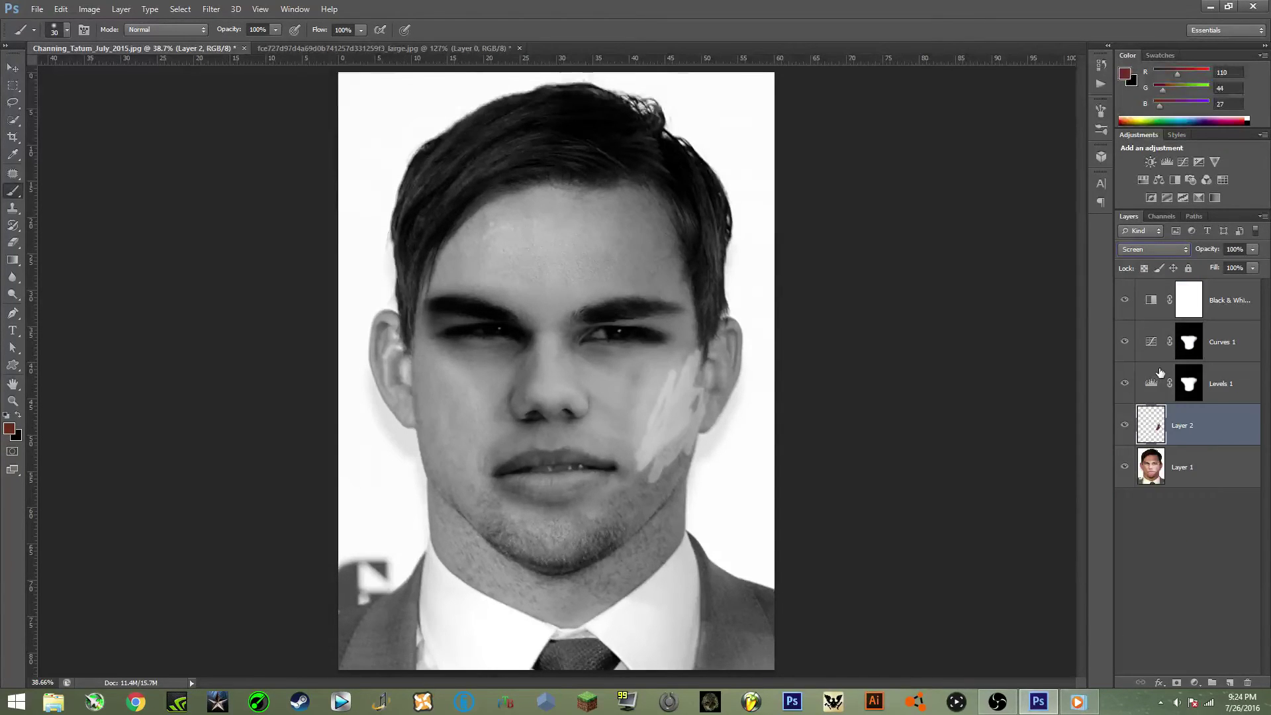
{"action": "left_click", "coordinate": [1151, 249]}
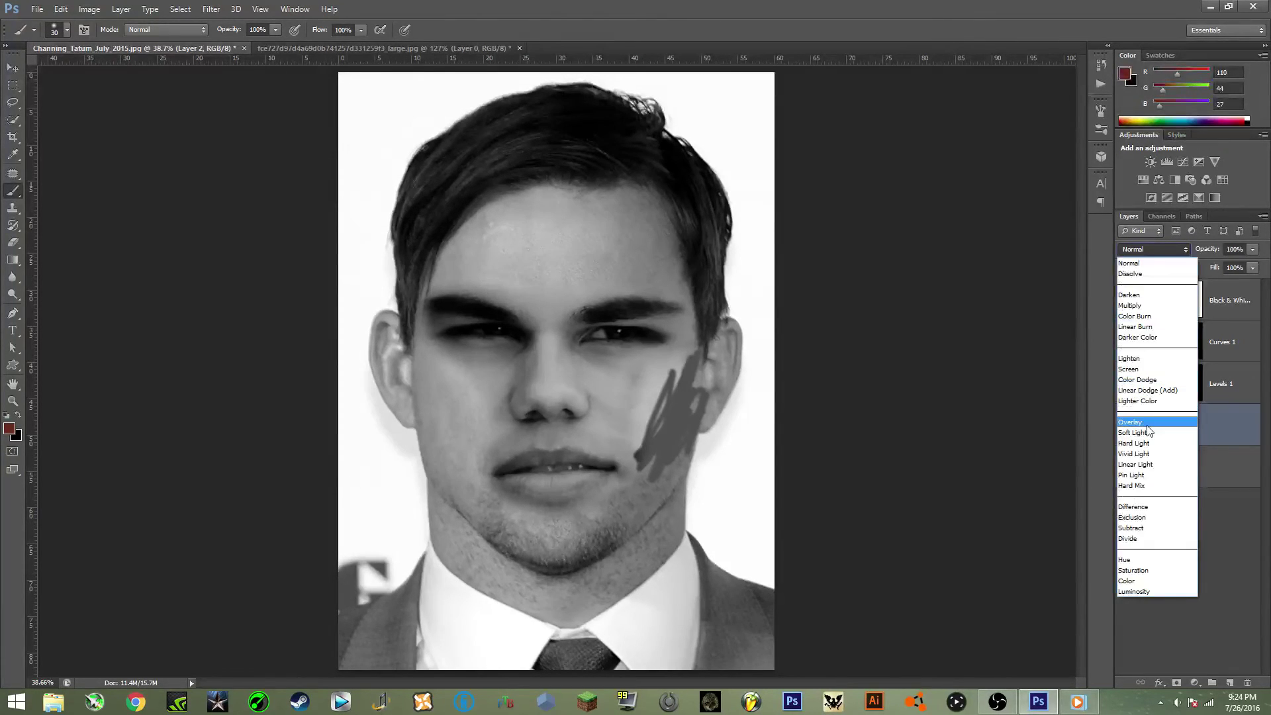
{"action": "left_click", "coordinate": [1148, 424]}
{"action": "left_click", "coordinate": [1151, 252]}
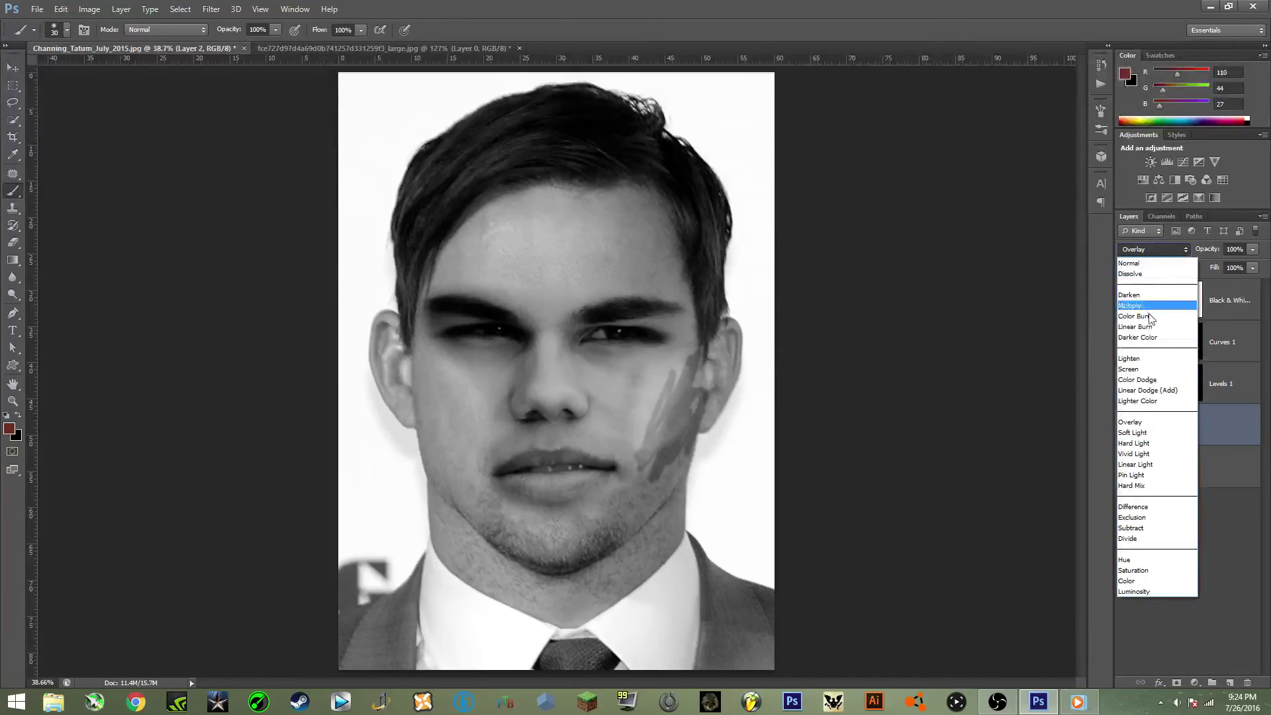
{"action": "left_click", "coordinate": [1152, 429]}
{"action": "left_click", "coordinate": [1155, 246]}
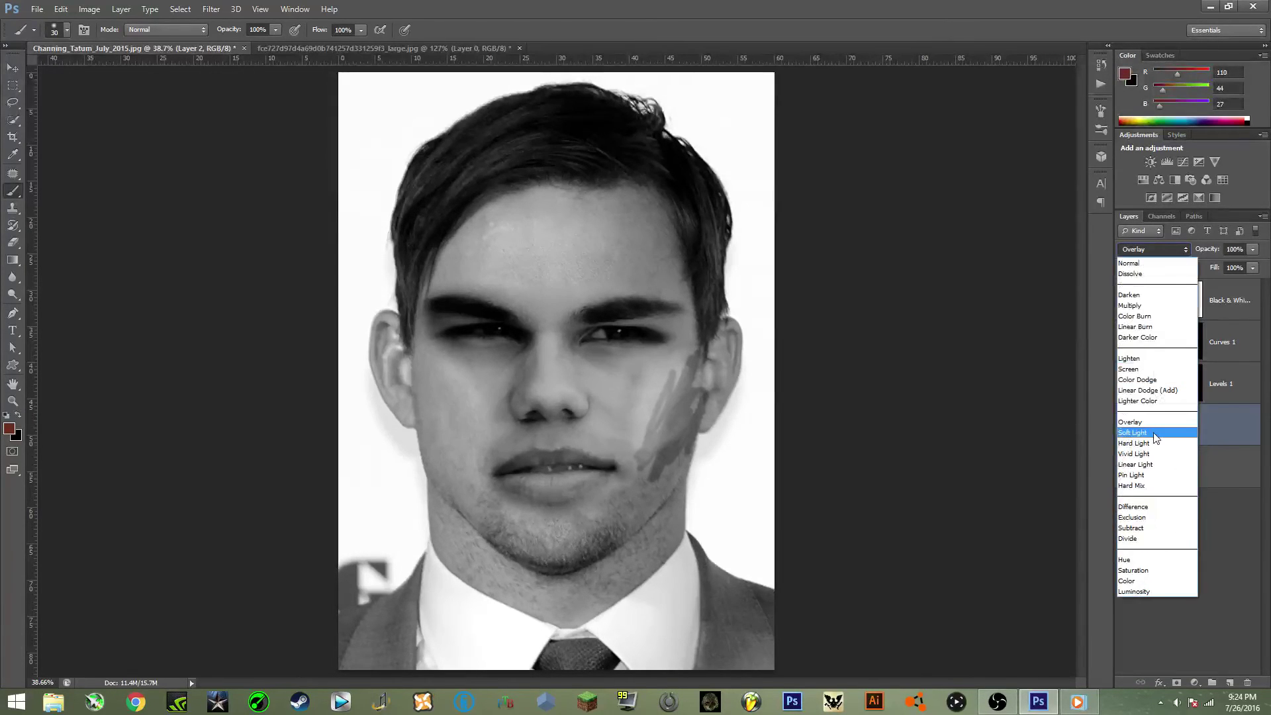
{"action": "left_click", "coordinate": [1153, 439]}
{"action": "left_click", "coordinate": [1149, 260]}
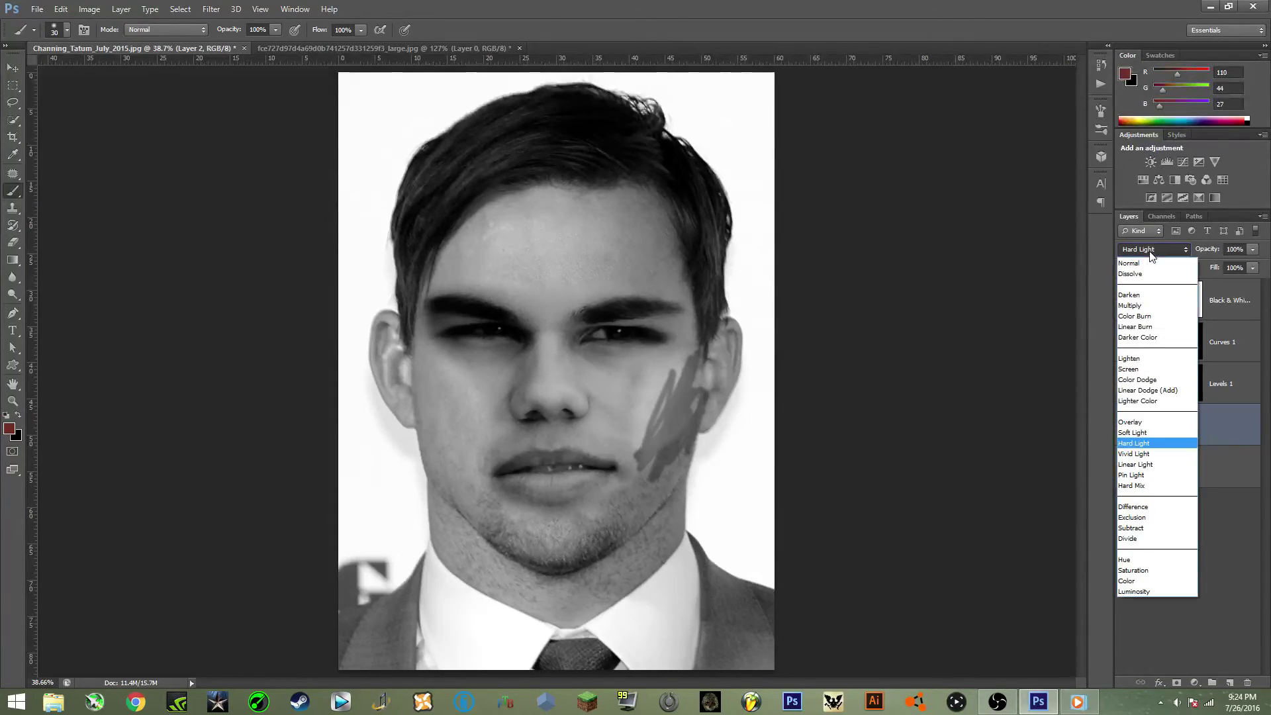
{"action": "left_click", "coordinate": [1161, 367]}
{"action": "left_click", "coordinate": [1152, 249]}
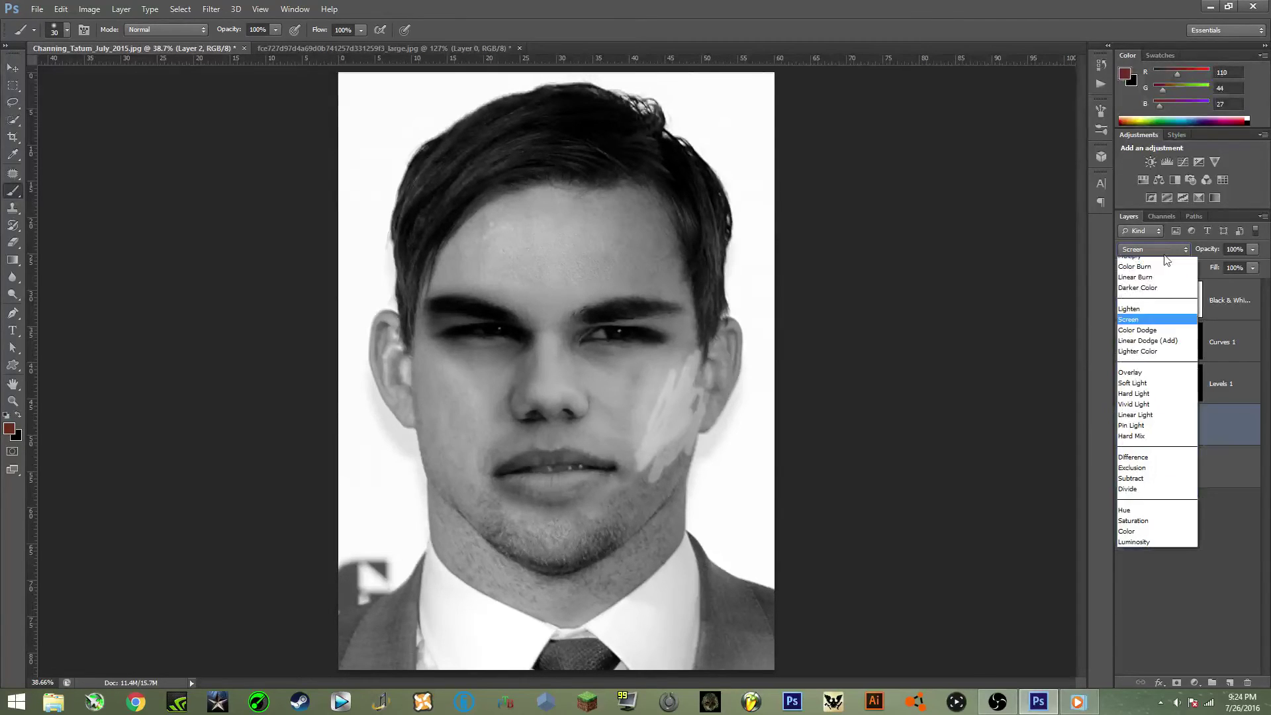
{"action": "left_click", "coordinate": [1152, 370]}
{"action": "left_click", "coordinate": [1162, 249]}
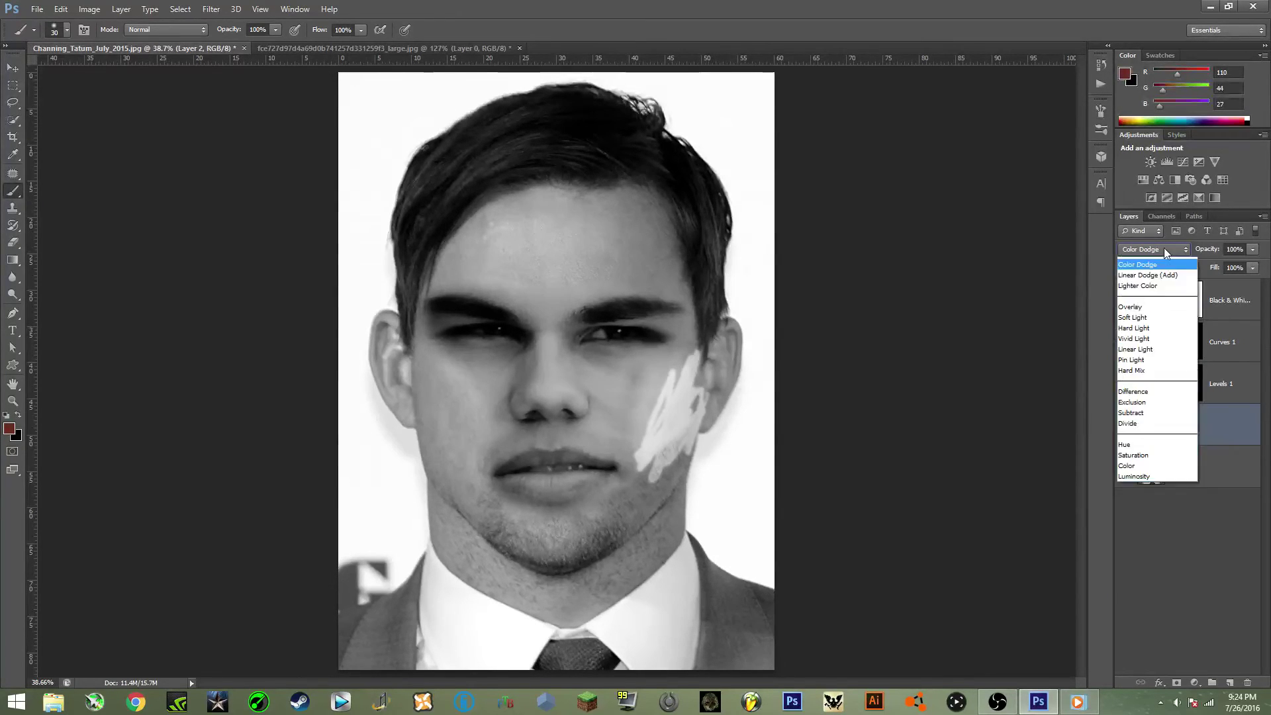
{"action": "left_click", "coordinate": [1159, 331]}
{"action": "left_click", "coordinate": [1160, 252]}
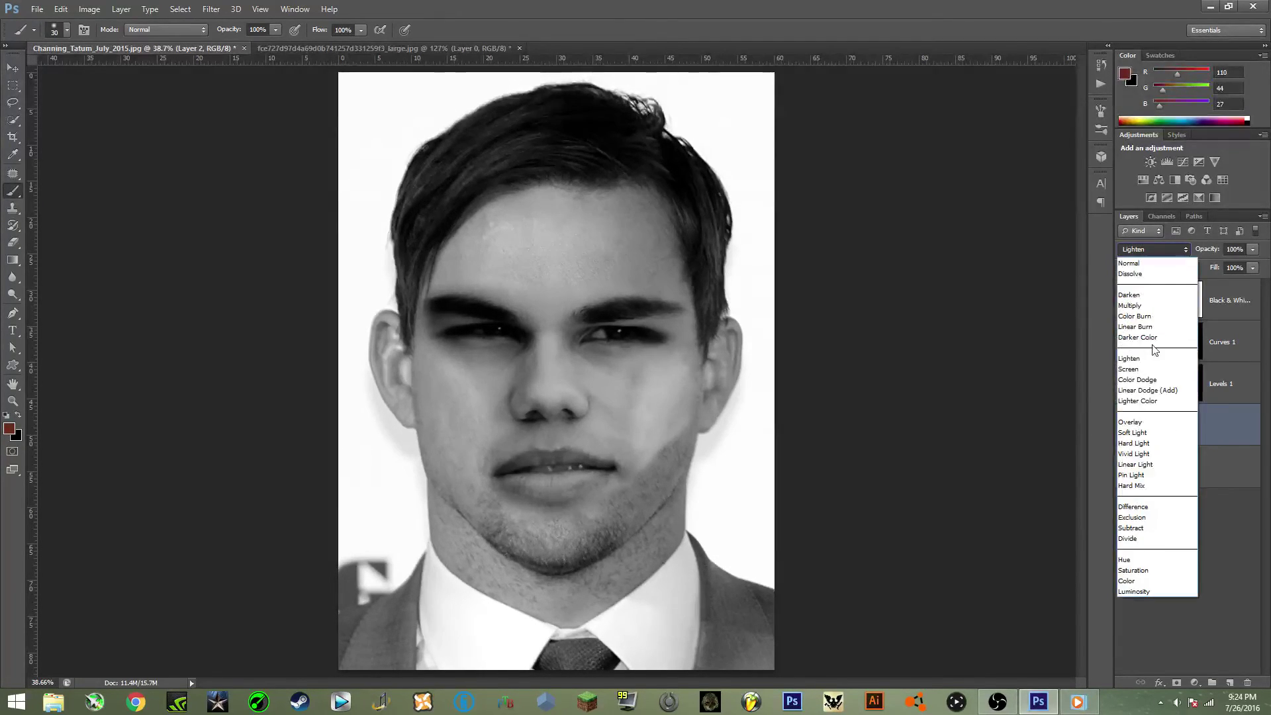
{"action": "left_click", "coordinate": [1152, 390]}
{"action": "left_click", "coordinate": [1152, 249]}
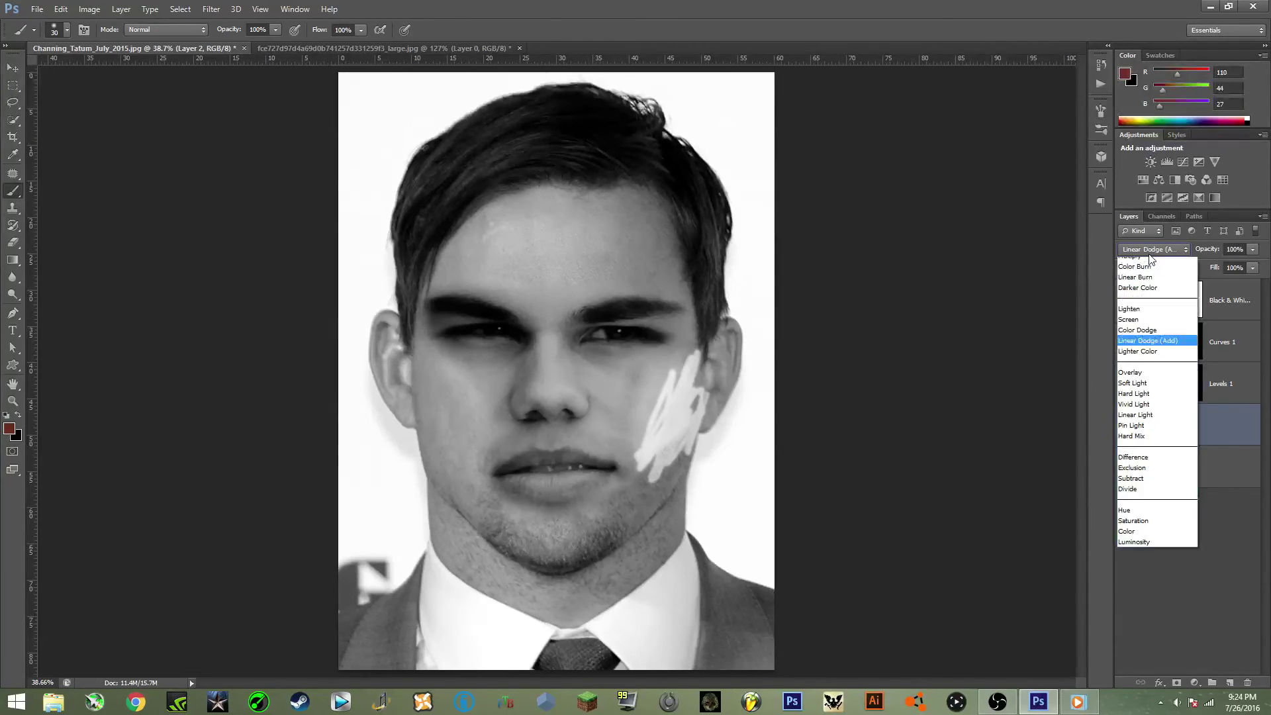
{"action": "left_click", "coordinate": [1158, 396]}
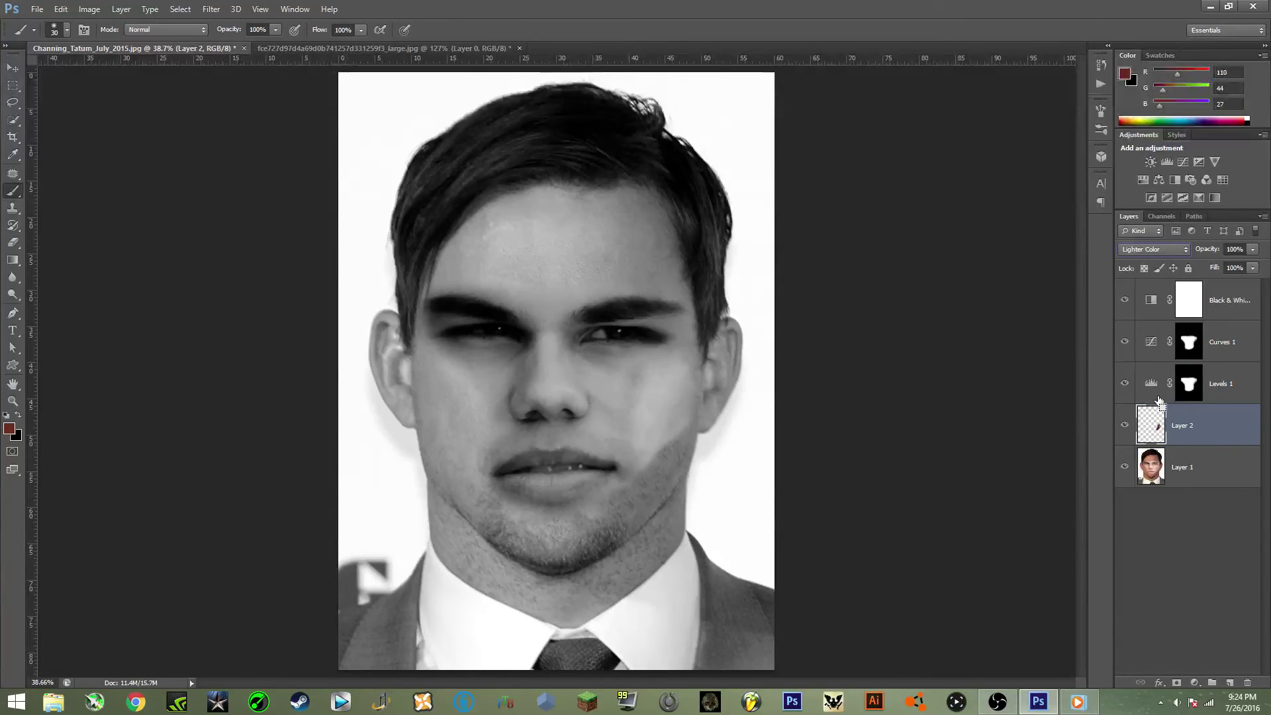
{"action": "left_click_drag", "start_coordinate": [1160, 400], "coordinate": [1247, 683]}
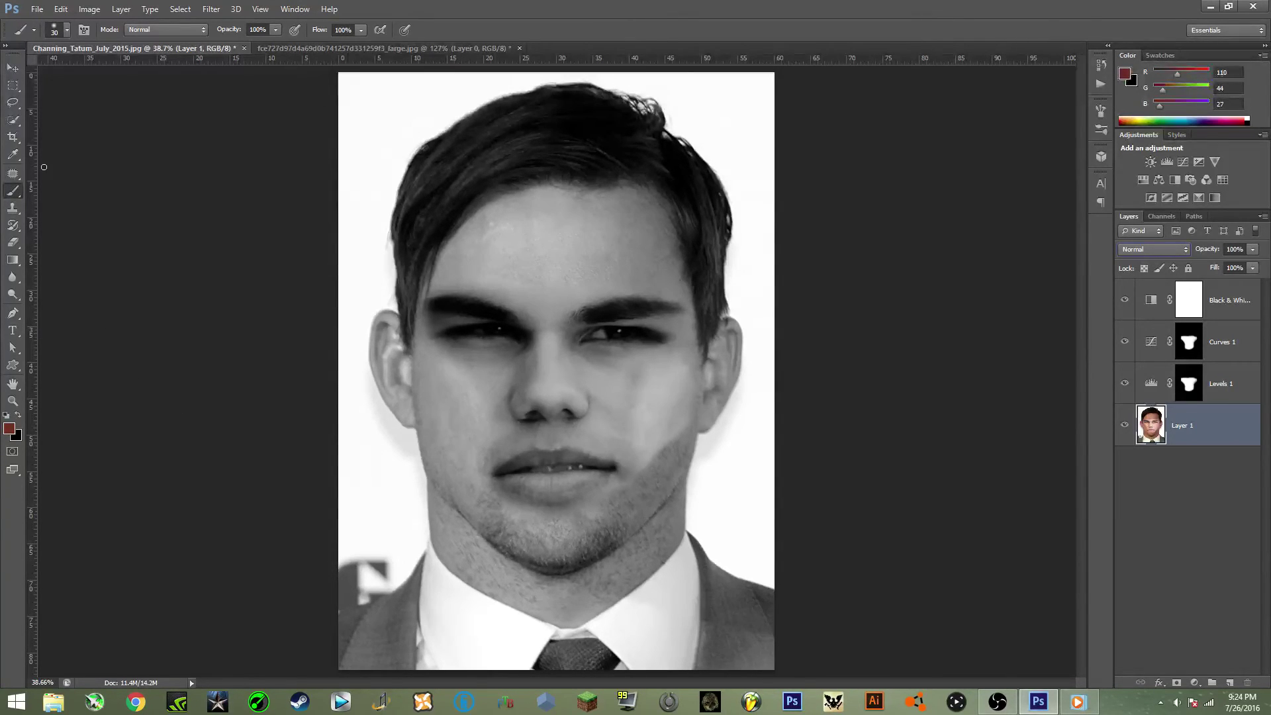
Patch a cheek area on the seam and outline a slash-shaped spot, cancelling an accidental Save As
{"action": "left_click", "coordinate": [13, 173]}
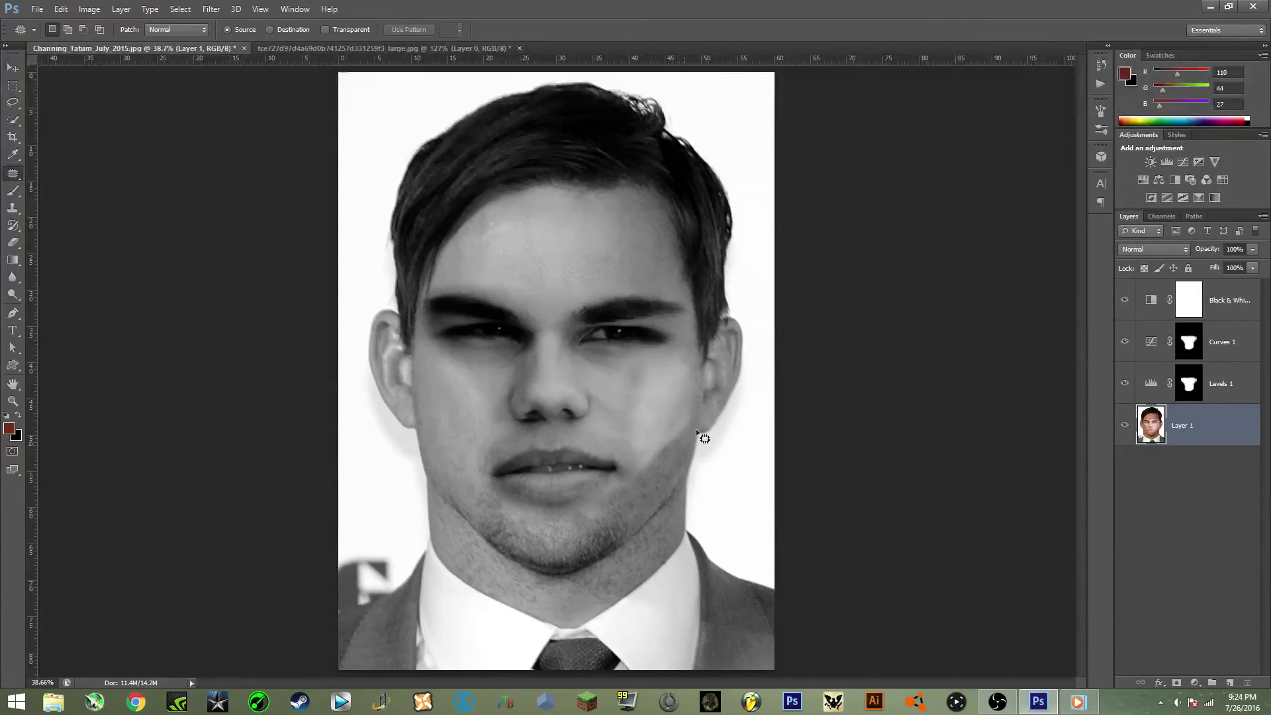
{"action": "mouse_move", "coordinate": [697, 432]}
{"action": "left_mouse_down"}
{"action": "mouse_move", "coordinate": [634, 496]}
{"action": "mouse_move", "coordinate": [665, 466]}
{"action": "mouse_move", "coordinate": [645, 551]}
{"action": "left_mouse_up"}
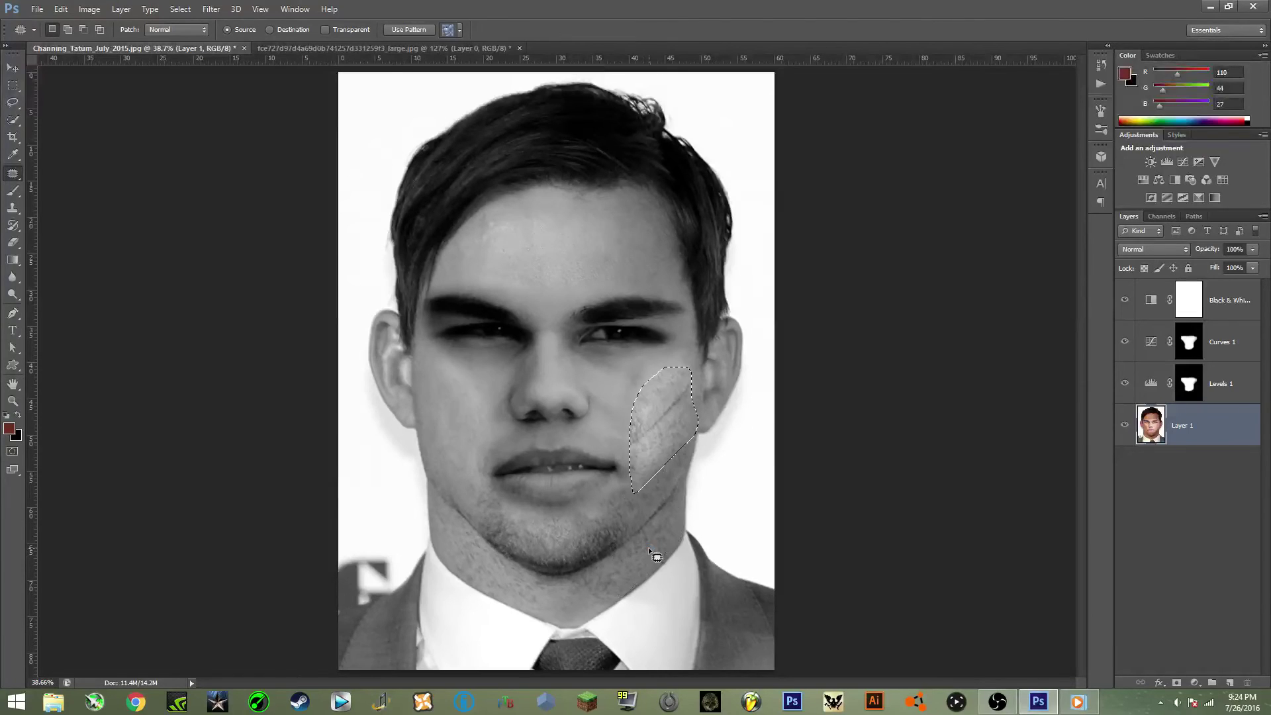
{"action": "key", "text": "ctrl+d"}
{"action": "left_click_drag", "start_coordinate": [645, 416], "coordinate": [650, 457]}
{"action": "key", "text": "ctrl+s"}
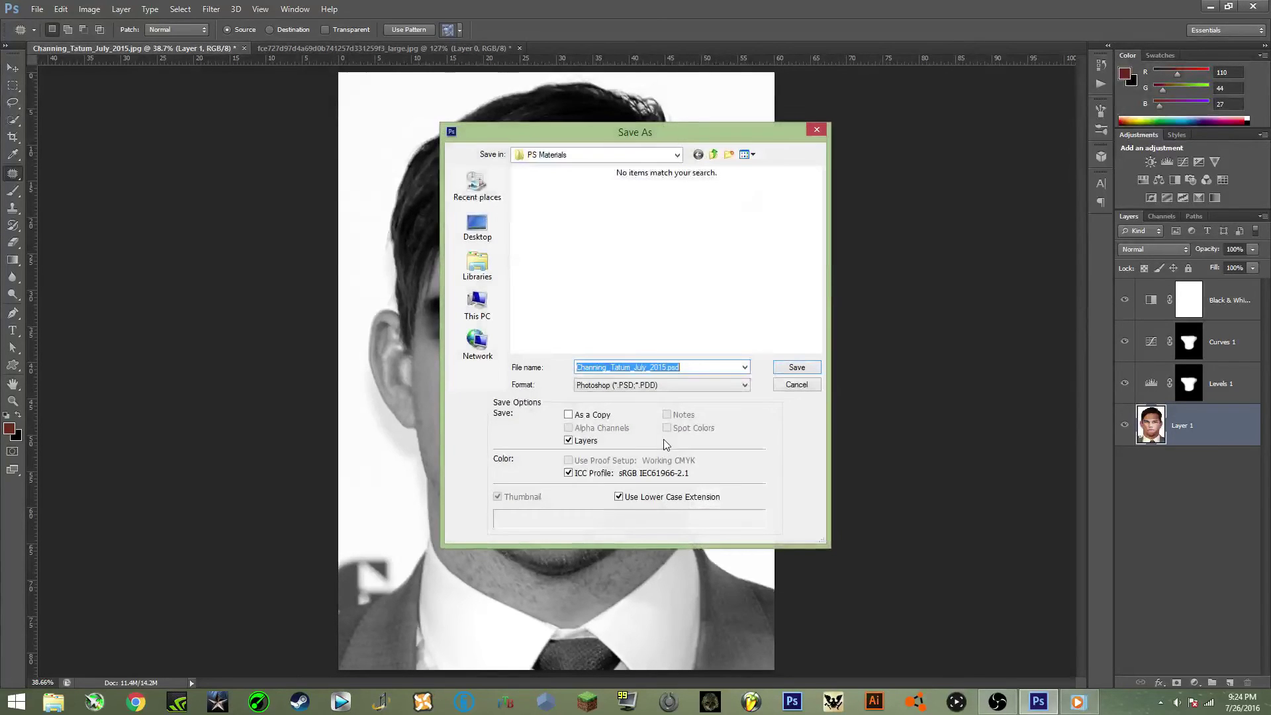
{"action": "left_click", "coordinate": [796, 384]}
Move the patched seam areas onto cleaner cheek skin, cancelling another Save As dialog
{"action": "scroll", "coordinate": [674, 431], "scroll_direction": "up", "scroll_amount": 3}
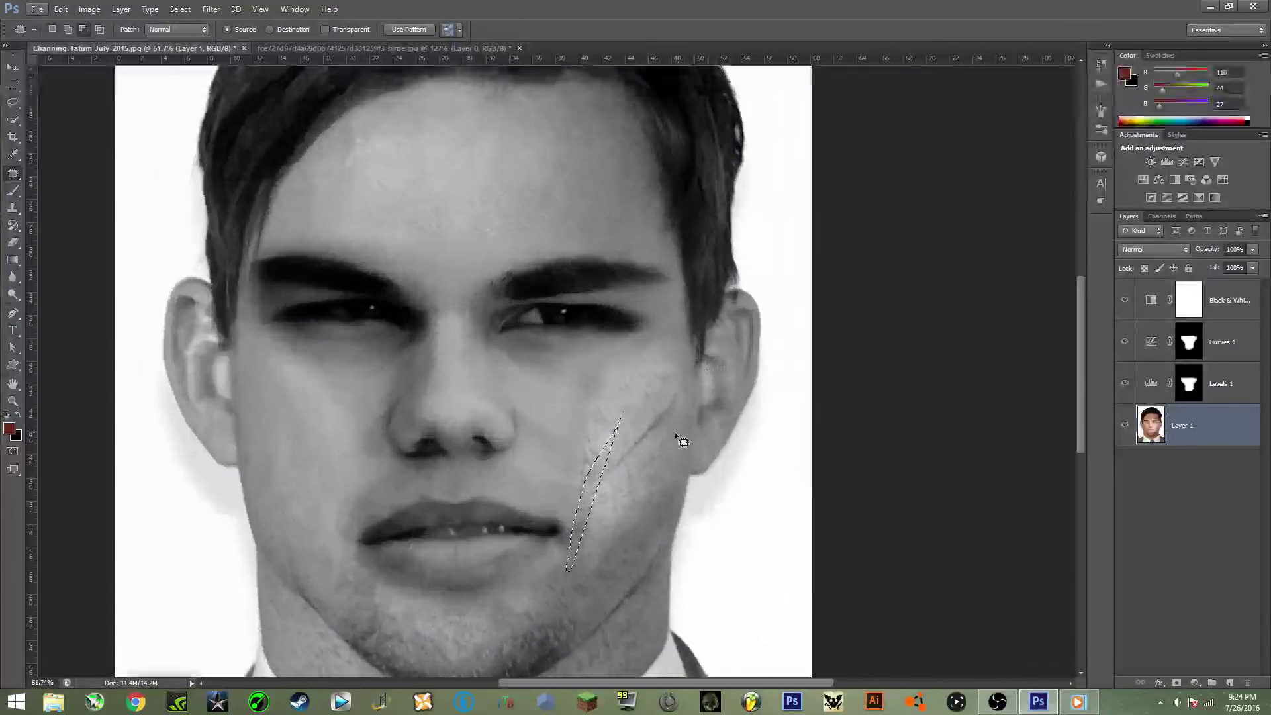
{"action": "left_click", "coordinate": [676, 431]}
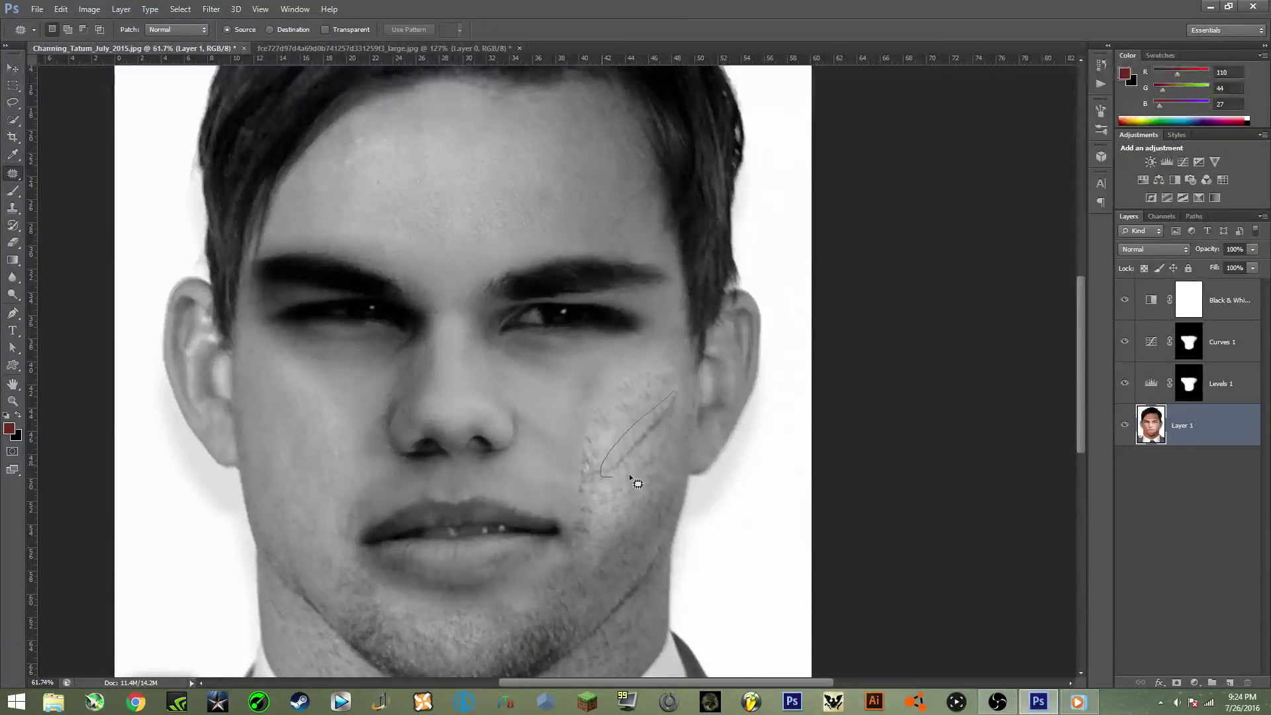
{"action": "mouse_move", "coordinate": [631, 477]}
{"action": "left_mouse_down"}
{"action": "mouse_move", "coordinate": [648, 445]}
{"action": "mouse_move", "coordinate": [635, 524]}
{"action": "left_mouse_up"}
{"action": "key", "text": "ctrl+s"}
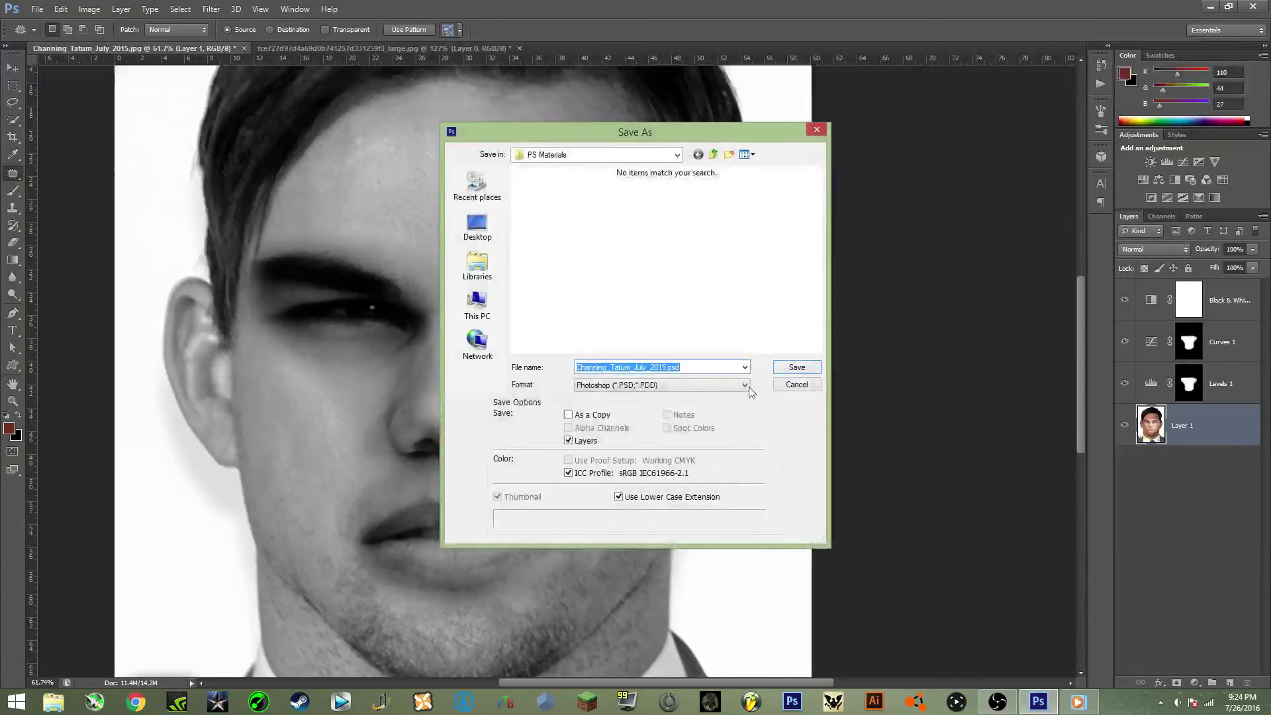
{"action": "left_click", "coordinate": [797, 384]}
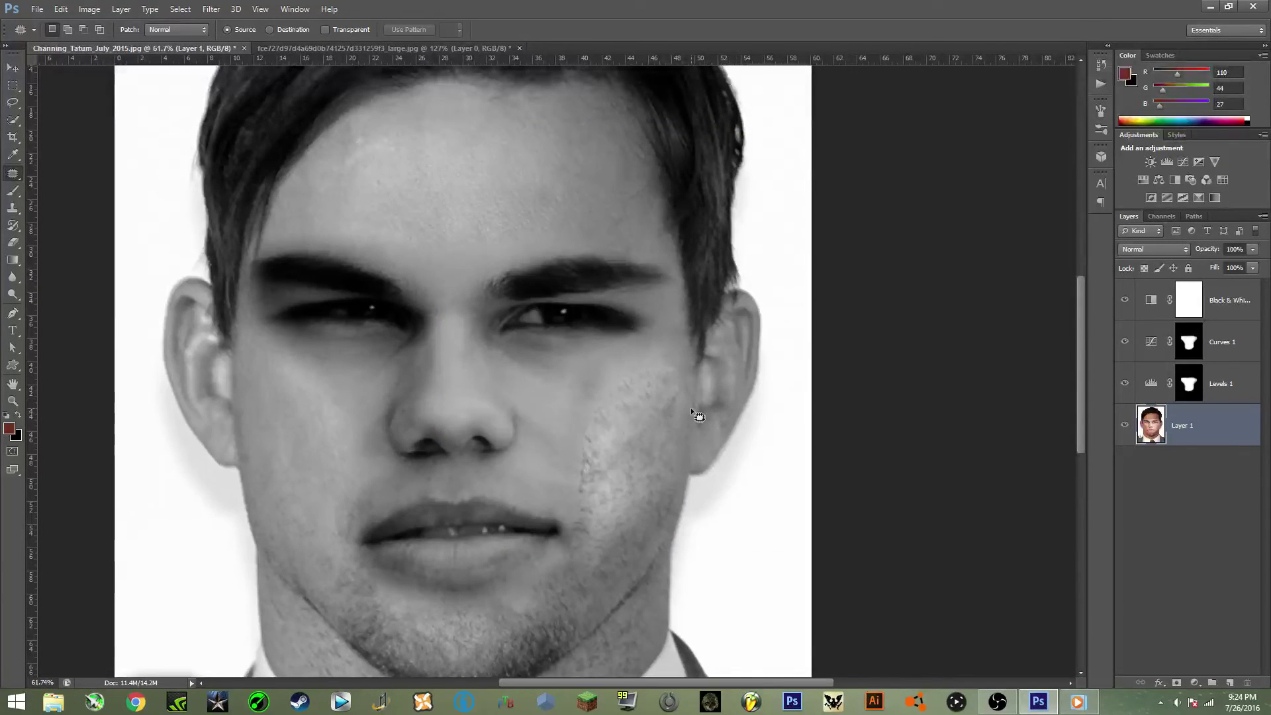
{"action": "left_click_drag", "start_coordinate": [686, 392], "coordinate": [639, 466]}
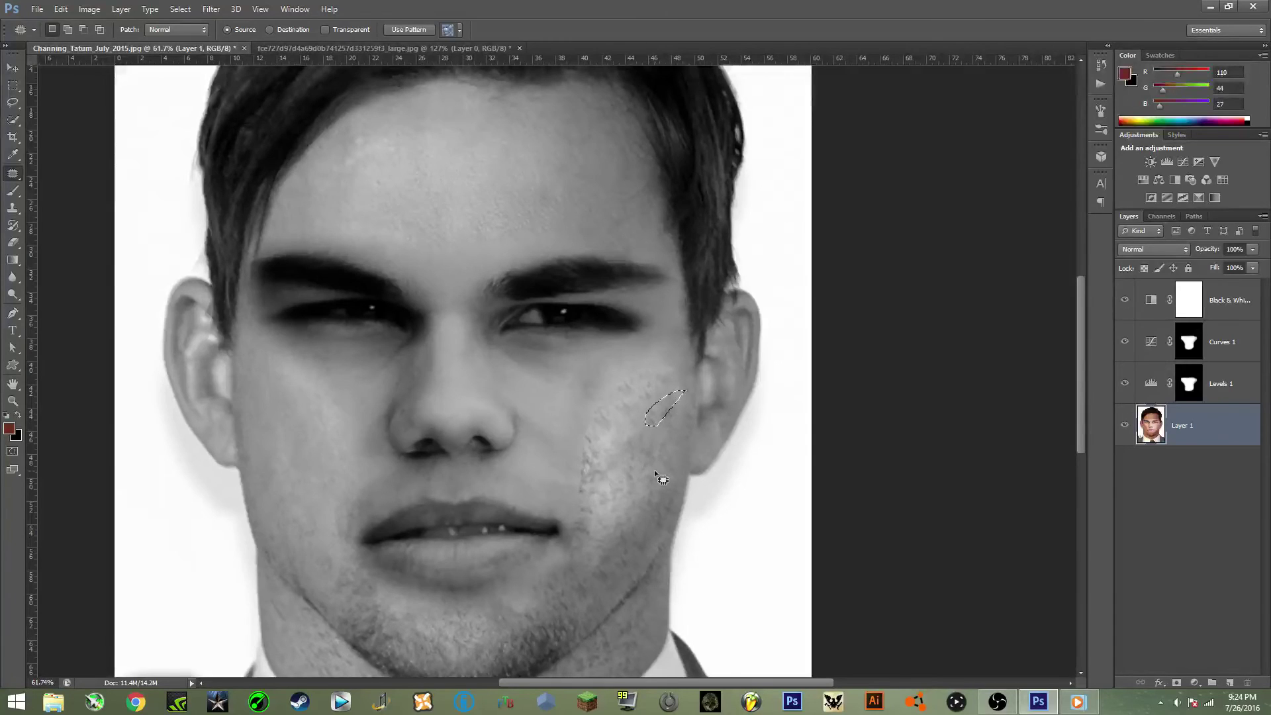
{"action": "key", "text": "ctrl+d"}
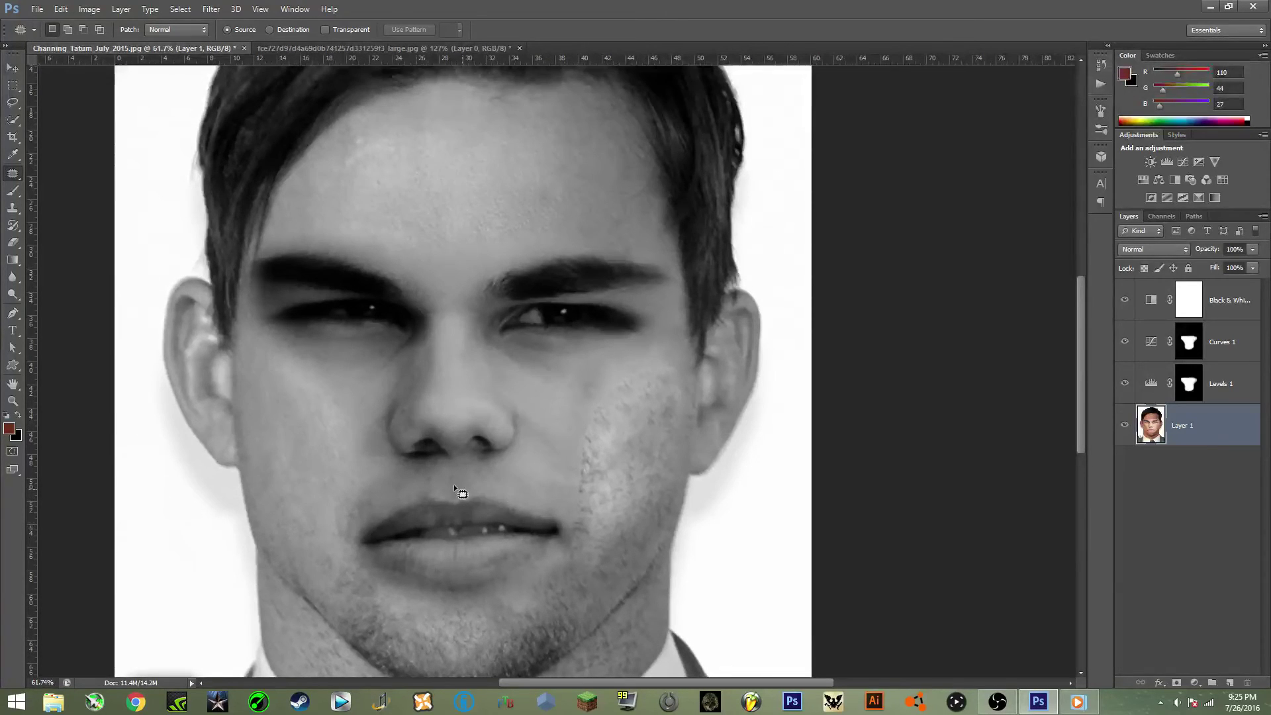
Clone-stamp nearby skin texture along the lower right cheek, undoing the two bad strokes
{"action": "left_click", "coordinate": [12, 207]}
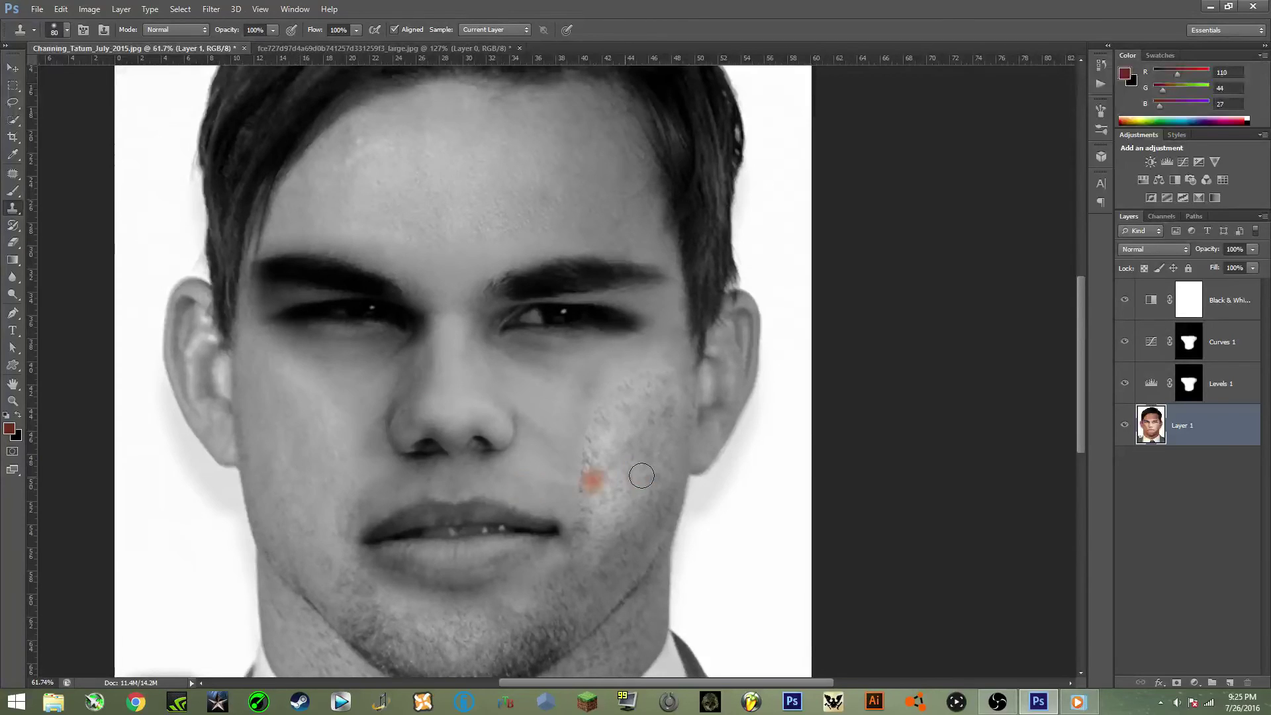
{"action": "mouse_move", "coordinate": [587, 496]}
{"action": "left_mouse_down"}
{"action": "mouse_move", "coordinate": [626, 490]}
{"action": "mouse_move", "coordinate": [631, 427]}
{"action": "mouse_move", "coordinate": [648, 415]}
{"action": "mouse_move", "coordinate": [597, 427]}
{"action": "mouse_move", "coordinate": [591, 481]}
{"action": "left_mouse_up"}
{"action": "key", "text": "ctrl+alt+z"}
{"action": "key", "text": "ctrl+alt+z"}
{"action": "key", "text": "ctrl+alt+z"}
{"action": "mouse_move", "coordinate": [600, 476]}
{"action": "left_mouse_down"}
{"action": "mouse_move", "coordinate": [610, 443]}
{"action": "mouse_move", "coordinate": [596, 481]}
{"action": "mouse_move", "coordinate": [605, 455]}
{"action": "mouse_move", "coordinate": [635, 428]}
{"action": "mouse_move", "coordinate": [646, 437]}
{"action": "mouse_move", "coordinate": [618, 440]}
{"action": "mouse_move", "coordinate": [604, 400]}
{"action": "mouse_move", "coordinate": [616, 426]}
{"action": "mouse_move", "coordinate": [599, 431]}
{"action": "mouse_move", "coordinate": [578, 489]}
{"action": "mouse_move", "coordinate": [553, 457]}
{"action": "mouse_move", "coordinate": [568, 424]}
{"action": "mouse_move", "coordinate": [615, 466]}
{"action": "mouse_move", "coordinate": [606, 446]}
{"action": "mouse_move", "coordinate": [634, 417]}
{"action": "mouse_move", "coordinate": [605, 478]}
{"action": "mouse_move", "coordinate": [596, 446]}
{"action": "mouse_move", "coordinate": [582, 489]}
{"action": "mouse_move", "coordinate": [599, 460]}
{"action": "mouse_move", "coordinate": [589, 444]}
{"action": "mouse_move", "coordinate": [582, 466]}
{"action": "mouse_move", "coordinate": [583, 451]}
{"action": "mouse_move", "coordinate": [590, 482]}
{"action": "mouse_move", "coordinate": [662, 399]}
{"action": "left_mouse_up"}
{"action": "key", "text": "ctrl+alt+z"}
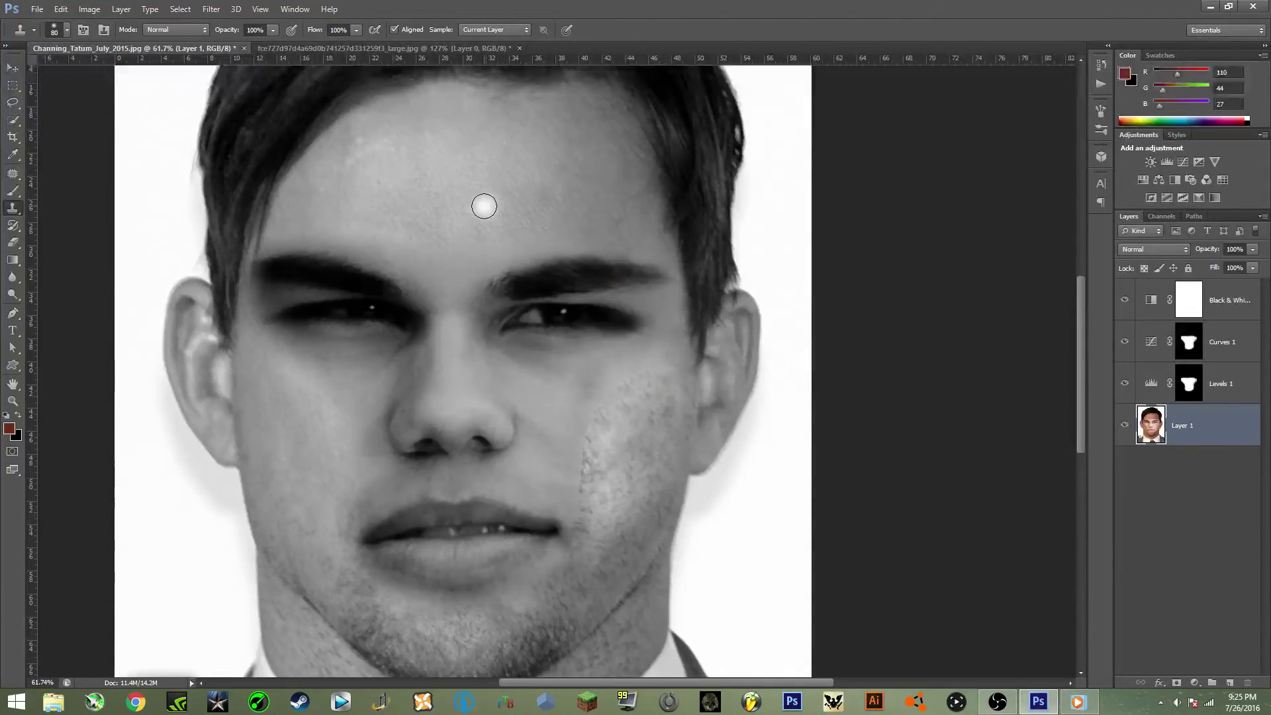
{"action": "left_click_drag", "start_coordinate": [616, 455], "coordinate": [624, 491]}
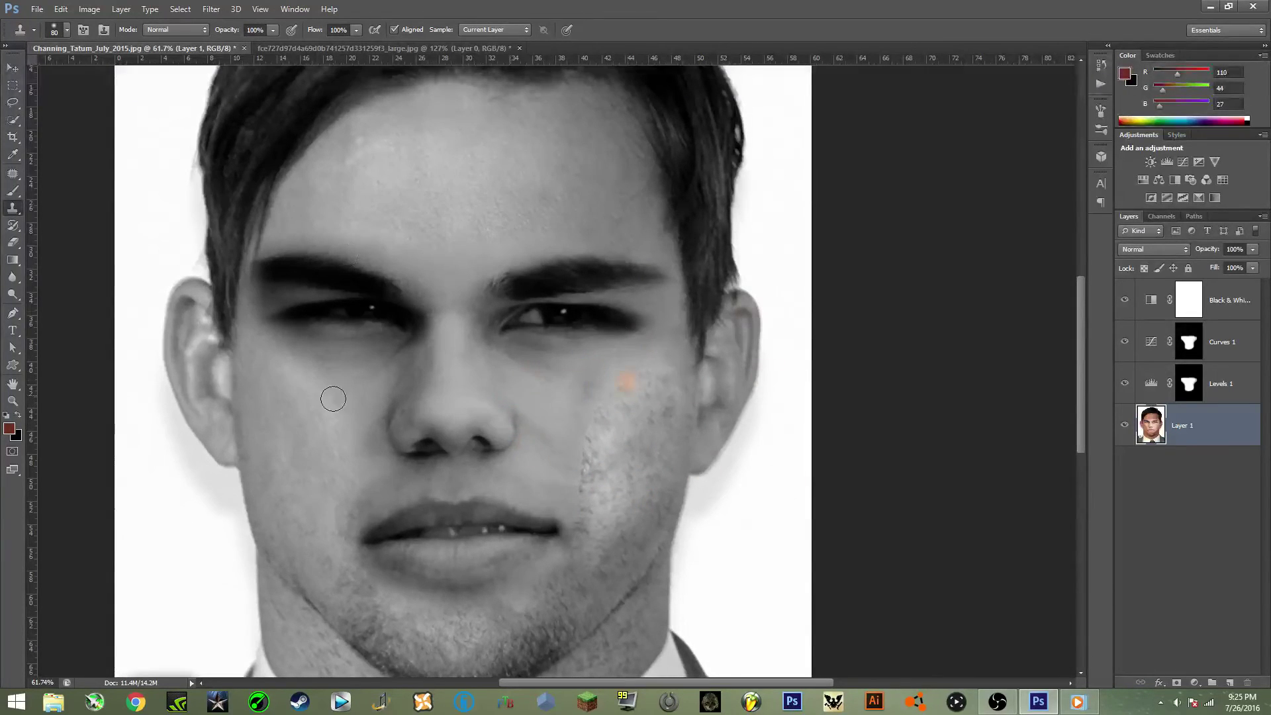
{"action": "left_click", "coordinate": [656, 512]}
{"action": "left_click_drag", "start_coordinate": [657, 512], "coordinate": [680, 551]}
{"action": "left_click", "coordinate": [213, 9]}
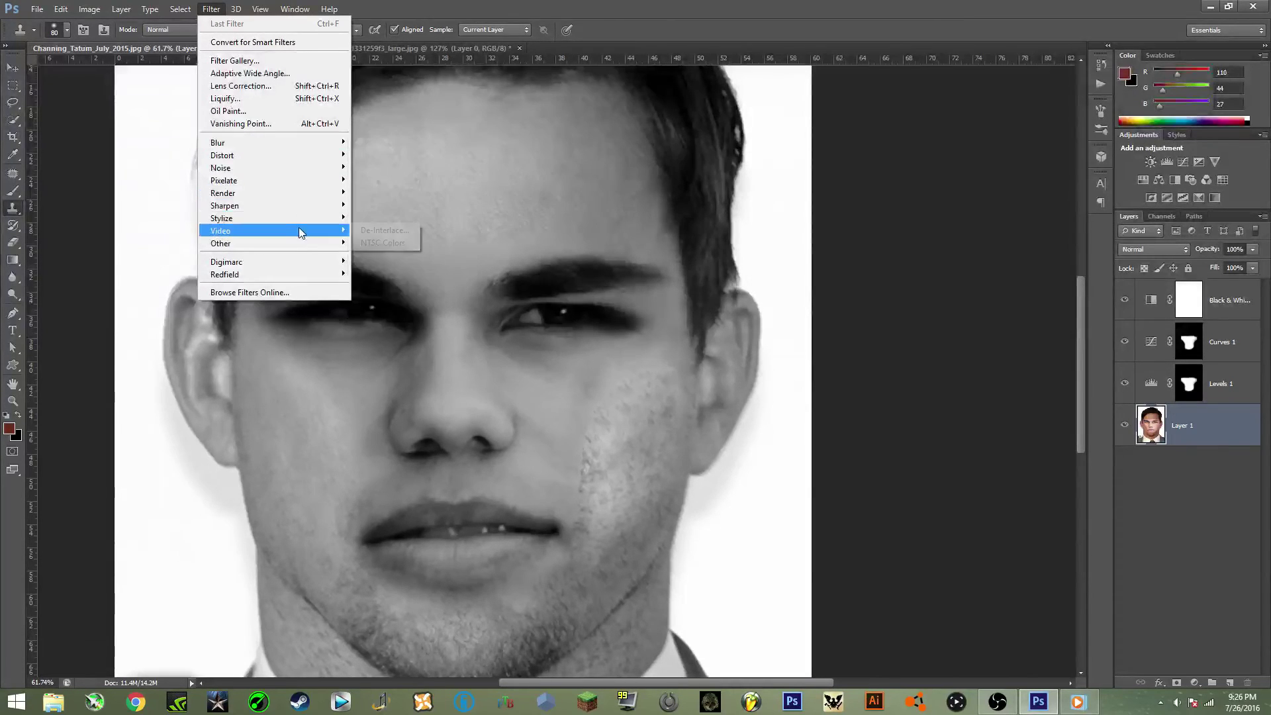
{"action": "mouse_move", "coordinate": [222, 217]}
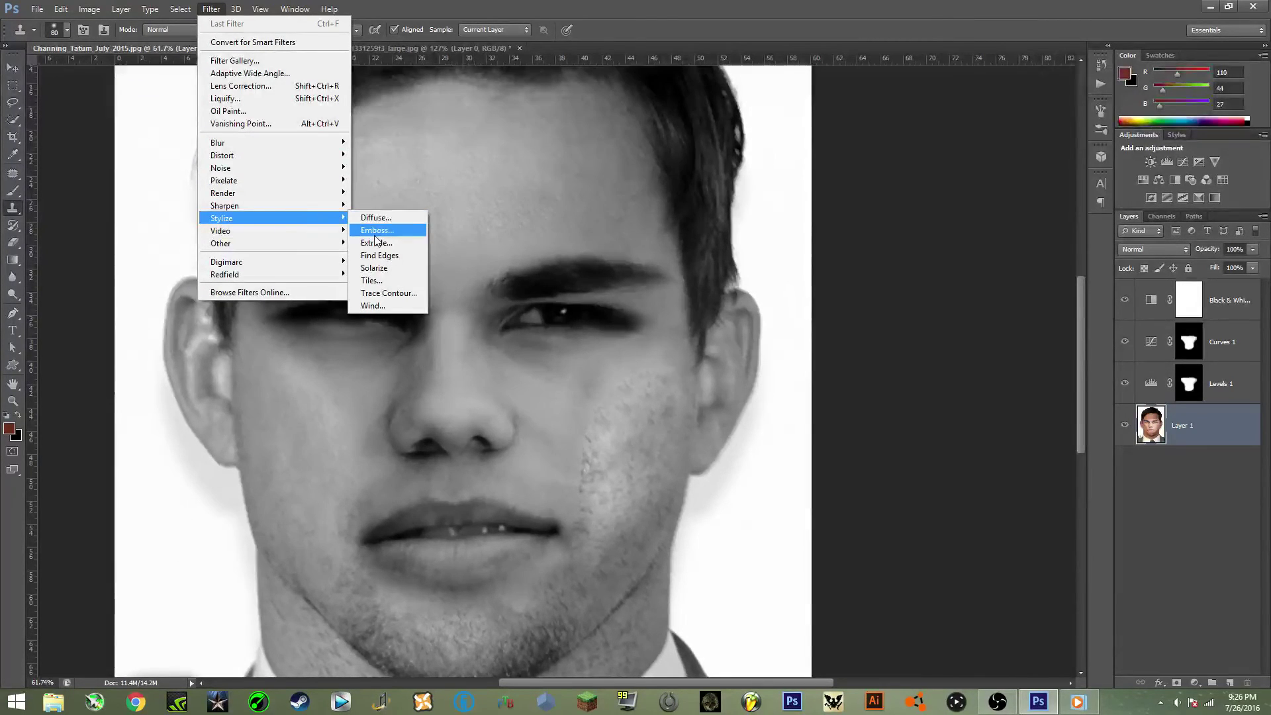
{"action": "left_click", "coordinate": [375, 233]}
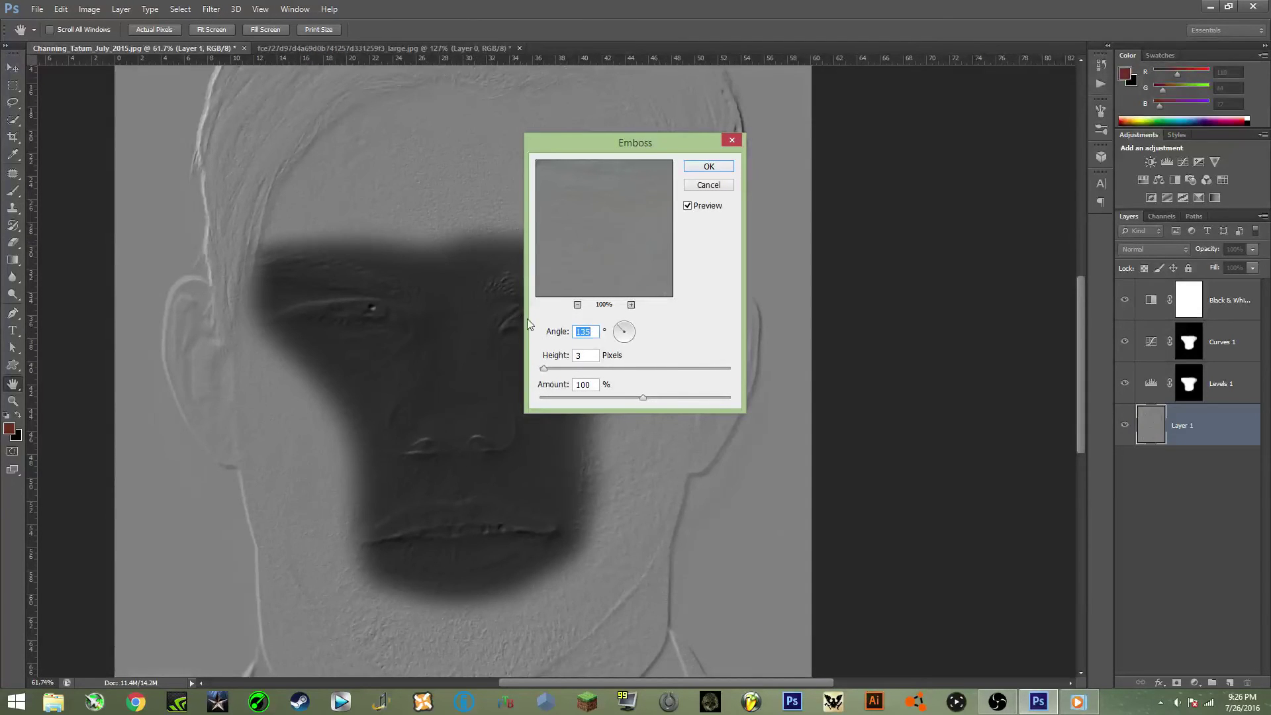
{"action": "mouse_move", "coordinate": [643, 399]}
{"action": "left_mouse_down"}
{"action": "mouse_move", "coordinate": [527, 407]}
{"action": "mouse_move", "coordinate": [940, 411]}
{"action": "mouse_move", "coordinate": [646, 412]}
{"action": "left_mouse_up"}
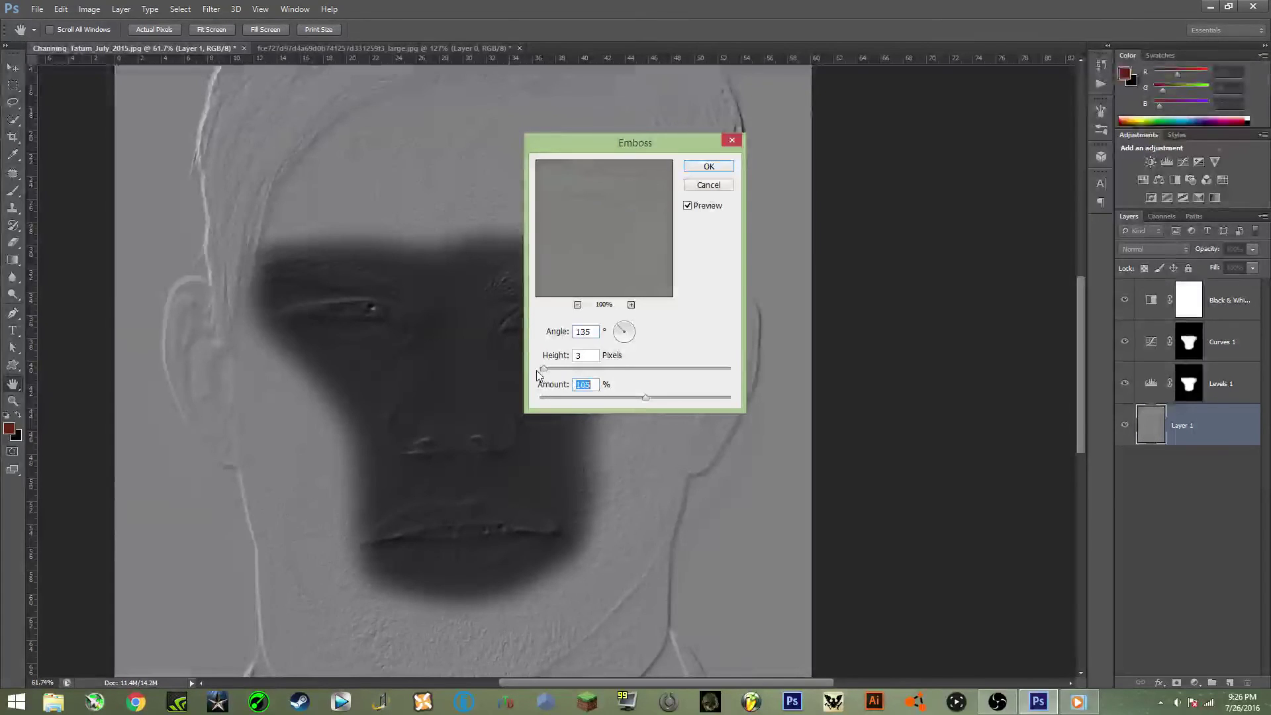
{"action": "left_click_drag", "start_coordinate": [544, 370], "coordinate": [691, 383]}
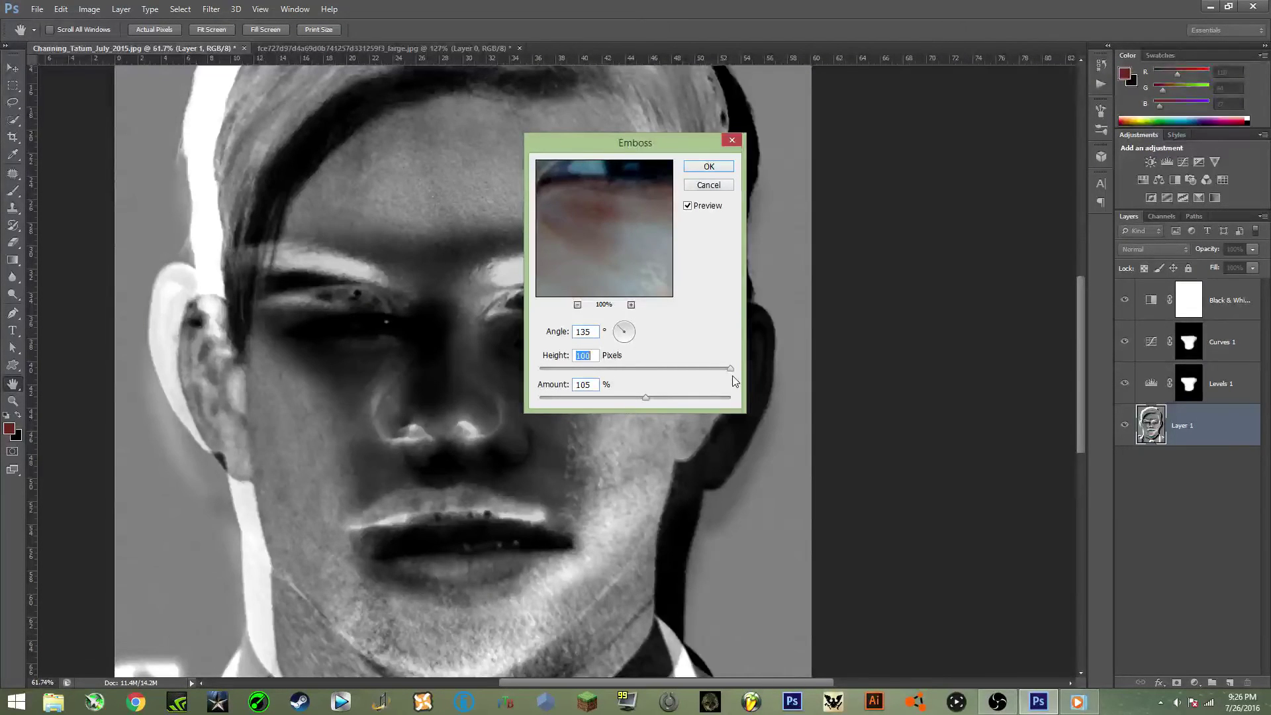
{"action": "left_click_drag", "start_coordinate": [654, 376], "coordinate": [589, 385]}
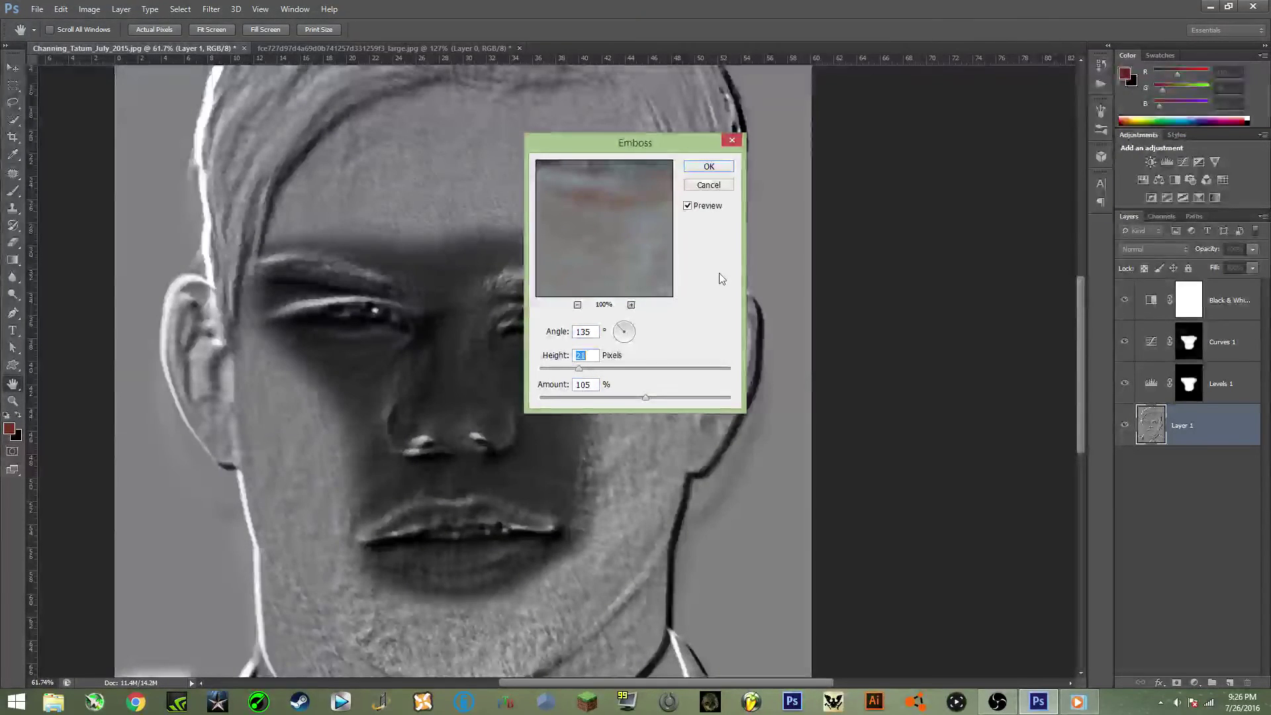
{"action": "left_click", "coordinate": [708, 185]}
{"action": "left_click", "coordinate": [211, 9]}
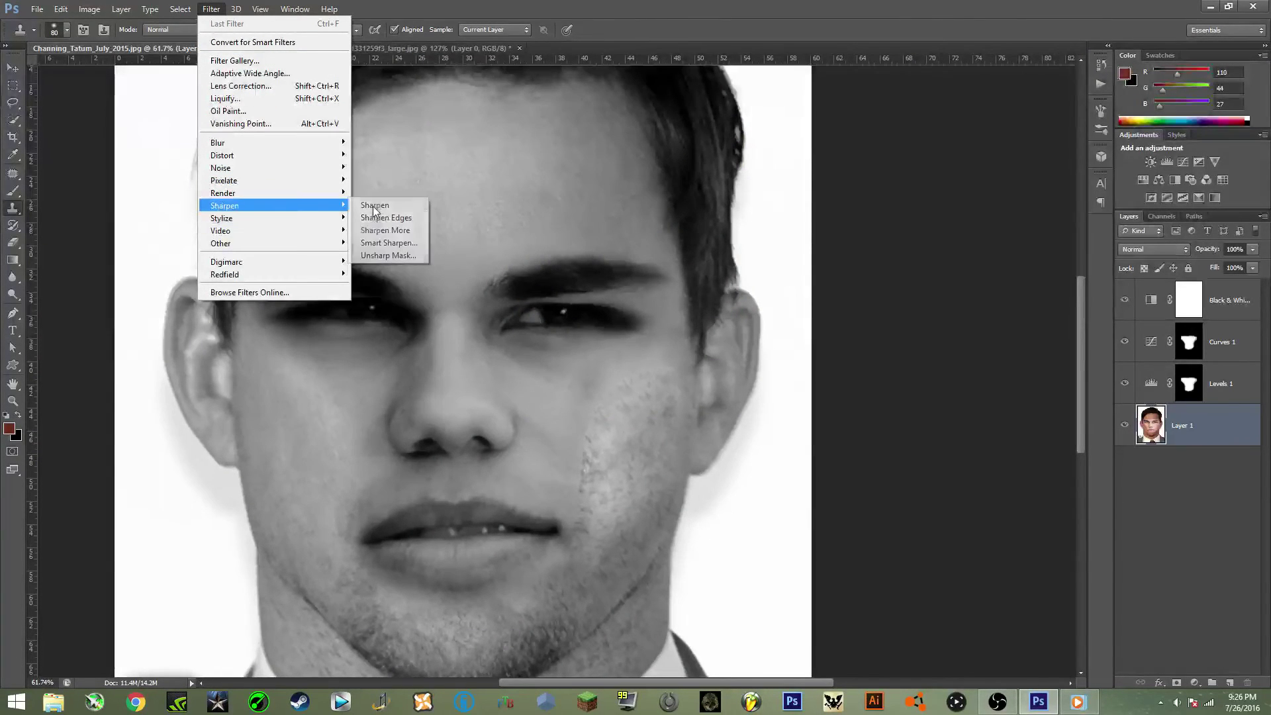
{"action": "mouse_move", "coordinate": [221, 218]}
{"action": "left_click", "coordinate": [365, 219]}
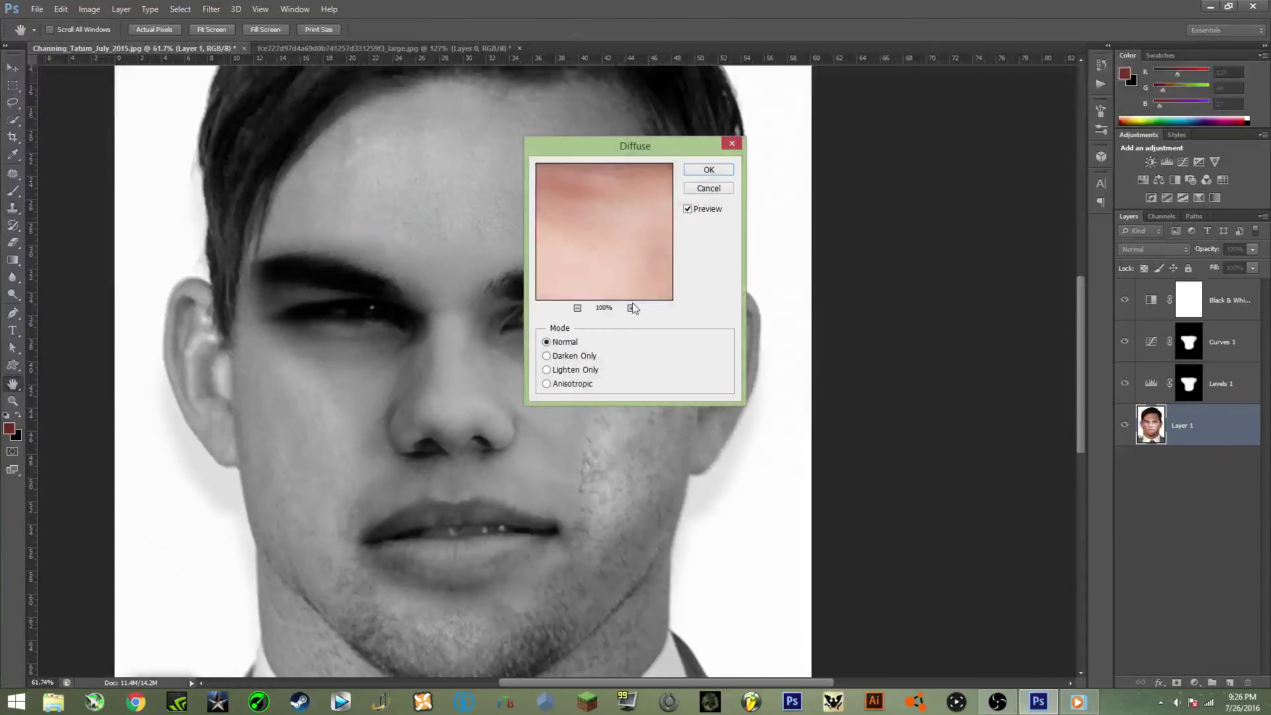
{"action": "left_click", "coordinate": [578, 308]}
{"action": "left_click", "coordinate": [577, 308]}
{"action": "left_click", "coordinate": [577, 308]}
{"action": "left_click", "coordinate": [577, 307]}
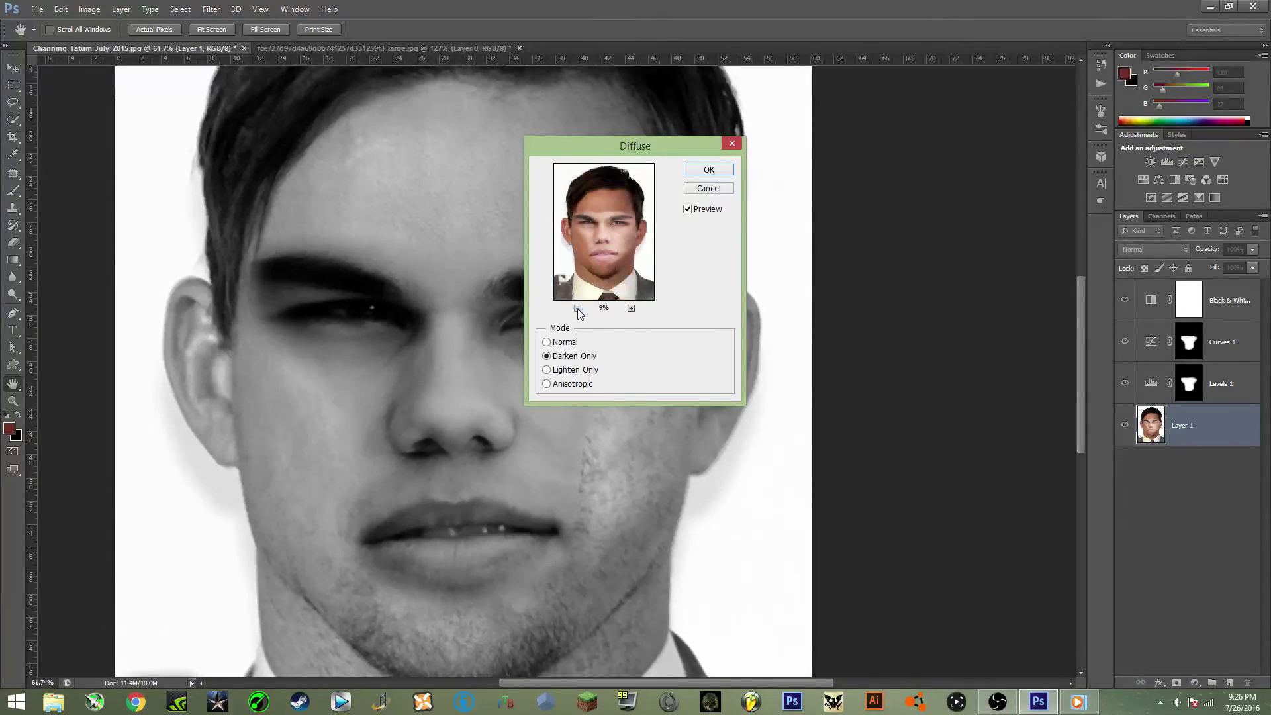
{"action": "left_click", "coordinate": [631, 308]}
{"action": "left_click", "coordinate": [570, 369]}
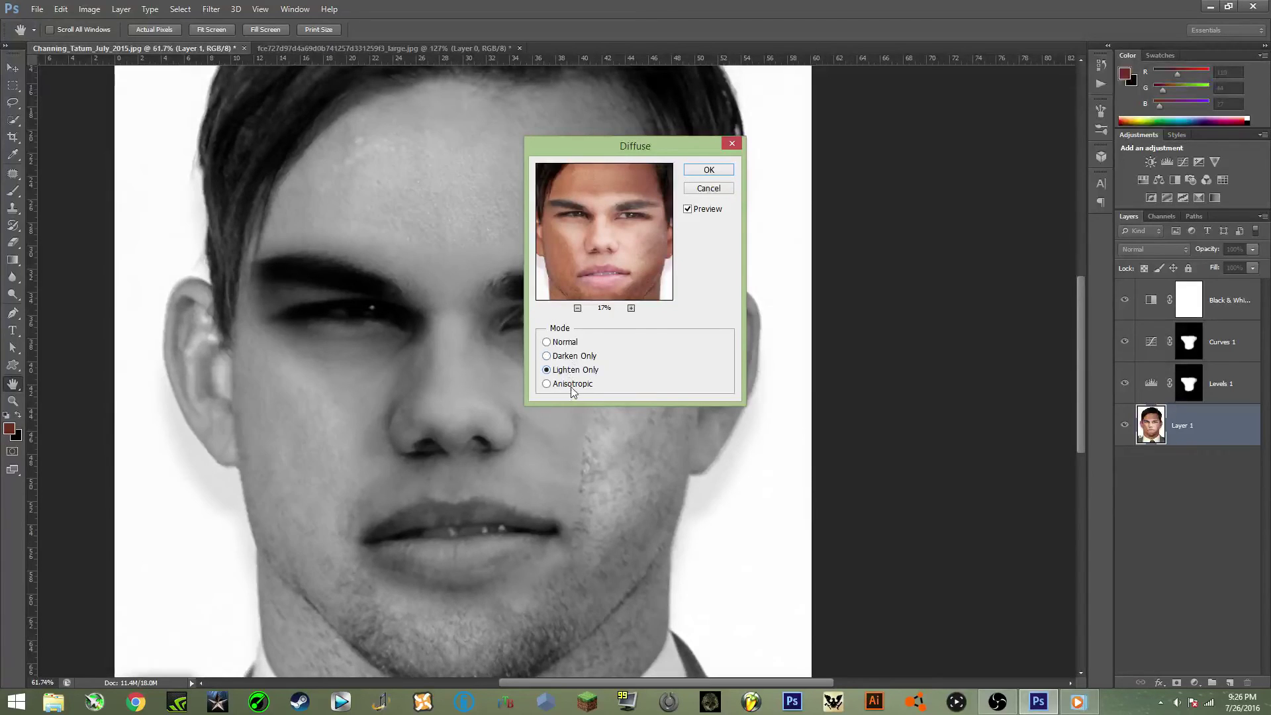
{"action": "left_click", "coordinate": [571, 385]}
{"action": "left_click", "coordinate": [707, 188]}
{"action": "left_click", "coordinate": [211, 9]}
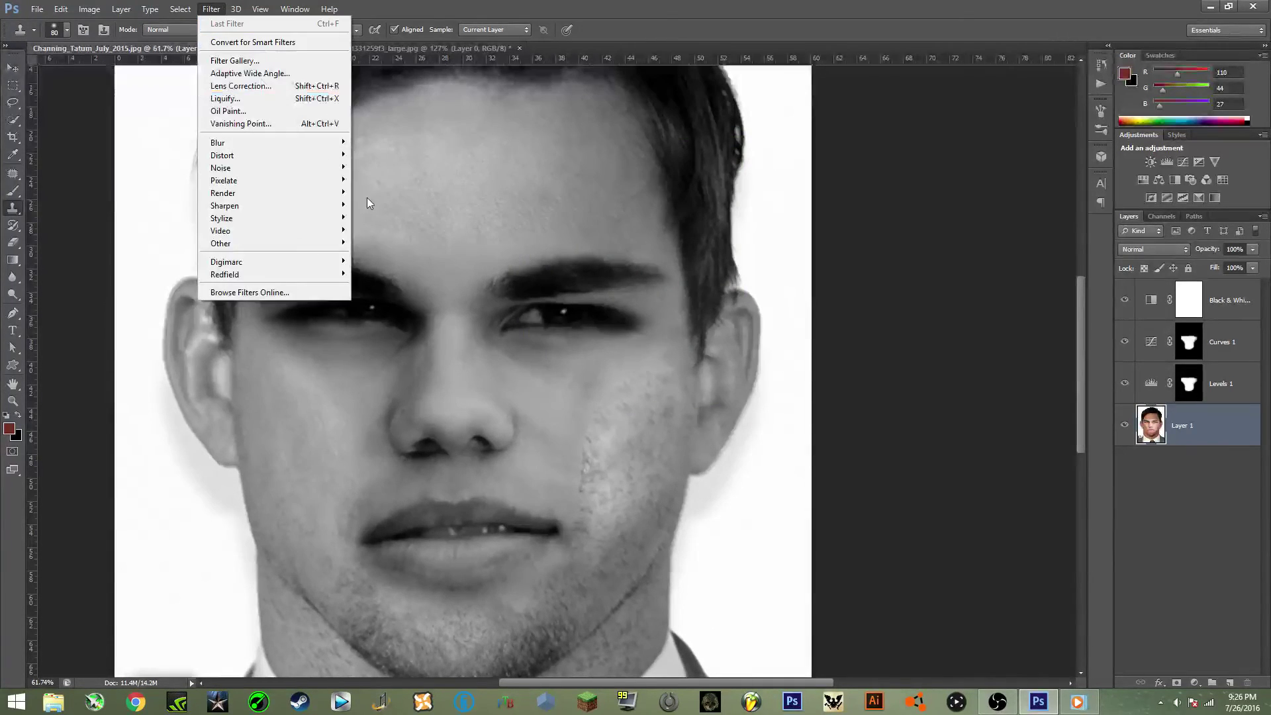
{"action": "mouse_move", "coordinate": [223, 218]}
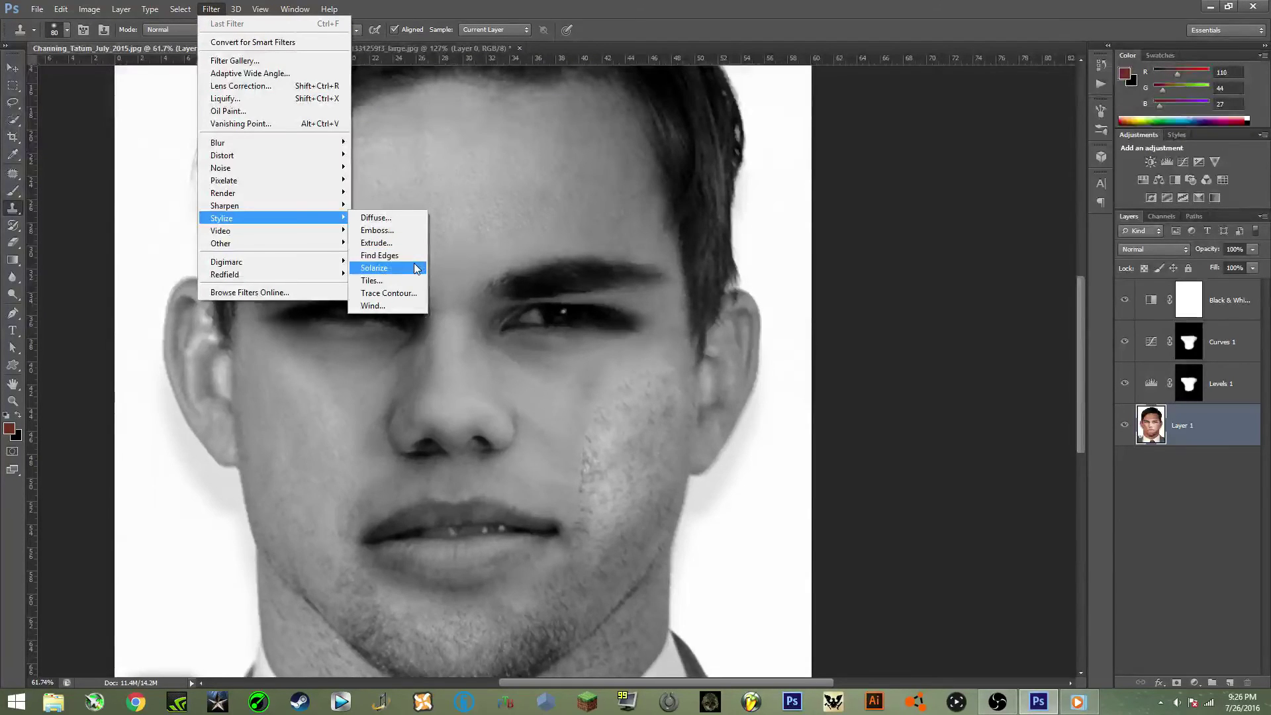
Try the Solarize and Trace Contour filters on the face, undoing and cancelling both
{"action": "left_click", "coordinate": [417, 267]}
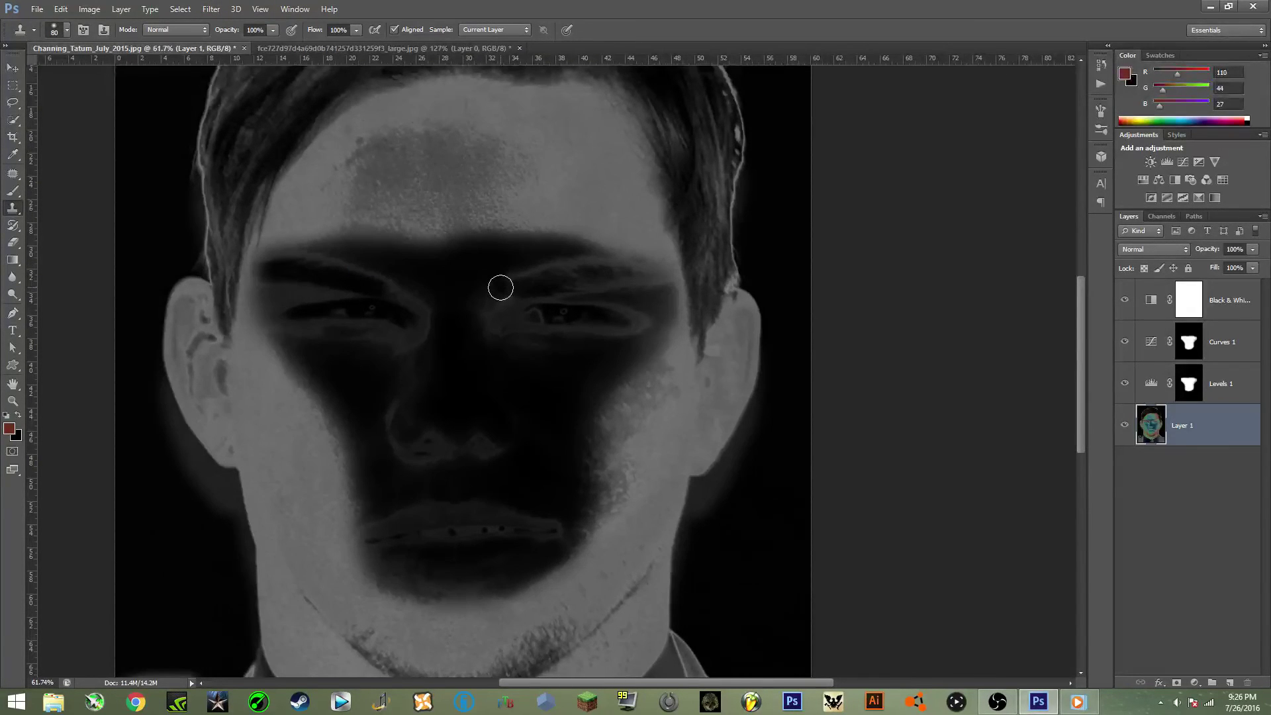
{"action": "key", "text": "ctrl+z"}
{"action": "left_click", "coordinate": [211, 9]}
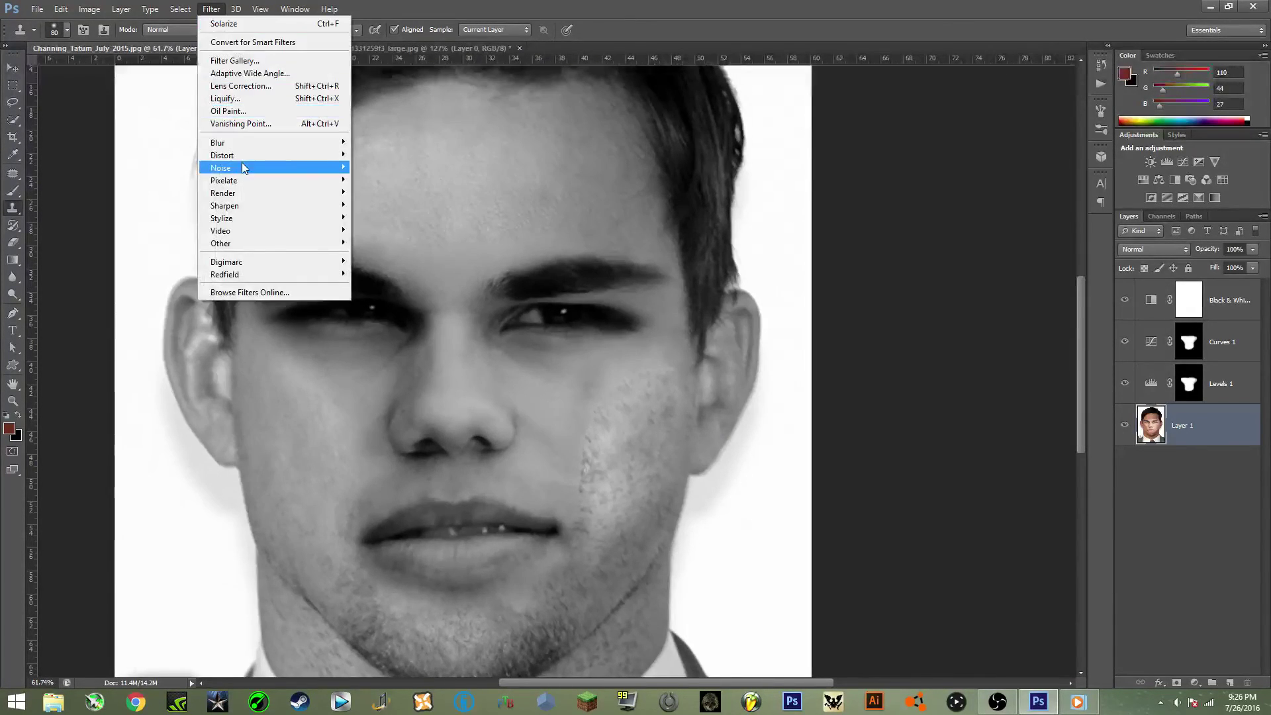
{"action": "mouse_move", "coordinate": [221, 217]}
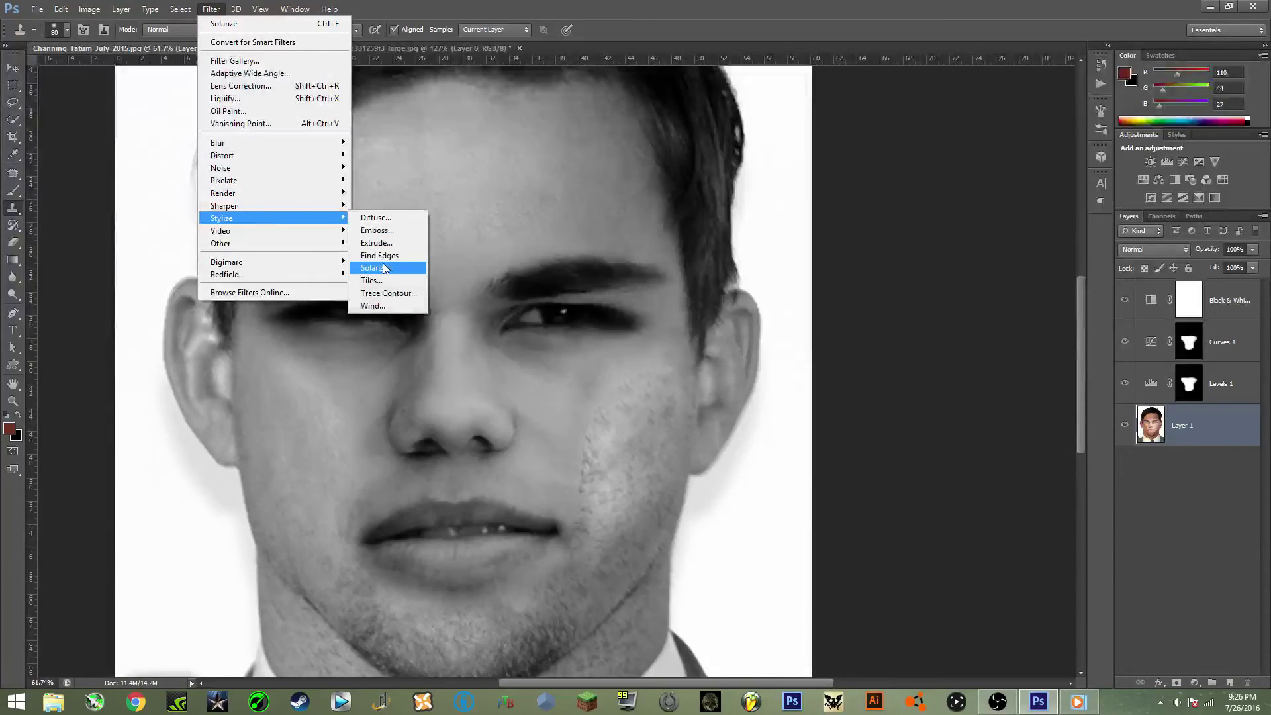
{"action": "left_click", "coordinate": [399, 295]}
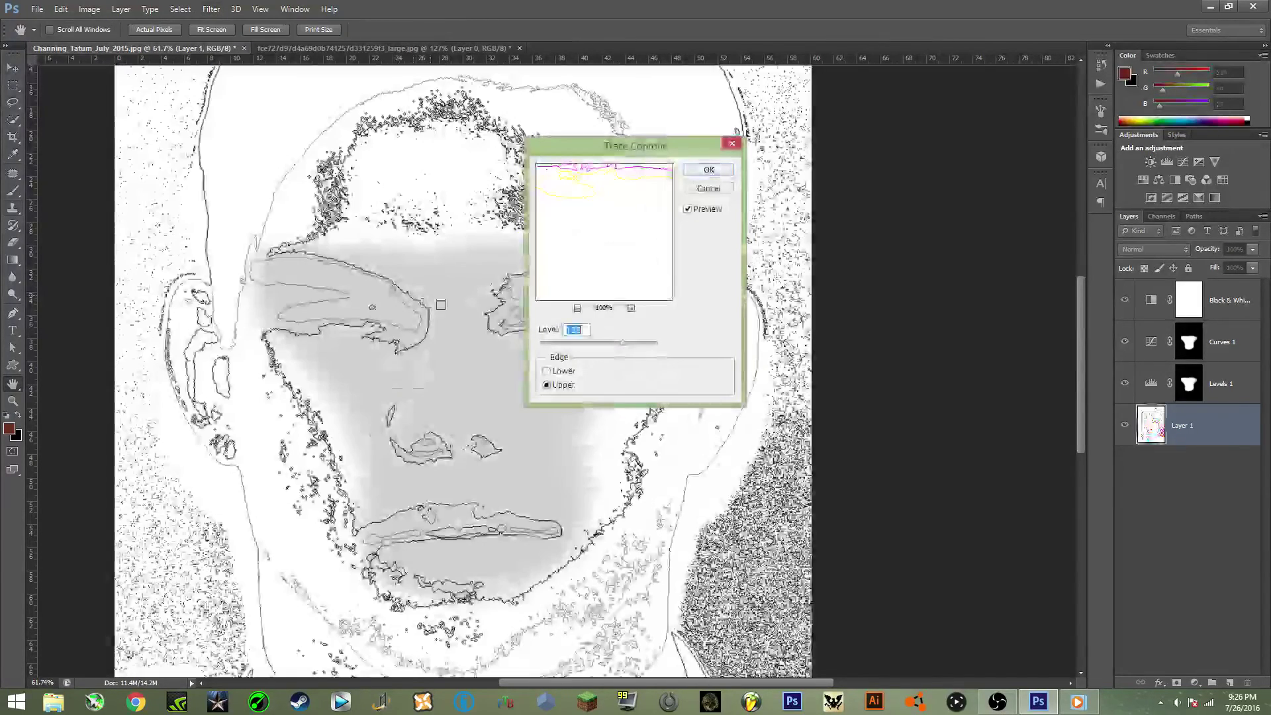
{"action": "left_click_drag", "start_coordinate": [621, 341], "coordinate": [689, 353]}
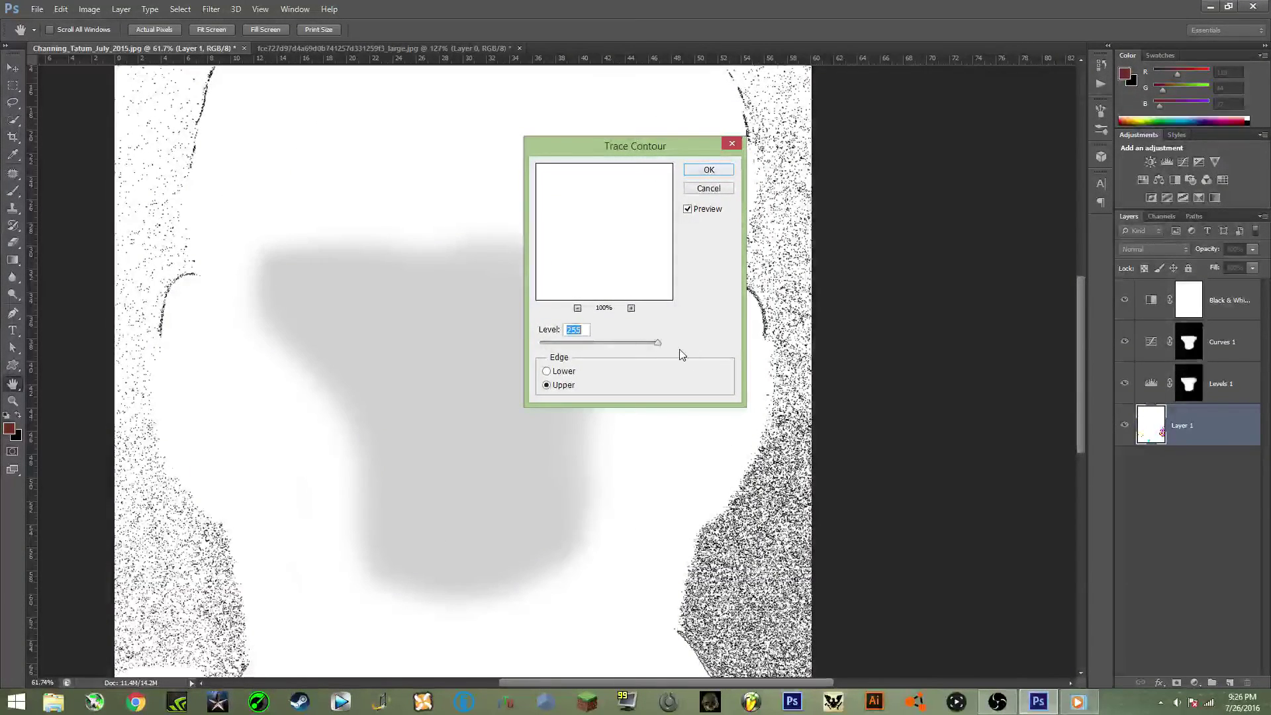
{"action": "mouse_move", "coordinate": [657, 342]}
{"action": "left_mouse_down"}
{"action": "mouse_move", "coordinate": [558, 337]}
{"action": "mouse_move", "coordinate": [657, 339]}
{"action": "left_mouse_up"}
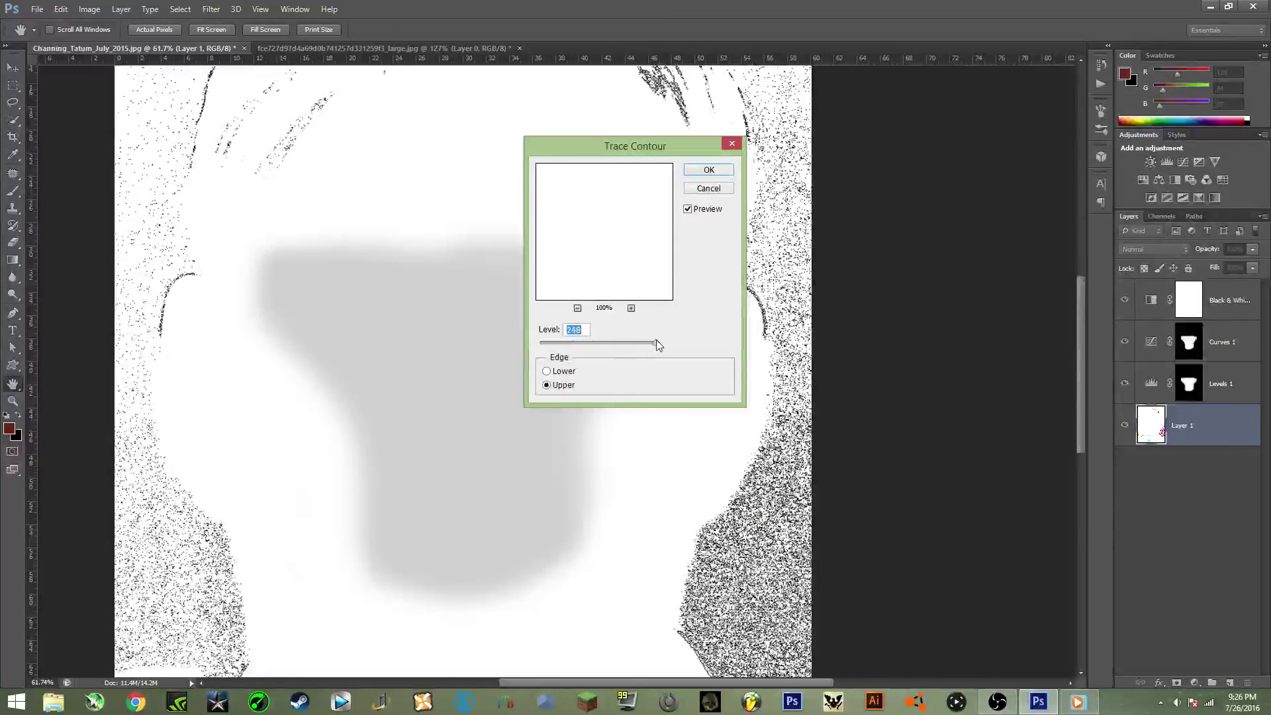
{"action": "left_click", "coordinate": [693, 187]}
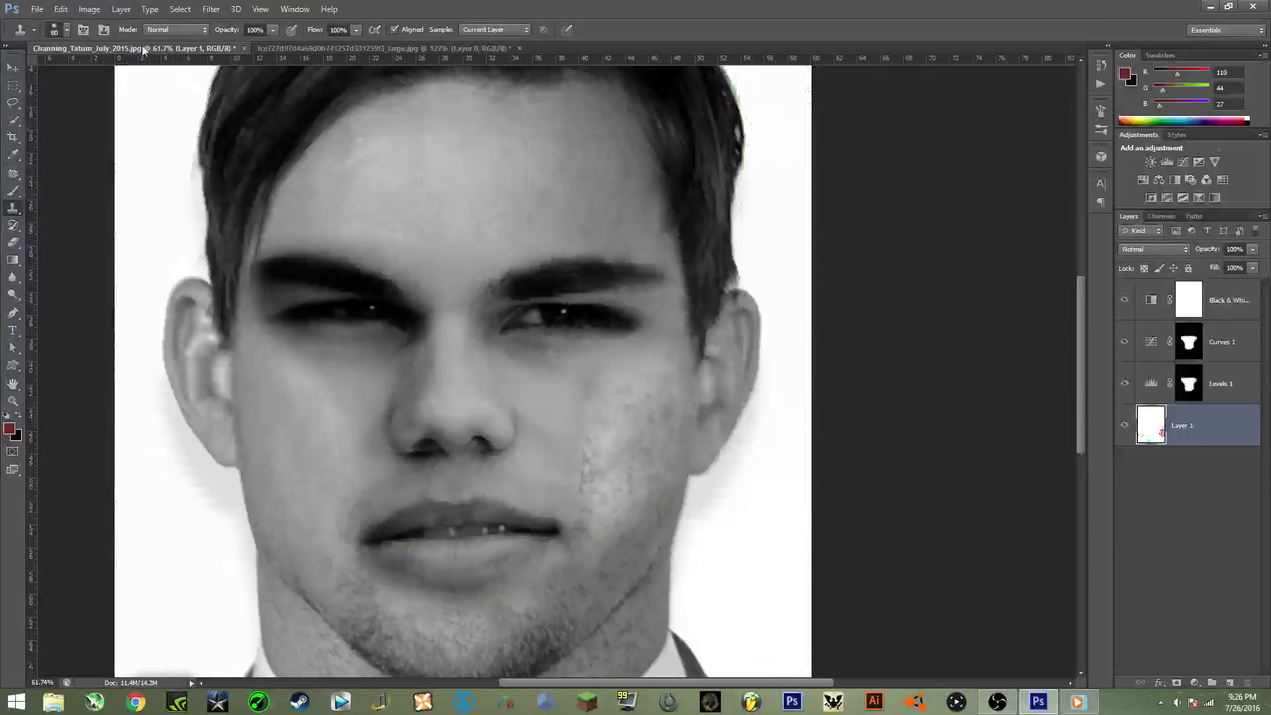
Apply the Wind filter with the Stagger method, undo it, and bring OBS forward
{"action": "left_click", "coordinate": [211, 10]}
{"action": "mouse_move", "coordinate": [222, 217]}
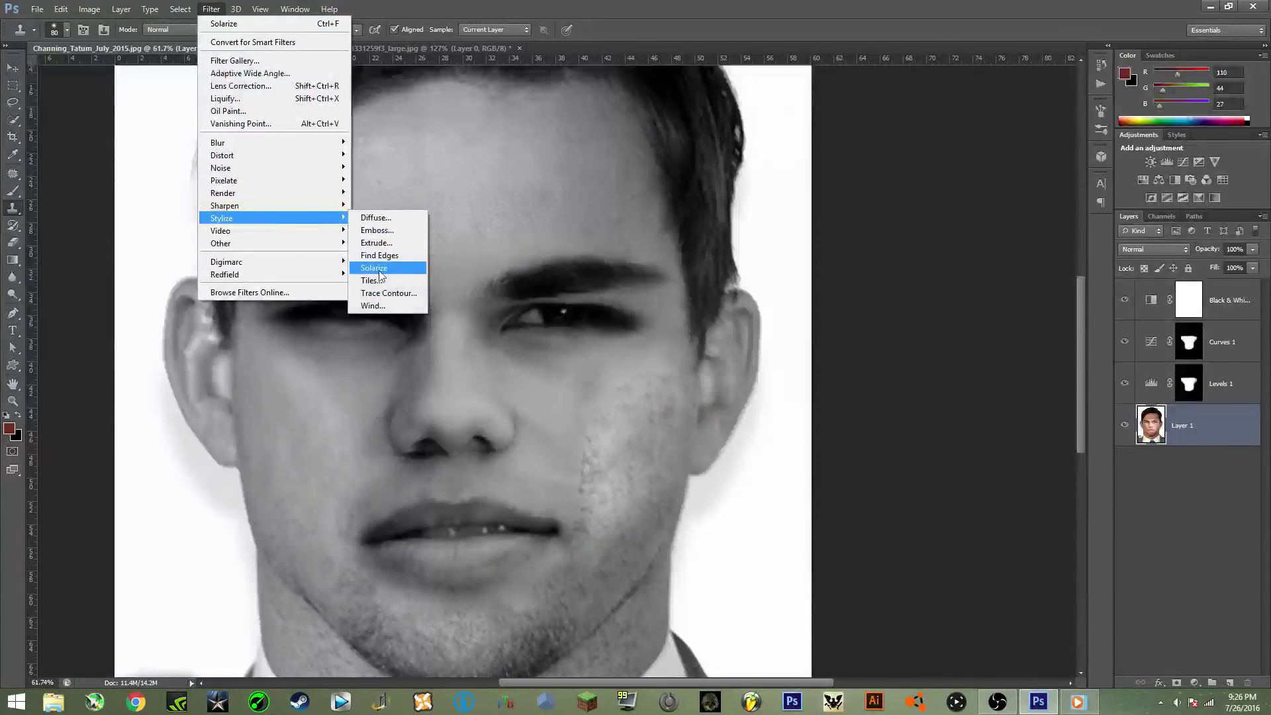
{"action": "left_click", "coordinate": [386, 306]}
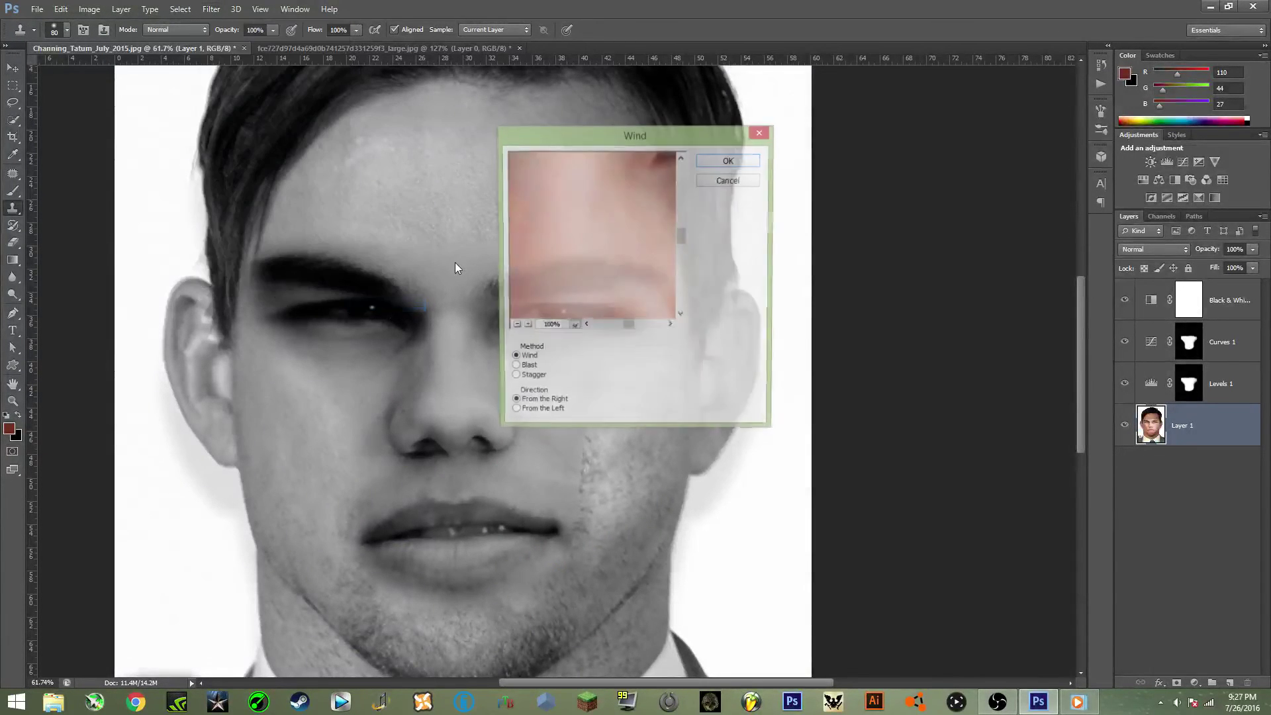
{"action": "left_click", "coordinate": [514, 327]}
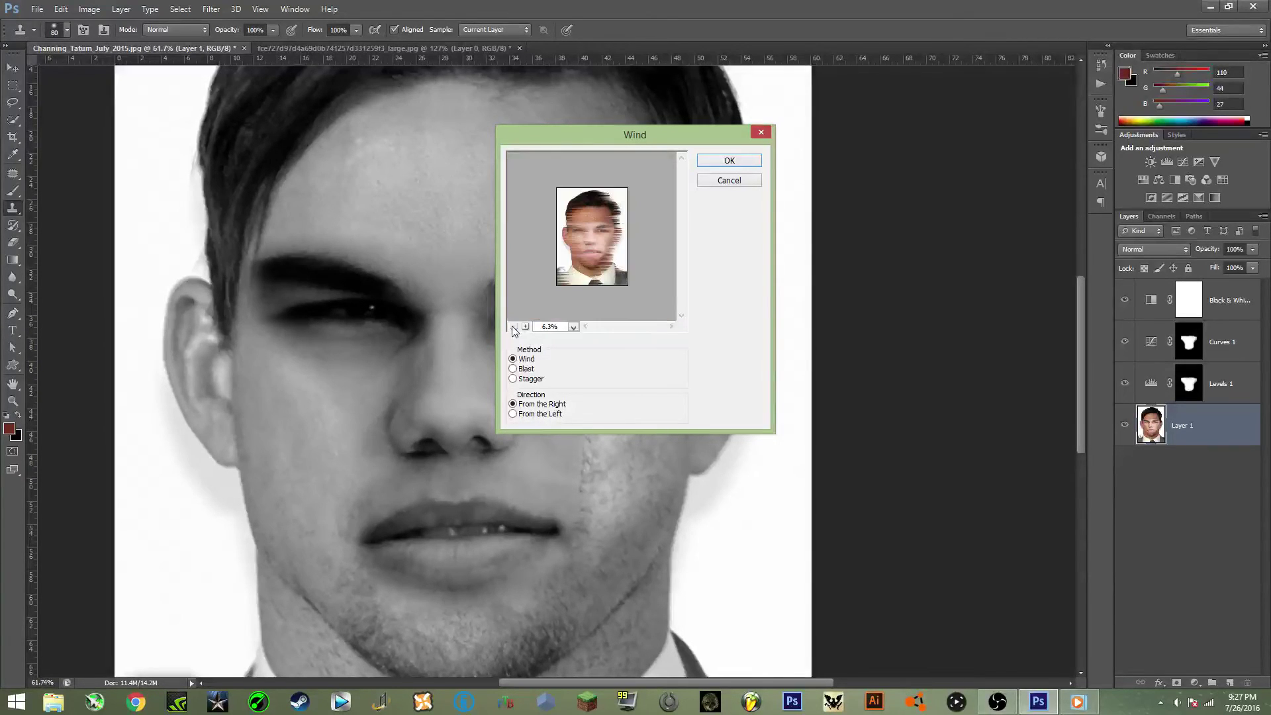
{"action": "left_click", "coordinate": [529, 326]}
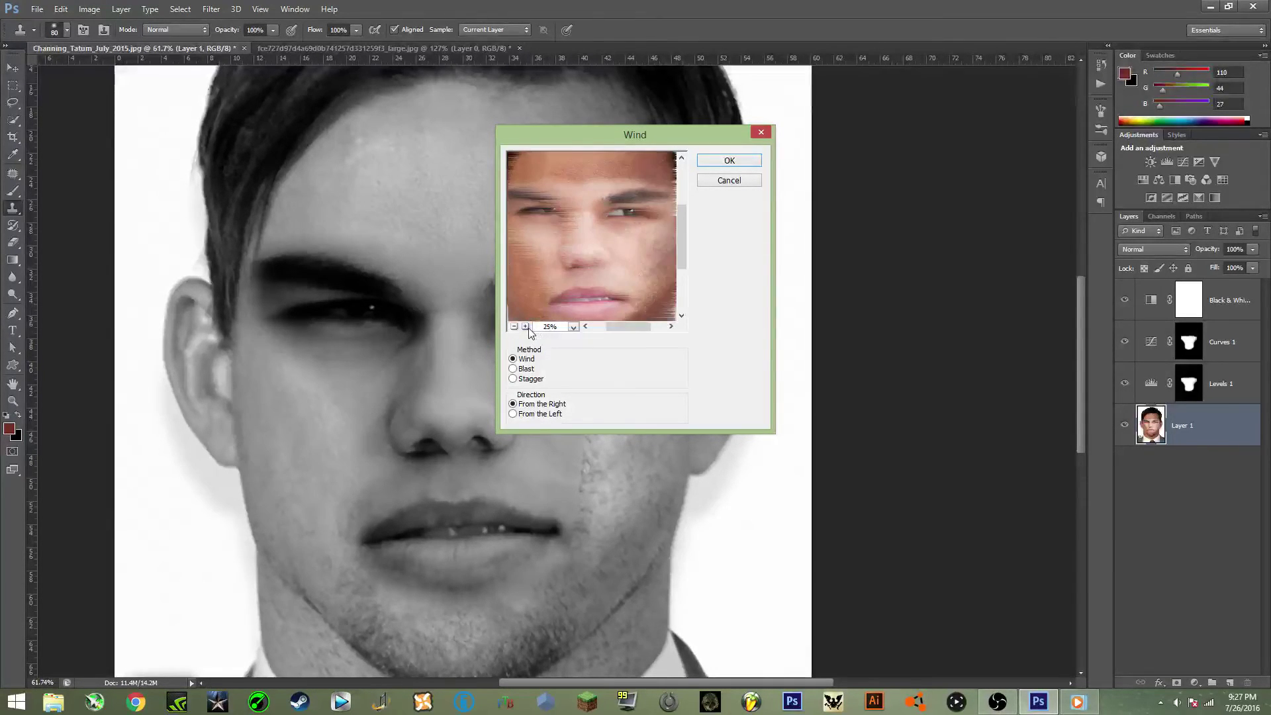
{"action": "left_click", "coordinate": [514, 328]}
{"action": "left_click", "coordinate": [526, 369]}
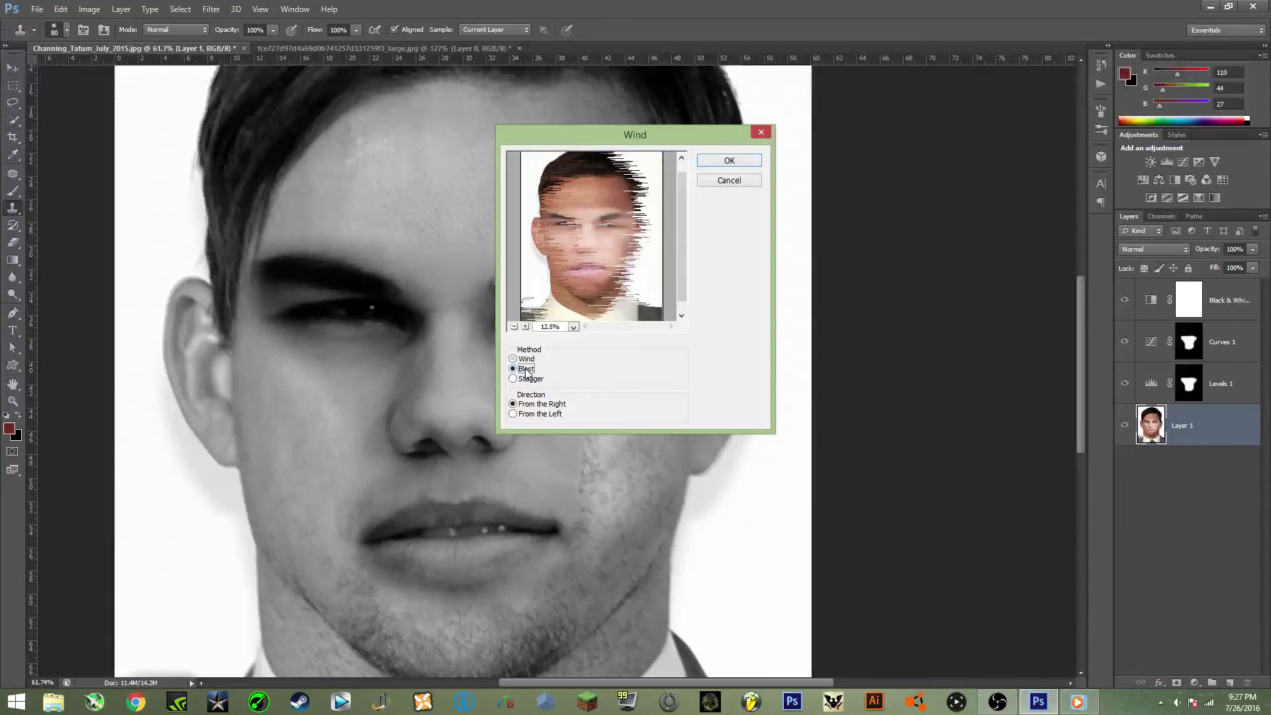
{"action": "left_click", "coordinate": [527, 380]}
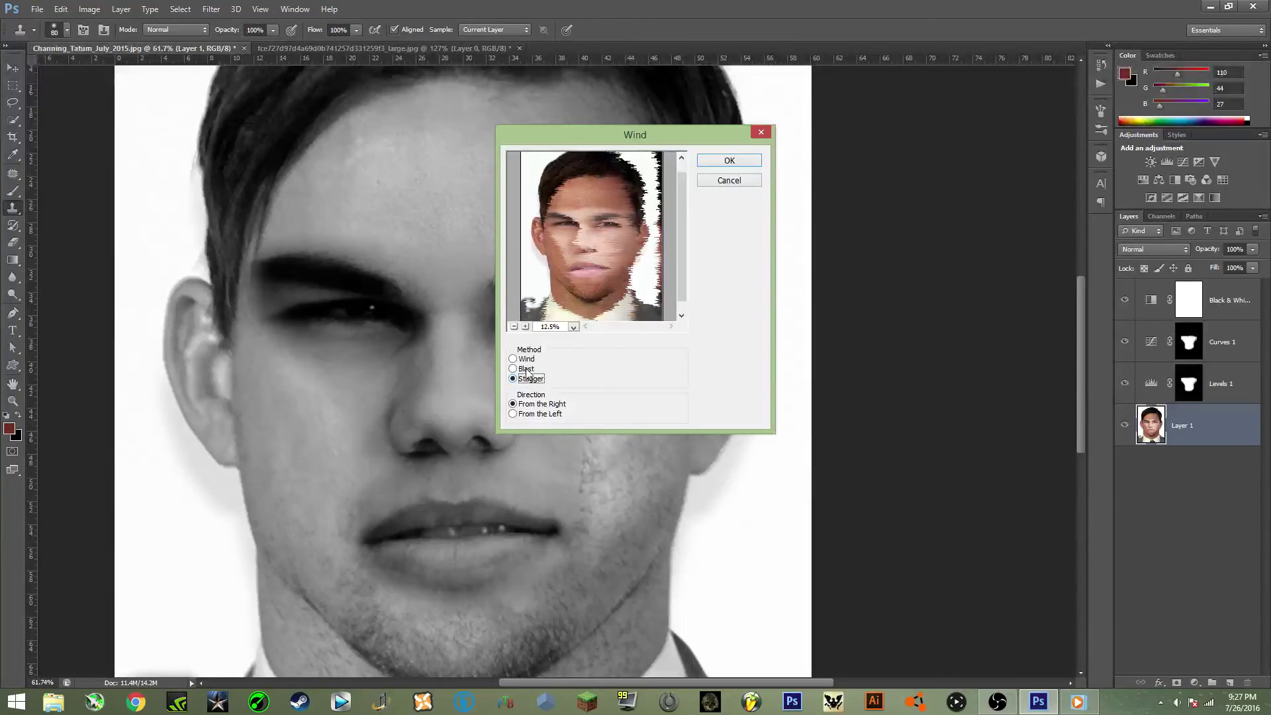
{"action": "left_click", "coordinate": [751, 161]}
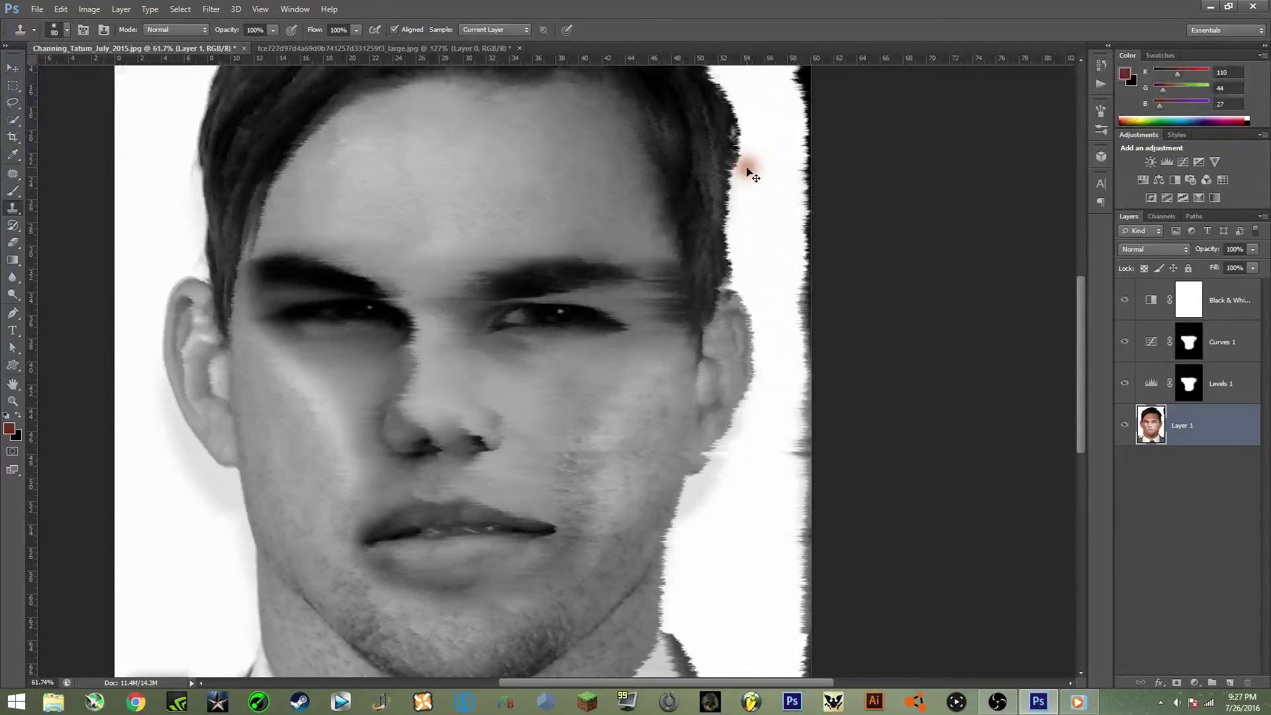
{"action": "key", "text": "ctrl+z"}
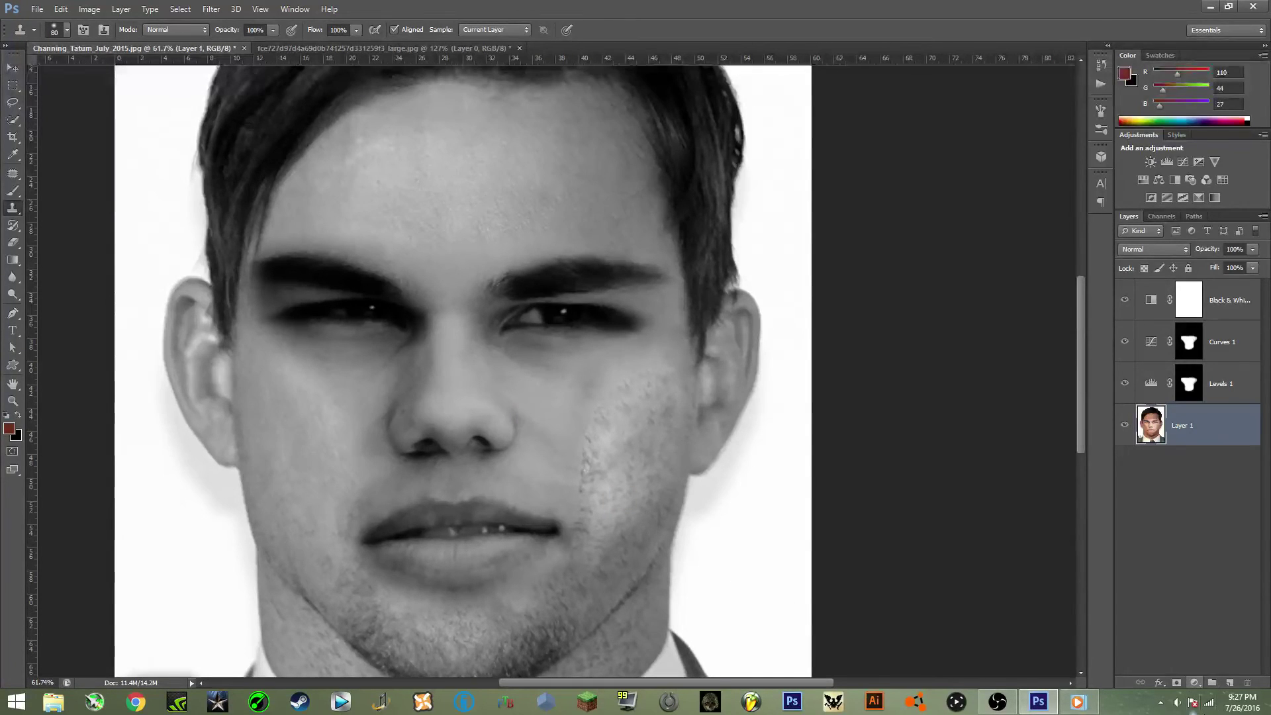
{"action": "left_click", "coordinate": [998, 702]}
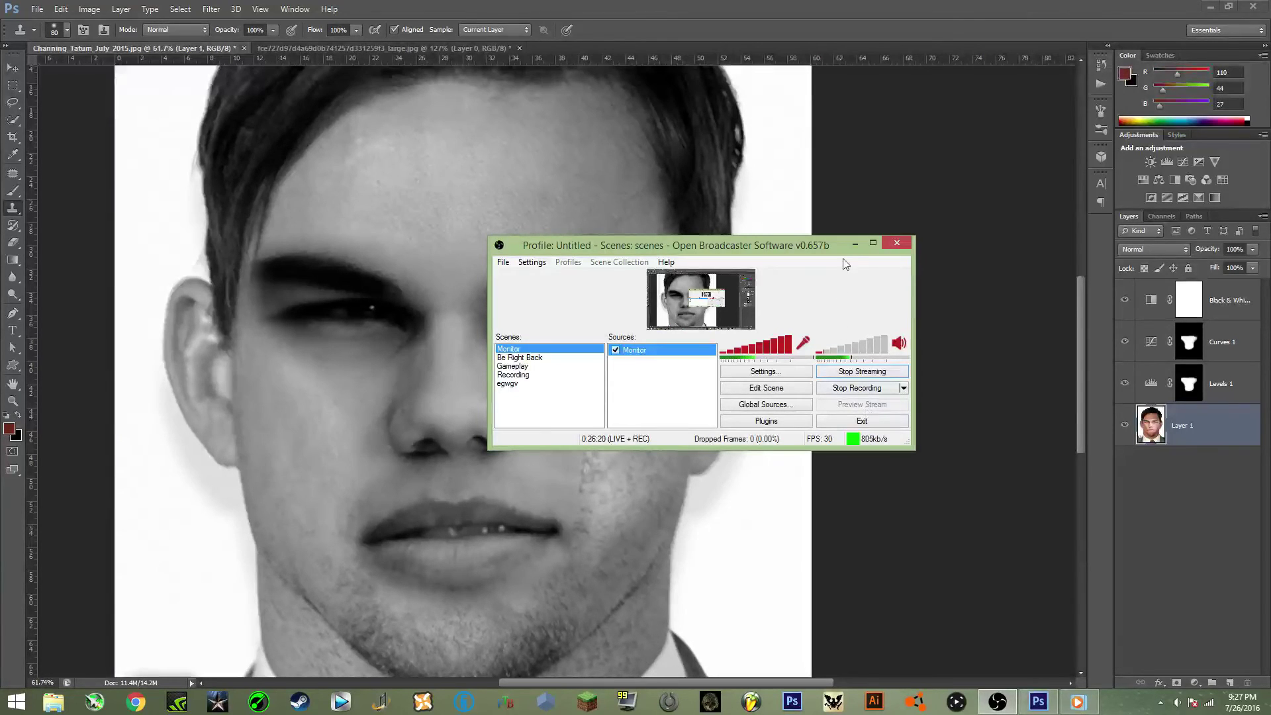
Minimize the OBS window to reveal the Photoshop canvas again
{"action": "left_click", "coordinate": [854, 243]}
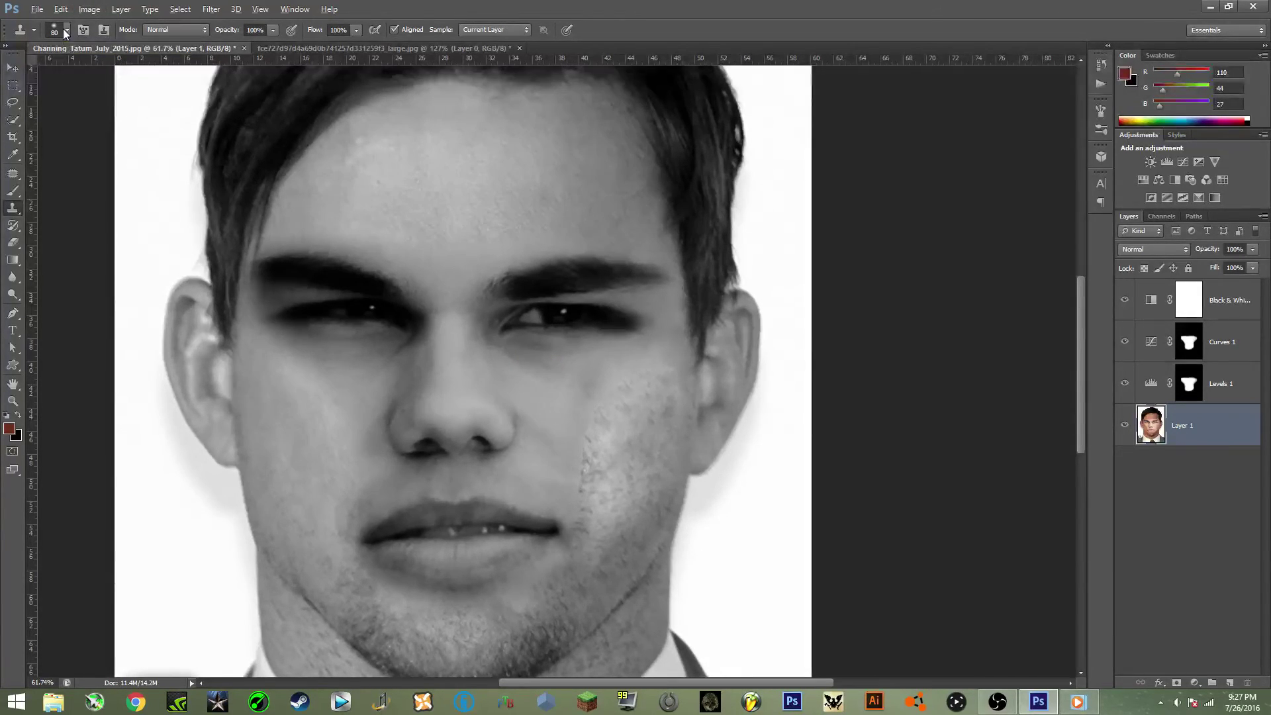
{"action": "key", "text": "ctrl+shift+s"}
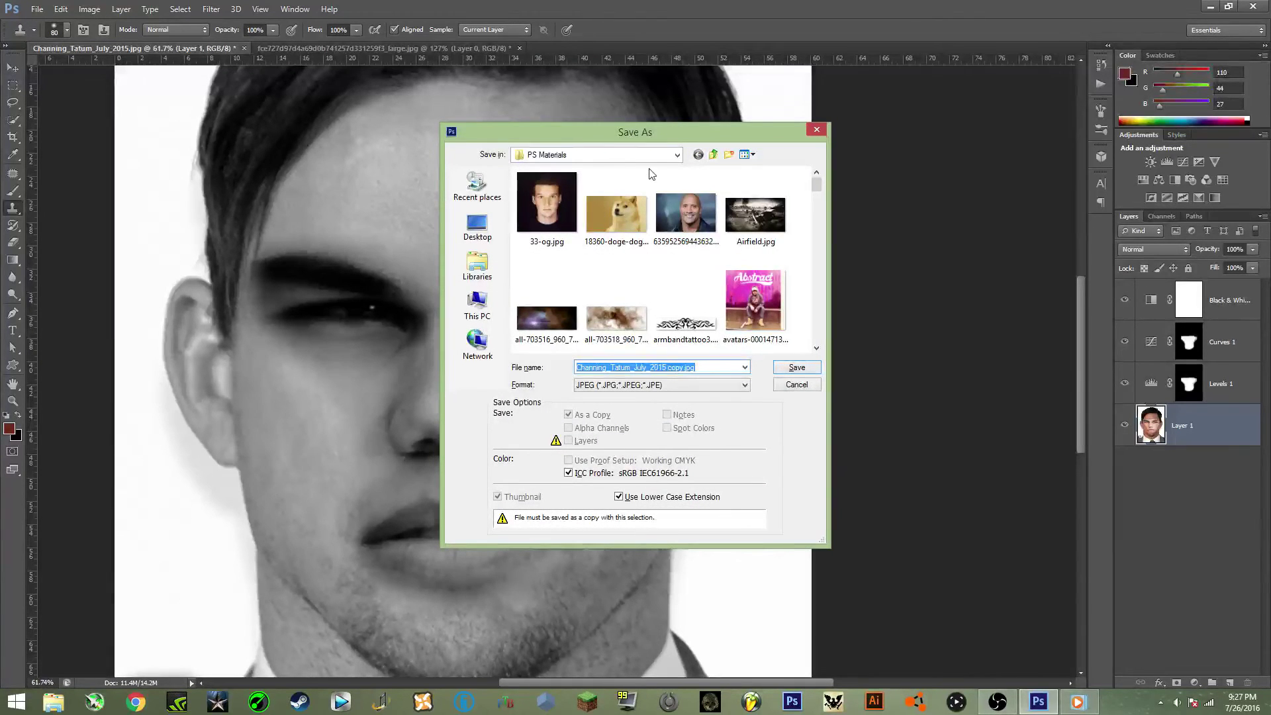
{"action": "left_click", "coordinate": [650, 154]}
{"action": "scroll", "coordinate": [596, 251], "scroll_direction": "up", "scroll_amount": 5}
{"action": "scroll", "coordinate": [595, 252], "scroll_direction": "up", "scroll_amount": 5}
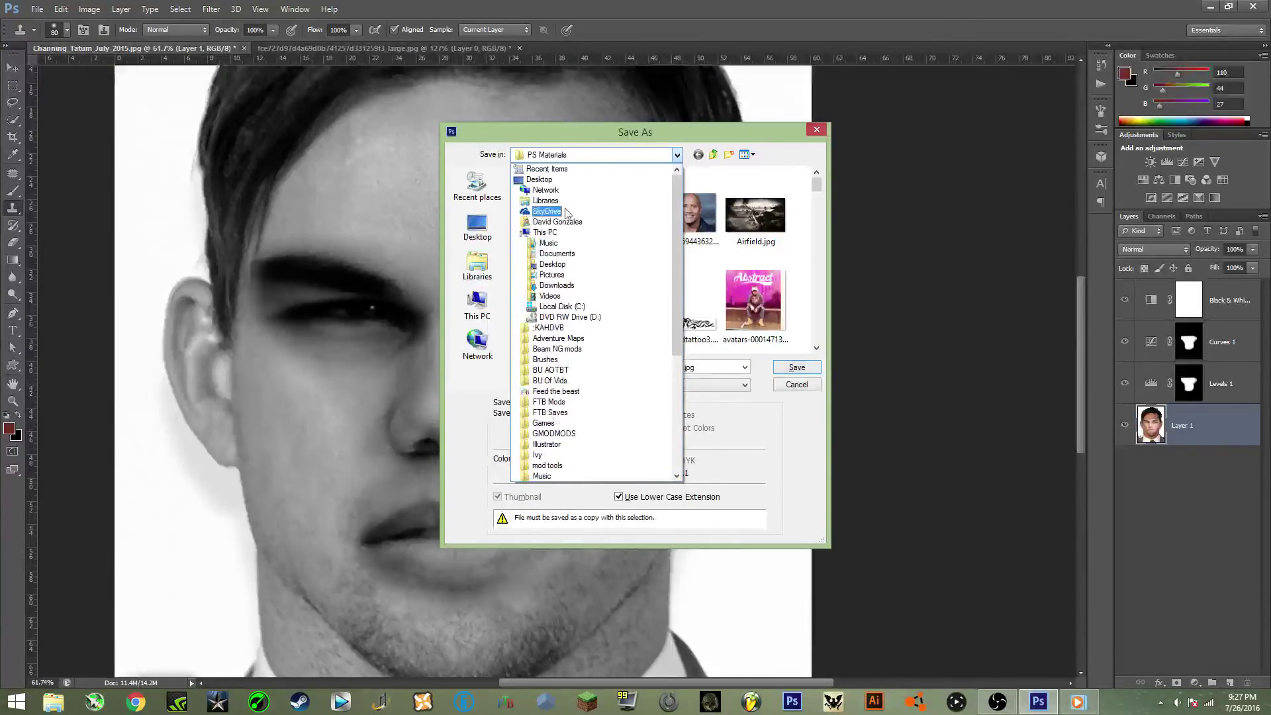
{"action": "left_click", "coordinate": [539, 179]}
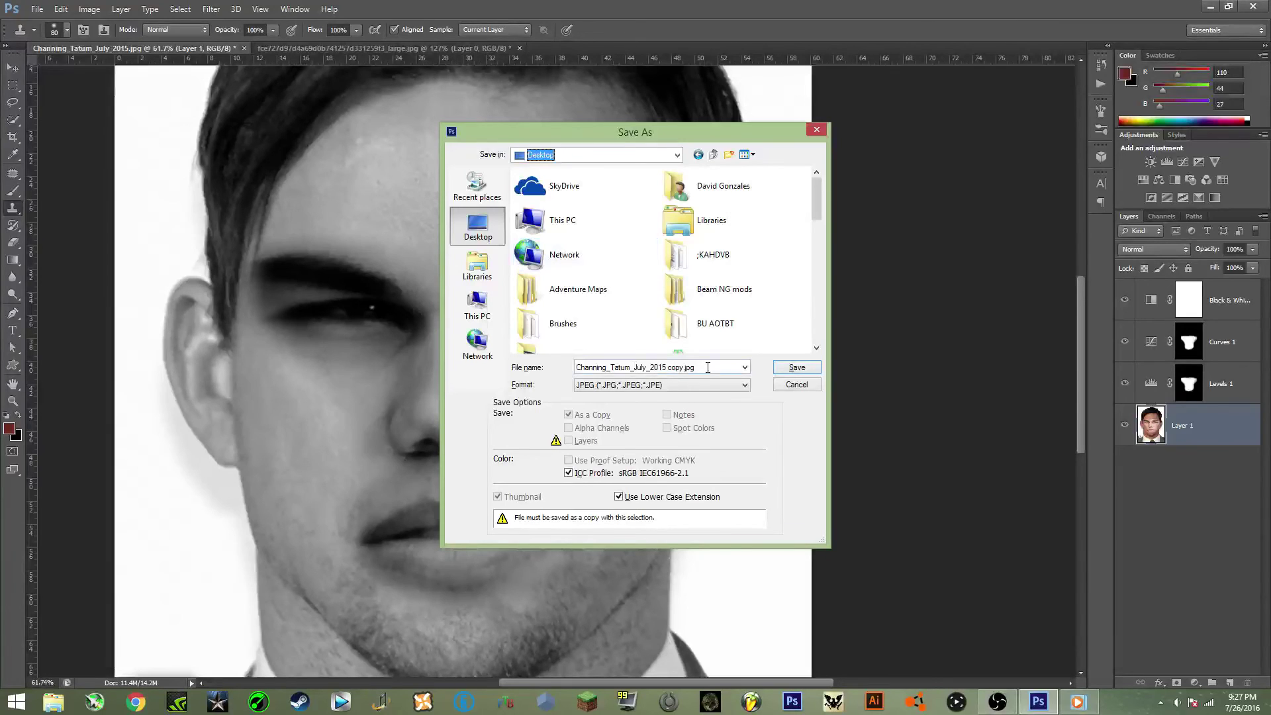
{"action": "left_click", "coordinate": [708, 368]}
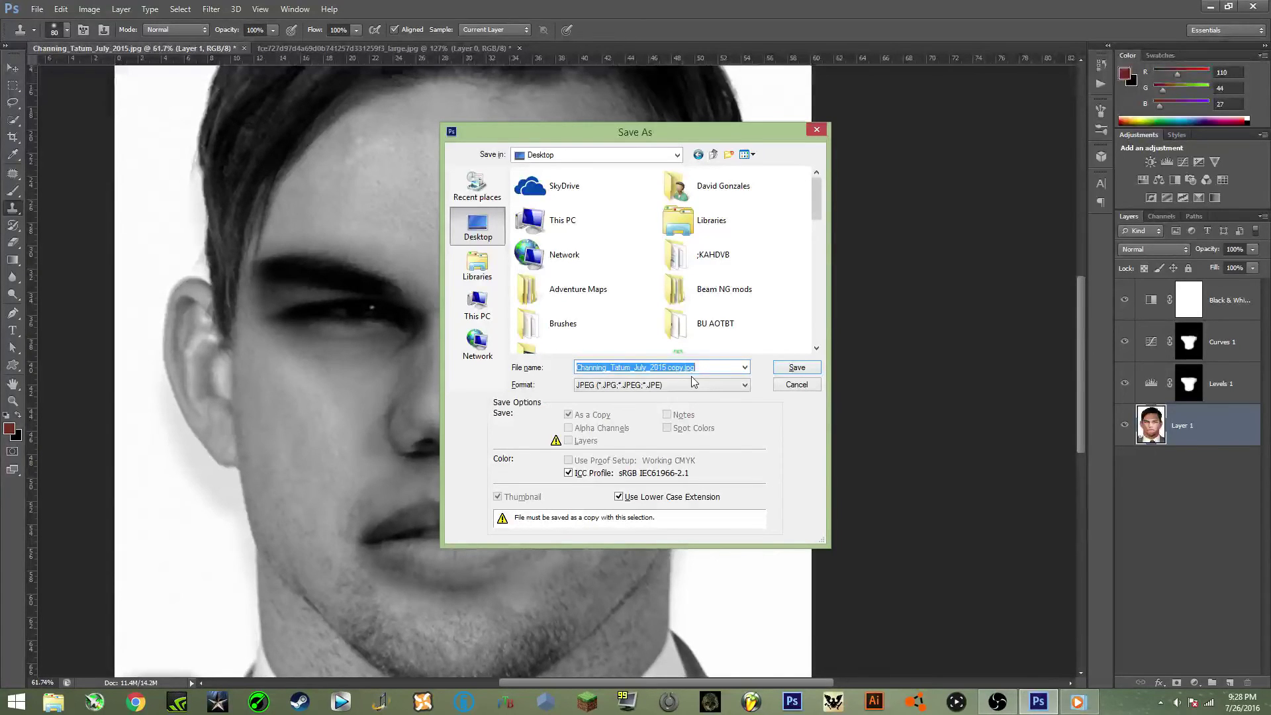
{"action": "type", "text": "taylor "}
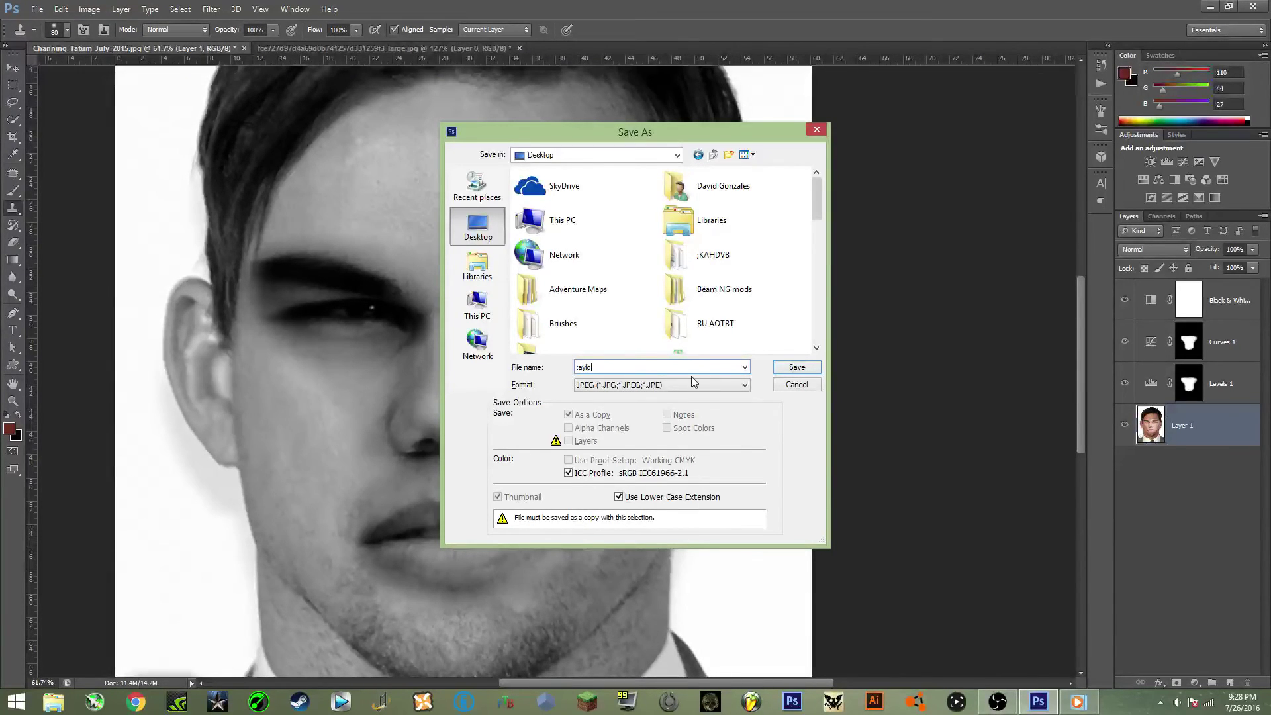
{"action": "type", "text": "Tatum"}
{"action": "left_click", "coordinate": [713, 382]}
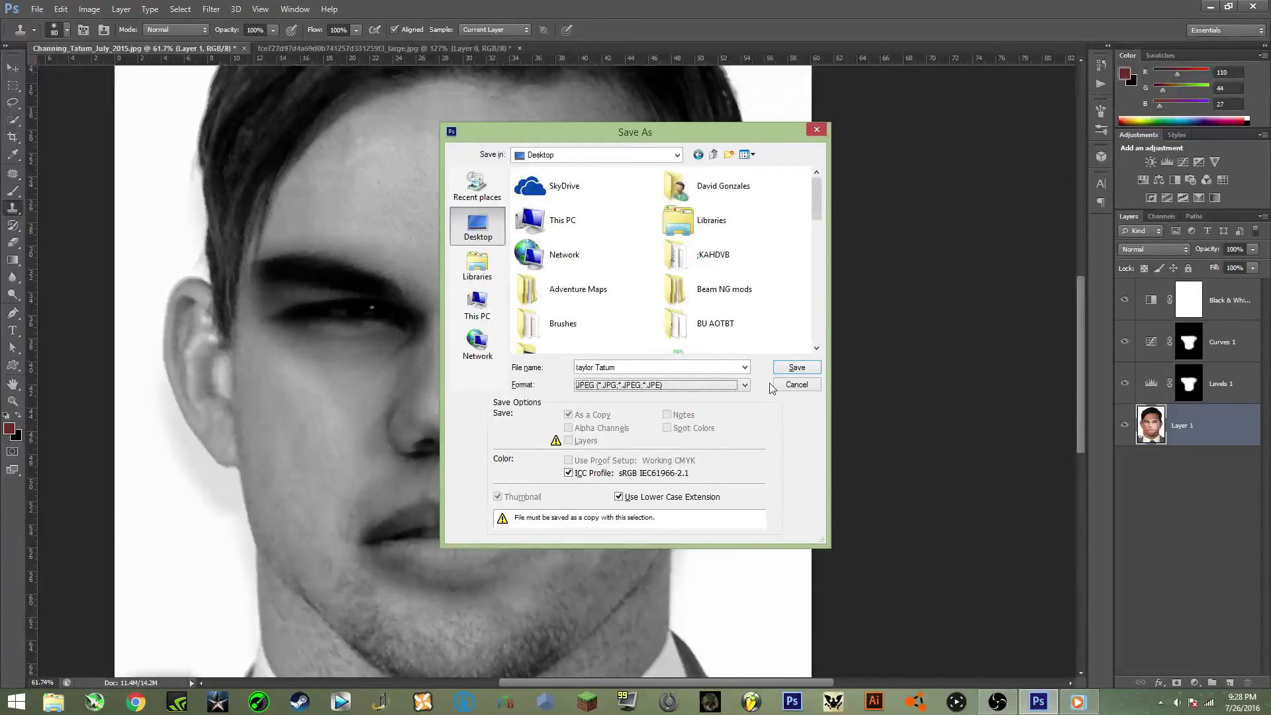
{"action": "left_click", "coordinate": [791, 366]}
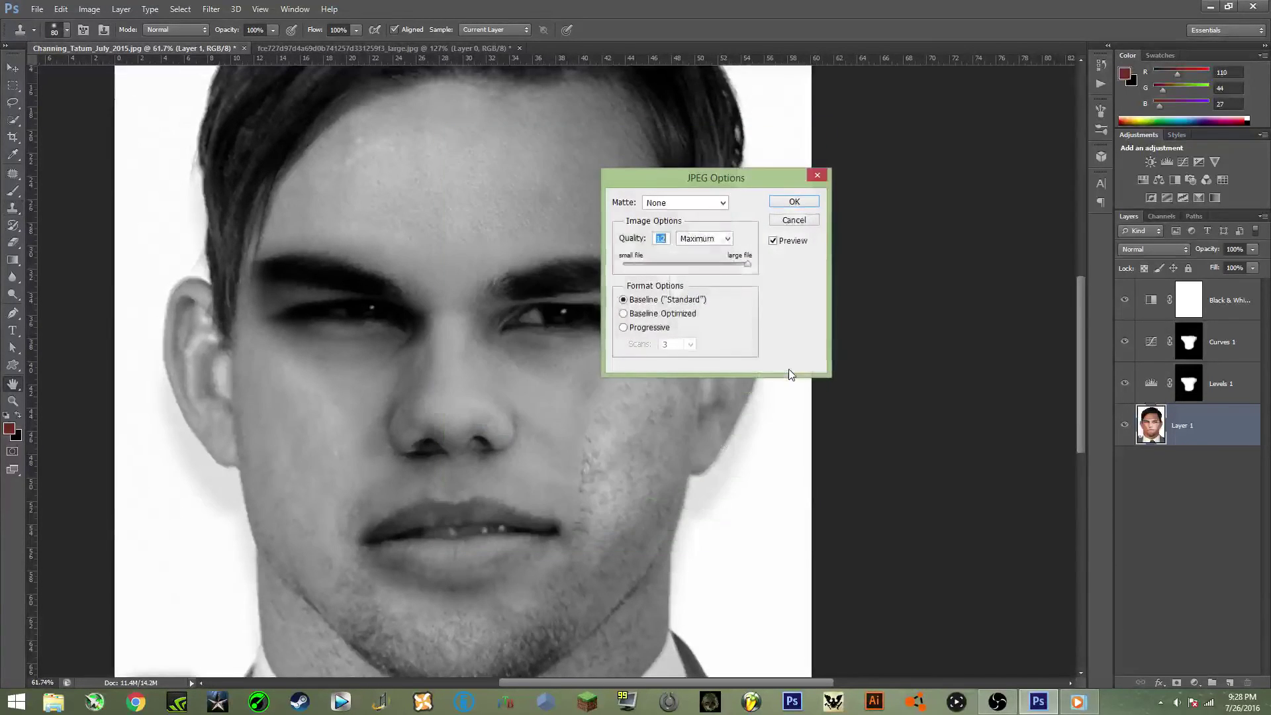
{"action": "left_click", "coordinate": [803, 202]}
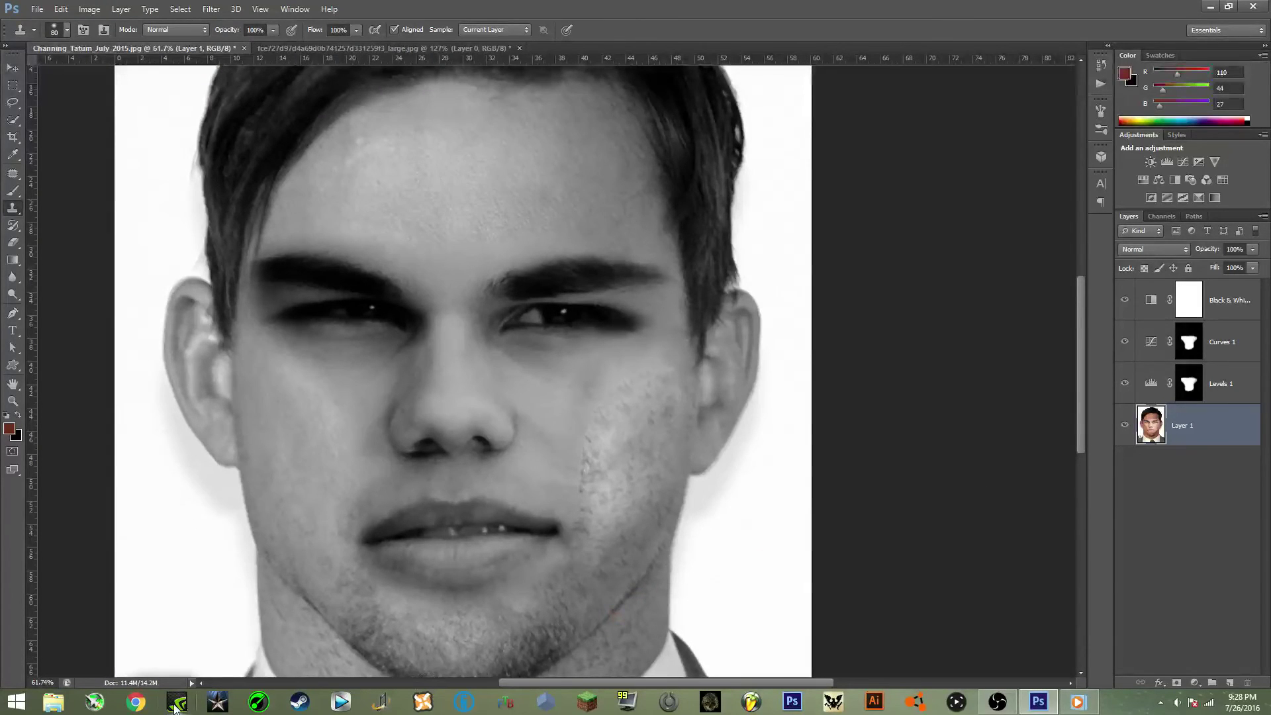
Load twitter.com in the browser and start composing a new tweet
{"action": "left_click", "coordinate": [136, 702]}
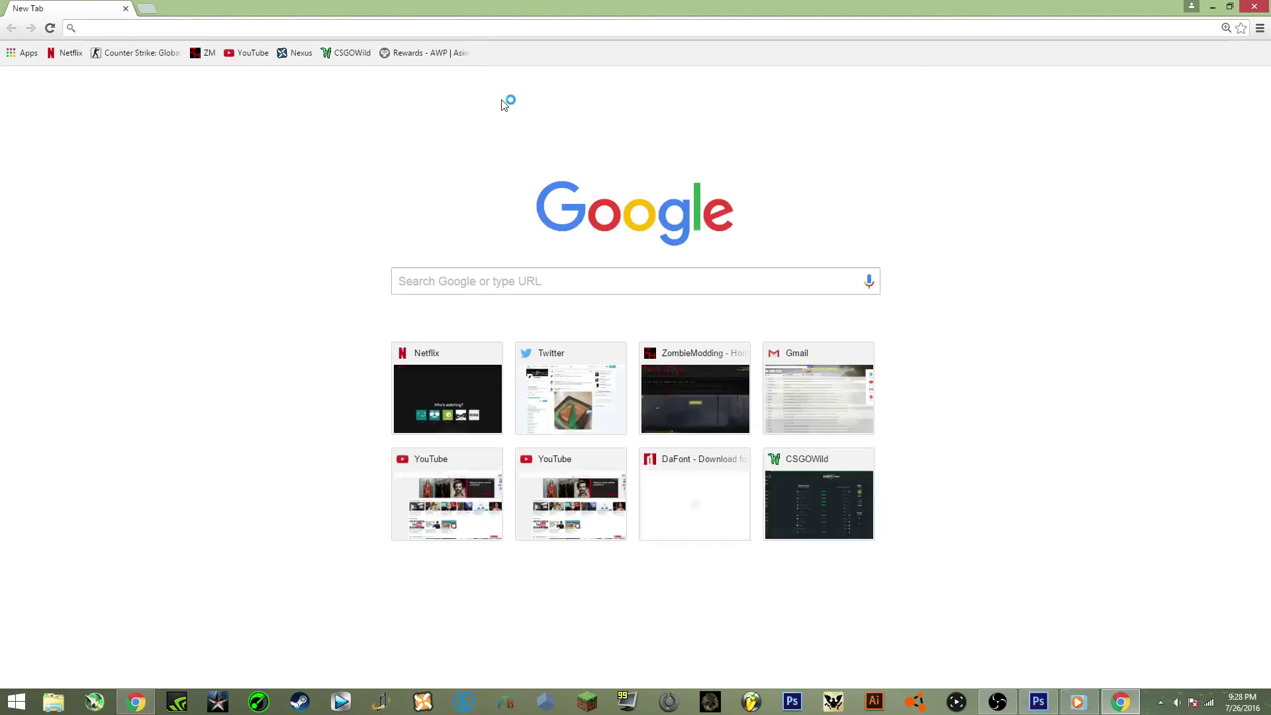
{"action": "type", "text": "twitter"}
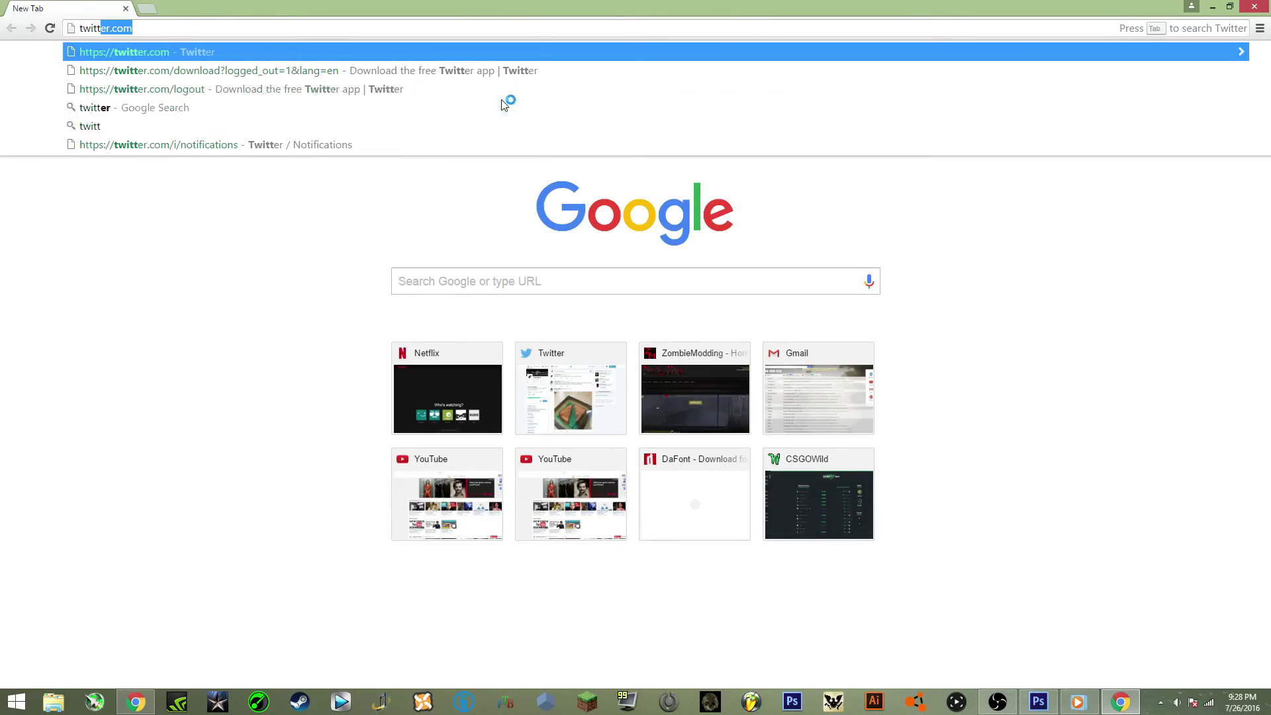
{"action": "type", "text": "."}
{"action": "key", "text": "Return"}
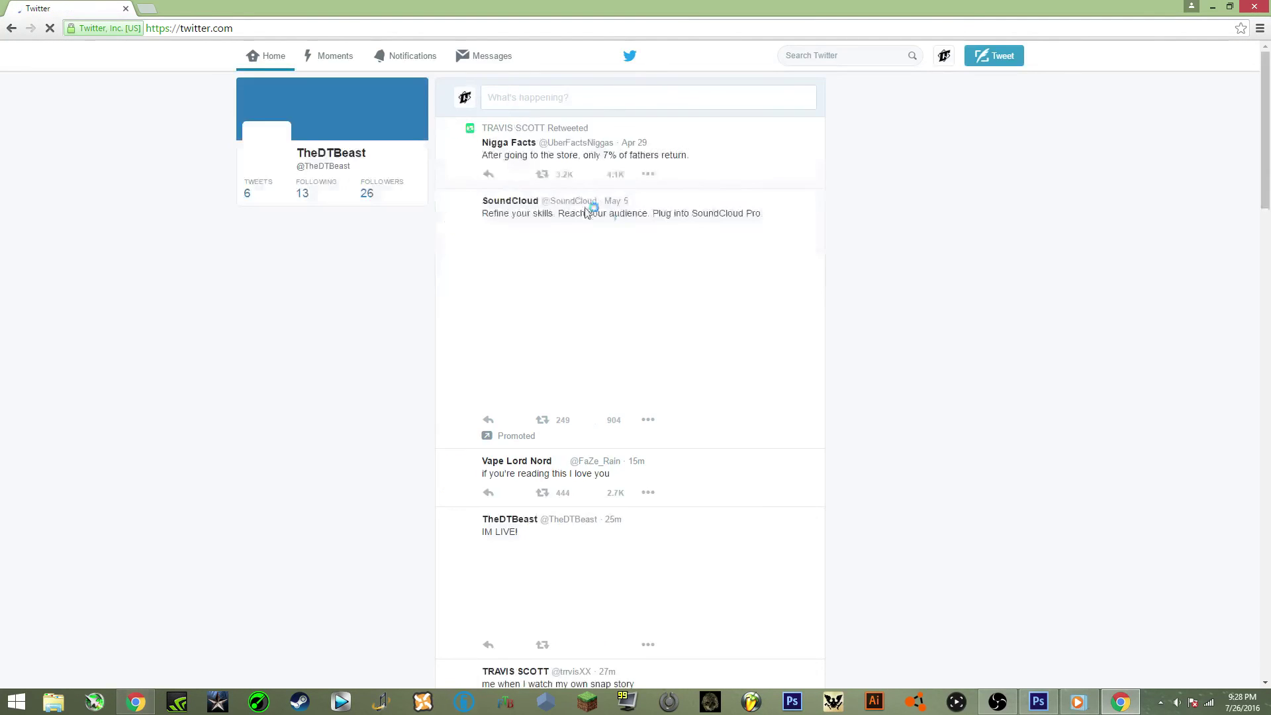
{"action": "left_click", "coordinate": [968, 63]}
Attach taylor Tatum.jpg from the Desktop as the tweet's photo
{"action": "left_click", "coordinate": [465, 277]}
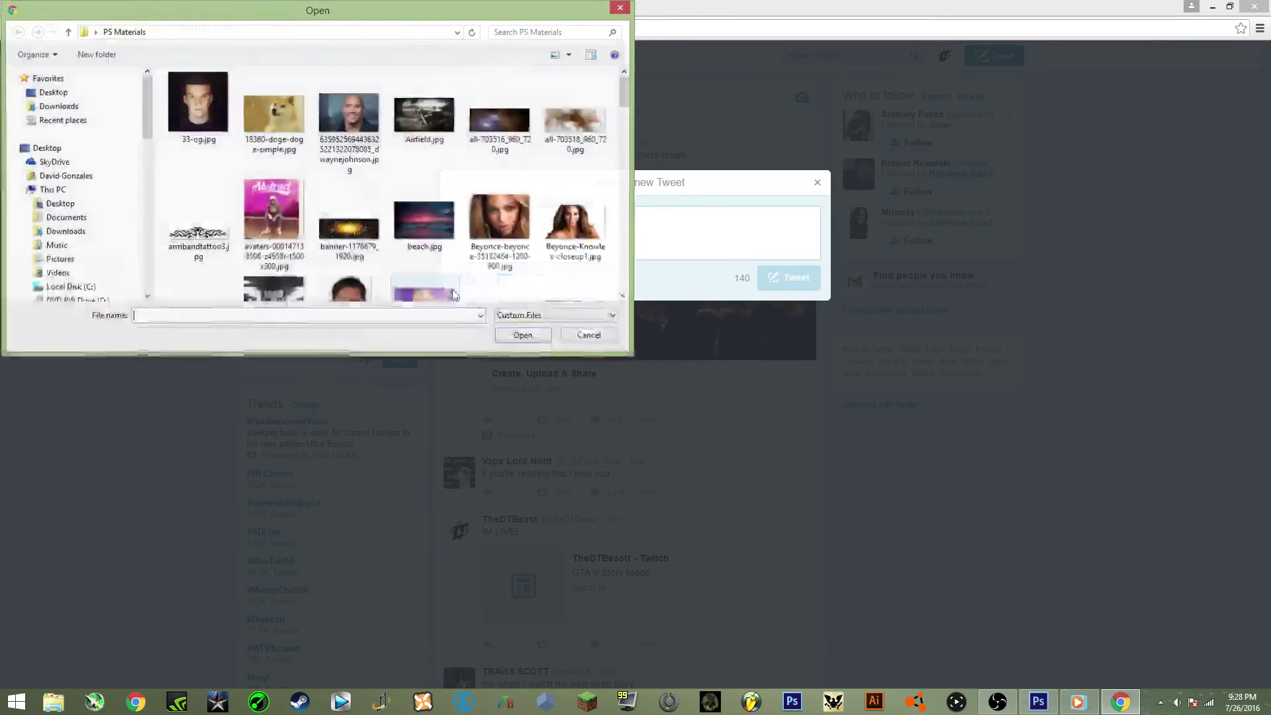
{"action": "left_click", "coordinate": [46, 147]}
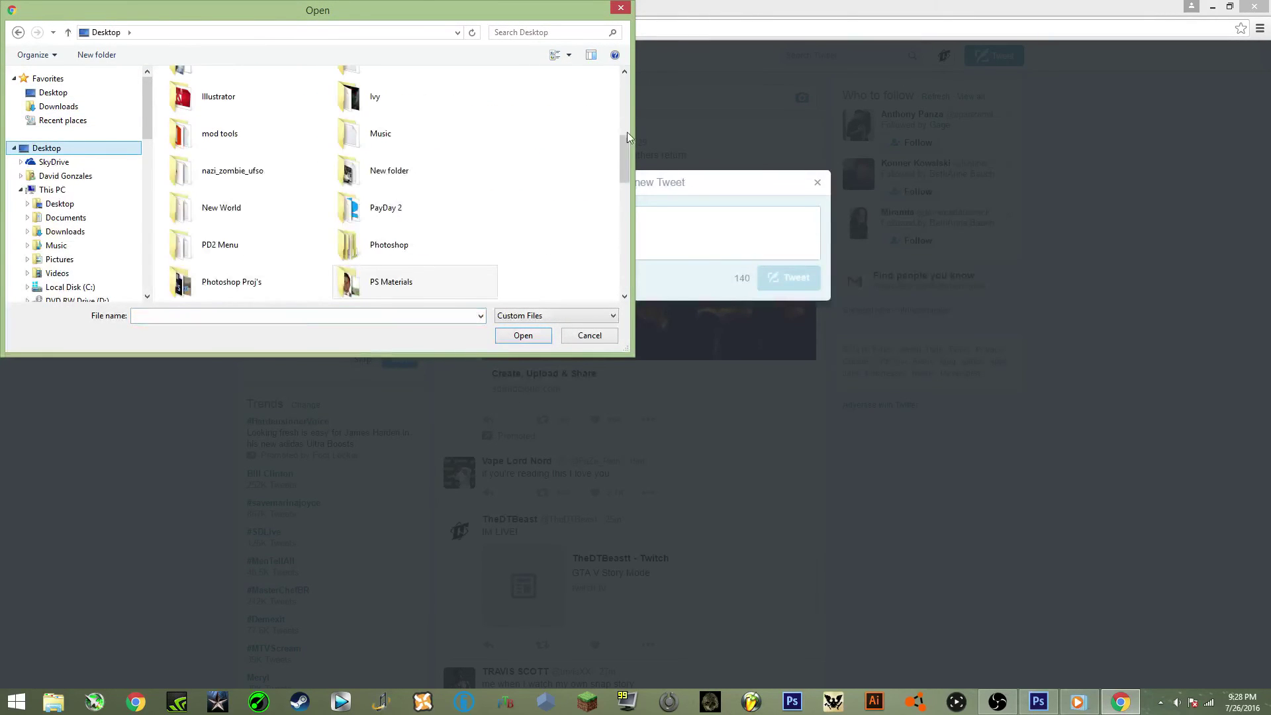
{"action": "left_click_drag", "start_coordinate": [626, 157], "coordinate": [621, 267]}
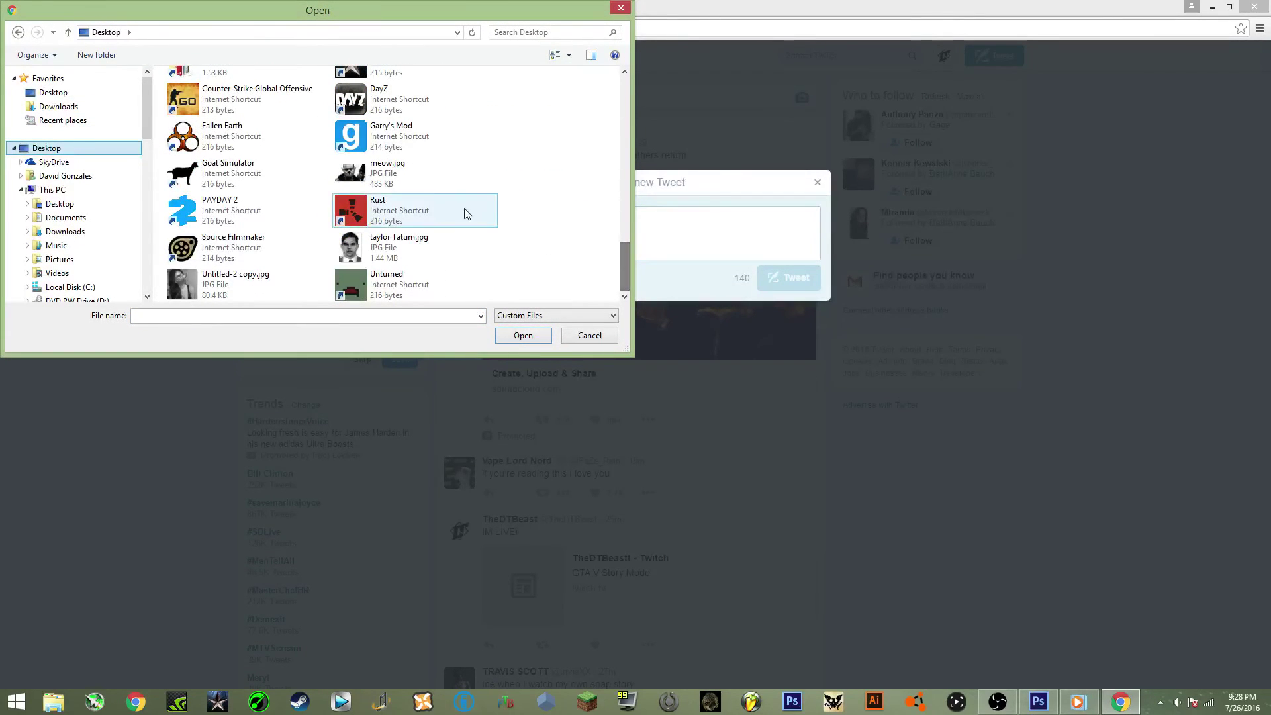
{"action": "left_click", "coordinate": [425, 256]}
{"action": "left_click", "coordinate": [521, 335]}
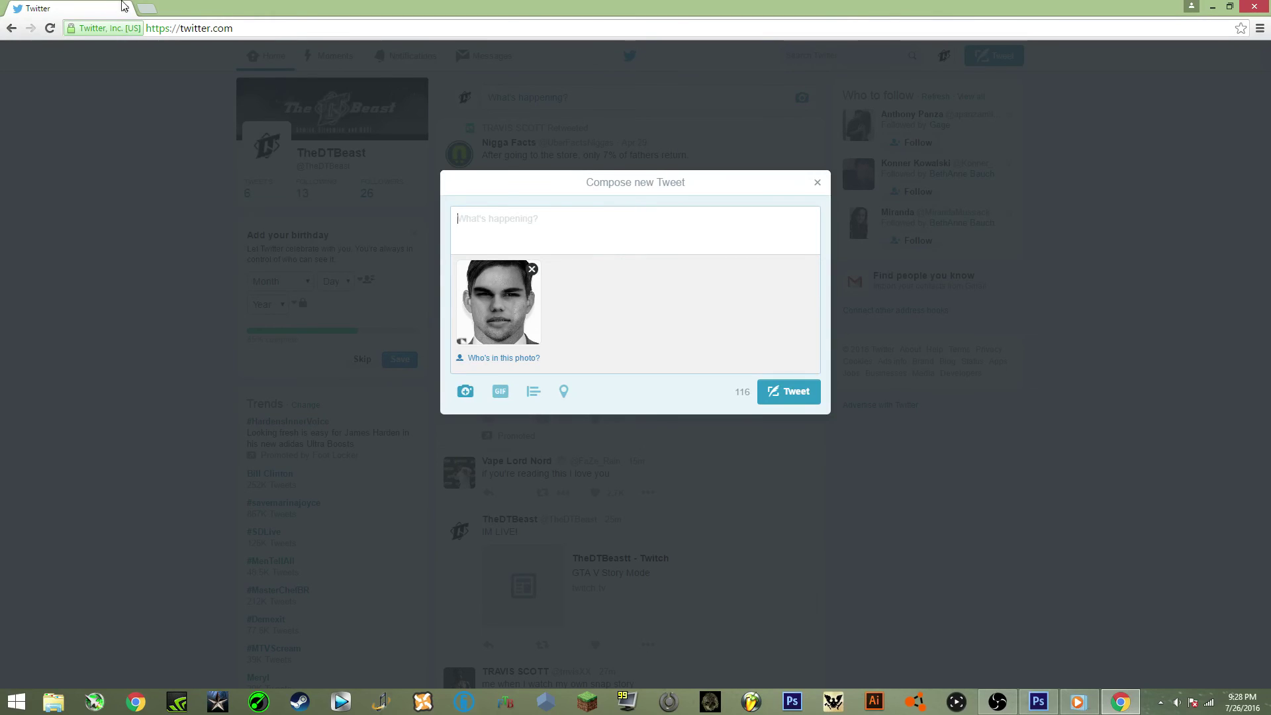
Write the caption, tag the suggested account in a mention, and post the tweet
{"action": "mouse_move", "coordinate": [59, 8]}
{"action": "type", "text": "Ta"}
{"action": "type", "text": "ylor Tatu"}
{"action": "type", "text": "m..."}
{"action": "type", "text": "na"}
{"action": "key", "text": "BackSpace"}
{"action": "type", "text": "ightm"}
{"action": "type", "text": "are child "}
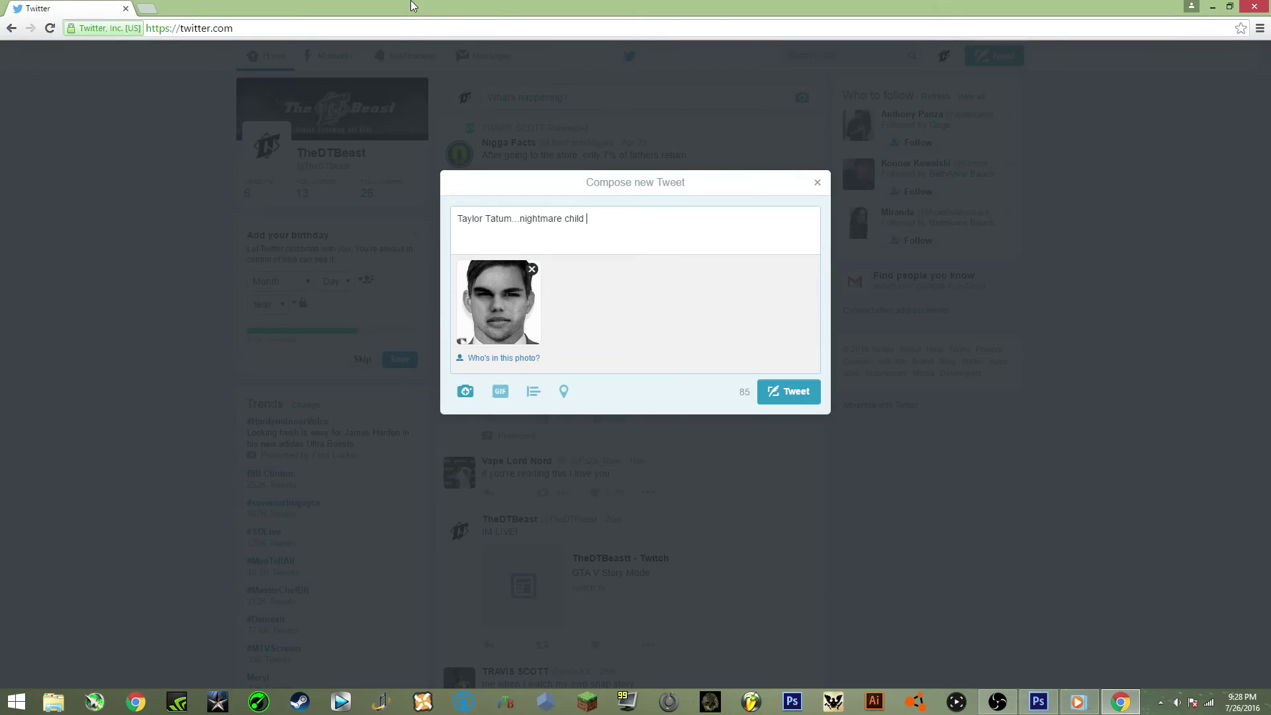
{"action": "type", "text": "@"}
{"action": "type", "text": "taylo"}
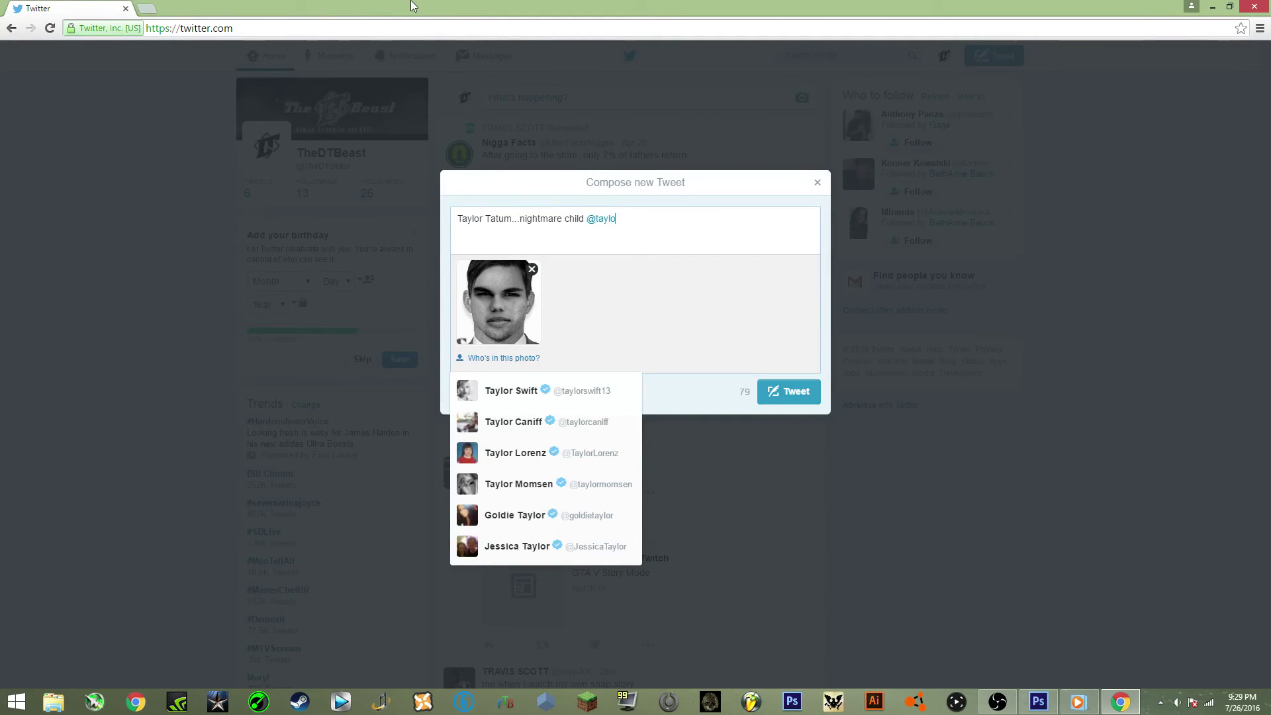
{"action": "type", "text": "rla"}
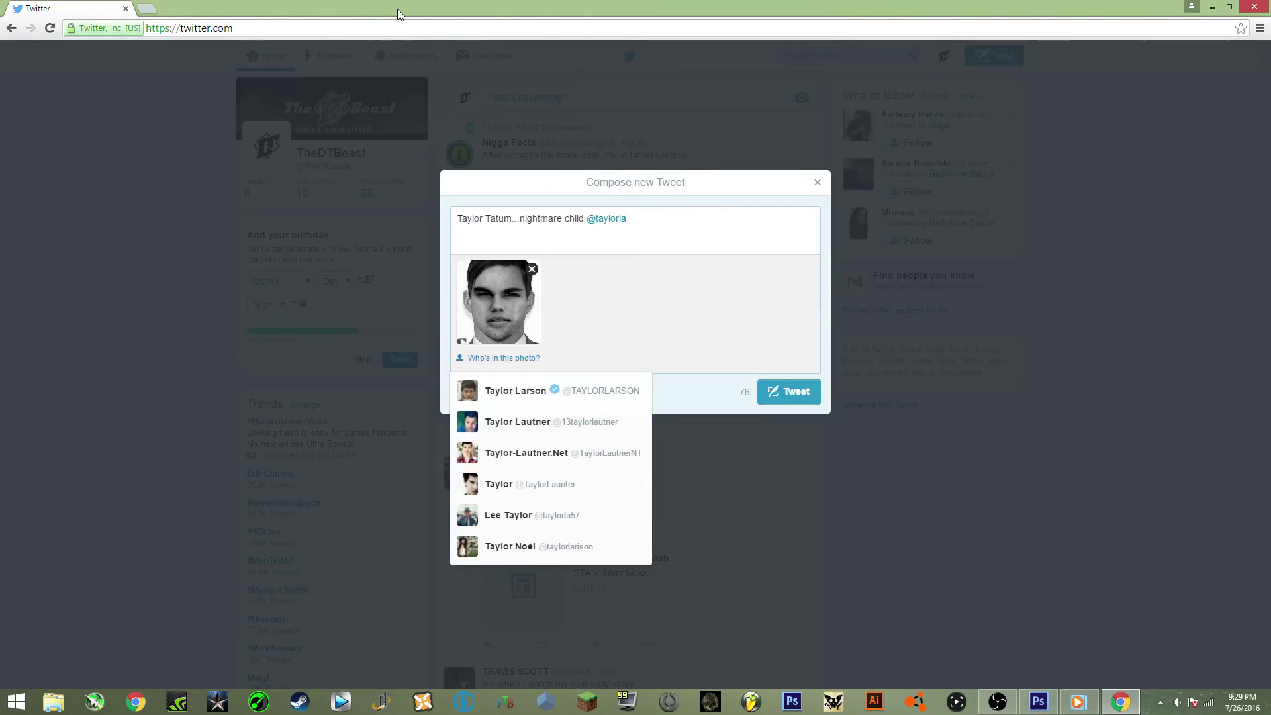
{"action": "type", "text": "u"}
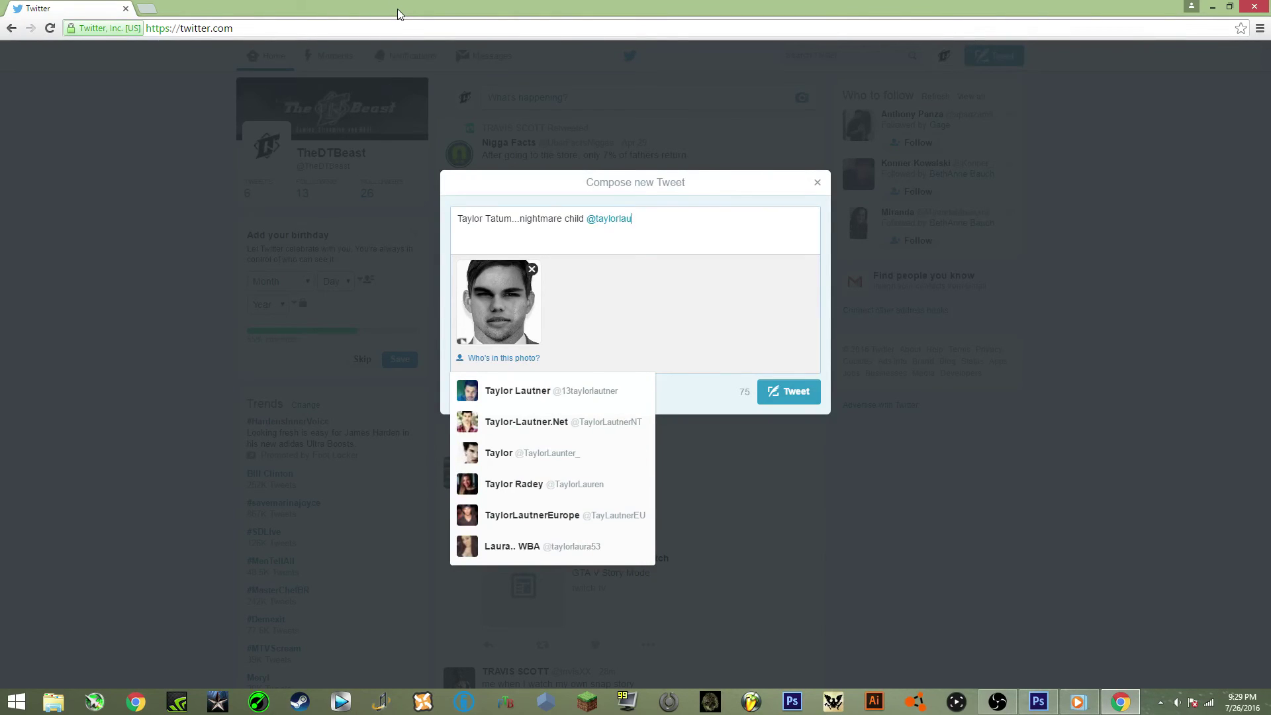
{"action": "type", "text": "t"}
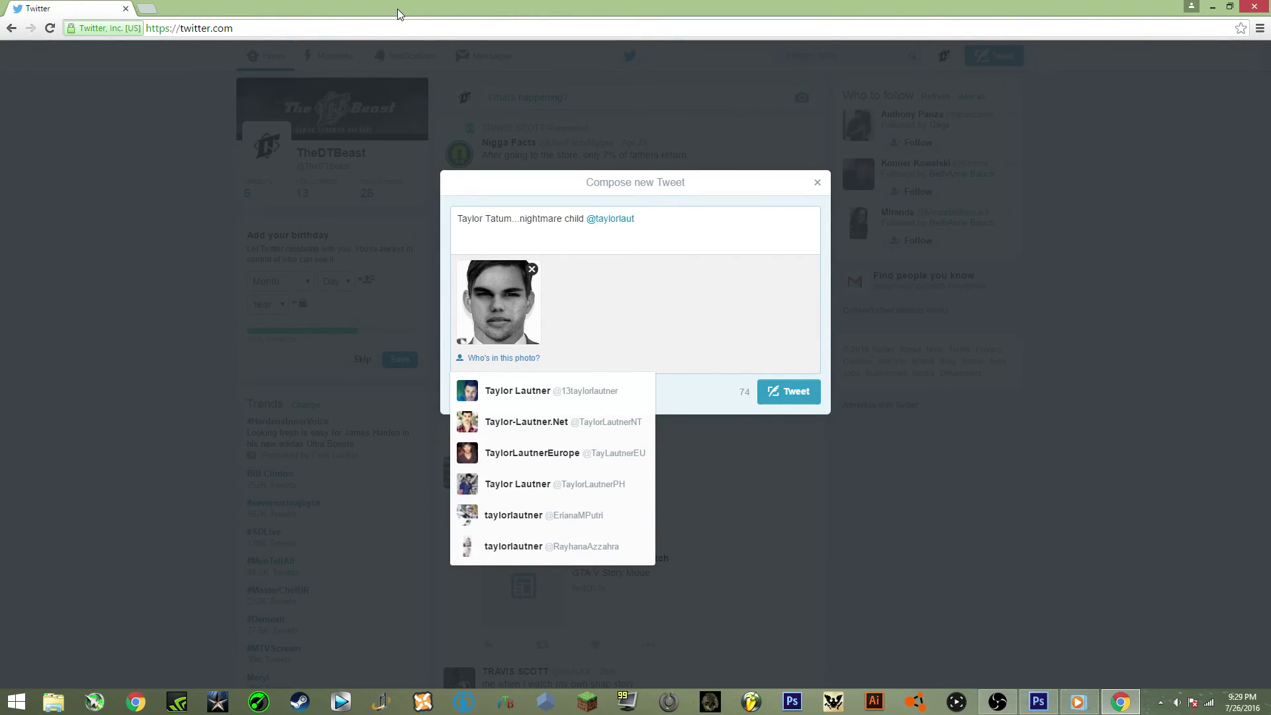
{"action": "key", "text": "BackSpace"}
{"action": "key", "text": "BackSpace"}
{"action": "key", "text": "BackSpace"}
{"action": "key", "text": "BackSpace"}
{"action": "key", "text": "BackSpace"}
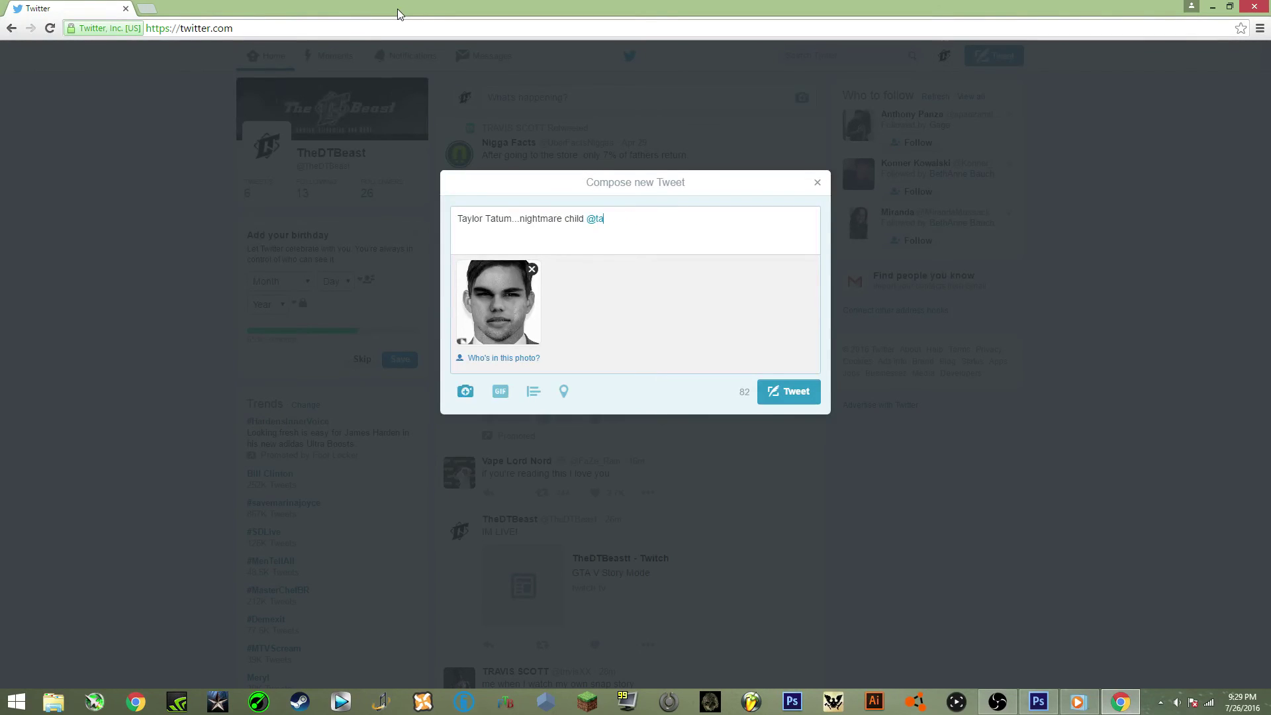
{"action": "key", "text": "BackSpace"}
{"action": "key", "text": "BackSpace"}
{"action": "type", "text": "han"}
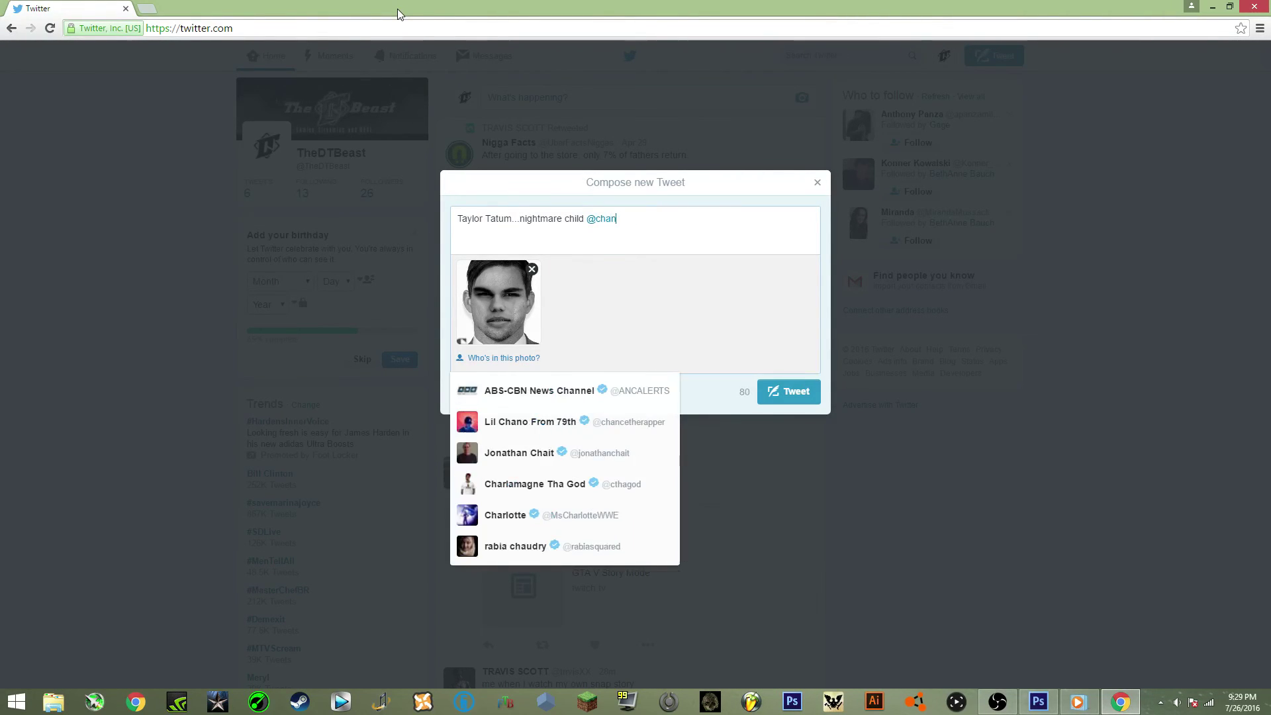
{"action": "type", "text": "ning"}
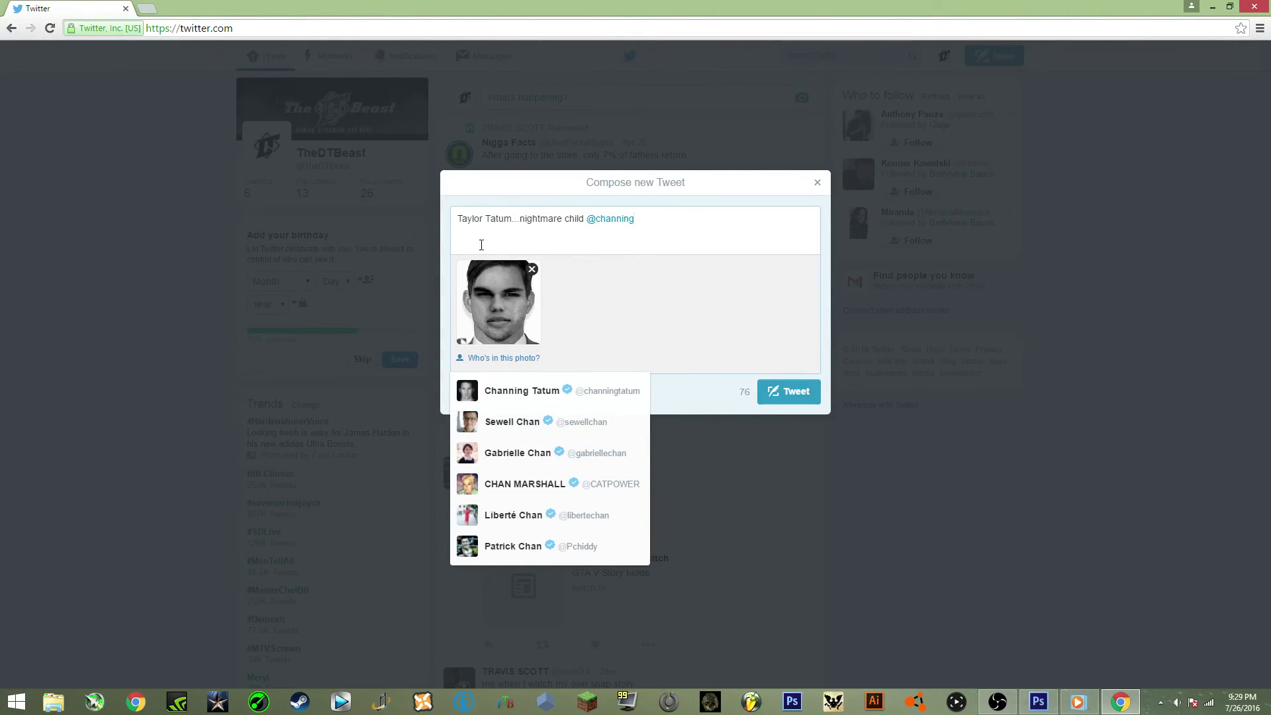
{"action": "left_click", "coordinate": [523, 390]}
{"action": "left_click", "coordinate": [791, 391]}
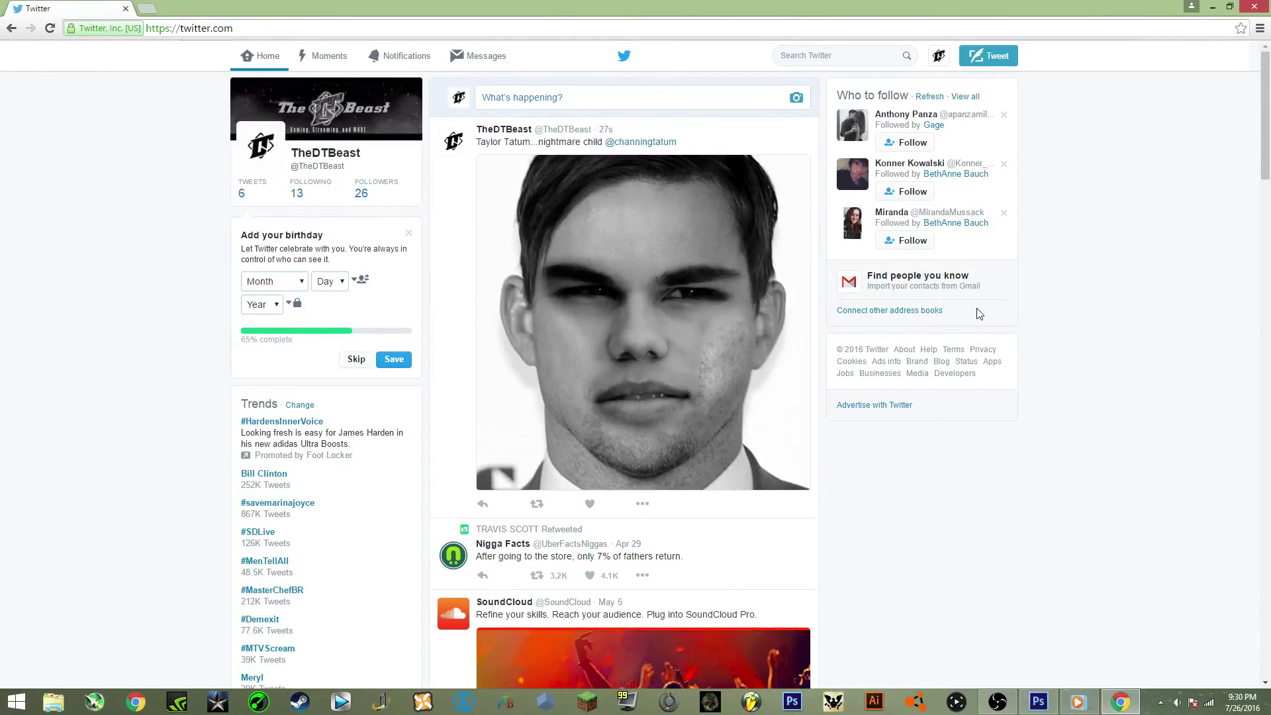
Check OBS and Windows Media Player, then minimize both to return to Photoshop
{"action": "left_click", "coordinate": [1038, 701]}
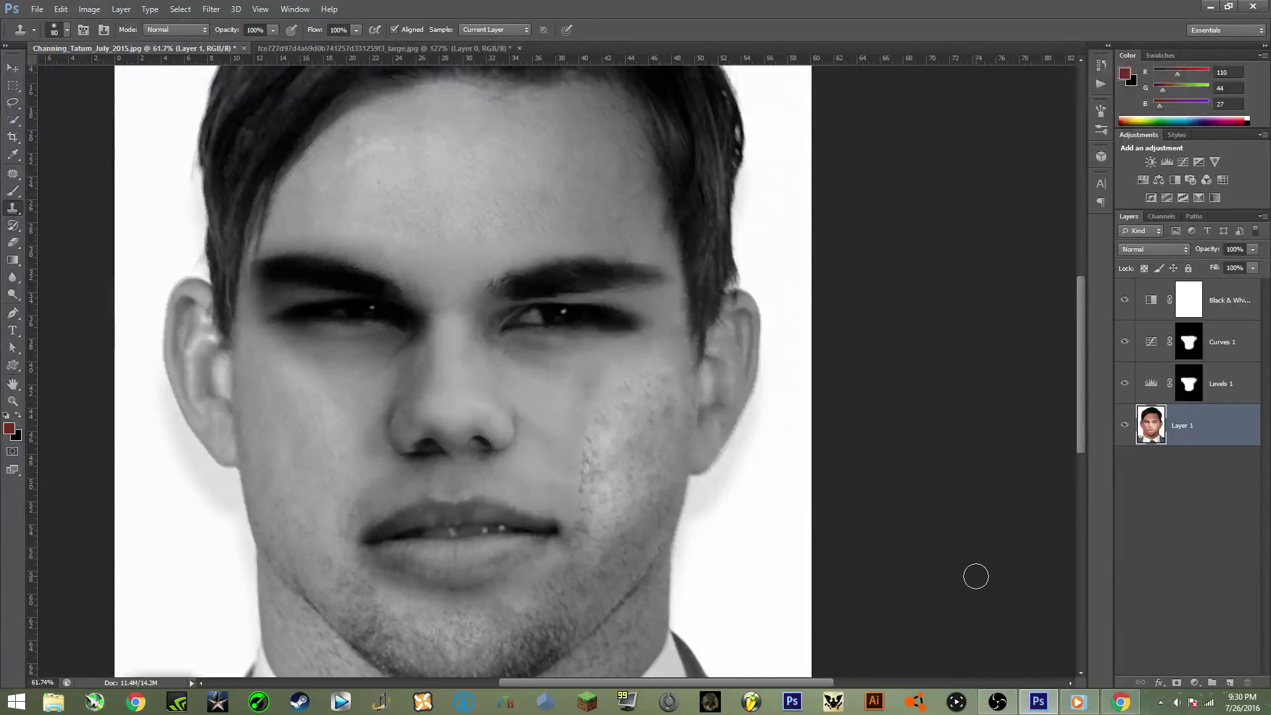
{"action": "left_click", "coordinate": [997, 701]}
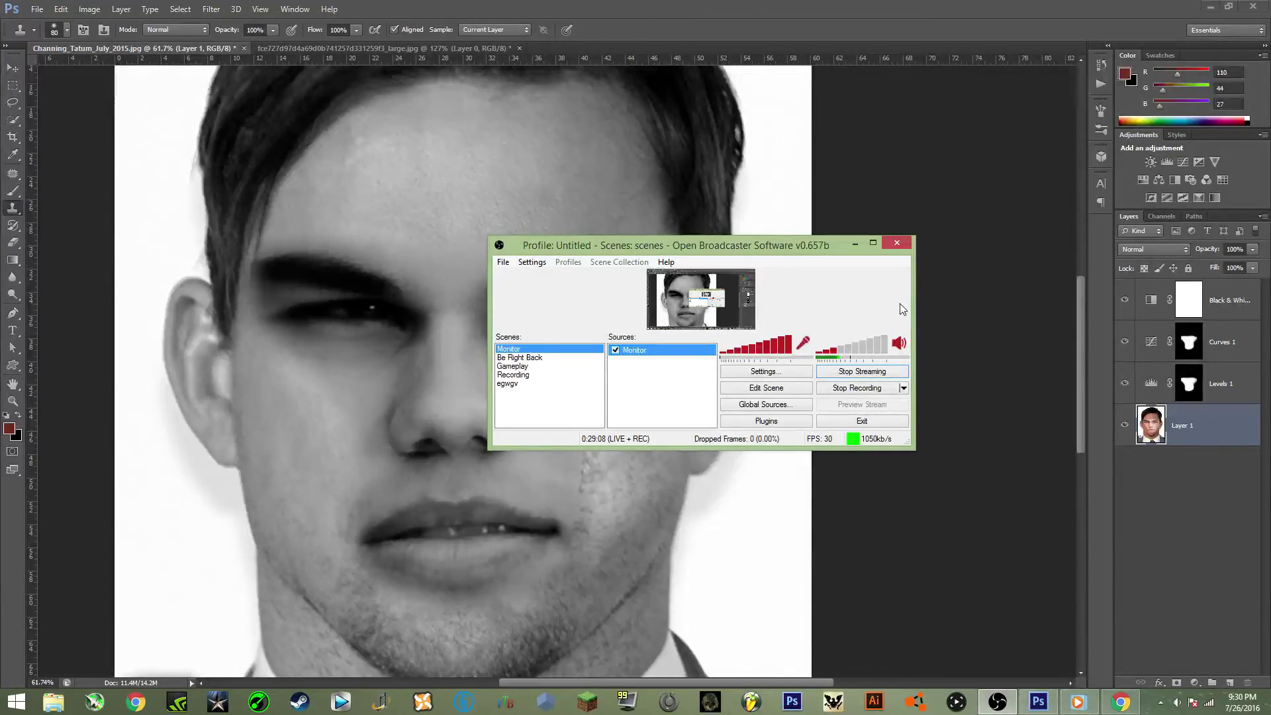
{"action": "left_click", "coordinate": [1078, 702]}
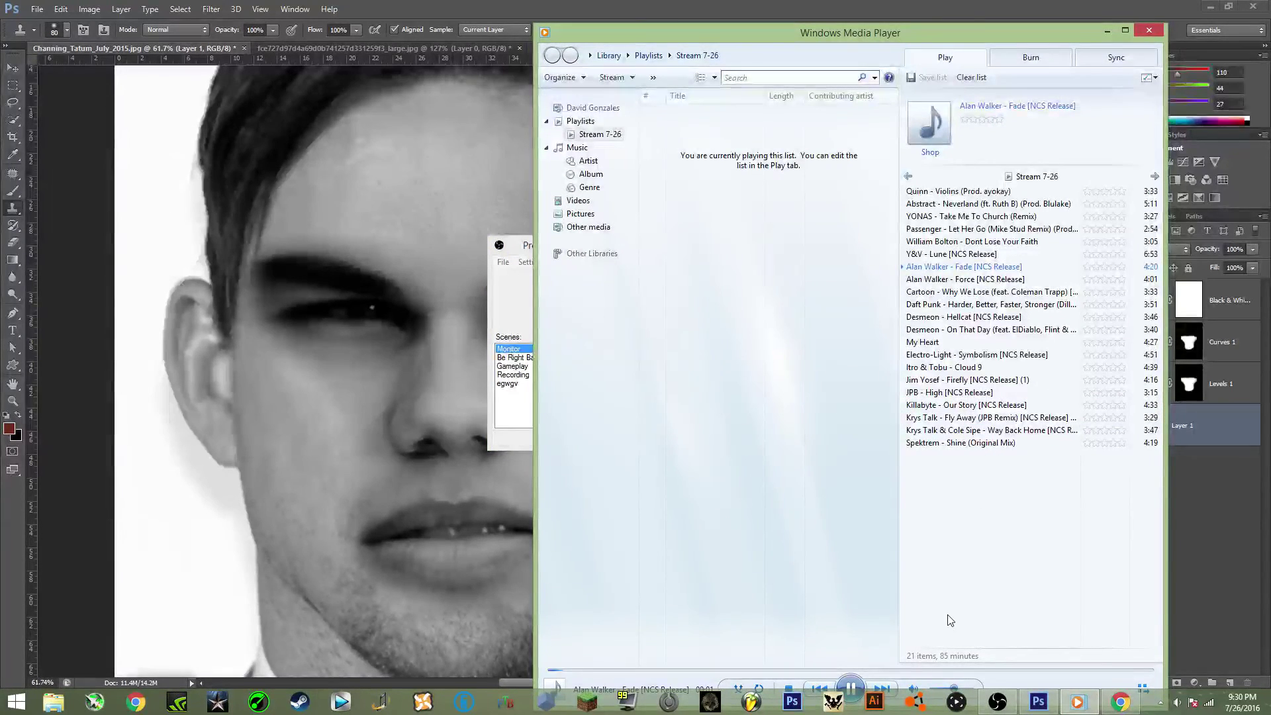
{"action": "left_click_drag", "start_coordinate": [869, 33], "coordinate": [869, 11]}
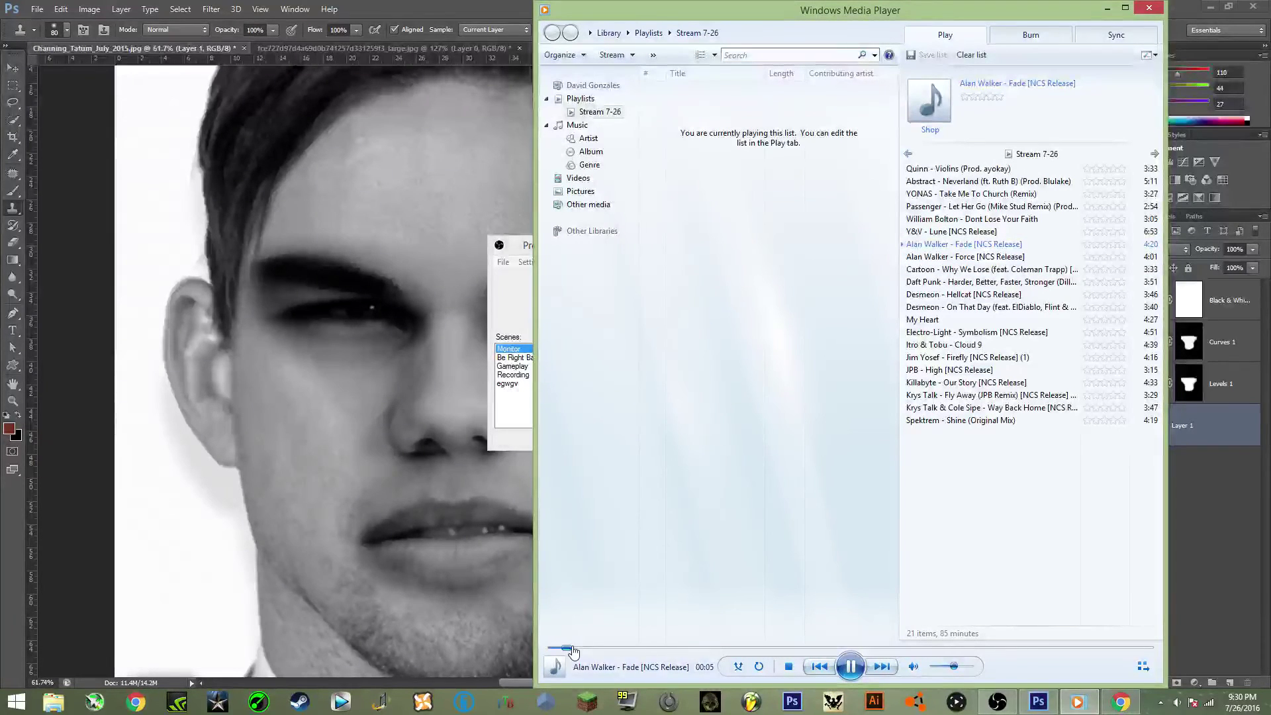
{"action": "left_click", "coordinate": [1107, 8]}
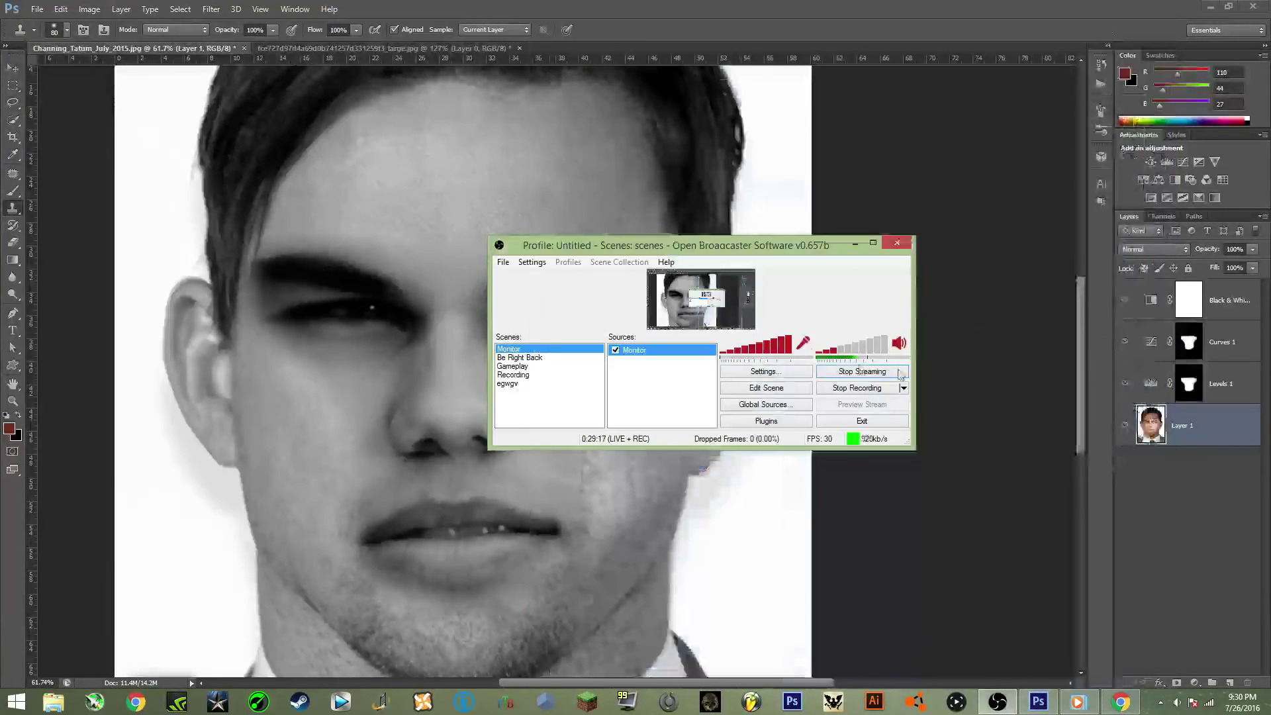
{"action": "left_click", "coordinate": [855, 243]}
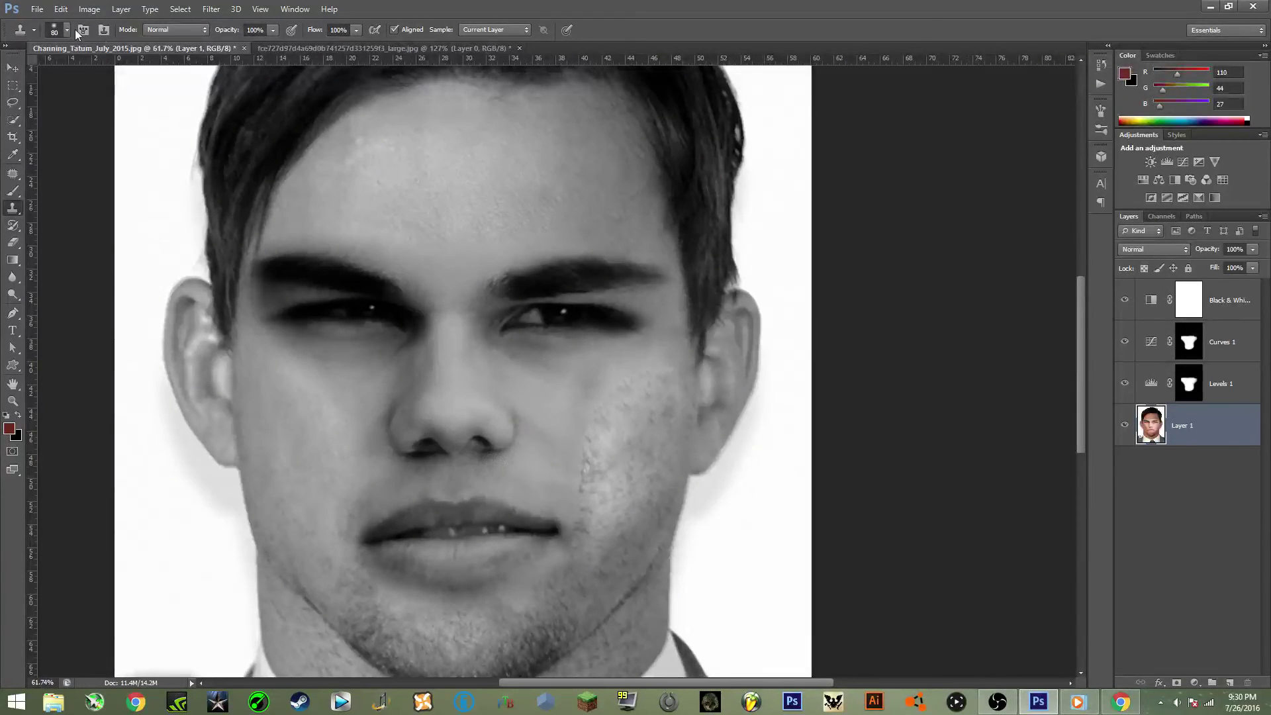
Close the black-and-white and color face documents without saving
{"action": "left_click", "coordinate": [243, 49]}
{"action": "left_click", "coordinate": [629, 263]}
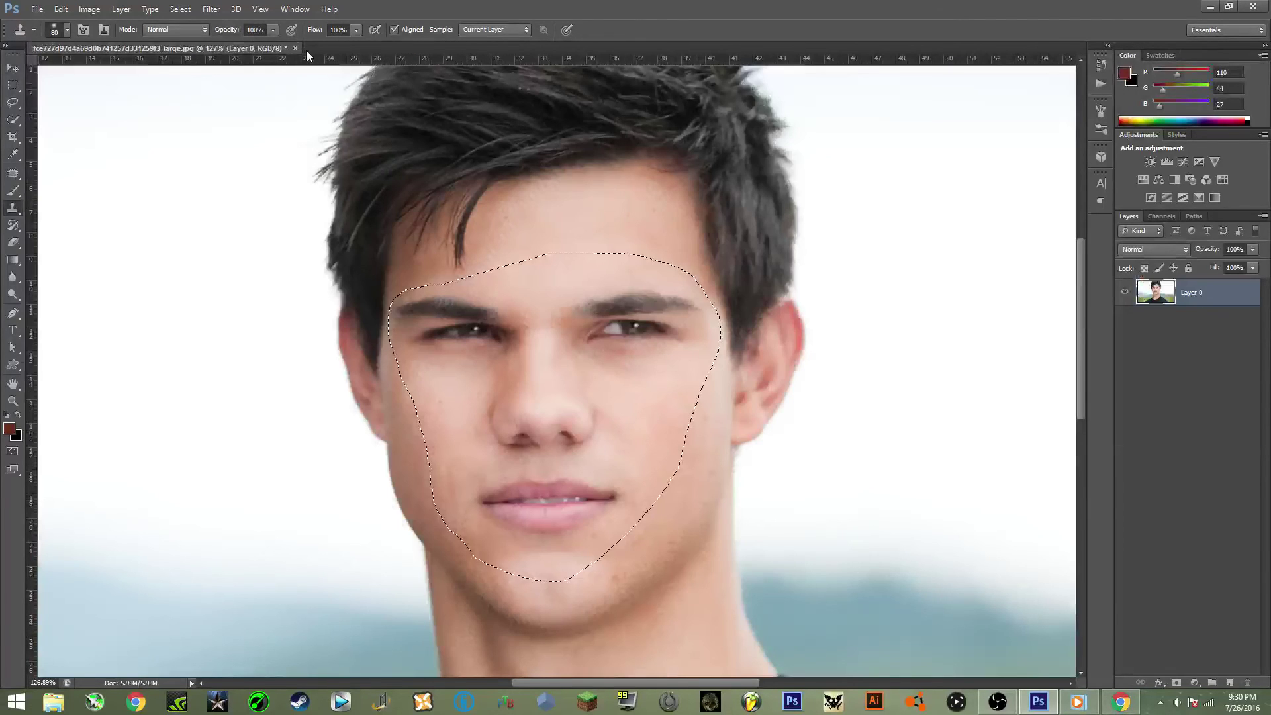
{"action": "left_click", "coordinate": [296, 49]}
{"action": "left_click", "coordinate": [636, 271]}
Open the new portrait photo from the PS Materials folder
{"action": "left_click", "coordinate": [38, 9]}
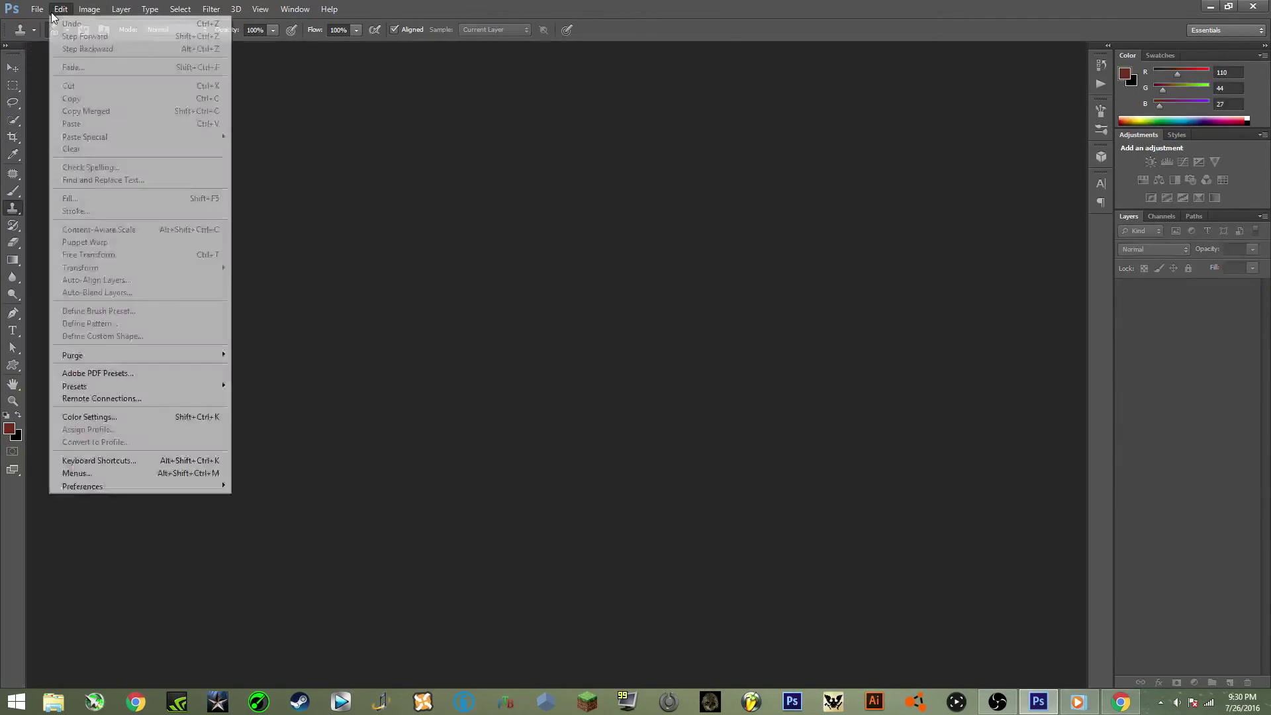
{"action": "left_click", "coordinate": [49, 37]}
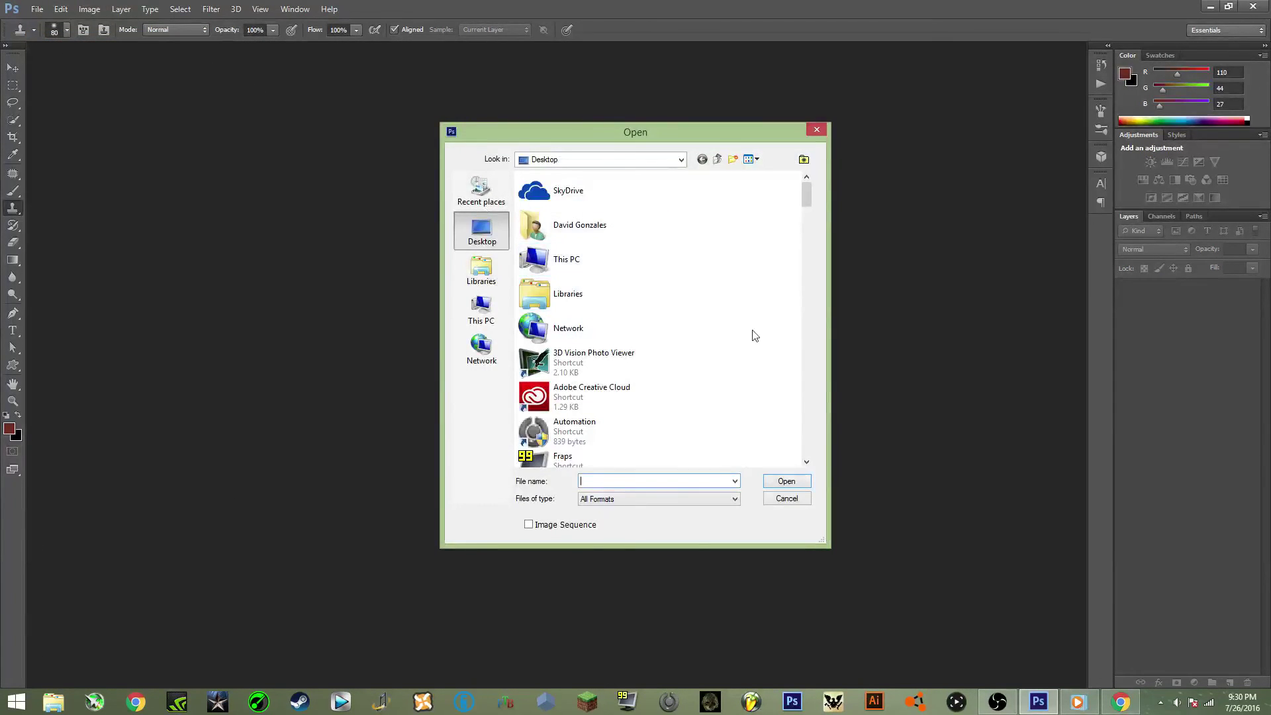
{"action": "mouse_move", "coordinate": [807, 195]}
{"action": "left_mouse_down"}
{"action": "mouse_move", "coordinate": [810, 317]}
{"action": "mouse_move", "coordinate": [812, 303]}
{"action": "left_mouse_up"}
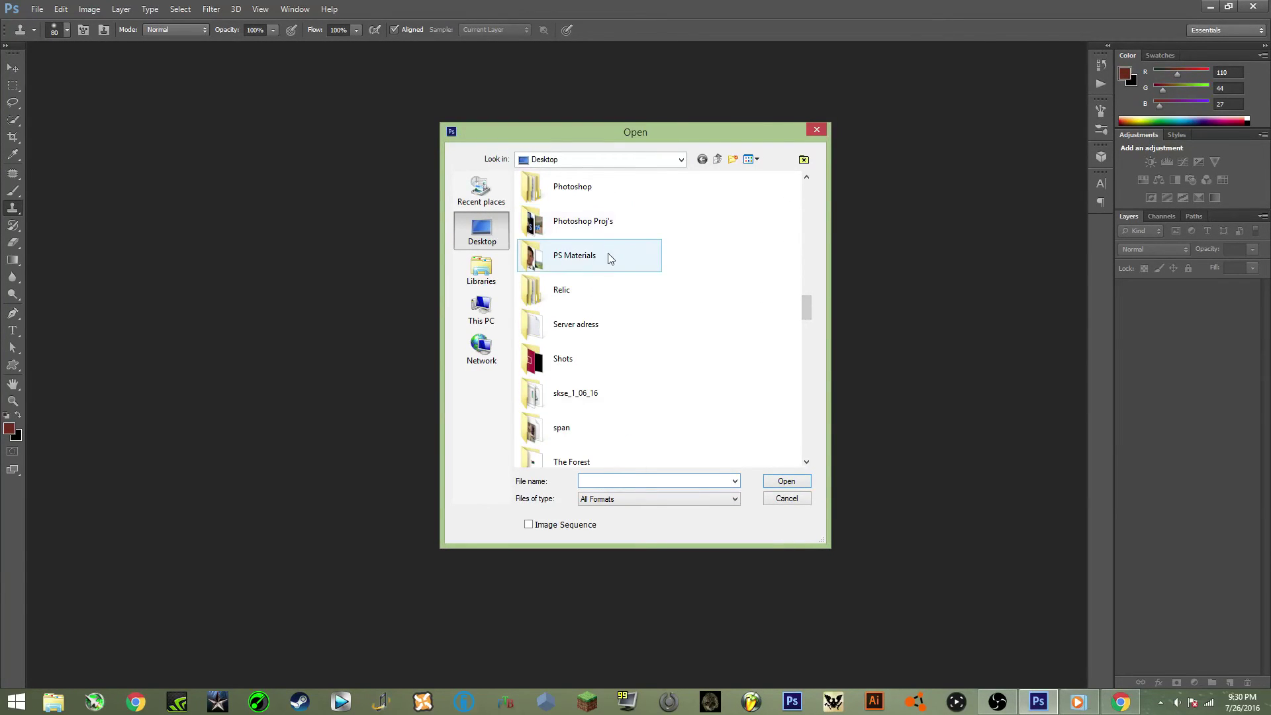
{"action": "double_click", "coordinate": [648, 253]}
{"action": "left_click_drag", "start_coordinate": [806, 207], "coordinate": [807, 345]}
{"action": "double_click", "coordinate": [759, 301]}
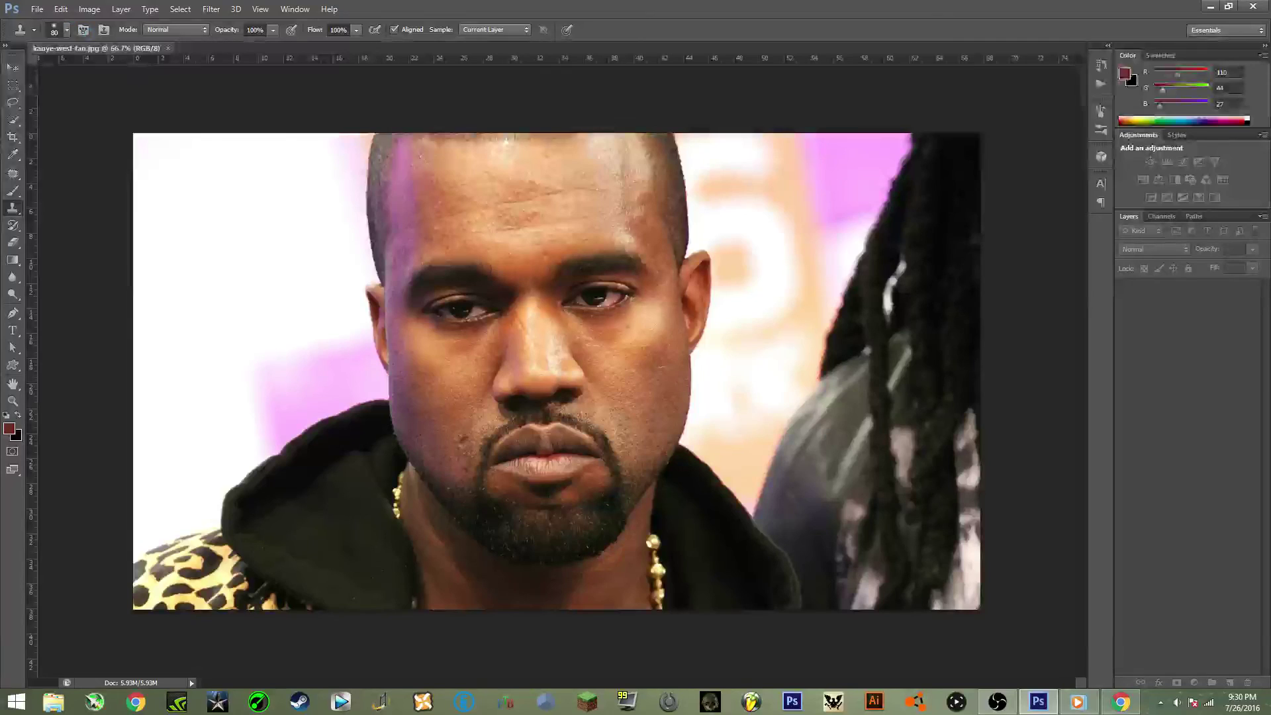
Open cat_face_happy_56740_2560x1440.jpg as a second document
{"action": "left_click", "coordinate": [37, 9]}
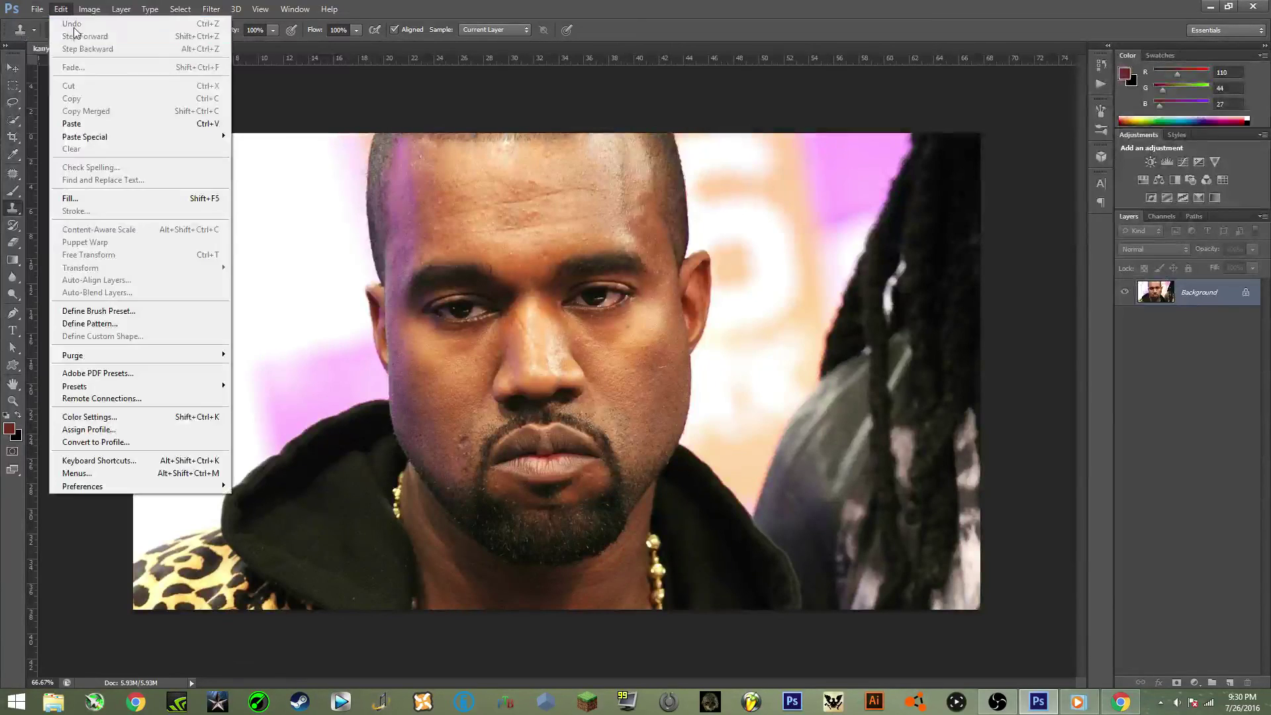
{"action": "left_click", "coordinate": [41, 37]}
{"action": "mouse_move", "coordinate": [807, 199]}
{"action": "left_mouse_down"}
{"action": "mouse_move", "coordinate": [807, 457]}
{"action": "mouse_move", "coordinate": [815, 272]}
{"action": "left_mouse_up"}
{"action": "left_click_drag", "start_coordinate": [815, 267], "coordinate": [817, 222]}
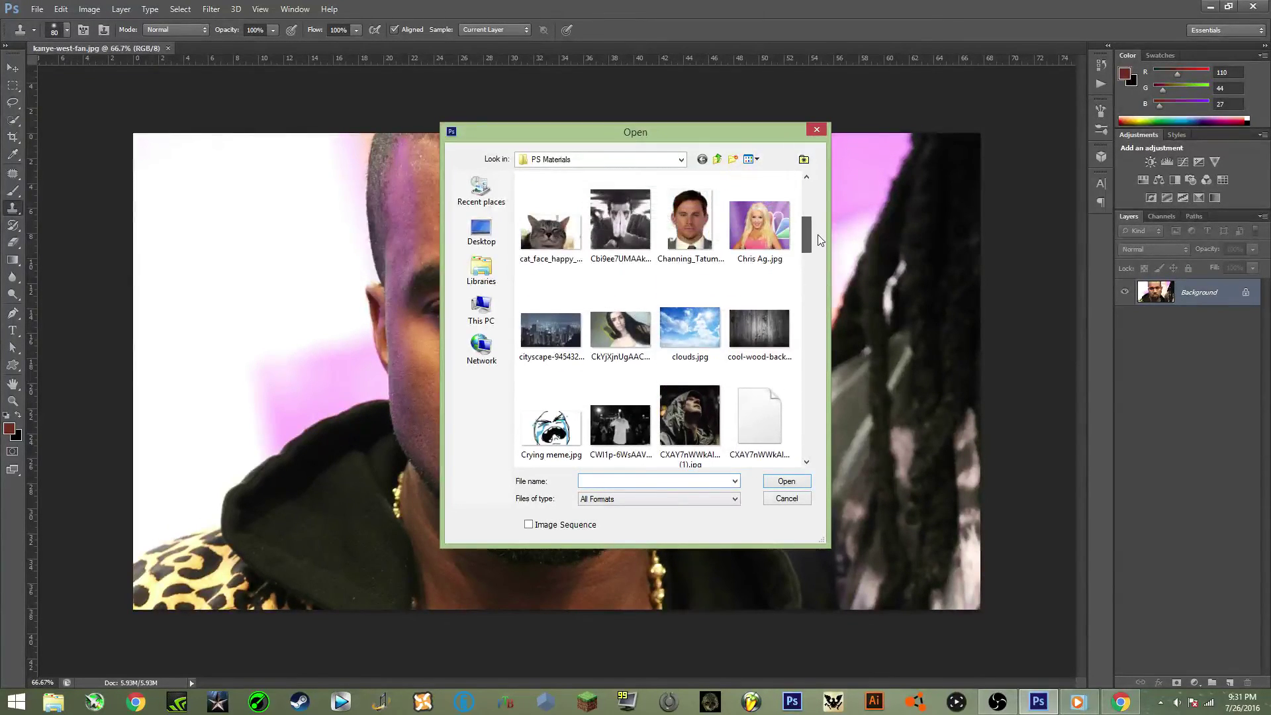
{"action": "double_click", "coordinate": [559, 243]}
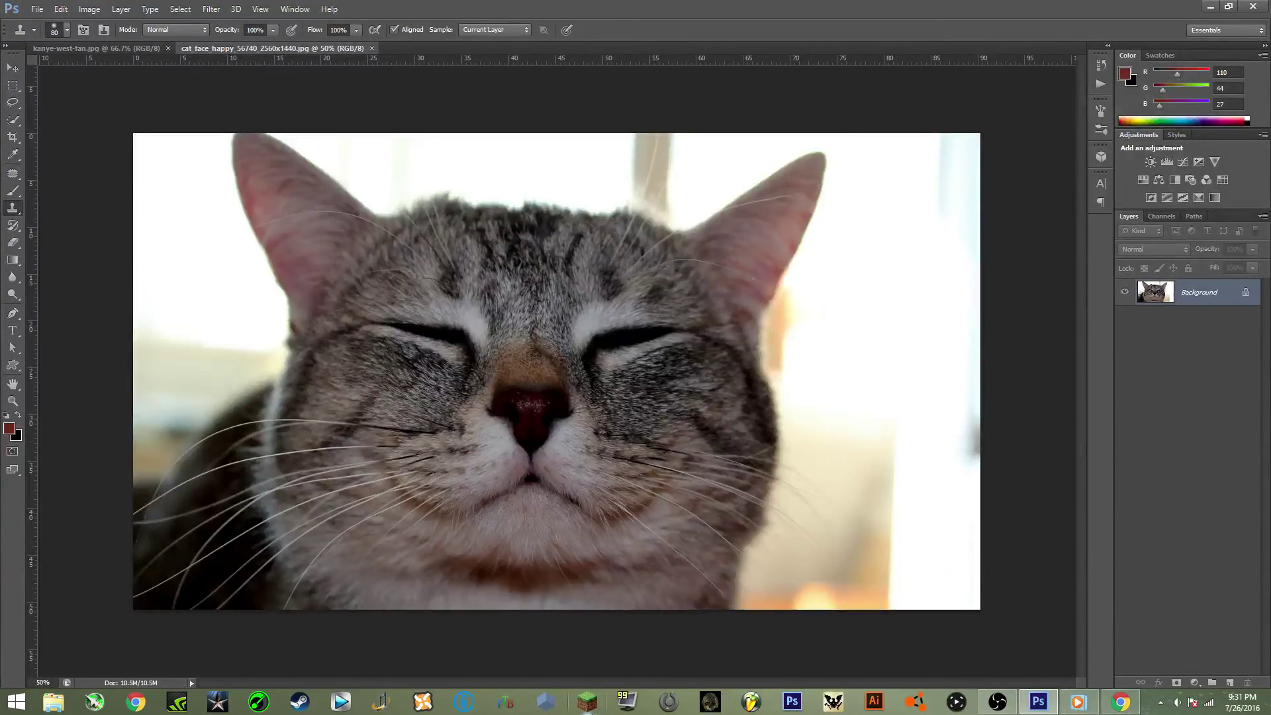
Lasso the cat's muzzle and drag it onto the portrait over the man's nose and mouth
{"action": "left_click", "coordinate": [12, 102]}
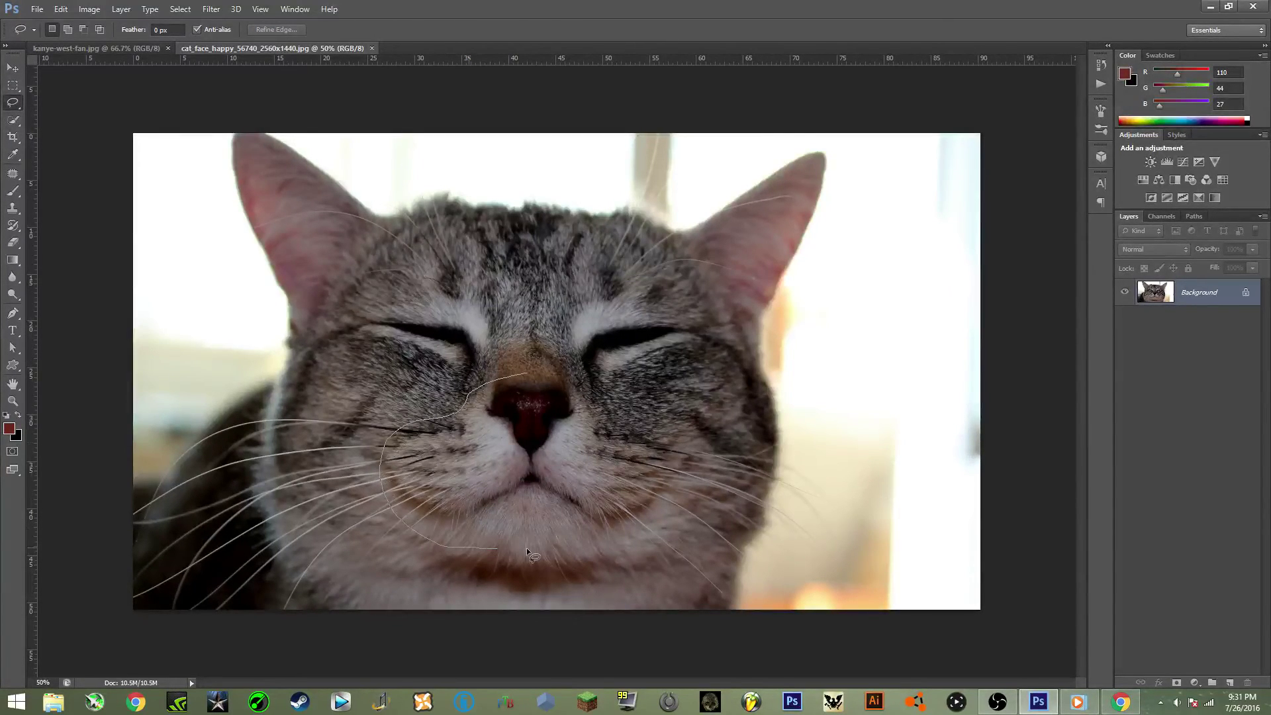
{"action": "left_click_drag", "start_coordinate": [698, 522], "coordinate": [682, 437]}
{"action": "left_click_drag", "start_coordinate": [602, 372], "coordinate": [530, 374]}
{"action": "key", "text": "v"}
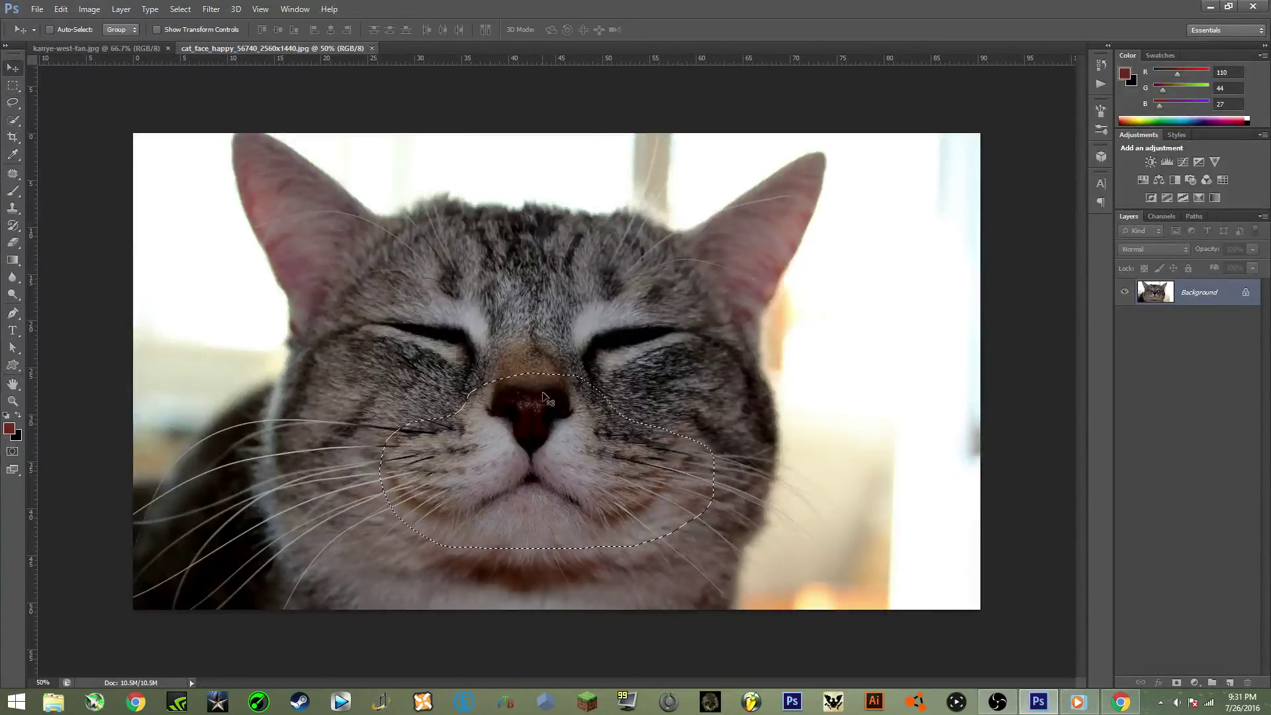
{"action": "mouse_move", "coordinate": [560, 451]}
{"action": "left_mouse_down"}
{"action": "mouse_move", "coordinate": [127, 79]}
{"action": "mouse_move", "coordinate": [504, 366]}
{"action": "left_mouse_up"}
{"action": "left_click_drag", "start_coordinate": [423, 330], "coordinate": [579, 525]}
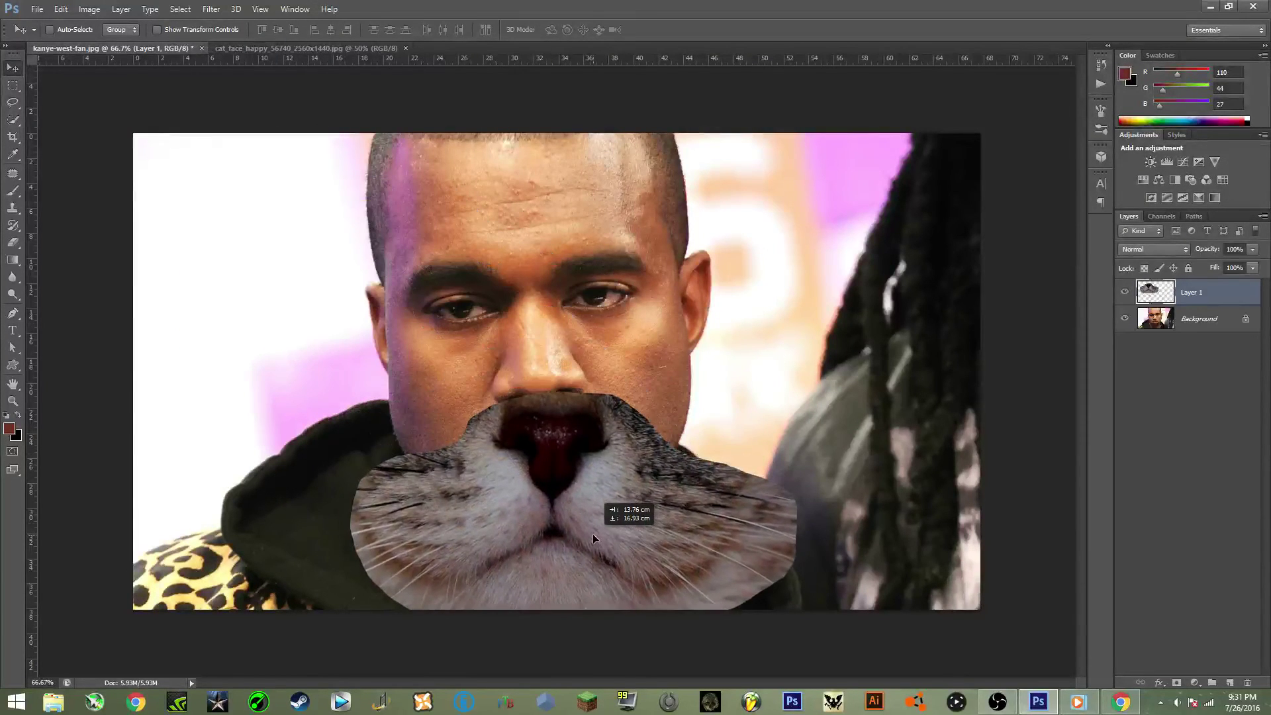
Transform the muzzle to about 72% size and 3.6 degrees tilt, then nudge it into place
{"action": "key", "text": "ctrl+t"}
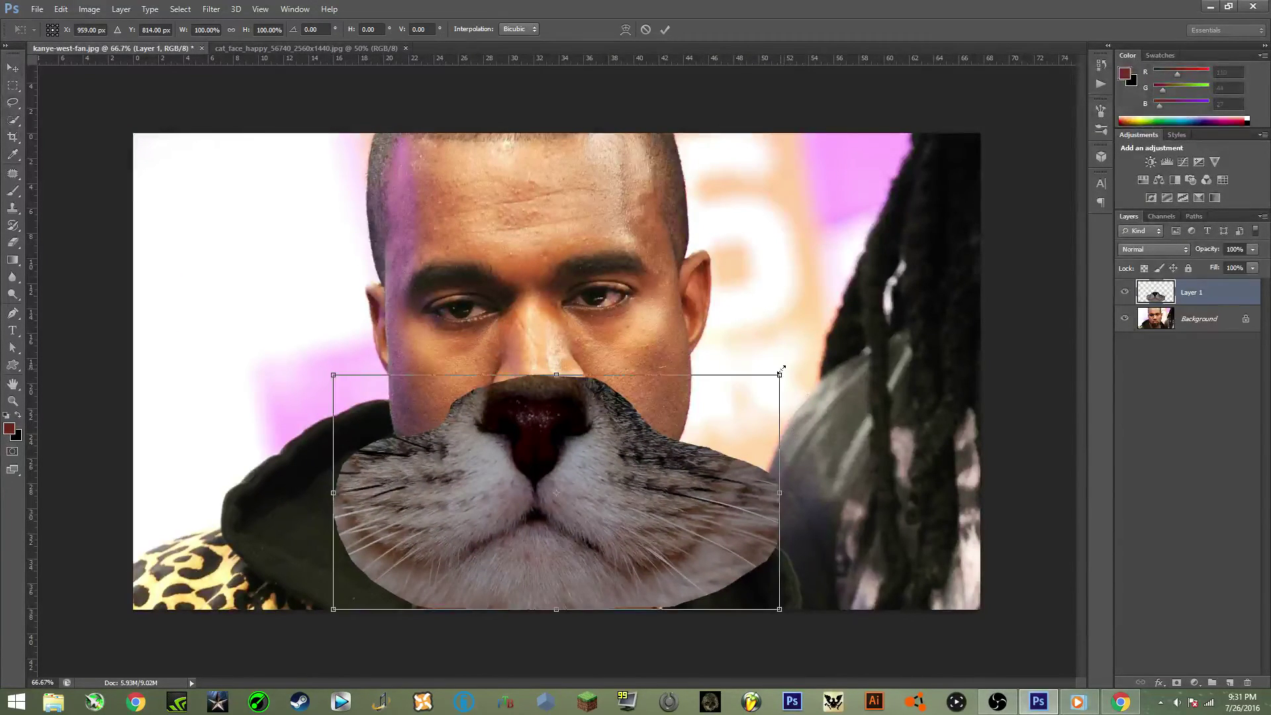
{"action": "left_click_drag", "start_coordinate": [782, 368], "coordinate": [585, 473]}
{"action": "left_click_drag", "start_coordinate": [491, 561], "coordinate": [573, 432]}
{"action": "left_click_drag", "start_coordinate": [663, 482], "coordinate": [721, 512]}
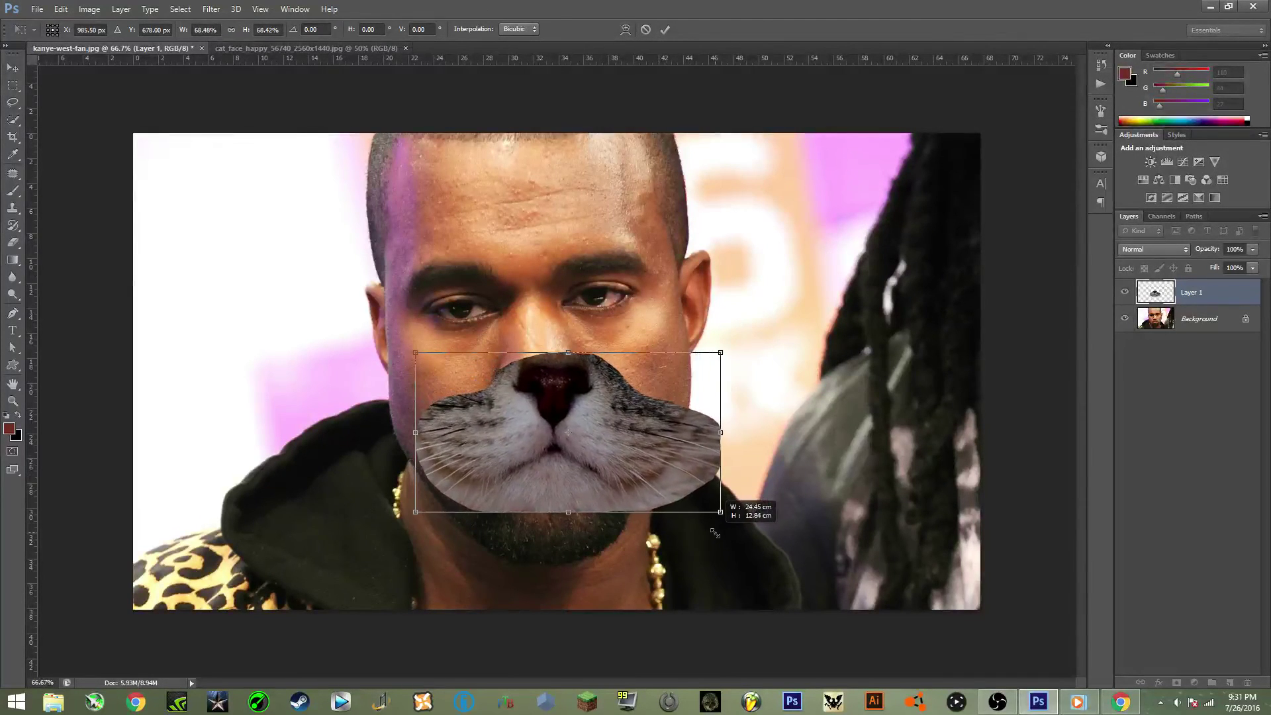
{"action": "left_click_drag", "start_coordinate": [616, 469], "coordinate": [598, 478]}
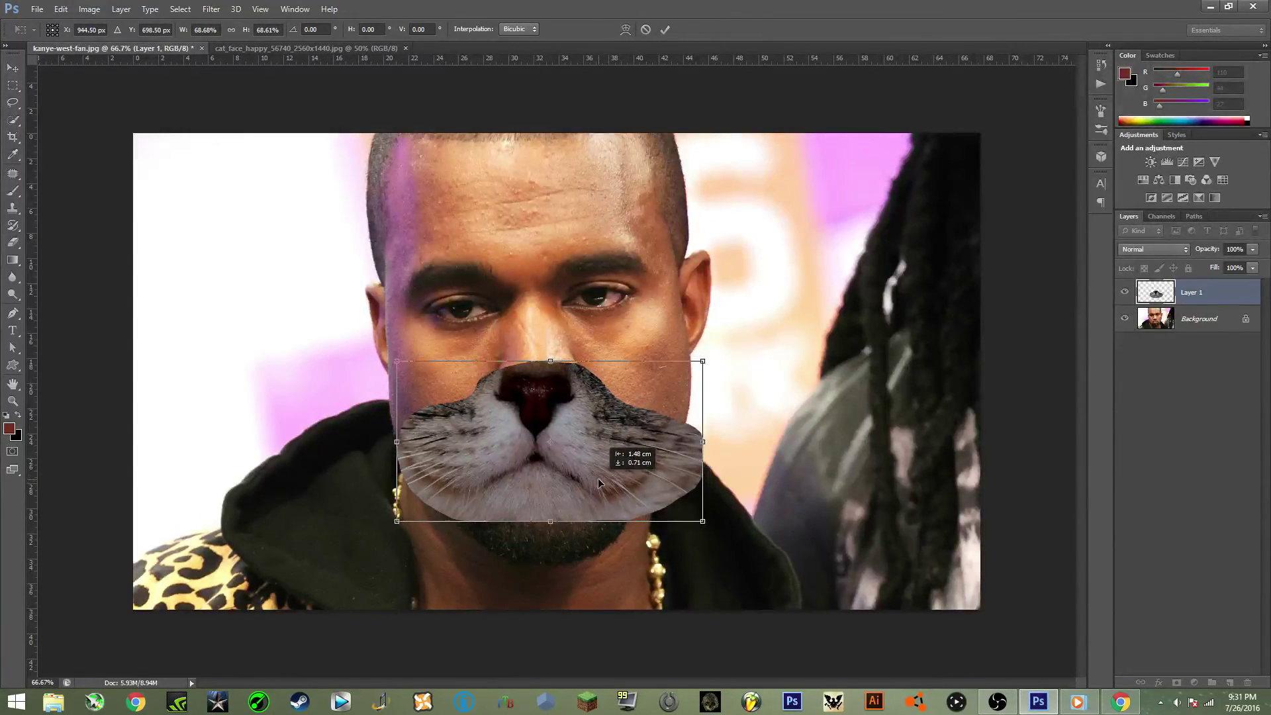
{"action": "left_click_drag", "start_coordinate": [702, 521], "coordinate": [717, 529]}
{"action": "mouse_move", "coordinate": [744, 306]}
{"action": "left_mouse_down"}
{"action": "mouse_move", "coordinate": [715, 298]}
{"action": "mouse_move", "coordinate": [723, 292]}
{"action": "left_mouse_up"}
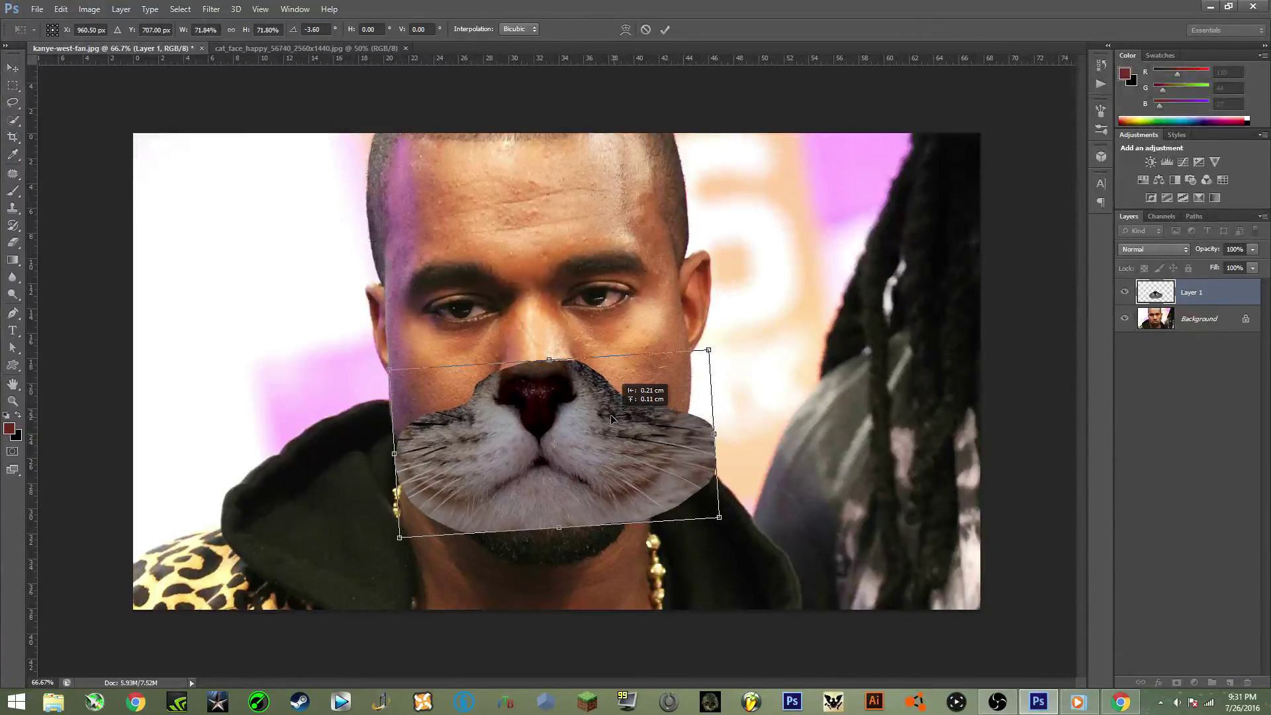
{"action": "left_click_drag", "start_coordinate": [616, 416], "coordinate": [607, 415]}
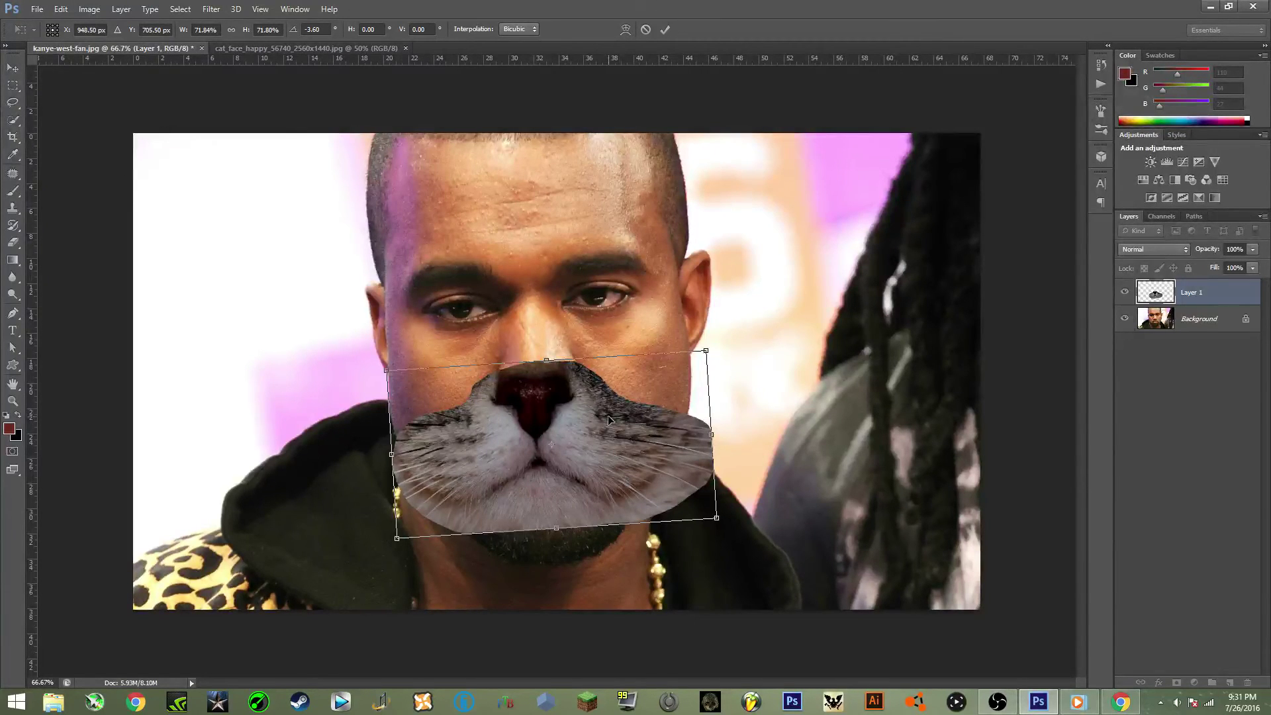
{"action": "key", "text": "Return"}
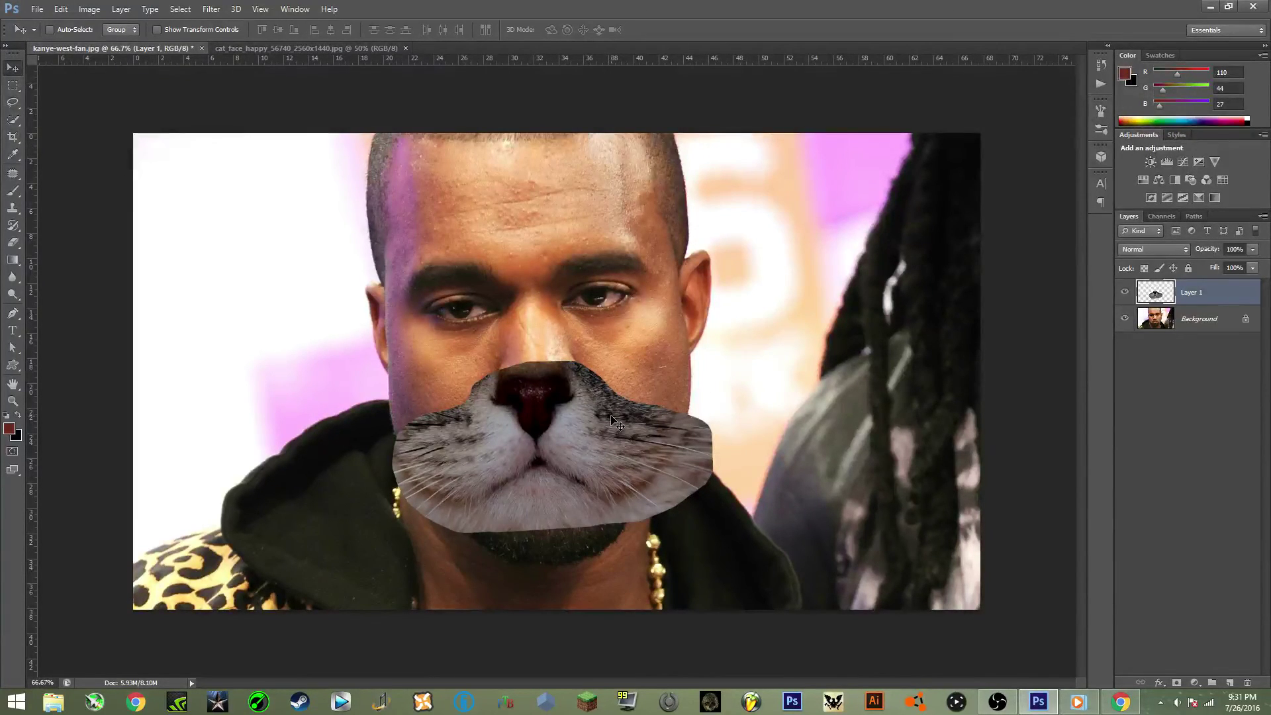
{"action": "left_click_drag", "start_coordinate": [615, 418], "coordinate": [622, 430]}
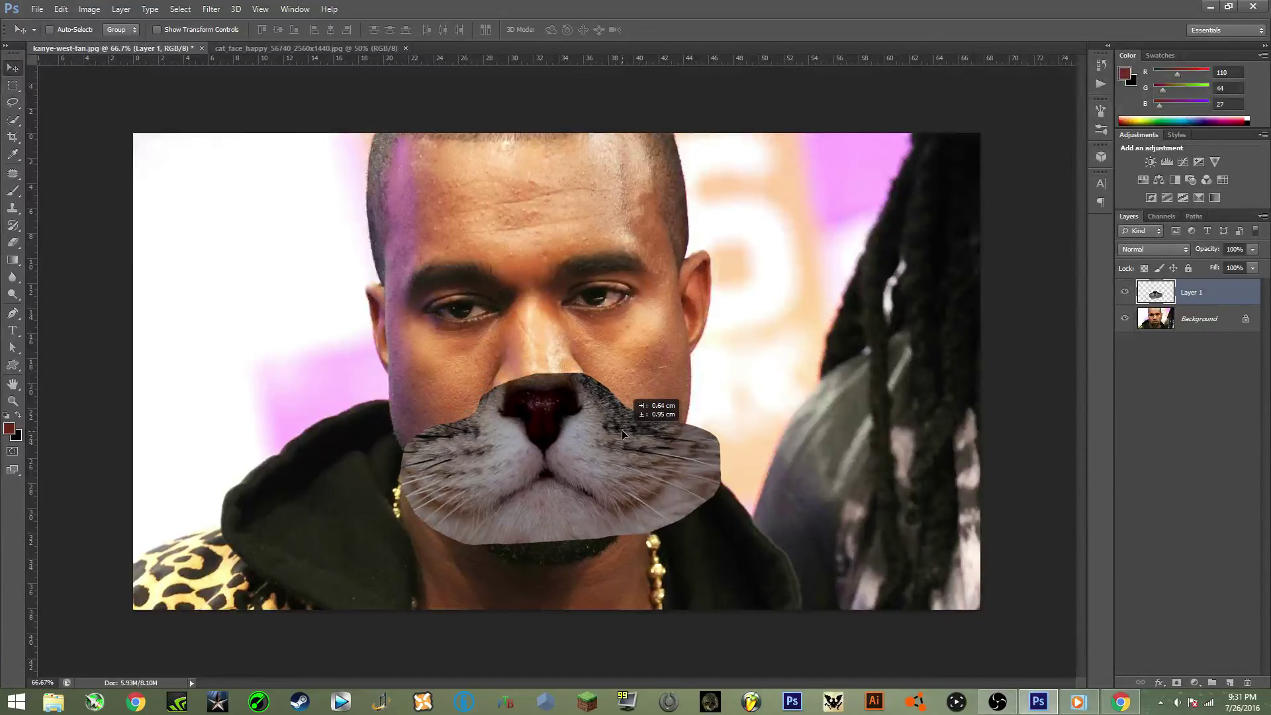
Add a layer mask and paint black with a 175 brush over the muzzle's right fur edges
{"action": "left_click", "coordinate": [1176, 682]}
{"action": "key", "text": "d"}
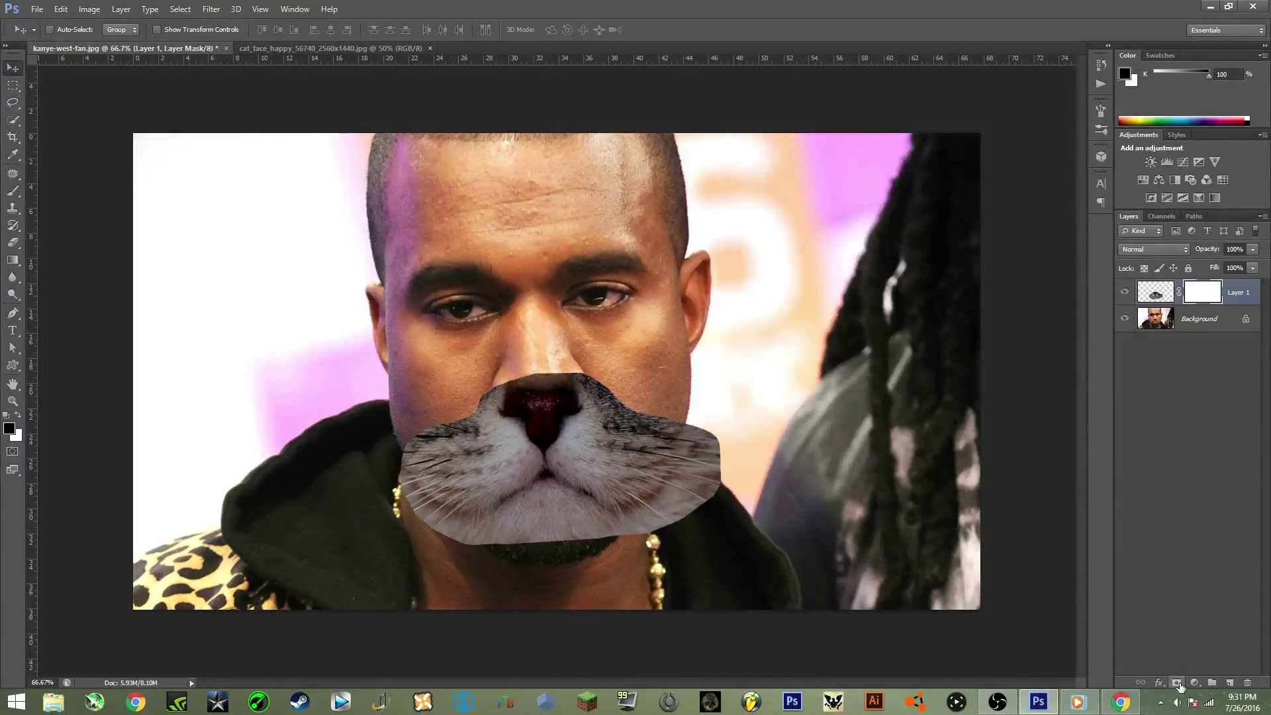
{"action": "key", "text": "b"}
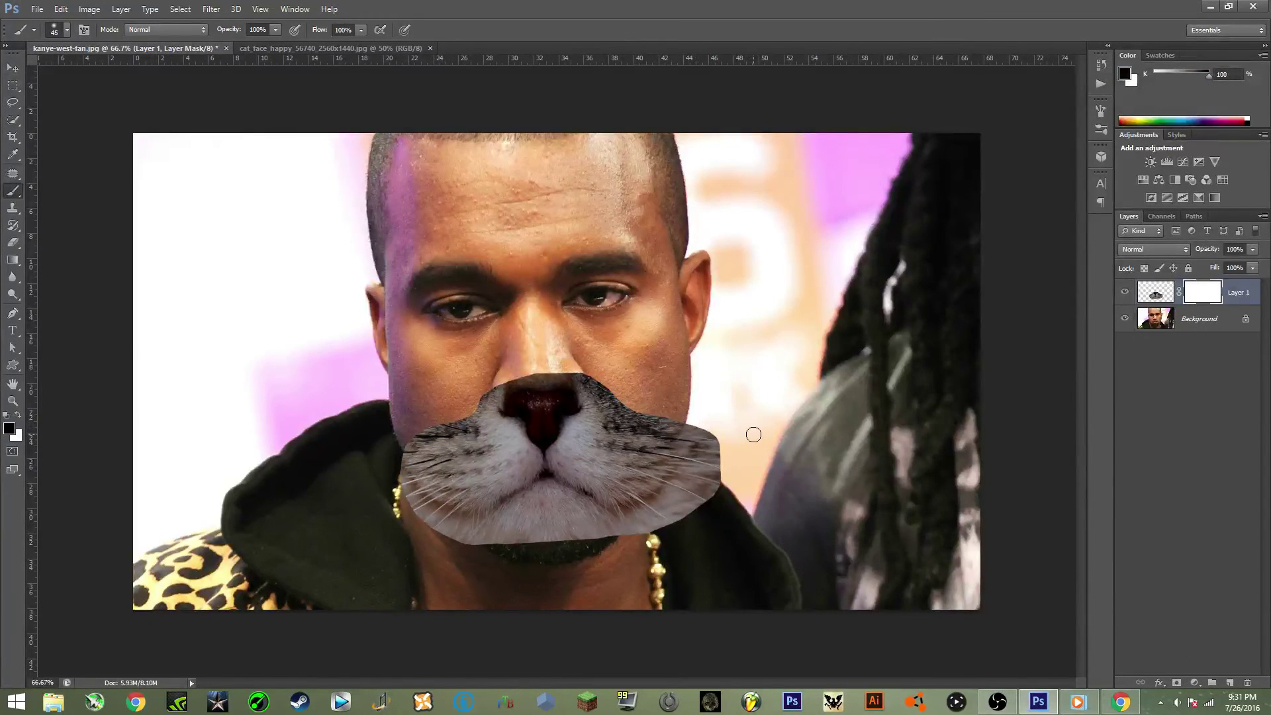
{"action": "key", "text": "bracketright"}
{"action": "key", "text": "bracketright"}
{"action": "key", "text": "bracketright"}
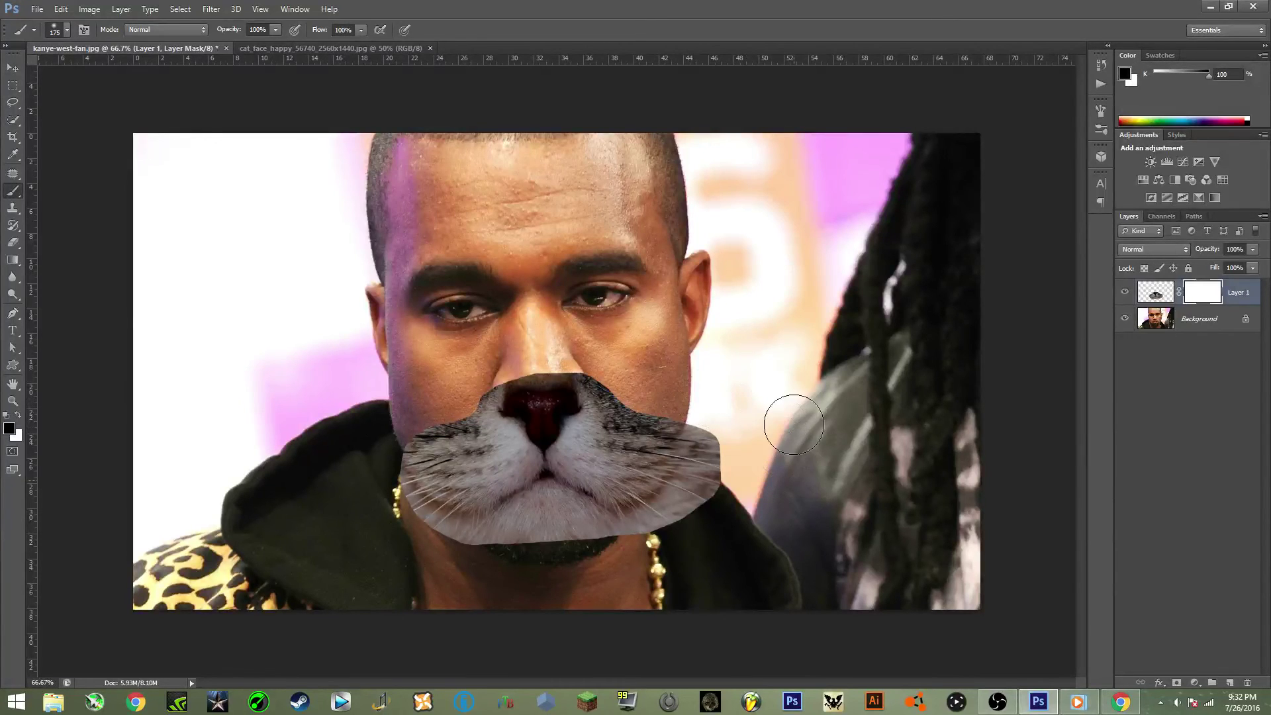
{"action": "mouse_move", "coordinate": [760, 497]}
{"action": "left_mouse_down"}
{"action": "mouse_move", "coordinate": [721, 466]}
{"action": "mouse_move", "coordinate": [567, 584]}
{"action": "mouse_move", "coordinate": [371, 496]}
{"action": "mouse_move", "coordinate": [400, 405]}
{"action": "mouse_move", "coordinate": [474, 404]}
{"action": "mouse_move", "coordinate": [452, 395]}
{"action": "mouse_move", "coordinate": [603, 337]}
{"action": "left_mouse_up"}
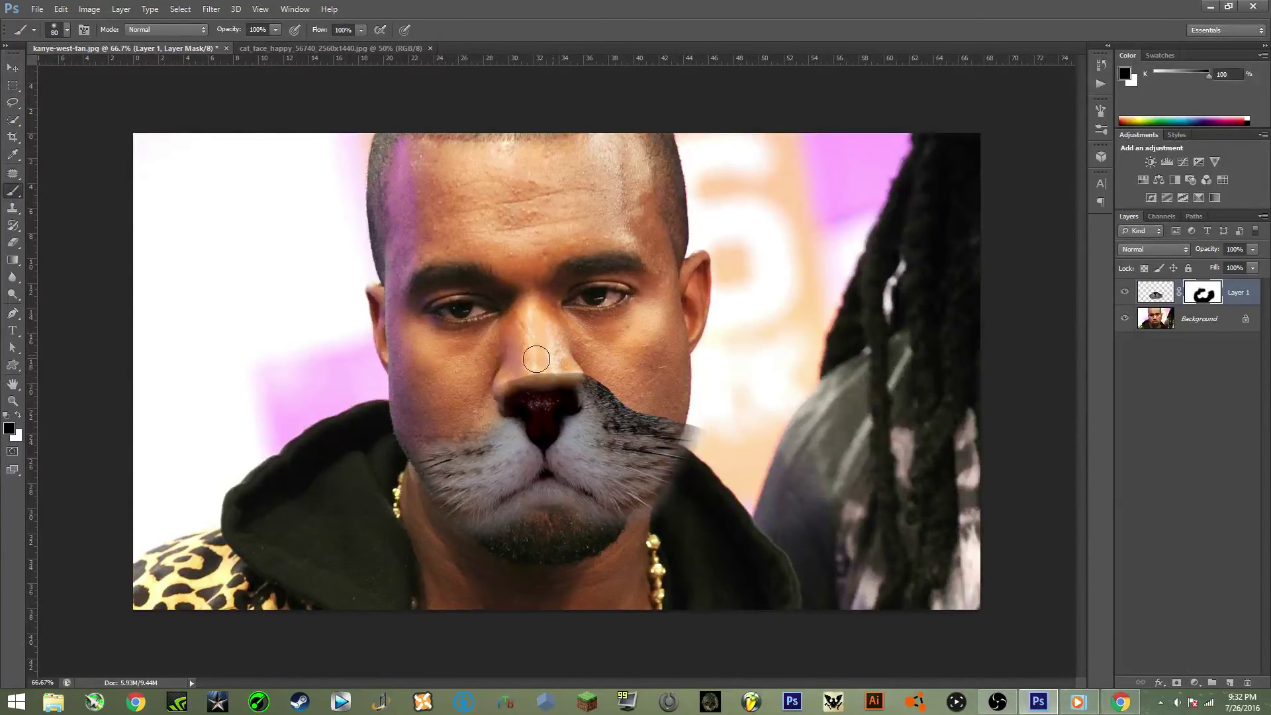
{"action": "left_click_drag", "start_coordinate": [536, 358], "coordinate": [724, 429]}
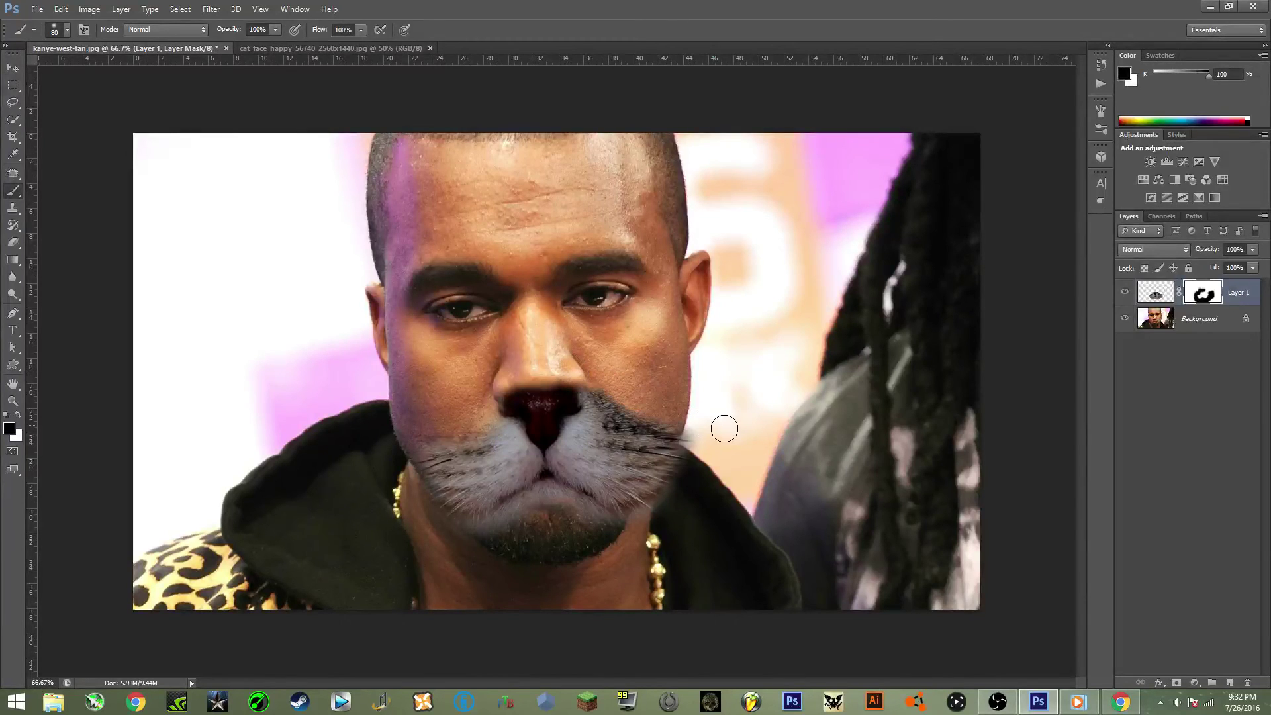
{"action": "left_click_drag", "start_coordinate": [675, 467], "coordinate": [685, 487]}
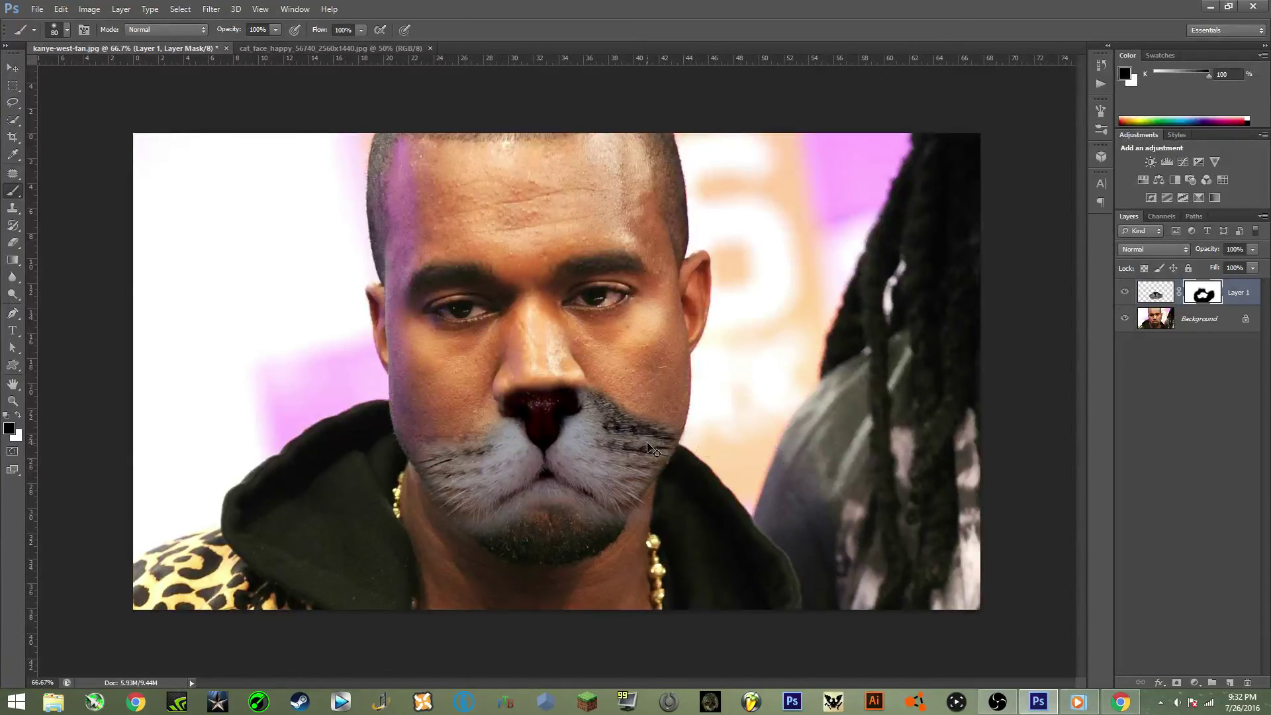
{"action": "key", "text": "ctrl+alt+z"}
{"action": "key", "text": "ctrl+alt+z"}
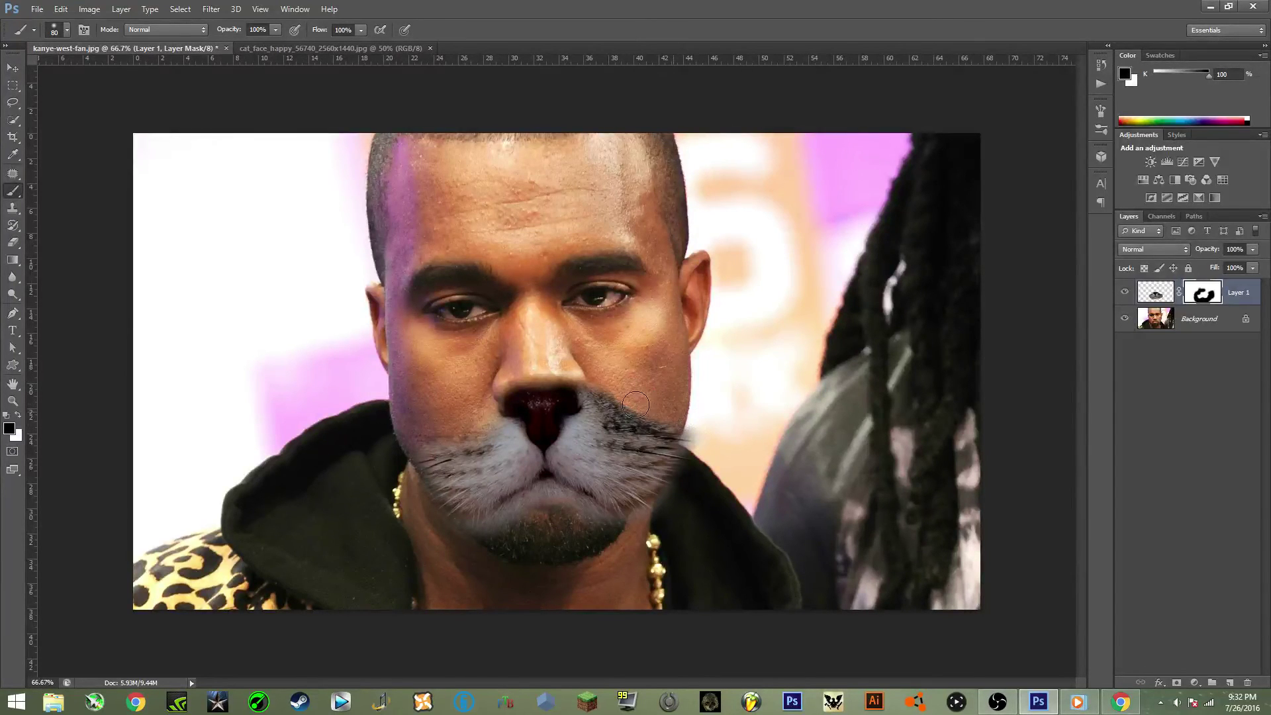
{"action": "left_click_drag", "start_coordinate": [635, 405], "coordinate": [669, 424]}
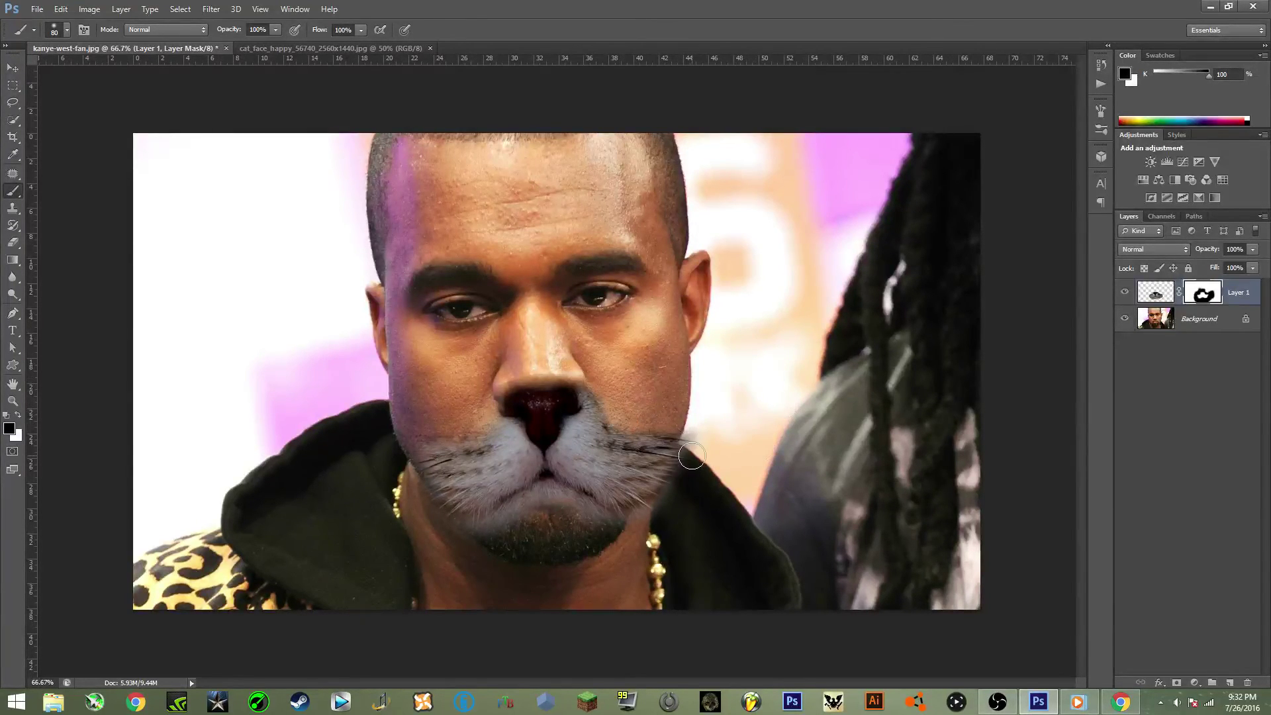
Reposition and scale the cat muzzle to about 103%, narrowing it and stretching it toward the chin
{"action": "key", "text": "v"}
{"action": "left_click_drag", "start_coordinate": [535, 474], "coordinate": [564, 478]}
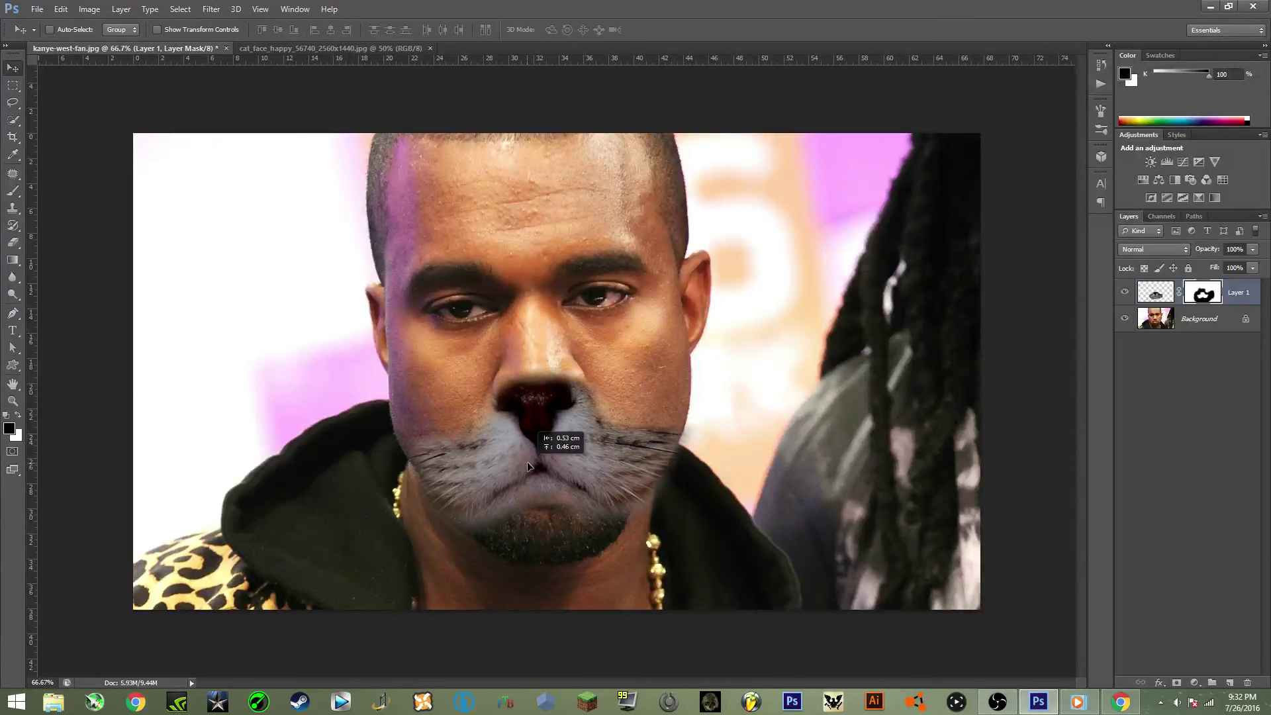
{"action": "key", "text": "ctrl+t"}
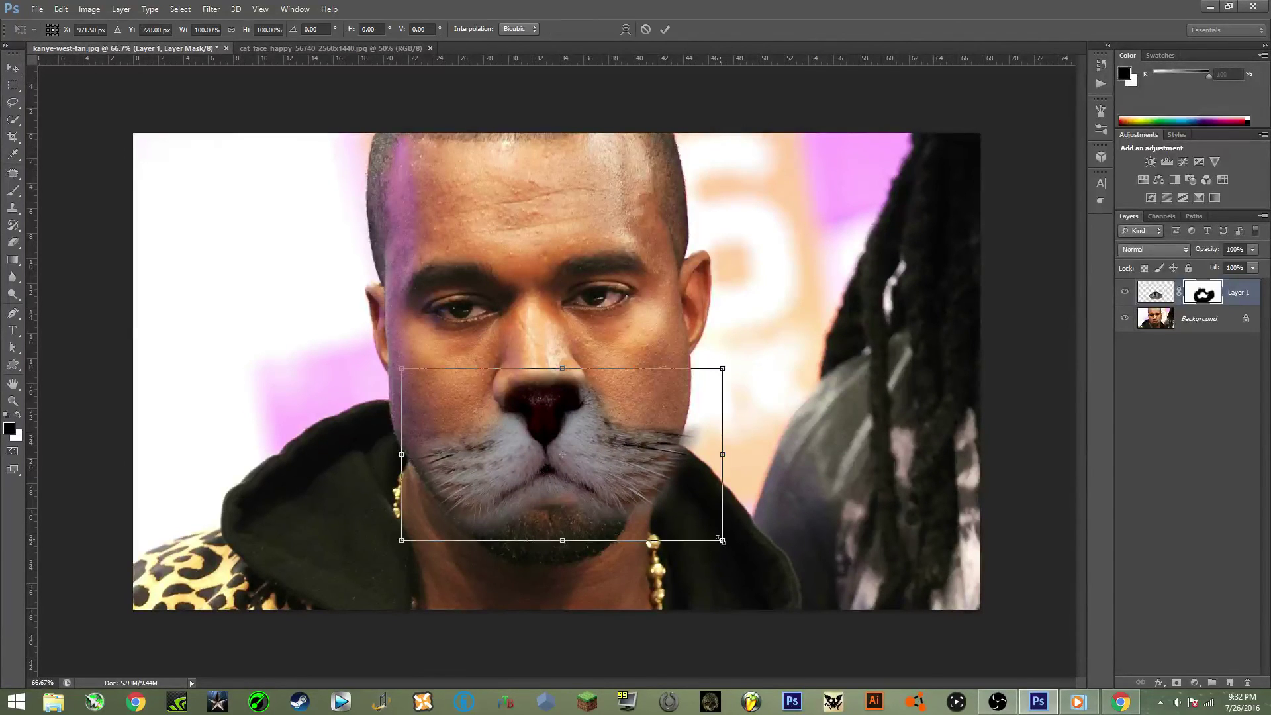
{"action": "left_click_drag", "start_coordinate": [724, 545], "coordinate": [733, 552]}
{"action": "left_click_drag", "start_coordinate": [621, 491], "coordinate": [614, 493]}
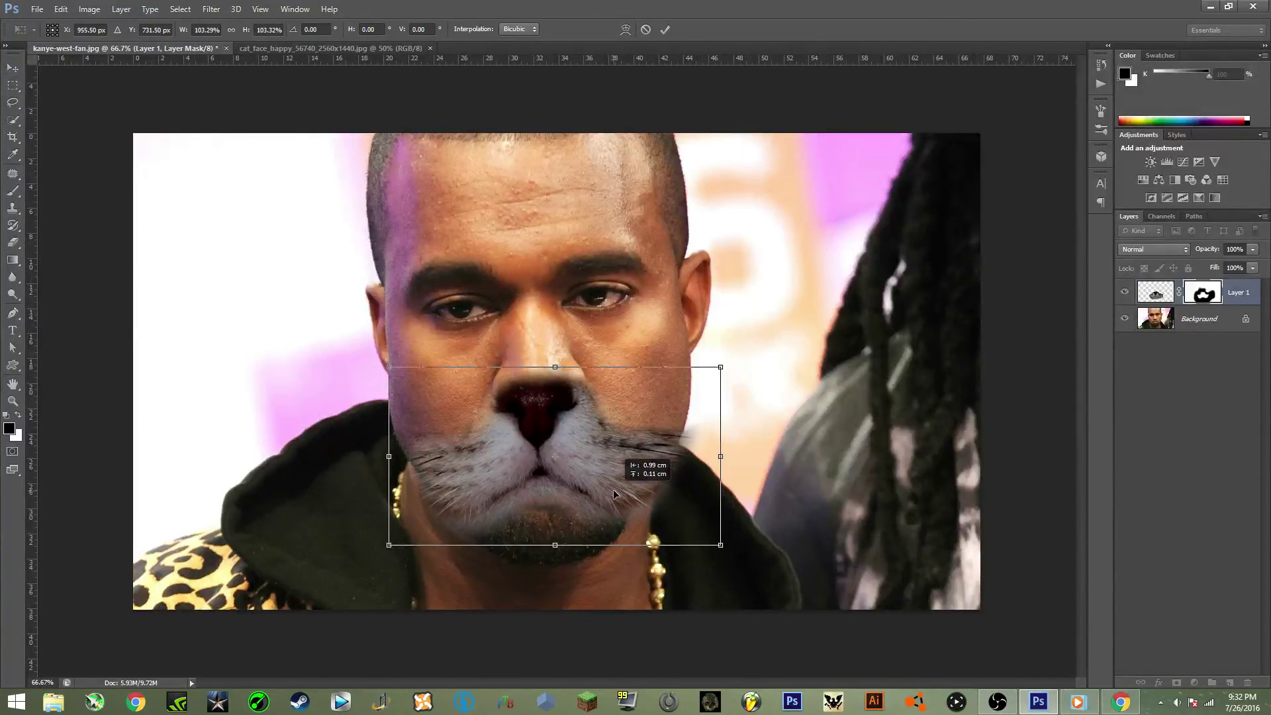
{"action": "left_click_drag", "start_coordinate": [555, 545], "coordinate": [556, 555]}
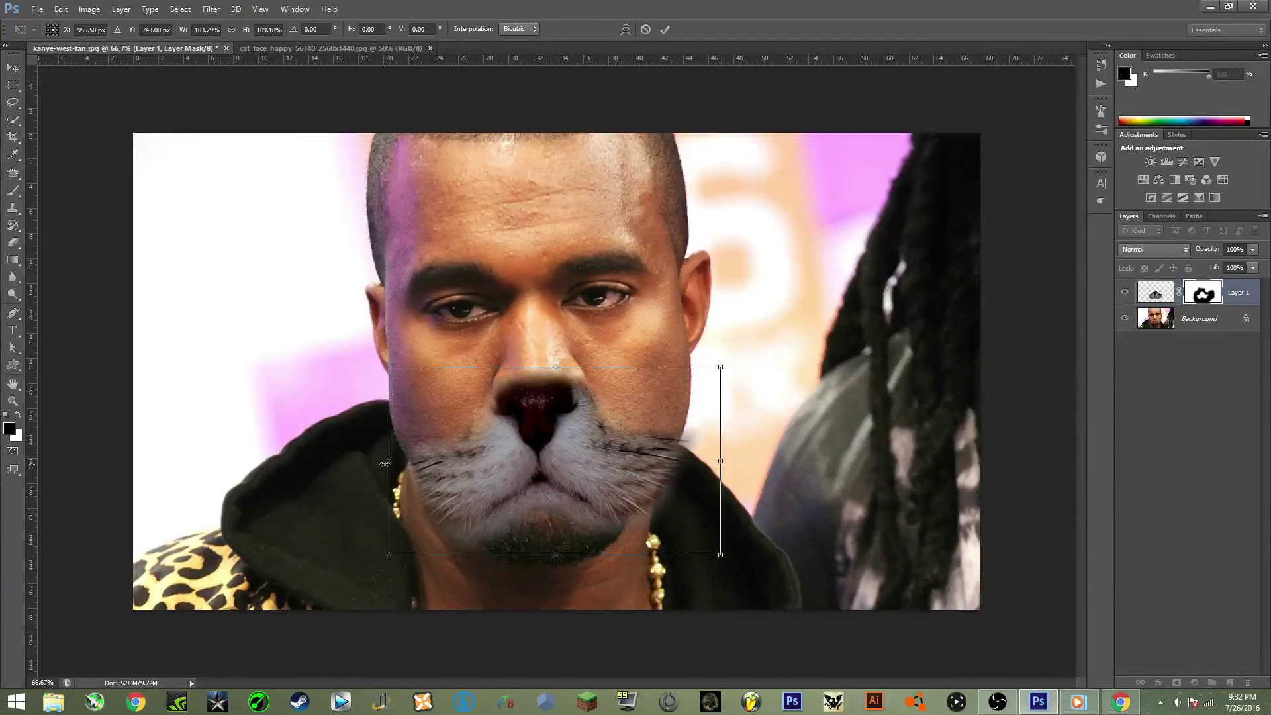
{"action": "left_click_drag", "start_coordinate": [384, 464], "coordinate": [392, 464]}
{"action": "left_click_drag", "start_coordinate": [723, 460], "coordinate": [713, 460]}
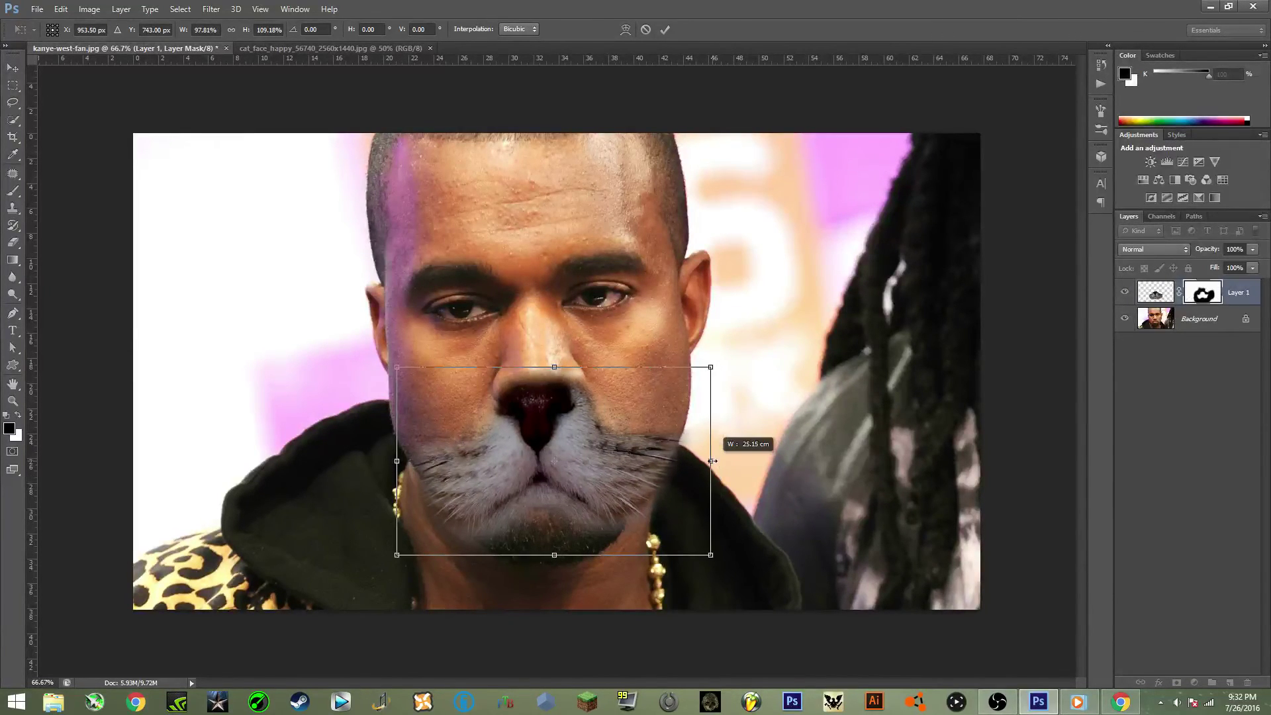
{"action": "left_click_drag", "start_coordinate": [597, 514], "coordinate": [593, 508]}
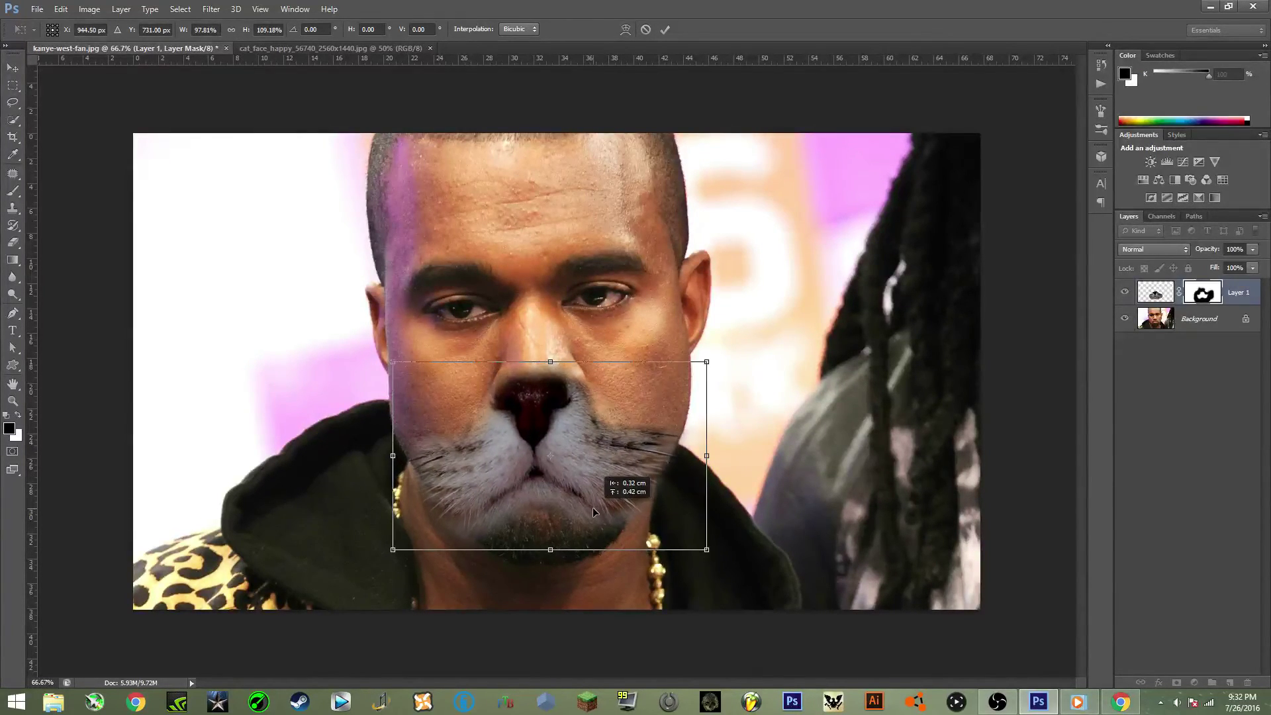
{"action": "key", "text": "Return"}
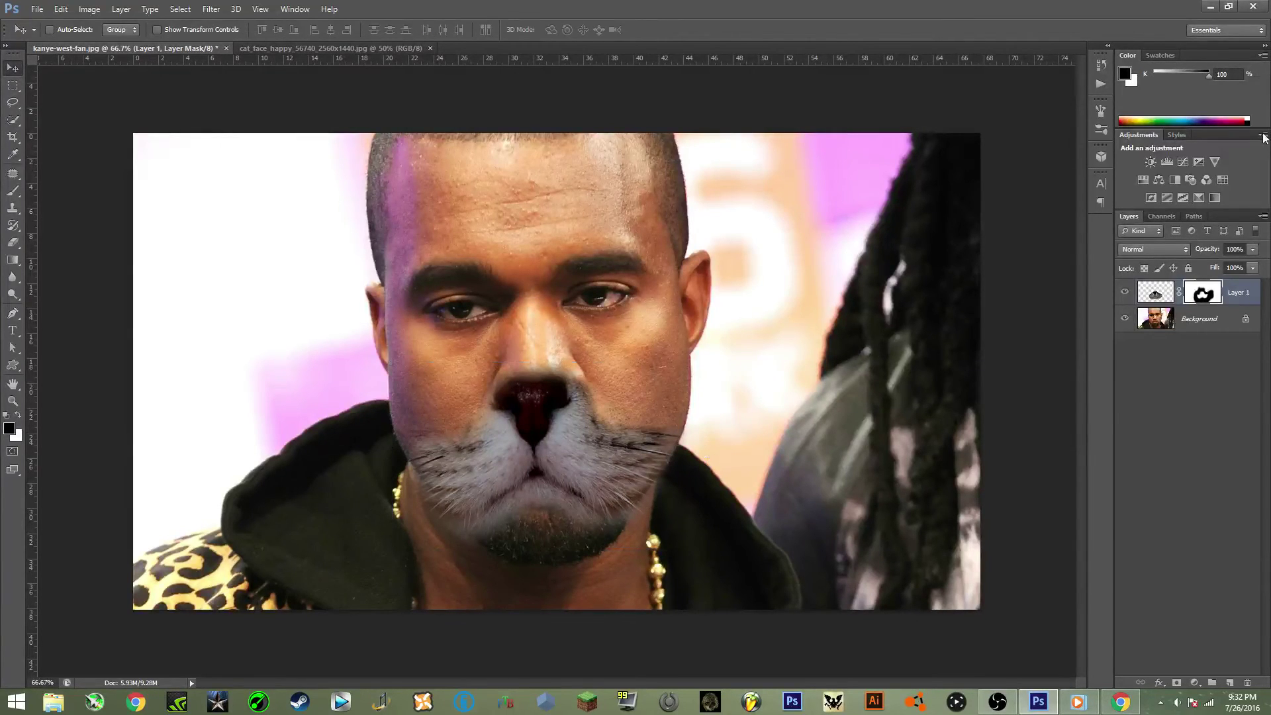
Apply the muzzle's layer mask permanently and lower Layer 1's opacity to 62%
{"action": "right_click", "coordinate": [1206, 289]}
{"action": "left_click", "coordinate": [1171, 331]}
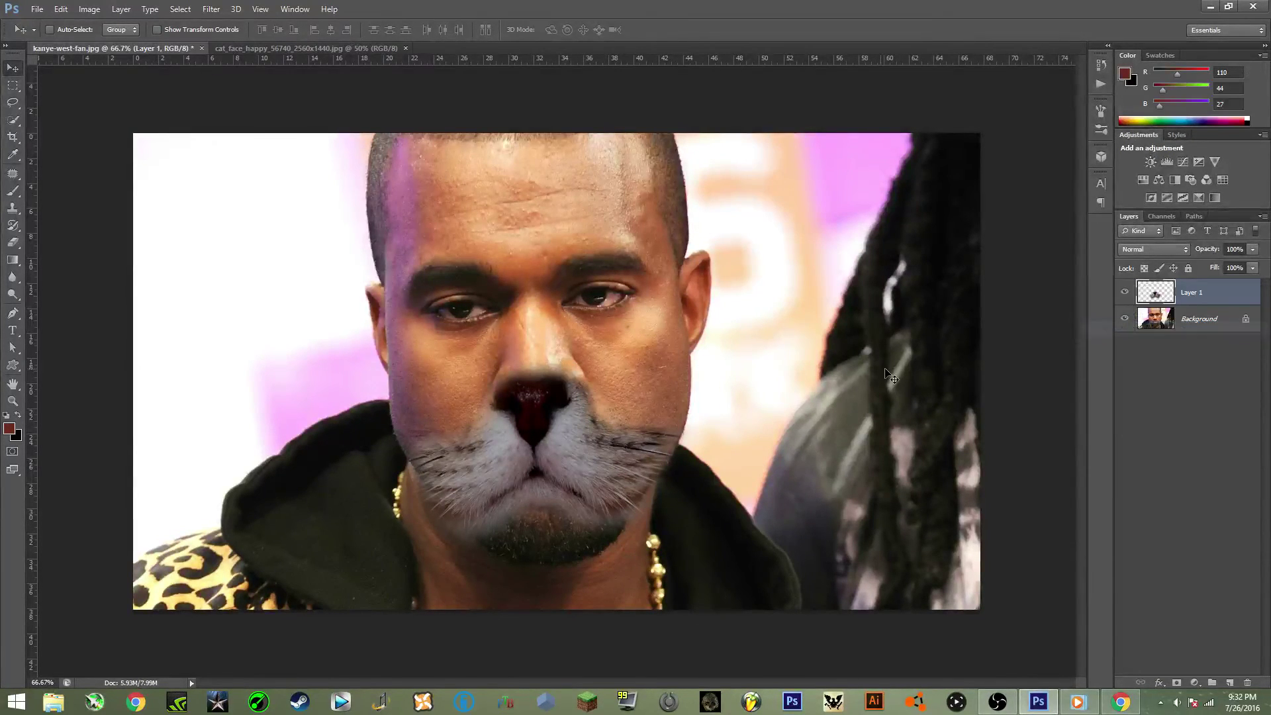
{"action": "key", "text": "ctrl+t"}
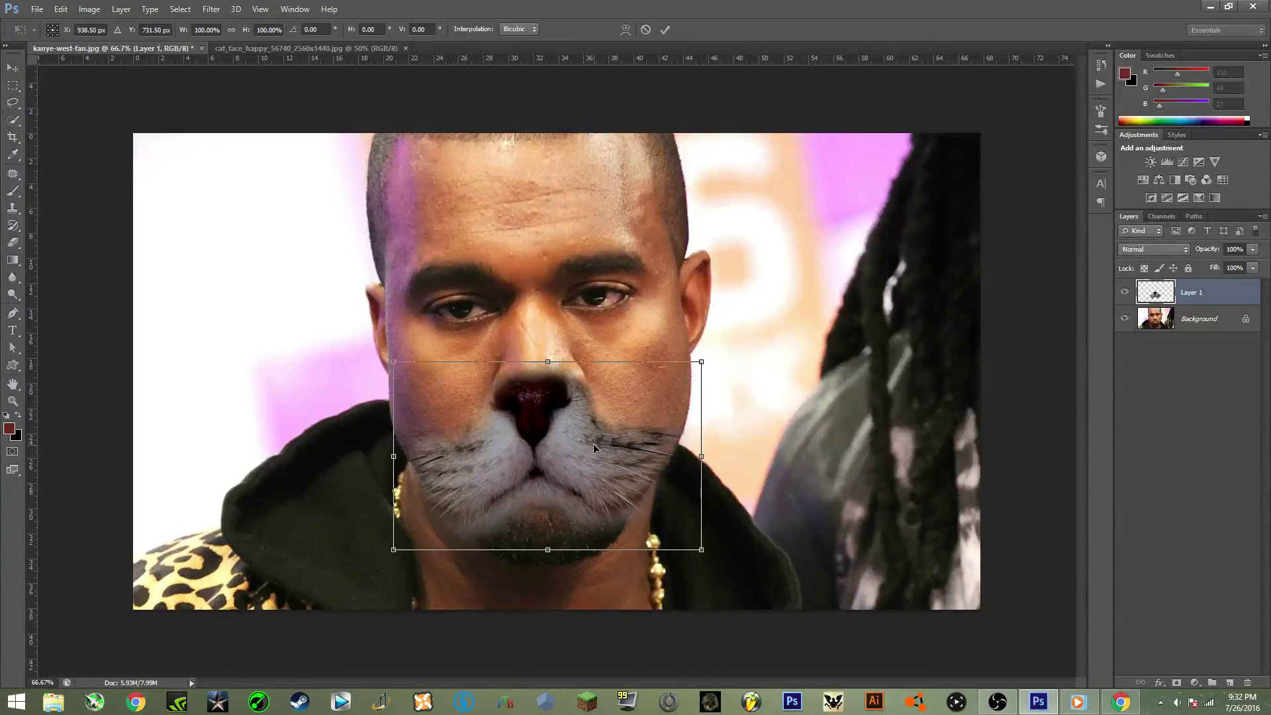
{"action": "right_click", "coordinate": [593, 443]}
{"action": "left_click", "coordinate": [652, 545]}
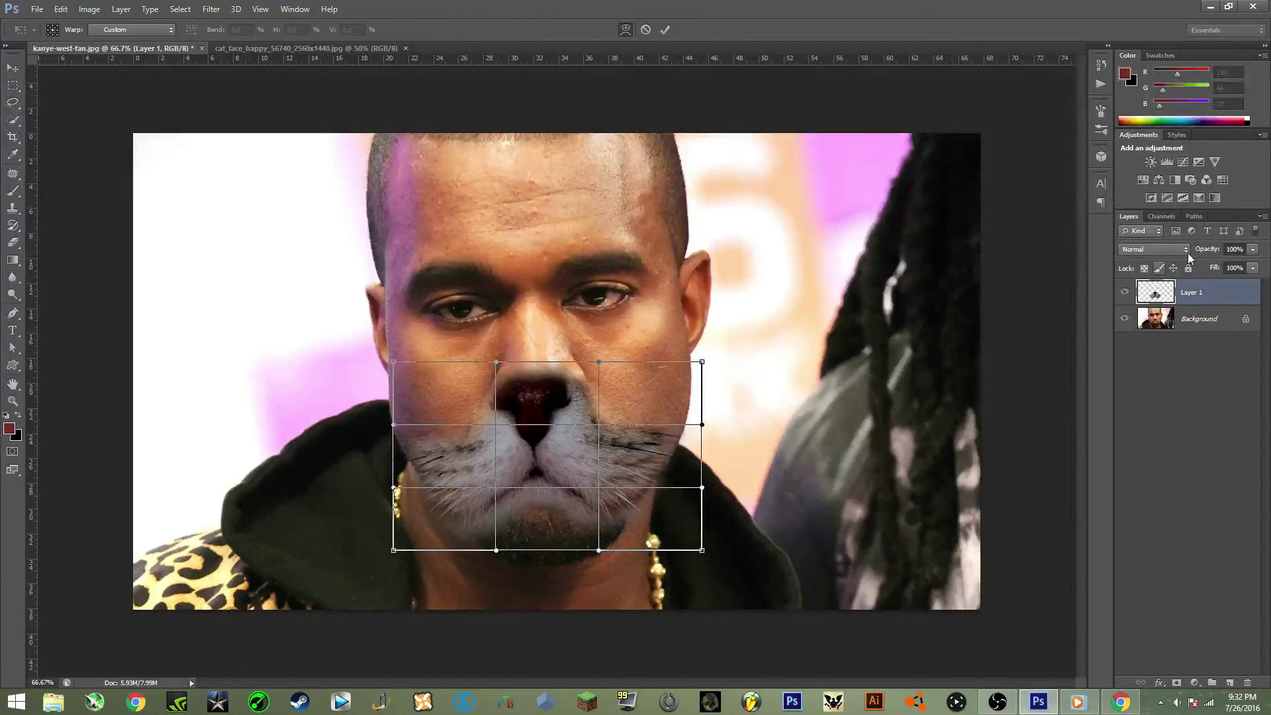
{"action": "left_click_drag", "start_coordinate": [1196, 252], "coordinate": [1181, 252]}
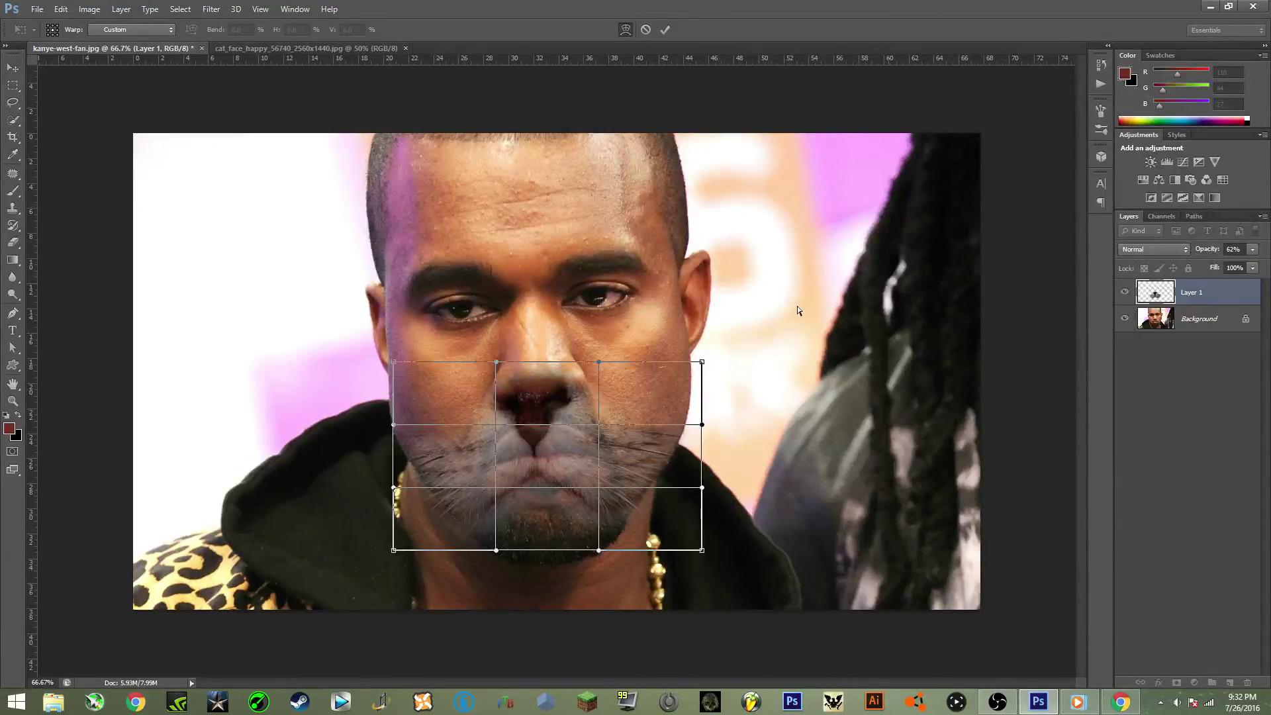
Warp the muzzle mesh around the nose, mouth and lower jaw, and commit
{"action": "mouse_move", "coordinate": [524, 445]}
{"action": "left_mouse_down"}
{"action": "mouse_move", "coordinate": [546, 370]}
{"action": "mouse_move", "coordinate": [498, 384]}
{"action": "left_mouse_up"}
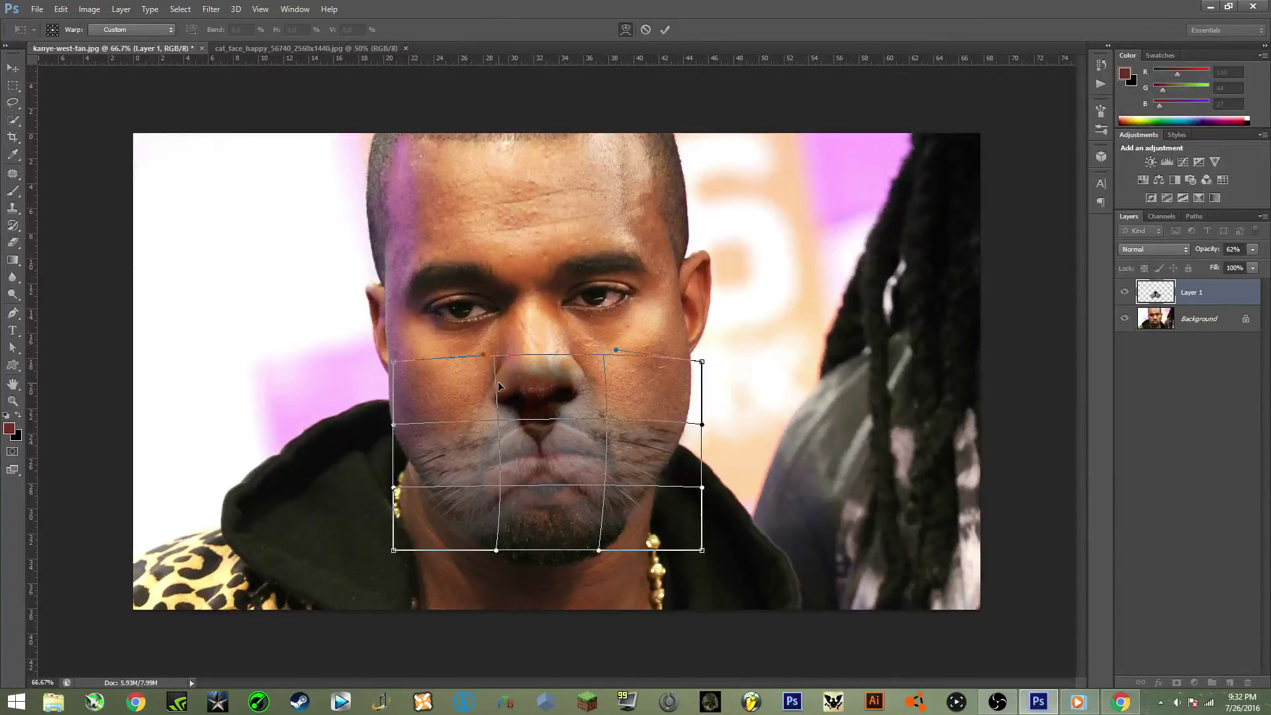
{"action": "mouse_move", "coordinate": [576, 384]}
{"action": "left_mouse_down"}
{"action": "mouse_move", "coordinate": [499, 383]}
{"action": "mouse_move", "coordinate": [592, 386]}
{"action": "left_mouse_up"}
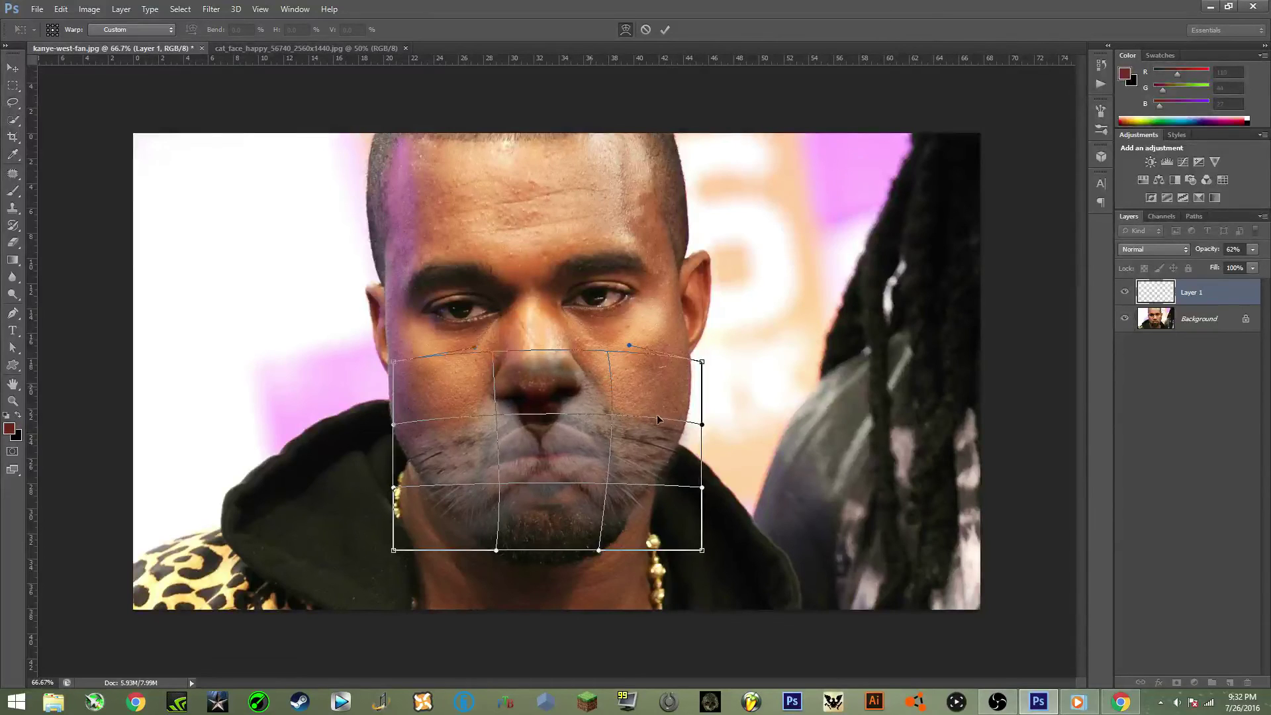
{"action": "mouse_move", "coordinate": [553, 488]}
{"action": "left_mouse_down"}
{"action": "mouse_move", "coordinate": [564, 514]}
{"action": "mouse_move", "coordinate": [551, 503]}
{"action": "left_mouse_up"}
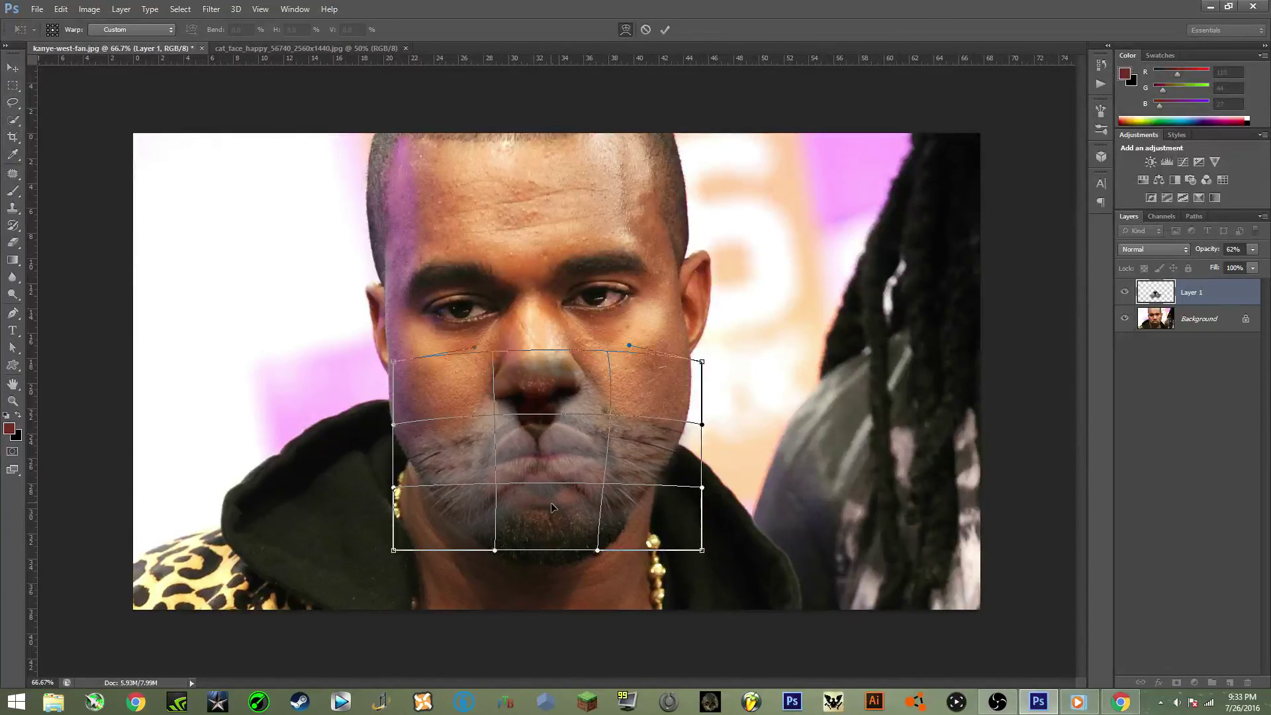
{"action": "left_click_drag", "start_coordinate": [674, 478], "coordinate": [666, 476]}
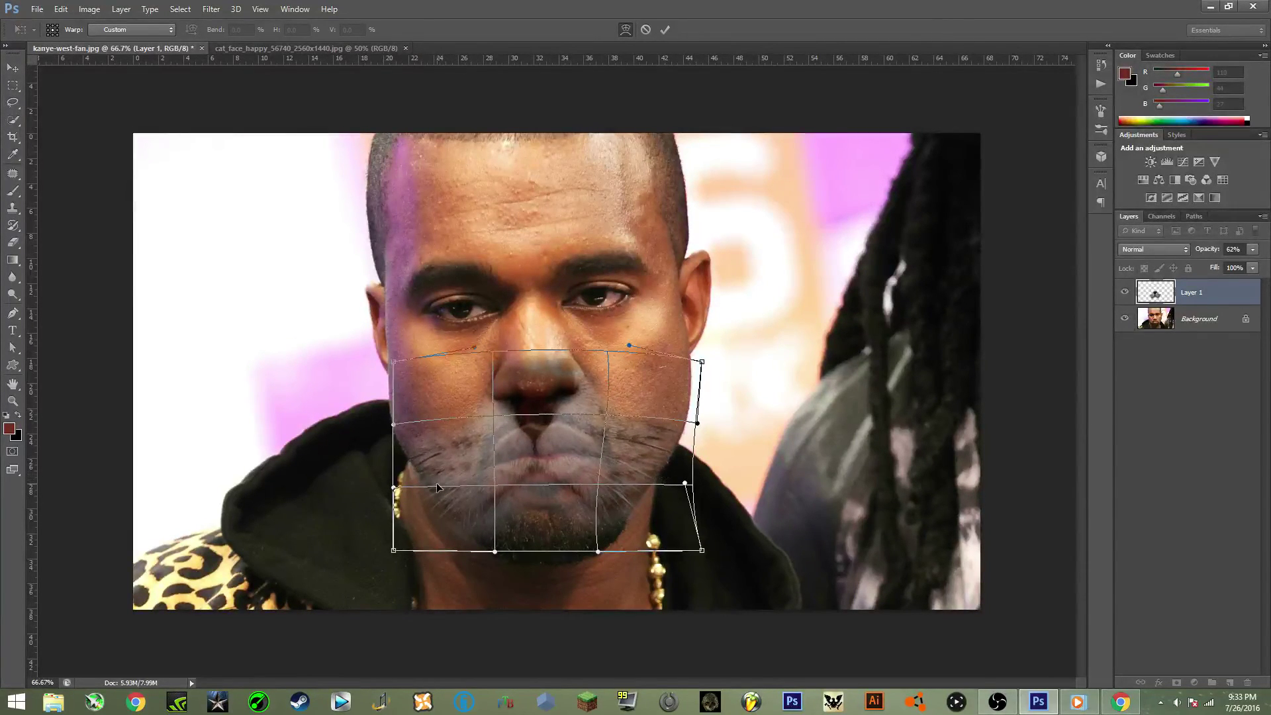
{"action": "left_click_drag", "start_coordinate": [437, 487], "coordinate": [584, 480]}
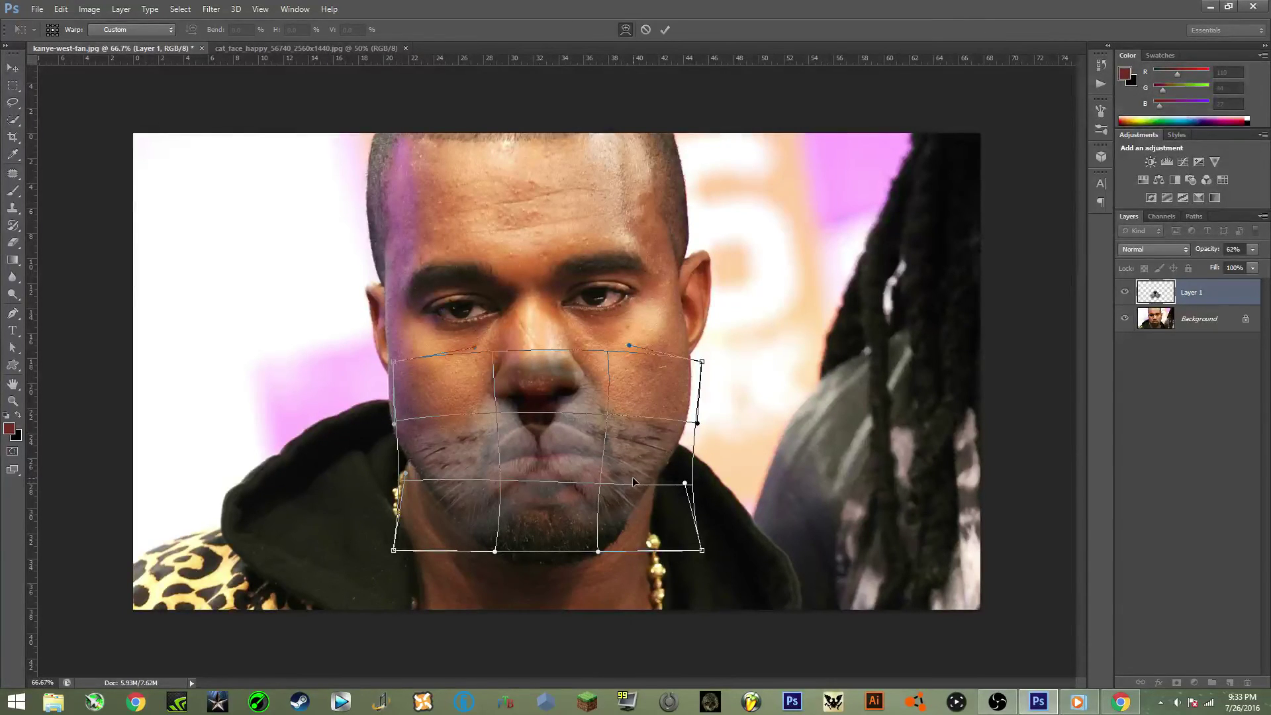
{"action": "key", "text": "Return"}
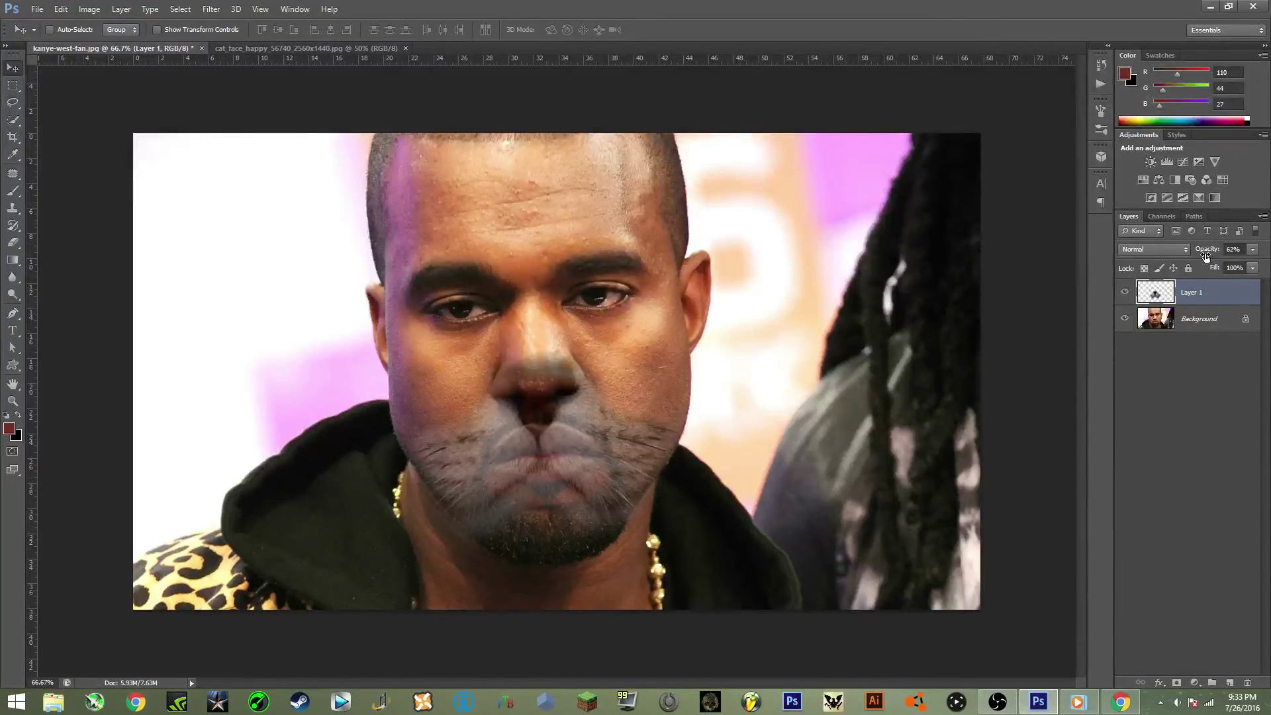
Convert the Background to Layer 0 and Auto-Blend both layers using Stack Images
{"action": "double_click", "coordinate": [1225, 323]}
{"action": "key", "text": "Return"}
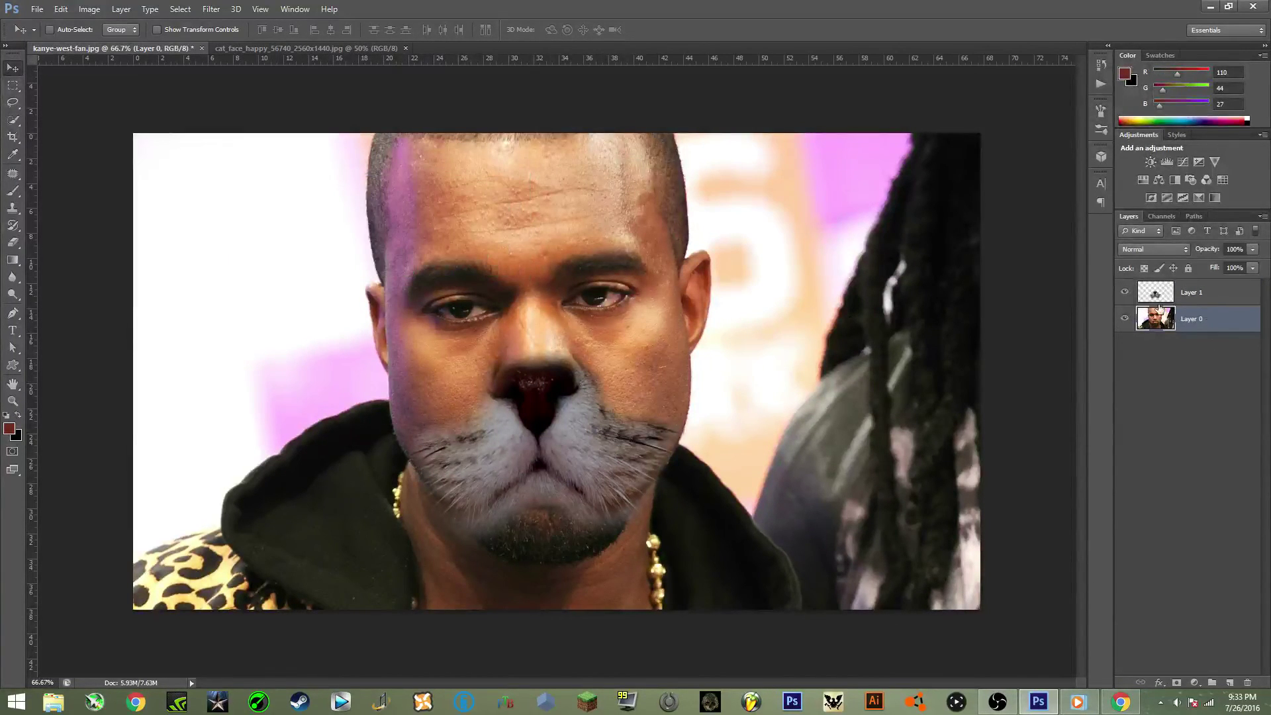
{"action": "left_click", "coordinate": [1198, 293], "text": "shift"}
{"action": "left_click", "coordinate": [58, 9]}
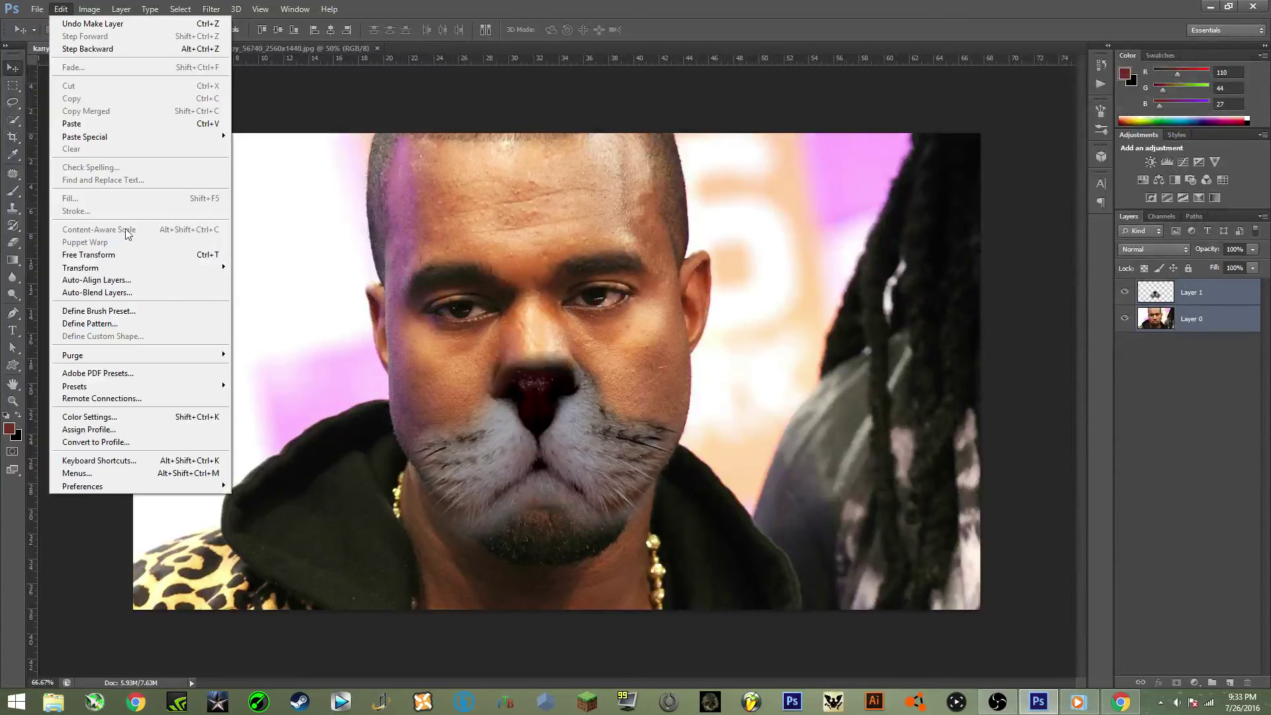
{"action": "left_click", "coordinate": [99, 292]}
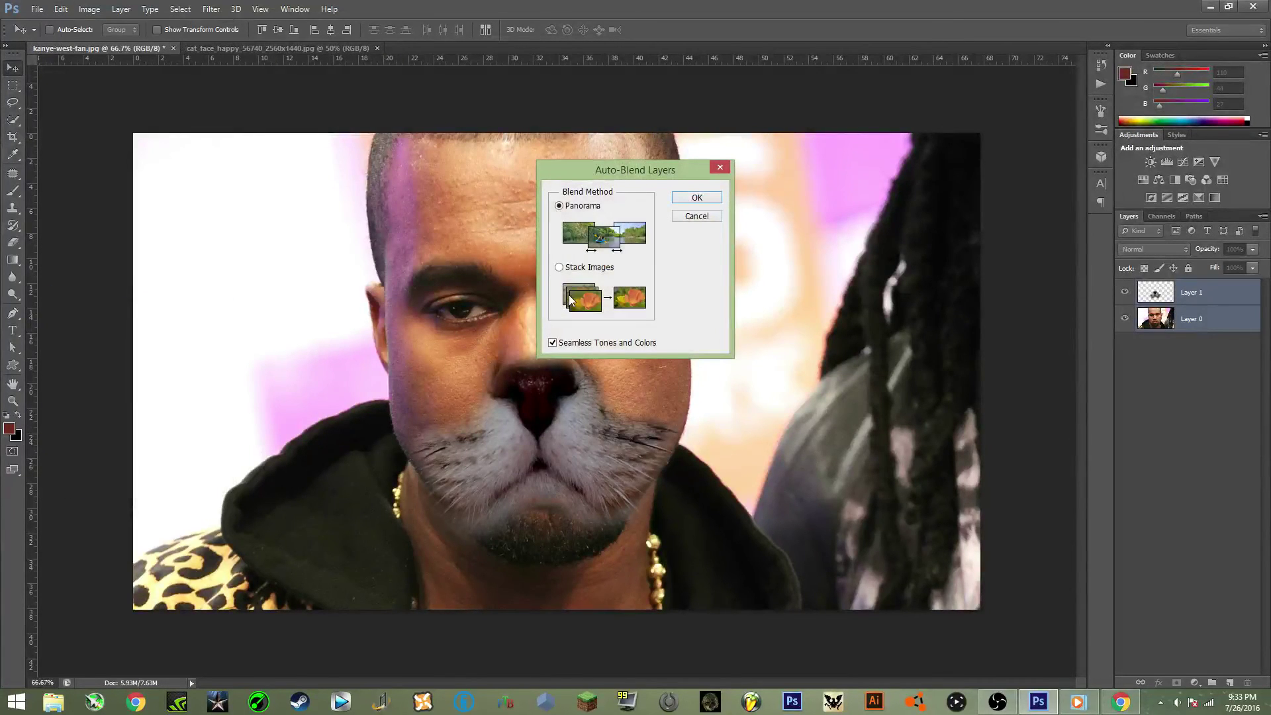
{"action": "left_click", "coordinate": [597, 268]}
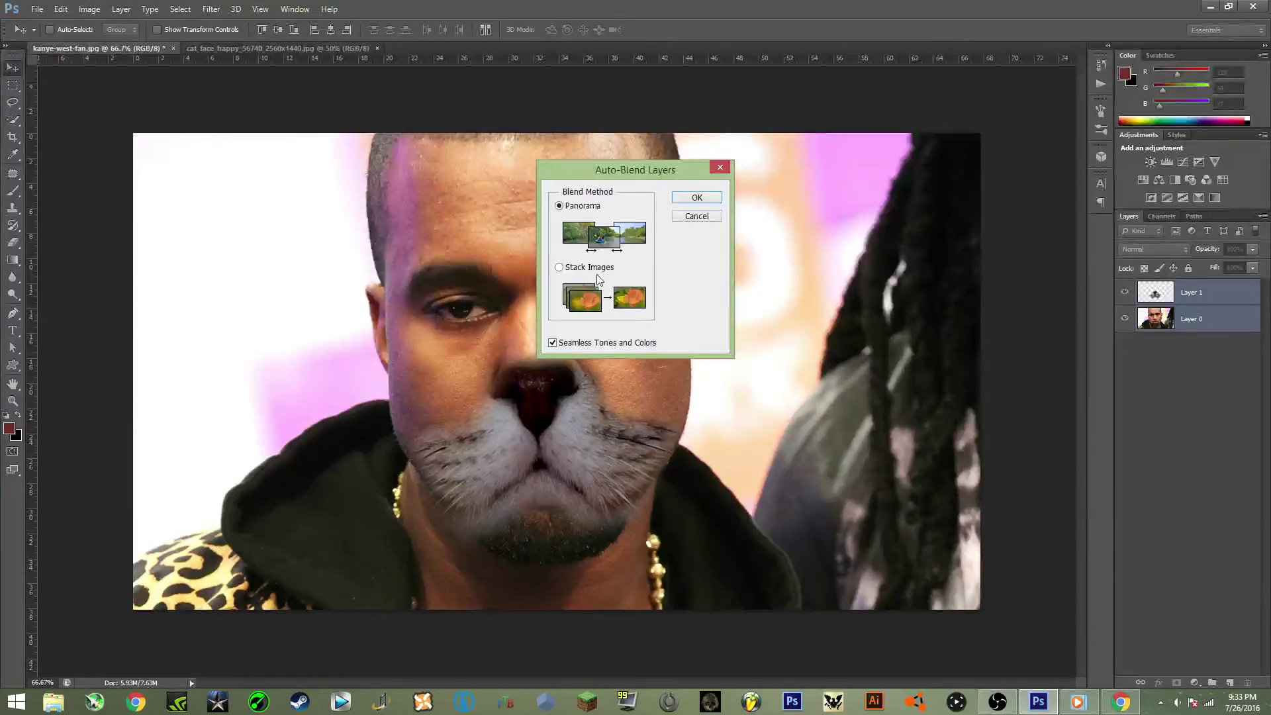
{"action": "left_click", "coordinate": [697, 199]}
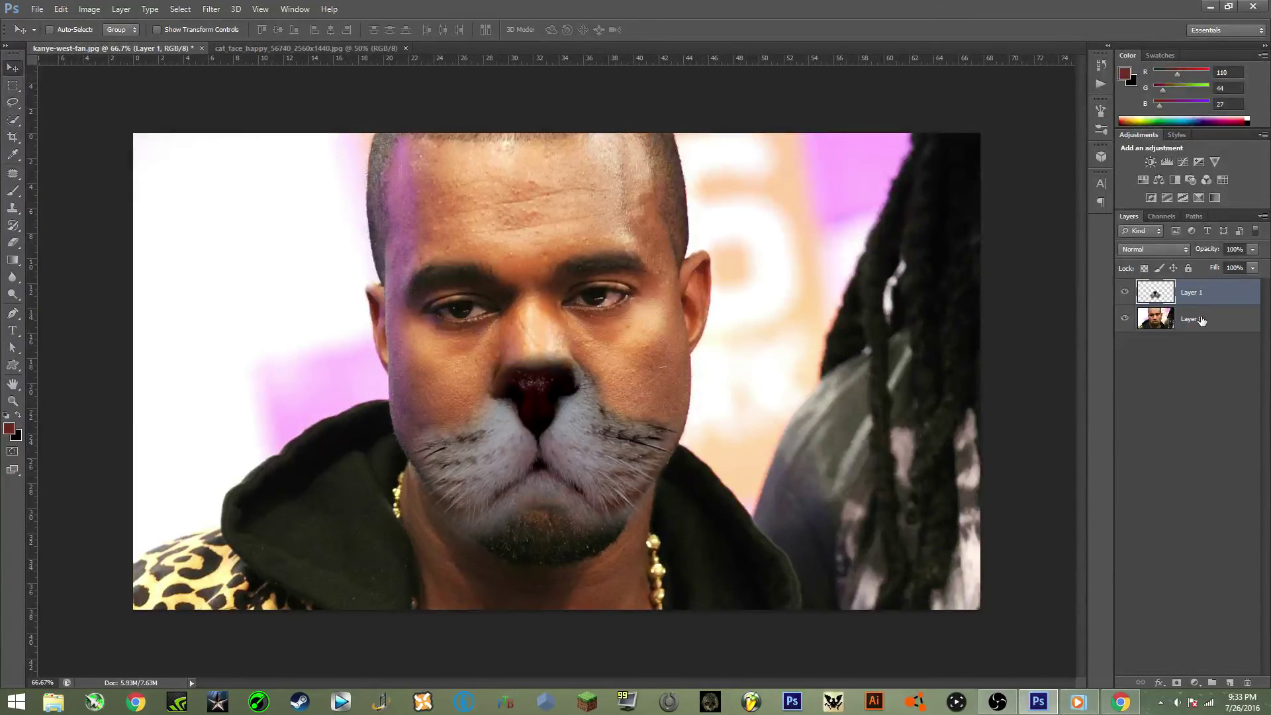
Run Auto-Blend Layers again, then give the muzzle layer a blank layer mask
{"action": "left_click", "coordinate": [60, 9]}
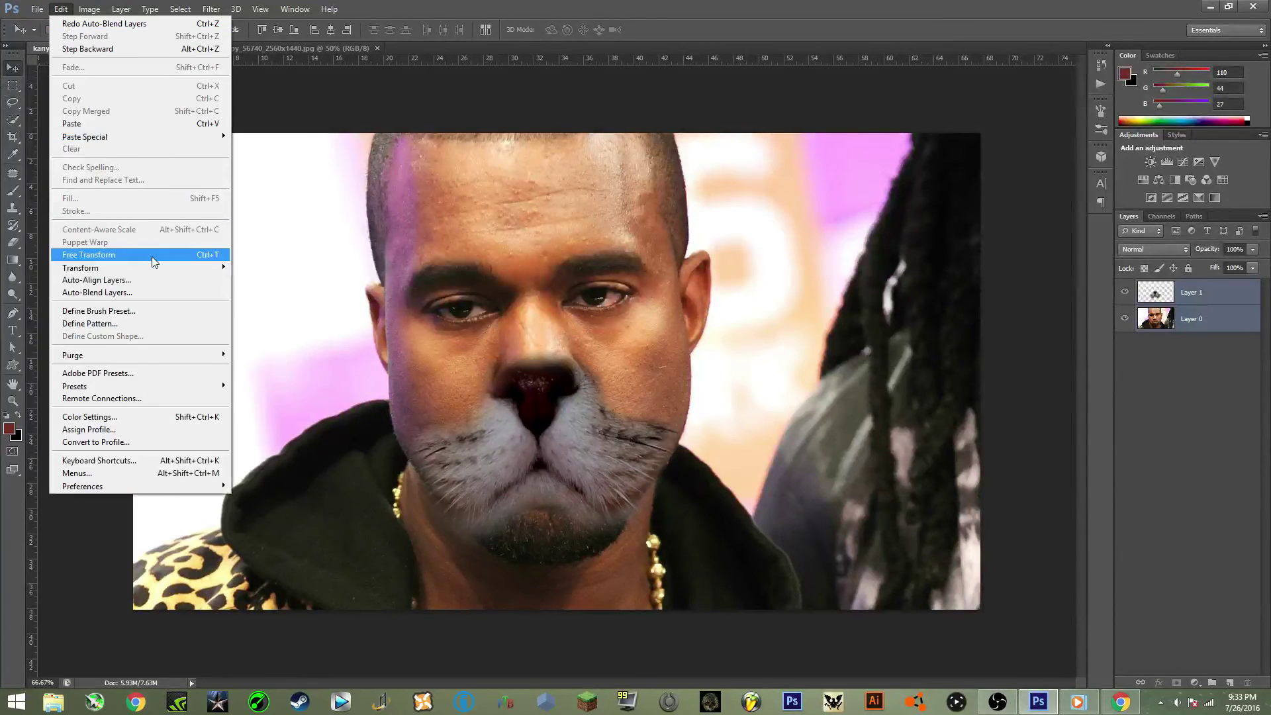
{"action": "left_click", "coordinate": [149, 287]}
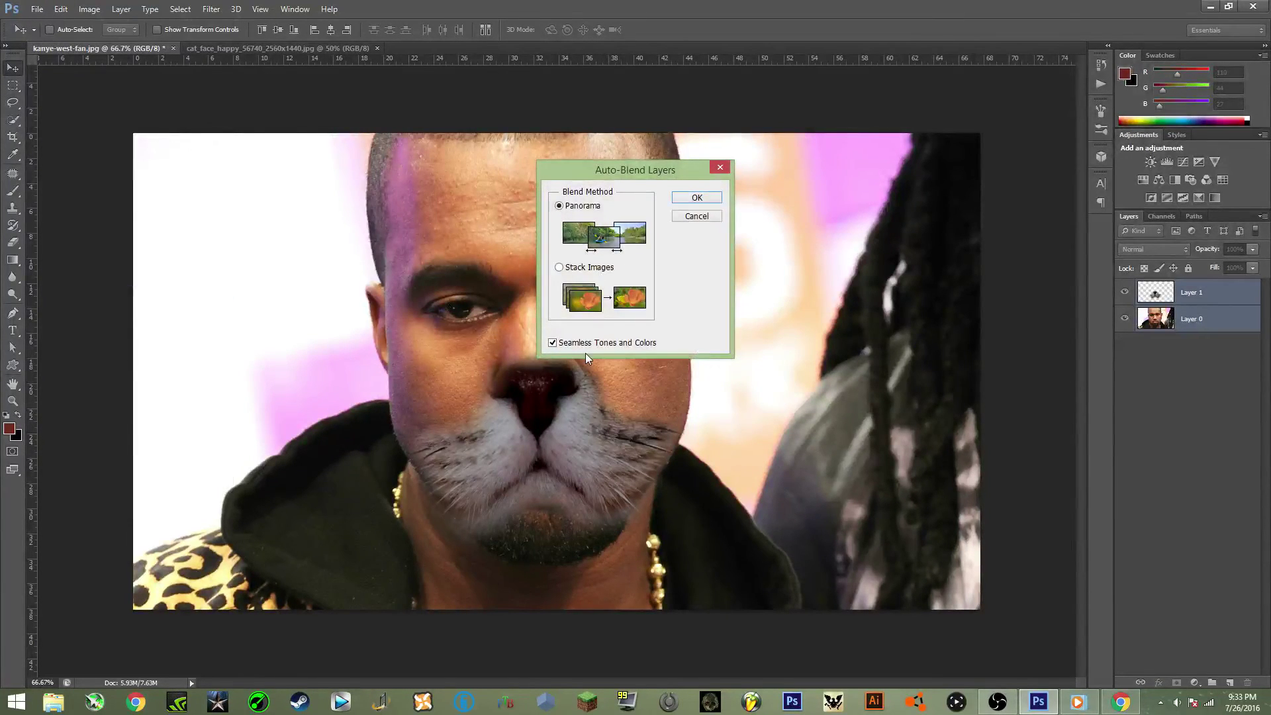
{"action": "left_click", "coordinate": [697, 197]}
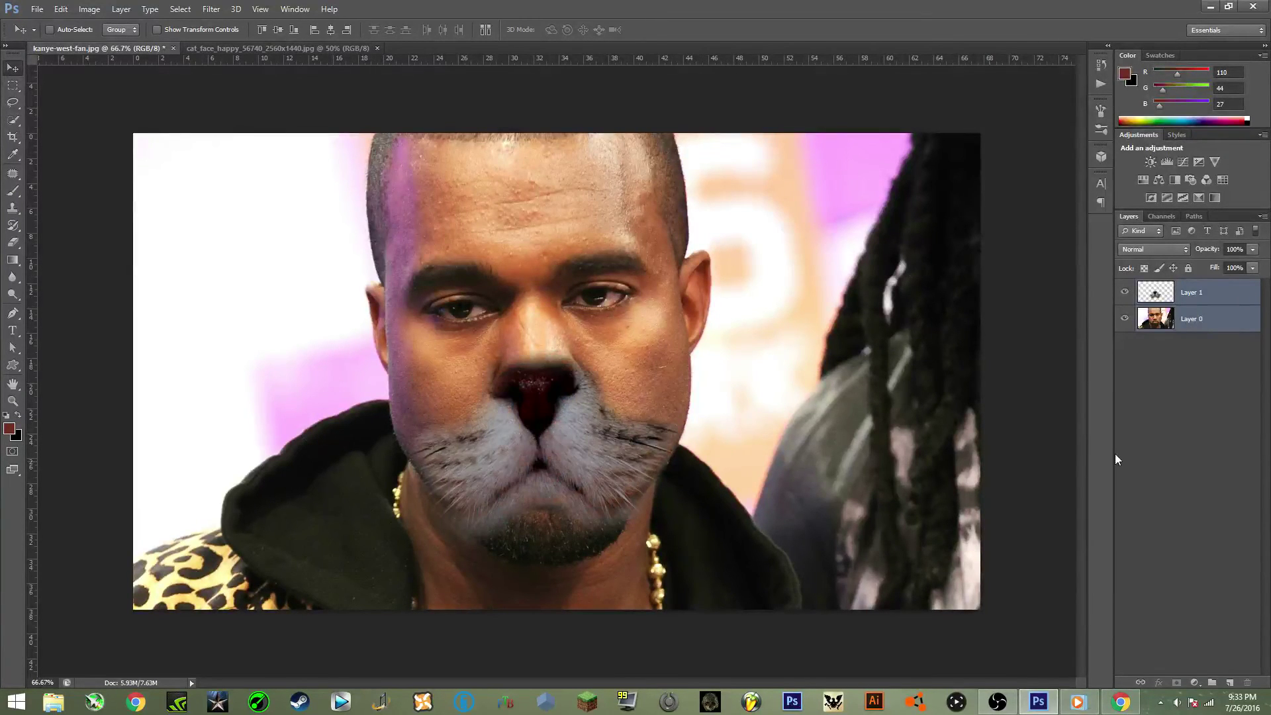
{"action": "left_click", "coordinate": [1216, 289]}
{"action": "left_click", "coordinate": [1176, 682]}
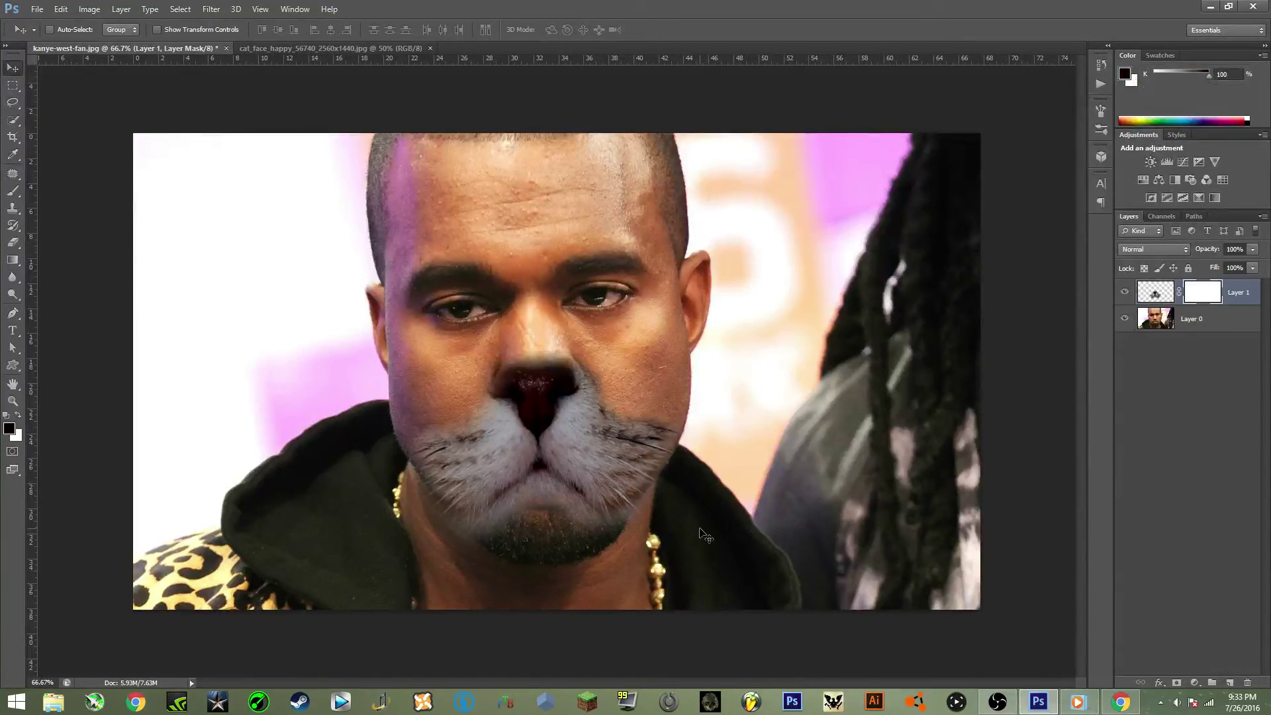
Brush black on Layer 1's mask along the chin, then apply the mask permanently
{"action": "scroll", "coordinate": [572, 517], "scroll_direction": "up", "scroll_amount": 3}
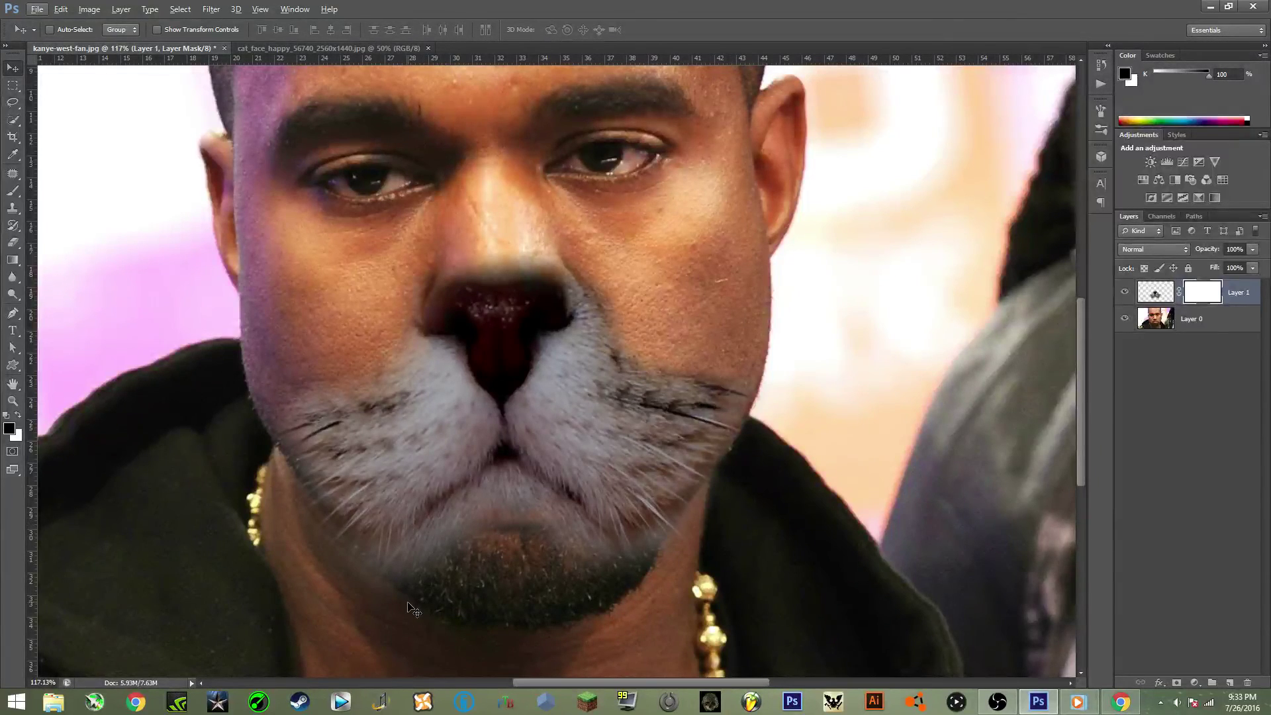
{"action": "key", "text": "b"}
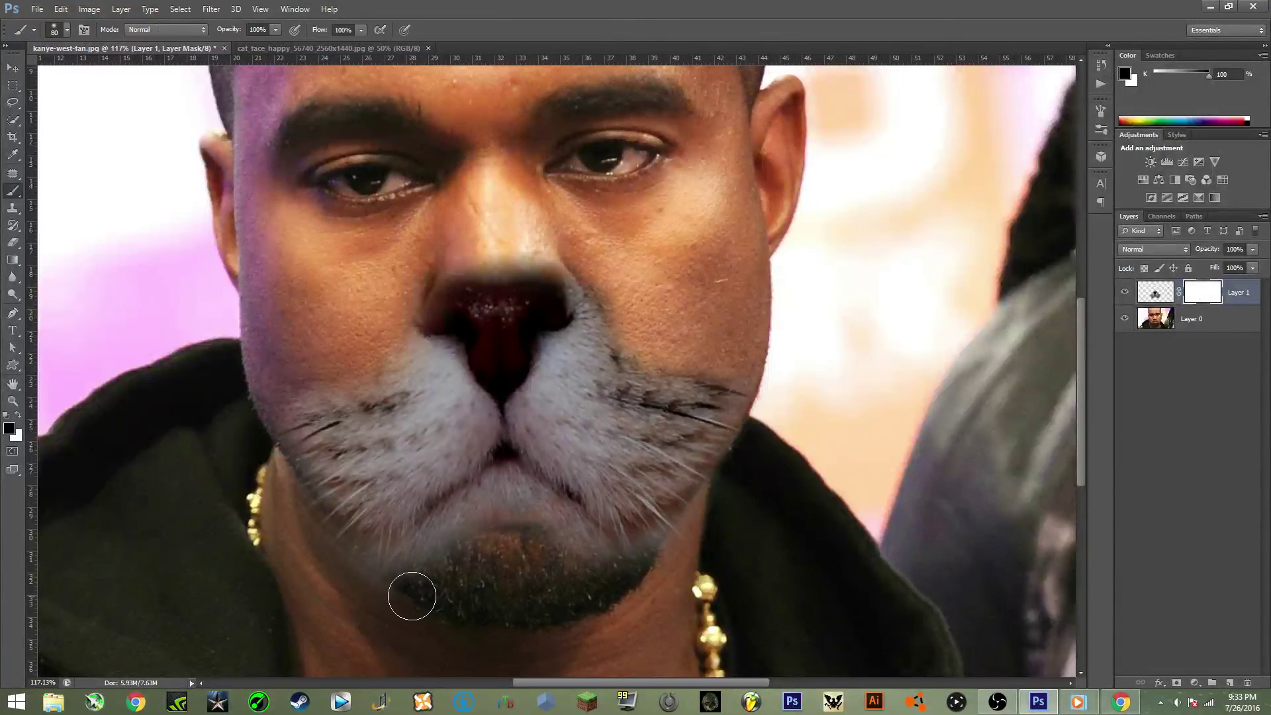
{"action": "mouse_move", "coordinate": [412, 594]}
{"action": "left_mouse_down"}
{"action": "mouse_move", "coordinate": [318, 588]}
{"action": "mouse_move", "coordinate": [306, 517]}
{"action": "mouse_move", "coordinate": [285, 506]}
{"action": "mouse_move", "coordinate": [389, 590]}
{"action": "left_mouse_up"}
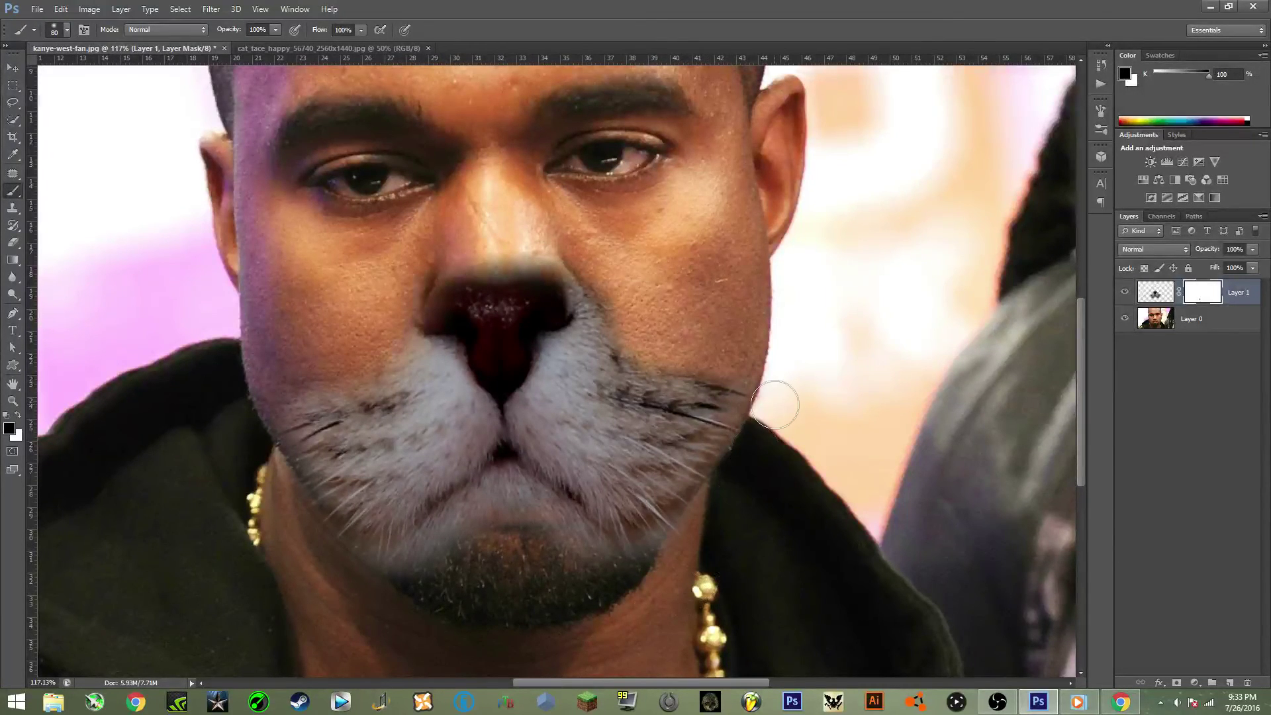
{"action": "mouse_move", "coordinate": [614, 604]}
{"action": "left_mouse_down"}
{"action": "mouse_move", "coordinate": [445, 630]}
{"action": "mouse_move", "coordinate": [541, 642]}
{"action": "left_mouse_up"}
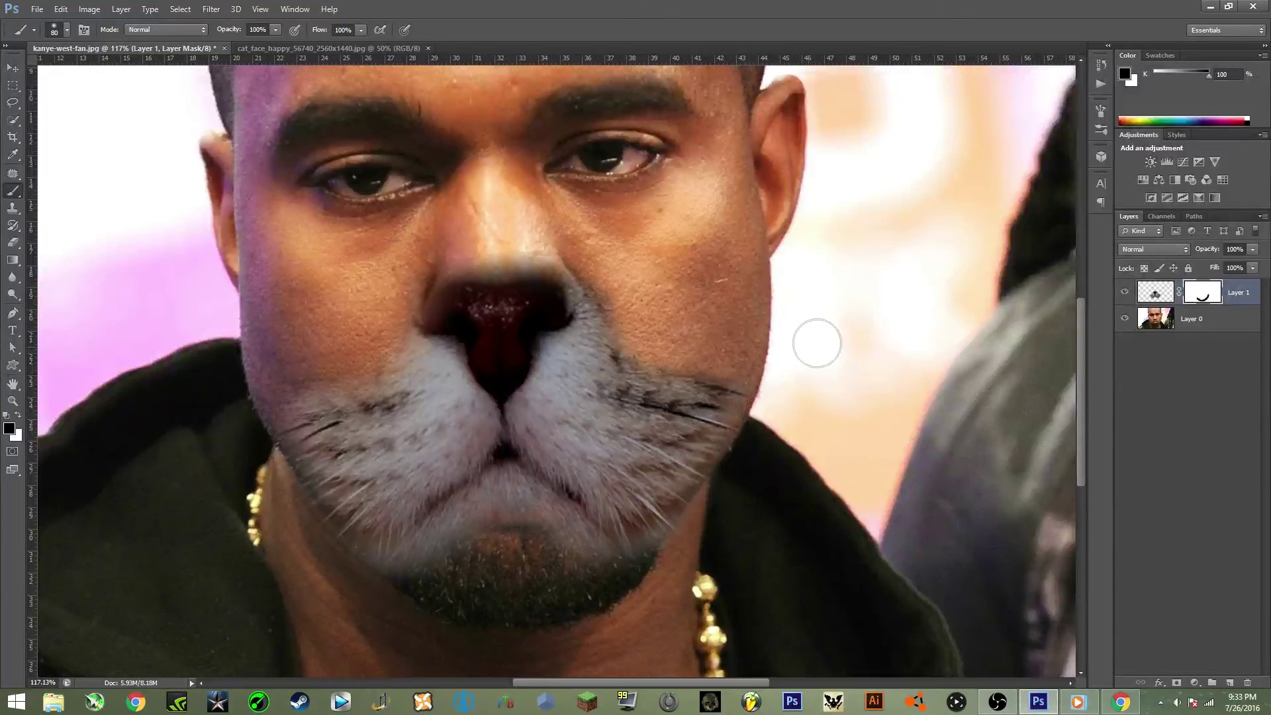
{"action": "right_click", "coordinate": [1203, 292]}
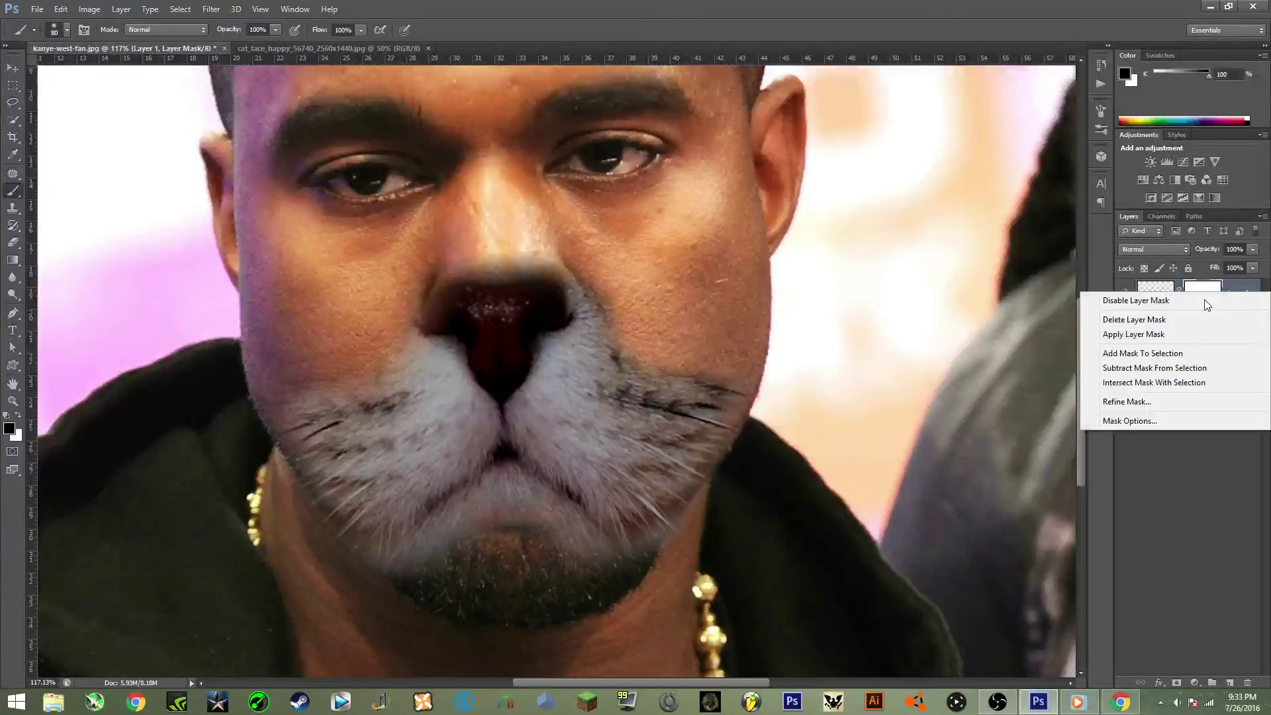
{"action": "left_click", "coordinate": [1193, 336]}
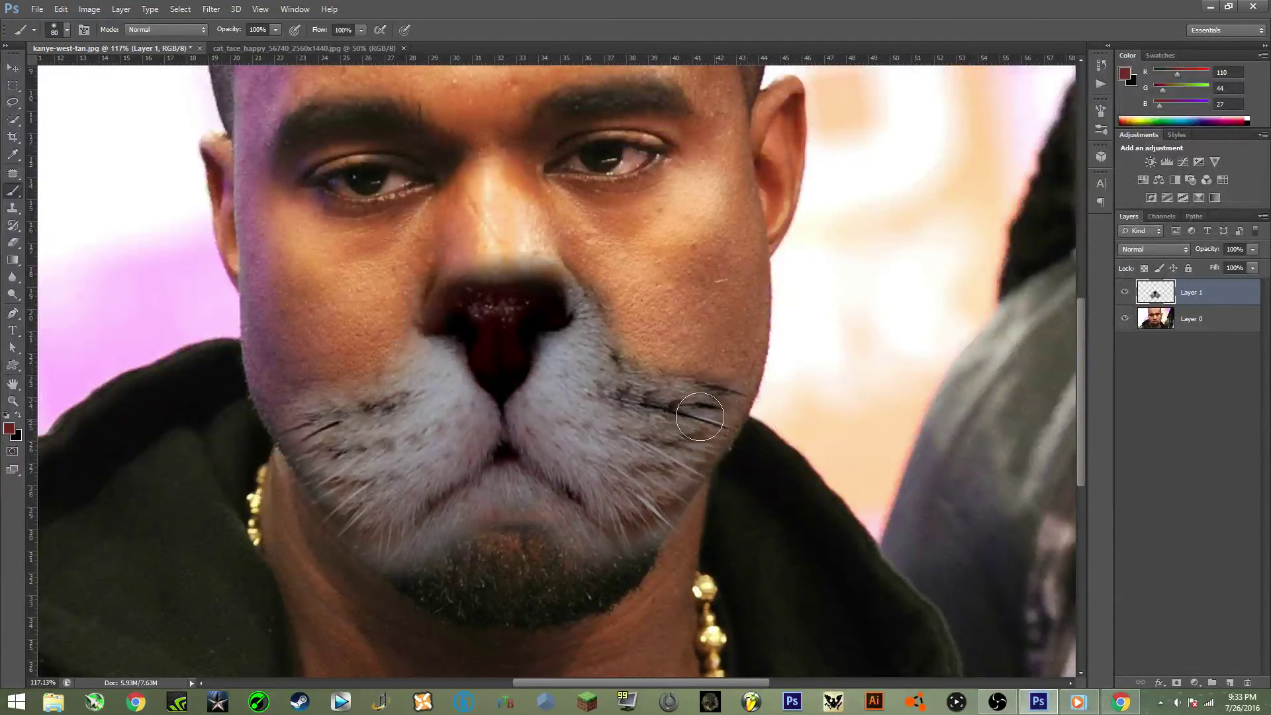
Warp the muzzle's top edge to sit snugly around the nose, then add a blank mask to Layer 1
{"action": "key", "text": "v"}
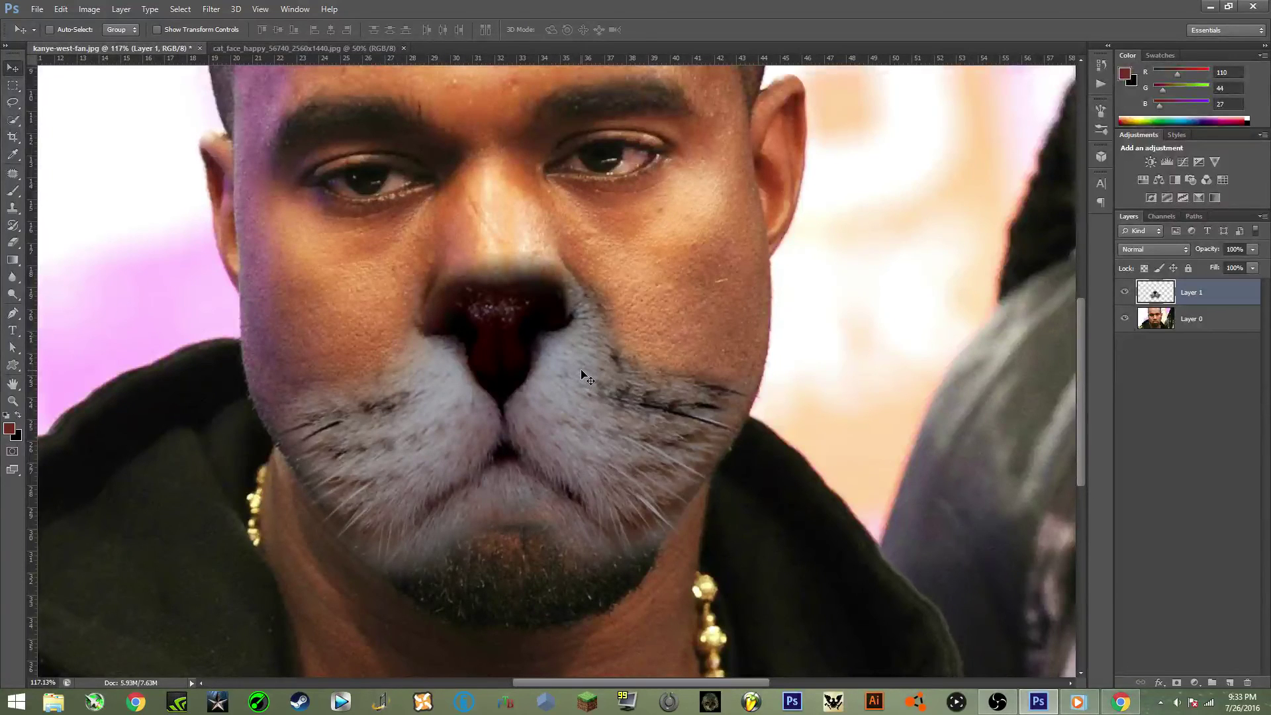
{"action": "key", "text": "ctrl+t"}
{"action": "right_click", "coordinate": [582, 369]}
{"action": "left_click", "coordinate": [609, 469]}
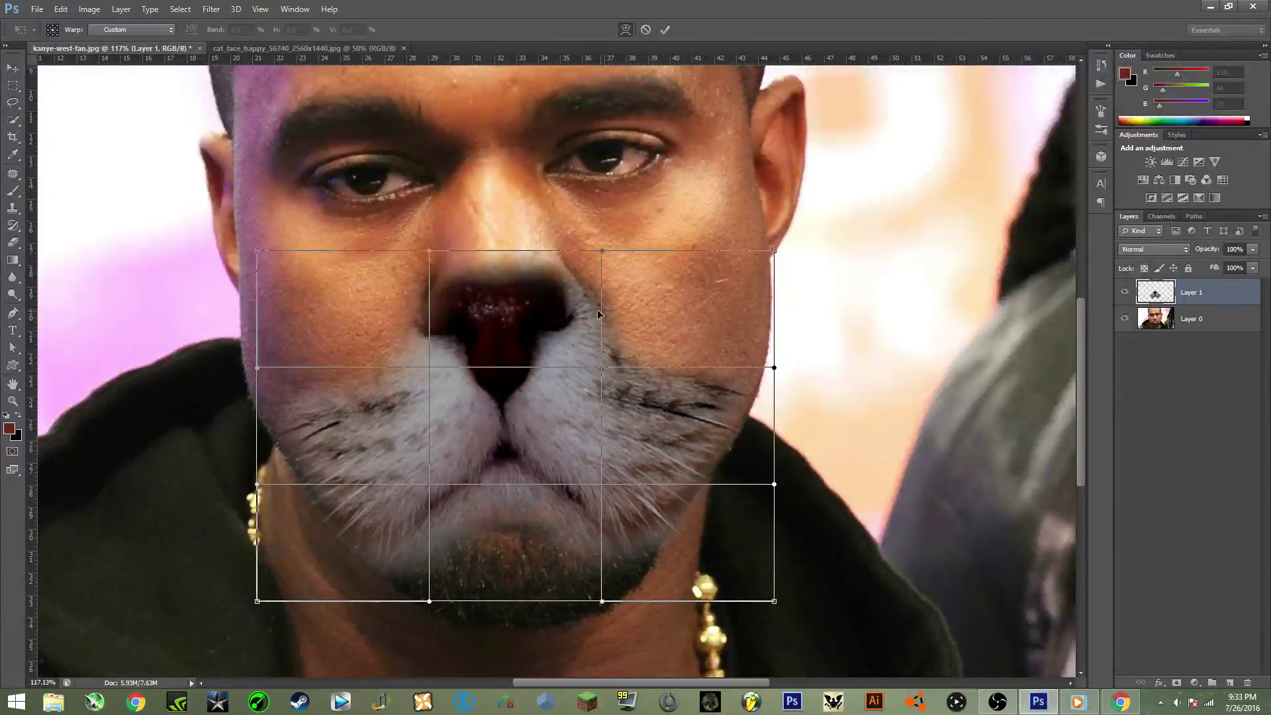
{"action": "left_click_drag", "start_coordinate": [598, 313], "coordinate": [586, 316]}
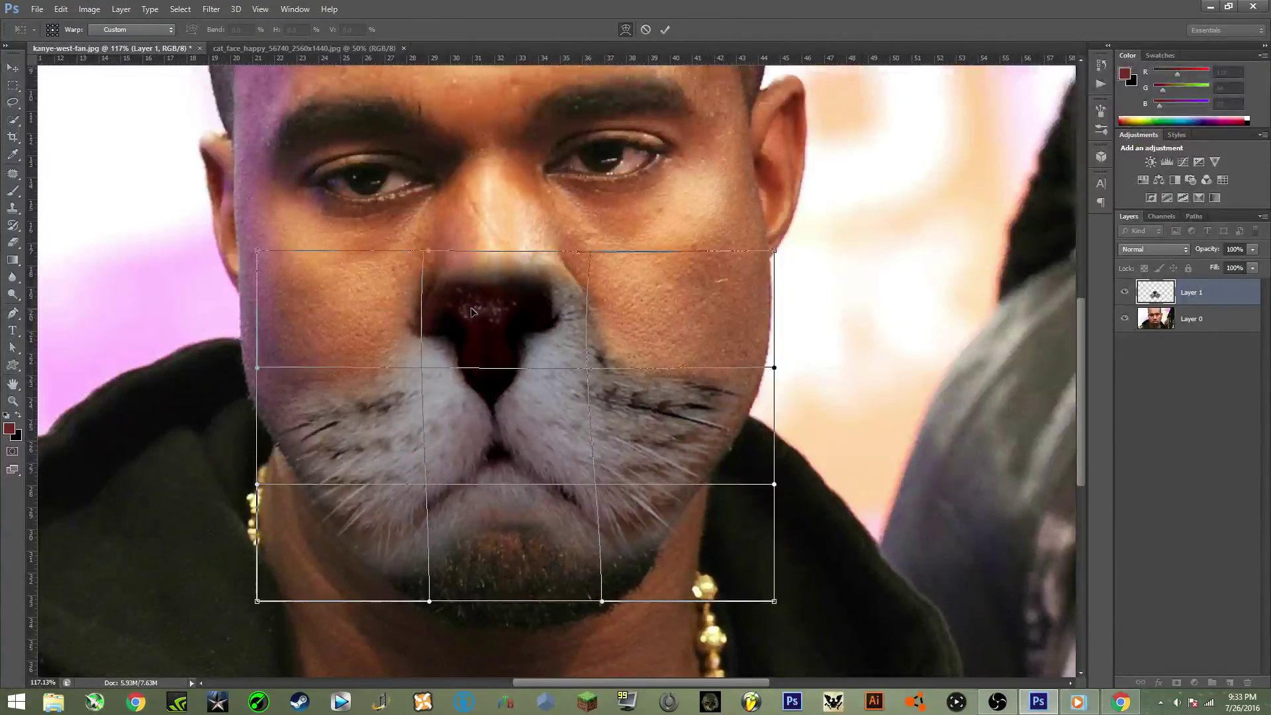
{"action": "left_click_drag", "start_coordinate": [472, 312], "coordinate": [479, 308]}
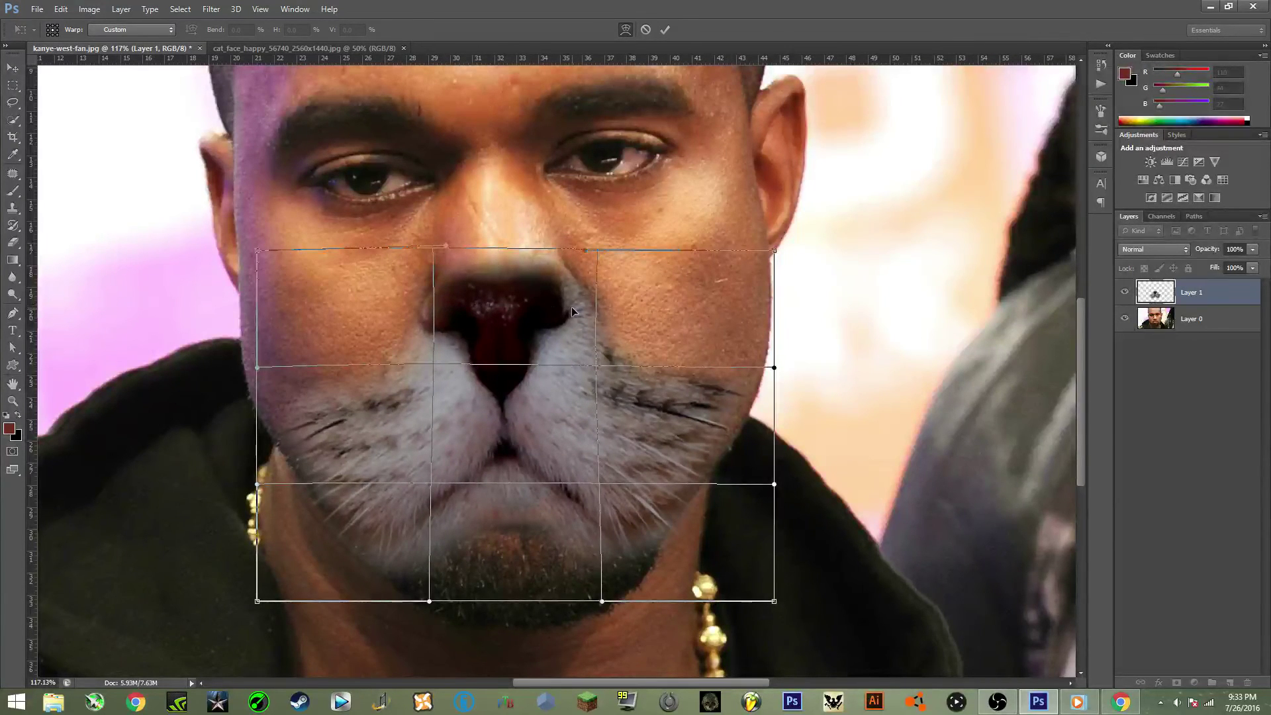
{"action": "key", "text": "Return"}
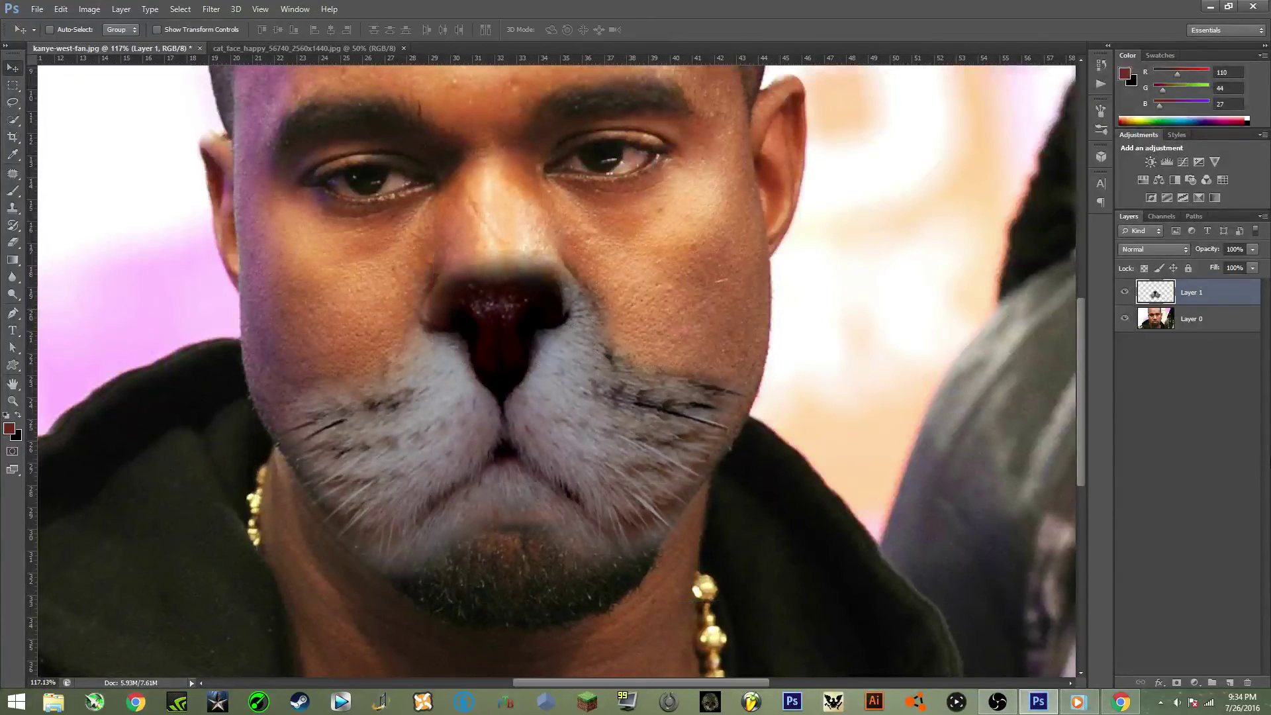
{"action": "left_click", "coordinate": [1176, 683]}
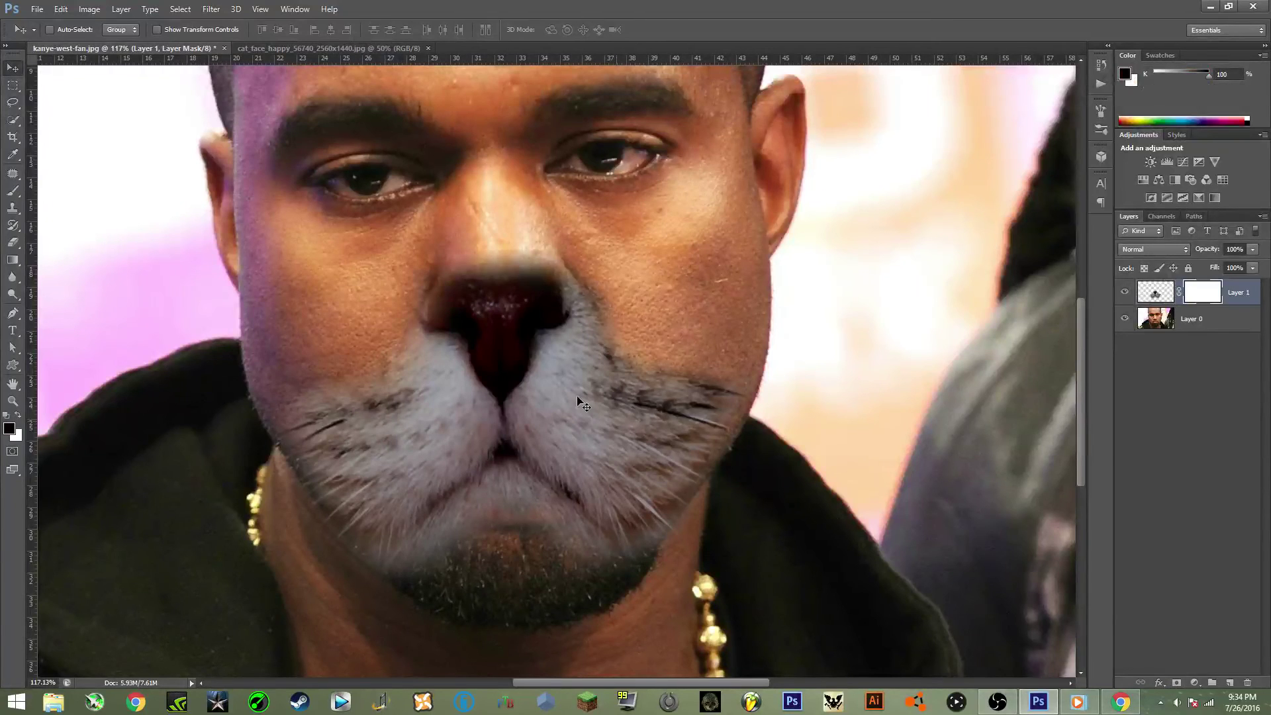
Brush black on the mask along the right cheek and jaw, then apply the mask
{"action": "key", "text": "b"}
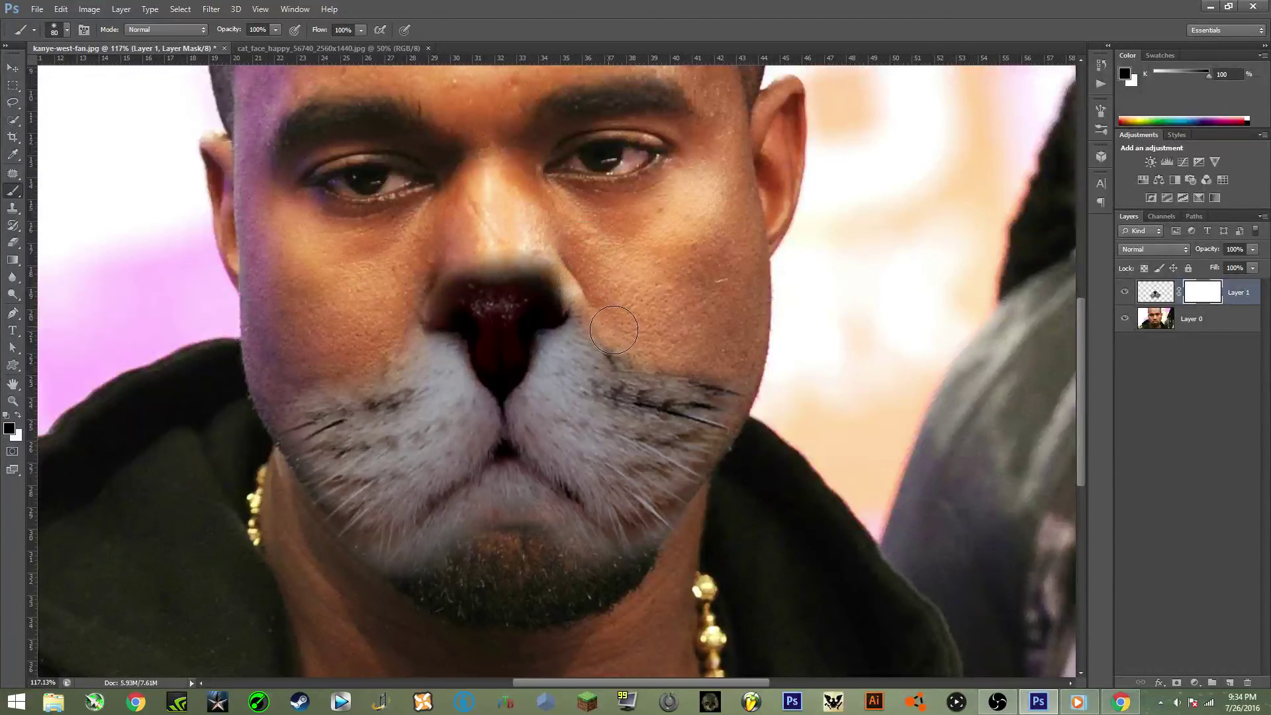
{"action": "left_click_drag", "start_coordinate": [614, 330], "coordinate": [722, 332]}
{"action": "left_click_drag", "start_coordinate": [774, 392], "coordinate": [644, 290]}
{"action": "right_click", "coordinate": [1190, 286]}
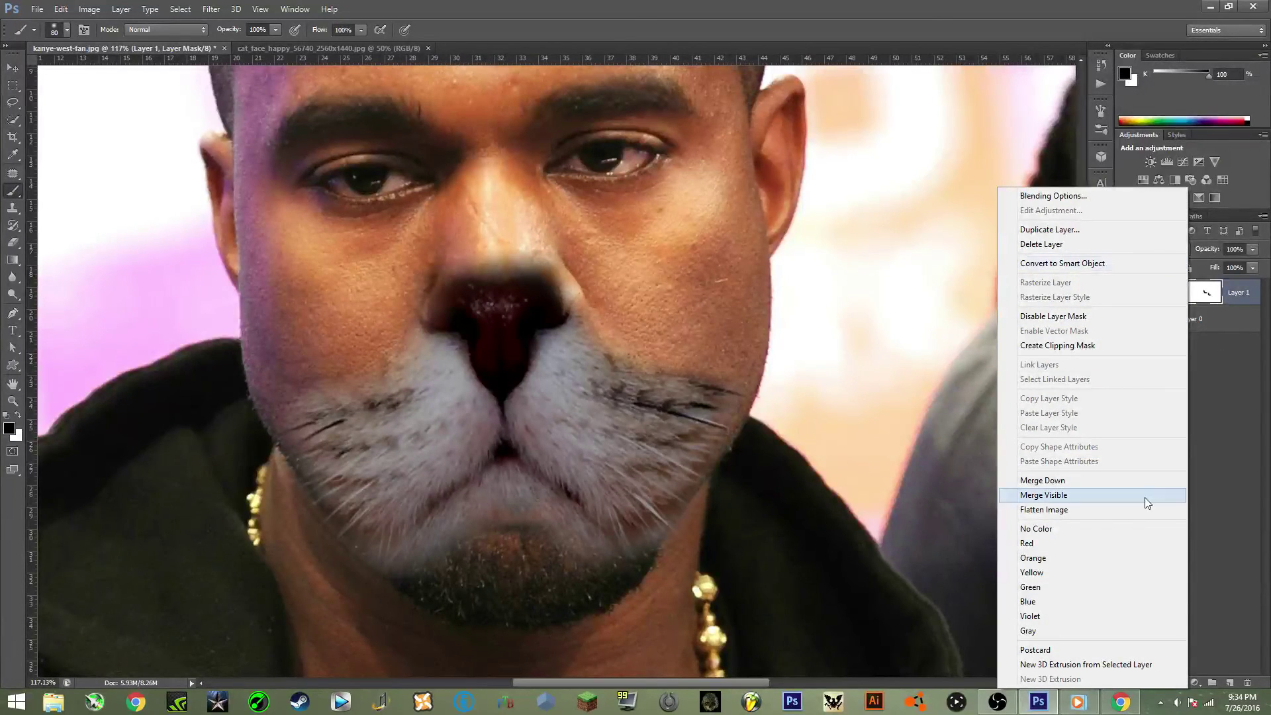
{"action": "right_click", "coordinate": [1203, 290]}
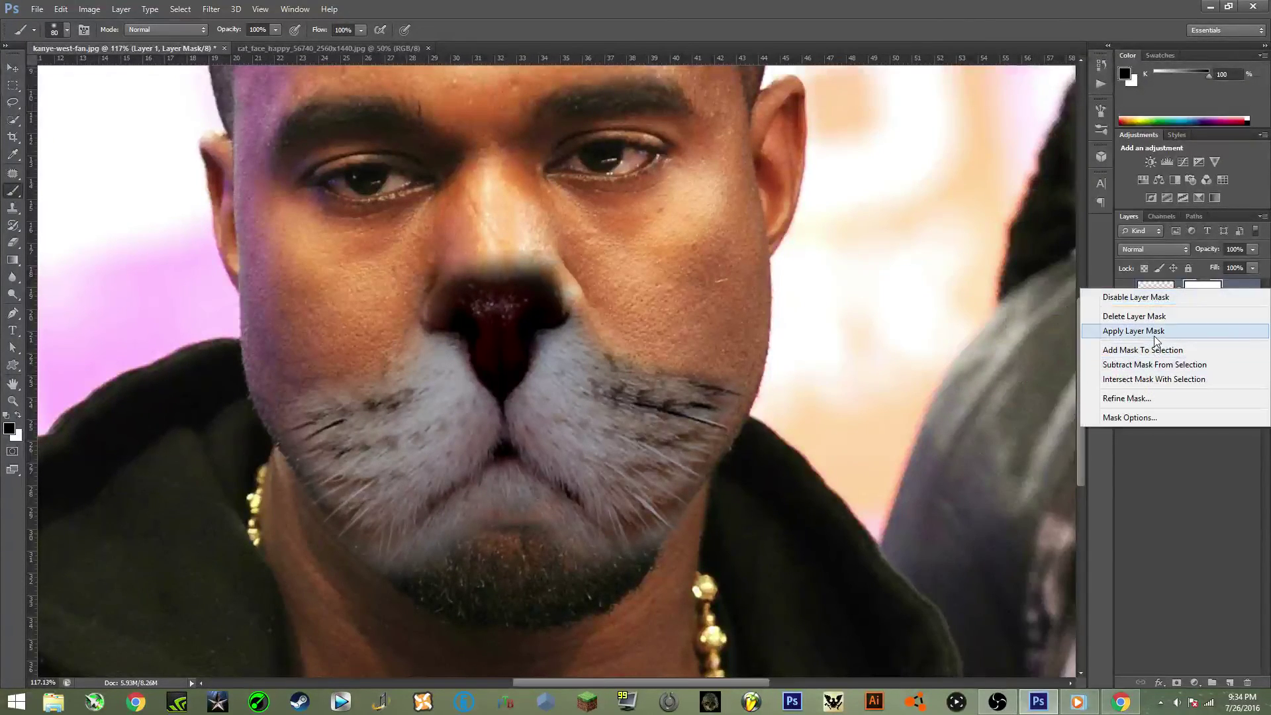
{"action": "left_click", "coordinate": [1122, 331]}
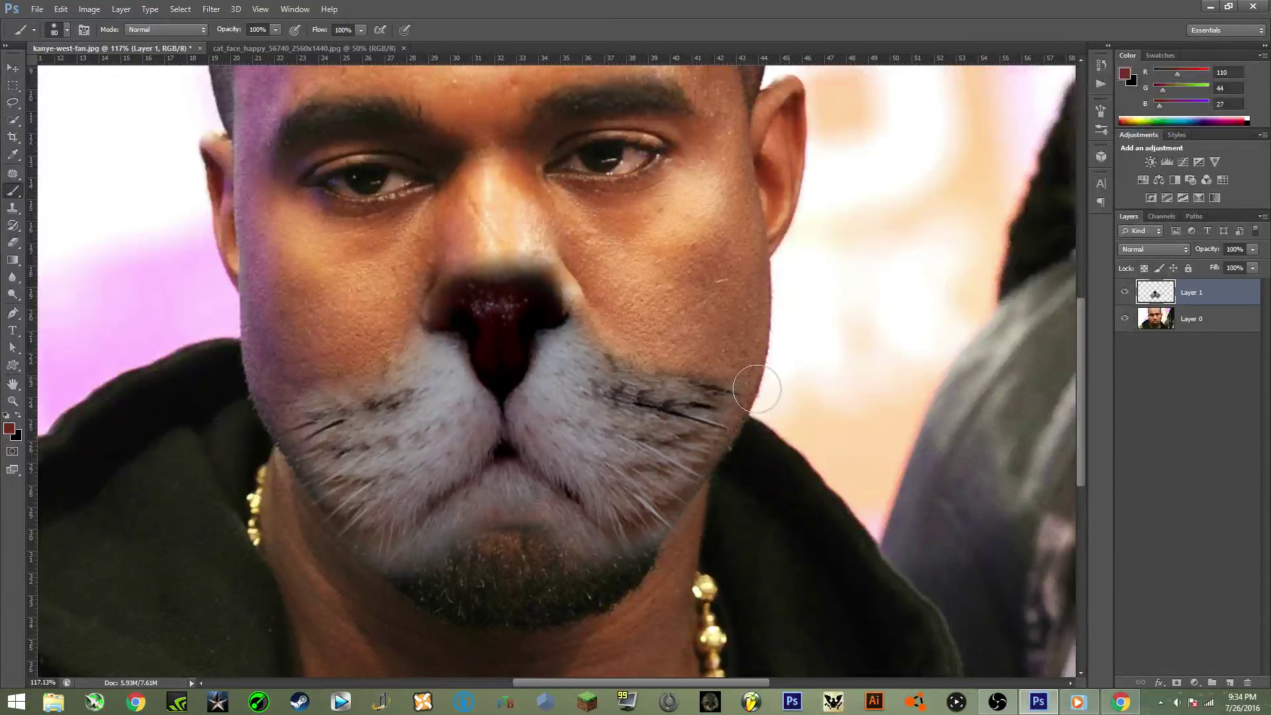
Warp the muzzle again to narrow the cat nose and its sides
{"action": "key", "text": "ctrl+t"}
{"action": "right_click", "coordinate": [457, 411]}
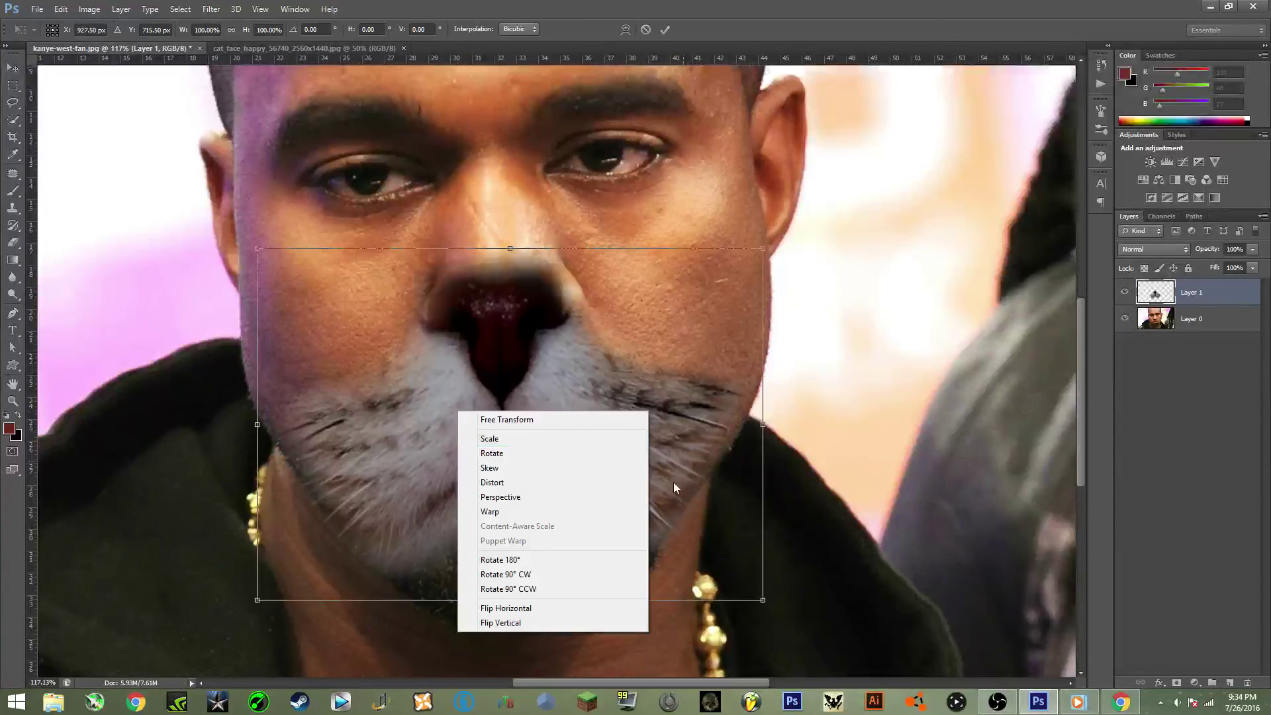
{"action": "left_click", "coordinate": [607, 512]}
{"action": "mouse_move", "coordinate": [500, 300]}
{"action": "left_mouse_down"}
{"action": "mouse_move", "coordinate": [435, 302]}
{"action": "mouse_move", "coordinate": [438, 314]}
{"action": "mouse_move", "coordinate": [472, 302]}
{"action": "mouse_move", "coordinate": [575, 414]}
{"action": "left_mouse_up"}
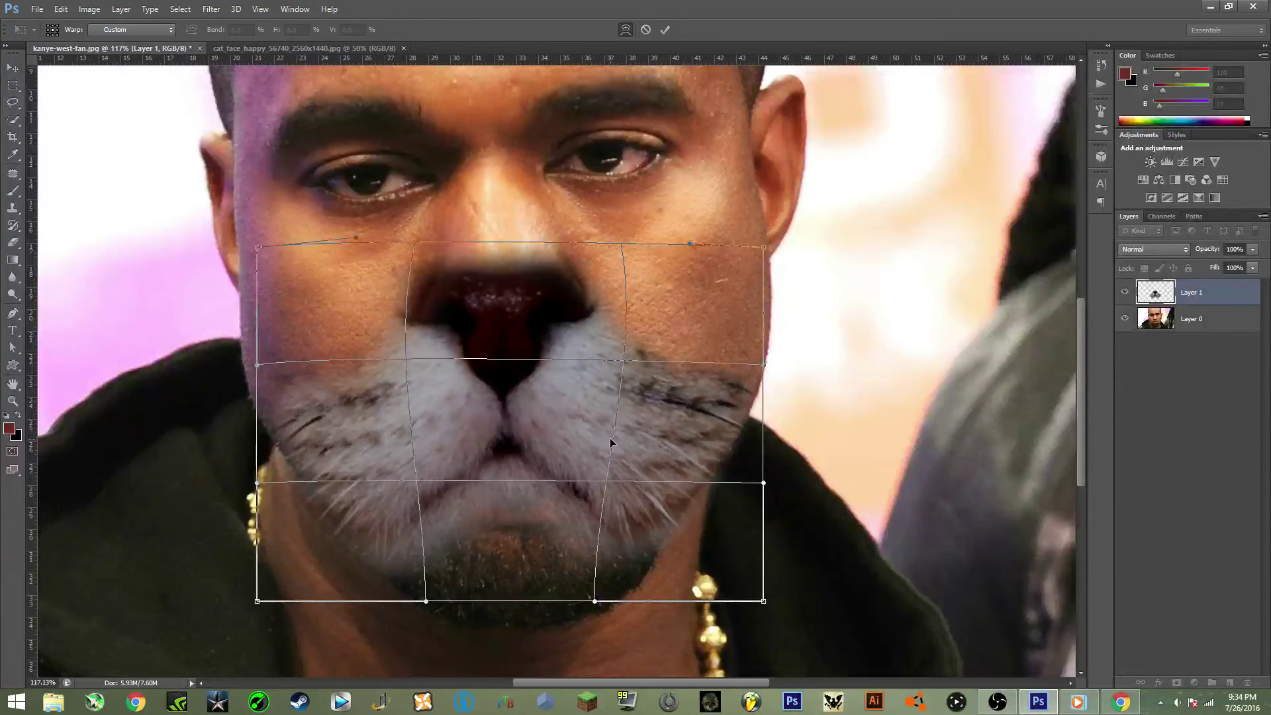
{"action": "key", "text": "Return"}
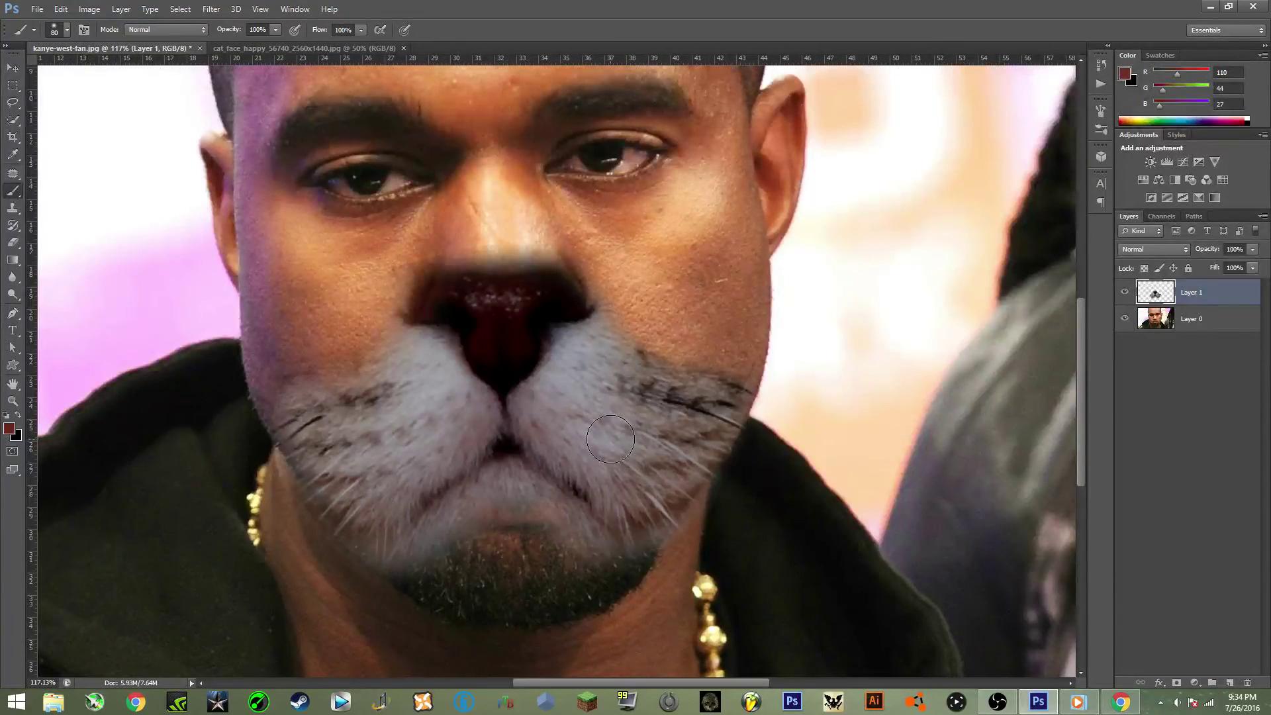
Add and then delete a Photo Filter, and add a Black & White adjustment layer instead
{"action": "left_click", "coordinate": [1223, 334], "text": "shift"}
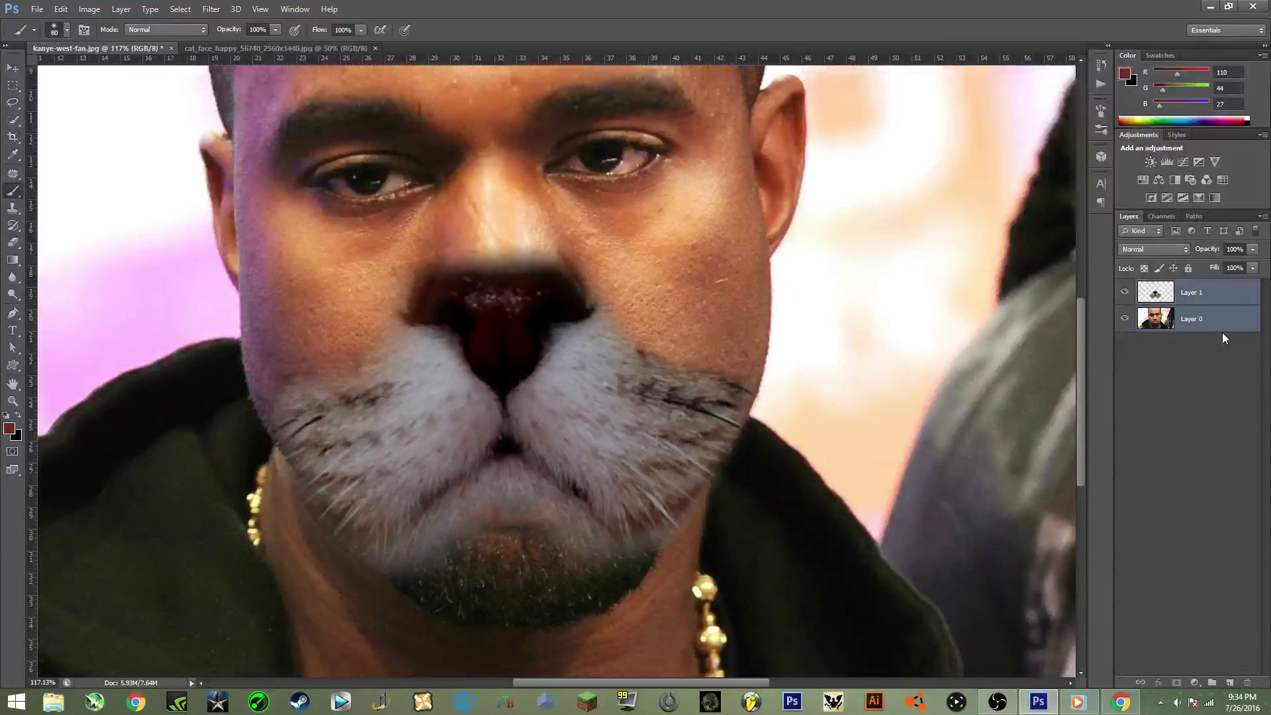
{"action": "left_click", "coordinate": [1209, 683]}
{"action": "left_click", "coordinate": [1194, 571]}
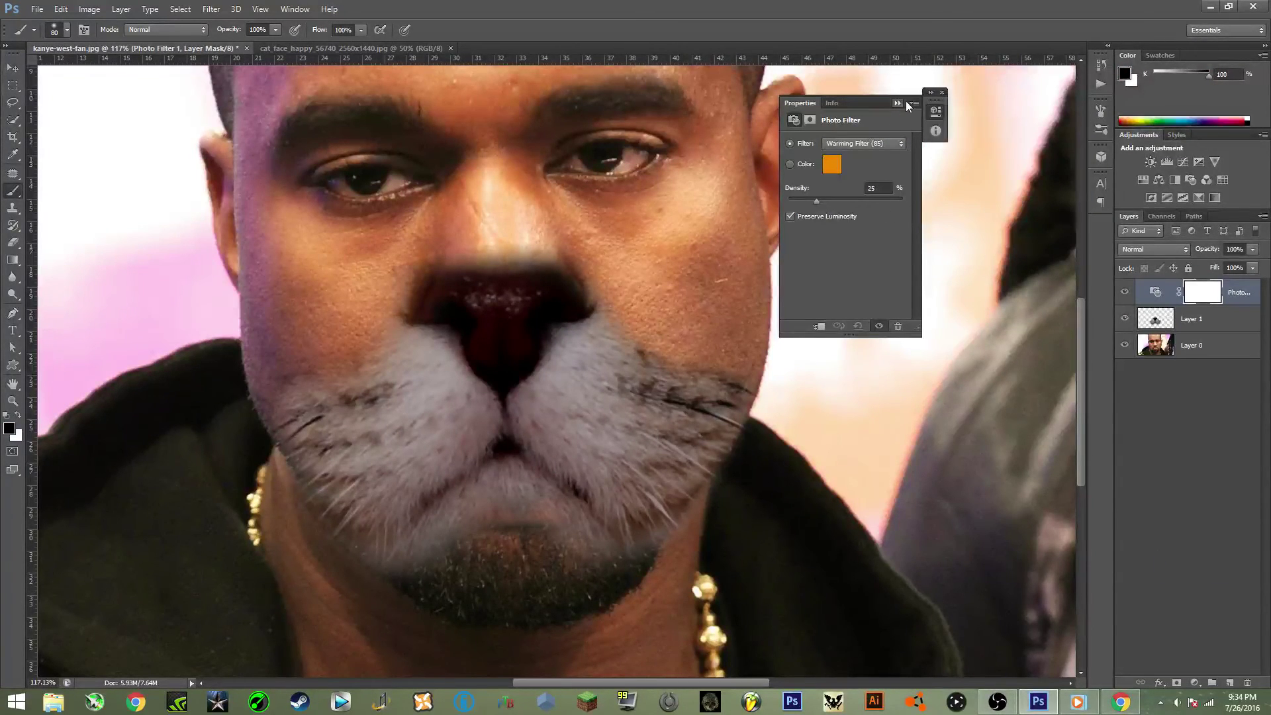
{"action": "left_click", "coordinate": [943, 93]}
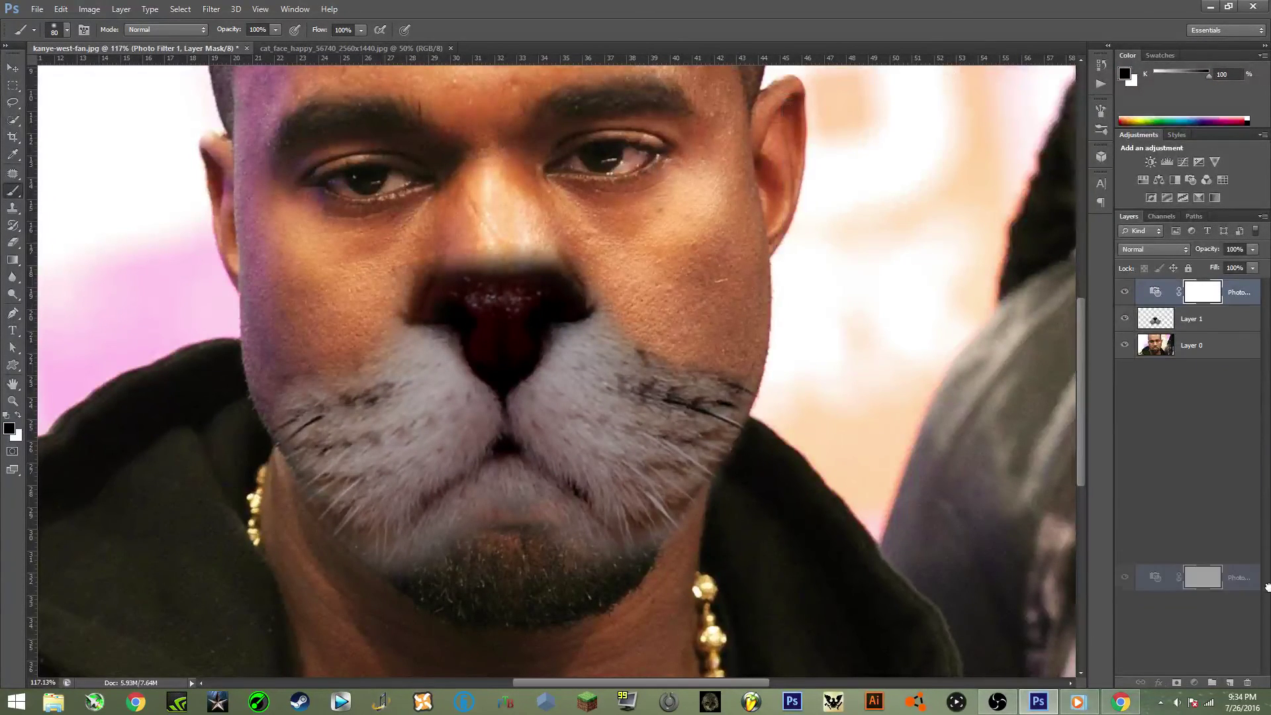
{"action": "left_click_drag", "start_coordinate": [1232, 292], "coordinate": [1248, 682]}
{"action": "left_click", "coordinate": [1190, 682]}
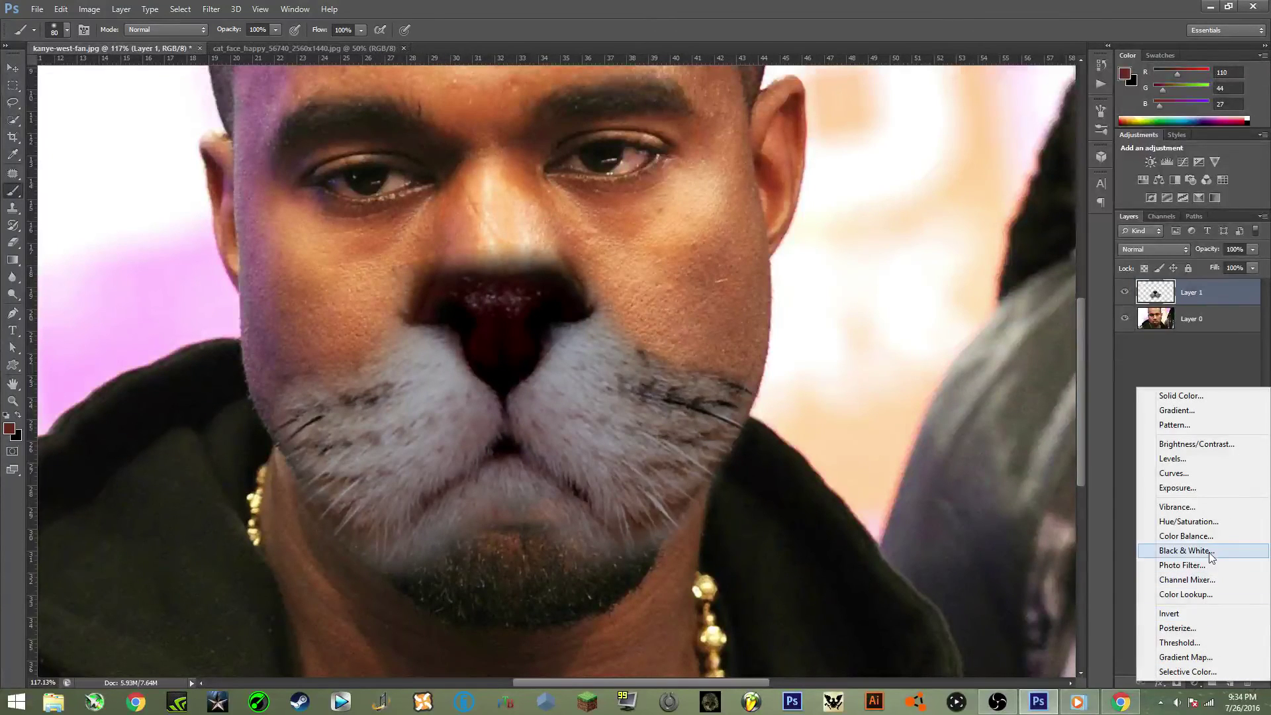
{"action": "left_click", "coordinate": [1187, 550]}
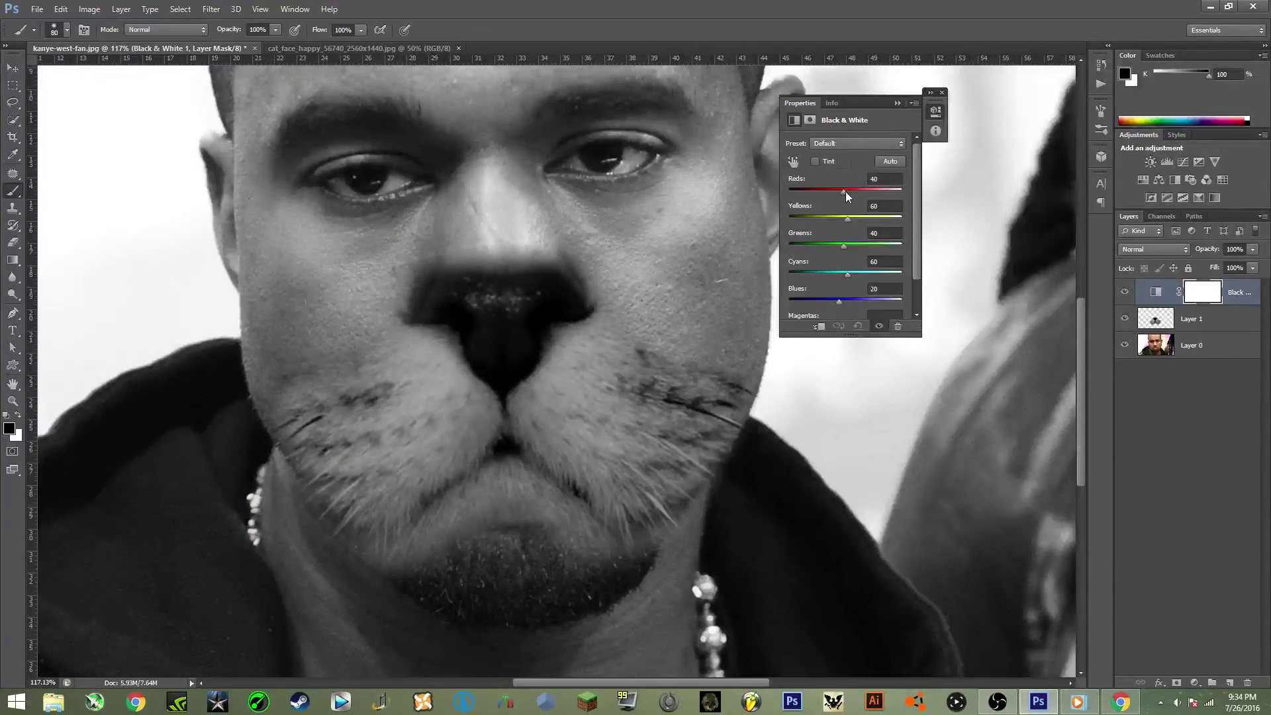
Tune the Black & White sliders: Reds 44, Yellows 27, Cyans 300, Blues 108, Magentas darker
{"action": "mouse_move", "coordinate": [845, 192]}
{"action": "left_mouse_down"}
{"action": "mouse_move", "coordinate": [832, 197]}
{"action": "mouse_move", "coordinate": [844, 200]}
{"action": "left_mouse_up"}
{"action": "mouse_move", "coordinate": [847, 274]}
{"action": "left_mouse_down"}
{"action": "mouse_move", "coordinate": [836, 279]}
{"action": "mouse_move", "coordinate": [947, 275]}
{"action": "left_mouse_up"}
{"action": "left_click_drag", "start_coordinate": [780, 274], "coordinate": [1071, 272]}
{"action": "left_click_drag", "start_coordinate": [860, 303], "coordinate": [861, 303]}
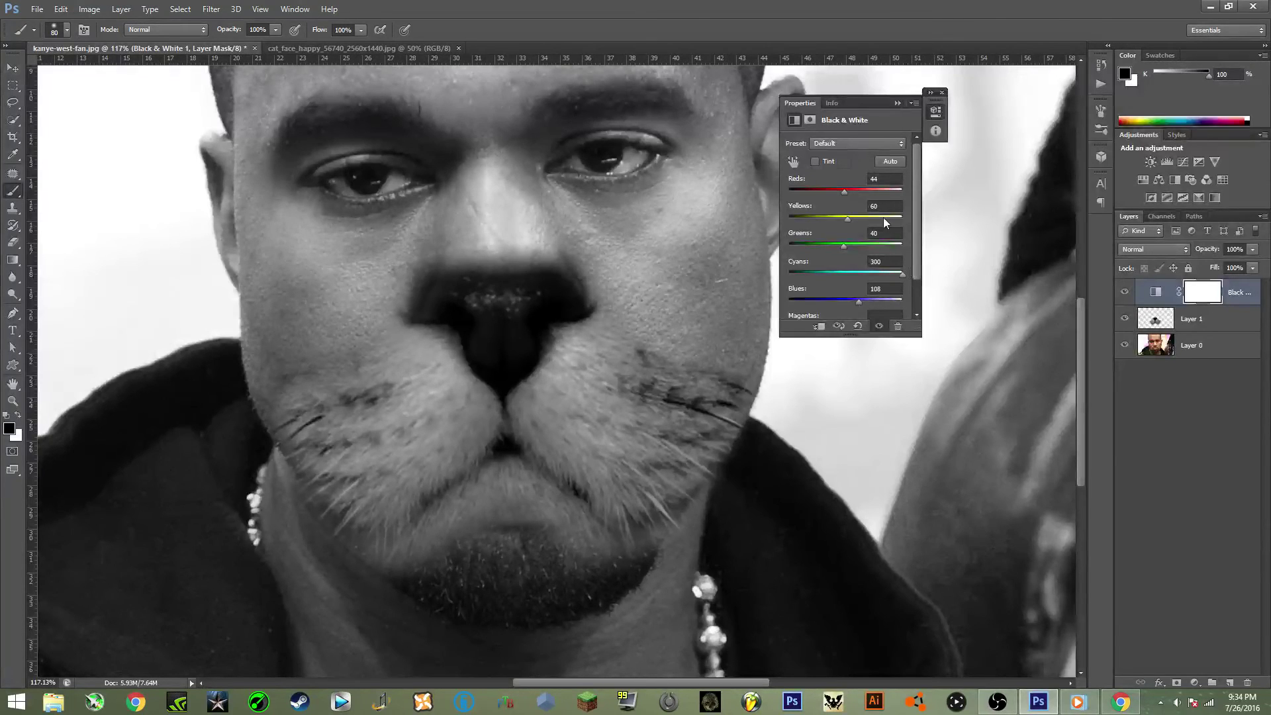
{"action": "left_click_drag", "start_coordinate": [840, 209], "coordinate": [840, 227]}
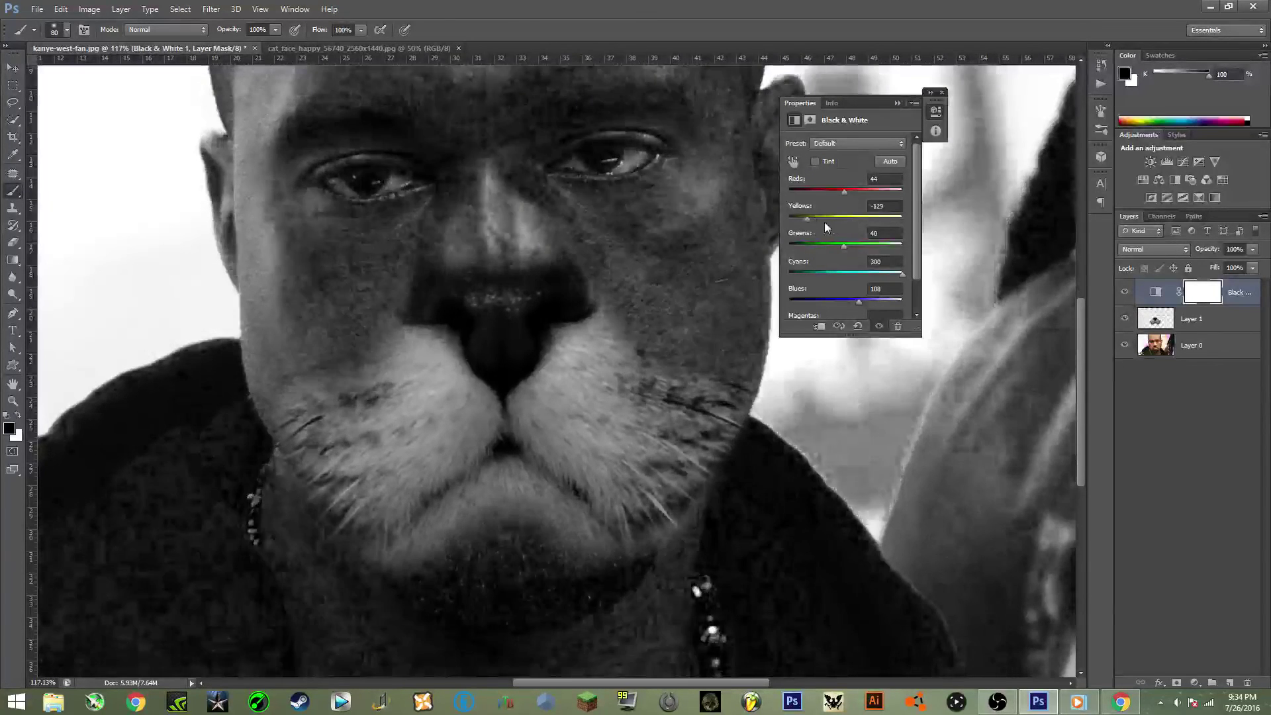
{"action": "left_click_drag", "start_coordinate": [915, 196], "coordinate": [916, 222]}
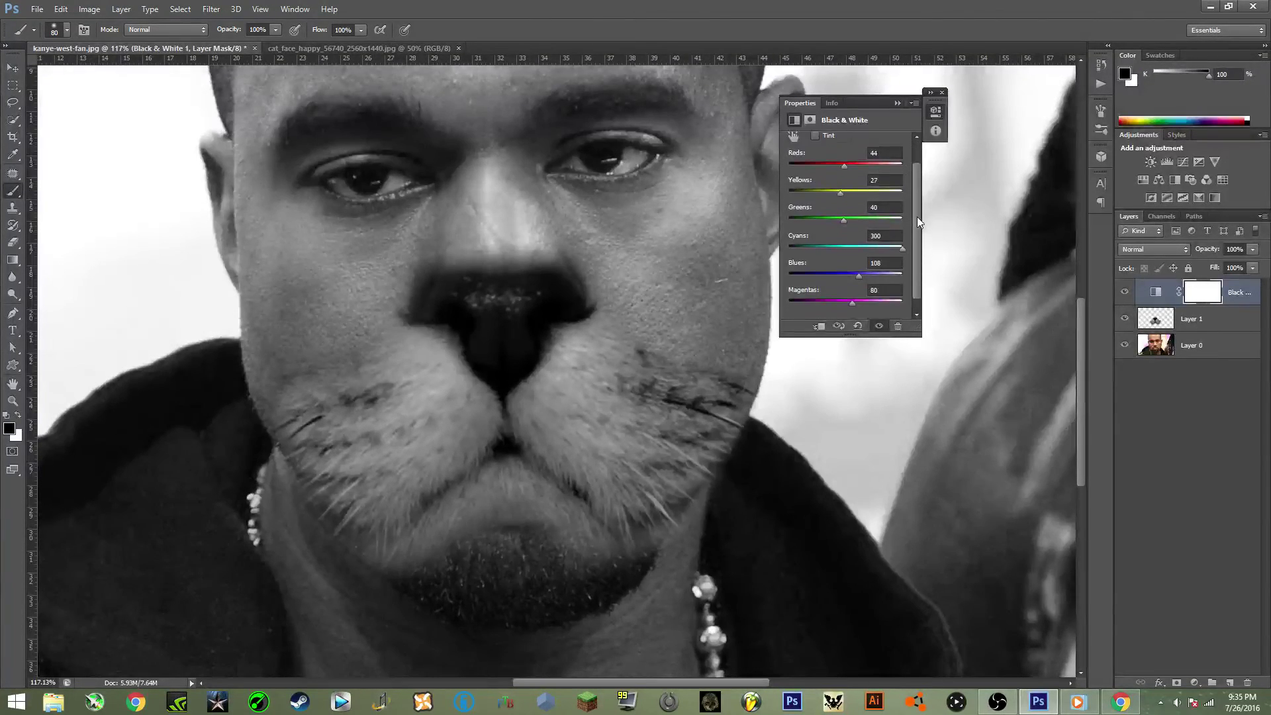
{"action": "left_click_drag", "start_coordinate": [852, 292], "coordinate": [843, 292]}
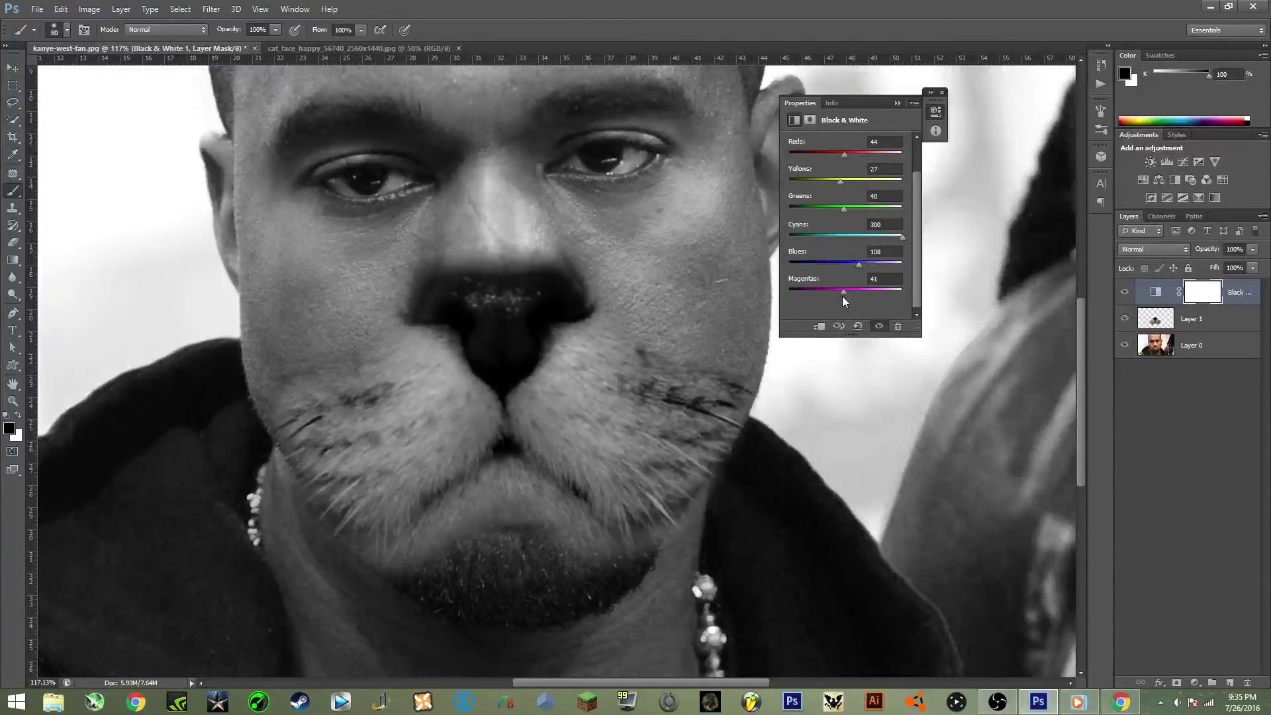
{"action": "scroll", "coordinate": [890, 180], "scroll_direction": "up", "scroll_amount": 2}
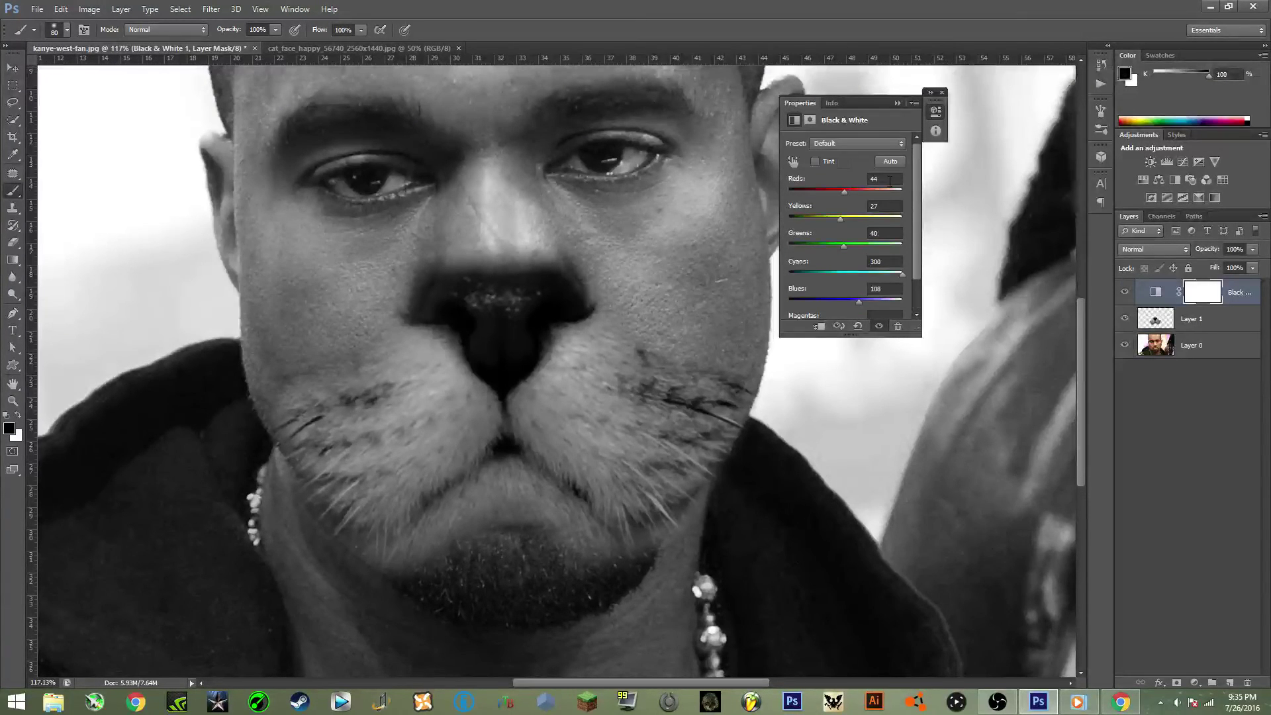
Preview the Blue Filter, Darker, High Contrast Blue, High Contrast Red and Infrared presets
{"action": "left_click", "coordinate": [887, 144]}
{"action": "left_click", "coordinate": [884, 179]}
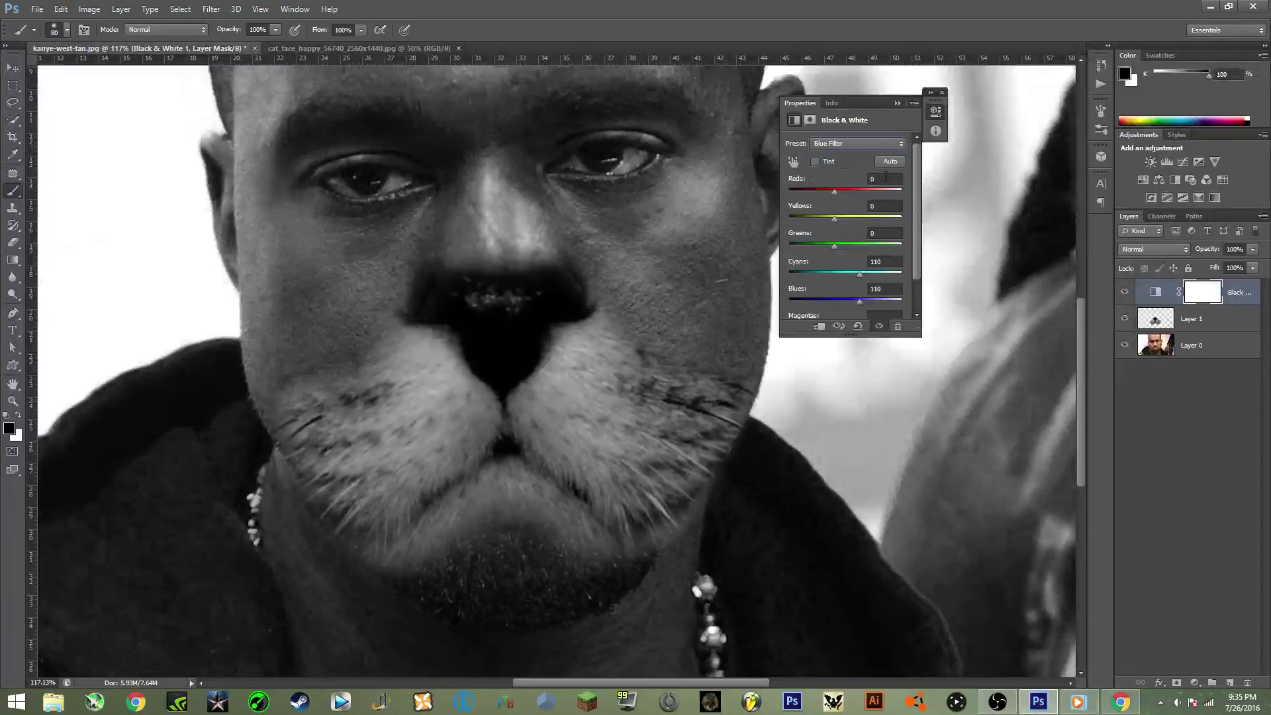
{"action": "left_click", "coordinate": [887, 144]}
{"action": "left_click", "coordinate": [856, 155]}
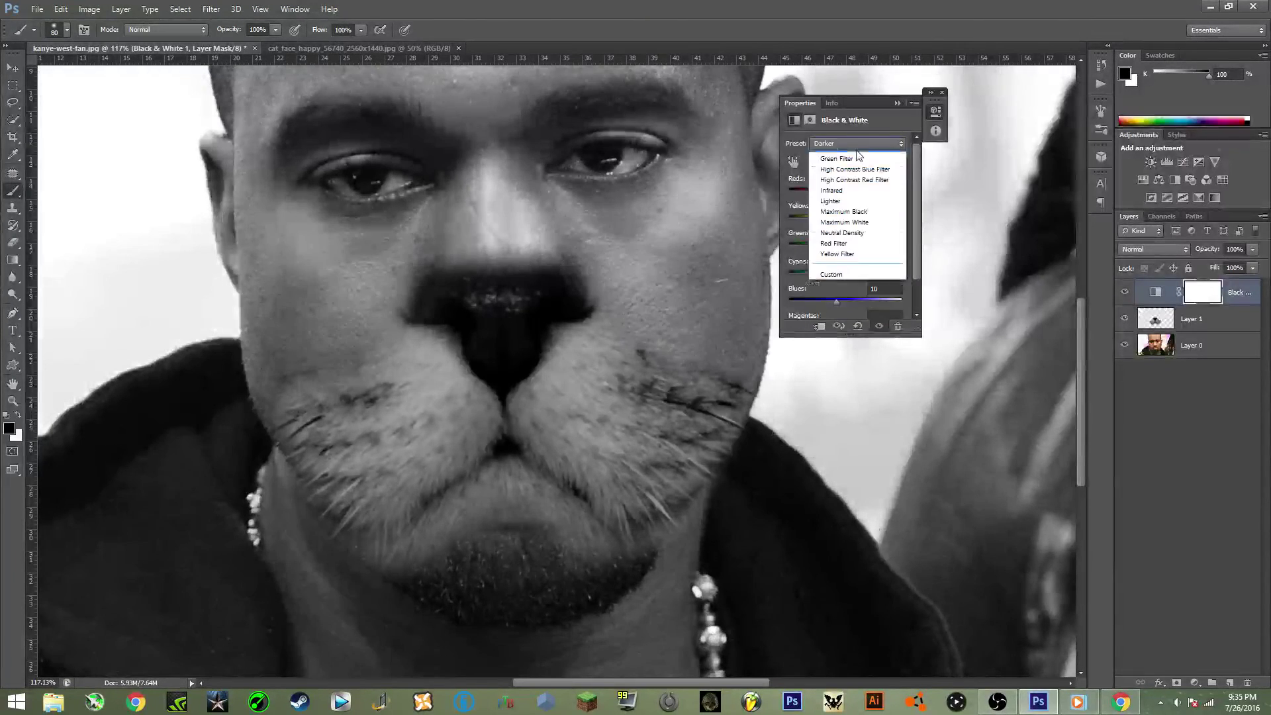
{"action": "left_click", "coordinate": [862, 205]}
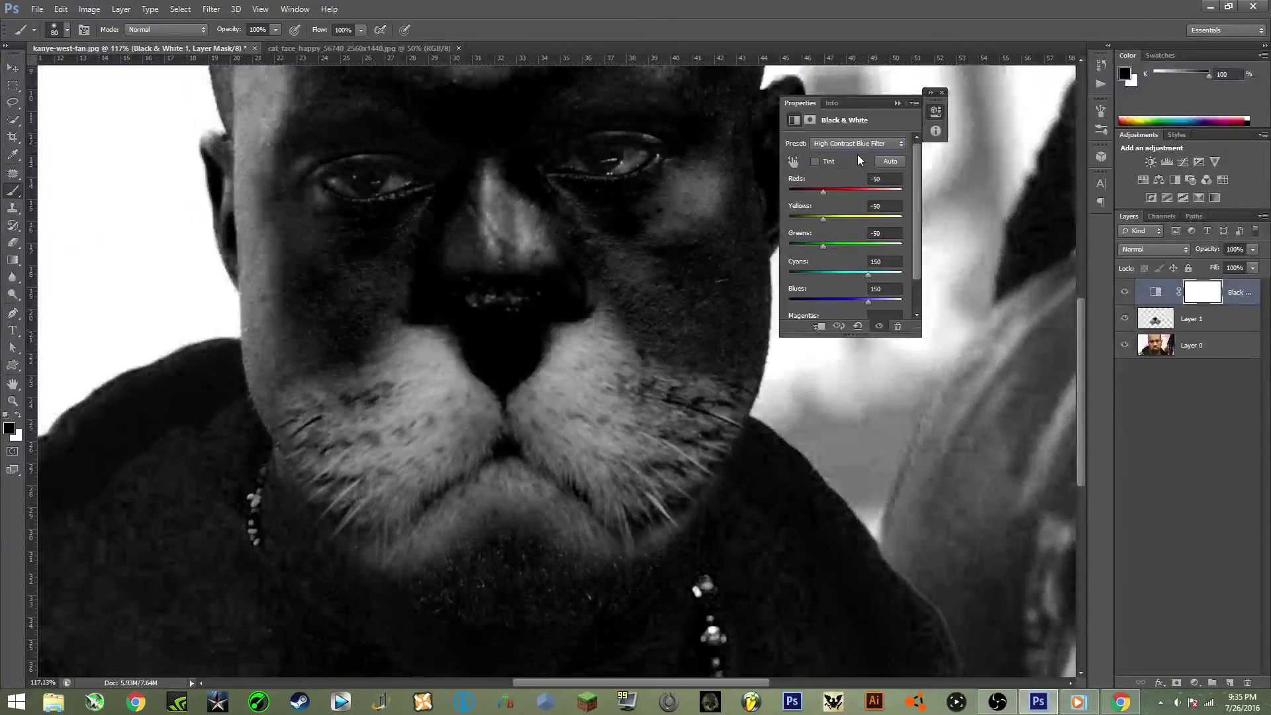
{"action": "left_click", "coordinate": [857, 145]}
{"action": "left_click", "coordinate": [858, 220]}
{"action": "left_click", "coordinate": [858, 146]}
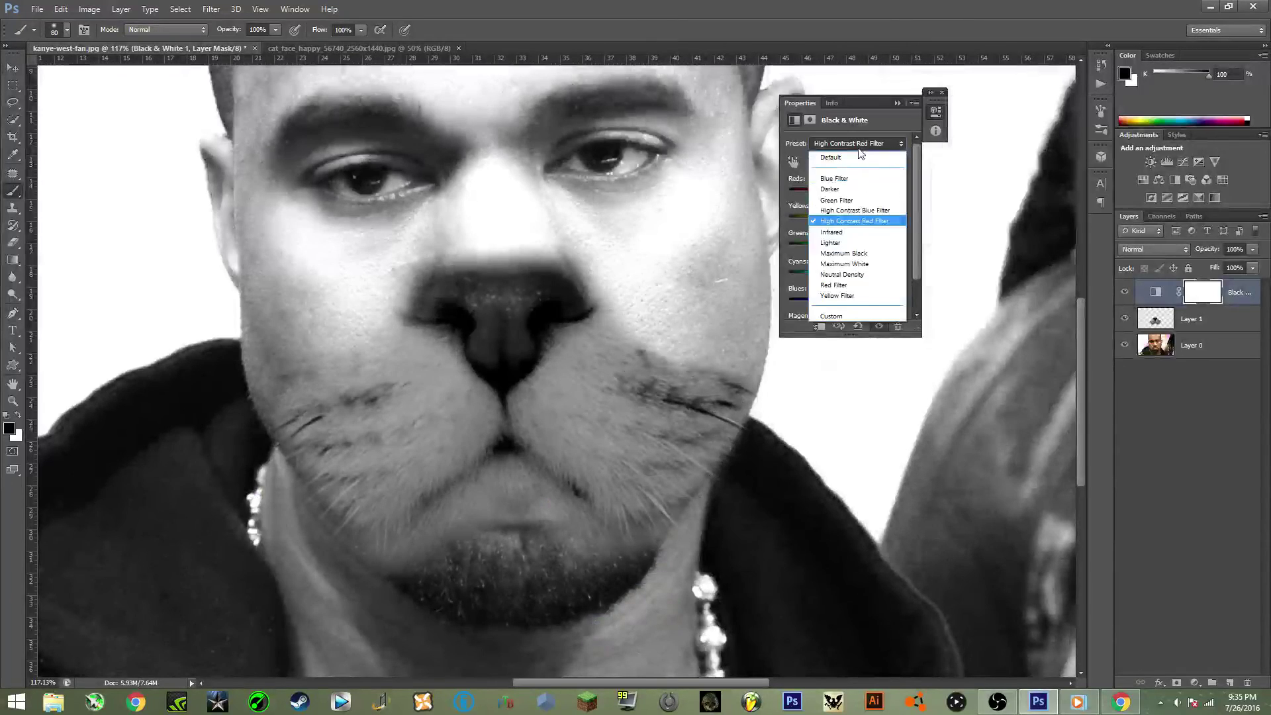
{"action": "left_click", "coordinate": [854, 232]}
Preview Lighter, Maximum Black, Neutral Density and Yellow Filter, then settle on Default and close Properties
{"action": "left_click", "coordinate": [847, 143]}
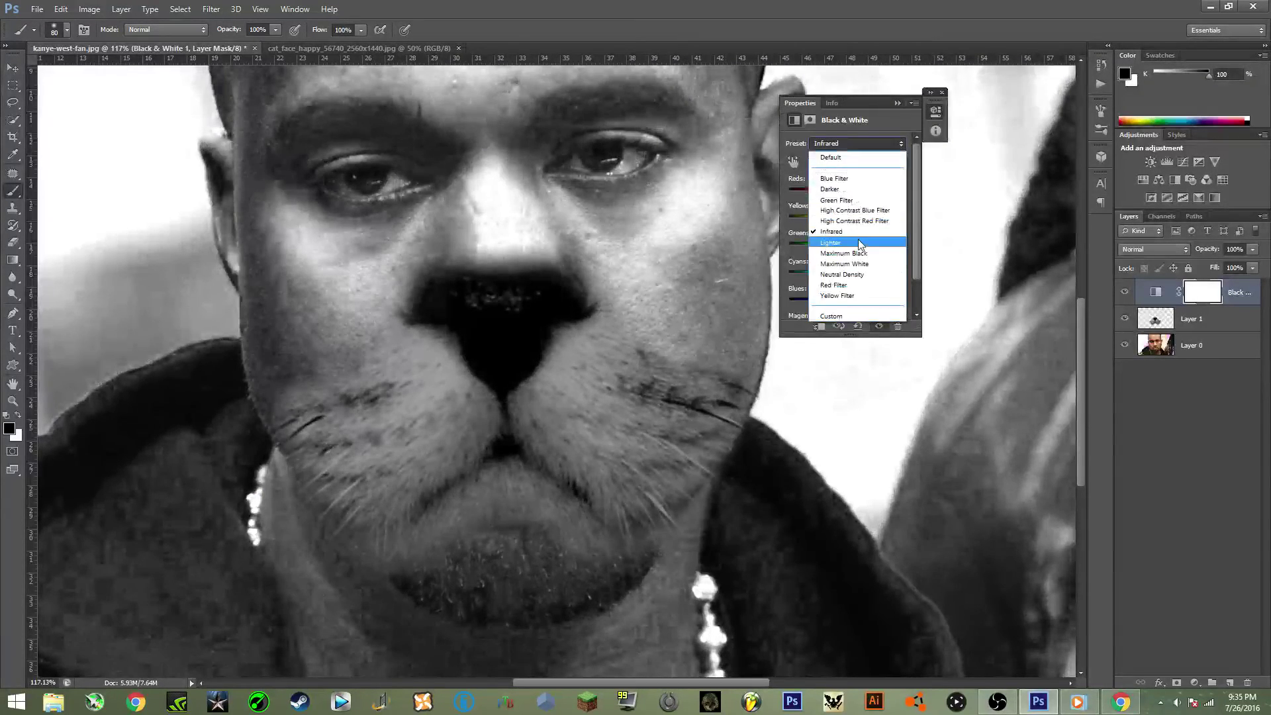
{"action": "left_click", "coordinate": [860, 243]}
{"action": "left_click", "coordinate": [855, 145]}
{"action": "left_click", "coordinate": [863, 253]}
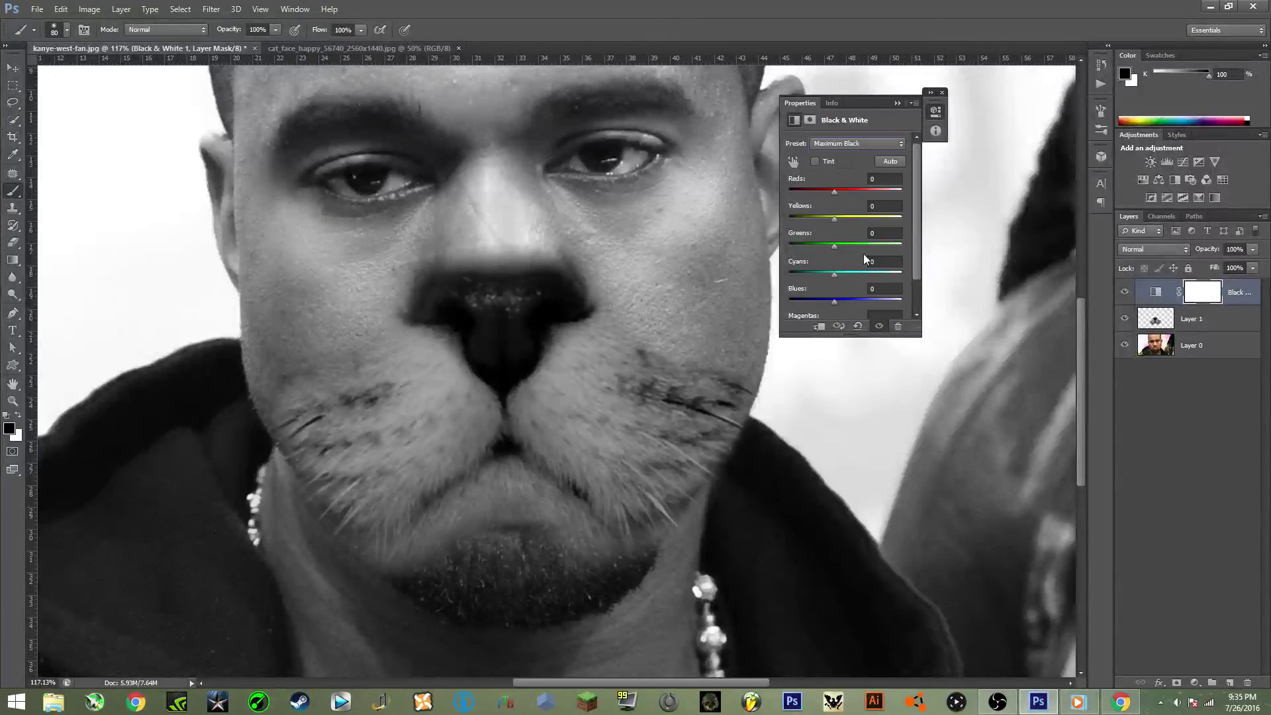
{"action": "left_click", "coordinate": [856, 143]}
{"action": "left_click", "coordinate": [867, 199]}
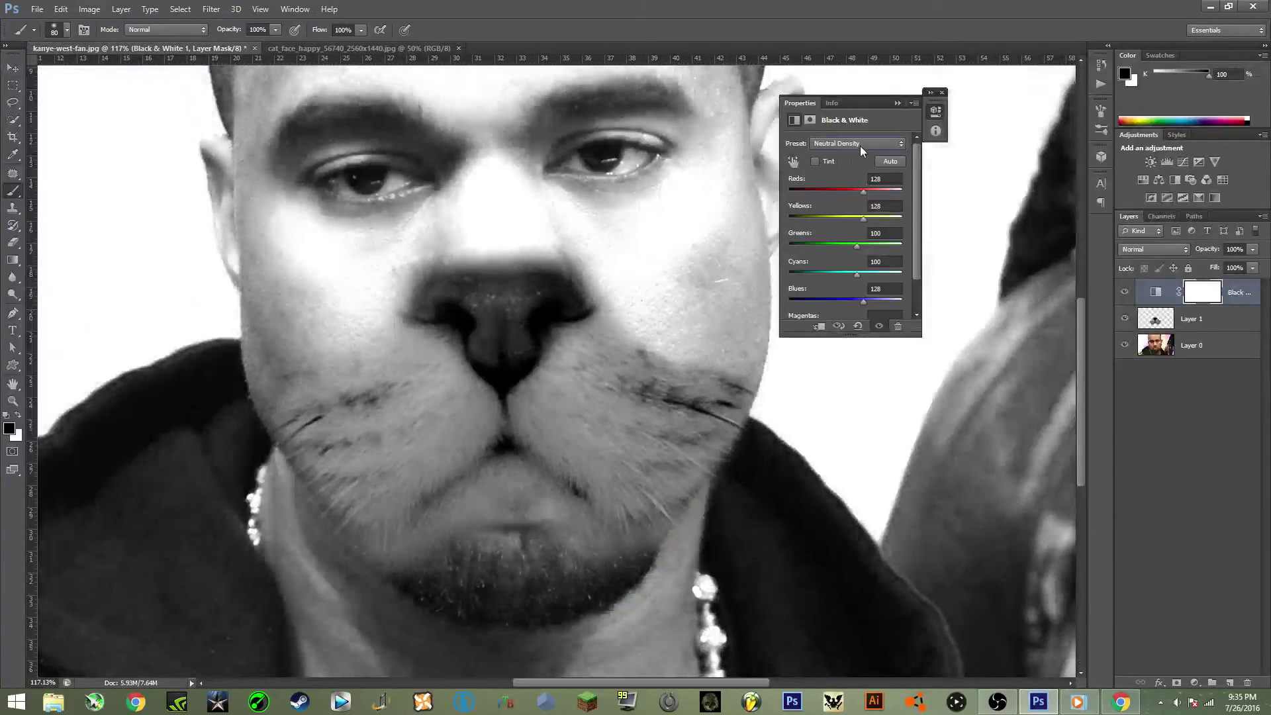
{"action": "left_click", "coordinate": [860, 144]}
{"action": "left_click", "coordinate": [862, 292]}
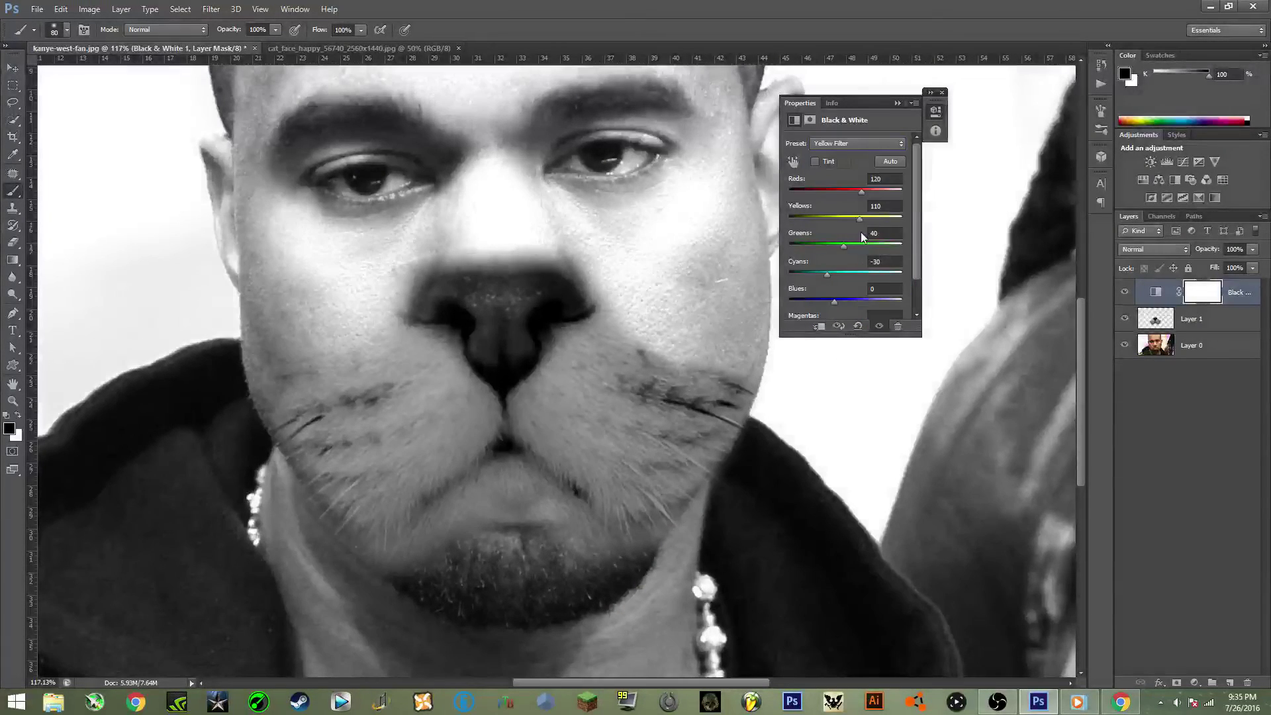
{"action": "left_click", "coordinate": [873, 144]}
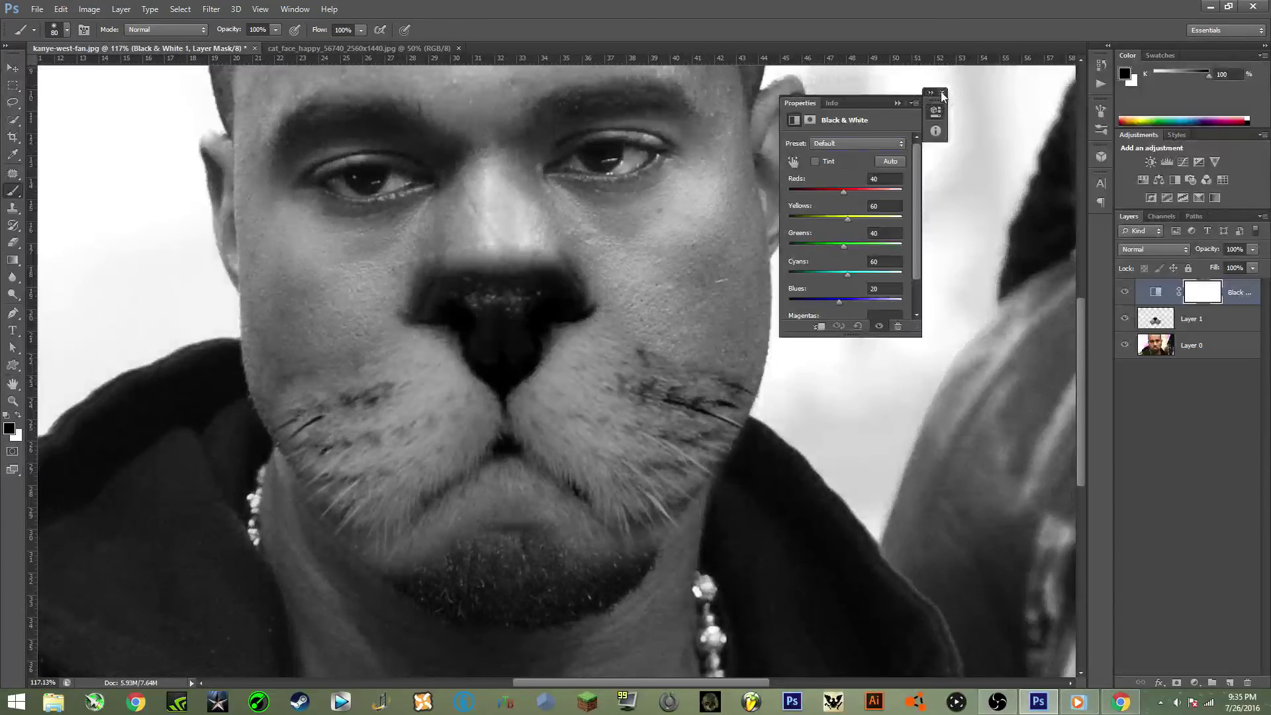
{"action": "left_click", "coordinate": [943, 92]}
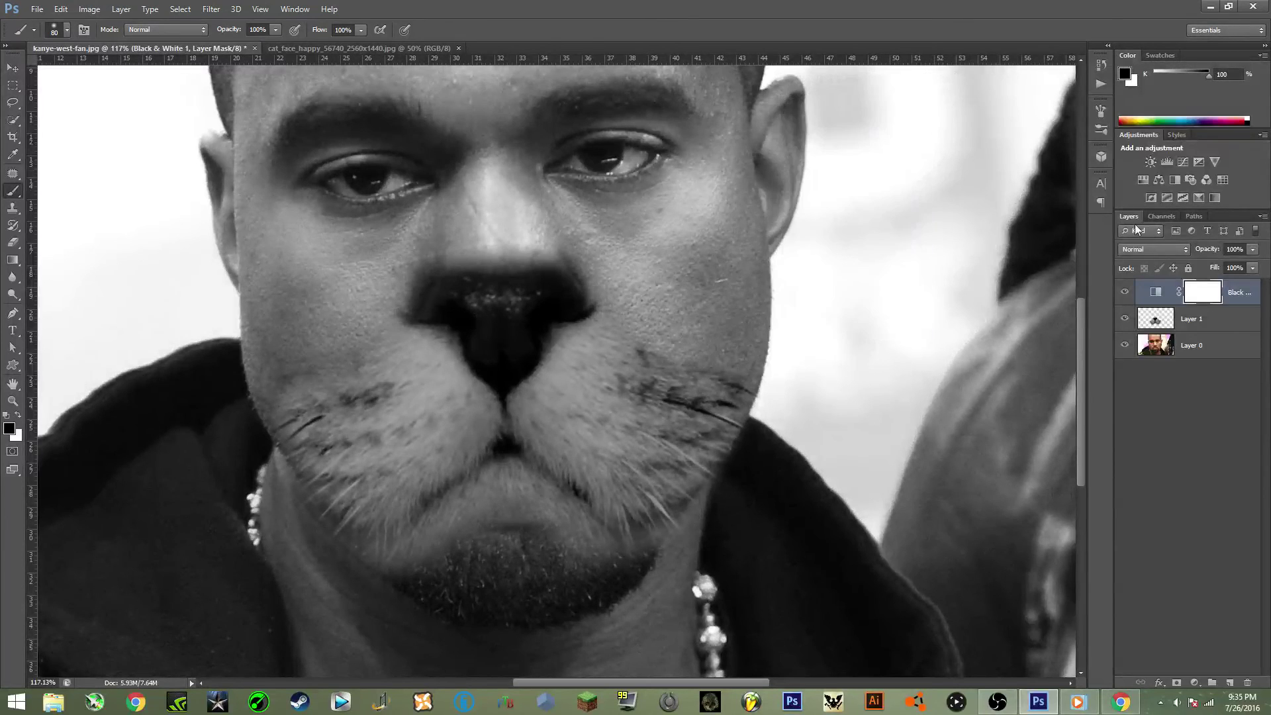
Merge the face, muzzle and Black & White layers into one, undoing a partial merge first
{"action": "left_click", "coordinate": [1227, 331], "text": "shift"}
{"action": "right_click", "coordinate": [1227, 331]}
{"action": "left_click", "coordinate": [1164, 483]}
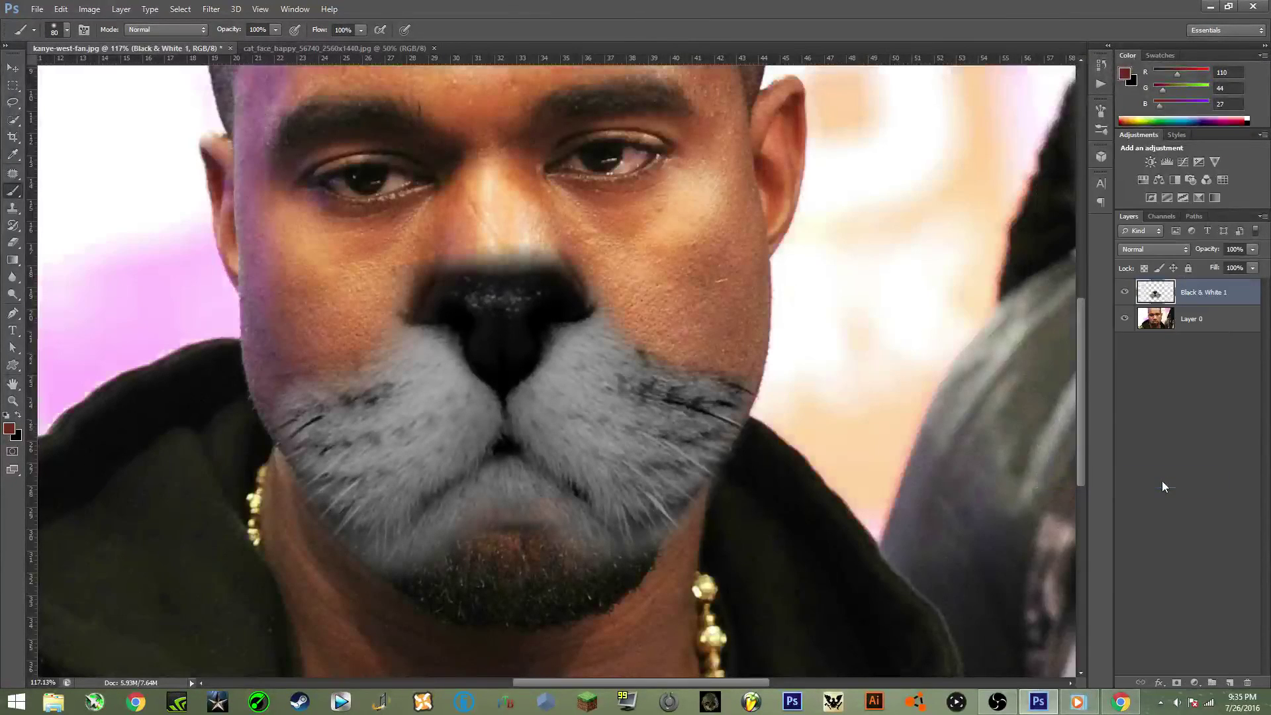
{"action": "key", "text": "ctrl+z"}
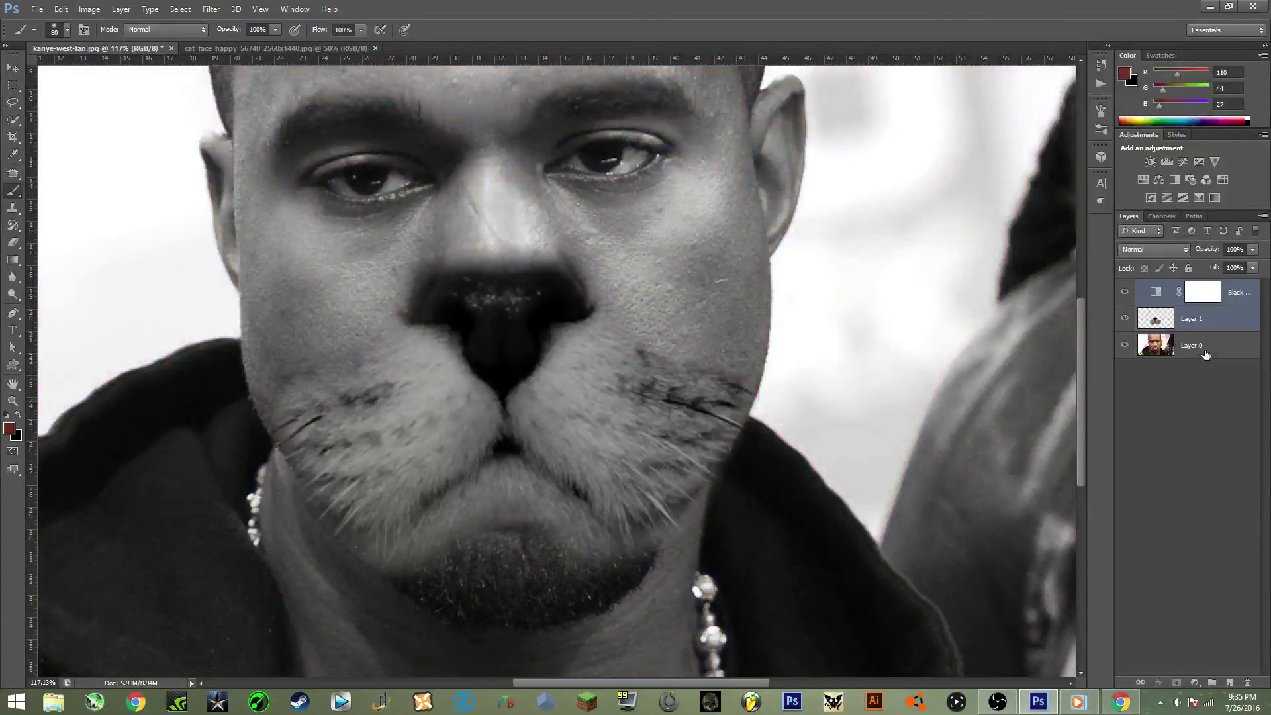
{"action": "left_click", "coordinate": [1205, 351], "text": "shift"}
{"action": "right_click", "coordinate": [1205, 351]}
{"action": "left_click", "coordinate": [1137, 482]}
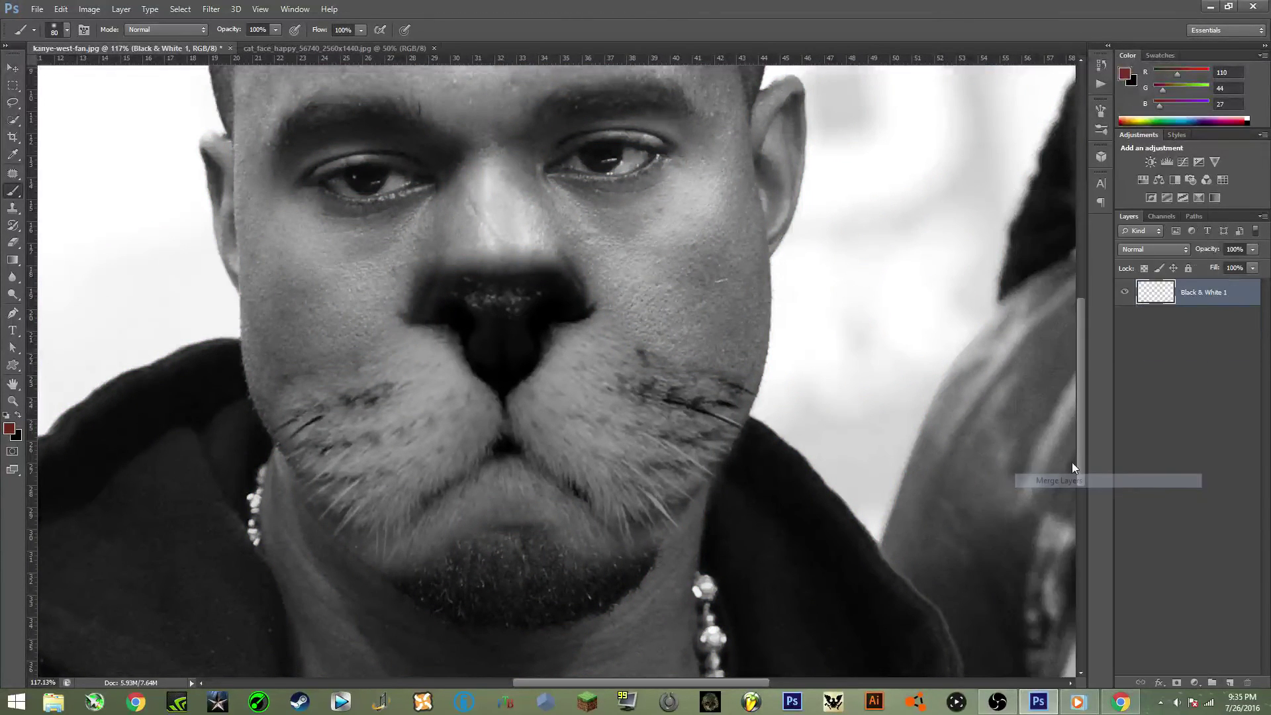
{"action": "scroll", "coordinate": [649, 382], "scroll_direction": "down", "scroll_amount": 3}
{"action": "scroll", "coordinate": [596, 367], "scroll_direction": "up", "scroll_amount": 2}
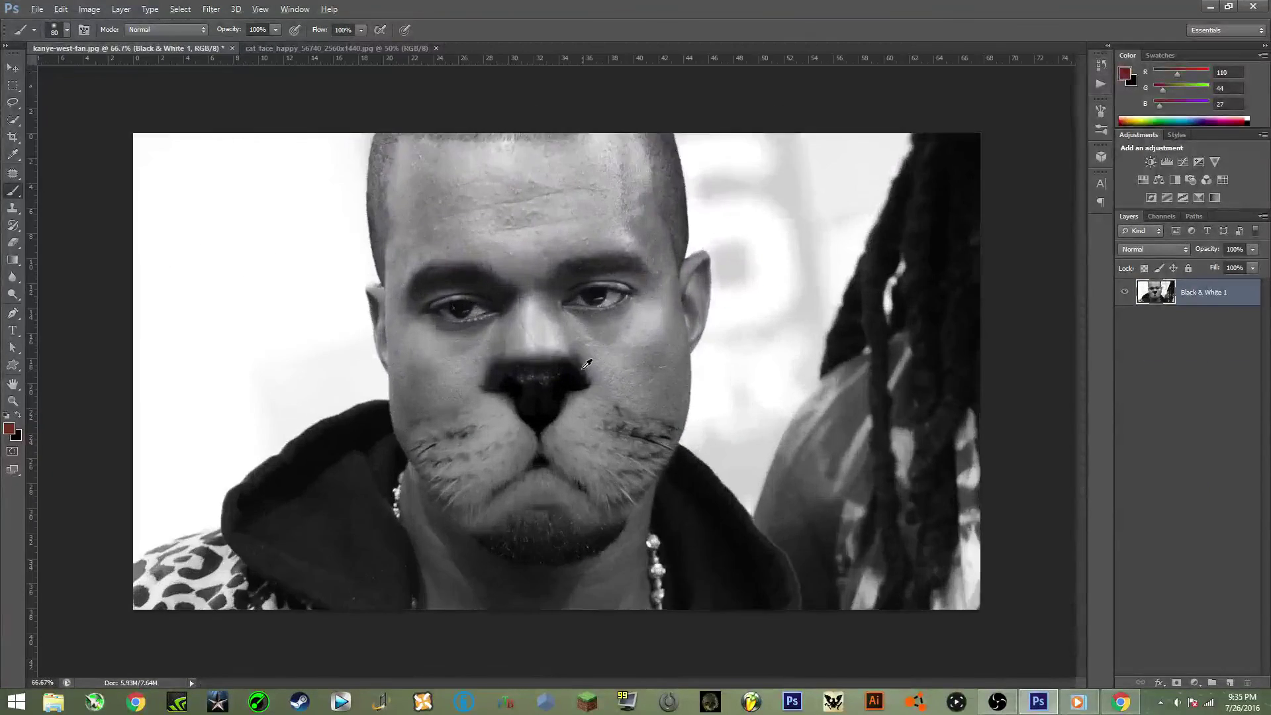
Minimize Photoshop and the browser to reveal the Windows desktop
{"action": "key", "text": "alt"}
{"action": "left_click", "coordinate": [1211, 6]}
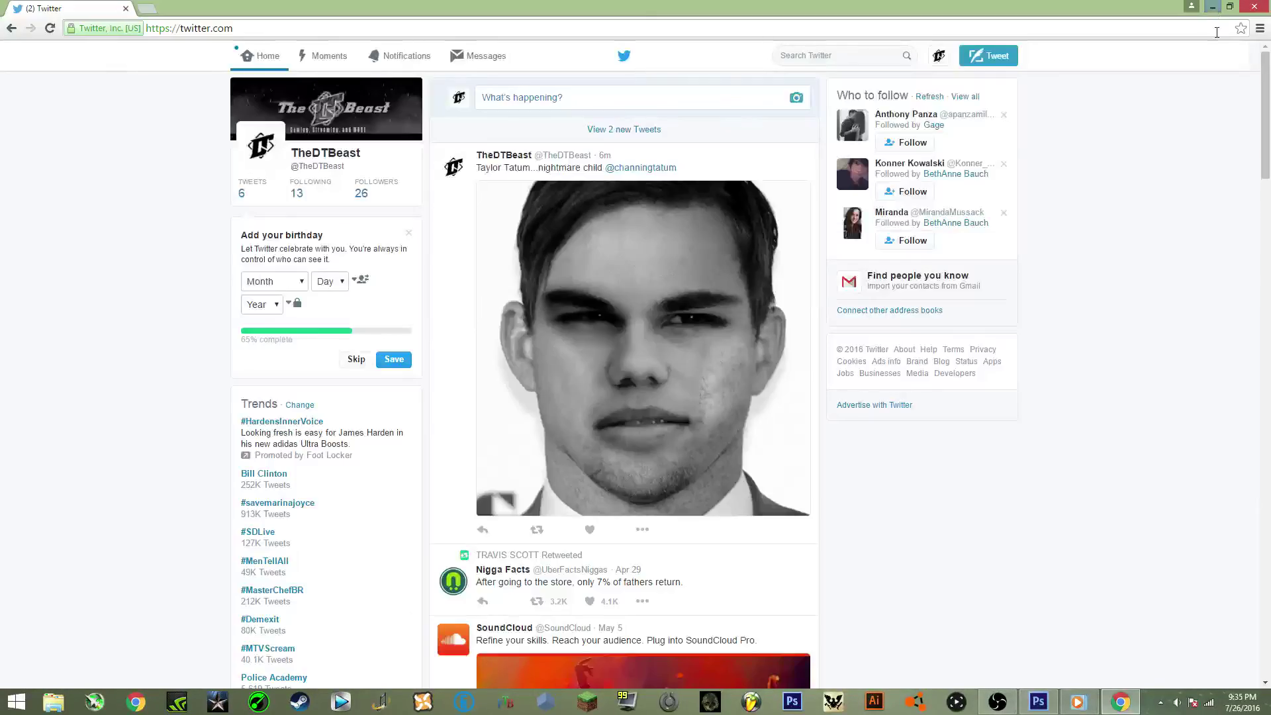
{"action": "left_click", "coordinate": [1212, 8]}
Close the desktop context menu and restore Photoshop from the taskbar
{"action": "right_click", "coordinate": [828, 436]}
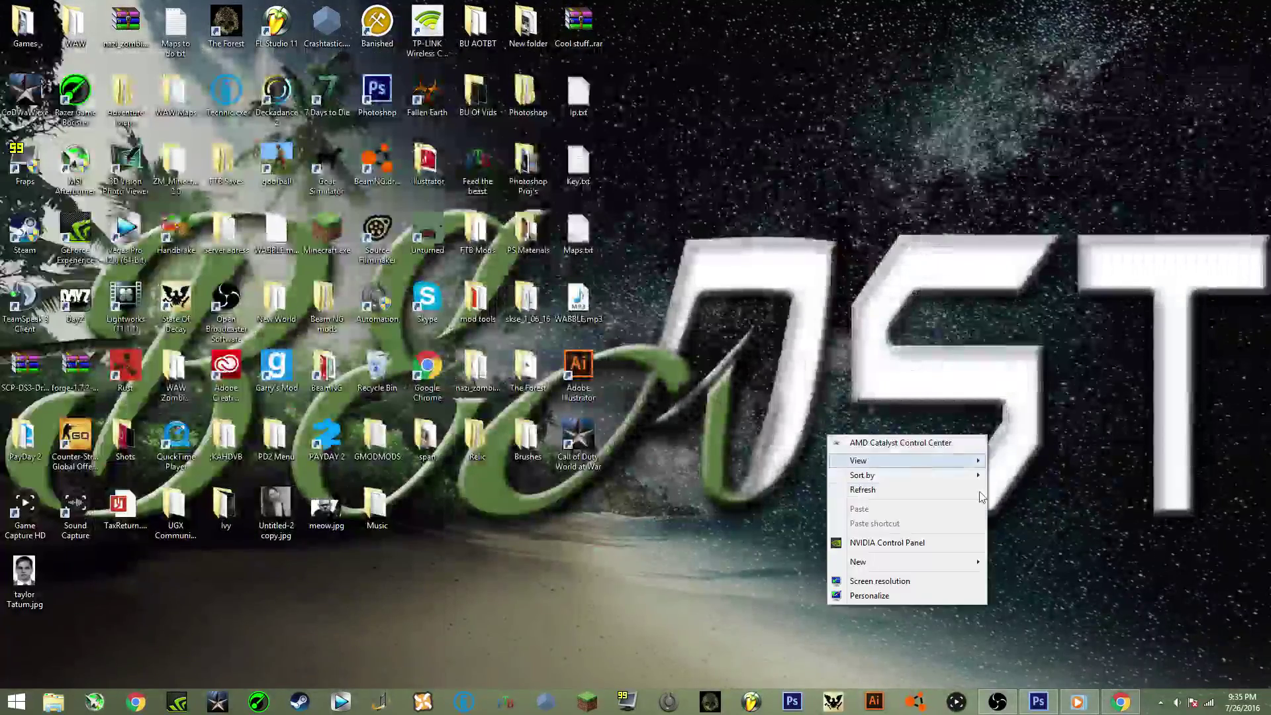
{"action": "left_click", "coordinate": [987, 363]}
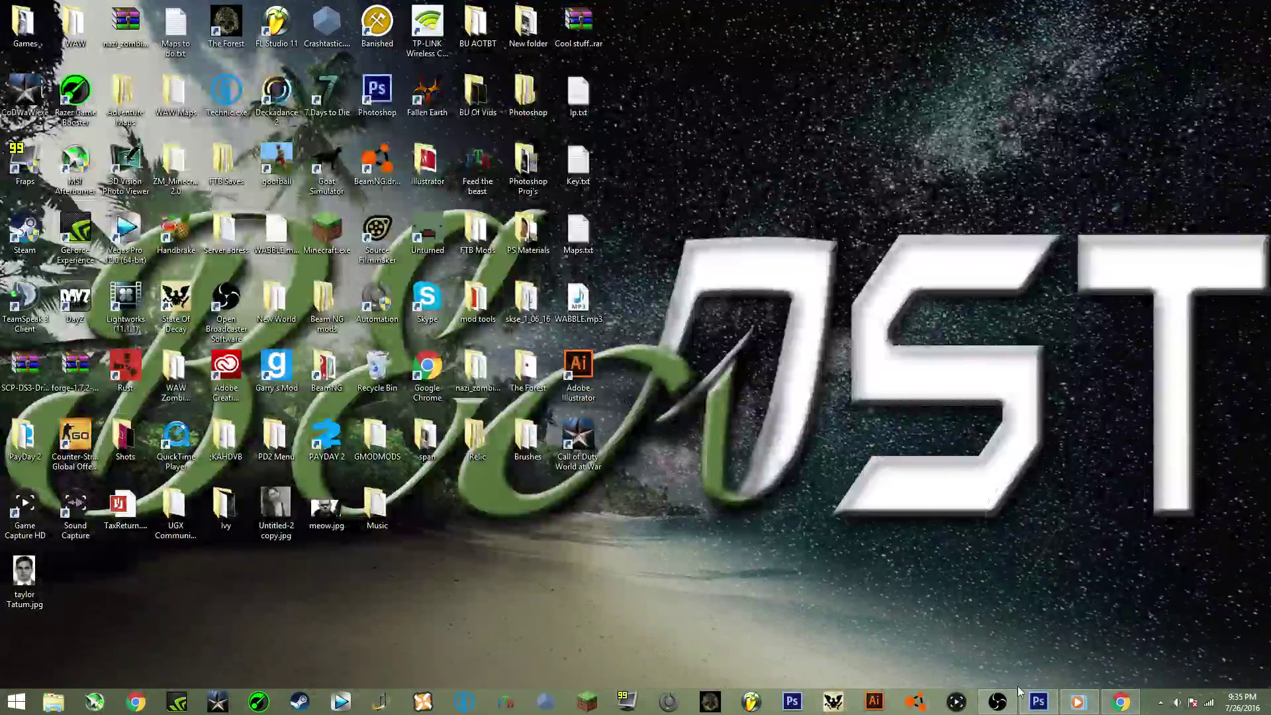
{"action": "left_click", "coordinate": [1089, 700]}
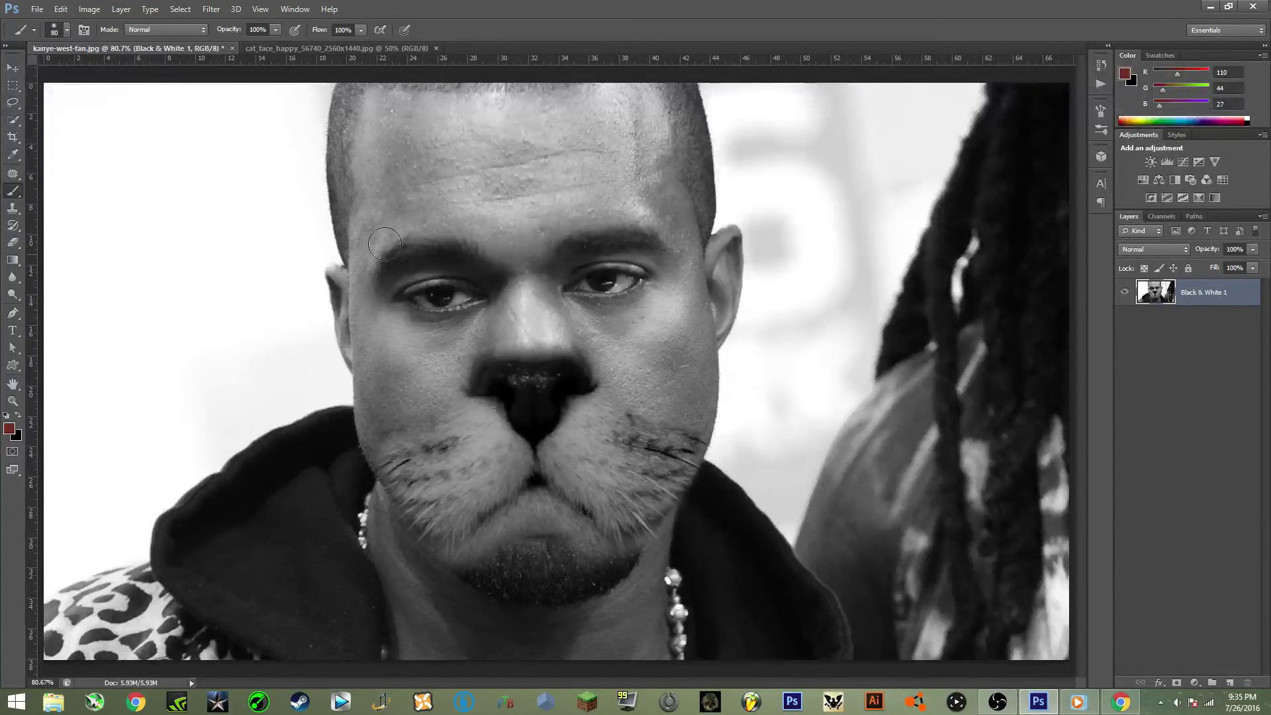
Lasso the right ear in cat_face_happy and drag it onto the kanye-west-fan portrait
{"action": "left_click", "coordinate": [391, 48]}
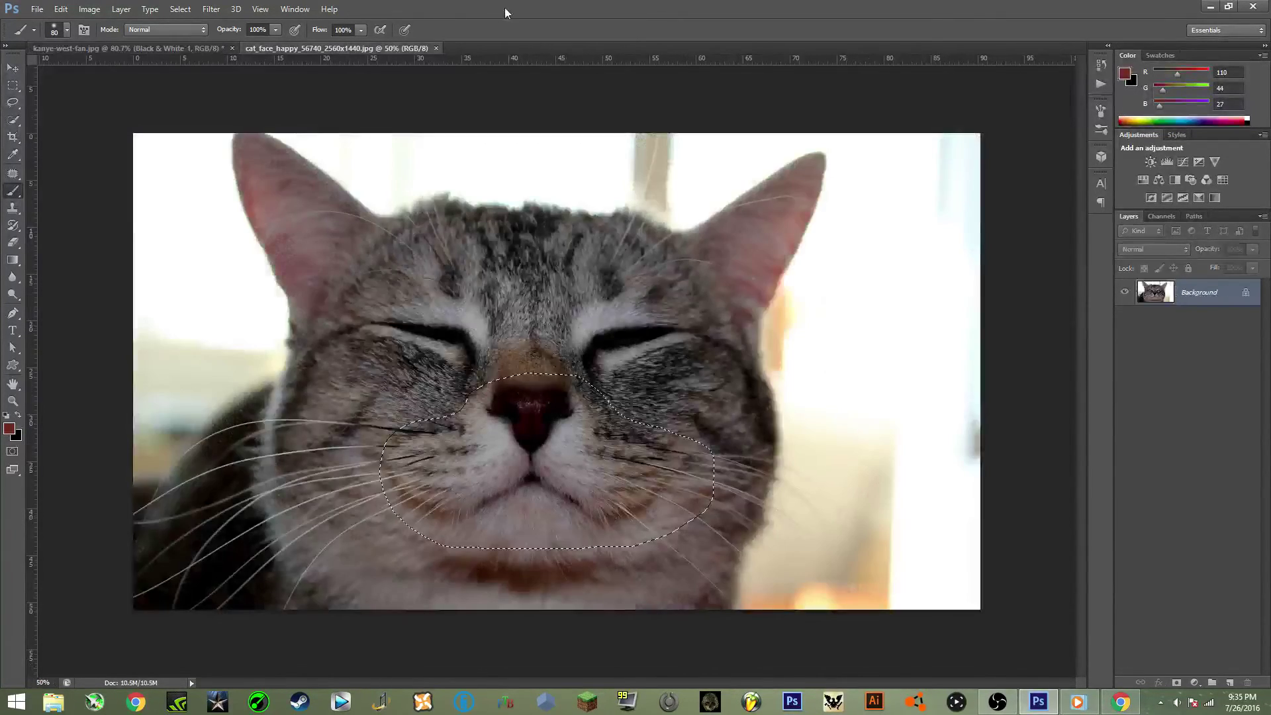
{"action": "key", "text": "ctrl+d"}
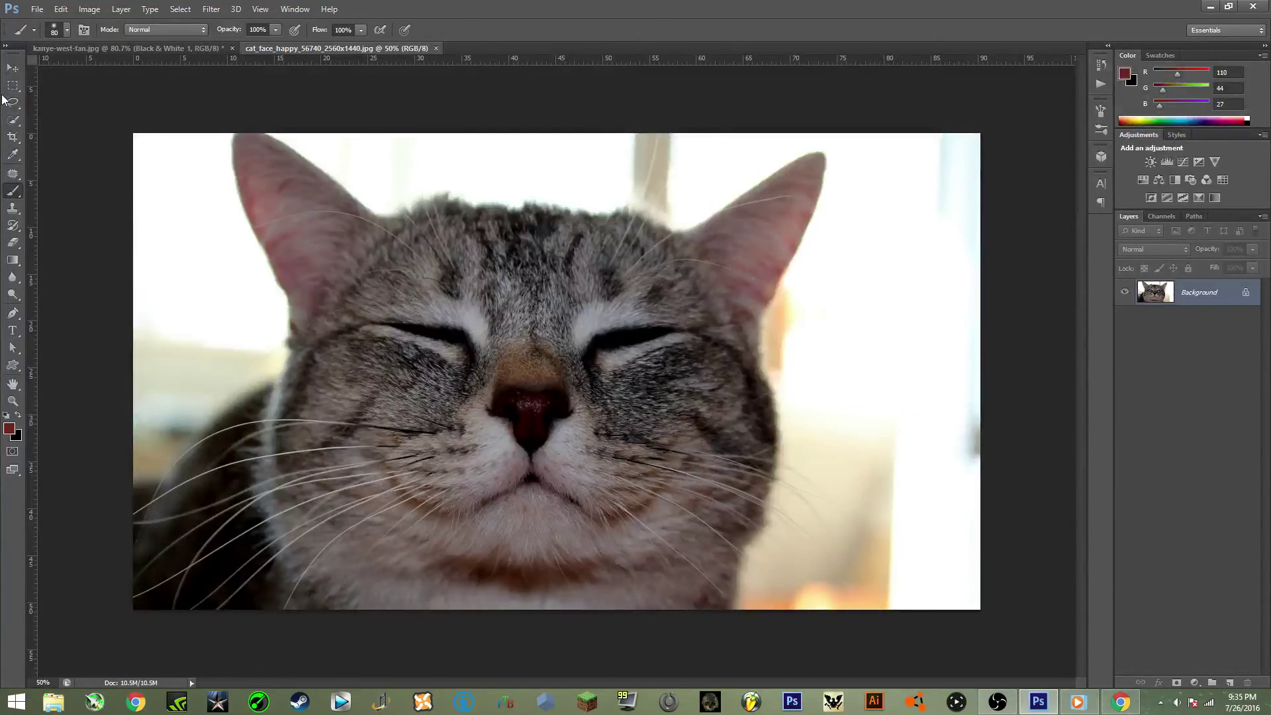
{"action": "left_click", "coordinate": [19, 100]}
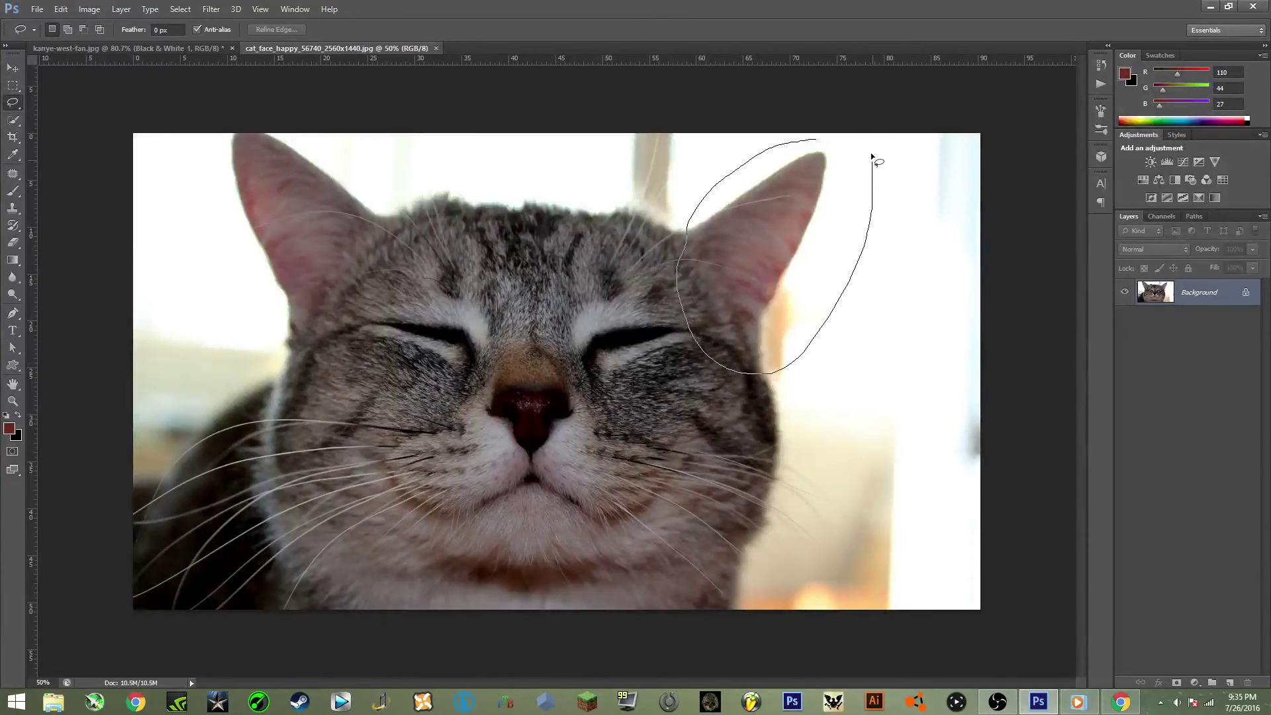
{"action": "left_click_drag", "start_coordinate": [873, 157], "coordinate": [867, 135]}
{"action": "key", "text": "v"}
{"action": "mouse_move", "coordinate": [828, 255]}
{"action": "left_mouse_down"}
{"action": "mouse_move", "coordinate": [310, 129]}
{"action": "mouse_move", "coordinate": [874, 267]}
{"action": "mouse_move", "coordinate": [785, 379]}
{"action": "left_mouse_up"}
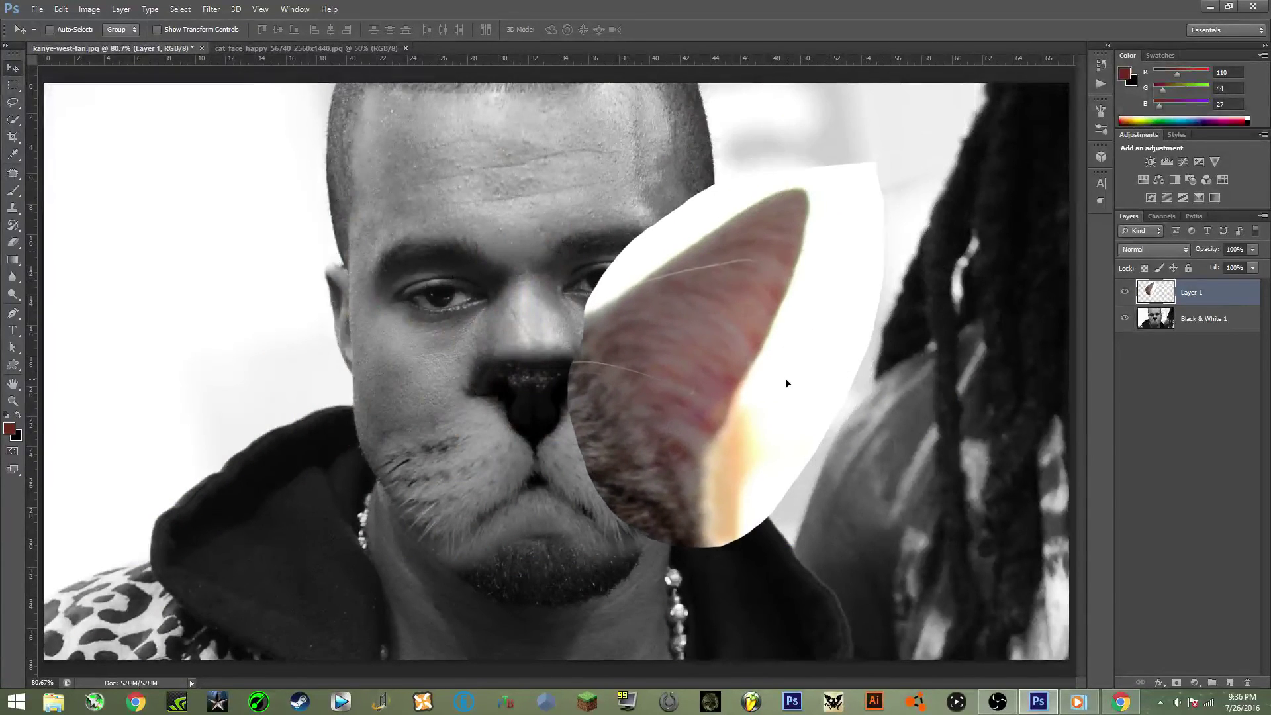
Free-transform the cat ear to about 62%, rotate it 13°, and set it at the head's upper right
{"action": "key", "text": "ctrl+t"}
{"action": "left_click_drag", "start_coordinate": [803, 162], "coordinate": [803, 255]}
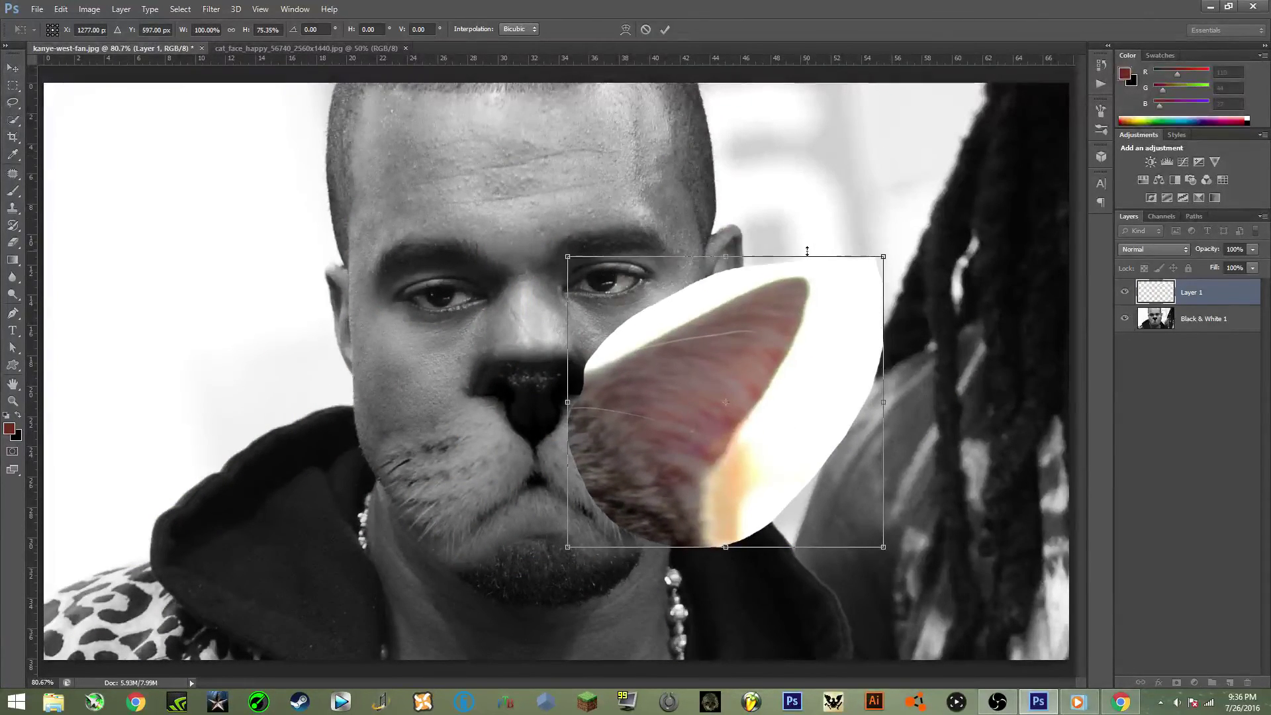
{"action": "mouse_move", "coordinate": [880, 260]}
{"action": "left_mouse_down"}
{"action": "mouse_move", "coordinate": [778, 290]}
{"action": "mouse_move", "coordinate": [763, 309]}
{"action": "left_mouse_up"}
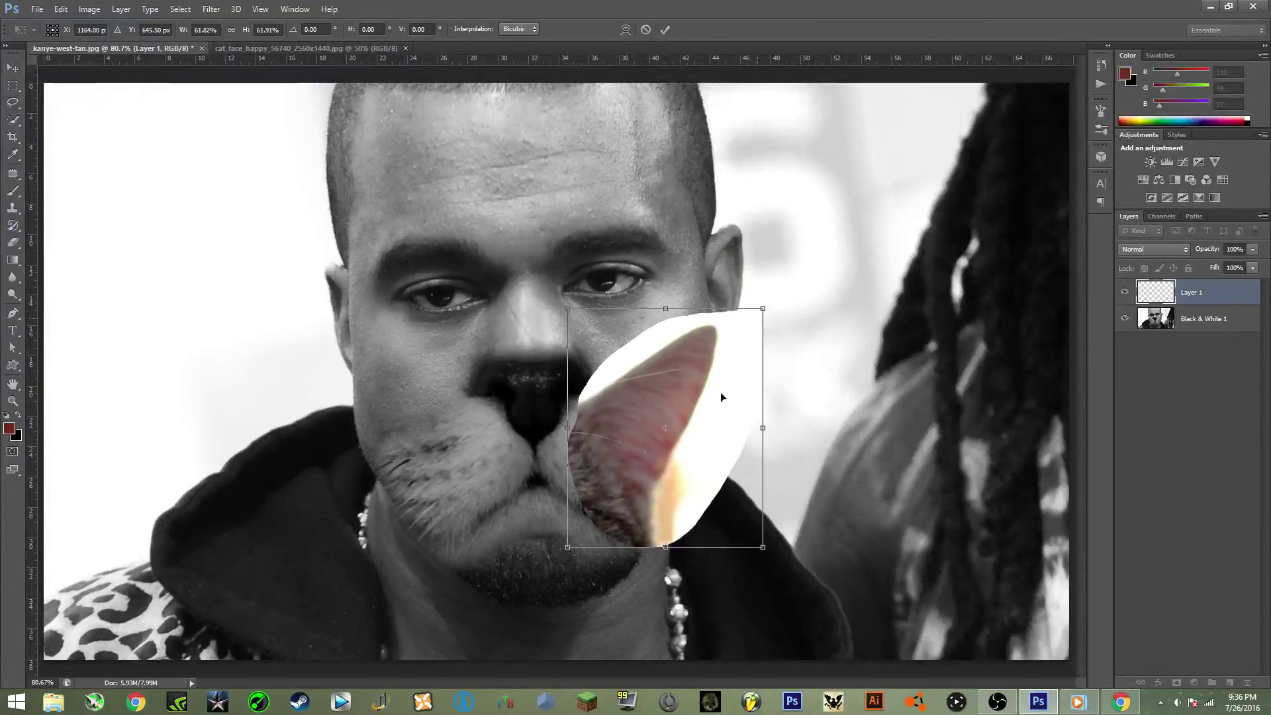
{"action": "mouse_move", "coordinate": [715, 417]}
{"action": "left_mouse_down"}
{"action": "mouse_move", "coordinate": [813, 218]}
{"action": "mouse_move", "coordinate": [810, 234]}
{"action": "left_mouse_up"}
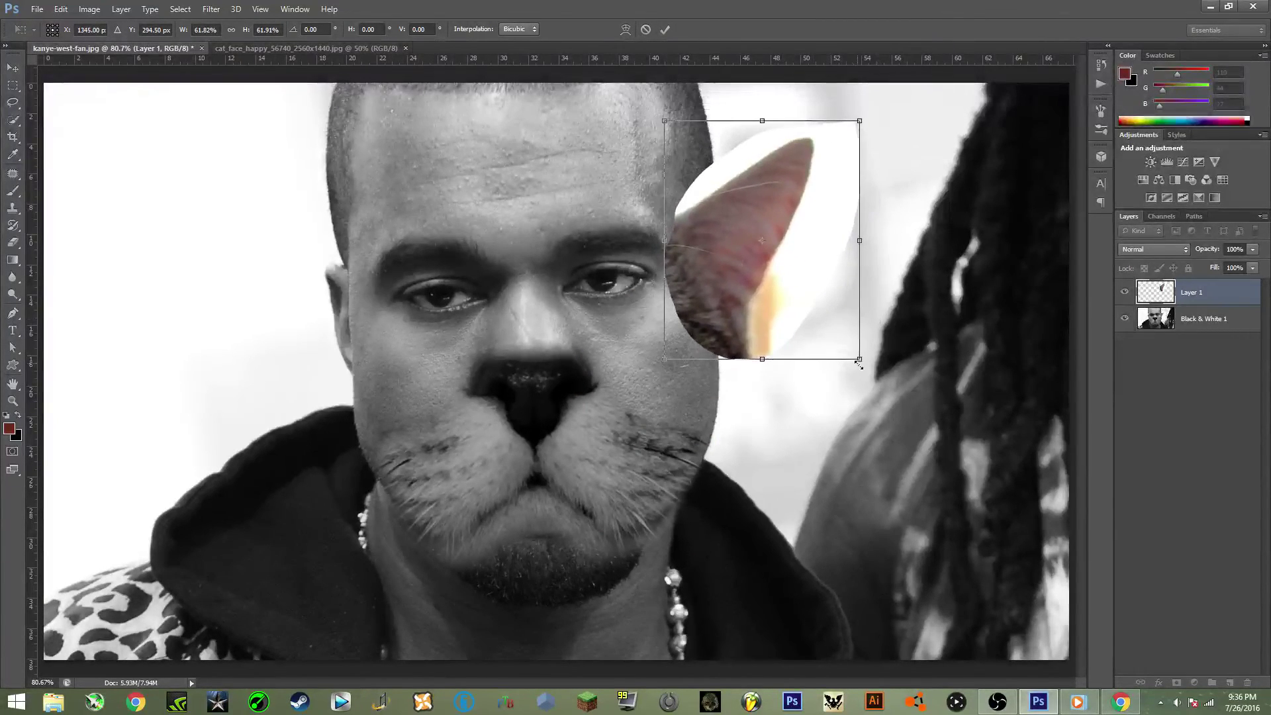
{"action": "left_click_drag", "start_coordinate": [873, 365], "coordinate": [850, 390]}
{"action": "left_click_drag", "start_coordinate": [762, 289], "coordinate": [763, 303]}
{"action": "key", "text": "Return"}
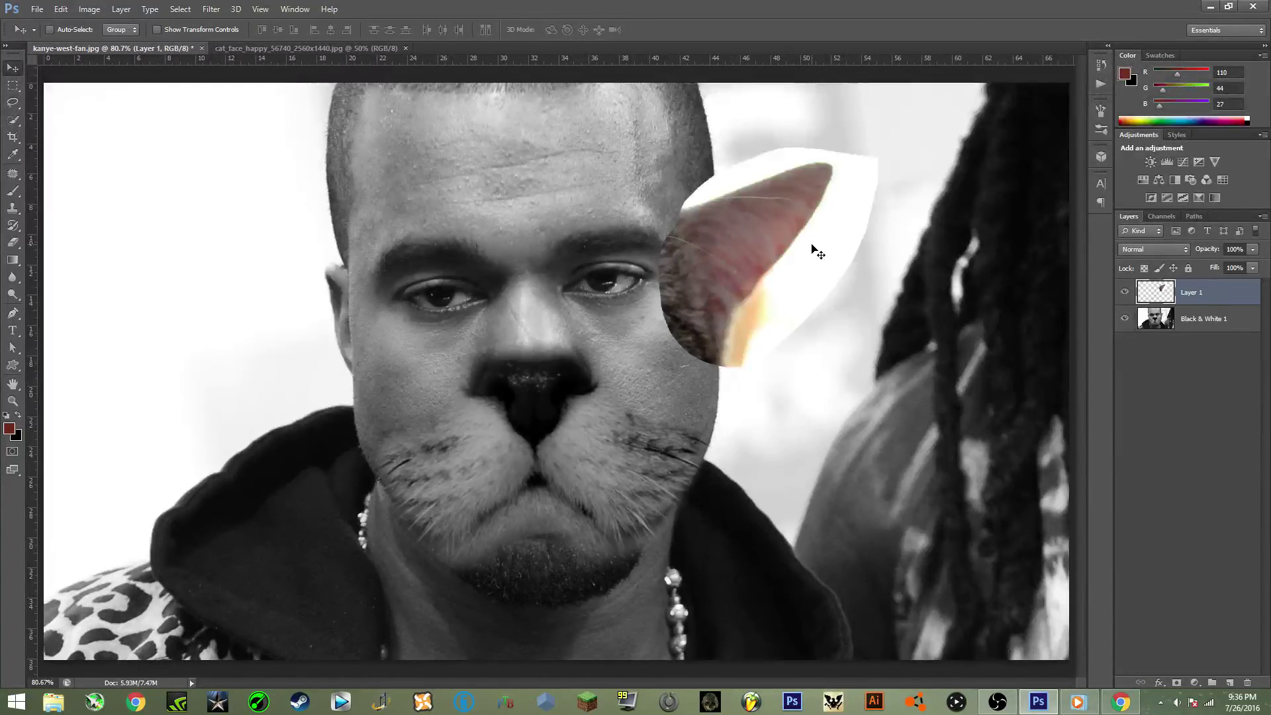
Add a layer mask to Layer 1 and paint black with a 175 brush around the ear's edges
{"action": "left_click", "coordinate": [1177, 682]}
{"action": "key", "text": "b"}
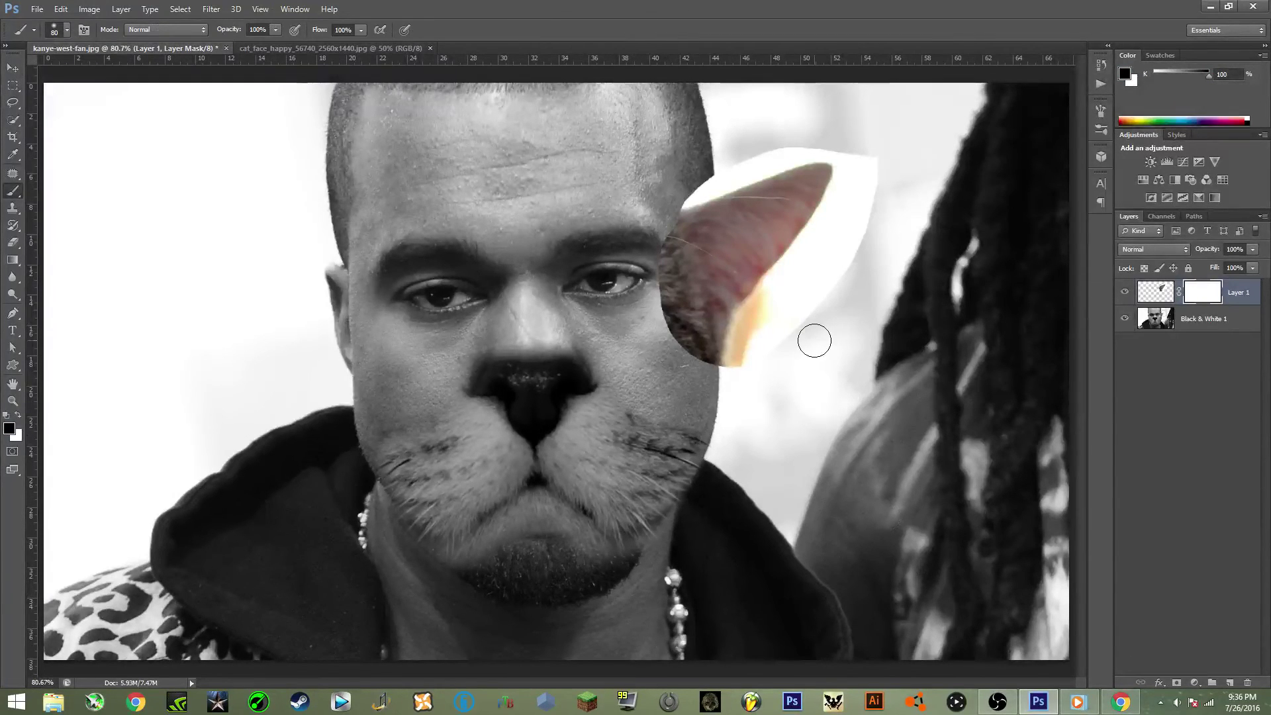
{"action": "key", "text": "bracketright"}
{"action": "key", "text": "bracketright"}
{"action": "key", "text": "bracketright"}
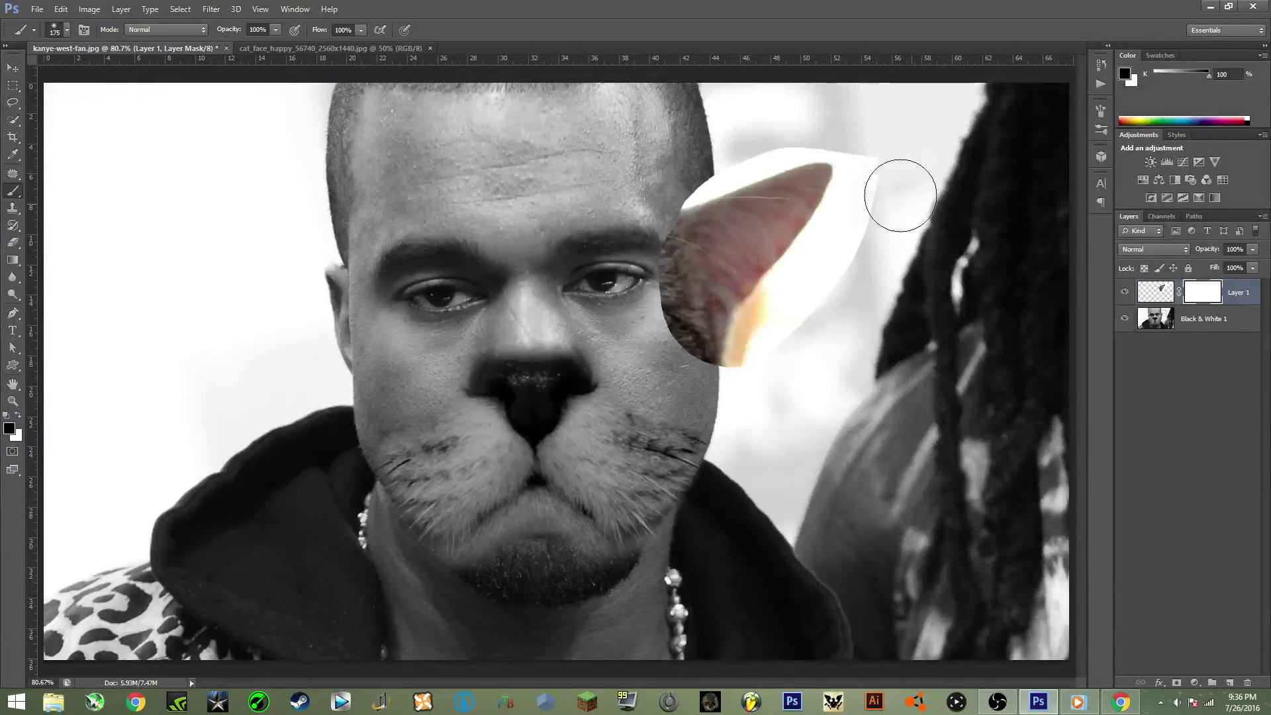
{"action": "left_click_drag", "start_coordinate": [895, 182], "coordinate": [885, 257]}
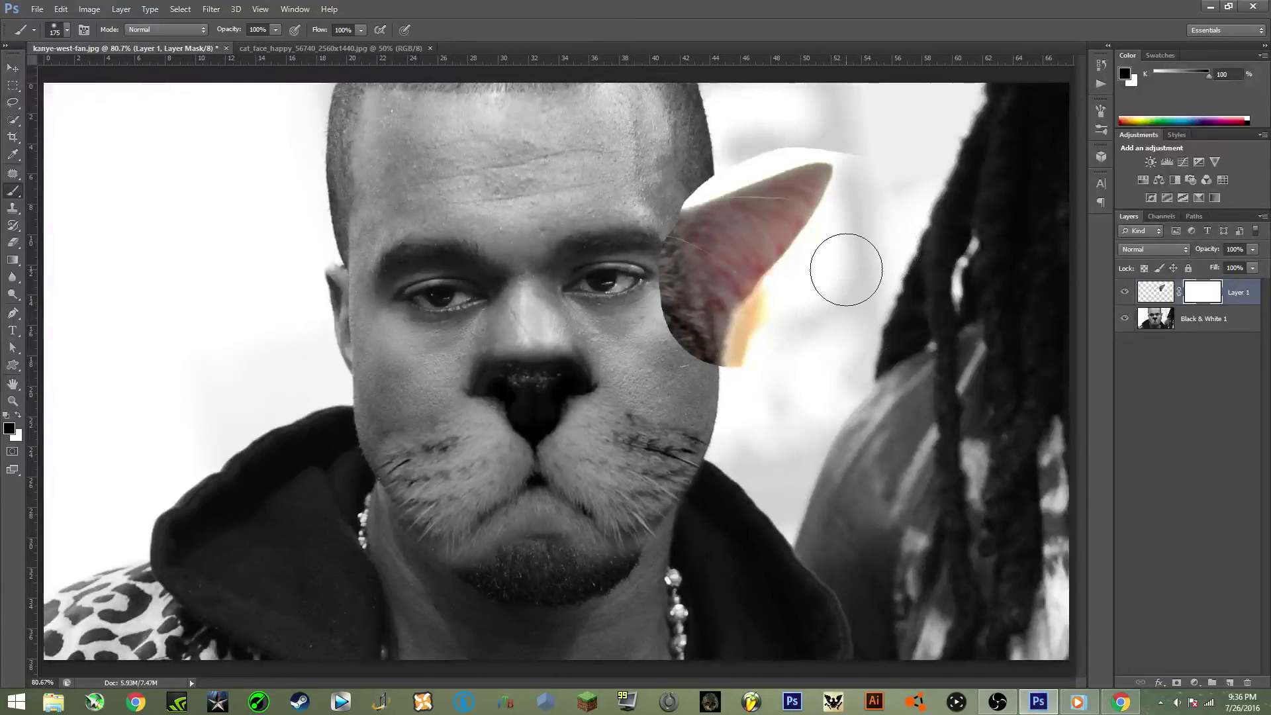
{"action": "key", "text": "ctrl+z"}
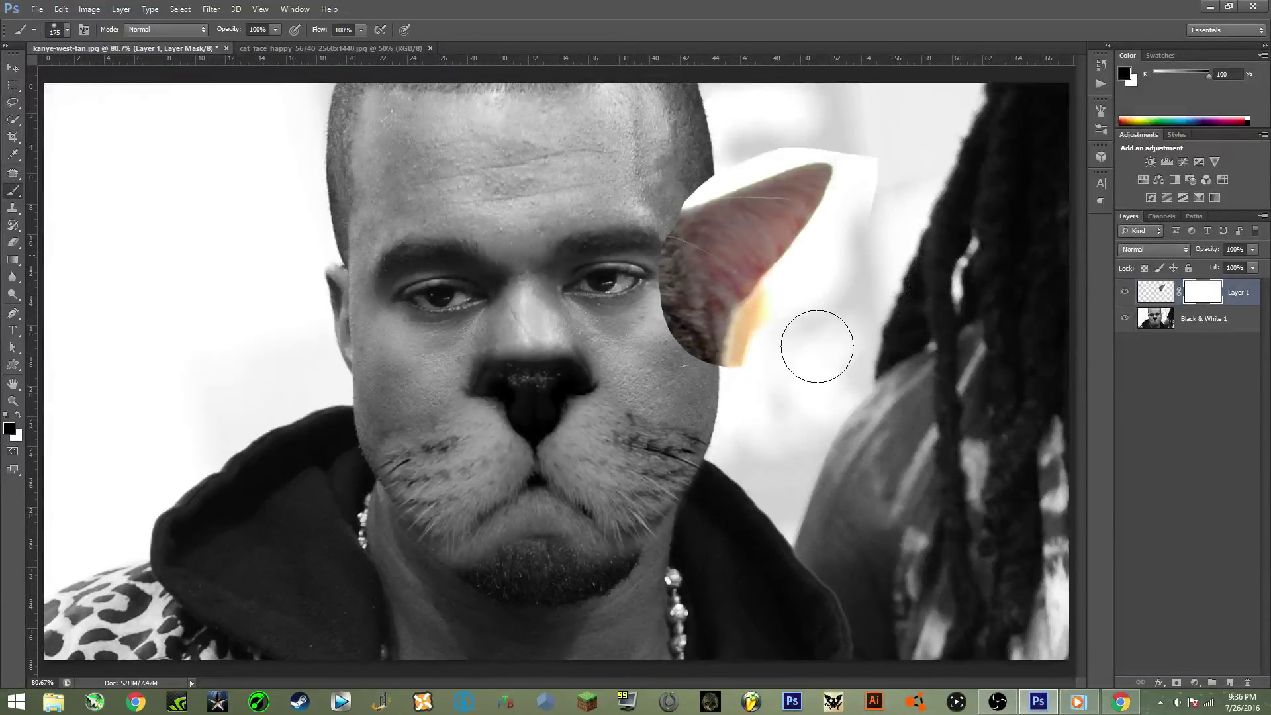
{"action": "mouse_move", "coordinate": [783, 365]}
{"action": "left_mouse_down"}
{"action": "mouse_move", "coordinate": [616, 333]}
{"action": "mouse_move", "coordinate": [622, 341]}
{"action": "left_mouse_up"}
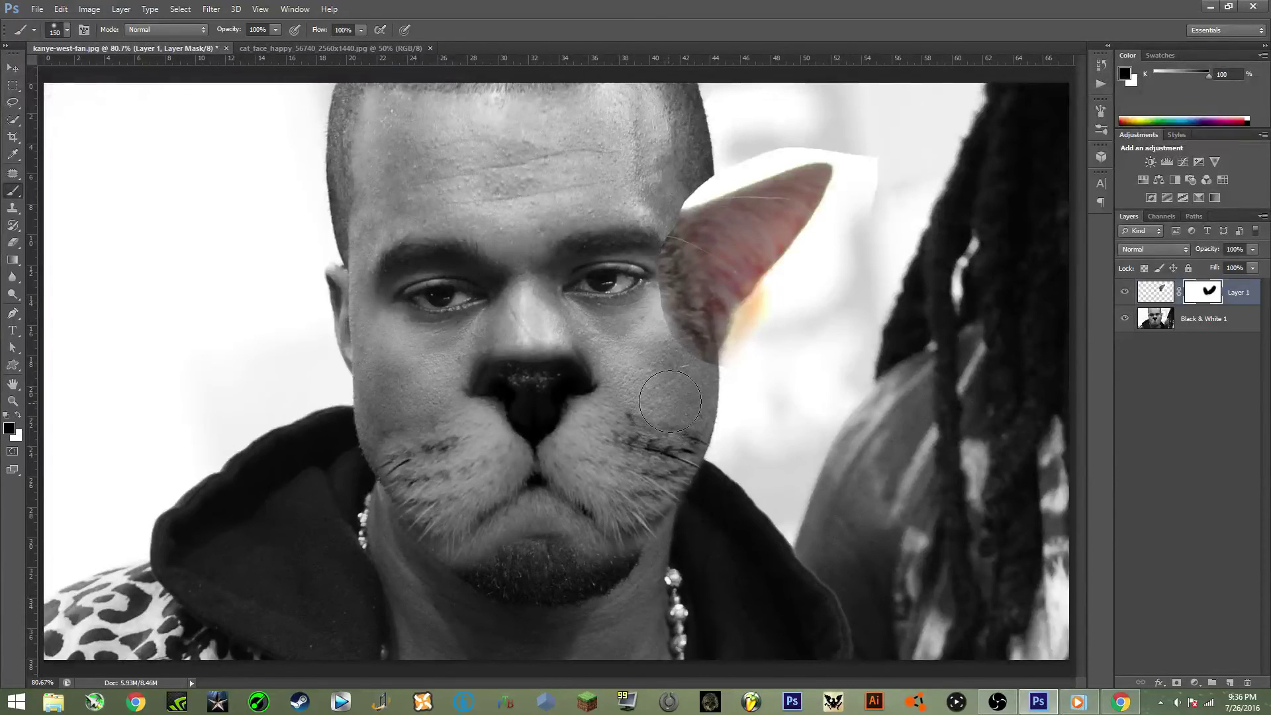
{"action": "mouse_move", "coordinate": [726, 364]}
{"action": "left_mouse_down"}
{"action": "mouse_move", "coordinate": [678, 341]}
{"action": "mouse_move", "coordinate": [662, 291]}
{"action": "mouse_move", "coordinate": [668, 219]}
{"action": "mouse_move", "coordinate": [707, 162]}
{"action": "mouse_move", "coordinate": [712, 185]}
{"action": "mouse_move", "coordinate": [652, 187]}
{"action": "mouse_move", "coordinate": [755, 141]}
{"action": "mouse_move", "coordinate": [732, 151]}
{"action": "mouse_move", "coordinate": [829, 128]}
{"action": "mouse_move", "coordinate": [775, 142]}
{"action": "mouse_move", "coordinate": [880, 170]}
{"action": "mouse_move", "coordinate": [851, 147]}
{"action": "mouse_move", "coordinate": [829, 276]}
{"action": "mouse_move", "coordinate": [851, 228]}
{"action": "left_mouse_up"}
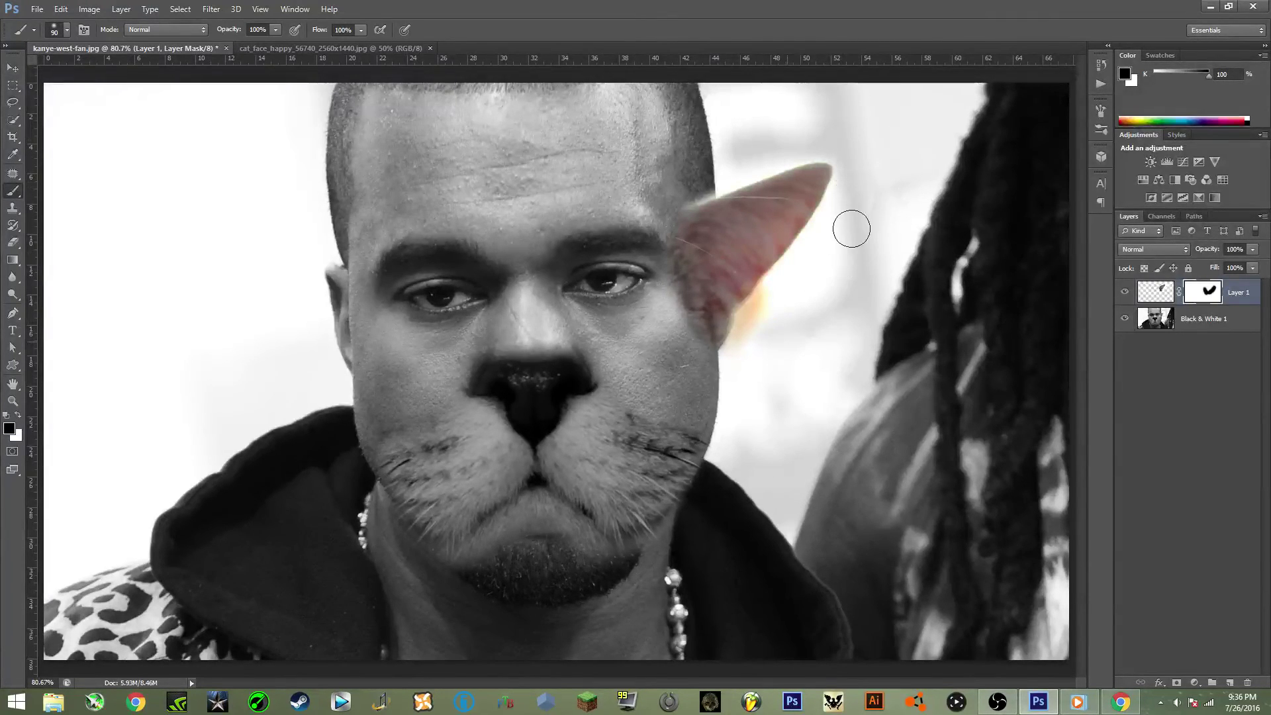
{"action": "mouse_move", "coordinate": [806, 315]}
{"action": "left_mouse_down"}
{"action": "mouse_move", "coordinate": [761, 321]}
{"action": "mouse_move", "coordinate": [732, 344]}
{"action": "mouse_move", "coordinate": [771, 308]}
{"action": "left_mouse_up"}
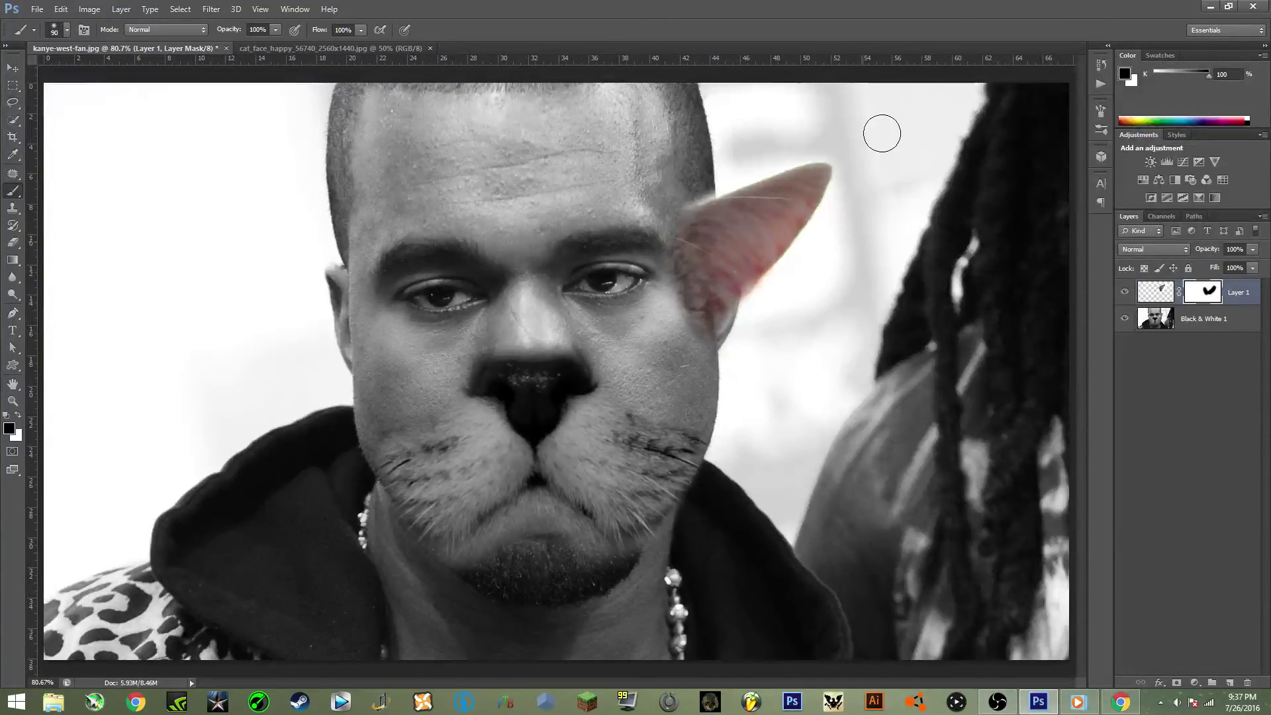
Nudge the masked cat ear slightly downward into position
{"action": "key", "text": "v"}
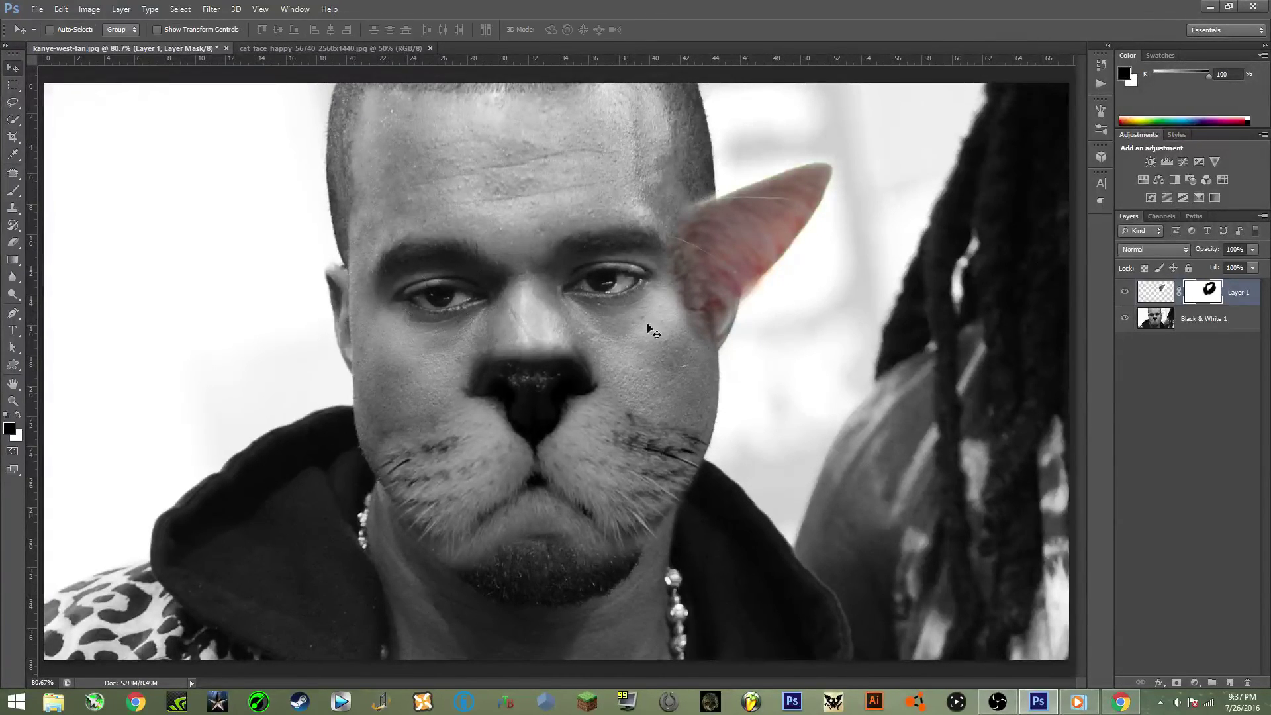
{"action": "left_click_drag", "start_coordinate": [728, 294], "coordinate": [743, 303]}
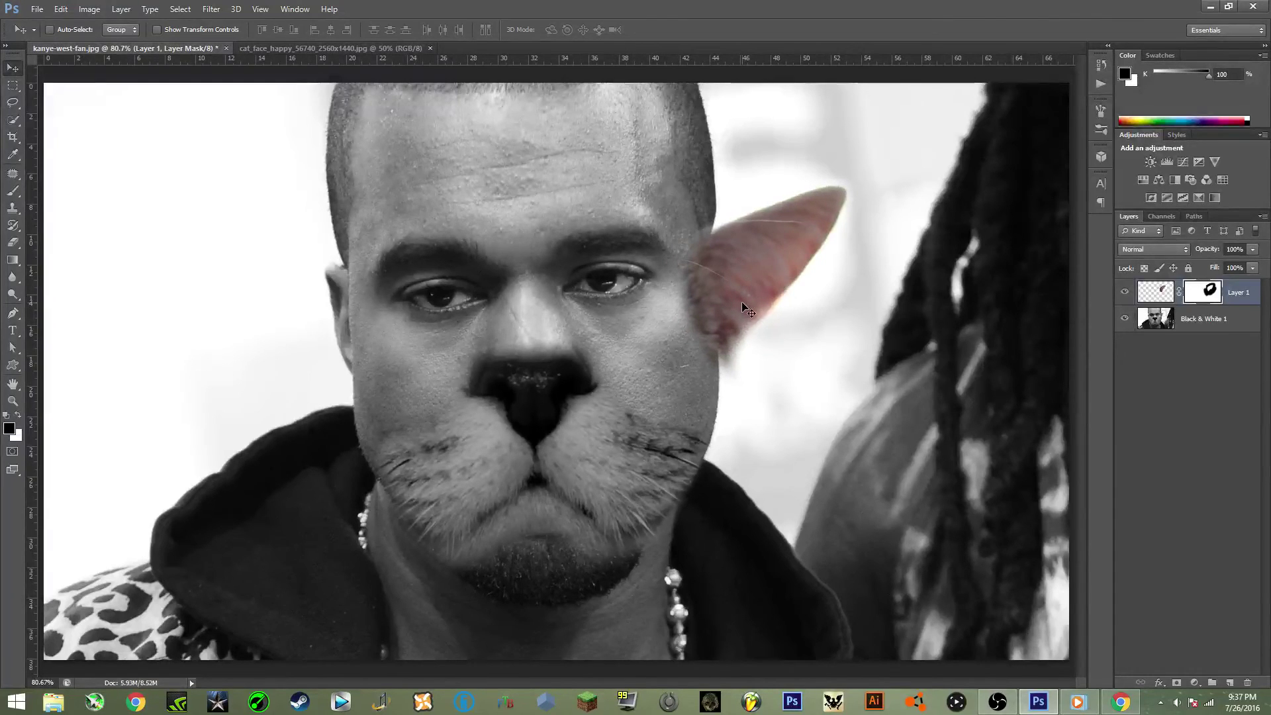
{"action": "key", "text": "ctrl+t"}
Warp the cat ear, bending its middle down and pulling its top corner up and inward
{"action": "right_click", "coordinate": [741, 271]}
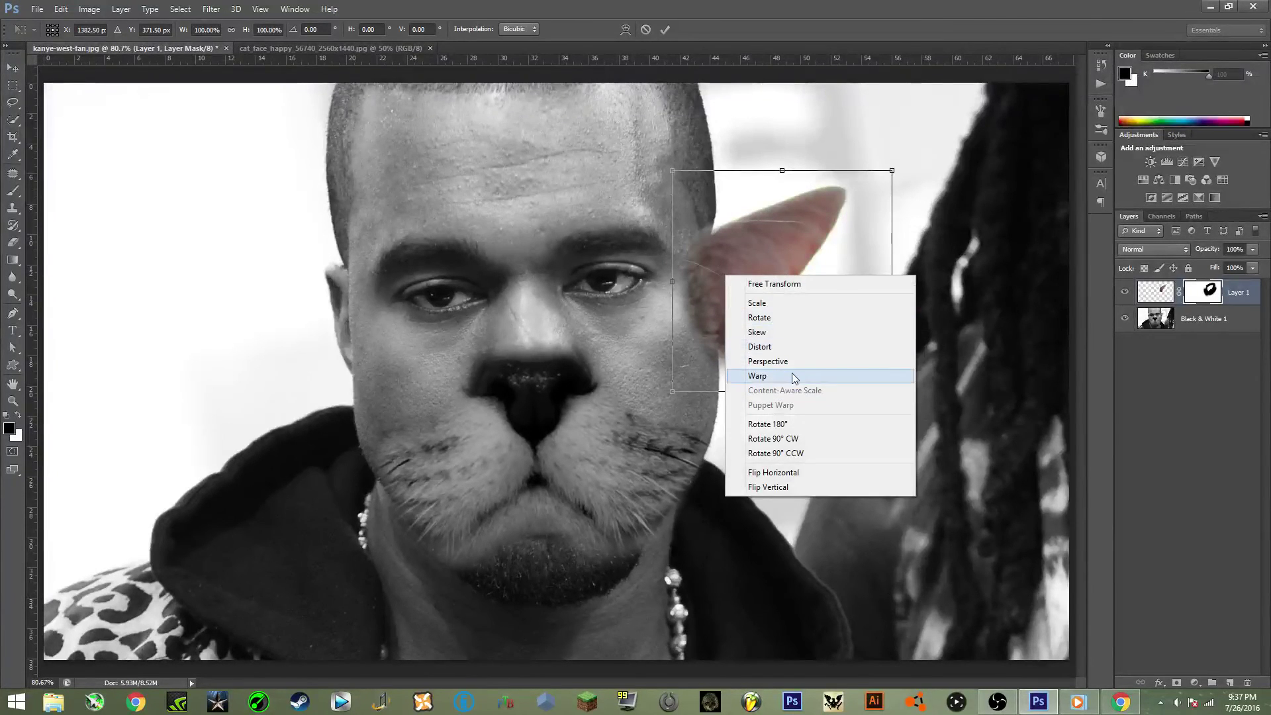
{"action": "left_click", "coordinate": [793, 373]}
{"action": "left_click_drag", "start_coordinate": [763, 296], "coordinate": [702, 361]}
{"action": "left_click_drag", "start_coordinate": [699, 275], "coordinate": [704, 251]}
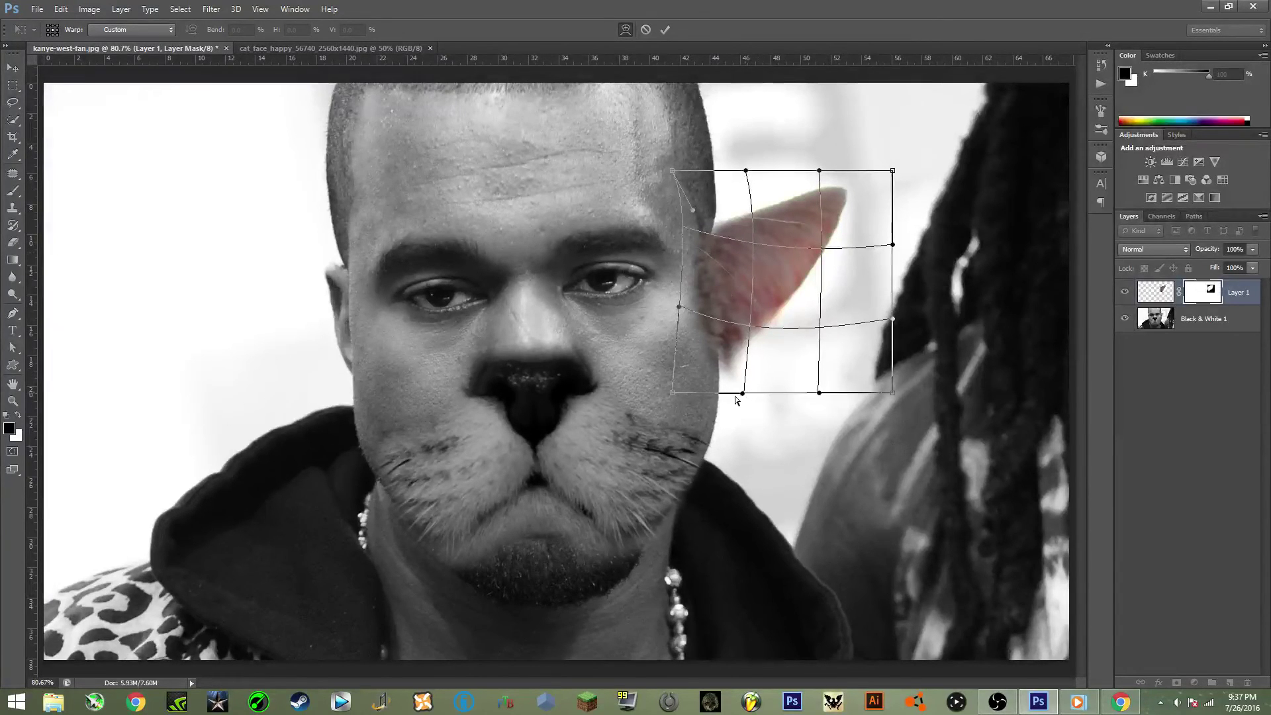
{"action": "left_click_drag", "start_coordinate": [737, 399], "coordinate": [707, 409]}
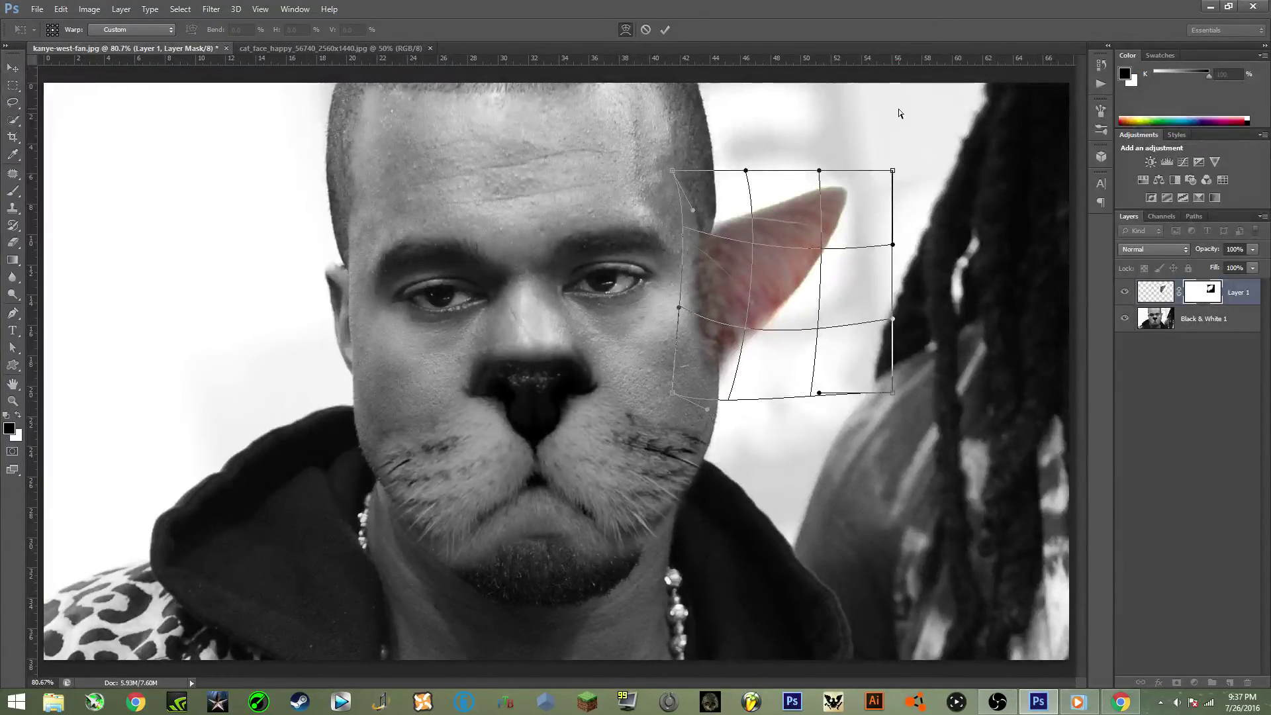
{"action": "left_click_drag", "start_coordinate": [893, 171], "coordinate": [878, 131]}
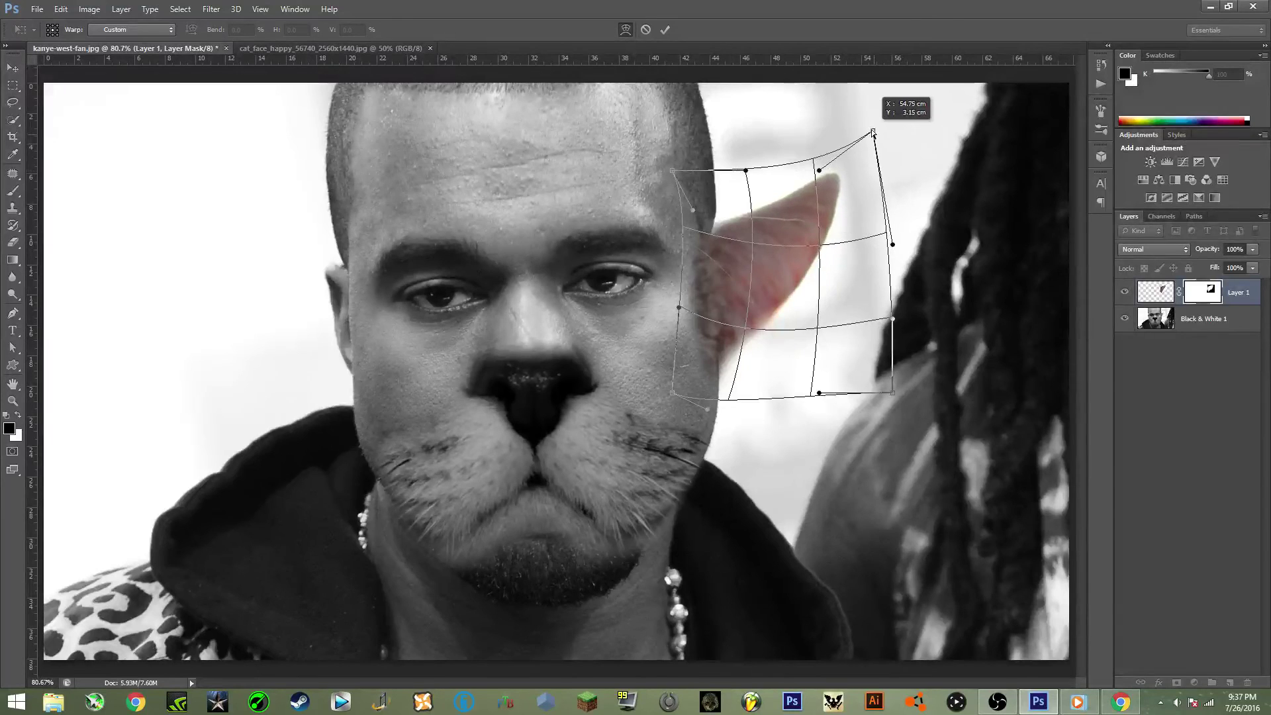
{"action": "left_click_drag", "start_coordinate": [819, 173], "coordinate": [785, 163]}
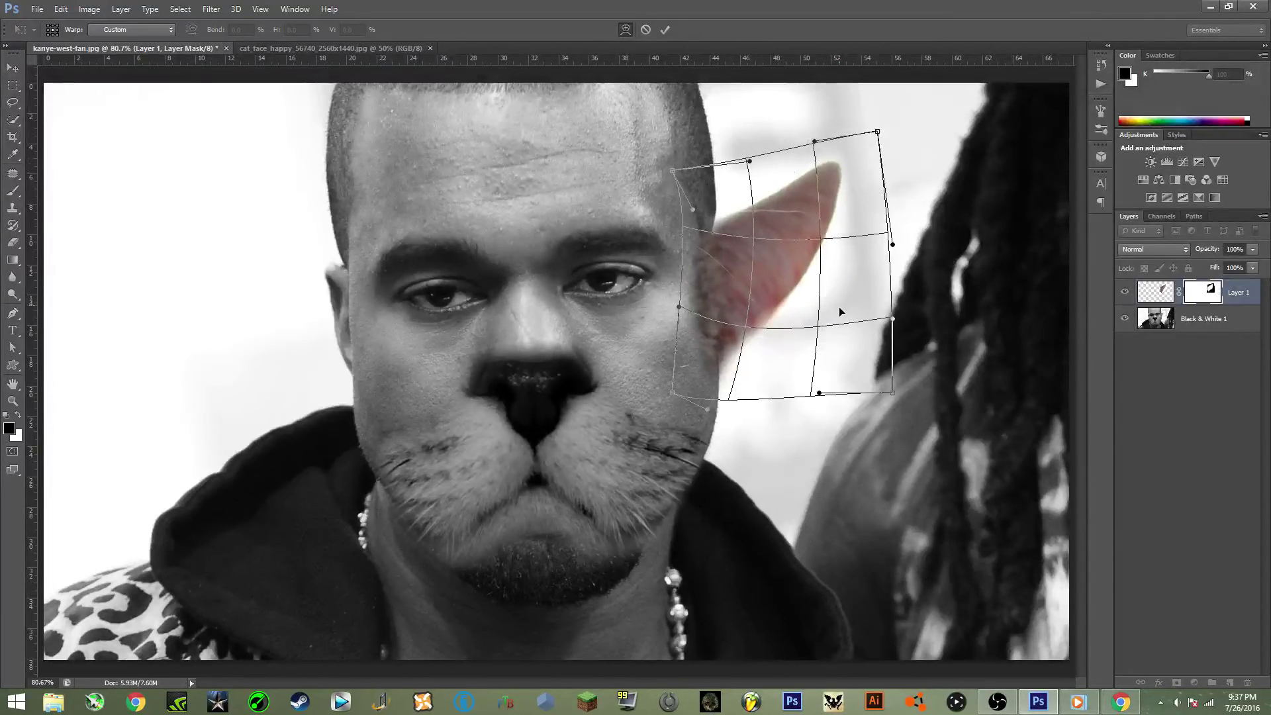
Refine the warp to narrow the ear into a pointed shape and commit it
{"action": "mouse_move", "coordinate": [840, 307]}
{"action": "left_mouse_down"}
{"action": "mouse_move", "coordinate": [827, 322]}
{"action": "mouse_move", "coordinate": [839, 358]}
{"action": "mouse_move", "coordinate": [833, 334]}
{"action": "left_mouse_up"}
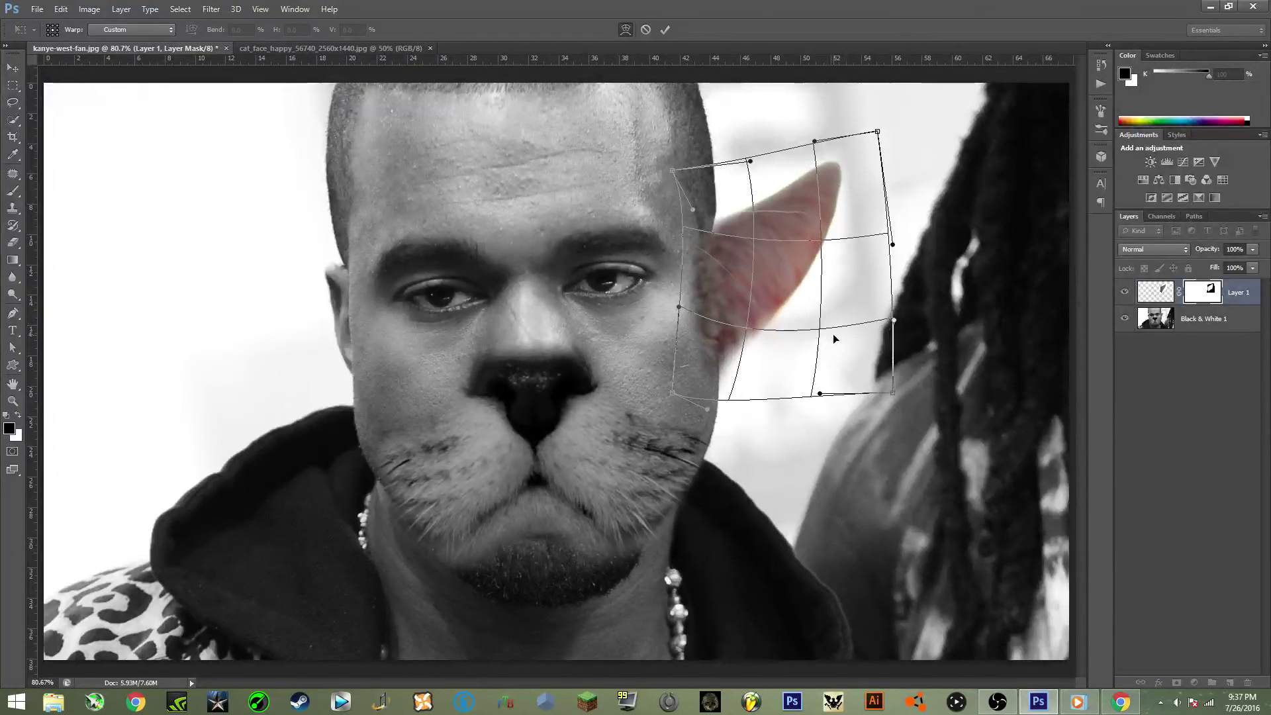
{"action": "mouse_move", "coordinate": [892, 242]}
{"action": "left_mouse_down"}
{"action": "mouse_move", "coordinate": [845, 246]}
{"action": "mouse_move", "coordinate": [855, 252]}
{"action": "left_mouse_up"}
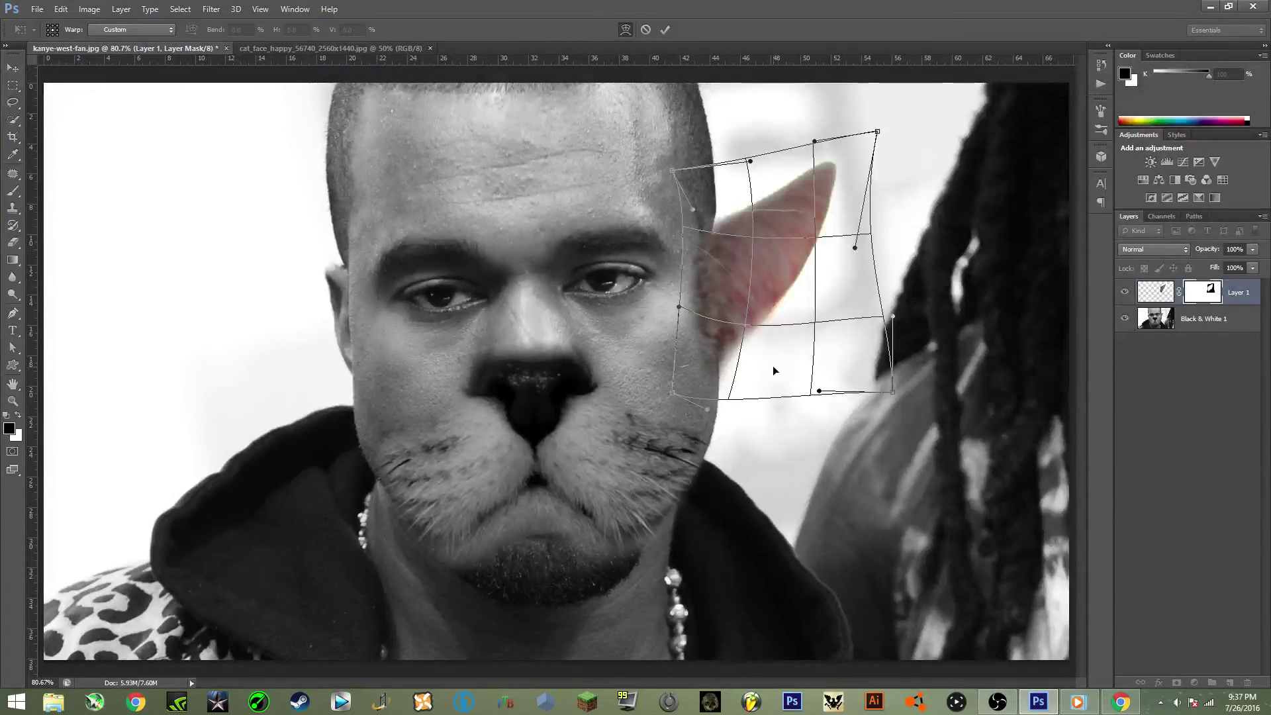
{"action": "left_click_drag", "start_coordinate": [679, 307], "coordinate": [692, 311]}
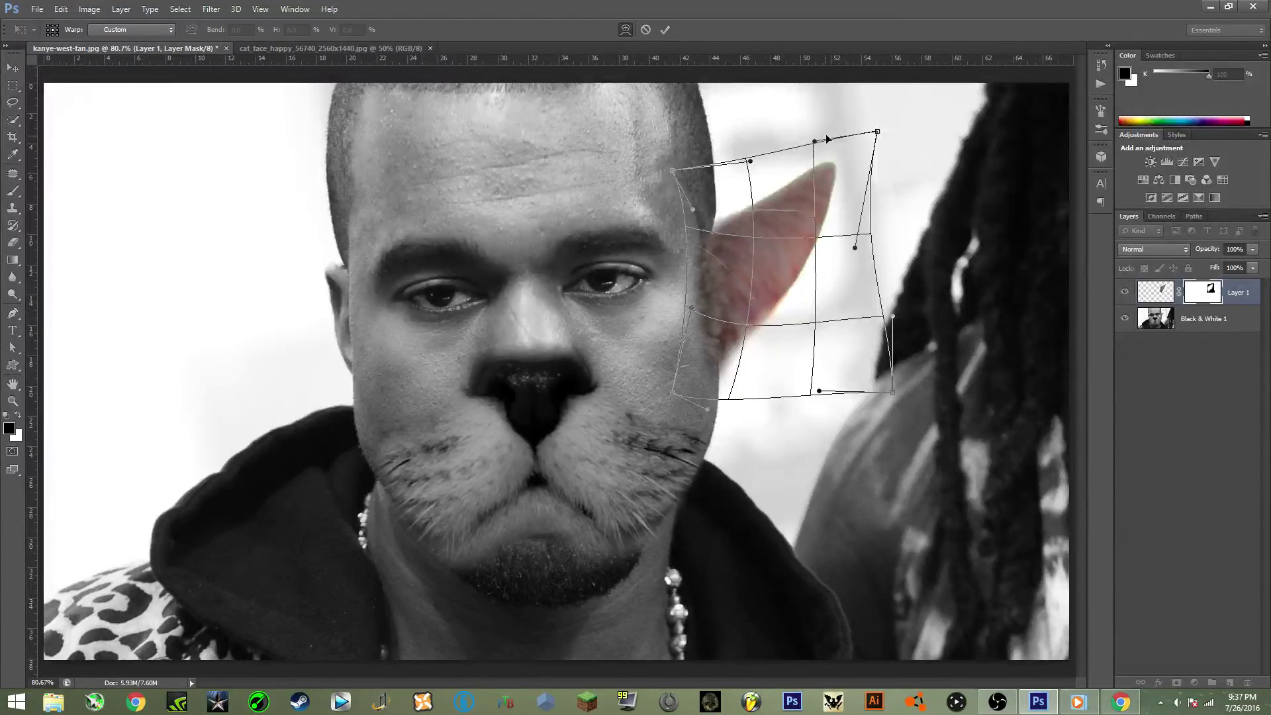
{"action": "mouse_move", "coordinate": [815, 141]}
{"action": "left_mouse_down"}
{"action": "mouse_move", "coordinate": [779, 147]}
{"action": "mouse_move", "coordinate": [815, 141]}
{"action": "mouse_move", "coordinate": [755, 181]}
{"action": "mouse_move", "coordinate": [759, 205]}
{"action": "mouse_move", "coordinate": [743, 188]}
{"action": "left_mouse_up"}
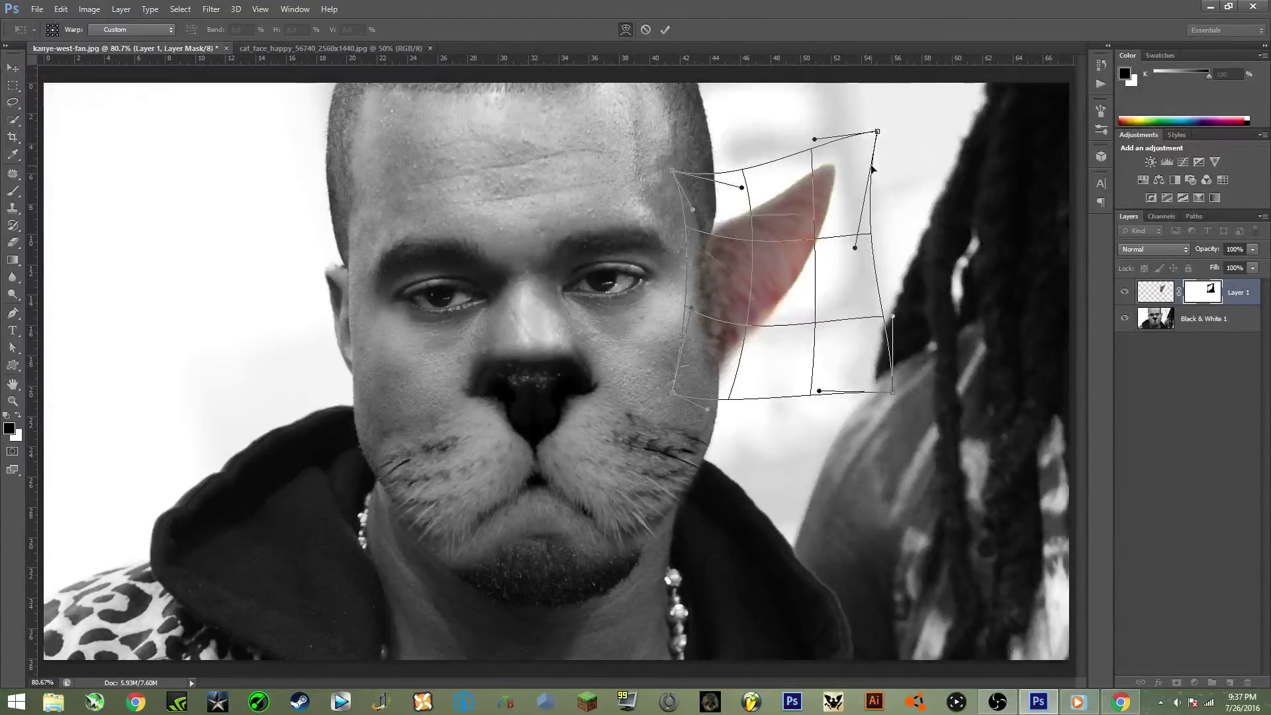
{"action": "mouse_move", "coordinate": [877, 131]}
{"action": "left_mouse_down"}
{"action": "mouse_move", "coordinate": [823, 134]}
{"action": "mouse_move", "coordinate": [836, 132]}
{"action": "left_mouse_up"}
{"action": "left_click_drag", "start_coordinate": [802, 251], "coordinate": [798, 285]}
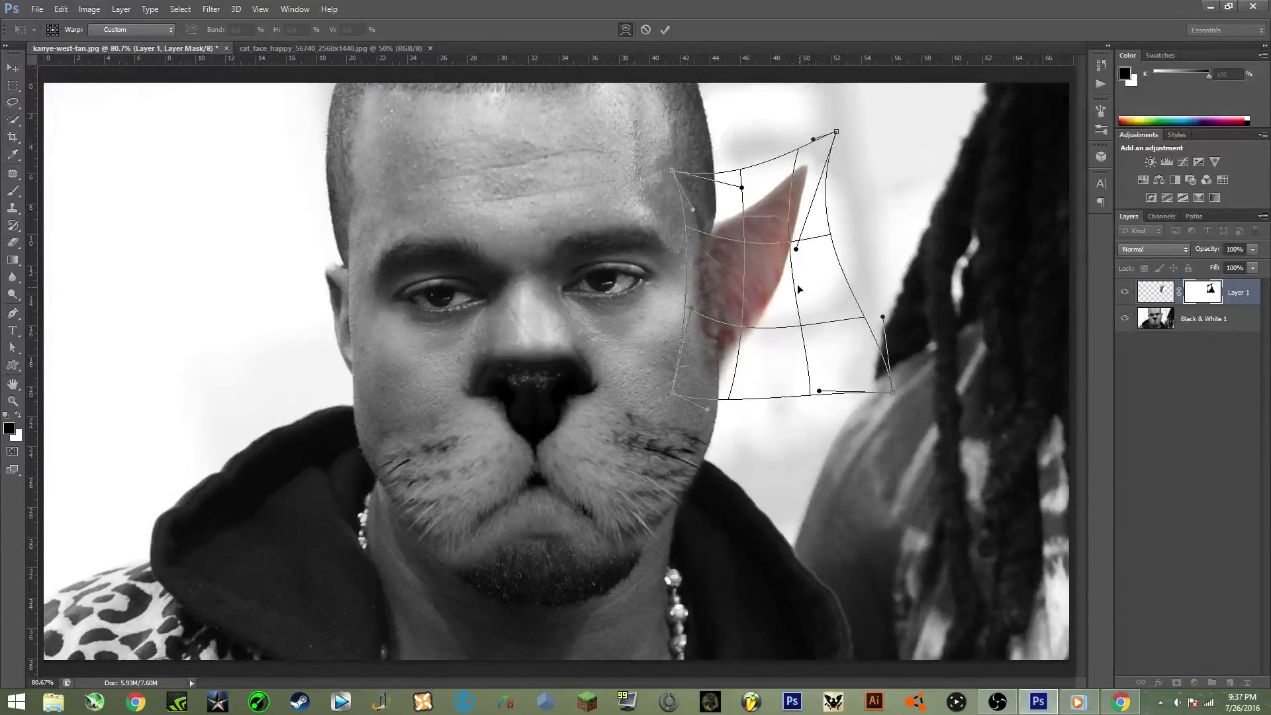
{"action": "key", "text": "Return"}
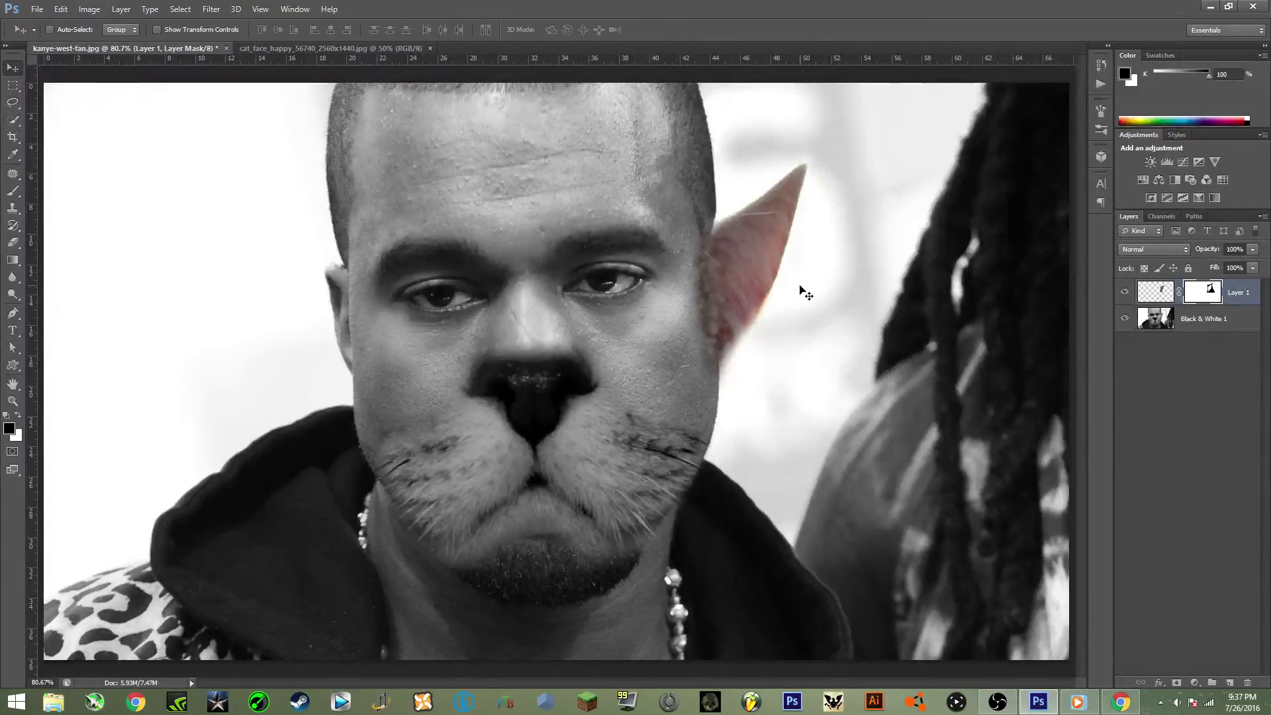
Apply the layer mask permanently to the cat ear layer
{"action": "right_click", "coordinate": [1216, 305]}
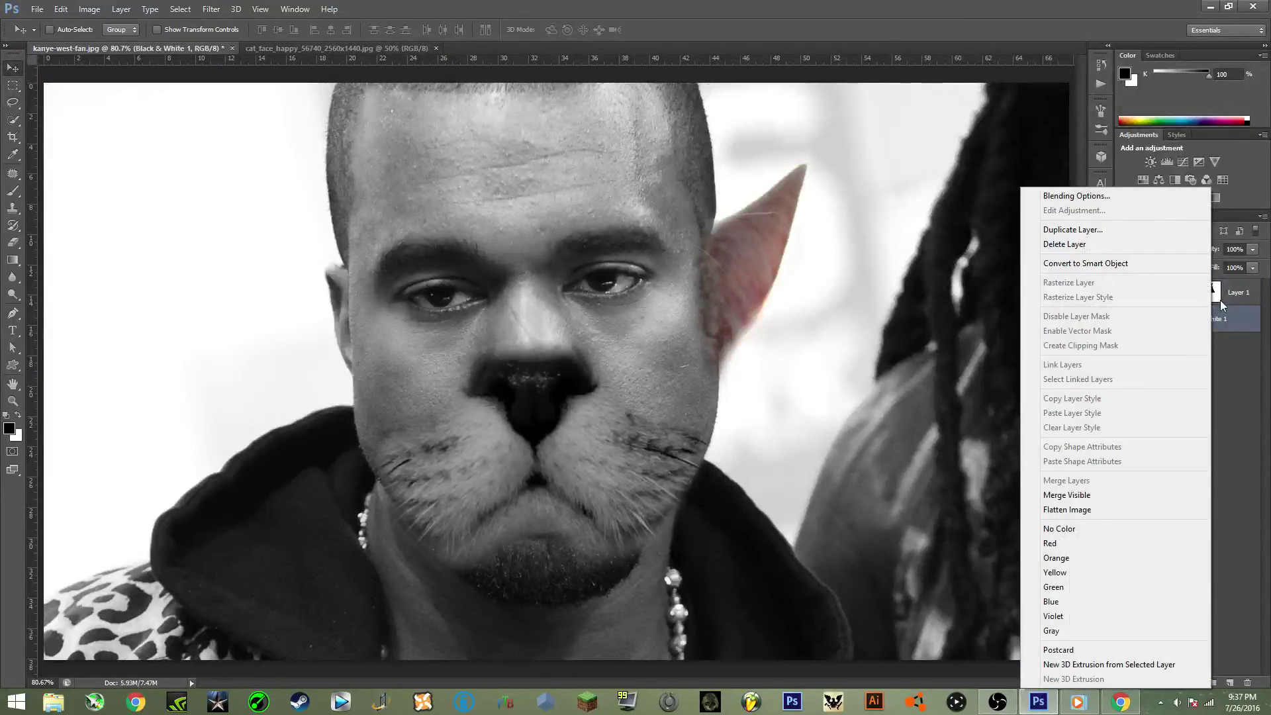
{"action": "key", "text": "Escape"}
{"action": "right_click", "coordinate": [1219, 298]}
{"action": "left_click", "coordinate": [1199, 342]}
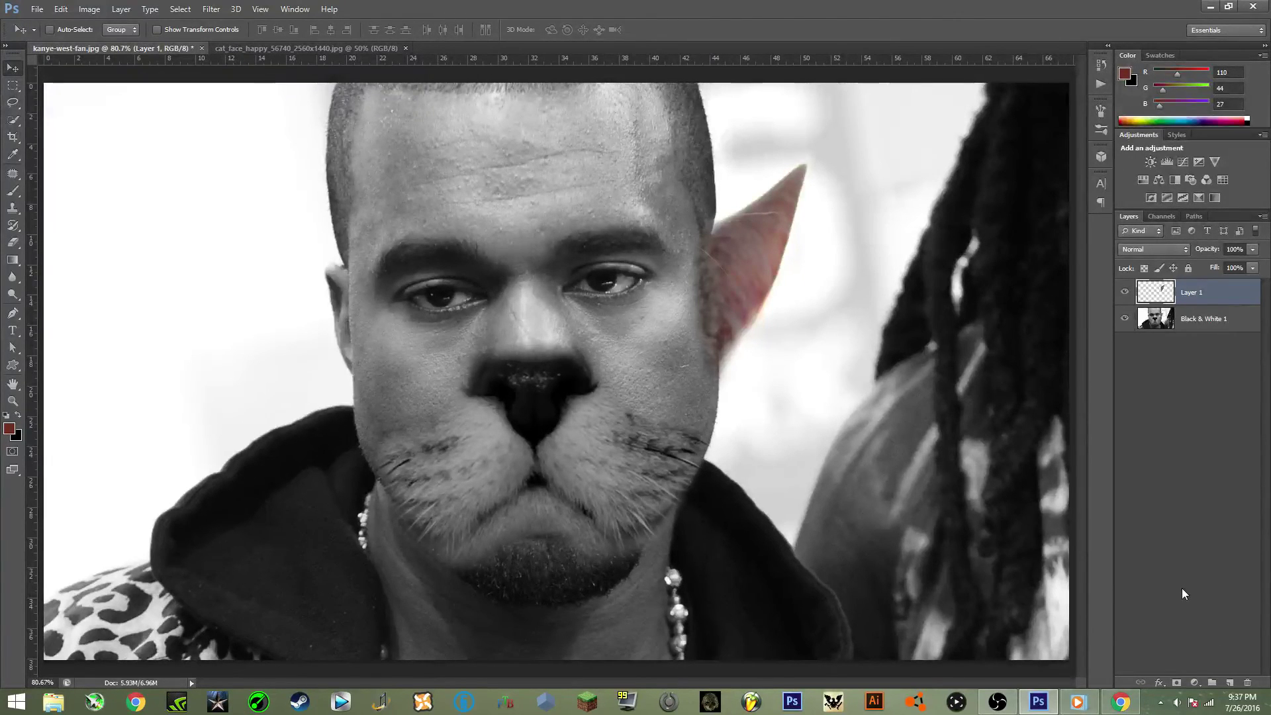
Add a Black & White adjustment layer and merge it into the ear layer
{"action": "left_click", "coordinate": [1195, 683]}
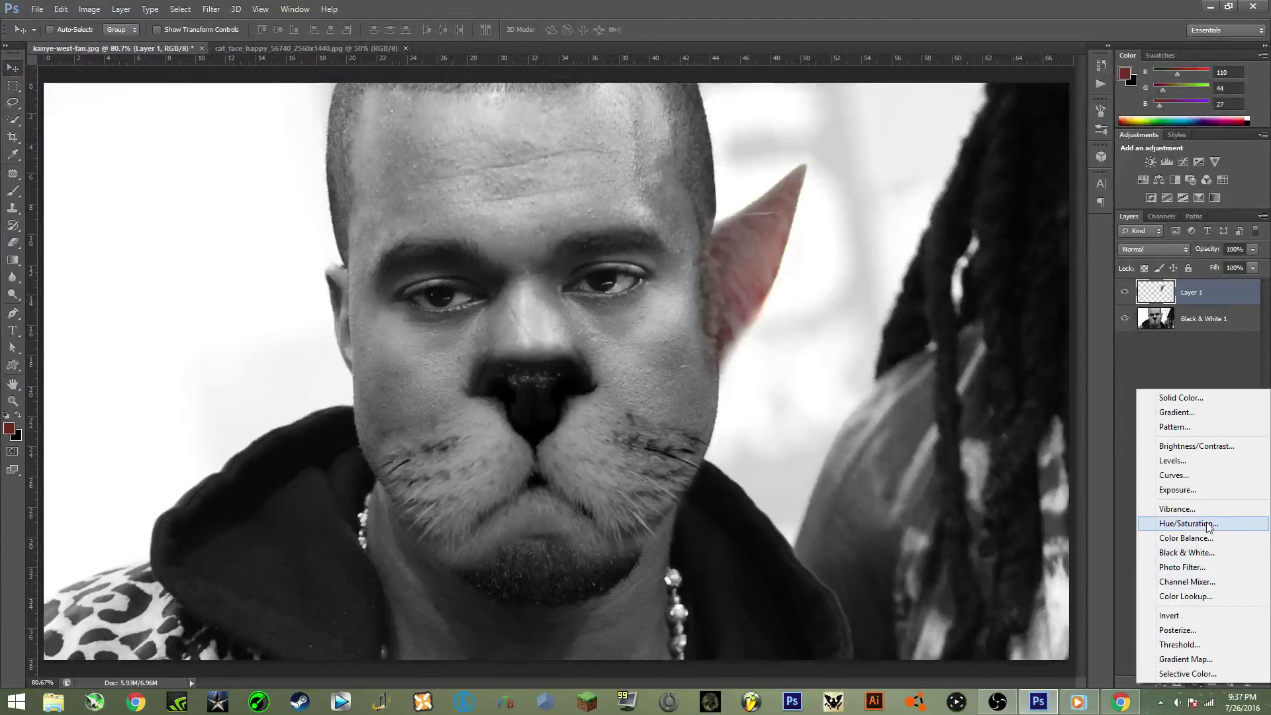
{"action": "left_click", "coordinate": [1189, 553]}
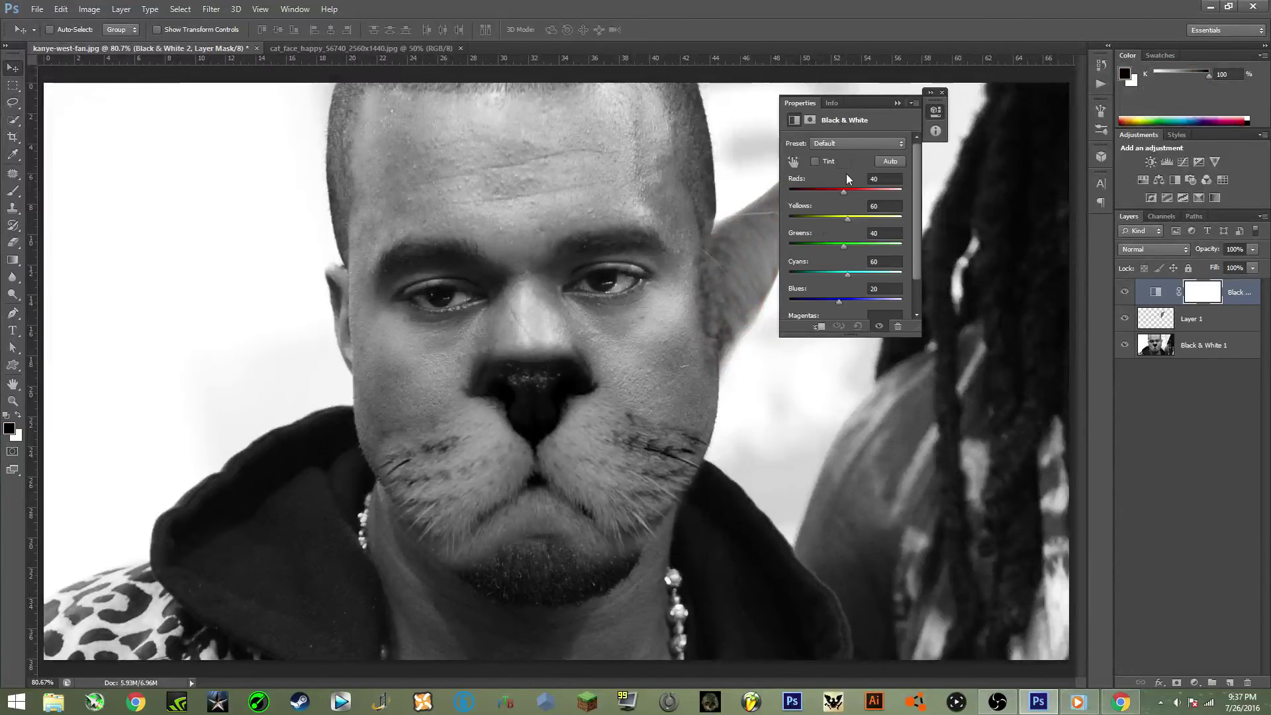
{"action": "right_click", "coordinate": [1225, 324]}
{"action": "left_click", "coordinate": [1143, 495]}
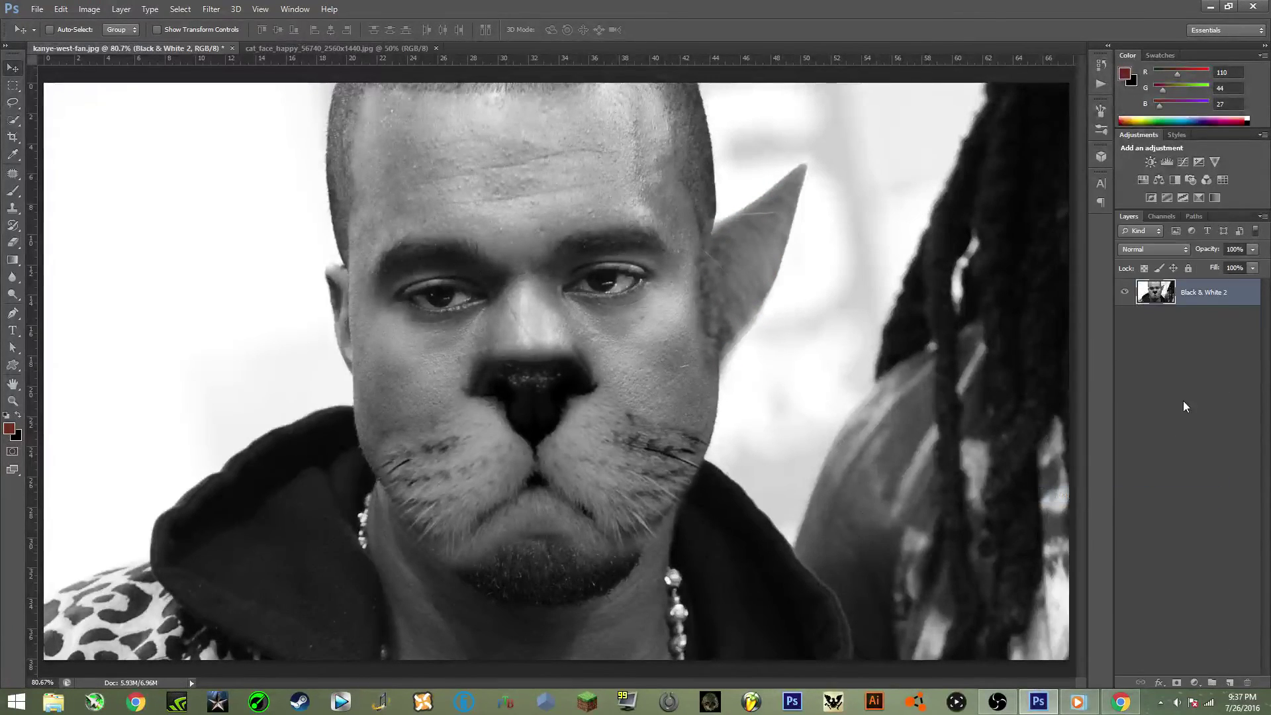
{"action": "key", "text": "ctrl+z"}
{"action": "right_click", "coordinate": [1223, 326]}
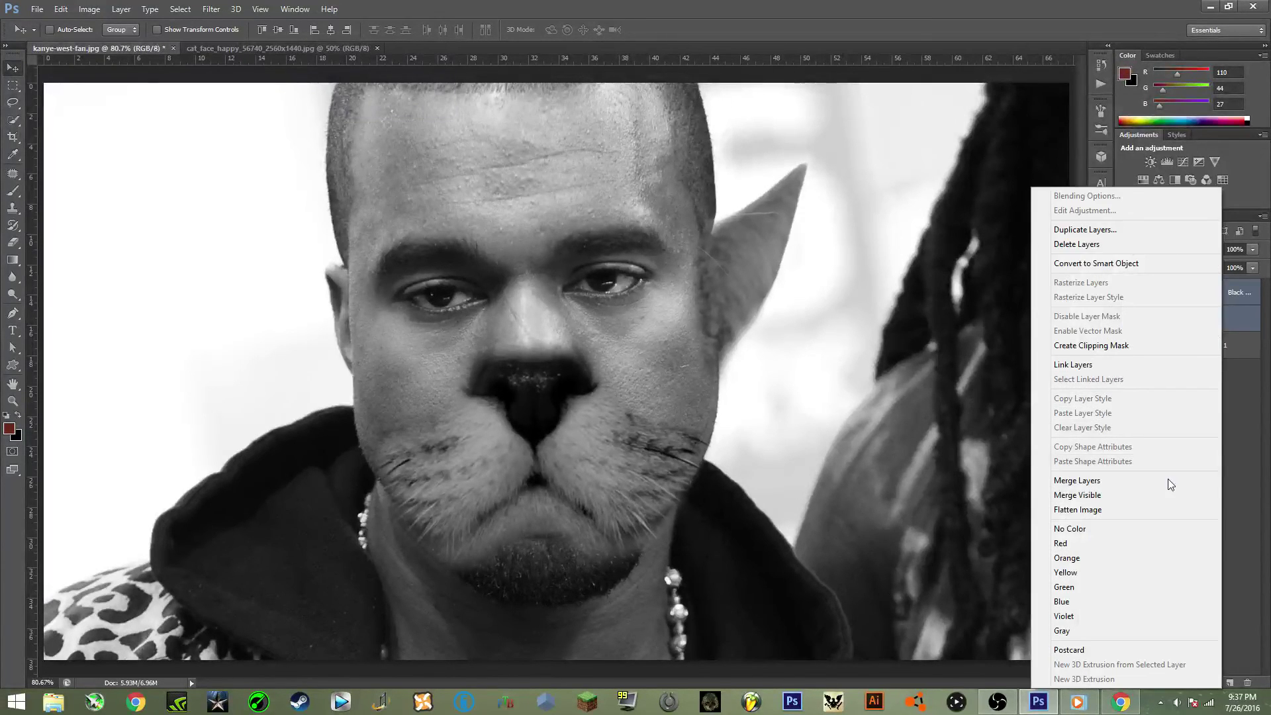
{"action": "left_click", "coordinate": [1167, 481]}
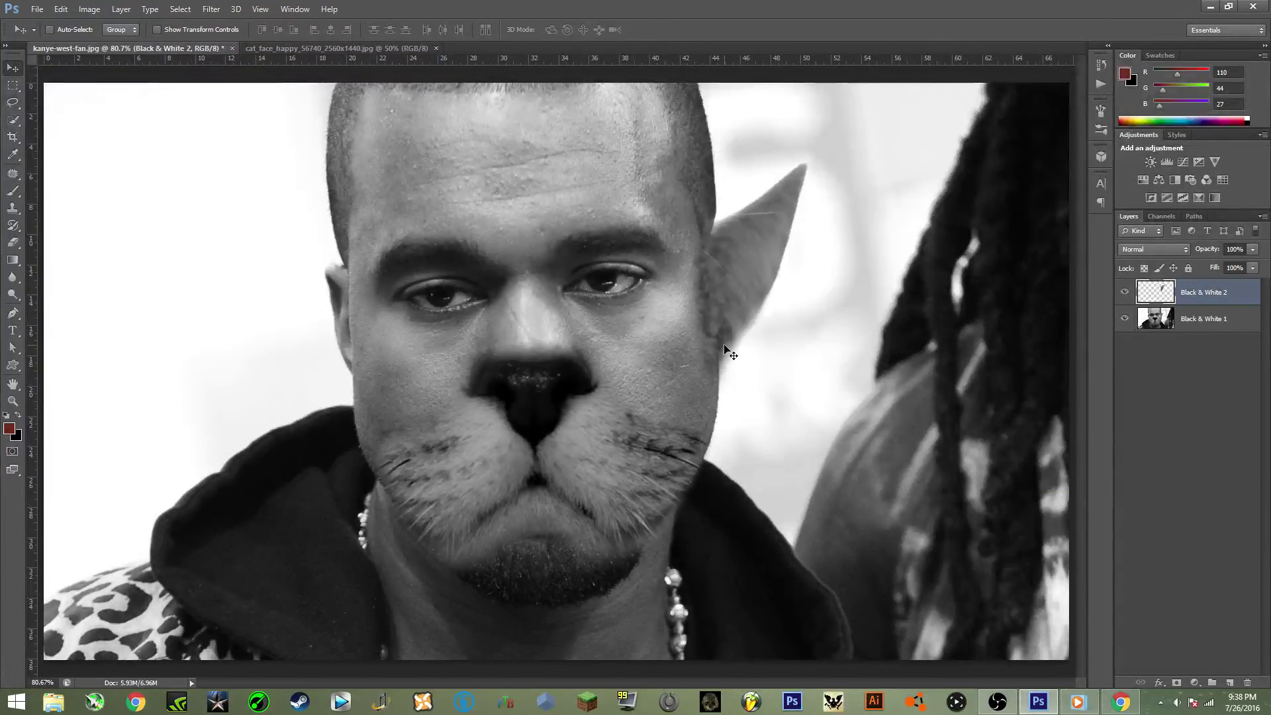
Duplicate the cat ear, mirror it tilted onto the head's left side, and select Black & White 1
{"action": "key", "text": "ctrl+j"}
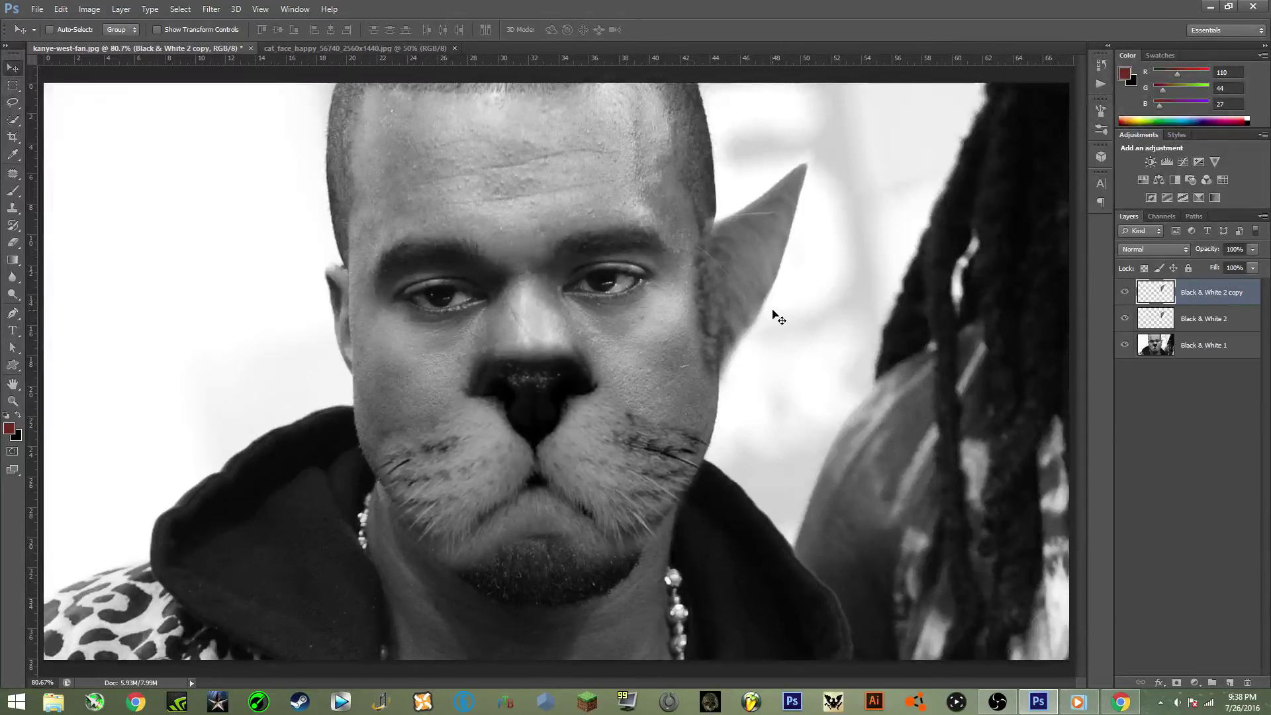
{"action": "key", "text": "ctrl+t"}
{"action": "right_click", "coordinate": [769, 298]}
{"action": "left_click", "coordinate": [814, 498]}
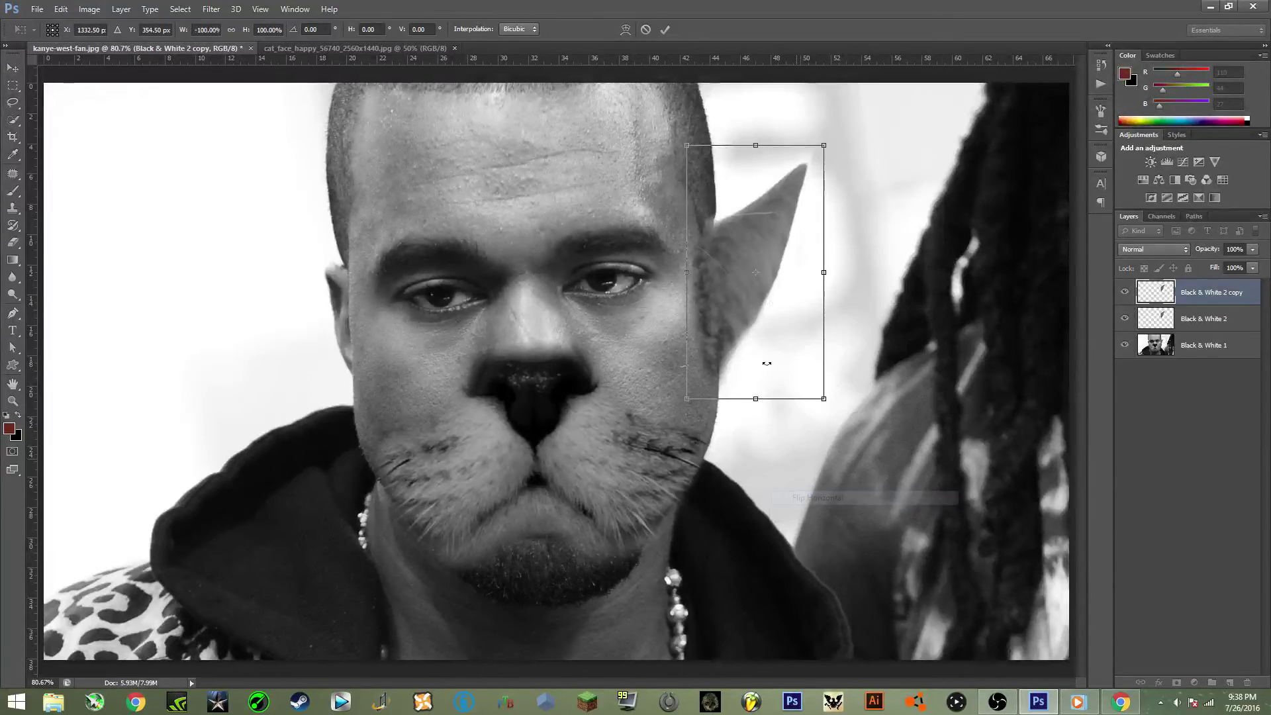
{"action": "mouse_move", "coordinate": [767, 363]}
{"action": "left_mouse_down"}
{"action": "mouse_move", "coordinate": [301, 322]}
{"action": "mouse_move", "coordinate": [306, 340]}
{"action": "left_mouse_up"}
{"action": "left_click_drag", "start_coordinate": [191, 141], "coordinate": [192, 153]}
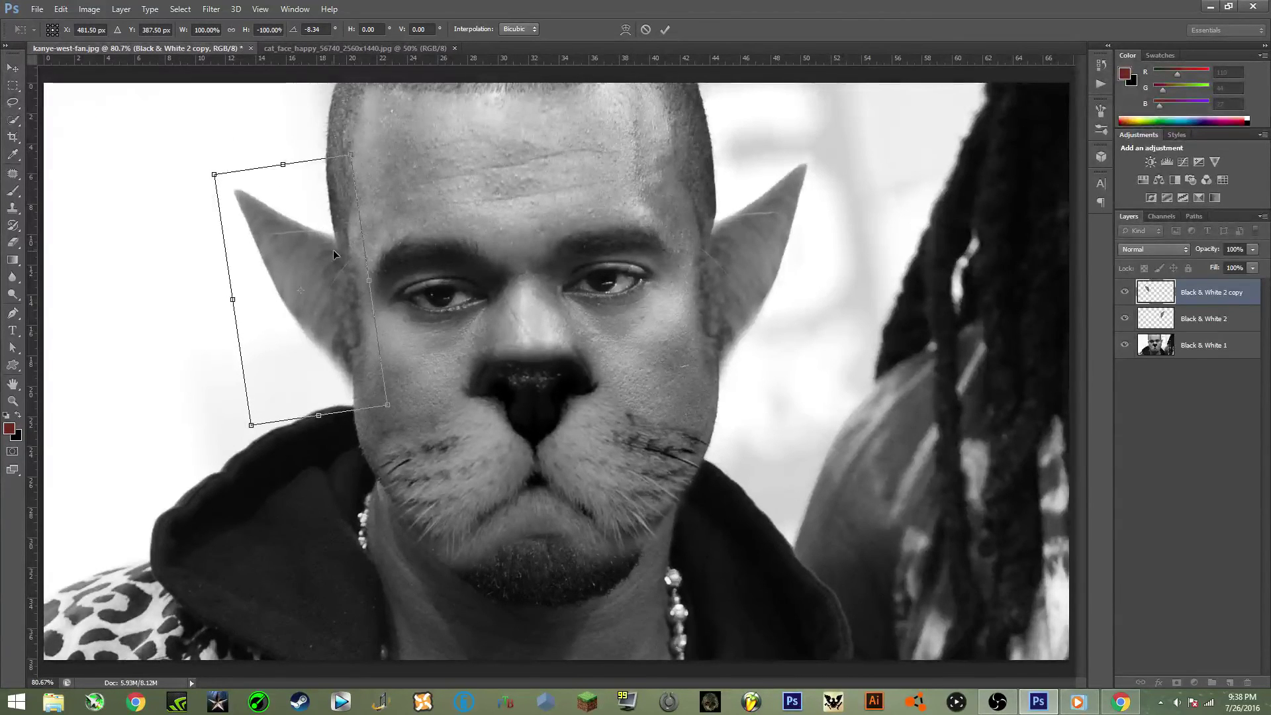
{"action": "left_click_drag", "start_coordinate": [333, 249], "coordinate": [333, 261]}
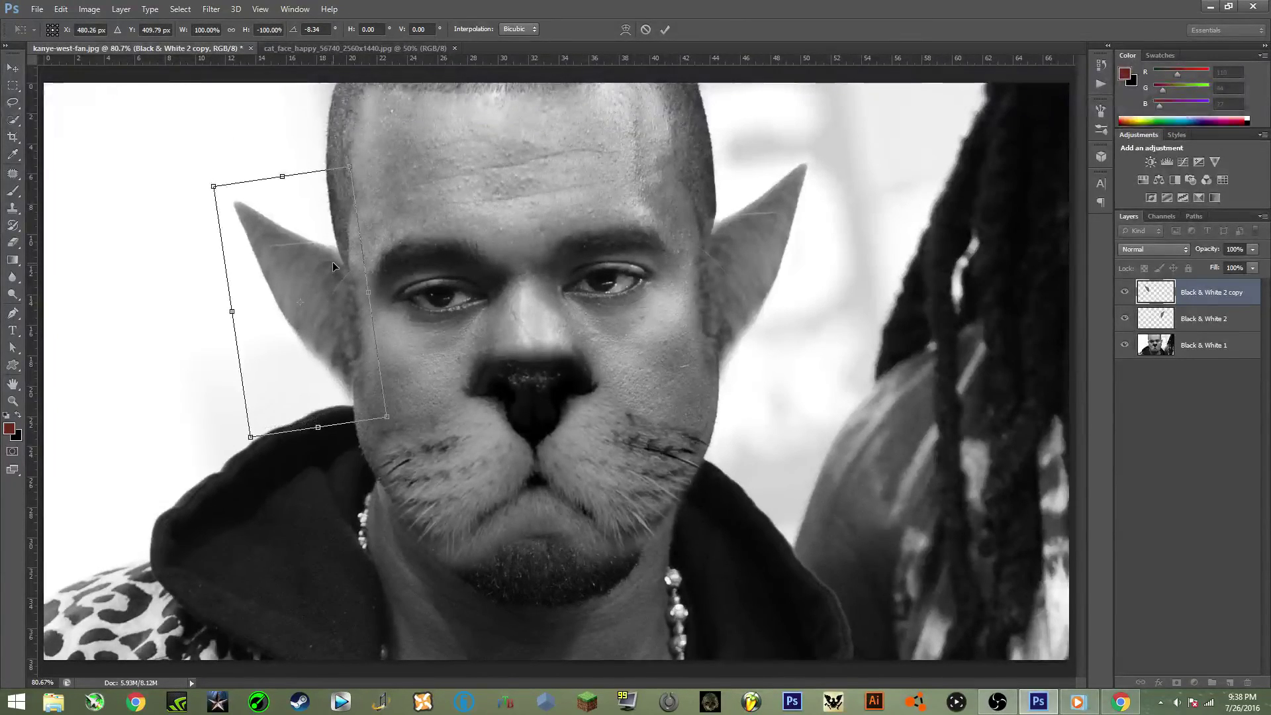
{"action": "key", "text": "Return"}
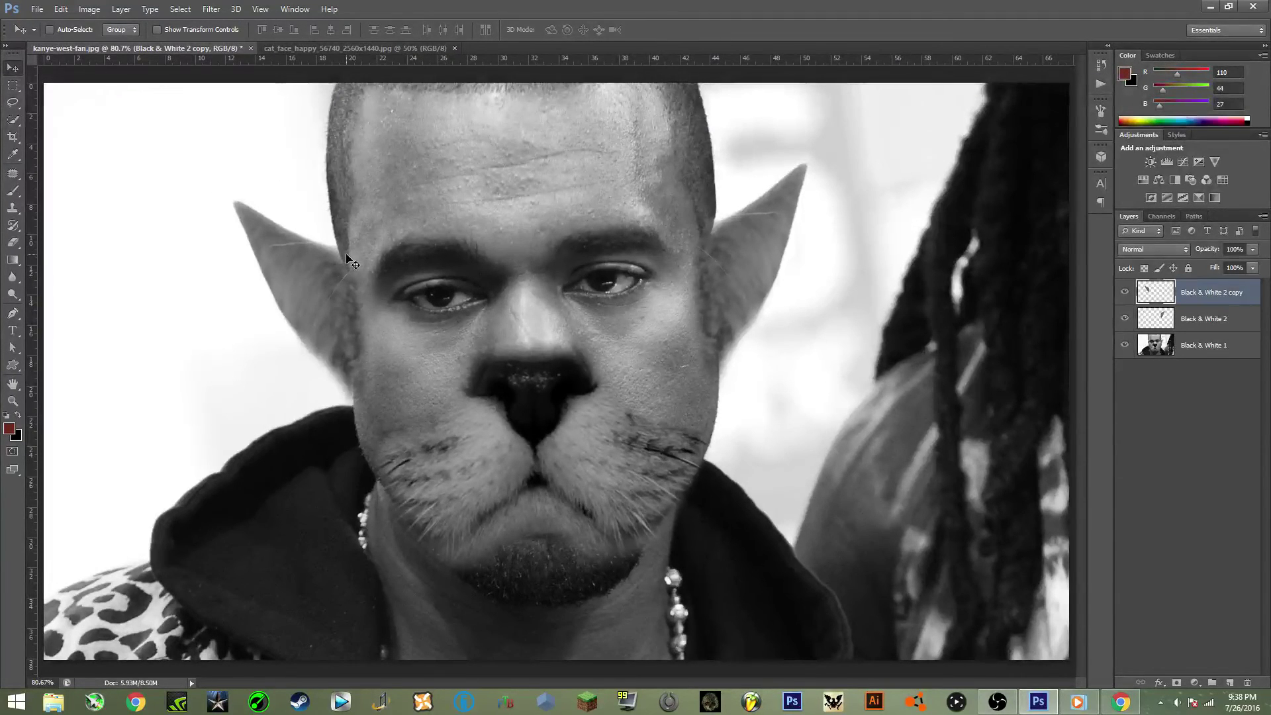
{"action": "left_click", "coordinate": [902, 405], "text": "ctrl"}
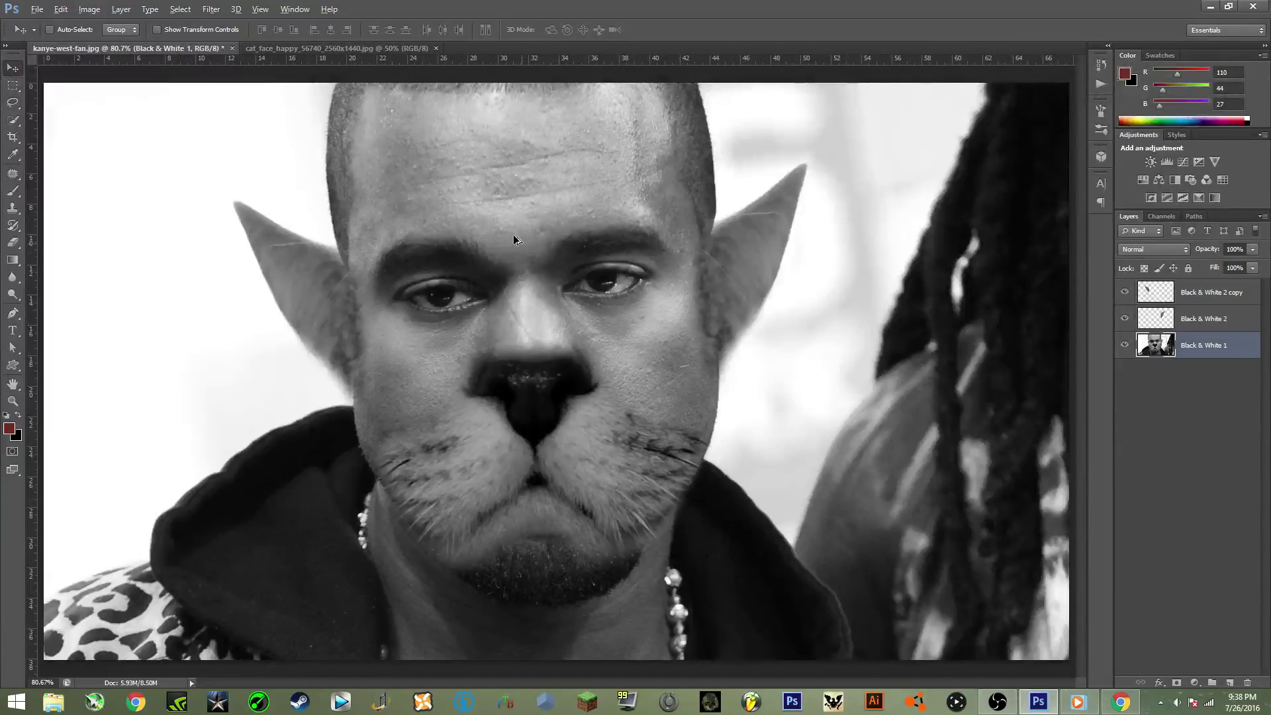
Zoom in and clone brow hair inward from both eyebrows across the gap
{"action": "scroll", "coordinate": [511, 229], "scroll_direction": "up", "scroll_amount": 2}
{"action": "scroll", "coordinate": [511, 229], "scroll_direction": "up", "scroll_amount": 3}
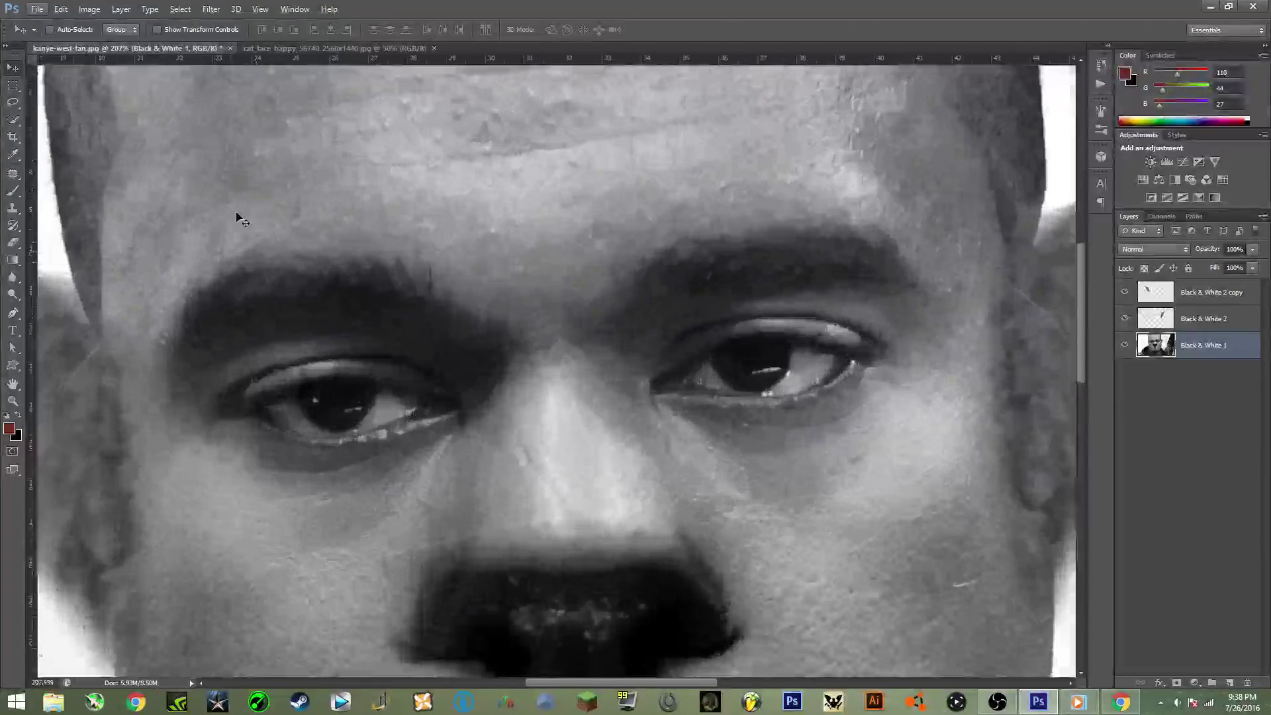
{"action": "left_click", "coordinate": [13, 208]}
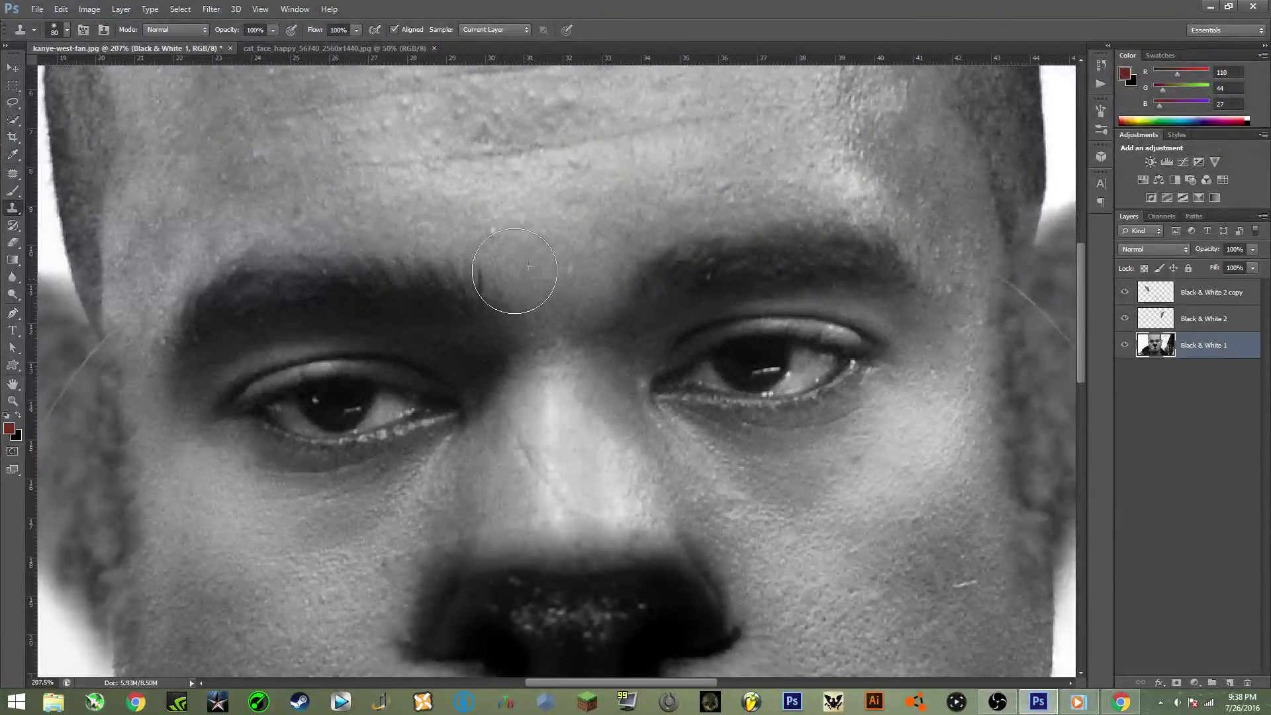
{"action": "left_click_drag", "start_coordinate": [468, 278], "coordinate": [576, 292]}
{"action": "left_click_drag", "start_coordinate": [670, 269], "coordinate": [599, 275]}
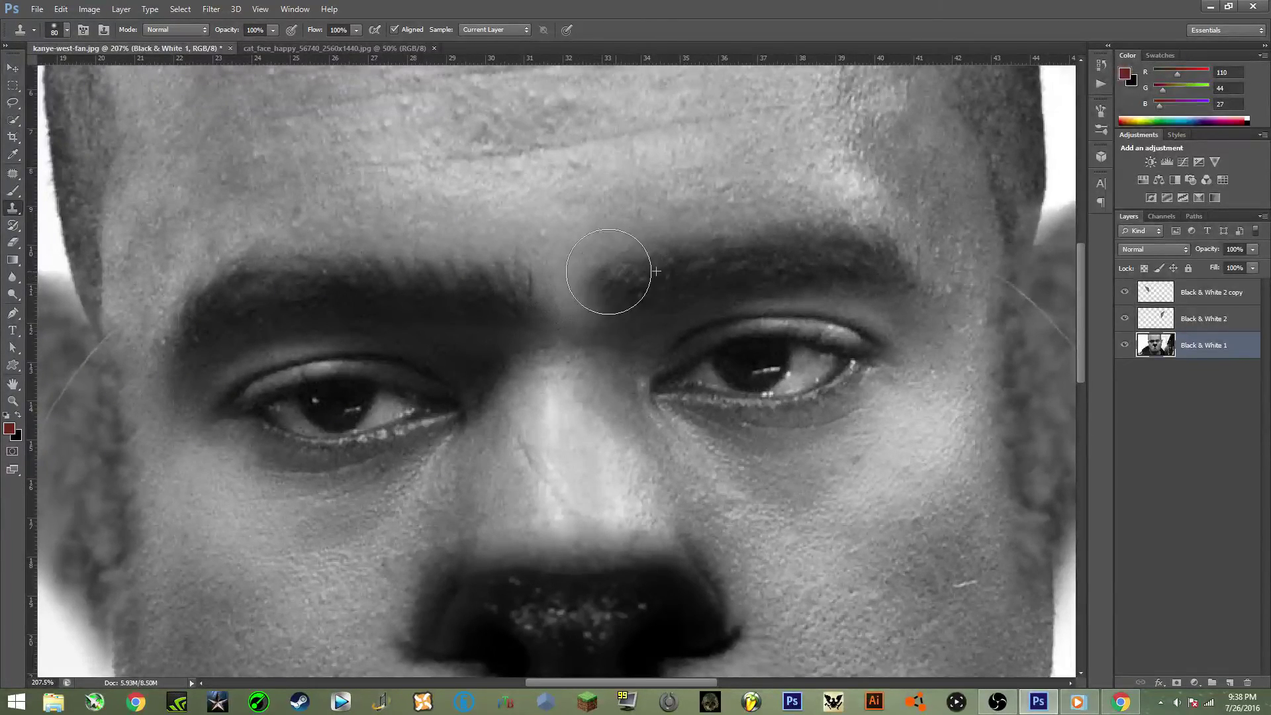
{"action": "mouse_move", "coordinate": [493, 284]}
{"action": "left_mouse_down"}
{"action": "mouse_move", "coordinate": [583, 283]}
{"action": "mouse_move", "coordinate": [519, 287]}
{"action": "left_mouse_up"}
{"action": "left_click", "coordinate": [499, 287], "text": "alt"}
{"action": "left_click", "coordinate": [652, 284], "text": "alt"}
{"action": "left_click", "coordinate": [506, 286], "text": "alt"}
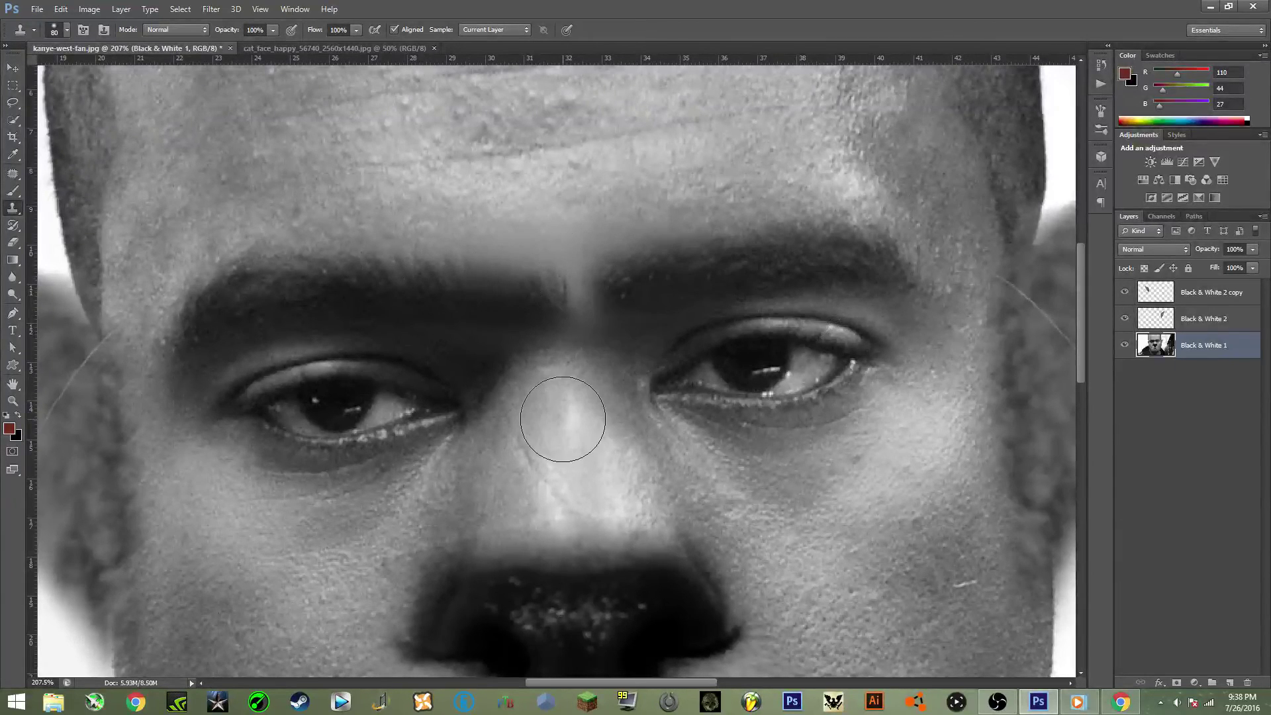
With a smaller clone brush, fill the gap with dark brow and extend it along both brows
{"action": "key", "text": "bracketleft"}
{"action": "key", "text": "bracketleft"}
{"action": "key", "text": "bracketleft"}
{"action": "key", "text": "bracketleft"}
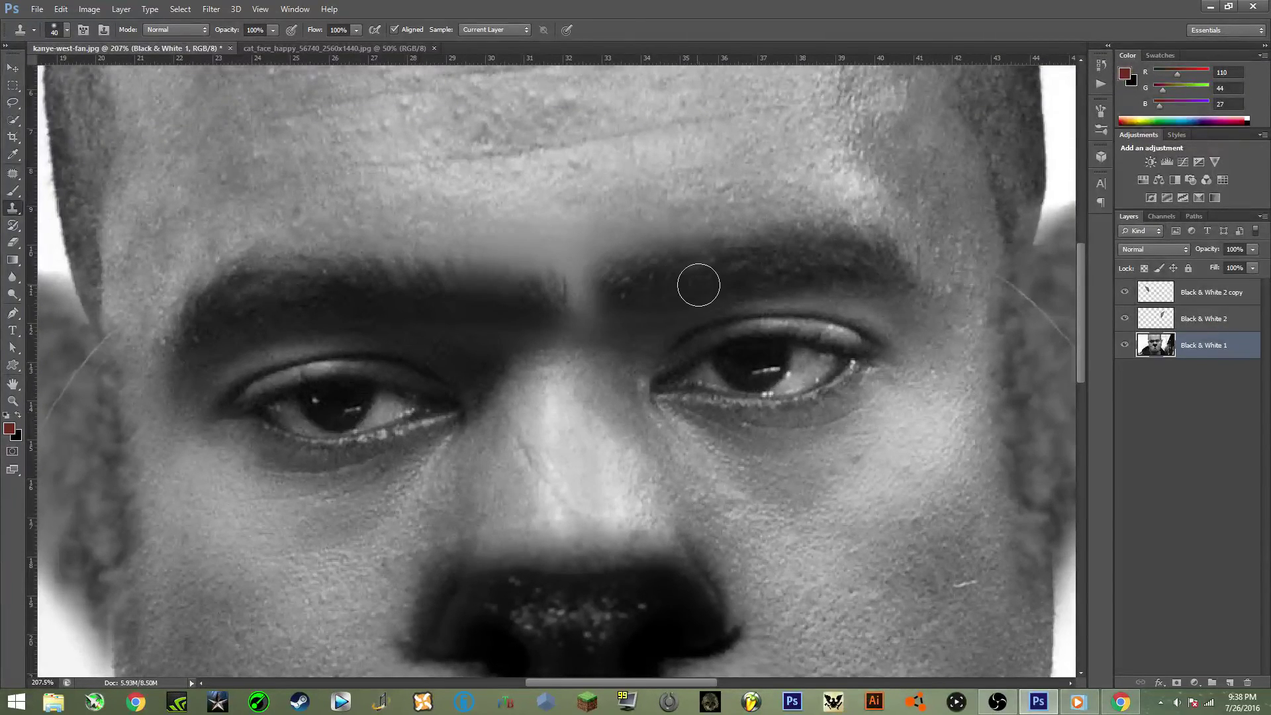
{"action": "mouse_move", "coordinate": [665, 285]}
{"action": "left_mouse_down"}
{"action": "mouse_move", "coordinate": [559, 276]}
{"action": "mouse_move", "coordinate": [470, 288]}
{"action": "mouse_move", "coordinate": [608, 269]}
{"action": "left_mouse_up"}
{"action": "left_click", "coordinate": [435, 304], "text": "alt"}
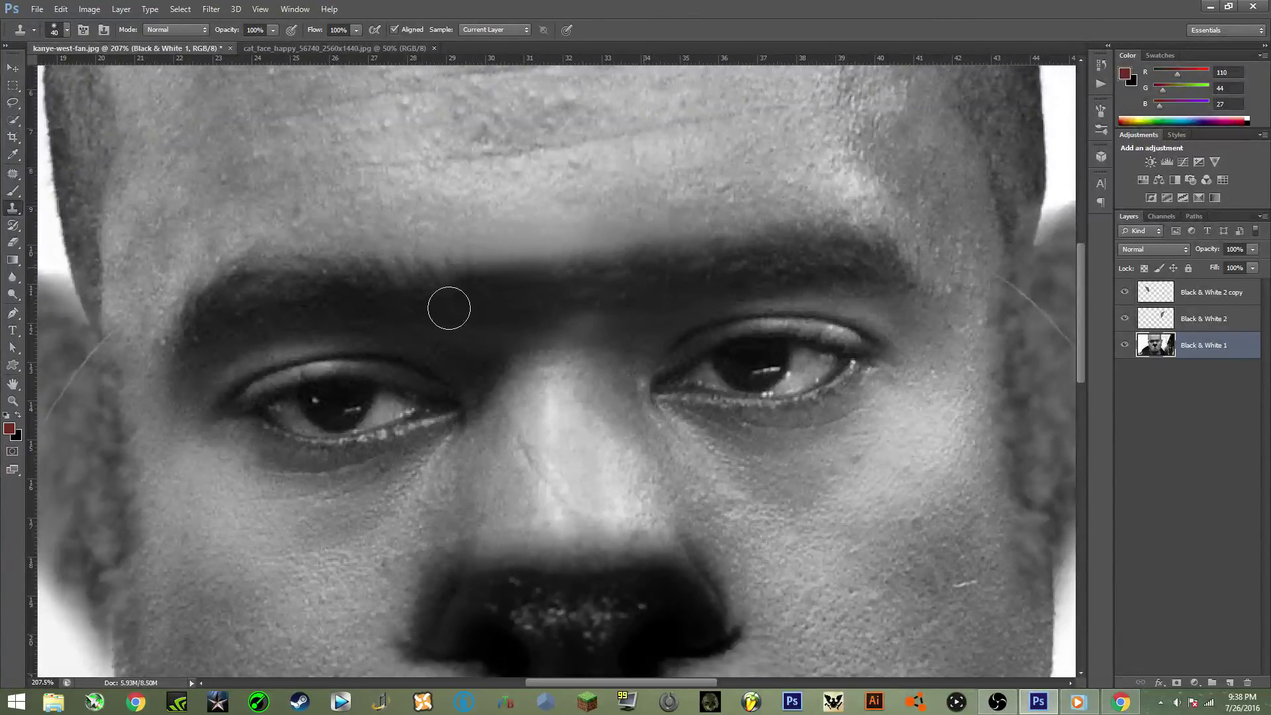
{"action": "left_click", "coordinate": [505, 304], "text": "alt"}
{"action": "mouse_move", "coordinate": [468, 285]}
{"action": "left_mouse_down"}
{"action": "mouse_move", "coordinate": [307, 278]}
{"action": "mouse_move", "coordinate": [233, 301]}
{"action": "left_mouse_up"}
{"action": "left_click", "coordinate": [334, 286], "text": "alt"}
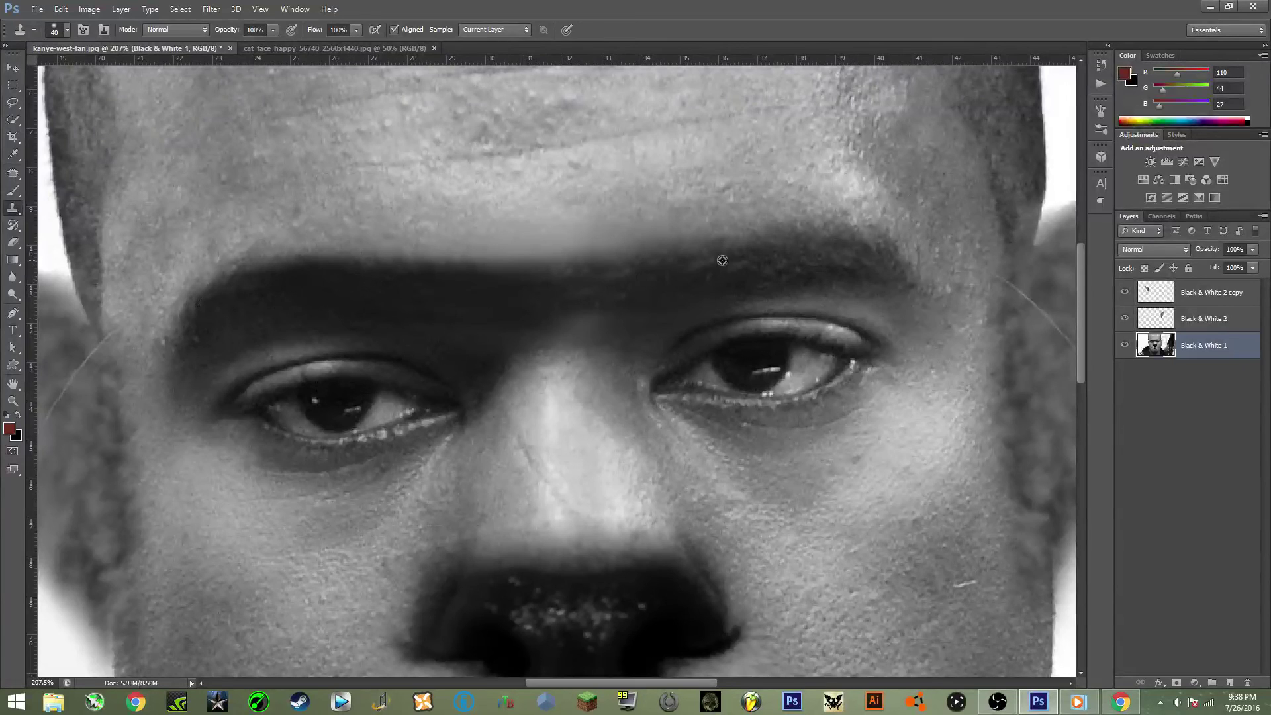
{"action": "left_click", "coordinate": [448, 295], "text": "alt"}
{"action": "left_click_drag", "start_coordinate": [519, 292], "coordinate": [726, 269]}
{"action": "left_click", "coordinate": [476, 304], "text": "alt"}
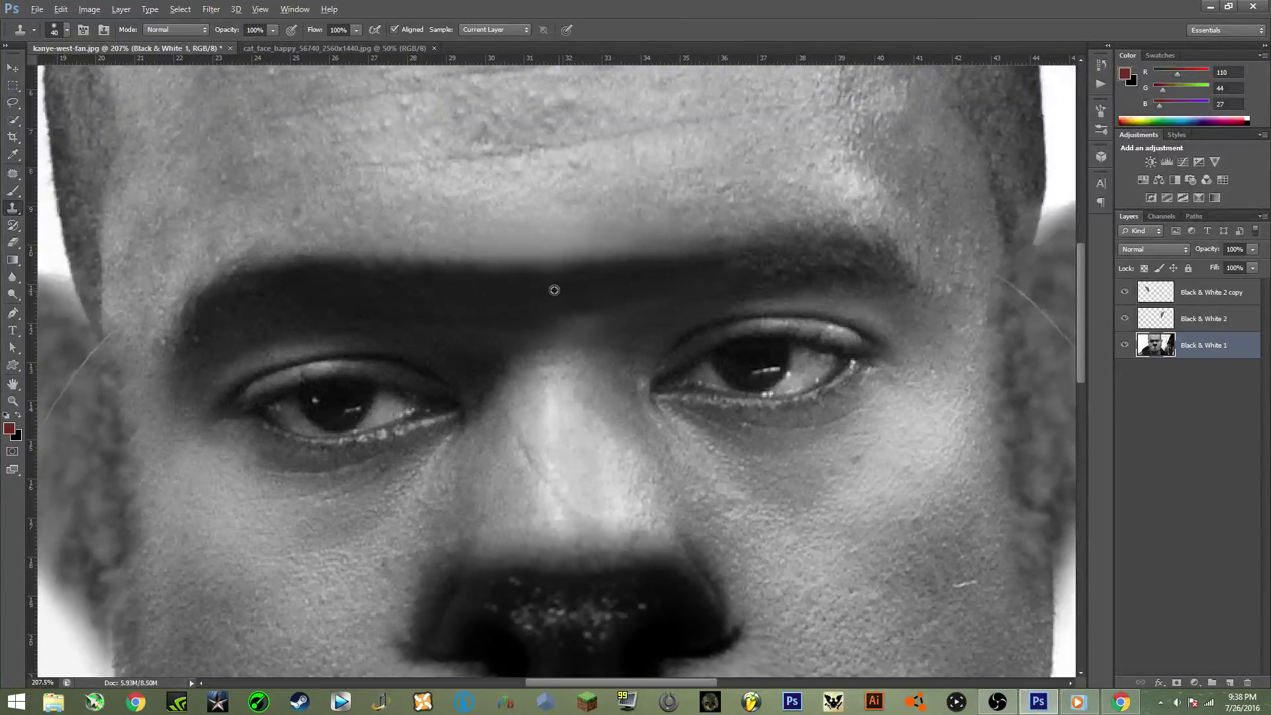
{"action": "left_click_drag", "start_coordinate": [618, 290], "coordinate": [695, 284]}
Retouch the shadowed skin on the nose bridge and the brow above the inner eye corner
{"action": "left_click_drag", "start_coordinate": [634, 344], "coordinate": [611, 360]}
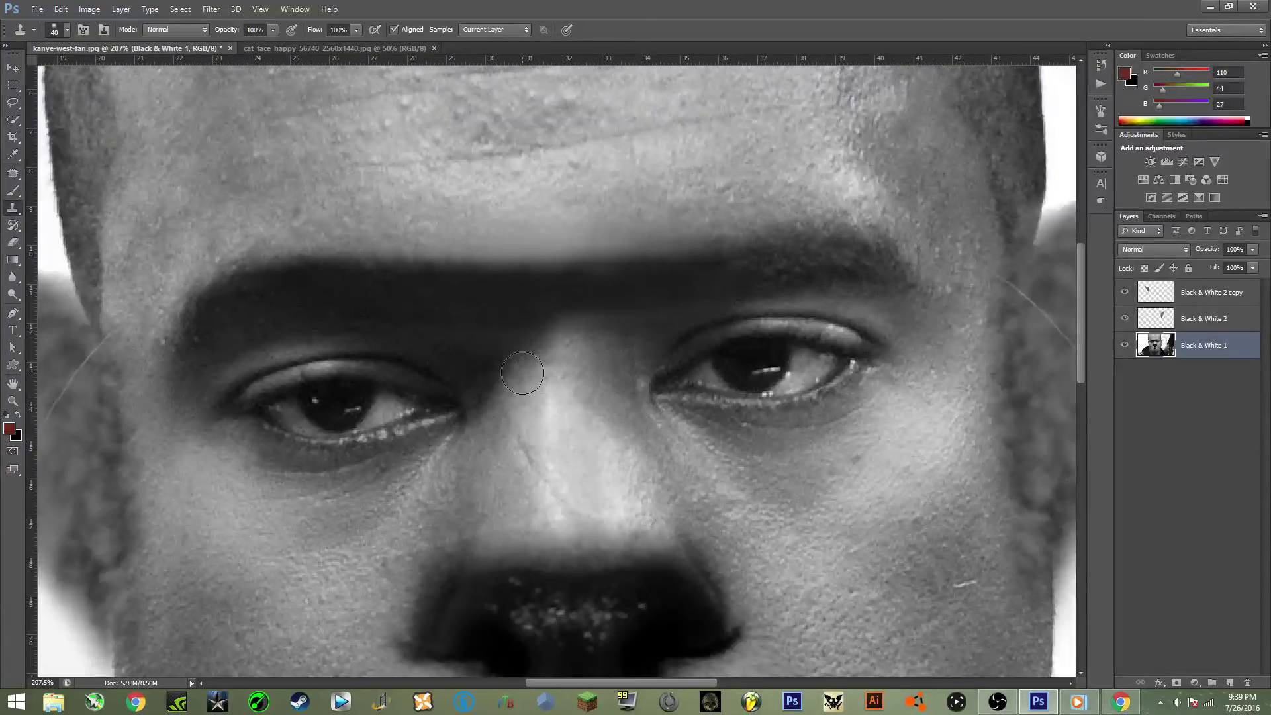
{"action": "mouse_move", "coordinate": [522, 373]}
{"action": "left_mouse_down"}
{"action": "mouse_move", "coordinate": [567, 339]}
{"action": "mouse_move", "coordinate": [526, 354]}
{"action": "mouse_move", "coordinate": [533, 369]}
{"action": "mouse_move", "coordinate": [548, 361]}
{"action": "mouse_move", "coordinate": [487, 352]}
{"action": "mouse_move", "coordinate": [497, 457]}
{"action": "left_mouse_up"}
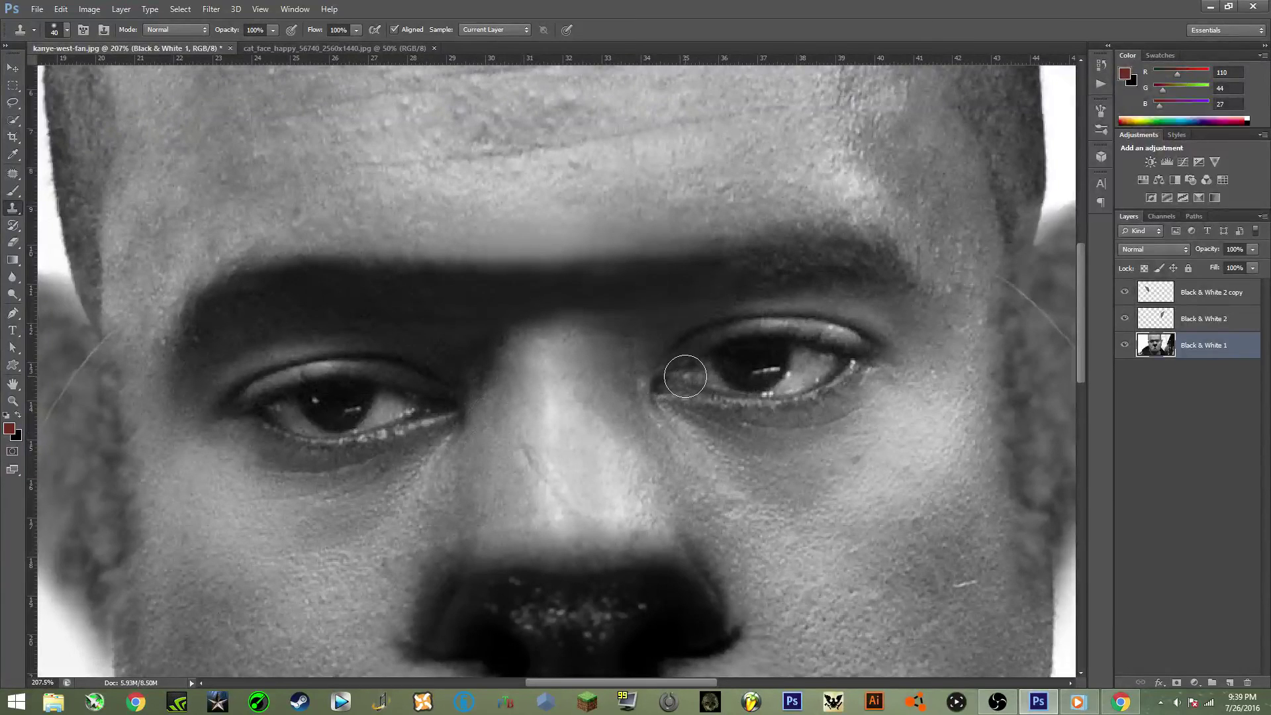
{"action": "left_click_drag", "start_coordinate": [718, 276], "coordinate": [596, 283]}
{"action": "left_click_drag", "start_coordinate": [707, 278], "coordinate": [702, 272]}
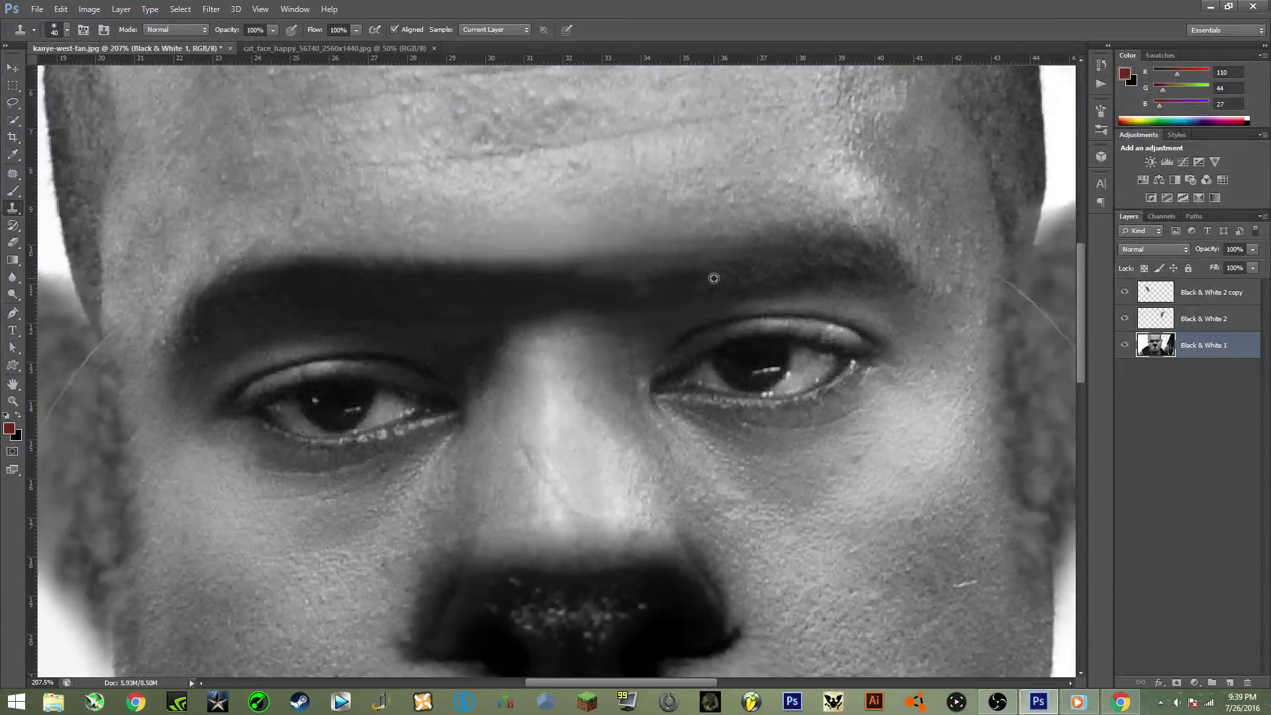
{"action": "left_click", "coordinate": [714, 278], "text": "alt"}
{"action": "mouse_move", "coordinate": [690, 274]}
{"action": "left_mouse_down"}
{"action": "mouse_move", "coordinate": [624, 272]}
{"action": "mouse_move", "coordinate": [731, 260]}
{"action": "left_mouse_up"}
Cover remaining light patches so the joined brow is evenly dark across the middle
{"action": "left_click", "coordinate": [841, 250], "text": "alt"}
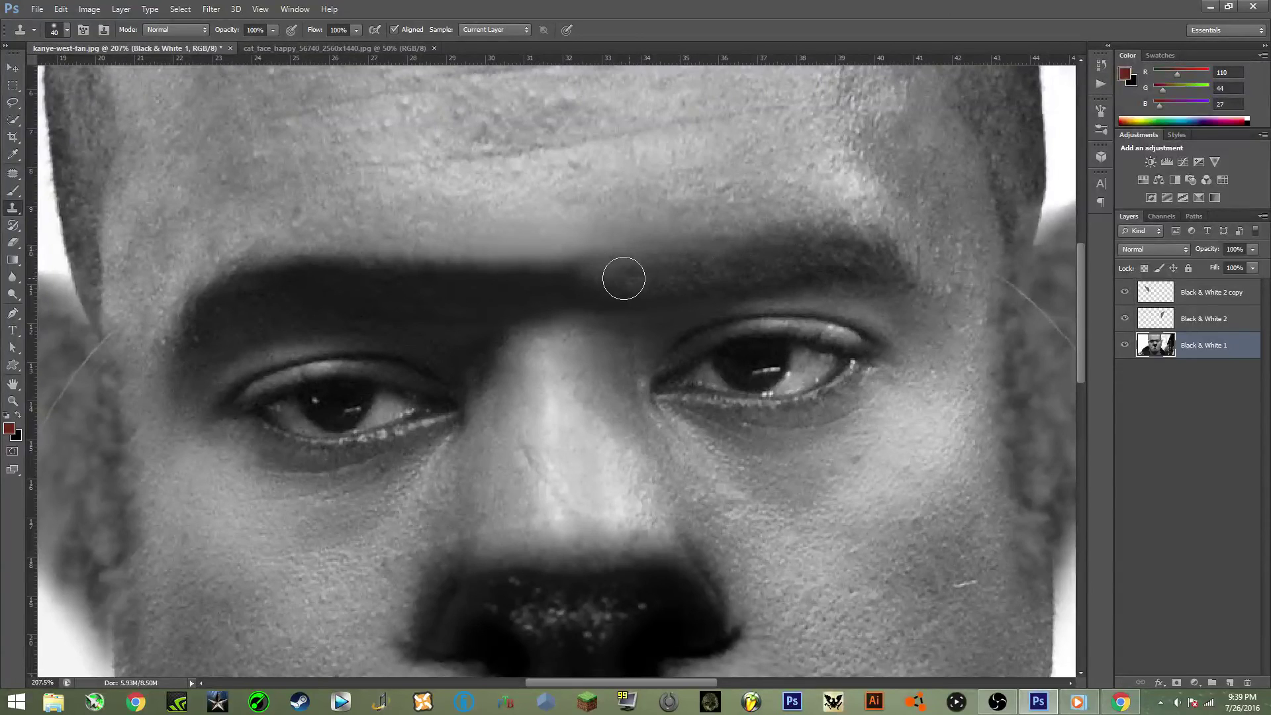
{"action": "left_click_drag", "start_coordinate": [624, 275], "coordinate": [443, 283]}
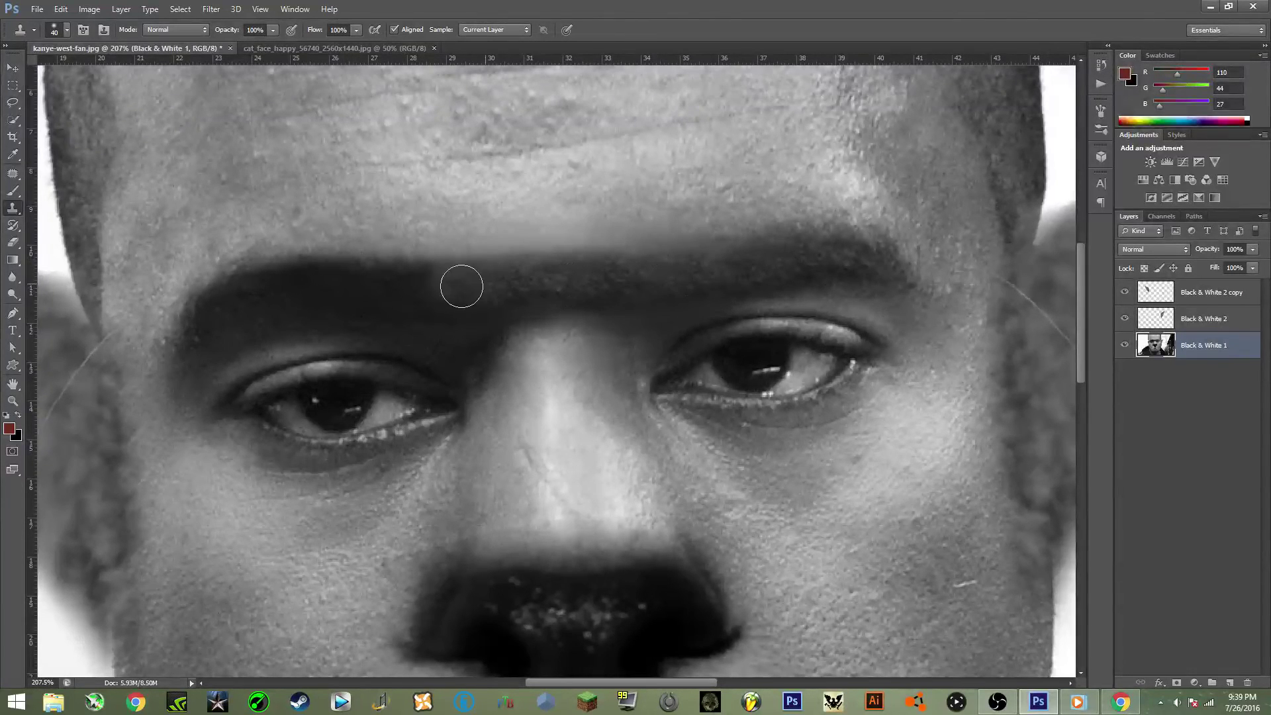
{"action": "left_click", "coordinate": [471, 292], "text": "alt"}
{"action": "left_click_drag", "start_coordinate": [355, 276], "coordinate": [483, 311]}
{"action": "left_click_drag", "start_coordinate": [399, 316], "coordinate": [518, 280]}
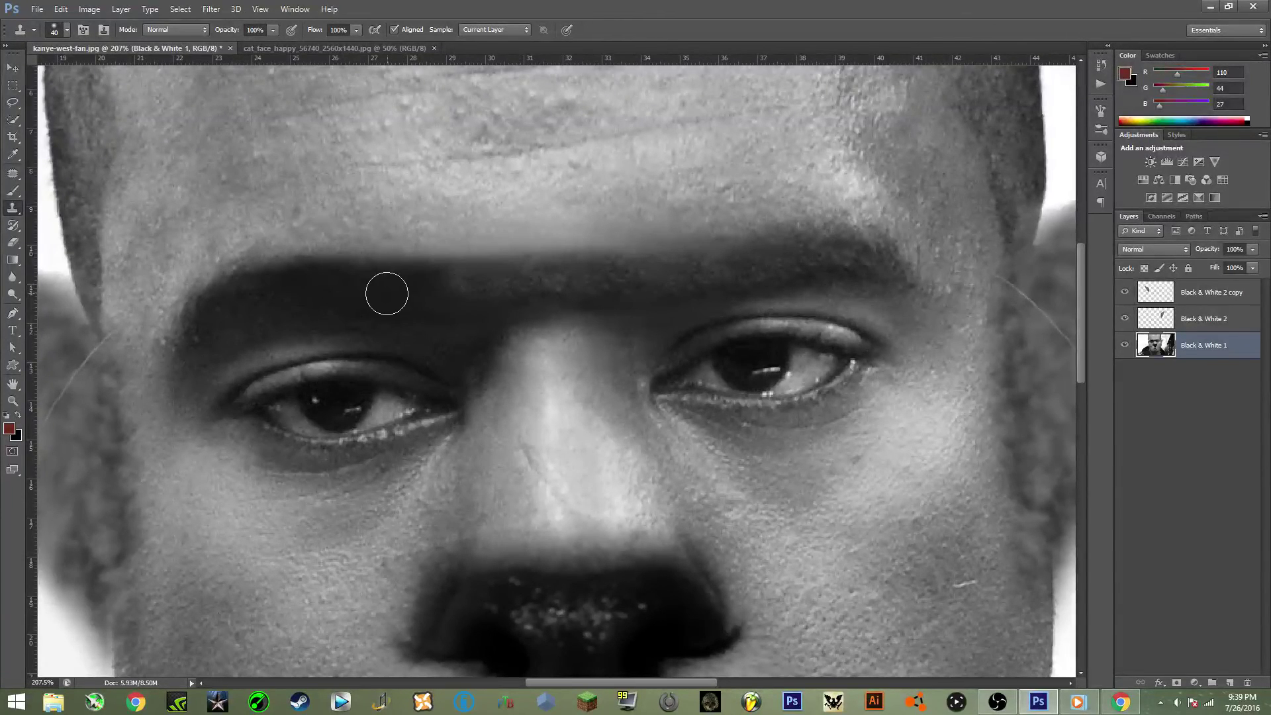
{"action": "left_click_drag", "start_coordinate": [420, 276], "coordinate": [539, 284]}
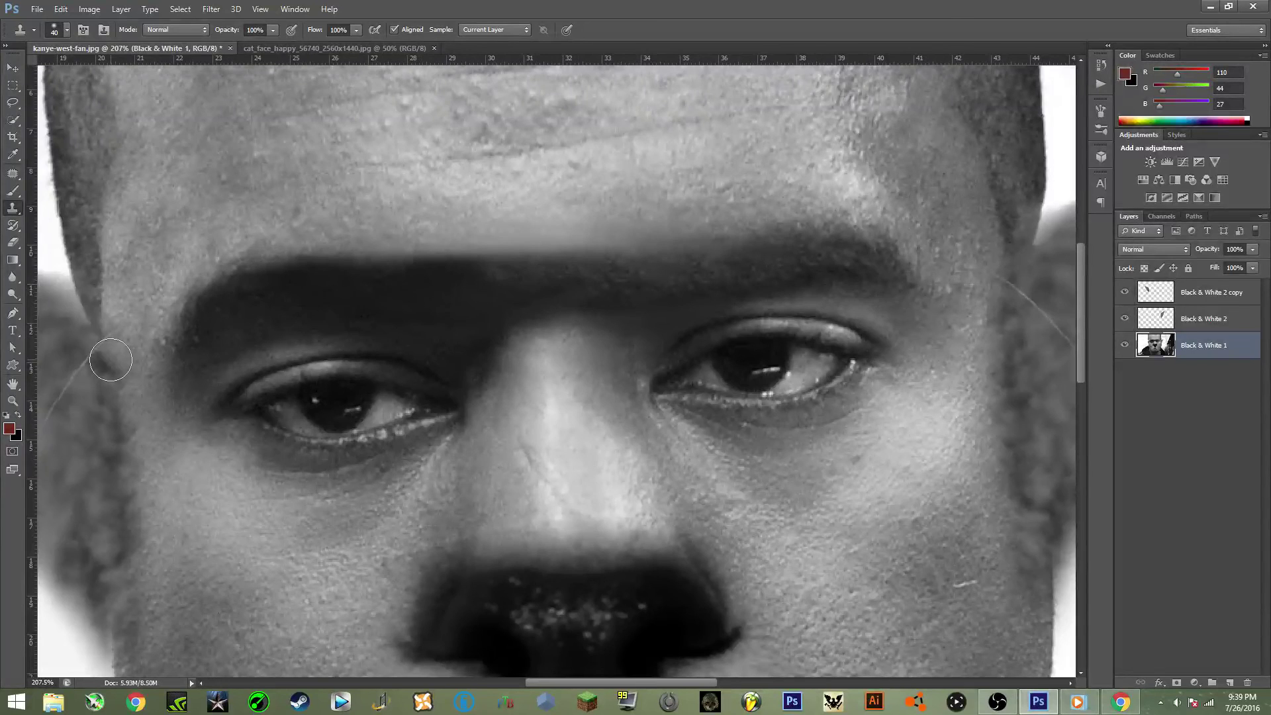
Fit the whole edited photo back in view
{"action": "double_click", "coordinate": [18, 384]}
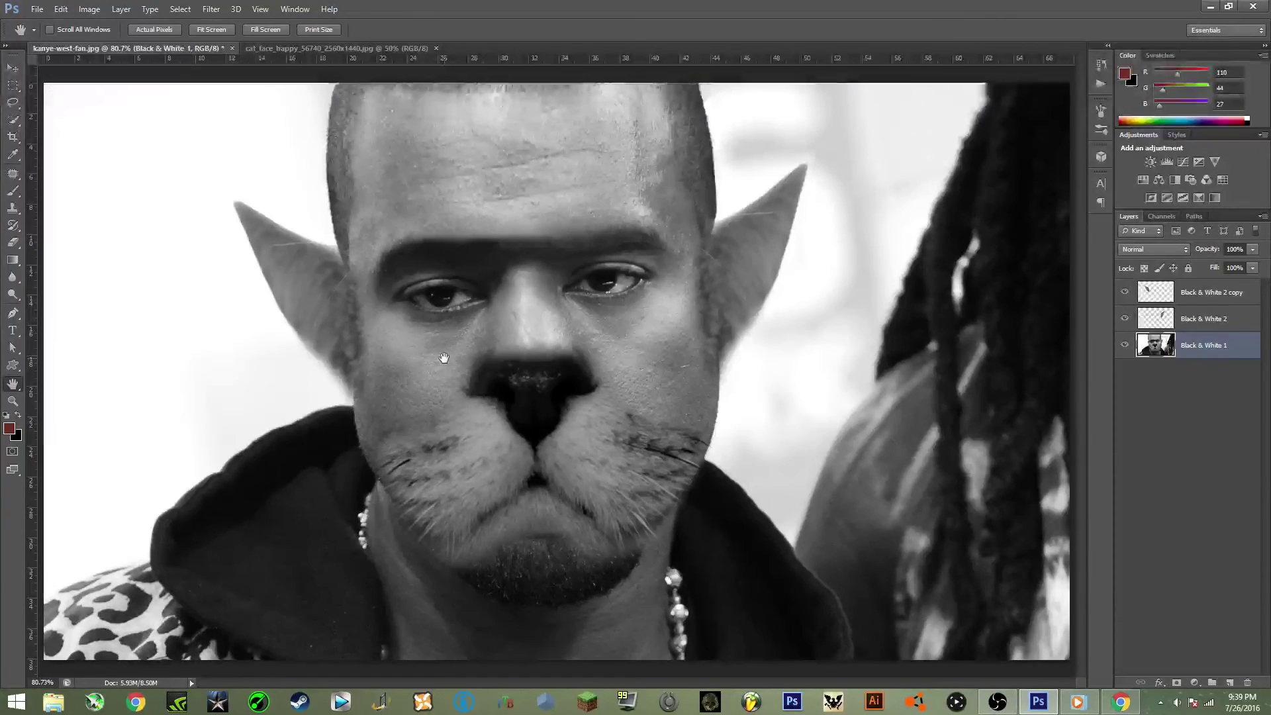
{"action": "left_click", "coordinate": [998, 701]}
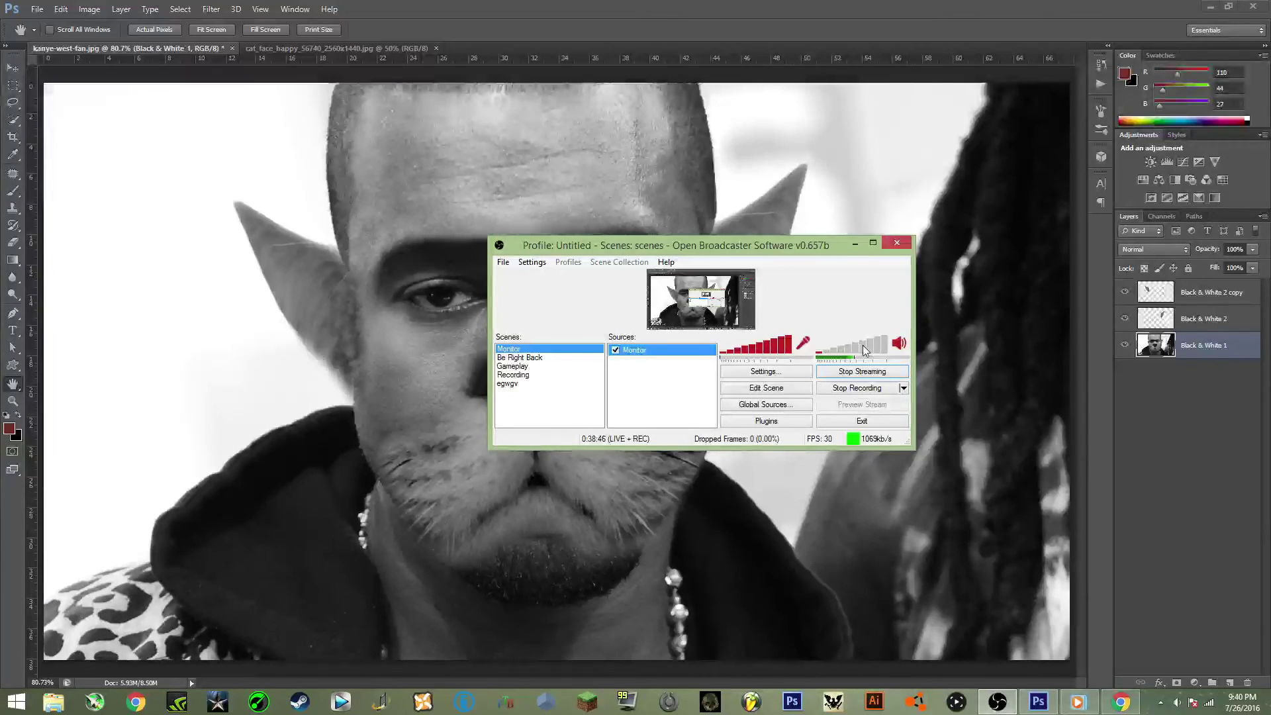
{"action": "left_click", "coordinate": [855, 244]}
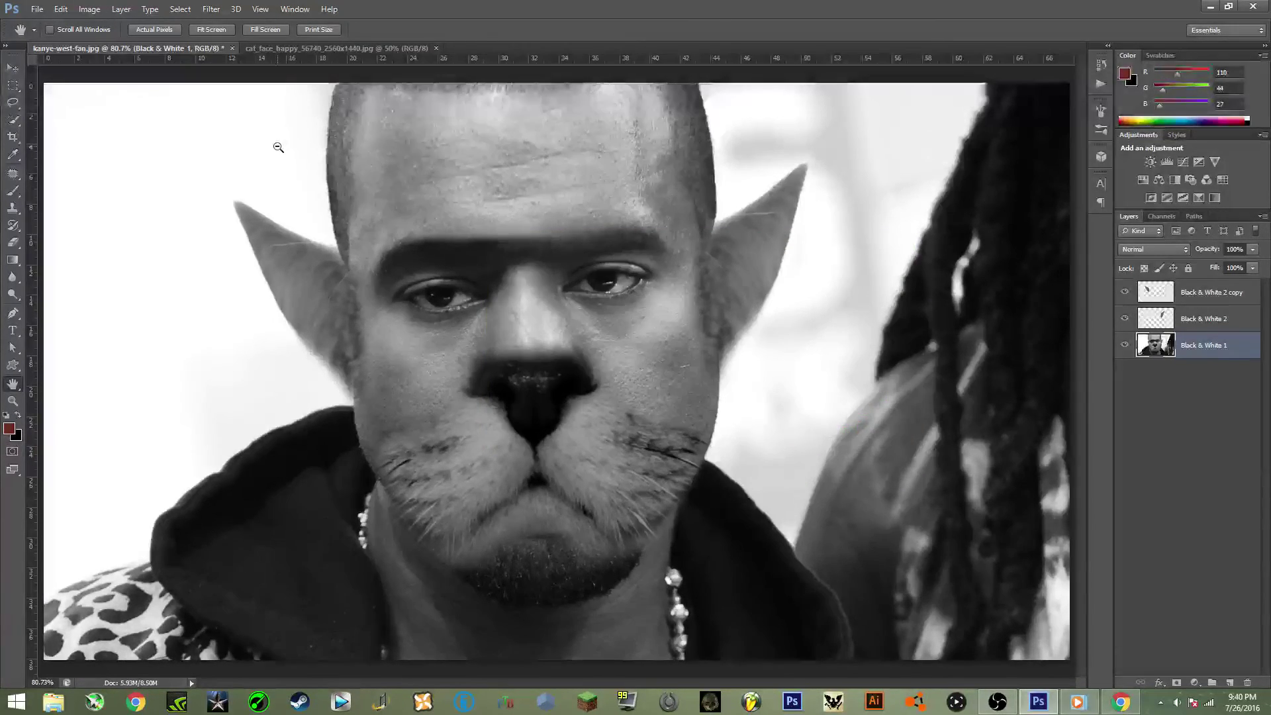
Save a JPEG copy to the Desktop, accepting the default JPEG quality settings
{"action": "key", "text": "ctrl+shift+s"}
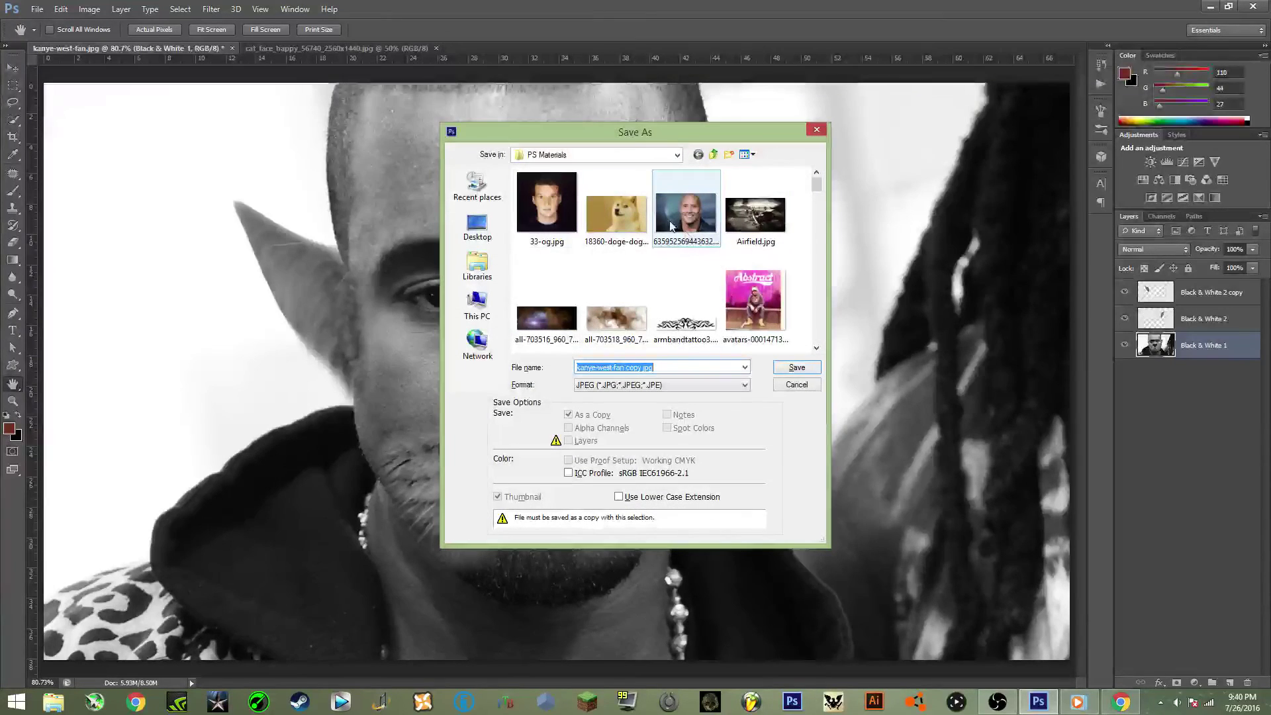
{"action": "left_click", "coordinate": [601, 155]}
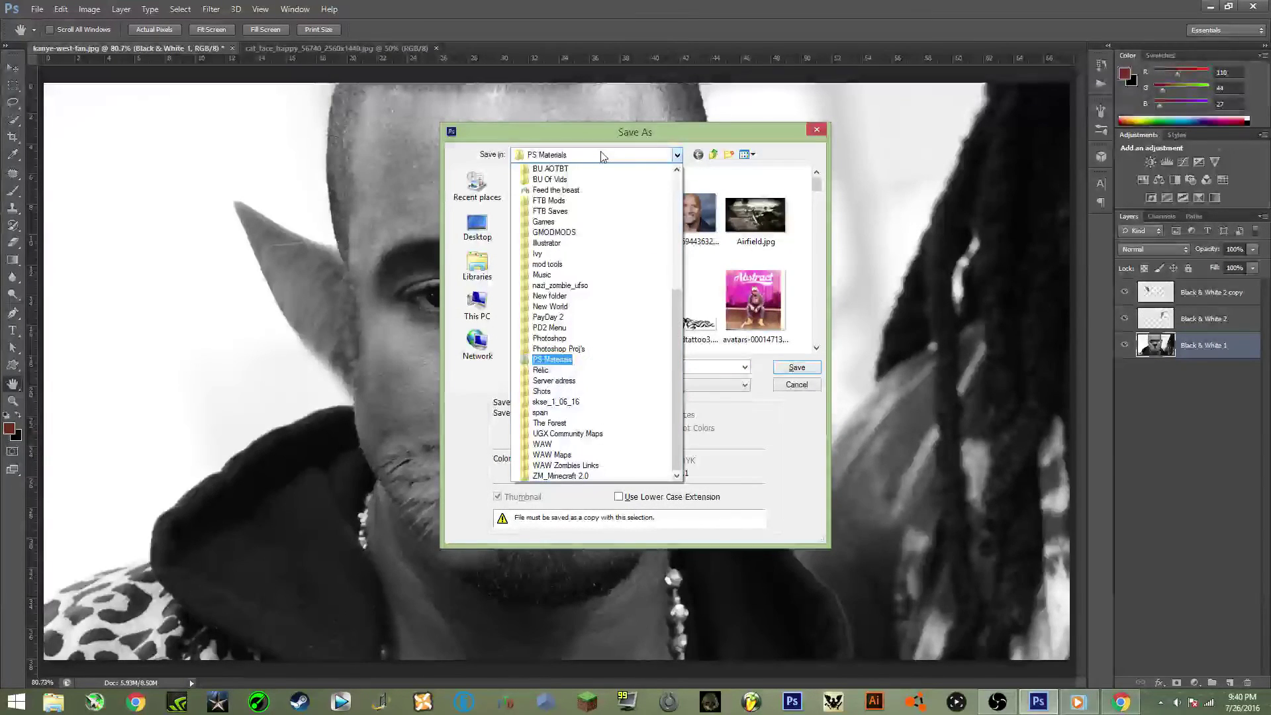
{"action": "left_click", "coordinate": [576, 165]}
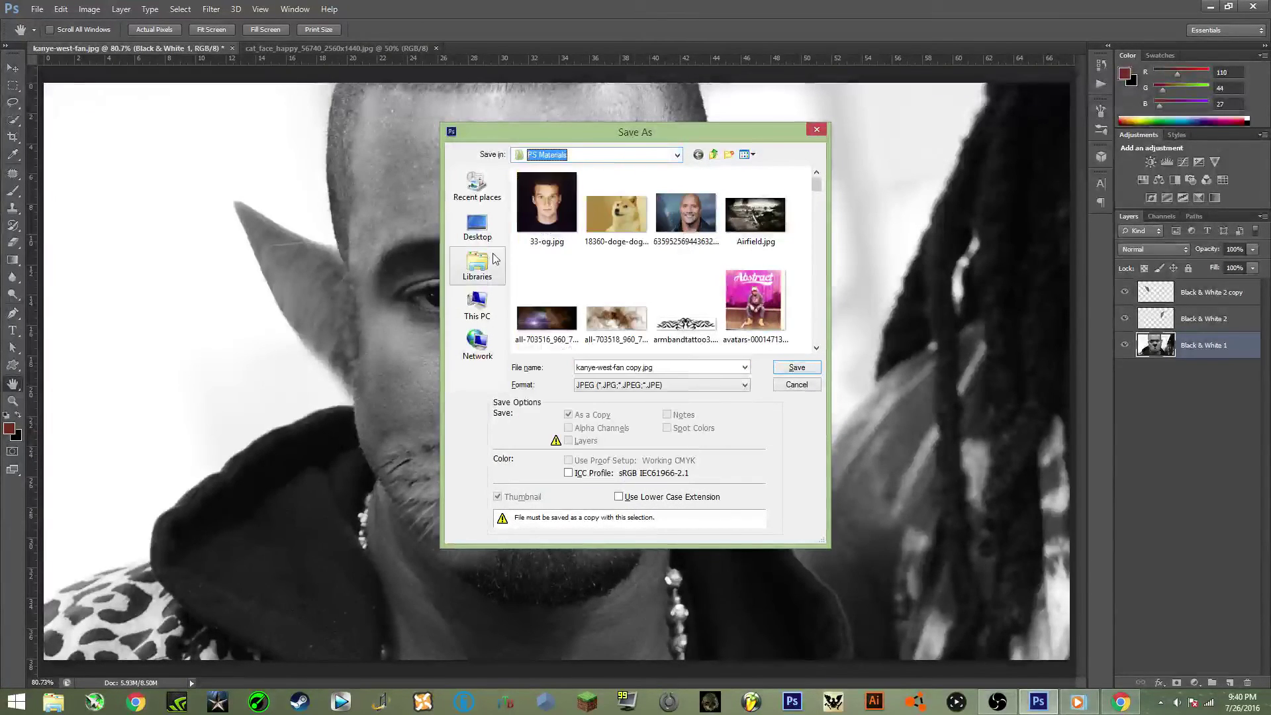
{"action": "left_click", "coordinate": [797, 367]}
{"action": "left_click", "coordinate": [784, 207]}
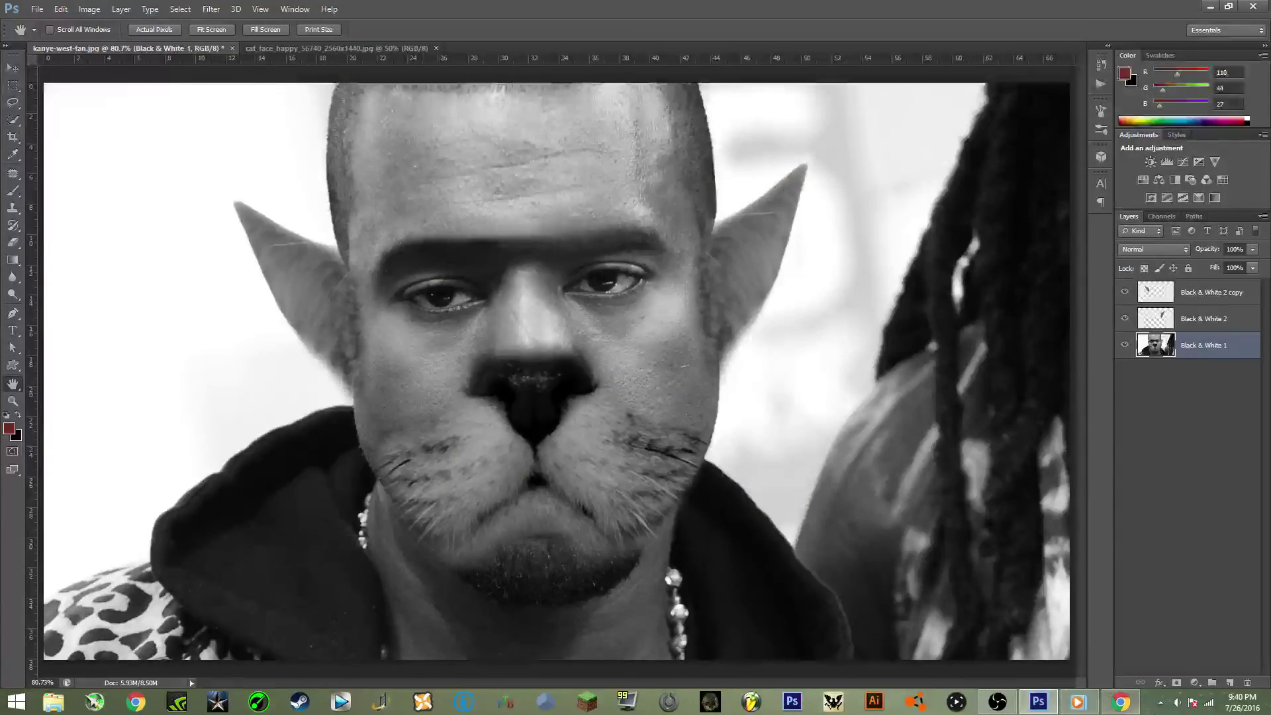
Start a new tweet captioned 'Kanye' and attach kanye-west-fan copy.JPG
{"action": "left_click", "coordinate": [1121, 702]}
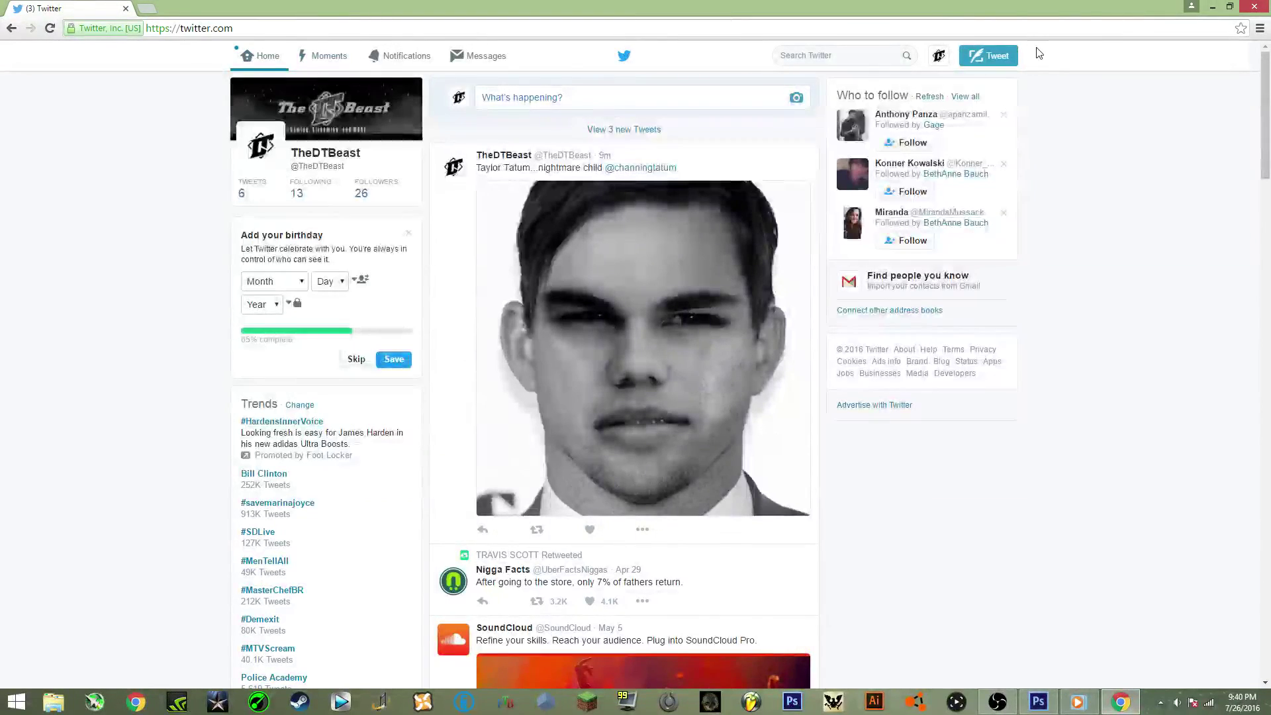
{"action": "left_click", "coordinate": [1006, 57]}
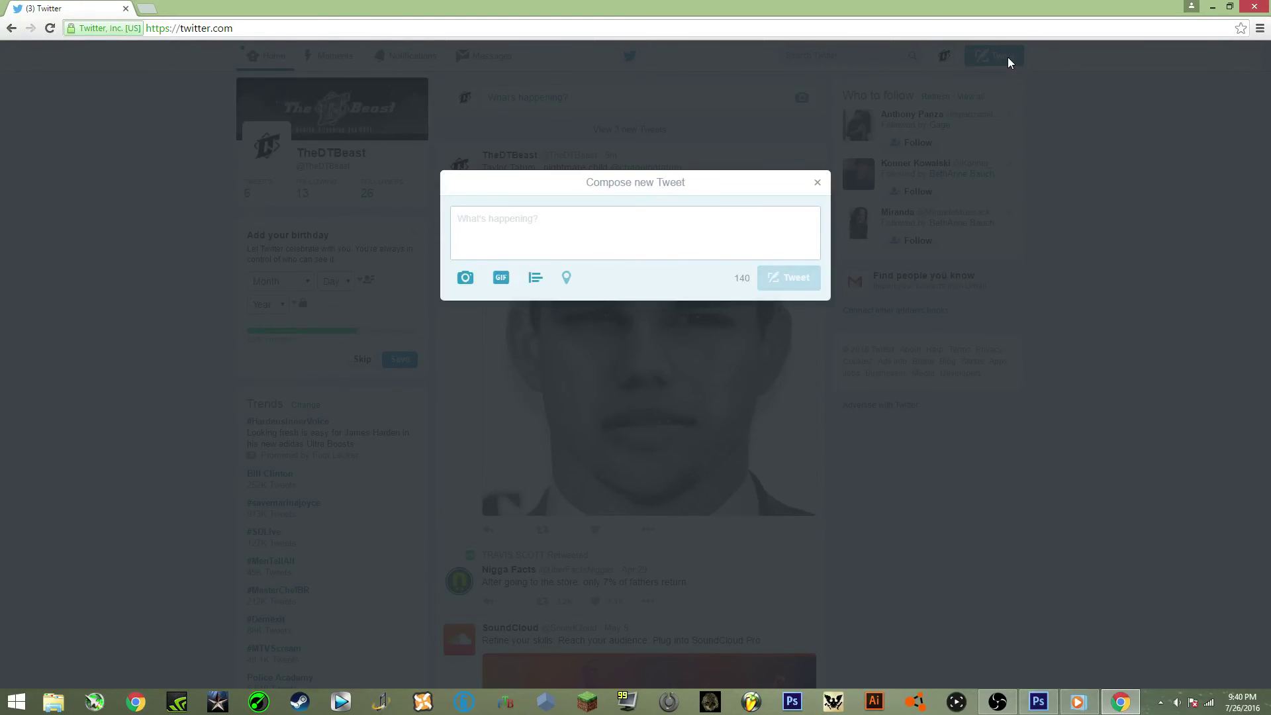
{"action": "type", "text": "K"}
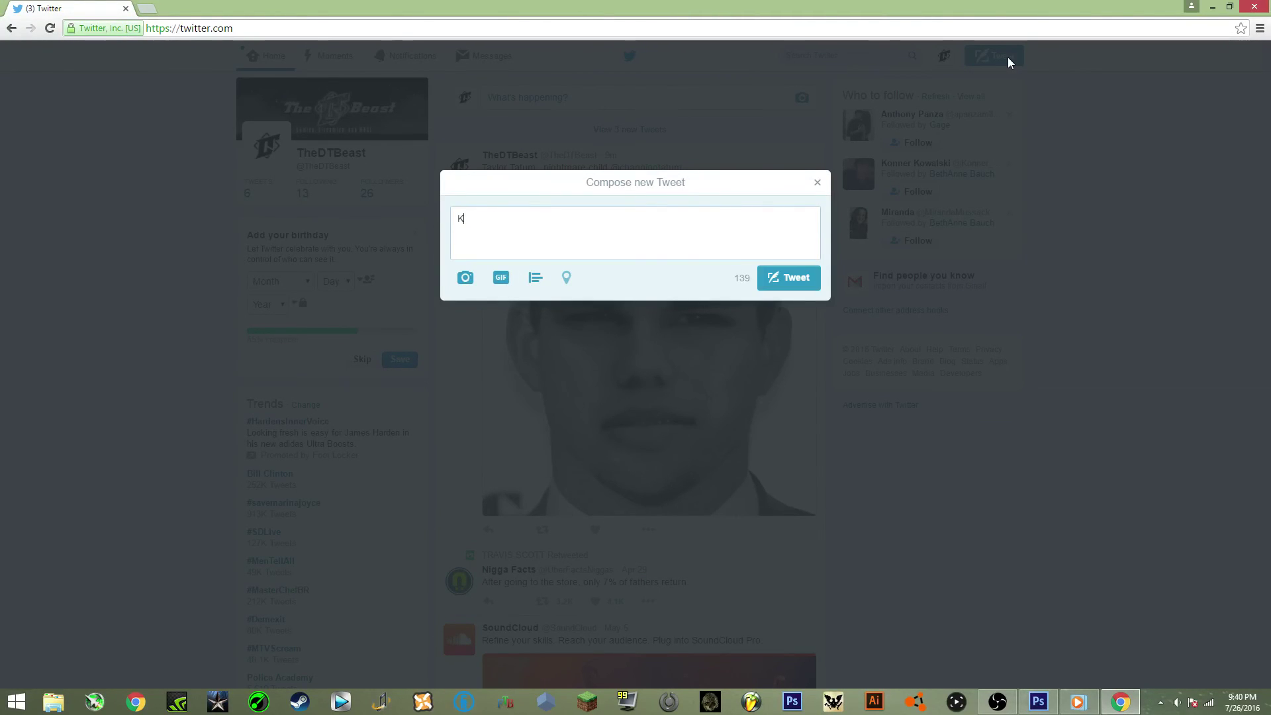
{"action": "type", "text": "anye Kat"}
{"action": "left_click", "coordinate": [464, 284]}
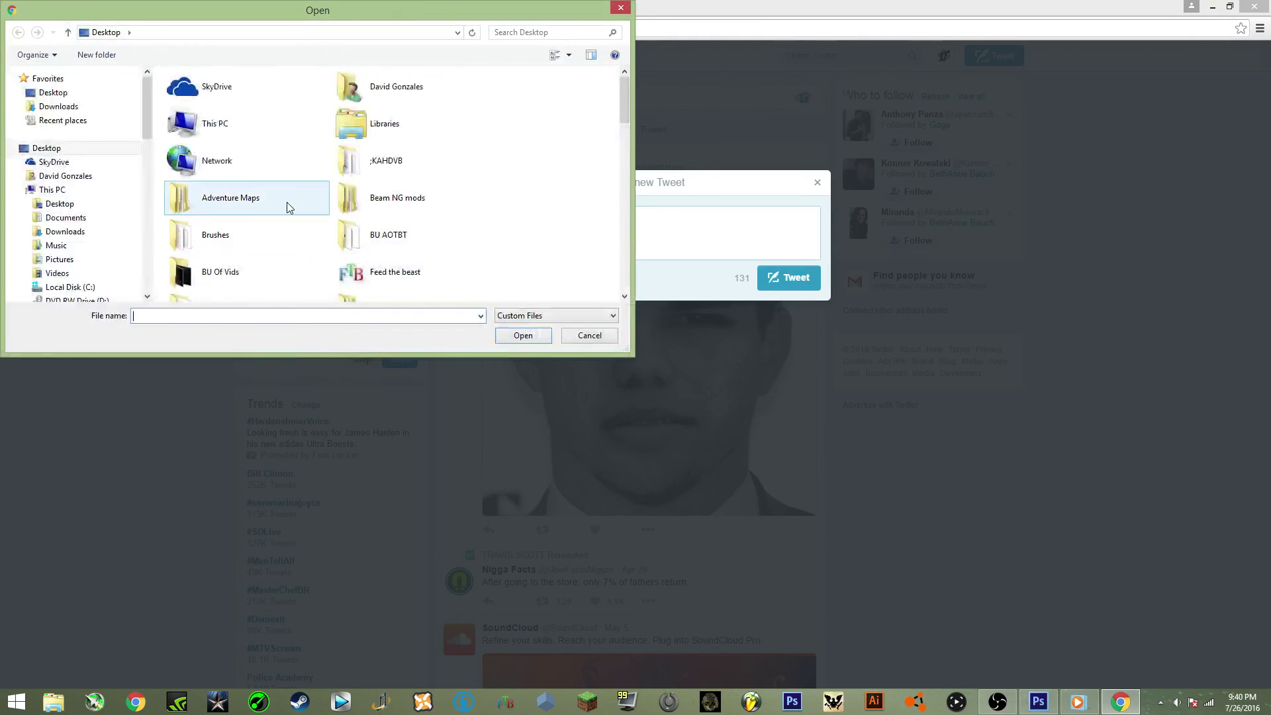
{"action": "left_click_drag", "start_coordinate": [626, 104], "coordinate": [625, 267]}
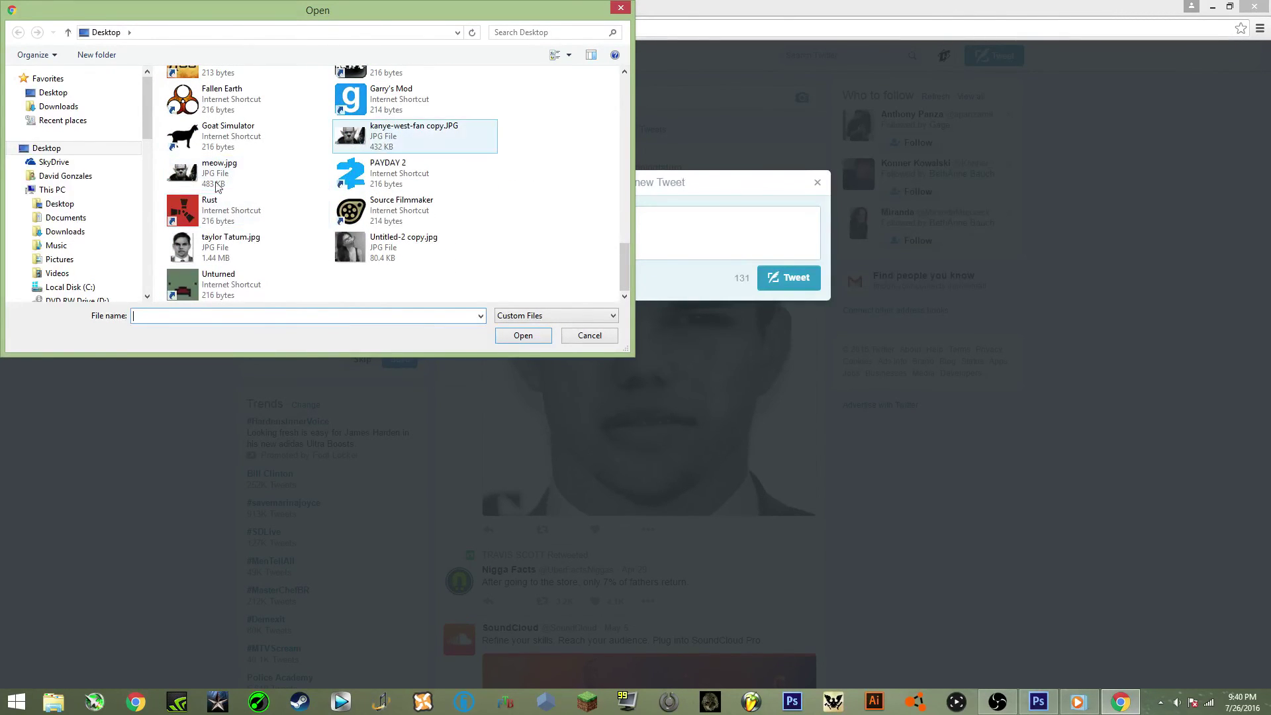
{"action": "left_click", "coordinate": [397, 136]}
{"action": "left_click", "coordinate": [519, 335]}
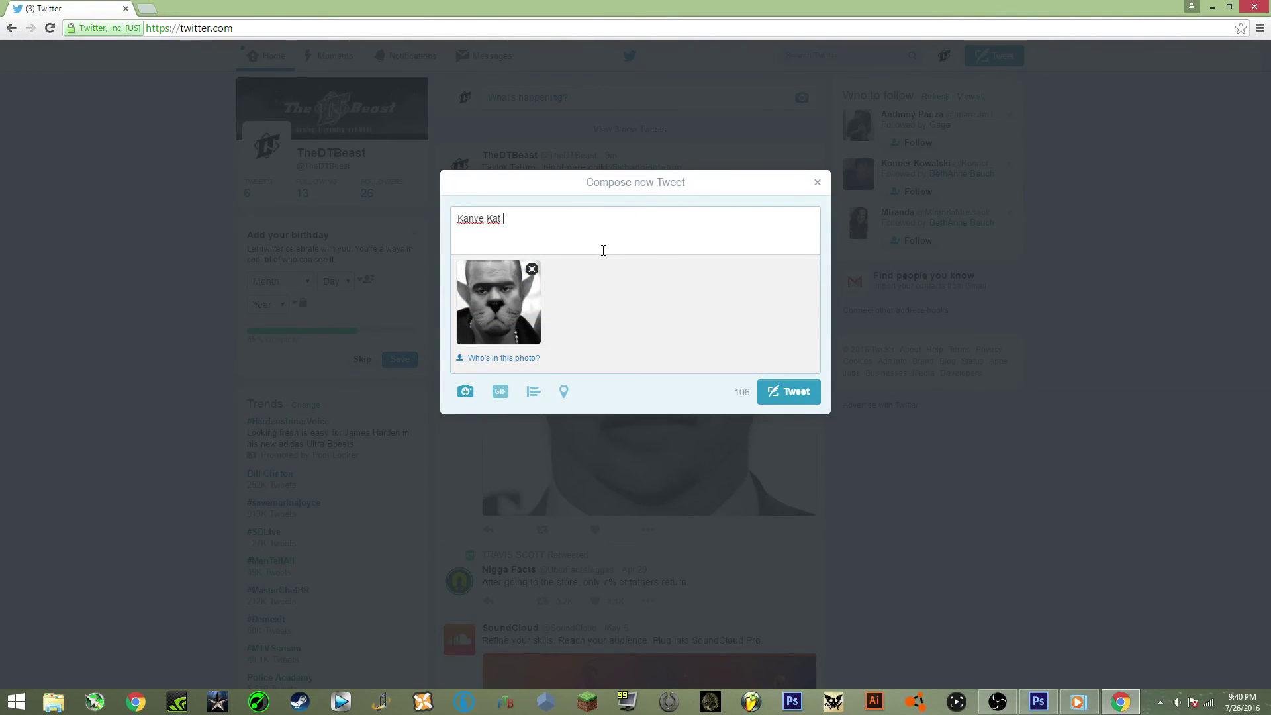
Mention the verified account from the autocomplete suggestions and post the tweet
{"action": "type", "text": "ka"}
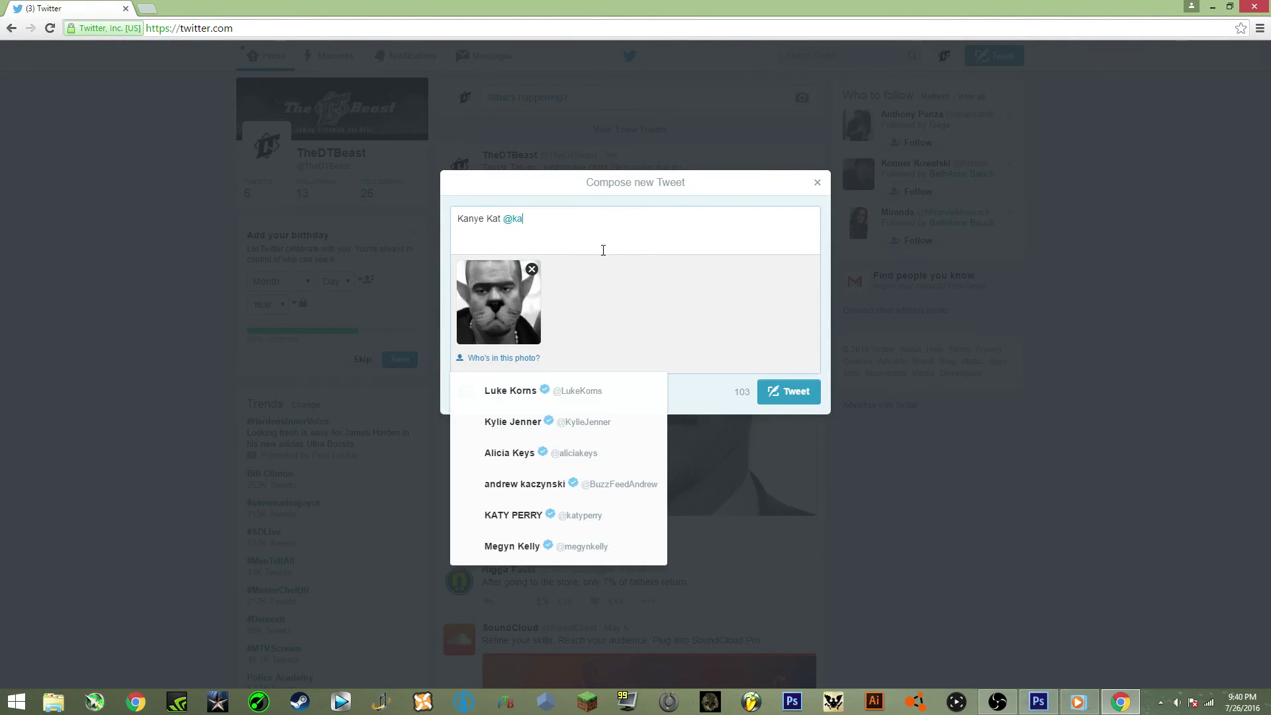
{"action": "type", "text": "yne"}
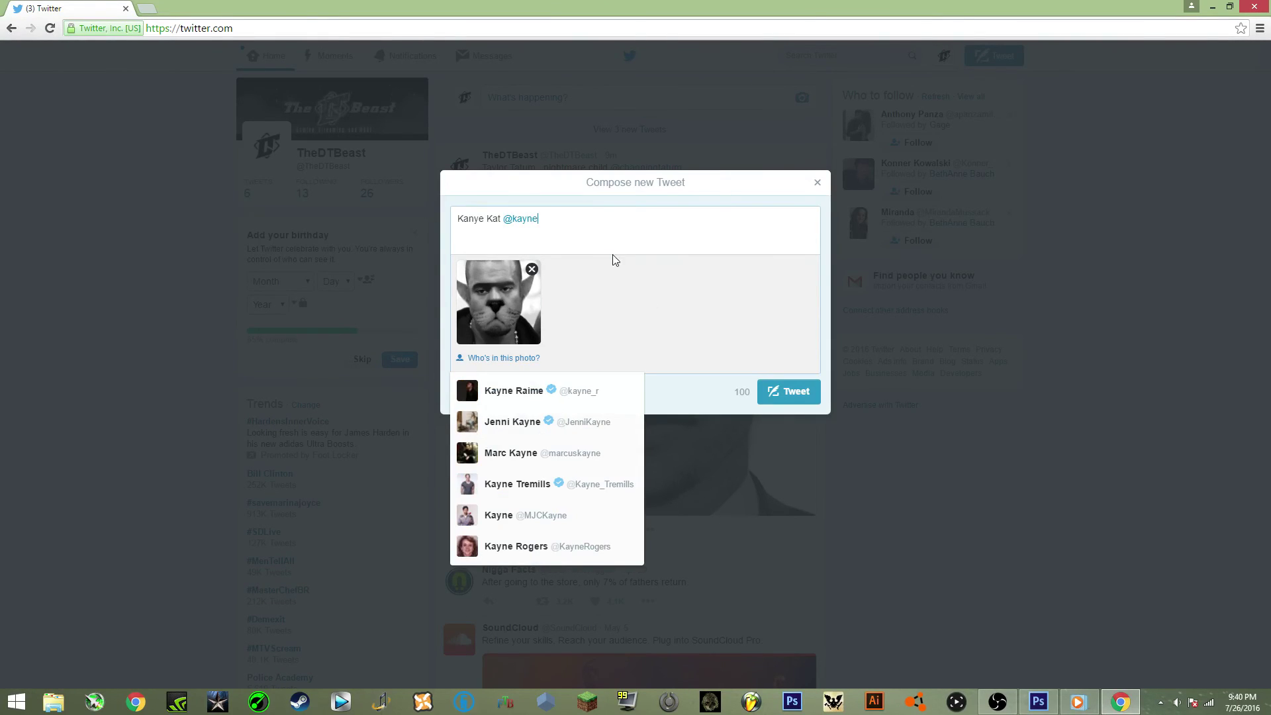
{"action": "type", "text": "w"}
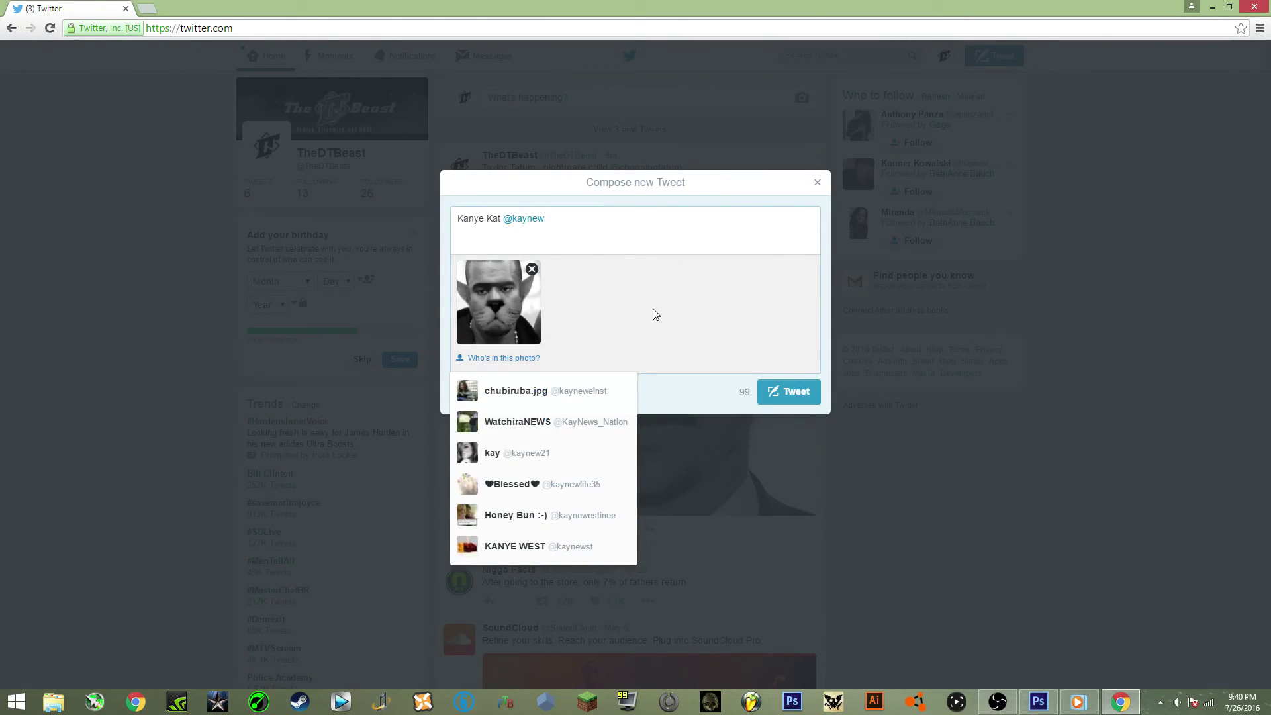
{"action": "key", "text": "BackSpace"}
{"action": "key", "text": "BackSpace"}
{"action": "key", "text": "BackSpace"}
{"action": "key", "text": "BackSpace"}
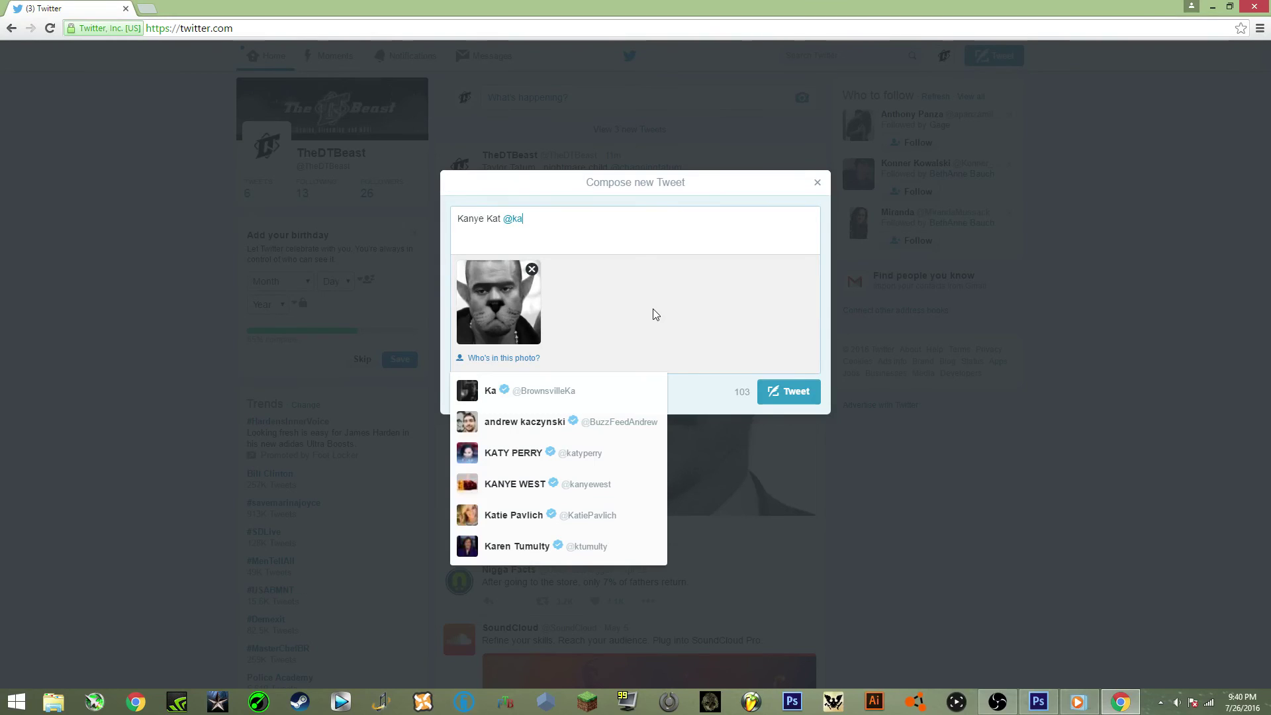
{"action": "type", "text": "ny"}
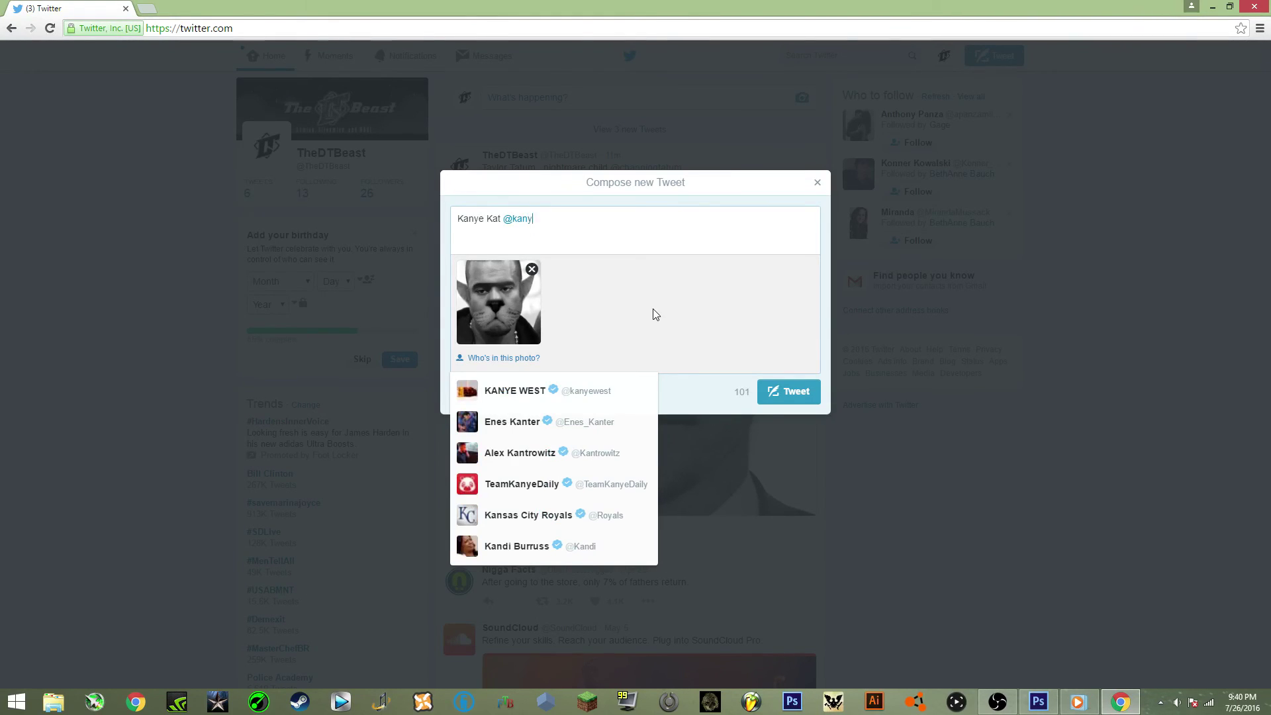
{"action": "type", "text": "e"}
{"action": "left_click", "coordinate": [599, 391]}
{"action": "left_click", "coordinate": [780, 390]}
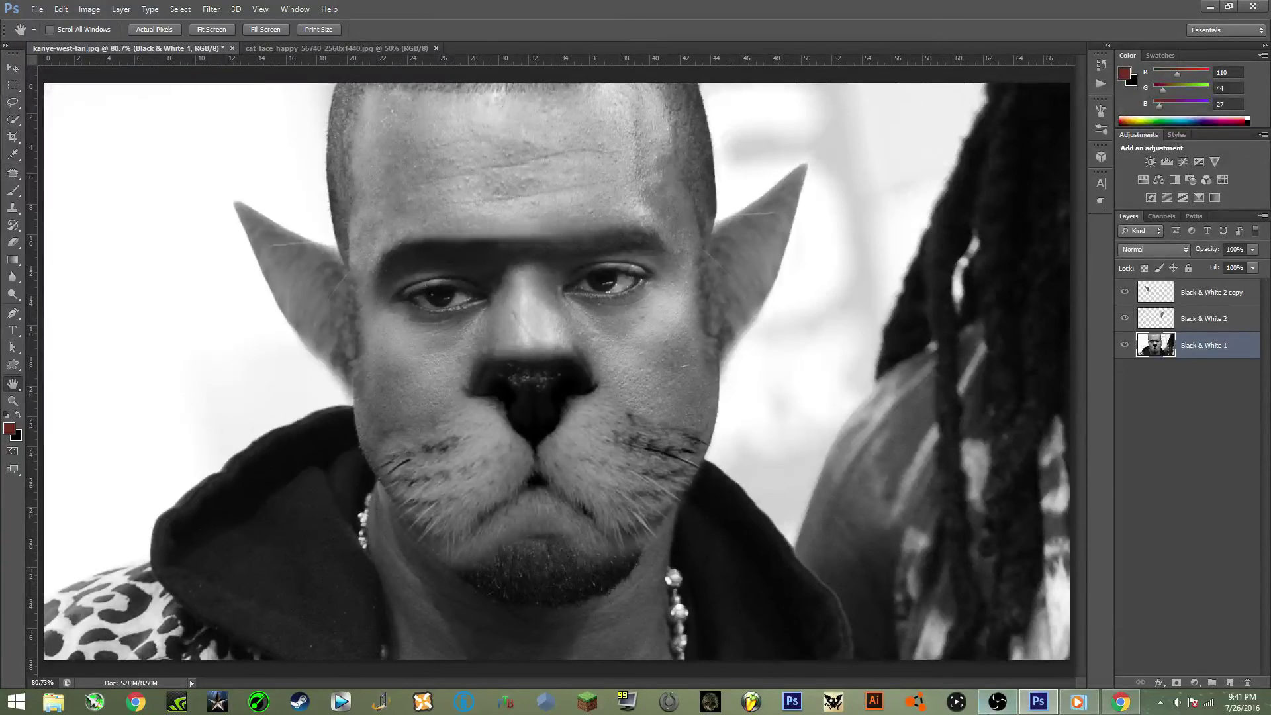
Close the cat-eared portrait and the cat photo documents
{"action": "left_click", "coordinate": [998, 702]}
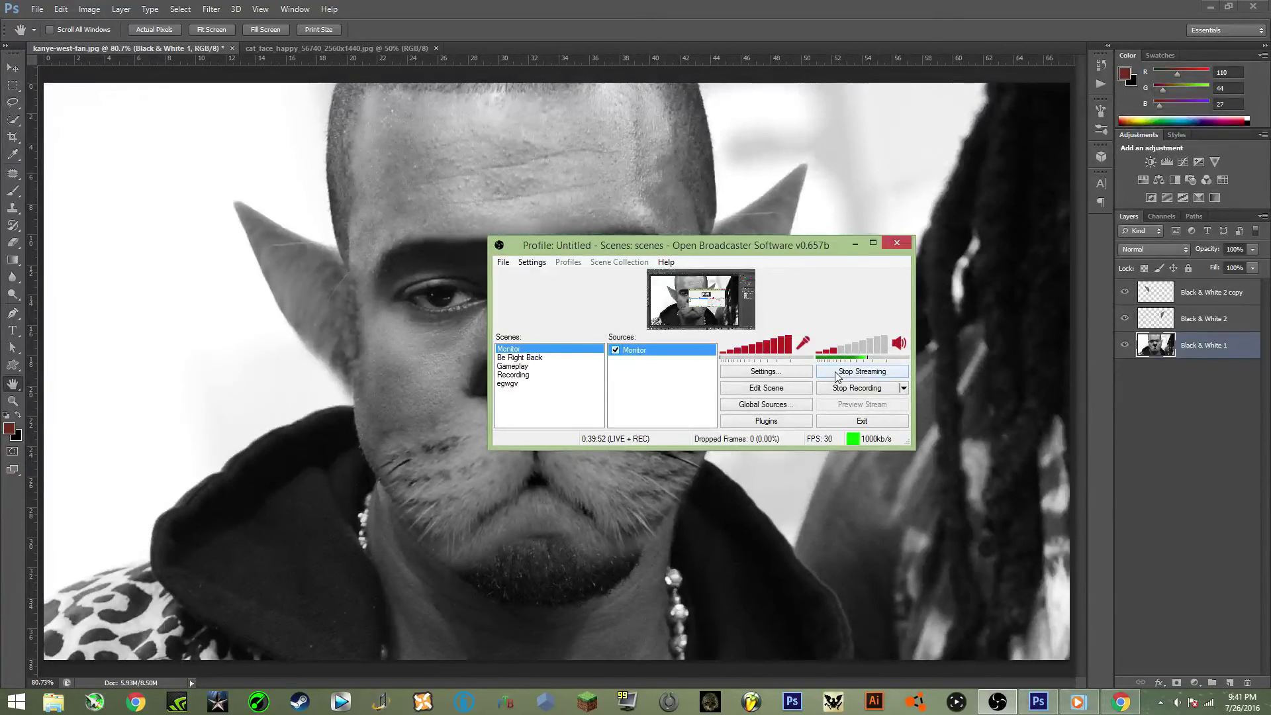
{"action": "left_click", "coordinate": [854, 245]}
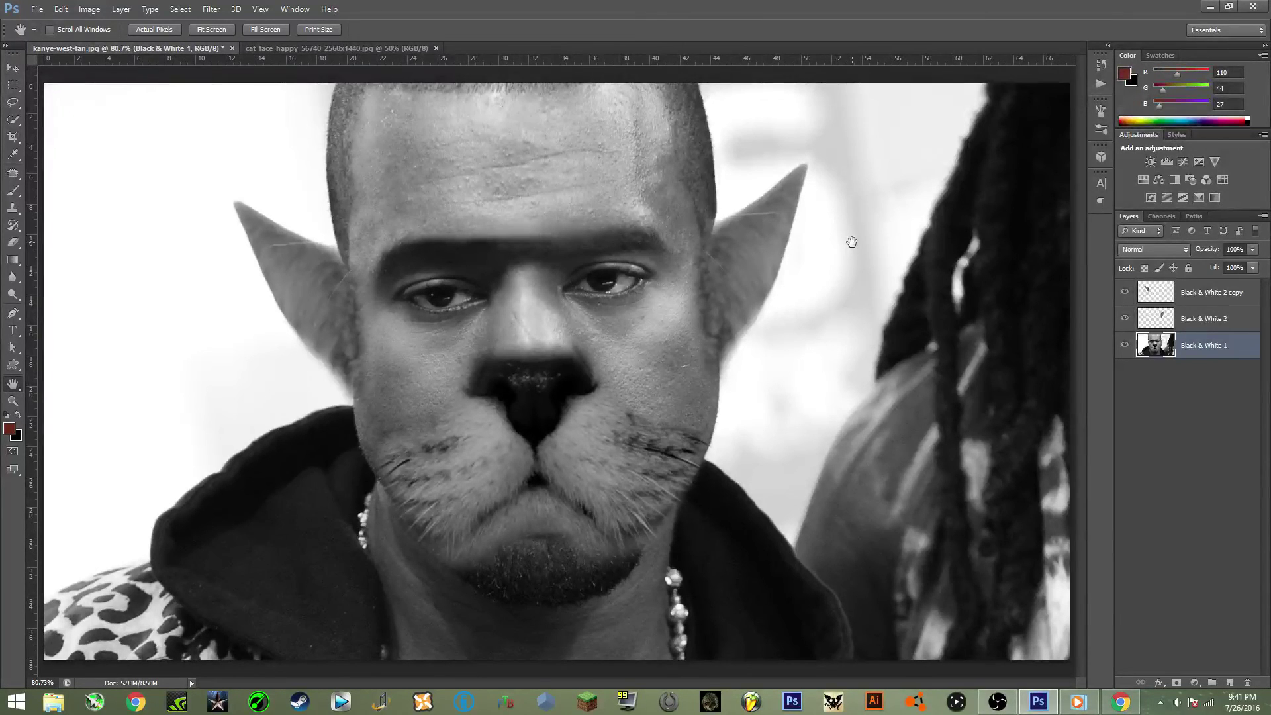
{"action": "left_click", "coordinate": [232, 49]}
{"action": "left_click", "coordinate": [581, 265]}
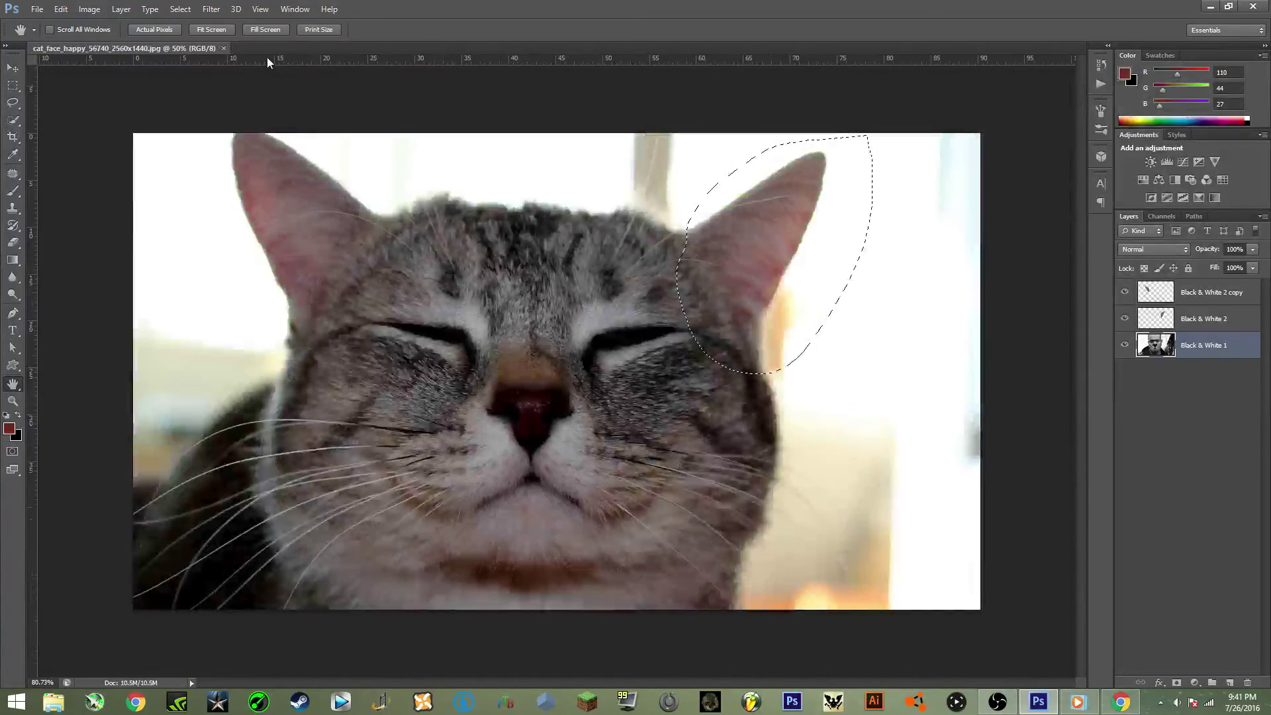
{"action": "left_click", "coordinate": [232, 48]}
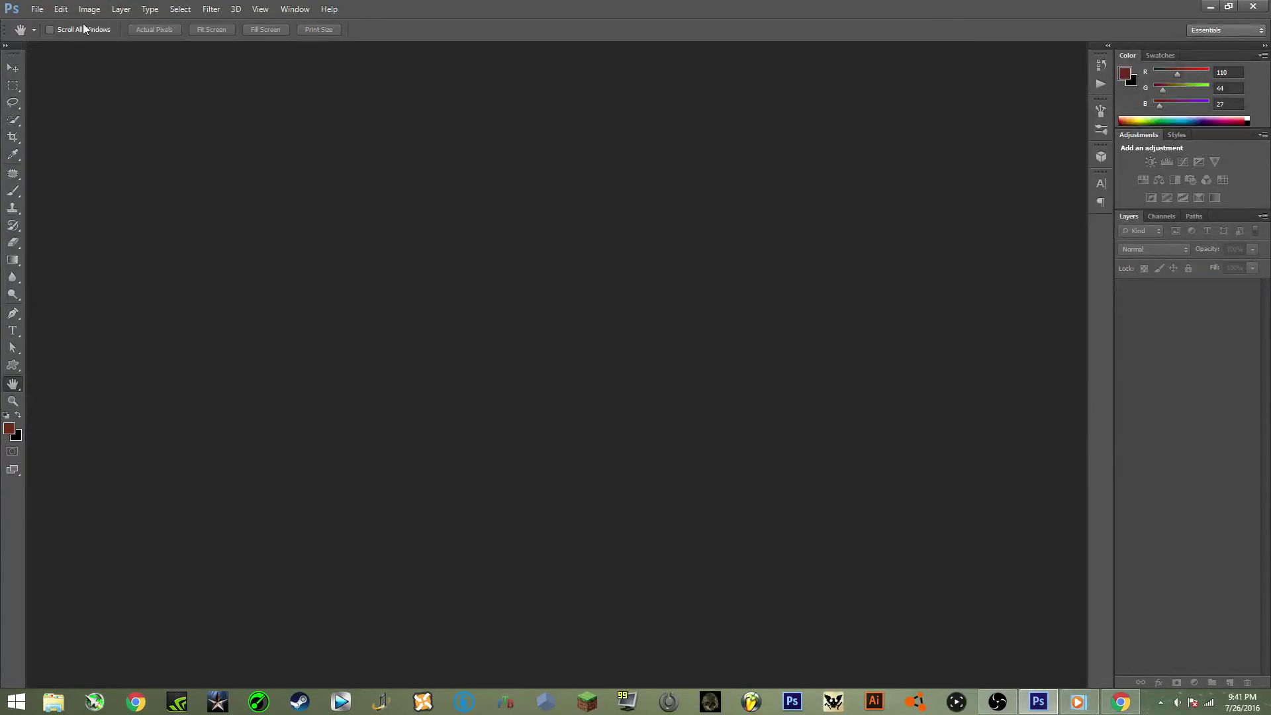
Open the smiling man's portrait from the PS Materials folder
{"action": "left_click", "coordinate": [37, 8]}
{"action": "left_click", "coordinate": [67, 37]}
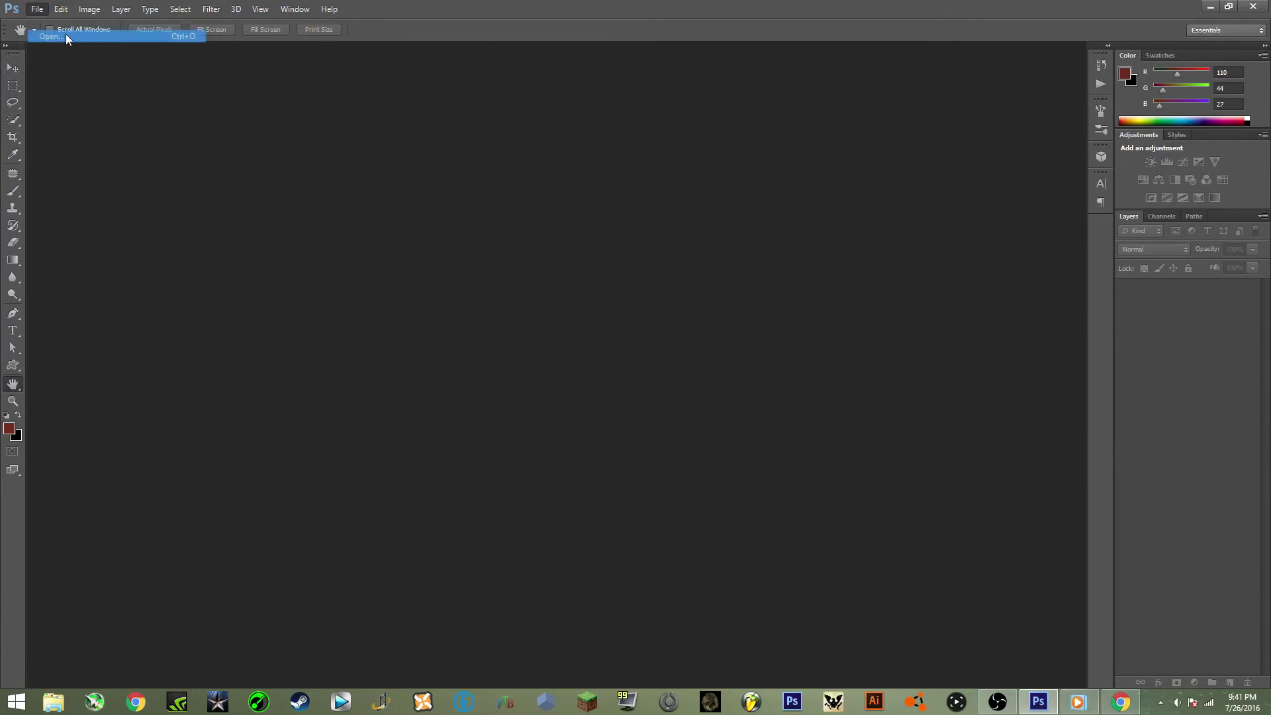
{"action": "mouse_move", "coordinate": [811, 204]}
{"action": "left_mouse_down"}
{"action": "mouse_move", "coordinate": [785, 264]}
{"action": "mouse_move", "coordinate": [672, 303]}
{"action": "left_mouse_up"}
{"action": "double_click", "coordinate": [617, 307]}
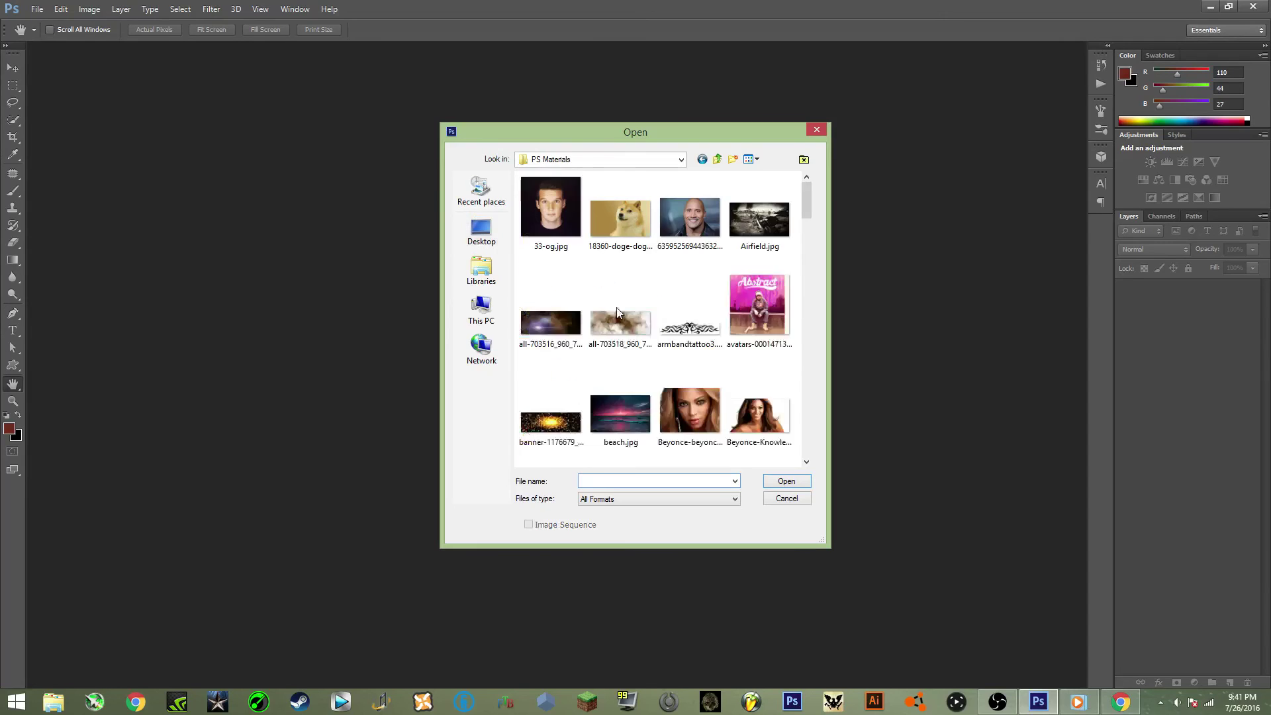
{"action": "double_click", "coordinate": [708, 214]}
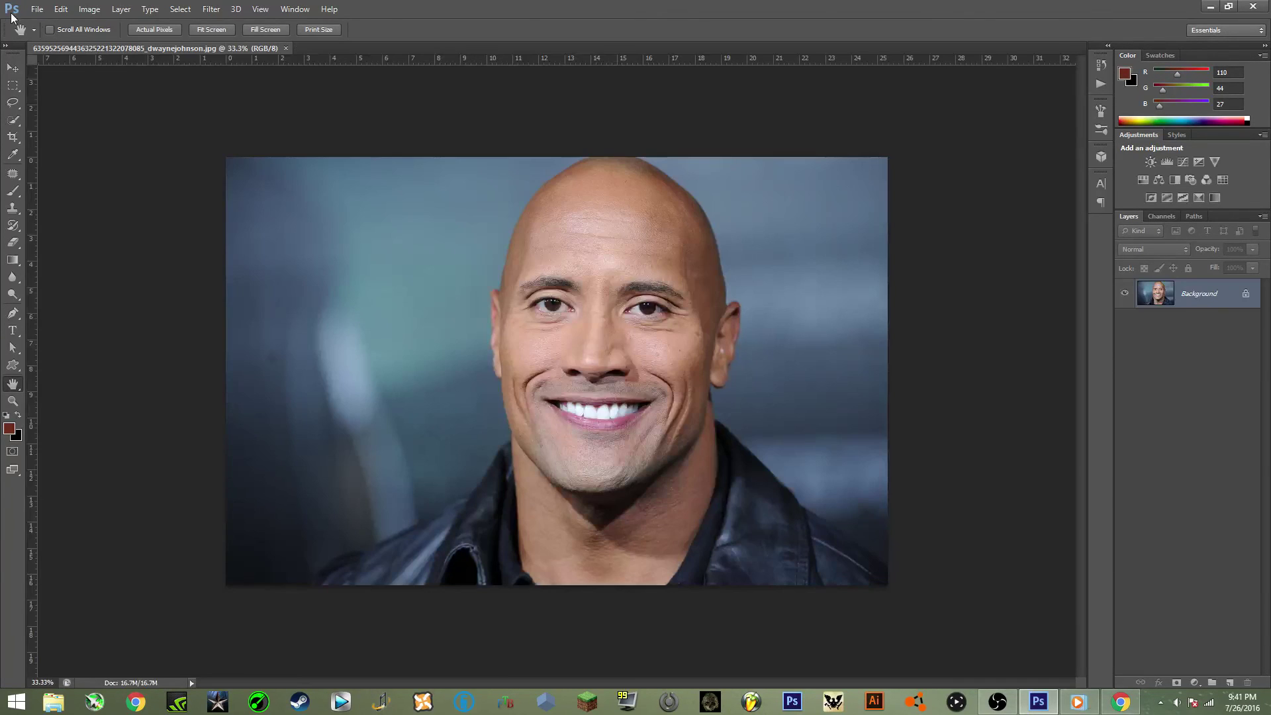
Open rock-small.jpg from the same folder as a second document
{"action": "left_click", "coordinate": [40, 10]}
{"action": "left_click", "coordinate": [53, 36]}
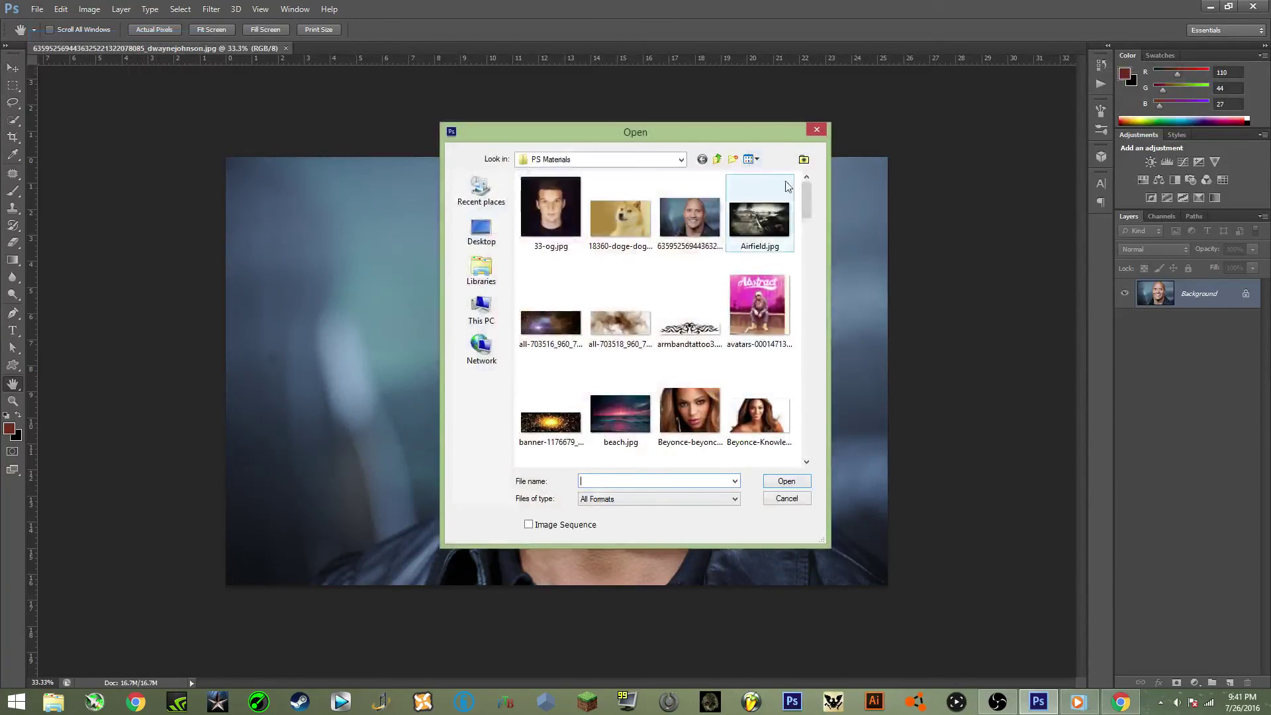
{"action": "left_click_drag", "start_coordinate": [808, 200], "coordinate": [812, 463]}
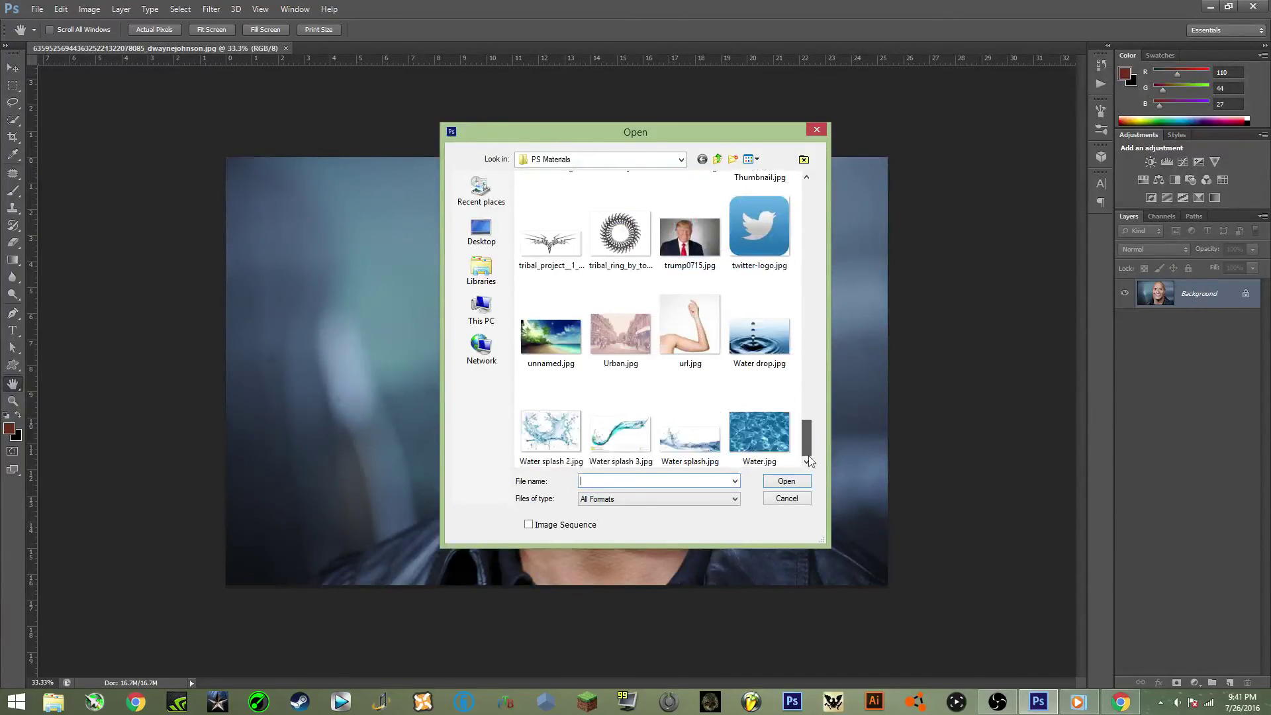
{"action": "left_click", "coordinate": [737, 335]}
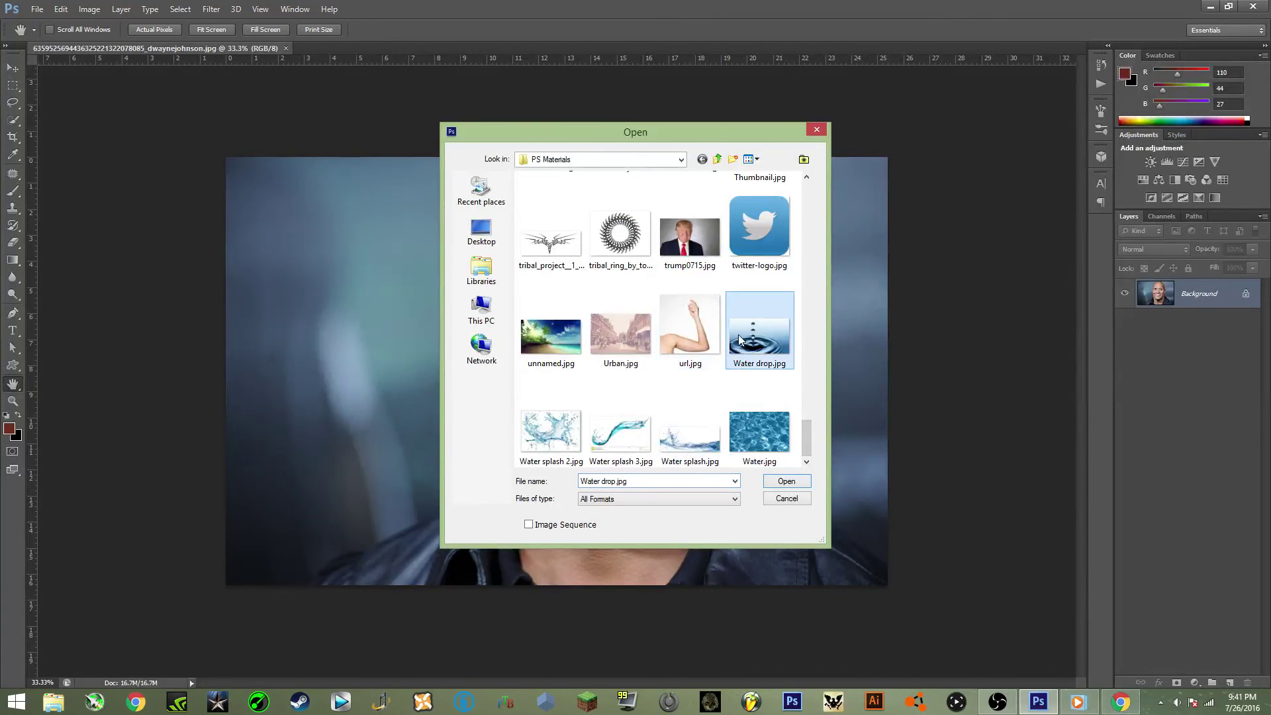
{"action": "scroll", "coordinate": [737, 335], "scroll_direction": "up", "scroll_amount": 1}
{"action": "scroll", "coordinate": [668, 325], "scroll_direction": "up", "scroll_amount": 2}
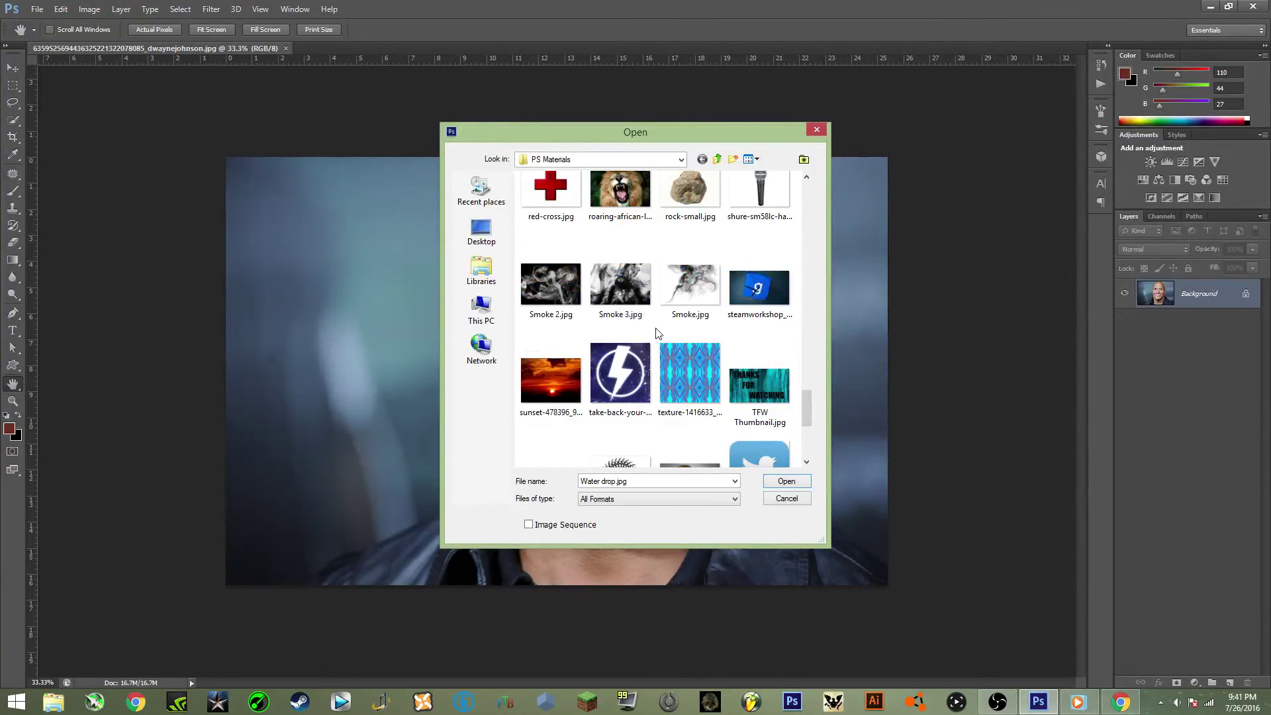
{"action": "scroll", "coordinate": [662, 331], "scroll_direction": "up", "scroll_amount": 2}
{"action": "double_click", "coordinate": [682, 320]}
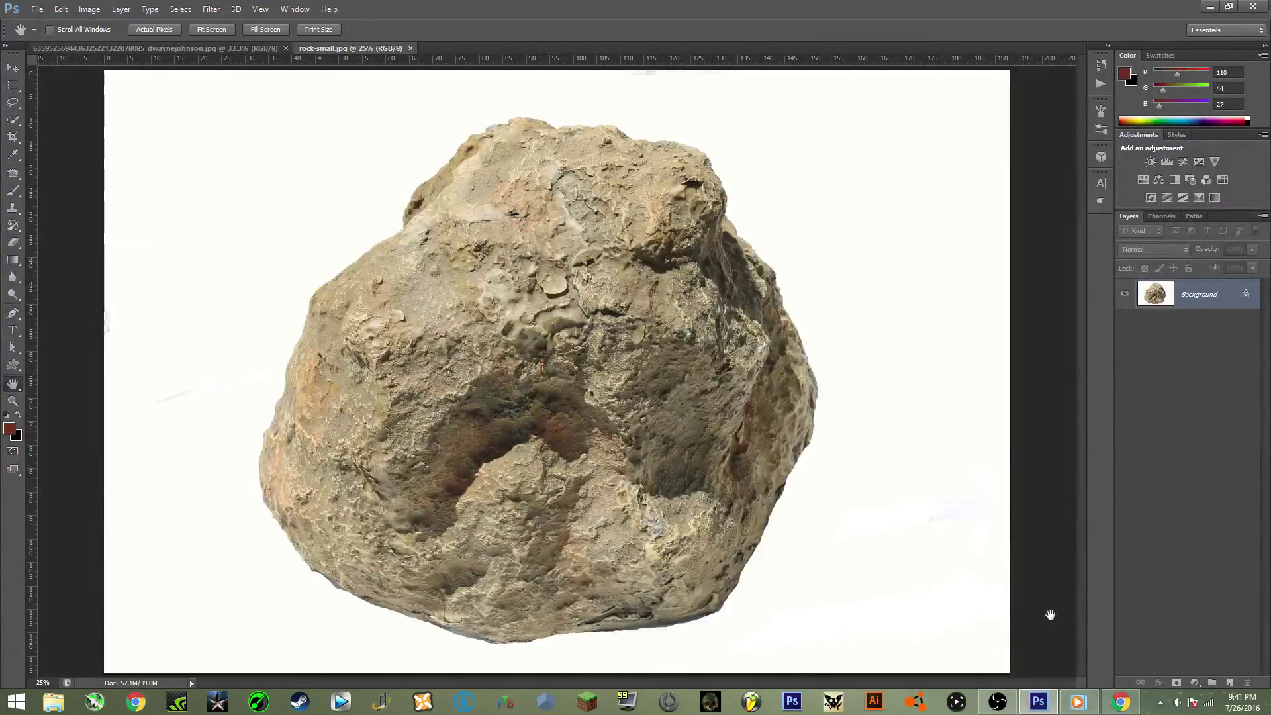
Try a colour-based Magic Wand selection on the rock, then deselect it
{"action": "left_click", "coordinate": [998, 702]}
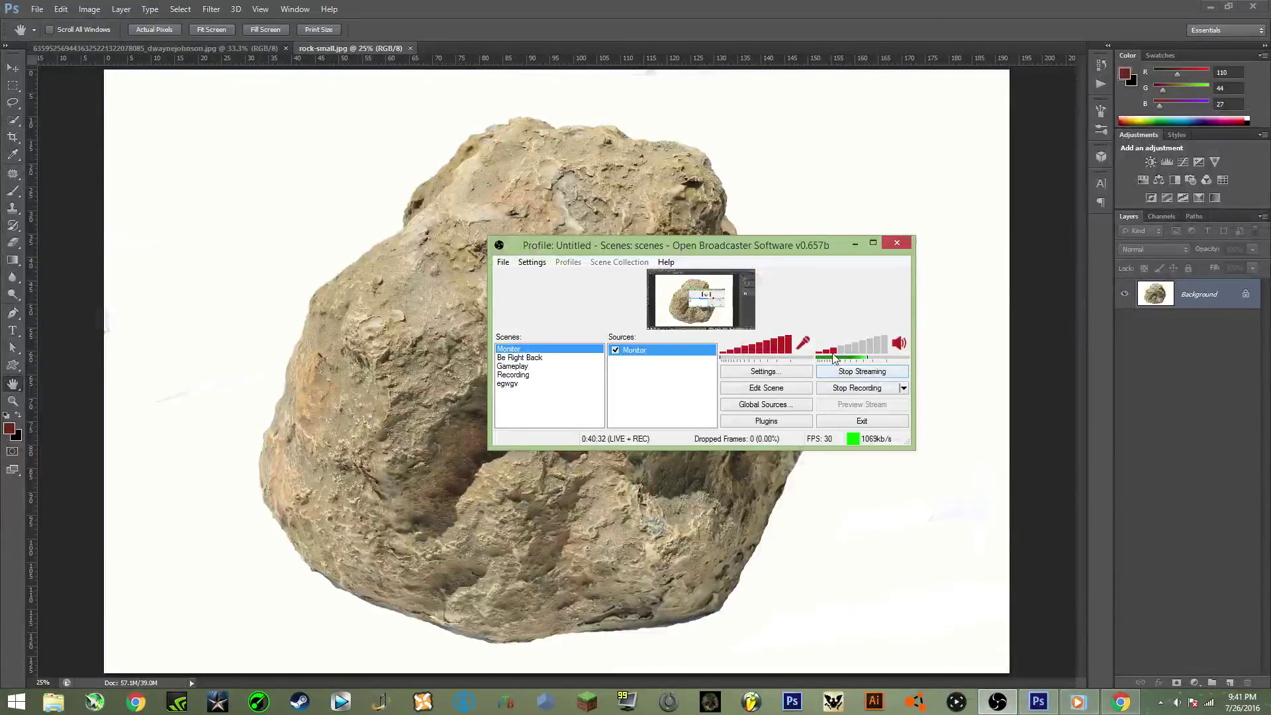
{"action": "left_click", "coordinate": [854, 243]}
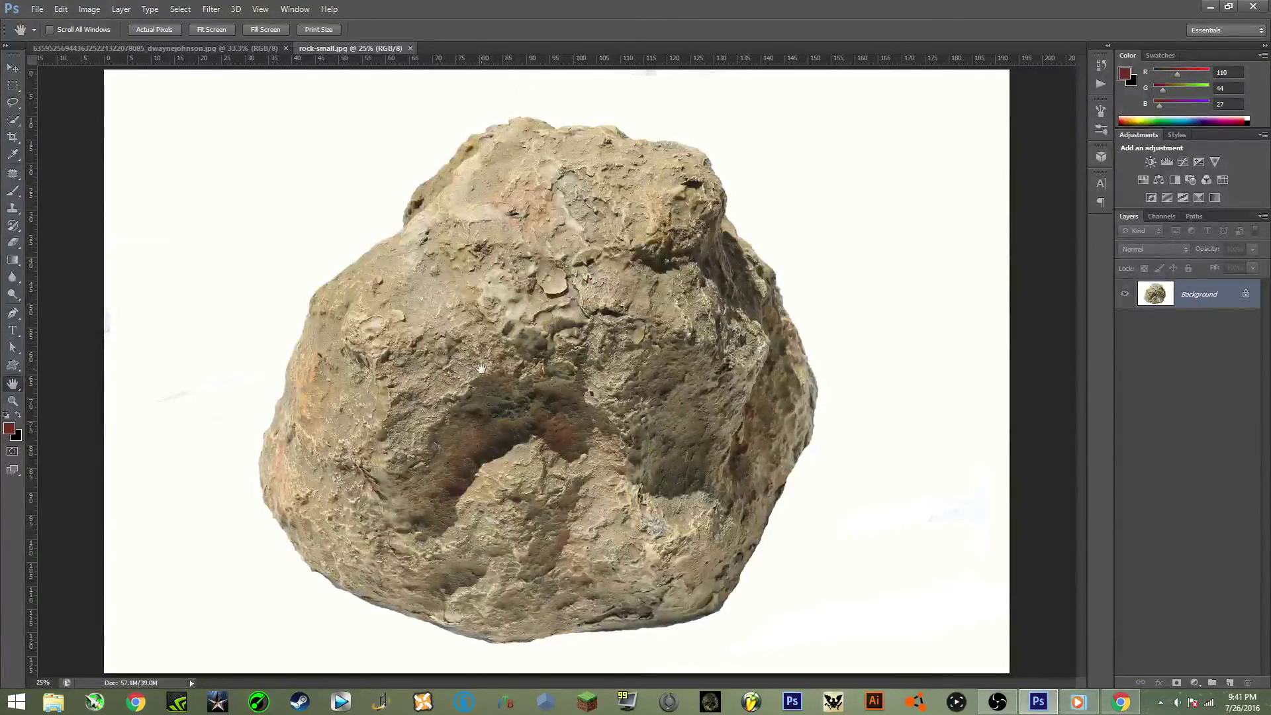
{"action": "left_click", "coordinate": [14, 123]}
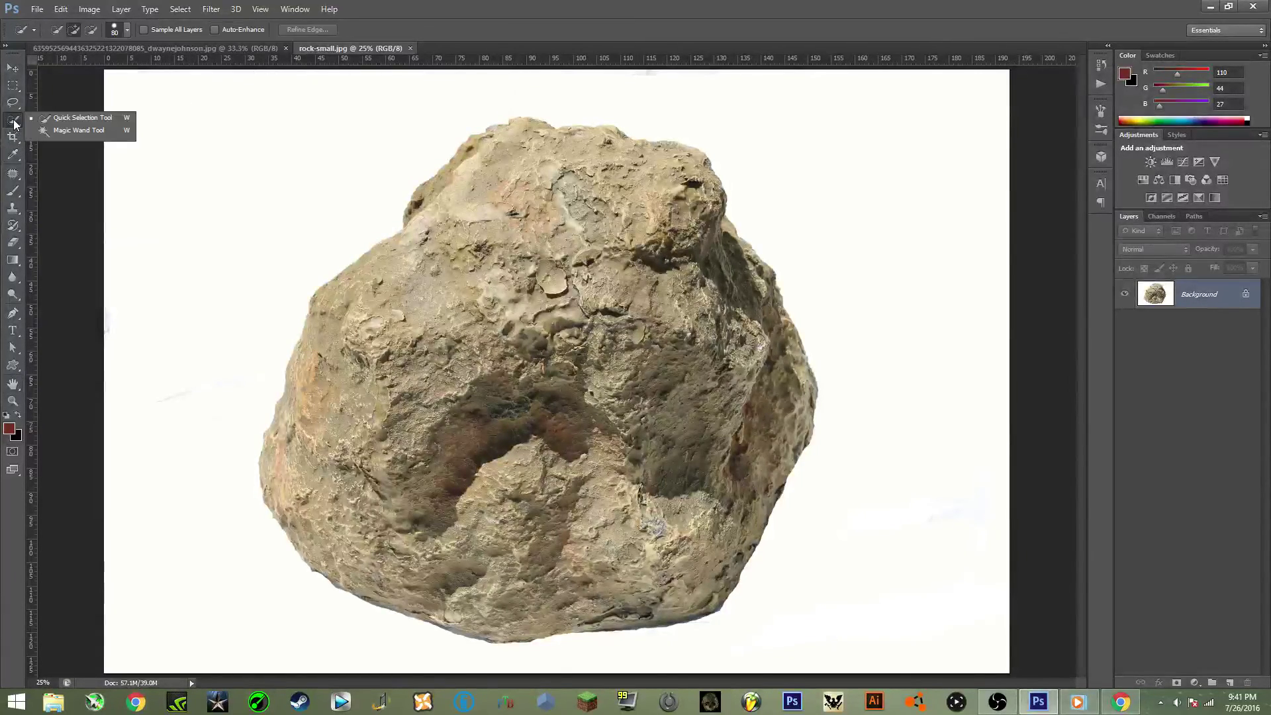
{"action": "left_click", "coordinate": [78, 130]}
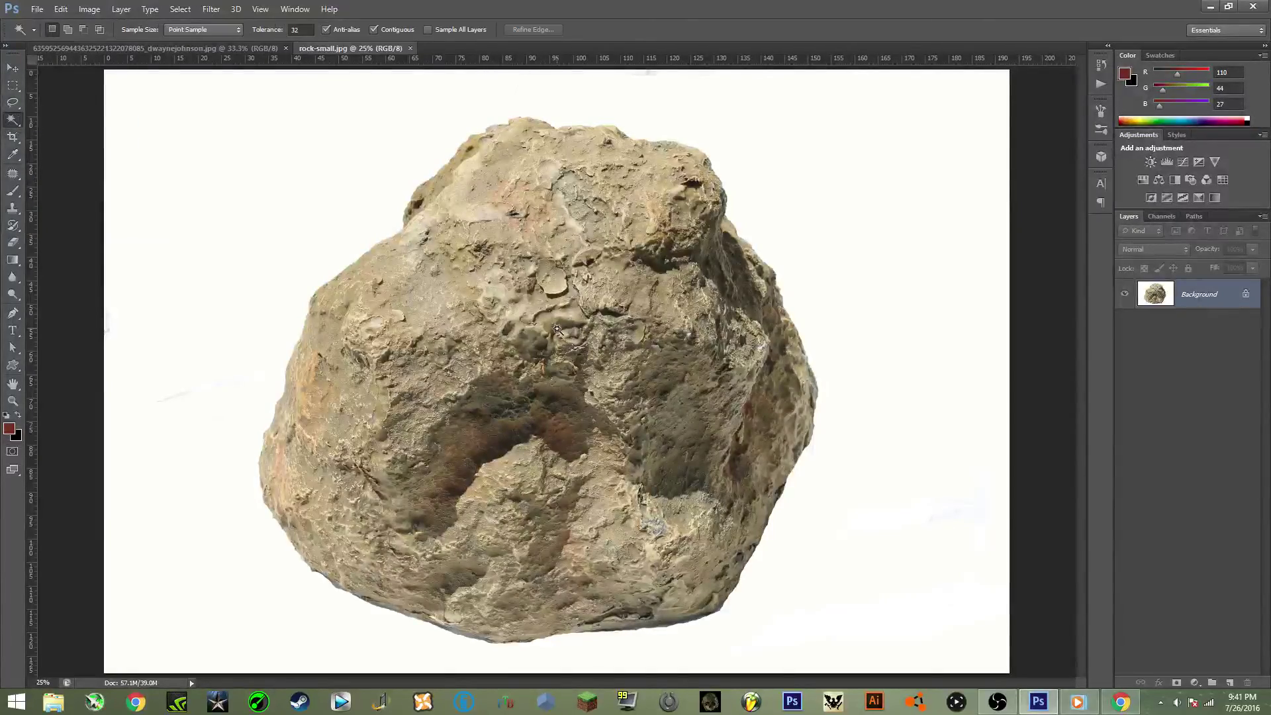
{"action": "left_click", "coordinate": [559, 331]}
{"action": "key", "text": "ctrl+d"}
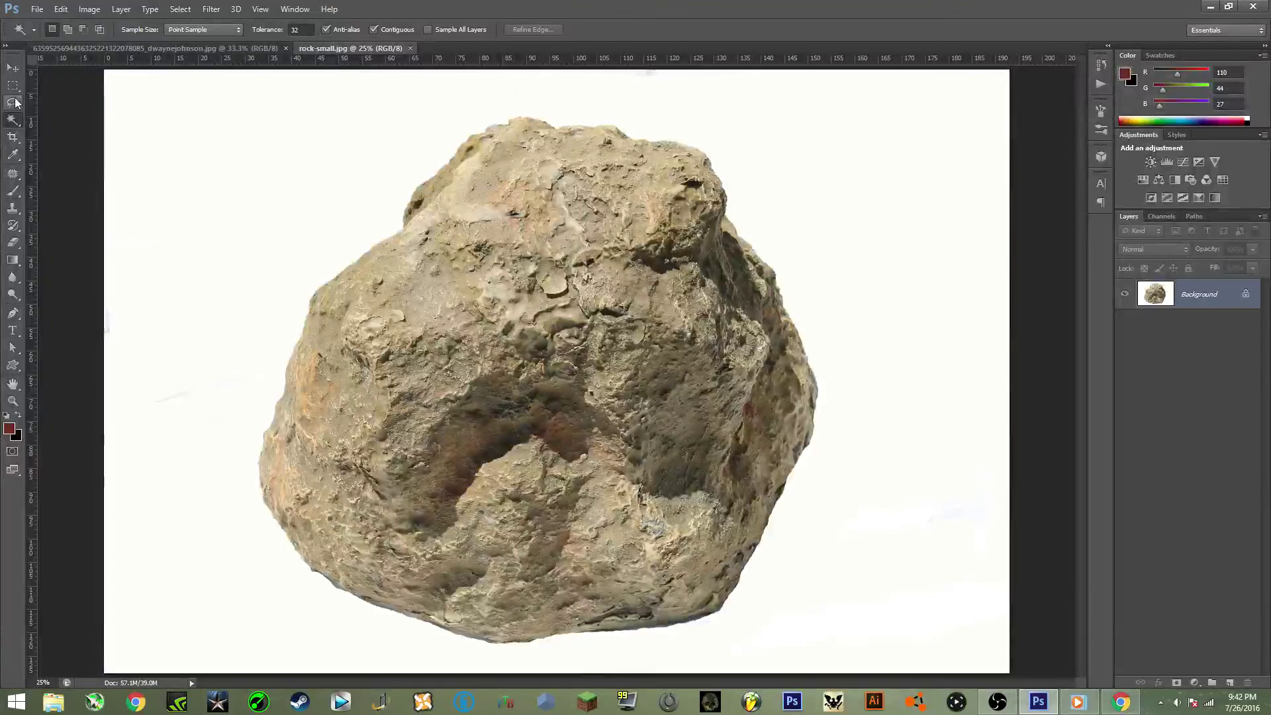
Paint the whole rock selected with the Quick Selection Tool and drag it toward the portrait
{"action": "right_click", "coordinate": [15, 123]}
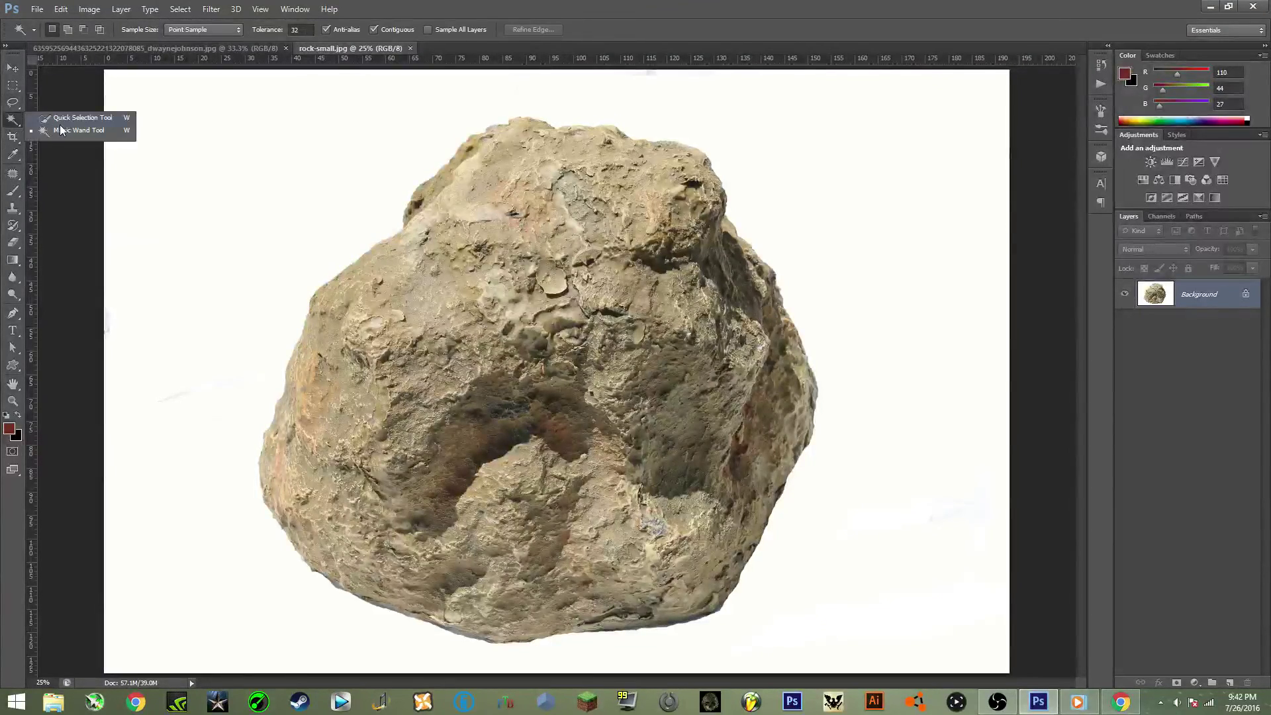
{"action": "left_click", "coordinate": [79, 118]}
{"action": "left_click_drag", "start_coordinate": [456, 199], "coordinate": [450, 487]}
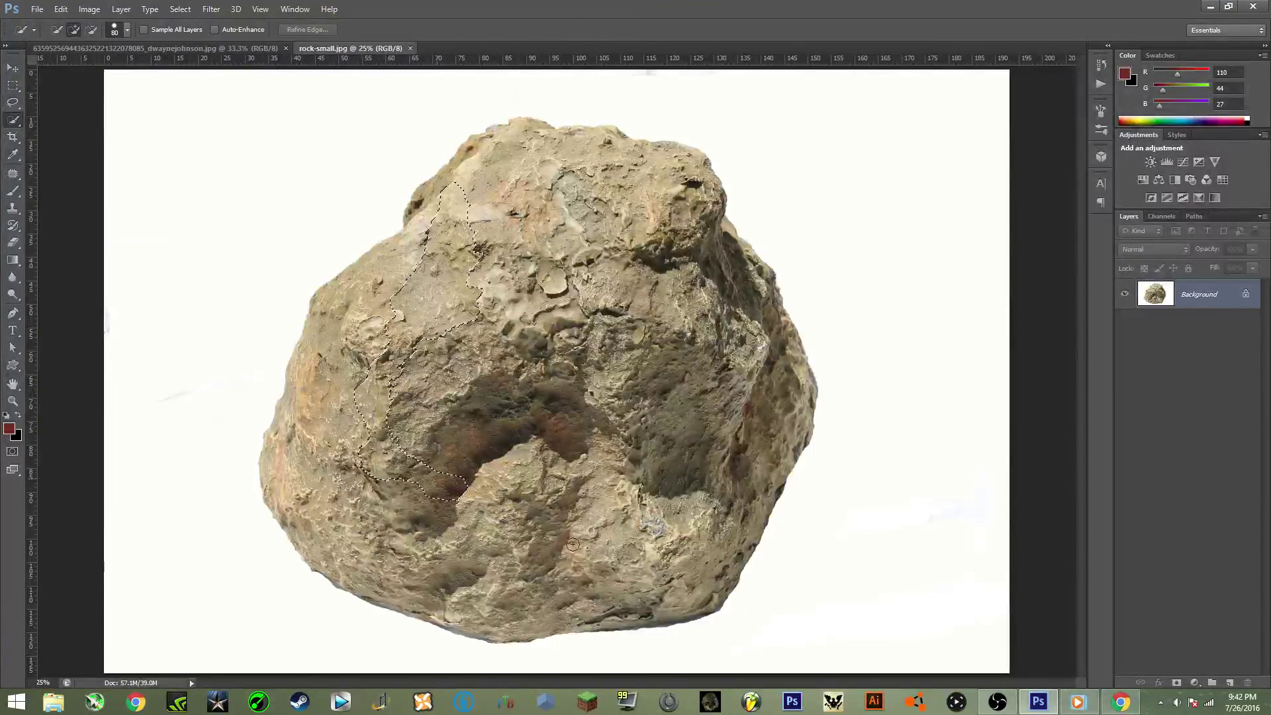
{"action": "left_click_drag", "start_coordinate": [573, 544], "coordinate": [688, 424]}
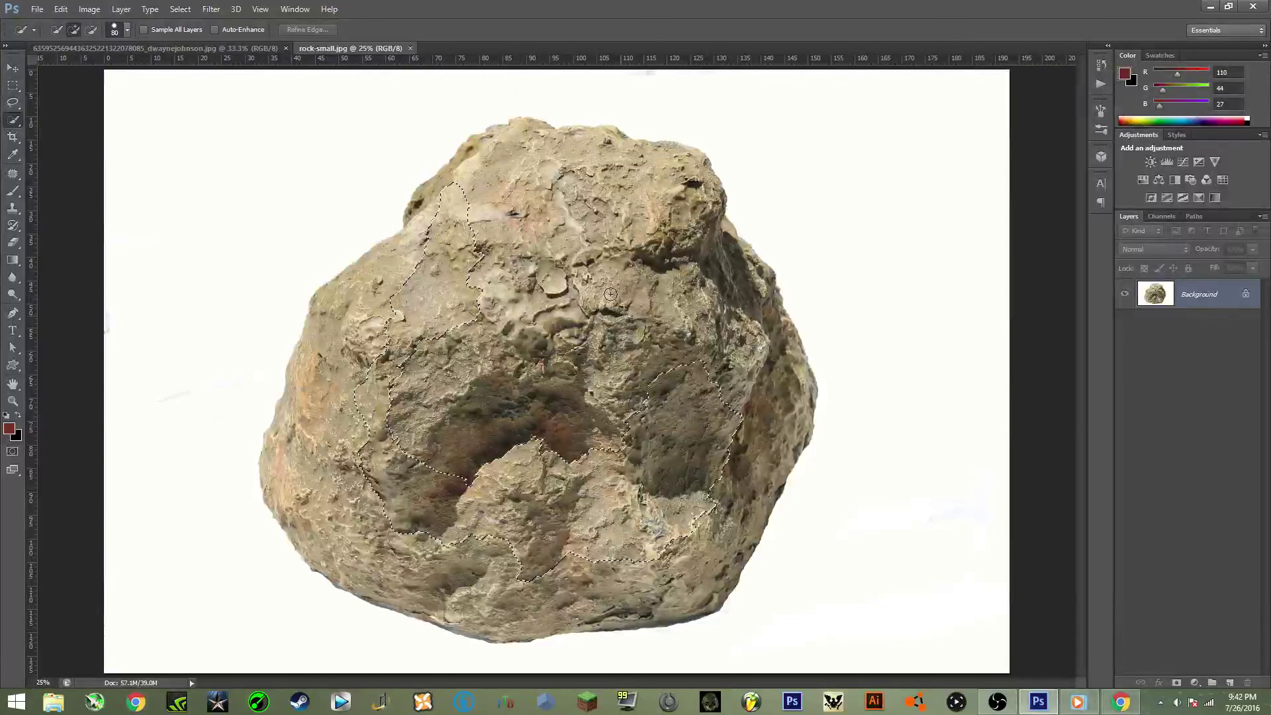
{"action": "left_click_drag", "start_coordinate": [610, 293], "coordinate": [678, 210]}
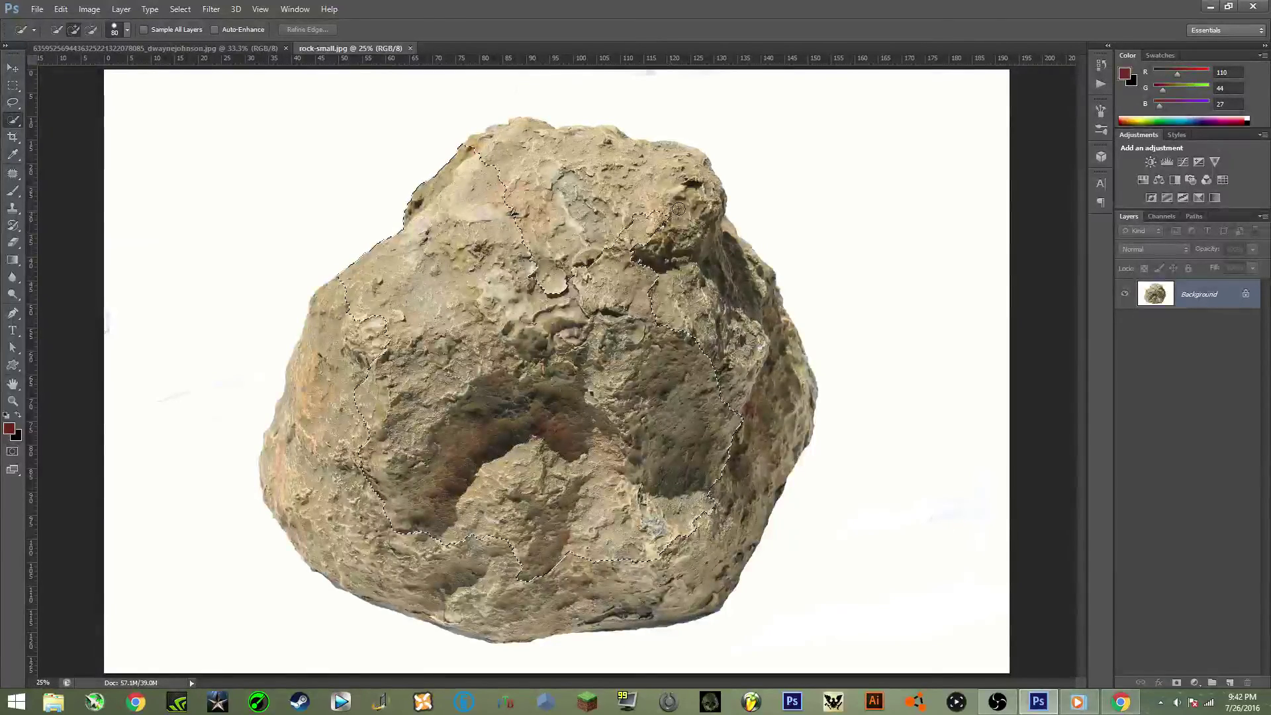
{"action": "mouse_move", "coordinate": [679, 209]}
{"action": "left_mouse_down"}
{"action": "mouse_move", "coordinate": [723, 501]}
{"action": "mouse_move", "coordinate": [354, 534]}
{"action": "mouse_move", "coordinate": [314, 388]}
{"action": "mouse_move", "coordinate": [538, 228]}
{"action": "mouse_move", "coordinate": [662, 196]}
{"action": "left_mouse_up"}
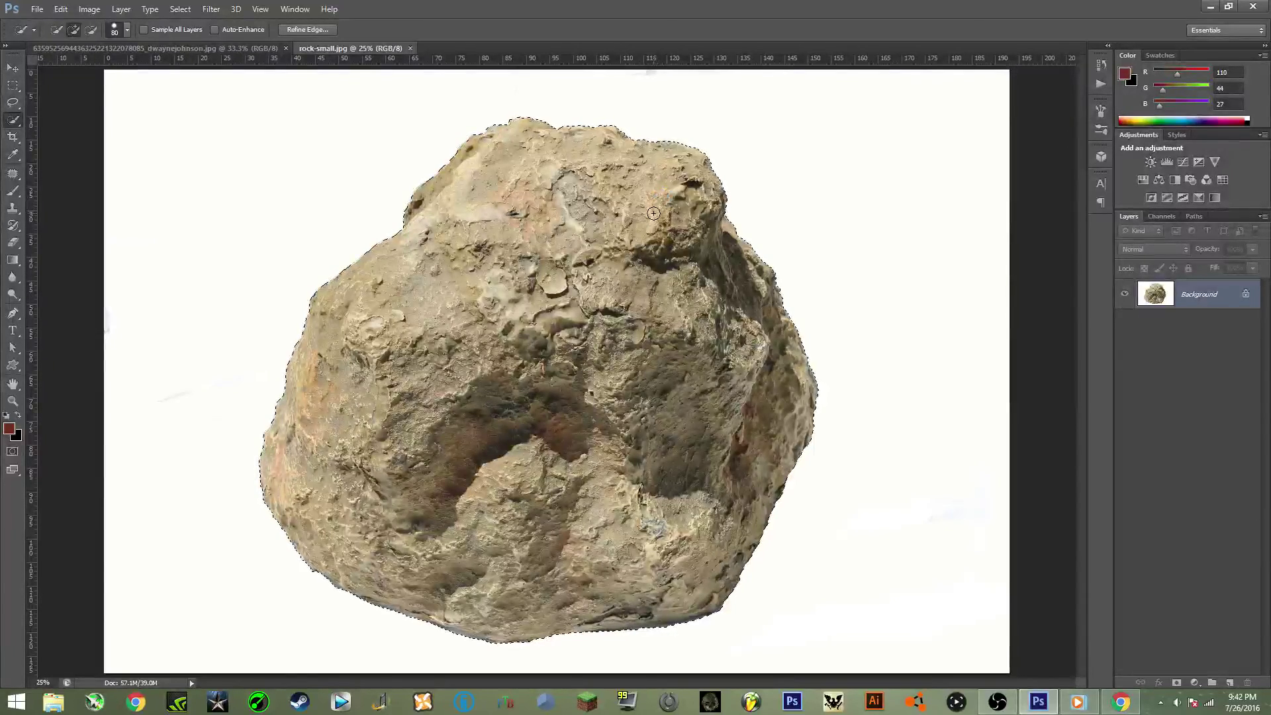
{"action": "key", "text": "v"}
{"action": "mouse_move", "coordinate": [569, 183]}
{"action": "left_mouse_down"}
{"action": "mouse_move", "coordinate": [372, 137]}
{"action": "mouse_move", "coordinate": [235, 48]}
{"action": "mouse_move", "coordinate": [790, 381]}
{"action": "left_mouse_up"}
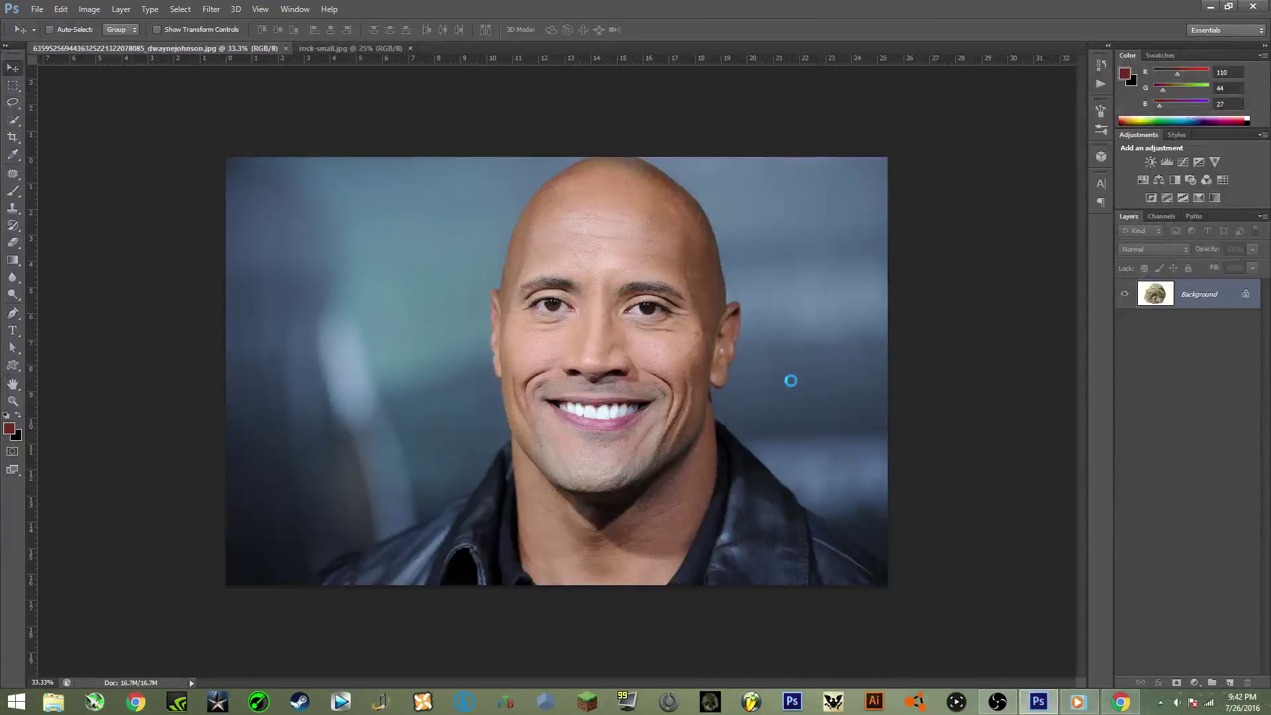
Scale the rock down beside the face and convert the Background into Layer 0
{"action": "key", "text": "ctrl+t"}
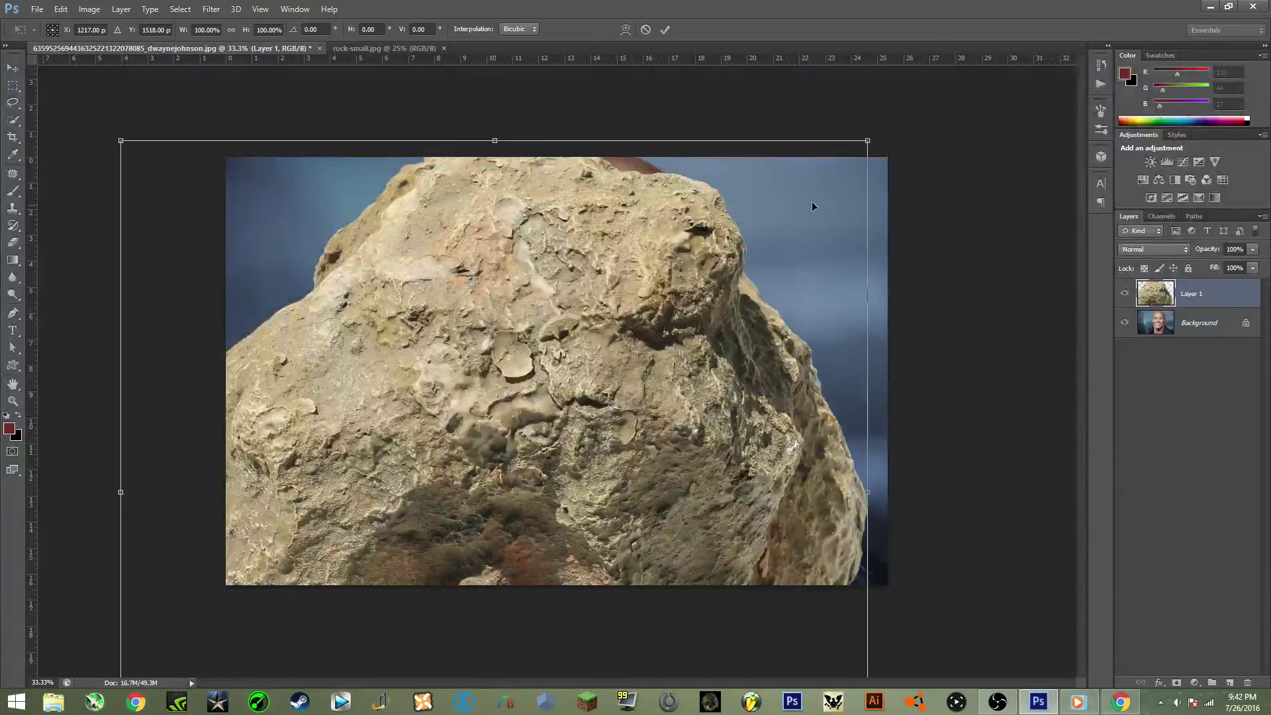
{"action": "mouse_move", "coordinate": [867, 140]}
{"action": "left_mouse_down"}
{"action": "mouse_move", "coordinate": [563, 422]}
{"action": "mouse_move", "coordinate": [530, 152]}
{"action": "left_mouse_up"}
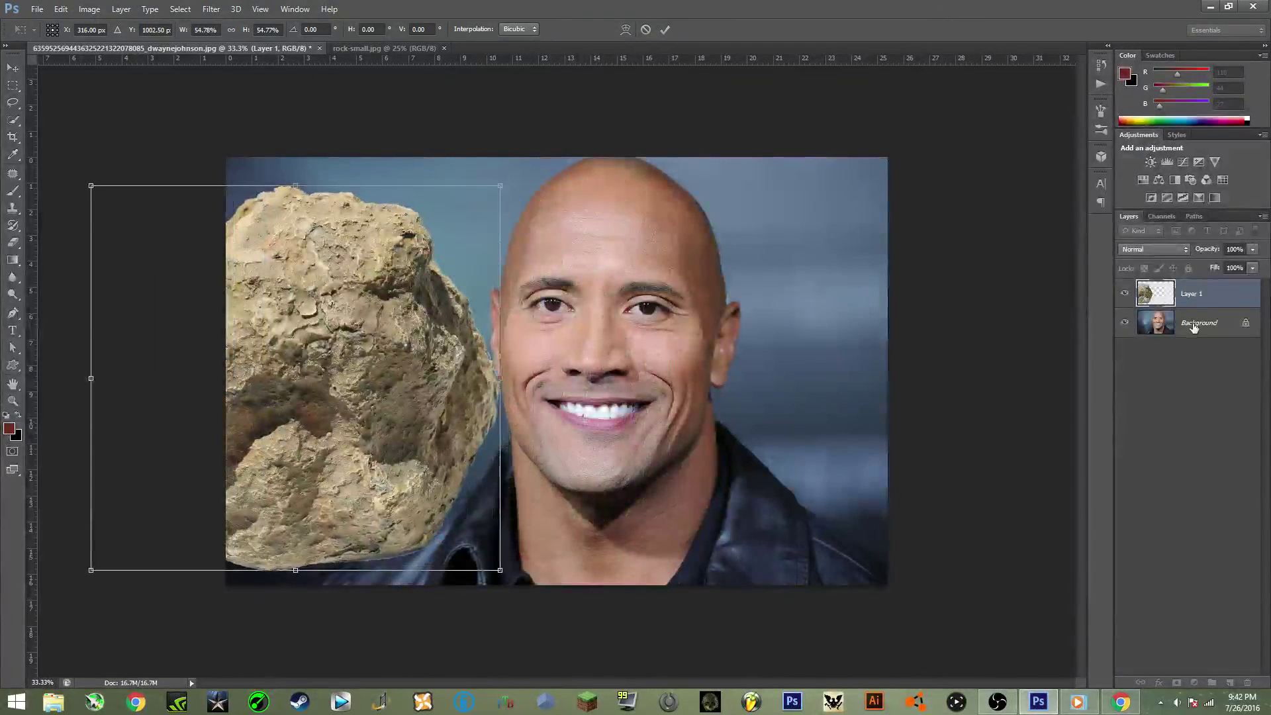
{"action": "key", "text": "Return"}
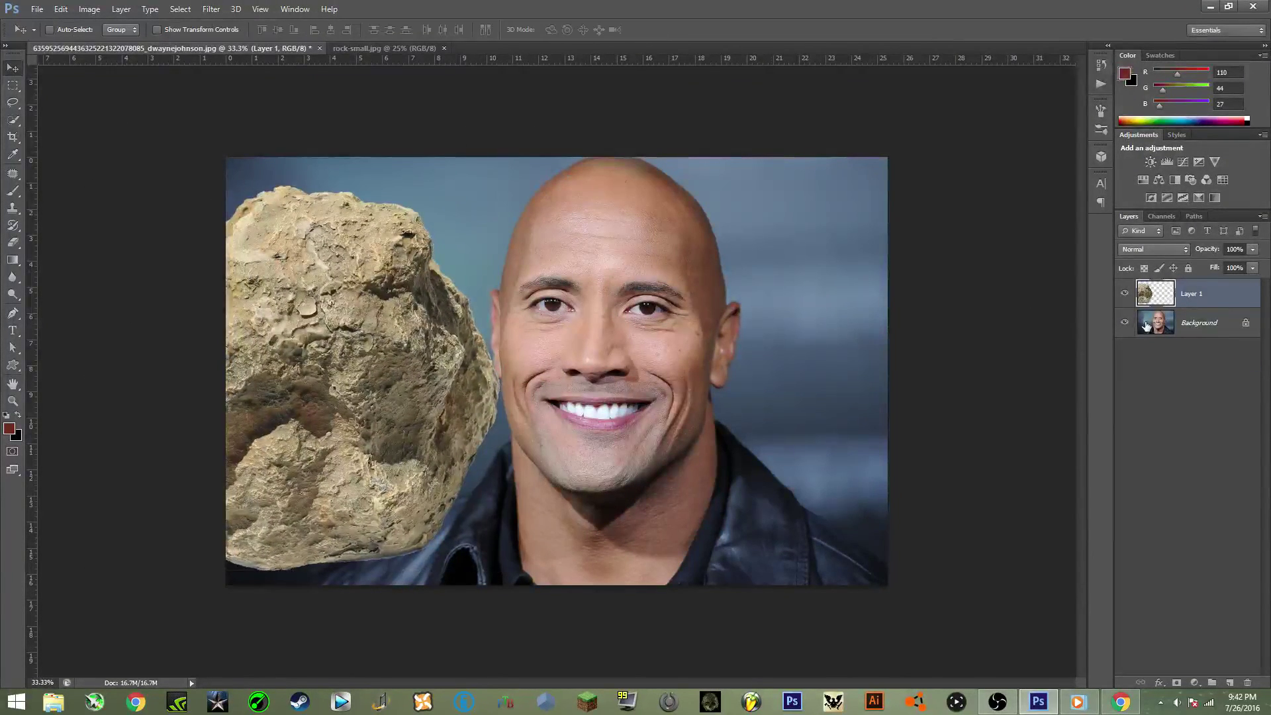
{"action": "double_click", "coordinate": [1206, 328]}
{"action": "key", "text": "Return"}
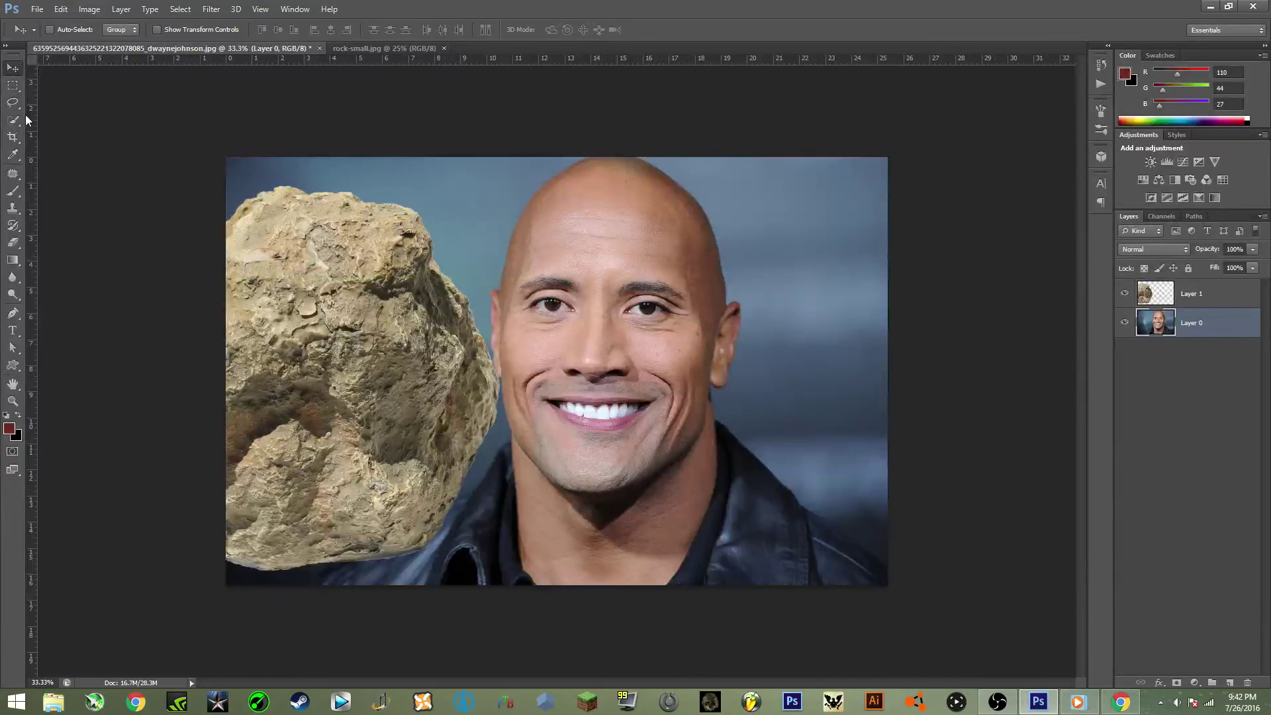
{"action": "key", "text": "l"}
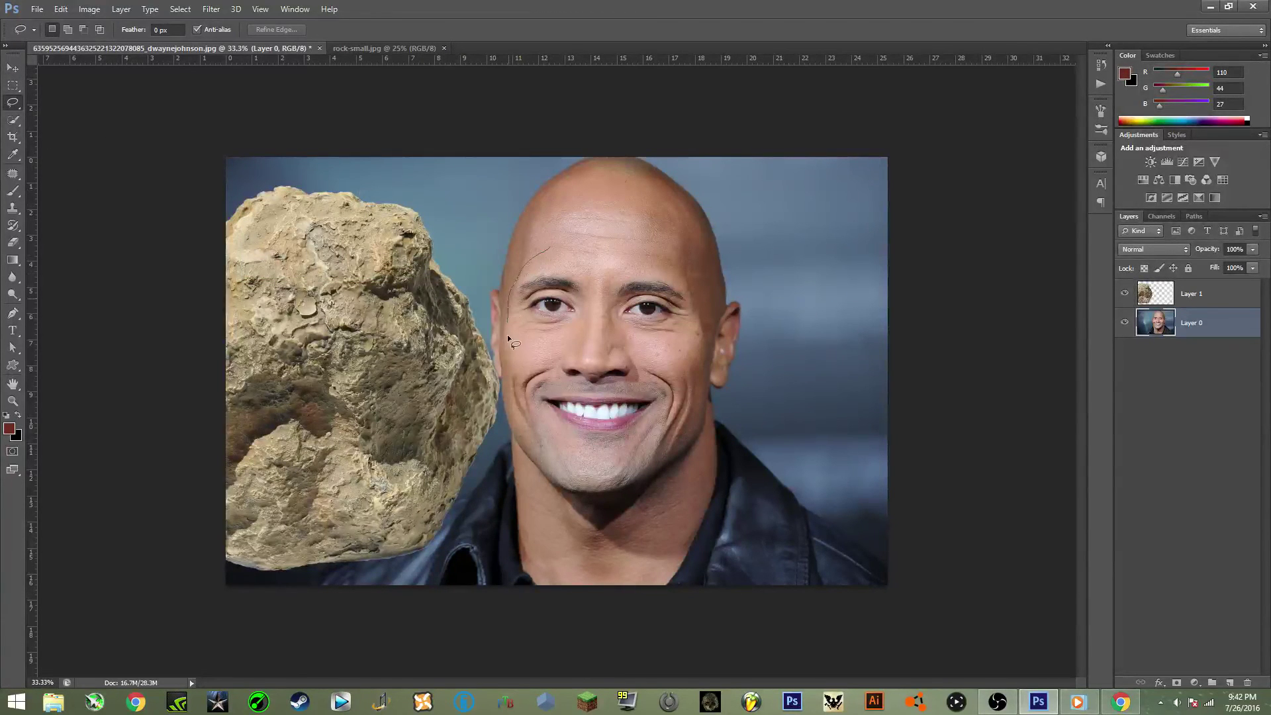
{"action": "left_click_drag", "start_coordinate": [508, 339], "coordinate": [506, 402]}
{"action": "mouse_move", "coordinate": [585, 474]}
{"action": "left_mouse_down"}
{"action": "mouse_move", "coordinate": [659, 463]}
{"action": "mouse_move", "coordinate": [688, 444]}
{"action": "mouse_move", "coordinate": [703, 361]}
{"action": "mouse_move", "coordinate": [697, 298]}
{"action": "left_mouse_up"}
{"action": "left_click_drag", "start_coordinate": [641, 259], "coordinate": [576, 245]}
{"action": "key", "text": "ctrl+j"}
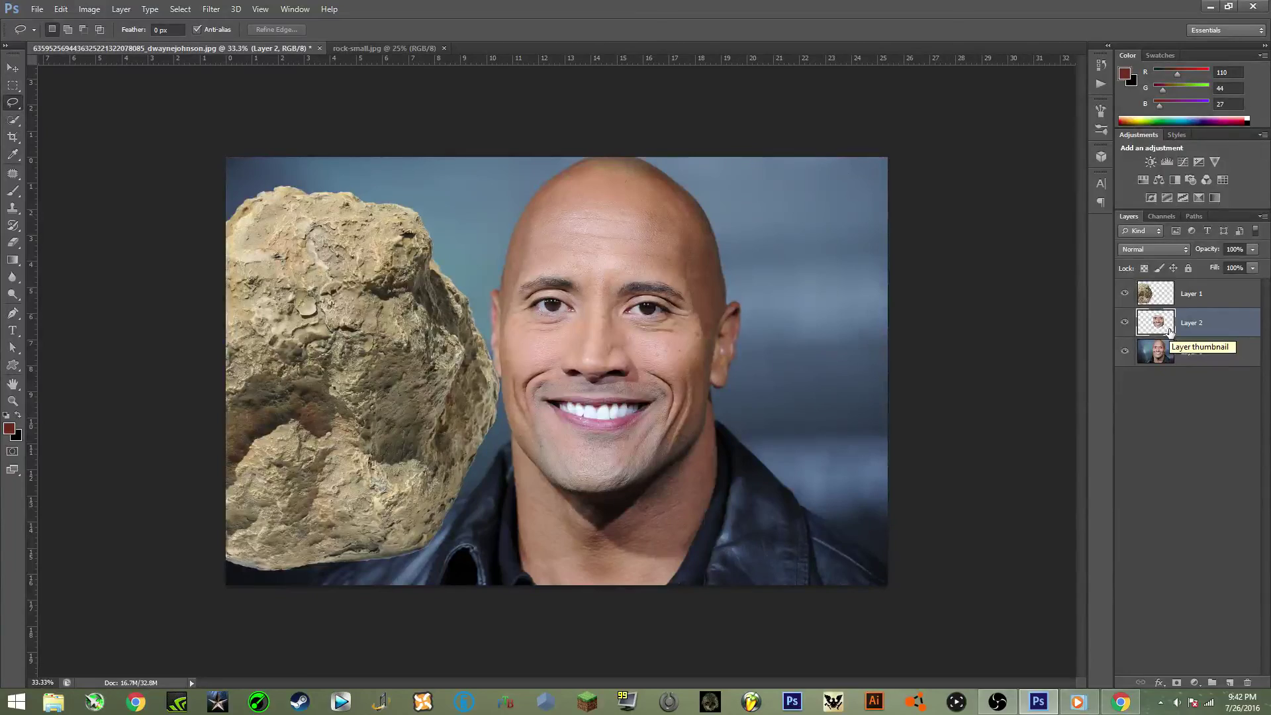
{"action": "left_click", "coordinate": [1077, 700]}
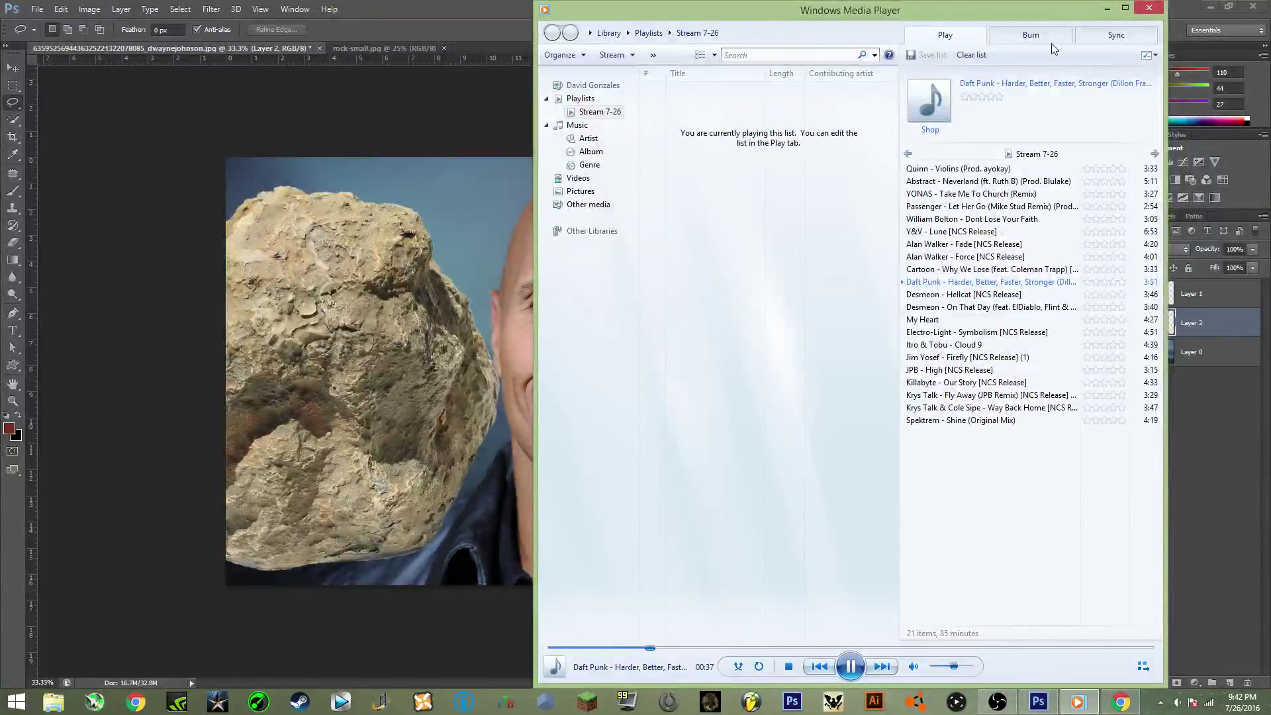
{"action": "left_click", "coordinate": [1107, 8]}
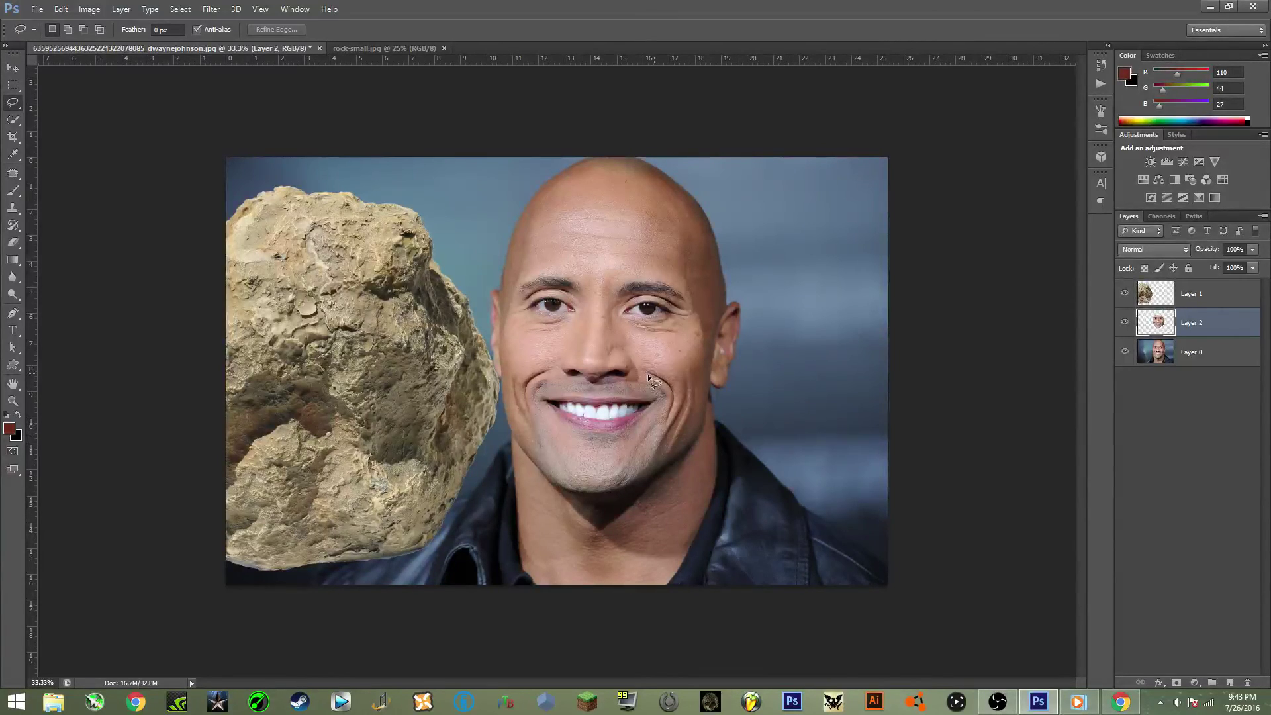
Clear the face-shaped area from the background photo layer using Layer 2's outline, then deselect
{"action": "scroll", "coordinate": [596, 371], "scroll_direction": "up", "scroll_amount": 4}
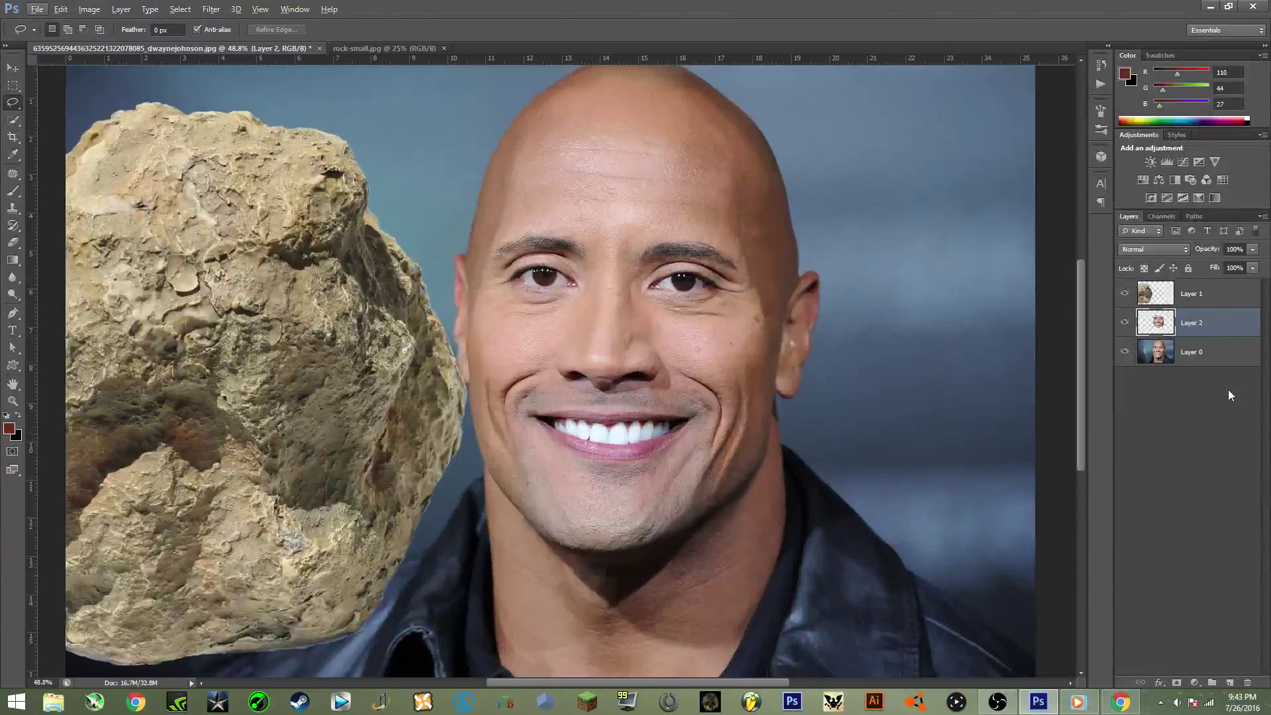
{"action": "left_click", "coordinate": [1156, 323], "text": "ctrl"}
{"action": "left_click", "coordinate": [1211, 351]}
{"action": "key", "text": "Delete"}
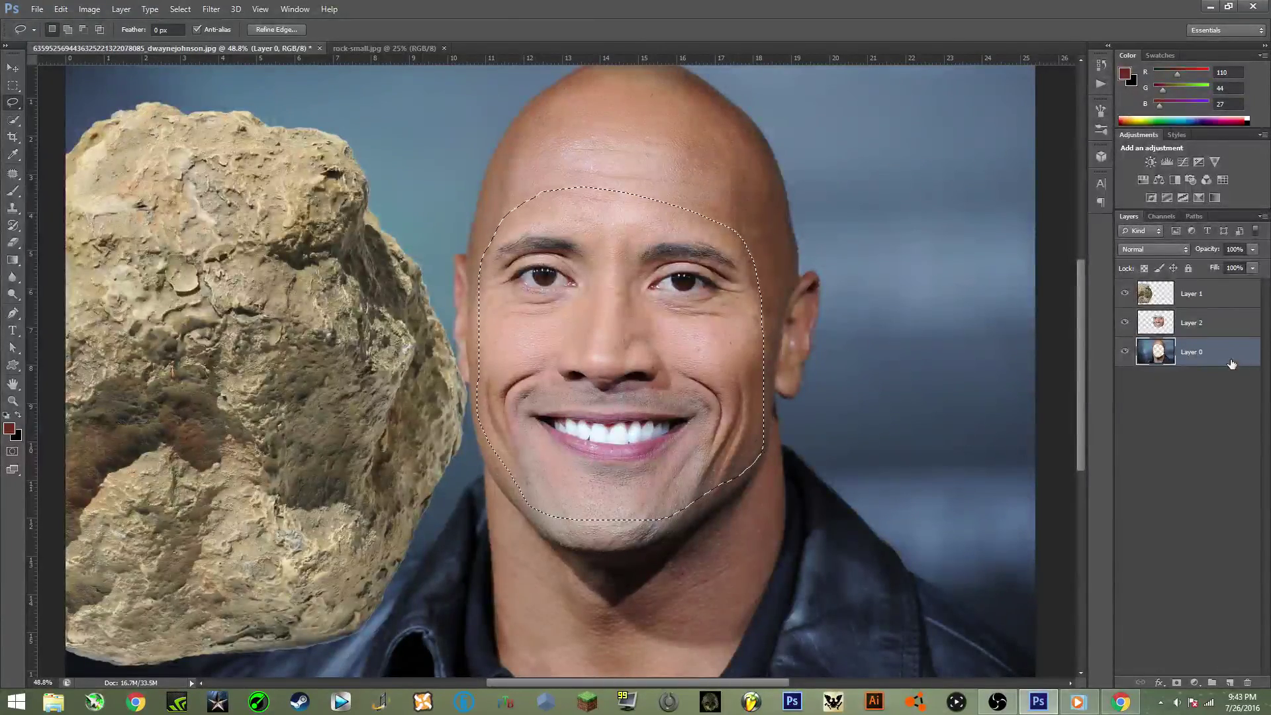
{"action": "key", "text": "ctrl+d"}
{"action": "mouse_move", "coordinate": [741, 278]}
{"action": "left_mouse_down"}
{"action": "mouse_move", "coordinate": [761, 286]}
{"action": "mouse_move", "coordinate": [744, 259]}
{"action": "left_mouse_up"}
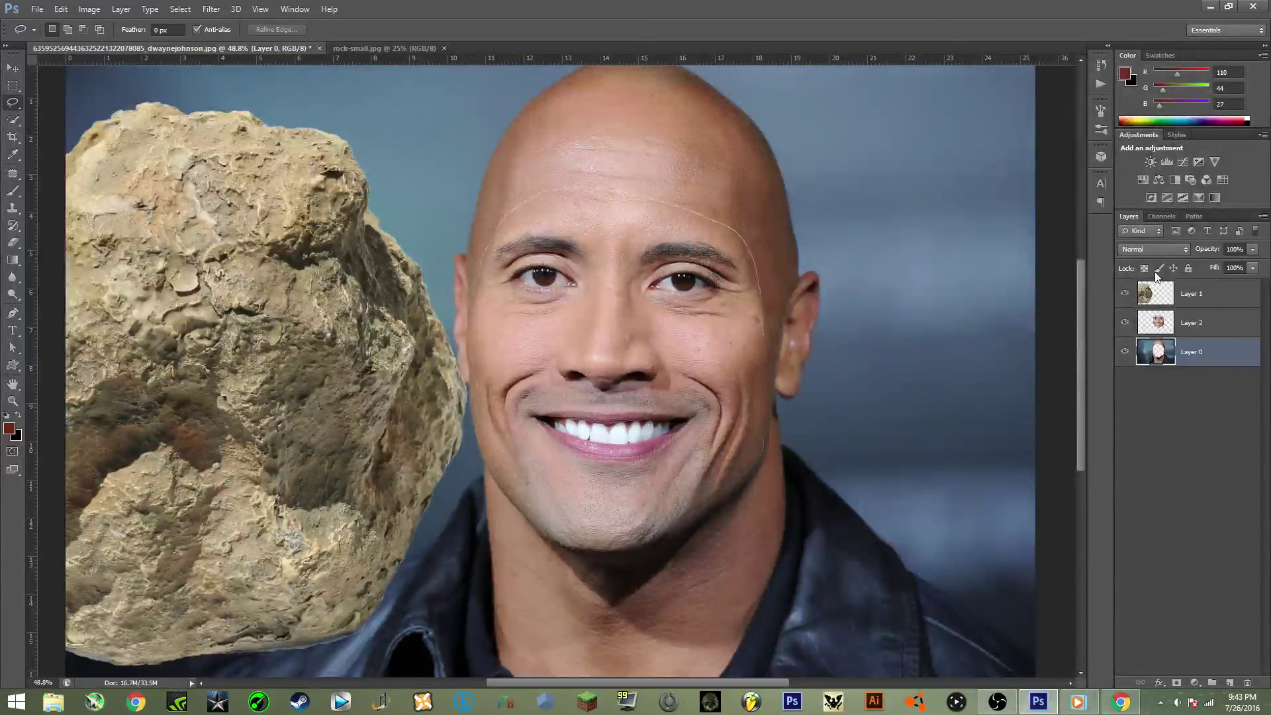
Move the rock from the left onto the man's head, with the face layer above the rock
{"action": "left_click", "coordinate": [1156, 295]}
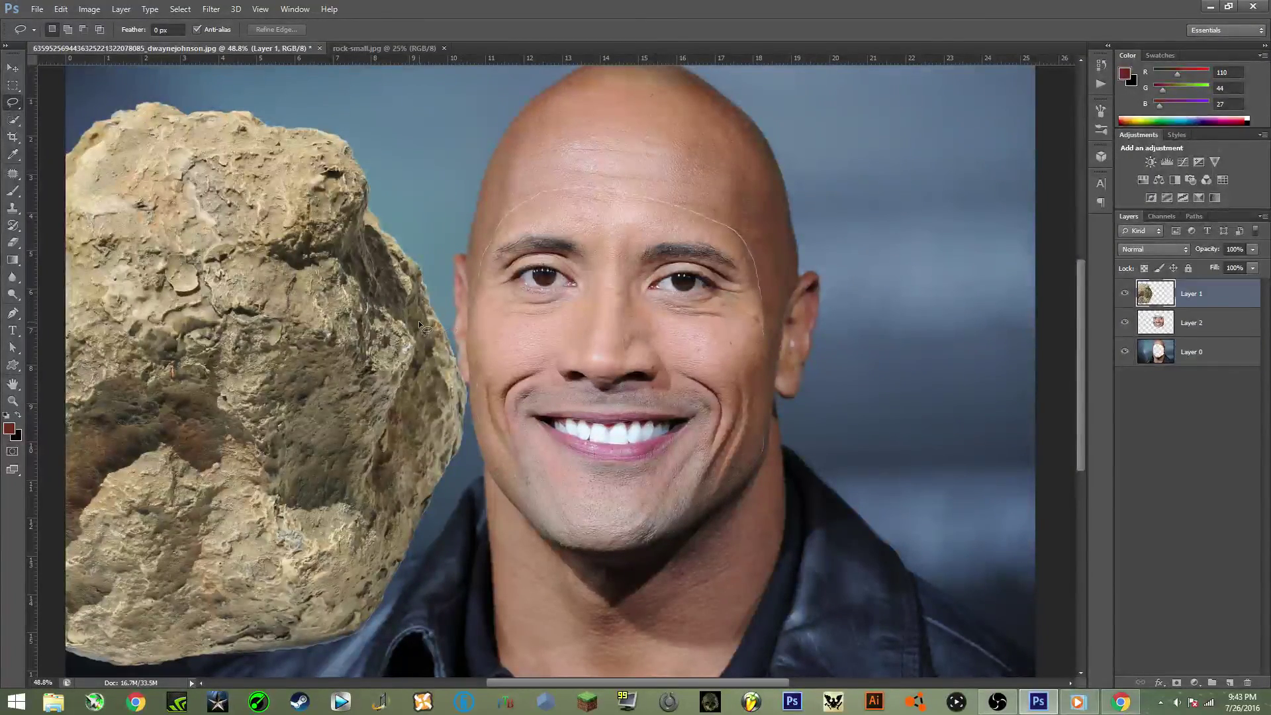
{"action": "key", "text": "v"}
{"action": "left_click_drag", "start_coordinate": [419, 320], "coordinate": [860, 284]}
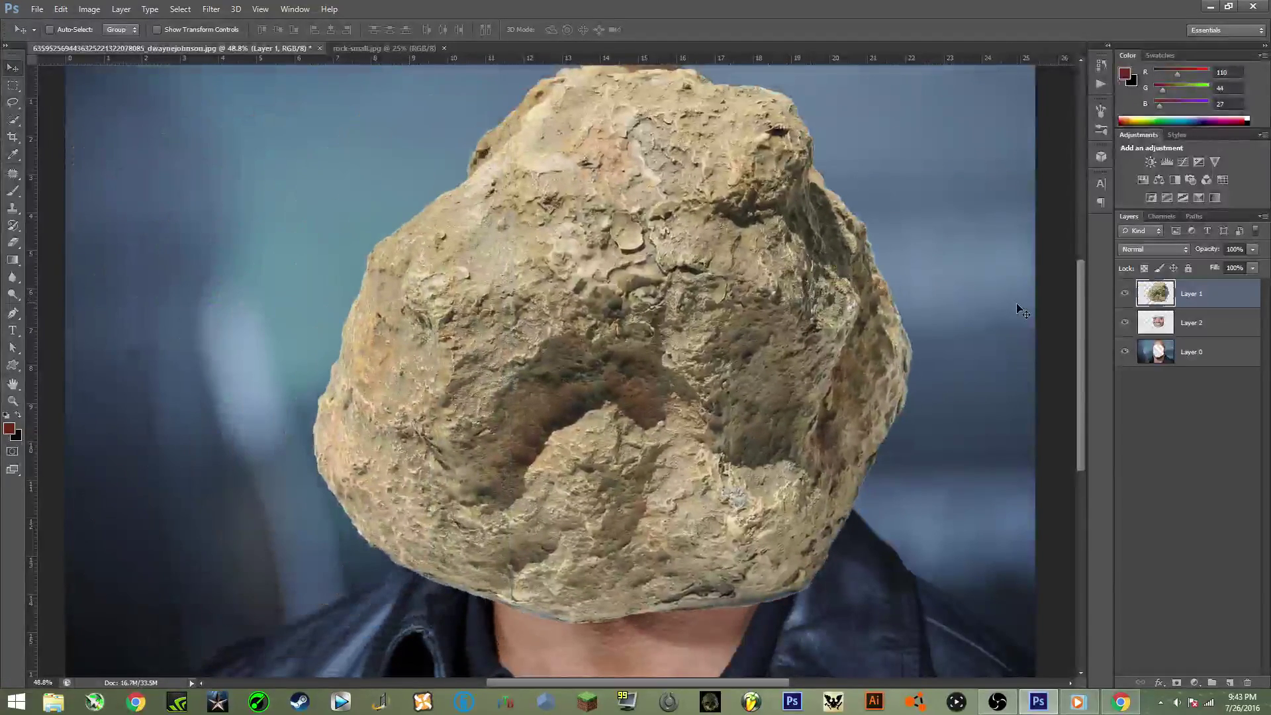
{"action": "key", "text": "ctrl+bracketleft"}
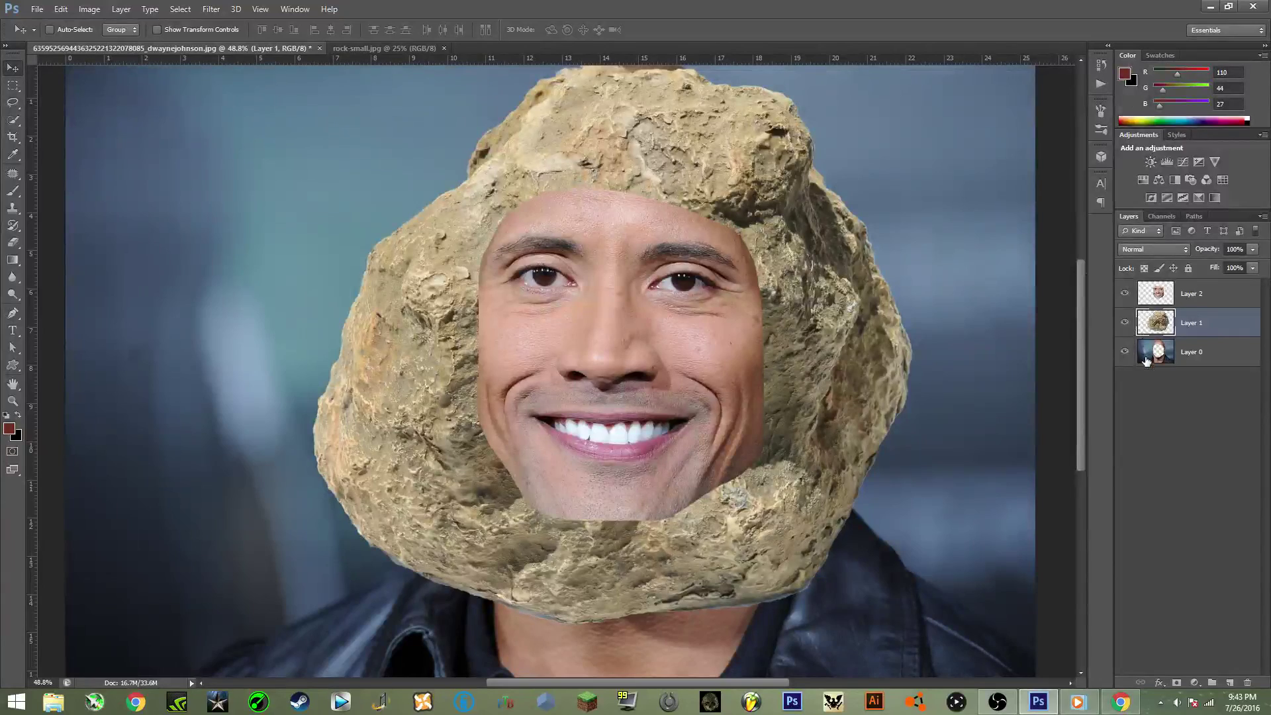
Auto-blend Layers 0 and 1 as Panorama, then with seamless tones, undoing both attempts
{"action": "left_click", "coordinate": [1201, 353], "text": "shift"}
{"action": "left_click", "coordinate": [61, 9]}
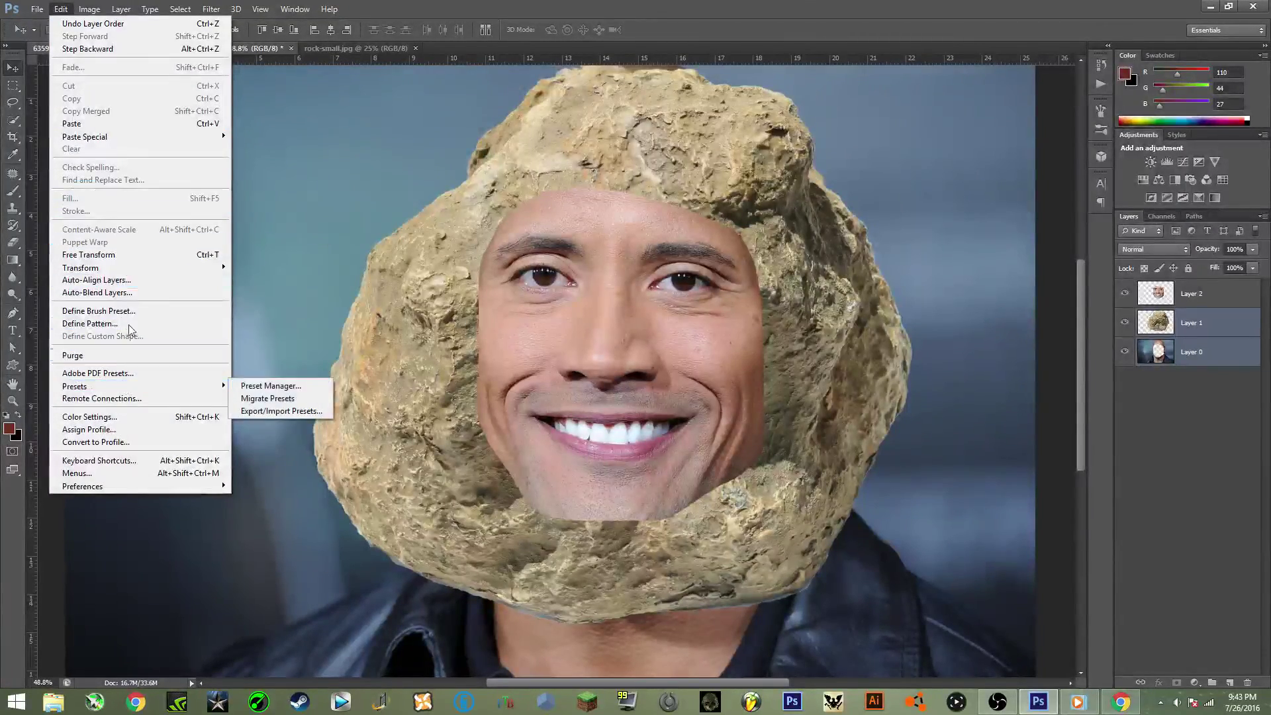
{"action": "left_click", "coordinate": [126, 292]}
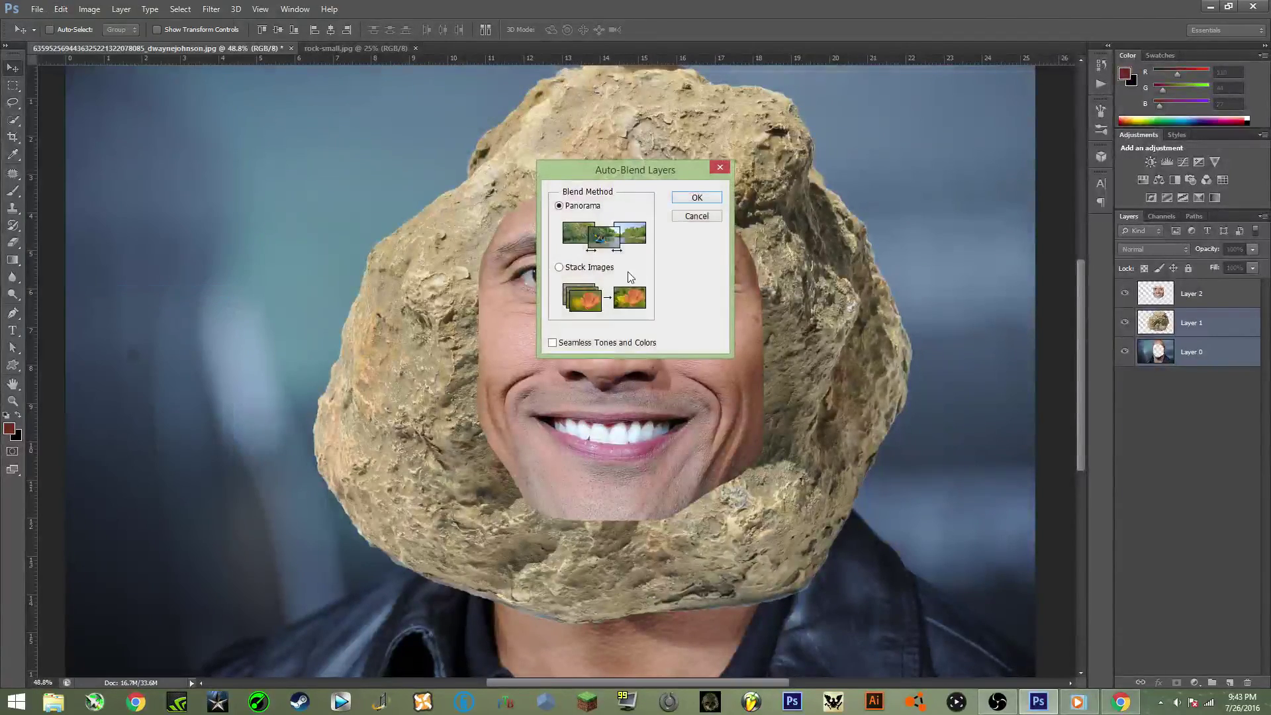
{"action": "left_click", "coordinate": [695, 196]}
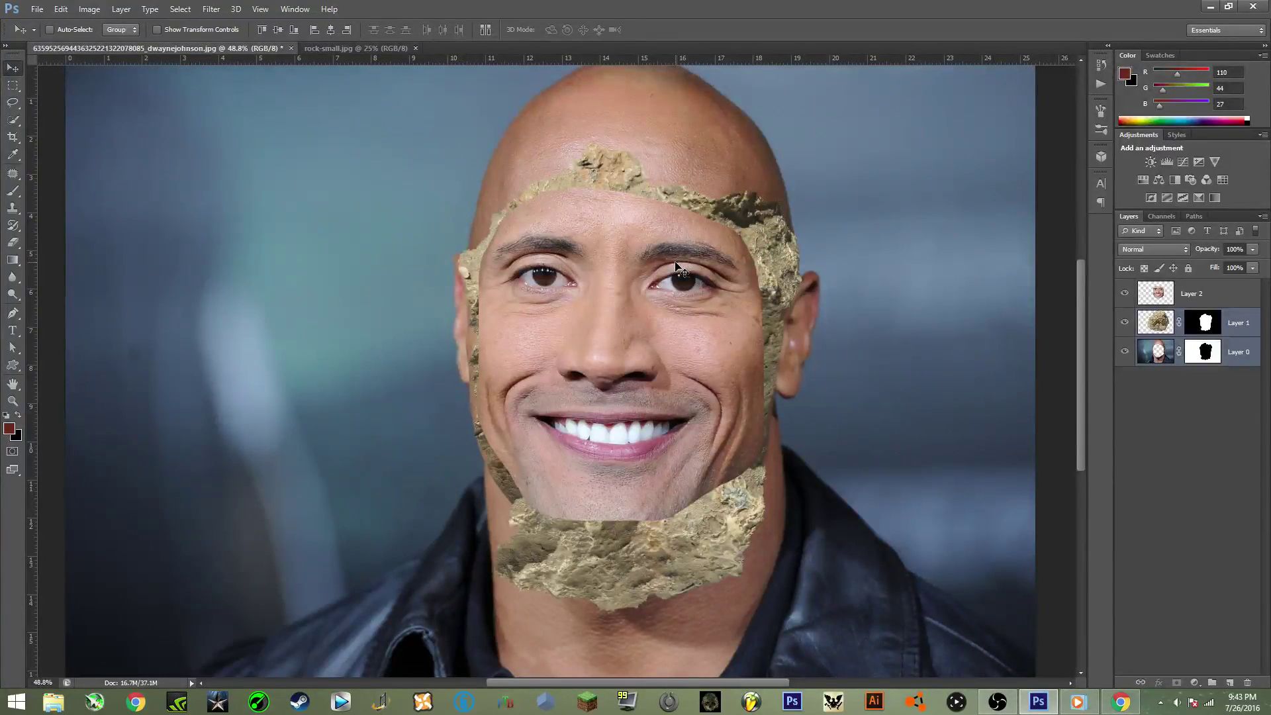
{"action": "key", "text": "ctrl+z"}
{"action": "left_click", "coordinate": [60, 9]}
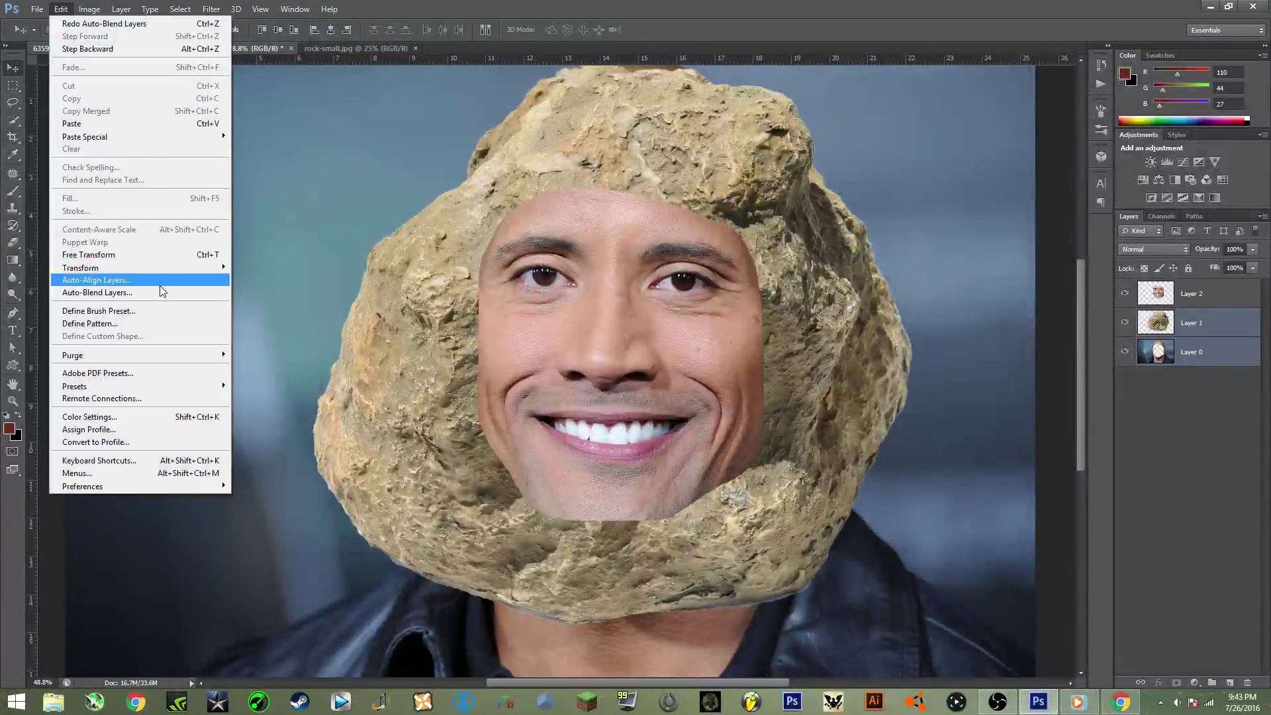
{"action": "left_click", "coordinate": [97, 292]}
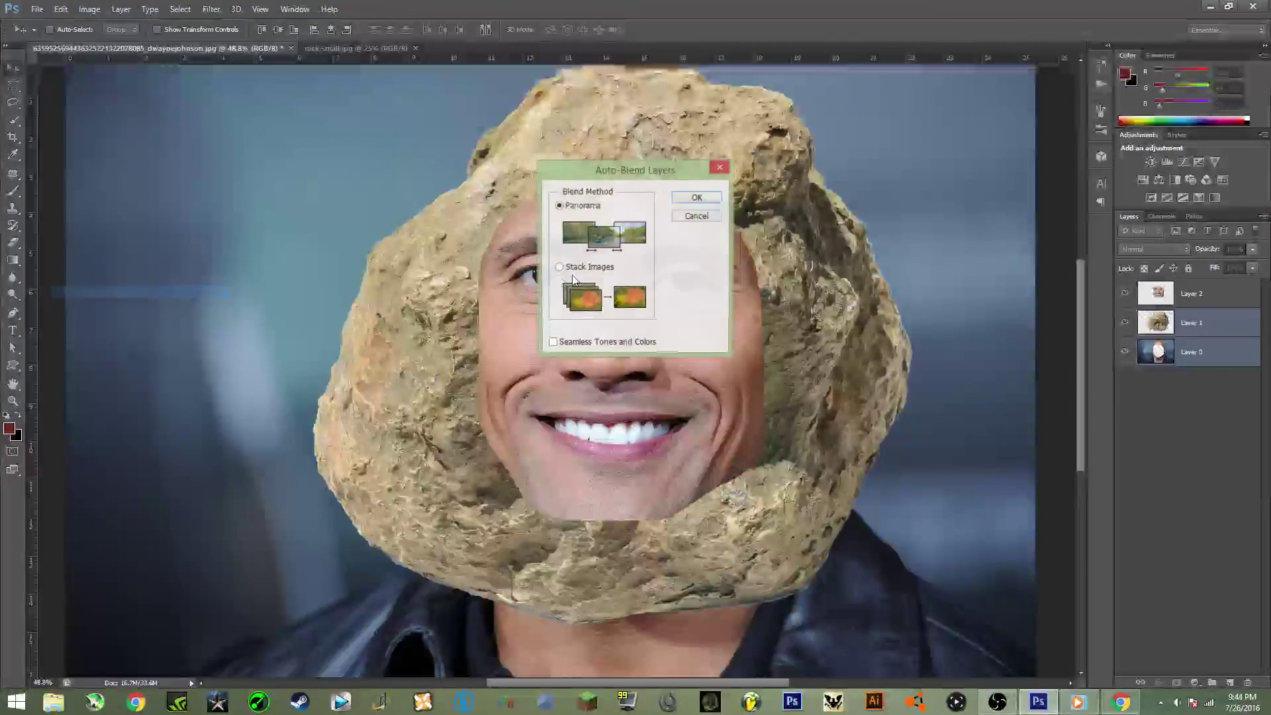
{"action": "left_click", "coordinate": [702, 198]}
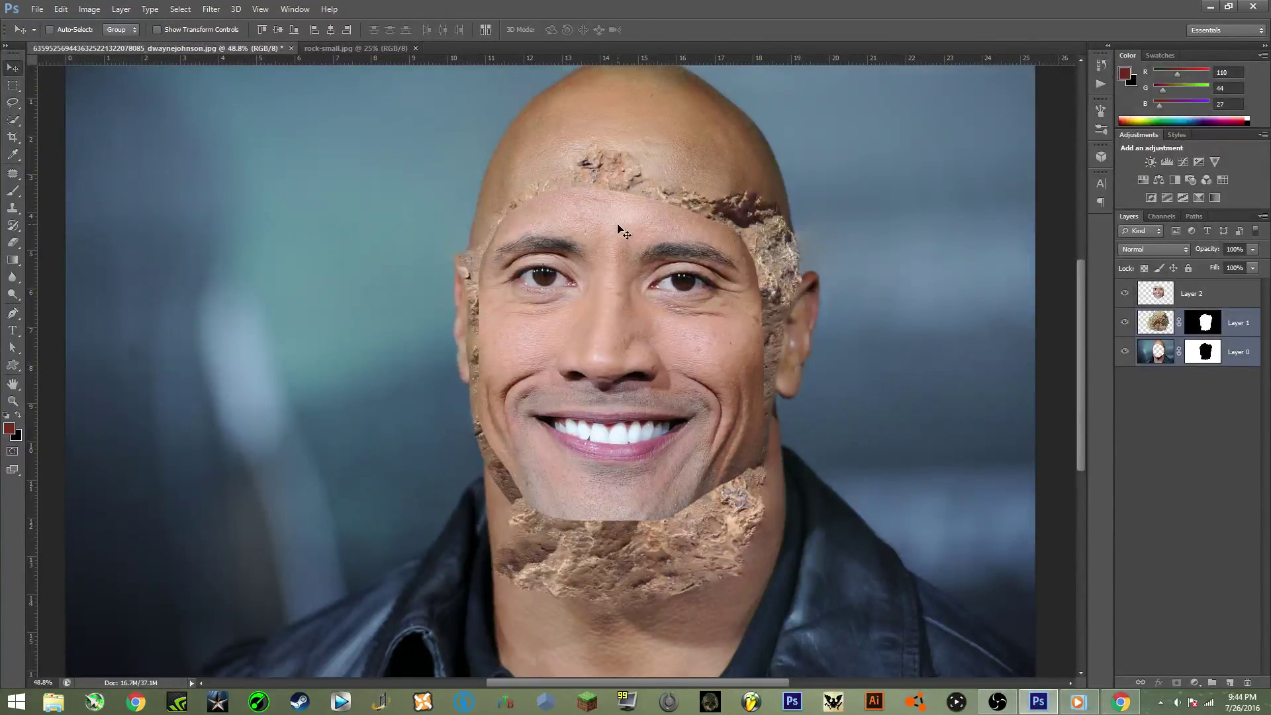
{"action": "key", "text": "ctrl+z"}
Auto-blend the rock and background photo with the Stack Images method
{"action": "left_click", "coordinate": [60, 8]}
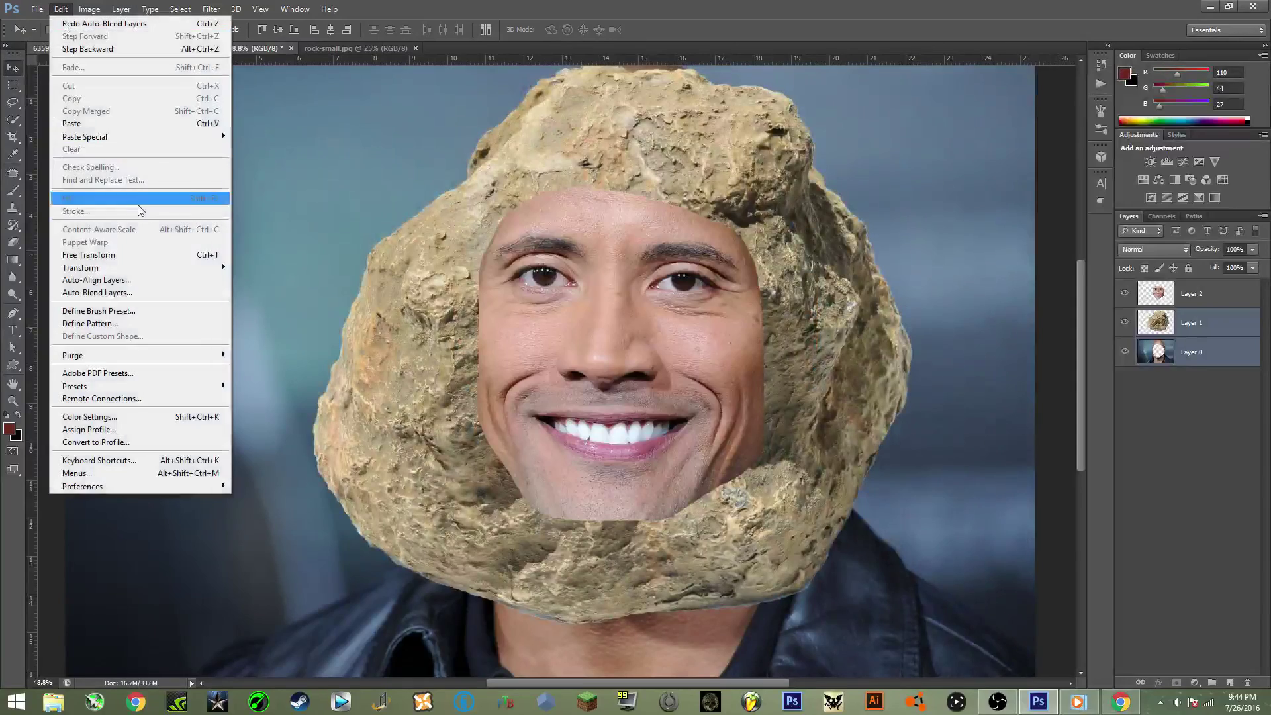
{"action": "left_click", "coordinate": [149, 292]}
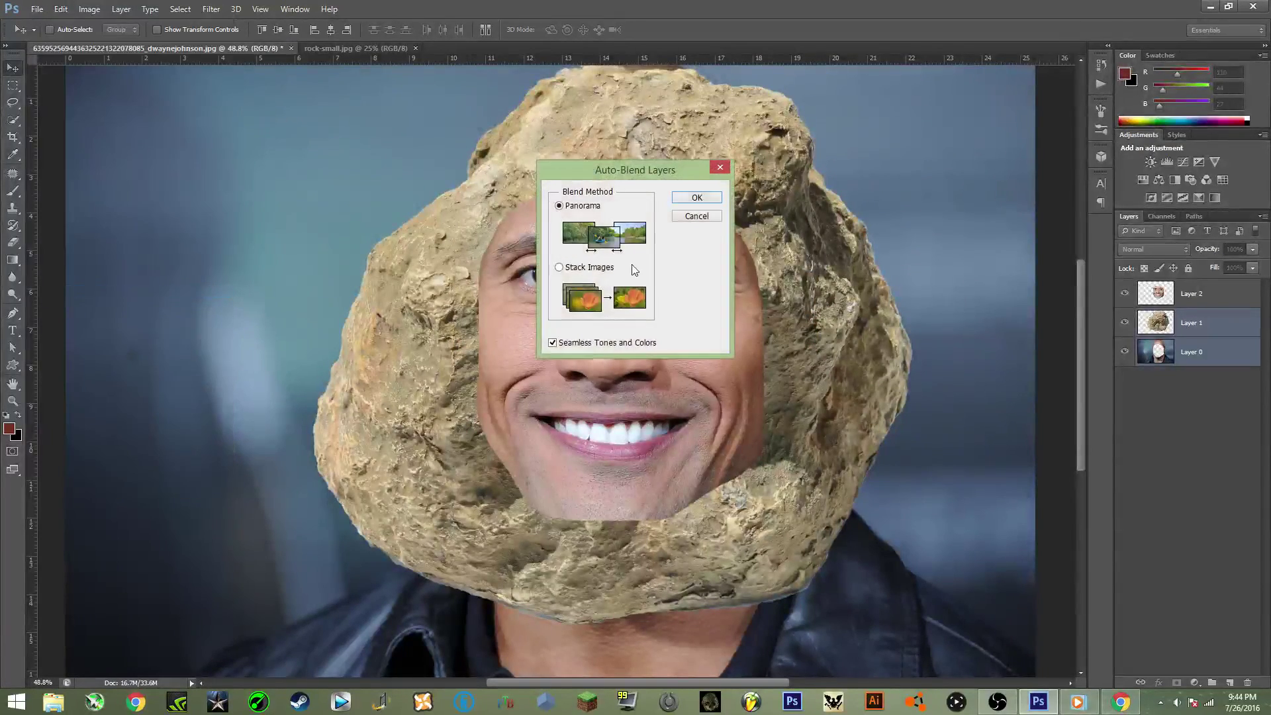
{"action": "left_click", "coordinate": [592, 271]}
{"action": "left_click", "coordinate": [703, 198]}
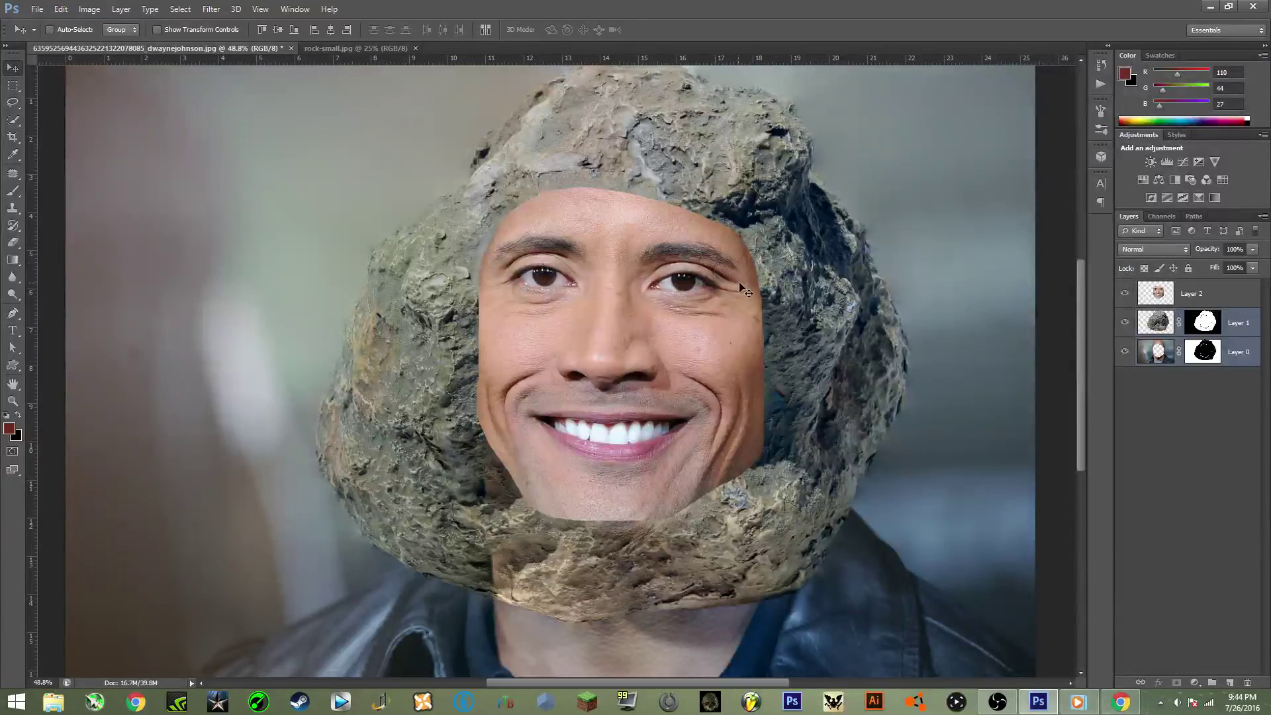
{"action": "left_click", "coordinate": [1210, 302]}
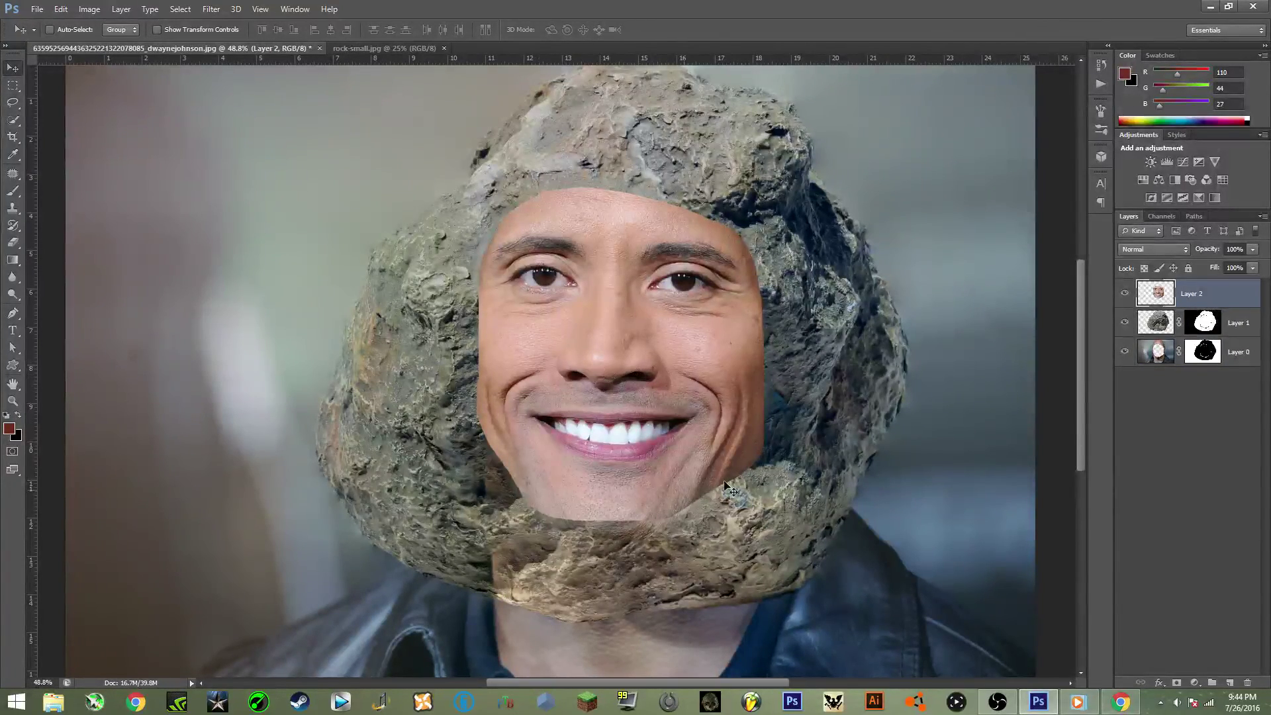
Add a mask to the face layer and paint its right edge, forehead and left cheek with a 250 brush
{"action": "left_click", "coordinate": [1176, 683]}
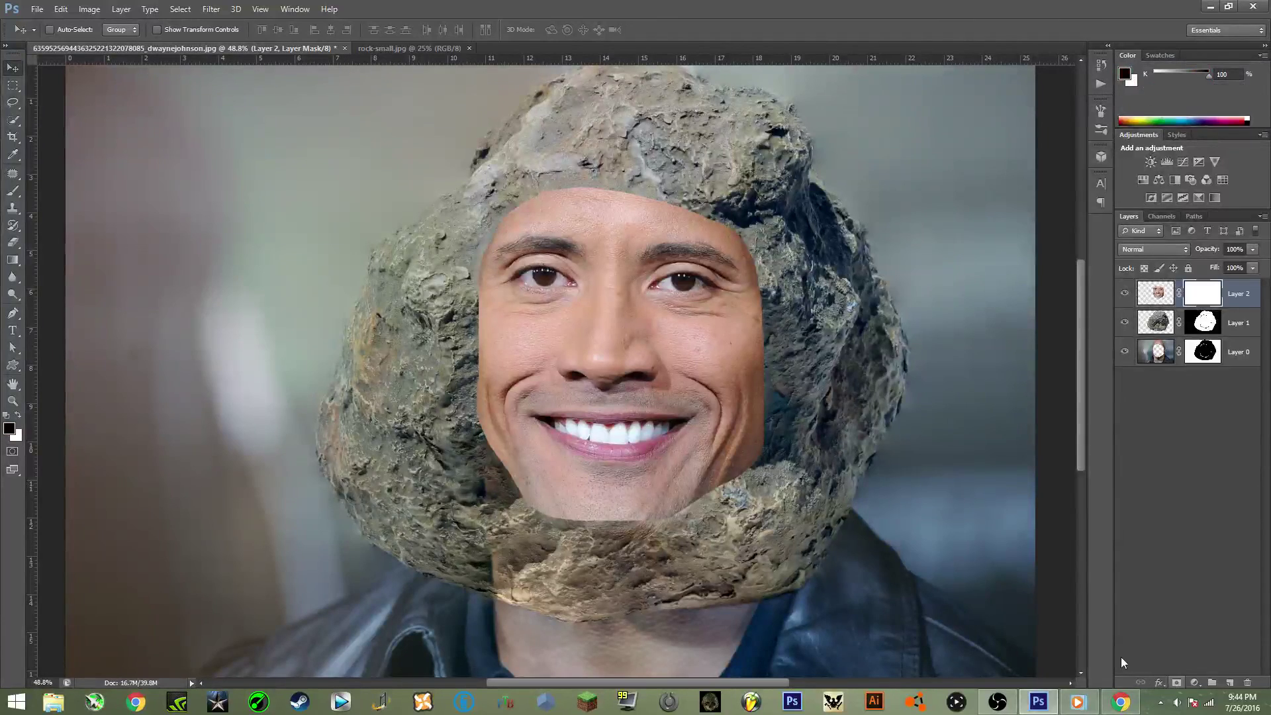
{"action": "key", "text": "b"}
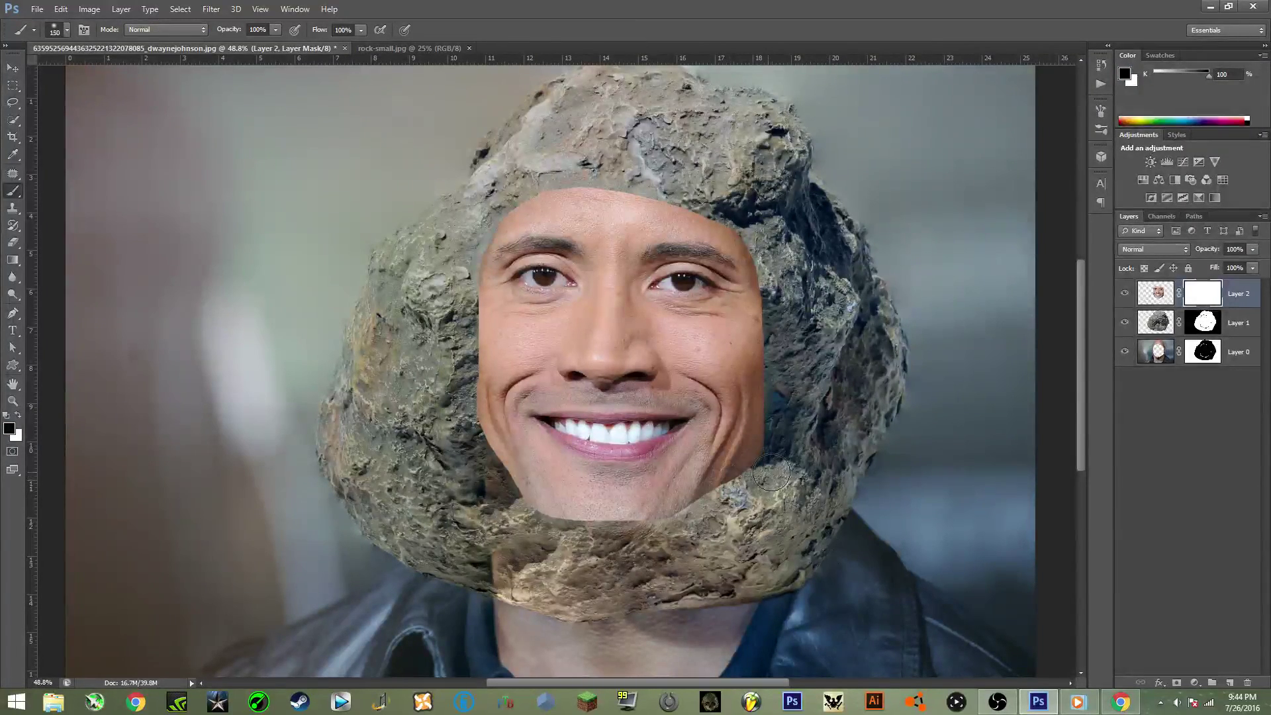
{"action": "key", "text": "bracketright"}
{"action": "key", "text": "bracketright"}
{"action": "key", "text": "bracketright"}
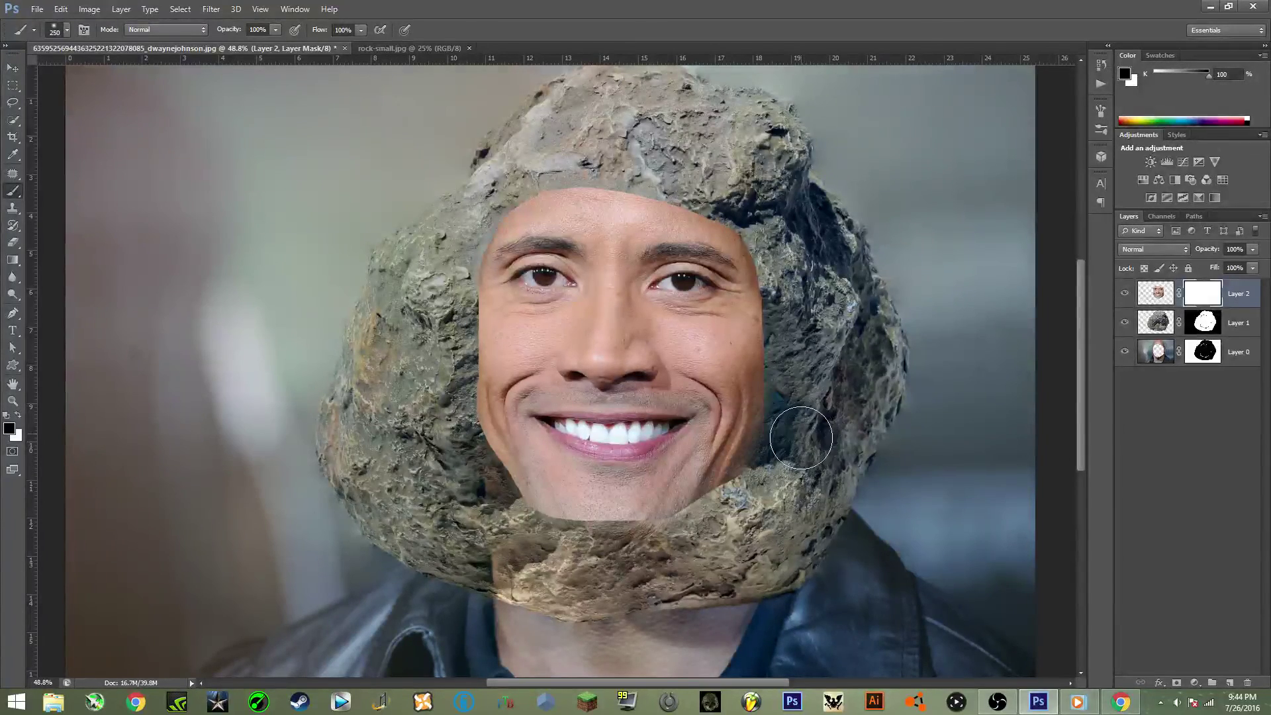
{"action": "mouse_move", "coordinate": [801, 438]}
{"action": "left_mouse_down"}
{"action": "mouse_move", "coordinate": [798, 271]}
{"action": "mouse_move", "coordinate": [796, 303]}
{"action": "mouse_move", "coordinate": [734, 192]}
{"action": "mouse_move", "coordinate": [513, 156]}
{"action": "left_mouse_up"}
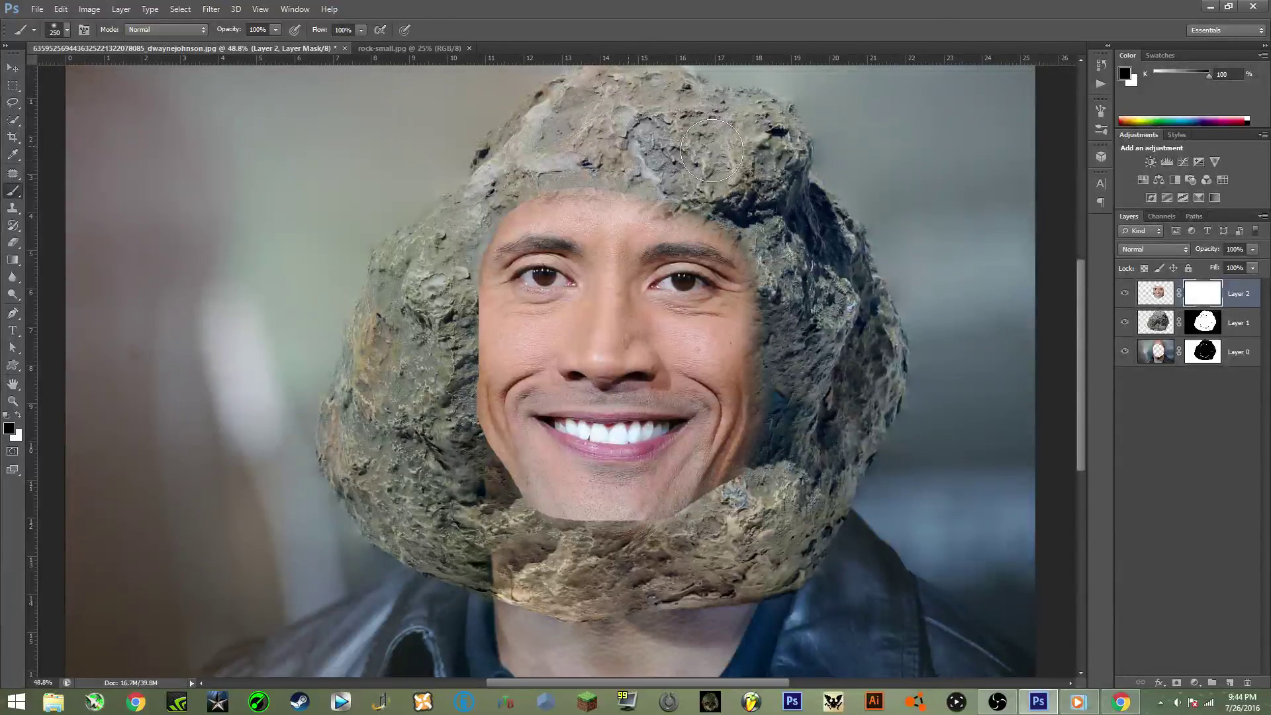
{"action": "left_click_drag", "start_coordinate": [711, 151], "coordinate": [488, 154]}
{"action": "mouse_move", "coordinate": [734, 166]}
{"action": "left_mouse_down"}
{"action": "mouse_move", "coordinate": [510, 212]}
{"action": "mouse_move", "coordinate": [478, 205]}
{"action": "left_mouse_up"}
{"action": "mouse_move", "coordinate": [447, 295]}
{"action": "left_mouse_down"}
{"action": "mouse_move", "coordinate": [477, 490]}
{"action": "mouse_move", "coordinate": [452, 394]}
{"action": "mouse_move", "coordinate": [481, 503]}
{"action": "mouse_move", "coordinate": [710, 551]}
{"action": "mouse_move", "coordinate": [477, 521]}
{"action": "mouse_move", "coordinate": [595, 550]}
{"action": "mouse_move", "coordinate": [758, 527]}
{"action": "mouse_move", "coordinate": [689, 529]}
{"action": "mouse_move", "coordinate": [744, 511]}
{"action": "mouse_move", "coordinate": [665, 556]}
{"action": "mouse_move", "coordinate": [799, 457]}
{"action": "mouse_move", "coordinate": [603, 569]}
{"action": "left_mouse_up"}
Paint the hairline and cheek edges, then delete Layer 2's layer mask
{"action": "mouse_move", "coordinate": [410, 299]}
{"action": "left_mouse_down"}
{"action": "mouse_move", "coordinate": [708, 152]}
{"action": "mouse_move", "coordinate": [441, 223]}
{"action": "left_mouse_up"}
{"action": "left_click_drag", "start_coordinate": [465, 343], "coordinate": [456, 371]}
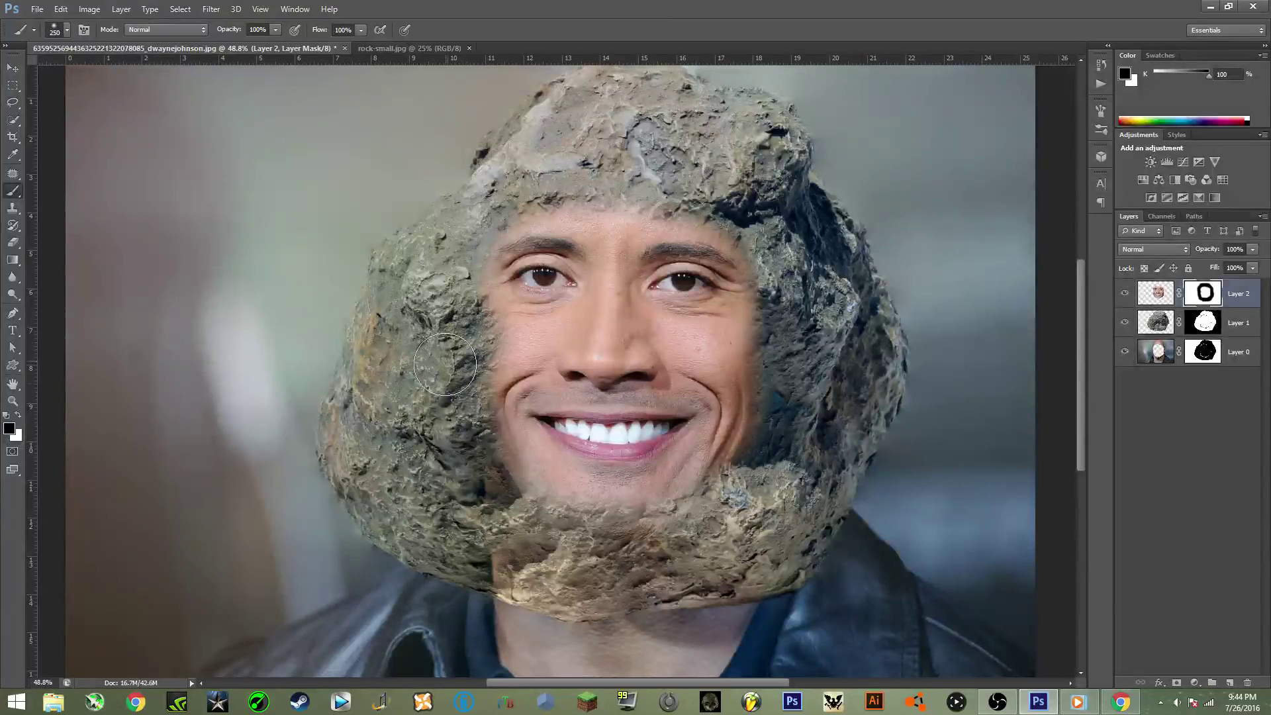
{"action": "mouse_move", "coordinate": [814, 351]}
{"action": "left_mouse_down"}
{"action": "mouse_move", "coordinate": [762, 348]}
{"action": "mouse_move", "coordinate": [794, 399]}
{"action": "mouse_move", "coordinate": [835, 413]}
{"action": "left_mouse_up"}
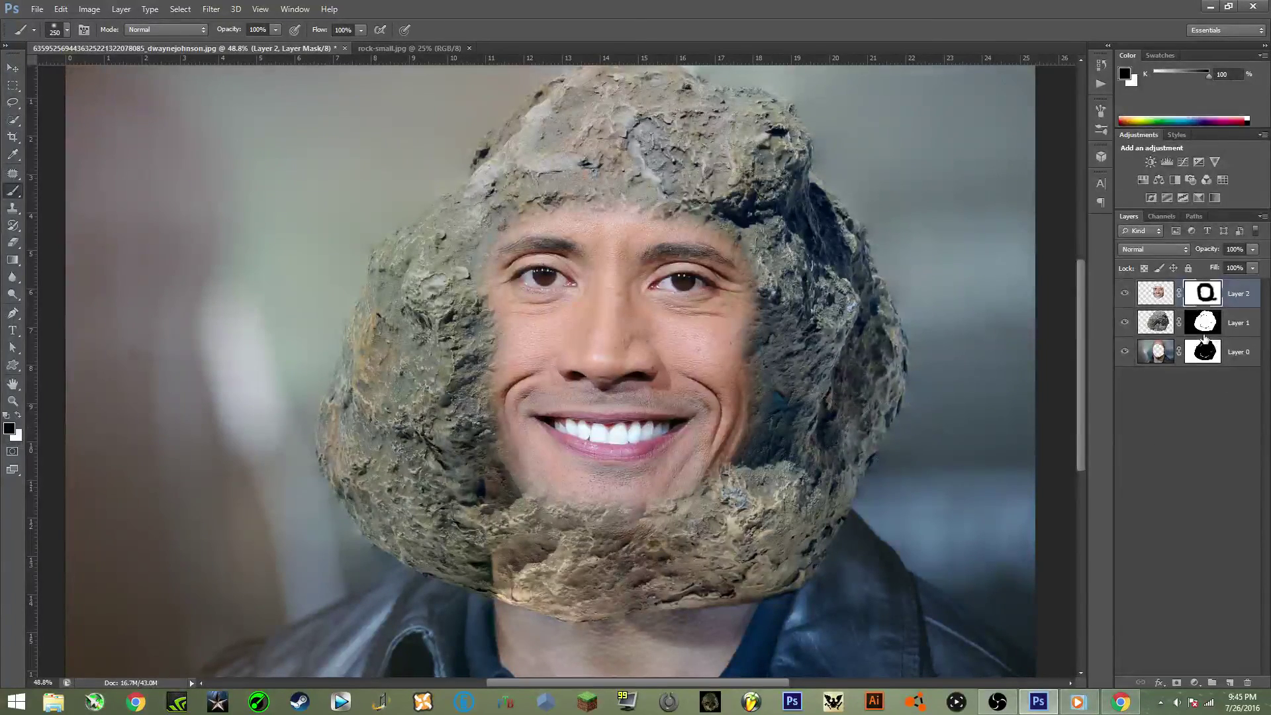
{"action": "right_click", "coordinate": [1211, 292]}
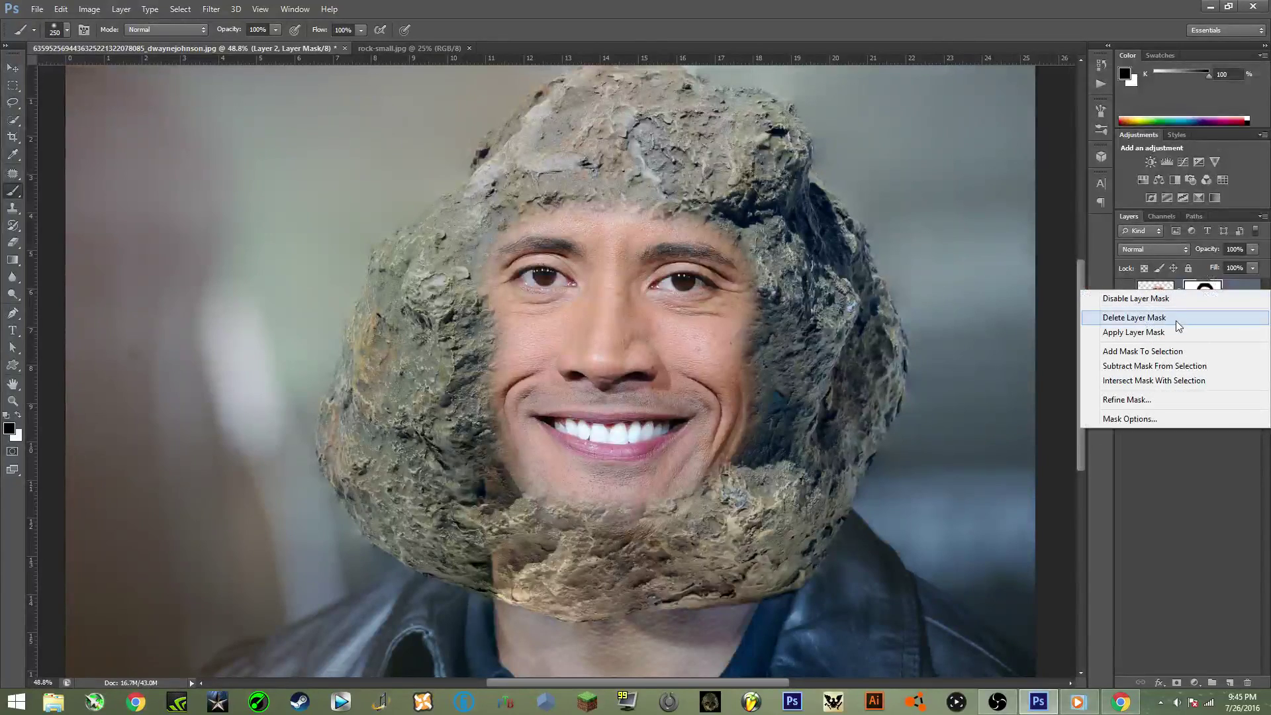
{"action": "left_click", "coordinate": [1177, 321]}
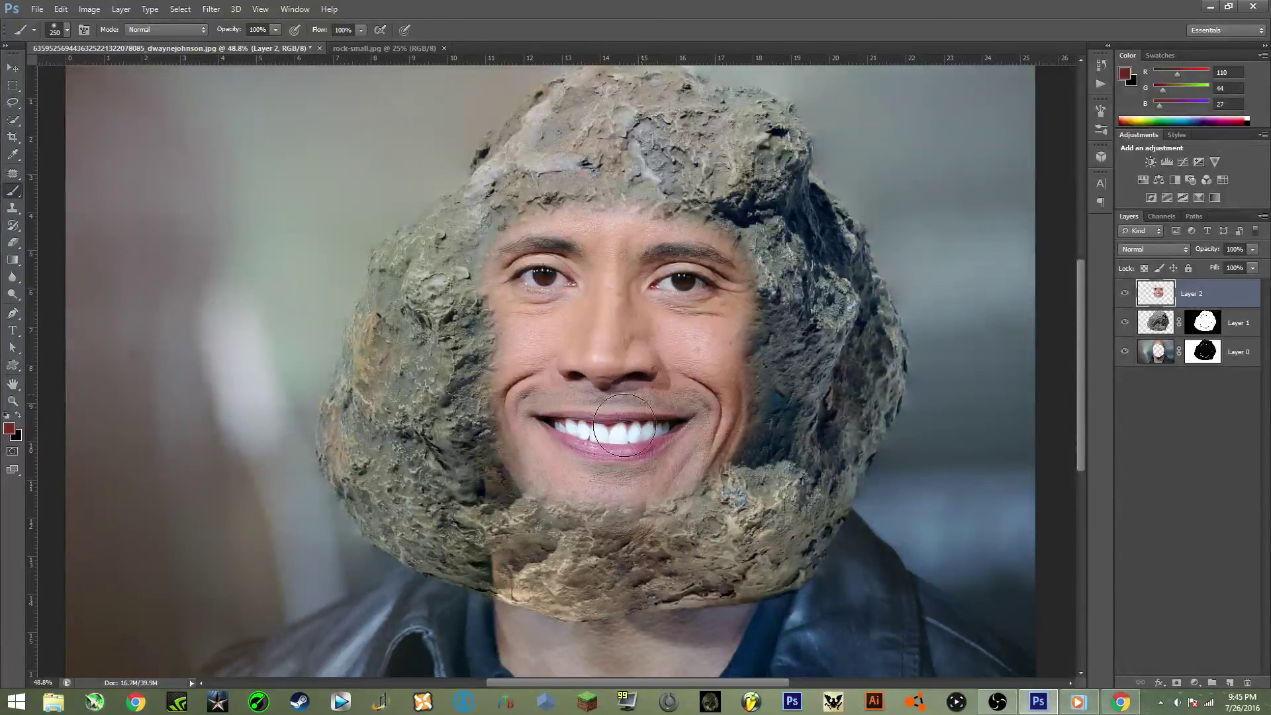
Apply Layer 1's mask permanently to the rock layer
{"action": "key", "text": "c"}
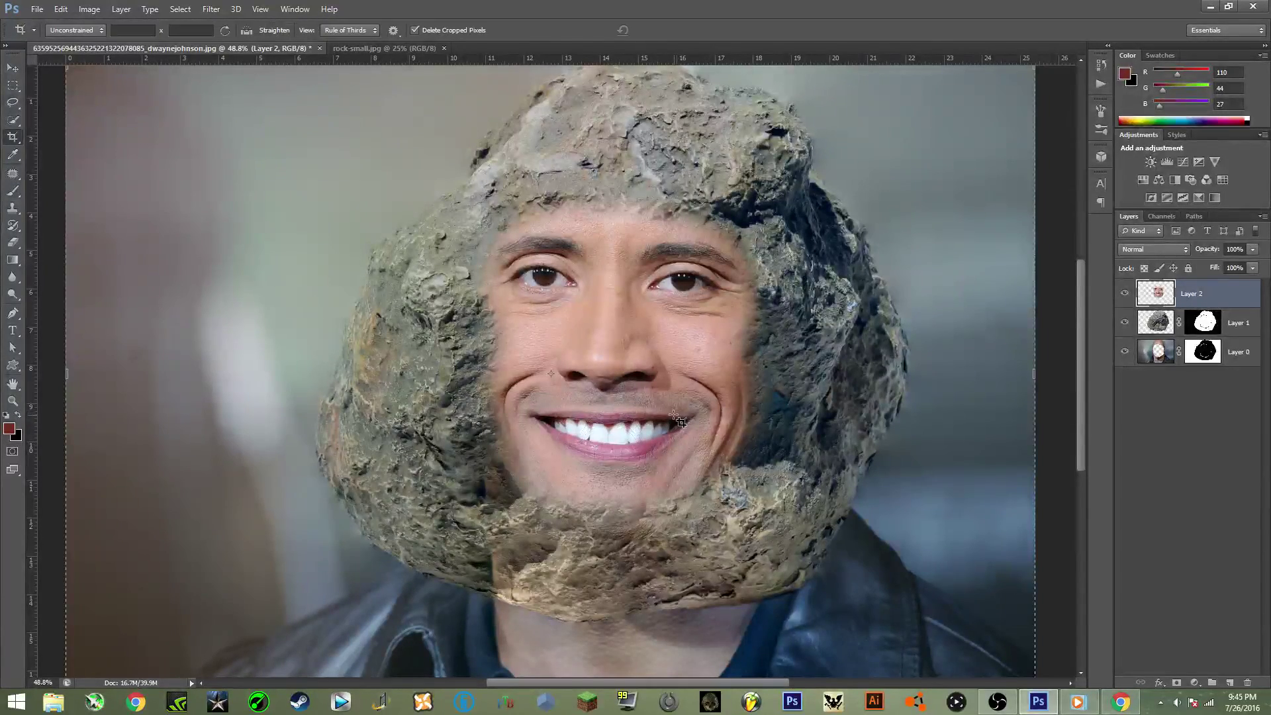
{"action": "key", "text": "v"}
{"action": "scroll", "coordinate": [662, 336], "scroll_direction": "up", "scroll_amount": 1}
{"action": "scroll", "coordinate": [662, 337], "scroll_direction": "up", "scroll_amount": 2}
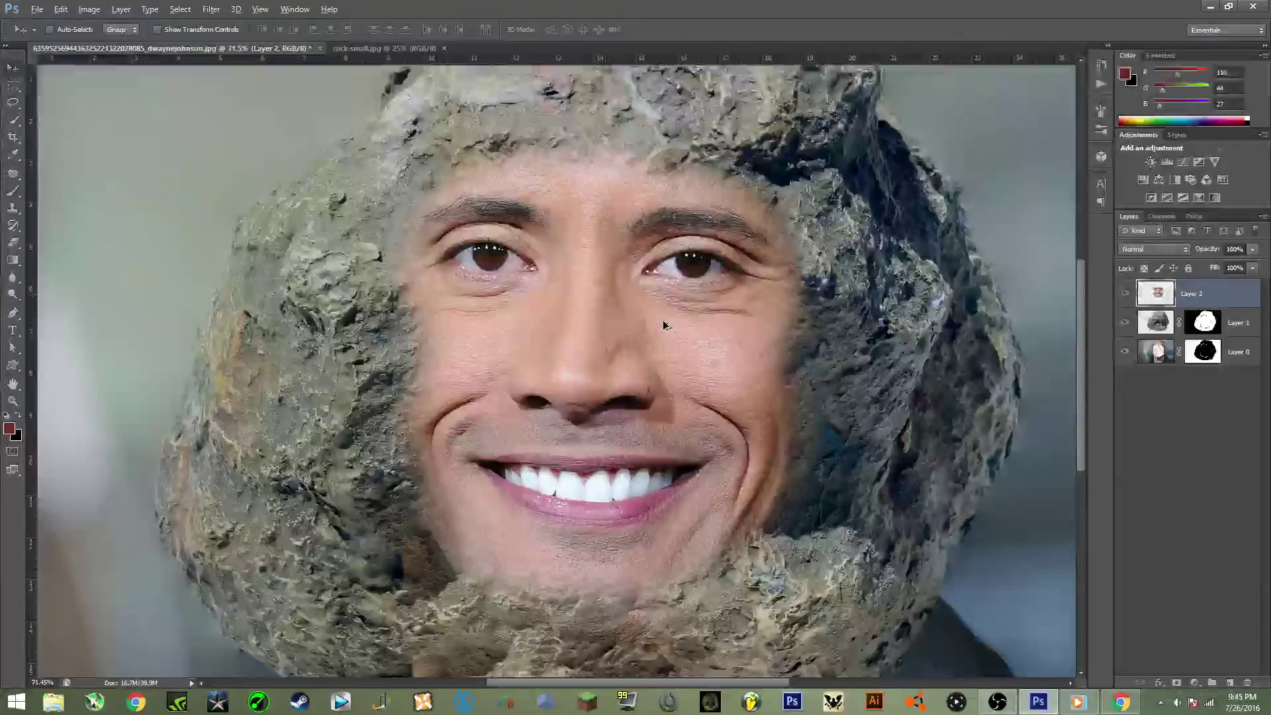
{"action": "scroll", "coordinate": [663, 336], "scroll_direction": "up", "scroll_amount": 2}
{"action": "scroll", "coordinate": [663, 336], "scroll_direction": "up", "scroll_amount": 2}
{"action": "scroll", "coordinate": [702, 239], "scroll_direction": "up", "scroll_amount": 1}
{"action": "scroll", "coordinate": [705, 235], "scroll_direction": "up", "scroll_amount": 3}
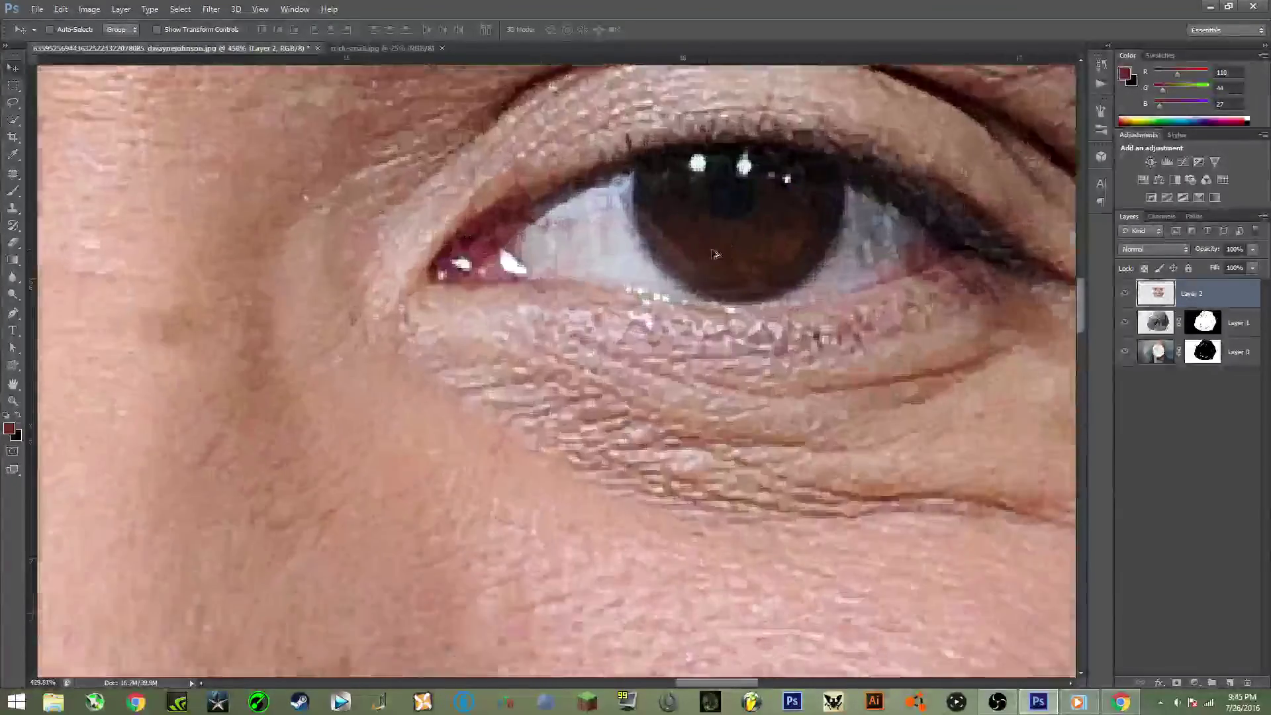
{"action": "scroll", "coordinate": [728, 212], "scroll_direction": "up", "scroll_amount": 2}
{"action": "scroll", "coordinate": [745, 200], "scroll_direction": "up", "scroll_amount": 1}
{"action": "scroll", "coordinate": [745, 200], "scroll_direction": "down", "scroll_amount": 3}
{"action": "scroll", "coordinate": [728, 225], "scroll_direction": "down", "scroll_amount": 1}
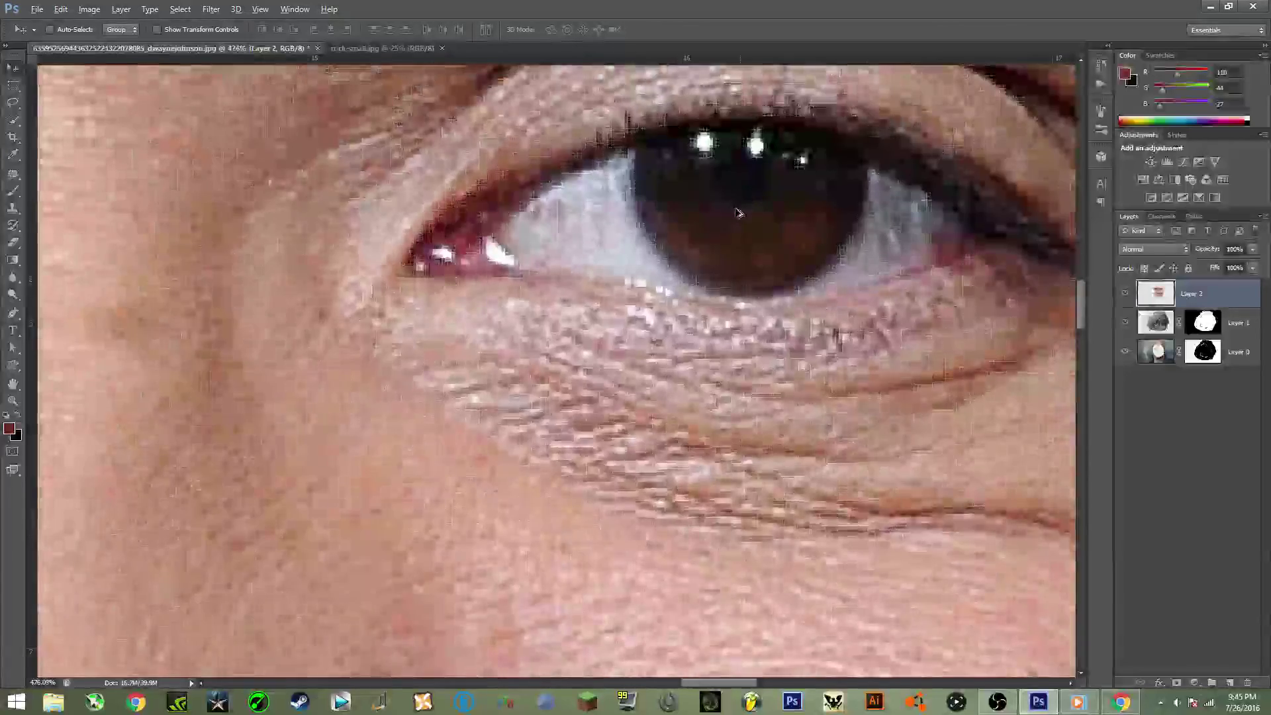
{"action": "scroll", "coordinate": [715, 258], "scroll_direction": "down", "scroll_amount": 2}
{"action": "scroll", "coordinate": [700, 283], "scroll_direction": "down", "scroll_amount": 2}
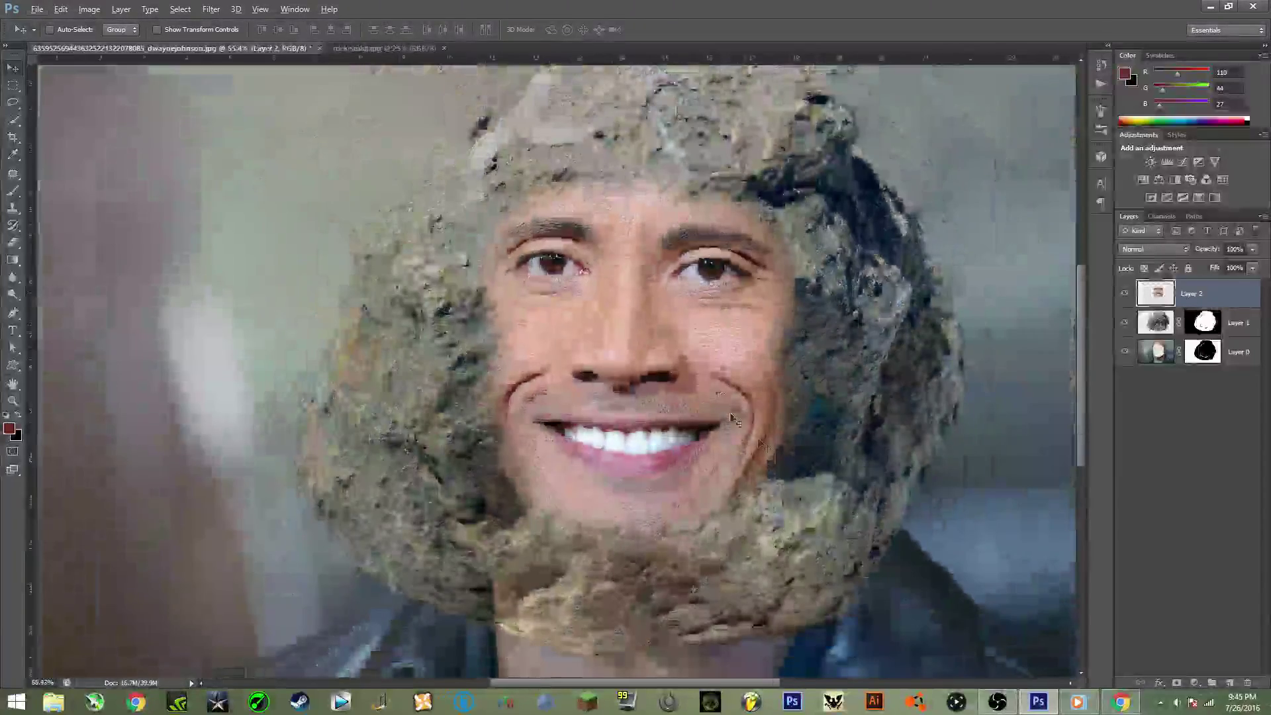
{"action": "scroll", "coordinate": [806, 464], "scroll_direction": "up", "scroll_amount": 1}
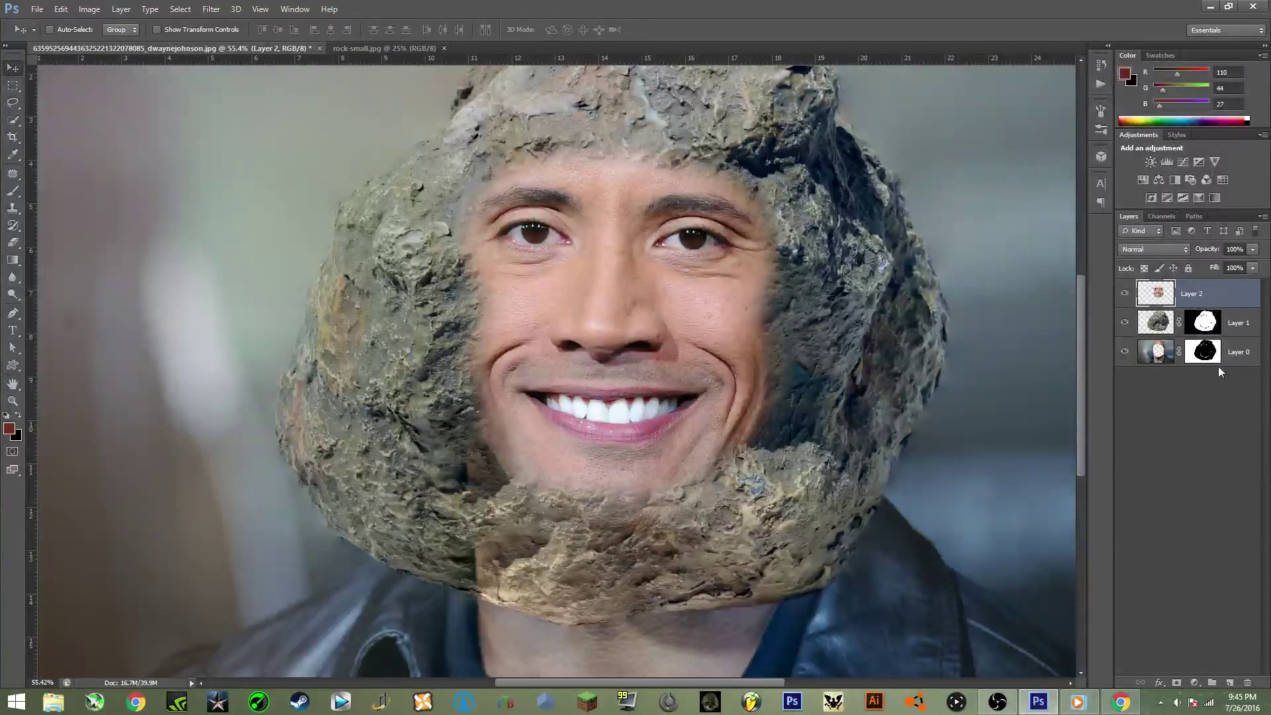
{"action": "left_click", "coordinate": [1235, 320], "text": "shift"}
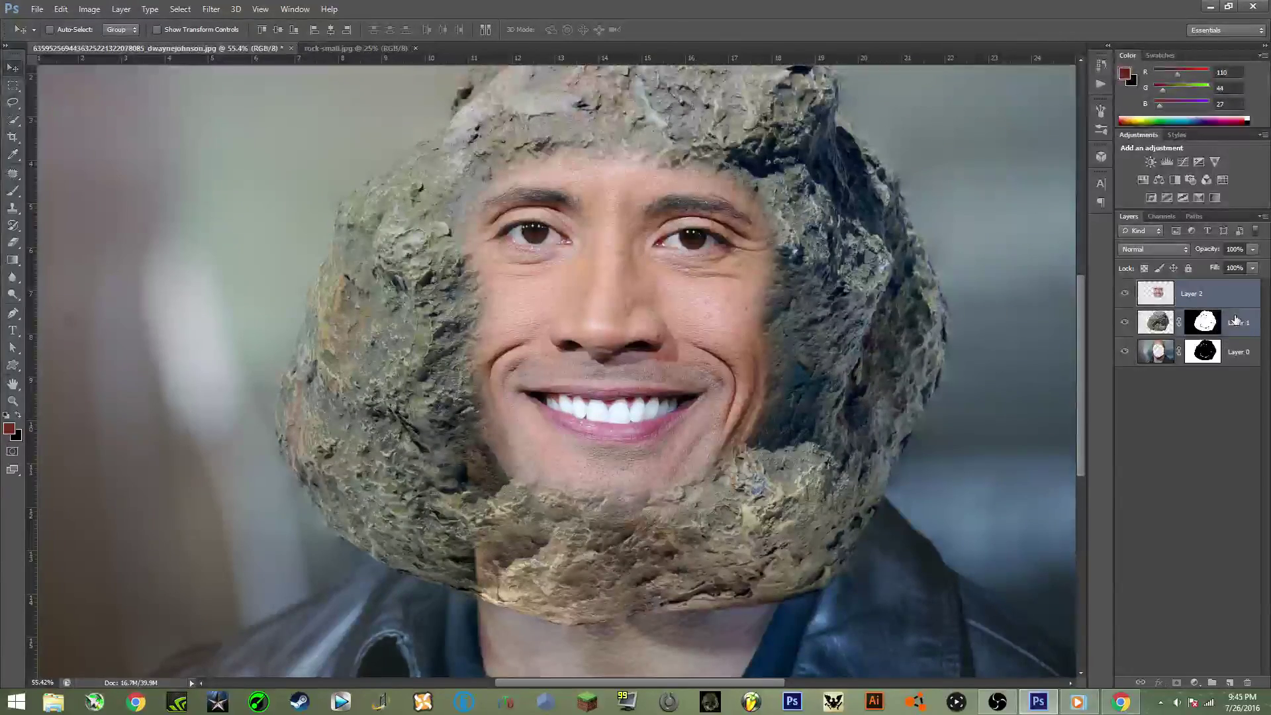
{"action": "left_click", "coordinate": [66, 15]}
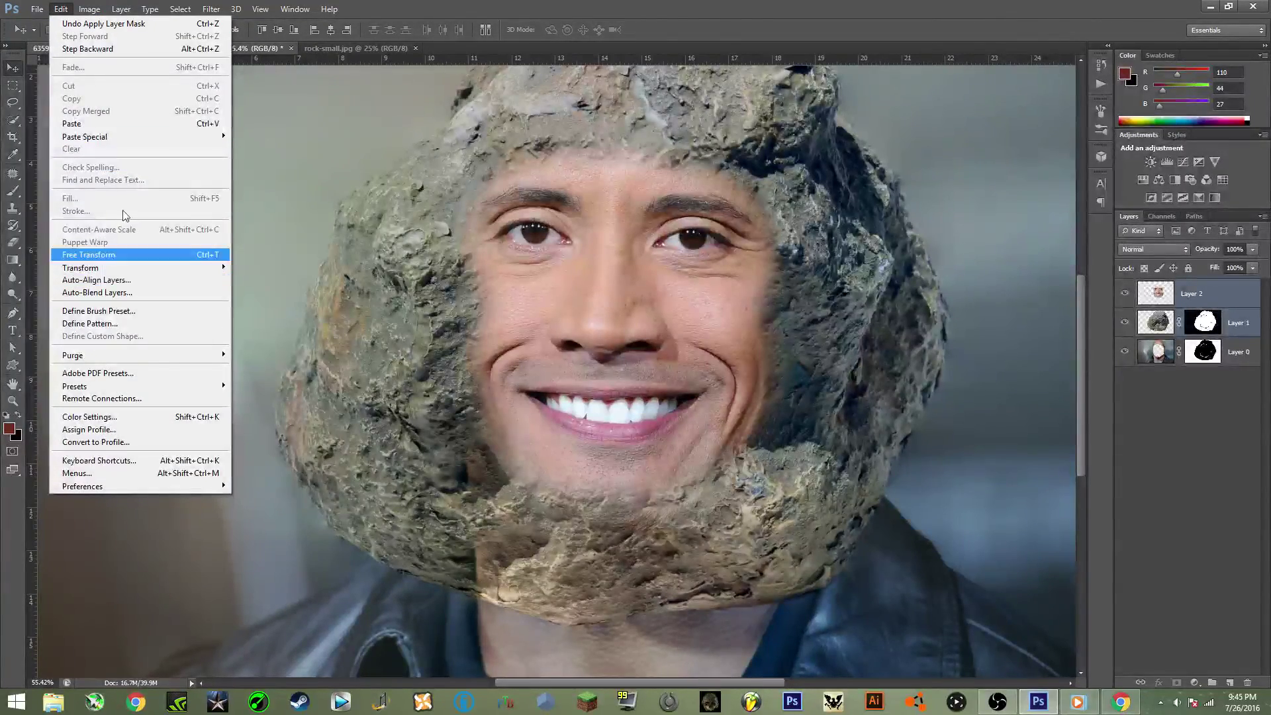
{"action": "left_click", "coordinate": [60, 9]}
{"action": "left_click", "coordinate": [1204, 322]}
{"action": "right_click", "coordinate": [1203, 322]}
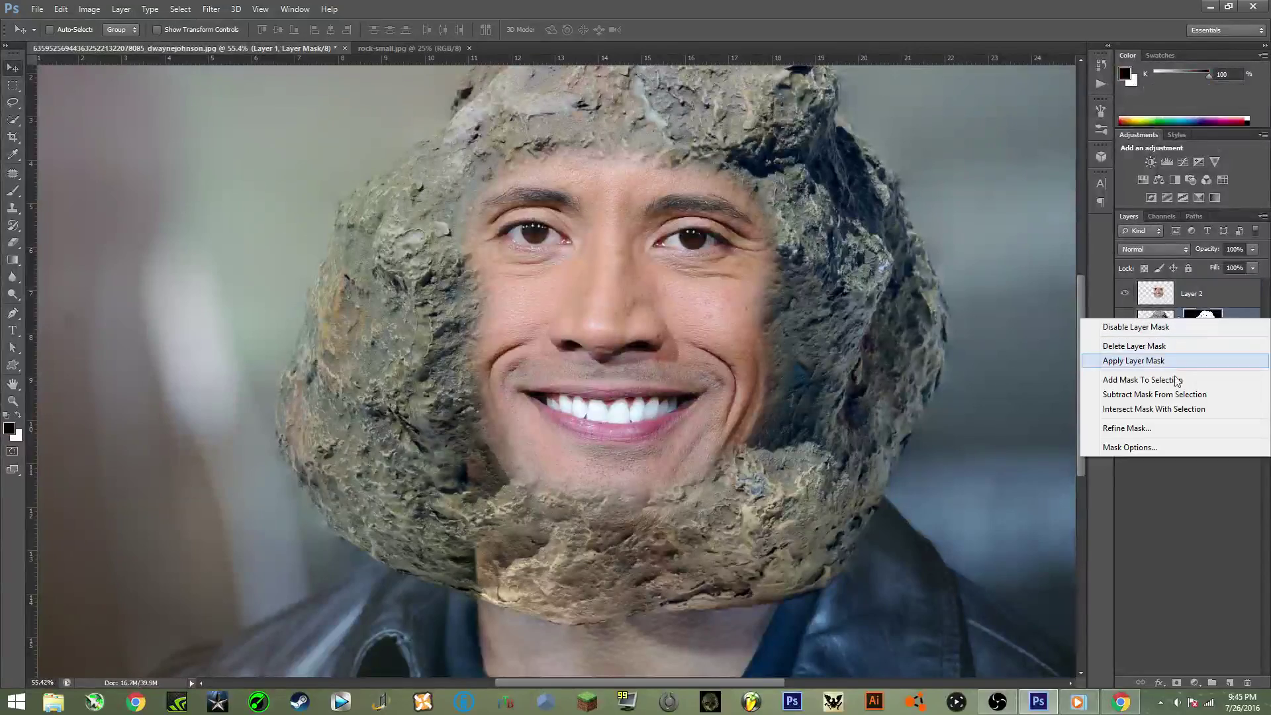
{"action": "left_click", "coordinate": [1191, 360]}
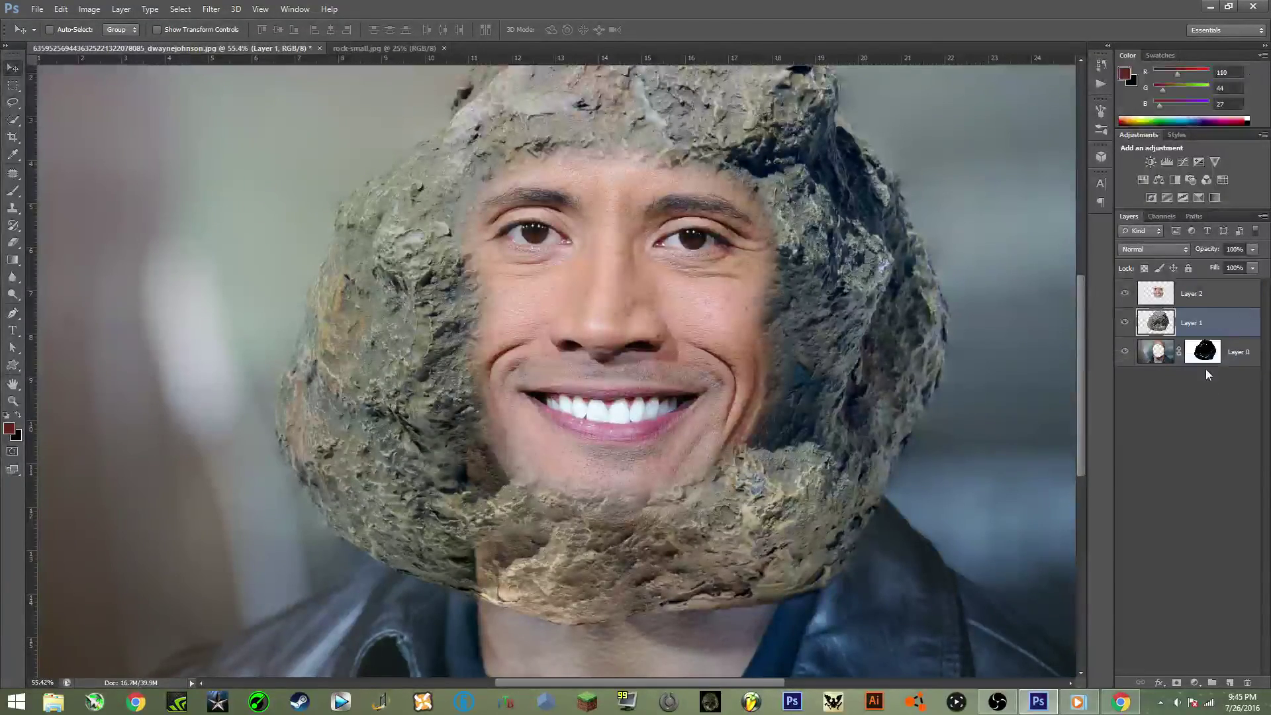
Auto-blend Layers 1 and 2 with default and Panorama settings, undoing each result
{"action": "left_click", "coordinate": [1192, 293], "text": "ctrl"}
{"action": "left_click", "coordinate": [60, 8]}
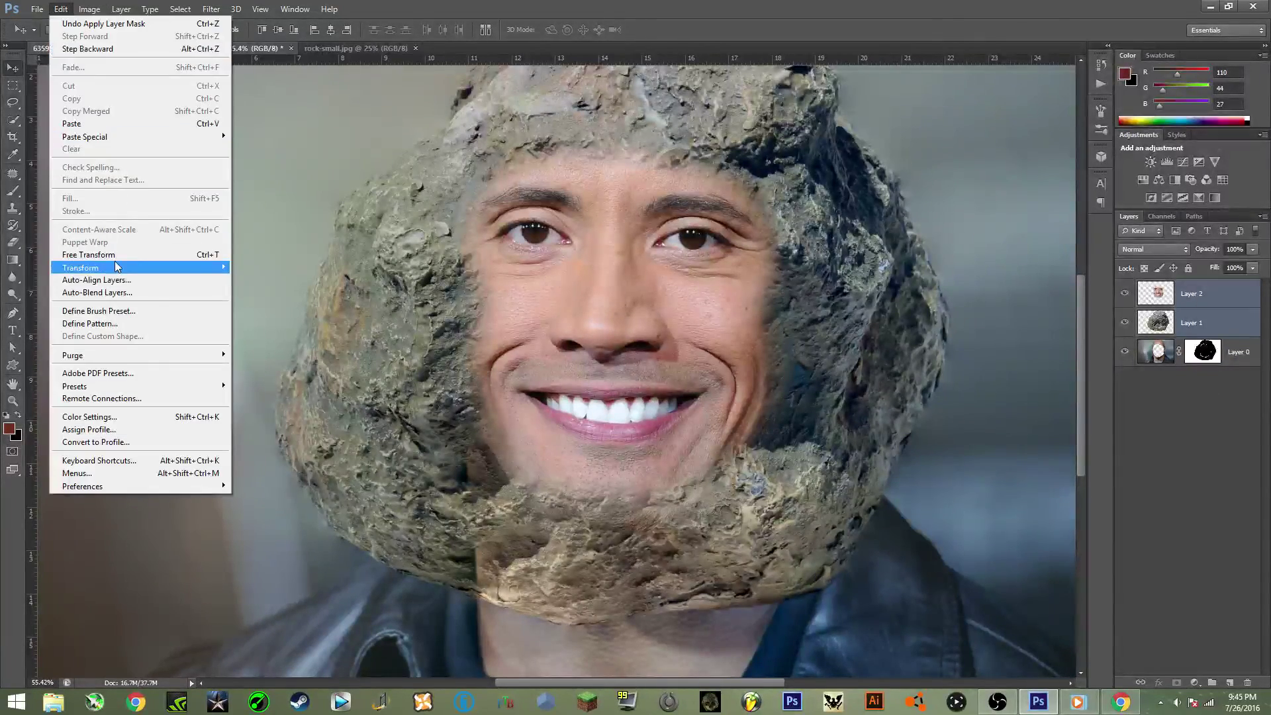
{"action": "left_click", "coordinate": [97, 292]}
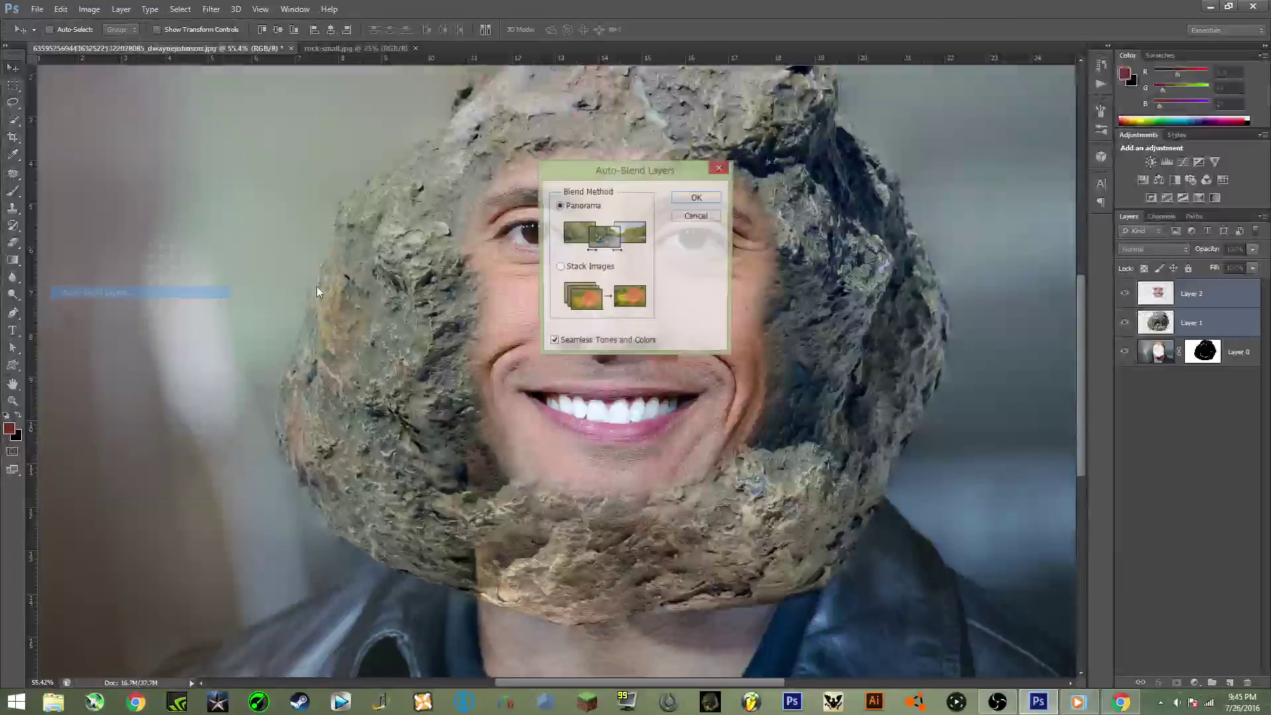
{"action": "left_click", "coordinate": [696, 198]}
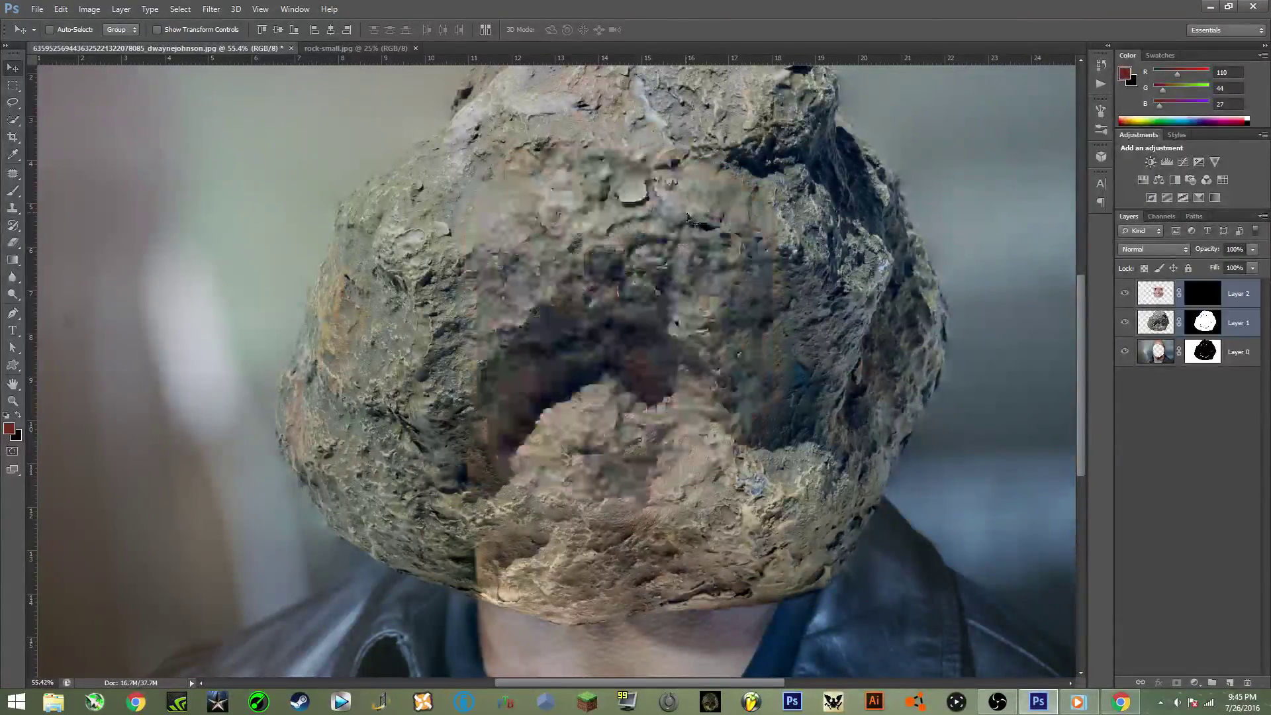
{"action": "key", "text": "ctrl+z"}
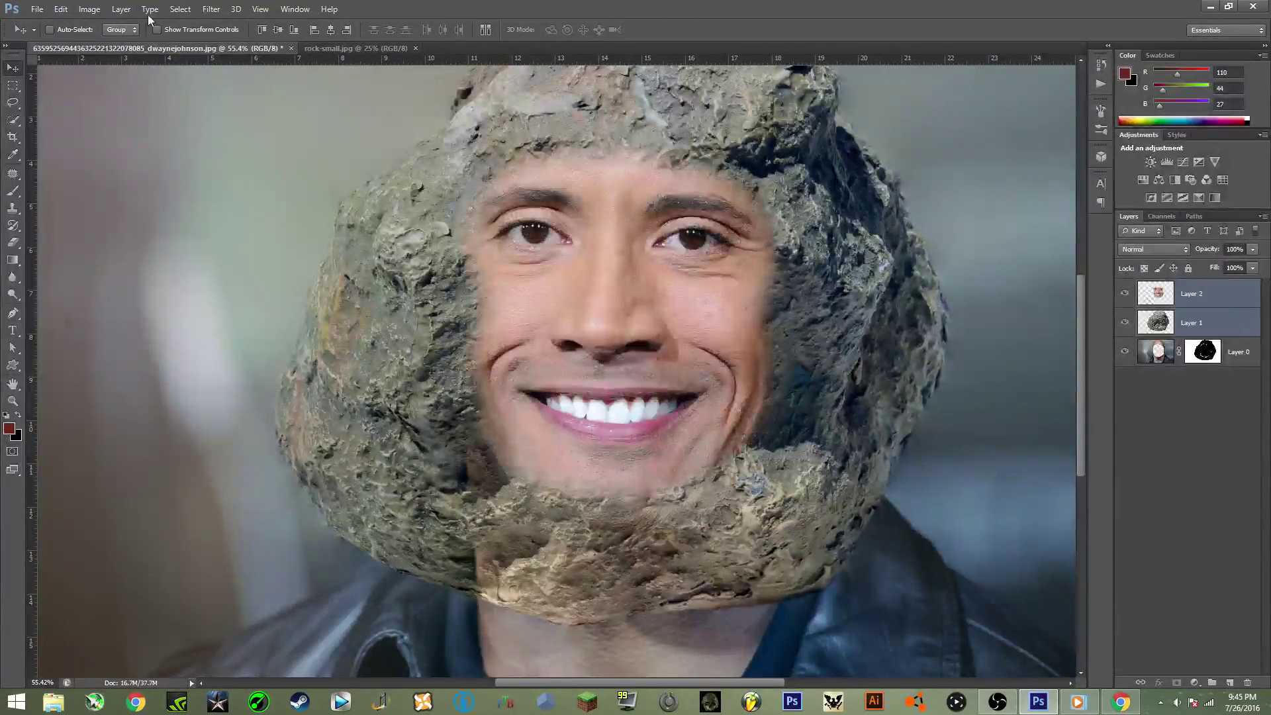
{"action": "left_click", "coordinate": [61, 8]}
{"action": "left_click", "coordinate": [106, 297]}
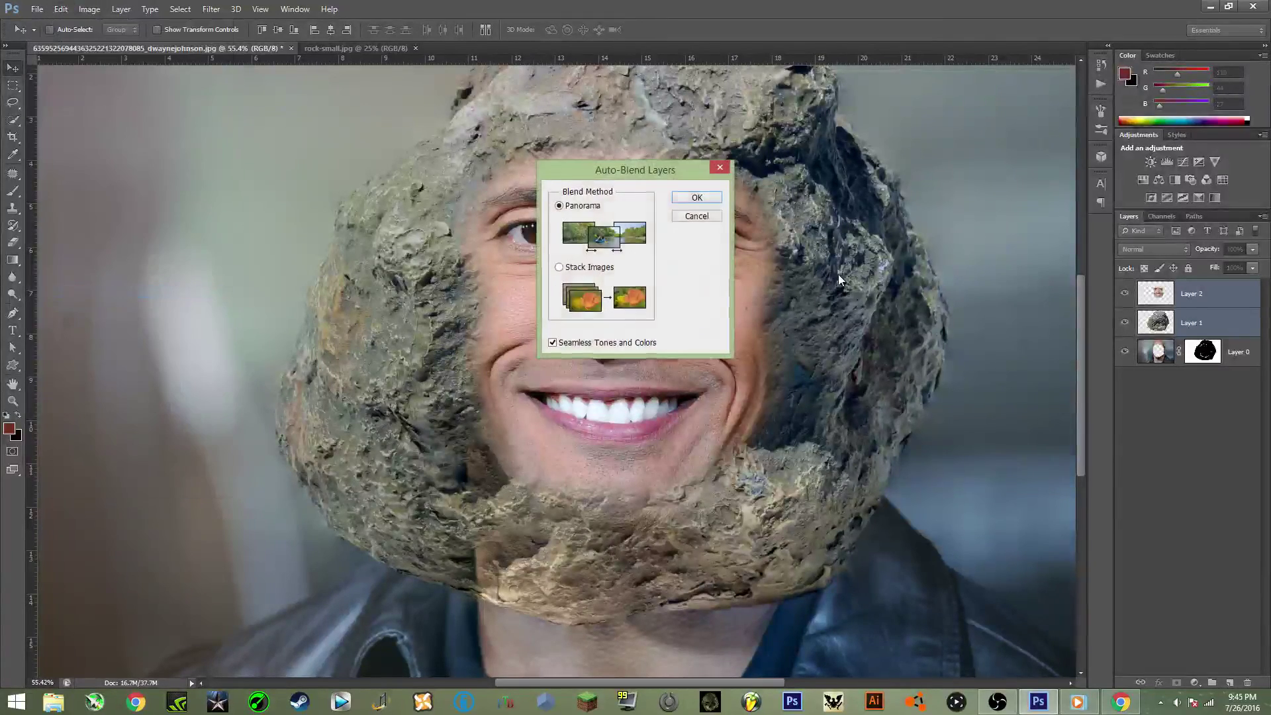
{"action": "left_click", "coordinate": [692, 198]}
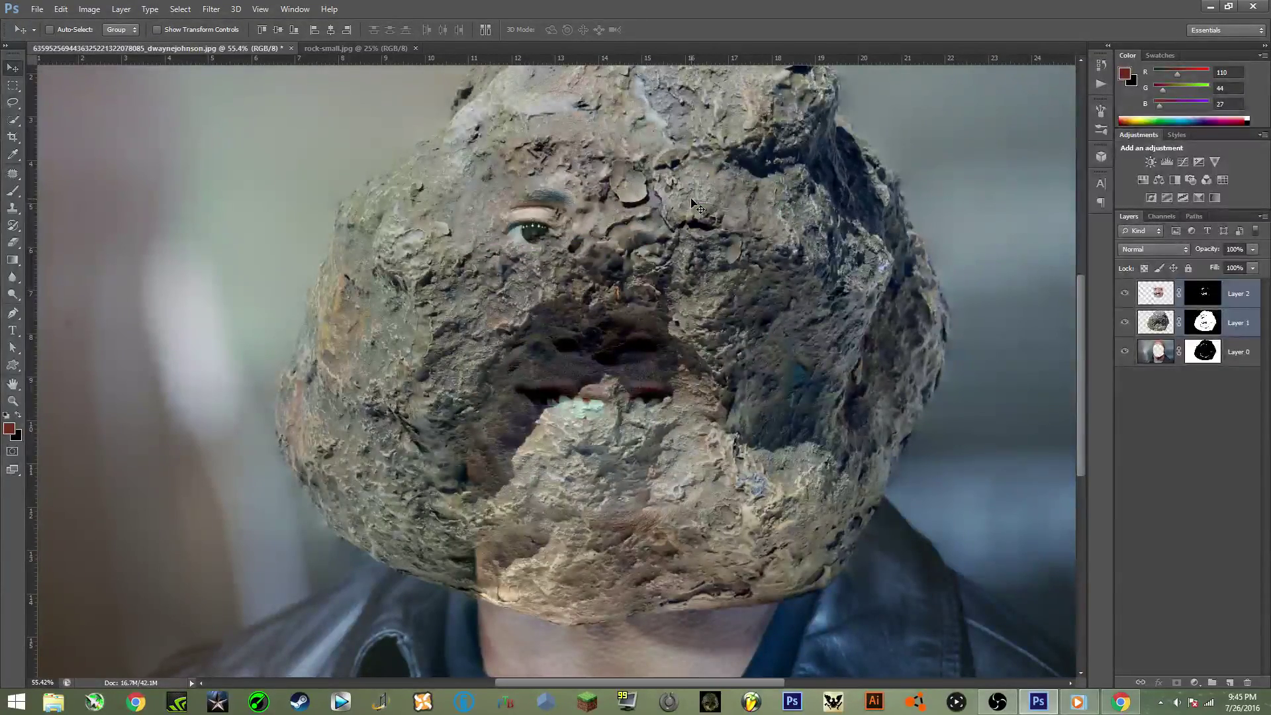
{"action": "key", "text": "ctrl+z"}
Auto-blend Layers 1 and 2 with Seamless Tones and Colors off, undoing each result
{"action": "left_click", "coordinate": [61, 9]}
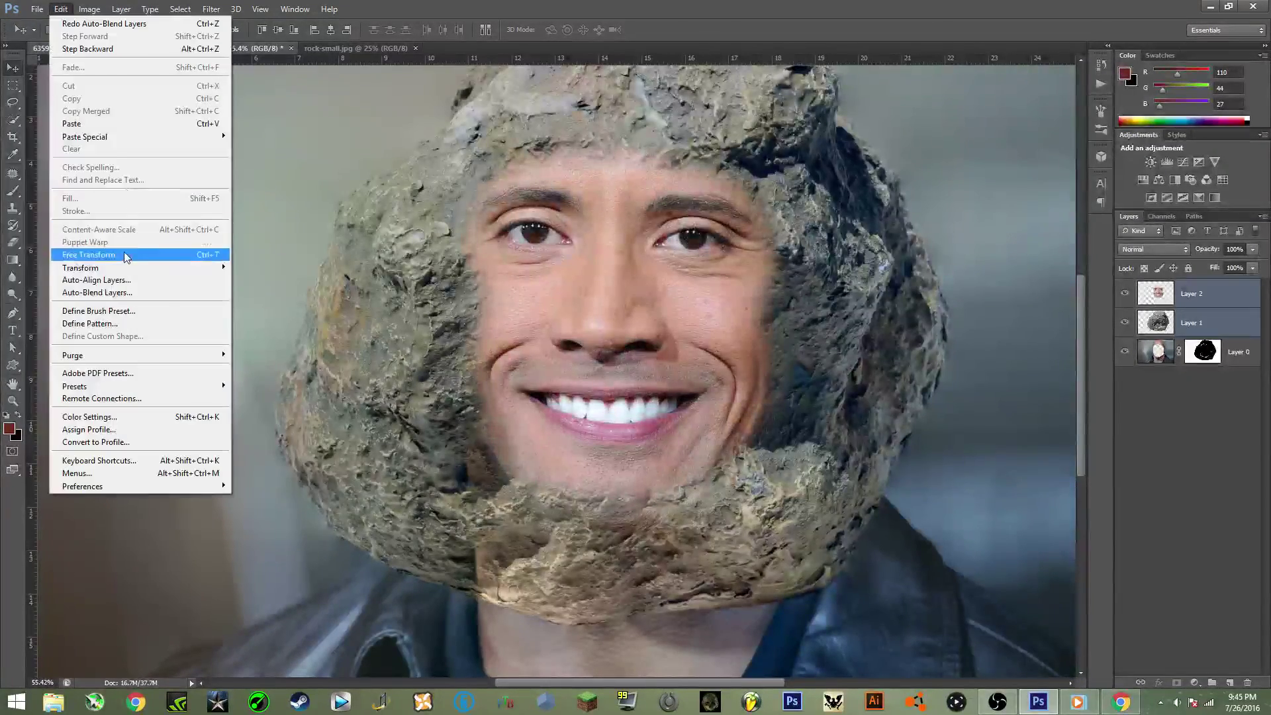
{"action": "left_click", "coordinate": [126, 292]}
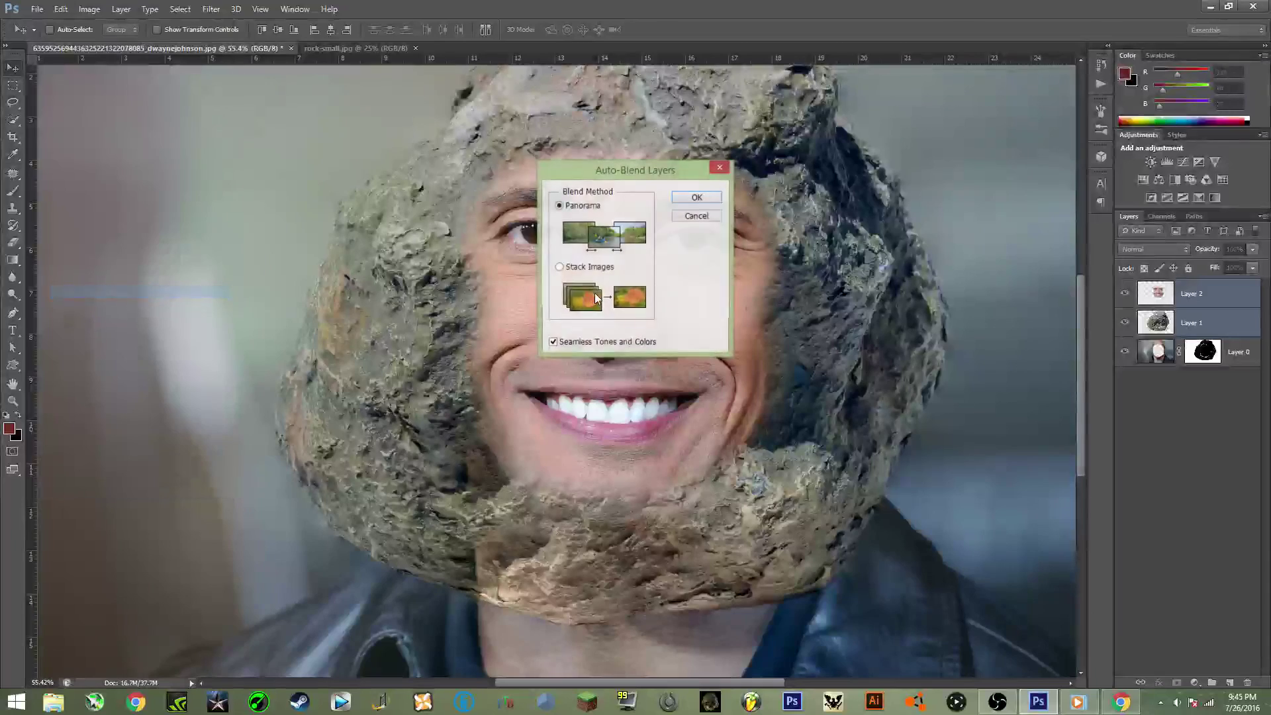
{"action": "left_click", "coordinate": [579, 345]}
{"action": "left_click", "coordinate": [697, 198]}
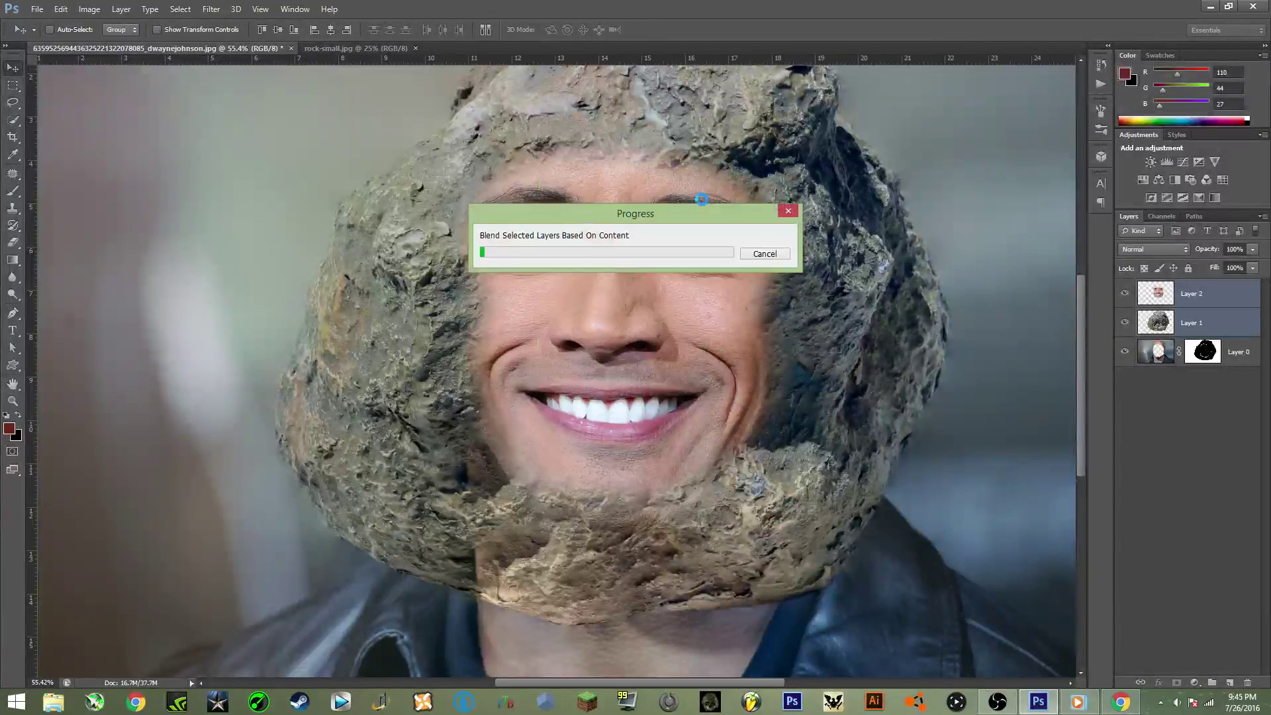
{"action": "key", "text": "ctrl+z"}
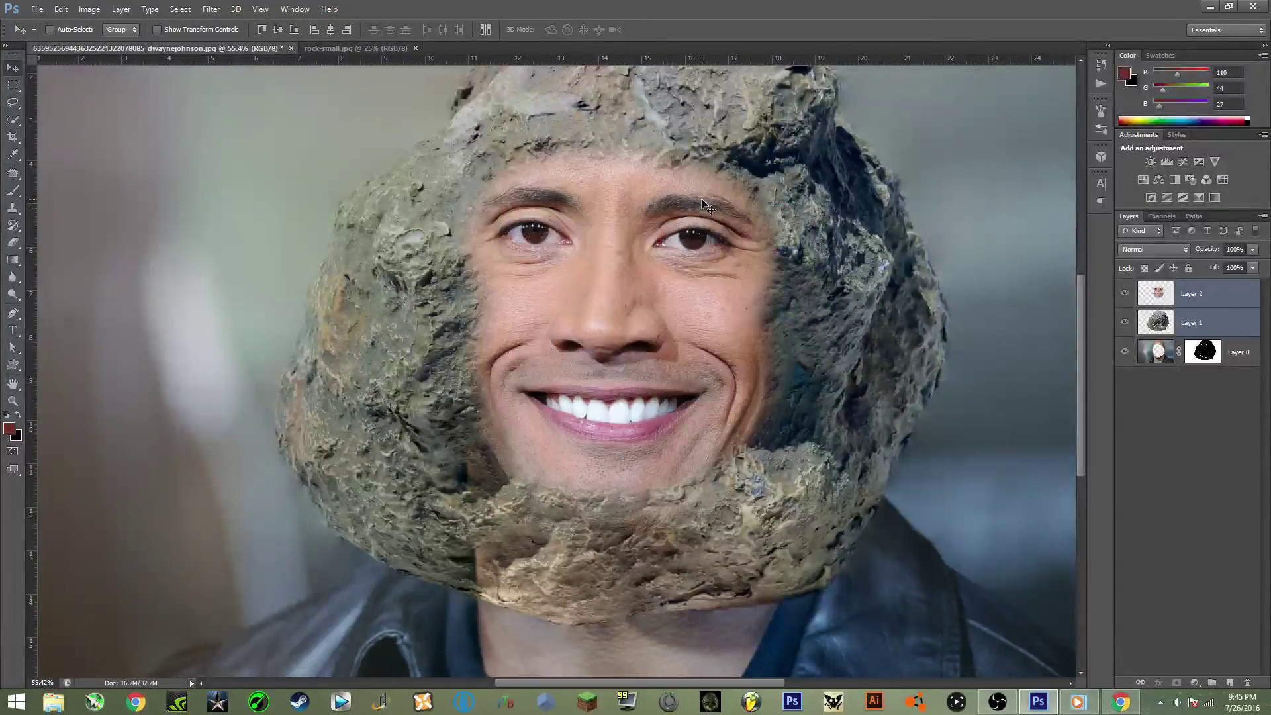
{"action": "left_click", "coordinate": [60, 8]}
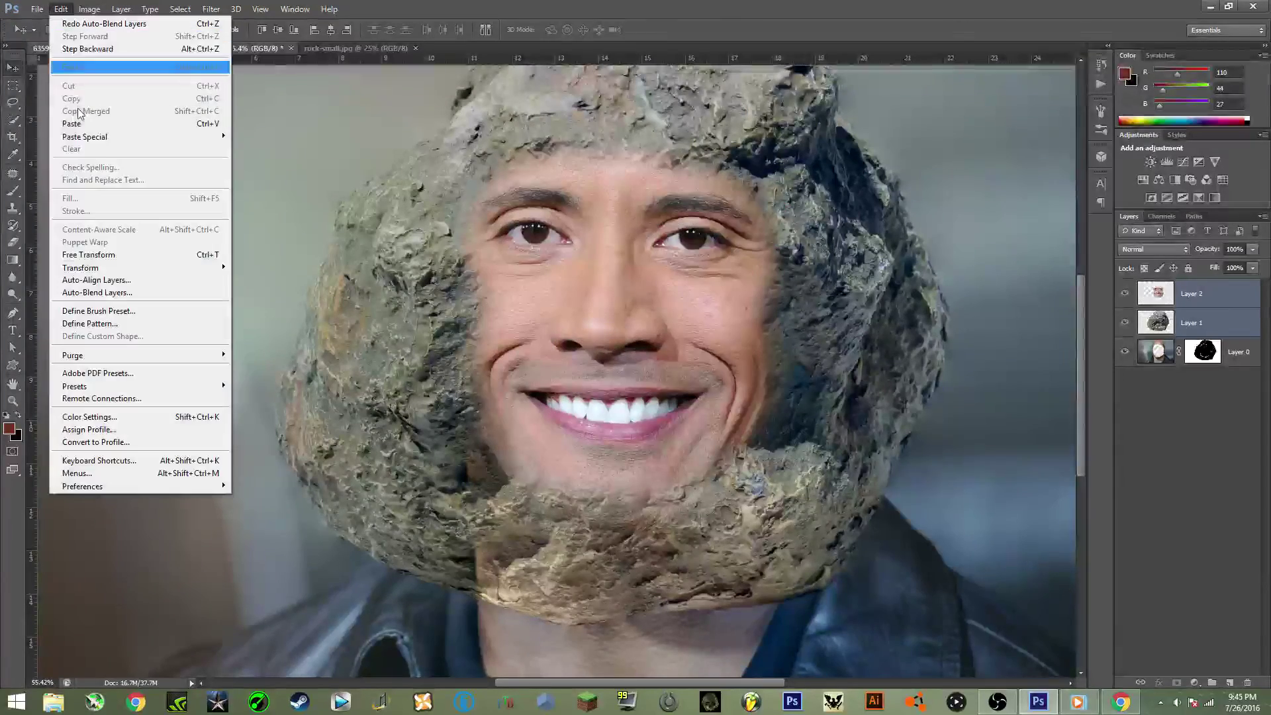
{"action": "left_click", "coordinate": [124, 292]}
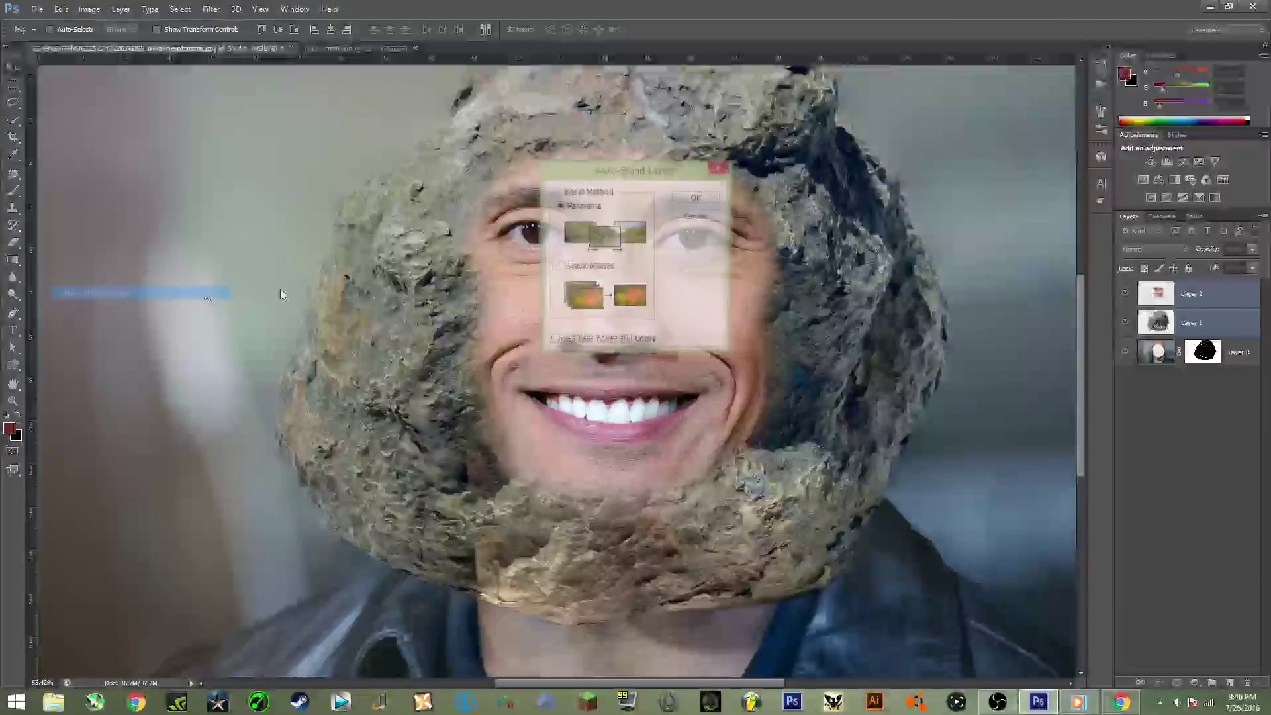
{"action": "left_click", "coordinate": [697, 195]}
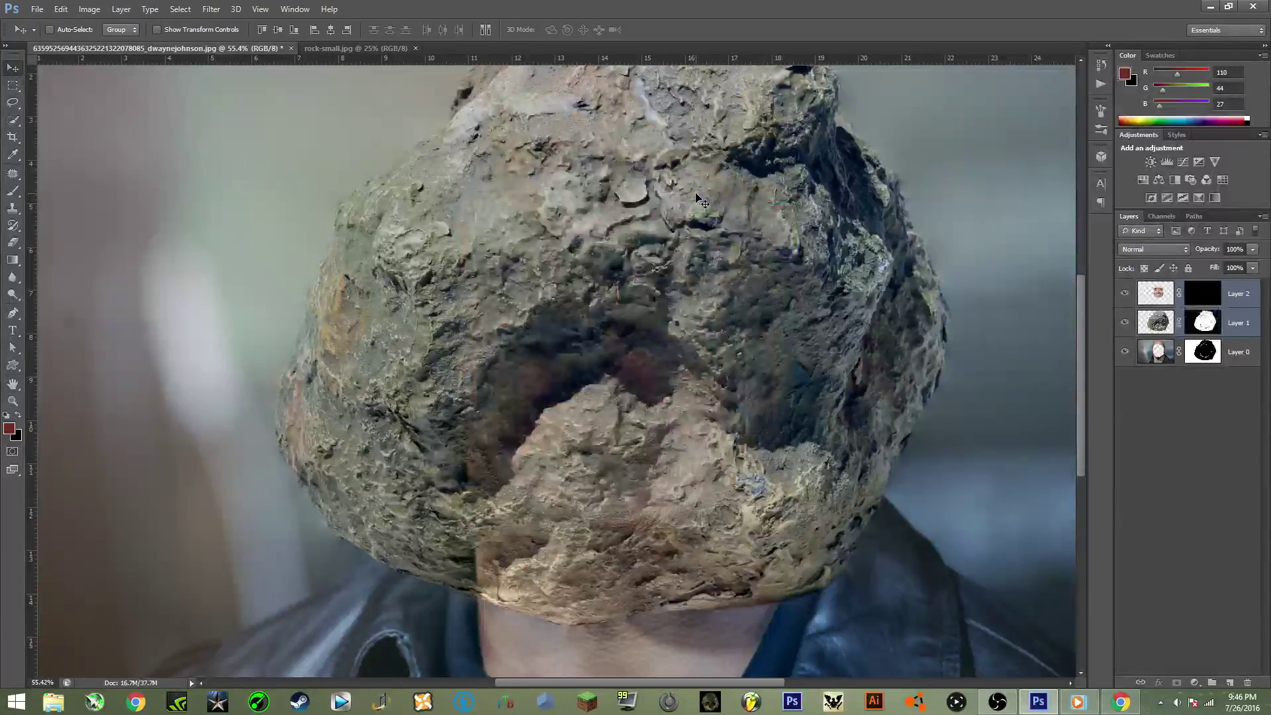
{"action": "key", "text": "ctrl+z"}
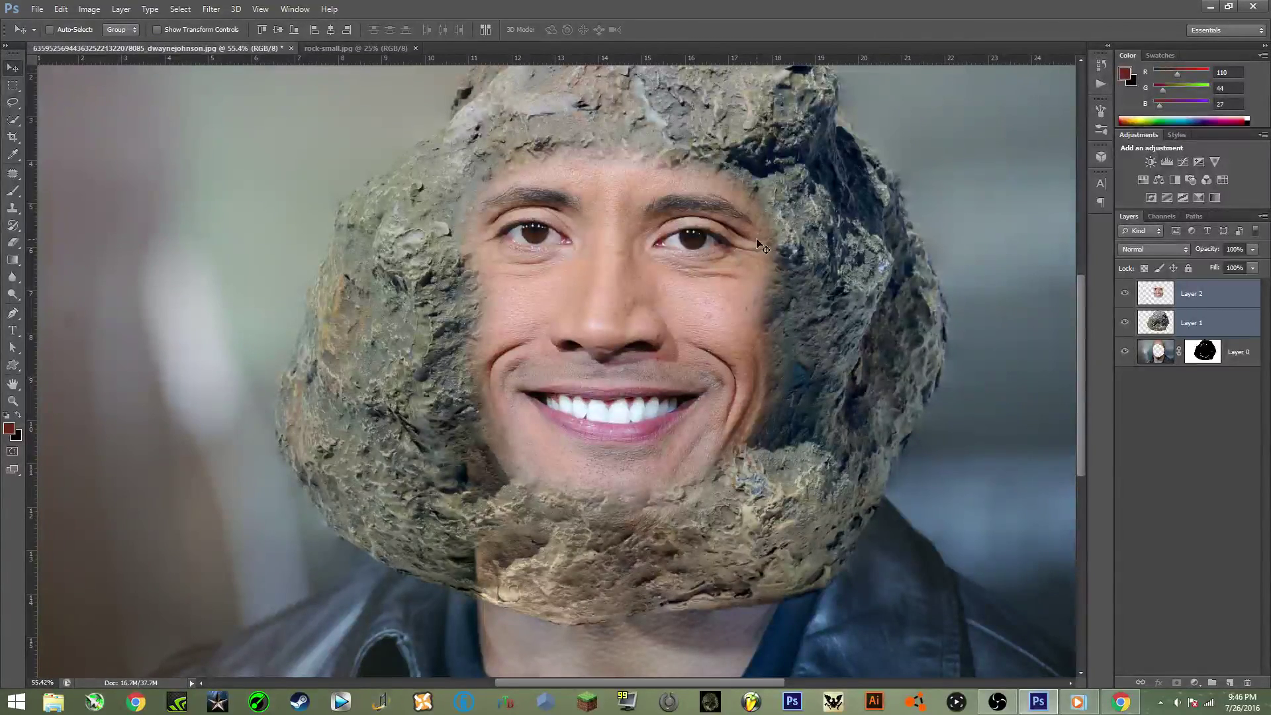
Try Overlay, Soft Light, Hard Light and Linear Light blend modes on Layer 2
{"action": "left_click", "coordinate": [1201, 304]}
{"action": "left_click", "coordinate": [1156, 249]}
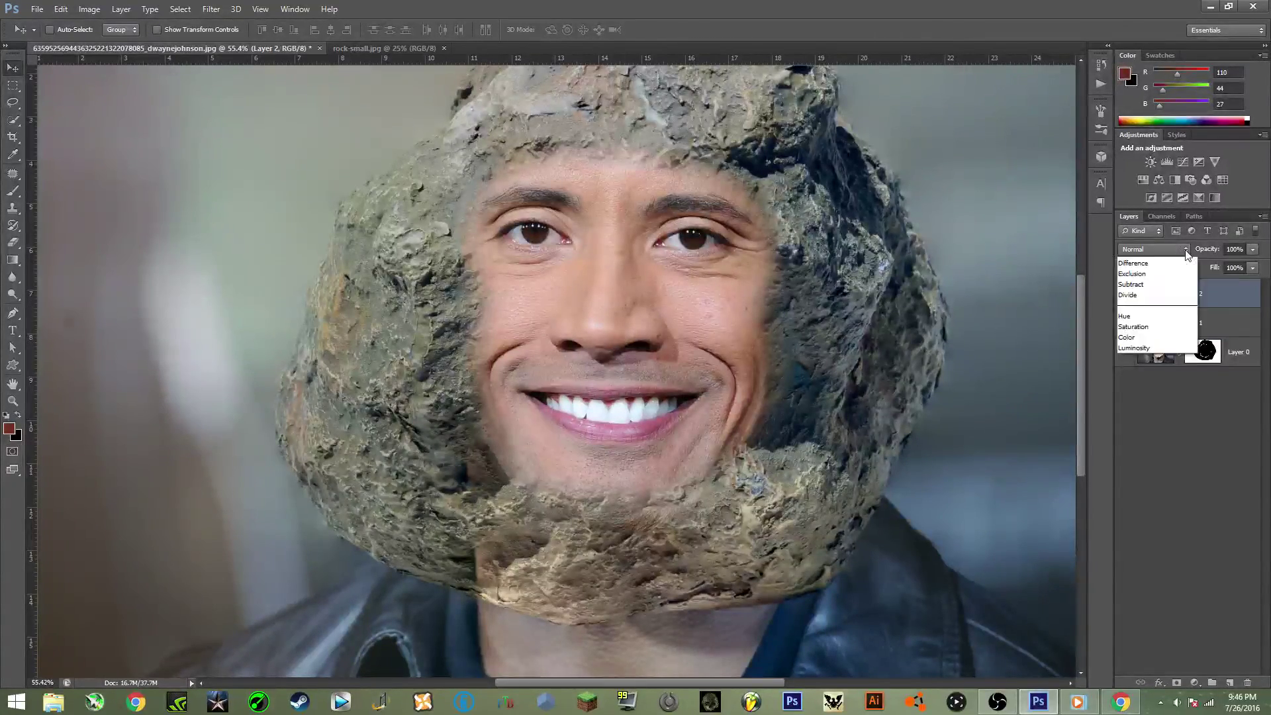
{"action": "left_click", "coordinate": [1159, 422]}
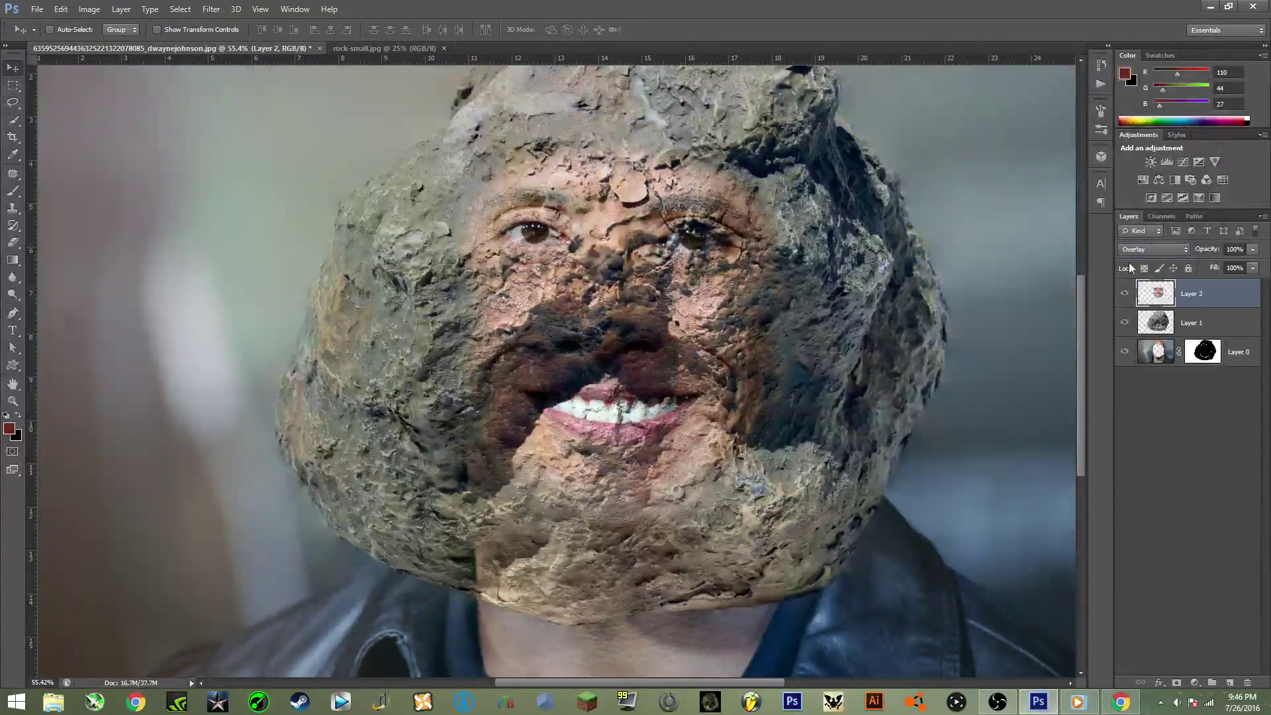
{"action": "left_click", "coordinate": [1155, 249]}
{"action": "left_click", "coordinate": [1170, 432]}
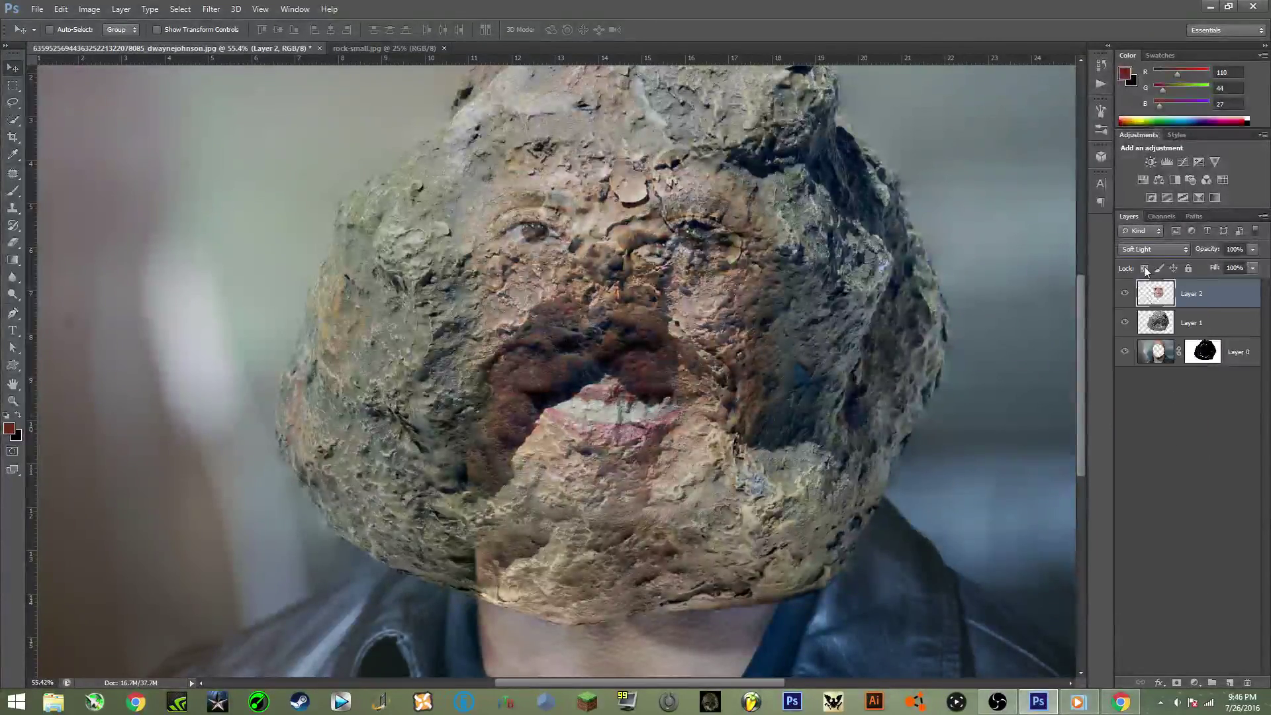
{"action": "left_click", "coordinate": [1155, 249]}
{"action": "left_click", "coordinate": [1150, 443]}
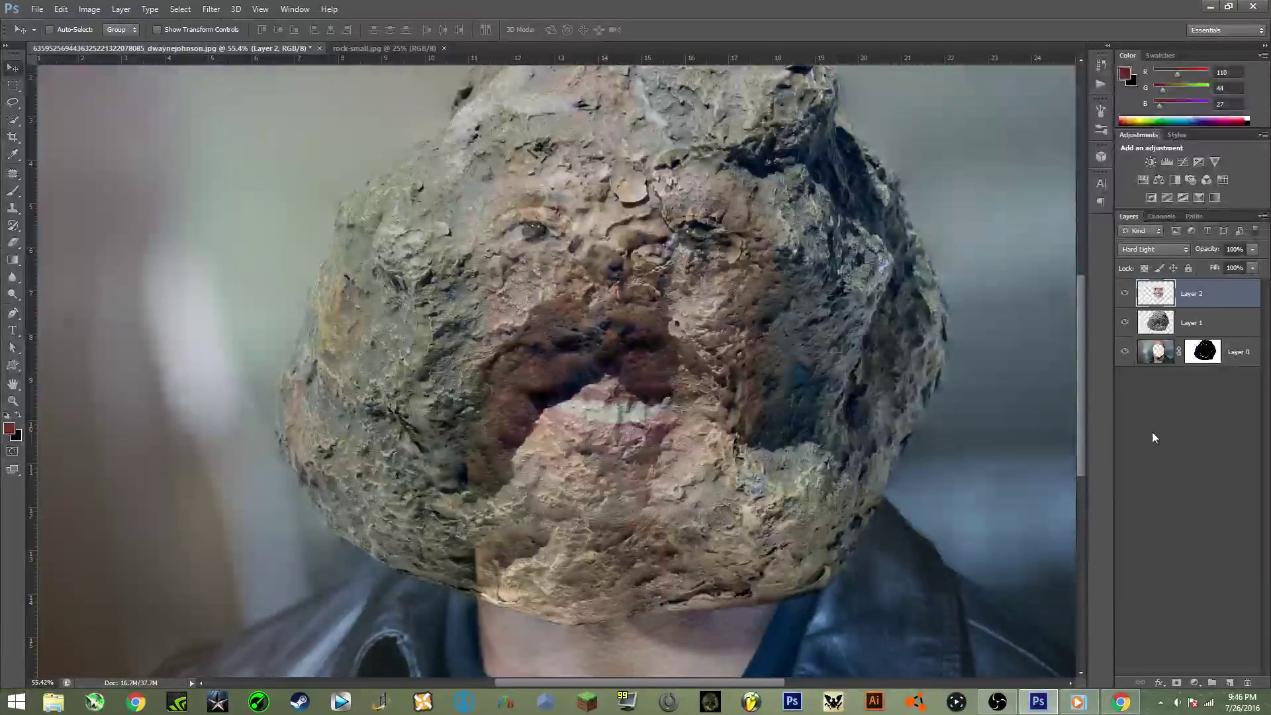
{"action": "left_click", "coordinate": [1156, 249]}
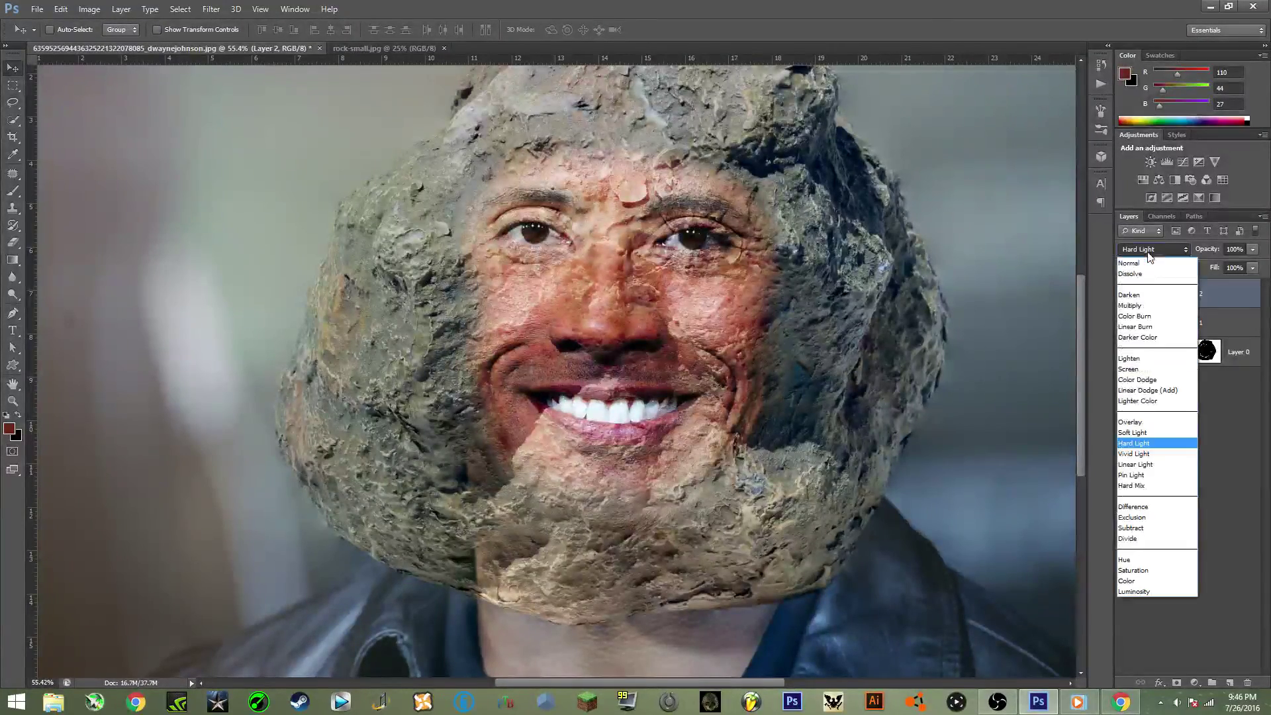
{"action": "left_click", "coordinate": [1152, 464]}
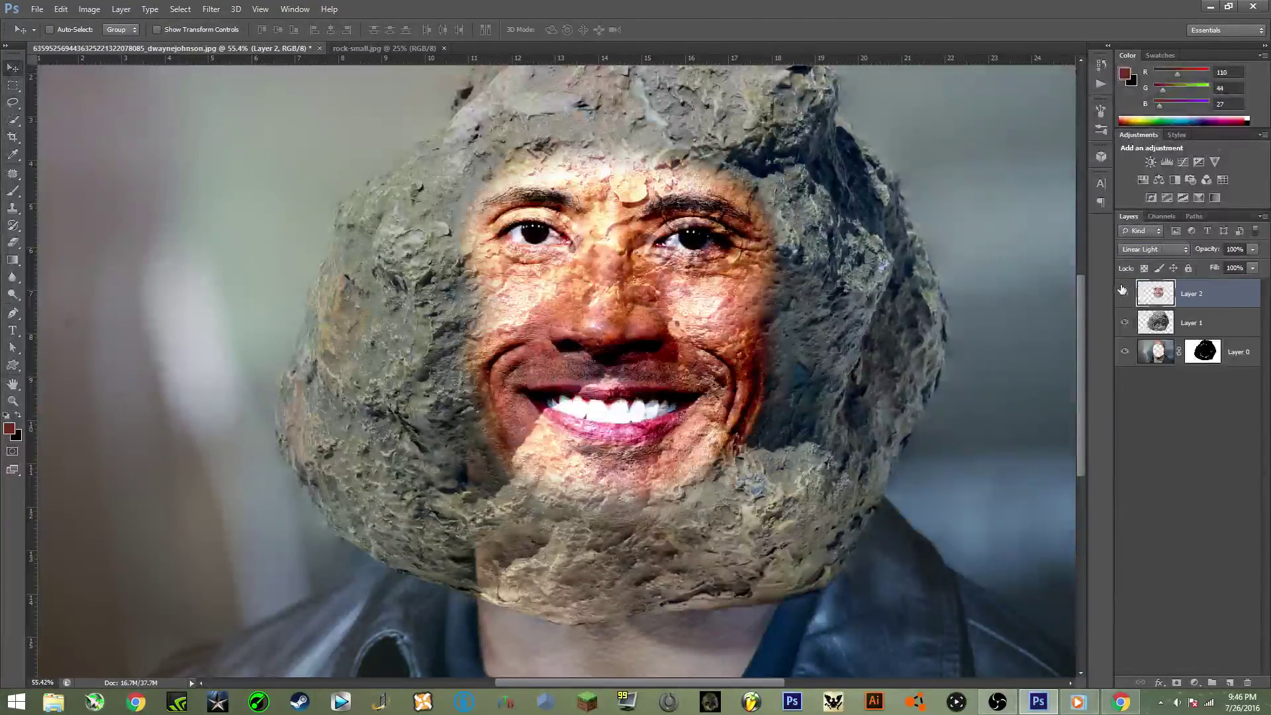
Try Screen, Color Dodge, Linear Dodge (Add), Darken and Dissolve on the face layer
{"action": "left_click", "coordinate": [1143, 250]}
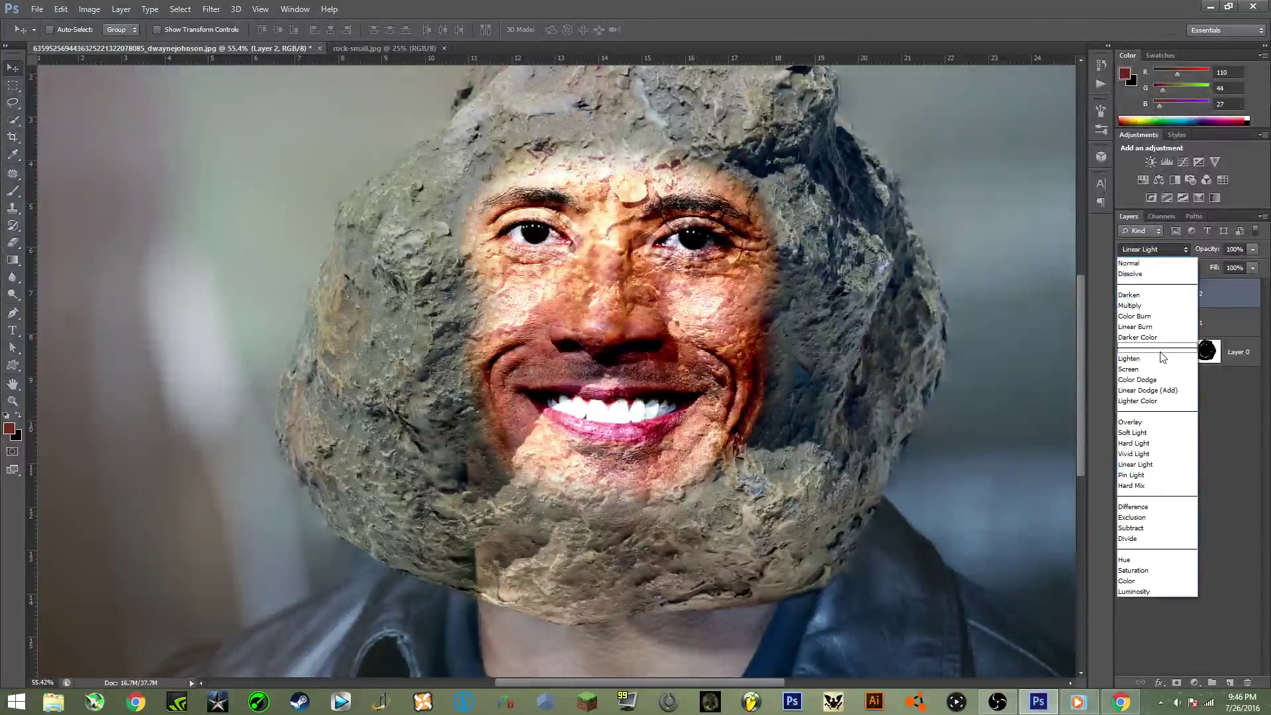
{"action": "left_click", "coordinate": [1156, 369]}
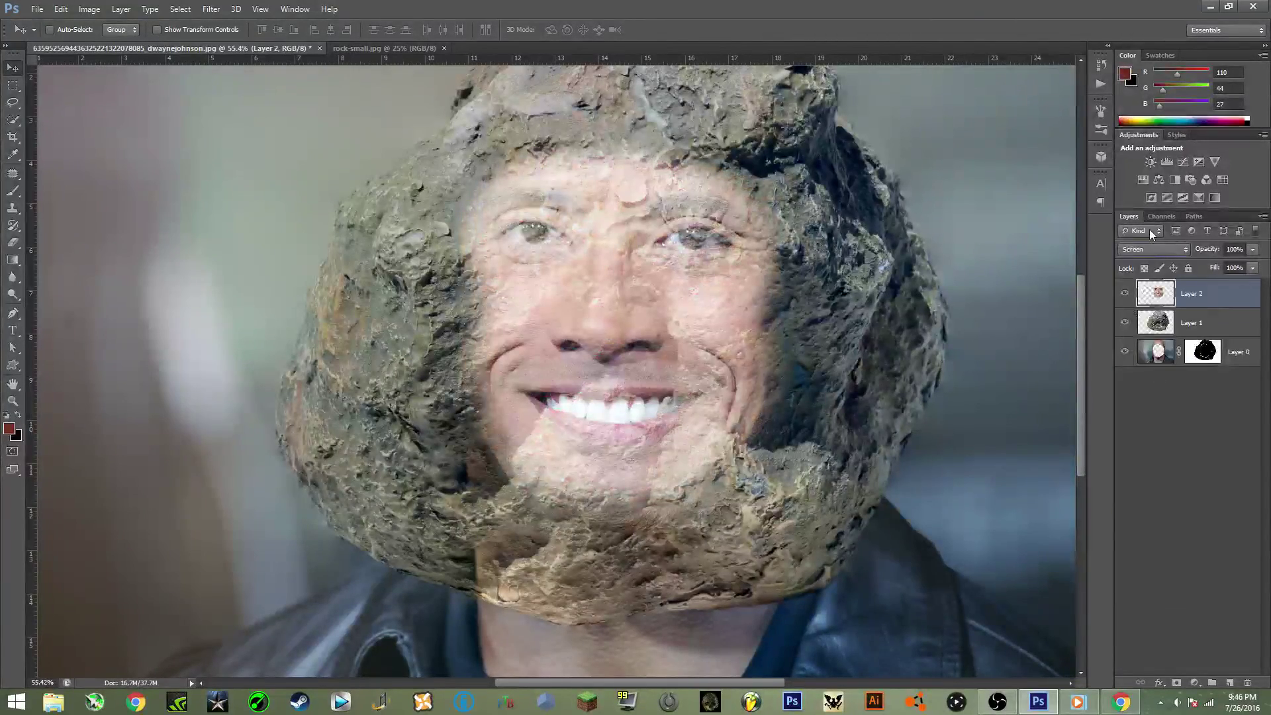
{"action": "left_click", "coordinate": [1152, 247]}
{"action": "left_click", "coordinate": [1161, 380]}
{"action": "left_click", "coordinate": [1148, 249]}
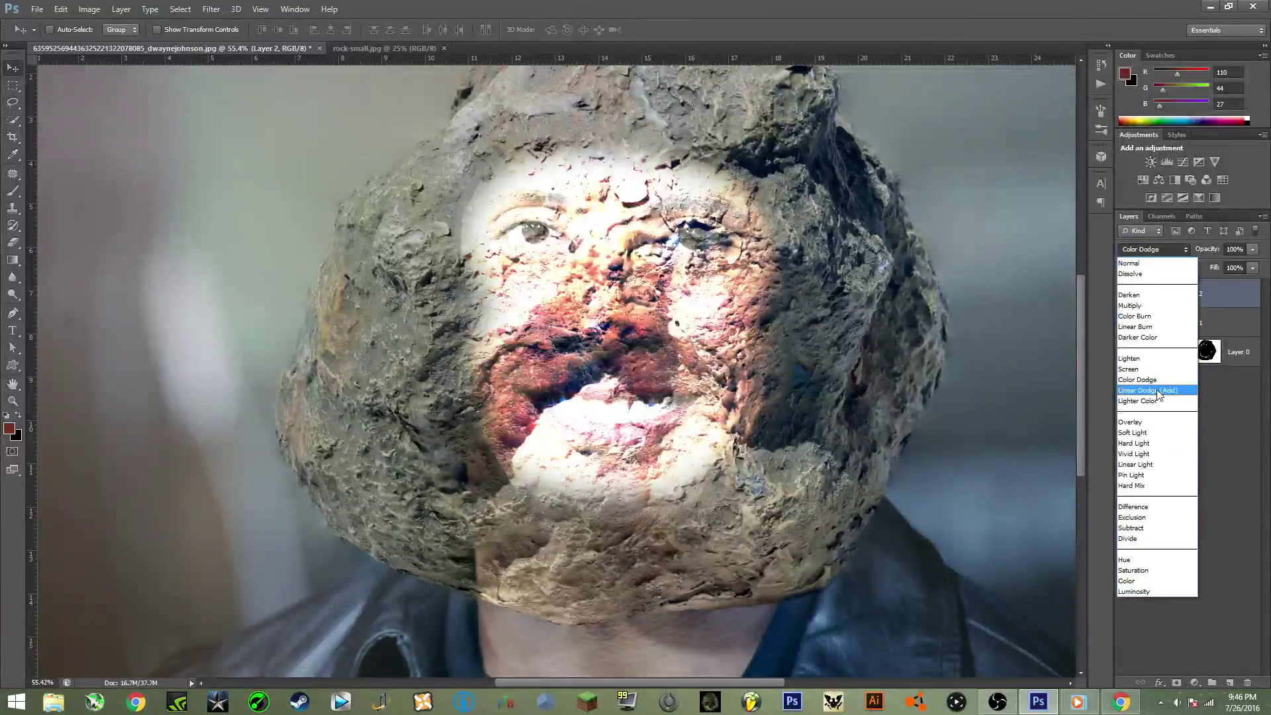
{"action": "left_click", "coordinate": [1157, 389]}
{"action": "left_click", "coordinate": [1152, 249]}
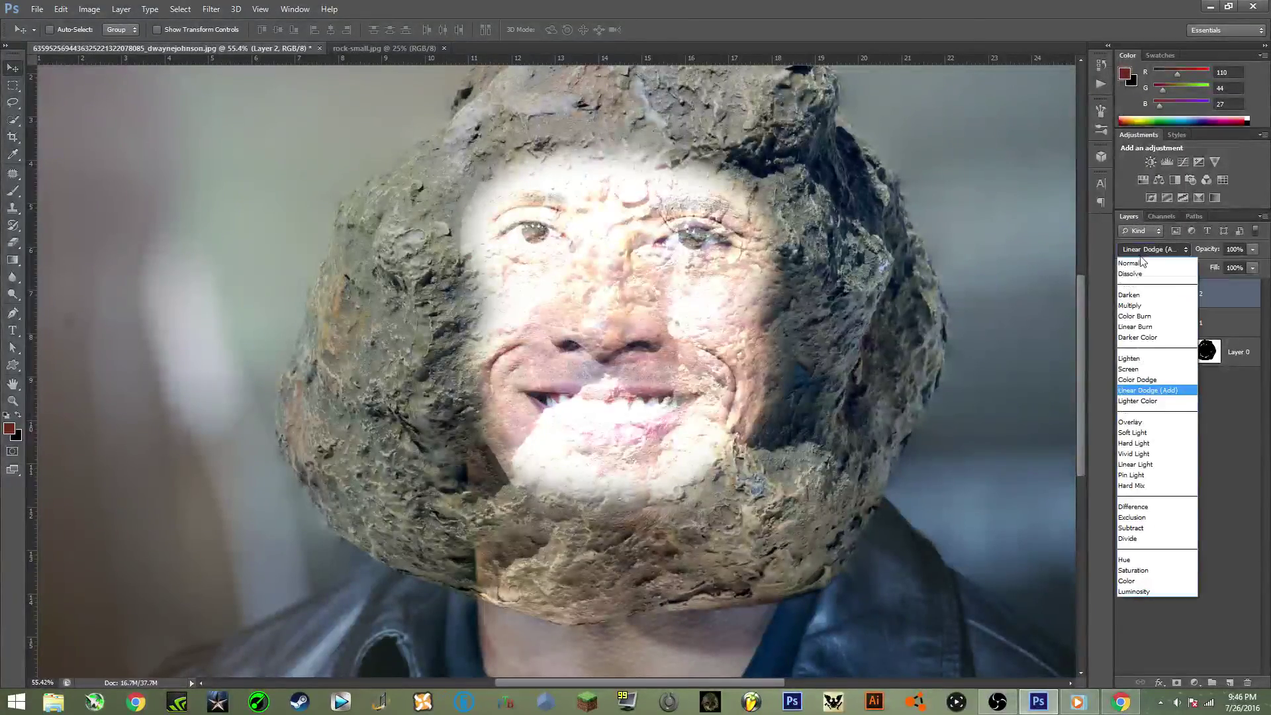
{"action": "left_click", "coordinate": [1142, 293]}
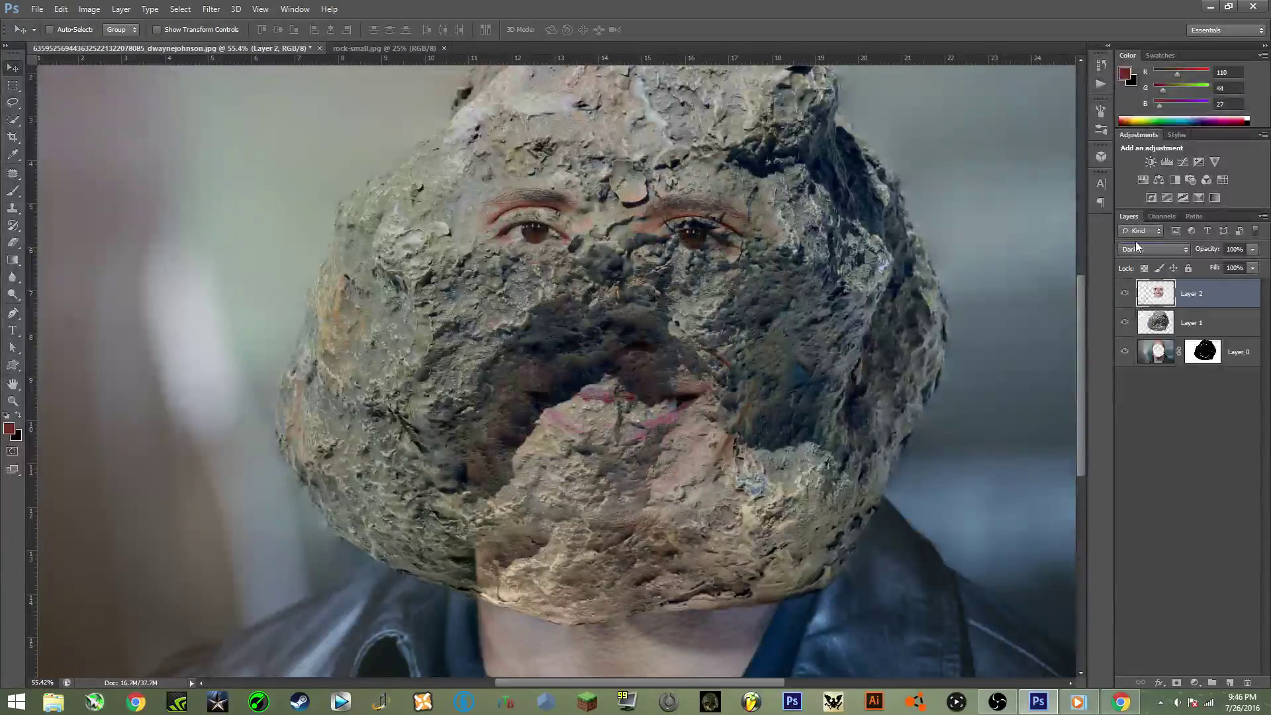
{"action": "left_click", "coordinate": [1139, 249]}
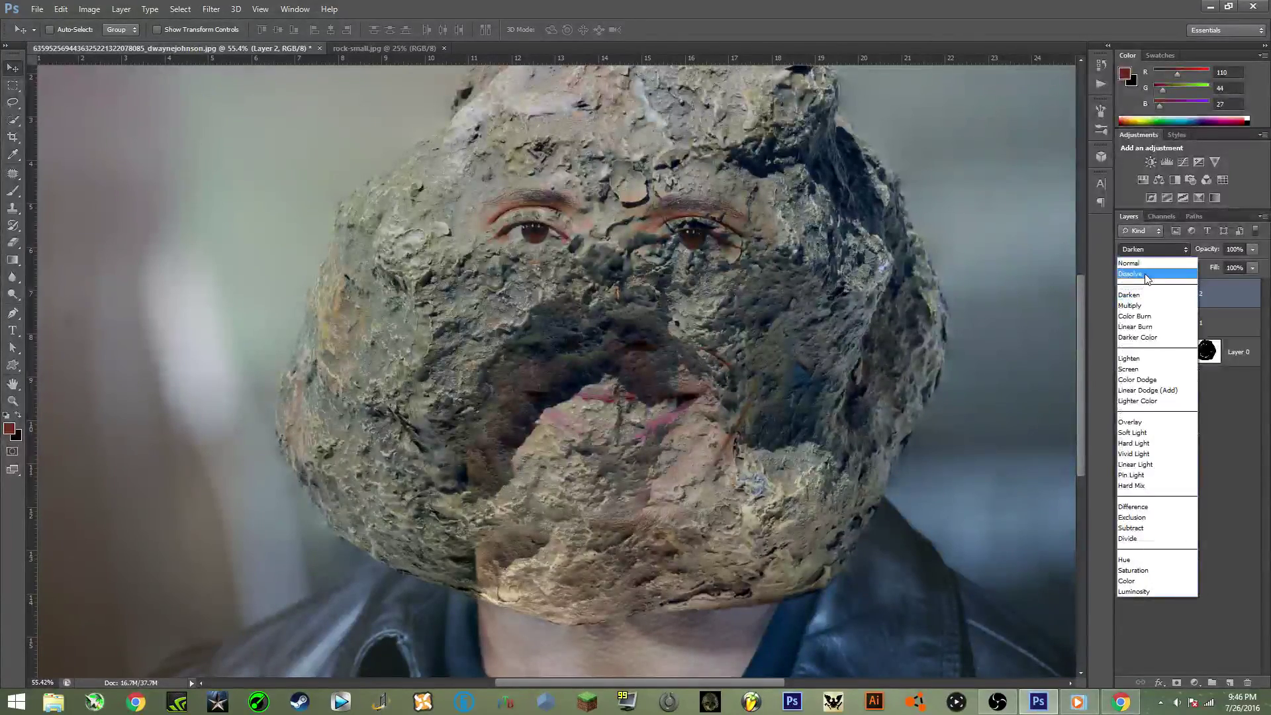
{"action": "left_click", "coordinate": [1147, 275]}
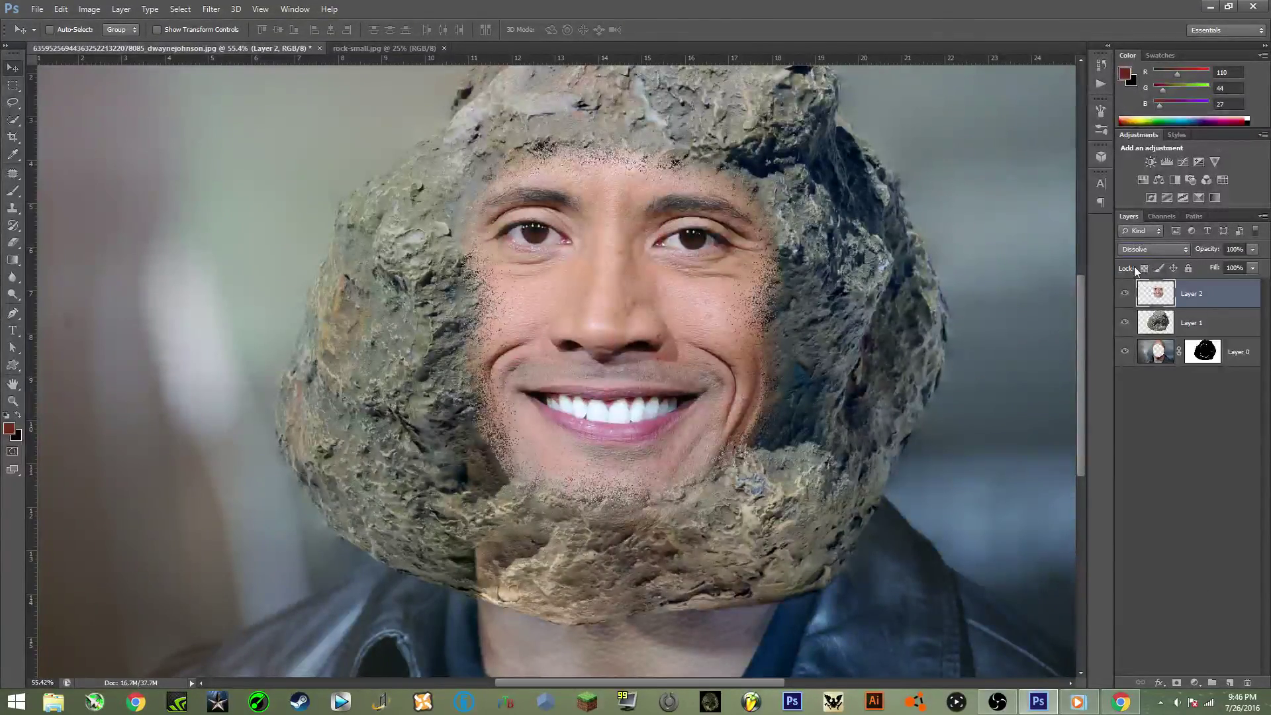
Compare Multiply, Linear Burn, Darker Color, Lighten and Screen, then settle on Overlay
{"action": "left_click", "coordinate": [1140, 249]}
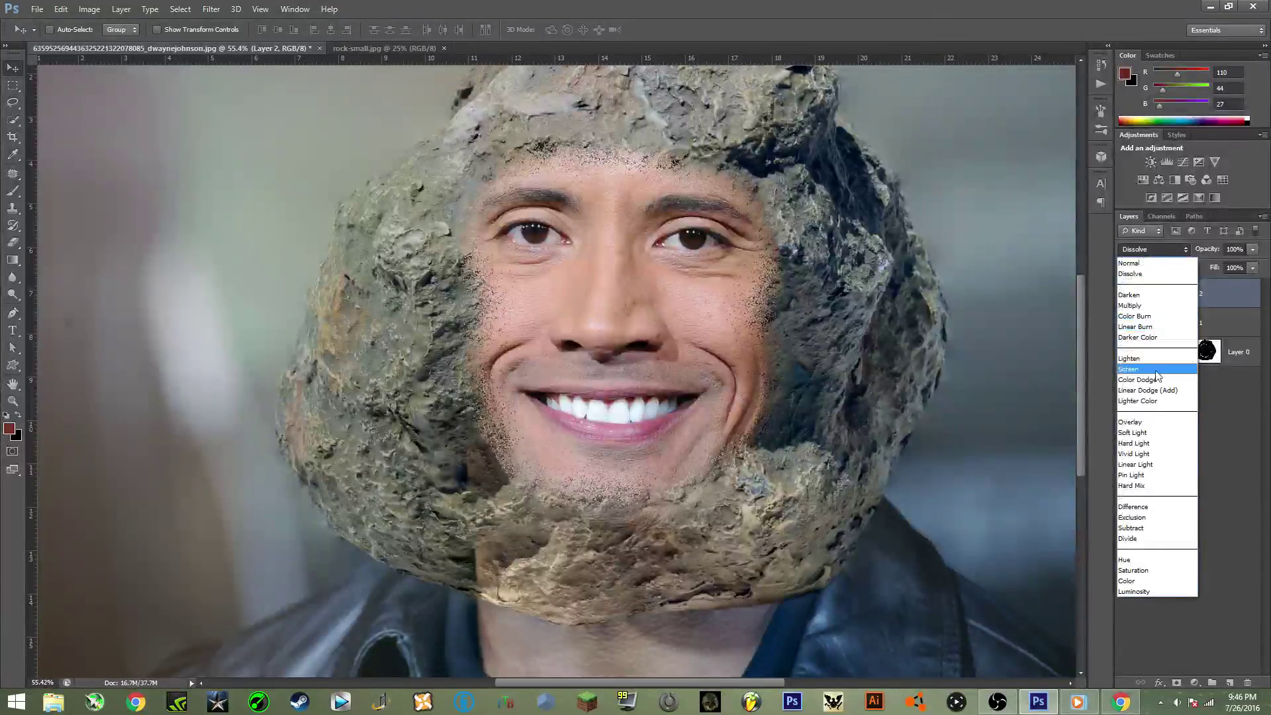
{"action": "left_click", "coordinate": [1149, 306]}
{"action": "left_click", "coordinate": [1145, 249]}
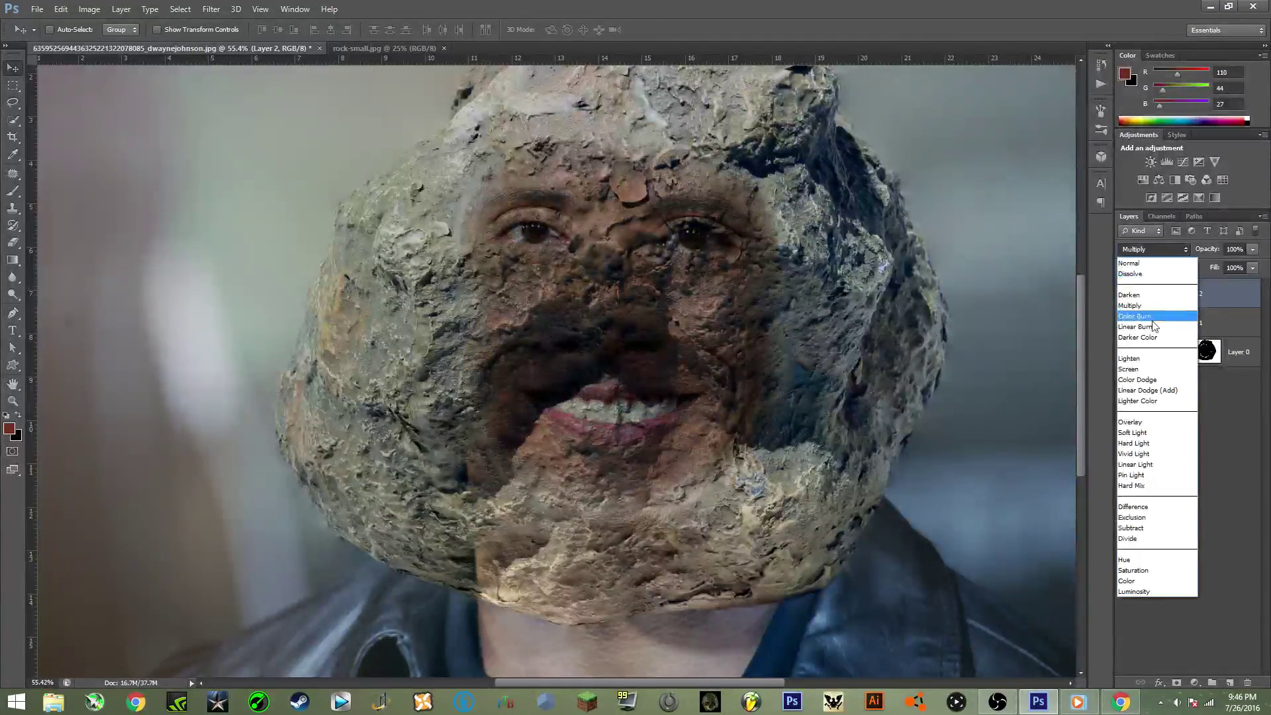
{"action": "left_click", "coordinate": [1149, 325]}
{"action": "left_click", "coordinate": [1147, 250]}
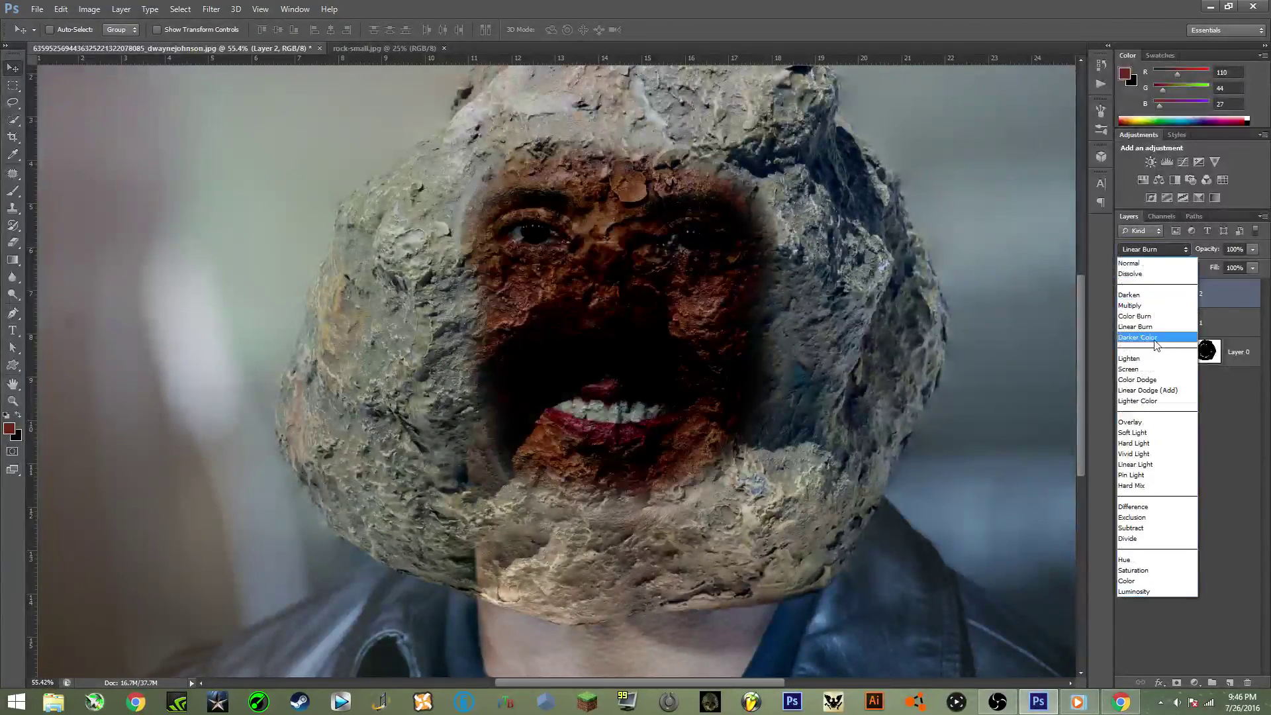
{"action": "left_click", "coordinate": [1149, 337]}
{"action": "left_click", "coordinate": [1151, 249]}
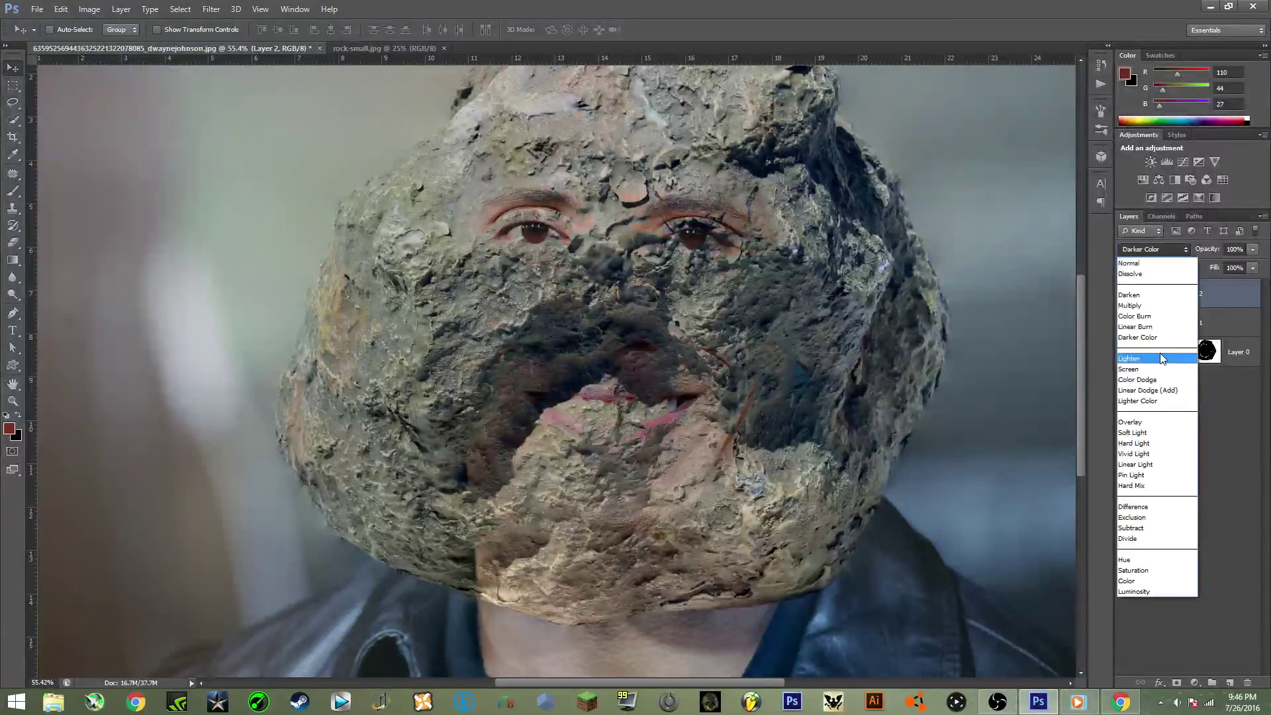
{"action": "left_click", "coordinate": [1160, 358]}
{"action": "left_click", "coordinate": [1152, 249]}
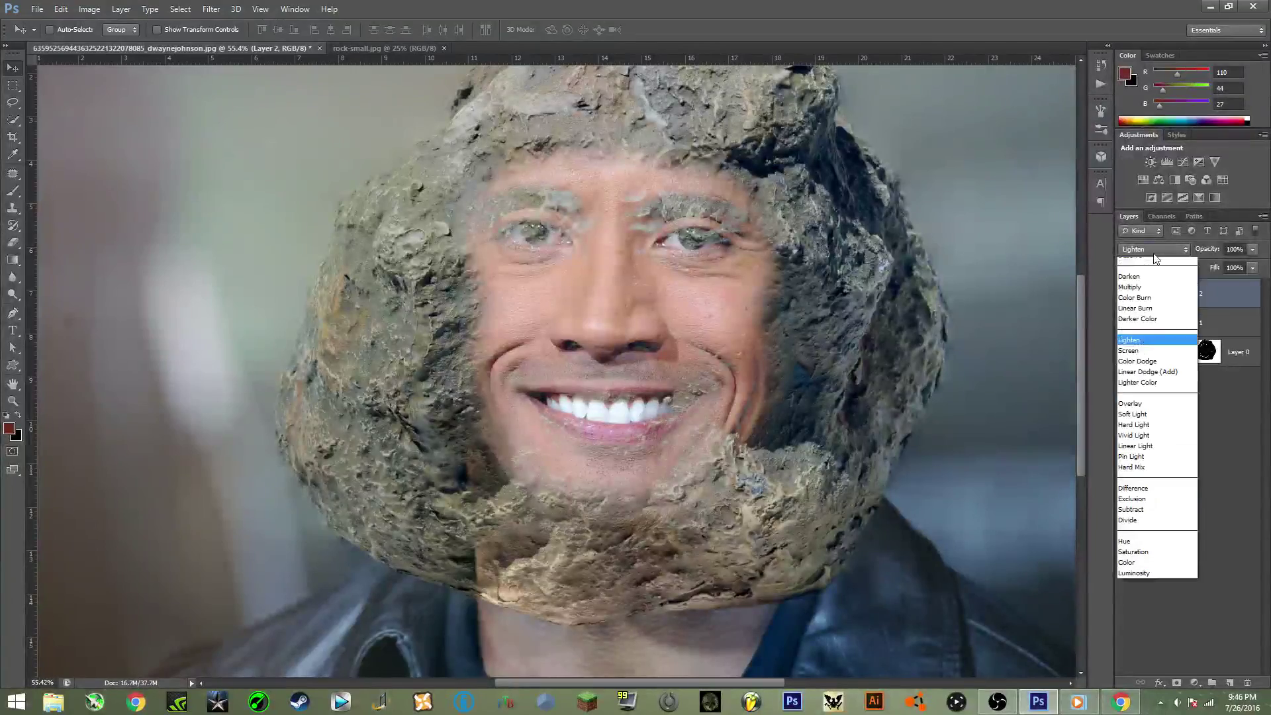
{"action": "left_click", "coordinate": [1162, 369]}
{"action": "left_click", "coordinate": [1152, 248]}
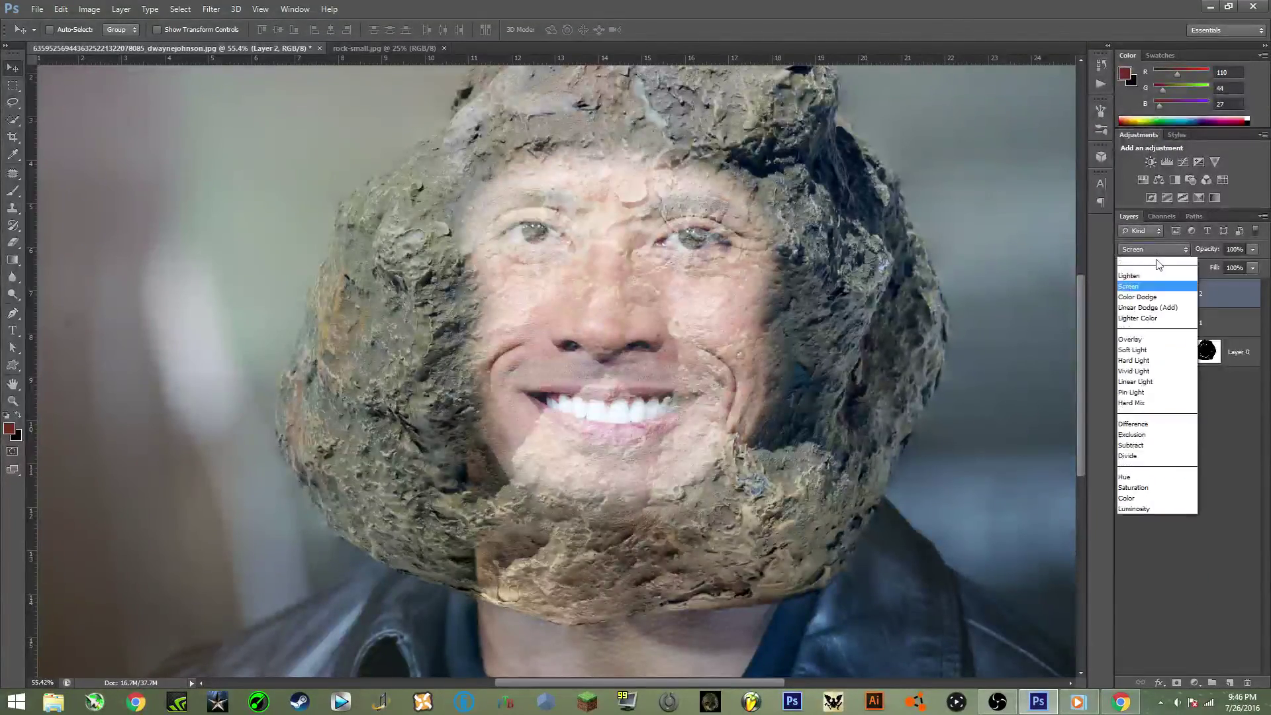
{"action": "left_click", "coordinate": [1155, 427]}
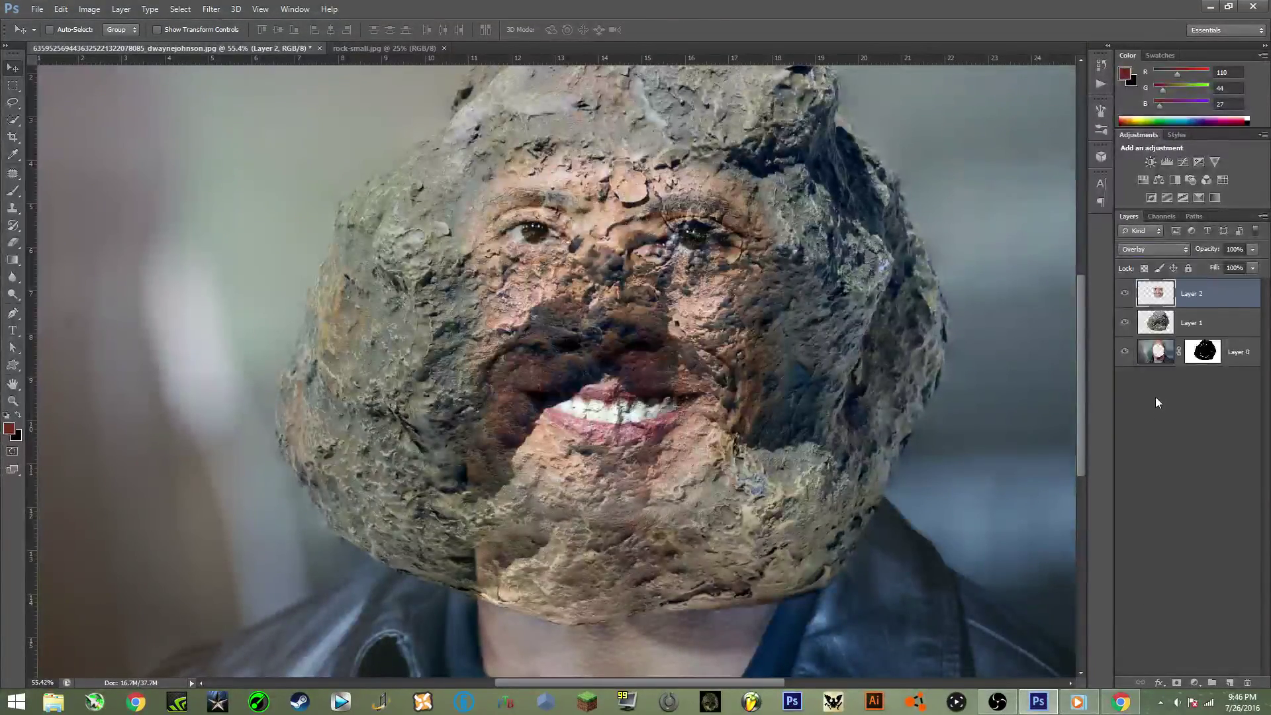
{"action": "left_click", "coordinate": [1152, 249]}
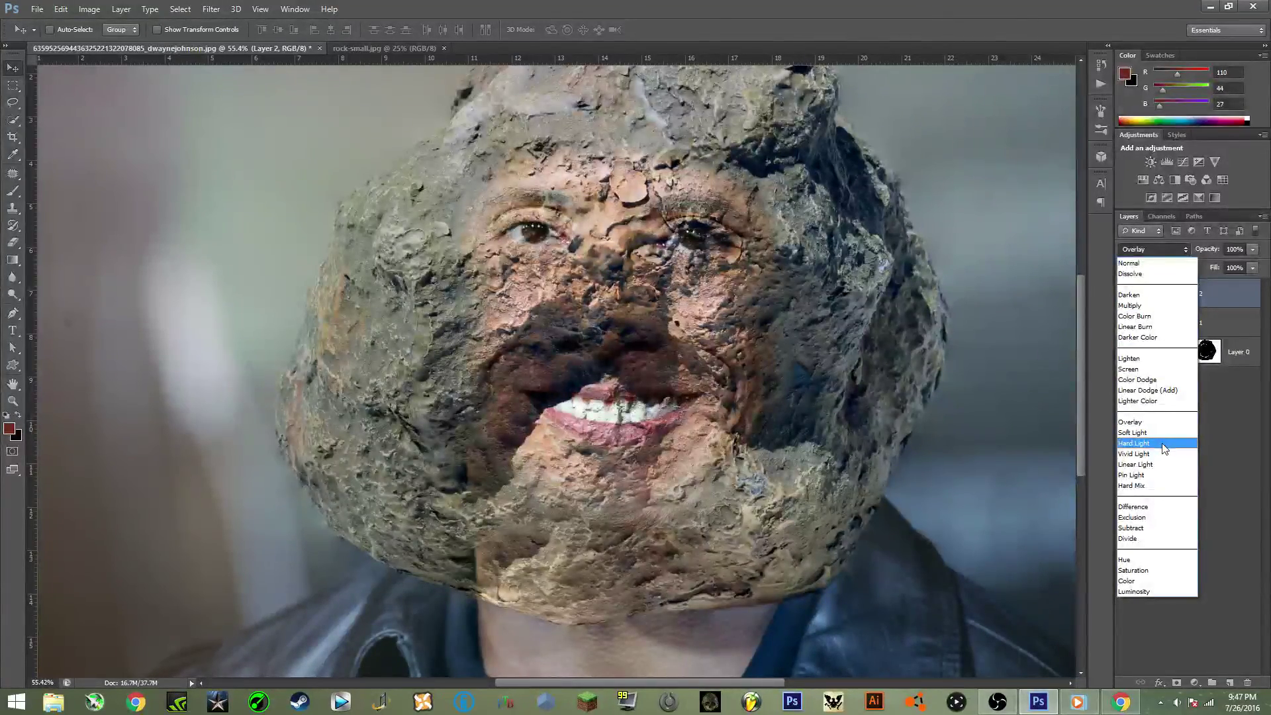
{"action": "left_click", "coordinate": [1160, 246]}
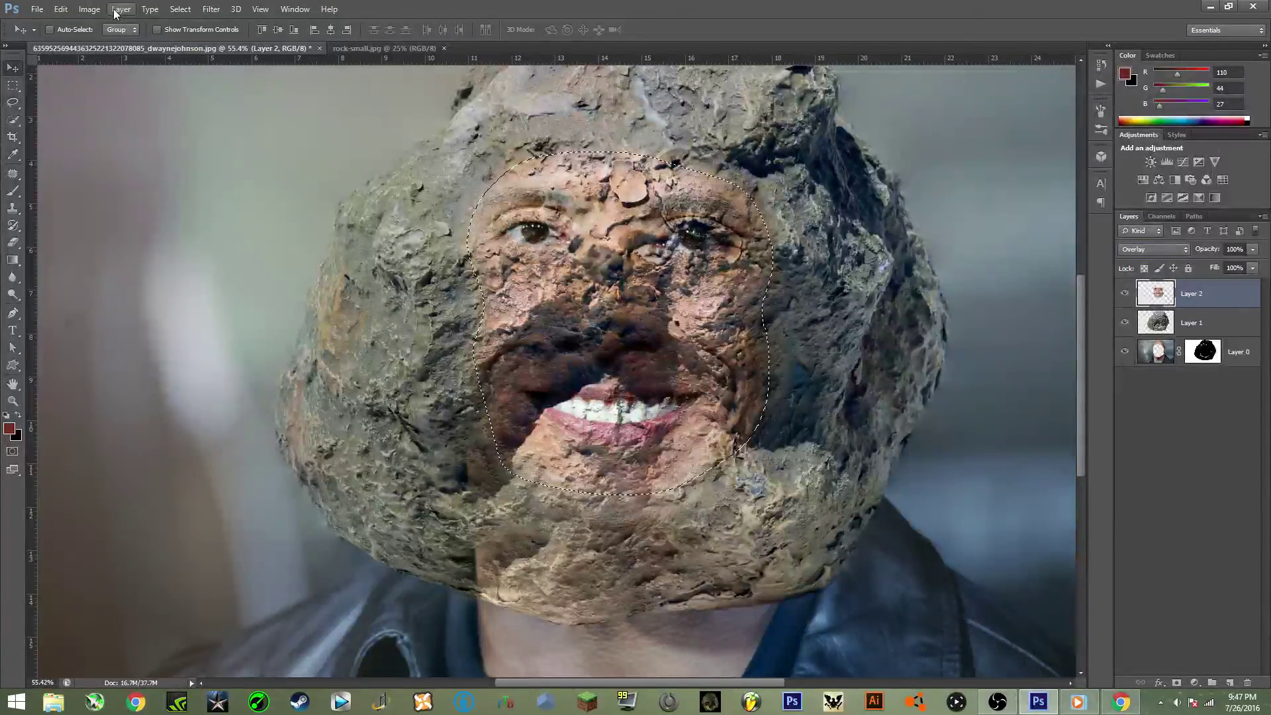
{"action": "left_click", "coordinate": [180, 9]}
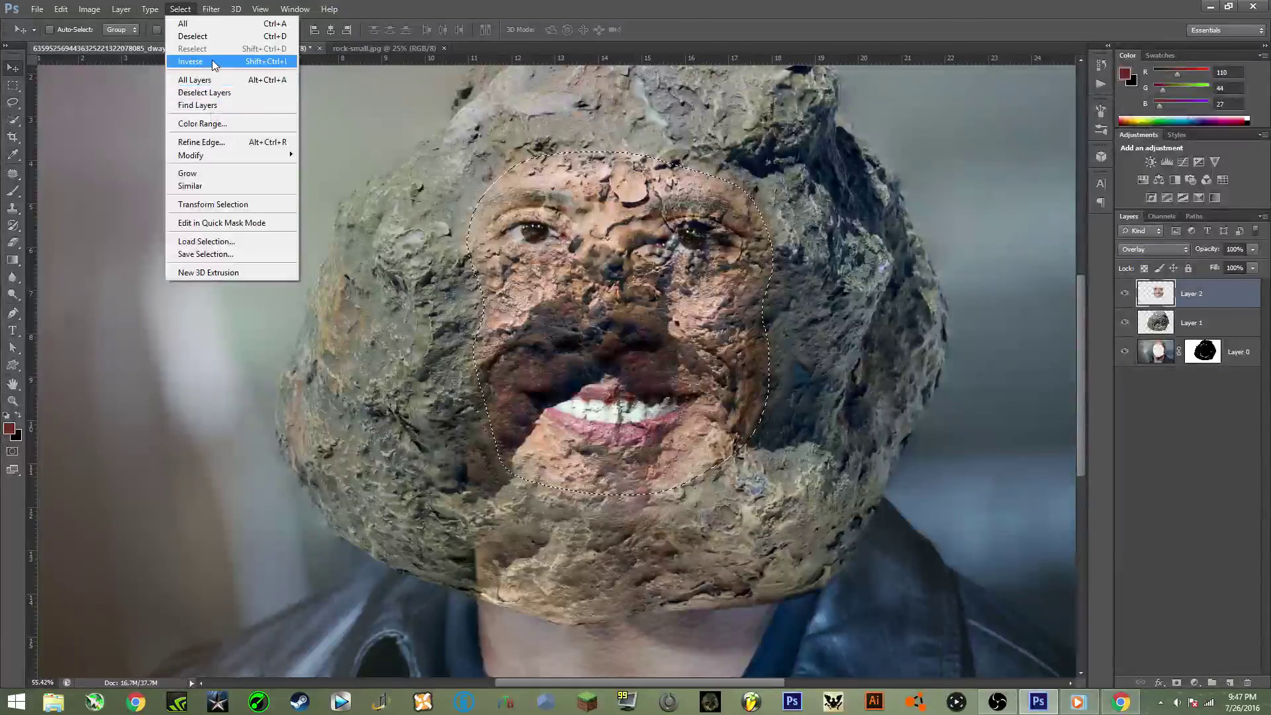
{"action": "left_click", "coordinate": [214, 61]}
{"action": "left_click", "coordinate": [1189, 331]}
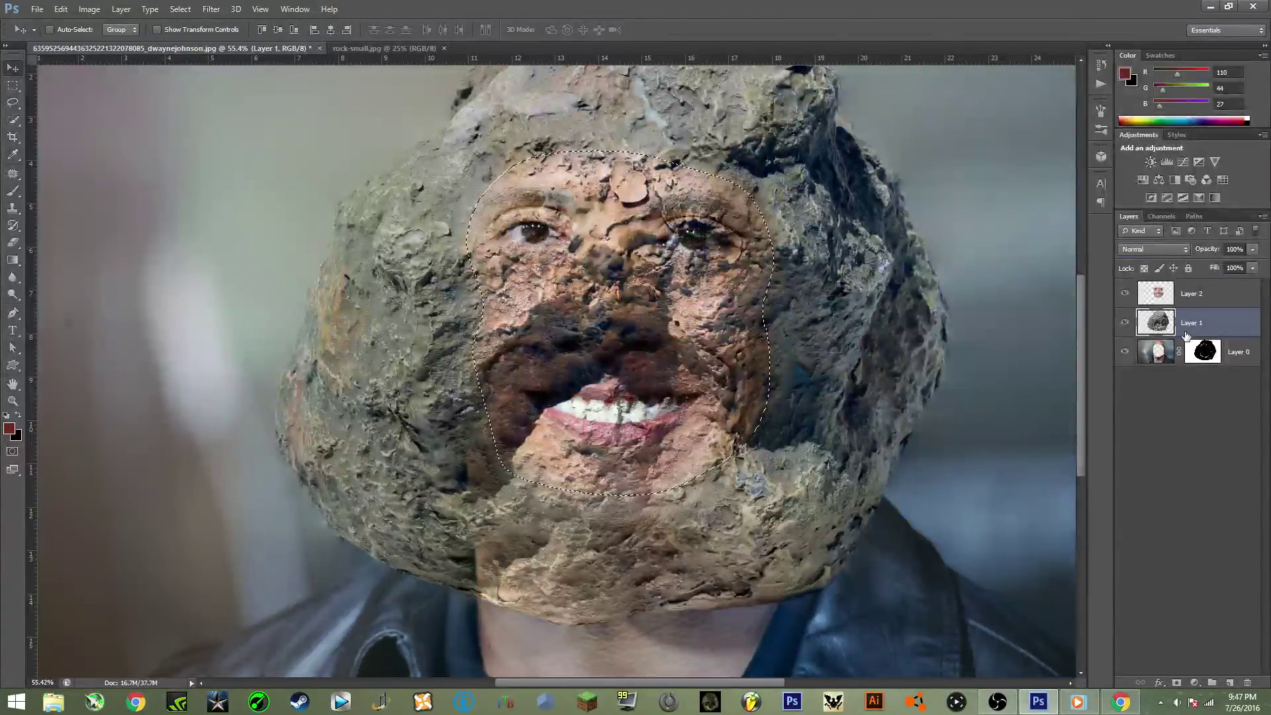
{"action": "key", "text": "alt+shift+a"}
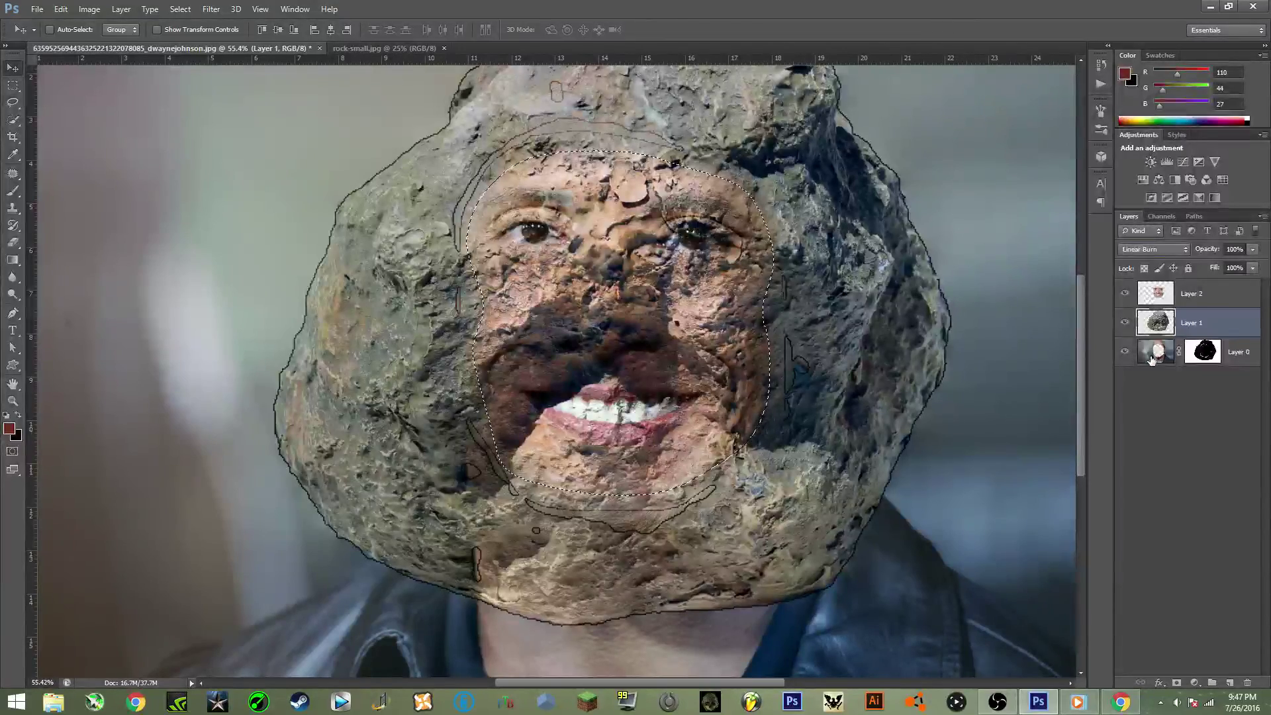
{"action": "left_click", "coordinate": [1155, 249]}
{"action": "left_click", "coordinate": [1135, 280]}
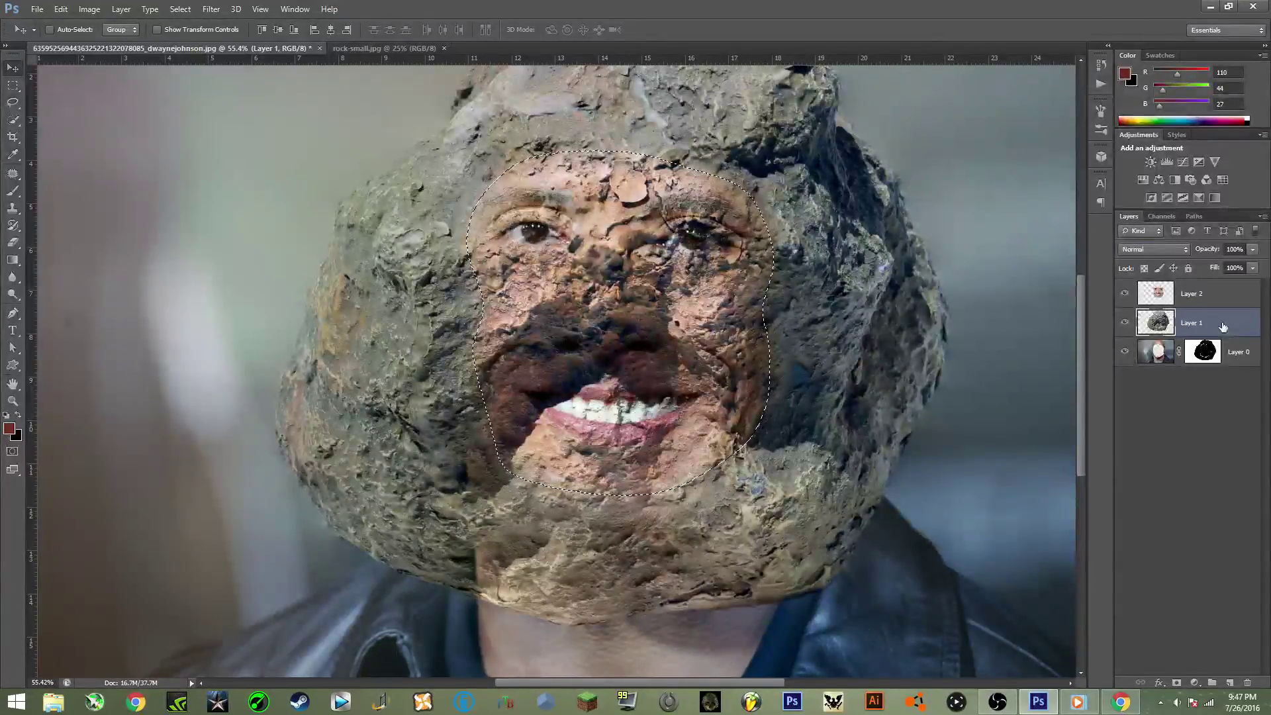
{"action": "double_click", "coordinate": [1223, 326]}
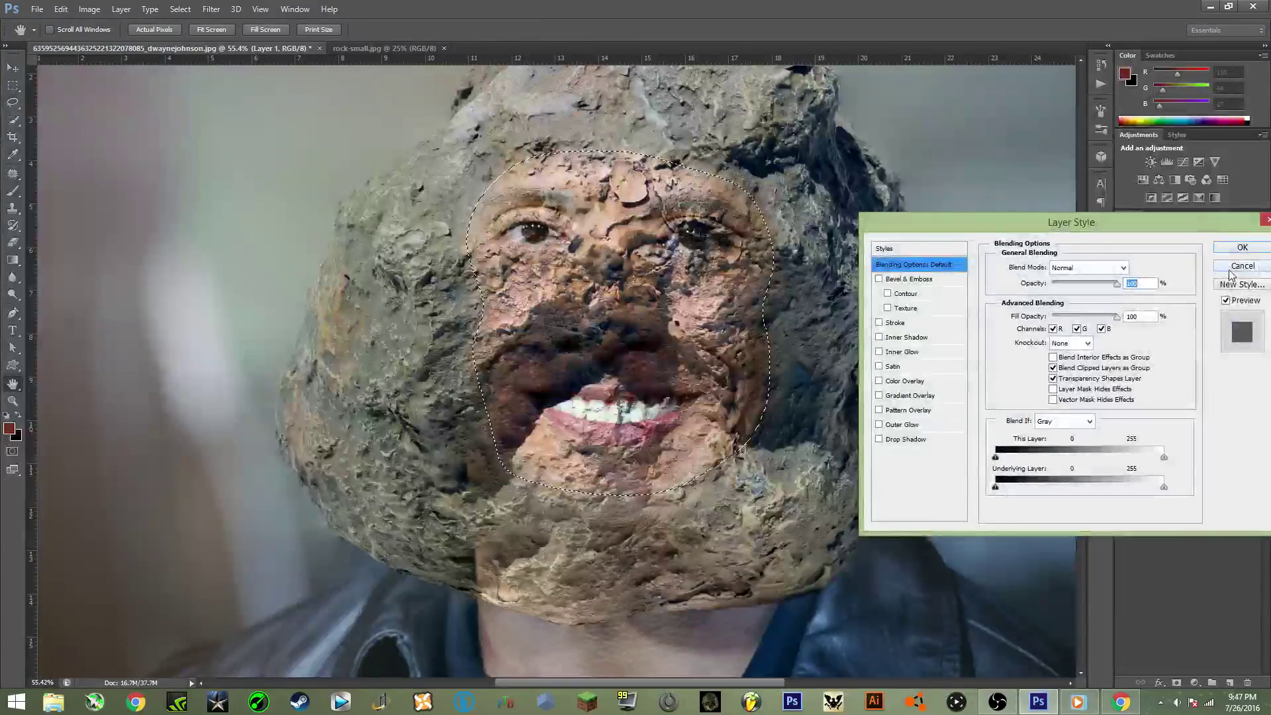
{"action": "left_click", "coordinate": [1233, 268]}
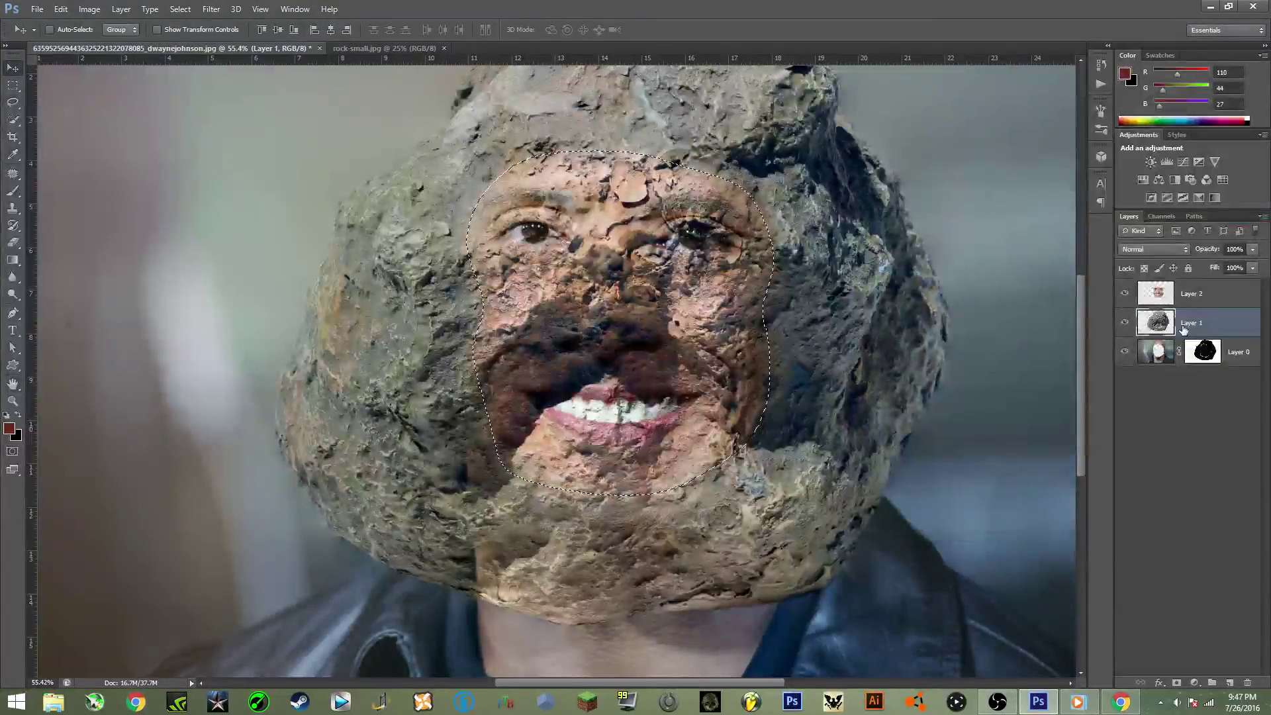
{"action": "key", "text": "Delete"}
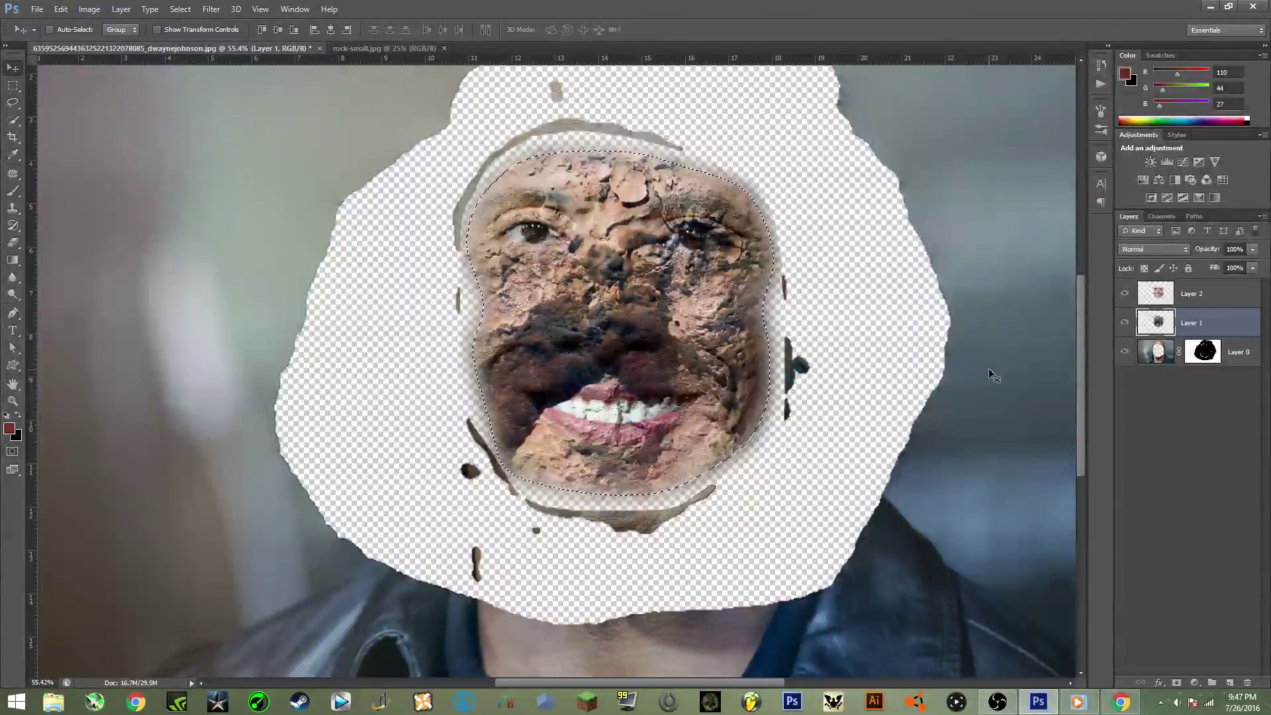
{"action": "key", "text": "ctrl+z"}
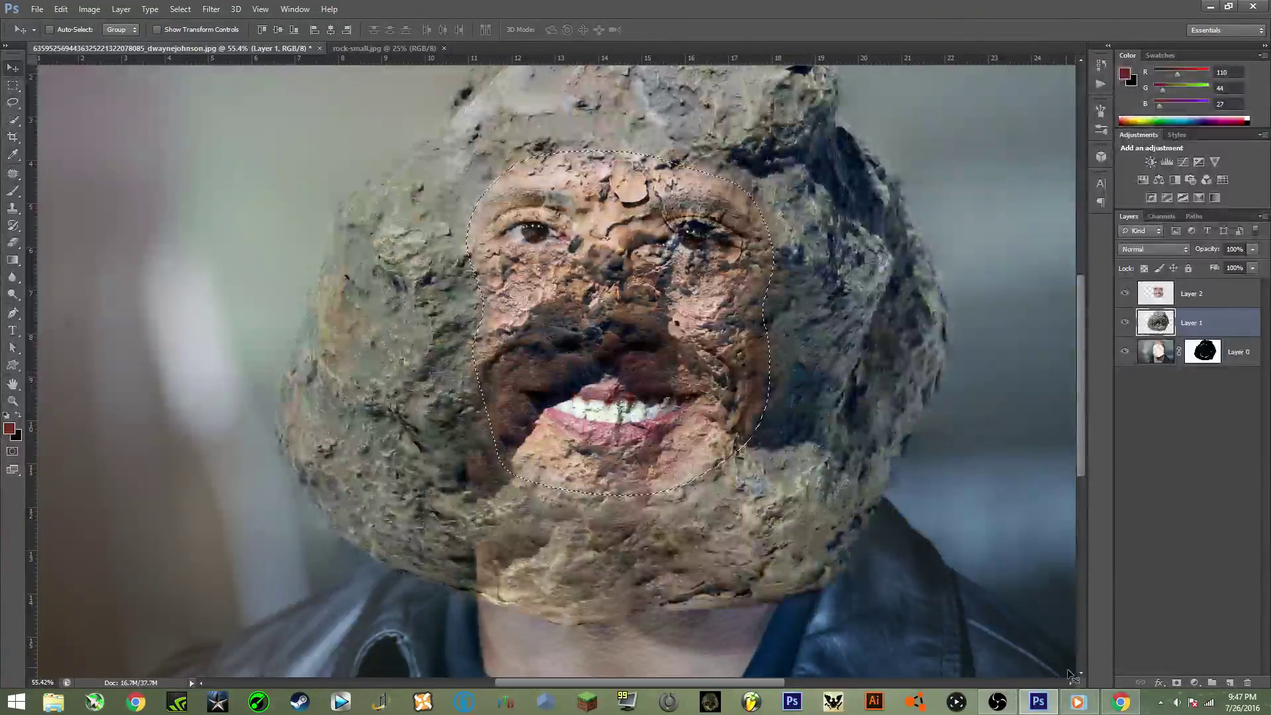
{"action": "mouse_move", "coordinate": [1078, 702]}
{"action": "left_click", "coordinate": [975, 581]}
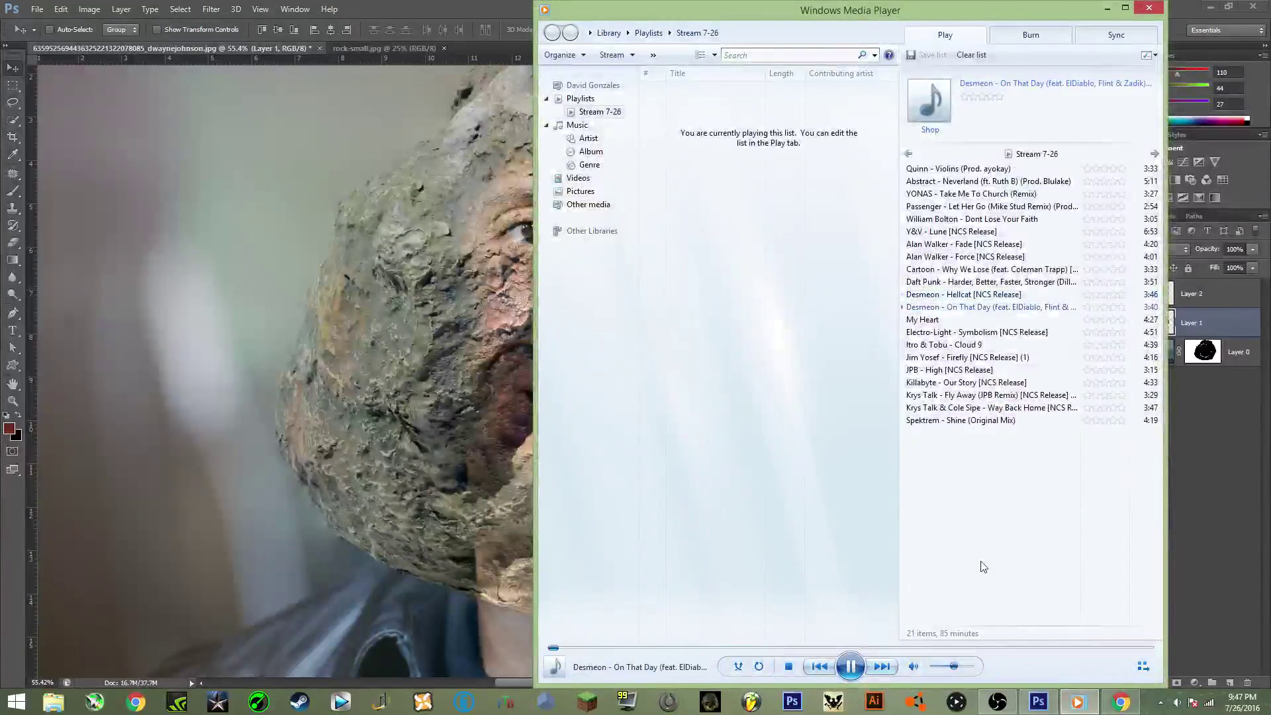
{"action": "left_click", "coordinate": [1108, 8]}
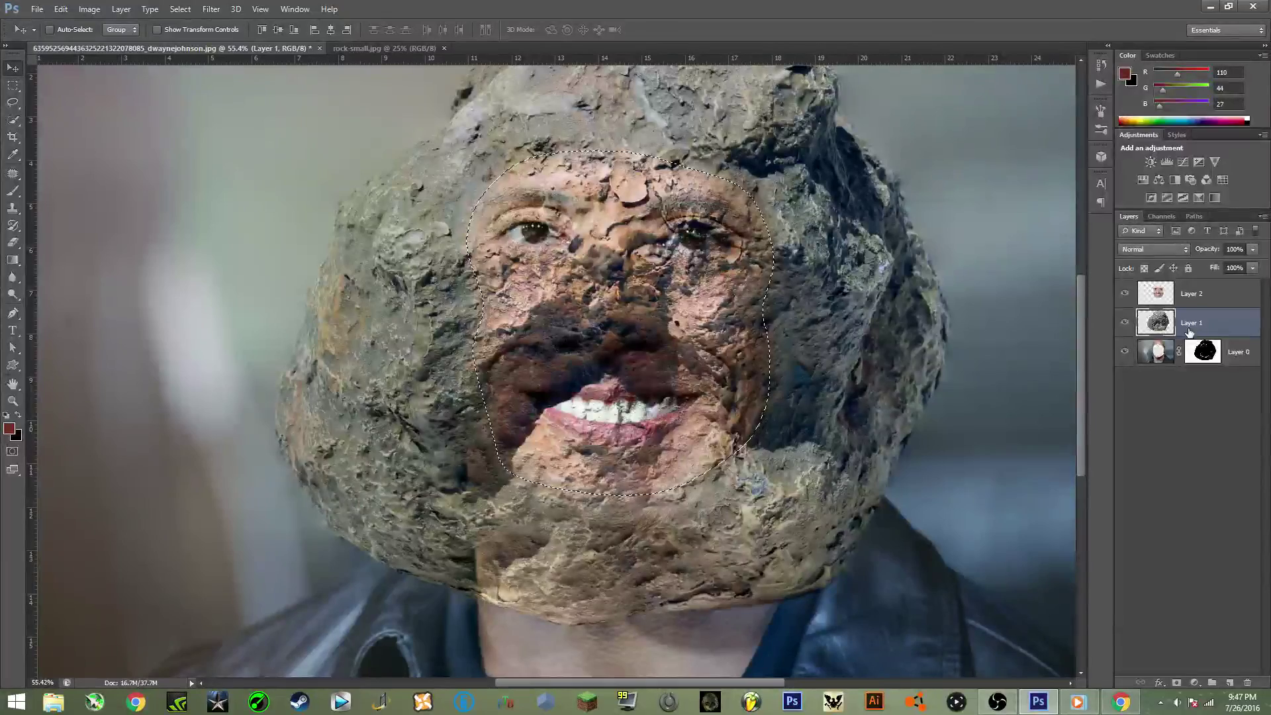
Deselect the face, patch the rock's left edge with background, then undo the patch
{"action": "key", "text": "ctrl+d"}
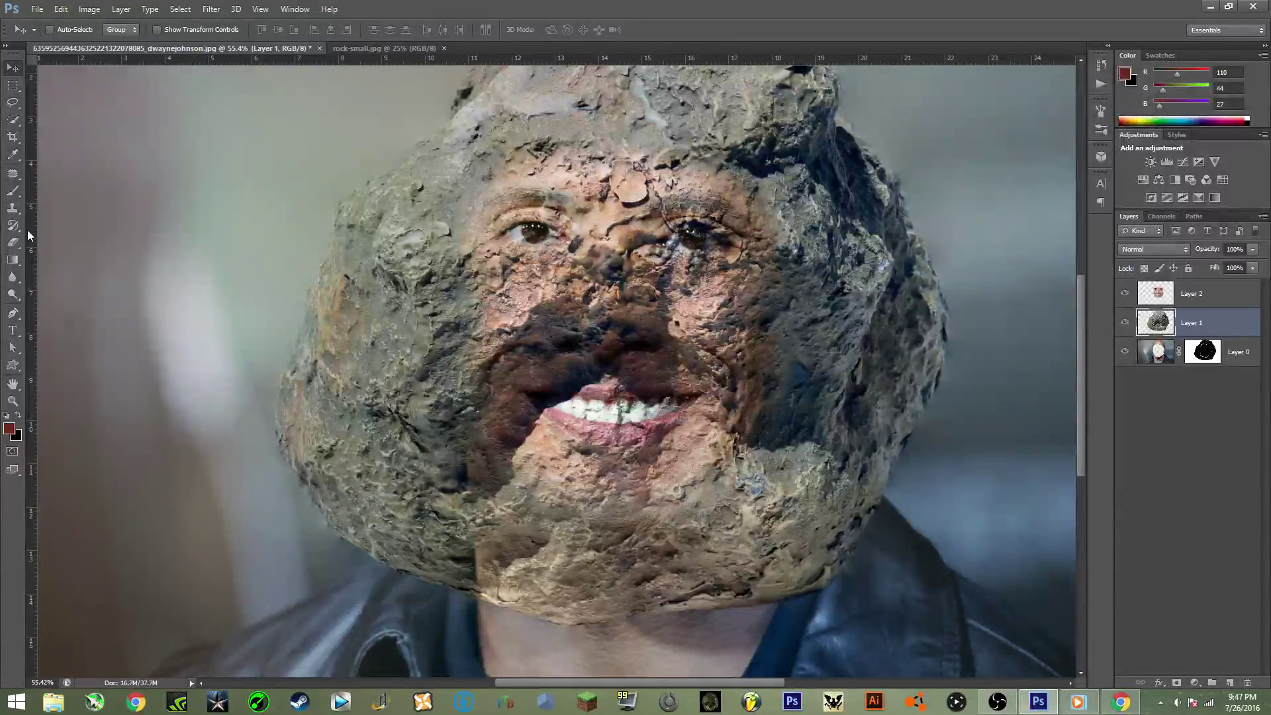
{"action": "left_click", "coordinate": [13, 191]}
{"action": "left_click", "coordinate": [12, 176]}
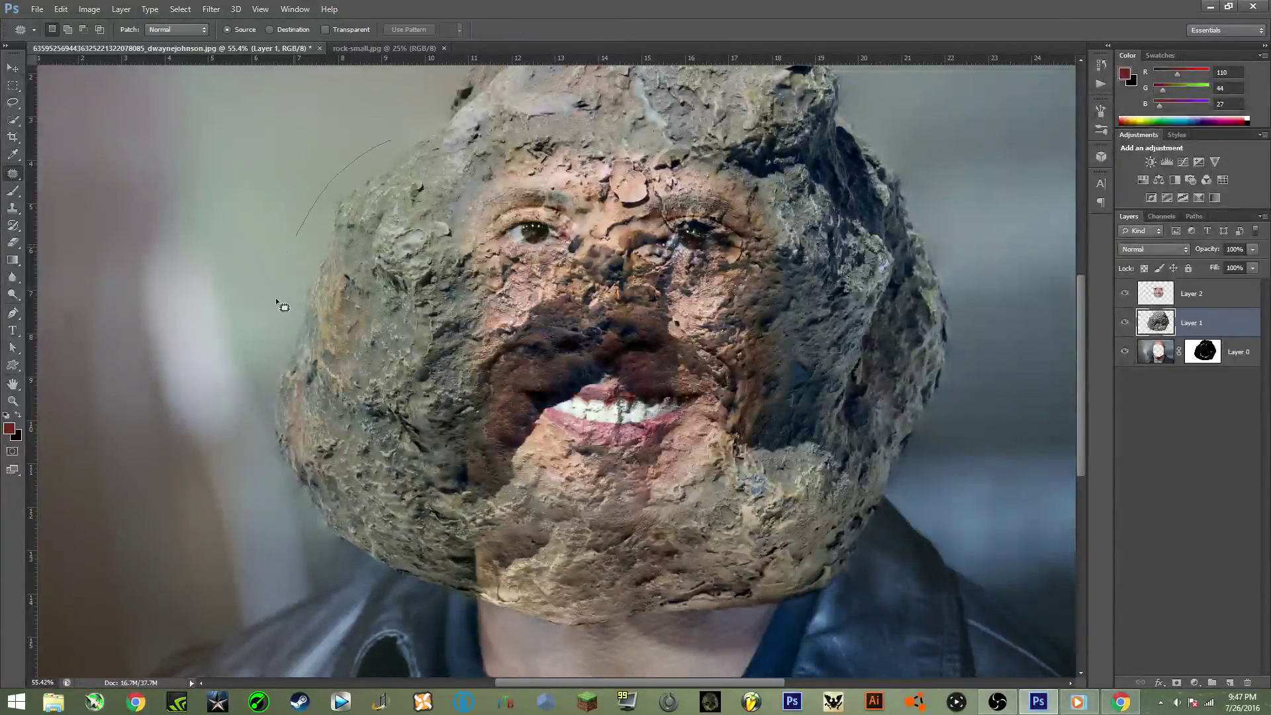
{"action": "left_click_drag", "start_coordinate": [284, 307], "coordinate": [289, 538]}
{"action": "left_click_drag", "start_coordinate": [415, 155], "coordinate": [397, 143]}
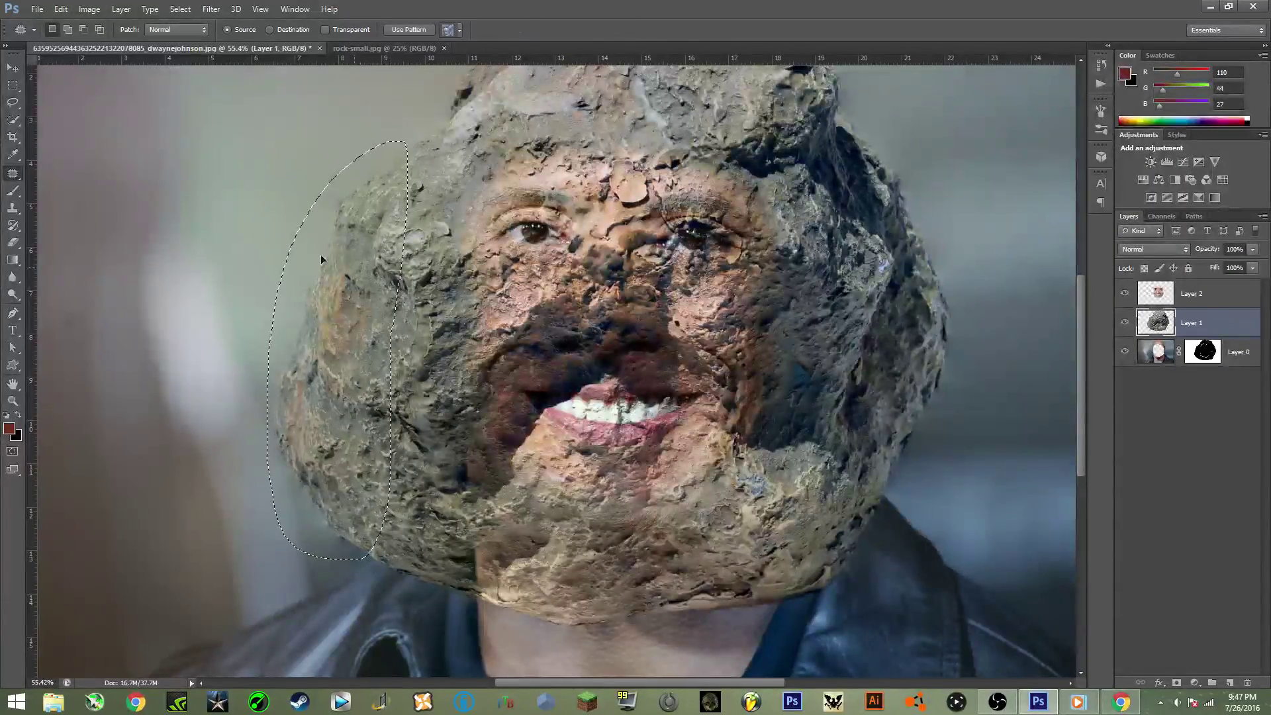
{"action": "left_click_drag", "start_coordinate": [360, 270], "coordinate": [104, 270]}
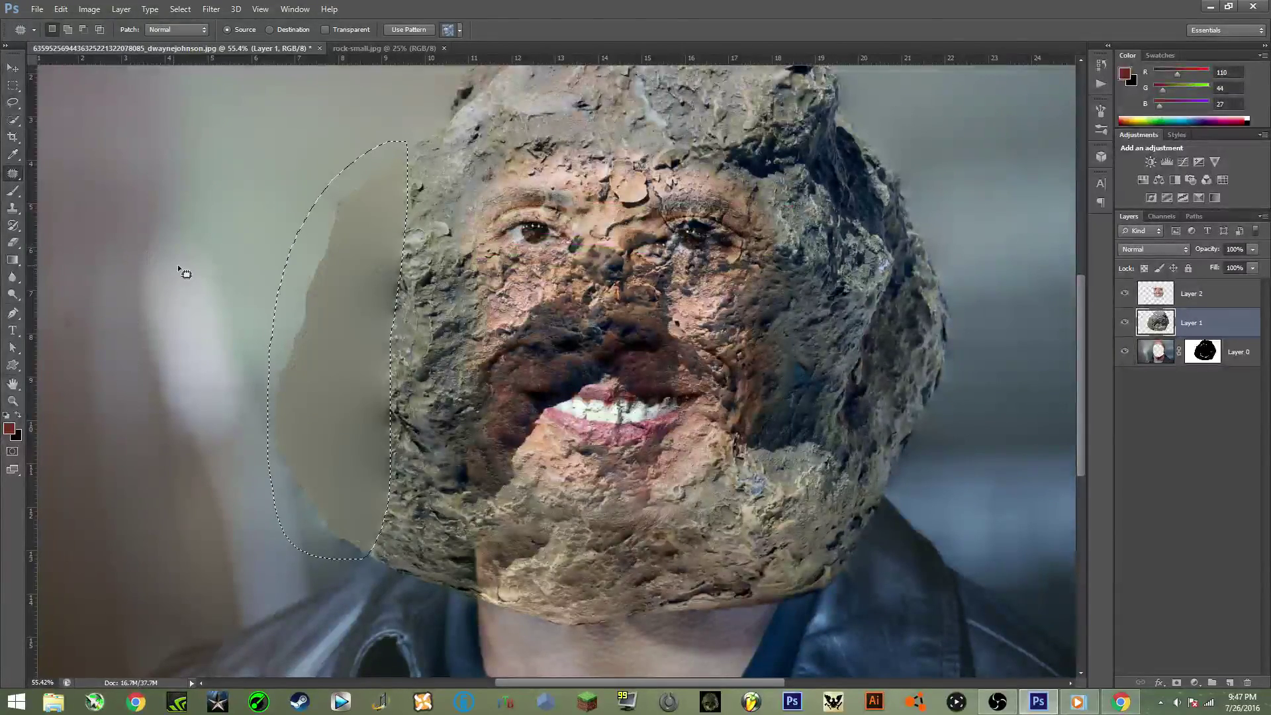
{"action": "key", "text": "ctrl+d"}
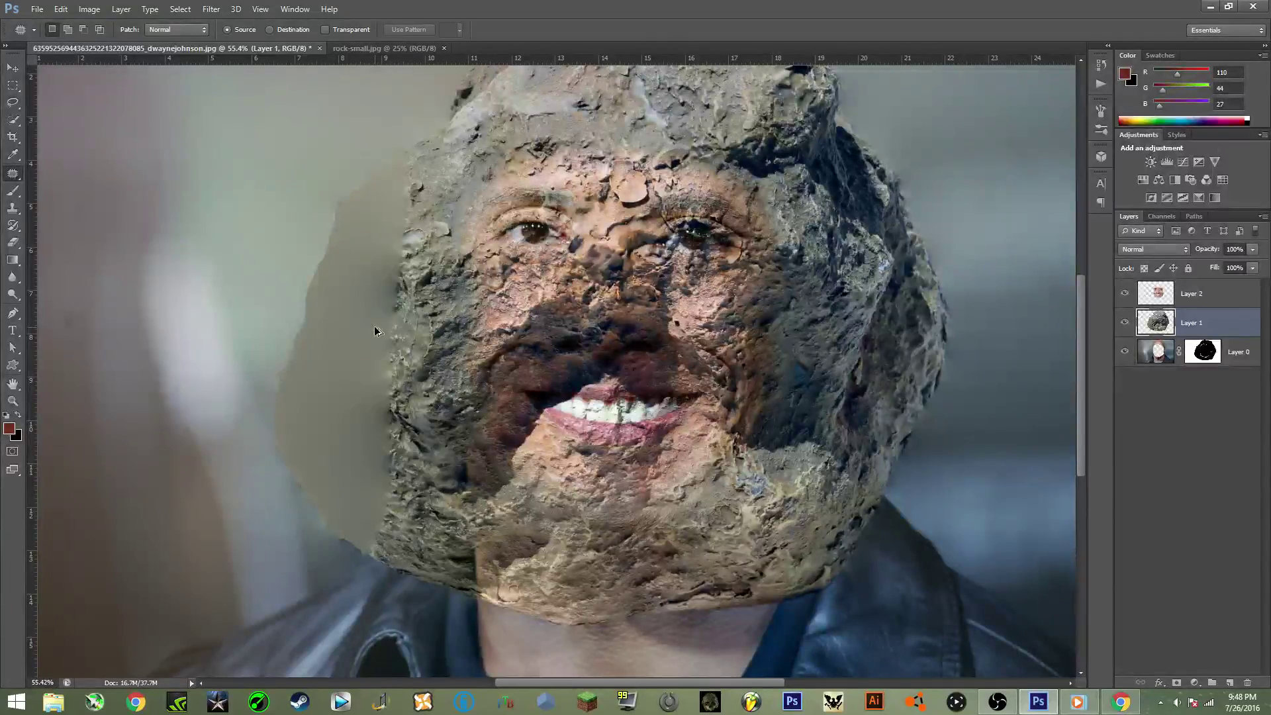
{"action": "key", "text": "ctrl+alt+z"}
{"action": "key", "text": "ctrl+alt+z"}
{"action": "key", "text": "ctrl+alt+z"}
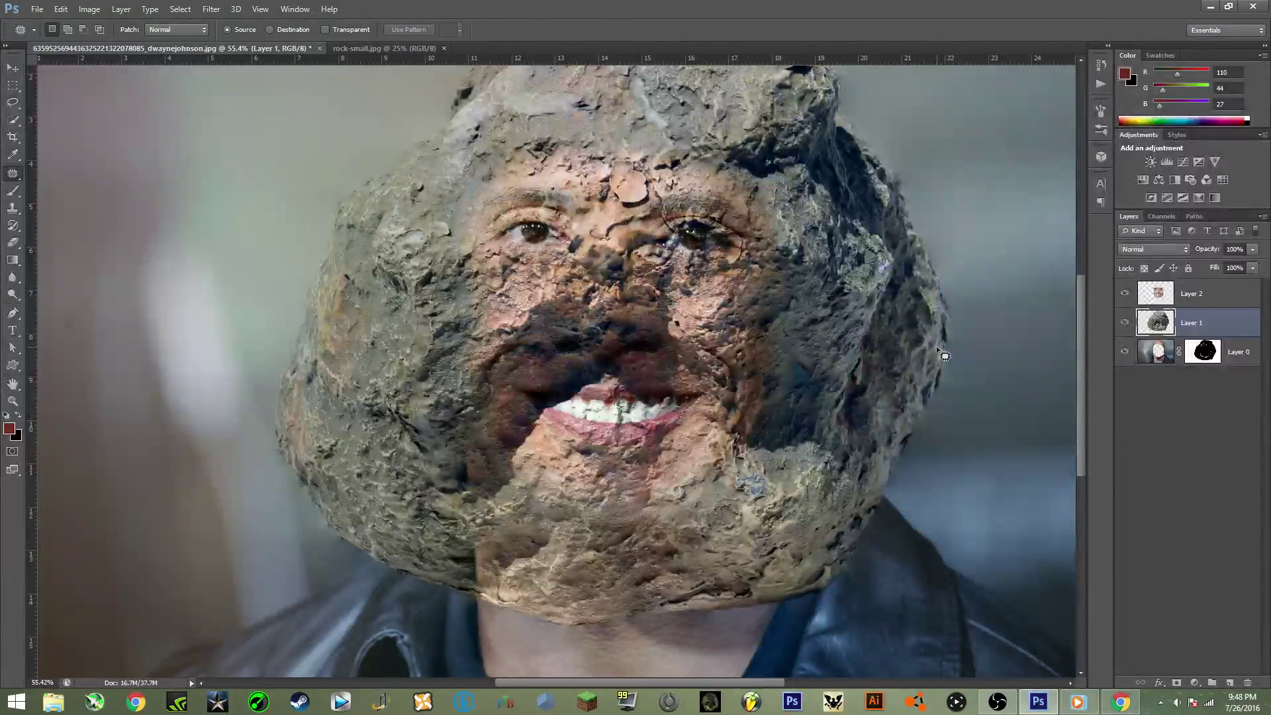
On Layer 2, try Hard Light, Vivid Light, Pin Light, Hard Mix and Difference blend modes
{"action": "left_click", "coordinate": [1191, 293]}
{"action": "left_click", "coordinate": [1153, 253]}
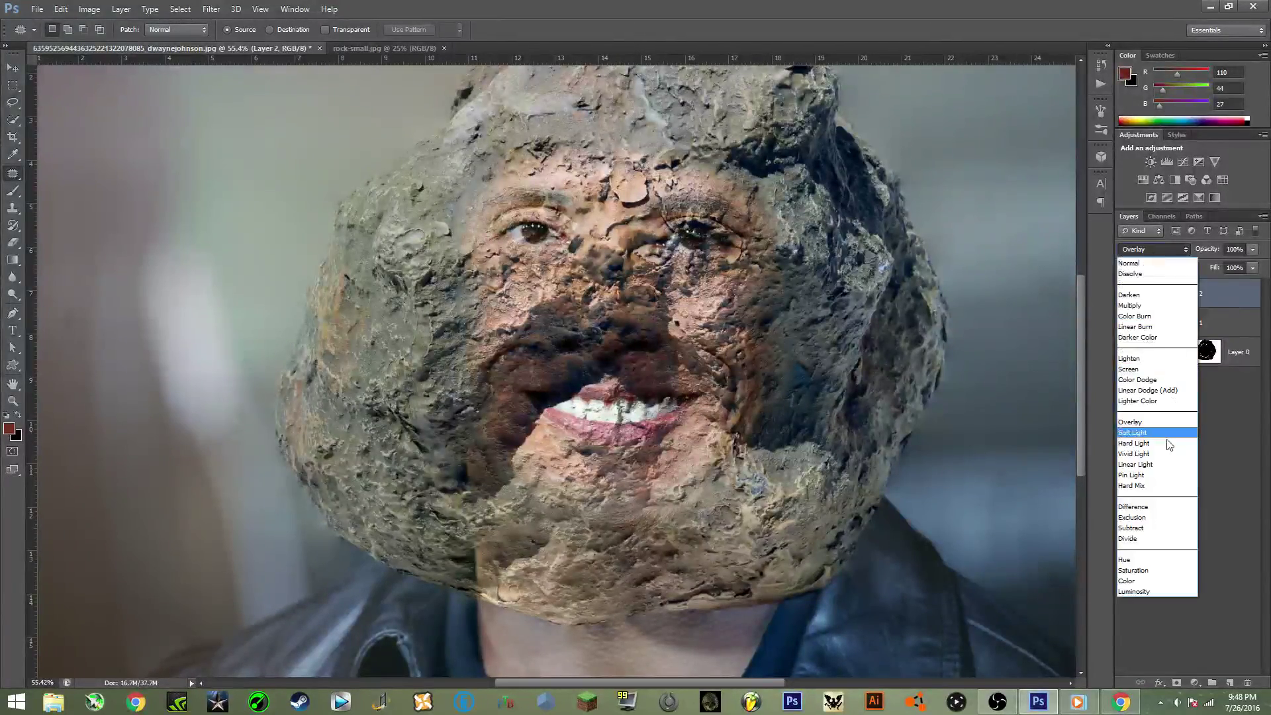
{"action": "left_click", "coordinate": [1152, 443]}
{"action": "left_click", "coordinate": [1141, 251]}
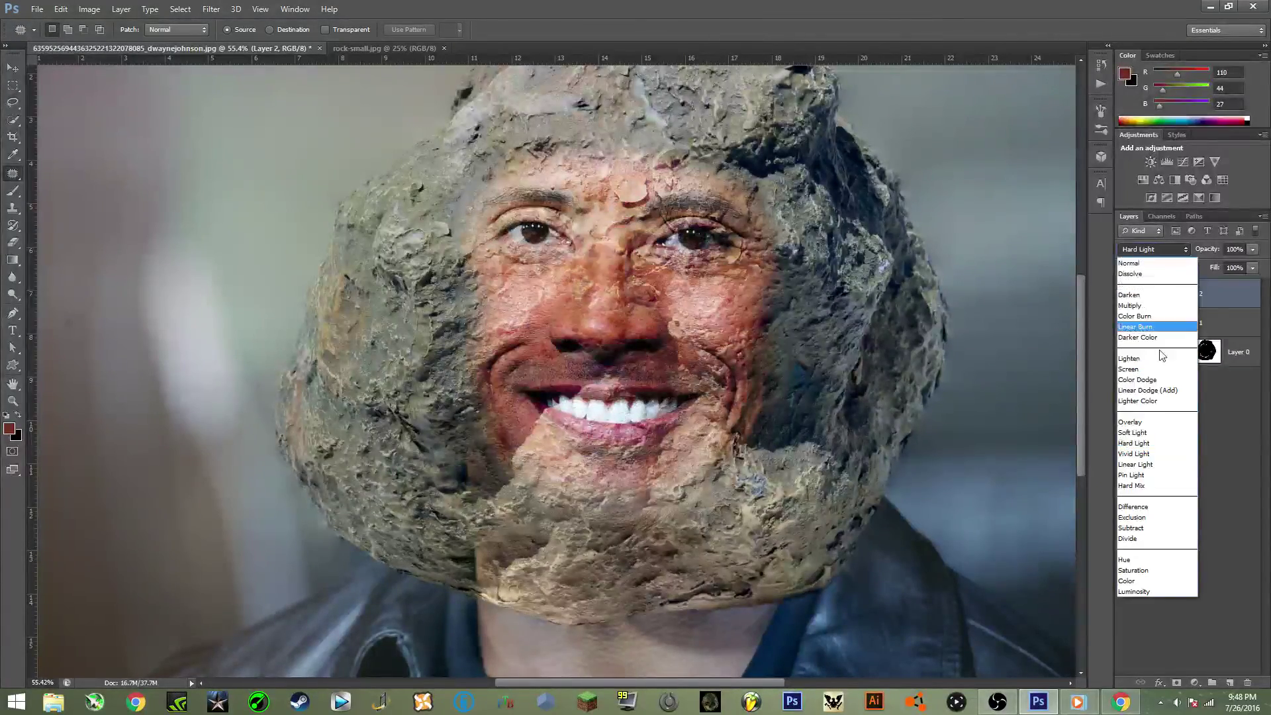
{"action": "left_click", "coordinate": [1153, 450]}
{"action": "left_click", "coordinate": [1152, 250]}
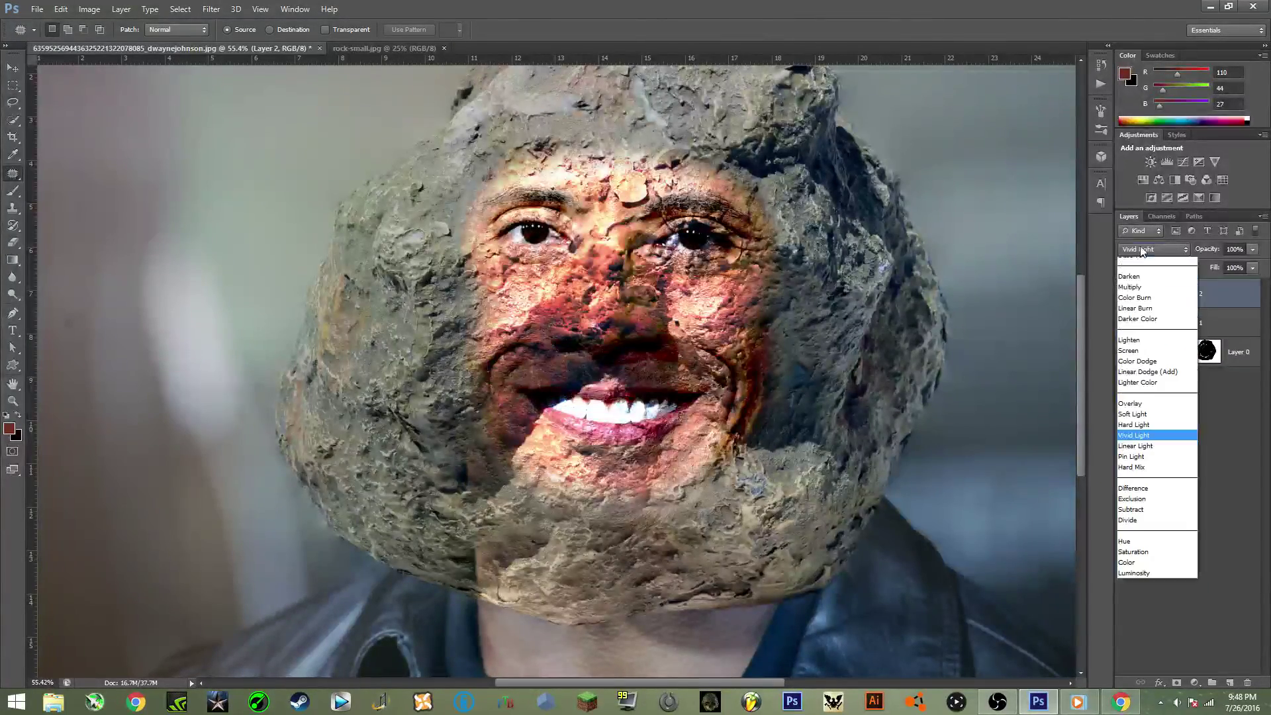
{"action": "left_click", "coordinate": [1160, 474]}
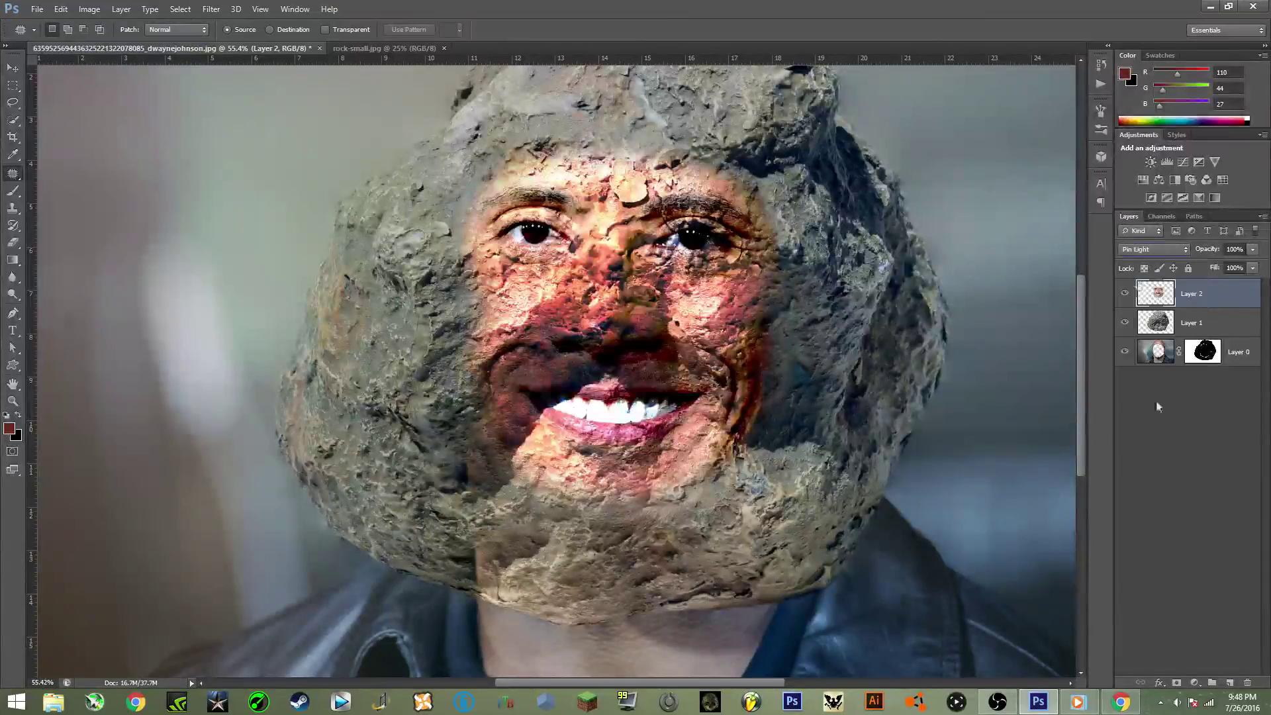
{"action": "left_click", "coordinate": [1152, 250]}
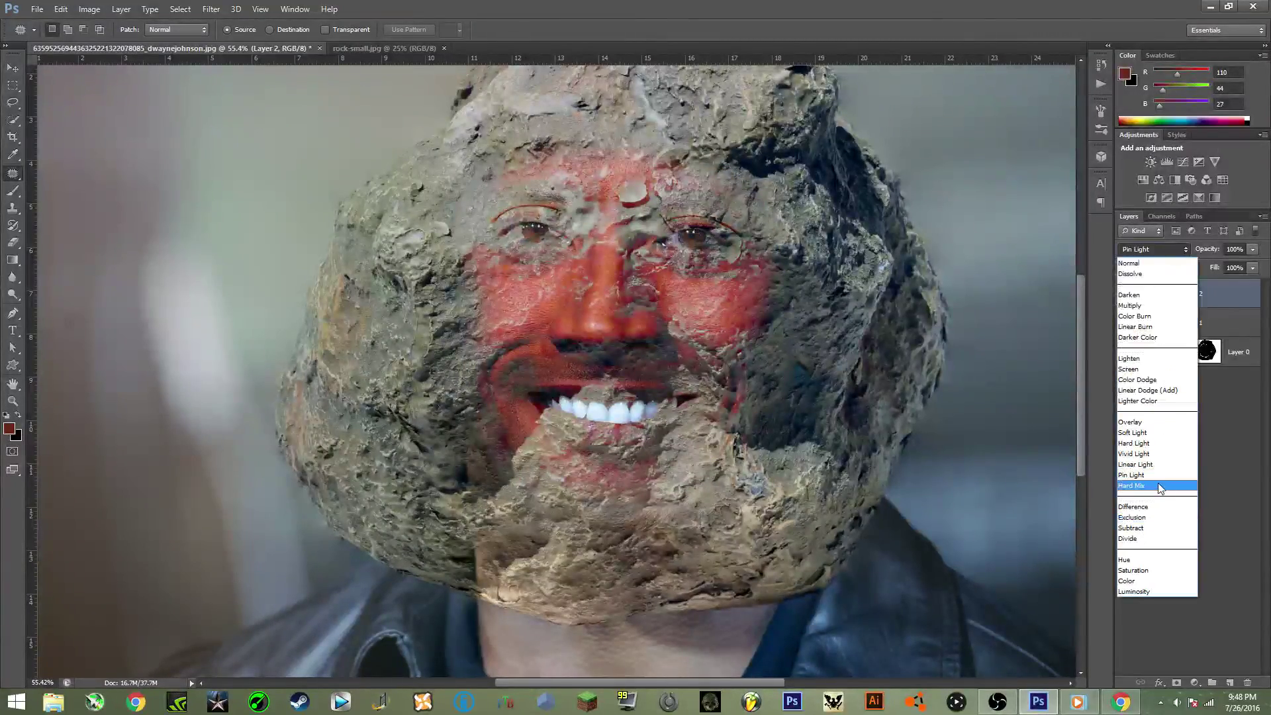
{"action": "left_click", "coordinate": [1133, 485]}
{"action": "left_click", "coordinate": [1152, 249]}
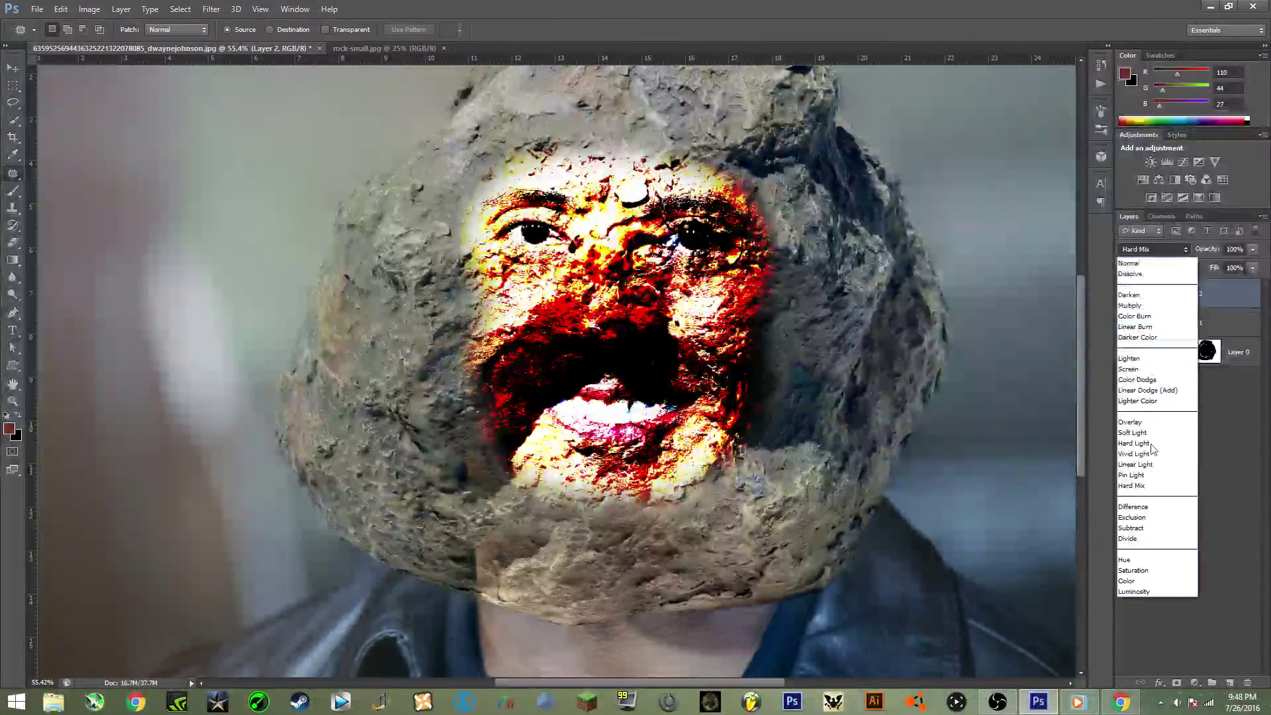
{"action": "left_click", "coordinate": [1150, 507]}
Try Subtract, Exclusion and Divide blending on the face layer
{"action": "left_click", "coordinate": [1152, 250]}
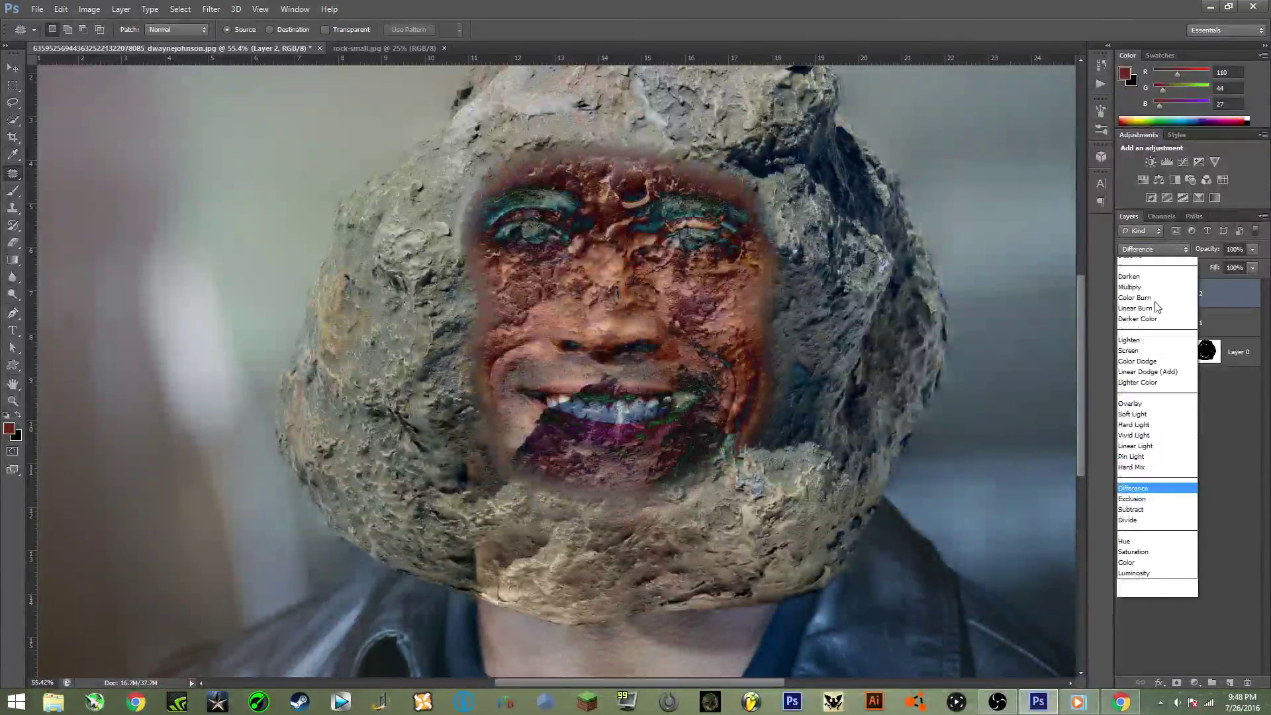
{"action": "left_click", "coordinate": [1169, 507]}
{"action": "left_click", "coordinate": [1152, 250]}
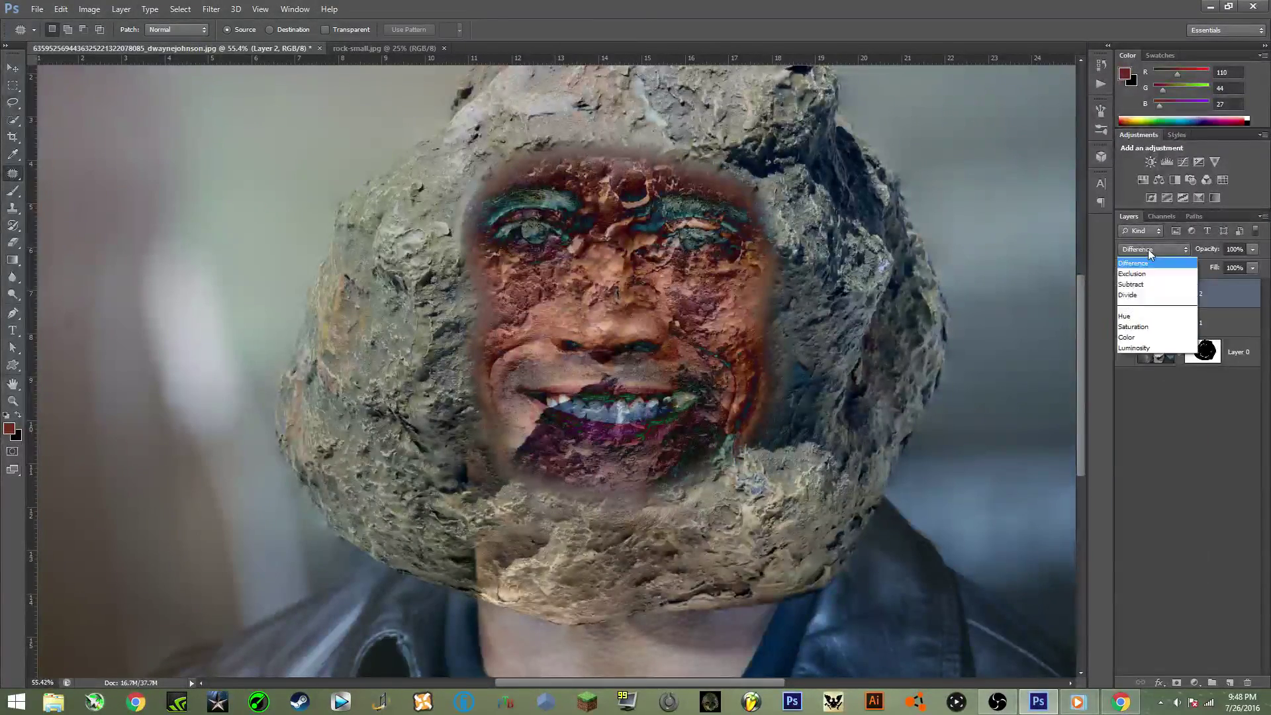
{"action": "left_click", "coordinate": [1149, 524]}
{"action": "left_click", "coordinate": [1152, 249]}
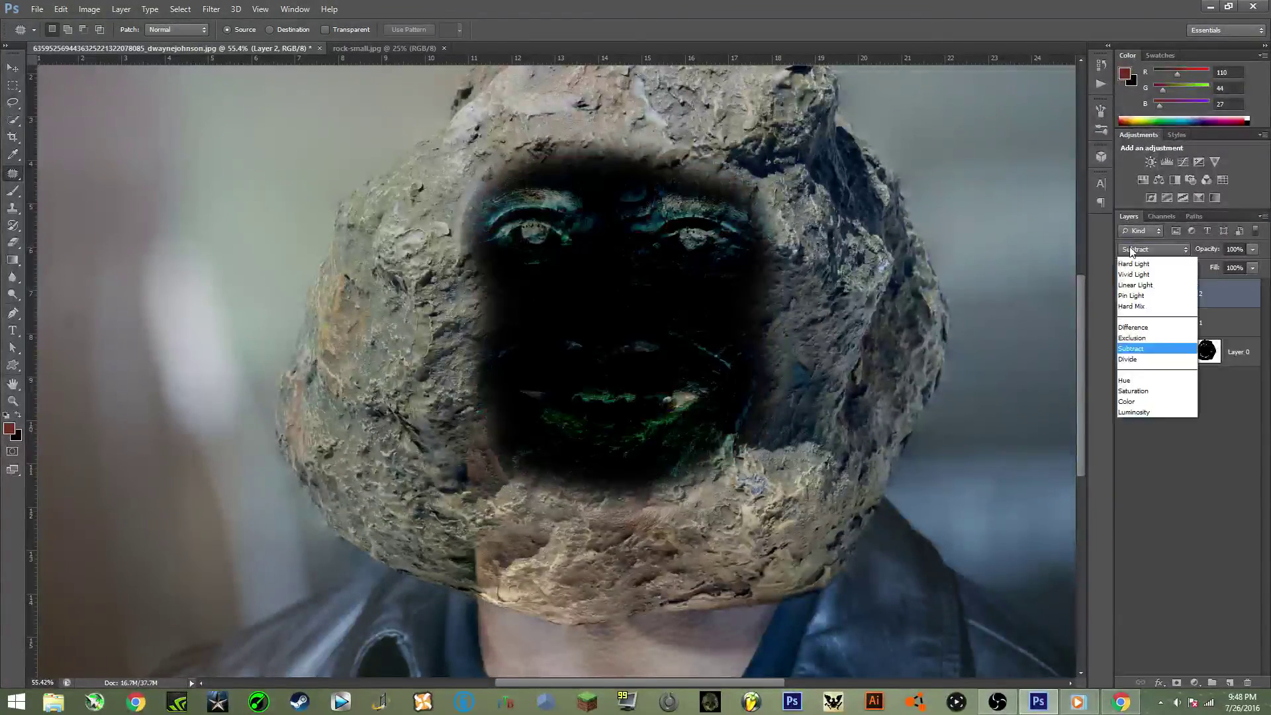
{"action": "left_click", "coordinate": [1152, 515]}
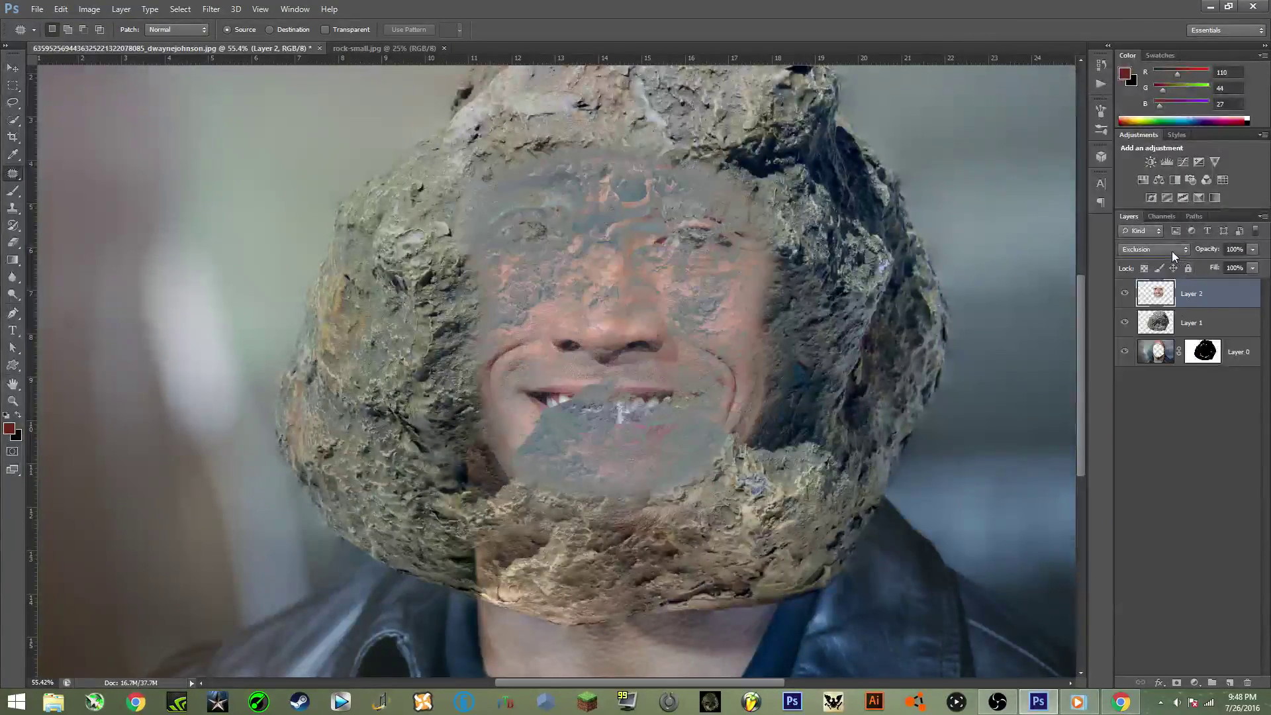
{"action": "left_click", "coordinate": [1152, 250]}
{"action": "left_click", "coordinate": [1162, 531]}
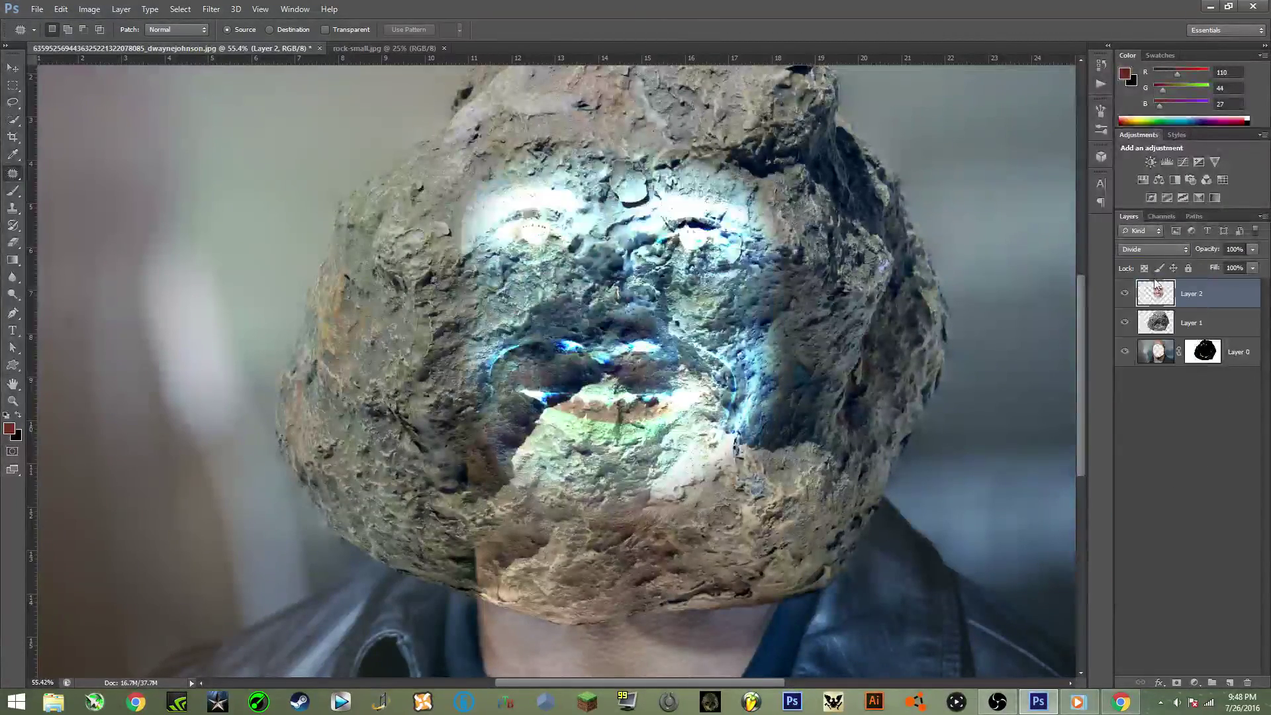
Try the Hue, Saturation, Color and Luminosity blend modes on the face layer
{"action": "left_click", "coordinate": [1152, 249]}
{"action": "left_click", "coordinate": [1171, 561]}
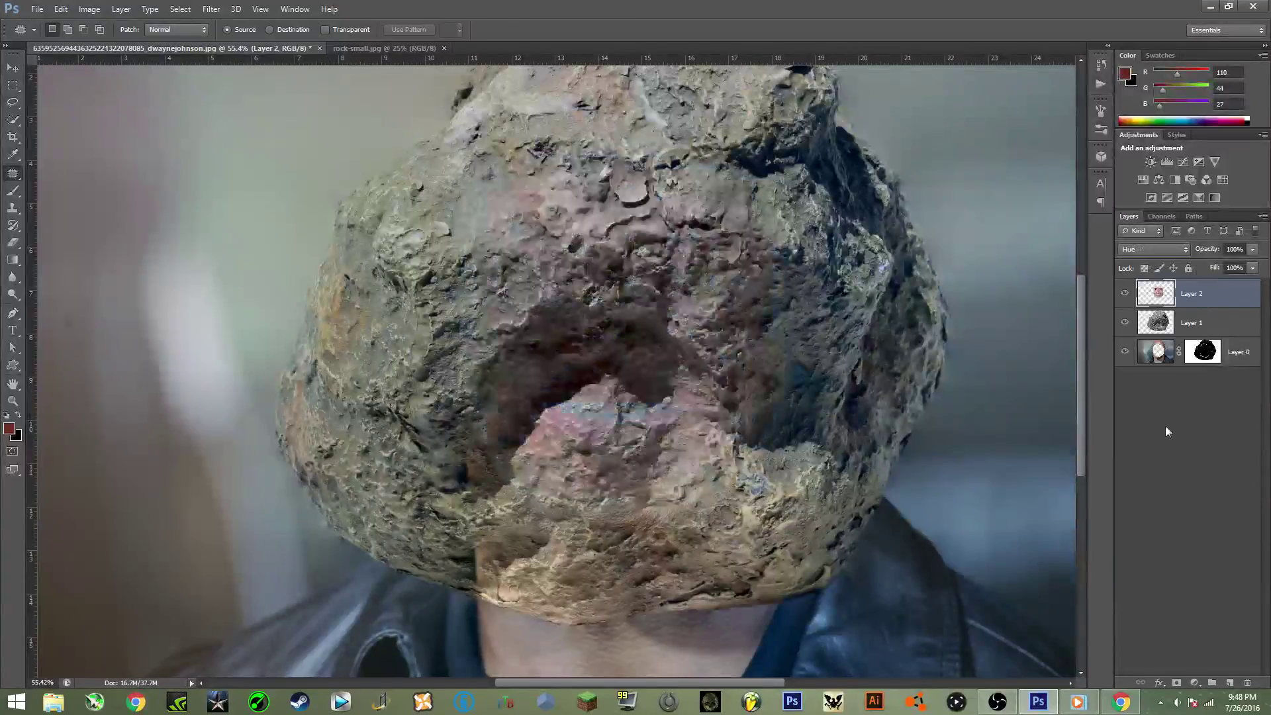
{"action": "left_click", "coordinate": [1152, 250]}
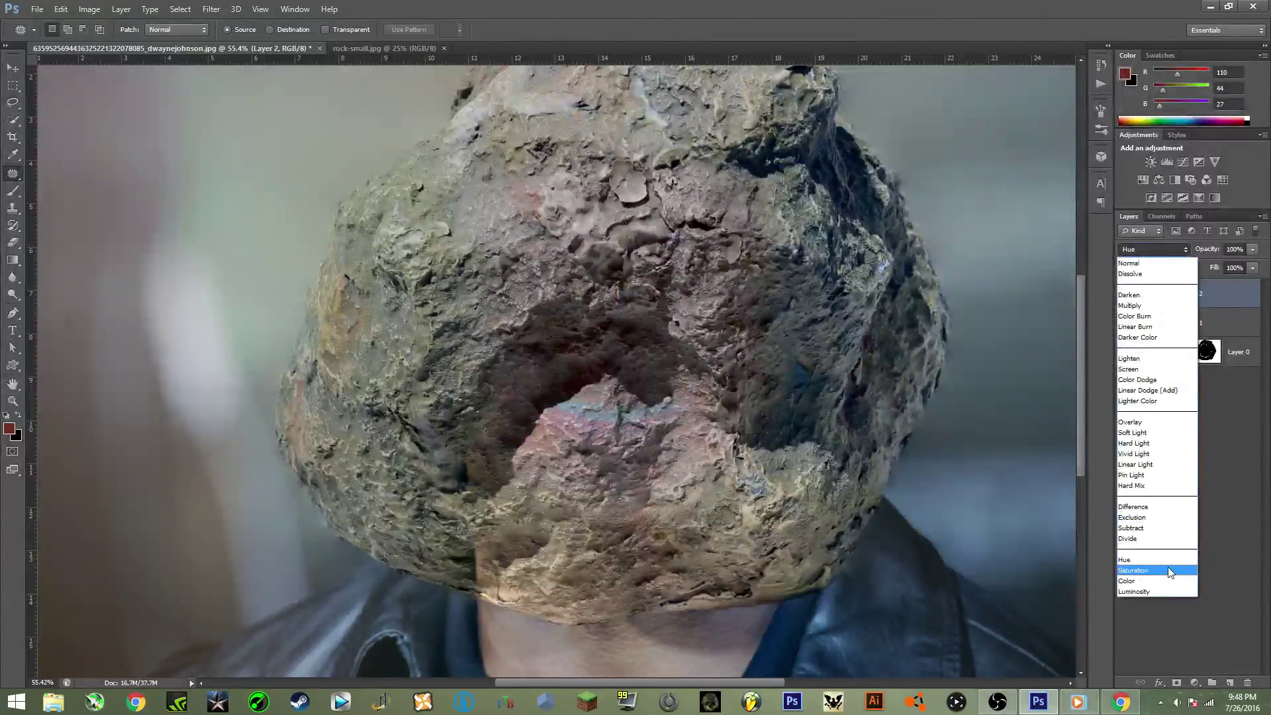
{"action": "left_click", "coordinate": [1168, 569]}
{"action": "left_click", "coordinate": [1145, 252]}
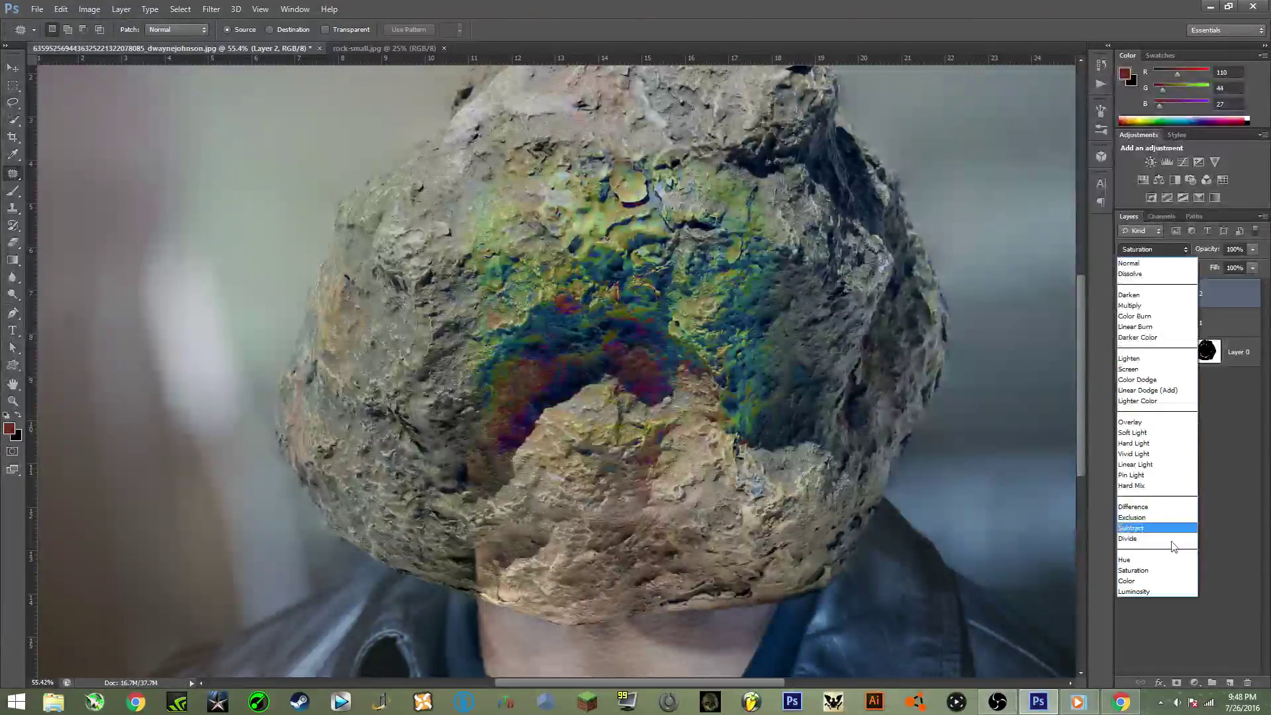
{"action": "left_click", "coordinate": [1169, 581]}
{"action": "left_click", "coordinate": [1152, 250]}
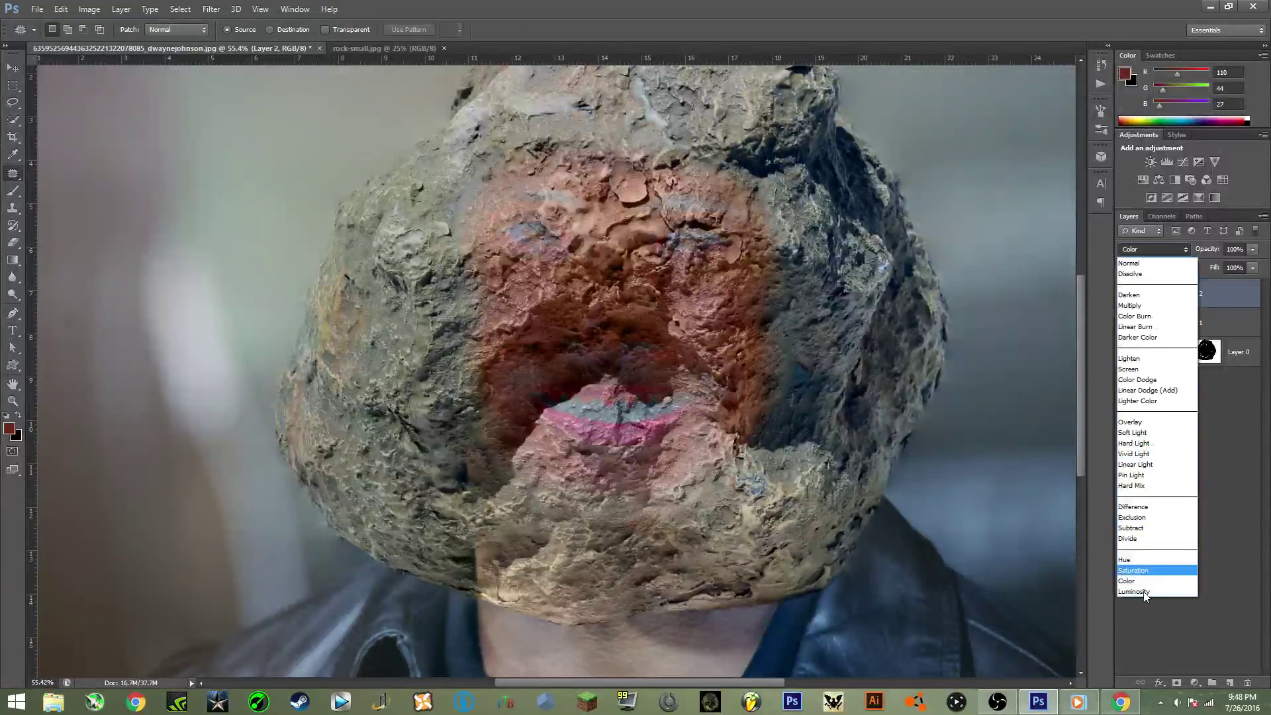
{"action": "left_click", "coordinate": [1142, 595]}
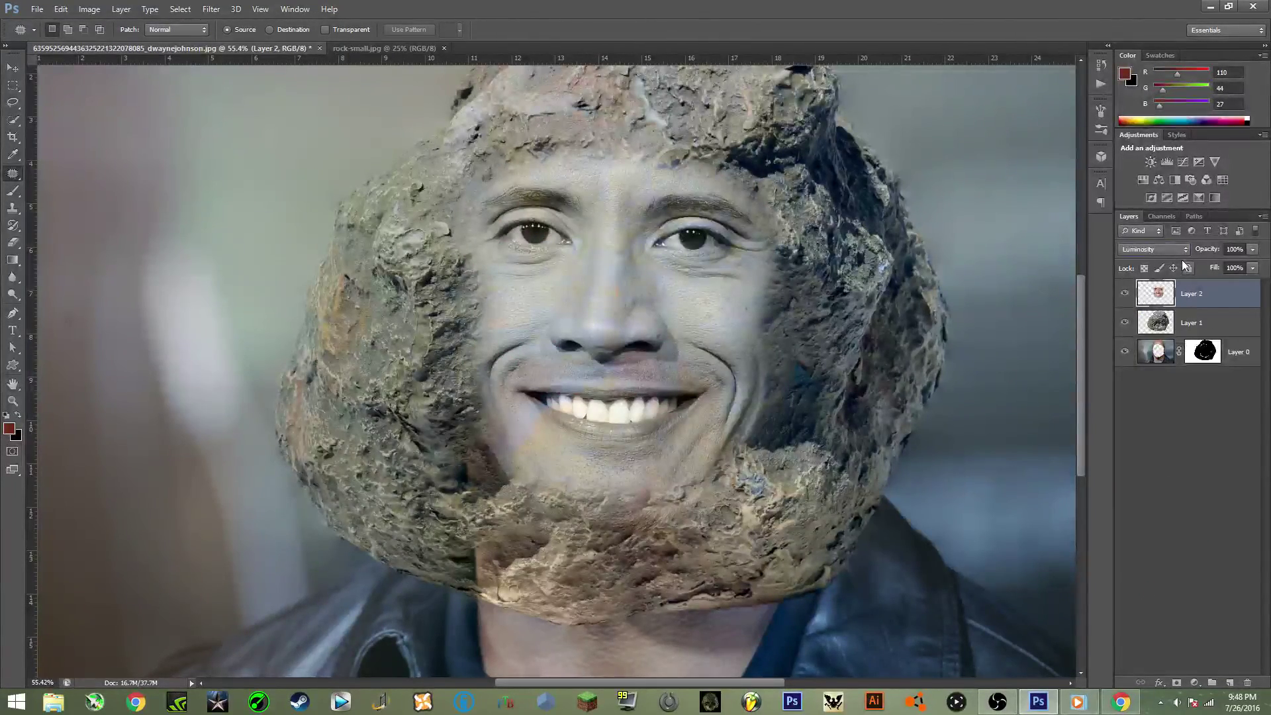
Try Dissolve and Darken, then settle the face layer on Overlay
{"action": "left_click", "coordinate": [1176, 231]}
{"action": "key", "text": "Escape"}
{"action": "key", "text": "d"}
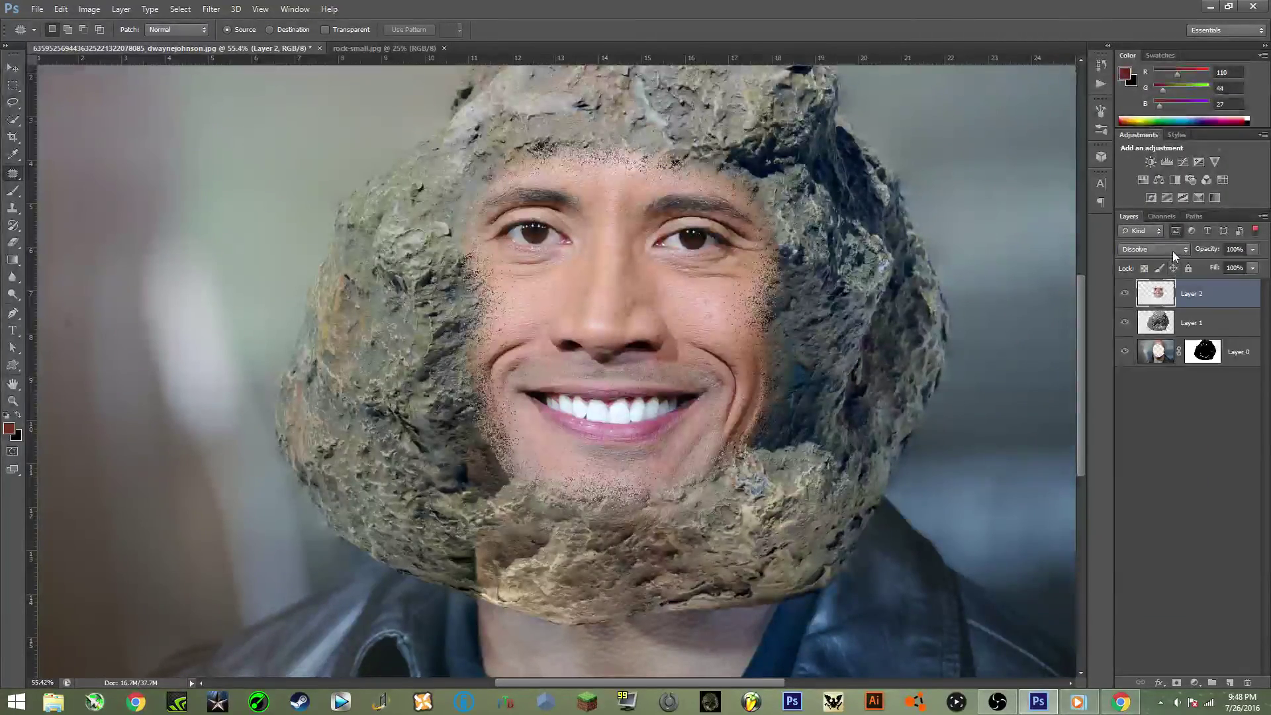
{"action": "left_click", "coordinate": [1173, 253]}
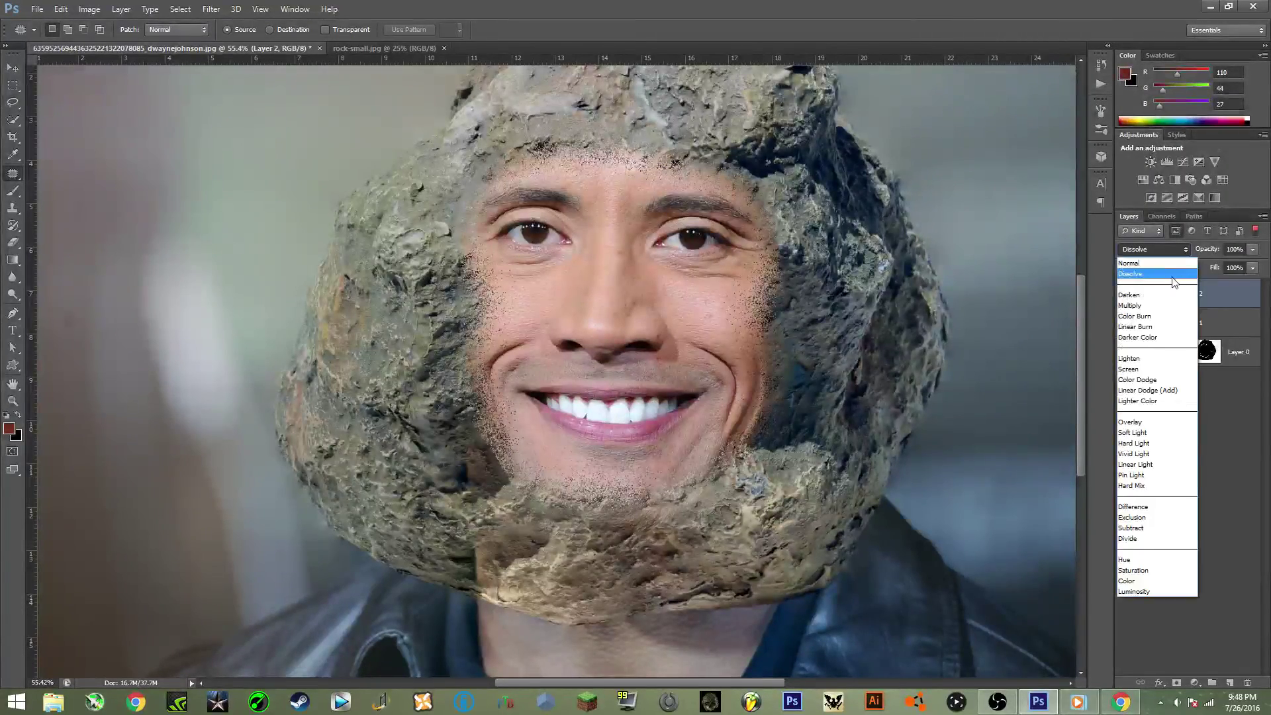
{"action": "left_click", "coordinate": [1173, 296]}
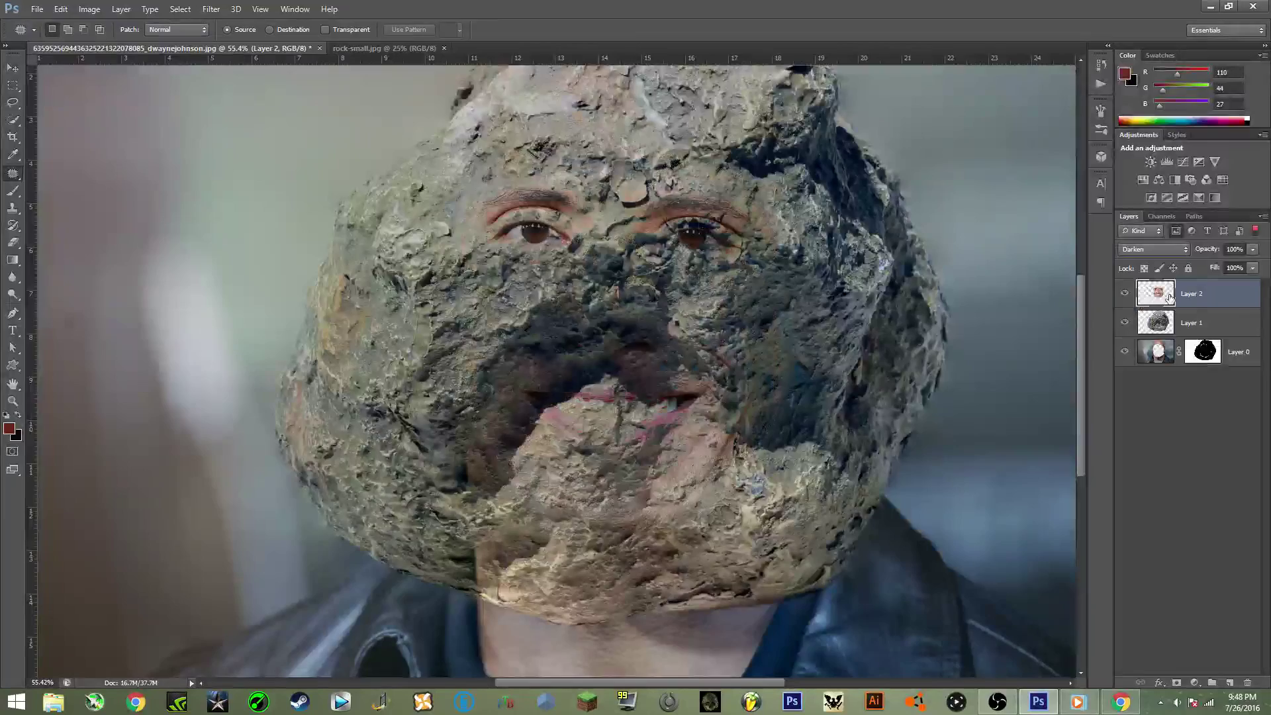
{"action": "left_click", "coordinate": [1165, 252]}
{"action": "left_click", "coordinate": [1164, 422]}
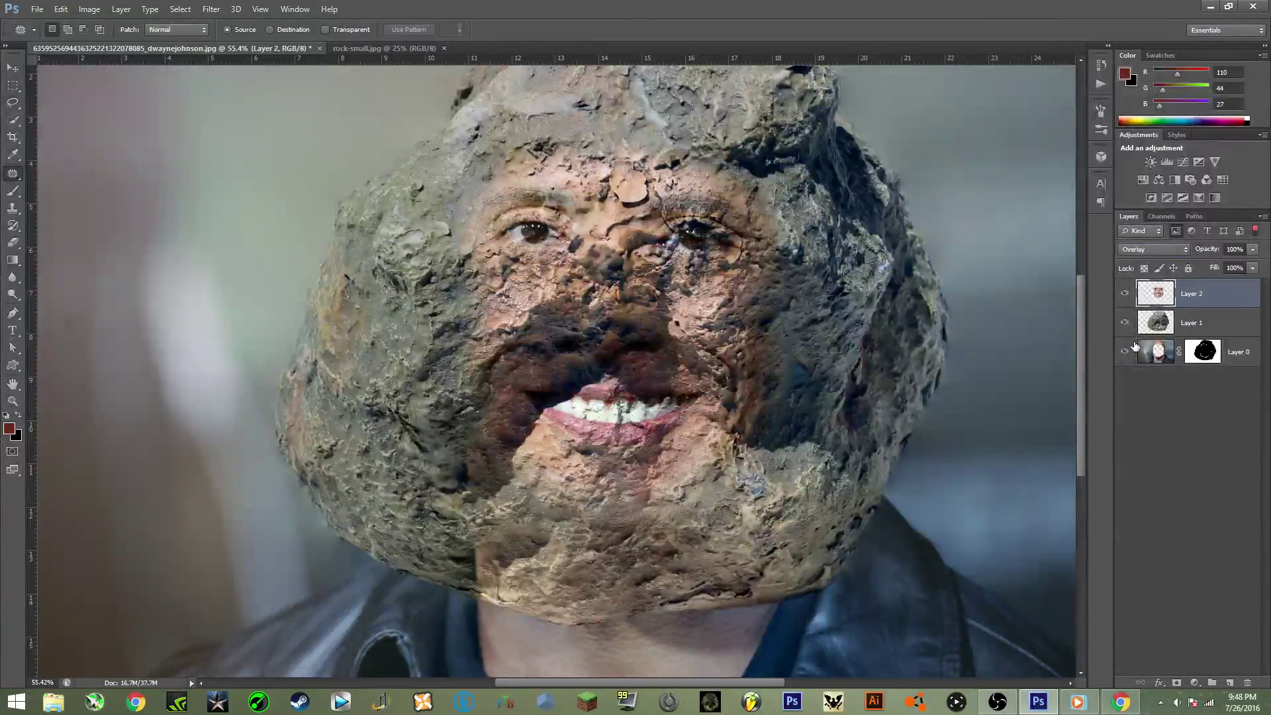
Play the song My Heart in Windows Media Player and minimize the player
{"action": "left_click", "coordinate": [1078, 701]}
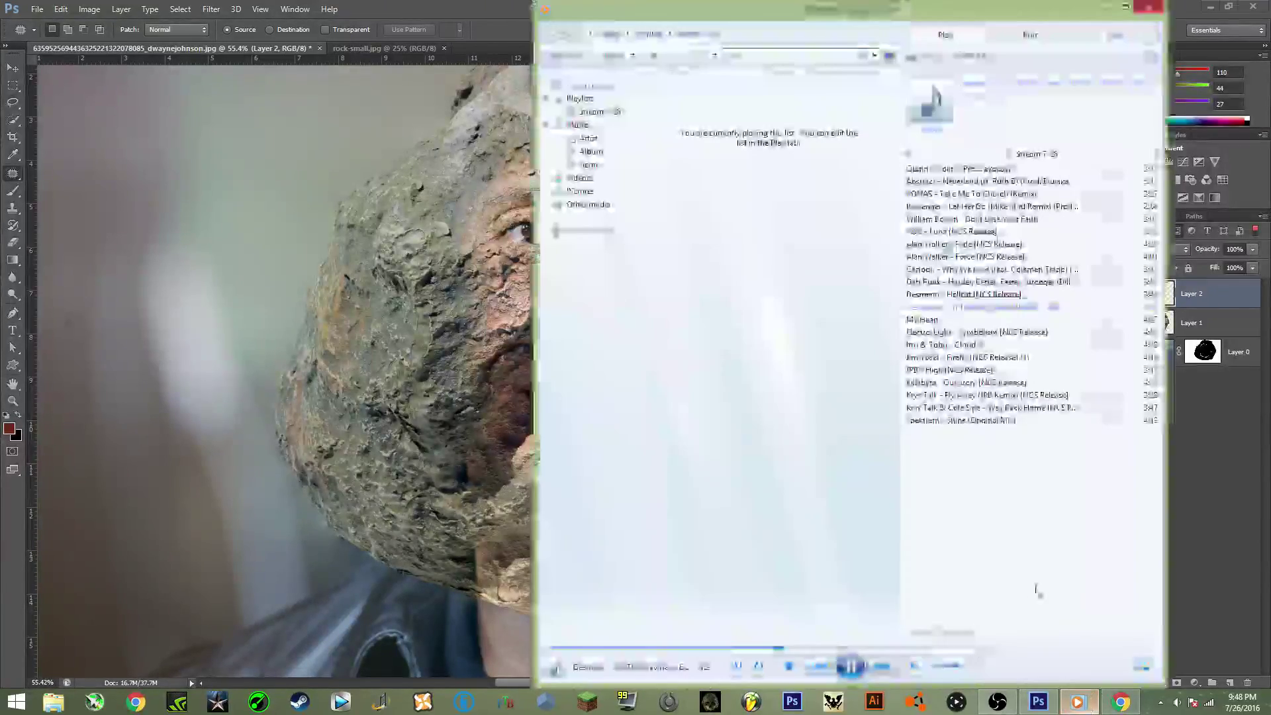
{"action": "left_click", "coordinate": [882, 666]}
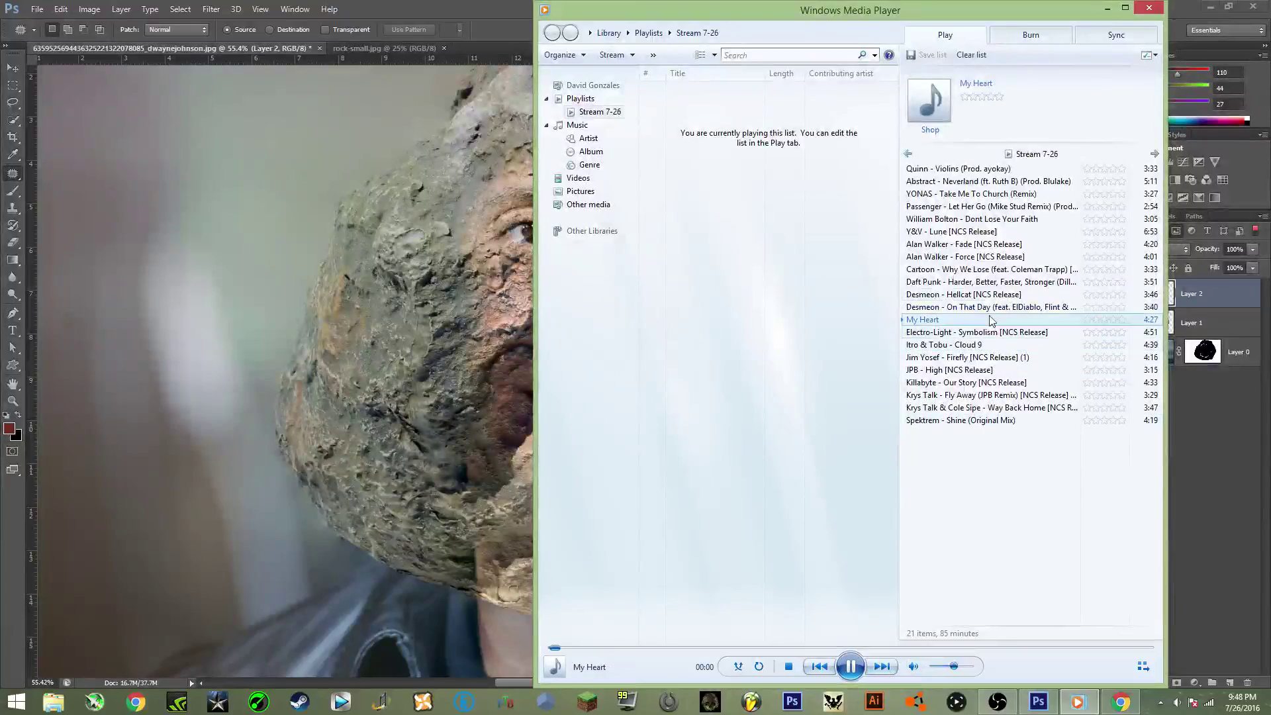
{"action": "left_click", "coordinate": [1107, 8]}
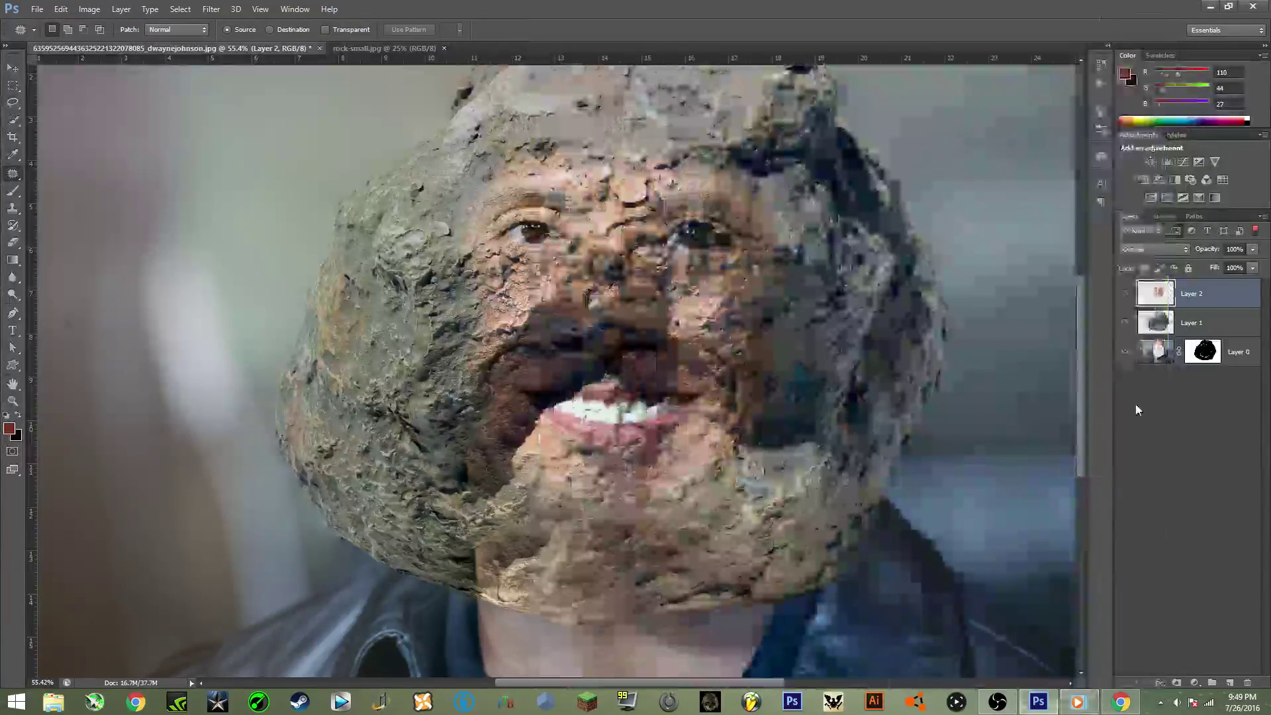
Turn off Layers panel filtering, minimize the recording software, and return to the Photoshop composition
{"action": "left_click", "coordinate": [1257, 230]}
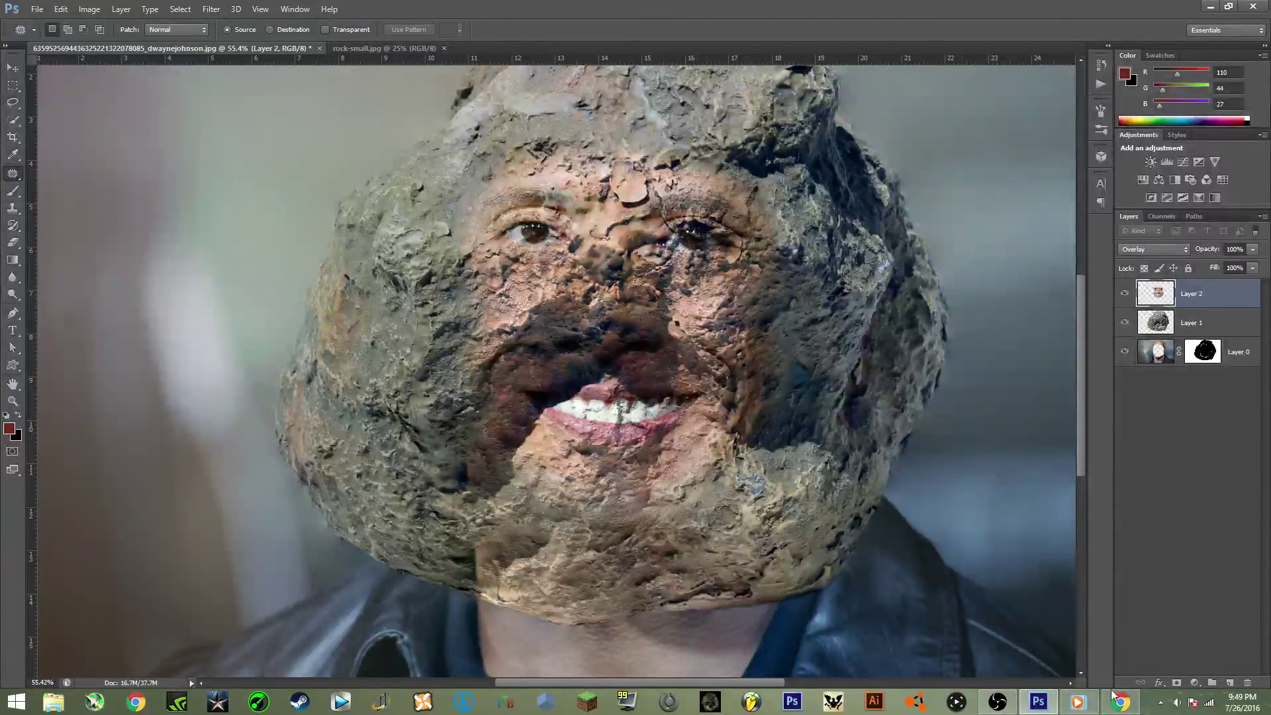
{"action": "left_click", "coordinate": [1078, 702]}
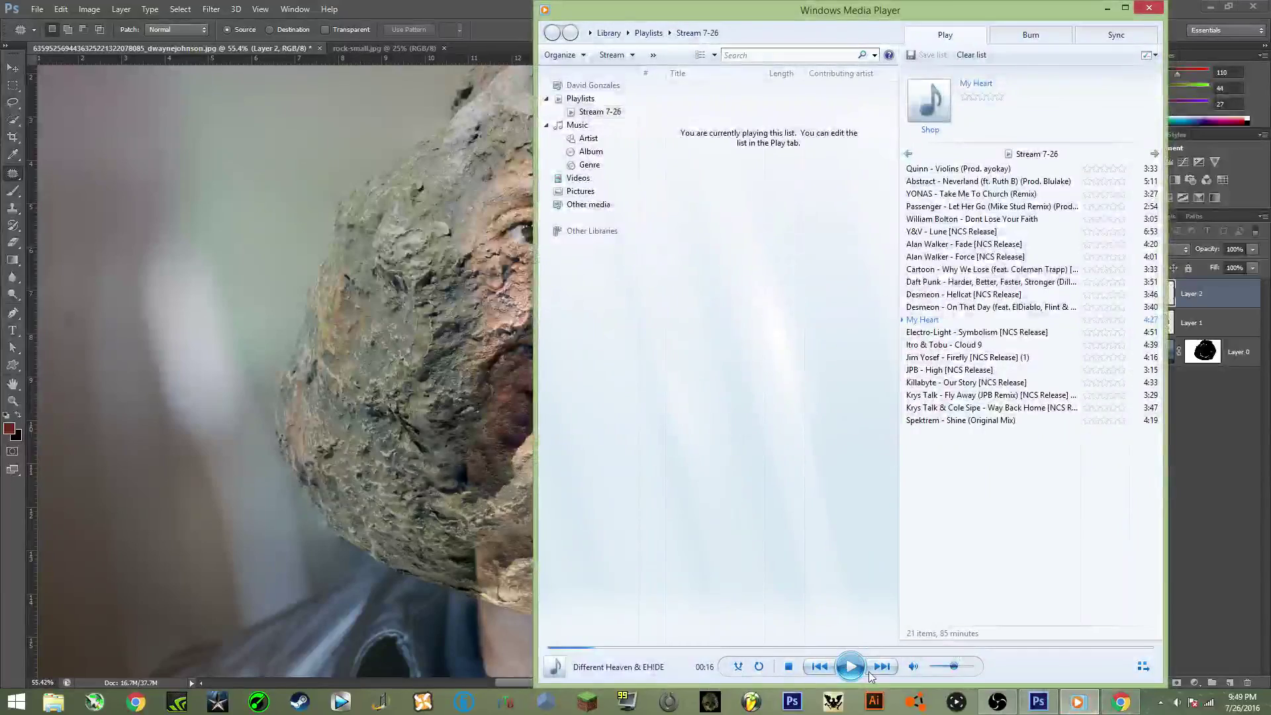
{"action": "left_click", "coordinate": [998, 702]}
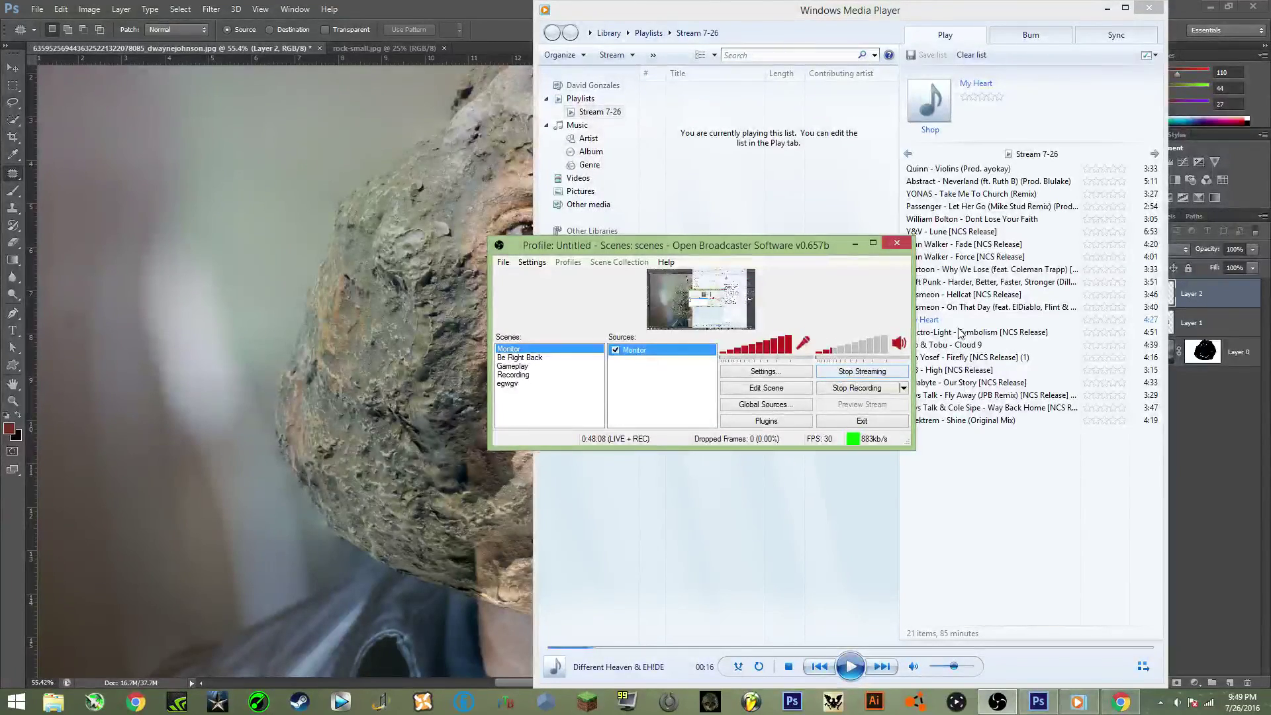
{"action": "left_click", "coordinate": [855, 245]}
{"action": "left_click", "coordinate": [531, 358]}
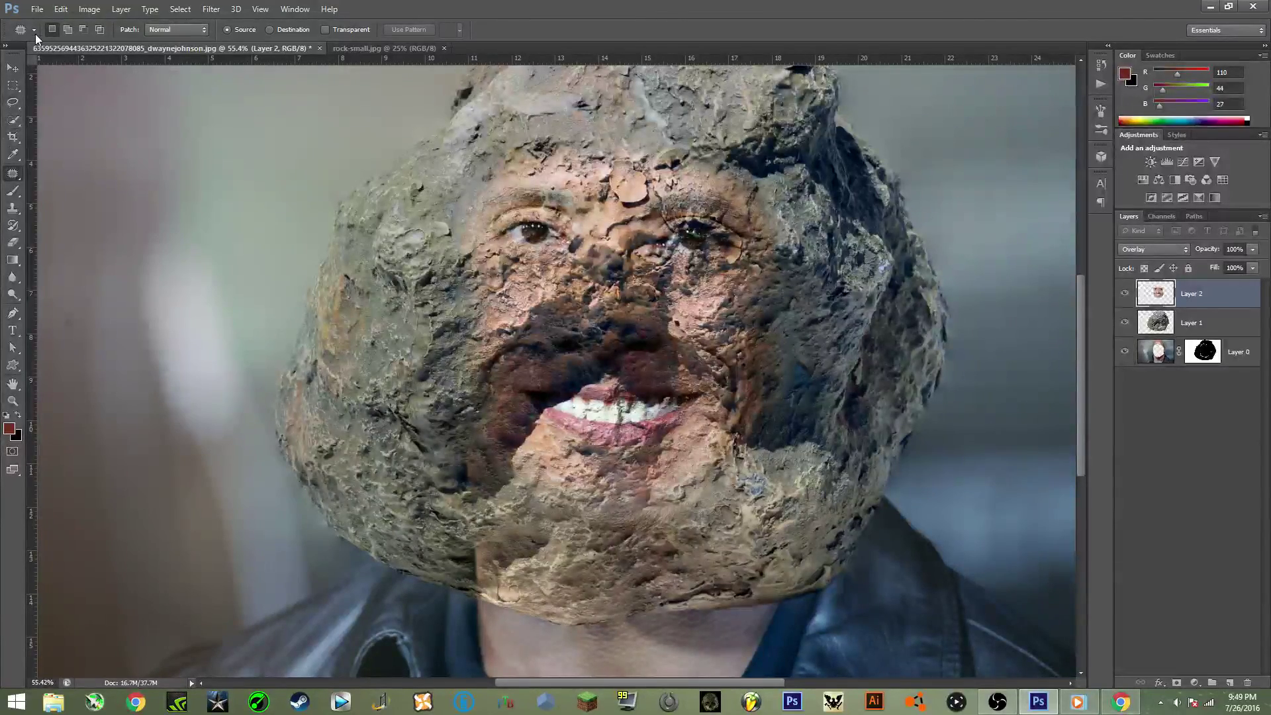
Save a Maximum-quality JPEG copy of the composite to the Desktop, then bring up Twitter in Chrome
{"action": "key", "text": "ctrl+shift+s"}
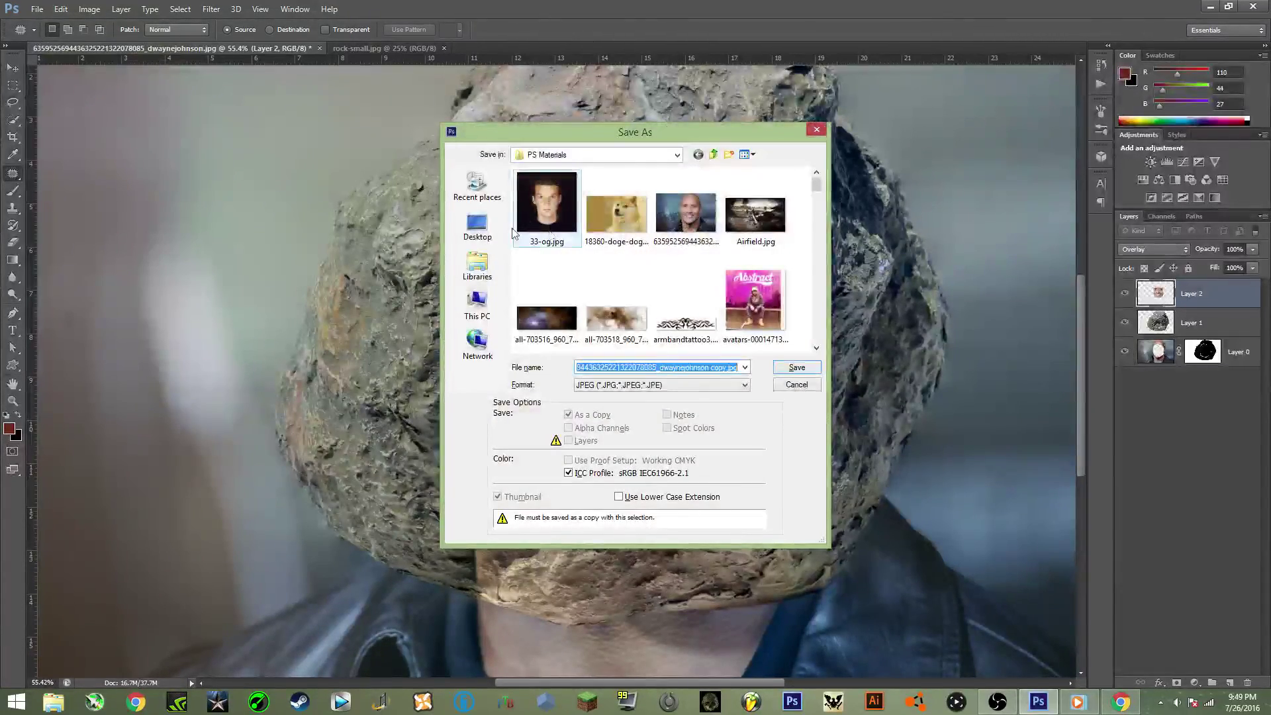
{"action": "left_click", "coordinate": [477, 225]}
{"action": "left_click", "coordinate": [797, 366]}
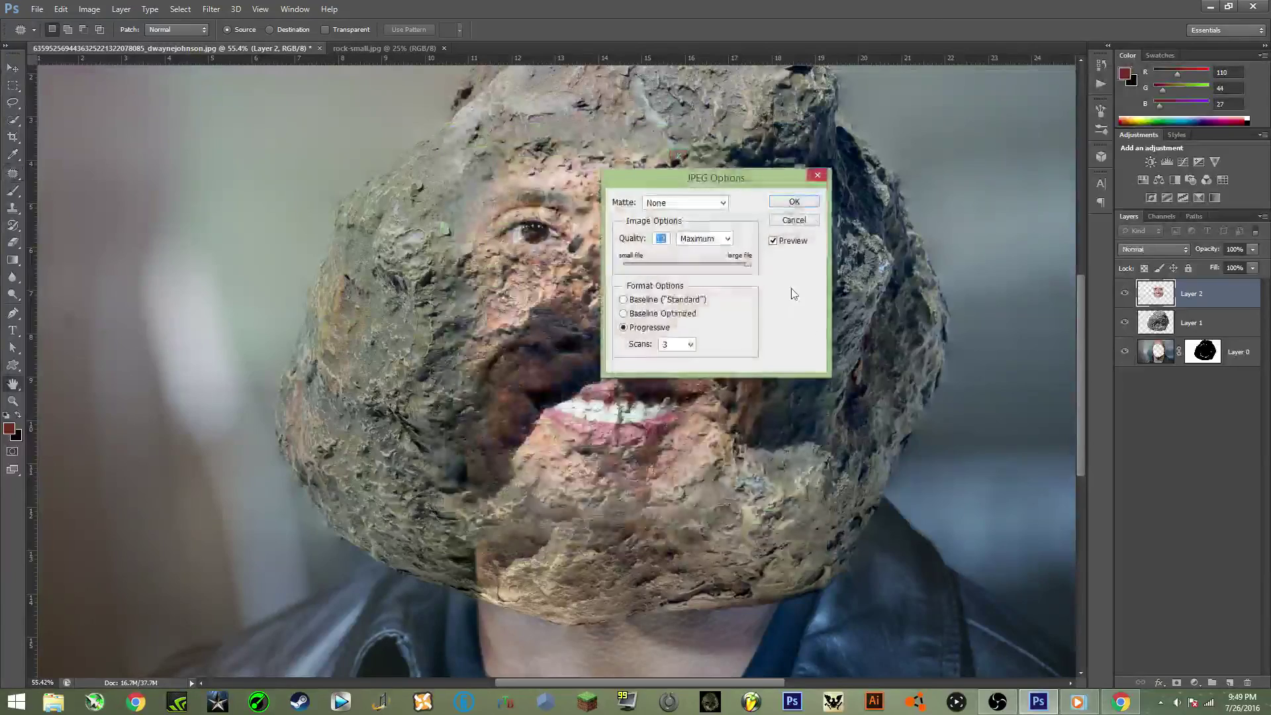
{"action": "key", "text": "Return"}
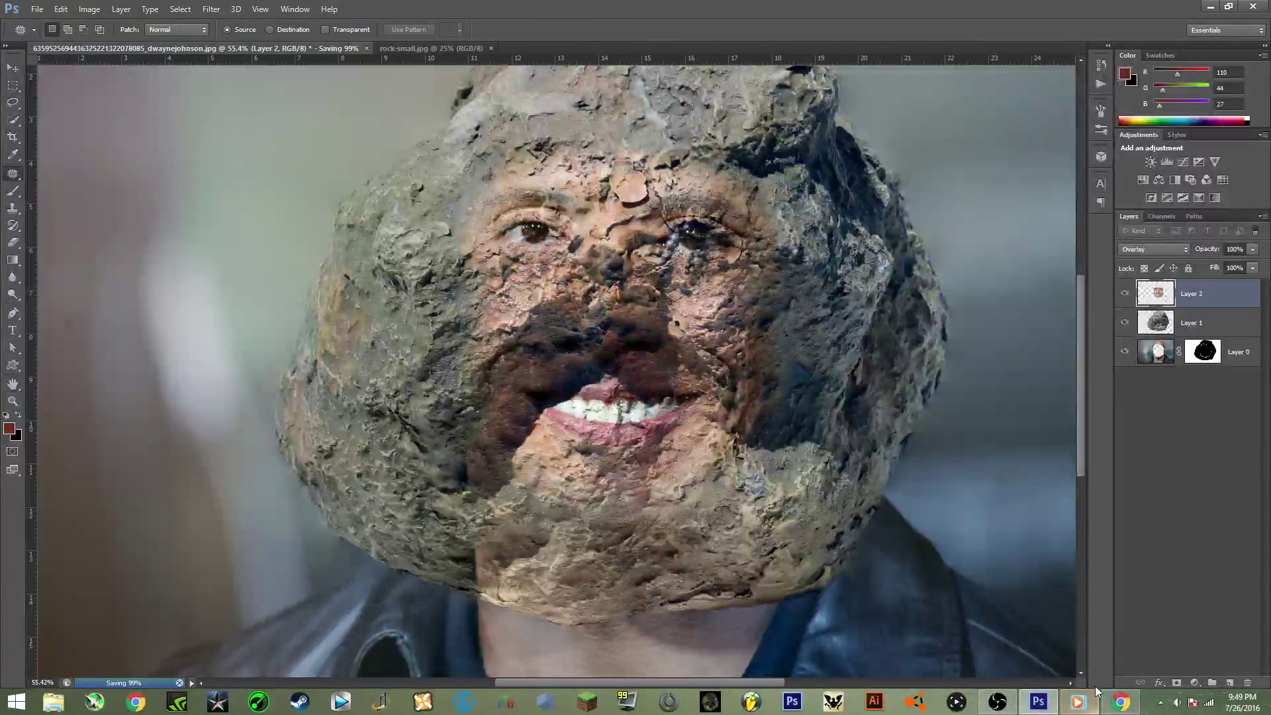
{"action": "left_click", "coordinate": [1121, 702]}
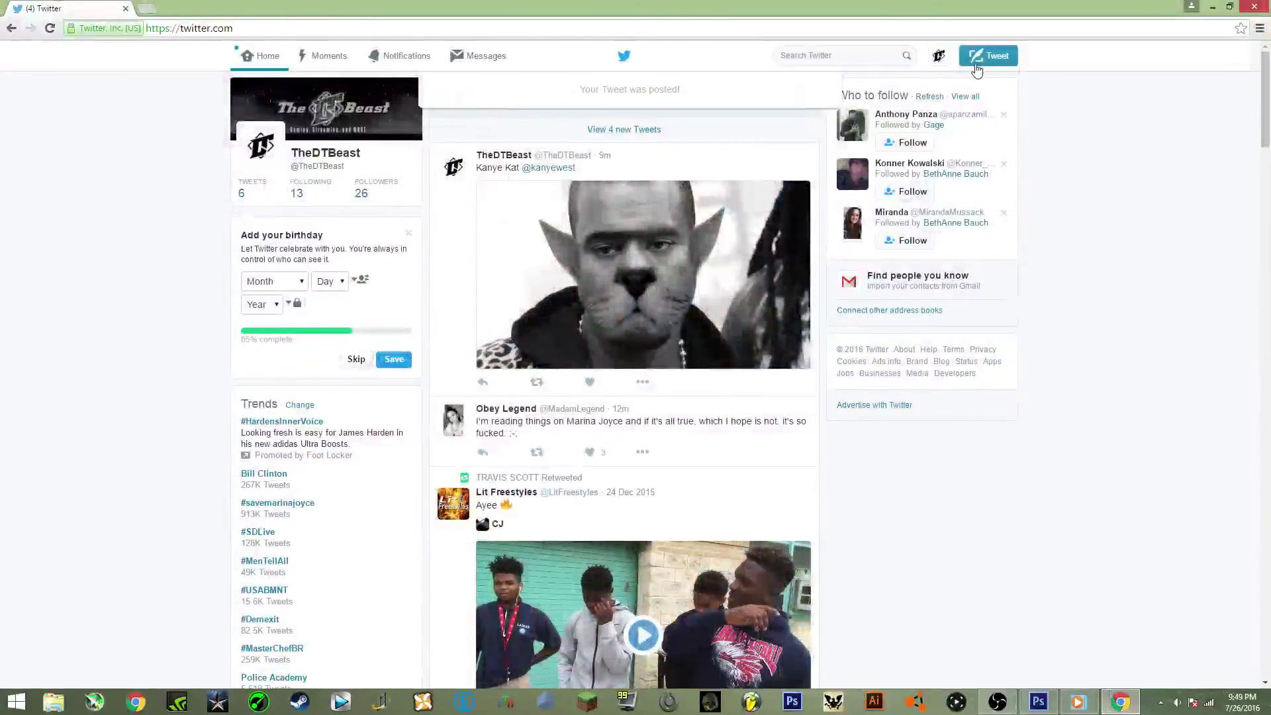
Start a tweet with dwaynejohnson copy.JPG from the Desktop attached and begin the caption Rock "The Dwayne" Johnson
{"action": "left_click", "coordinate": [976, 69]}
{"action": "left_click", "coordinate": [464, 276]}
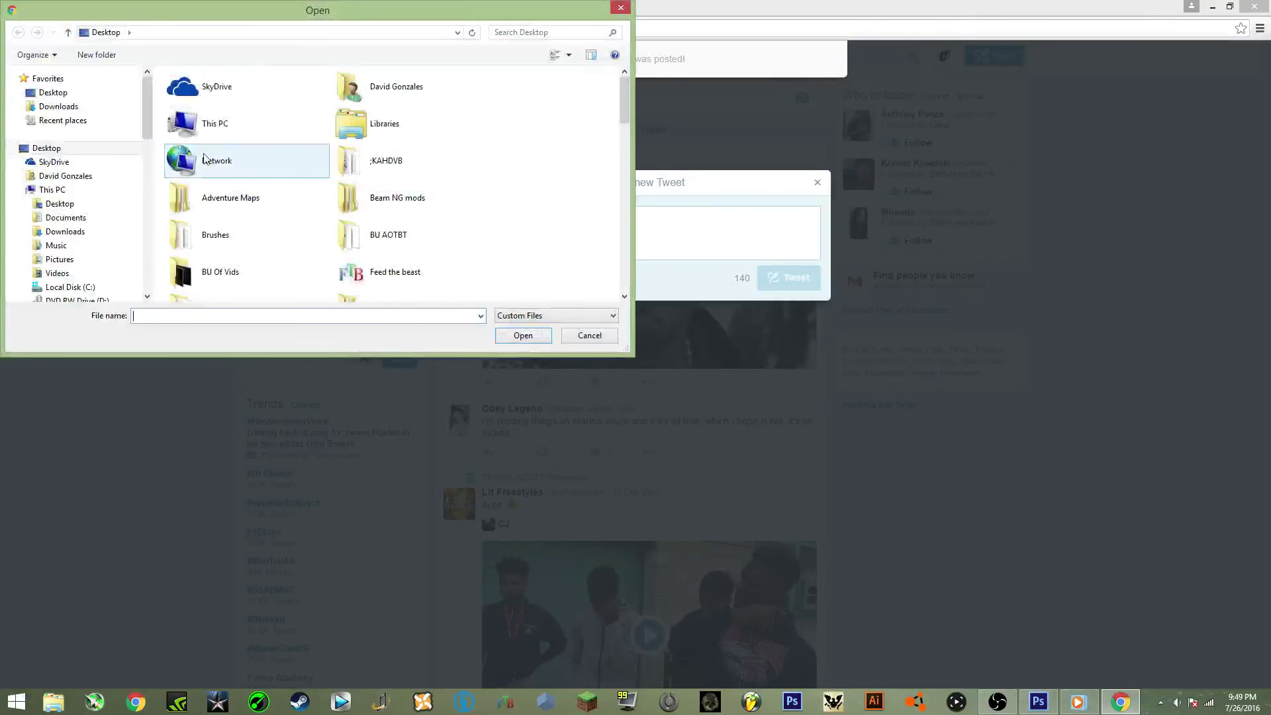
{"action": "mouse_move", "coordinate": [80, 179]}
{"action": "left_click_drag", "start_coordinate": [623, 103], "coordinate": [616, 278]}
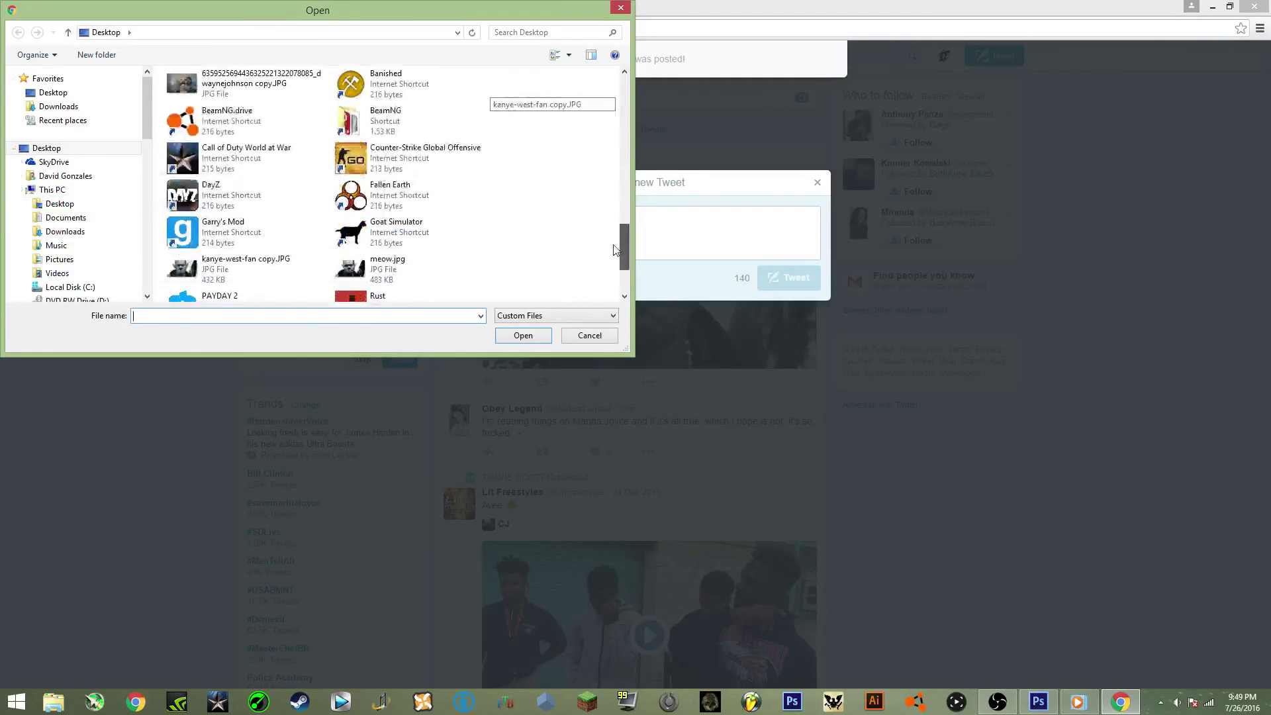
{"action": "scroll", "coordinate": [257, 143], "scroll_direction": "up", "scroll_amount": 2}
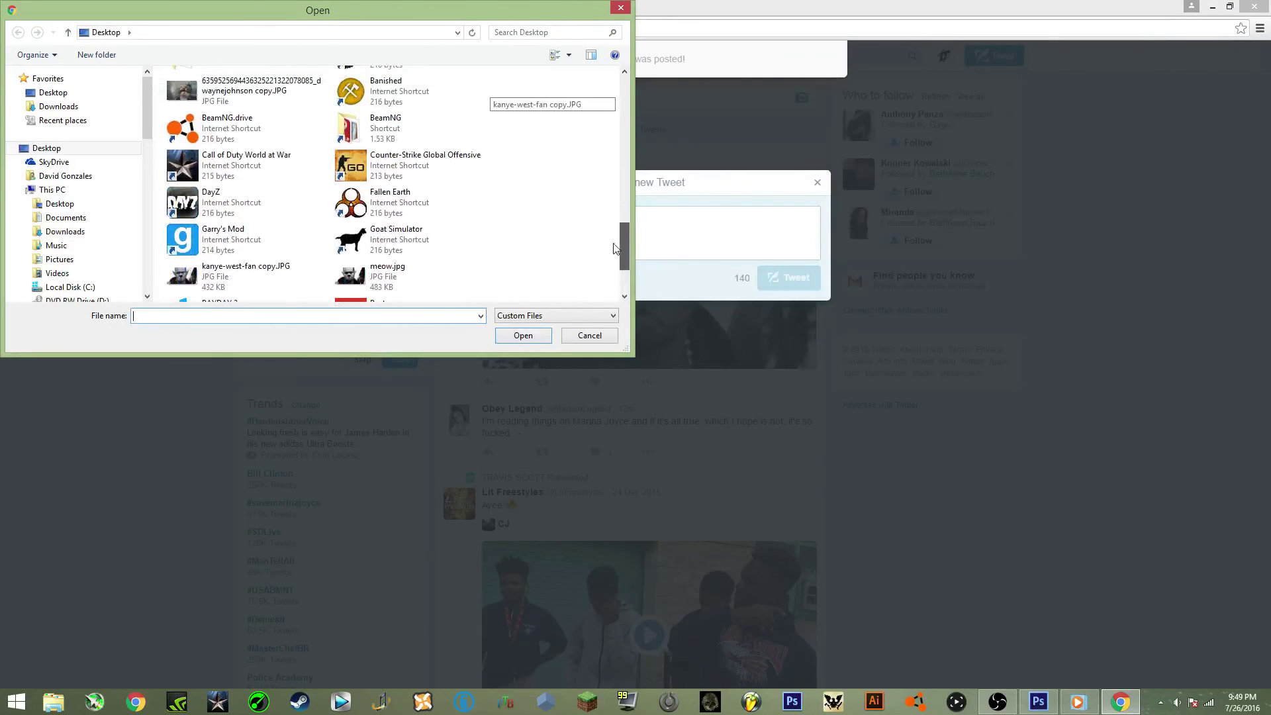
{"action": "scroll", "coordinate": [257, 143], "scroll_direction": "up", "scroll_amount": 2}
{"action": "scroll", "coordinate": [257, 143], "scroll_direction": "up", "scroll_amount": 1}
{"action": "left_click", "coordinate": [256, 143]}
{"action": "left_click", "coordinate": [540, 334]}
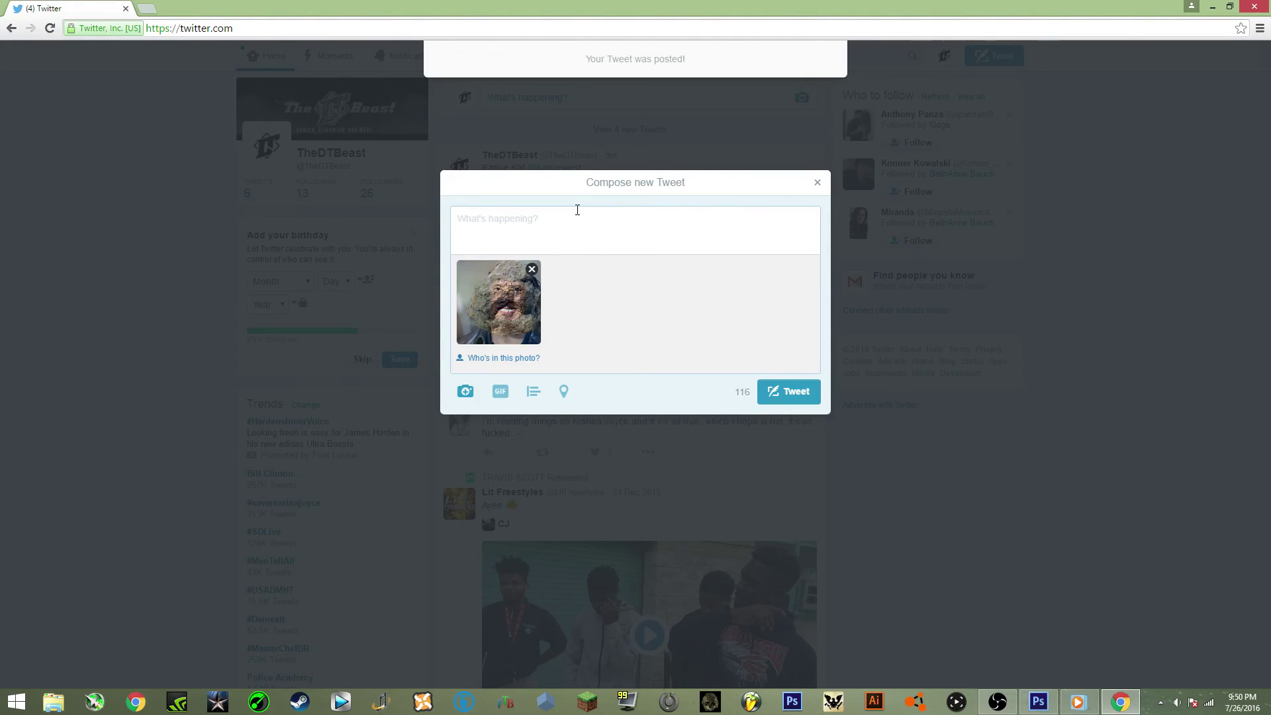
{"action": "type", "text": "Rock "}
{"action": "type", "text": "\"The Dwayne\" Johns"}
{"action": "type", "text": "on @therock"}
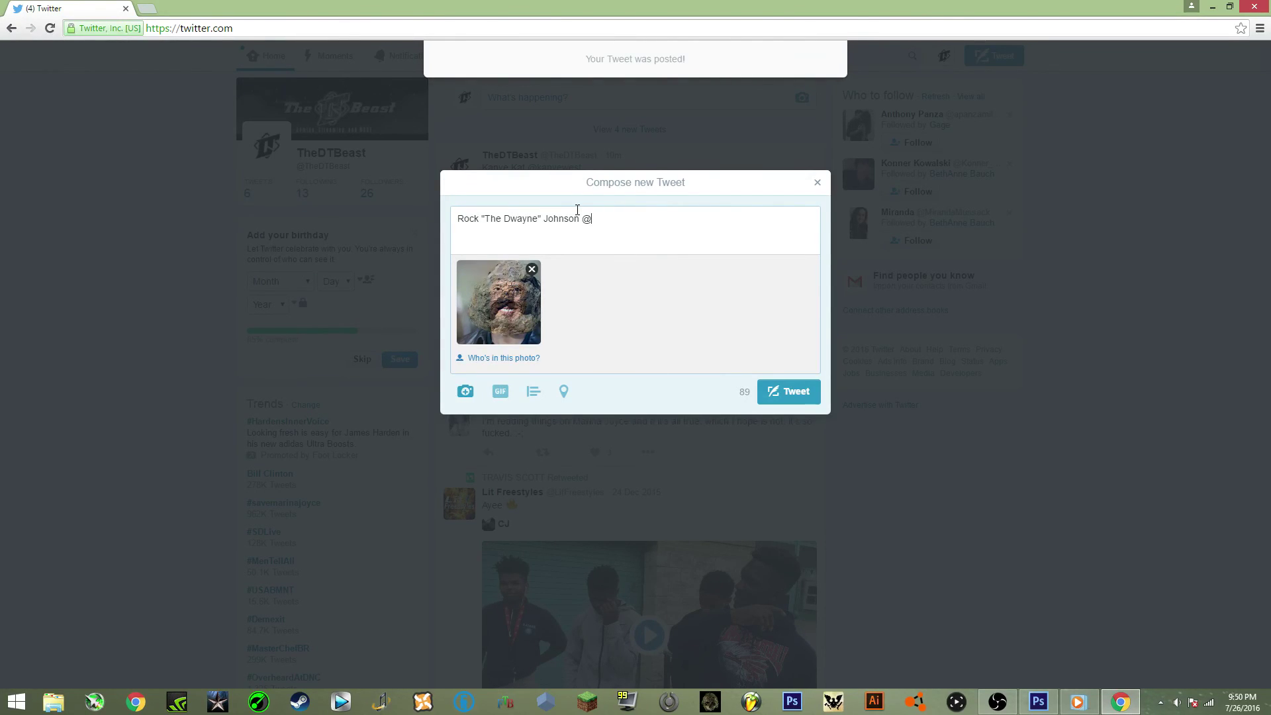
{"action": "type", "text": "the"}
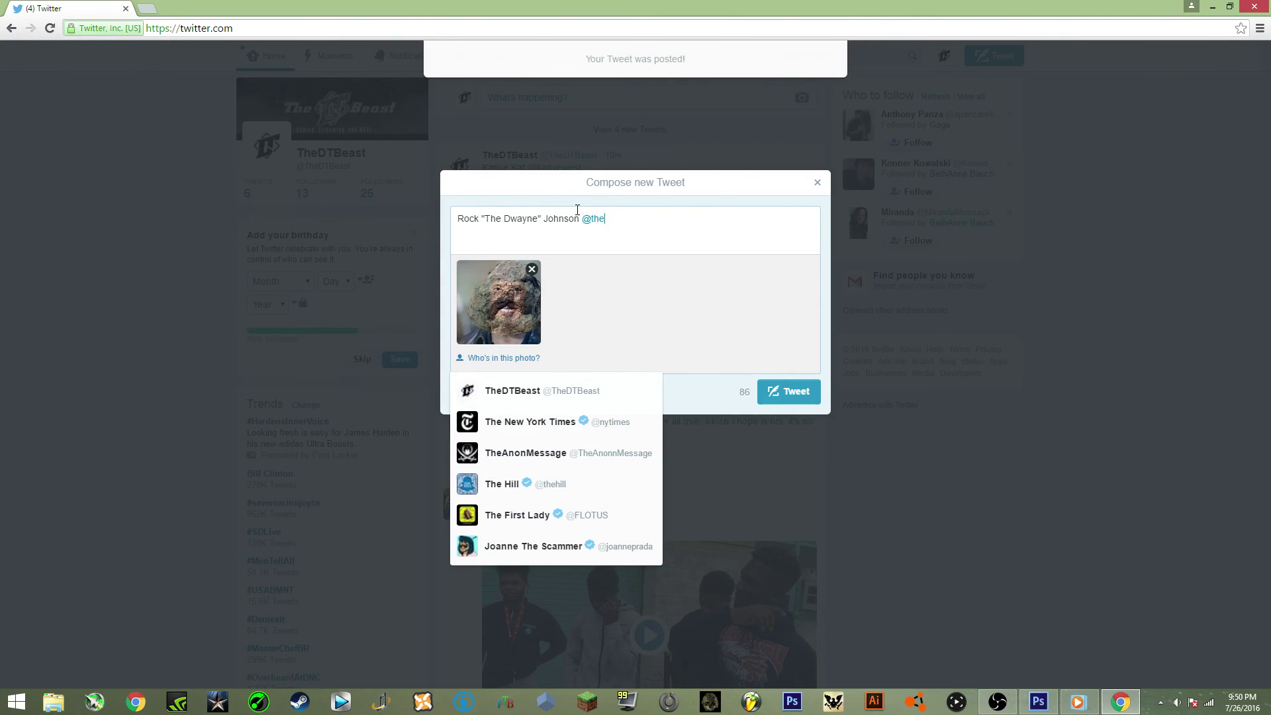
{"action": "type", "text": "roc"}
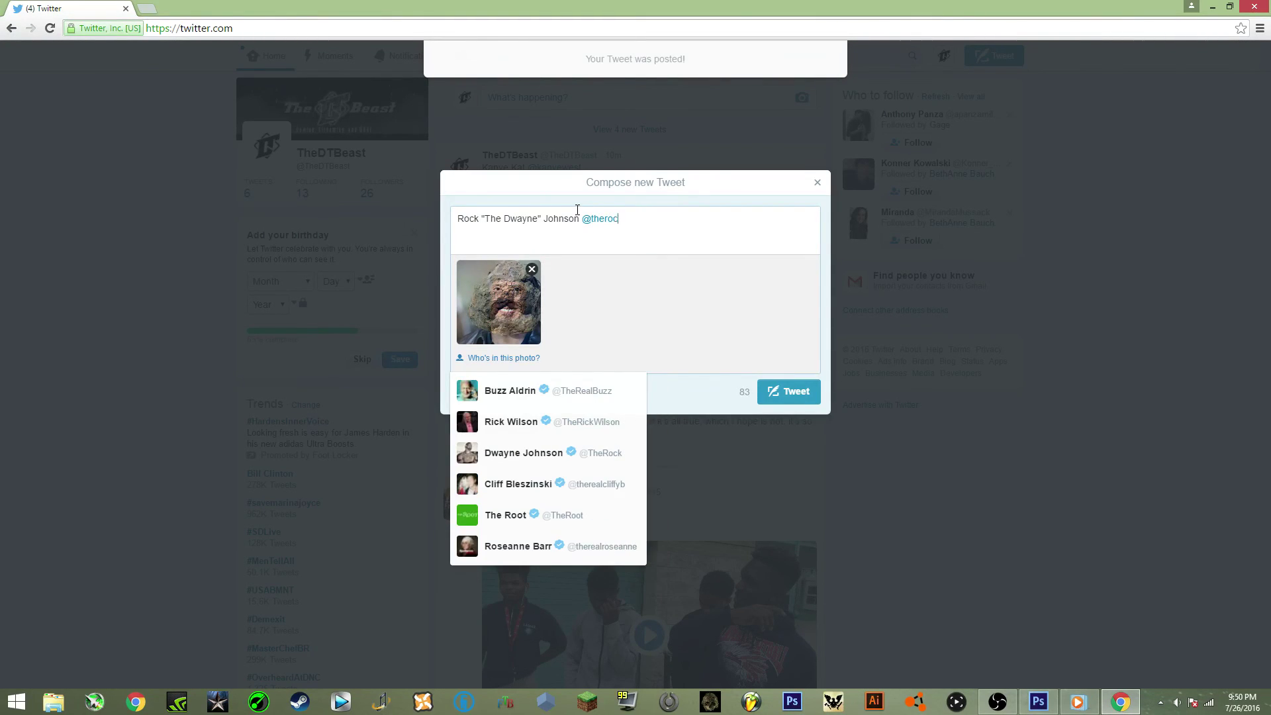
{"action": "type", "text": "k"}
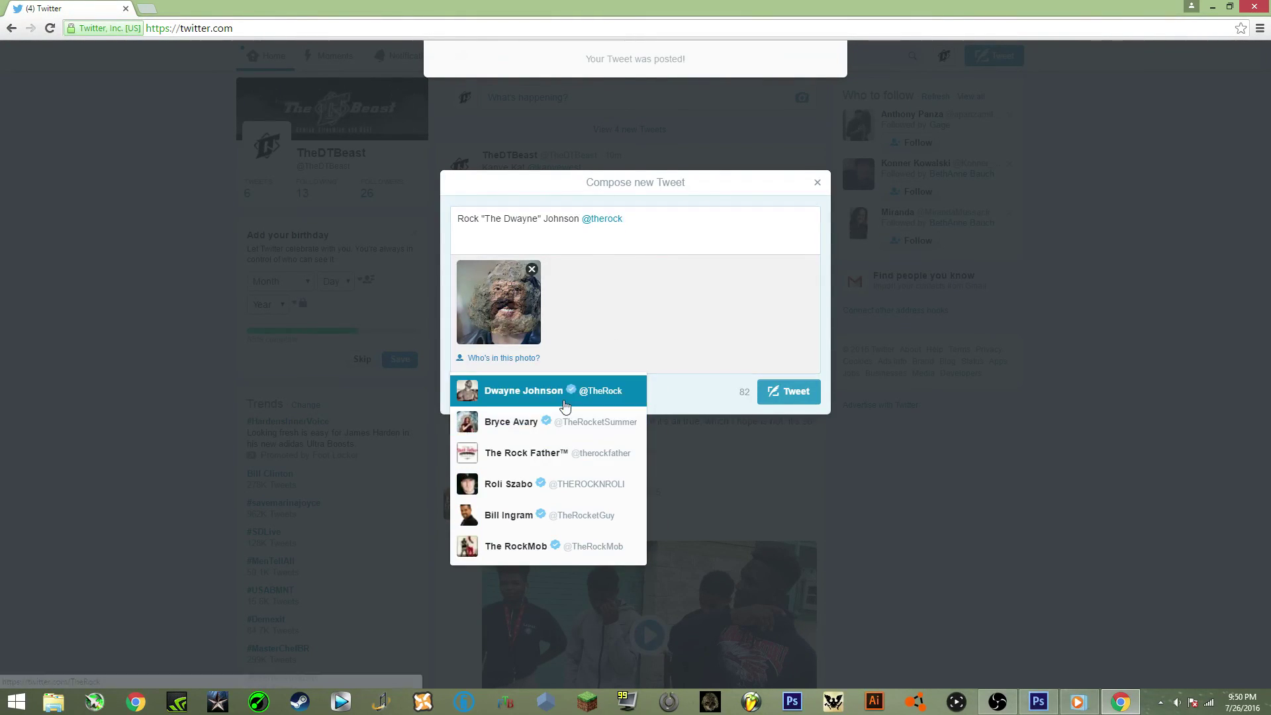
{"action": "left_click", "coordinate": [529, 391]}
{"action": "type", "text": "@g"}
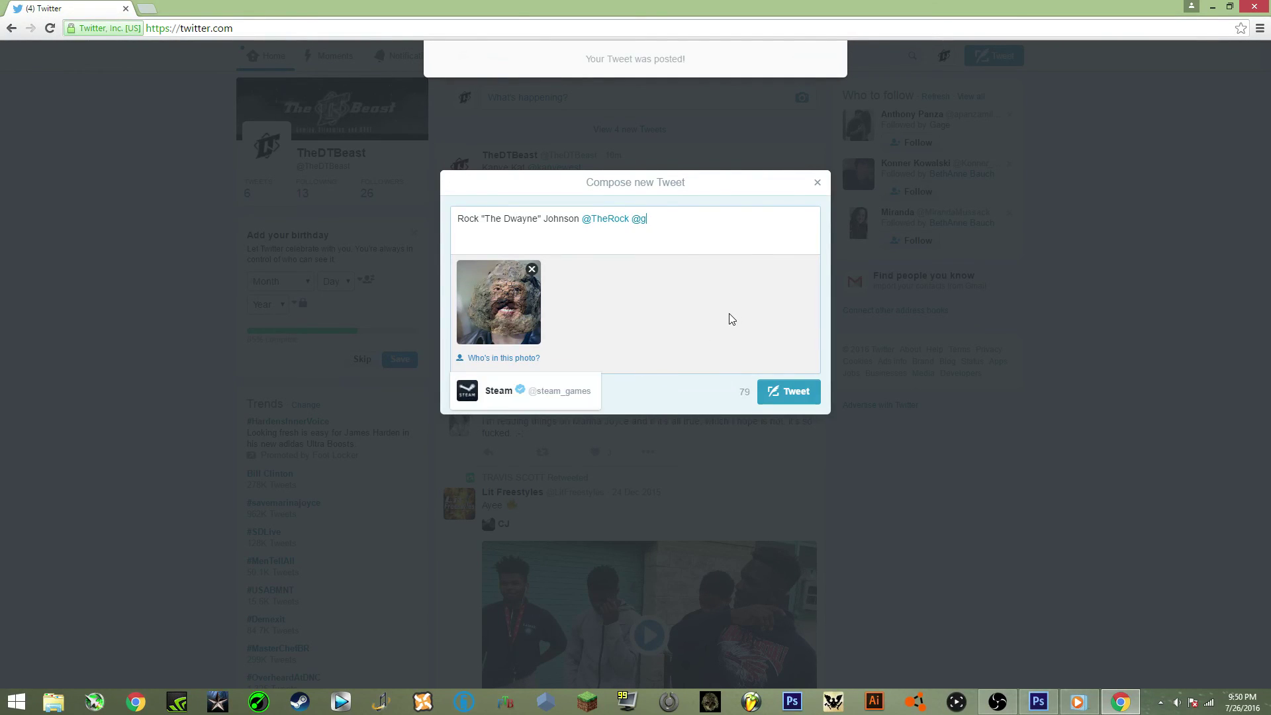
{"action": "type", "text": "era"}
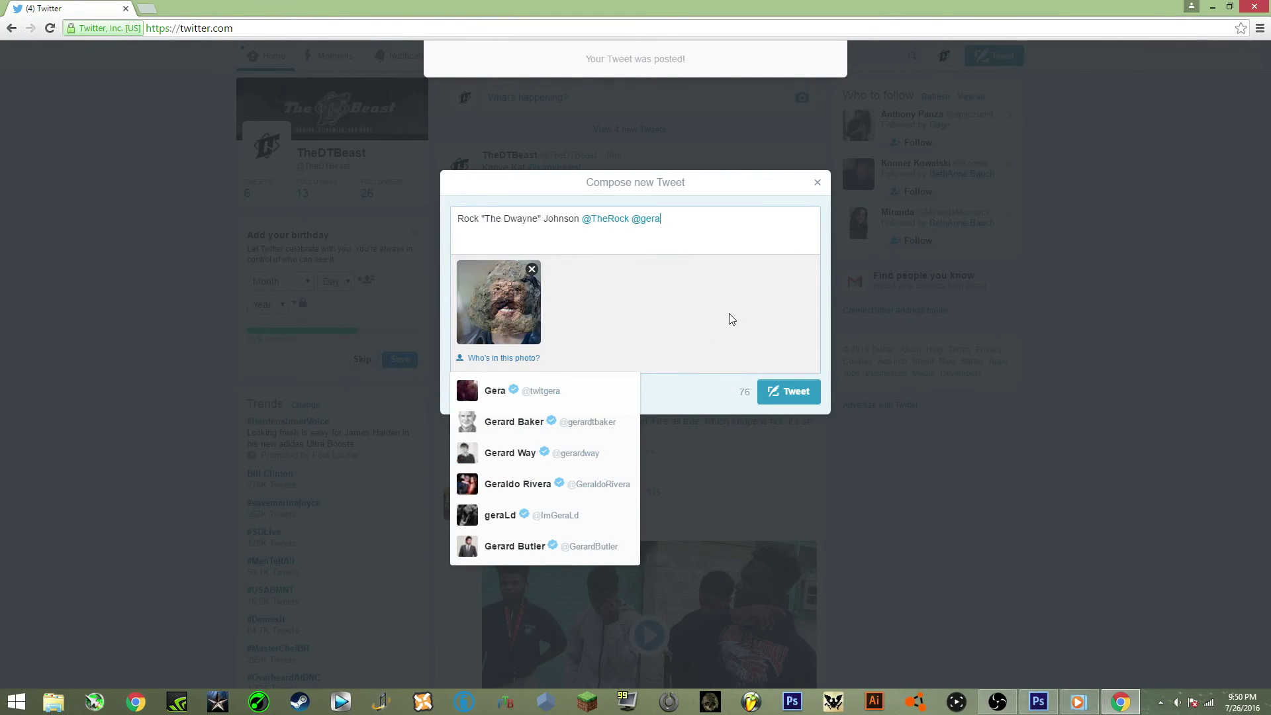
{"action": "type", "text": "ldtbh"}
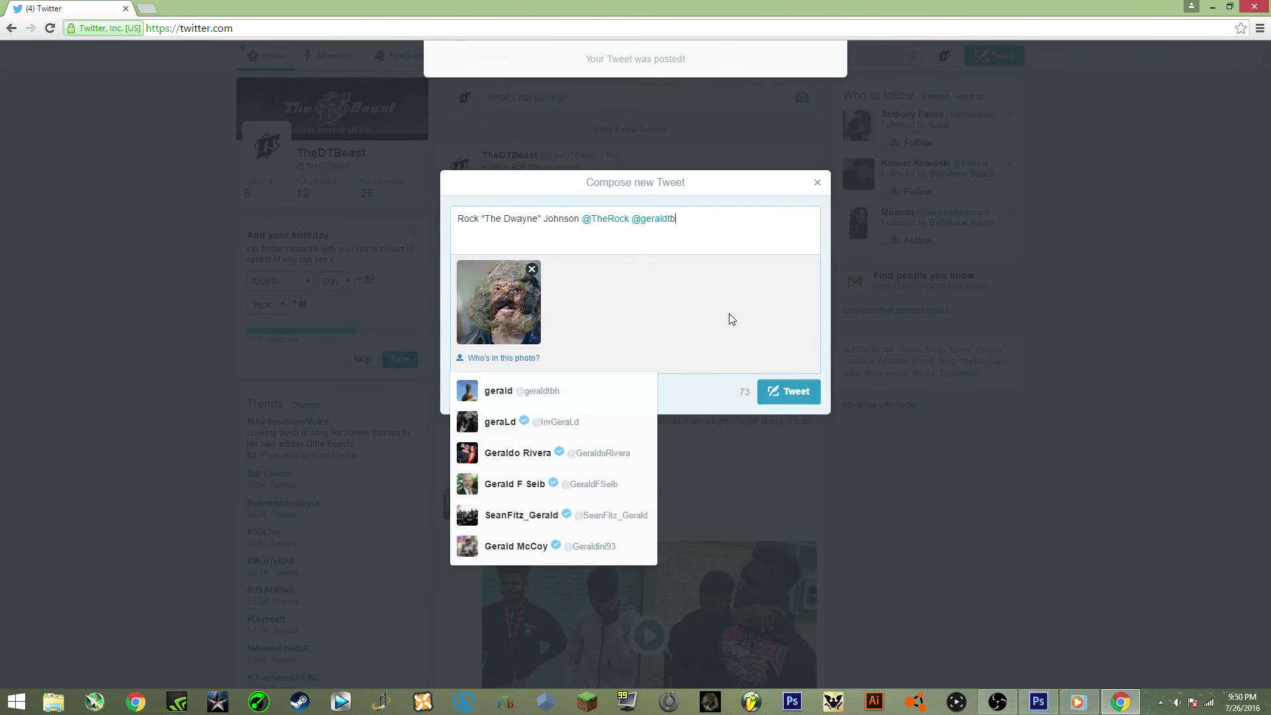
{"action": "left_click", "coordinate": [553, 391]}
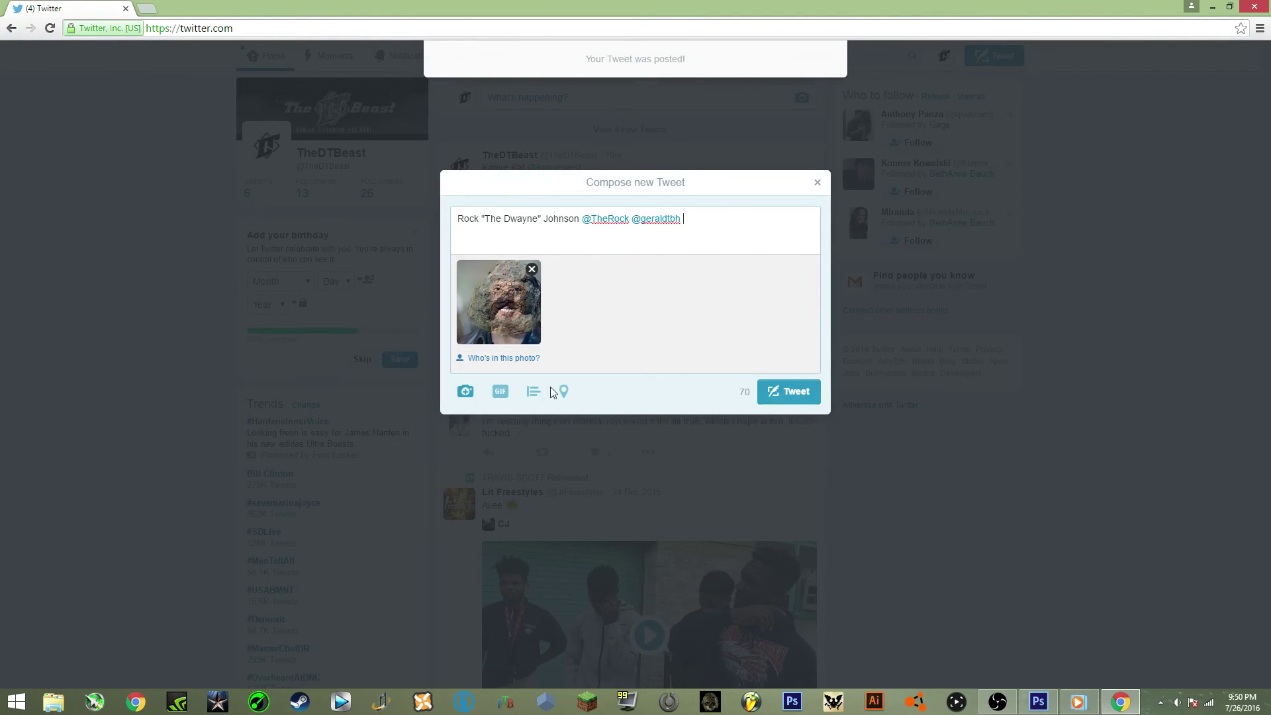
{"action": "left_click", "coordinate": [797, 396]}
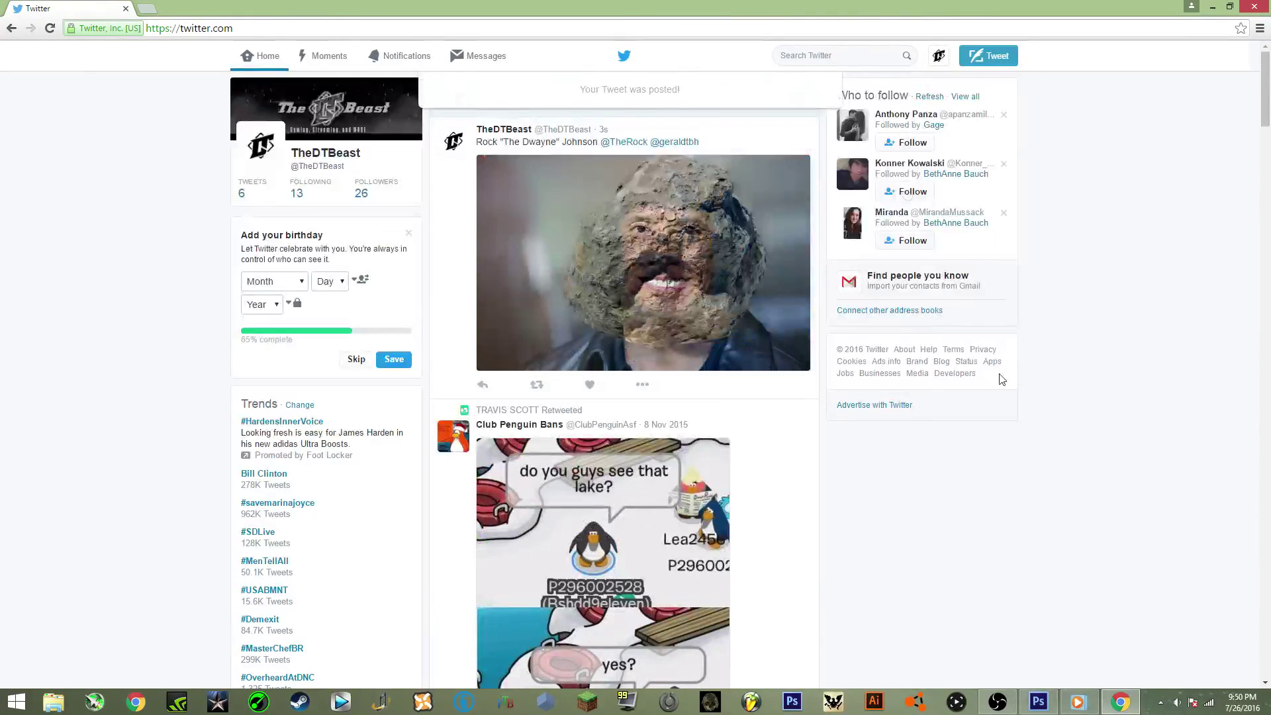
Return to Photoshop and resume the background music in the streaming software
{"action": "left_click", "coordinate": [1056, 699]}
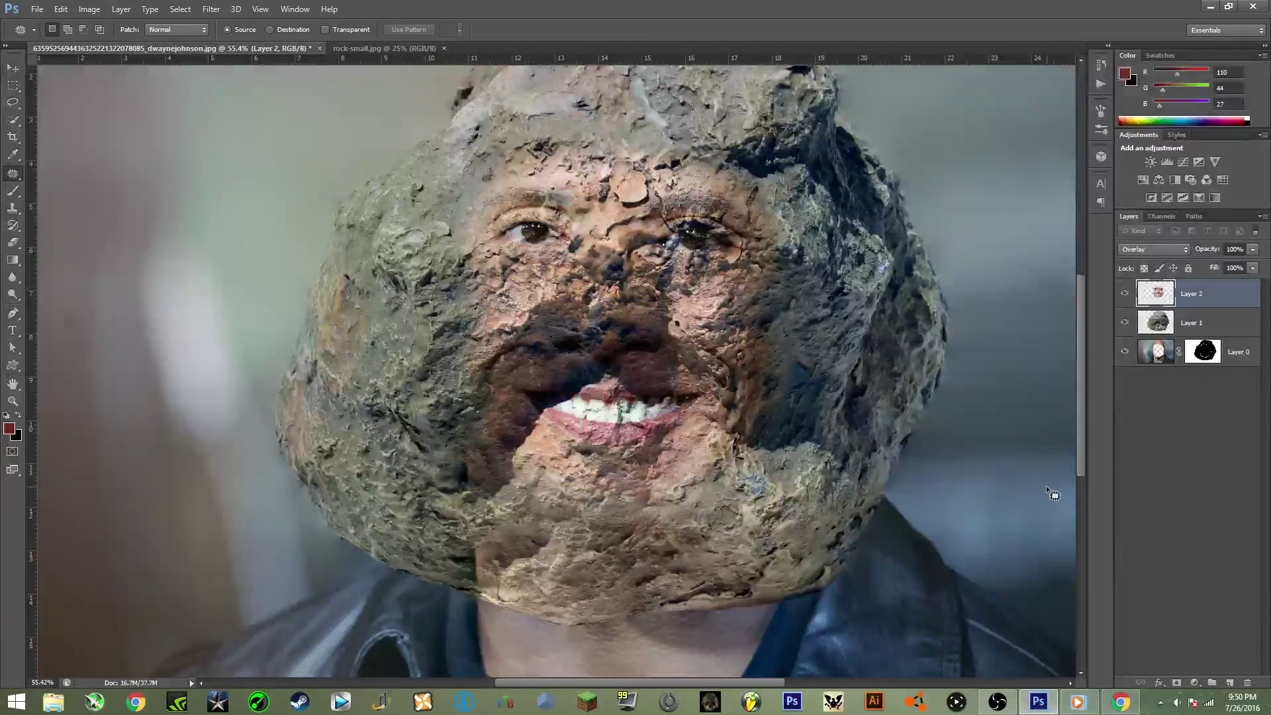
{"action": "left_click", "coordinate": [998, 701]}
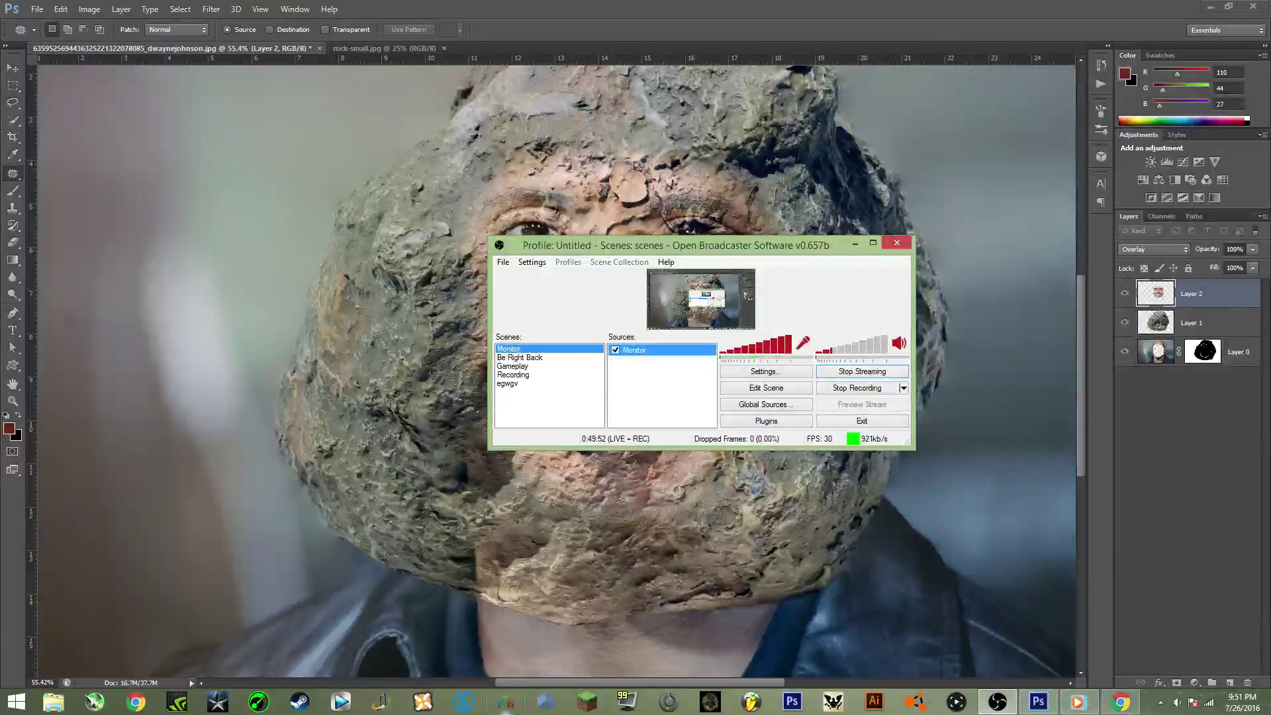
{"action": "mouse_move", "coordinate": [1077, 702]}
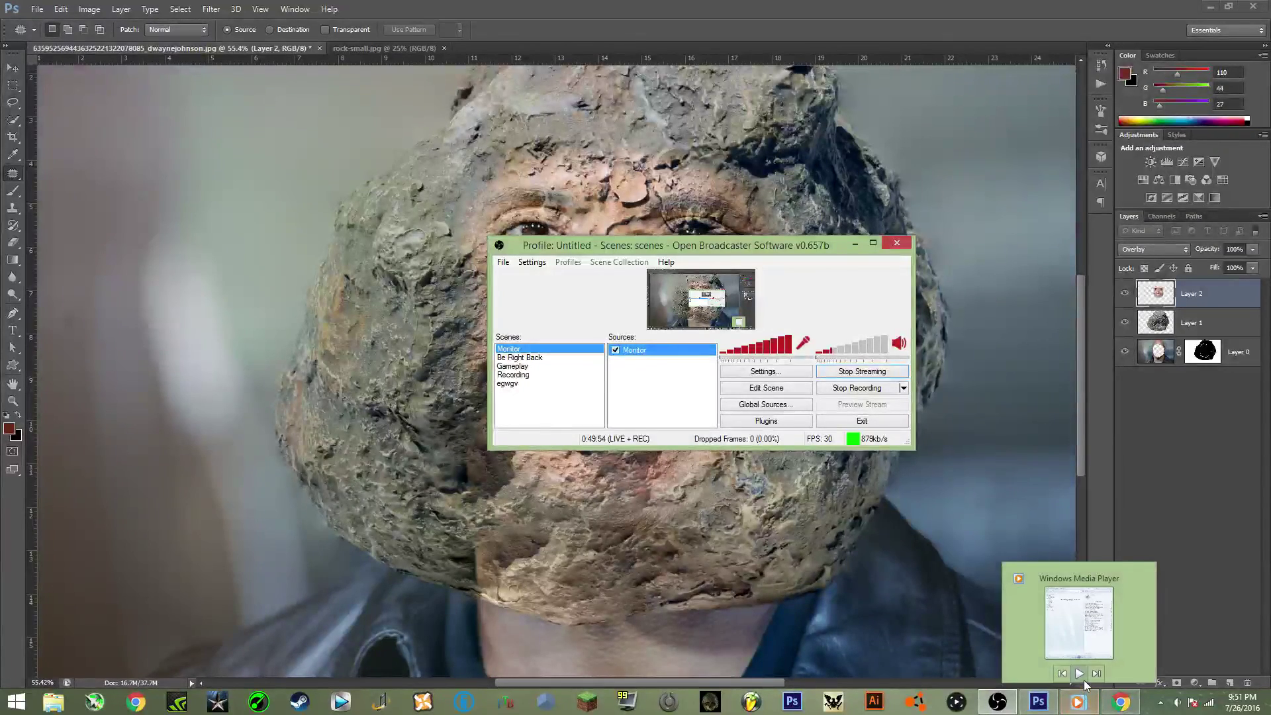
{"action": "left_click", "coordinate": [1081, 674]}
{"action": "left_click", "coordinate": [855, 244]}
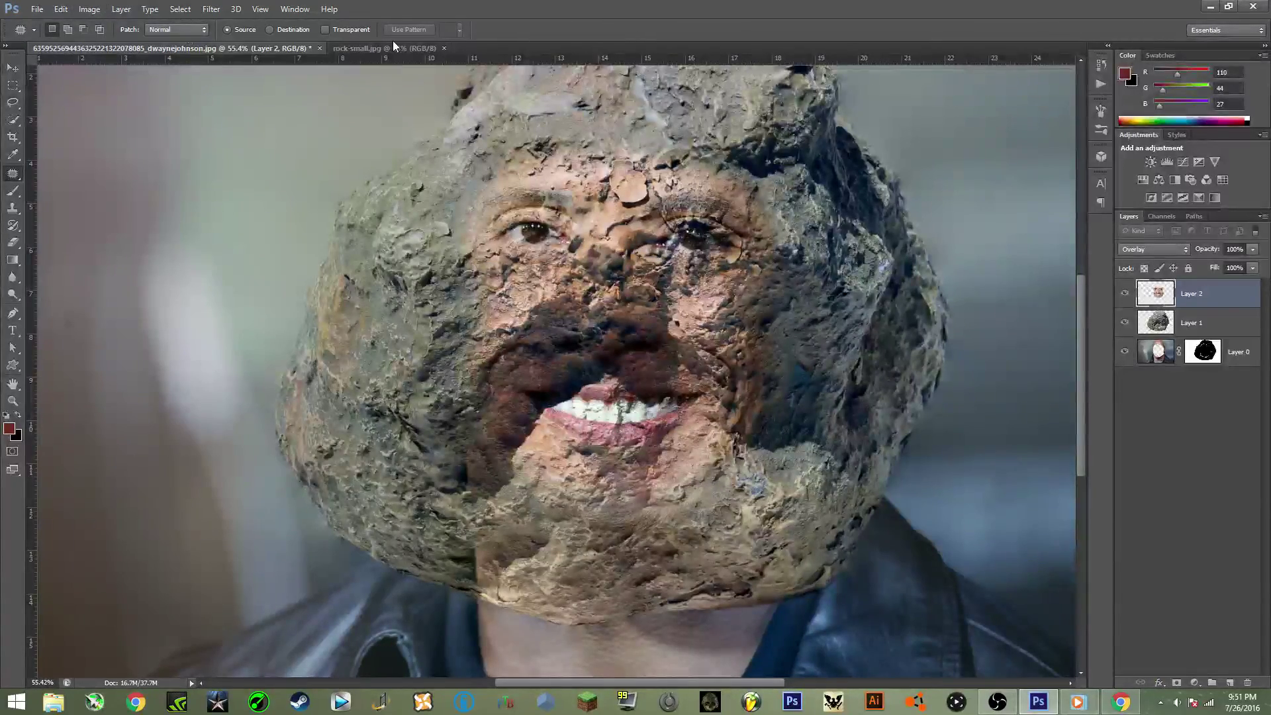
Close the rock-face composite without saving, then close rock-small.jpg
{"action": "left_click", "coordinate": [319, 48]}
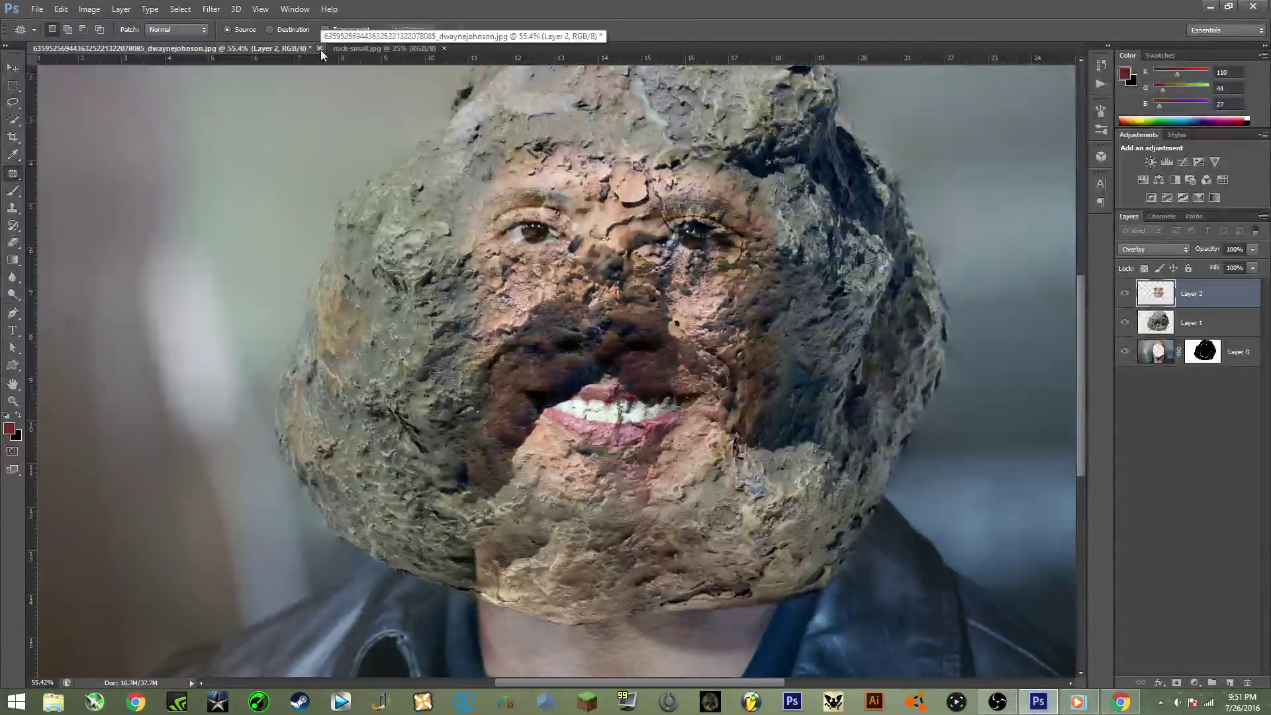
{"action": "left_click", "coordinate": [644, 270]}
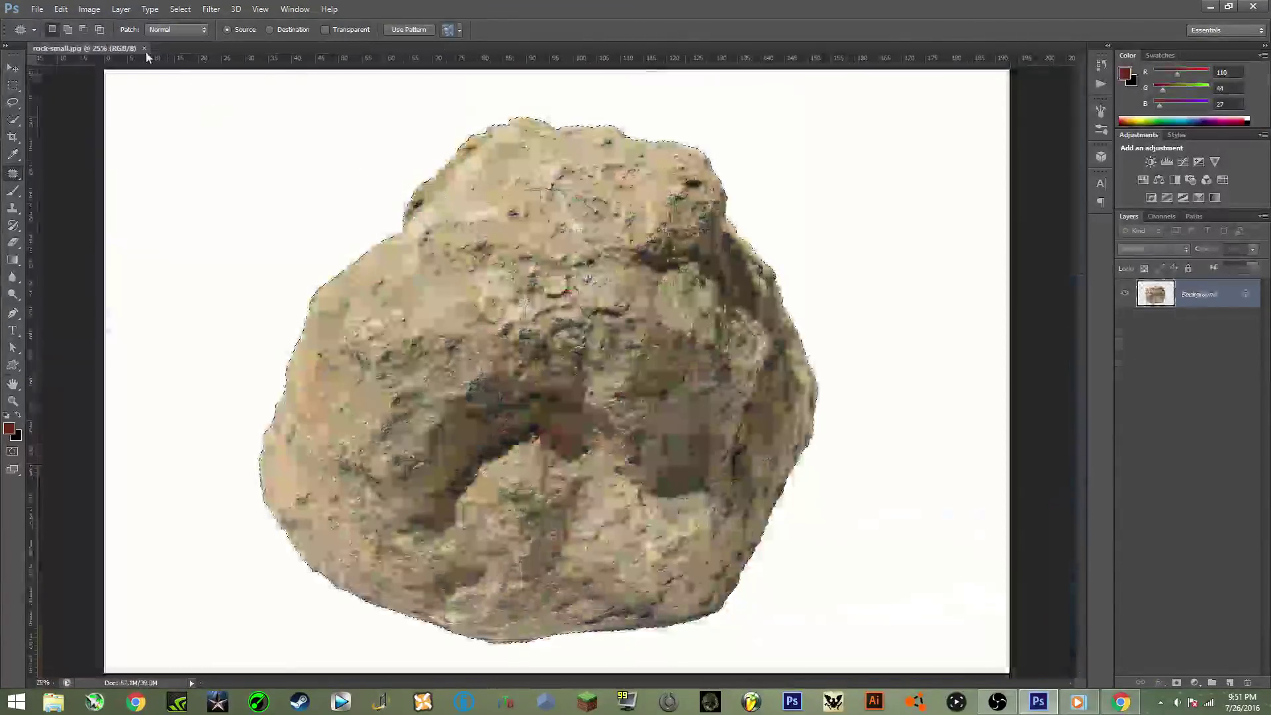
{"action": "left_click", "coordinate": [147, 49]}
Open trump0715.jpg from the PS Materials folder
{"action": "left_click", "coordinate": [36, 9]}
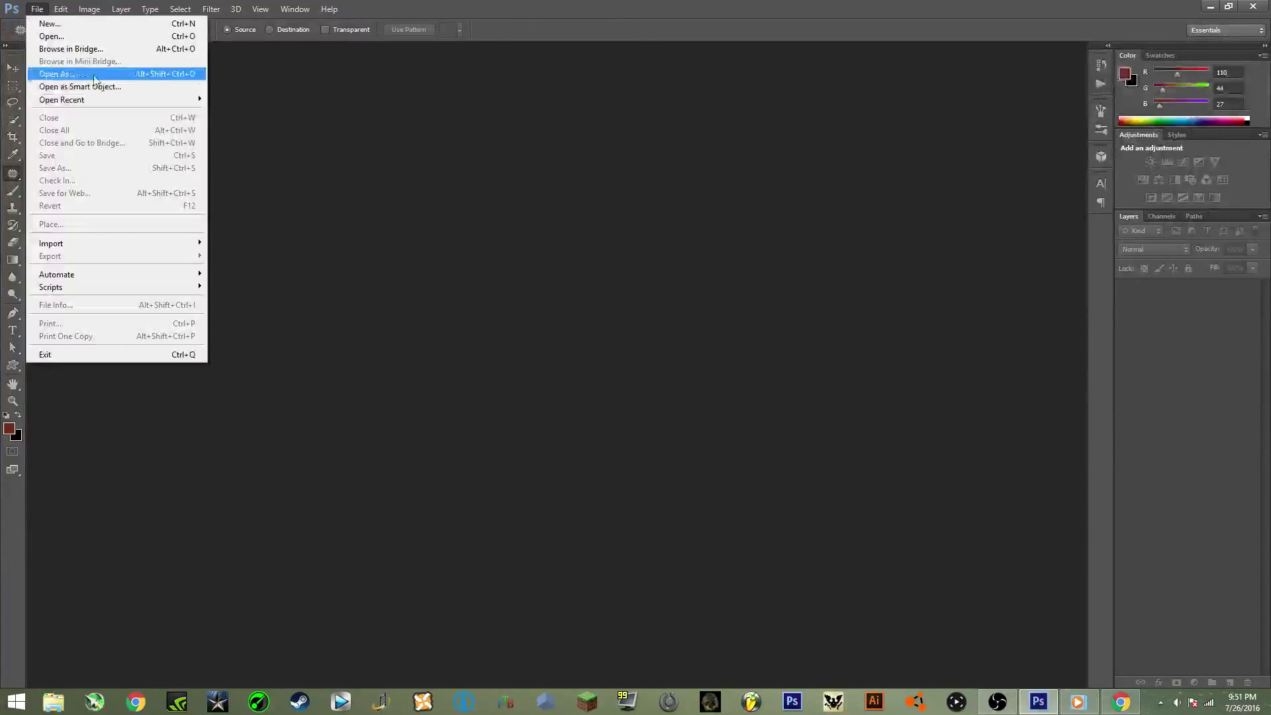
{"action": "left_click", "coordinate": [86, 32]}
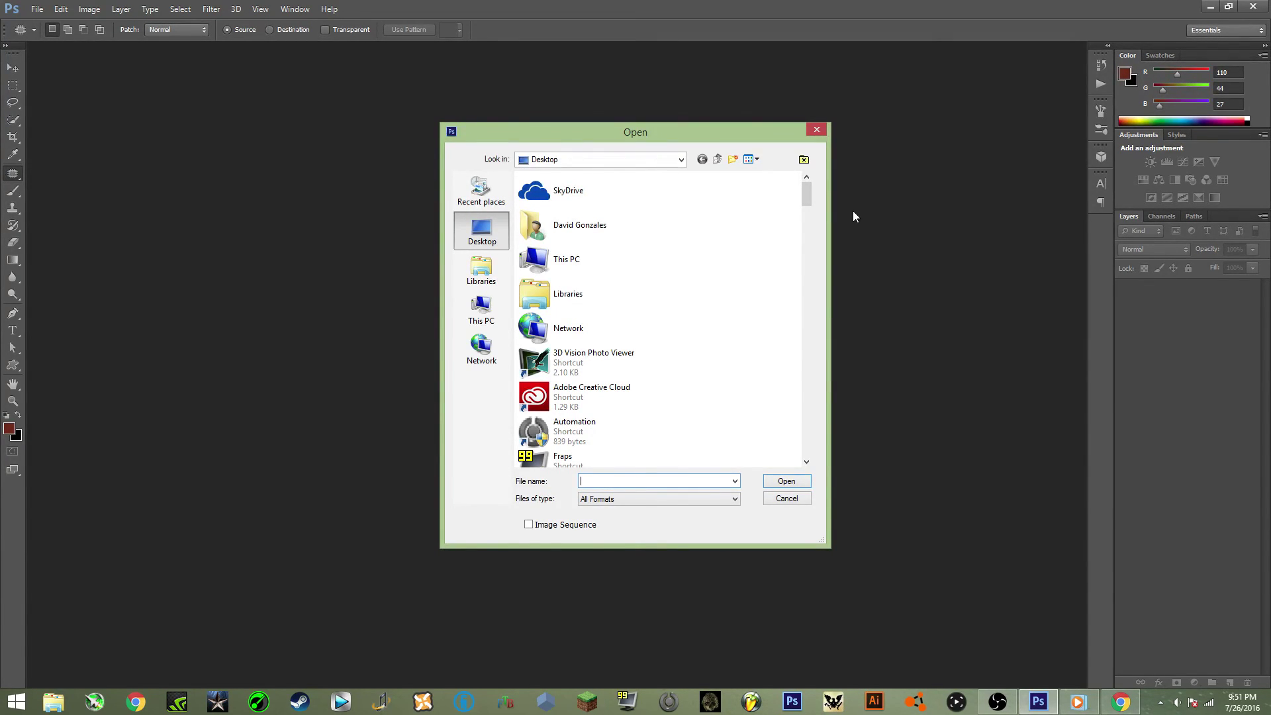
{"action": "left_click_drag", "start_coordinate": [806, 192], "coordinate": [801, 294]}
{"action": "double_click", "coordinate": [587, 366]}
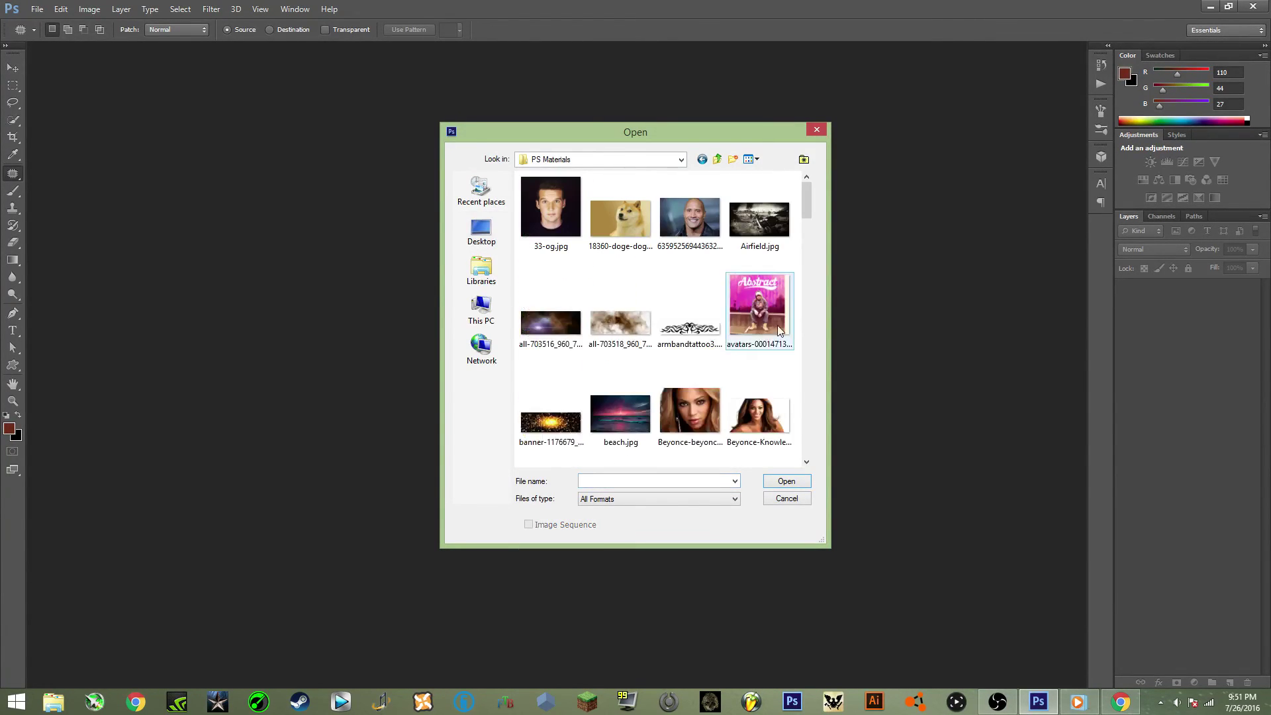
{"action": "left_click_drag", "start_coordinate": [810, 206], "coordinate": [786, 425]}
{"action": "double_click", "coordinate": [689, 252]}
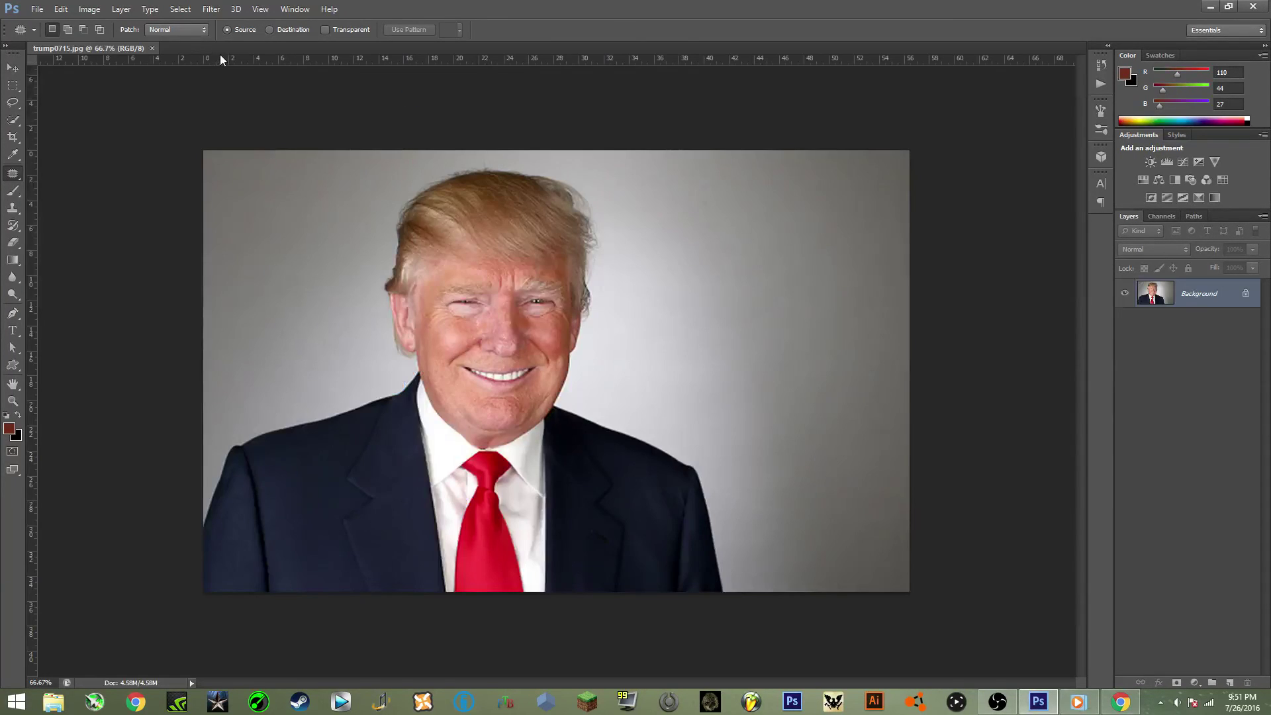
Open hillary-clinton-21.jpg from the same folder
{"action": "left_click", "coordinate": [37, 9]}
{"action": "left_click", "coordinate": [53, 38]}
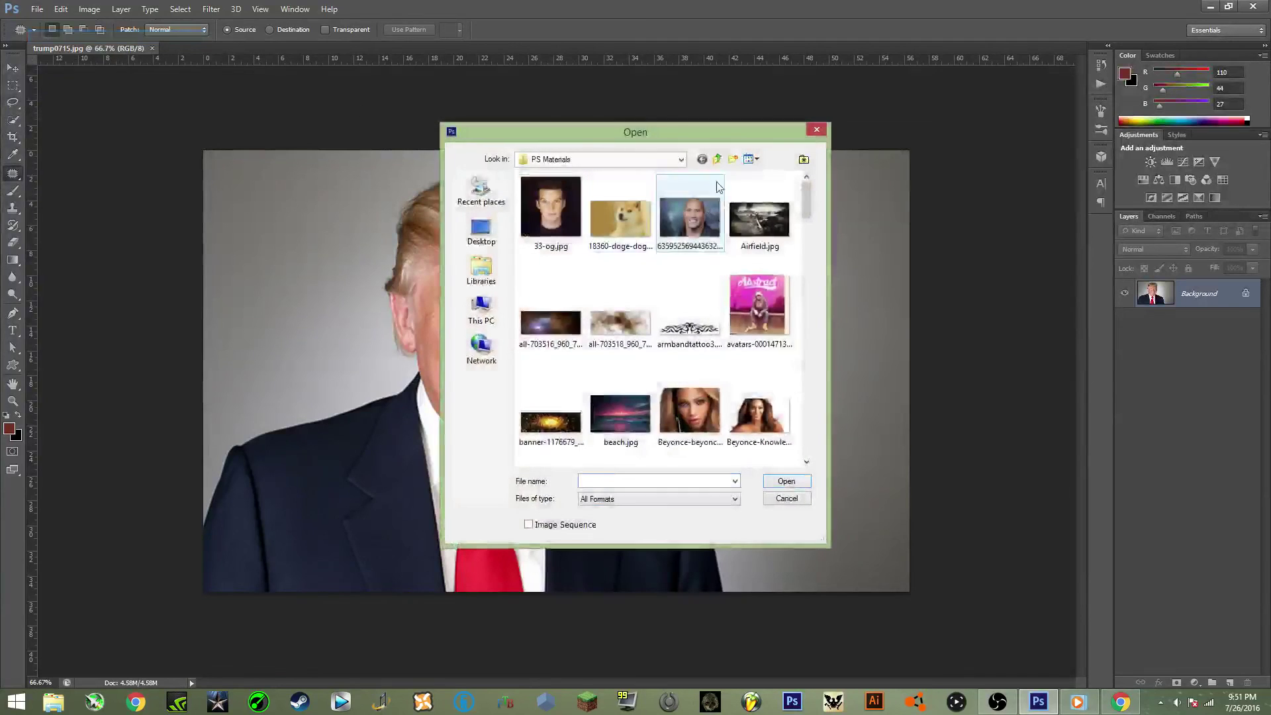
{"action": "mouse_move", "coordinate": [805, 196]}
{"action": "left_mouse_down"}
{"action": "mouse_move", "coordinate": [819, 438]}
{"action": "mouse_move", "coordinate": [824, 308]}
{"action": "left_mouse_up"}
{"action": "double_click", "coordinate": [759, 271]}
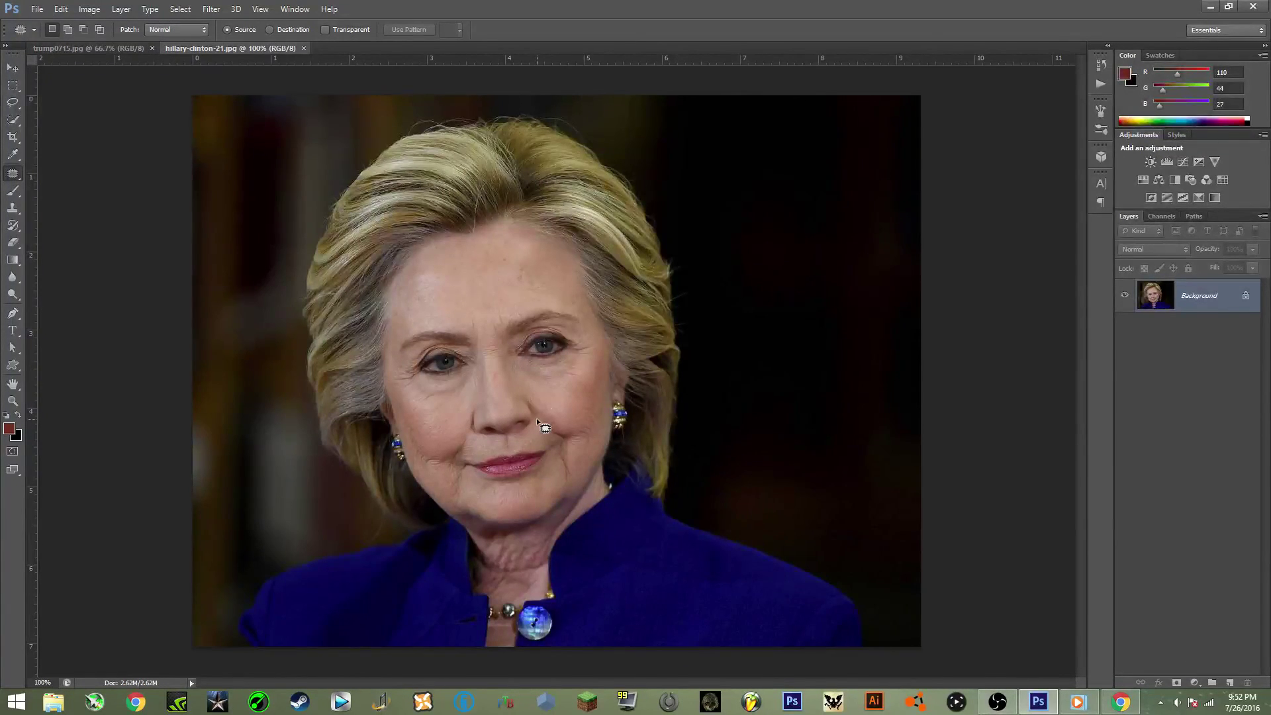
Convert hillary-clinton-21.jpg's Background to Layer 0 and start converting trump0715.jpg's
{"action": "double_click", "coordinate": [1199, 296]}
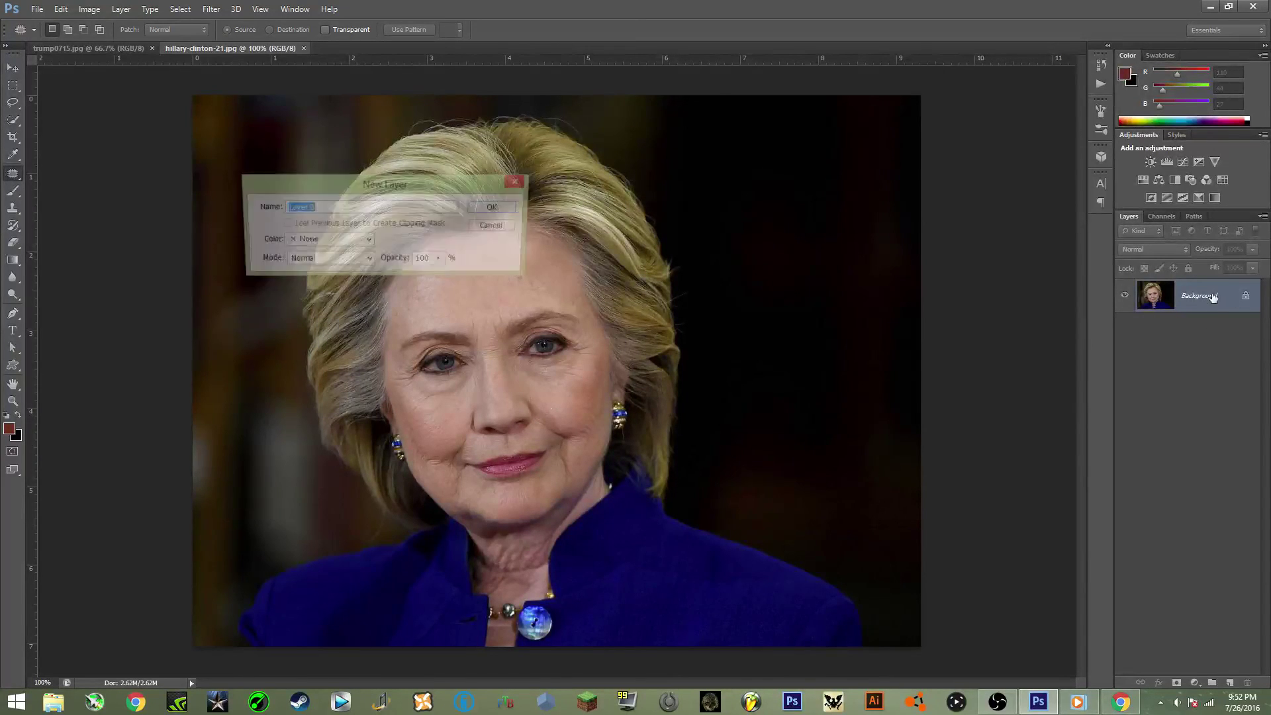
{"action": "left_click", "coordinate": [492, 204]}
{"action": "left_click", "coordinate": [99, 48]}
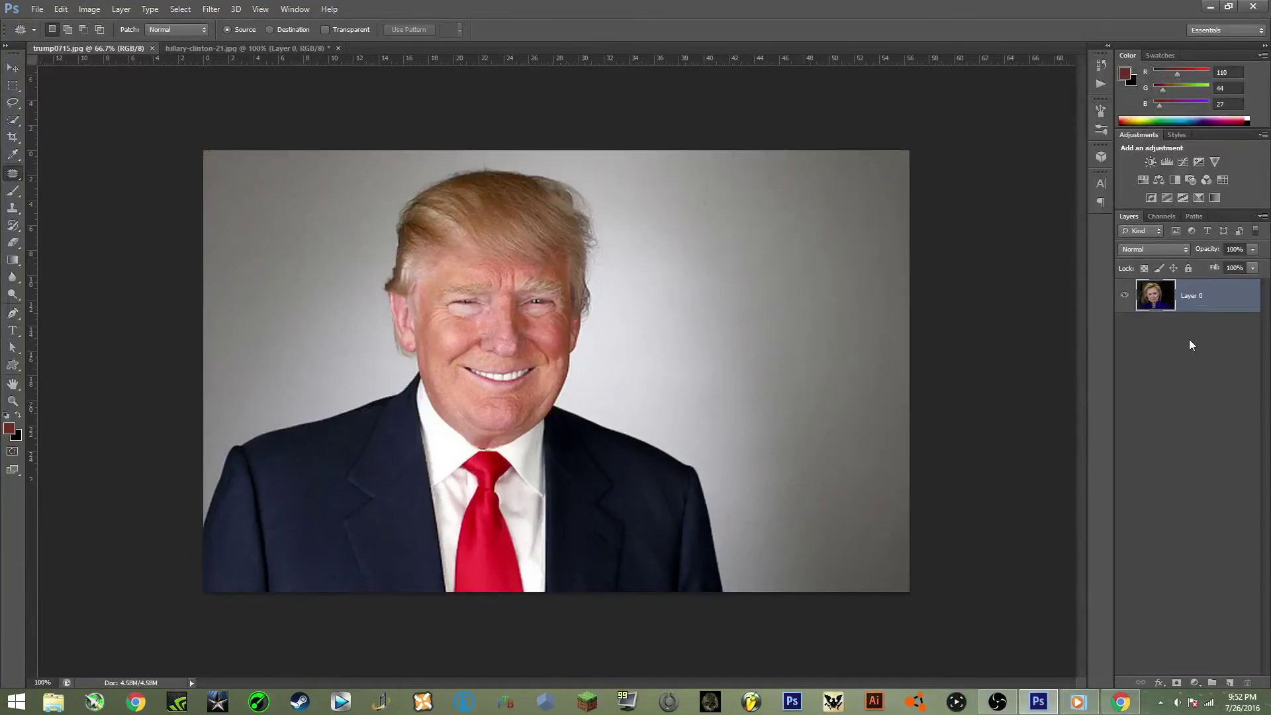
{"action": "double_click", "coordinate": [1200, 293]}
Confirm Layer 0 for trump0715.jpg and switch to hillary-clinton-21.jpg
{"action": "left_click", "coordinate": [514, 211]}
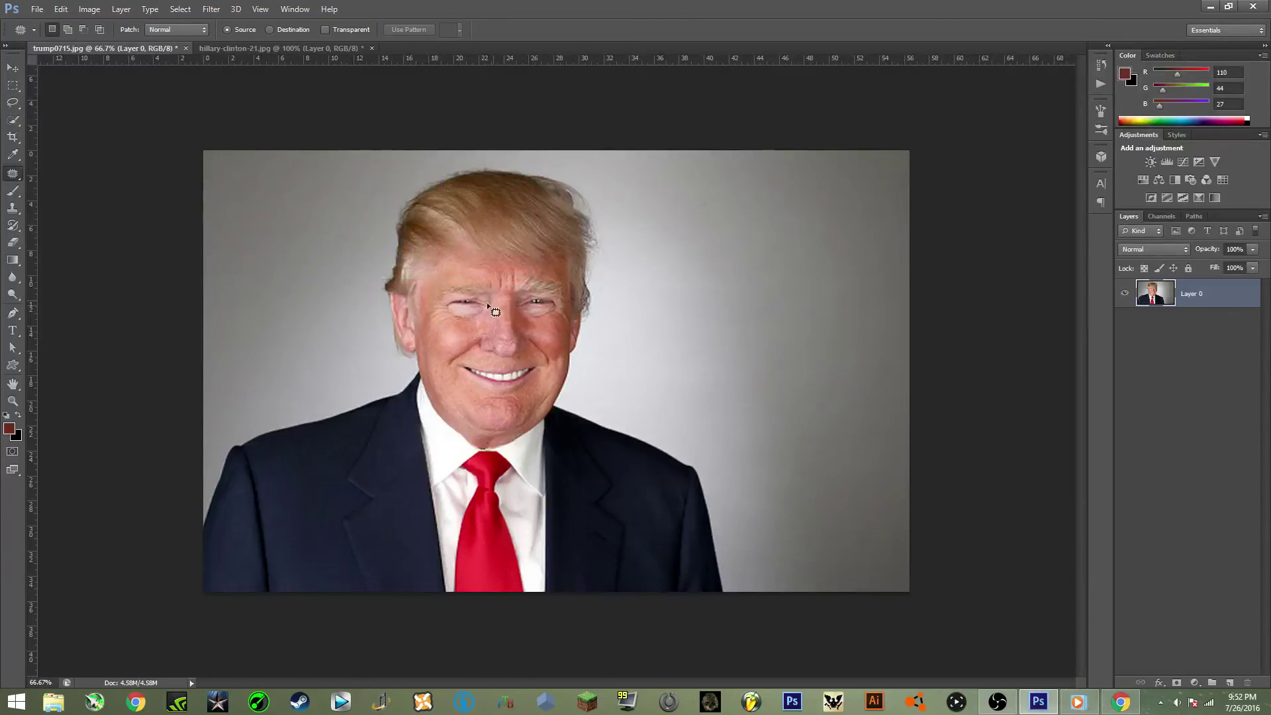
{"action": "left_click", "coordinate": [250, 46]}
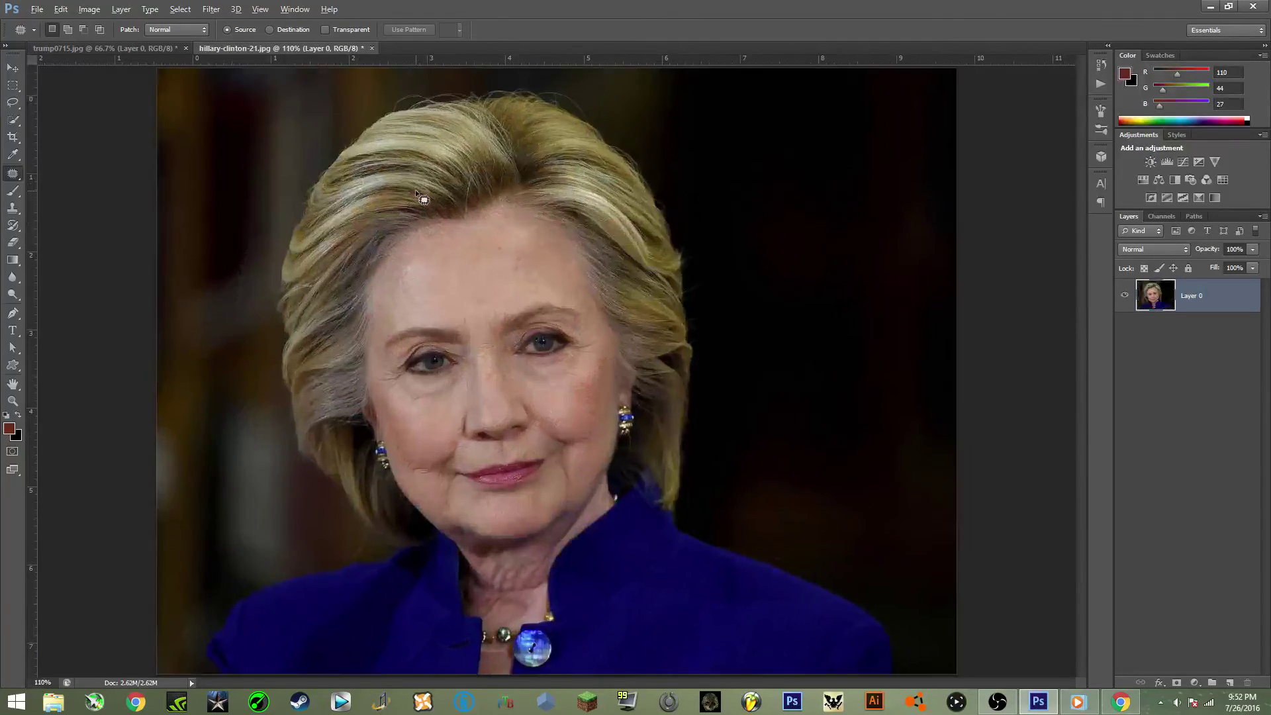
{"action": "scroll", "coordinate": [415, 189], "scroll_direction": "up", "scroll_amount": 2}
{"action": "scroll", "coordinate": [265, 211], "scroll_direction": "up", "scroll_amount": 2}
Lasso the hair around the face, skip the music track, and copy the hair onto Layer 1
{"action": "left_click", "coordinate": [13, 102]}
{"action": "scroll", "coordinate": [282, 391], "scroll_direction": "down", "scroll_amount": 1}
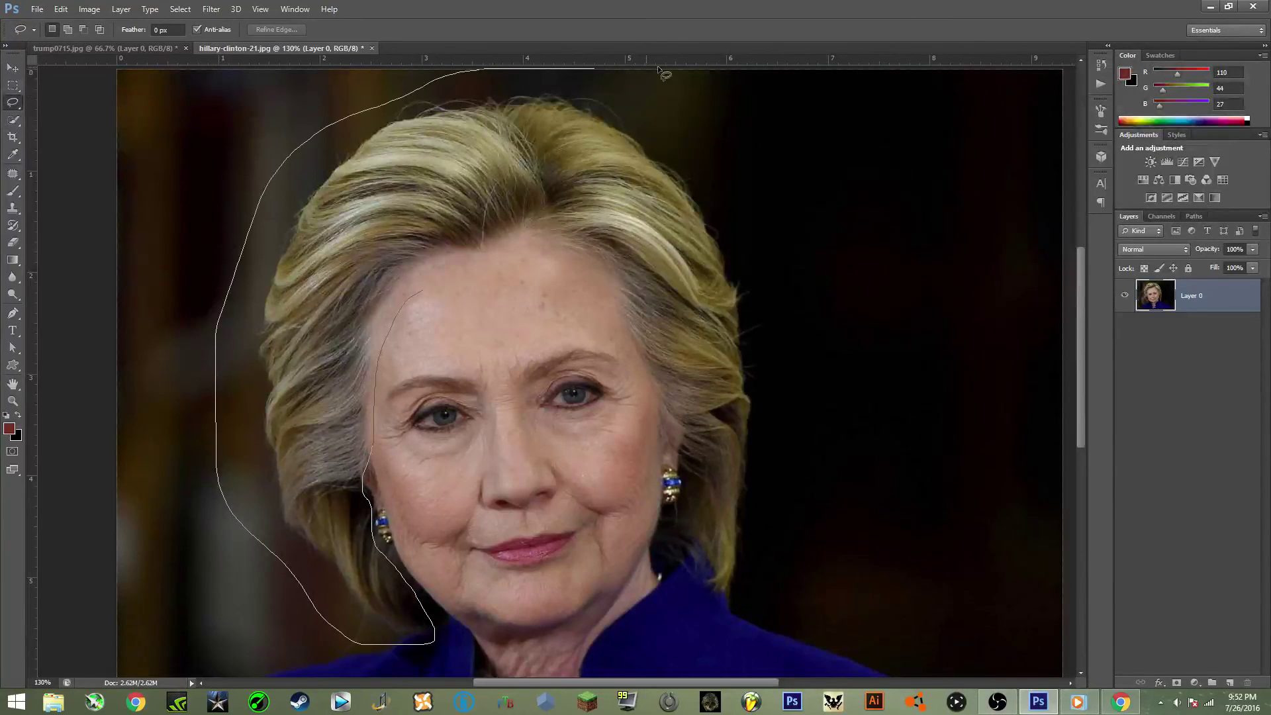
{"action": "left_click_drag", "start_coordinate": [819, 424], "coordinate": [762, 605]}
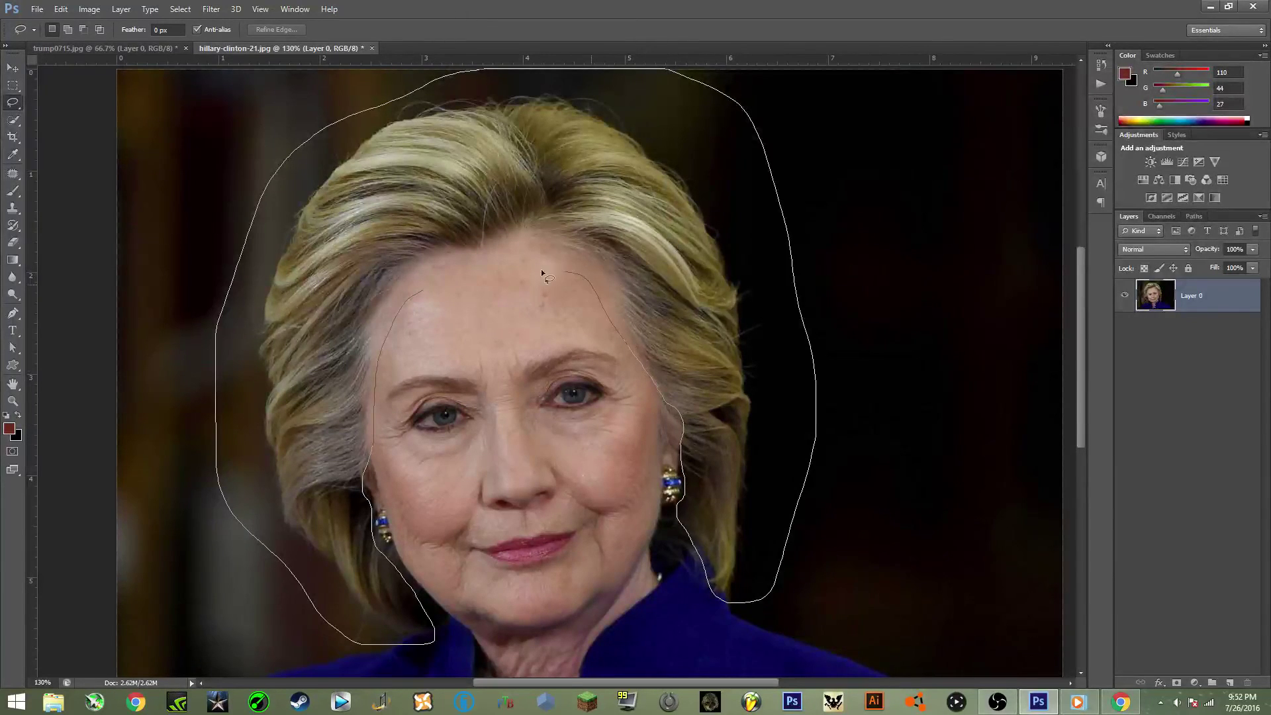
{"action": "left_click", "coordinate": [1078, 701]}
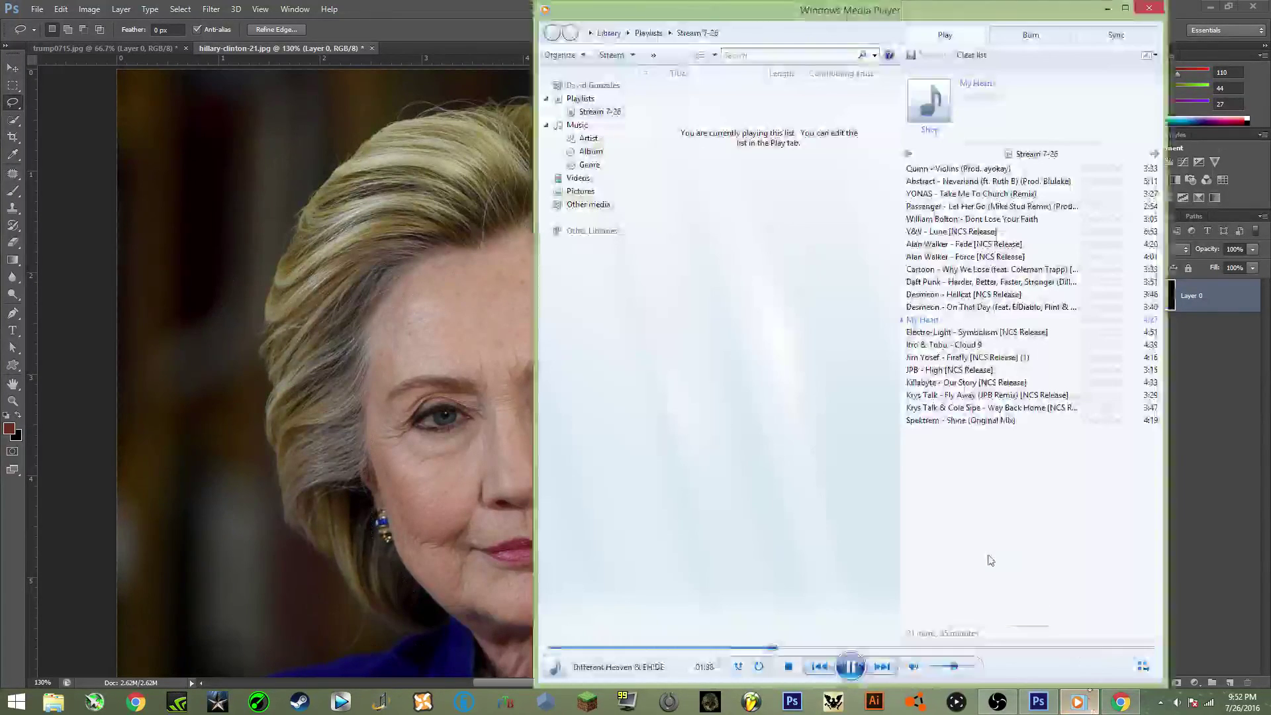
{"action": "left_click", "coordinate": [891, 666]}
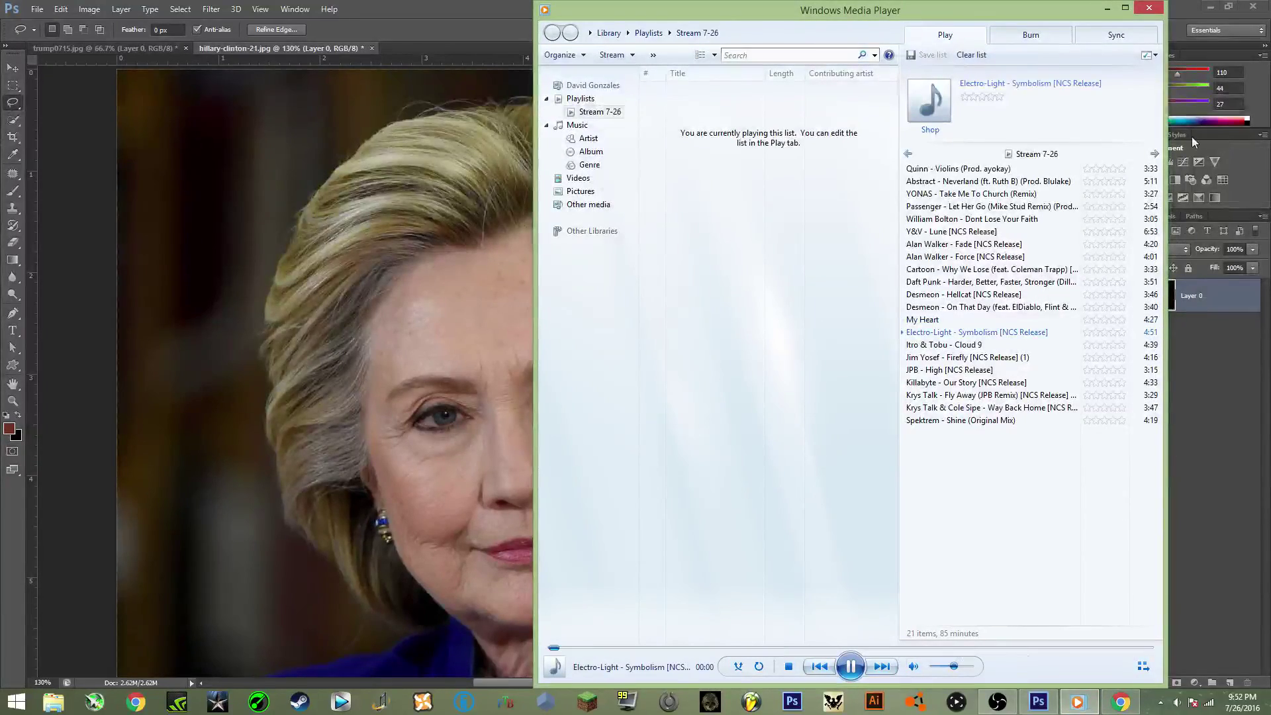
{"action": "left_click", "coordinate": [1107, 9]}
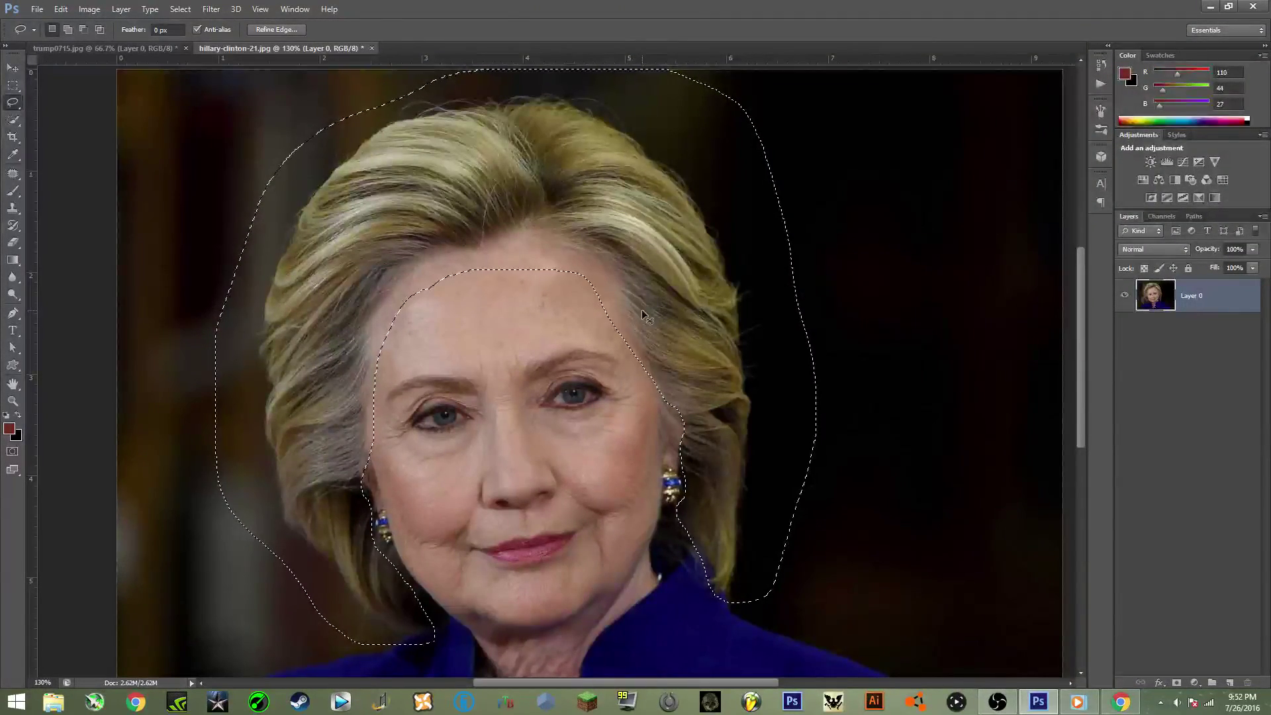
{"action": "key", "text": "ctrl+j"}
Drag the hair layer into trump0715.jpg and place it over the man's head
{"action": "key", "text": "v"}
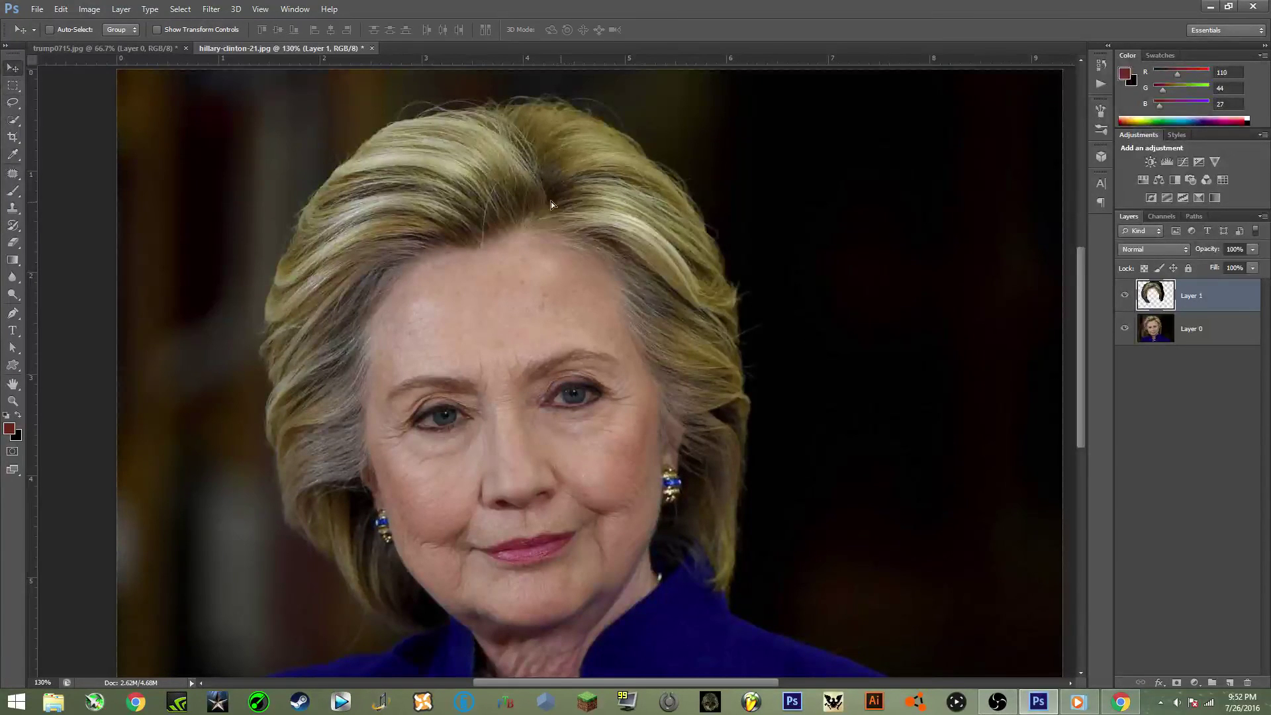
{"action": "mouse_move", "coordinate": [559, 188]}
{"action": "left_mouse_down"}
{"action": "mouse_move", "coordinate": [240, 59]}
{"action": "mouse_move", "coordinate": [127, 40]}
{"action": "mouse_move", "coordinate": [839, 377]}
{"action": "left_mouse_up"}
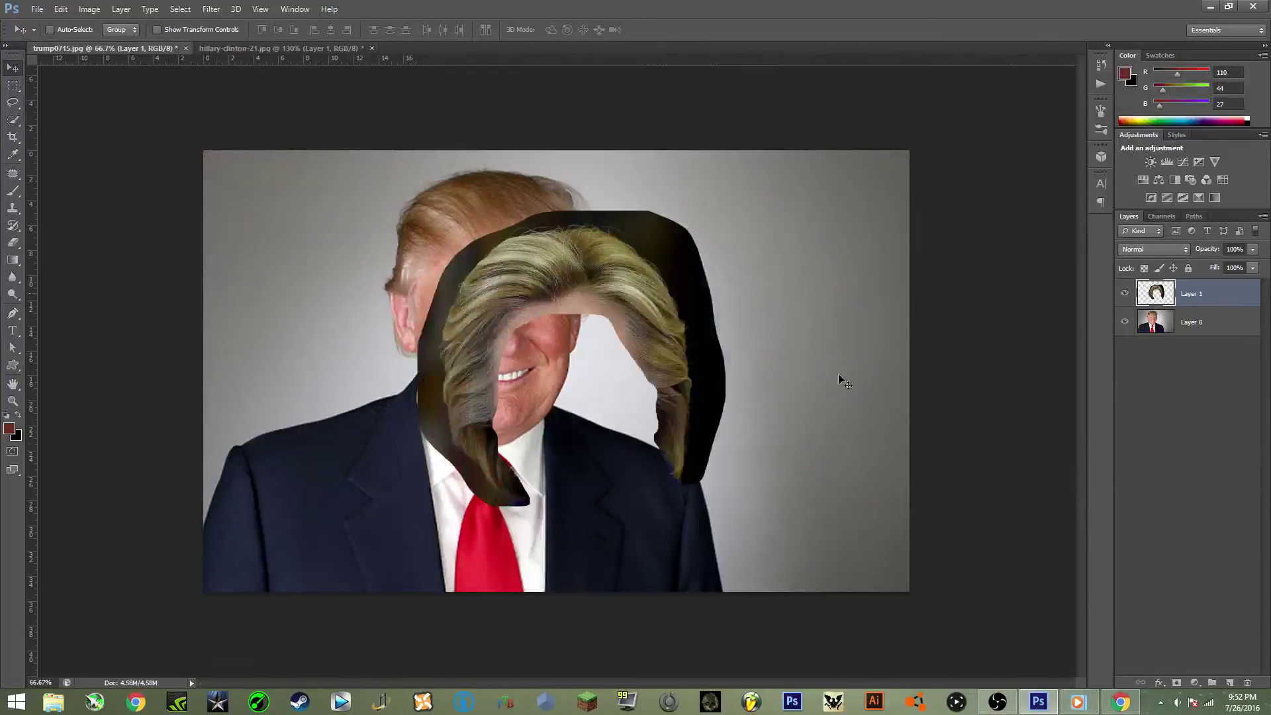
{"action": "left_click_drag", "start_coordinate": [604, 300], "coordinate": [536, 229]}
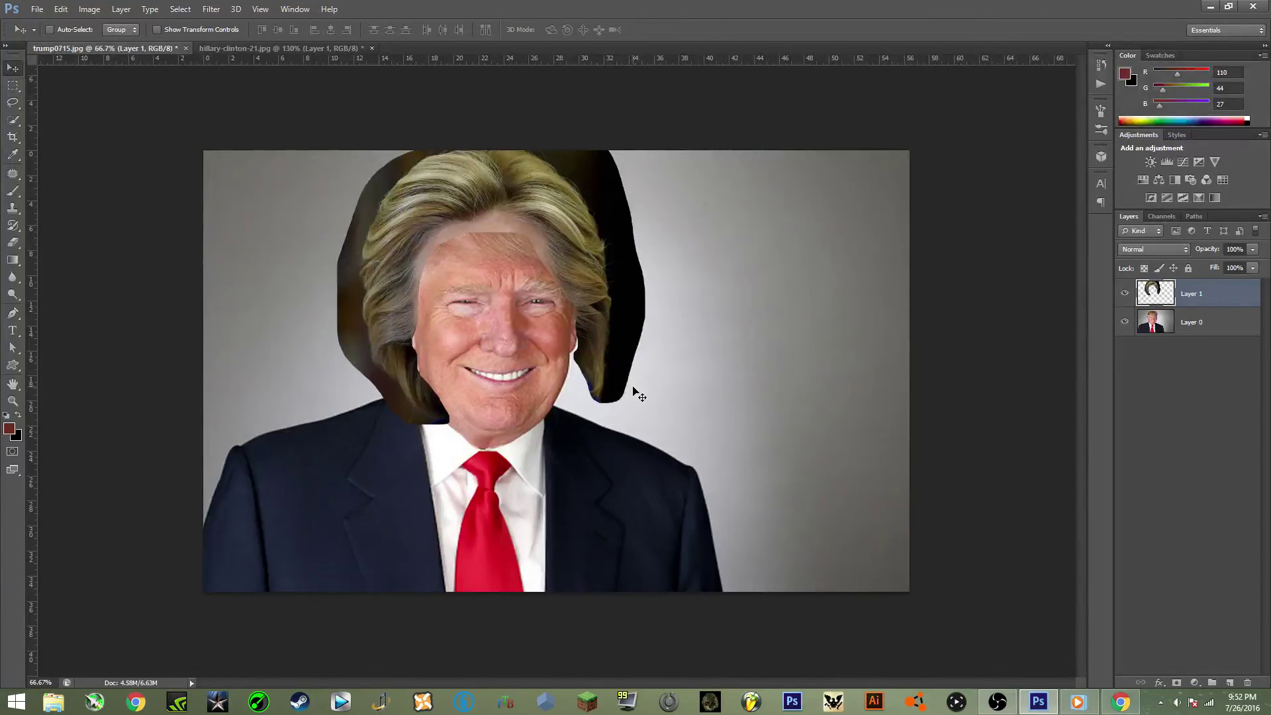
Flip the hair horizontally, commit the transform, and move it down over the head
{"action": "key", "text": "ctrl+t"}
{"action": "right_click", "coordinate": [581, 312]}
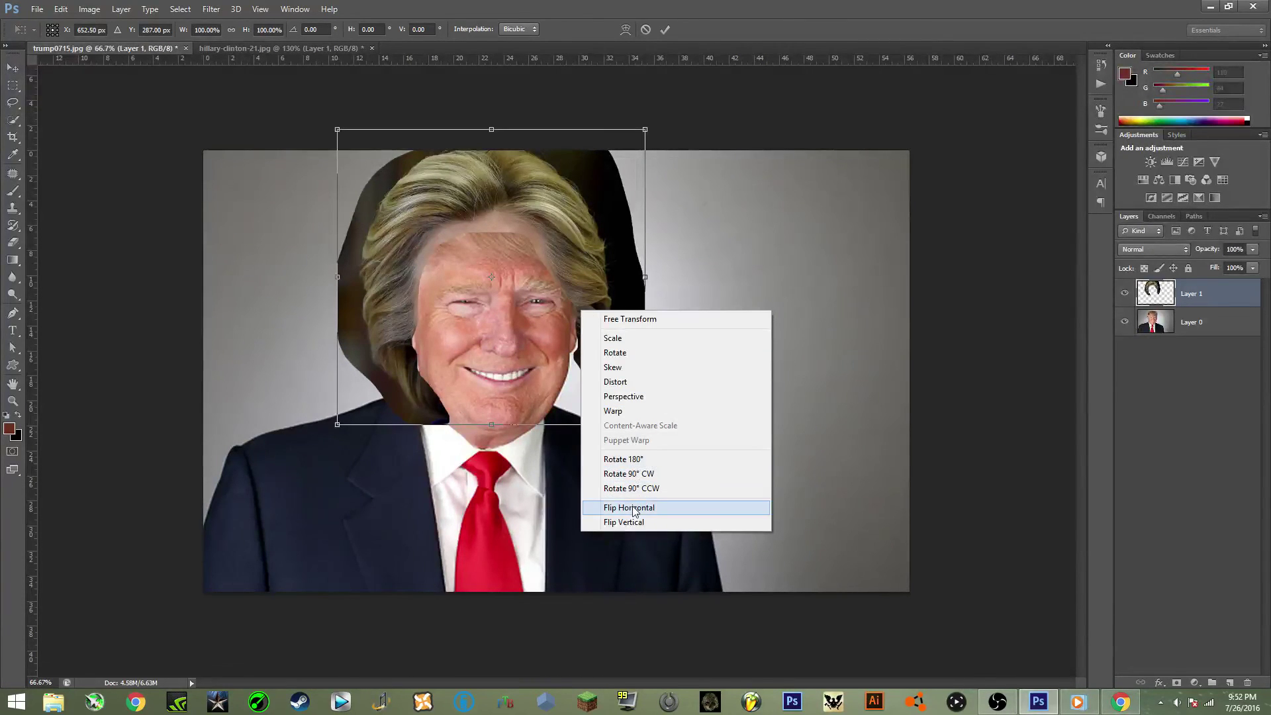
{"action": "left_click", "coordinate": [633, 508]}
{"action": "left_click_drag", "start_coordinate": [599, 362], "coordinate": [608, 353]}
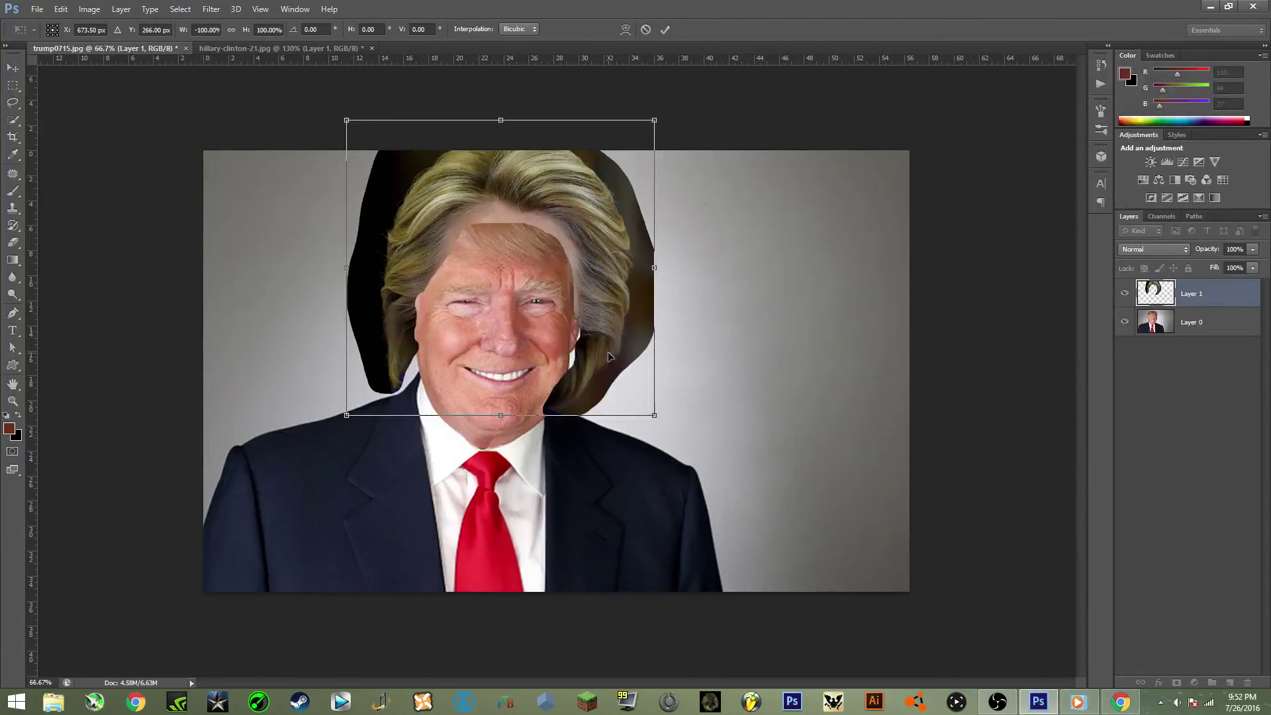
{"action": "key", "text": "Return"}
{"action": "scroll", "coordinate": [608, 352], "scroll_direction": "up", "scroll_amount": 2}
{"action": "scroll", "coordinate": [594, 353], "scroll_direction": "up", "scroll_amount": 1}
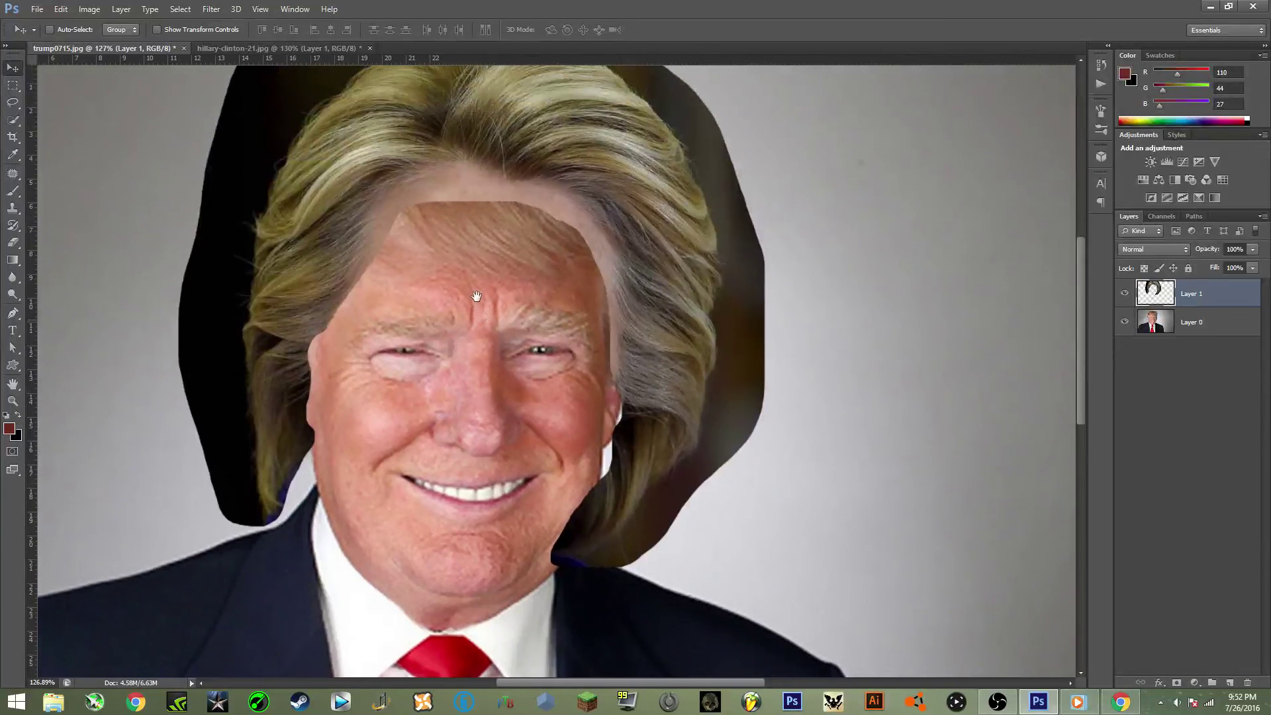
{"action": "mouse_move", "coordinate": [437, 208]}
{"action": "left_mouse_down"}
{"action": "mouse_move", "coordinate": [548, 272]}
{"action": "mouse_move", "coordinate": [542, 257]}
{"action": "left_mouse_up"}
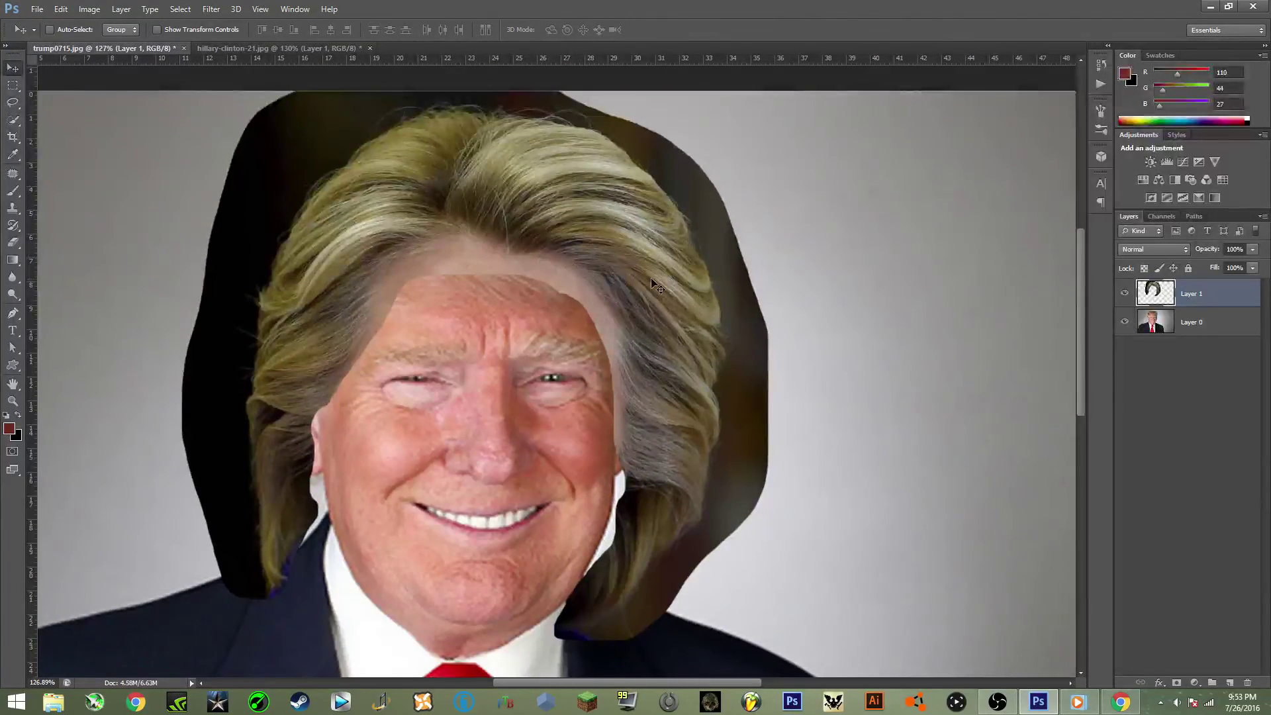
Add a layer mask to the hair and paint out its dark right-side edges
{"action": "left_click", "coordinate": [1175, 684]}
{"action": "key", "text": "b"}
{"action": "left_click_drag", "start_coordinate": [729, 503], "coordinate": [695, 553]}
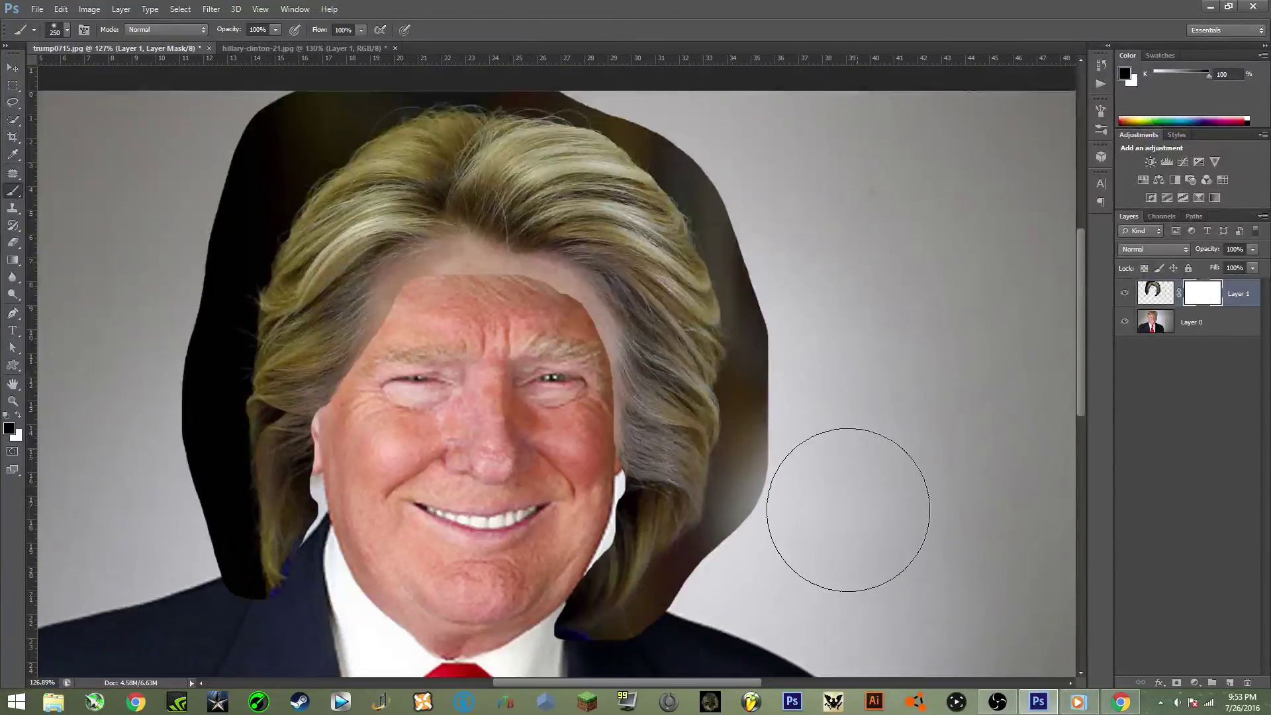
{"action": "left_click_drag", "start_coordinate": [848, 510], "coordinate": [861, 472]}
{"action": "key", "text": "bracketleft"}
{"action": "key", "text": "bracketleft"}
{"action": "key", "text": "bracketleft"}
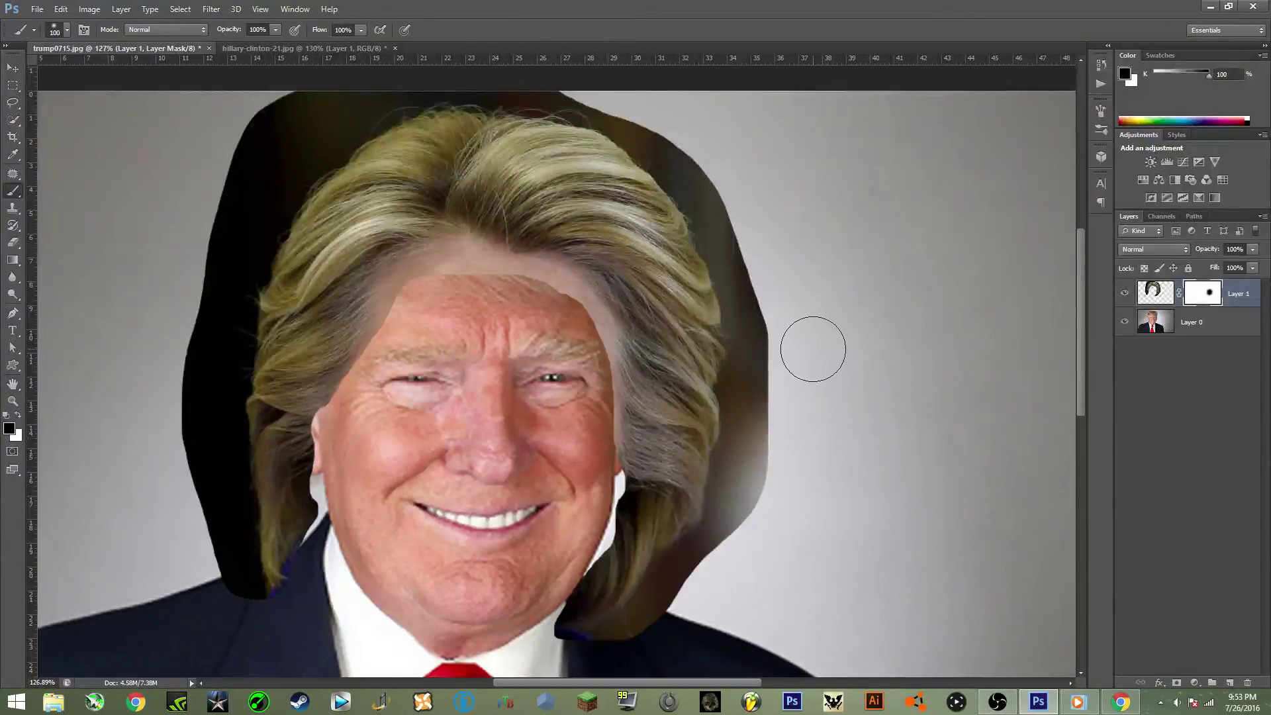
{"action": "mouse_move", "coordinate": [814, 346]}
{"action": "left_mouse_down"}
{"action": "mouse_move", "coordinate": [791, 470]}
{"action": "mouse_move", "coordinate": [802, 423]}
{"action": "mouse_move", "coordinate": [746, 590]}
{"action": "mouse_move", "coordinate": [733, 576]}
{"action": "mouse_move", "coordinate": [673, 637]}
{"action": "mouse_move", "coordinate": [695, 619]}
{"action": "mouse_move", "coordinate": [619, 648]}
{"action": "mouse_move", "coordinate": [694, 649]}
{"action": "left_mouse_up"}
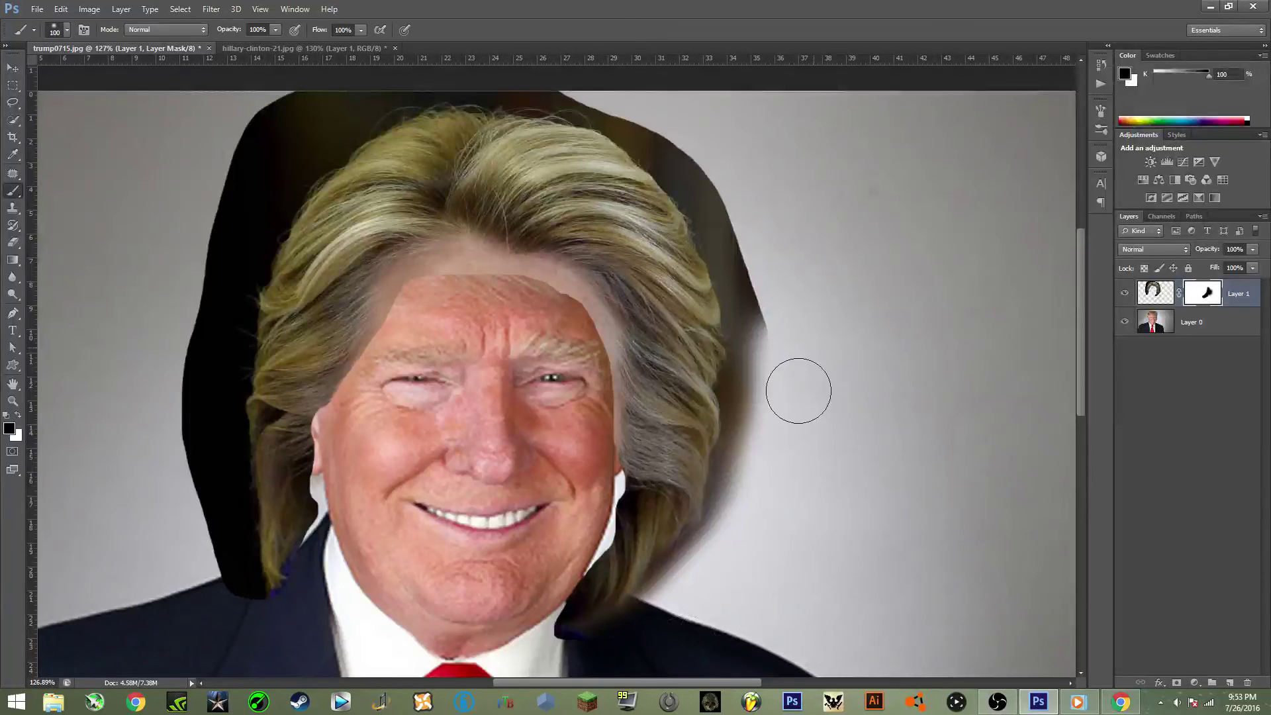
{"action": "mouse_move", "coordinate": [797, 388]}
{"action": "left_mouse_down"}
{"action": "mouse_move", "coordinate": [749, 522]}
{"action": "mouse_move", "coordinate": [803, 319]}
{"action": "mouse_move", "coordinate": [781, 449]}
{"action": "mouse_move", "coordinate": [783, 290]}
{"action": "mouse_move", "coordinate": [764, 102]}
{"action": "mouse_move", "coordinate": [772, 335]}
{"action": "mouse_move", "coordinate": [704, 156]}
{"action": "mouse_move", "coordinate": [743, 232]}
{"action": "mouse_move", "coordinate": [809, 508]}
{"action": "left_mouse_up"}
Mask the hair tip over the left shoulder and restore hair along forehead and cheek
{"action": "mouse_move", "coordinate": [716, 122]}
{"action": "left_mouse_down"}
{"action": "mouse_move", "coordinate": [840, 265]}
{"action": "mouse_move", "coordinate": [794, 276]}
{"action": "mouse_move", "coordinate": [602, 199]}
{"action": "mouse_move", "coordinate": [546, 214]}
{"action": "mouse_move", "coordinate": [672, 204]}
{"action": "mouse_move", "coordinate": [340, 255]}
{"action": "mouse_move", "coordinate": [316, 293]}
{"action": "mouse_move", "coordinate": [519, 193]}
{"action": "mouse_move", "coordinate": [335, 311]}
{"action": "mouse_move", "coordinate": [510, 212]}
{"action": "mouse_move", "coordinate": [275, 415]}
{"action": "mouse_move", "coordinate": [423, 270]}
{"action": "mouse_move", "coordinate": [505, 216]}
{"action": "mouse_move", "coordinate": [382, 299]}
{"action": "mouse_move", "coordinate": [298, 420]}
{"action": "mouse_move", "coordinate": [448, 261]}
{"action": "mouse_move", "coordinate": [364, 340]}
{"action": "mouse_move", "coordinate": [318, 446]}
{"action": "mouse_move", "coordinate": [355, 369]}
{"action": "mouse_move", "coordinate": [409, 311]}
{"action": "mouse_move", "coordinate": [314, 286]}
{"action": "mouse_move", "coordinate": [347, 363]}
{"action": "mouse_move", "coordinate": [317, 523]}
{"action": "mouse_move", "coordinate": [344, 682]}
{"action": "mouse_move", "coordinate": [326, 562]}
{"action": "mouse_move", "coordinate": [326, 369]}
{"action": "mouse_move", "coordinate": [327, 653]}
{"action": "mouse_move", "coordinate": [335, 556]}
{"action": "left_mouse_up"}
{"action": "scroll", "coordinate": [314, 338], "scroll_direction": "down", "scroll_amount": 2}
{"action": "scroll", "coordinate": [327, 420], "scroll_direction": "down", "scroll_amount": 4}
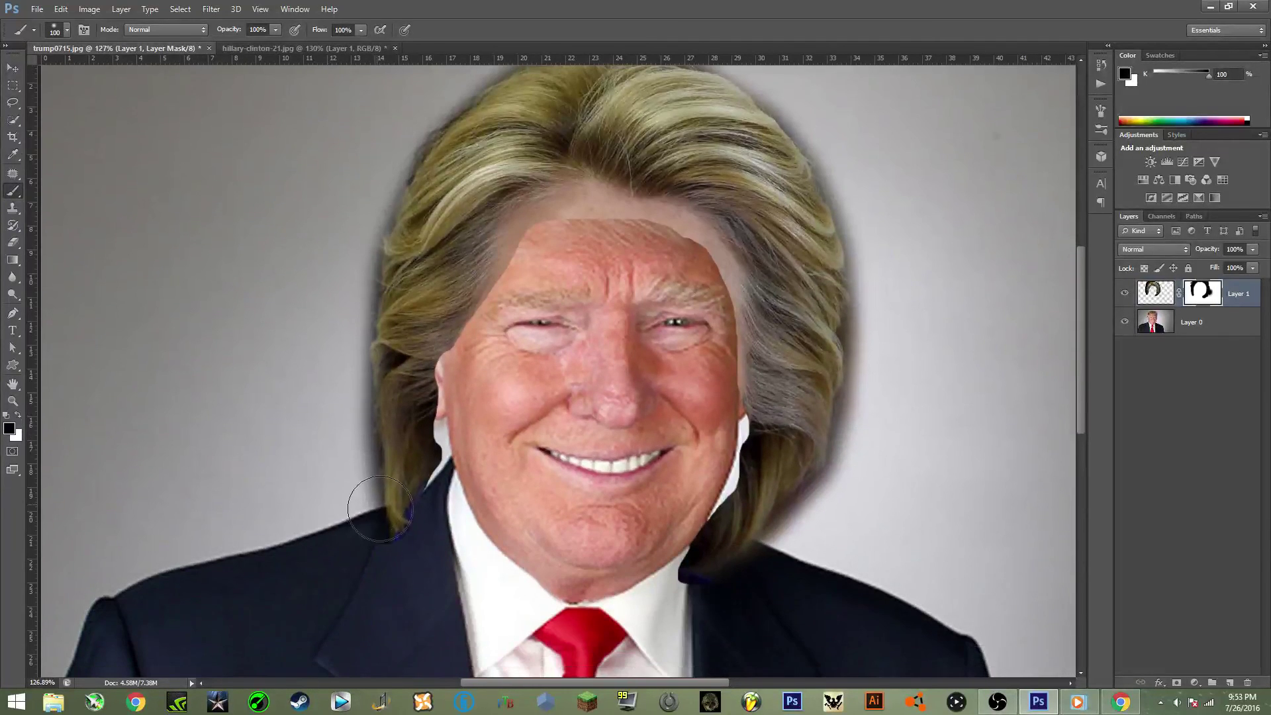
{"action": "mouse_move", "coordinate": [380, 509]}
{"action": "left_mouse_down"}
{"action": "mouse_move", "coordinate": [340, 525]}
{"action": "mouse_move", "coordinate": [426, 503]}
{"action": "mouse_move", "coordinate": [457, 463]}
{"action": "mouse_move", "coordinate": [470, 470]}
{"action": "left_mouse_up"}
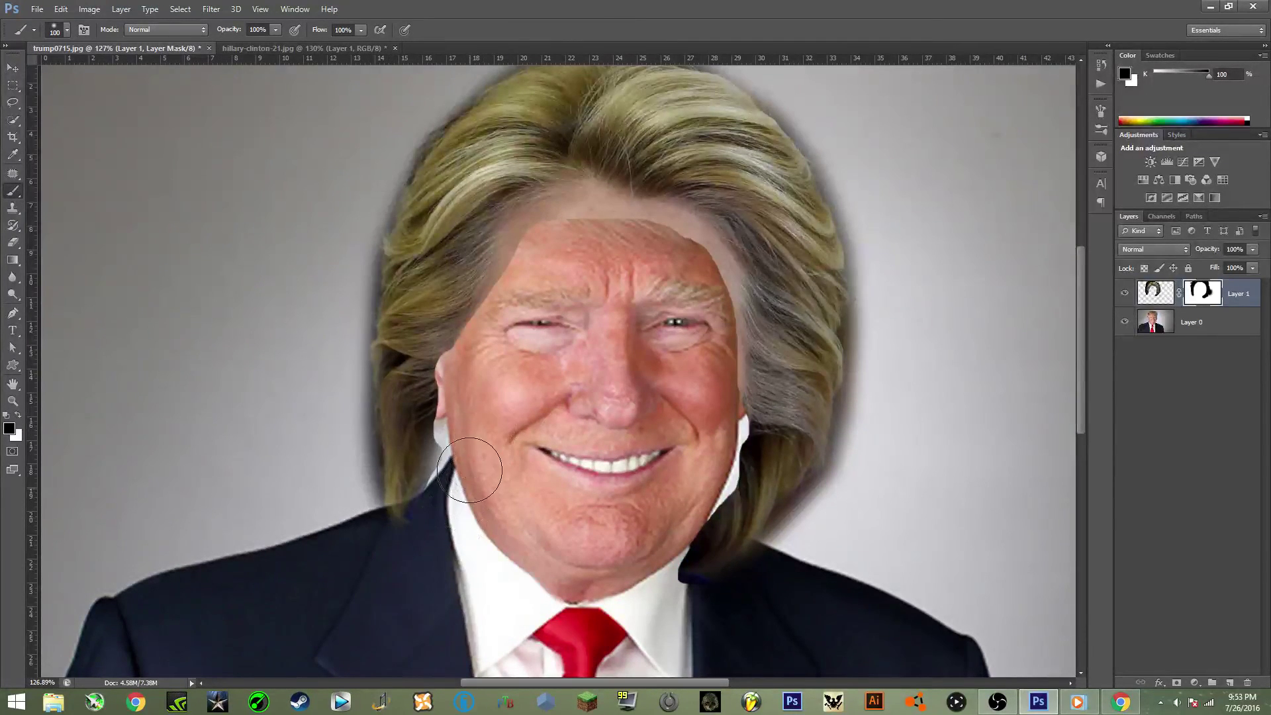
{"action": "key", "text": "bracketleft"}
{"action": "key", "text": "bracketleft"}
{"action": "key", "text": "bracketleft"}
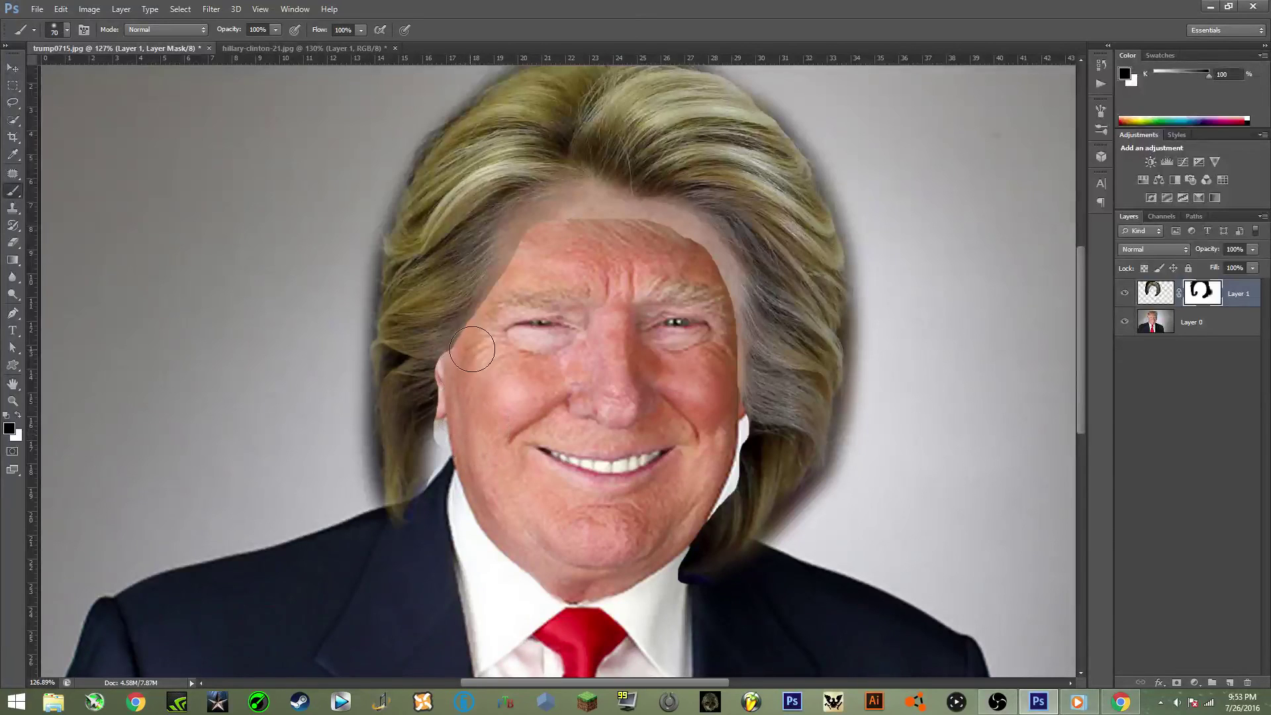
{"action": "mouse_move", "coordinate": [507, 304]}
{"action": "left_mouse_down"}
{"action": "mouse_move", "coordinate": [508, 257]}
{"action": "mouse_move", "coordinate": [569, 196]}
{"action": "mouse_move", "coordinate": [608, 210]}
{"action": "left_mouse_up"}
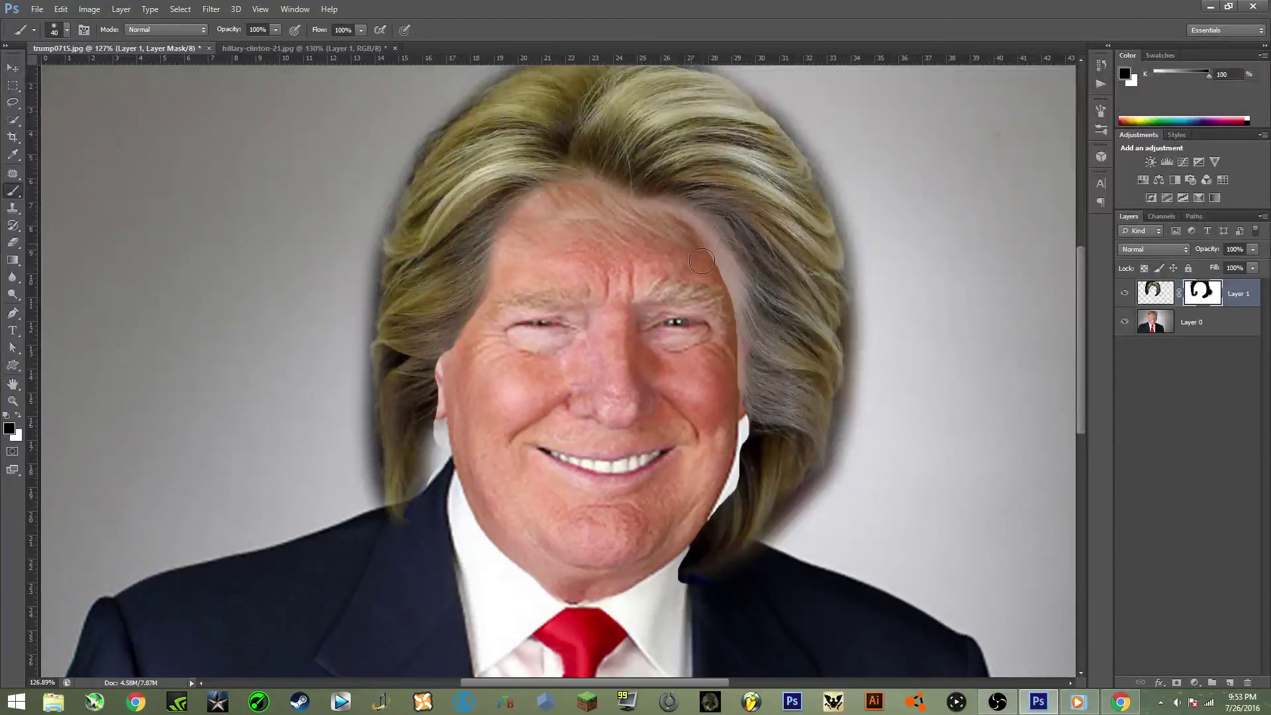
{"action": "left_click_drag", "start_coordinate": [730, 334], "coordinate": [734, 403]}
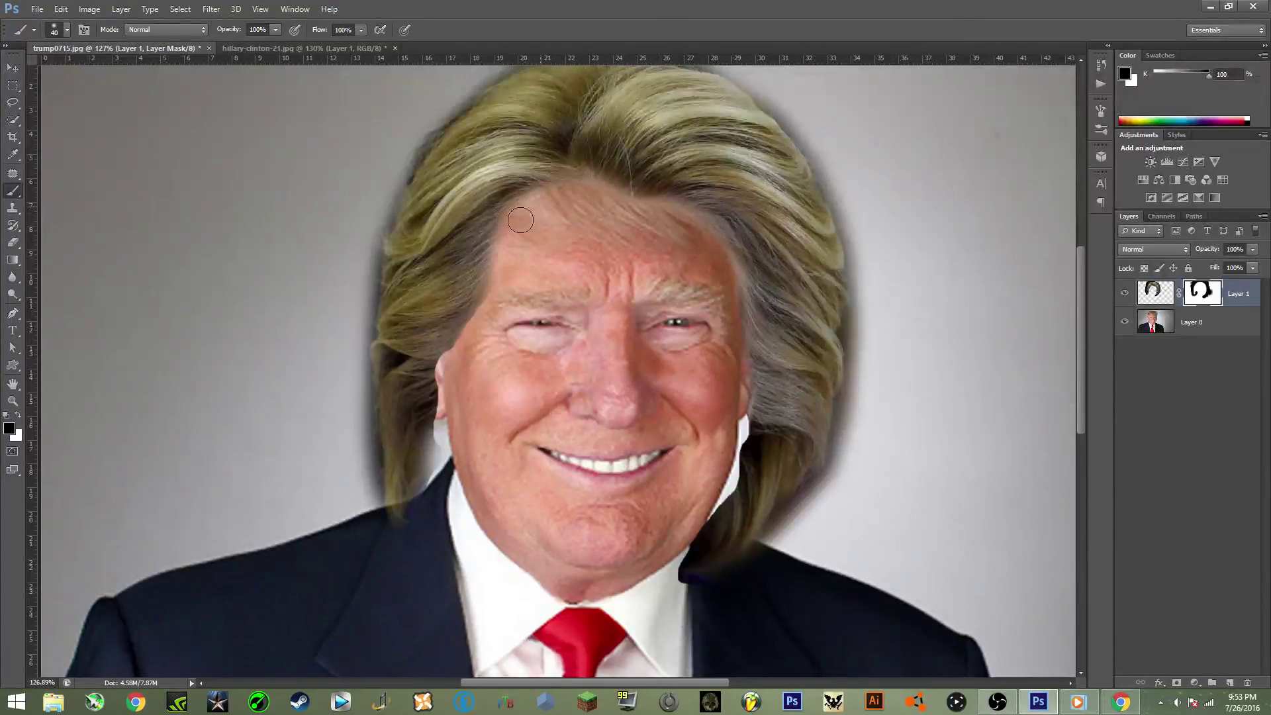
Clear hair strands and shadows around the left temple, ear and right cheek
{"action": "left_click_drag", "start_coordinate": [478, 314], "coordinate": [445, 379]}
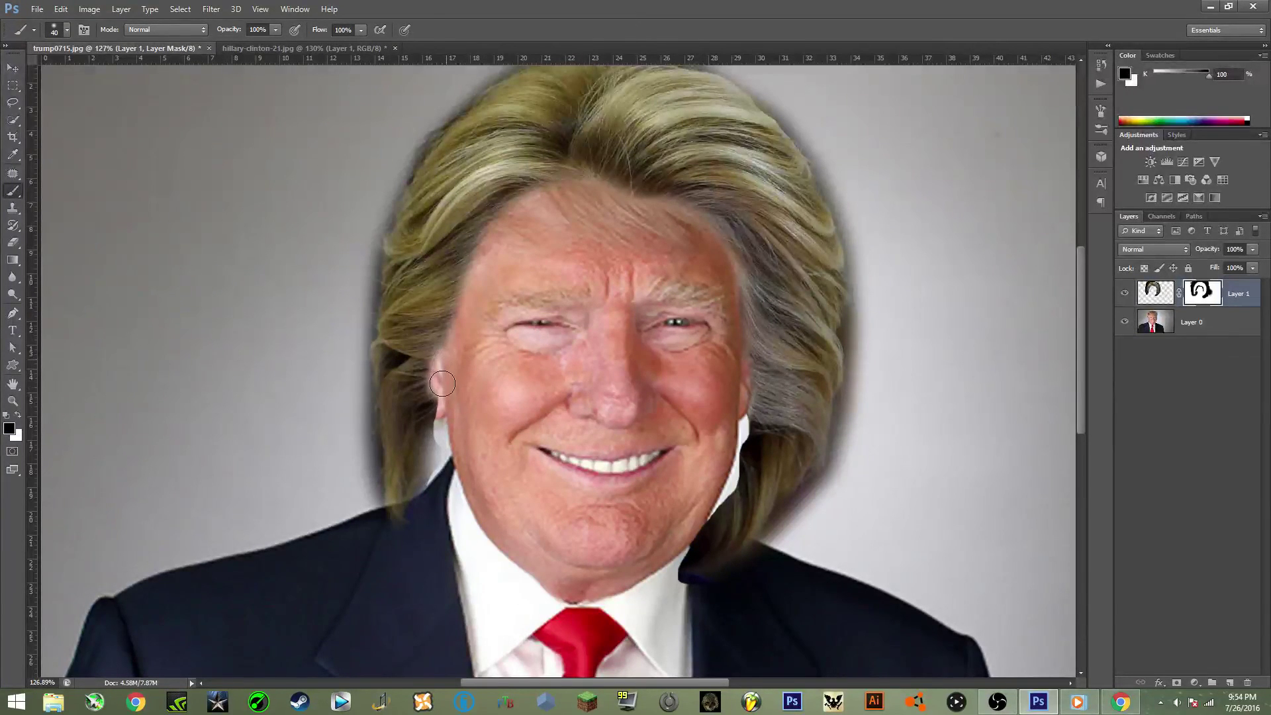
{"action": "left_click_drag", "start_coordinate": [442, 438], "coordinate": [447, 525]}
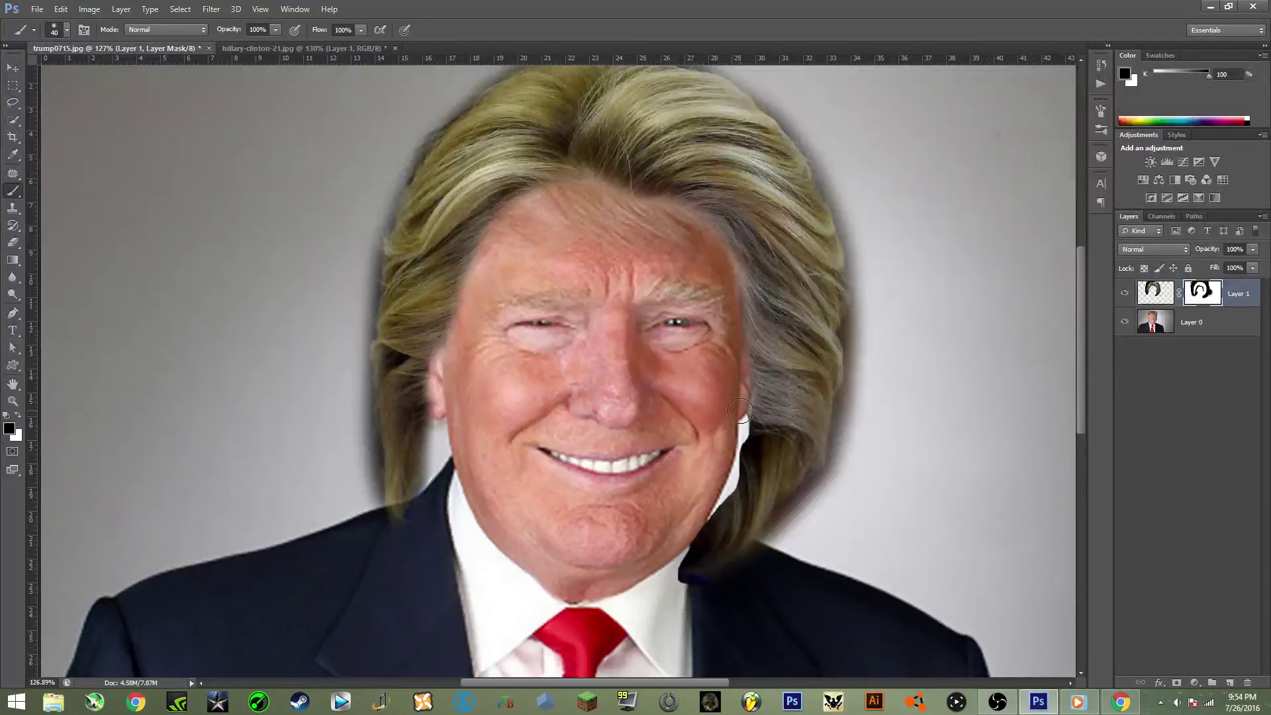
{"action": "left_click_drag", "start_coordinate": [739, 440], "coordinate": [740, 423]}
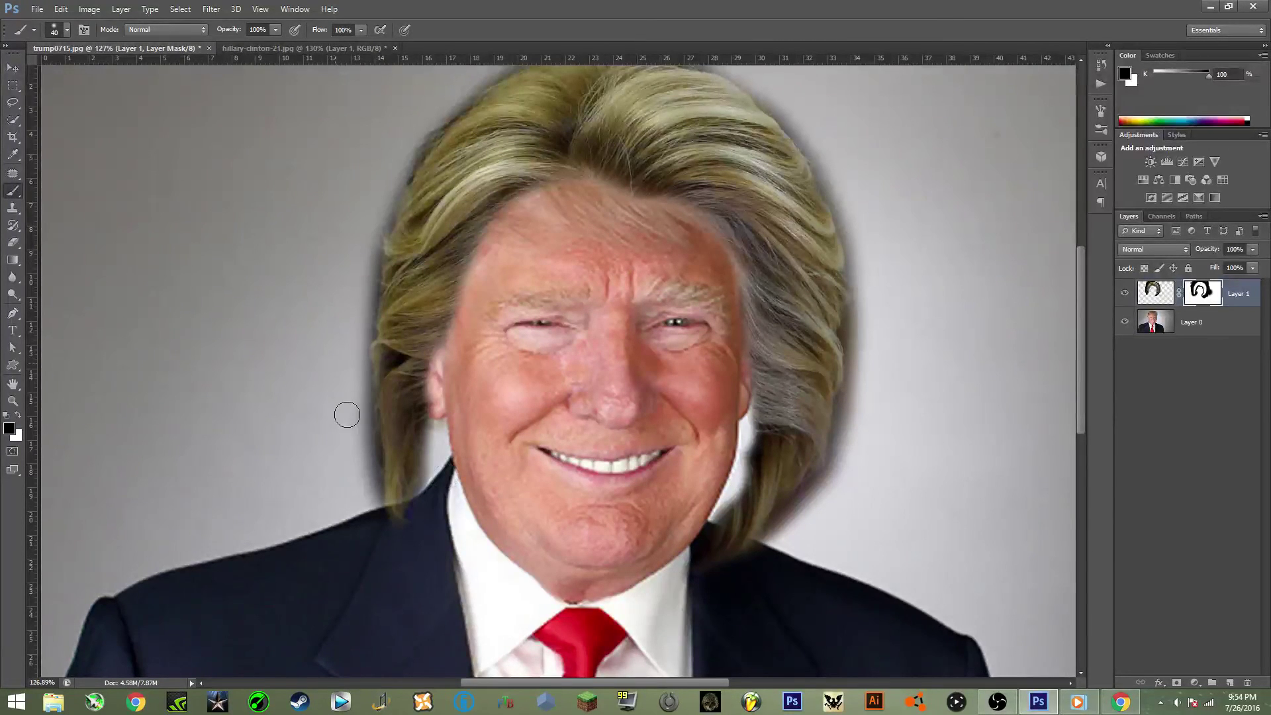
{"action": "mouse_move", "coordinate": [347, 414]}
{"action": "left_mouse_down"}
{"action": "mouse_move", "coordinate": [358, 485]}
{"action": "mouse_move", "coordinate": [360, 402]}
{"action": "left_mouse_up"}
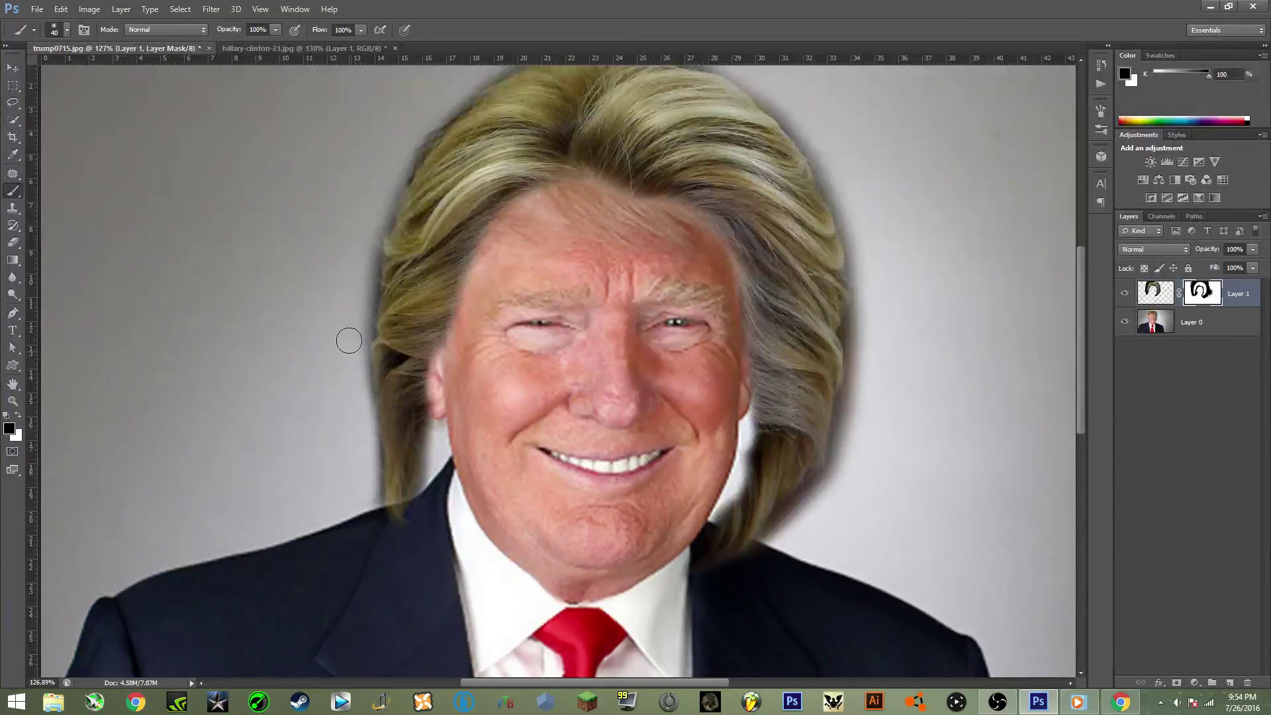
{"action": "left_click_drag", "start_coordinate": [349, 340], "coordinate": [368, 205]}
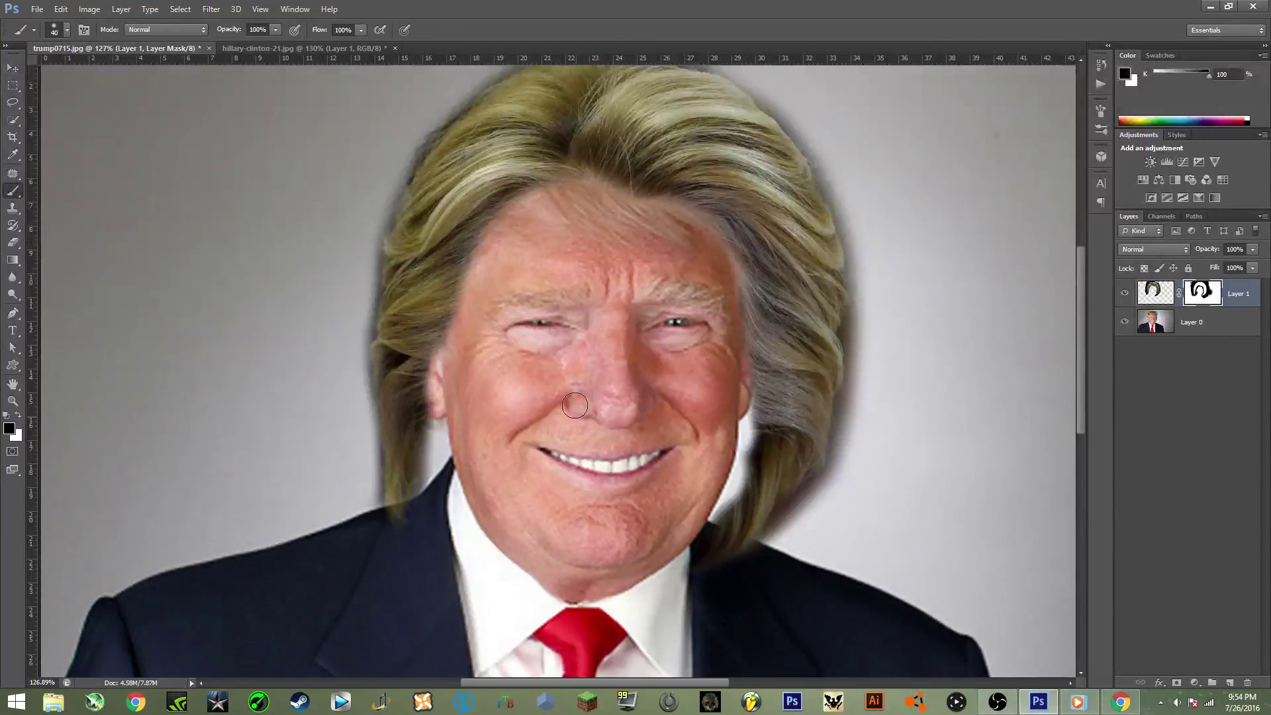
Apply the hair layer mask, raise the hair, then hide it and select Layer 0
{"action": "key", "text": "v"}
{"action": "right_click", "coordinate": [1202, 292]}
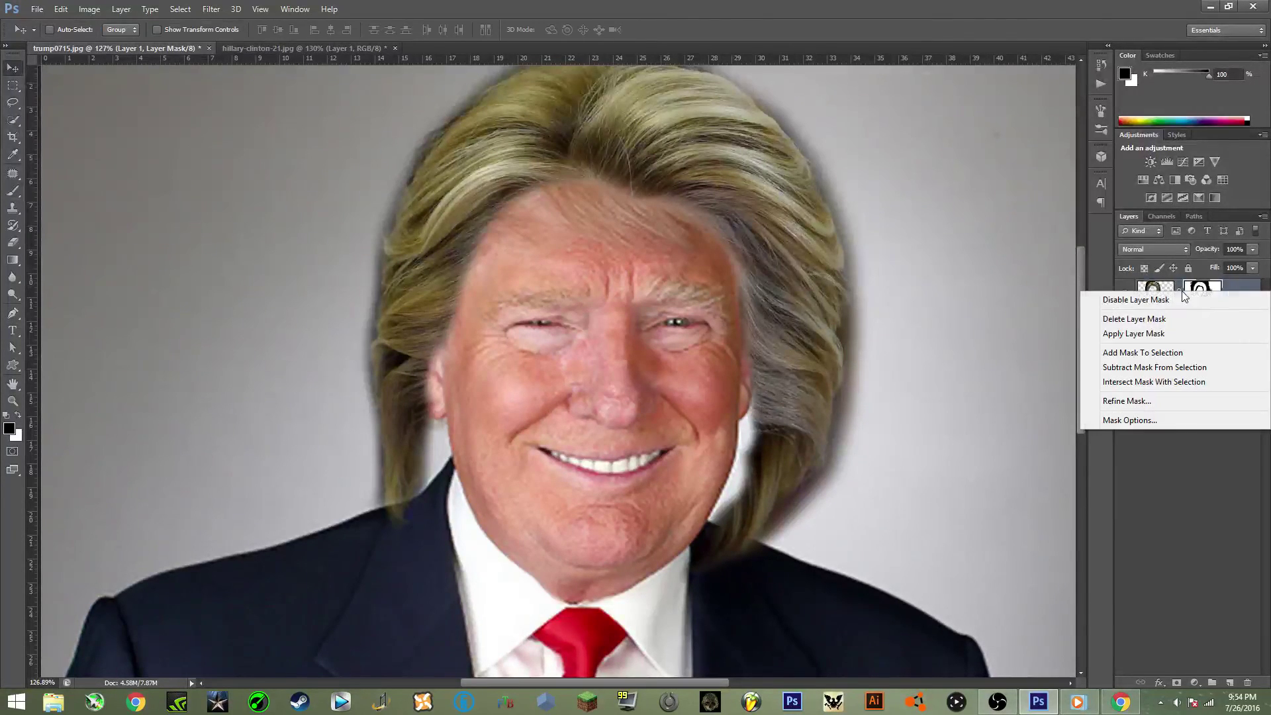
{"action": "left_click", "coordinate": [1185, 331]}
{"action": "left_click_drag", "start_coordinate": [625, 242], "coordinate": [694, 164]}
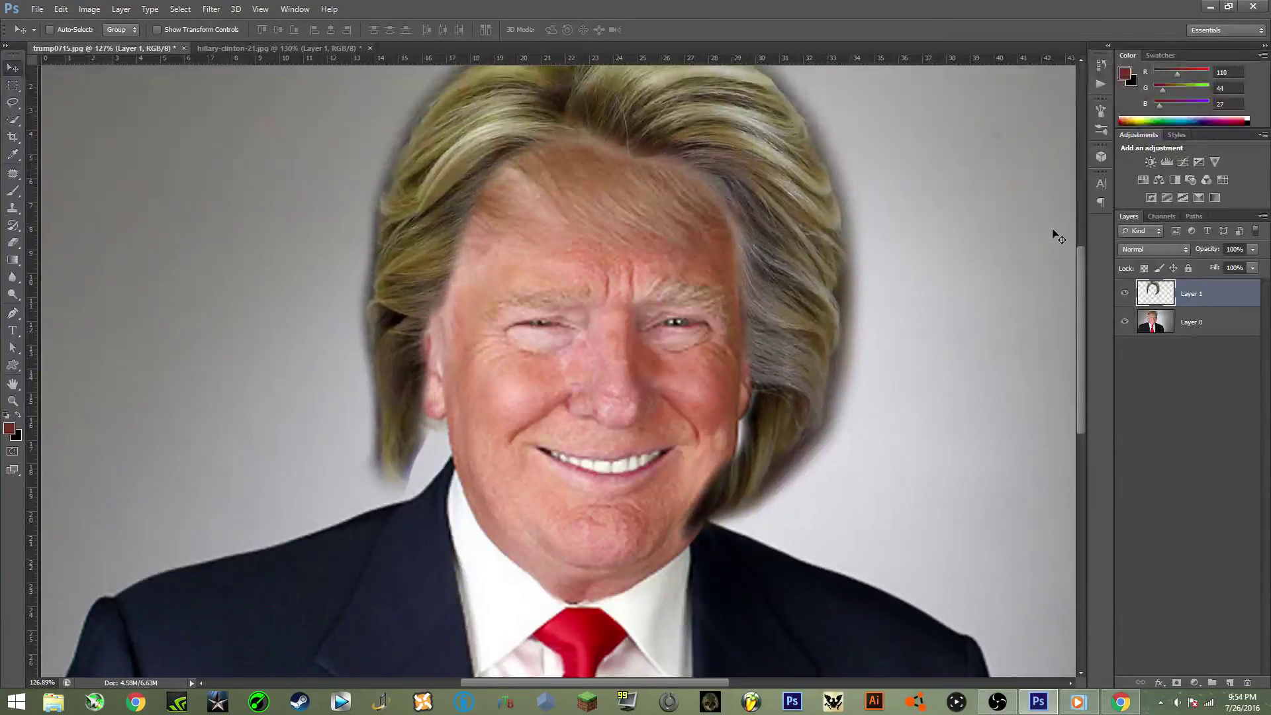
{"action": "left_click", "coordinate": [1124, 293]}
{"action": "left_click", "coordinate": [1179, 322]}
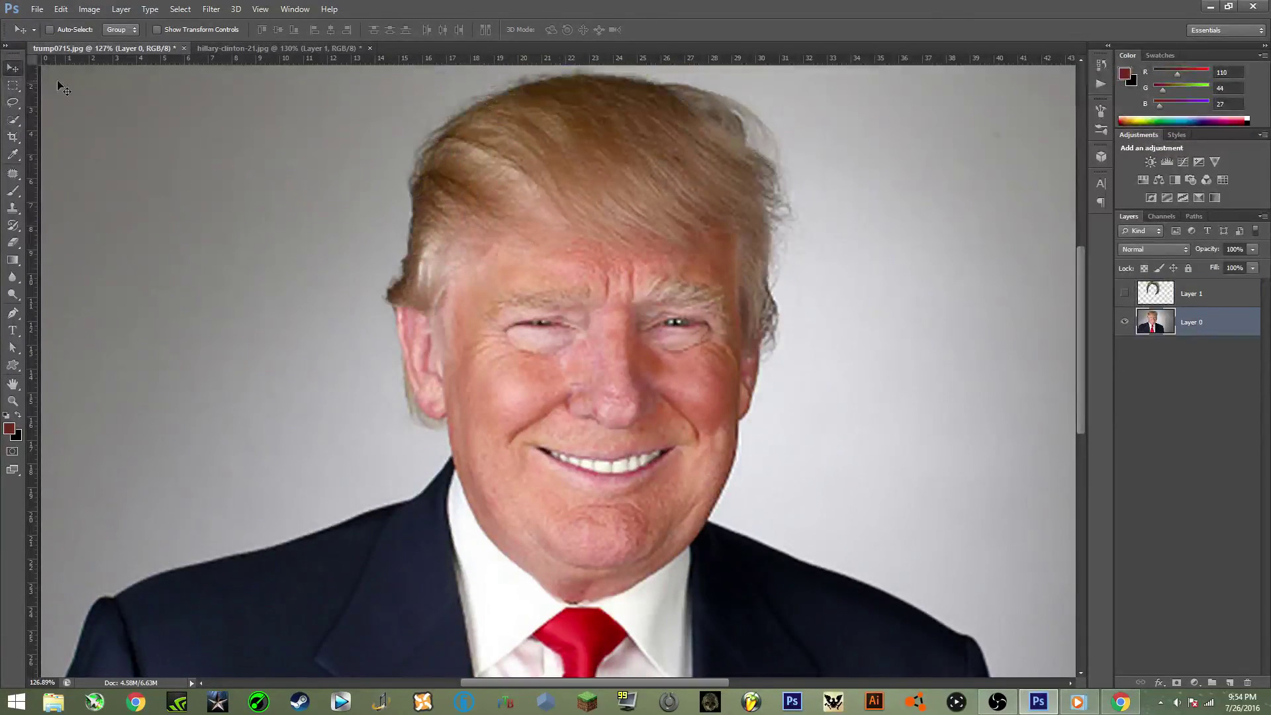
{"action": "scroll", "coordinate": [675, 196], "scroll_direction": "up", "scroll_amount": 3}
{"action": "scroll", "coordinate": [618, 196], "scroll_direction": "up", "scroll_amount": 2}
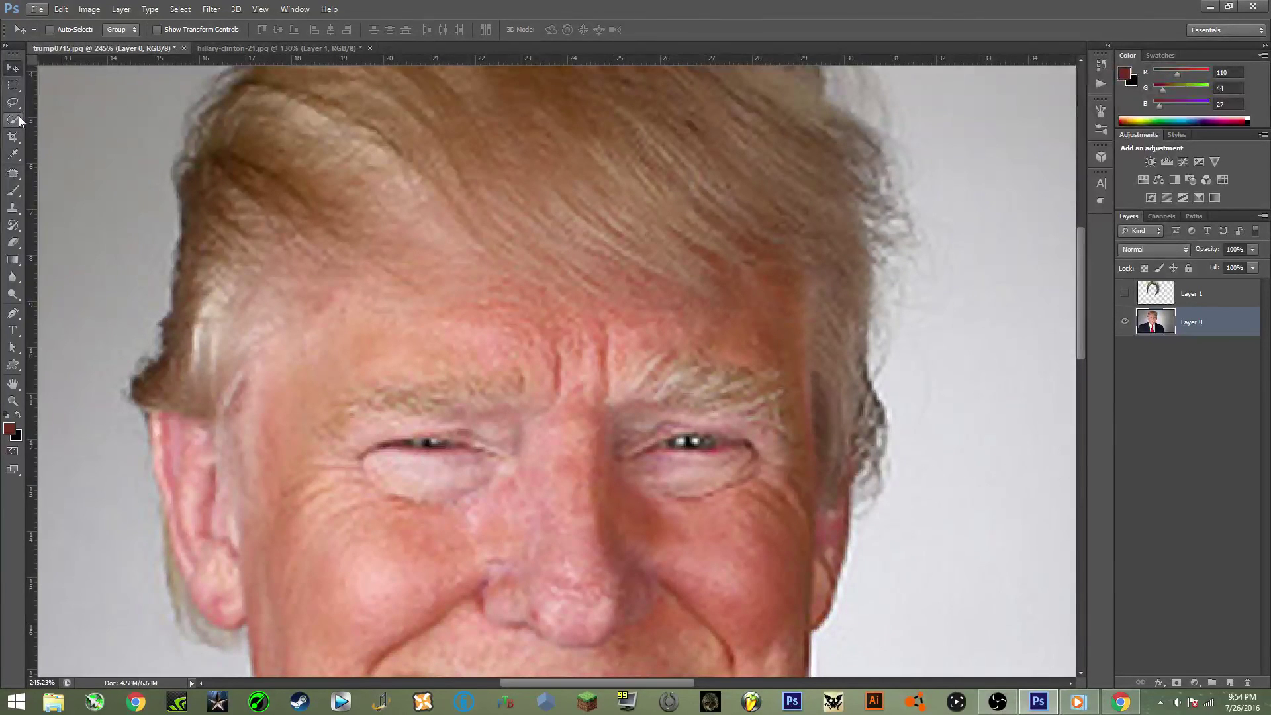
Clone forehead skin over the hairline with the Clone Stamp tool
{"action": "left_click", "coordinate": [17, 215]}
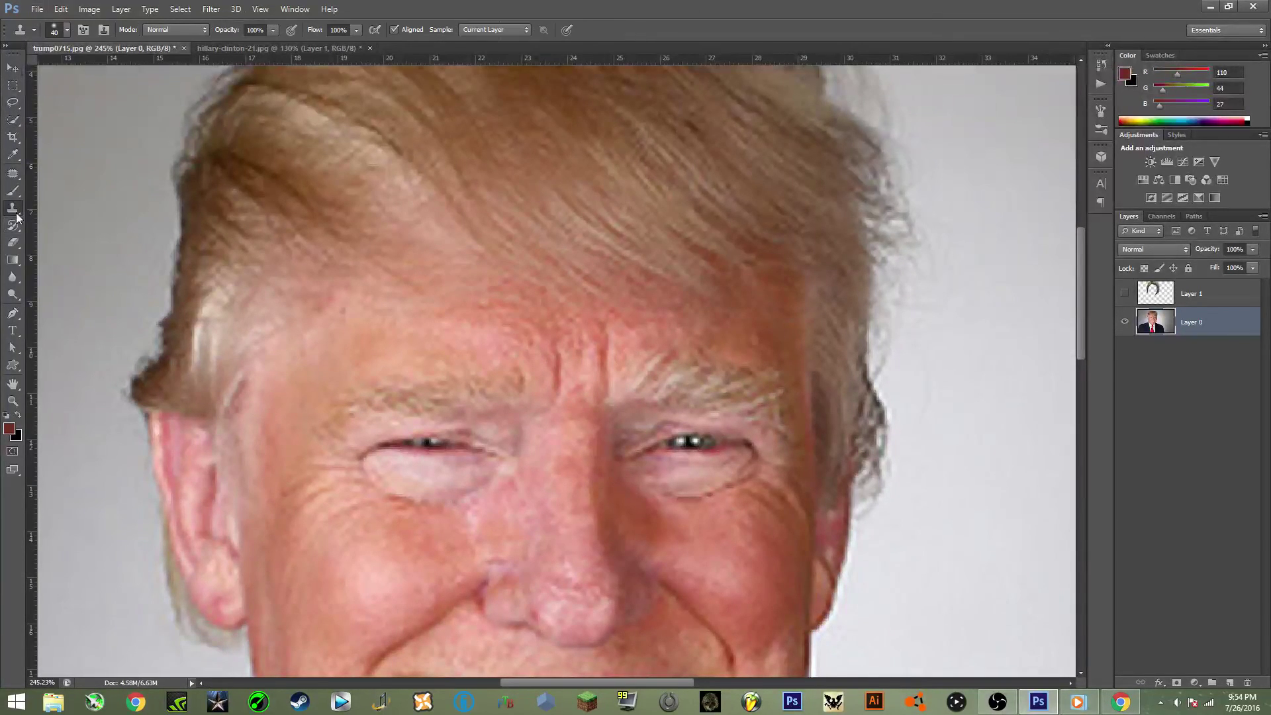
{"action": "left_click", "coordinate": [447, 307], "text": "alt"}
{"action": "left_click_drag", "start_coordinate": [490, 238], "coordinate": [670, 249]}
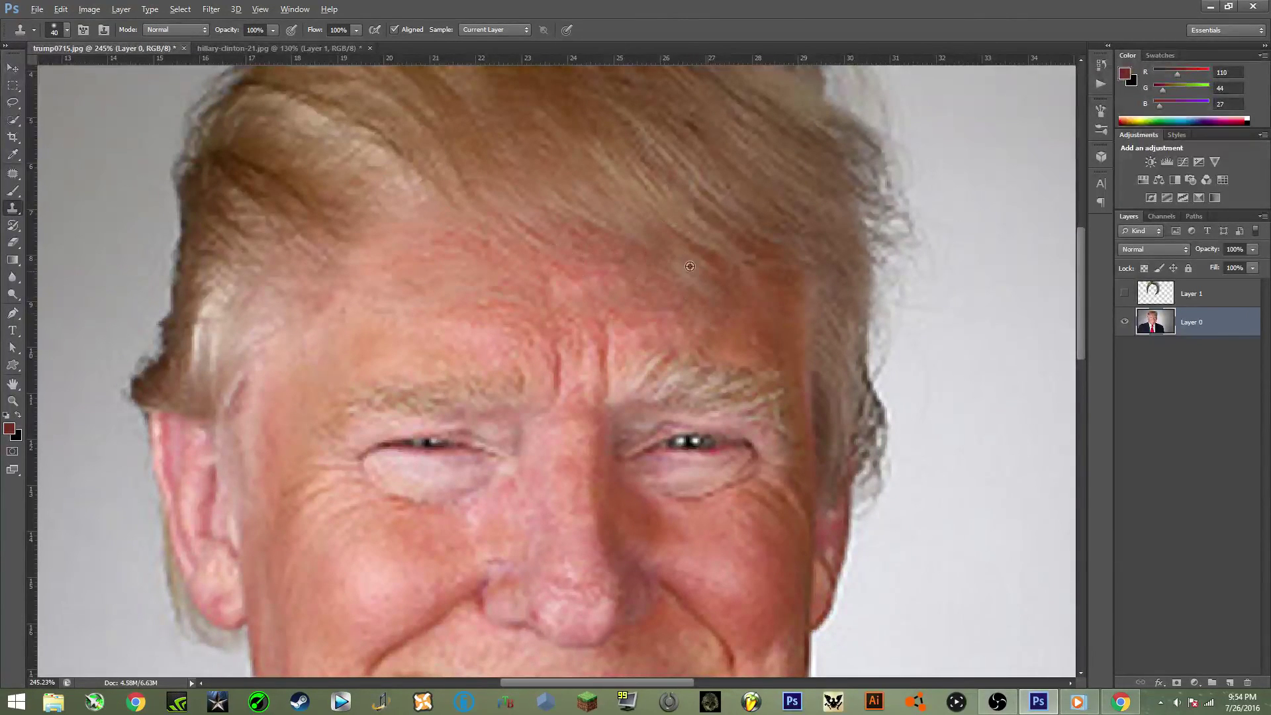
{"action": "left_click_drag", "start_coordinate": [454, 256], "coordinate": [435, 276]}
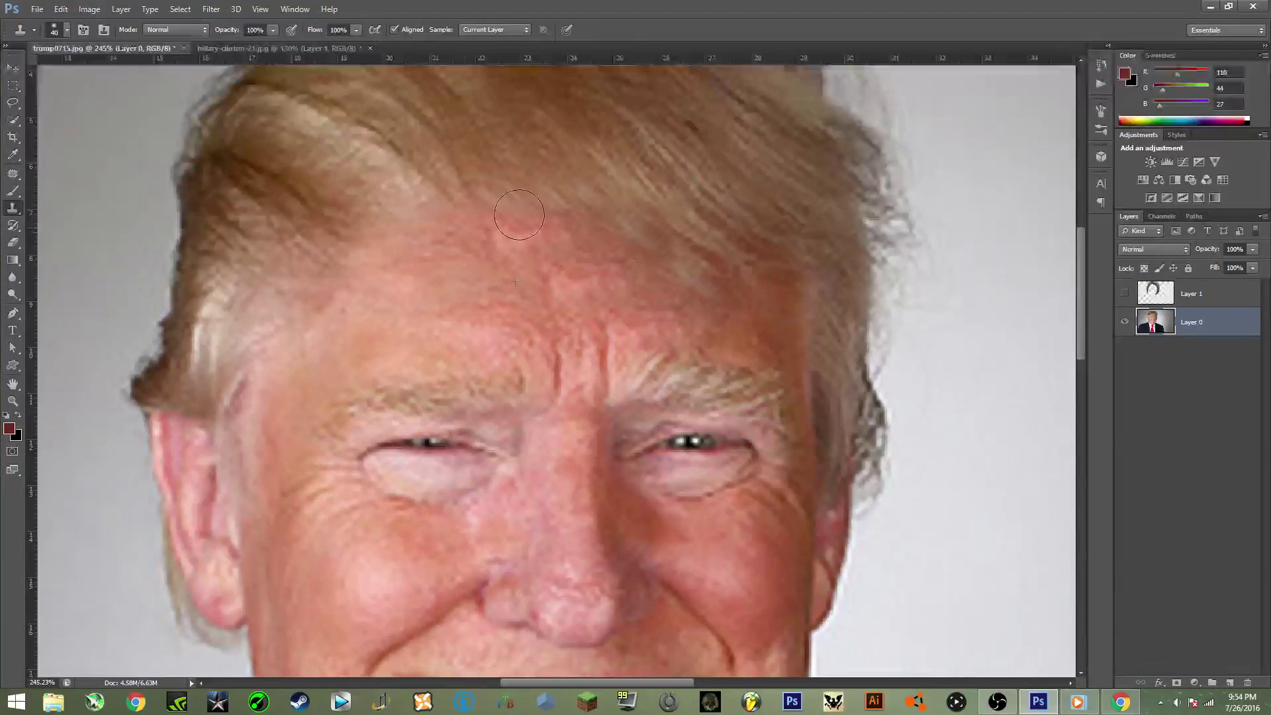
{"action": "left_click", "coordinate": [435, 276], "text": "alt"}
{"action": "left_click_drag", "start_coordinate": [457, 225], "coordinate": [702, 245]}
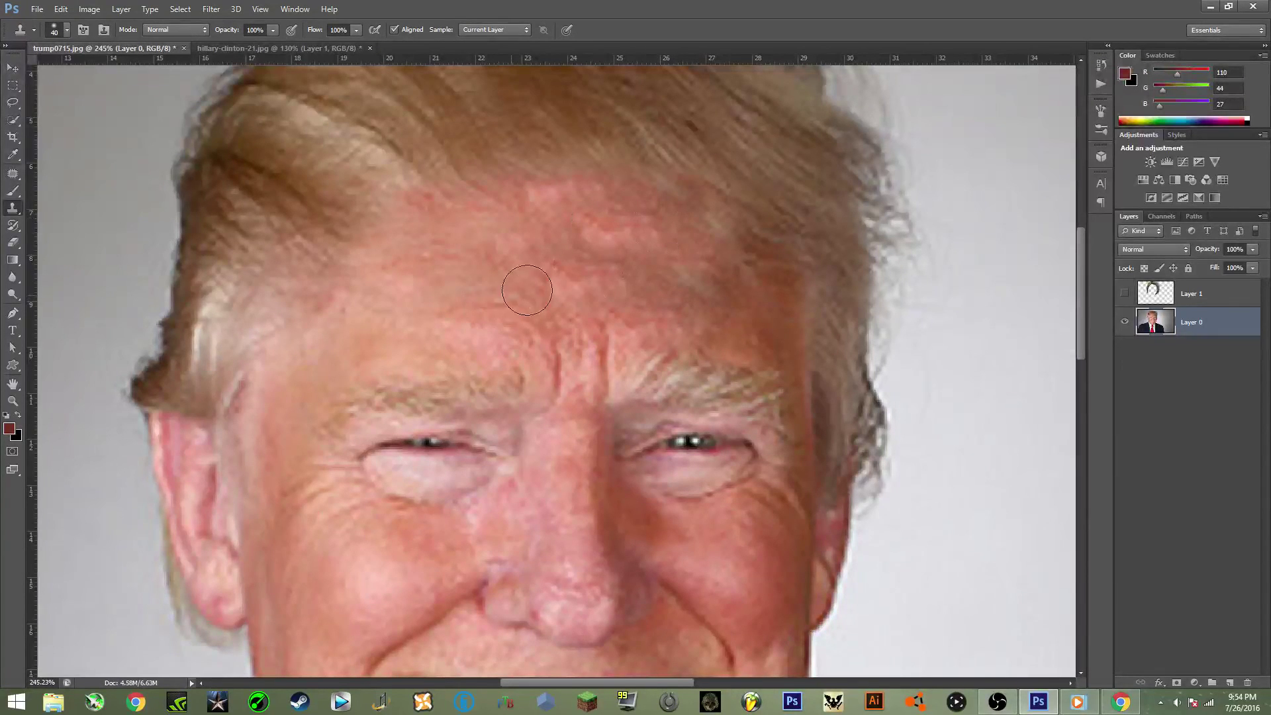
{"action": "left_click_drag", "start_coordinate": [527, 290], "coordinate": [609, 252]}
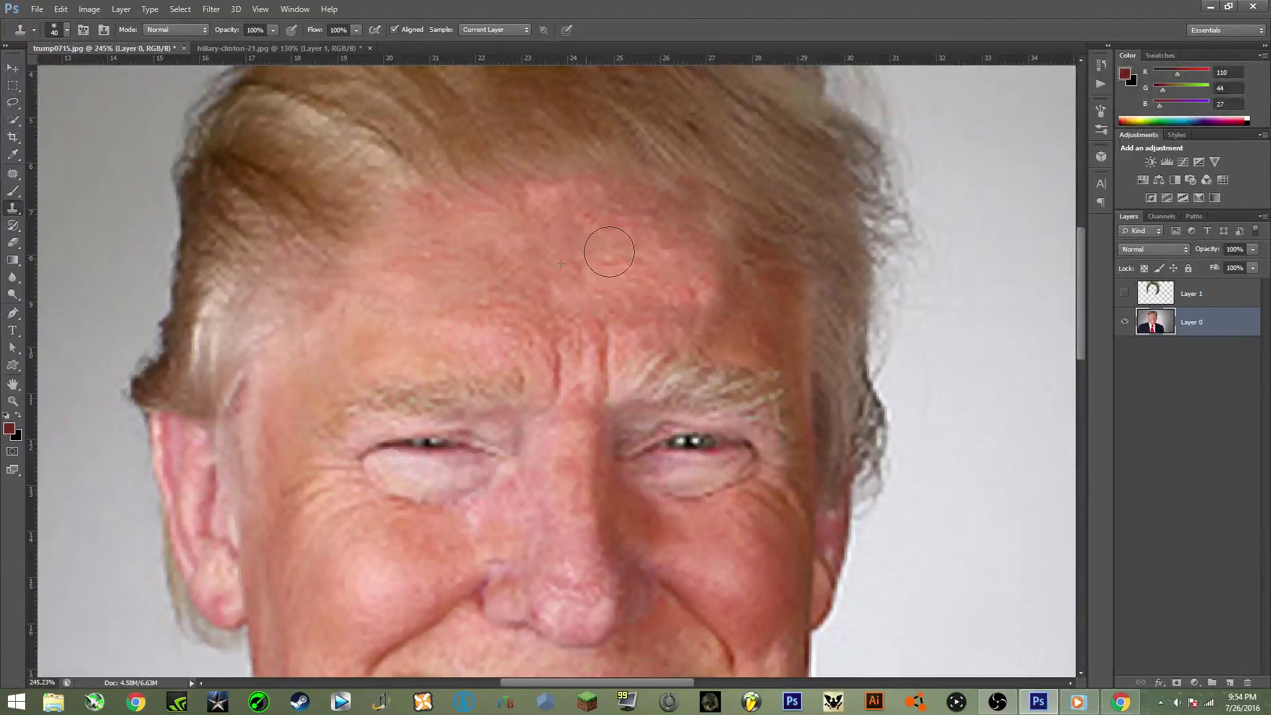
Resample skin to smooth the left and right forehead, then fit the image on screen
{"action": "left_click", "coordinate": [526, 260], "text": "alt"}
{"action": "left_click_drag", "start_coordinate": [487, 259], "coordinate": [433, 286]}
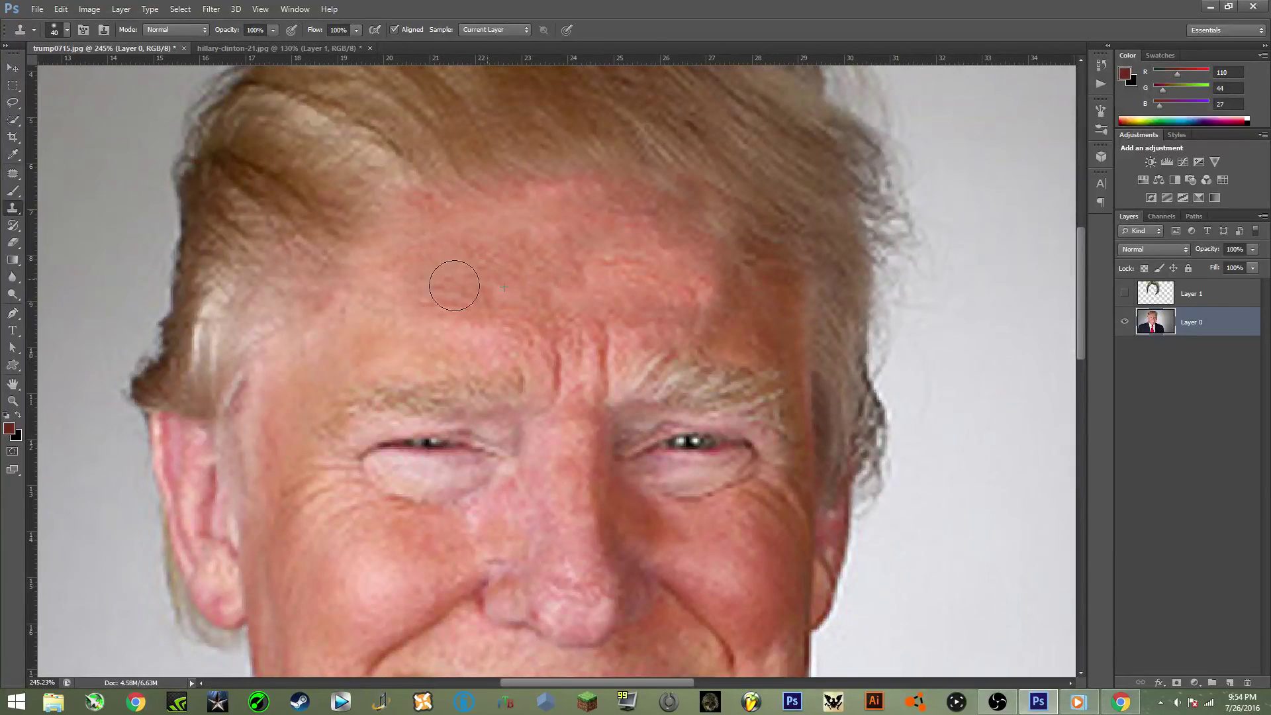
{"action": "left_click", "coordinate": [581, 227], "text": "alt"}
{"action": "mouse_move", "coordinate": [505, 256]}
{"action": "left_mouse_down"}
{"action": "mouse_move", "coordinate": [503, 285]}
{"action": "mouse_move", "coordinate": [402, 318]}
{"action": "mouse_move", "coordinate": [459, 305]}
{"action": "left_mouse_up"}
{"action": "left_click", "coordinate": [337, 554], "text": "alt"}
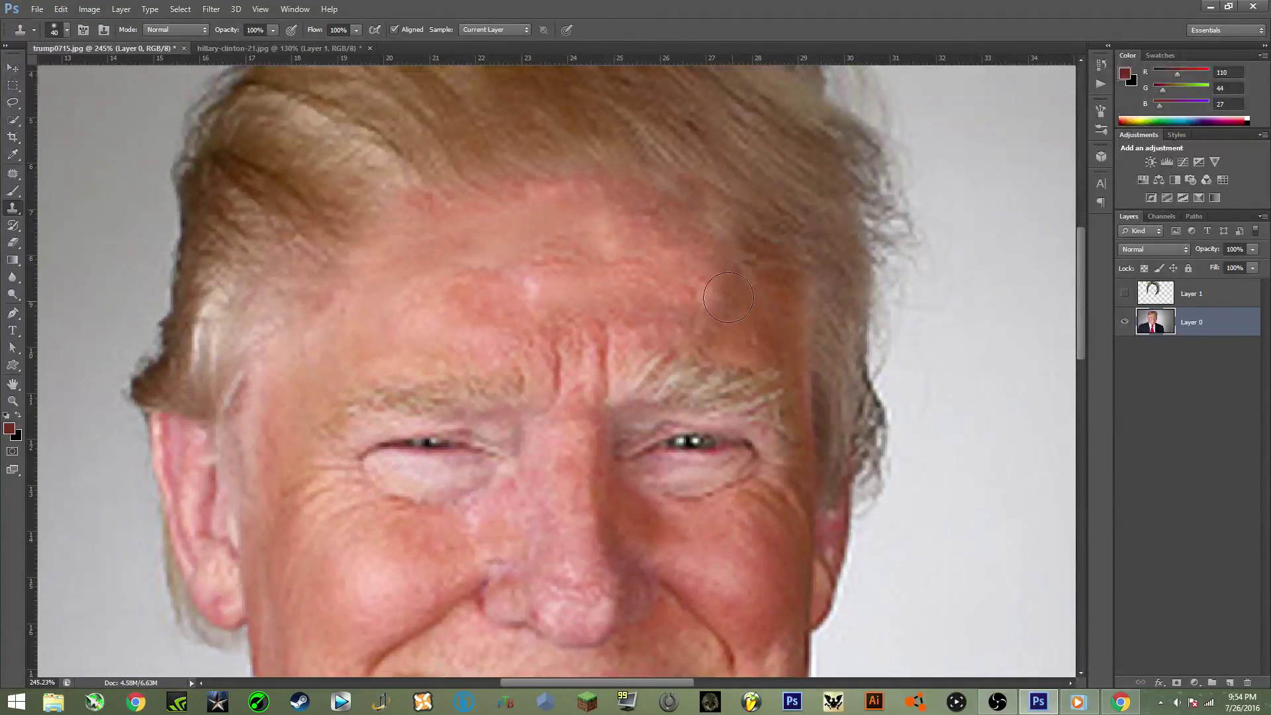
{"action": "mouse_move", "coordinate": [729, 297]}
{"action": "left_mouse_down"}
{"action": "mouse_move", "coordinate": [741, 245]}
{"action": "mouse_move", "coordinate": [707, 233]}
{"action": "mouse_move", "coordinate": [733, 228]}
{"action": "left_mouse_up"}
{"action": "mouse_move", "coordinate": [664, 261]}
{"action": "left_mouse_down"}
{"action": "mouse_move", "coordinate": [553, 274]}
{"action": "mouse_move", "coordinate": [540, 250]}
{"action": "mouse_move", "coordinate": [652, 269]}
{"action": "mouse_move", "coordinate": [510, 284]}
{"action": "mouse_move", "coordinate": [619, 259]}
{"action": "left_mouse_up"}
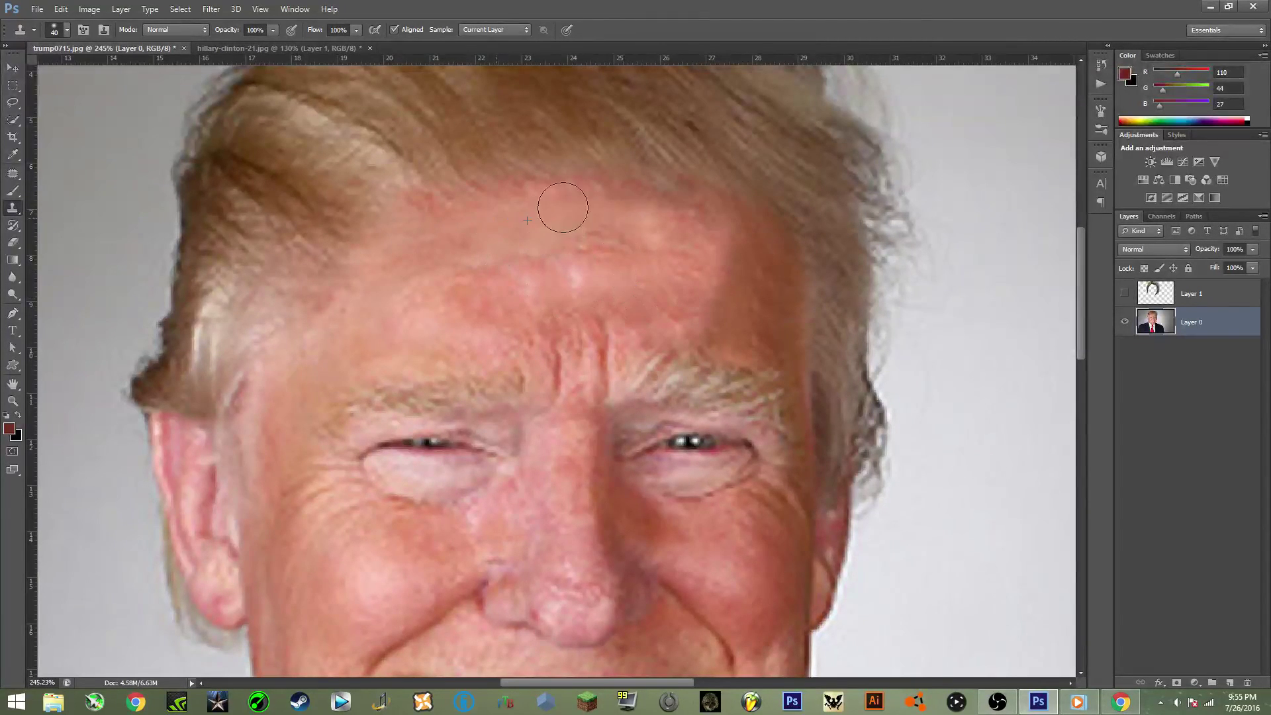
{"action": "double_click", "coordinate": [13, 384]}
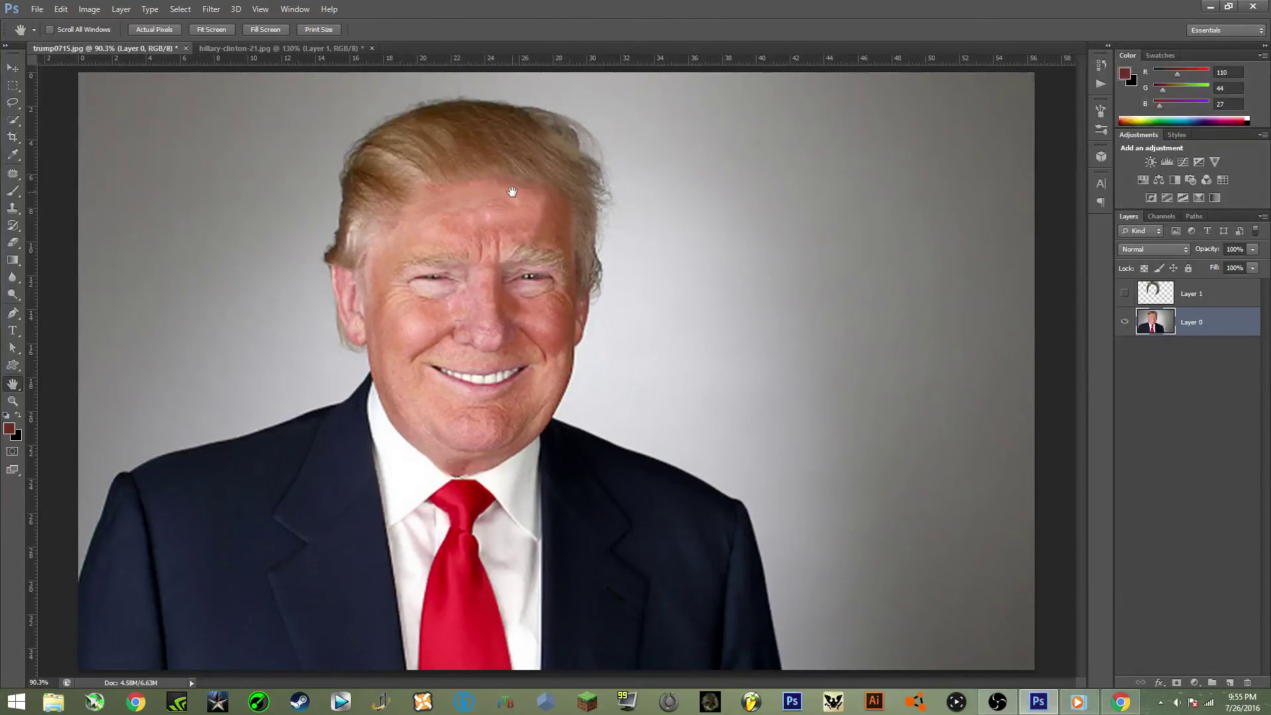
Show the hair layer again, undo an accidental photo shift, and select Layer 1
{"action": "scroll", "coordinate": [511, 191], "scroll_direction": "up", "scroll_amount": 2}
{"action": "left_click", "coordinate": [1123, 293]}
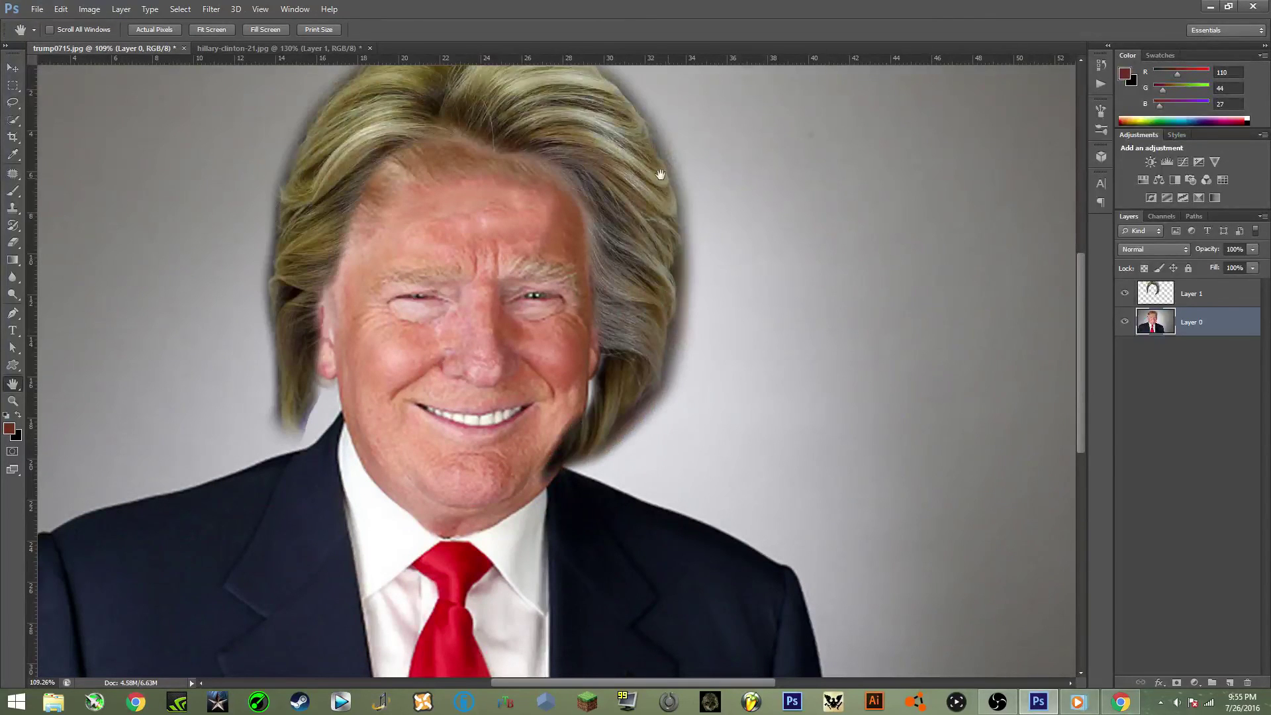
{"action": "key", "text": "v"}
{"action": "left_click_drag", "start_coordinate": [606, 165], "coordinate": [660, 193]}
{"action": "key", "text": "ctrl+z"}
{"action": "left_click", "coordinate": [1215, 294]}
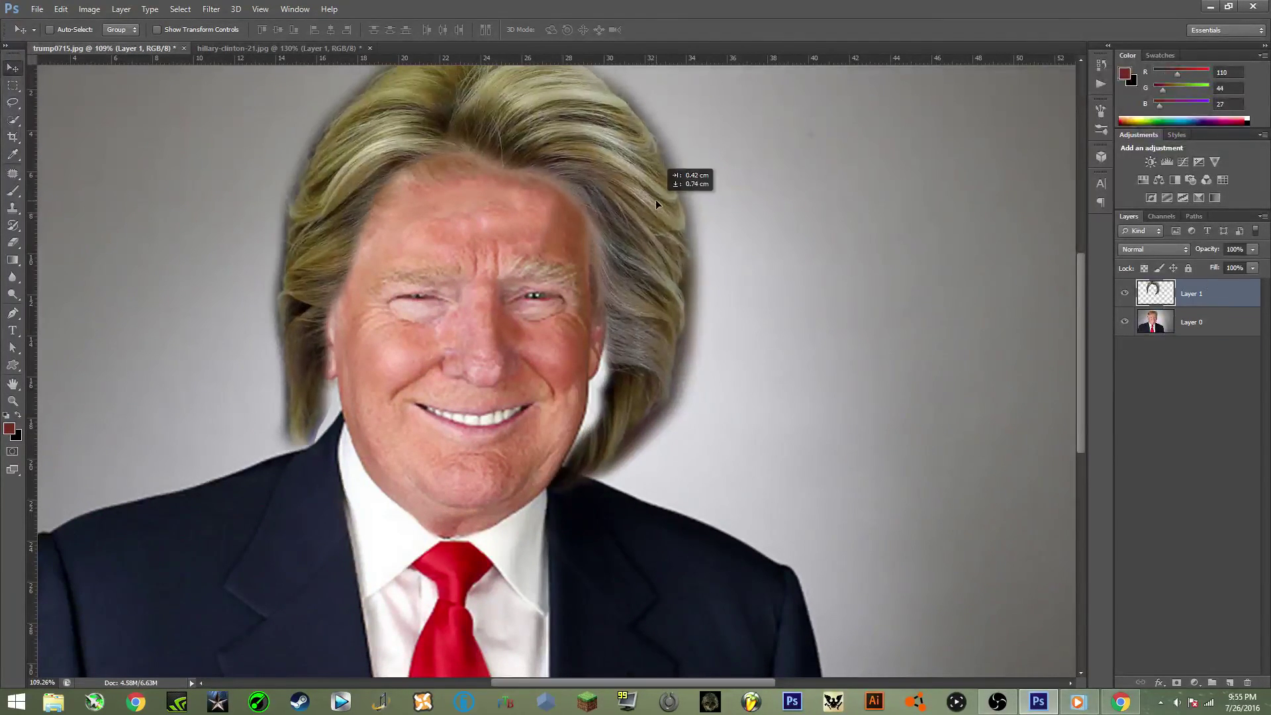
Scale the hair down to about 93% and nudge it into place
{"action": "key", "text": "ctrl+t"}
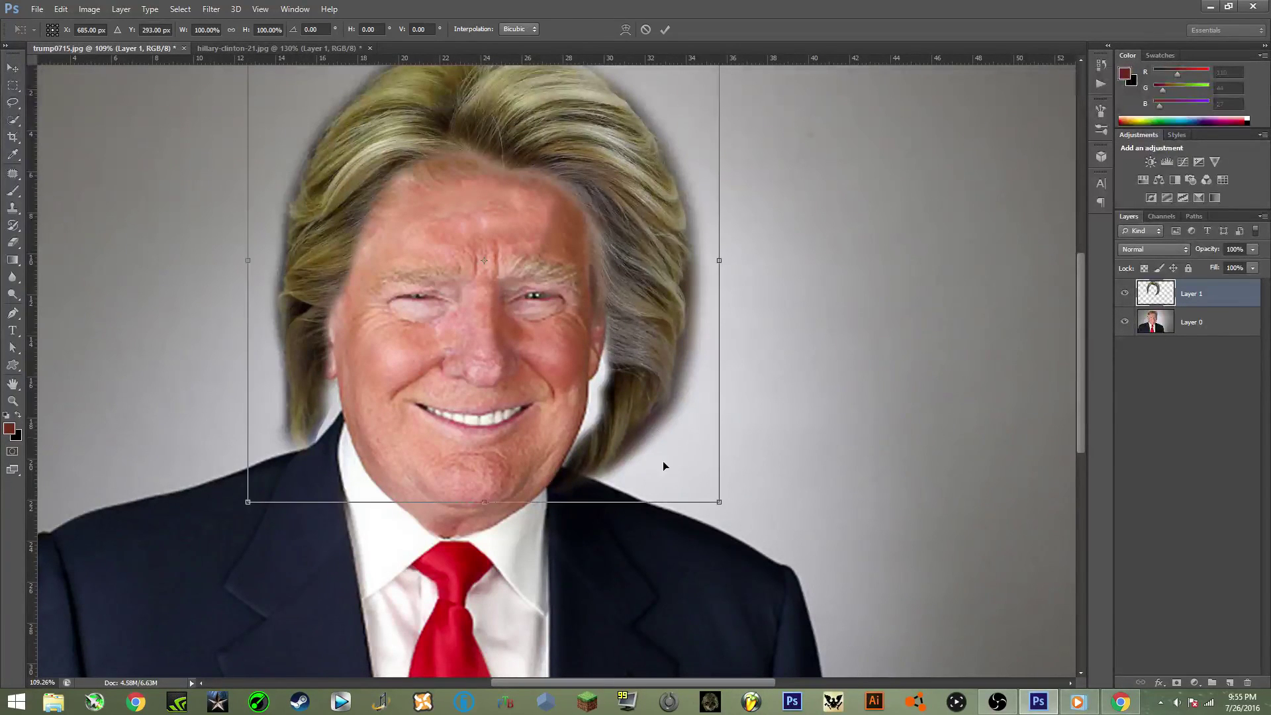
{"action": "left_click_drag", "start_coordinate": [720, 503], "coordinate": [696, 486]}
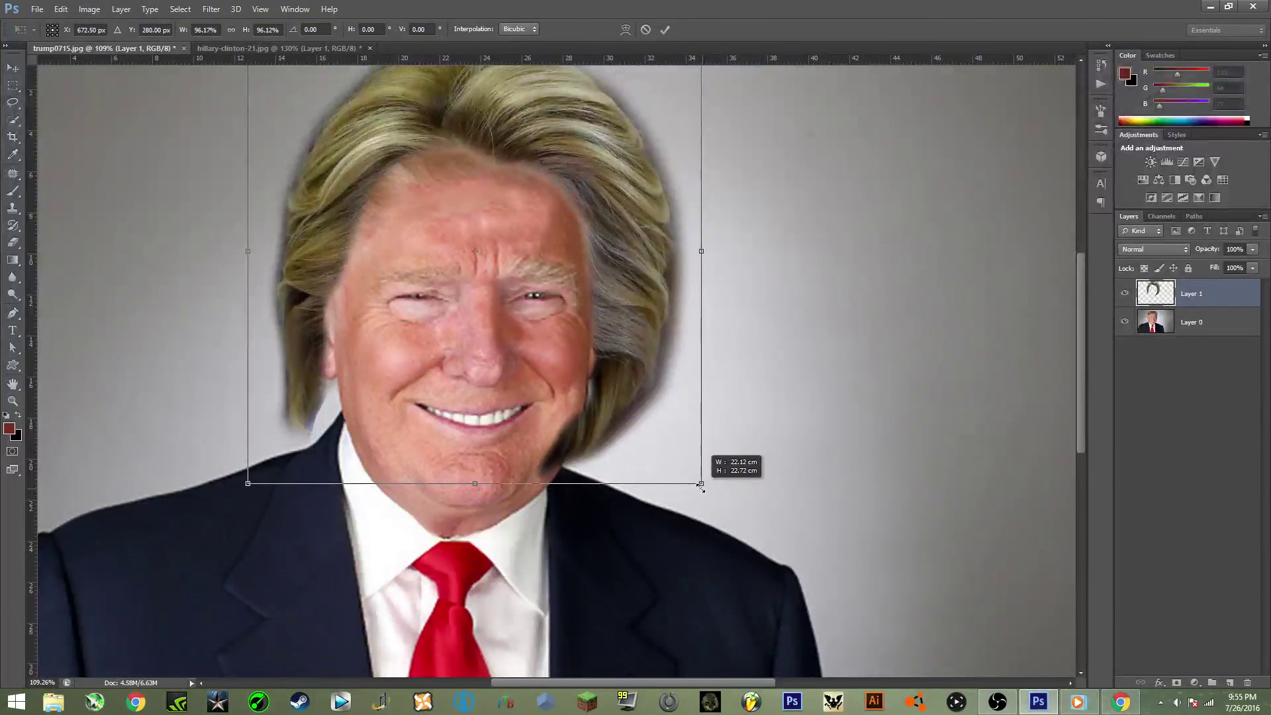
{"action": "left_click_drag", "start_coordinate": [626, 391], "coordinate": [633, 394]}
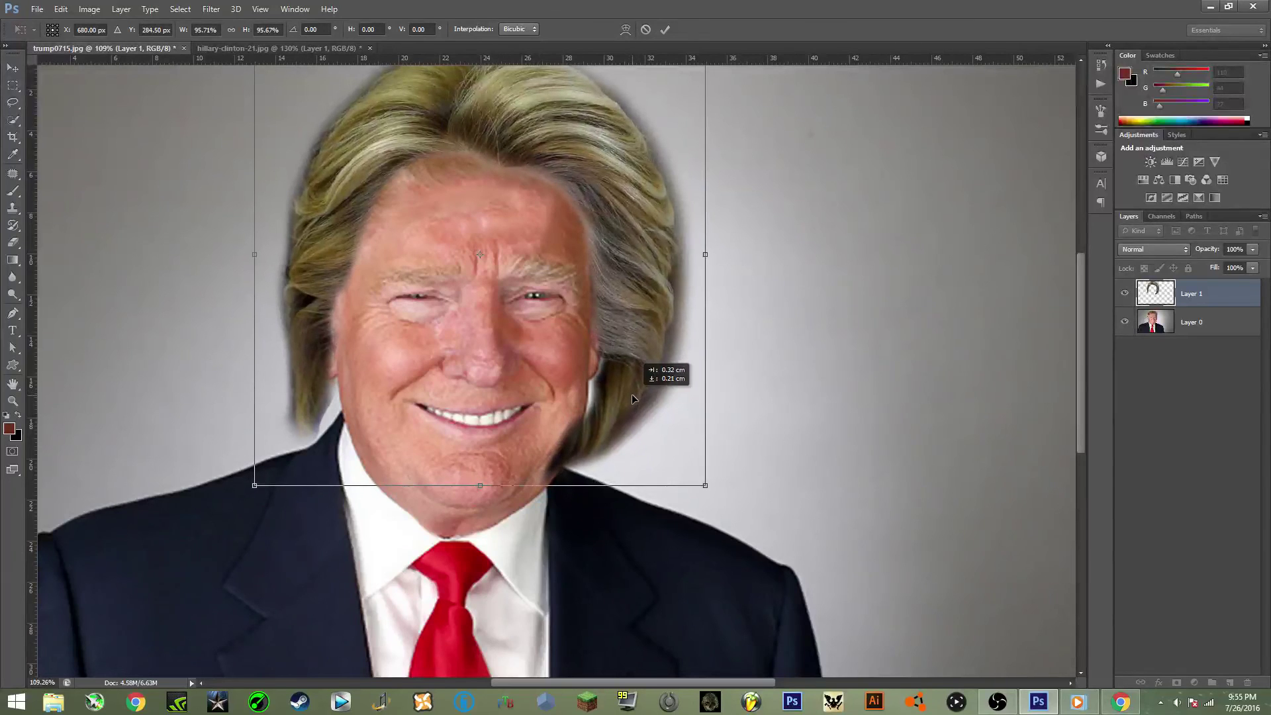
{"action": "left_click_drag", "start_coordinate": [697, 477], "coordinate": [621, 450]}
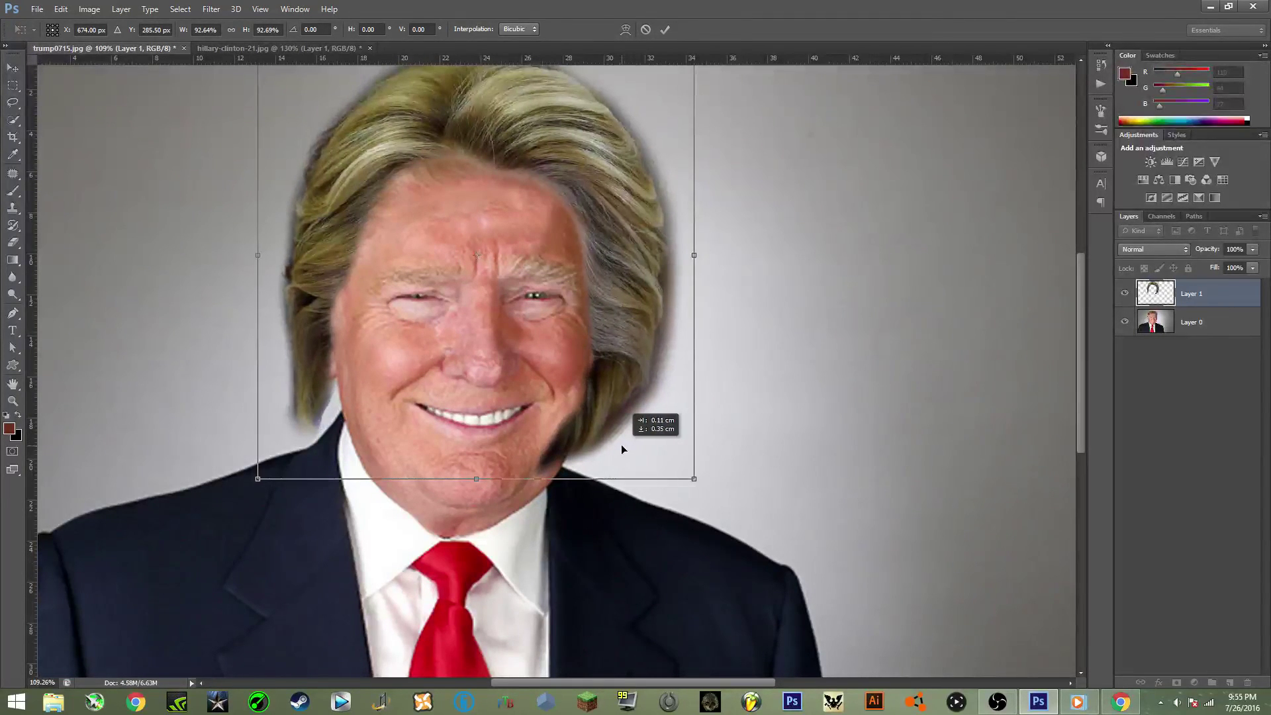
{"action": "left_click_drag", "start_coordinate": [621, 450], "coordinate": [622, 449]}
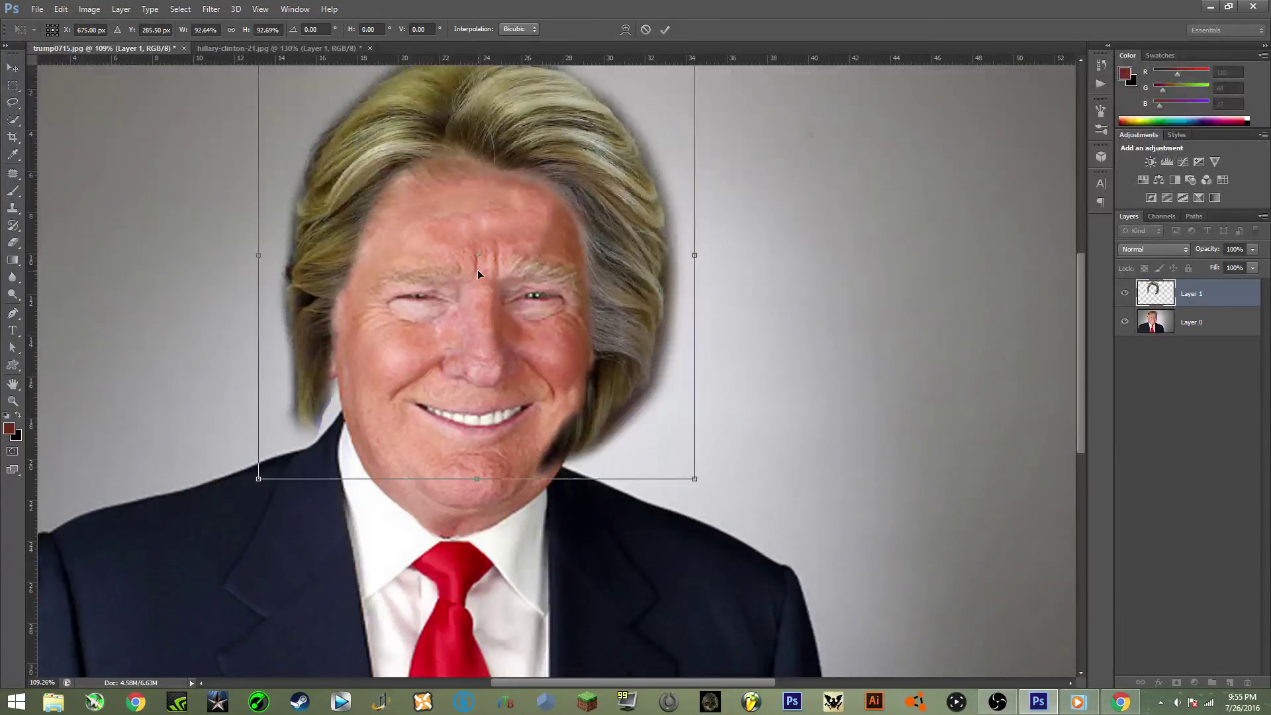
{"action": "key", "text": "Return"}
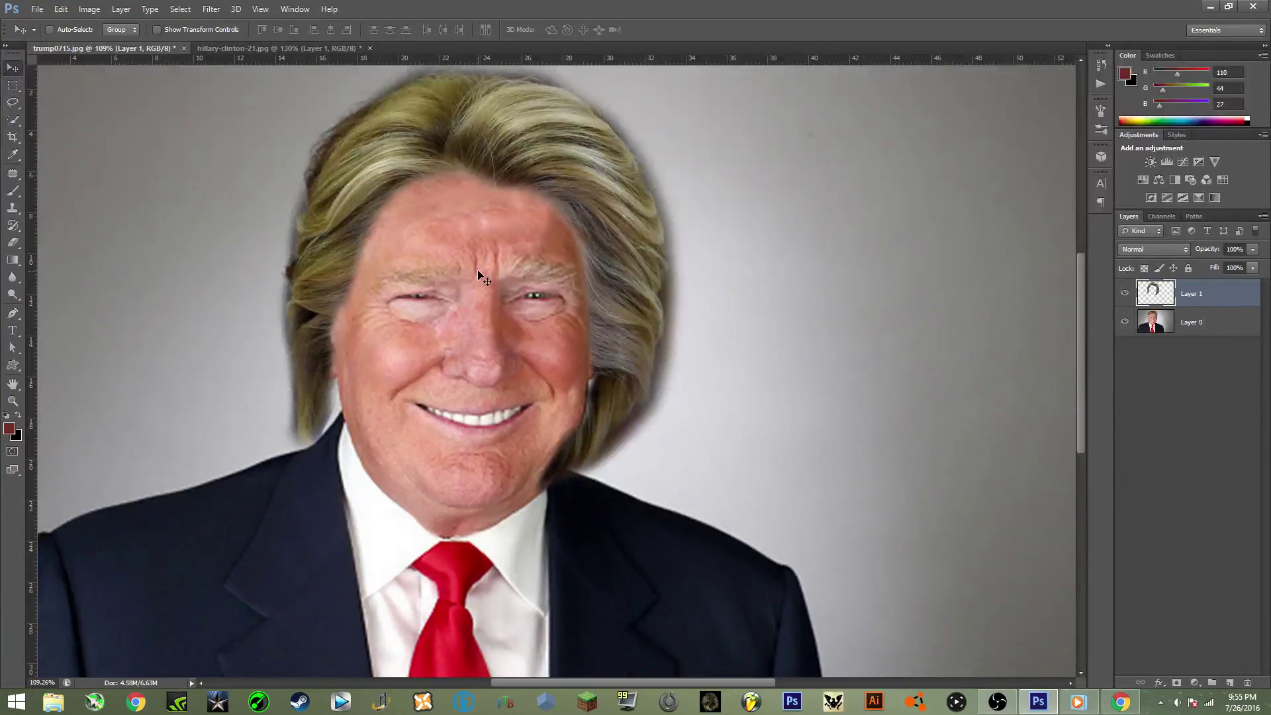
Warp the upper-left and right sides of the hair to reshape its outline
{"action": "key", "text": "ctrl+t"}
{"action": "right_click", "coordinate": [489, 236]}
{"action": "left_click", "coordinate": [513, 356]}
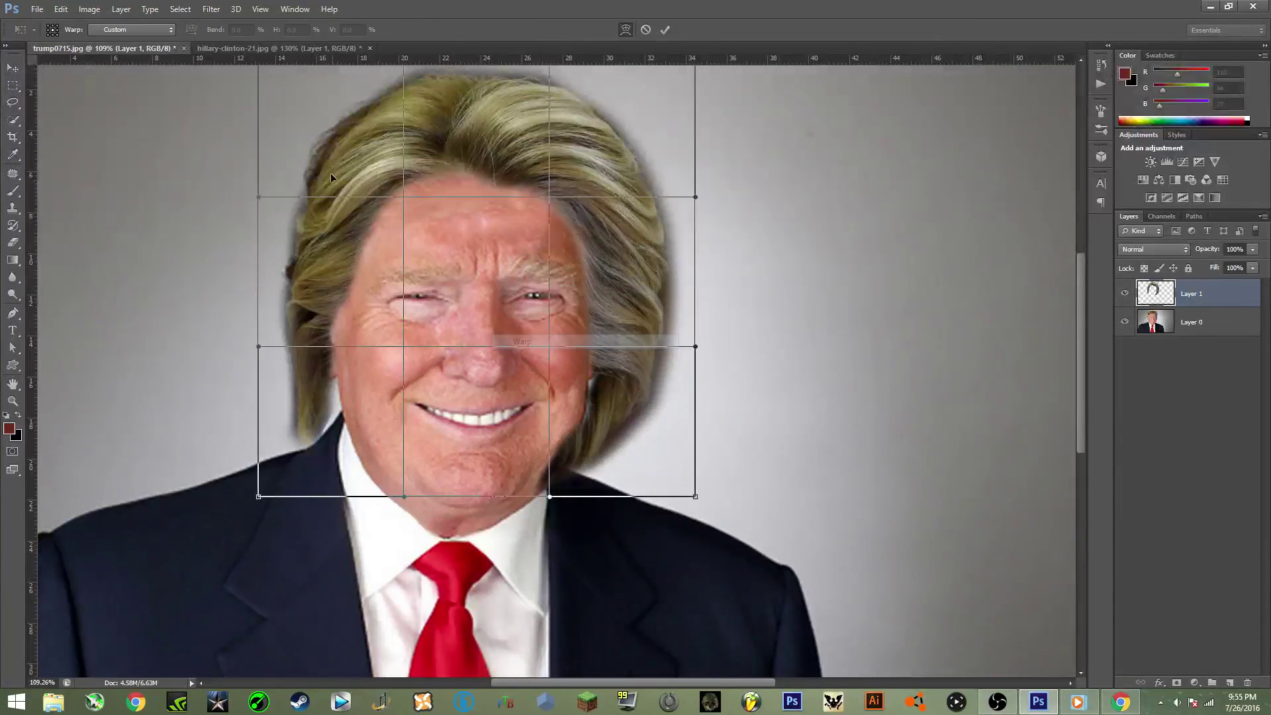
{"action": "left_click_drag", "start_coordinate": [336, 149], "coordinate": [416, 187]}
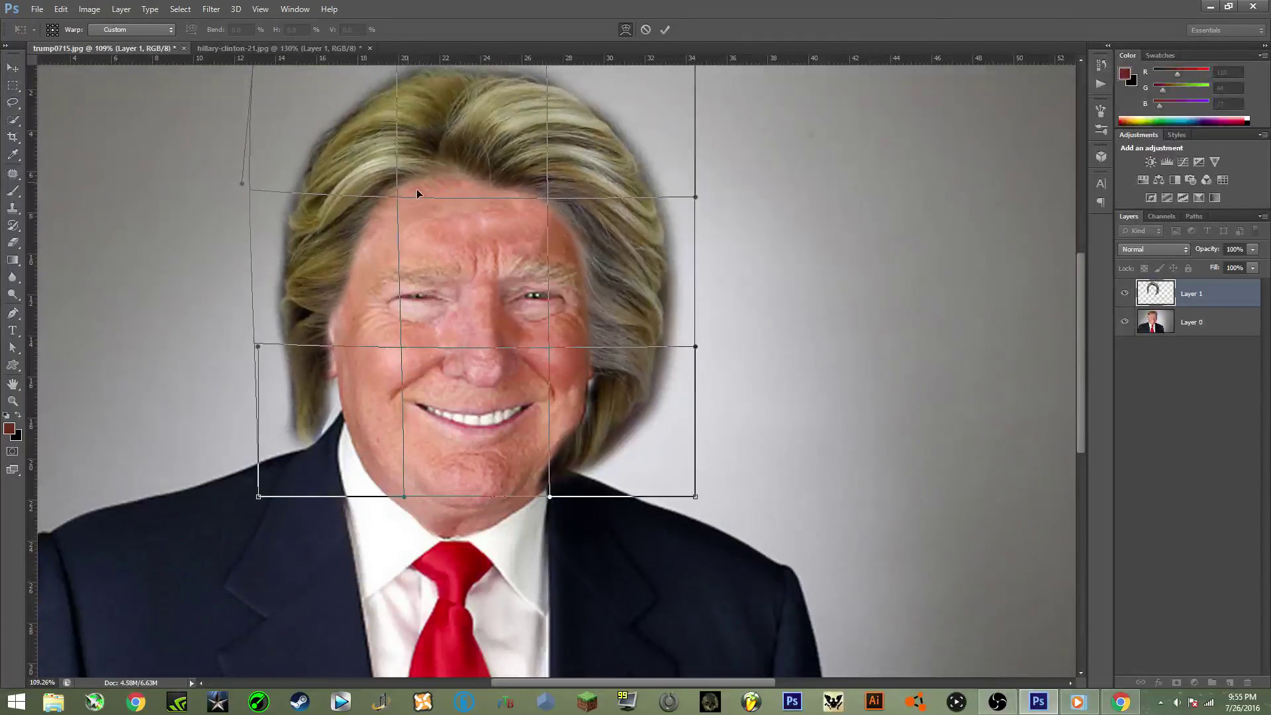
{"action": "mouse_move", "coordinate": [348, 151]}
{"action": "left_mouse_down"}
{"action": "mouse_move", "coordinate": [426, 200]}
{"action": "mouse_move", "coordinate": [335, 155]}
{"action": "left_mouse_up"}
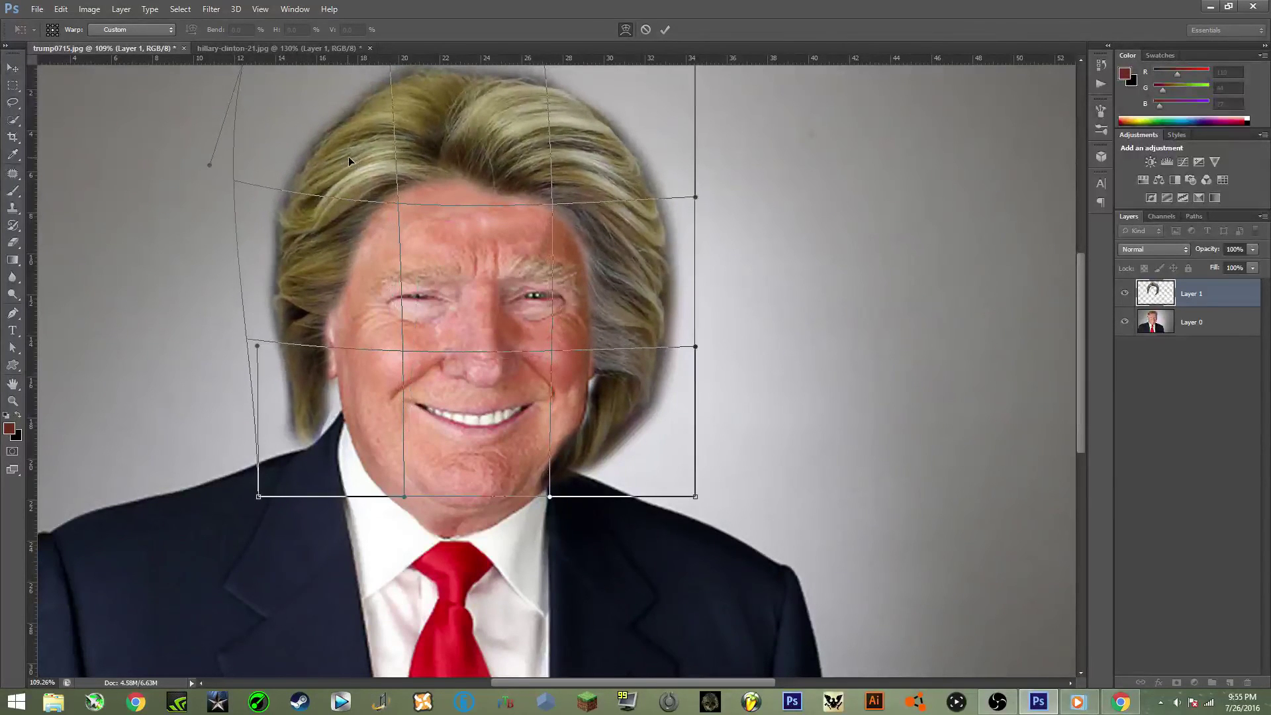
{"action": "mouse_move", "coordinate": [606, 224]}
{"action": "left_mouse_down"}
{"action": "mouse_move", "coordinate": [643, 259]}
{"action": "mouse_move", "coordinate": [589, 173]}
{"action": "mouse_move", "coordinate": [602, 138]}
{"action": "mouse_move", "coordinate": [574, 154]}
{"action": "mouse_move", "coordinate": [589, 126]}
{"action": "mouse_move", "coordinate": [567, 146]}
{"action": "left_mouse_up"}
{"action": "mouse_move", "coordinate": [404, 139]}
{"action": "left_mouse_down"}
{"action": "mouse_move", "coordinate": [418, 168]}
{"action": "mouse_move", "coordinate": [394, 124]}
{"action": "mouse_move", "coordinate": [339, 132]}
{"action": "mouse_move", "coordinate": [332, 122]}
{"action": "mouse_move", "coordinate": [471, 158]}
{"action": "left_mouse_up"}
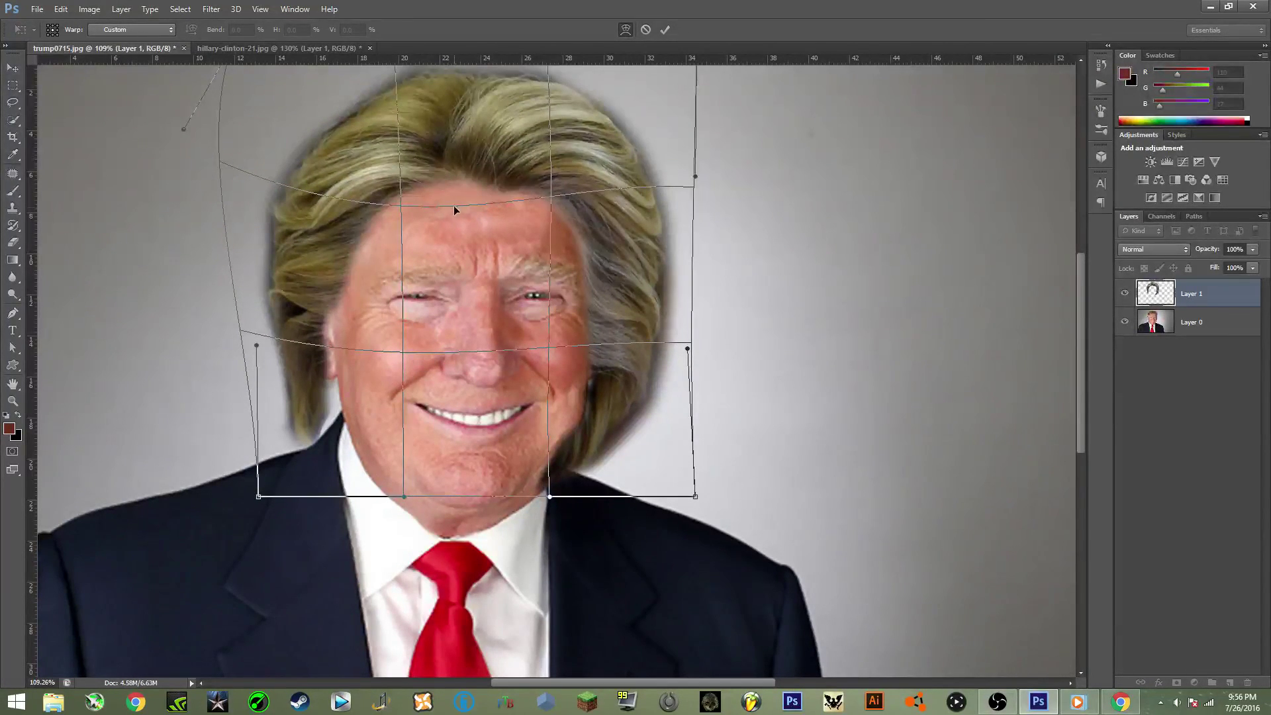
Pull the lower hair sides in along the face and jaw, then commit the warp
{"action": "left_click_drag", "start_coordinate": [307, 345], "coordinate": [318, 351]}
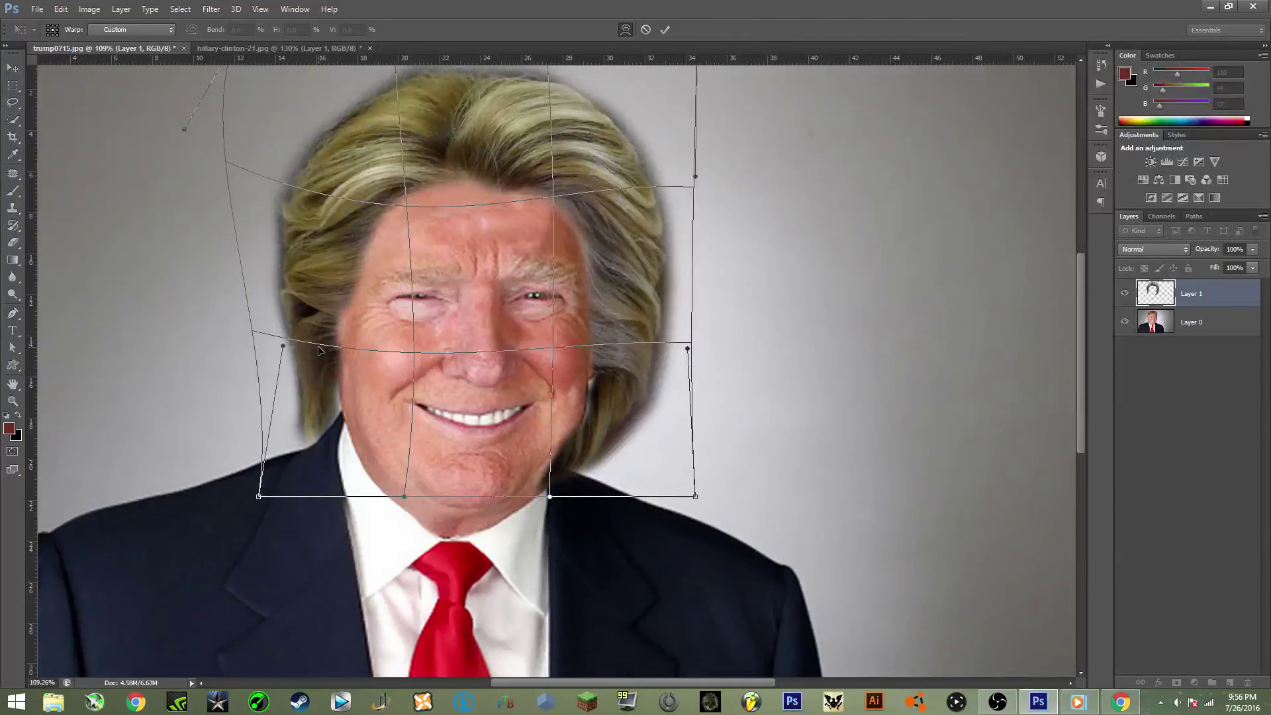
{"action": "left_click_drag", "start_coordinate": [592, 392], "coordinate": [594, 388]}
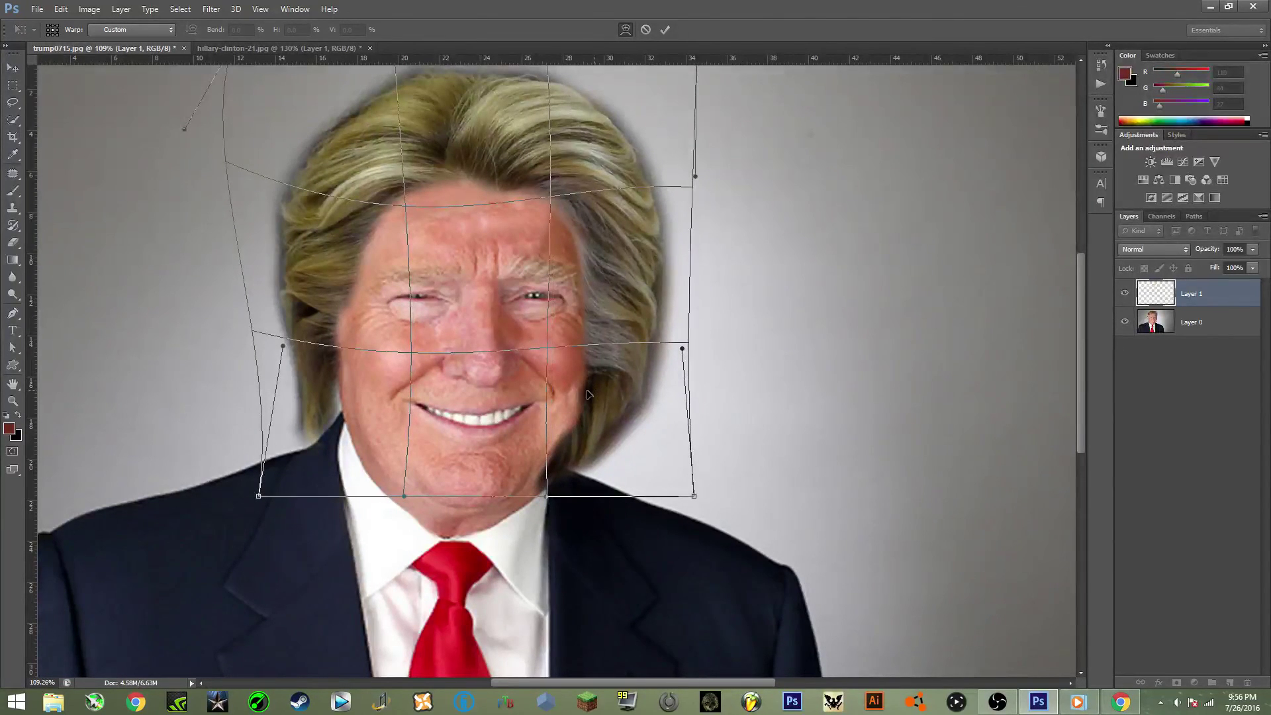
{"action": "left_click_drag", "start_coordinate": [328, 401], "coordinate": [337, 399]}
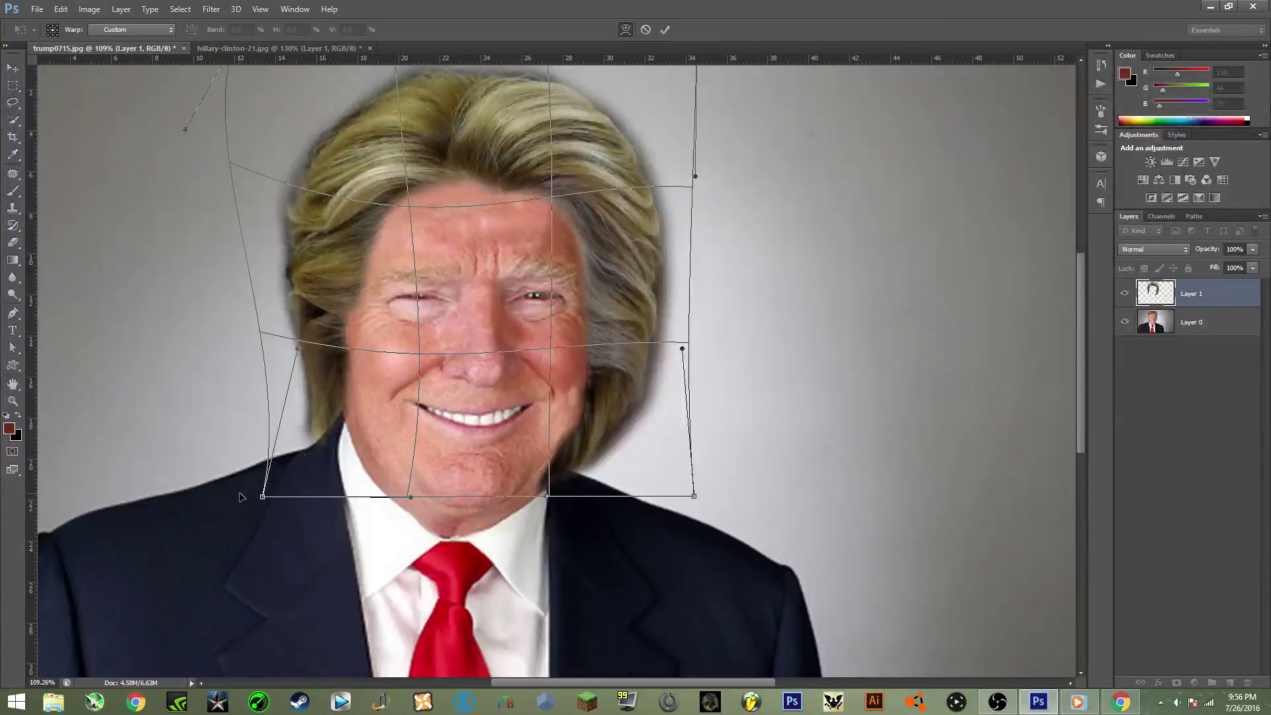
{"action": "left_click_drag", "start_coordinate": [261, 498], "coordinate": [296, 505]}
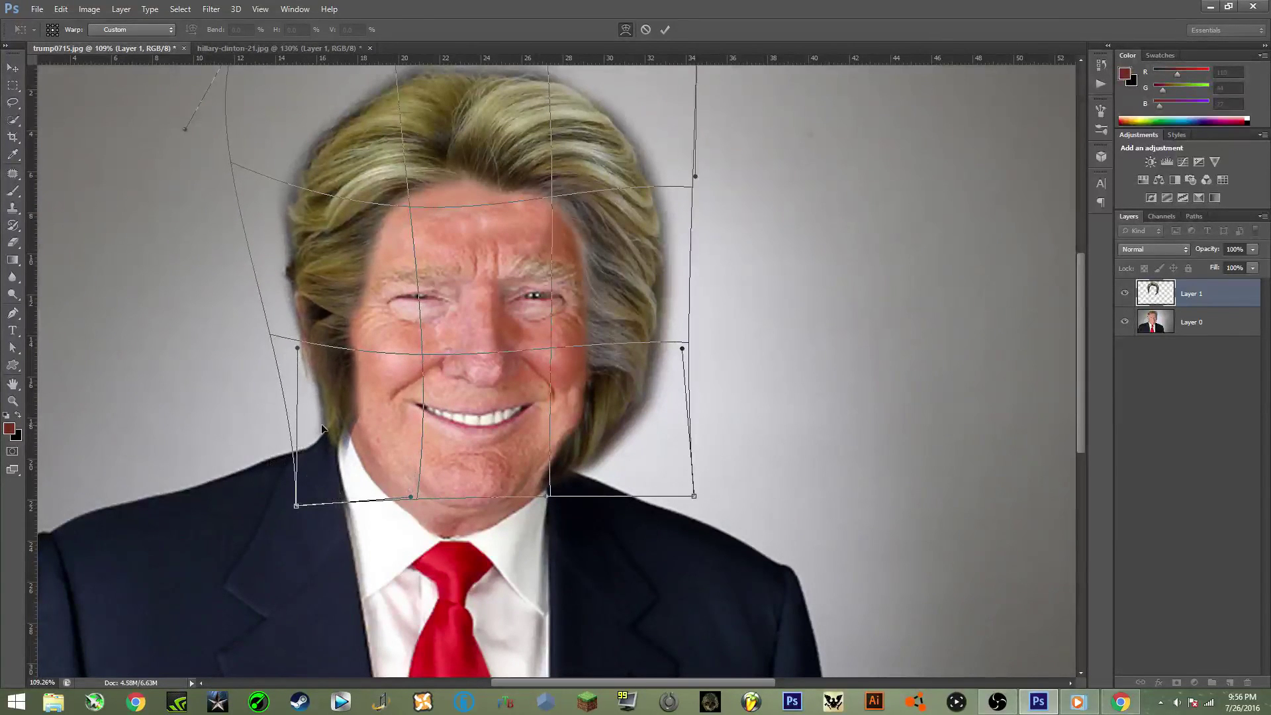
{"action": "left_click_drag", "start_coordinate": [299, 353], "coordinate": [267, 354]}
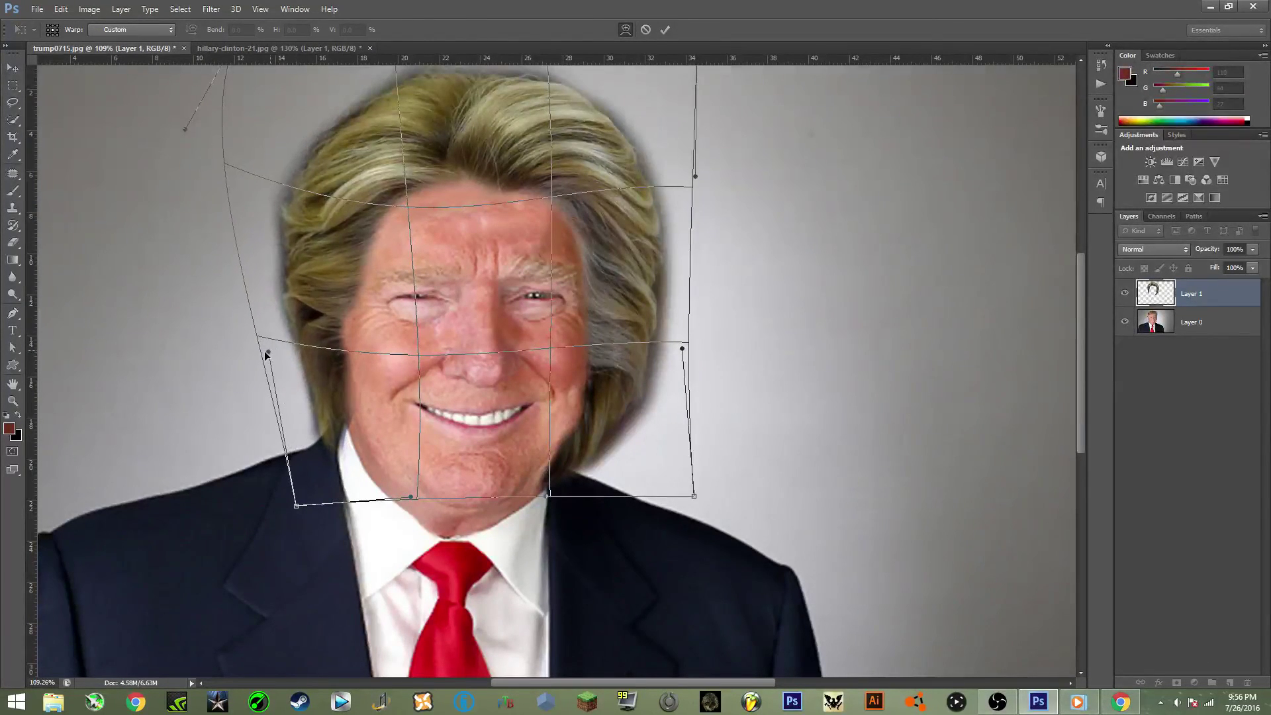
{"action": "key", "text": "Return"}
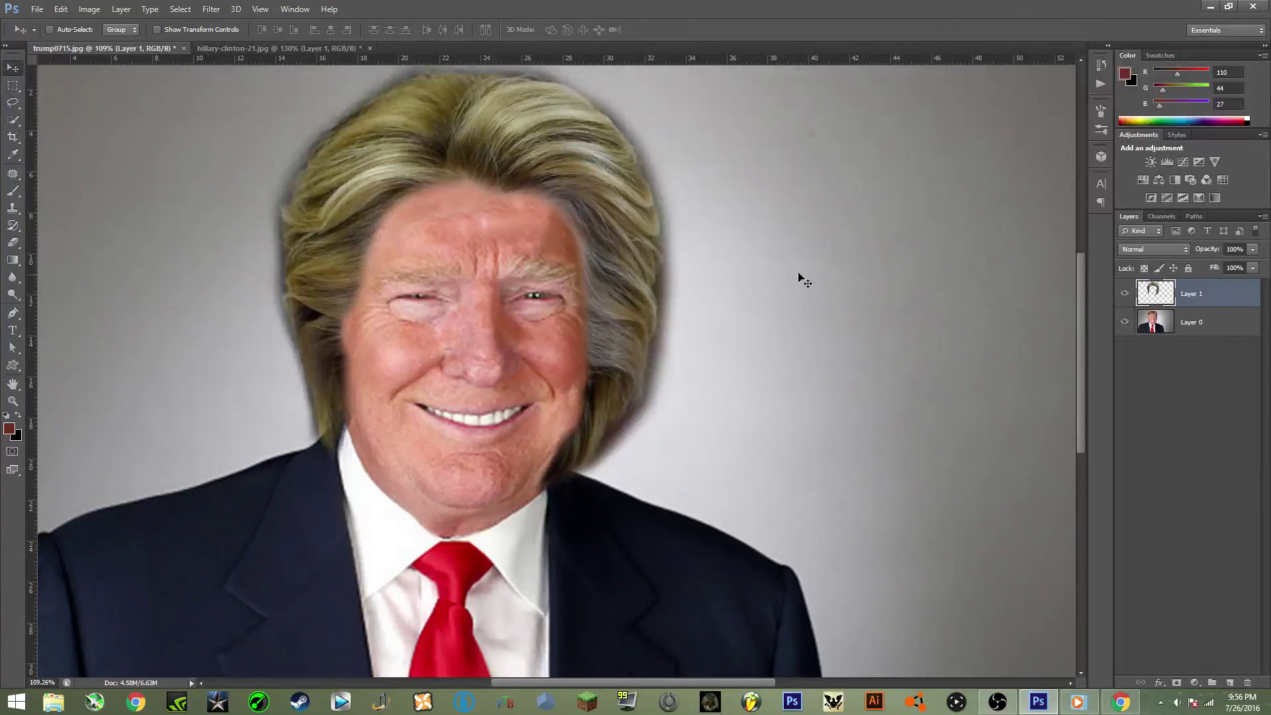
Drop the hair layer's opacity to 60% and nudge the hair overlay up and right
{"action": "scroll", "coordinate": [439, 391], "scroll_direction": "up", "scroll_amount": 3}
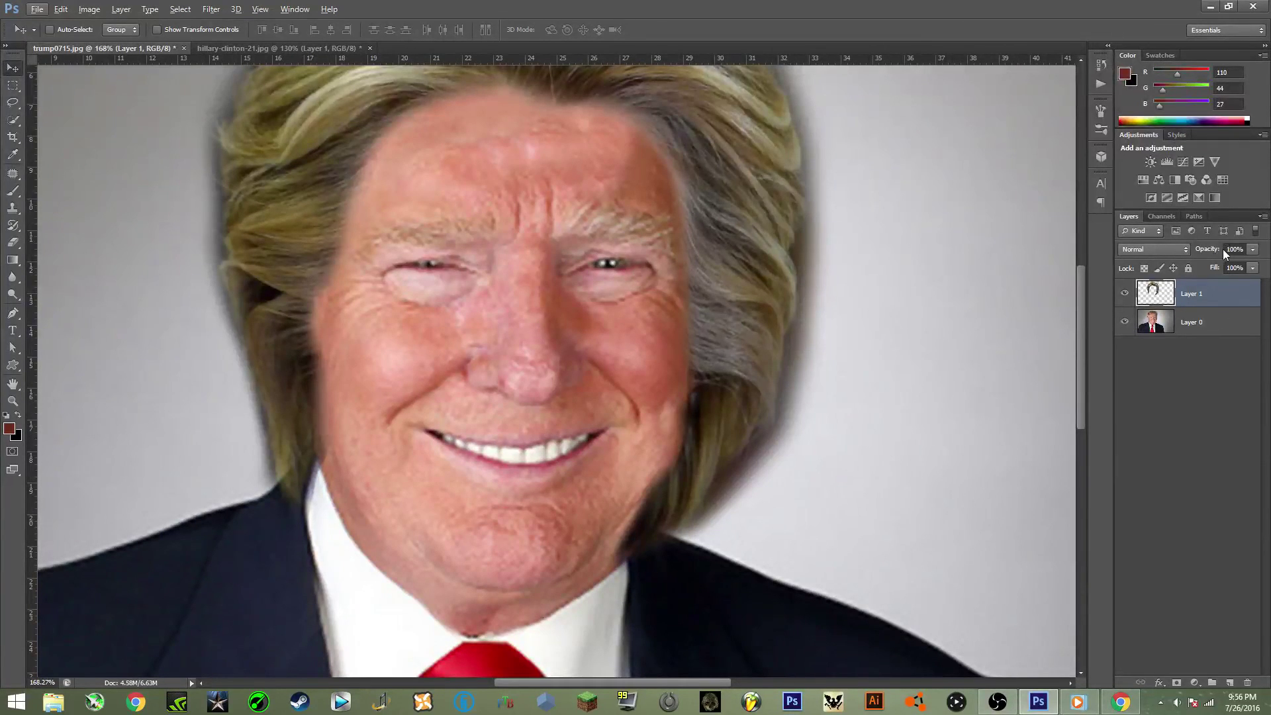
{"action": "mouse_move", "coordinate": [1222, 249]}
{"action": "left_mouse_down"}
{"action": "mouse_move", "coordinate": [1180, 250]}
{"action": "mouse_move", "coordinate": [1191, 252]}
{"action": "left_mouse_up"}
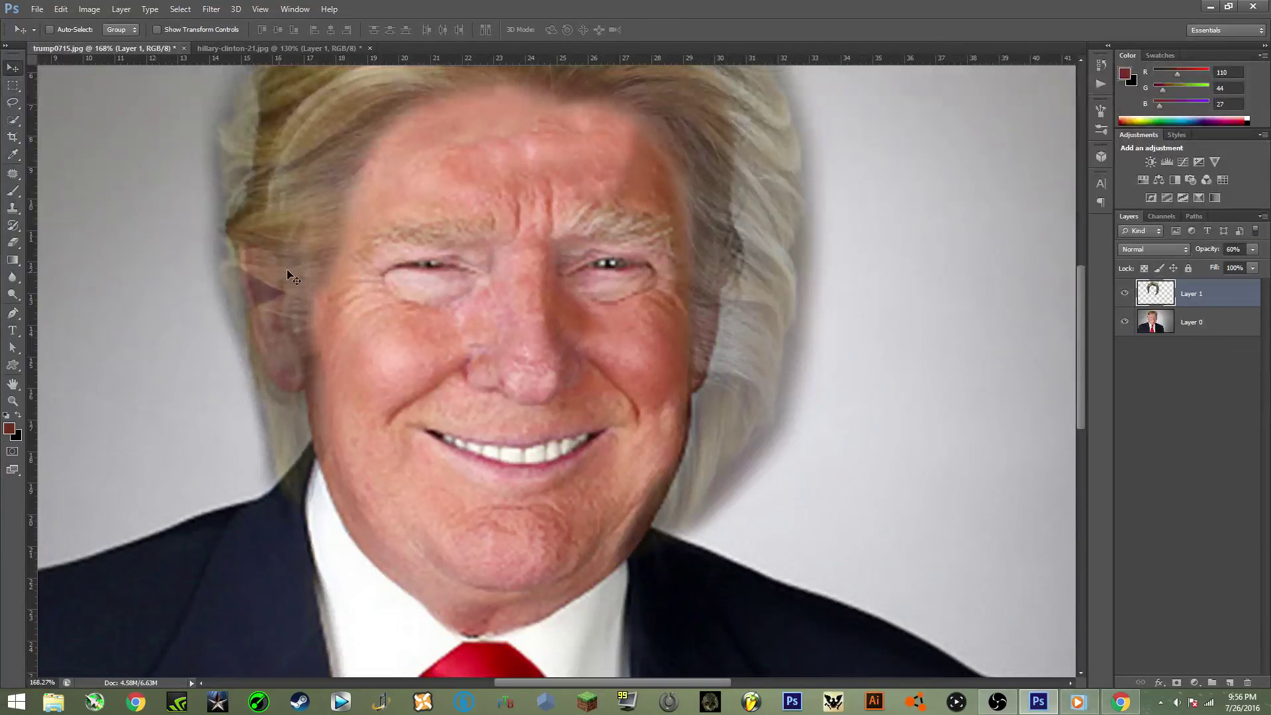
{"action": "left_click_drag", "start_coordinate": [263, 285], "coordinate": [271, 268]}
Lasso-select the left ear and sideburn on Layer 0, then make the hair layer active
{"action": "left_click", "coordinate": [1189, 321]}
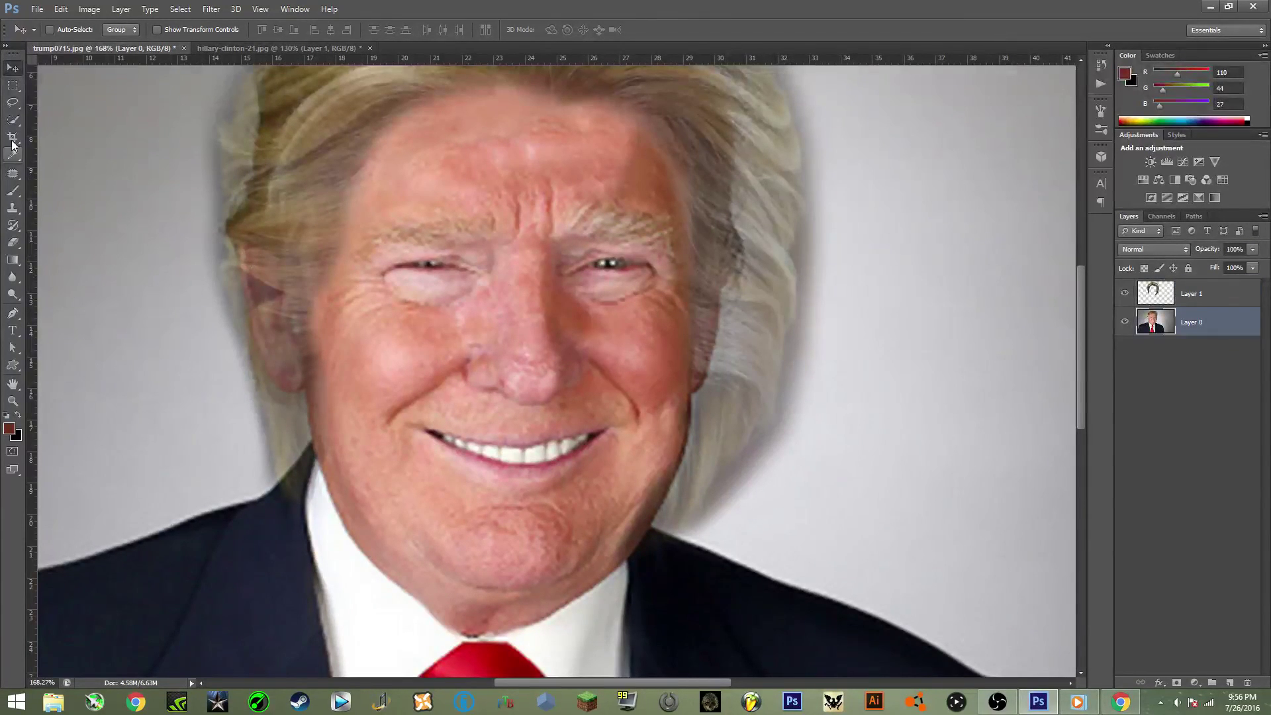
{"action": "left_click", "coordinate": [11, 106]}
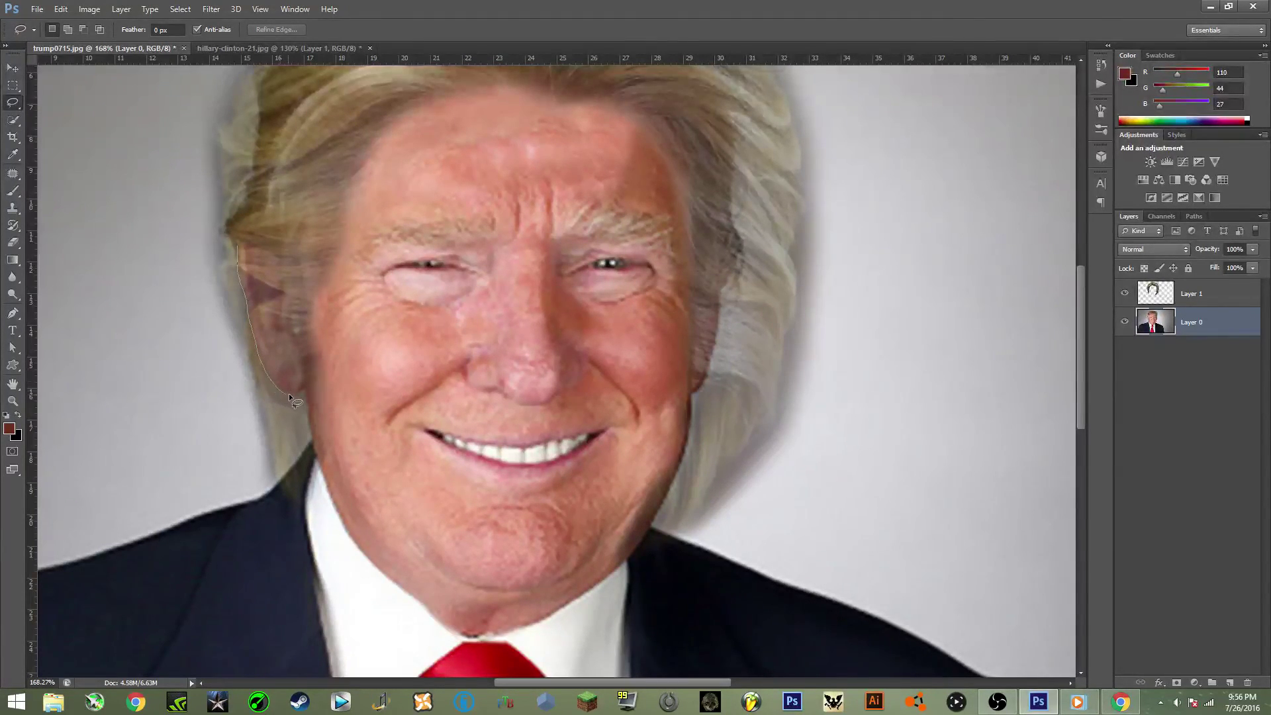
{"action": "left_click_drag", "start_coordinate": [302, 394], "coordinate": [304, 379]}
{"action": "left_click_drag", "start_coordinate": [307, 410], "coordinate": [314, 441]}
{"action": "left_click_drag", "start_coordinate": [292, 249], "coordinate": [288, 257]}
{"action": "left_click_drag", "start_coordinate": [239, 245], "coordinate": [239, 244]}
{"action": "left_click", "coordinate": [1194, 300]}
{"action": "left_click", "coordinate": [1205, 630]}
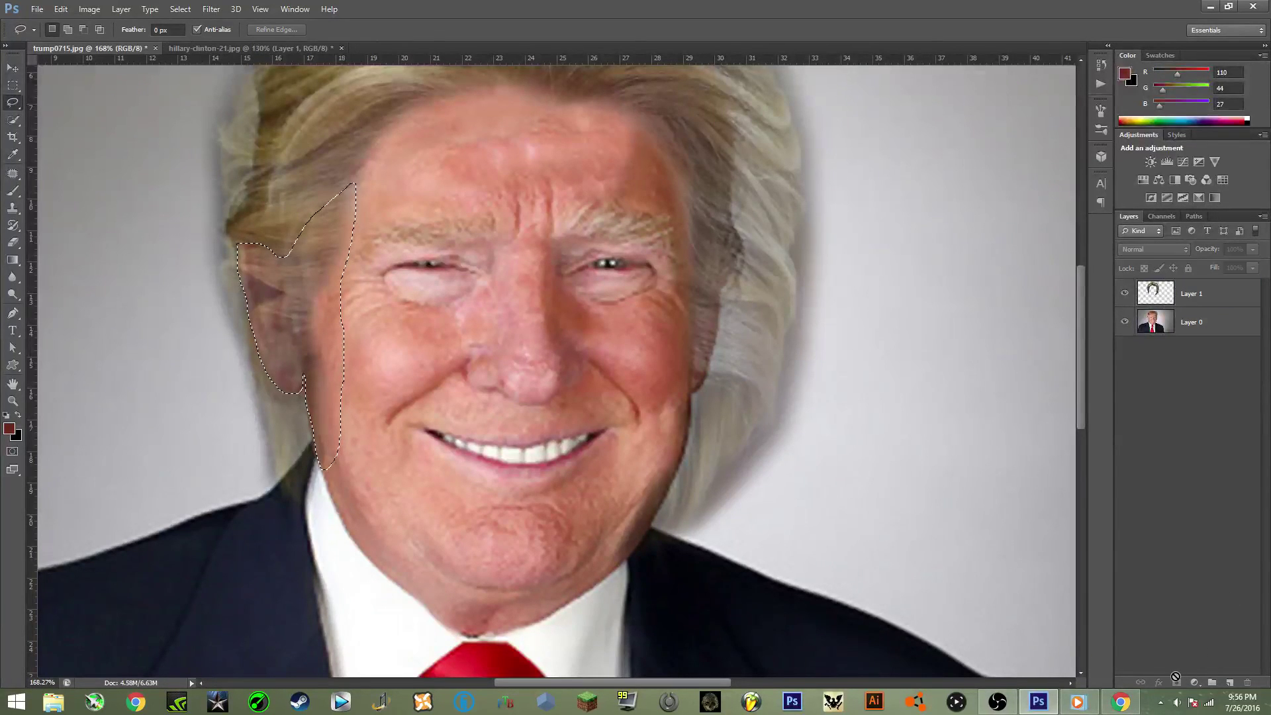
{"action": "left_click", "coordinate": [1188, 294]}
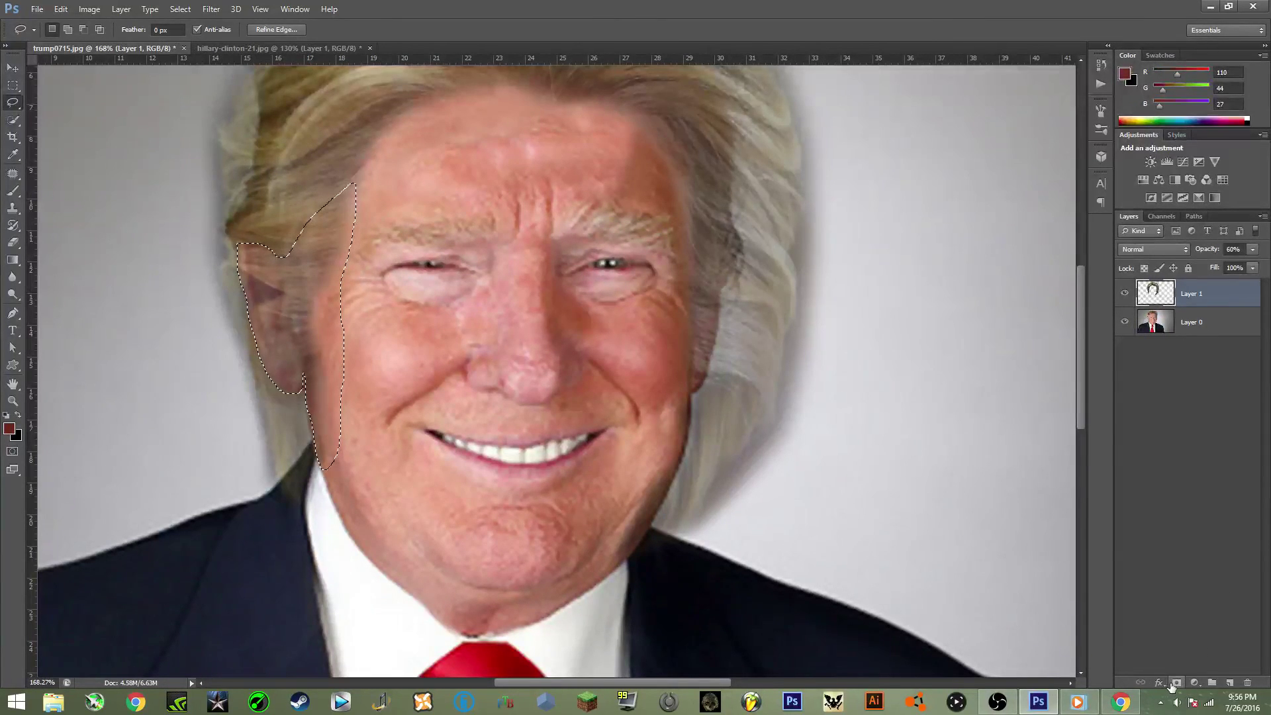
Try a mask on the hair layer and brush over the ear, undoing each attempt
{"action": "left_click", "coordinate": [1176, 682]}
{"action": "key", "text": "v"}
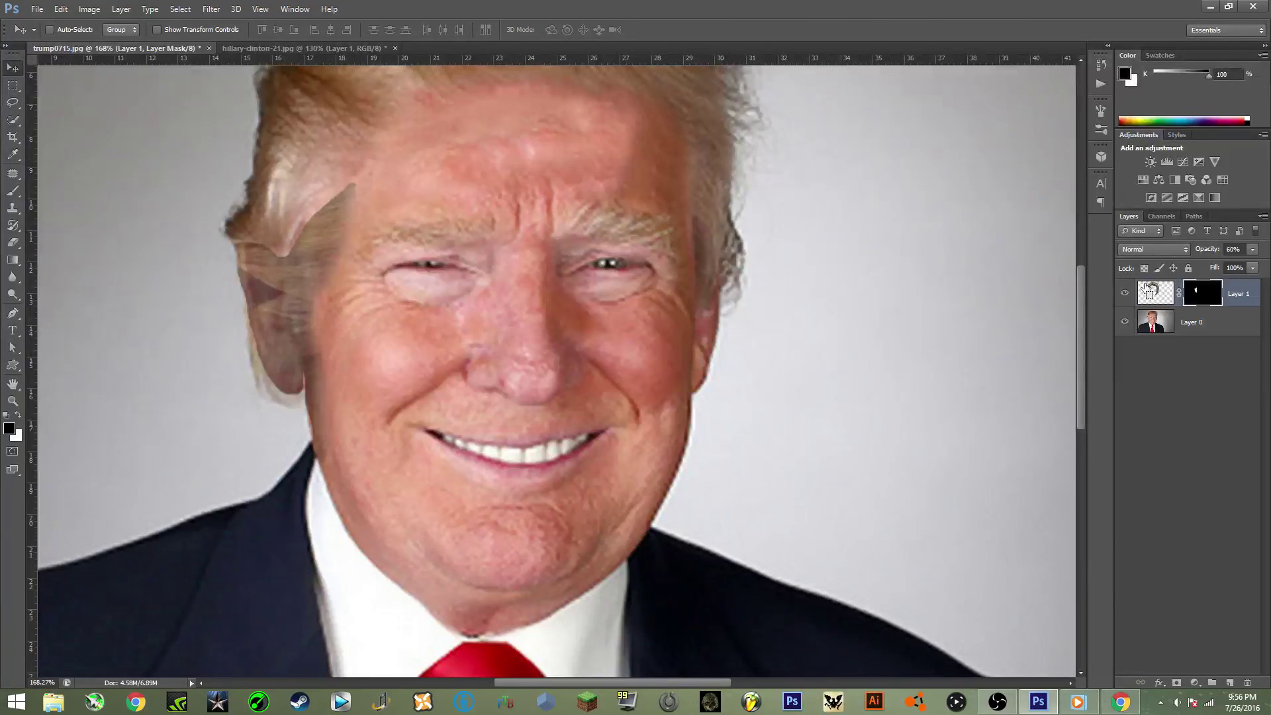
{"action": "key", "text": "ctrl+z"}
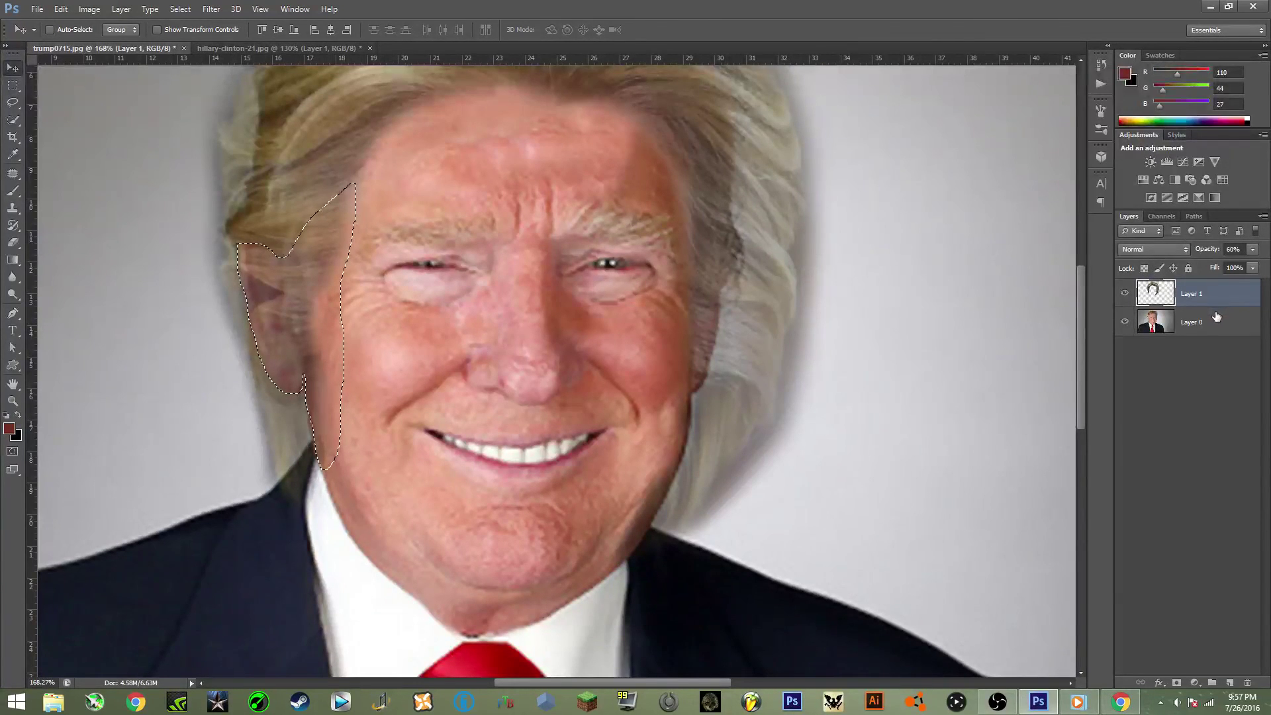
{"action": "left_click", "coordinate": [1176, 683]}
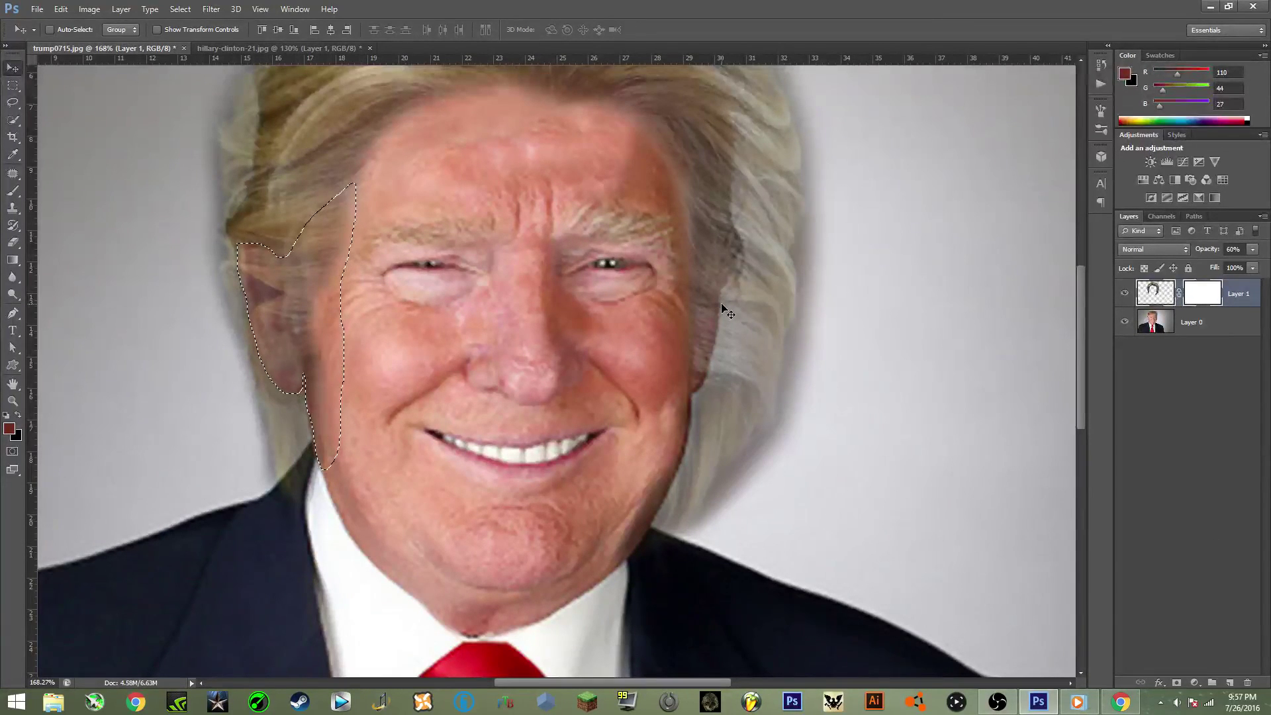
{"action": "key", "text": "b"}
{"action": "mouse_move", "coordinate": [292, 311]}
{"action": "left_mouse_down"}
{"action": "mouse_move", "coordinate": [276, 301]}
{"action": "mouse_move", "coordinate": [270, 241]}
{"action": "left_mouse_up"}
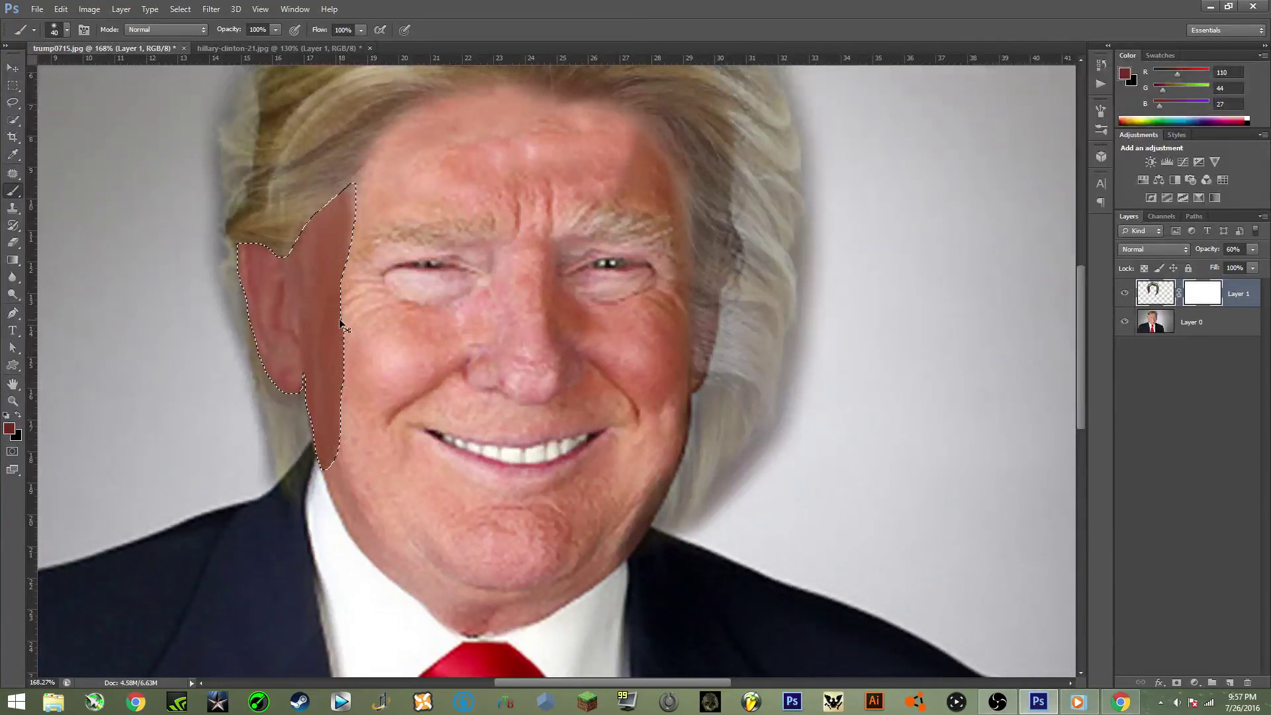
{"action": "key", "text": "ctrl+z"}
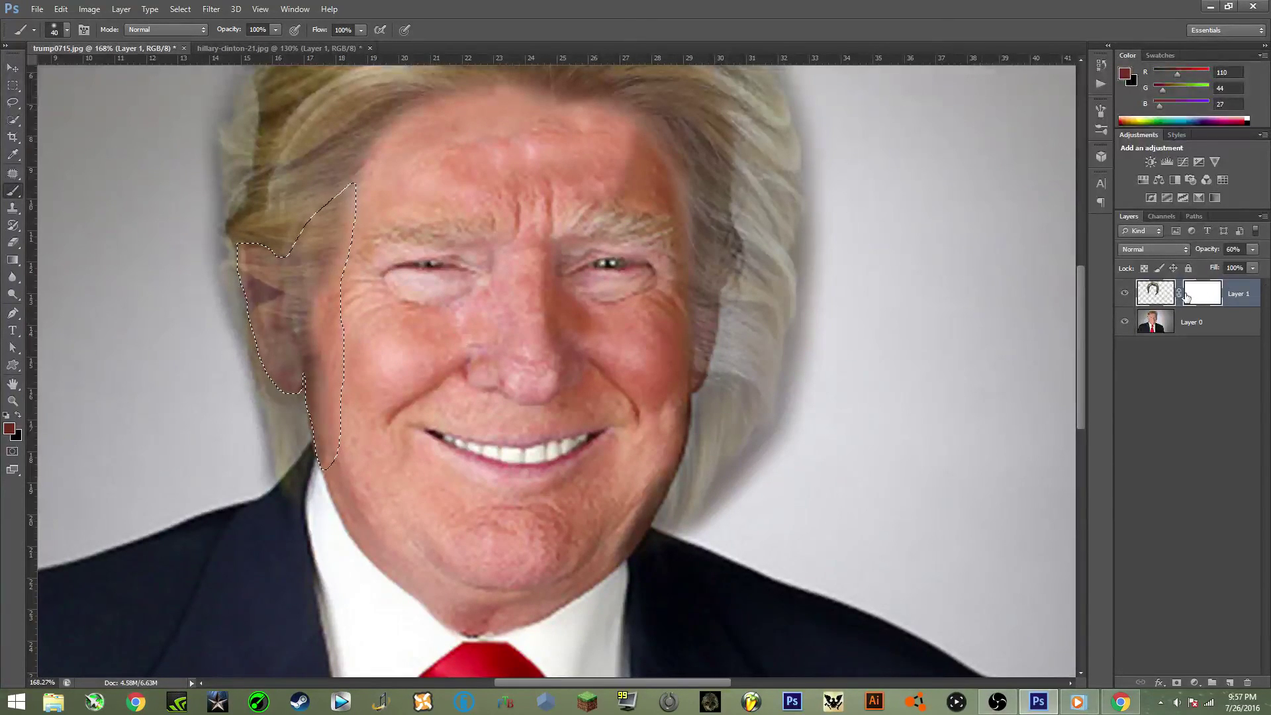
Undo the black ear painting, clear the selection, and add a fresh blank mask to the hair layer
{"action": "left_click", "coordinate": [1169, 295]}
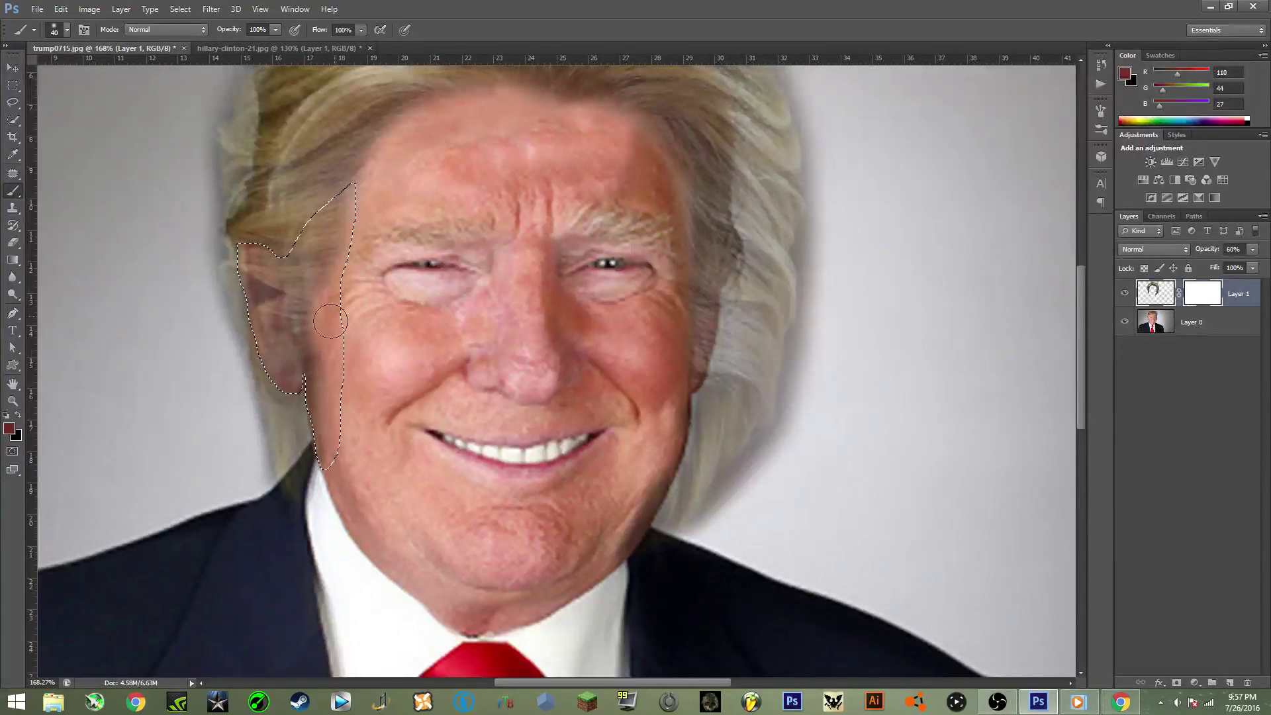
{"action": "key", "text": "x"}
{"action": "mouse_move", "coordinate": [304, 397]}
{"action": "left_mouse_down"}
{"action": "mouse_move", "coordinate": [341, 292]}
{"action": "mouse_move", "coordinate": [318, 252]}
{"action": "mouse_move", "coordinate": [278, 345]}
{"action": "left_mouse_up"}
{"action": "mouse_move", "coordinate": [230, 394]}
{"action": "left_mouse_down"}
{"action": "mouse_move", "coordinate": [325, 298]}
{"action": "mouse_move", "coordinate": [347, 239]}
{"action": "left_mouse_up"}
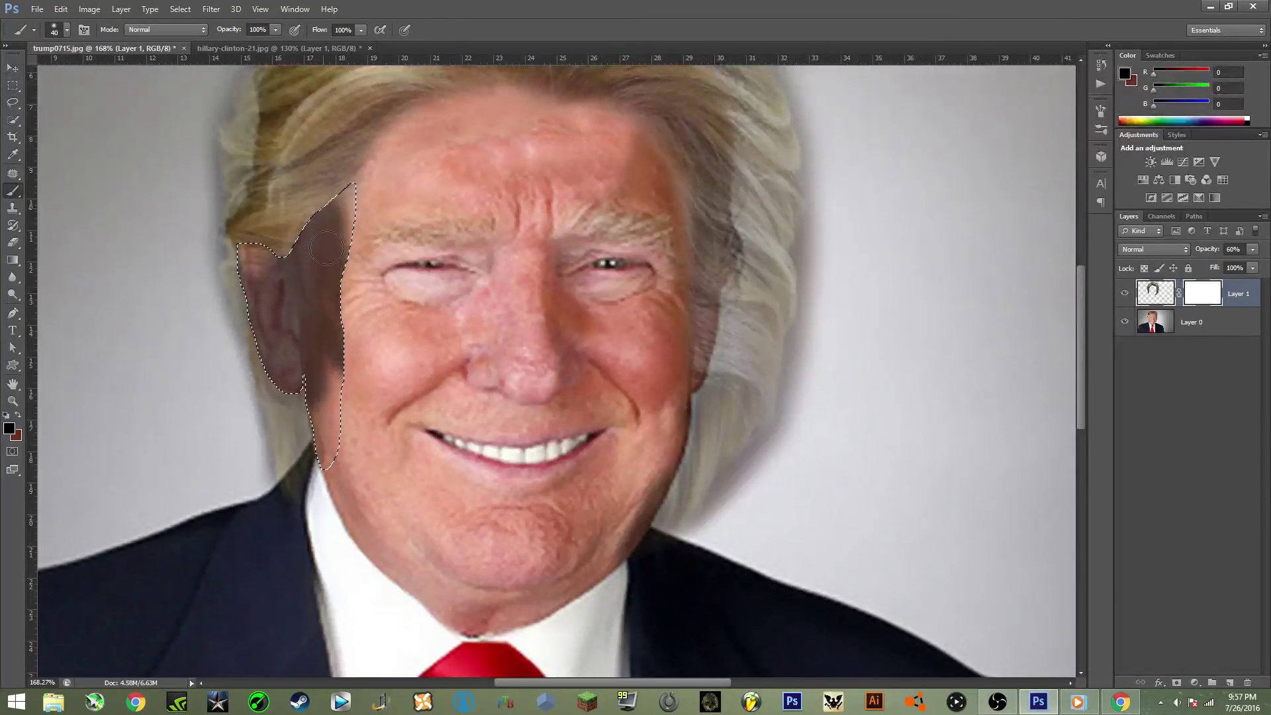
{"action": "key", "text": "ctrl+alt+z"}
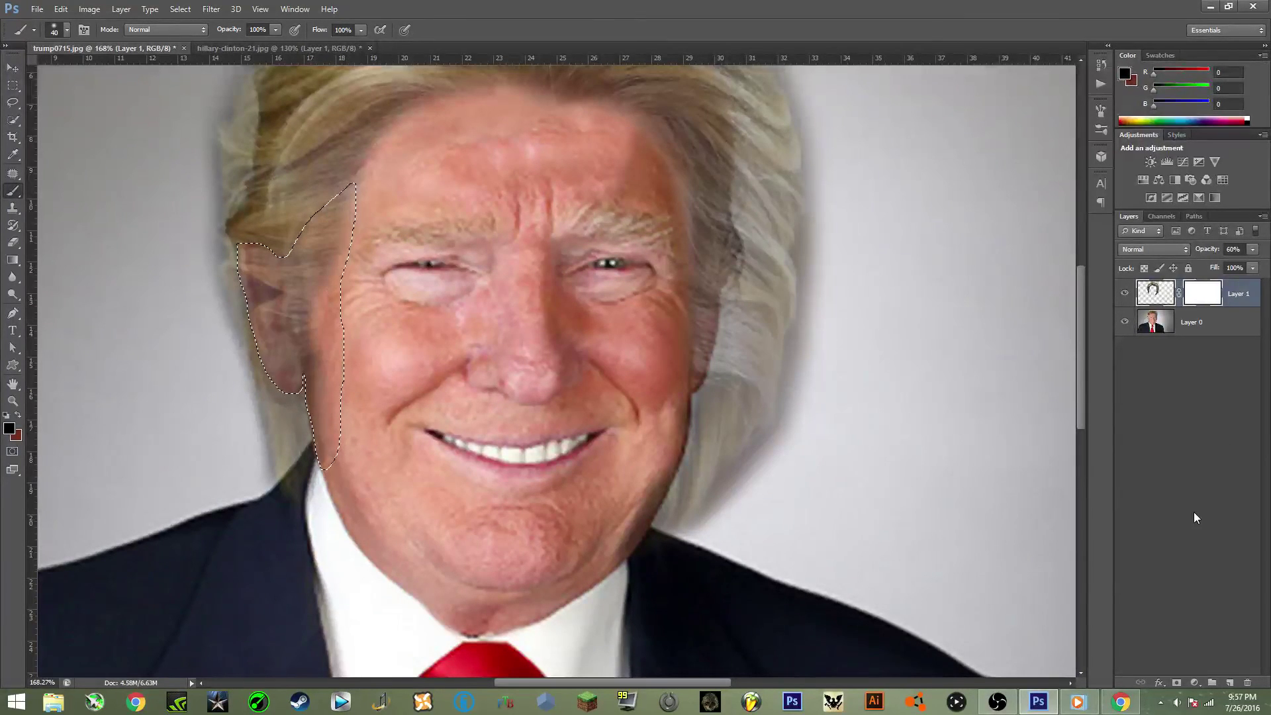
{"action": "key", "text": "ctrl+alt+z"}
{"action": "key", "text": "ctrl+alt+z"}
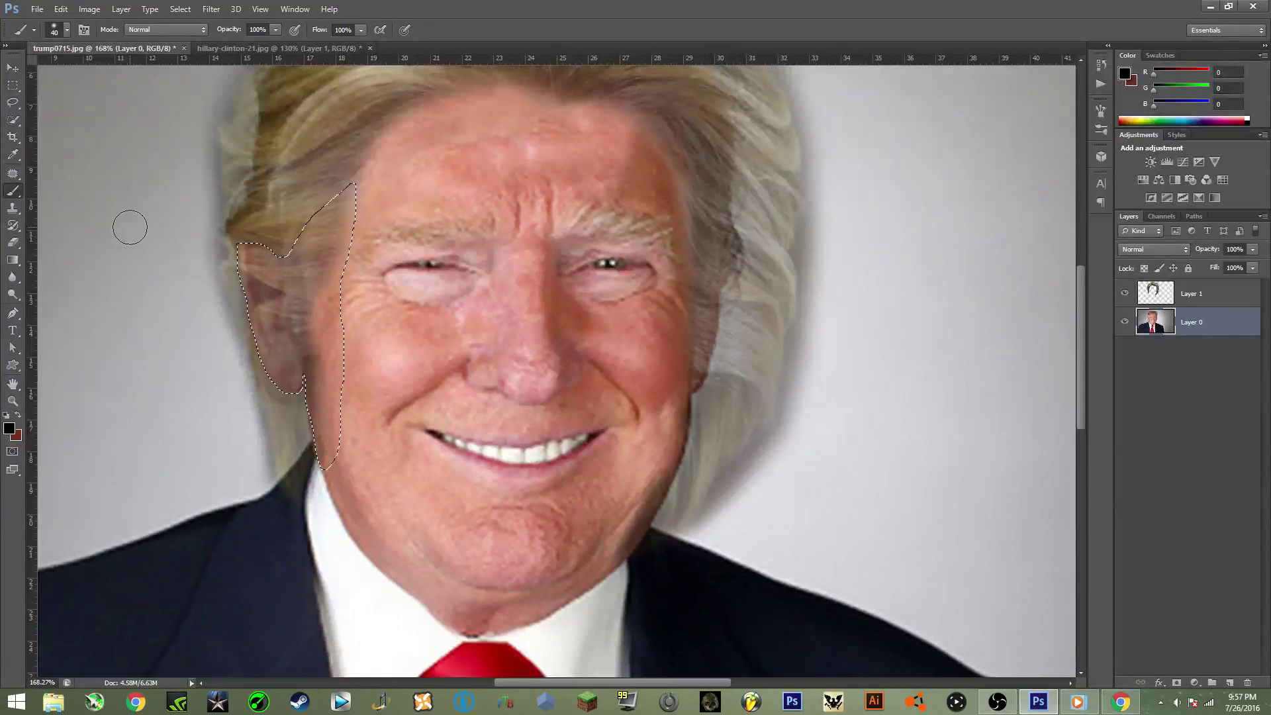
{"action": "key", "text": "ctrl+d"}
{"action": "left_click", "coordinate": [1205, 293]}
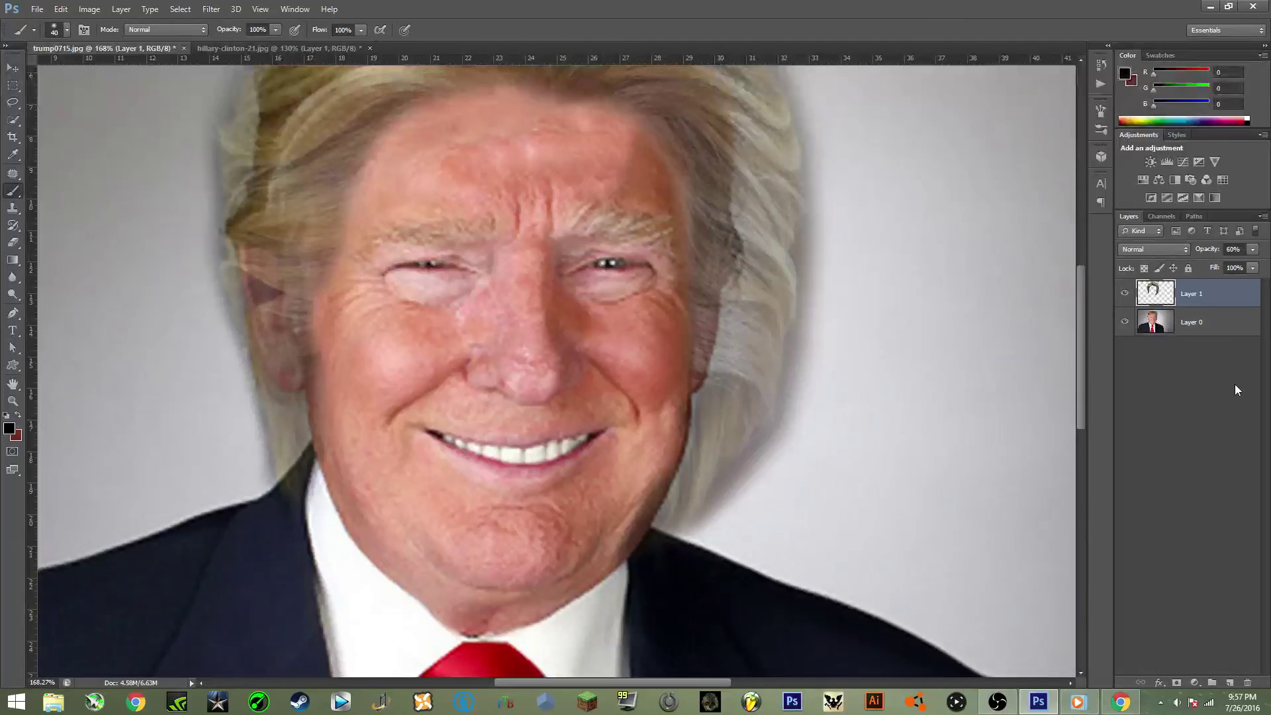
{"action": "left_click", "coordinate": [1177, 683]}
Zoom in and lasso the left ear, cheek and jawline on the base photo layer
{"action": "left_click", "coordinate": [1185, 328]}
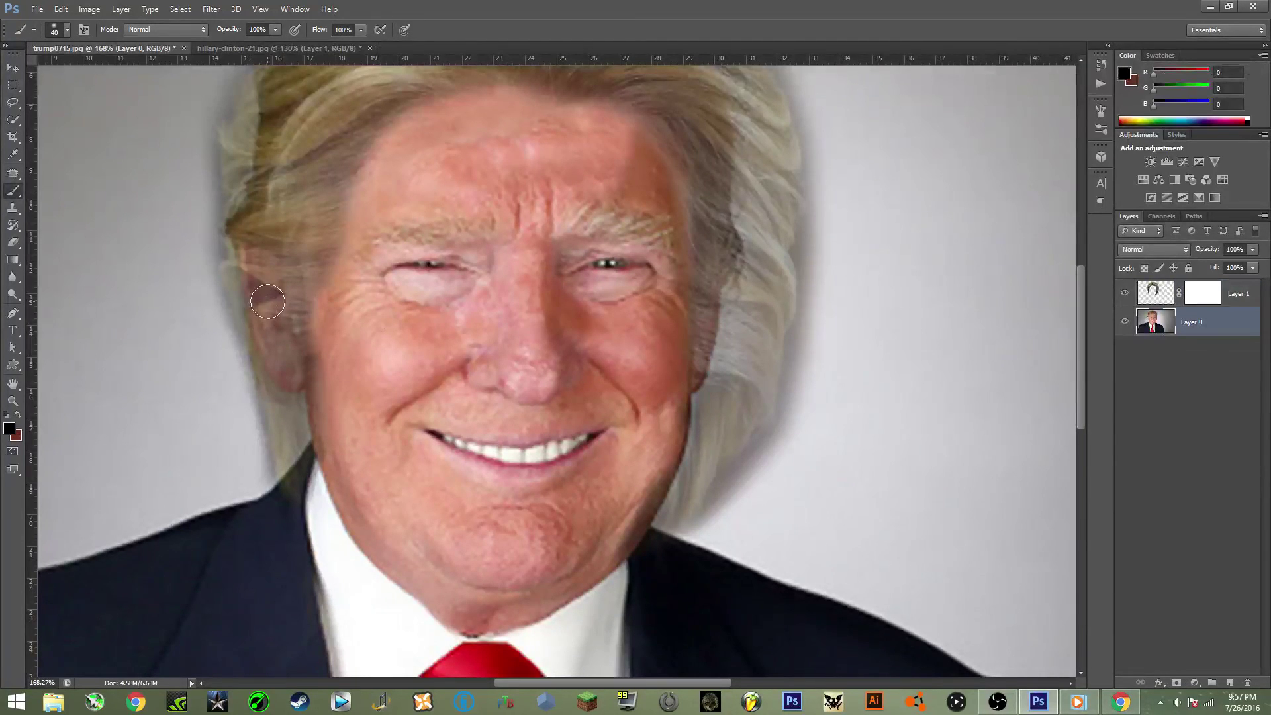
{"action": "left_click", "coordinate": [13, 102]}
{"action": "scroll", "coordinate": [219, 243], "scroll_direction": "up", "scroll_amount": 1}
{"action": "scroll", "coordinate": [231, 252], "scroll_direction": "up", "scroll_amount": 1}
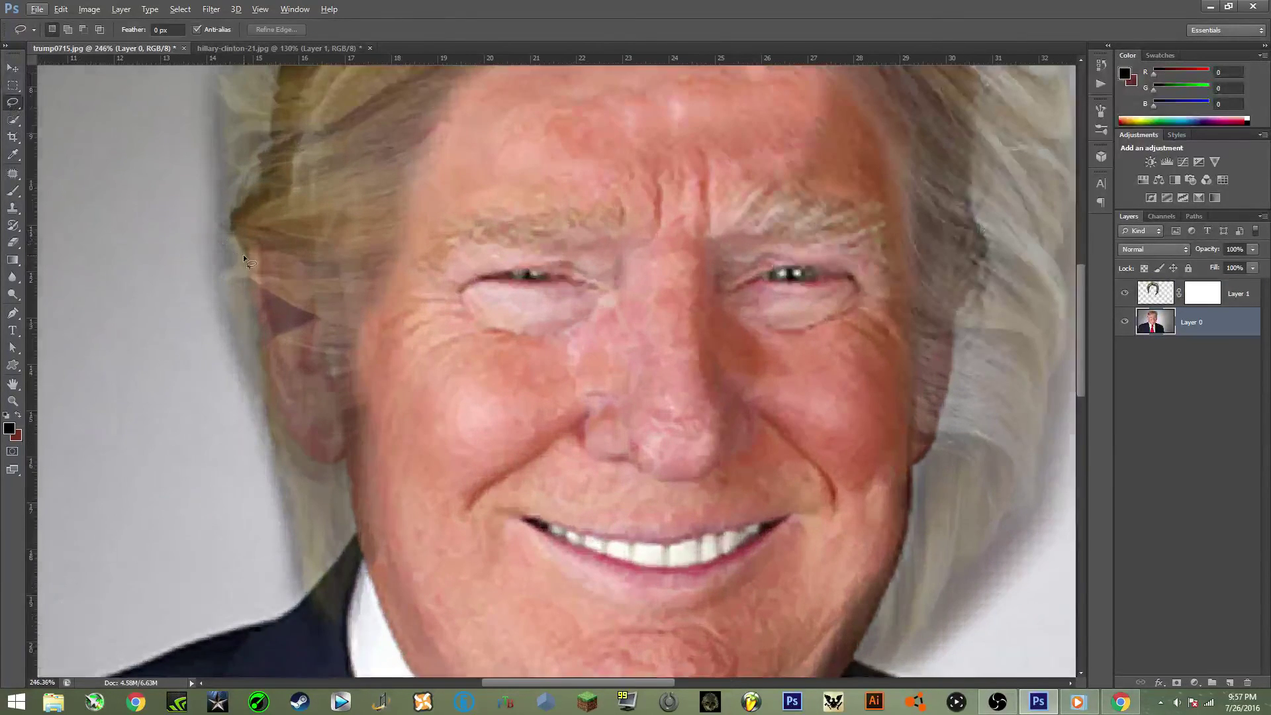
{"action": "left_click", "coordinate": [248, 253]}
{"action": "left_click_drag", "start_coordinate": [267, 355], "coordinate": [271, 380]}
{"action": "left_click_drag", "start_coordinate": [306, 458], "coordinate": [347, 458]}
{"action": "left_click_drag", "start_coordinate": [347, 458], "coordinate": [353, 516]}
{"action": "left_click_drag", "start_coordinate": [361, 559], "coordinate": [374, 596]}
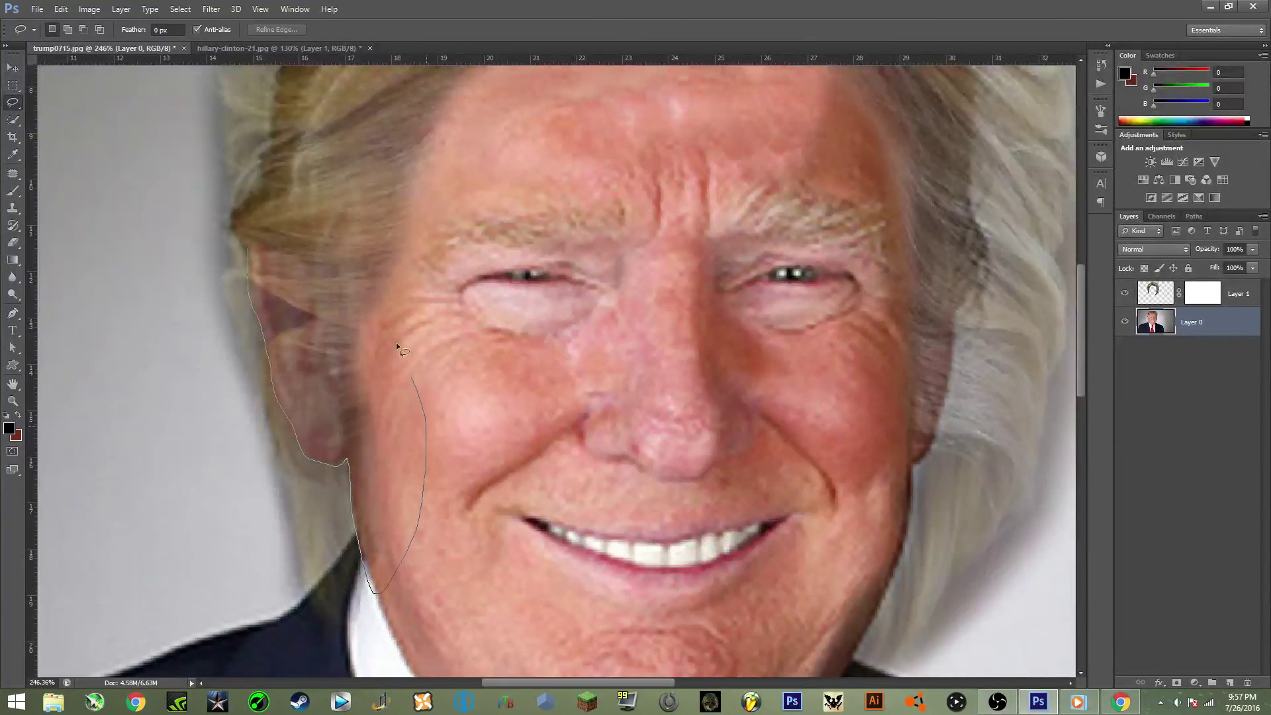
{"action": "mouse_move", "coordinate": [396, 343]}
{"action": "left_mouse_down"}
{"action": "mouse_move", "coordinate": [382, 316]}
{"action": "mouse_move", "coordinate": [404, 260]}
{"action": "mouse_move", "coordinate": [249, 247]}
{"action": "mouse_move", "coordinate": [305, 344]}
{"action": "mouse_move", "coordinate": [371, 199]}
{"action": "mouse_move", "coordinate": [382, 528]}
{"action": "mouse_move", "coordinate": [387, 499]}
{"action": "left_mouse_up"}
Paint black on the hair mask inside the selection to reveal the ear, then deselect and touch up
{"action": "key", "text": "b"}
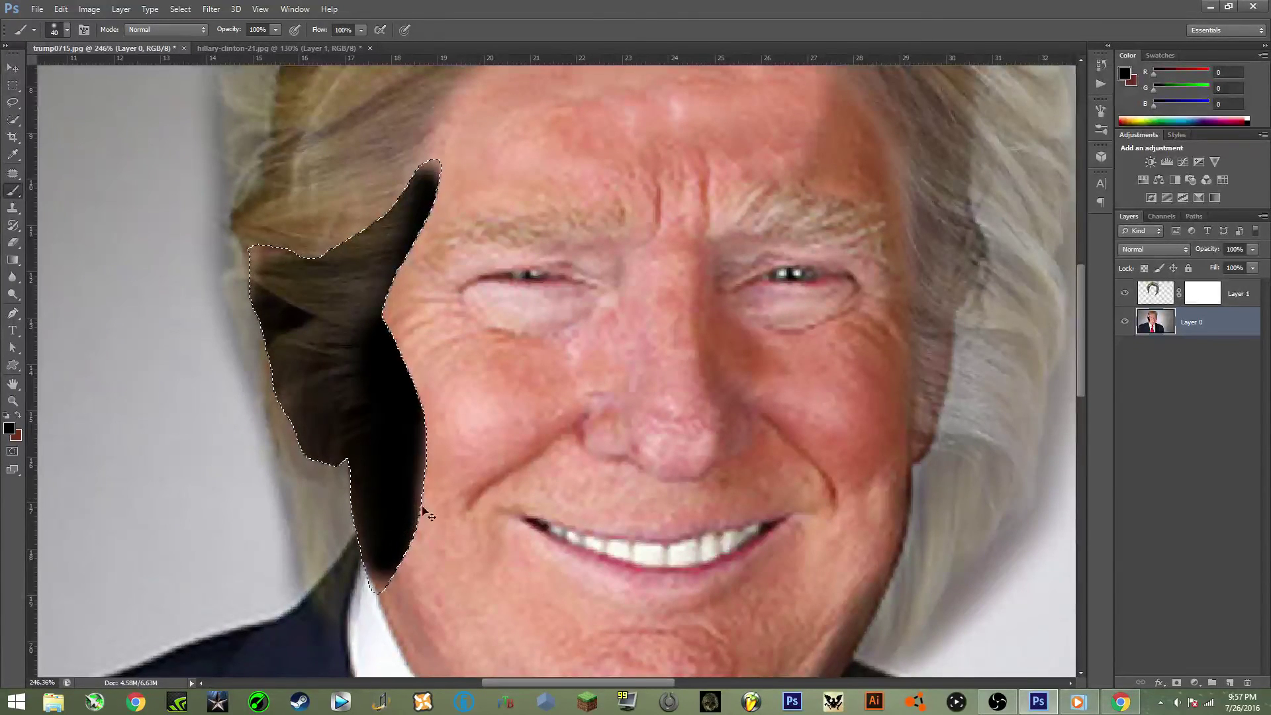
{"action": "key", "text": "ctrl+z"}
{"action": "left_click", "coordinate": [1202, 294]}
{"action": "mouse_move", "coordinate": [285, 278]}
{"action": "left_mouse_down"}
{"action": "mouse_move", "coordinate": [321, 461]}
{"action": "mouse_move", "coordinate": [358, 431]}
{"action": "left_mouse_up"}
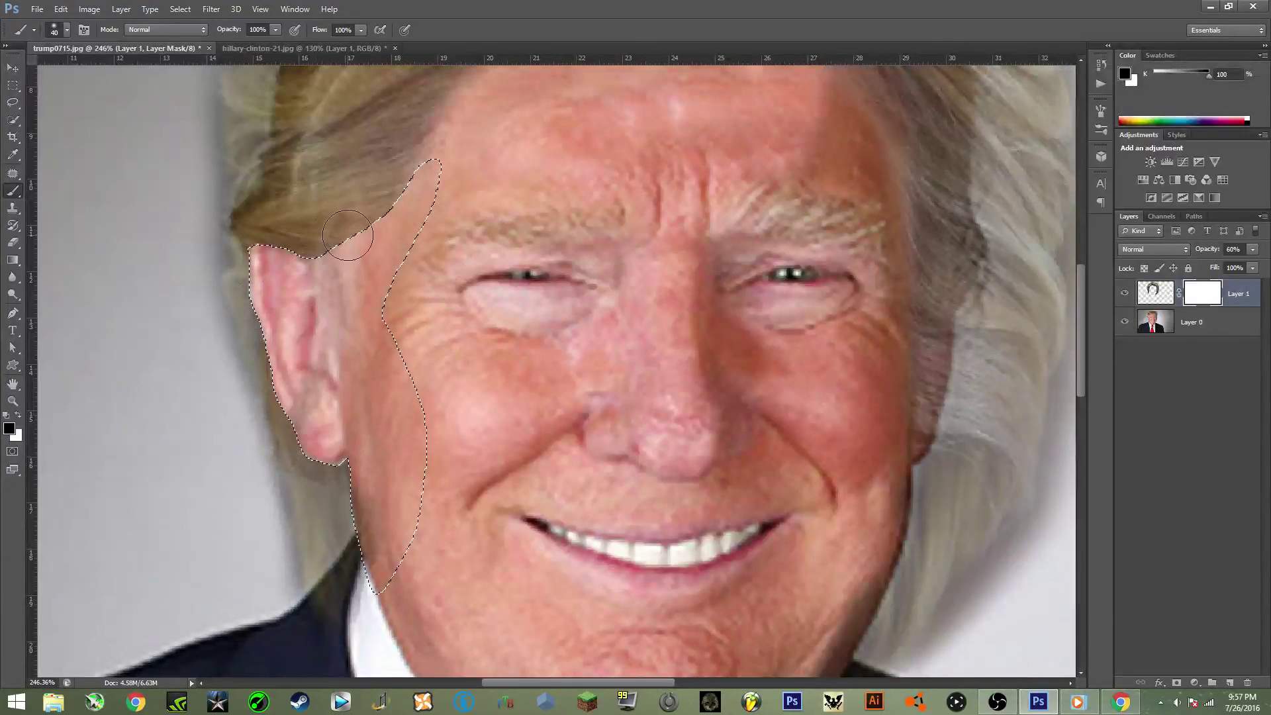
{"action": "left_click_drag", "start_coordinate": [417, 199], "coordinate": [468, 176]}
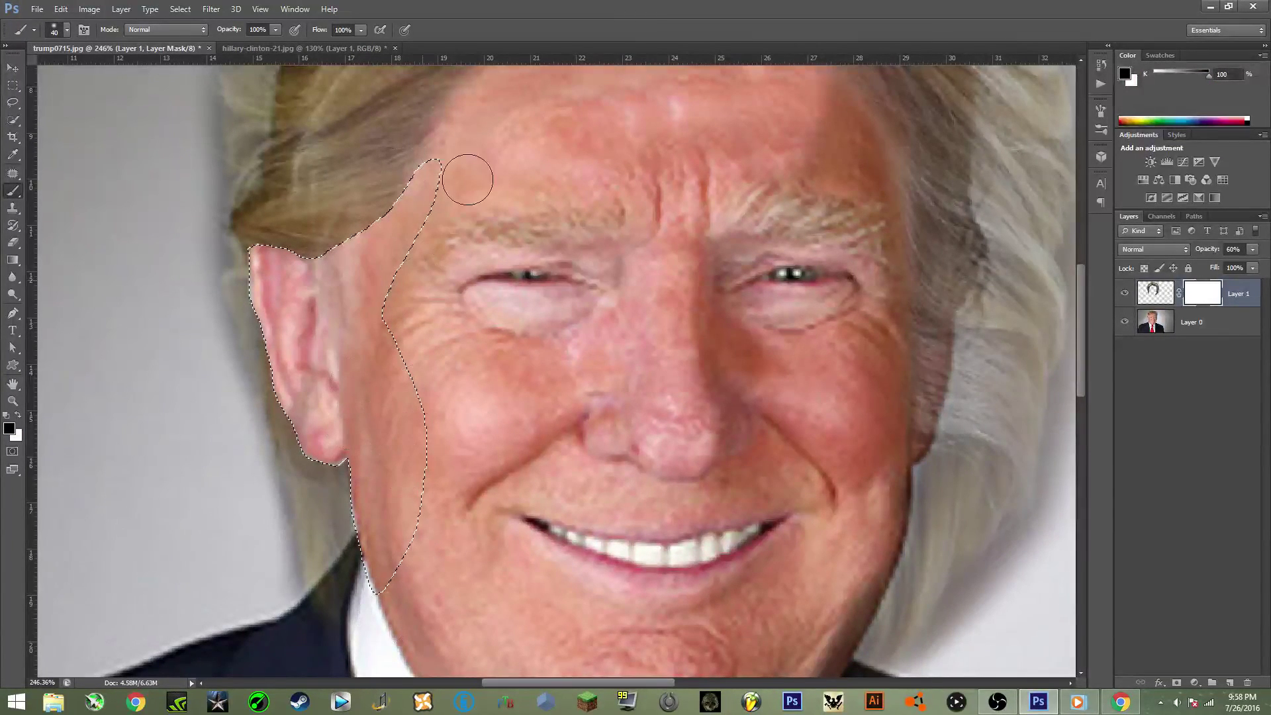
{"action": "key", "text": "ctrl+d"}
{"action": "left_click_drag", "start_coordinate": [426, 355], "coordinate": [429, 375]}
{"action": "left_click", "coordinate": [14, 385]}
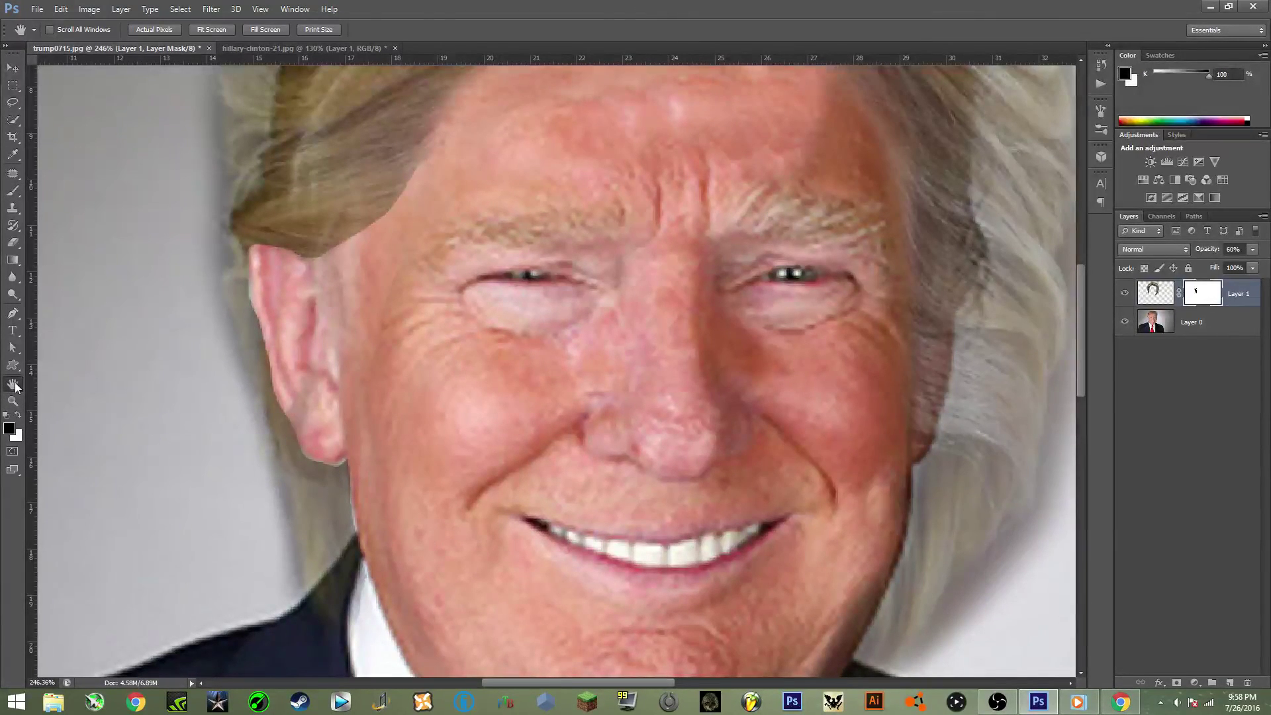
Return the hair layer to 100% opacity and target its mask, zoomed in
{"action": "double_click", "coordinate": [15, 385]}
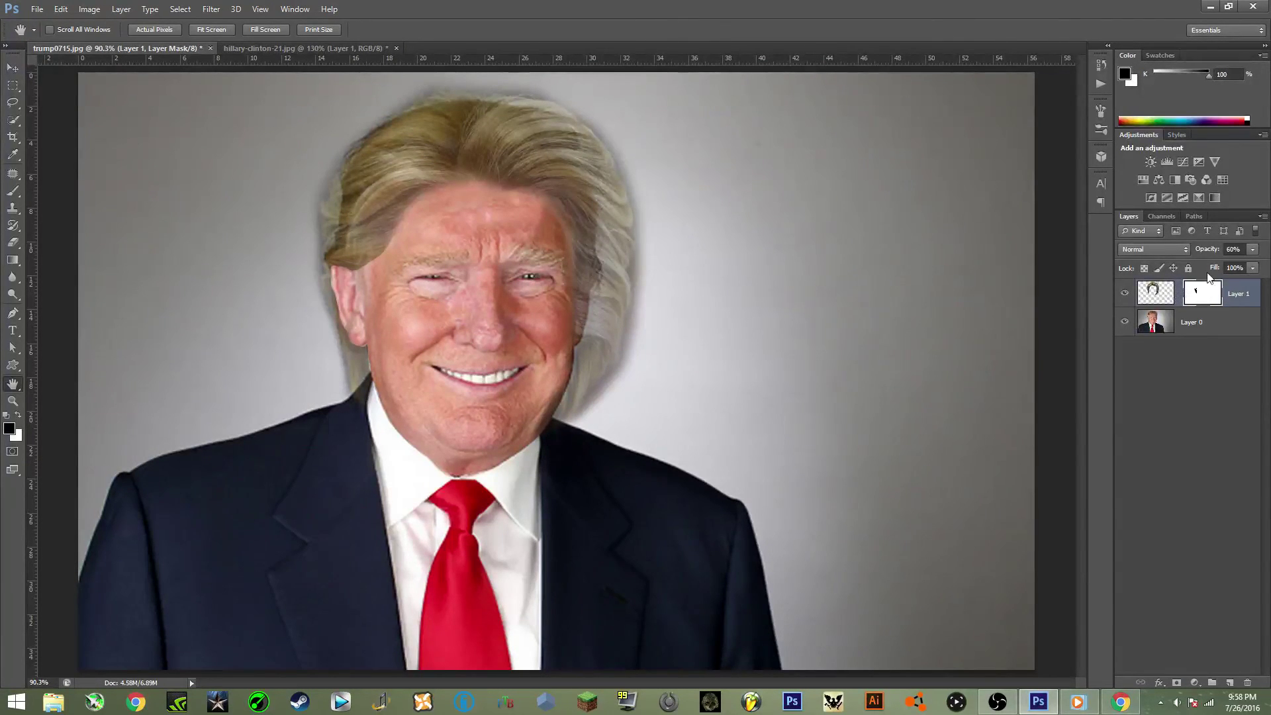
{"action": "left_click", "coordinate": [1161, 300]}
{"action": "key", "text": "0"}
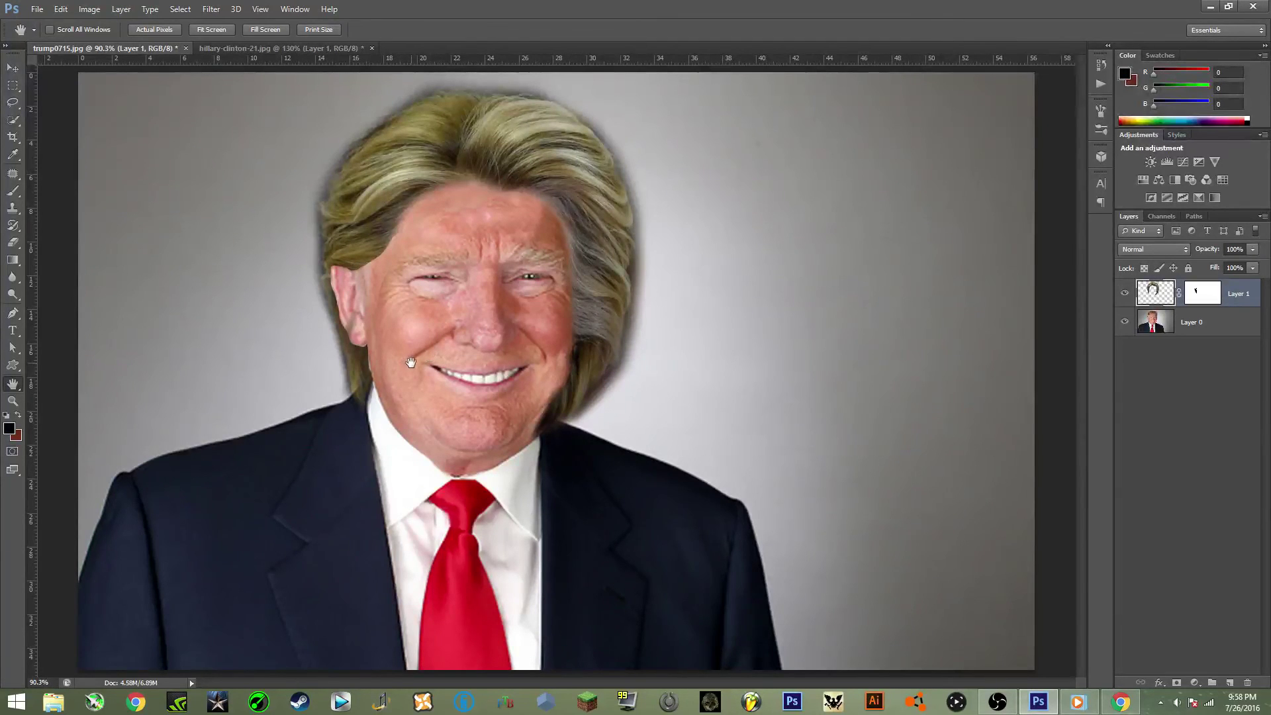
{"action": "left_click", "coordinate": [1217, 301]}
{"action": "scroll", "coordinate": [388, 200], "scroll_direction": "up", "scroll_amount": 1}
{"action": "scroll", "coordinate": [378, 204], "scroll_direction": "up", "scroll_amount": 1}
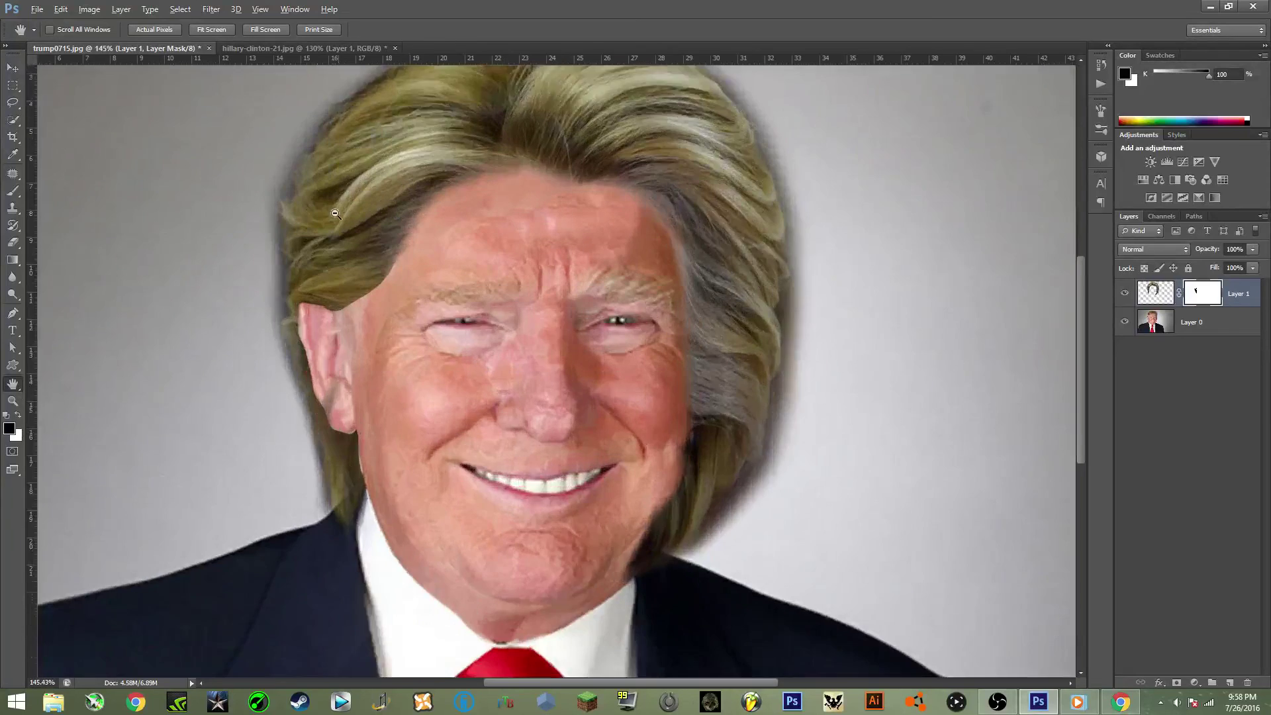
{"action": "scroll", "coordinate": [371, 207], "scroll_direction": "up", "scroll_amount": 1}
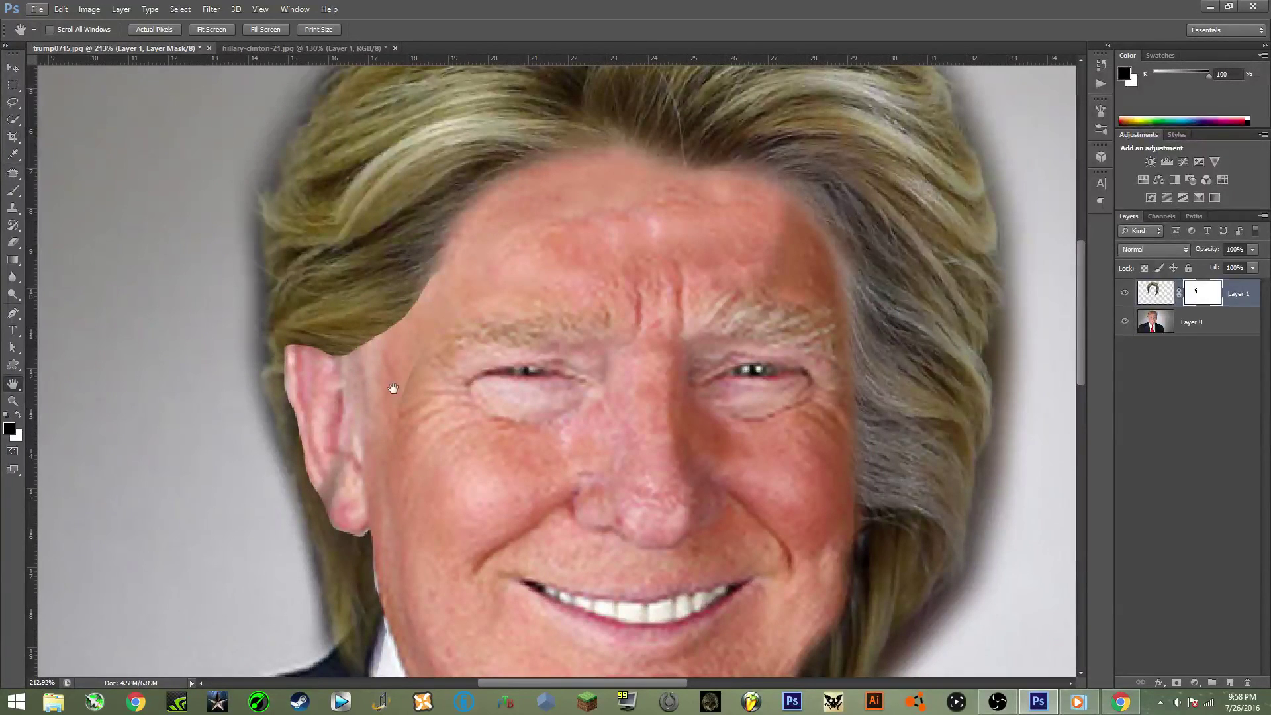
{"action": "key", "text": "b"}
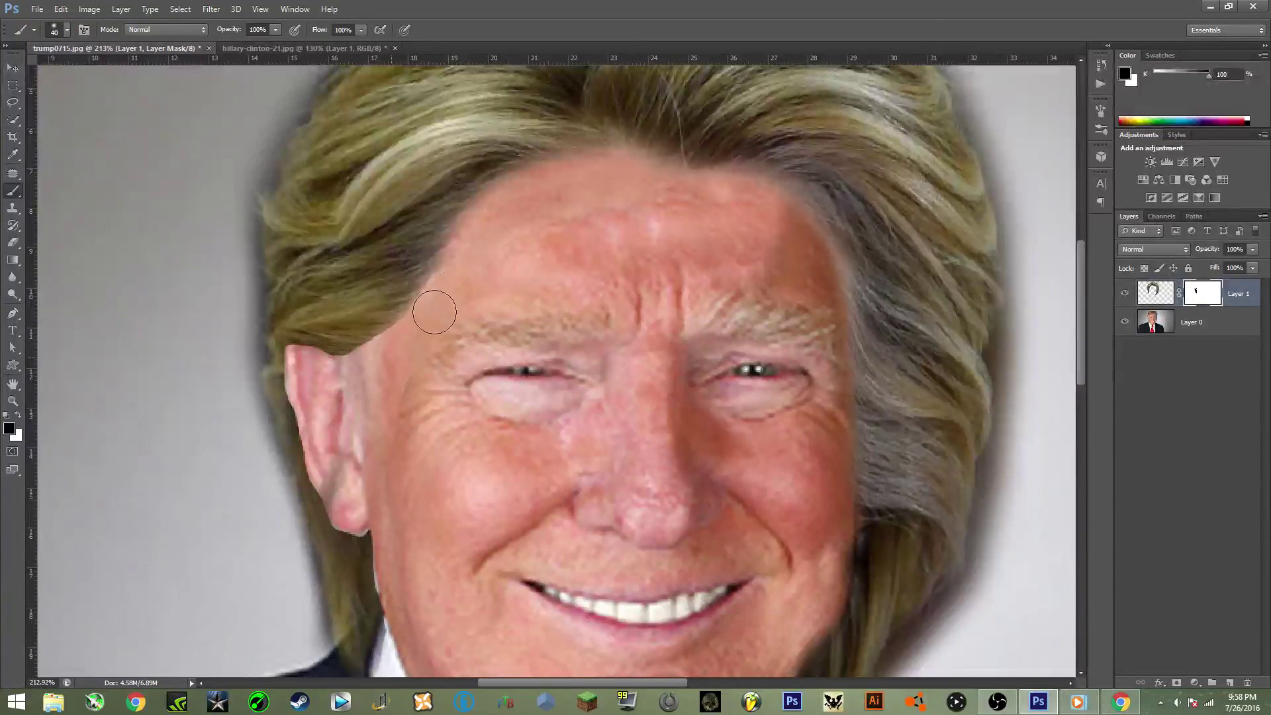
Mask the hair edge along the forehead hairline, both temples, cheeks and right jaw
{"action": "mouse_move", "coordinate": [435, 312]}
{"action": "left_mouse_down"}
{"action": "mouse_move", "coordinate": [332, 374]}
{"action": "mouse_move", "coordinate": [325, 431]}
{"action": "mouse_move", "coordinate": [339, 468]}
{"action": "mouse_move", "coordinate": [244, 383]}
{"action": "mouse_move", "coordinate": [304, 557]}
{"action": "mouse_move", "coordinate": [249, 343]}
{"action": "left_mouse_up"}
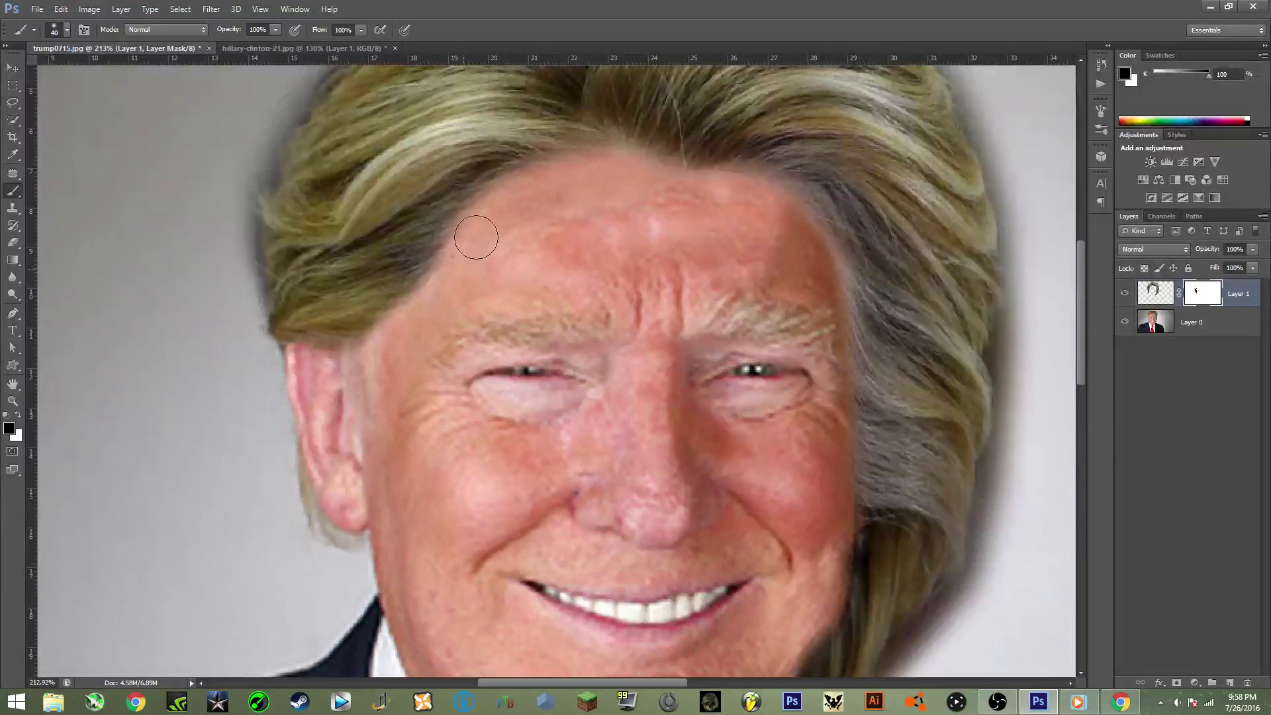
{"action": "mouse_move", "coordinate": [476, 237]}
{"action": "left_mouse_down"}
{"action": "mouse_move", "coordinate": [420, 341]}
{"action": "mouse_move", "coordinate": [482, 250]}
{"action": "left_mouse_up"}
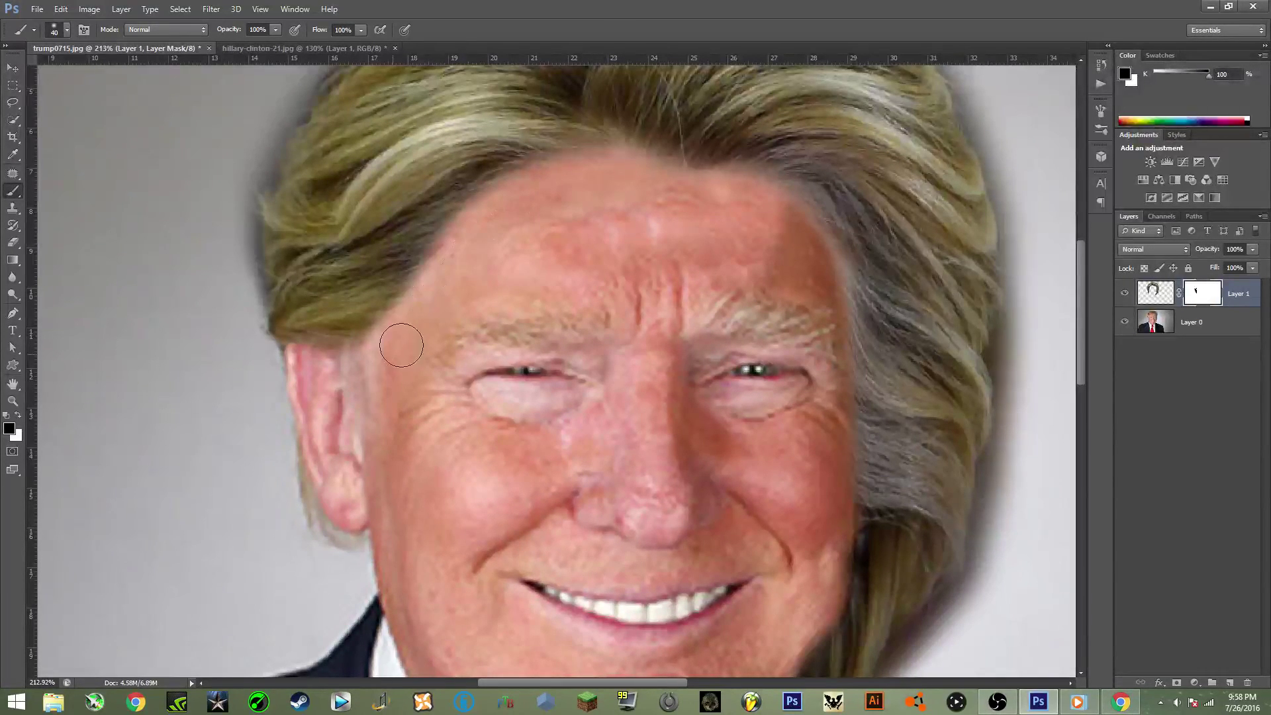
{"action": "mouse_move", "coordinate": [401, 345]}
{"action": "left_mouse_down"}
{"action": "mouse_move", "coordinate": [514, 205]}
{"action": "mouse_move", "coordinate": [596, 178]}
{"action": "mouse_move", "coordinate": [758, 266]}
{"action": "left_mouse_up"}
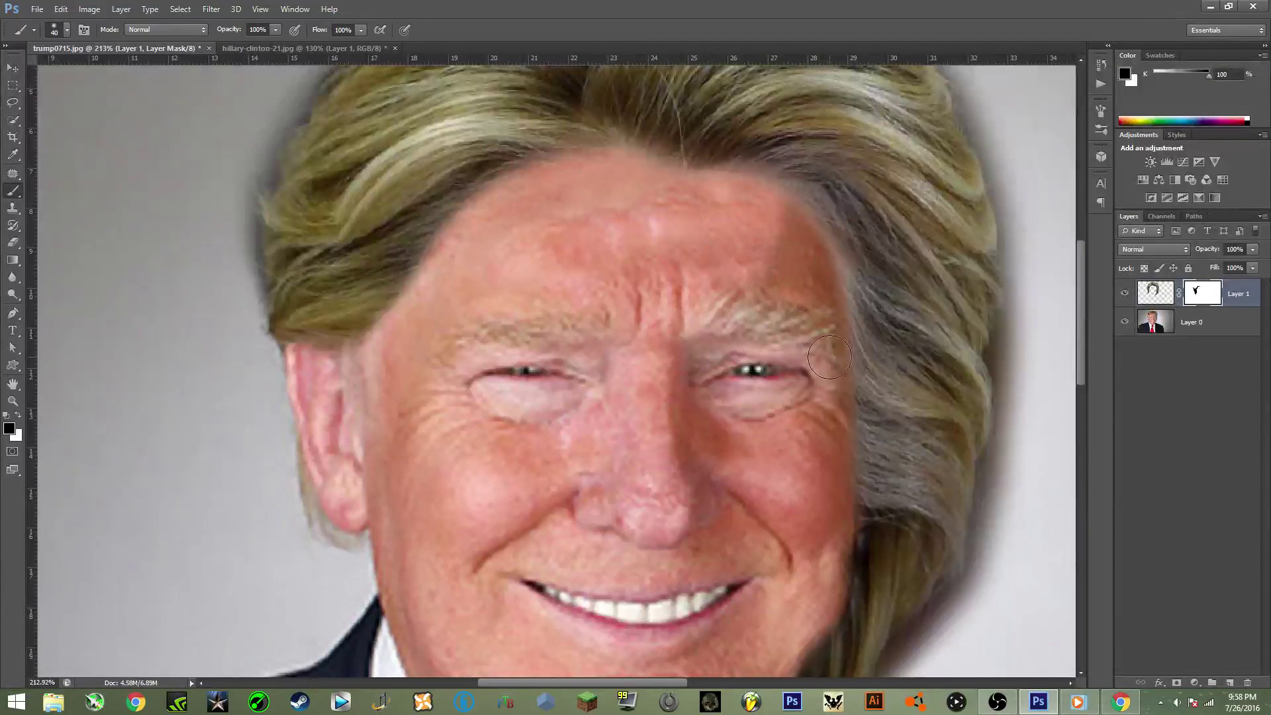
{"action": "left_click_drag", "start_coordinate": [715, 439], "coordinate": [551, 342]}
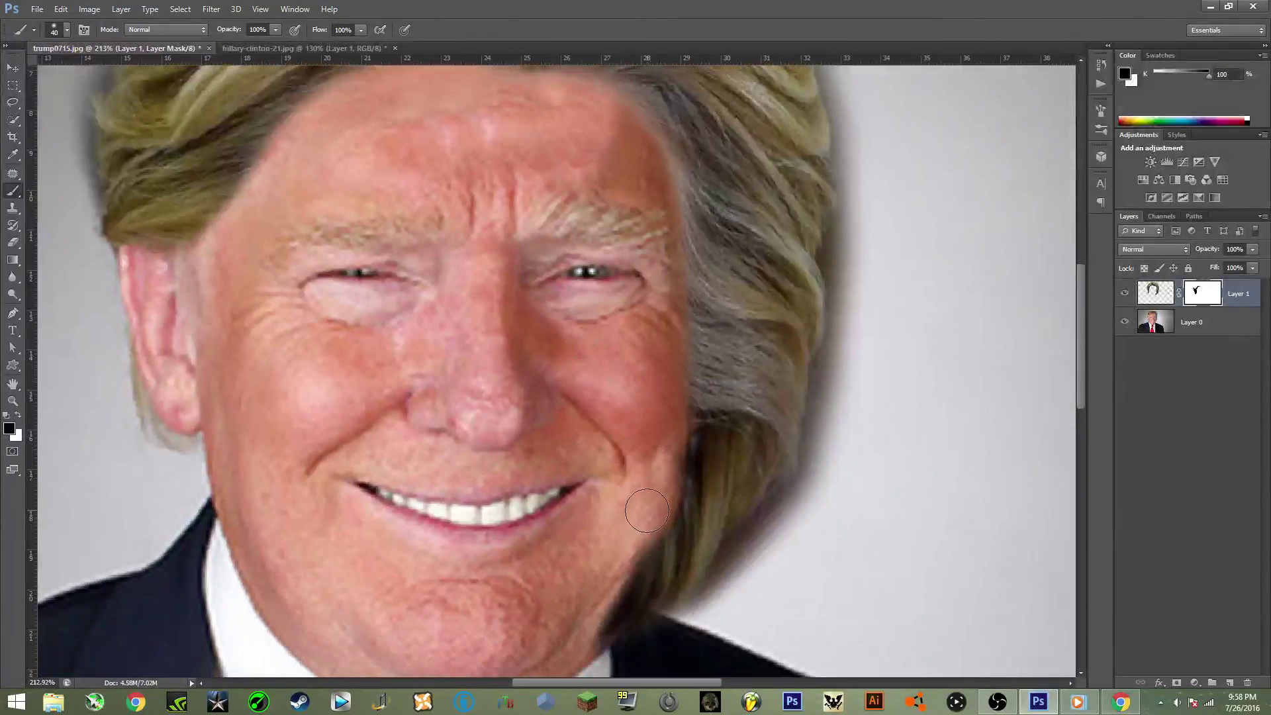
{"action": "mouse_move", "coordinate": [647, 510]}
{"action": "left_mouse_down"}
{"action": "mouse_move", "coordinate": [616, 635]}
{"action": "mouse_move", "coordinate": [652, 503]}
{"action": "left_mouse_up"}
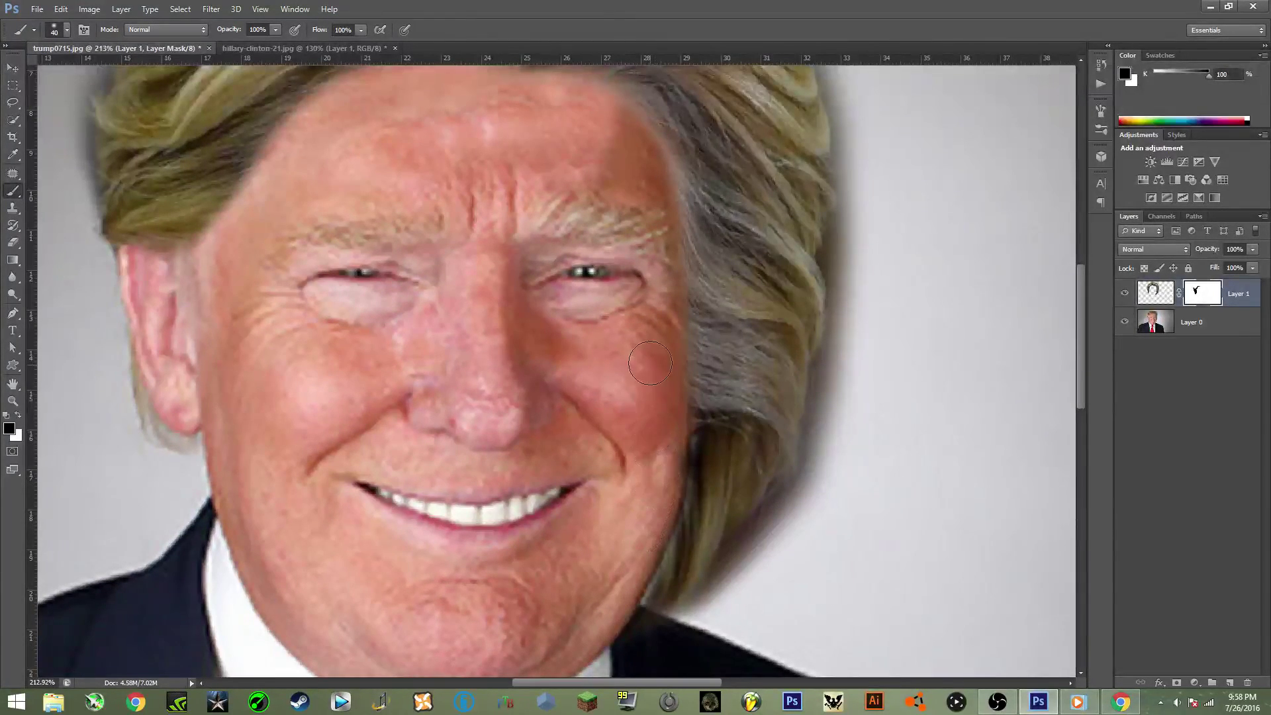
{"action": "left_click_drag", "start_coordinate": [650, 363], "coordinate": [596, 494]}
{"action": "scroll", "coordinate": [462, 335], "scroll_direction": "up", "scroll_amount": 2}
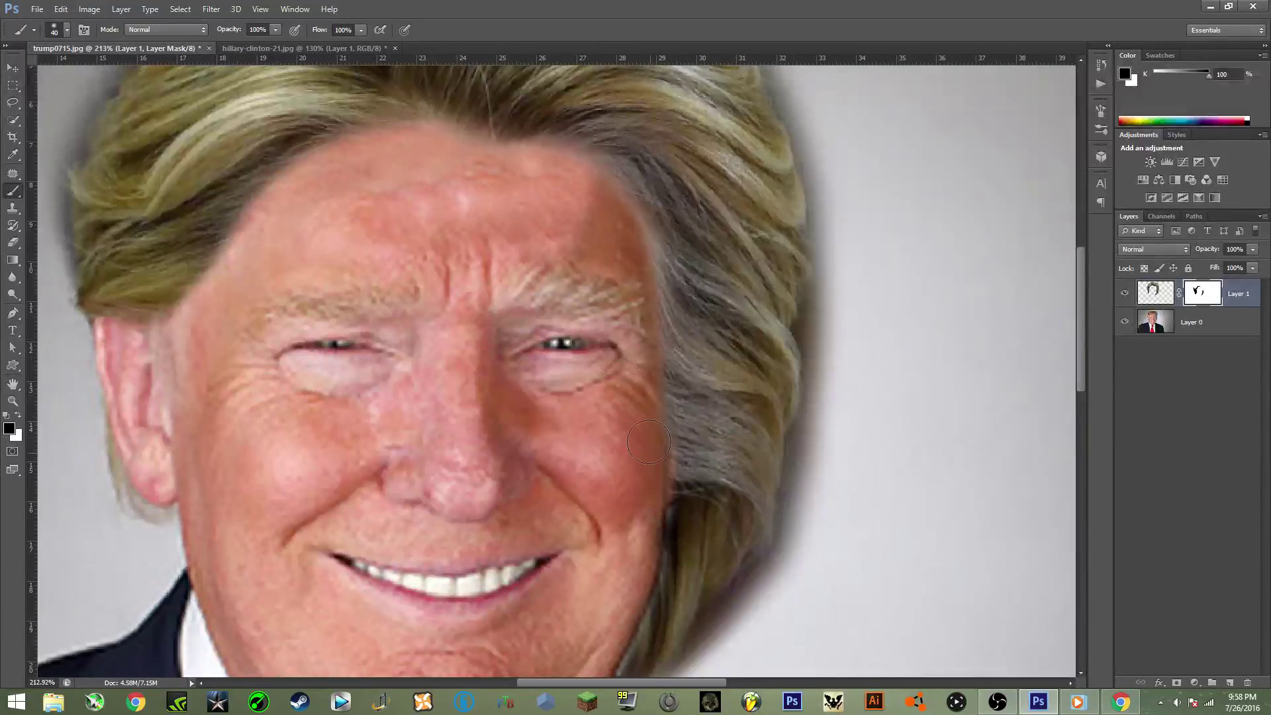
{"action": "left_click_drag", "start_coordinate": [644, 387], "coordinate": [643, 318]}
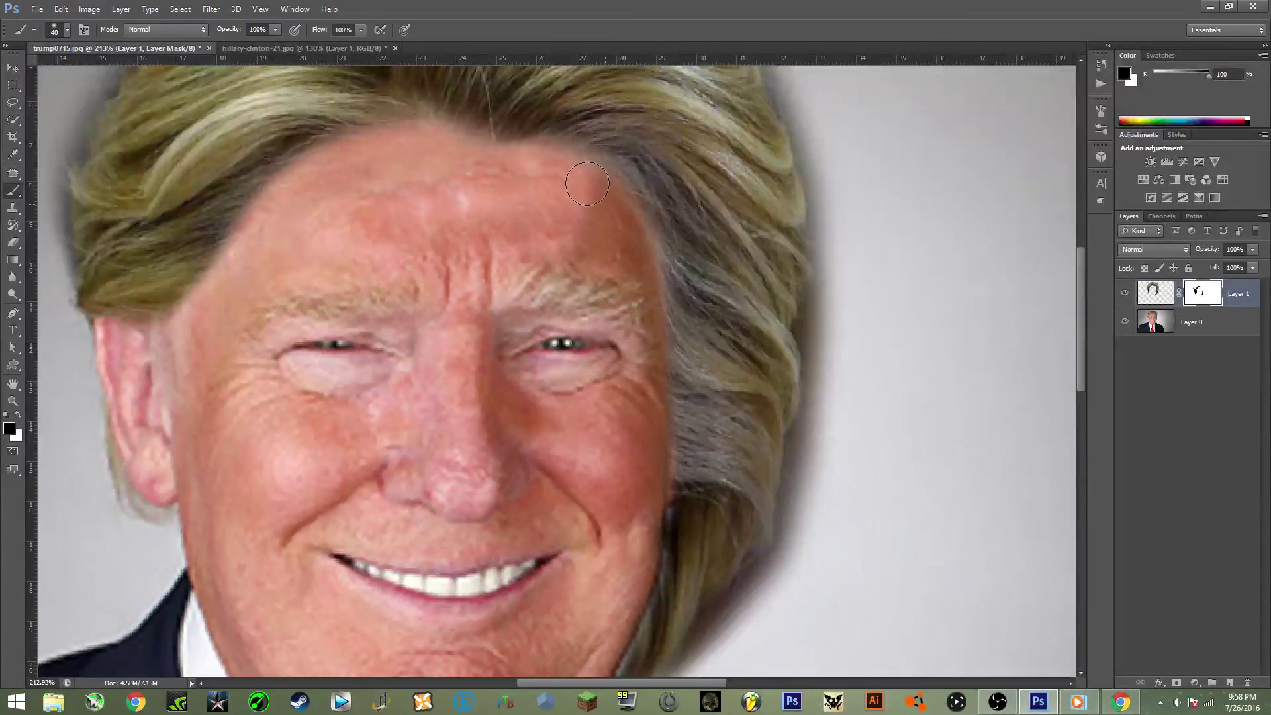
{"action": "left_click_drag", "start_coordinate": [587, 183], "coordinate": [411, 139]}
Magic-Wand select the left jacket, the sliver inside its edge, and the shirt on both sides of the tie
{"action": "double_click", "coordinate": [12, 384]}
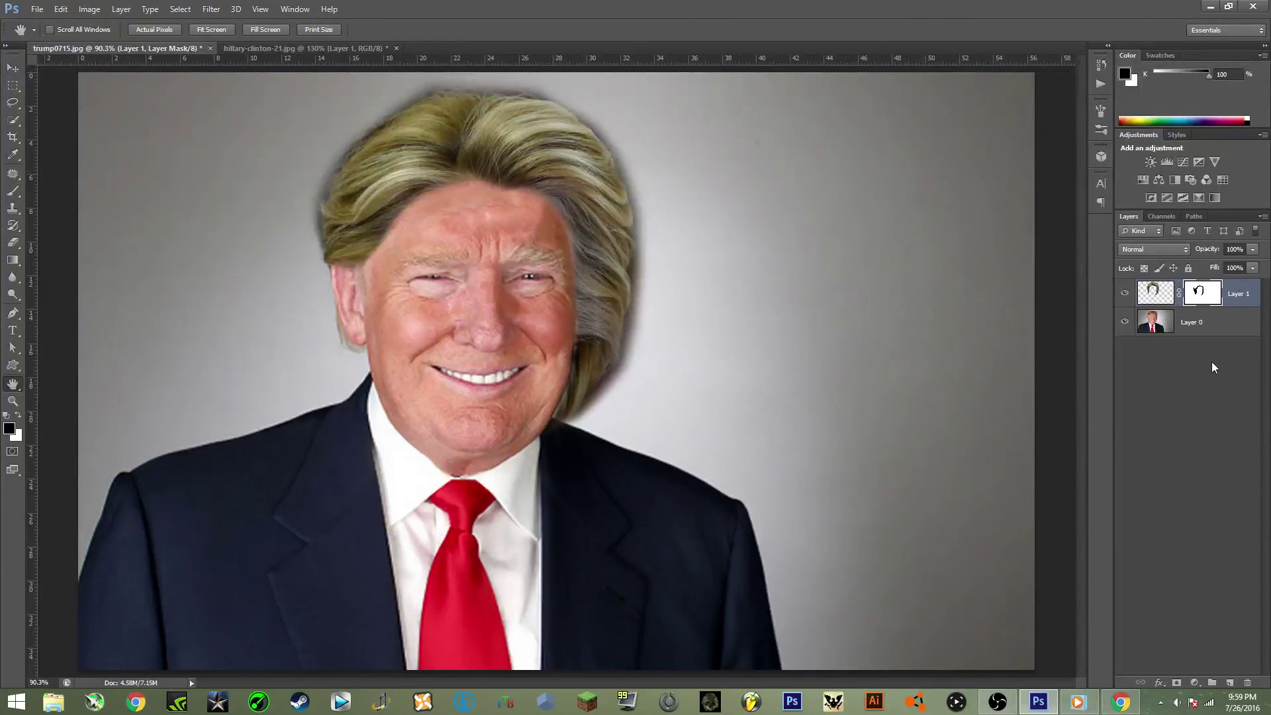
{"action": "left_click", "coordinate": [1176, 324]}
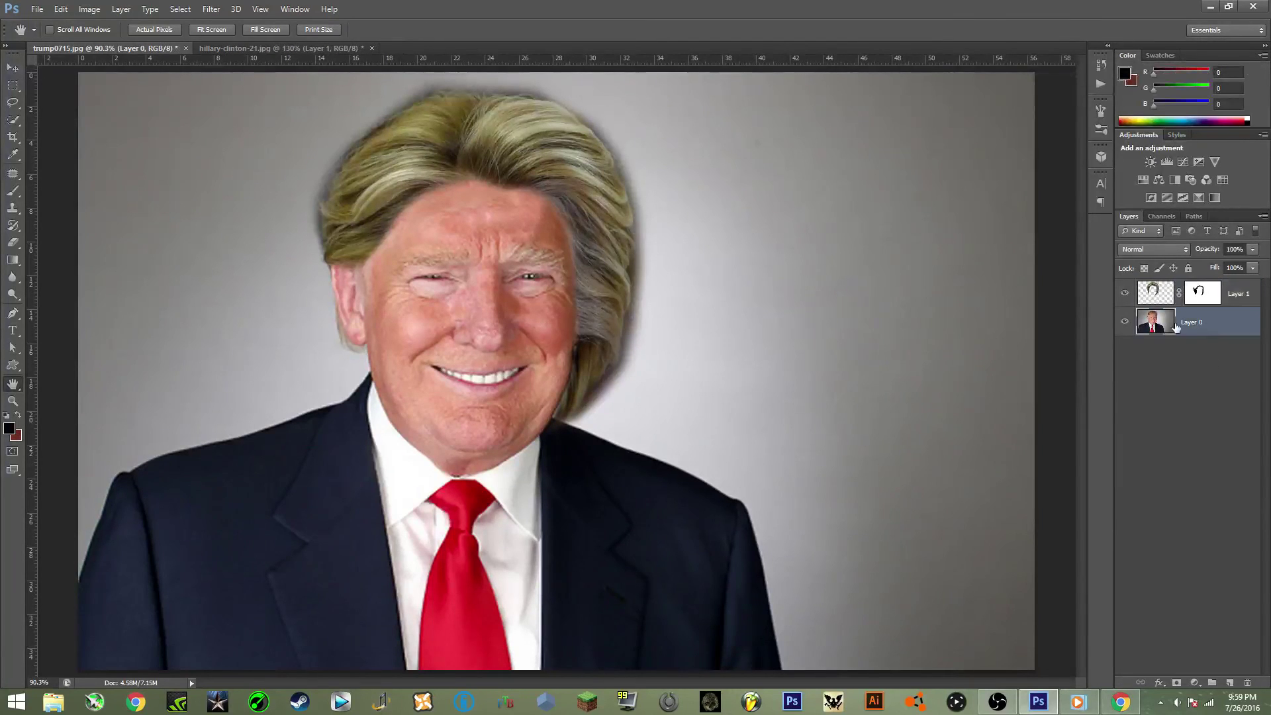
{"action": "left_click", "coordinate": [1150, 324], "text": "ctrl"}
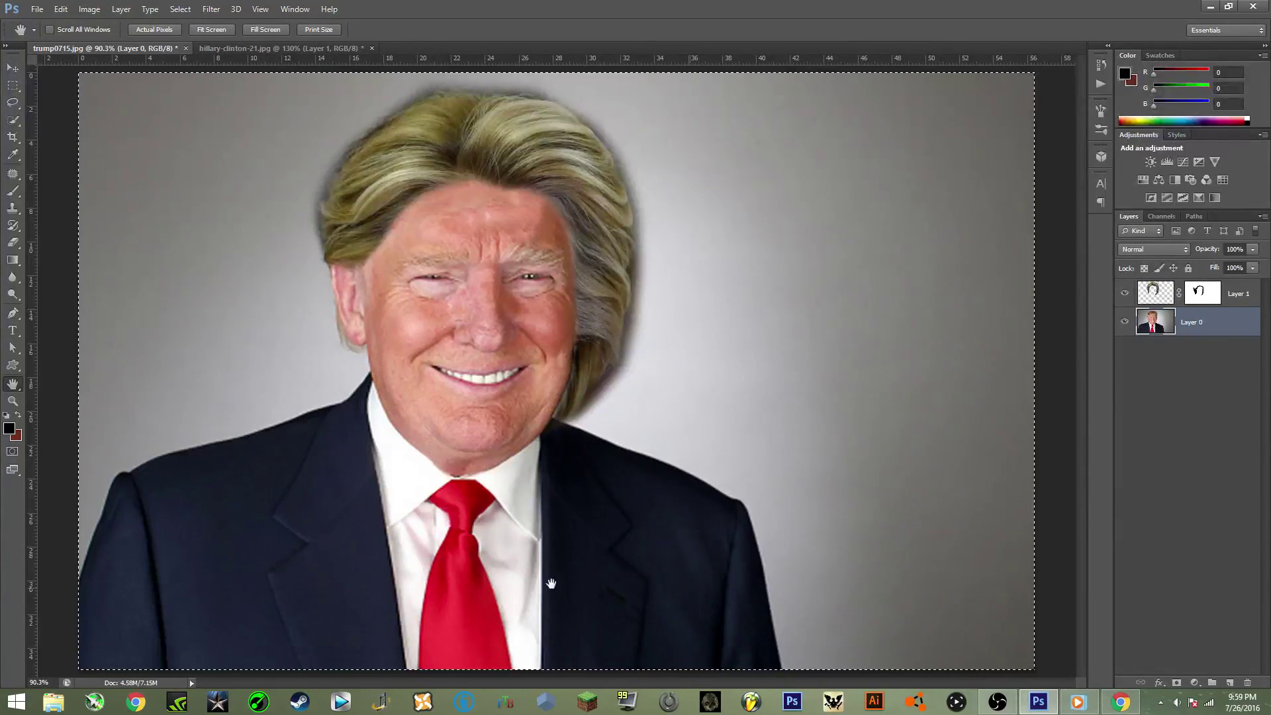
{"action": "right_click", "coordinate": [14, 121]}
{"action": "left_click", "coordinate": [60, 132]}
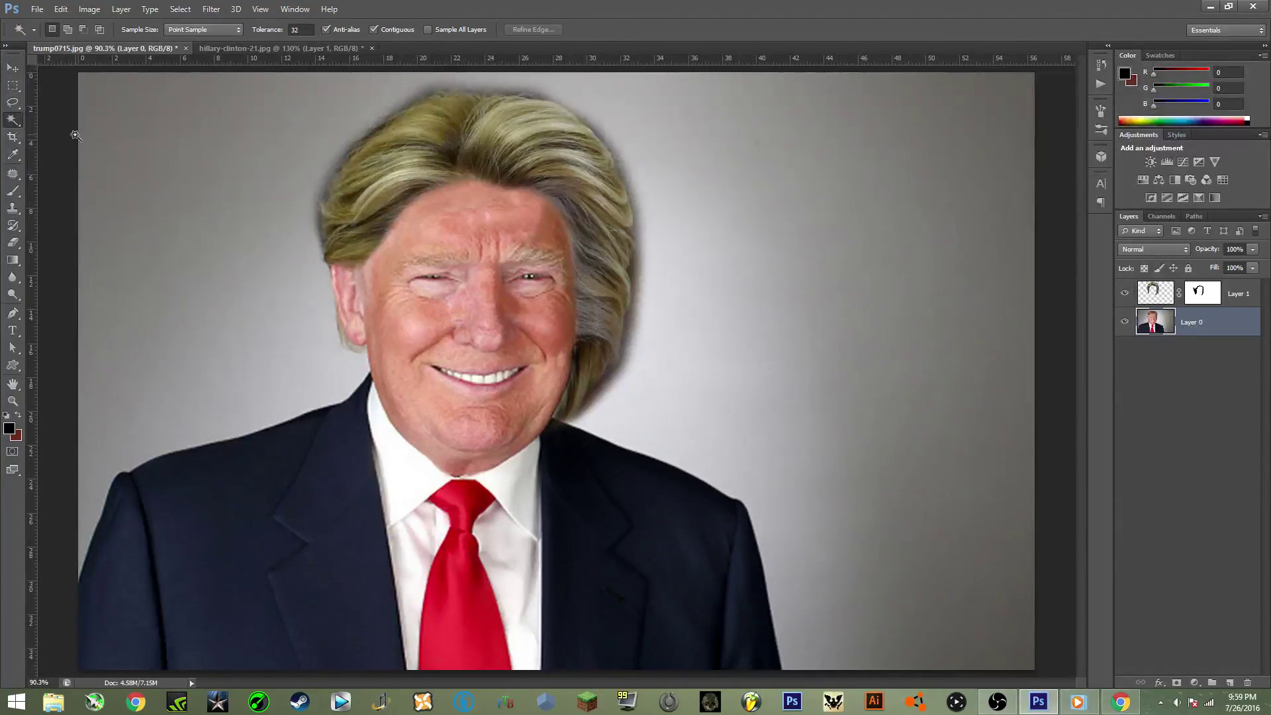
{"action": "left_click", "coordinate": [204, 488]}
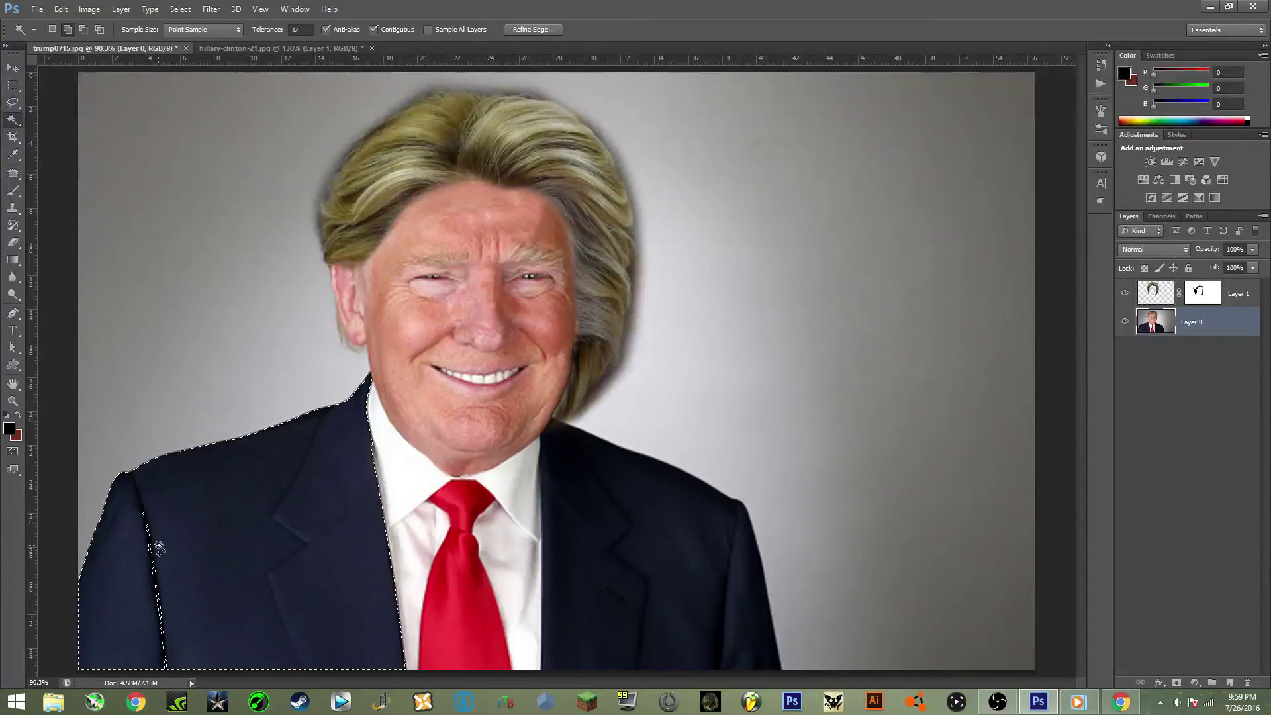
{"action": "left_click", "coordinate": [145, 526], "text": "shift"}
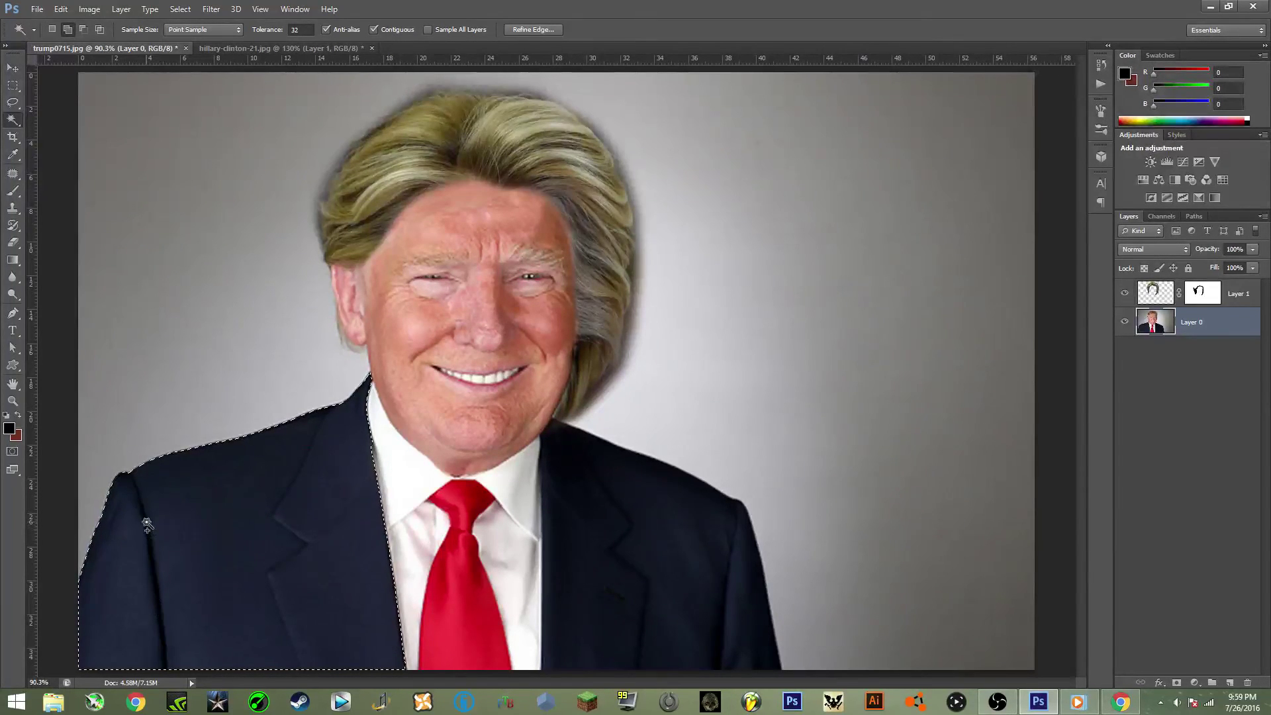
{"action": "left_click", "coordinate": [398, 573], "text": "shift"}
{"action": "left_click", "coordinate": [400, 632], "text": "shift"}
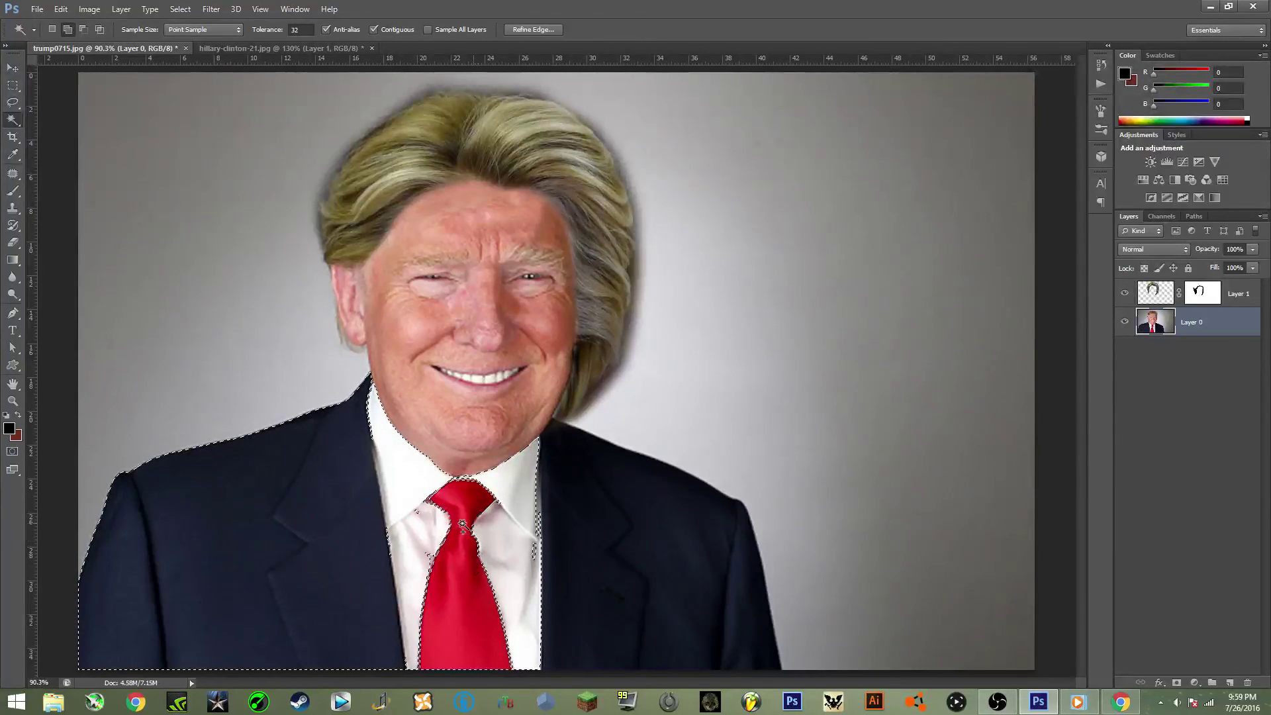
{"action": "right_click", "coordinate": [12, 121]}
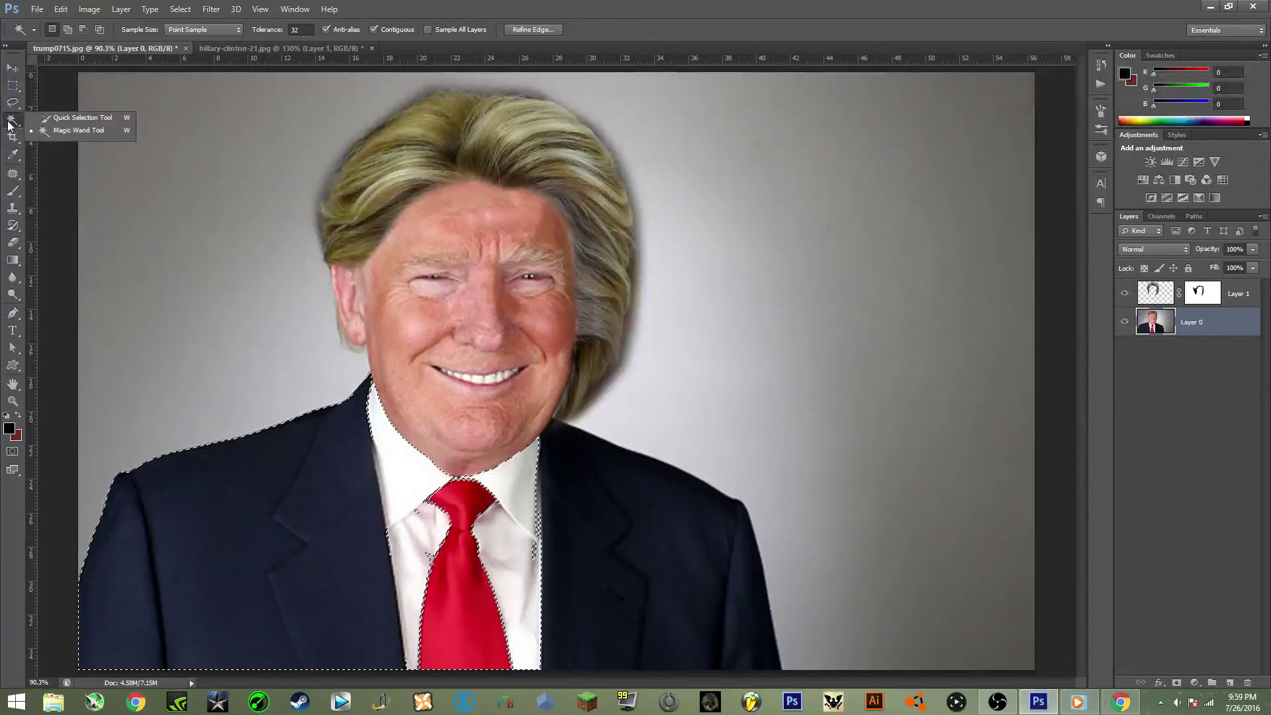
{"action": "left_click", "coordinate": [72, 120]}
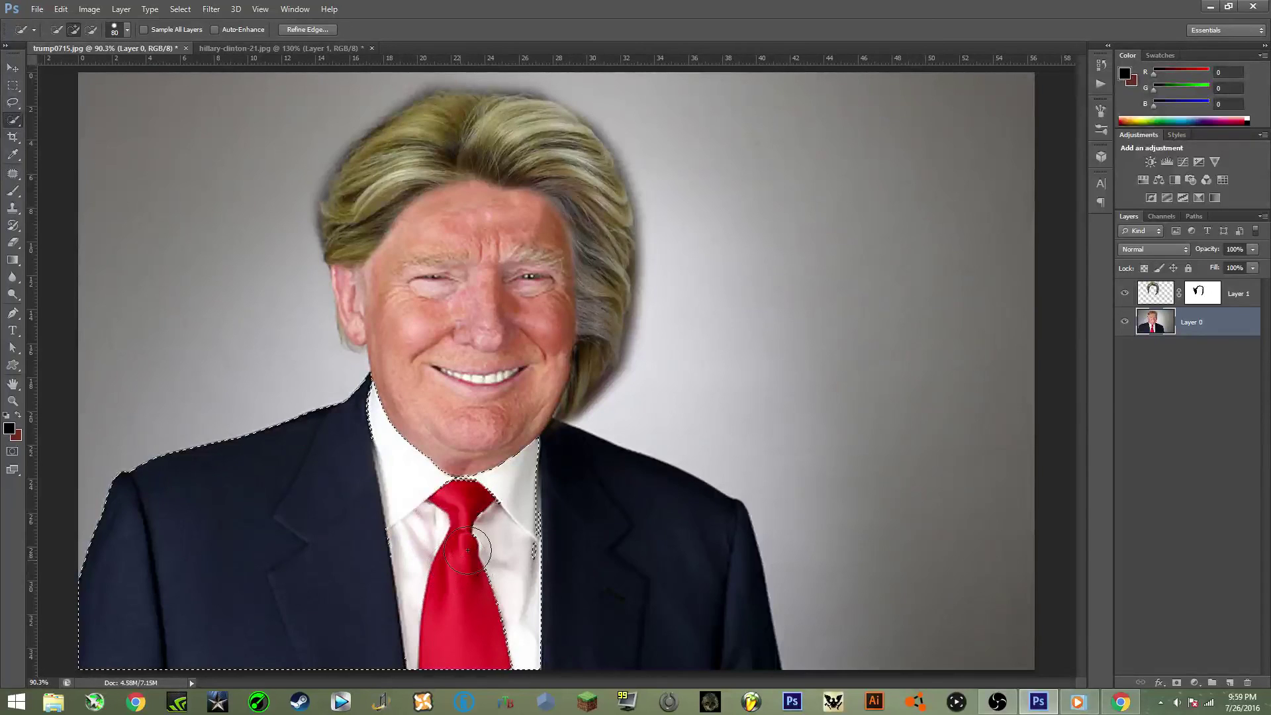
Add the right jacket side to the selection and start an Outer Glow effect on Layer 0
{"action": "left_click", "coordinate": [595, 550]}
{"action": "left_click", "coordinate": [1202, 682]}
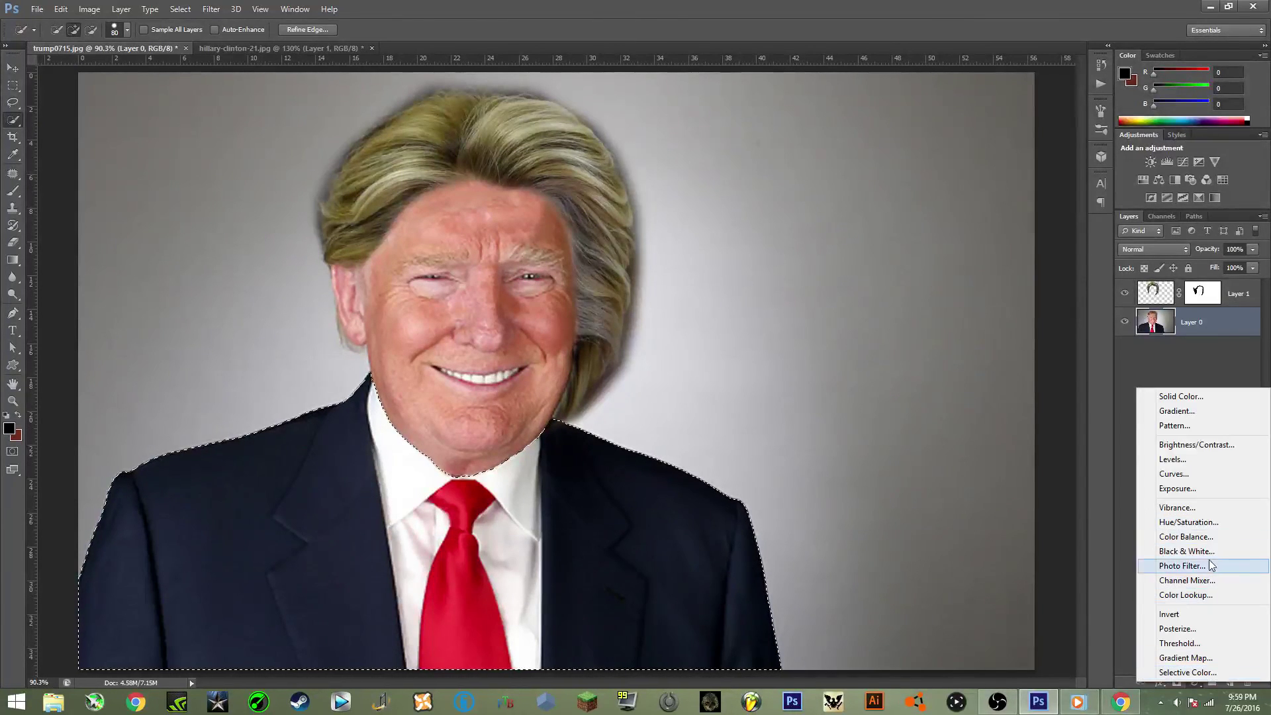
{"action": "left_click", "coordinate": [1158, 683]}
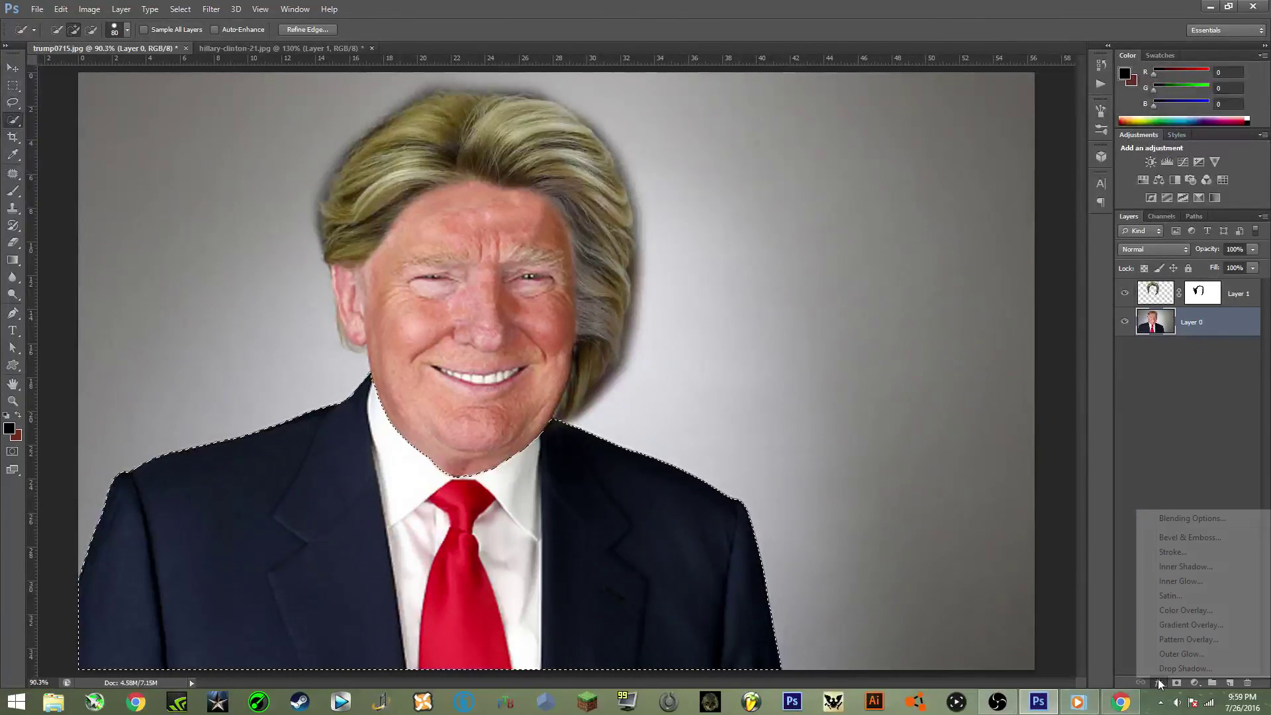
{"action": "left_click", "coordinate": [1192, 653]}
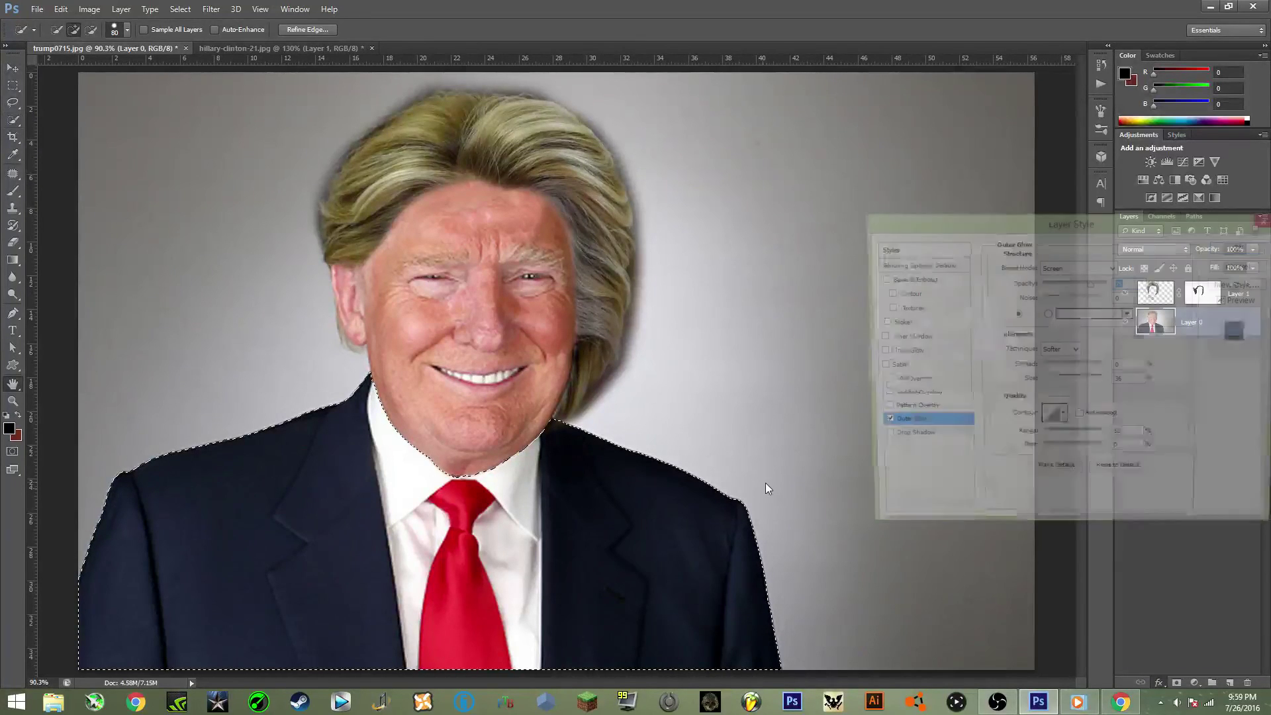
Set the outer glow to black, Normal blending, 100% opacity, spread 37, size 223
{"action": "left_click", "coordinate": [1029, 314]}
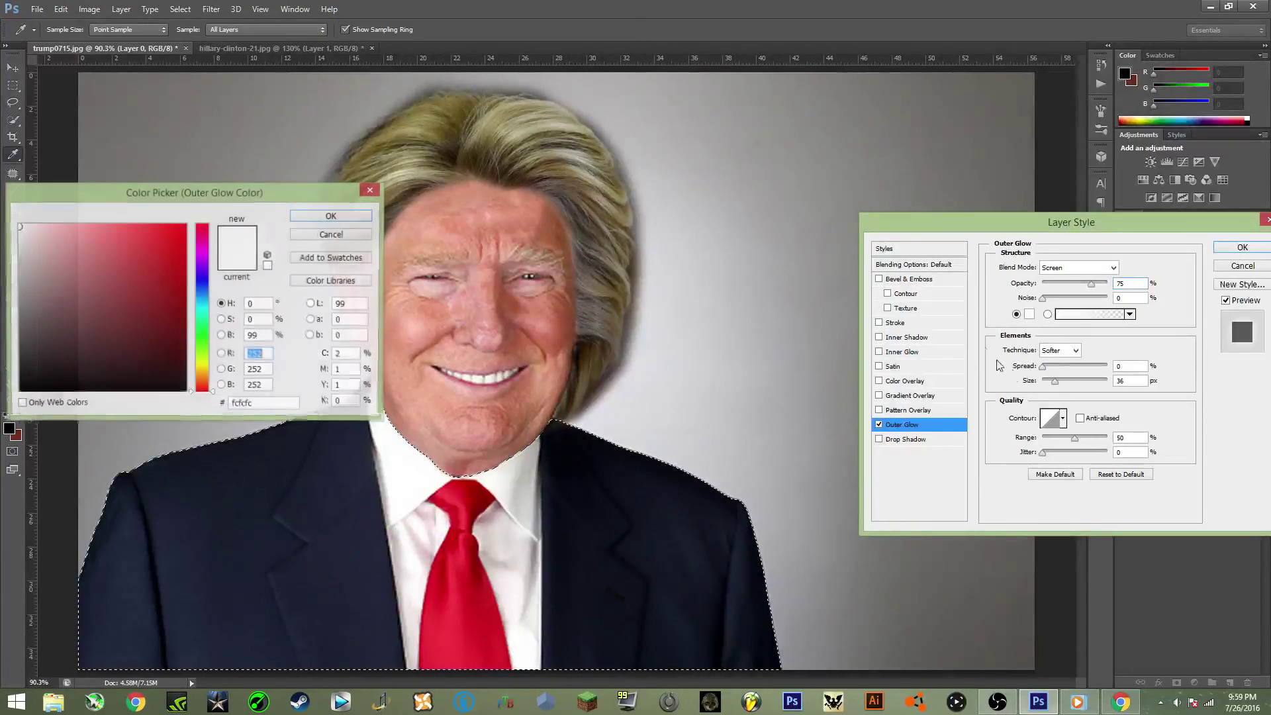
{"action": "left_click_drag", "start_coordinate": [20, 387], "coordinate": [12, 459]}
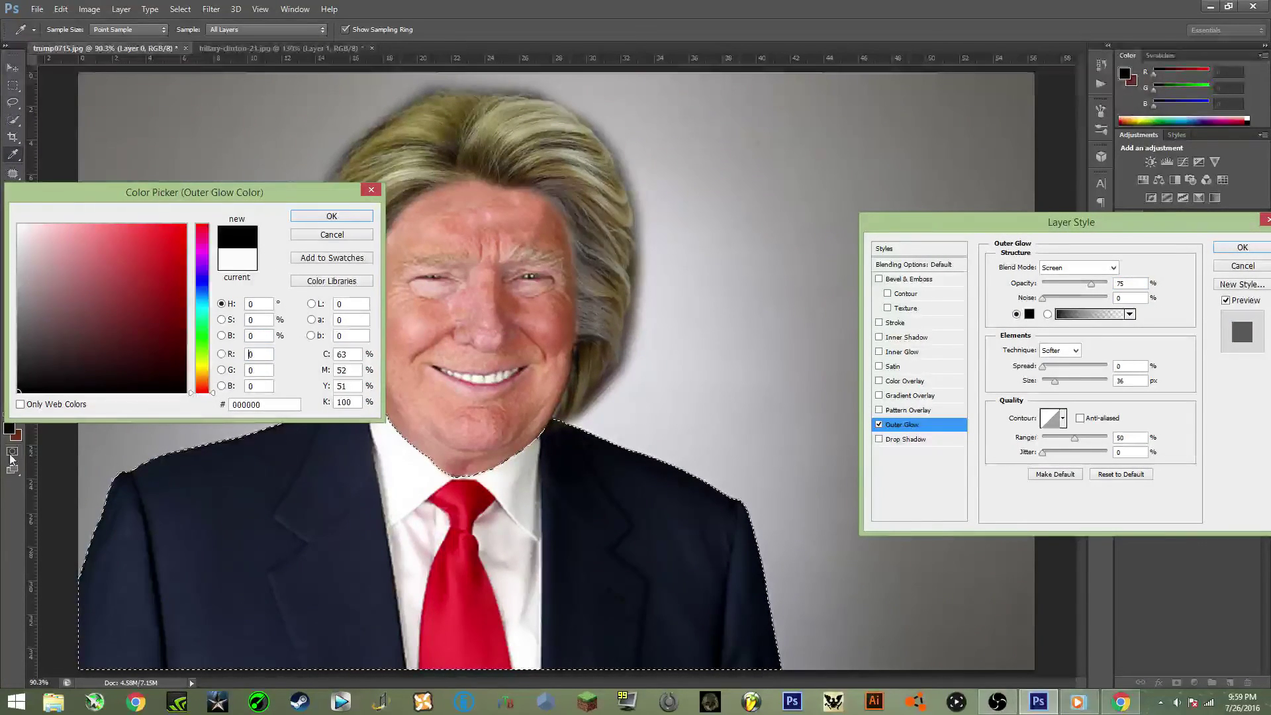
{"action": "left_click", "coordinate": [332, 216]}
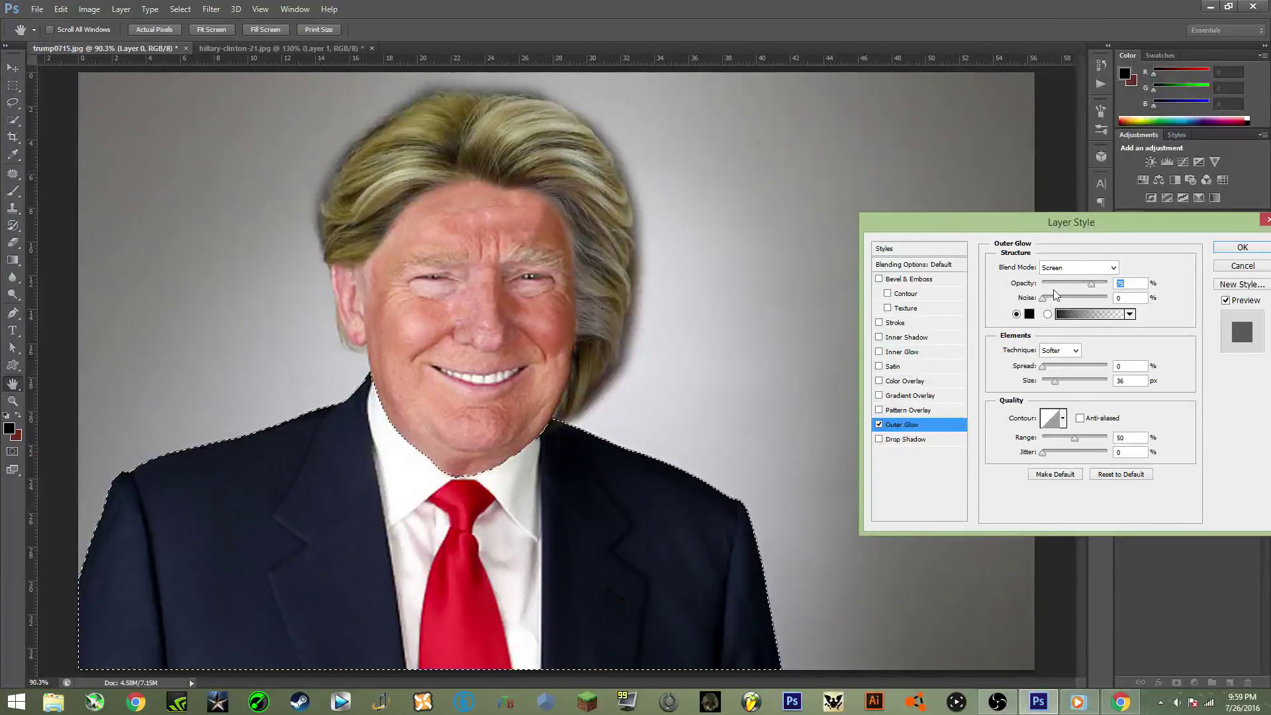
{"action": "left_click", "coordinate": [1066, 267]}
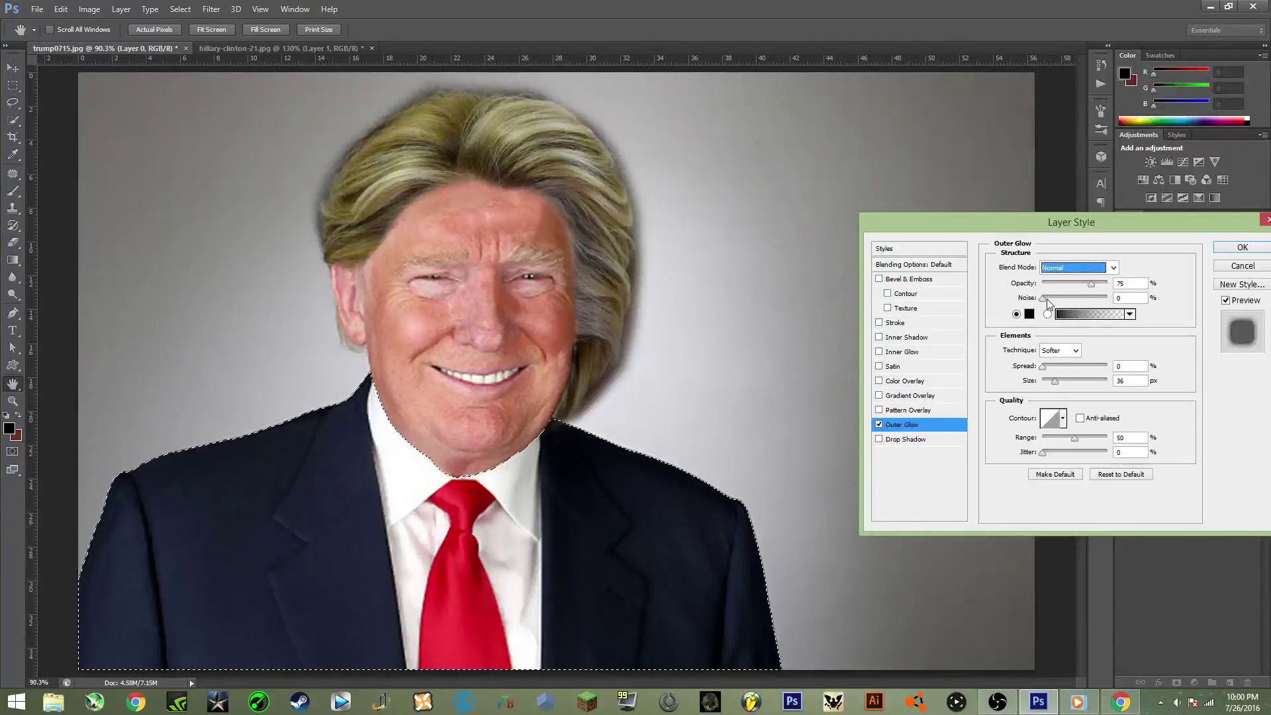
{"action": "left_click_drag", "start_coordinate": [1043, 365], "coordinate": [1055, 366]}
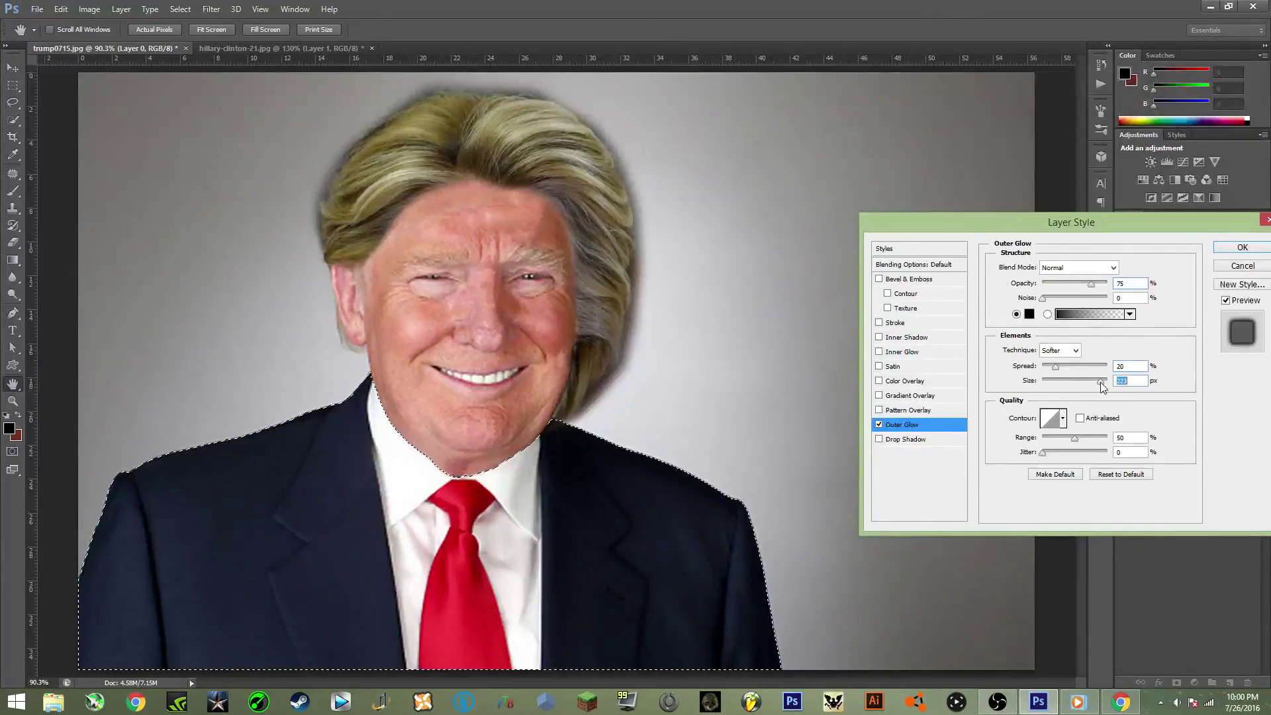
{"action": "left_click_drag", "start_coordinate": [1093, 284], "coordinate": [1110, 285]}
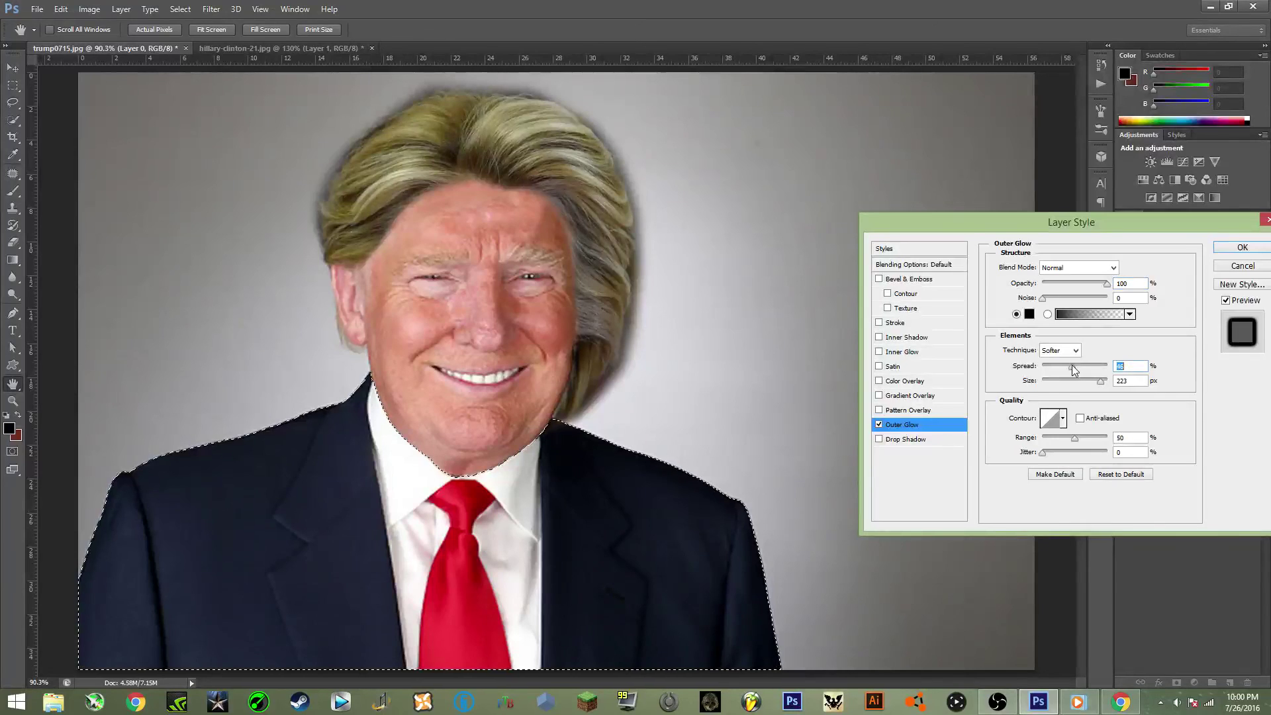
{"action": "left_click_drag", "start_coordinate": [1072, 364], "coordinate": [1066, 364]}
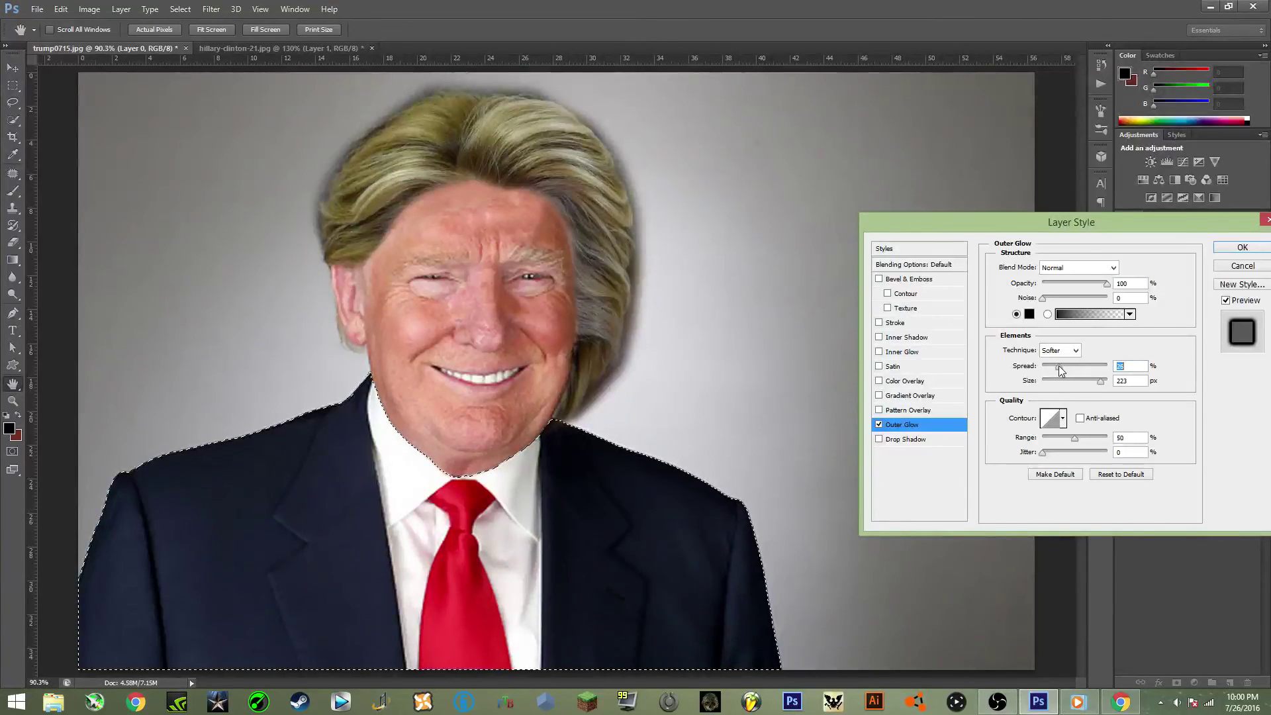
{"action": "left_click", "coordinate": [1233, 248]}
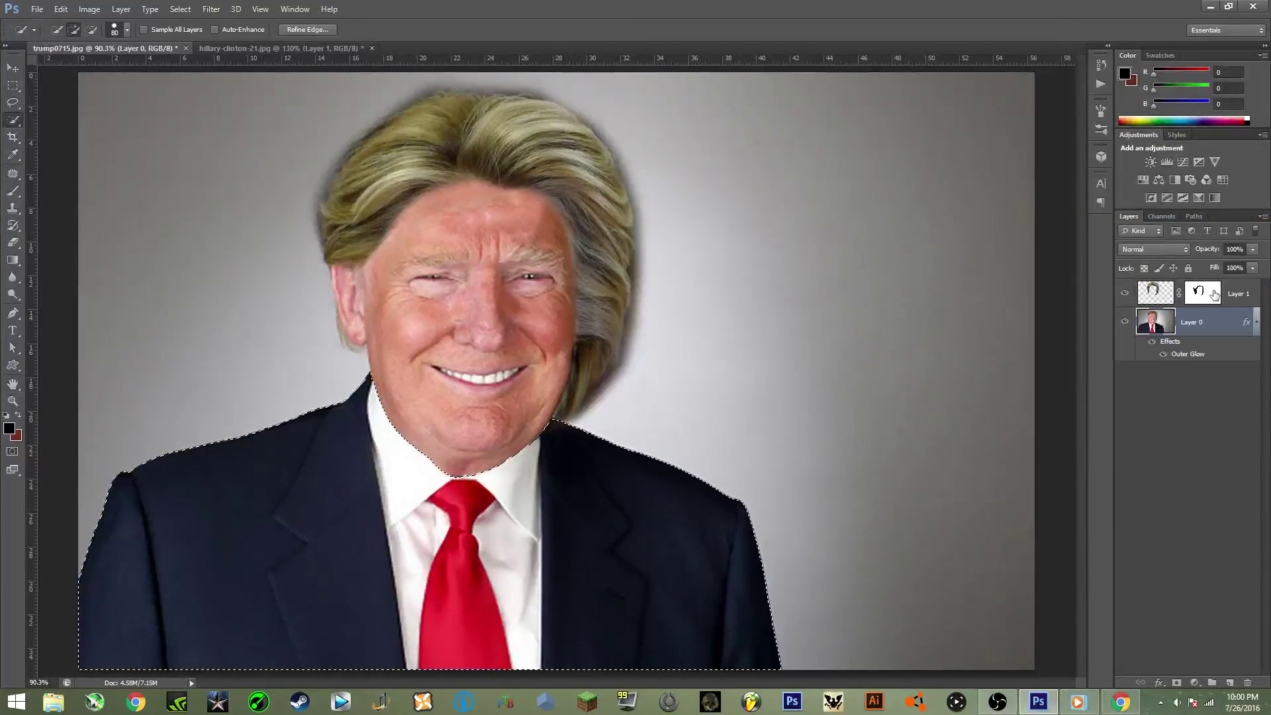
Clear the selection and permanently apply the hair layer's mask
{"action": "left_click", "coordinate": [1247, 322]}
{"action": "key", "text": "ctrl+d"}
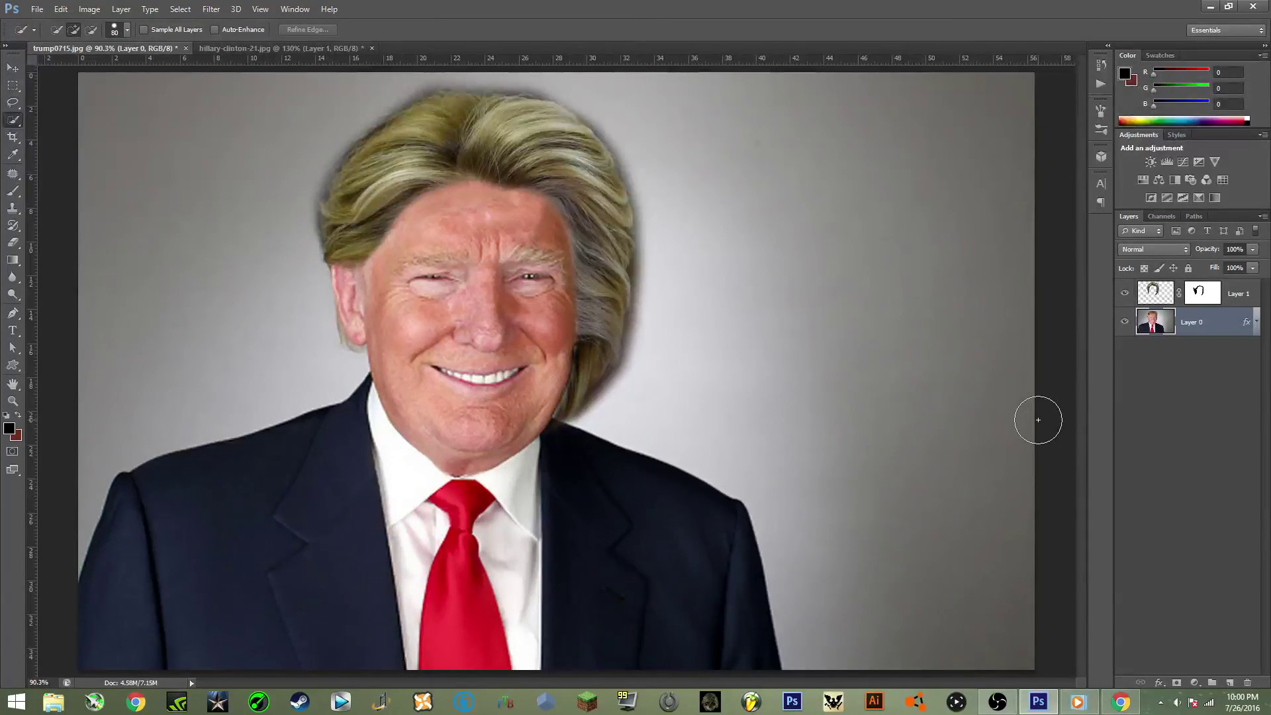
{"action": "right_click", "coordinate": [1194, 294]}
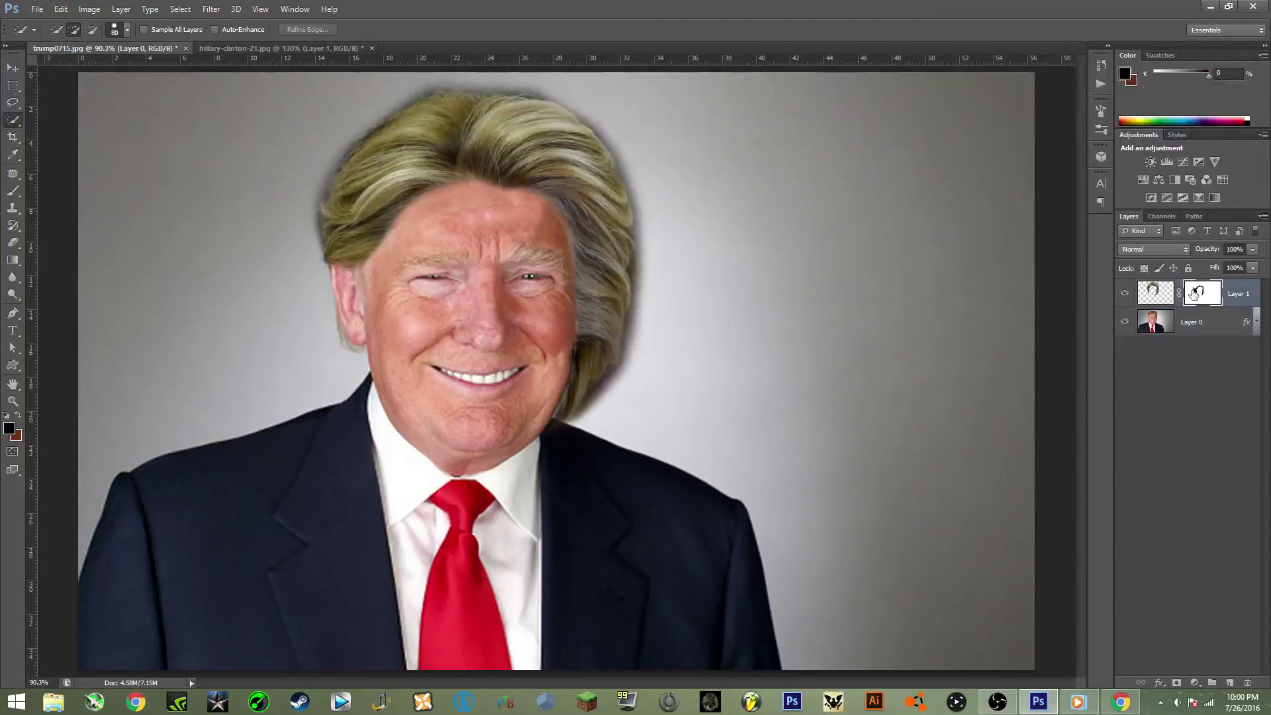
{"action": "left_click", "coordinate": [1161, 333]}
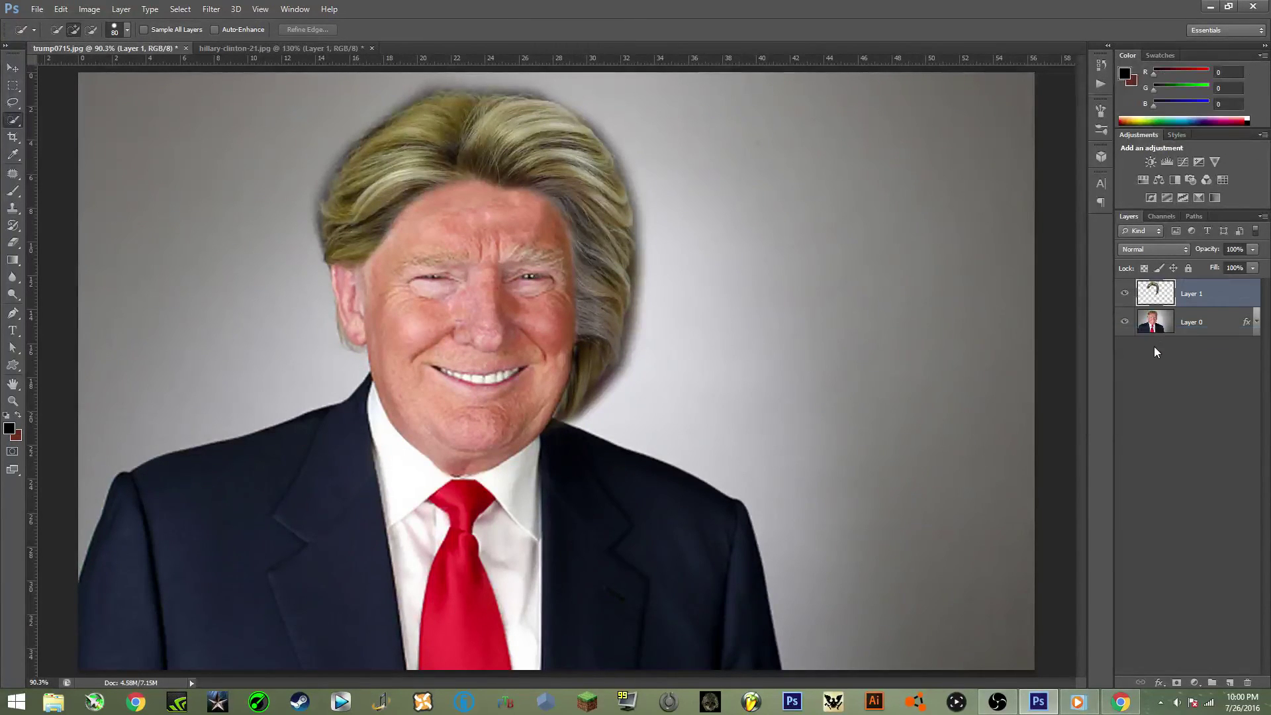
Give the hair layer a new blank mask, testing and undoing one brush stroke over the ear
{"action": "scroll", "coordinate": [336, 249], "scroll_direction": "up", "scroll_amount": 2}
{"action": "scroll", "coordinate": [337, 249], "scroll_direction": "up", "scroll_amount": 2}
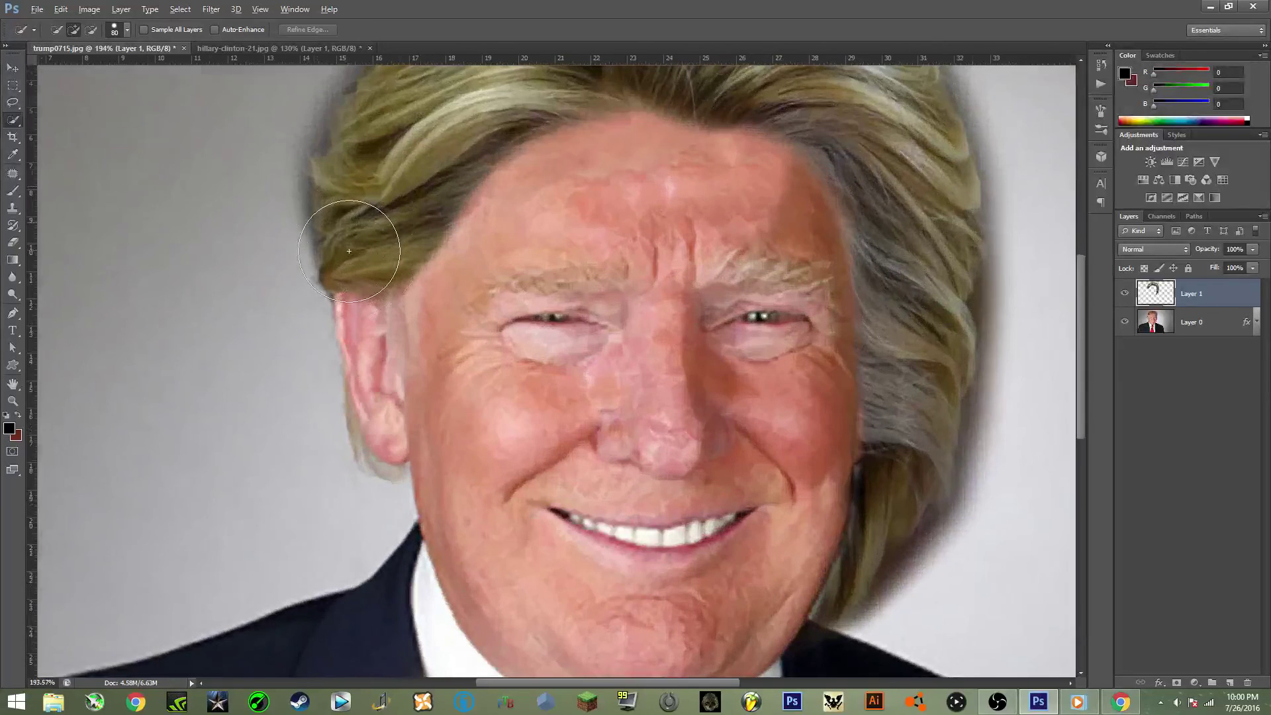
{"action": "left_click", "coordinate": [1177, 682]}
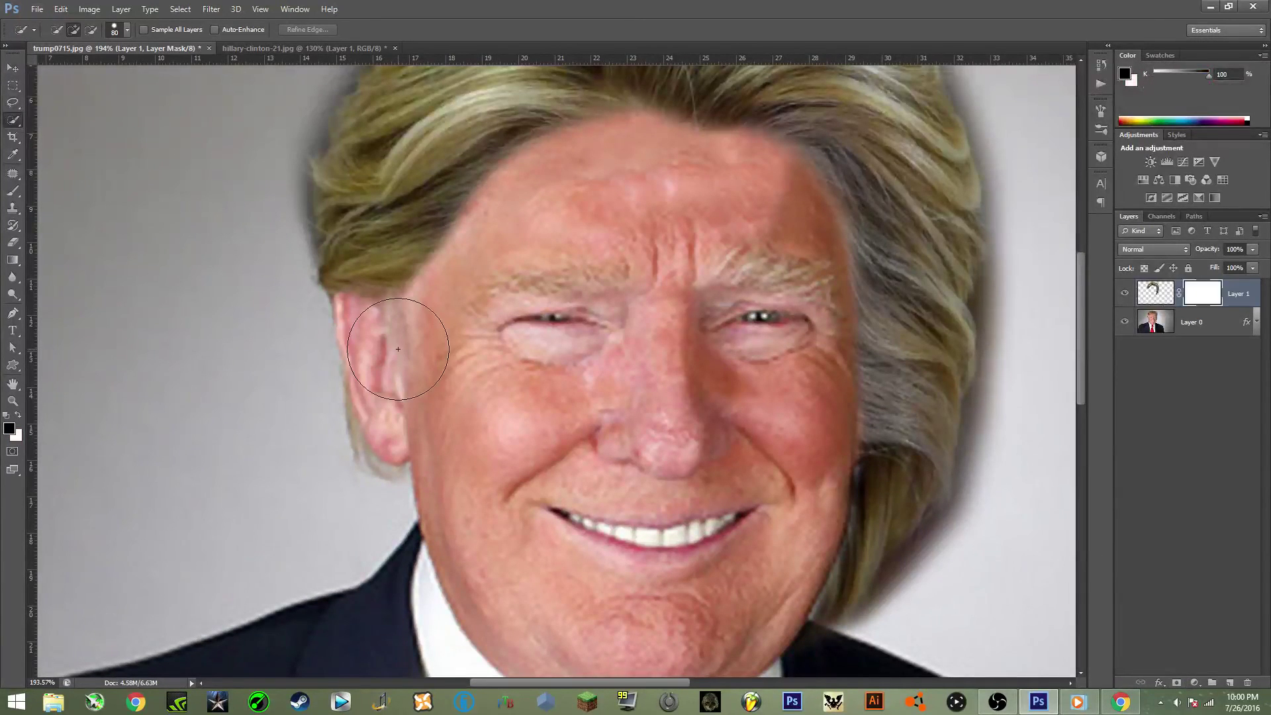
{"action": "key", "text": "b"}
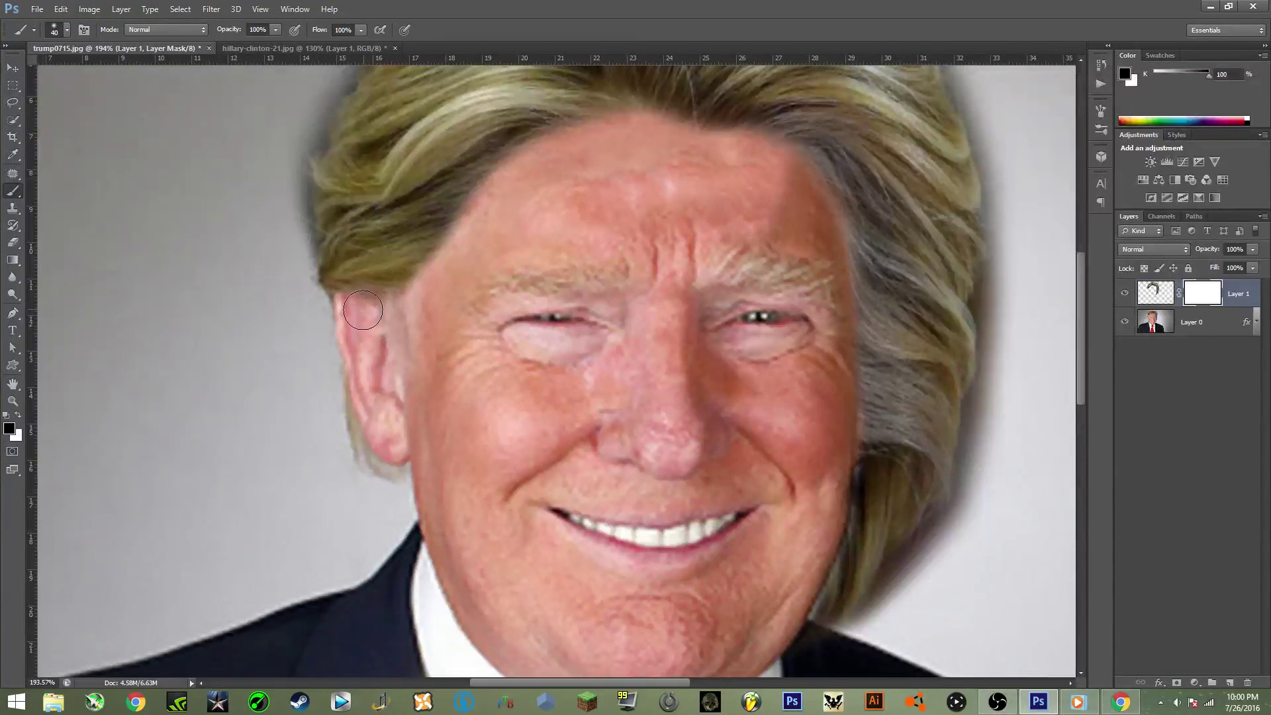
{"action": "mouse_move", "coordinate": [364, 317]}
{"action": "left_mouse_down"}
{"action": "mouse_move", "coordinate": [349, 295]}
{"action": "mouse_move", "coordinate": [381, 316]}
{"action": "mouse_move", "coordinate": [383, 336]}
{"action": "left_mouse_up"}
{"action": "key", "text": "ctrl+z"}
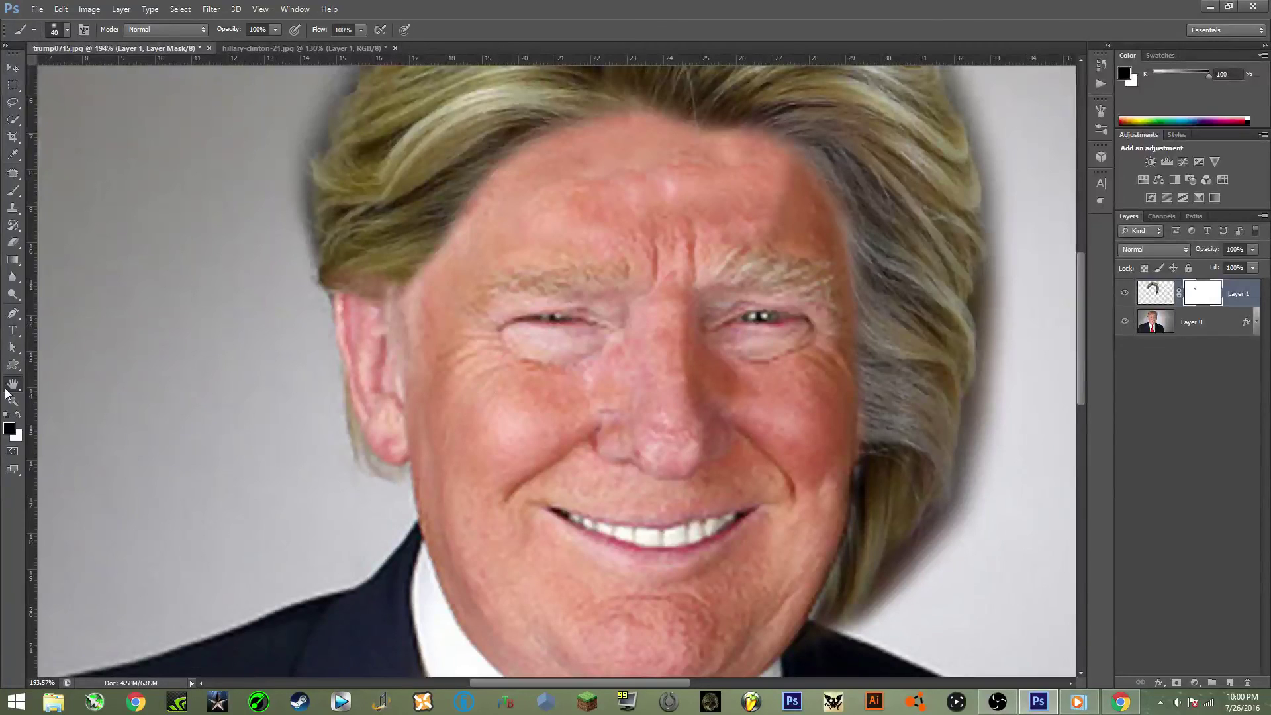
{"action": "double_click", "coordinate": [10, 386]}
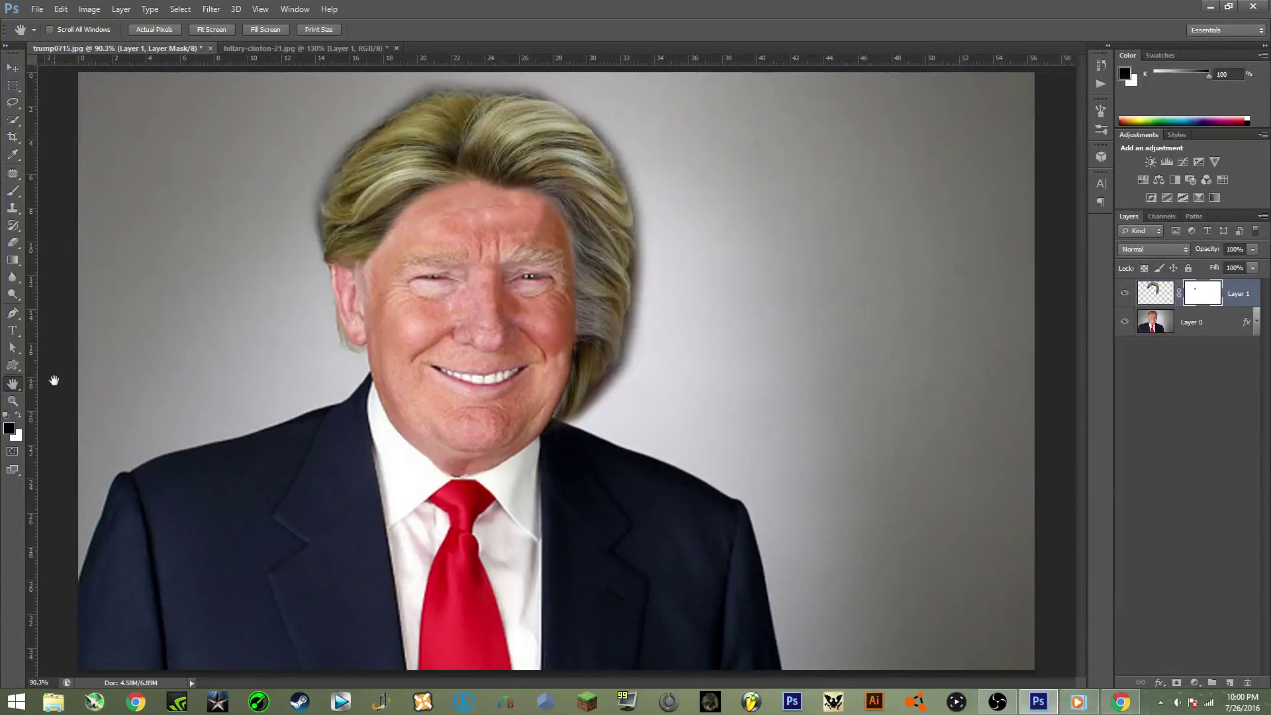
Zoom in and lasso the stray hair area behind the left ear on Layer 0
{"action": "left_click", "coordinate": [319, 291], "text": "ctrl"}
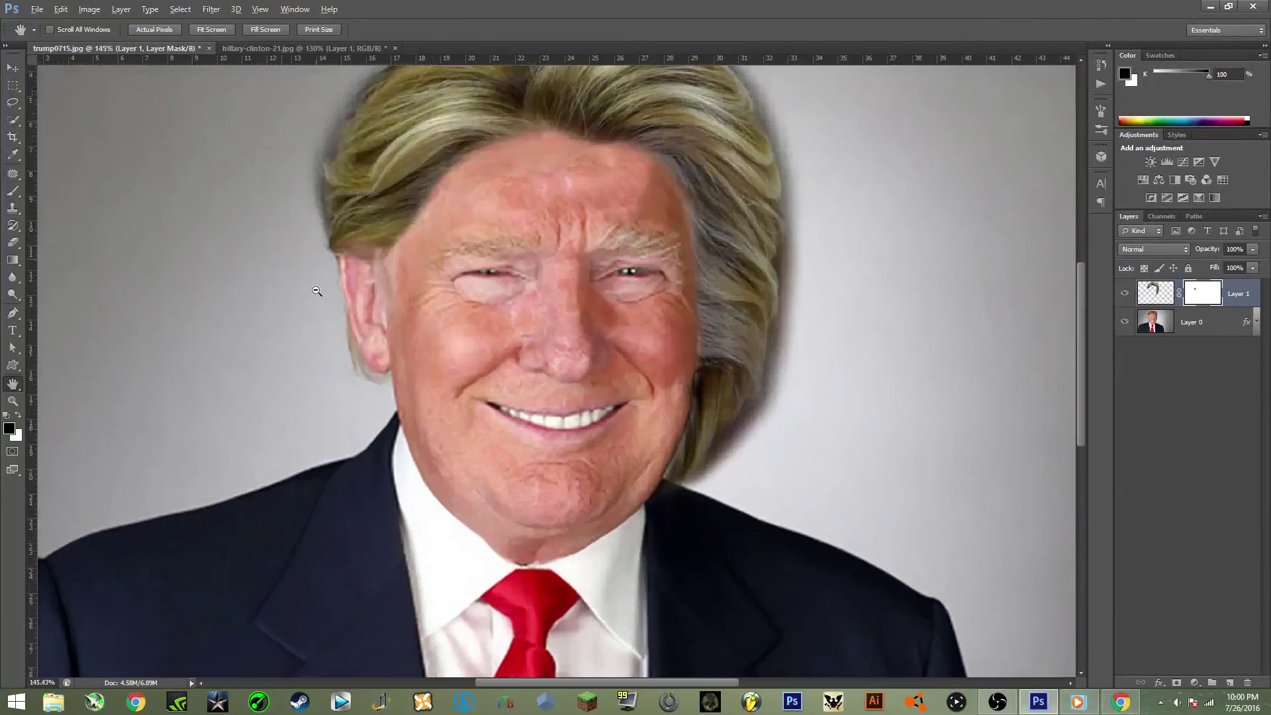
{"action": "left_click", "coordinate": [1165, 322]}
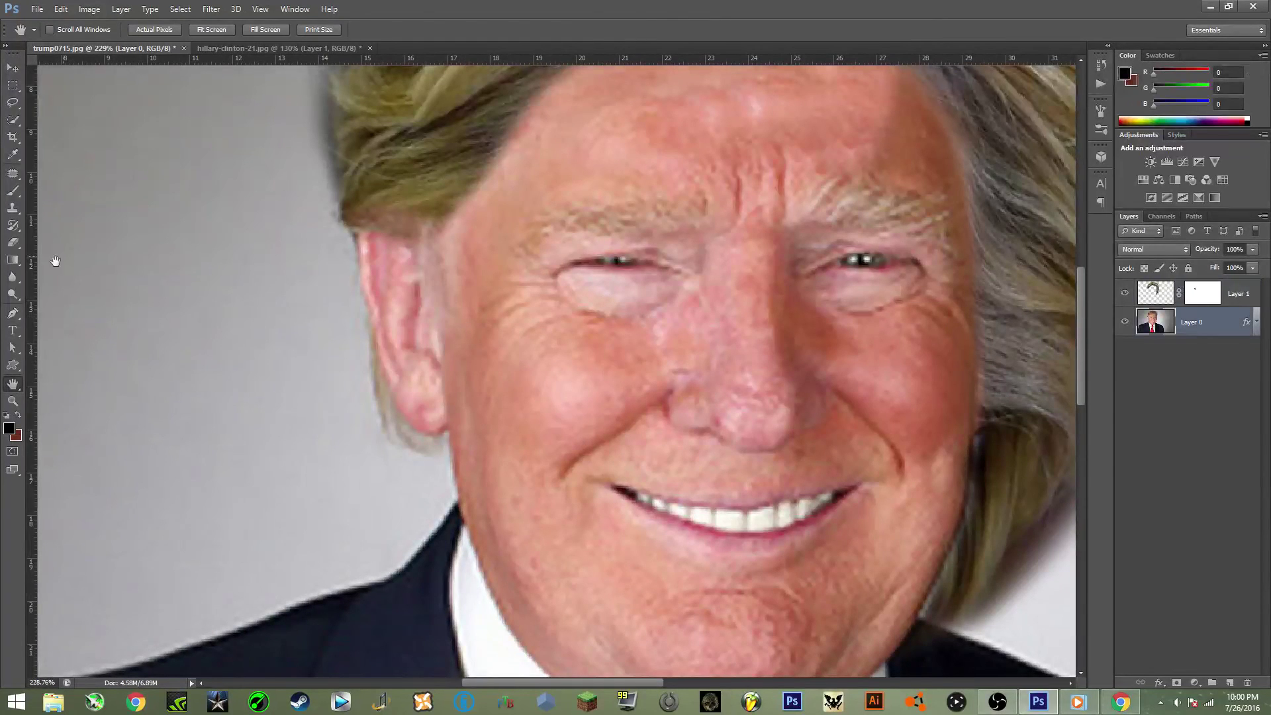
{"action": "left_click", "coordinate": [13, 102]}
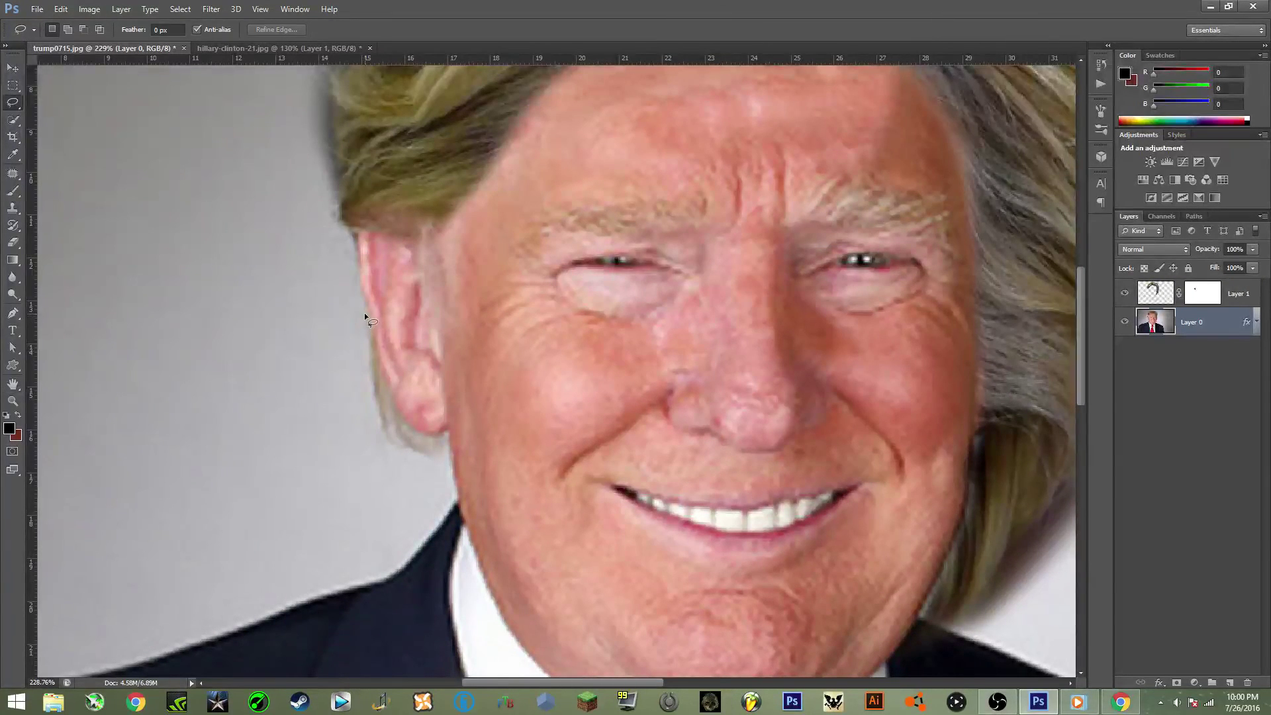
{"action": "left_click_drag", "start_coordinate": [369, 330], "coordinate": [375, 357]}
{"action": "left_click_drag", "start_coordinate": [347, 331], "coordinate": [341, 334]}
{"action": "mouse_move", "coordinate": [397, 414]}
{"action": "left_mouse_down"}
{"action": "mouse_move", "coordinate": [356, 429]}
{"action": "mouse_move", "coordinate": [384, 428]}
{"action": "left_mouse_up"}
Patch that area with nearby grey background, then outline the leftover spot again
{"action": "left_click", "coordinate": [13, 174]}
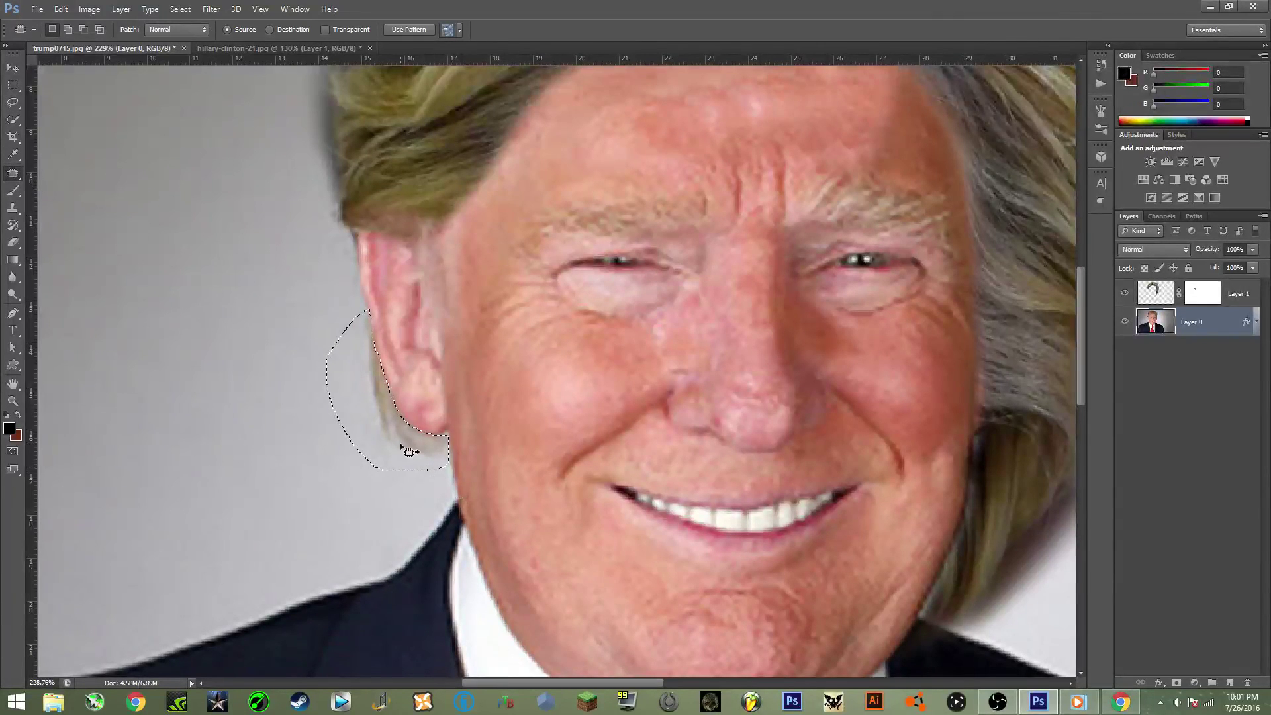
{"action": "left_click_drag", "start_coordinate": [406, 445], "coordinate": [298, 461]}
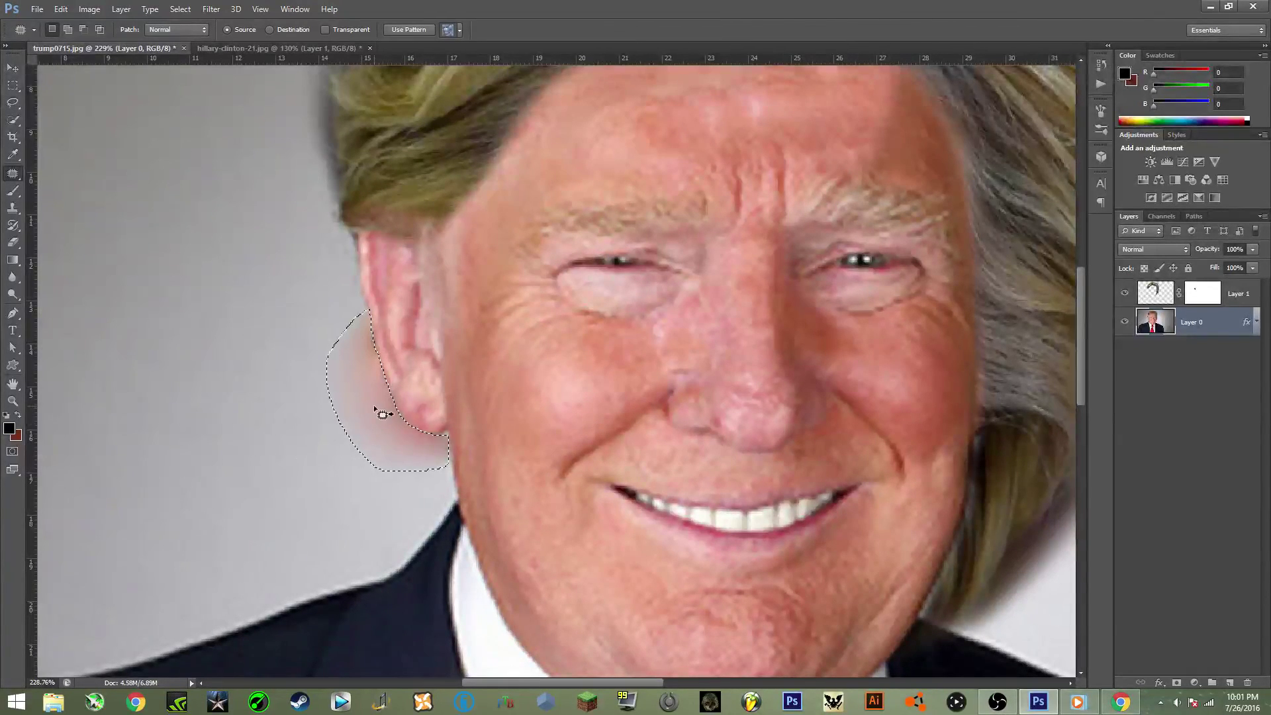
{"action": "key", "text": "ctrl+d"}
{"action": "left_click_drag", "start_coordinate": [388, 433], "coordinate": [396, 442]}
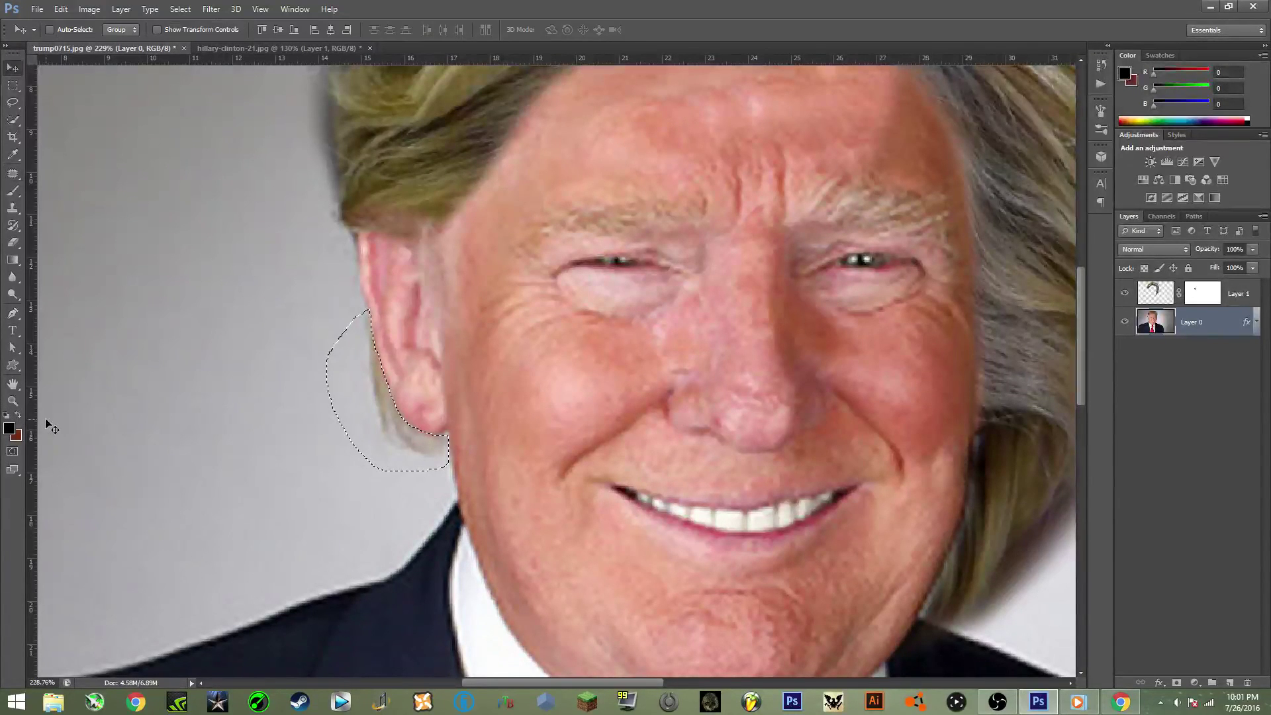
{"action": "key", "text": "b"}
{"action": "left_click", "coordinate": [9, 428]}
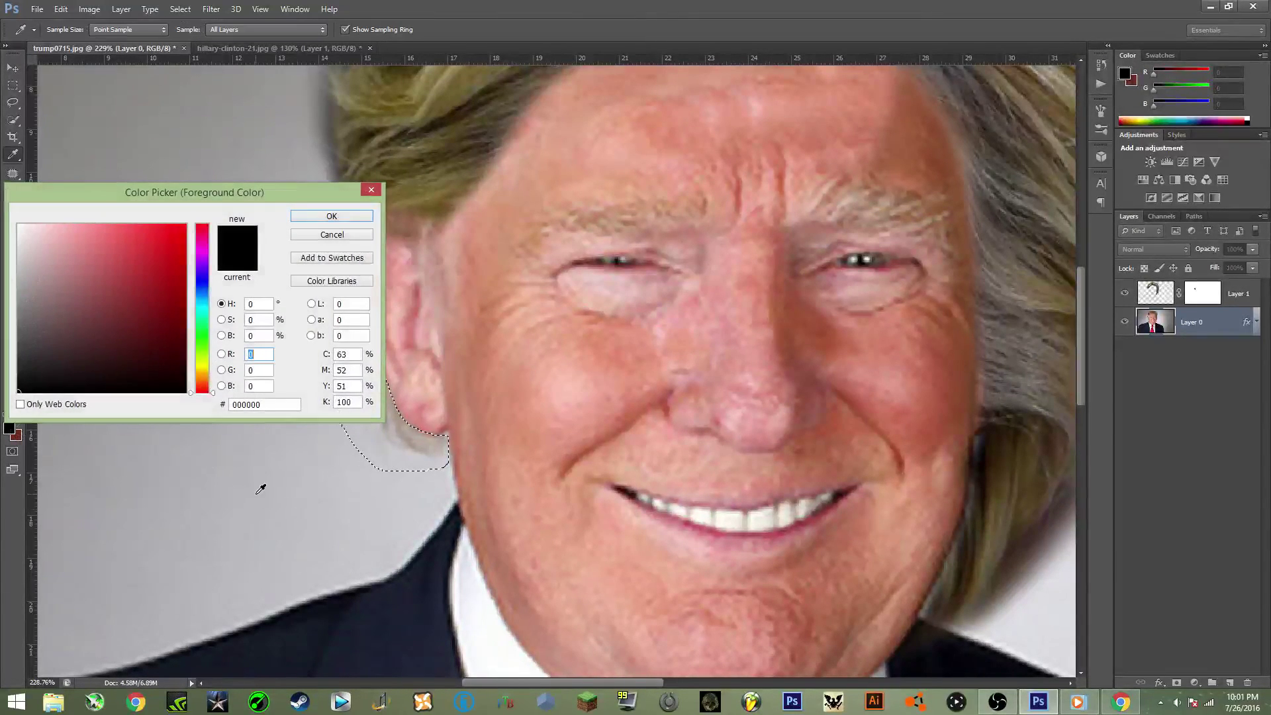
Sample the background grey and brush it over the hair strand behind the ear and along the jaw
{"action": "left_click", "coordinate": [261, 488]}
{"action": "left_click_drag", "start_coordinate": [340, 362], "coordinate": [326, 388]}
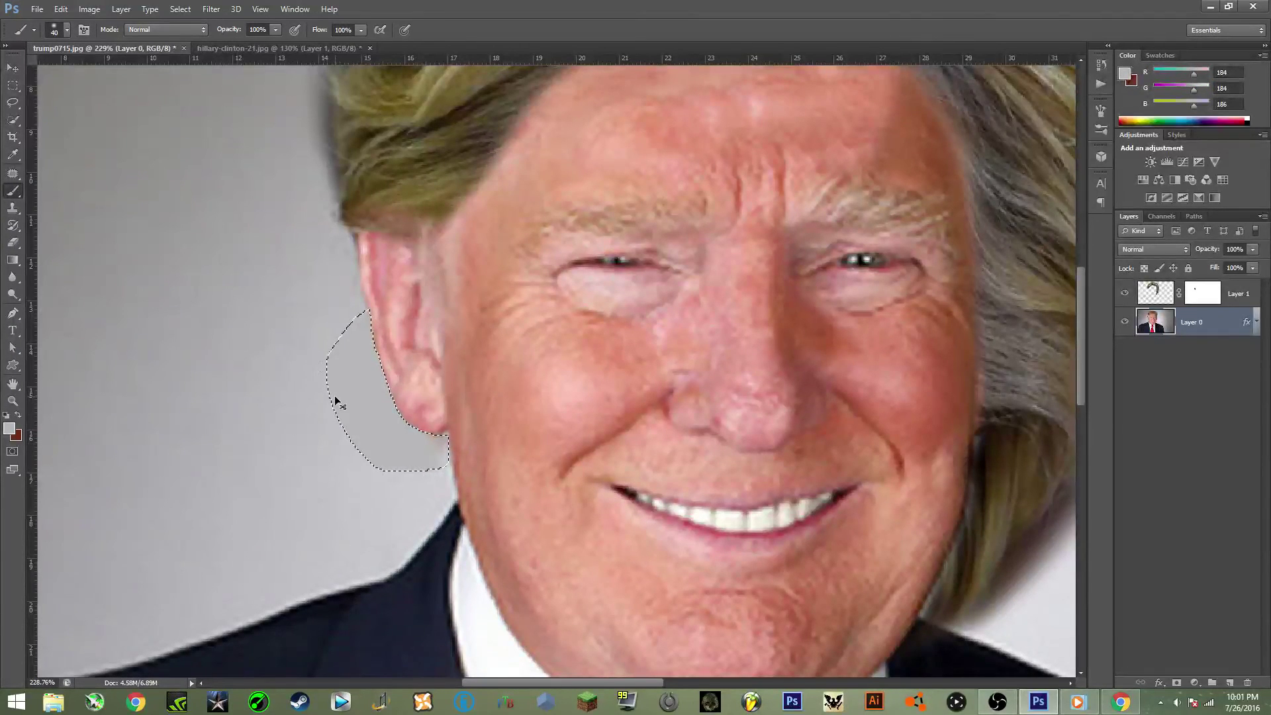
{"action": "key", "text": "ctrl+d"}
{"action": "mouse_move", "coordinate": [411, 482]}
{"action": "left_mouse_down"}
{"action": "mouse_move", "coordinate": [344, 468]}
{"action": "mouse_move", "coordinate": [383, 460]}
{"action": "mouse_move", "coordinate": [285, 440]}
{"action": "mouse_move", "coordinate": [289, 400]}
{"action": "left_mouse_up"}
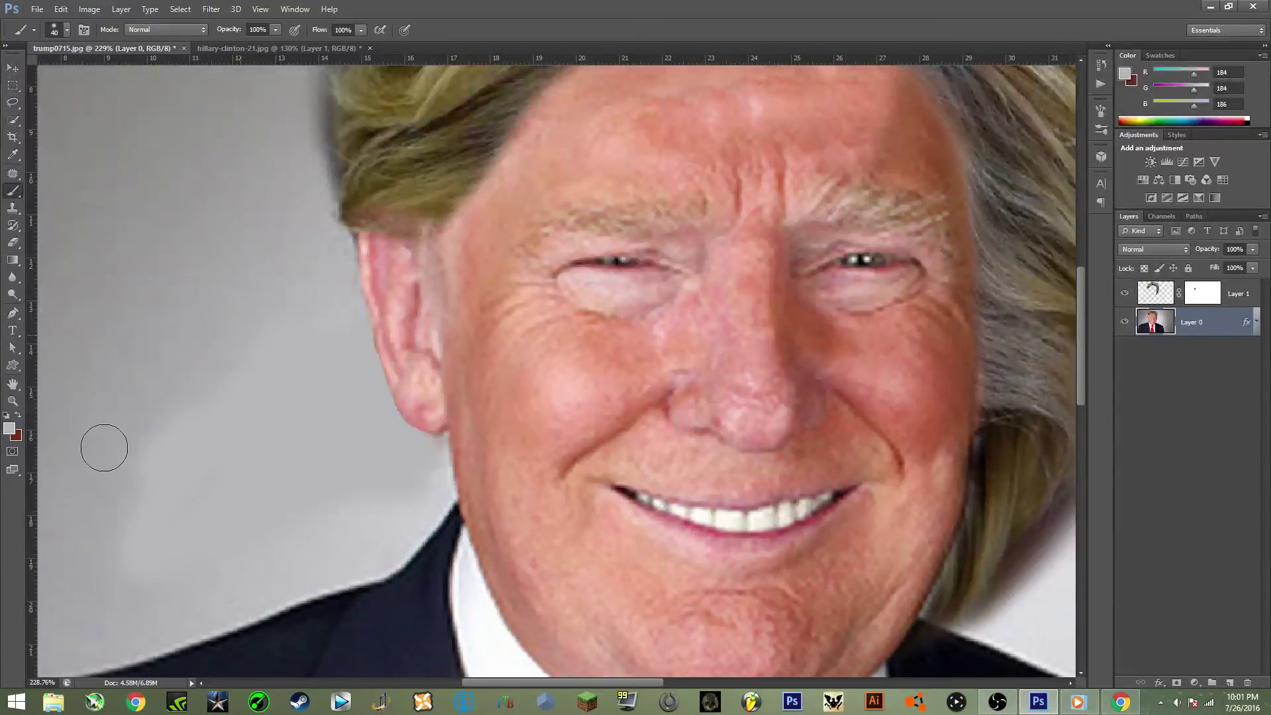
{"action": "mouse_move", "coordinate": [102, 445]}
{"action": "left_mouse_down"}
{"action": "mouse_move", "coordinate": [62, 475]}
{"action": "mouse_move", "coordinate": [88, 462]}
{"action": "left_mouse_up"}
{"action": "key", "text": "ctrl+z"}
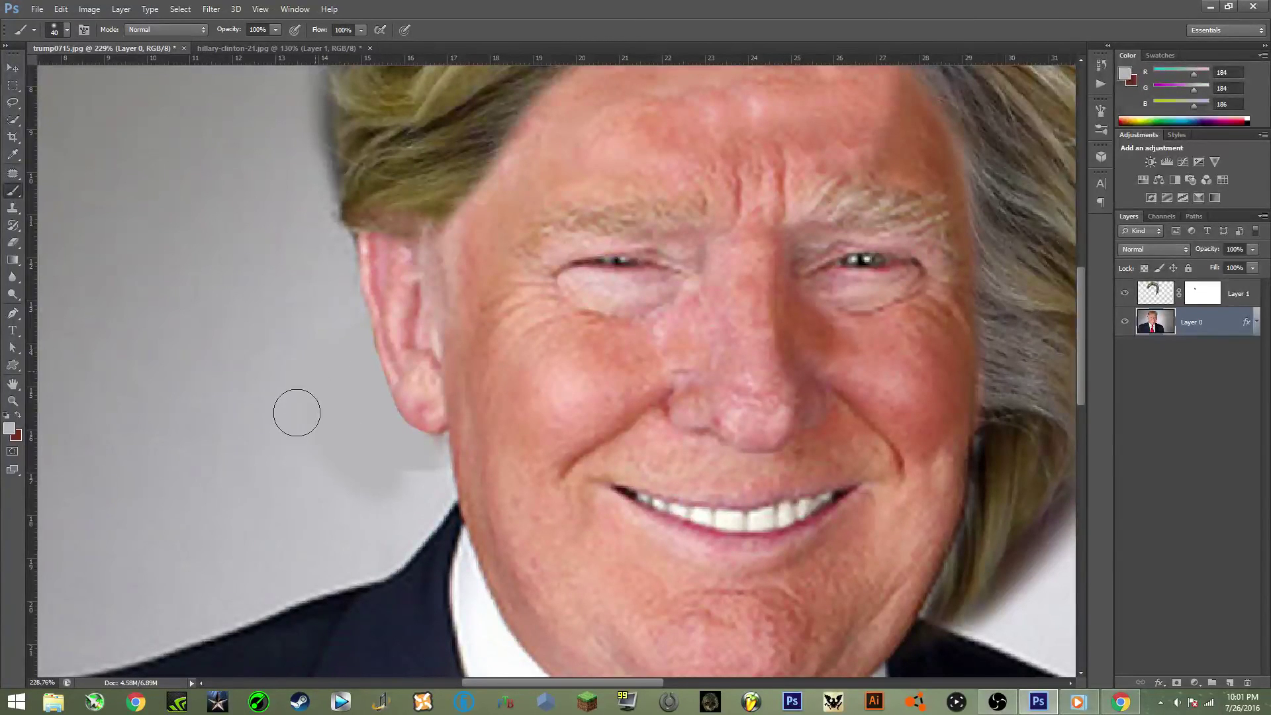
{"action": "mouse_move", "coordinate": [400, 472]}
{"action": "left_mouse_down"}
{"action": "mouse_move", "coordinate": [377, 503]}
{"action": "mouse_move", "coordinate": [420, 460]}
{"action": "mouse_move", "coordinate": [397, 519]}
{"action": "mouse_move", "coordinate": [280, 568]}
{"action": "left_mouse_up"}
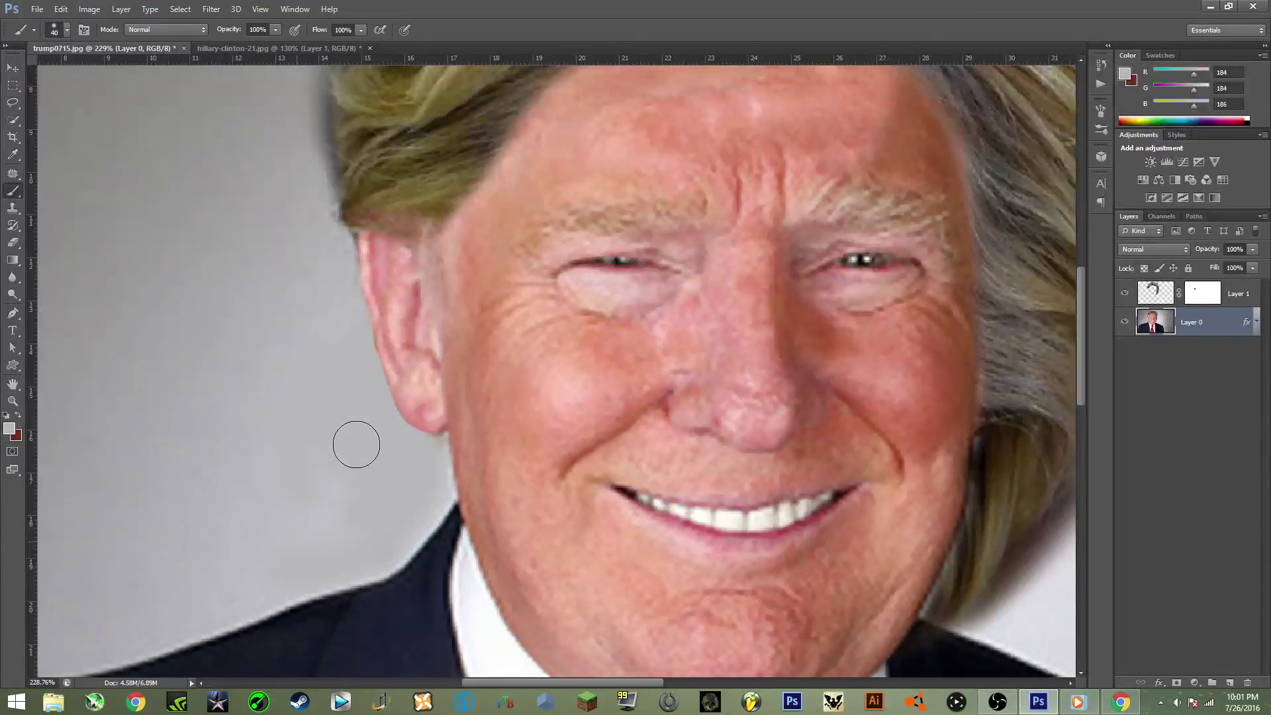
{"action": "double_click", "coordinate": [11, 386]}
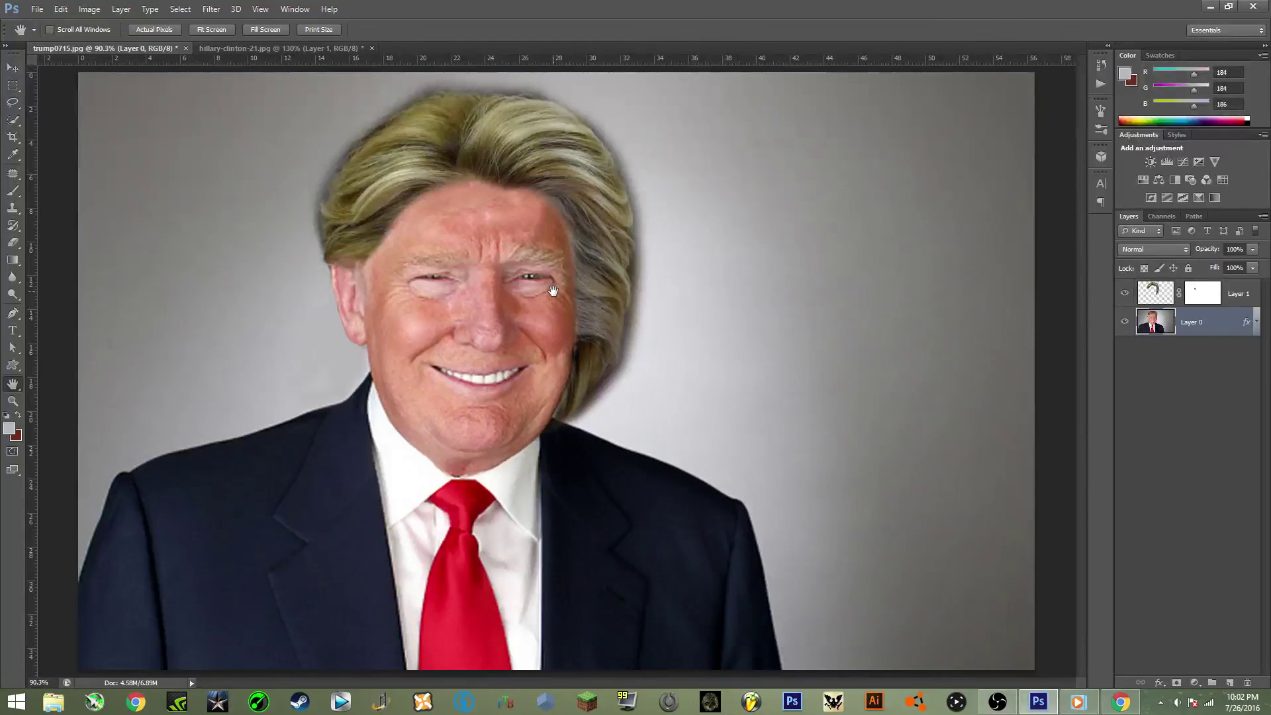
Hide the blonde hair layer, compare with the hair source portrait, then show it over the suited man again
{"action": "left_click", "coordinate": [1127, 294]}
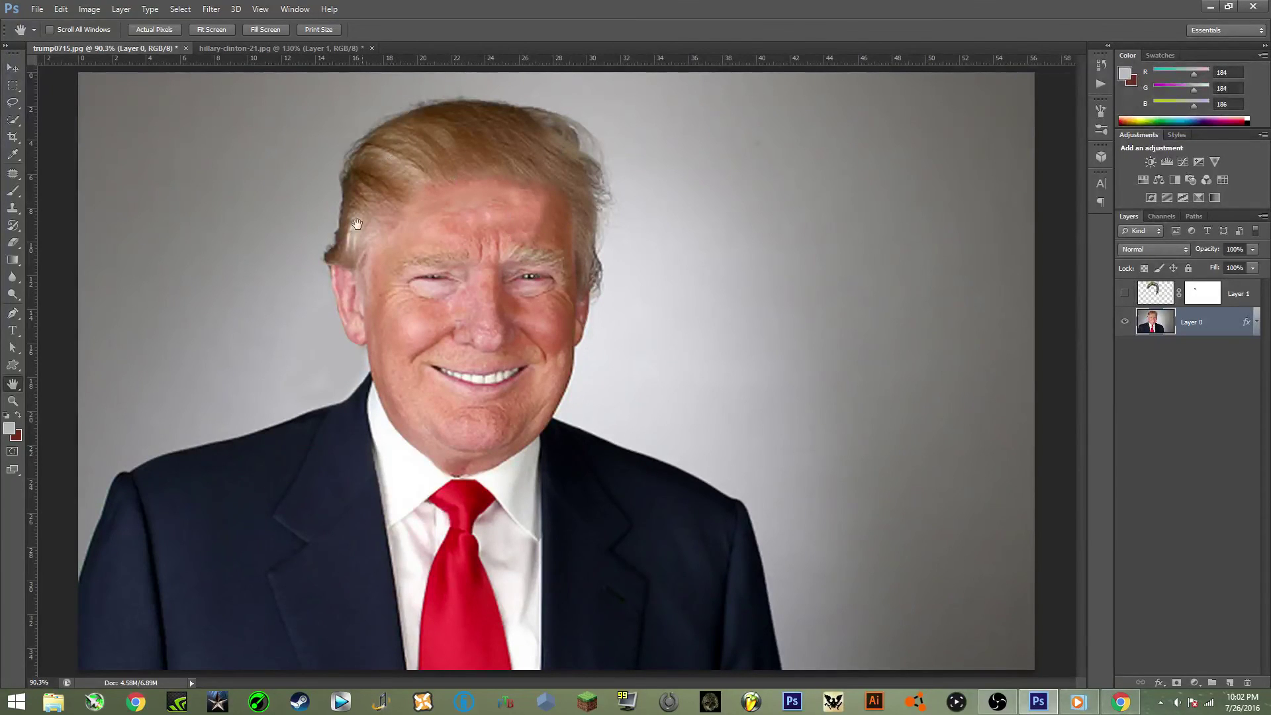
{"action": "left_click", "coordinate": [263, 49]}
{"action": "scroll", "coordinate": [490, 286], "scroll_direction": "down", "scroll_amount": 3}
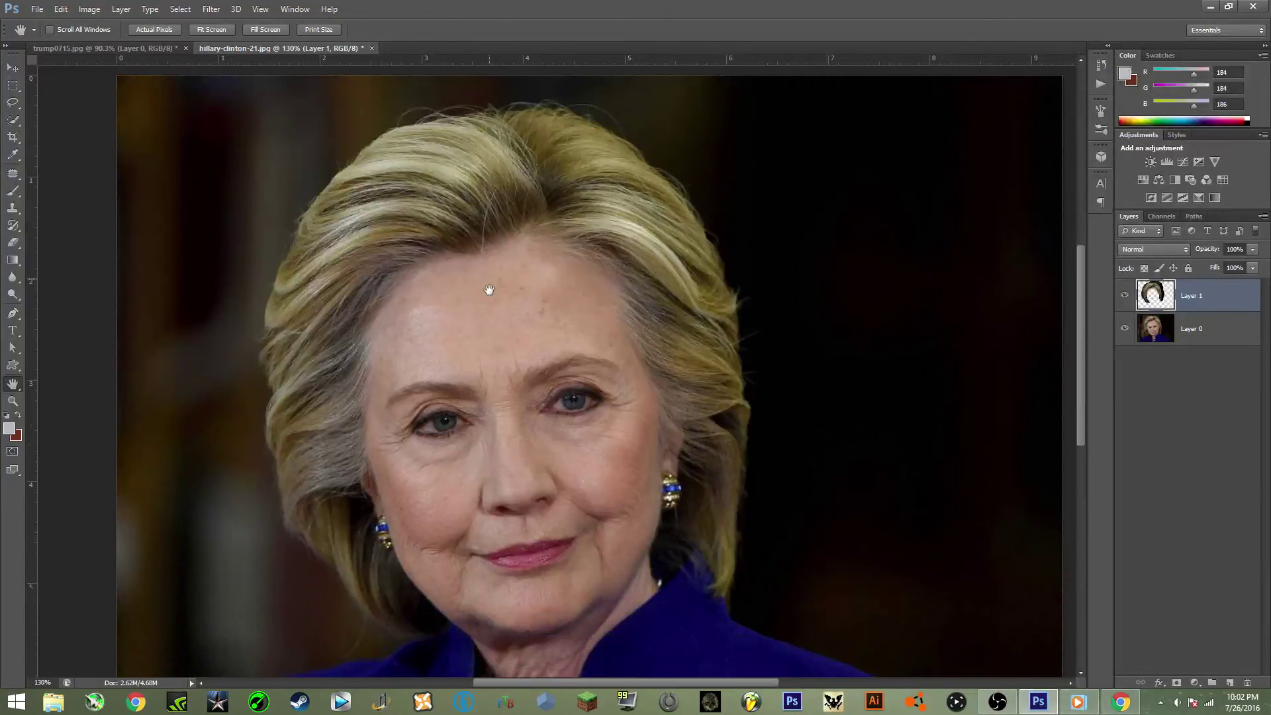
{"action": "scroll", "coordinate": [490, 288], "scroll_direction": "down", "scroll_amount": 1}
{"action": "scroll", "coordinate": [463, 289], "scroll_direction": "down", "scroll_amount": 1}
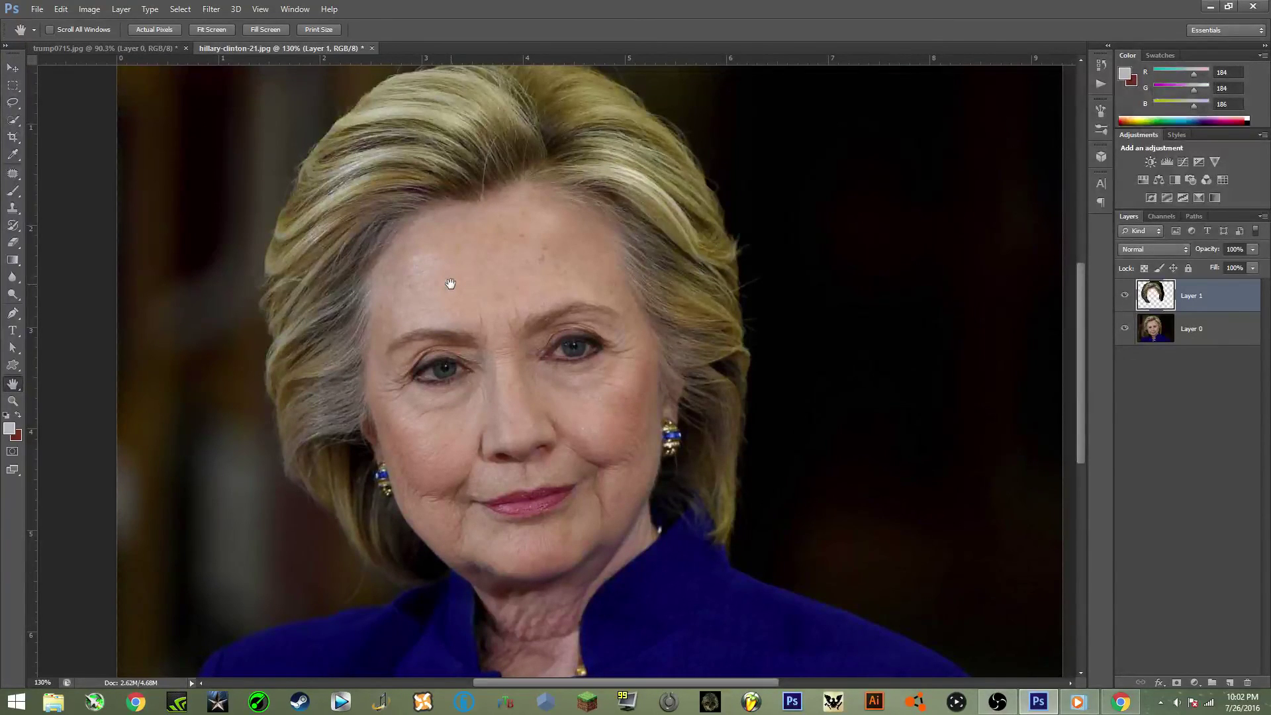
{"action": "left_click", "coordinate": [153, 49]}
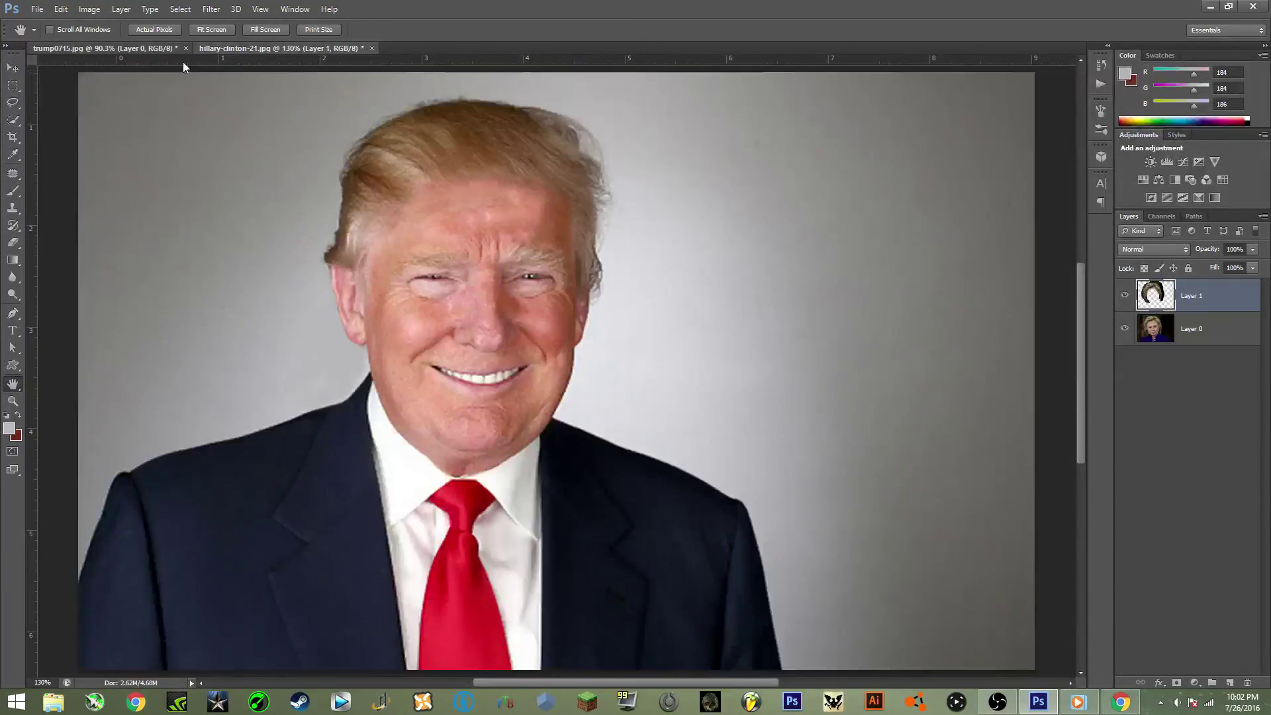
{"action": "left_click", "coordinate": [1125, 295]}
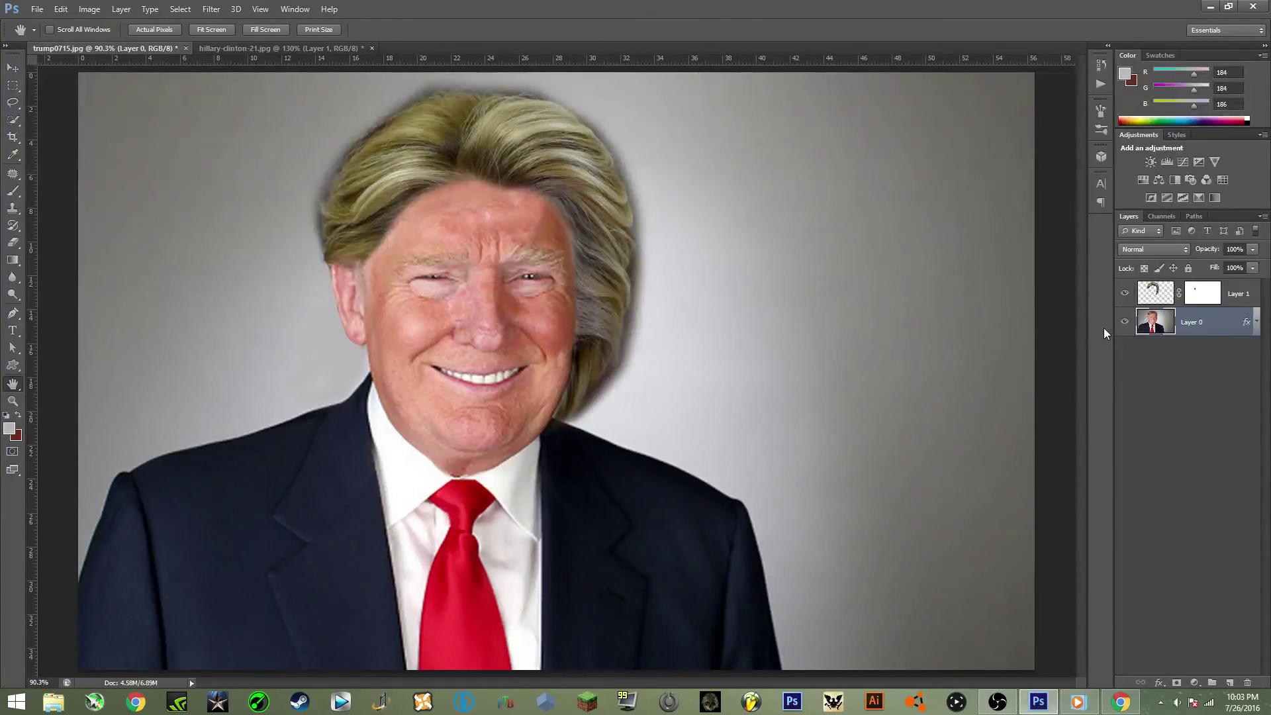
Set the foreground colour to black and brush a stroke along the suit's shoulder
{"action": "left_click", "coordinate": [9, 431]}
{"action": "left_click", "coordinate": [18, 392]}
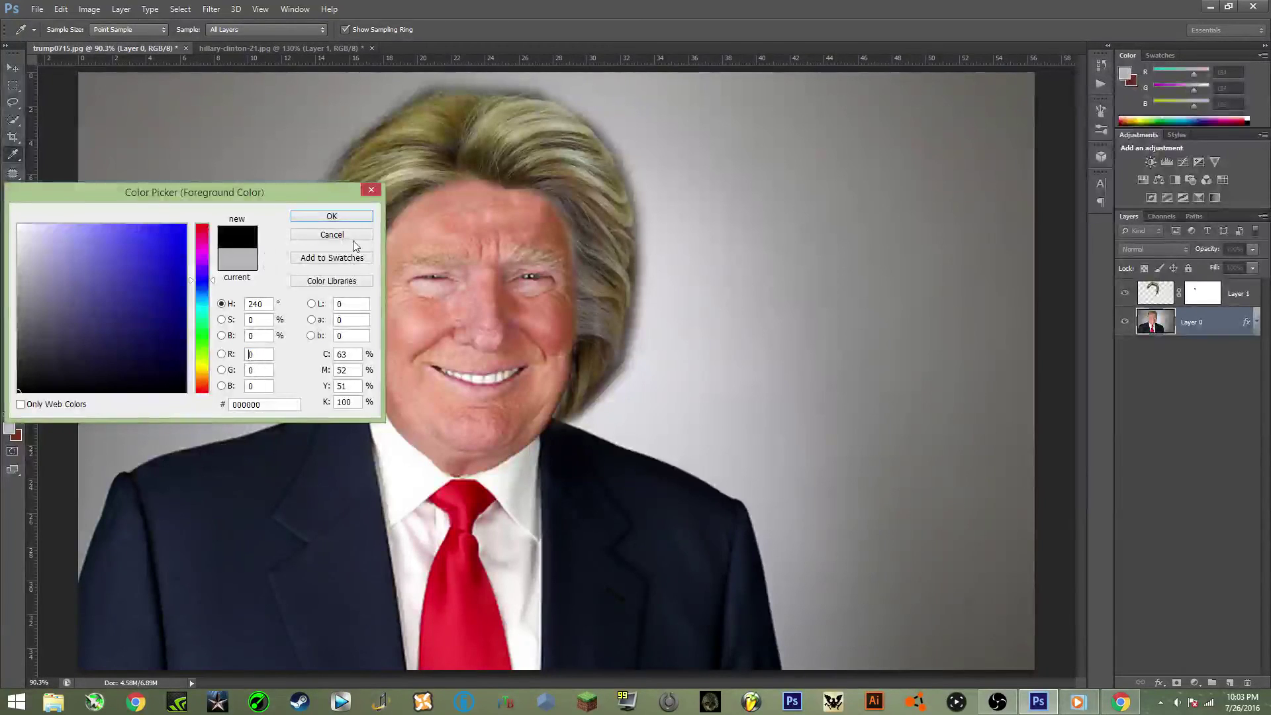
{"action": "left_click", "coordinate": [359, 218]}
{"action": "key", "text": "b"}
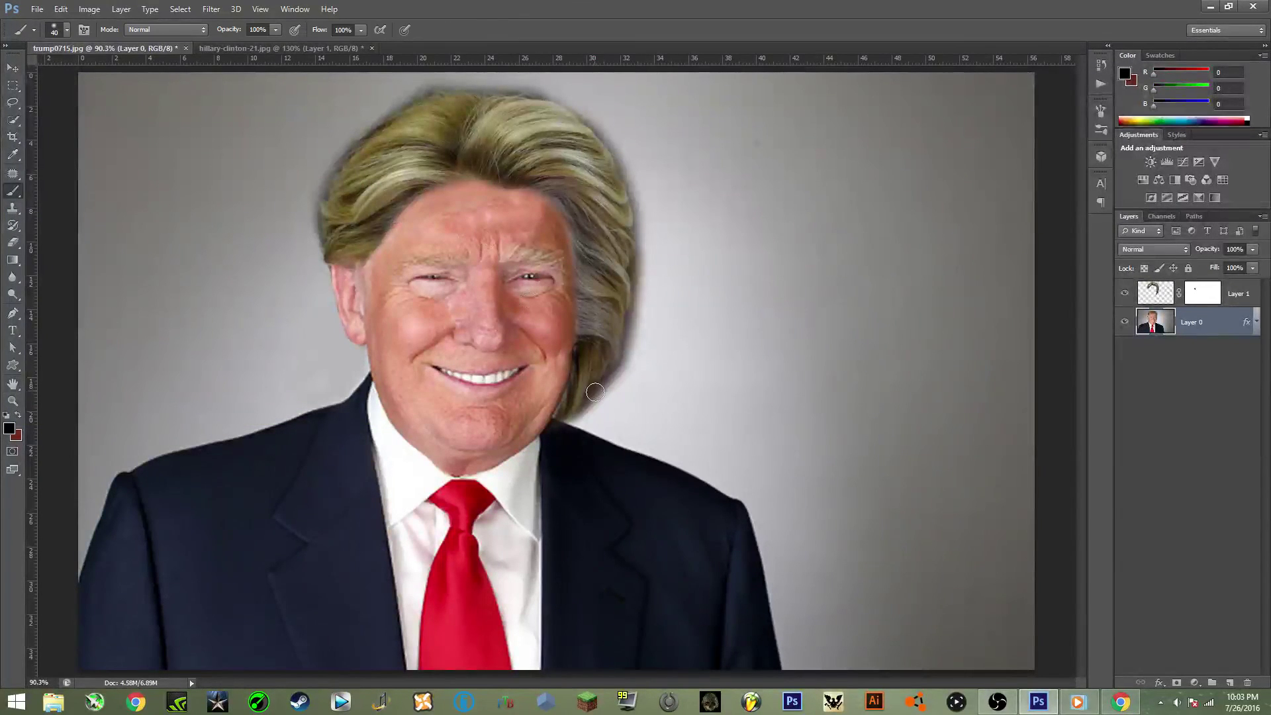
{"action": "left_click_drag", "start_coordinate": [575, 424], "coordinate": [742, 494]}
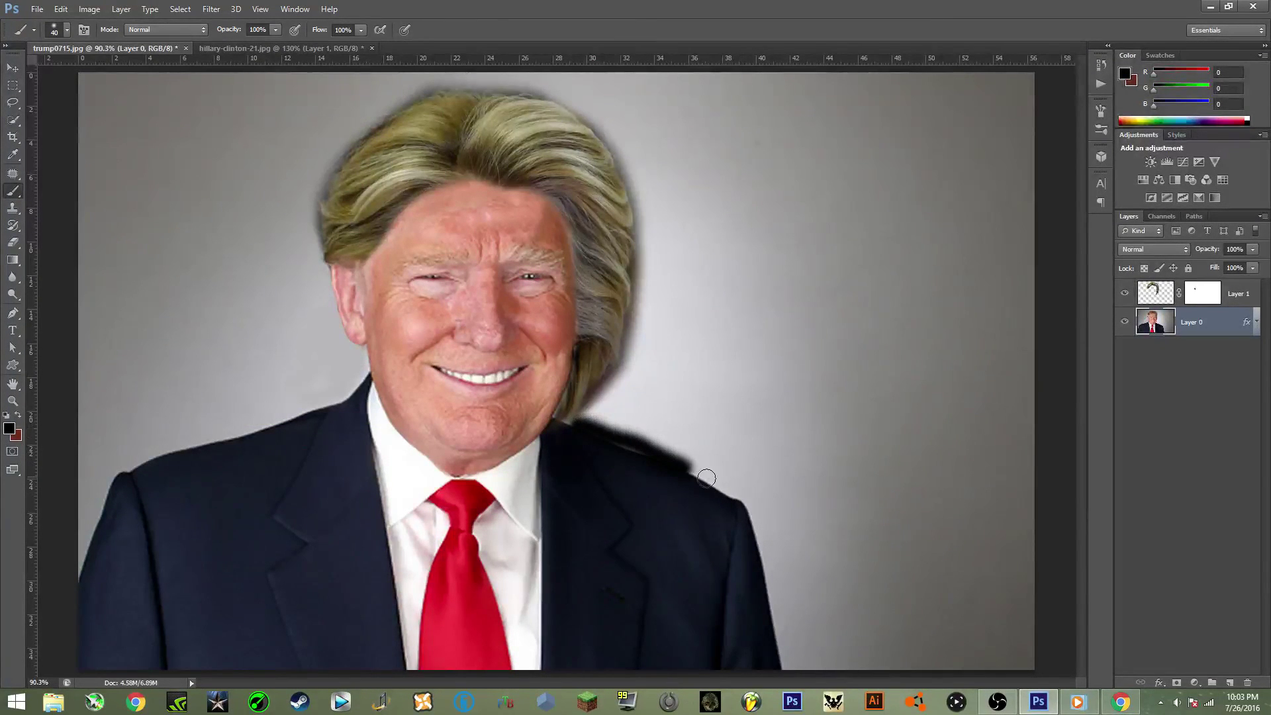
Undo that stroke, zoom in with a larger brush and repaint the right shoulder edge black
{"action": "key", "text": "ctrl+z"}
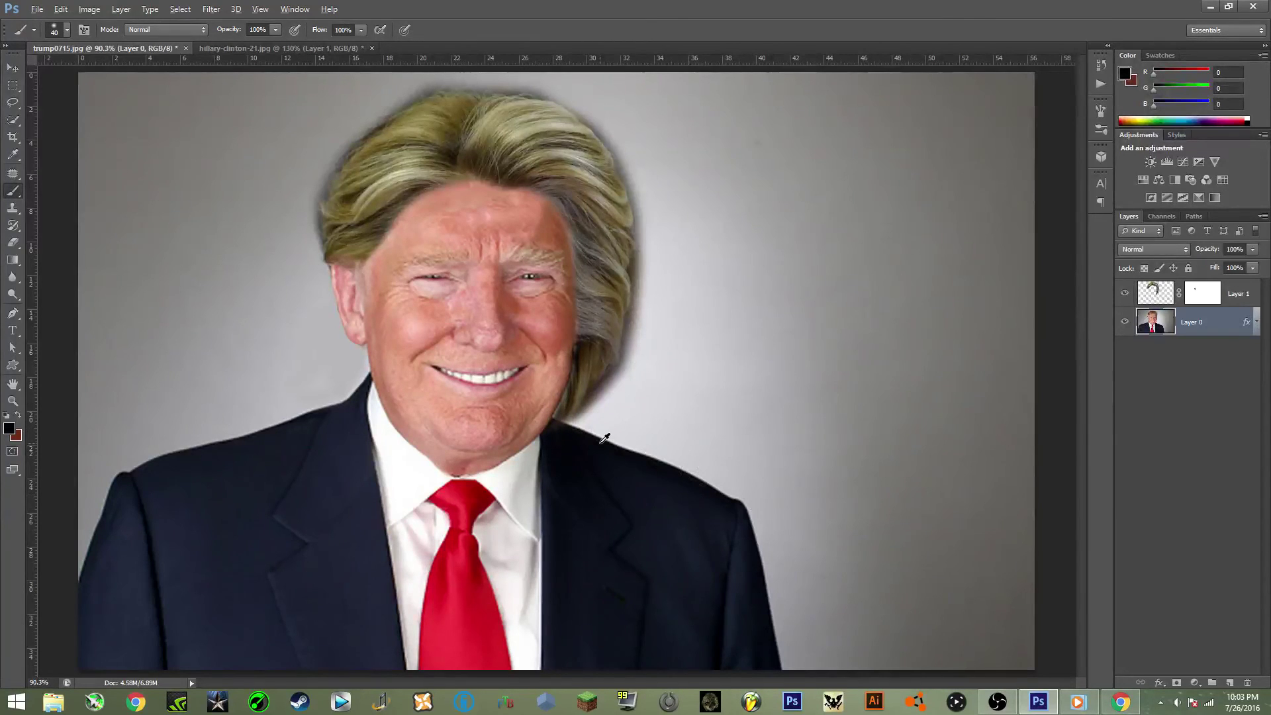
{"action": "scroll", "coordinate": [602, 435], "scroll_direction": "up", "scroll_amount": 3}
{"action": "scroll", "coordinate": [601, 435], "scroll_direction": "up", "scroll_amount": 2}
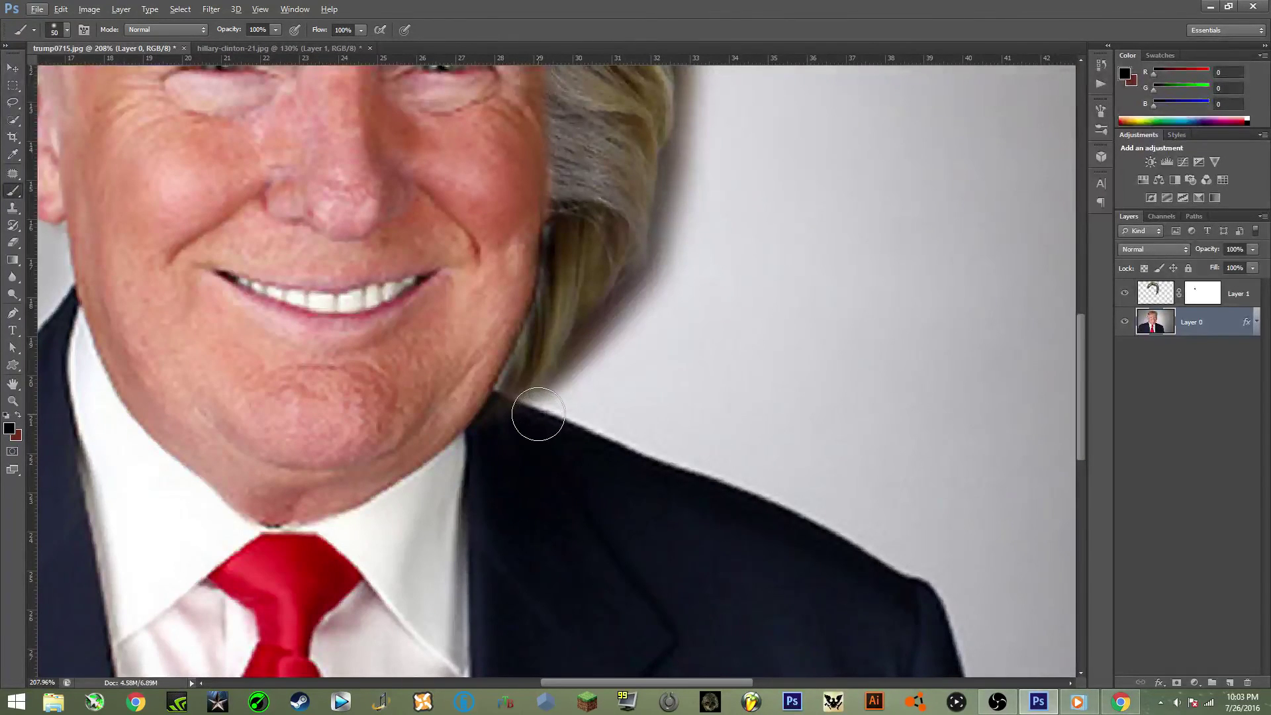
{"action": "key", "text": "bracketright"}
{"action": "key", "text": "bracketright"}
{"action": "key", "text": "bracketright"}
{"action": "mouse_move", "coordinate": [534, 439]}
{"action": "left_mouse_down"}
{"action": "mouse_move", "coordinate": [868, 605]}
{"action": "mouse_move", "coordinate": [686, 528]}
{"action": "left_mouse_up"}
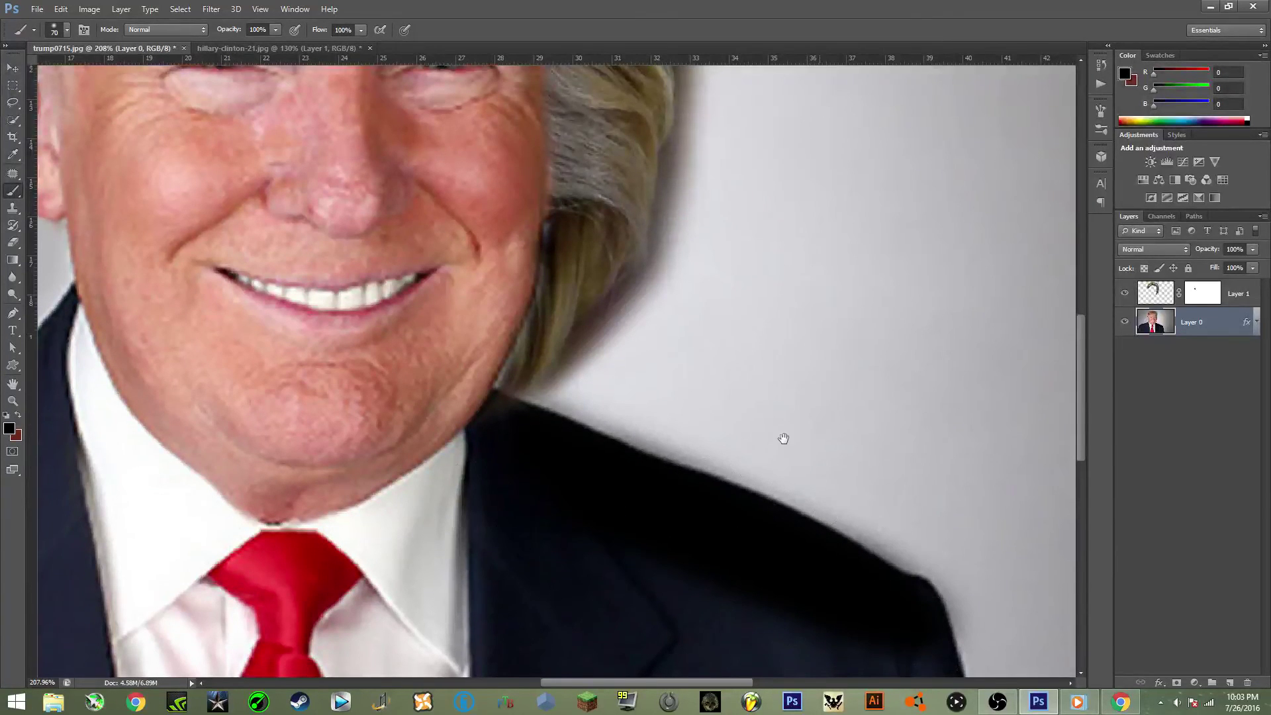
{"action": "left_click_drag", "start_coordinate": [819, 499], "coordinate": [654, 267]}
{"action": "mouse_move", "coordinate": [735, 397]}
{"action": "left_mouse_down"}
{"action": "mouse_move", "coordinate": [792, 649]}
{"action": "mouse_move", "coordinate": [744, 440]}
{"action": "left_mouse_up"}
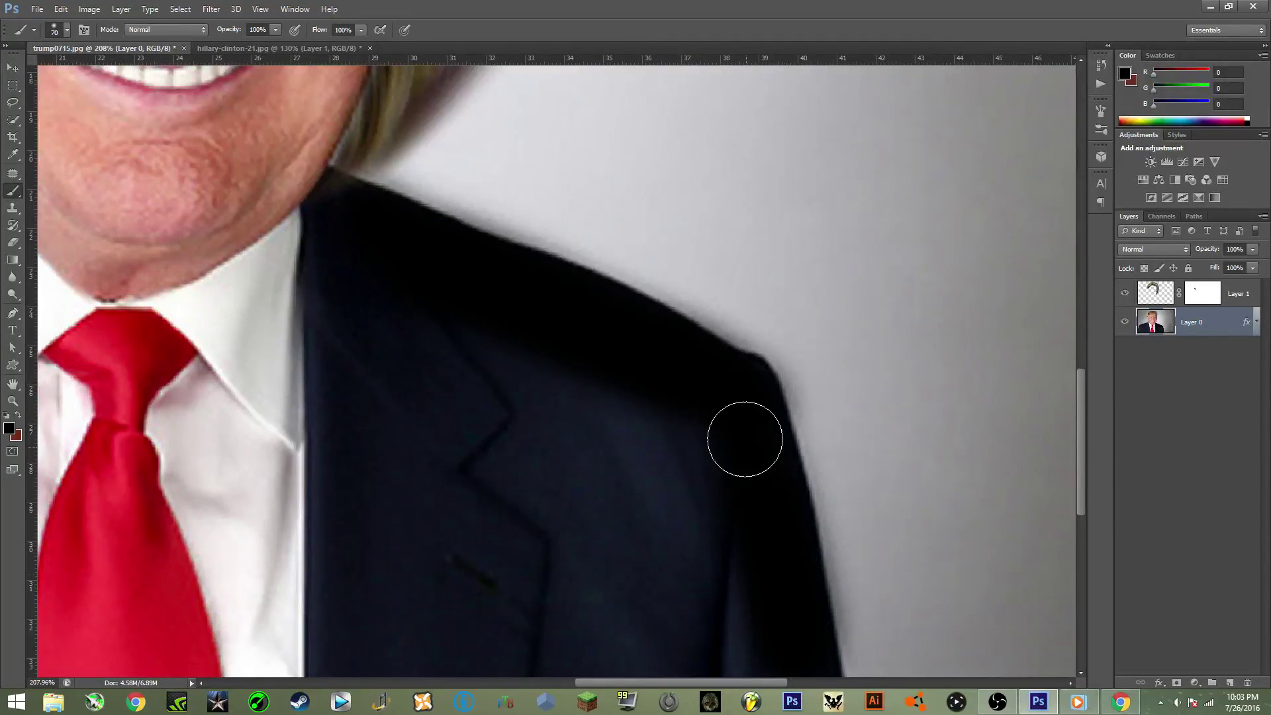
{"action": "left_click_drag", "start_coordinate": [866, 519], "coordinate": [715, 232]}
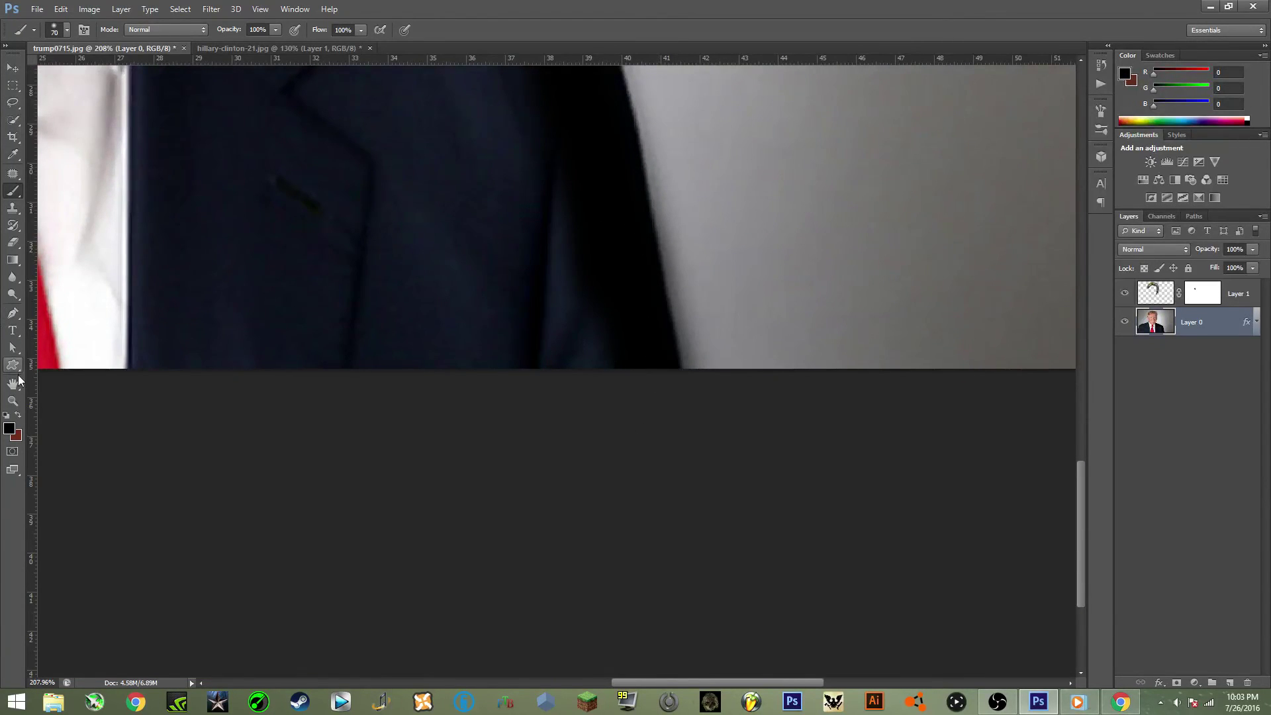
{"action": "double_click", "coordinate": [14, 384]}
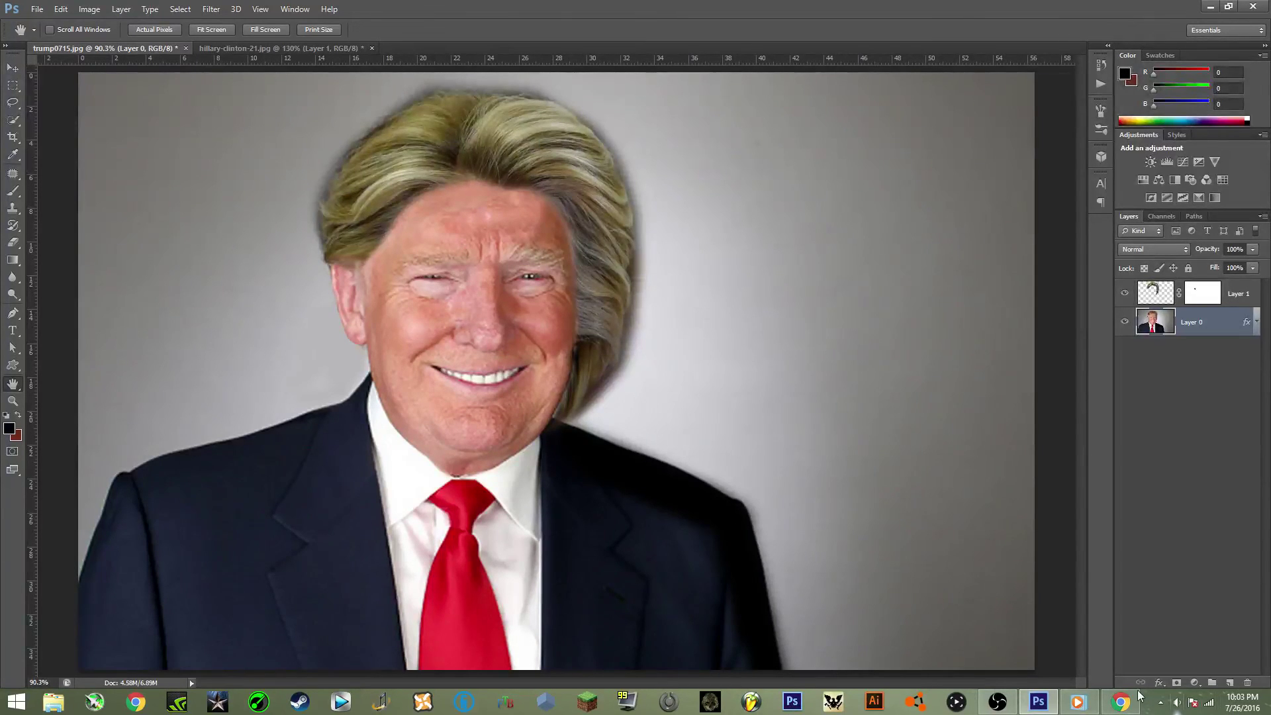
{"action": "mouse_move", "coordinate": [1078, 702]}
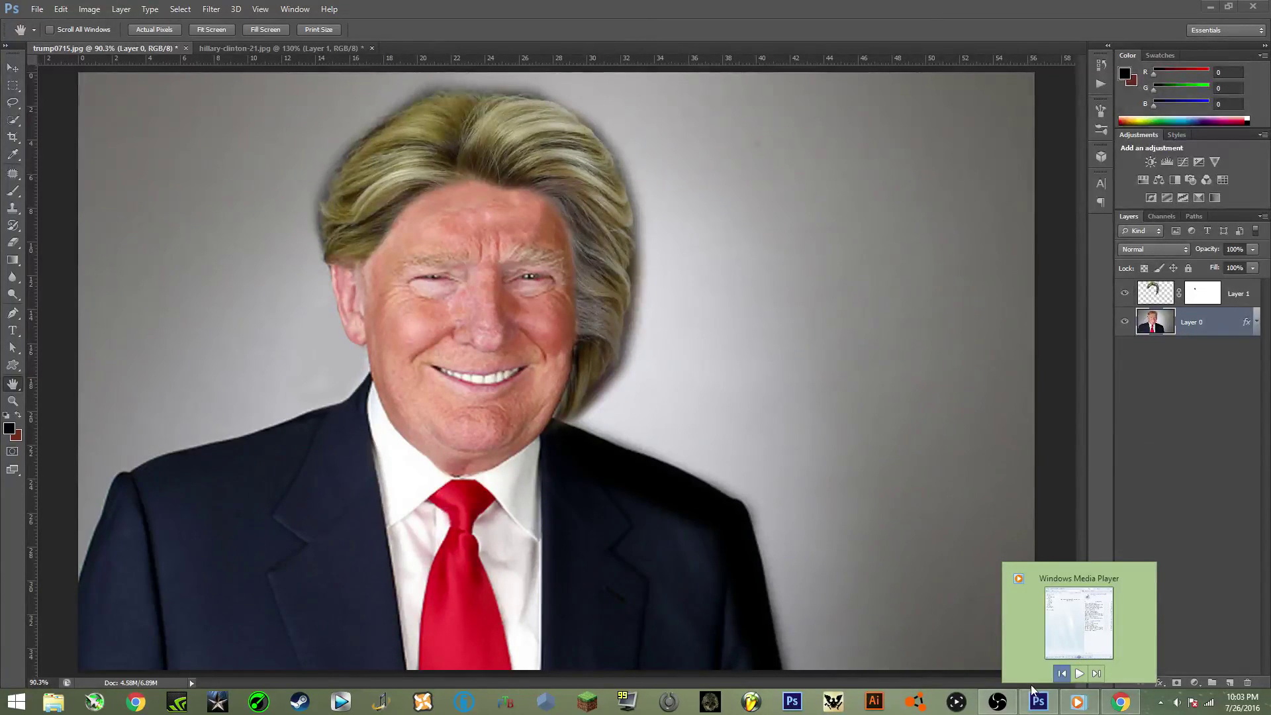
Check the hair source portrait tab, then return to the finished composite document
{"action": "left_click", "coordinate": [998, 702]}
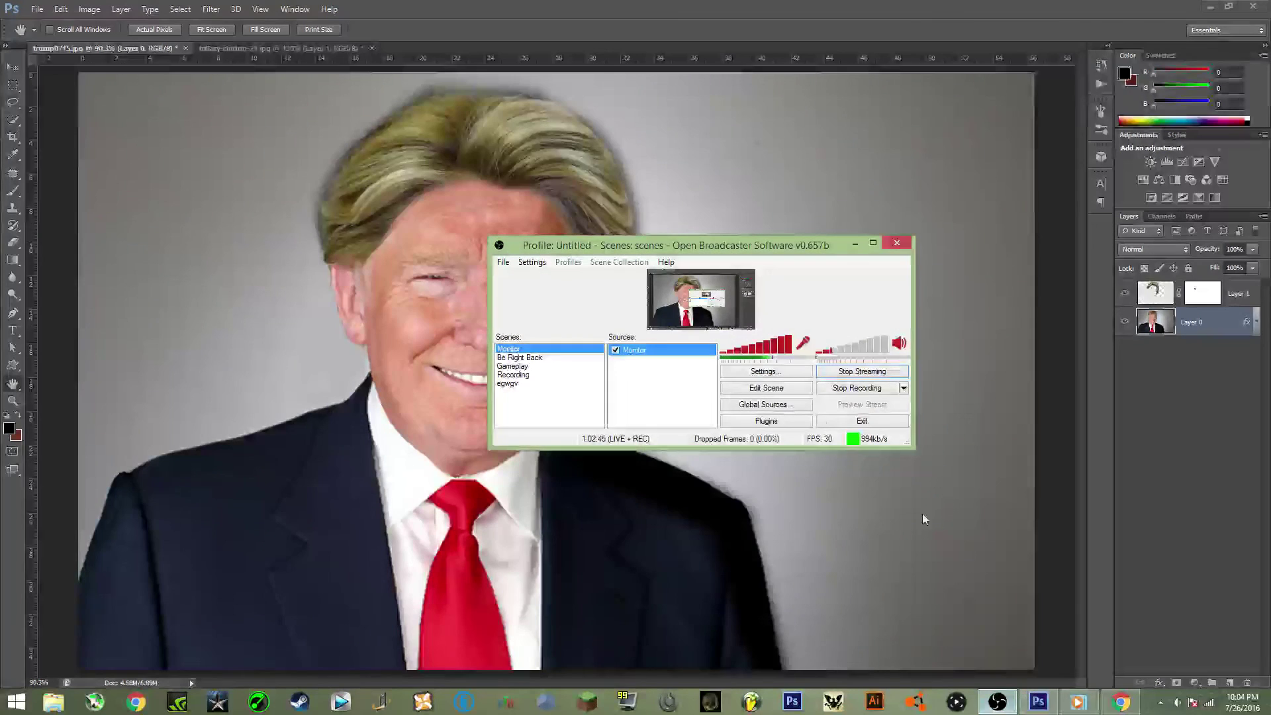
{"action": "left_click", "coordinate": [859, 242]}
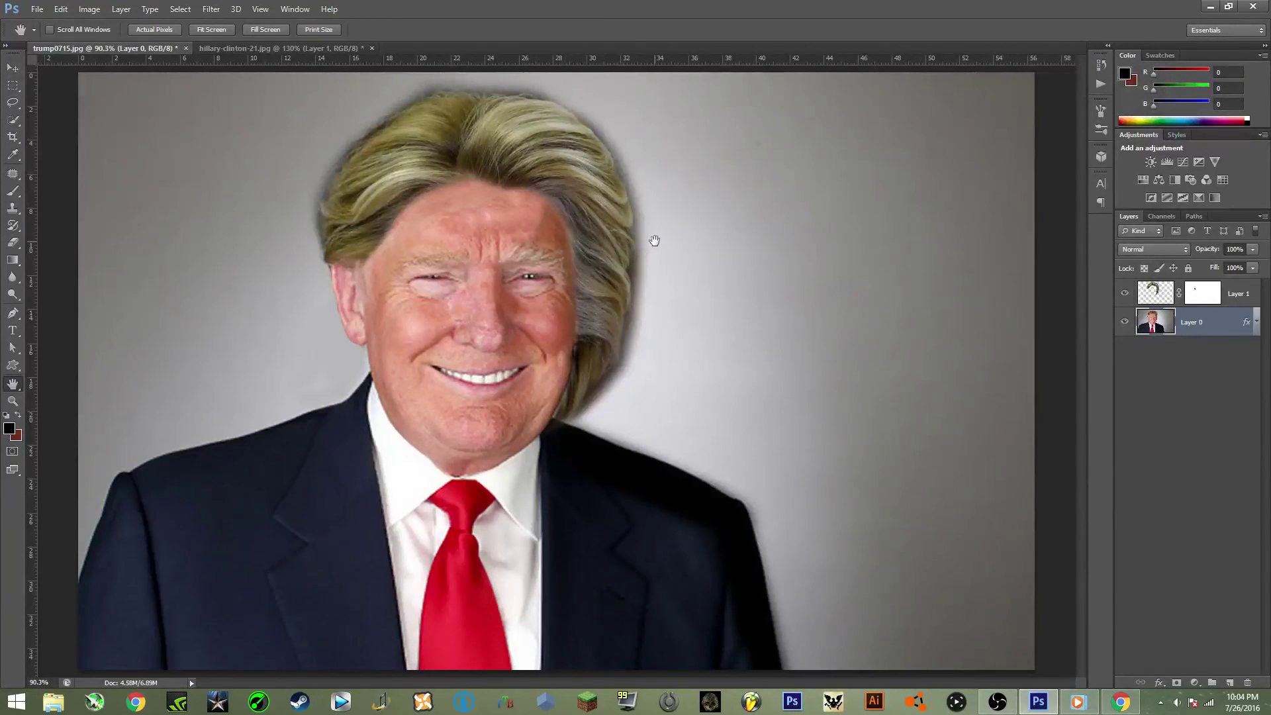
{"action": "left_click", "coordinate": [241, 48]}
{"action": "left_click", "coordinate": [114, 48]}
Save the composite as trump0715 copy.jpg on the Desktop at maximum JPEG quality
{"action": "key", "text": "ctrl+shift+s"}
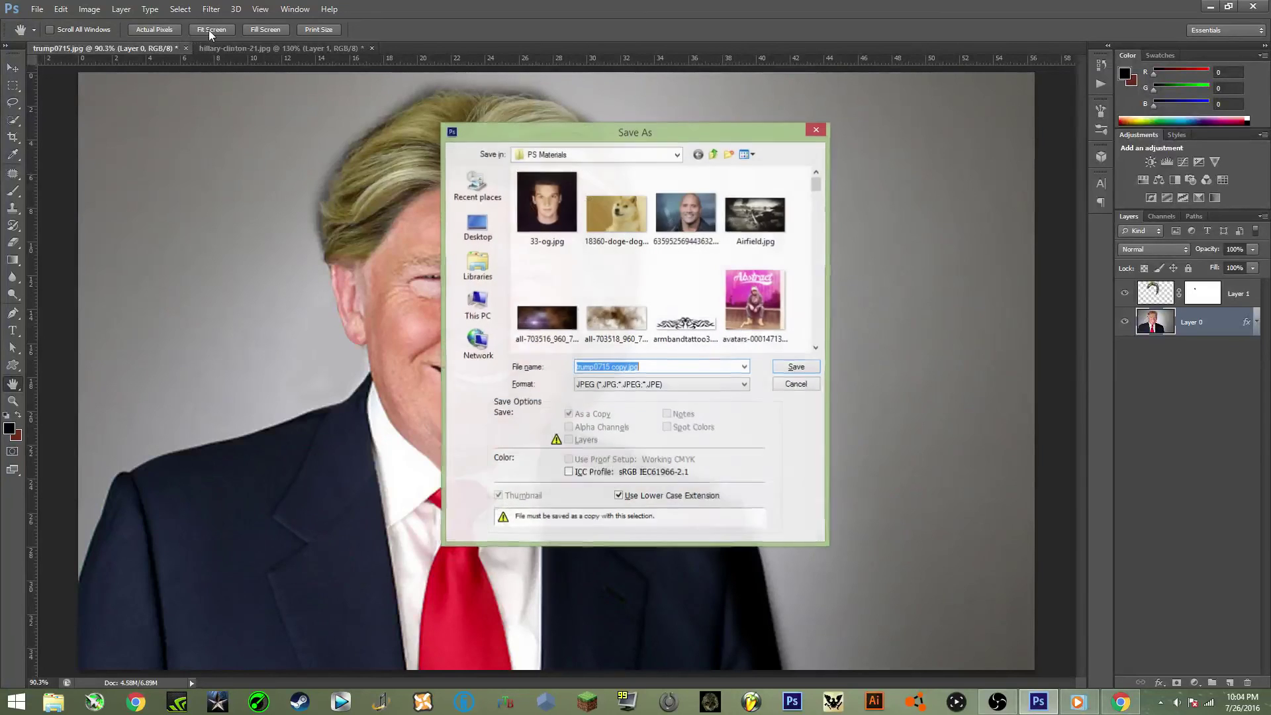
{"action": "left_click", "coordinate": [490, 245]}
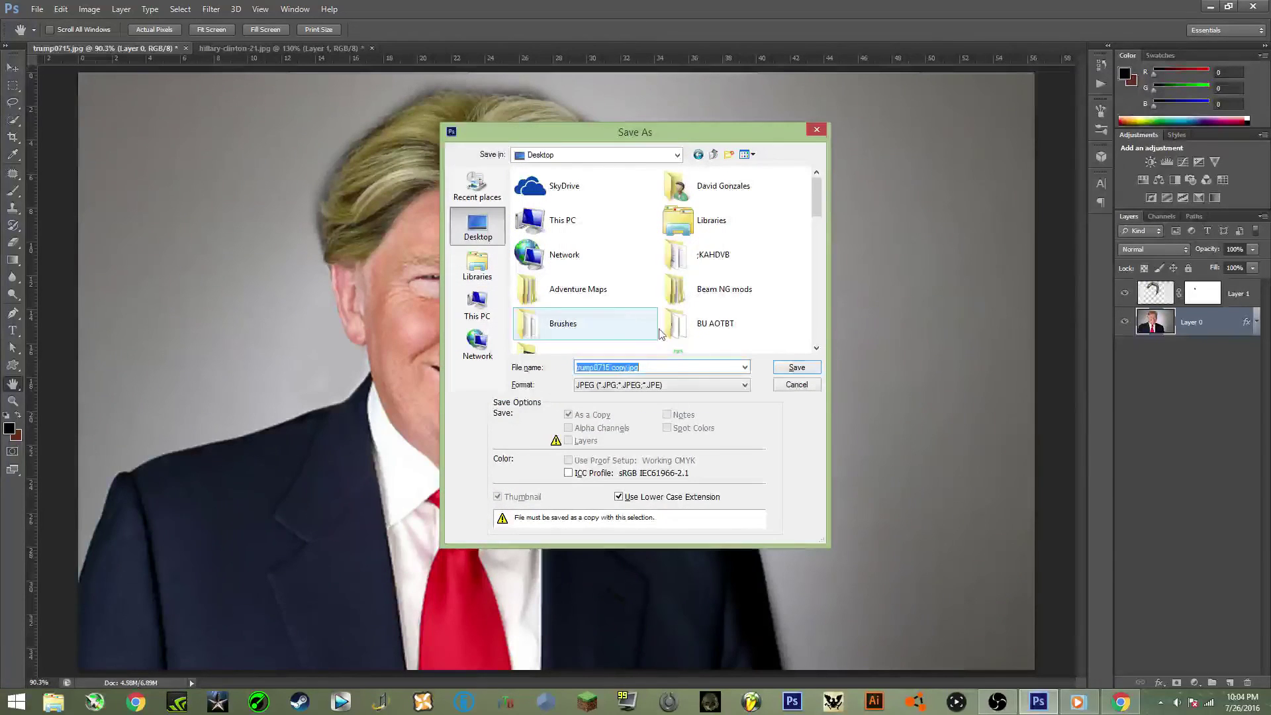
{"action": "left_click", "coordinate": [778, 370]}
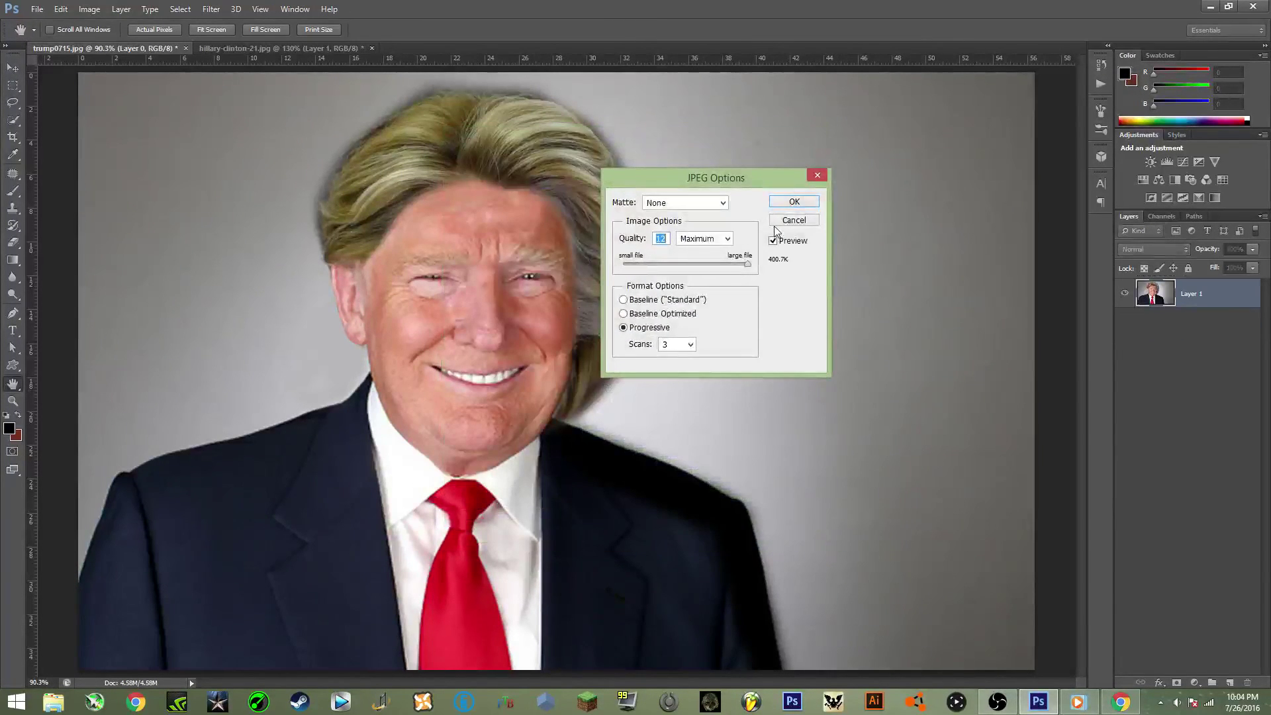
{"action": "left_click", "coordinate": [794, 202]}
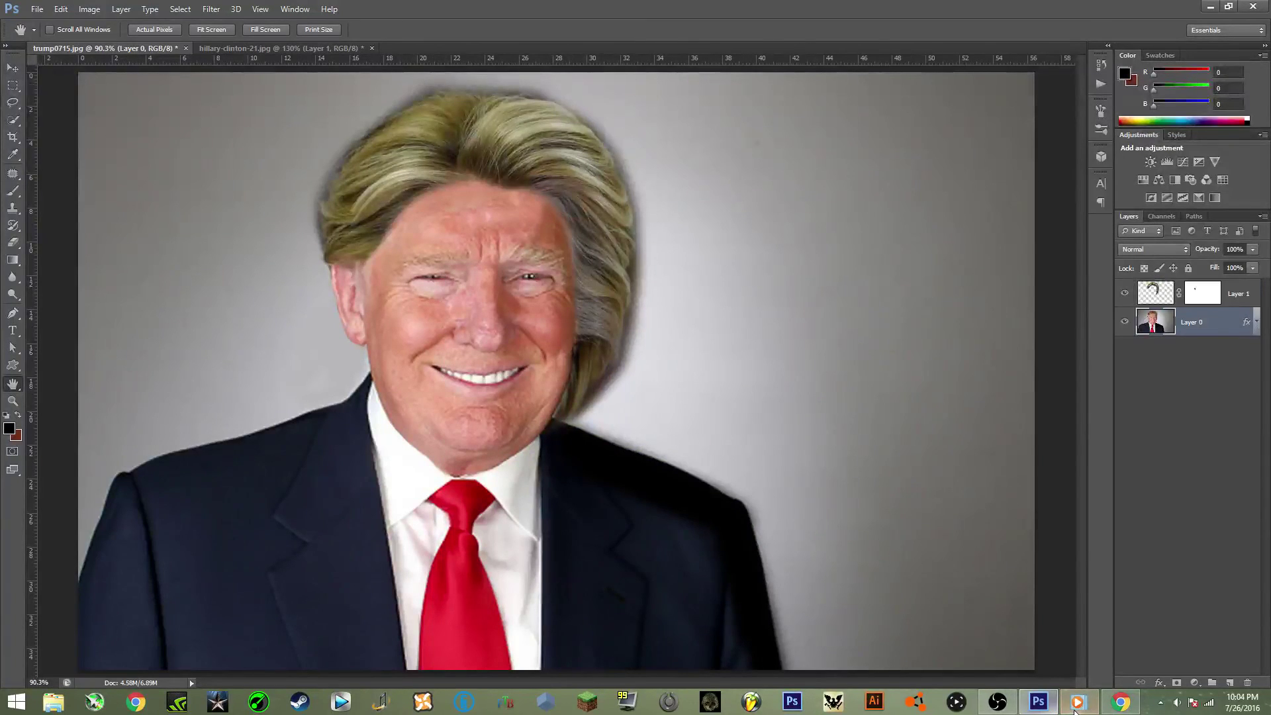
{"action": "left_click", "coordinate": [1121, 702]}
Start a new tweet and attach trump0715 copy.jpg as its photo
{"action": "left_click", "coordinate": [983, 66]}
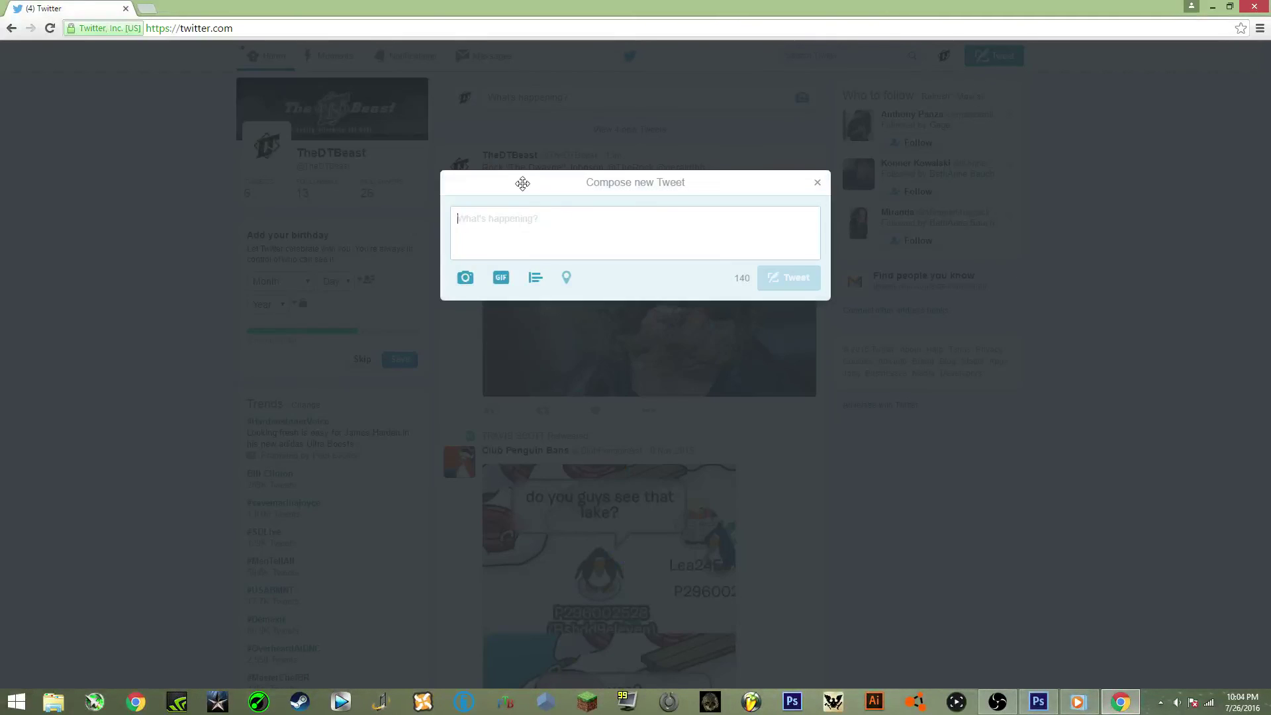
{"action": "left_click", "coordinate": [466, 279]}
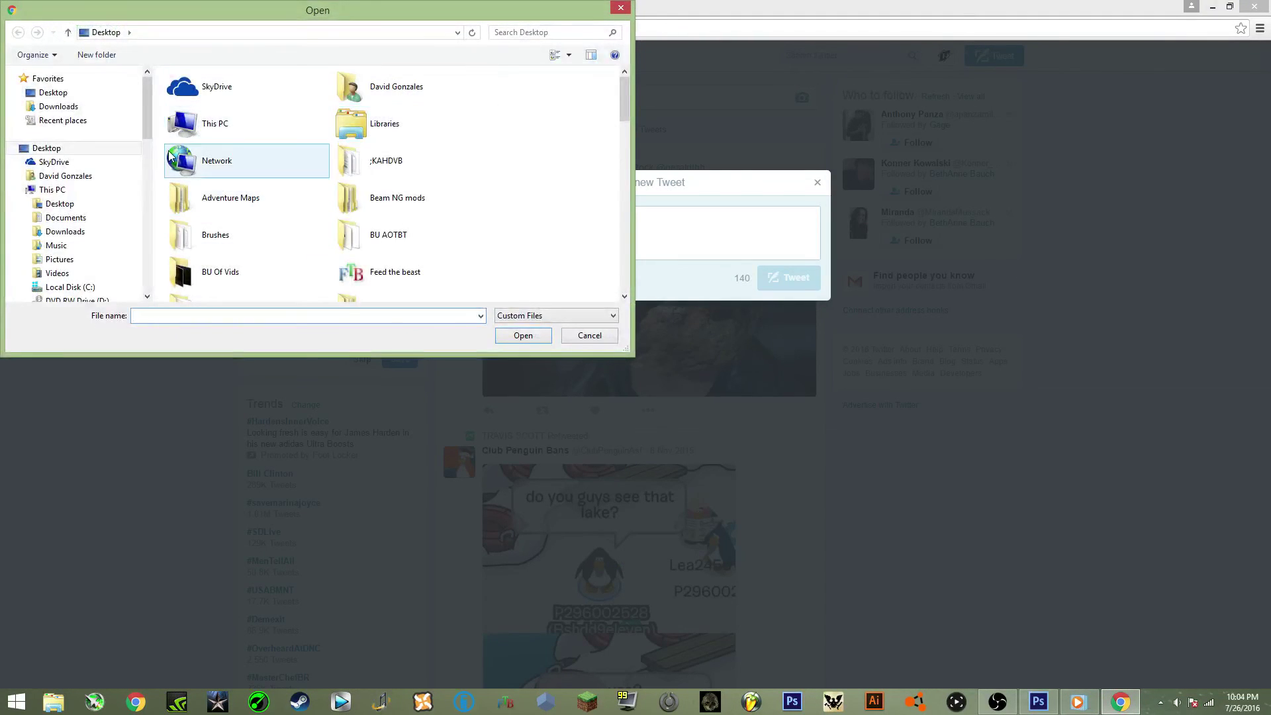
{"action": "left_click_drag", "start_coordinate": [623, 106], "coordinate": [623, 182]}
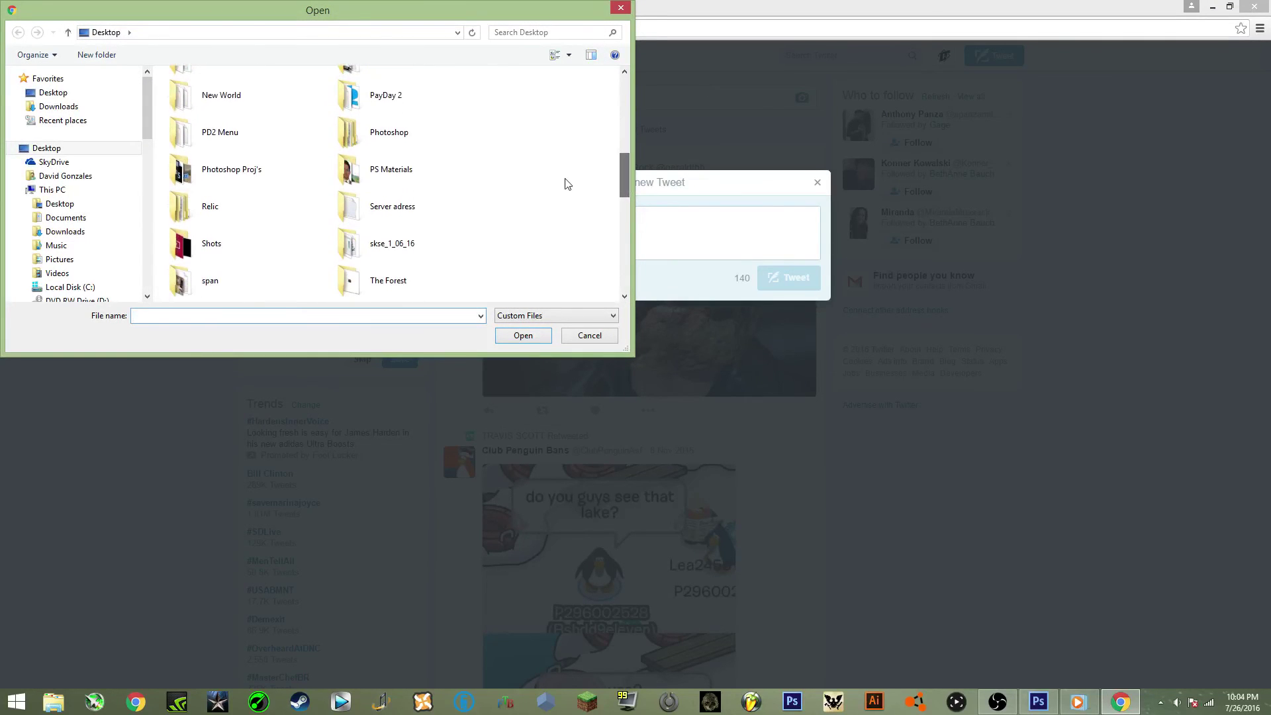
{"action": "left_click", "coordinate": [111, 152]}
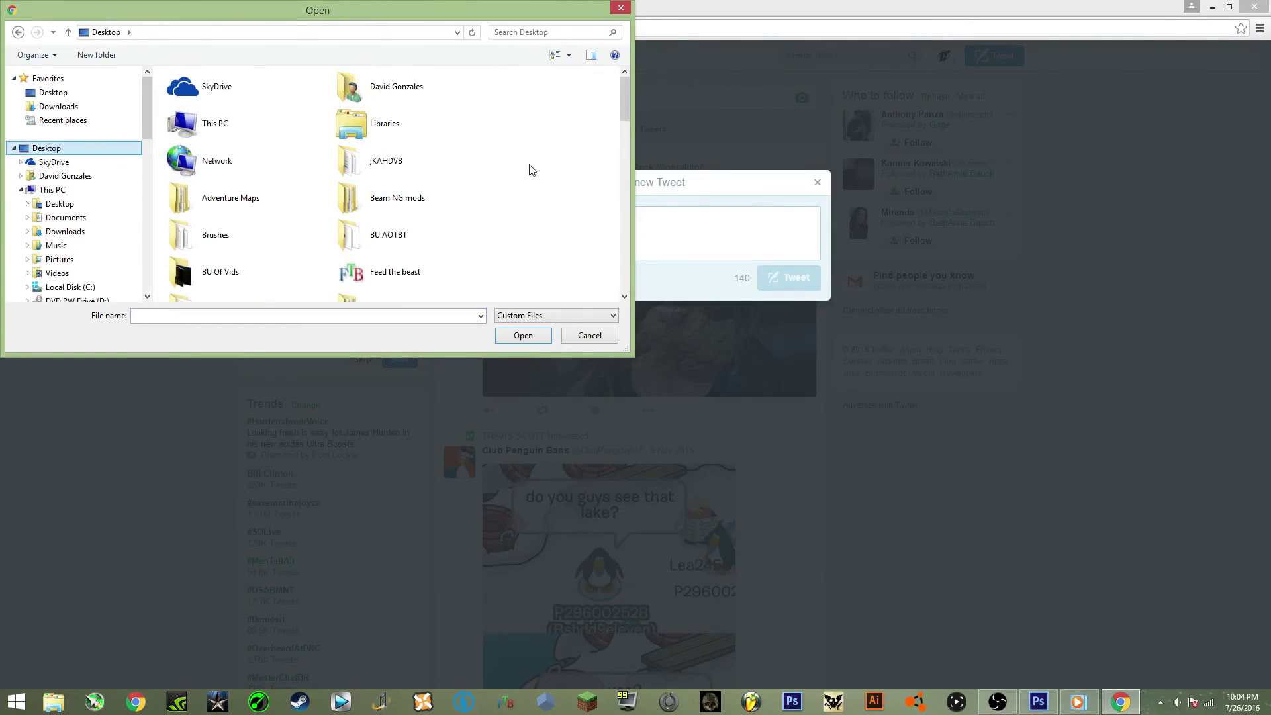
{"action": "left_click_drag", "start_coordinate": [623, 114], "coordinate": [623, 281]}
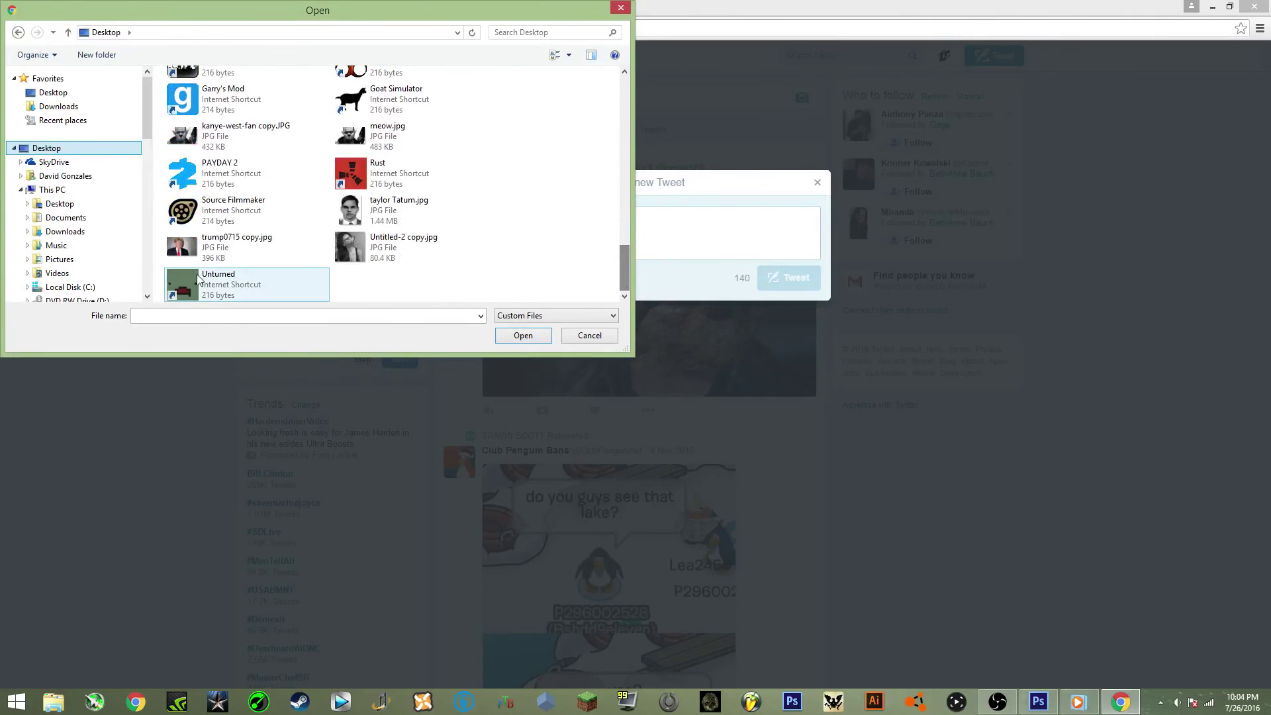
{"action": "left_click", "coordinate": [246, 247]}
{"action": "left_click", "coordinate": [521, 336]}
{"action": "type", "text": "lok"}
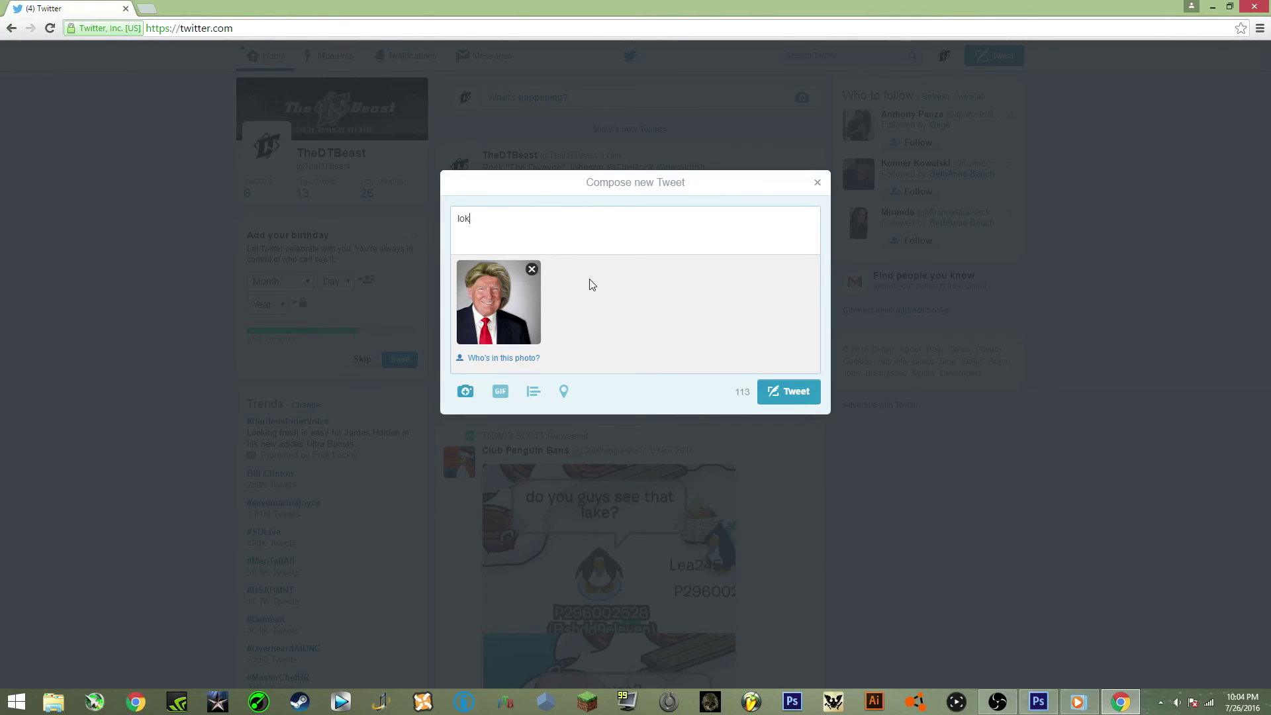
Caption the tweet 'looking shit' with the politician's account mention and post it
{"action": "key", "text": "BackSpace"}
{"action": "type", "text": "oking "}
{"action": "type", "text": "shitr"}
{"action": "type", "text": "tr"}
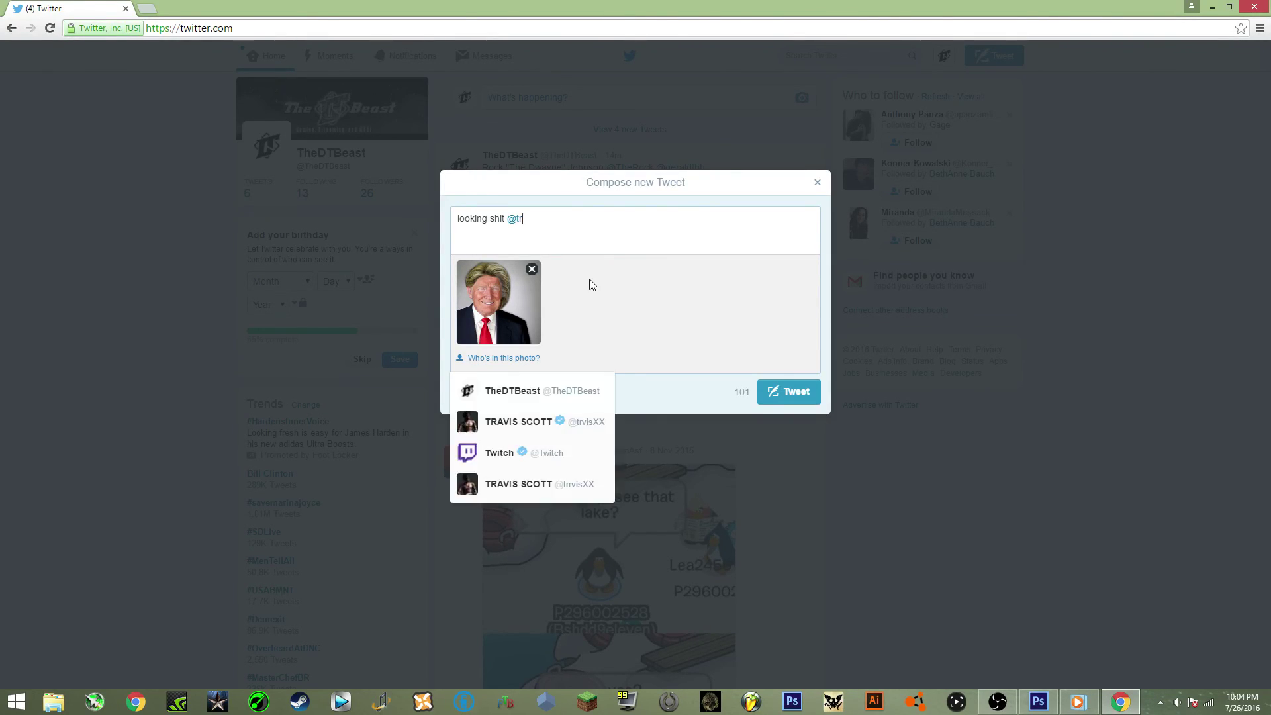
{"action": "type", "text": "um"}
{"action": "key", "text": "BackSpace"}
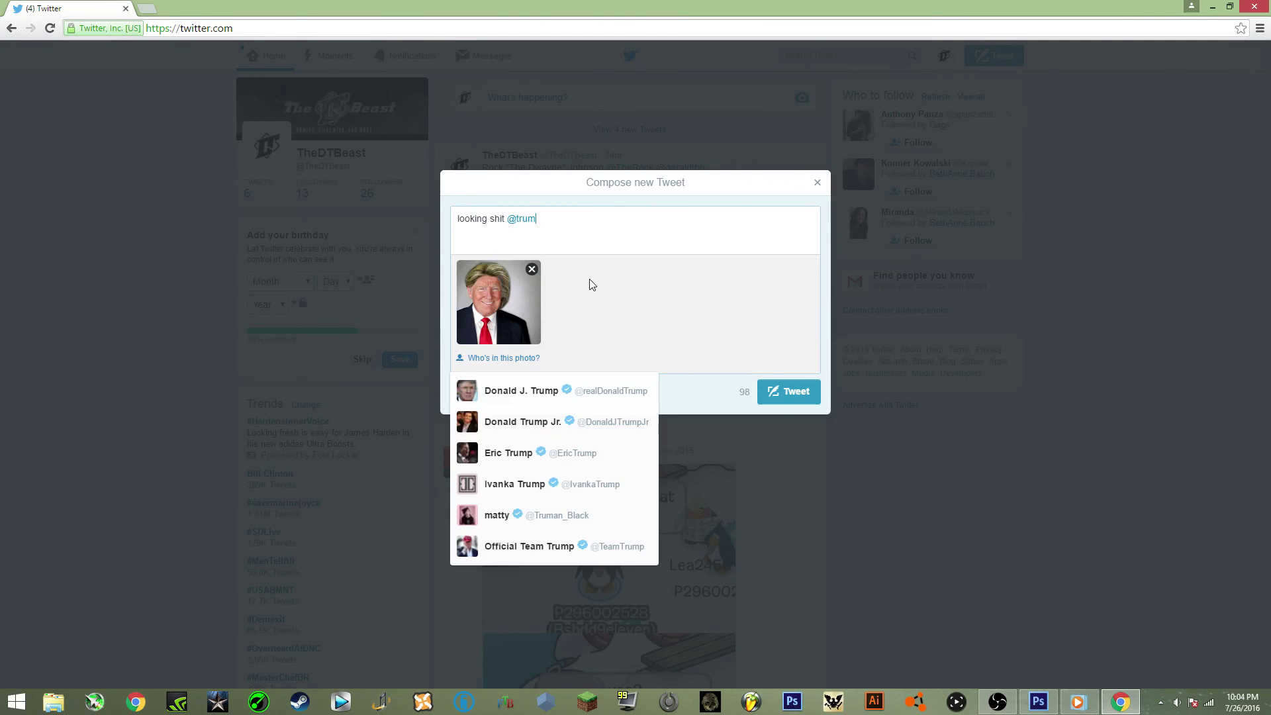
{"action": "type", "text": "p"}
{"action": "key", "text": "Return"}
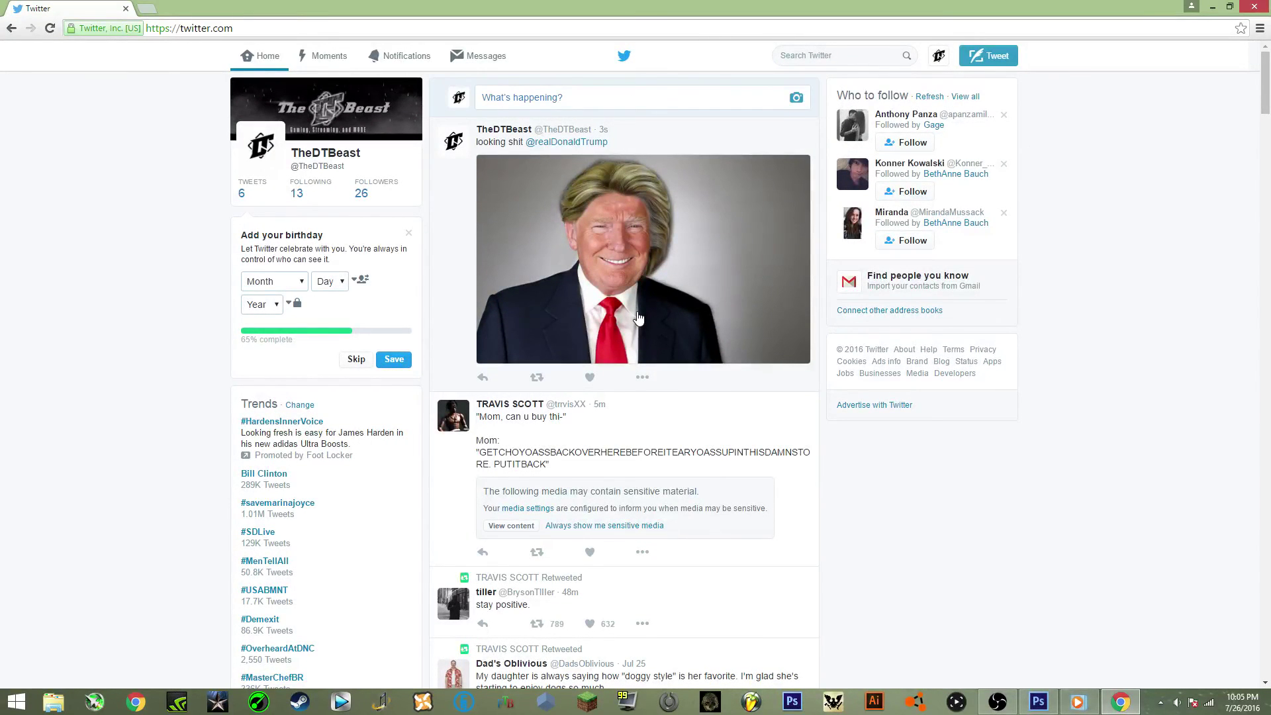
{"action": "left_click", "coordinate": [1039, 701]}
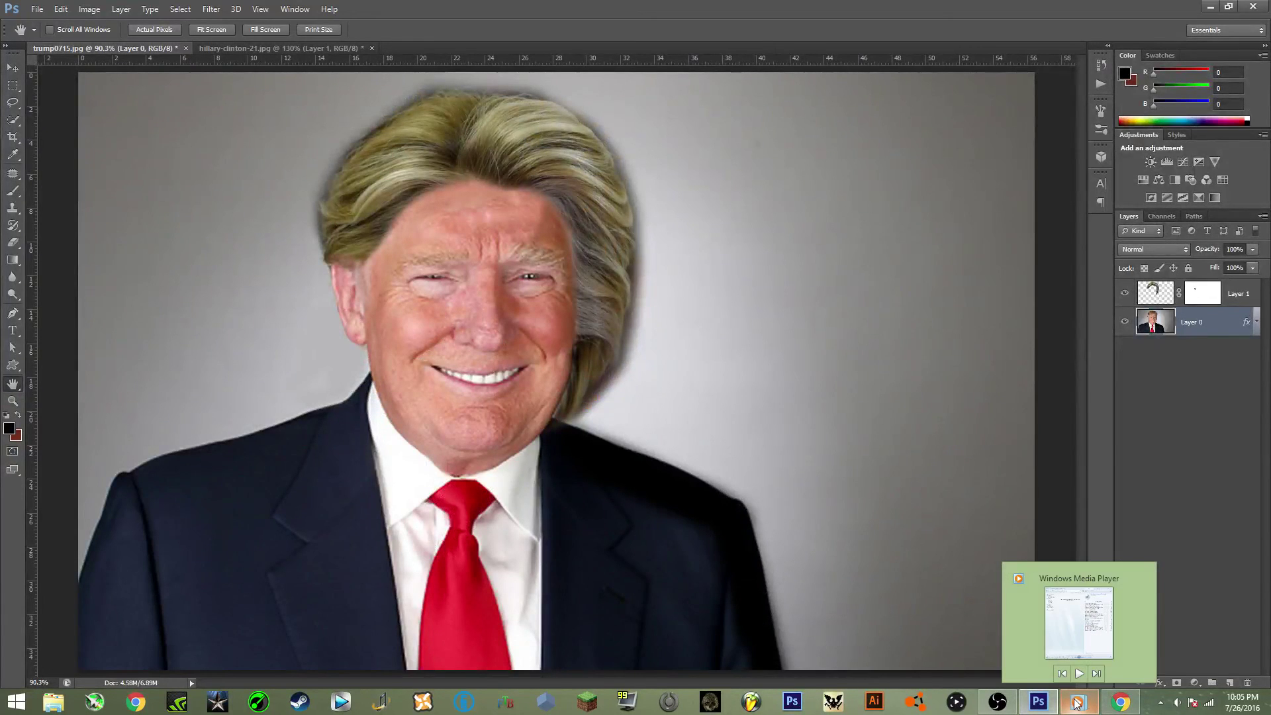
{"action": "mouse_move", "coordinate": [1078, 702]}
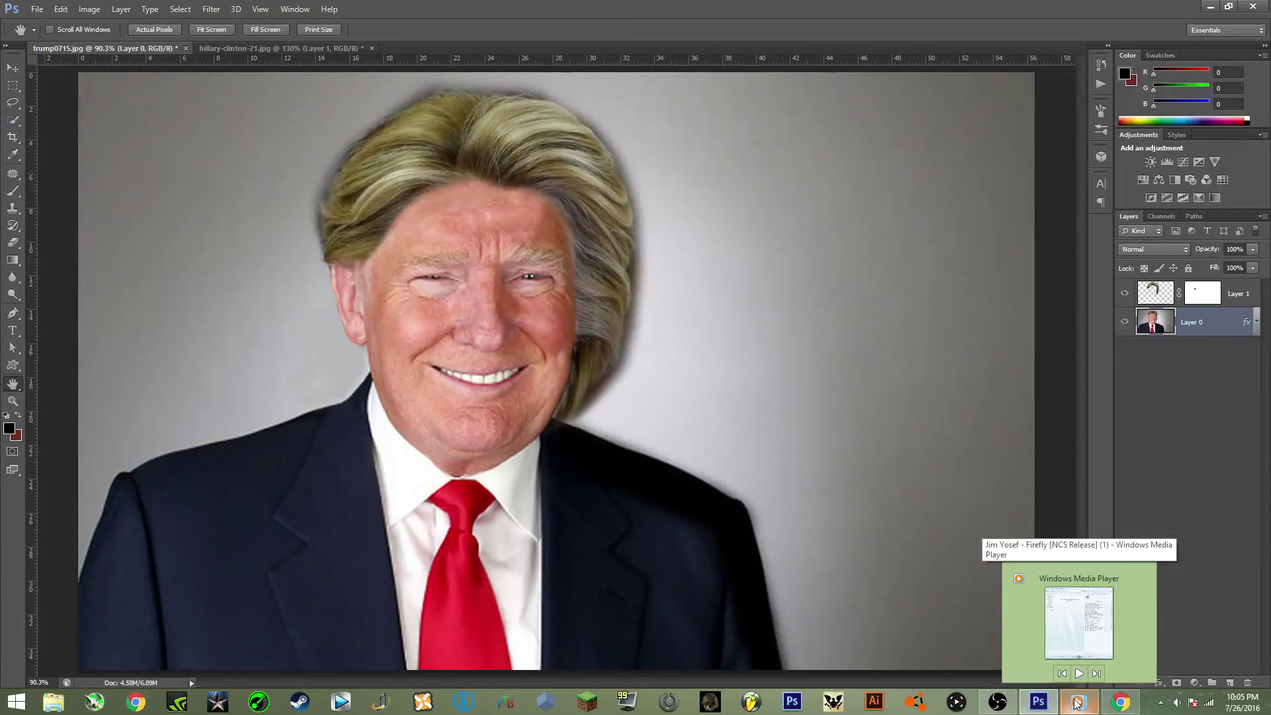
Minimize the music player and start the background music playing
{"action": "left_click", "coordinate": [1079, 623]}
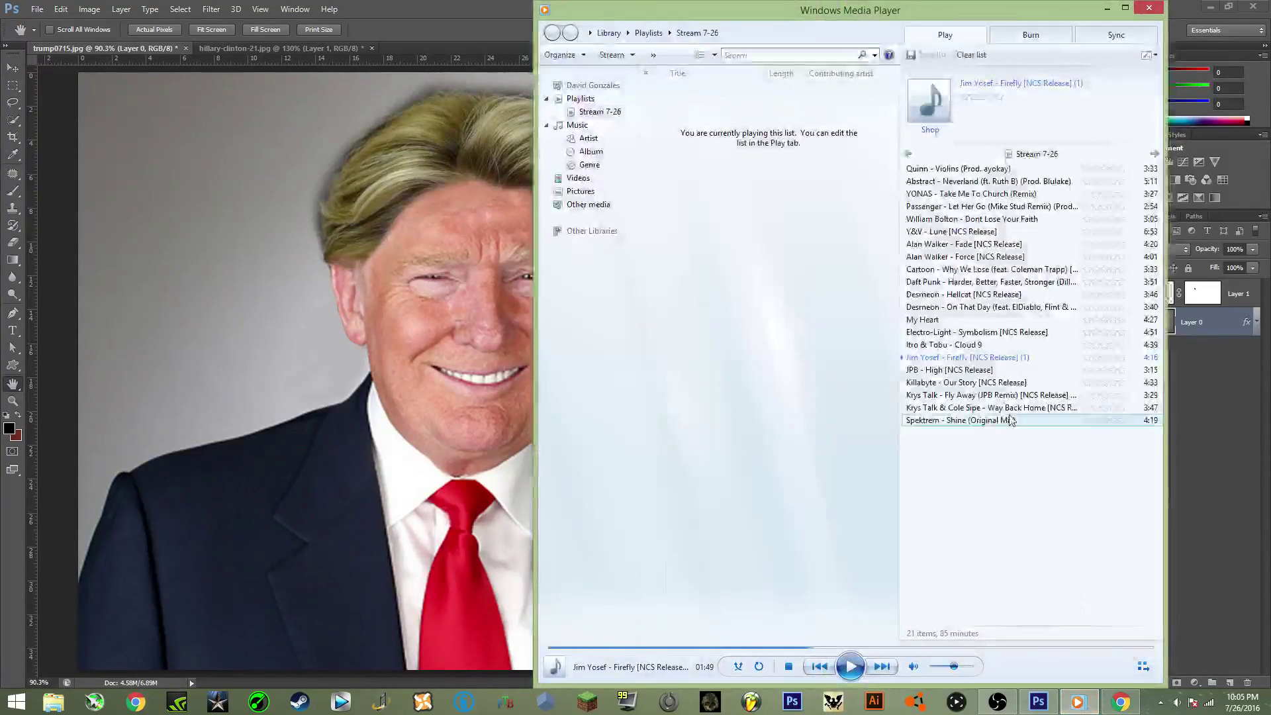
{"action": "left_click", "coordinate": [1107, 8]}
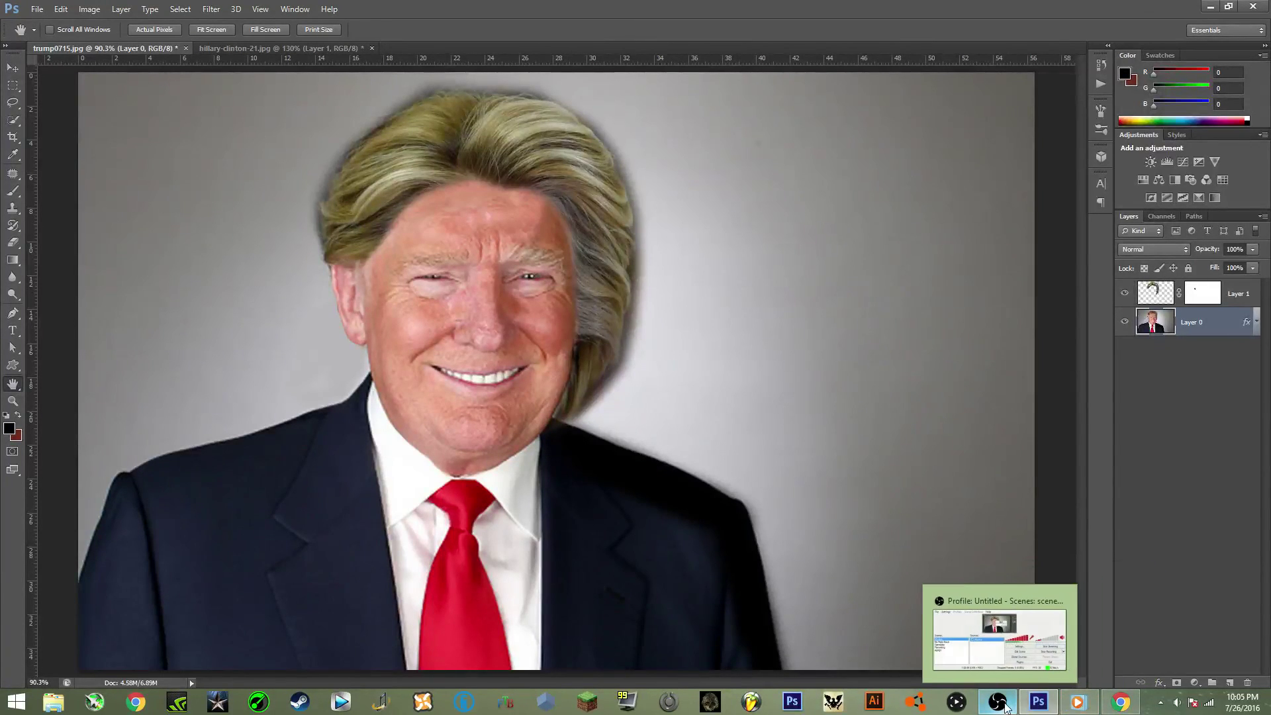
{"action": "left_click", "coordinate": [997, 702]}
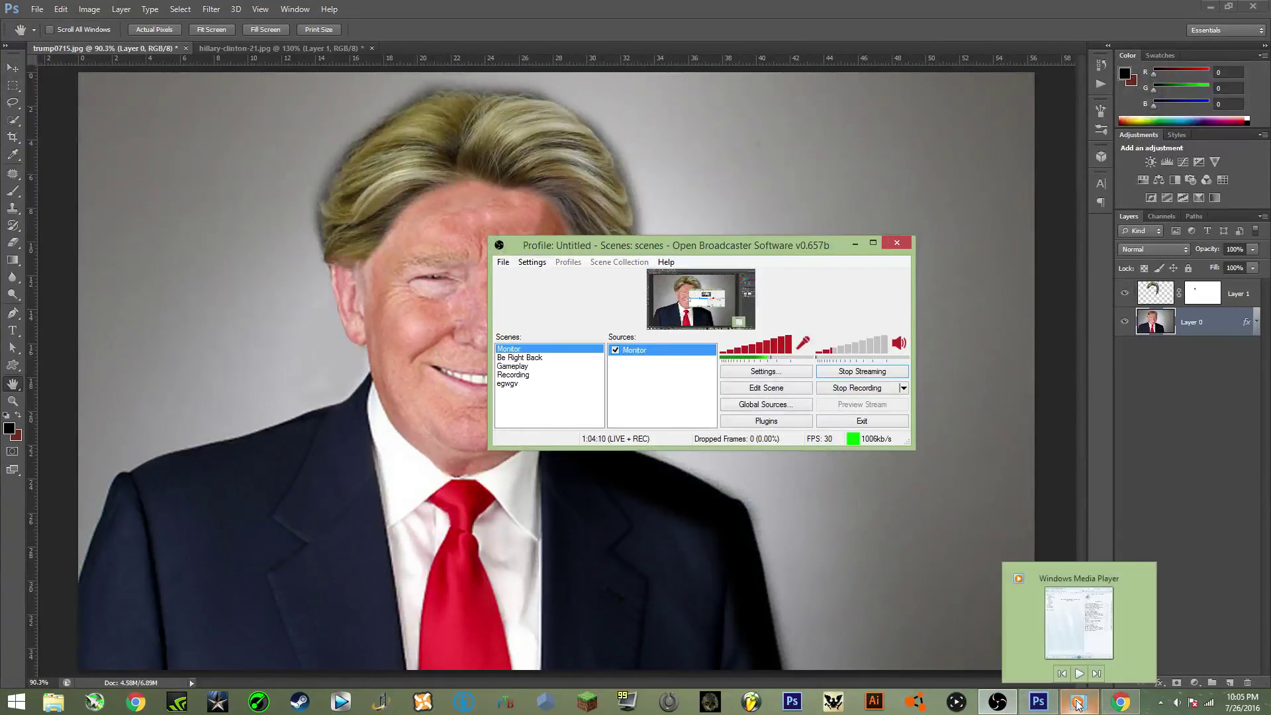
{"action": "mouse_move", "coordinate": [1078, 702]}
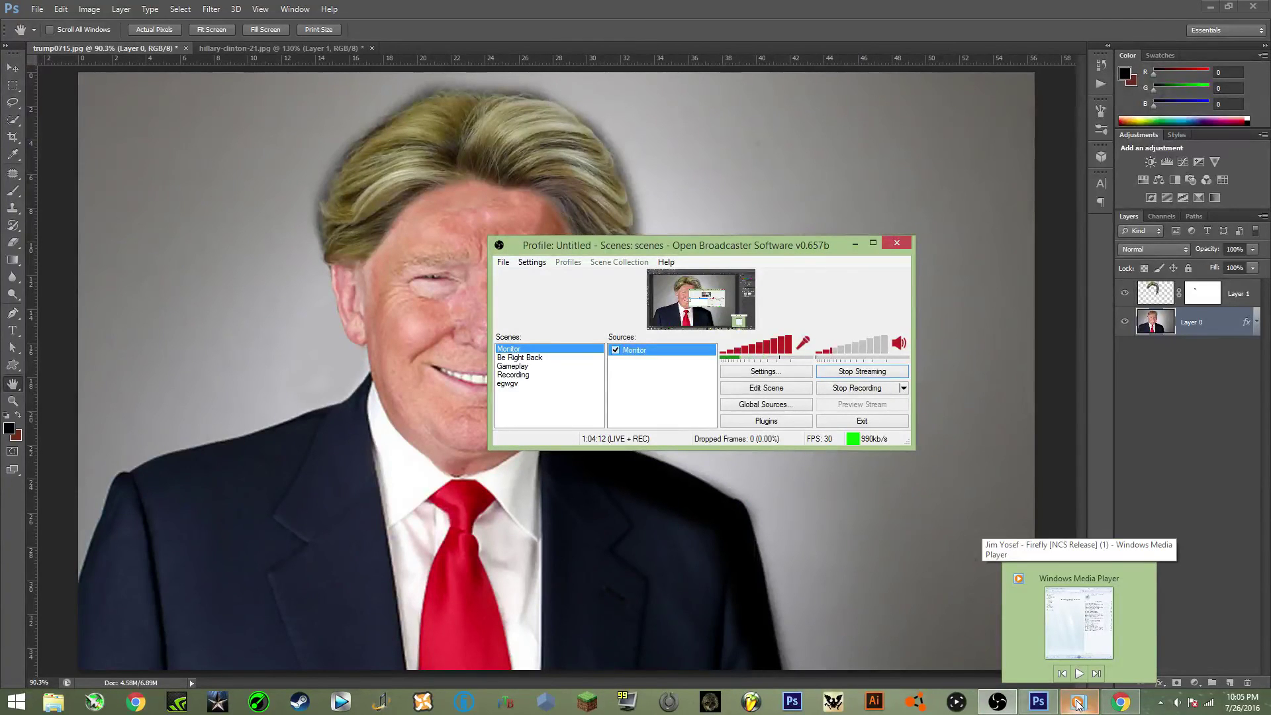
{"action": "left_click", "coordinate": [1078, 674]}
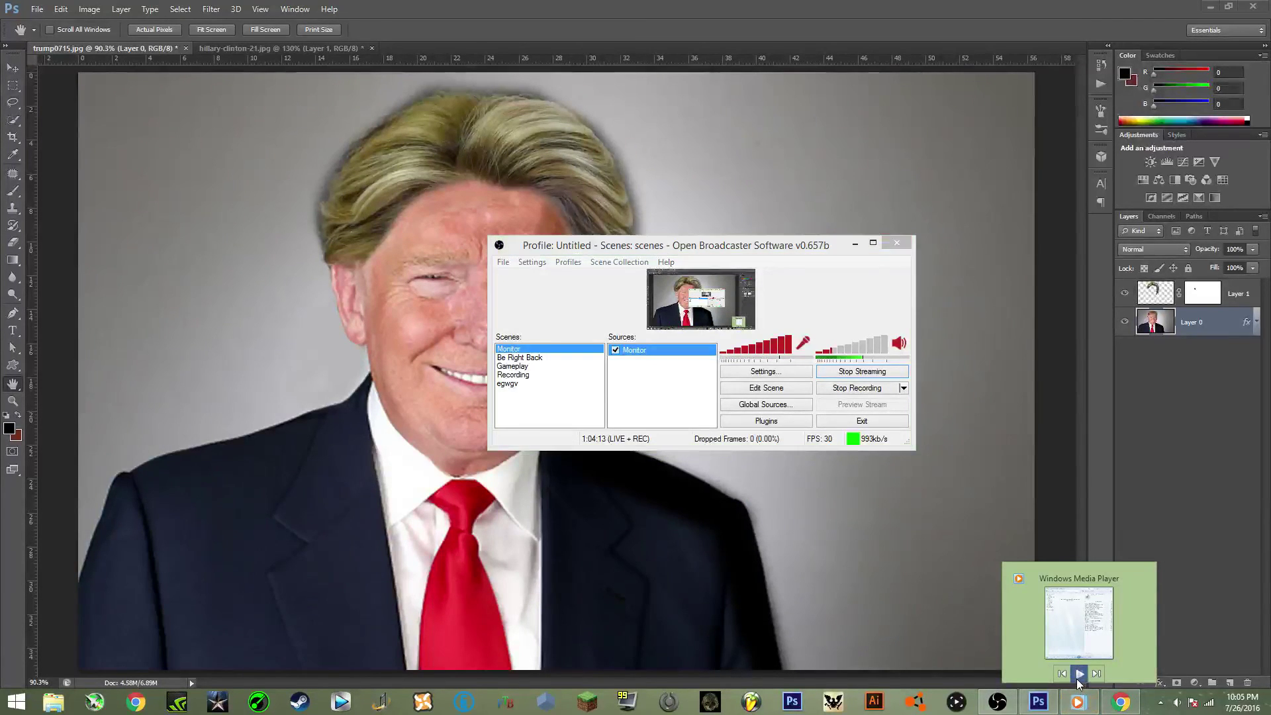
{"action": "left_click", "coordinate": [855, 243]}
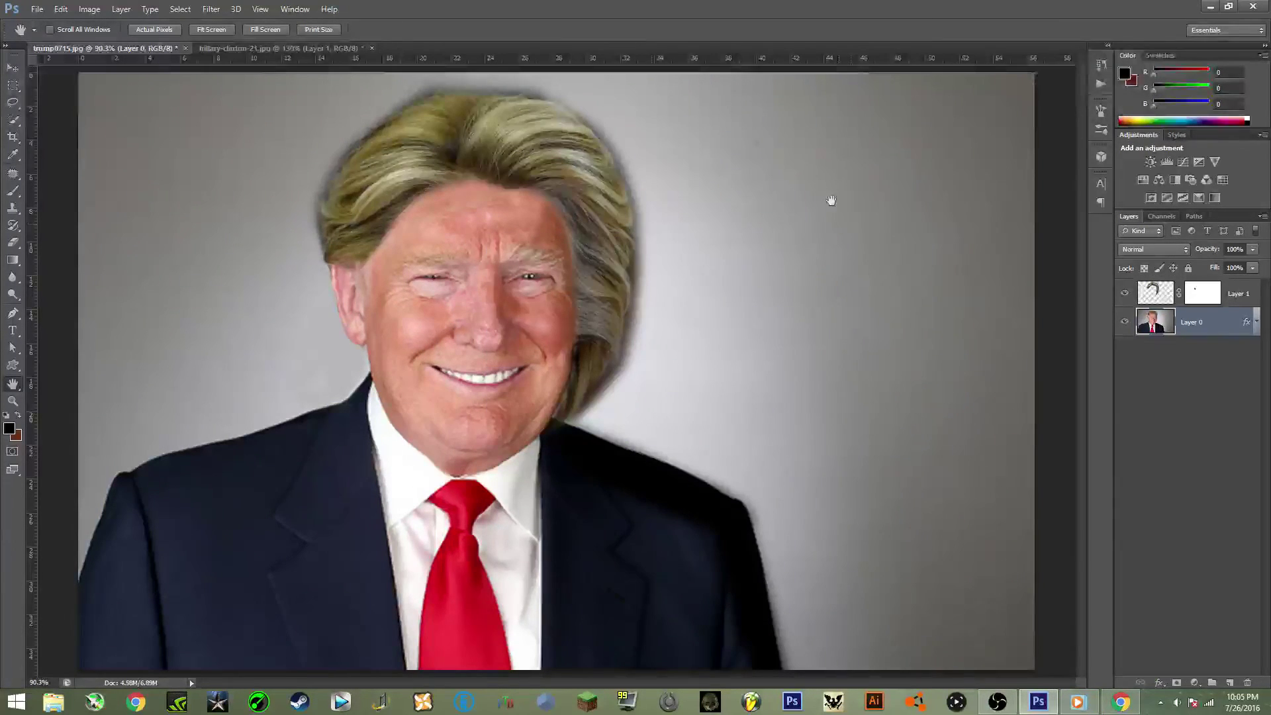
Close both portrait documents without saving changes and bring up File > Open
{"action": "left_click", "coordinate": [186, 48]}
{"action": "left_click", "coordinate": [660, 265]}
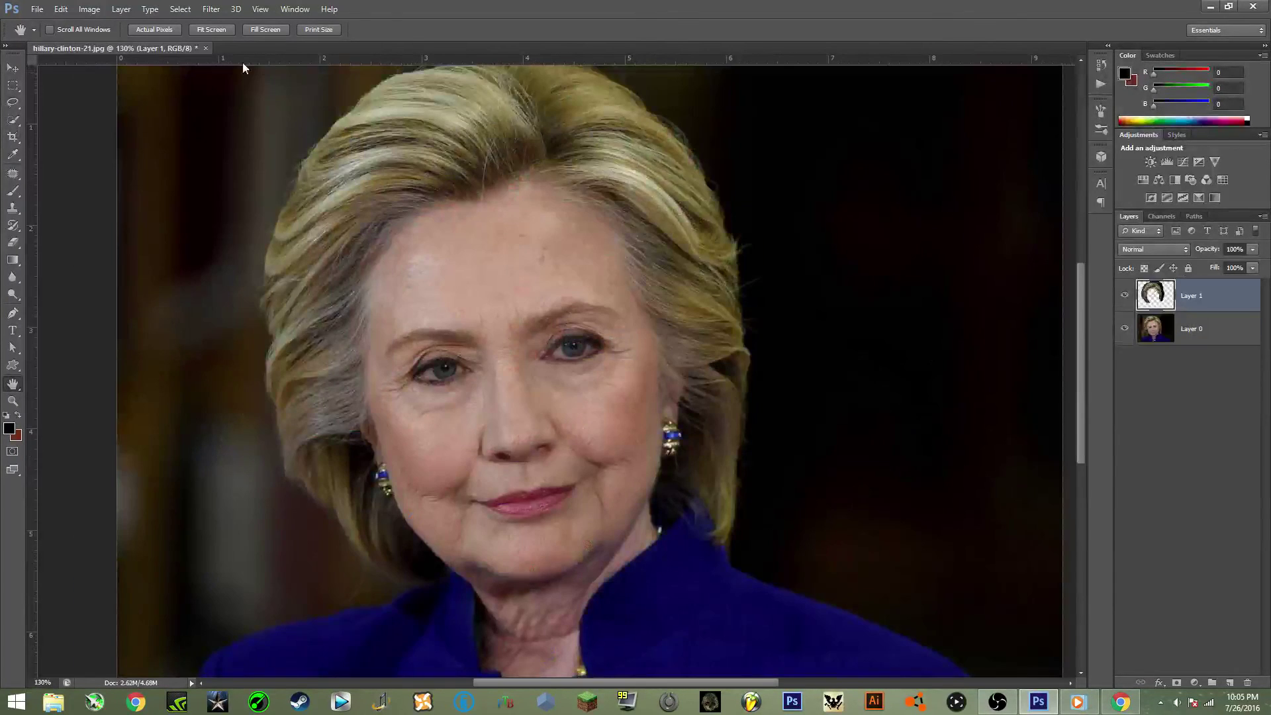
{"action": "left_click", "coordinate": [37, 9]}
{"action": "left_click", "coordinate": [205, 49]}
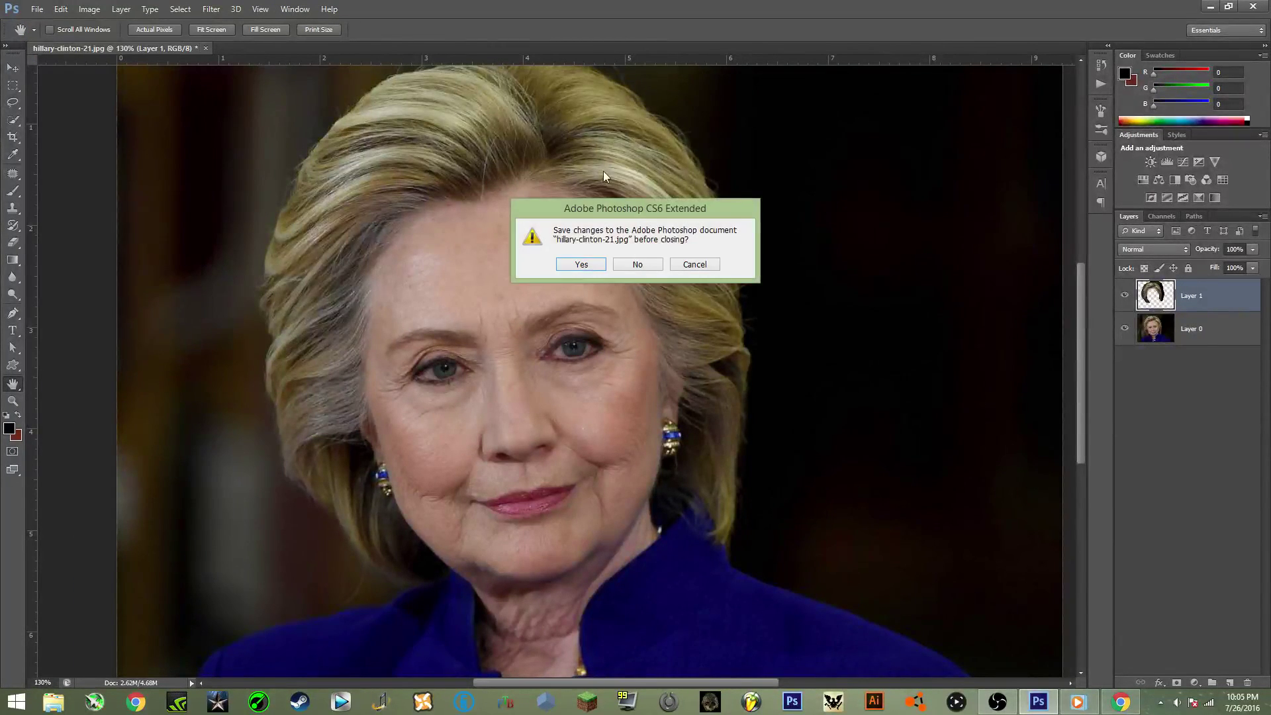
{"action": "left_click", "coordinate": [647, 266]}
{"action": "left_click", "coordinate": [37, 8]}
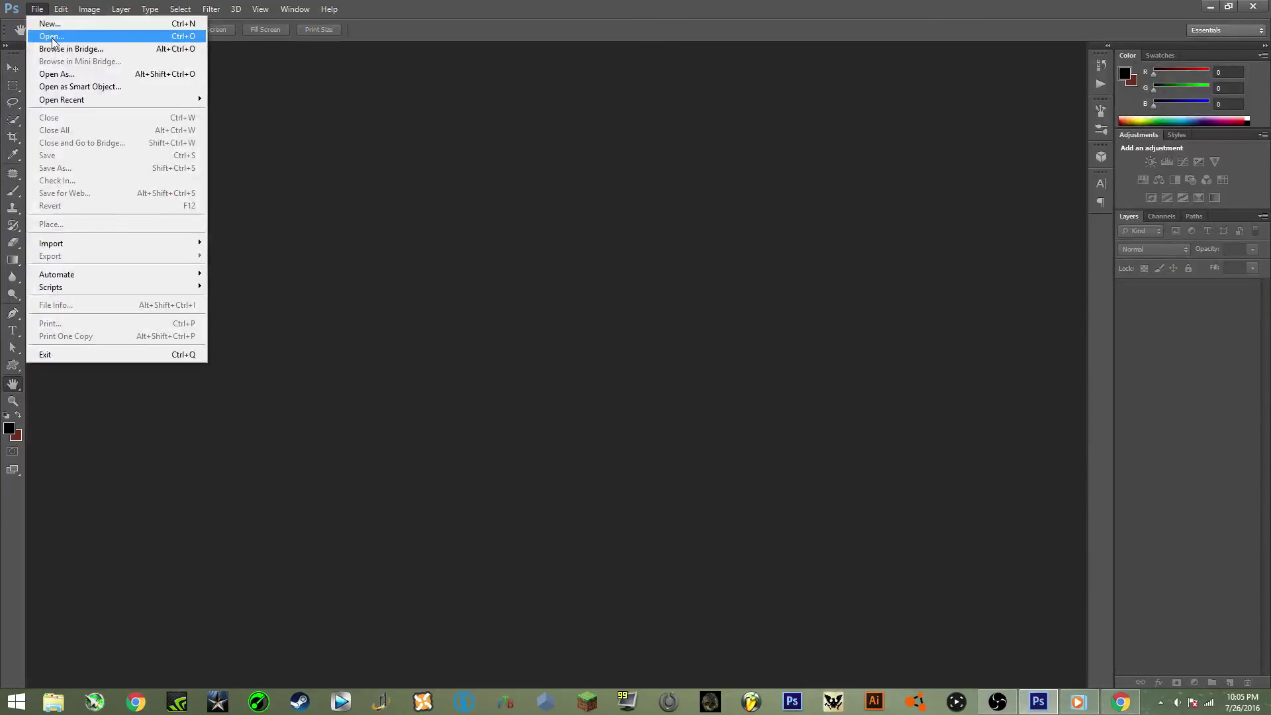
{"action": "left_click", "coordinate": [52, 38]}
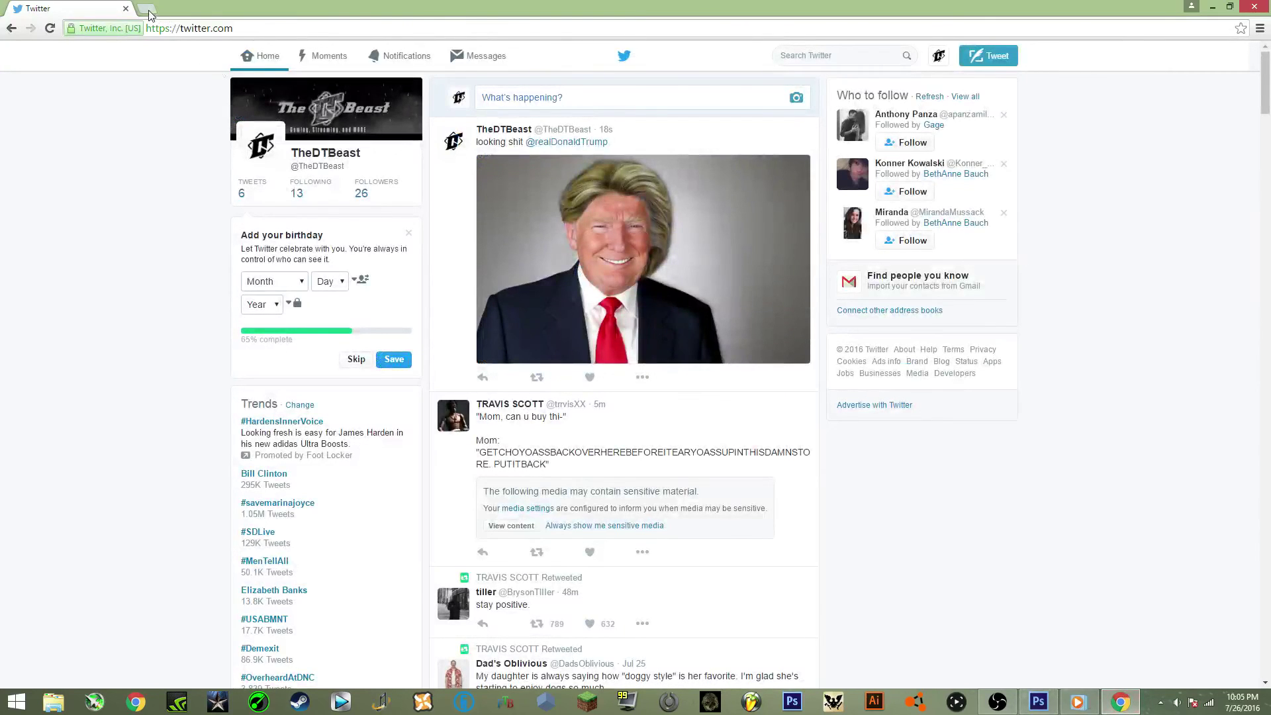
Search Google Images in a new tab for 'great depression family photo'
{"action": "left_click", "coordinate": [148, 10]}
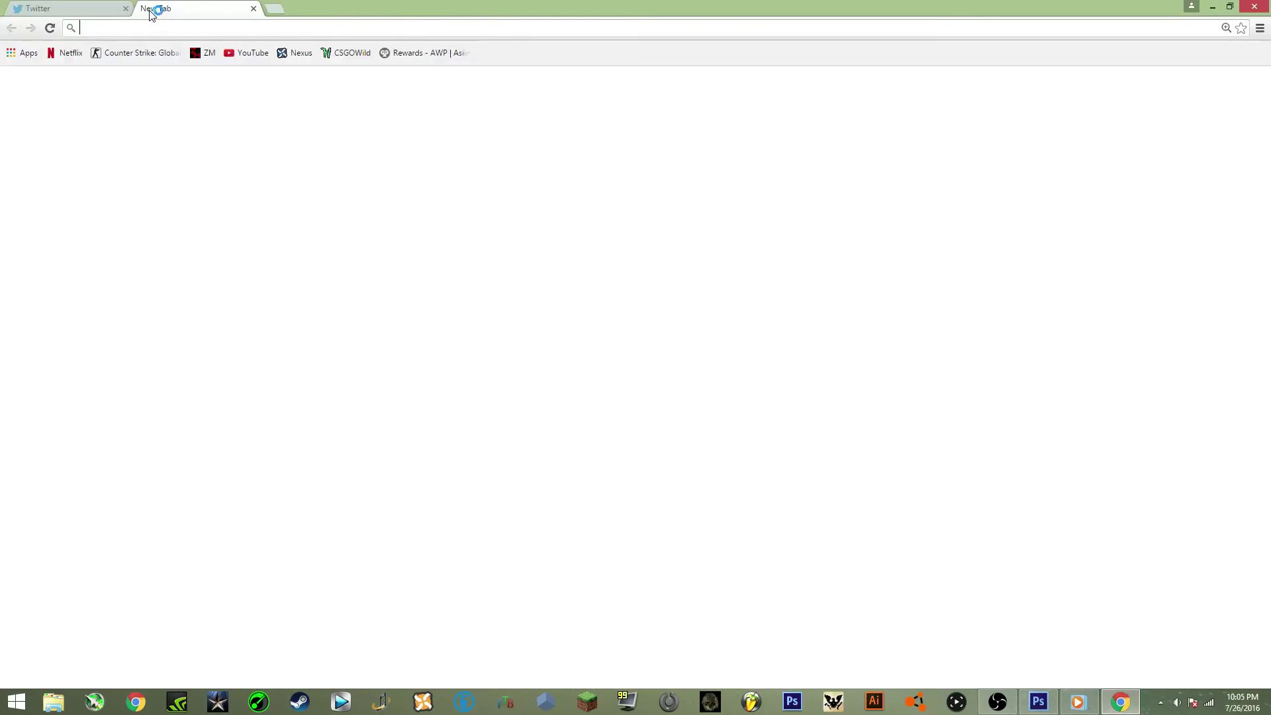
{"action": "left_click", "coordinate": [1159, 95]}
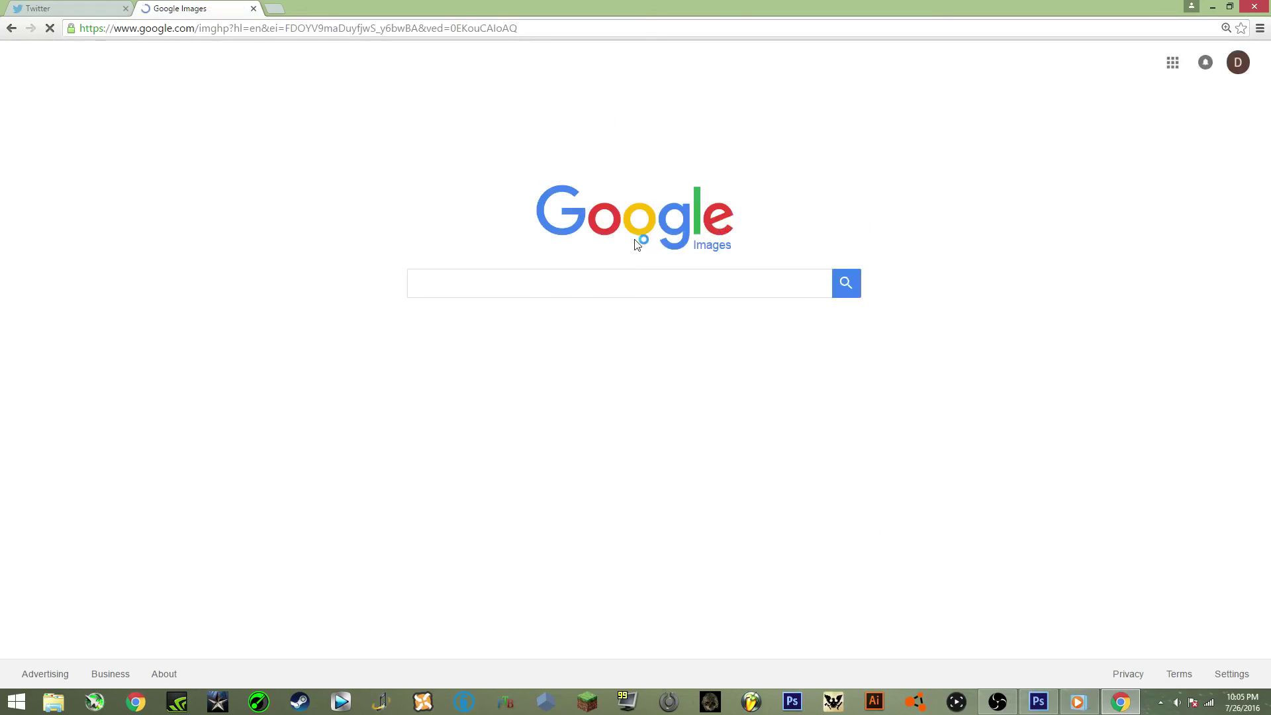
{"action": "type", "text": "grea"}
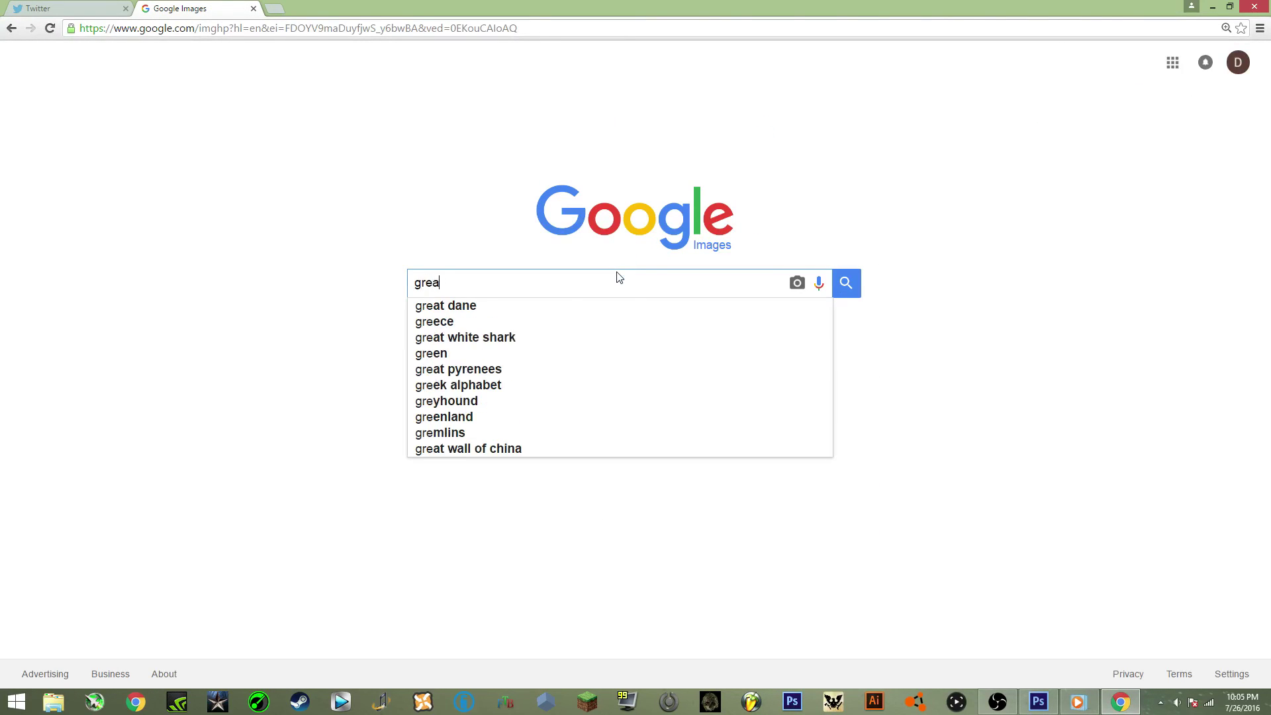
{"action": "type", "text": "t depression f"}
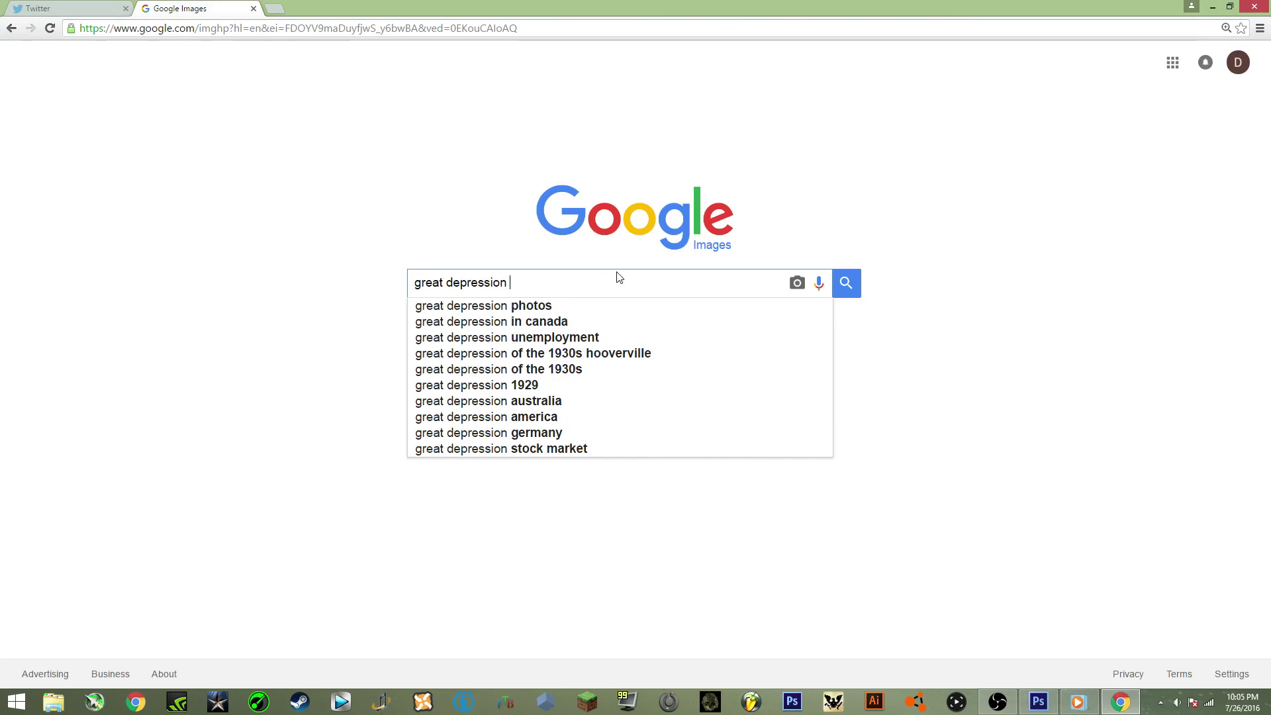
{"action": "type", "text": "amily pho"}
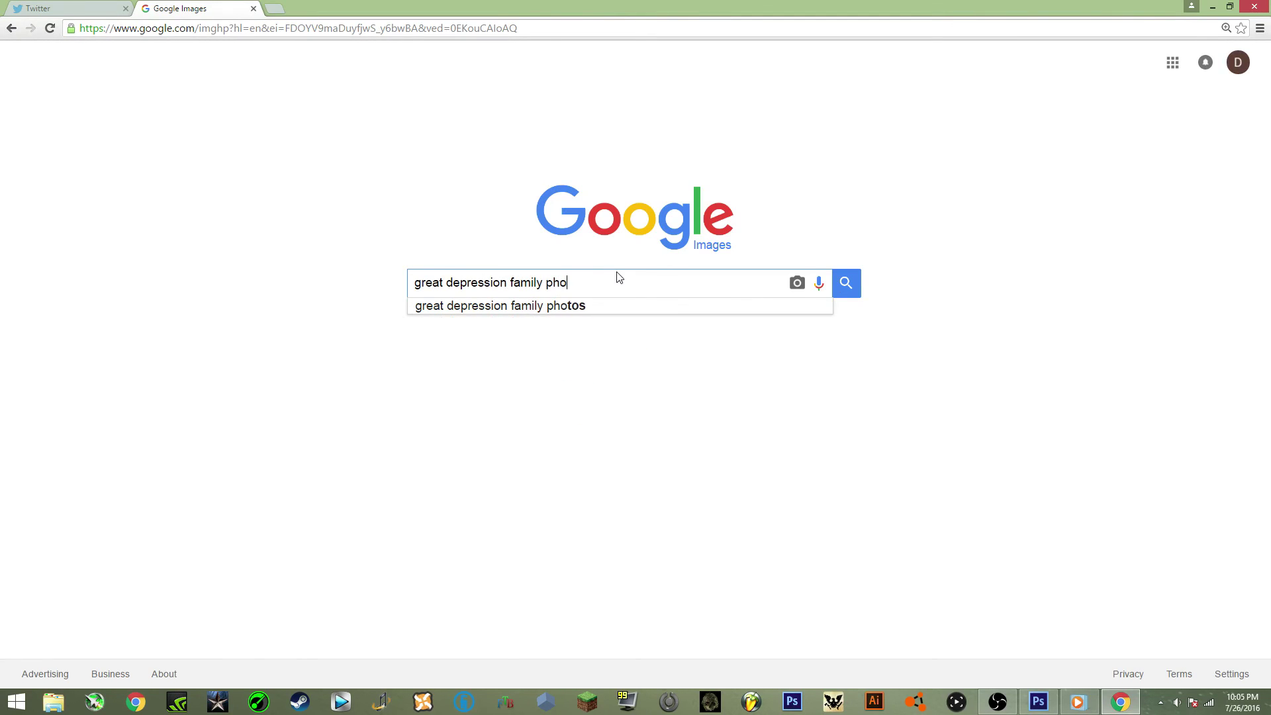
{"action": "type", "text": "to"}
{"action": "key", "text": "Return"}
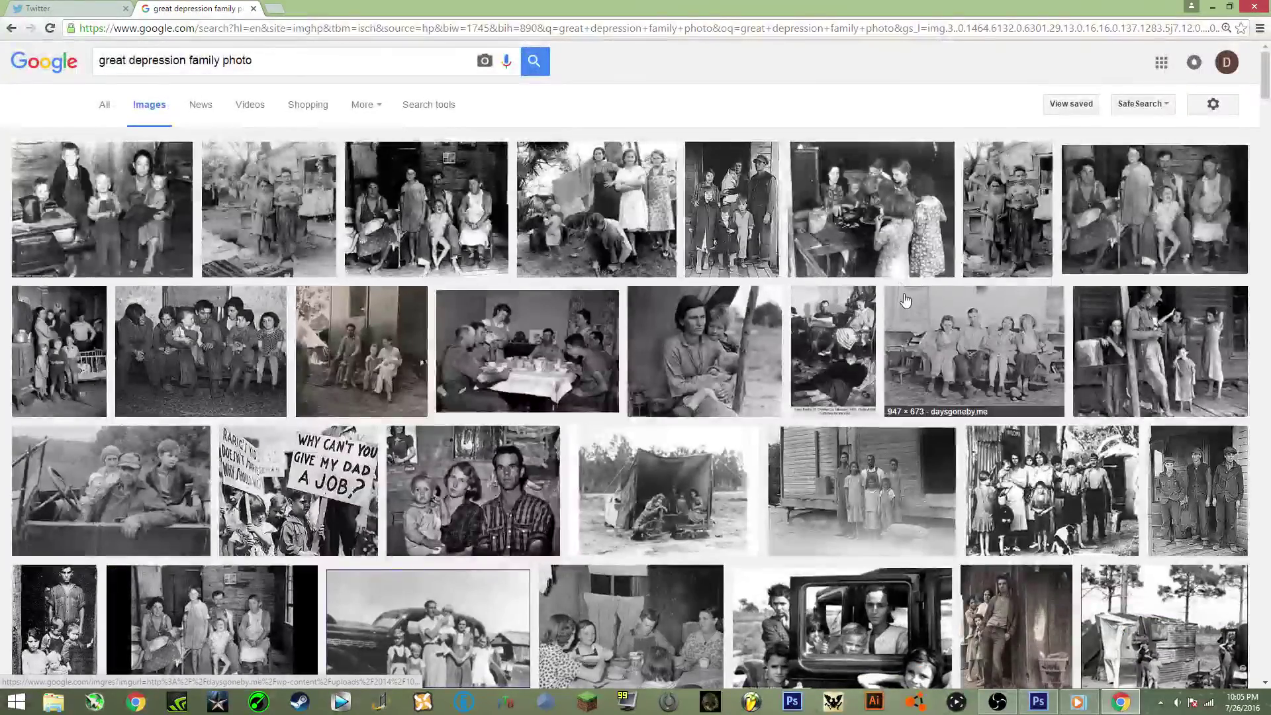
{"action": "scroll", "coordinate": [778, 367], "scroll_direction": "down", "scroll_amount": 1}
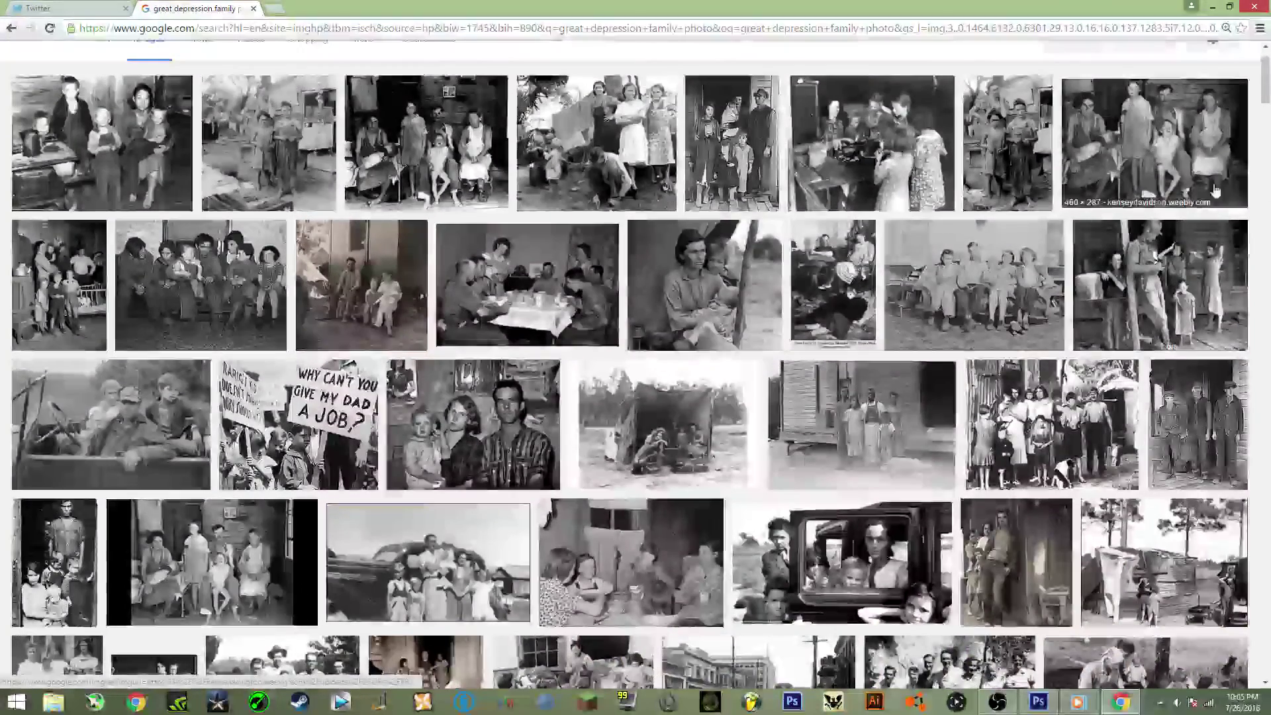
{"action": "left_click", "coordinate": [1171, 166]}
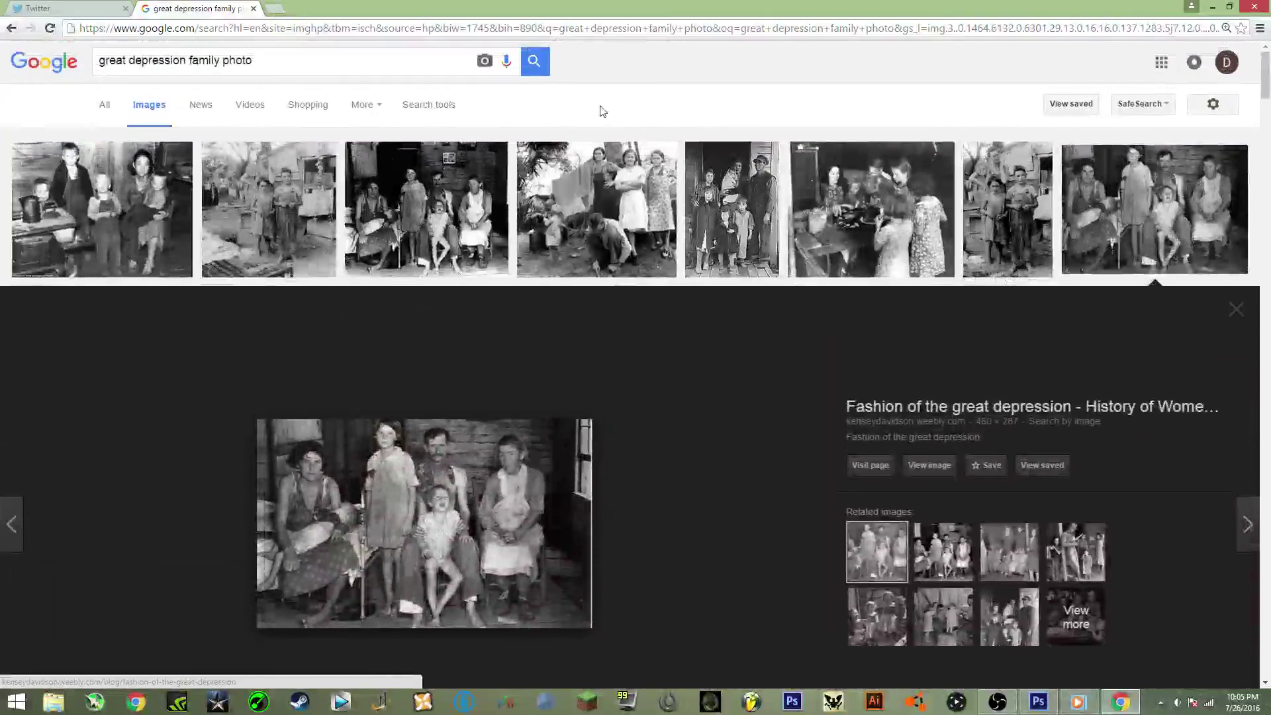
Filter results to large images and save a family portrait as gd-family.jpg
{"action": "left_click", "coordinate": [429, 104]}
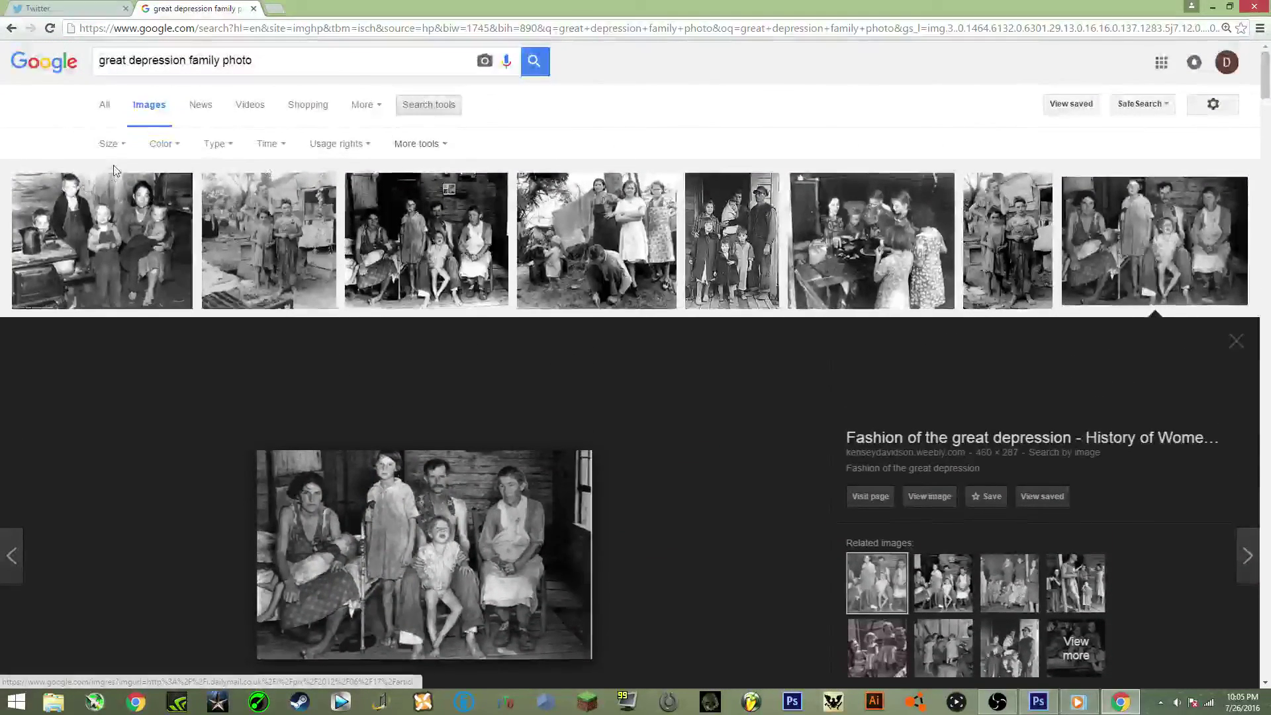
{"action": "left_click", "coordinate": [111, 144]}
{"action": "left_click", "coordinate": [111, 188]}
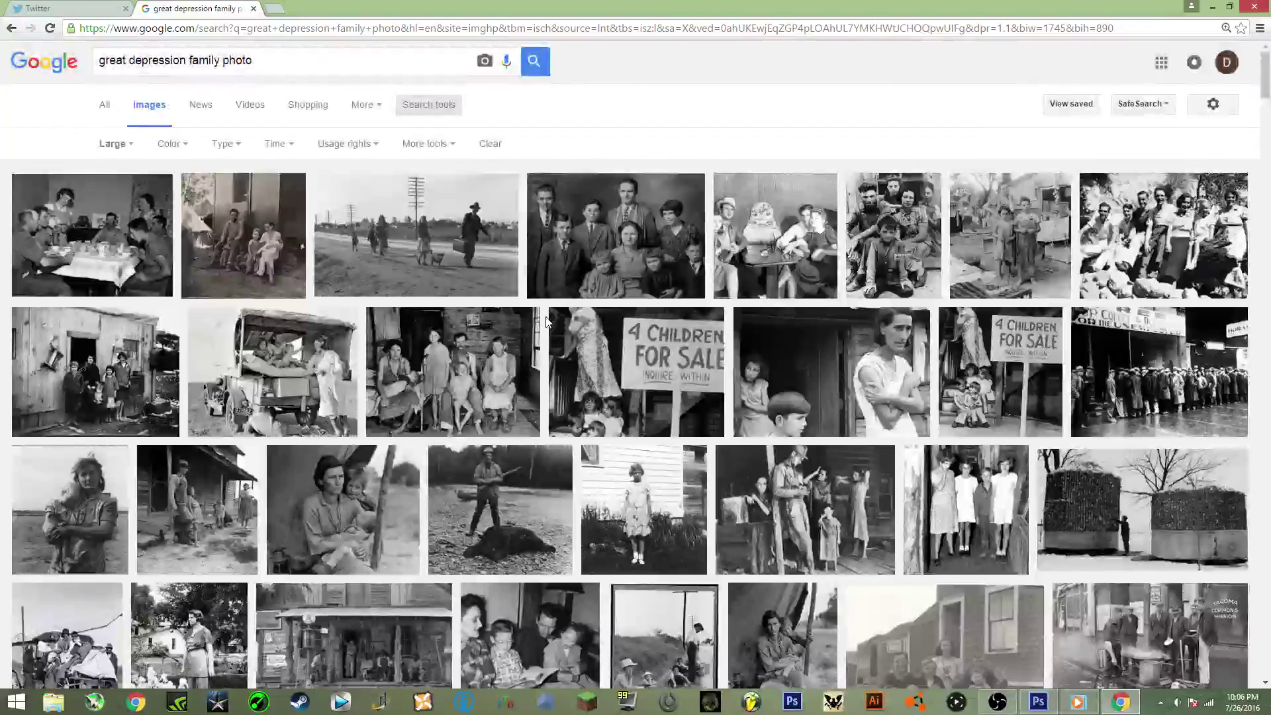
{"action": "left_click", "coordinate": [565, 245]}
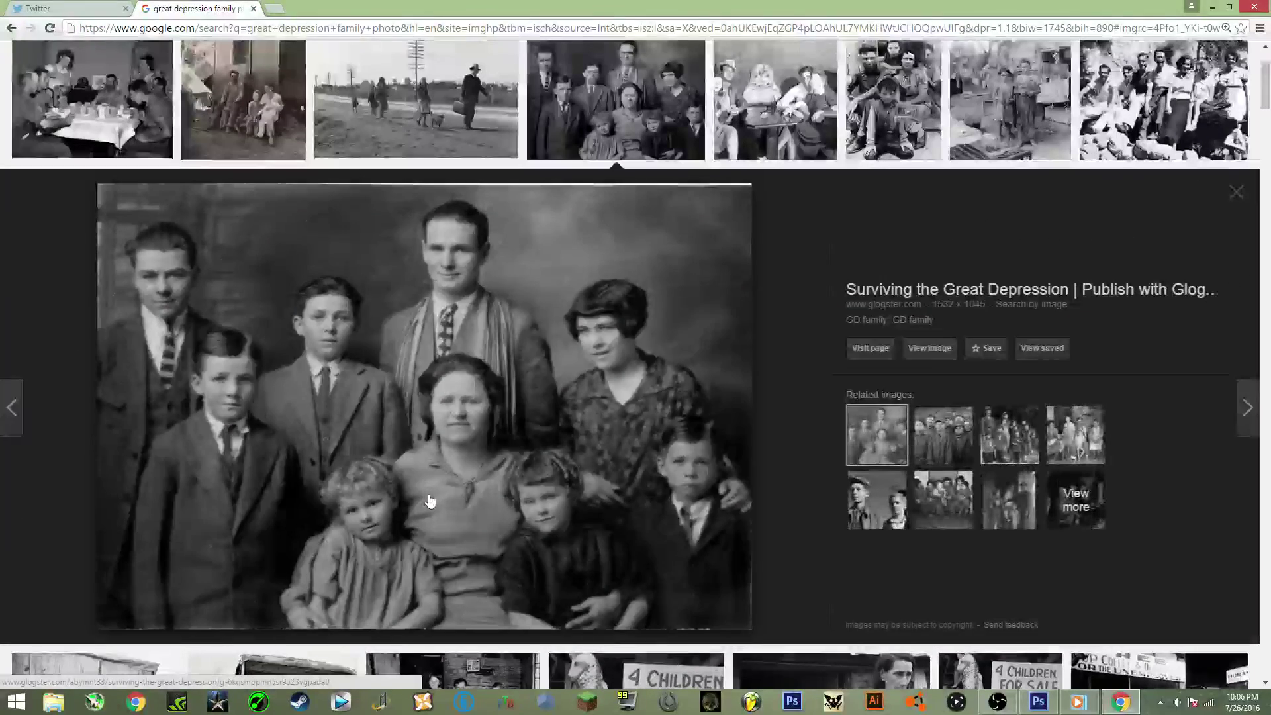
{"action": "left_click", "coordinate": [930, 348]}
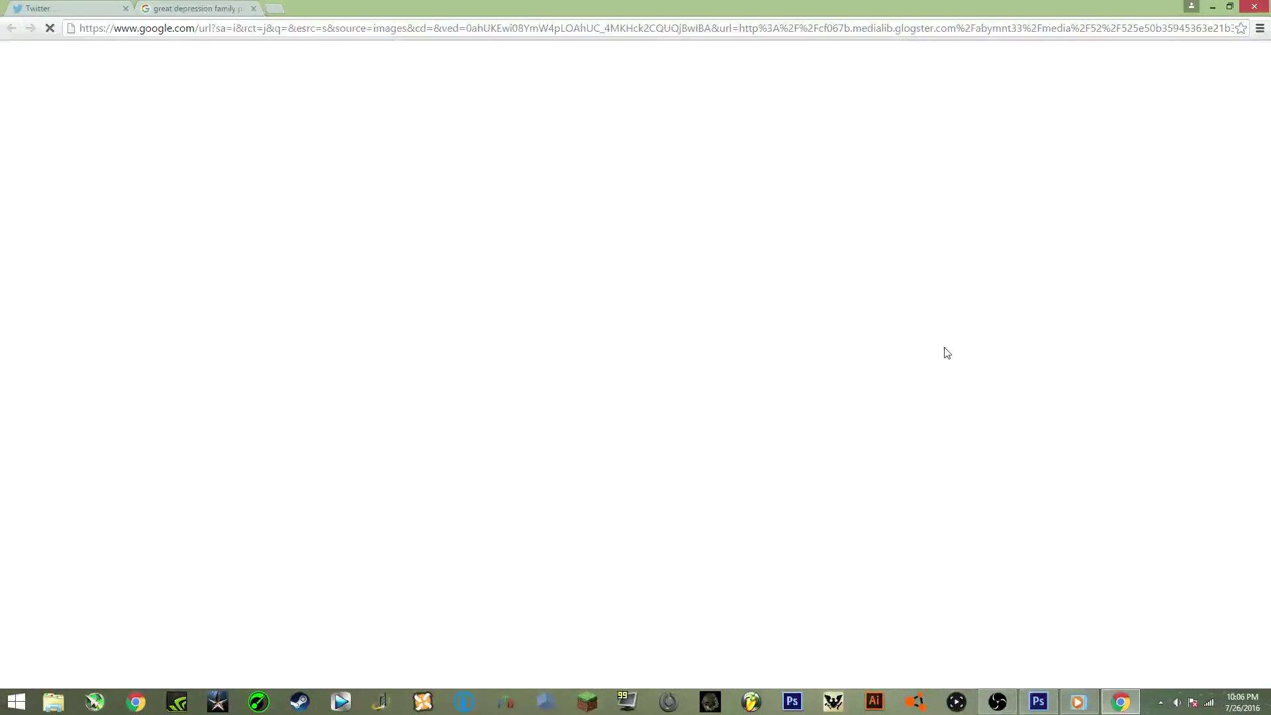
{"action": "right_click", "coordinate": [349, 265]}
{"action": "left_click", "coordinate": [444, 289]}
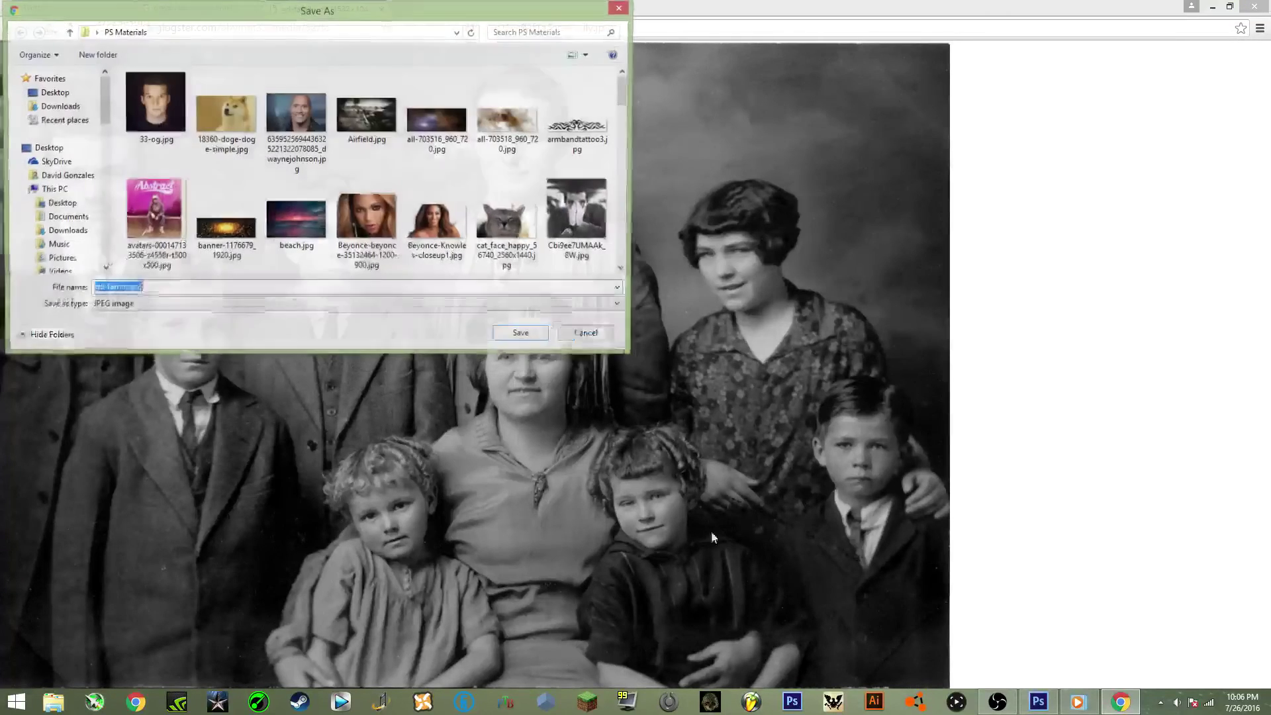
{"action": "left_click", "coordinate": [530, 339]}
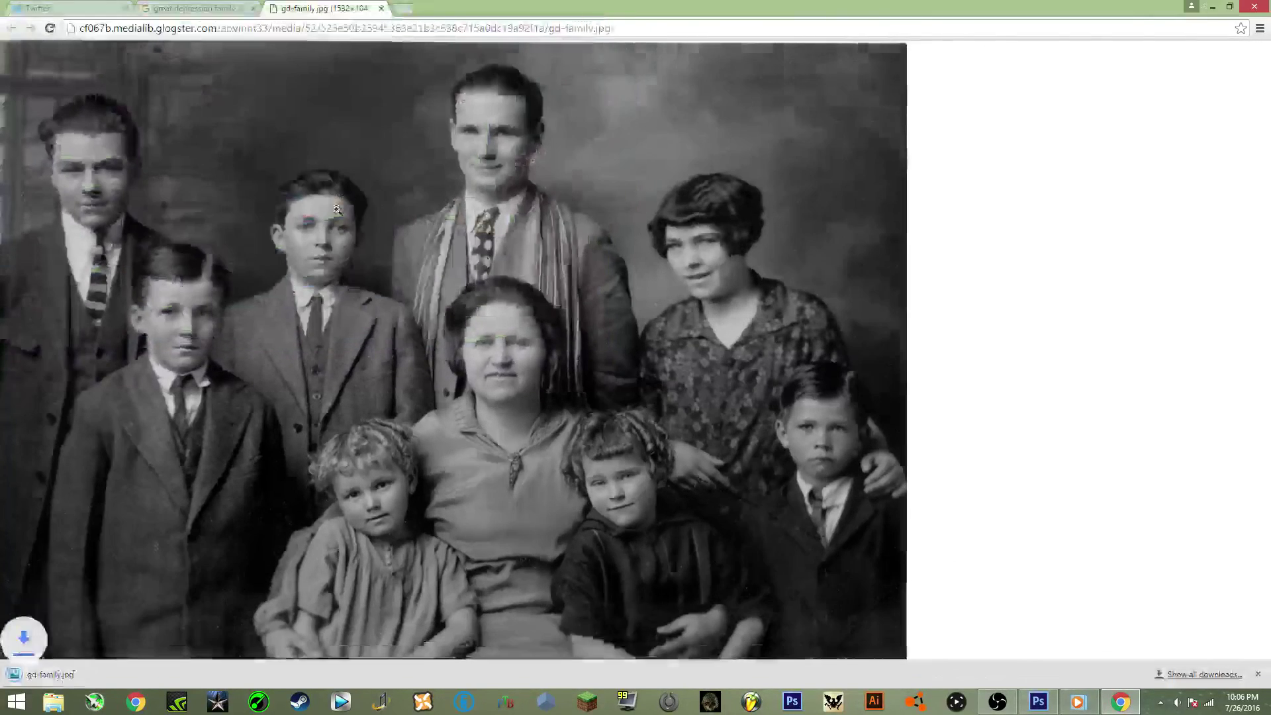
{"action": "left_click", "coordinate": [79, 7]}
{"action": "left_click", "coordinate": [1214, 7]}
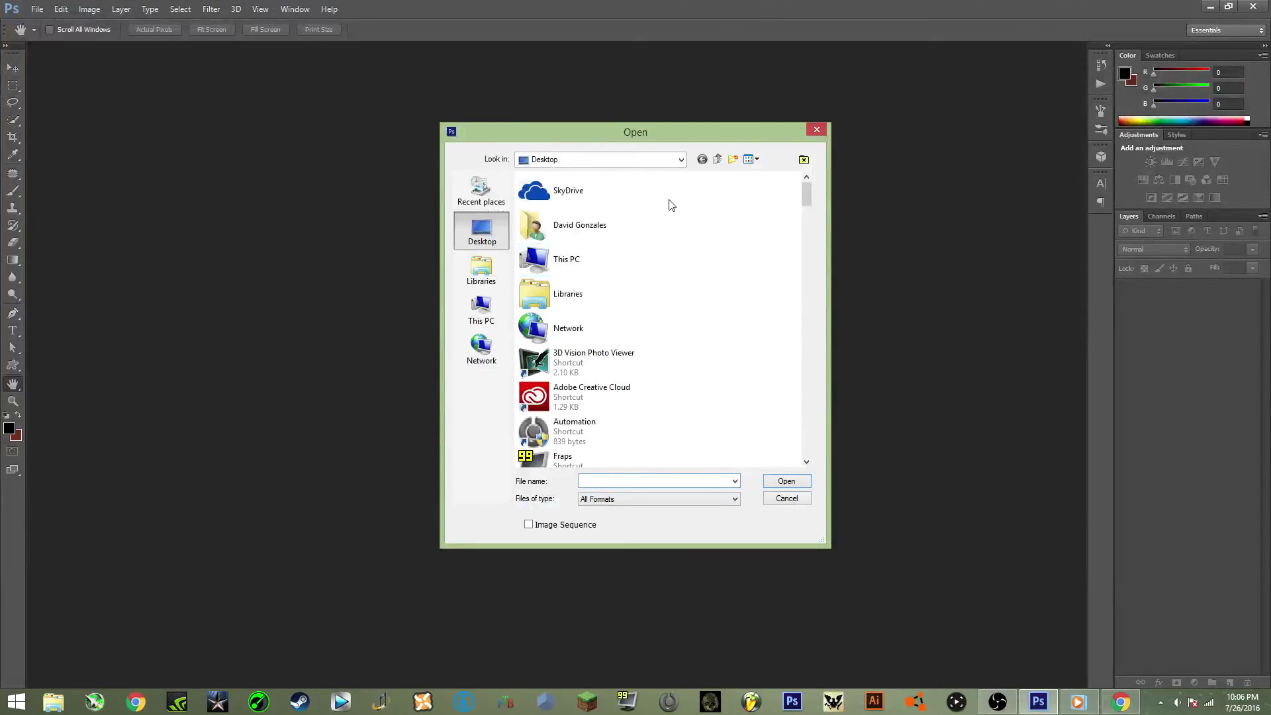
Open gd-family.jpg from the PS Materials folder after a failed Bridge attempt
{"action": "left_click", "coordinate": [814, 133]}
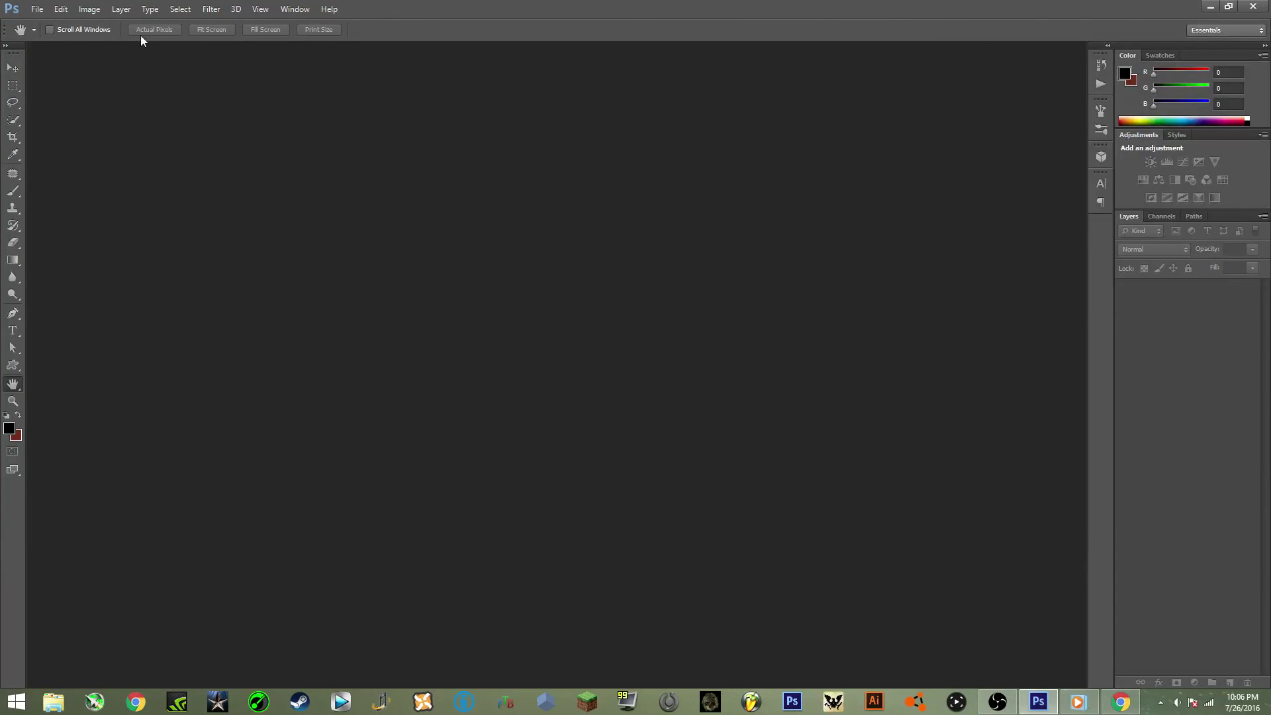
{"action": "left_click", "coordinate": [37, 9]}
{"action": "left_click", "coordinate": [40, 49]}
{"action": "left_click", "coordinate": [728, 402]}
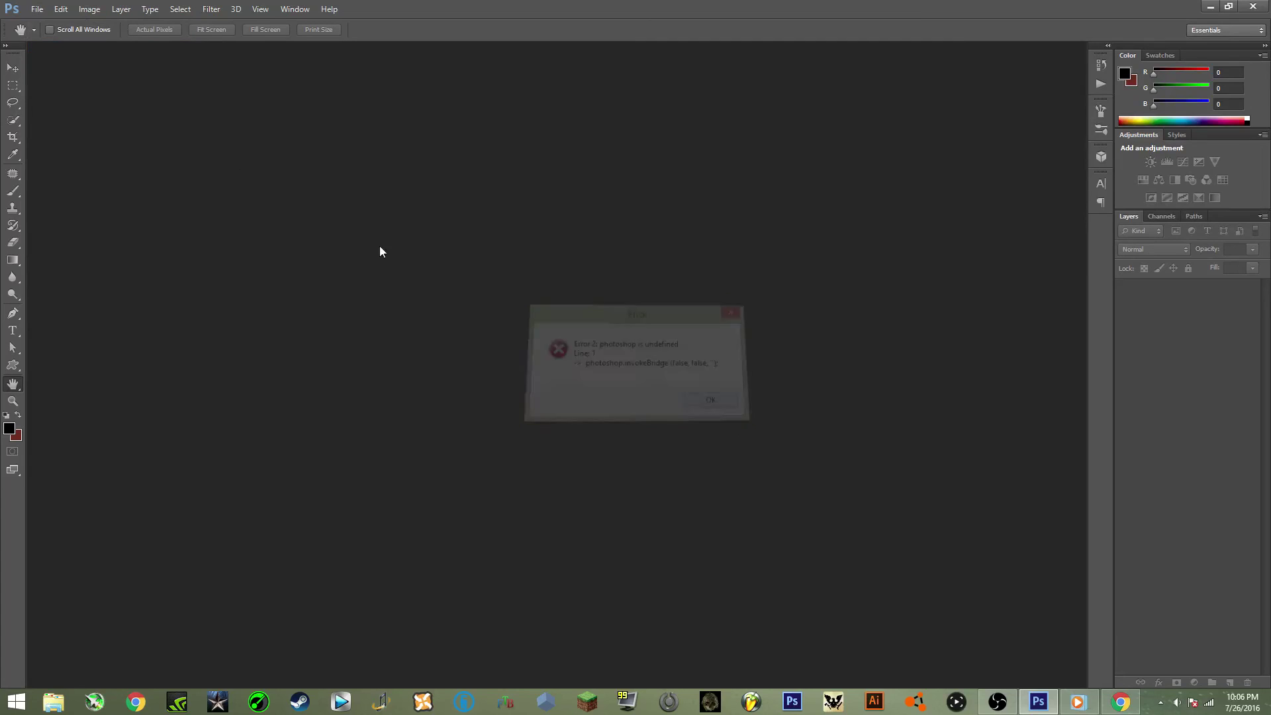
{"action": "left_click", "coordinate": [37, 9]}
{"action": "left_click", "coordinate": [50, 36]}
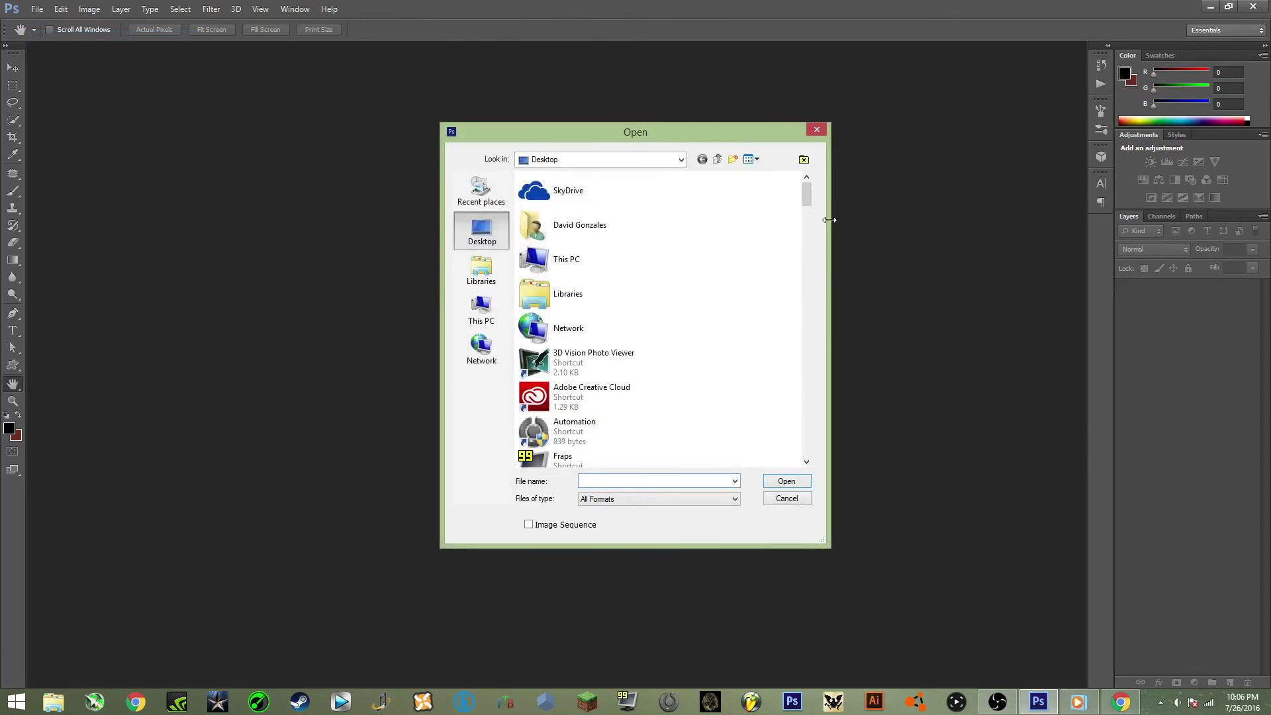
{"action": "mouse_move", "coordinate": [808, 197]}
{"action": "left_mouse_down"}
{"action": "mouse_move", "coordinate": [805, 322]}
{"action": "mouse_move", "coordinate": [807, 297]}
{"action": "left_mouse_up"}
{"action": "double_click", "coordinate": [715, 331]}
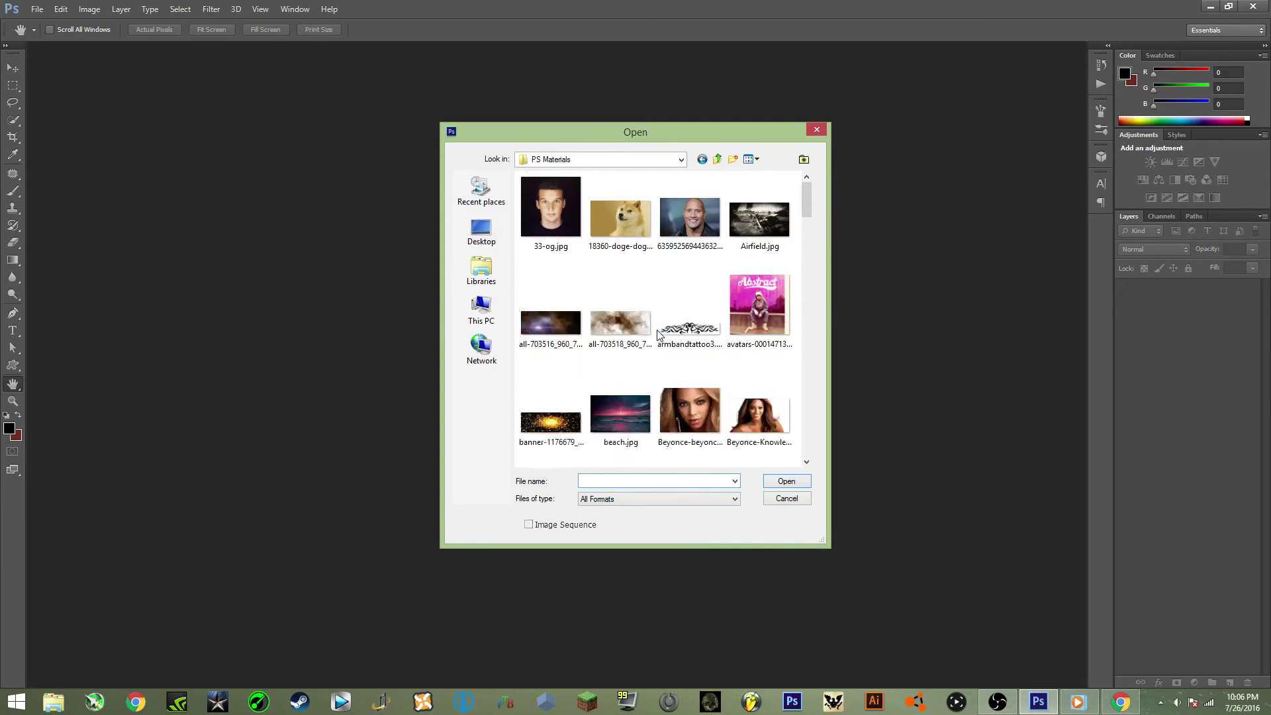
{"action": "left_click_drag", "start_coordinate": [808, 206], "coordinate": [803, 312]}
{"action": "left_click", "coordinate": [651, 343]}
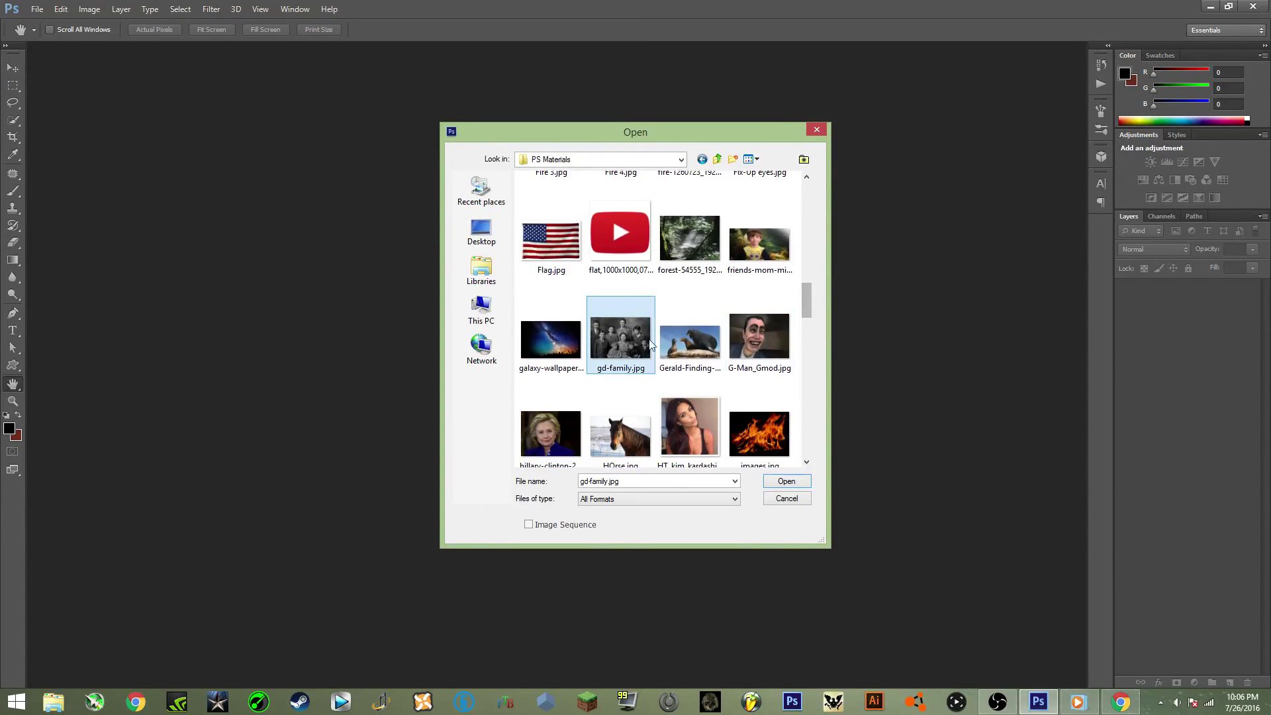
{"action": "left_click", "coordinate": [768, 481]}
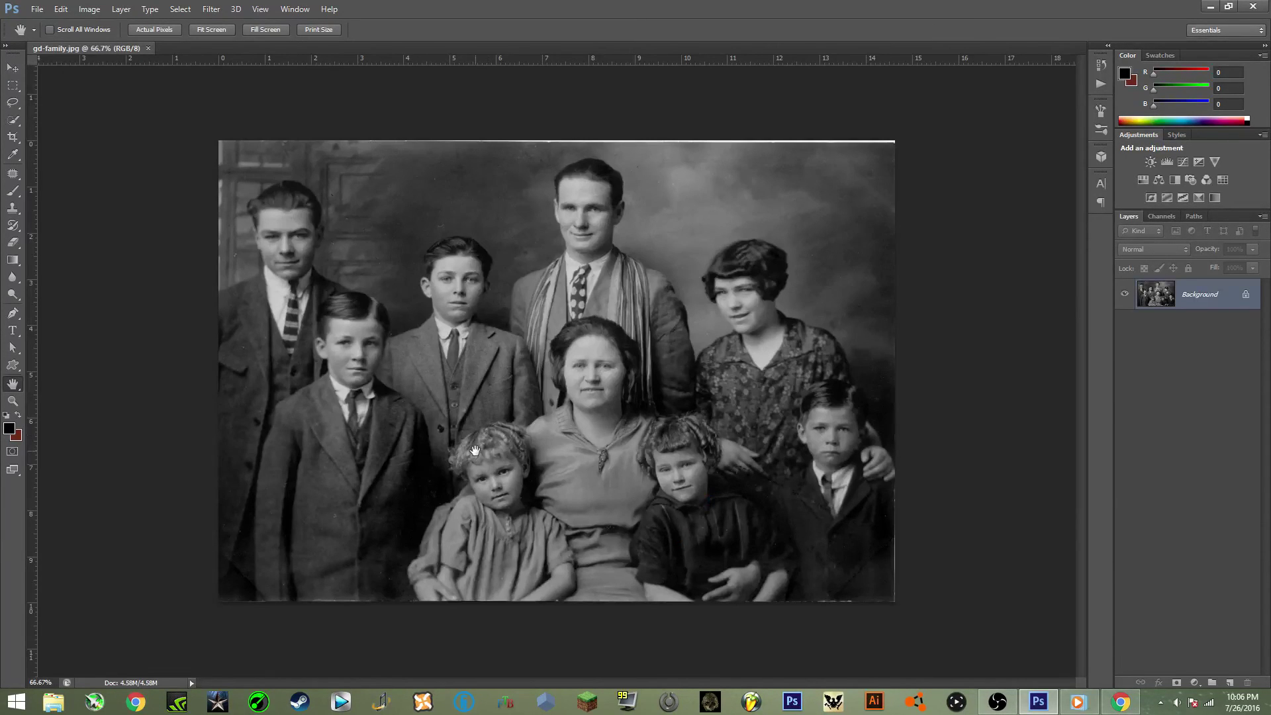
Unlock the family photo's Background layer as Layer 0
{"action": "scroll", "coordinate": [504, 361], "scroll_direction": "up", "scroll_amount": 1}
{"action": "scroll", "coordinate": [520, 333], "scroll_direction": "up", "scroll_amount": 1}
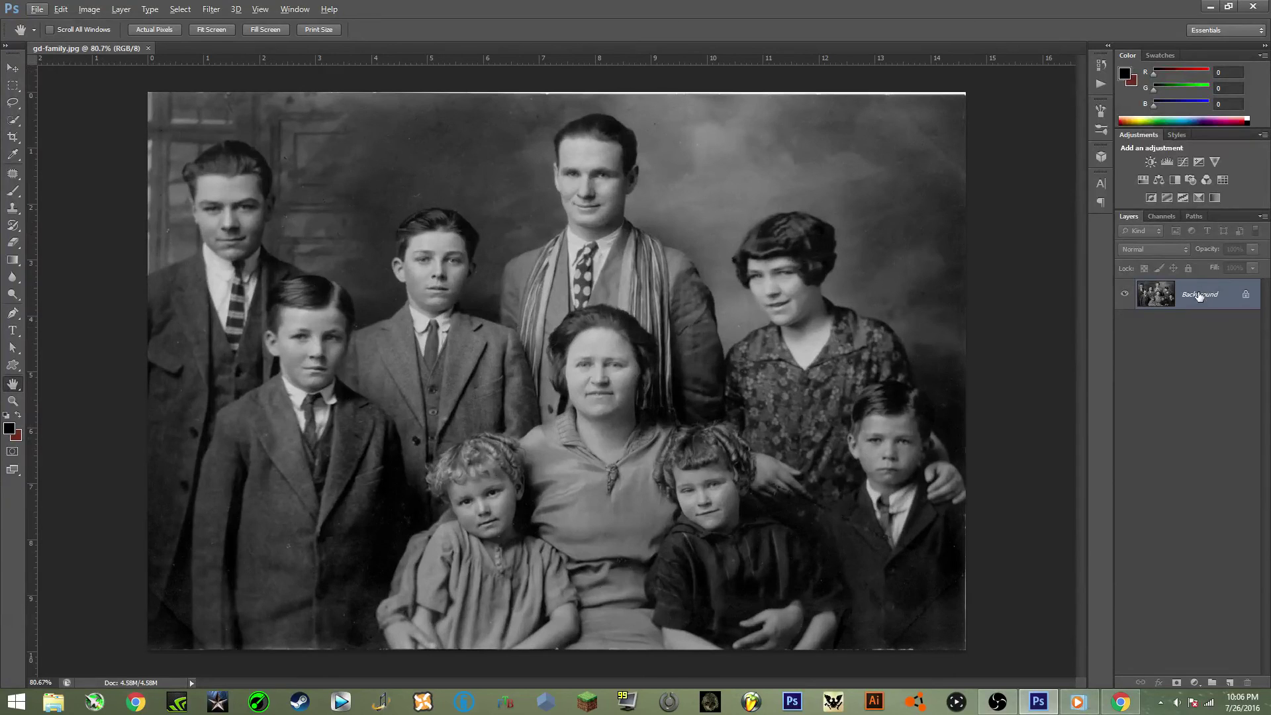
{"action": "double_click", "coordinate": [1199, 296]}
{"action": "left_click", "coordinate": [490, 209]}
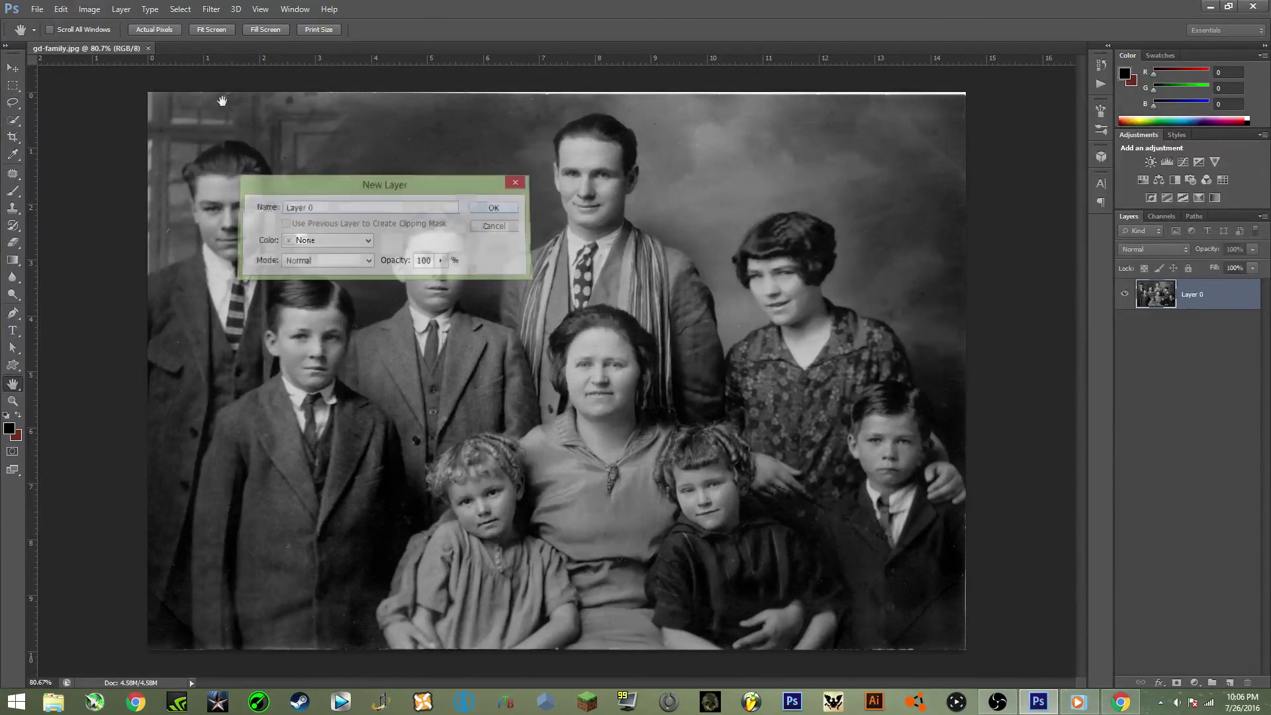
{"action": "left_click", "coordinate": [39, 10]}
Open the Beyonce and Justin-Bieber-Net-Worth.jpg face photos as documents
{"action": "left_click", "coordinate": [41, 35]}
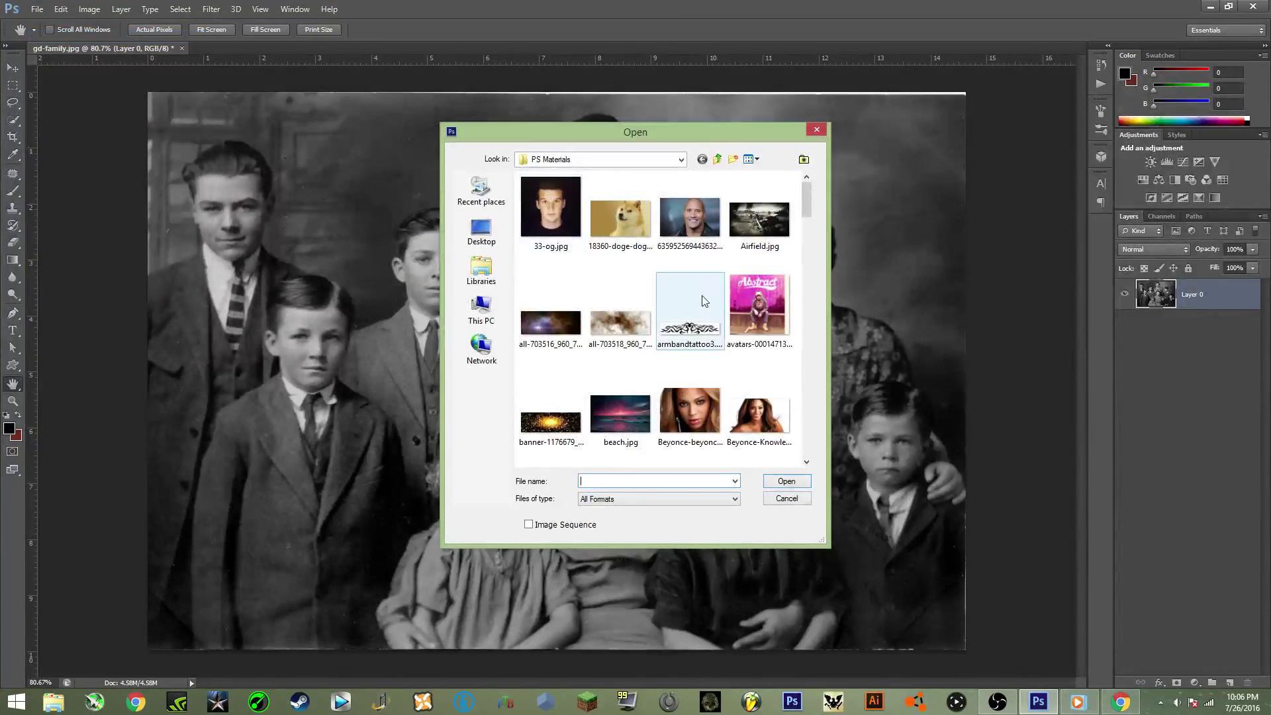
{"action": "scroll", "coordinate": [807, 215], "scroll_direction": "down", "scroll_amount": 2}
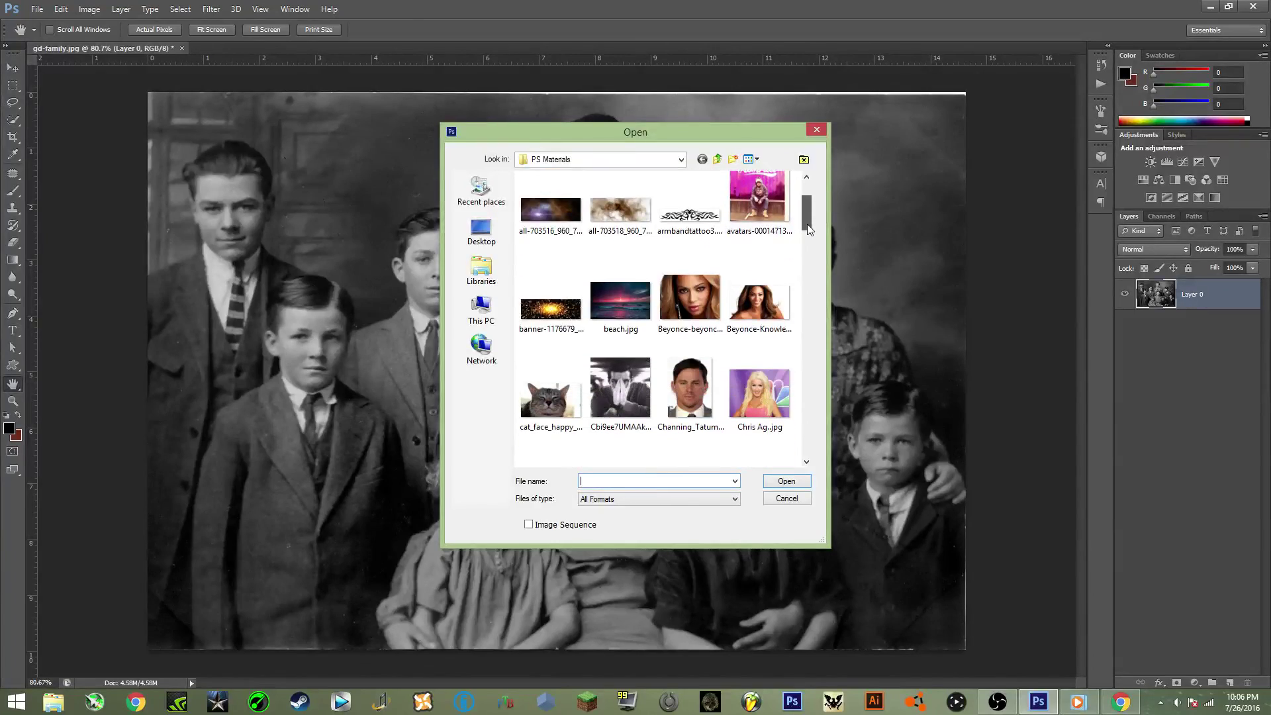
{"action": "double_click", "coordinate": [689, 301]}
{"action": "left_click", "coordinate": [37, 9]}
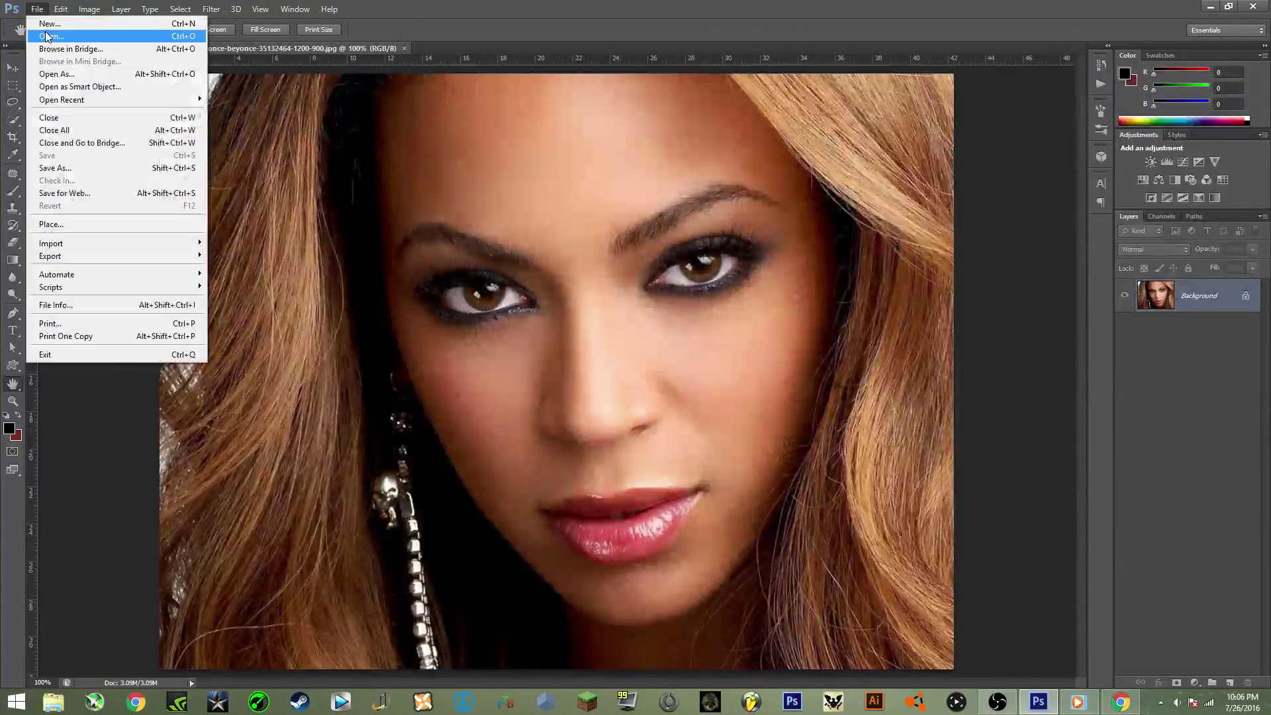
{"action": "left_click", "coordinate": [41, 36]}
{"action": "left_click_drag", "start_coordinate": [809, 200], "coordinate": [813, 236]}
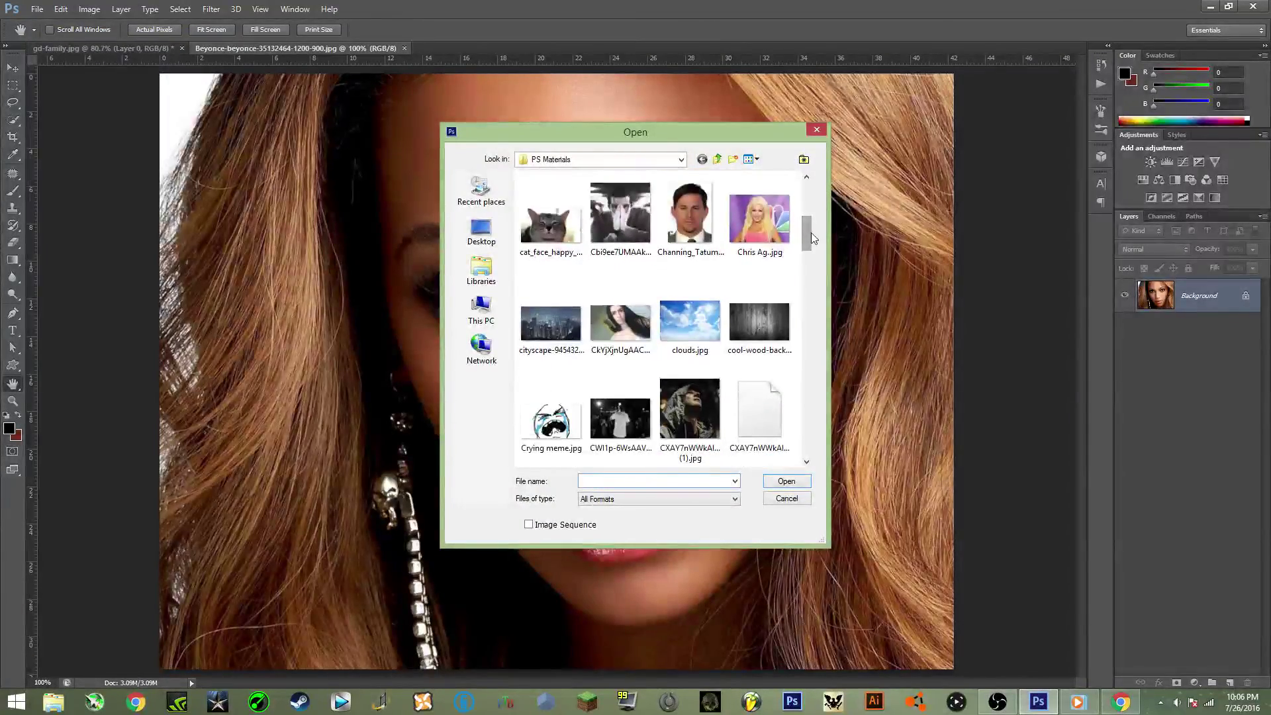
{"action": "left_click_drag", "start_coordinate": [812, 234], "coordinate": [815, 328]}
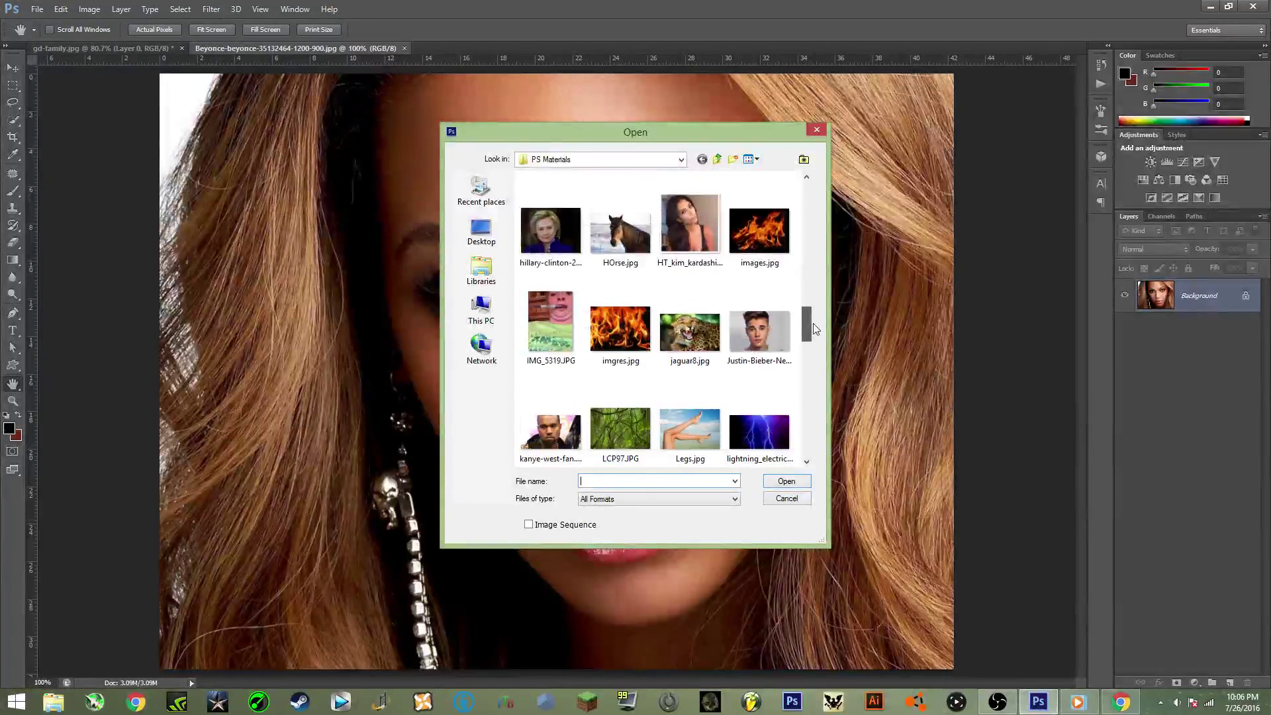
{"action": "double_click", "coordinate": [759, 329]}
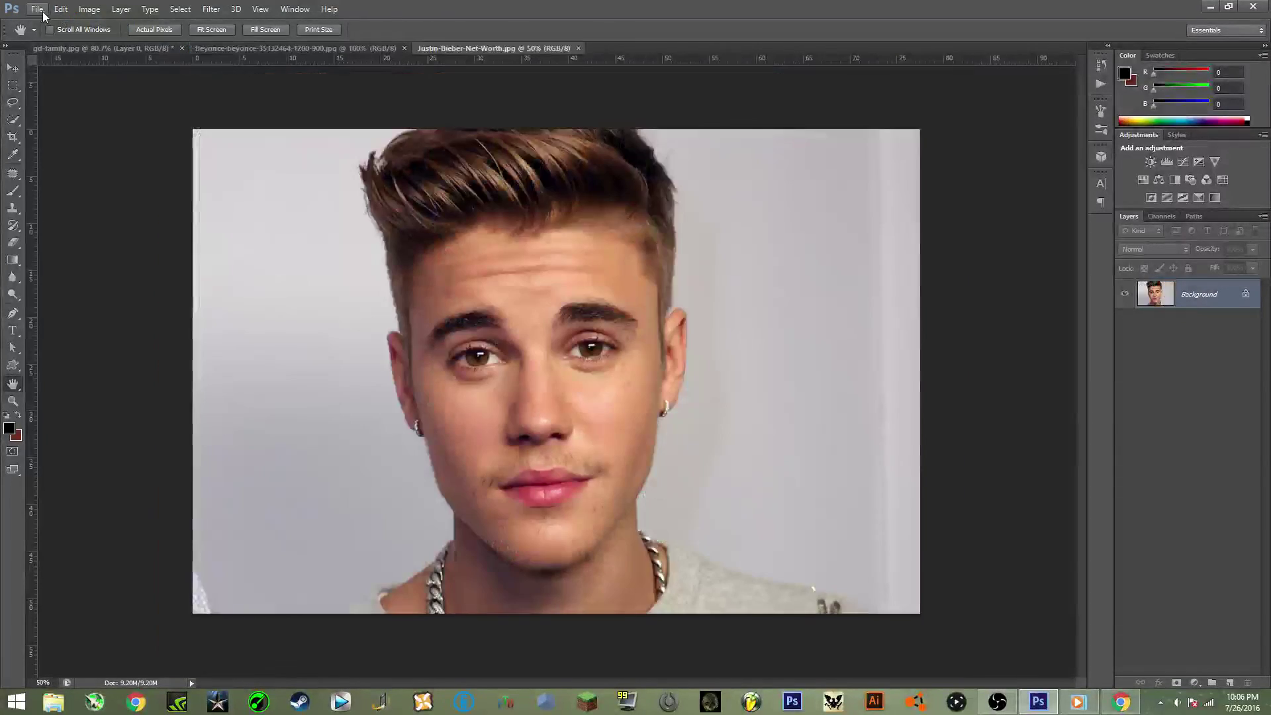
Open the MF.jpg and miley-cyrus-01.jpg face photos as documents
{"action": "left_click", "coordinate": [37, 9]}
{"action": "left_click", "coordinate": [47, 34]}
{"action": "left_click_drag", "start_coordinate": [812, 202], "coordinate": [815, 352]}
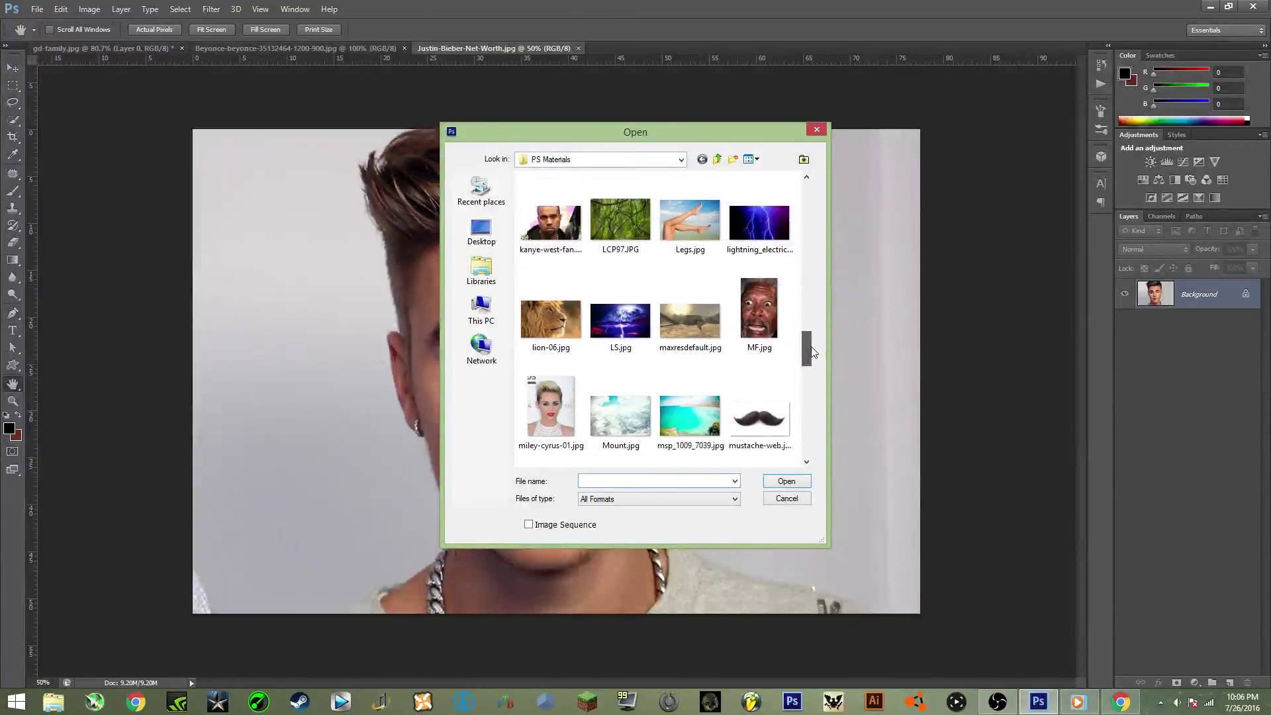
{"action": "double_click", "coordinate": [760, 309]}
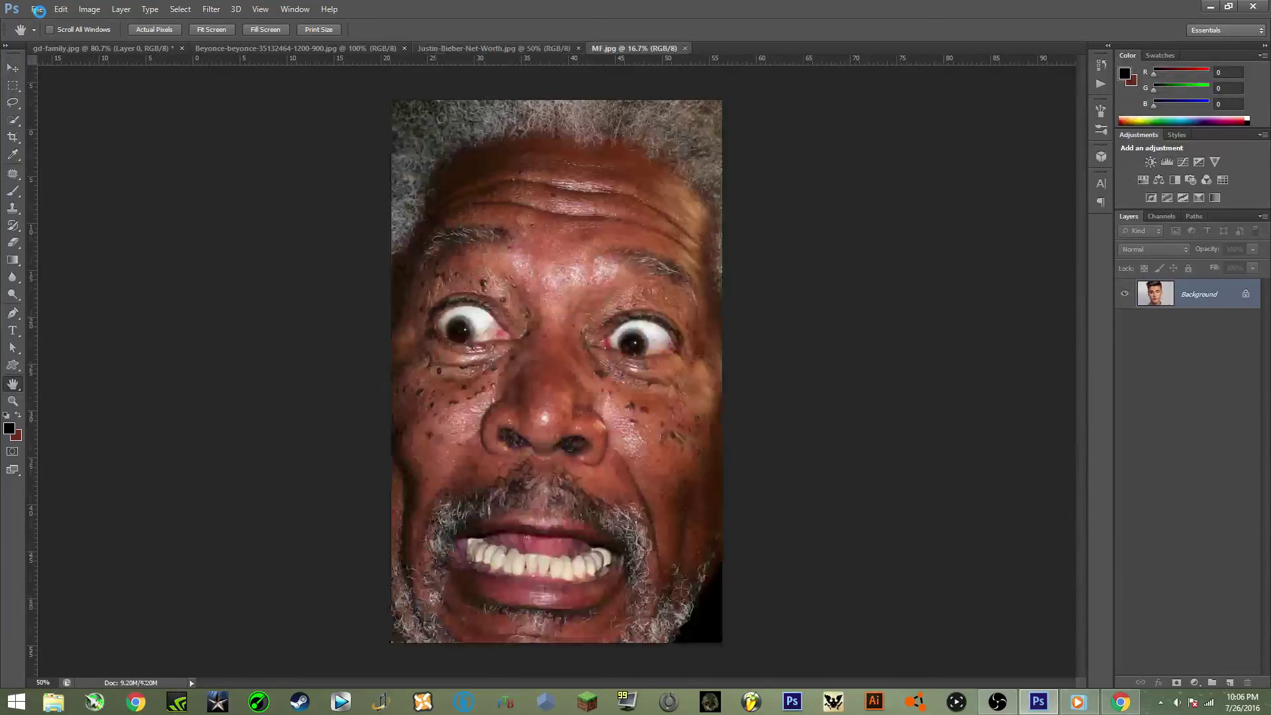
{"action": "left_click", "coordinate": [37, 9]}
{"action": "left_click", "coordinate": [46, 34]}
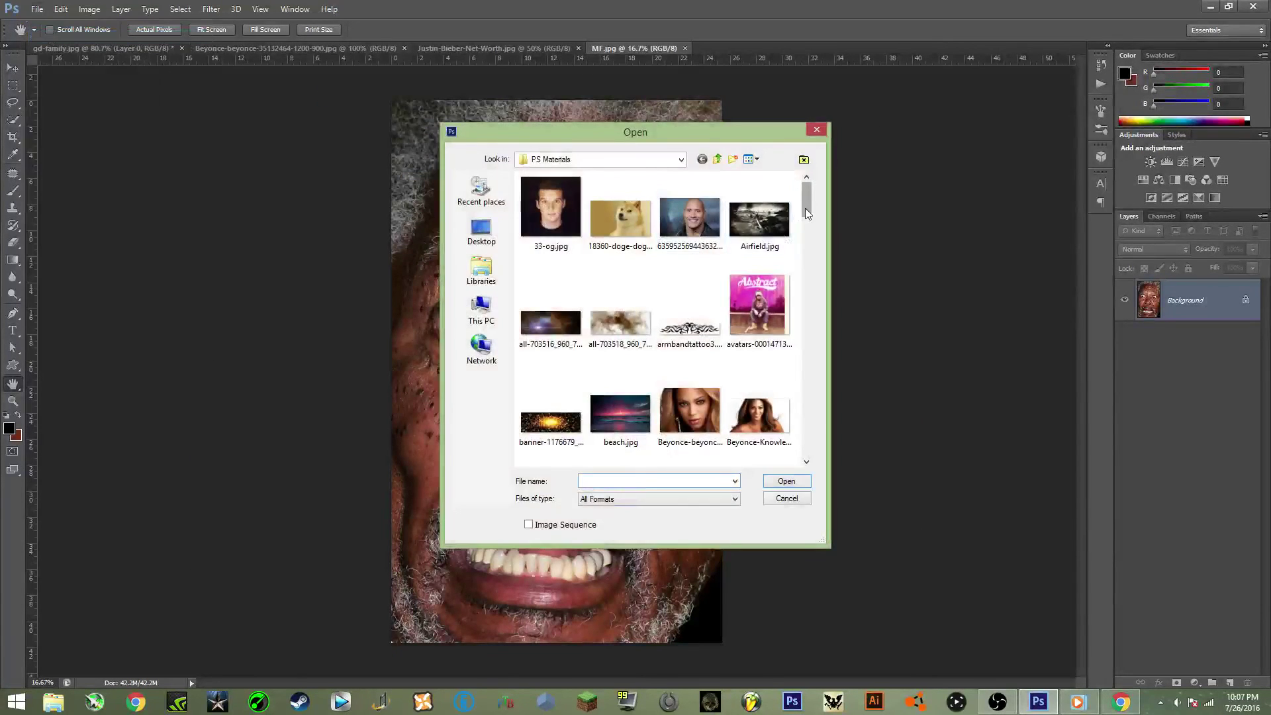
{"action": "mouse_move", "coordinate": [807, 213]}
{"action": "left_mouse_down"}
{"action": "mouse_move", "coordinate": [812, 388]}
{"action": "mouse_move", "coordinate": [810, 370]}
{"action": "left_mouse_up"}
{"action": "left_click", "coordinate": [535, 308]}
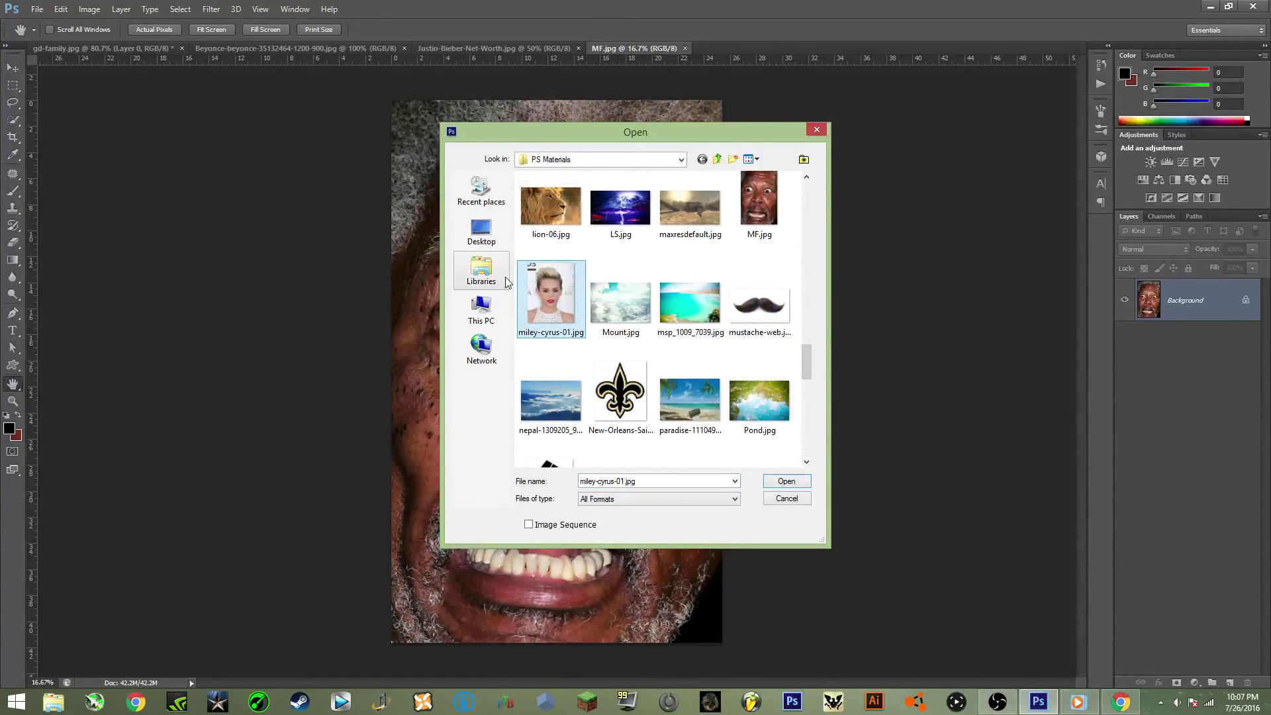
{"action": "double_click", "coordinate": [553, 283]}
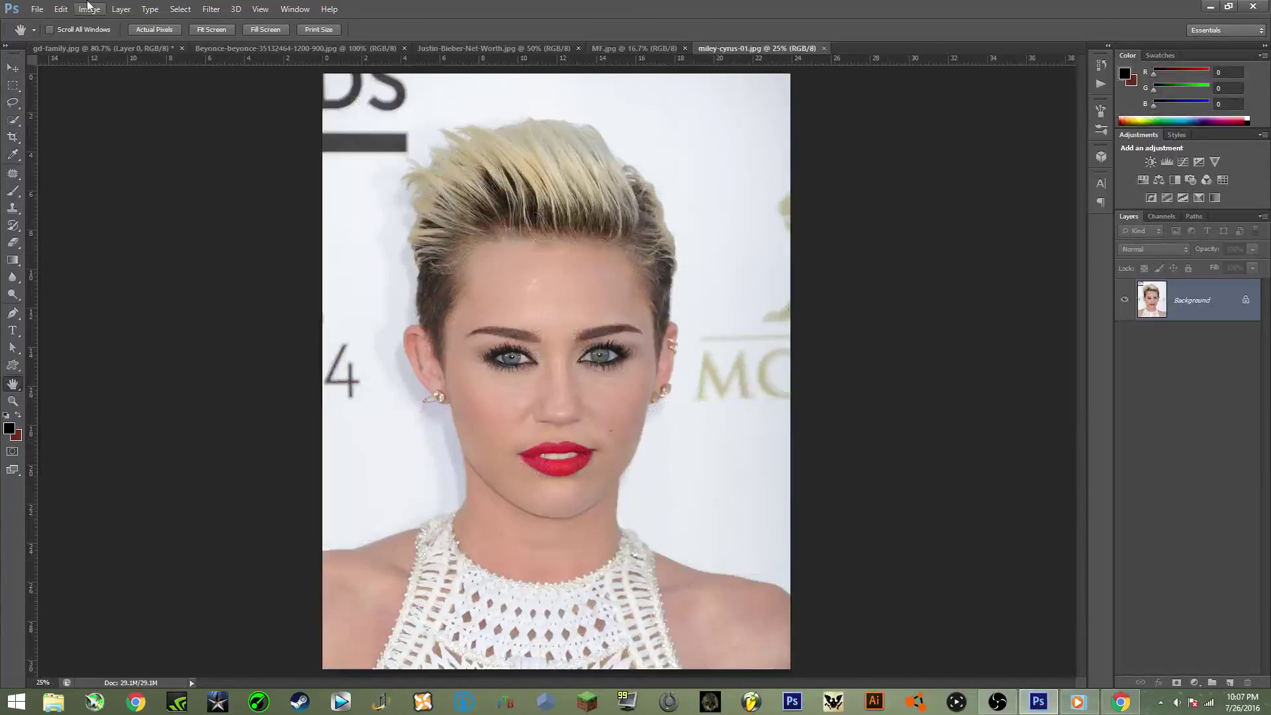
Cancel one more Open dialog and return to the gd-family.jpg document
{"action": "left_click", "coordinate": [37, 9]}
{"action": "left_click", "coordinate": [48, 36]}
{"action": "left_click_drag", "start_coordinate": [808, 199], "coordinate": [810, 433]}
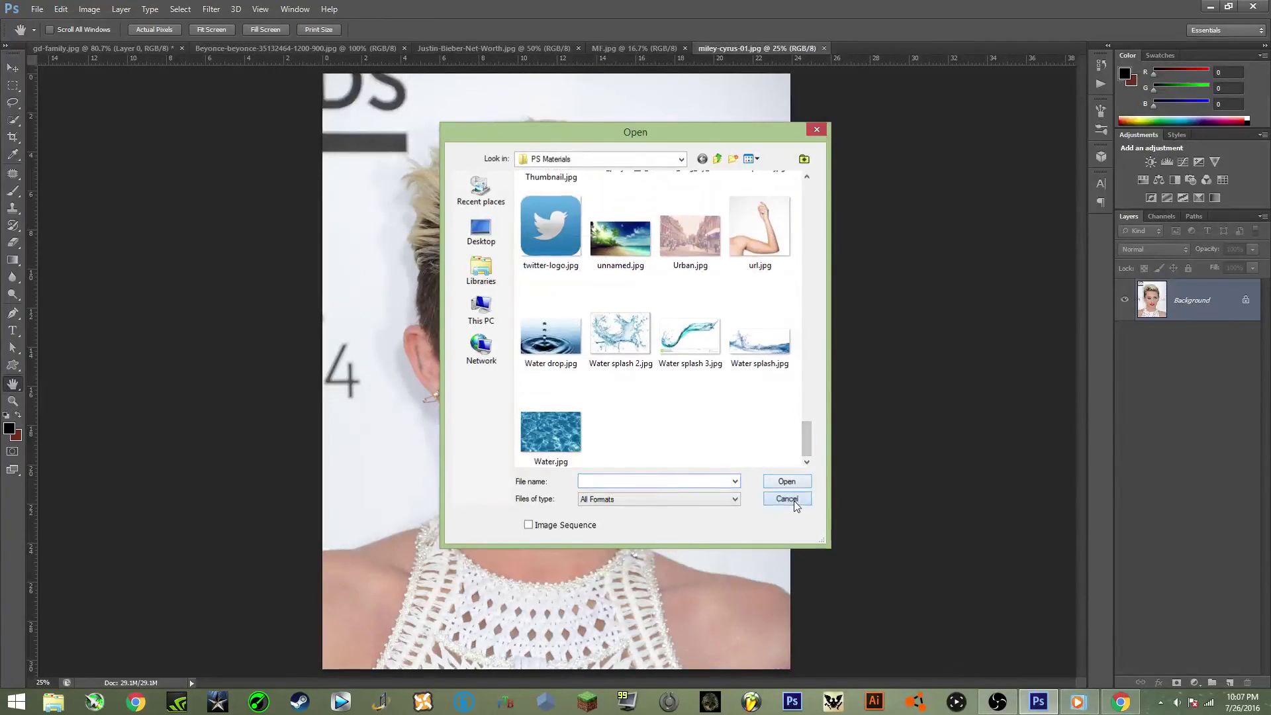
{"action": "left_click", "coordinate": [787, 498]}
{"action": "left_click", "coordinate": [133, 50]}
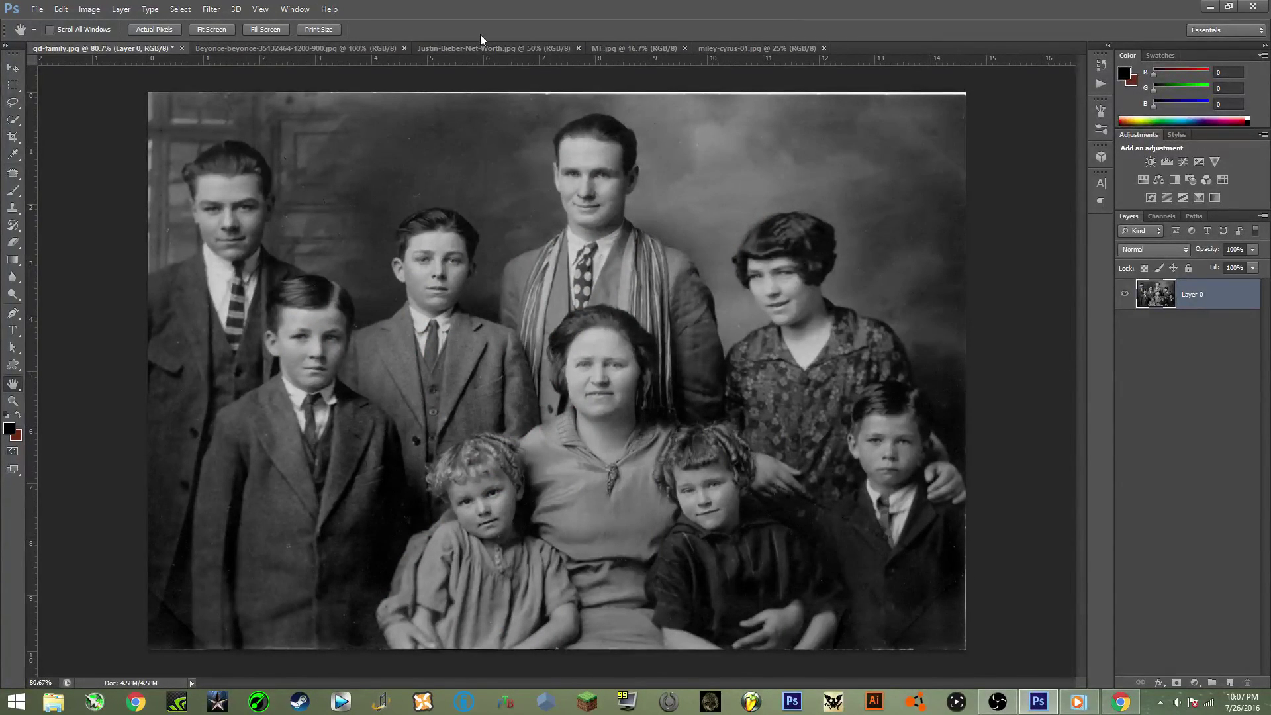
Close the gd-family image page in Chrome and search Google Images for 'taylor swift'
{"action": "left_click", "coordinate": [1128, 703]}
{"action": "left_click", "coordinate": [324, 8]}
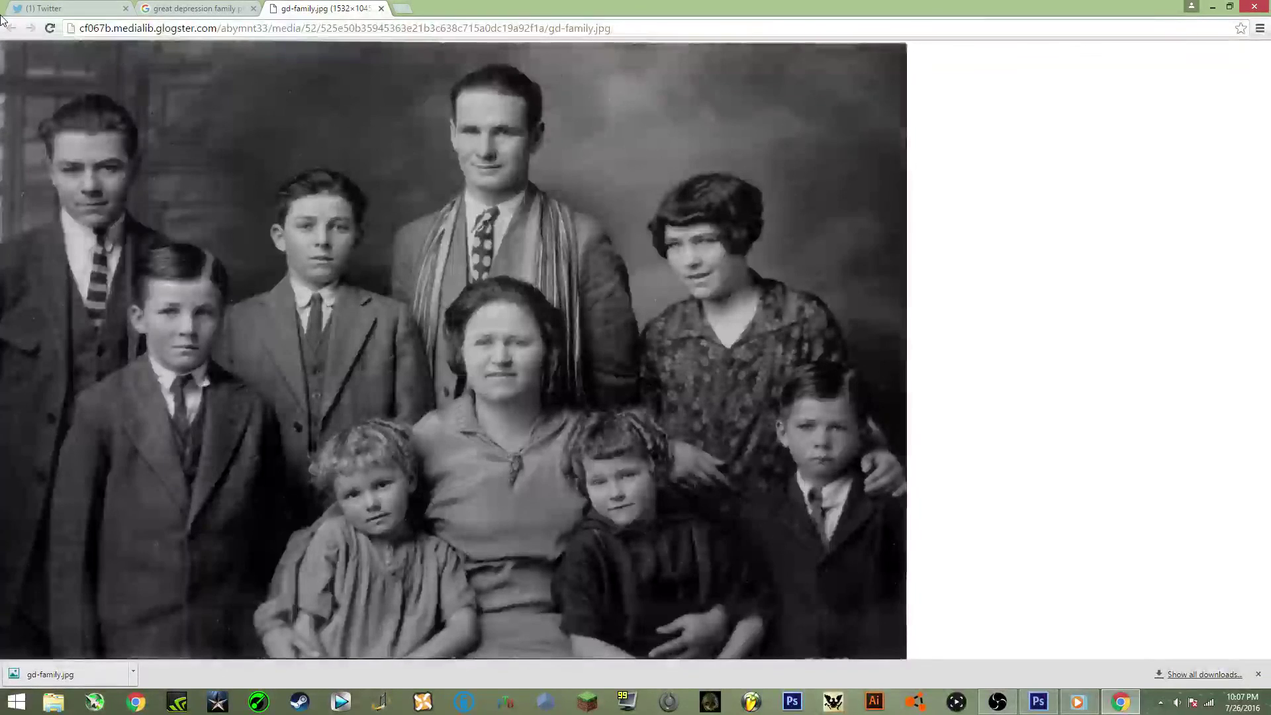
{"action": "left_click", "coordinate": [381, 9]}
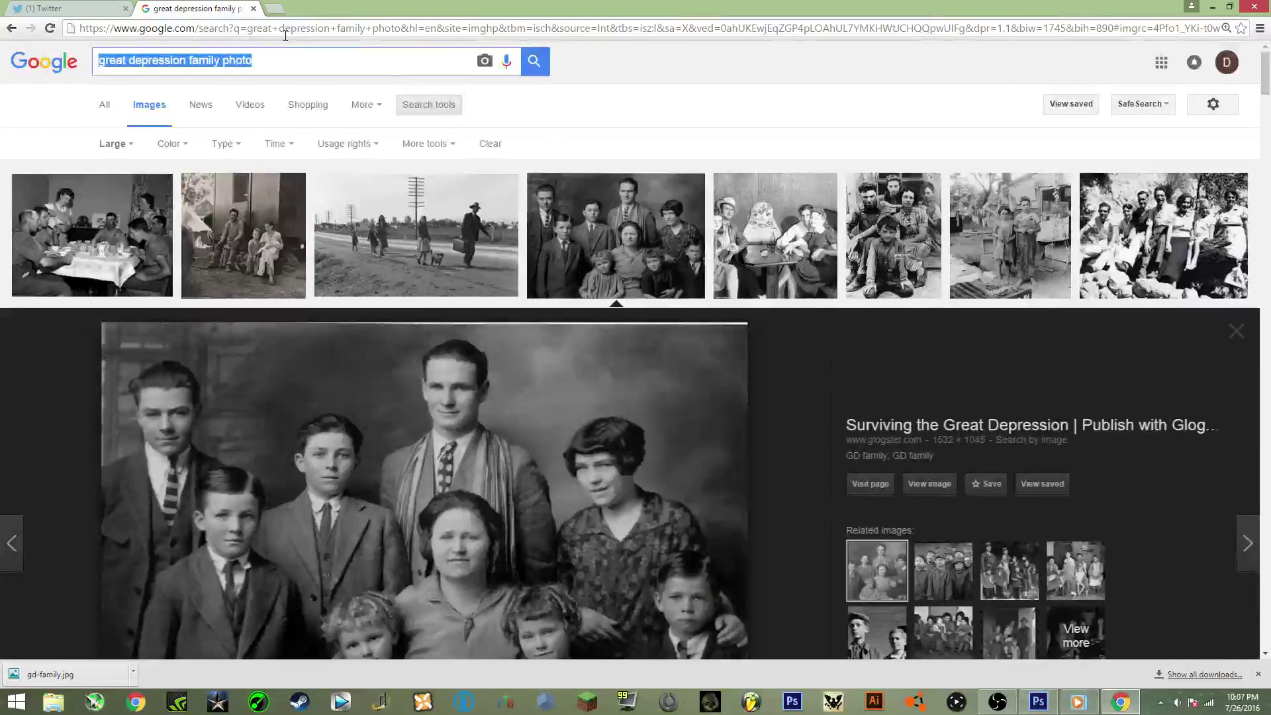
{"action": "type", "text": "taylor "}
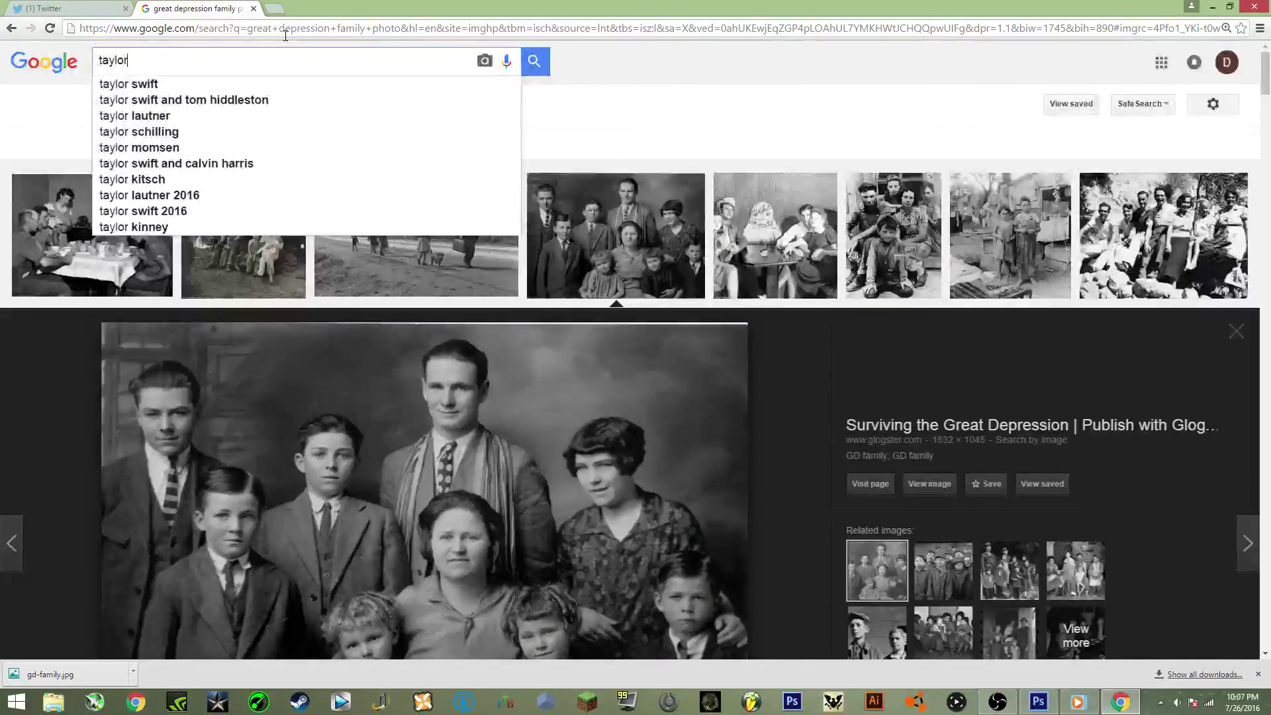
{"action": "type", "text": "swift"}
{"action": "key", "text": "Return"}
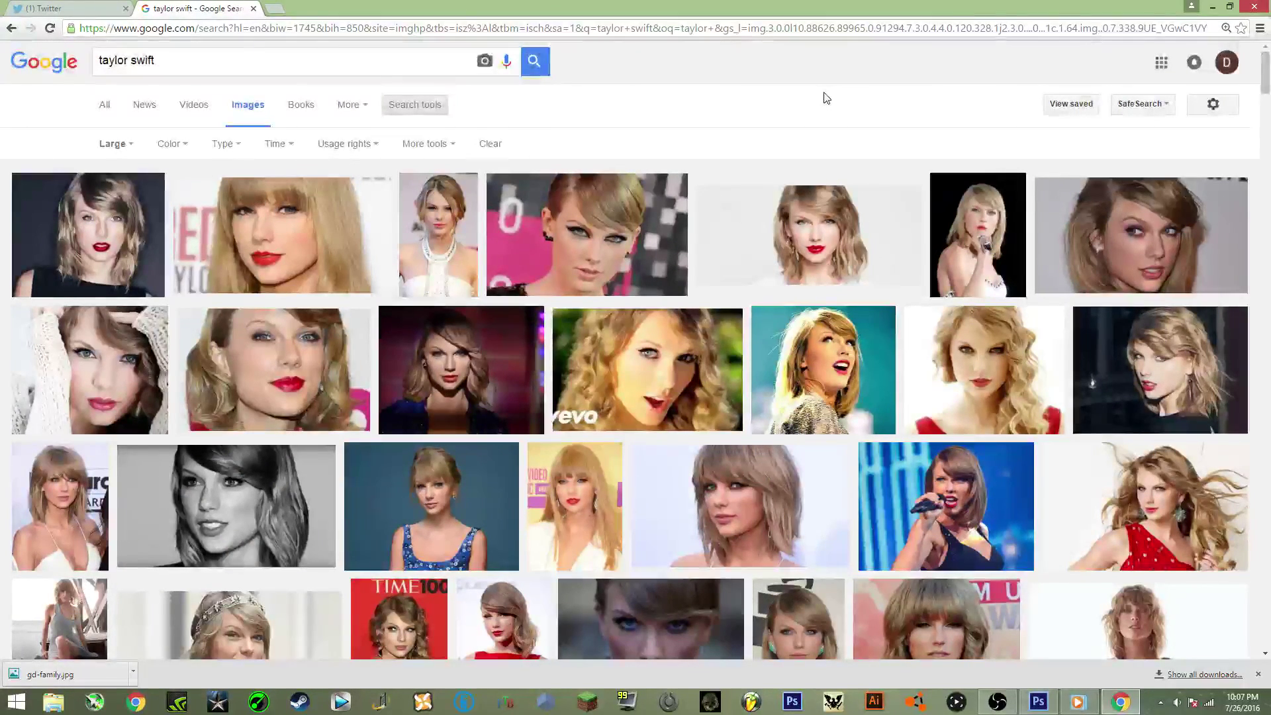
{"action": "scroll", "coordinate": [722, 106], "scroll_direction": "down", "scroll_amount": 1}
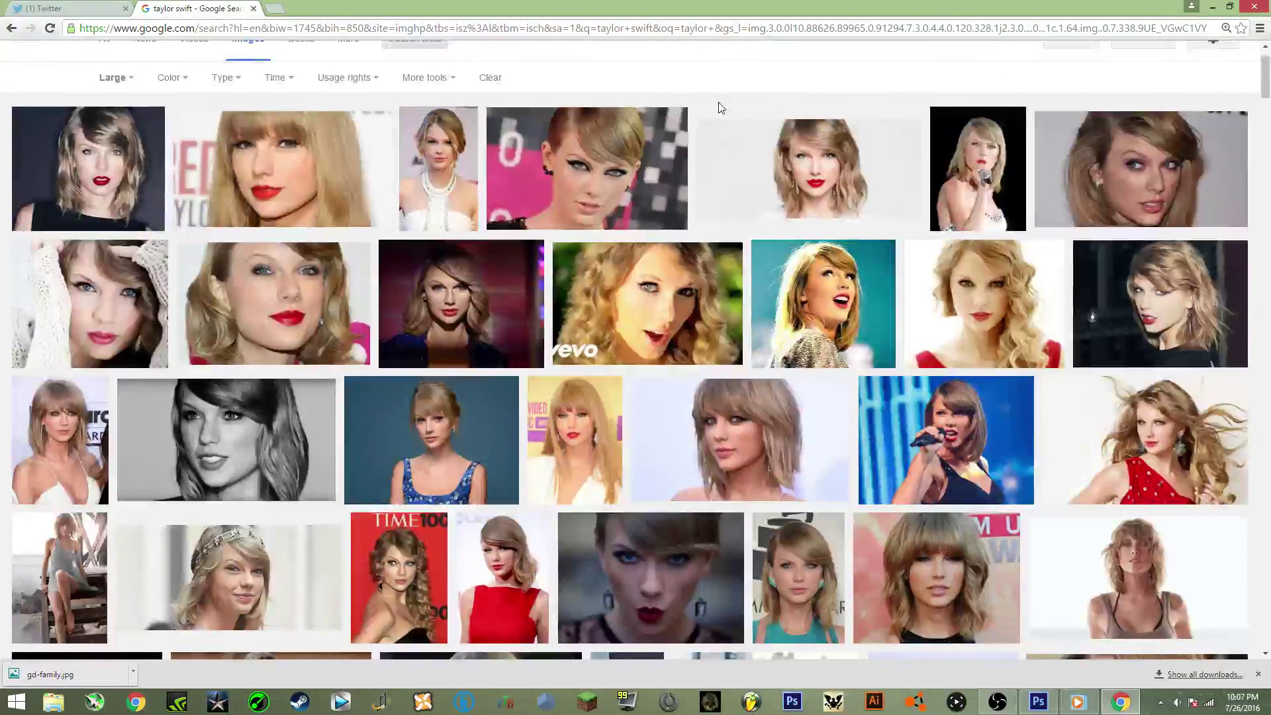
Save a full-size Taylor Swift close-up as taylor-swift.jpg and close its page
{"action": "left_click", "coordinate": [927, 301]}
{"action": "left_click", "coordinate": [928, 319]}
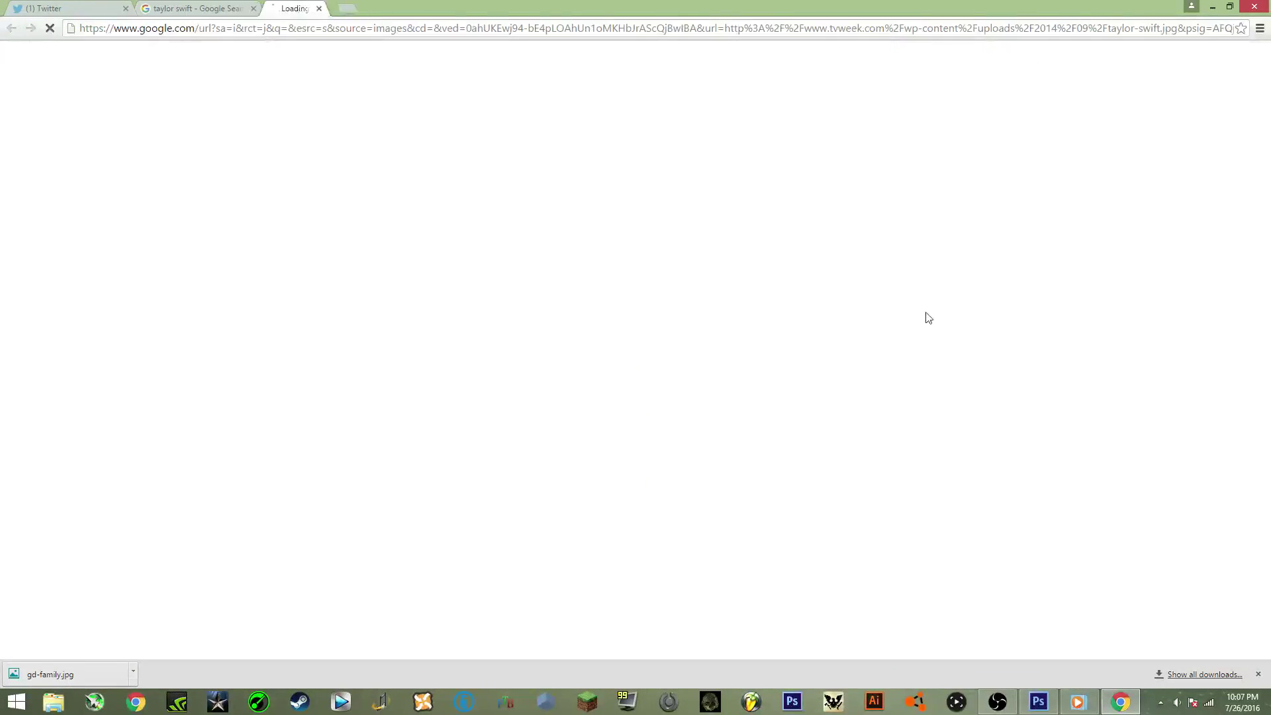
{"action": "right_click", "coordinate": [386, 166]}
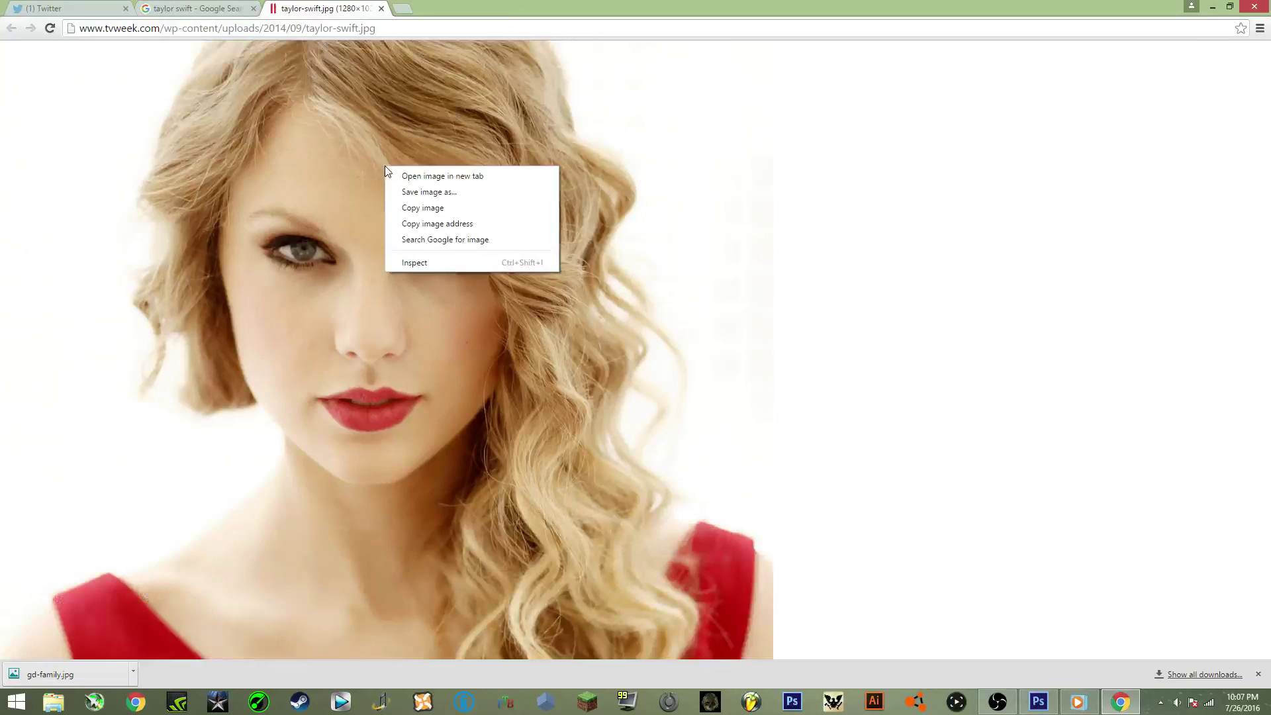
{"action": "left_click", "coordinate": [426, 198]}
{"action": "left_click", "coordinate": [523, 336]}
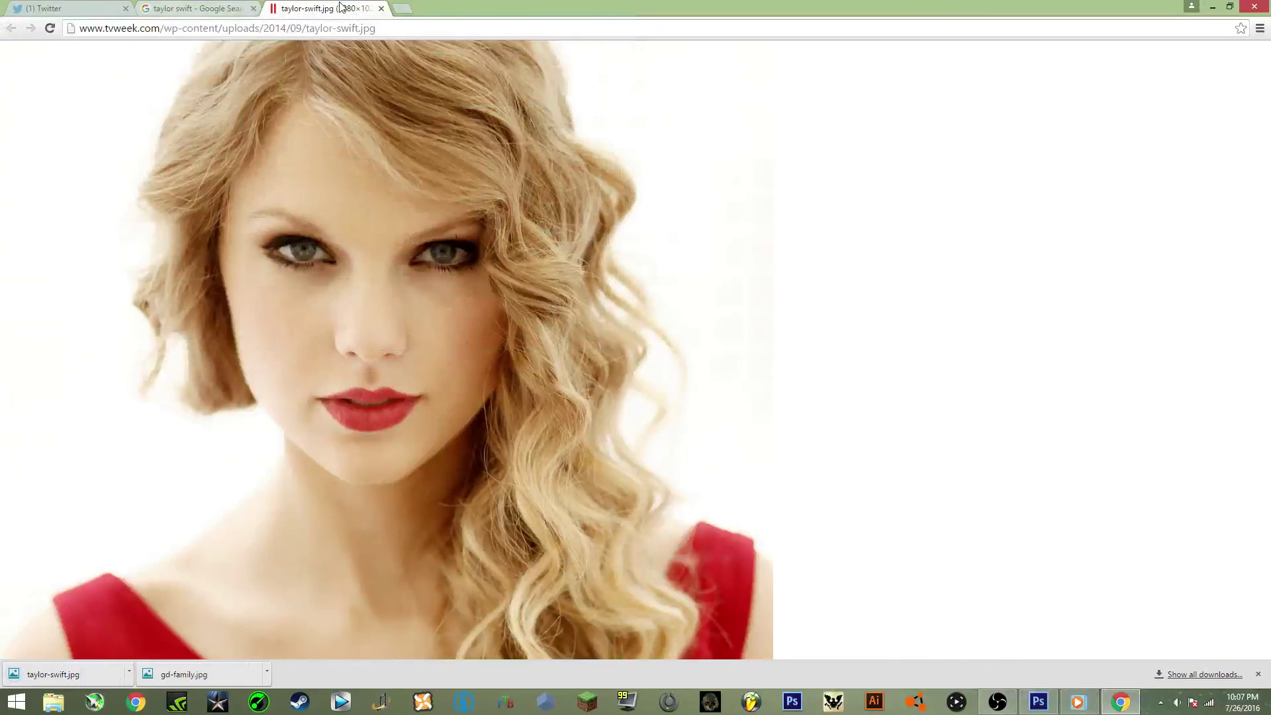
{"action": "left_click", "coordinate": [381, 8]}
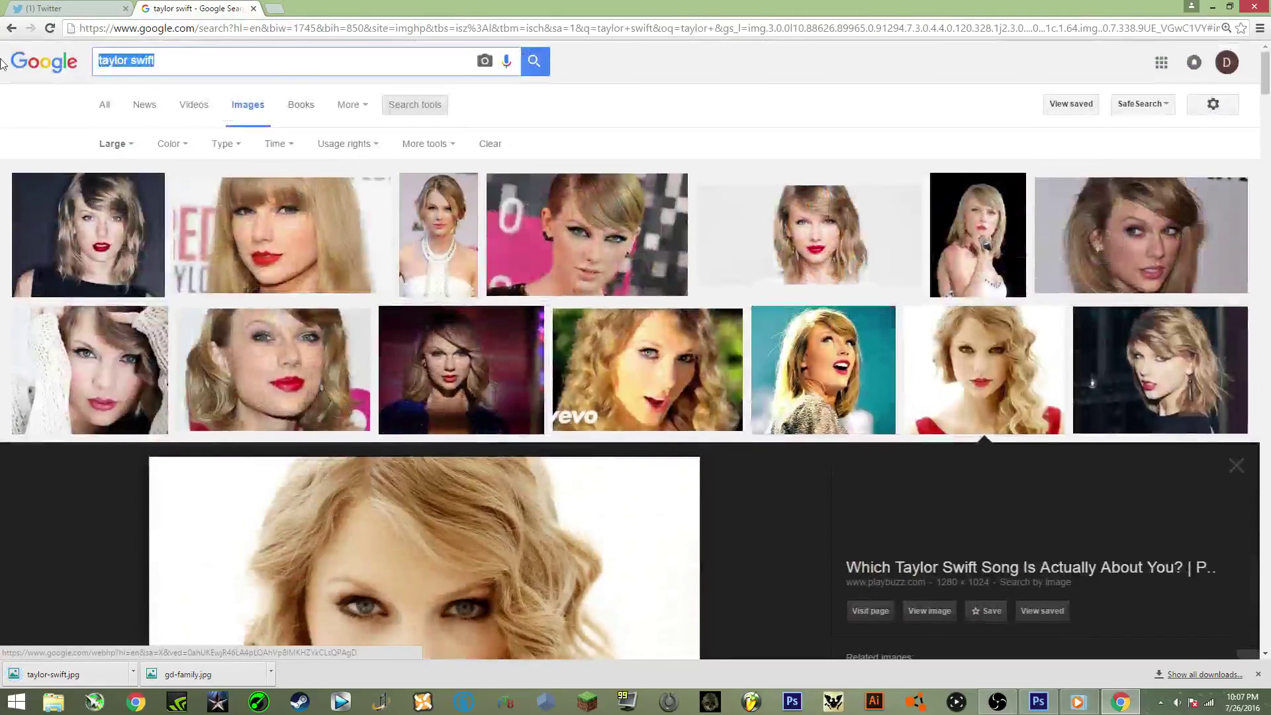
Run a Google Images search for 'shia labeouf'
{"action": "type", "text": "shia"}
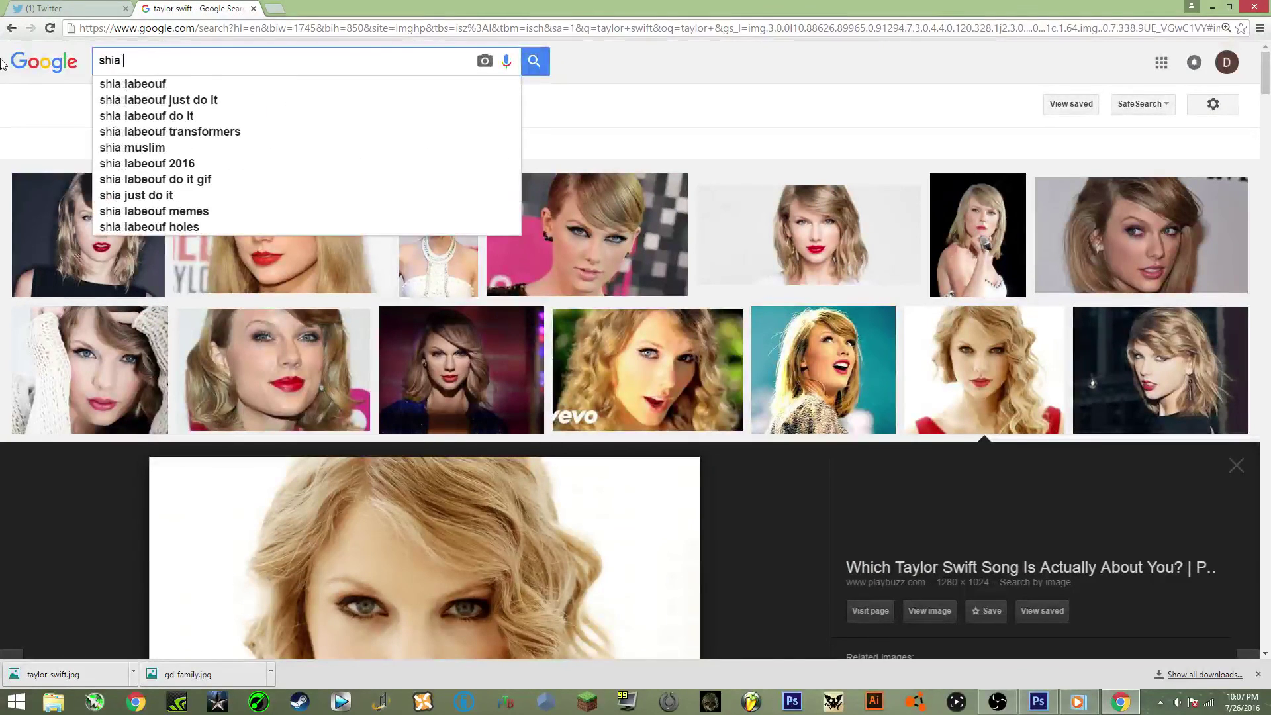
{"action": "key", "text": "Down"}
{"action": "key", "text": "Return"}
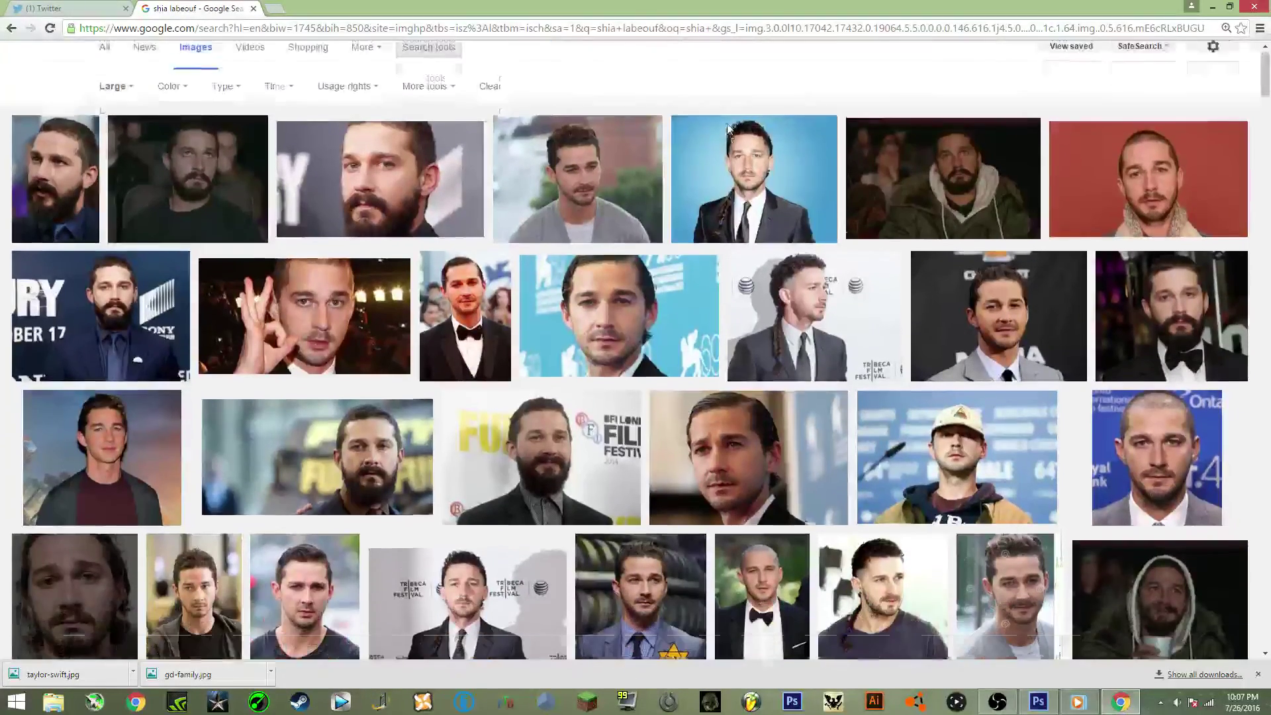
{"action": "scroll", "coordinate": [424, 401], "scroll_direction": "down", "scroll_amount": 2}
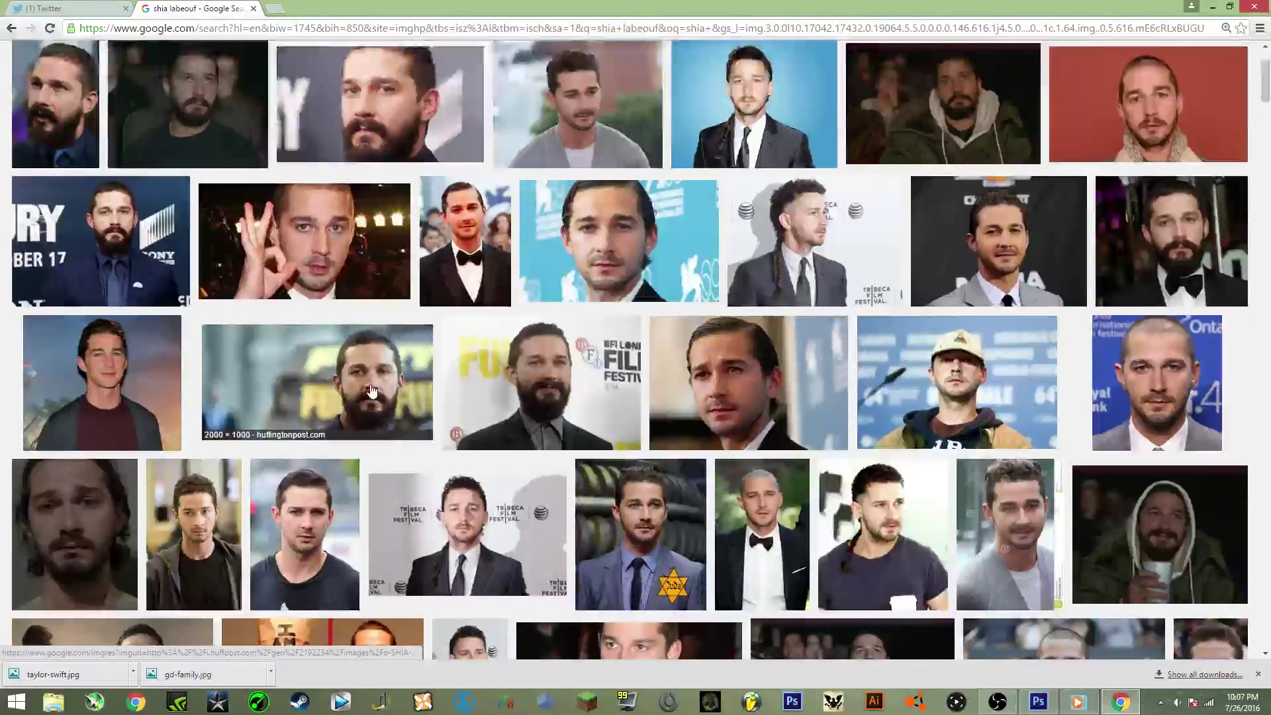
Save the full-size bearded huffingtonpost portrait of Shia LaBeouf and return to the results
{"action": "left_click", "coordinate": [423, 401]}
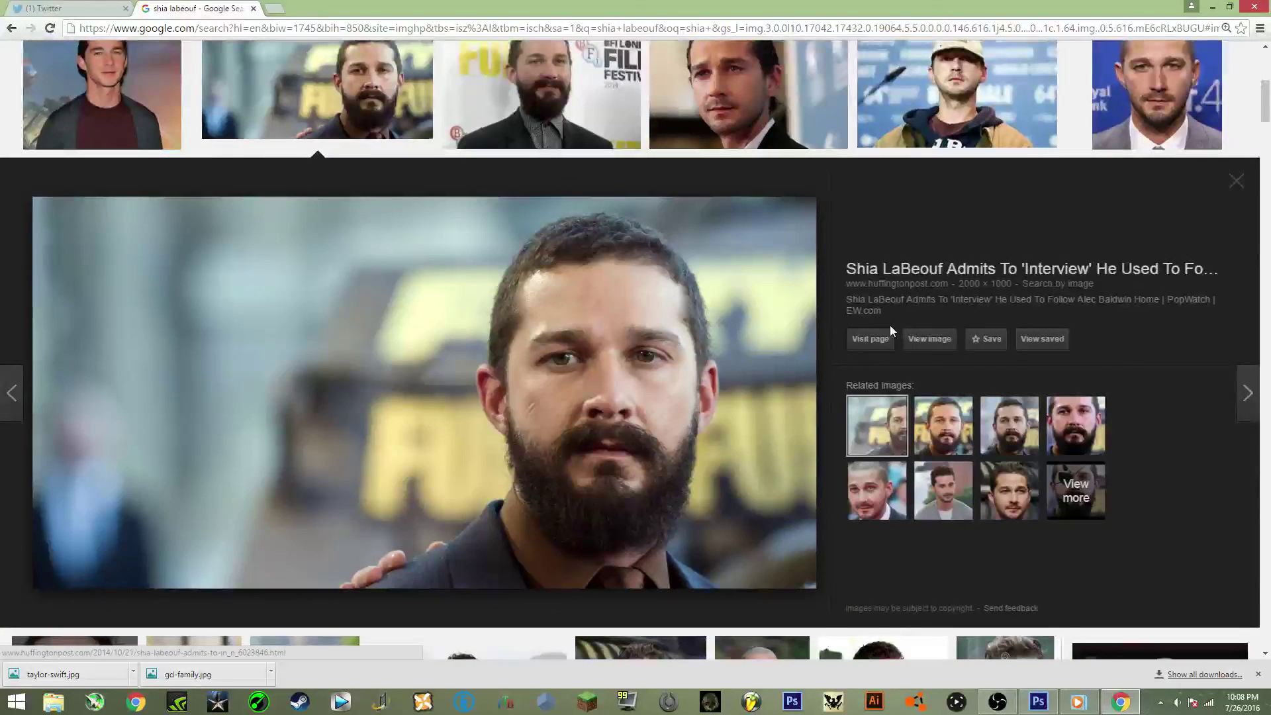
{"action": "left_click", "coordinate": [929, 338]}
{"action": "right_click", "coordinate": [478, 209]}
{"action": "left_click", "coordinate": [531, 233]}
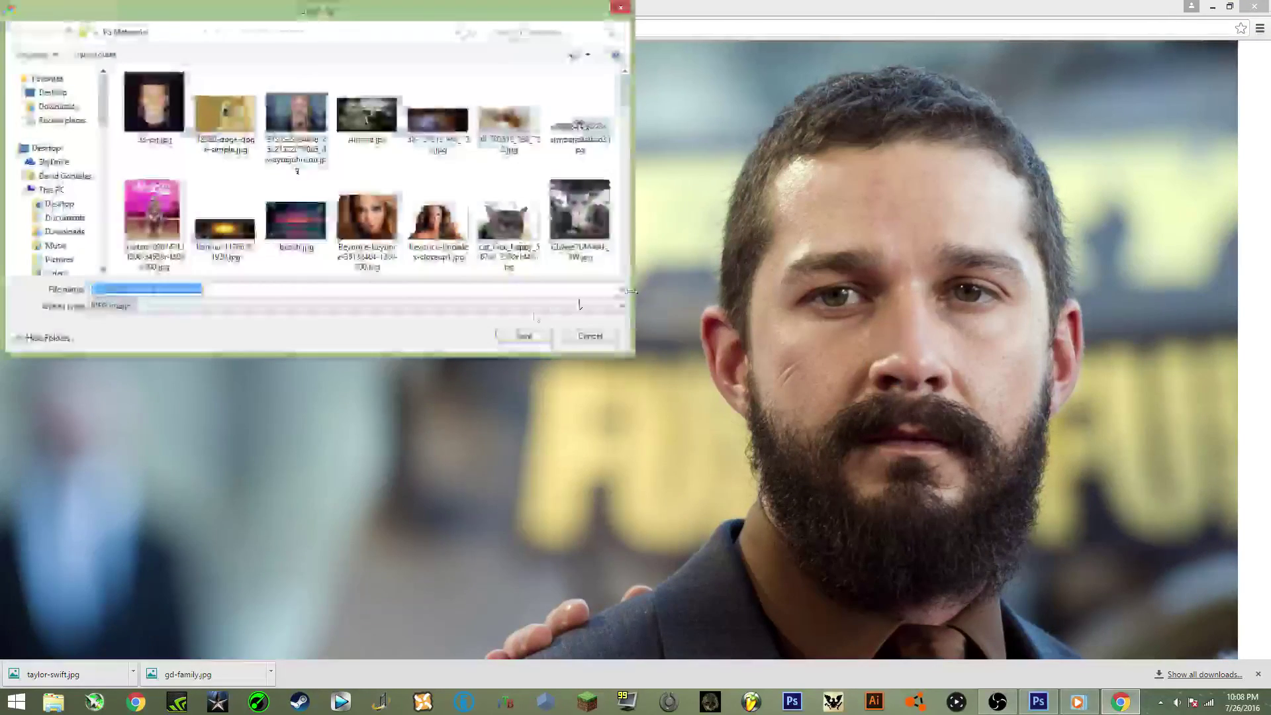
{"action": "key", "text": "Return"}
{"action": "left_click", "coordinate": [382, 8]}
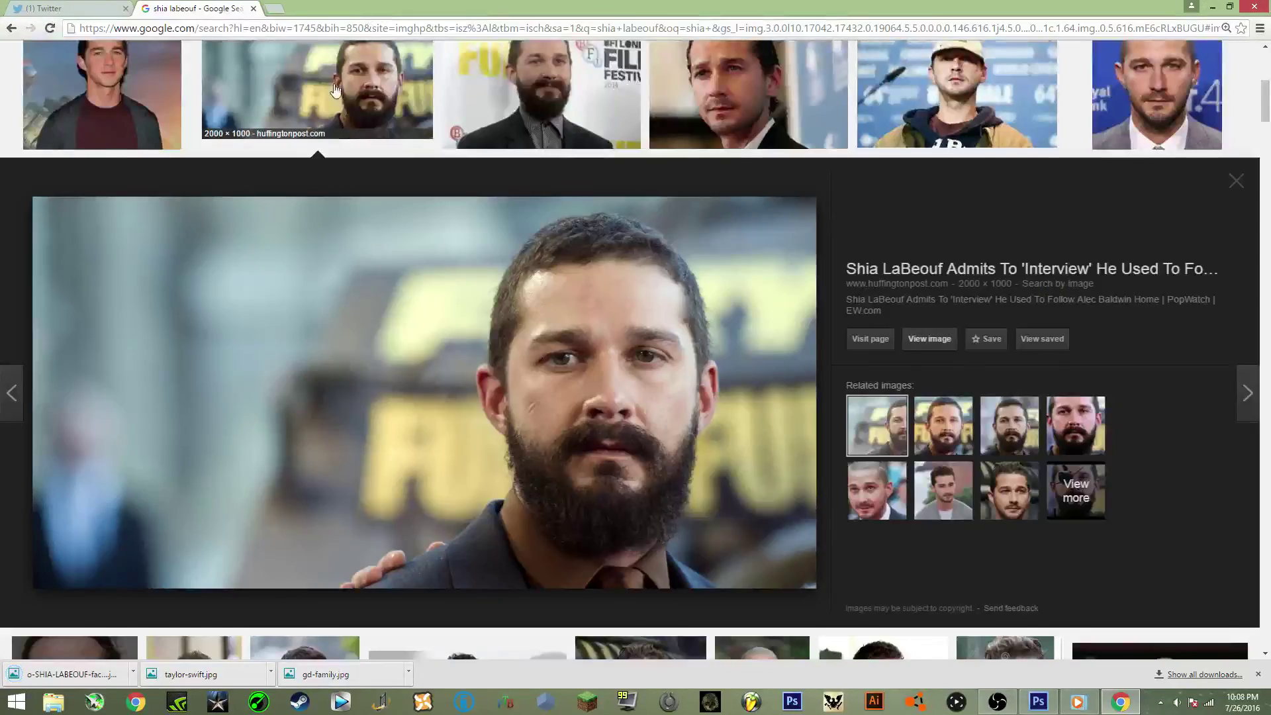
{"action": "scroll", "coordinate": [336, 85], "scroll_direction": "up", "scroll_amount": 8}
{"action": "left_click_drag", "start_coordinate": [306, 58], "coordinate": [62, 71]}
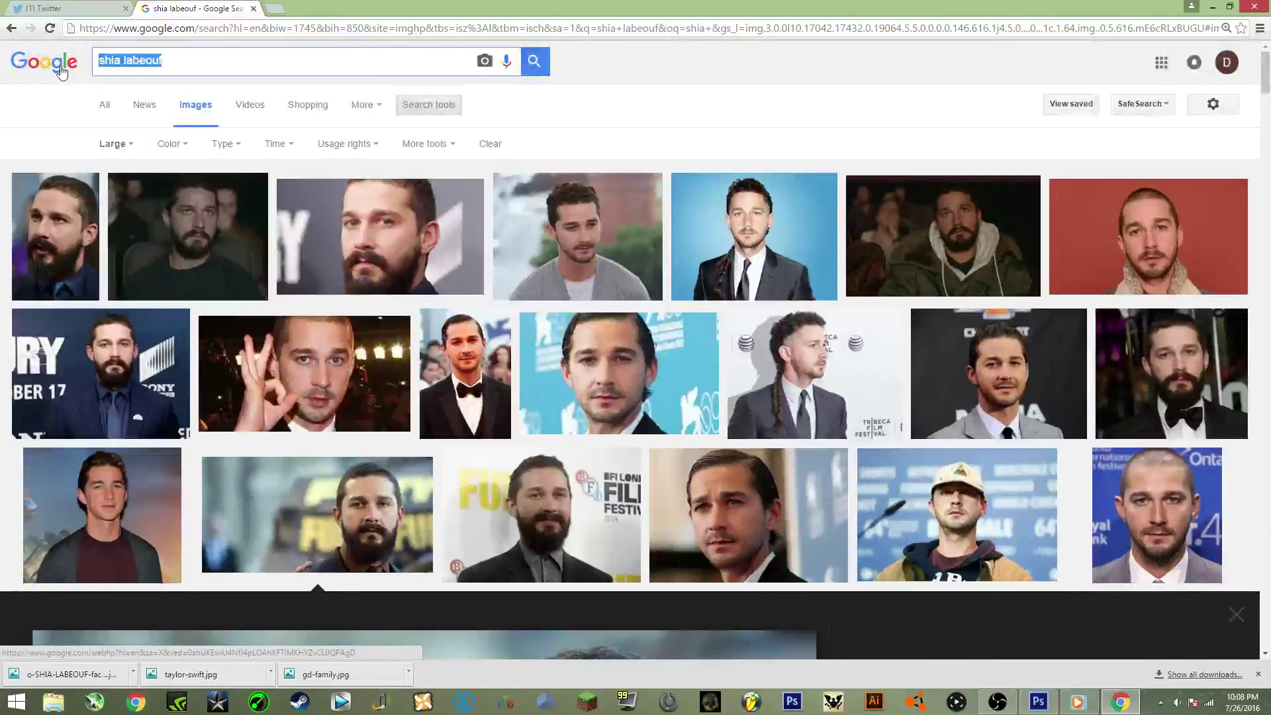
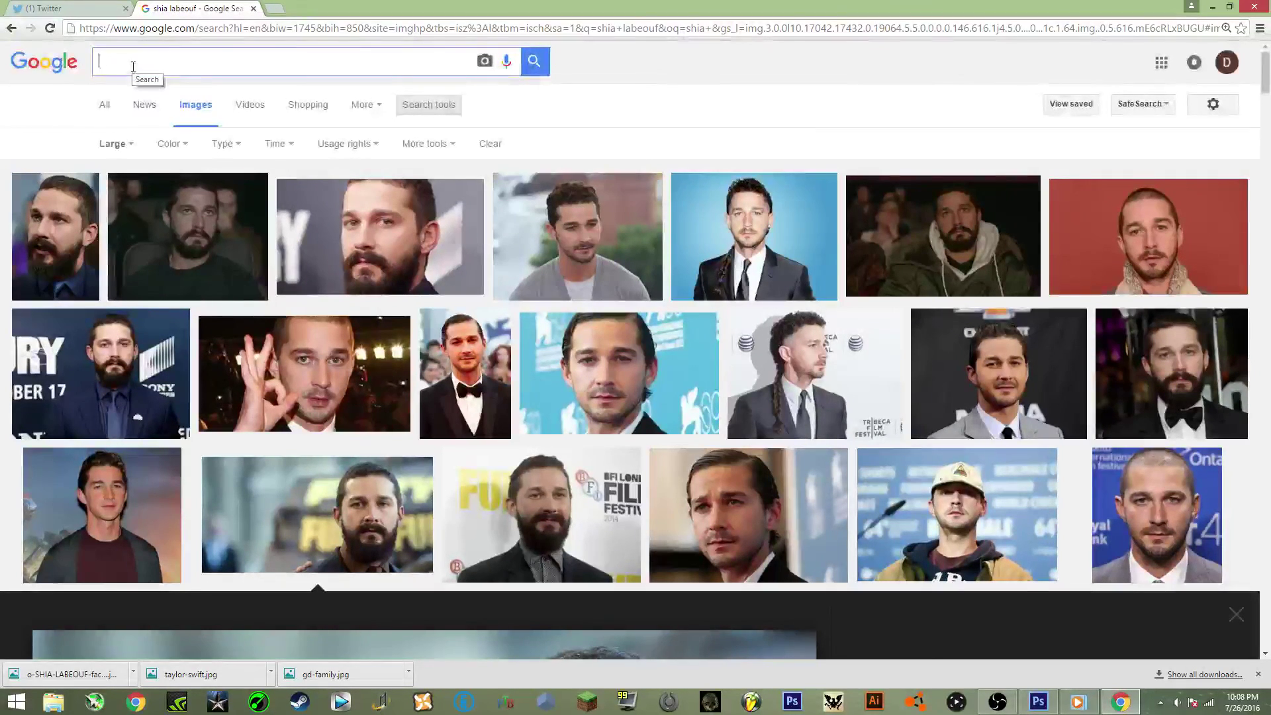
Search Google Images for the first celebrity ('nata…') and save the front-facing close-up portrait
{"action": "type", "text": "nata"}
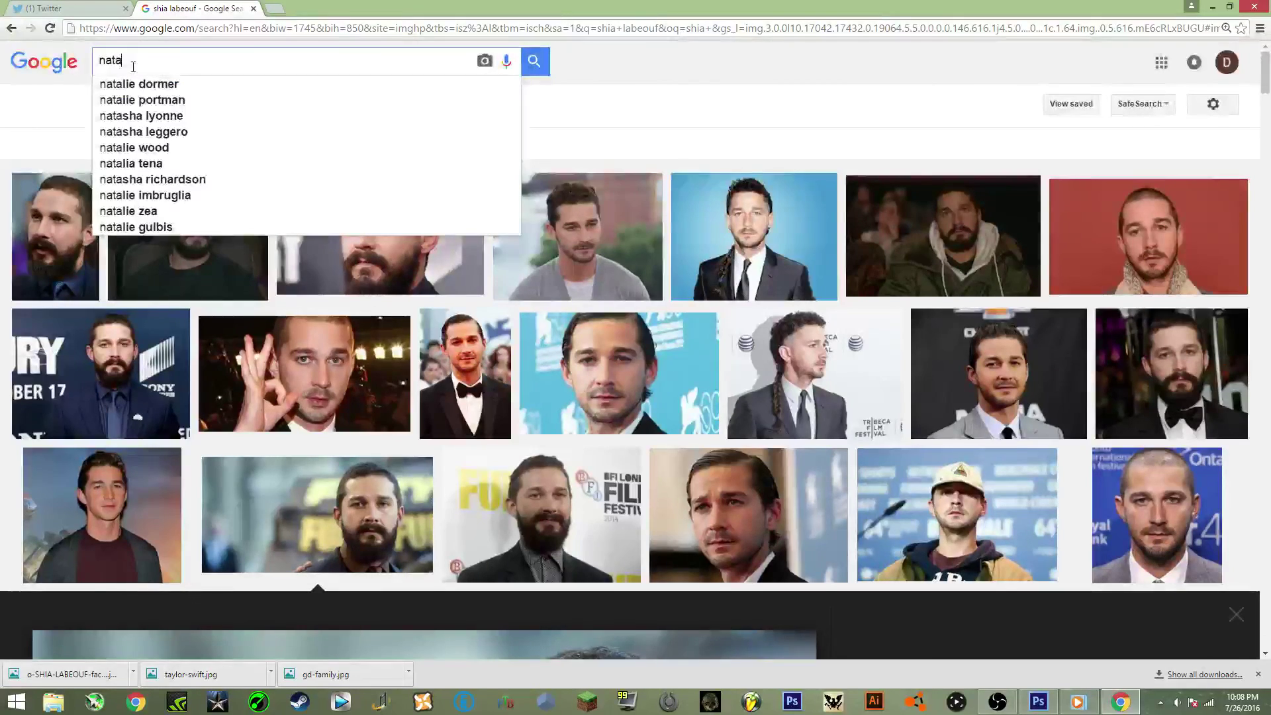
{"action": "key", "text": "Down"}
{"action": "key", "text": "Down"}
{"action": "key", "text": "Return"}
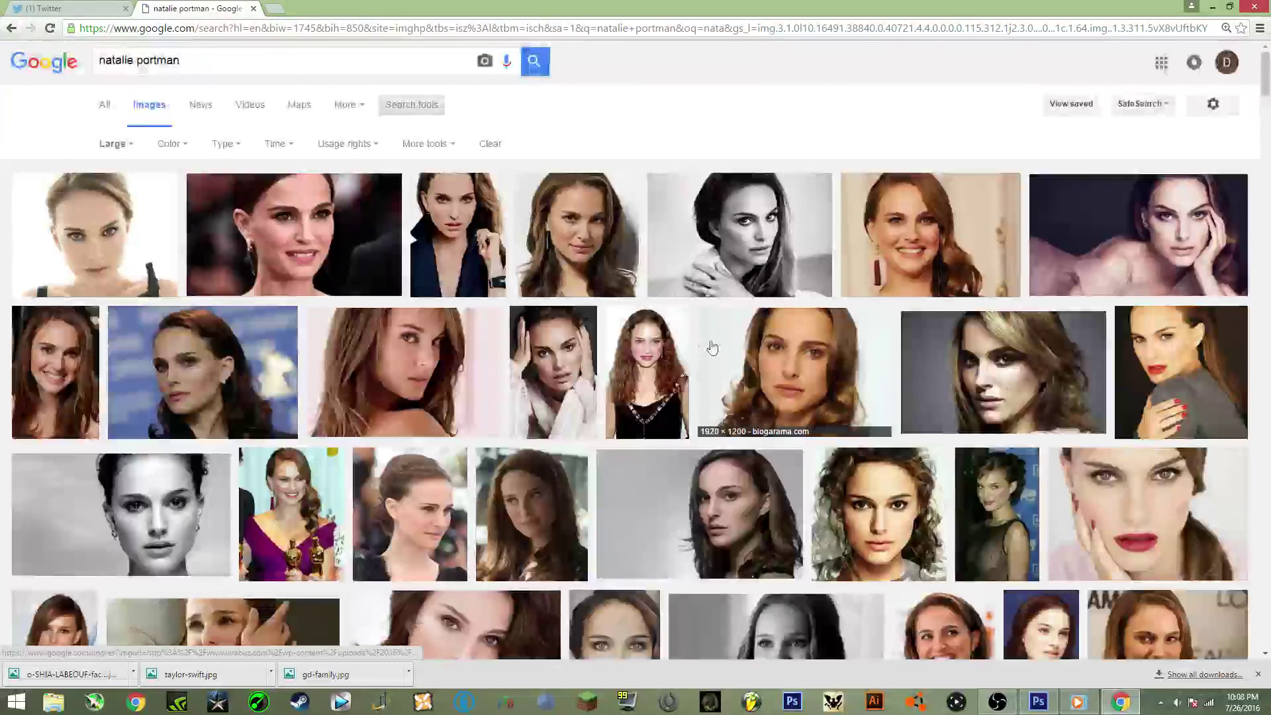
{"action": "left_click", "coordinate": [888, 391]}
{"action": "left_click", "coordinate": [930, 334]}
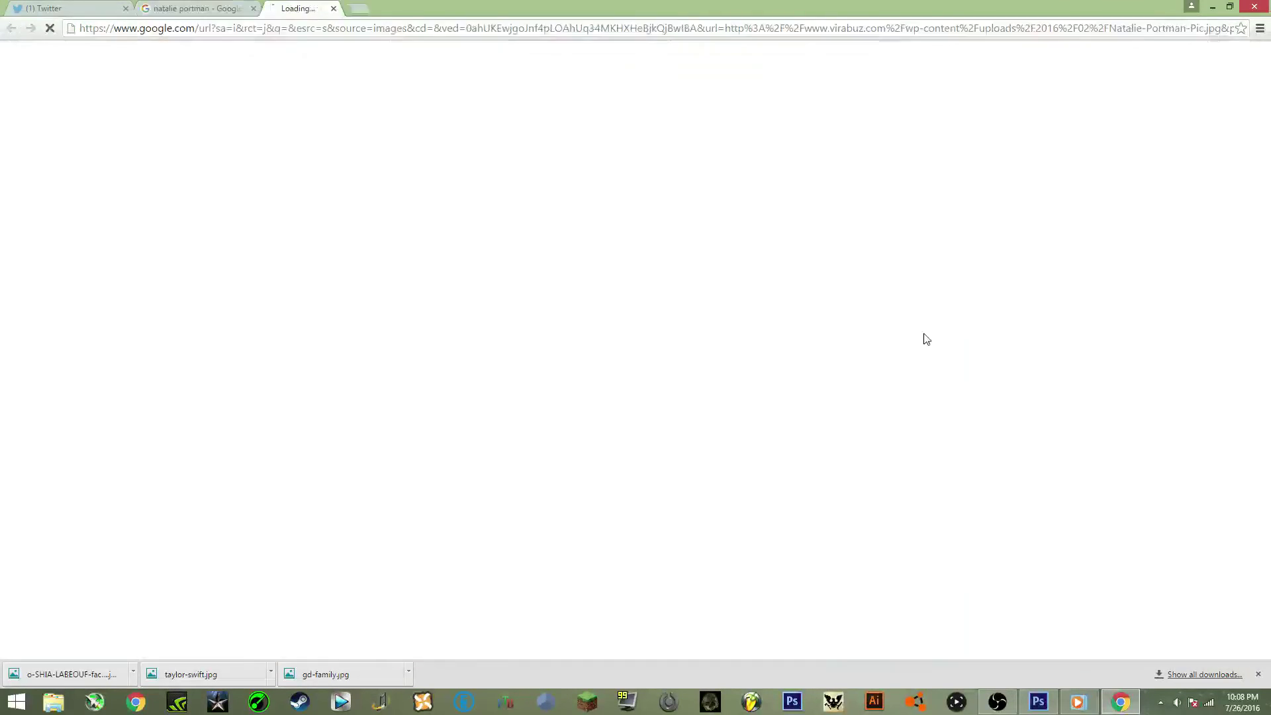
{"action": "right_click", "coordinate": [478, 283]}
{"action": "left_click", "coordinate": [565, 309]}
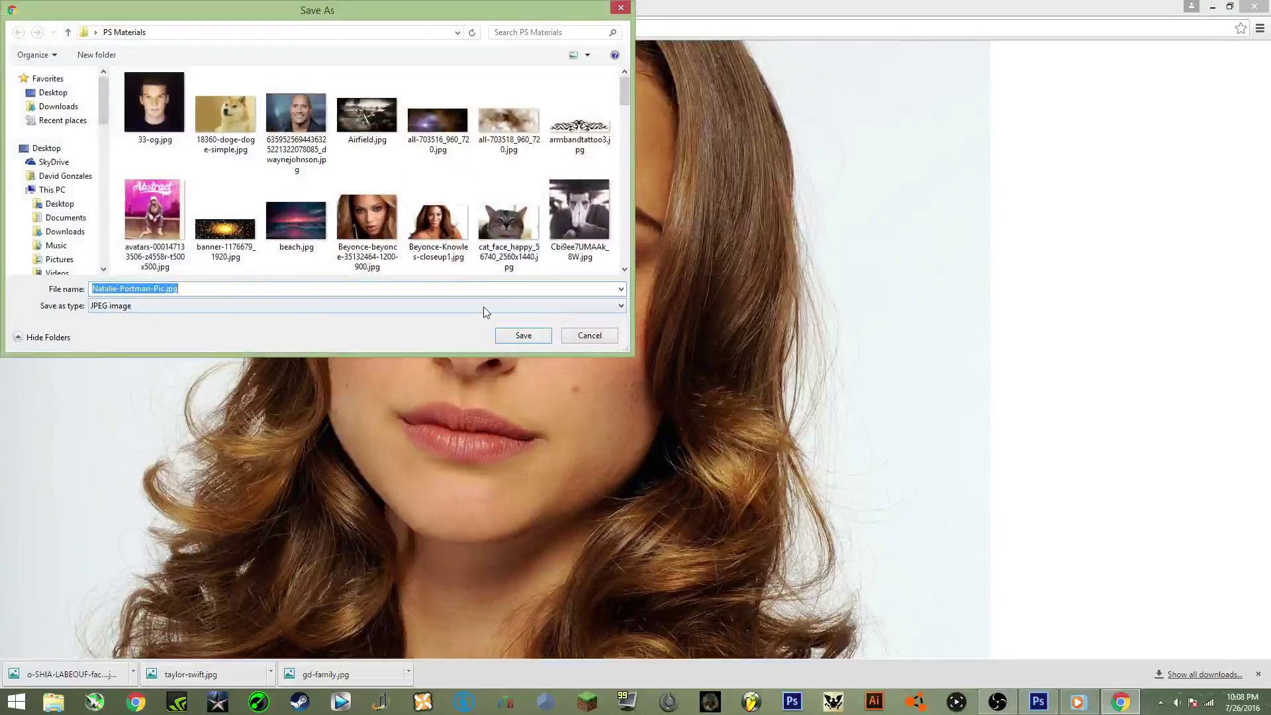
{"action": "left_click", "coordinate": [520, 335]}
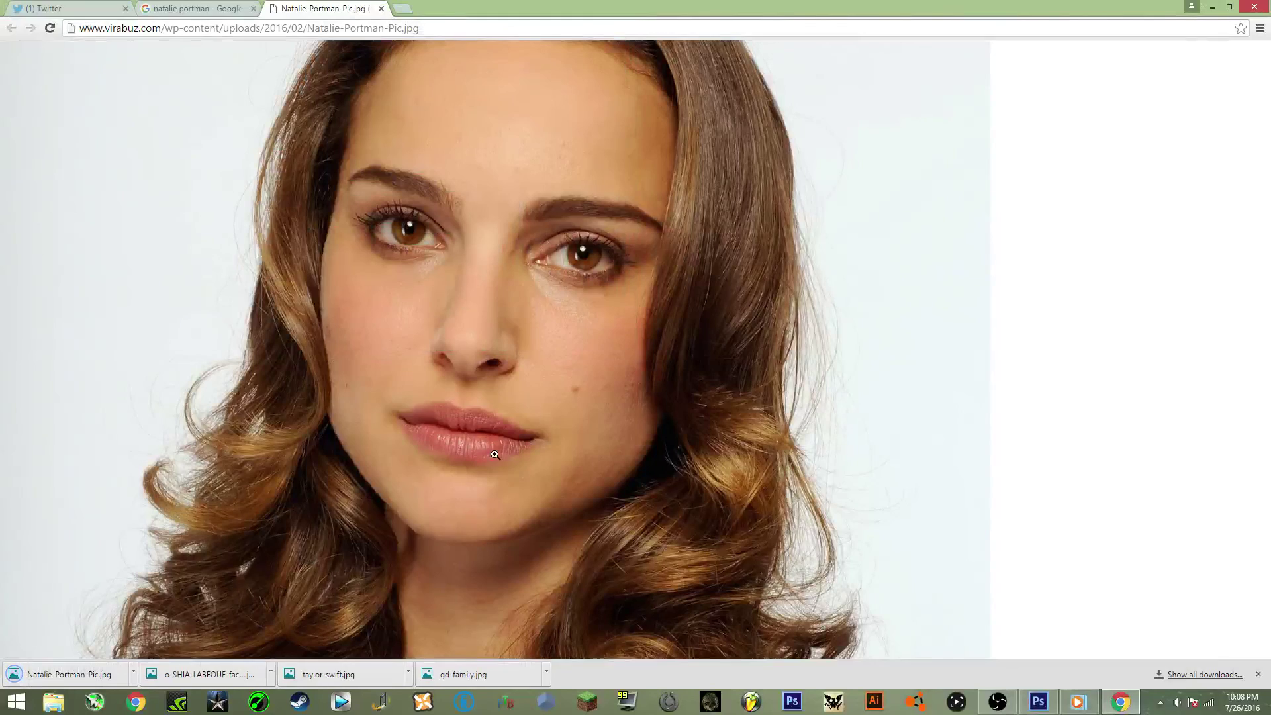
{"action": "left_click", "coordinate": [380, 9]}
Search for the second celebrity ('ilizah…') and save the smiling photo in the blue top
{"action": "scroll", "coordinate": [318, 199], "scroll_direction": "up", "scroll_amount": 6}
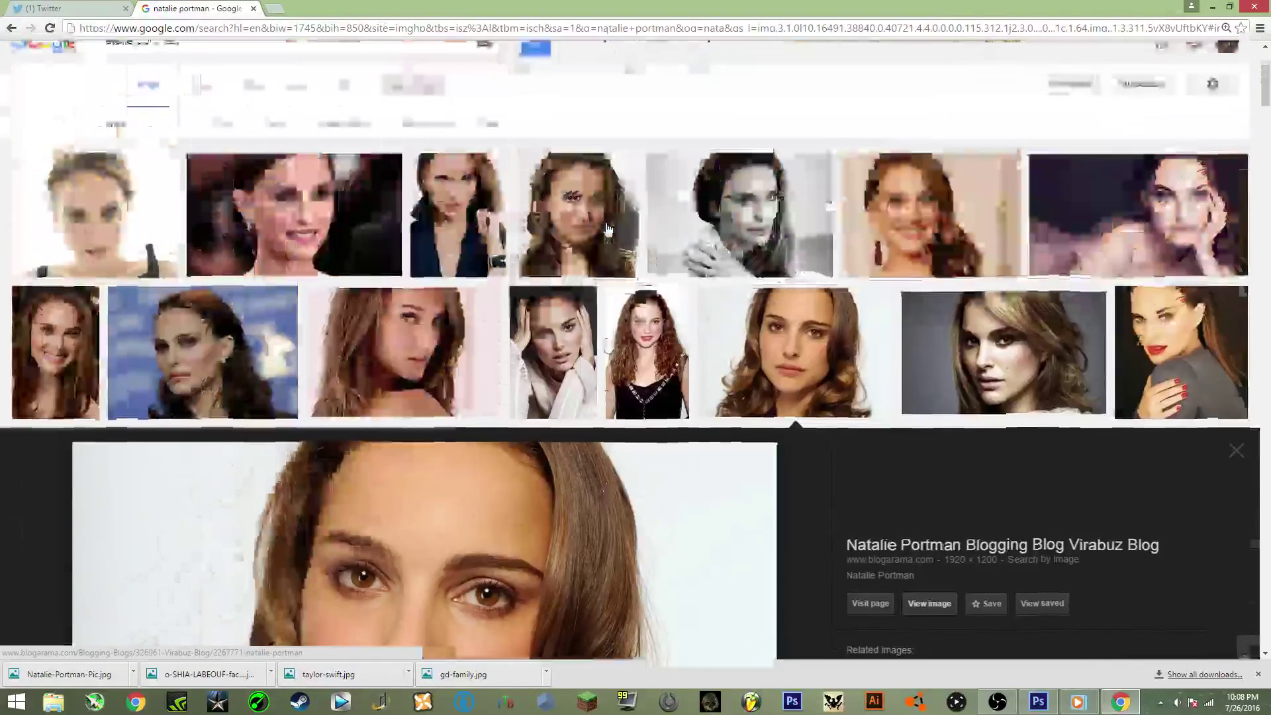
{"action": "key", "text": "BackSpace"}
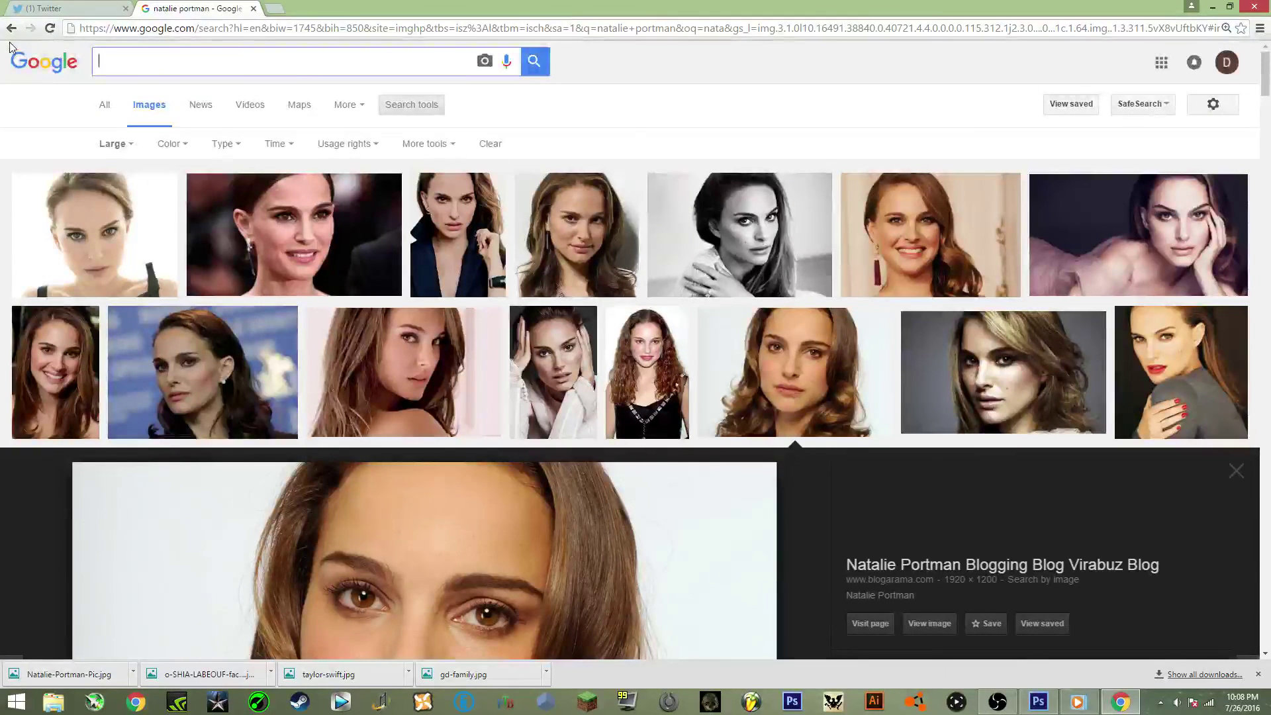
{"action": "type", "text": "ilizah"}
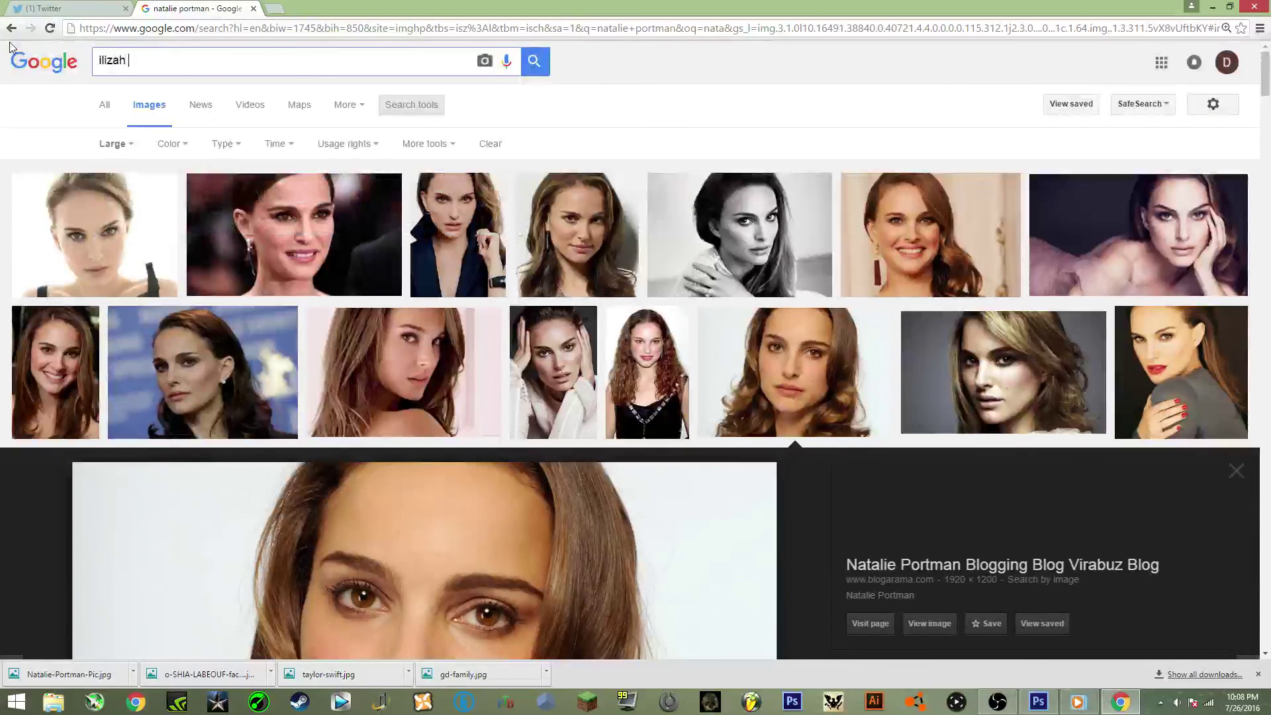
{"action": "key", "text": "BackSpace"}
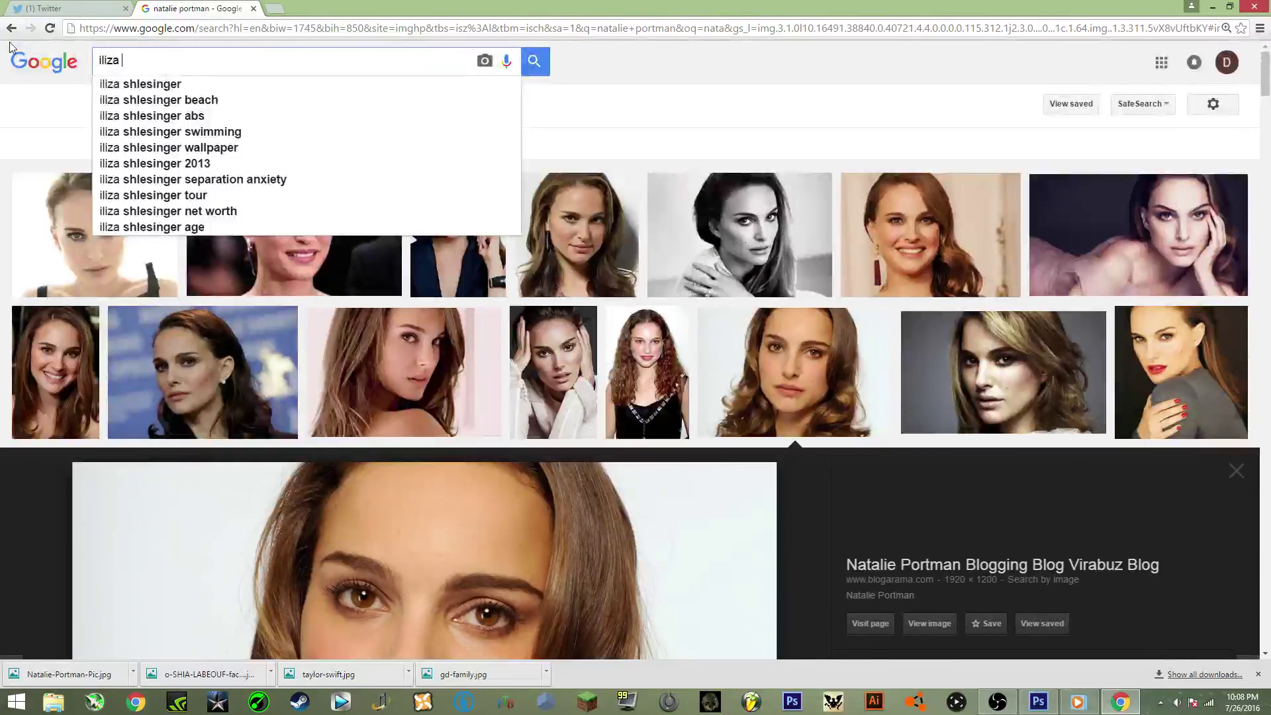
{"action": "key", "text": "Down"}
{"action": "key", "text": "Return"}
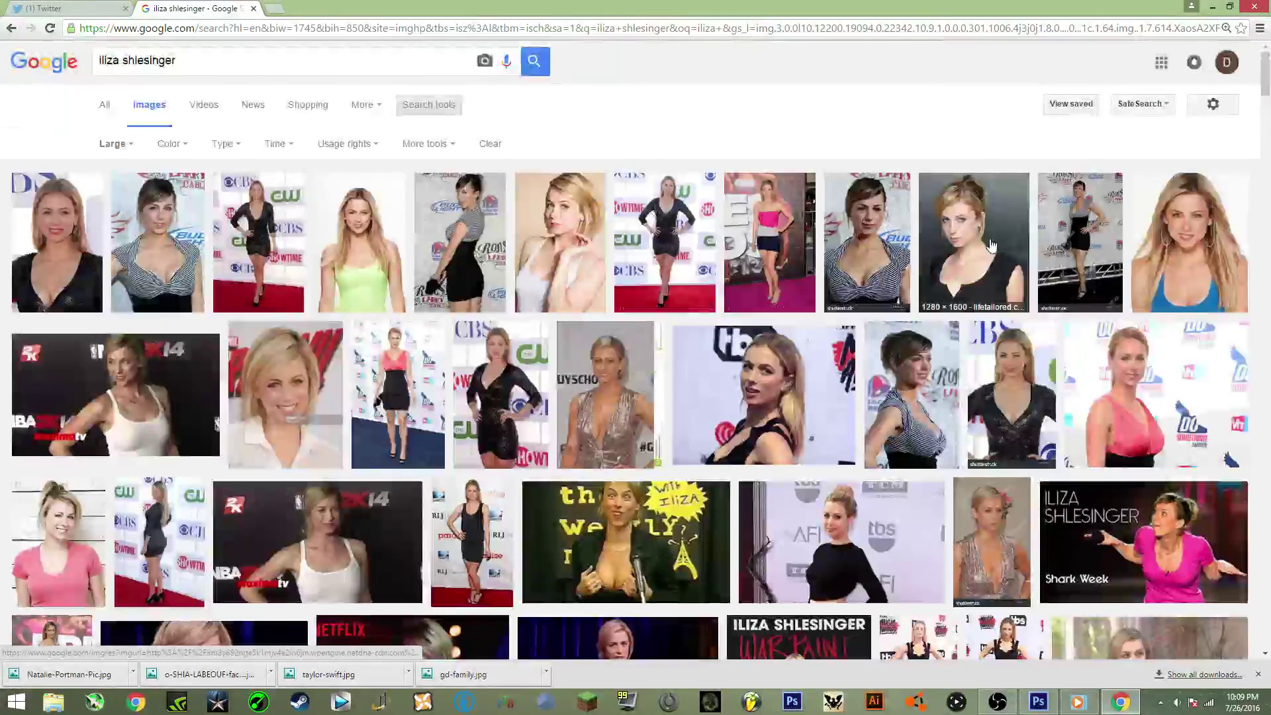
{"action": "left_click", "coordinate": [1185, 245]}
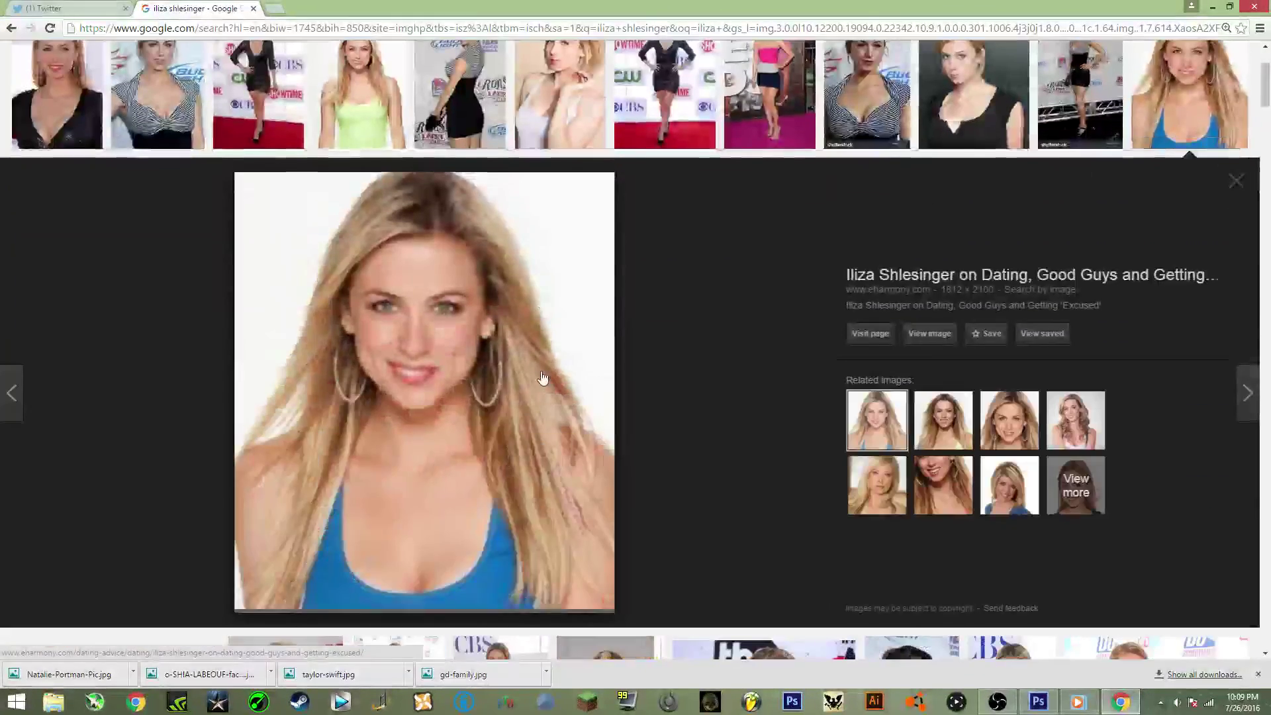
{"action": "left_click", "coordinate": [930, 333]}
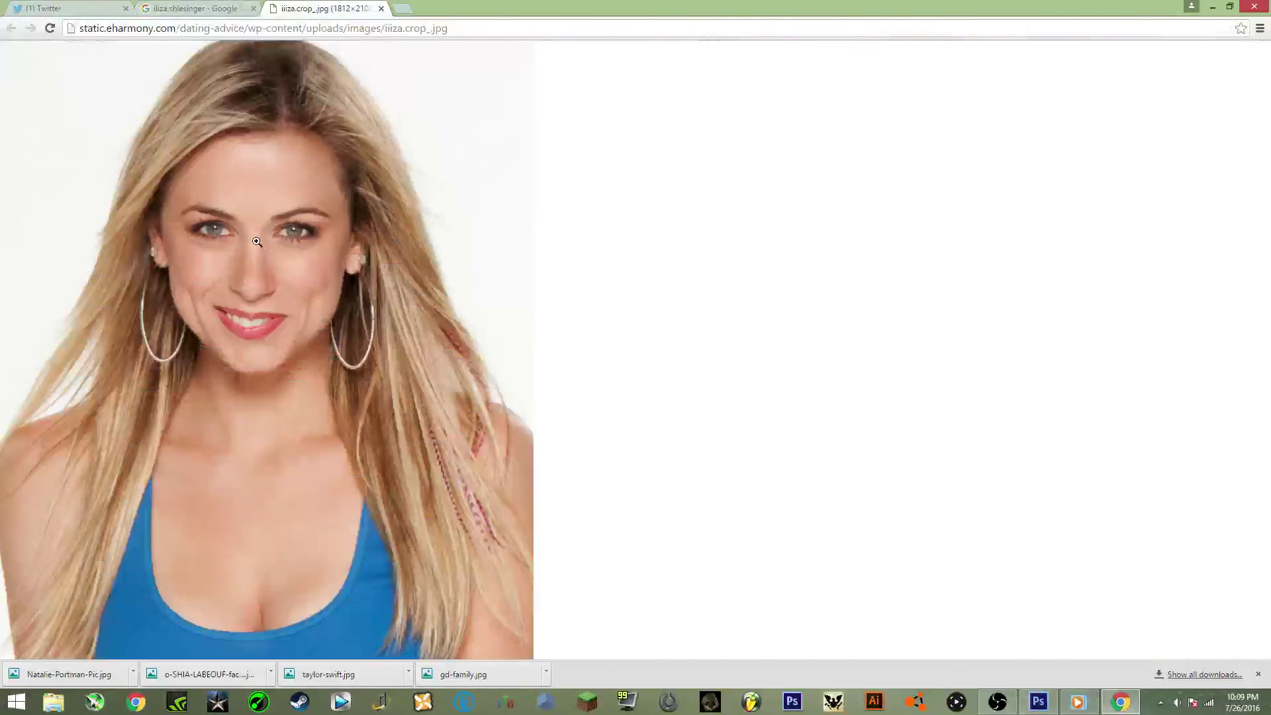
{"action": "right_click", "coordinate": [262, 244]}
{"action": "left_click", "coordinate": [278, 264]}
{"action": "left_click", "coordinate": [541, 337]}
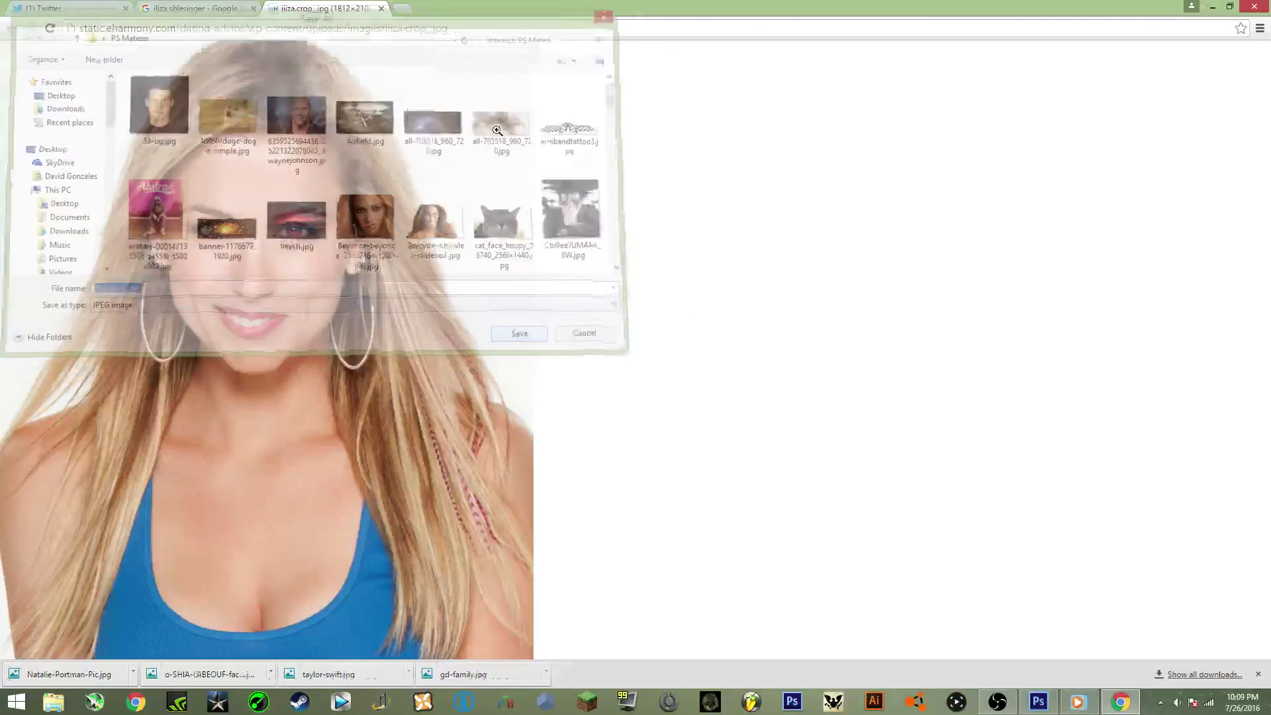
{"action": "key", "text": "ctrl+w"}
Search images for 'r bean' and save the hands-on-hips photo as a JPEG
{"action": "scroll", "coordinate": [476, 103], "scroll_direction": "up", "scroll_amount": 3}
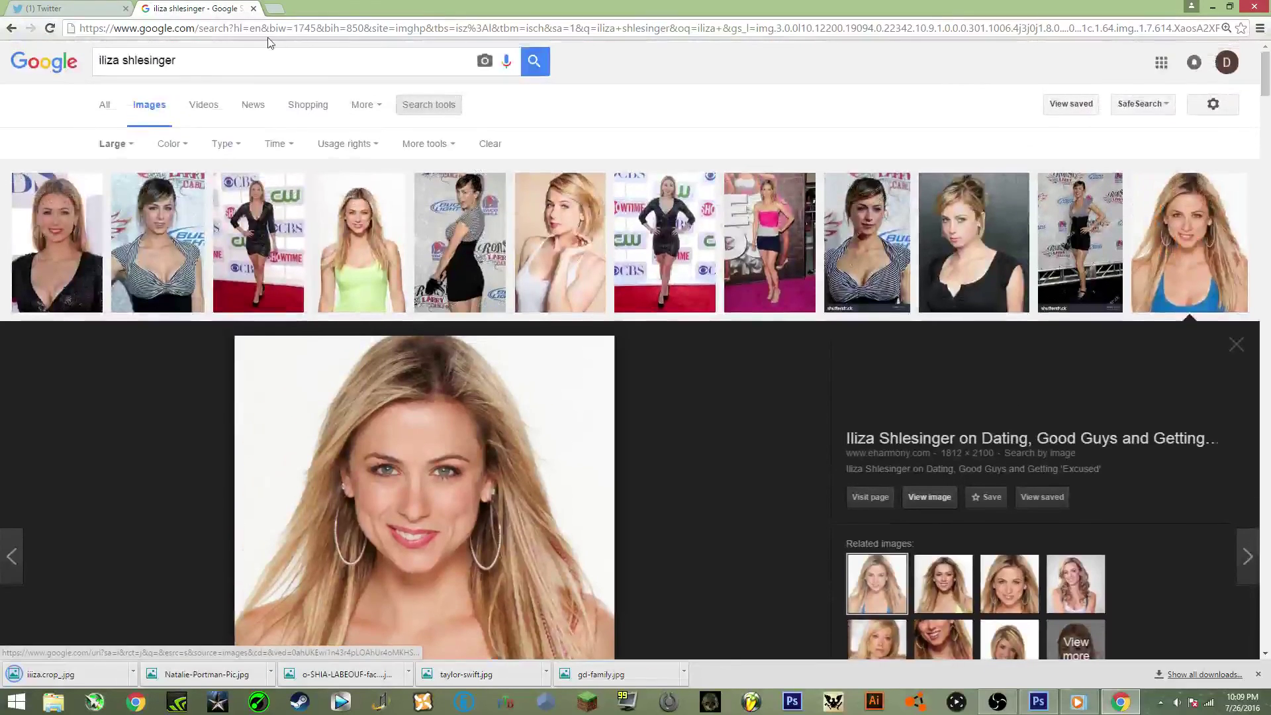
{"action": "left_click_drag", "start_coordinate": [185, 60], "coordinate": [41, 82]}
{"action": "type", "text": "m"}
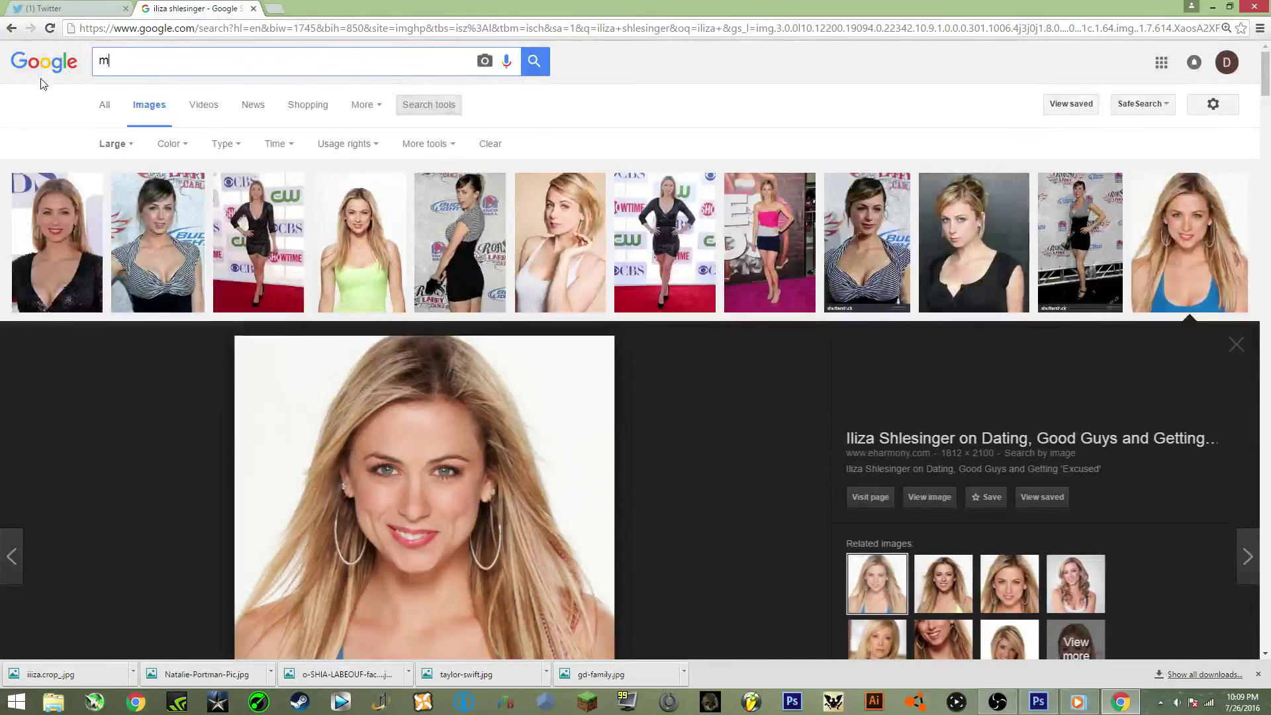
{"action": "type", "text": "r bean"}
{"action": "key", "text": "Return"}
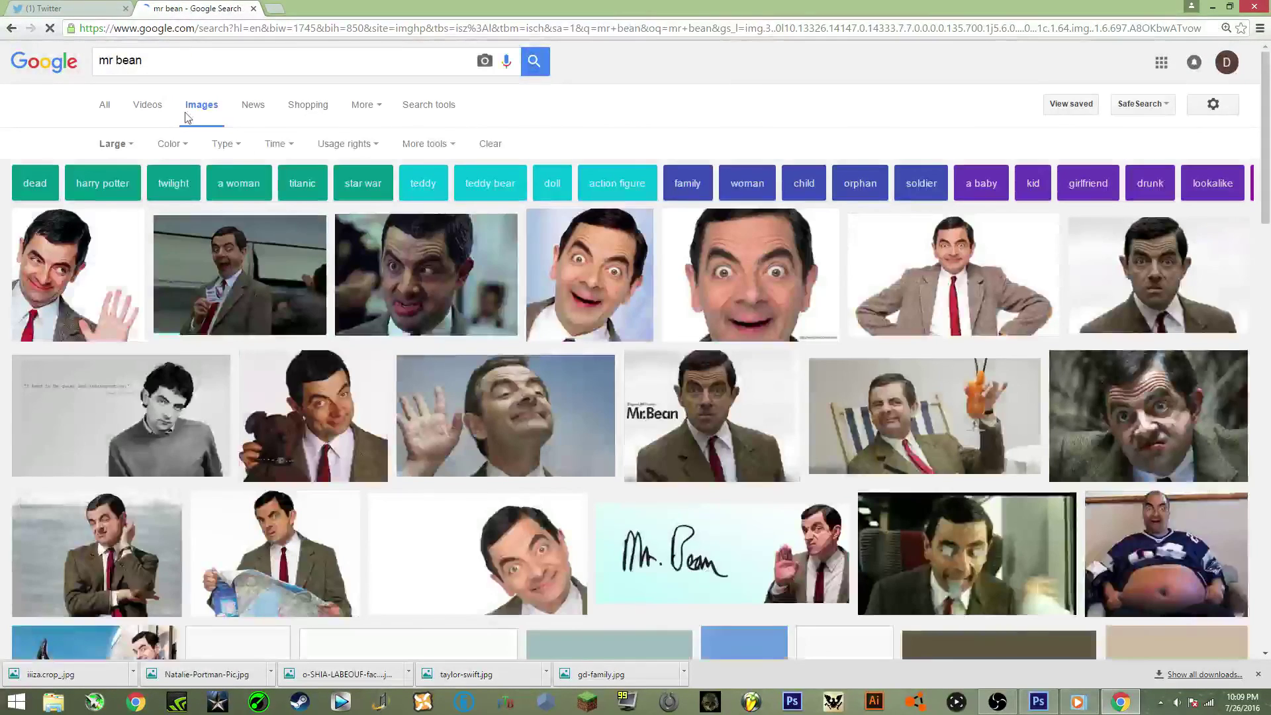
{"action": "left_click", "coordinate": [940, 285]}
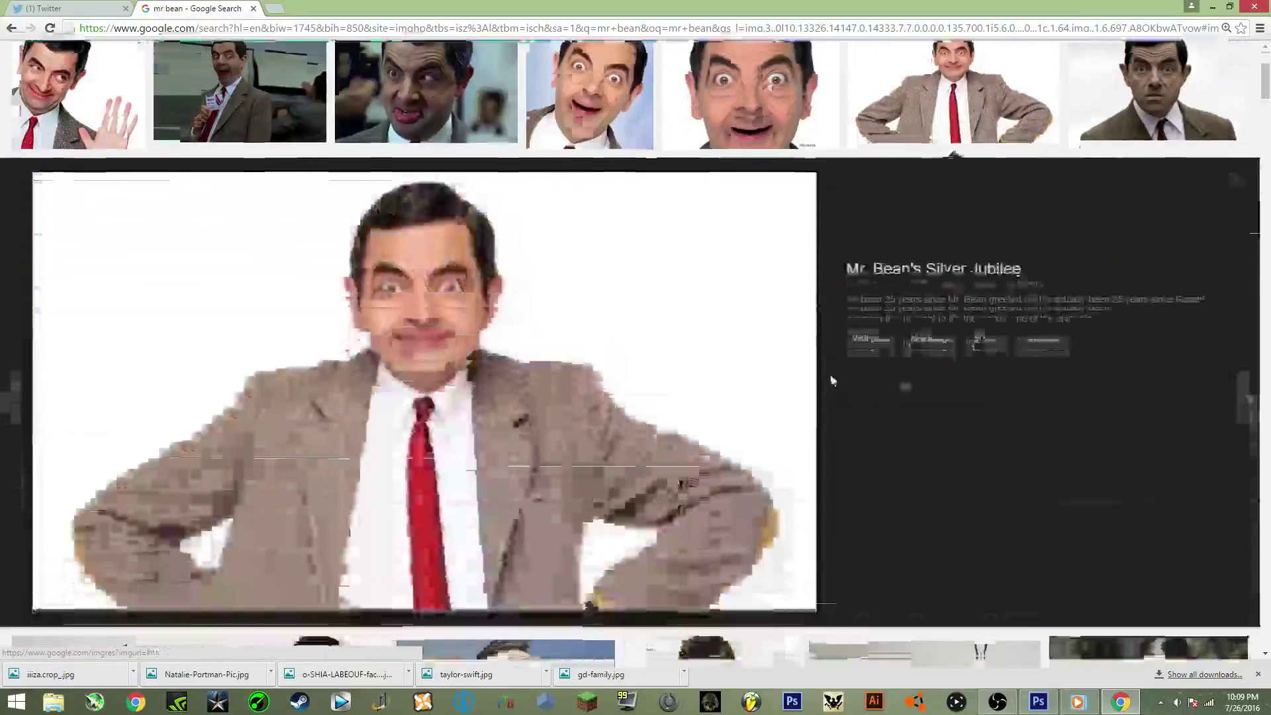
{"action": "left_click", "coordinate": [930, 342]}
{"action": "right_click", "coordinate": [377, 183]}
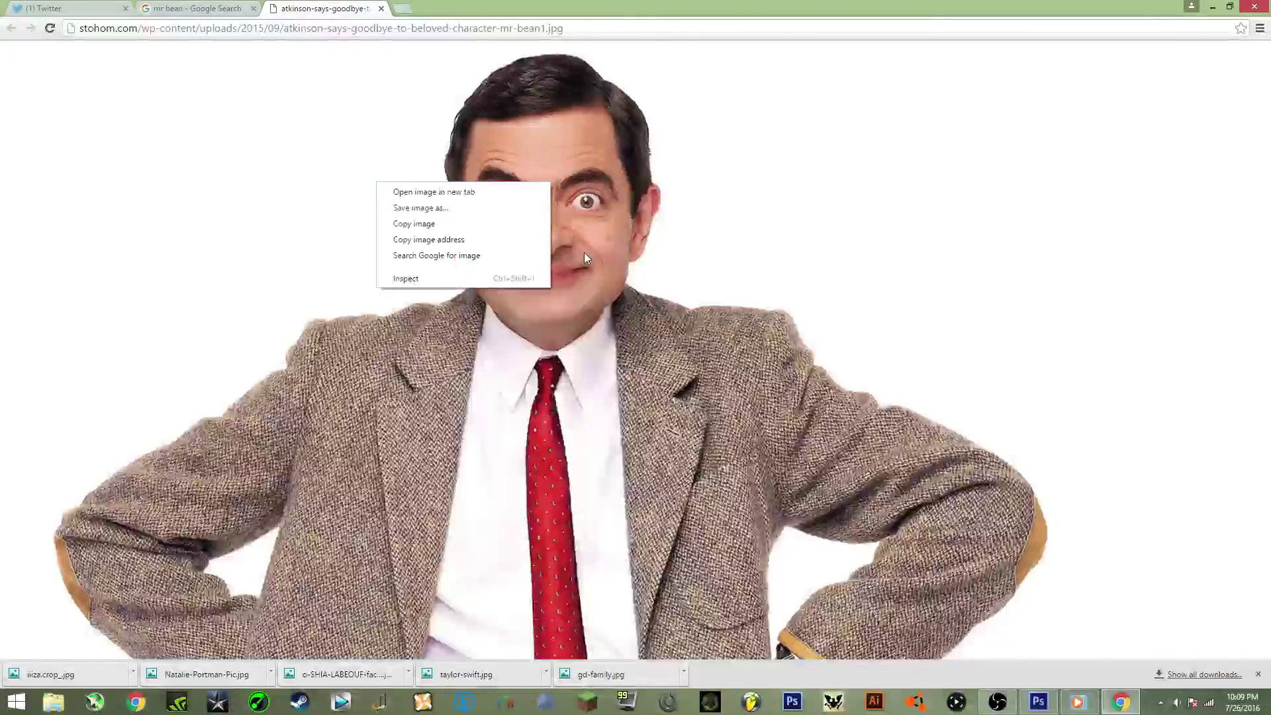
{"action": "left_click", "coordinate": [514, 208]}
{"action": "left_click", "coordinate": [522, 336]}
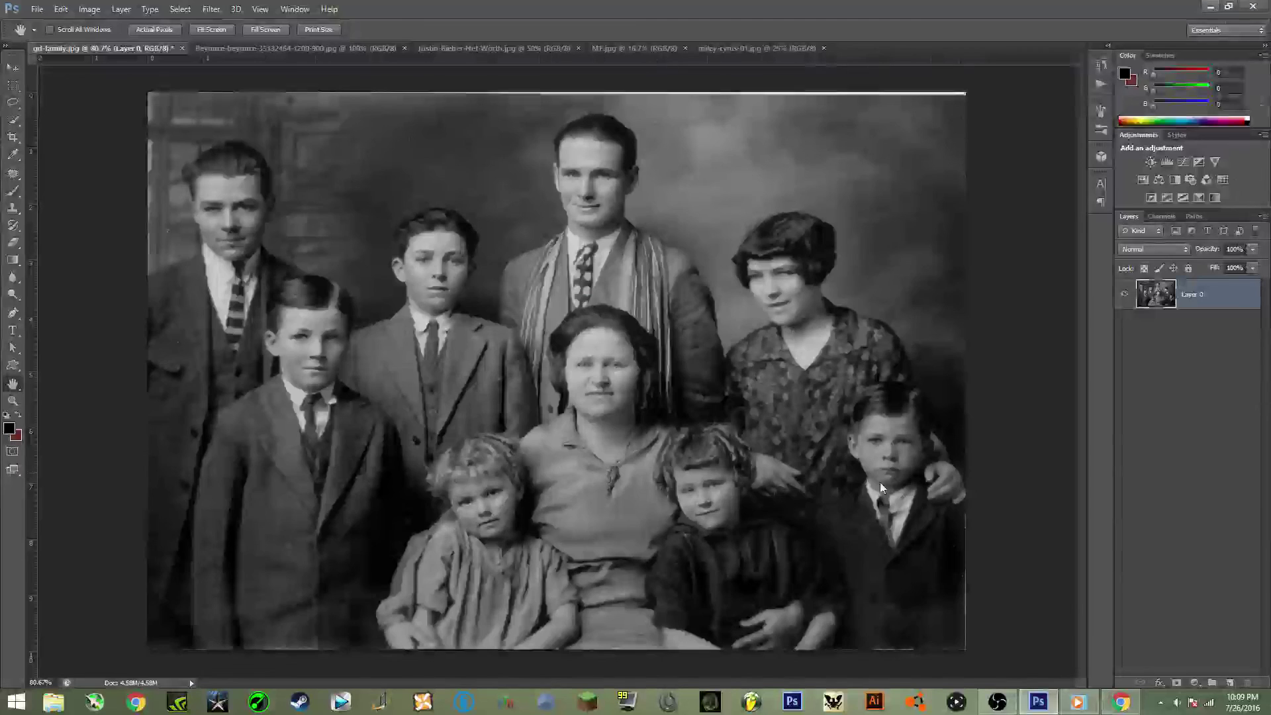
Open the downloaded hands-on-hips photo in Photoshop alongside the family portrait
{"action": "left_click", "coordinate": [1038, 702]}
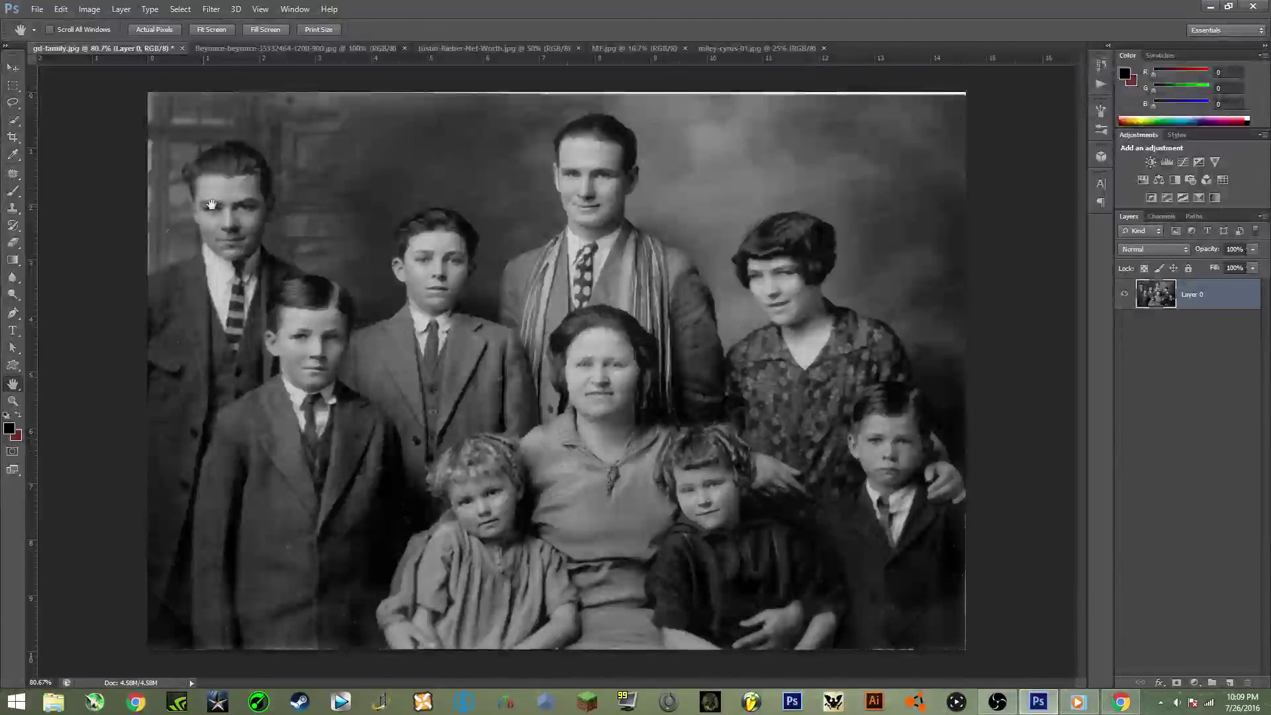
{"action": "left_click", "coordinate": [37, 9]}
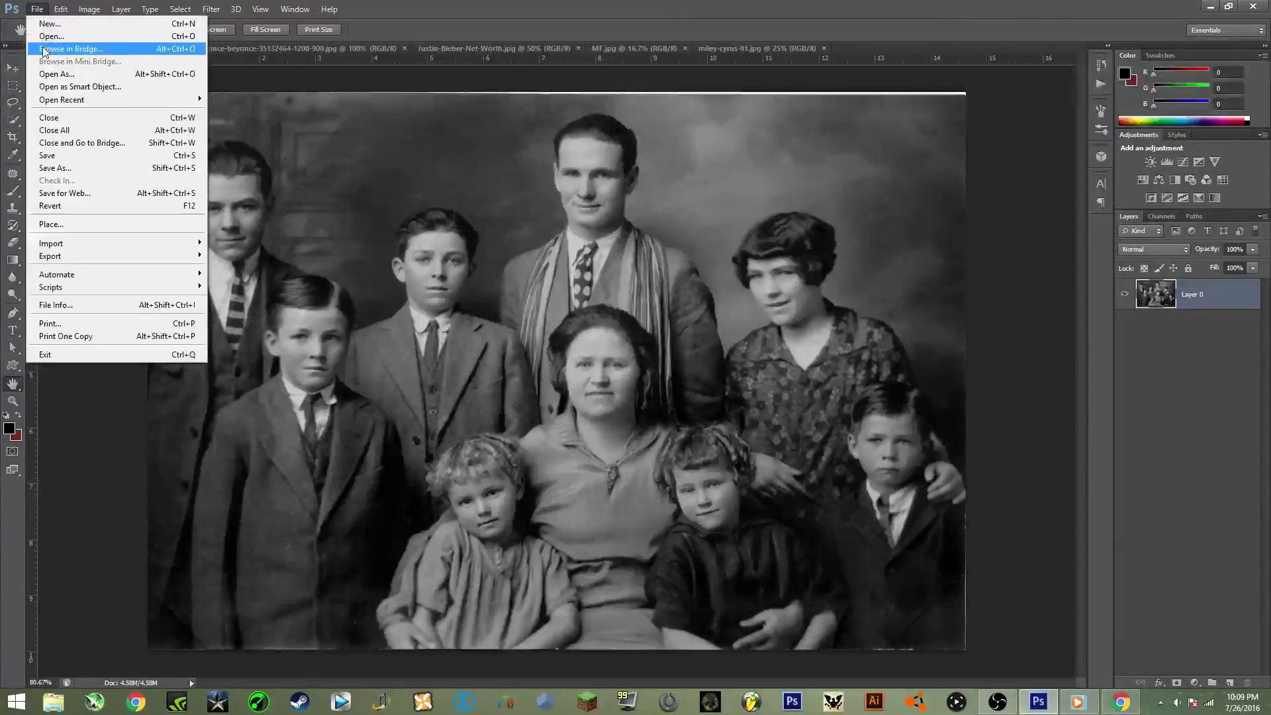
{"action": "left_click", "coordinate": [46, 38]}
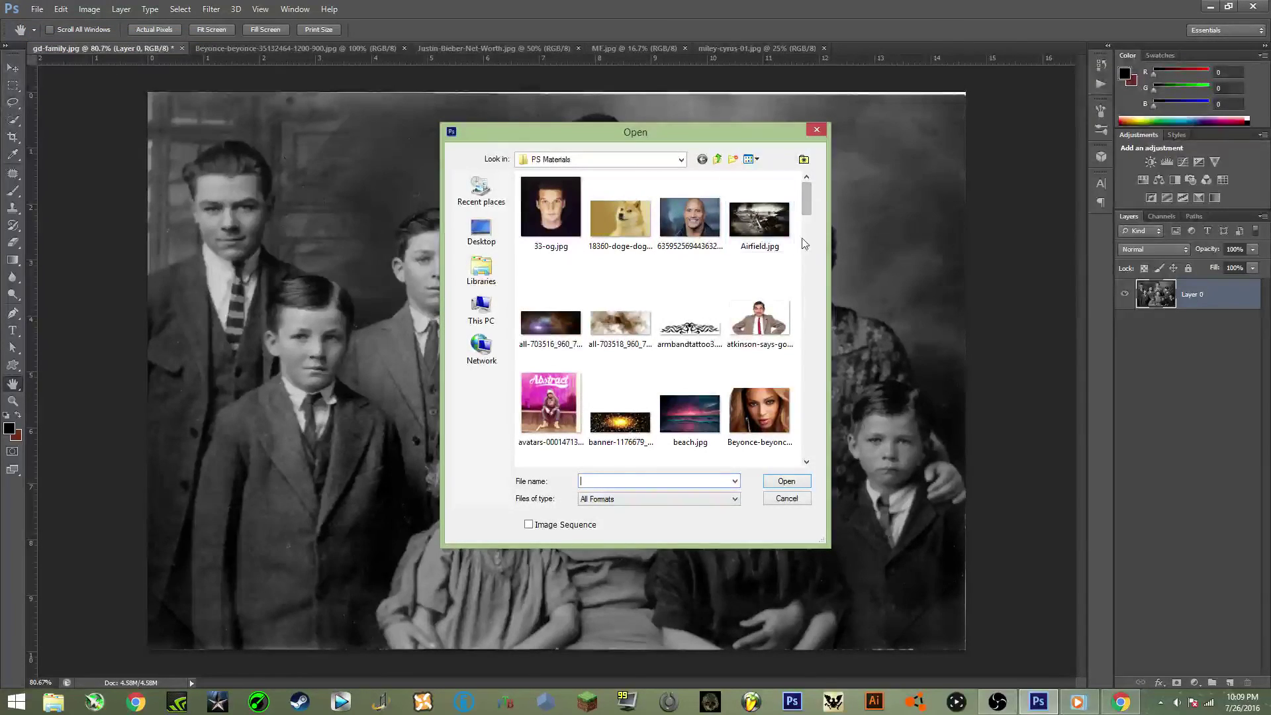
{"action": "left_click", "coordinate": [759, 321]}
{"action": "left_click", "coordinate": [785, 481]}
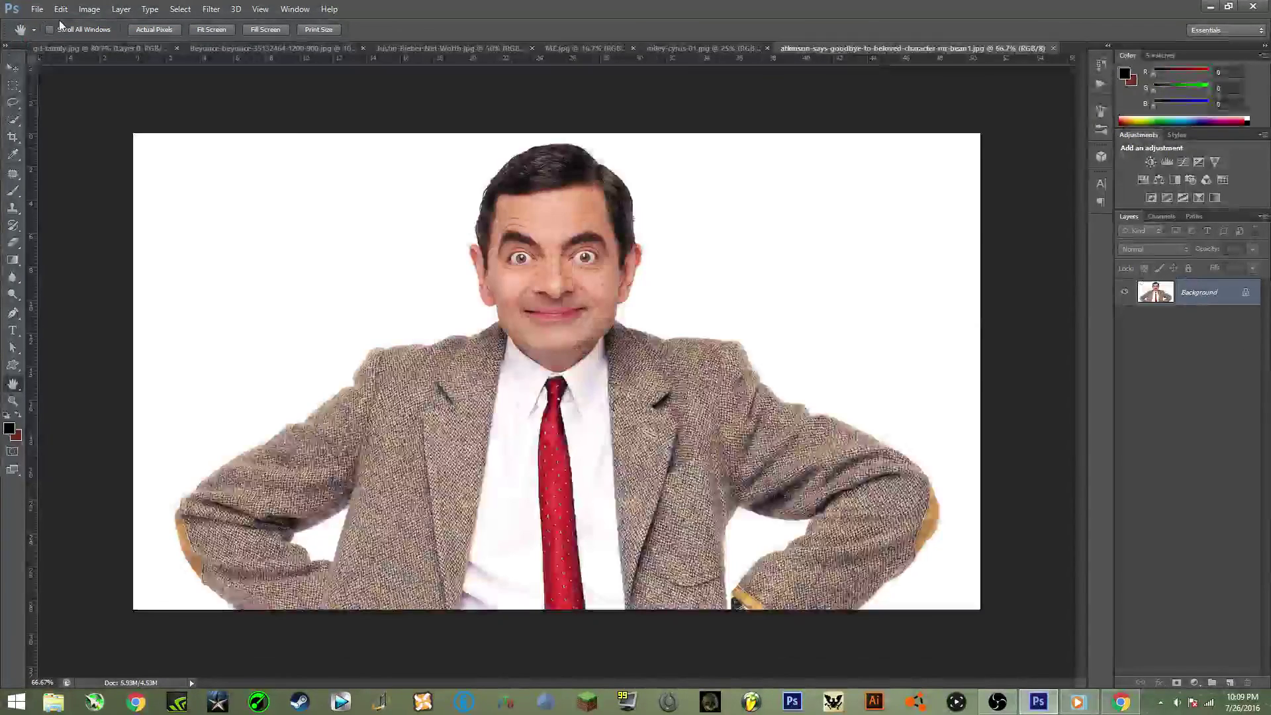
Unlock the close-up photo's background as Layer 0, lasso the face and drag it into the family portrait
{"action": "left_click", "coordinate": [225, 48]}
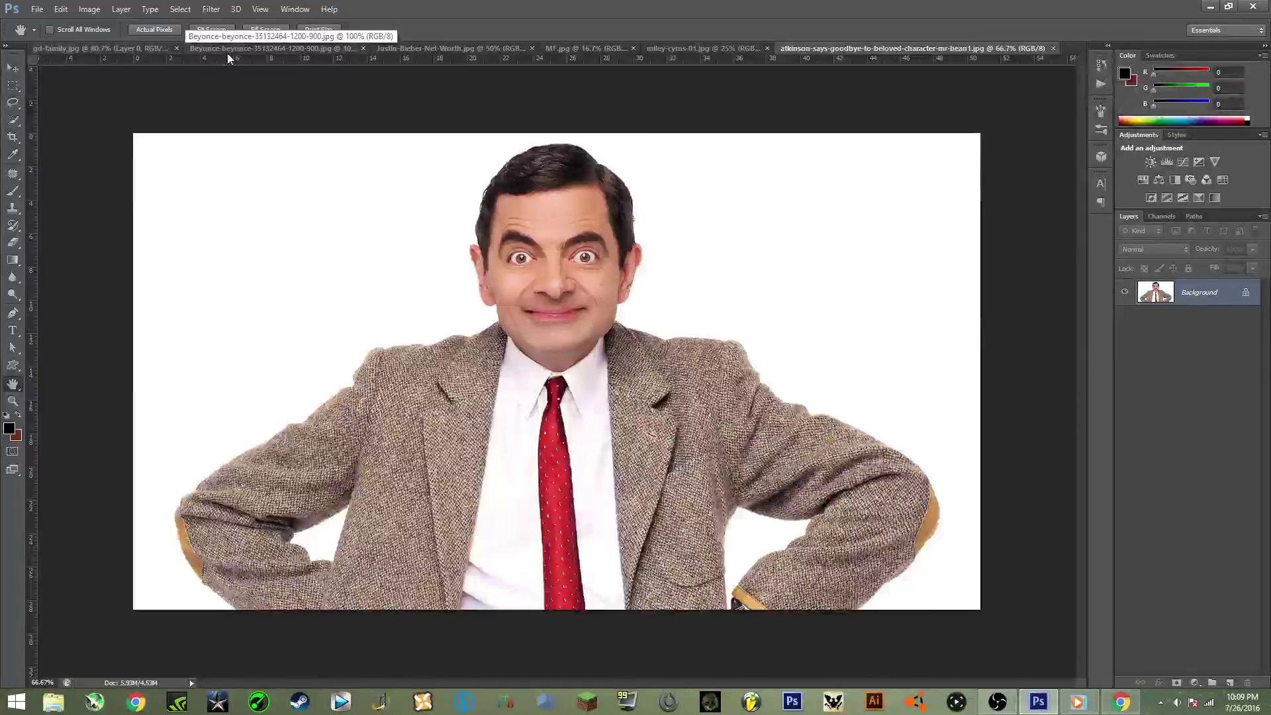
{"action": "double_click", "coordinate": [1223, 298]}
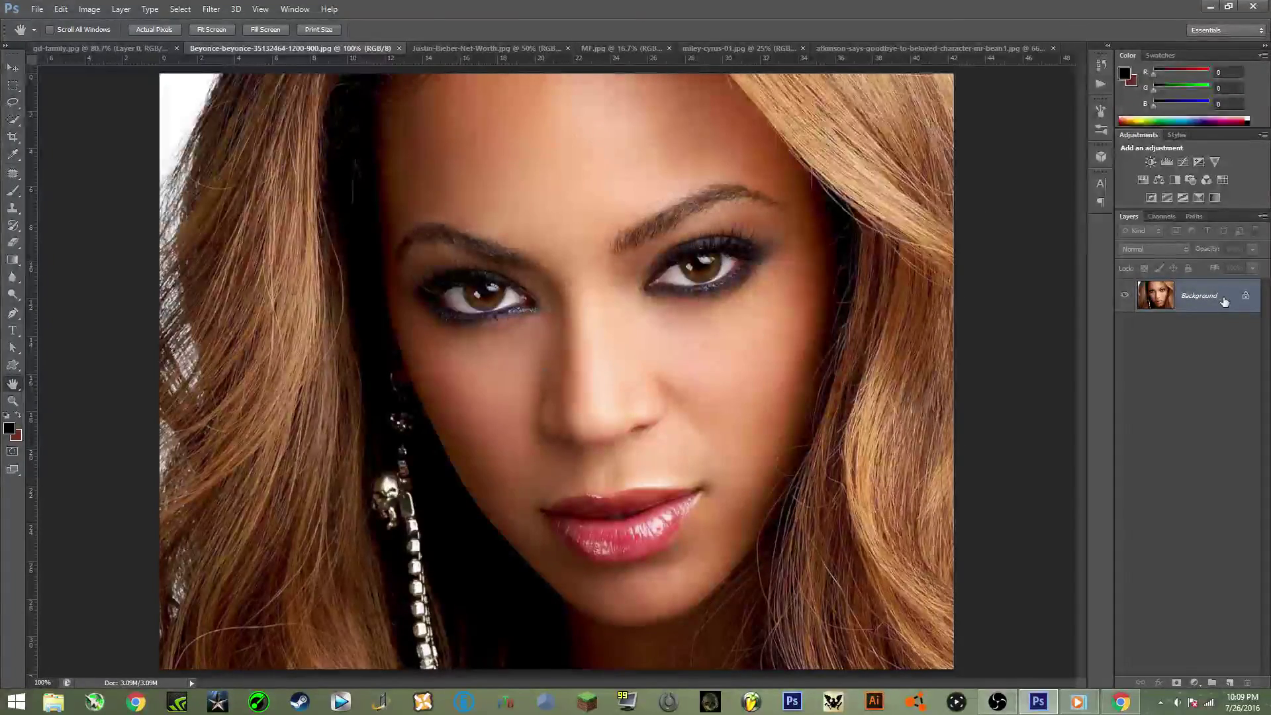
{"action": "left_click", "coordinate": [495, 208]}
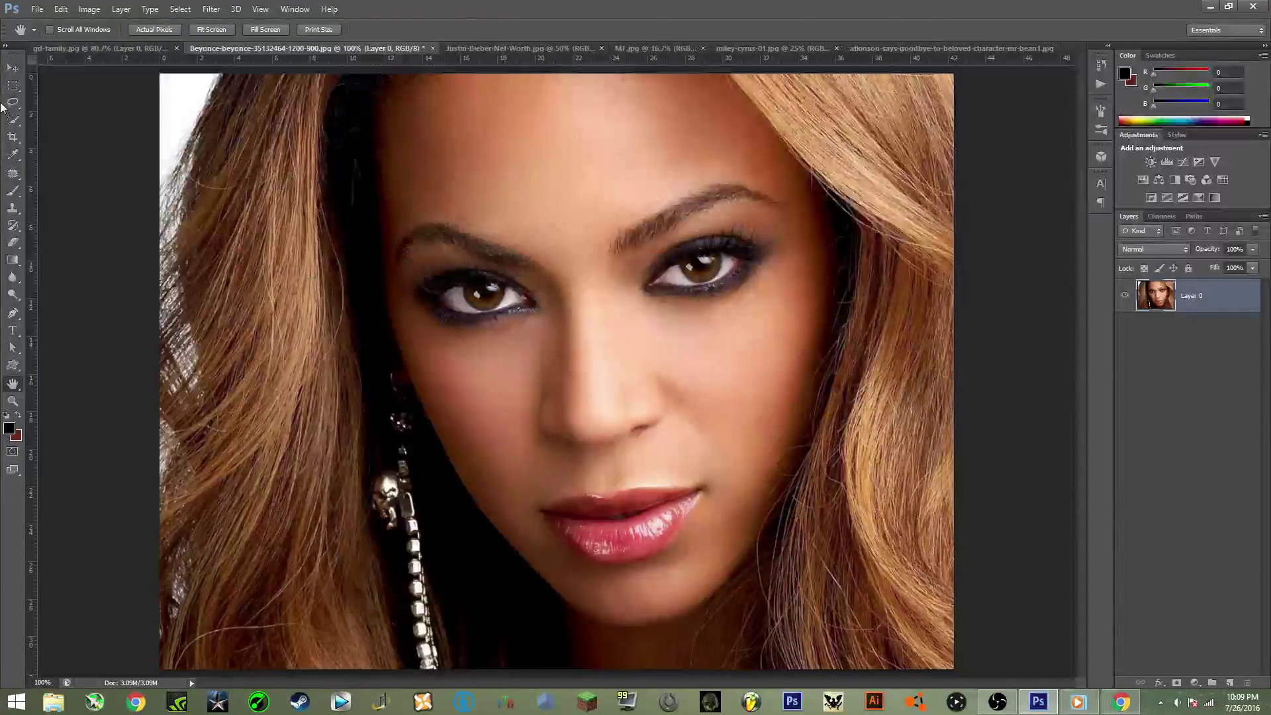
{"action": "left_click", "coordinate": [12, 102]}
{"action": "left_click_drag", "start_coordinate": [485, 198], "coordinate": [415, 194]}
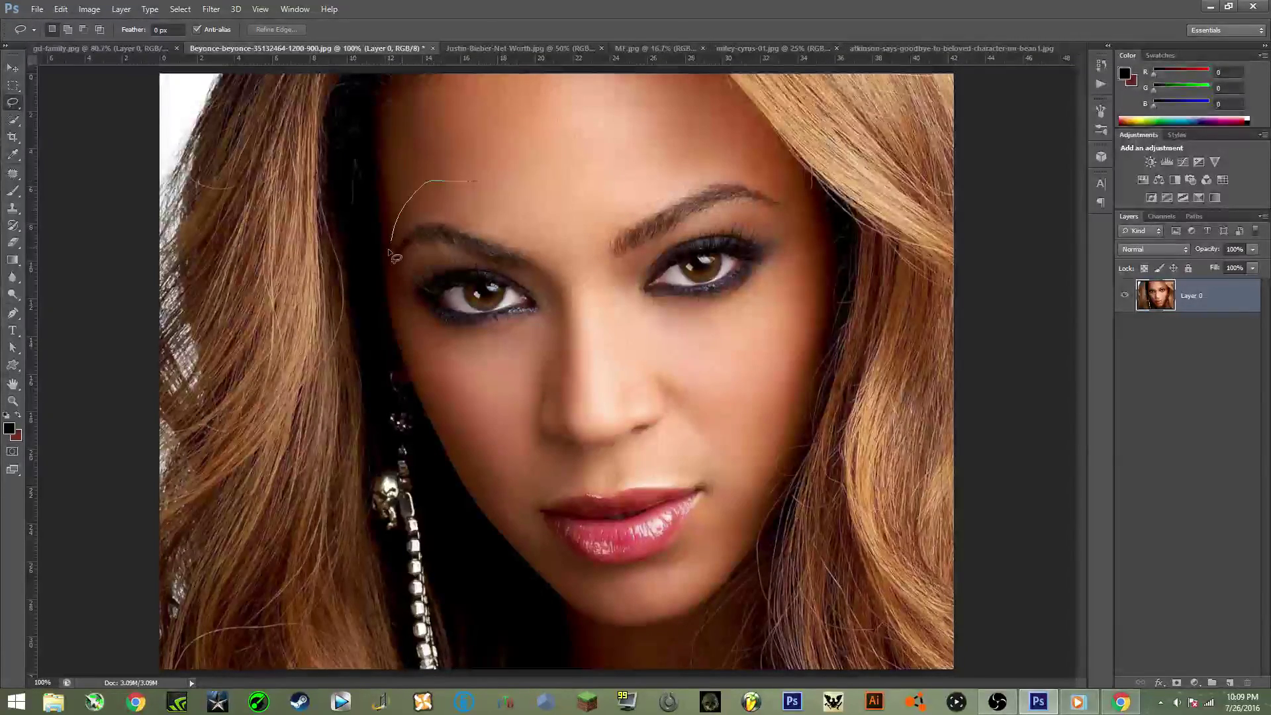
{"action": "left_click_drag", "start_coordinate": [451, 452], "coordinate": [566, 561]}
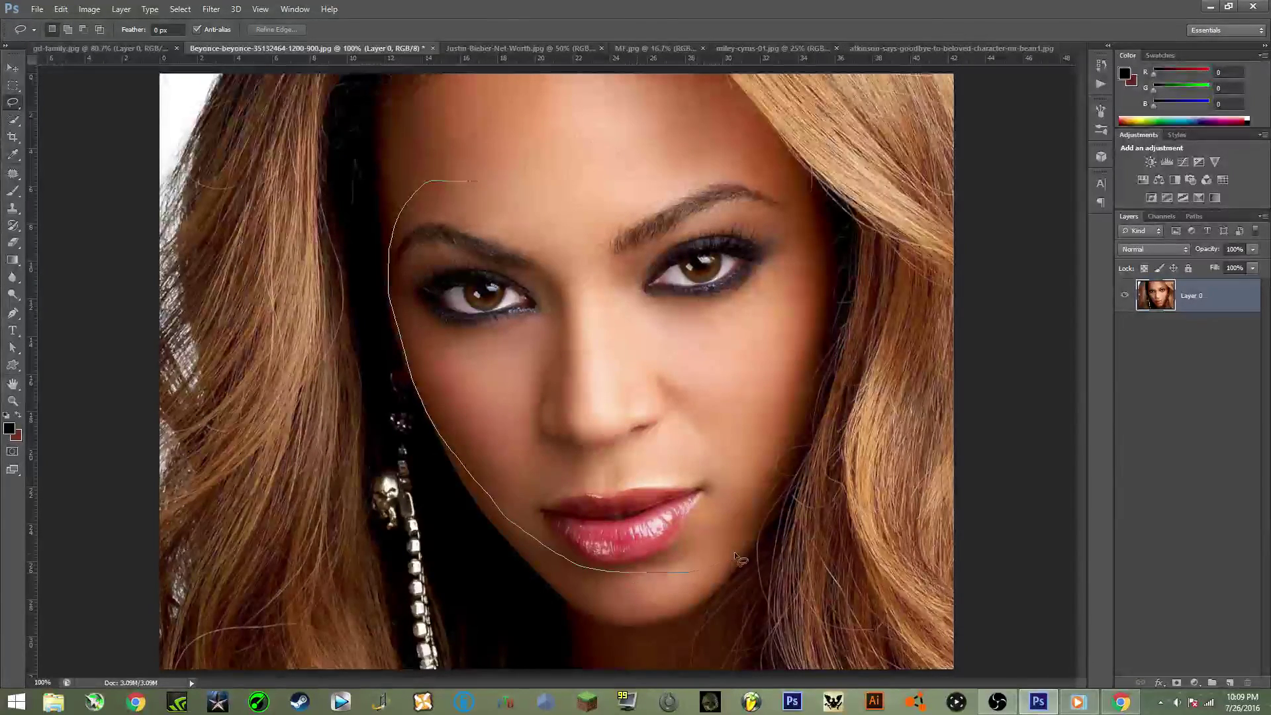
{"action": "left_click_drag", "start_coordinate": [819, 259], "coordinate": [523, 141]}
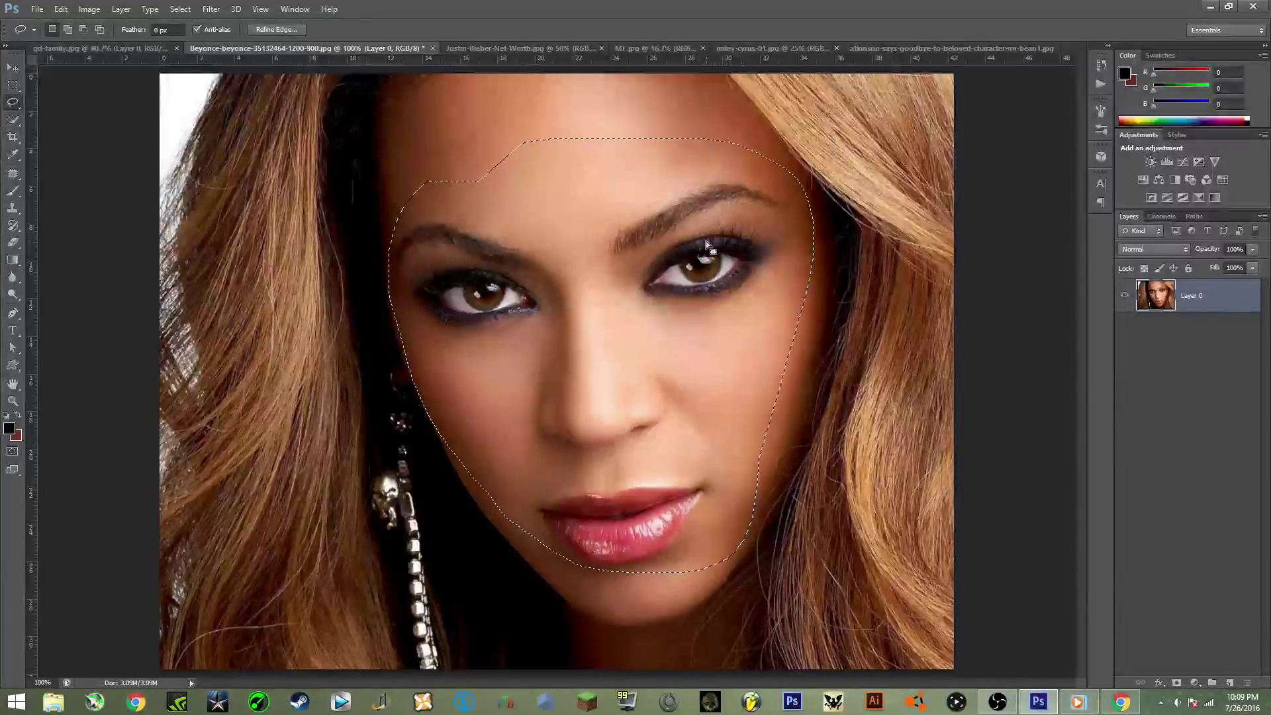
{"action": "key", "text": "v"}
{"action": "mouse_move", "coordinate": [539, 227]}
{"action": "left_mouse_down"}
{"action": "mouse_move", "coordinate": [505, 329]}
{"action": "mouse_move", "coordinate": [670, 148]}
{"action": "mouse_move", "coordinate": [503, 352]}
{"action": "mouse_move", "coordinate": [376, 320]}
{"action": "mouse_move", "coordinate": [808, 368]}
{"action": "mouse_move", "coordinate": [784, 374]}
{"action": "left_mouse_up"}
Scale the pasted face to about 31%, place it on the lower-centre girl and rotate to her head tilt
{"action": "key", "text": "ctrl+t"}
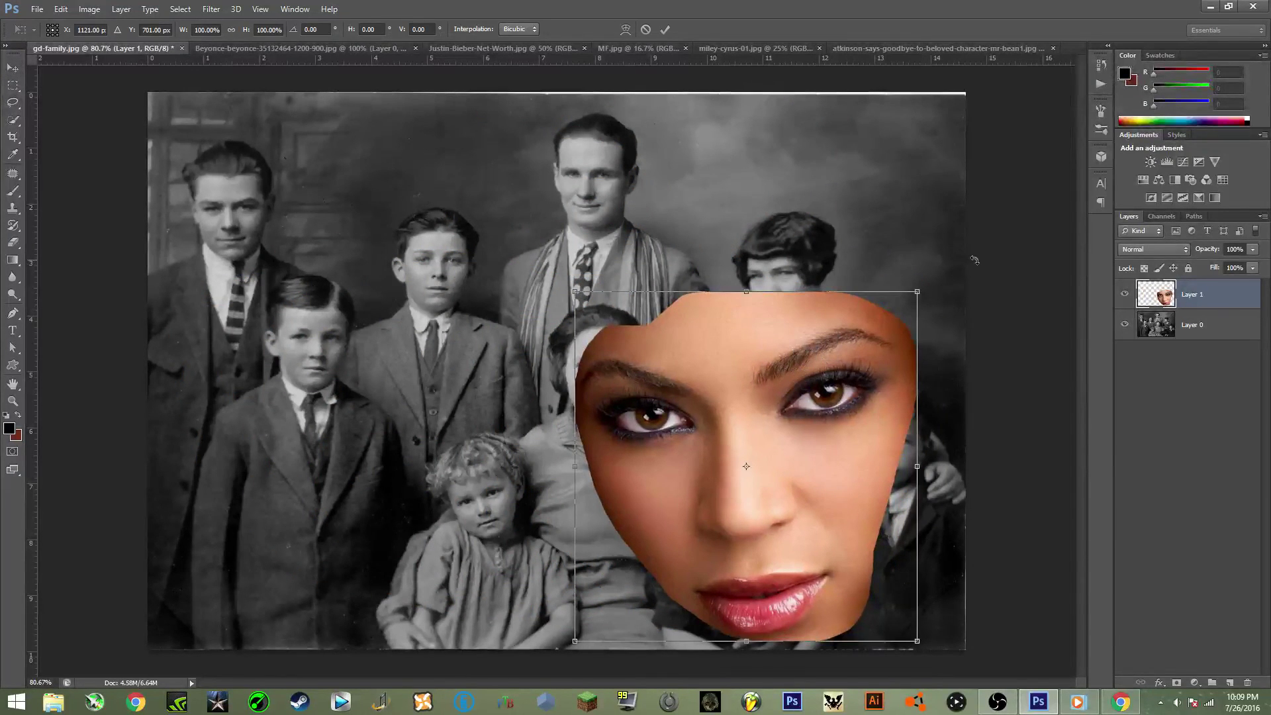
{"action": "left_click_drag", "start_coordinate": [920, 288], "coordinate": [683, 531]}
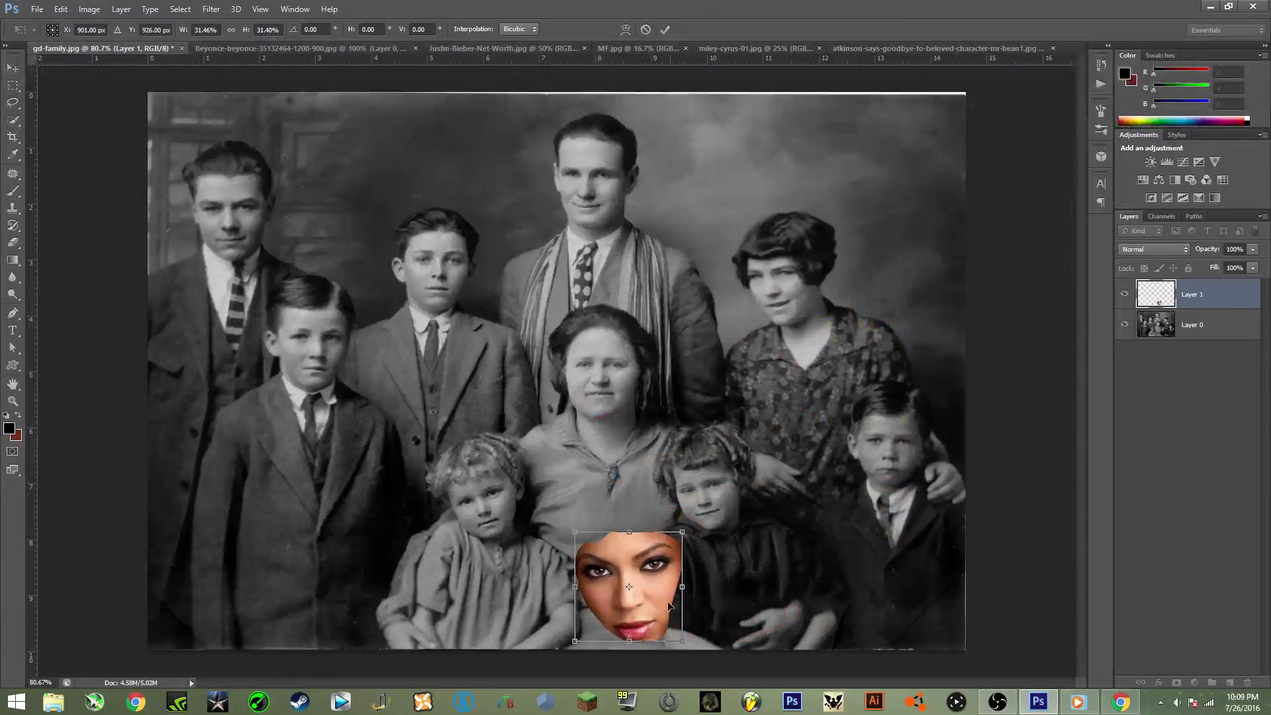
{"action": "mouse_move", "coordinate": [664, 607]}
{"action": "left_mouse_down"}
{"action": "mouse_move", "coordinate": [748, 526]}
{"action": "mouse_move", "coordinate": [702, 523]}
{"action": "mouse_move", "coordinate": [691, 539]}
{"action": "mouse_move", "coordinate": [722, 505]}
{"action": "mouse_move", "coordinate": [730, 519]}
{"action": "left_mouse_up"}
{"action": "scroll", "coordinate": [713, 511], "scroll_direction": "up", "scroll_amount": 5}
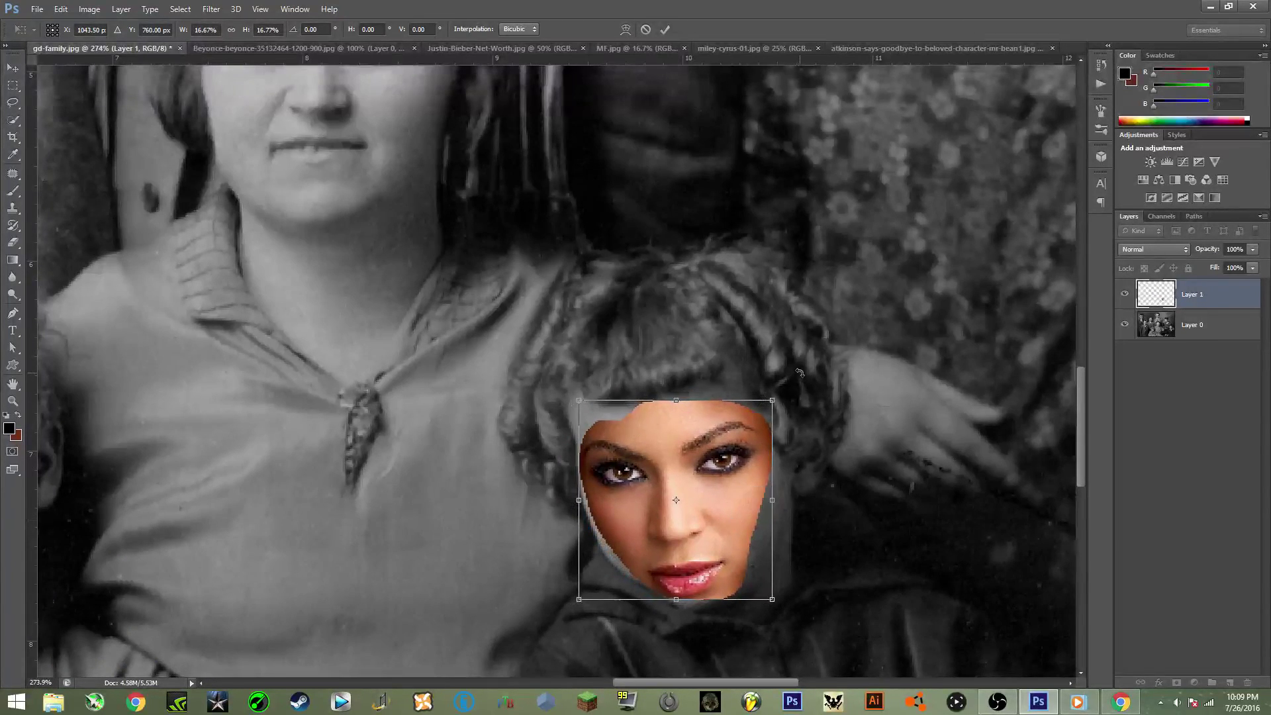
{"action": "left_click_drag", "start_coordinate": [800, 373], "coordinate": [778, 358]}
{"action": "left_click_drag", "start_coordinate": [724, 454], "coordinate": [726, 451]}
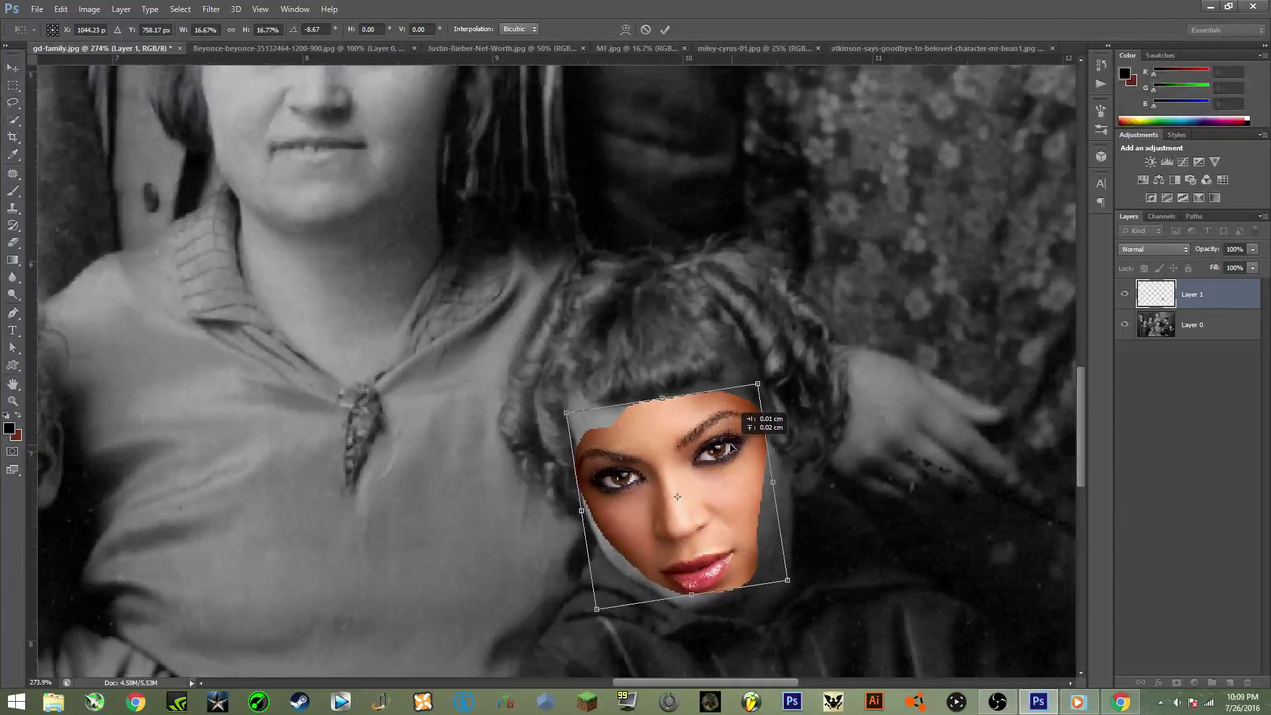
{"action": "key", "text": "Return"}
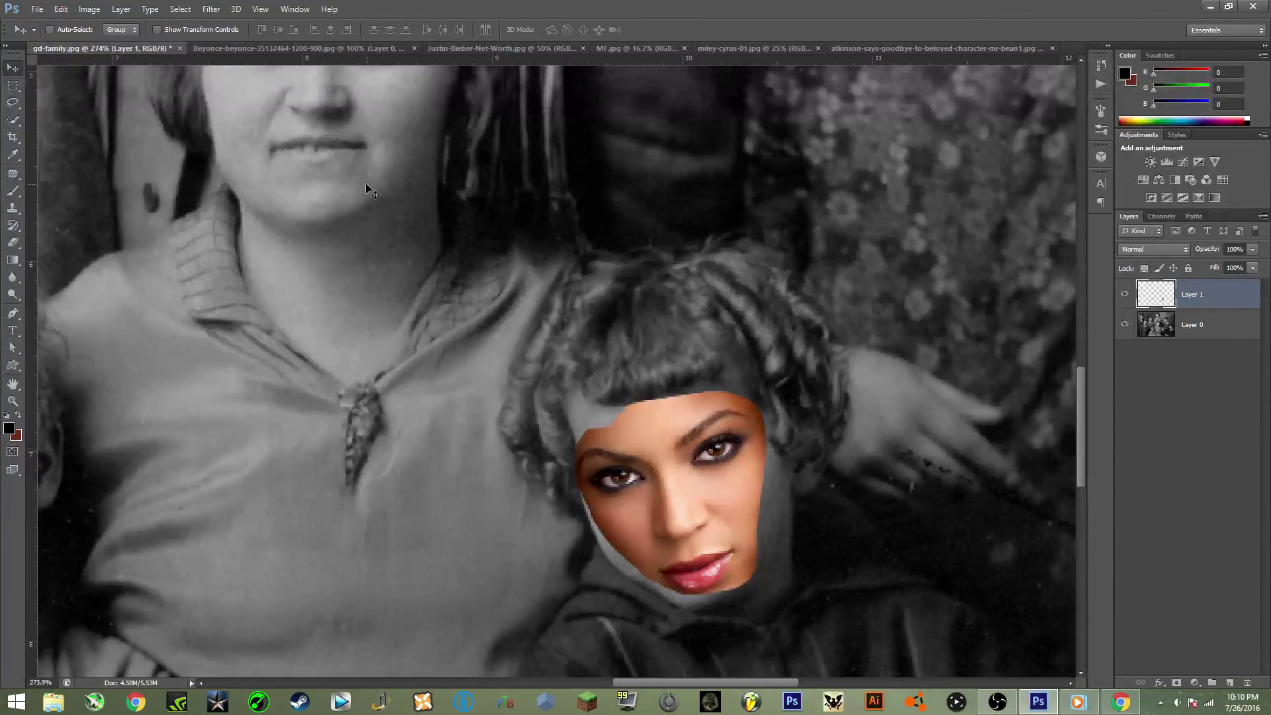
Add a layer mask to Layer 1 and paint out the edges along the bangs, chin, hairline and right cheek
{"action": "left_click", "coordinate": [1177, 683]}
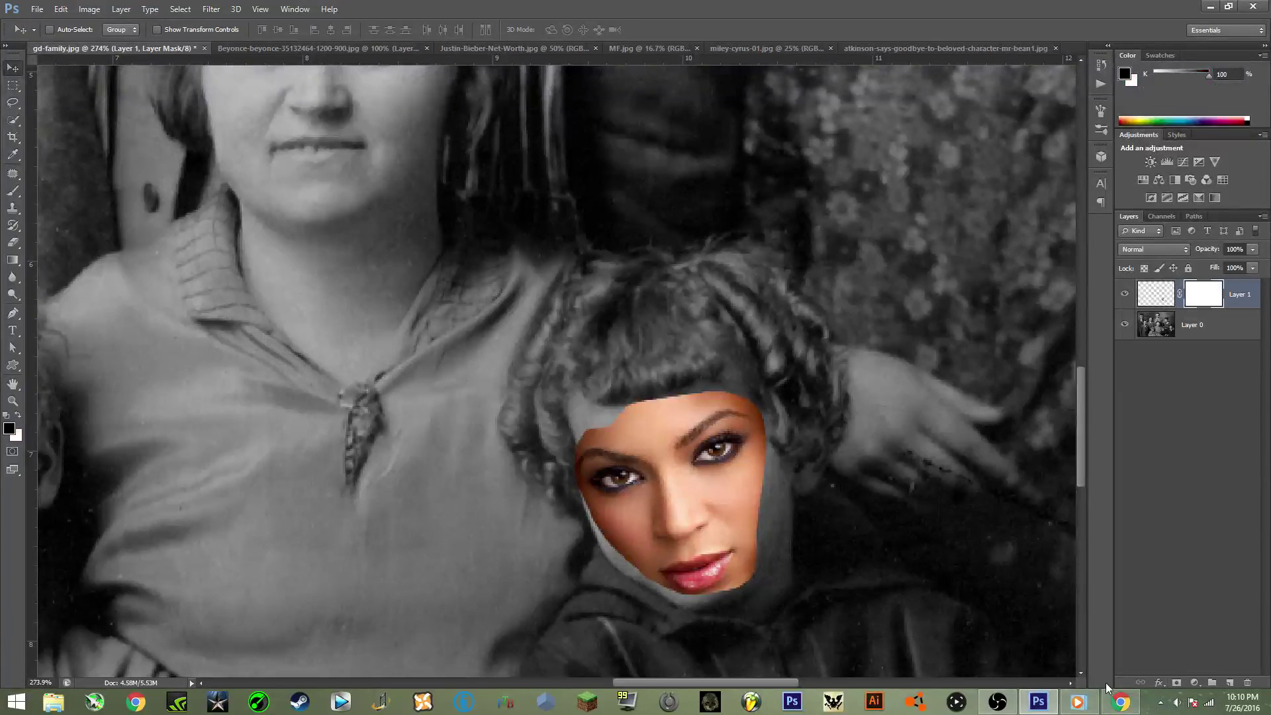
{"action": "key", "text": "b"}
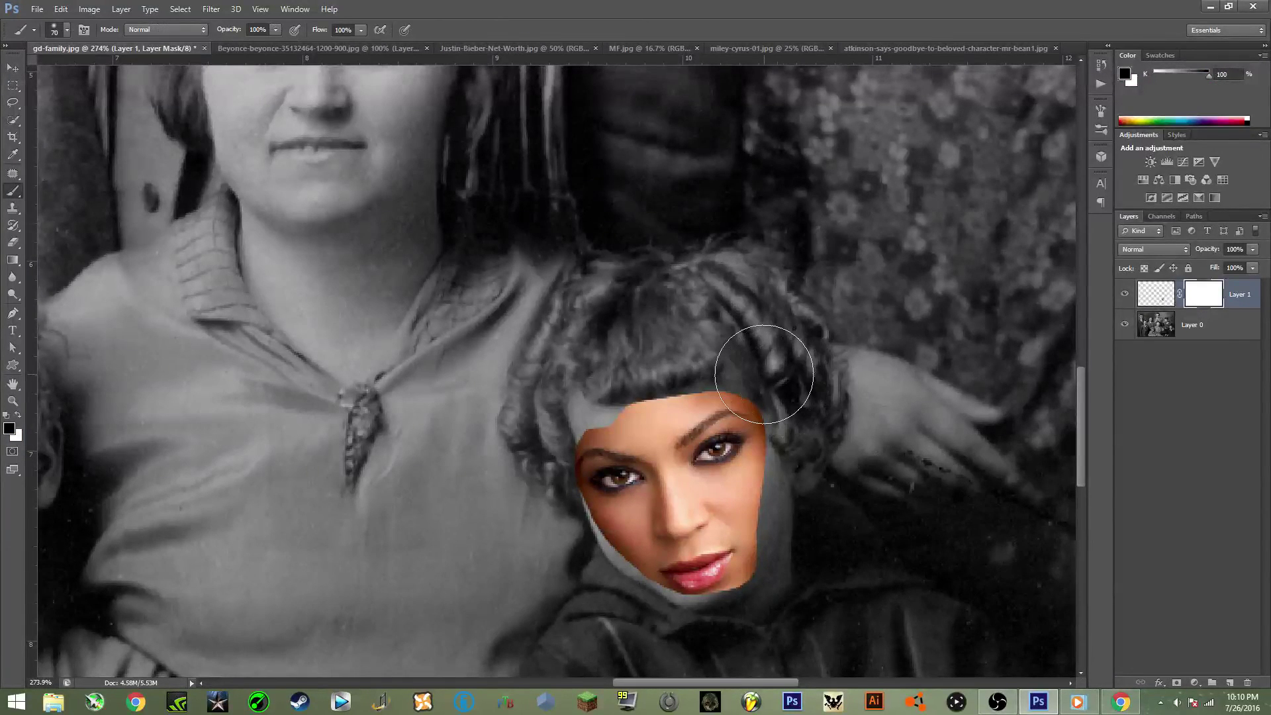
{"action": "key", "text": "bracketleft"}
{"action": "key", "text": "bracketleft"}
{"action": "key", "text": "bracketleft"}
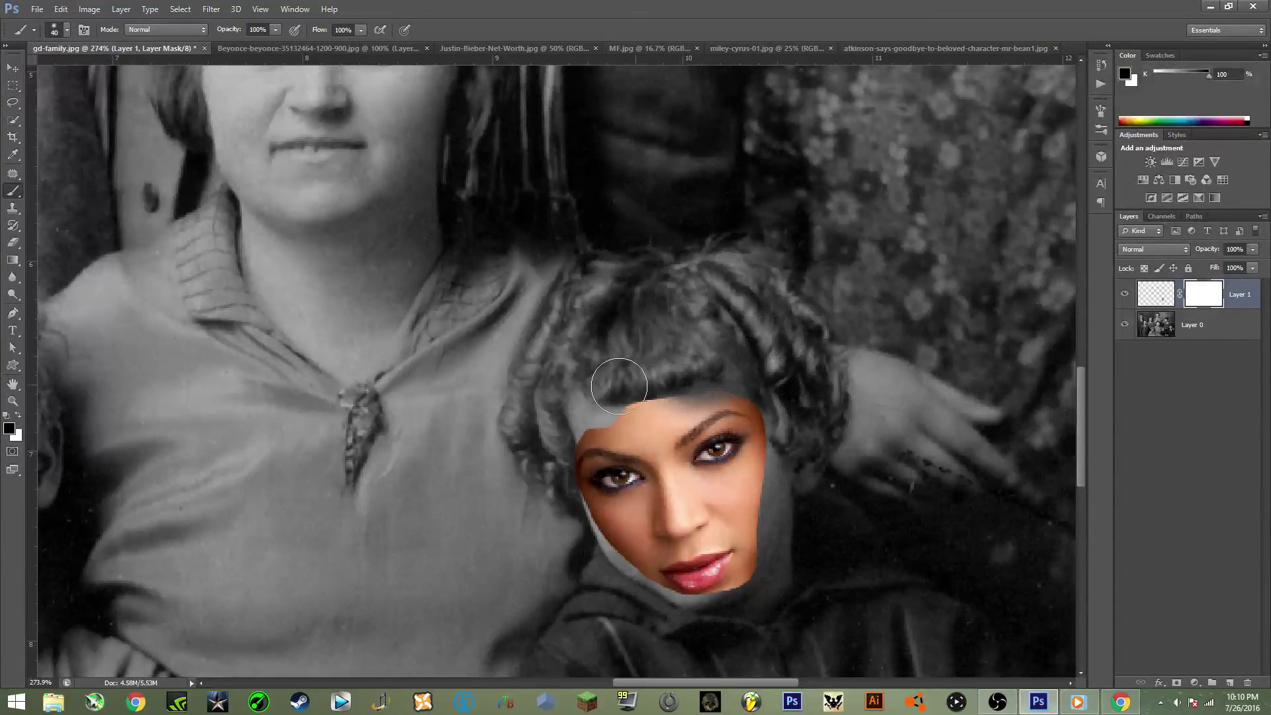
{"action": "mouse_move", "coordinate": [656, 386]}
{"action": "left_mouse_down"}
{"action": "mouse_move", "coordinate": [552, 449]}
{"action": "mouse_move", "coordinate": [661, 614]}
{"action": "mouse_move", "coordinate": [768, 599]}
{"action": "mouse_move", "coordinate": [770, 582]}
{"action": "left_mouse_up"}
{"action": "key", "text": "bracketleft"}
{"action": "key", "text": "bracketleft"}
{"action": "key", "text": "bracketleft"}
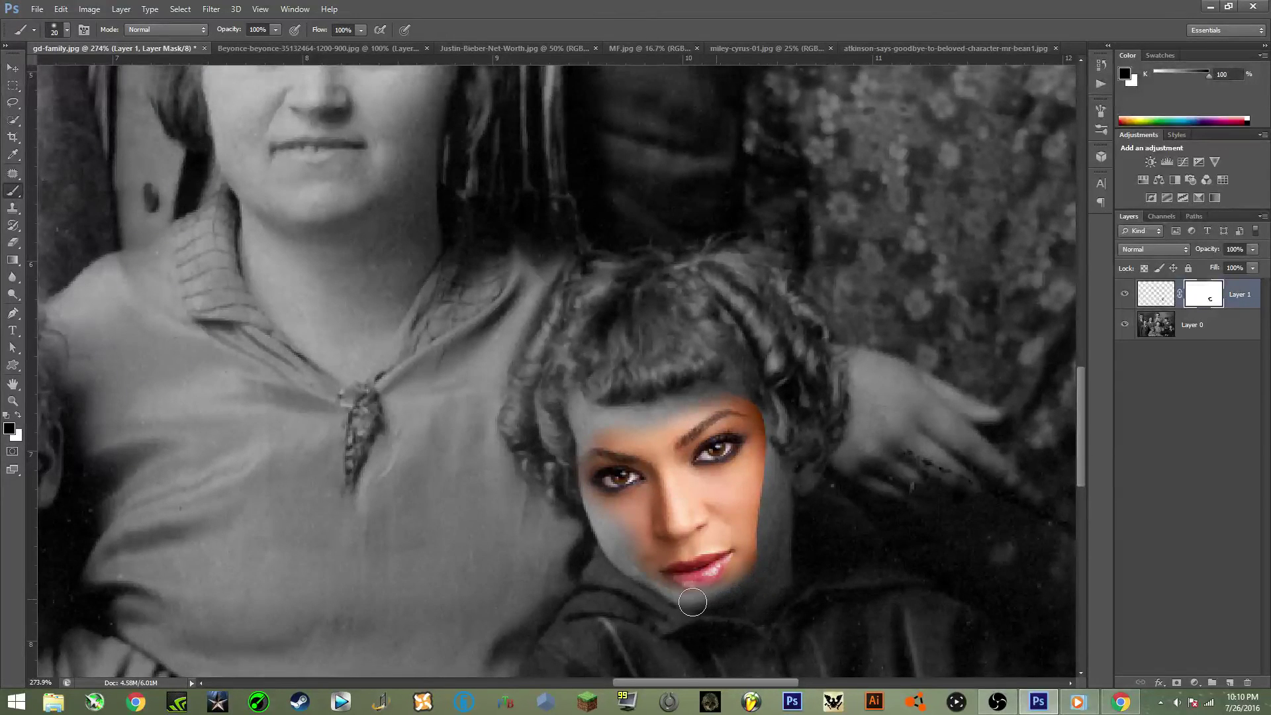
{"action": "mouse_move", "coordinate": [693, 602]}
{"action": "left_mouse_down"}
{"action": "mouse_move", "coordinate": [636, 573]}
{"action": "mouse_move", "coordinate": [732, 596]}
{"action": "mouse_move", "coordinate": [761, 539]}
{"action": "mouse_move", "coordinate": [763, 469]}
{"action": "left_mouse_up"}
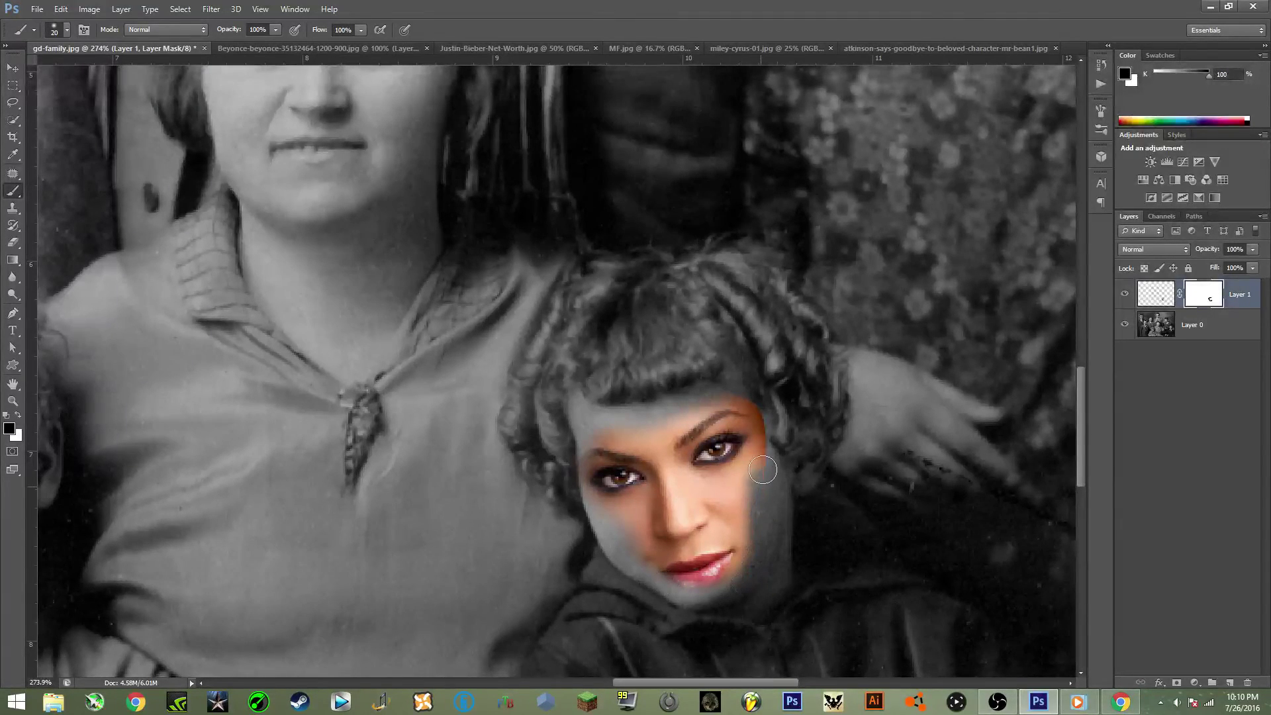
{"action": "left_click_drag", "start_coordinate": [765, 414], "coordinate": [688, 386]}
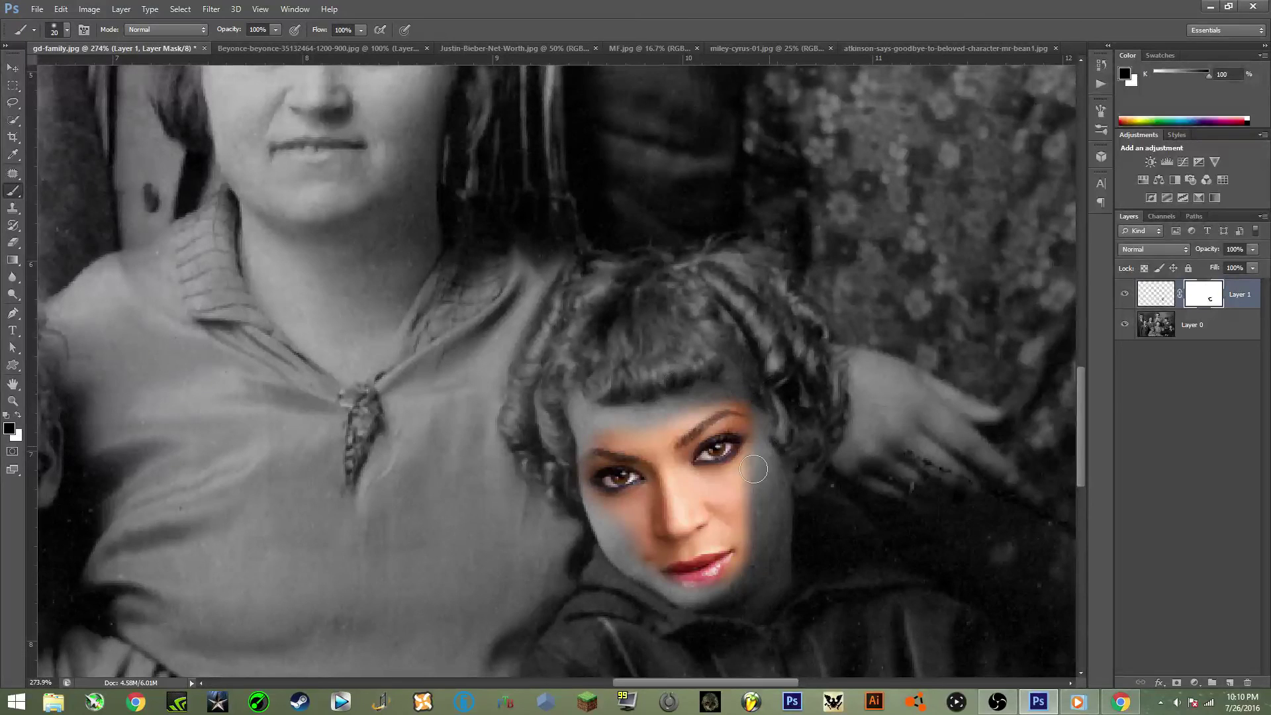
{"action": "left_click_drag", "start_coordinate": [754, 469], "coordinate": [747, 540]}
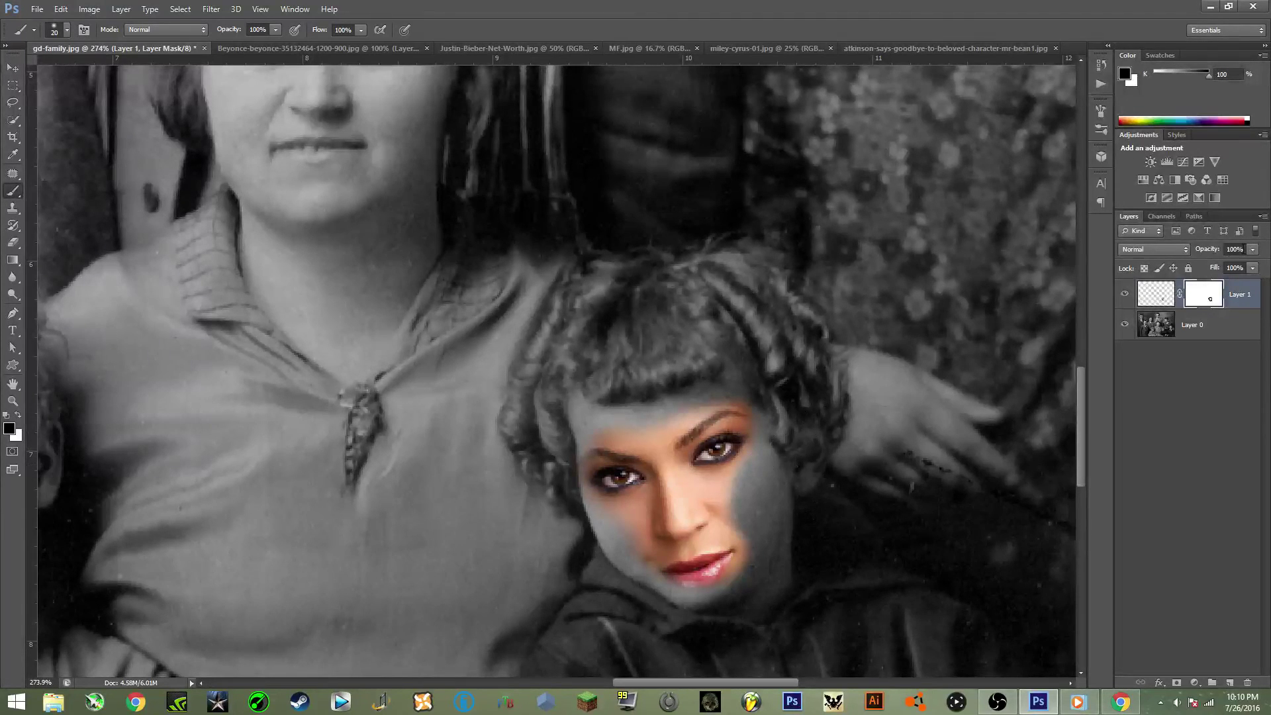
Apply the layer mask and lower Layer 1's opacity to 33%
{"action": "right_click", "coordinate": [1217, 286]}
{"action": "left_click", "coordinate": [1125, 329]}
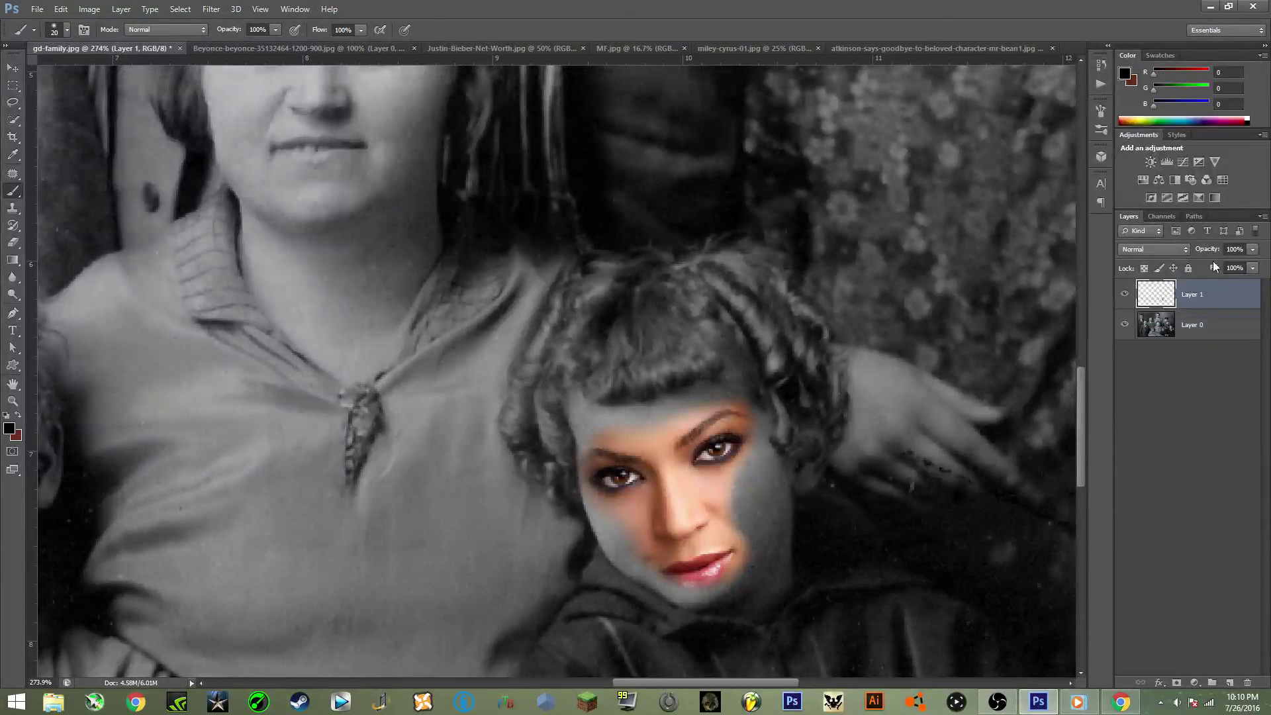
{"action": "left_click_drag", "start_coordinate": [1204, 250], "coordinate": [1169, 254]}
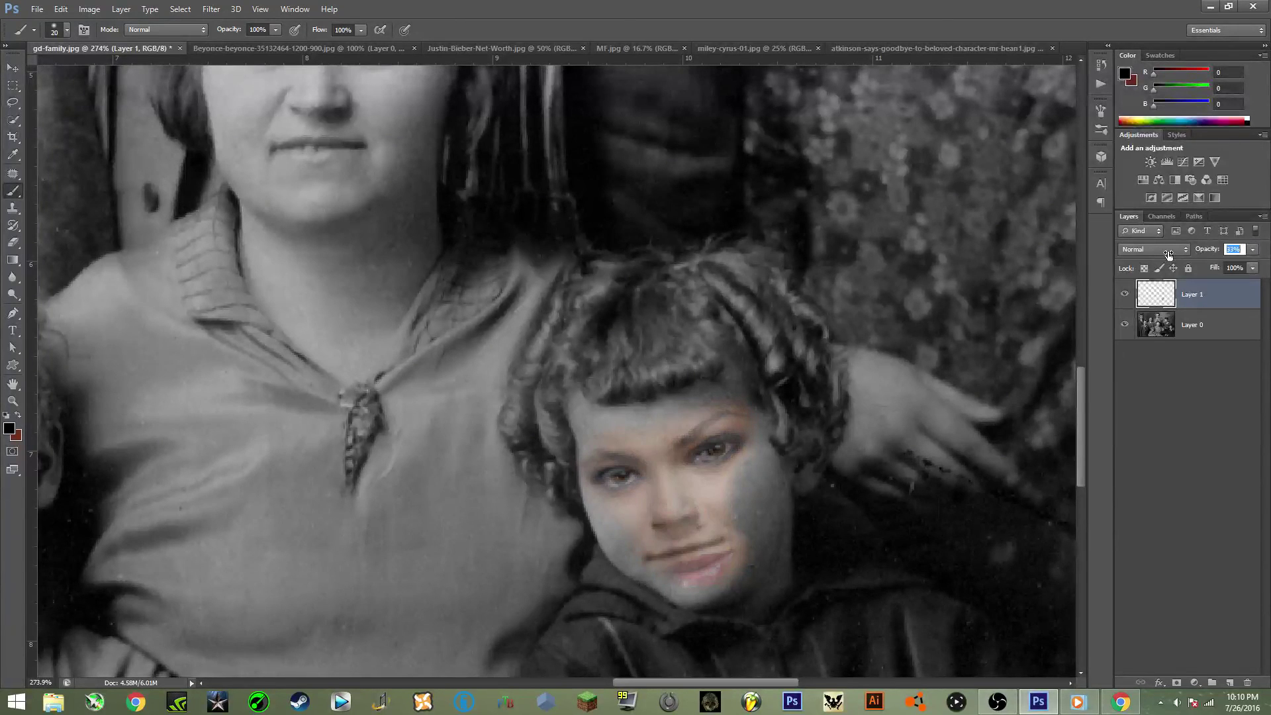
Warp the face's lower part, chin and right side to match the girl's features, then restore 100% opacity
{"action": "key", "text": "ctrl+t"}
{"action": "right_click", "coordinate": [682, 513]}
{"action": "left_click", "coordinate": [752, 388]}
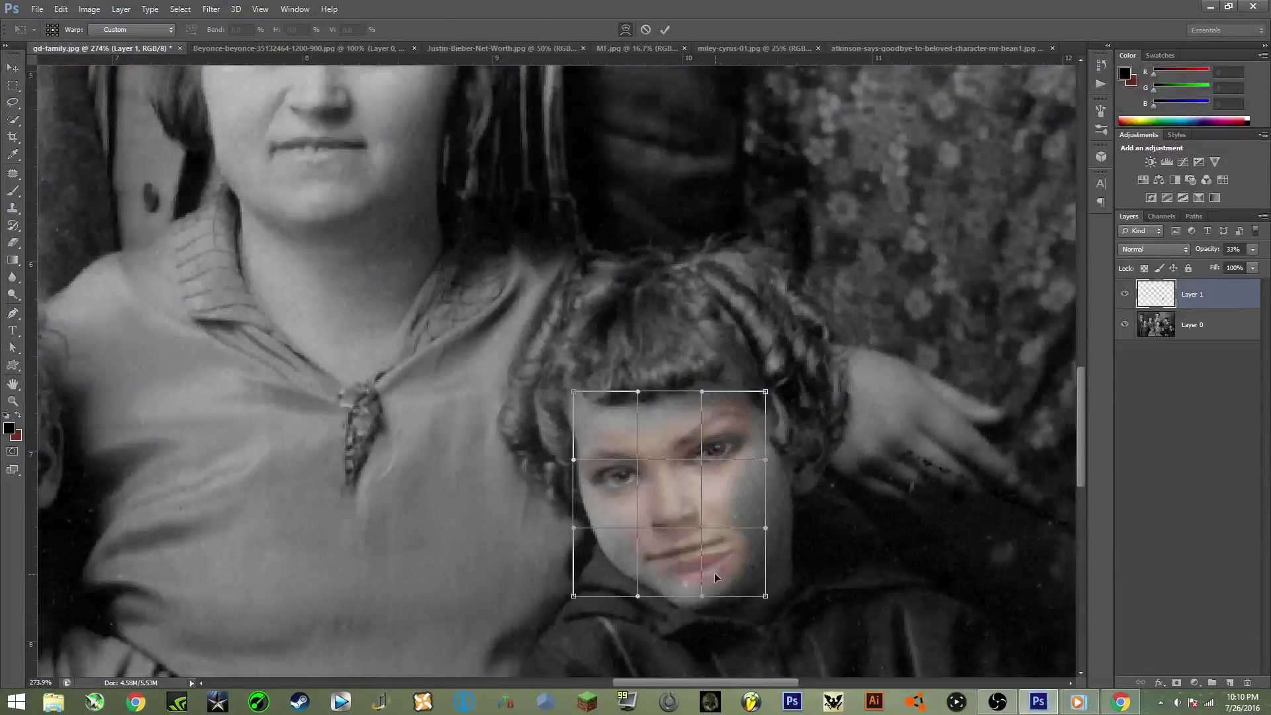
{"action": "left_click_drag", "start_coordinate": [715, 578], "coordinate": [690, 559]}
{"action": "left_click_drag", "start_coordinate": [695, 490], "coordinate": [695, 497]}
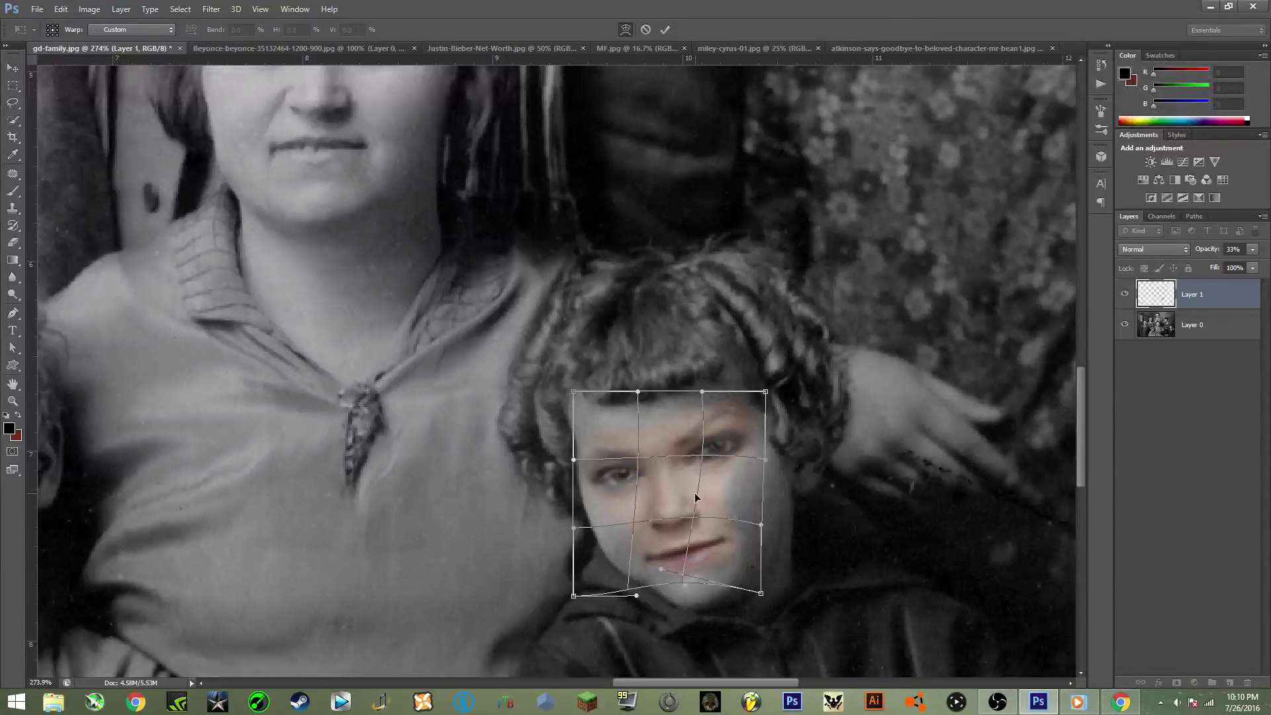
{"action": "left_click_drag", "start_coordinate": [725, 457], "coordinate": [621, 486]}
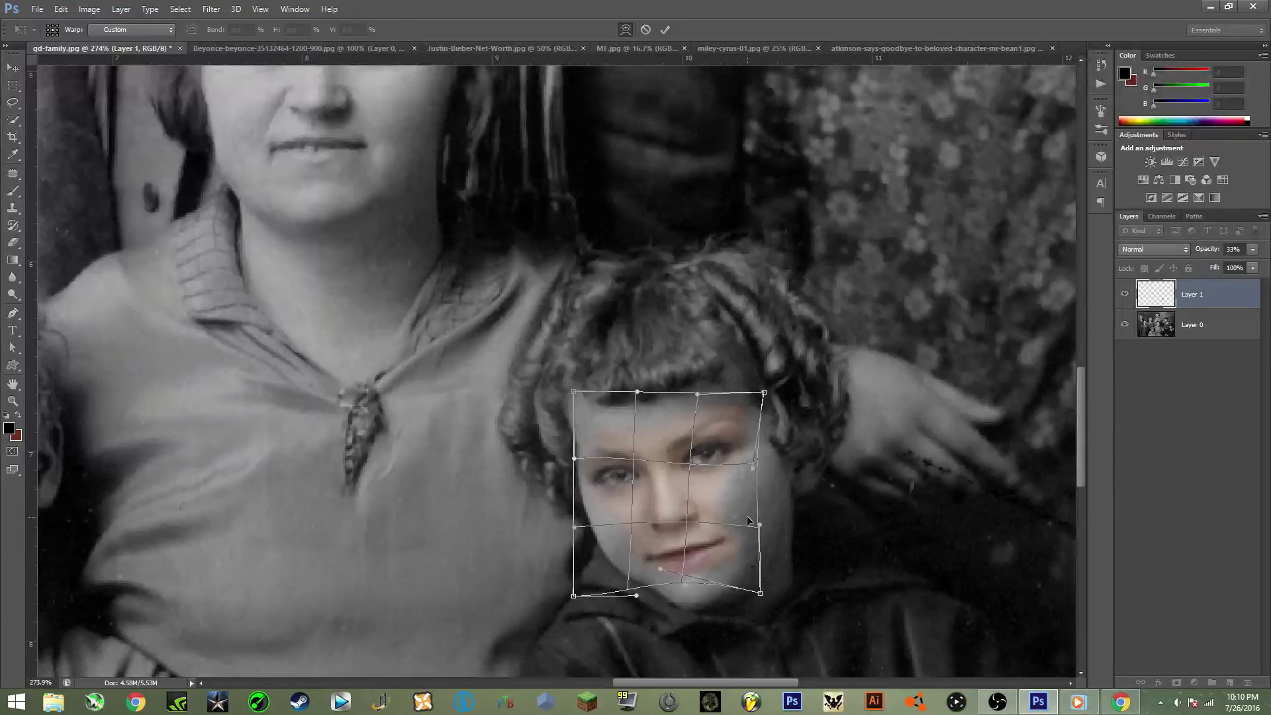
{"action": "key", "text": "Return"}
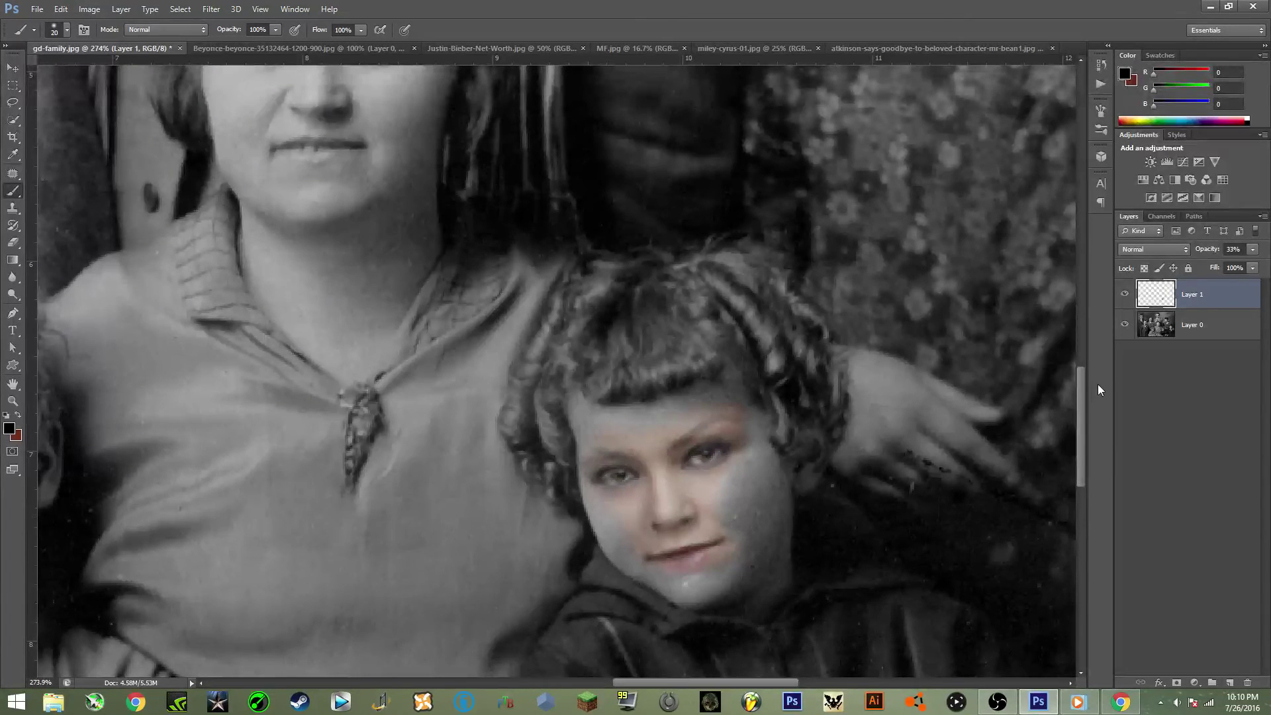
{"action": "type", "text": "100"}
{"action": "key", "text": "Return"}
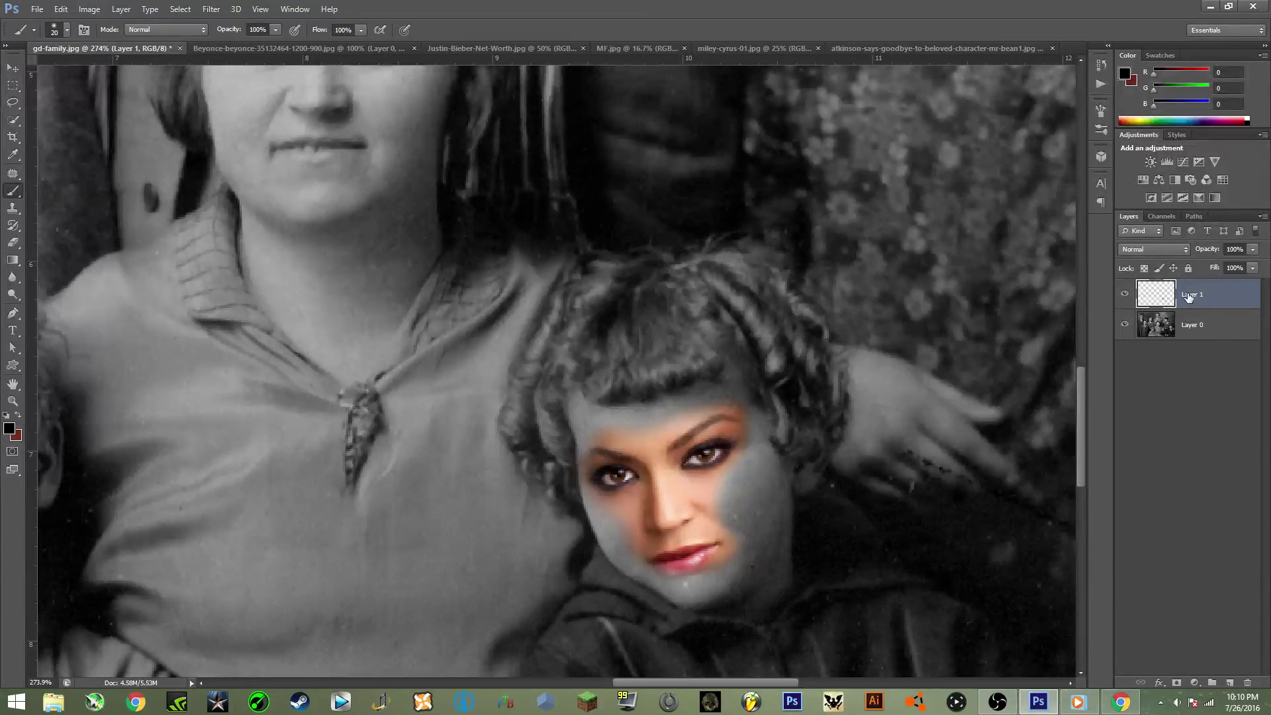
Add a Black & White adjustment layer and merge it with the face layer
{"action": "left_click", "coordinate": [1203, 682]}
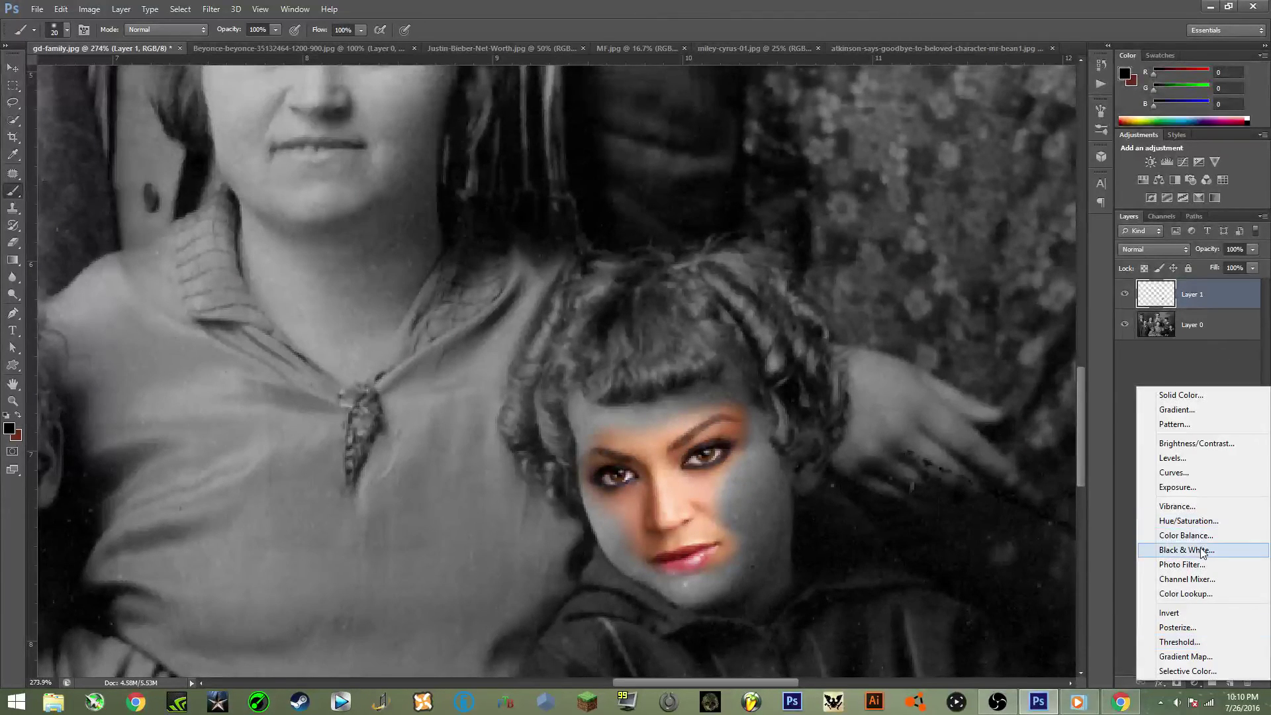
{"action": "left_click", "coordinate": [1204, 543]}
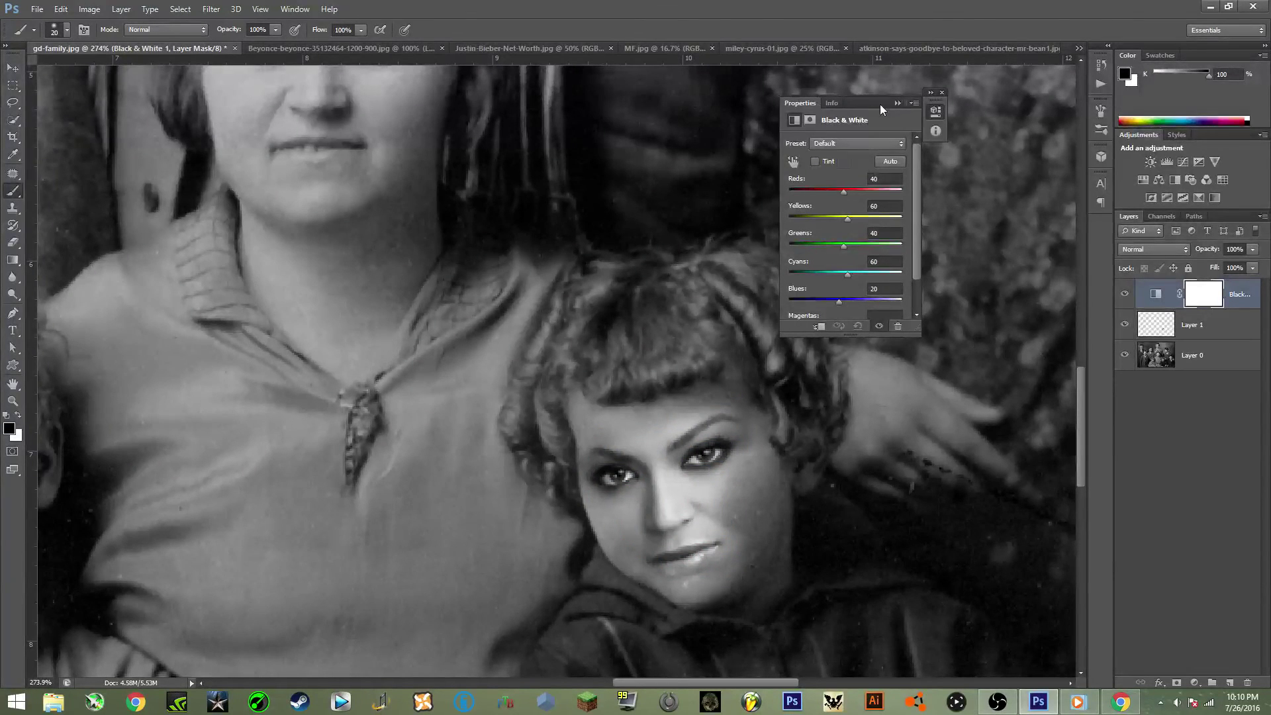
{"action": "left_click", "coordinate": [942, 93]}
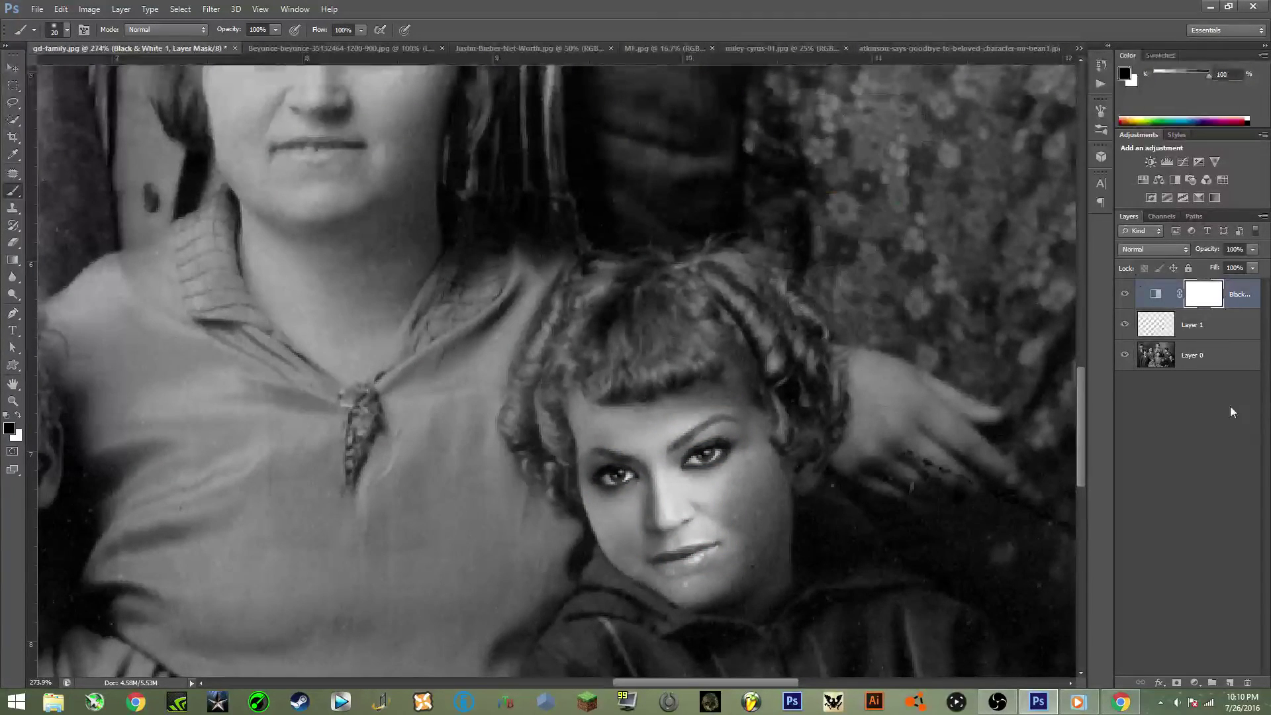
{"action": "left_click", "coordinate": [1216, 331], "text": "shift"}
{"action": "right_click", "coordinate": [1216, 332]}
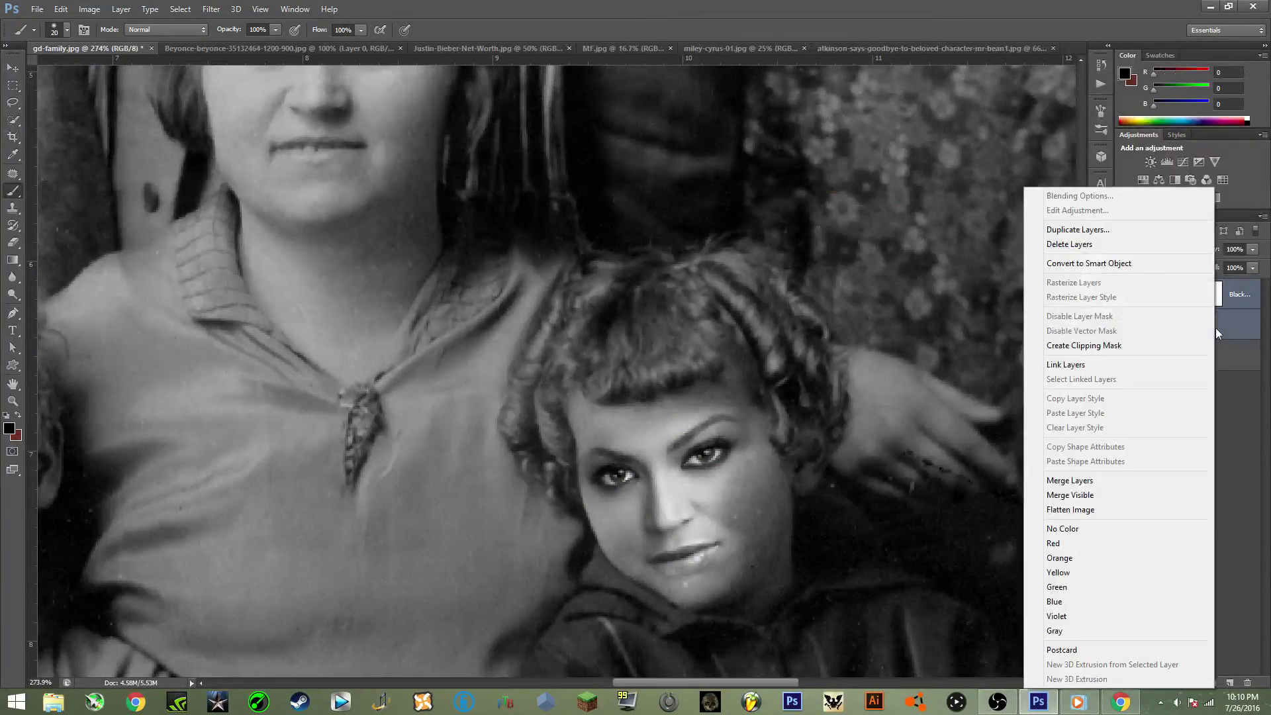
{"action": "left_click", "coordinate": [1150, 482]}
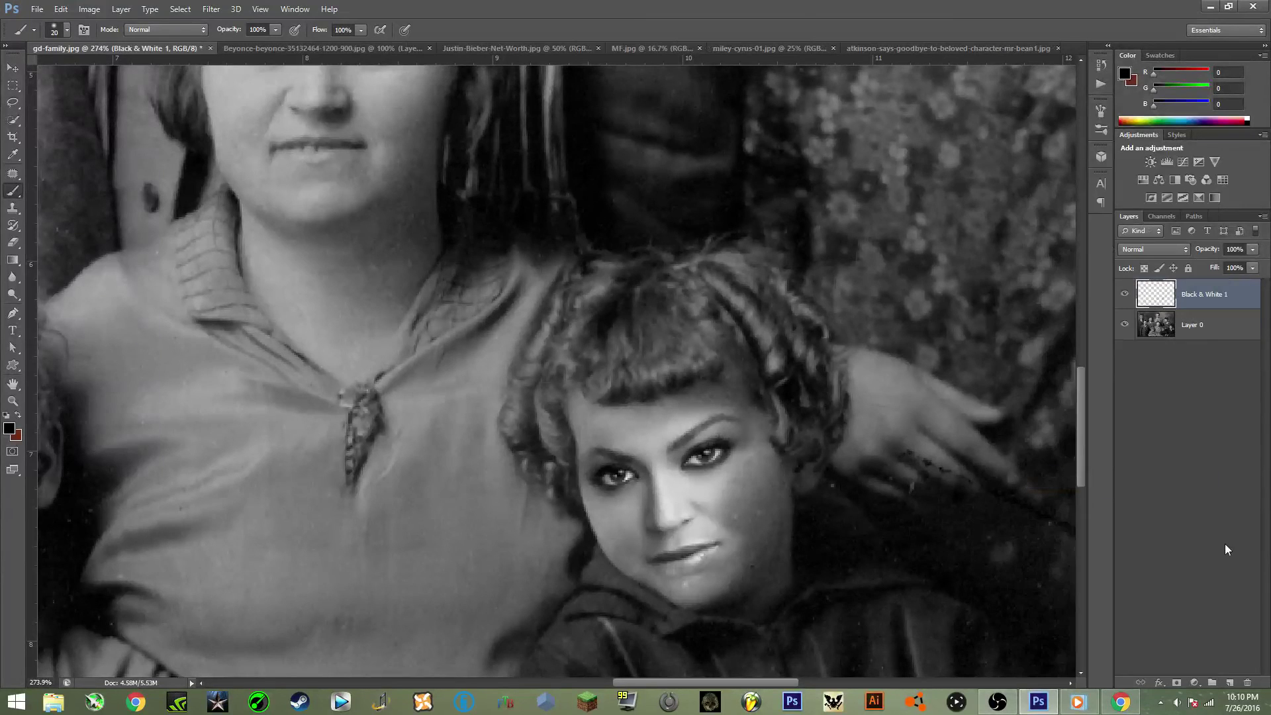
Fit the photo in view and add a layer mask to Black & White 1, ready for brushing
{"action": "double_click", "coordinate": [13, 384]}
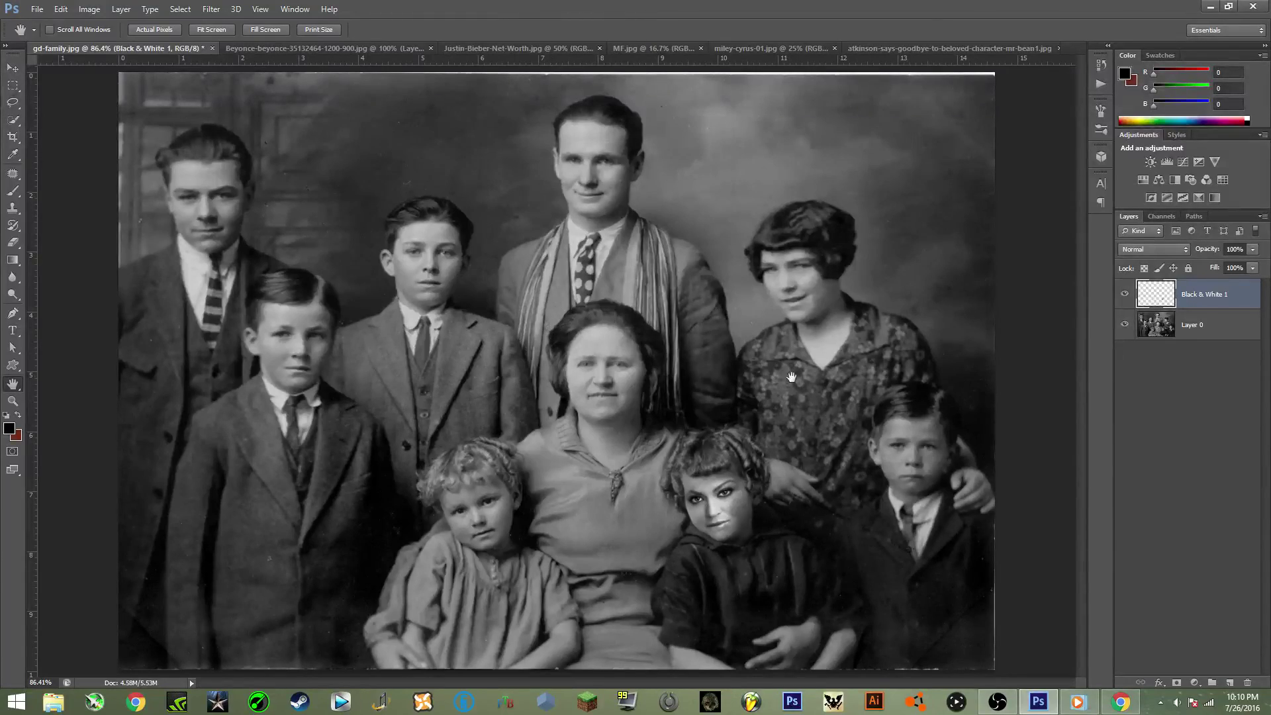
{"action": "scroll", "coordinate": [774, 529], "scroll_direction": "up", "scroll_amount": 2}
{"action": "scroll", "coordinate": [774, 530], "scroll_direction": "up", "scroll_amount": 2}
{"action": "scroll", "coordinate": [775, 530], "scroll_direction": "up", "scroll_amount": 1}
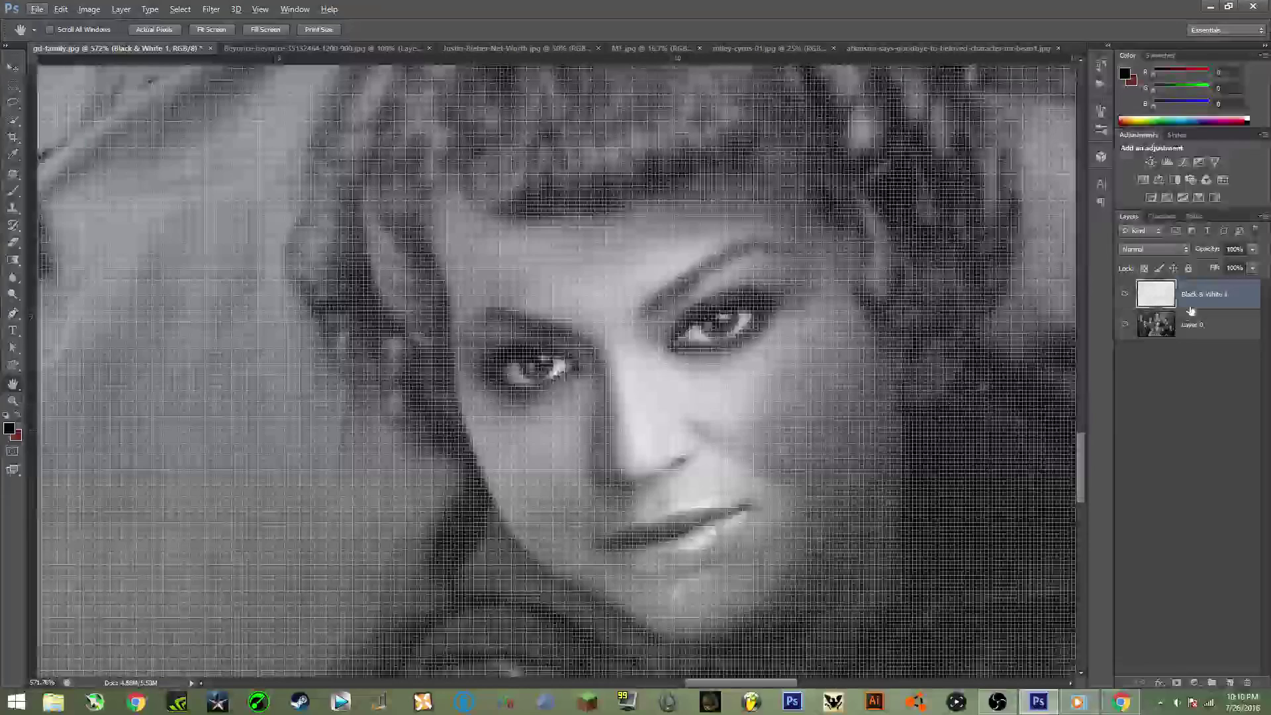
{"action": "scroll", "coordinate": [778, 468], "scroll_direction": "down", "scroll_amount": 1}
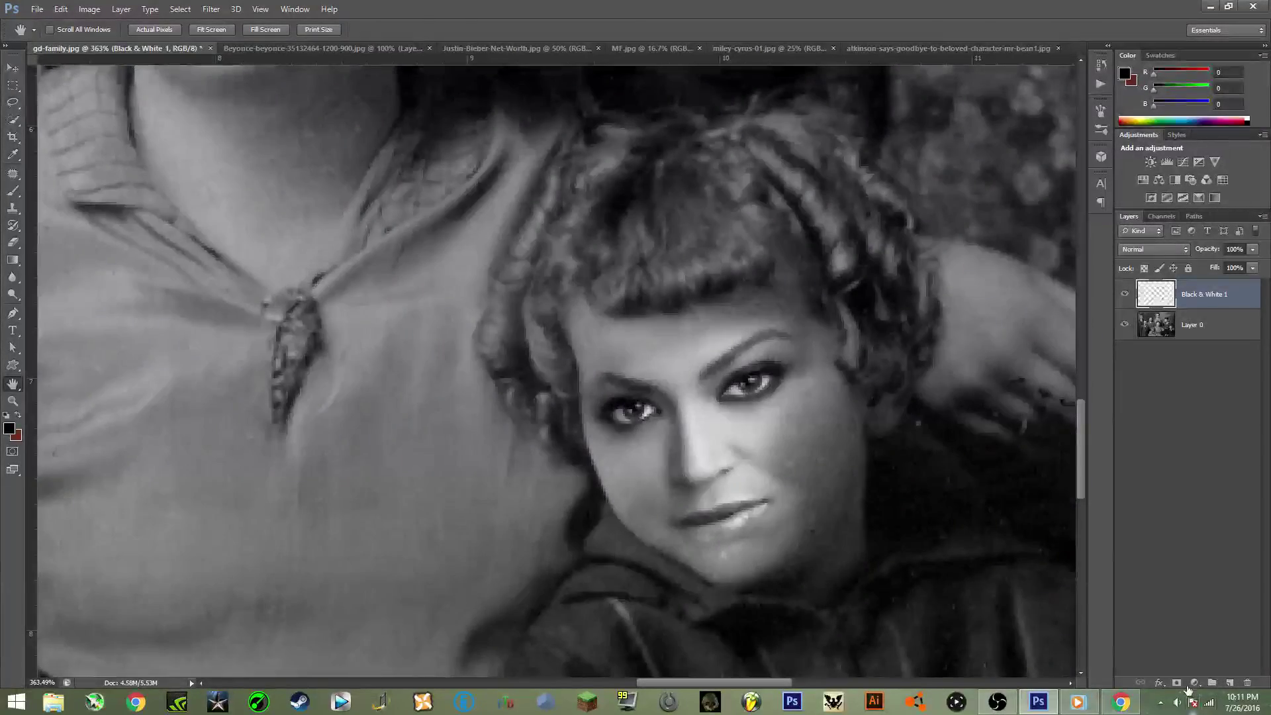
{"action": "left_click", "coordinate": [1178, 682]}
{"action": "key", "text": "b"}
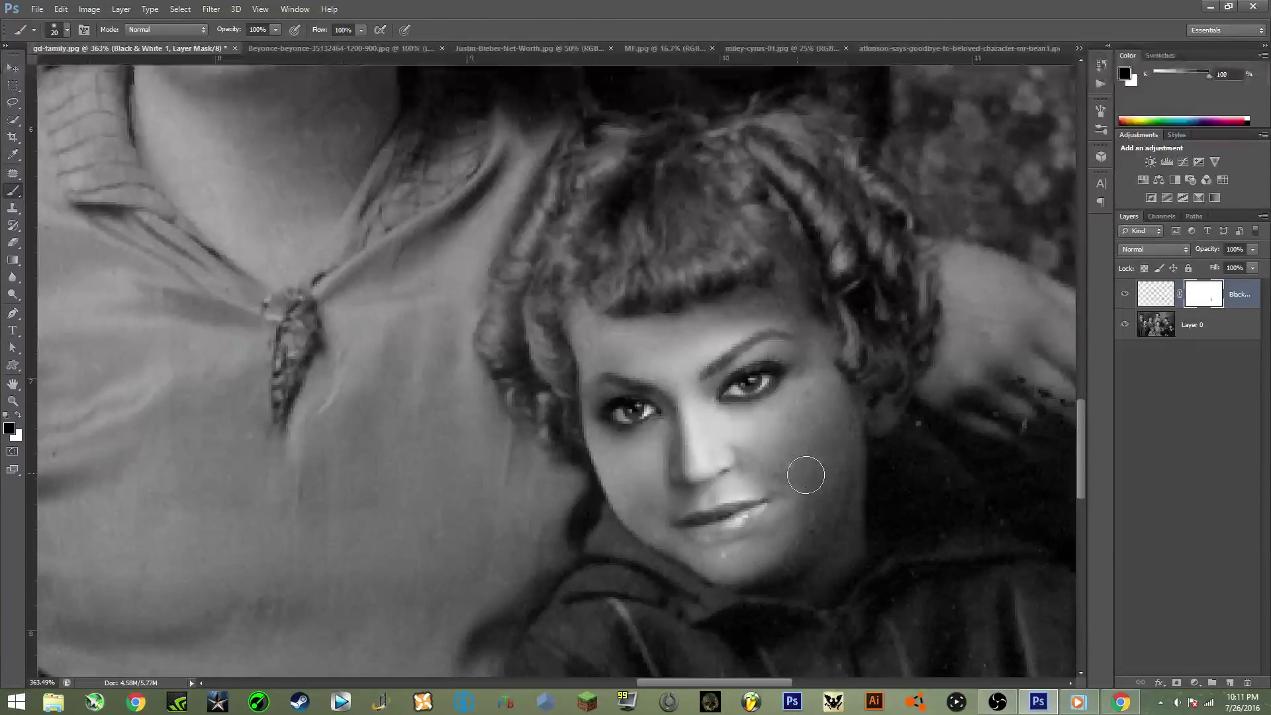
{"action": "double_click", "coordinate": [12, 384]}
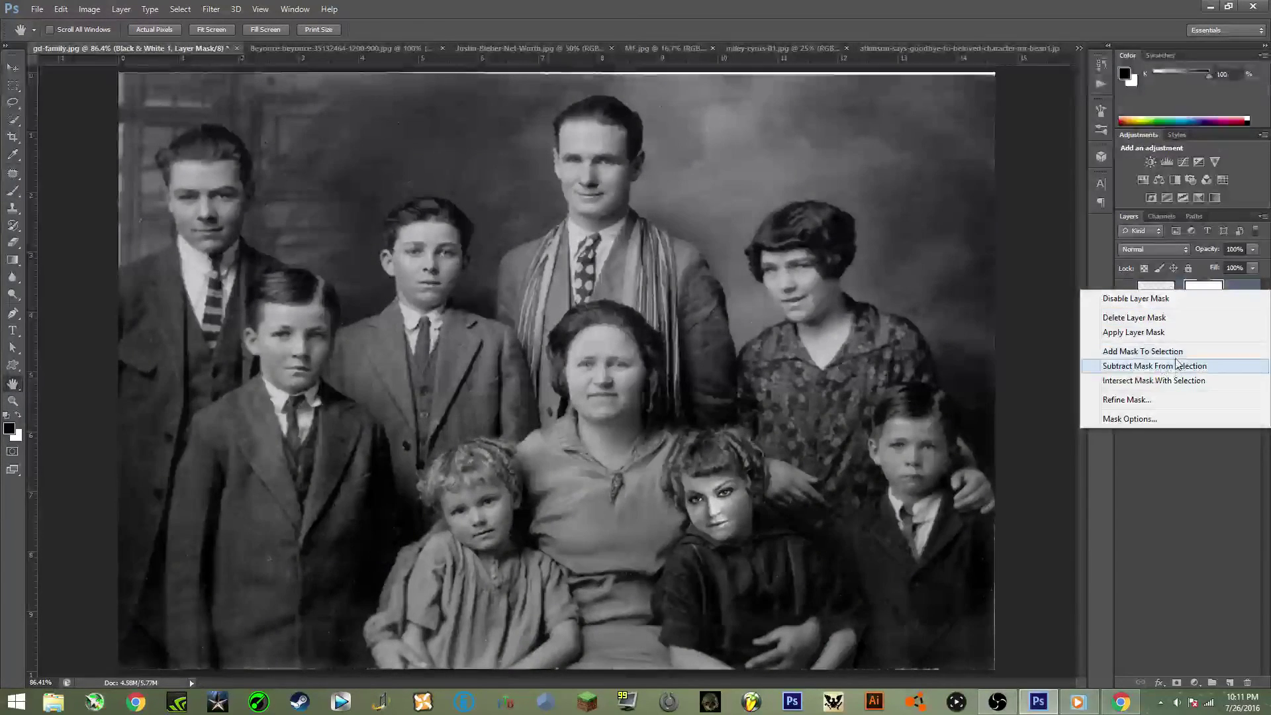
Apply the Black & White 1 mask and close the first celebrity source photo without saving
{"action": "left_click", "coordinate": [1174, 334]}
{"action": "left_click", "coordinate": [415, 49]}
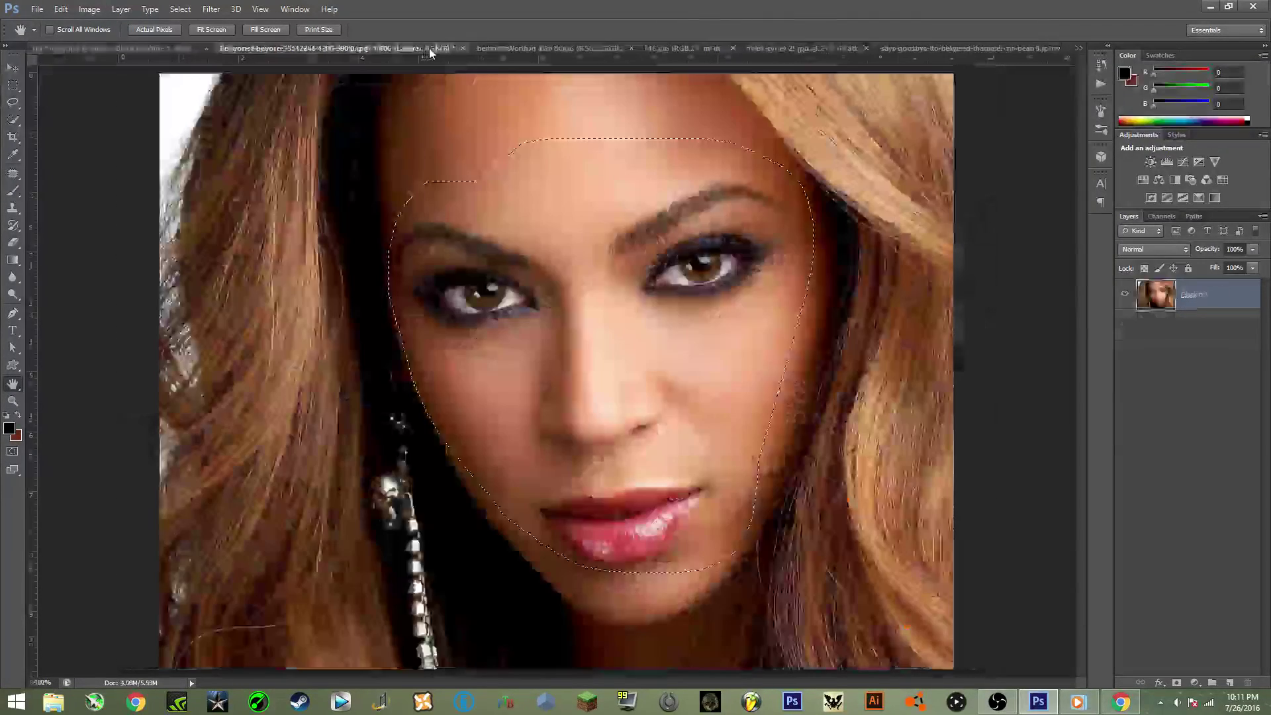
{"action": "left_click", "coordinate": [462, 48]}
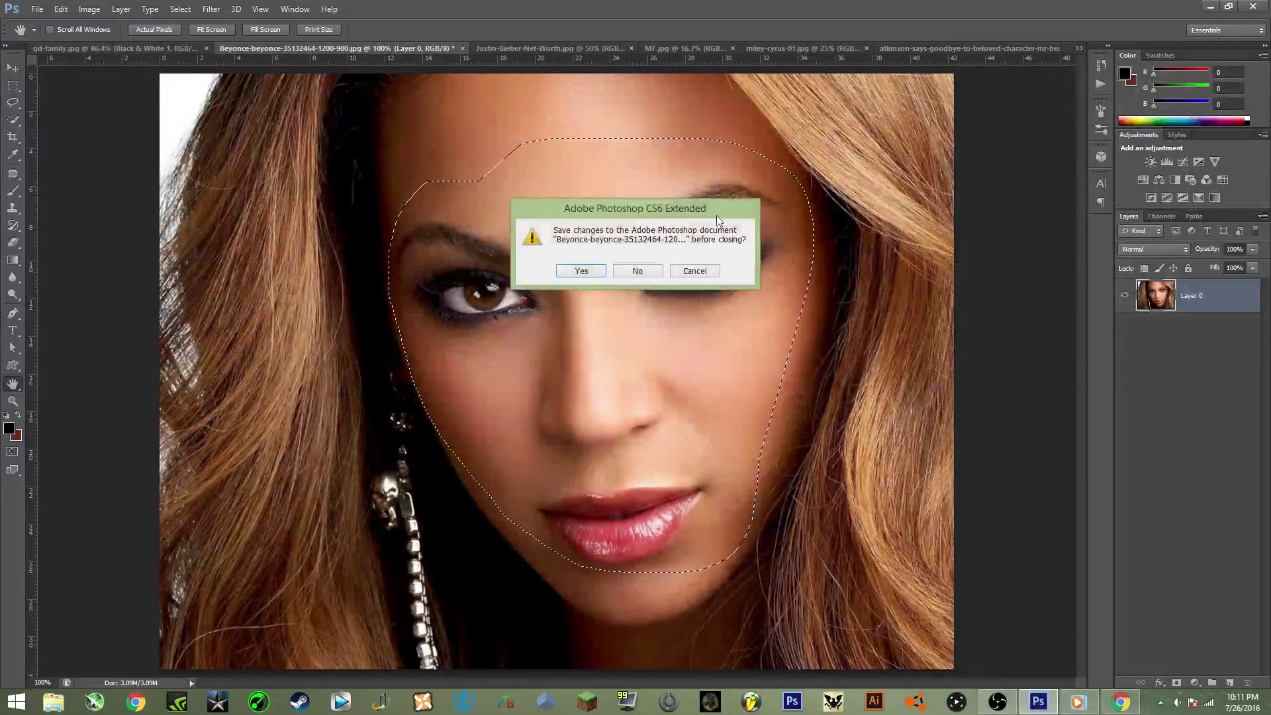
{"action": "left_click", "coordinate": [642, 270]}
Lasso the face in the next celebrity photo and drag it into the family portrait as Layer 1
{"action": "left_click", "coordinate": [243, 49]}
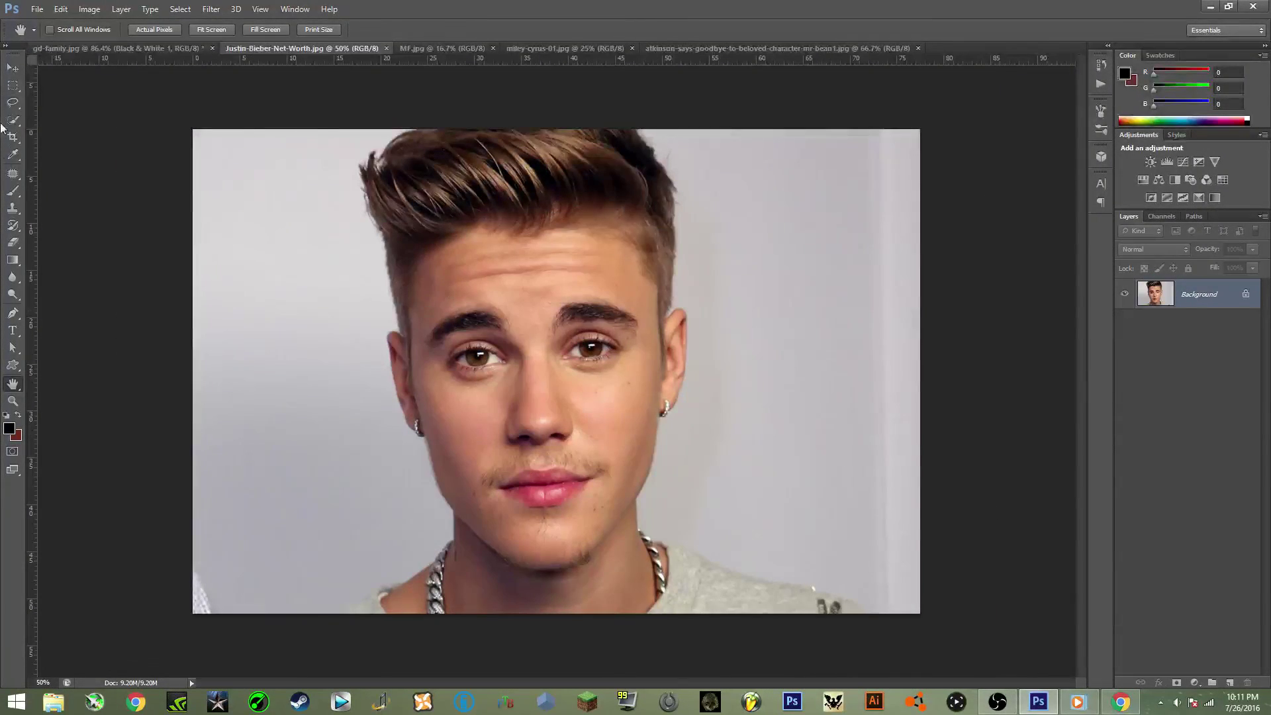
{"action": "left_click", "coordinate": [13, 102]}
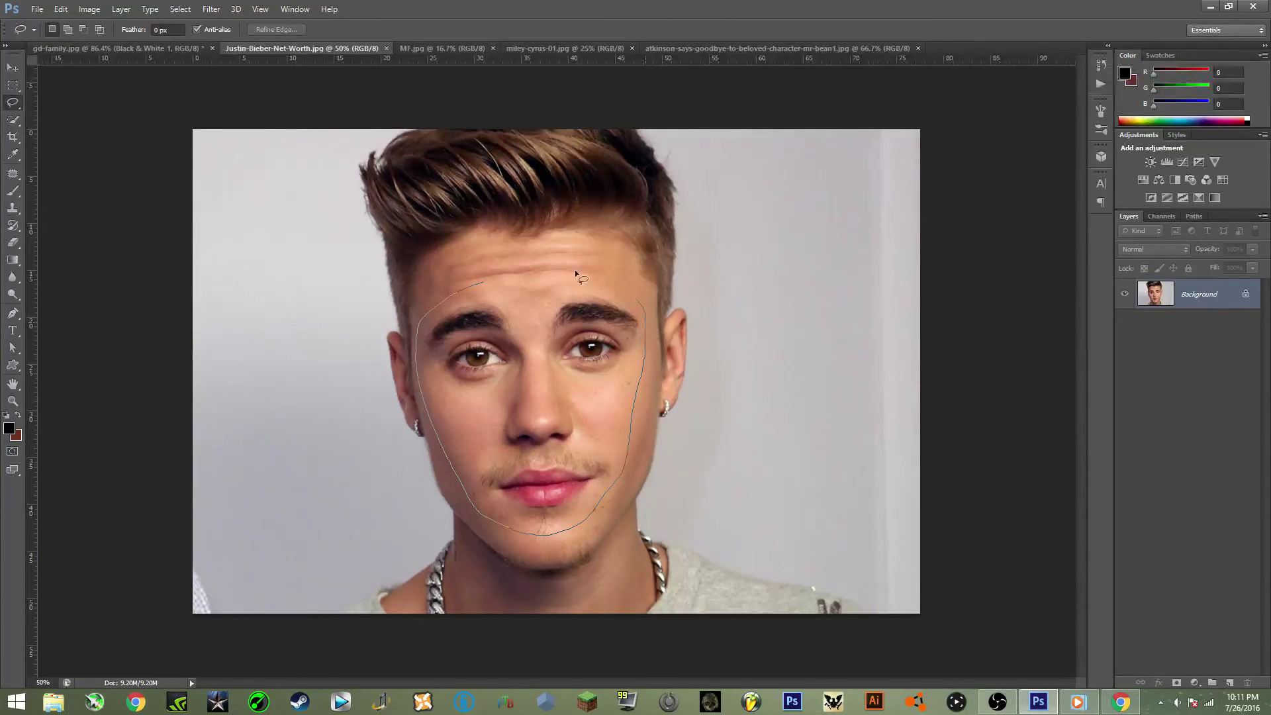
{"action": "left_click_drag", "start_coordinate": [576, 275], "coordinate": [483, 282]}
{"action": "key", "text": "c"}
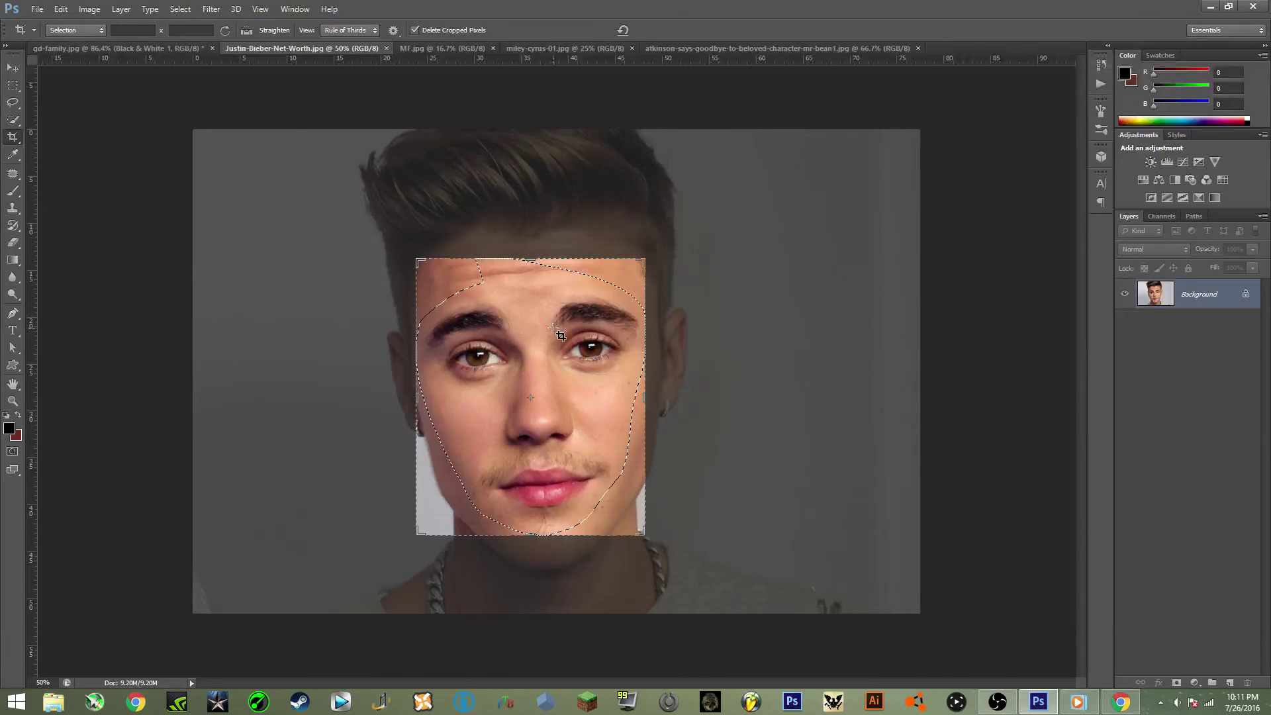
{"action": "key", "text": "Escape"}
{"action": "key", "text": "v"}
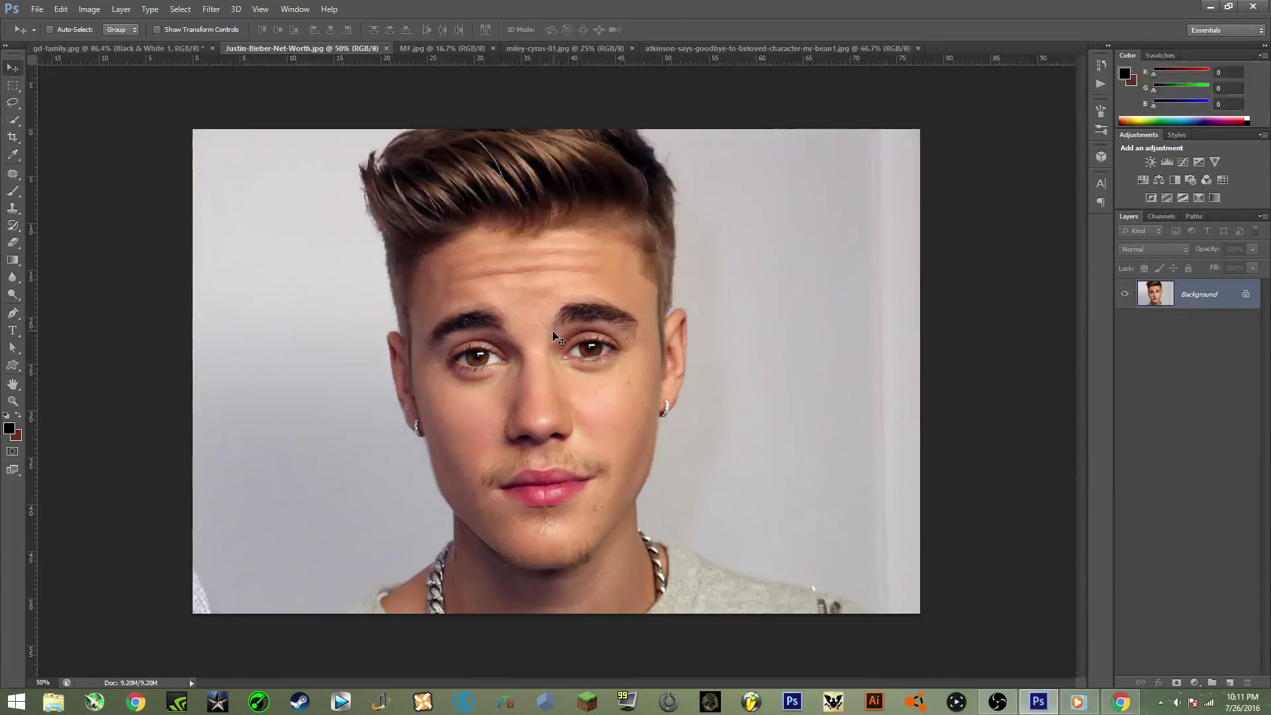
{"action": "key", "text": "ctrl+shift+d"}
{"action": "mouse_move", "coordinate": [579, 368]}
{"action": "left_mouse_down"}
{"action": "mouse_move", "coordinate": [192, 47]}
{"action": "mouse_move", "coordinate": [484, 338]}
{"action": "mouse_move", "coordinate": [661, 488]}
{"action": "mouse_move", "coordinate": [662, 506]}
{"action": "left_mouse_up"}
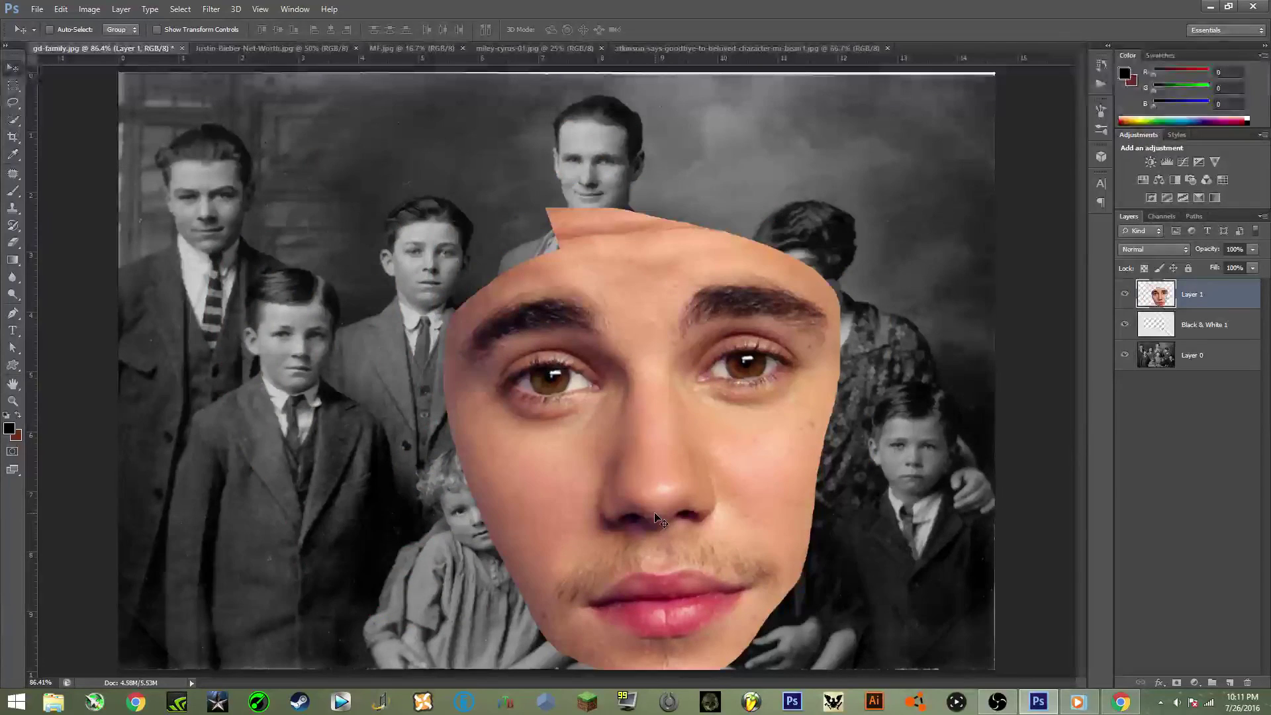
Scale the second face to about 17.5% and position it over the scarf-wearing back man's face
{"action": "key", "text": "ctrl+t"}
{"action": "mouse_move", "coordinate": [847, 205]}
{"action": "left_mouse_down"}
{"action": "mouse_move", "coordinate": [696, 336]}
{"action": "mouse_move", "coordinate": [560, 563]}
{"action": "left_mouse_up"}
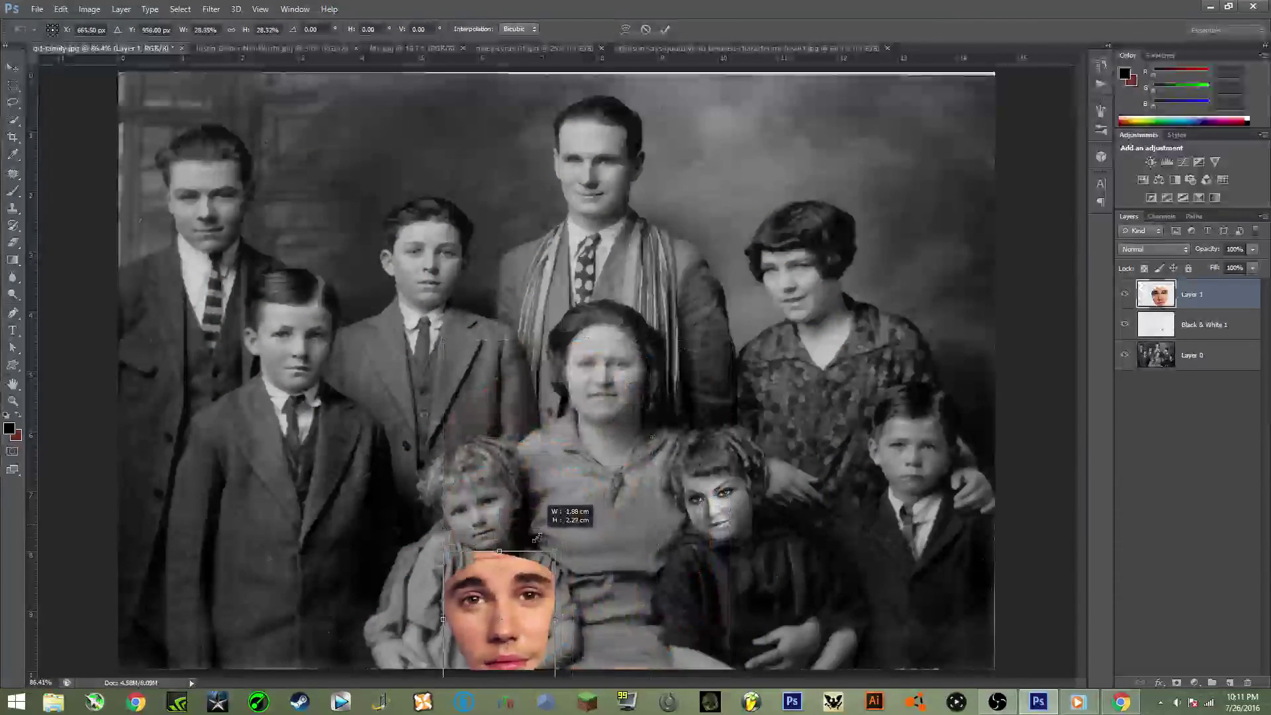
{"action": "left_click_drag", "start_coordinate": [510, 609], "coordinate": [592, 168]}
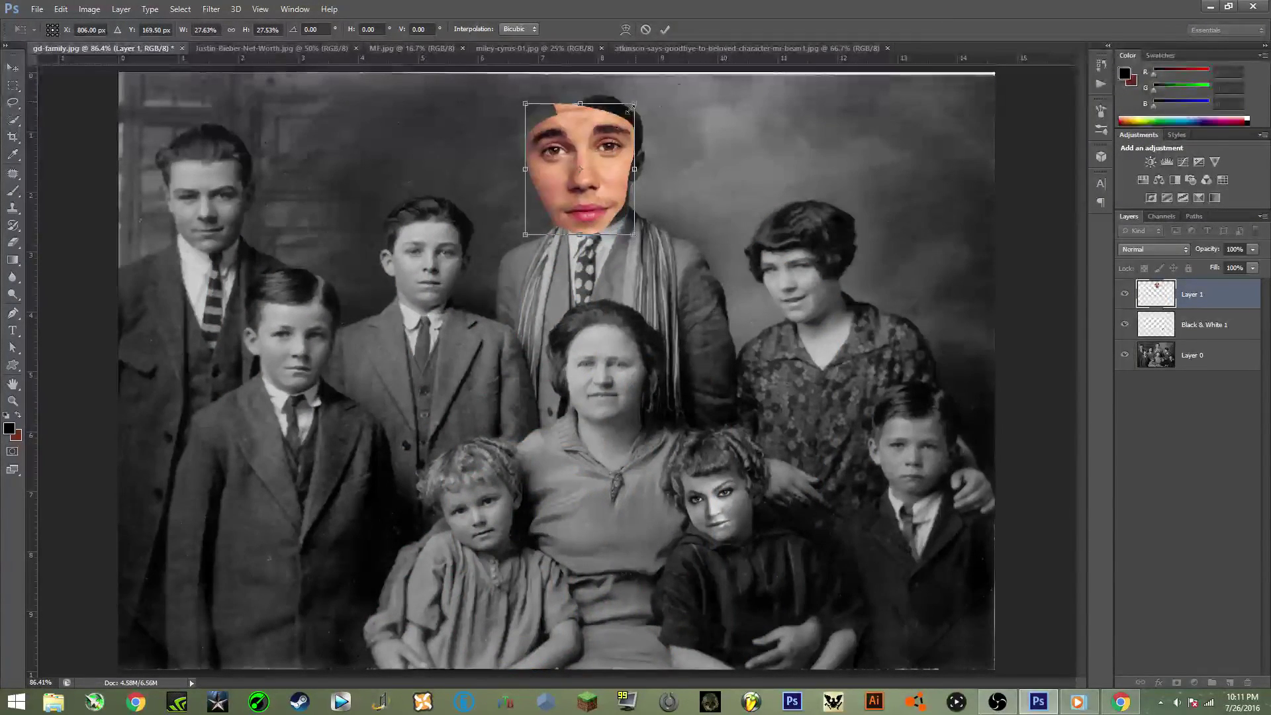
{"action": "mouse_move", "coordinate": [634, 104]}
{"action": "left_mouse_down"}
{"action": "mouse_move", "coordinate": [588, 157]}
{"action": "mouse_move", "coordinate": [593, 171]}
{"action": "mouse_move", "coordinate": [629, 153]}
{"action": "left_mouse_up"}
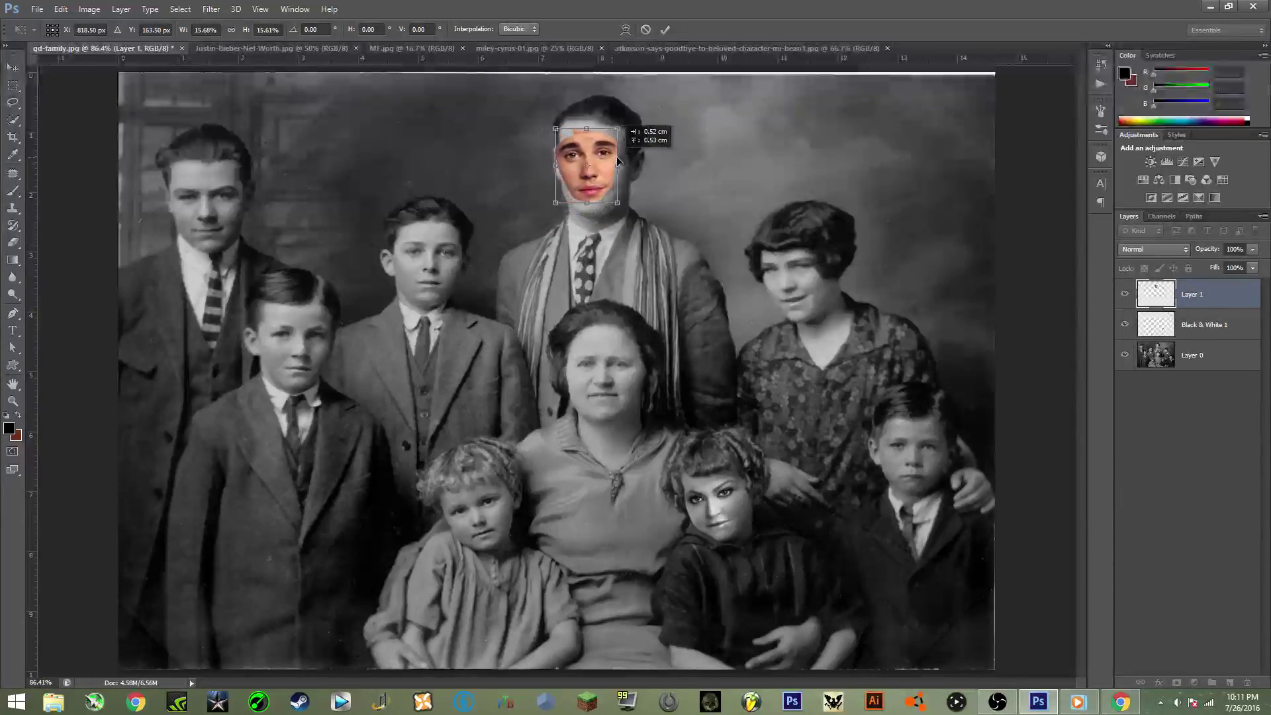
{"action": "scroll", "coordinate": [629, 153], "scroll_direction": "up", "scroll_amount": 5}
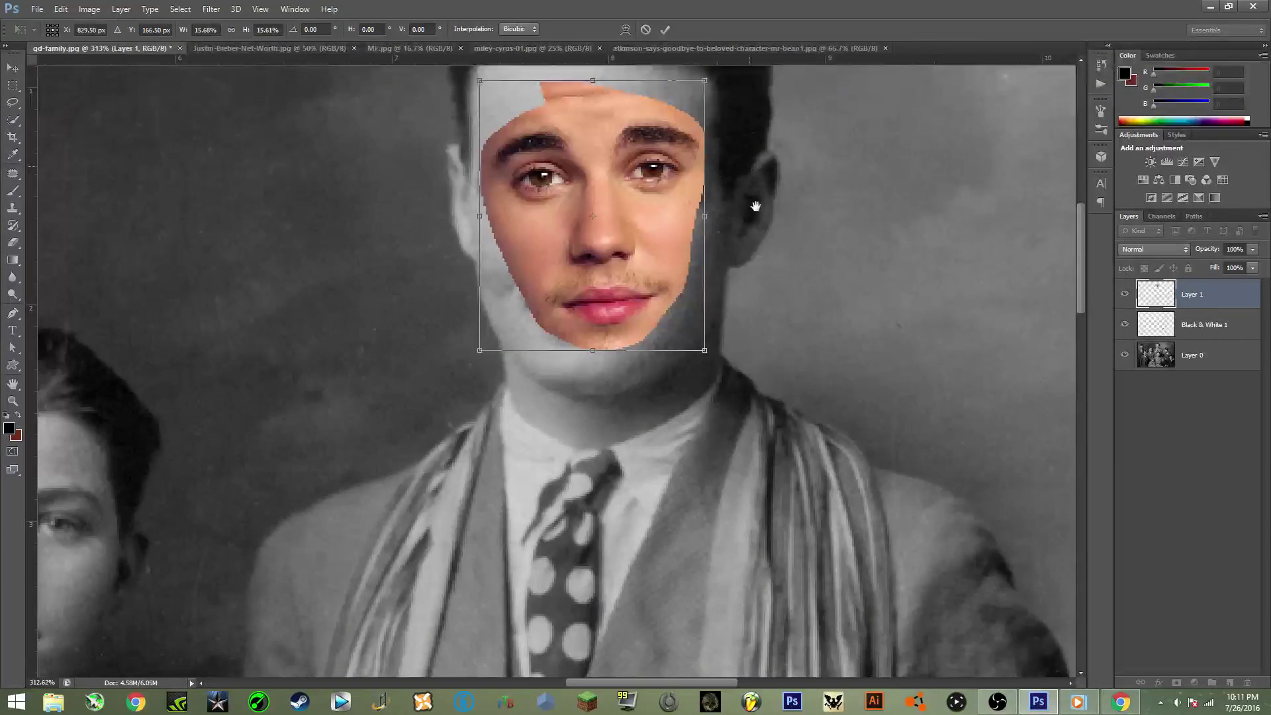
{"action": "scroll", "coordinate": [757, 210], "scroll_direction": "up", "scroll_amount": 1}
{"action": "left_click_drag", "start_coordinate": [713, 121], "coordinate": [738, 93]}
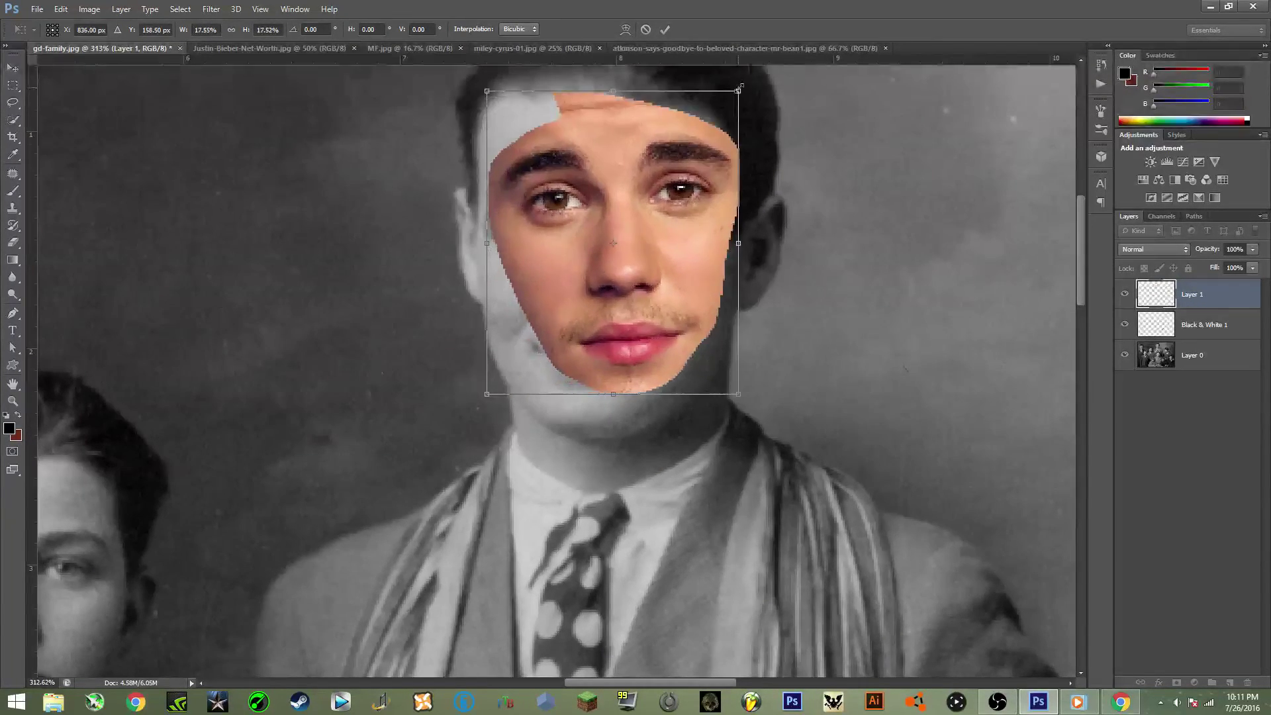
{"action": "left_click_drag", "start_coordinate": [678, 187], "coordinate": [658, 208]}
{"action": "key", "text": "Return"}
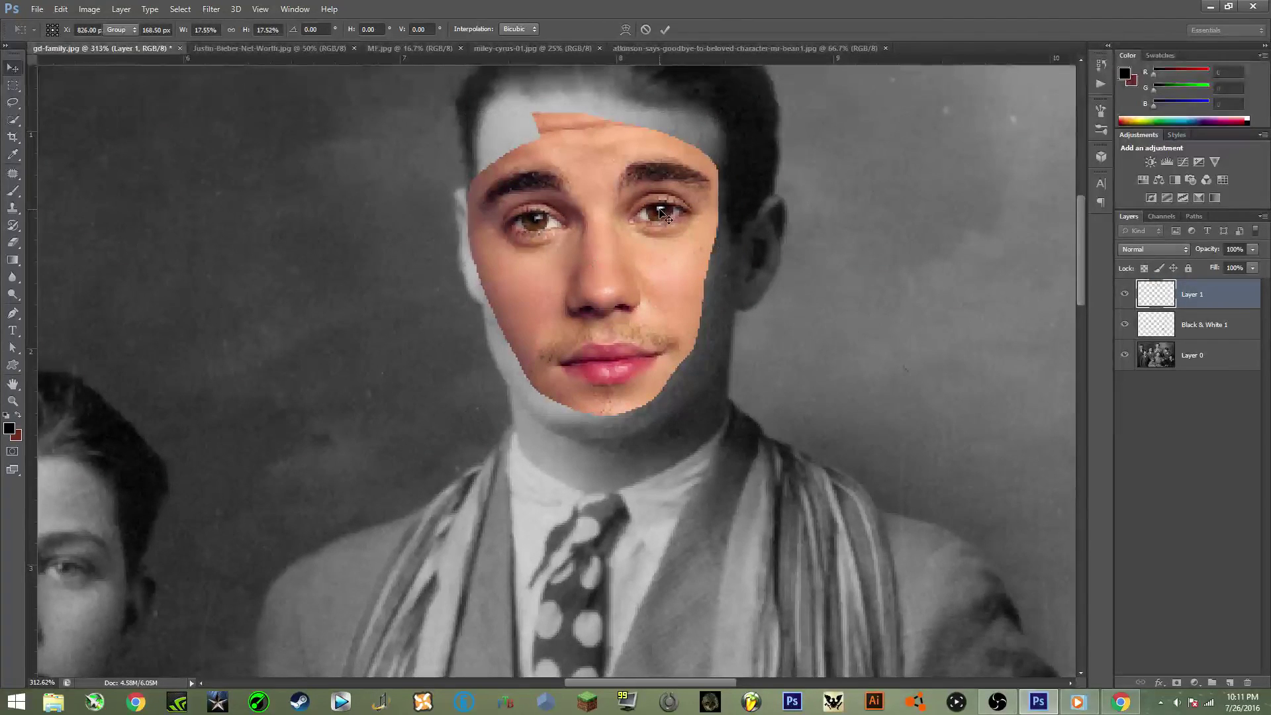
Mask Layer 1's right jaw edge and orange forehead strip, redoing the forehead stroke once
{"action": "left_click", "coordinate": [1177, 683]}
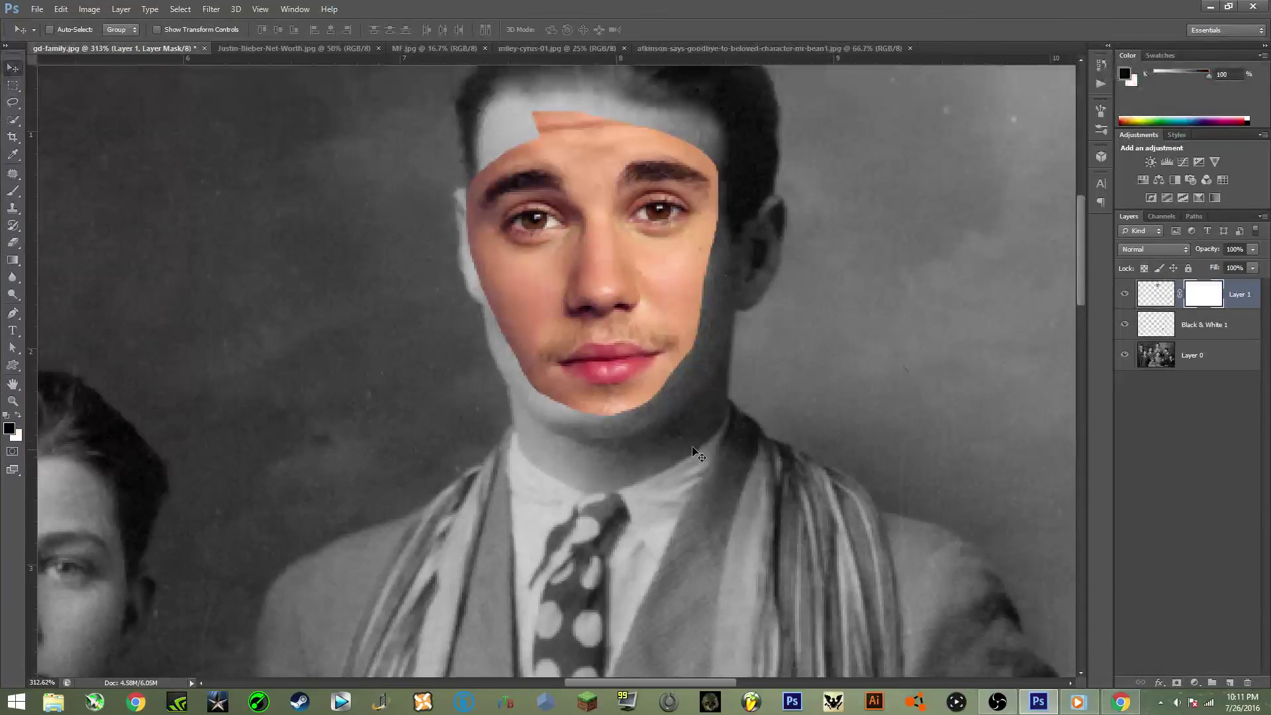
{"action": "key", "text": "b"}
{"action": "mouse_move", "coordinate": [709, 349]}
{"action": "left_mouse_down"}
{"action": "mouse_move", "coordinate": [701, 360]}
{"action": "mouse_move", "coordinate": [710, 335]}
{"action": "mouse_move", "coordinate": [630, 422]}
{"action": "mouse_move", "coordinate": [652, 404]}
{"action": "mouse_move", "coordinate": [596, 413]}
{"action": "mouse_move", "coordinate": [615, 405]}
{"action": "mouse_move", "coordinate": [540, 382]}
{"action": "mouse_move", "coordinate": [482, 329]}
{"action": "mouse_move", "coordinate": [498, 347]}
{"action": "mouse_move", "coordinate": [454, 170]}
{"action": "mouse_move", "coordinate": [456, 268]}
{"action": "left_mouse_up"}
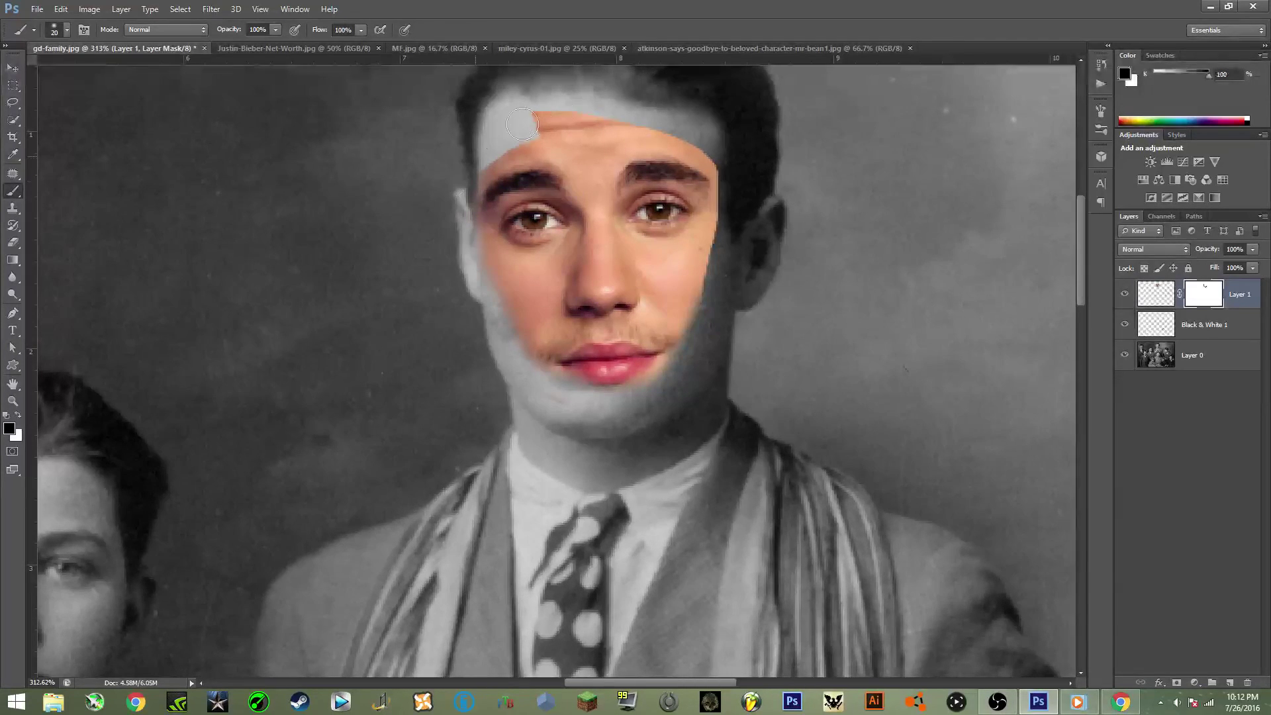
{"action": "mouse_move", "coordinate": [688, 121]}
{"action": "left_mouse_down"}
{"action": "mouse_move", "coordinate": [542, 117]}
{"action": "mouse_move", "coordinate": [686, 136]}
{"action": "mouse_move", "coordinate": [724, 162]}
{"action": "mouse_move", "coordinate": [733, 213]}
{"action": "mouse_move", "coordinate": [711, 247]}
{"action": "mouse_move", "coordinate": [662, 265]}
{"action": "mouse_move", "coordinate": [688, 308]}
{"action": "mouse_move", "coordinate": [687, 360]}
{"action": "mouse_move", "coordinate": [715, 270]}
{"action": "left_mouse_up"}
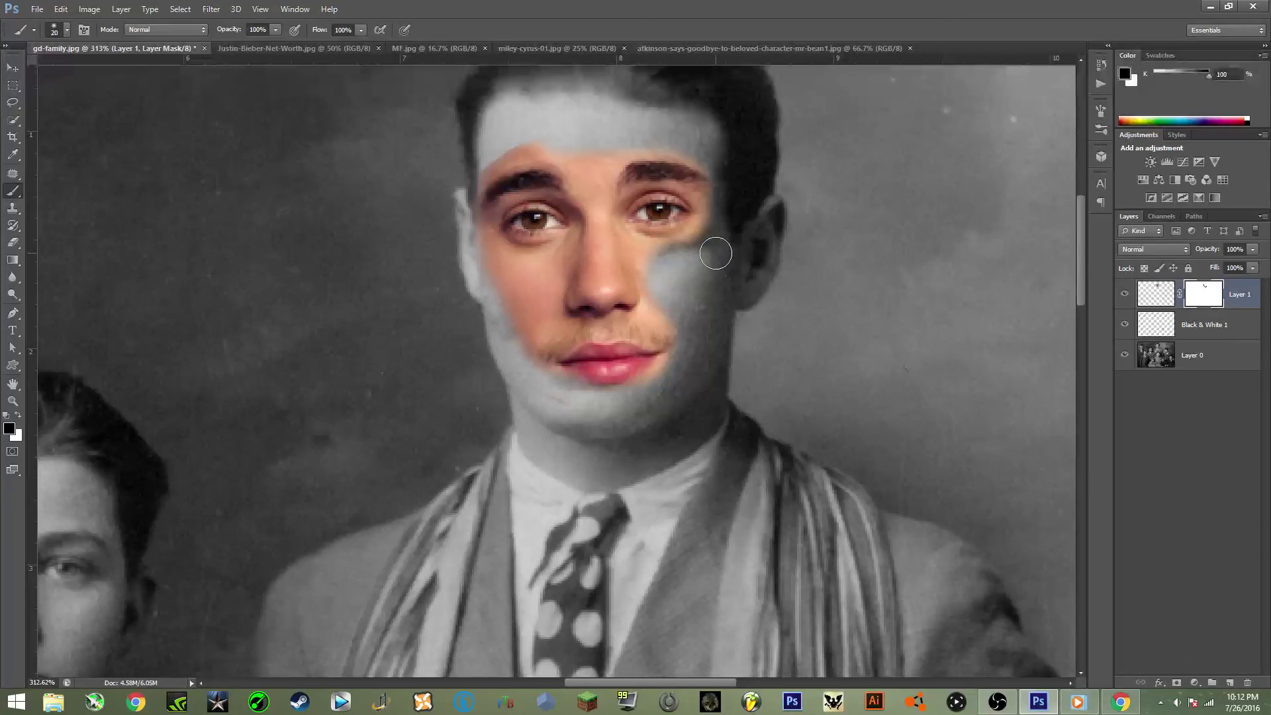
{"action": "key", "text": "ctrl+z"}
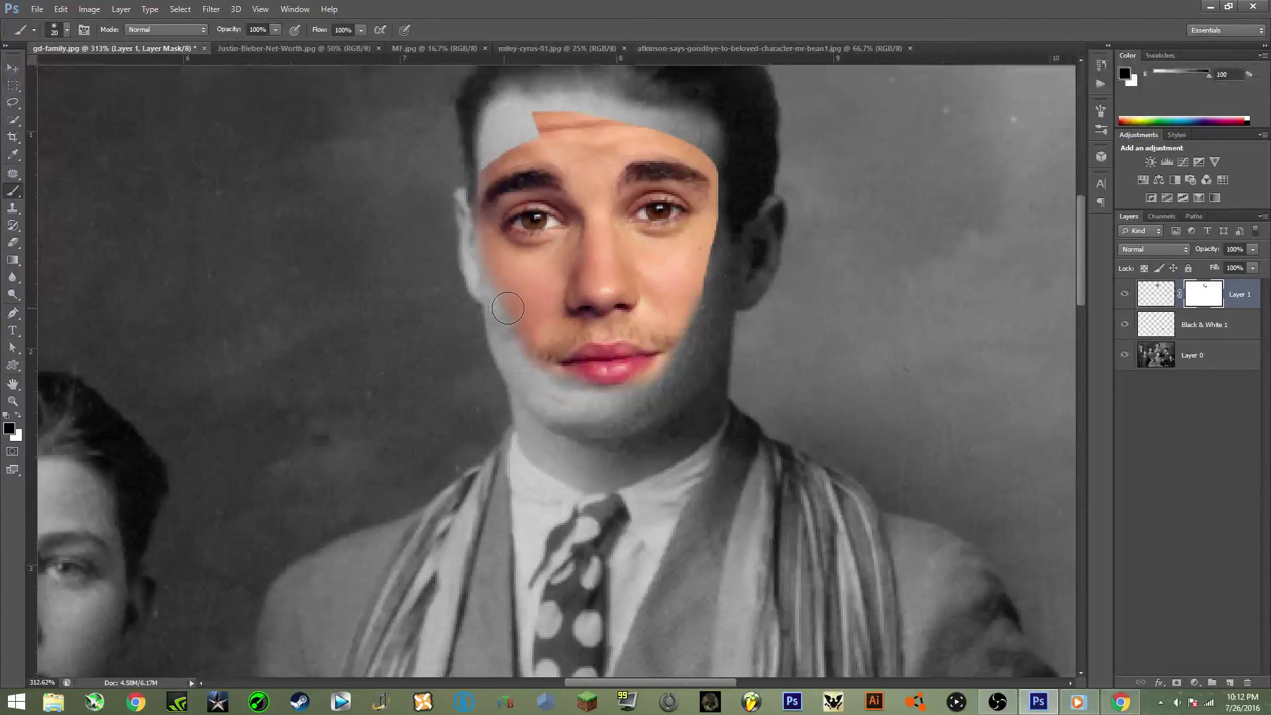
{"action": "mouse_move", "coordinate": [494, 147]}
{"action": "left_mouse_down"}
{"action": "mouse_move", "coordinate": [547, 105]}
{"action": "mouse_move", "coordinate": [516, 113]}
{"action": "mouse_move", "coordinate": [676, 132]}
{"action": "mouse_move", "coordinate": [712, 168]}
{"action": "mouse_move", "coordinate": [691, 345]}
{"action": "left_mouse_up"}
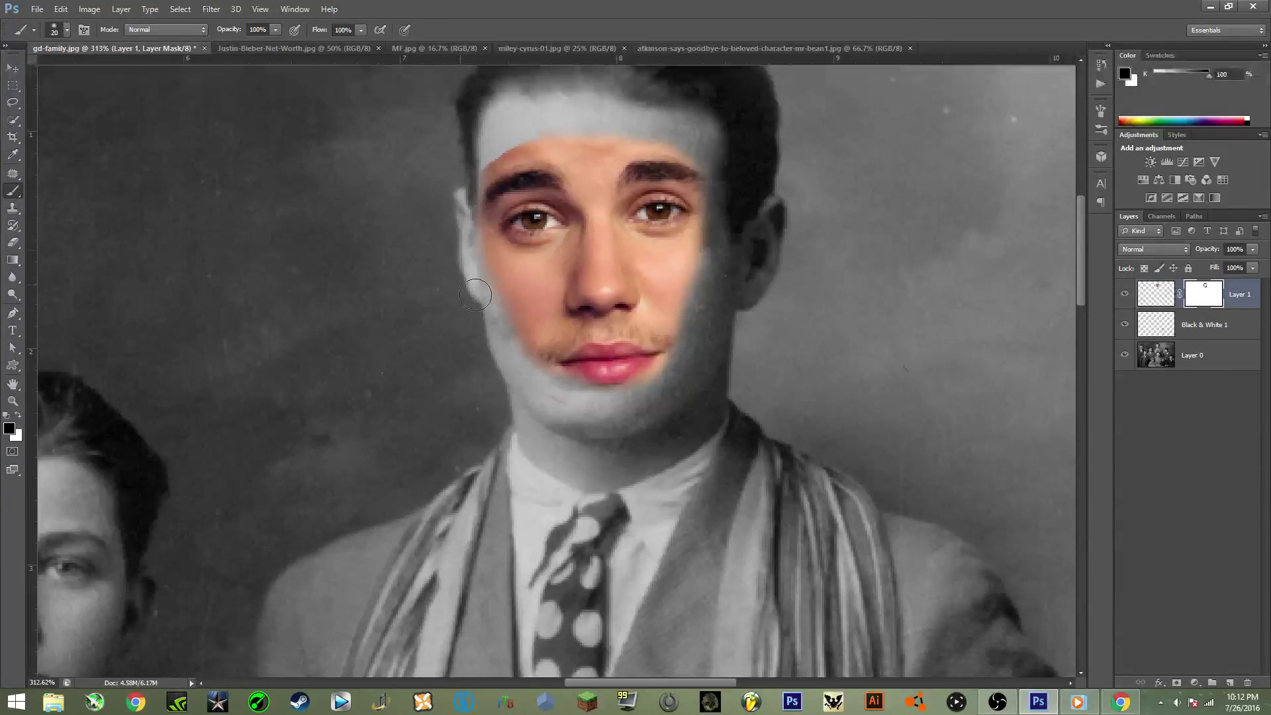
{"action": "right_click", "coordinate": [1203, 294]}
Apply the mask, nudge the face slightly down-right, and lower its opacity to 42%
{"action": "left_click", "coordinate": [1185, 334]}
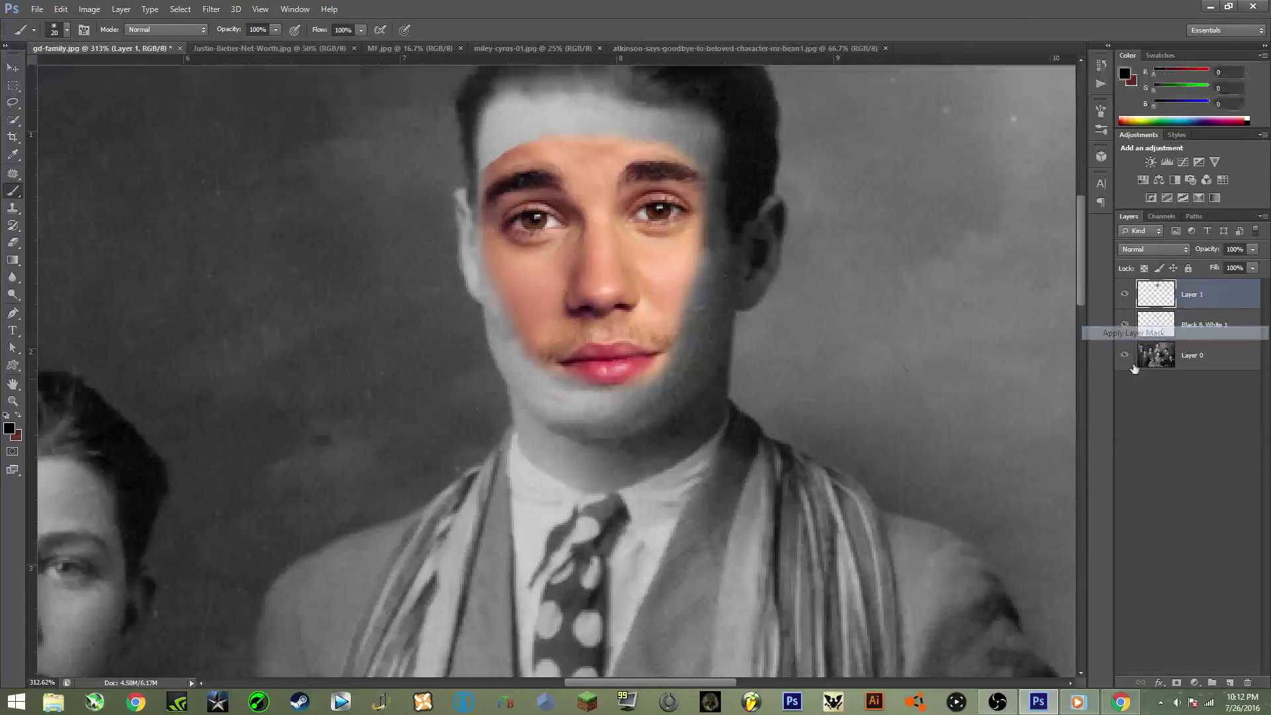
{"action": "key", "text": "v"}
{"action": "left_click_drag", "start_coordinate": [687, 250], "coordinate": [693, 264]}
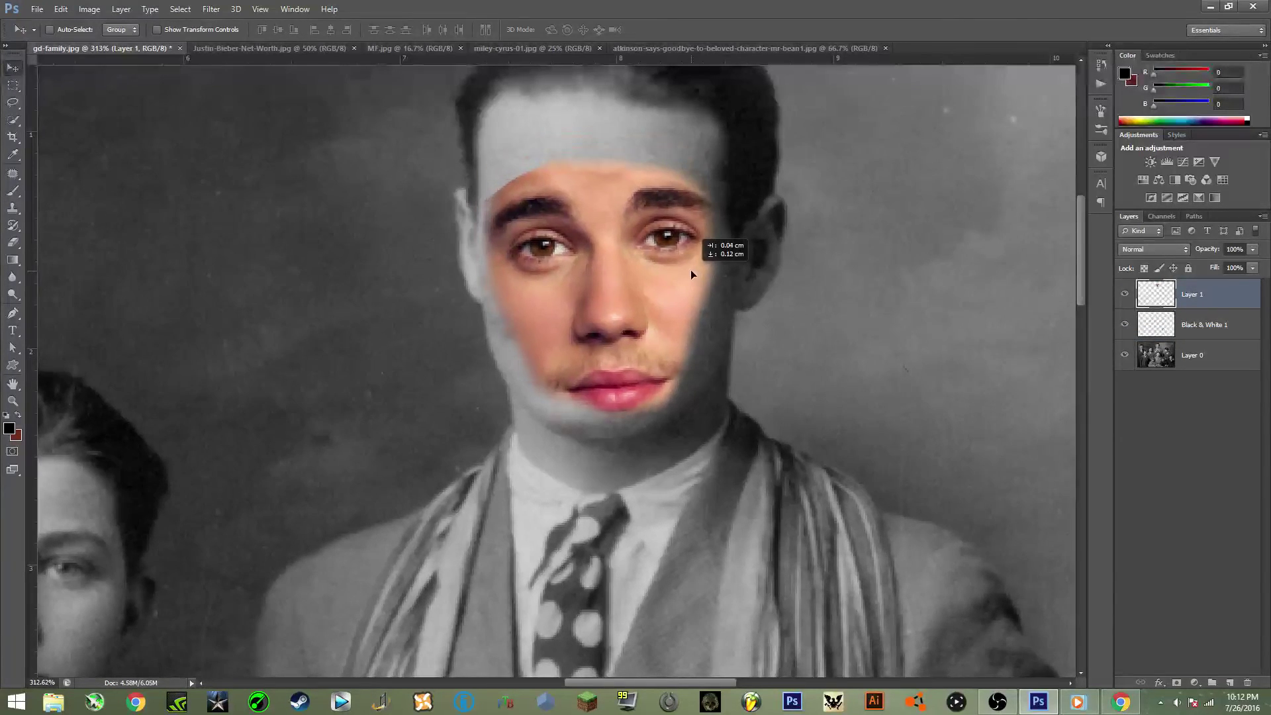
{"action": "left_click_drag", "start_coordinate": [1200, 249], "coordinate": [1164, 252]}
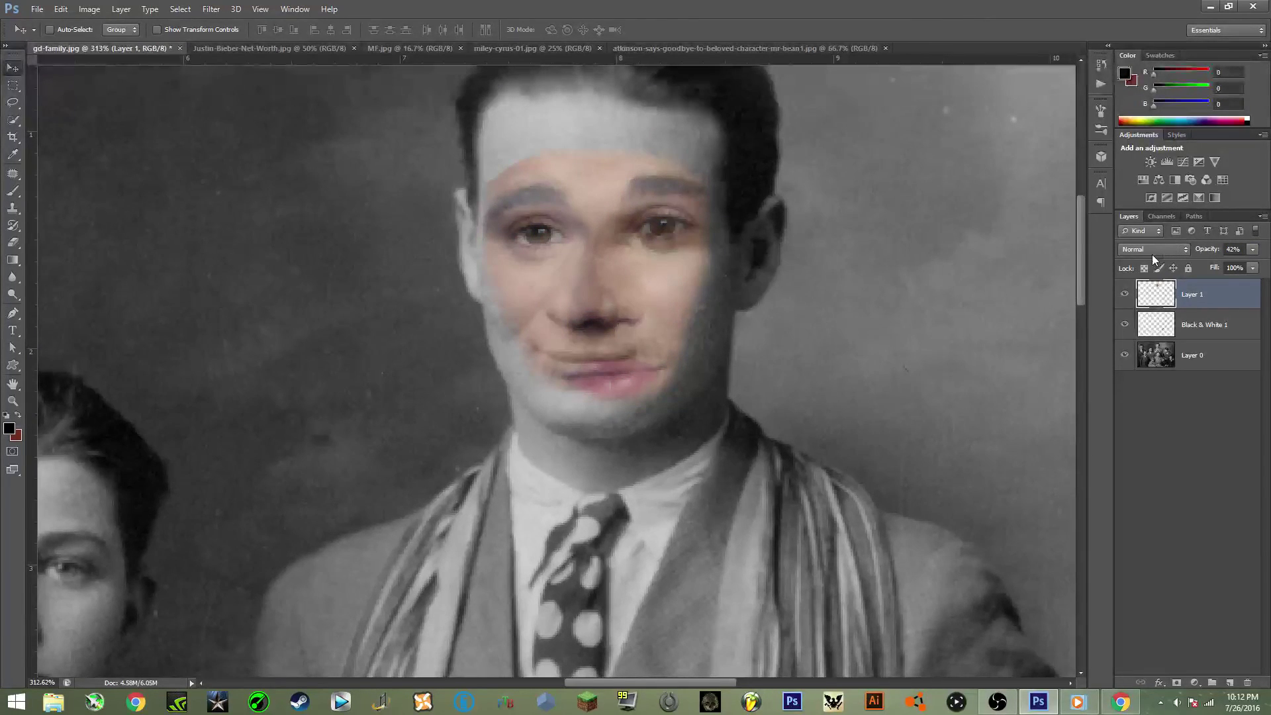
Warp the face mesh so its eyes, nose, mouth and chin align with the man's features
{"action": "key", "text": "ctrl+t"}
{"action": "right_click", "coordinate": [687, 312]}
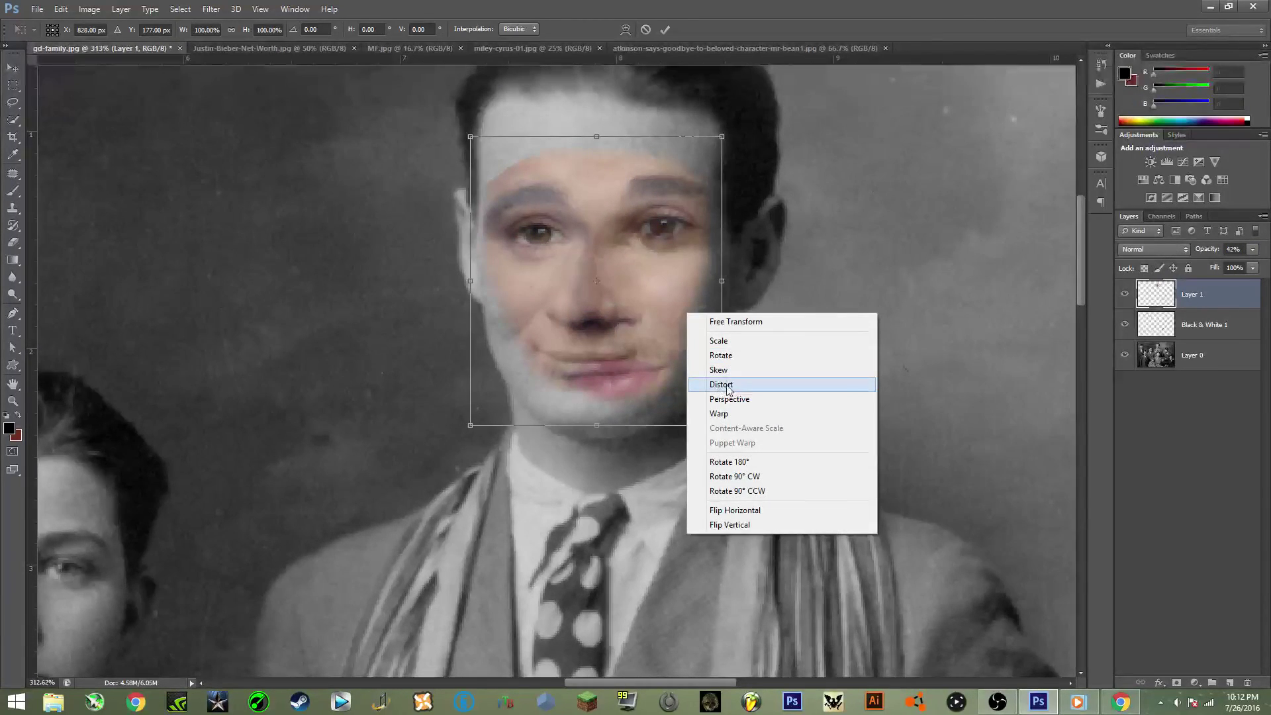
{"action": "left_click", "coordinate": [719, 413]}
{"action": "mouse_move", "coordinate": [621, 359]}
{"action": "left_mouse_down"}
{"action": "mouse_move", "coordinate": [557, 366]}
{"action": "mouse_move", "coordinate": [539, 352]}
{"action": "left_mouse_up"}
{"action": "left_click_drag", "start_coordinate": [646, 355], "coordinate": [658, 360]}
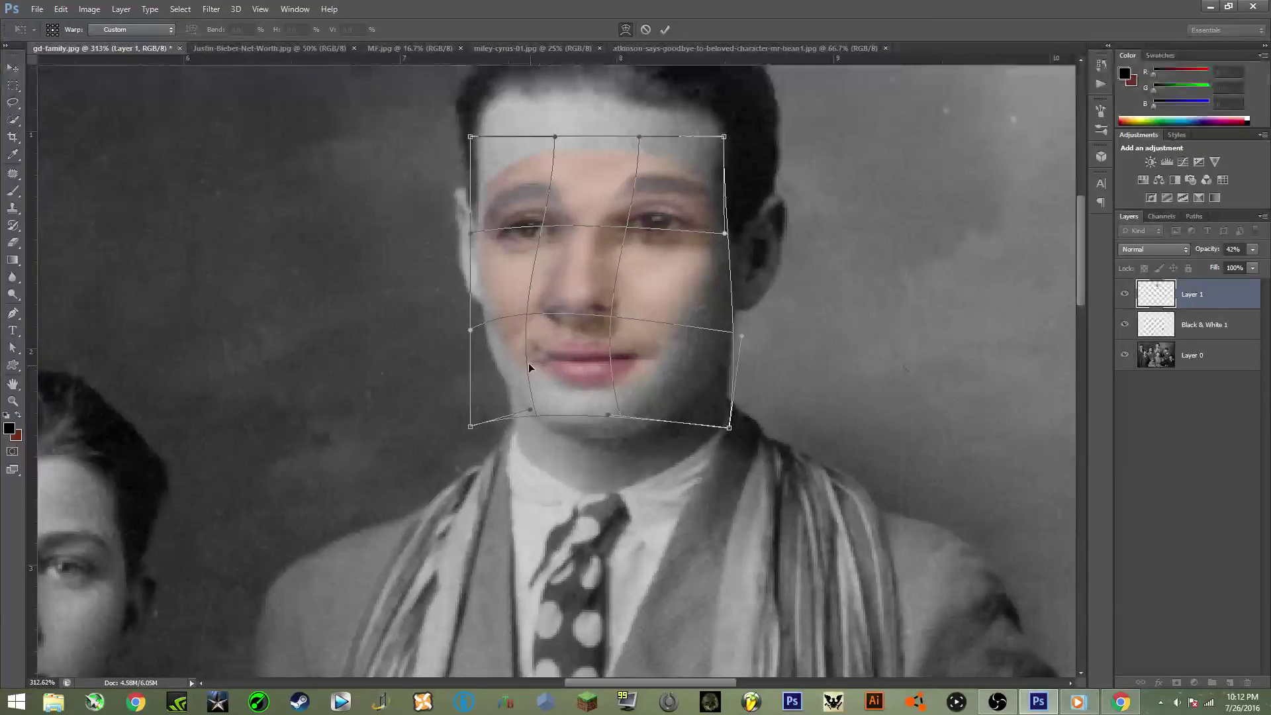
{"action": "left_click_drag", "start_coordinate": [528, 363], "coordinate": [586, 316]}
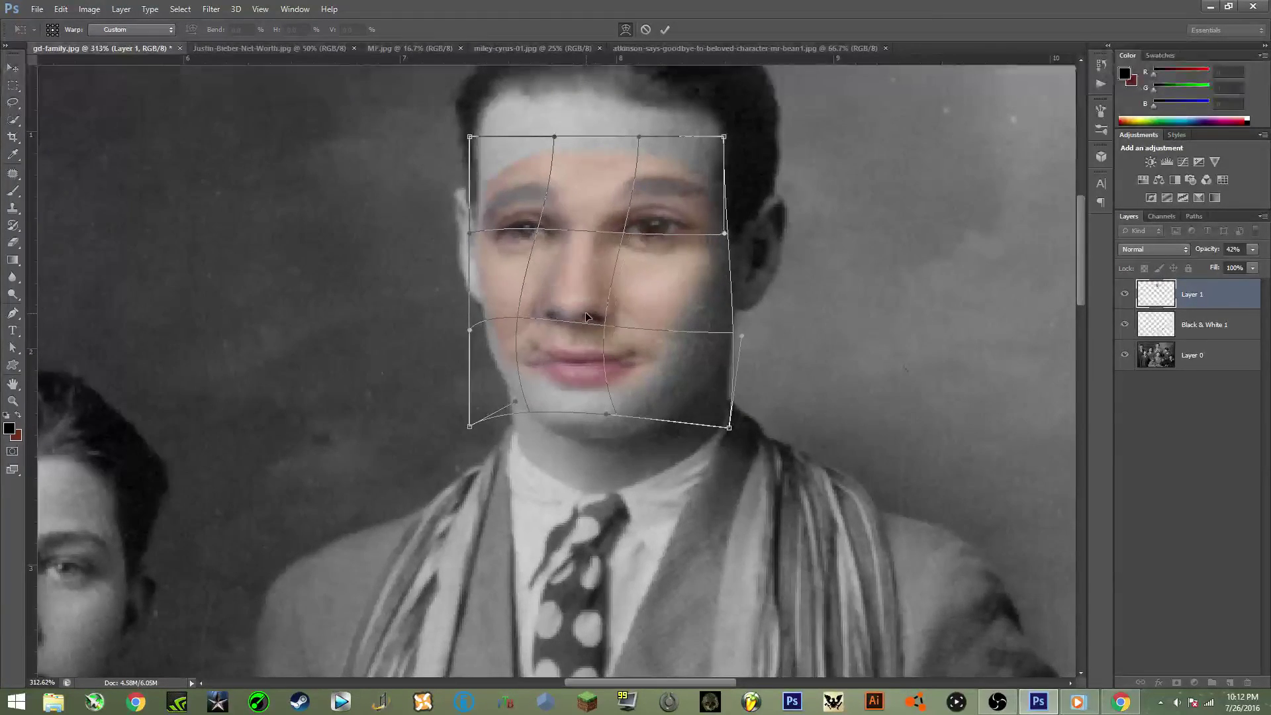
{"action": "left_click_drag", "start_coordinate": [549, 356], "coordinate": [538, 355]}
{"action": "left_click_drag", "start_coordinate": [659, 224], "coordinate": [653, 232]}
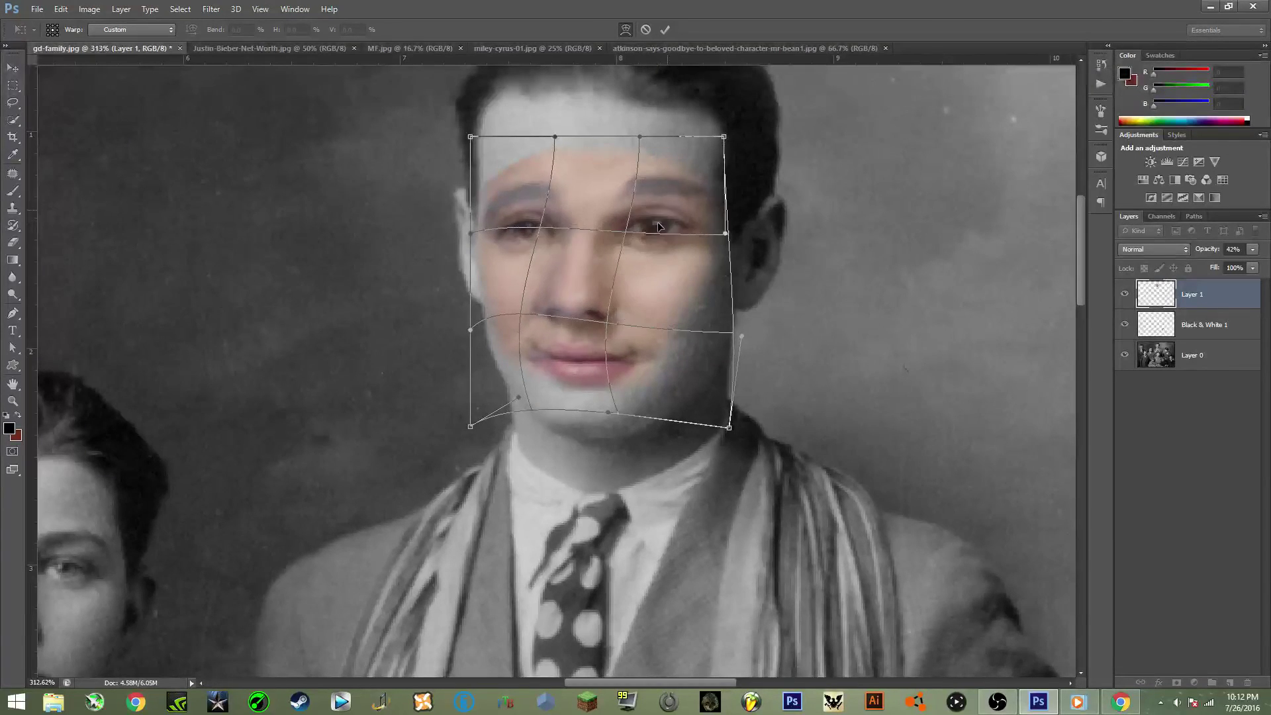
{"action": "left_click_drag", "start_coordinate": [515, 247], "coordinate": [514, 240]}
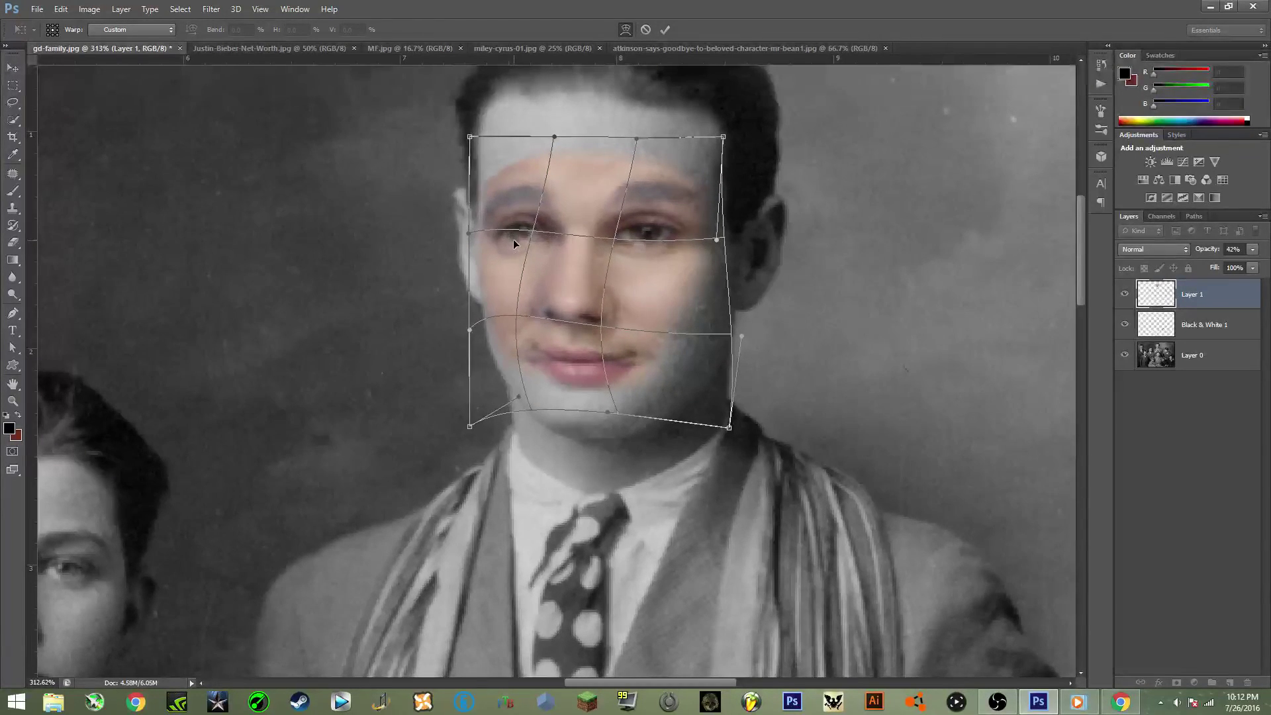
{"action": "key", "text": "Return"}
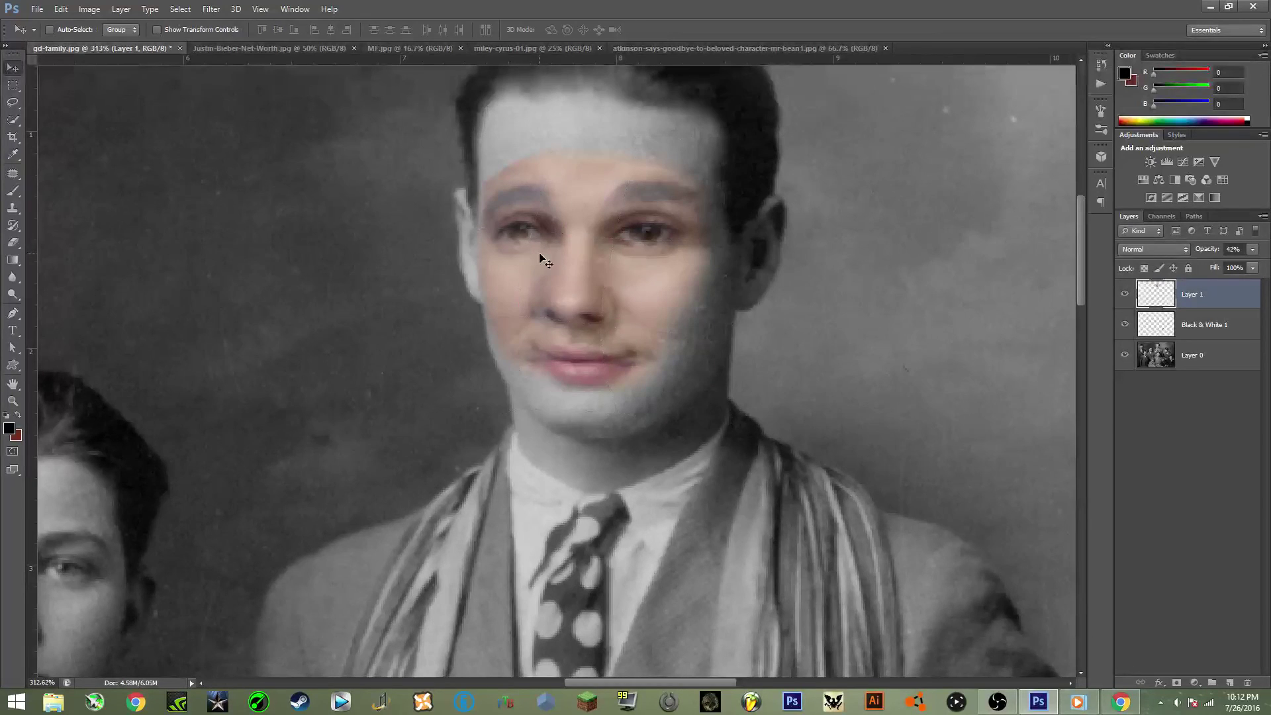
Set the face layer's opacity back to 100%
{"action": "key", "text": "8"}
{"action": "key", "text": "2"}
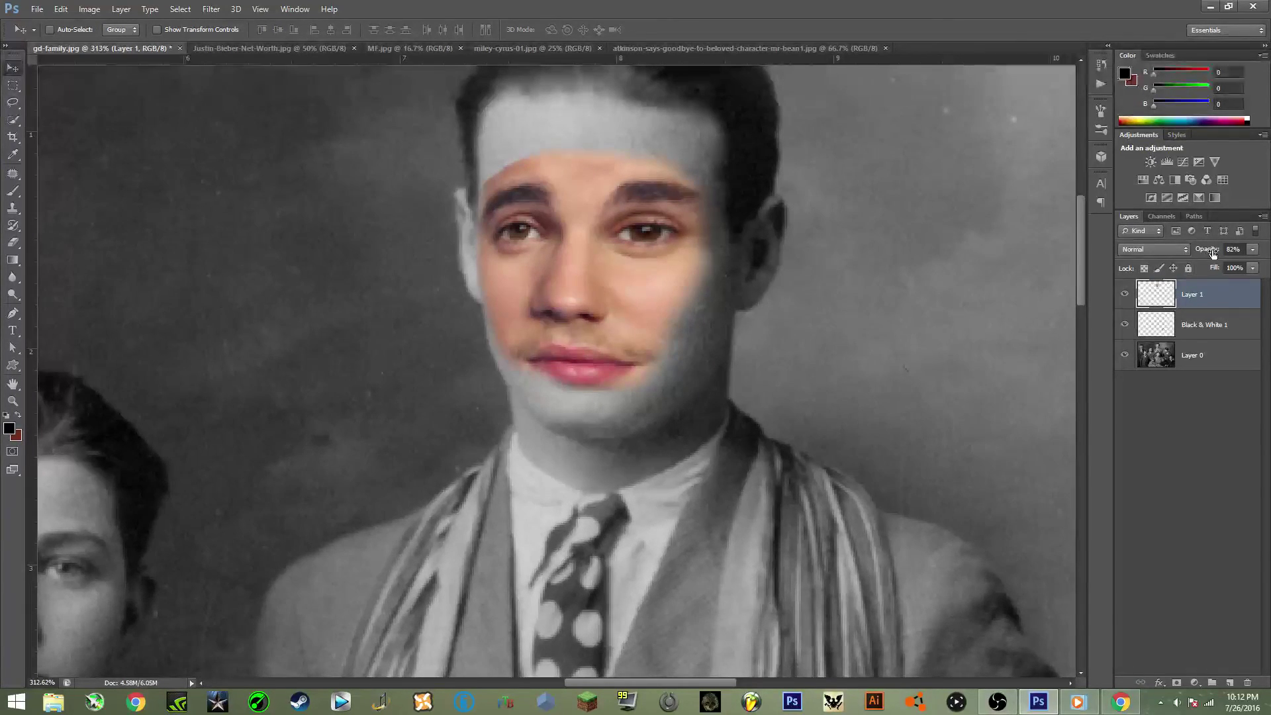
{"action": "key", "text": "0"}
Add a Black & White adjustment above the face and merge them into Black & White 2
{"action": "left_click", "coordinate": [1195, 683]}
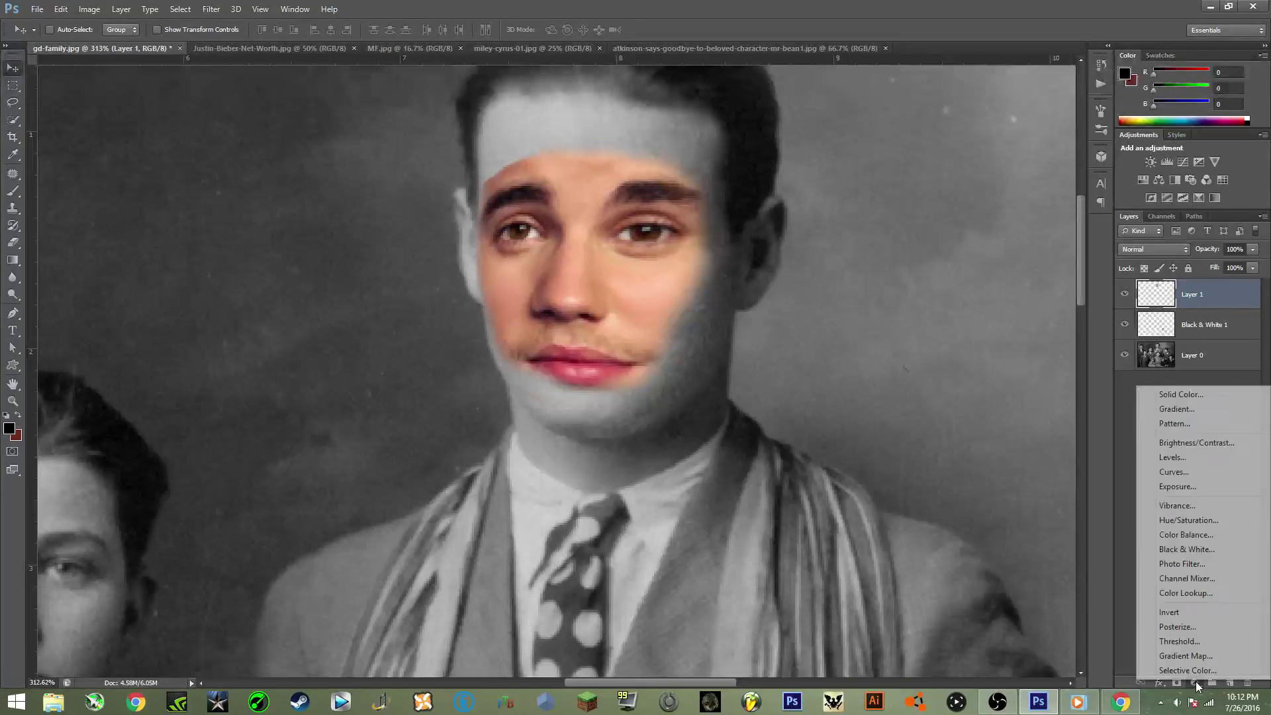
{"action": "left_click", "coordinate": [1165, 550]}
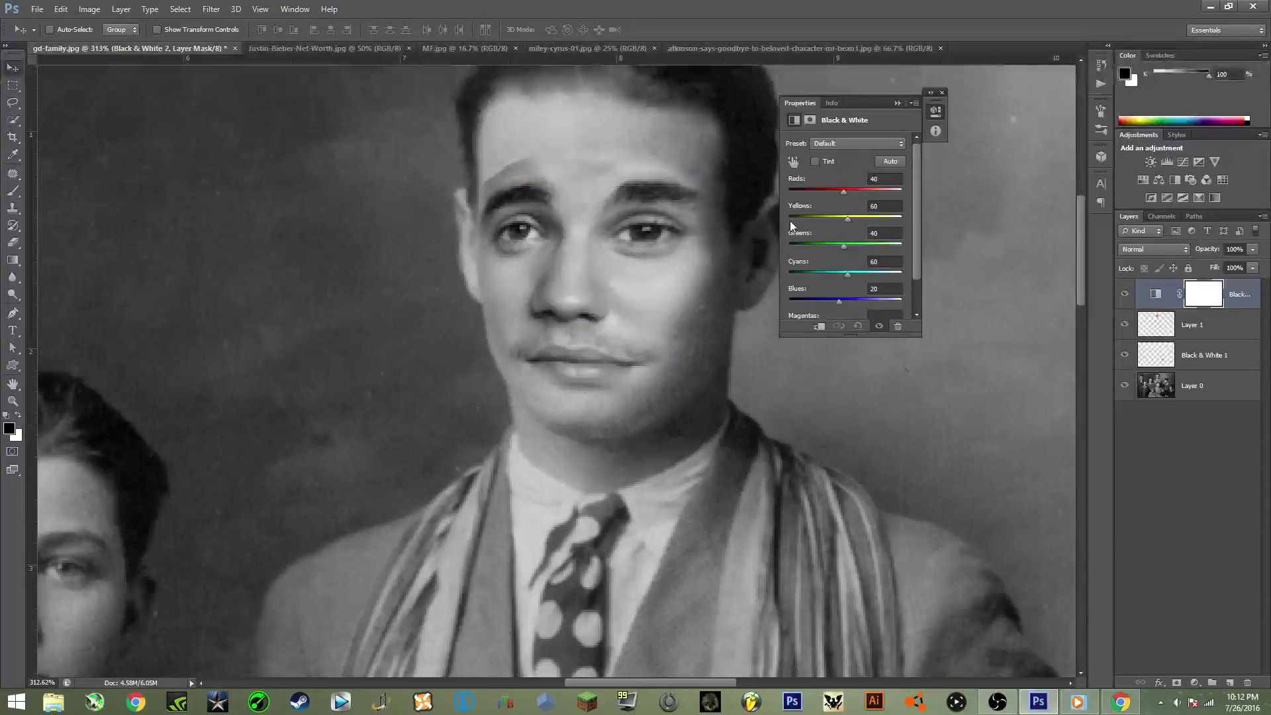
{"action": "left_click", "coordinate": [942, 93]}
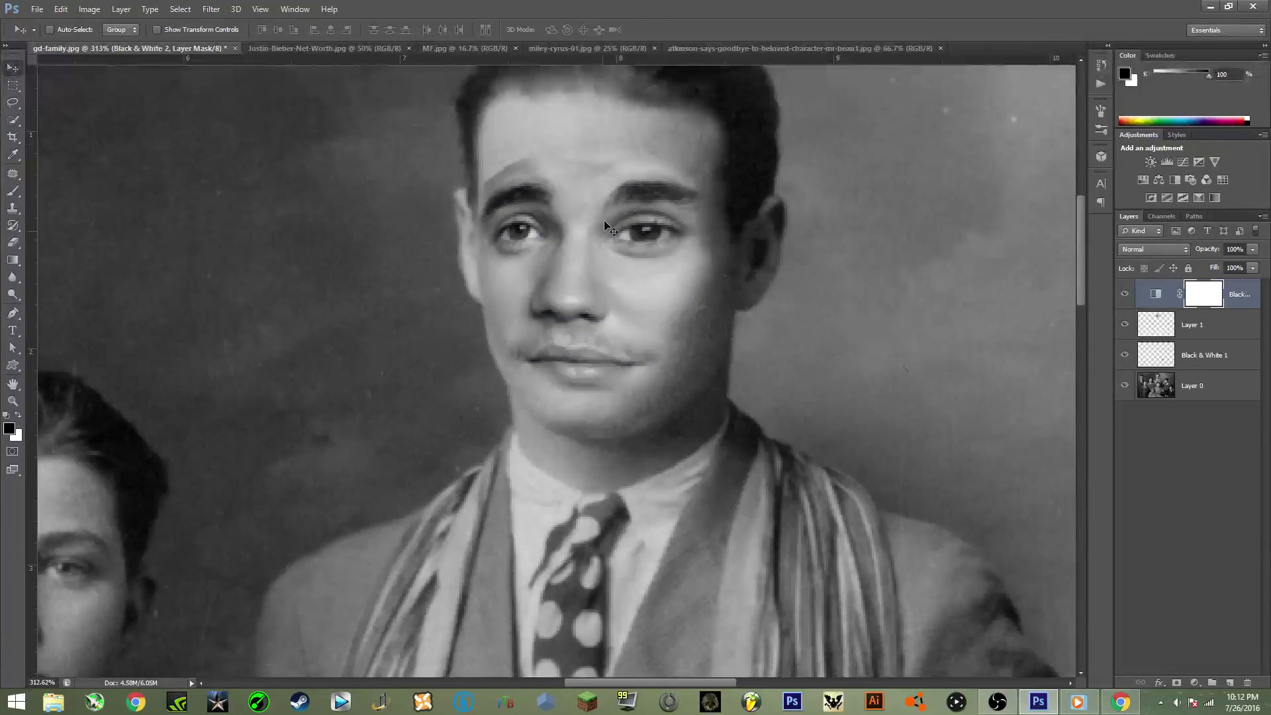
{"action": "left_click", "coordinate": [1227, 319], "text": "ctrl"}
{"action": "right_click", "coordinate": [1221, 325]}
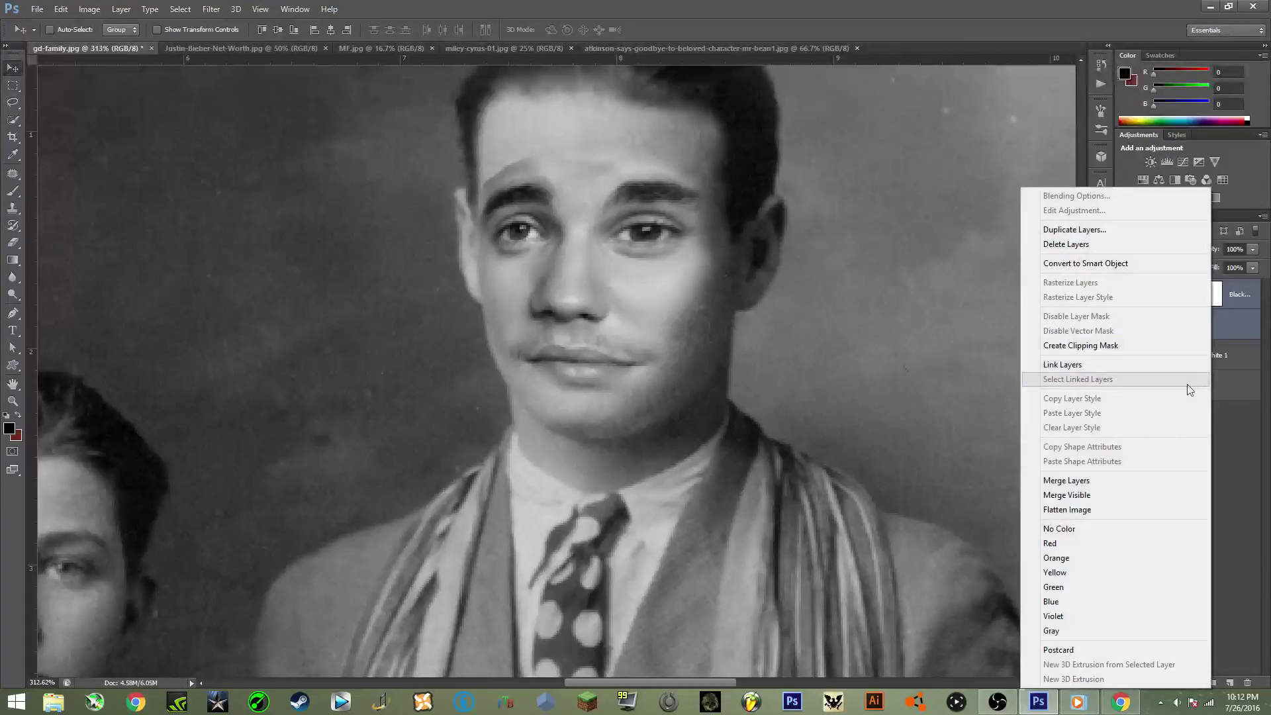
{"action": "left_click", "coordinate": [1154, 479]}
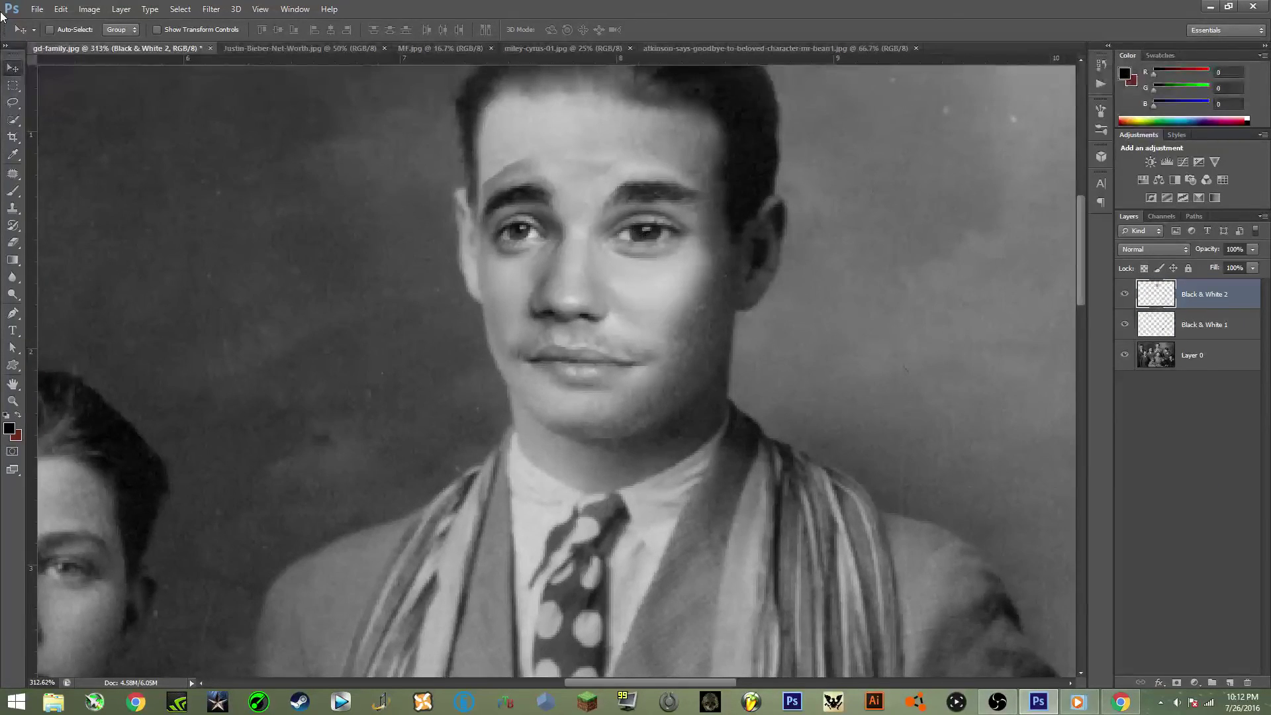
{"action": "left_click", "coordinate": [13, 173]}
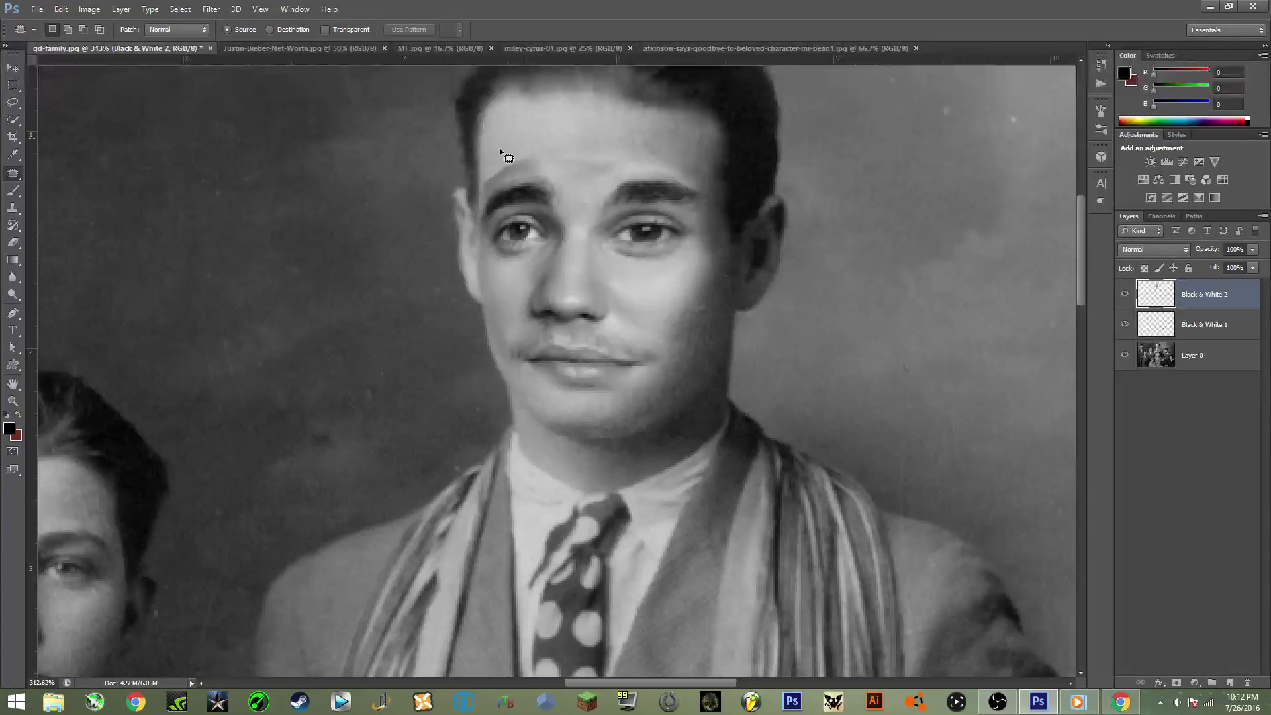
Move Black & White 2 below Black & White 1 and merge the original photo layer into it
{"action": "mouse_move", "coordinate": [530, 164]}
{"action": "left_mouse_down"}
{"action": "mouse_move", "coordinate": [517, 168]}
{"action": "mouse_move", "coordinate": [562, 152]}
{"action": "mouse_move", "coordinate": [528, 124]}
{"action": "mouse_move", "coordinate": [603, 126]}
{"action": "left_mouse_up"}
{"action": "left_click", "coordinate": [1192, 354]}
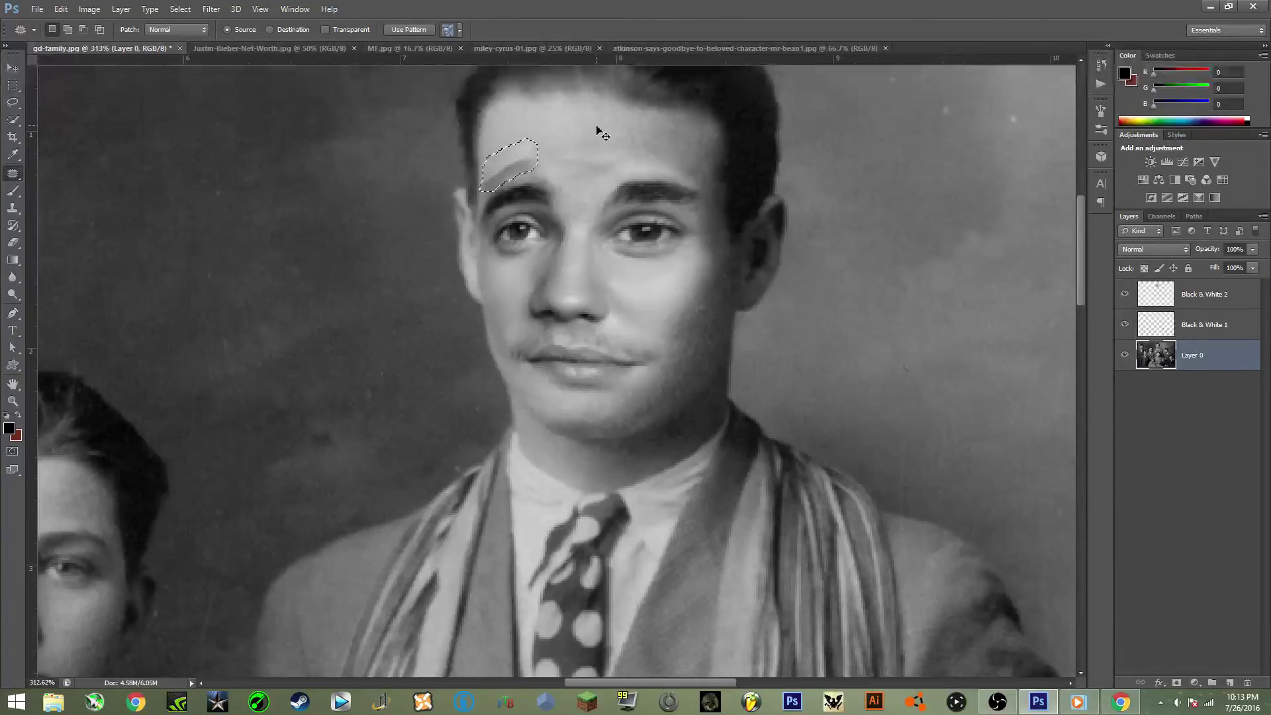
{"action": "key", "text": "ctrl+d"}
{"action": "left_click_drag", "start_coordinate": [1222, 298], "coordinate": [1218, 343]}
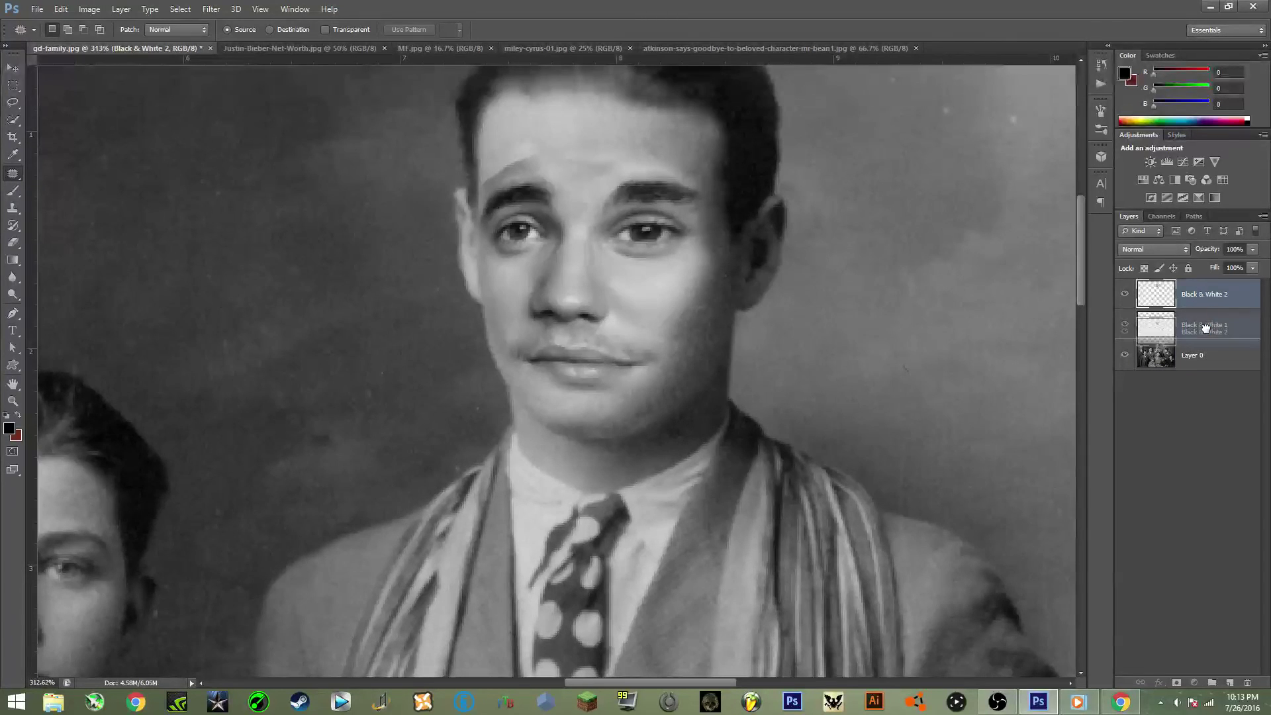
{"action": "left_click", "coordinate": [1215, 358], "text": "ctrl"}
{"action": "right_click", "coordinate": [1215, 358]}
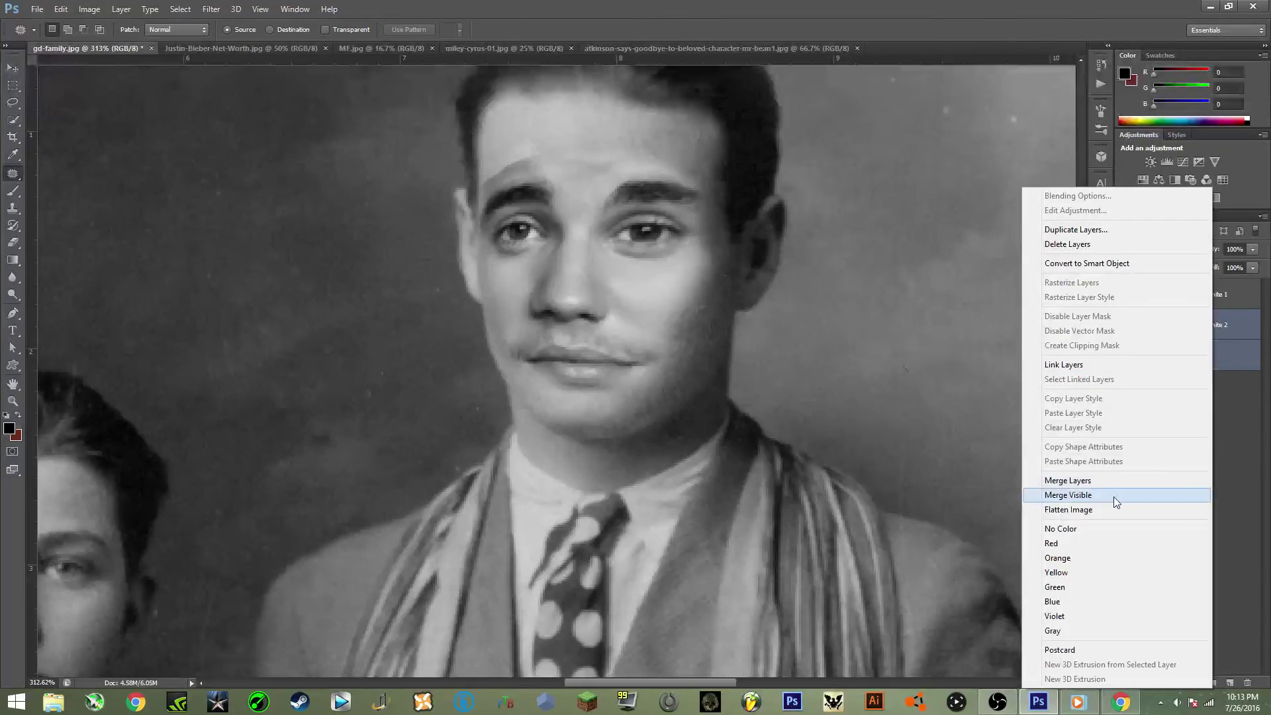
{"action": "left_click", "coordinate": [1113, 480]}
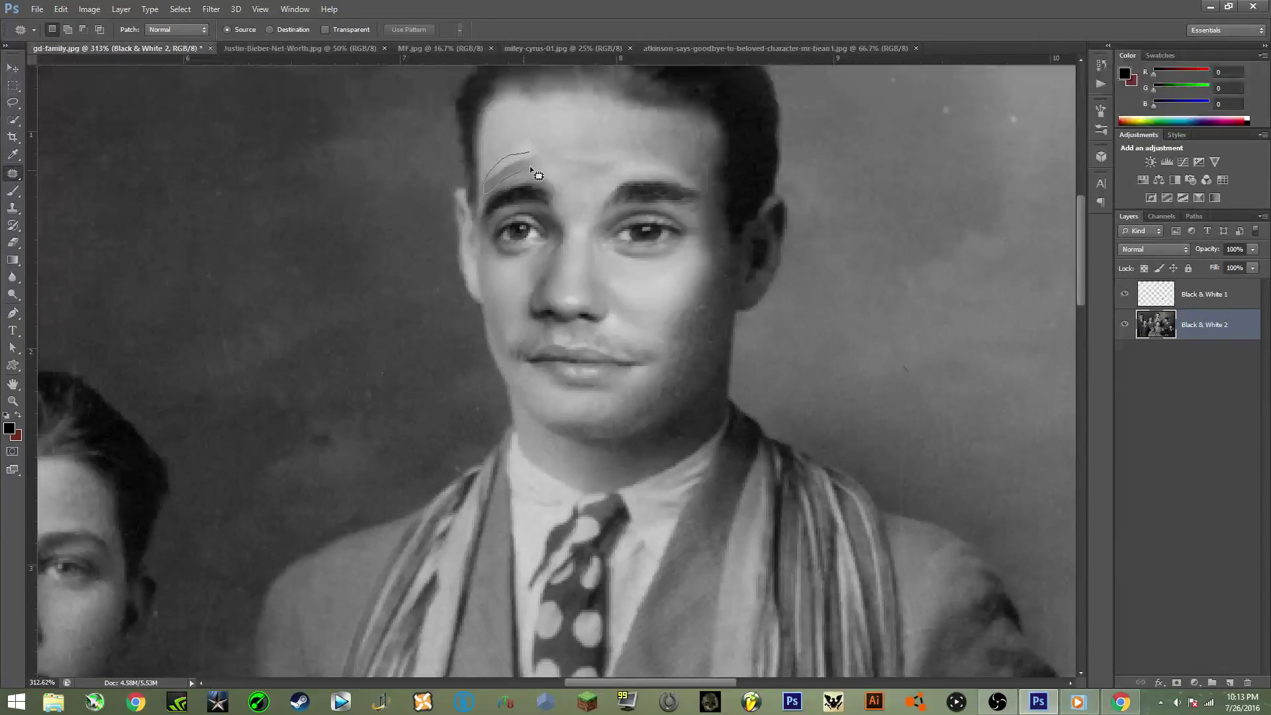
Patch the blotchy spots above the eyebrow and on the cheek below the eye
{"action": "left_click_drag", "start_coordinate": [529, 155], "coordinate": [534, 158]}
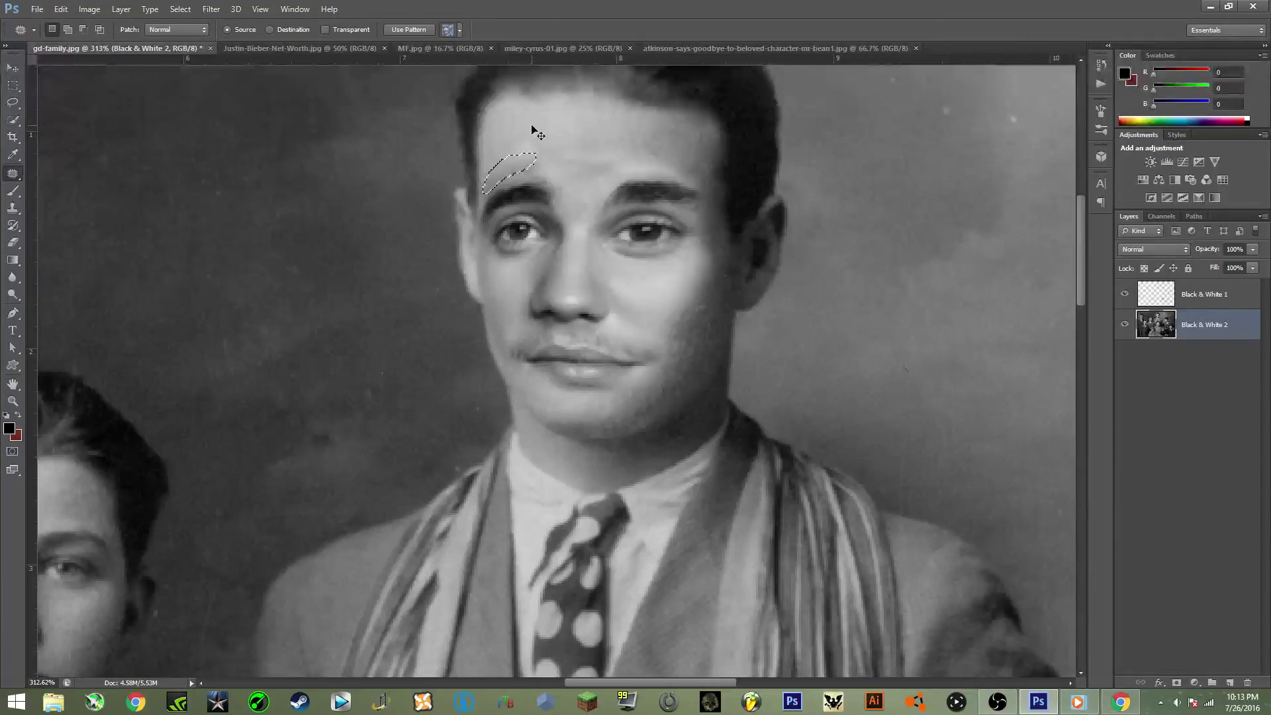
{"action": "key", "text": "ctrl+d"}
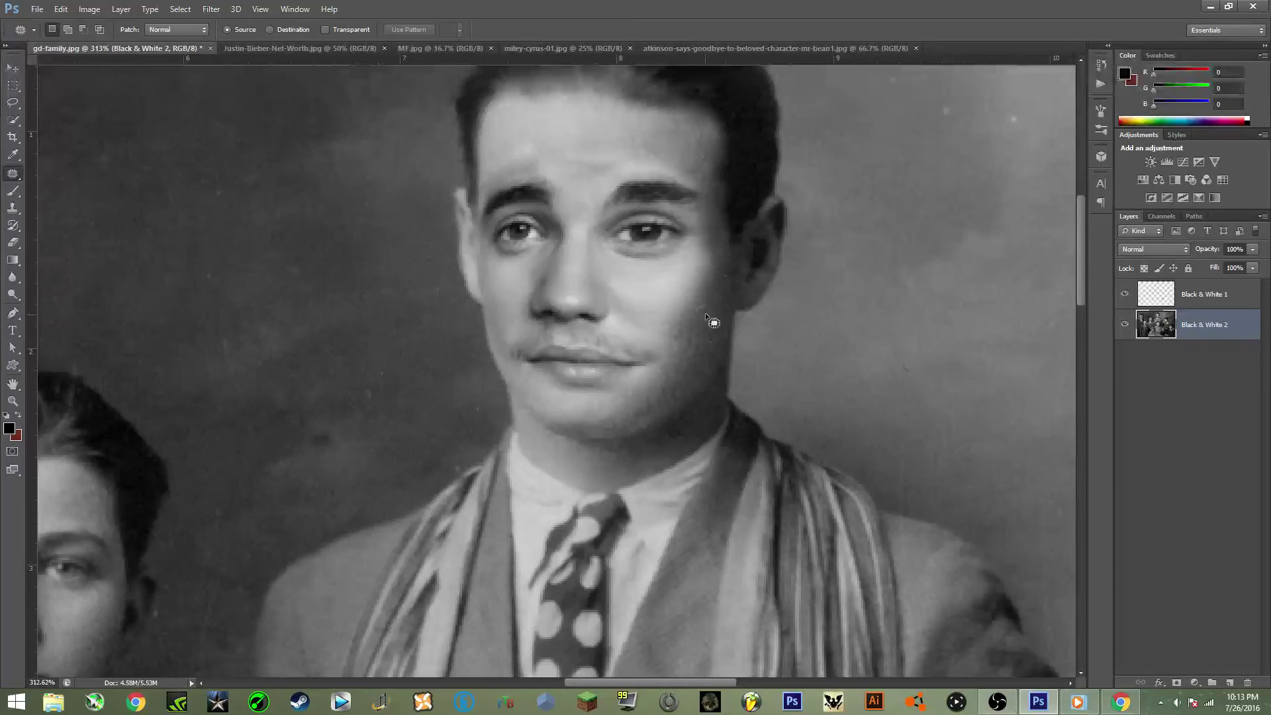
{"action": "left_click_drag", "start_coordinate": [696, 336], "coordinate": [701, 326]}
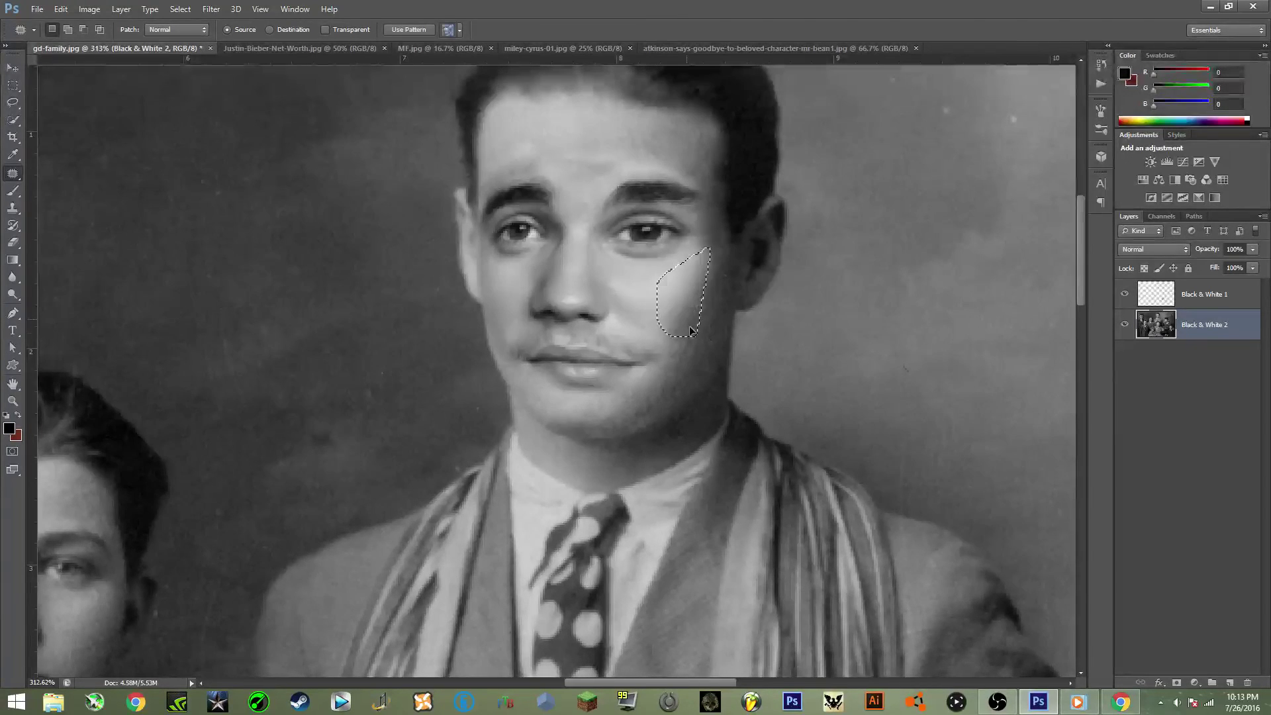
{"action": "key", "text": "Delete"}
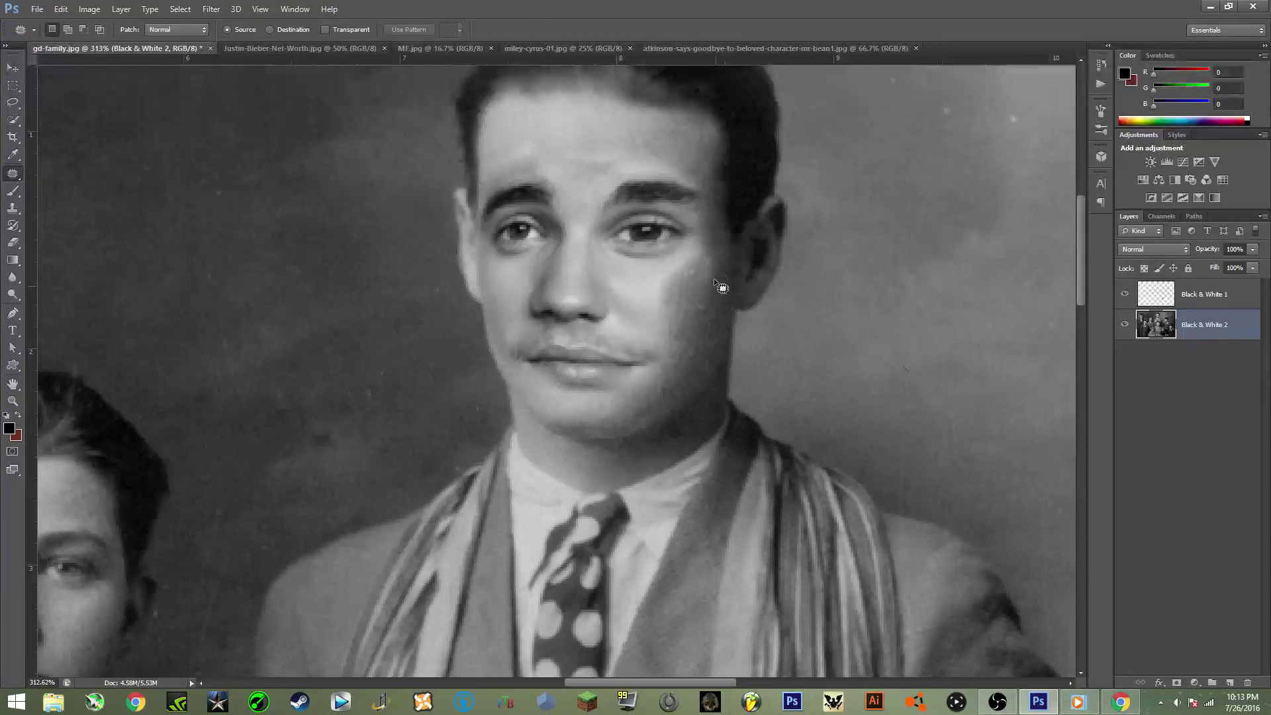
{"action": "left_click_drag", "start_coordinate": [707, 245], "coordinate": [709, 250]}
{"action": "key", "text": "ctrl+d"}
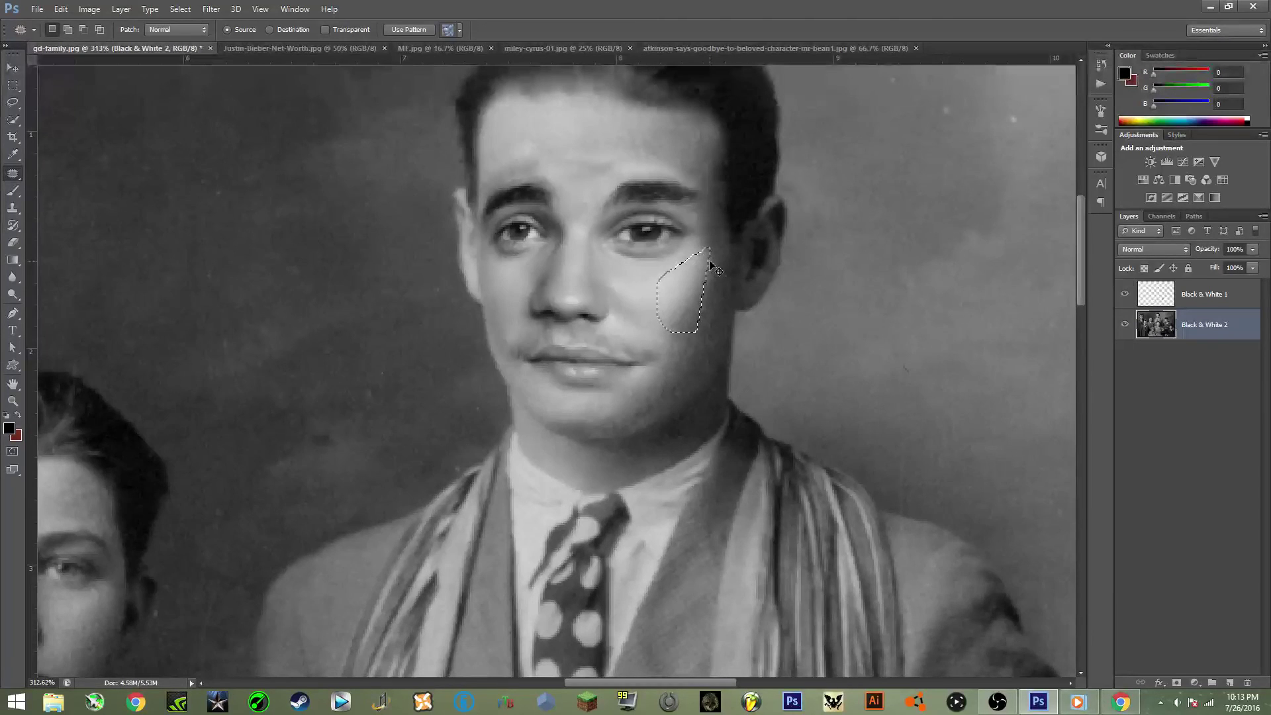
{"action": "left_click", "coordinate": [710, 264]}
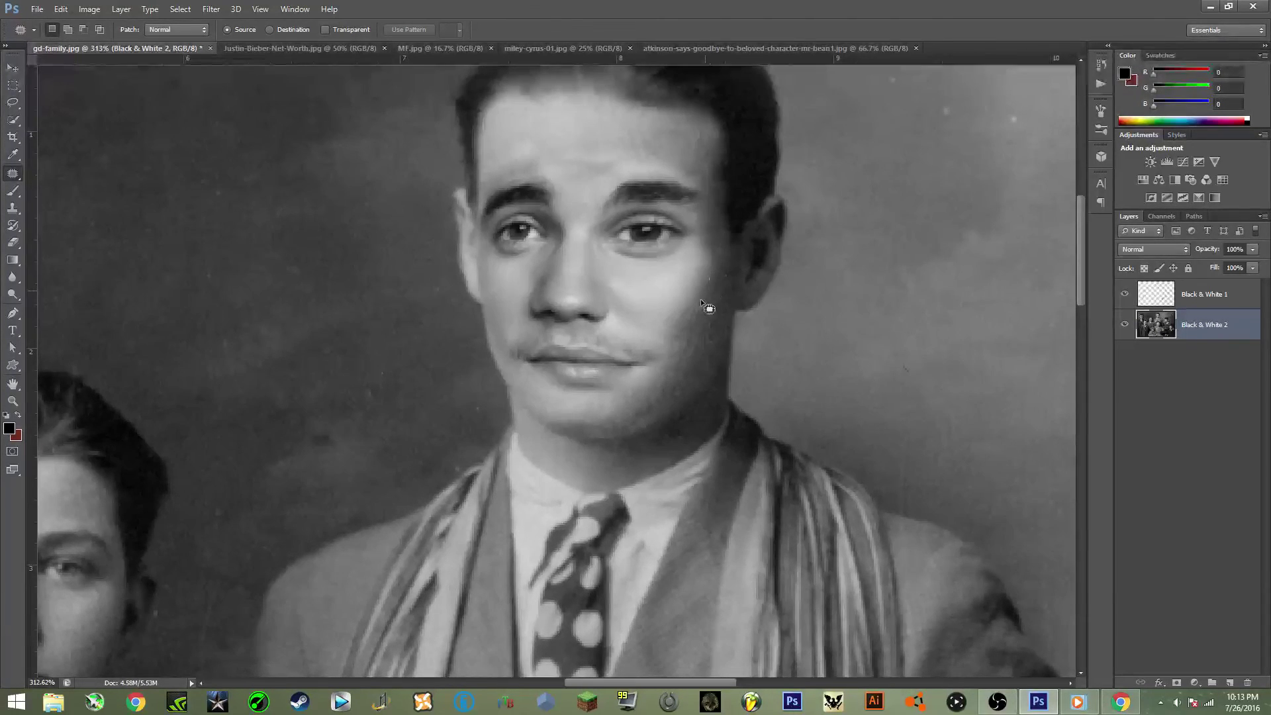
Patch the remaining blotchy cheek spots, then fit the whole family photo on screen
{"action": "mouse_move", "coordinate": [722, 343]}
{"action": "left_mouse_down"}
{"action": "mouse_move", "coordinate": [711, 283]}
{"action": "mouse_move", "coordinate": [649, 296]}
{"action": "left_mouse_up"}
{"action": "left_click", "coordinate": [707, 296]}
{"action": "left_click", "coordinate": [709, 291]}
{"action": "mouse_move", "coordinate": [709, 276]}
{"action": "left_mouse_down"}
{"action": "mouse_move", "coordinate": [667, 321]}
{"action": "mouse_move", "coordinate": [672, 298]}
{"action": "left_mouse_up"}
{"action": "left_click", "coordinate": [689, 296]}
{"action": "double_click", "coordinate": [11, 384]}
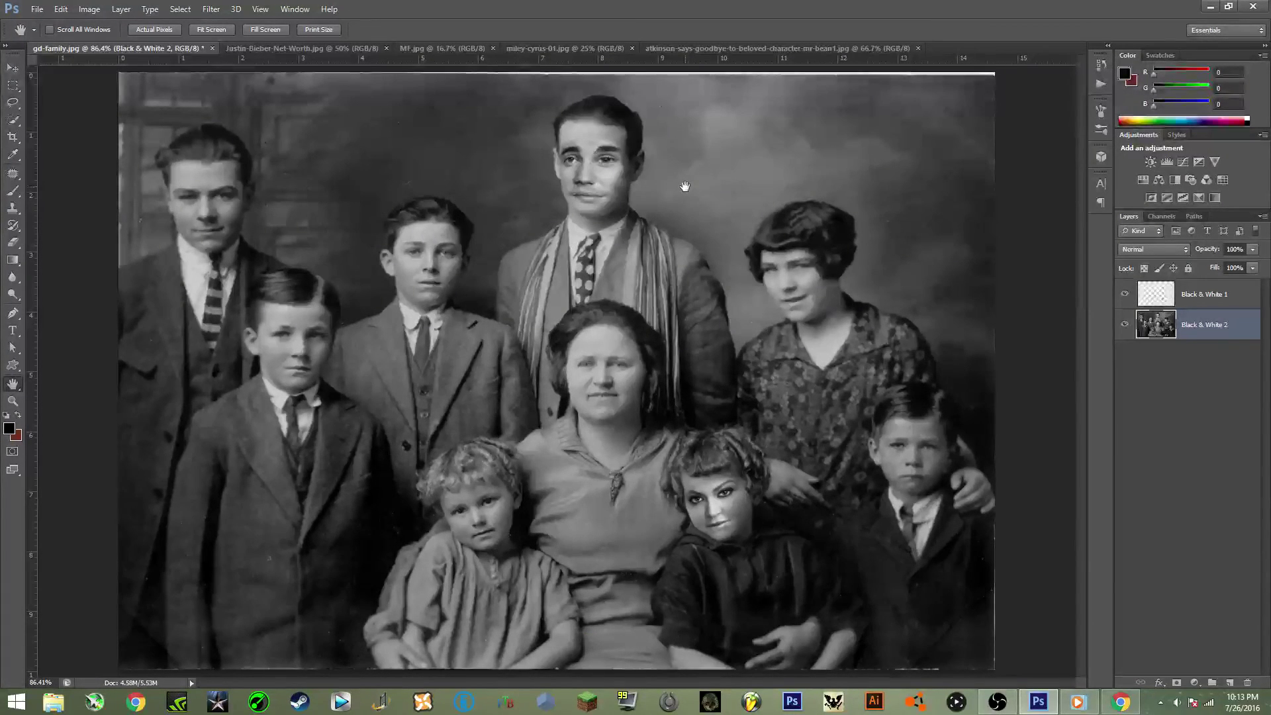
Close the unused celebrity photo and lasso around the face in MF.jpg
{"action": "left_click", "coordinate": [371, 49]}
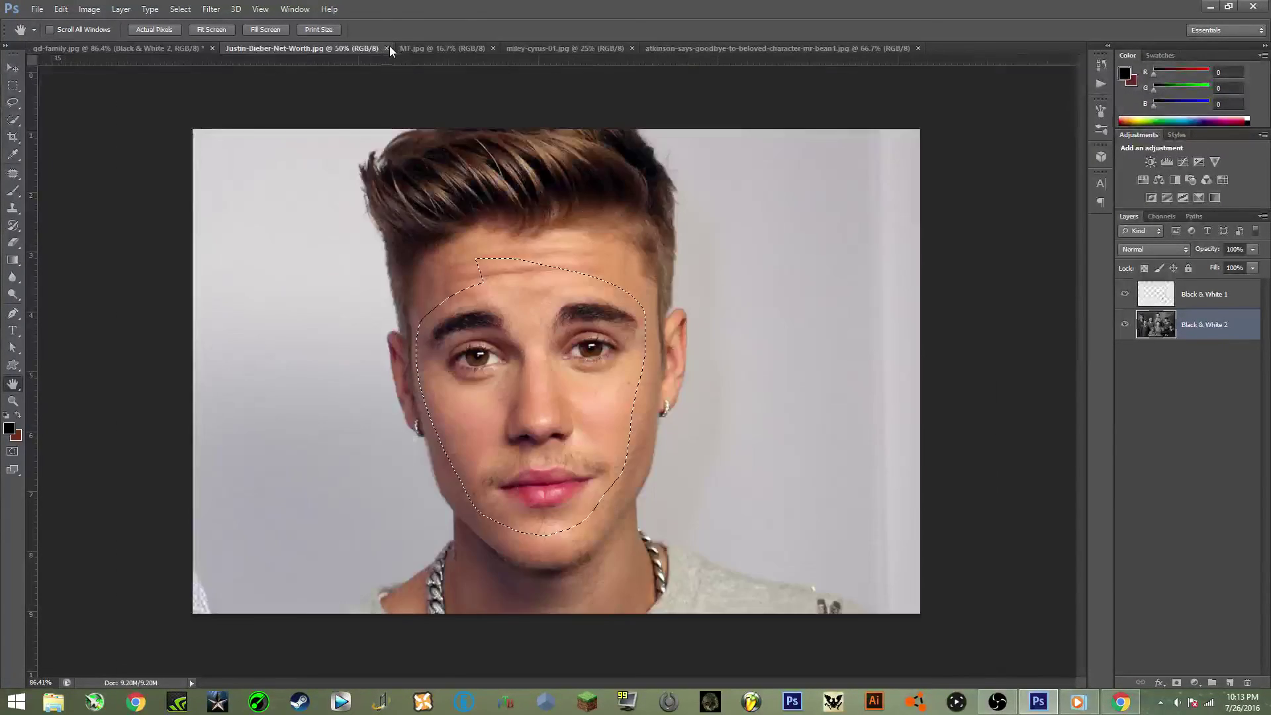
{"action": "left_click", "coordinate": [289, 51]}
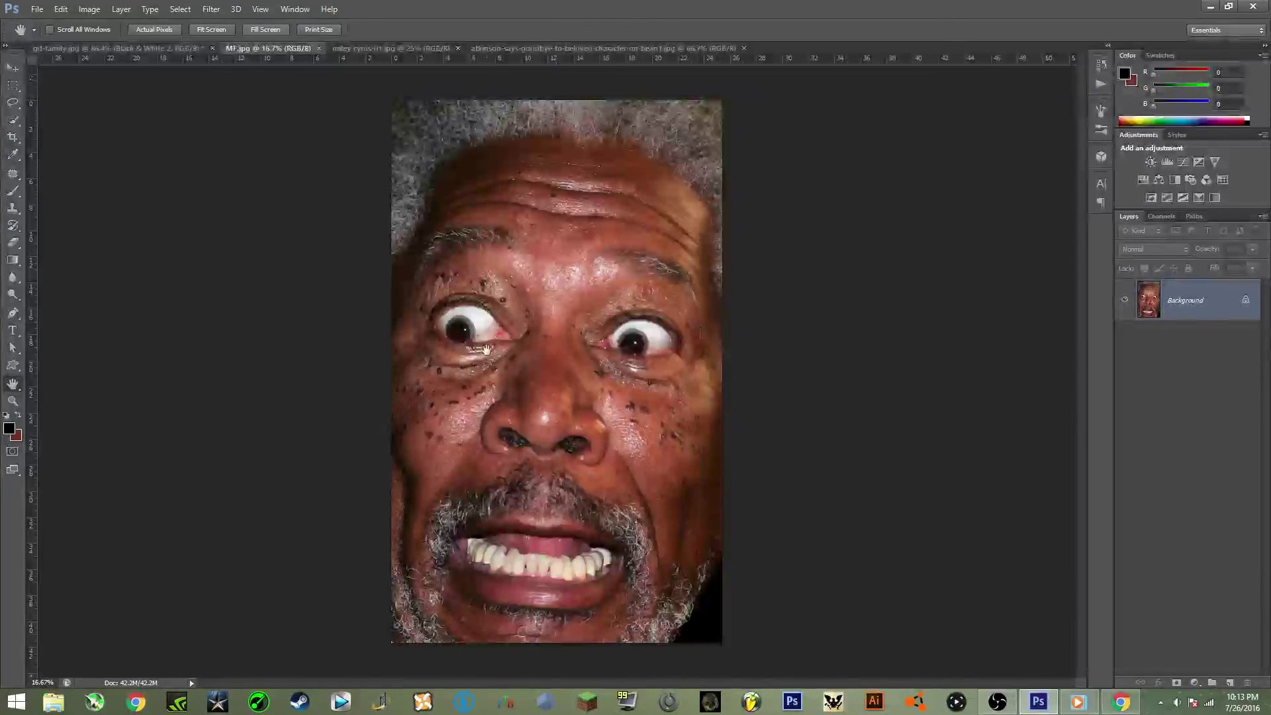
{"action": "left_click", "coordinate": [12, 103]}
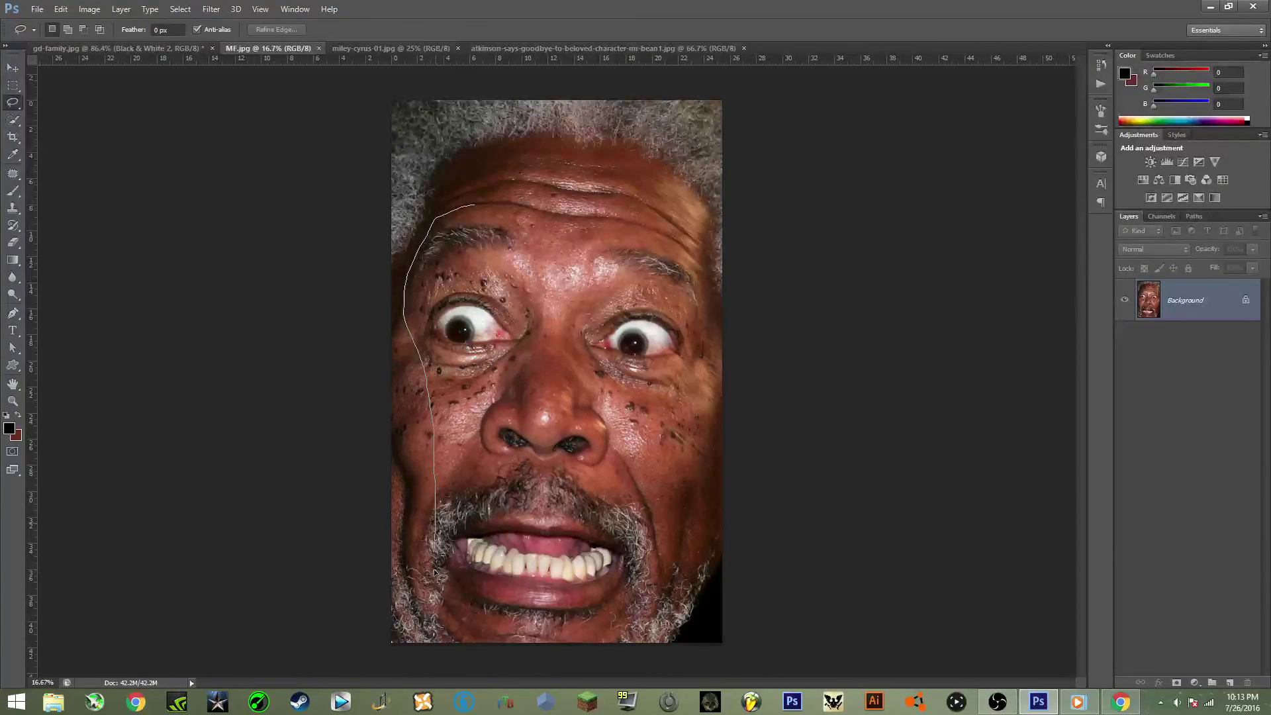
{"action": "left_click_drag", "start_coordinate": [644, 628], "coordinate": [678, 506]}
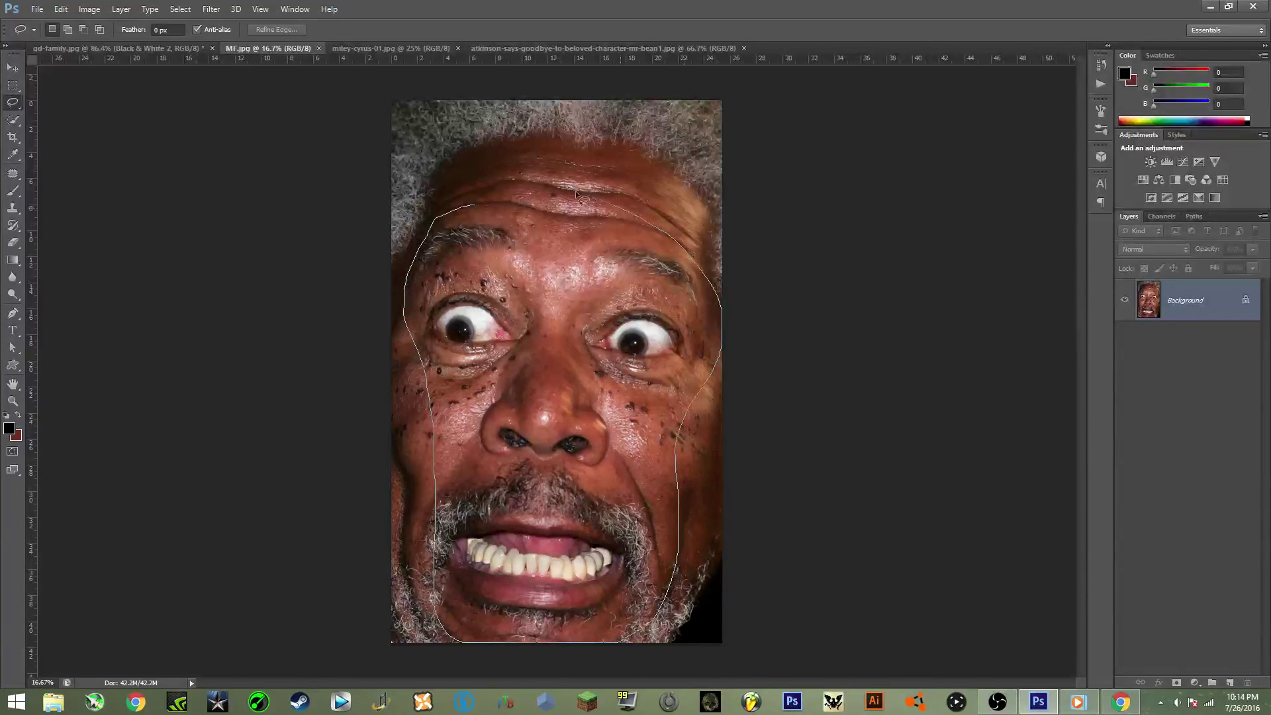
{"action": "left_click_drag", "start_coordinate": [488, 203], "coordinate": [486, 204]}
Drag the lassoed face into the gd-family photo with the Move tool
{"action": "key", "text": "c"}
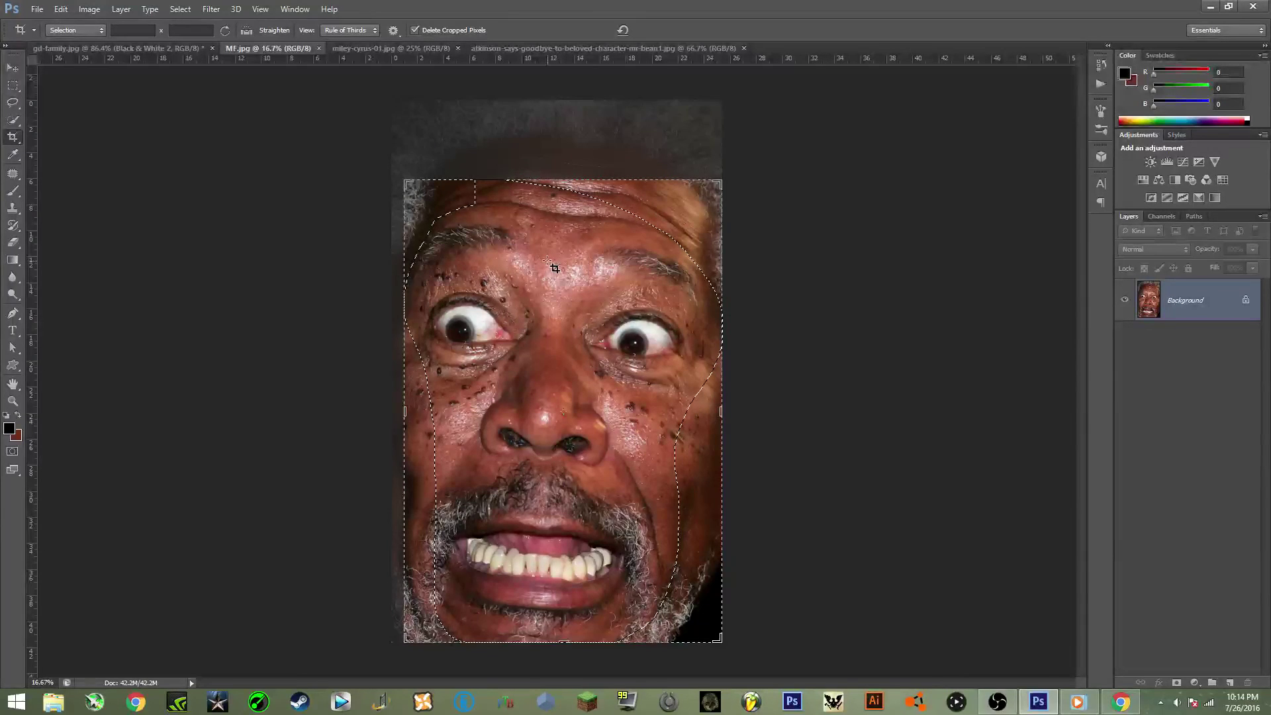
{"action": "key", "text": "Escape"}
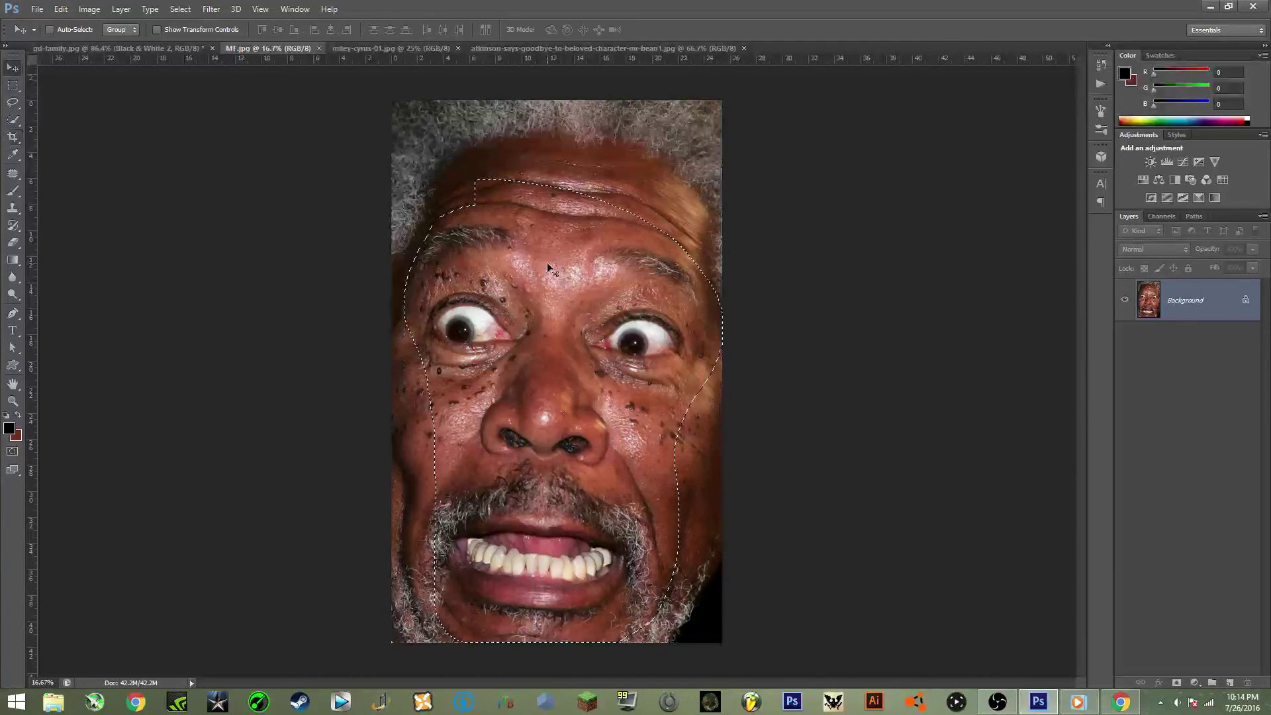
{"action": "key", "text": "v"}
{"action": "mouse_move", "coordinate": [541, 271]}
{"action": "left_mouse_down"}
{"action": "mouse_move", "coordinate": [243, 69]}
{"action": "mouse_move", "coordinate": [195, 54]}
{"action": "mouse_move", "coordinate": [550, 359]}
{"action": "left_mouse_up"}
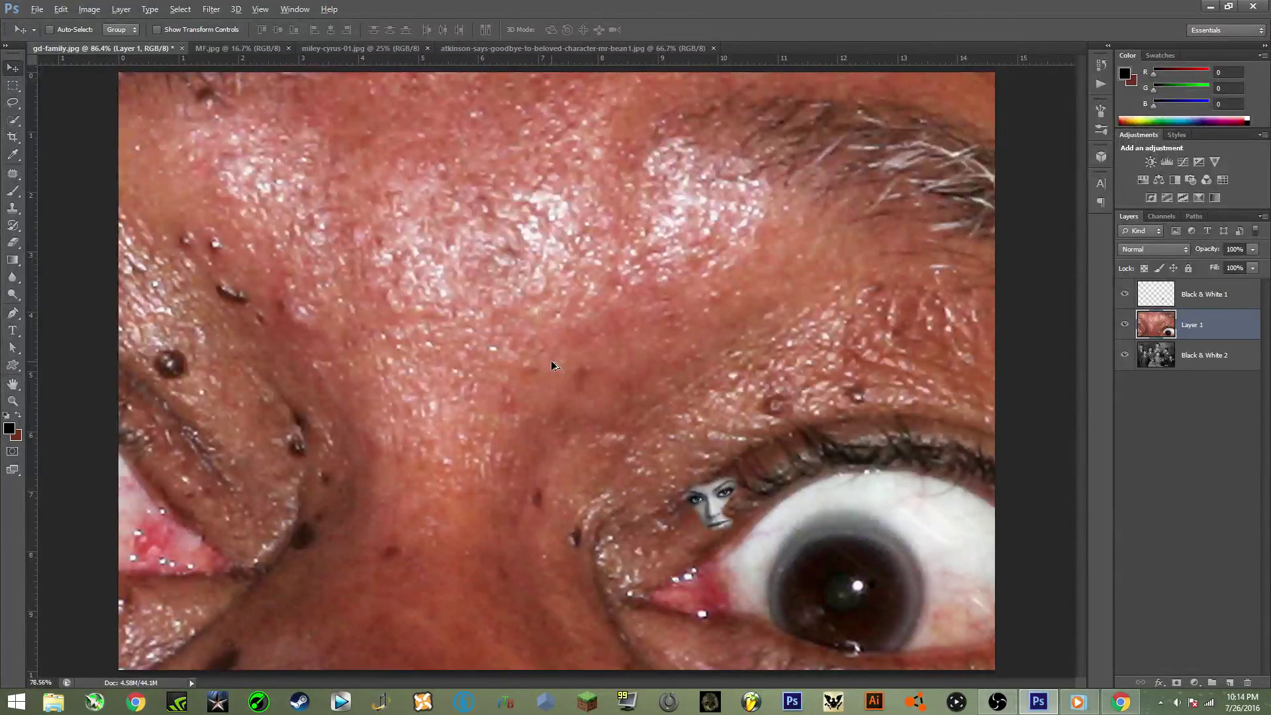
Free-transform the pasted face down to about 11% over the family photo
{"action": "scroll", "coordinate": [555, 365], "scroll_direction": "down", "scroll_amount": 5}
{"action": "key", "text": "ctrl+t"}
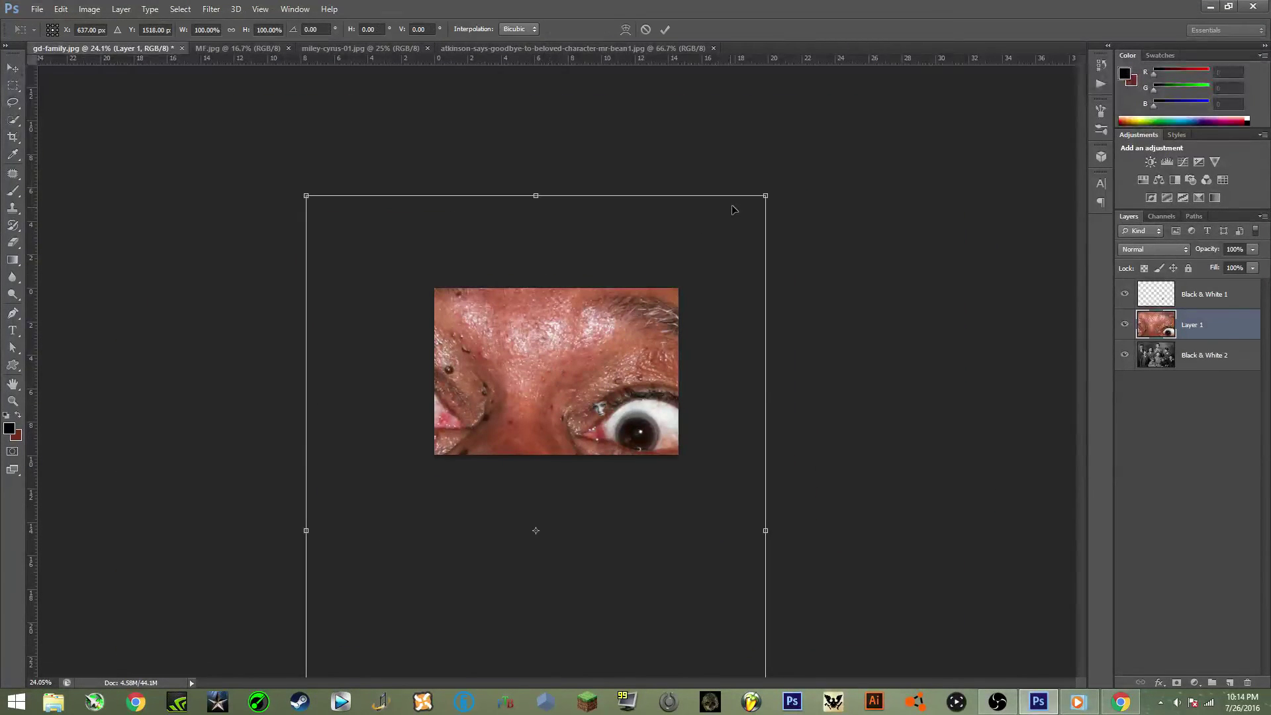
{"action": "left_click_drag", "start_coordinate": [766, 195], "coordinate": [483, 613]}
{"action": "mouse_move", "coordinate": [390, 623]}
{"action": "left_mouse_down"}
{"action": "mouse_move", "coordinate": [507, 415]}
{"action": "mouse_move", "coordinate": [540, 303]}
{"action": "left_mouse_up"}
{"action": "left_click_drag", "start_coordinate": [623, 295], "coordinate": [505, 460]}
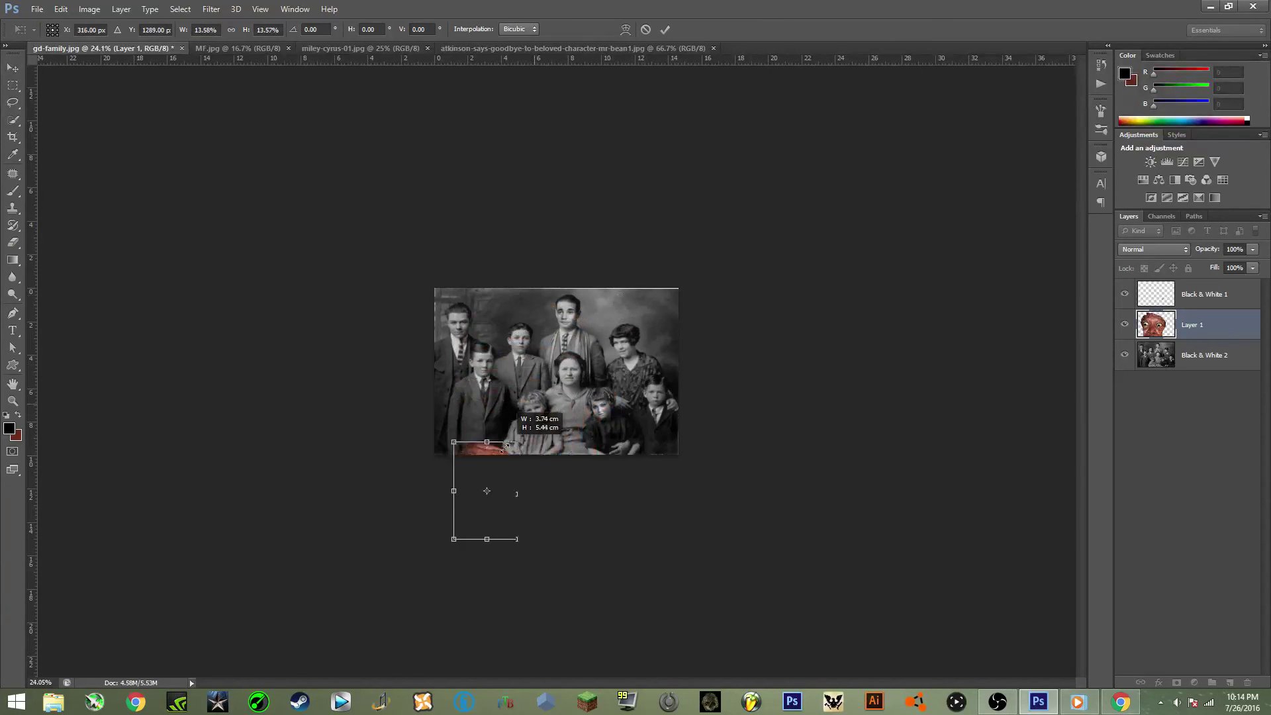
{"action": "left_click_drag", "start_coordinate": [471, 513], "coordinate": [488, 398]}
Move the face onto the lower-right boy, shrink it to about 3.8%, and adjust its height
{"action": "scroll", "coordinate": [503, 397], "scroll_direction": "up", "scroll_amount": 2}
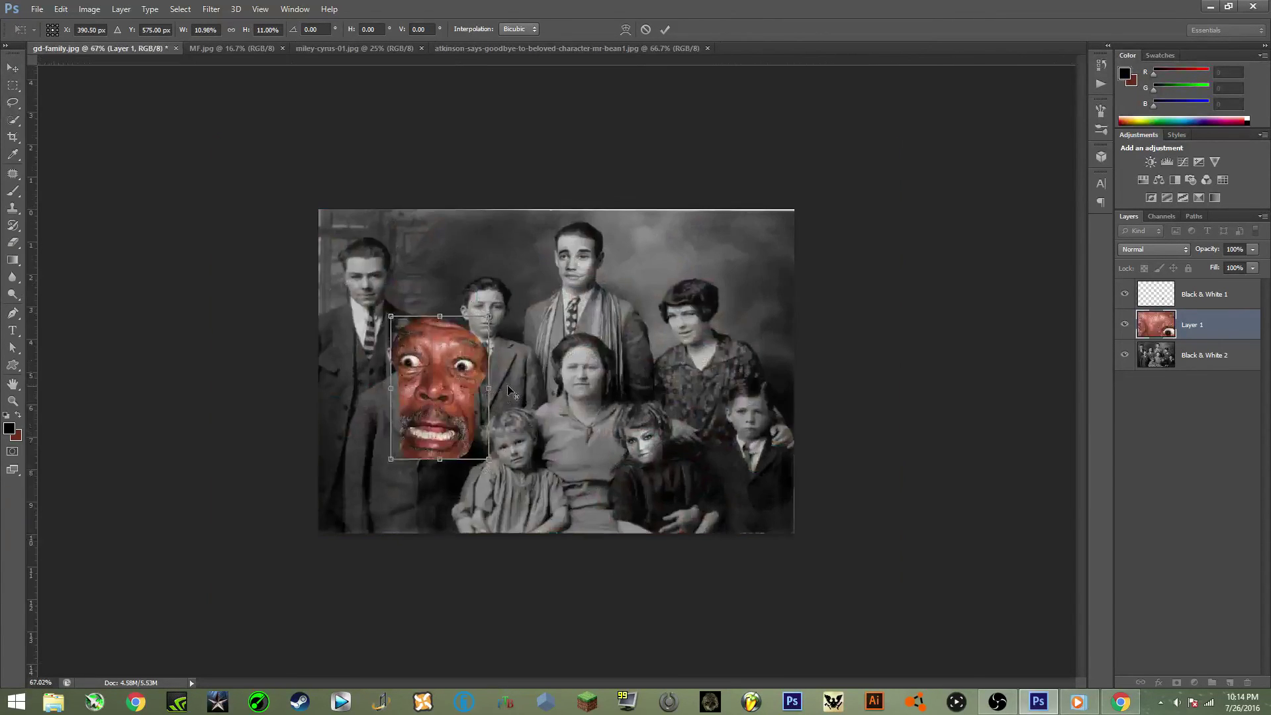
{"action": "scroll", "coordinate": [506, 395], "scroll_direction": "up", "scroll_amount": 2}
{"action": "scroll", "coordinate": [511, 392], "scroll_direction": "up", "scroll_amount": 2}
{"action": "scroll", "coordinate": [511, 392], "scroll_direction": "up", "scroll_amount": 1}
{"action": "mouse_move", "coordinate": [398, 382]}
{"action": "left_mouse_down"}
{"action": "mouse_move", "coordinate": [724, 270]}
{"action": "mouse_move", "coordinate": [882, 396]}
{"action": "mouse_move", "coordinate": [944, 501]}
{"action": "left_mouse_up"}
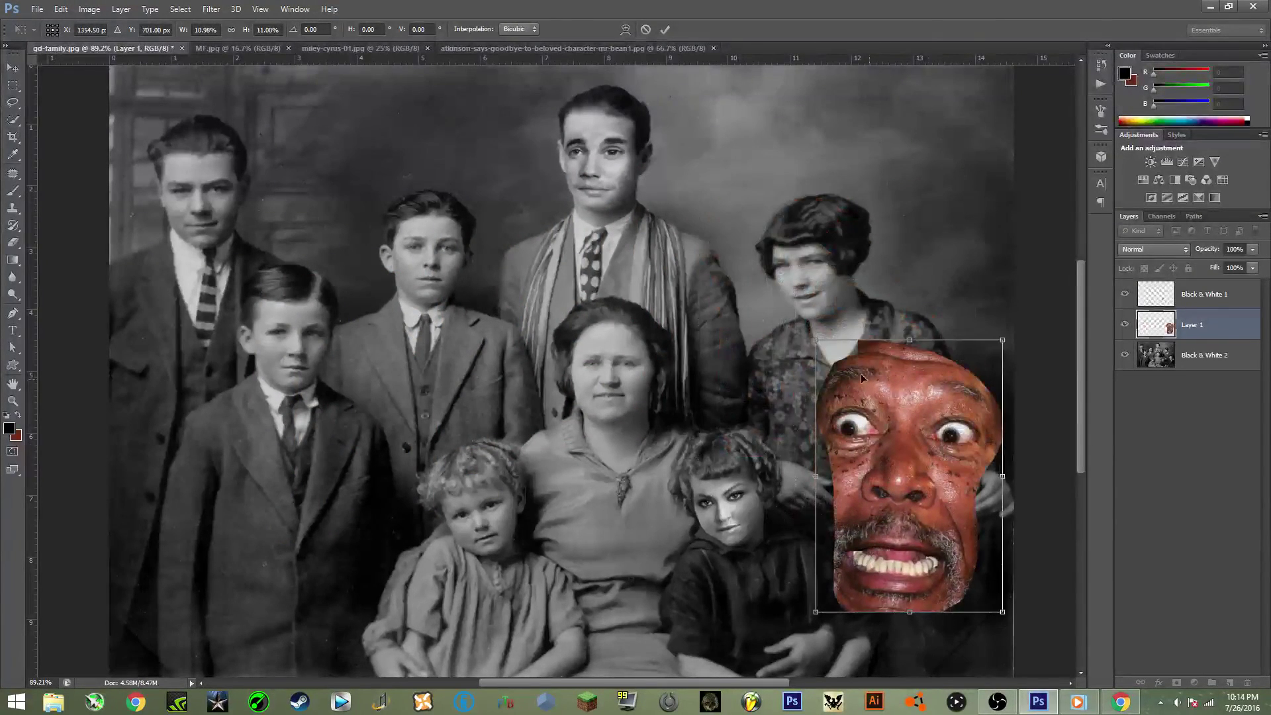
{"action": "mouse_move", "coordinate": [816, 343]}
{"action": "left_mouse_down"}
{"action": "mouse_move", "coordinate": [923, 483]}
{"action": "mouse_move", "coordinate": [913, 428]}
{"action": "left_mouse_up"}
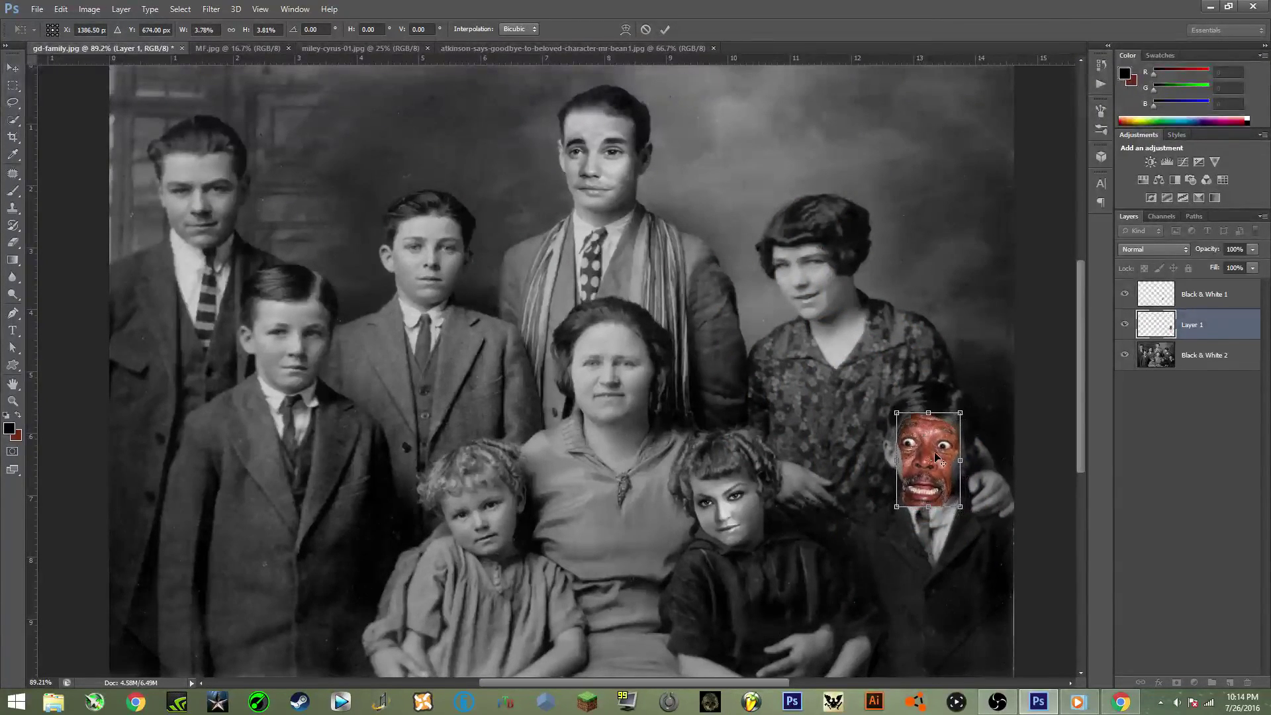
{"action": "scroll", "coordinate": [960, 473], "scroll_direction": "up", "scroll_amount": 2}
{"action": "scroll", "coordinate": [964, 471], "scroll_direction": "up", "scroll_amount": 2}
{"action": "scroll", "coordinate": [880, 414], "scroll_direction": "up", "scroll_amount": 1}
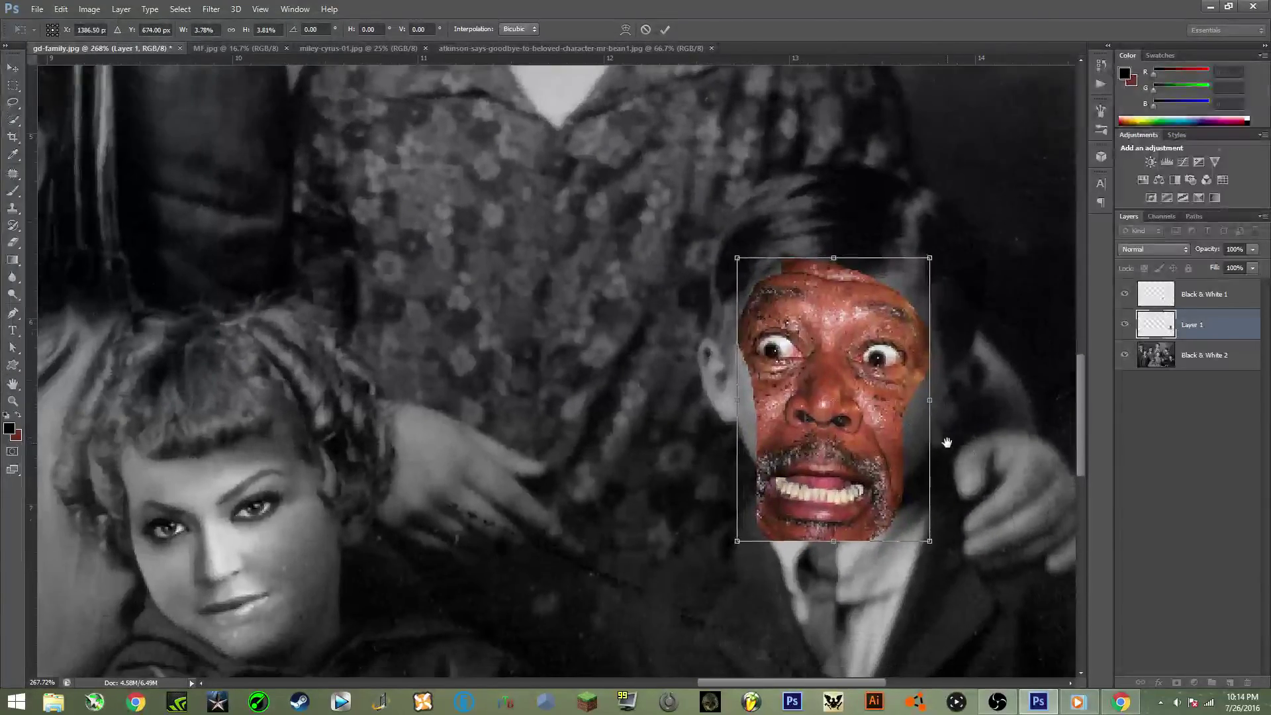
{"action": "scroll", "coordinate": [880, 412], "scroll_direction": "up", "scroll_amount": 1}
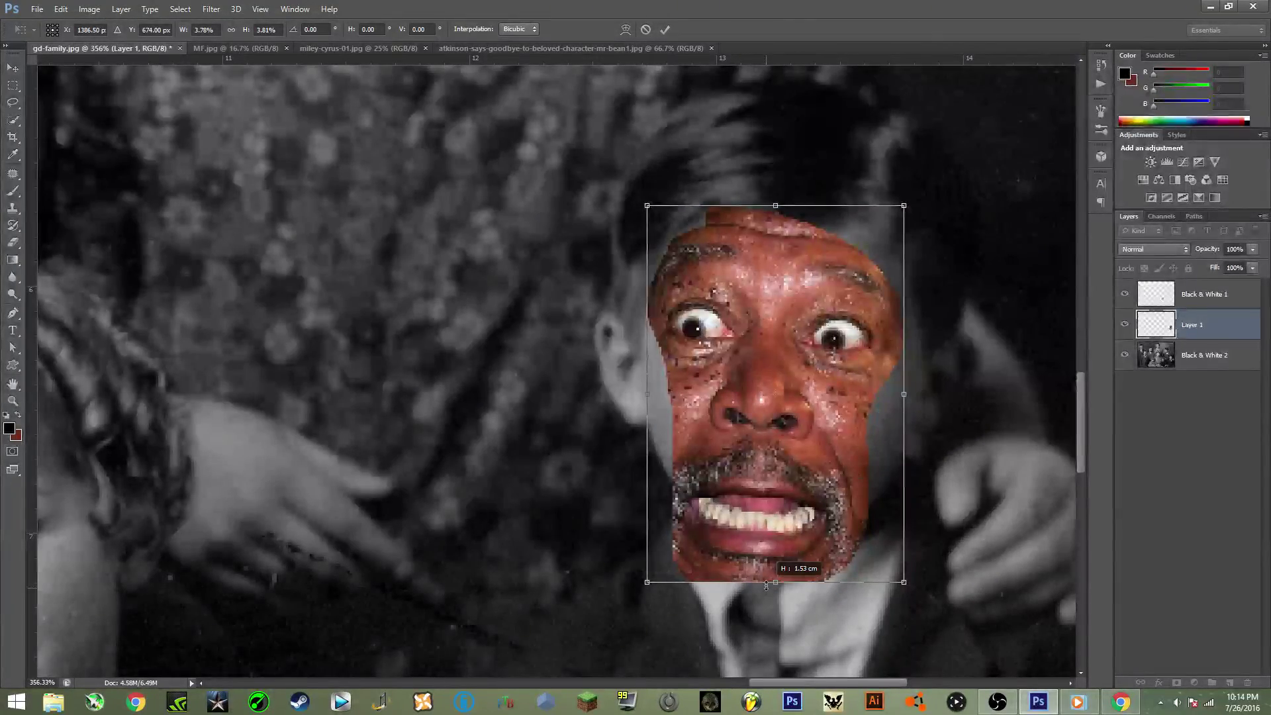
{"action": "left_click_drag", "start_coordinate": [775, 579], "coordinate": [776, 519]}
{"action": "left_click_drag", "start_coordinate": [785, 504], "coordinate": [785, 529]}
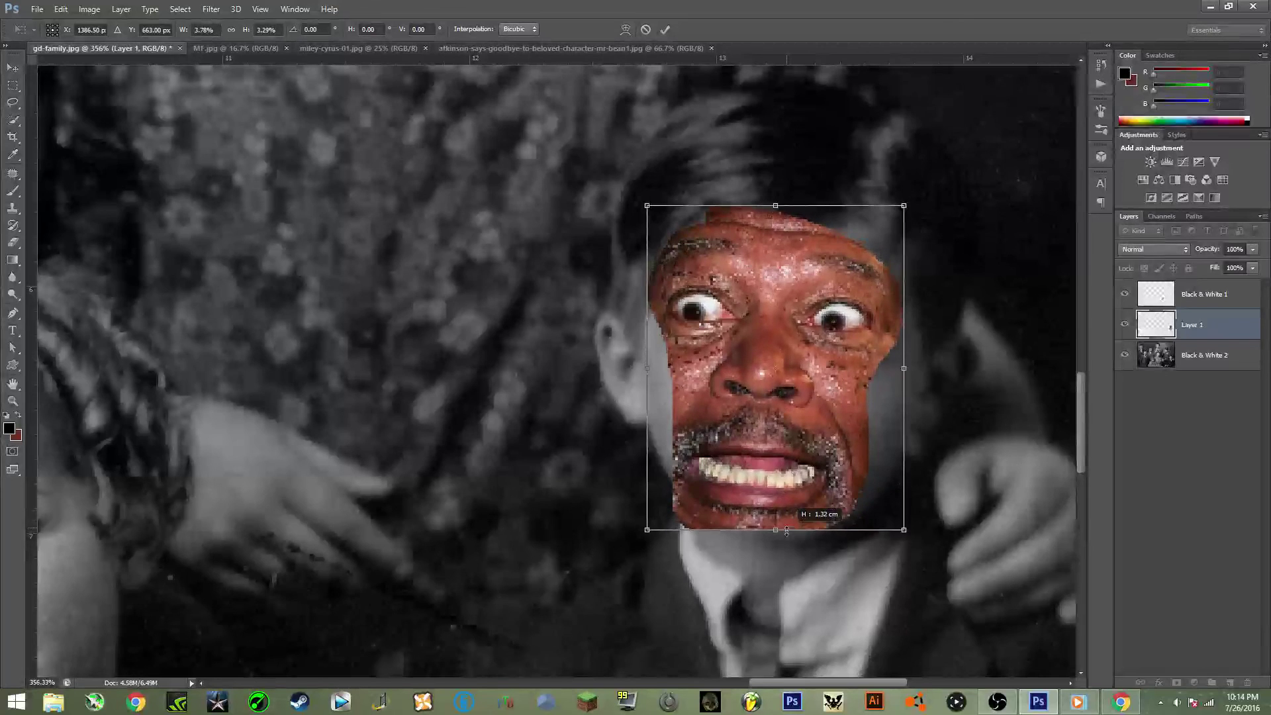
Commit the resize, then mask away the face's right and forehead edges and apply the mask
{"action": "key", "text": "Return"}
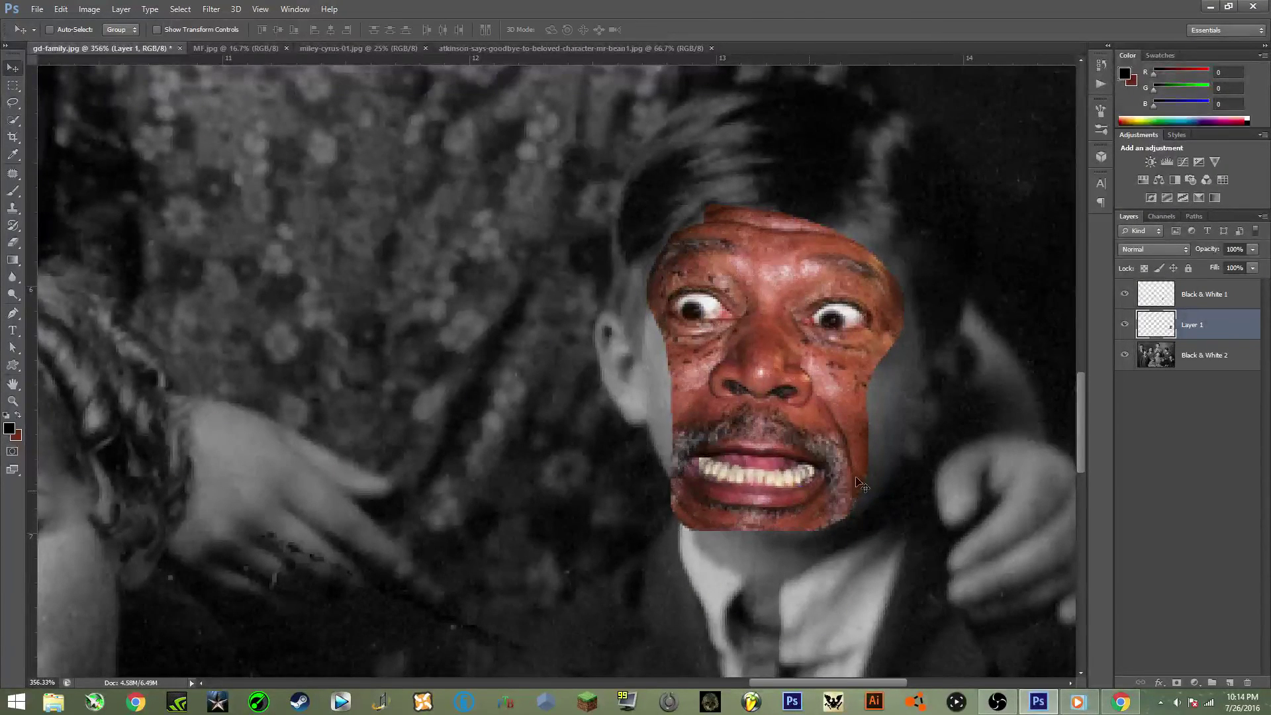
{"action": "left_click", "coordinate": [1177, 683]}
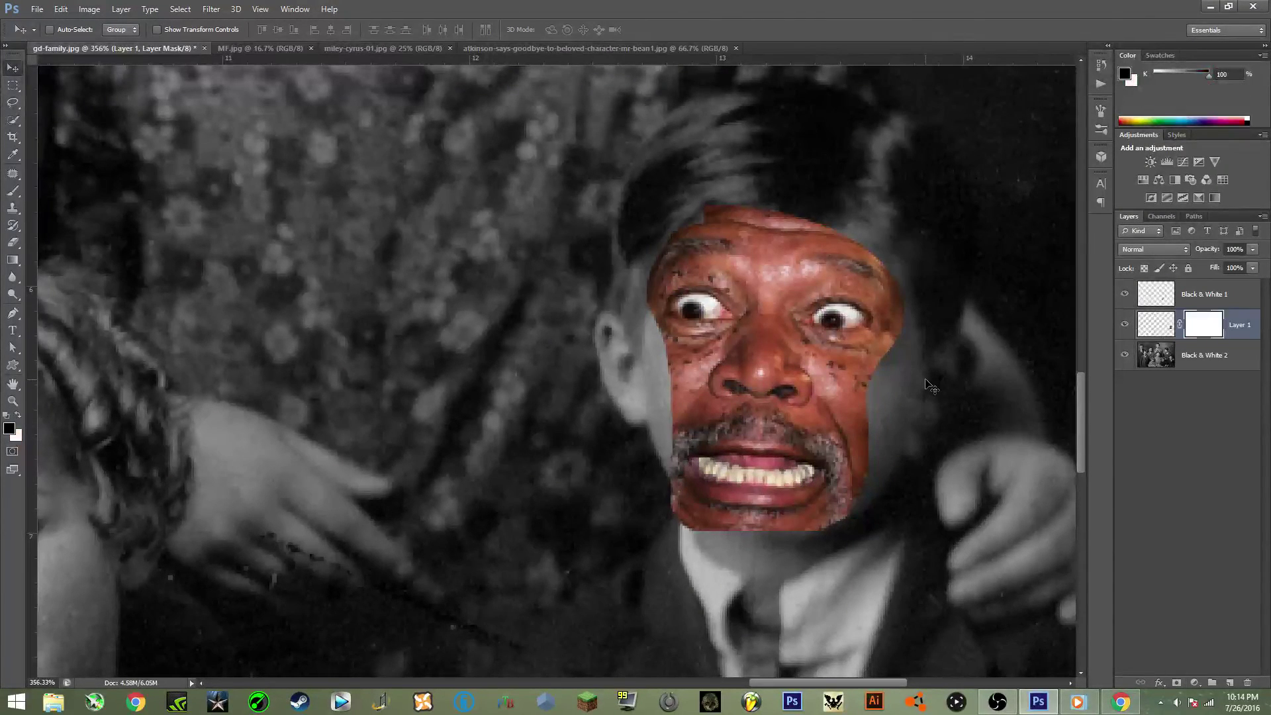
{"action": "key", "text": "b"}
{"action": "mouse_move", "coordinate": [919, 378]}
{"action": "left_mouse_down"}
{"action": "mouse_move", "coordinate": [864, 513]}
{"action": "mouse_move", "coordinate": [644, 480]}
{"action": "mouse_move", "coordinate": [641, 285]}
{"action": "mouse_move", "coordinate": [902, 262]}
{"action": "mouse_move", "coordinate": [823, 218]}
{"action": "mouse_move", "coordinate": [647, 210]}
{"action": "left_mouse_up"}
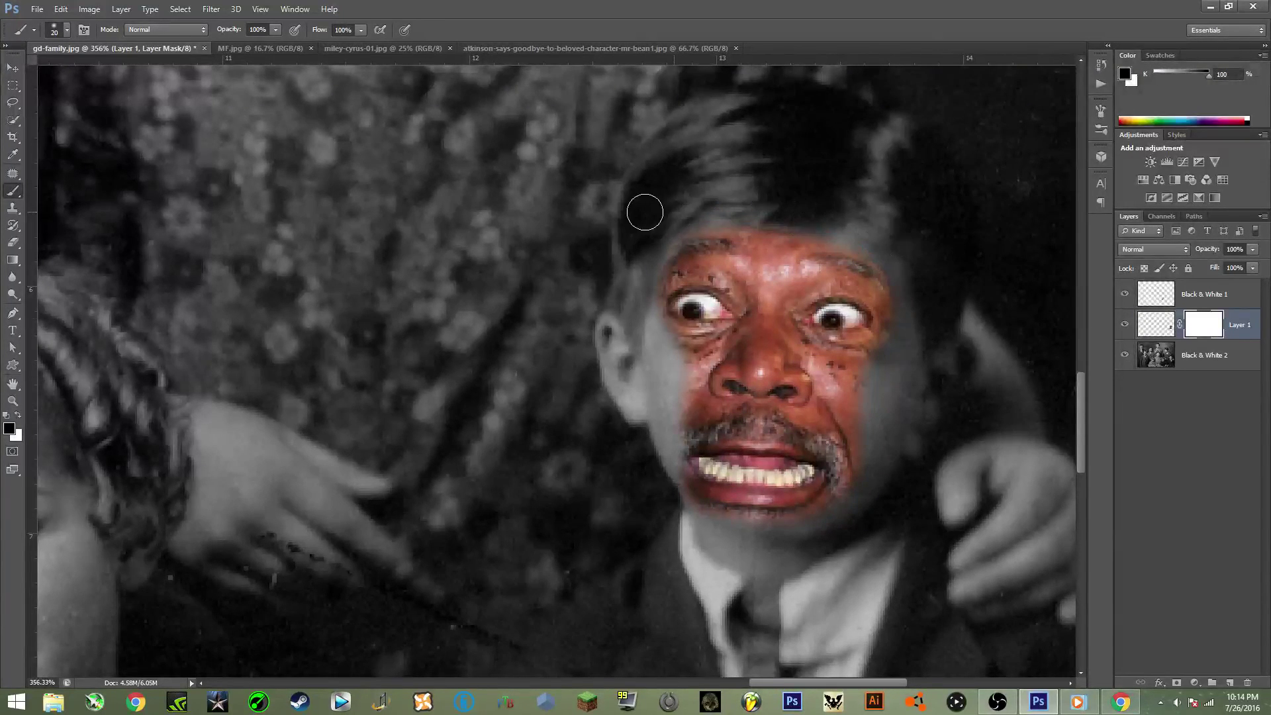
{"action": "left_click_drag", "start_coordinate": [853, 233], "coordinate": [646, 221]}
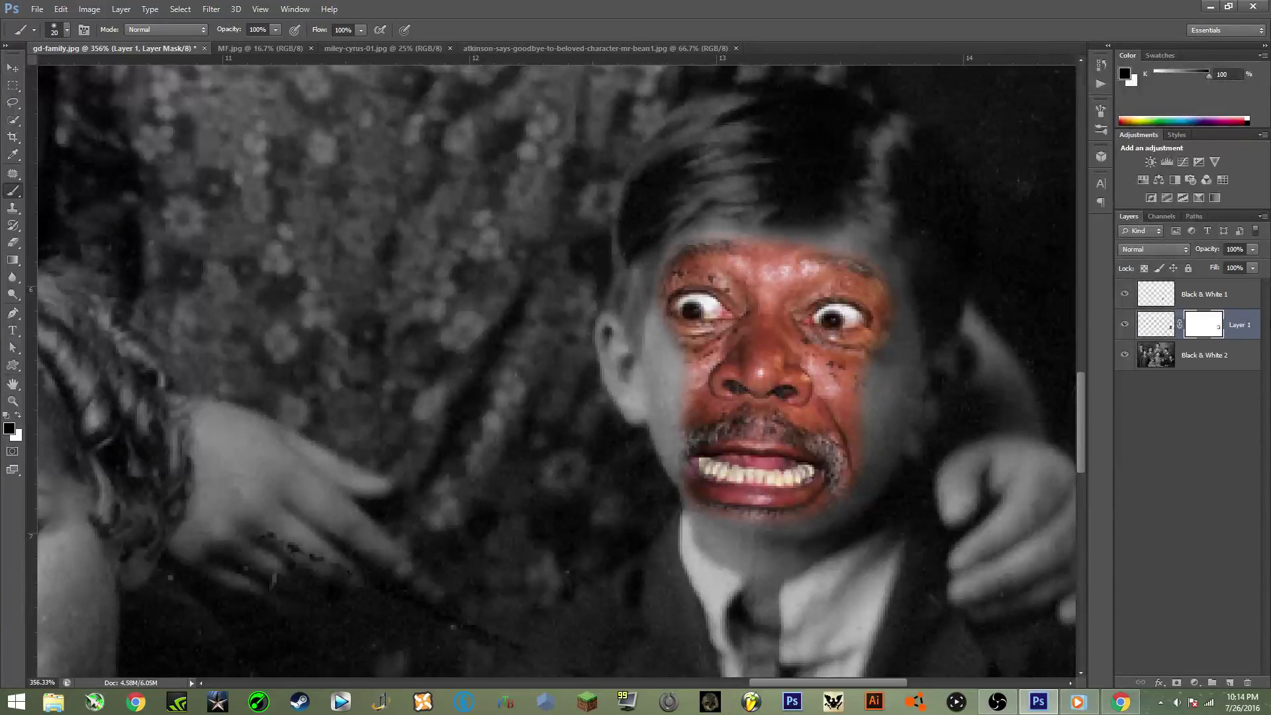
{"action": "right_click", "coordinate": [1188, 321]}
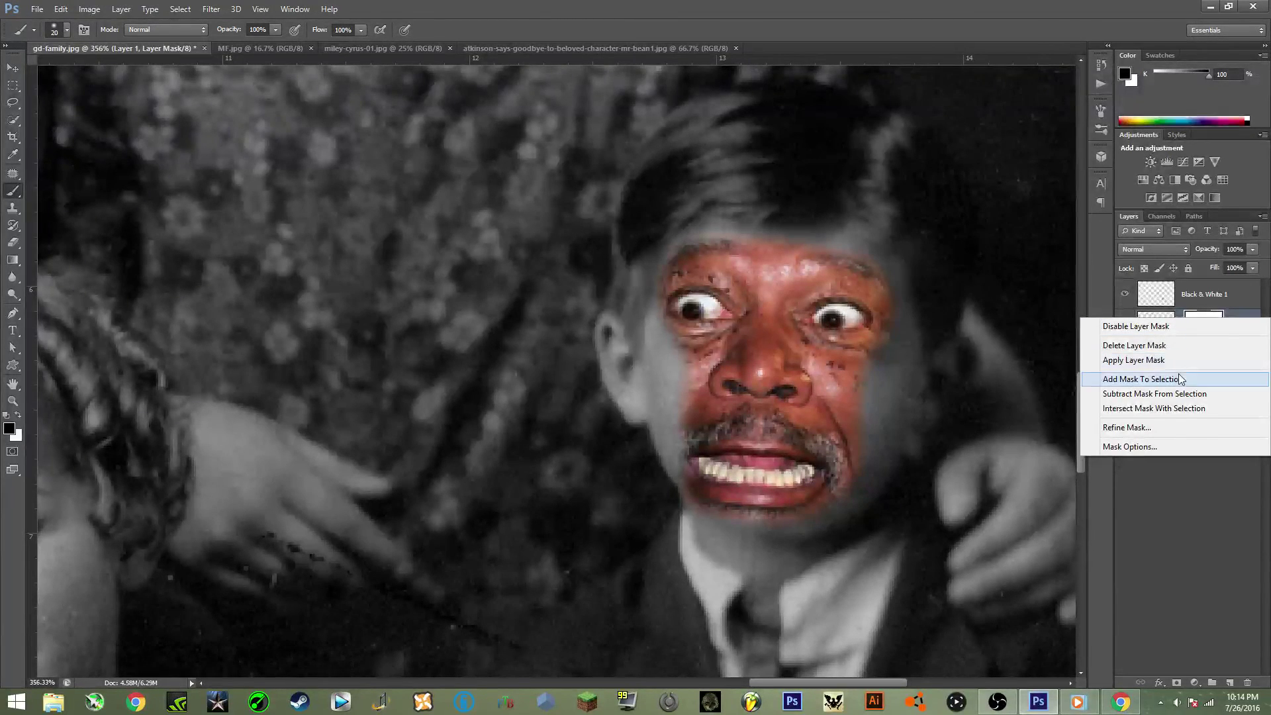
{"action": "left_click", "coordinate": [1181, 360]}
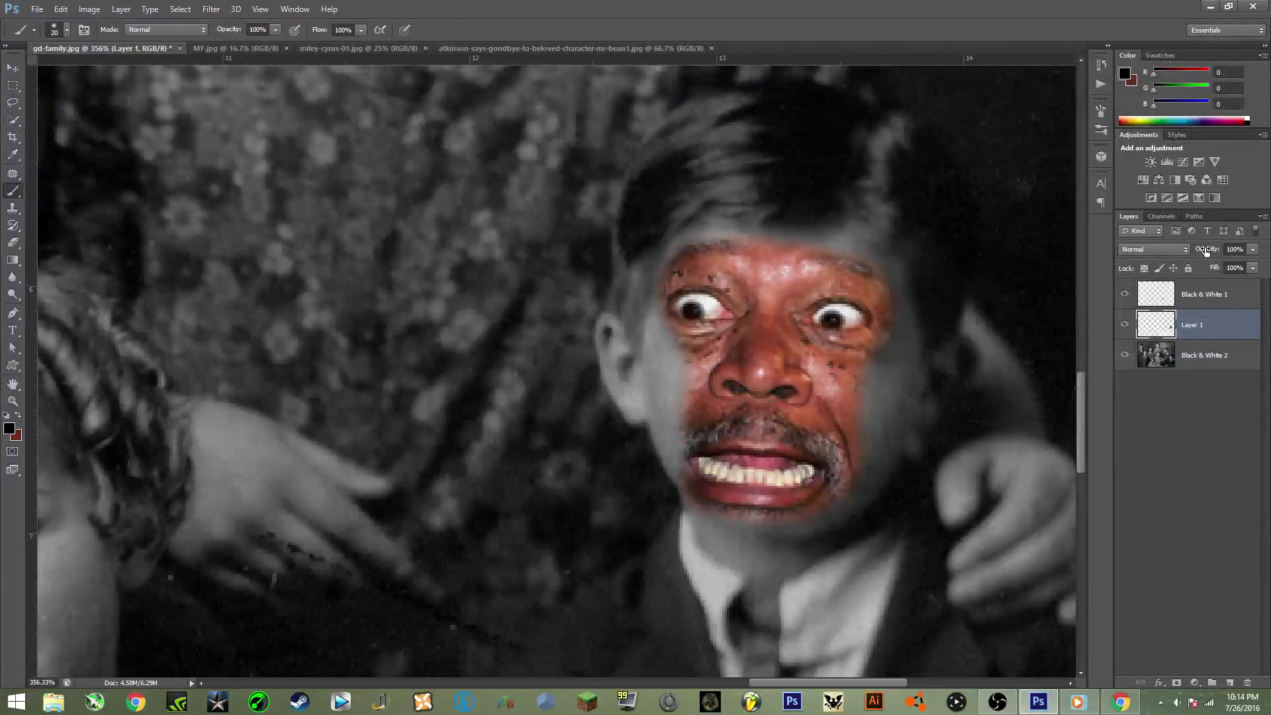
Fade the face layer to 30% opacity and rescale it to about 90% over the boy
{"action": "left_click_drag", "start_coordinate": [1206, 250], "coordinate": [1159, 255]}
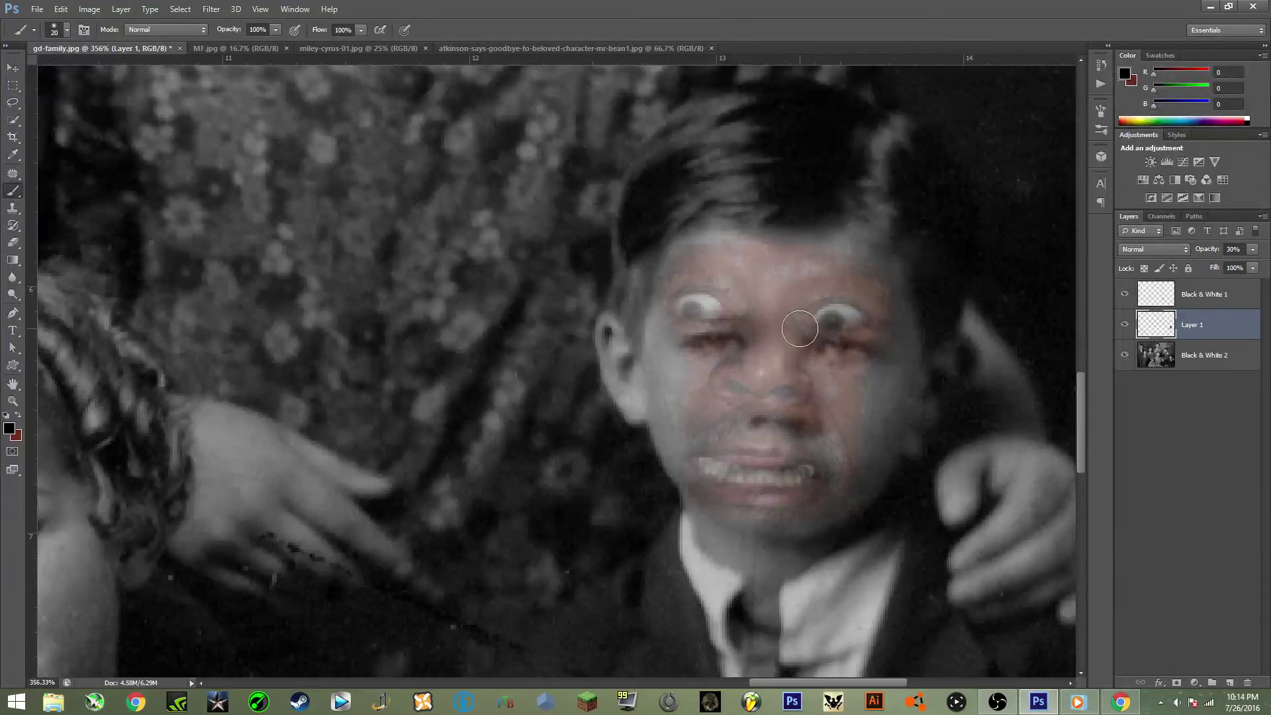
{"action": "key", "text": "t"}
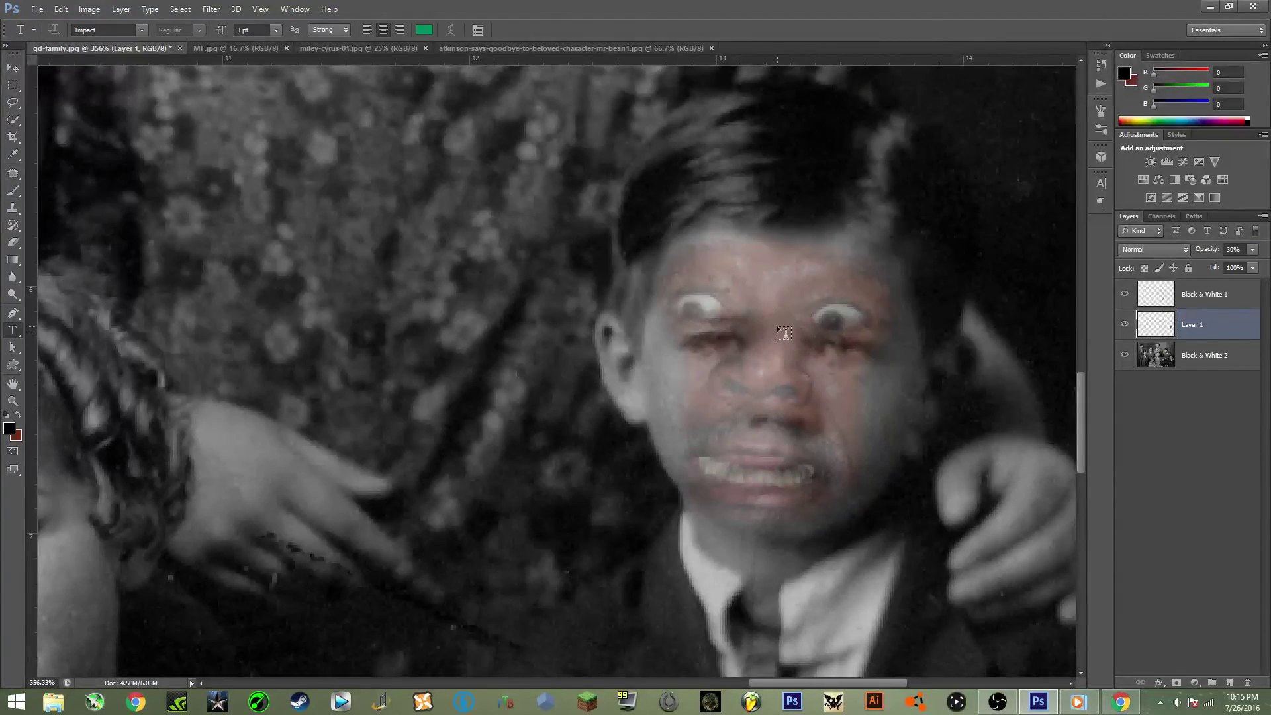
{"action": "key", "text": "v"}
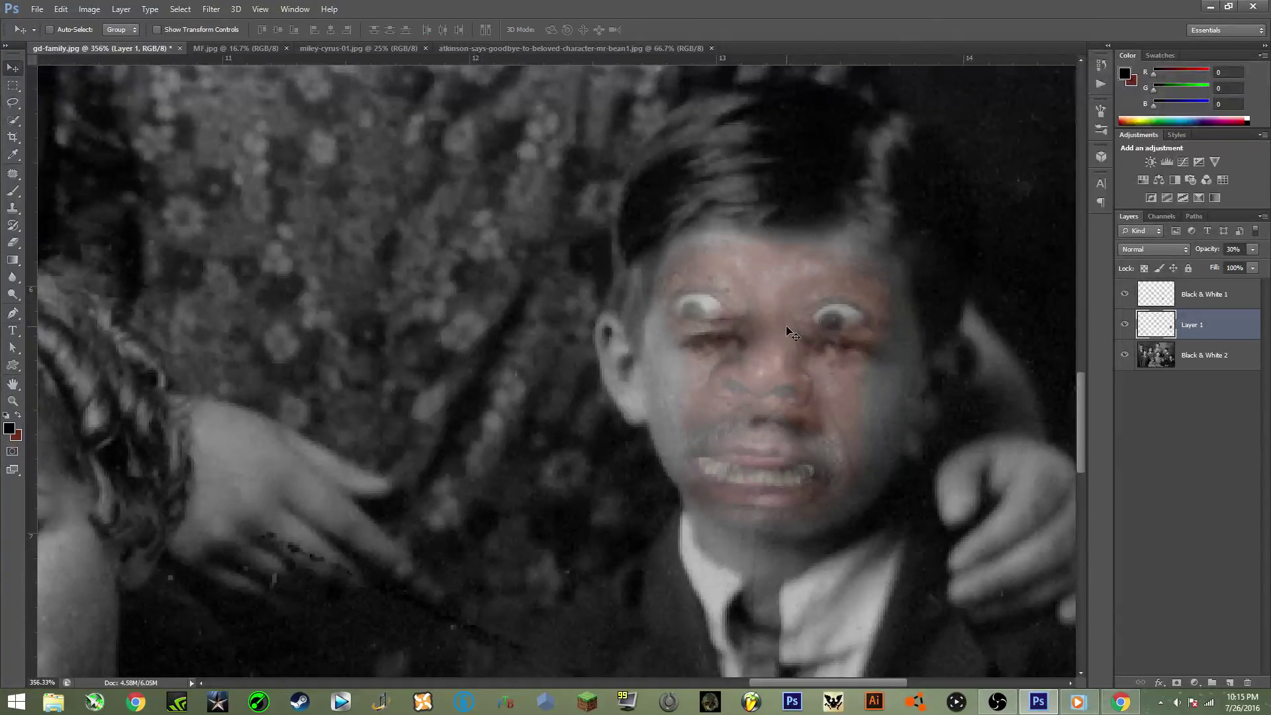
{"action": "key", "text": "ctrl+t"}
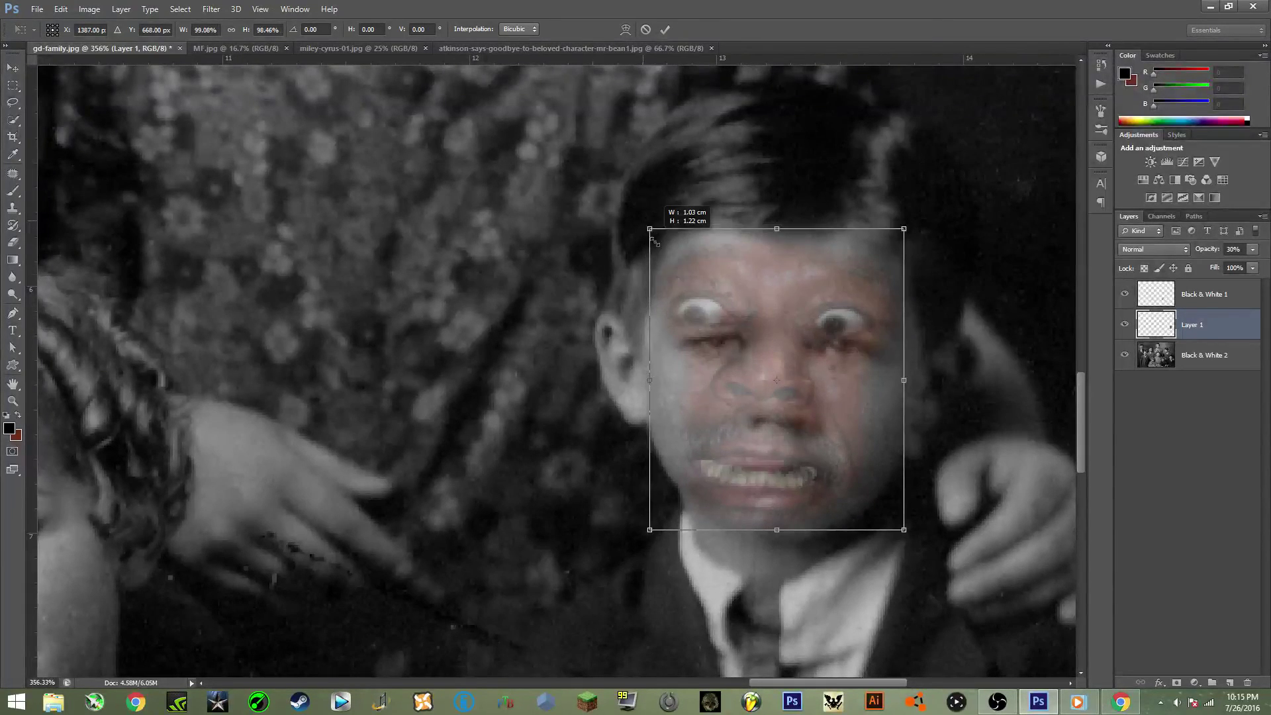
{"action": "left_click_drag", "start_coordinate": [639, 219], "coordinate": [674, 256]}
{"action": "left_click_drag", "start_coordinate": [694, 299], "coordinate": [724, 334]}
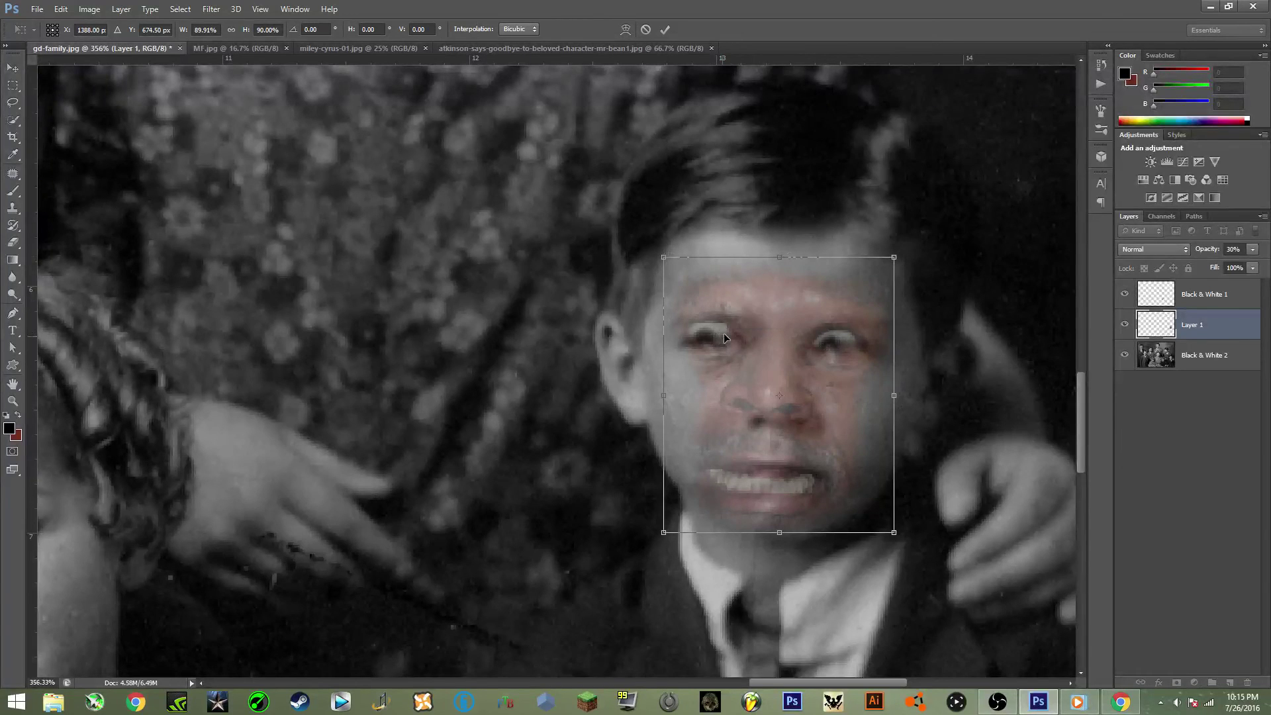
Warp the face's mouth and right eye to fit the boy, then restore 100% opacity
{"action": "right_click", "coordinate": [765, 383]}
{"action": "left_click", "coordinate": [787, 480]}
{"action": "left_click_drag", "start_coordinate": [785, 473], "coordinate": [796, 481]}
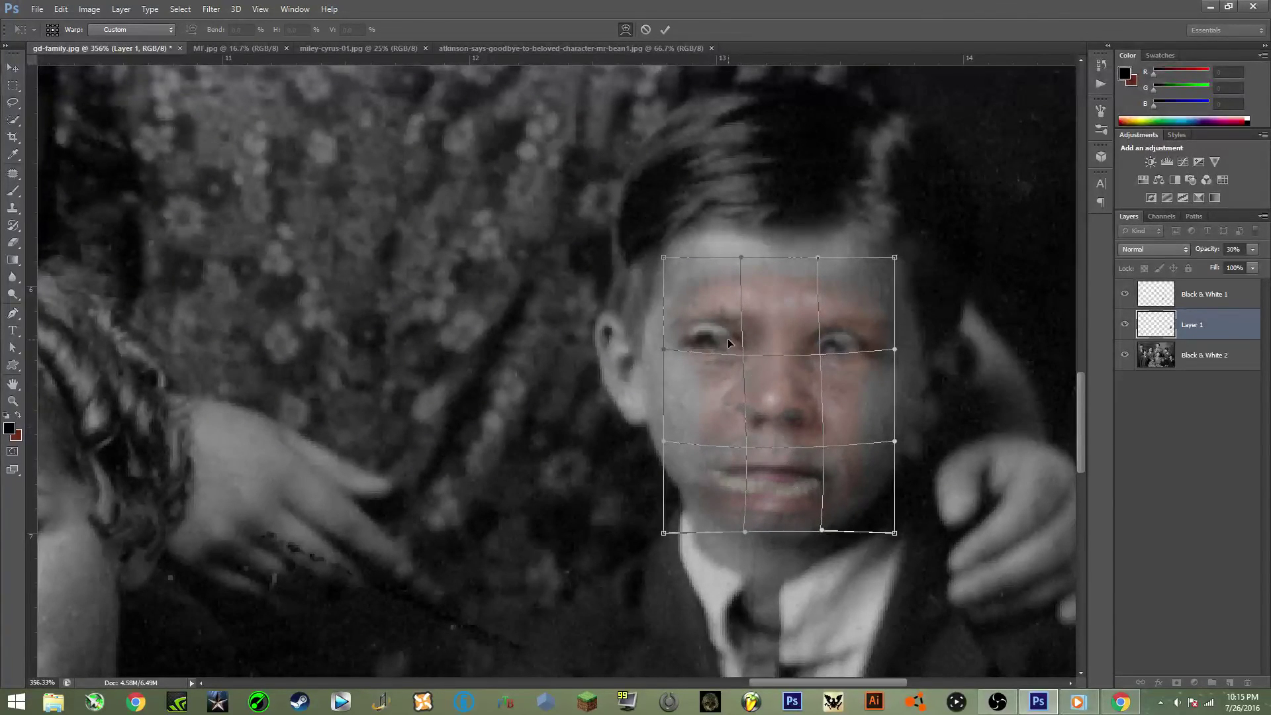
{"action": "left_click_drag", "start_coordinate": [840, 349], "coordinate": [847, 353]}
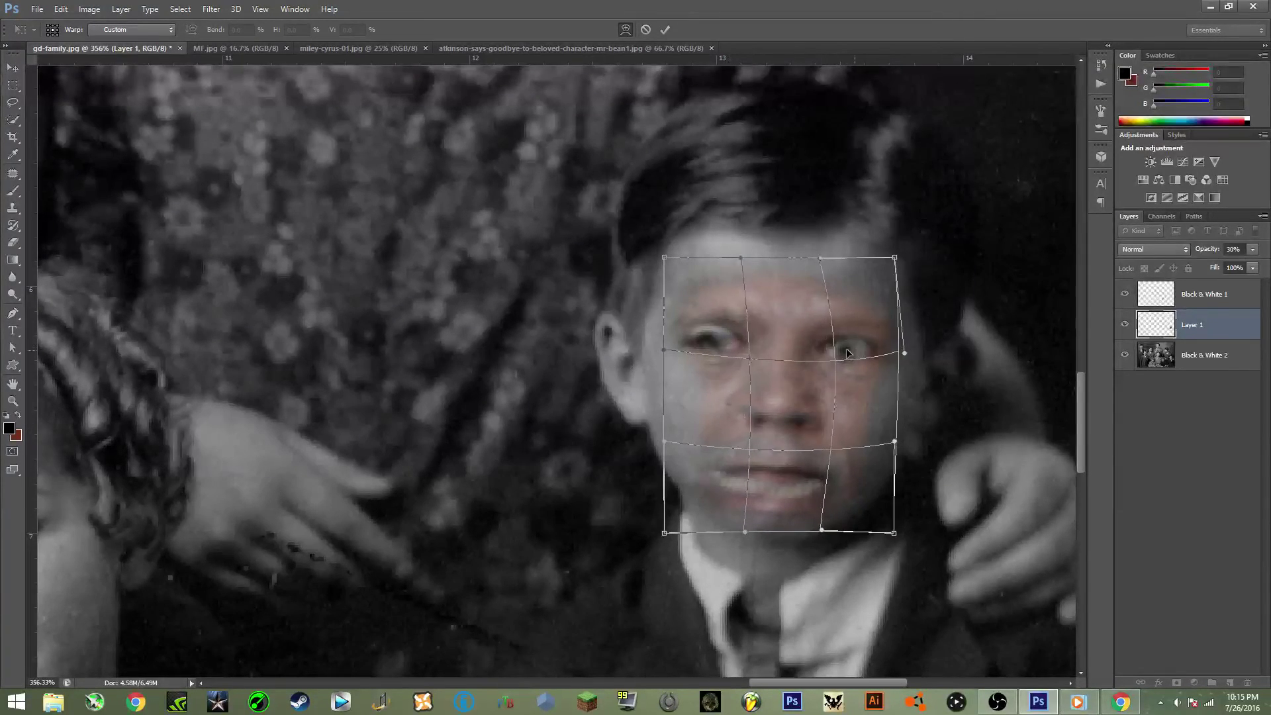
{"action": "key", "text": "Return"}
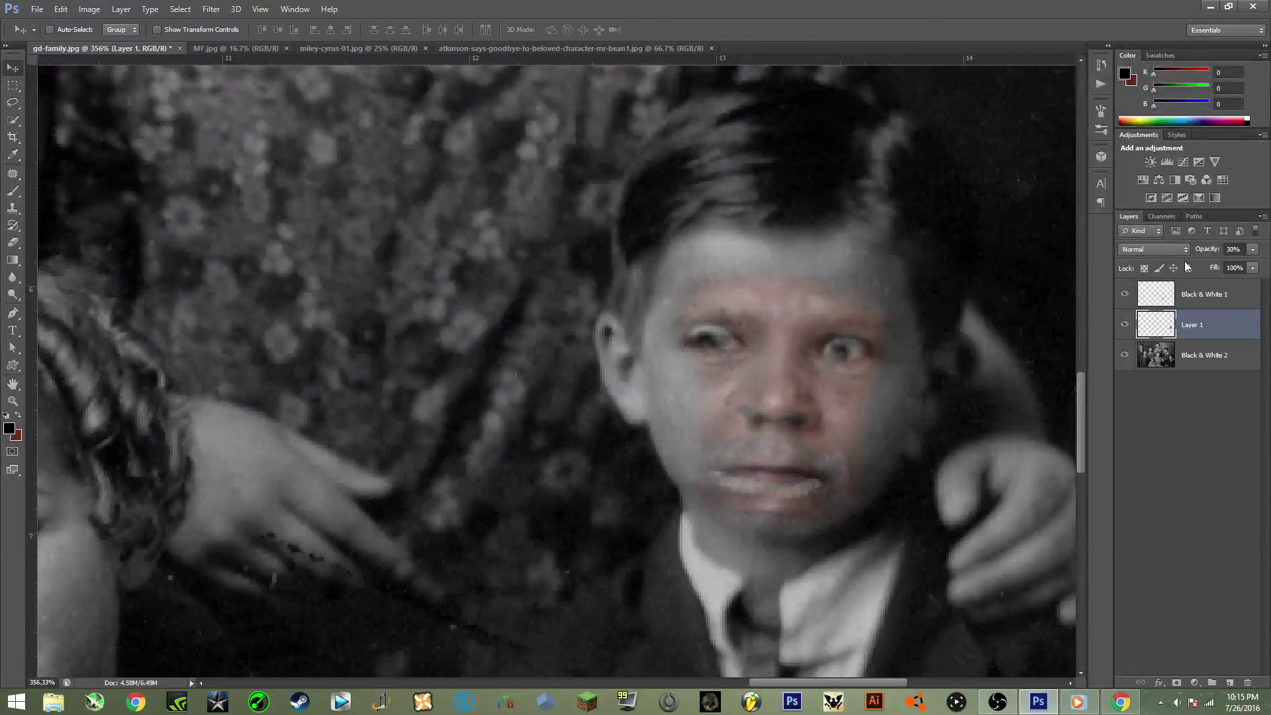
{"action": "left_click_drag", "start_coordinate": [1201, 248], "coordinate": [1269, 250]}
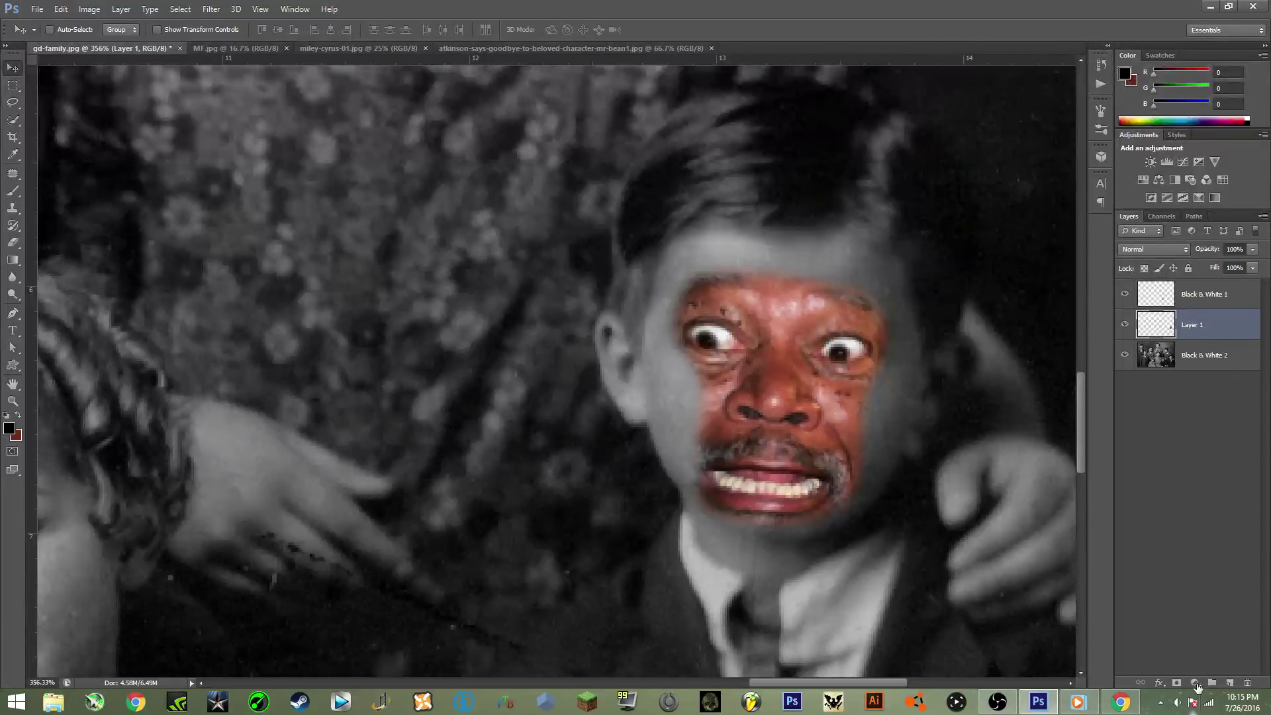
Add a Black & White adjustment layer to the face, then zoom in on the boy's face
{"action": "left_click", "coordinate": [1196, 684]}
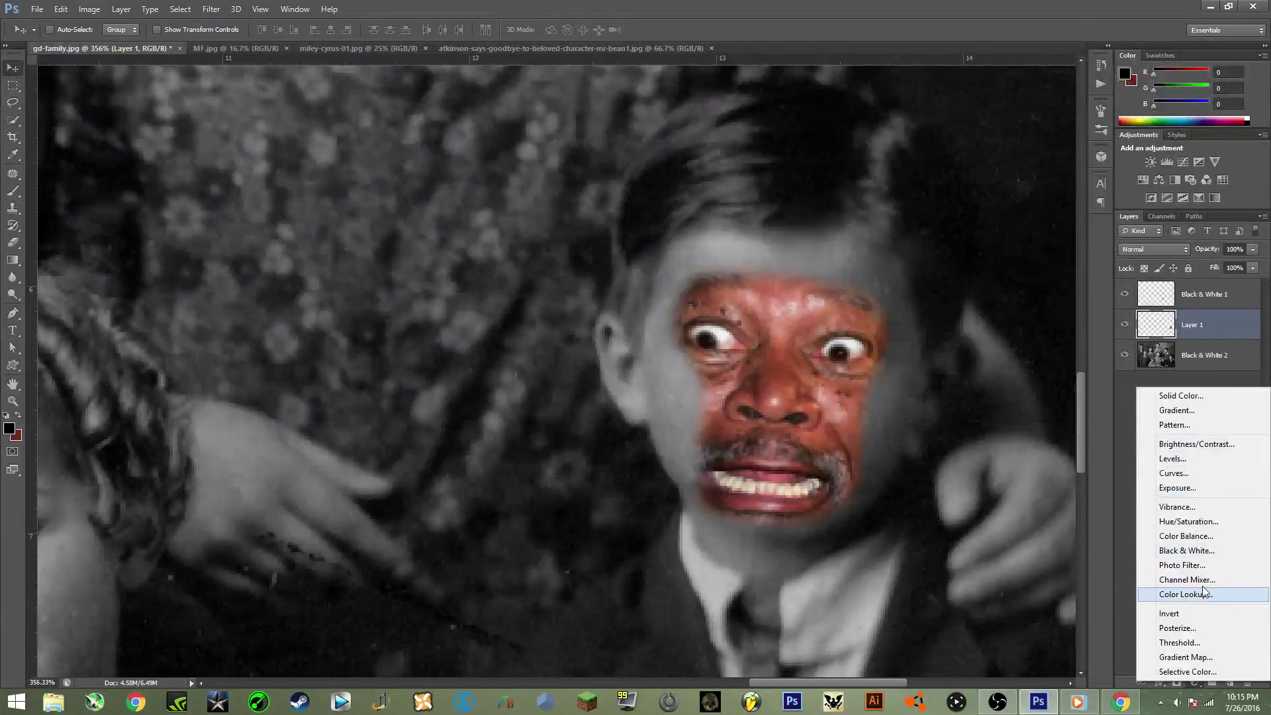
{"action": "left_click", "coordinate": [1187, 550]}
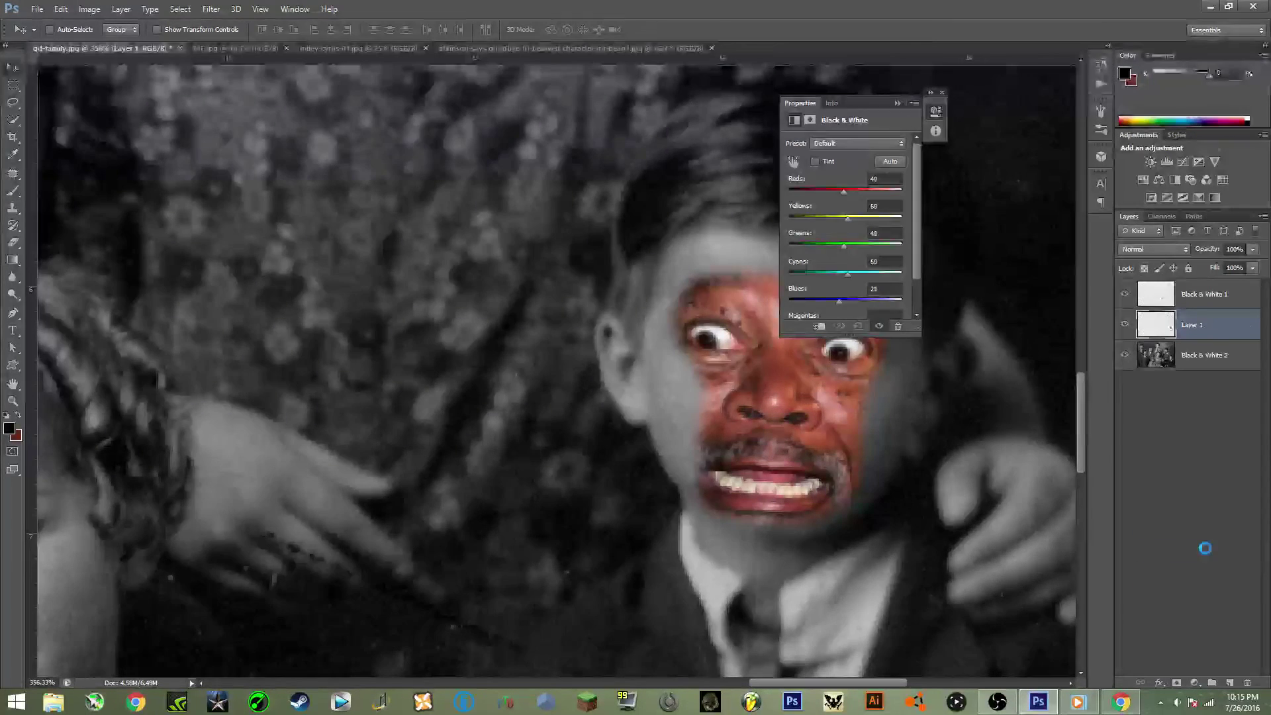
{"action": "left_click", "coordinate": [942, 92]}
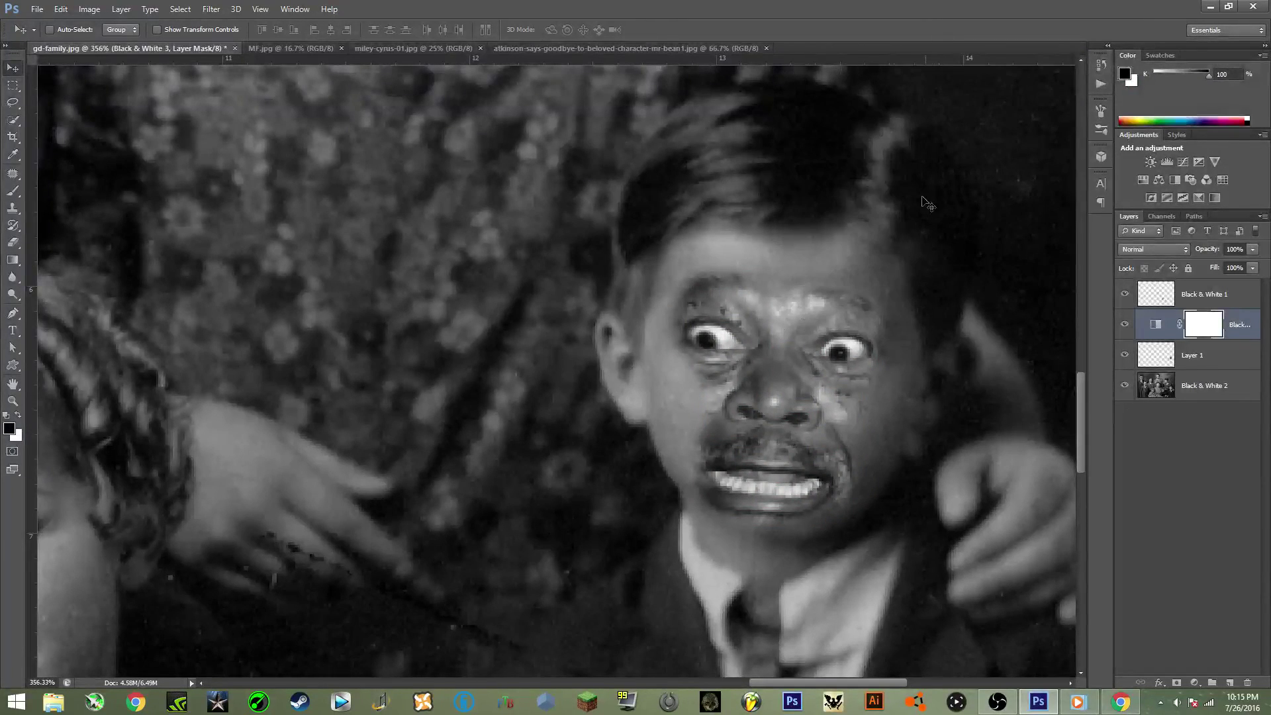
{"action": "double_click", "coordinate": [15, 384]}
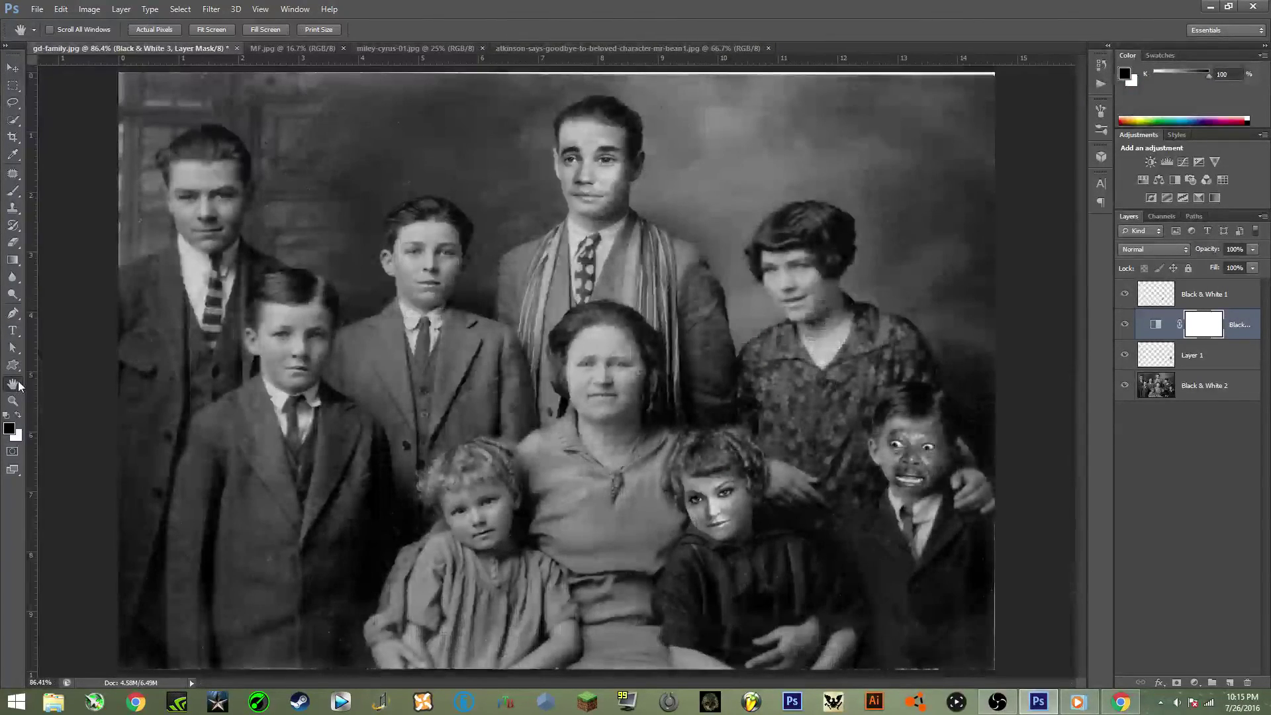
{"action": "left_click_drag", "start_coordinate": [899, 449], "coordinate": [983, 522]}
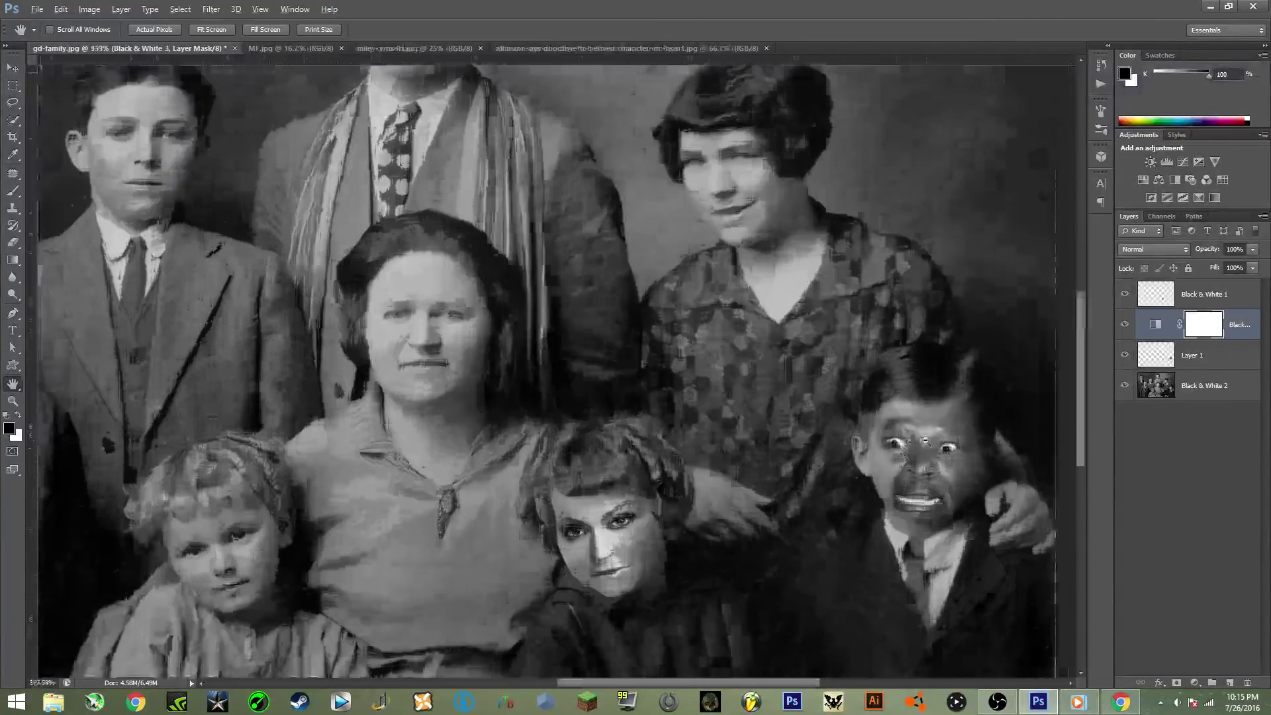
{"action": "scroll", "coordinate": [984, 521], "scroll_direction": "down", "scroll_amount": 2}
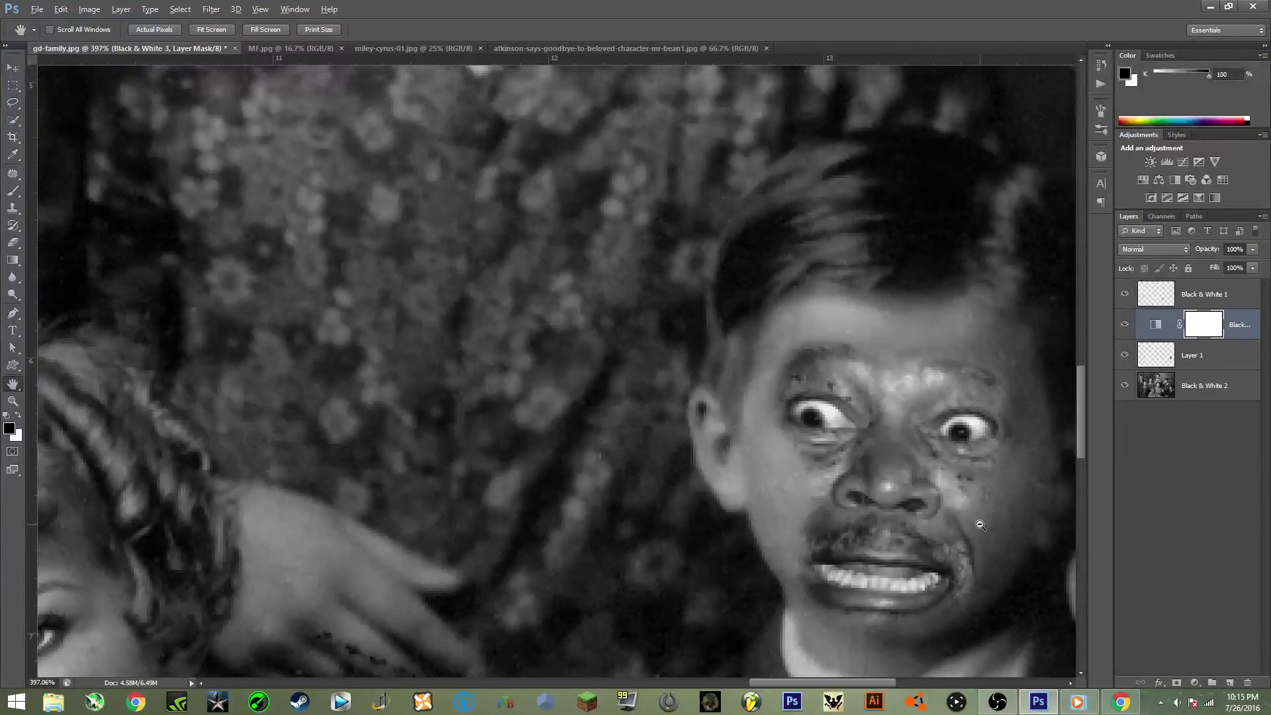
{"action": "key", "text": "alt"}
Delete the face layer and its Black & White adjustment, then return to MF.jpg
{"action": "left_click", "coordinate": [1235, 355], "text": "shift"}
{"action": "left_click_drag", "start_coordinate": [1236, 355], "coordinate": [1248, 683]}
{"action": "left_click", "coordinate": [303, 48]}
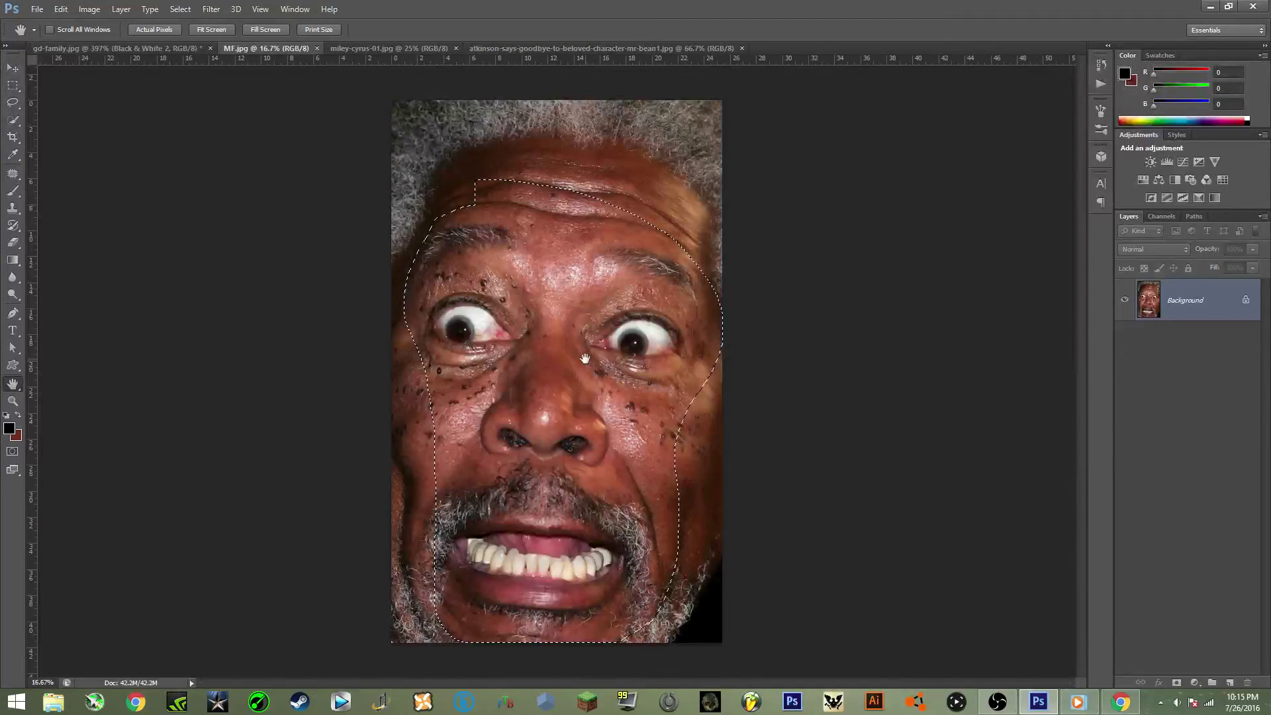
{"action": "left_click", "coordinate": [12, 102]}
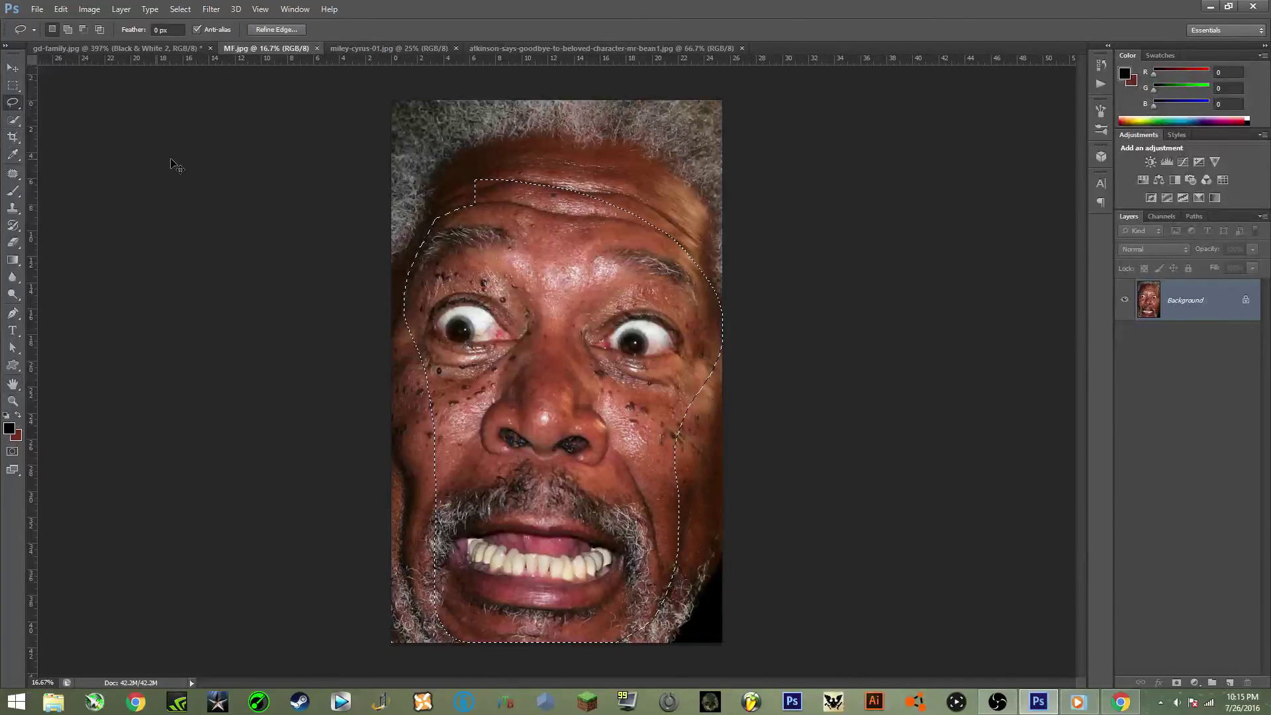
{"action": "key", "text": "ctrl+d"}
Drag the selected MF.jpg face into the family photo as a new layer
{"action": "key", "text": "v"}
{"action": "left_click_drag", "start_coordinate": [586, 274], "coordinate": [177, 28]}
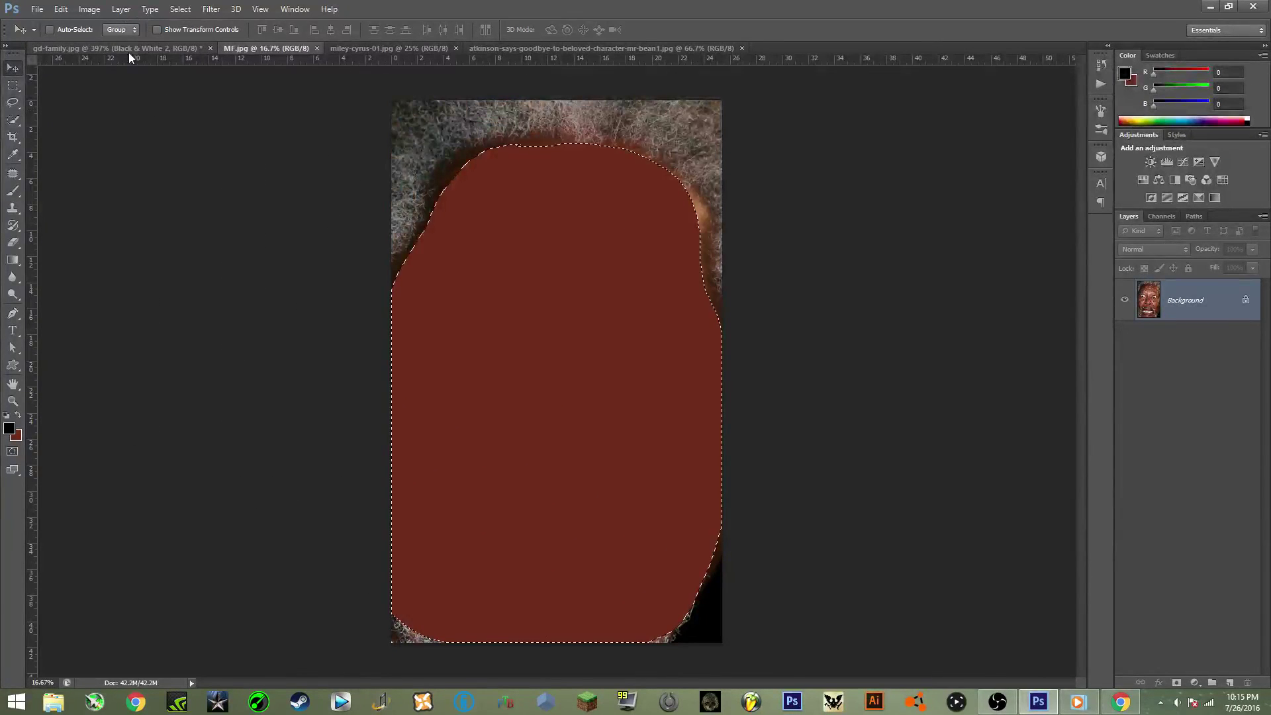
{"action": "key", "text": "ctrl+z"}
{"action": "mouse_move", "coordinate": [570, 304]}
{"action": "left_mouse_down"}
{"action": "mouse_move", "coordinate": [158, 46]}
{"action": "mouse_move", "coordinate": [542, 284]}
{"action": "mouse_move", "coordinate": [685, 276]}
{"action": "left_mouse_up"}
{"action": "scroll", "coordinate": [550, 288], "scroll_direction": "down", "scroll_amount": 10}
Free-transform the new face, shrinking it to about 57% and rotating it slightly
{"action": "key", "text": "ctrl+t"}
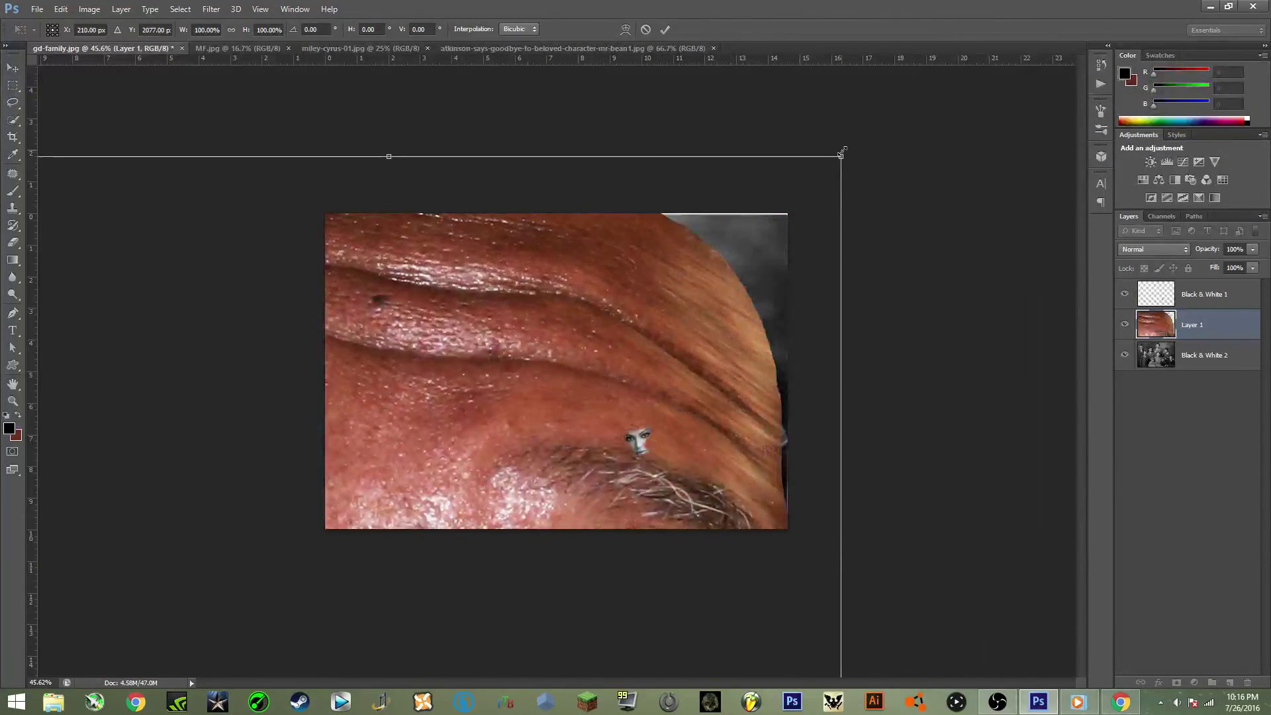
{"action": "left_click_drag", "start_coordinate": [841, 153], "coordinate": [287, 590]}
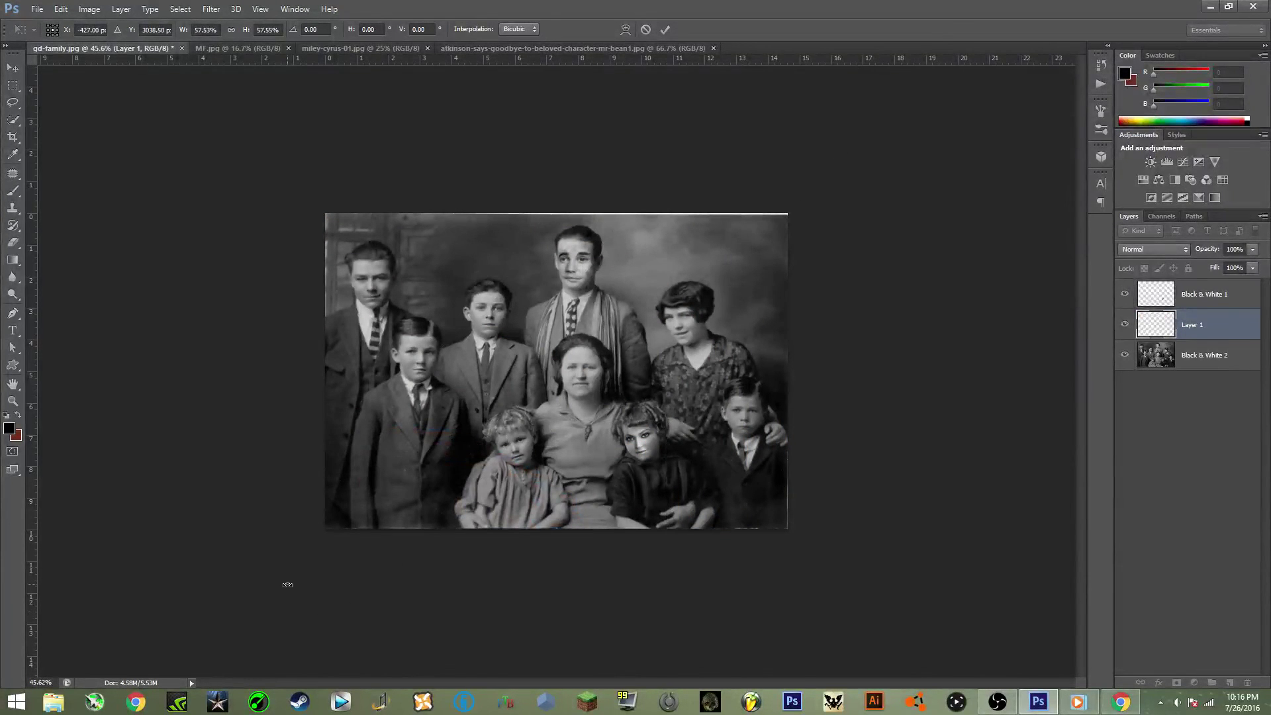
{"action": "left_click_drag", "start_coordinate": [336, 547], "coordinate": [353, 527]}
{"action": "key", "text": "ctrl+minus"}
{"action": "key", "text": "ctrl+minus"}
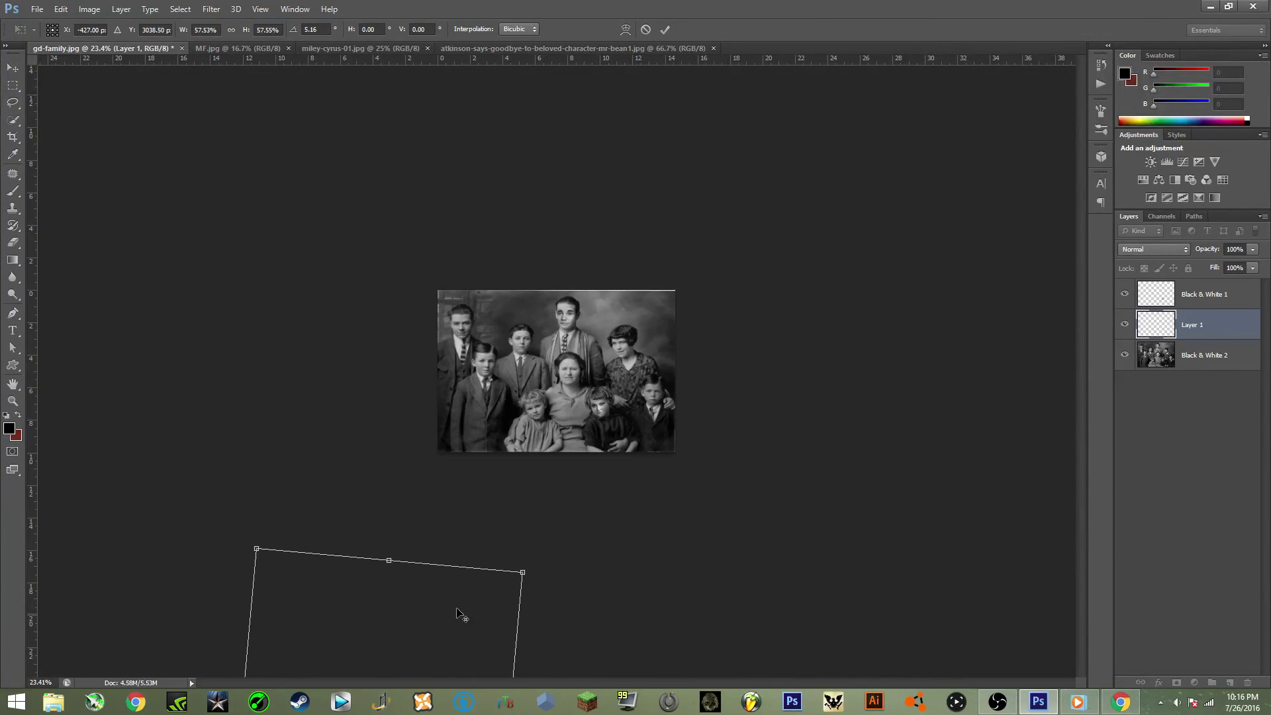
{"action": "mouse_move", "coordinate": [539, 573]}
{"action": "left_mouse_down"}
{"action": "mouse_move", "coordinate": [508, 482]}
{"action": "mouse_move", "coordinate": [702, 250]}
{"action": "mouse_move", "coordinate": [711, 264]}
{"action": "mouse_move", "coordinate": [511, 586]}
{"action": "mouse_move", "coordinate": [625, 341]}
{"action": "mouse_move", "coordinate": [646, 380]}
{"action": "left_mouse_up"}
{"action": "scroll", "coordinate": [646, 380], "scroll_direction": "up", "scroll_amount": 5}
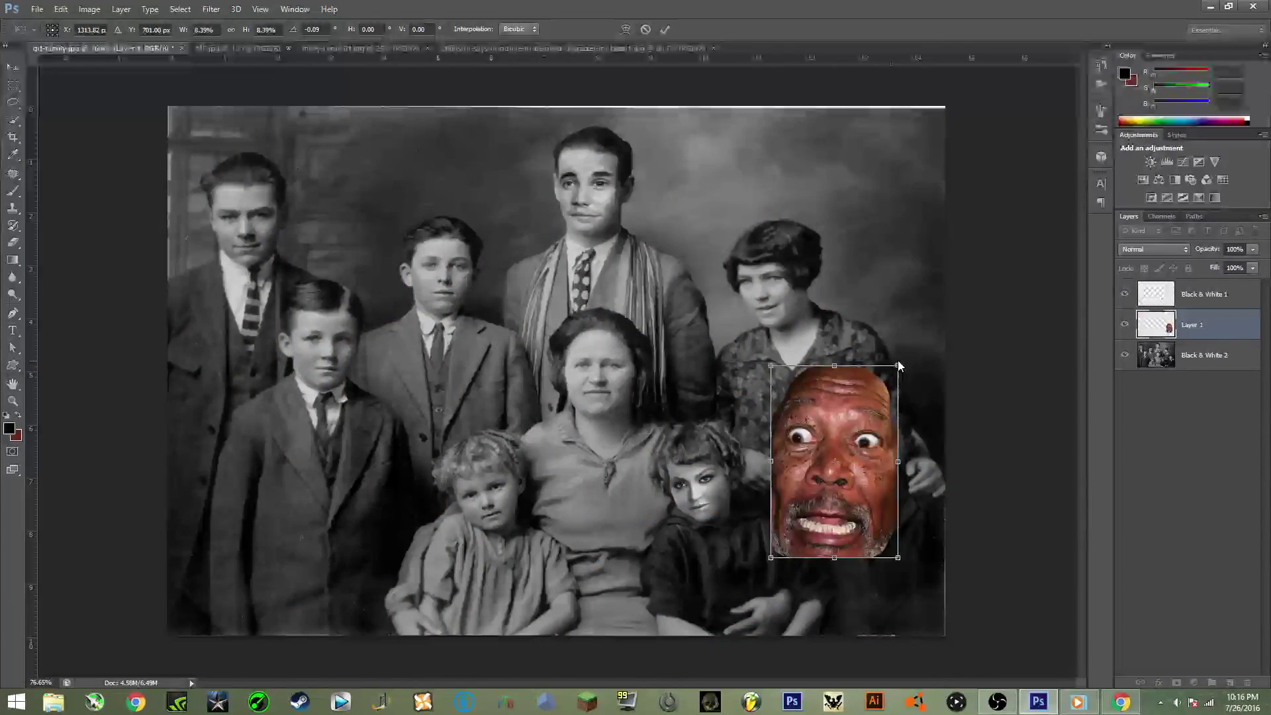
Shrink the face to about 3.46%, place it on the lower-right boy's head, and commit
{"action": "left_click_drag", "start_coordinate": [899, 363], "coordinate": [832, 465]}
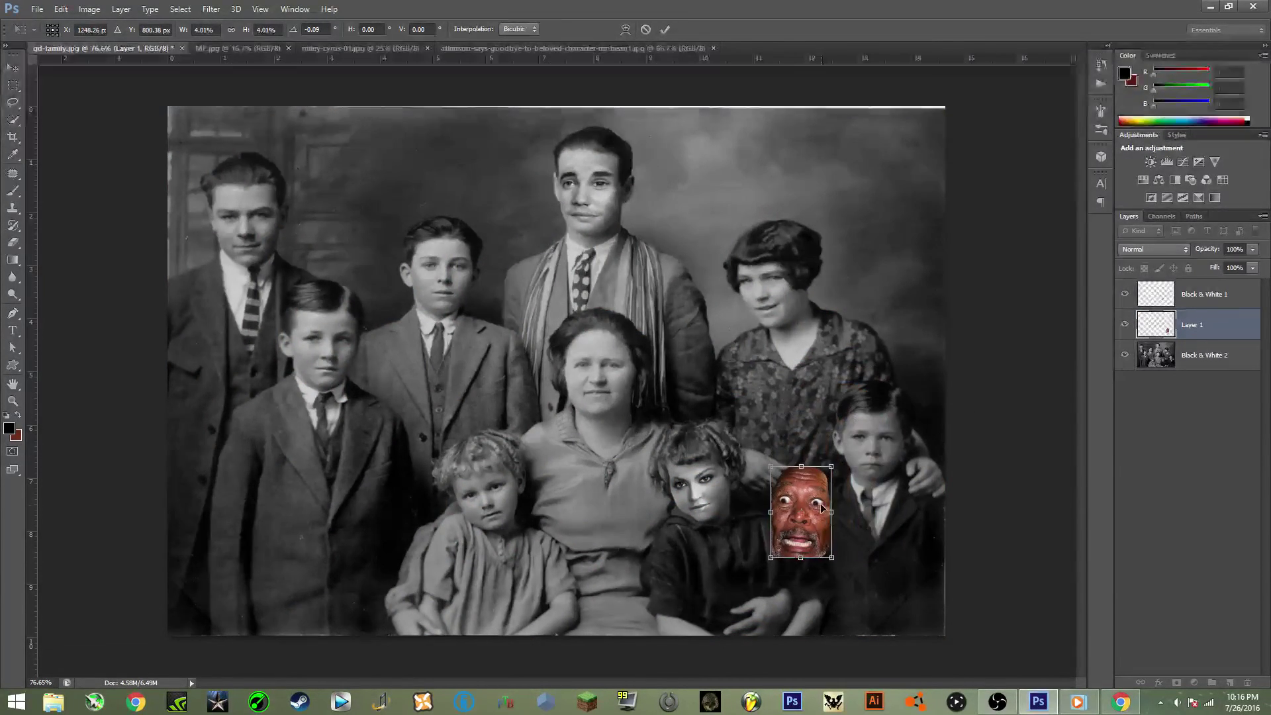
{"action": "left_click_drag", "start_coordinate": [821, 512], "coordinate": [893, 442]}
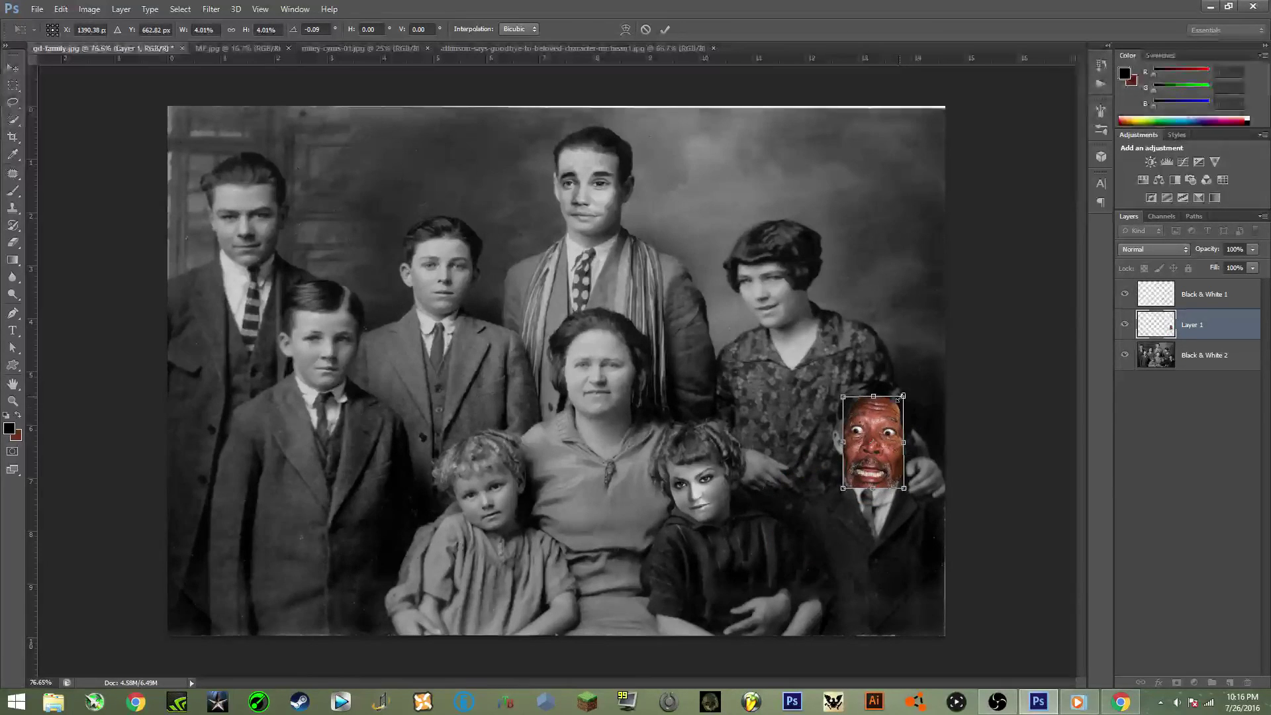
{"action": "left_click_drag", "start_coordinate": [903, 396], "coordinate": [896, 406]}
{"action": "left_click_drag", "start_coordinate": [883, 450], "coordinate": [886, 443]}
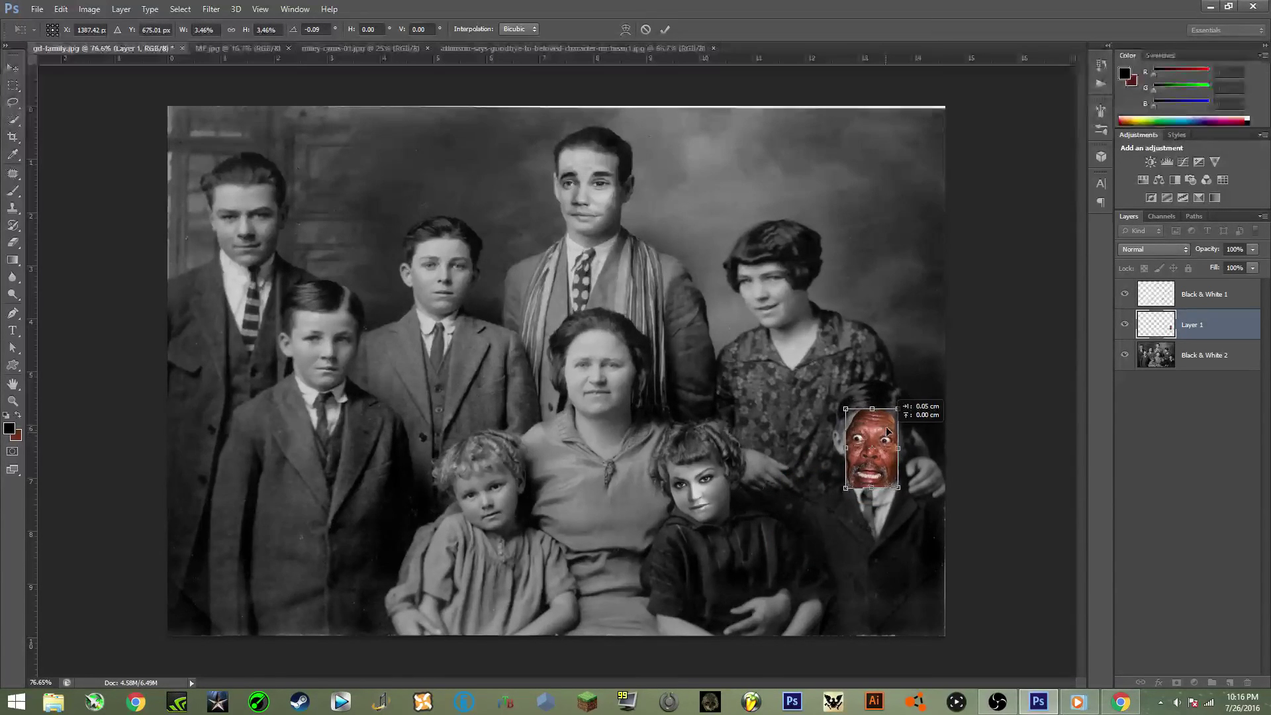
{"action": "scroll", "coordinate": [887, 442], "scroll_direction": "up", "scroll_amount": 2}
{"action": "scroll", "coordinate": [990, 531], "scroll_direction": "up", "scroll_amount": 2}
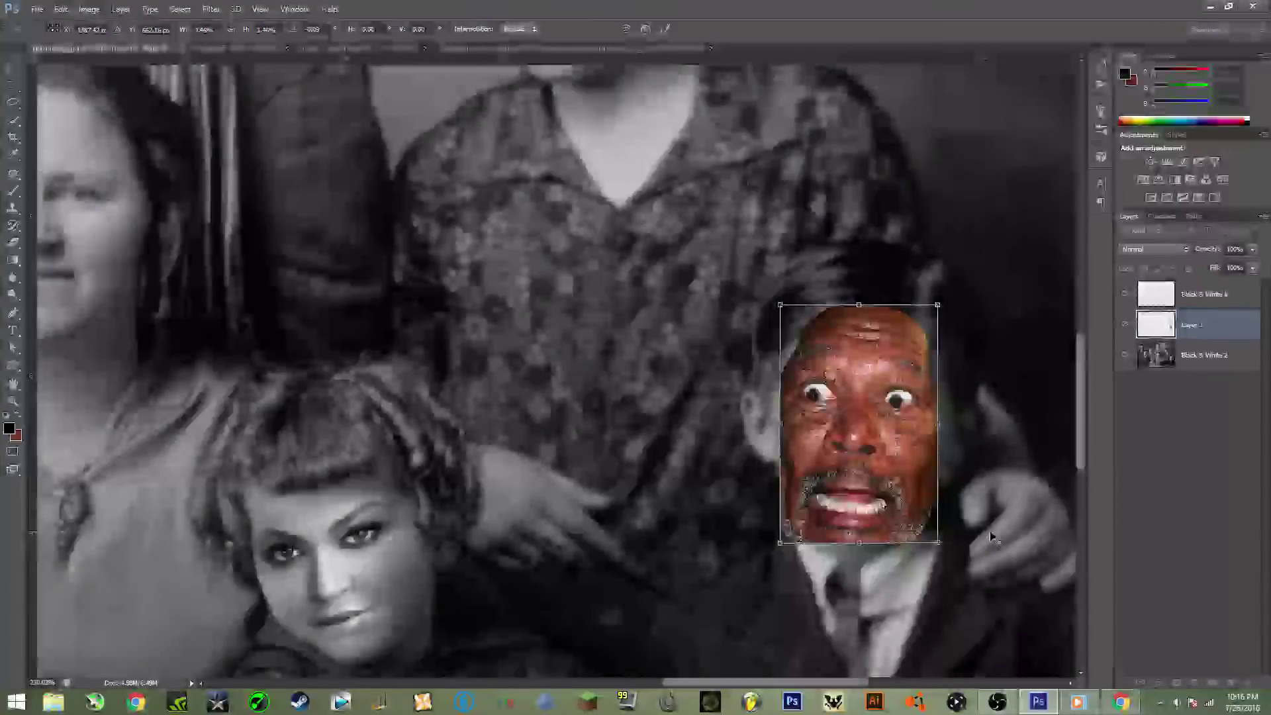
{"action": "scroll", "coordinate": [990, 531], "scroll_direction": "up", "scroll_amount": 2}
{"action": "key", "text": "alt+space"}
{"action": "key", "text": "Escape"}
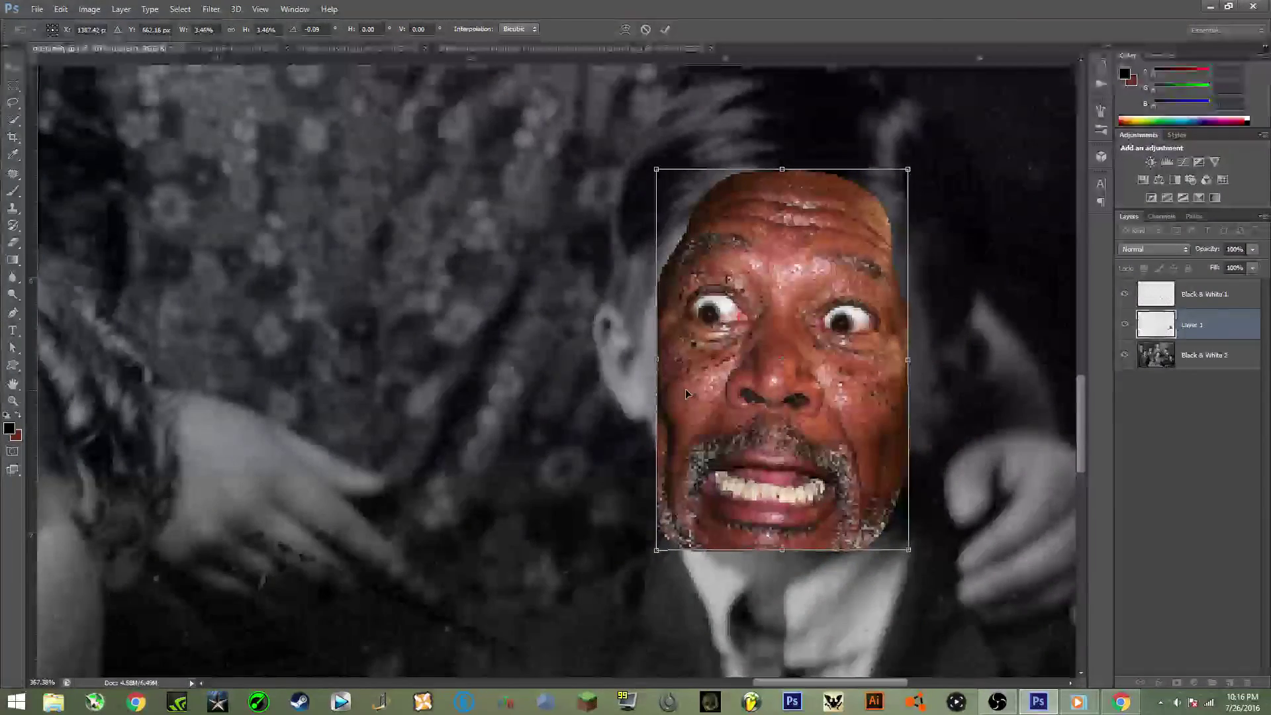
{"action": "key", "text": "Return"}
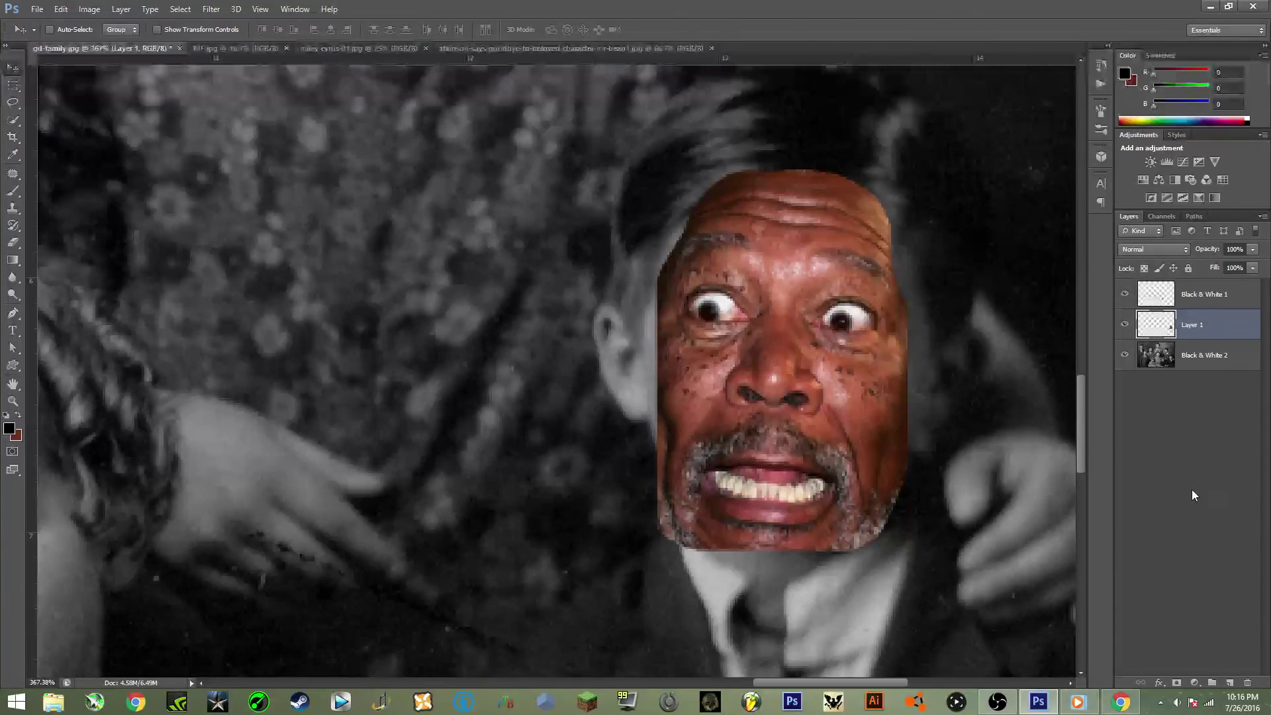
Add a layer mask, lower opacity to 34%, and brush away the chin, cheek, forehead and ear edges
{"action": "left_click", "coordinate": [1177, 683]}
{"action": "key", "text": "b"}
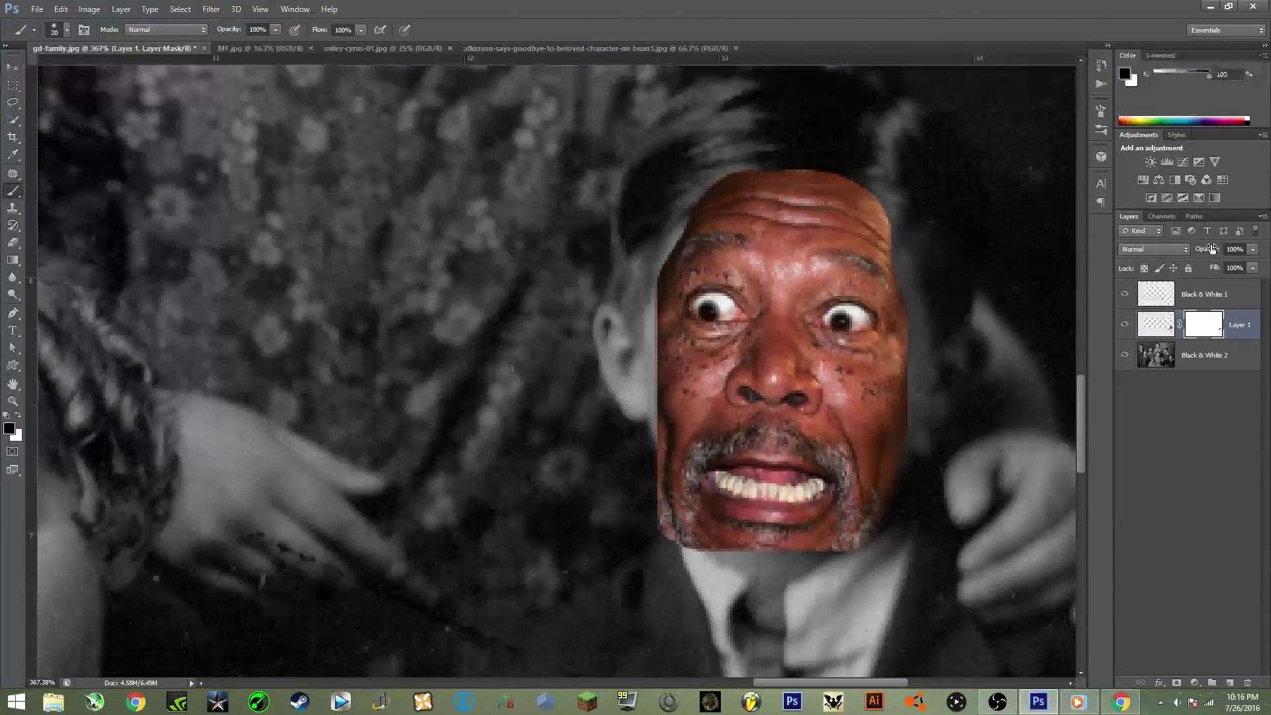
{"action": "left_click_drag", "start_coordinate": [1214, 250], "coordinate": [1167, 250]}
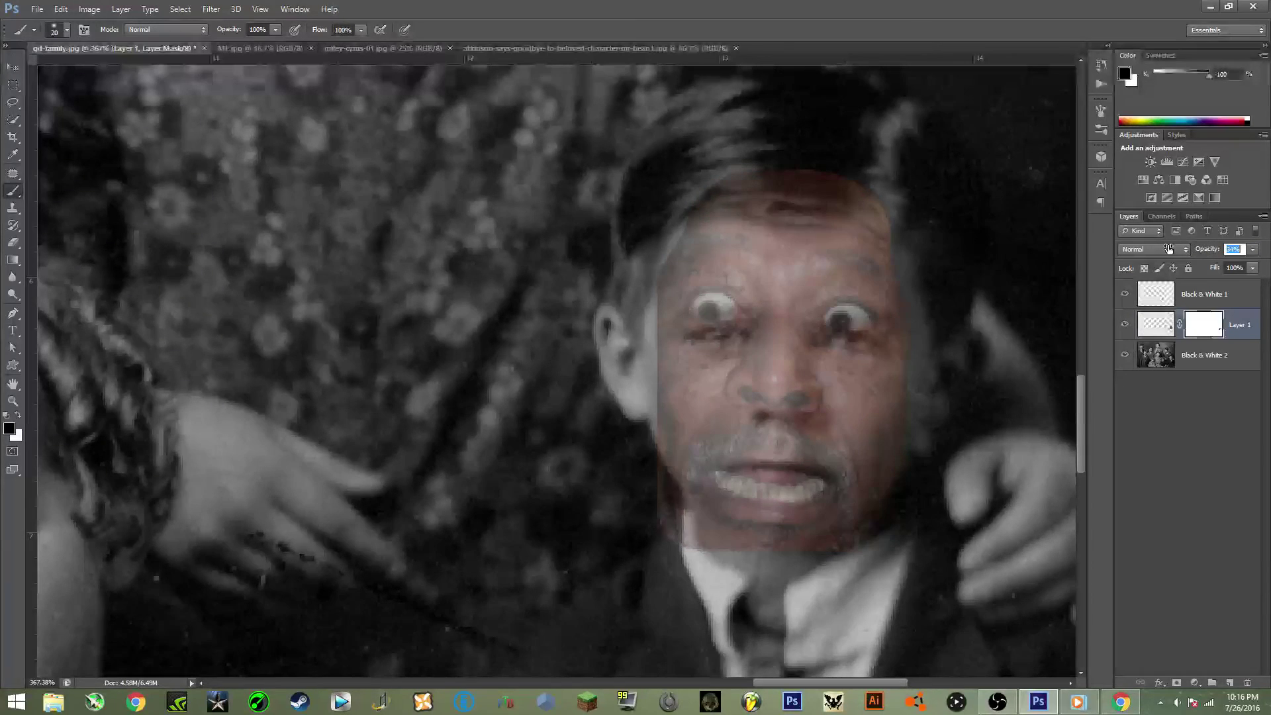
{"action": "mouse_move", "coordinate": [792, 584]}
{"action": "left_mouse_down"}
{"action": "mouse_move", "coordinate": [646, 480]}
{"action": "mouse_move", "coordinate": [672, 524]}
{"action": "mouse_move", "coordinate": [757, 563]}
{"action": "mouse_move", "coordinate": [854, 540]}
{"action": "left_mouse_up"}
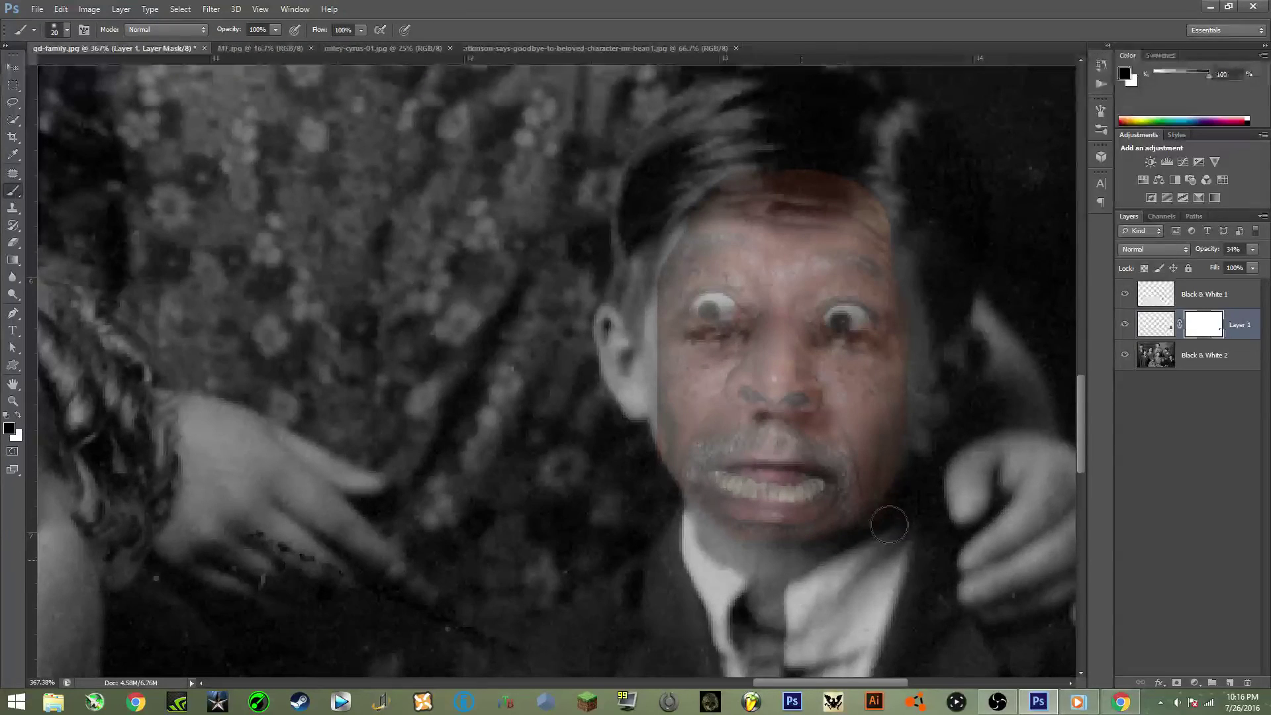
{"action": "mouse_move", "coordinate": [930, 385]}
{"action": "left_mouse_down"}
{"action": "mouse_move", "coordinate": [922, 243]}
{"action": "mouse_move", "coordinate": [917, 329]}
{"action": "left_mouse_up"}
{"action": "mouse_move", "coordinate": [879, 182]}
{"action": "left_mouse_down"}
{"action": "mouse_move", "coordinate": [682, 182]}
{"action": "mouse_move", "coordinate": [715, 201]}
{"action": "mouse_move", "coordinate": [851, 197]}
{"action": "left_mouse_up"}
{"action": "left_click_drag", "start_coordinate": [727, 202], "coordinate": [706, 192]}
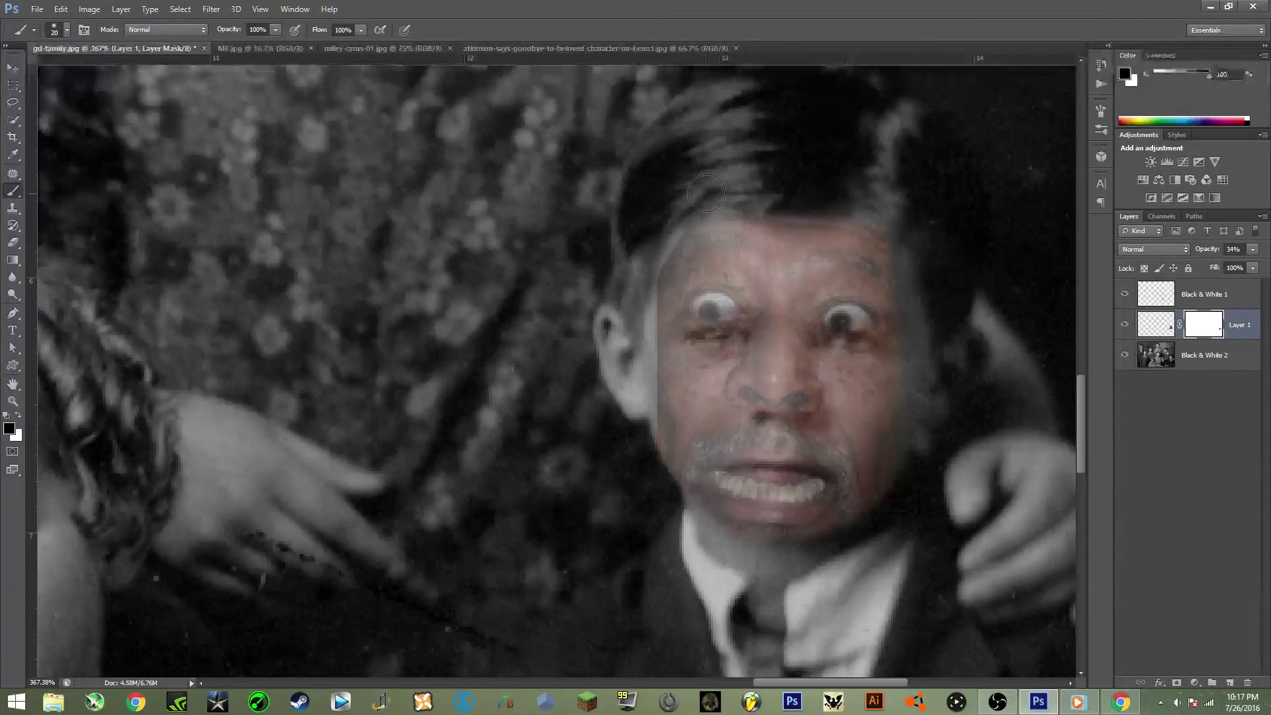
{"action": "mouse_move", "coordinate": [642, 309]}
{"action": "left_mouse_down"}
{"action": "mouse_move", "coordinate": [636, 430]}
{"action": "mouse_move", "coordinate": [644, 347]}
{"action": "left_mouse_up"}
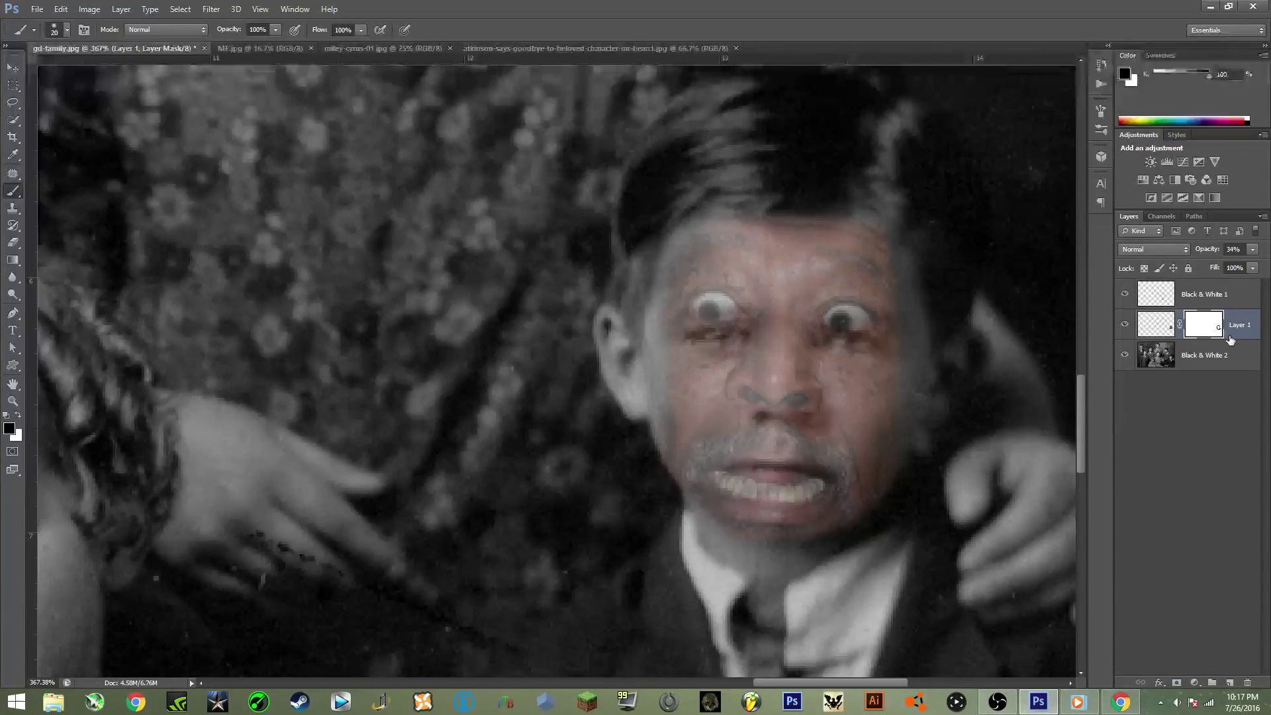
Apply the face mask, warp the face wider to fit the boy's head, and set opacity to 100%
{"action": "right_click", "coordinate": [1207, 330]}
{"action": "left_click", "coordinate": [1171, 368]}
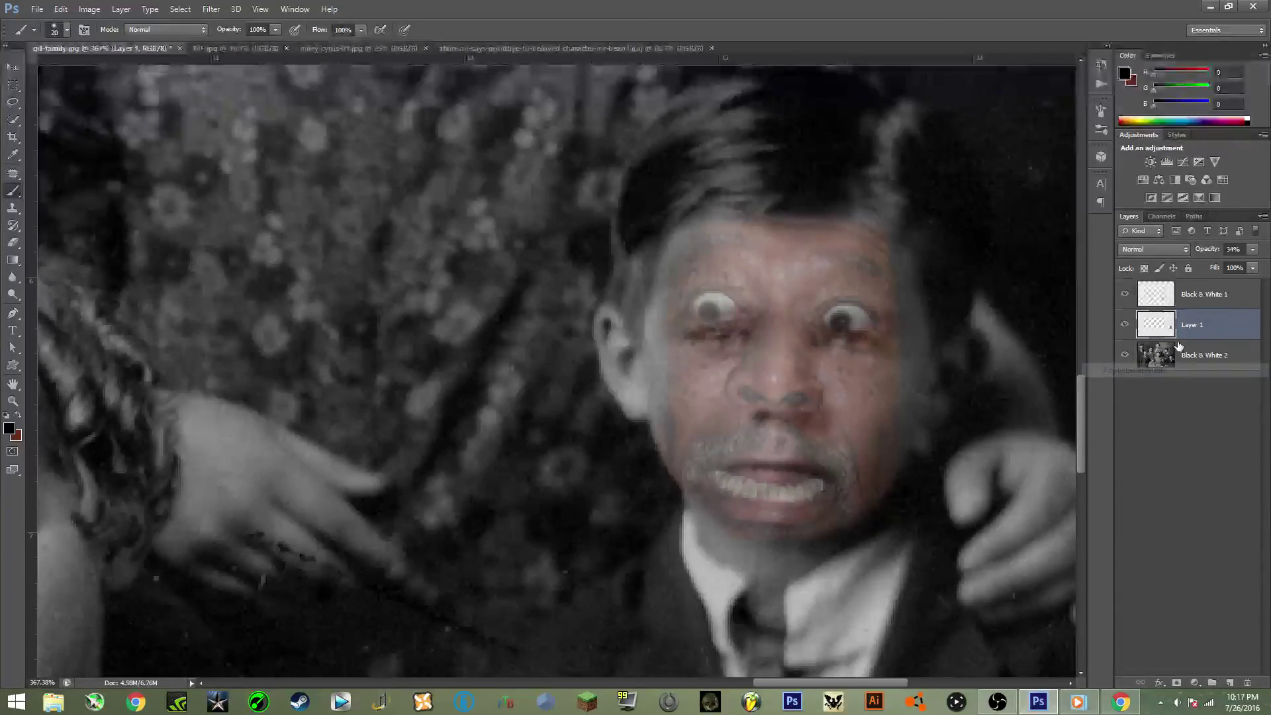
{"action": "key", "text": "ctrl+t"}
{"action": "right_click", "coordinate": [898, 345]}
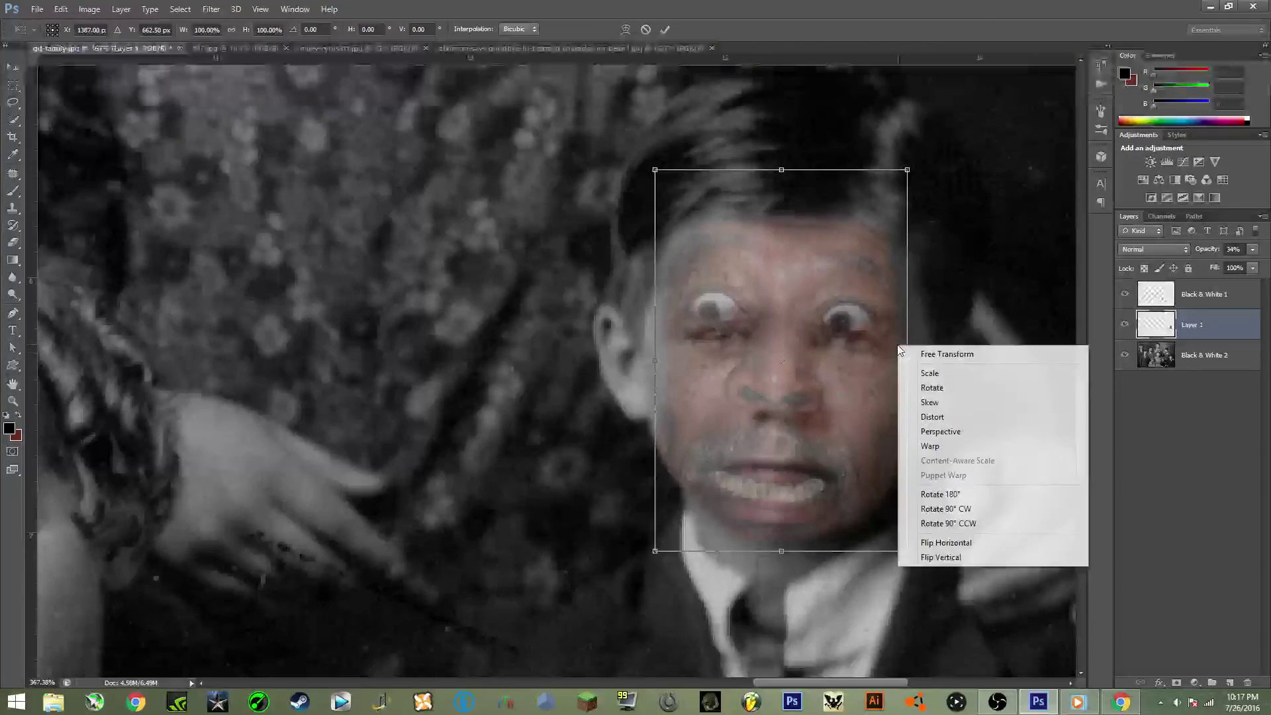
{"action": "left_click", "coordinate": [921, 443]}
{"action": "left_click_drag", "start_coordinate": [732, 374], "coordinate": [681, 377]}
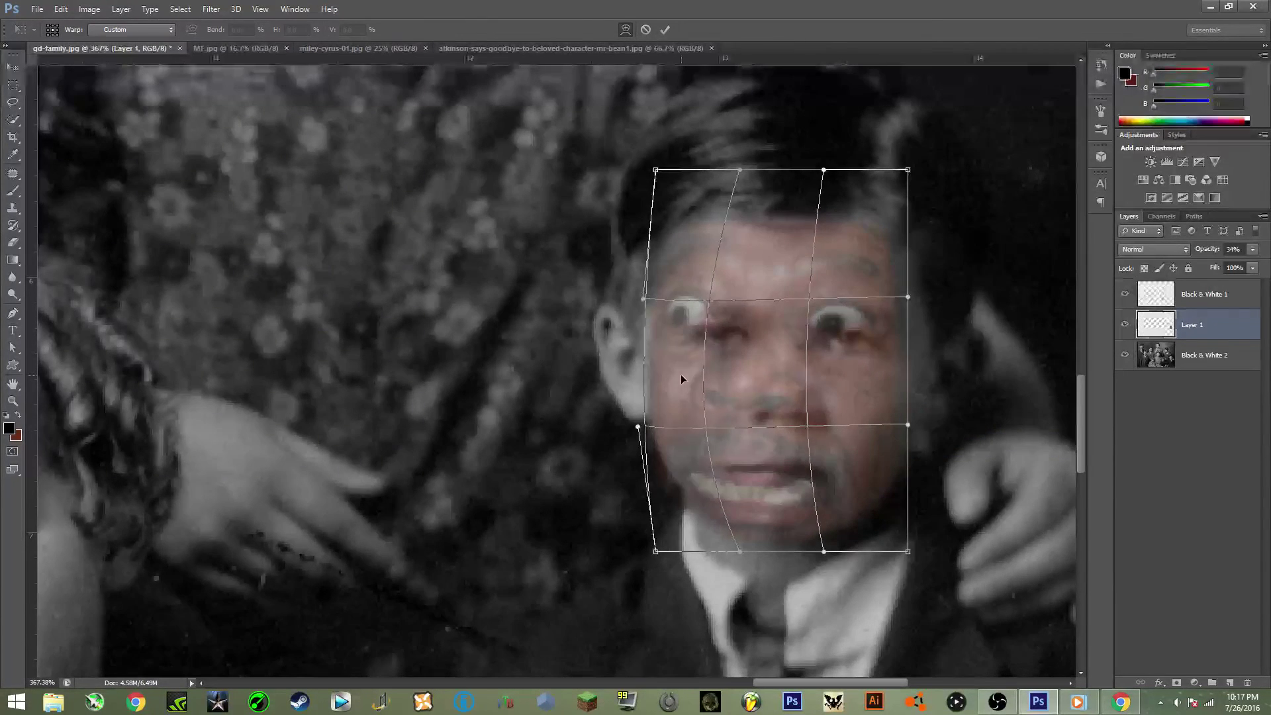
{"action": "left_click_drag", "start_coordinate": [821, 370], "coordinate": [904, 363]}
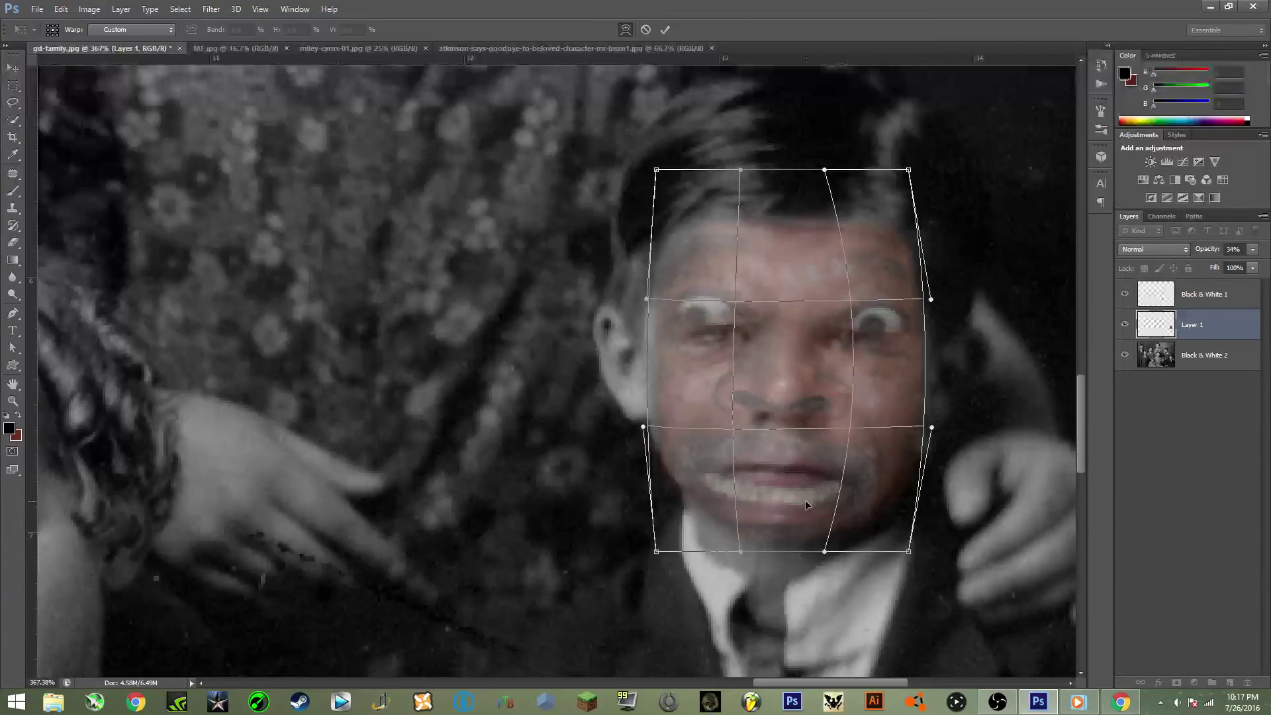
{"action": "key", "text": "Return"}
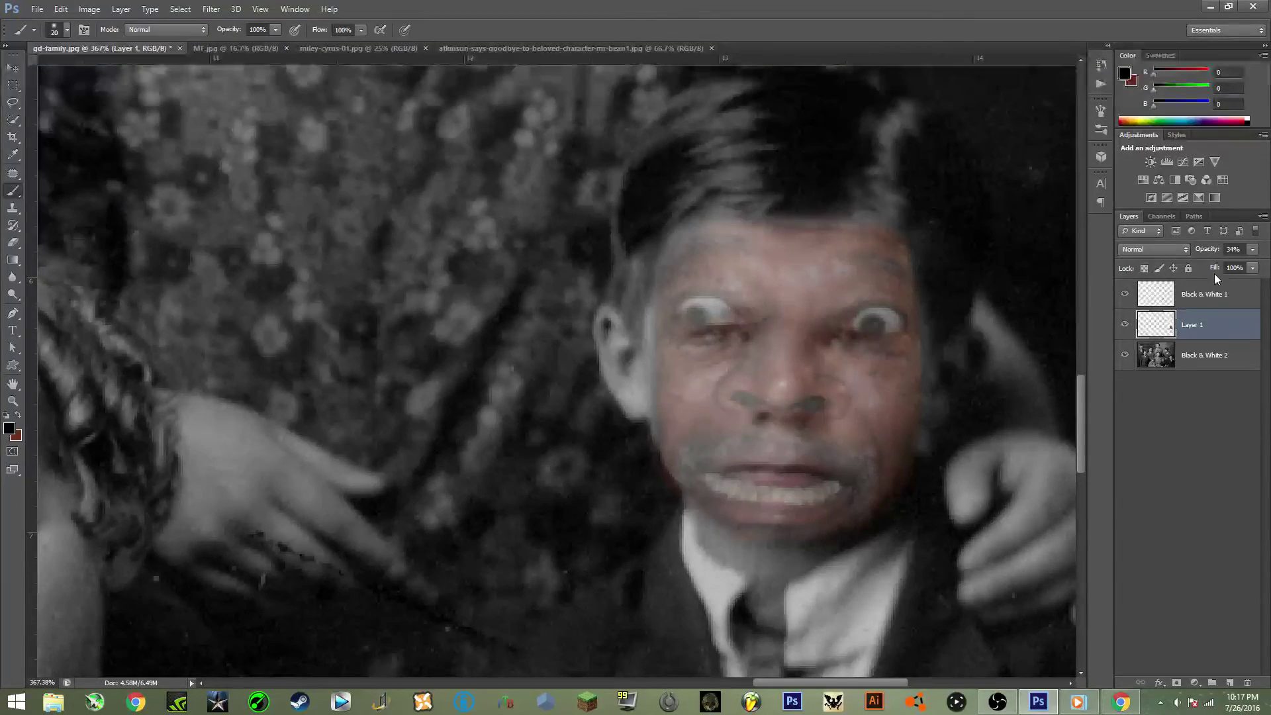
{"action": "left_click_drag", "start_coordinate": [1196, 255], "coordinate": [1267, 260]}
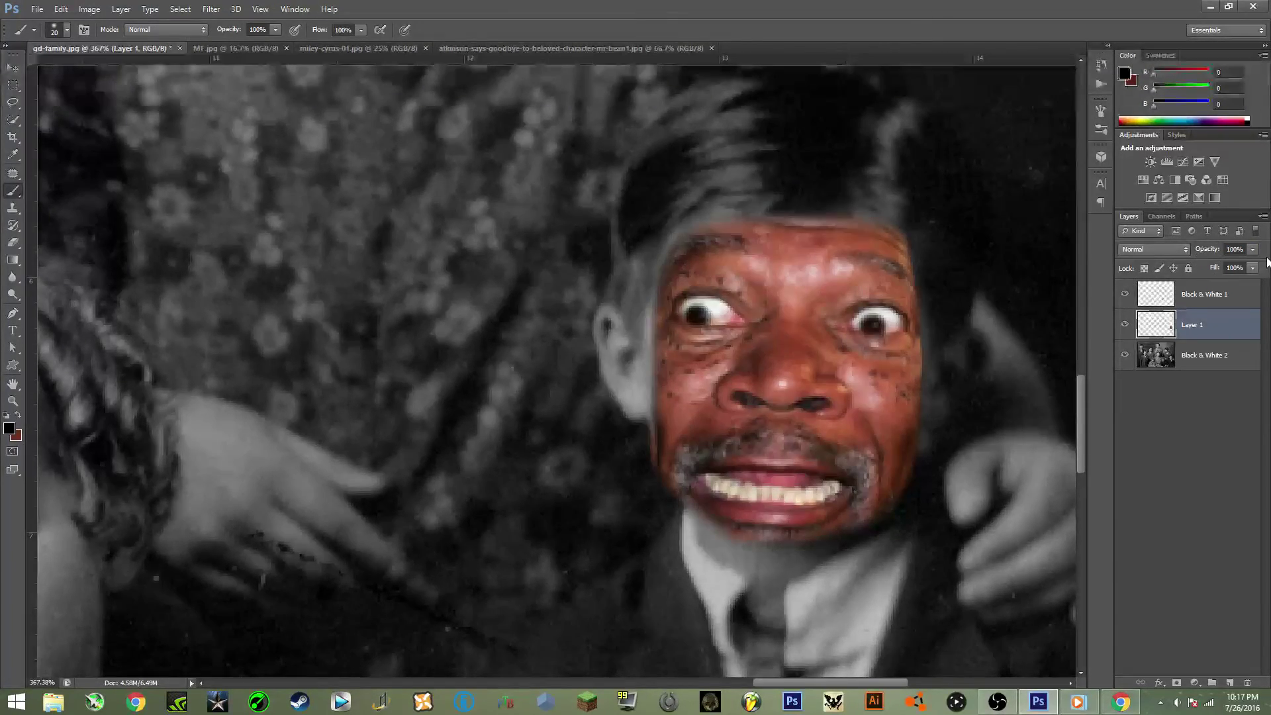
Add a Black & White adjustment and merge it into the boy's face layer
{"action": "left_click", "coordinate": [1194, 682]}
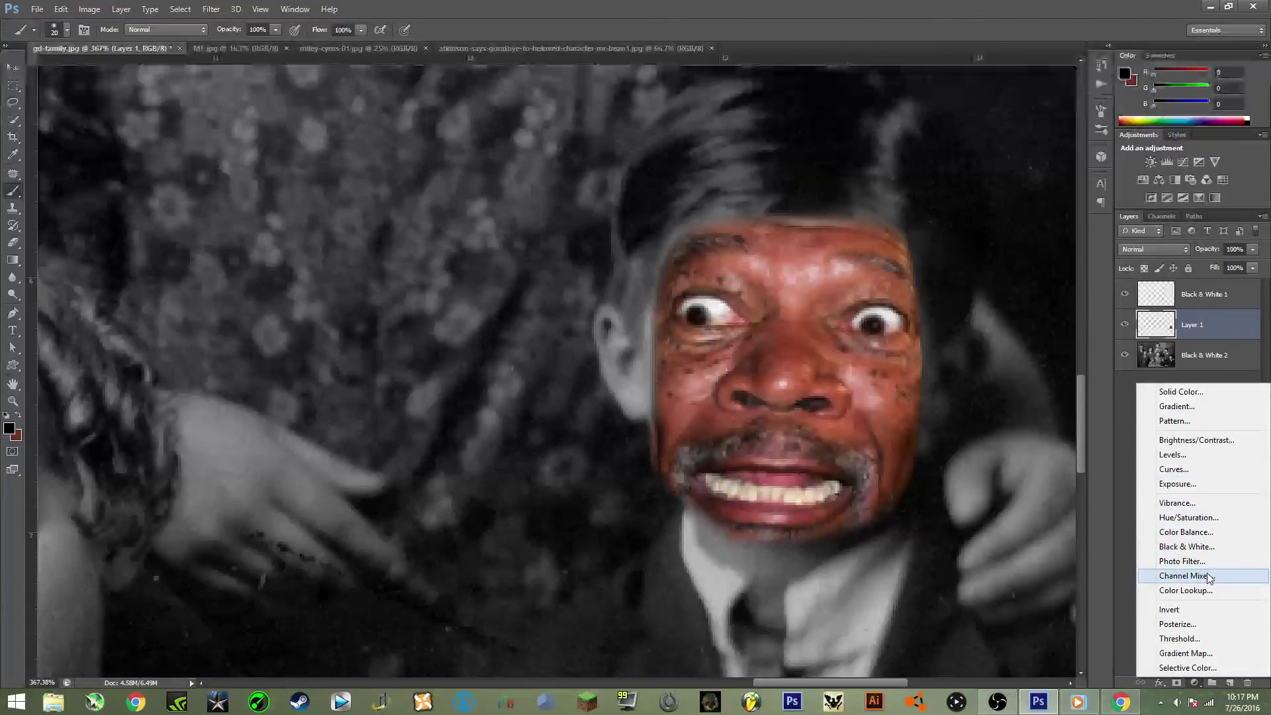
{"action": "left_click", "coordinate": [1192, 547]}
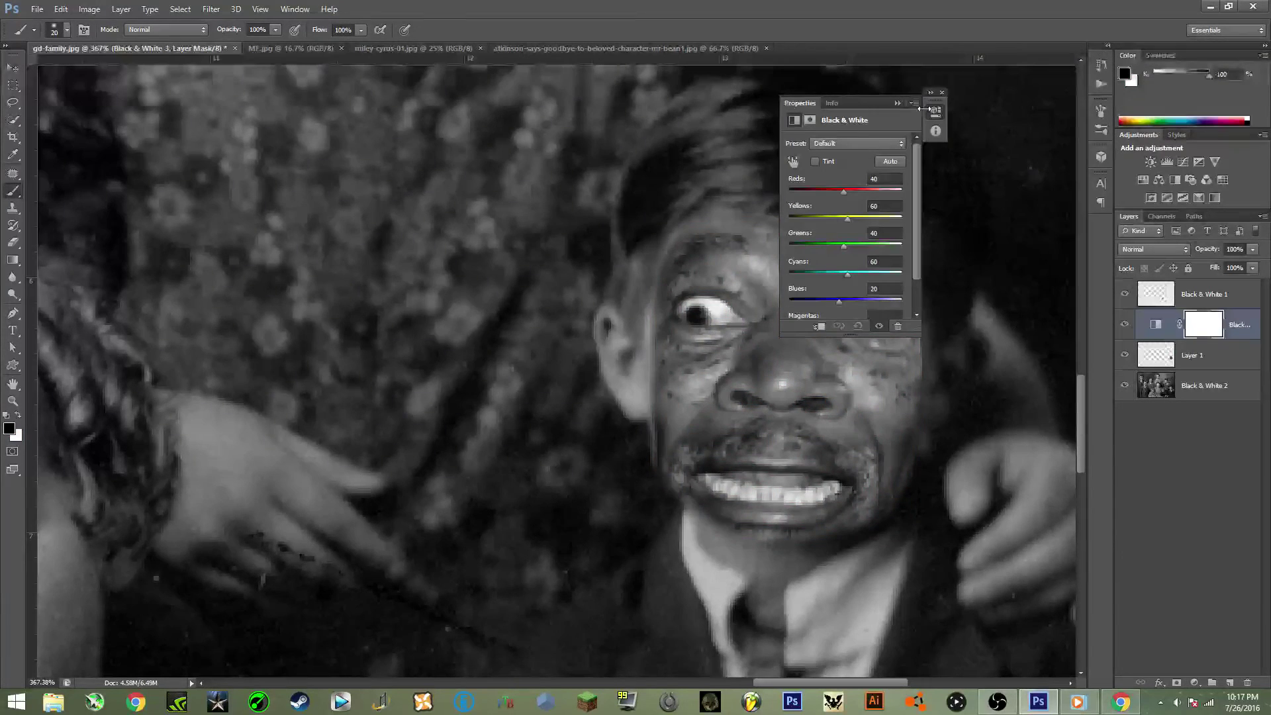
{"action": "left_click", "coordinate": [941, 94]}
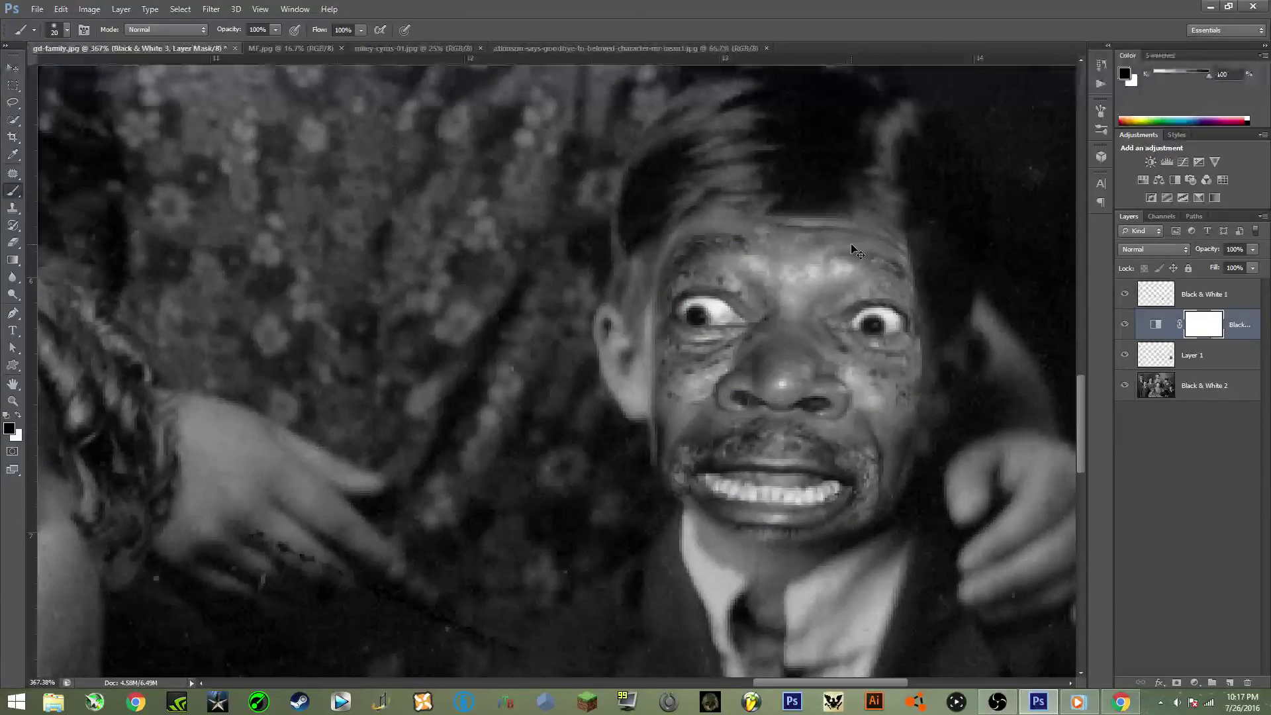
{"action": "left_click", "coordinate": [1200, 356], "text": "shift"}
{"action": "right_click", "coordinate": [1200, 355]}
{"action": "left_click", "coordinate": [1155, 480]}
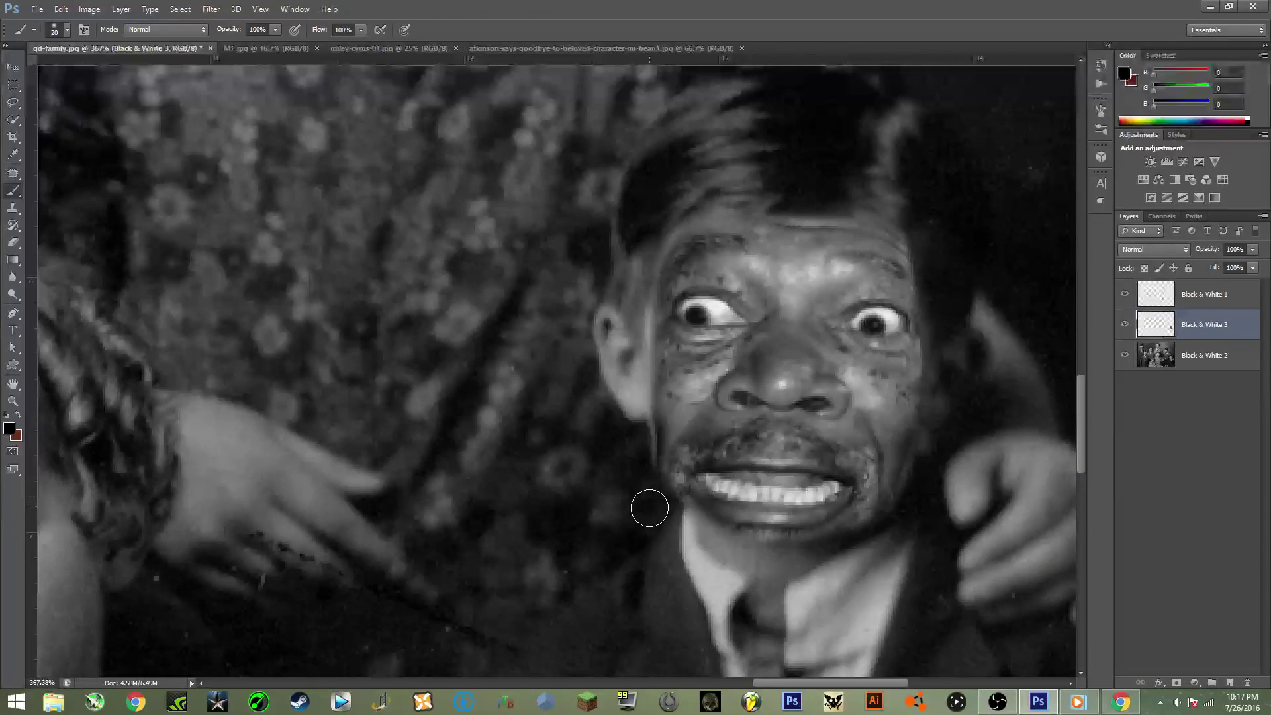
Mask the grey face and paint out the hard left and right jaw edges
{"action": "left_click", "coordinate": [1177, 681]}
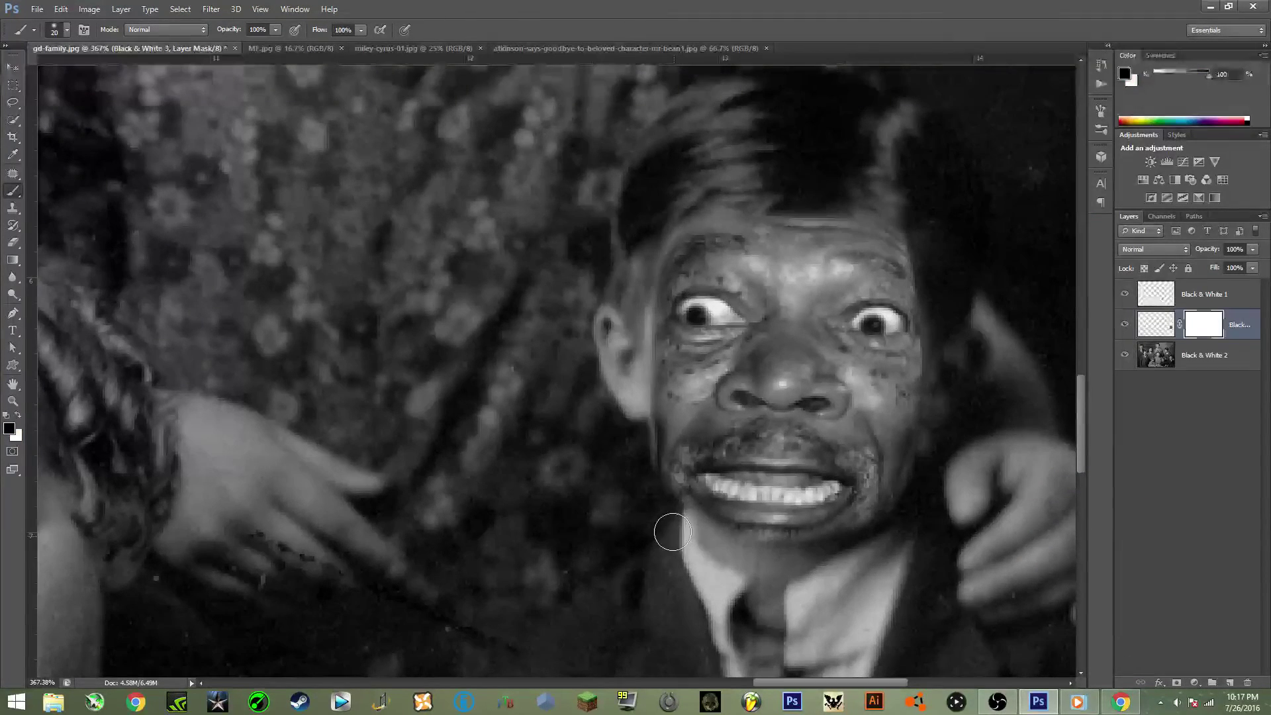
{"action": "mouse_move", "coordinate": [660, 466]}
{"action": "left_mouse_down"}
{"action": "mouse_move", "coordinate": [669, 519]}
{"action": "mouse_move", "coordinate": [656, 503]}
{"action": "left_mouse_up"}
{"action": "mouse_move", "coordinate": [622, 443]}
{"action": "left_mouse_down"}
{"action": "mouse_move", "coordinate": [643, 477]}
{"action": "mouse_move", "coordinate": [634, 440]}
{"action": "mouse_move", "coordinate": [681, 517]}
{"action": "left_mouse_up"}
{"action": "mouse_move", "coordinate": [945, 519]}
{"action": "left_mouse_down"}
{"action": "mouse_move", "coordinate": [931, 482]}
{"action": "mouse_move", "coordinate": [857, 564]}
{"action": "left_mouse_up"}
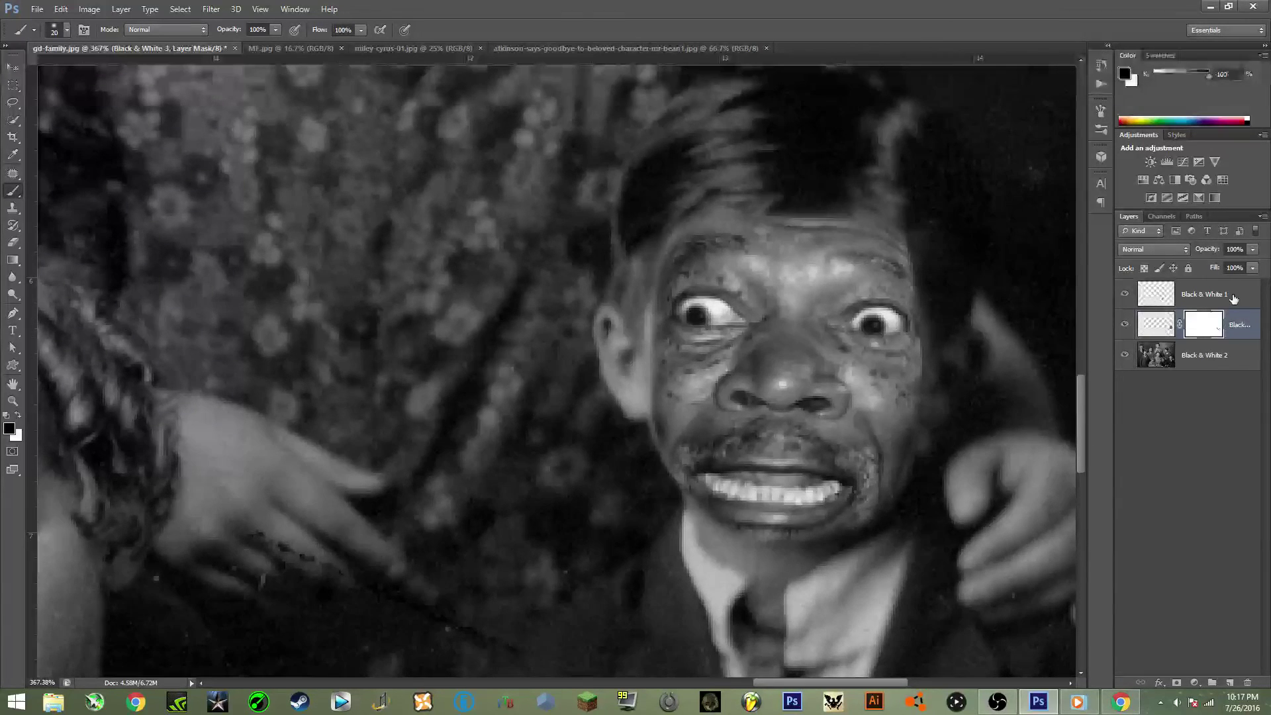
Select the Black & White layers and merge everything into a single layer
{"action": "left_click", "coordinate": [1242, 309], "text": "ctrl"}
{"action": "left_click", "coordinate": [1236, 358], "text": "shift"}
{"action": "right_click", "coordinate": [1231, 356]}
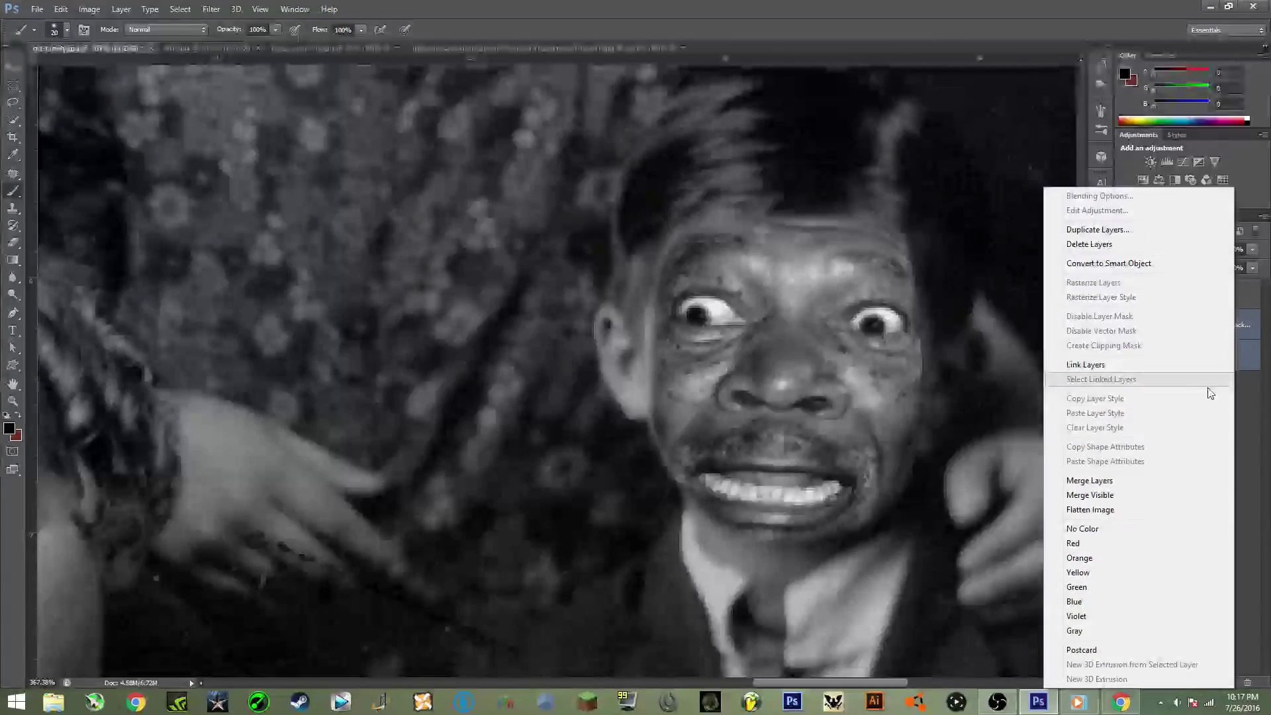
{"action": "left_click", "coordinate": [1178, 475]}
{"action": "left_click", "coordinate": [1225, 299], "text": "ctrl"}
{"action": "right_click", "coordinate": [1228, 301]}
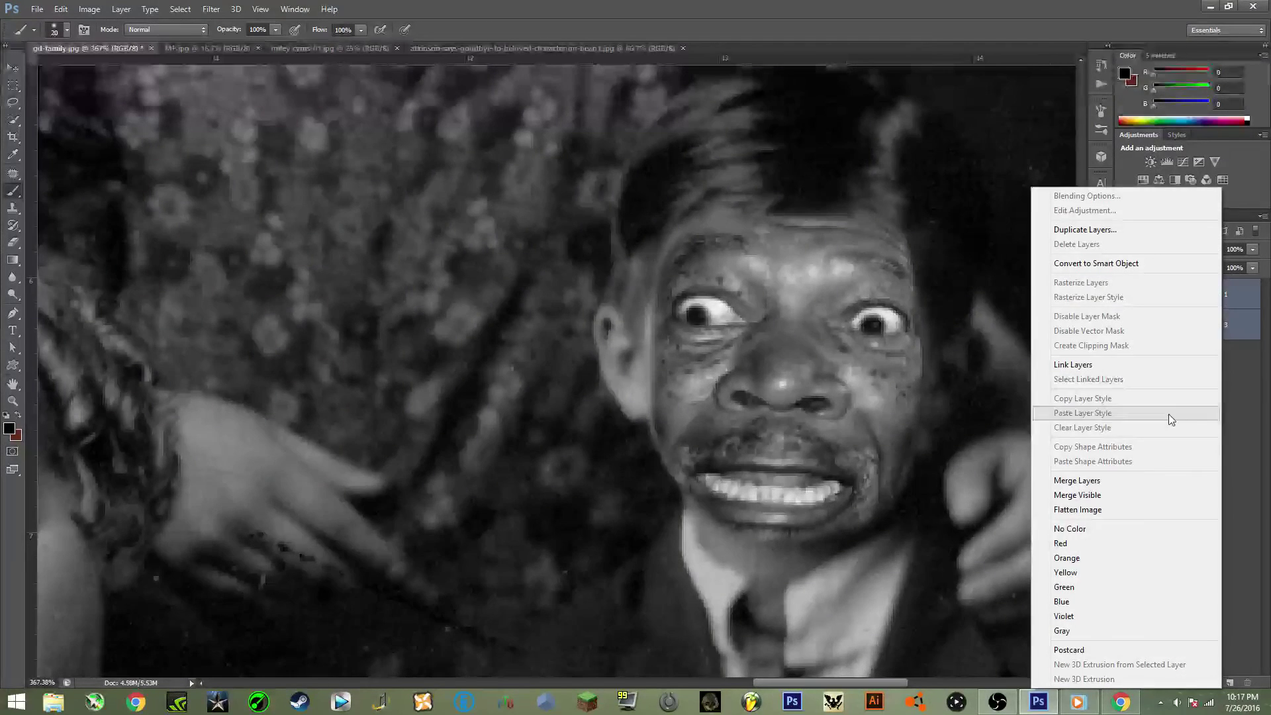
{"action": "left_click", "coordinate": [1139, 471]}
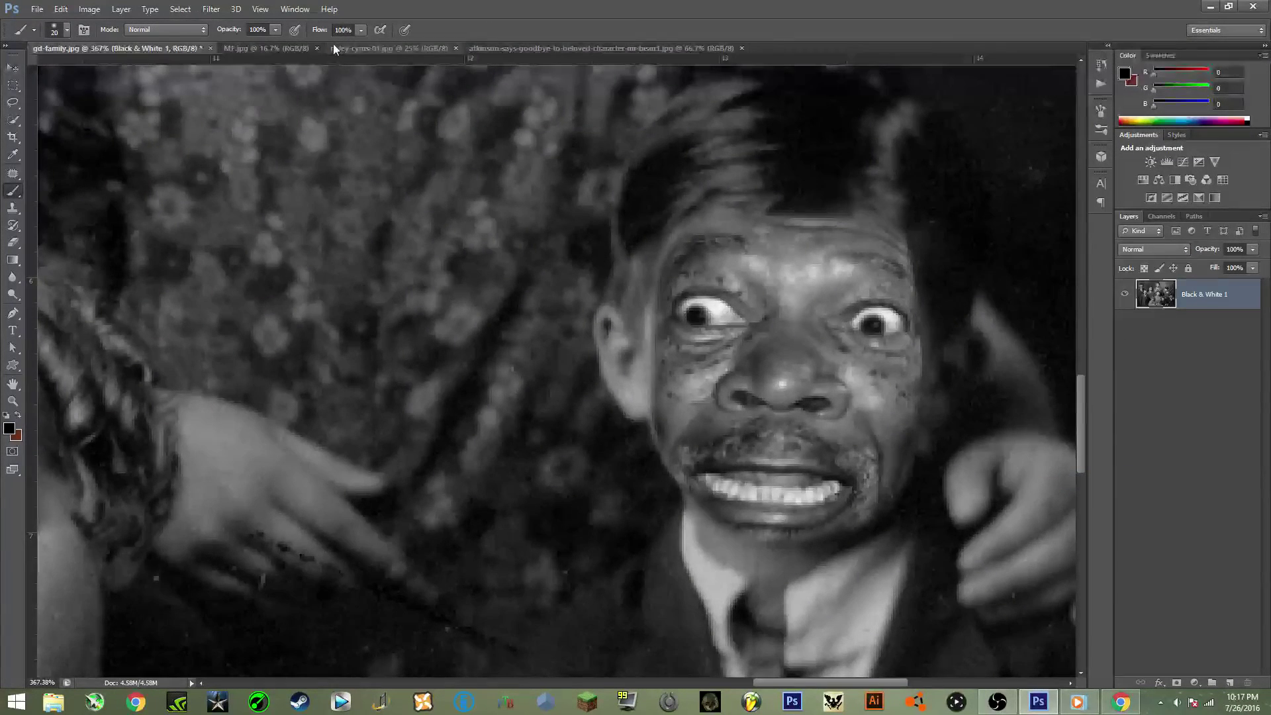
Close MF.jpg and drag a lassoed celebrity face into gd-family.jpg as Layer 1
{"action": "left_click", "coordinate": [316, 48]}
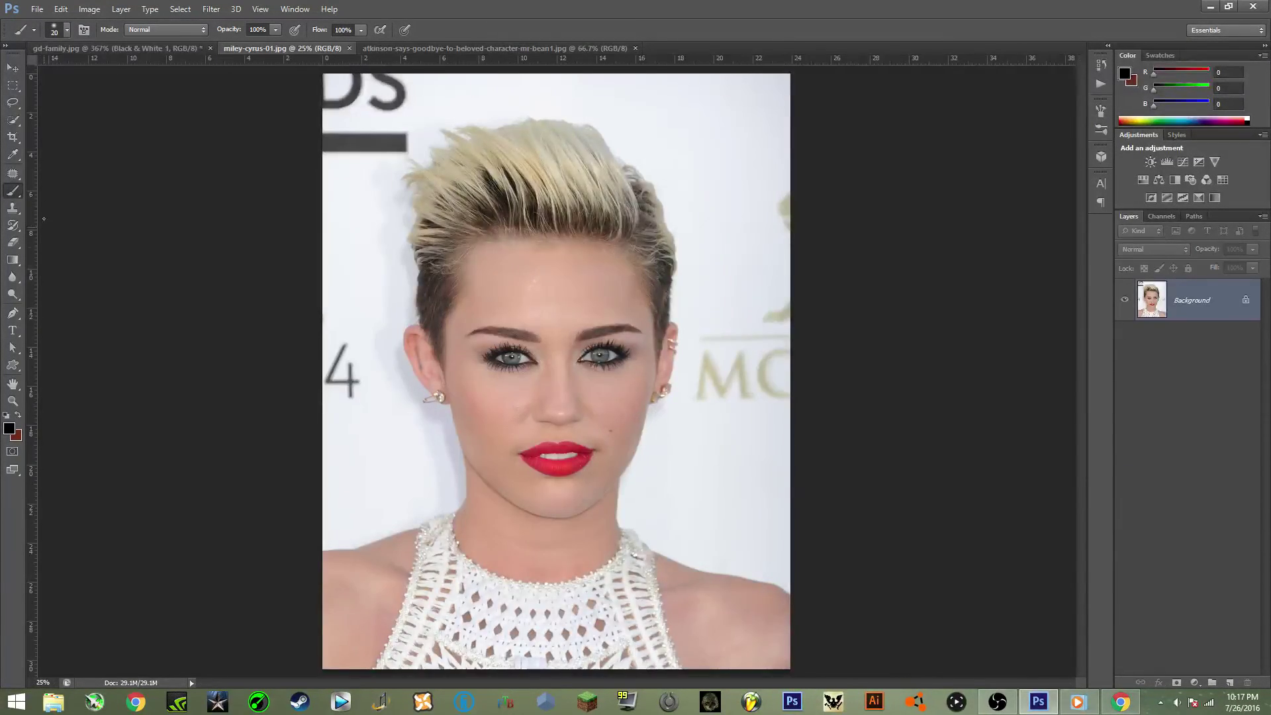
{"action": "left_click", "coordinate": [12, 102]}
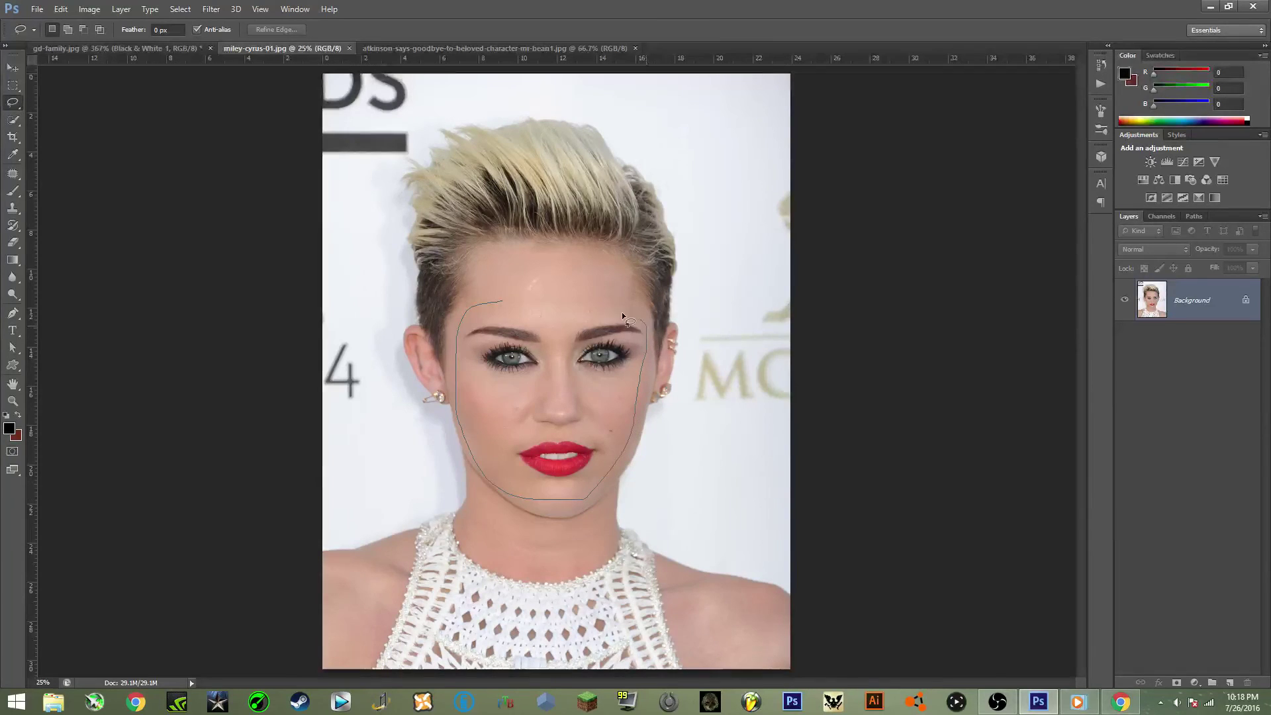
{"action": "key", "text": "v"}
{"action": "mouse_move", "coordinate": [576, 368]}
{"action": "left_mouse_down"}
{"action": "mouse_move", "coordinate": [198, 36]}
{"action": "mouse_move", "coordinate": [472, 258]}
{"action": "left_mouse_up"}
{"action": "scroll", "coordinate": [471, 258], "scroll_direction": "down", "scroll_amount": 5}
Scale the pasted face to about 11.8% and place it over the seated mother's face
{"action": "scroll", "coordinate": [471, 285], "scroll_direction": "down", "scroll_amount": 3}
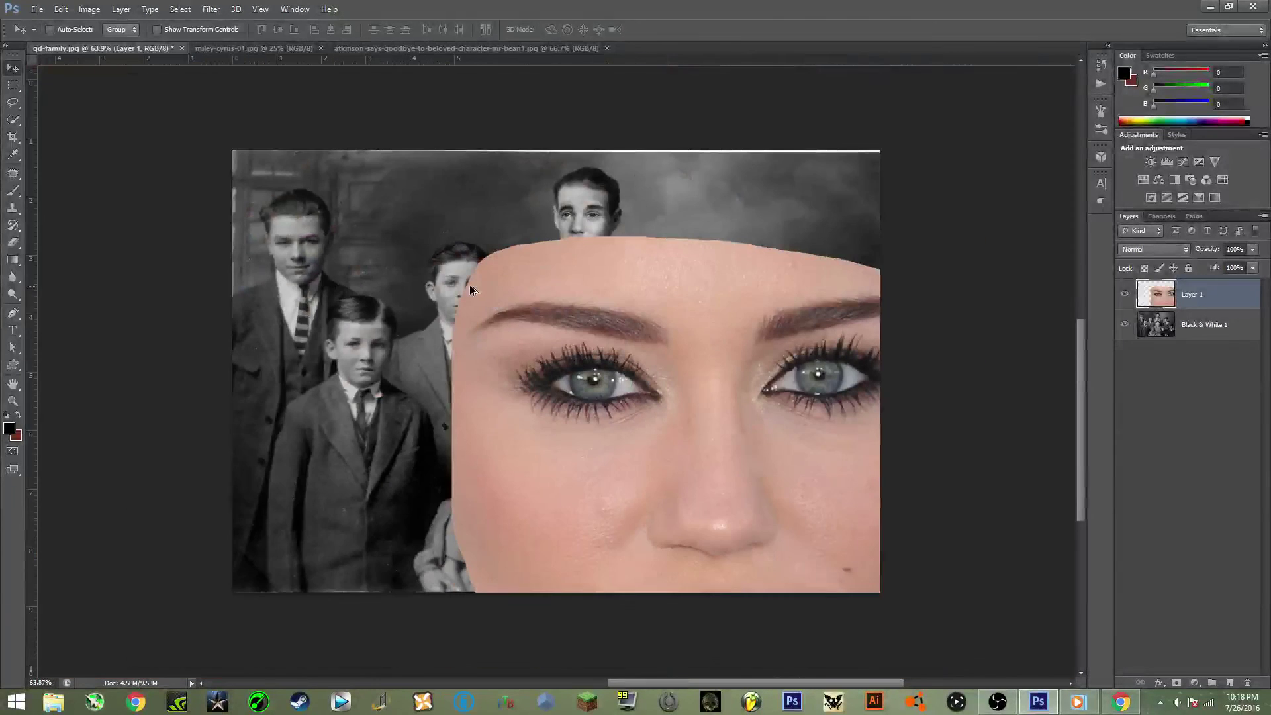
{"action": "key", "text": "ctrl+t"}
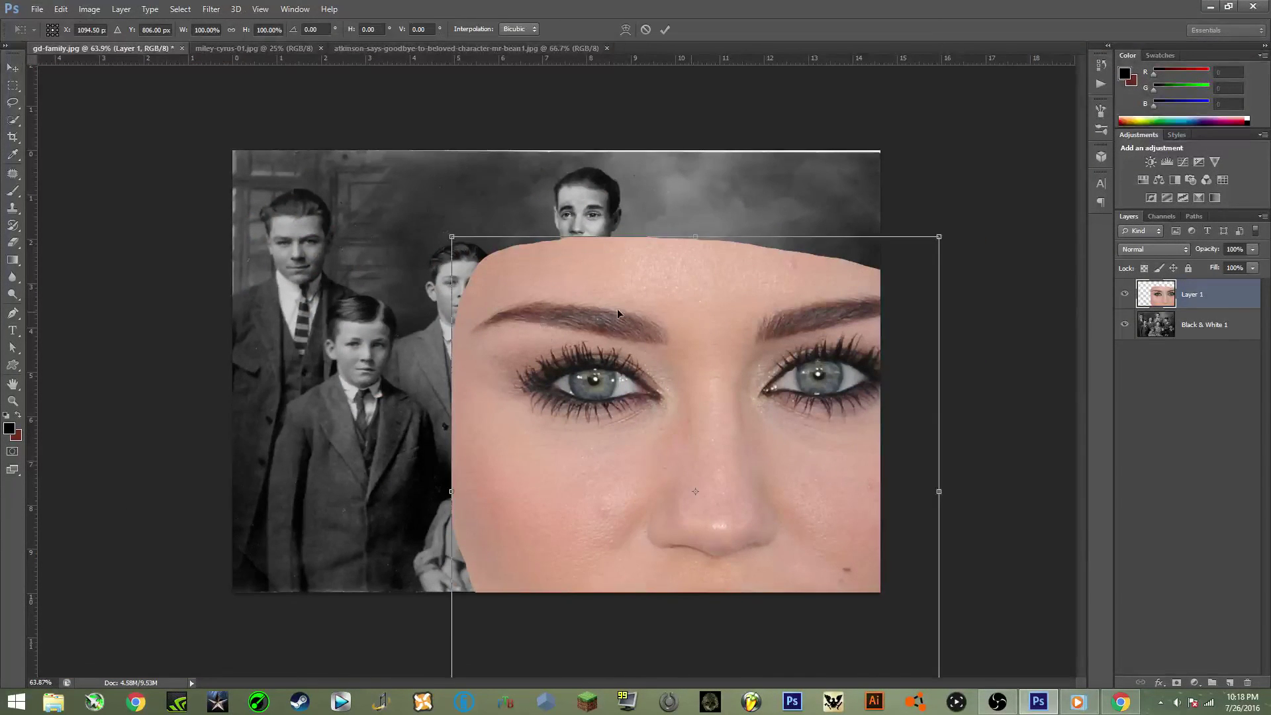
{"action": "left_click_drag", "start_coordinate": [710, 306], "coordinate": [447, 271]}
{"action": "mouse_move", "coordinate": [679, 203]}
{"action": "left_mouse_down"}
{"action": "mouse_move", "coordinate": [448, 556]}
{"action": "mouse_move", "coordinate": [686, 321]}
{"action": "mouse_move", "coordinate": [635, 326]}
{"action": "left_mouse_up"}
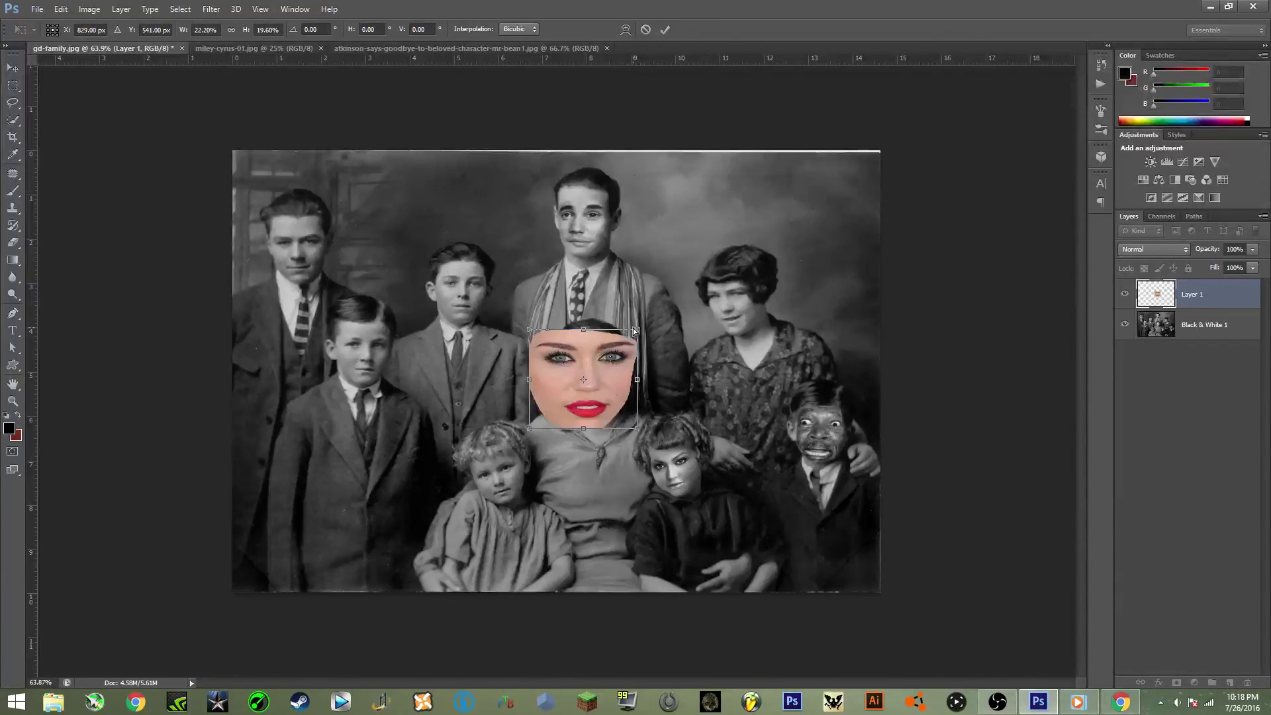
{"action": "mouse_move", "coordinate": [636, 329]}
{"action": "left_mouse_down"}
{"action": "mouse_move", "coordinate": [586, 371]}
{"action": "mouse_move", "coordinate": [608, 375]}
{"action": "left_mouse_up"}
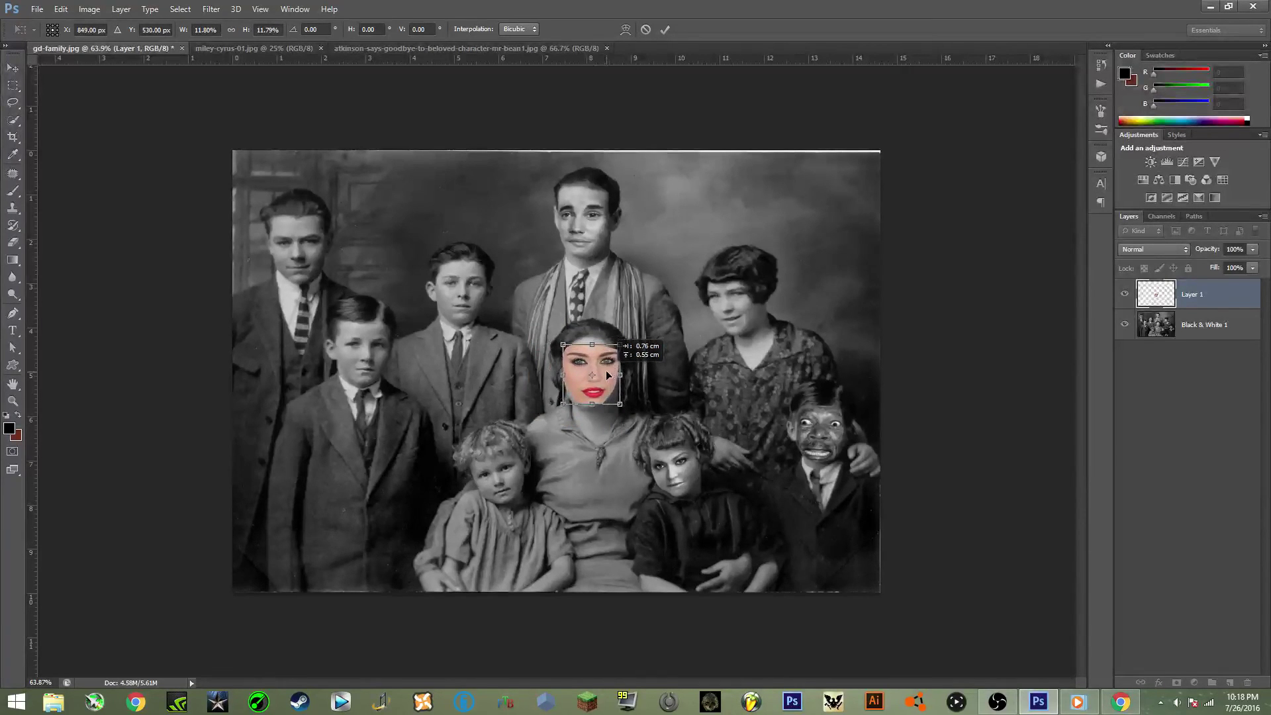
{"action": "key", "text": "Return"}
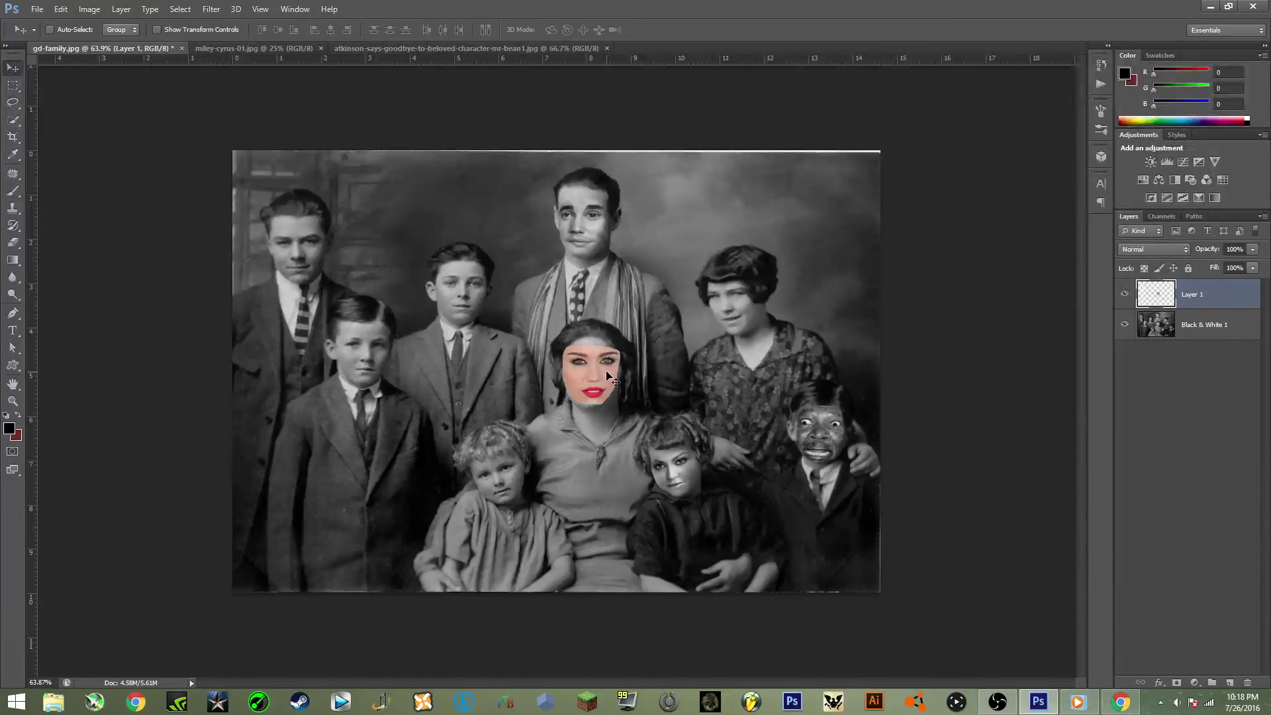
{"action": "scroll", "coordinate": [607, 373], "scroll_direction": "up", "scroll_amount": 3}
{"action": "scroll", "coordinate": [635, 356], "scroll_direction": "up", "scroll_amount": 3}
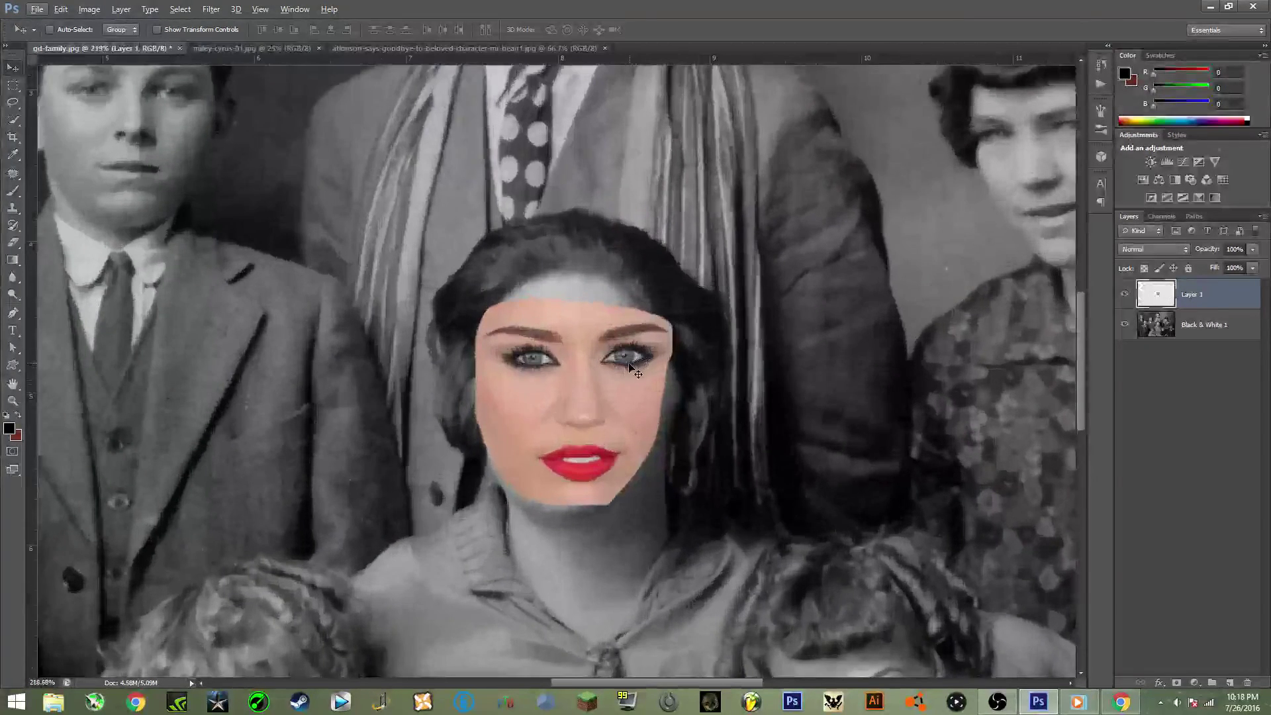
{"action": "left_click_drag", "start_coordinate": [599, 376], "coordinate": [620, 367]}
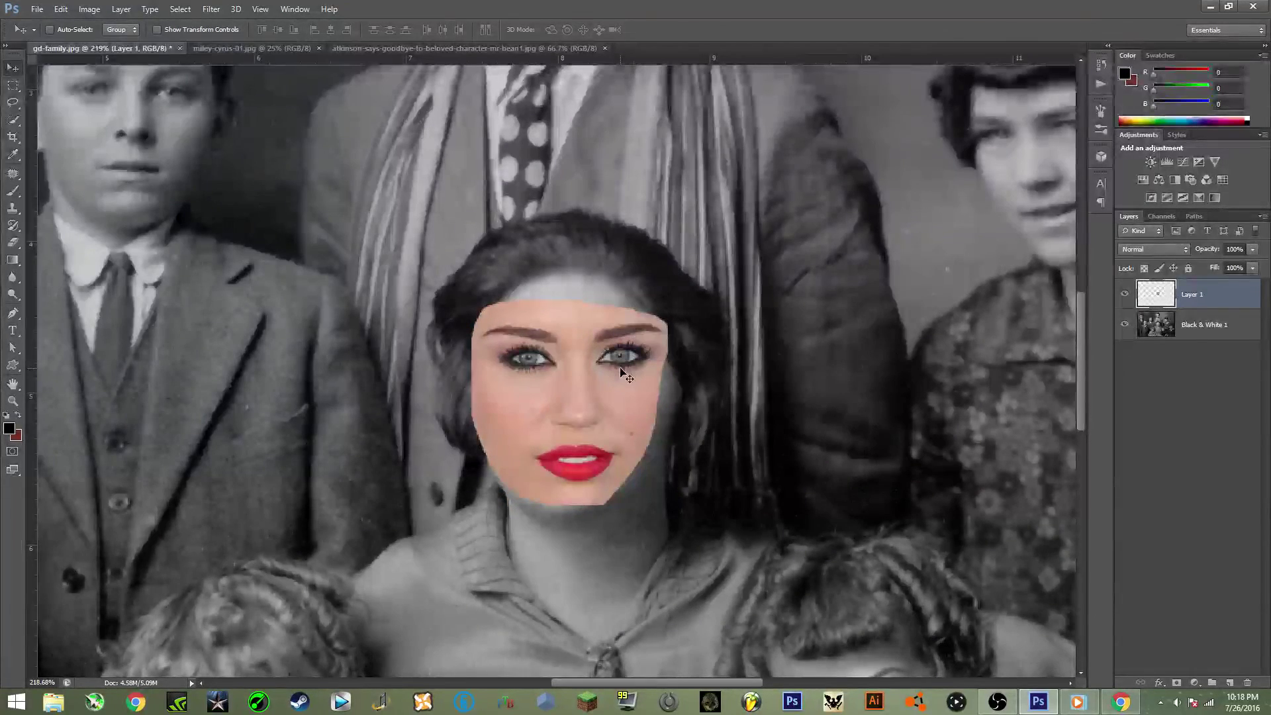
Mask the face and paint black with a size-45 brush along its hairline, cheek and chin edges
{"action": "left_click", "coordinate": [1177, 685]}
{"action": "key", "text": "b"}
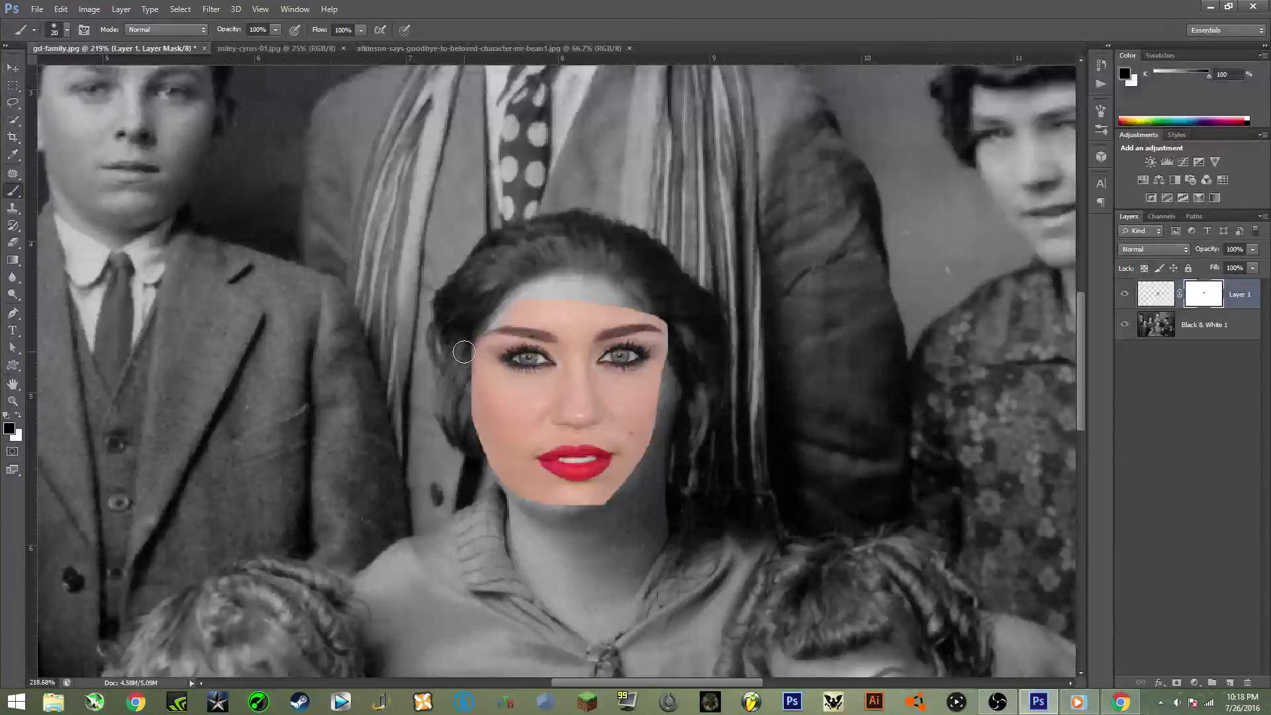
{"action": "key", "text": "bracketright"}
{"action": "left_click_drag", "start_coordinate": [464, 351], "coordinate": [449, 429]}
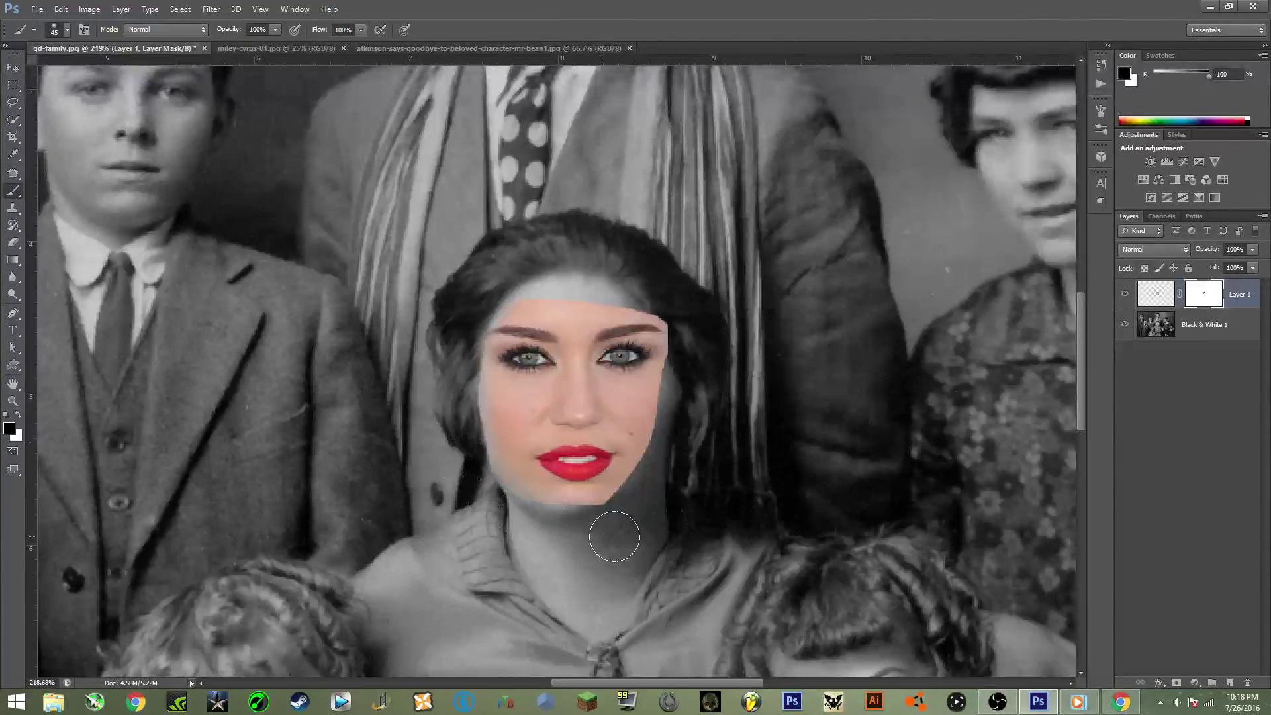
{"action": "left_click_drag", "start_coordinate": [618, 530], "coordinate": [490, 522]}
{"action": "left_click_drag", "start_coordinate": [709, 398], "coordinate": [650, 505]}
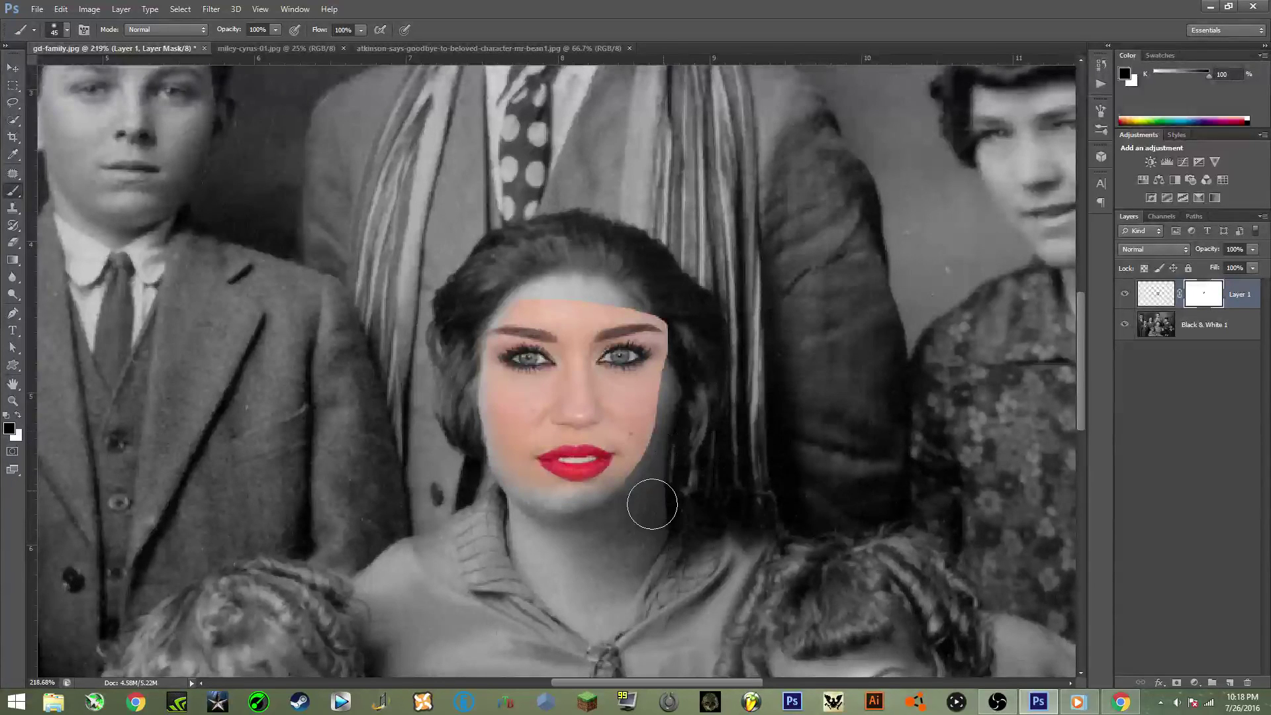
{"action": "mouse_move", "coordinate": [667, 463]}
{"action": "left_mouse_down"}
{"action": "mouse_move", "coordinate": [697, 397]}
{"action": "mouse_move", "coordinate": [681, 418]}
{"action": "mouse_move", "coordinate": [693, 293]}
{"action": "mouse_move", "coordinate": [690, 397]}
{"action": "mouse_move", "coordinate": [687, 324]}
{"action": "mouse_move", "coordinate": [662, 431]}
{"action": "mouse_move", "coordinate": [675, 298]}
{"action": "mouse_move", "coordinate": [482, 275]}
{"action": "mouse_move", "coordinate": [622, 255]}
{"action": "mouse_move", "coordinate": [684, 335]}
{"action": "mouse_move", "coordinate": [661, 298]}
{"action": "mouse_move", "coordinate": [696, 444]}
{"action": "left_mouse_up"}
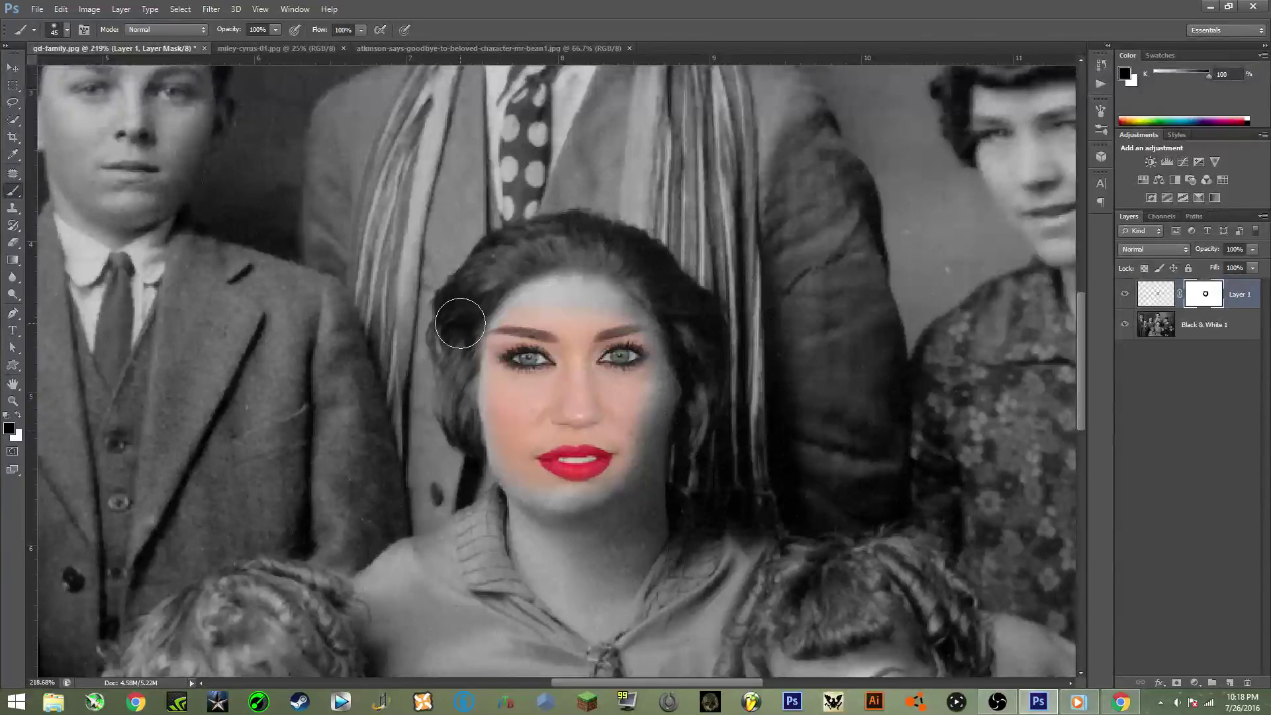
{"action": "left_click_drag", "start_coordinate": [460, 305], "coordinate": [461, 305]}
Flip the pasted face horizontally and nudge it slightly down
{"action": "key", "text": "ctrl+t"}
{"action": "right_click", "coordinate": [608, 384]}
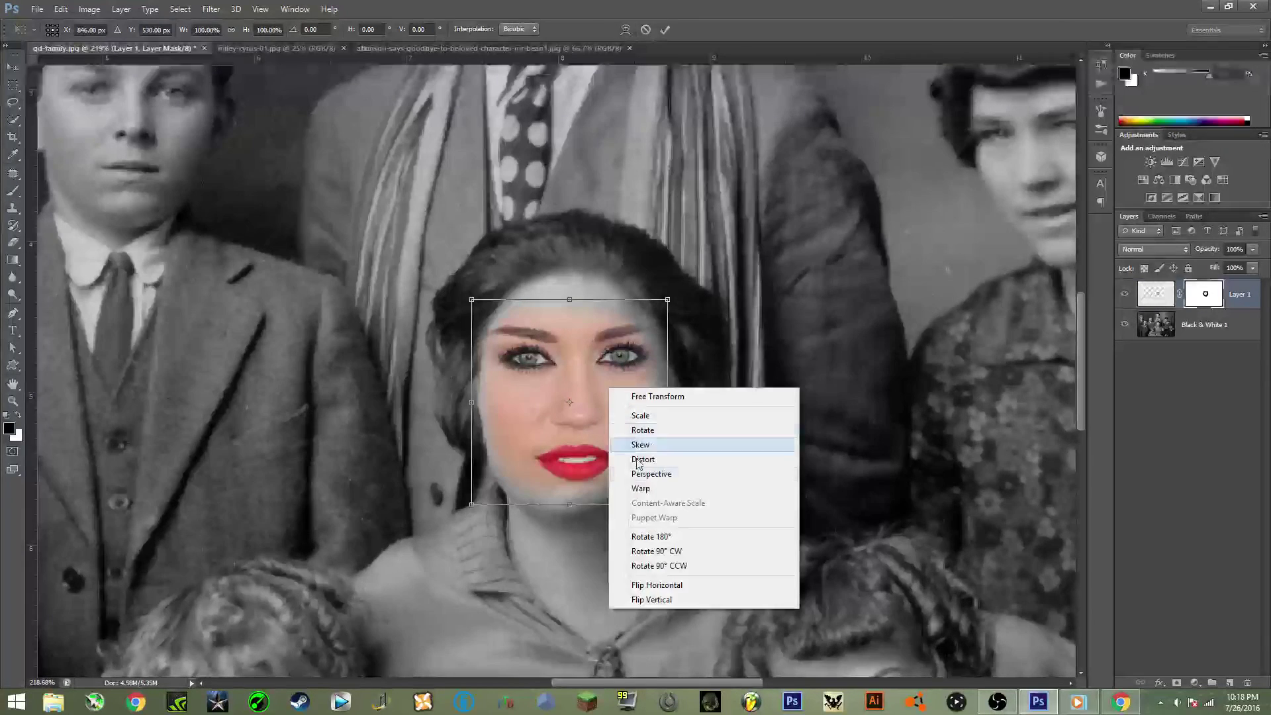
{"action": "left_click", "coordinate": [659, 585]}
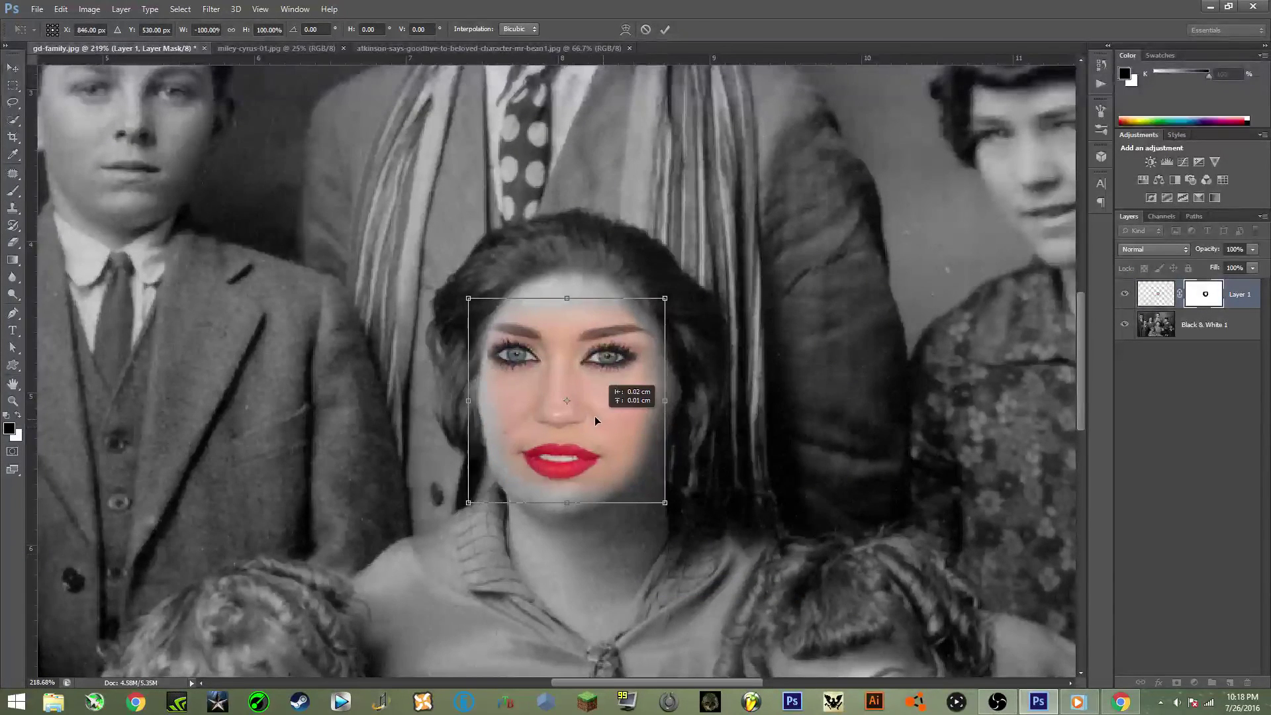
{"action": "left_click_drag", "start_coordinate": [596, 421], "coordinate": [599, 428]}
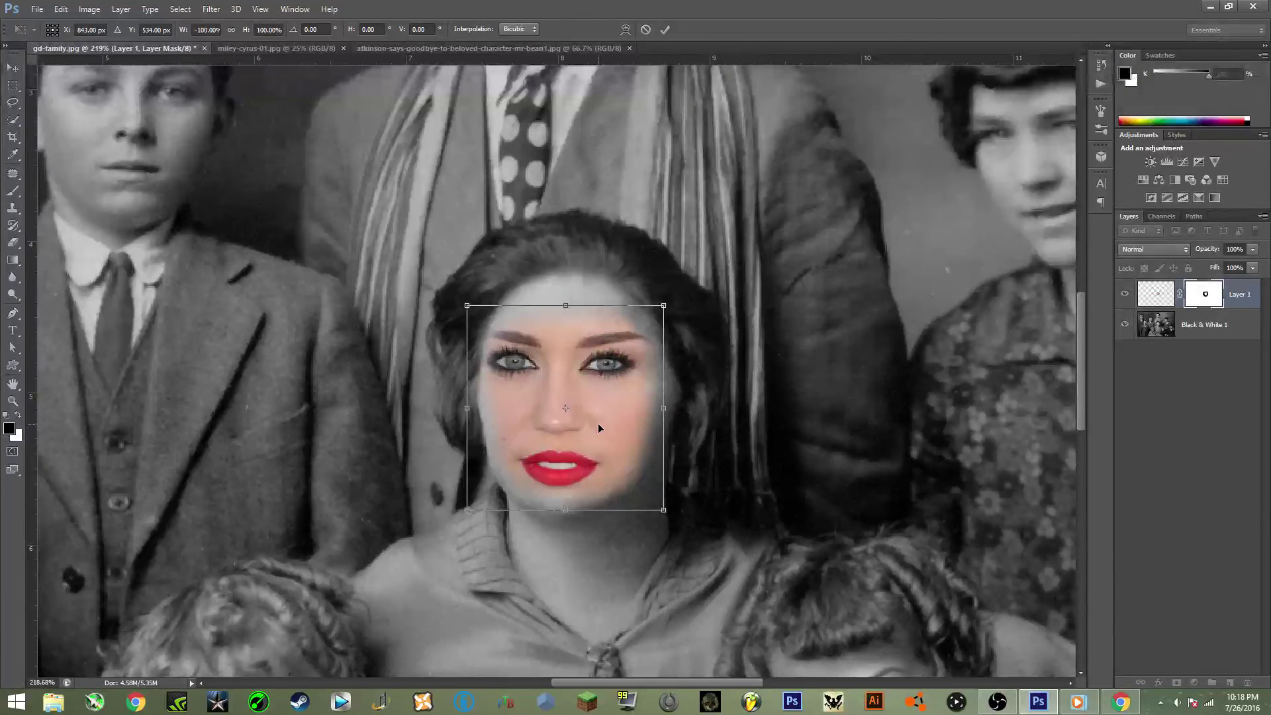
Lower the face's opacity and warp its cheek and mouth to match her features
{"action": "right_click", "coordinate": [598, 423]}
{"action": "left_click", "coordinate": [656, 524]}
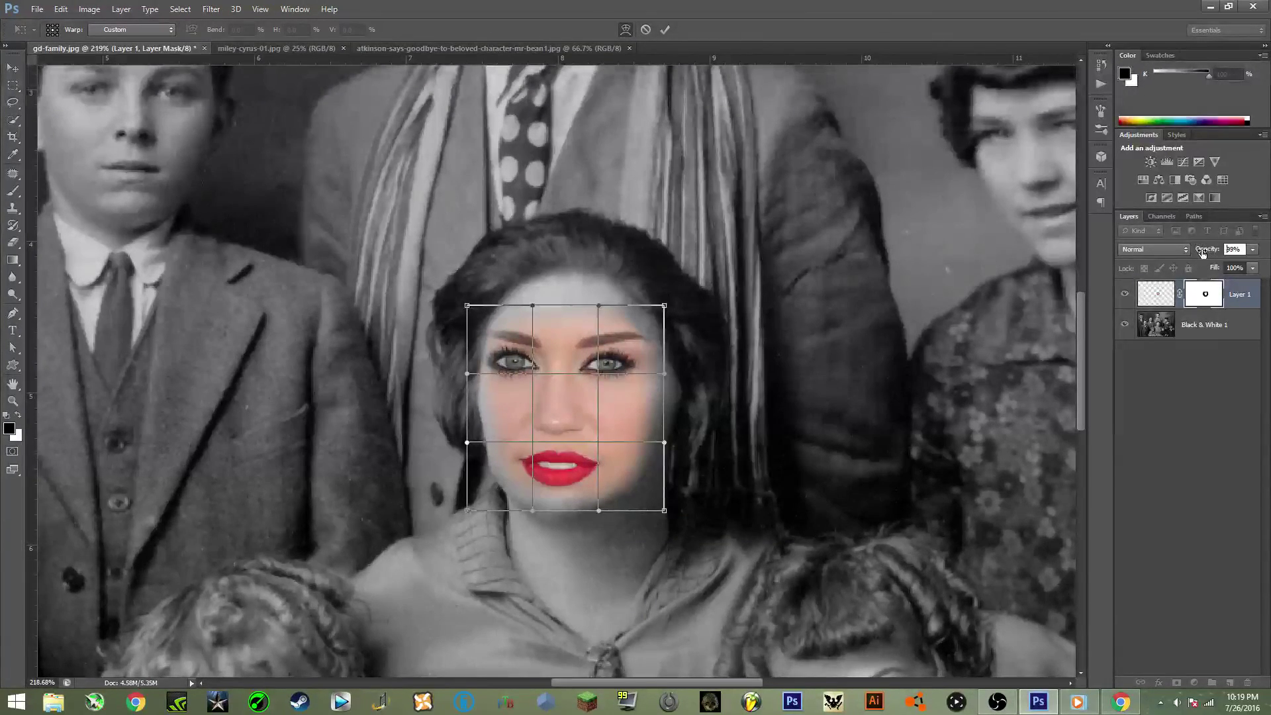
{"action": "left_click_drag", "start_coordinate": [1203, 252], "coordinate": [1158, 258]}
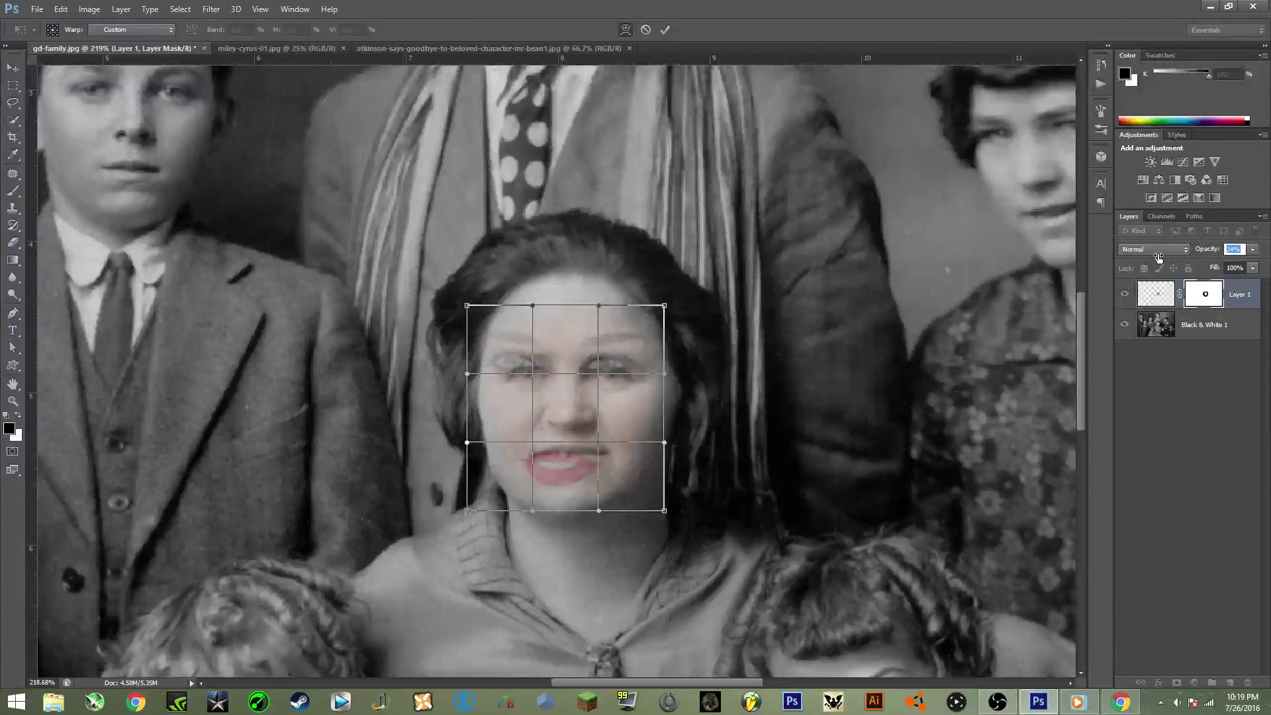
{"action": "mouse_move", "coordinate": [531, 390]}
{"action": "left_mouse_down"}
{"action": "mouse_move", "coordinate": [579, 439]}
{"action": "mouse_move", "coordinate": [514, 376]}
{"action": "left_mouse_up"}
{"action": "left_click_drag", "start_coordinate": [652, 381], "coordinate": [645, 392]}
{"action": "left_click_drag", "start_coordinate": [583, 476], "coordinate": [581, 466]}
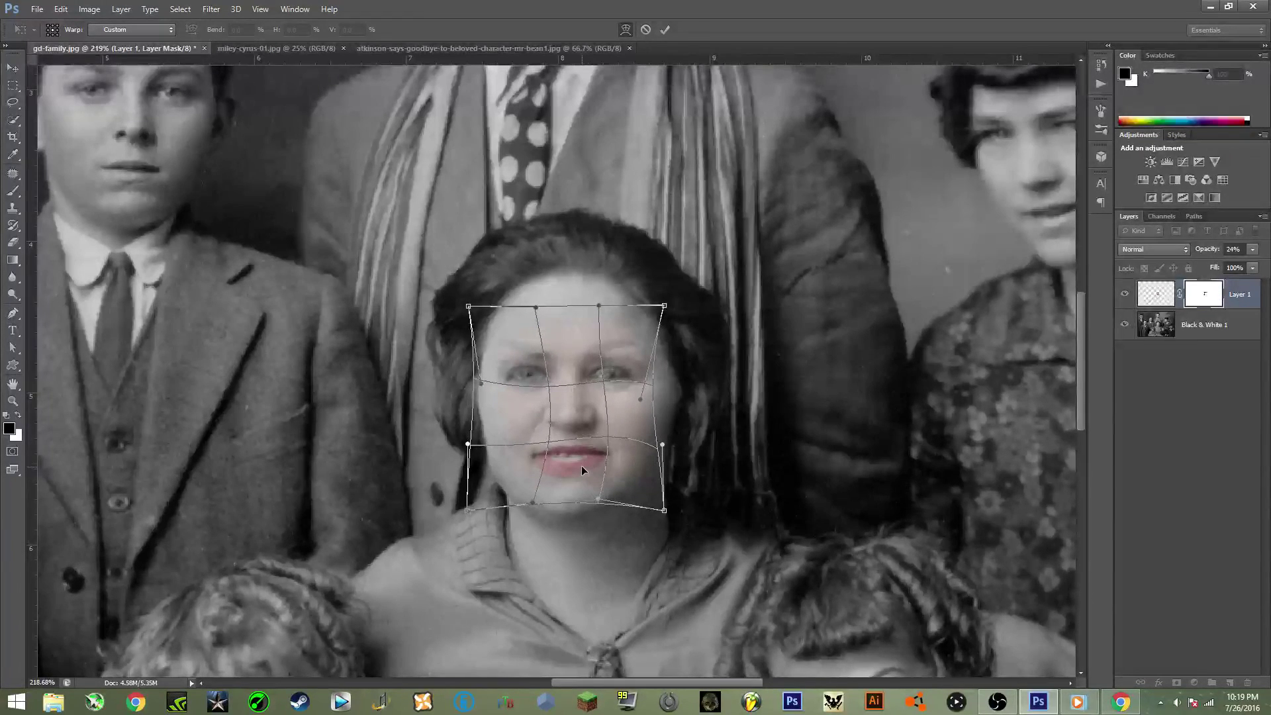
{"action": "key", "text": "Return"}
{"action": "key", "text": "b"}
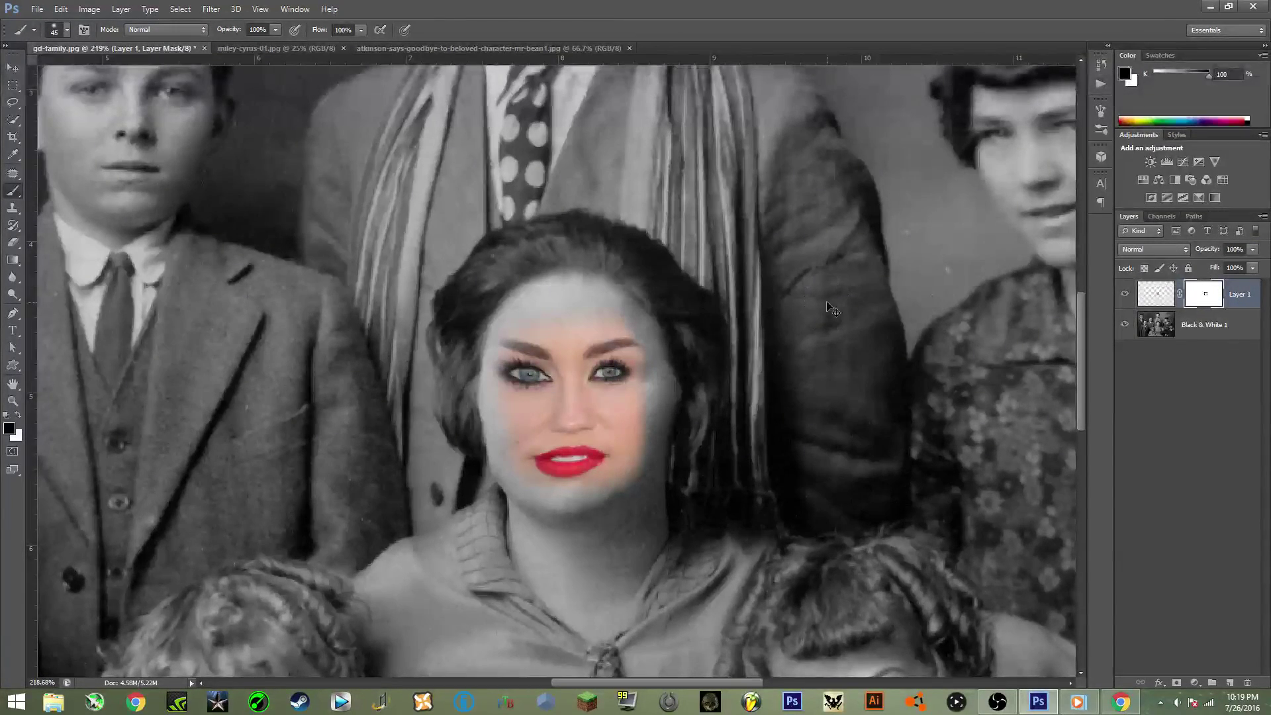
Warp the face again, pulling its left edge in and shifting the features left
{"action": "key", "text": "ctrl+t"}
{"action": "right_click", "coordinate": [636, 387]}
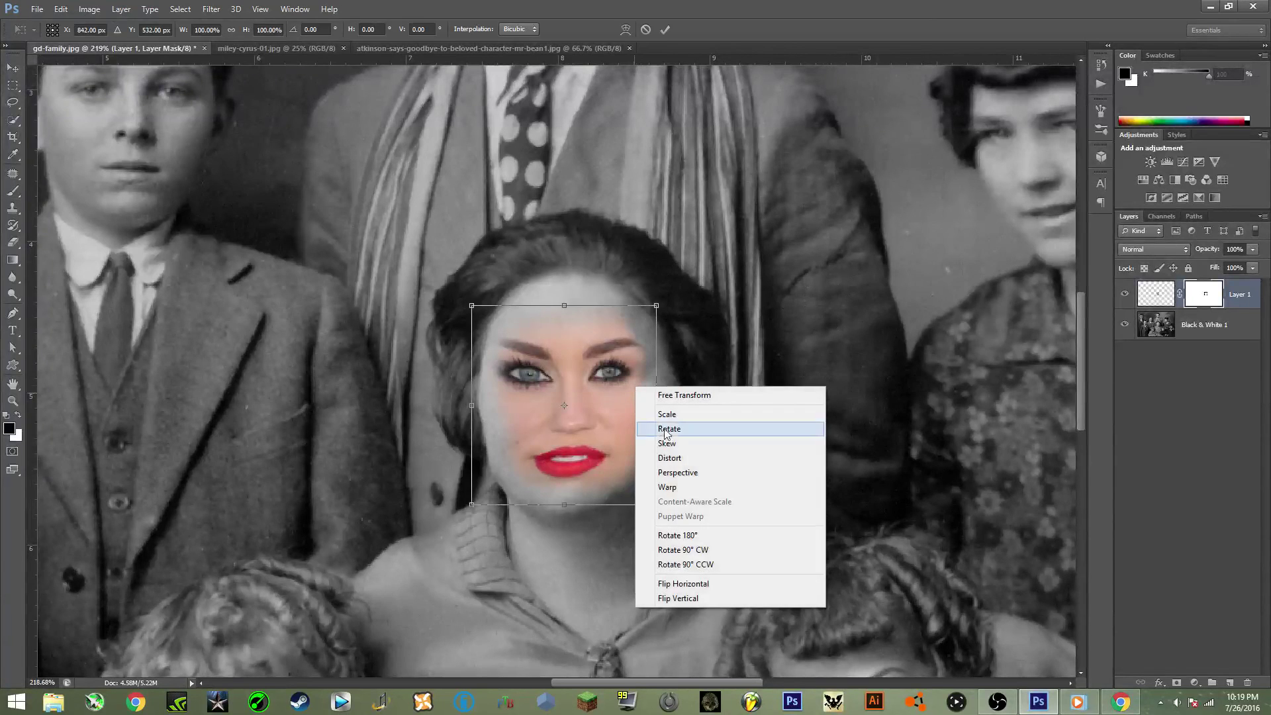
{"action": "left_click", "coordinate": [688, 488]}
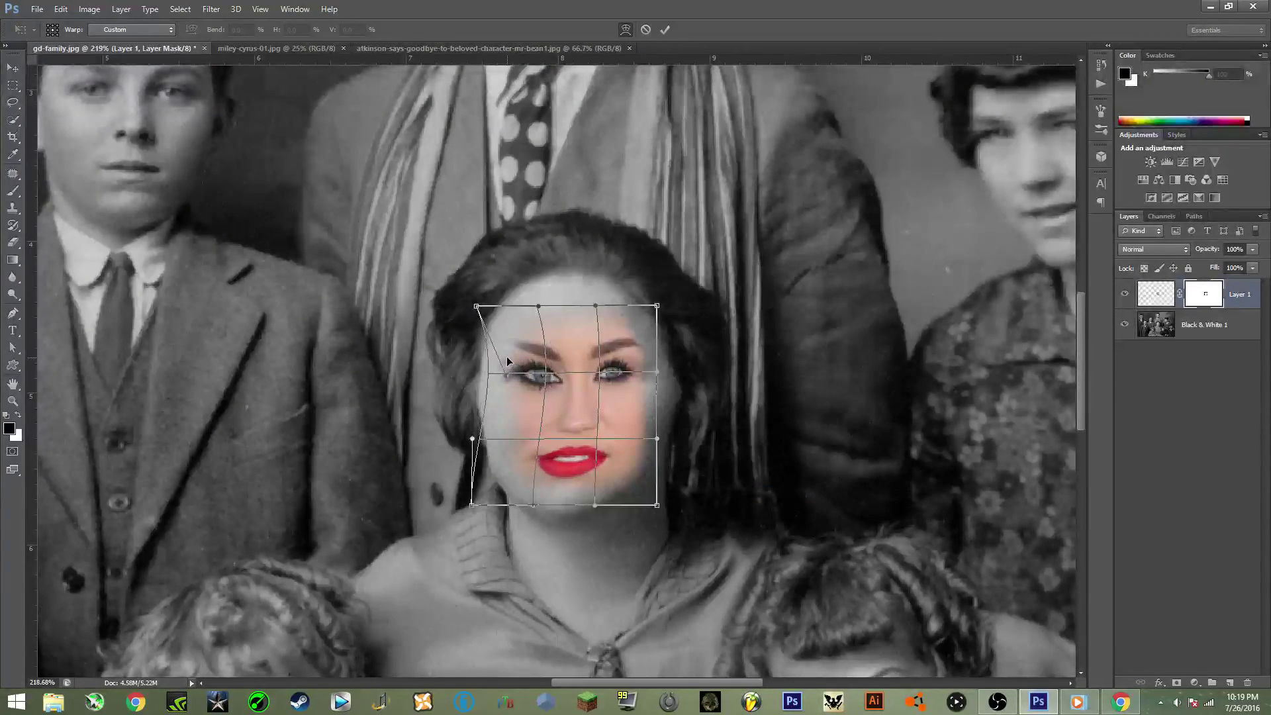
{"action": "left_click_drag", "start_coordinate": [477, 372], "coordinate": [494, 376]}
{"action": "left_click_drag", "start_coordinate": [605, 381], "coordinate": [573, 385]}
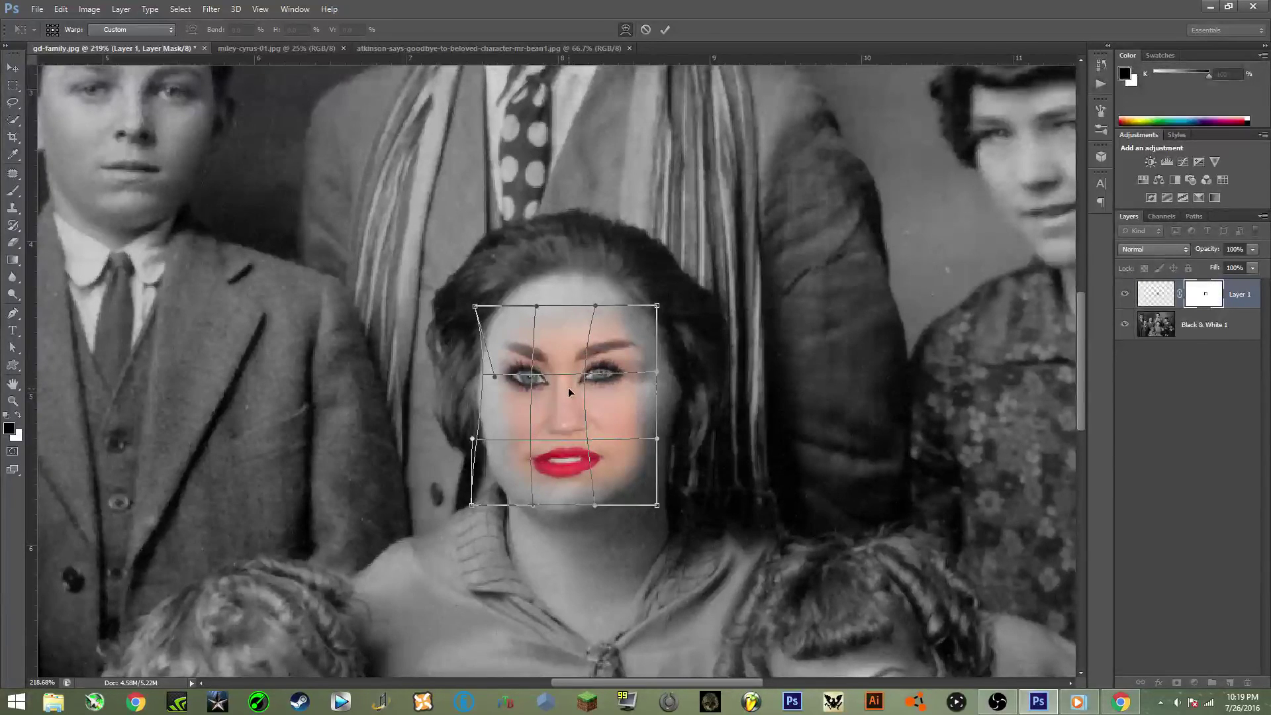
{"action": "key", "text": "Return"}
{"action": "key", "text": "b"}
{"action": "right_click", "coordinate": [1208, 291]}
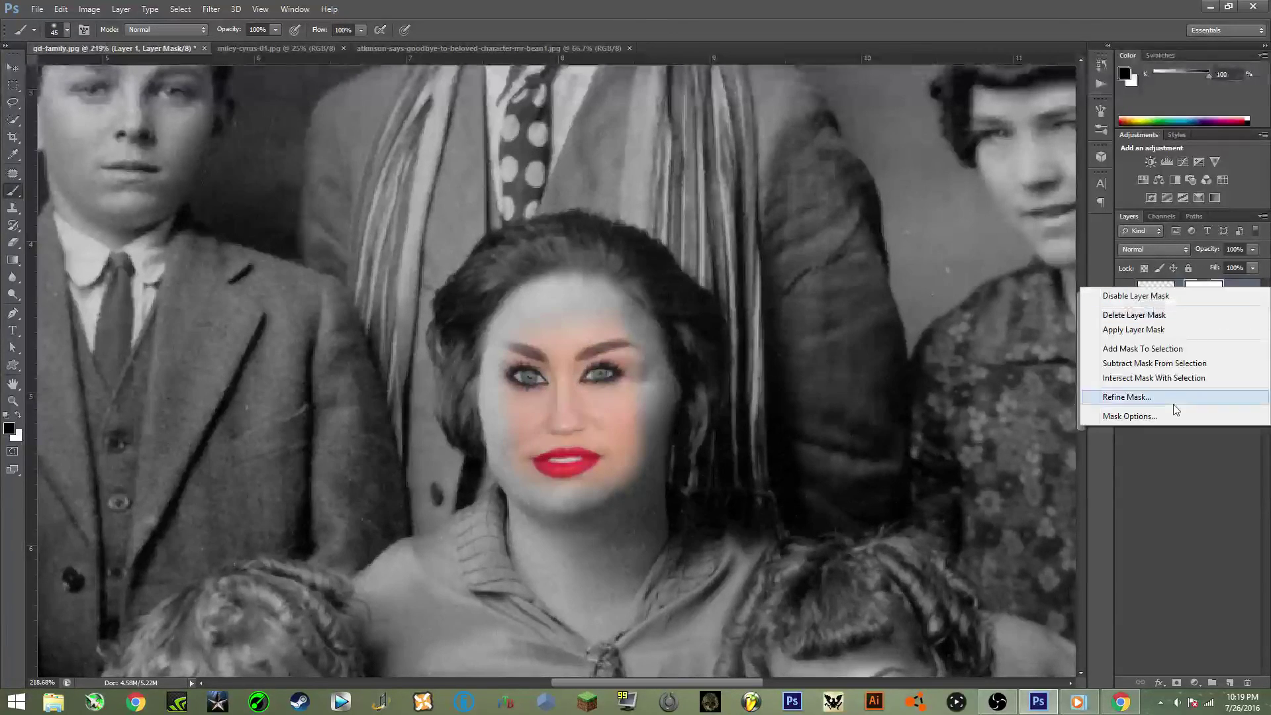
Apply the face's layer mask and add a Black & White adjustment layer
{"action": "left_click", "coordinate": [1166, 330]}
{"action": "left_click", "coordinate": [1195, 682]}
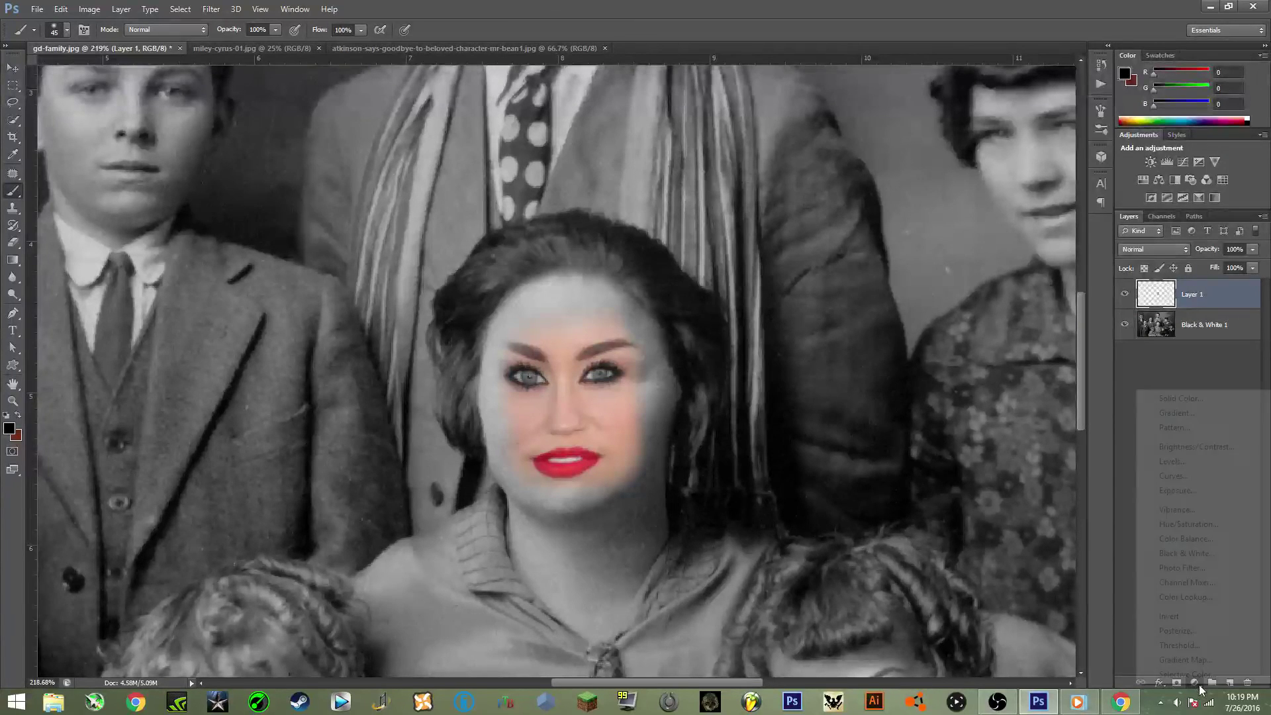
{"action": "left_click", "coordinate": [1218, 558]}
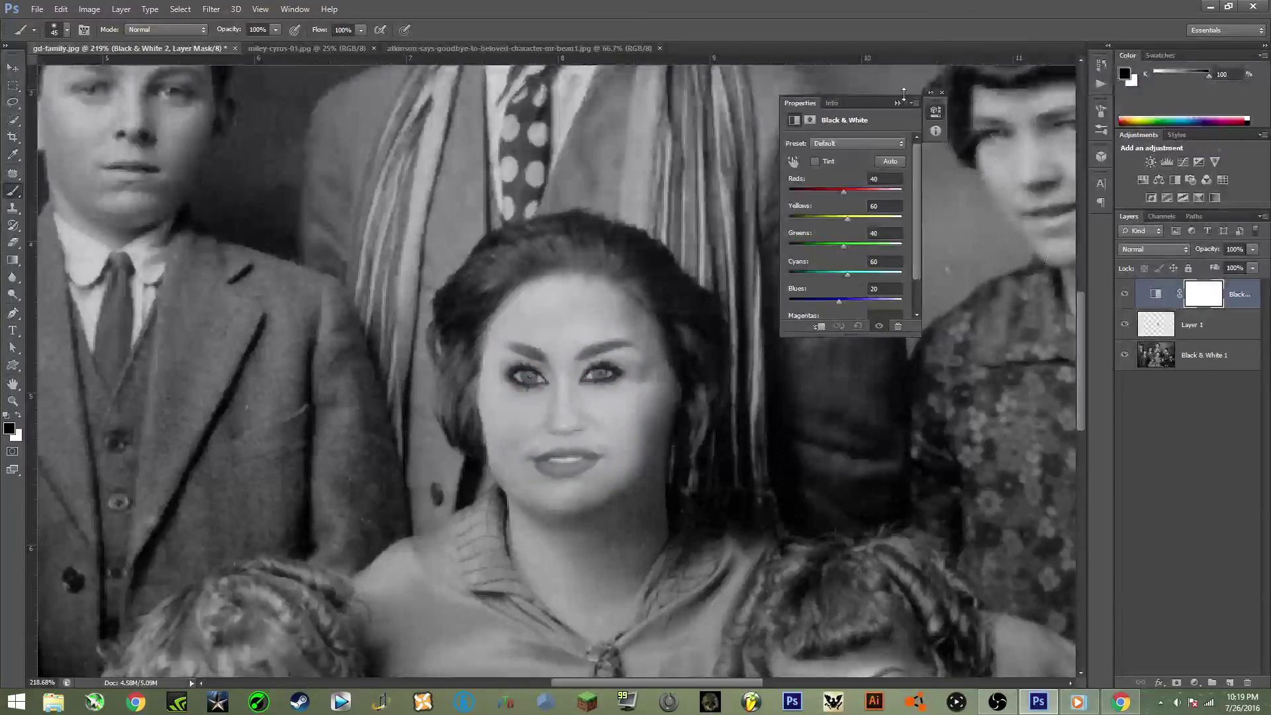
{"action": "left_click", "coordinate": [935, 93]}
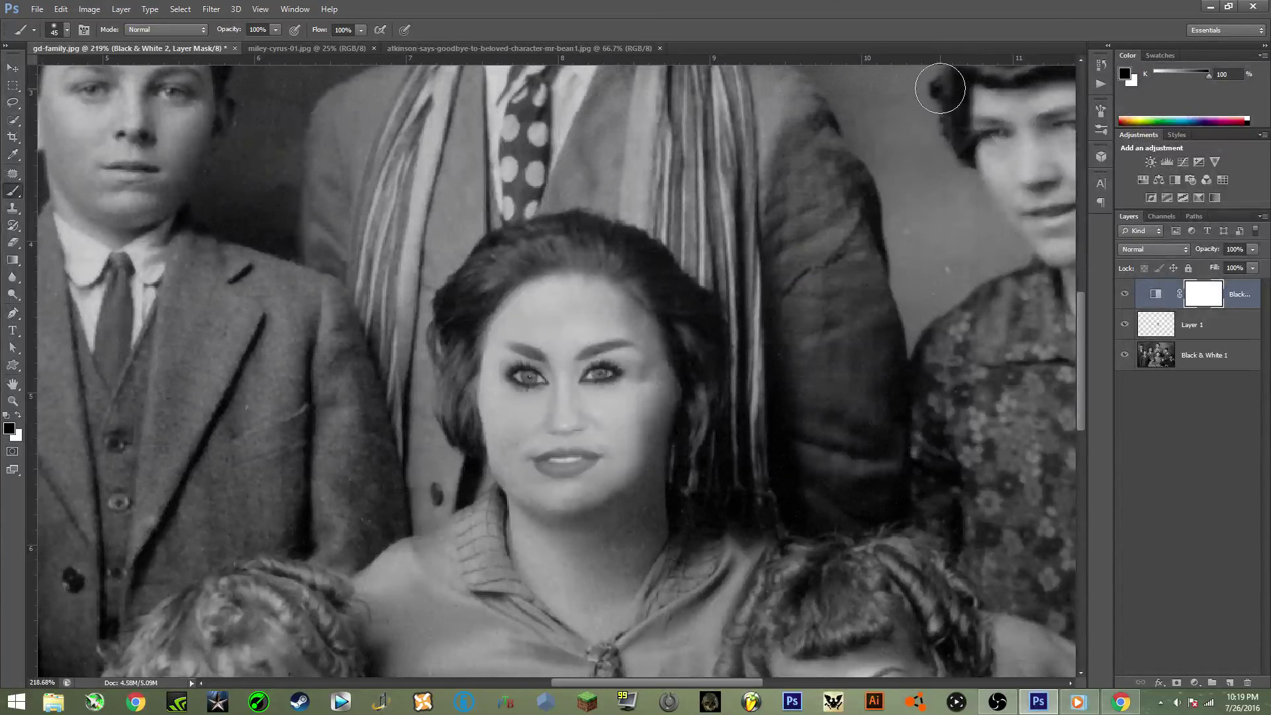
Merge the face, adjustment and portrait layers into one Black & White 2 layer
{"action": "left_click", "coordinate": [1208, 331]}
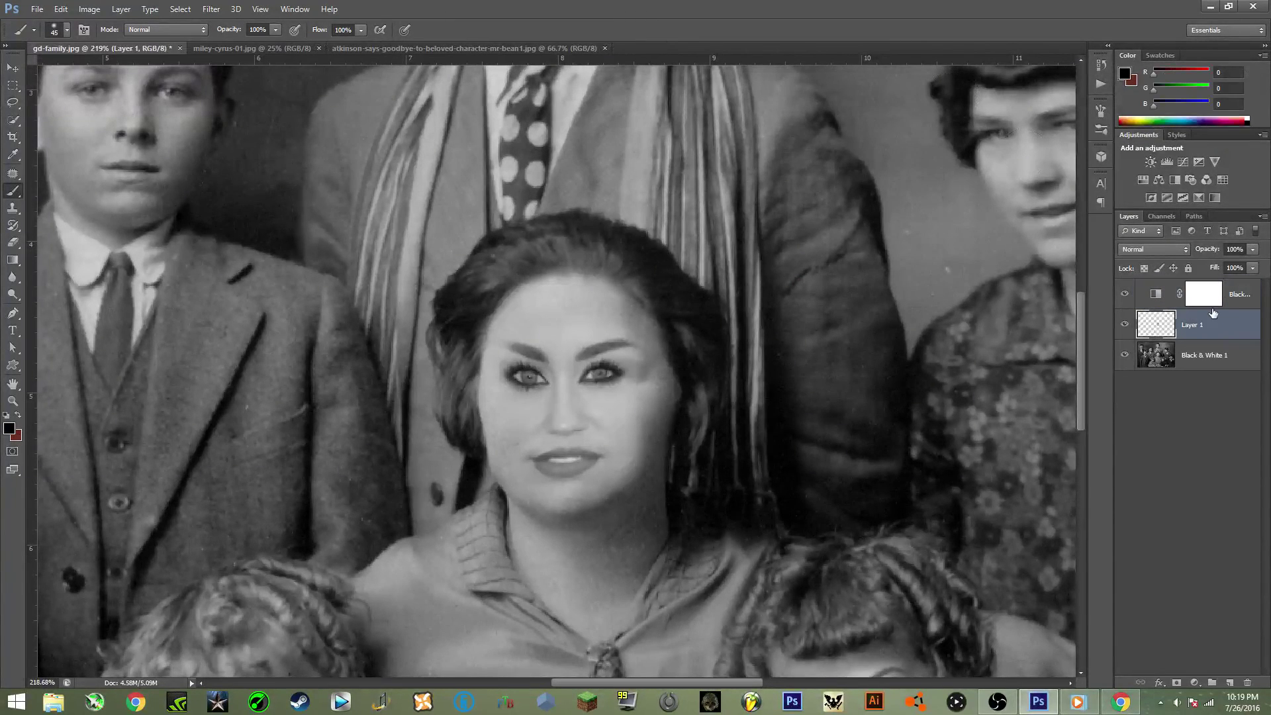
{"action": "key", "text": "alt+bracketright"}
{"action": "left_click", "coordinate": [1234, 357], "text": "shift"}
{"action": "right_click", "coordinate": [1234, 354]}
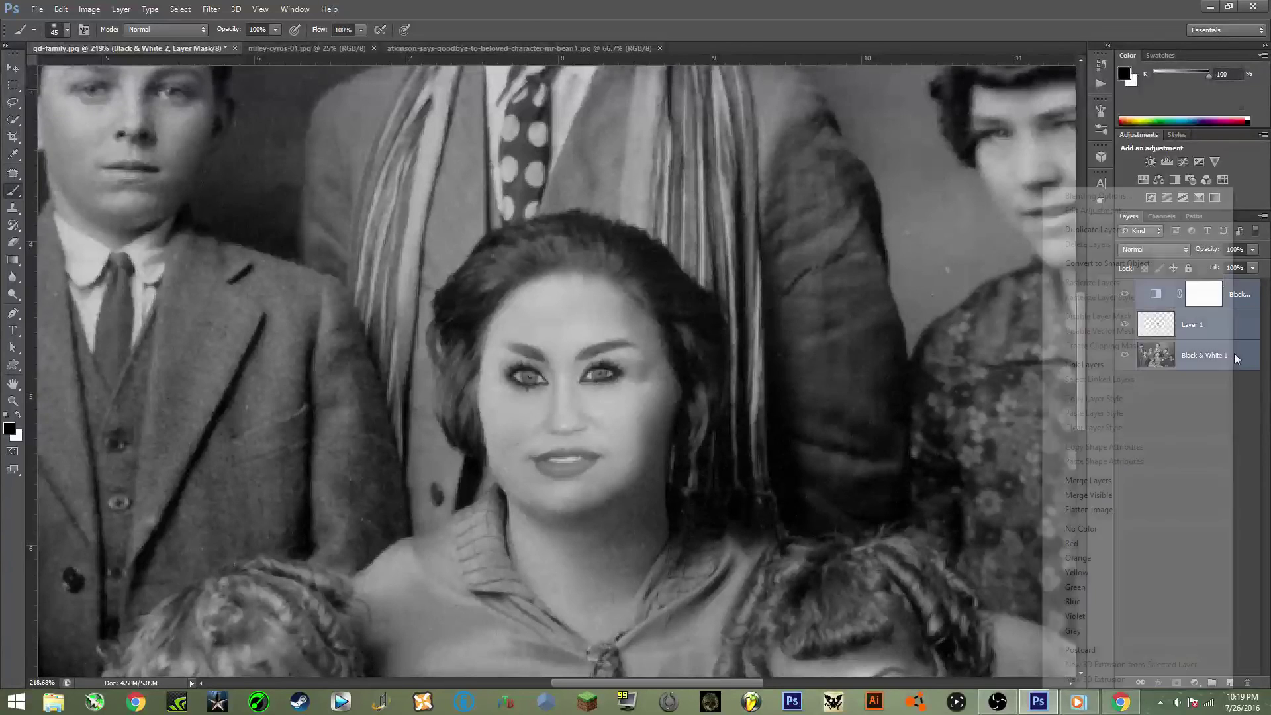
{"action": "left_click", "coordinate": [1138, 480]}
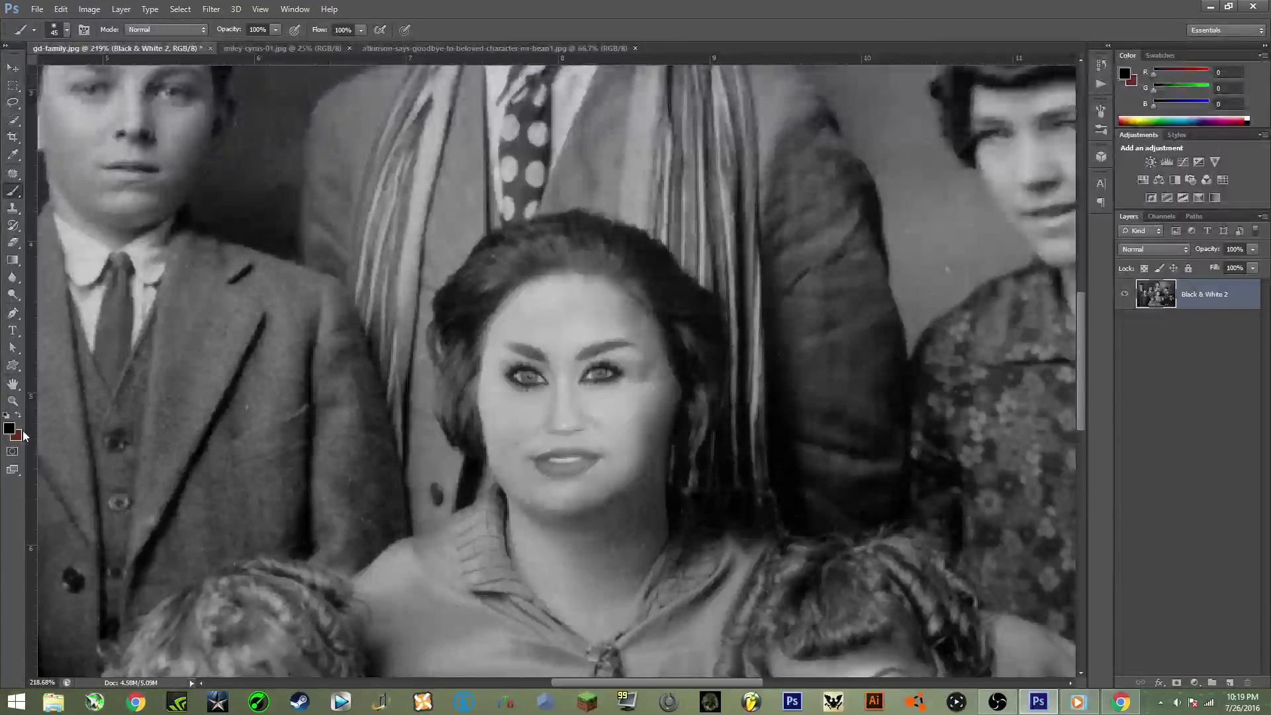
{"action": "double_click", "coordinate": [13, 383]}
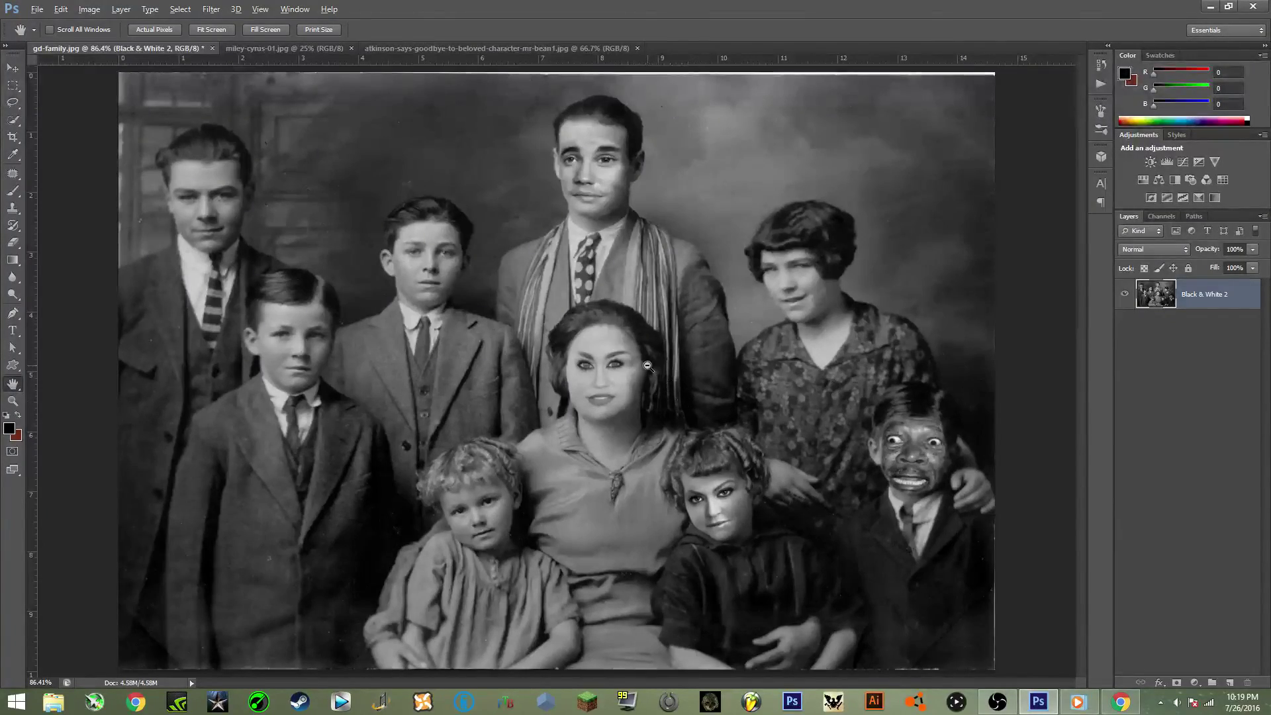
Patch three blotchy spots on the mother's cheek with smoother nearby skin
{"action": "scroll", "coordinate": [647, 365], "scroll_direction": "up", "scroll_amount": 2}
{"action": "scroll", "coordinate": [655, 368], "scroll_direction": "up", "scroll_amount": 2}
{"action": "scroll", "coordinate": [669, 372], "scroll_direction": "up", "scroll_amount": 2}
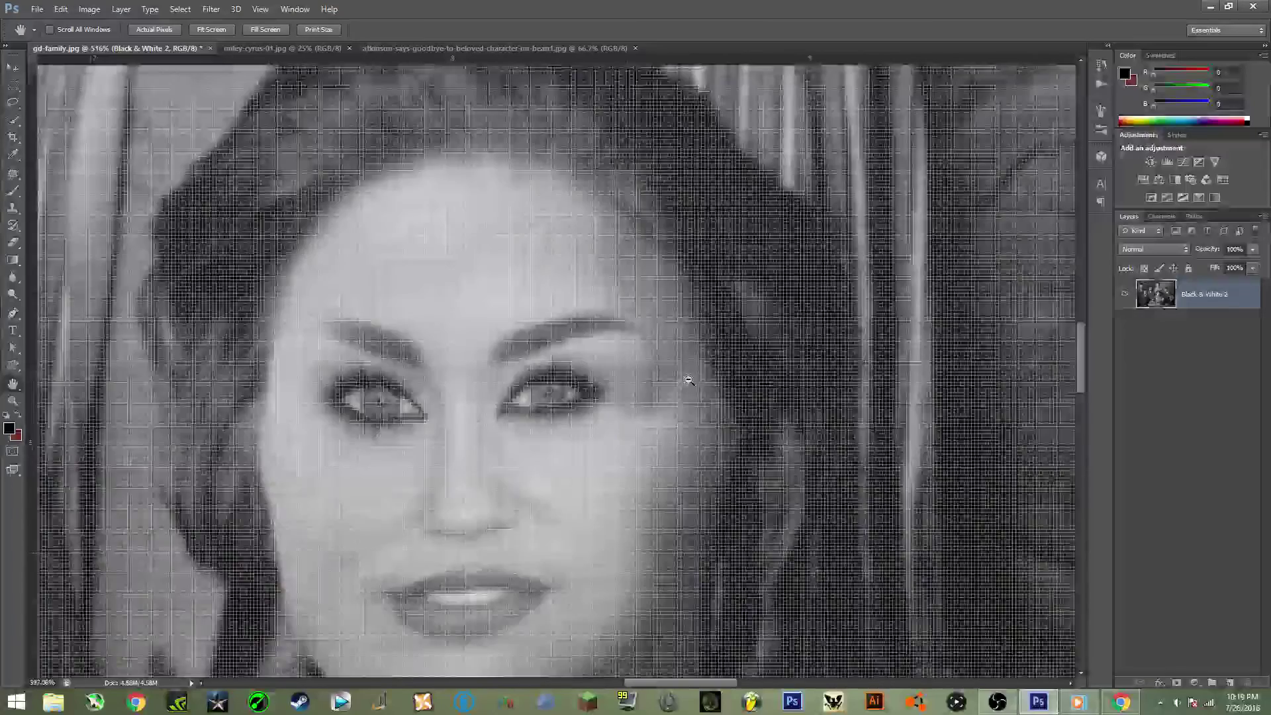
{"action": "scroll", "coordinate": [689, 380], "scroll_direction": "down", "scroll_amount": 1}
{"action": "left_click", "coordinate": [12, 172]}
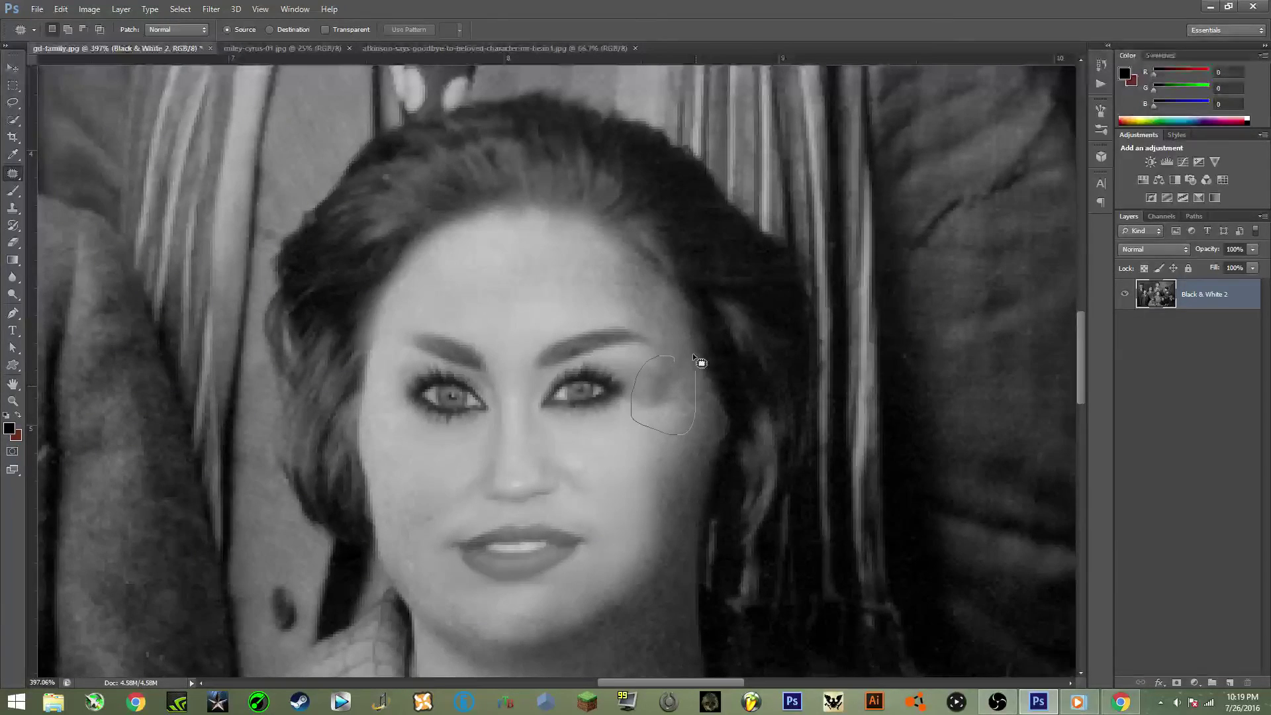
{"action": "left_click_drag", "start_coordinate": [693, 356], "coordinate": [601, 486]}
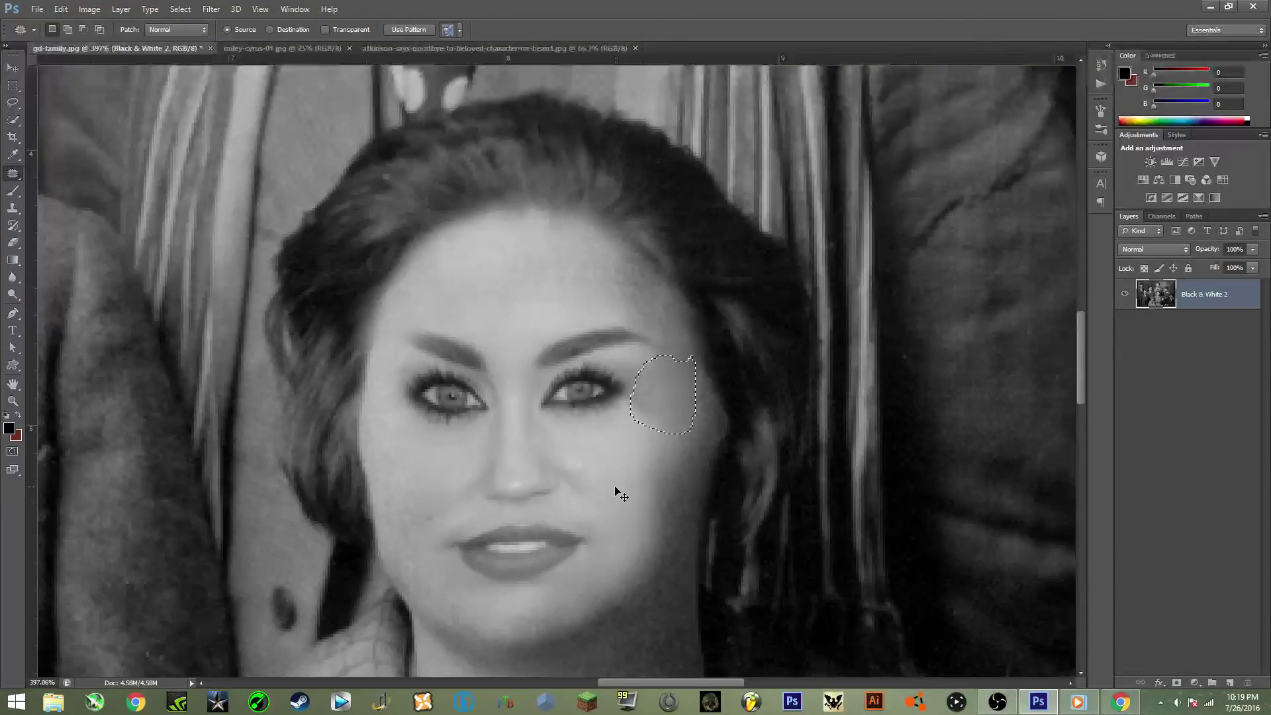
{"action": "key", "text": "ctrl+d"}
{"action": "left_click_drag", "start_coordinate": [652, 495], "coordinate": [658, 504]}
{"action": "mouse_move", "coordinate": [662, 457]}
{"action": "left_mouse_down"}
{"action": "mouse_move", "coordinate": [619, 536]}
{"action": "mouse_move", "coordinate": [675, 511]}
{"action": "mouse_move", "coordinate": [630, 548]}
{"action": "left_mouse_up"}
{"action": "key", "text": "ctrl+d"}
{"action": "key", "text": "ctrl+d"}
{"action": "left_click_drag", "start_coordinate": [656, 501], "coordinate": [628, 554]}
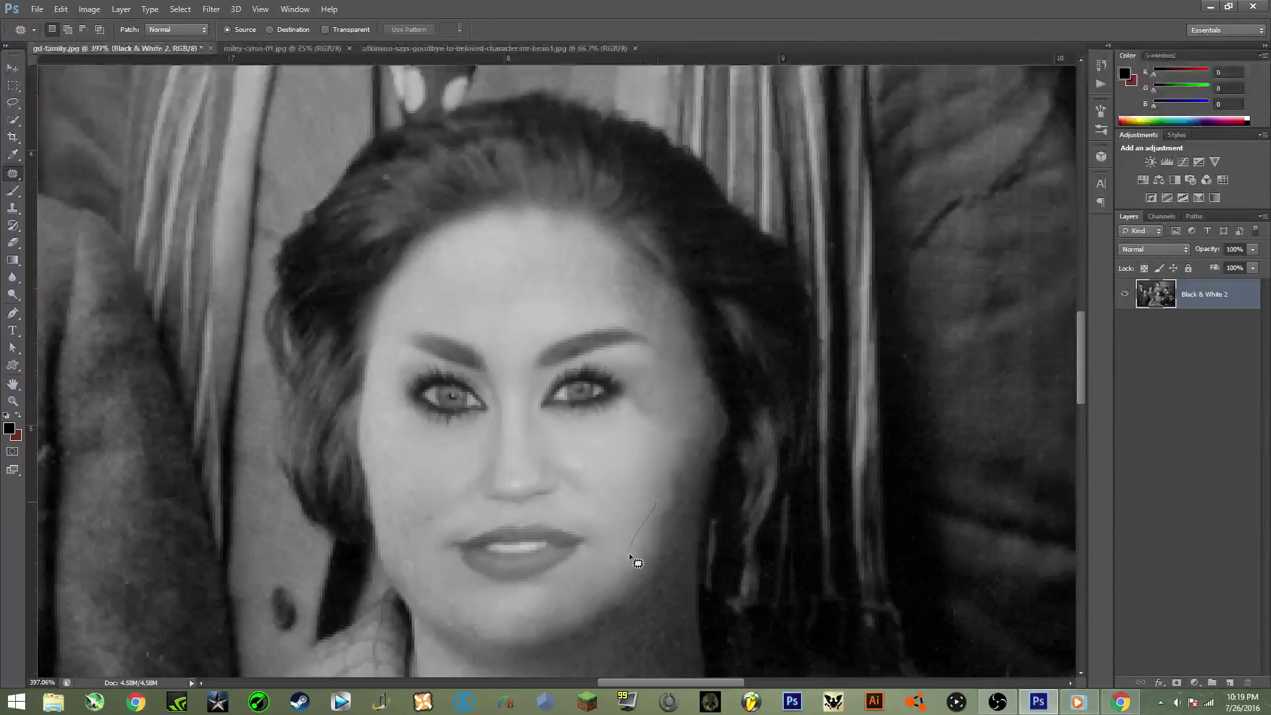
{"action": "mouse_move", "coordinate": [669, 510]}
{"action": "left_mouse_down"}
{"action": "mouse_move", "coordinate": [659, 502]}
{"action": "mouse_move", "coordinate": [624, 544]}
{"action": "left_mouse_up"}
{"action": "key", "text": "ctrl+d"}
{"action": "double_click", "coordinate": [12, 384]}
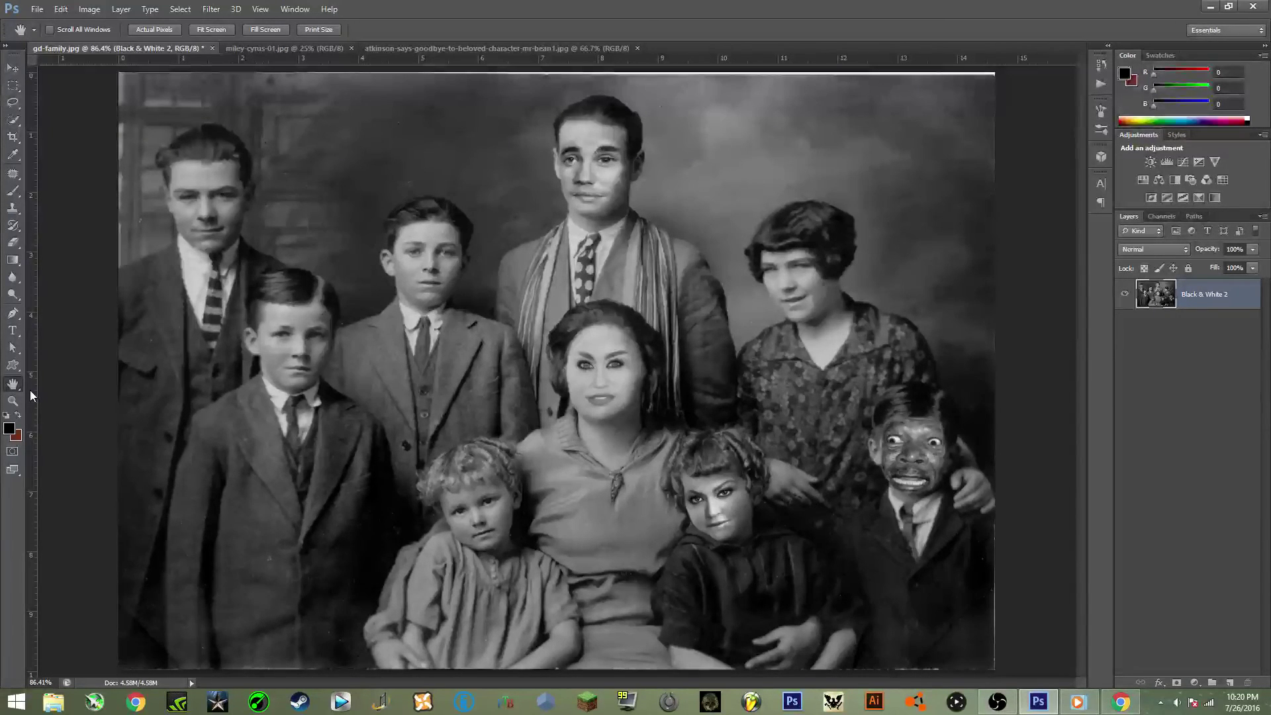
Save the portrait, glance at the Stream 7-26 playlist in Media Player, then minimize it
{"action": "key", "text": "ctrl+s"}
{"action": "left_click", "coordinate": [1079, 704]}
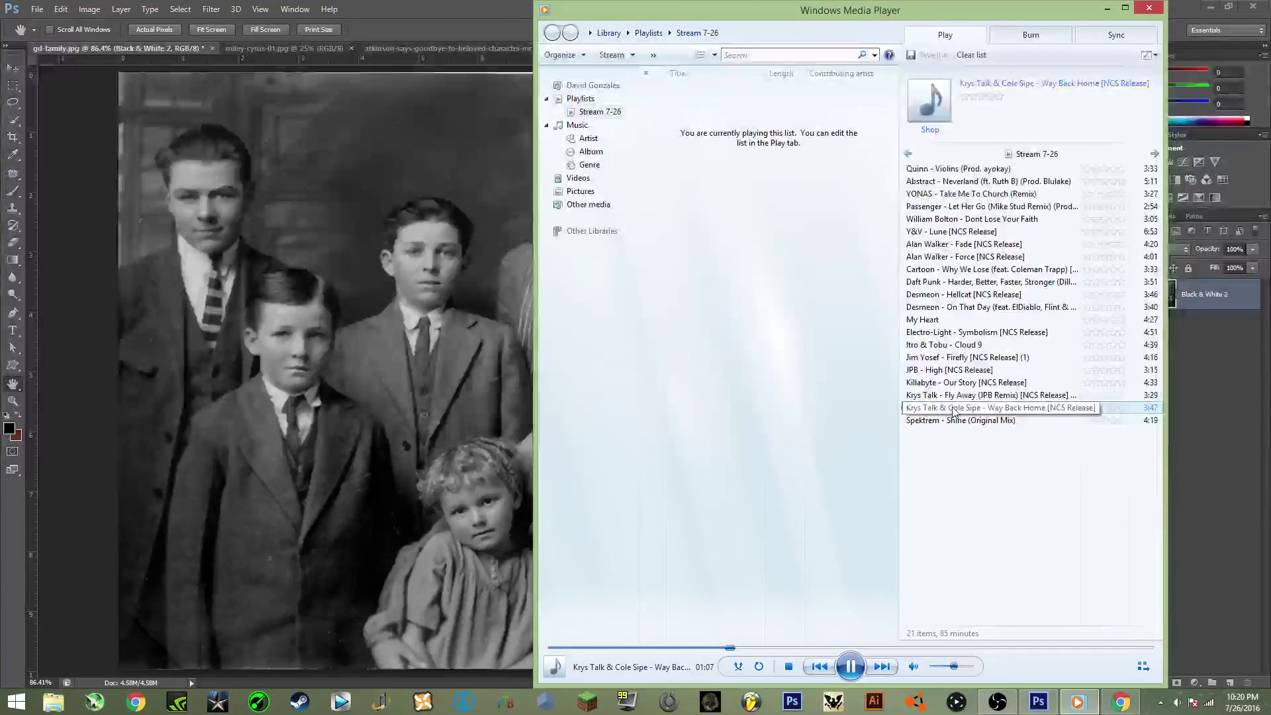
{"action": "left_click", "coordinate": [1107, 8]}
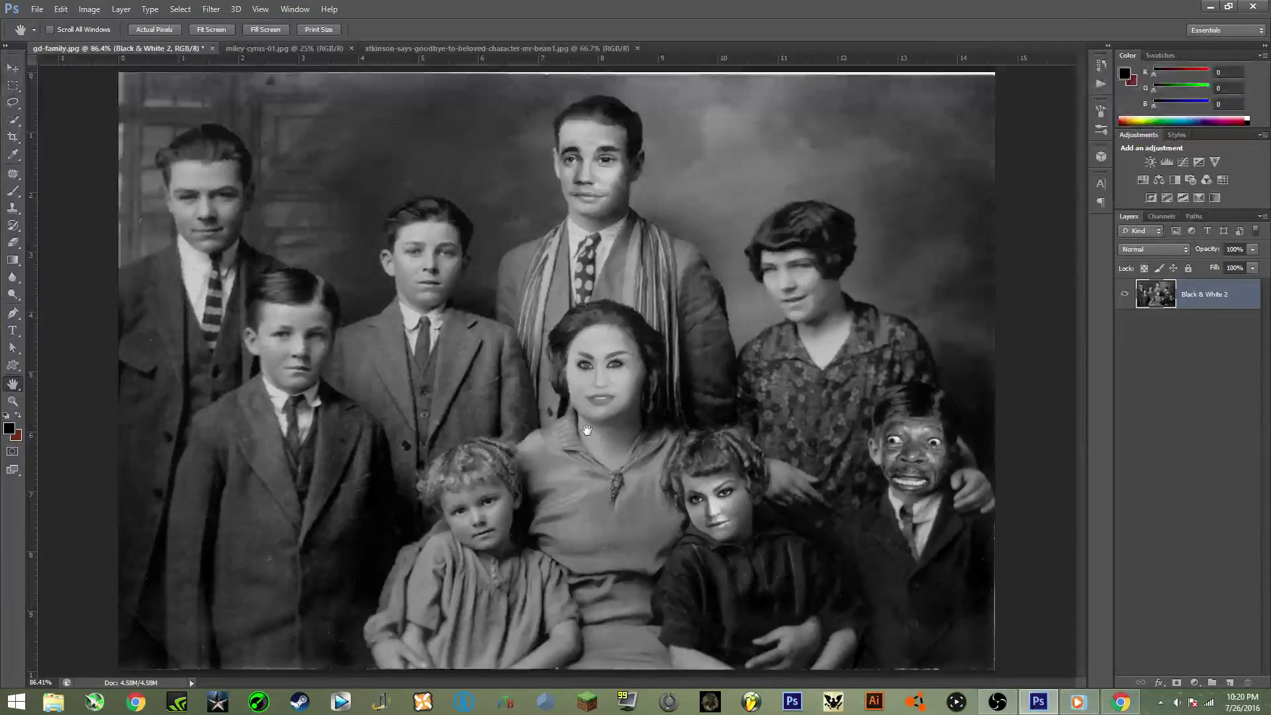
Close the first celebrity photo and switch to the tweed-jacket man's photo
{"action": "left_click", "coordinate": [299, 49]}
{"action": "left_click", "coordinate": [351, 48]}
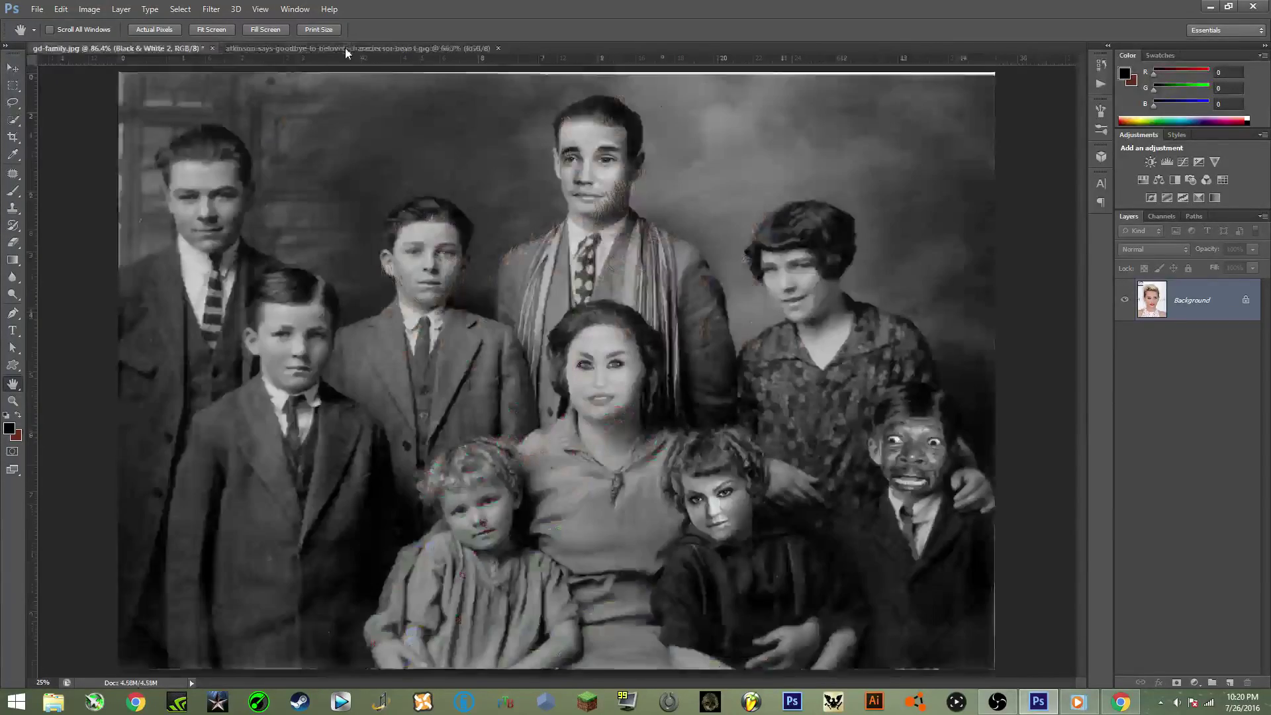
{"action": "left_click", "coordinate": [339, 49]}
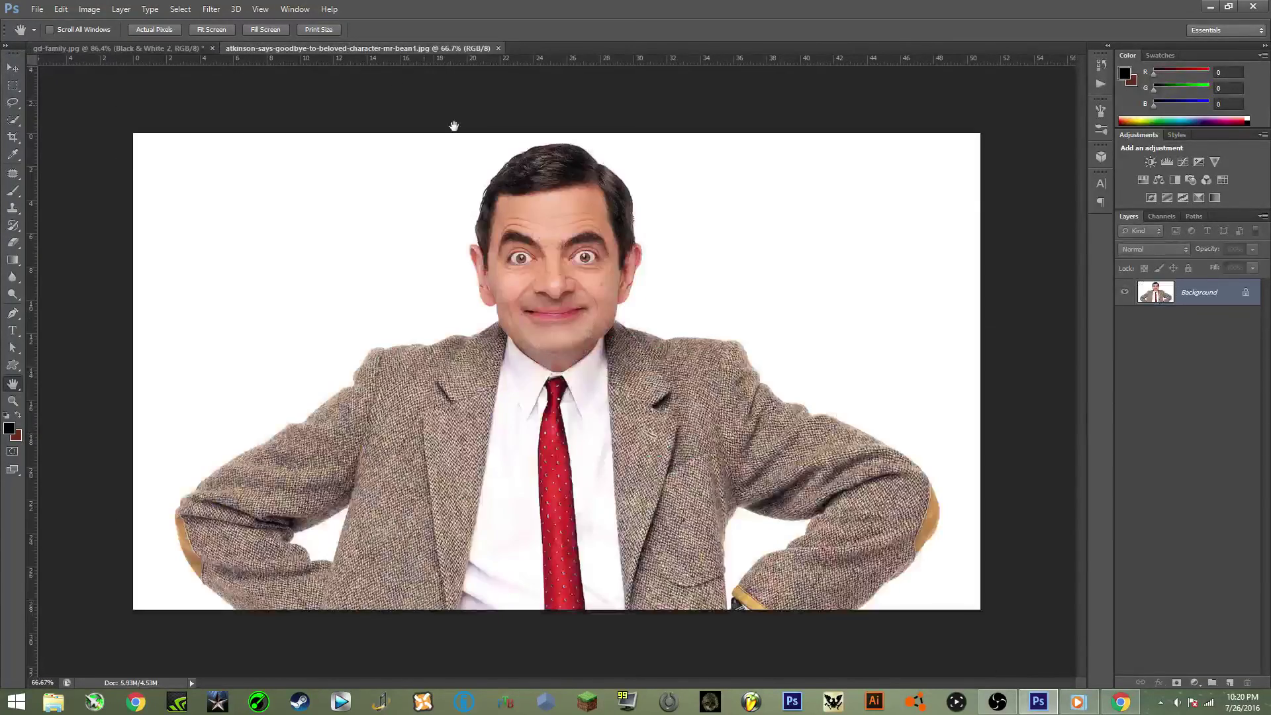
Lasso the man's face and drag it onto the gd-family portrait tab
{"action": "left_click", "coordinate": [12, 102]}
{"action": "scroll", "coordinate": [538, 222], "scroll_direction": "up", "scroll_amount": 2}
{"action": "scroll", "coordinate": [542, 162], "scroll_direction": "up", "scroll_amount": 2}
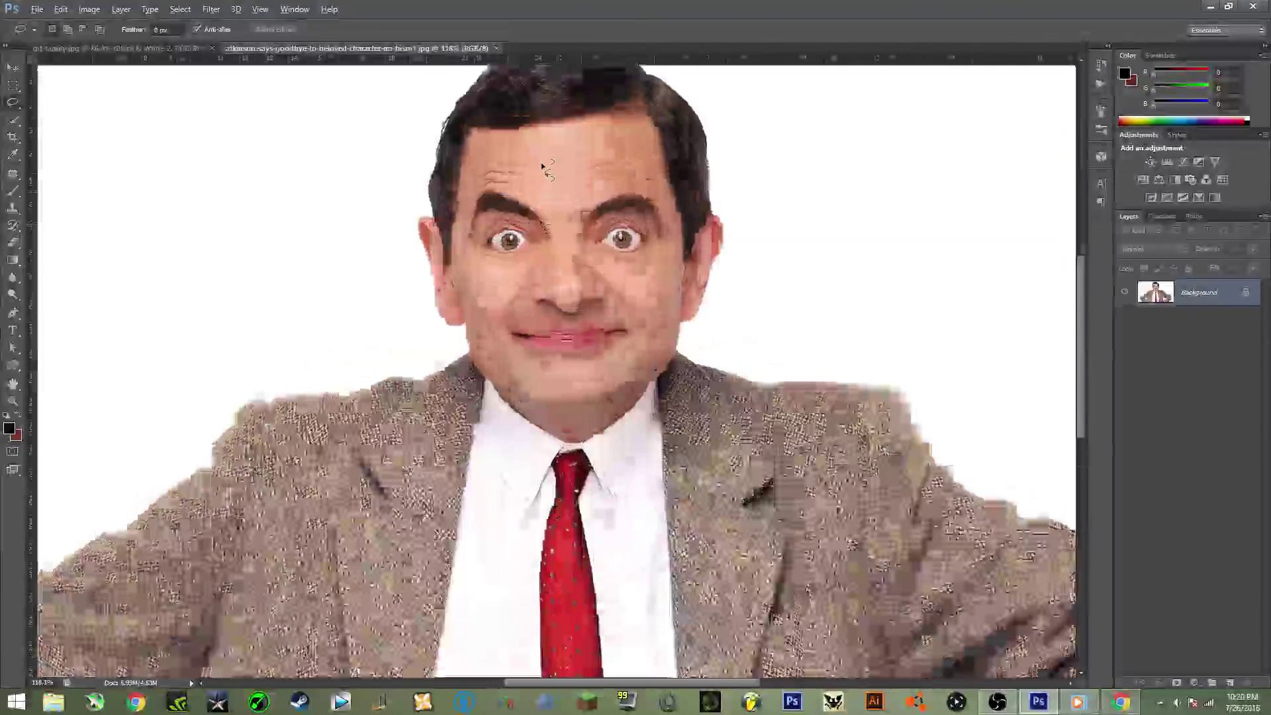
{"action": "scroll", "coordinate": [542, 162], "scroll_direction": "up", "scroll_amount": 2}
{"action": "left_click_drag", "start_coordinate": [518, 161], "coordinate": [429, 301]}
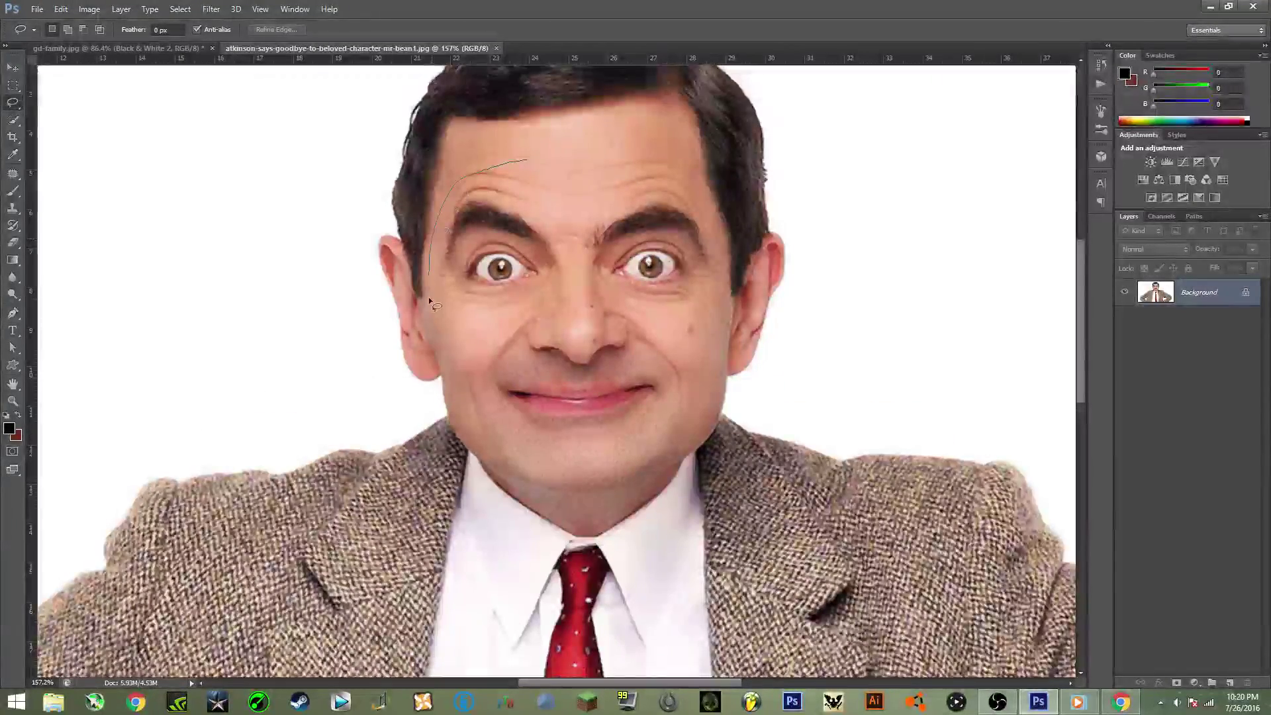
{"action": "left_click_drag", "start_coordinate": [563, 454], "coordinate": [719, 277]}
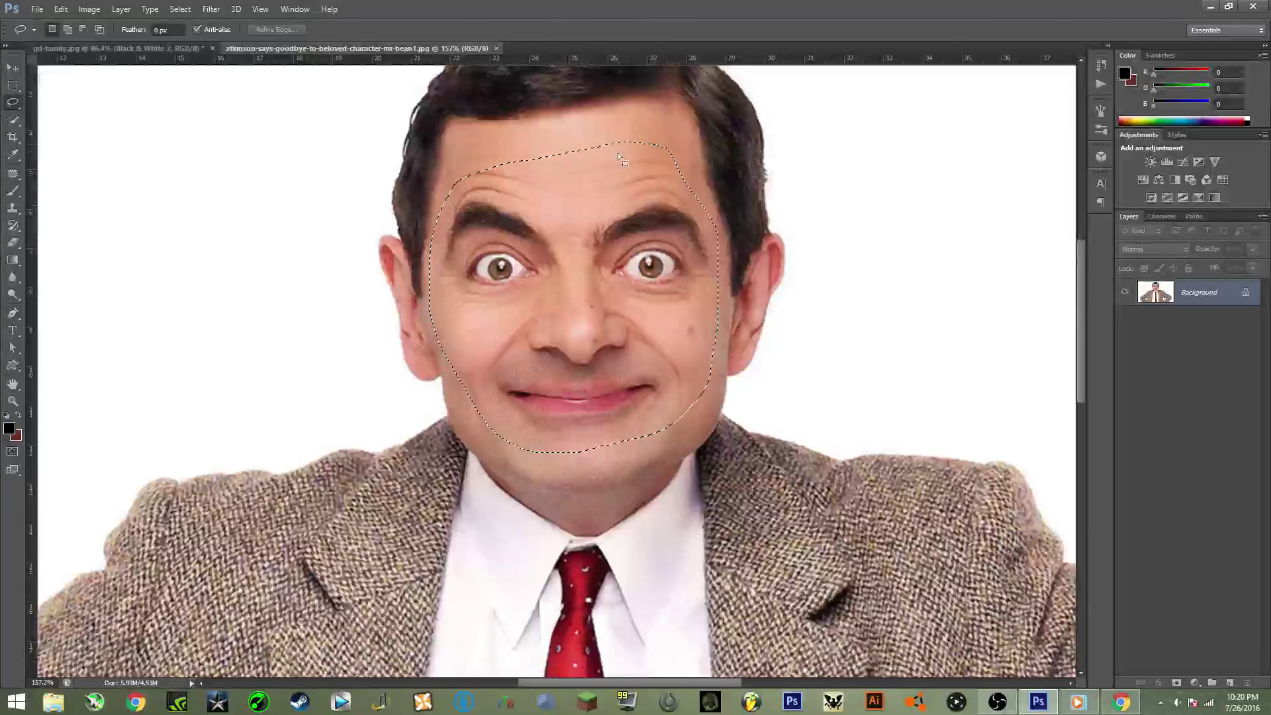
{"action": "left_click_drag", "start_coordinate": [710, 213], "coordinate": [617, 152]}
{"action": "key", "text": "v"}
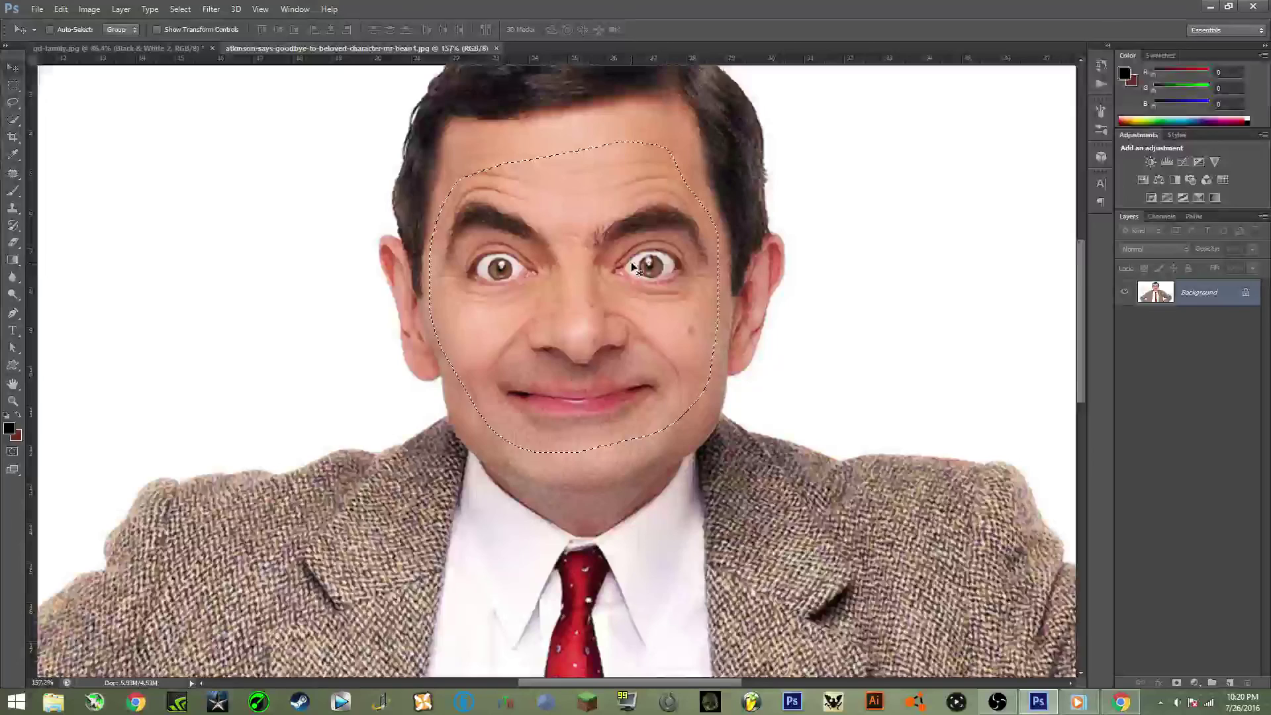
{"action": "mouse_move", "coordinate": [627, 229]}
{"action": "left_mouse_down"}
{"action": "mouse_move", "coordinate": [467, 204]}
{"action": "mouse_move", "coordinate": [557, 391]}
{"action": "left_mouse_up"}
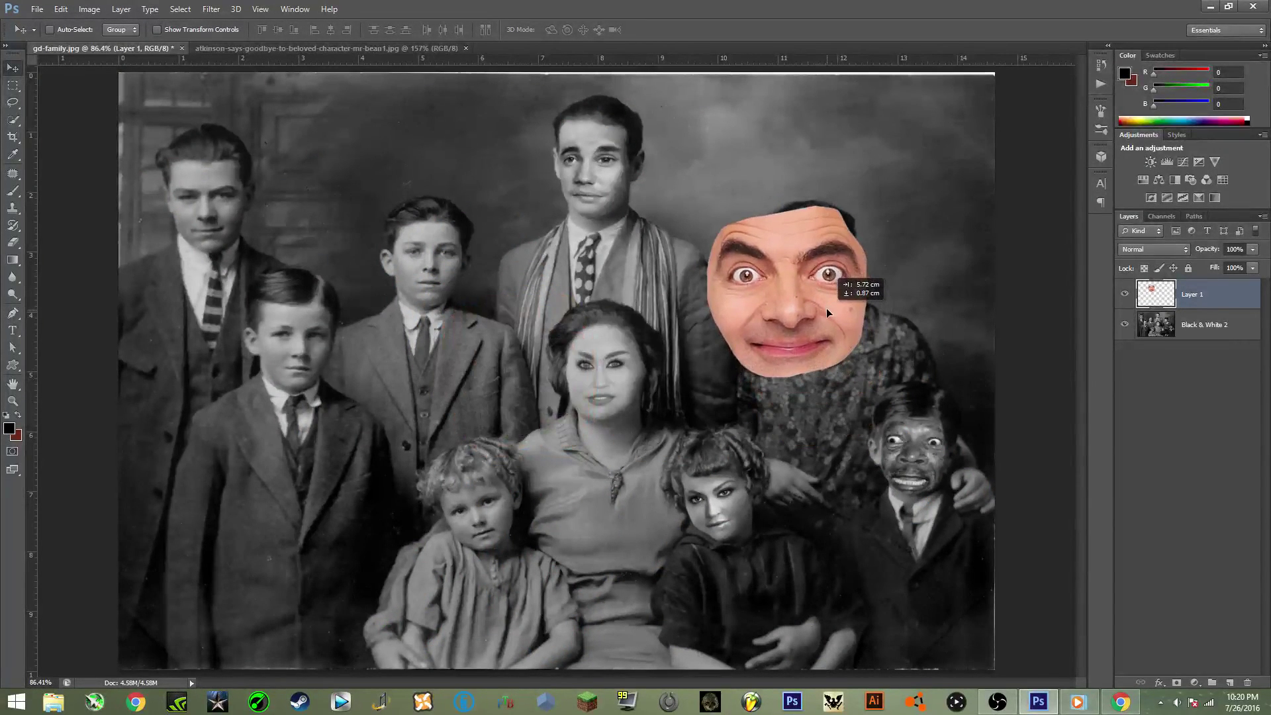
Shrink the fifth face to about 41% and place it on the back-right woman's head
{"action": "left_click_drag", "start_coordinate": [799, 396], "coordinate": [831, 300]}
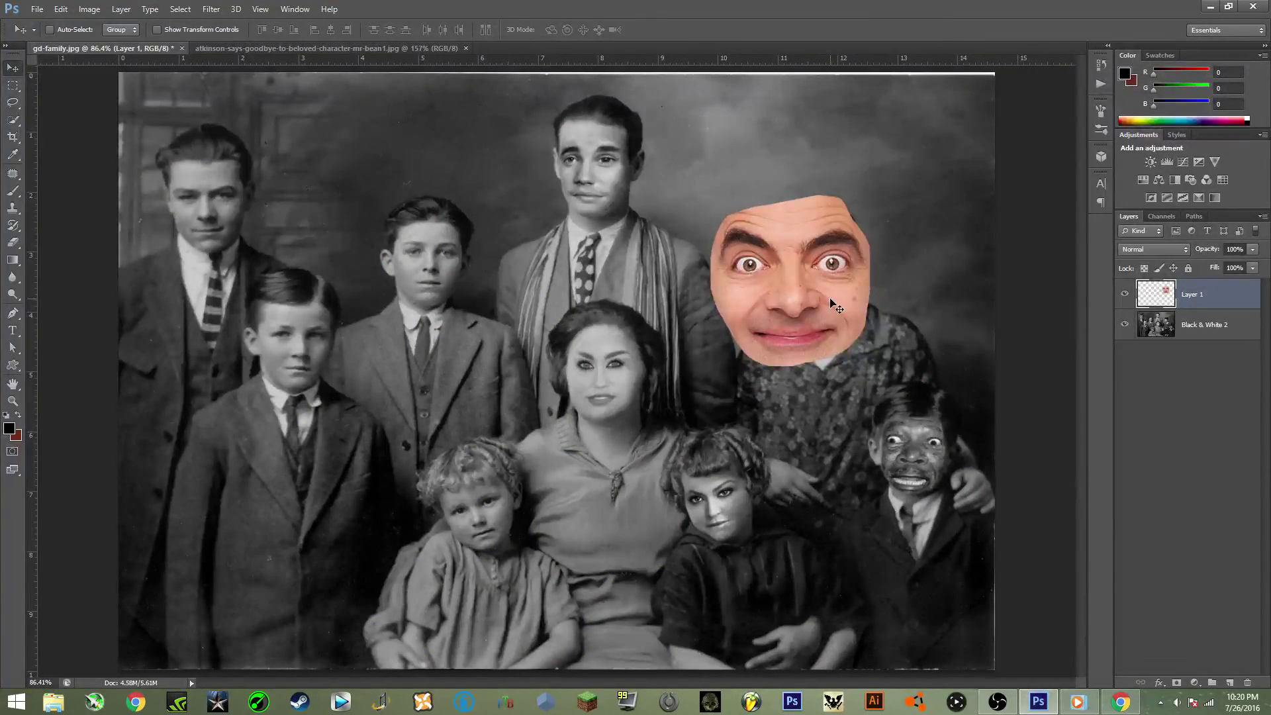
{"action": "key", "text": "ctrl+t"}
{"action": "left_click_drag", "start_coordinate": [870, 194], "coordinate": [776, 295]}
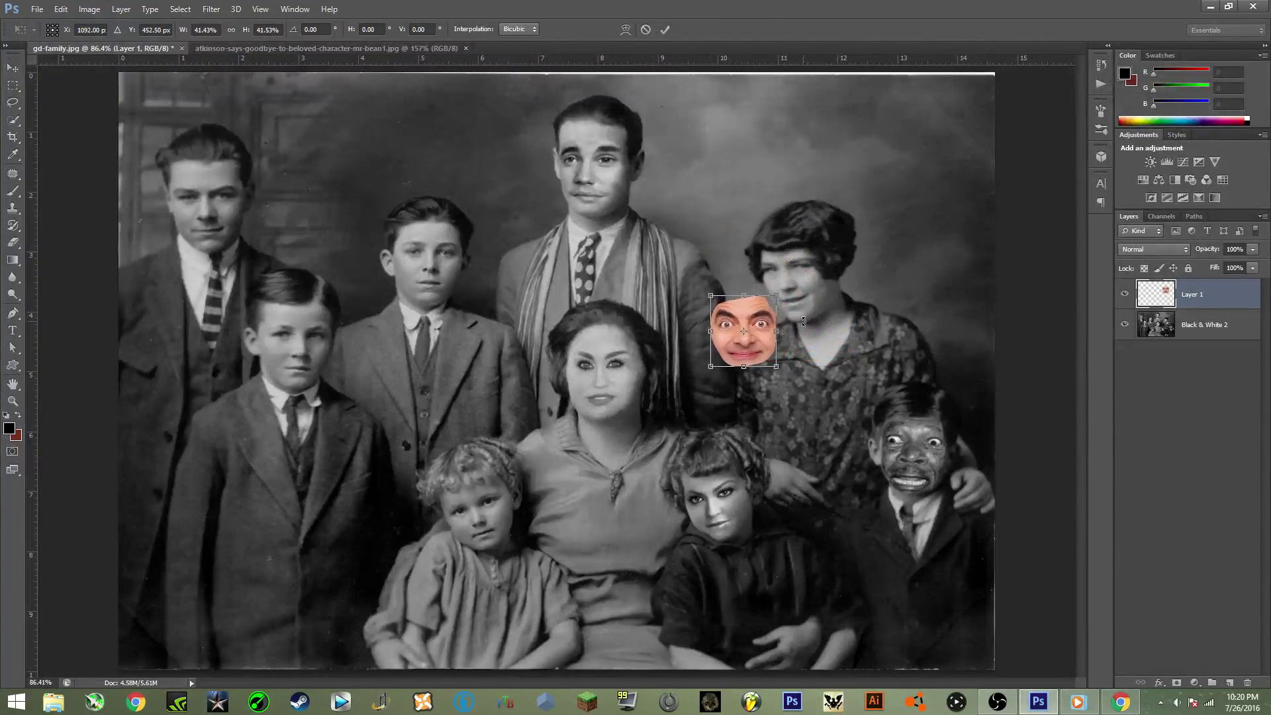
{"action": "left_click_drag", "start_coordinate": [748, 357], "coordinate": [798, 310]}
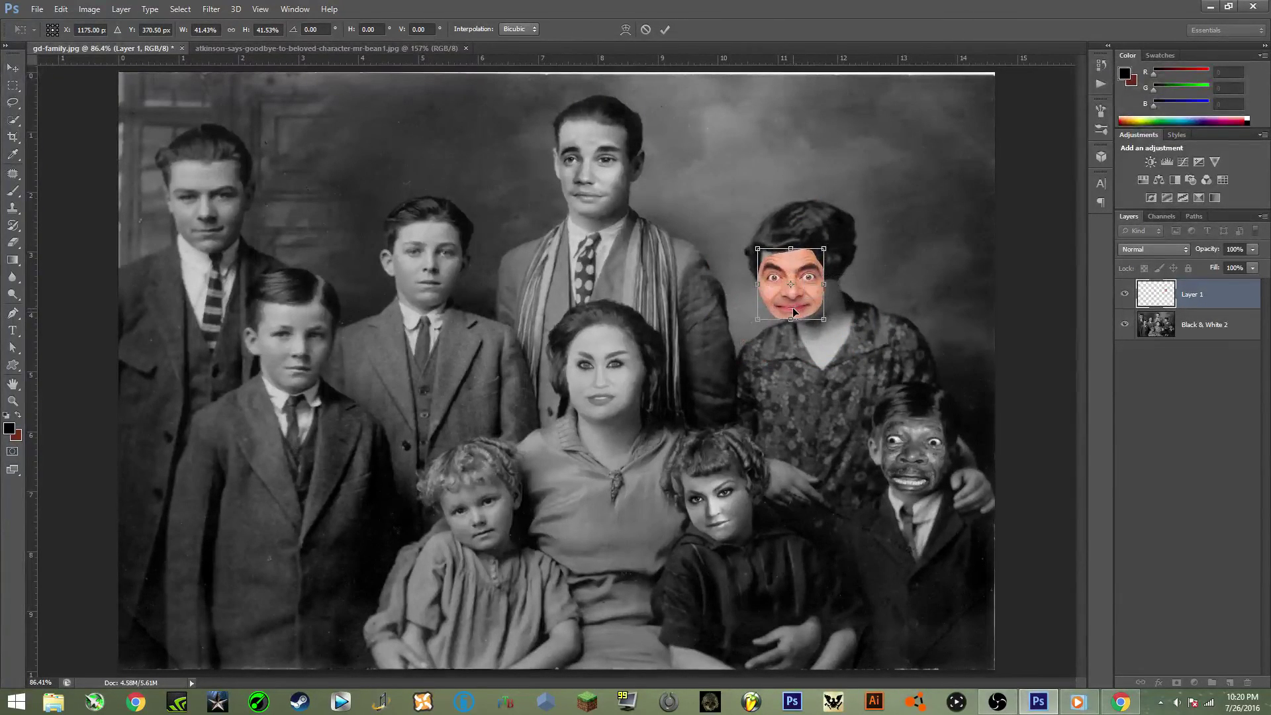
{"action": "key", "text": "Return"}
{"action": "scroll", "coordinate": [911, 264], "scroll_direction": "up", "scroll_amount": 5}
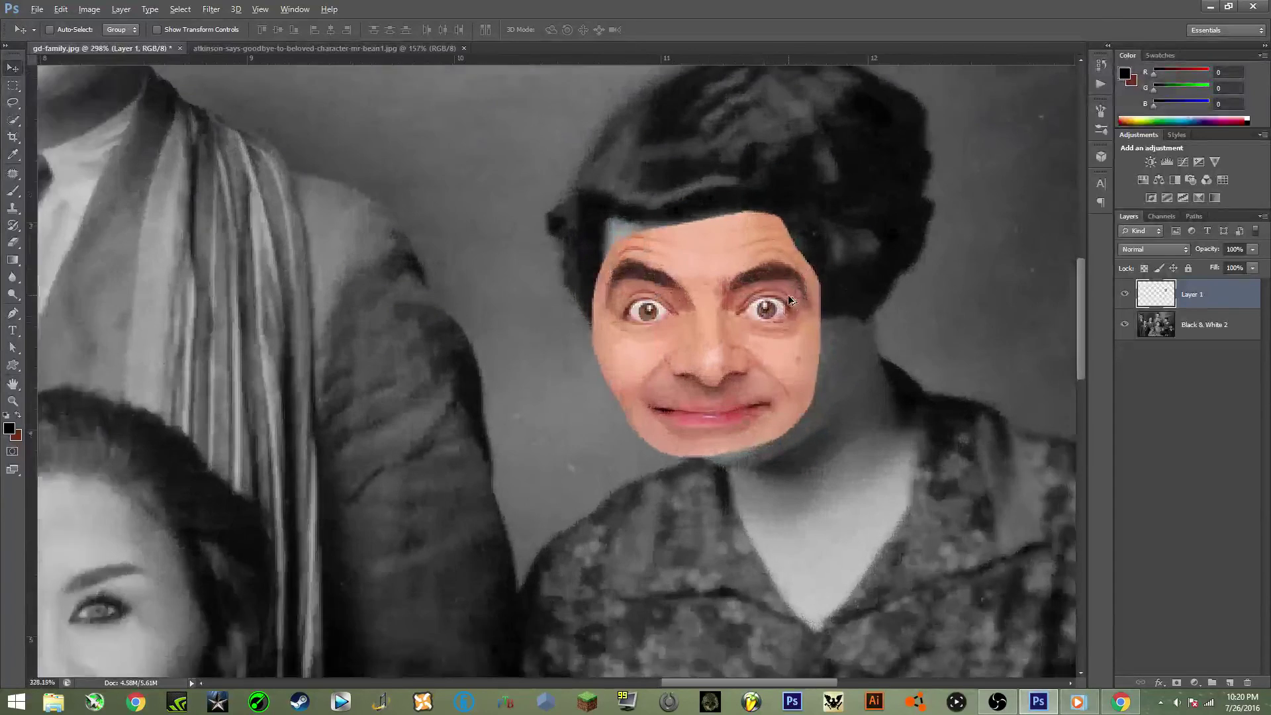
{"action": "left_click_drag", "start_coordinate": [788, 295], "coordinate": [758, 303]}
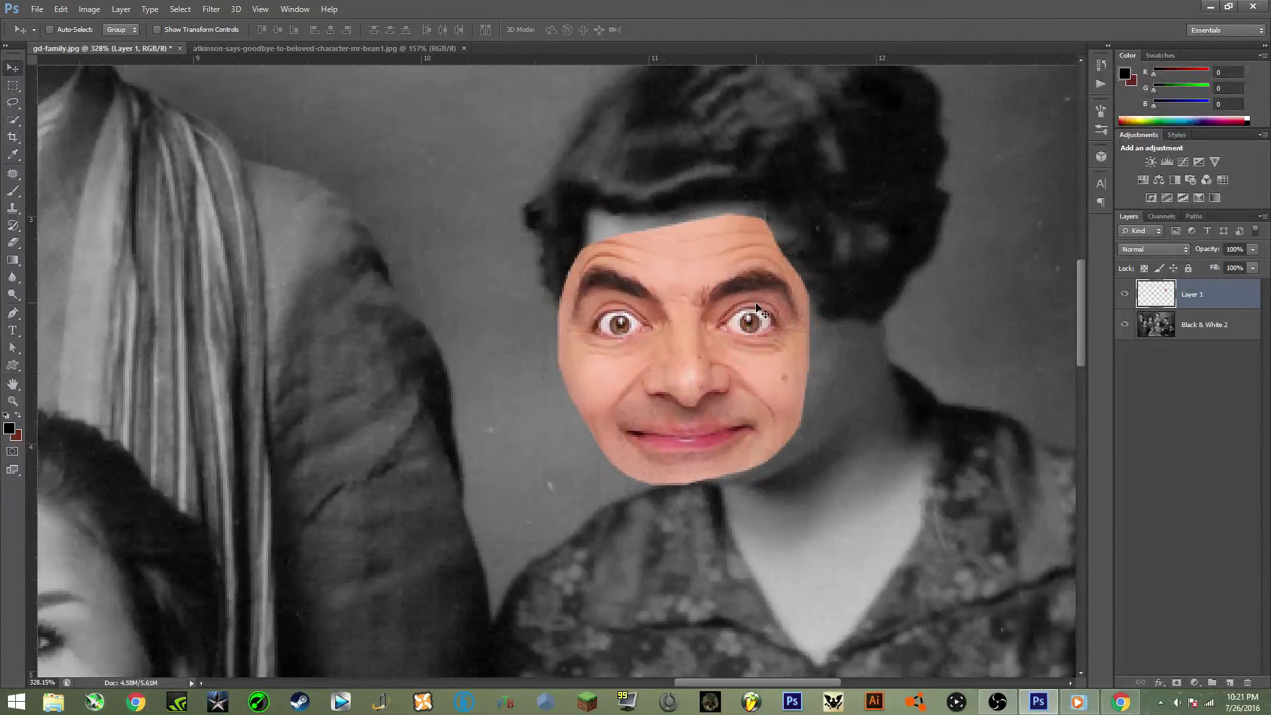
Rescale the face to about 91%, realign it over hers, and switch to Warp
{"action": "key", "text": "ctrl+t"}
{"action": "left_click_drag", "start_coordinate": [809, 214], "coordinate": [787, 237]}
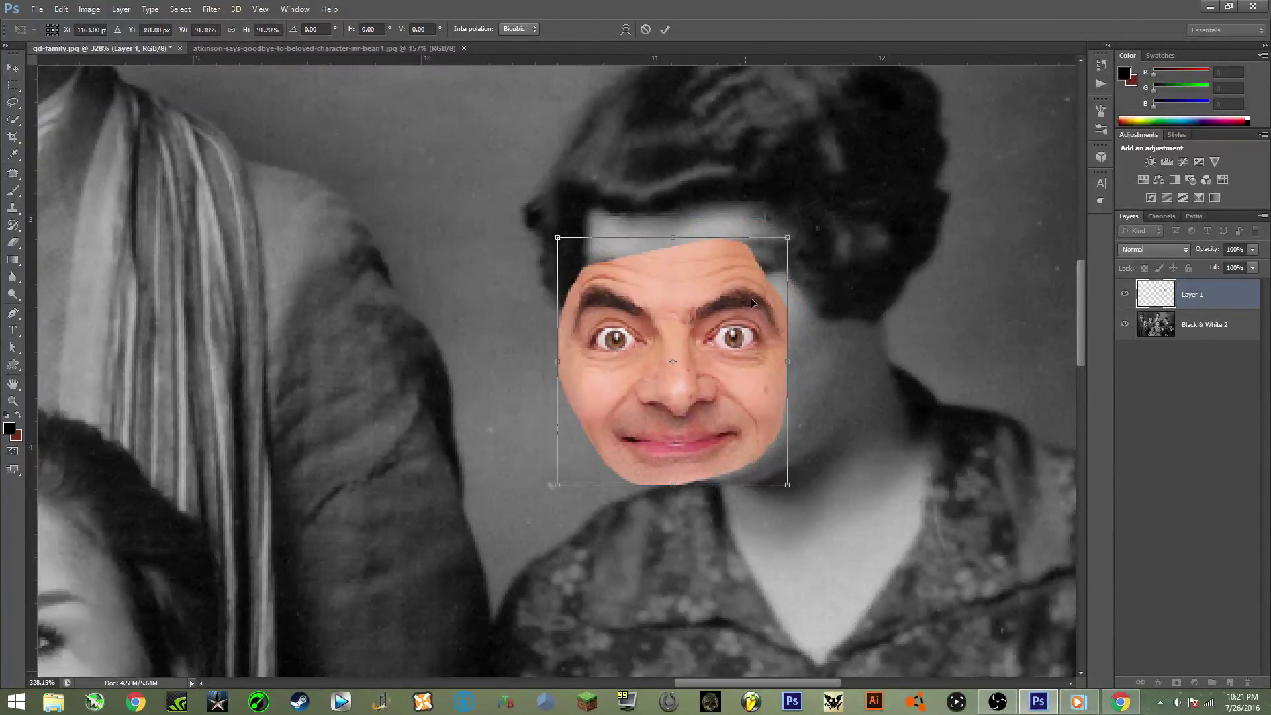
{"action": "left_click_drag", "start_coordinate": [744, 316], "coordinate": [772, 282]}
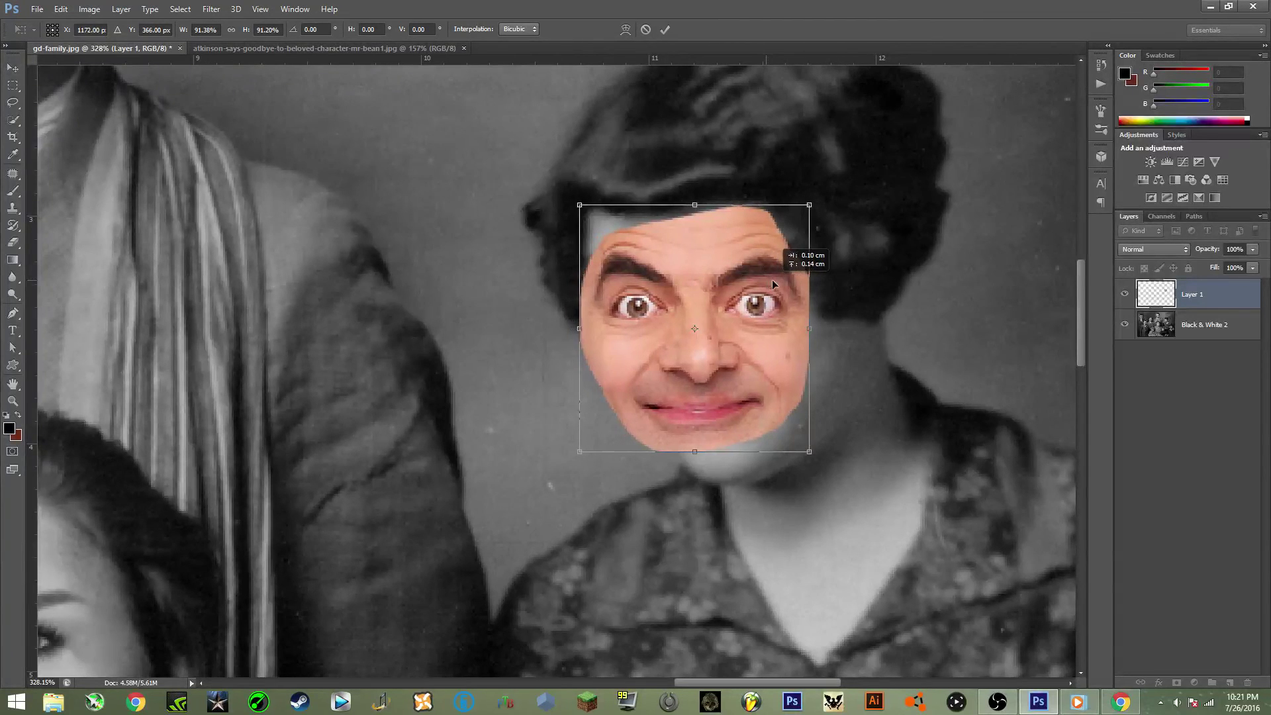
{"action": "right_click", "coordinate": [773, 281]}
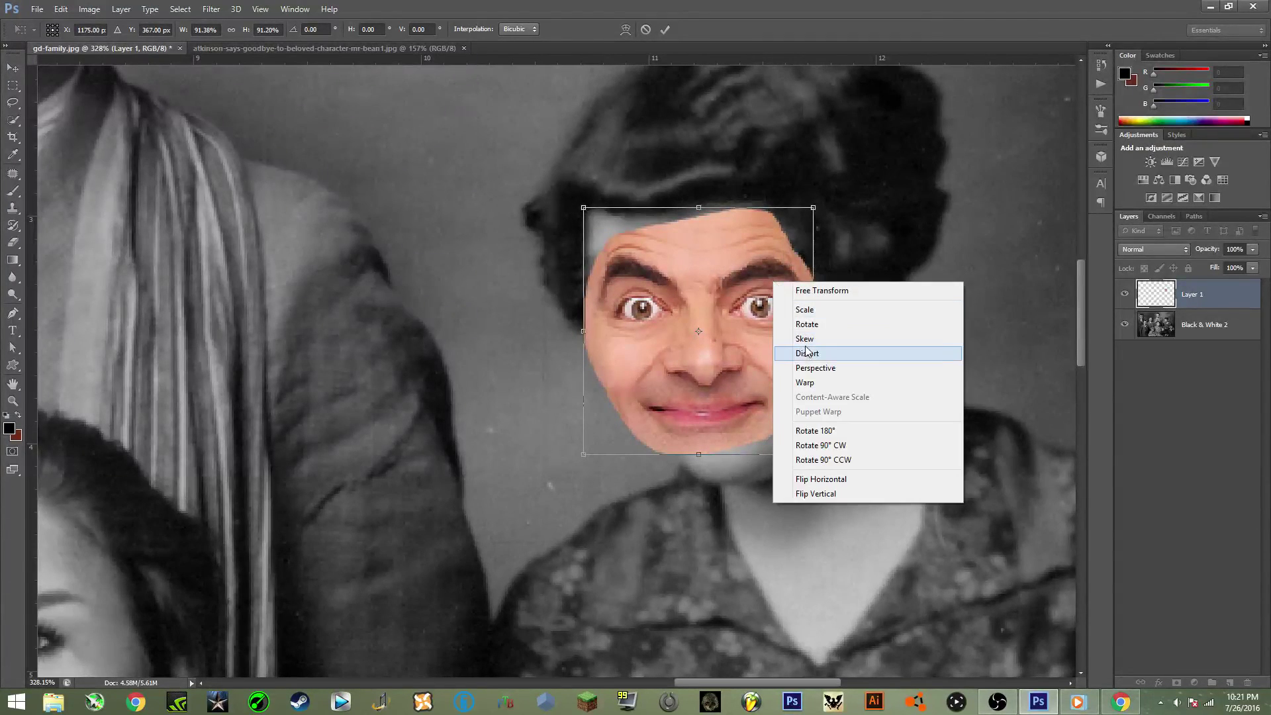
{"action": "left_click", "coordinate": [812, 369]}
{"action": "right_click", "coordinate": [813, 374]}
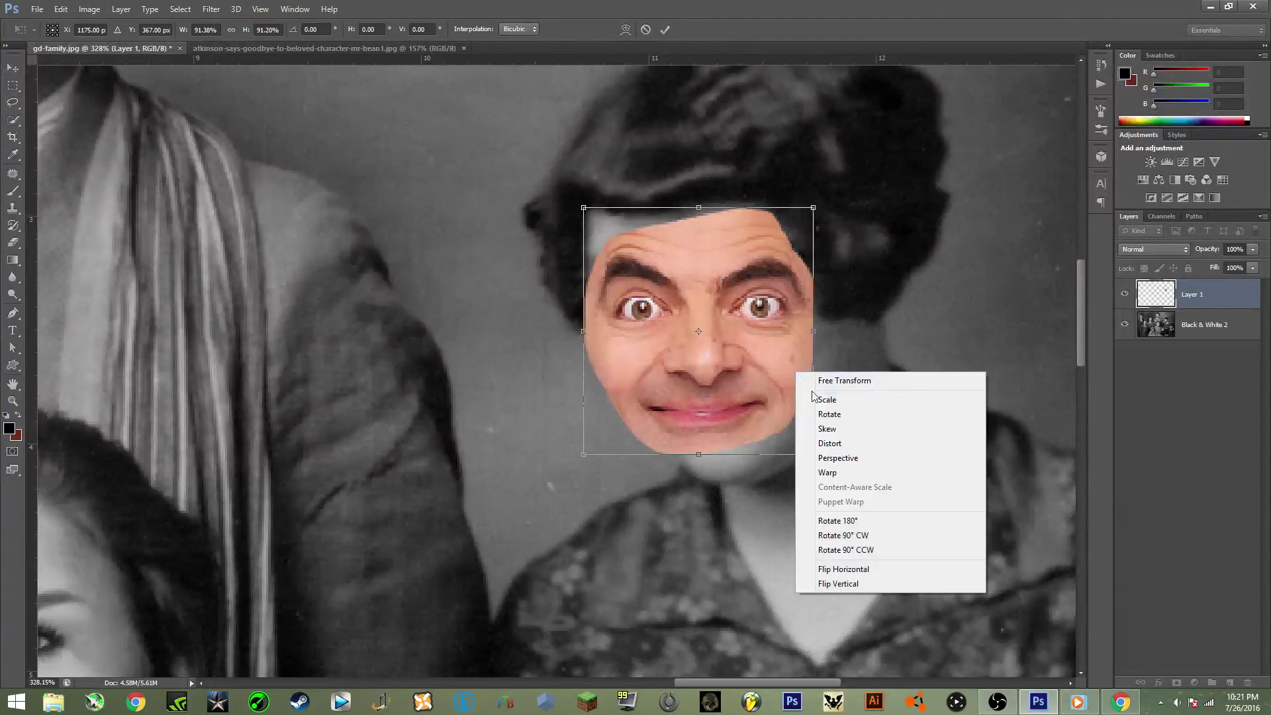
{"action": "left_click", "coordinate": [833, 474]}
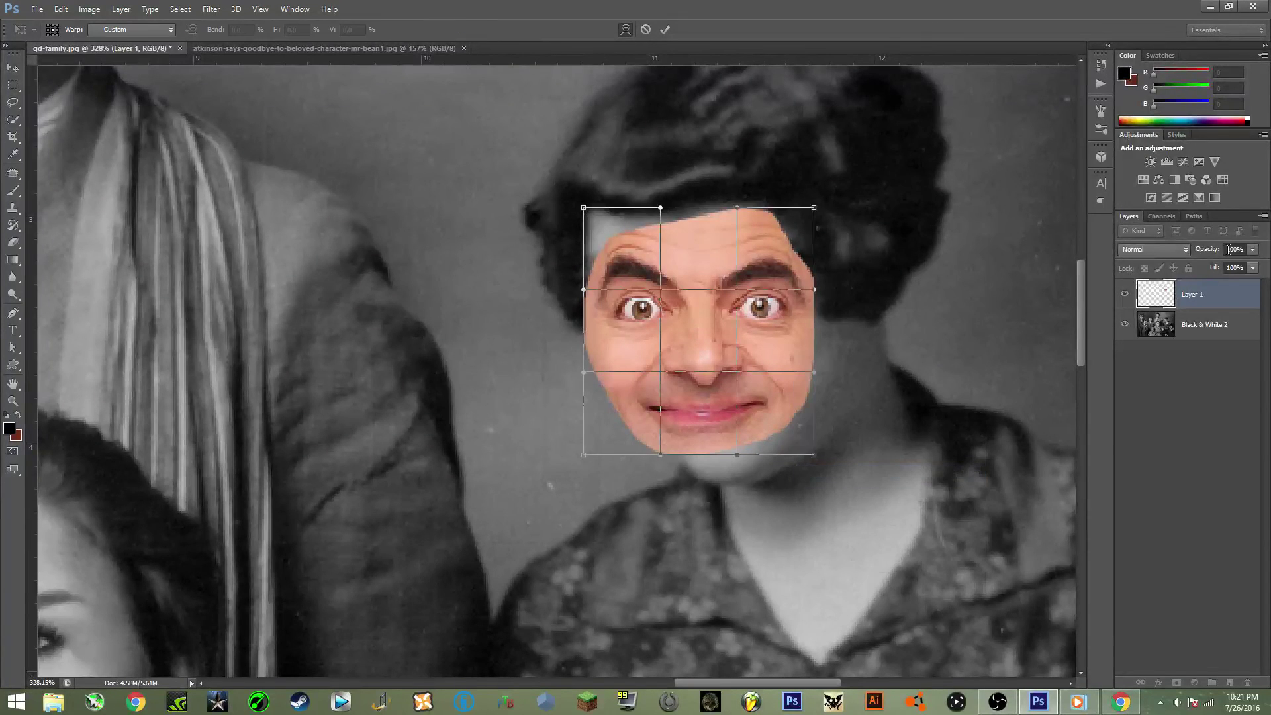
Drop the pasted face to 37% opacity and warp it to fit the woman's head
{"action": "left_click_drag", "start_coordinate": [1230, 249], "coordinate": [908, 341]}
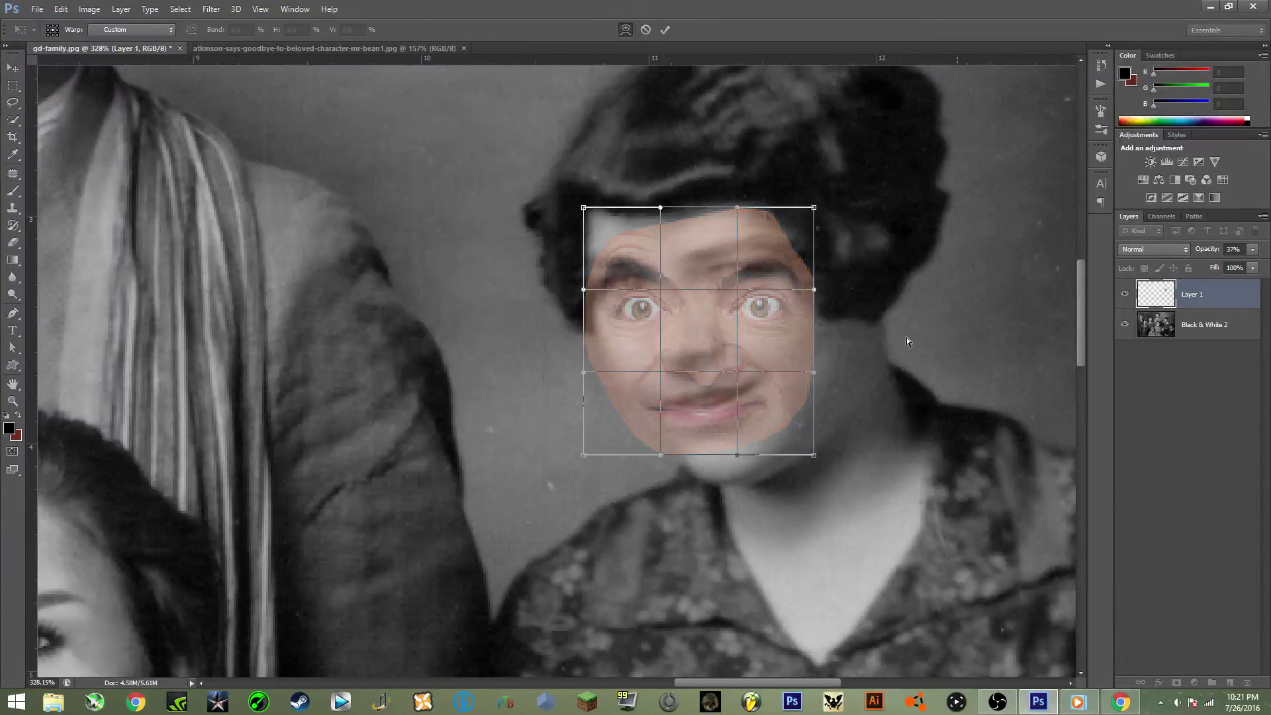
{"action": "mouse_move", "coordinate": [692, 428]}
{"action": "left_mouse_down"}
{"action": "mouse_move", "coordinate": [673, 434]}
{"action": "mouse_move", "coordinate": [691, 450]}
{"action": "left_mouse_up"}
{"action": "left_click_drag", "start_coordinate": [736, 413], "coordinate": [737, 356]}
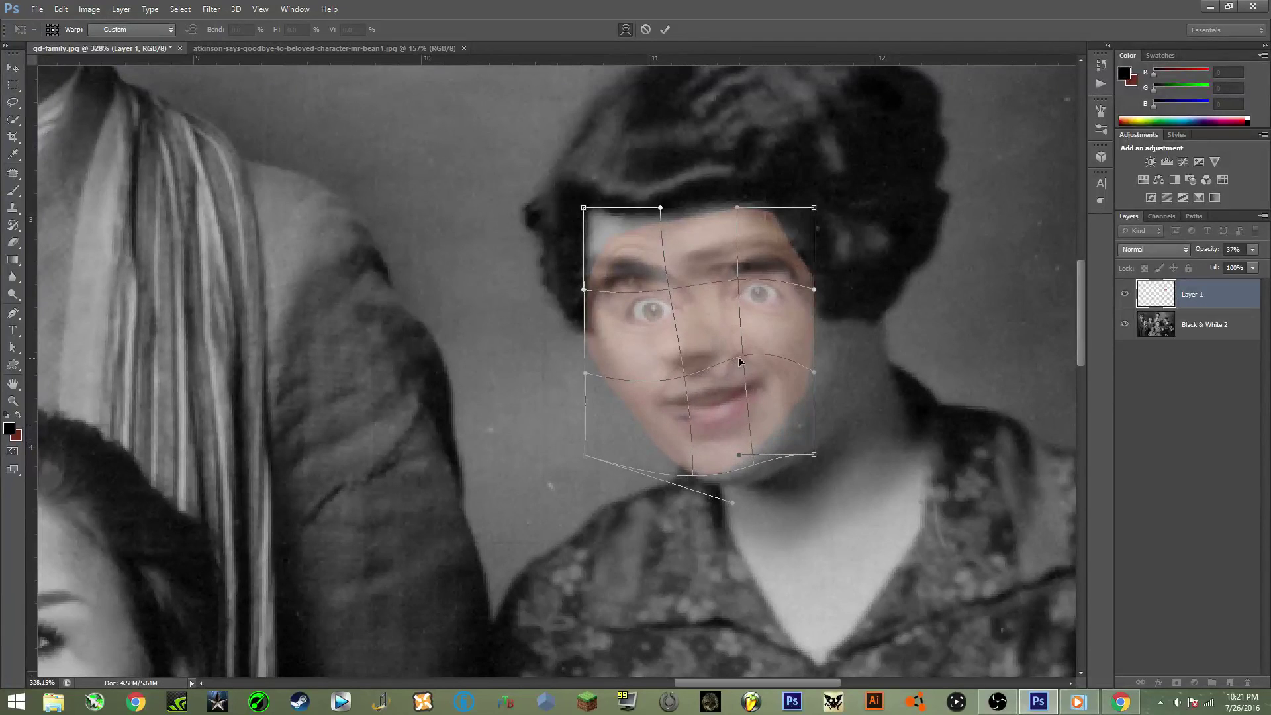
{"action": "left_click_drag", "start_coordinate": [661, 267], "coordinate": [729, 266]}
{"action": "left_click_drag", "start_coordinate": [643, 295], "coordinate": [633, 269]}
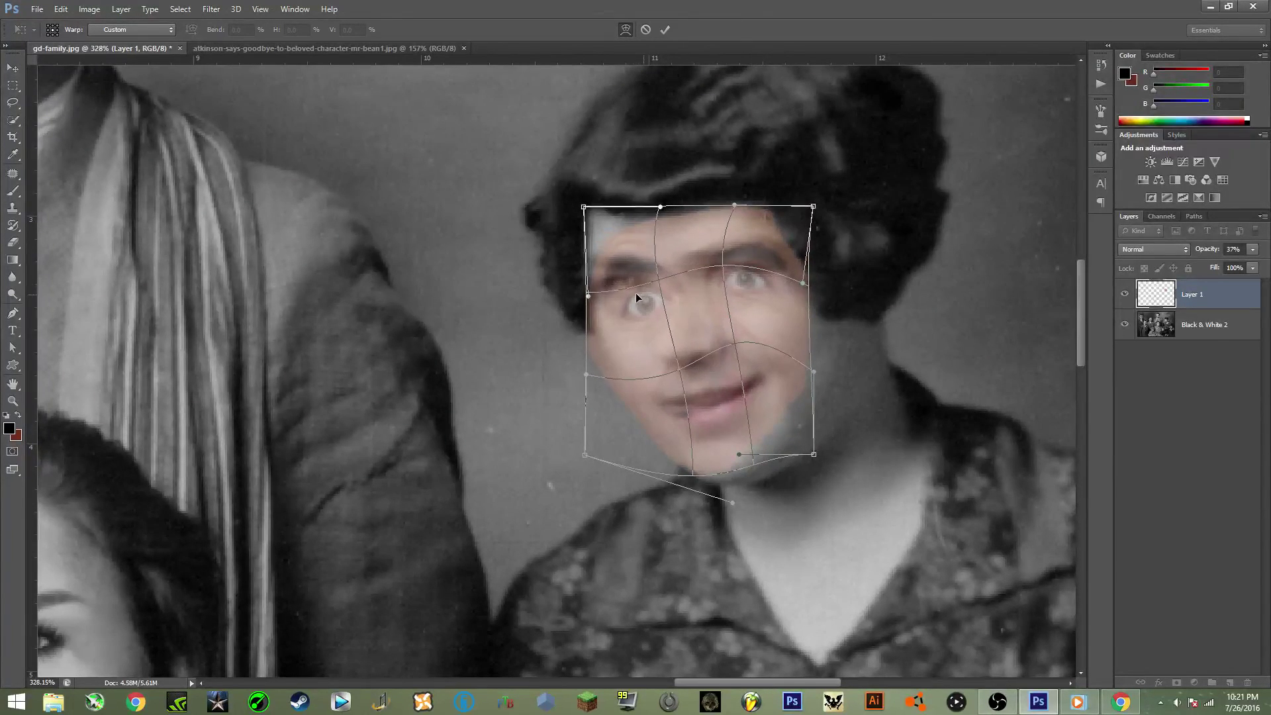
{"action": "key", "text": "ctrl+z"}
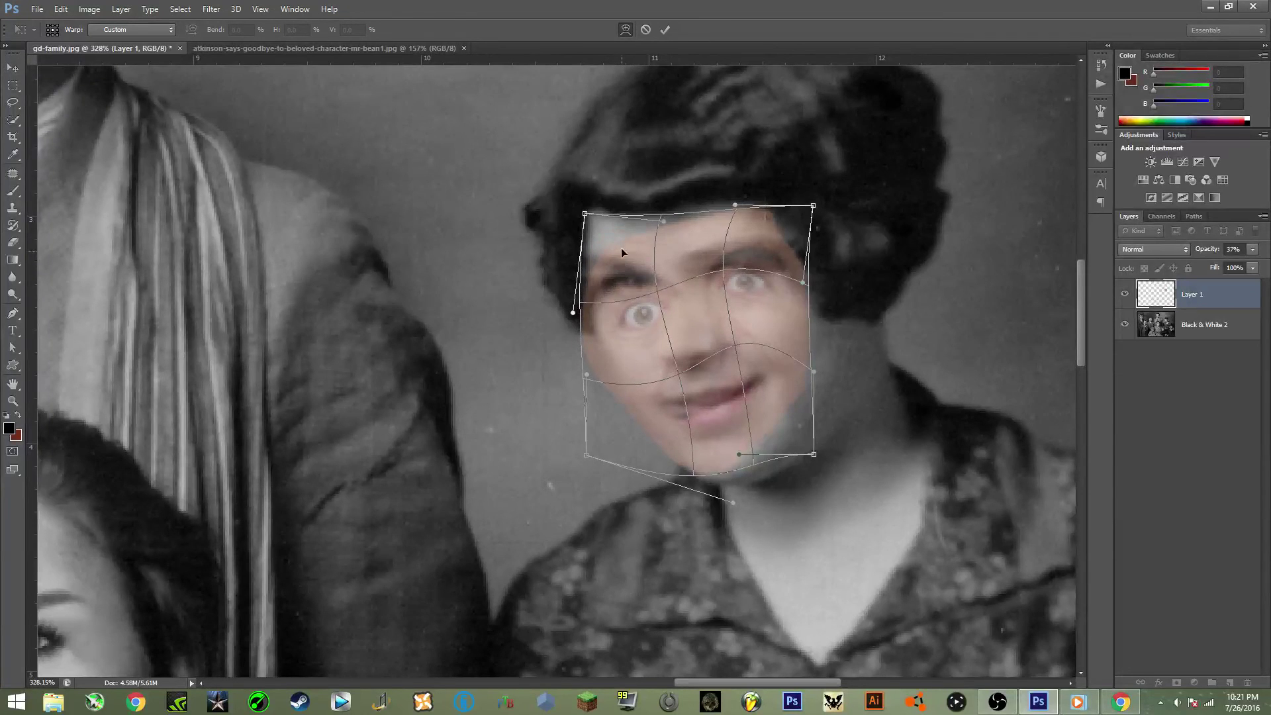
{"action": "left_click_drag", "start_coordinate": [634, 306], "coordinate": [622, 278]}
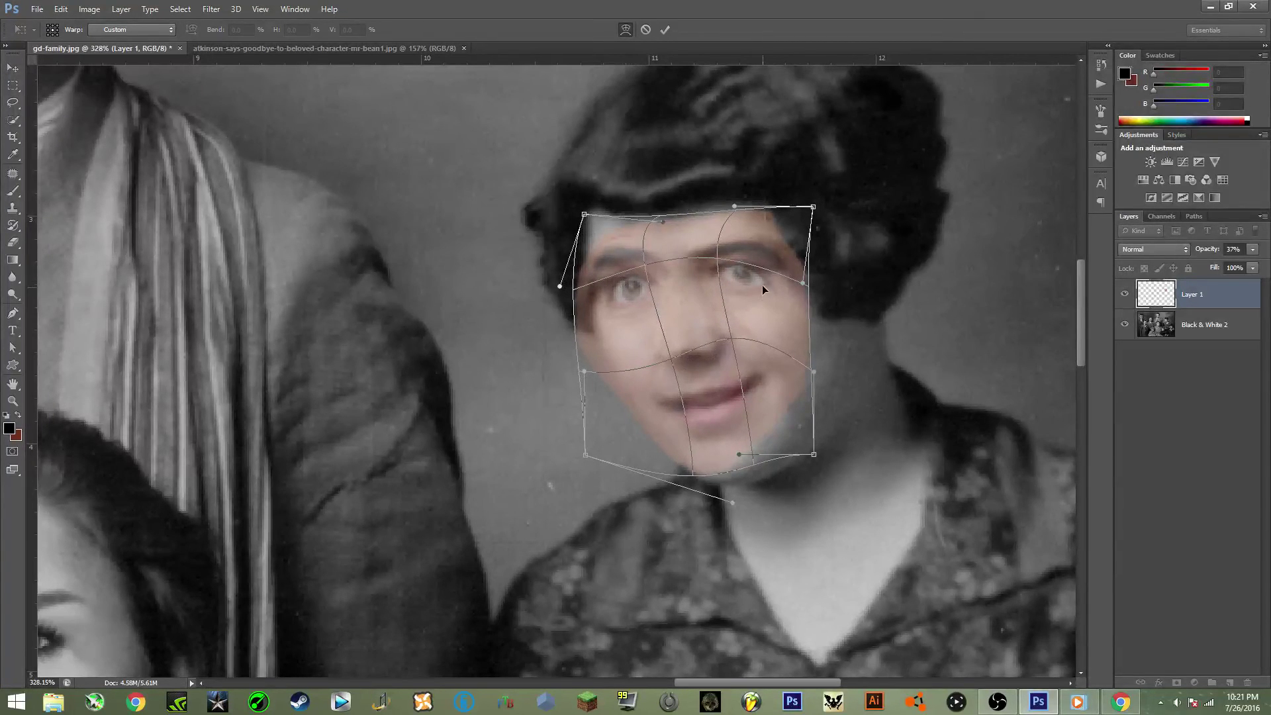
{"action": "left_click_drag", "start_coordinate": [763, 290], "coordinate": [768, 282]}
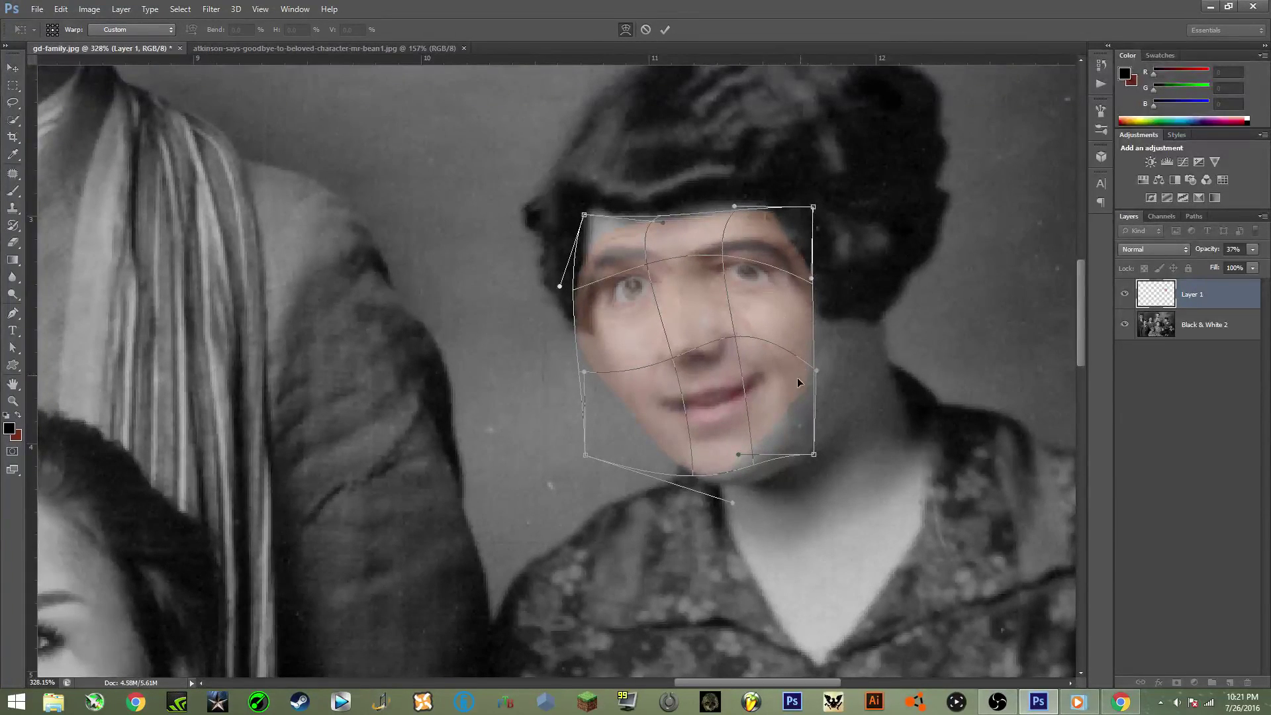
{"action": "left_click_drag", "start_coordinate": [798, 378], "coordinate": [796, 387]}
{"action": "left_click_drag", "start_coordinate": [741, 442], "coordinate": [755, 443]}
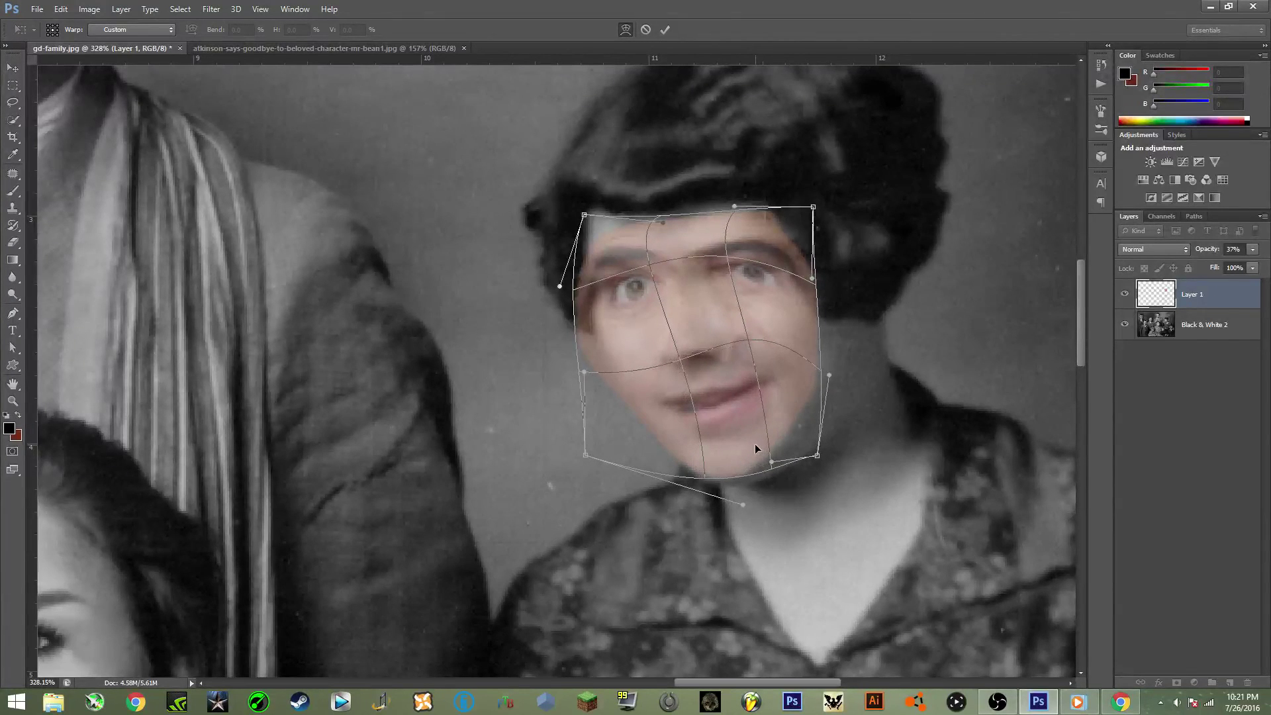
{"action": "key", "text": "Return"}
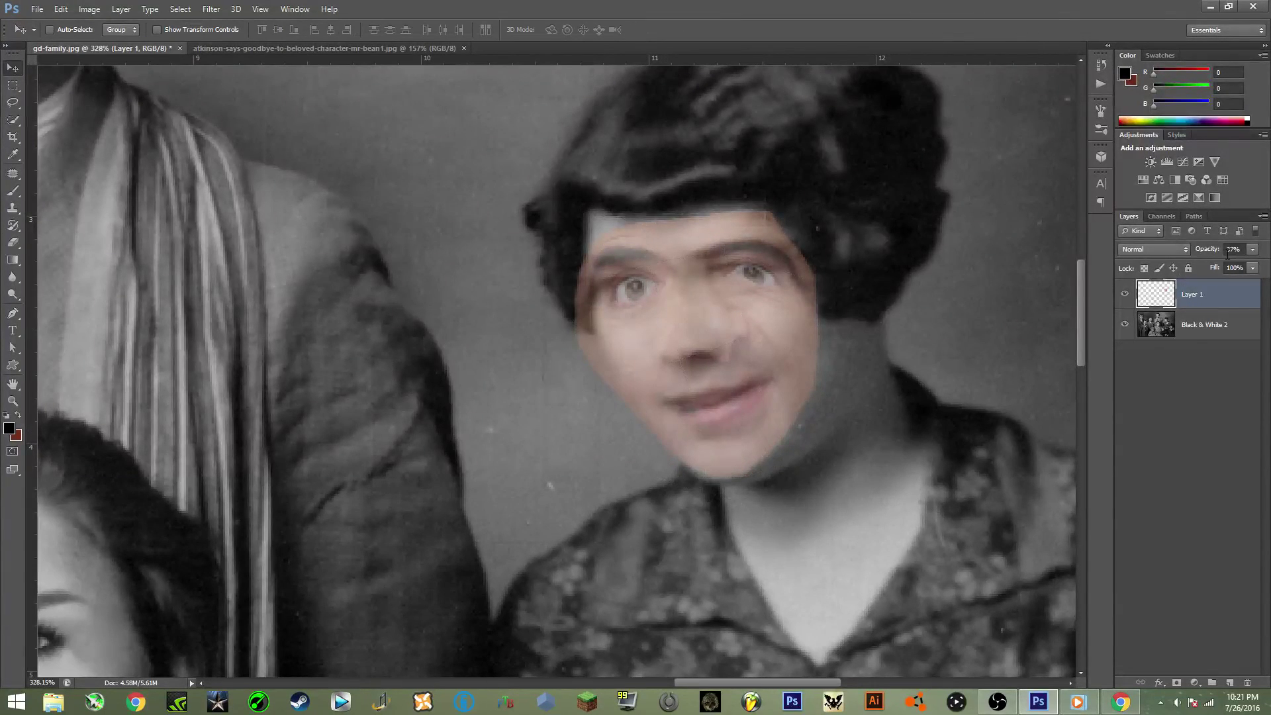
Restore the face layer to 100% opacity and add a layer mask
{"action": "type", "text": "100"}
{"action": "key", "text": "Return"}
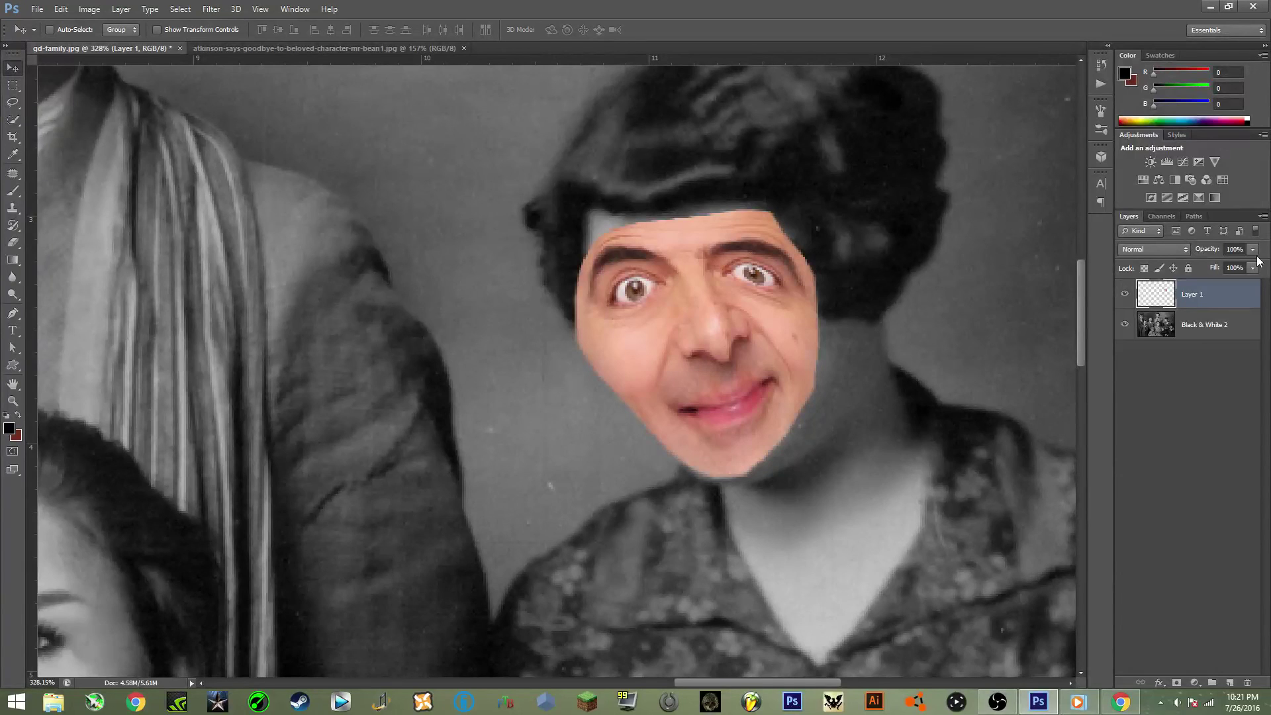
{"action": "left_click", "coordinate": [1177, 683]}
With a size-20 brush, mask the face's hairline, left edge and lower-left chin area
{"action": "key", "text": "b"}
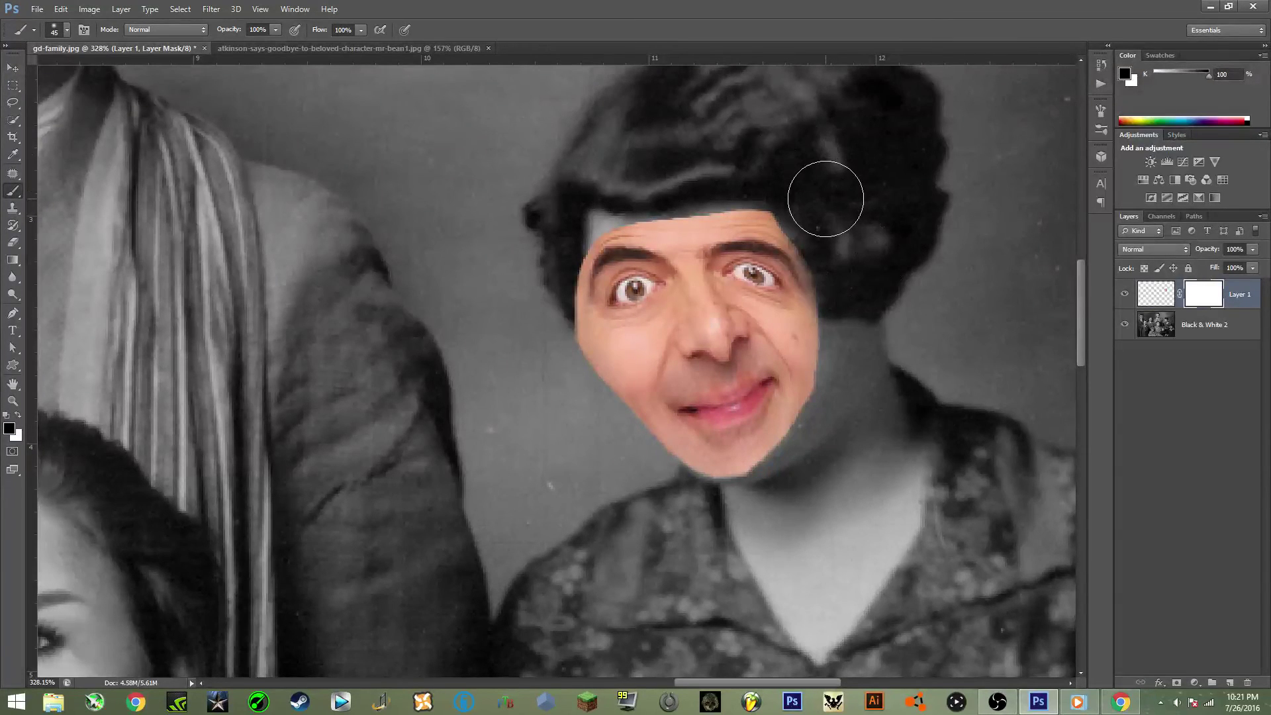
{"action": "key", "text": "bracketleft"}
{"action": "key", "text": "bracketleft"}
{"action": "key", "text": "bracketleft"}
{"action": "key", "text": "bracketleft"}
{"action": "key", "text": "bracketleft"}
{"action": "left_click", "coordinate": [817, 232]}
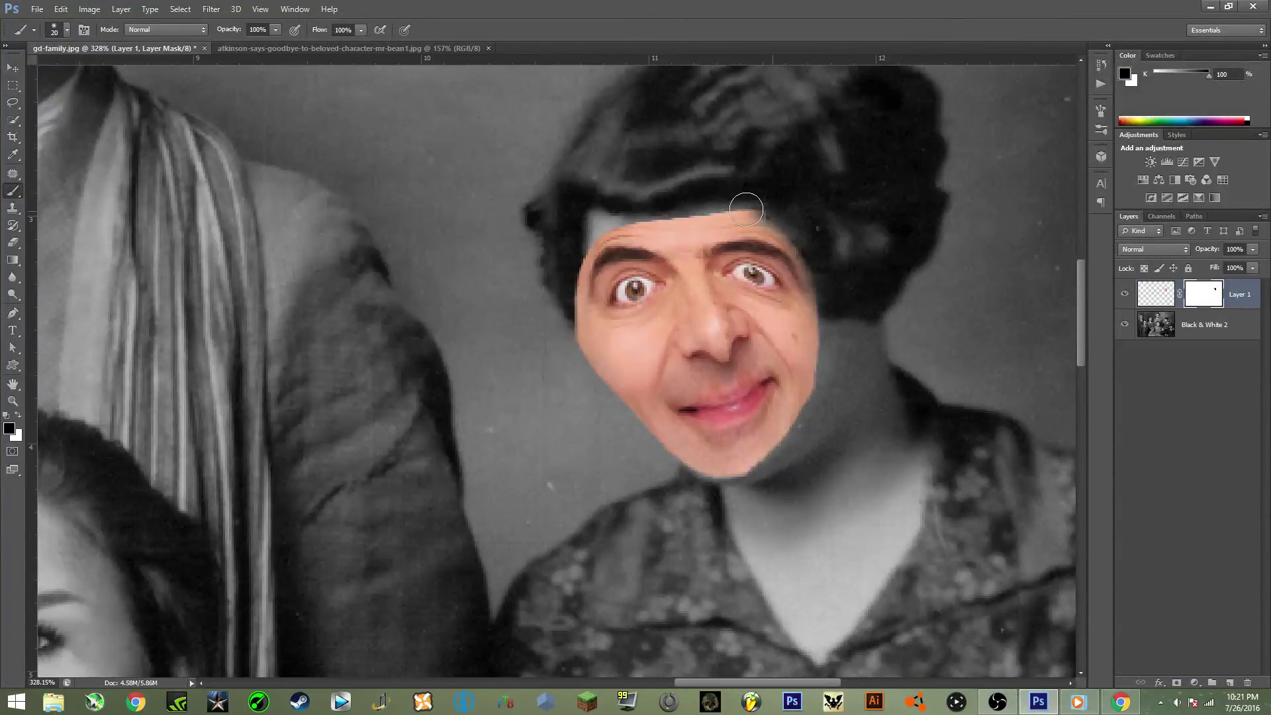
{"action": "mouse_move", "coordinate": [746, 210]}
{"action": "left_mouse_down"}
{"action": "mouse_move", "coordinate": [625, 198]}
{"action": "mouse_move", "coordinate": [567, 261]}
{"action": "mouse_move", "coordinate": [593, 407]}
{"action": "mouse_move", "coordinate": [579, 366]}
{"action": "left_mouse_up"}
{"action": "mouse_move", "coordinate": [641, 460]}
{"action": "left_mouse_down"}
{"action": "mouse_move", "coordinate": [593, 383]}
{"action": "mouse_move", "coordinate": [682, 473]}
{"action": "mouse_move", "coordinate": [776, 482]}
{"action": "left_mouse_up"}
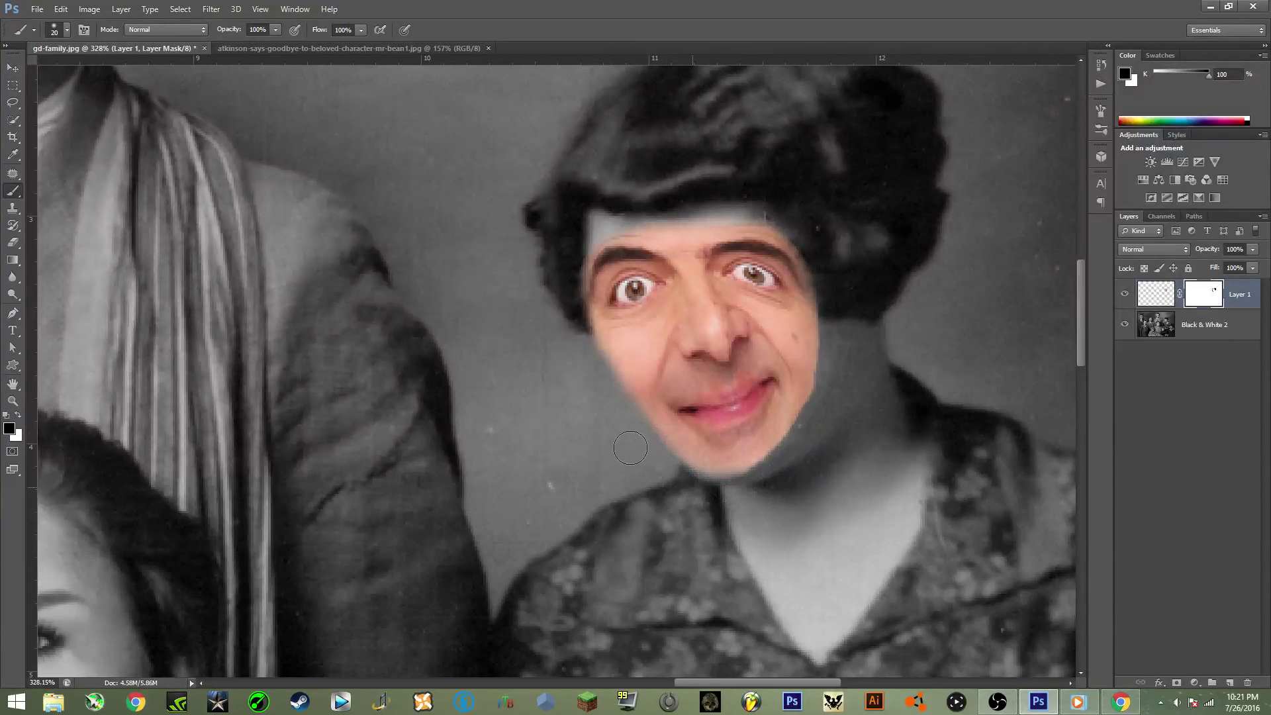
{"action": "mouse_move", "coordinate": [631, 448]}
{"action": "left_mouse_down"}
{"action": "mouse_move", "coordinate": [701, 480]}
{"action": "mouse_move", "coordinate": [619, 406]}
{"action": "left_mouse_up"}
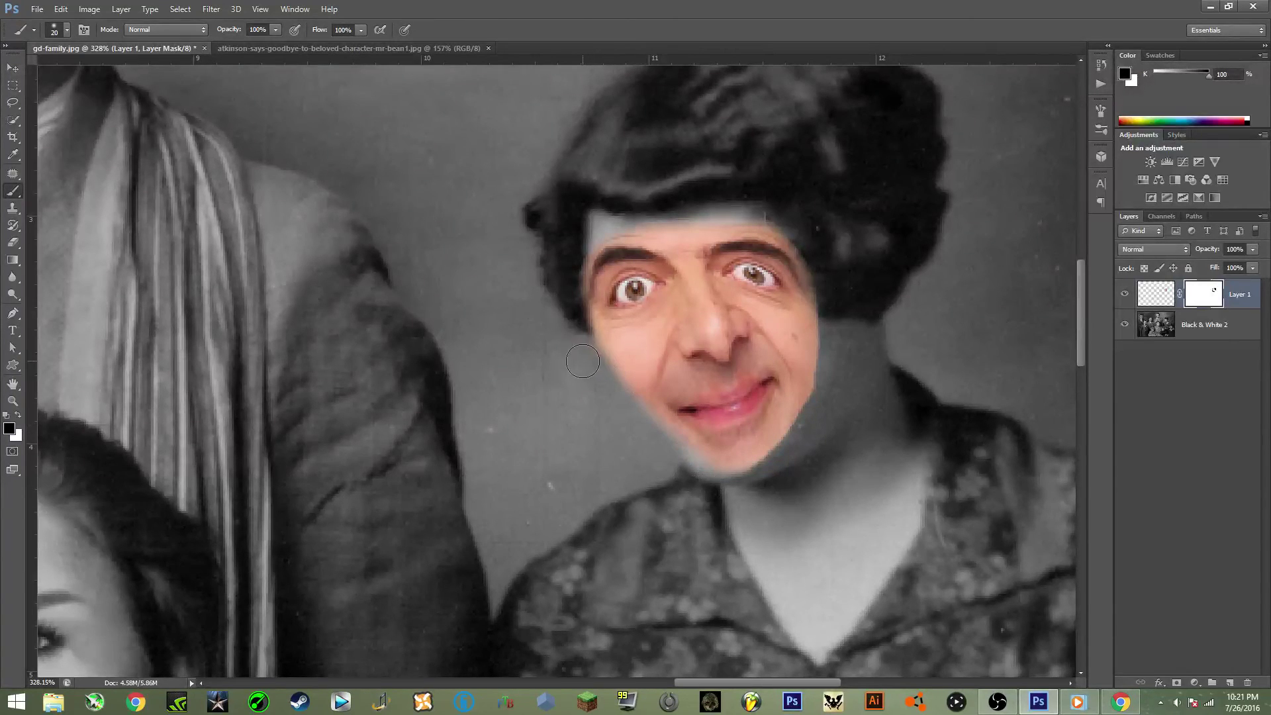
Mask the left cheek and right jaw edges, then apply the layer mask permanently
{"action": "mouse_move", "coordinate": [583, 361]}
{"action": "left_mouse_down"}
{"action": "mouse_move", "coordinate": [616, 412]}
{"action": "mouse_move", "coordinate": [575, 339]}
{"action": "left_mouse_up"}
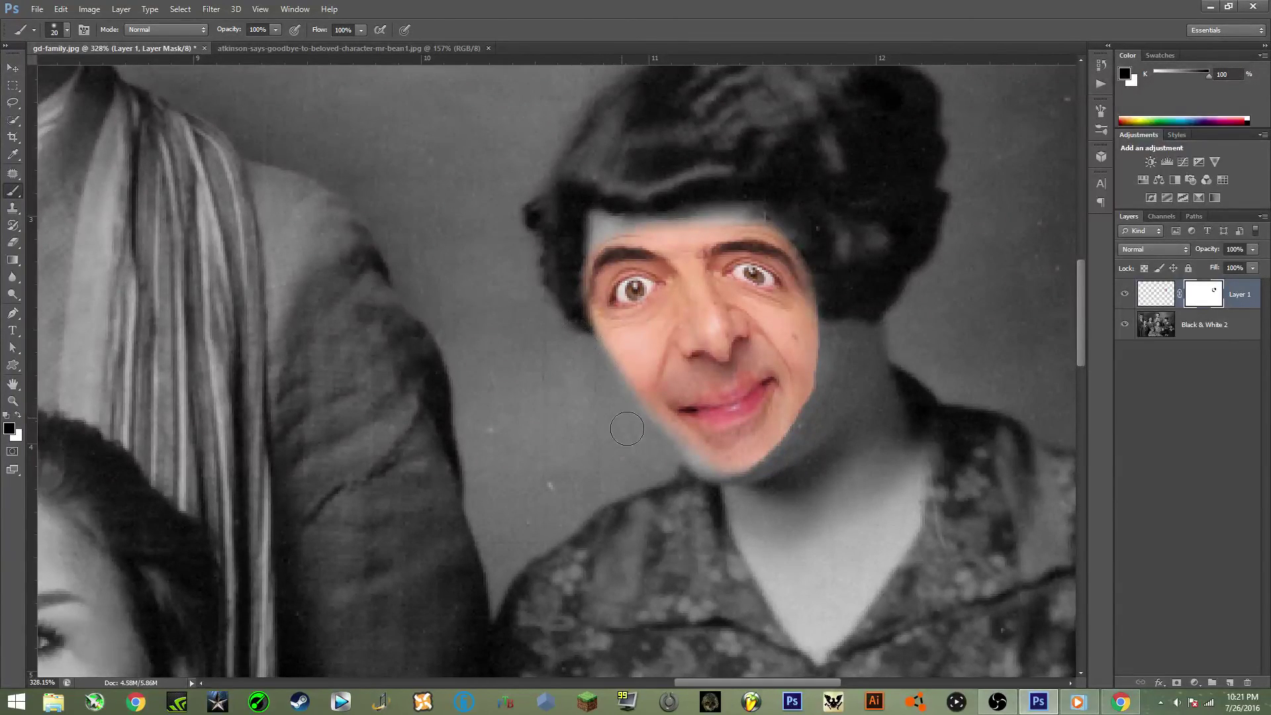
{"action": "left_click_drag", "start_coordinate": [831, 349], "coordinate": [803, 443]}
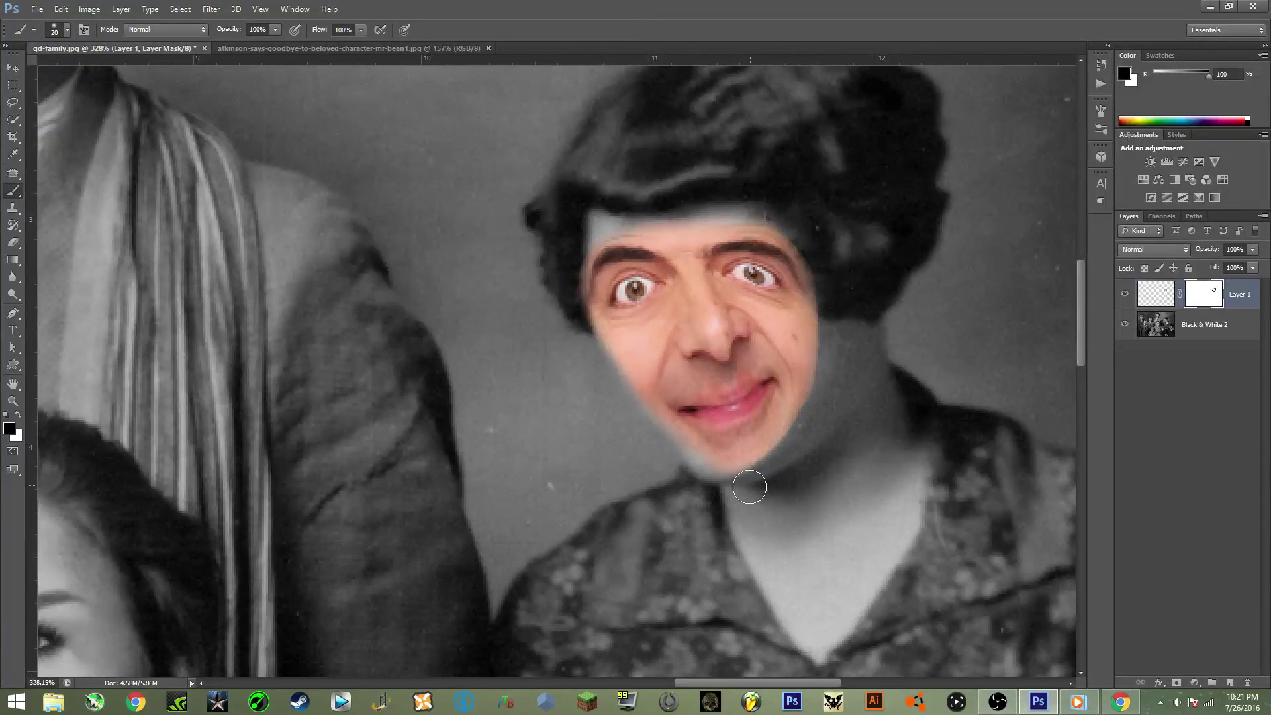
{"action": "mouse_move", "coordinate": [750, 487]}
{"action": "left_mouse_down"}
{"action": "mouse_move", "coordinate": [838, 369]}
{"action": "mouse_move", "coordinate": [818, 383]}
{"action": "mouse_move", "coordinate": [830, 263]}
{"action": "left_mouse_up"}
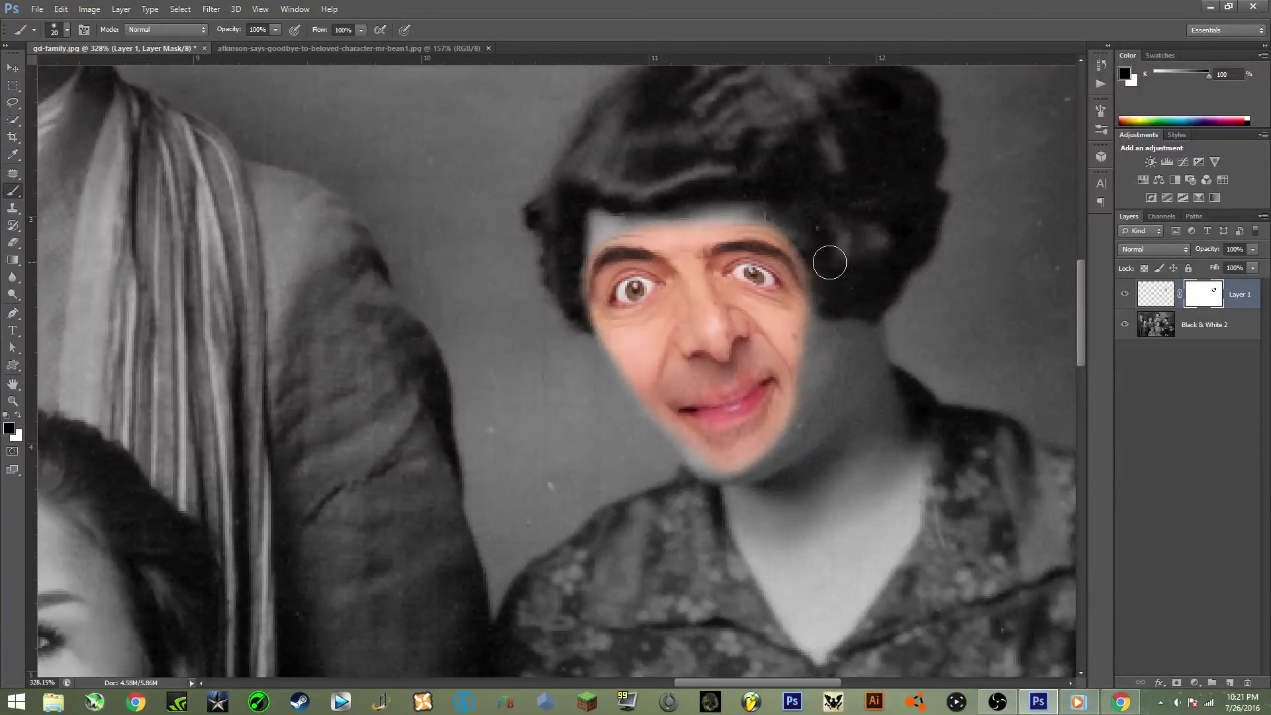
{"action": "right_click", "coordinate": [1214, 309]}
{"action": "left_click", "coordinate": [1155, 350]}
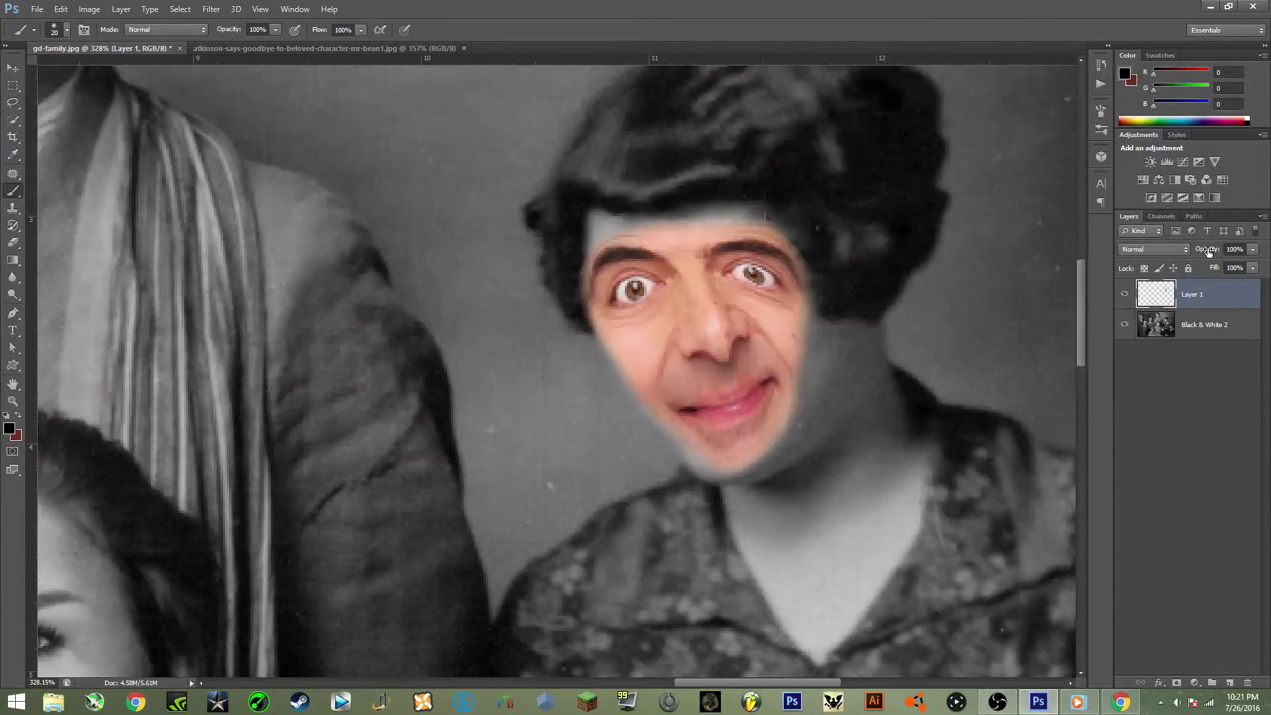
Try a Color Balance adjustment, delete it, and add a Black & White adjustment instead
{"action": "left_click", "coordinate": [1182, 682]}
{"action": "left_click", "coordinate": [1218, 537]}
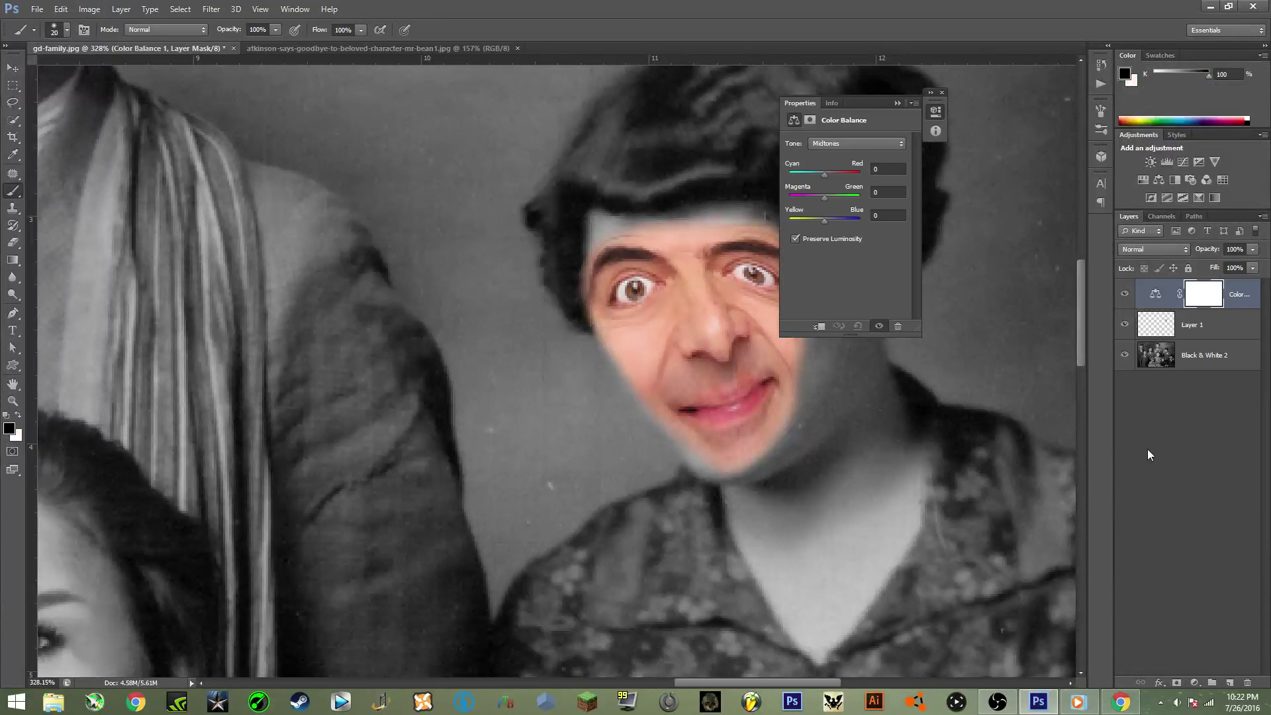
{"action": "left_click", "coordinate": [944, 92]}
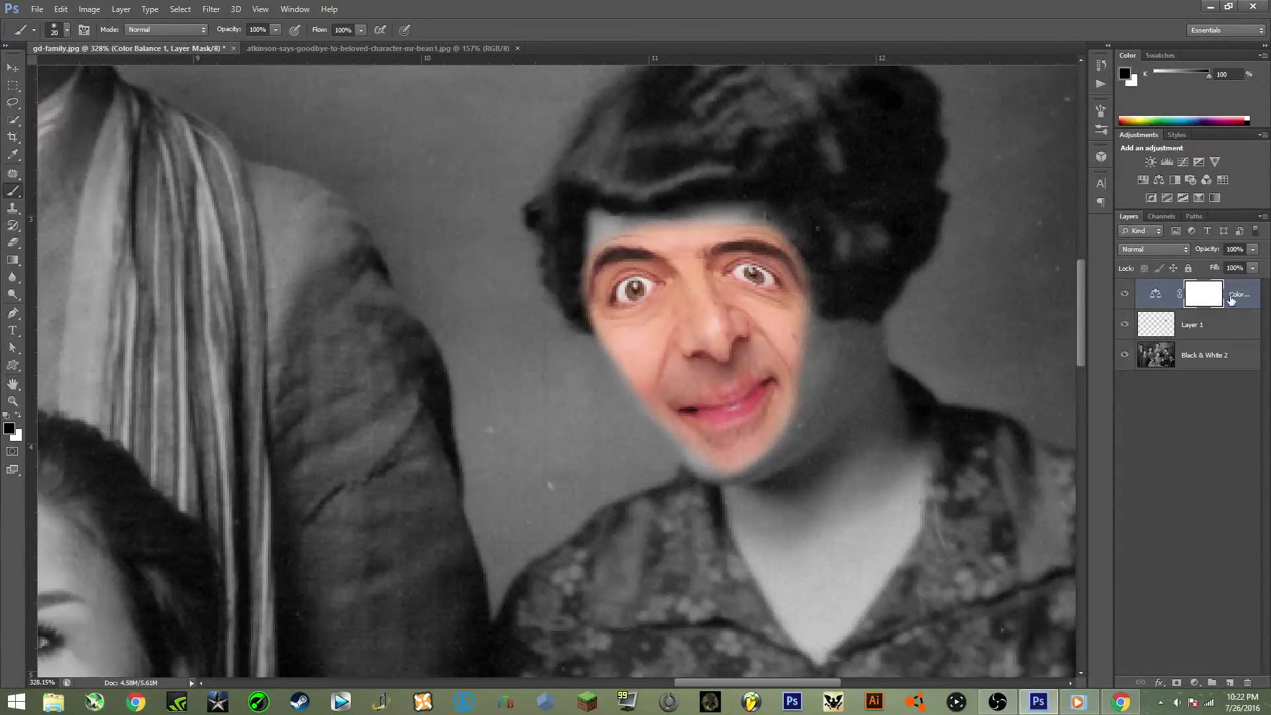
{"action": "left_click_drag", "start_coordinate": [1230, 297], "coordinate": [1245, 682]}
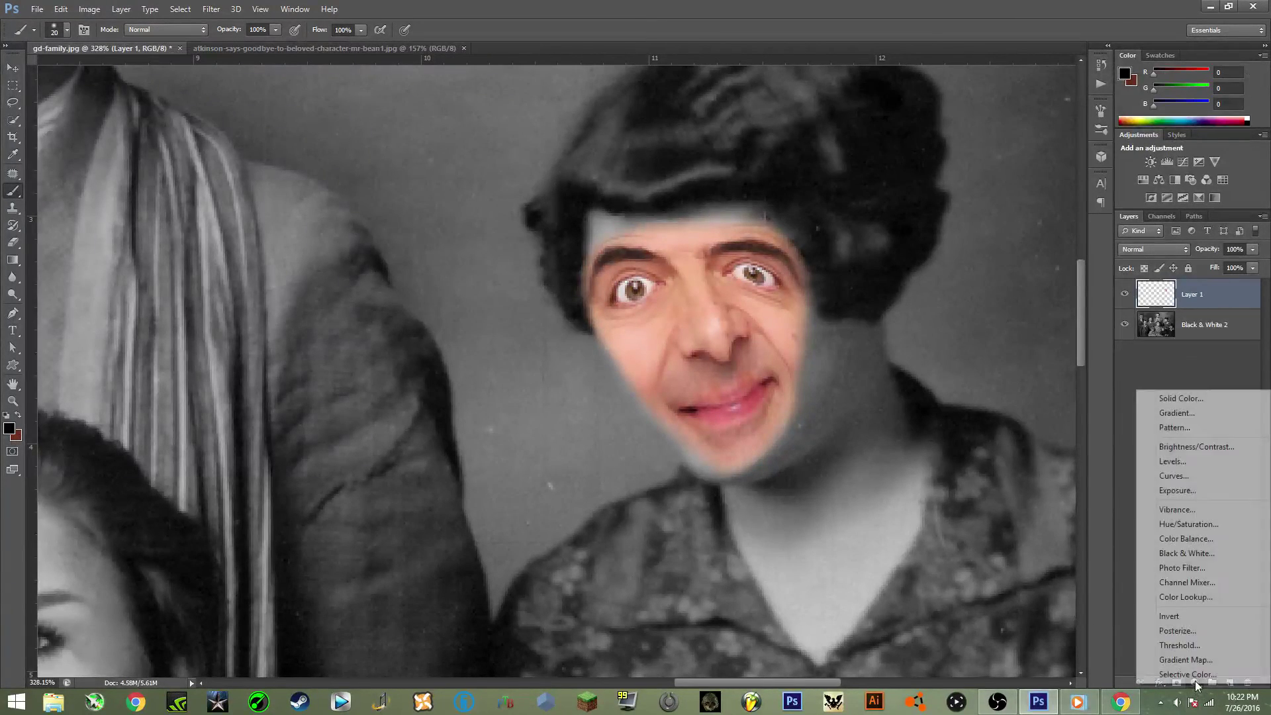
{"action": "left_click", "coordinate": [1194, 682]}
{"action": "left_click", "coordinate": [1203, 554]}
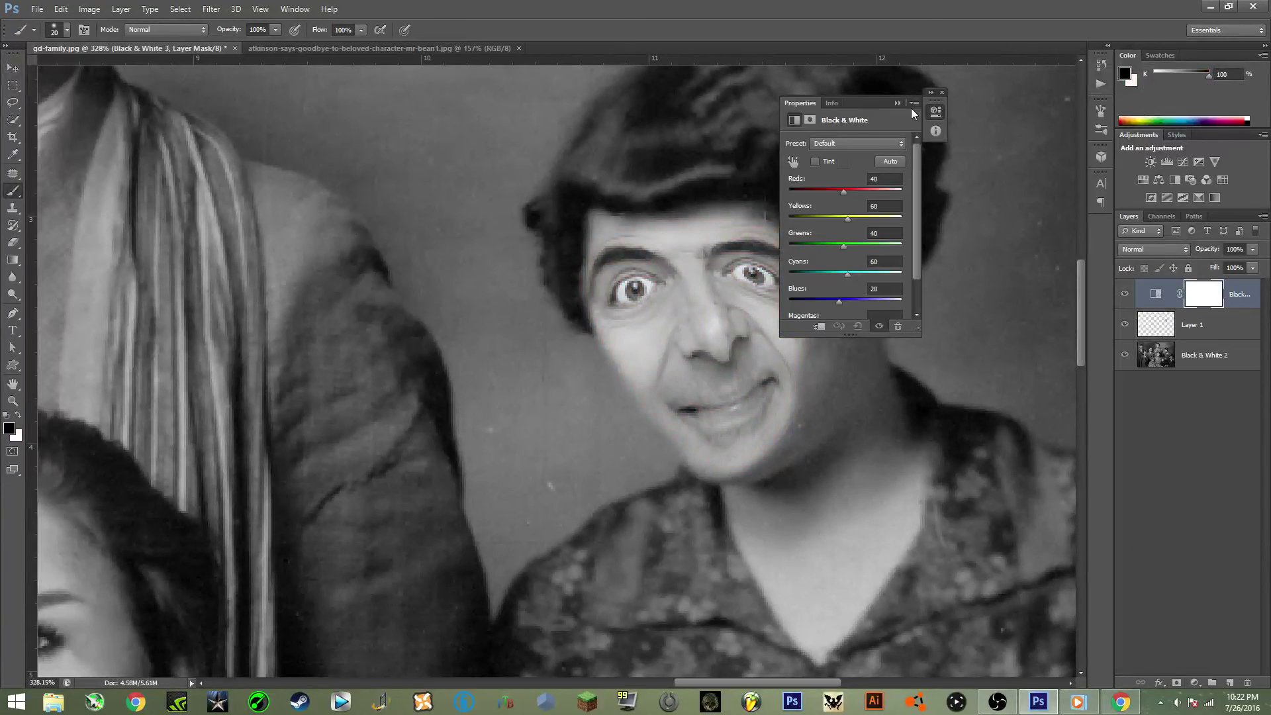
{"action": "left_click", "coordinate": [941, 94]}
Merge the Black & White adjustment, face and photo into layer Black & White 3, then fit the portrait on screen
{"action": "left_click", "coordinate": [1197, 321], "text": "shift"}
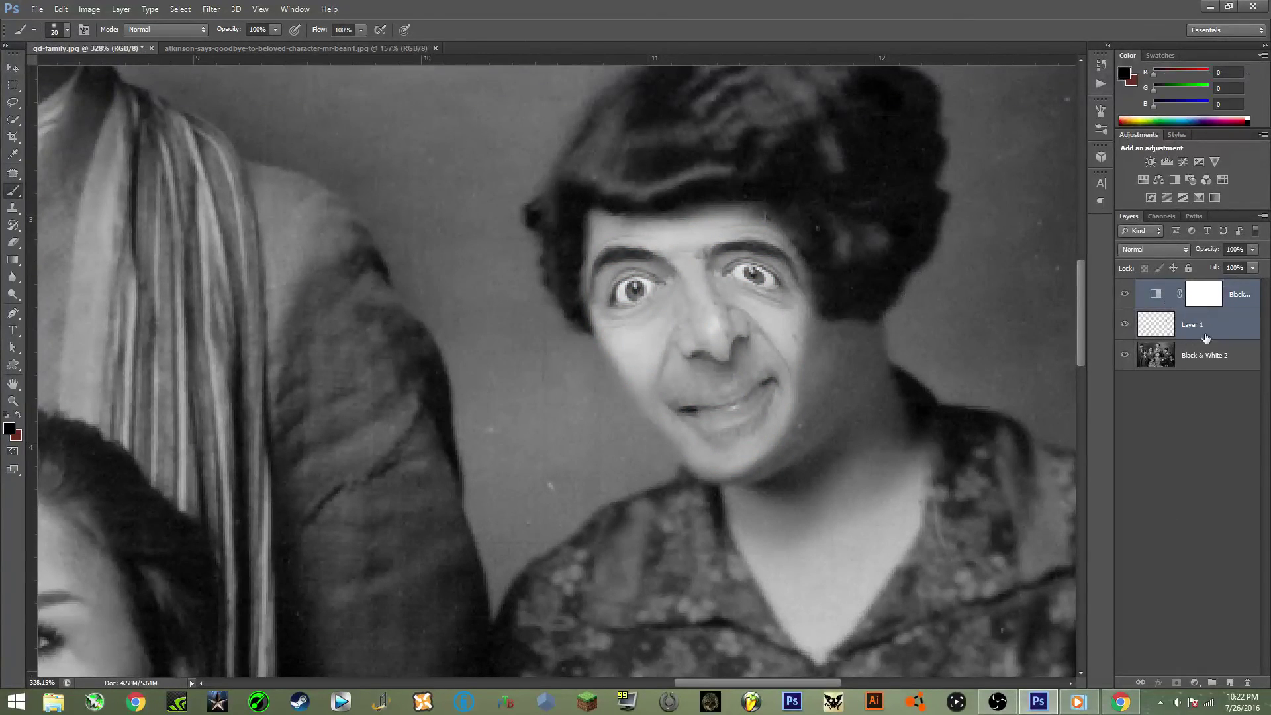
{"action": "right_click", "coordinate": [1207, 327]}
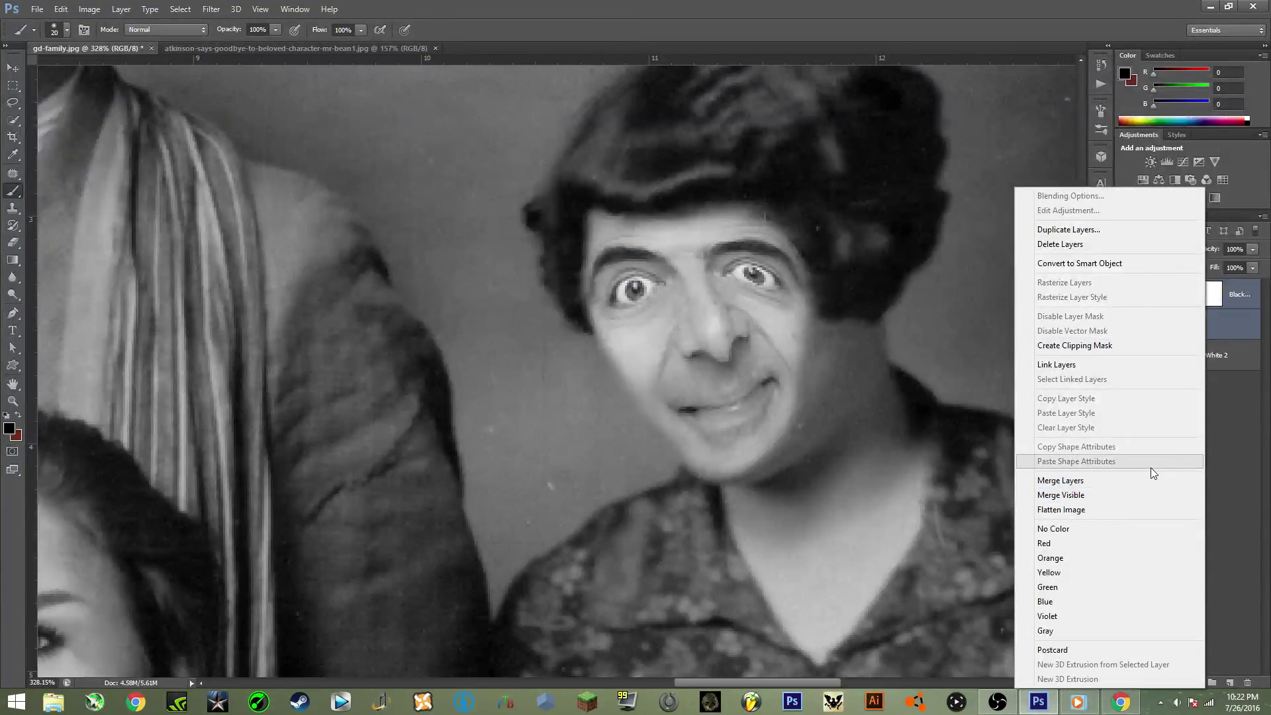
{"action": "left_click", "coordinate": [1151, 480]}
{"action": "right_click", "coordinate": [1201, 401]}
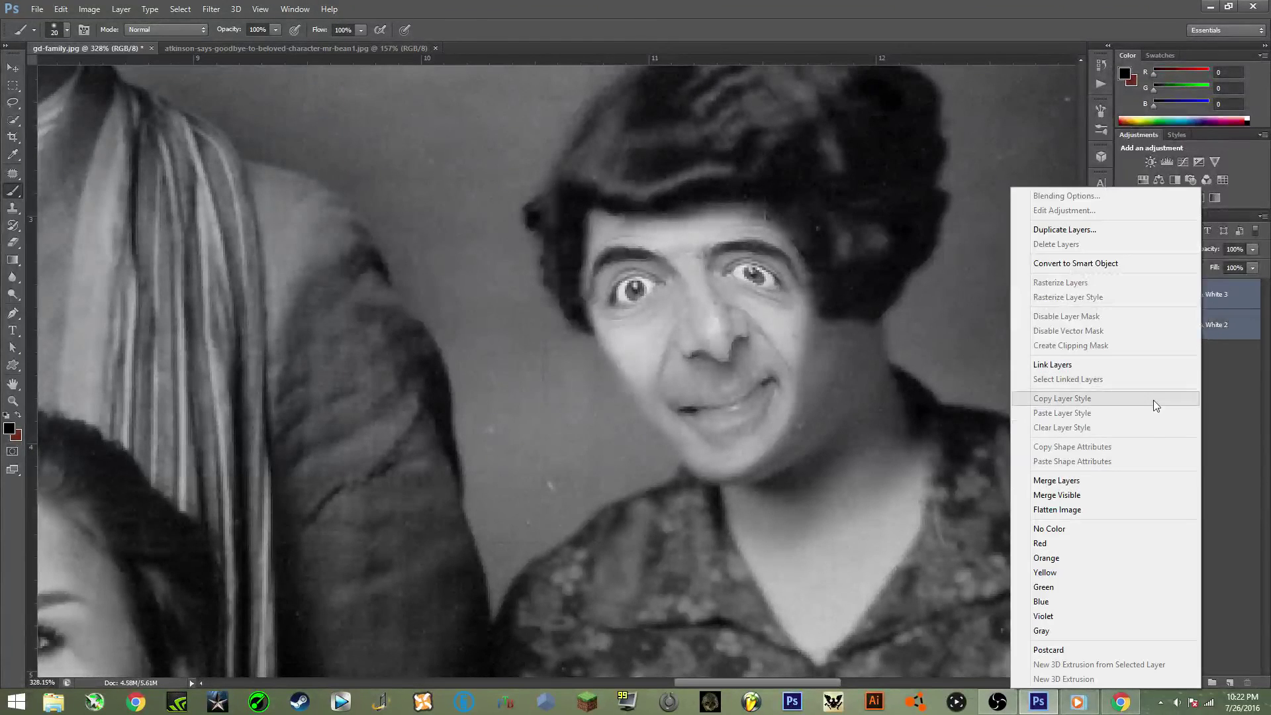
{"action": "left_click", "coordinate": [1139, 483]}
{"action": "double_click", "coordinate": [12, 386]}
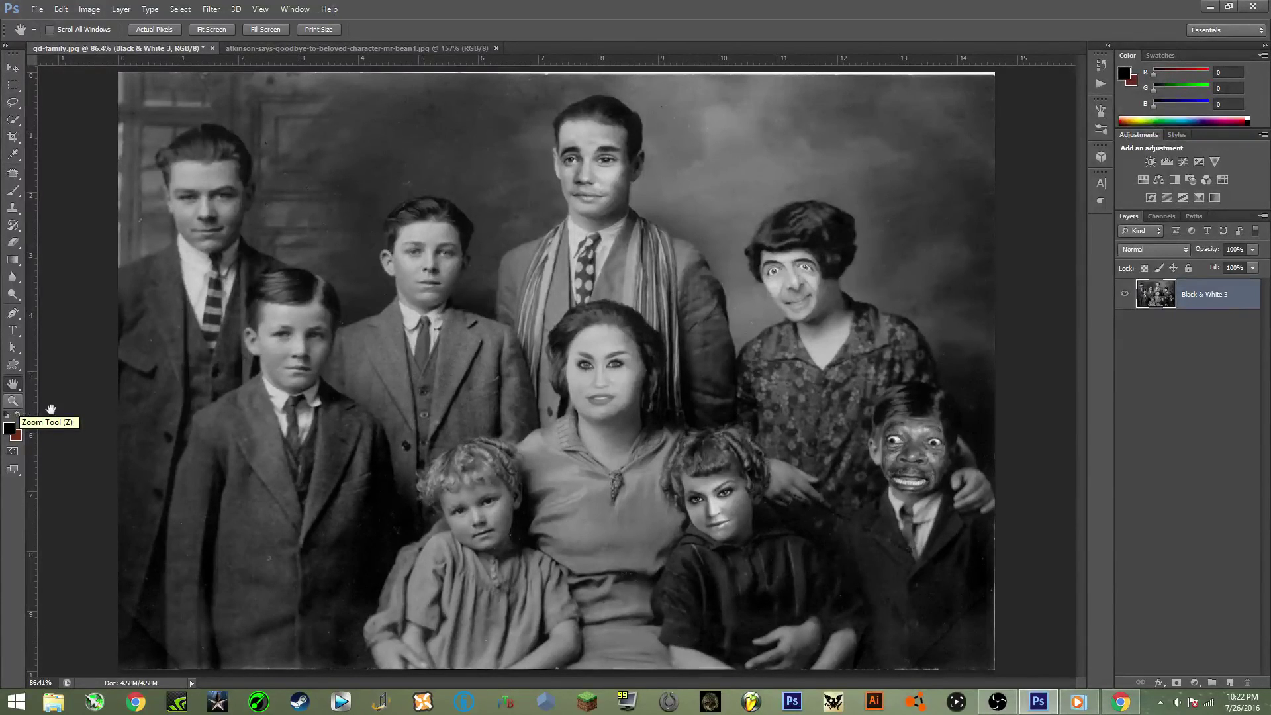
Hide the rulers and open the blonde woman's portrait from the PS Materials folder
{"action": "key", "text": "ctrl+r"}
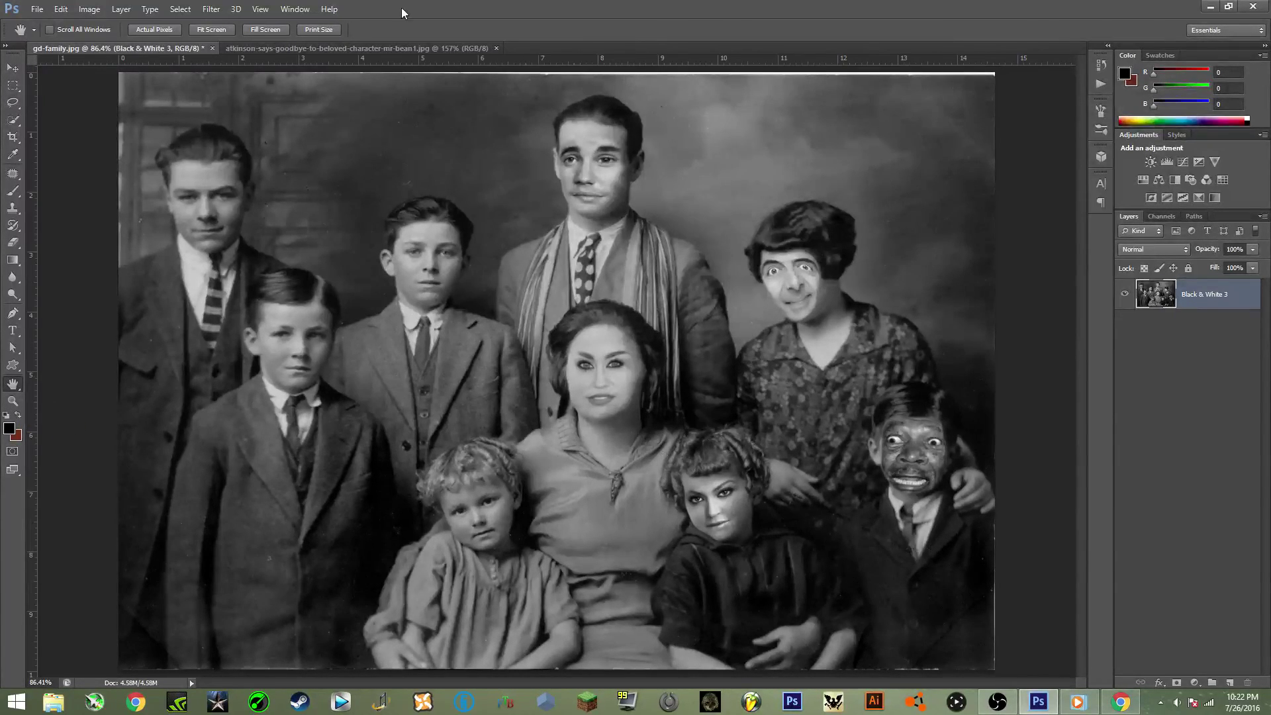
{"action": "left_click", "coordinate": [36, 8]}
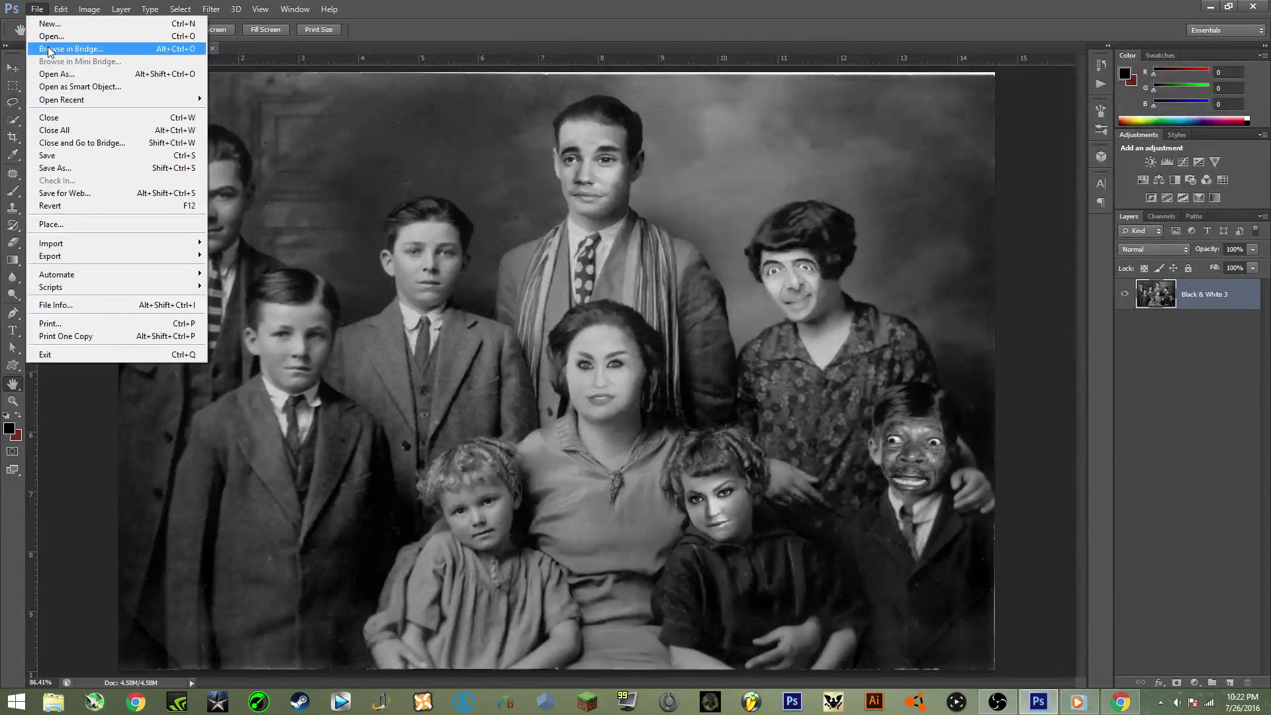
{"action": "left_click", "coordinate": [51, 36]}
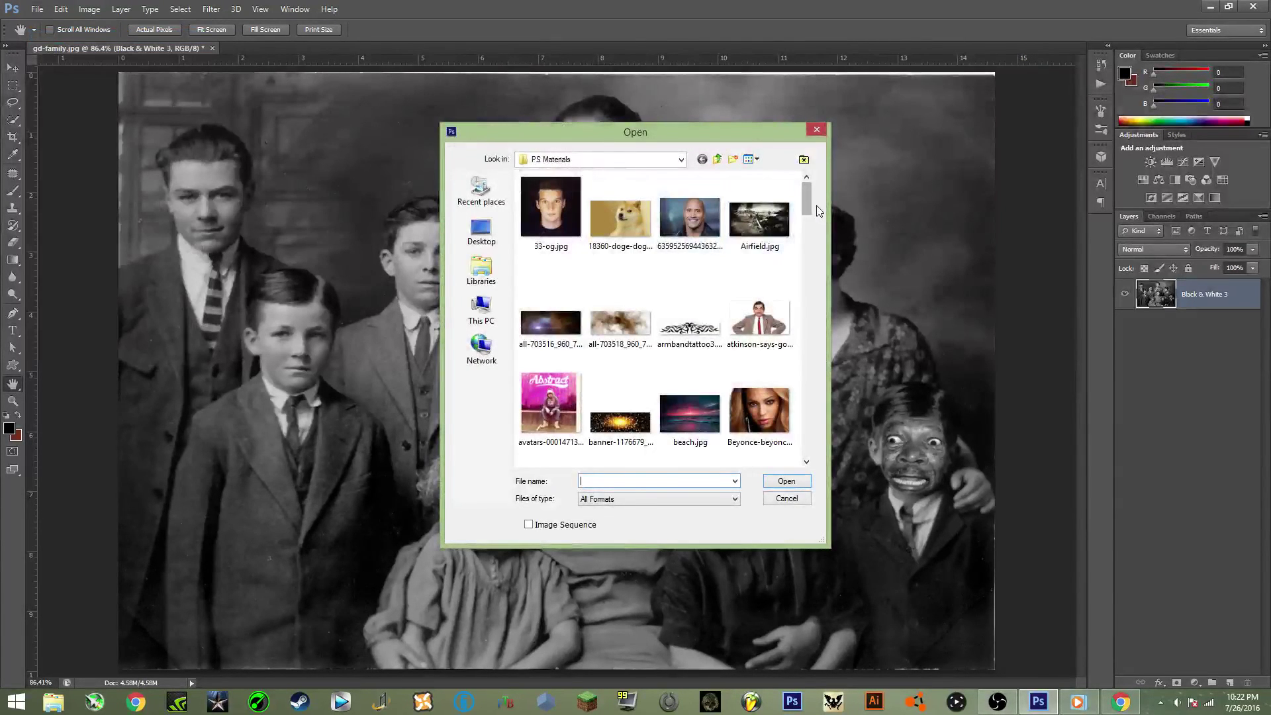
{"action": "left_click_drag", "start_coordinate": [809, 211], "coordinate": [802, 313]}
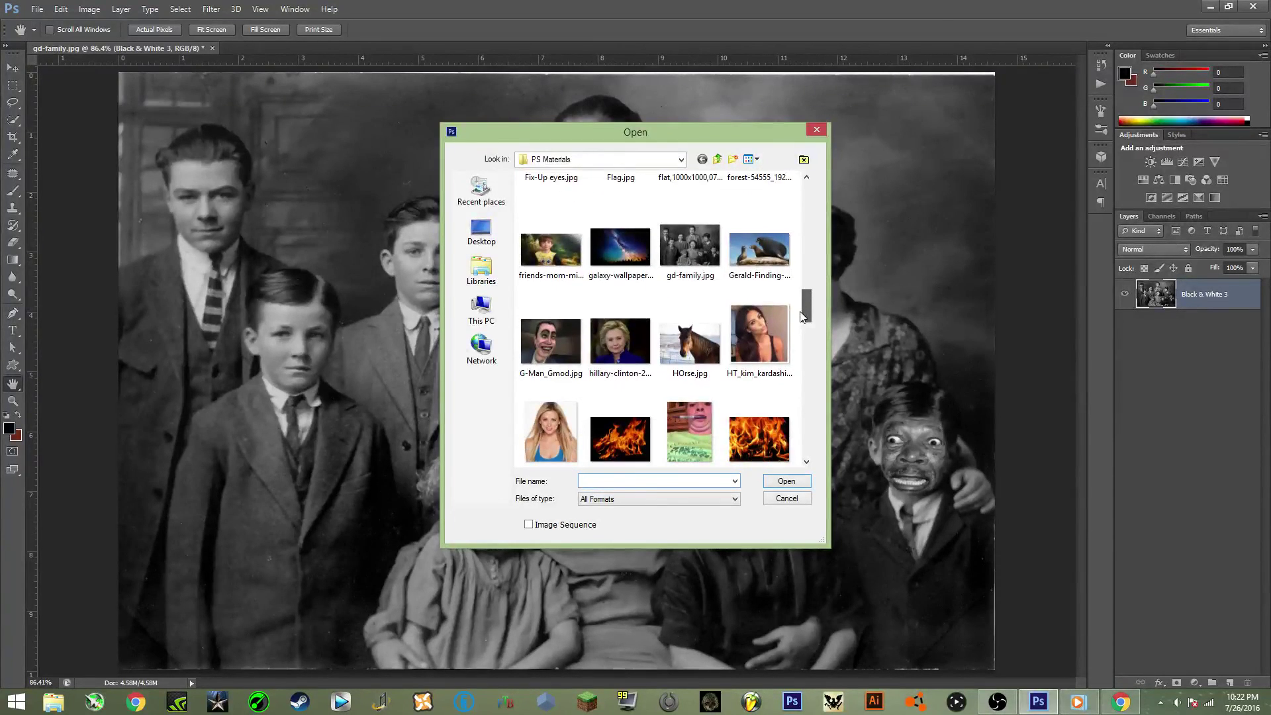
{"action": "scroll", "coordinate": [595, 371], "scroll_direction": "down", "scroll_amount": 2}
{"action": "double_click", "coordinate": [550, 354]}
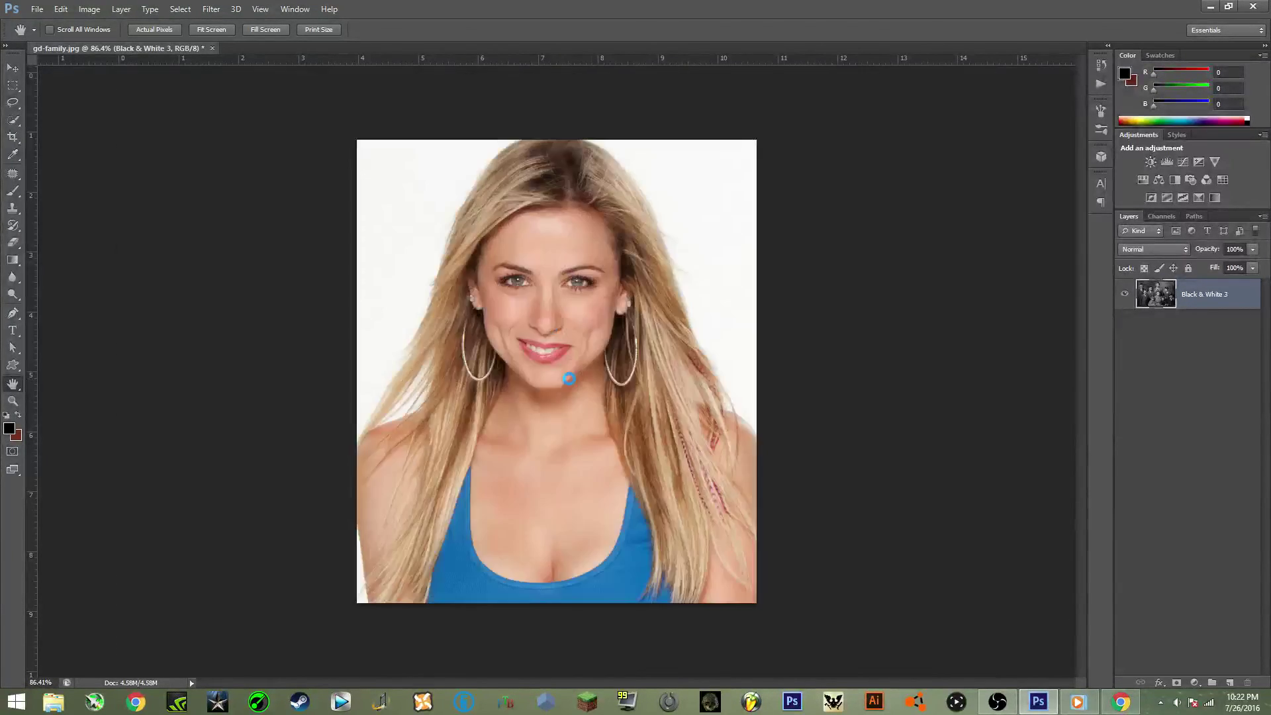
Lasso the blonde woman's face and drag it onto gd-family.jpg as Layer 1
{"action": "scroll", "coordinate": [621, 280], "scroll_direction": "up", "scroll_amount": 3}
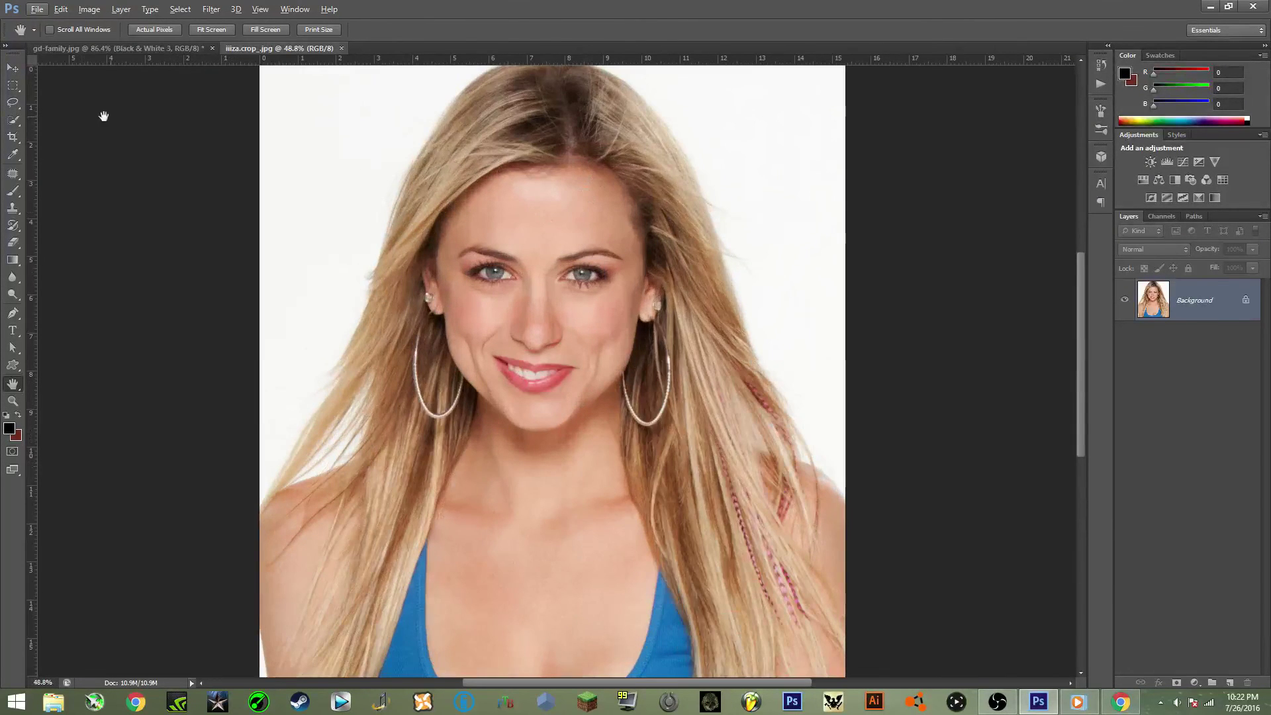
{"action": "left_click", "coordinate": [12, 103]}
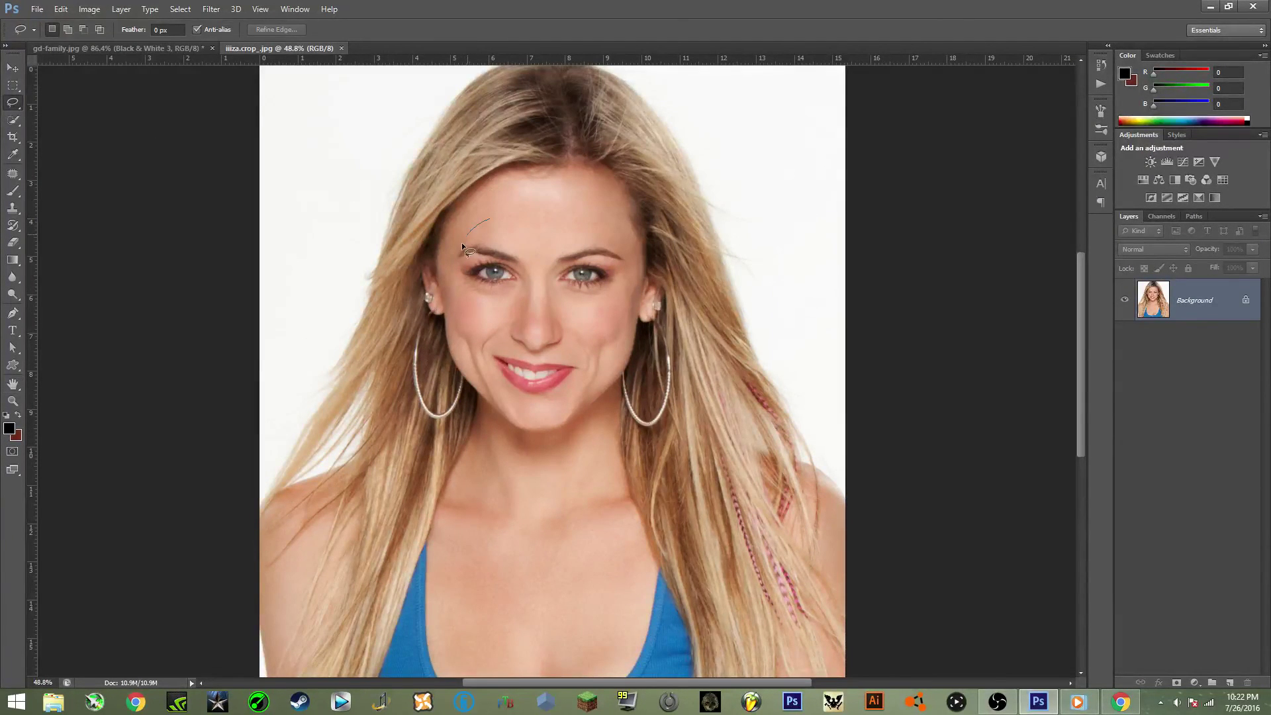
{"action": "left_click_drag", "start_coordinate": [453, 265], "coordinate": [454, 265]}
{"action": "left_click_drag", "start_coordinate": [484, 225], "coordinate": [447, 275]}
{"action": "left_click_drag", "start_coordinate": [547, 223], "coordinate": [549, 225]}
{"action": "key", "text": "v"}
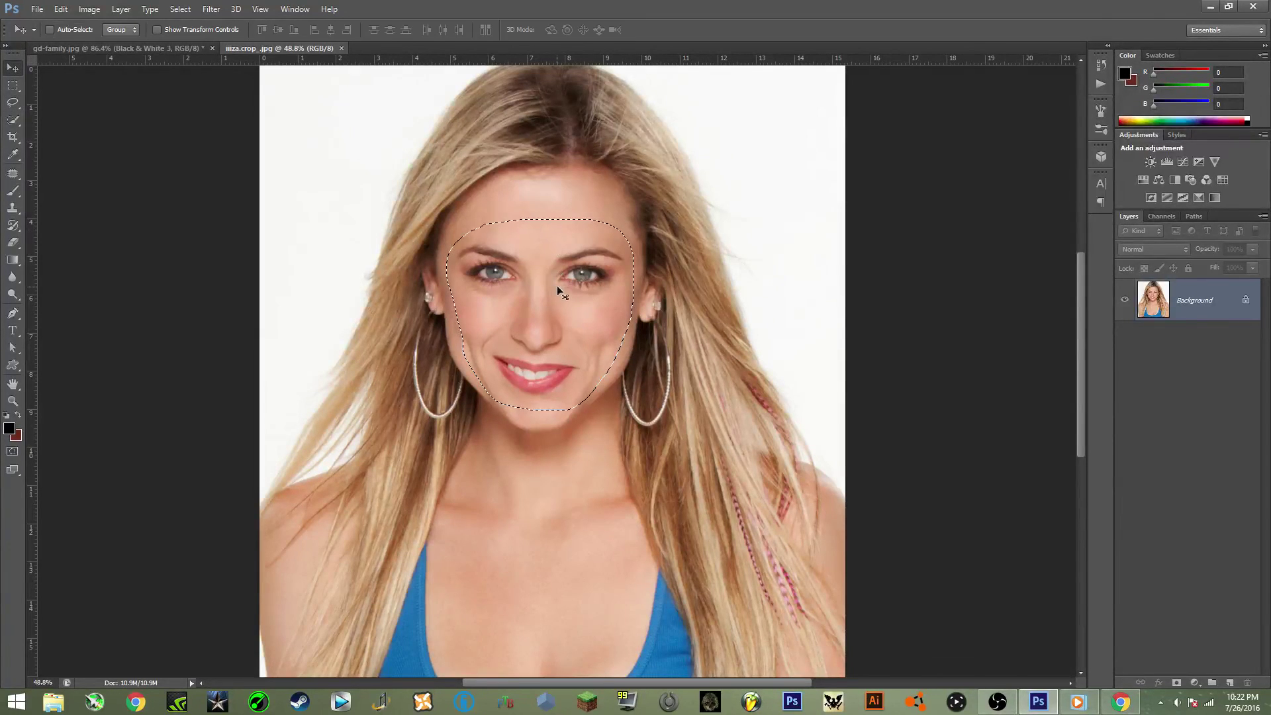
{"action": "mouse_move", "coordinate": [557, 285]}
{"action": "left_mouse_down"}
{"action": "mouse_move", "coordinate": [478, 254]}
{"action": "mouse_move", "coordinate": [456, 270]}
{"action": "mouse_move", "coordinate": [482, 288]}
{"action": "mouse_move", "coordinate": [773, 351]}
{"action": "mouse_move", "coordinate": [488, 267]}
{"action": "mouse_move", "coordinate": [405, 291]}
{"action": "left_mouse_up"}
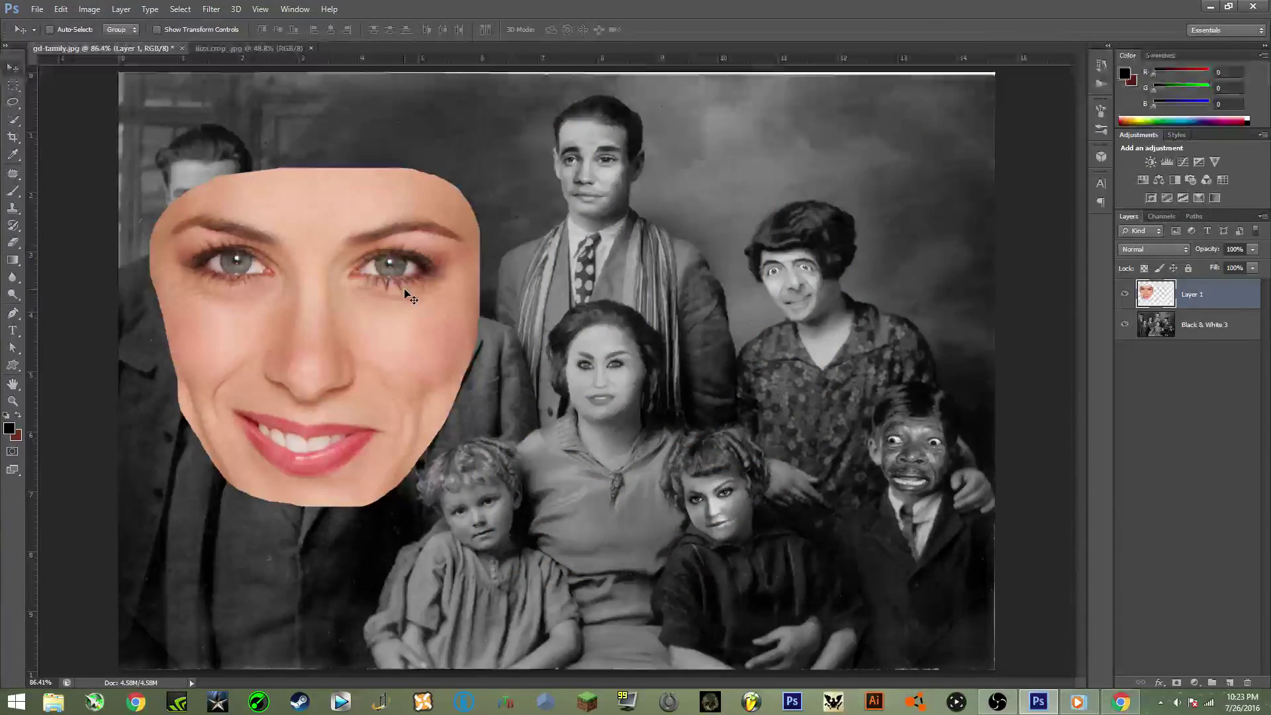
Scale the pasted face to about 23% and commit it over the front-left boy's head
{"action": "key", "text": "ctrl+t"}
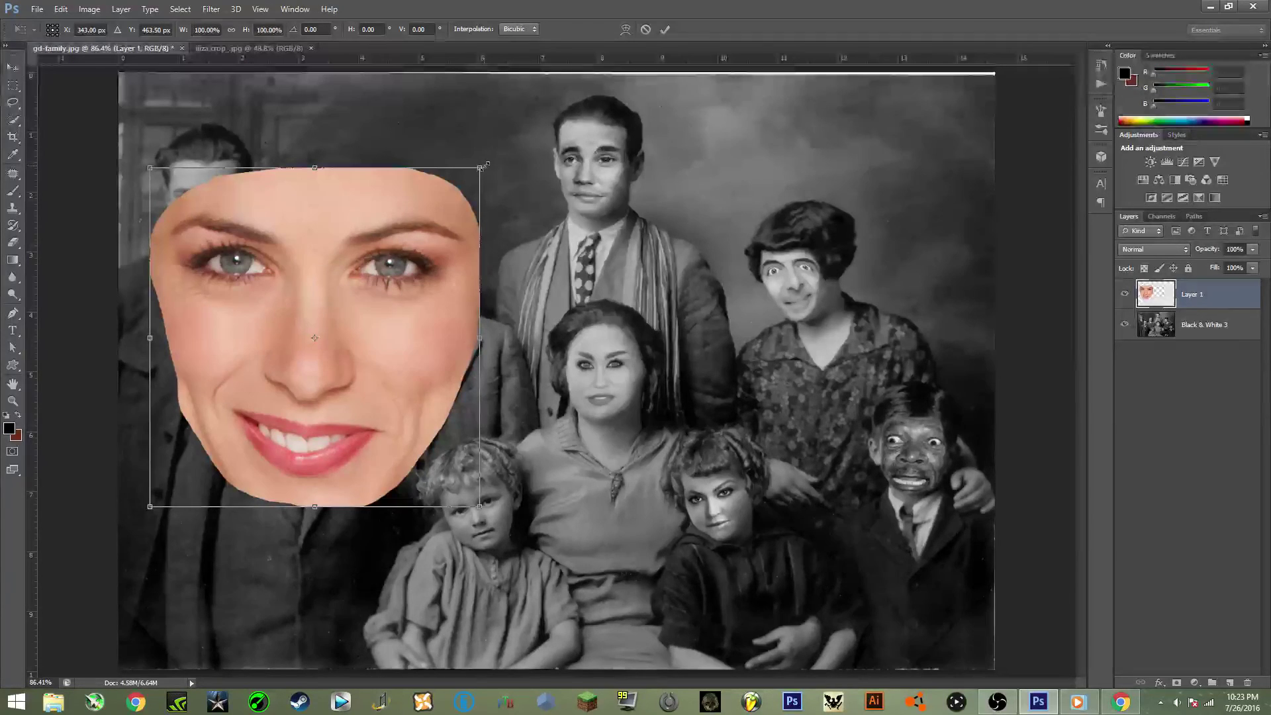
{"action": "left_click_drag", "start_coordinate": [482, 166], "coordinate": [275, 378]}
{"action": "mouse_move", "coordinate": [271, 421]}
{"action": "left_mouse_down"}
{"action": "mouse_move", "coordinate": [359, 311]}
{"action": "mouse_move", "coordinate": [332, 305]}
{"action": "left_mouse_up"}
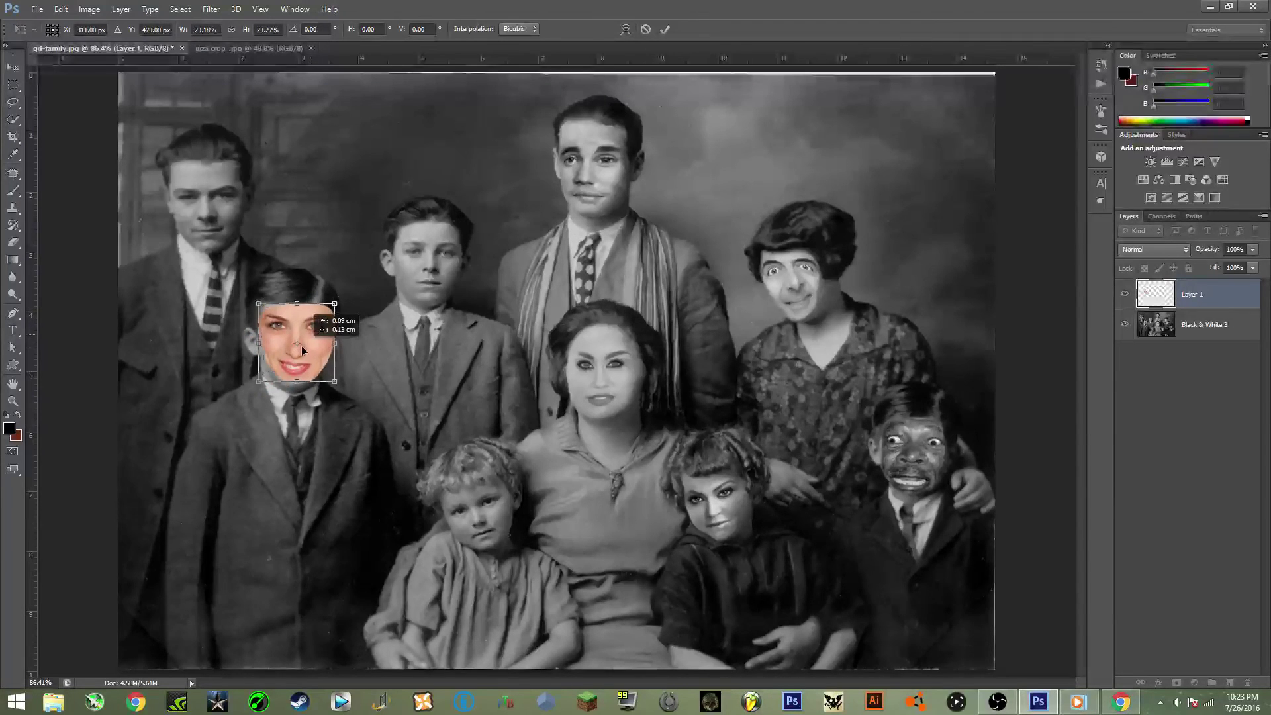
{"action": "left_click_drag", "start_coordinate": [301, 346], "coordinate": [300, 349]}
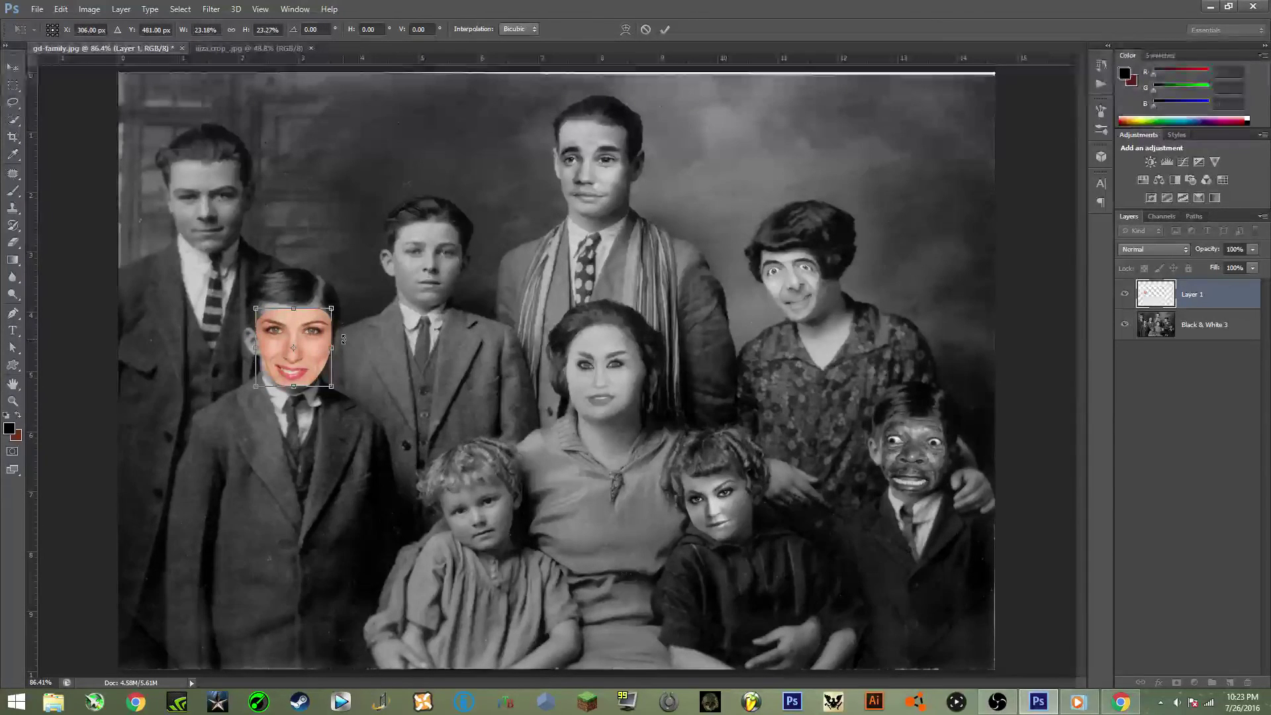
{"action": "key", "text": "Return"}
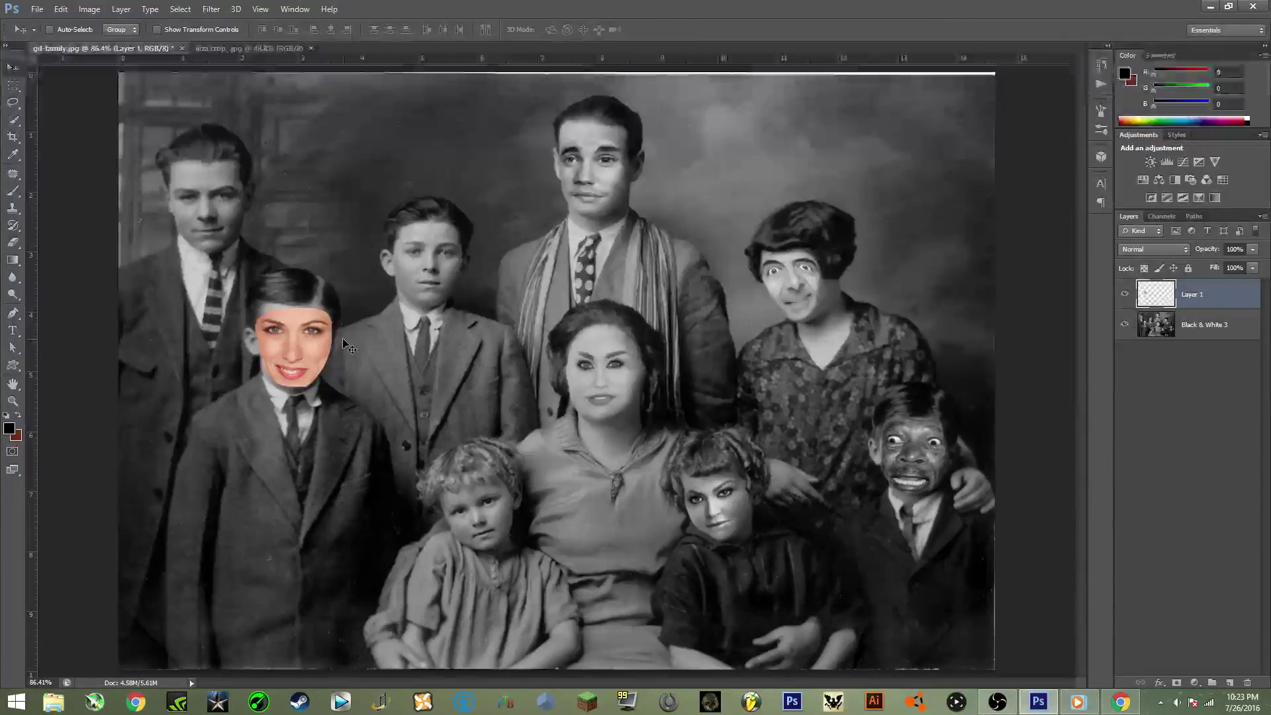
{"action": "scroll", "coordinate": [276, 305], "scroll_direction": "up", "scroll_amount": 2}
{"action": "scroll", "coordinate": [298, 339], "scroll_direction": "up", "scroll_amount": 3}
{"action": "scroll", "coordinate": [299, 339], "scroll_direction": "up", "scroll_amount": 1}
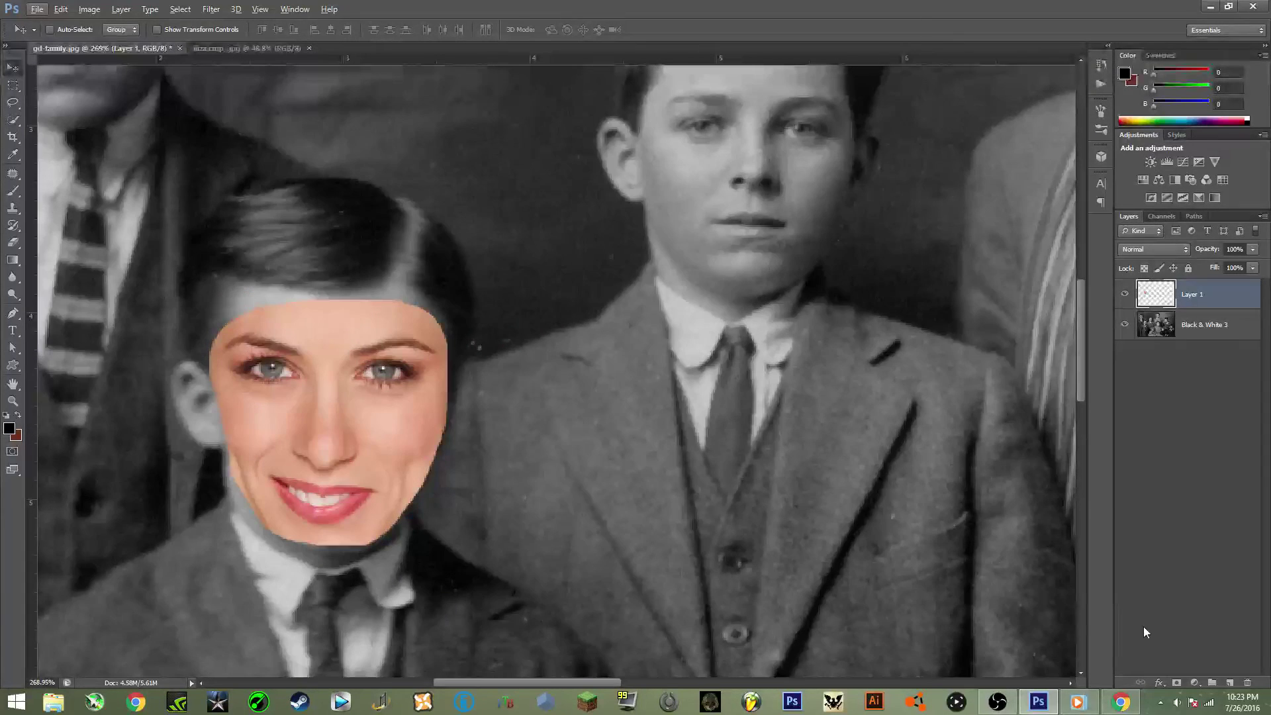
Add a layer mask and paint black along the cheek, forehead and ear edges with a larger brush
{"action": "left_click", "coordinate": [1176, 683]}
{"action": "key", "text": "b"}
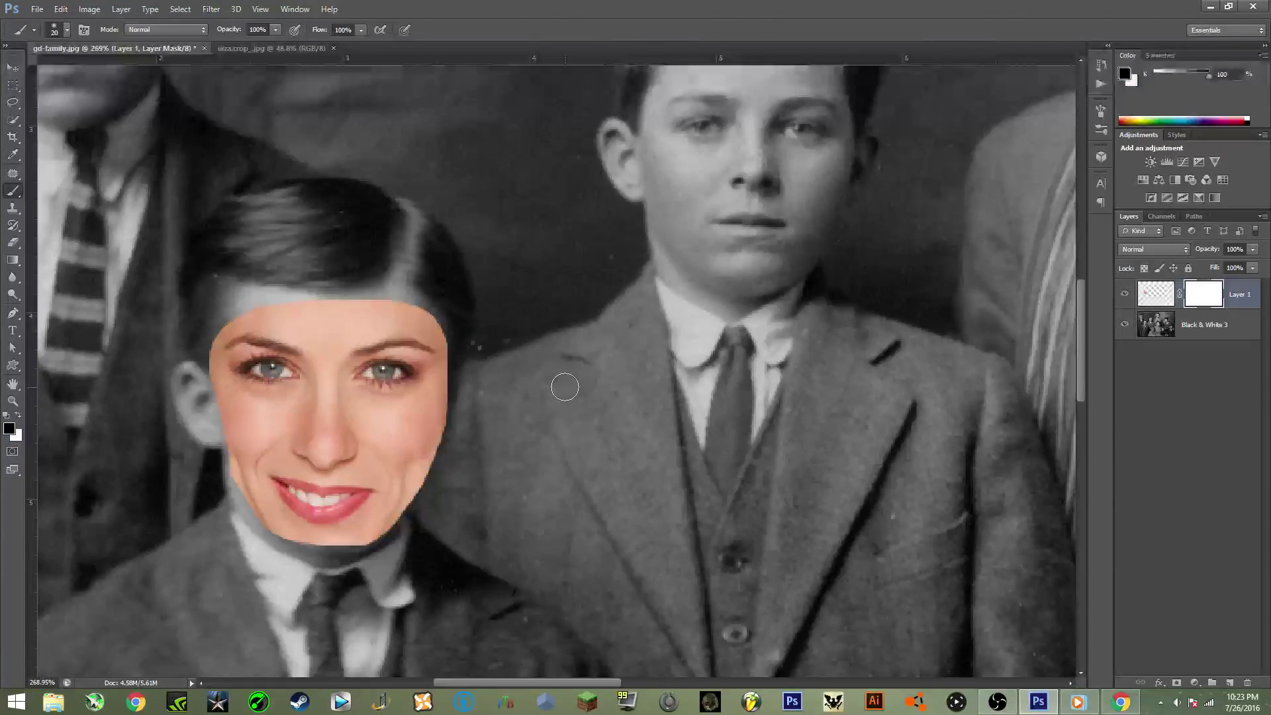
{"action": "key", "text": "bracketright"}
{"action": "key", "text": "bracketright"}
{"action": "key", "text": "bracketright"}
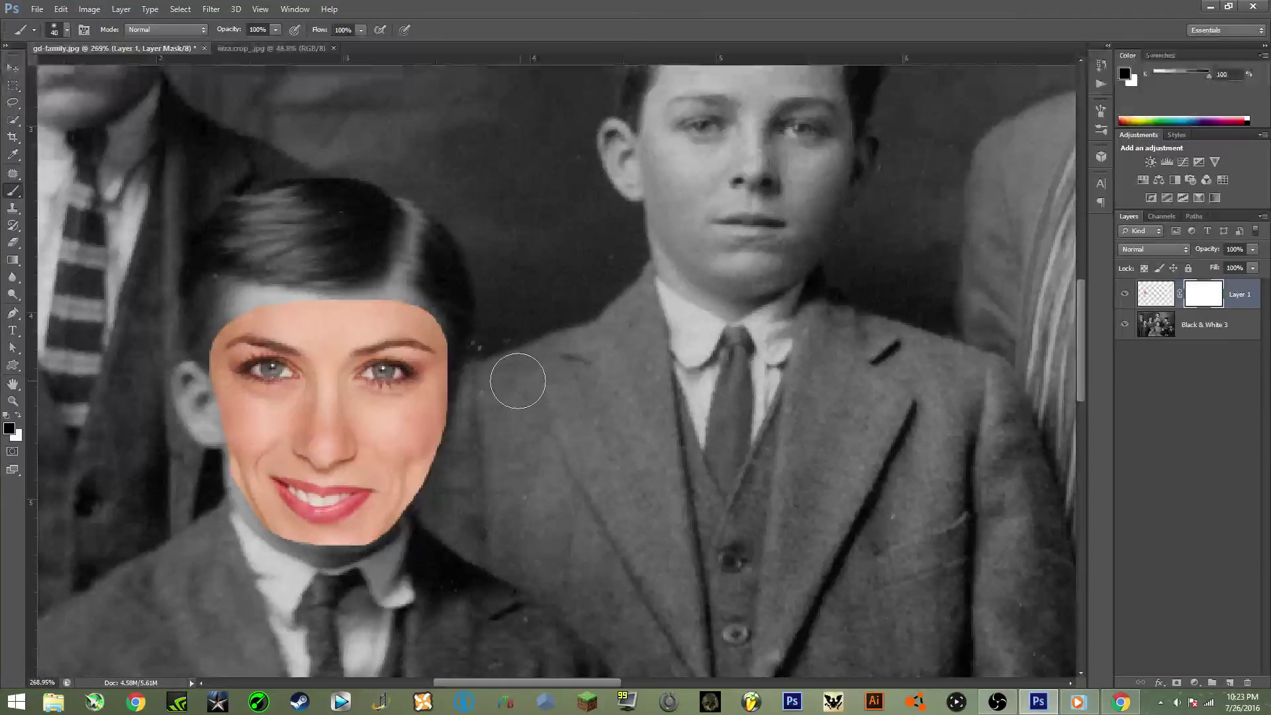
{"action": "mouse_move", "coordinate": [464, 397]}
{"action": "left_mouse_down"}
{"action": "mouse_move", "coordinate": [430, 478]}
{"action": "mouse_move", "coordinate": [194, 524]}
{"action": "left_mouse_up"}
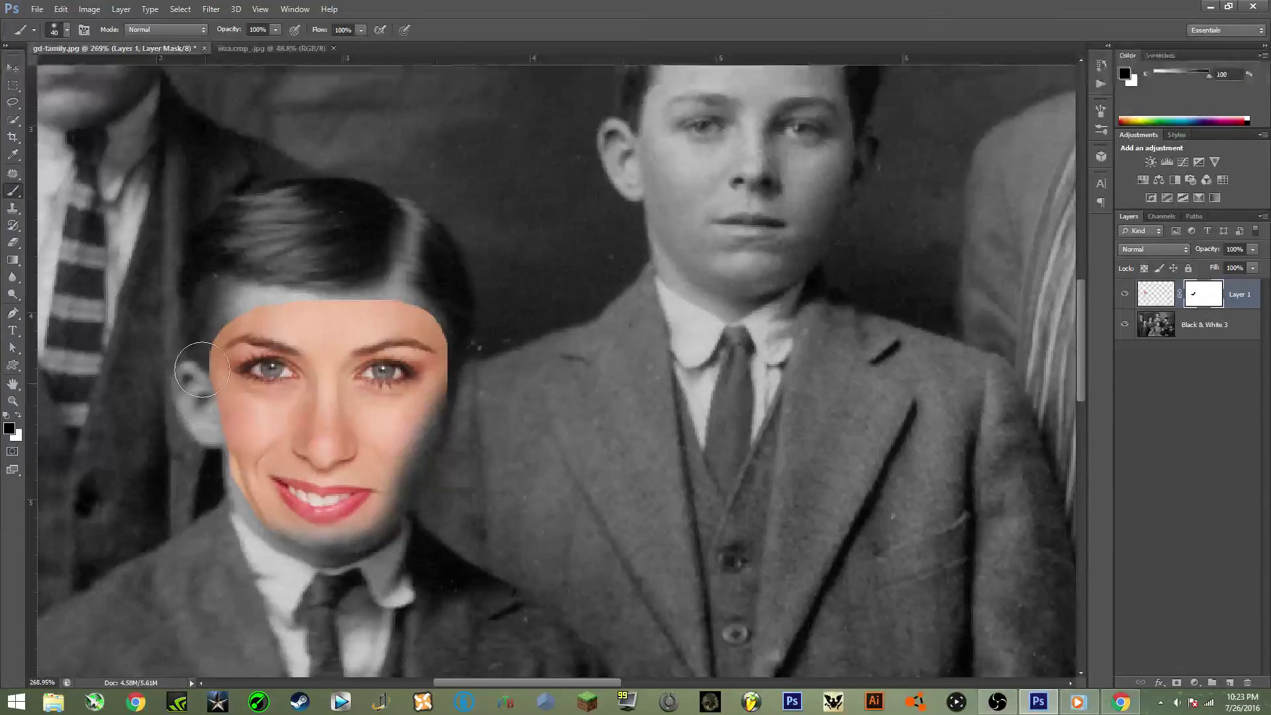
{"action": "mouse_move", "coordinate": [188, 283]}
{"action": "left_mouse_down"}
{"action": "mouse_move", "coordinate": [455, 289]}
{"action": "mouse_move", "coordinate": [434, 285]}
{"action": "left_mouse_up"}
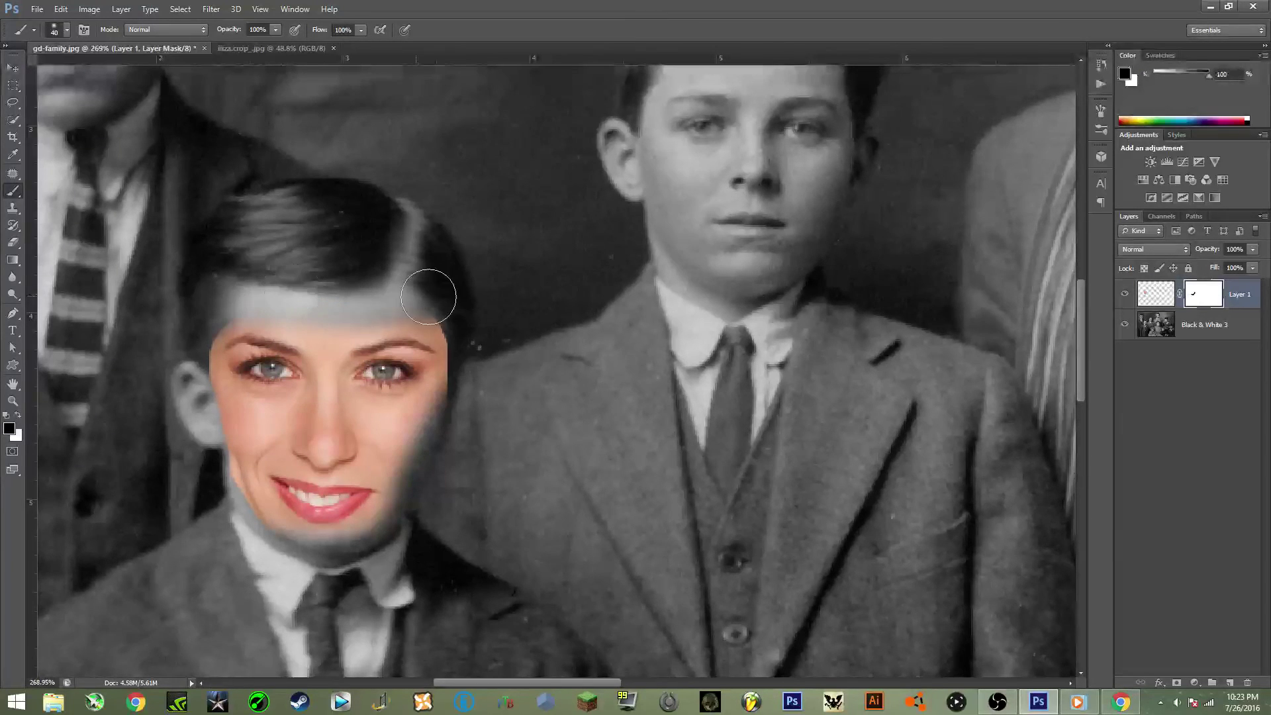
{"action": "mouse_move", "coordinate": [479, 396]}
{"action": "left_mouse_down"}
{"action": "mouse_move", "coordinate": [207, 494]}
{"action": "mouse_move", "coordinate": [232, 550]}
{"action": "mouse_move", "coordinate": [185, 364]}
{"action": "mouse_move", "coordinate": [220, 293]}
{"action": "mouse_move", "coordinate": [171, 348]}
{"action": "mouse_move", "coordinate": [193, 340]}
{"action": "mouse_move", "coordinate": [178, 431]}
{"action": "mouse_move", "coordinate": [205, 520]}
{"action": "mouse_move", "coordinate": [198, 484]}
{"action": "left_mouse_up"}
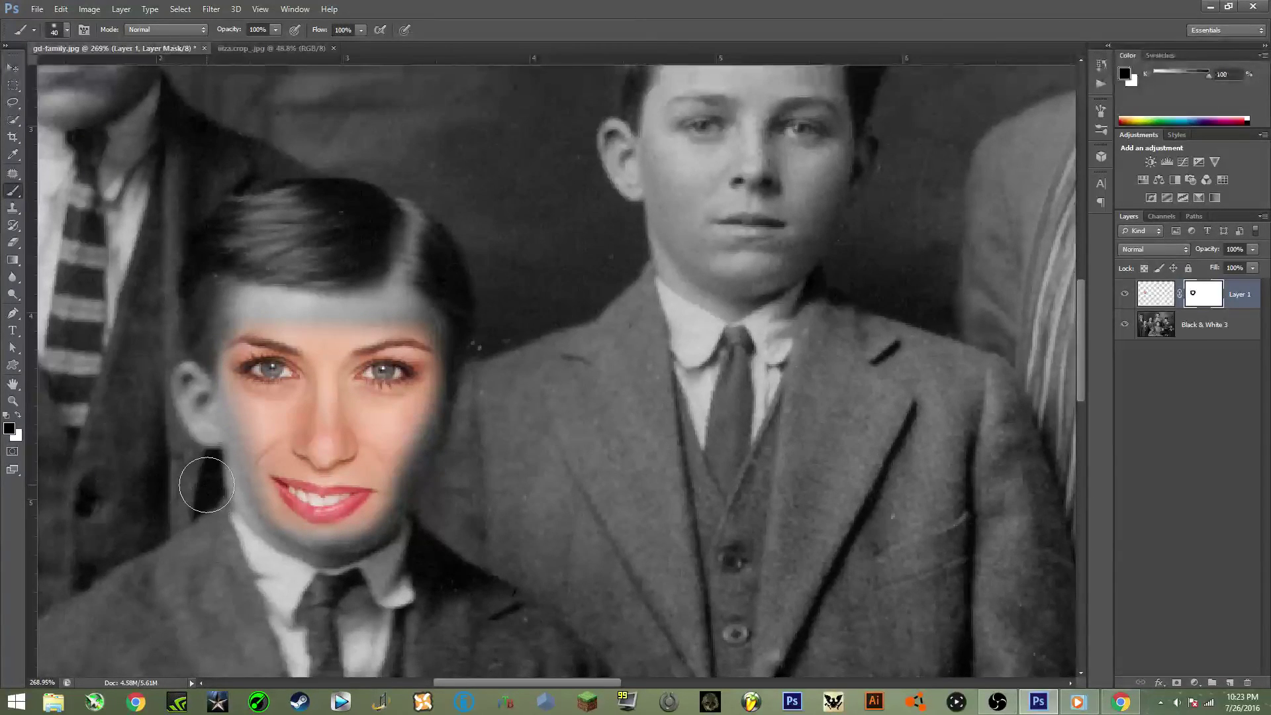
{"action": "double_click", "coordinate": [13, 384]}
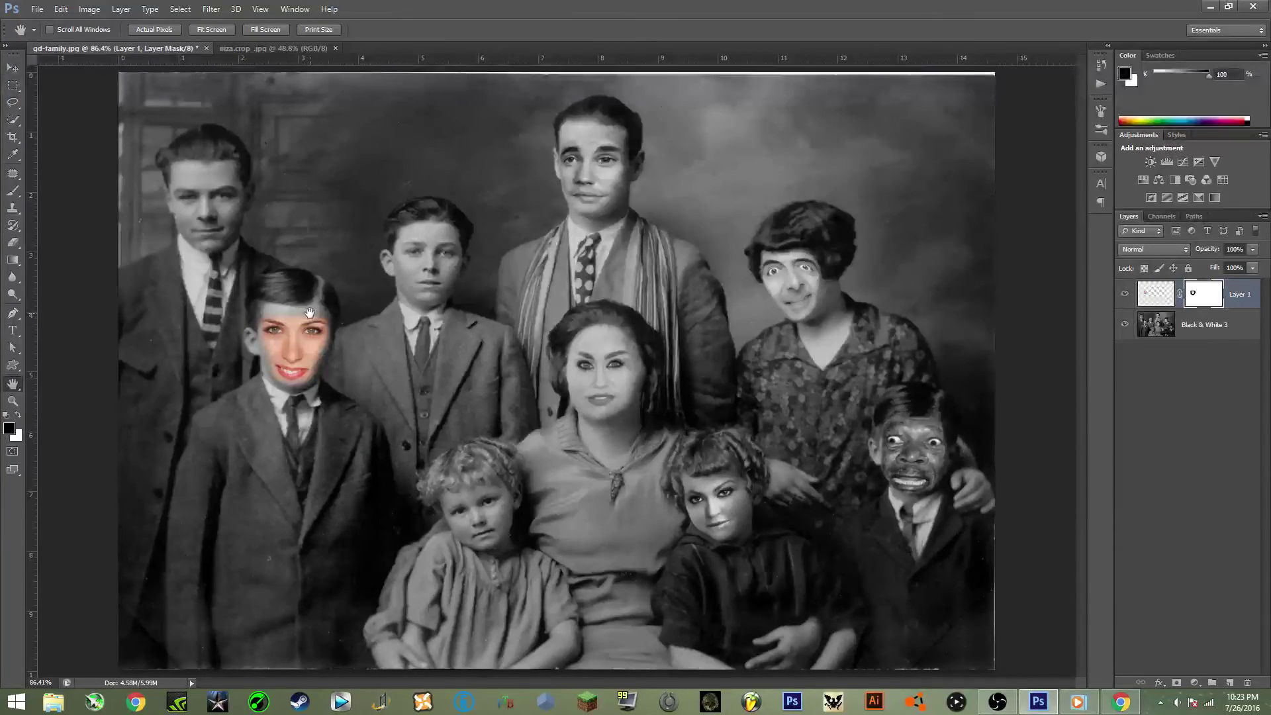
{"action": "scroll", "coordinate": [310, 312], "scroll_direction": "up", "scroll_amount": 2}
{"action": "scroll", "coordinate": [278, 338], "scroll_direction": "up", "scroll_amount": 2}
{"action": "scroll", "coordinate": [241, 367], "scroll_direction": "up", "scroll_amount": 1}
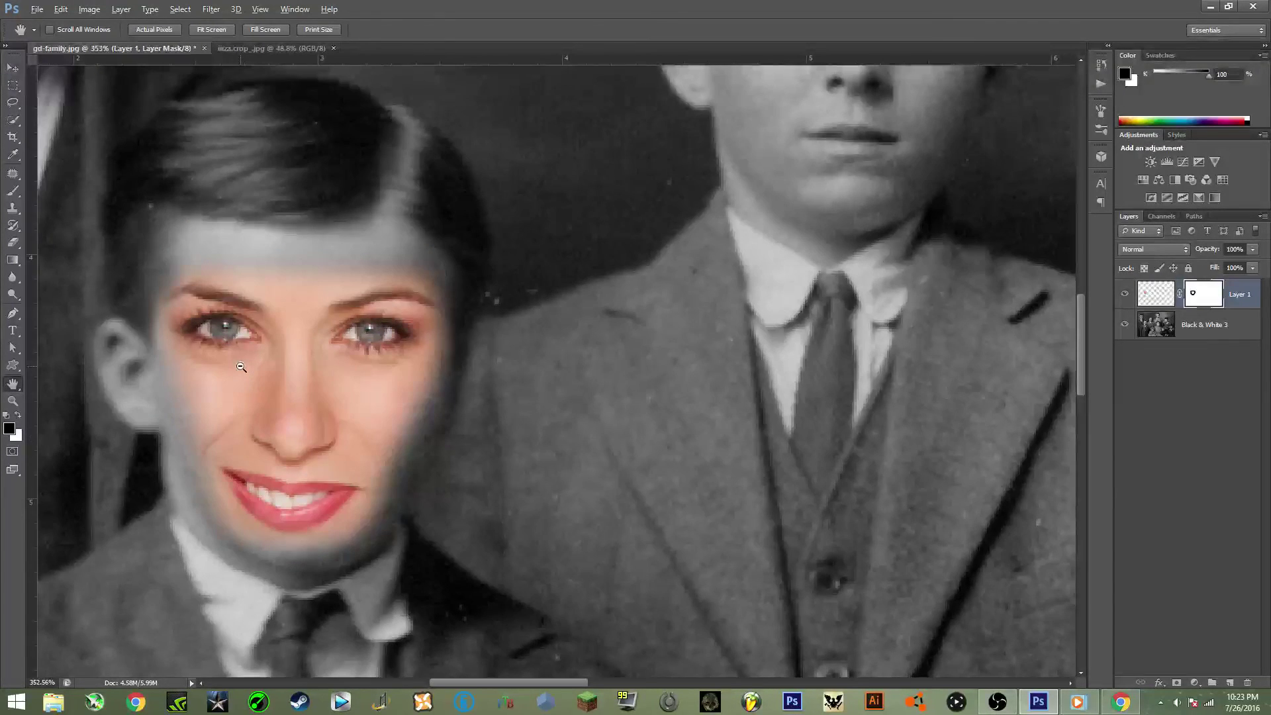
{"action": "right_click", "coordinate": [1217, 289]}
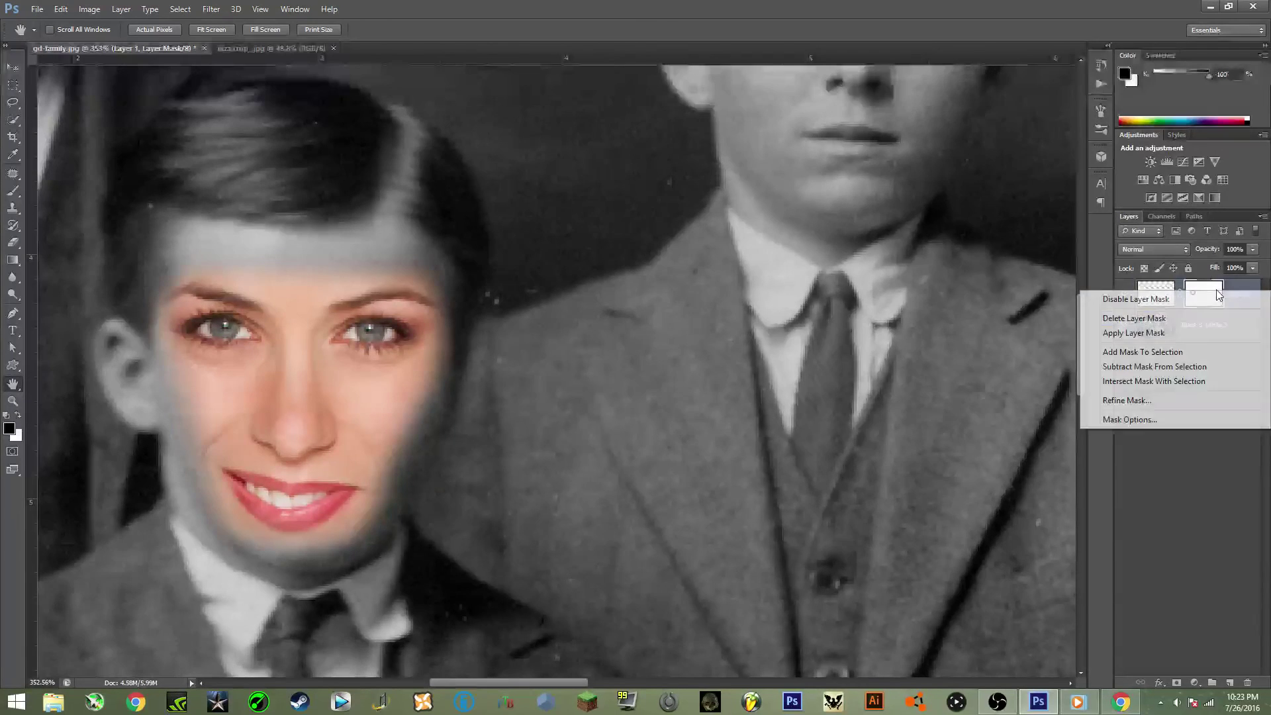
Apply the face layer's mask and make Layer 1 semi-transparent to align it
{"action": "left_click", "coordinate": [1198, 339]}
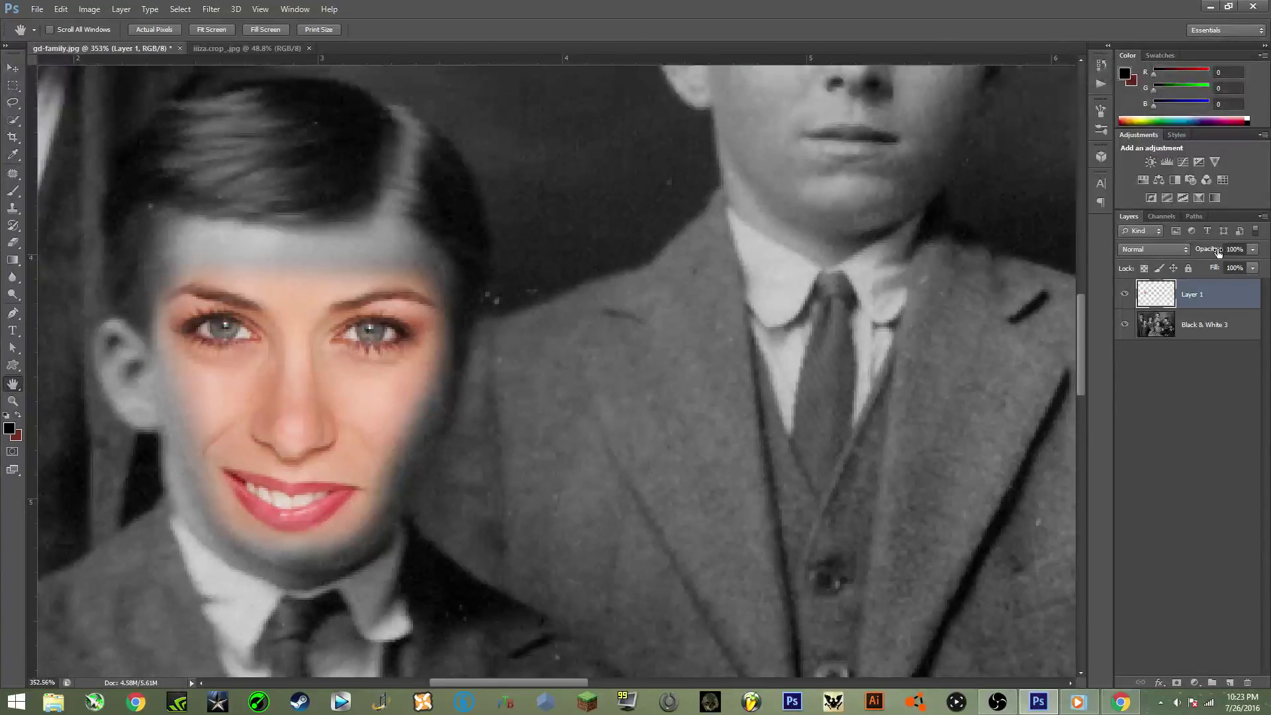
{"action": "left_click_drag", "start_coordinate": [1219, 252], "coordinate": [1174, 257]}
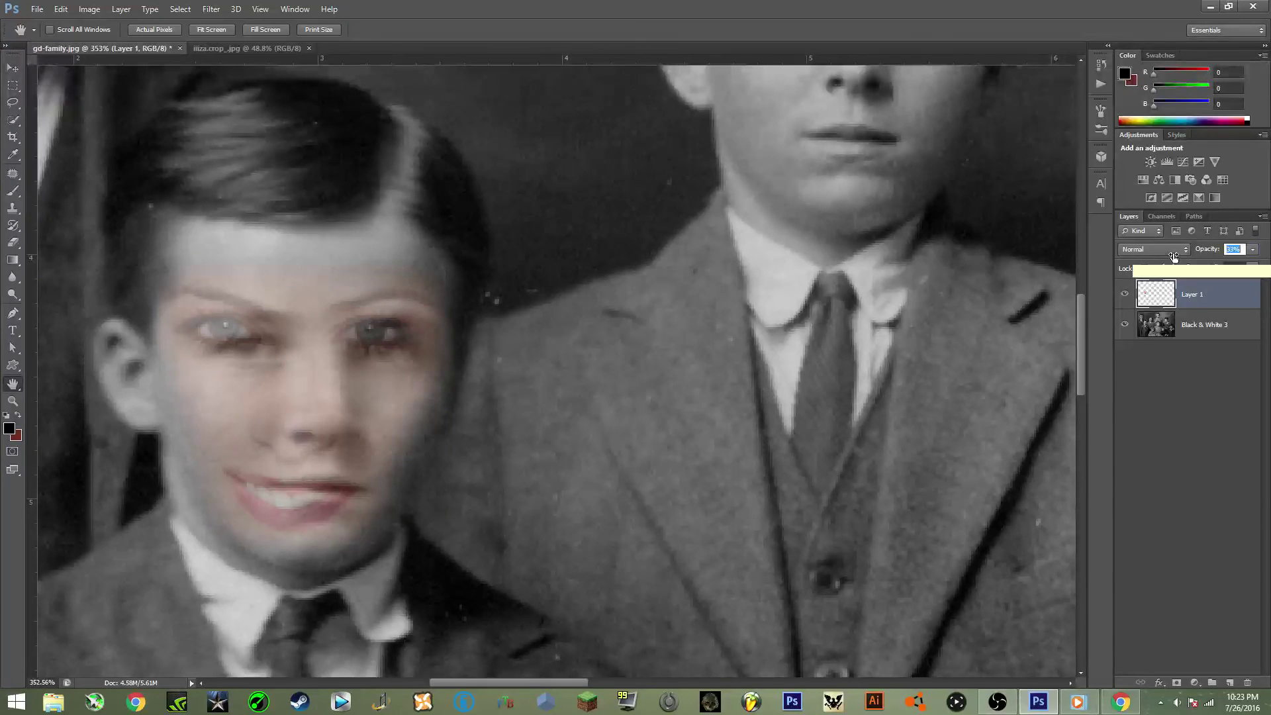
{"action": "key", "text": "ctrl+t"}
{"action": "right_click", "coordinate": [392, 368]}
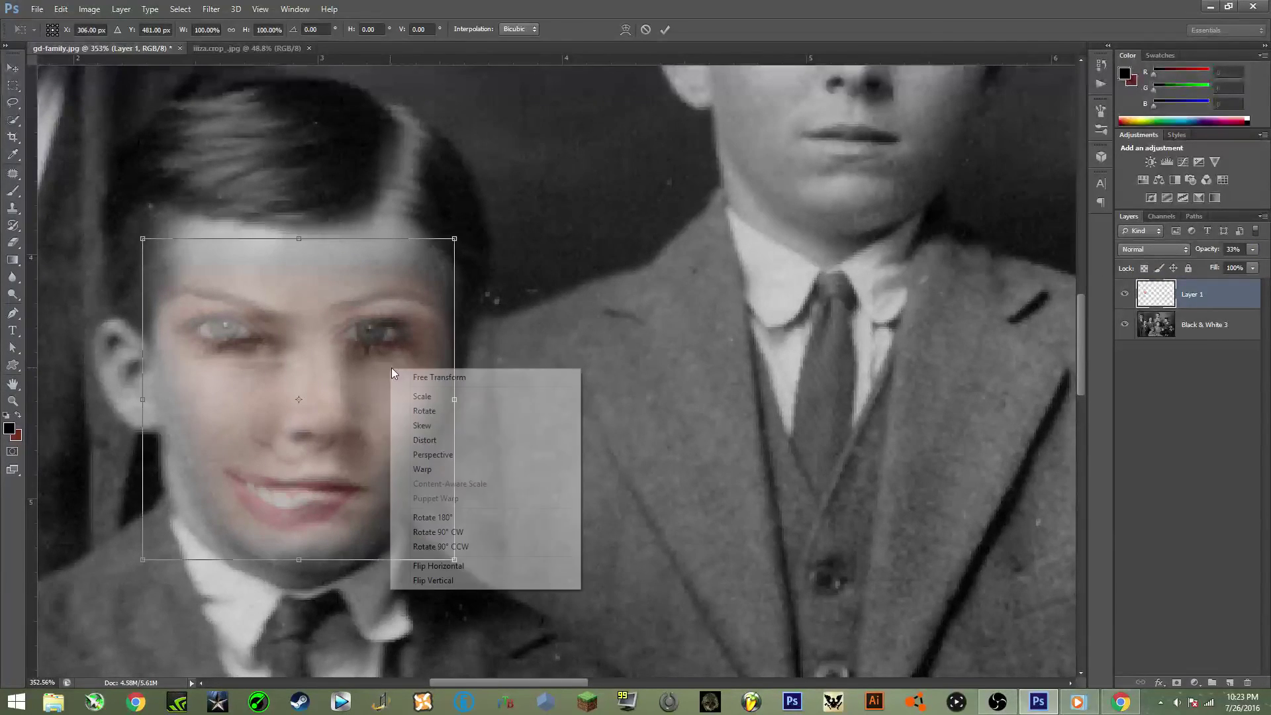
{"action": "left_click", "coordinate": [438, 470]}
Warp the face mesh to match the boy's eyes and mouth, then restore 100% opacity
{"action": "left_click_drag", "start_coordinate": [326, 462], "coordinate": [343, 463]}
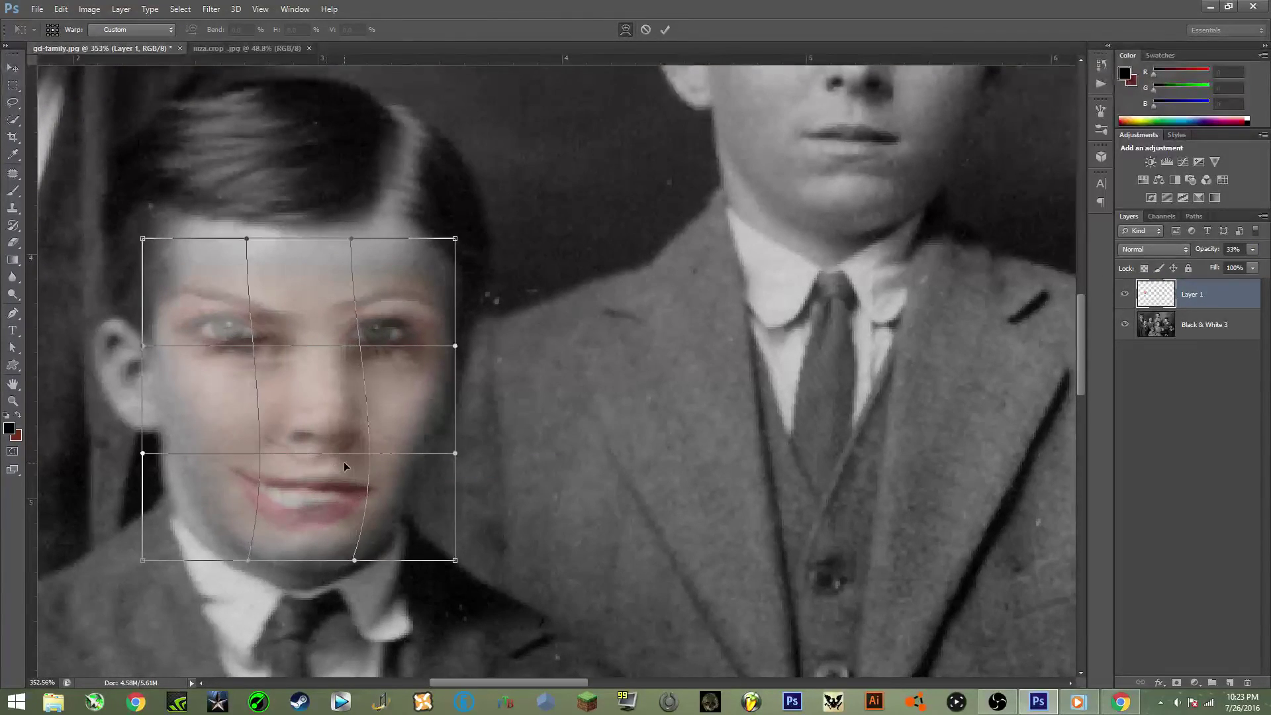
{"action": "left_click_drag", "start_coordinate": [261, 508], "coordinate": [277, 488]}
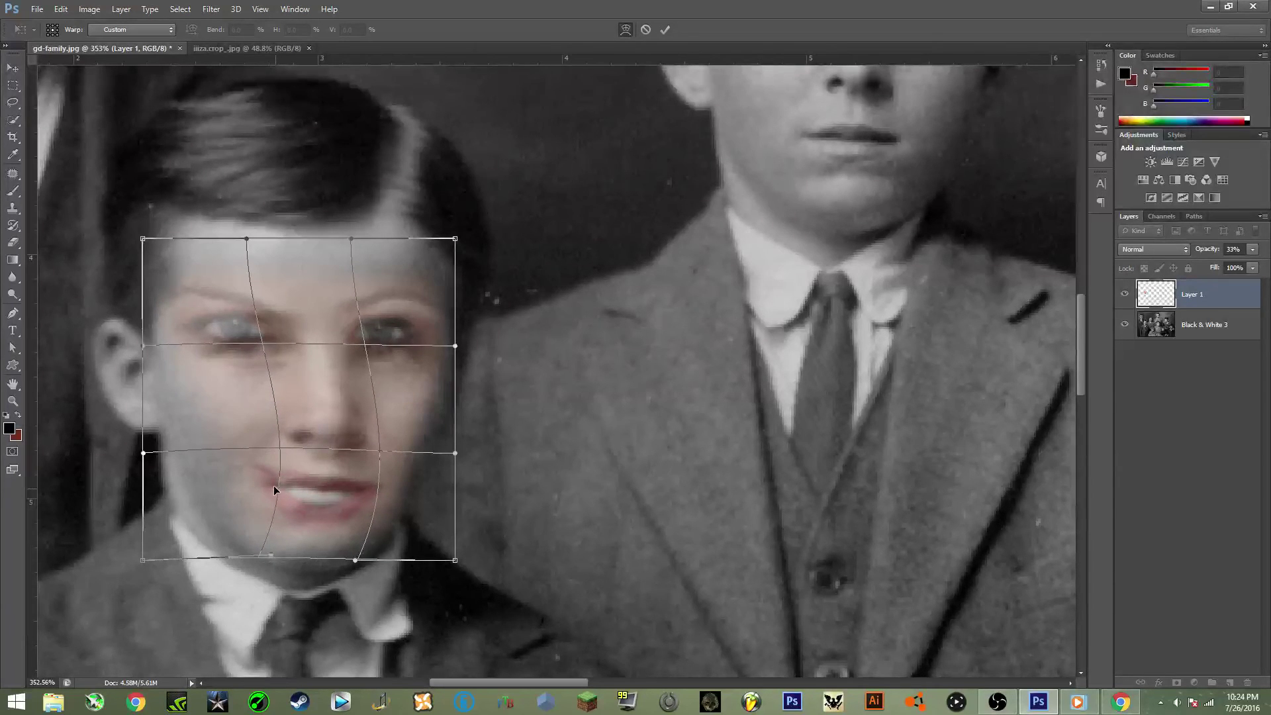
{"action": "left_click_drag", "start_coordinate": [375, 346], "coordinate": [375, 355]}
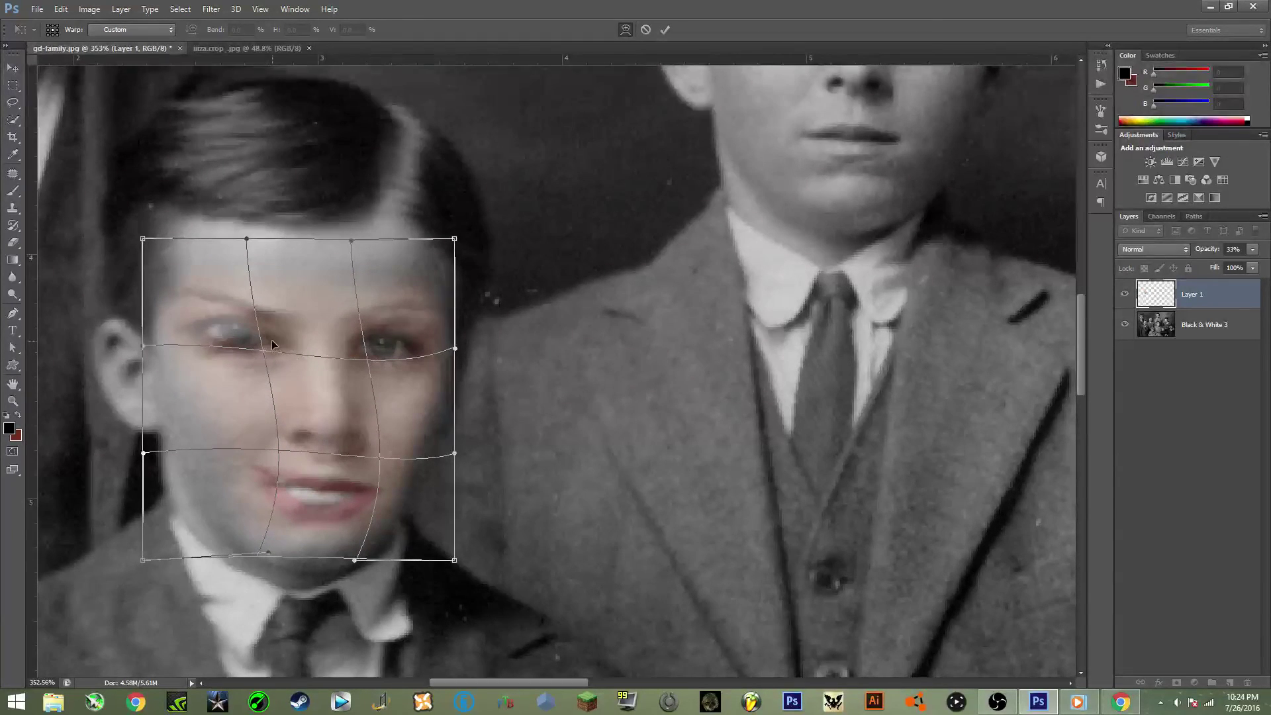
{"action": "left_click_drag", "start_coordinate": [266, 345], "coordinate": [270, 354]}
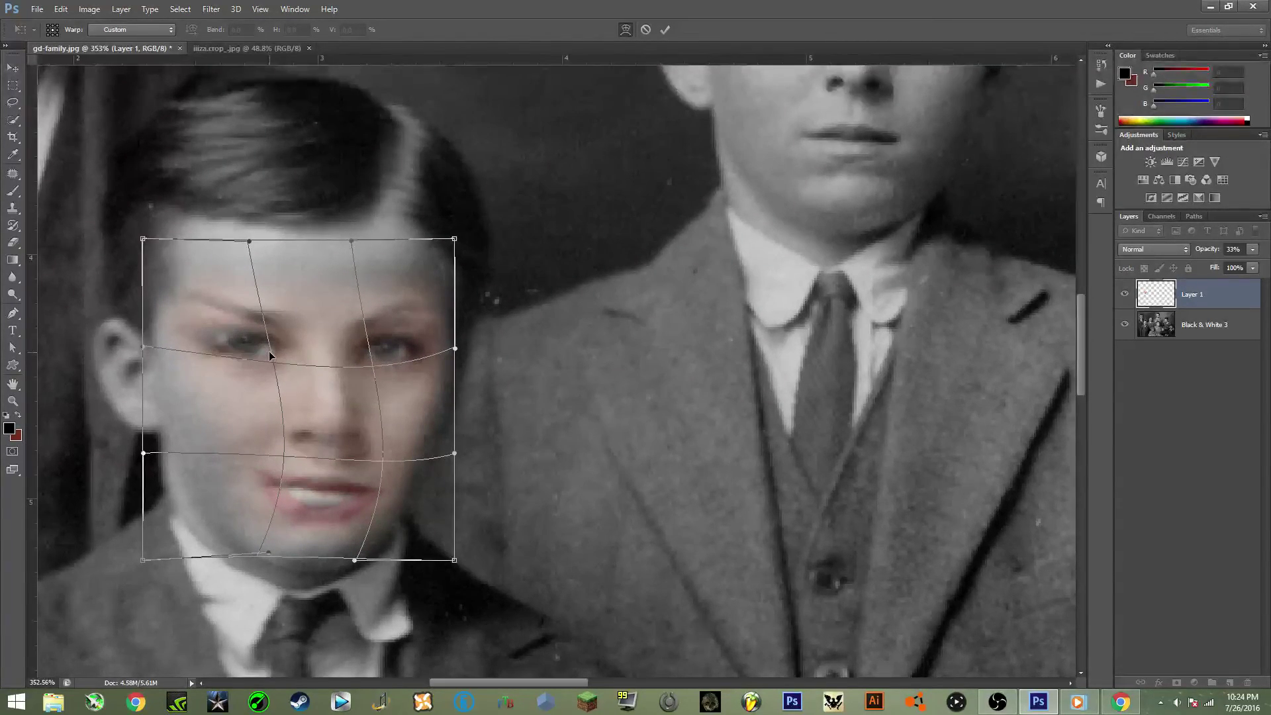
{"action": "key", "text": "Return"}
{"action": "key", "text": "h"}
{"action": "left_click_drag", "start_coordinate": [1198, 249], "coordinate": [1225, 249]}
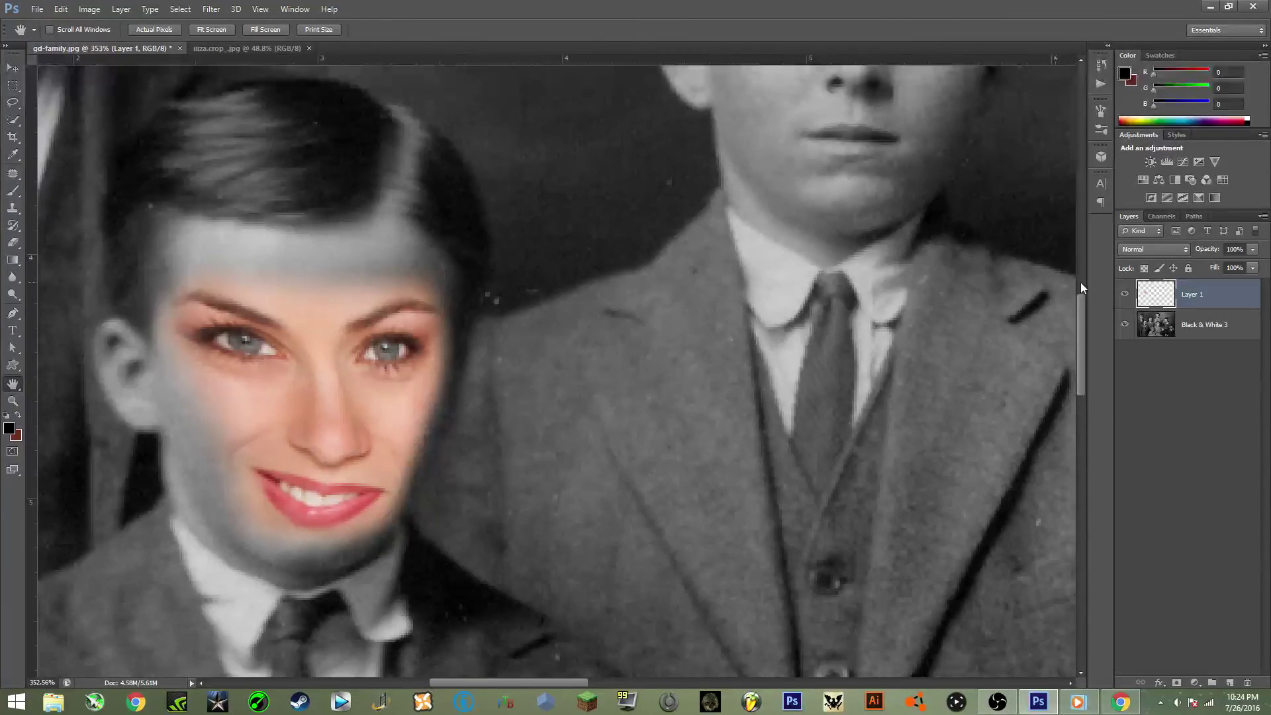
{"action": "left_click", "coordinate": [1194, 683]}
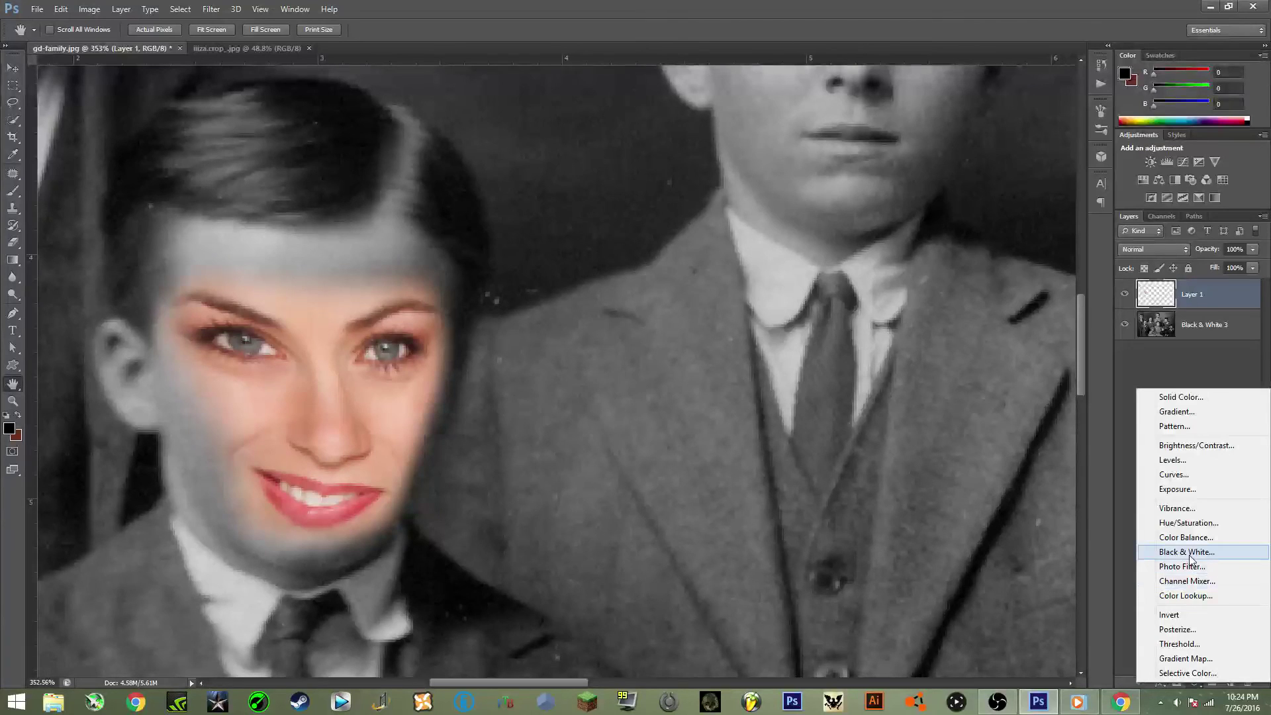
Grey the face with a Black & White adjustment and merge all layers into one
{"action": "left_click", "coordinate": [1192, 558]}
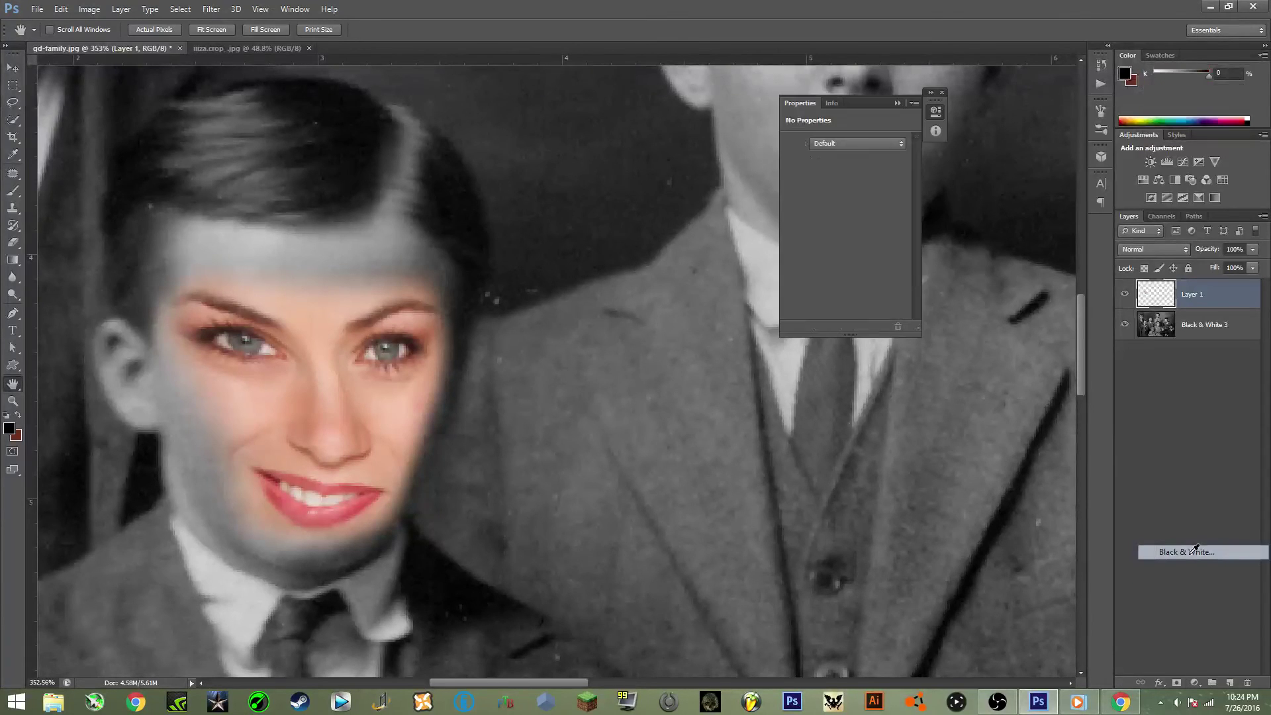
{"action": "left_click", "coordinate": [945, 93]}
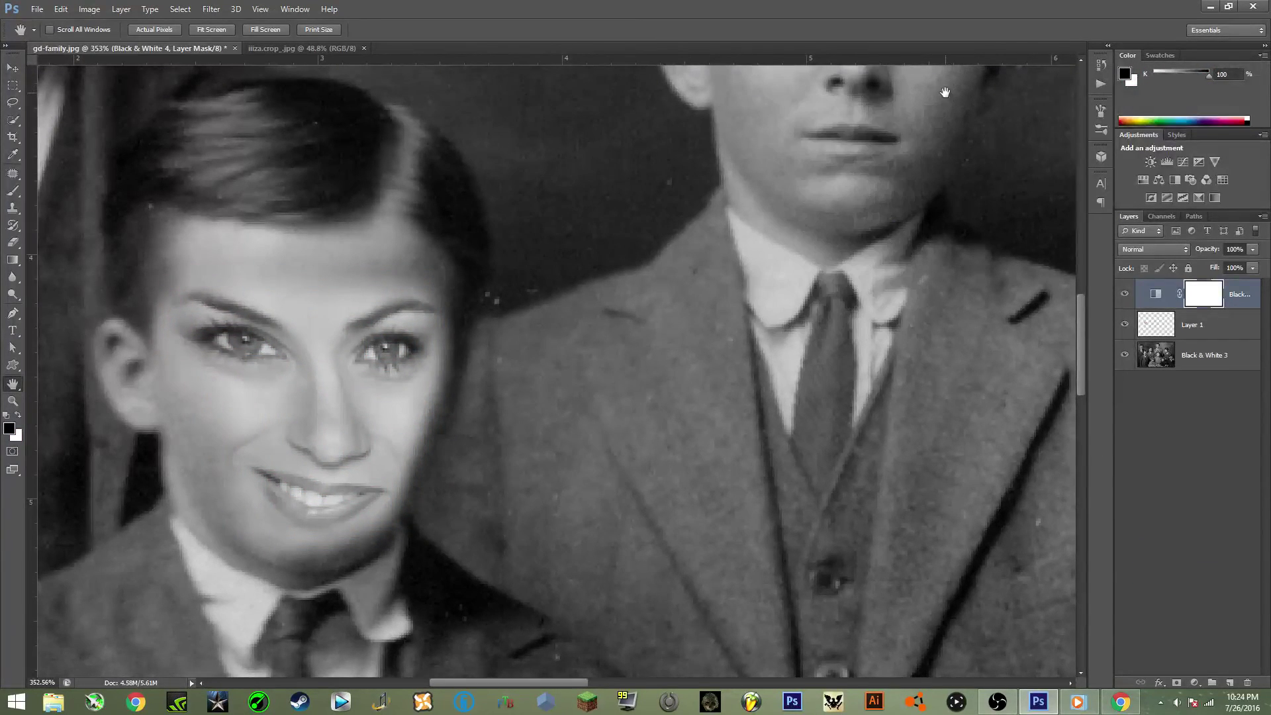
{"action": "right_click", "coordinate": [1227, 328]}
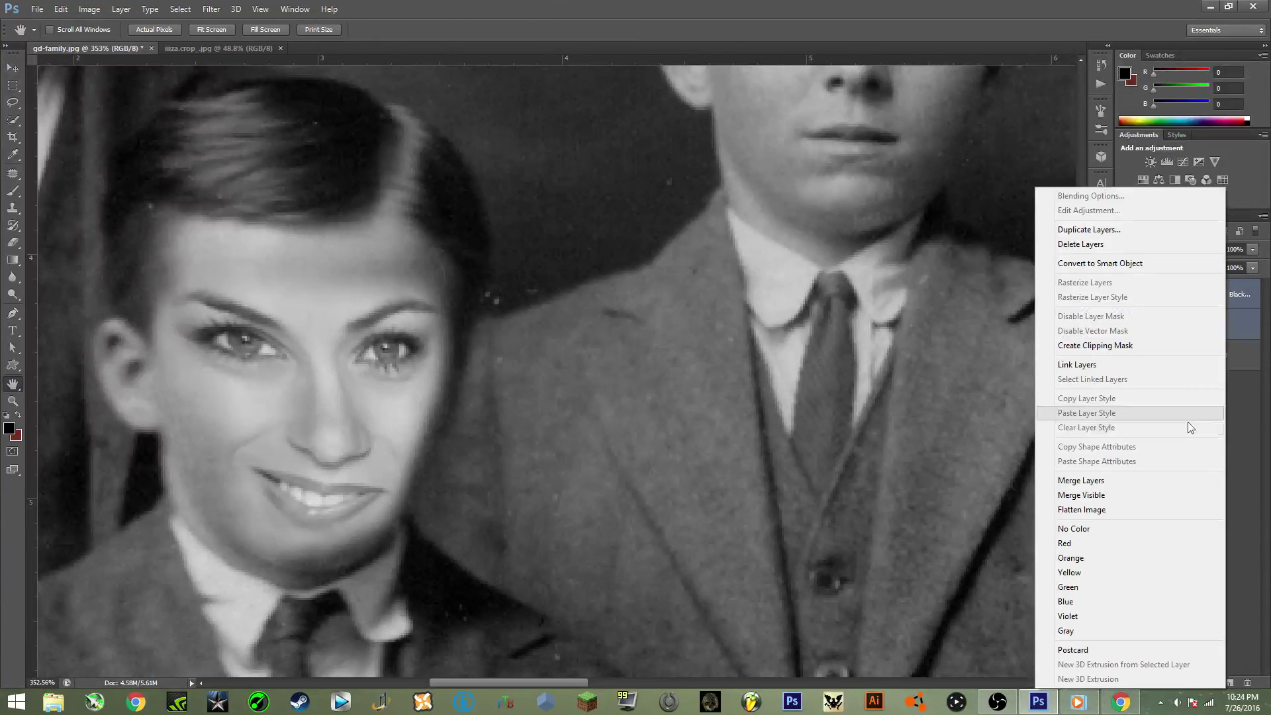
{"action": "left_click", "coordinate": [1182, 480]}
{"action": "right_click", "coordinate": [1209, 325]}
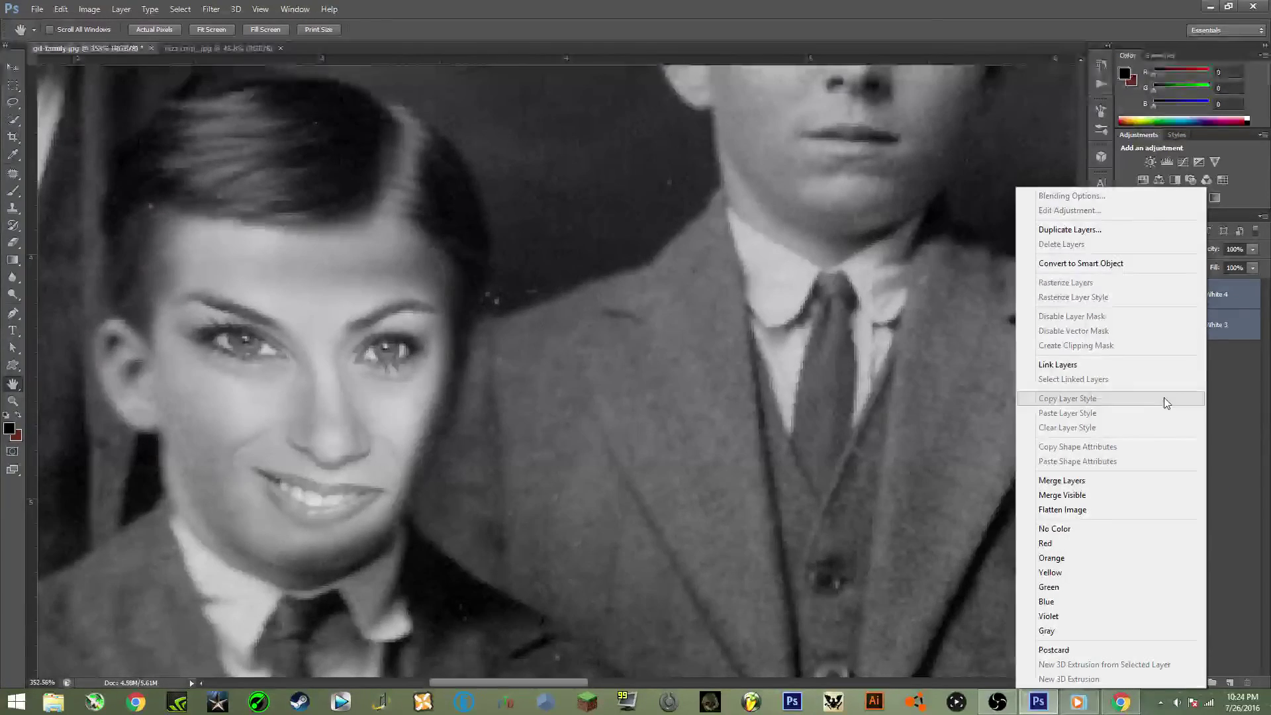
{"action": "left_click", "coordinate": [1149, 482]}
{"action": "double_click", "coordinate": [13, 384]}
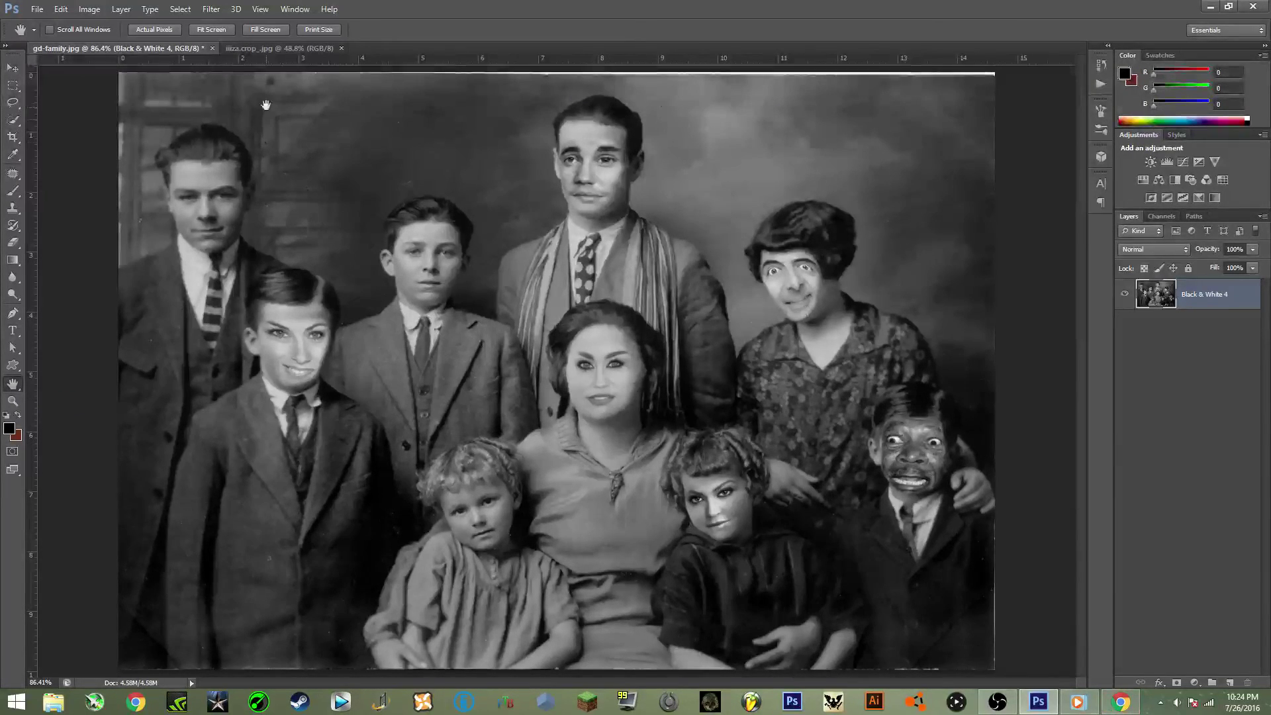
Close the iiiza document and open Natalie-Portman-Pic.jpg
{"action": "left_click", "coordinate": [341, 49]}
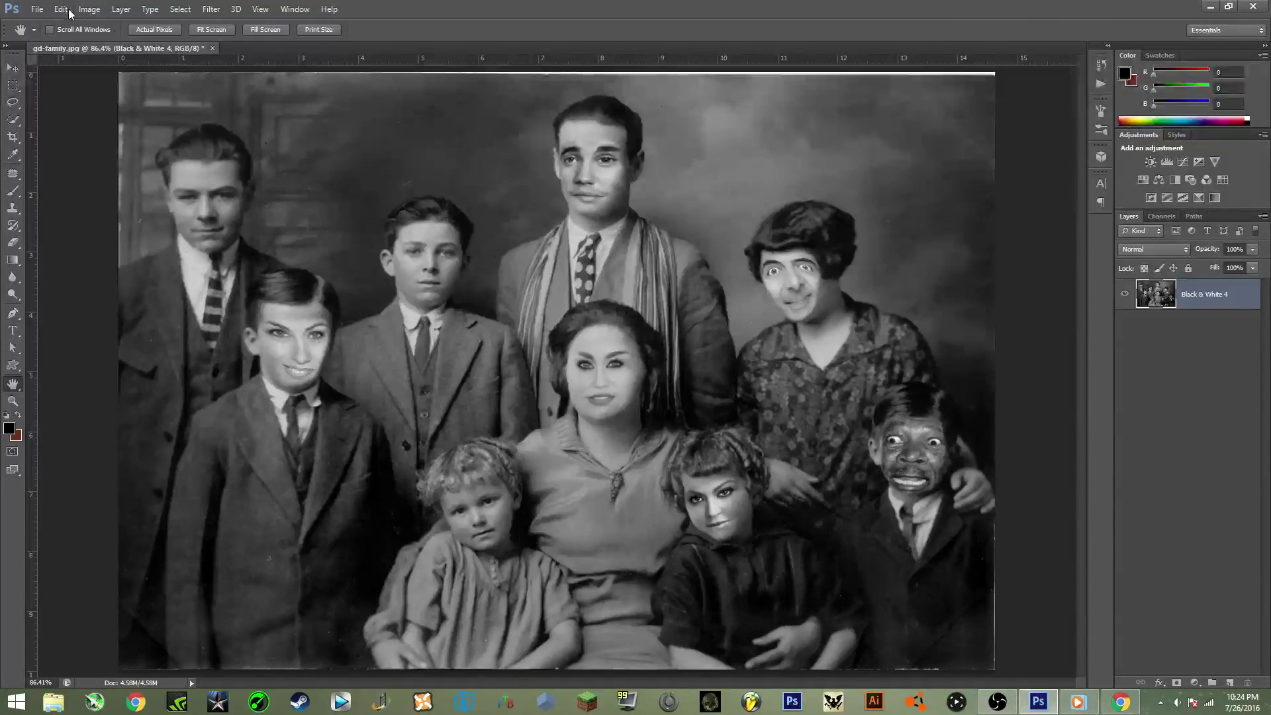
{"action": "left_click", "coordinate": [37, 10]}
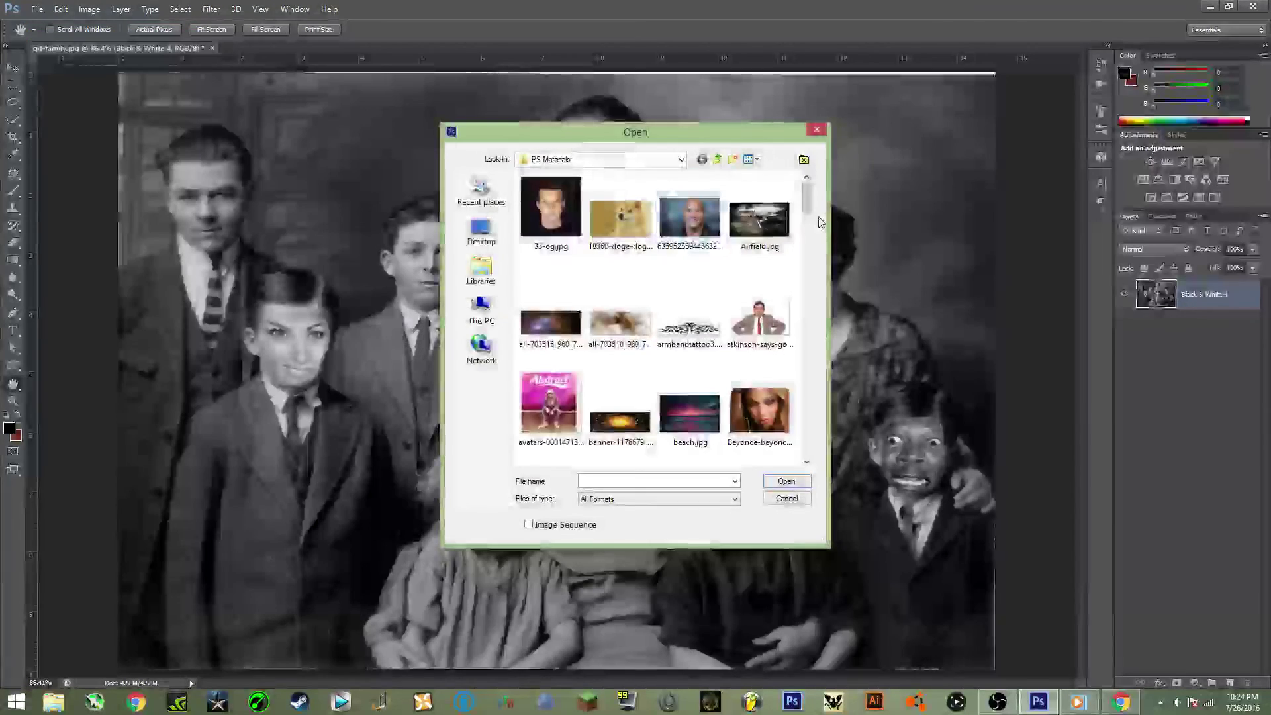
{"action": "left_click_drag", "start_coordinate": [807, 195], "coordinate": [813, 371]}
{"action": "double_click", "coordinate": [691, 308]}
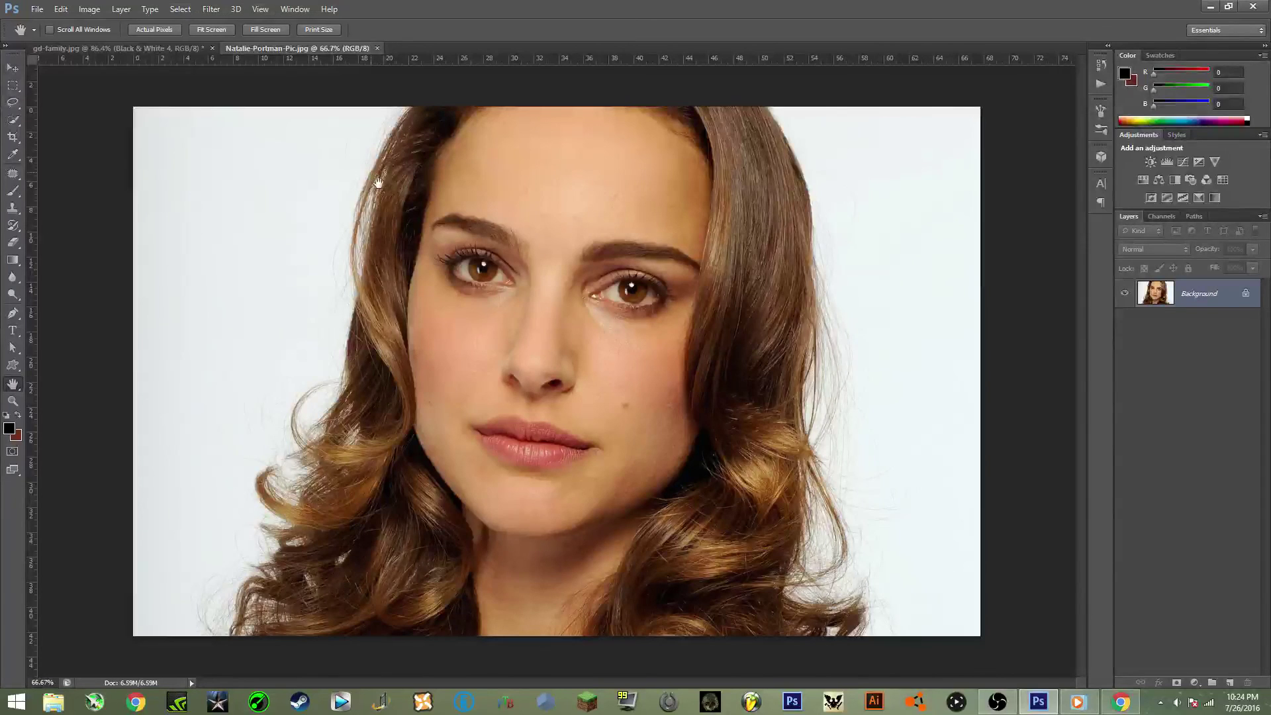
Lasso the brunette woman's face and drag it toward the gd-family photo
{"action": "left_click", "coordinate": [22, 104]}
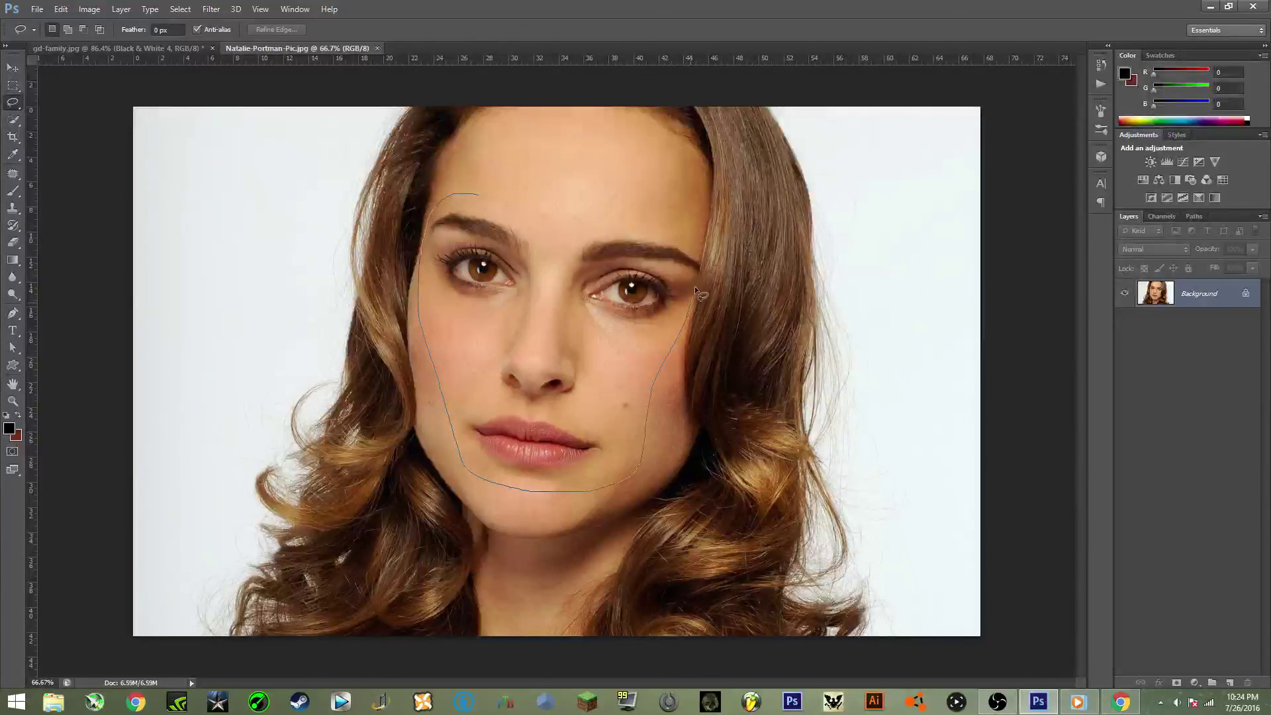
{"action": "left_click_drag", "start_coordinate": [516, 194], "coordinate": [480, 194]}
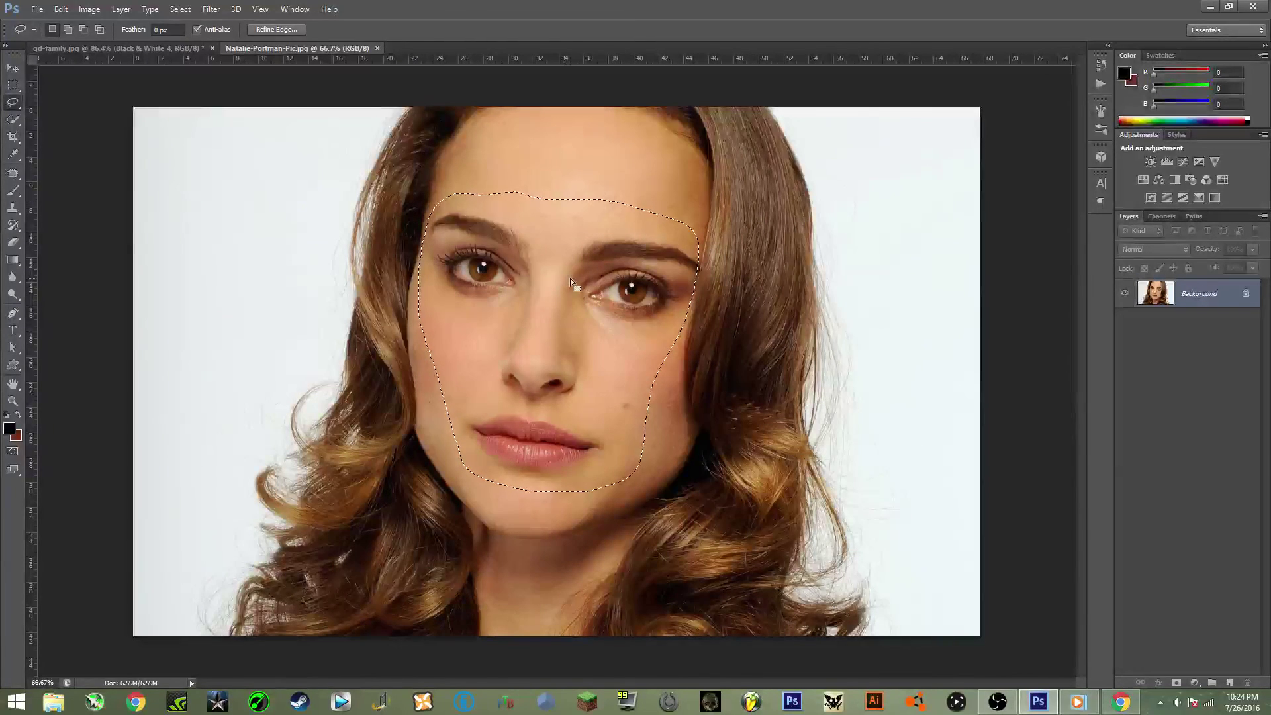
{"action": "key", "text": "v"}
{"action": "mouse_move", "coordinate": [589, 281]}
{"action": "left_mouse_down"}
{"action": "mouse_move", "coordinate": [189, 82]}
{"action": "mouse_move", "coordinate": [460, 271]}
{"action": "left_mouse_up"}
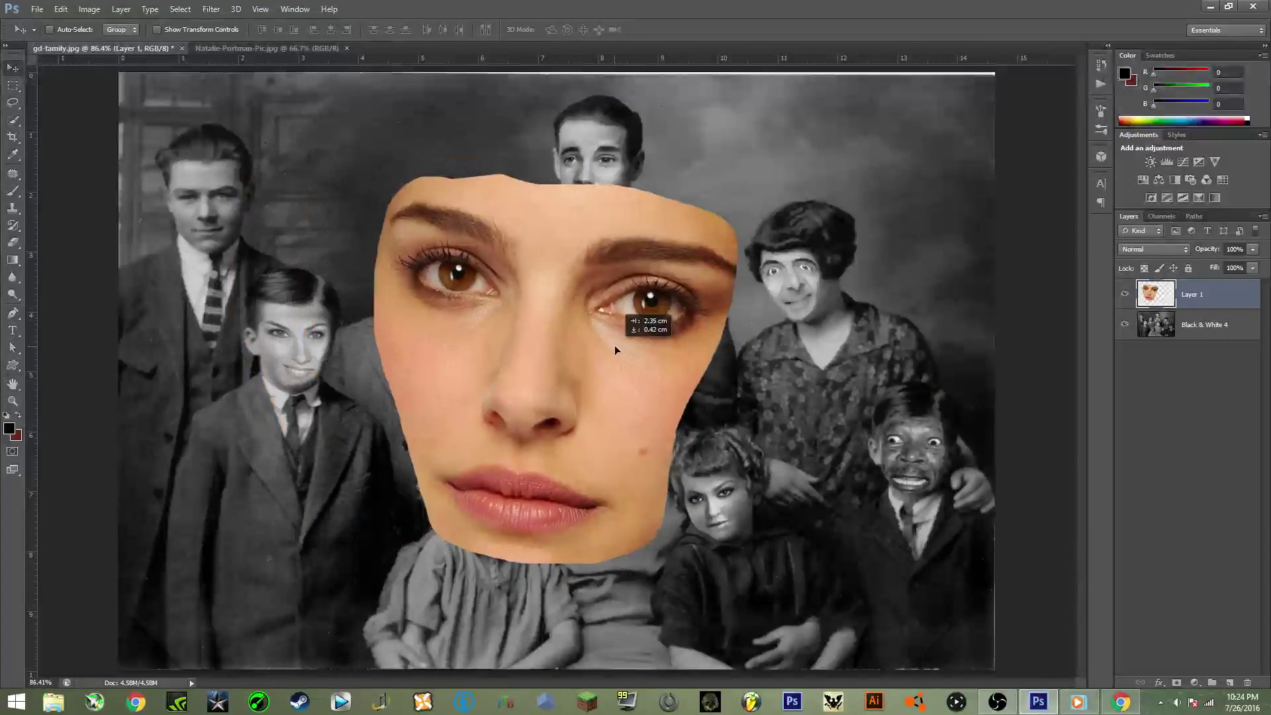
Drop the face into gd-family as Layer 1, then shrink, flip and move it toward the toddler
{"action": "mouse_move", "coordinate": [460, 271]}
{"action": "left_mouse_down"}
{"action": "mouse_move", "coordinate": [490, 443]}
{"action": "mouse_move", "coordinate": [597, 292]}
{"action": "left_mouse_up"}
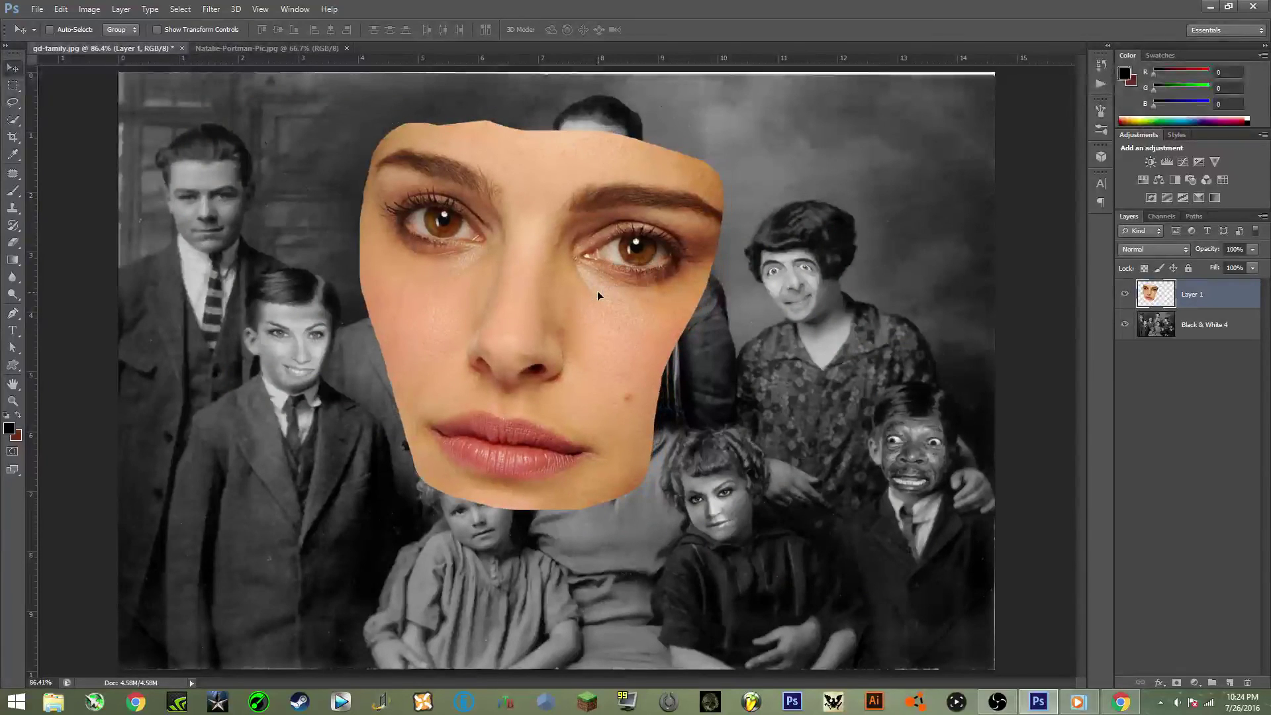
{"action": "key", "text": "ctrl+t"}
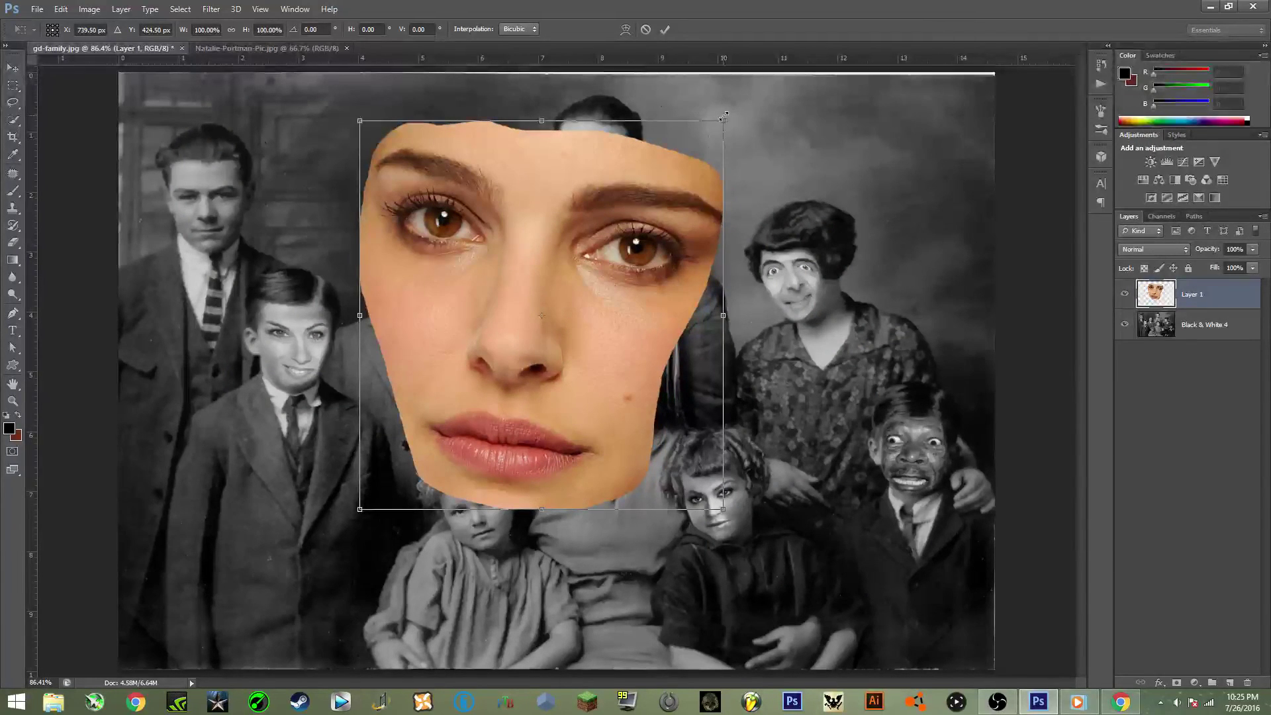
{"action": "left_click_drag", "start_coordinate": [723, 116], "coordinate": [554, 306]}
{"action": "mouse_move", "coordinate": [498, 391]}
{"action": "left_mouse_down"}
{"action": "mouse_move", "coordinate": [640, 397]}
{"action": "mouse_move", "coordinate": [575, 424]}
{"action": "left_mouse_up"}
{"action": "right_click", "coordinate": [575, 424]}
{"action": "left_click", "coordinate": [636, 625]}
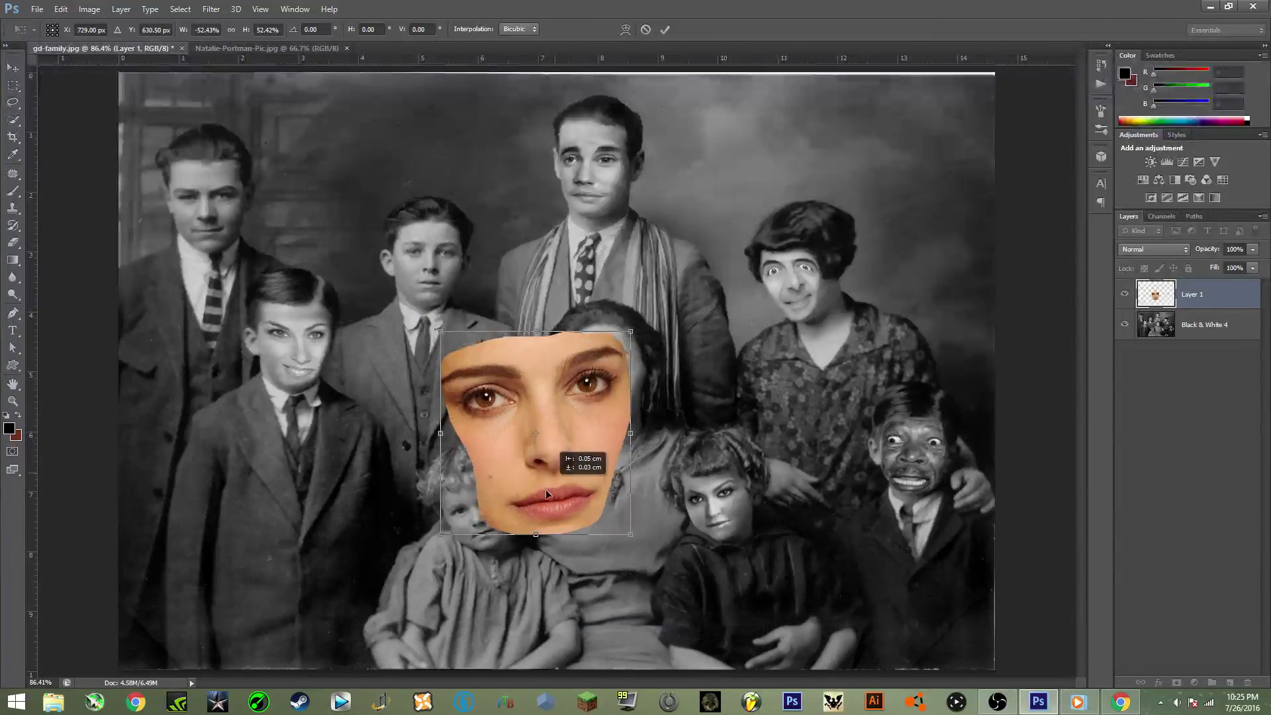
{"action": "left_click_drag", "start_coordinate": [546, 493], "coordinate": [525, 534]}
{"action": "mouse_move", "coordinate": [610, 582]}
{"action": "left_mouse_down"}
{"action": "mouse_move", "coordinate": [490, 537]}
{"action": "mouse_move", "coordinate": [543, 522]}
{"action": "mouse_move", "coordinate": [522, 529]}
{"action": "left_mouse_up"}
Flip the face back, tilt it about -25° and fit it at about 16.6% over the toddler
{"action": "right_click", "coordinate": [506, 529]}
{"action": "left_click", "coordinate": [530, 503]}
{"action": "mouse_move", "coordinate": [473, 460]}
{"action": "left_mouse_down"}
{"action": "mouse_move", "coordinate": [455, 485]}
{"action": "mouse_move", "coordinate": [480, 503]}
{"action": "left_mouse_up"}
{"action": "scroll", "coordinate": [482, 503], "scroll_direction": "up", "scroll_amount": 1}
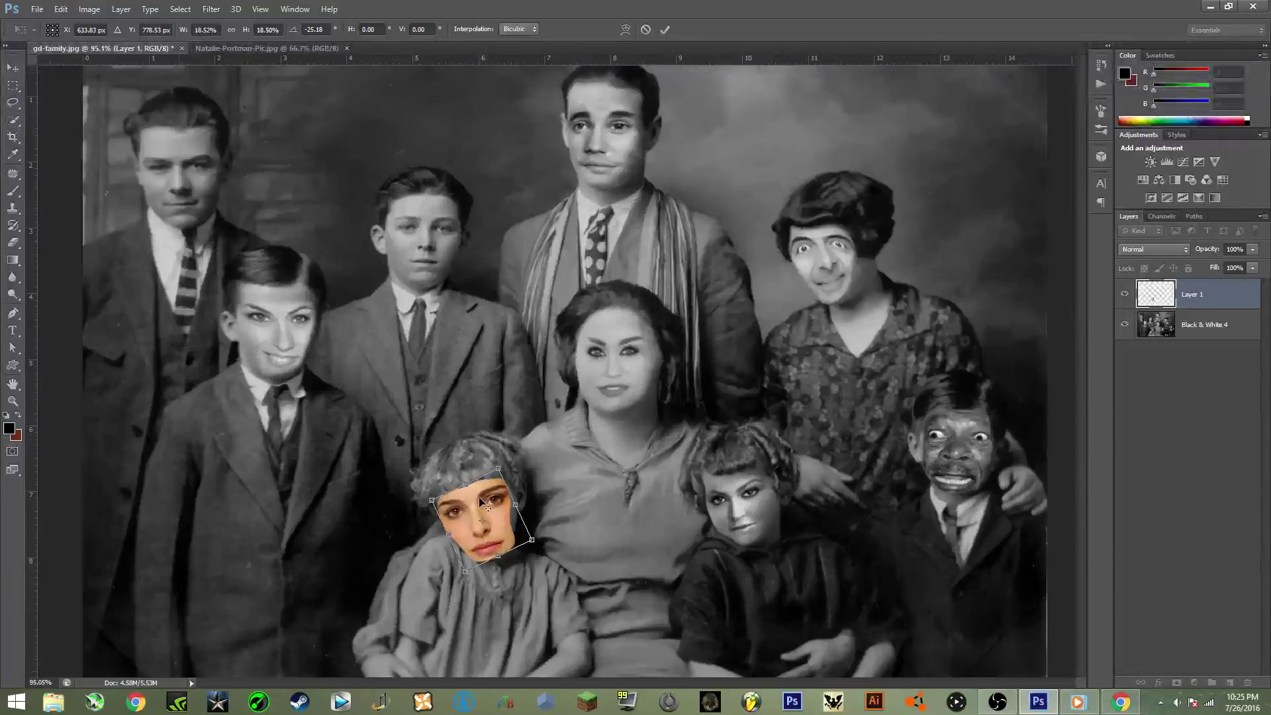
{"action": "scroll", "coordinate": [490, 516], "scroll_direction": "up", "scroll_amount": 3}
{"action": "scroll", "coordinate": [662, 423], "scroll_direction": "down", "scroll_amount": 3}
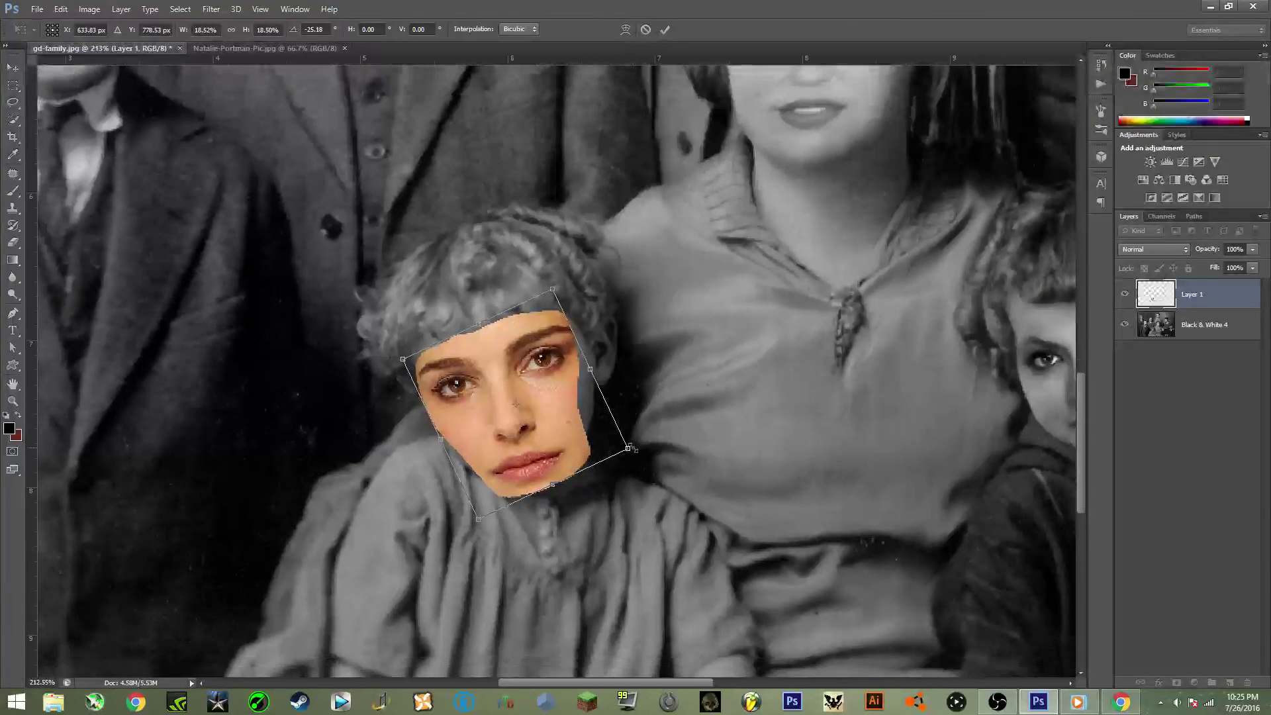
{"action": "left_click_drag", "start_coordinate": [626, 450], "coordinate": [604, 439]}
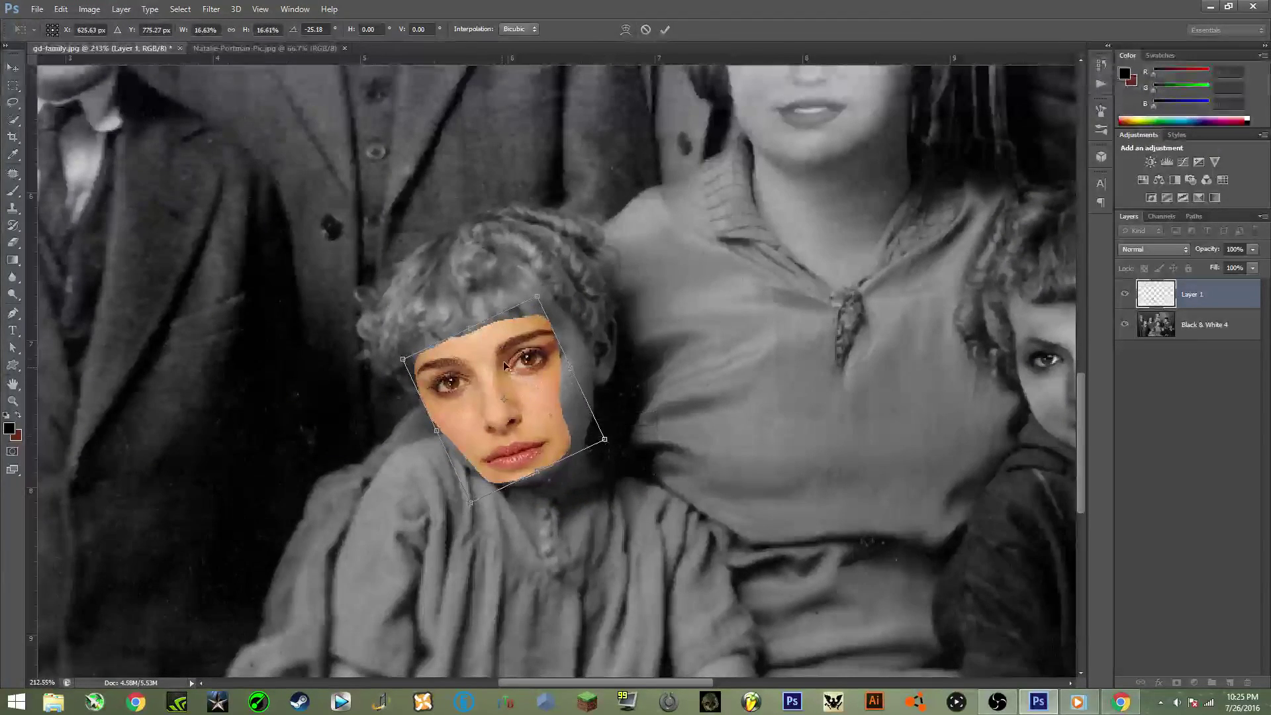
{"action": "left_click_drag", "start_coordinate": [534, 349], "coordinate": [543, 346]}
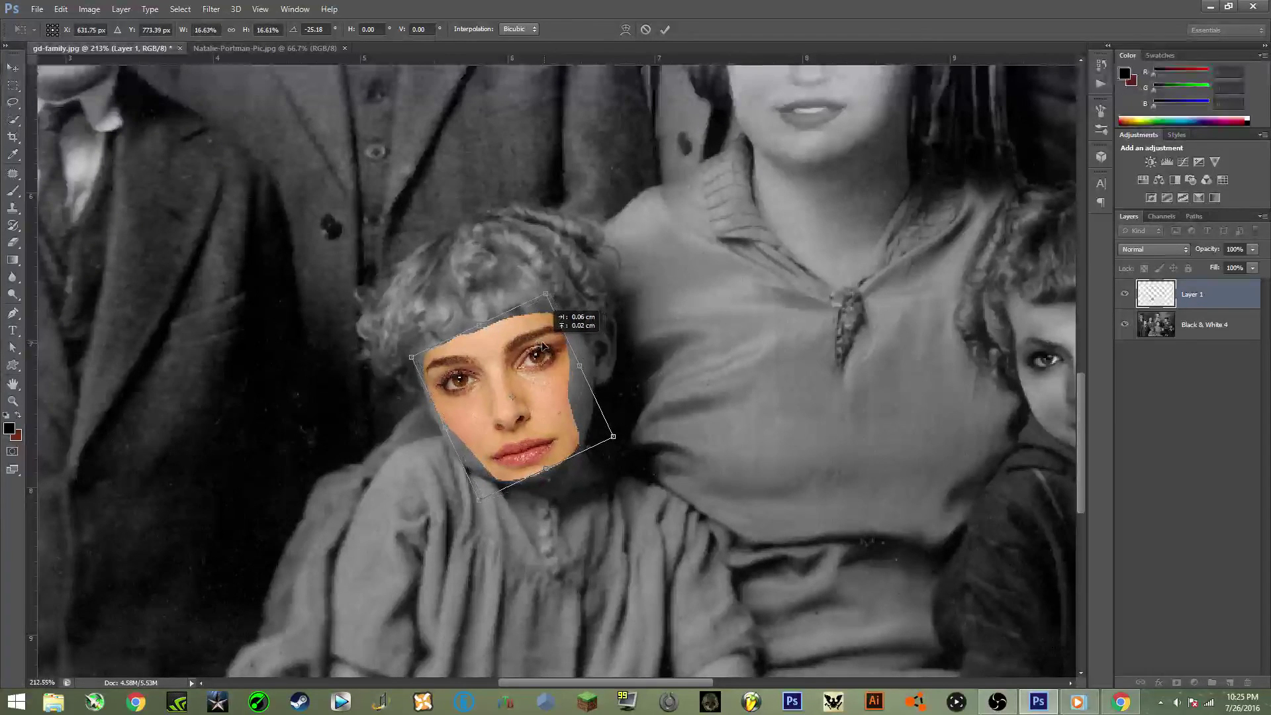
Commit the transform, add a layer mask and paint away the face edges along hairline, cheeks and jaw
{"action": "key", "text": "Return"}
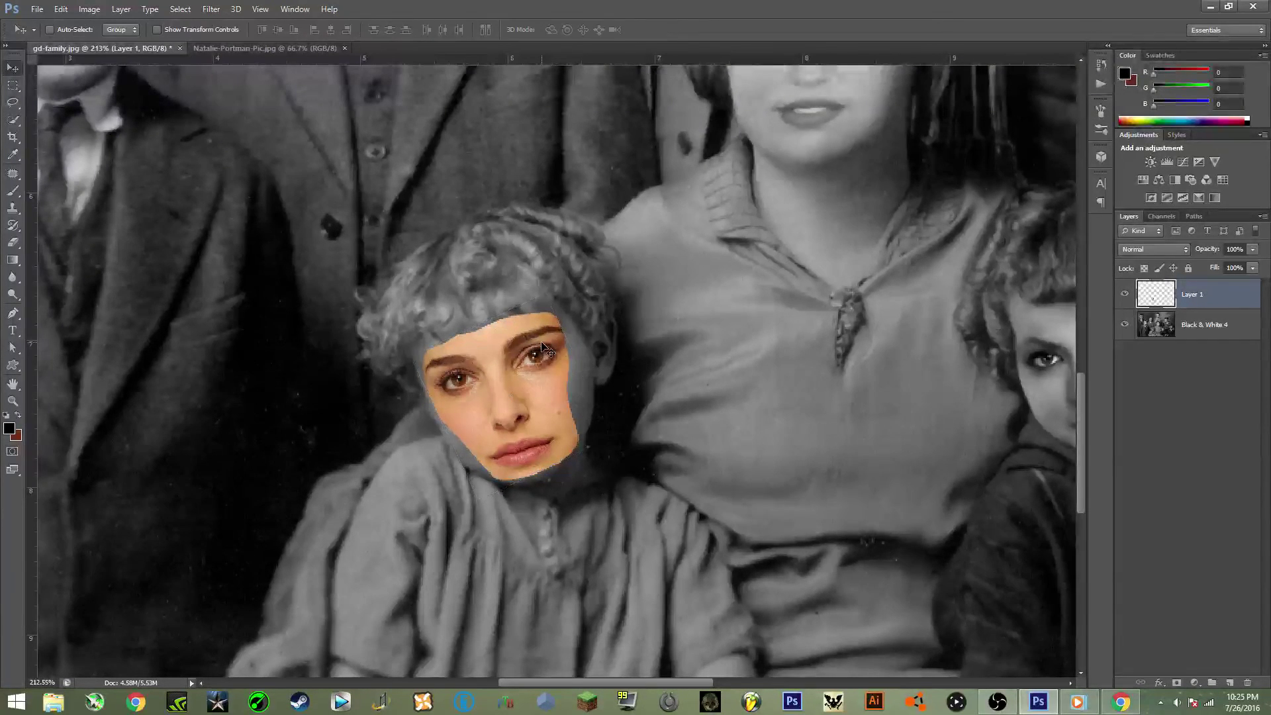
{"action": "left_click", "coordinate": [1177, 682]}
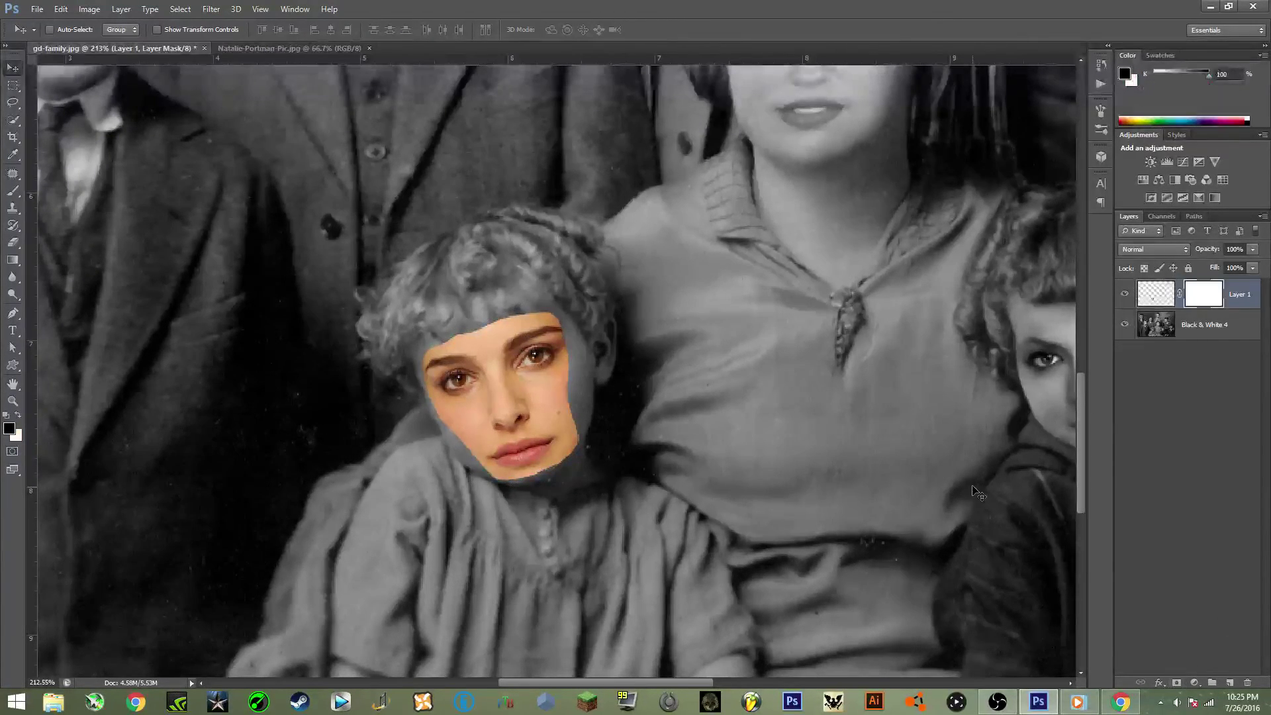
{"action": "key", "text": "b"}
{"action": "scroll", "coordinate": [596, 374], "scroll_direction": "up", "scroll_amount": 5}
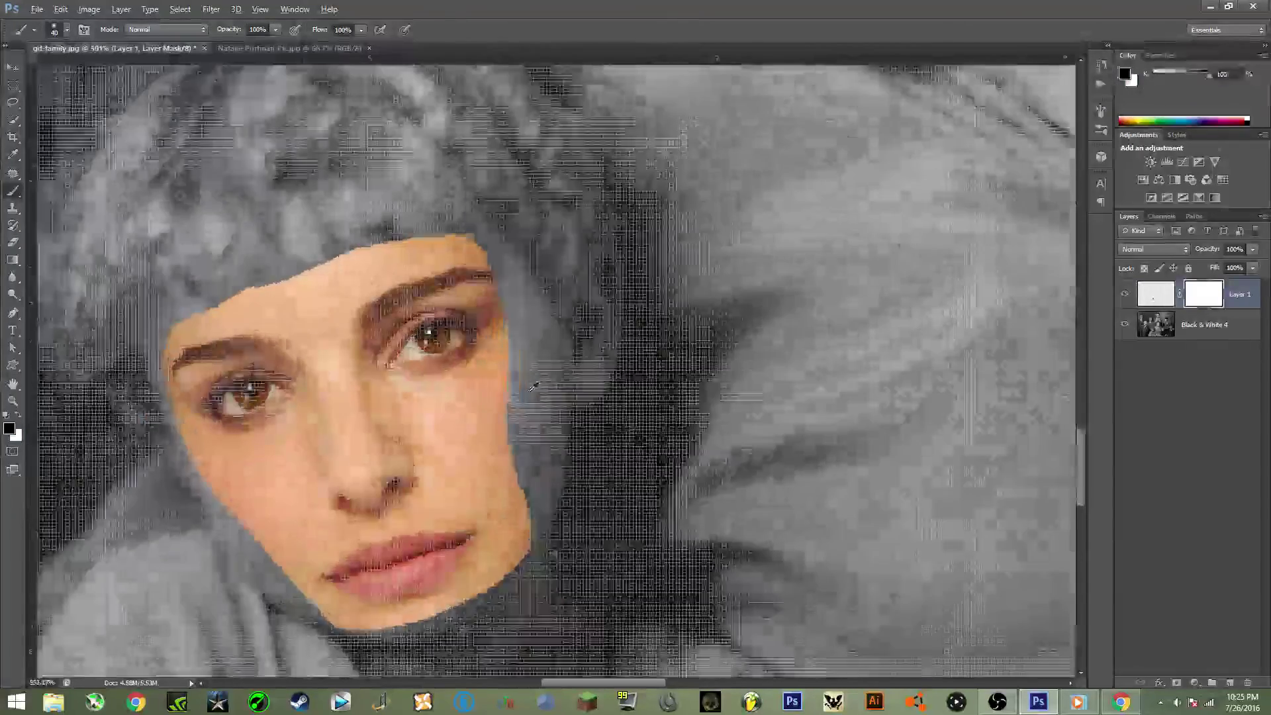
{"action": "left_click_drag", "start_coordinate": [550, 368], "coordinate": [596, 610]}
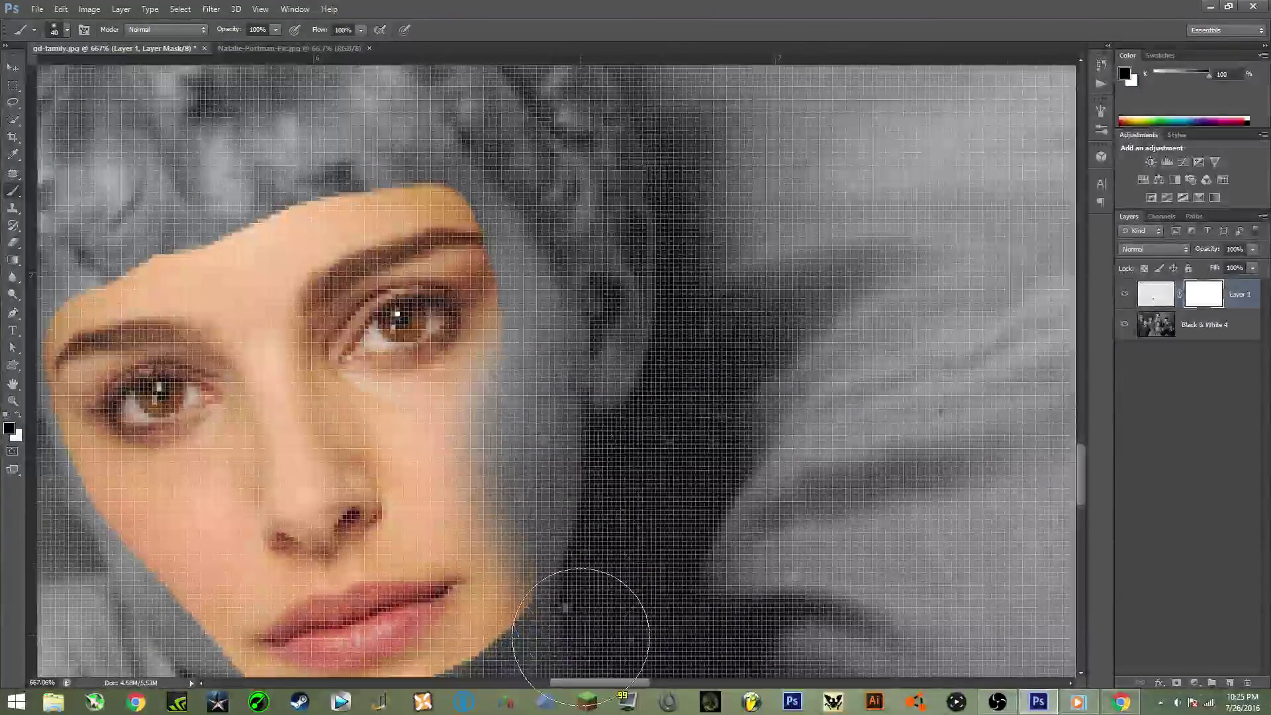
{"action": "mouse_move", "coordinate": [581, 379]}
{"action": "left_mouse_down"}
{"action": "mouse_move", "coordinate": [569, 133]}
{"action": "mouse_move", "coordinate": [567, 283]}
{"action": "mouse_move", "coordinate": [503, 159]}
{"action": "mouse_move", "coordinate": [170, 182]}
{"action": "mouse_move", "coordinate": [291, 232]}
{"action": "left_mouse_up"}
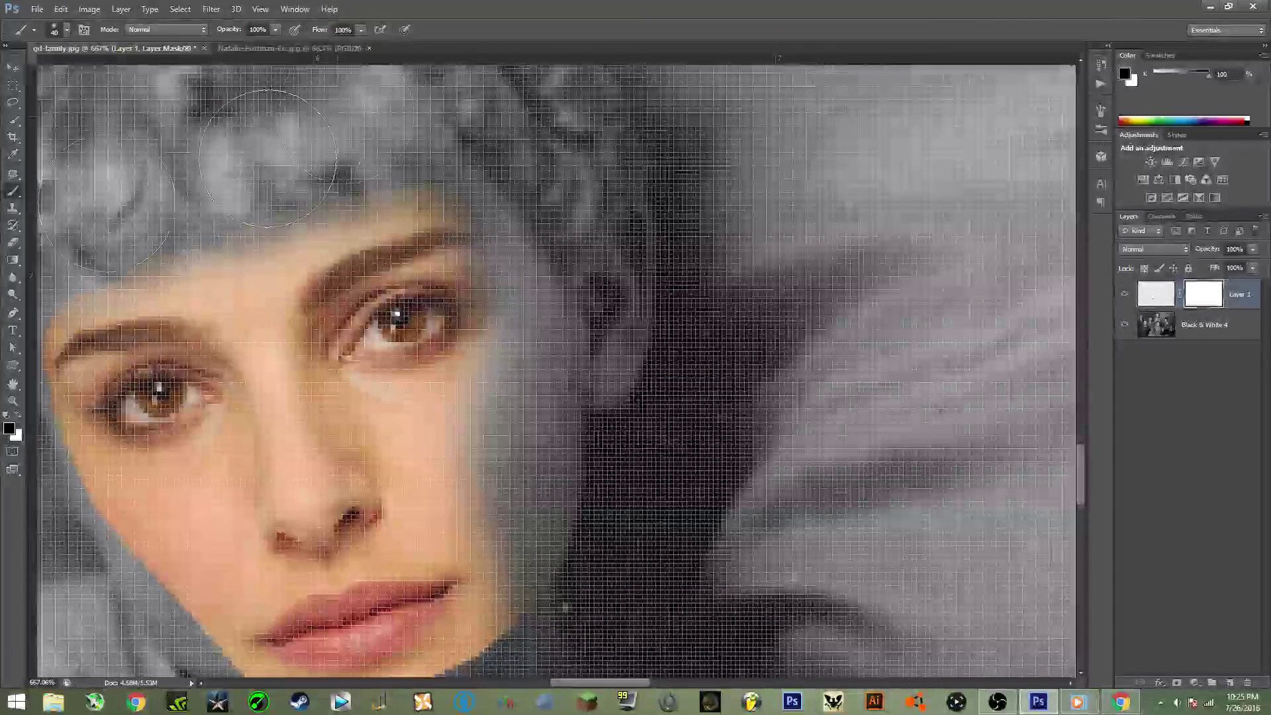
{"action": "left_click_drag", "start_coordinate": [199, 252], "coordinate": [338, 245]}
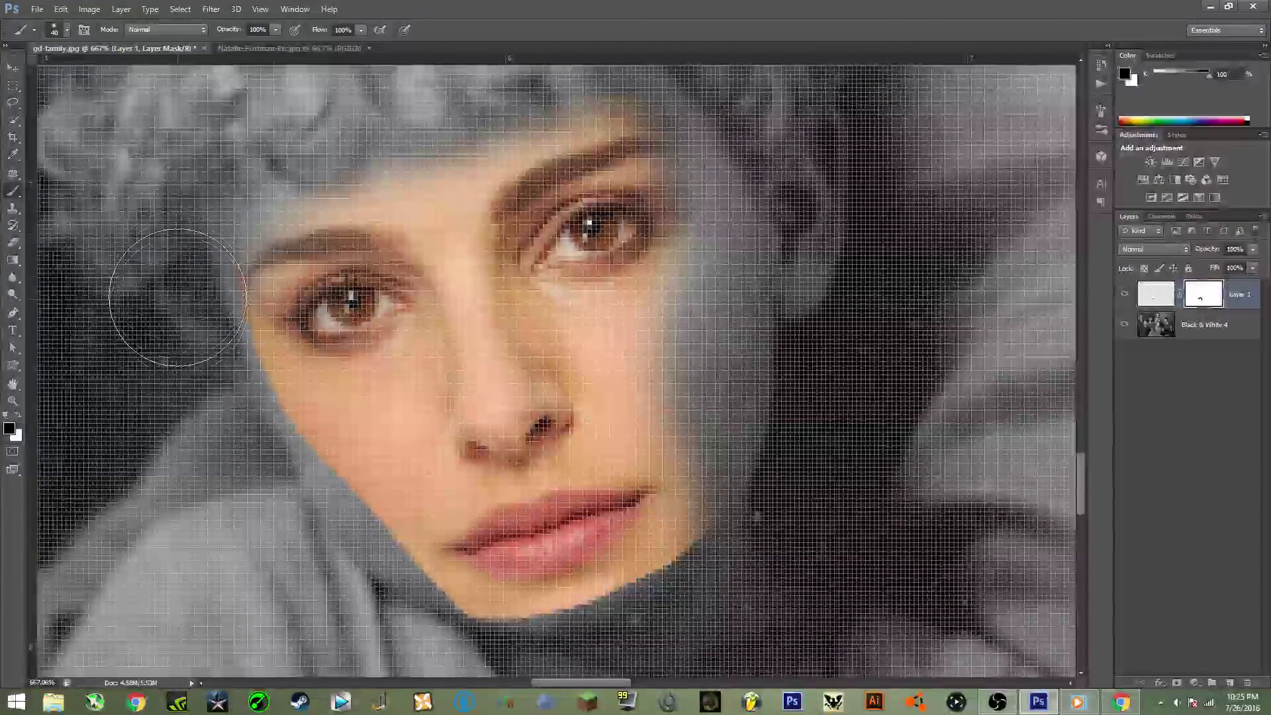
{"action": "left_click_drag", "start_coordinate": [197, 364], "coordinate": [391, 619]}
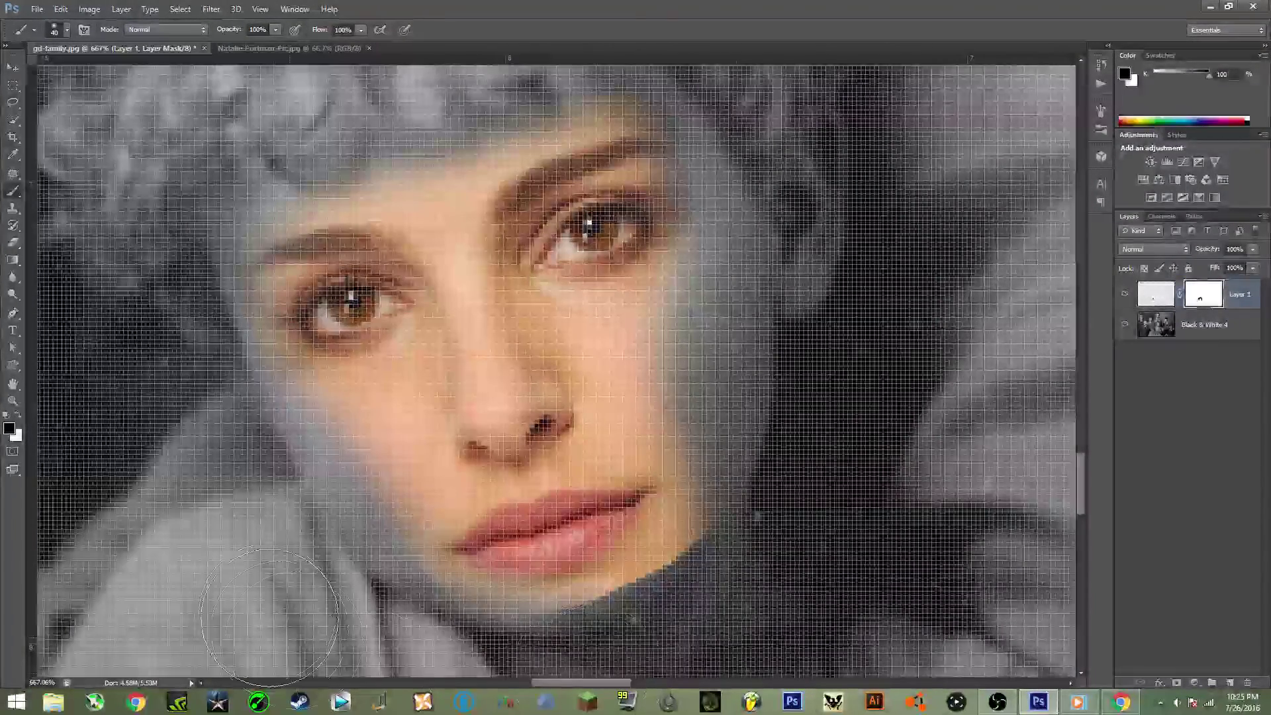
{"action": "mouse_move", "coordinate": [752, 582]}
{"action": "left_mouse_down"}
{"action": "mouse_move", "coordinate": [763, 518]}
{"action": "mouse_move", "coordinate": [568, 653]}
{"action": "mouse_move", "coordinate": [735, 348]}
{"action": "mouse_move", "coordinate": [550, 212]}
{"action": "mouse_move", "coordinate": [409, 162]}
{"action": "mouse_move", "coordinate": [426, 198]}
{"action": "mouse_move", "coordinate": [611, 369]}
{"action": "mouse_move", "coordinate": [600, 424]}
{"action": "mouse_move", "coordinate": [574, 376]}
{"action": "left_mouse_up"}
{"action": "key", "text": "v"}
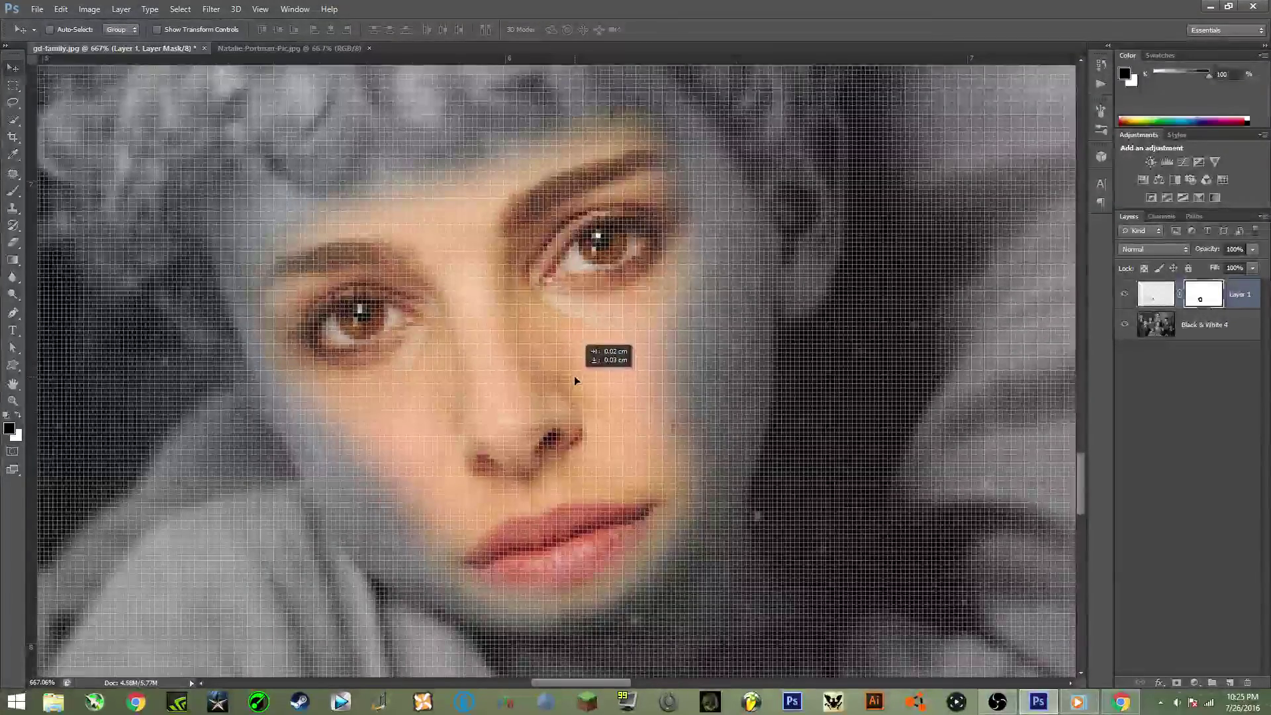
{"action": "right_click", "coordinate": [1203, 298]}
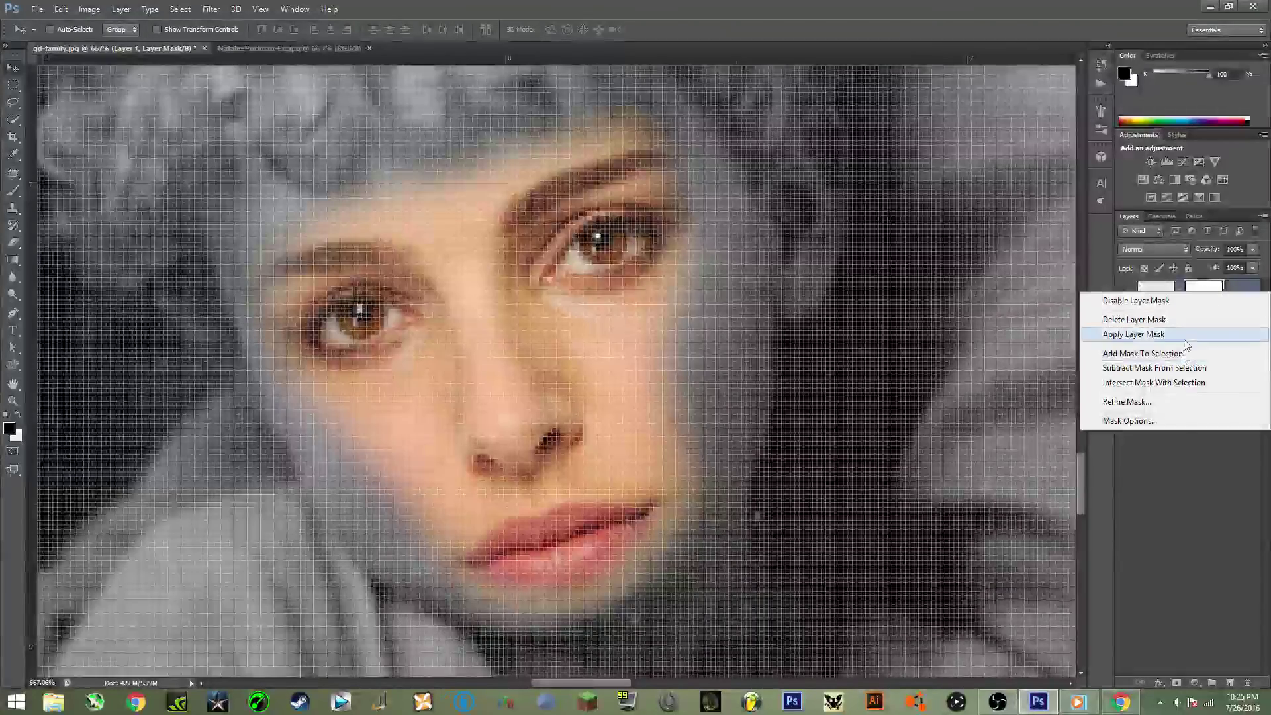
Apply the mask and add a Black & White adjustment to grey the toddler's face
{"action": "left_click", "coordinate": [1133, 334]}
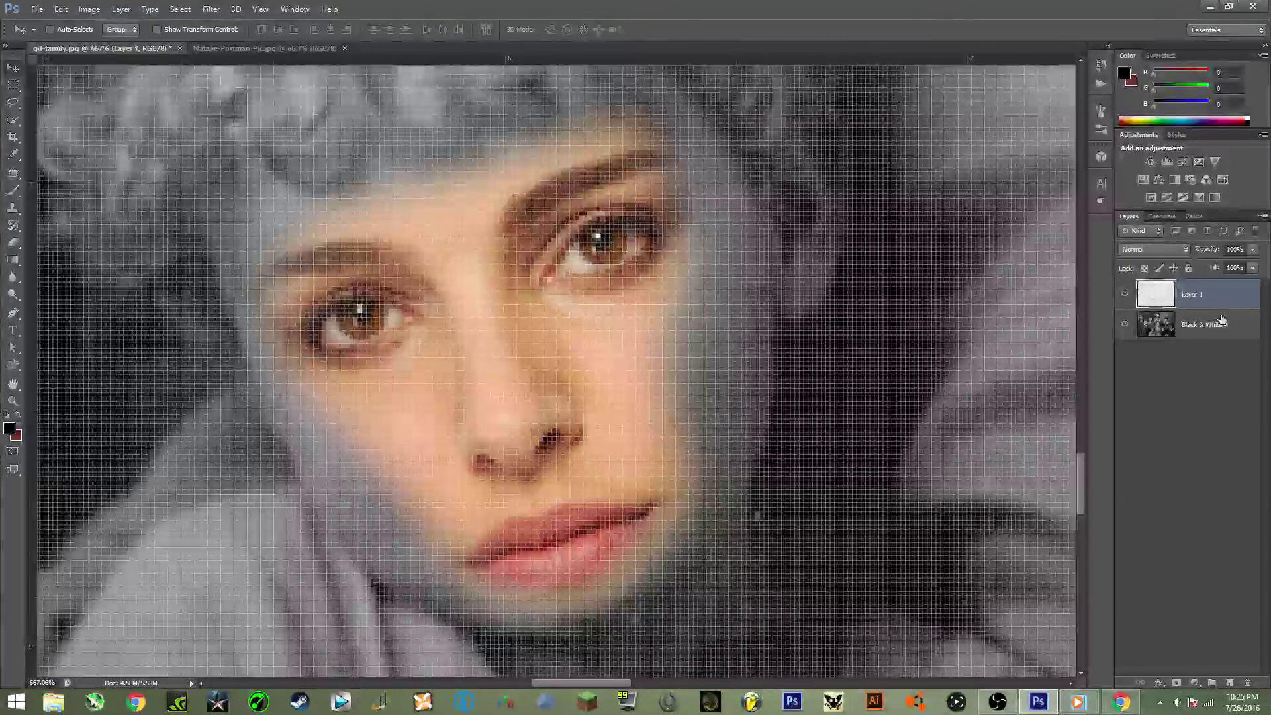
{"action": "left_click", "coordinate": [1192, 683]}
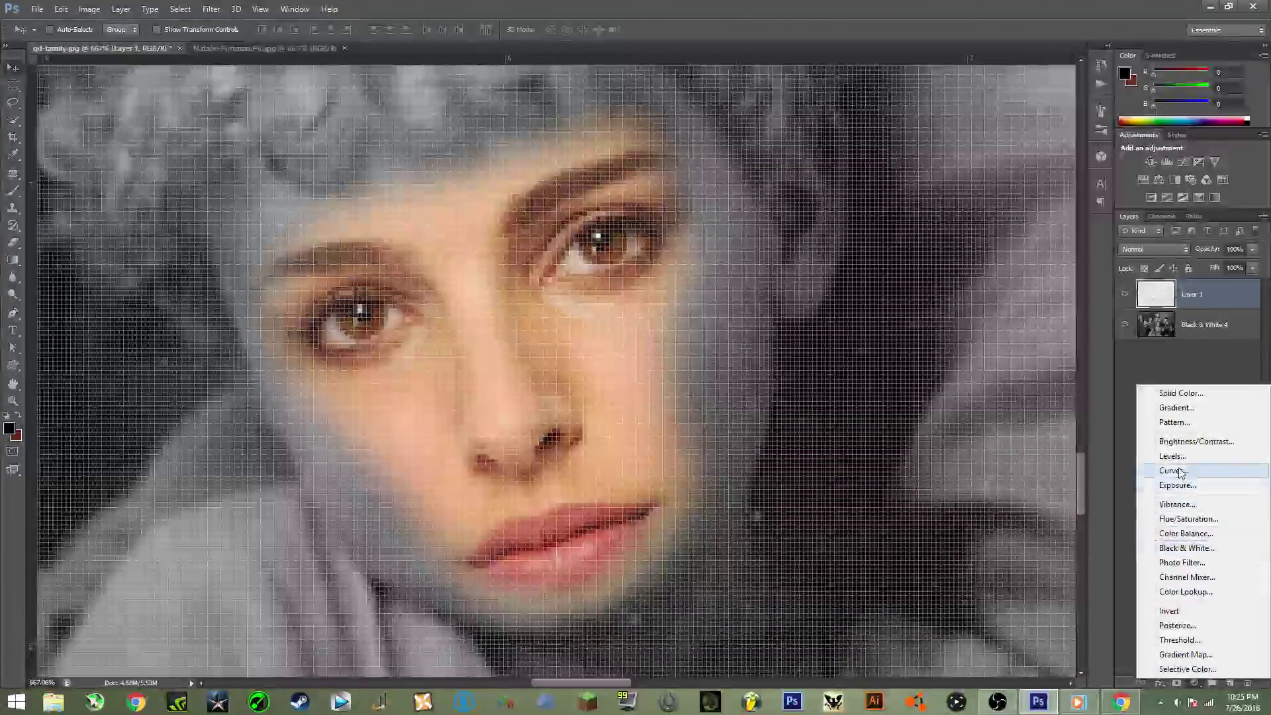
{"action": "left_click", "coordinate": [1186, 548]}
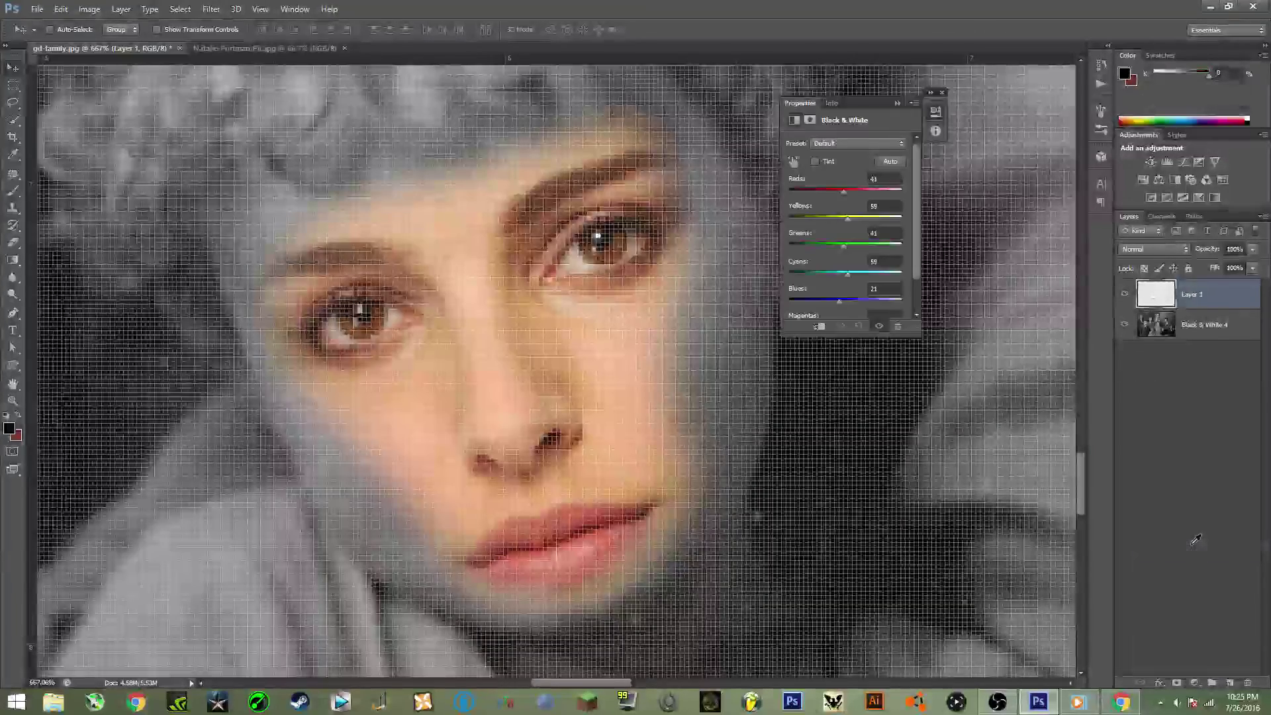
{"action": "left_click", "coordinate": [942, 92]}
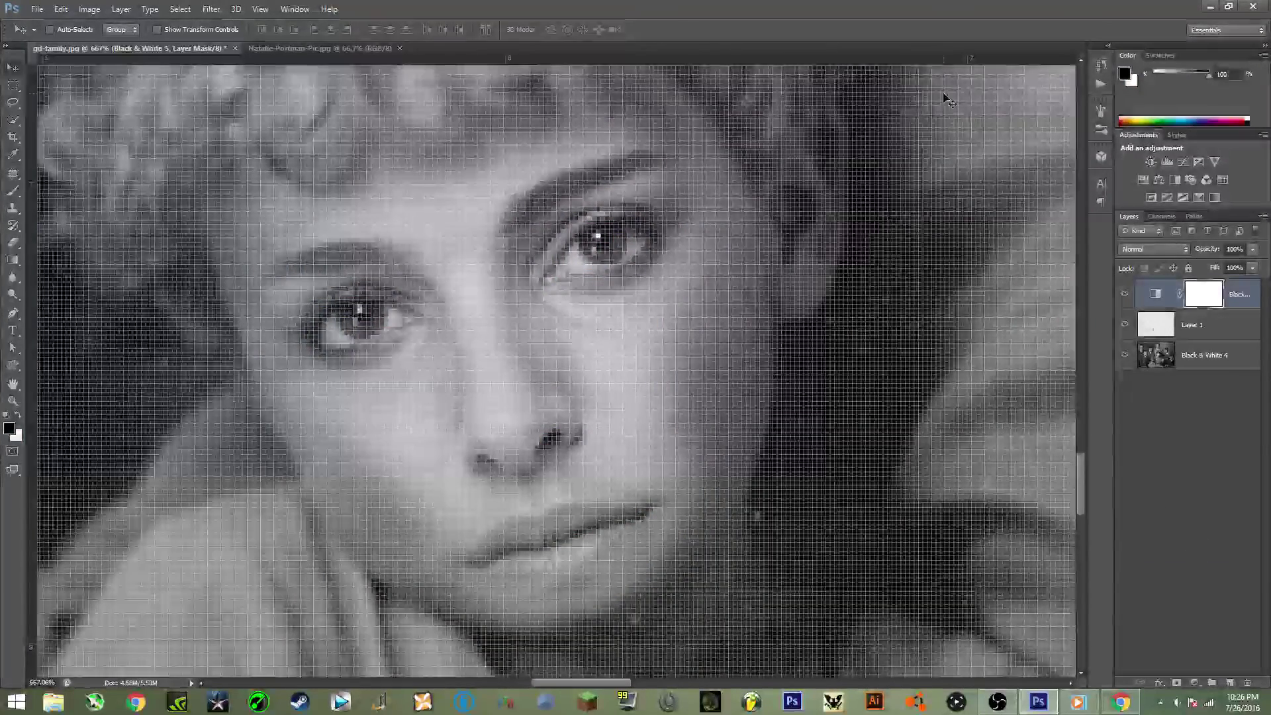
Merge the face, adjustment and photo layers into one and fit the photo on screen
{"action": "left_click", "coordinate": [1217, 356], "text": "shift"}
{"action": "right_click", "coordinate": [1217, 360]}
{"action": "left_click", "coordinate": [1124, 482]}
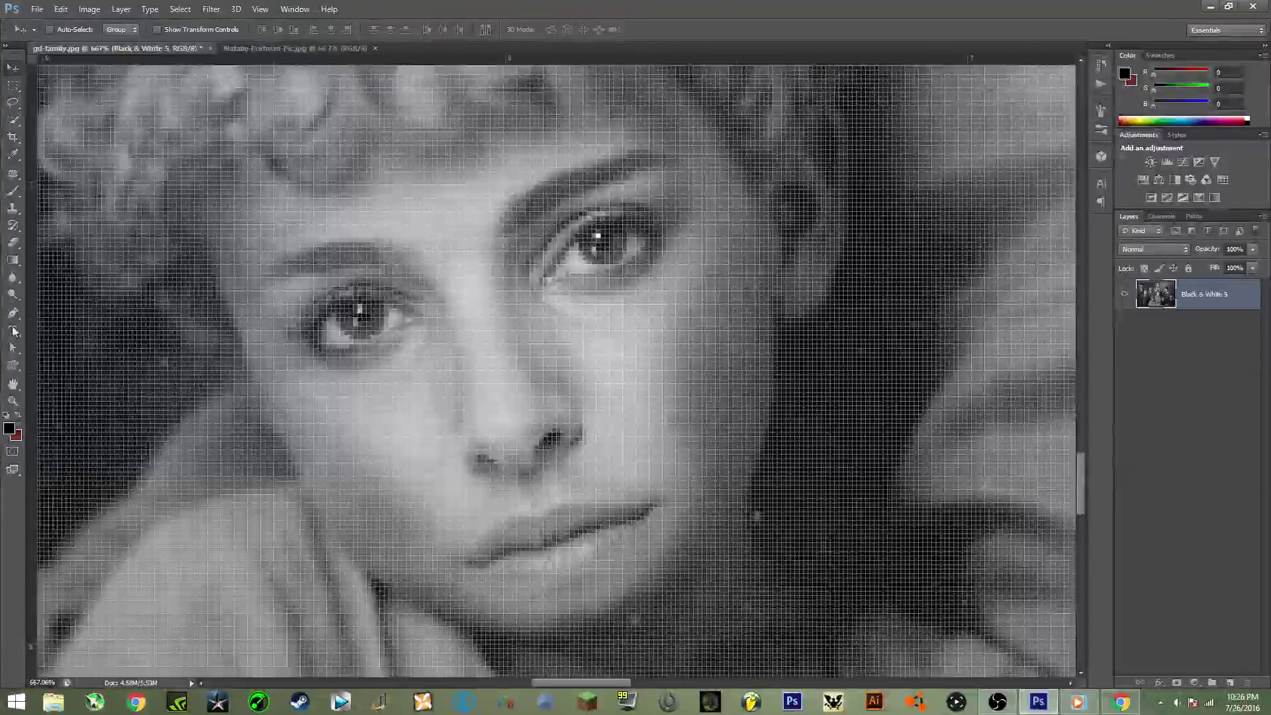
{"action": "double_click", "coordinate": [10, 391]}
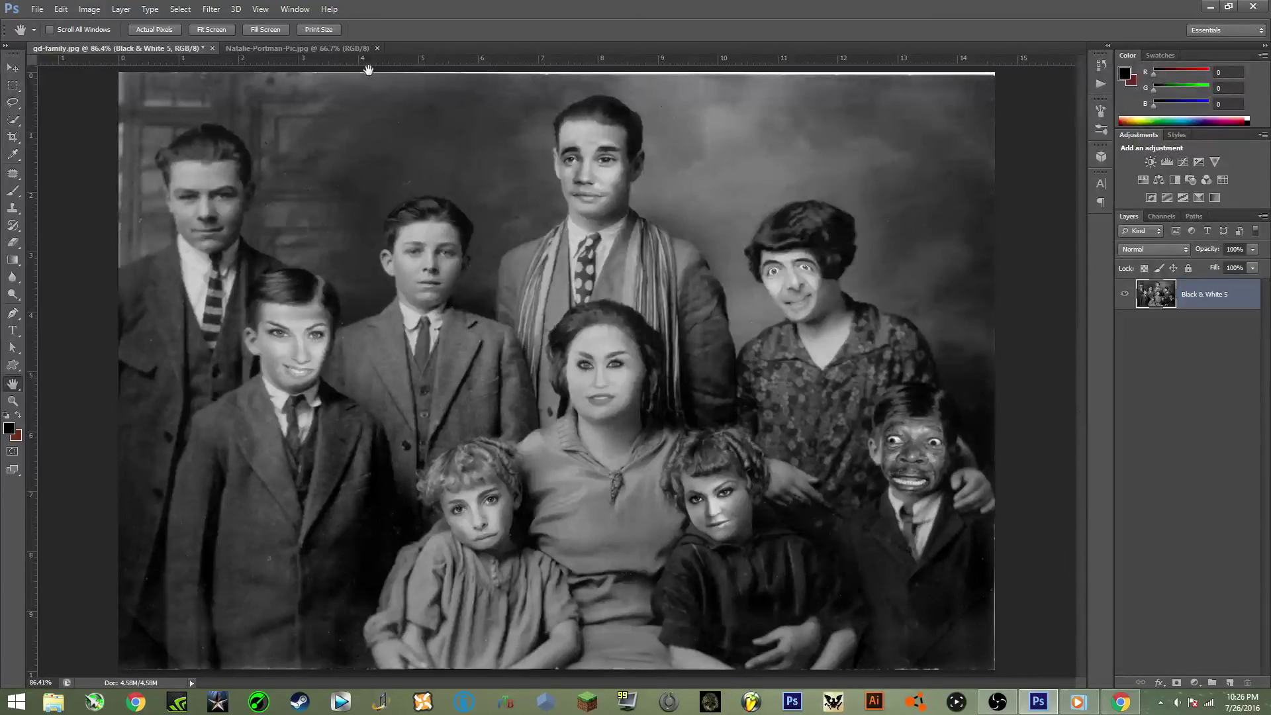
Close the Natalie Portman image and open o-SHIA-LABEOUF-facebook.jpg
{"action": "left_click", "coordinate": [378, 49]}
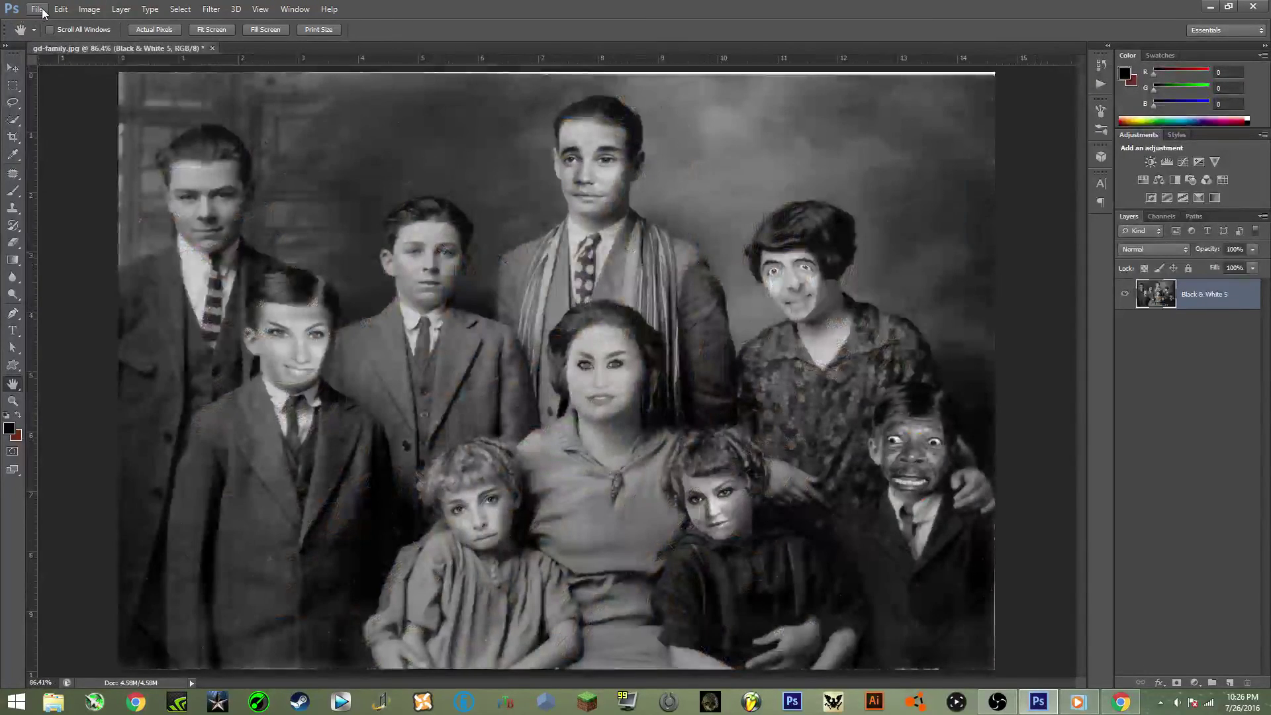
{"action": "left_click", "coordinate": [37, 9]}
{"action": "left_click", "coordinate": [56, 38]}
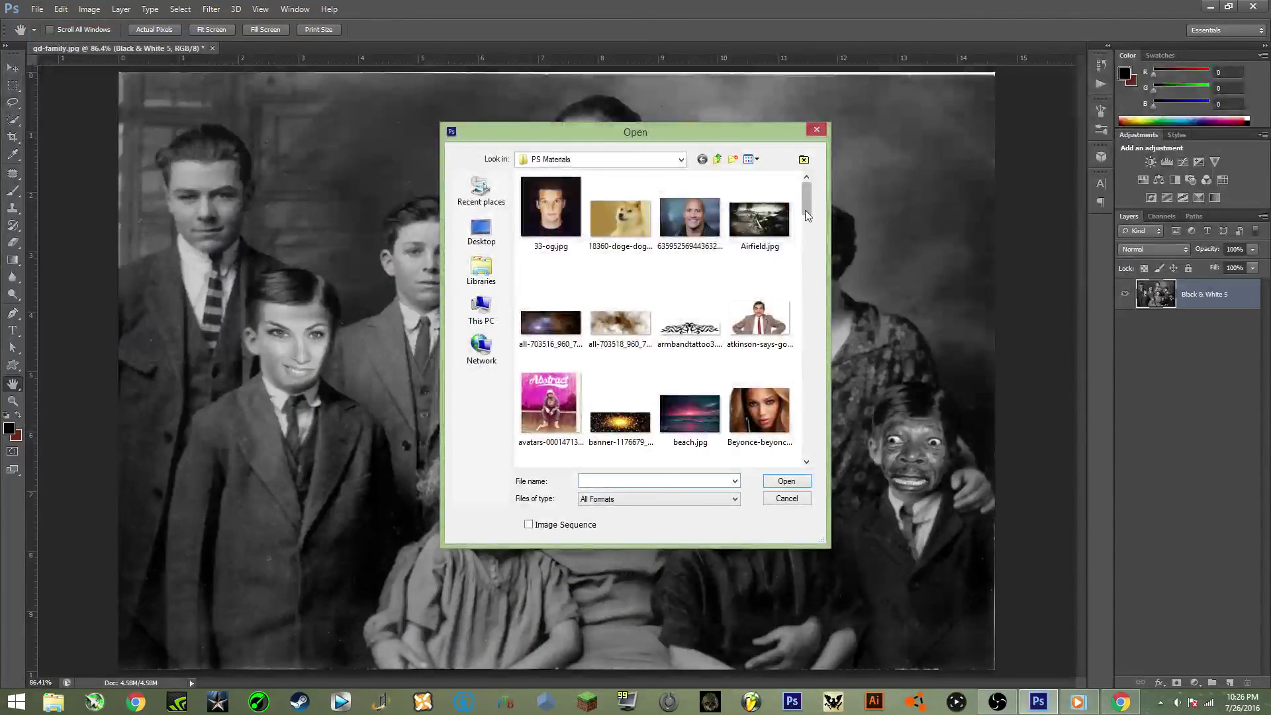
{"action": "left_click_drag", "start_coordinate": [805, 209], "coordinate": [800, 381]}
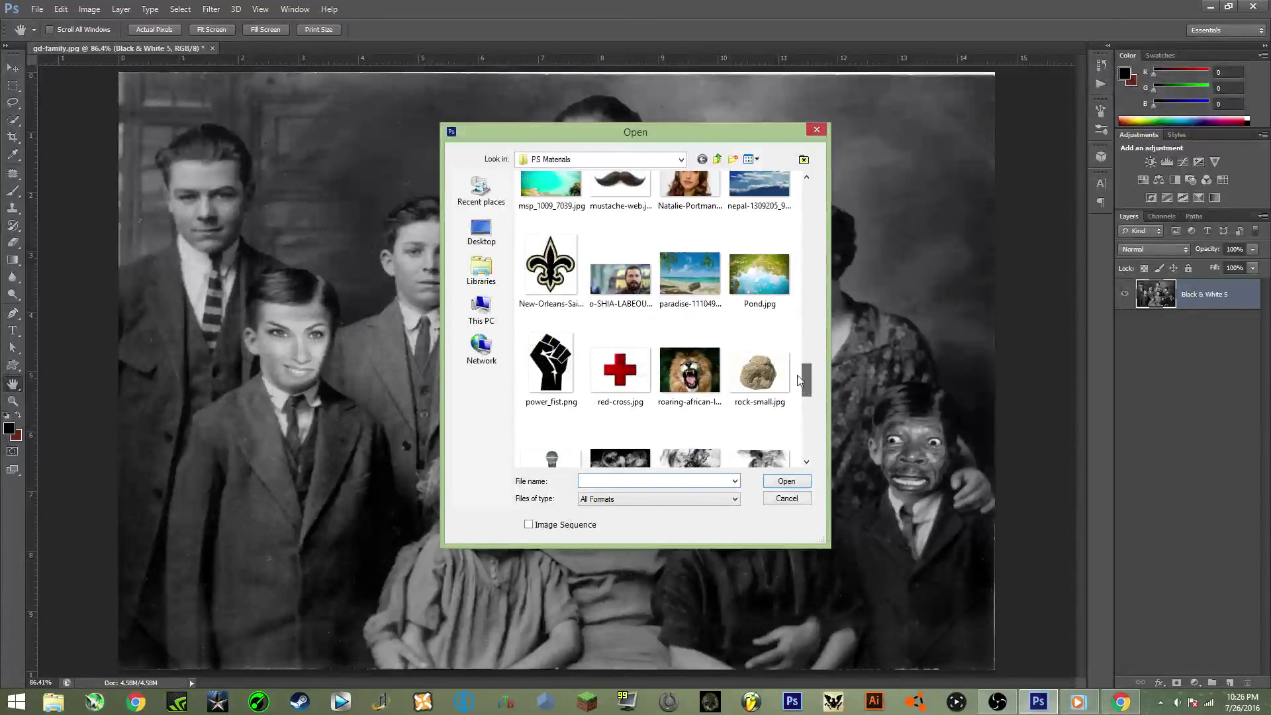
{"action": "double_click", "coordinate": [620, 278]}
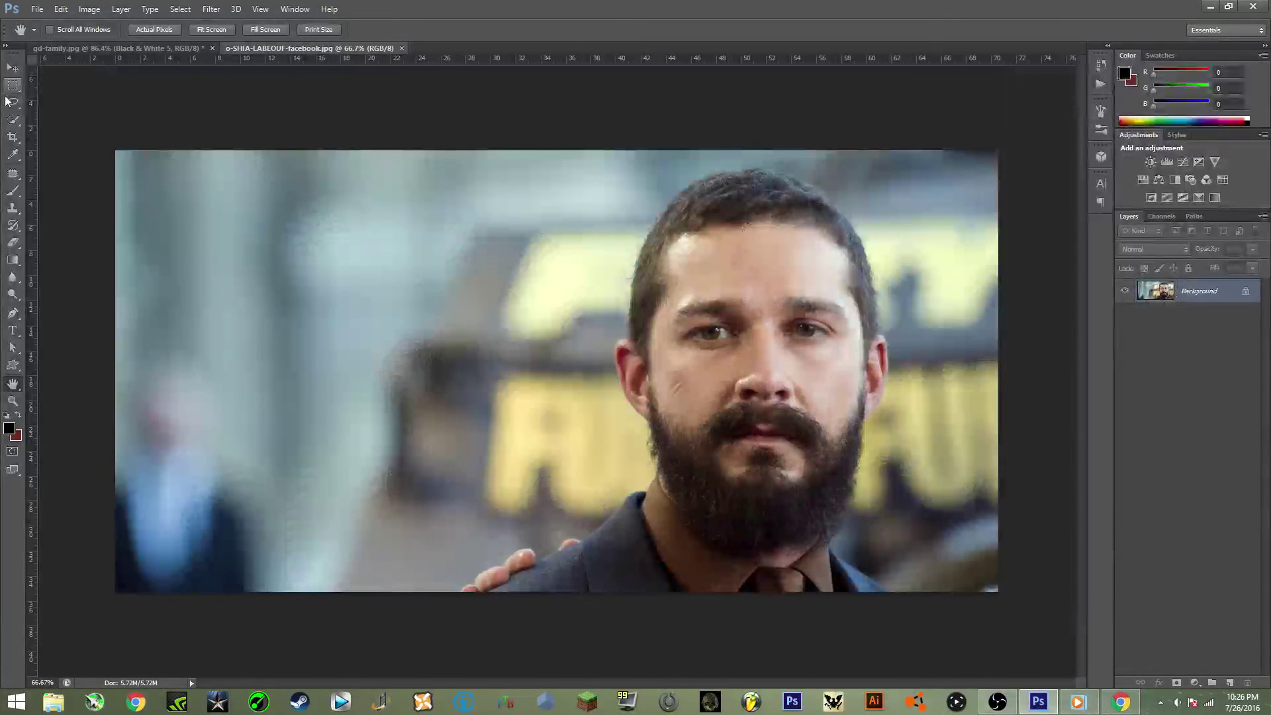
Lasso the bearded man's face from forehead down to the beard
{"action": "left_click", "coordinate": [7, 100]}
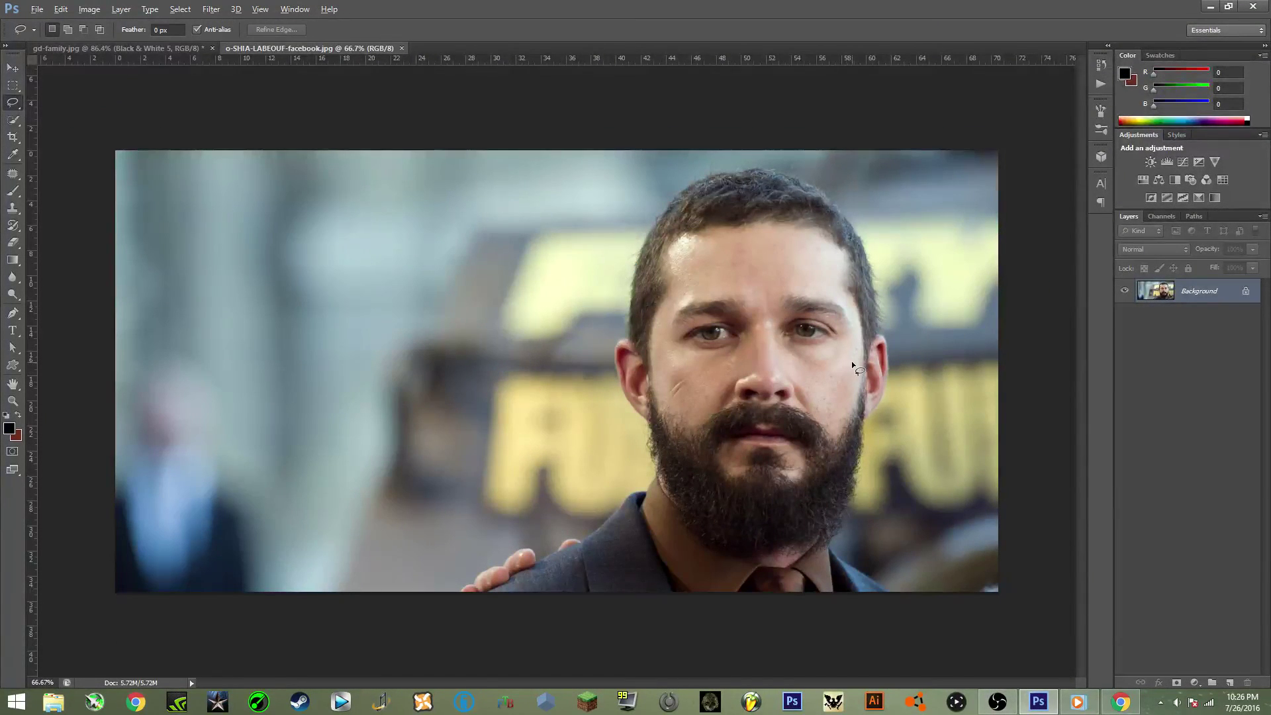
{"action": "scroll", "coordinate": [851, 360], "scroll_direction": "up", "scroll_amount": 5}
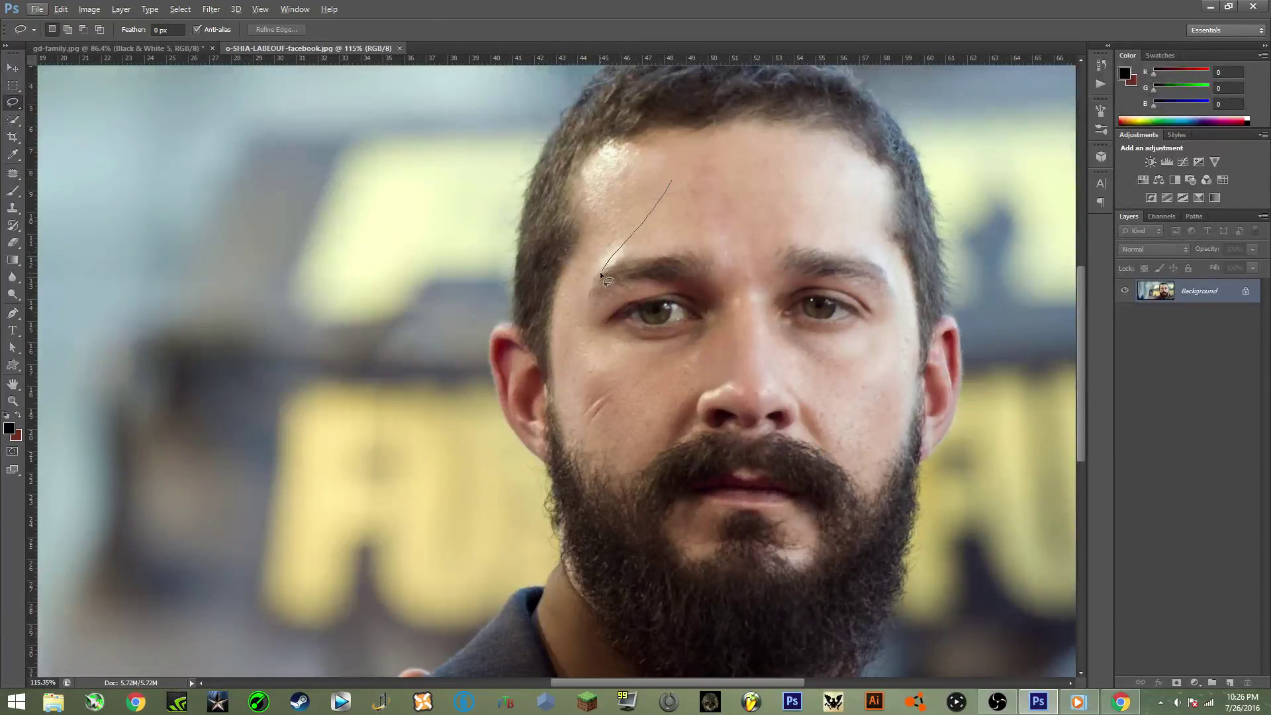
{"action": "left_click_drag", "start_coordinate": [600, 272], "coordinate": [601, 269]}
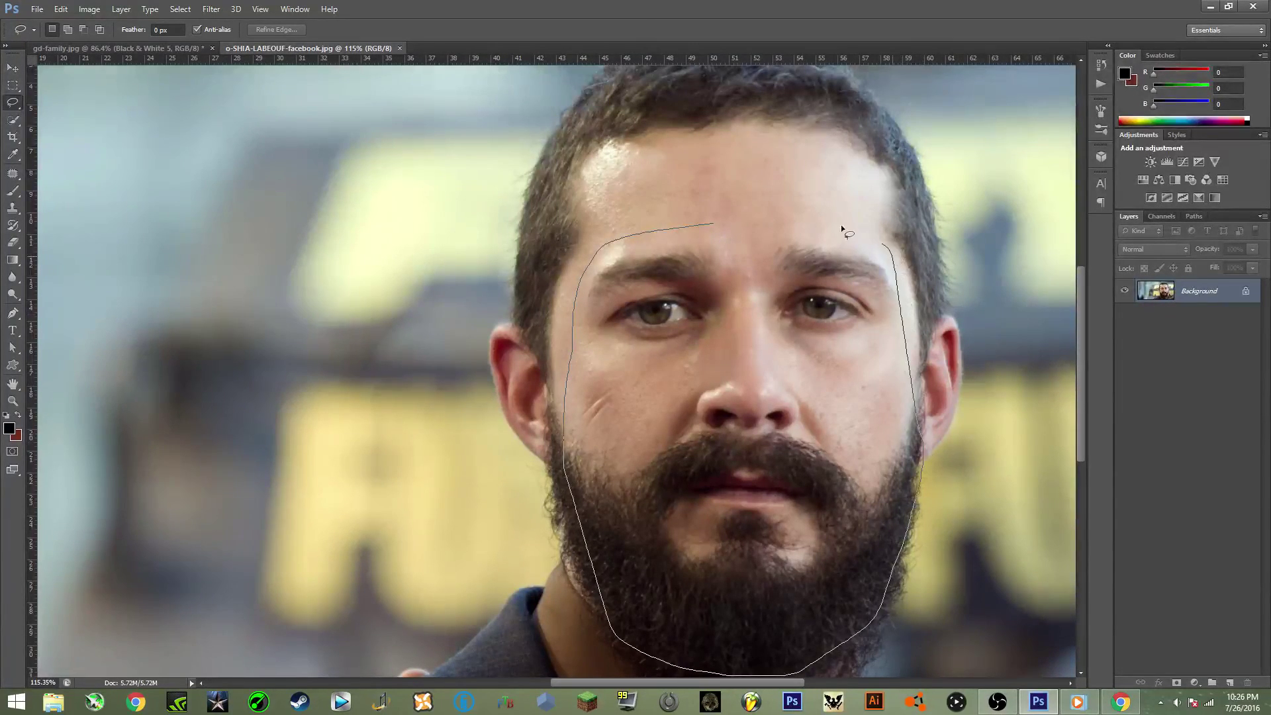
{"action": "left_click_drag", "start_coordinate": [842, 229], "coordinate": [769, 205]}
Move the selected face into gd-family.jpg and scale it over the top-left man's head
{"action": "key", "text": "v"}
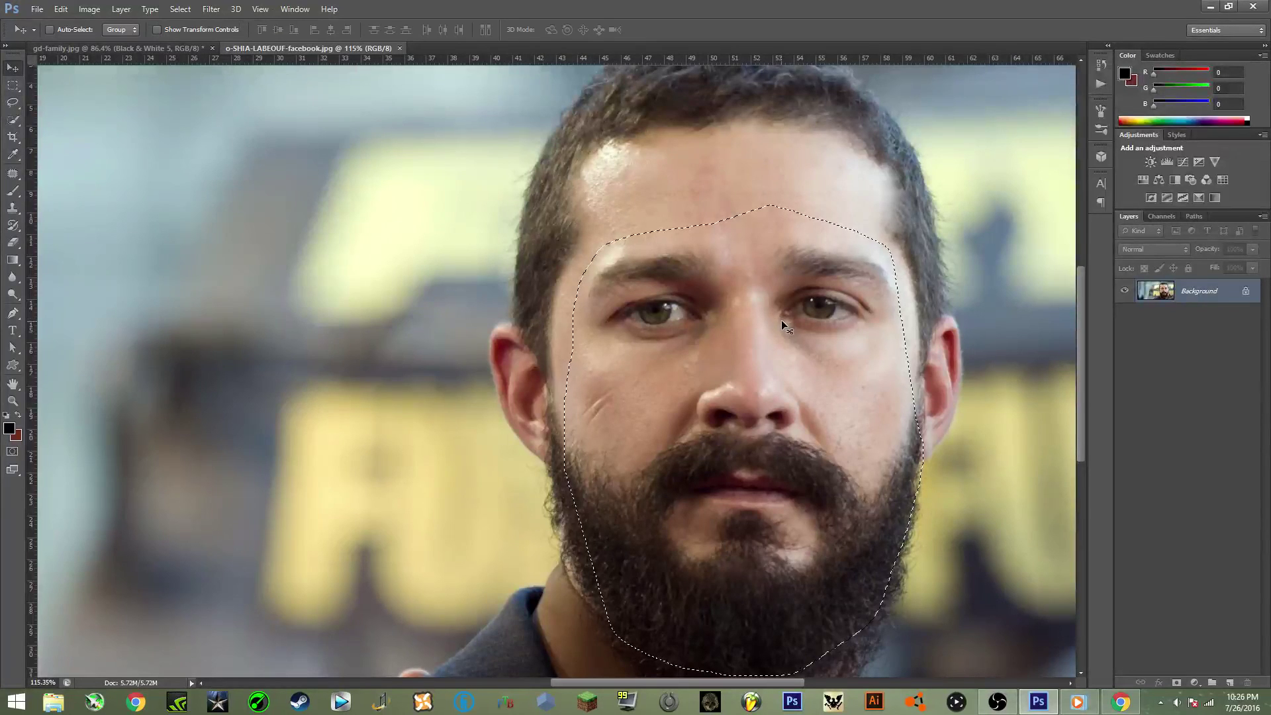
{"action": "mouse_move", "coordinate": [782, 320]}
{"action": "left_mouse_down"}
{"action": "mouse_move", "coordinate": [326, 202]}
{"action": "mouse_move", "coordinate": [338, 214]}
{"action": "left_mouse_up"}
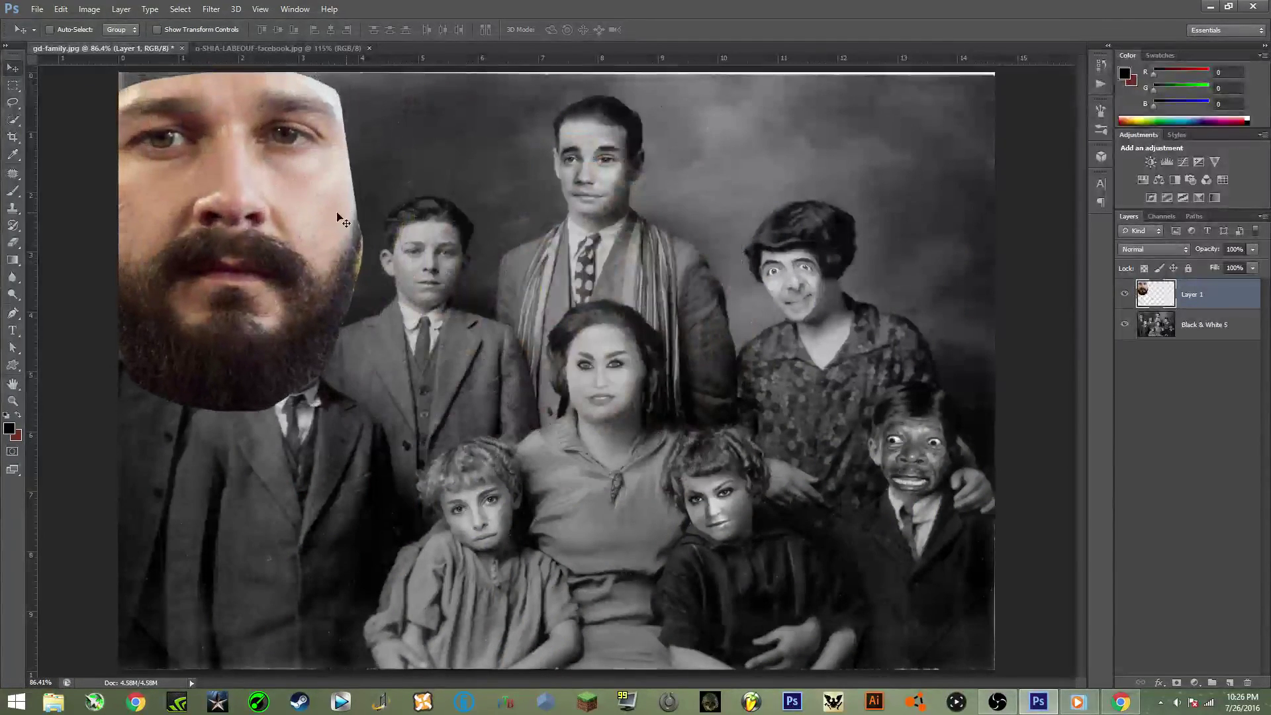
{"action": "key", "text": "ctrl+t"}
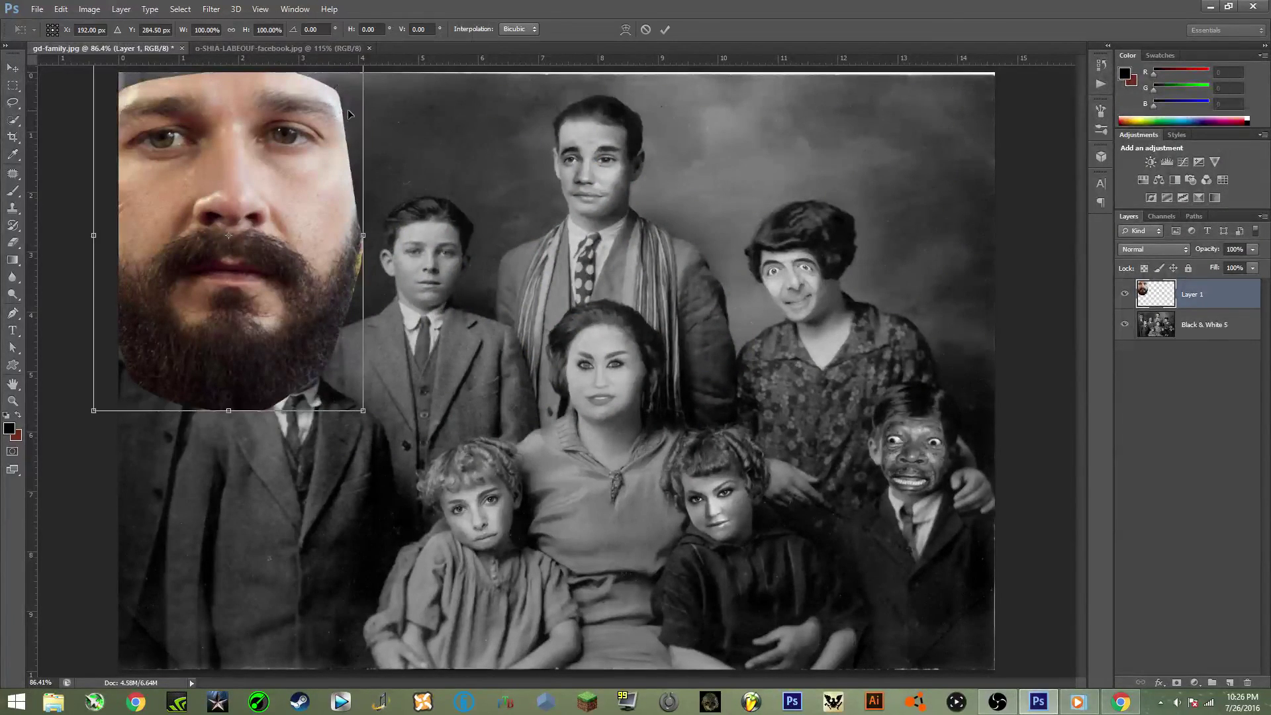
{"action": "left_click_drag", "start_coordinate": [348, 109], "coordinate": [392, 166]}
{"action": "mouse_move", "coordinate": [408, 124]}
{"action": "left_mouse_down"}
{"action": "mouse_move", "coordinate": [251, 348]}
{"action": "mouse_move", "coordinate": [214, 375]}
{"action": "mouse_move", "coordinate": [232, 187]}
{"action": "left_mouse_up"}
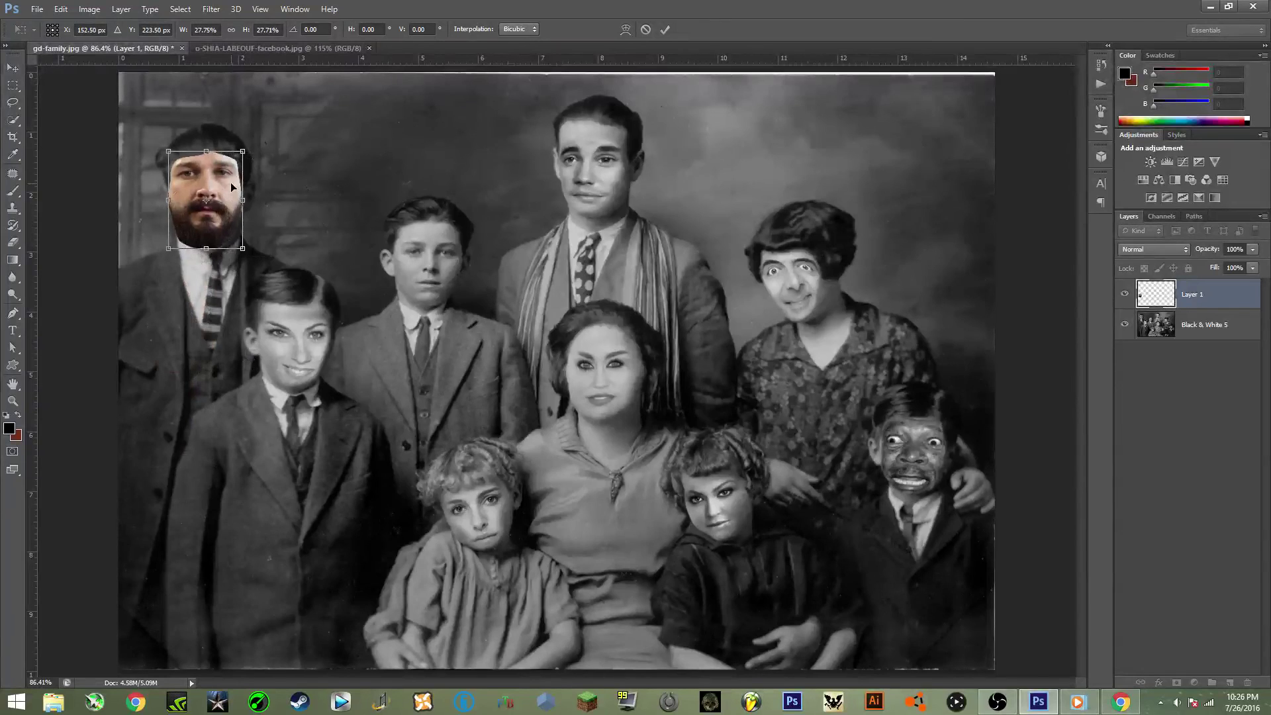
{"action": "scroll", "coordinate": [230, 181], "scroll_direction": "up", "scroll_amount": 2}
{"action": "scroll", "coordinate": [230, 182], "scroll_direction": "up", "scroll_amount": 3}
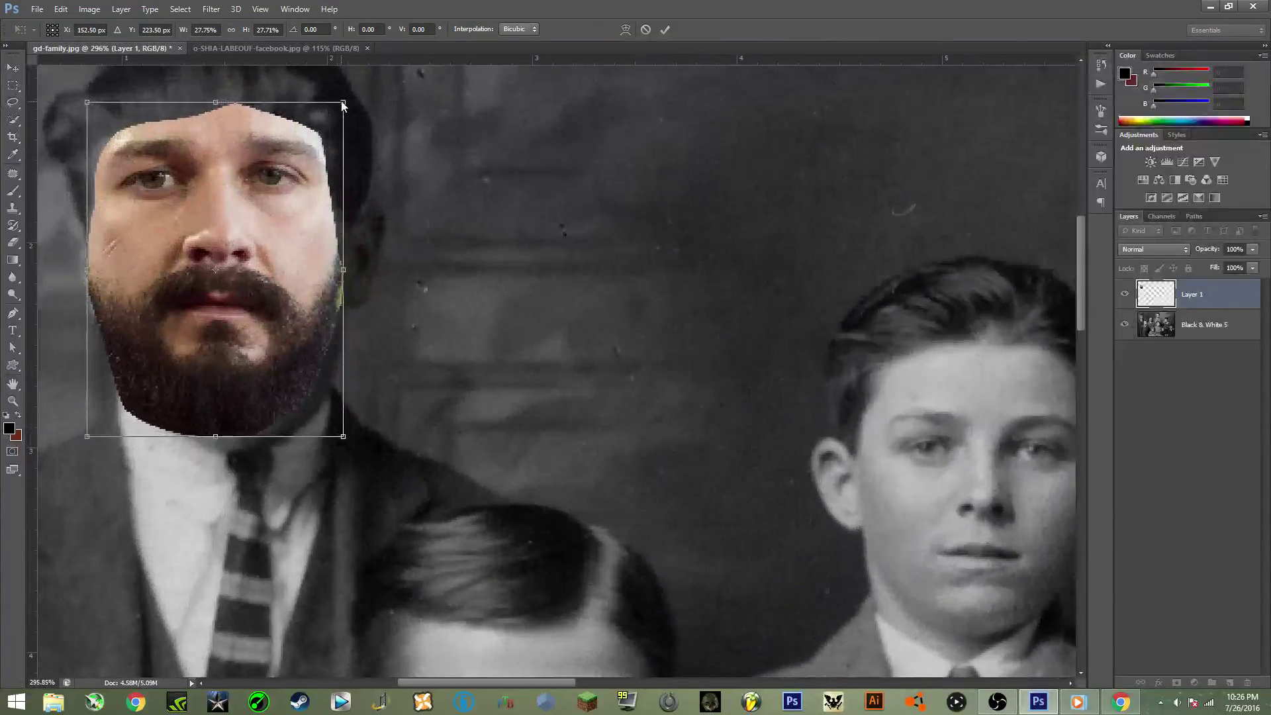
{"action": "left_click_drag", "start_coordinate": [343, 103], "coordinate": [307, 147]}
{"action": "left_click_drag", "start_coordinate": [261, 235], "coordinate": [286, 253]}
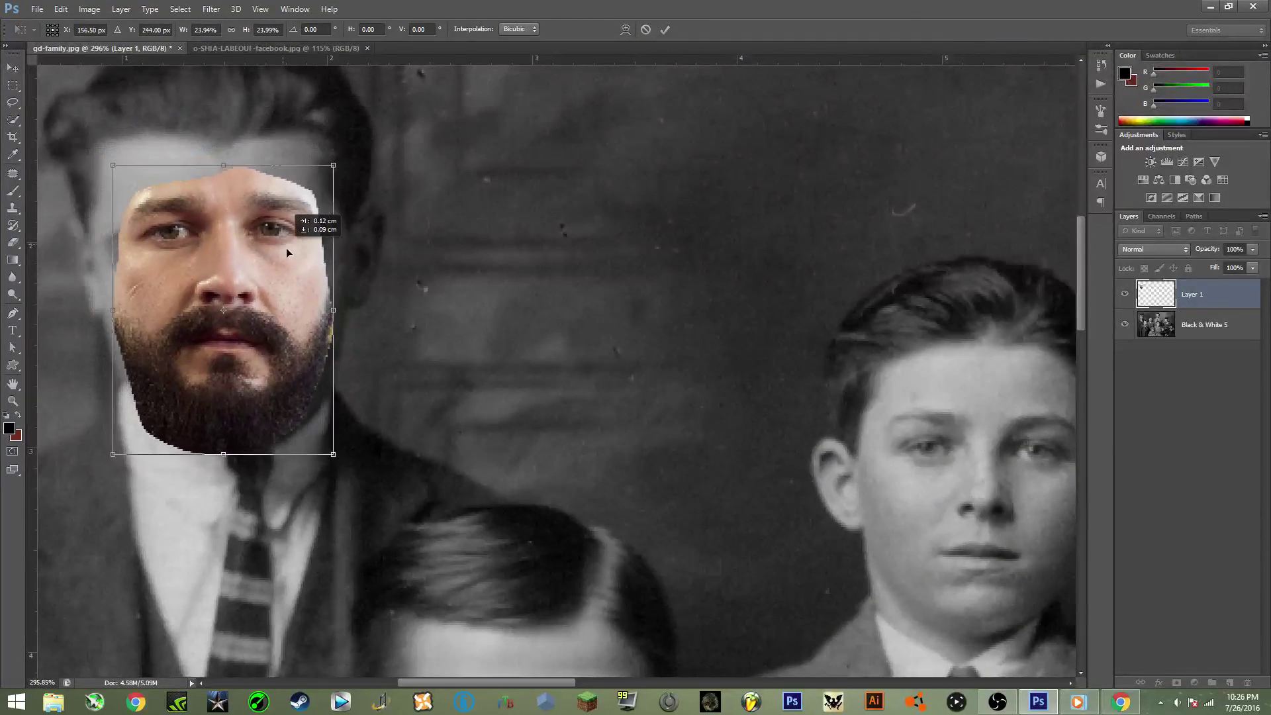
{"action": "key", "text": "Right"}
{"action": "key", "text": "Right"}
{"action": "key", "text": "Right"}
{"action": "key", "text": "Down"}
{"action": "key", "text": "Down"}
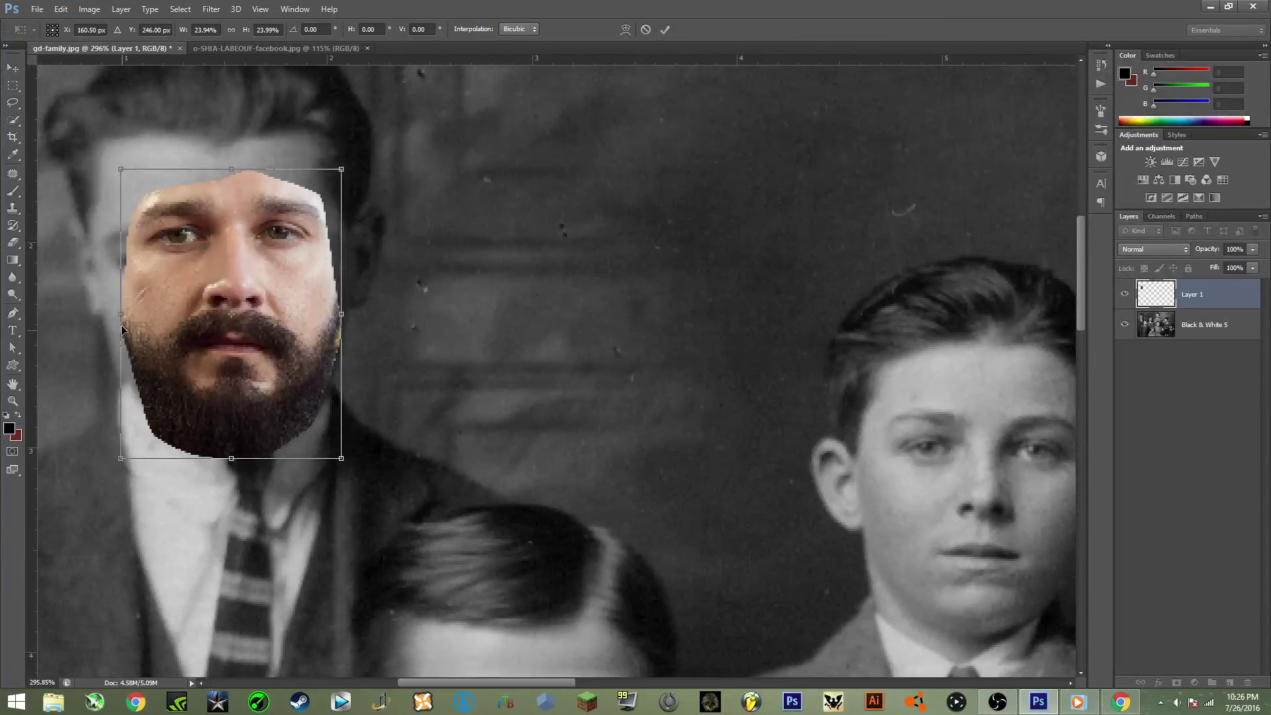
{"action": "left_click_drag", "start_coordinate": [118, 316], "coordinate": [107, 318]}
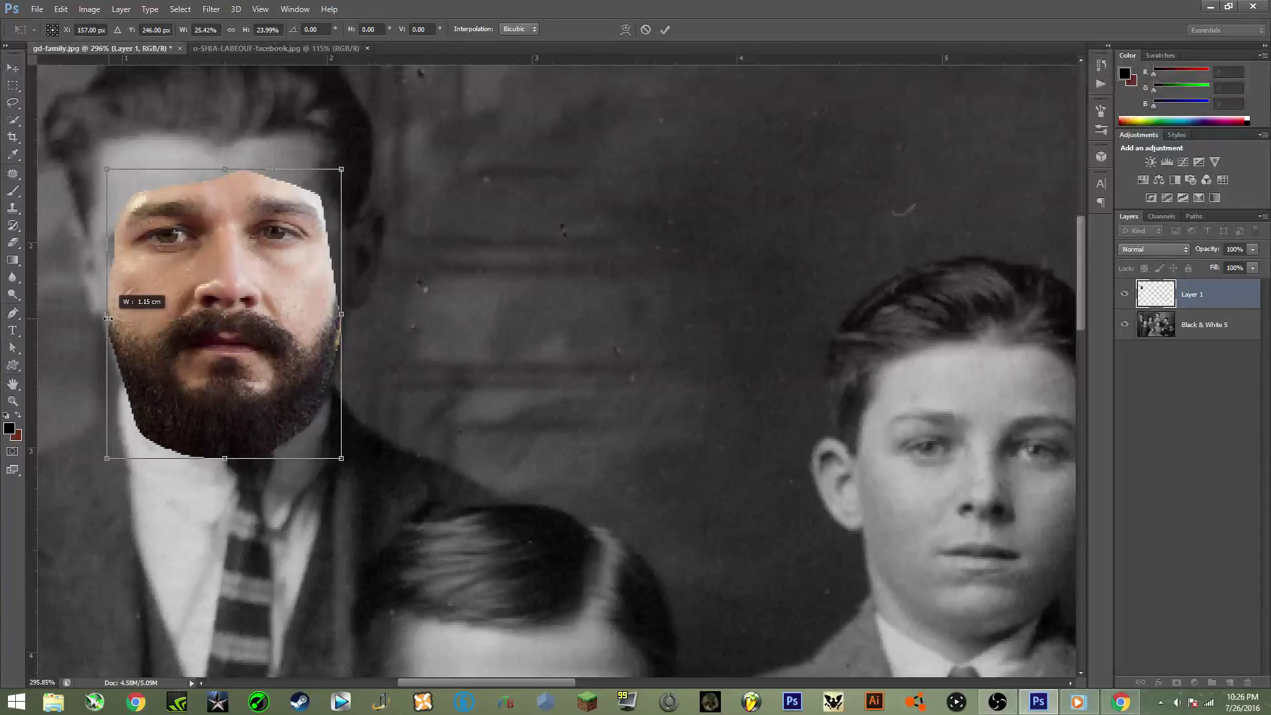
{"action": "left_click_drag", "start_coordinate": [282, 251], "coordinate": [277, 246]}
Warp the face at 46% opacity to fit the head's chin, sides and forehead, then commit
{"action": "right_click", "coordinate": [276, 246]}
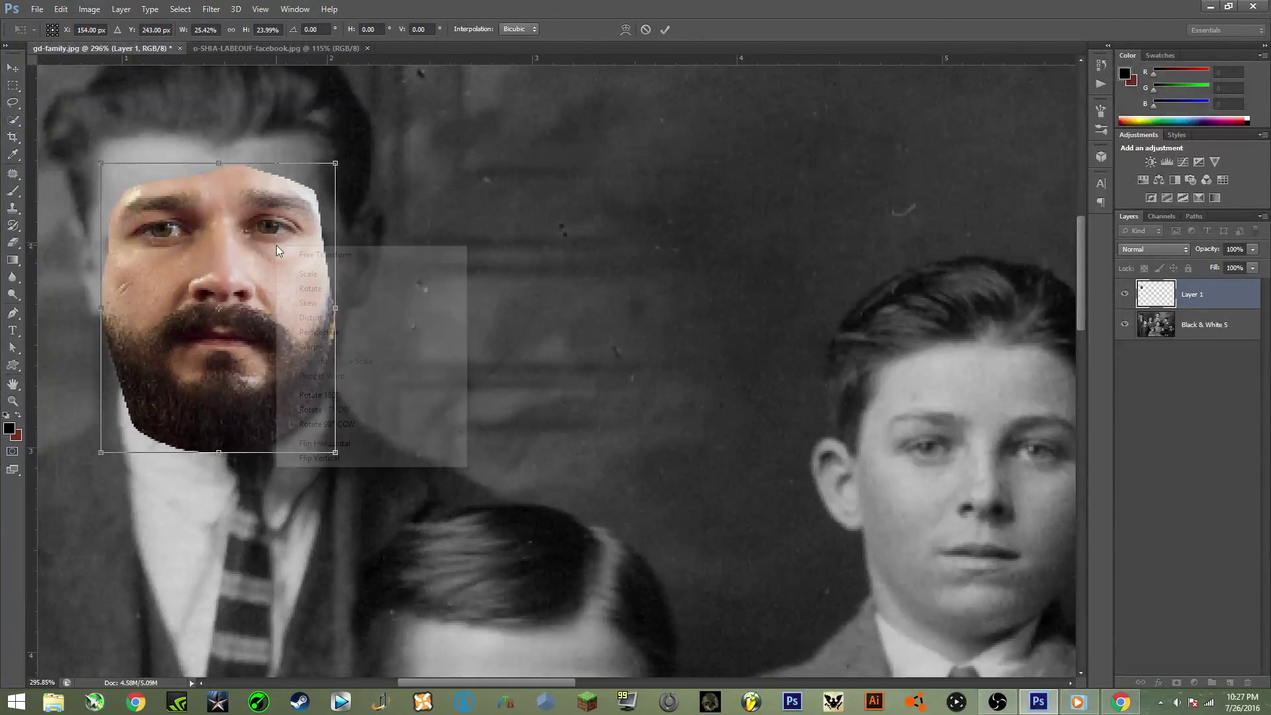
{"action": "left_click", "coordinate": [311, 346]}
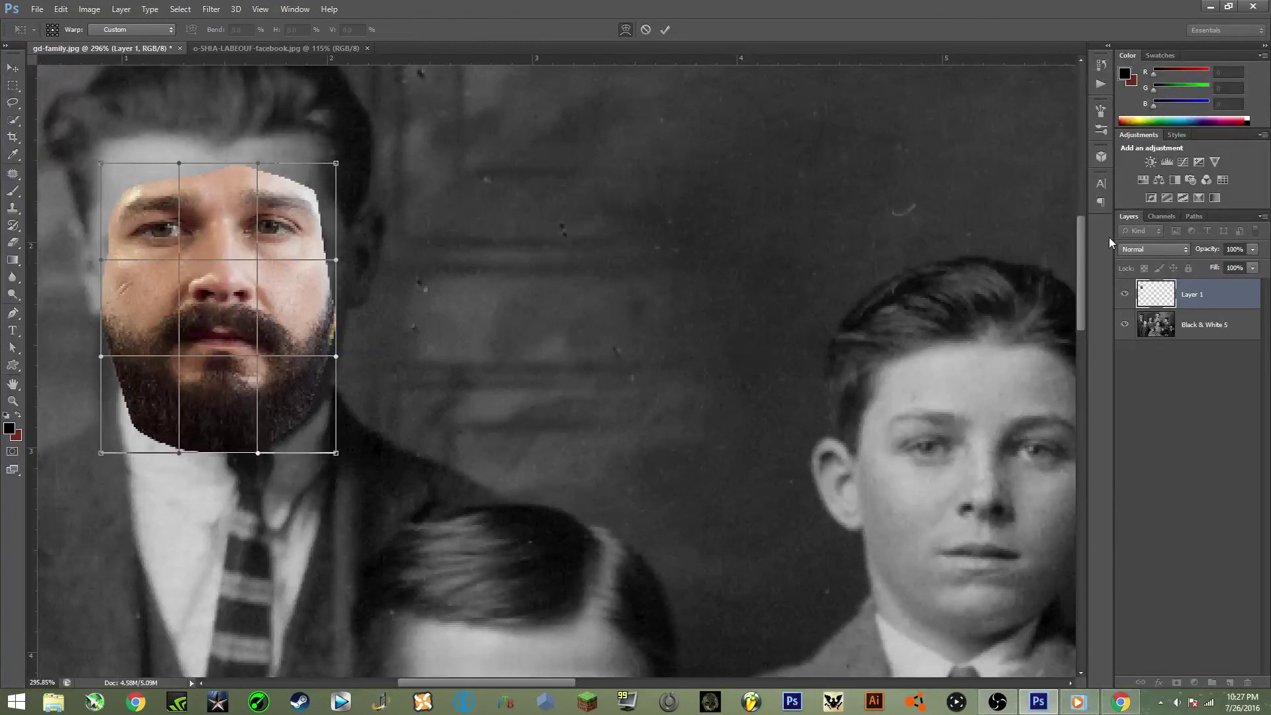
{"action": "left_click_drag", "start_coordinate": [1212, 255], "coordinate": [1183, 260]}
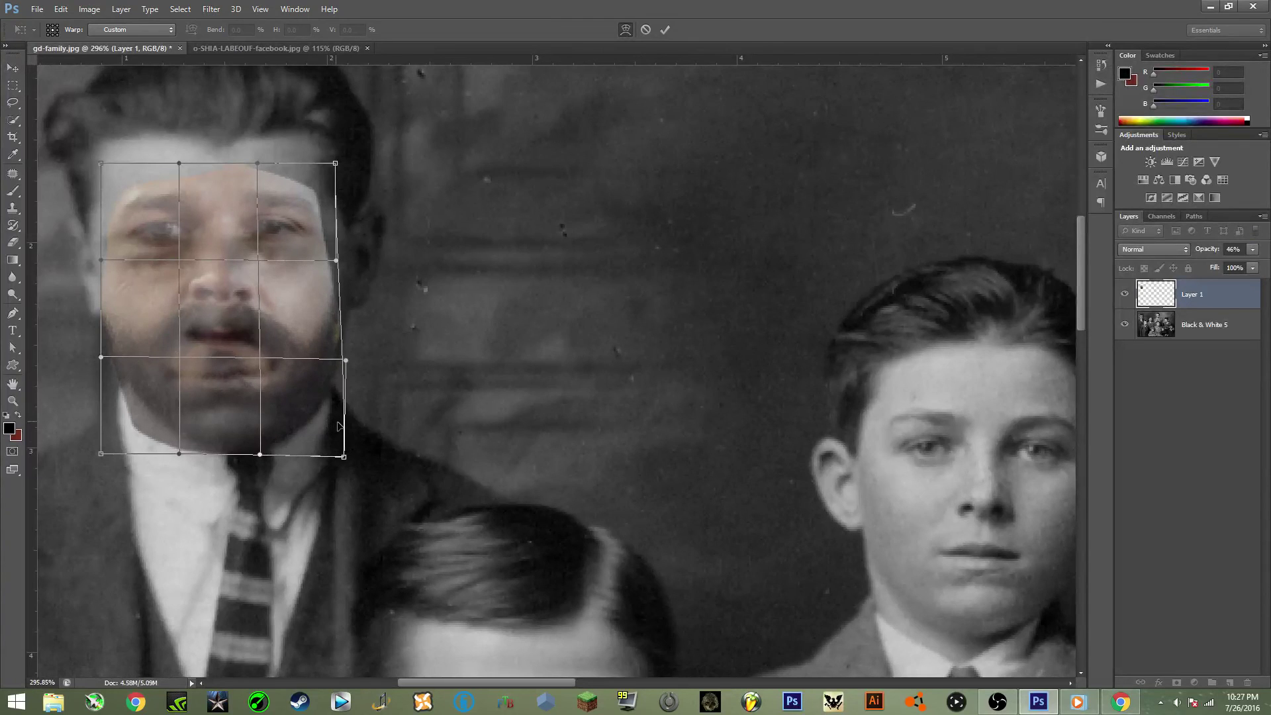
{"action": "left_click_drag", "start_coordinate": [329, 424], "coordinate": [351, 429]}
{"action": "left_click_drag", "start_coordinate": [194, 424], "coordinate": [165, 413]}
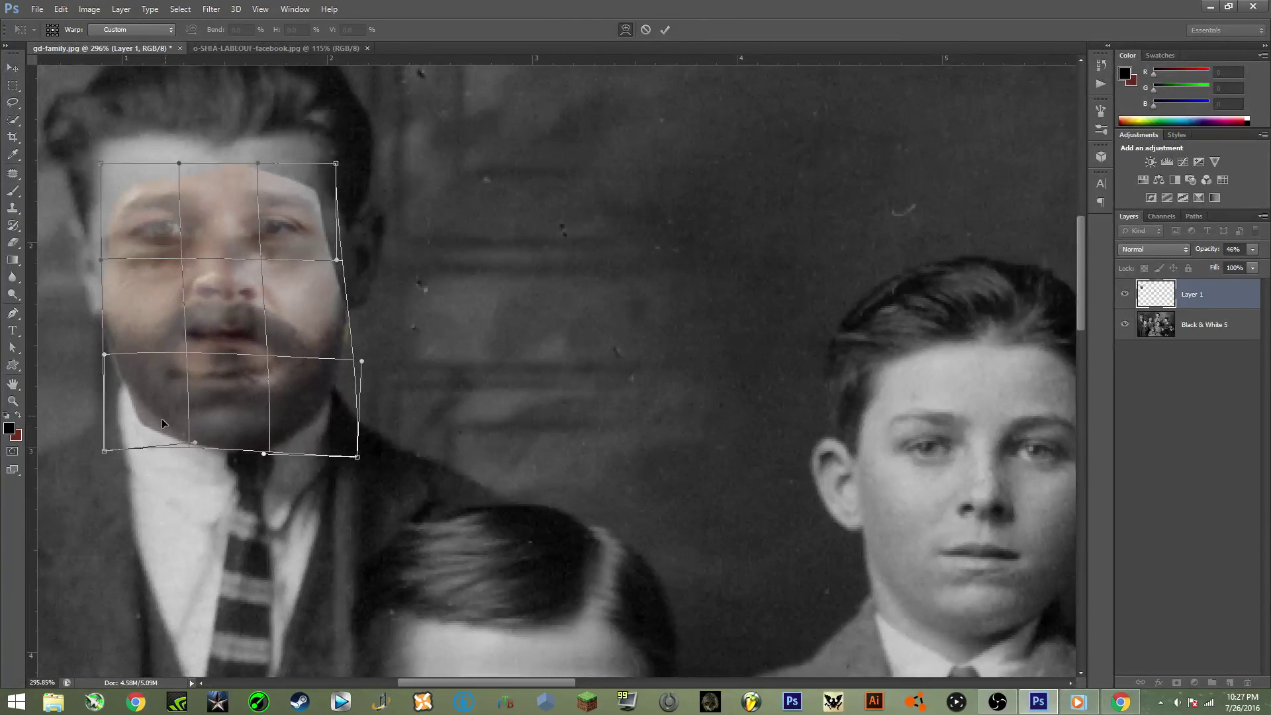
{"action": "left_click_drag", "start_coordinate": [211, 332], "coordinate": [209, 350]}
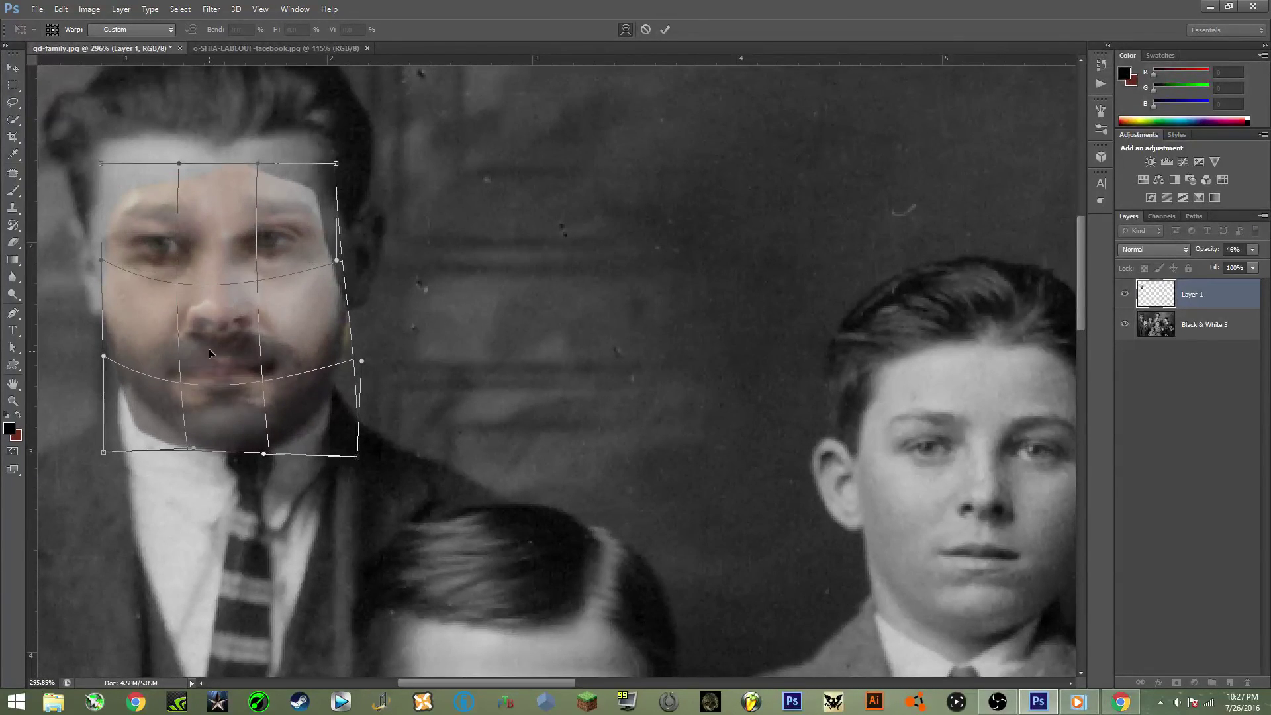
{"action": "left_click_drag", "start_coordinate": [183, 210], "coordinate": [176, 217]}
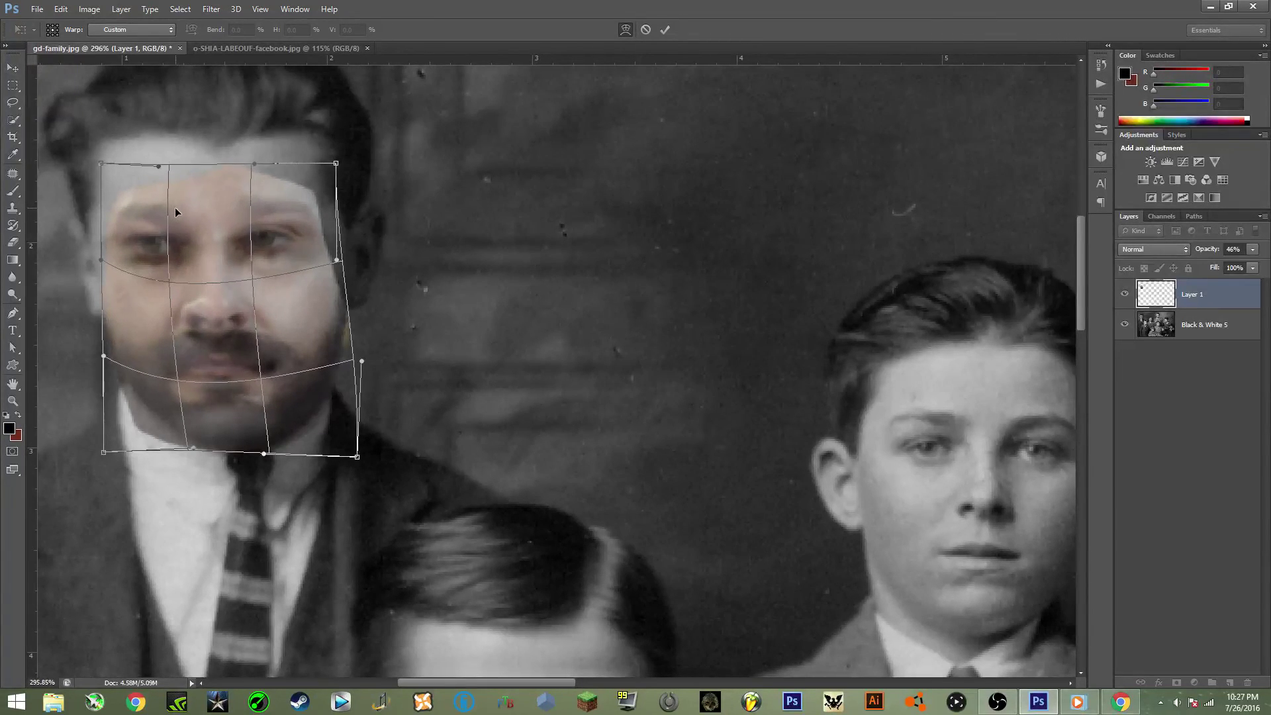
{"action": "left_click_drag", "start_coordinate": [278, 211], "coordinate": [292, 220]}
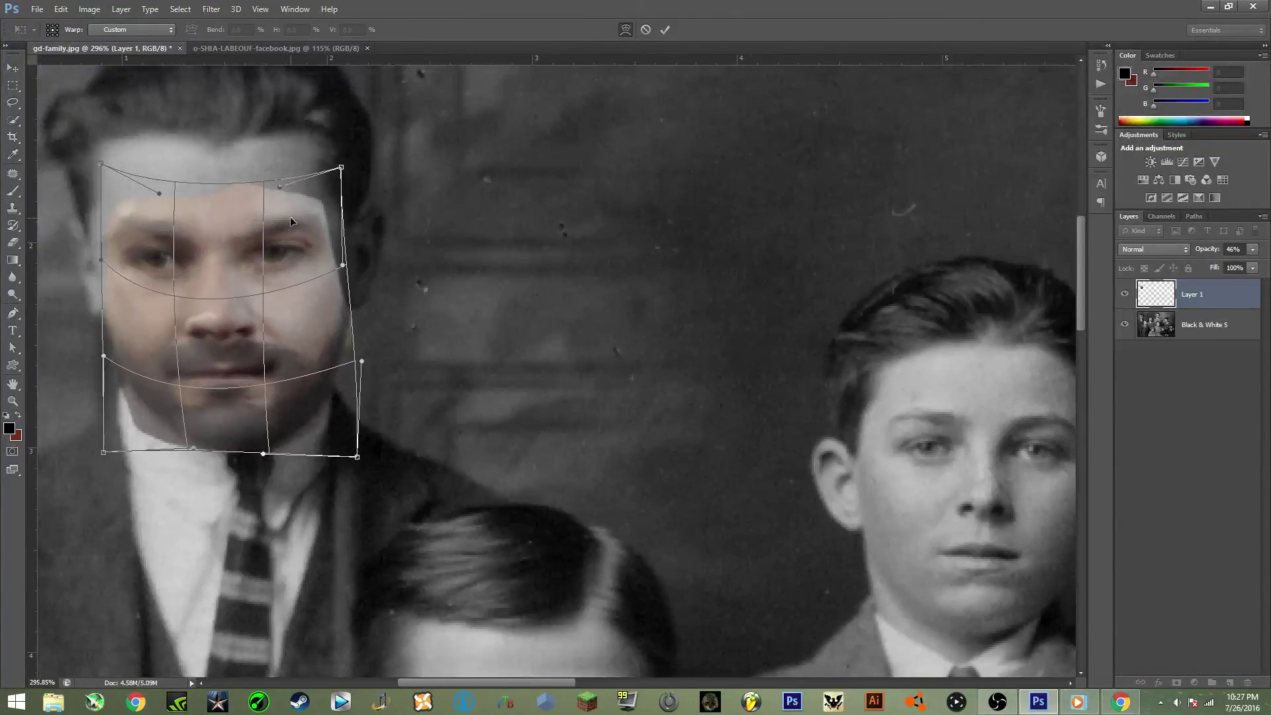
{"action": "key", "text": "Return"}
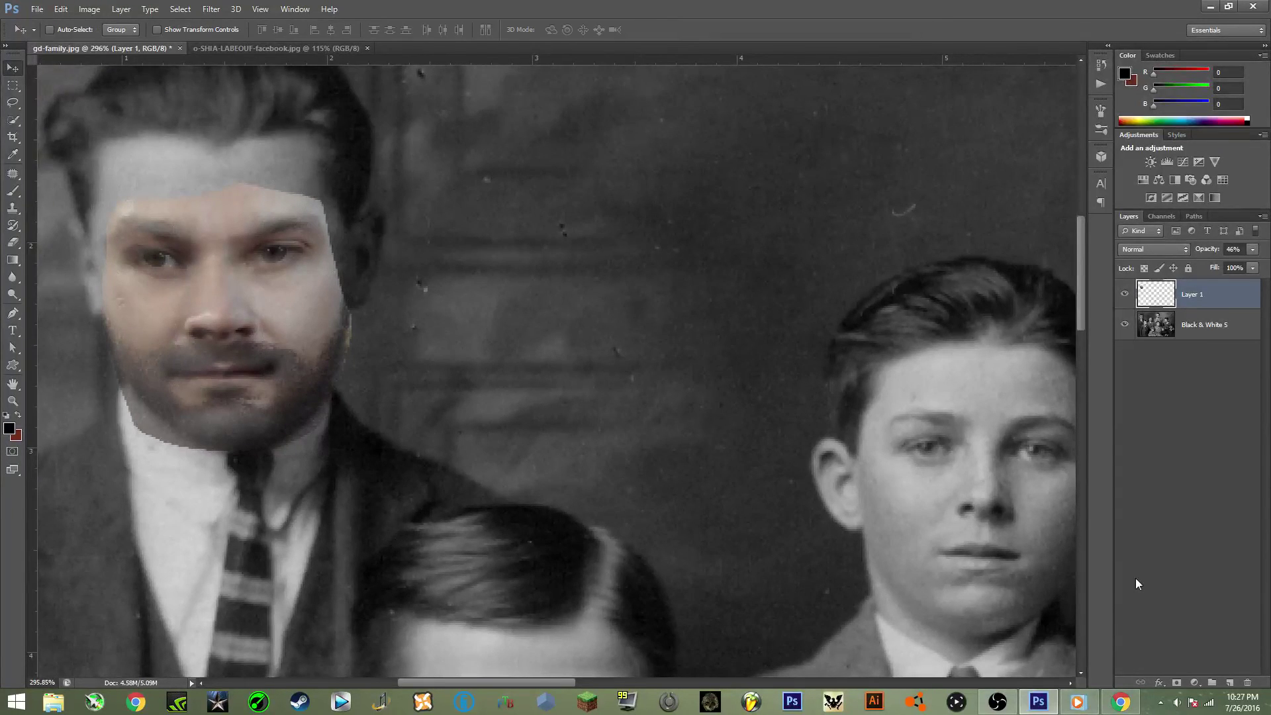
Play Stream 7-26 in Windows Media Player, skip to Abstract - Neverland, and minimize the player
{"action": "mouse_move", "coordinate": [1078, 702]}
{"action": "left_click", "coordinate": [1085, 705]}
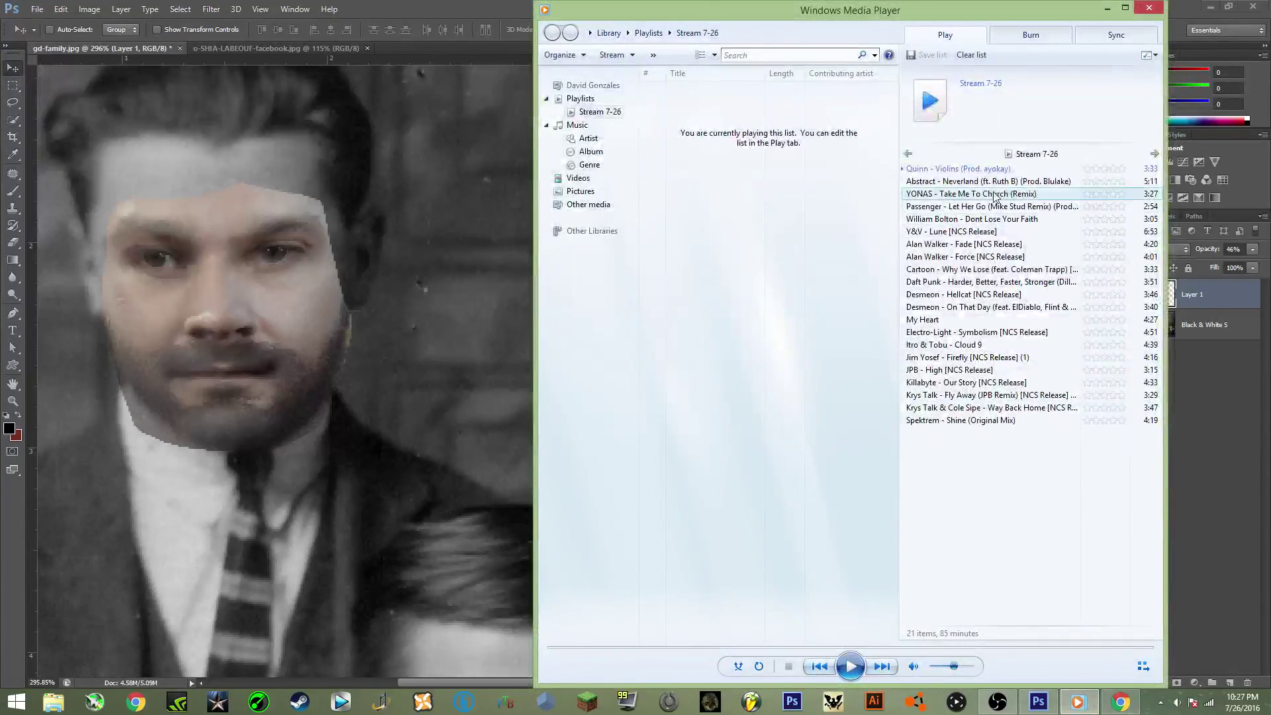
{"action": "left_click", "coordinate": [854, 662]}
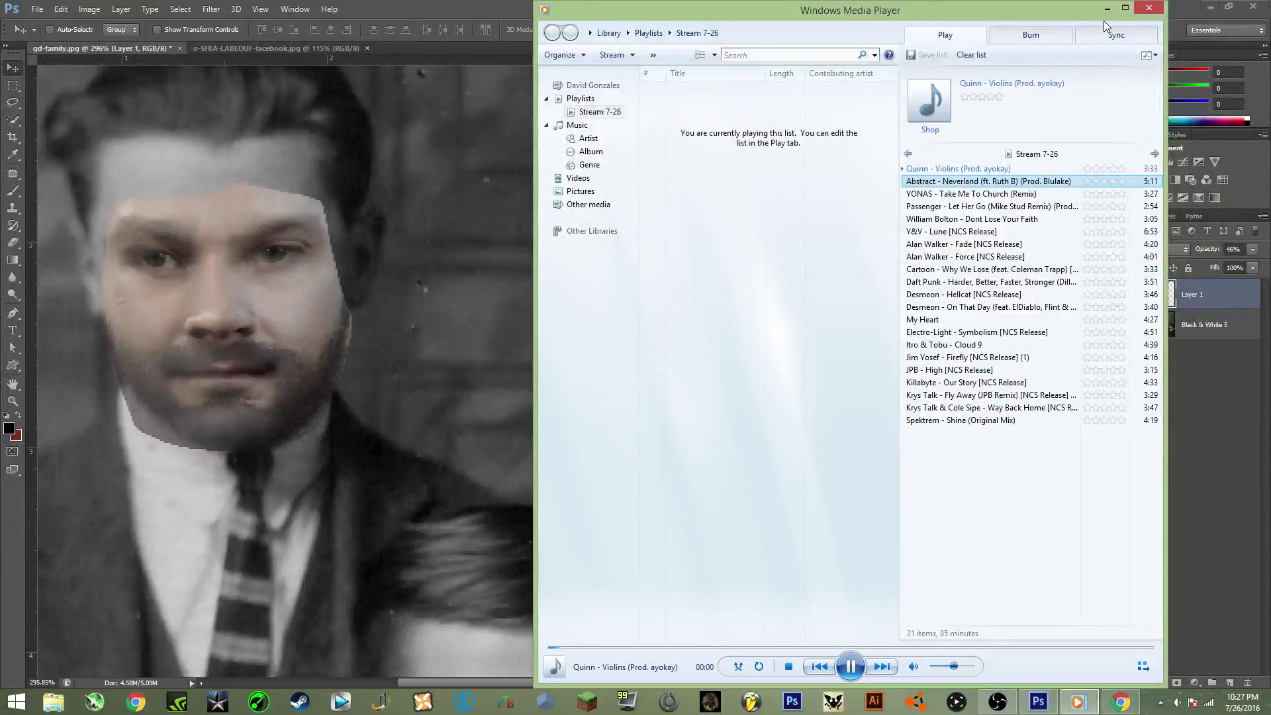
{"action": "left_click", "coordinate": [881, 667]}
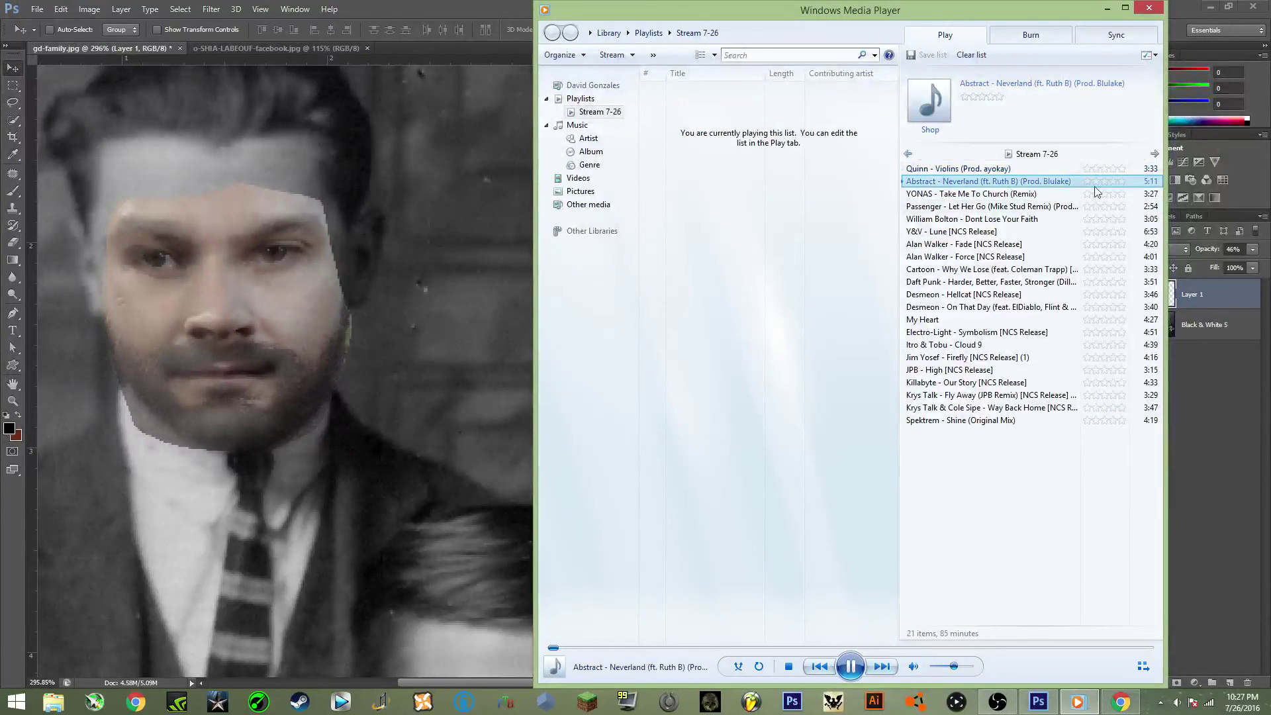
{"action": "left_click", "coordinate": [1107, 8]}
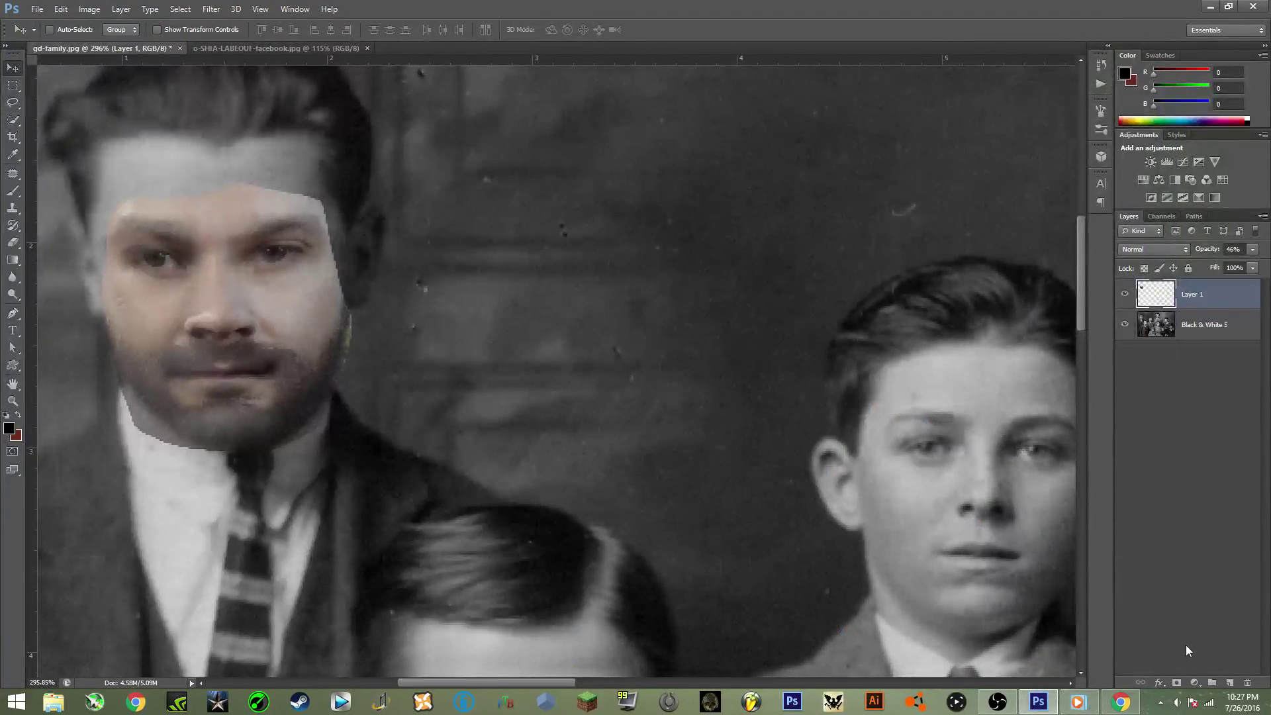
Mask Layer 1 at 100% opacity and paint black over the jaw, cheek and forehead edges
{"action": "left_click", "coordinate": [1176, 683]}
{"action": "left_click_drag", "start_coordinate": [1213, 248], "coordinate": [1241, 243]}
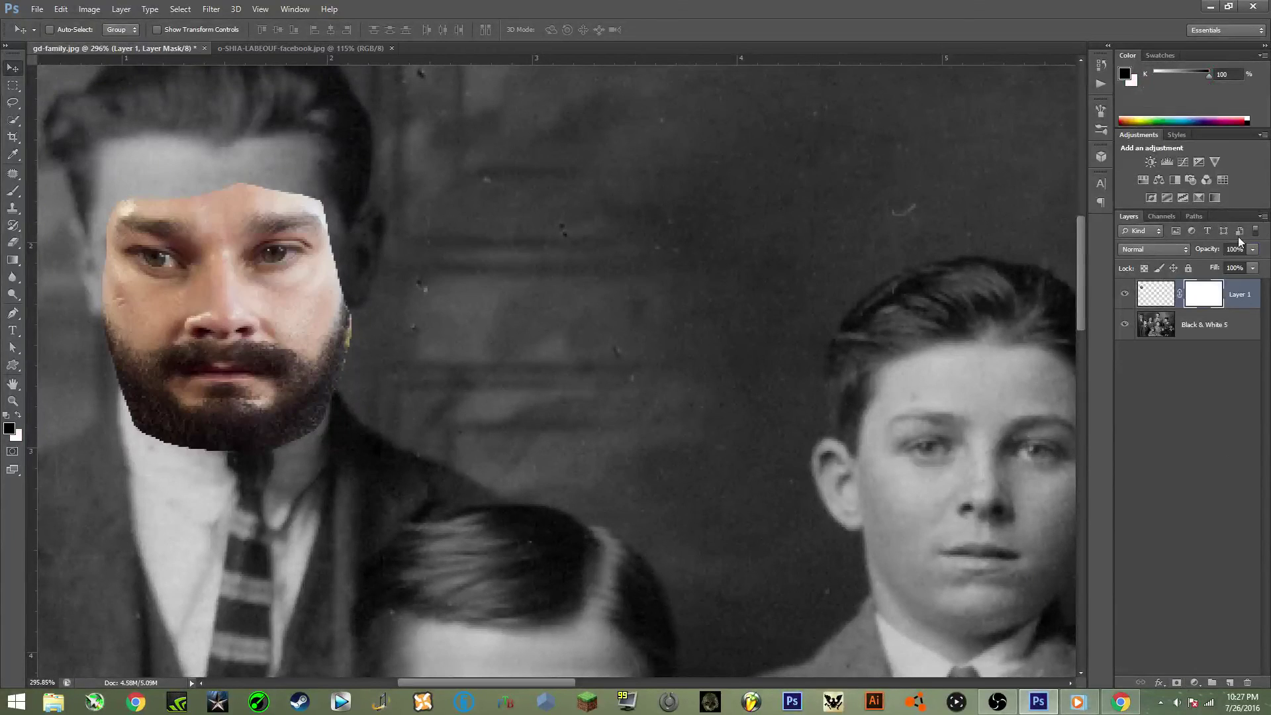
{"action": "key", "text": "b"}
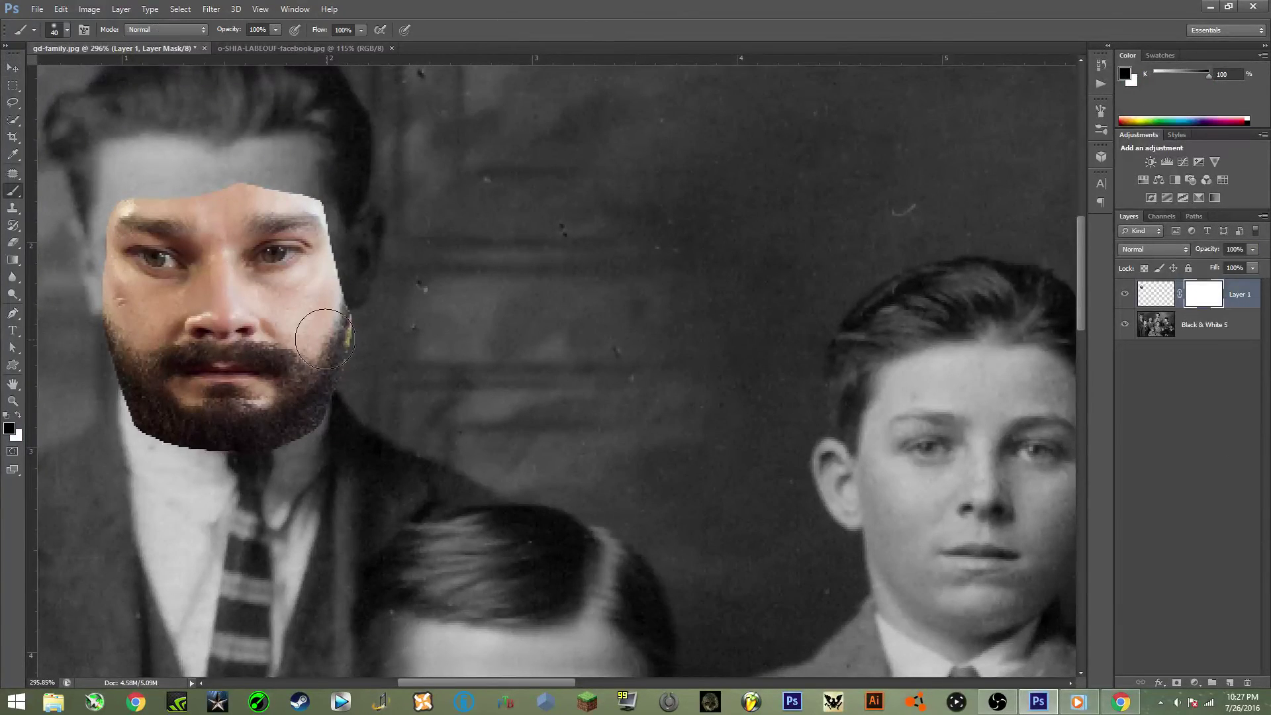
{"action": "mouse_move", "coordinate": [377, 313]}
{"action": "left_mouse_down"}
{"action": "mouse_move", "coordinate": [375, 372]}
{"action": "mouse_move", "coordinate": [332, 454]}
{"action": "mouse_move", "coordinate": [284, 474]}
{"action": "mouse_move", "coordinate": [326, 463]}
{"action": "mouse_move", "coordinate": [134, 481]}
{"action": "mouse_move", "coordinate": [100, 440]}
{"action": "mouse_move", "coordinate": [170, 481]}
{"action": "mouse_move", "coordinate": [365, 465]}
{"action": "left_mouse_up"}
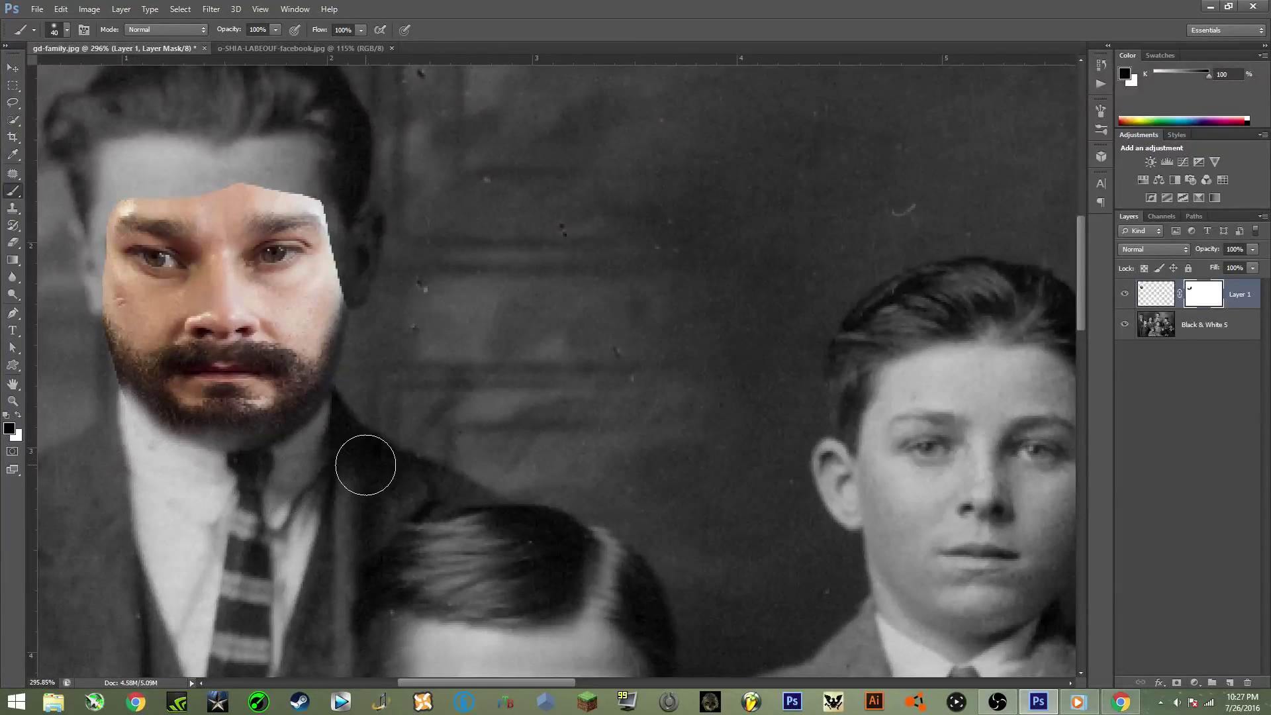
{"action": "key", "text": "ctrl+alt+z"}
{"action": "key", "text": "ctrl+alt+z"}
{"action": "key", "text": "ctrl+alt+z"}
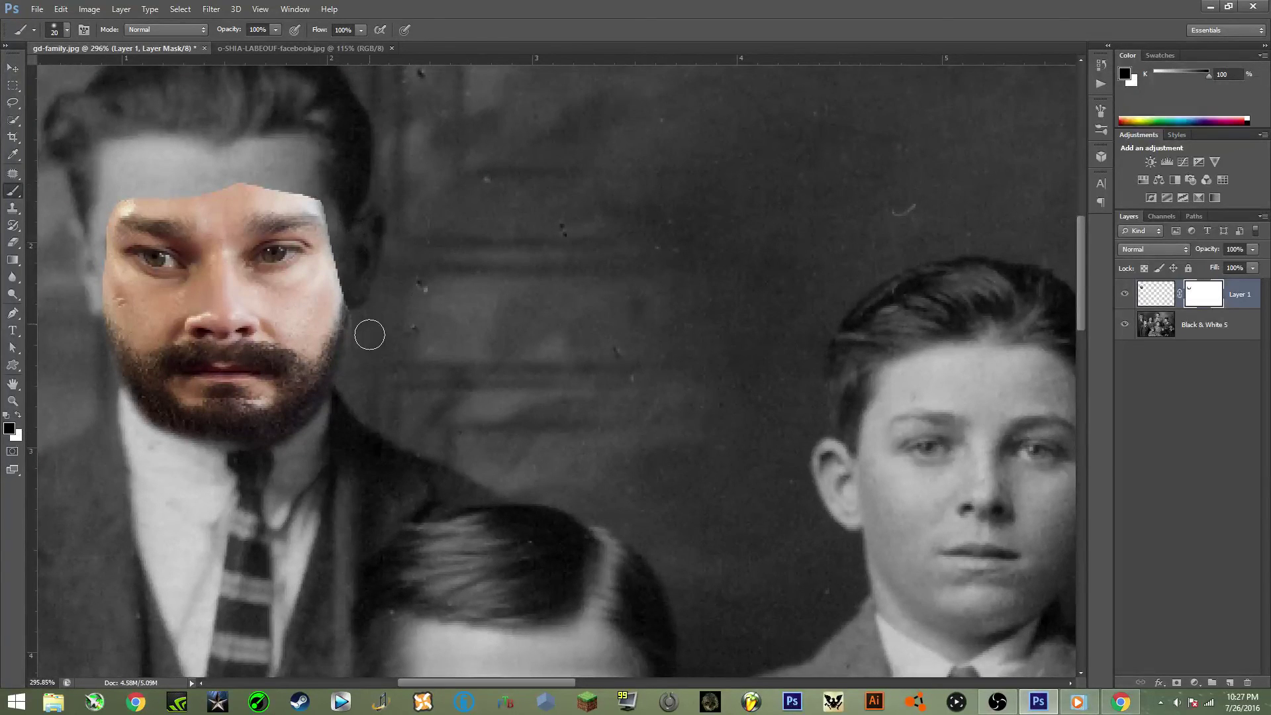
{"action": "mouse_move", "coordinate": [346, 259]}
{"action": "left_mouse_down"}
{"action": "mouse_move", "coordinate": [335, 194]}
{"action": "mouse_move", "coordinate": [241, 180]}
{"action": "left_mouse_up"}
{"action": "mouse_move", "coordinate": [188, 192]}
{"action": "left_mouse_down"}
{"action": "mouse_move", "coordinate": [171, 193]}
{"action": "mouse_move", "coordinate": [43, 354]}
{"action": "left_mouse_up"}
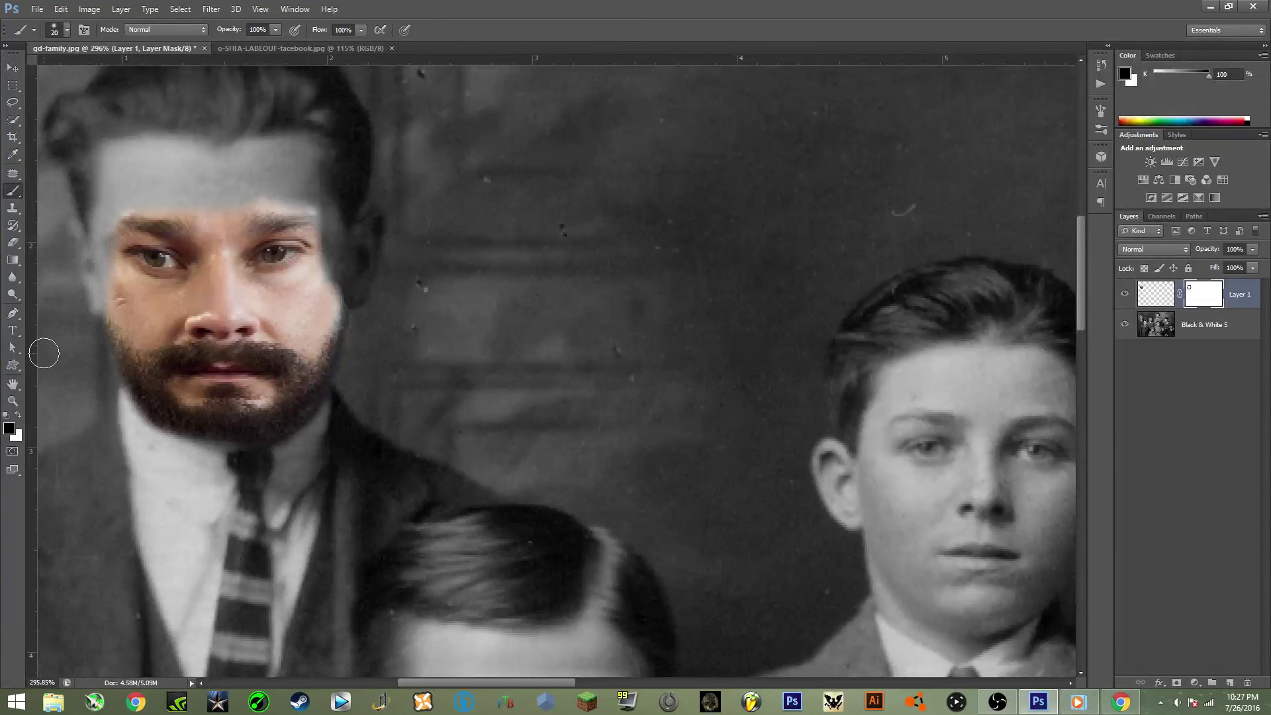
Apply the face mask, add a Black & White adjustment layer, and Merge Visible into Black & White 6
{"action": "right_click", "coordinate": [1205, 288]}
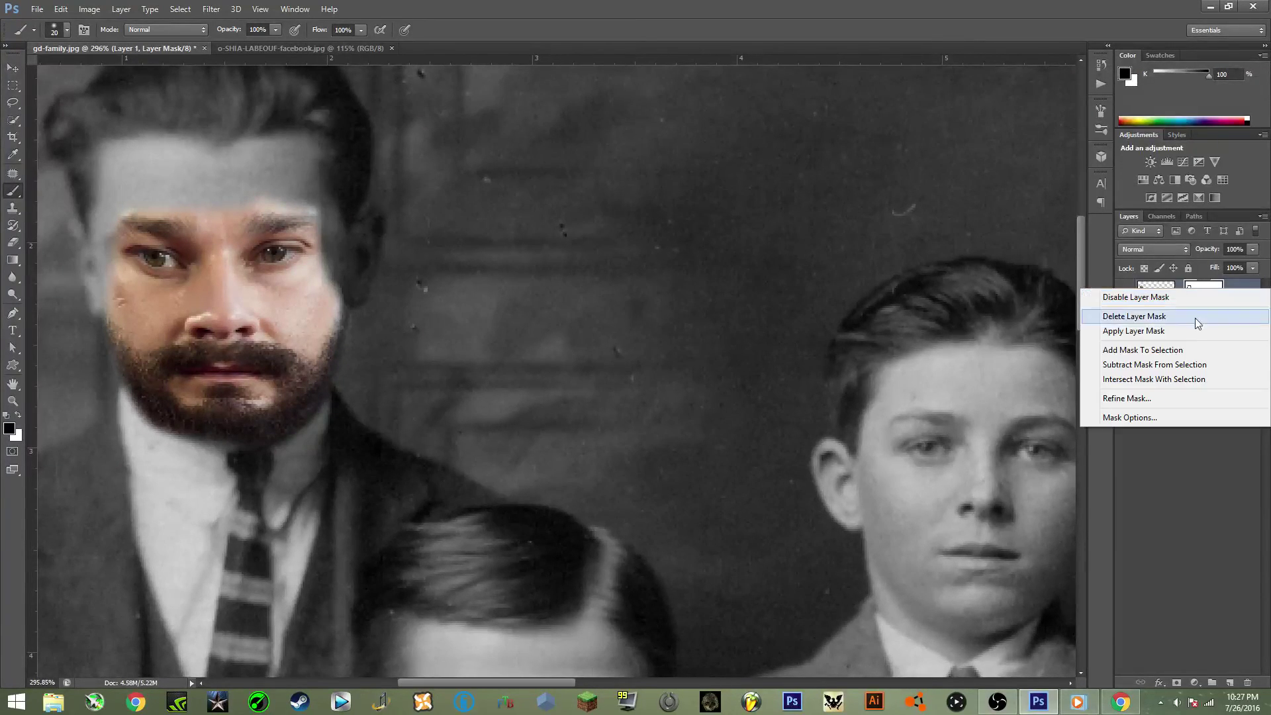
{"action": "left_click", "coordinate": [1192, 331]}
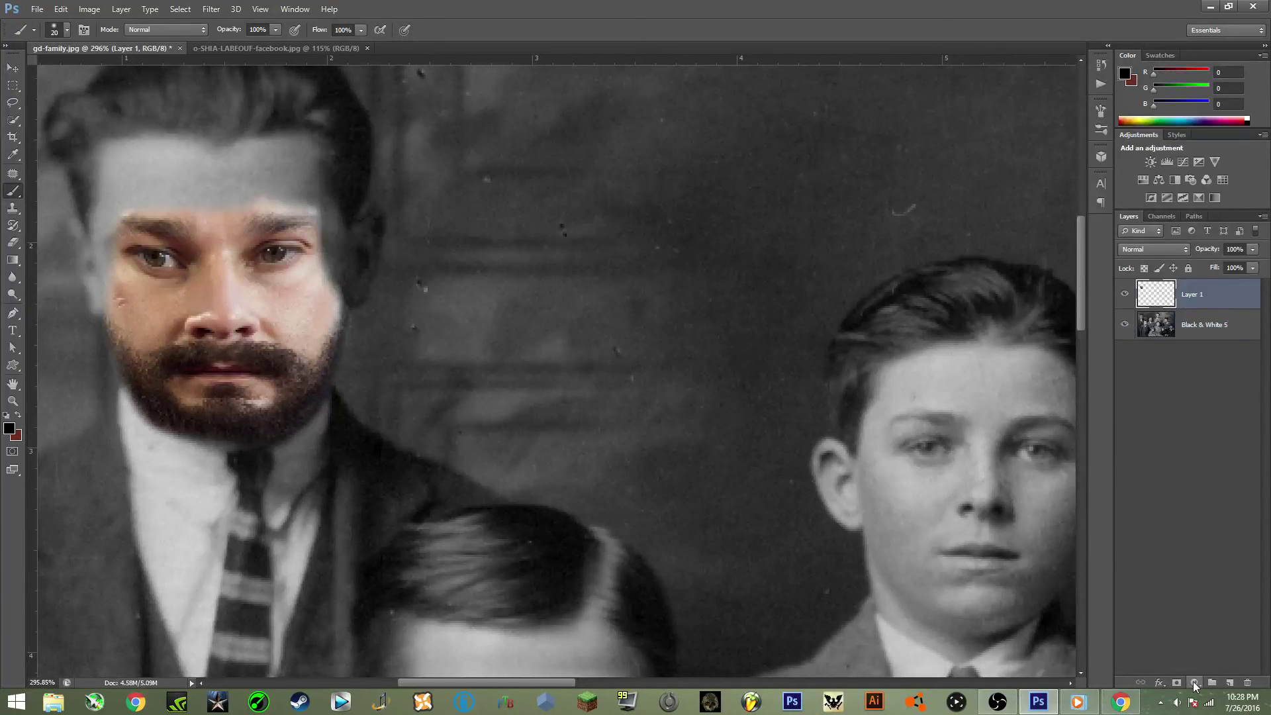
{"action": "left_click", "coordinate": [1195, 684]}
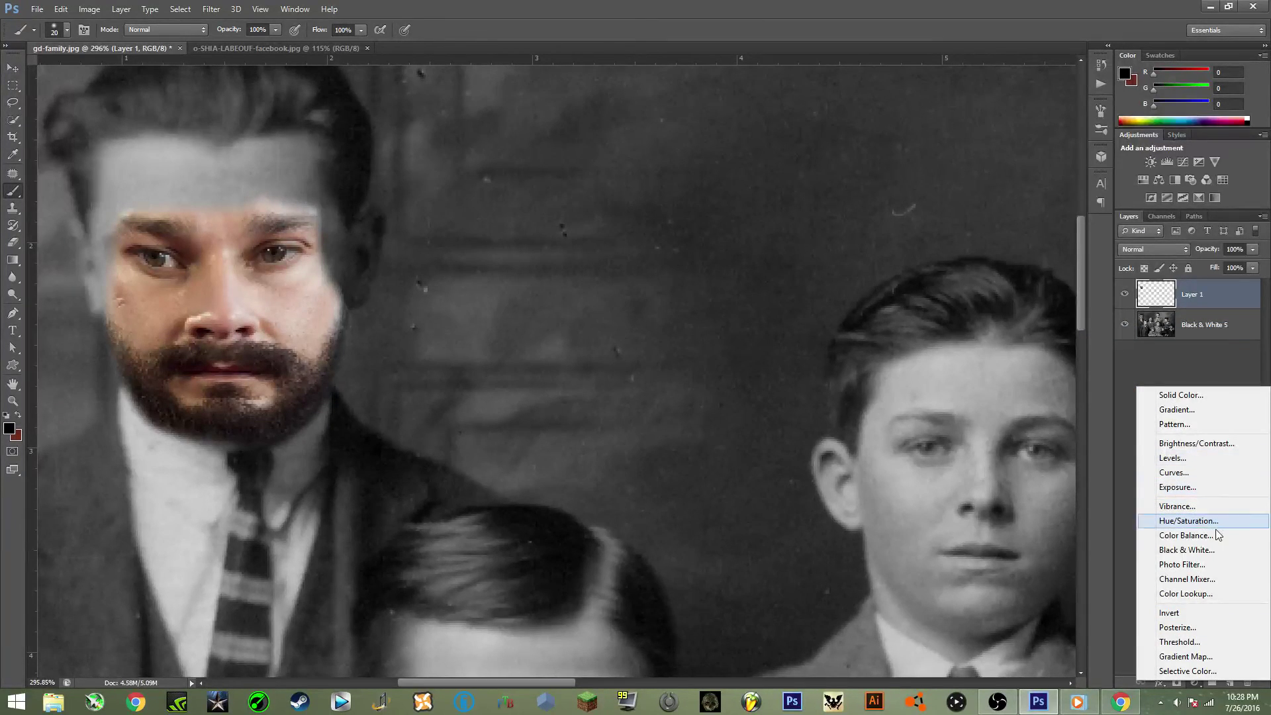
{"action": "left_click", "coordinate": [1221, 550]}
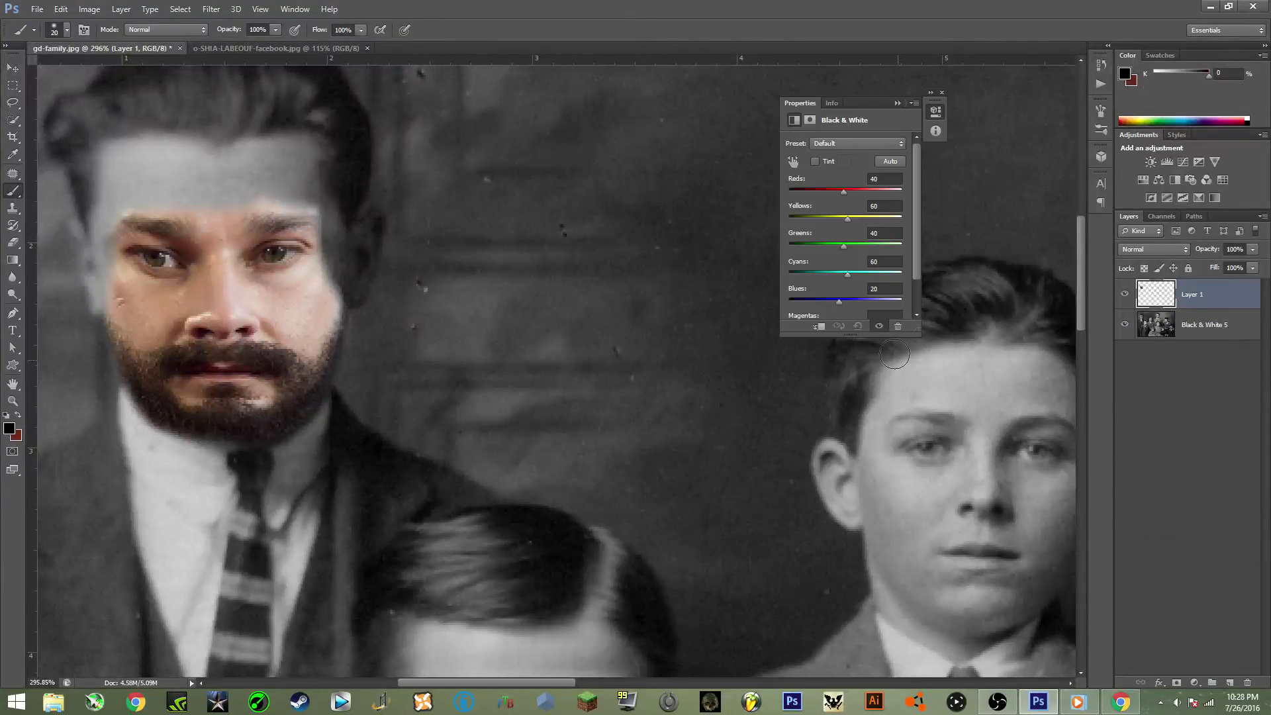
{"action": "left_click", "coordinate": [941, 94]}
{"action": "right_click", "coordinate": [1230, 345]}
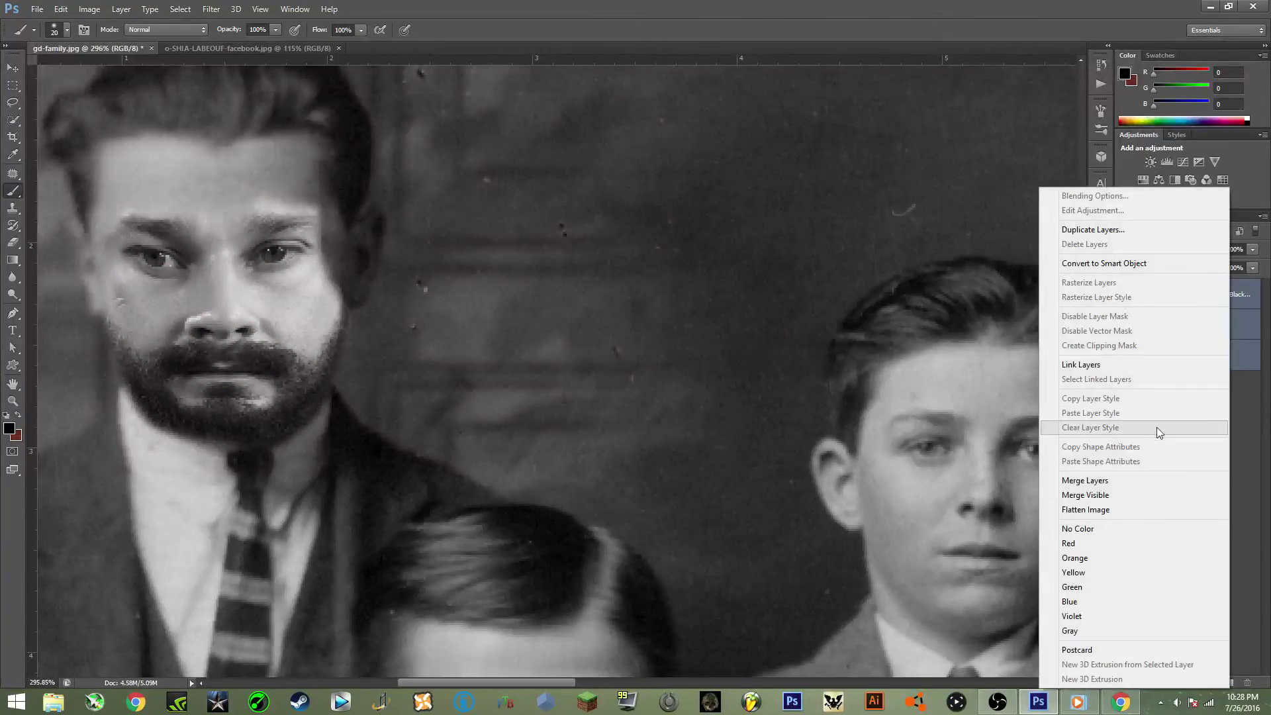
{"action": "left_click", "coordinate": [1146, 481]}
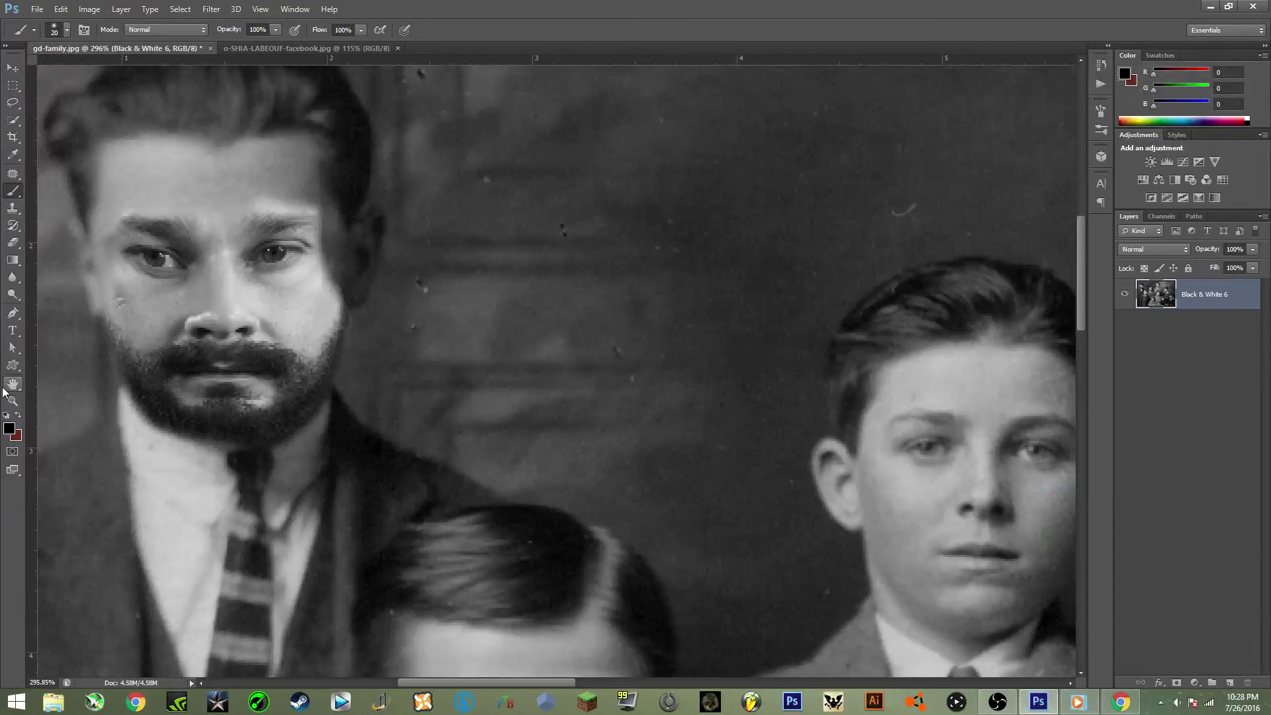
Dodge the hair edge by the temple and the cheek edge with a smaller brush
{"action": "left_click", "coordinate": [13, 294]}
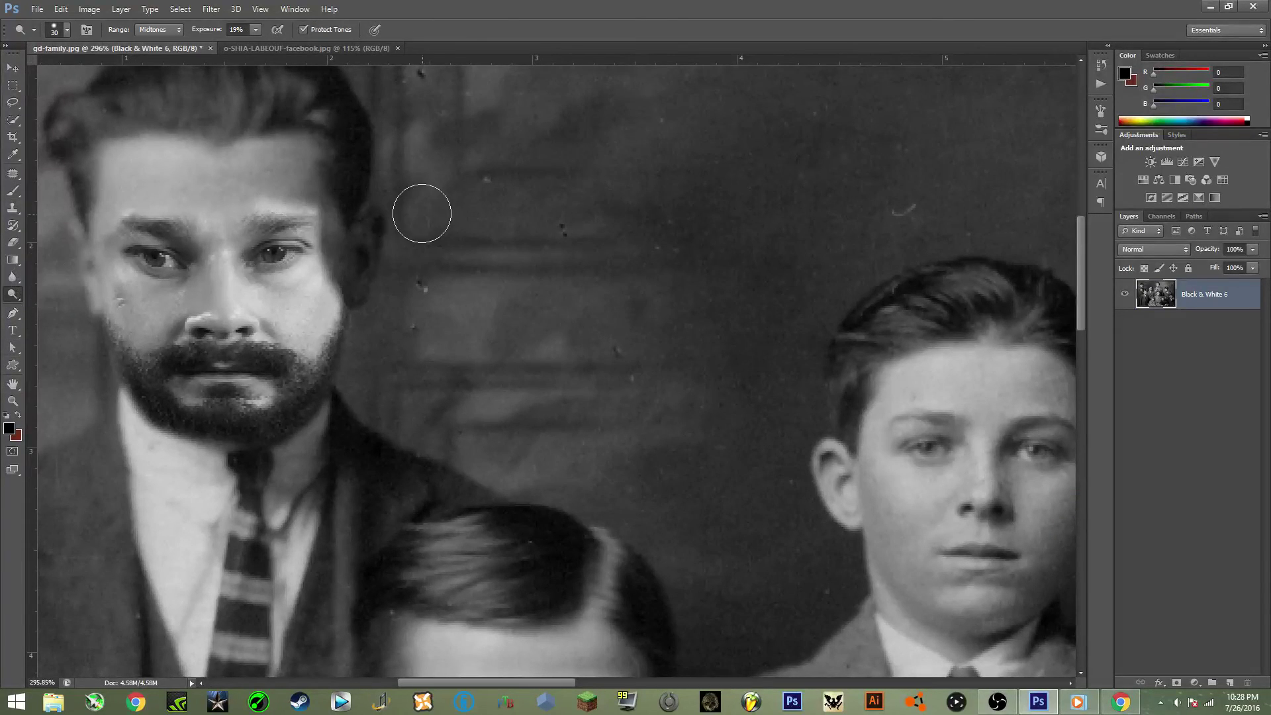
{"action": "mouse_move", "coordinate": [335, 227]}
{"action": "left_mouse_down"}
{"action": "mouse_move", "coordinate": [334, 184]}
{"action": "mouse_move", "coordinate": [379, 277]}
{"action": "left_mouse_up"}
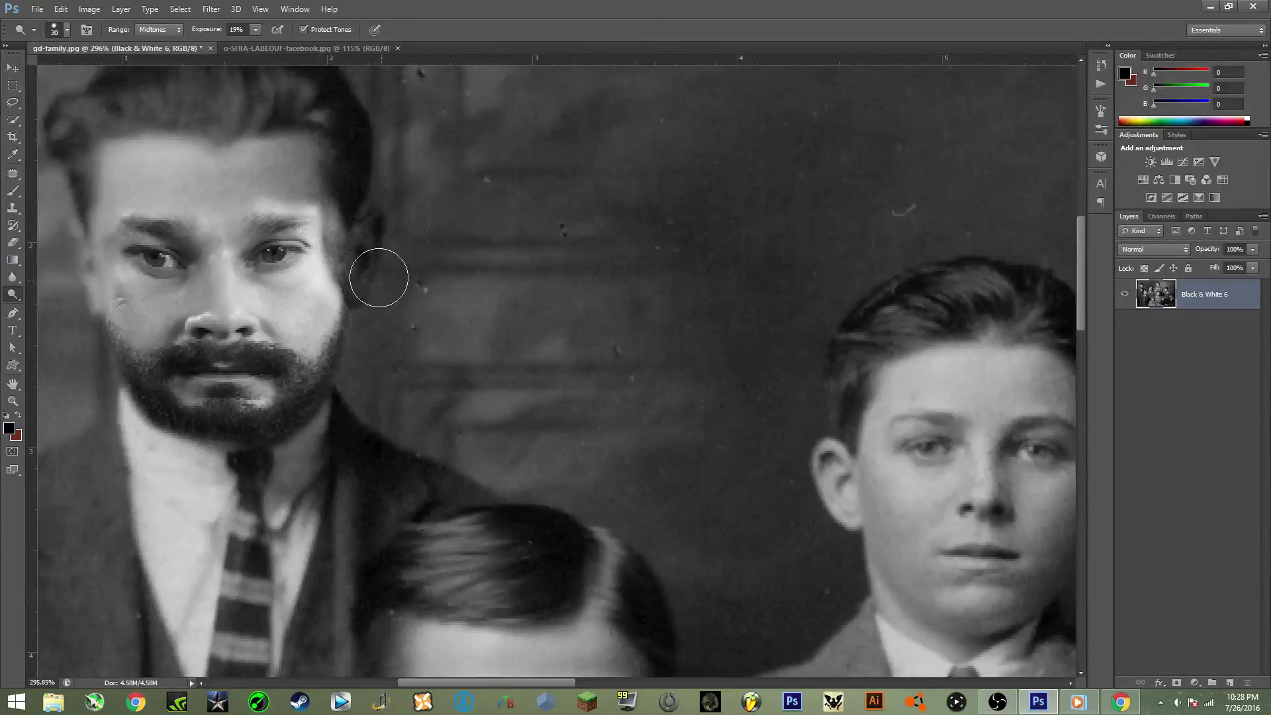
{"action": "scroll", "coordinate": [378, 278], "scroll_direction": "up", "scroll_amount": 3}
{"action": "scroll", "coordinate": [340, 198], "scroll_direction": "up", "scroll_amount": 3}
{"action": "scroll", "coordinate": [312, 225], "scroll_direction": "up", "scroll_amount": 2}
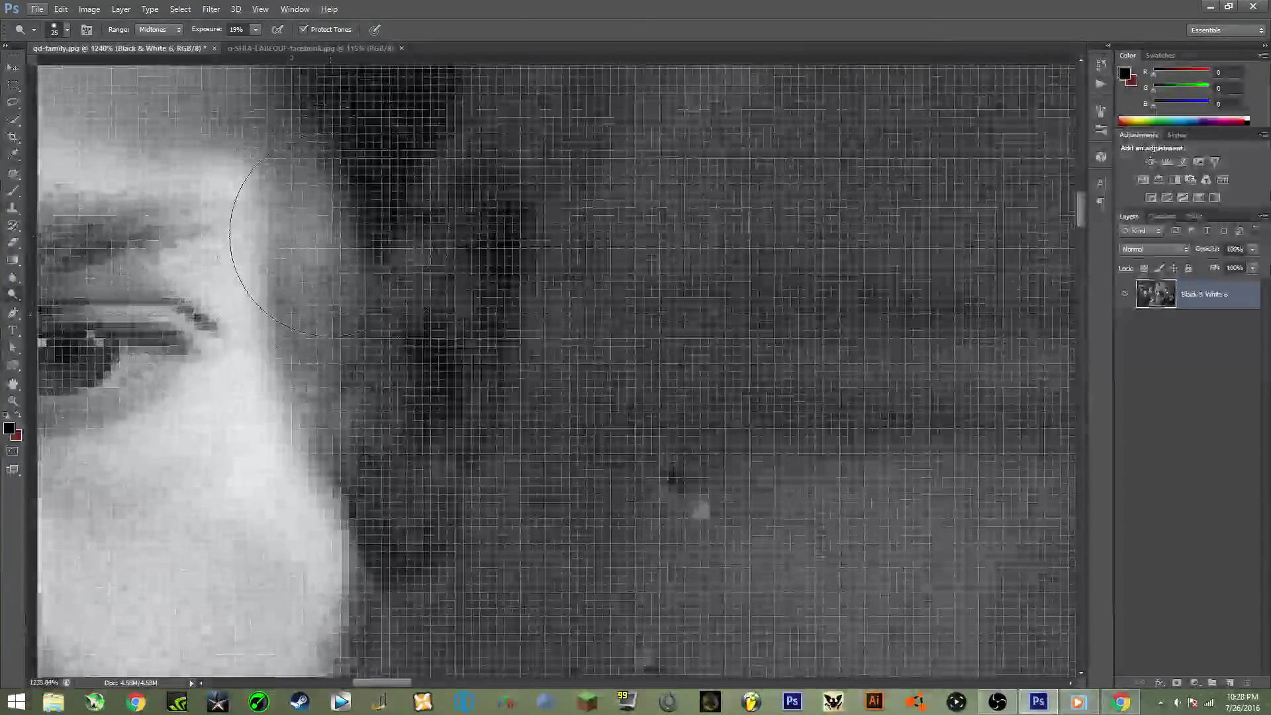
{"action": "key", "text": "bracketleft"}
{"action": "key", "text": "bracketleft"}
{"action": "key", "text": "bracketleft"}
{"action": "mouse_move", "coordinate": [335, 221]}
{"action": "left_mouse_down"}
{"action": "mouse_move", "coordinate": [299, 392]}
{"action": "mouse_move", "coordinate": [325, 462]}
{"action": "mouse_move", "coordinate": [320, 306]}
{"action": "mouse_move", "coordinate": [318, 468]}
{"action": "mouse_move", "coordinate": [284, 218]}
{"action": "mouse_move", "coordinate": [289, 306]}
{"action": "mouse_move", "coordinate": [340, 426]}
{"action": "mouse_move", "coordinate": [360, 364]}
{"action": "mouse_move", "coordinate": [349, 493]}
{"action": "mouse_move", "coordinate": [332, 455]}
{"action": "left_mouse_up"}
Dodge the forehead above the eyebrows, then fit the whole family photo on screen
{"action": "double_click", "coordinate": [13, 384]}
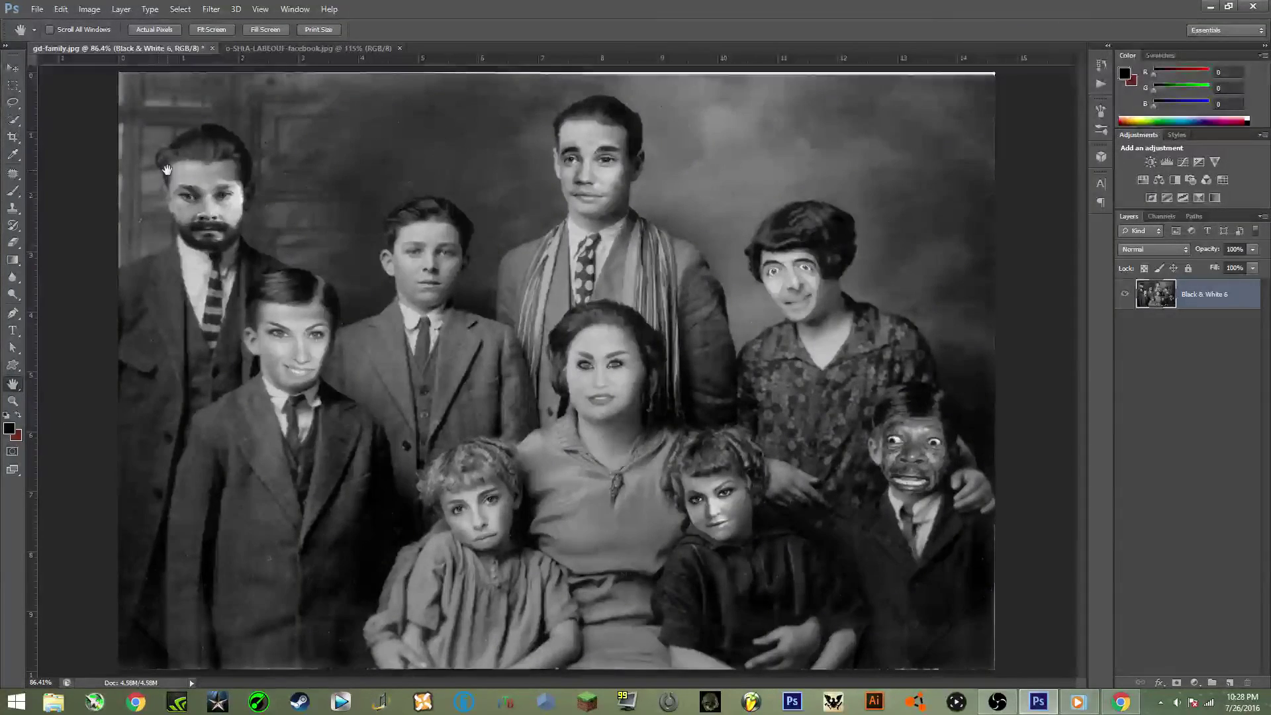
{"action": "scroll", "coordinate": [204, 182], "scroll_direction": "up", "scroll_amount": 2, "text": "alt"}
{"action": "scroll", "coordinate": [173, 184], "scroll_direction": "up", "scroll_amount": 4, "text": "alt"}
{"action": "scroll", "coordinate": [132, 185], "scroll_direction": "up", "scroll_amount": 3, "text": "alt"}
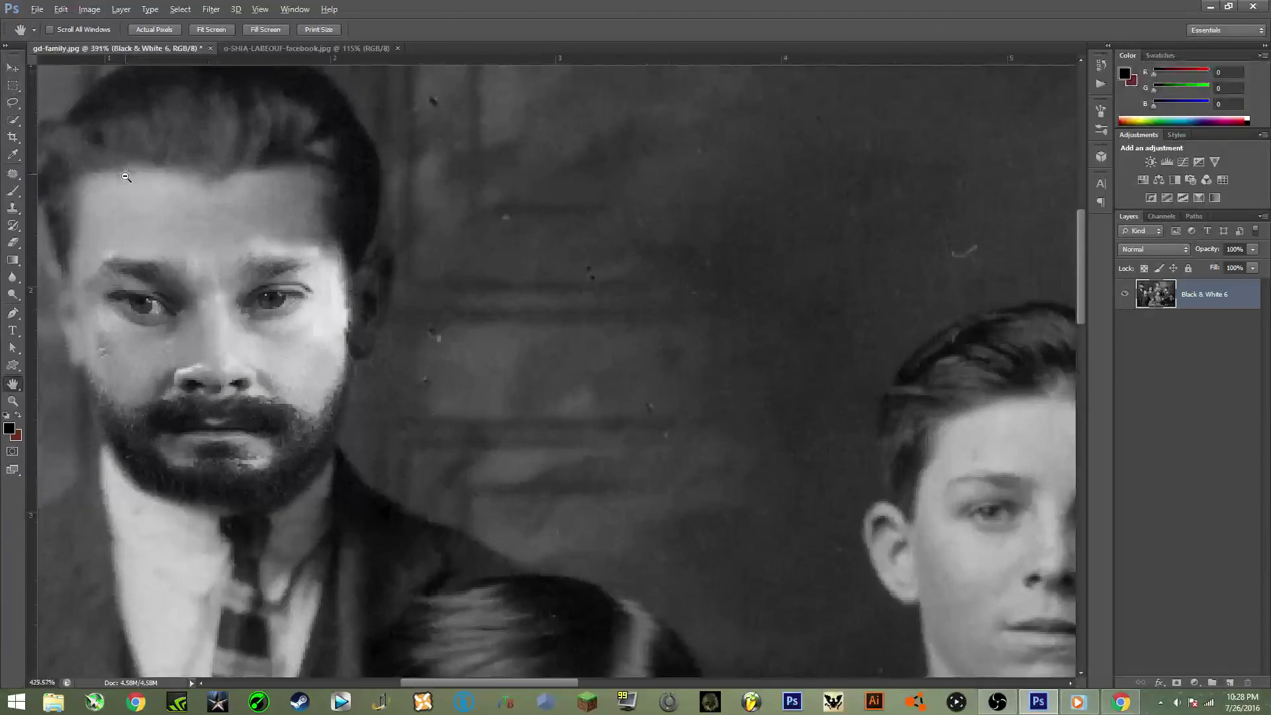
{"action": "scroll", "coordinate": [99, 187], "scroll_direction": "up", "scroll_amount": 2, "text": "alt"}
{"action": "left_click", "coordinate": [12, 294]}
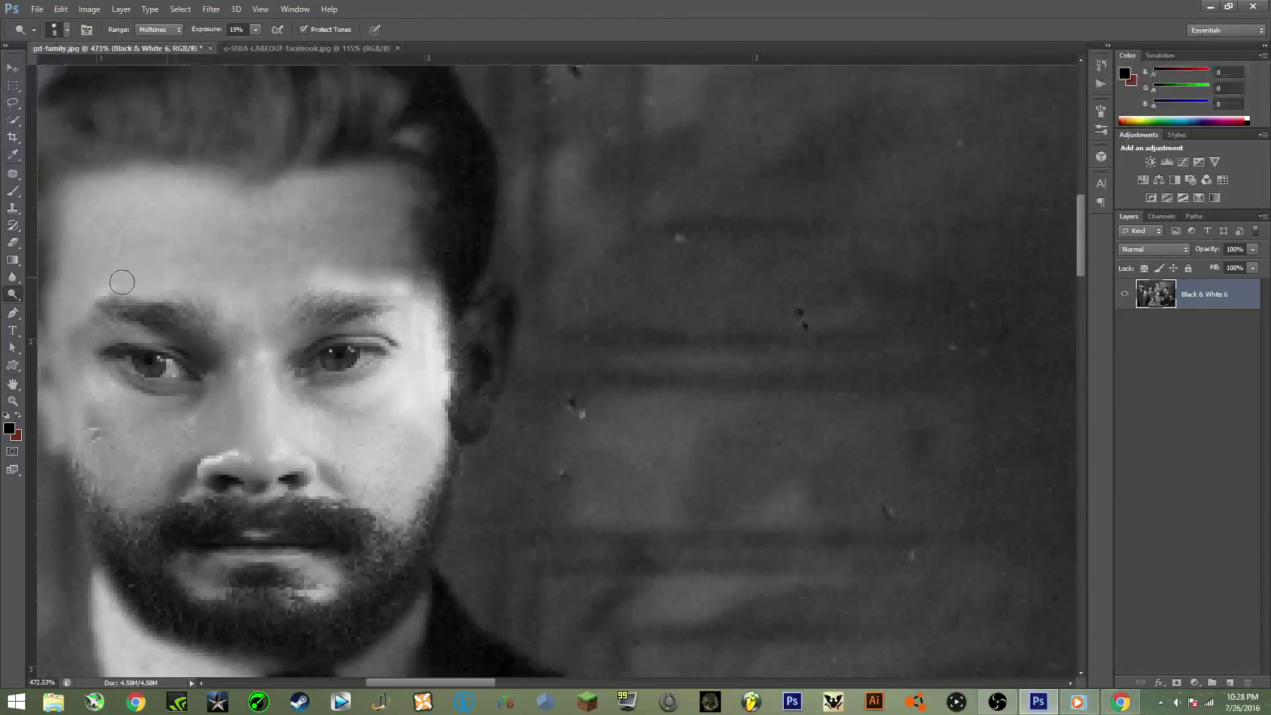
{"action": "mouse_move", "coordinate": [122, 283]}
{"action": "left_mouse_down"}
{"action": "mouse_move", "coordinate": [187, 264]}
{"action": "mouse_move", "coordinate": [327, 269]}
{"action": "mouse_move", "coordinate": [346, 250]}
{"action": "mouse_move", "coordinate": [100, 275]}
{"action": "mouse_move", "coordinate": [63, 318]}
{"action": "mouse_move", "coordinate": [79, 311]}
{"action": "mouse_move", "coordinate": [65, 392]}
{"action": "mouse_move", "coordinate": [69, 329]}
{"action": "left_mouse_up"}
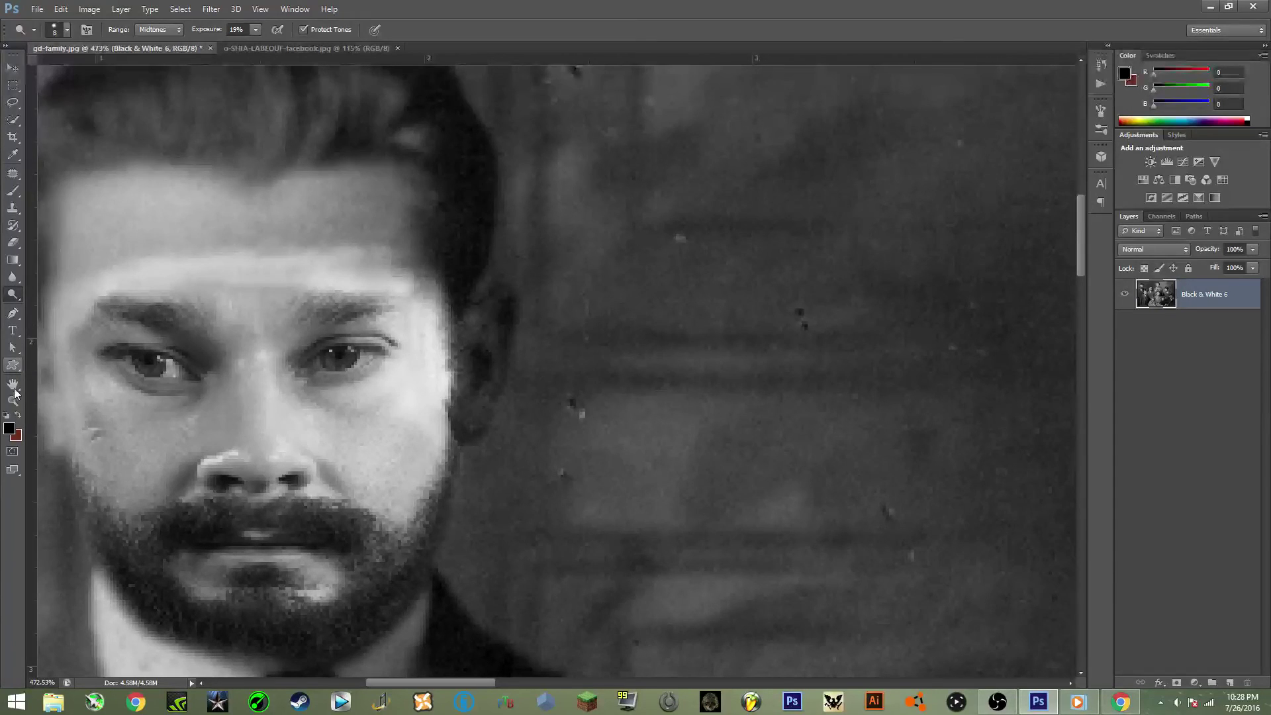
{"action": "double_click", "coordinate": [13, 384]}
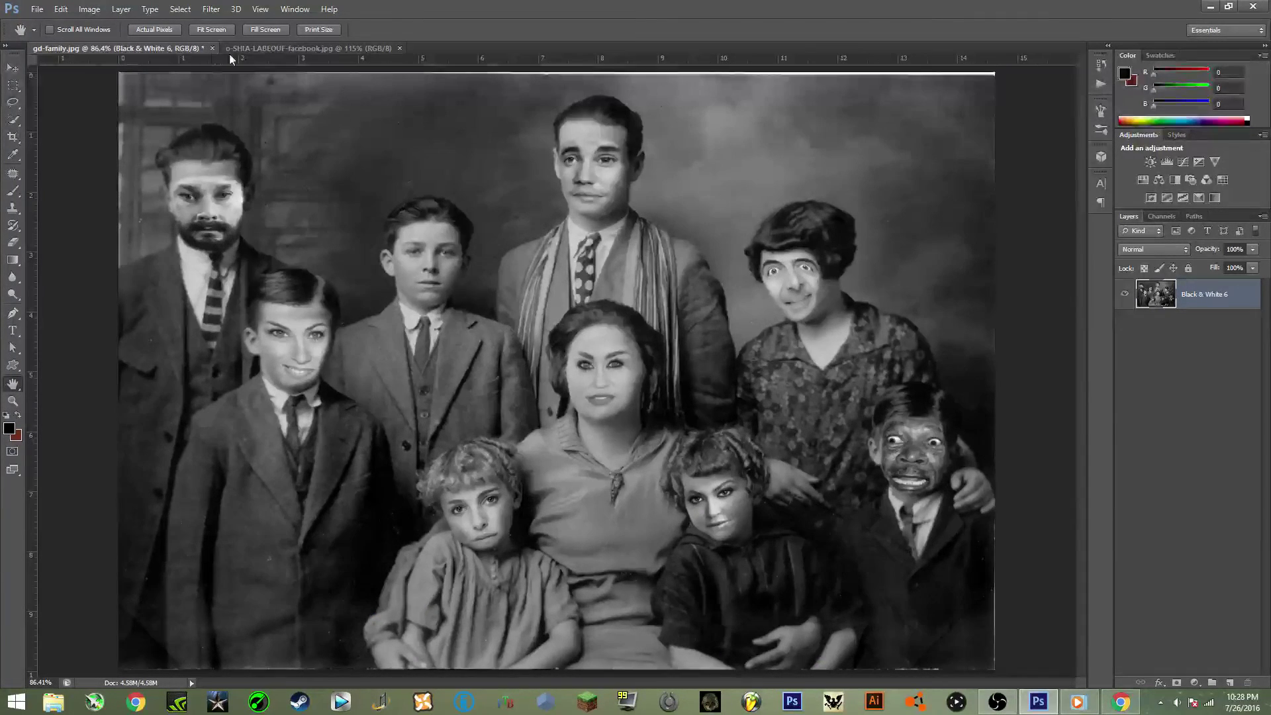
Open taylor-swift.jpg, discarding its embedded colour profile
{"action": "left_click", "coordinate": [37, 9]}
{"action": "left_click", "coordinate": [51, 35]}
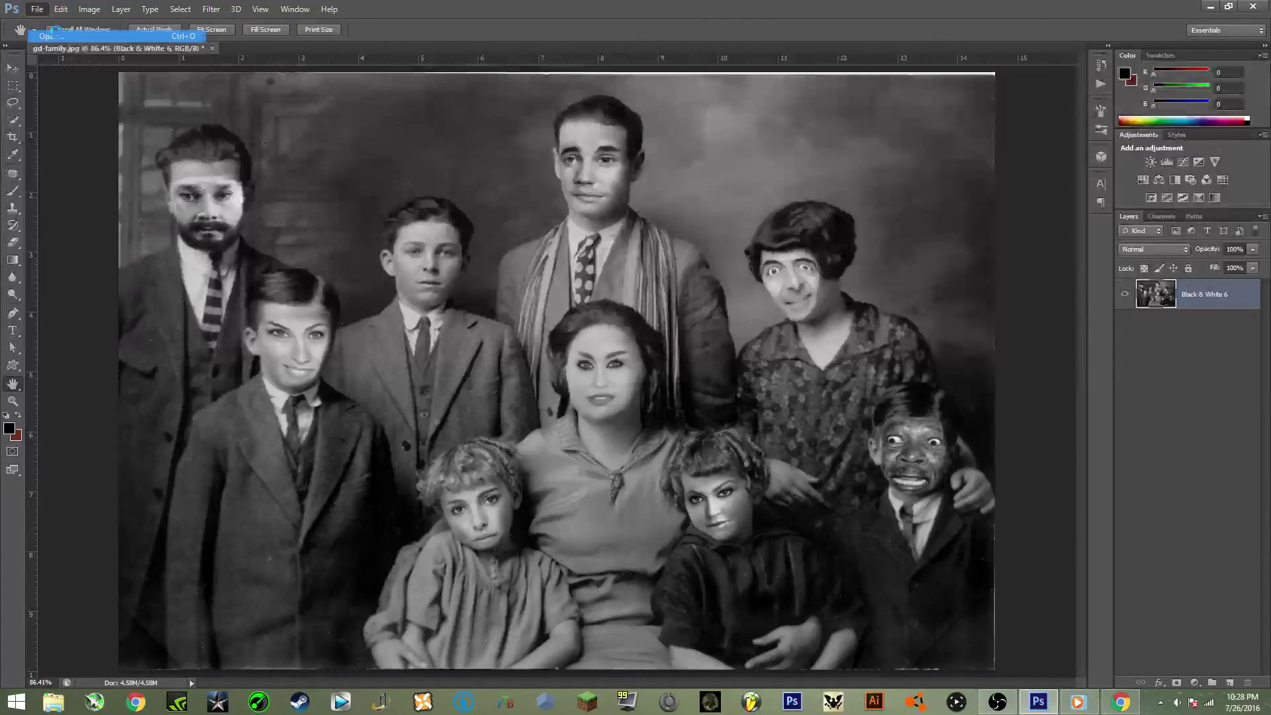
{"action": "left_click_drag", "start_coordinate": [808, 199], "coordinate": [809, 441]}
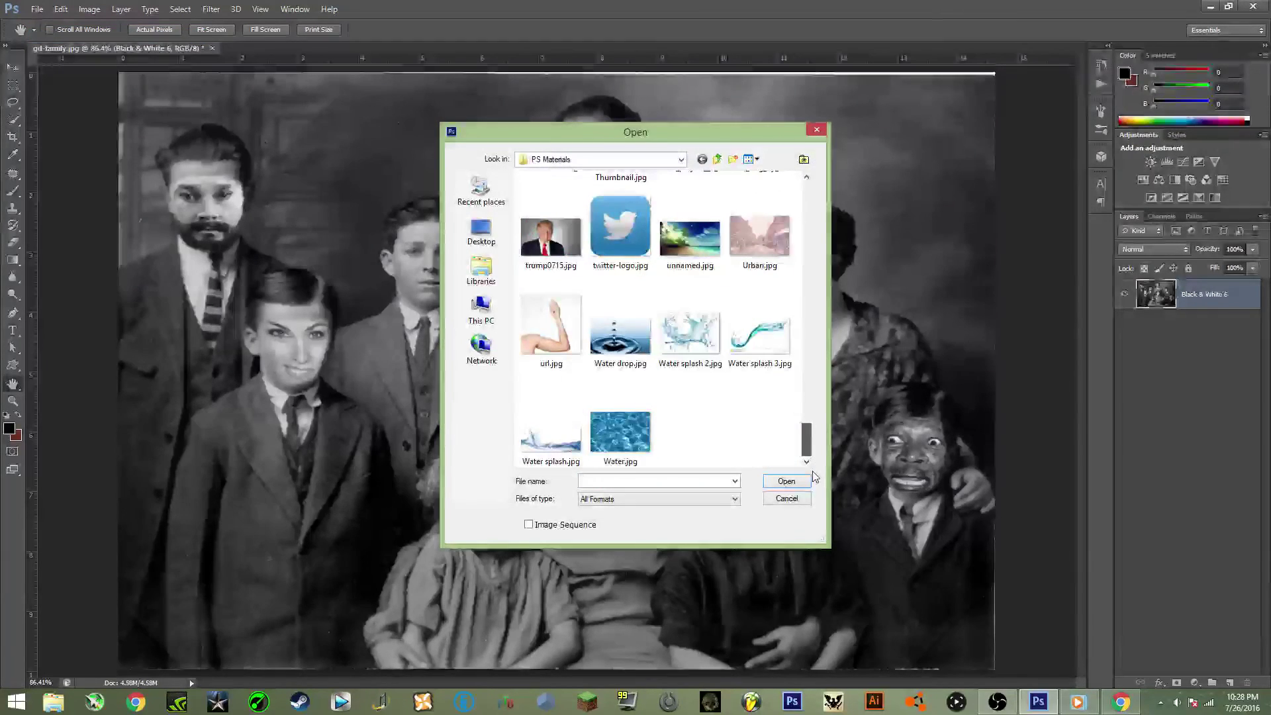
{"action": "scroll", "coordinate": [806, 434], "scroll_direction": "up", "scroll_amount": 3}
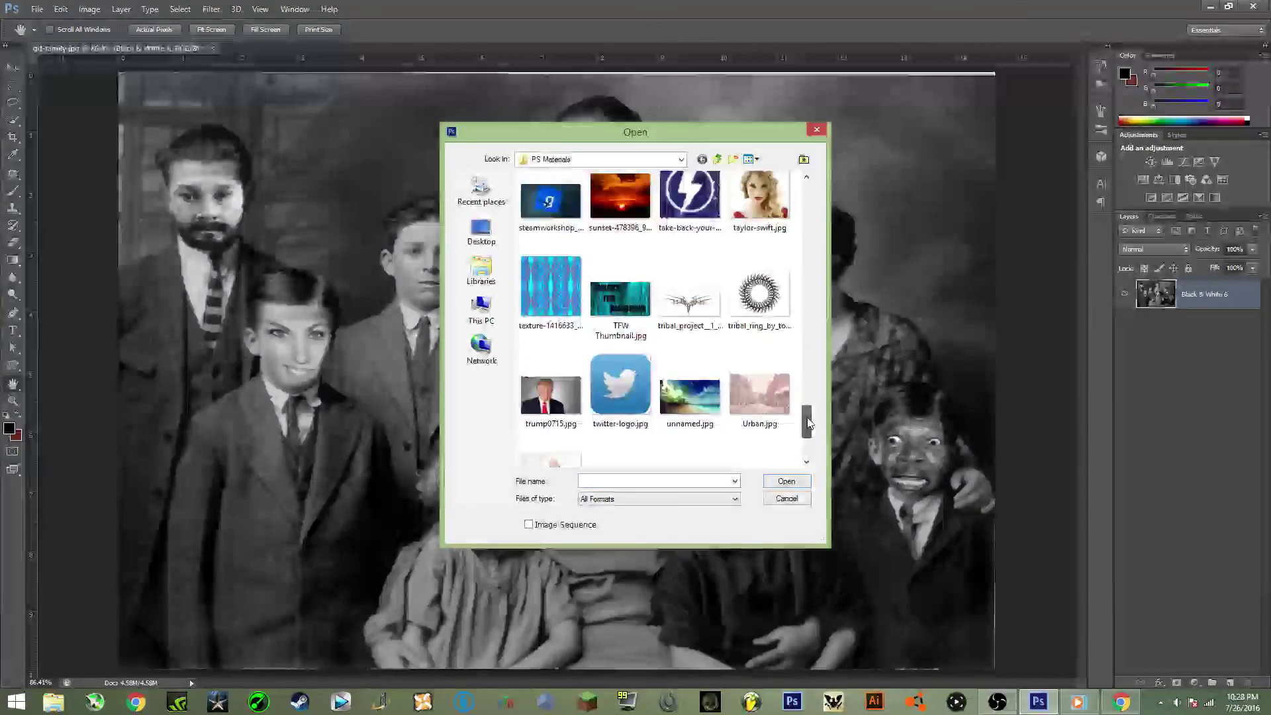
{"action": "double_click", "coordinate": [758, 208]}
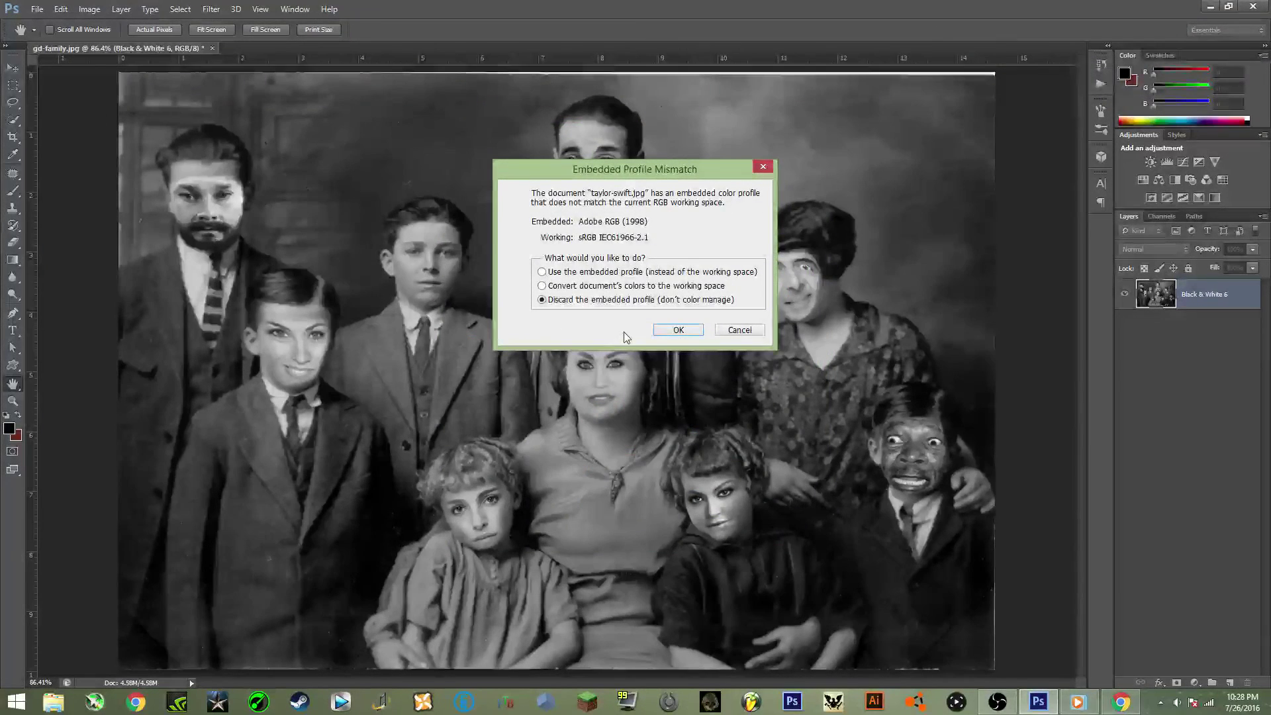
{"action": "left_click", "coordinate": [655, 331]}
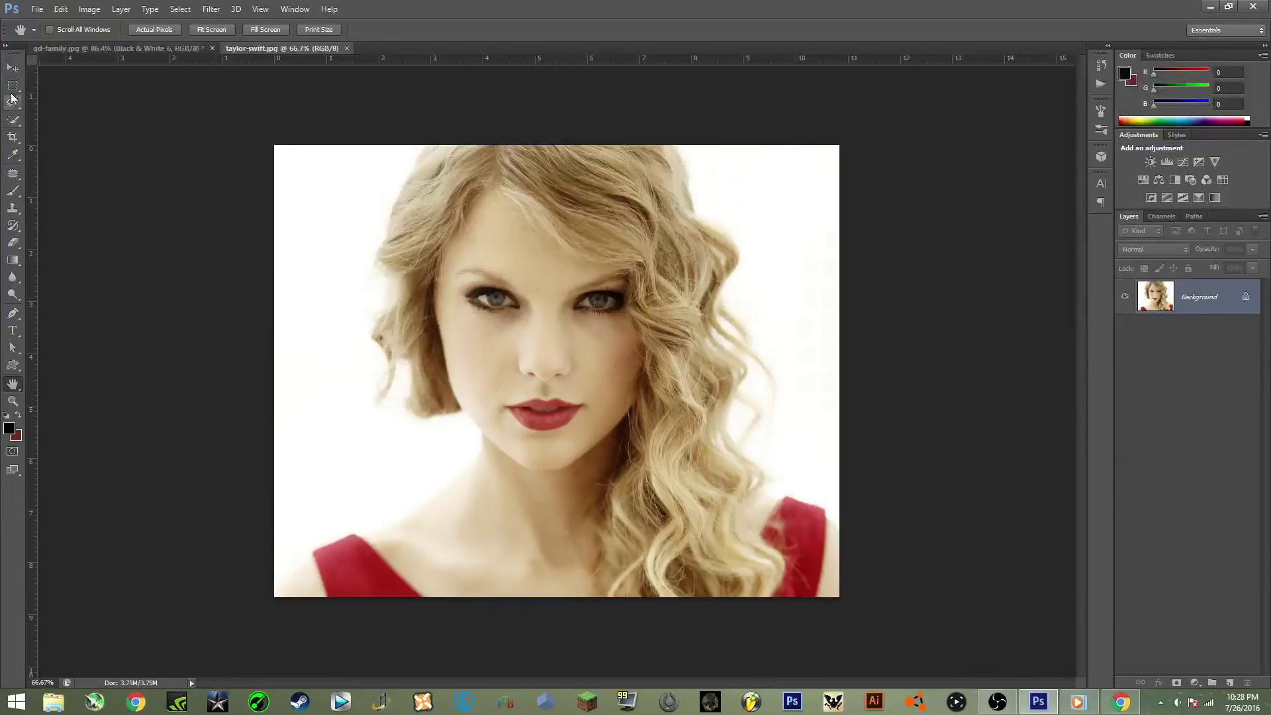
Lasso her face from eyebrows to chin and drag it into gd-family.jpg
{"action": "left_click", "coordinate": [12, 86]}
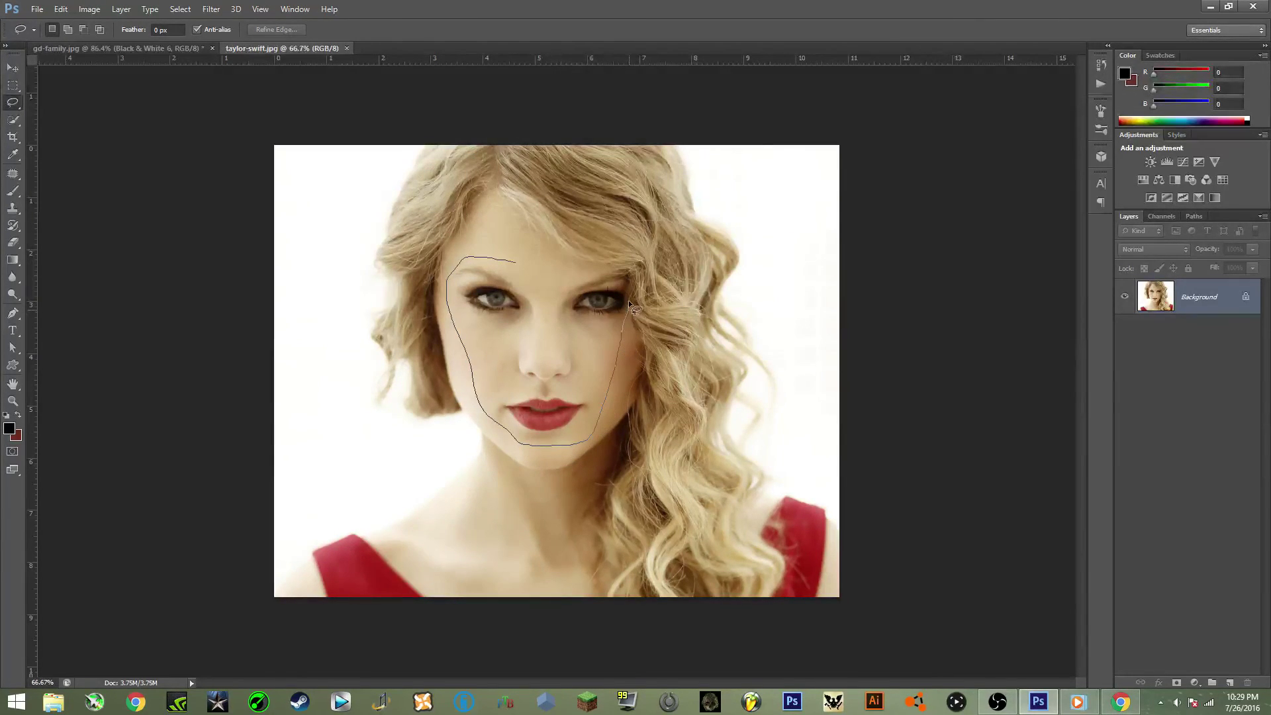
{"action": "left_click_drag", "start_coordinate": [538, 268], "coordinate": [543, 271]}
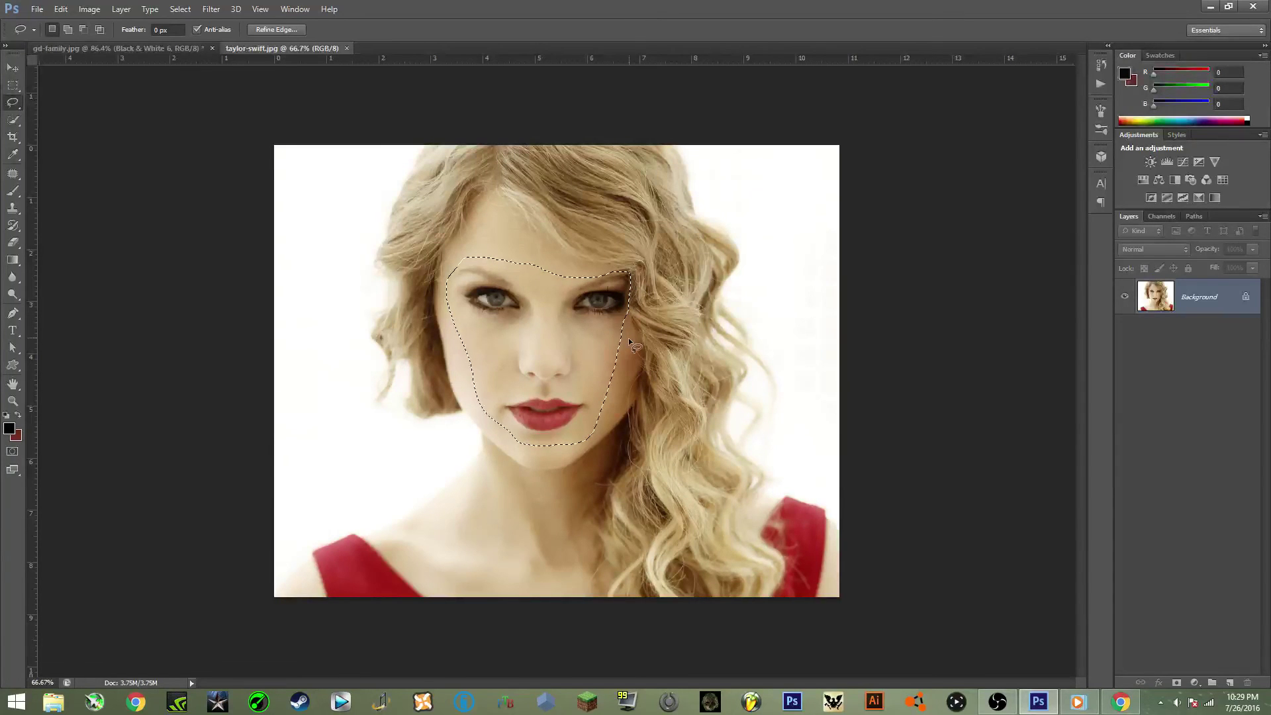
{"action": "key", "text": "v"}
{"action": "mouse_move", "coordinate": [575, 359]}
{"action": "left_mouse_down"}
{"action": "mouse_move", "coordinate": [200, 50]}
{"action": "mouse_move", "coordinate": [393, 274]}
{"action": "mouse_move", "coordinate": [560, 383]}
{"action": "mouse_move", "coordinate": [542, 371]}
{"action": "left_mouse_up"}
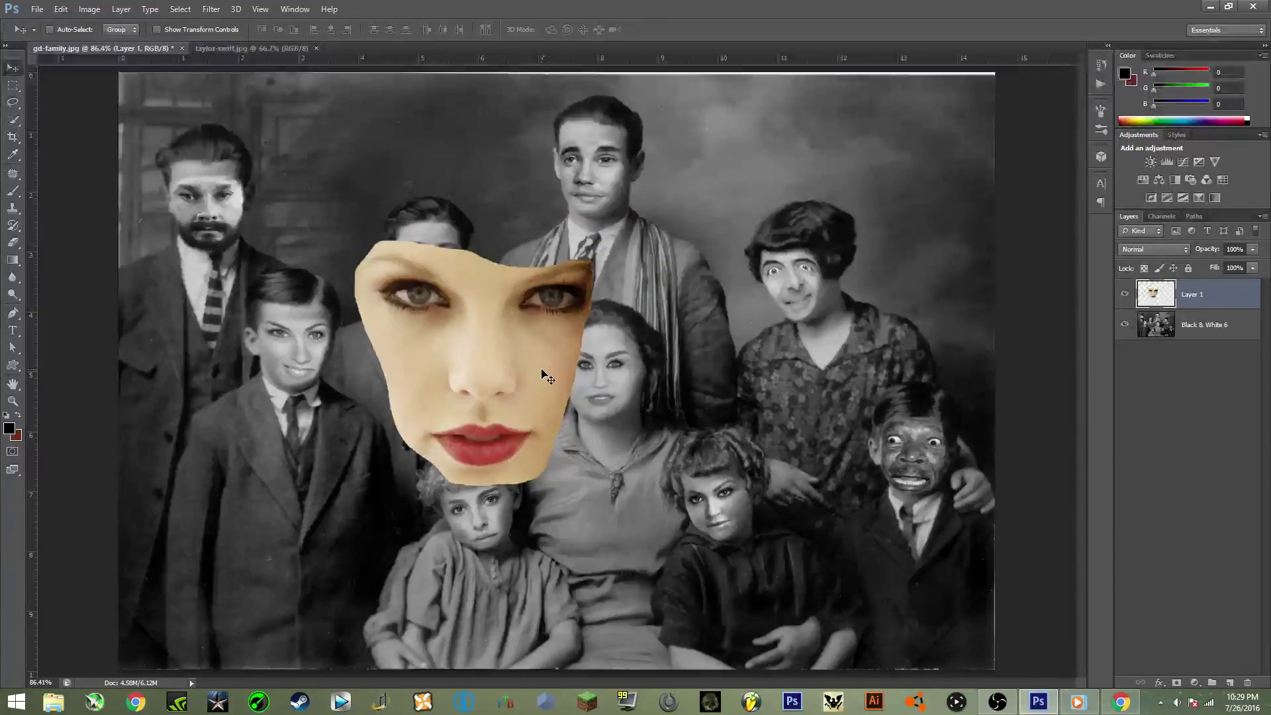
Scale the blonde face down and place it over the back-row boy
{"action": "key", "text": "ctrl+t"}
{"action": "left_click_drag", "start_coordinate": [600, 233], "coordinate": [551, 278]}
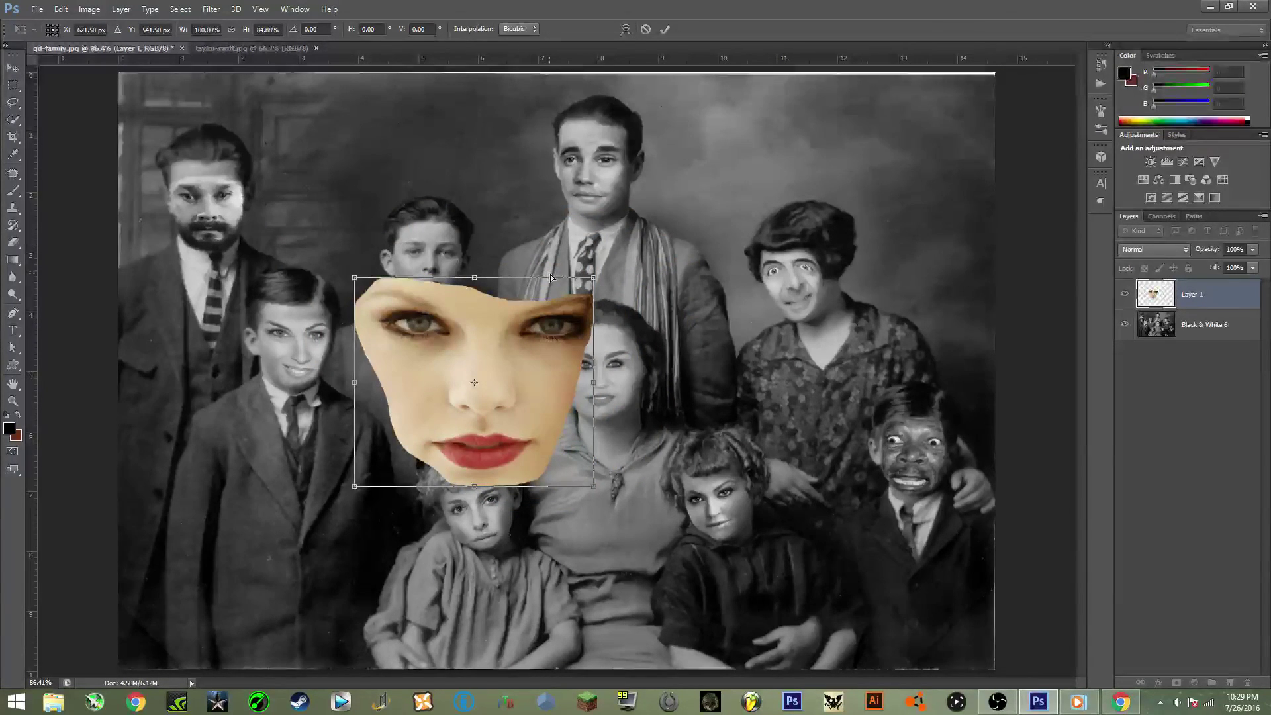
{"action": "key", "text": "ctrl+z"}
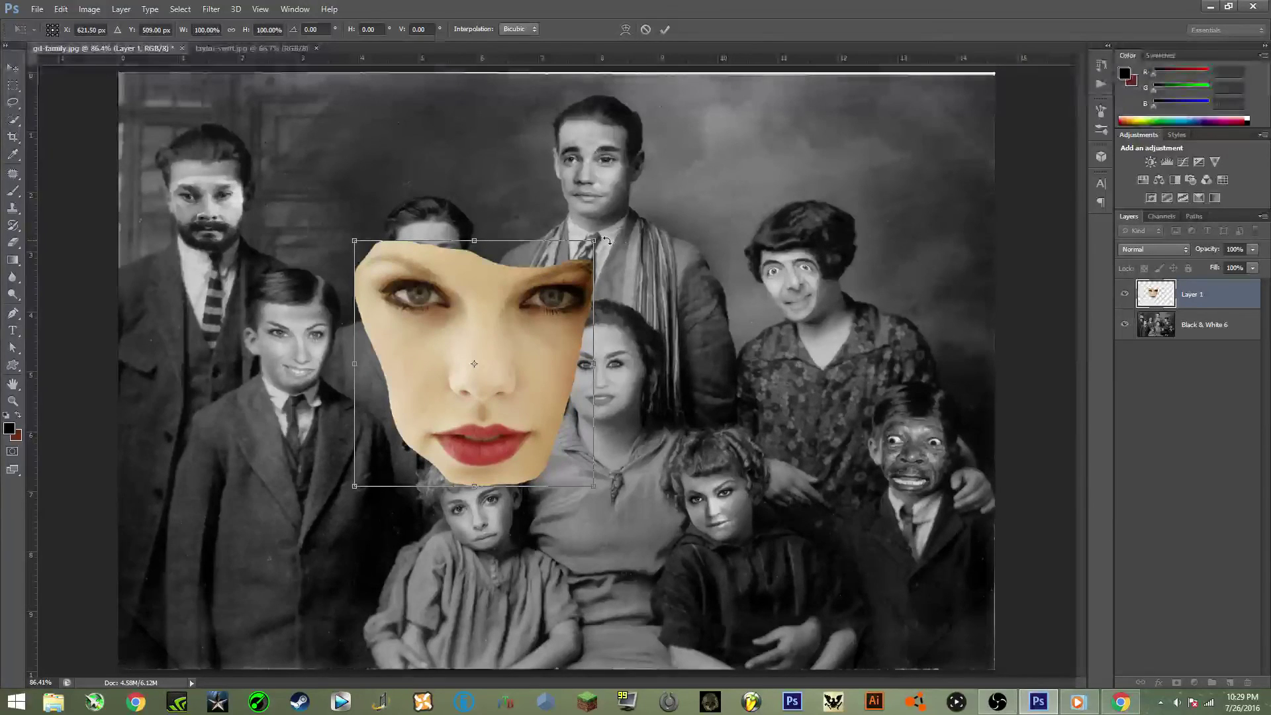
{"action": "mouse_move", "coordinate": [598, 239]}
{"action": "left_mouse_down"}
{"action": "mouse_move", "coordinate": [462, 376]}
{"action": "mouse_move", "coordinate": [447, 233]}
{"action": "mouse_move", "coordinate": [435, 258]}
{"action": "mouse_move", "coordinate": [435, 237]}
{"action": "mouse_move", "coordinate": [447, 243]}
{"action": "left_mouse_up"}
{"action": "key", "text": "Return"}
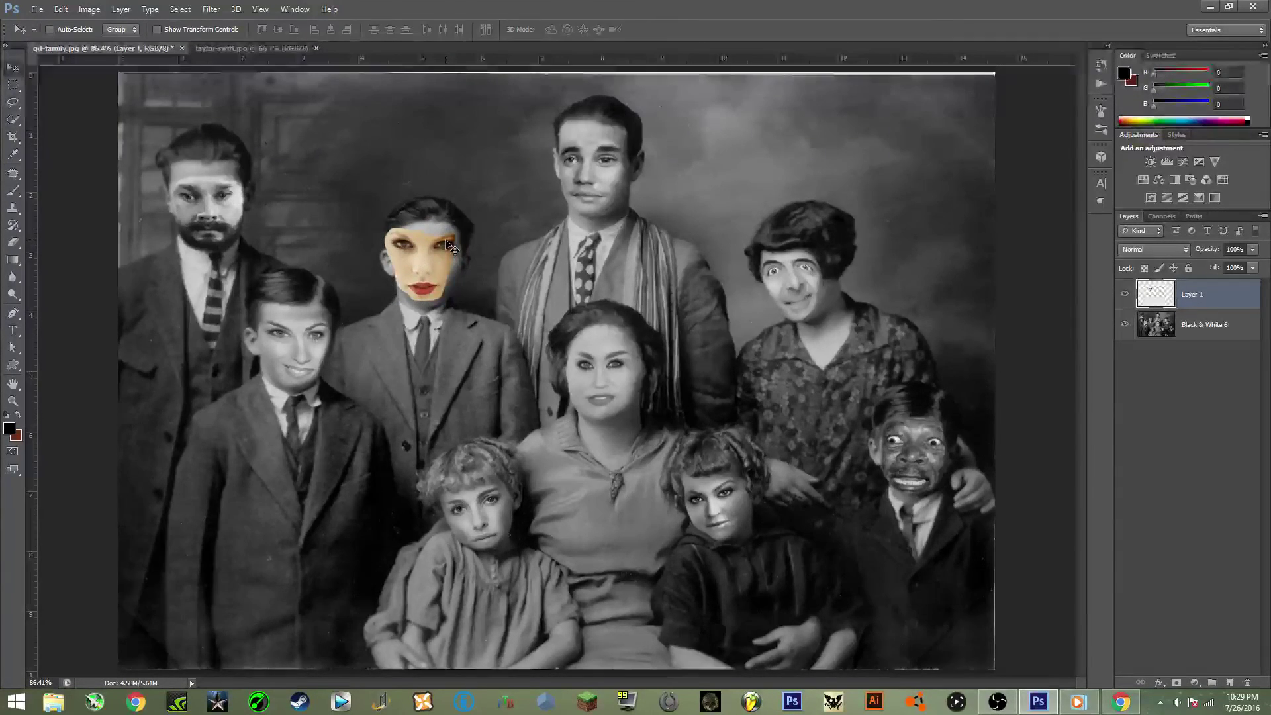
Zoom in, nudge the face over the boy's features, and shrink it slightly more
{"action": "scroll", "coordinate": [466, 225], "scroll_direction": "up", "scroll_amount": 3}
{"action": "scroll", "coordinate": [466, 225], "scroll_direction": "up", "scroll_amount": 3}
{"action": "left_click_drag", "start_coordinate": [374, 345], "coordinate": [395, 339]}
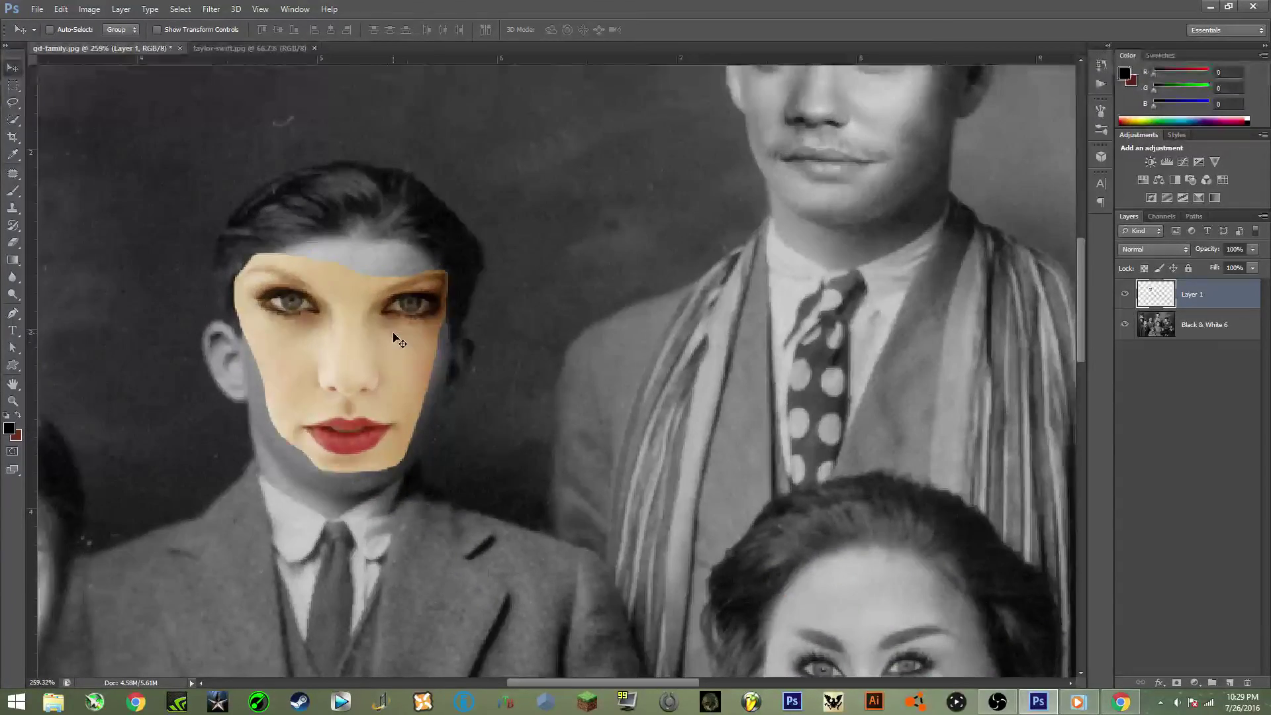
{"action": "key", "text": "ctrl+t"}
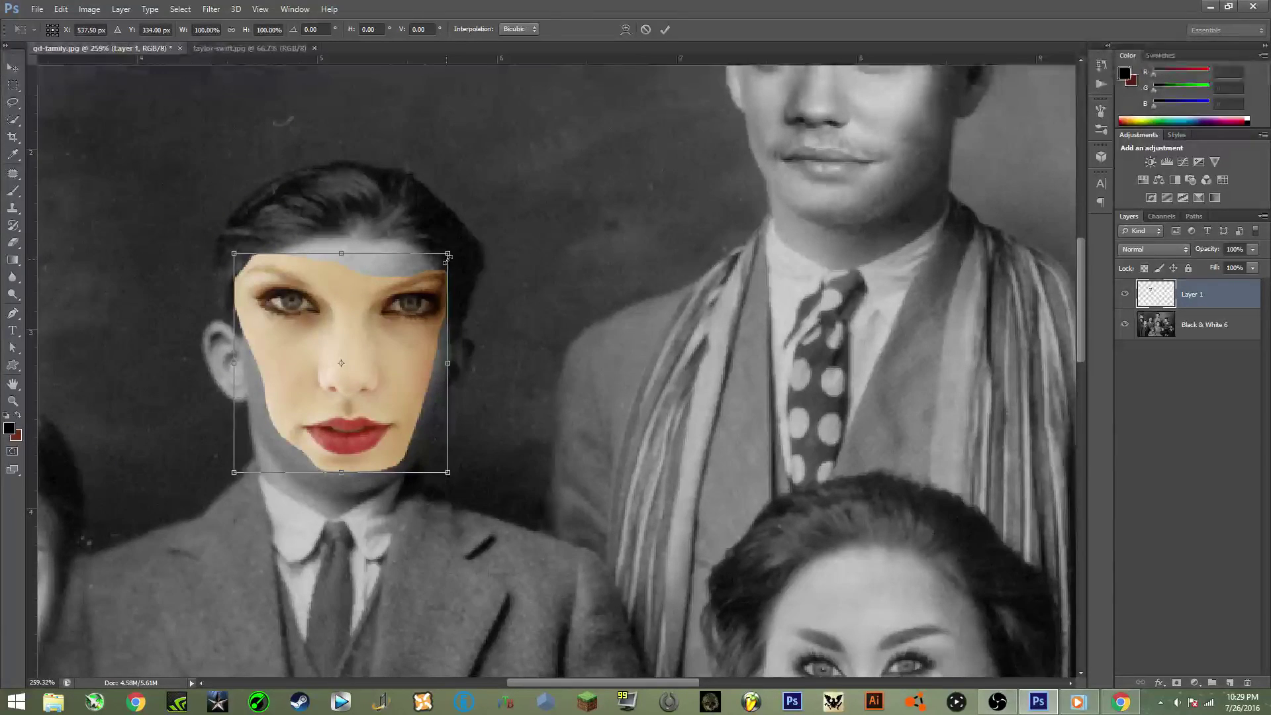
{"action": "left_click_drag", "start_coordinate": [437, 251], "coordinate": [421, 320]}
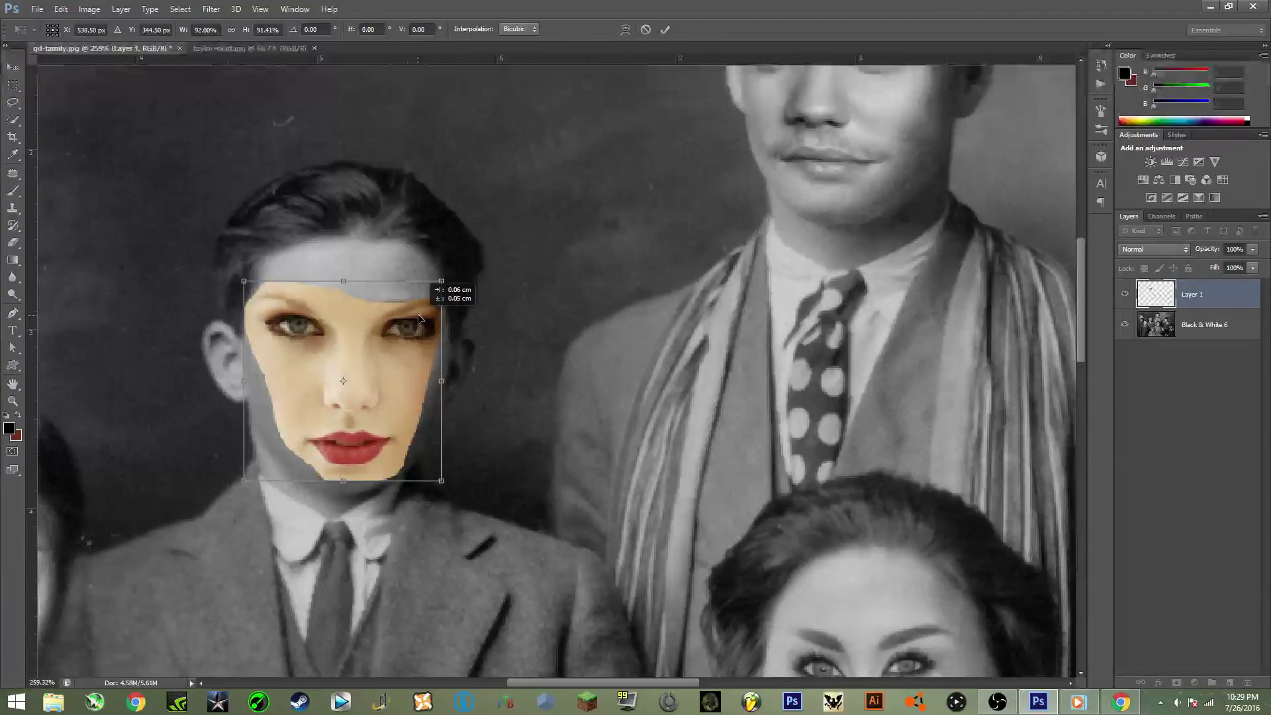
{"action": "key", "text": "Return"}
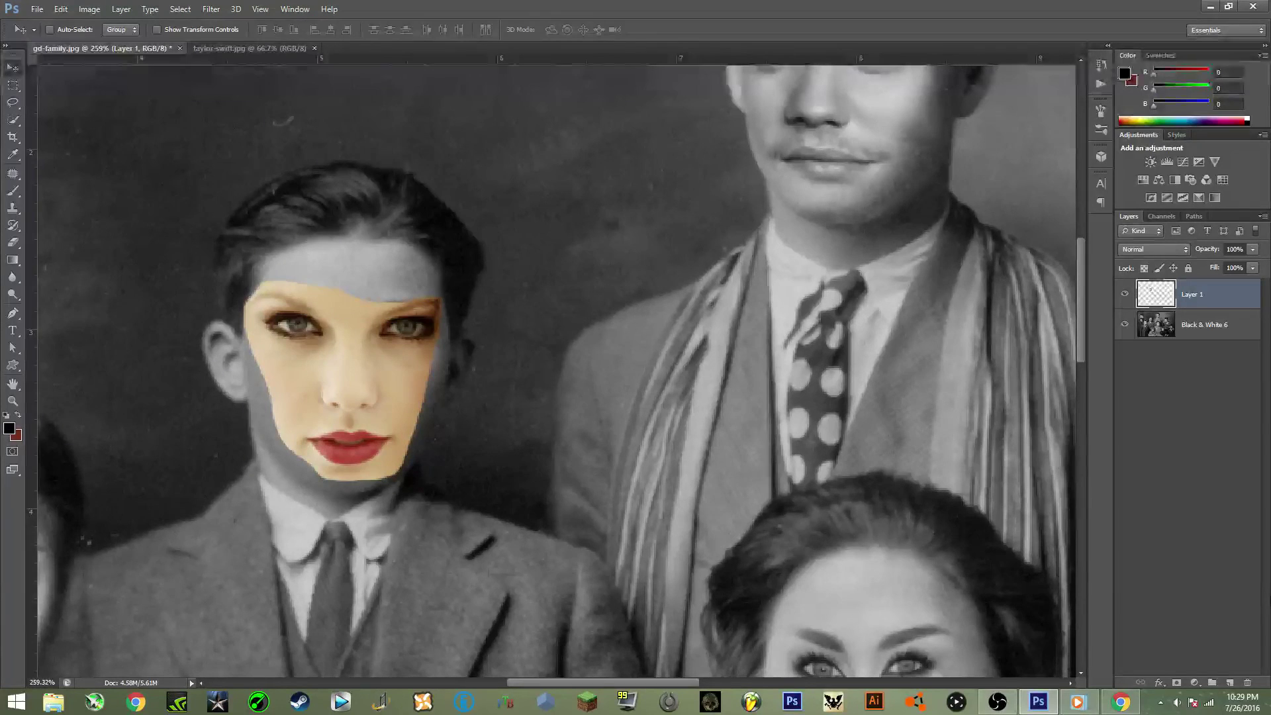
Mask Layer 1 and paint black to hide the face's top, cheek, jaw and chin edges
{"action": "left_click", "coordinate": [1177, 683]}
{"action": "key", "text": "d"}
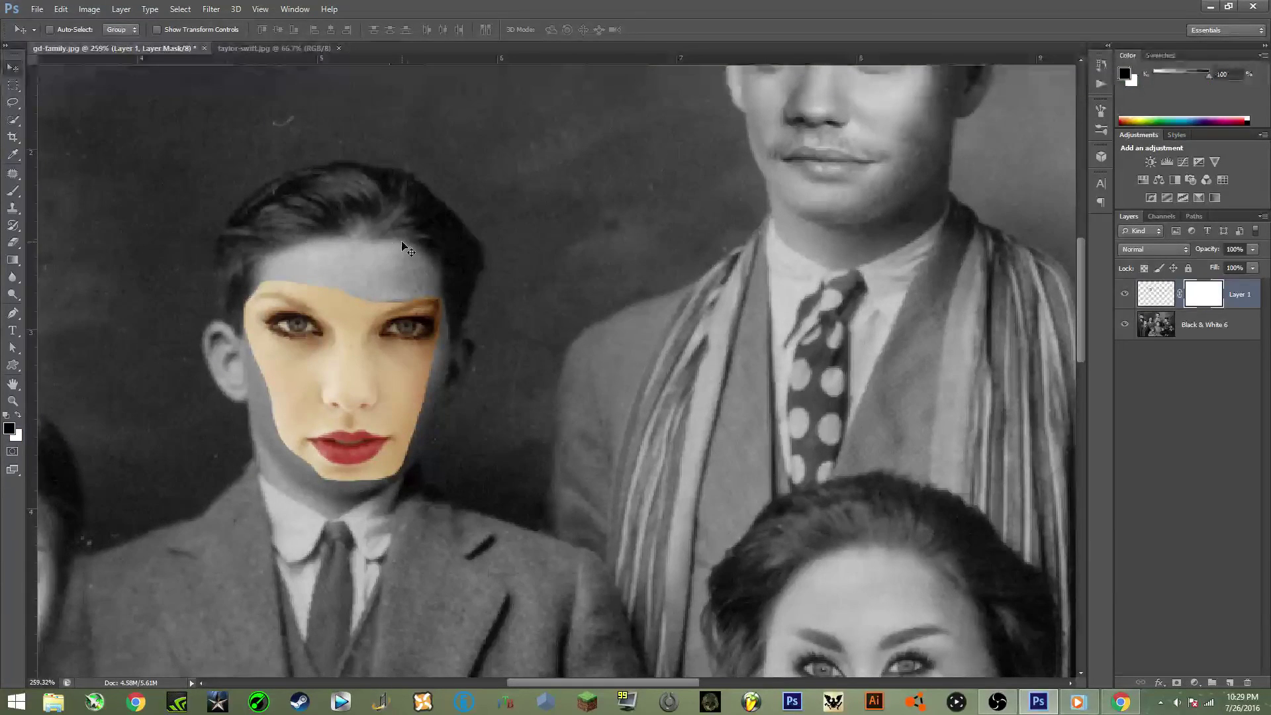
{"action": "key", "text": "b"}
{"action": "mouse_move", "coordinate": [355, 282]}
{"action": "left_mouse_down"}
{"action": "mouse_move", "coordinate": [260, 281]}
{"action": "mouse_move", "coordinate": [389, 292]}
{"action": "left_mouse_up"}
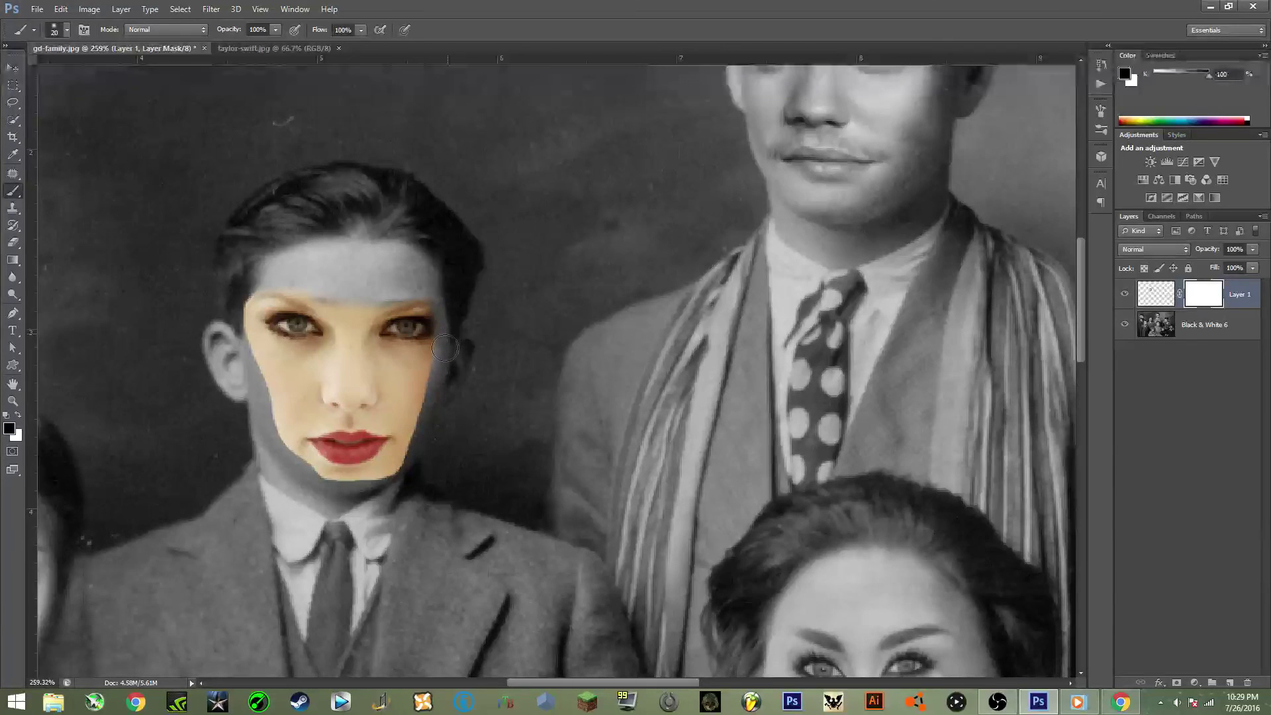
{"action": "mouse_move", "coordinate": [445, 347]}
{"action": "left_mouse_down"}
{"action": "mouse_move", "coordinate": [392, 486]}
{"action": "mouse_move", "coordinate": [298, 468]}
{"action": "mouse_move", "coordinate": [245, 305]}
{"action": "mouse_move", "coordinate": [238, 342]}
{"action": "left_mouse_up"}
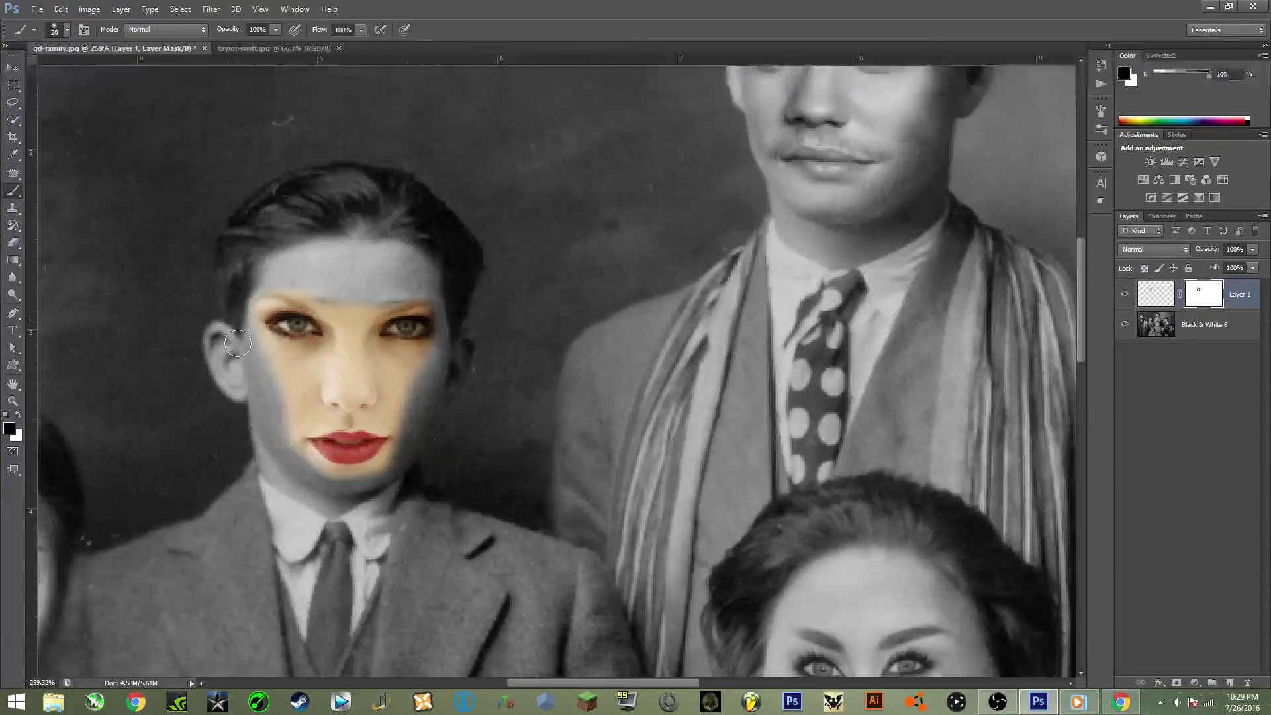
{"action": "mouse_move", "coordinate": [285, 434]}
{"action": "left_mouse_down"}
{"action": "mouse_move", "coordinate": [311, 483]}
{"action": "mouse_move", "coordinate": [381, 471]}
{"action": "mouse_move", "coordinate": [415, 422]}
{"action": "left_mouse_up"}
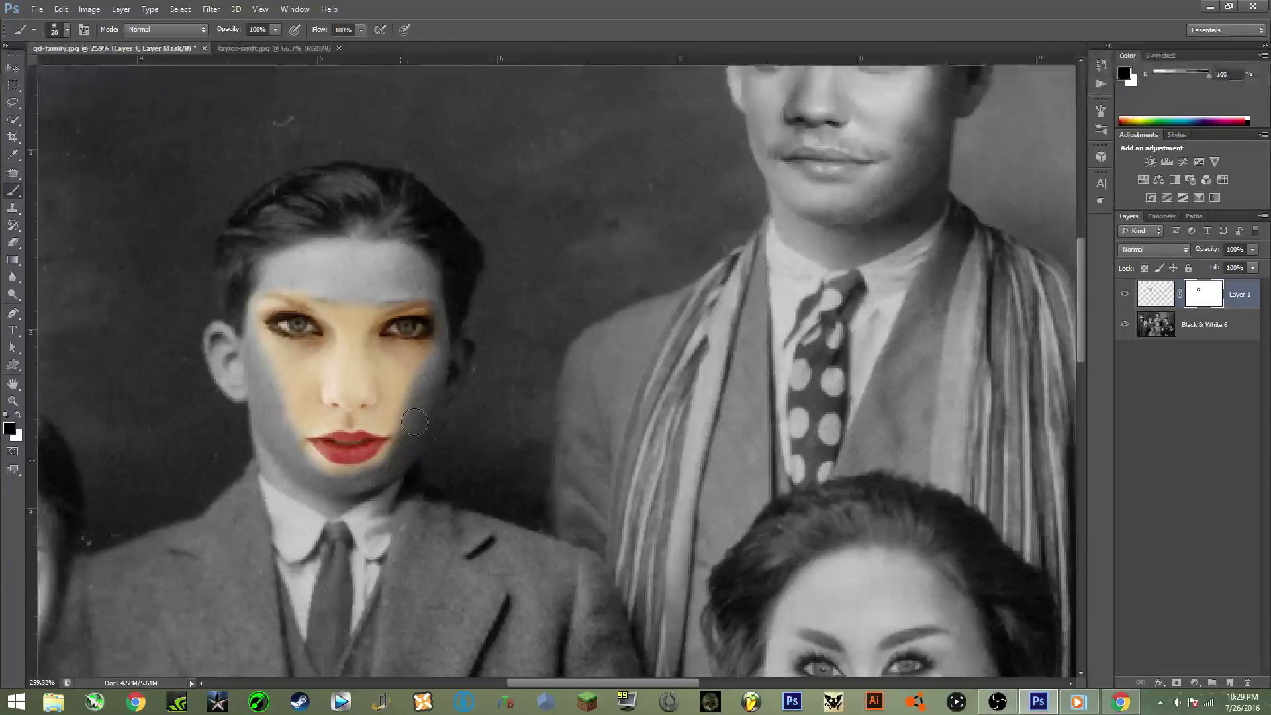
Apply the face mask permanently and add a Levels layer brightening the midtones
{"action": "right_click", "coordinate": [1206, 296]}
{"action": "left_click", "coordinate": [1185, 334]}
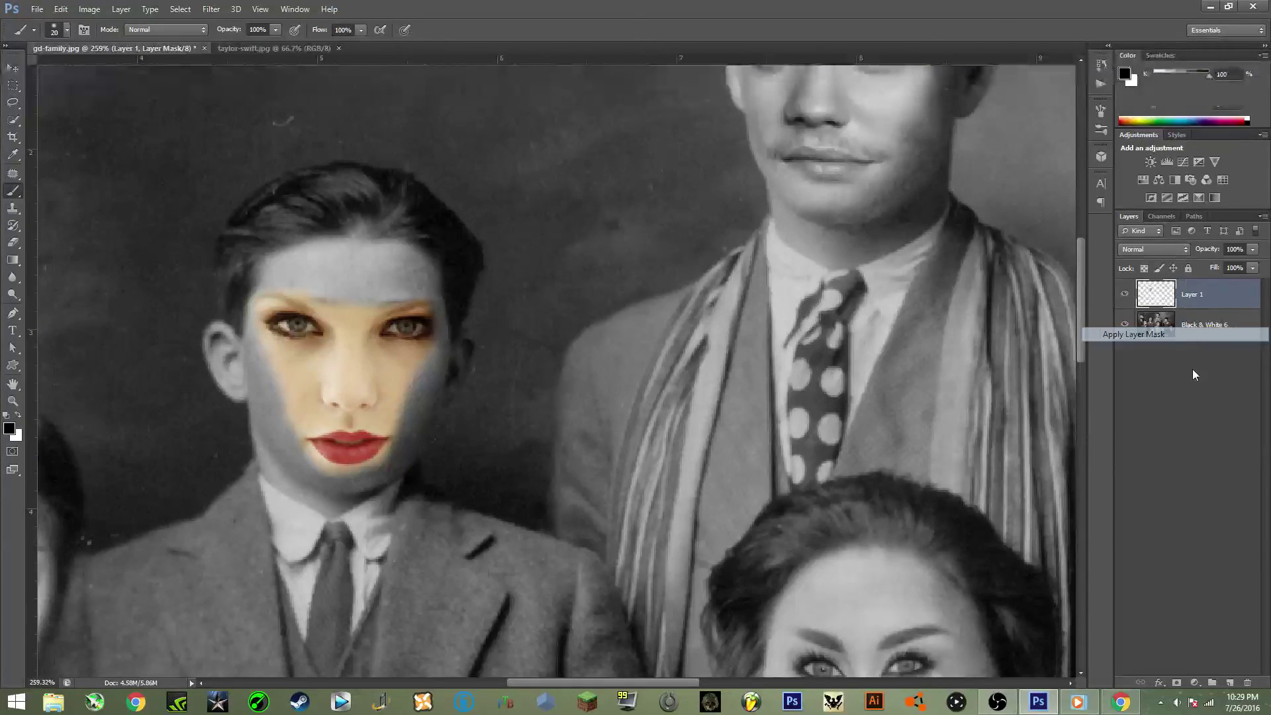
{"action": "left_click", "coordinate": [1195, 682]}
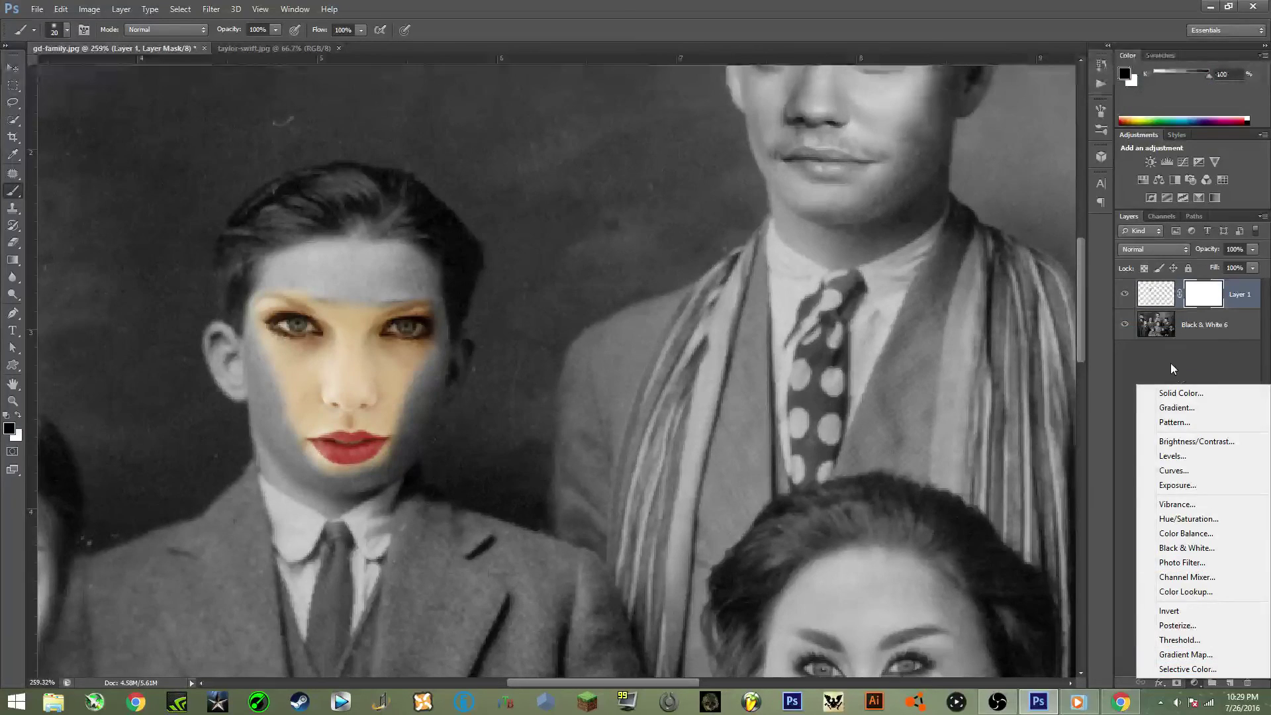
{"action": "left_click", "coordinate": [1168, 363]}
{"action": "left_click", "coordinate": [1195, 683]}
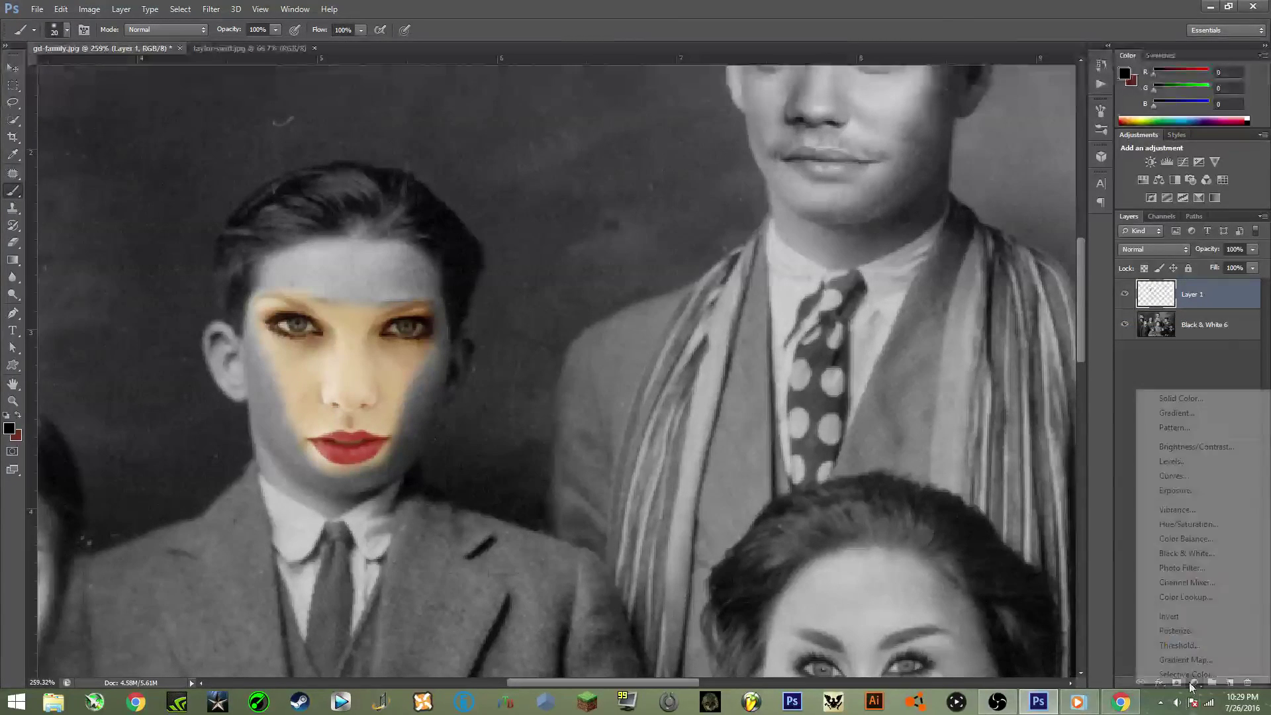
{"action": "left_click", "coordinate": [1171, 461]}
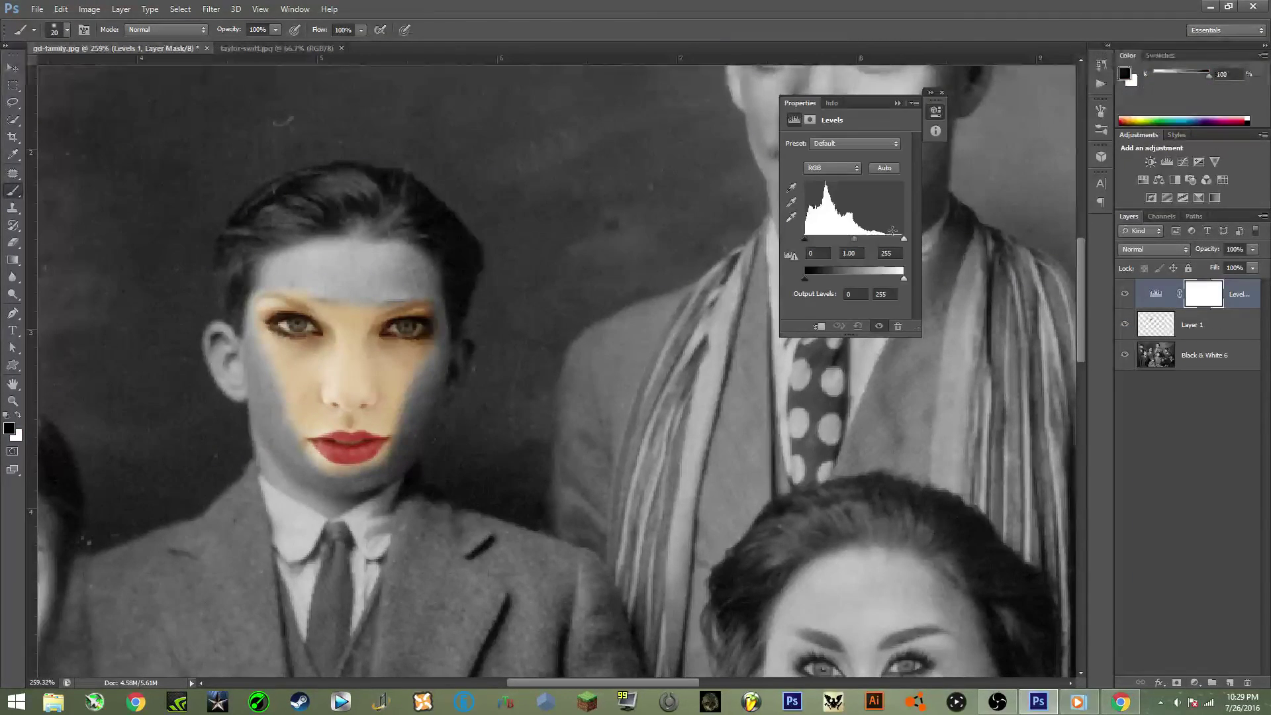
{"action": "left_click_drag", "start_coordinate": [853, 241], "coordinate": [847, 241]}
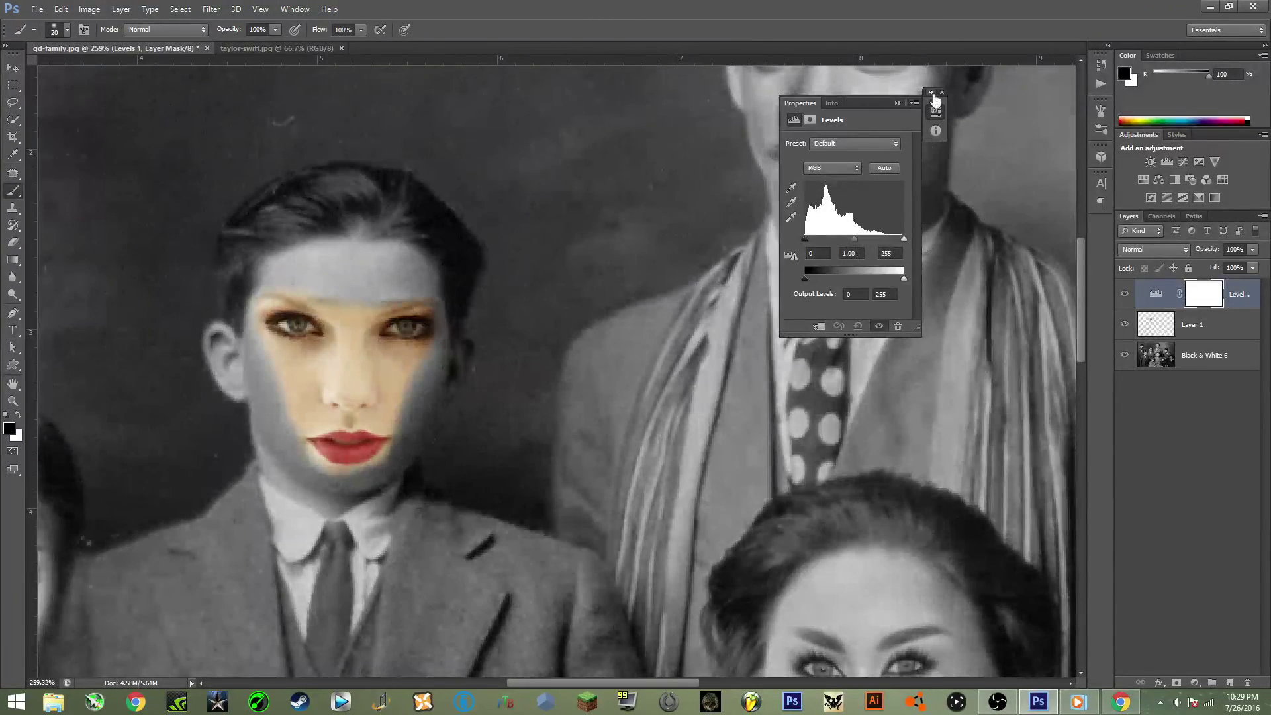
Delete the old Levels layer and load Layer 1's face pixels as a selection
{"action": "left_click", "coordinate": [942, 92]}
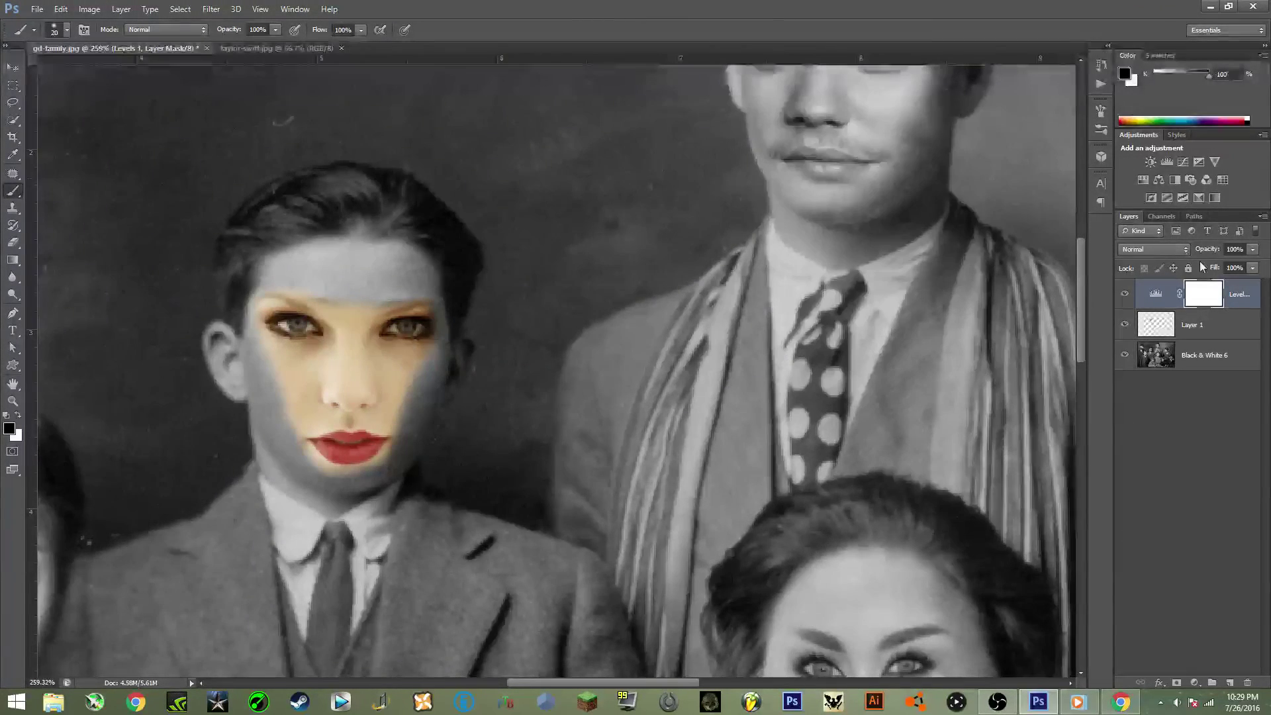
{"action": "left_click_drag", "start_coordinate": [1236, 296], "coordinate": [1247, 683]}
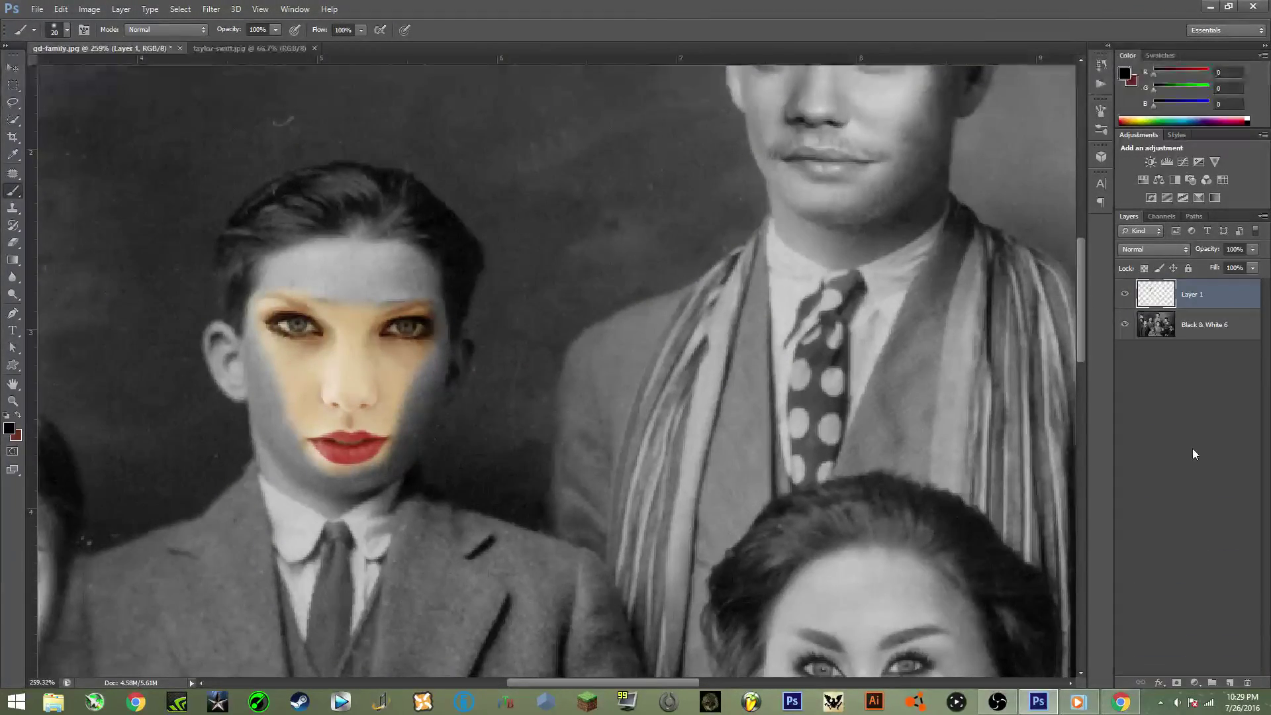
{"action": "left_click", "coordinate": [1167, 305], "text": "ctrl"}
Darken the face with Levels input 22/0.93/240 and output 0/196, then merge into Levels 1
{"action": "left_click", "coordinate": [1194, 683]}
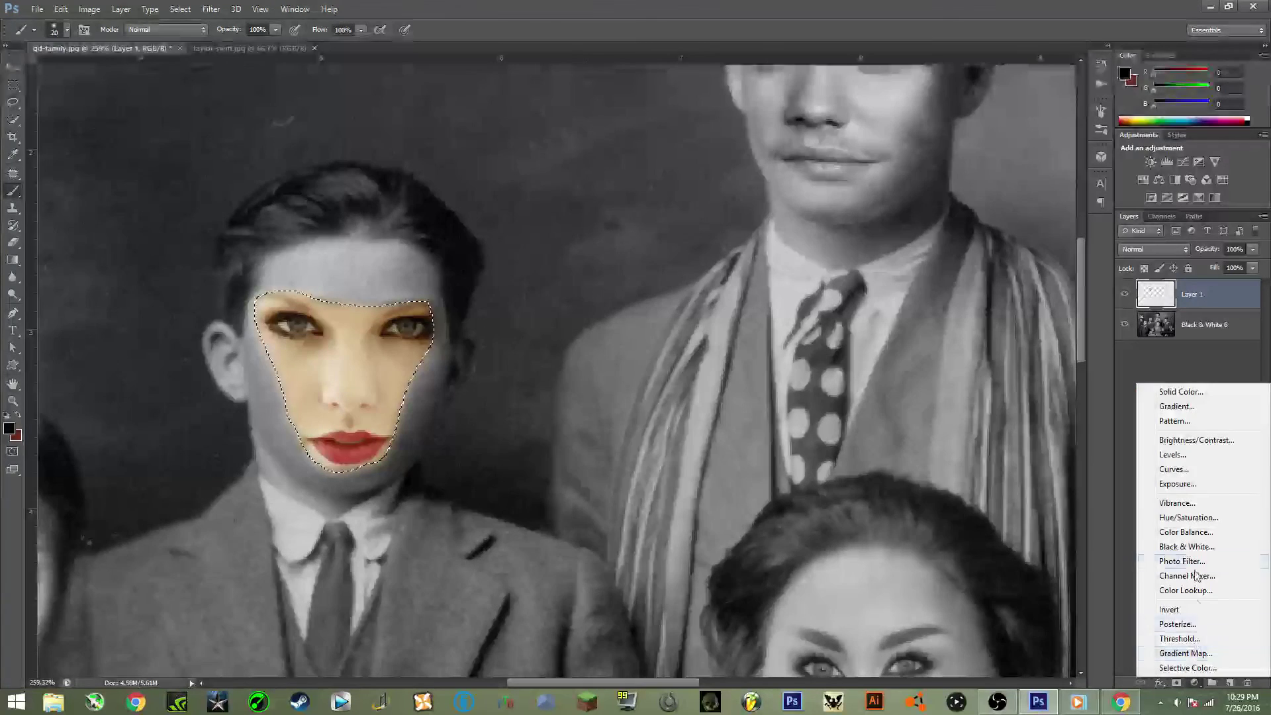
{"action": "left_click", "coordinate": [1181, 455]}
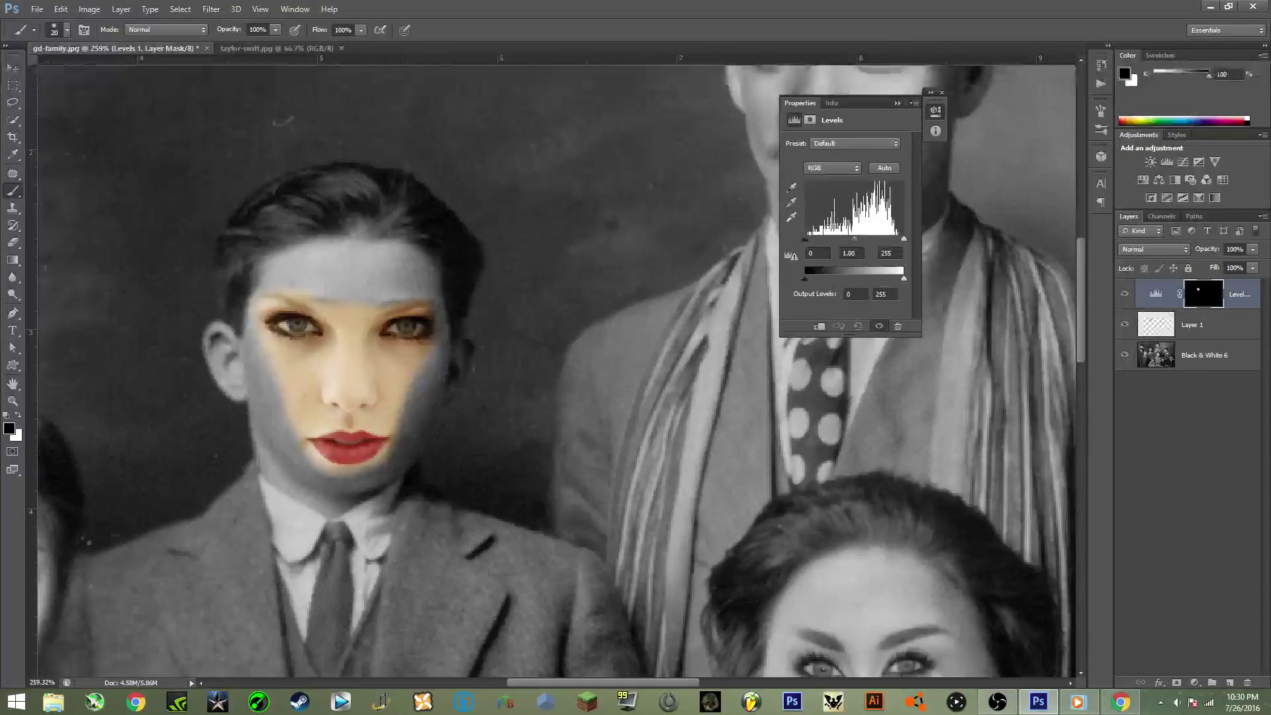
{"action": "left_click_drag", "start_coordinate": [805, 278], "coordinate": [792, 276]}
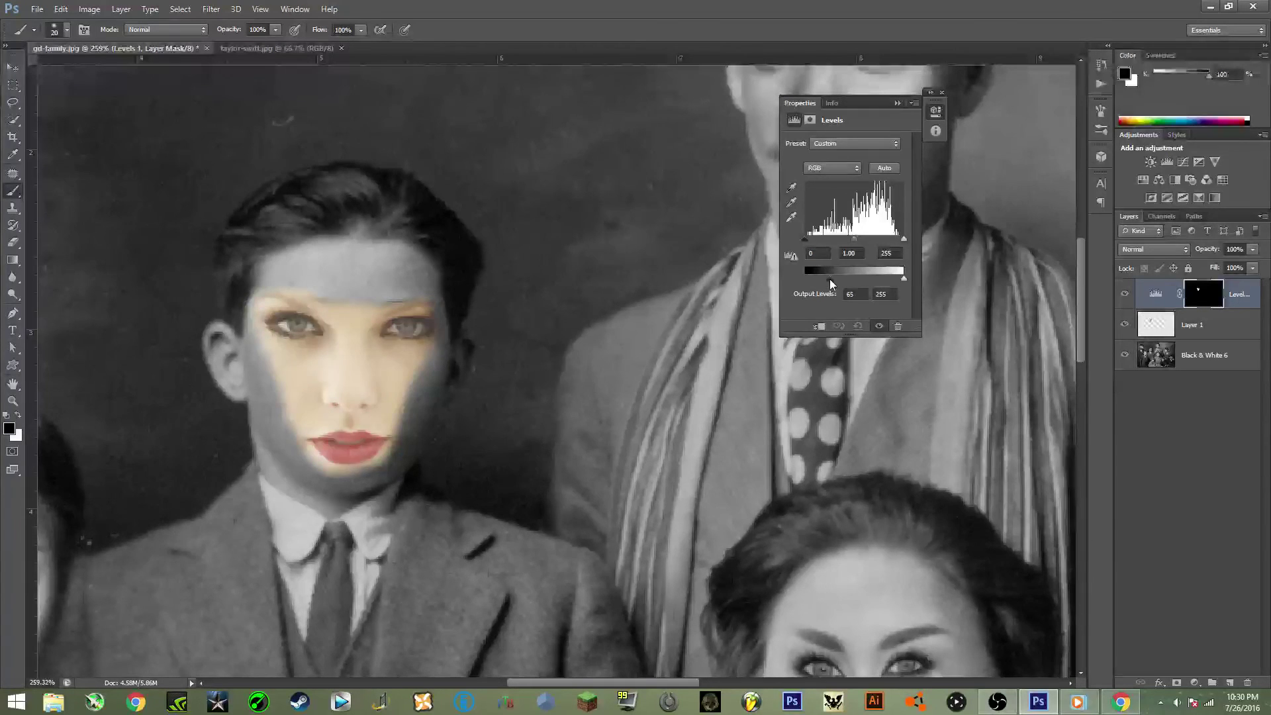
{"action": "mouse_move", "coordinate": [895, 281]}
{"action": "left_mouse_down"}
{"action": "mouse_move", "coordinate": [865, 281]}
{"action": "mouse_move", "coordinate": [880, 281]}
{"action": "left_mouse_up"}
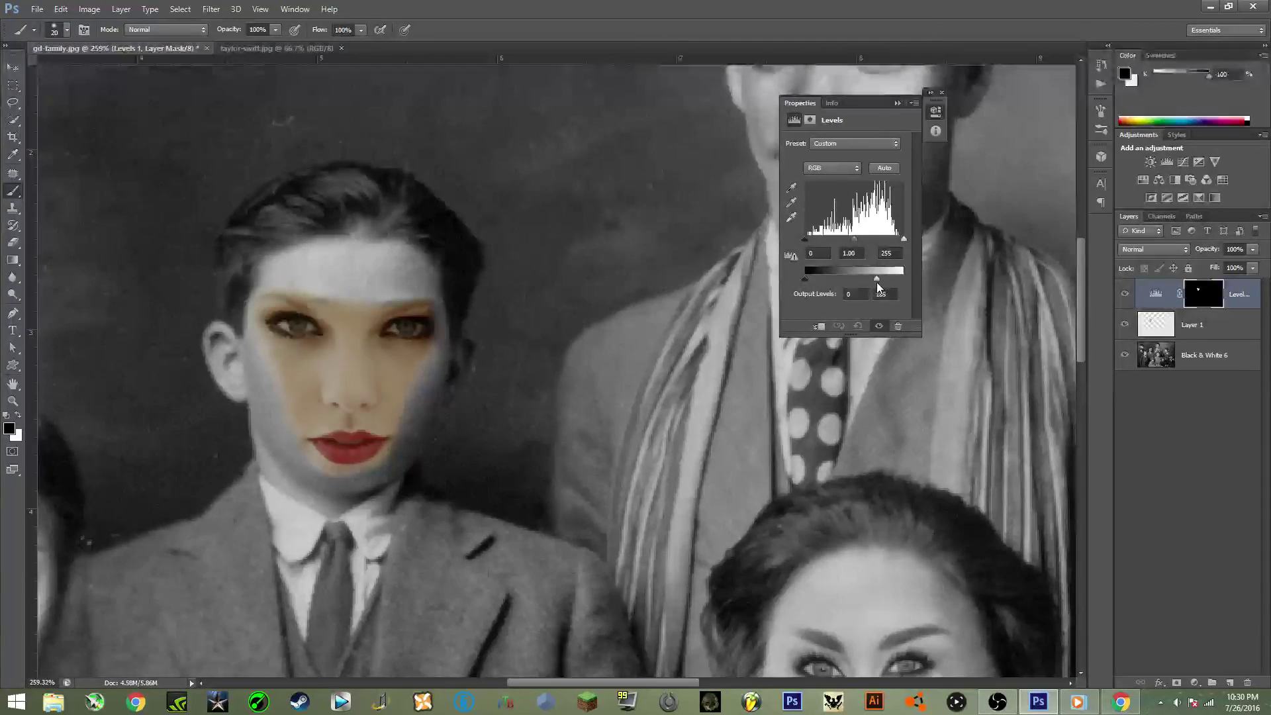
{"action": "left_click_drag", "start_coordinate": [805, 238], "coordinate": [898, 239]}
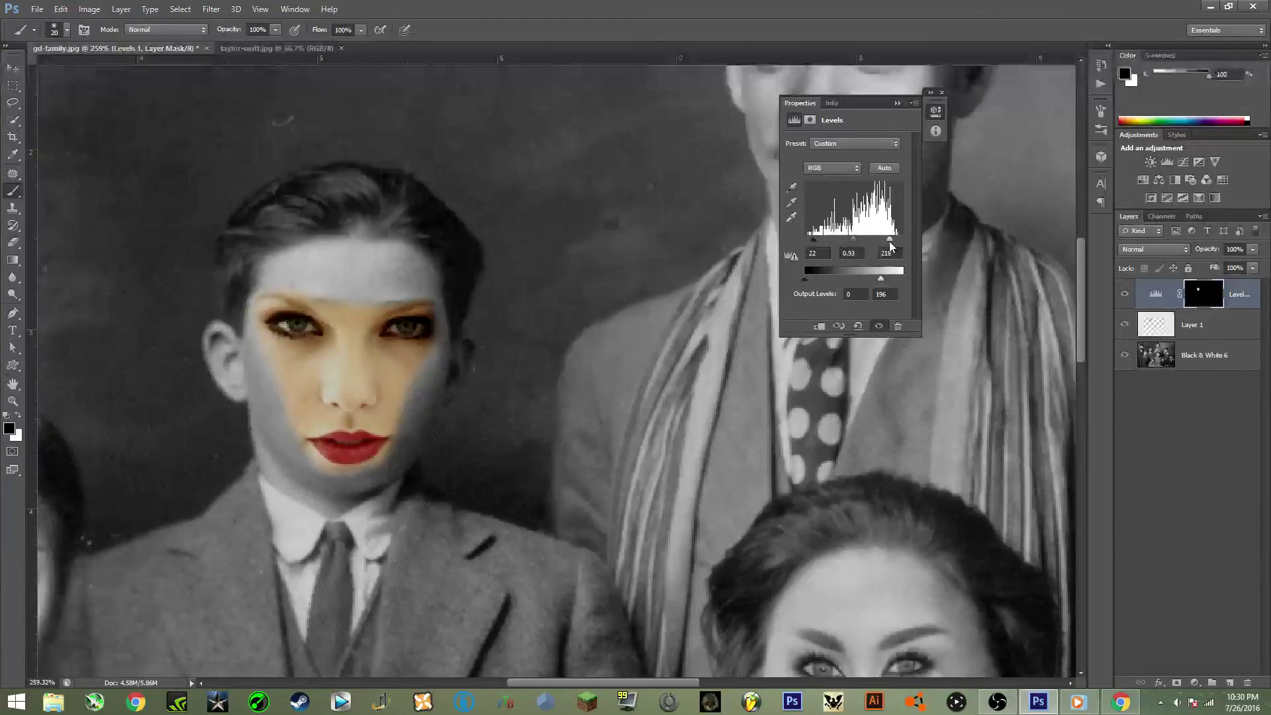
{"action": "left_click", "coordinate": [942, 92]}
{"action": "right_click", "coordinate": [1201, 321]}
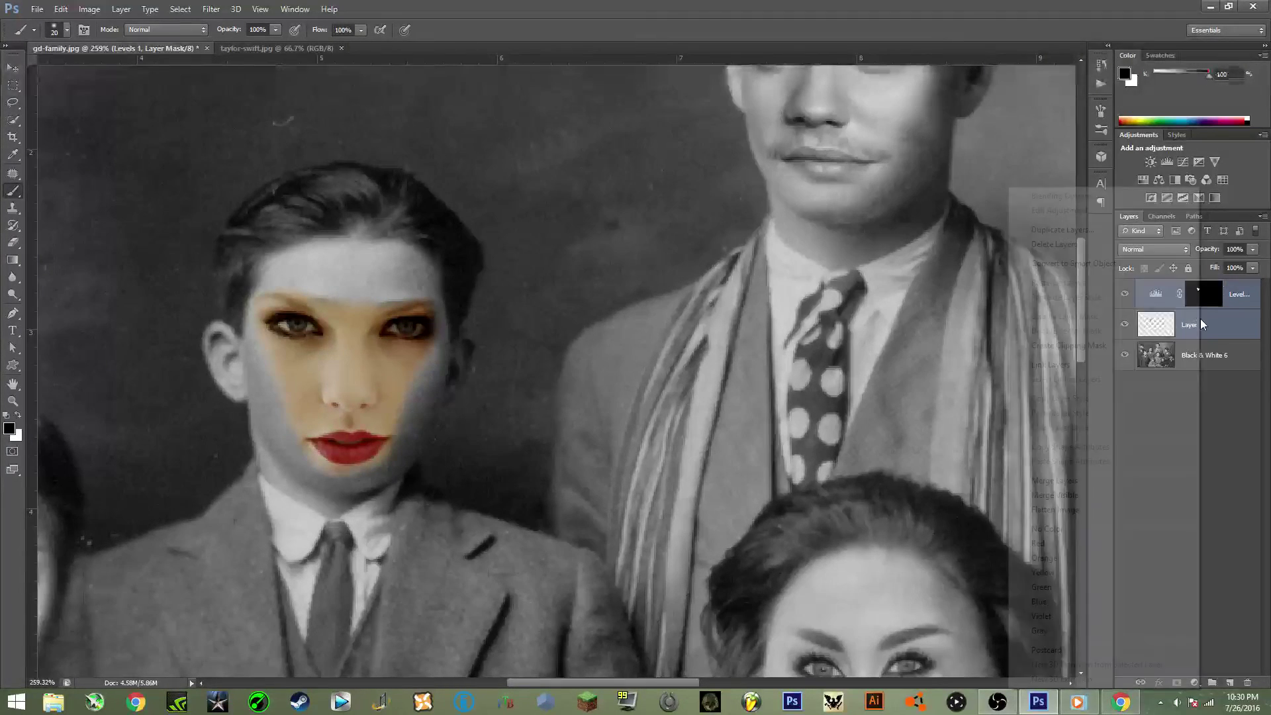
{"action": "left_click", "coordinate": [1120, 478]}
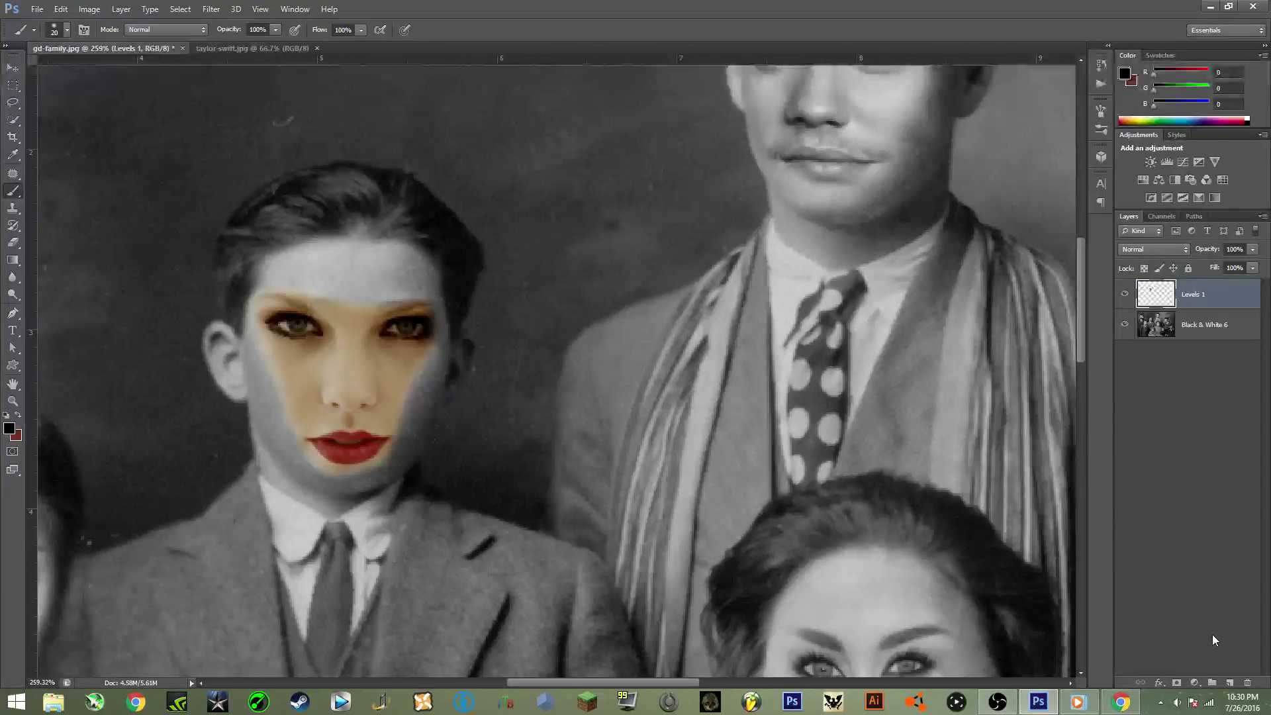
Greyscale the blonde face with a Black & White adjustment layer, then merge all layers into one
{"action": "left_click", "coordinate": [1196, 679]}
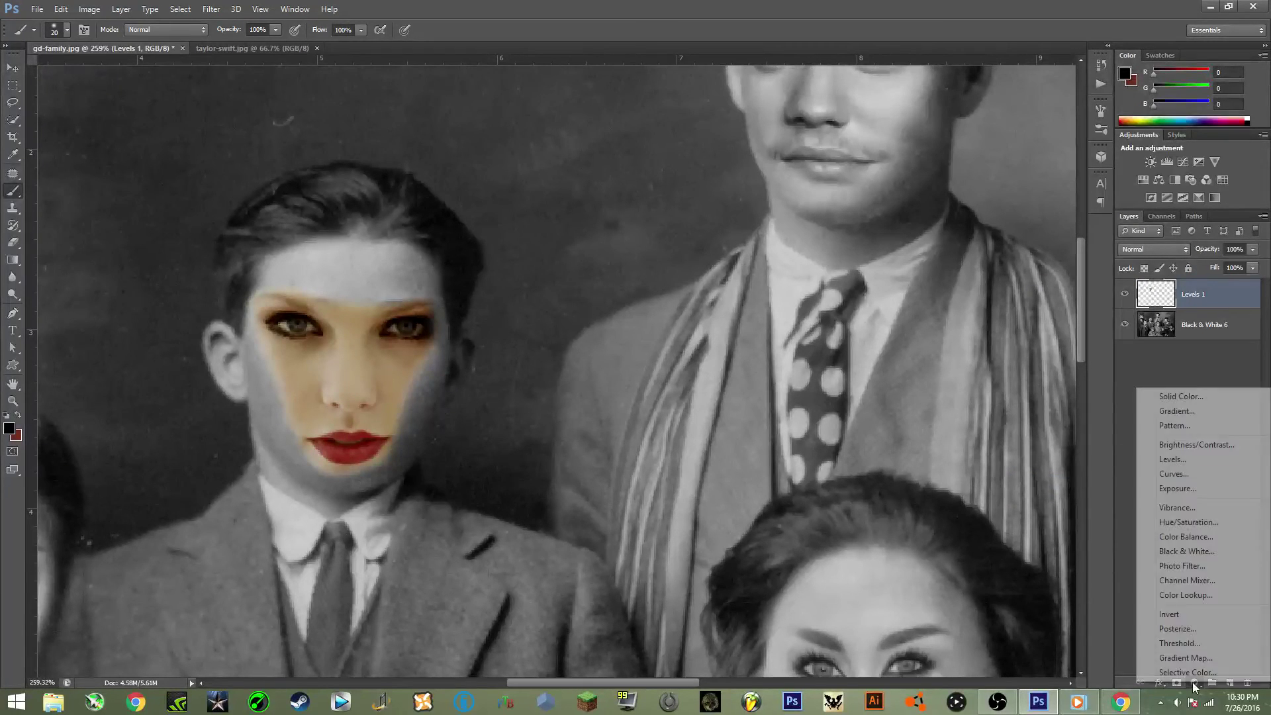
{"action": "left_click", "coordinate": [1195, 552]}
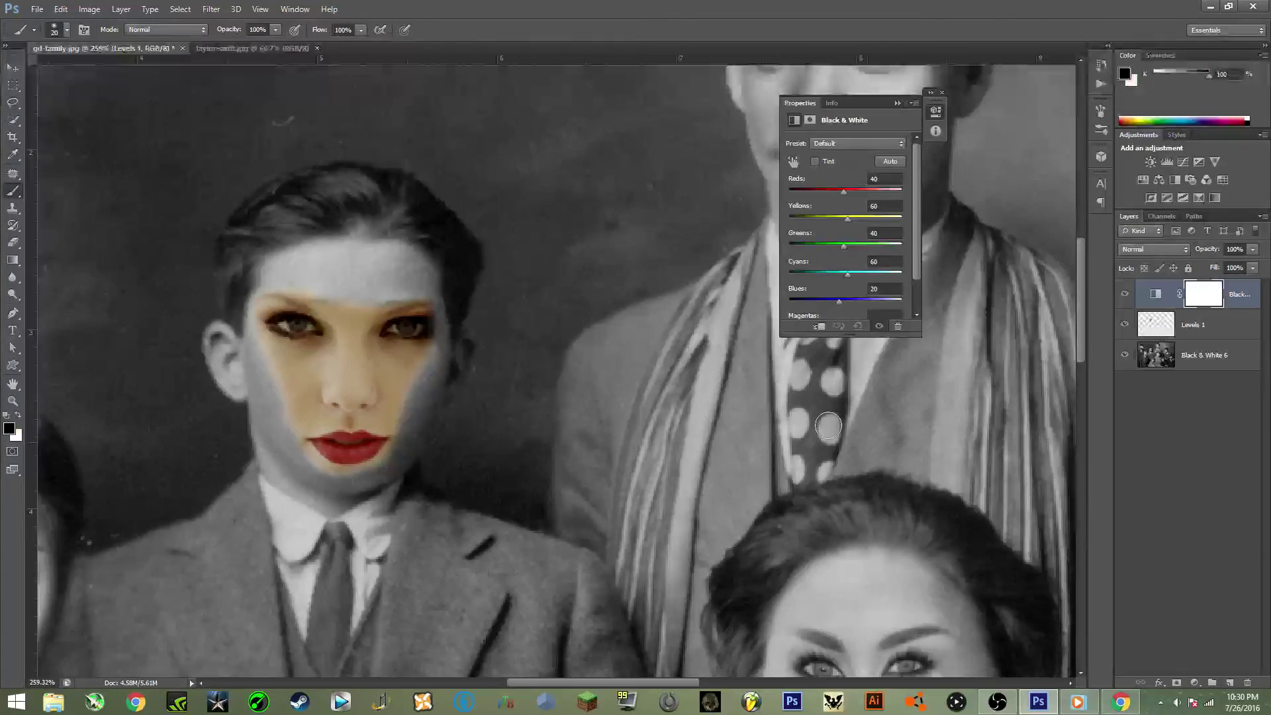
{"action": "left_click", "coordinate": [941, 93]}
{"action": "right_click", "coordinate": [1198, 361]}
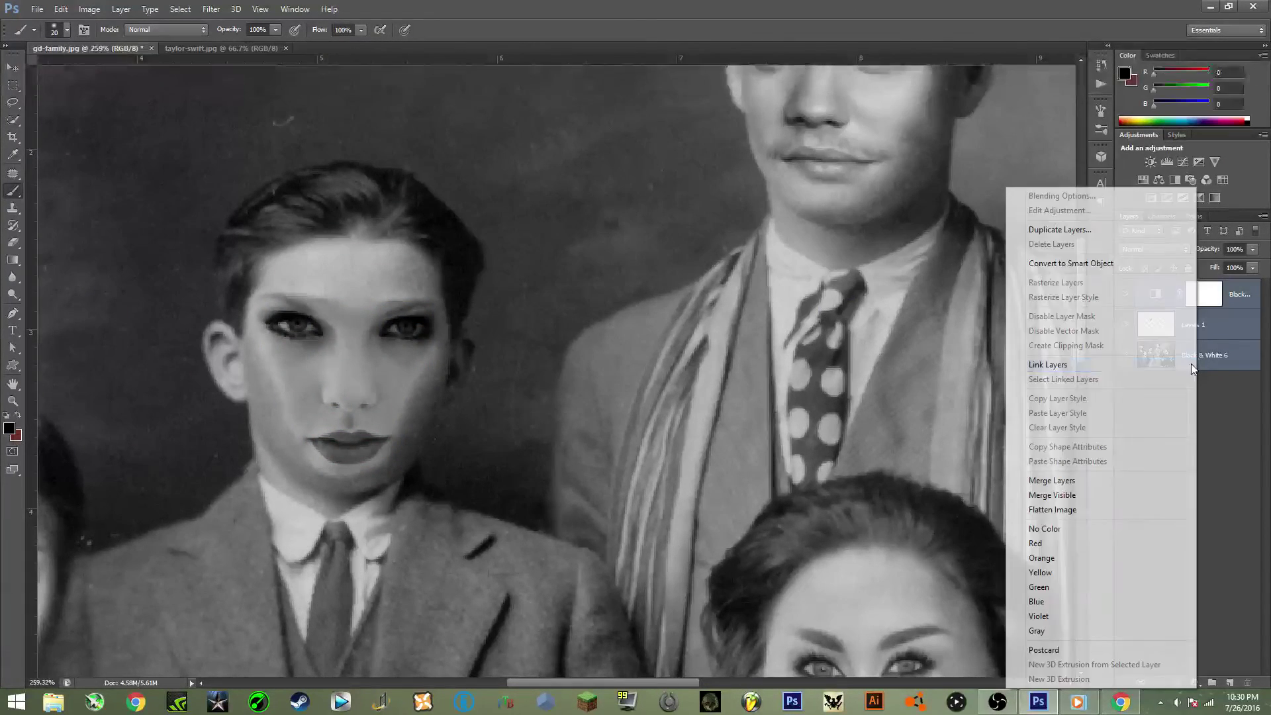
{"action": "left_click", "coordinate": [1126, 483]}
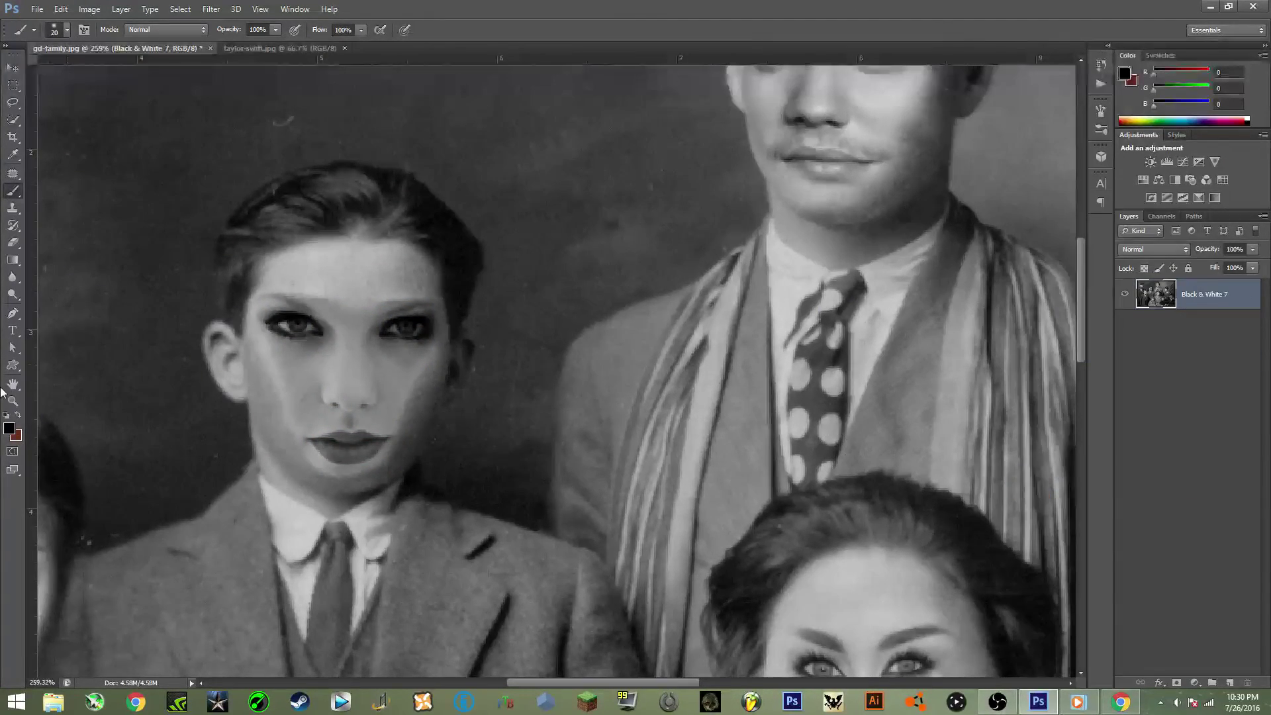
Fit the whole family photo to the screen
{"action": "double_click", "coordinate": [12, 384]}
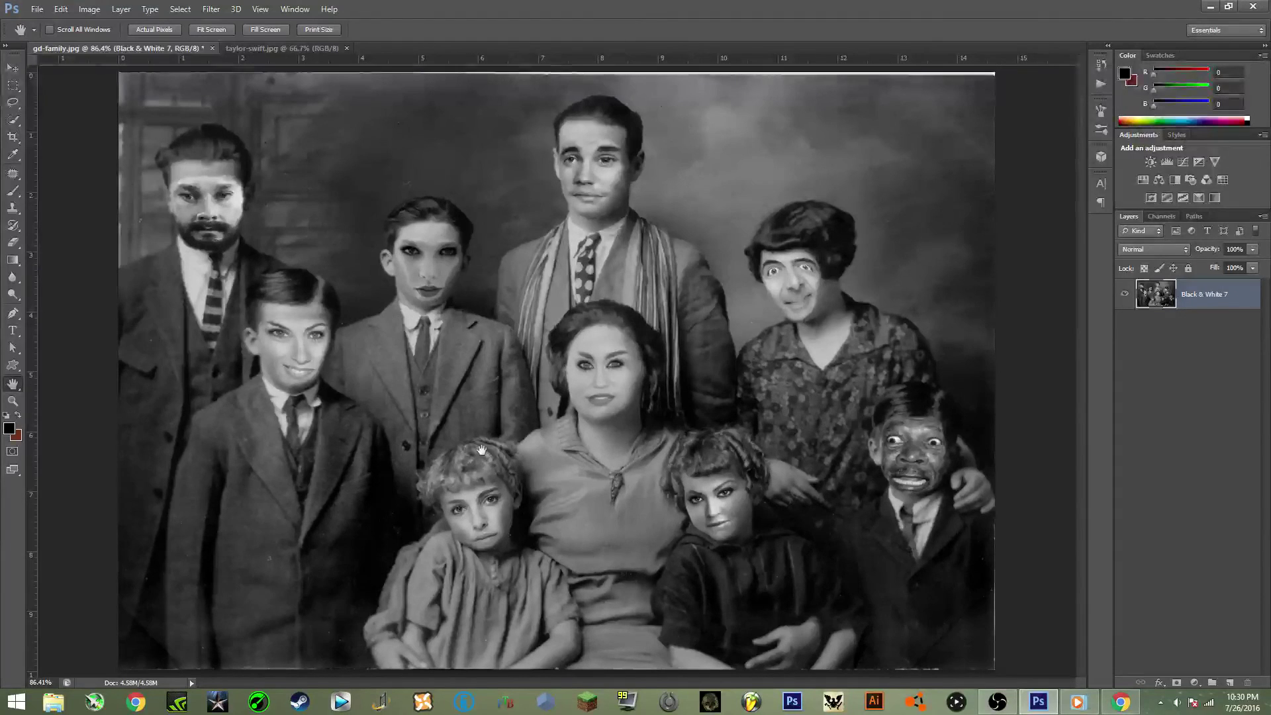
{"action": "left_click", "coordinate": [960, 704]}
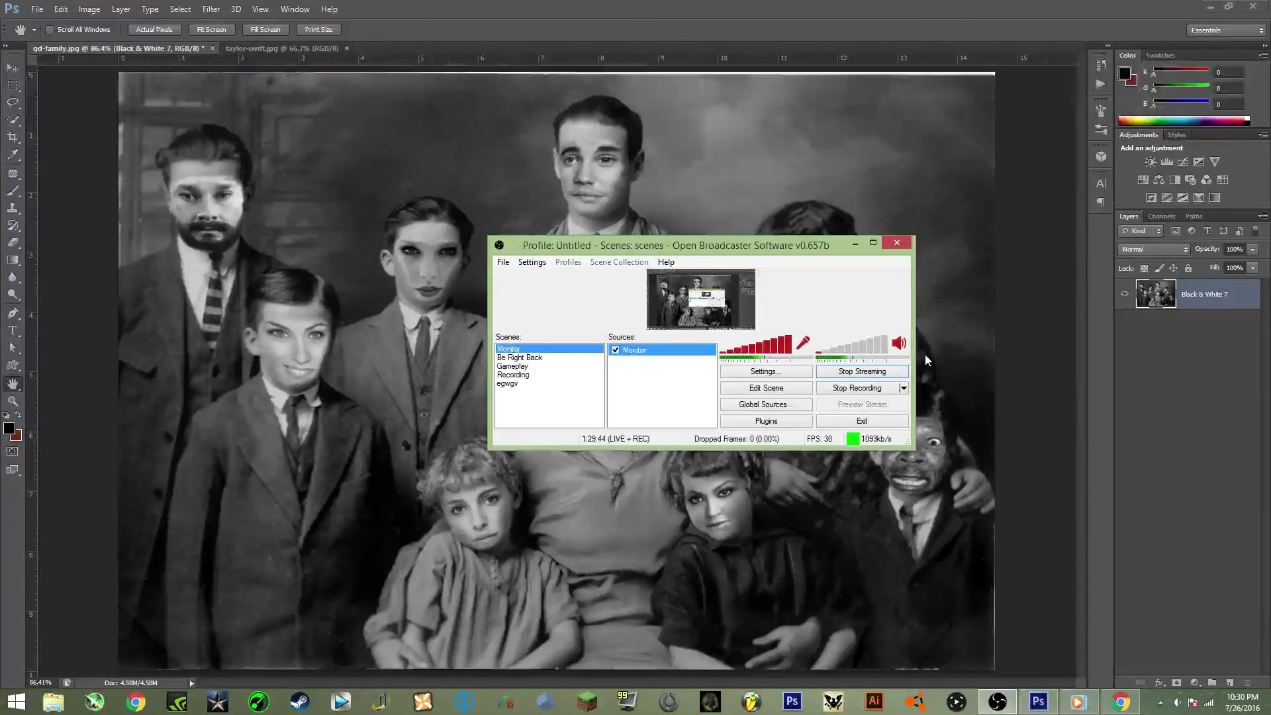
{"action": "left_click", "coordinate": [855, 238]}
Save the photo to the Desktop as JPEG 'gd-family copy.jpg' at Maximum quality 12
{"action": "key", "text": "ctrl+shift+s"}
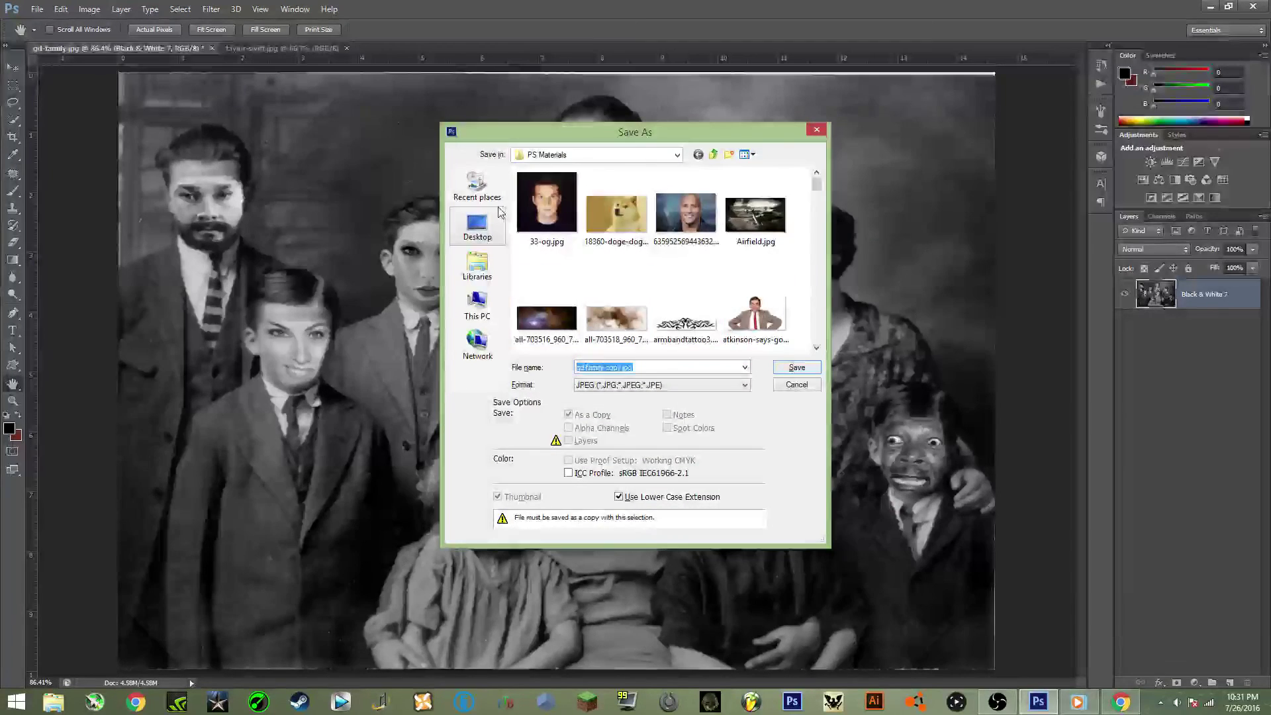
{"action": "left_click", "coordinate": [477, 225]}
{"action": "left_click", "coordinate": [795, 367]}
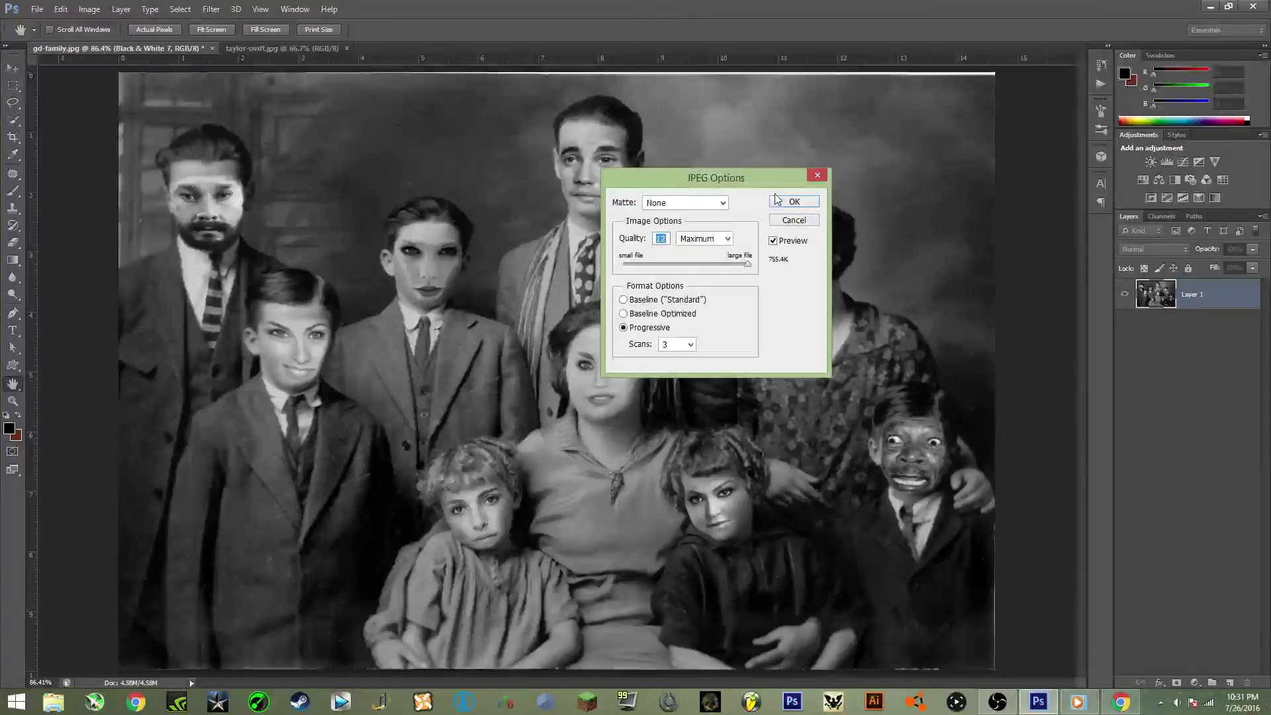
{"action": "key", "text": "Return"}
{"action": "left_click", "coordinate": [1121, 702]}
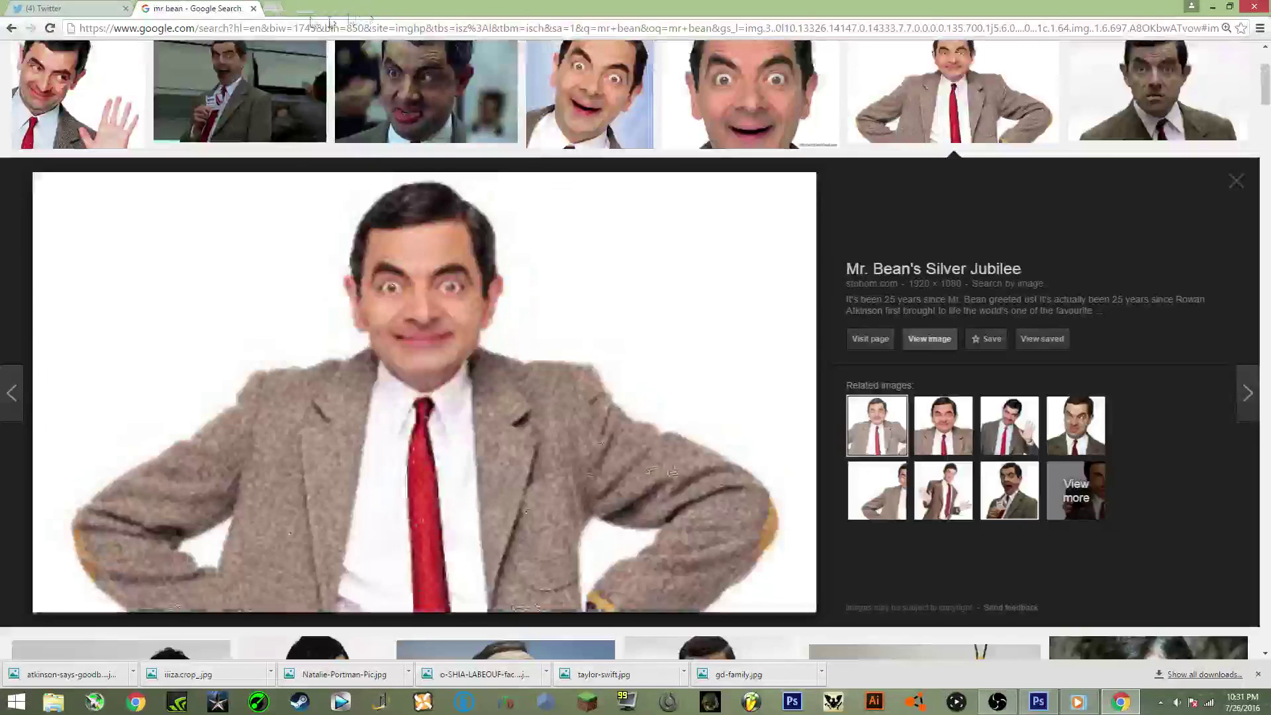
Close the extra browser tabs and attach Desktop\gd-family copy.jpg to a new tweet
{"action": "left_click", "coordinate": [380, 8]}
{"action": "left_click", "coordinate": [254, 9]}
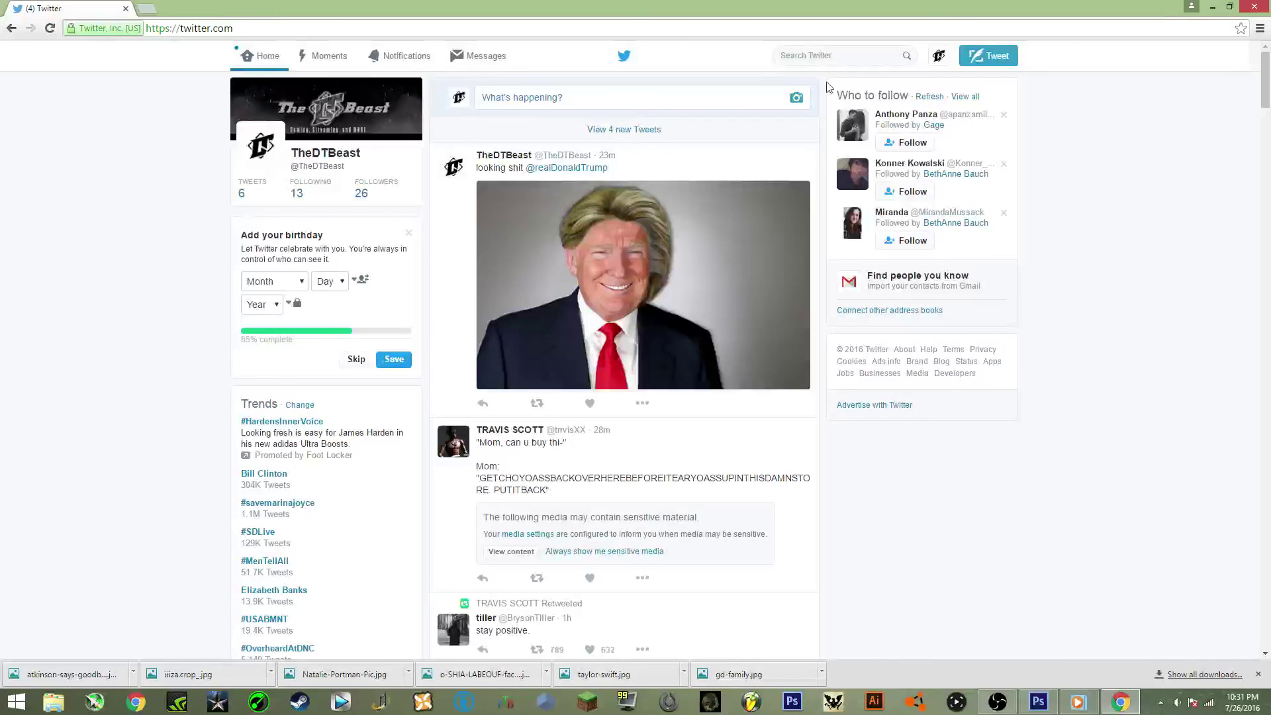
{"action": "left_click", "coordinate": [993, 57]}
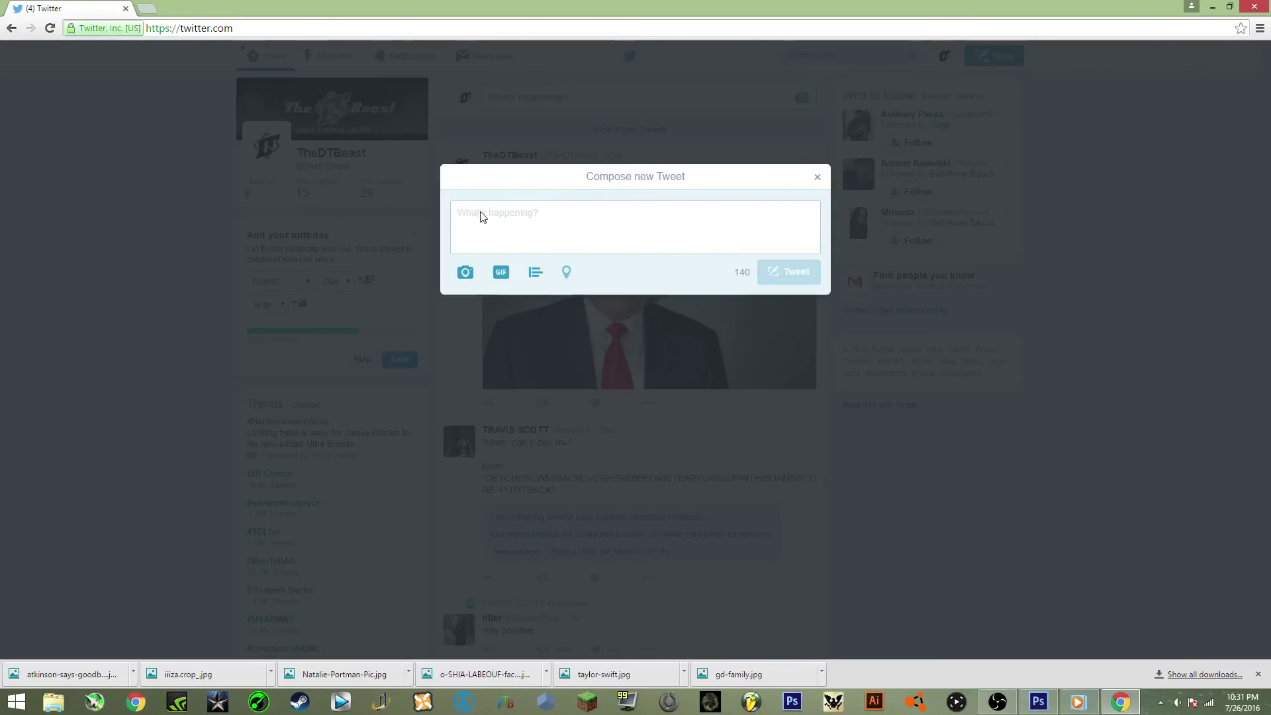
{"action": "left_click", "coordinate": [476, 282]}
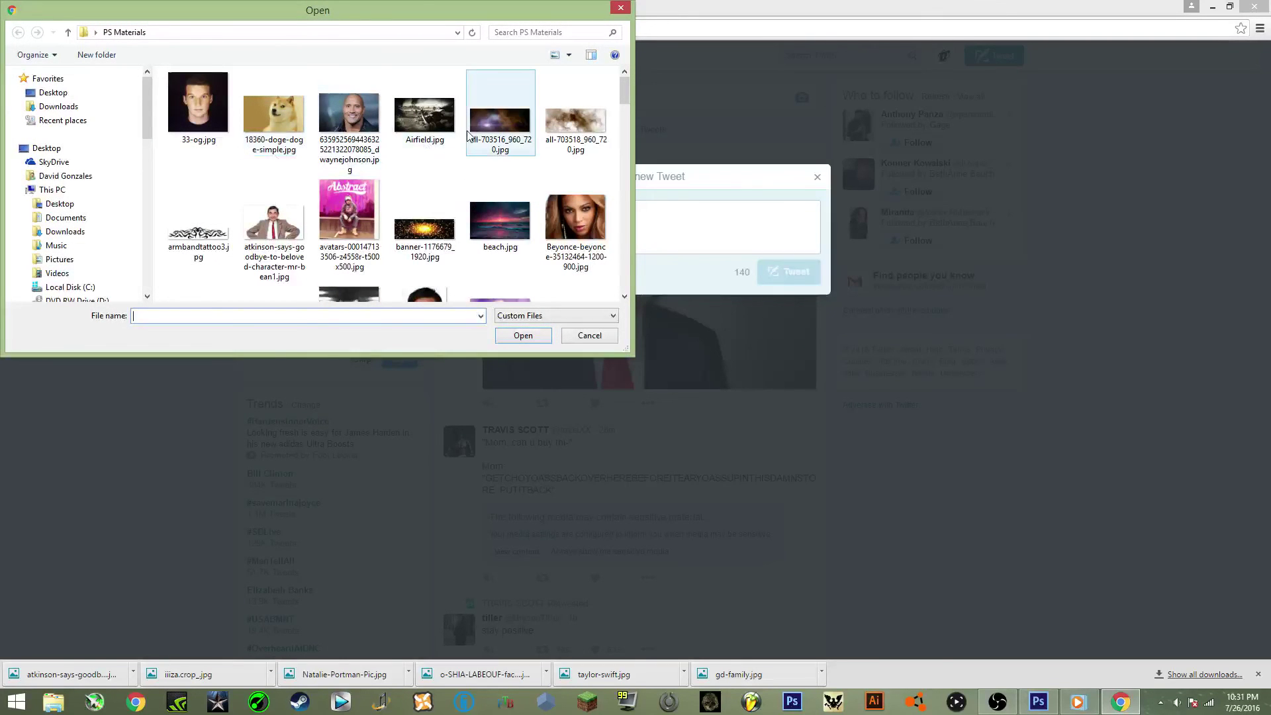
{"action": "left_click", "coordinate": [60, 145]}
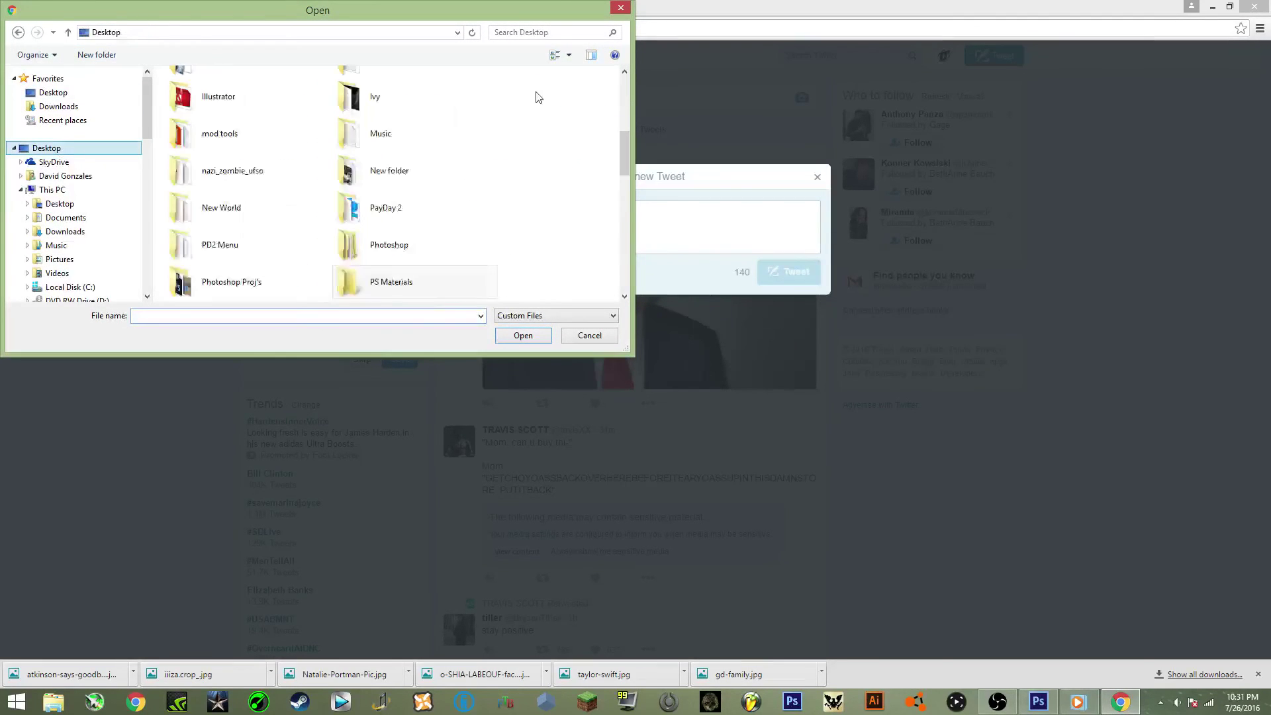
{"action": "left_click_drag", "start_coordinate": [622, 118], "coordinate": [619, 229]}
{"action": "left_click", "coordinate": [467, 253]}
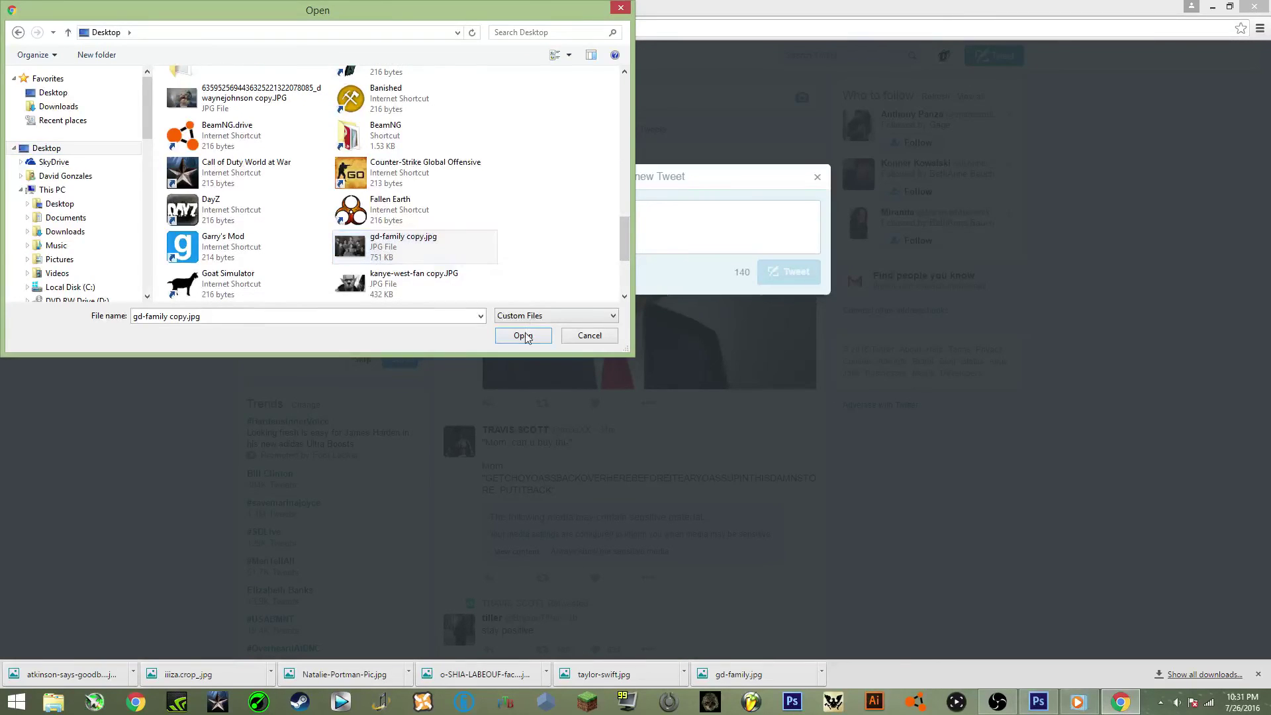
{"action": "left_click", "coordinate": [523, 335]}
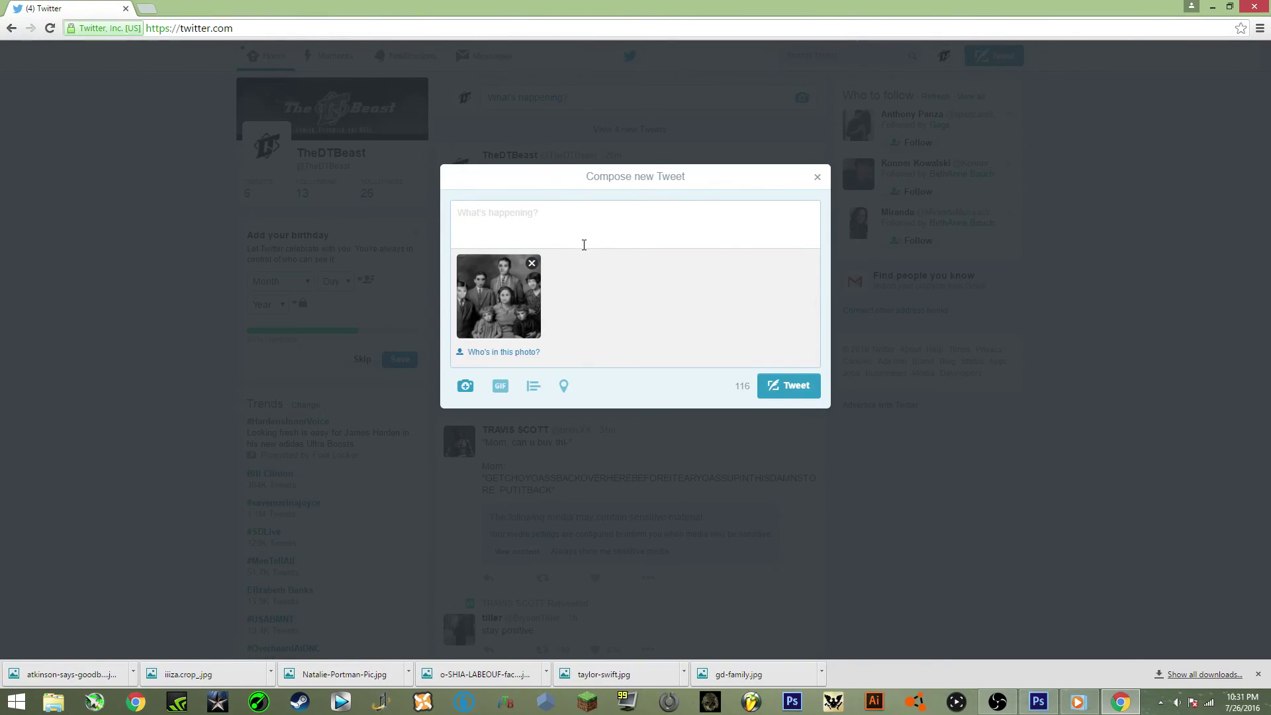
Post the tweet with the caption 'idek', then close the downloads bar and return to Photoshop
{"action": "type", "text": "idek"}
{"action": "left_click", "coordinate": [767, 385]}
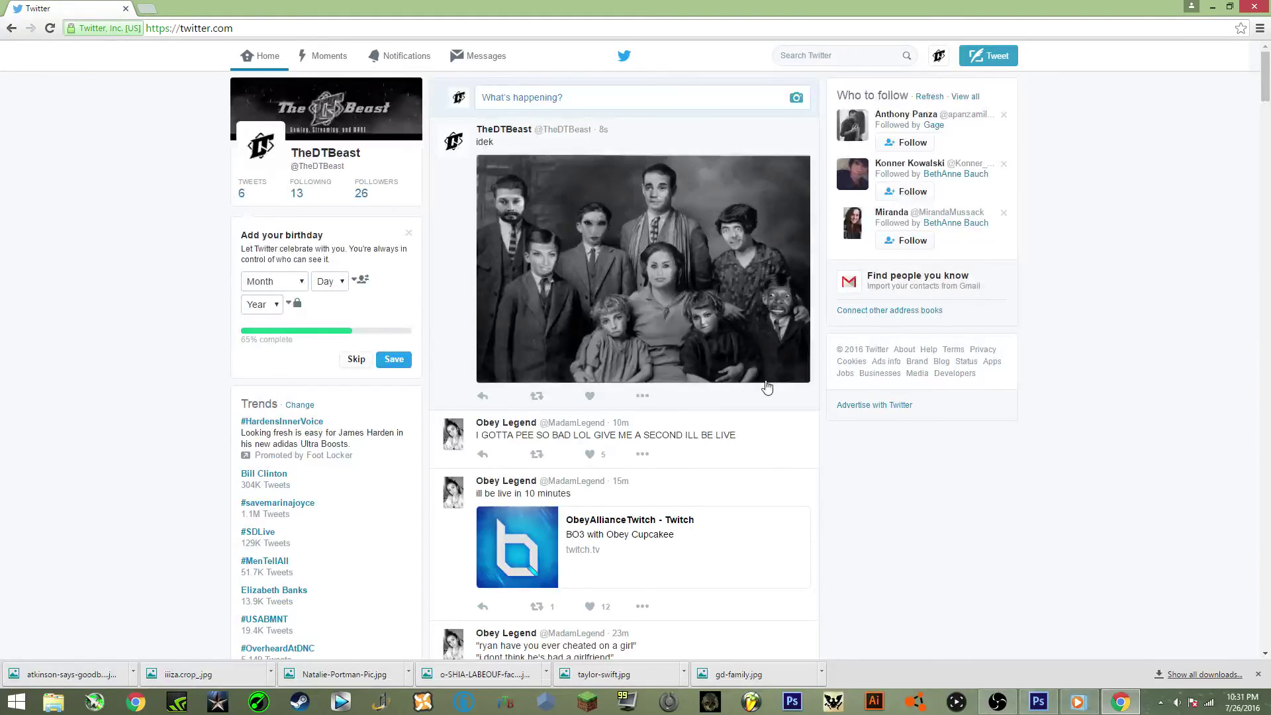
{"action": "left_click", "coordinate": [1258, 674]}
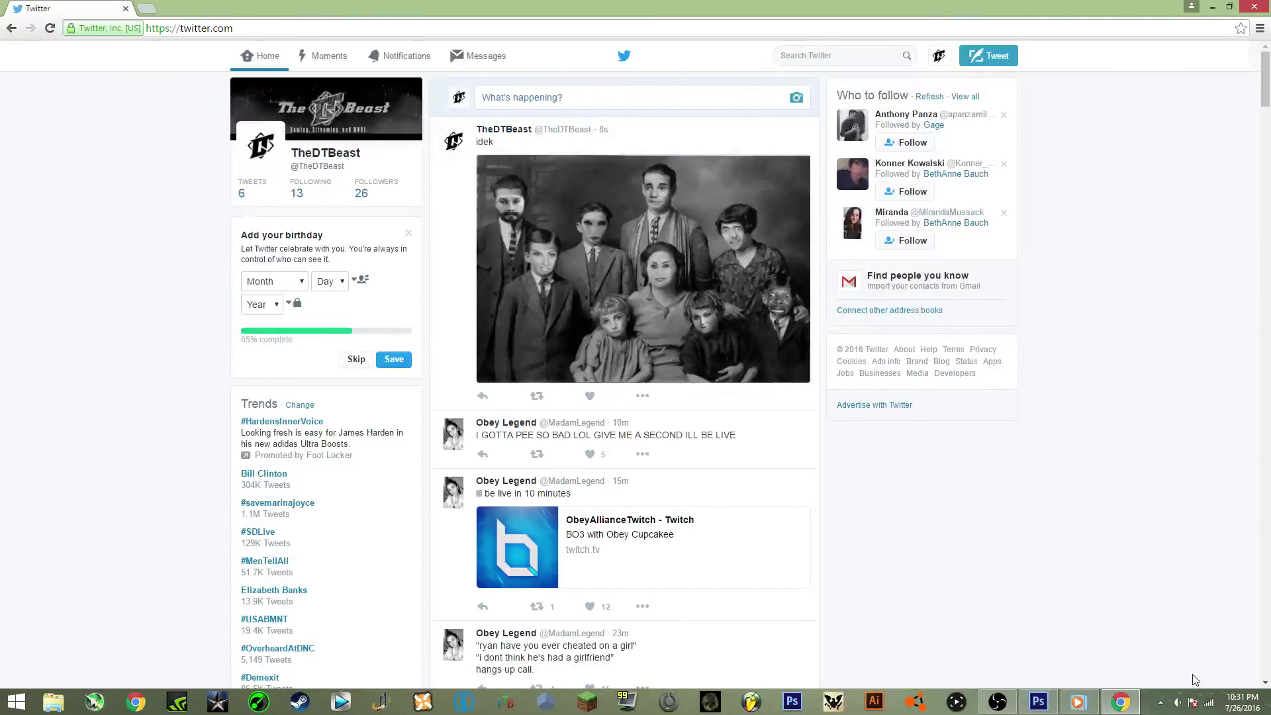
{"action": "left_click", "coordinate": [1025, 697]}
{"action": "left_click", "coordinate": [998, 702]}
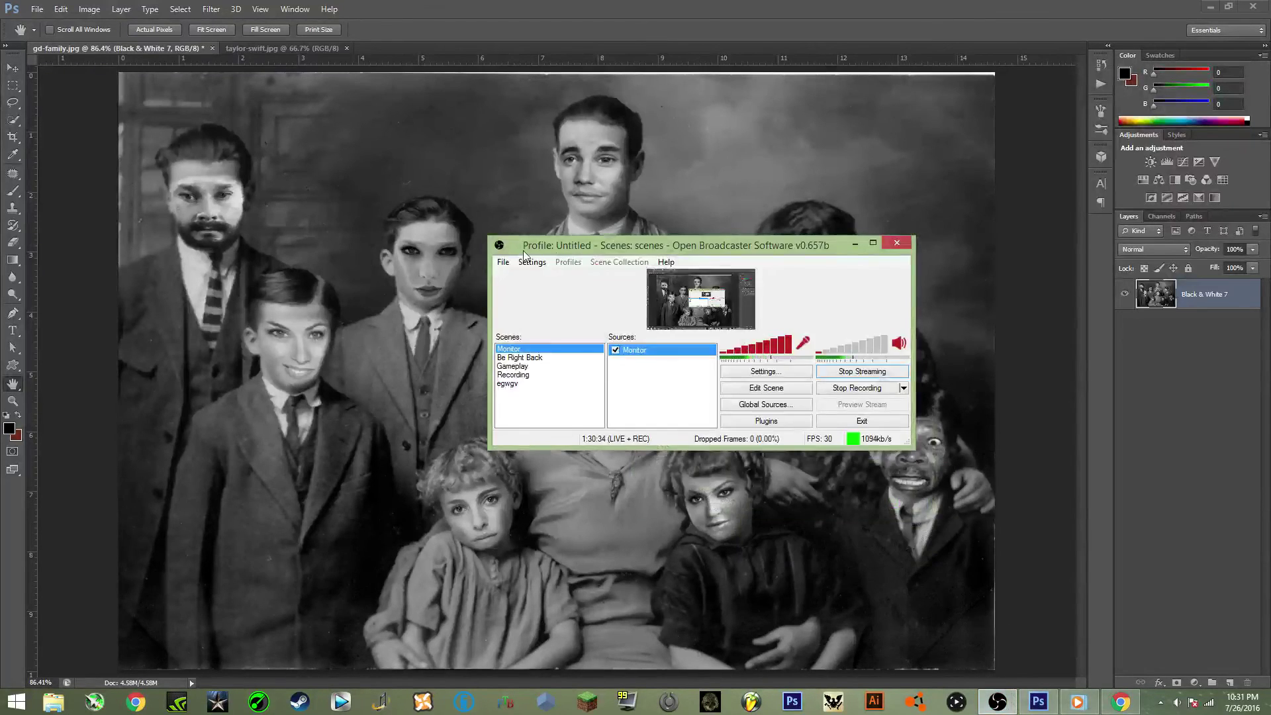